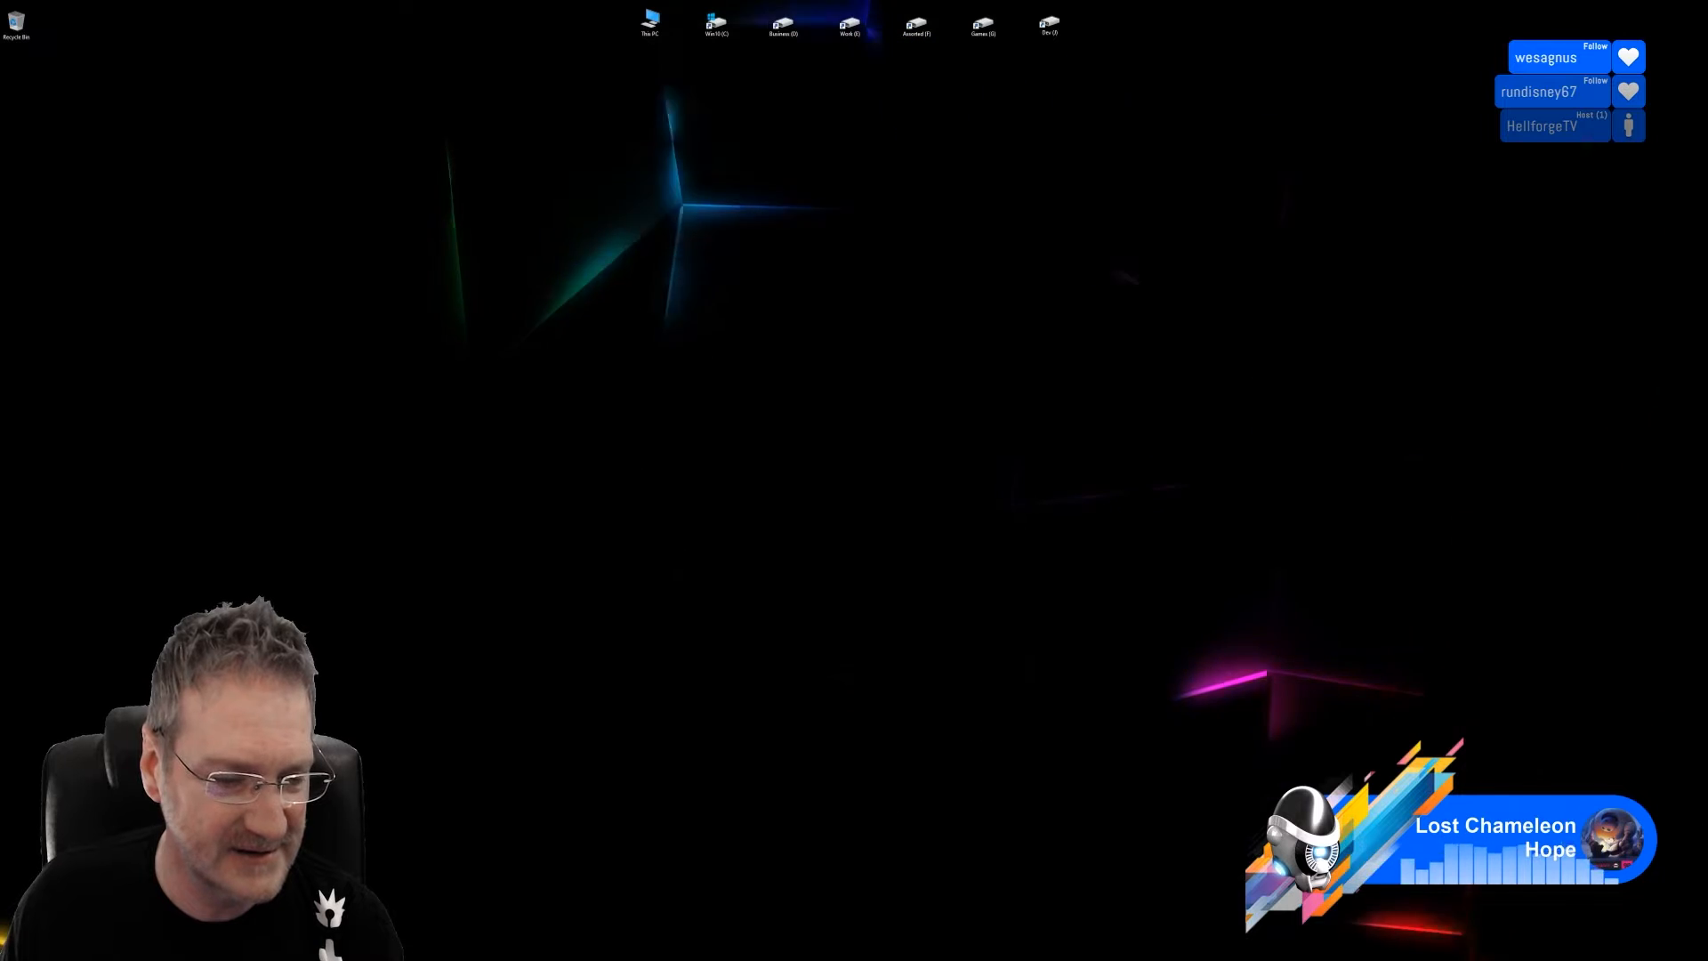
# Switch to 3ds Max and examine the ornate elevator model, checking which part the white lift object covers
pyautogui.click(512, 949)
pyautogui.click(682, 351)
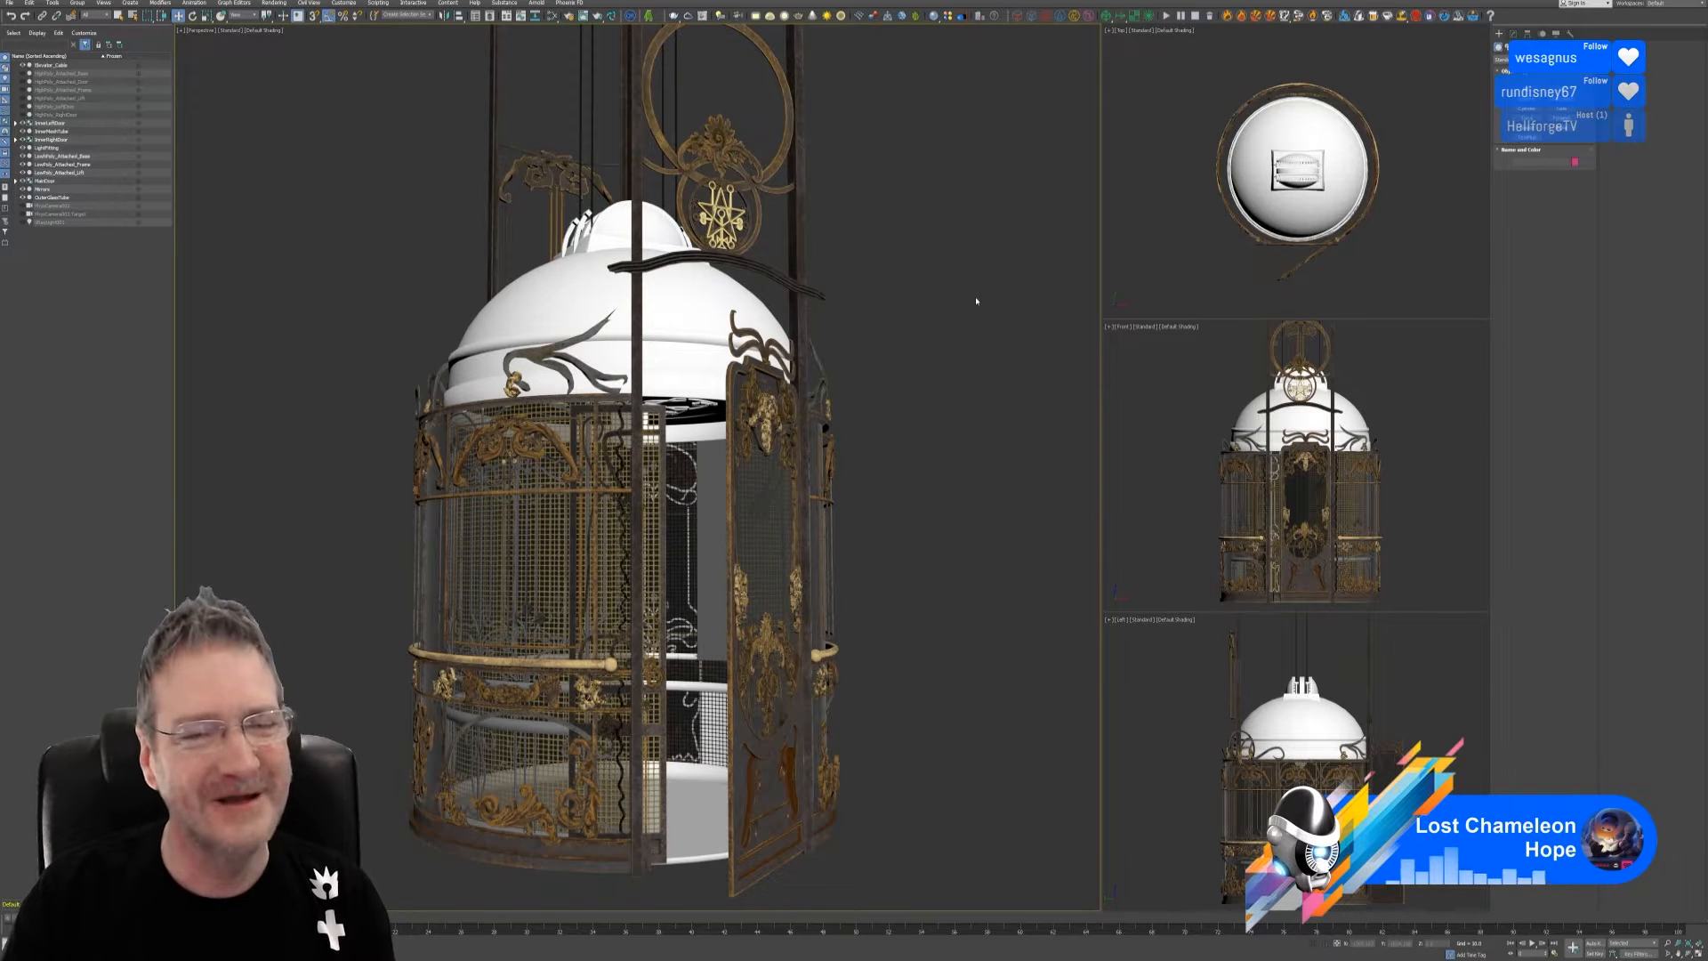
pyautogui.click(669, 293)
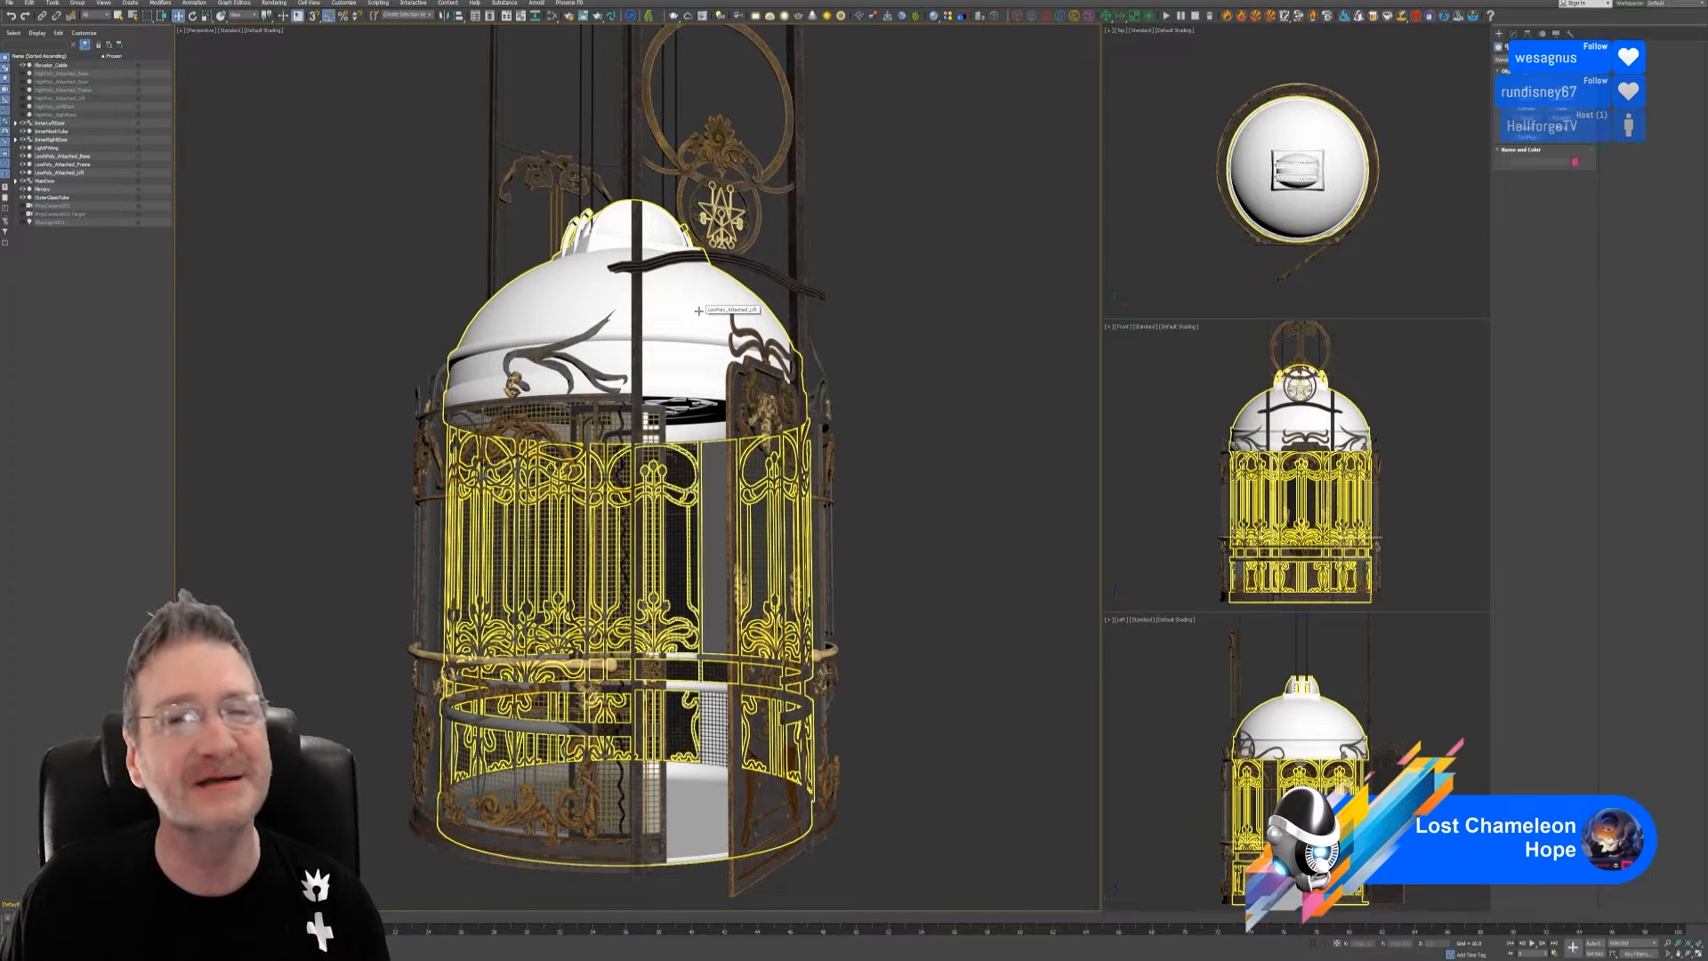
pyautogui.click(917, 234)
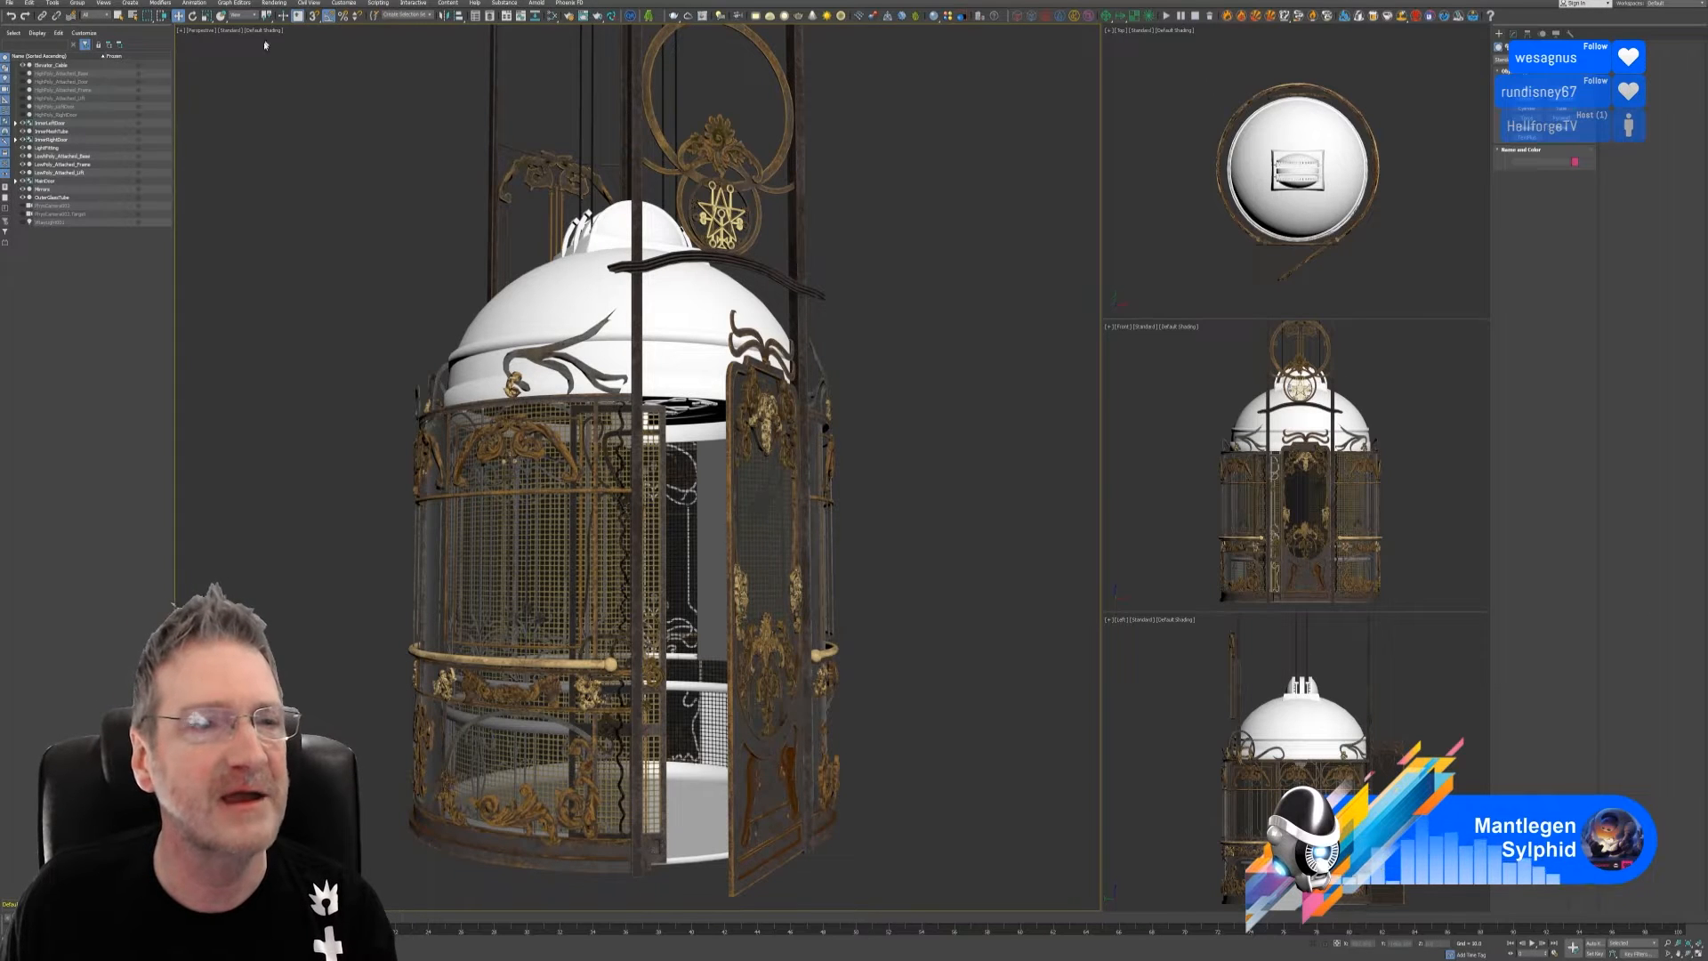
pyautogui.click(225, 32)
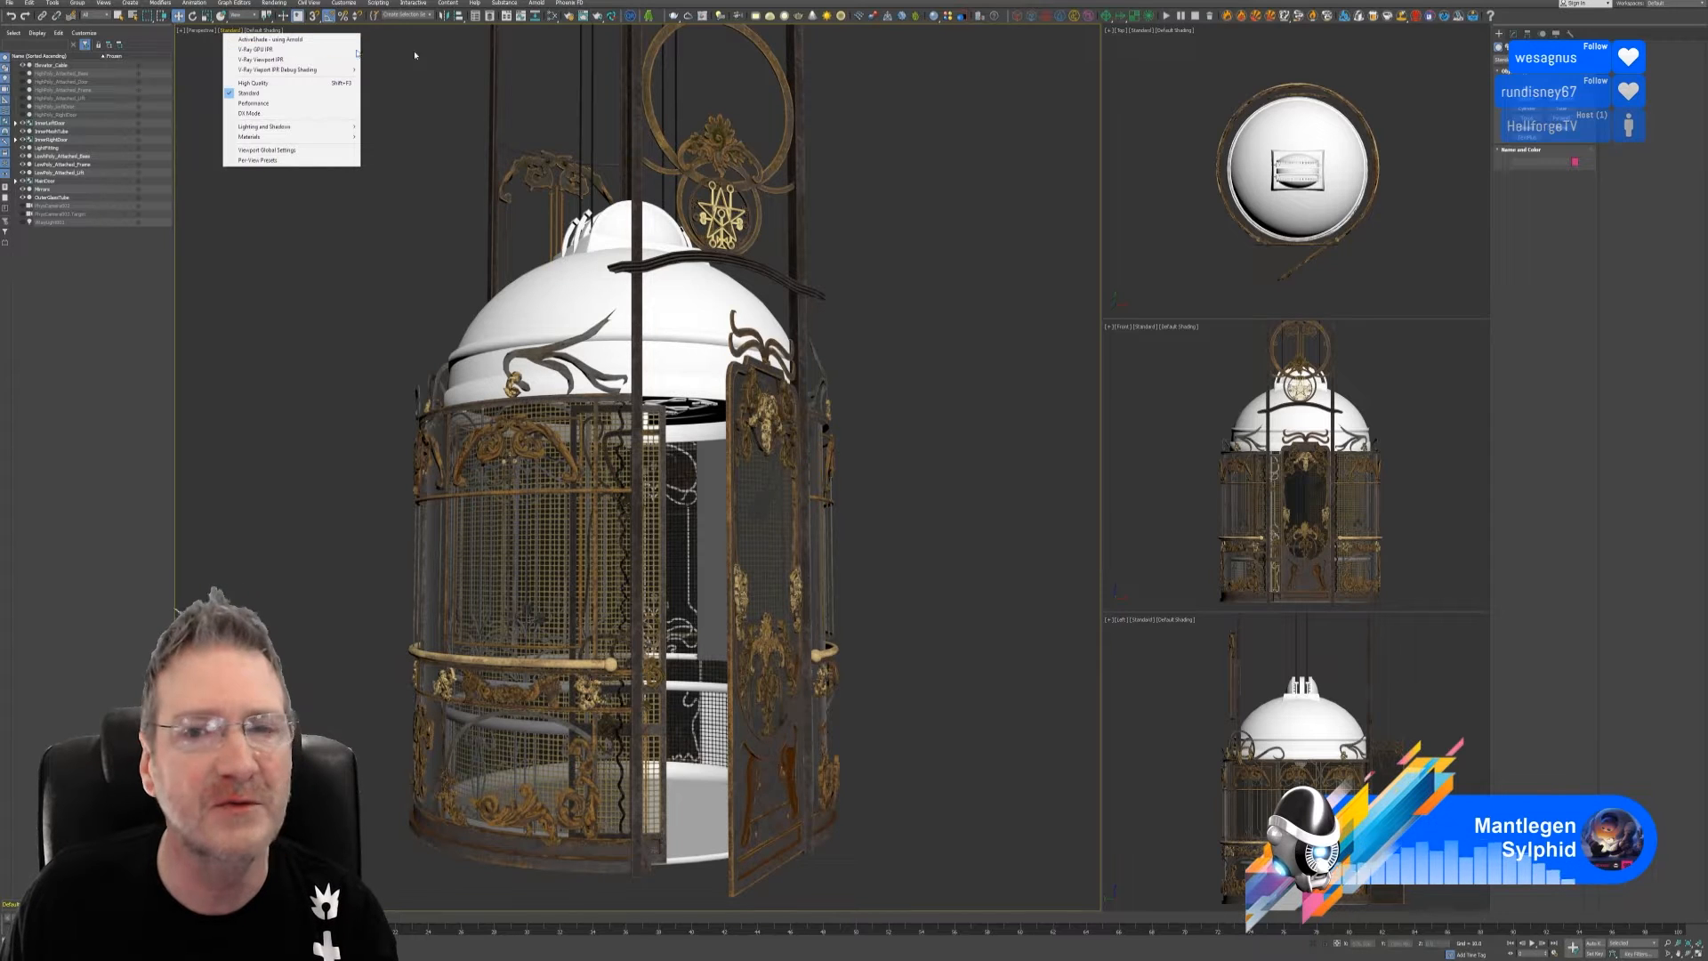
pyautogui.press('Escape')
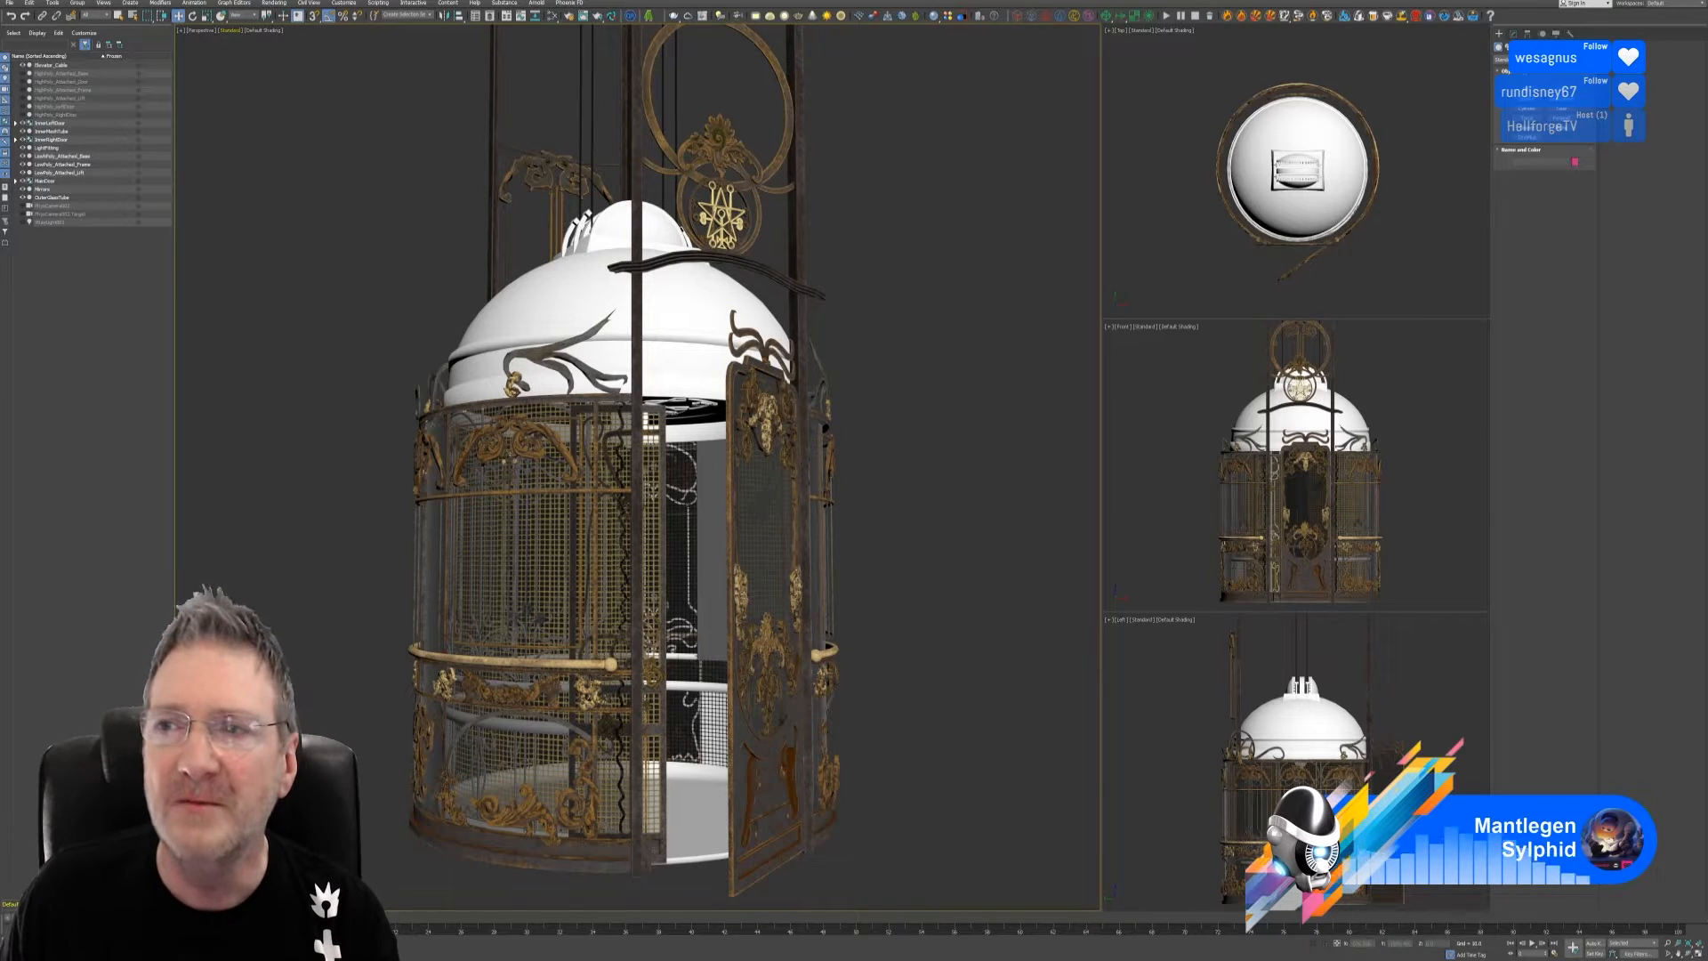
# Switch to Substance Painter and examine the untextured lift's dome, floor and decorative ironwork up close and from several angles
pyautogui.press('super+d')
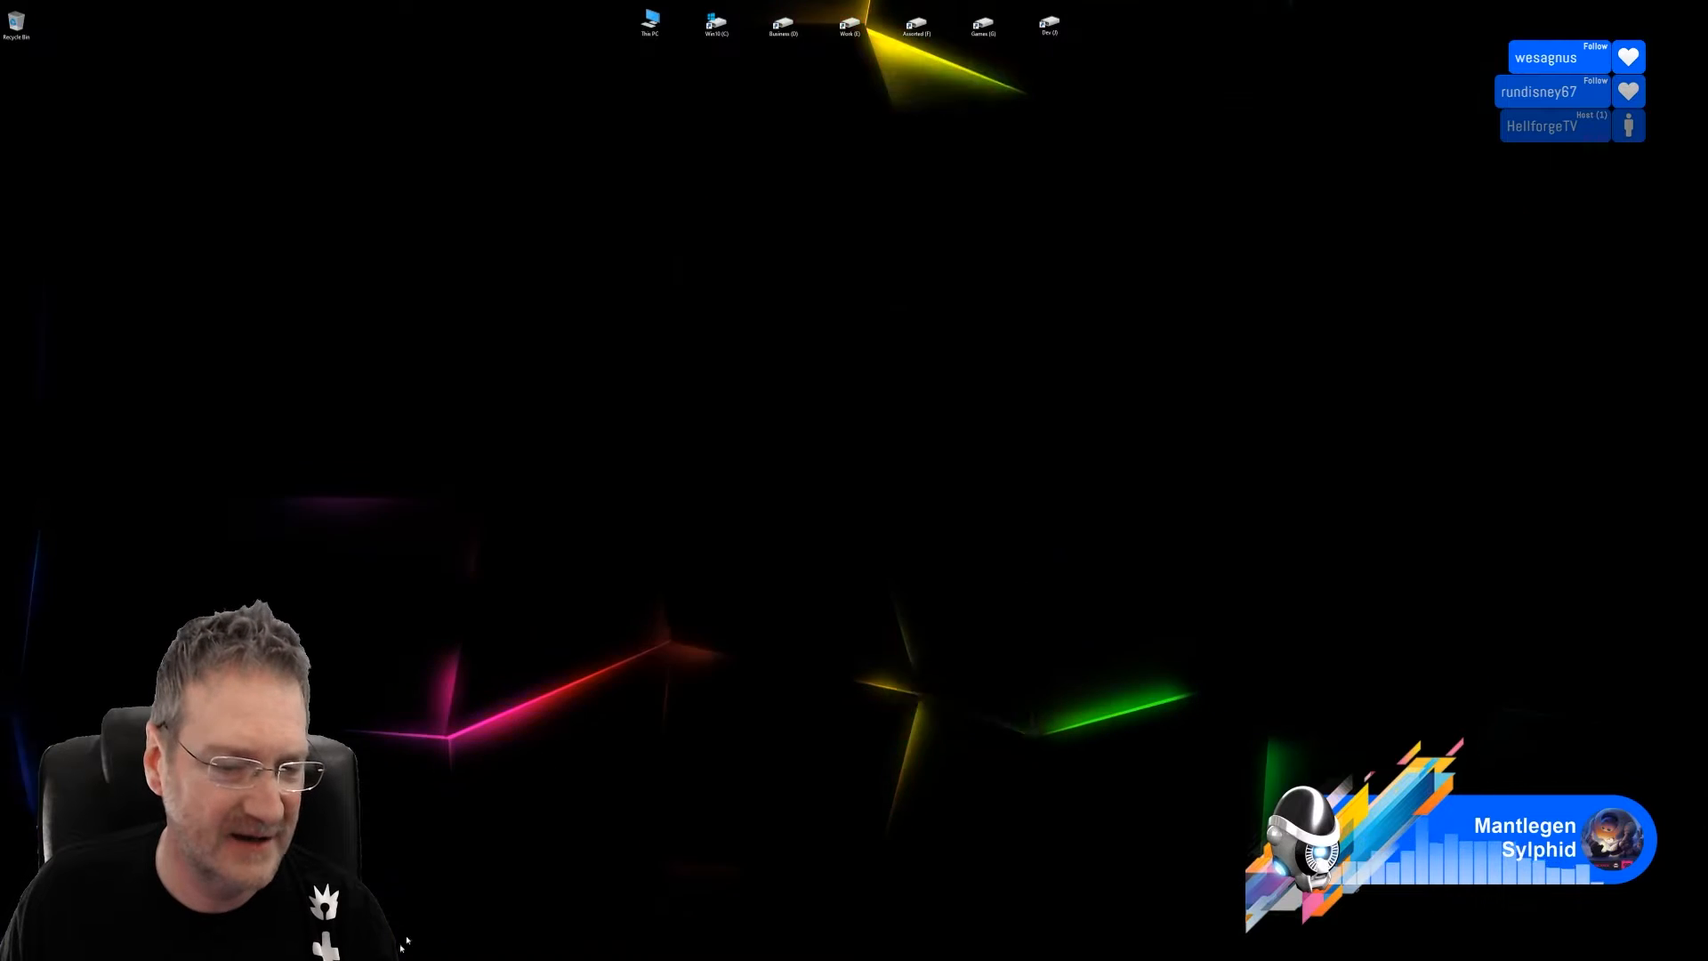
pyautogui.hotkey('alt', 'Tab')
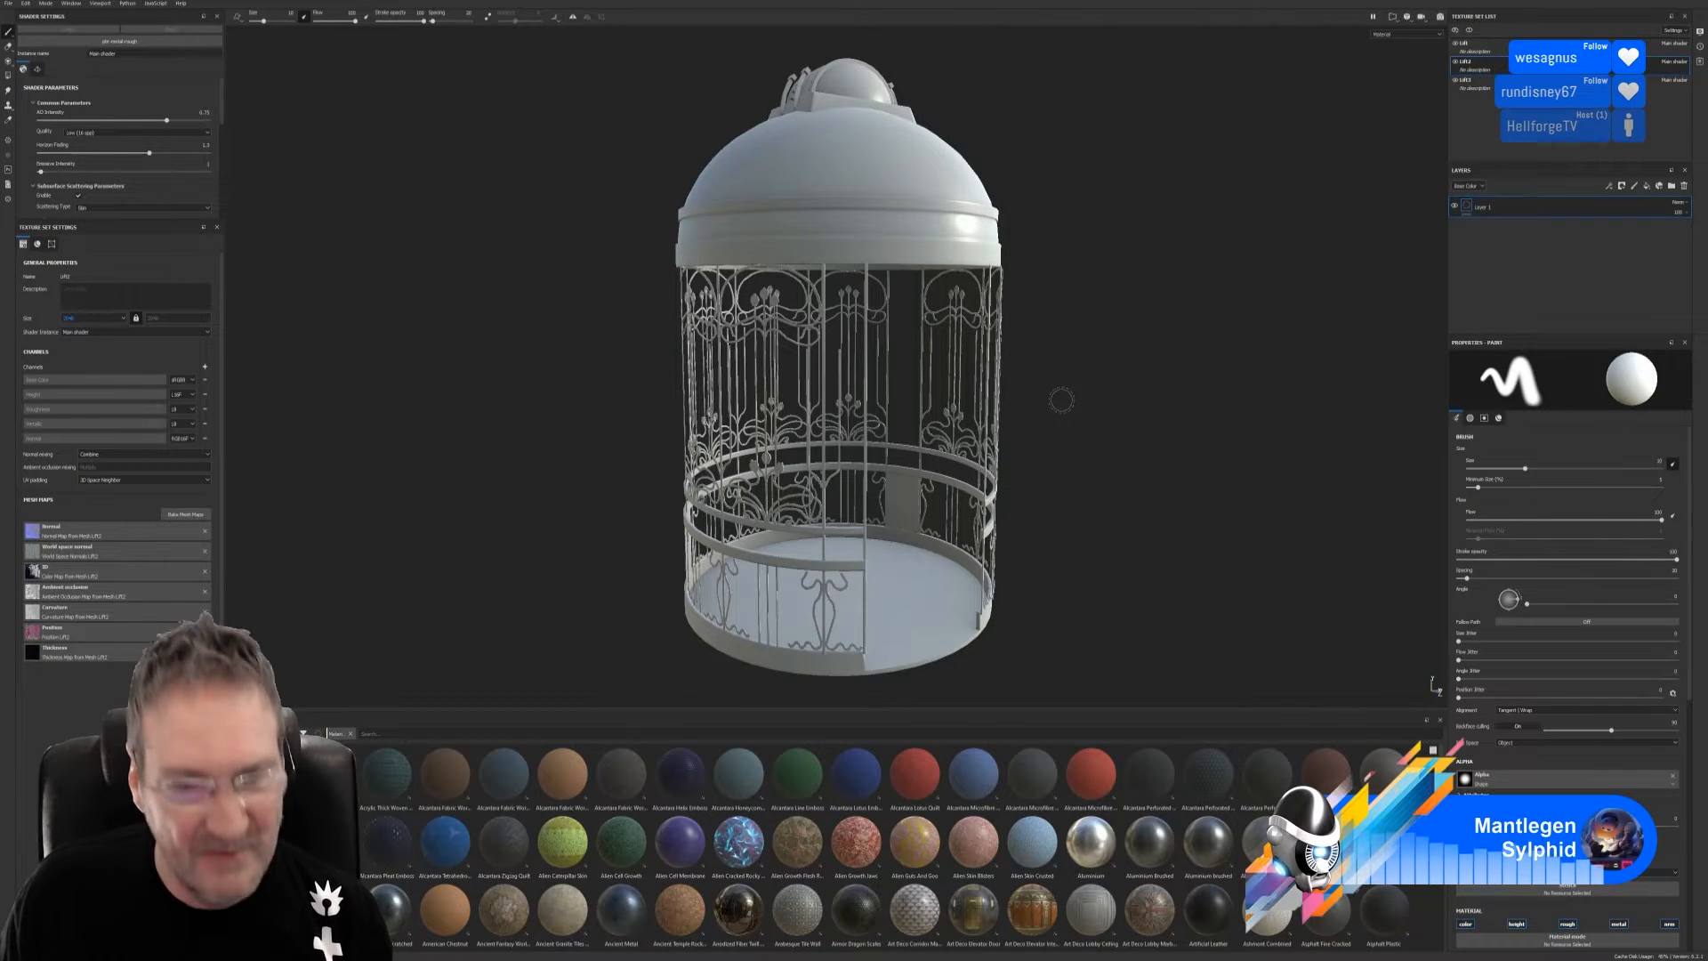
pyautogui.keyDown('alt'); pyautogui.moveTo(1061, 401); pyautogui.dragTo(898, 345); pyautogui.keyUp('alt')
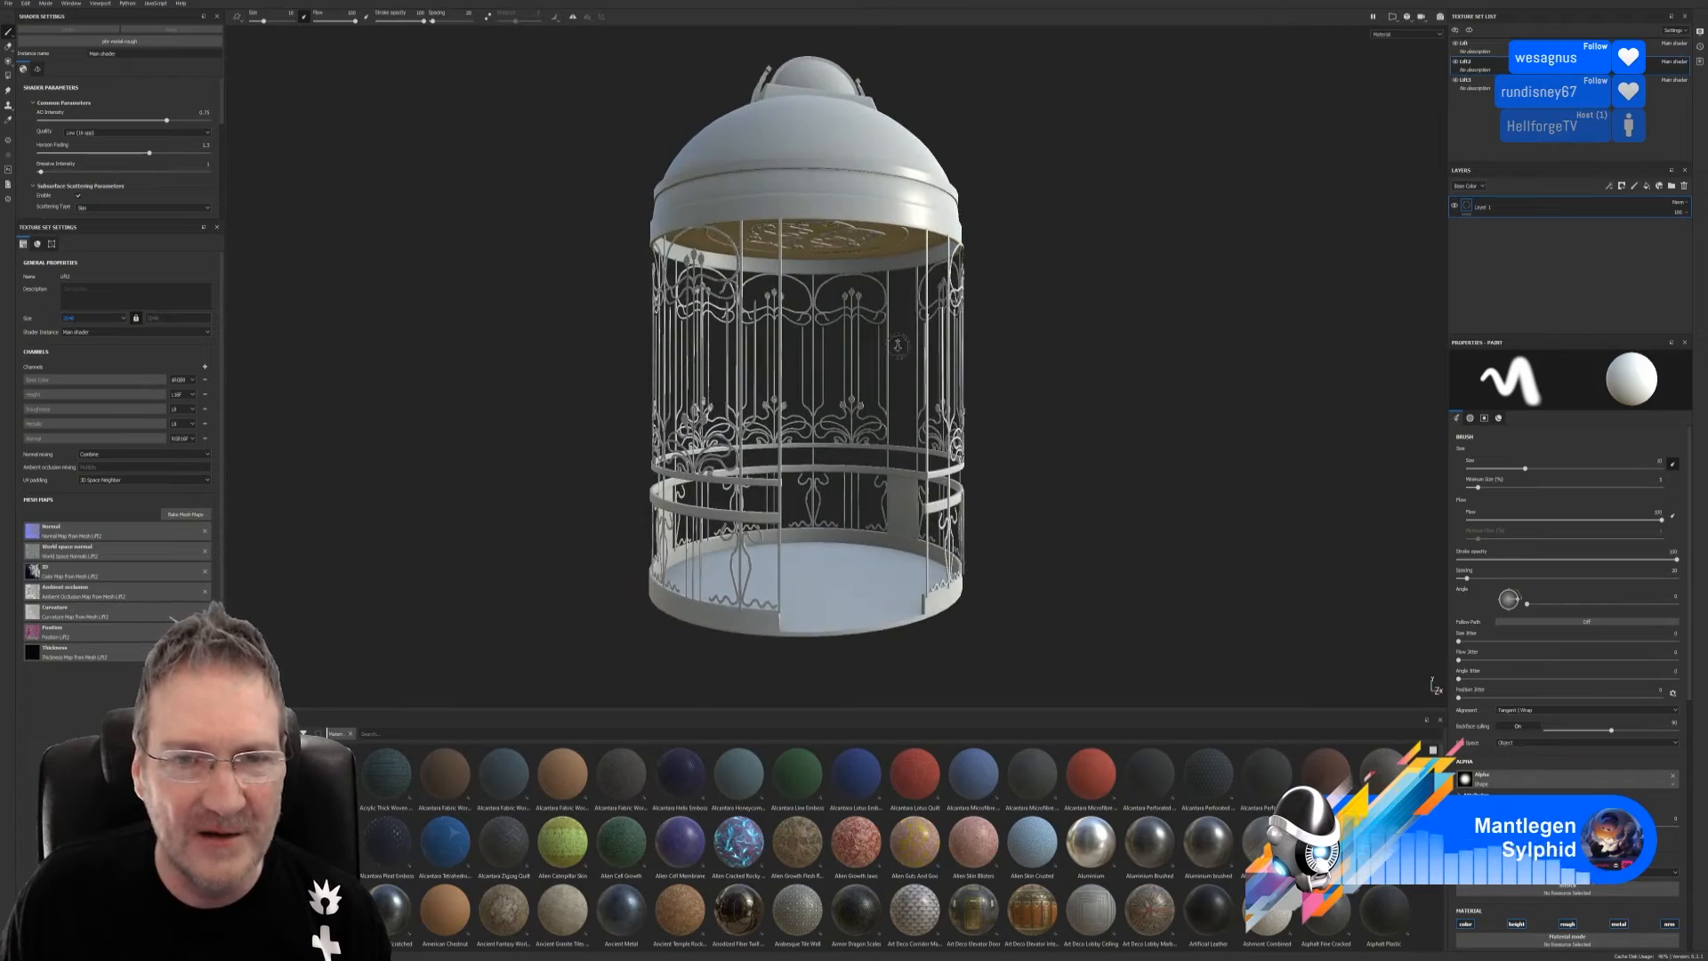
pyautogui.scroll(10, 897, 345)
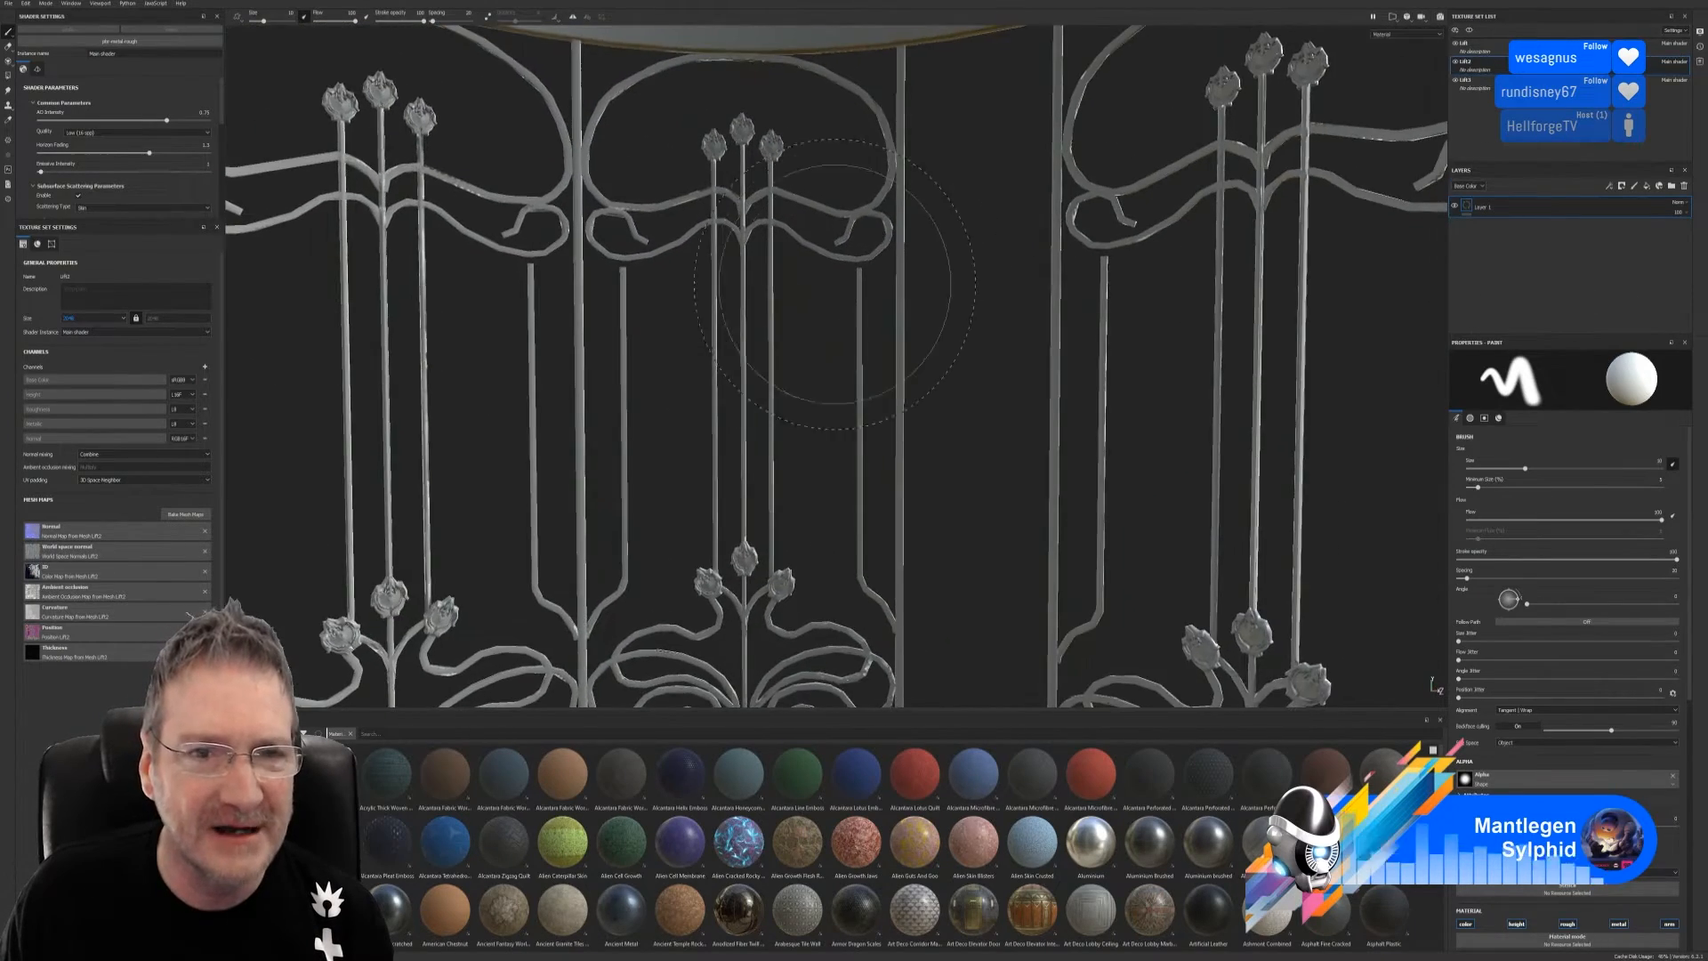
pyautogui.scroll(-3, 835, 285)
pyautogui.scroll(6, 835, 285)
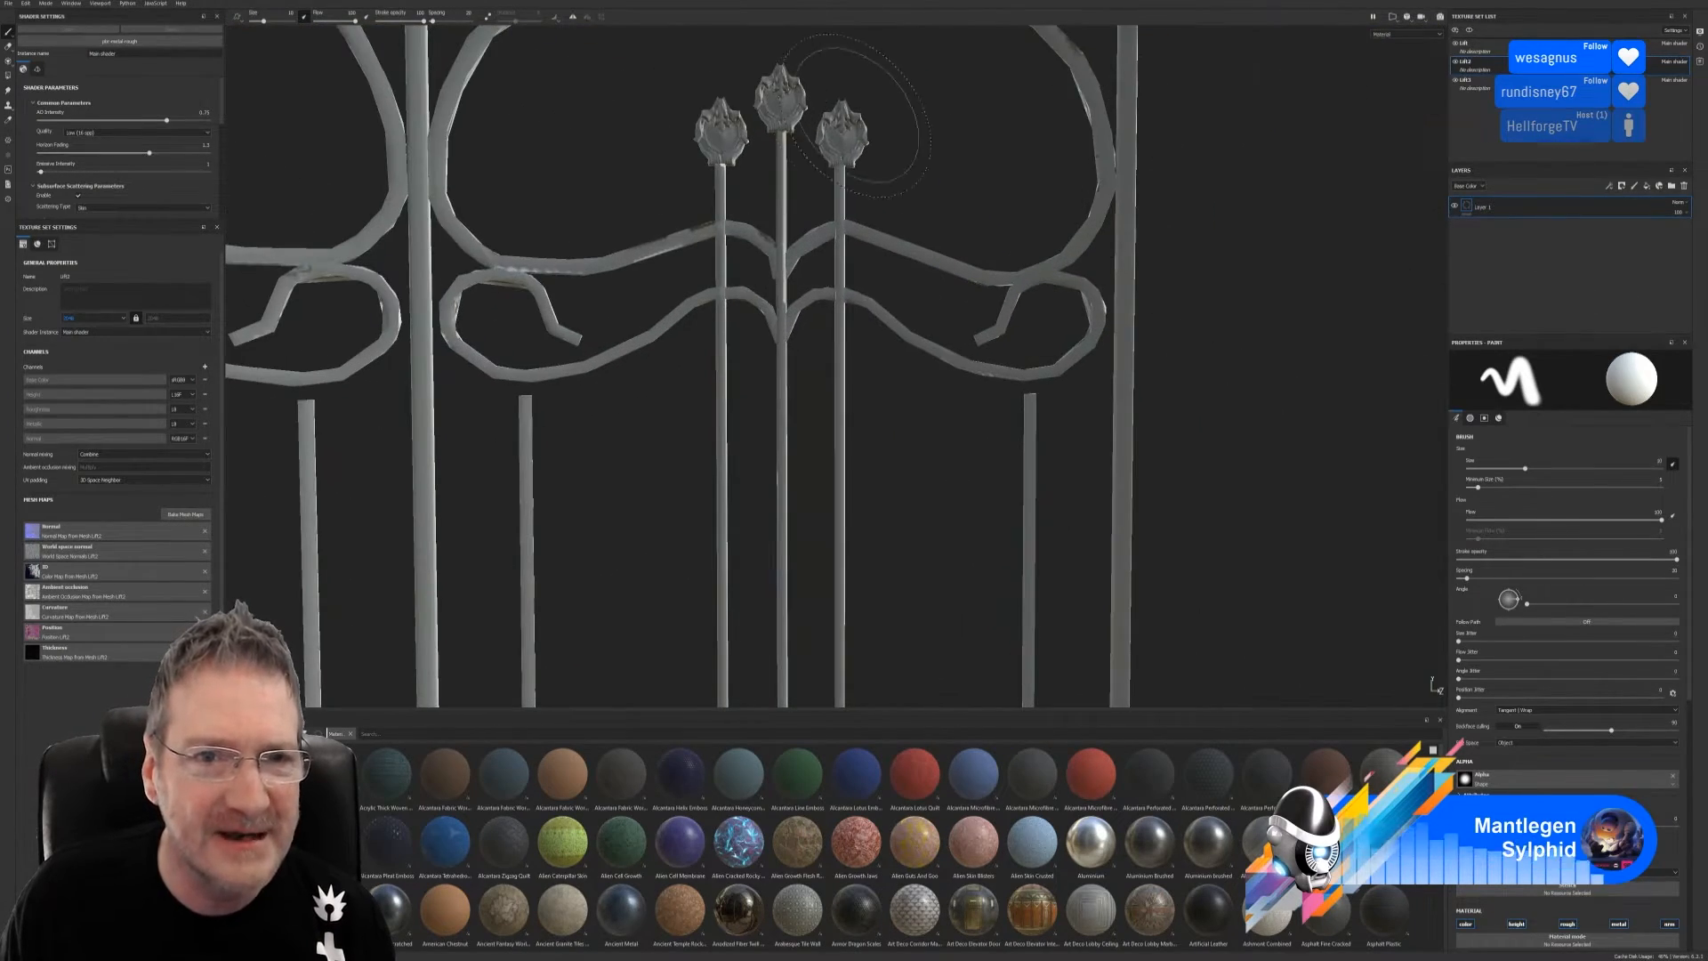
pyautogui.scroll(-10, 382, 414)
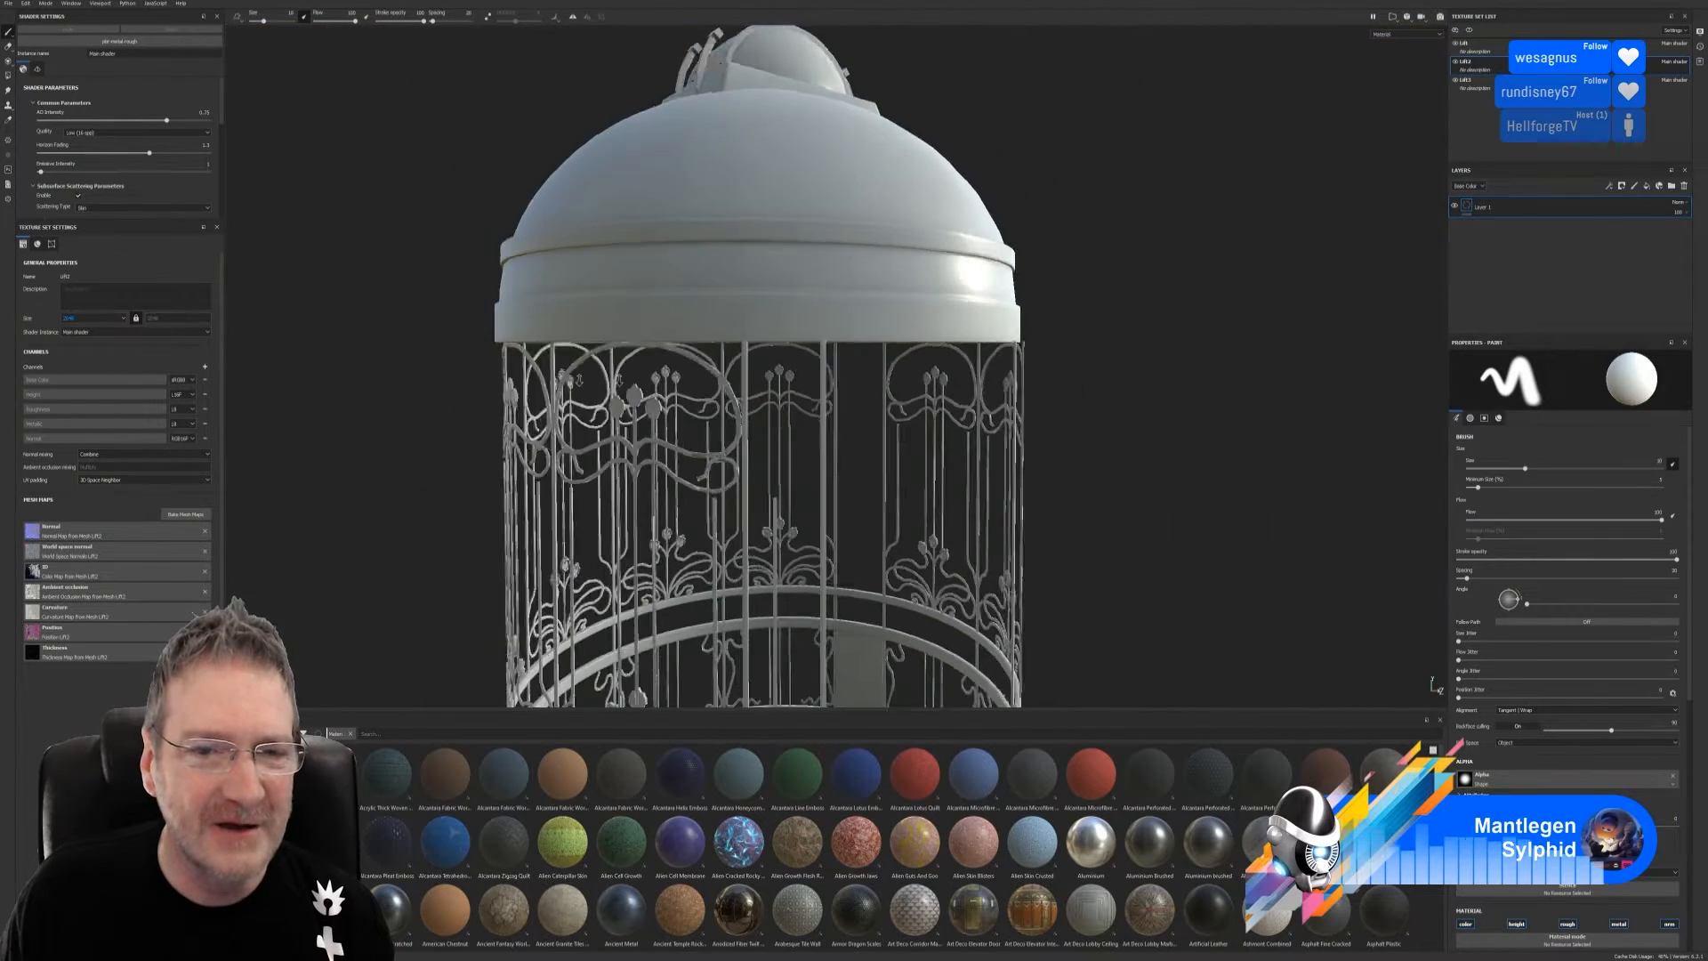
pyautogui.keyDown('alt'); pyautogui.moveTo(381, 414); pyautogui.dragTo(875, 336); pyautogui.keyUp('alt')
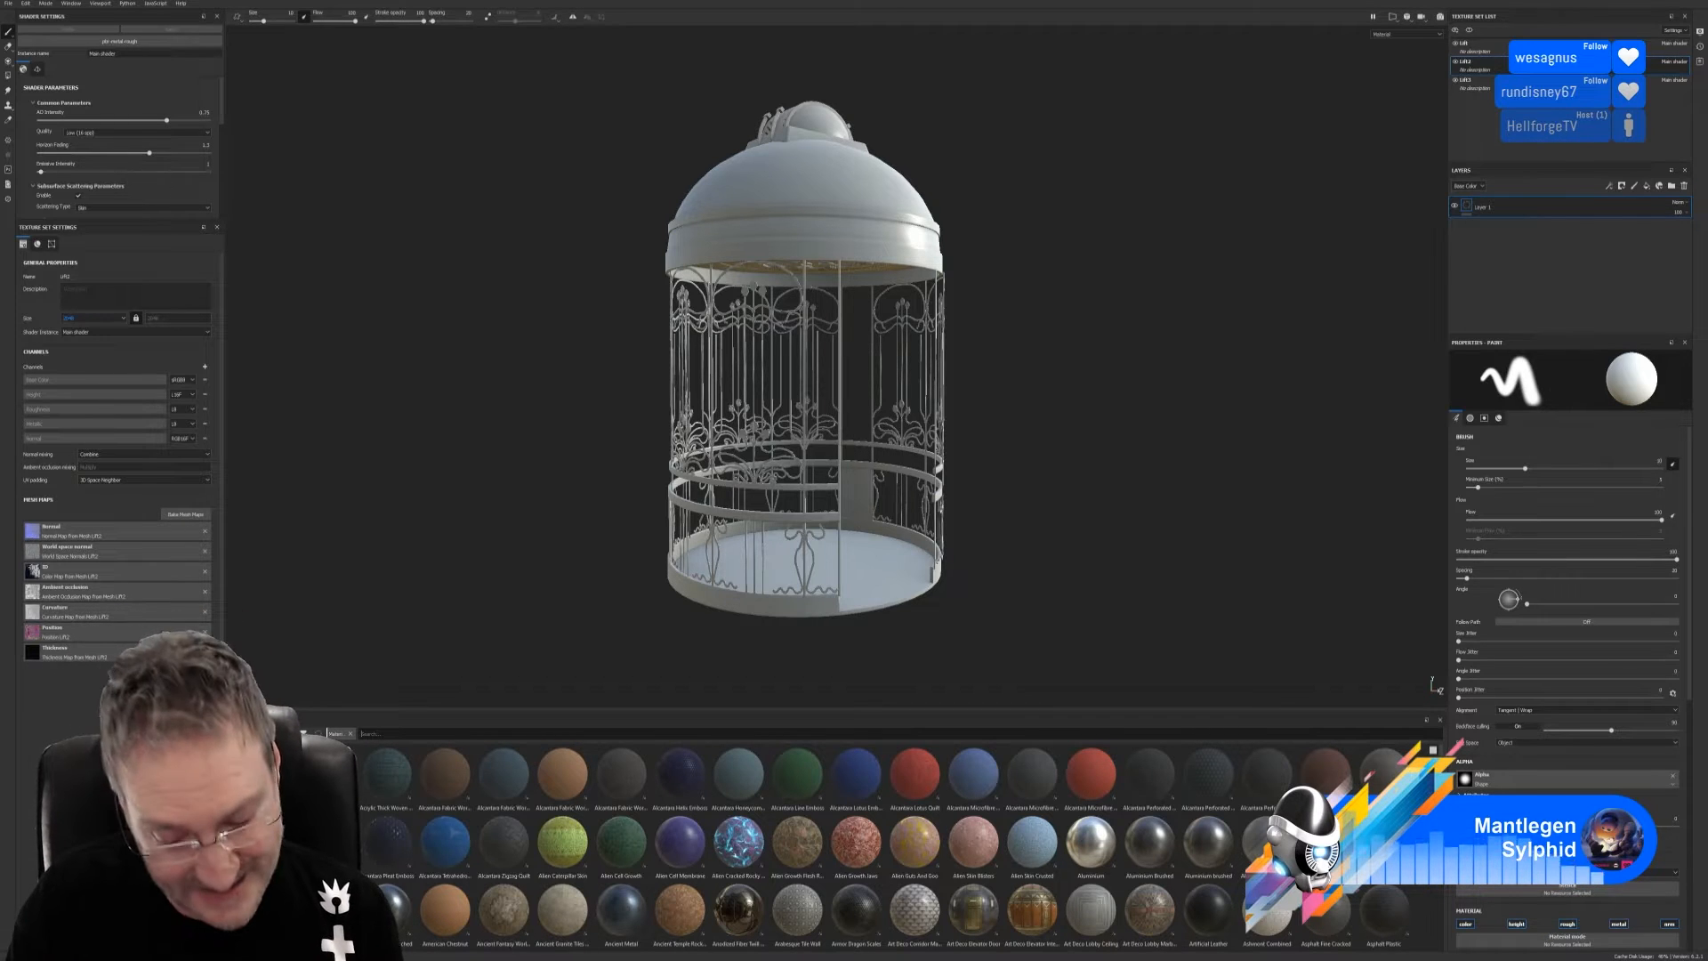
# Restrict the asset library to smart materials and search it for "elev"
pyautogui.write('ev')
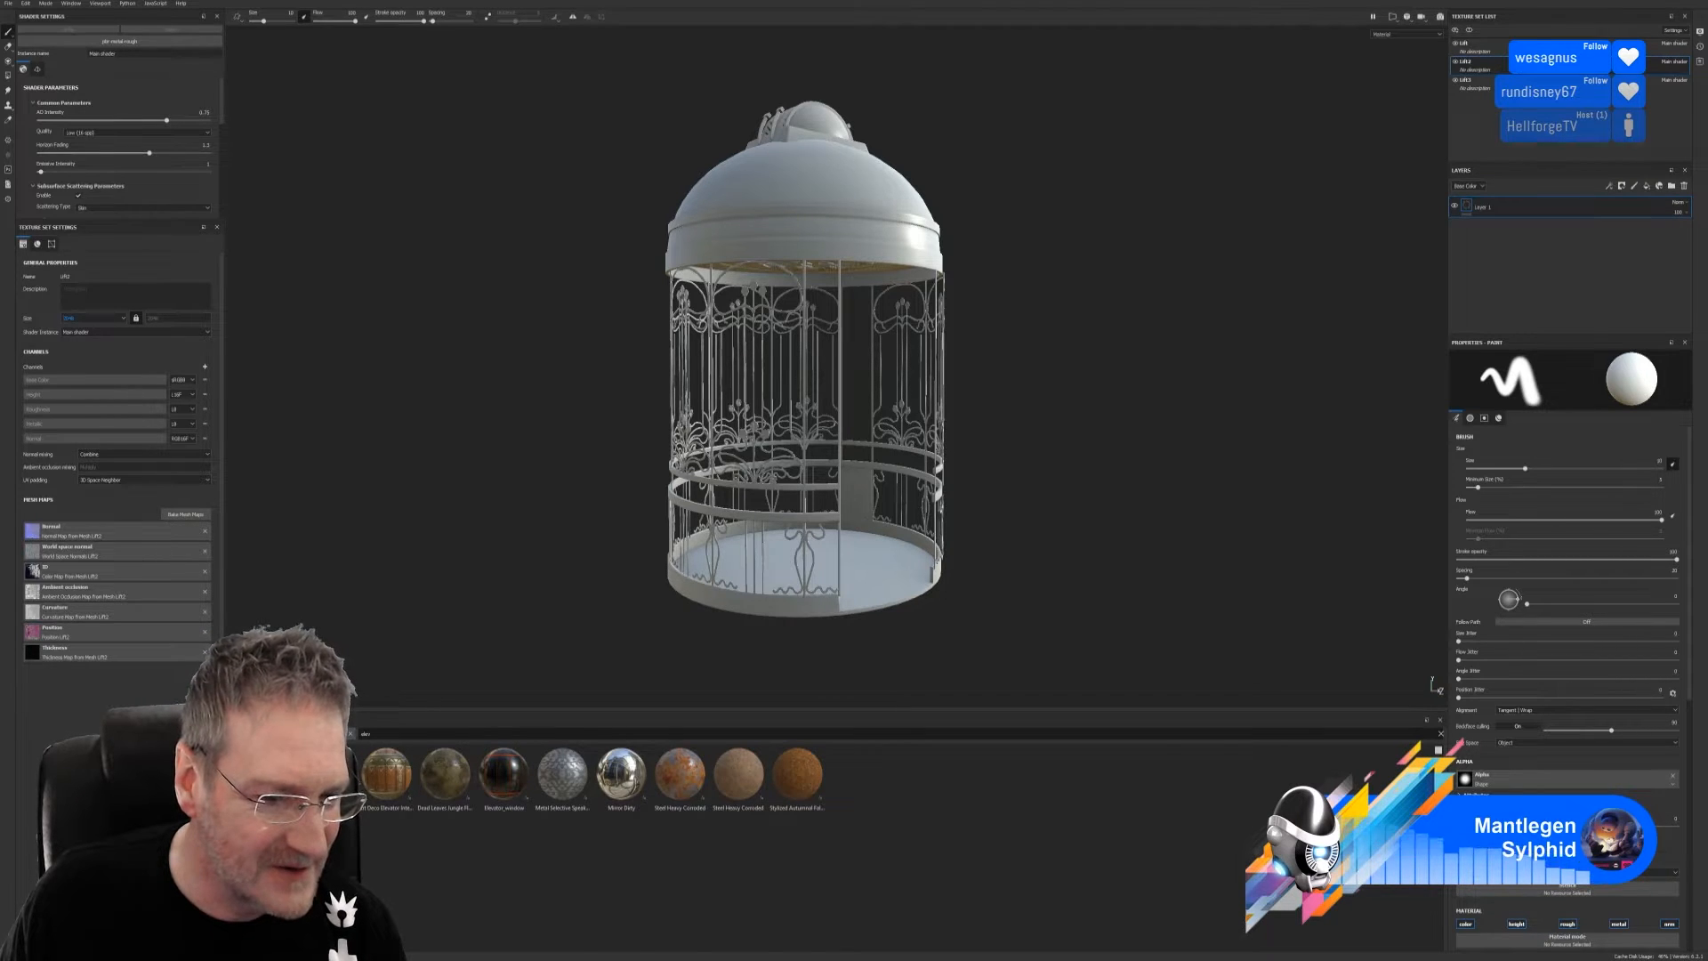
pyautogui.click(258, 903)
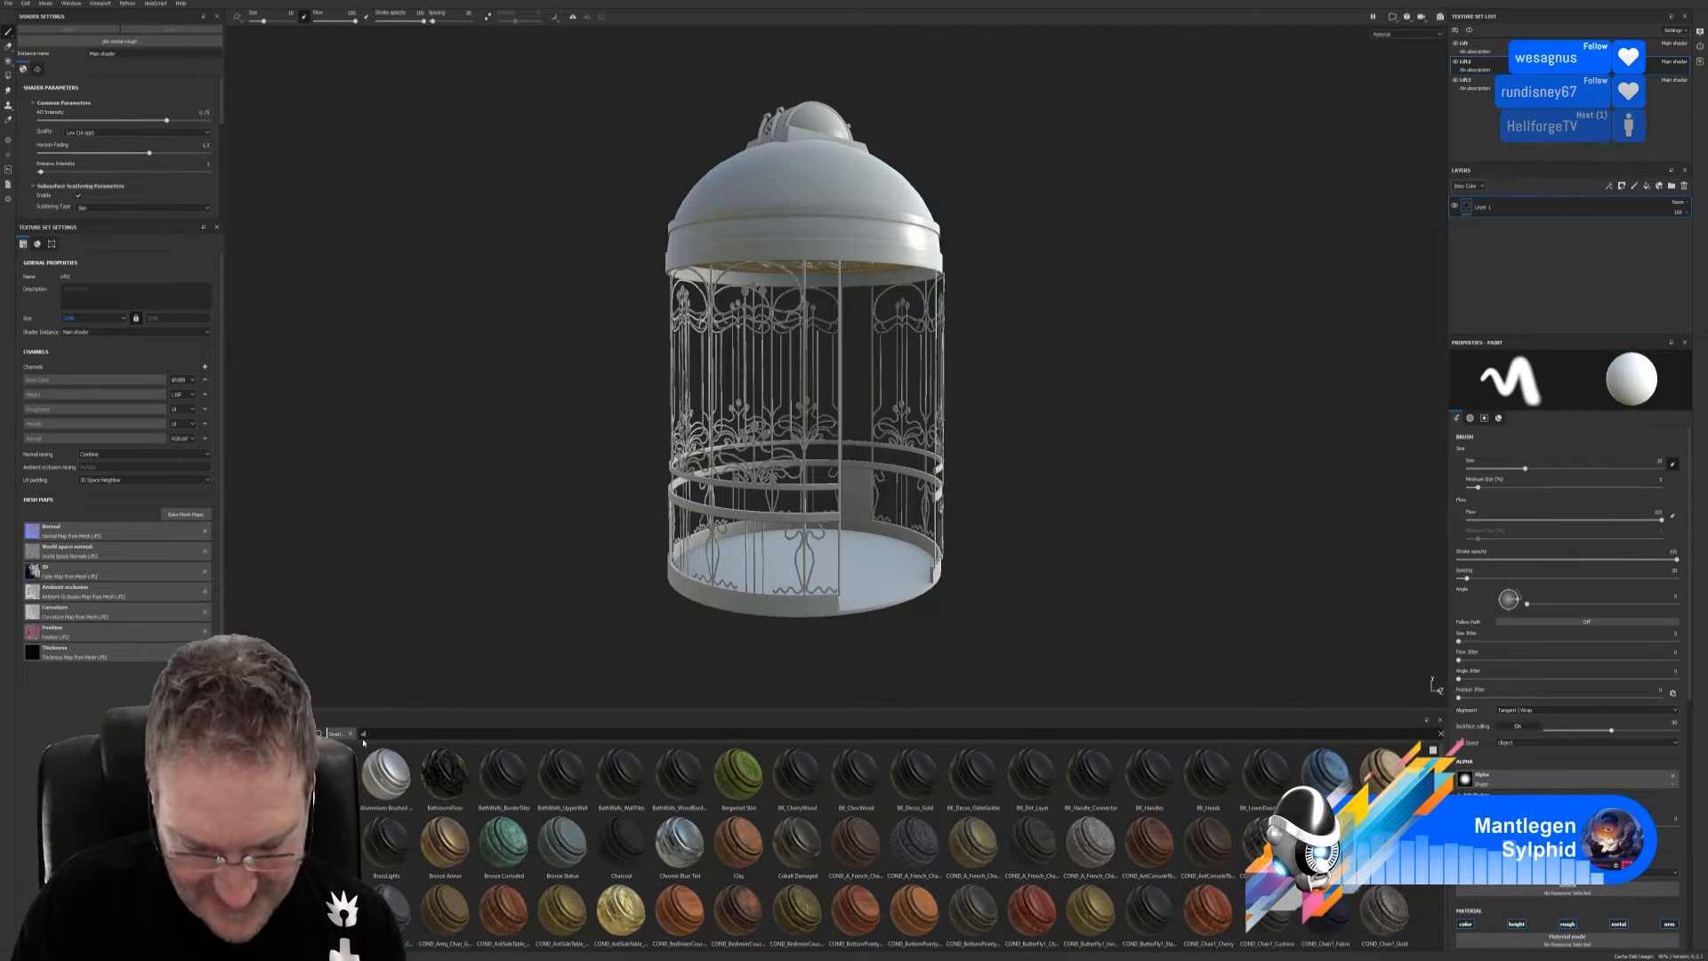
pyautogui.write('elev')
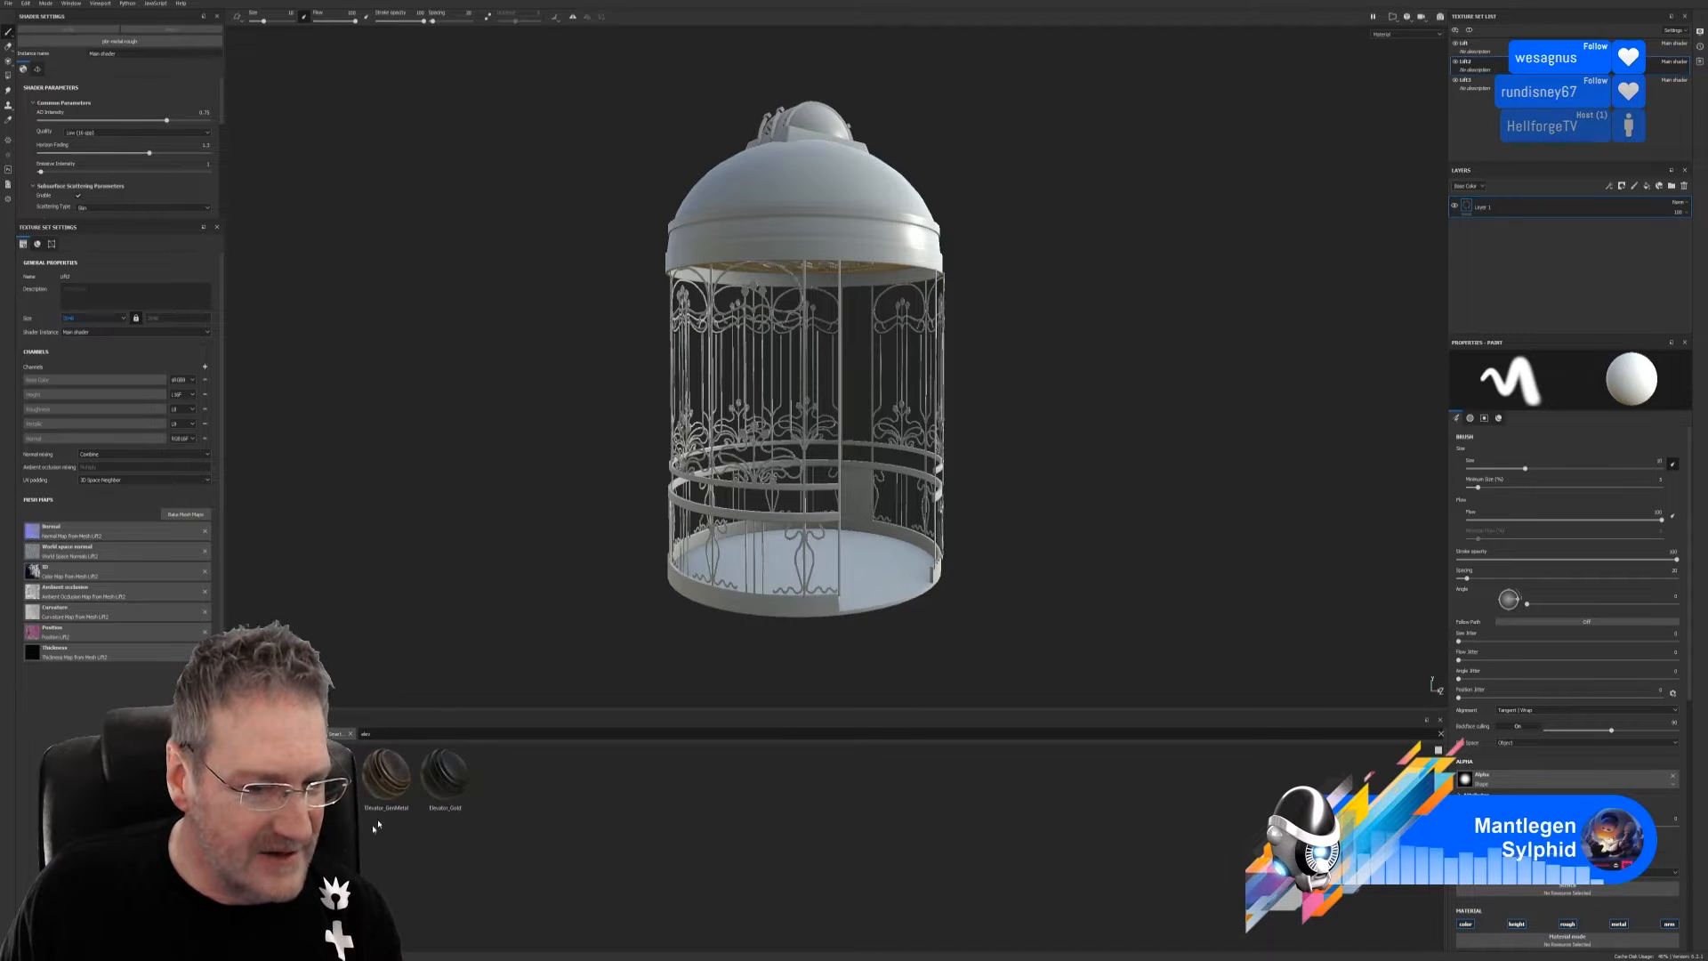
pyautogui.moveTo(393, 788)
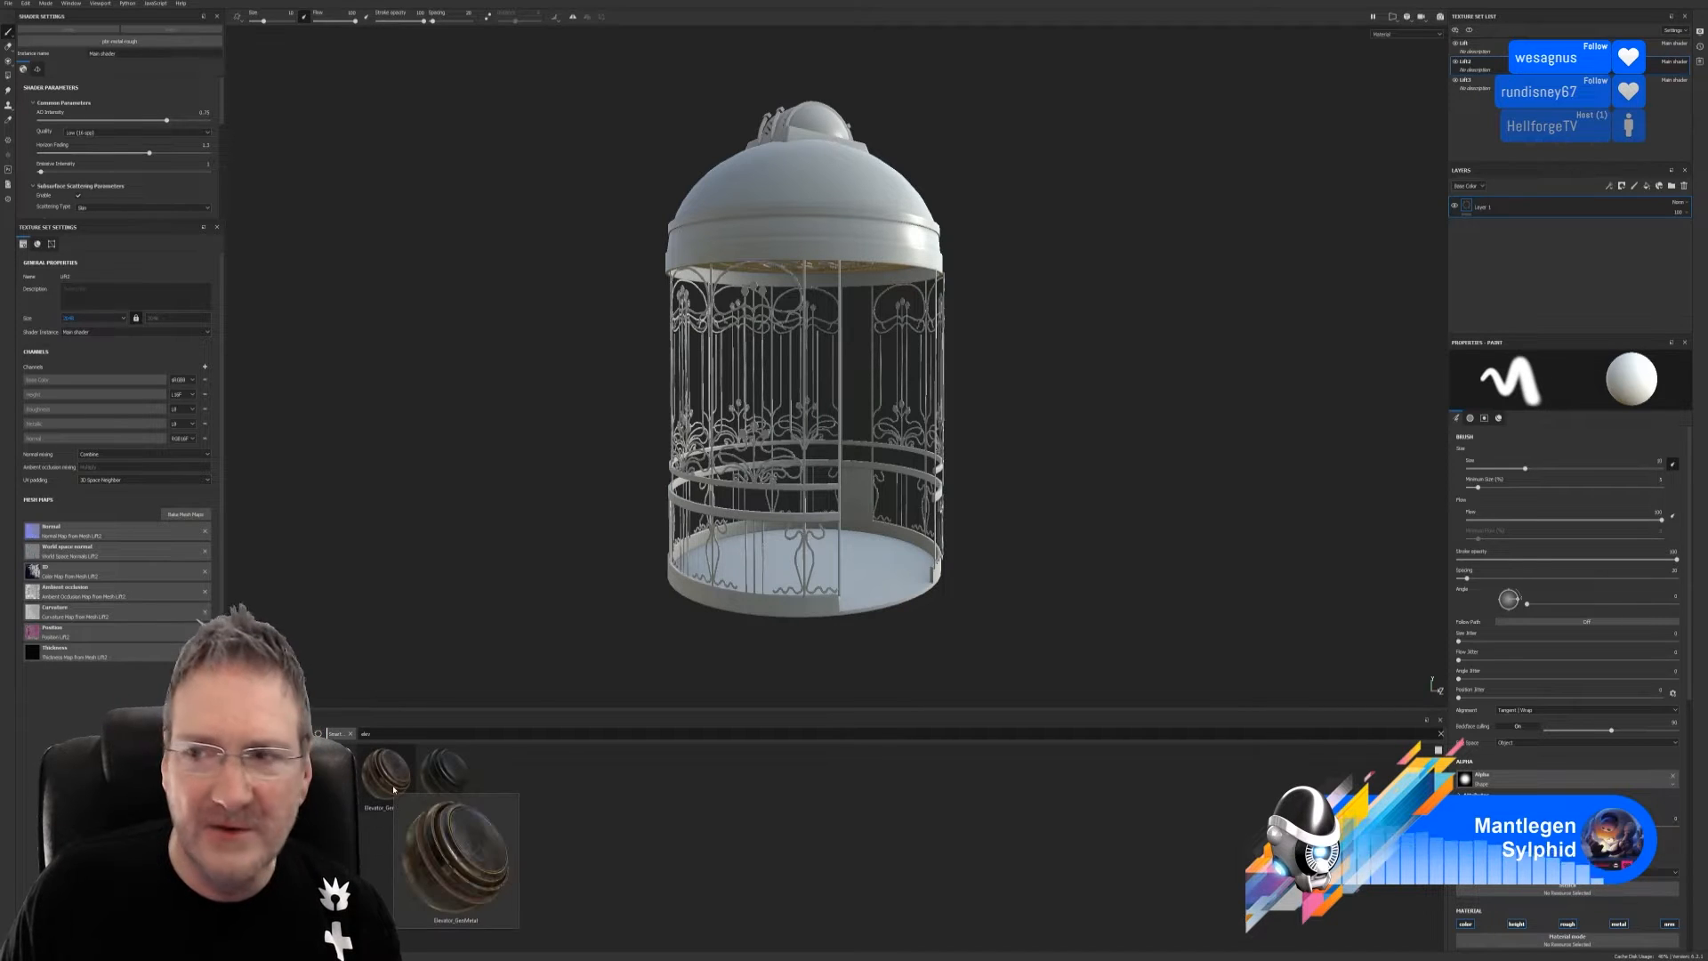
# Check which parts belong to the Lift texture set and apply the rusty dark elevator metal smart material to it
pyautogui.click(1479, 49)
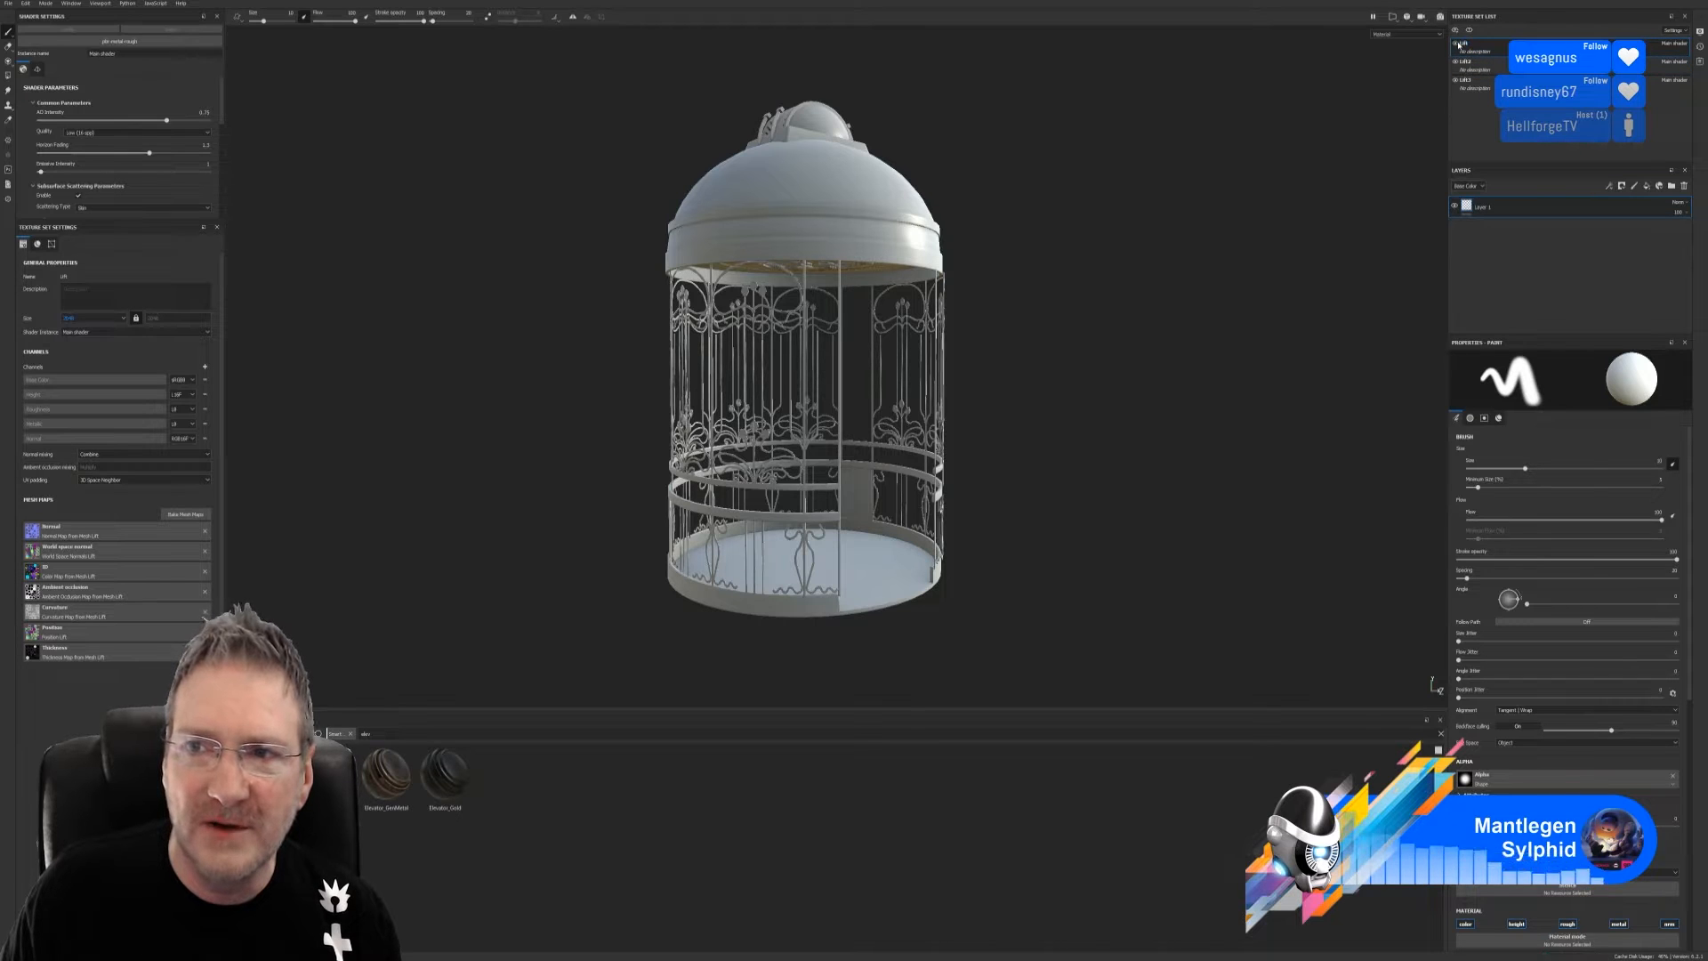
pyautogui.click(1456, 44)
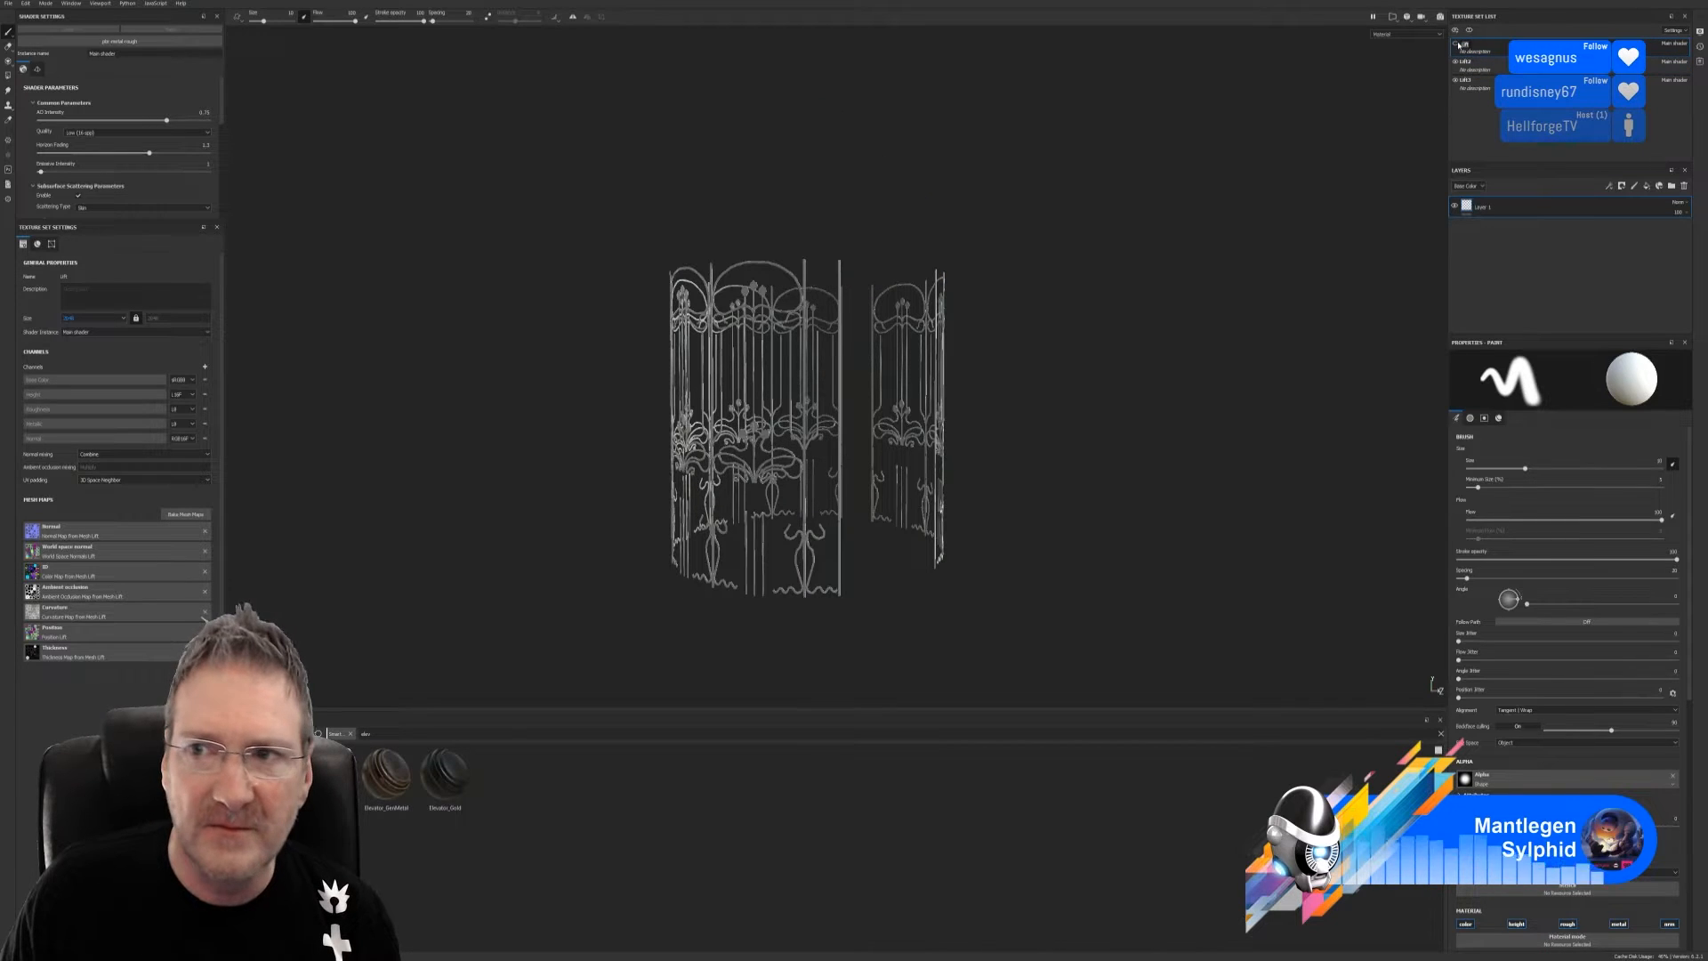
pyautogui.click(1457, 44)
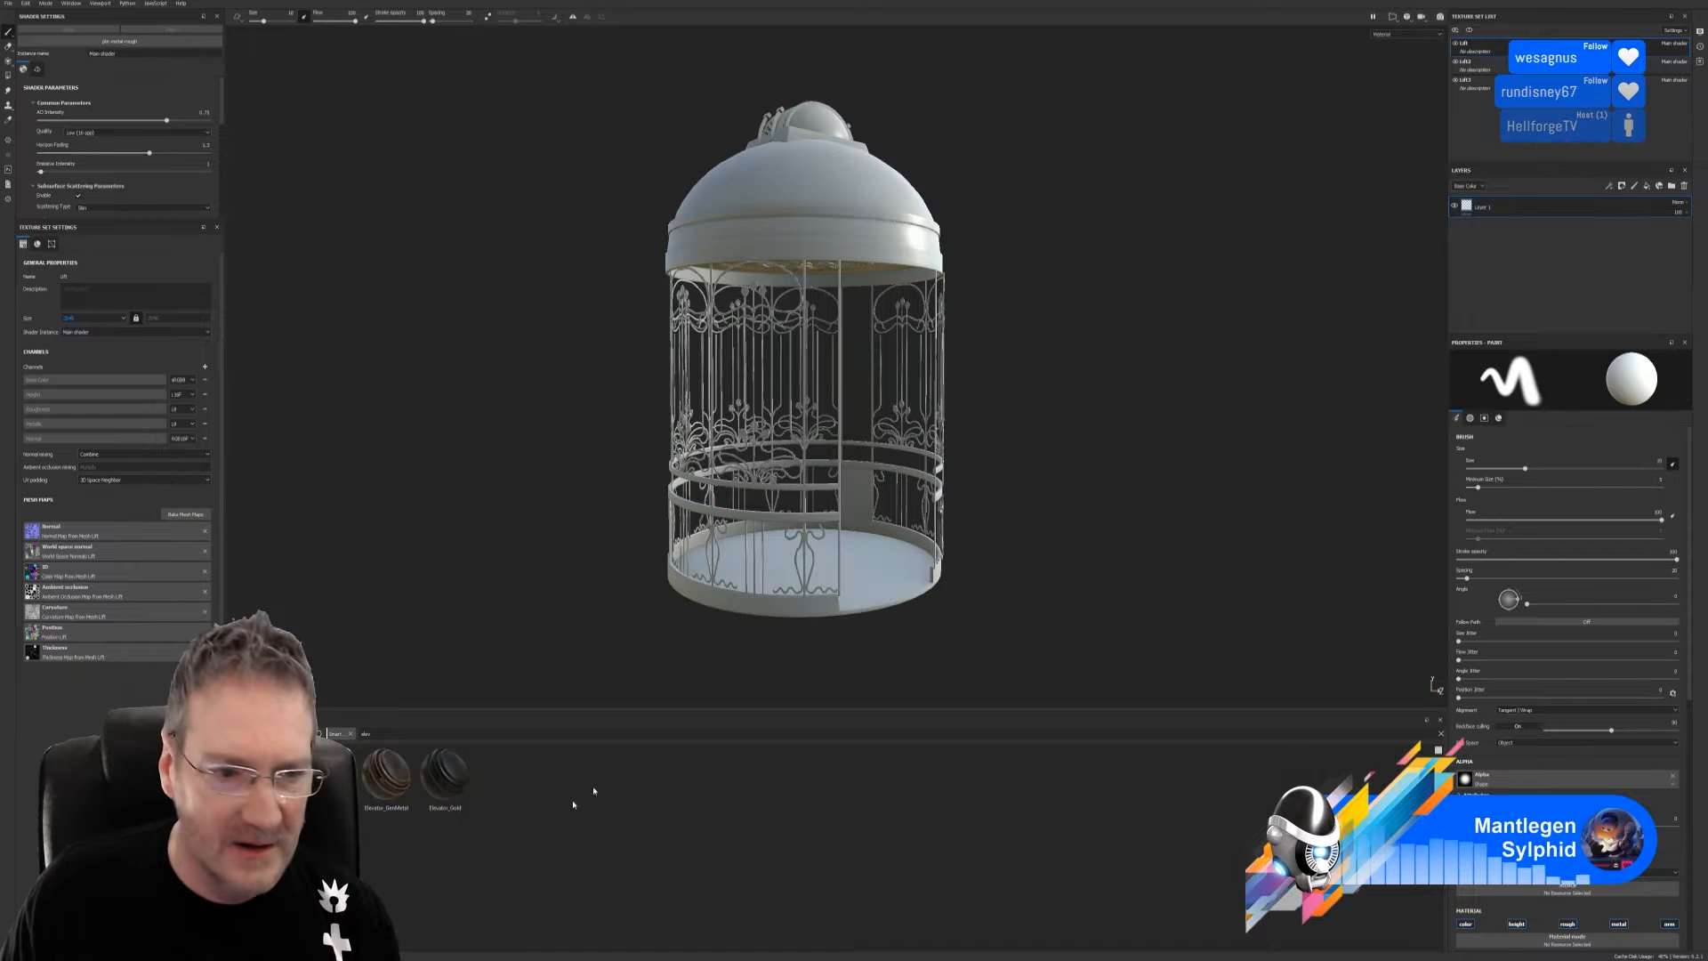
pyautogui.moveTo(377, 791); pyautogui.dragTo(794, 253)
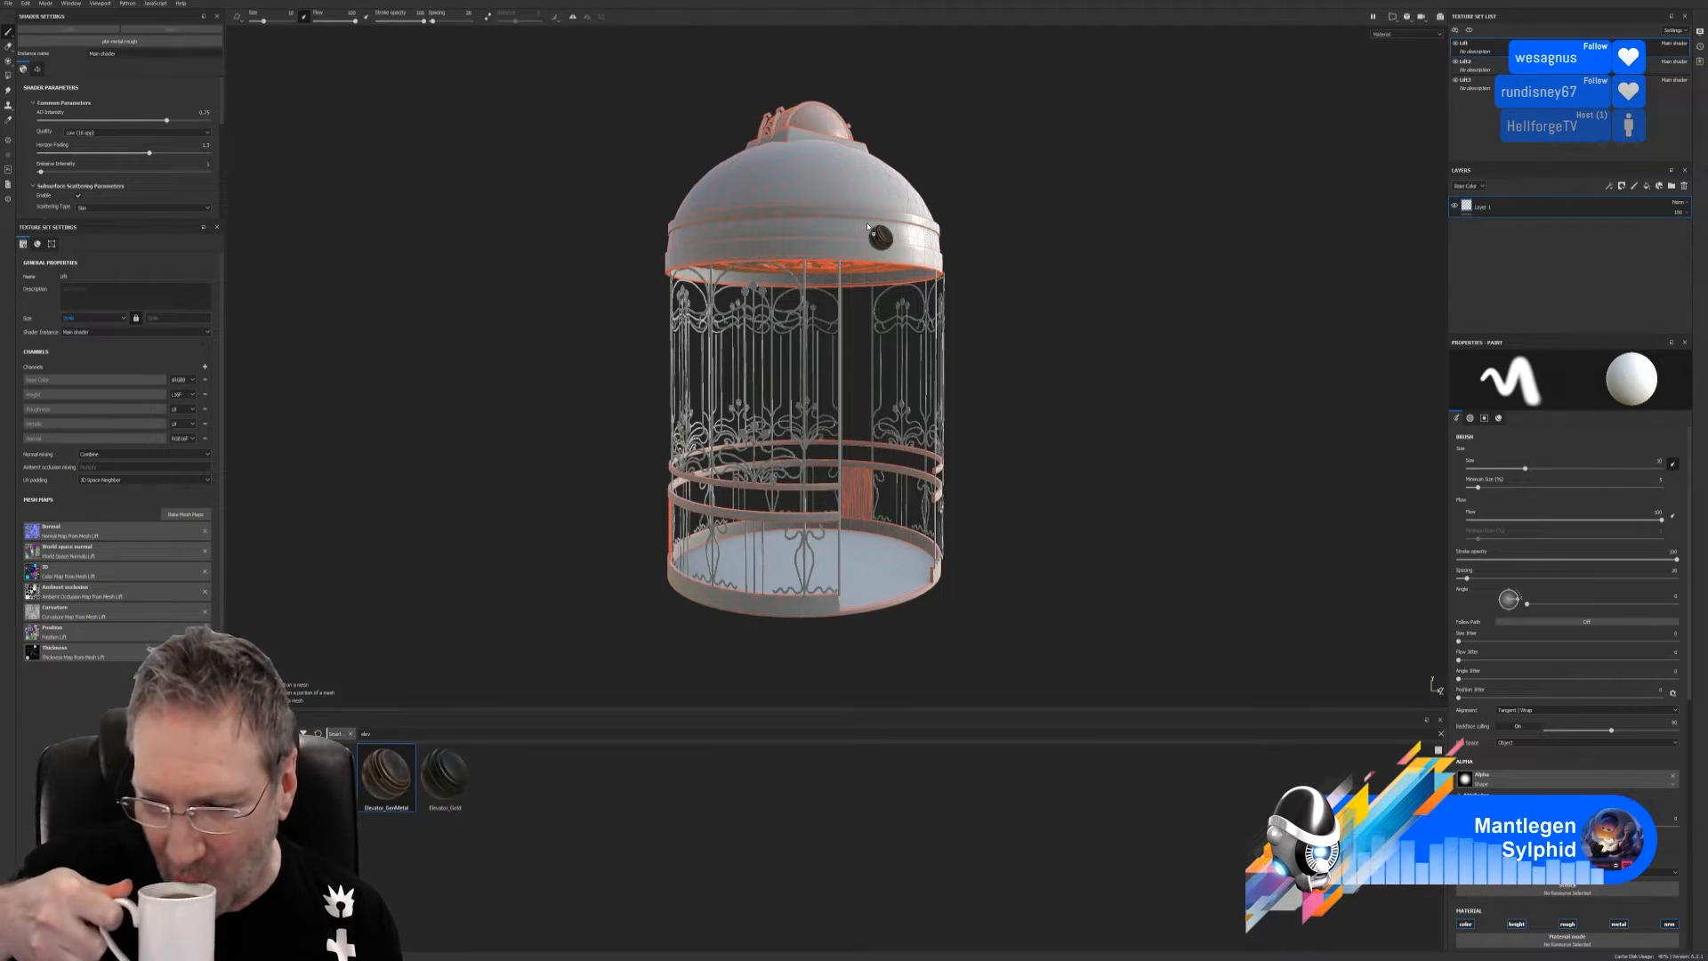
pyautogui.moveTo(867, 226); pyautogui.dragTo(867, 226)
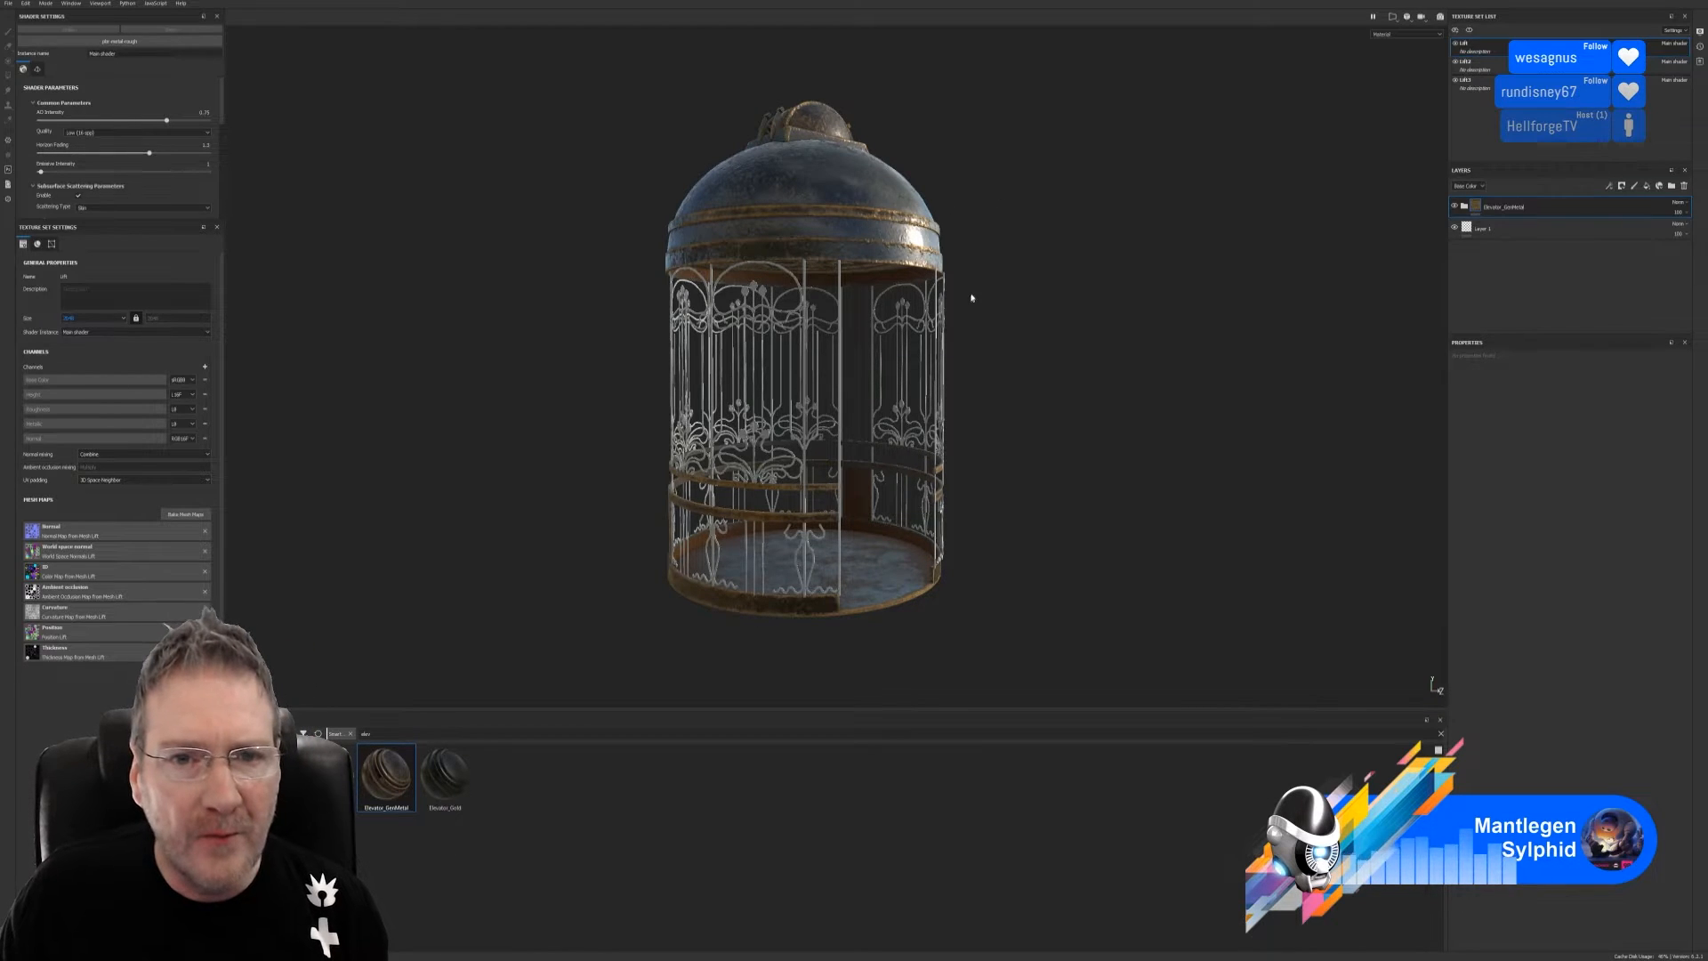
pyautogui.keyDown('alt'); pyautogui.moveTo(972, 298); pyautogui.dragTo(924, 343); pyautogui.keyUp('alt')
pyautogui.keyDown('alt'); pyautogui.moveTo(924, 343); pyautogui.dragTo(996, 317, button='right'); pyautogui.keyUp('alt')
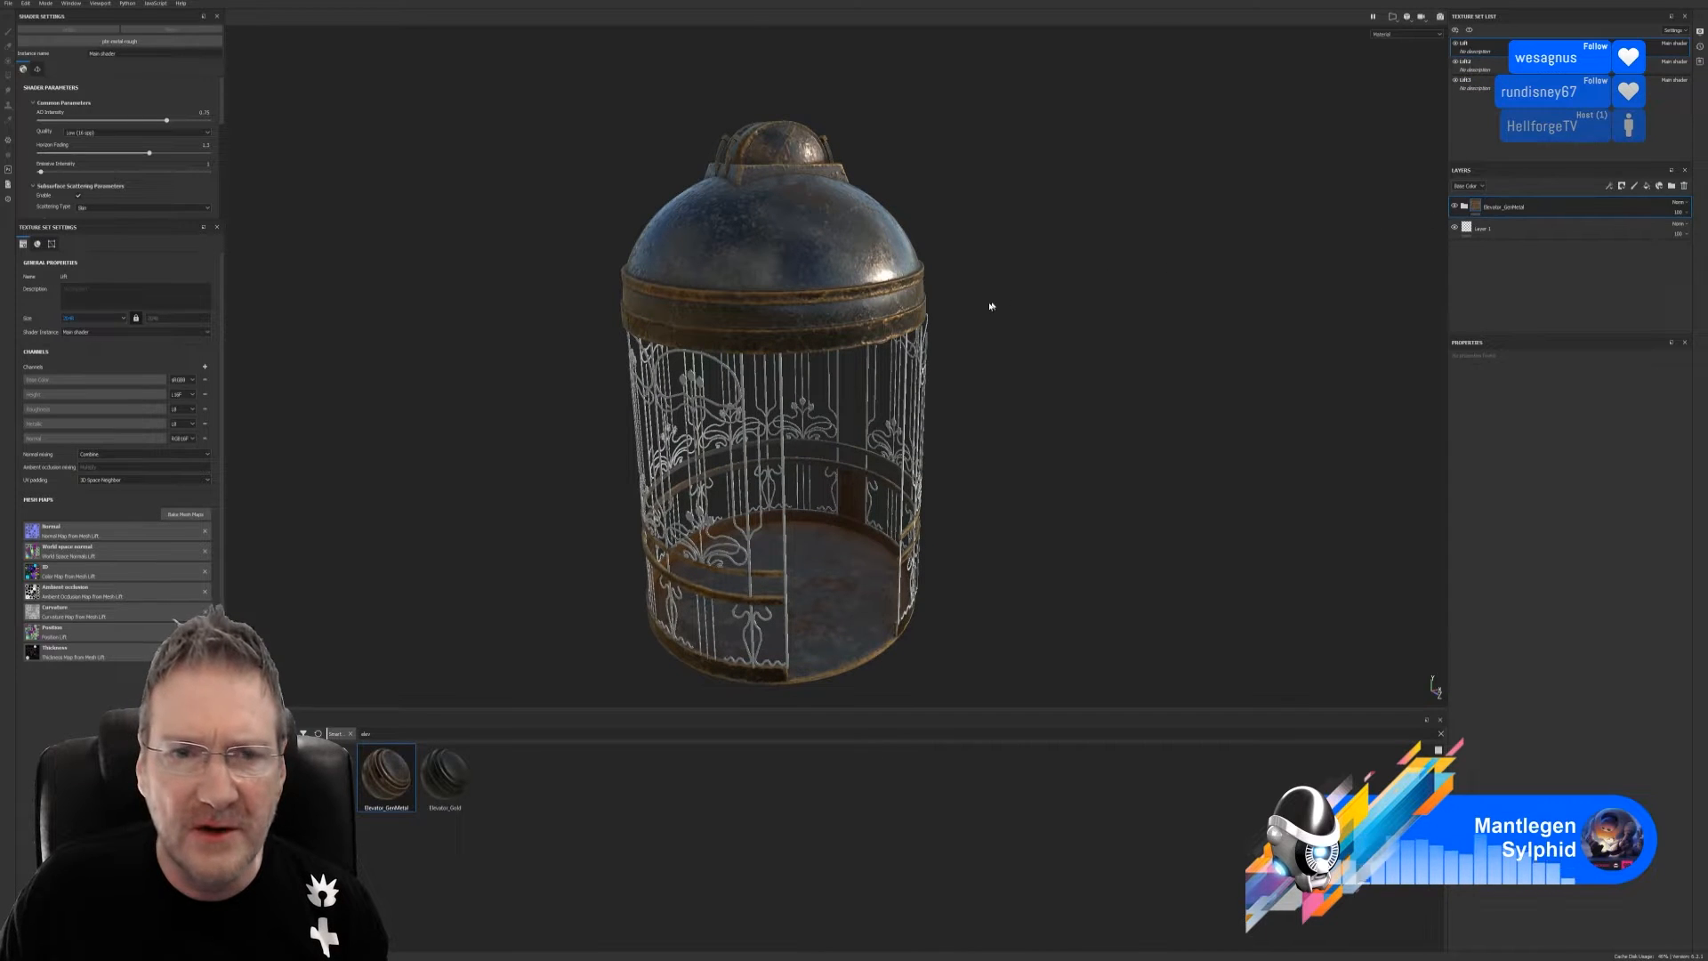
pyautogui.keyDown('alt'); pyautogui.moveTo(1020, 334); pyautogui.dragTo(1015, 374); pyautogui.keyUp('alt')
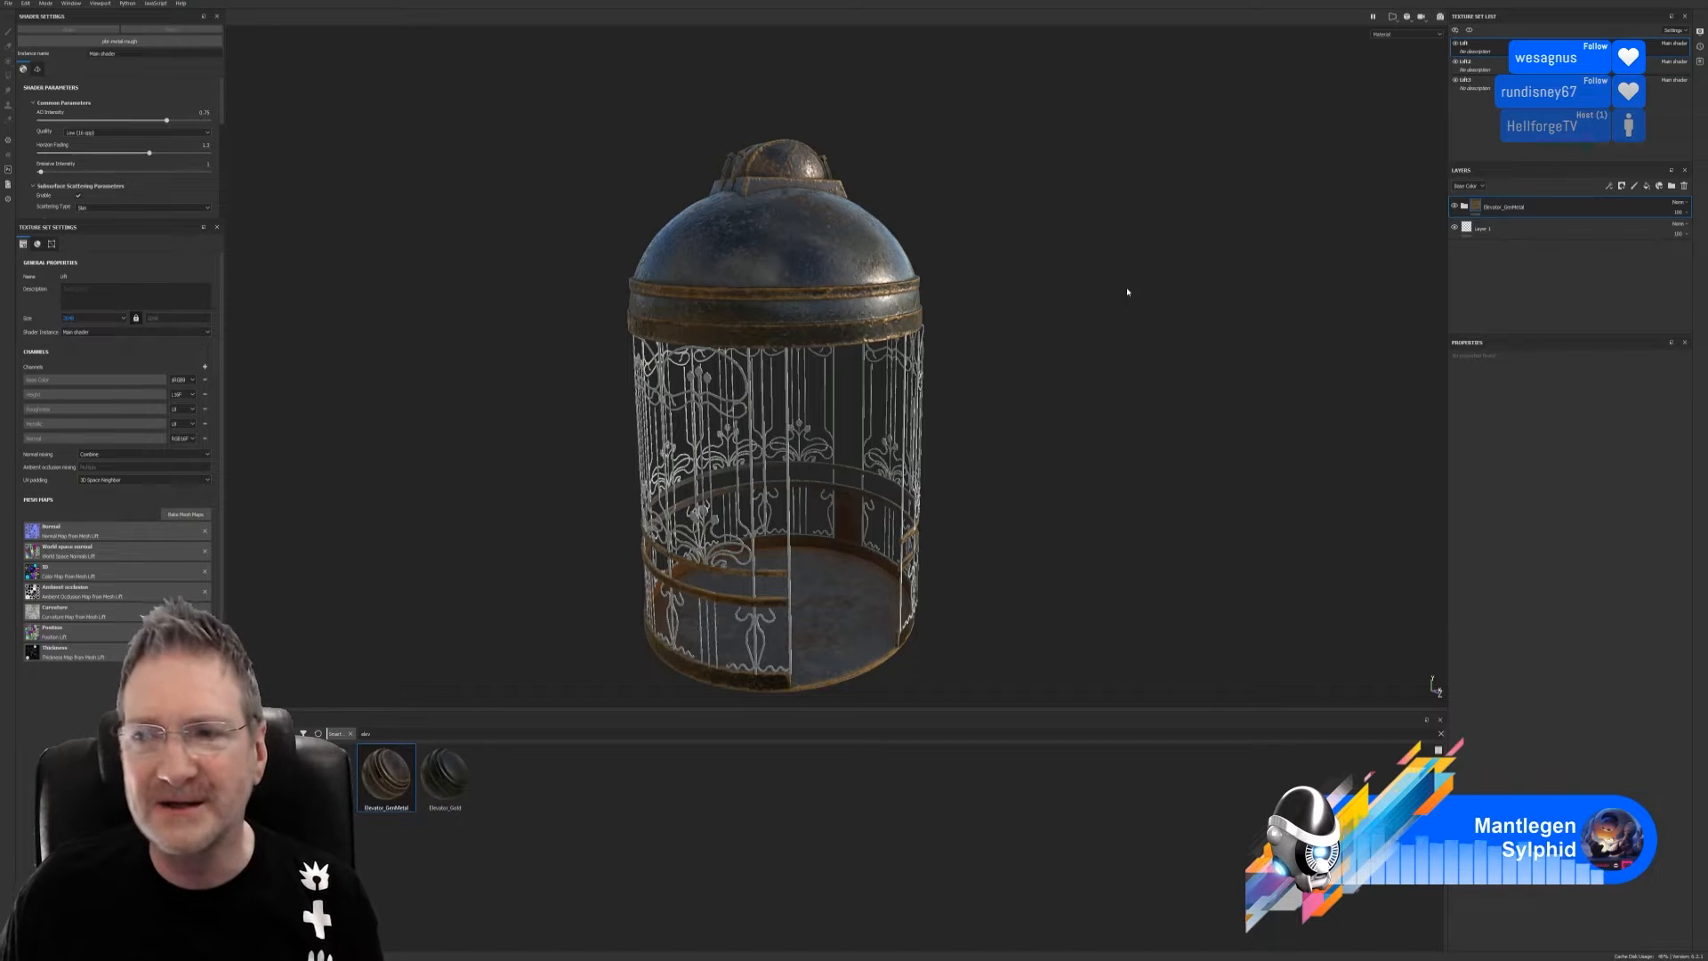
# Delete the empty Layer 1 beneath the smart material in the Lift texture set
pyautogui.doubleClick(1500, 228)
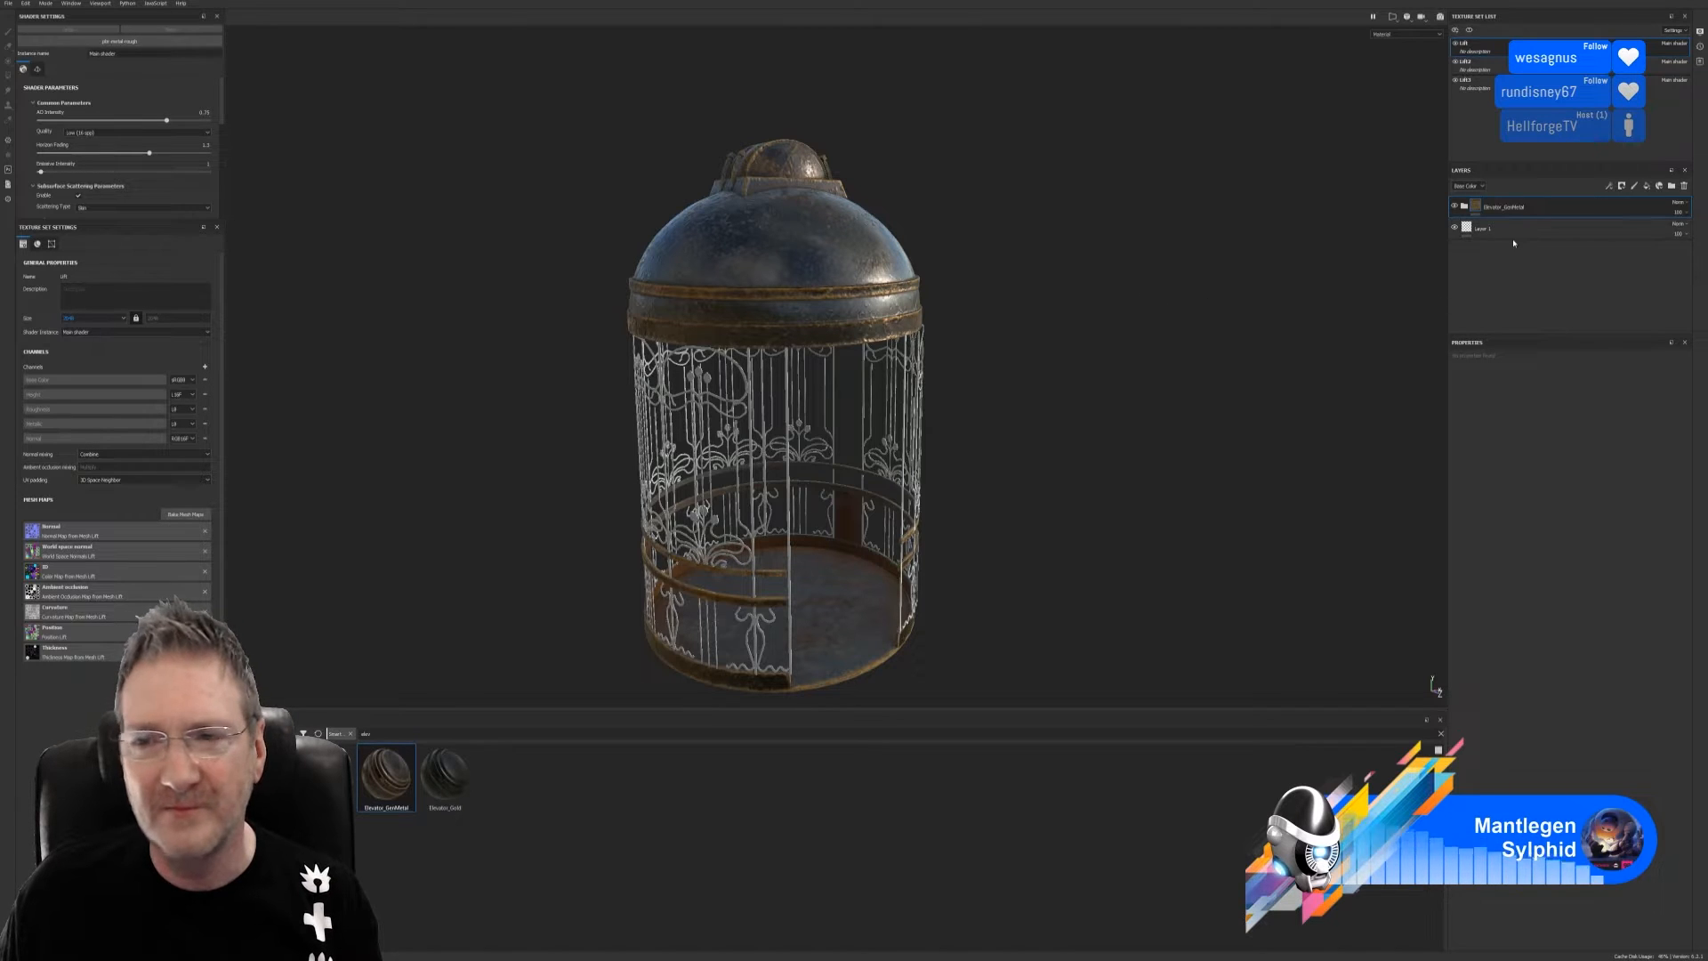
pyautogui.press('Escape')
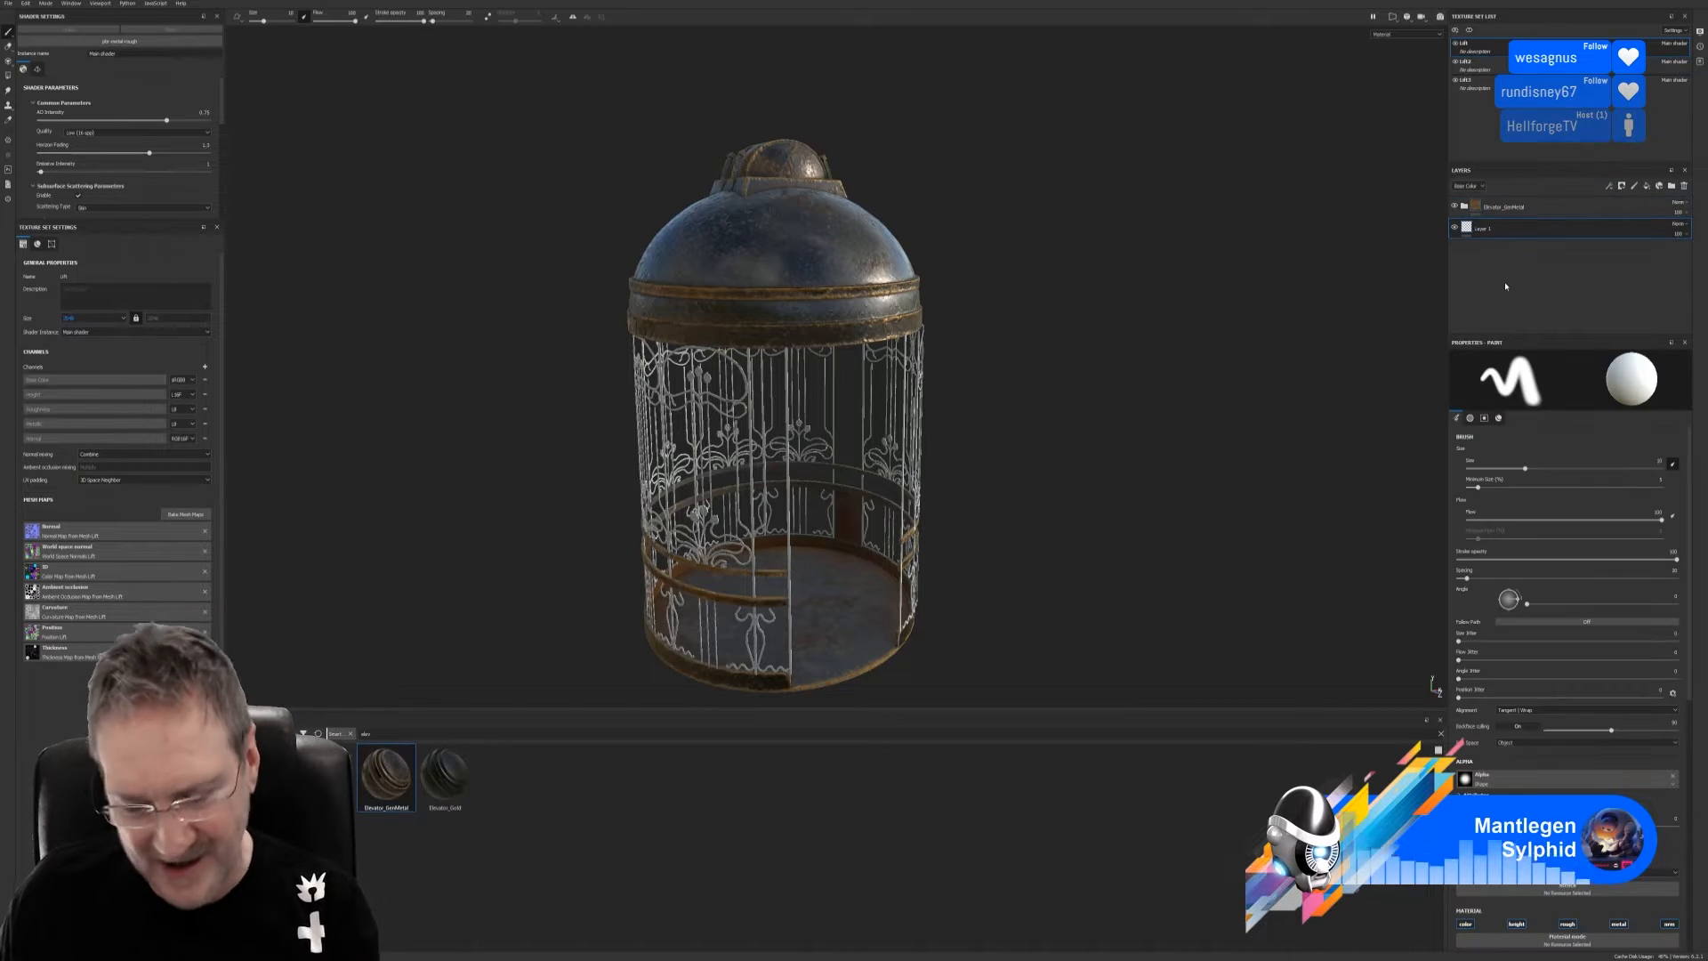
pyautogui.press('Delete')
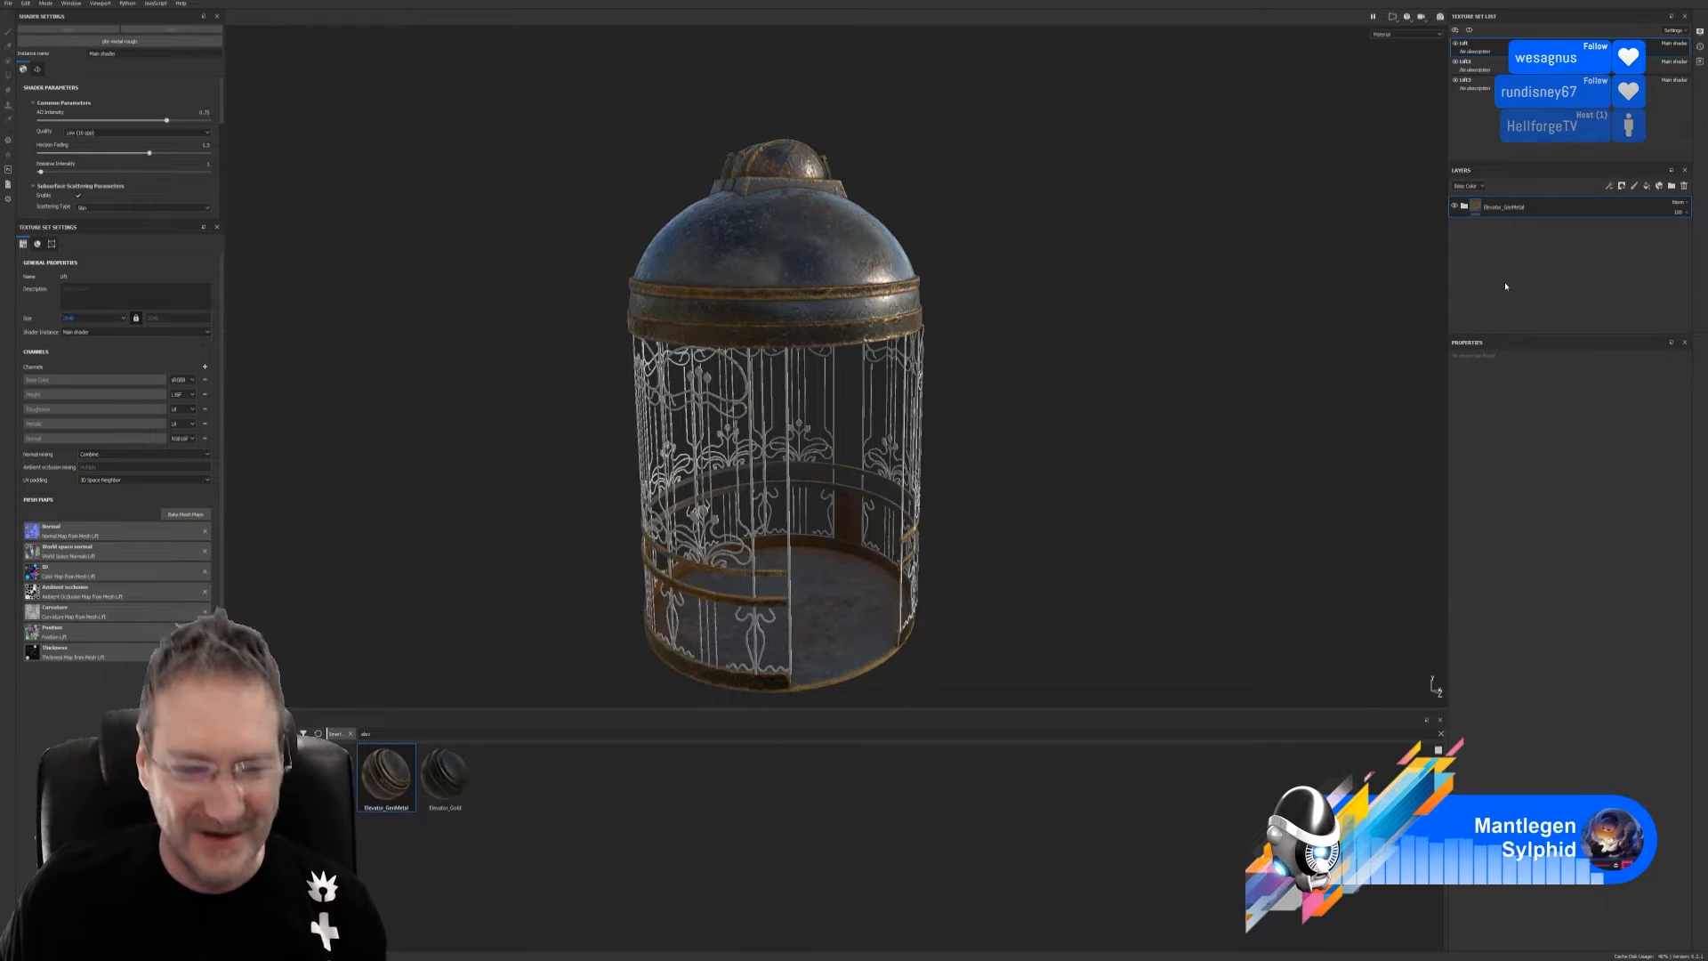
# Expand the smart material's nested layer groups and toggle the subgroup containing the dirt layers to compare its effect
pyautogui.click(1464, 207)
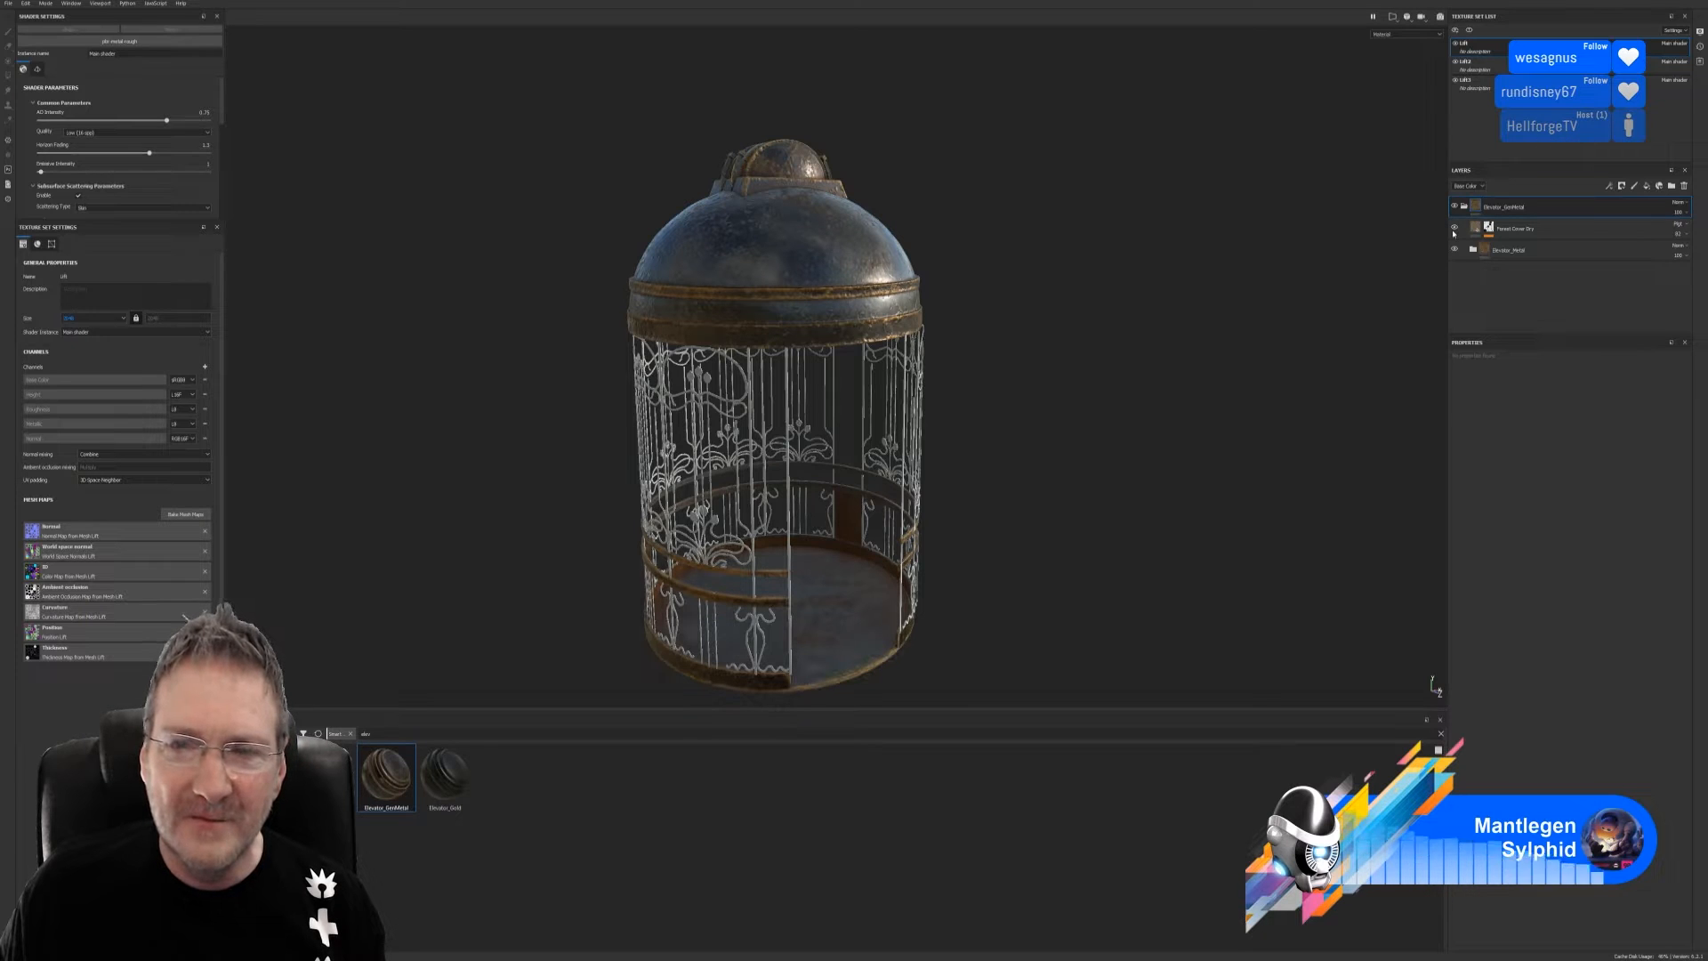
pyautogui.click(1475, 251)
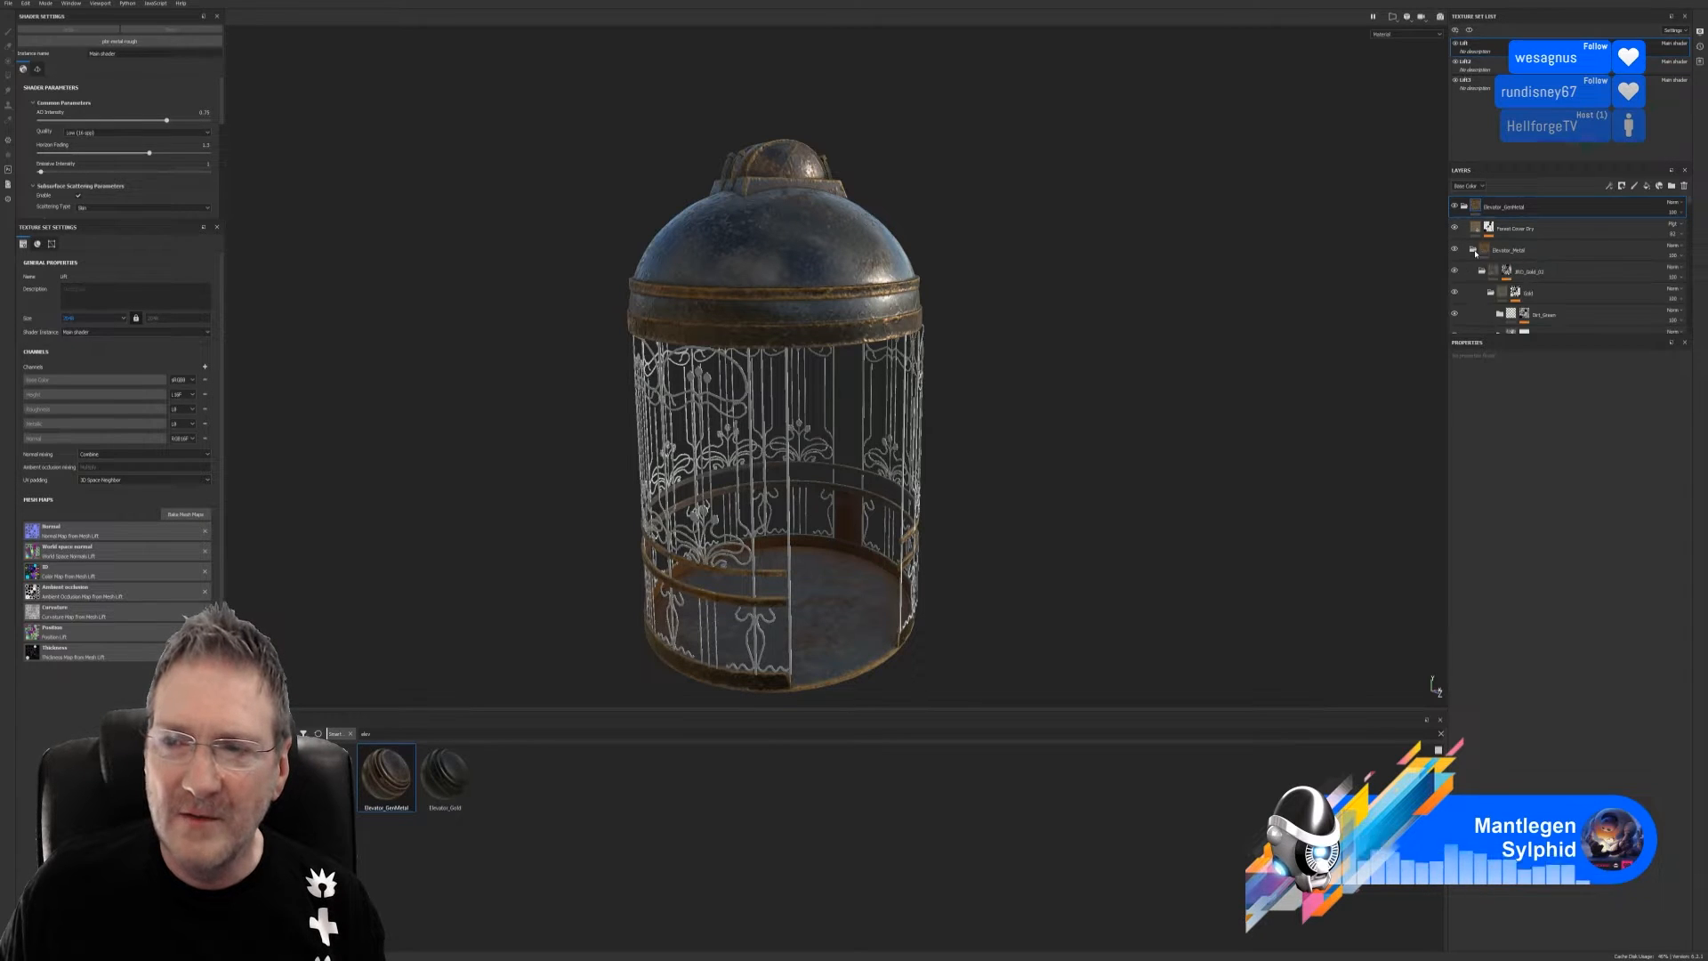
pyautogui.scroll(-1, 1548, 276)
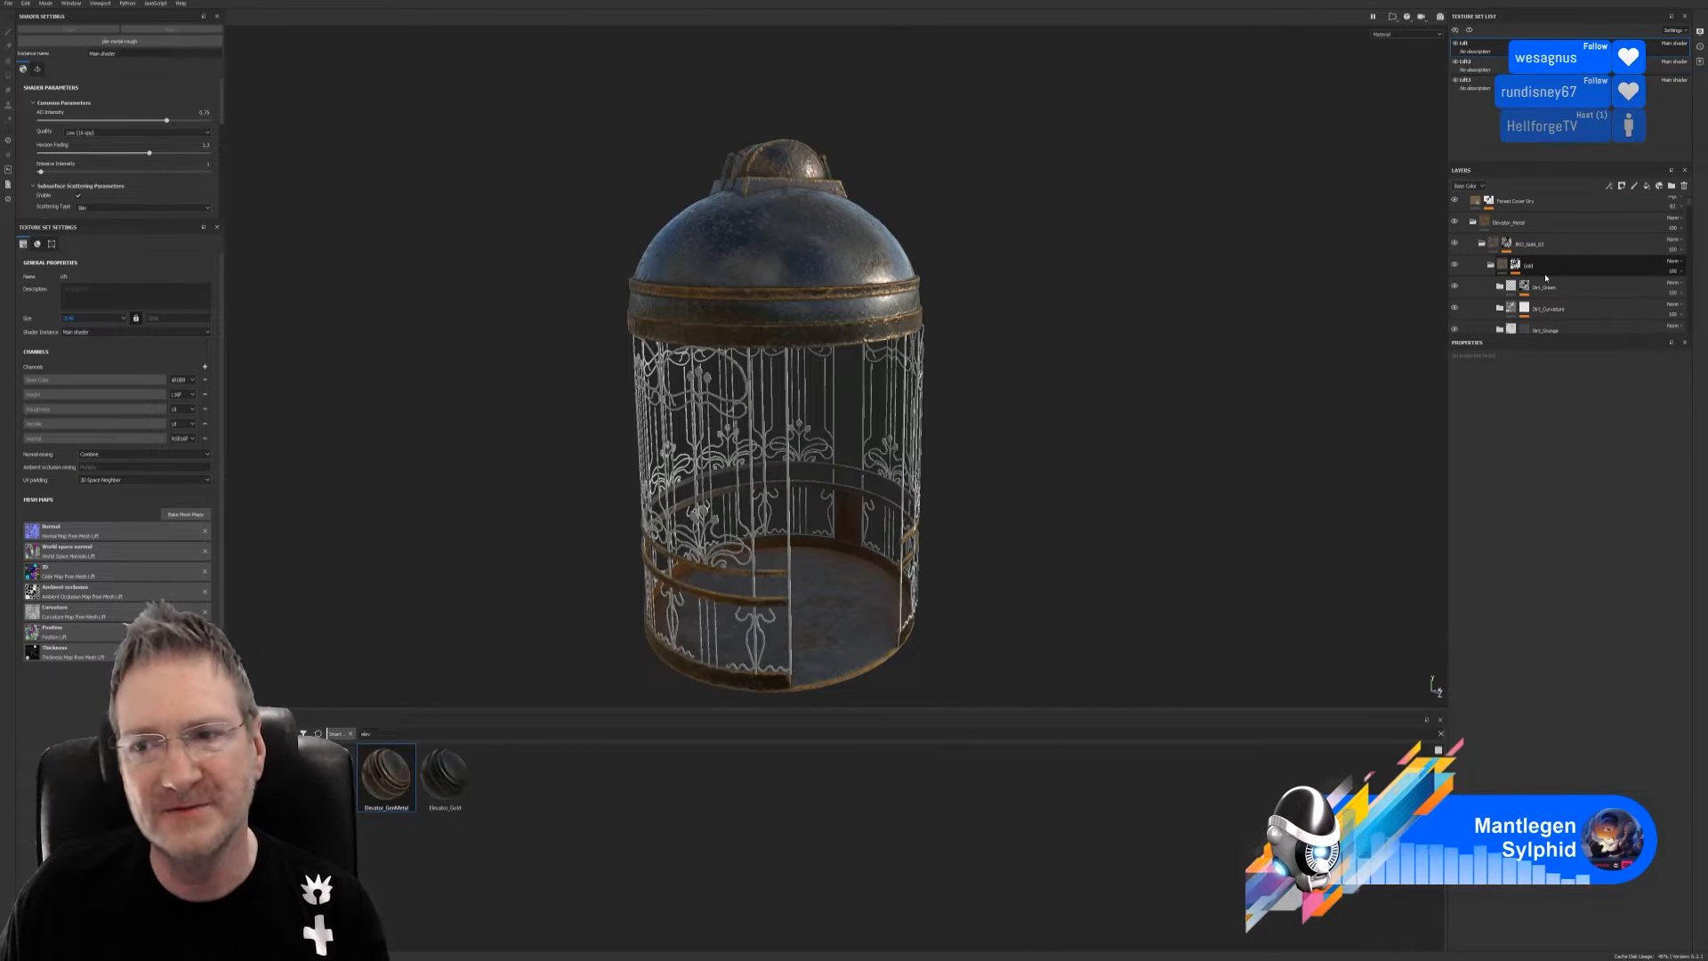
pyautogui.click(1455, 267)
pyautogui.click(1455, 267)
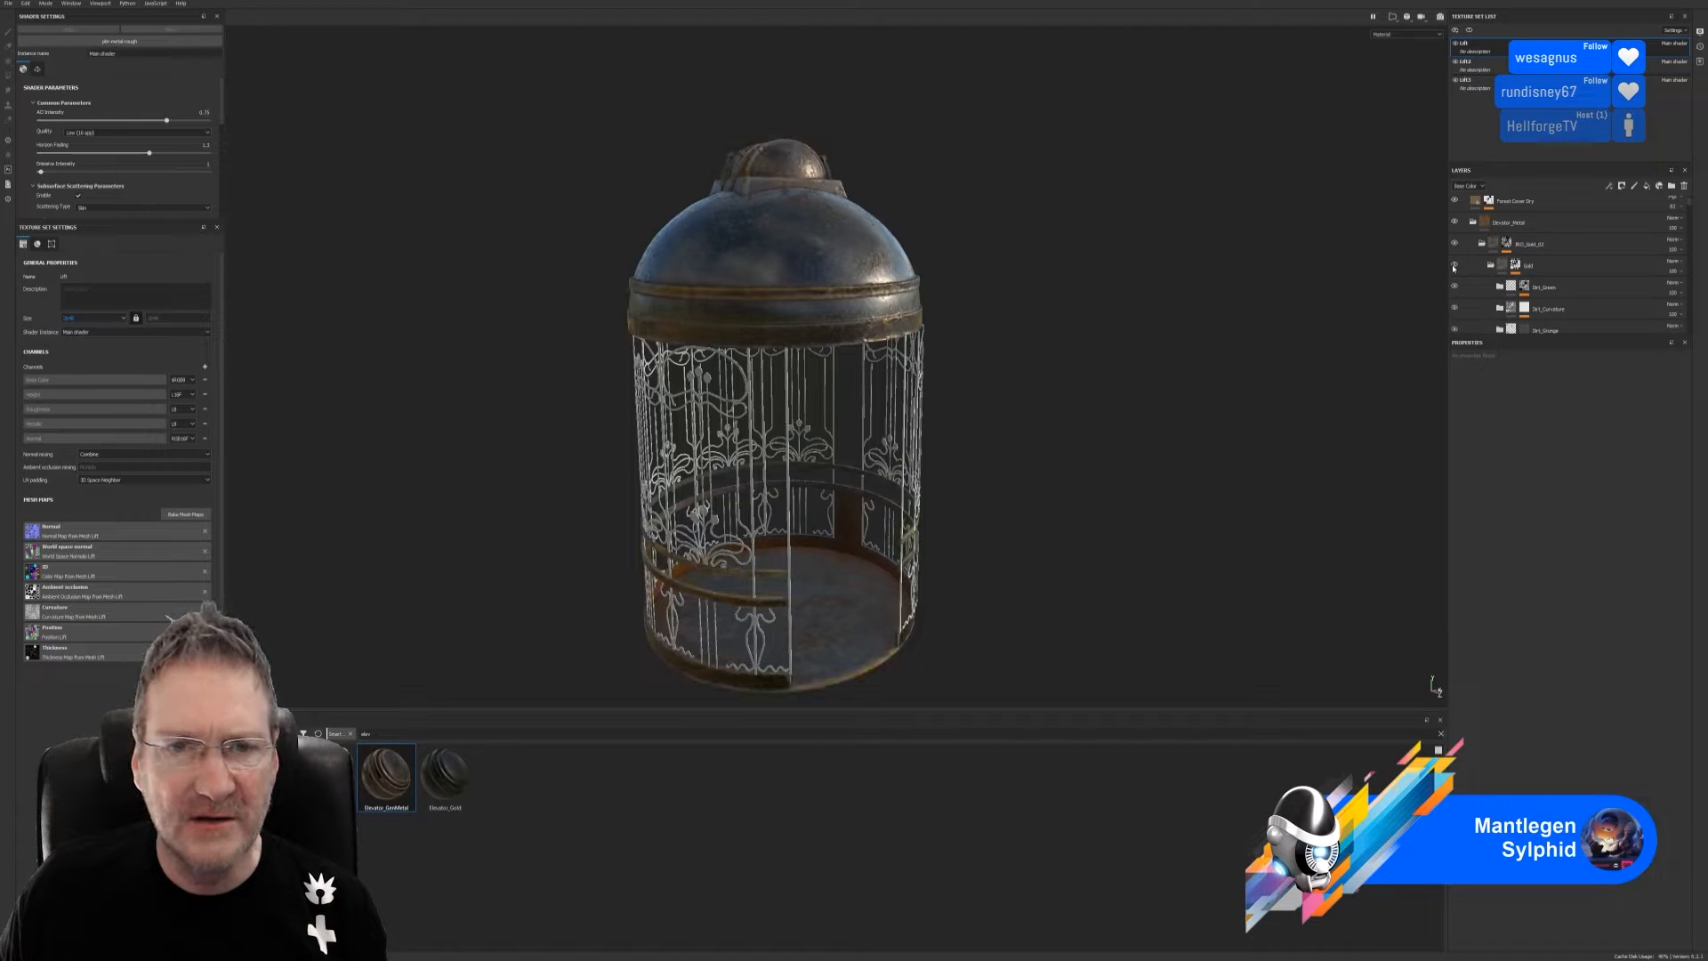
pyautogui.click(1455, 267)
pyautogui.click(1455, 267)
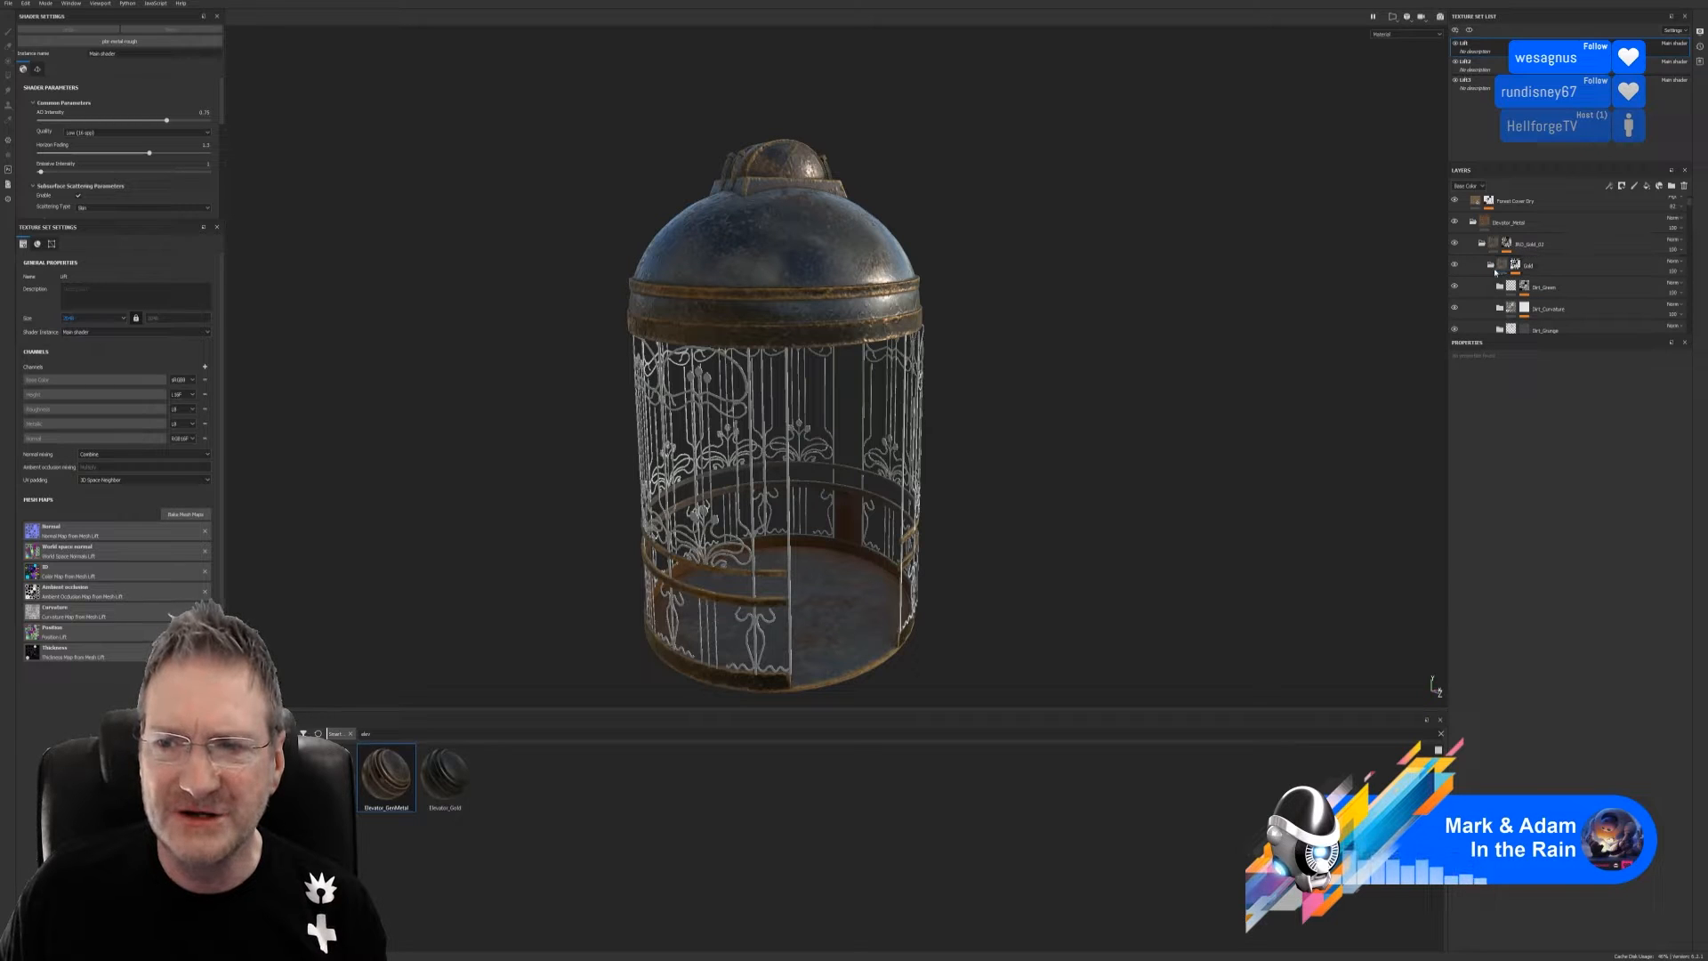
# Toggle the visibility of the Dirt_Grunge group and the Damage_Height fill layer beneath it to compare their effect on the lift
pyautogui.click(1496, 267)
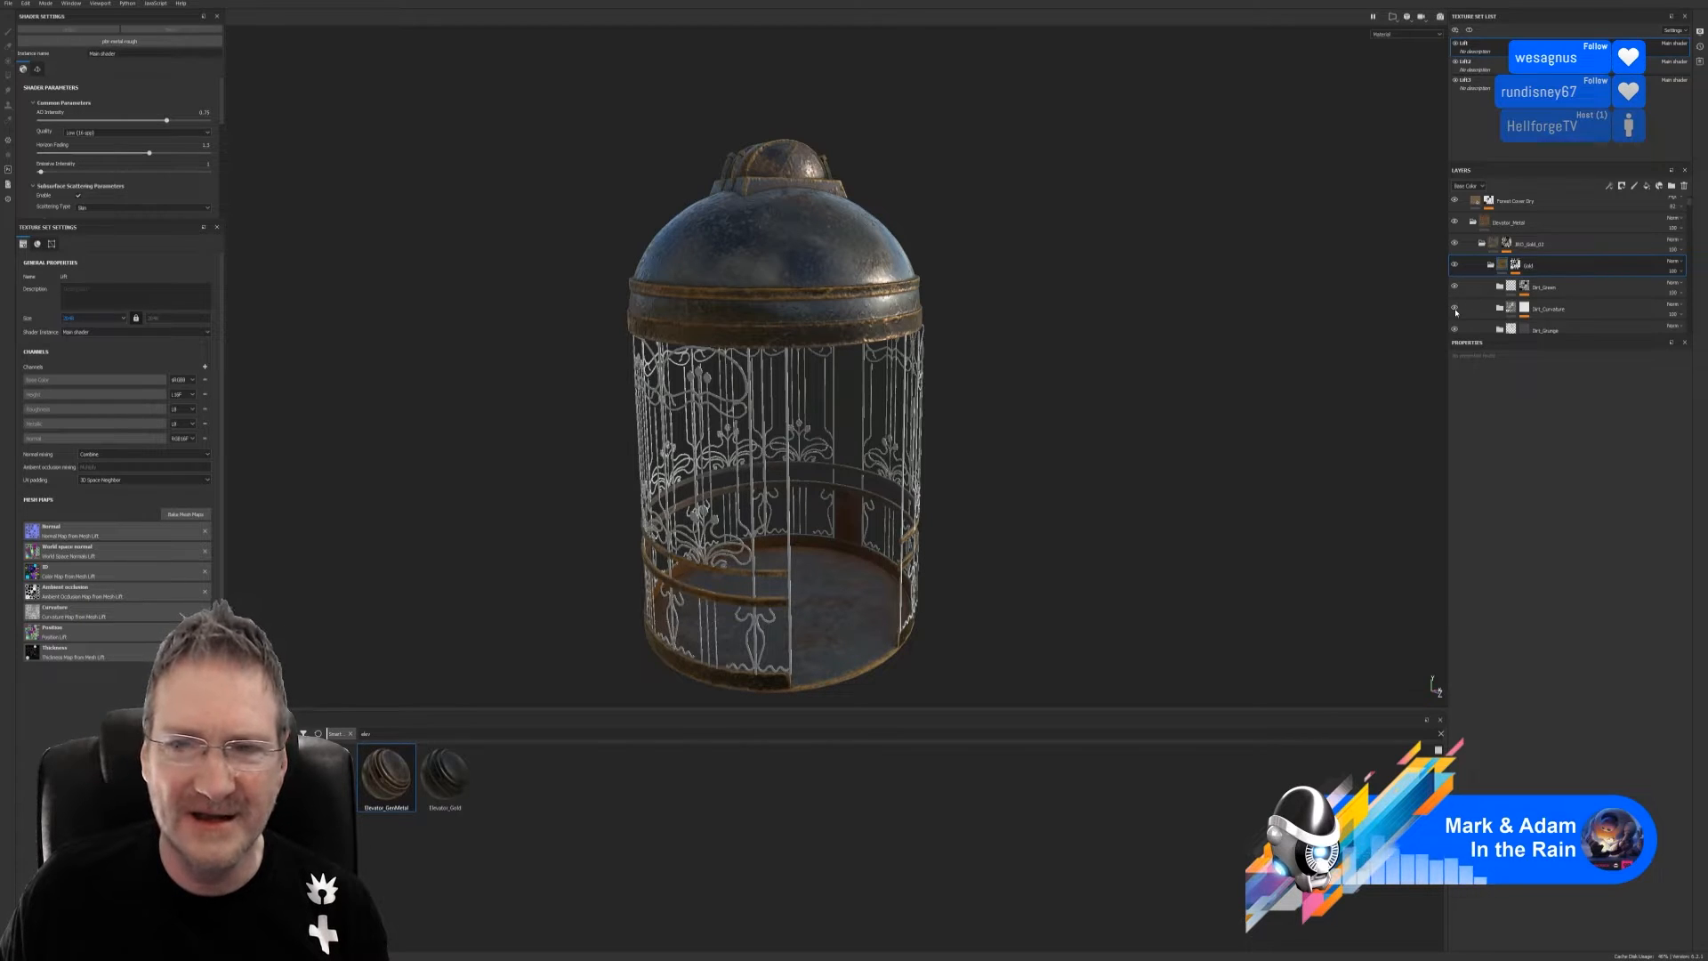
pyautogui.scroll(-1, 1490, 313)
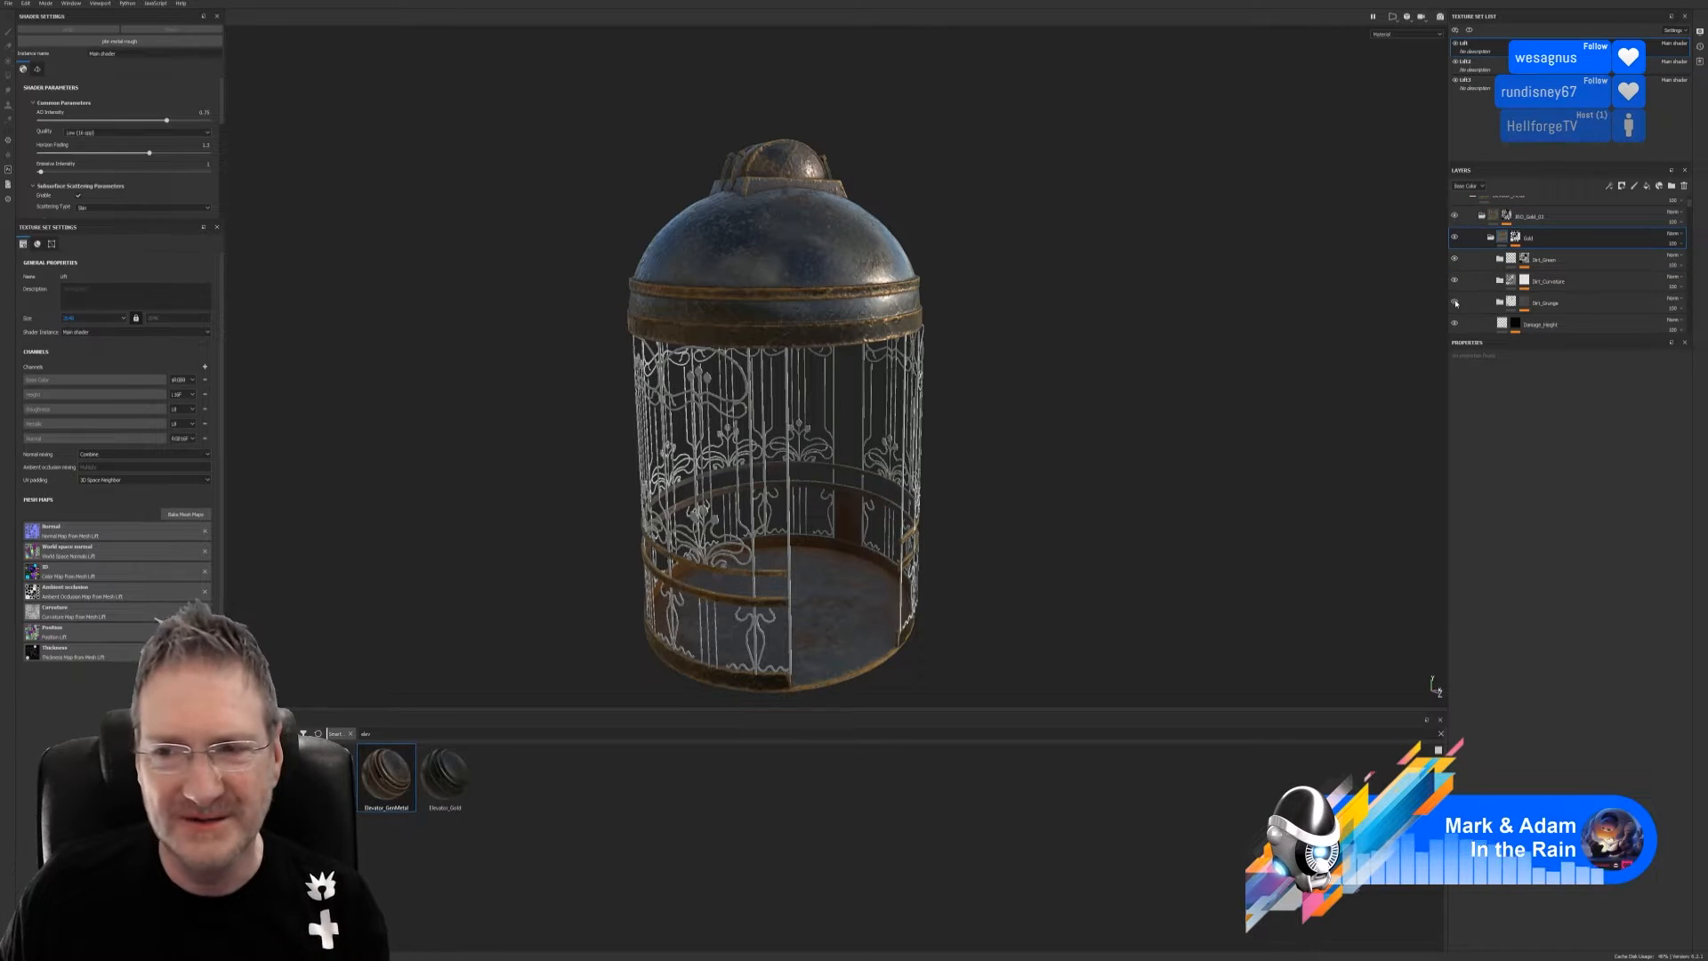
pyautogui.click(1454, 303)
pyautogui.click(1456, 304)
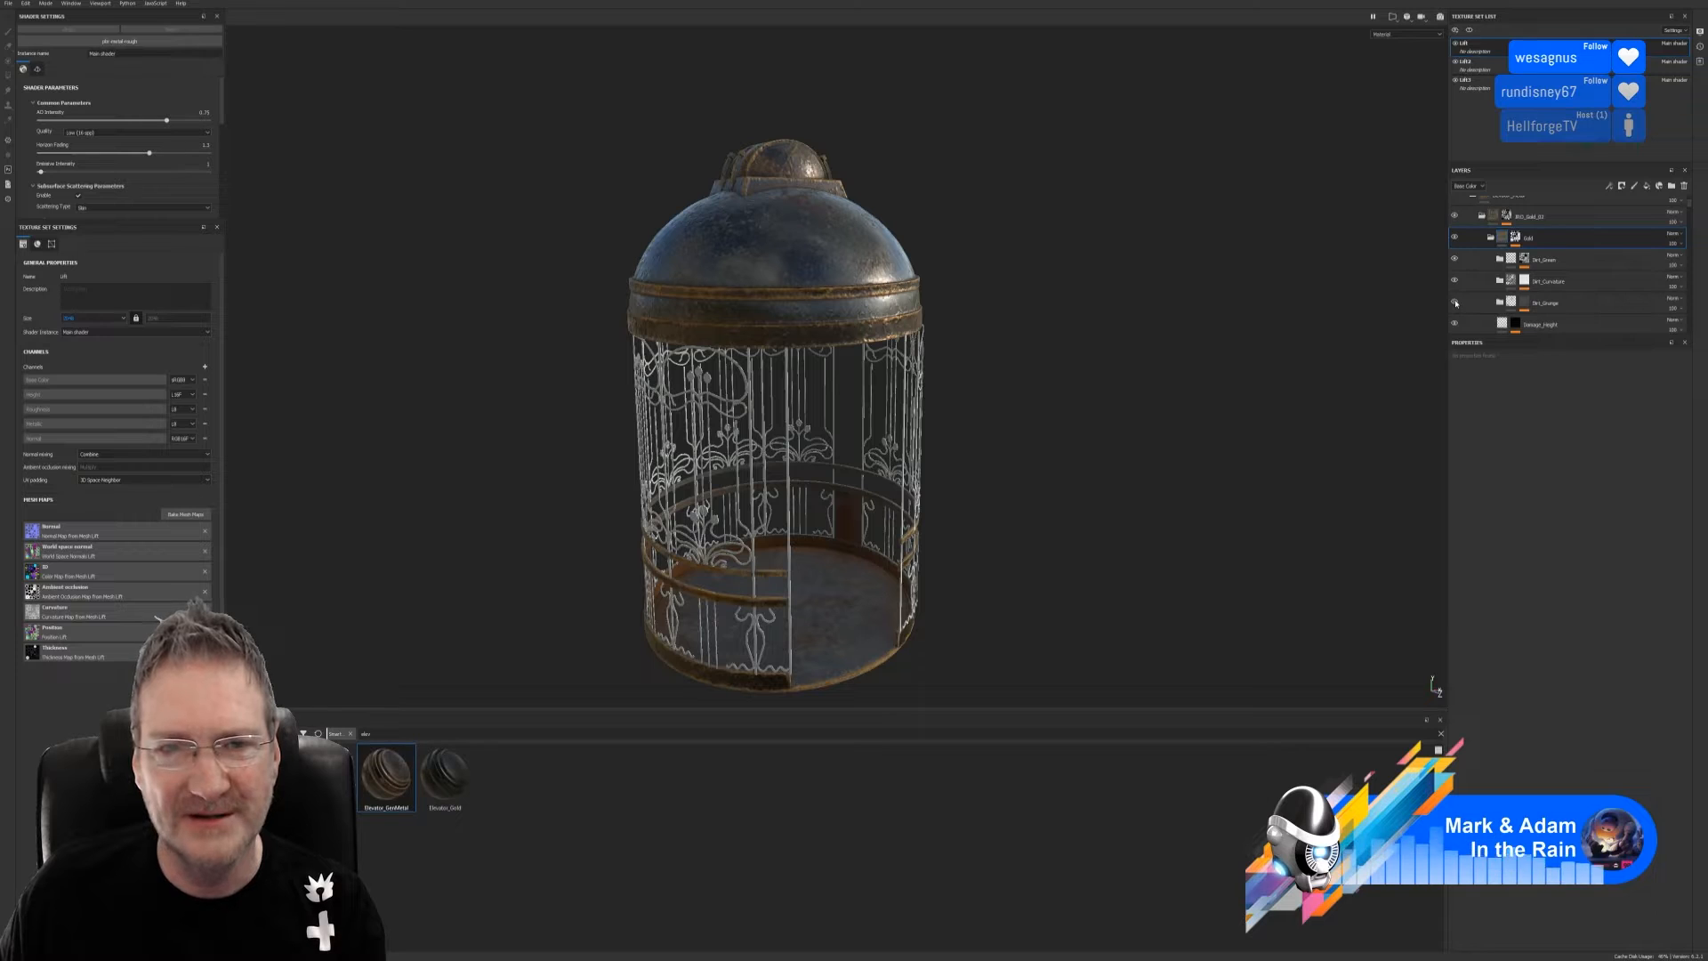
pyautogui.scroll(-1, 1456, 302)
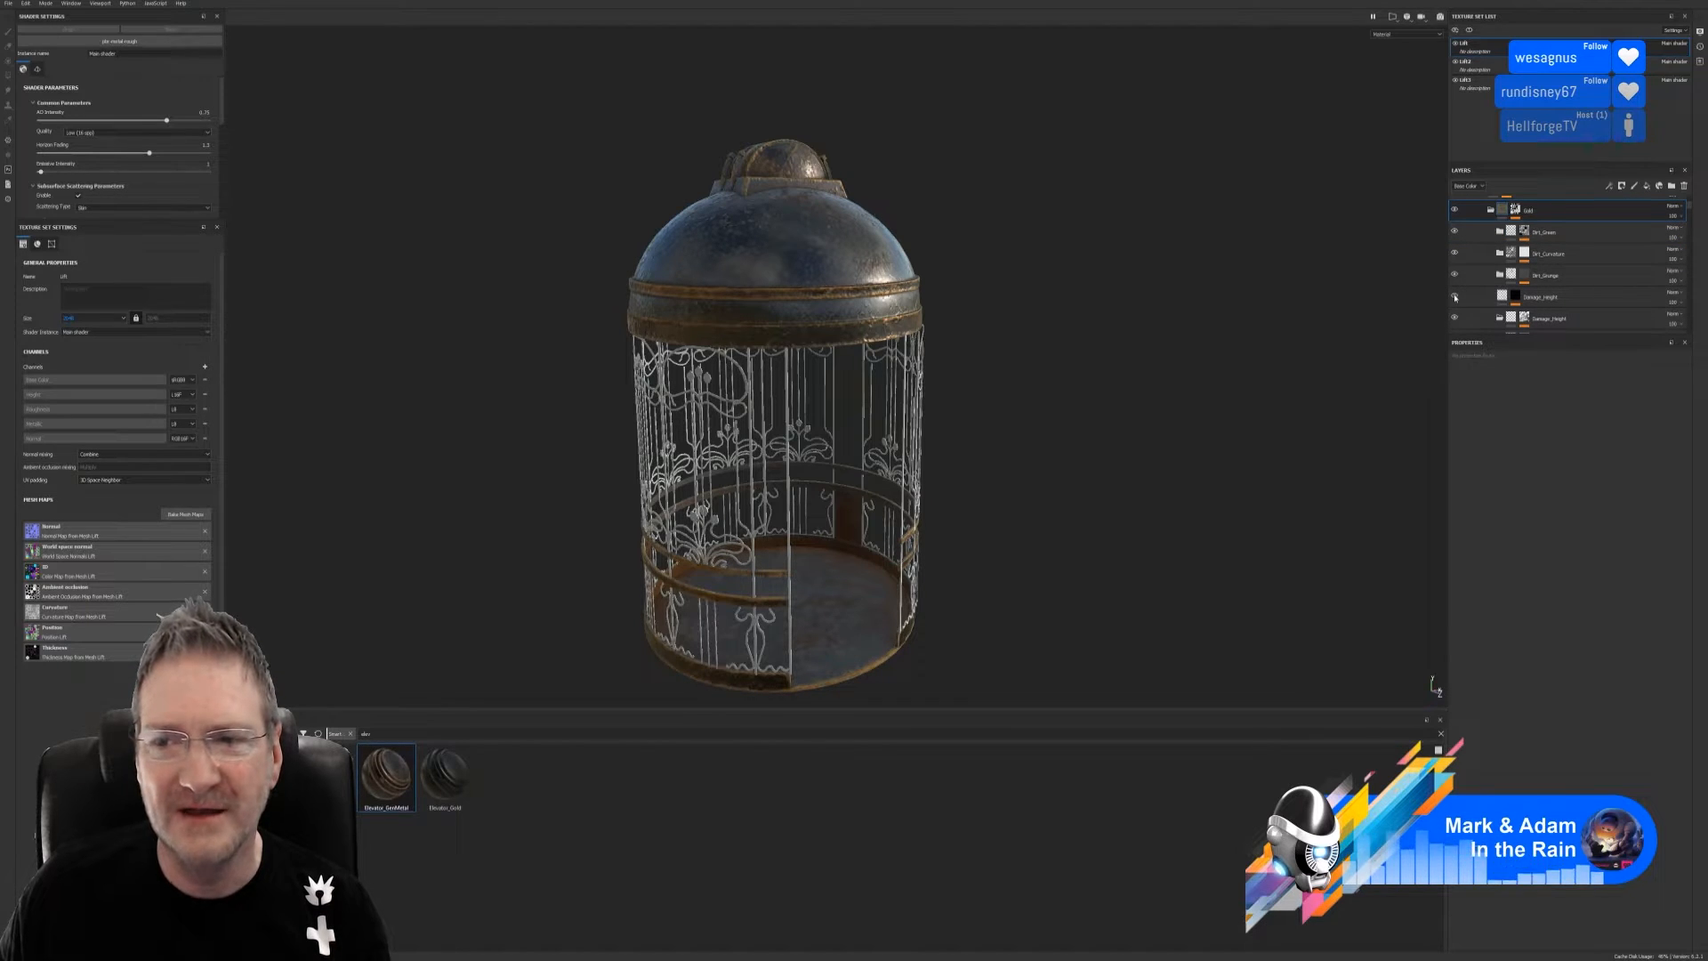
pyautogui.click(1456, 298)
pyautogui.click(1455, 299)
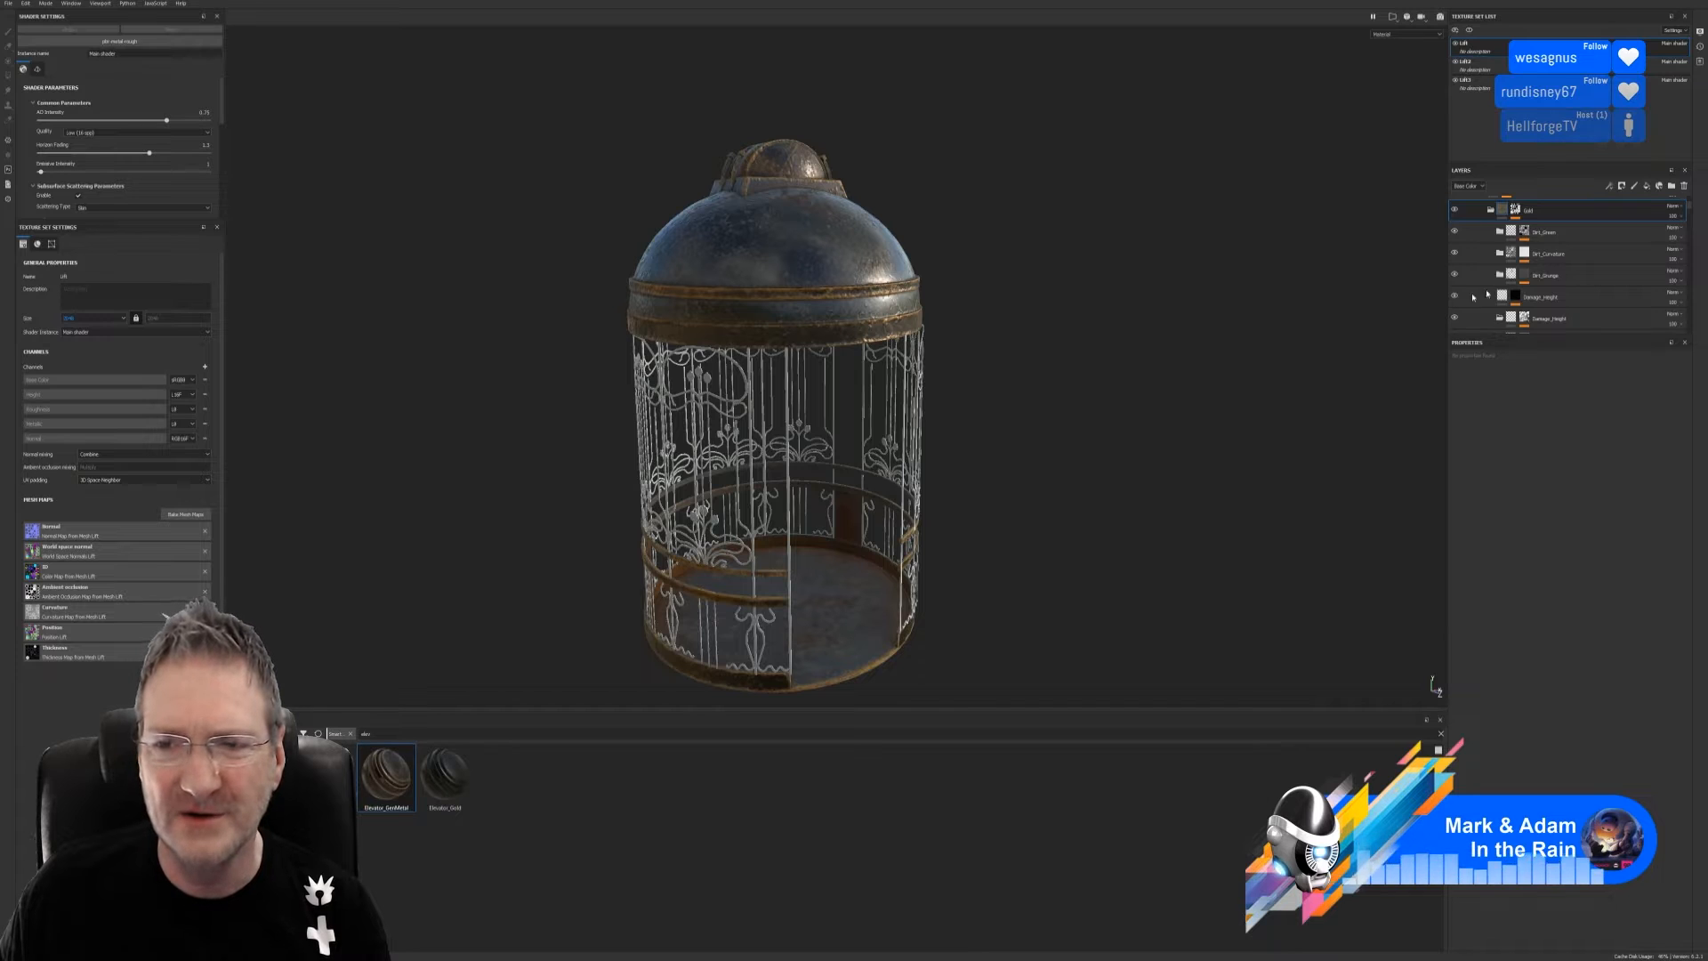
pyautogui.scroll(-1, 1487, 294)
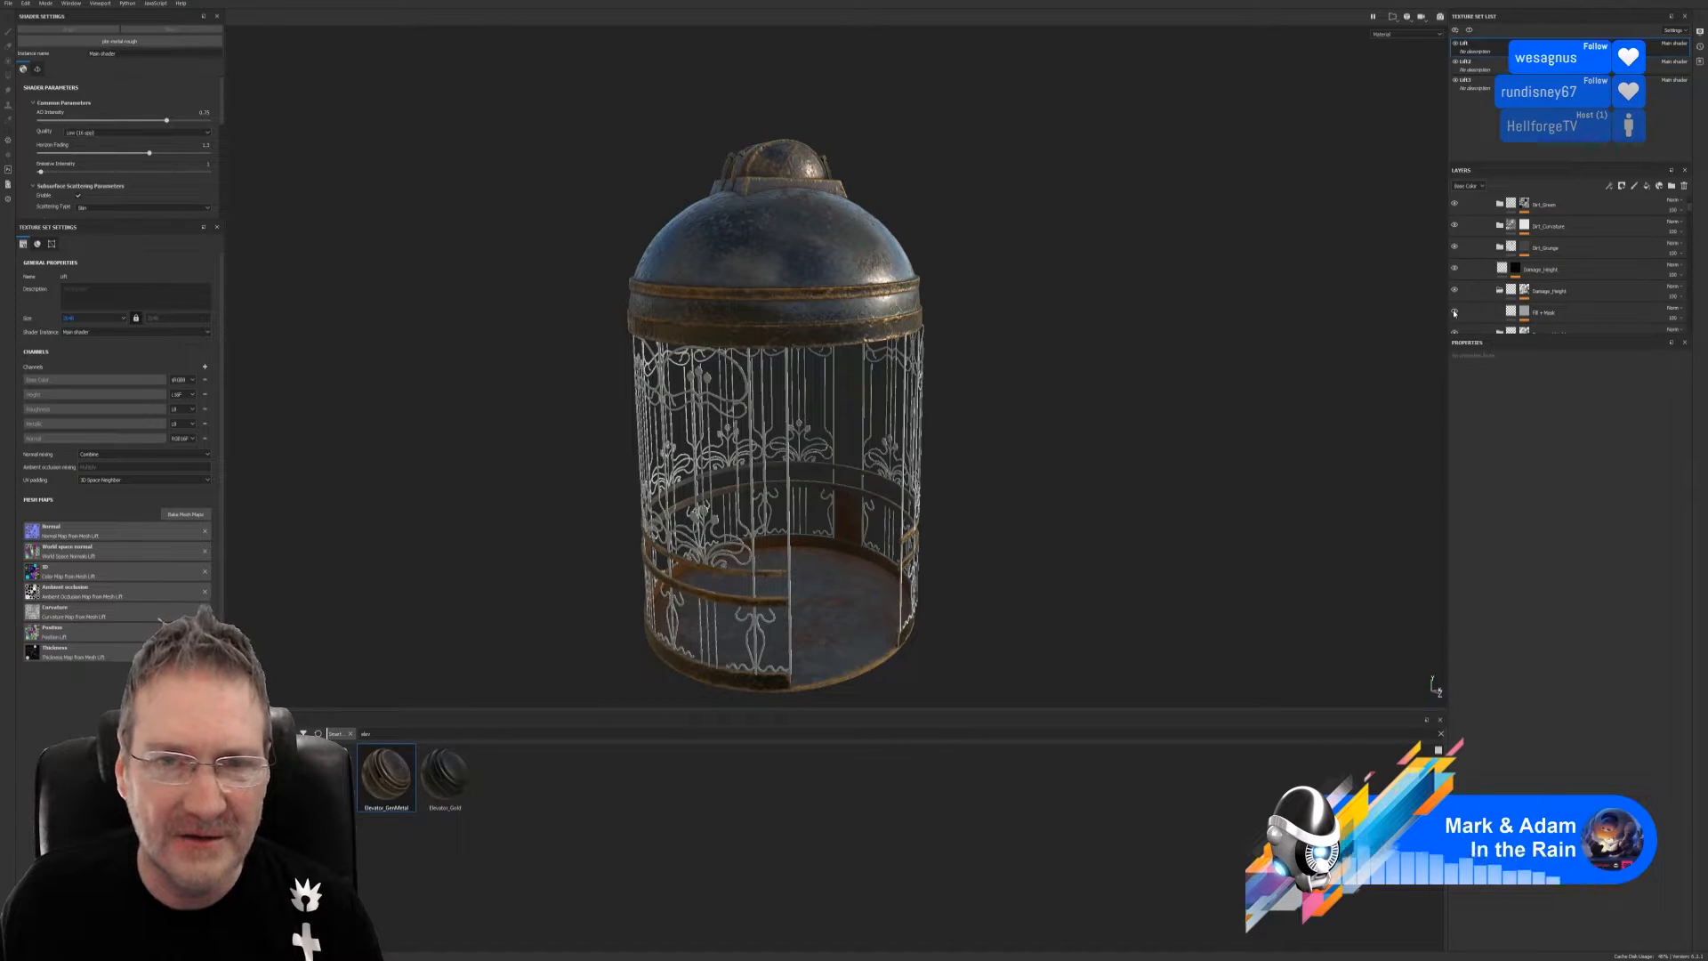
# Expand the lower Damage_Height group and turn off the height channel of the fill layer inside it
pyautogui.scroll(-1, 1480, 313)
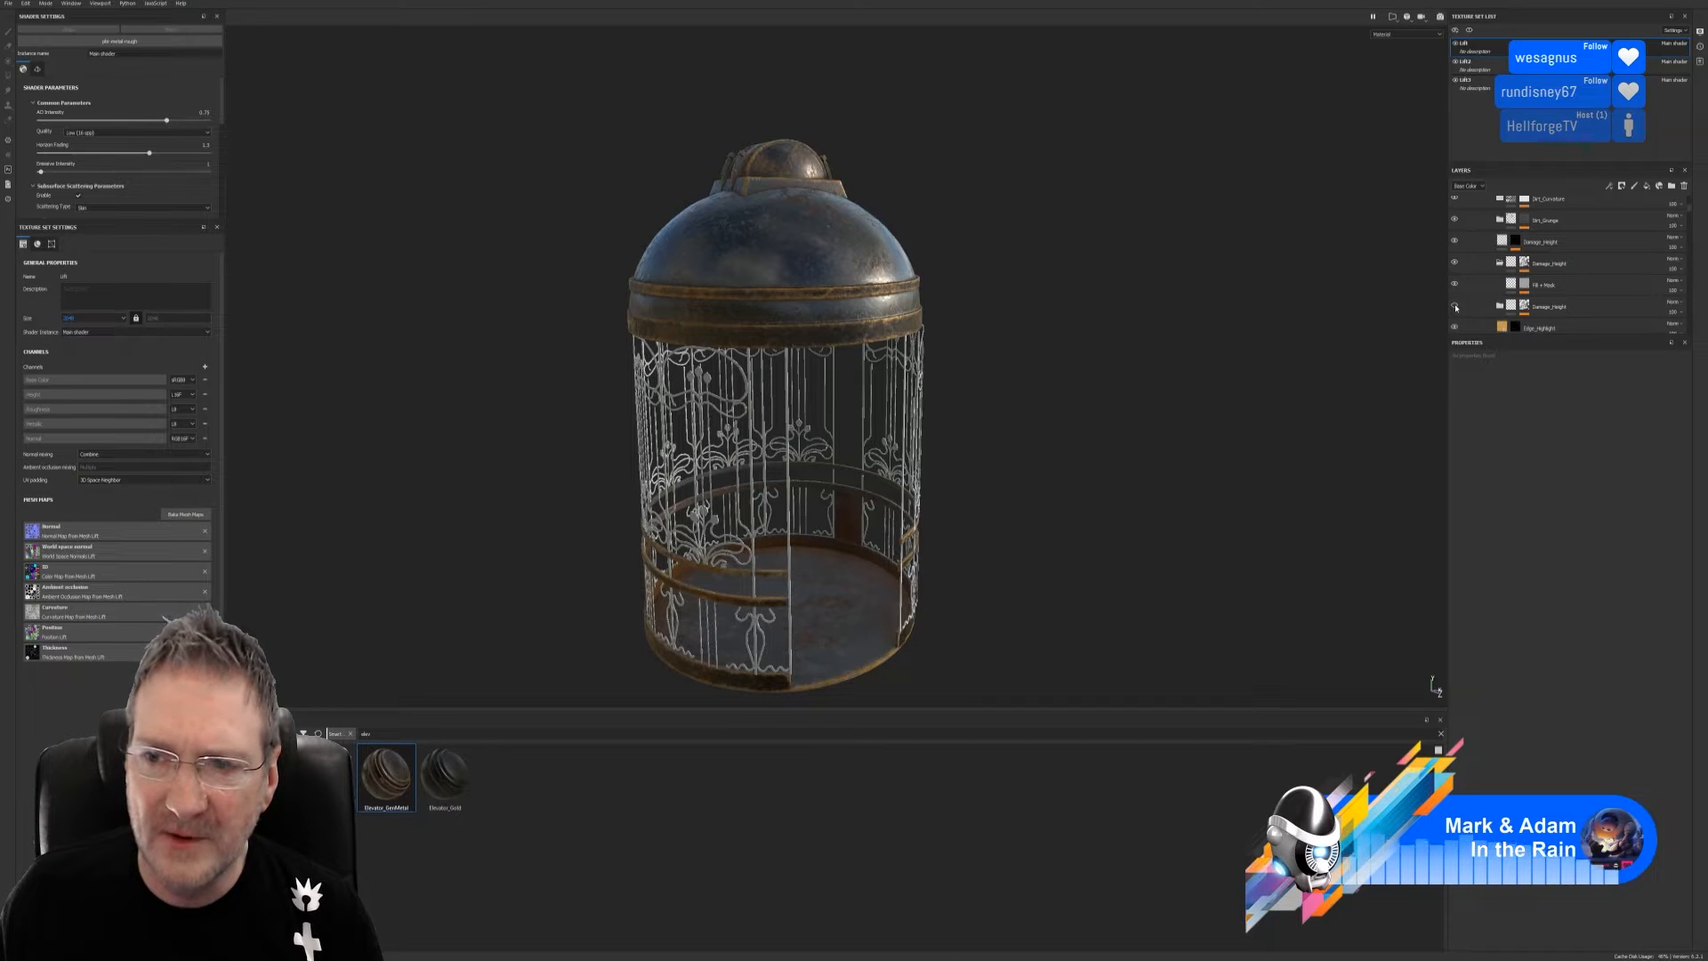
pyautogui.click(1500, 307)
pyautogui.click(1509, 306)
pyautogui.scroll(-1, 1510, 311)
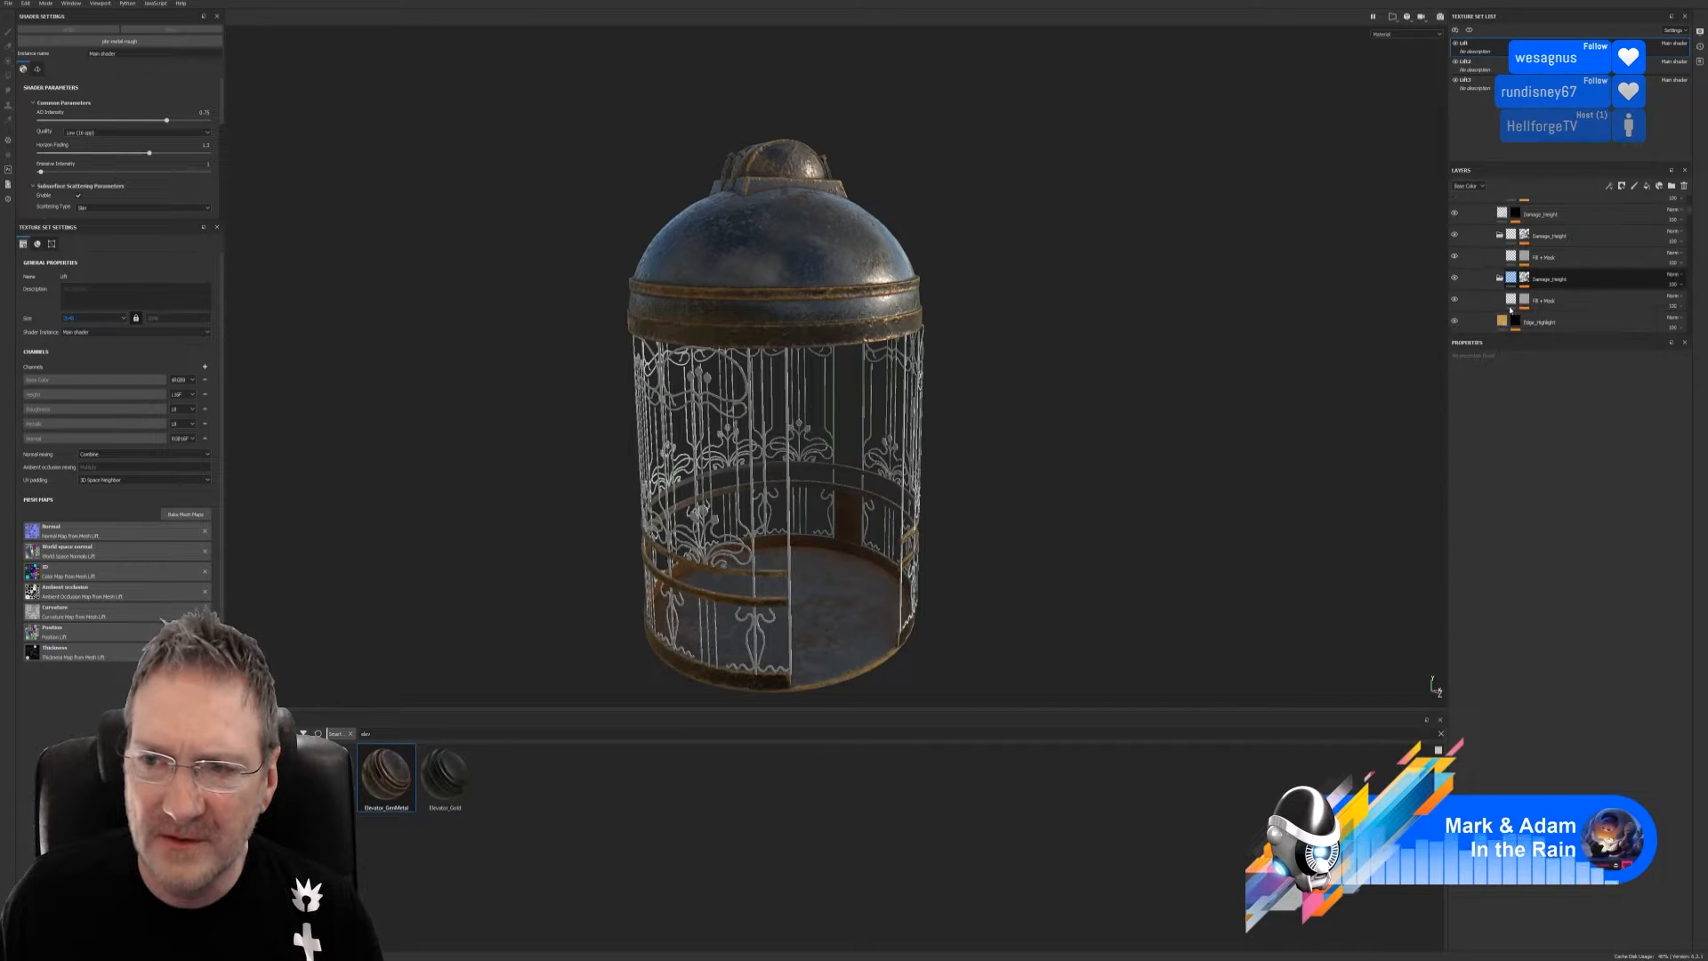
pyautogui.click(1510, 310)
pyautogui.scroll(-1, 1517, 309)
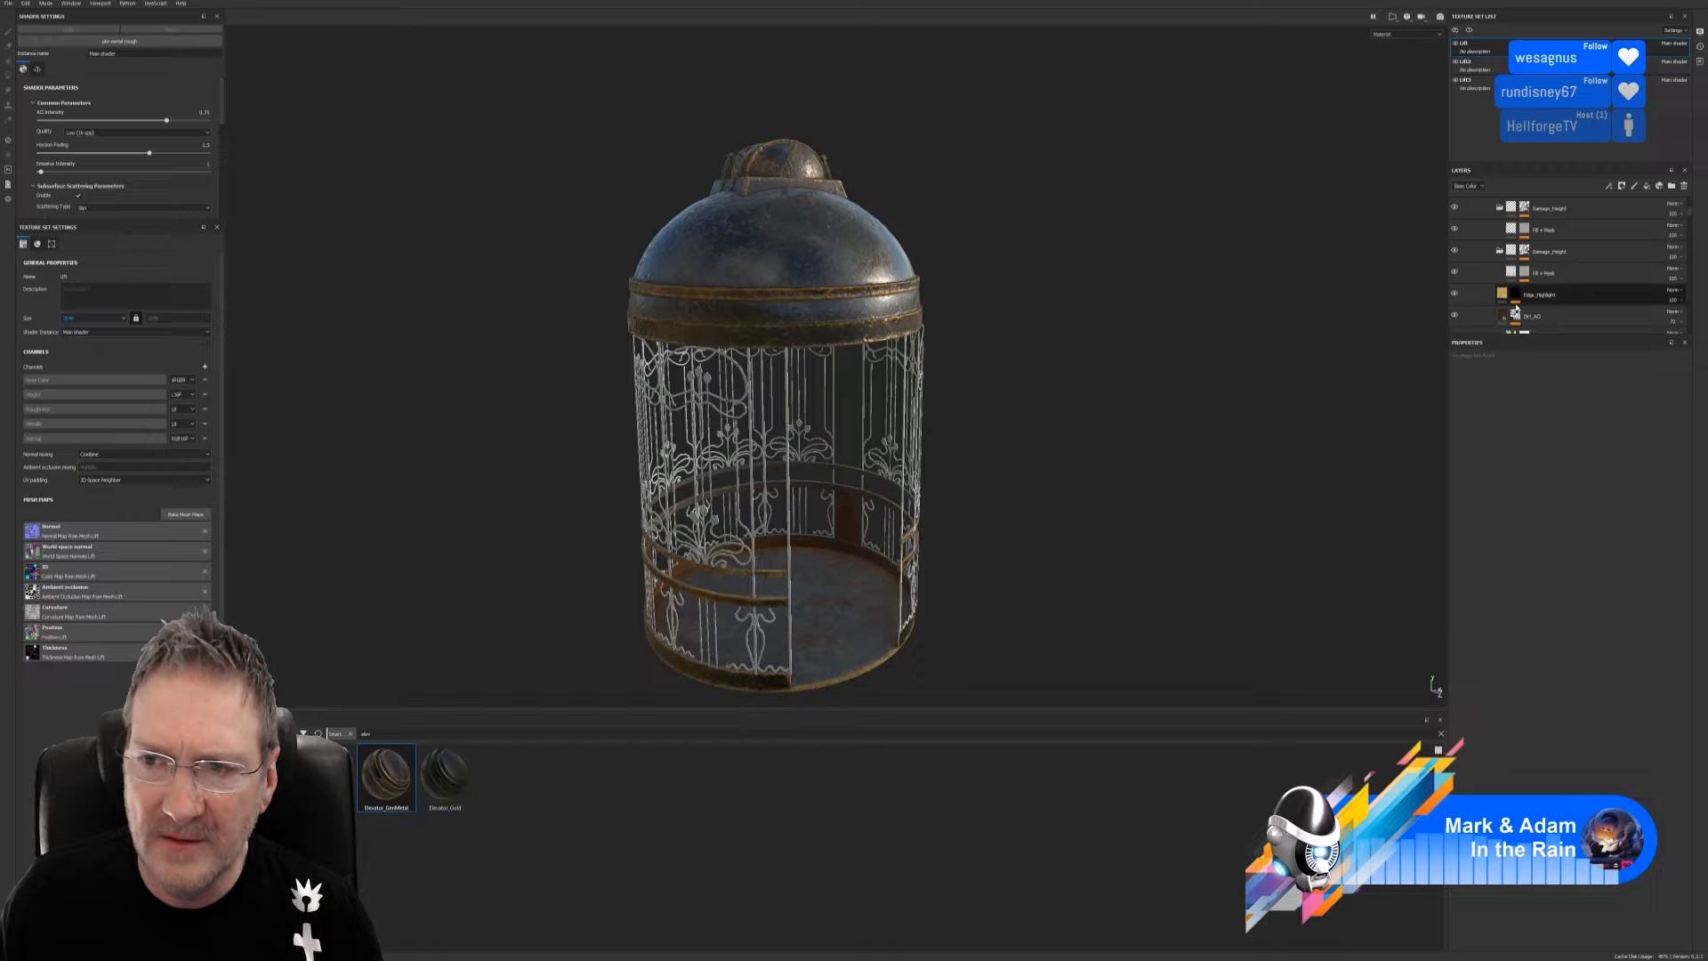
pyautogui.click(1500, 253)
pyautogui.click(1500, 253)
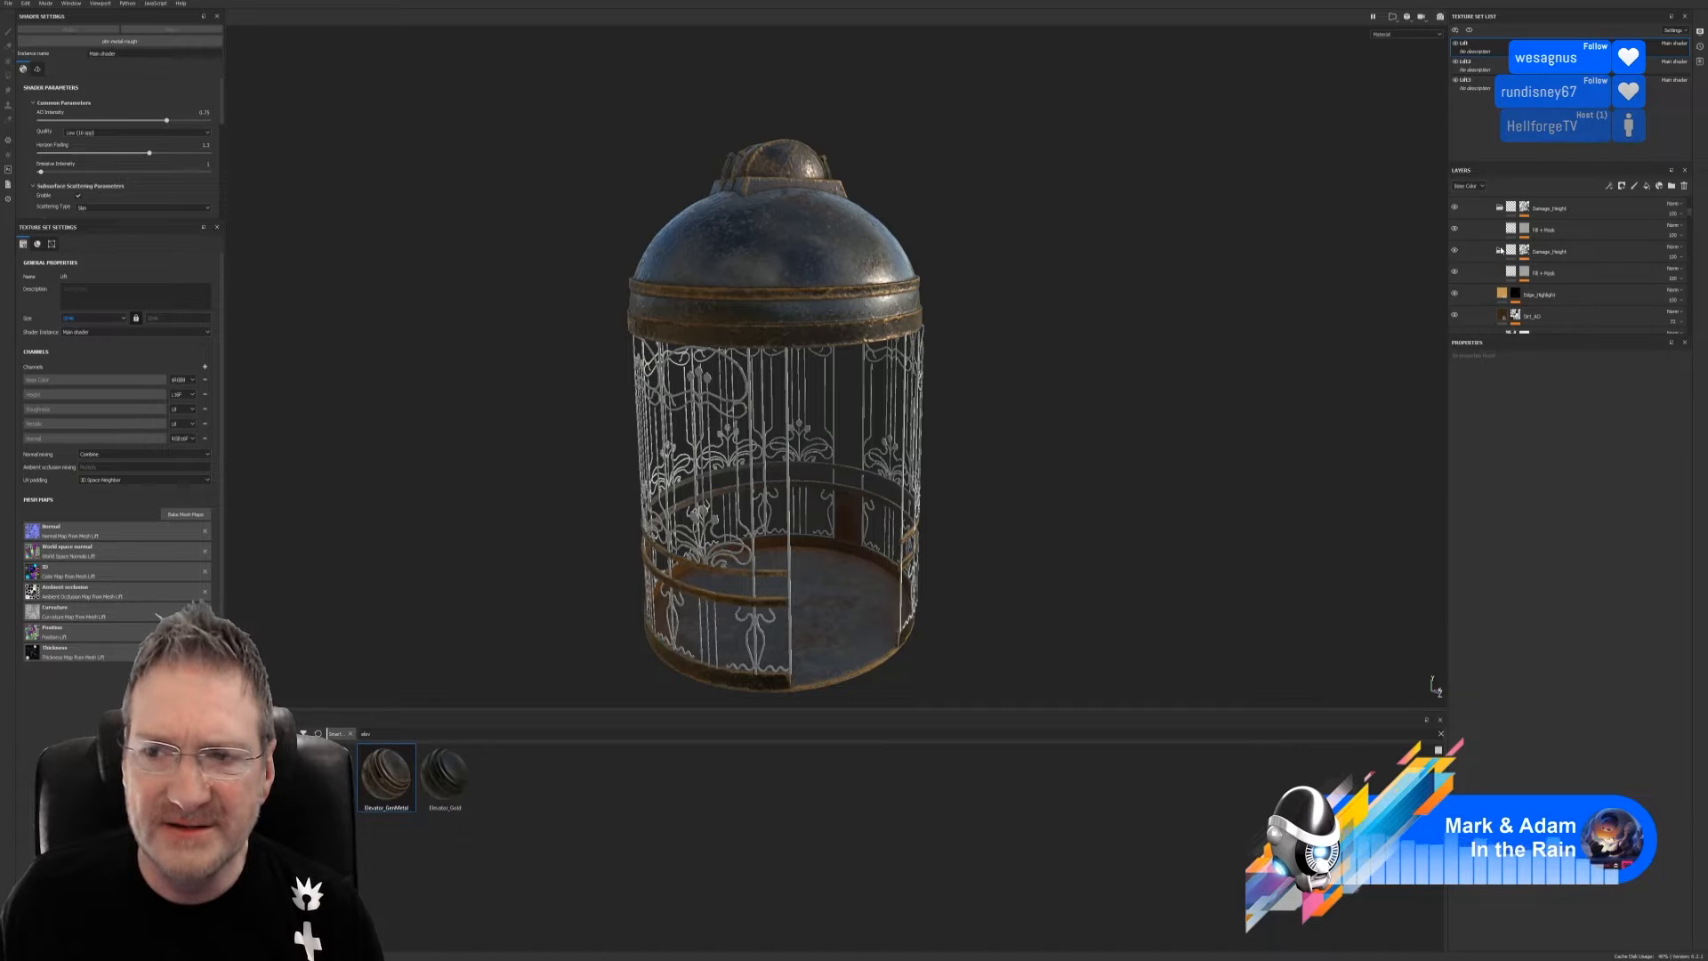
pyautogui.click(1510, 253)
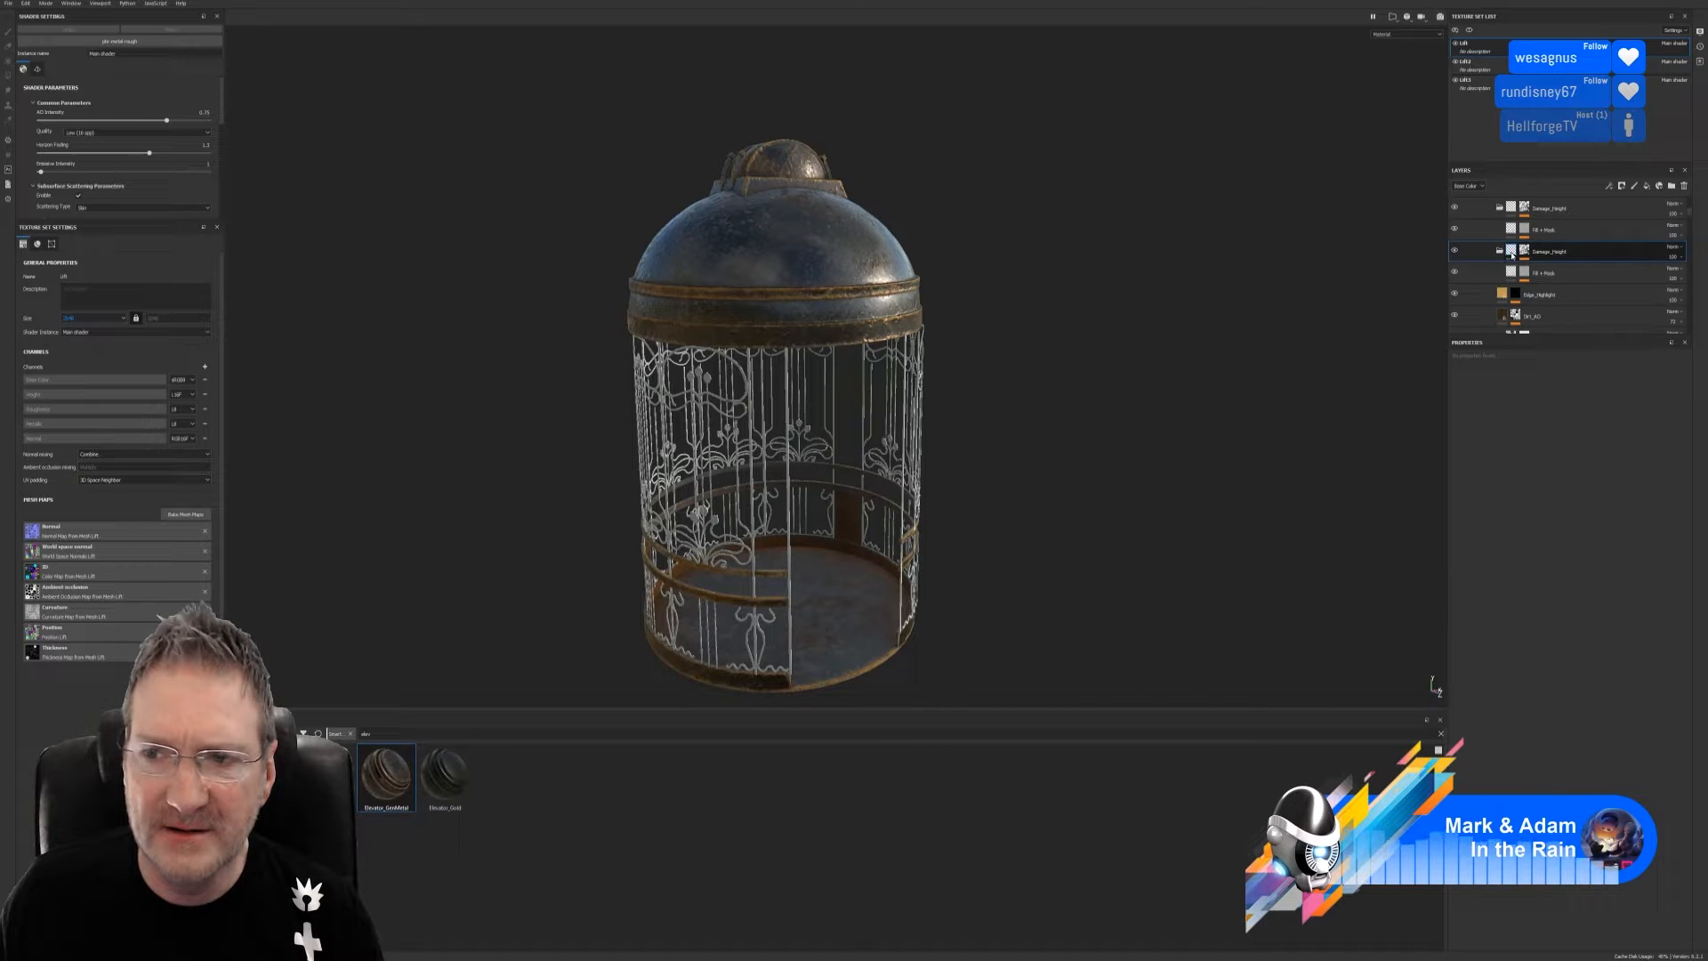
pyautogui.click(1512, 273)
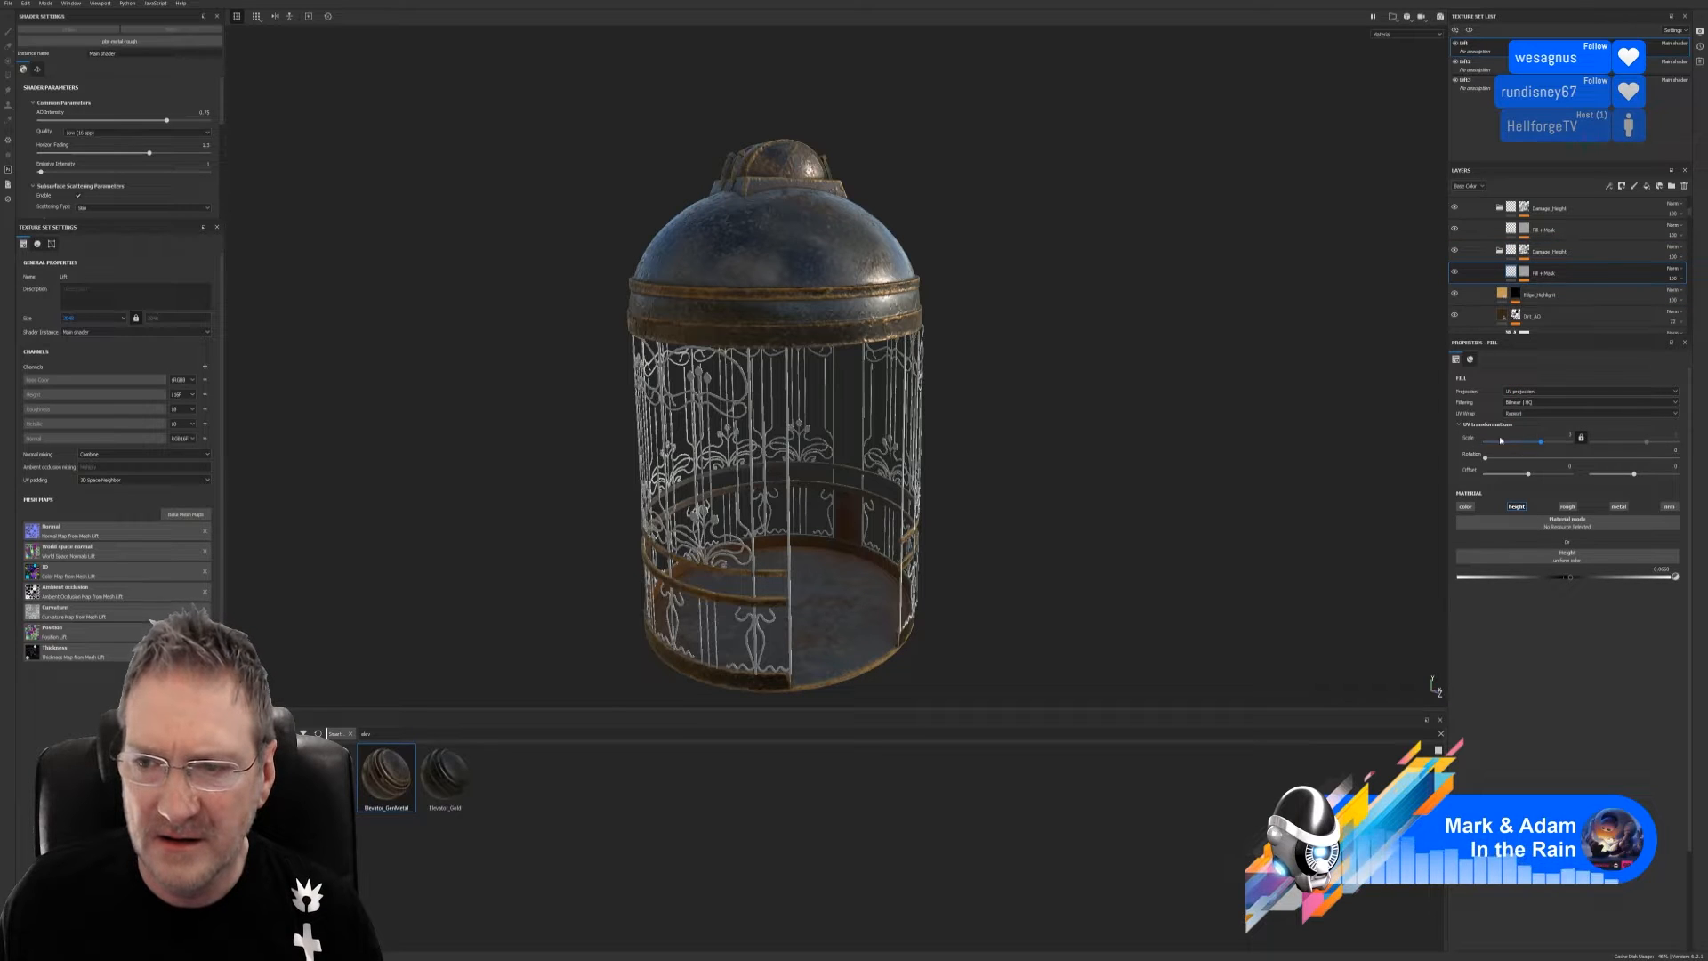
pyautogui.click(1516, 507)
pyautogui.click(1516, 507)
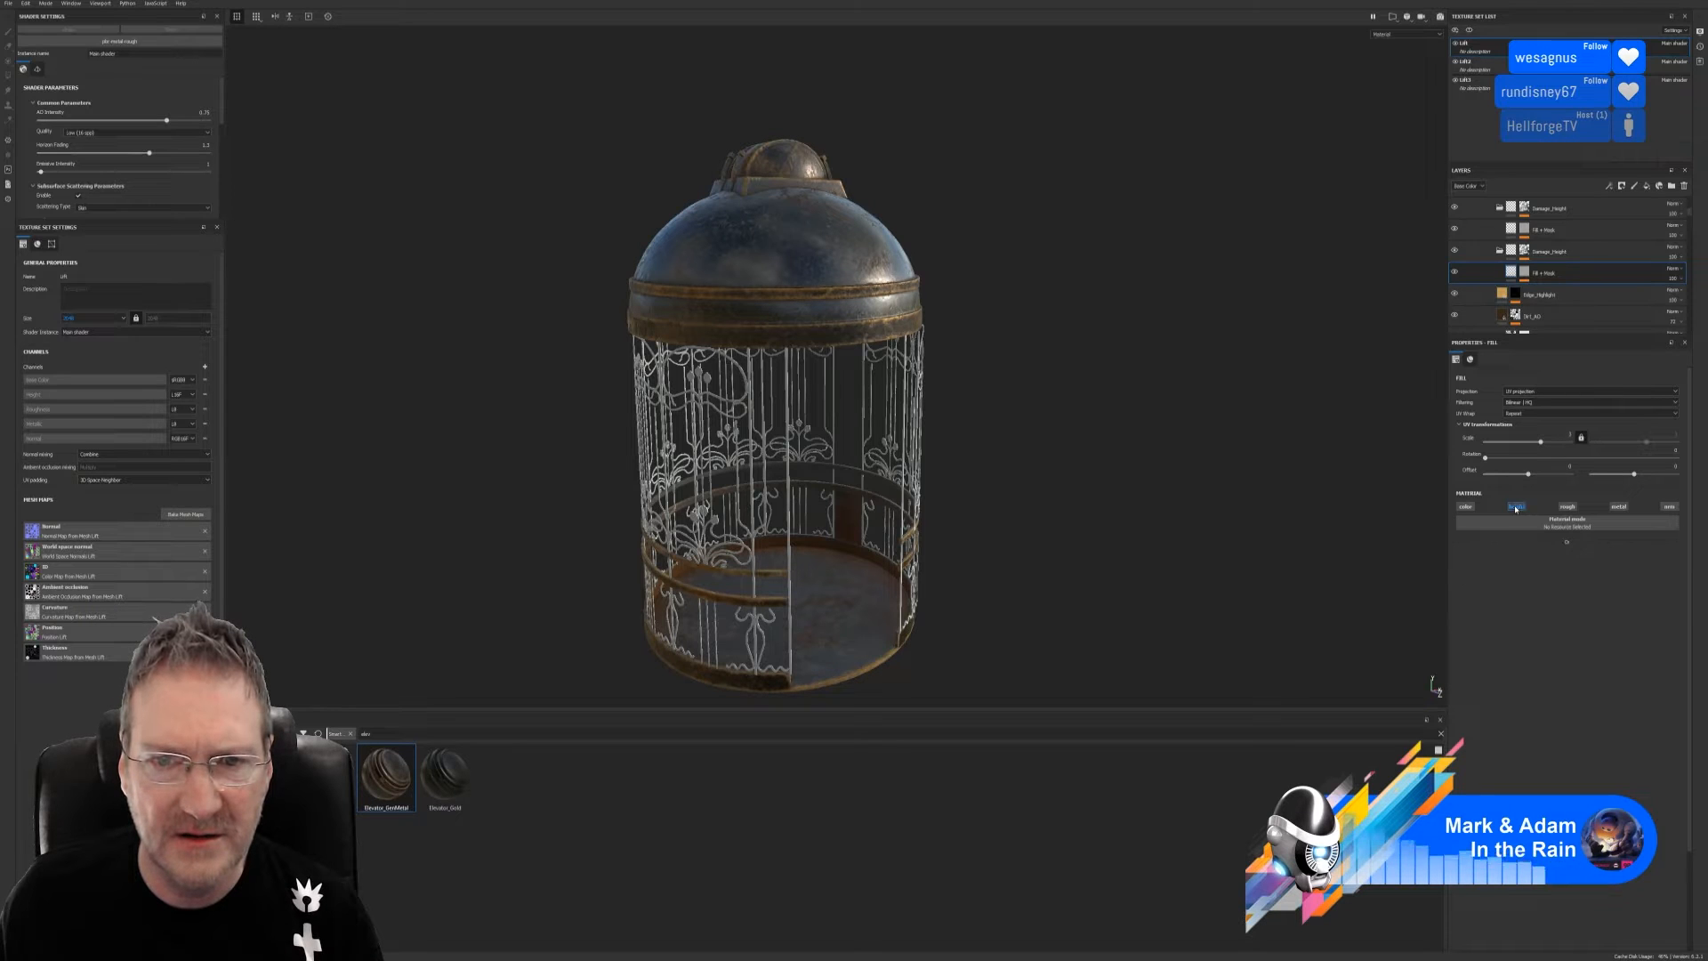
# Collapse the Elevator_Metal group in the smart material's layer stack
pyautogui.click(1500, 253)
pyautogui.scroll(6, 1562, 273)
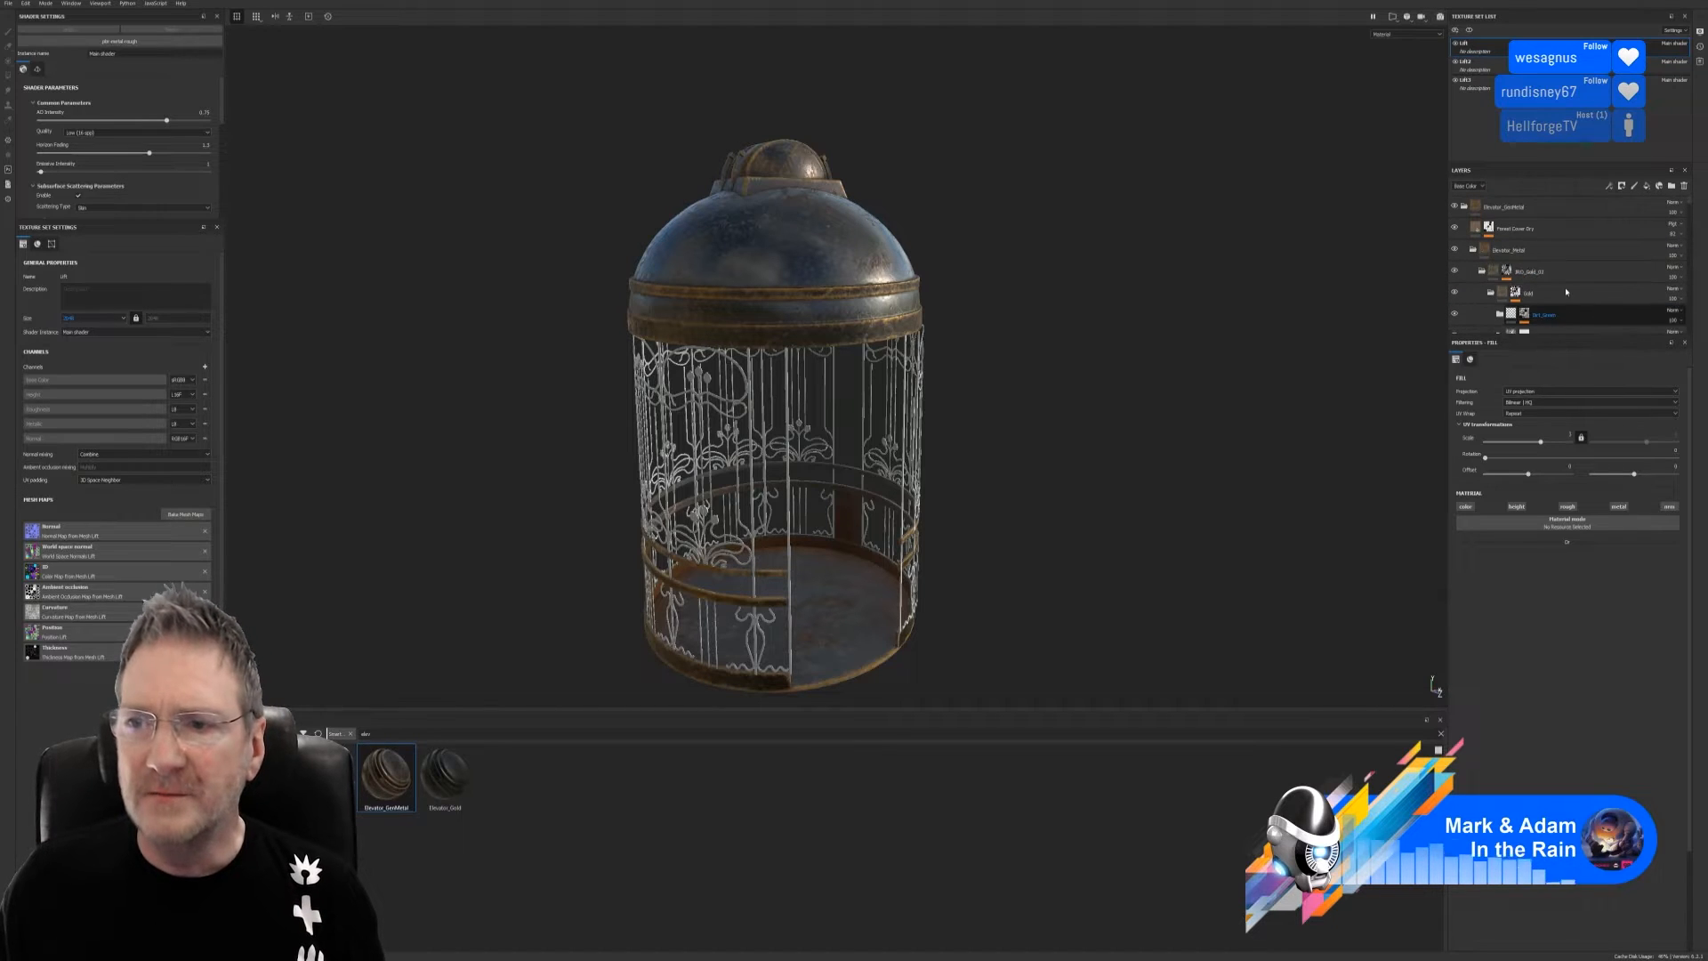
pyautogui.click(1474, 250)
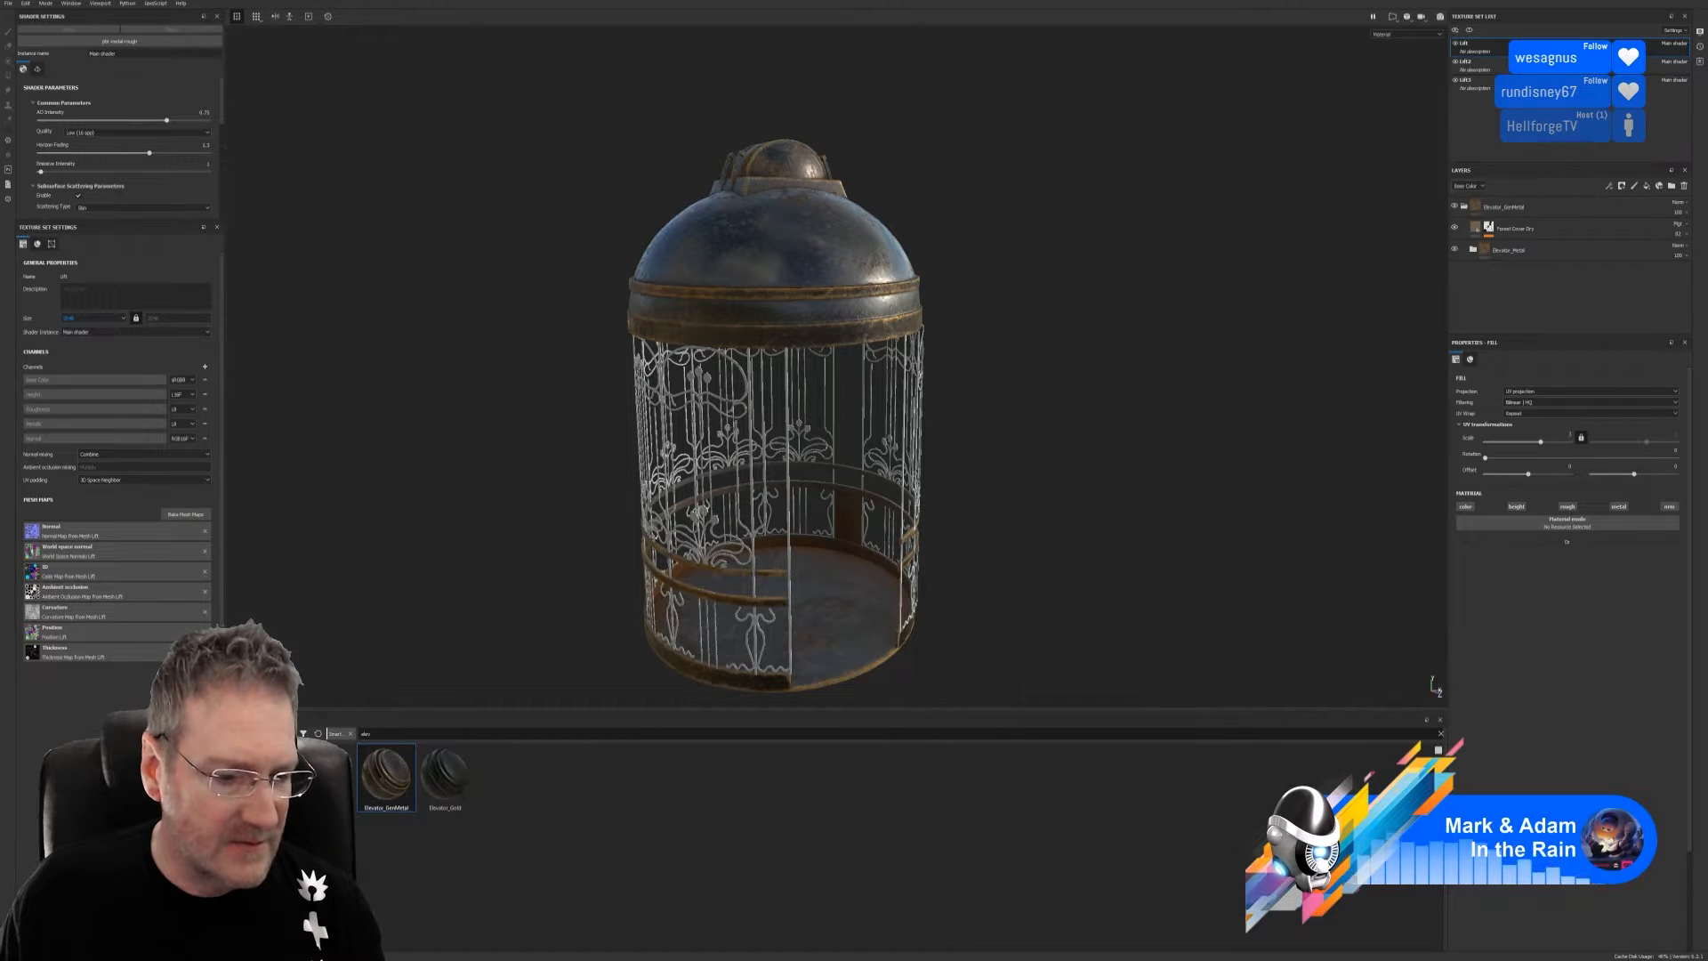
# Switch to the web browser and look through the phildoes3d.com home page, from its model store links to its social media section
pyautogui.hotkey('alt', 'Tab')
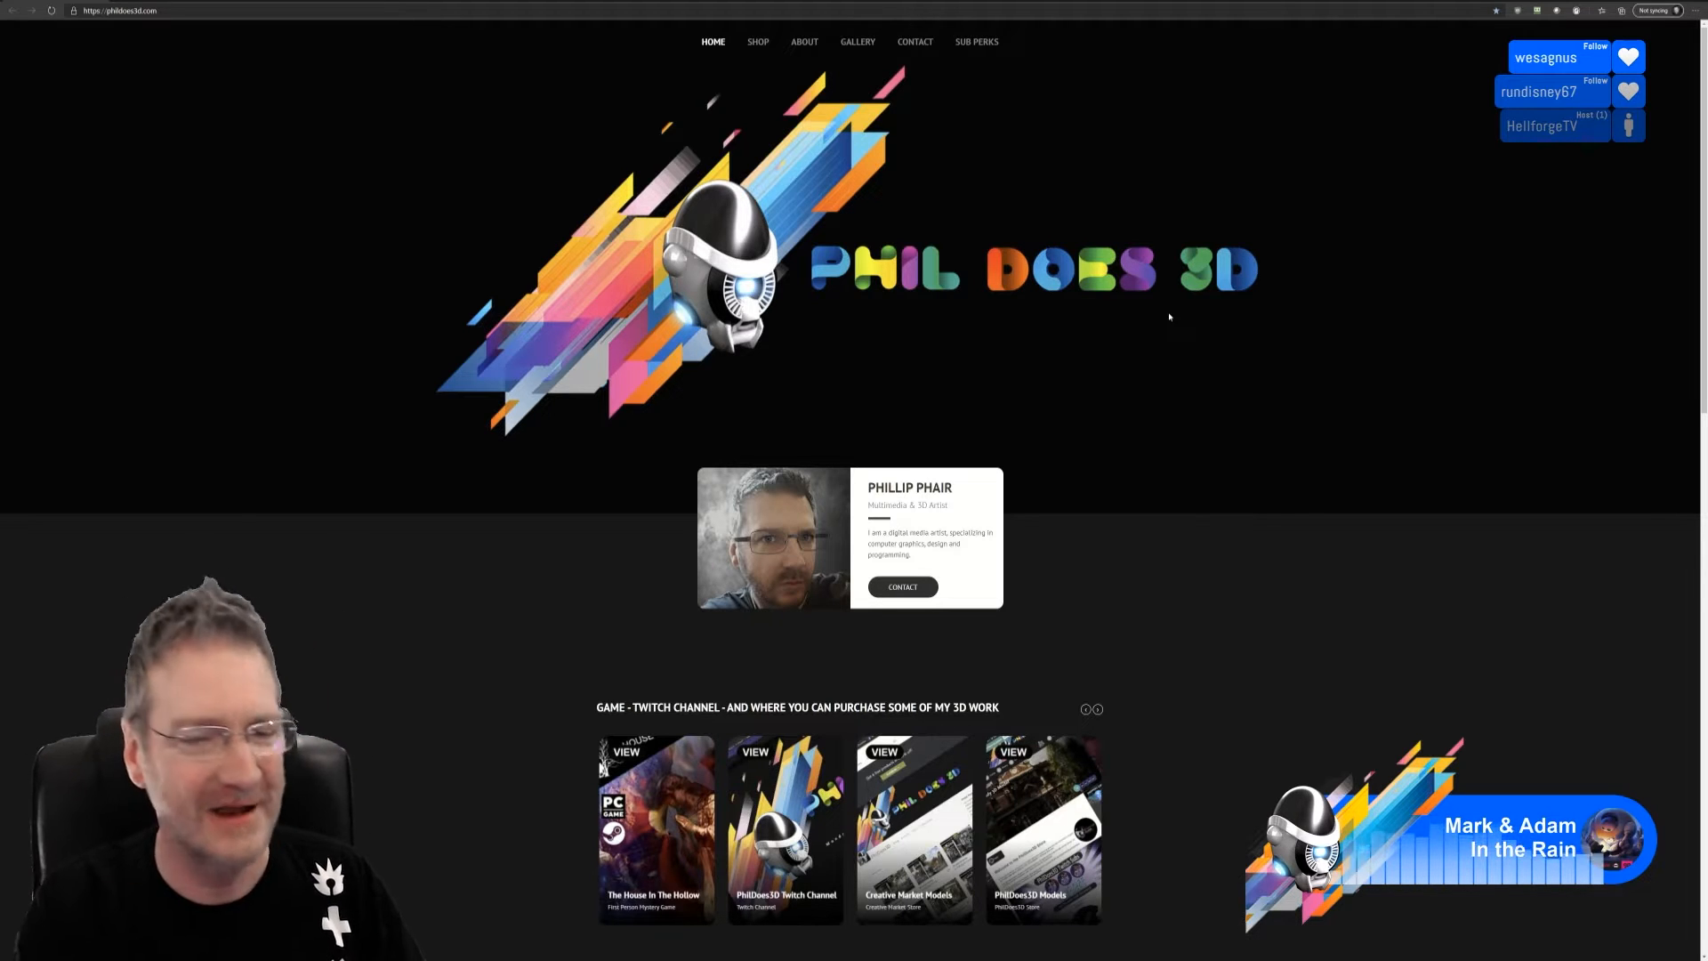
pyautogui.scroll(-10, 1170, 317)
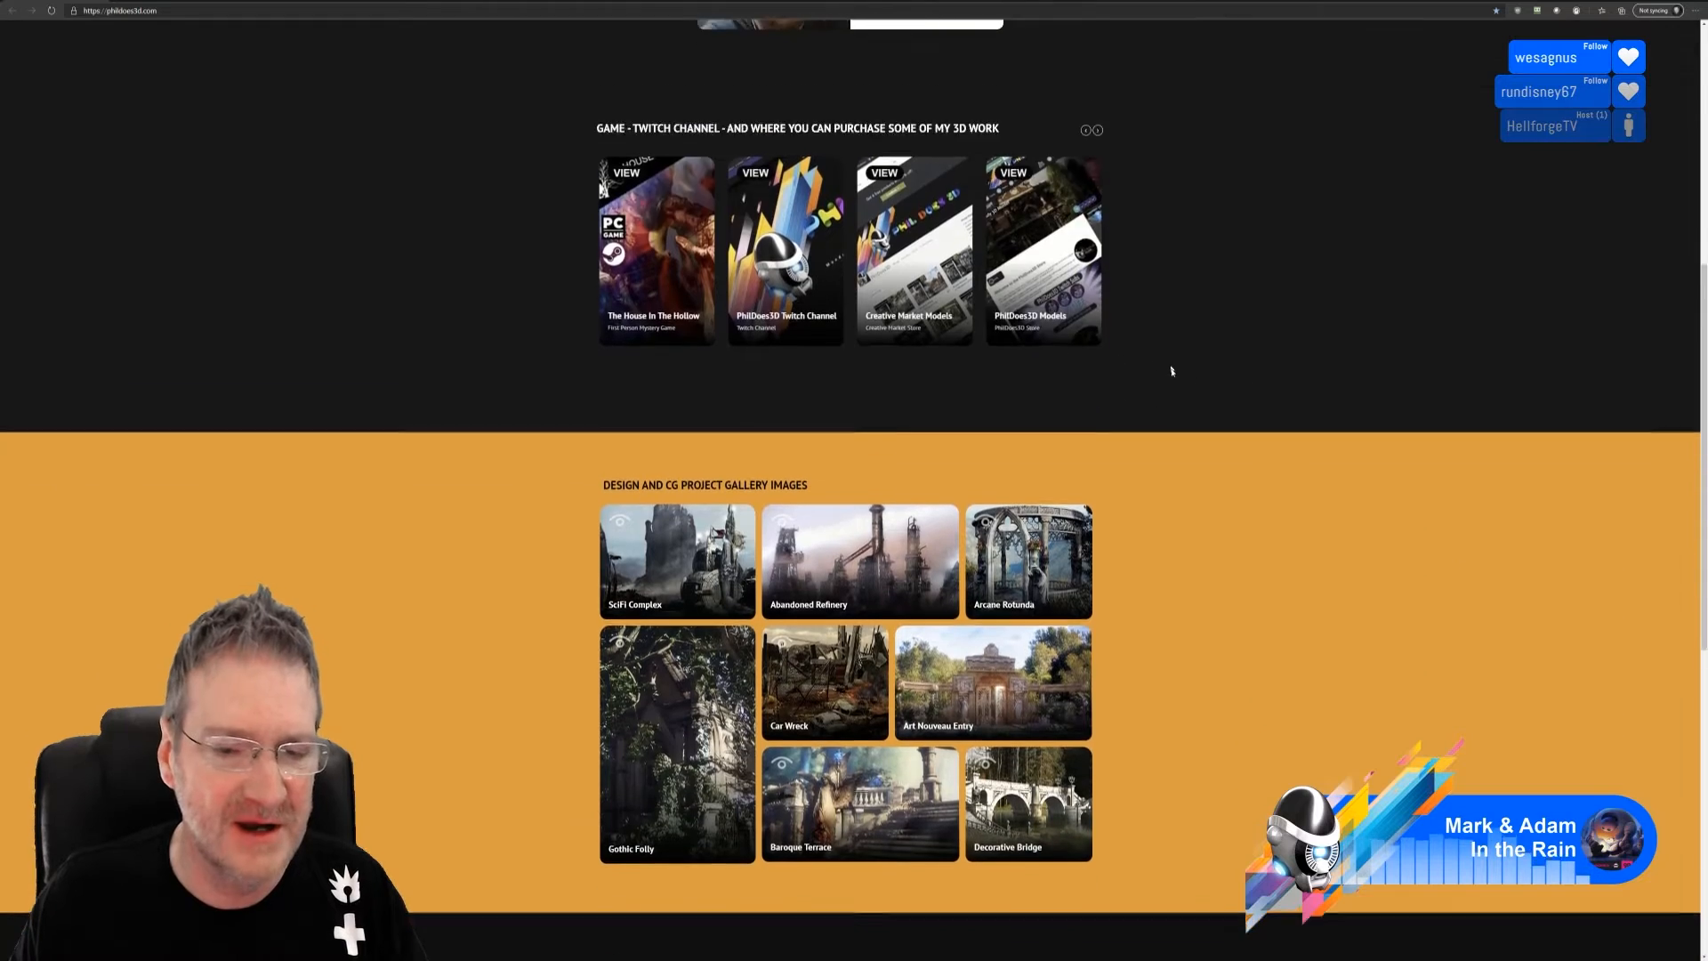
pyautogui.scroll(6, 1116, 249)
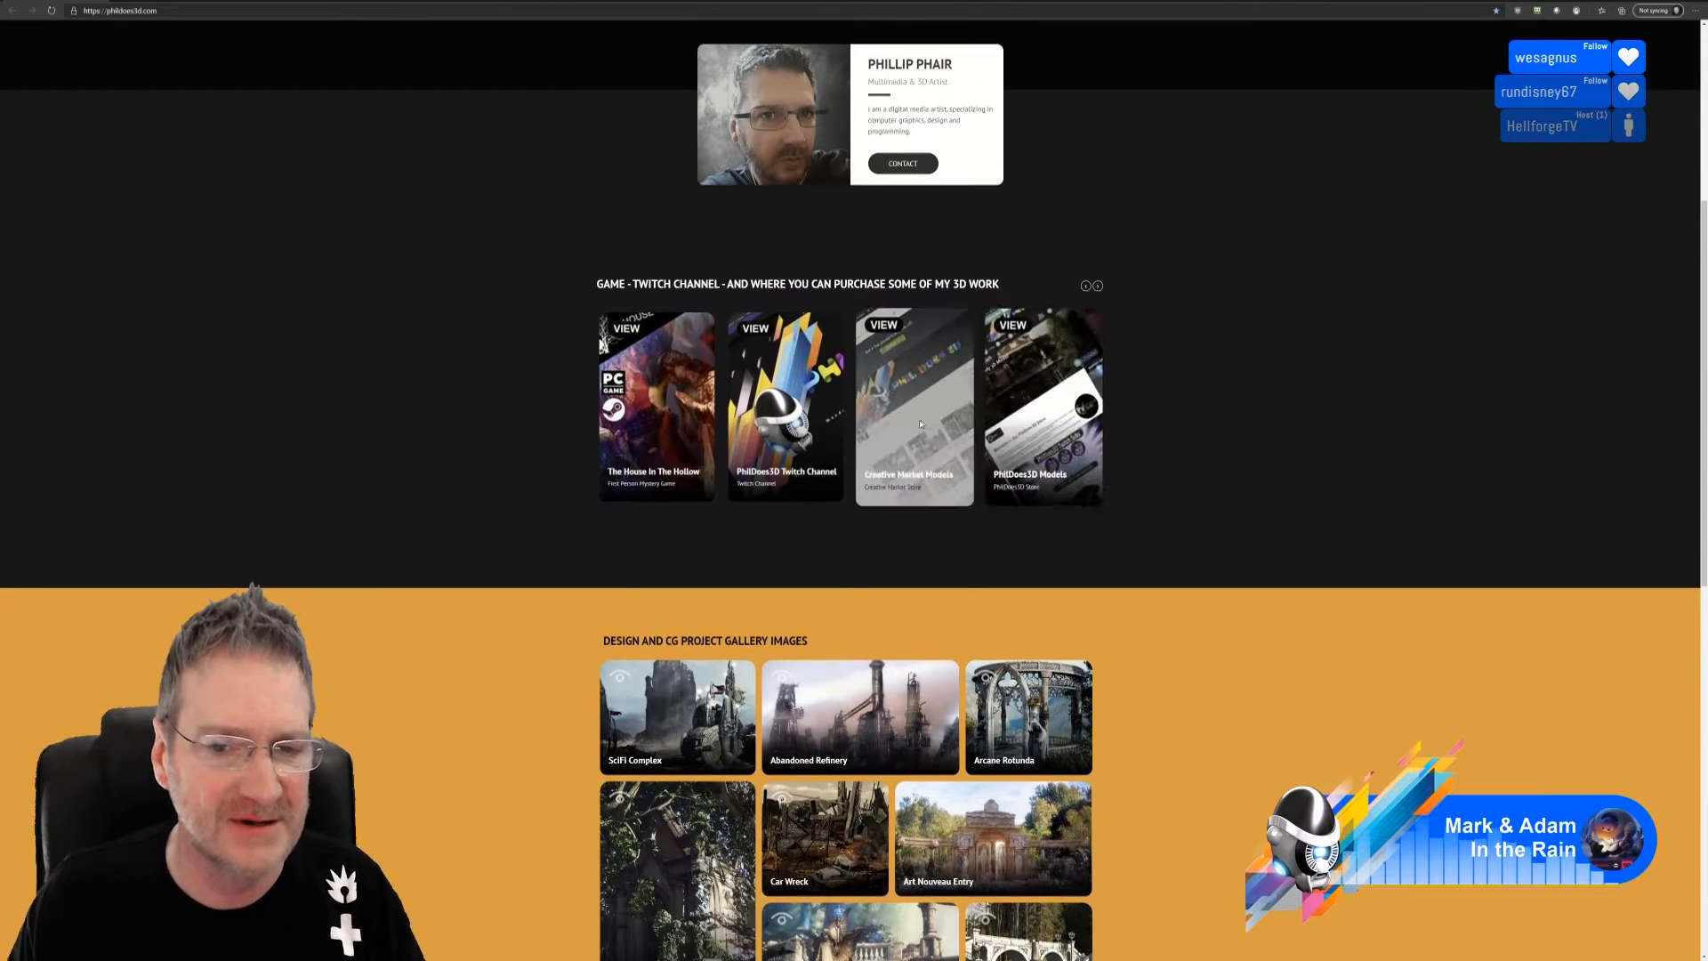
pyautogui.scroll(-2, 1100, 530)
pyautogui.scroll(-8, 1101, 530)
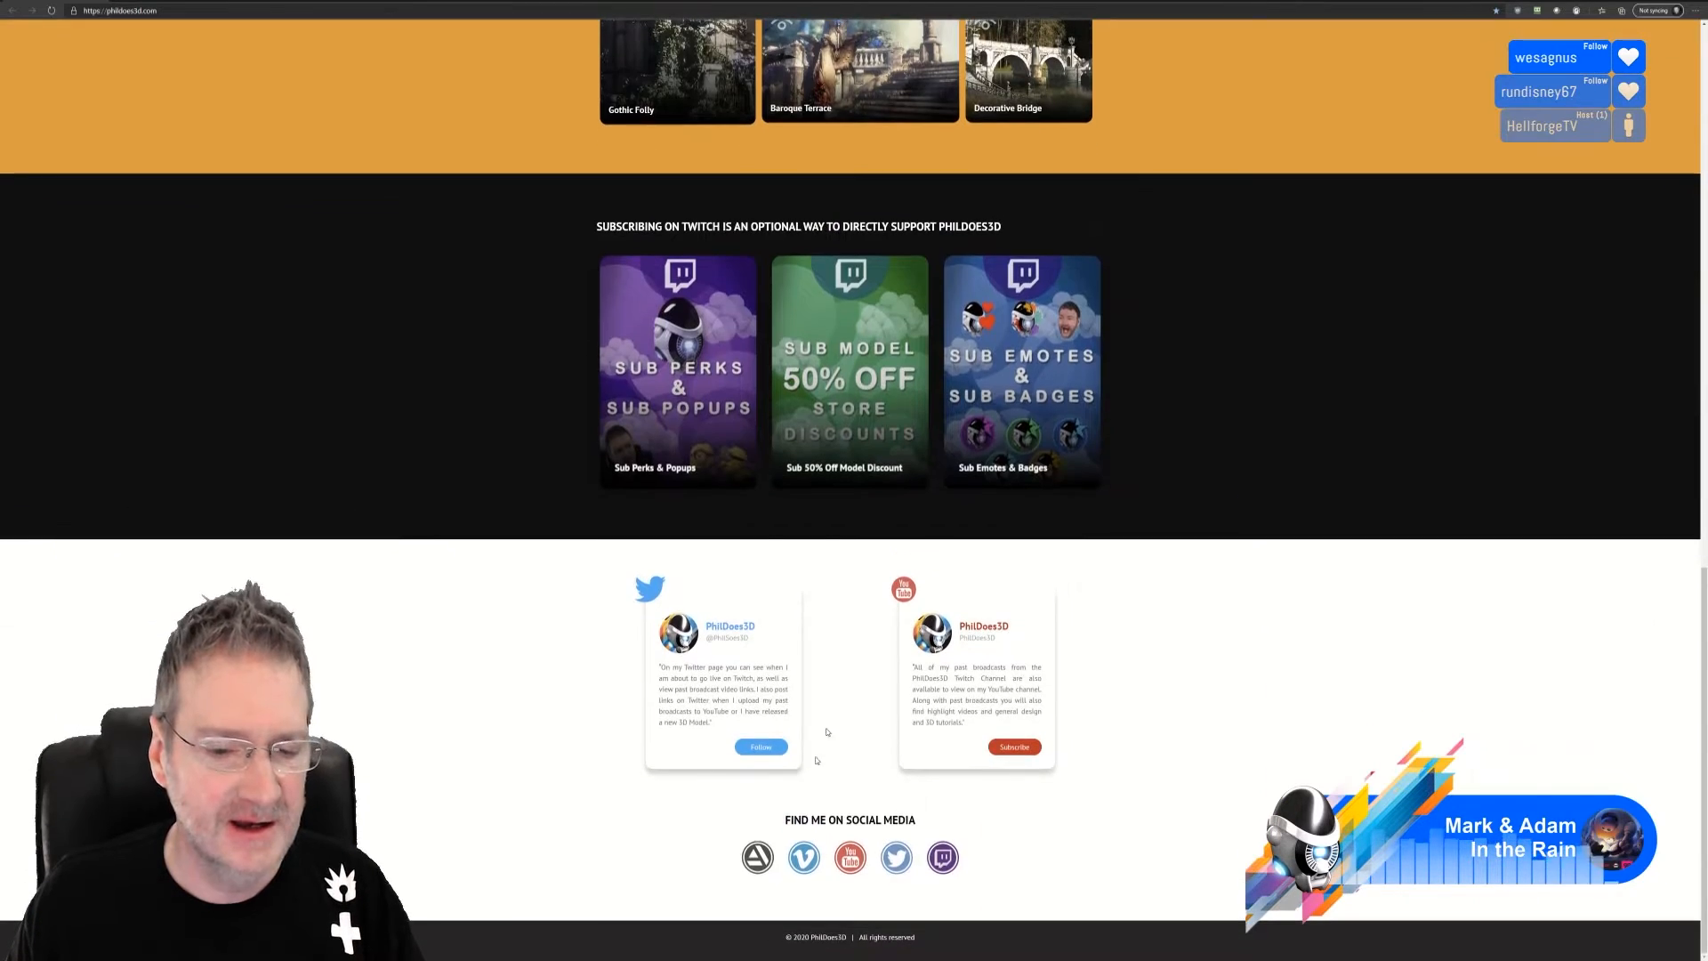
pyautogui.scroll(8, 1352, 494)
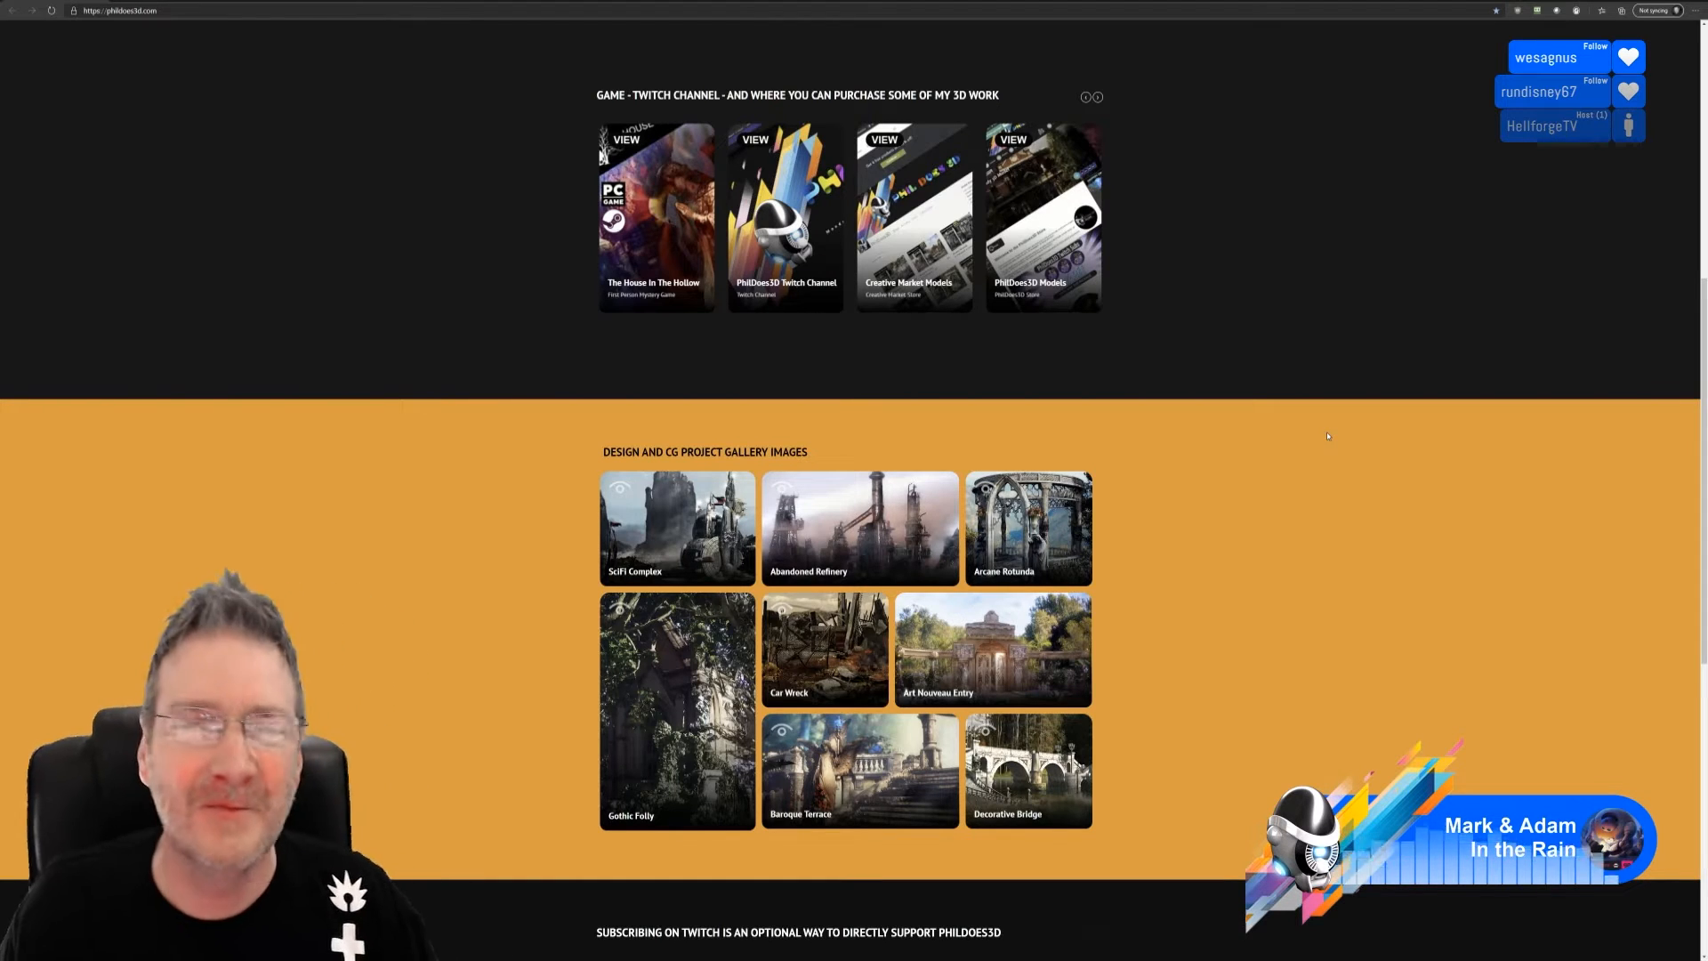
# Go to google.com.au, search for "godot engine" and open the official Godot website
pyautogui.click(133, 10)
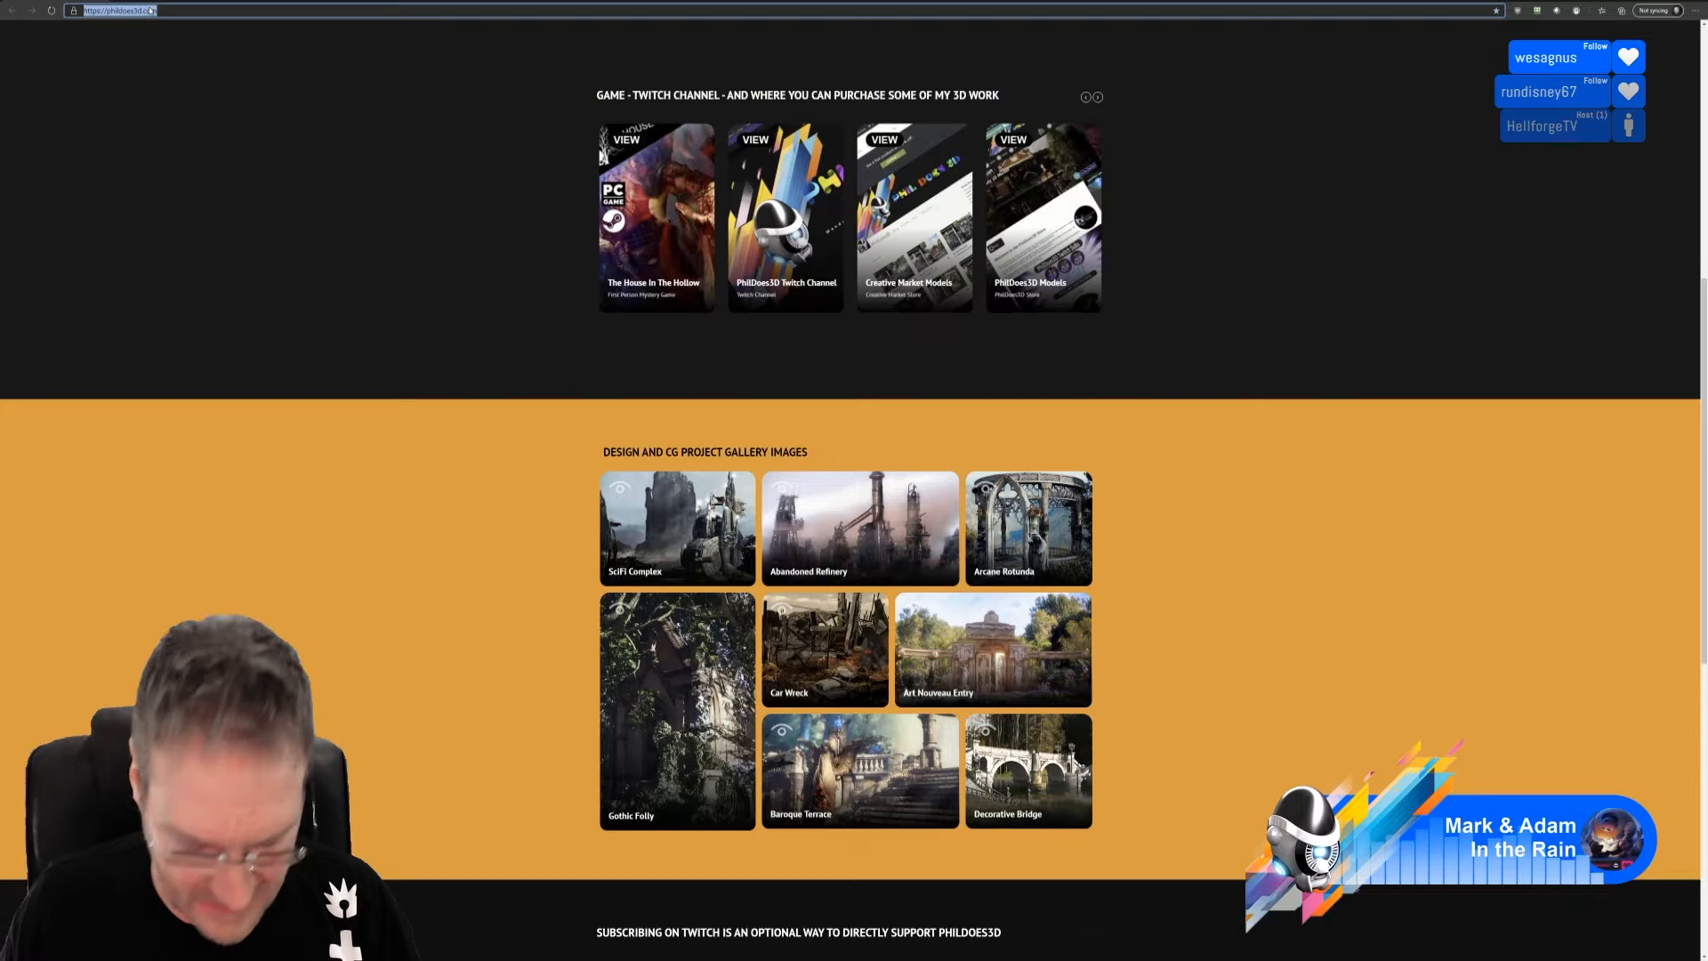
pyautogui.write('google.com.au')
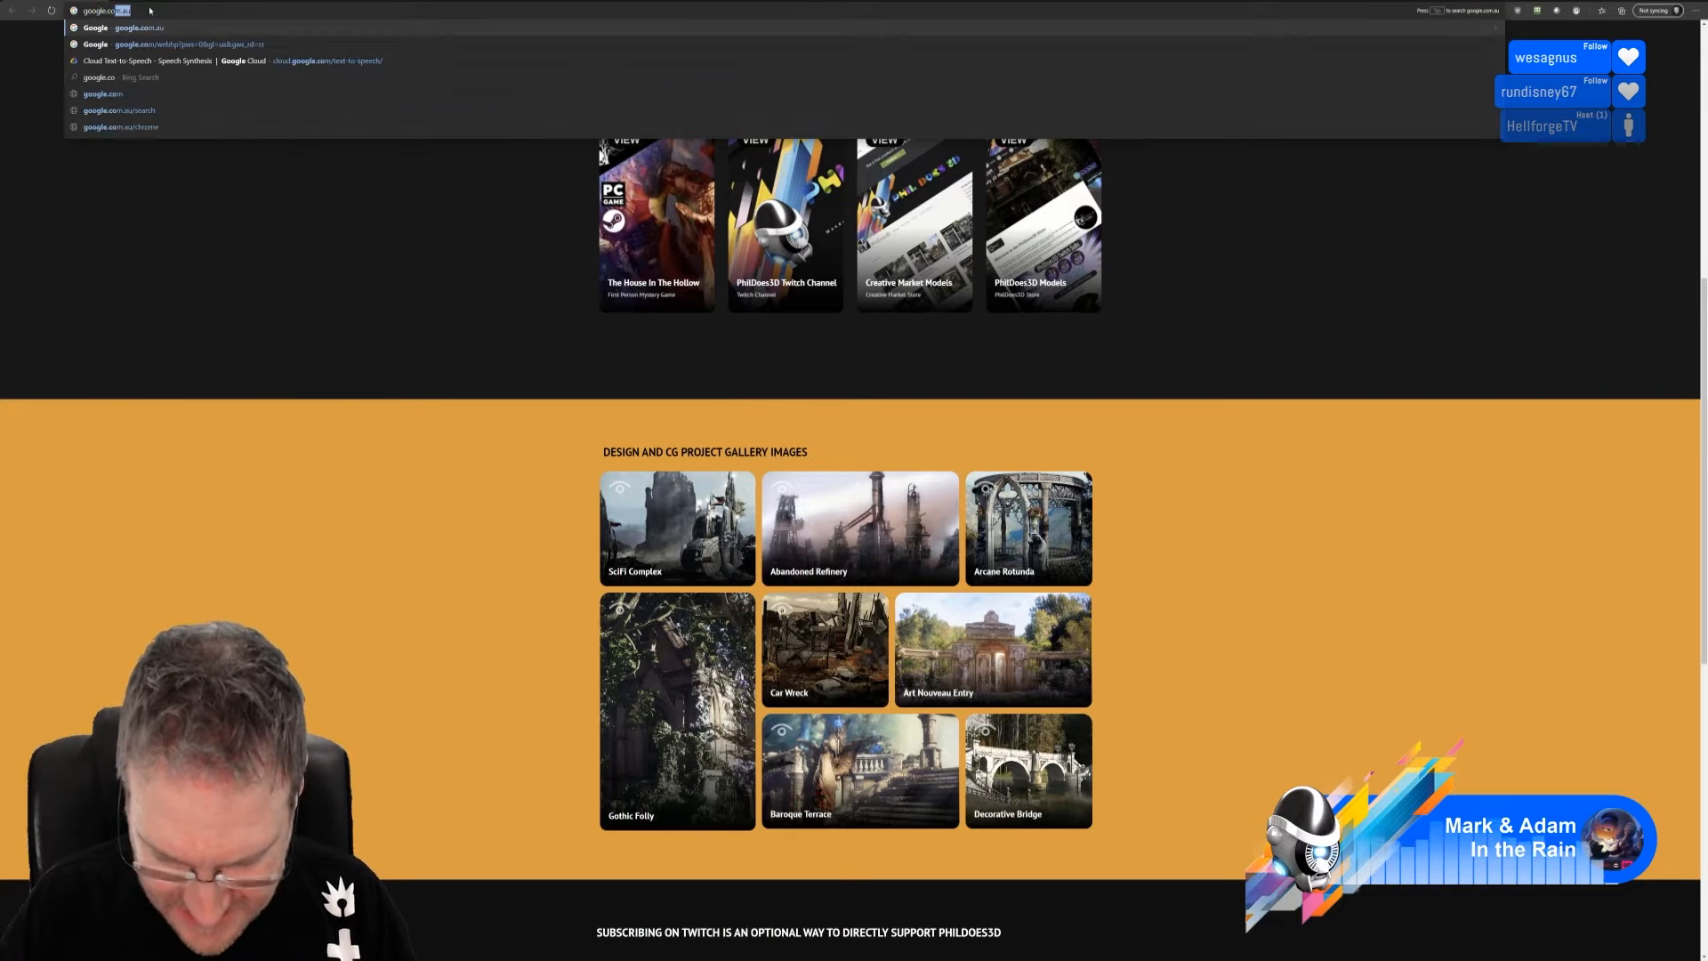
pyautogui.press('Return')
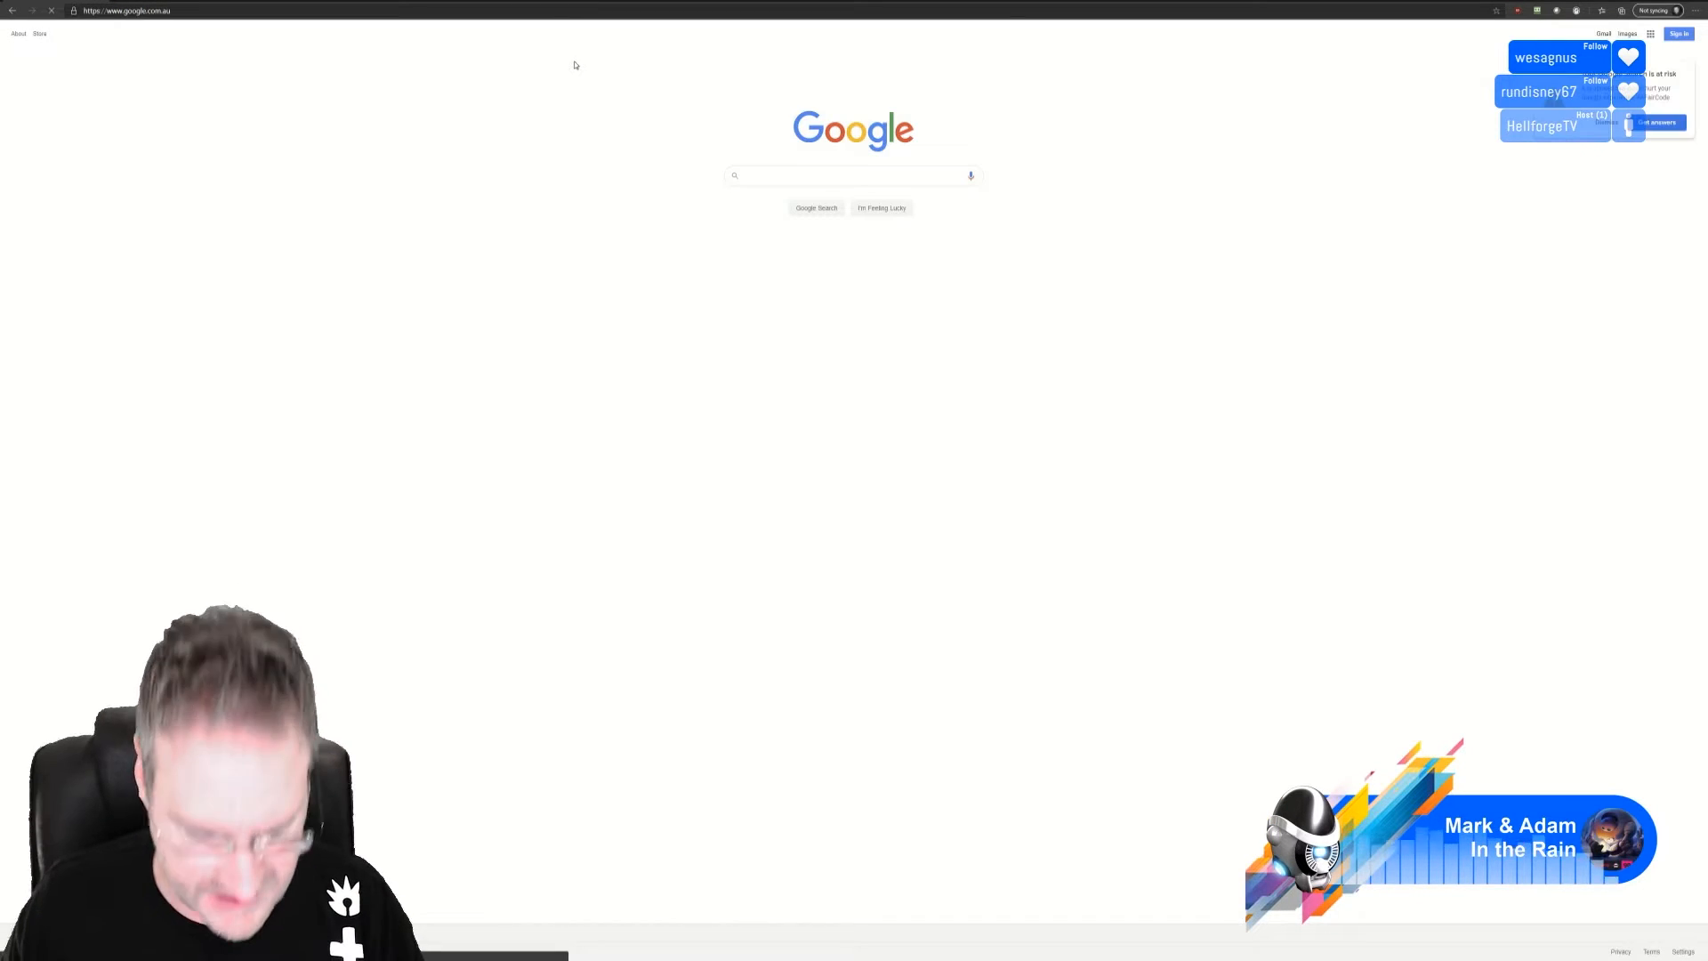
pyautogui.write('godot en')
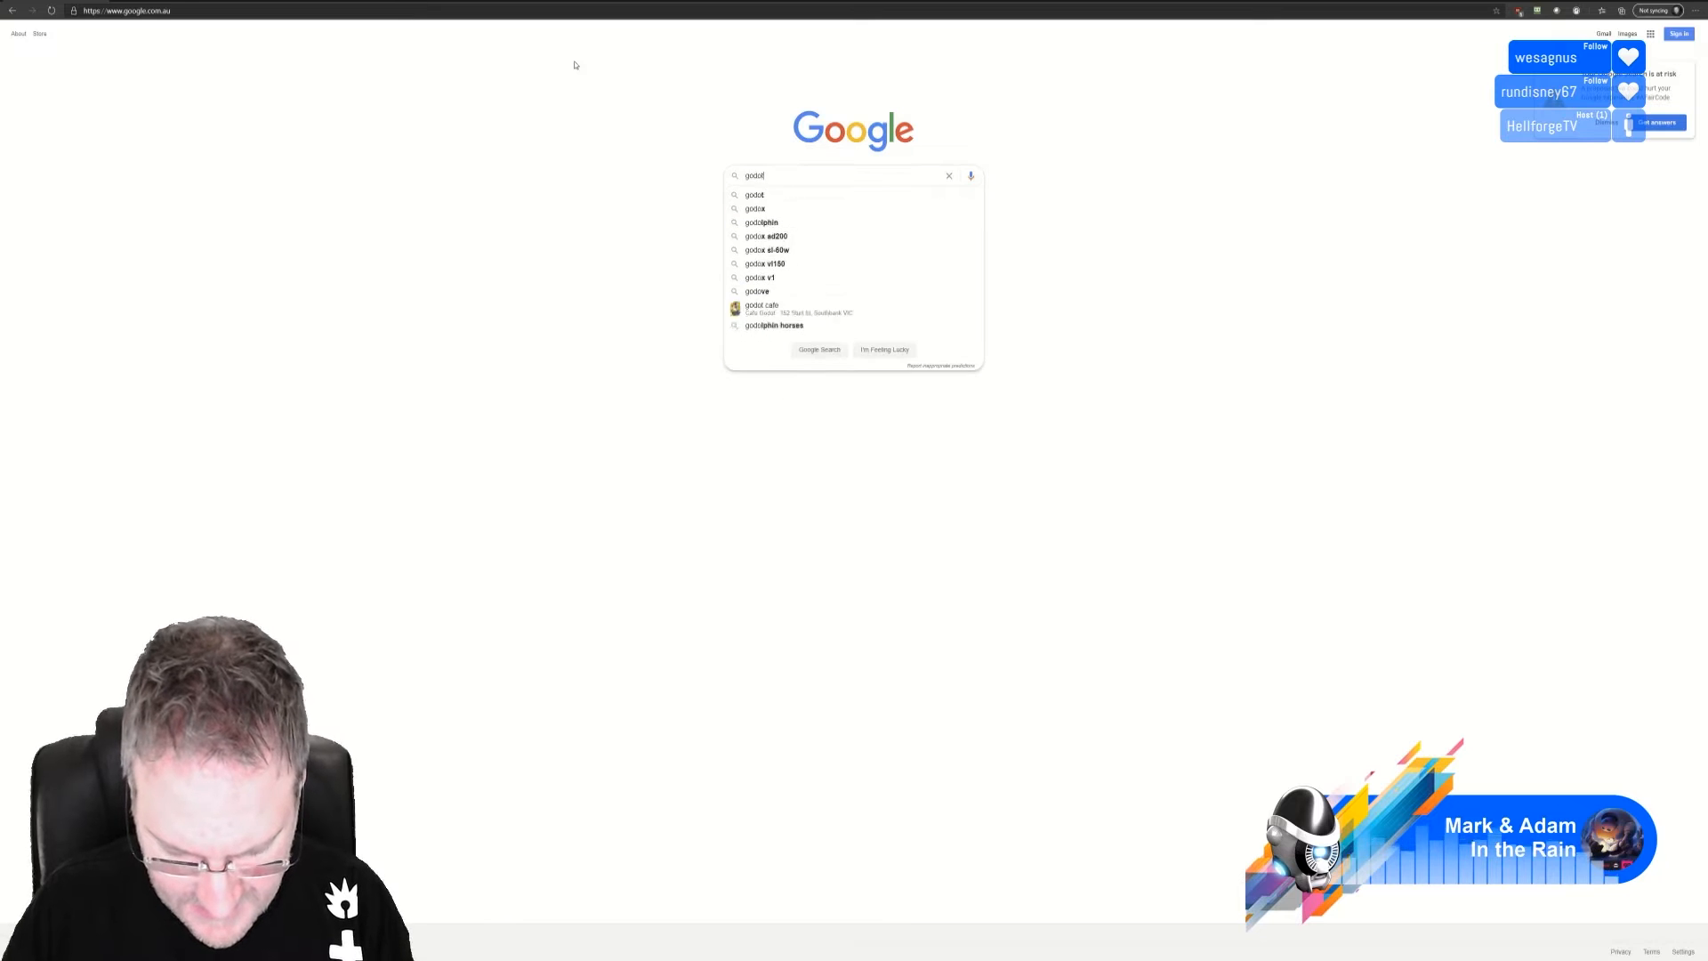
pyautogui.write('gine')
pyautogui.press('Return')
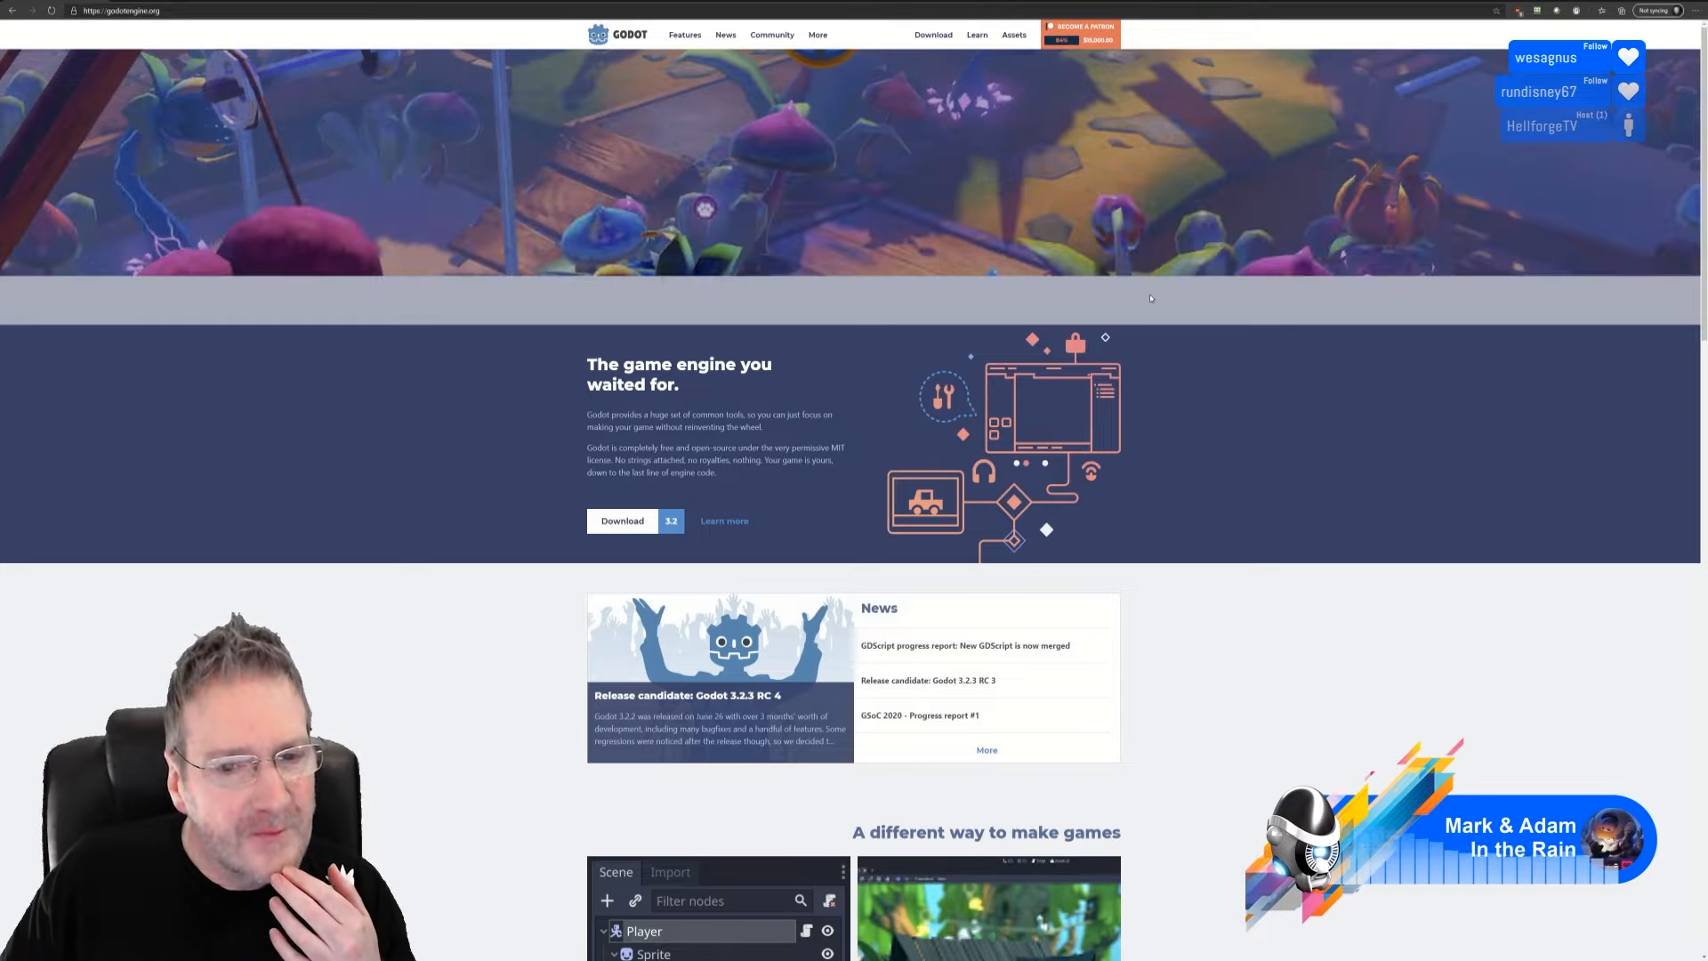
# Look through the Godot home page's overview of design, 3D, 2D and programming features
pyautogui.scroll(-6, 1155, 289)
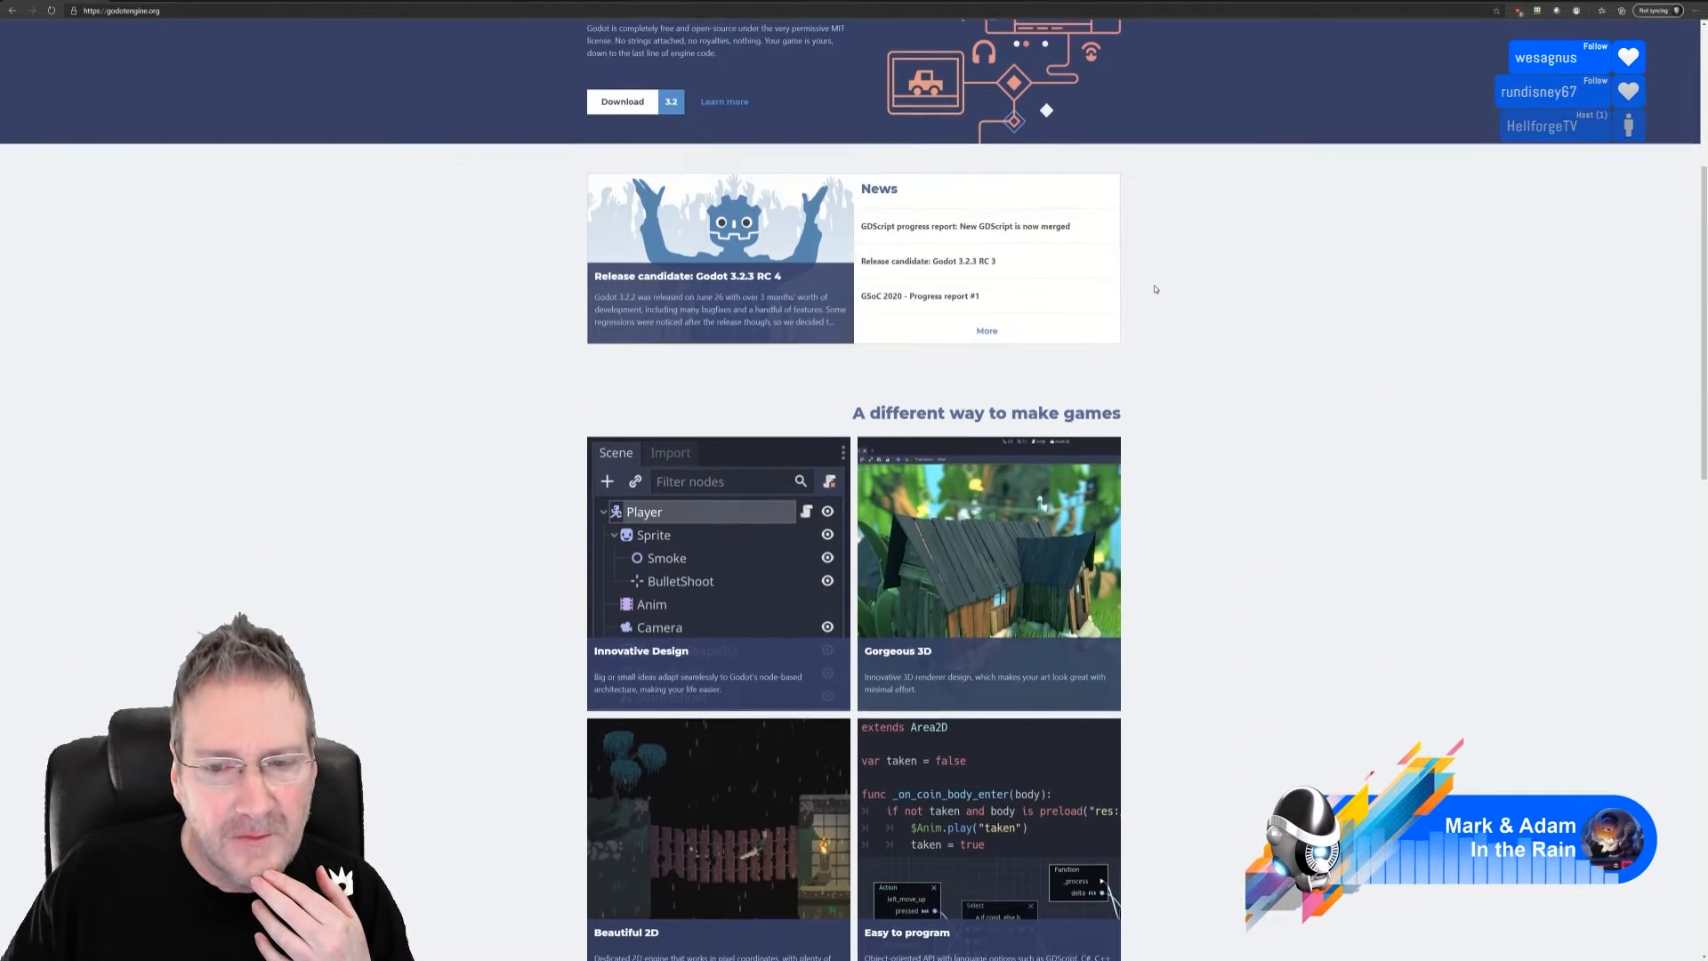
pyautogui.scroll(-7, 1157, 436)
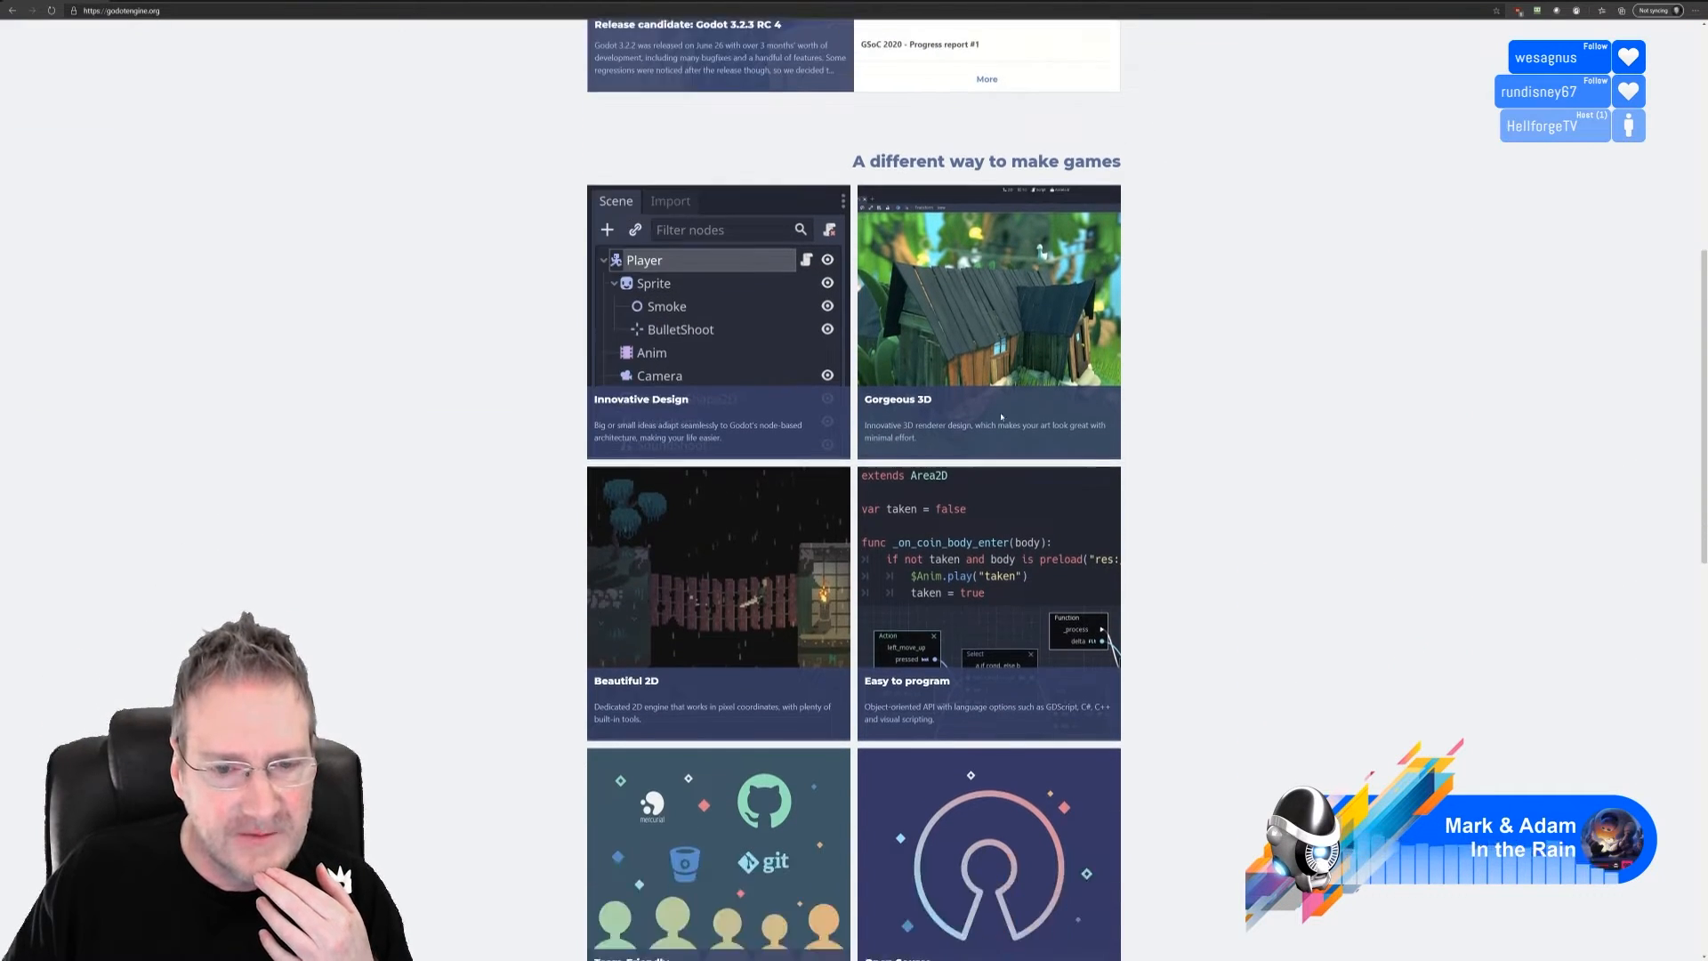
pyautogui.scroll(-6, 1157, 435)
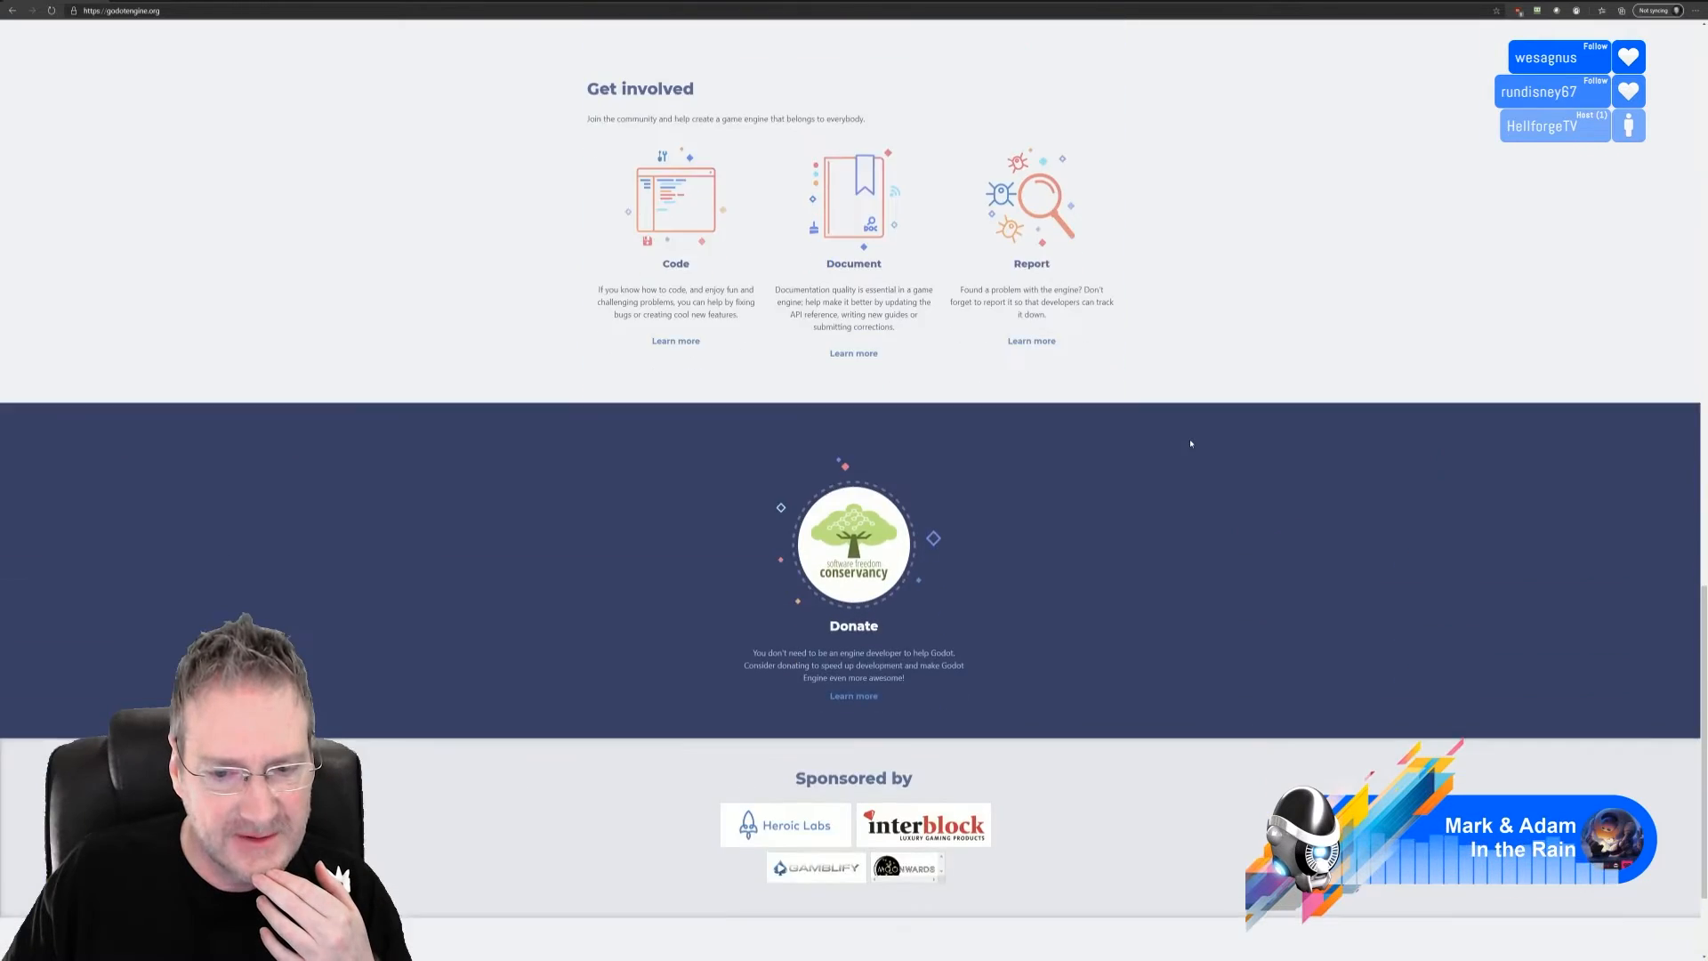
pyautogui.scroll(12, 1191, 442)
pyautogui.scroll(7, 1191, 443)
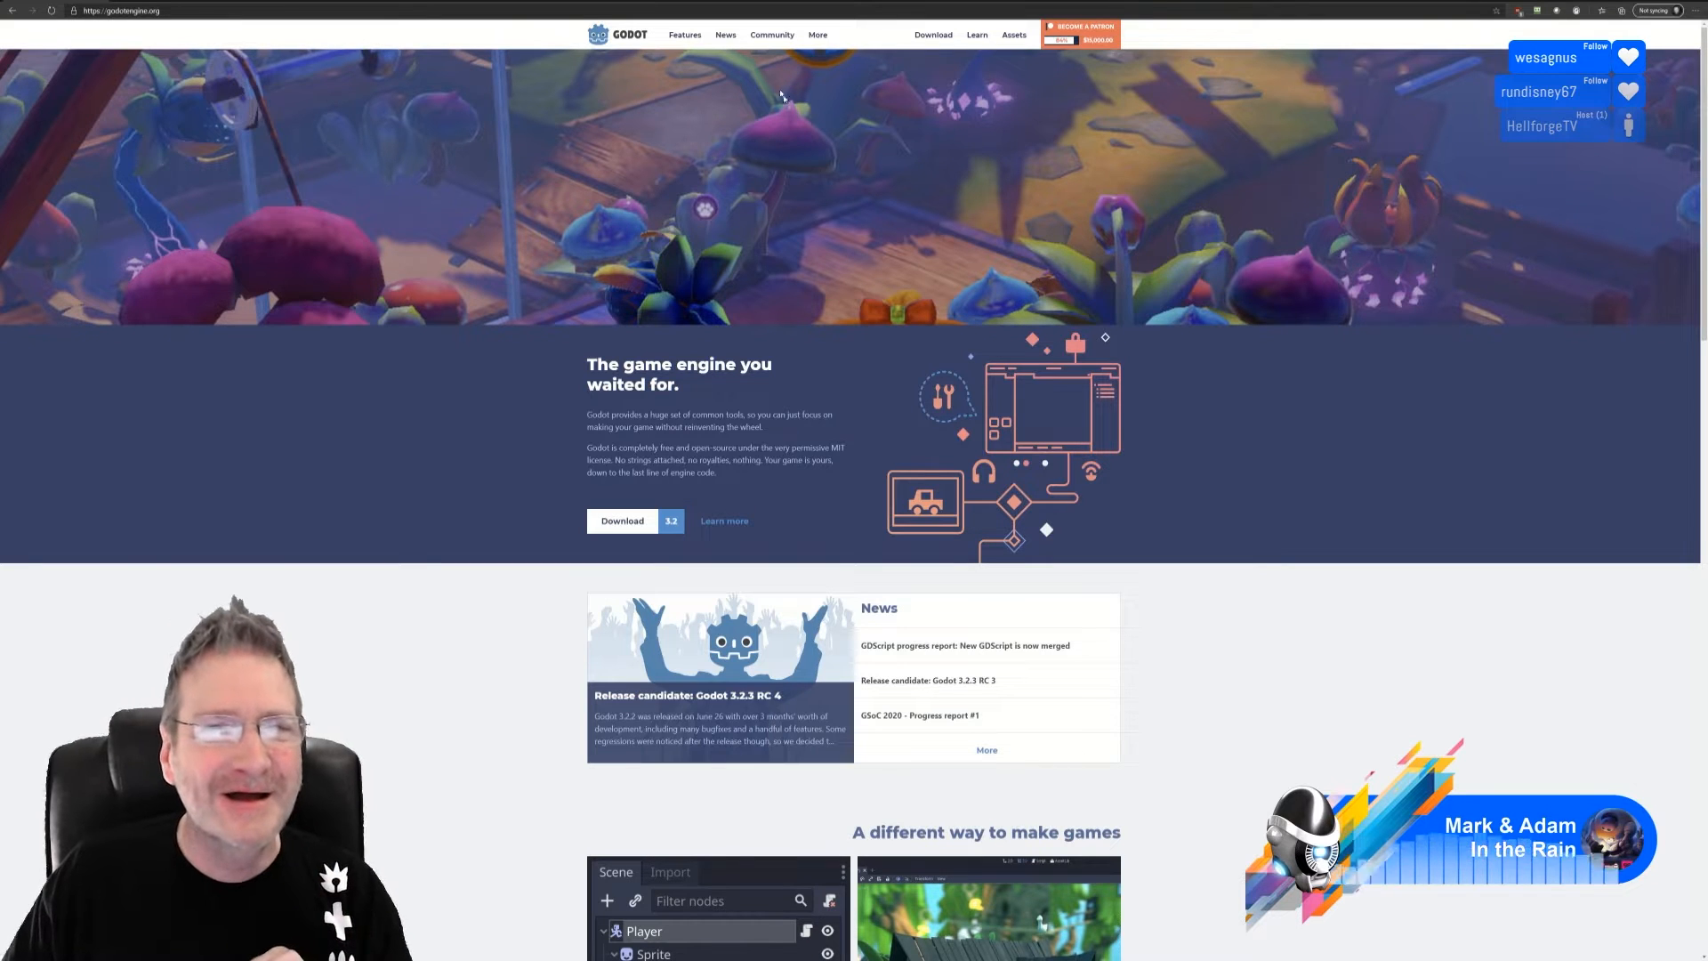
# Open Godot's Features page, review its graphics, scripting and platform sections, and return to Substance Painter
pyautogui.click(696, 37)
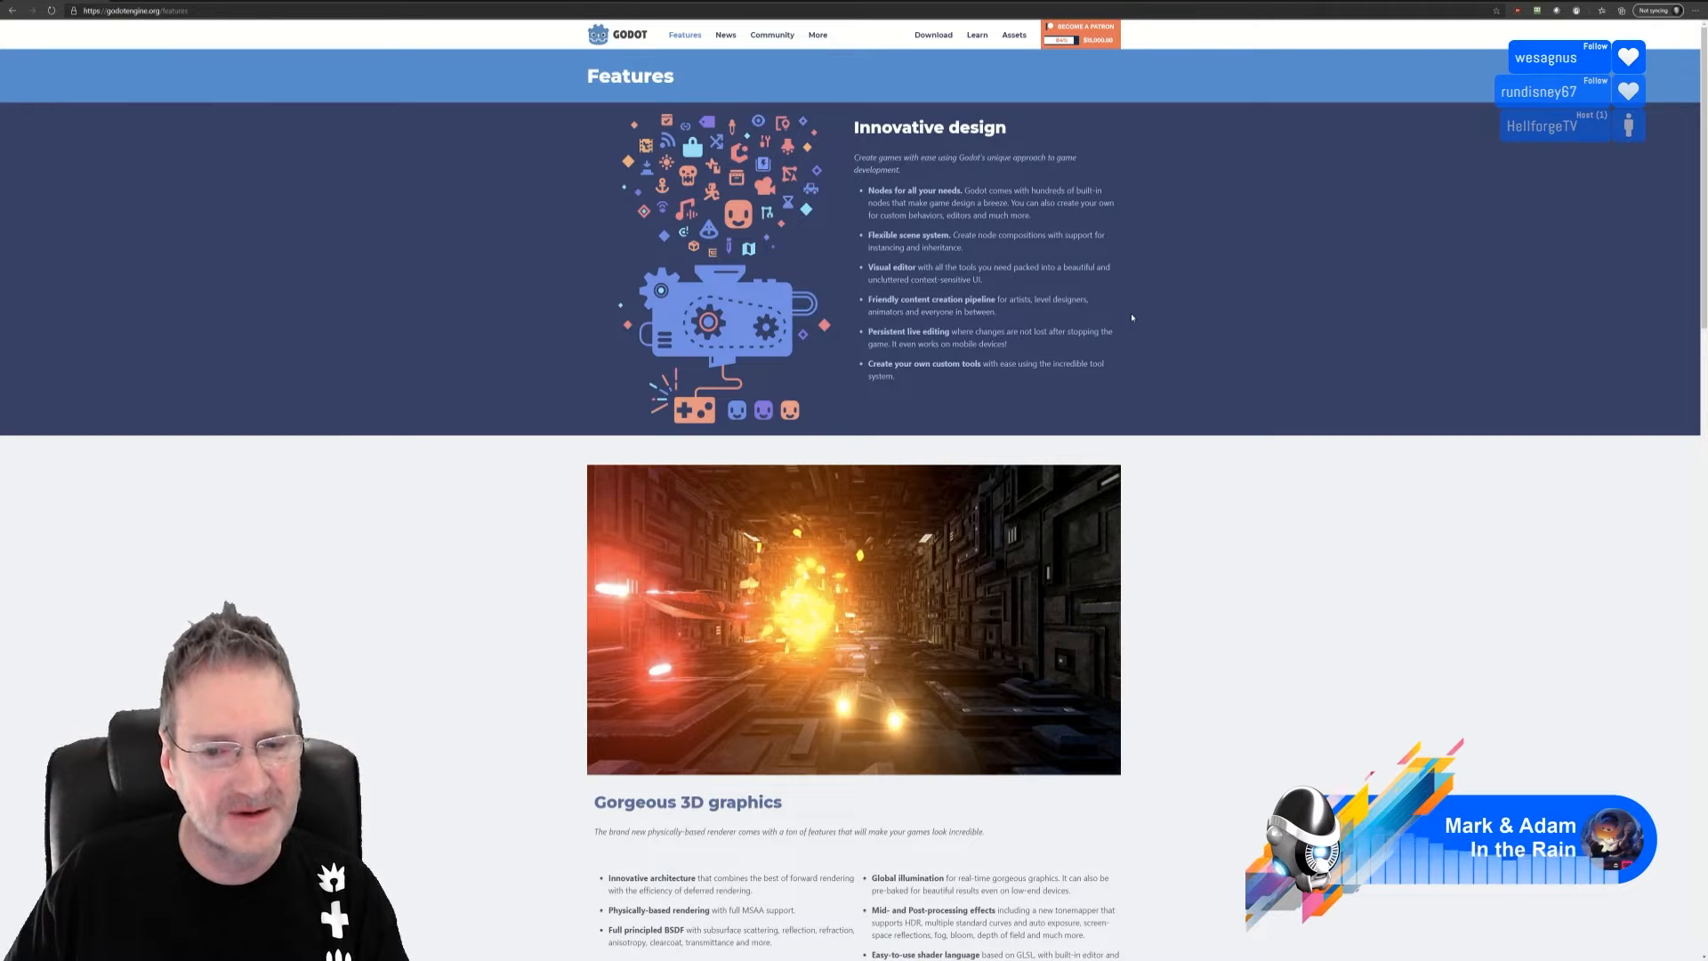
pyautogui.scroll(-2, 1133, 317)
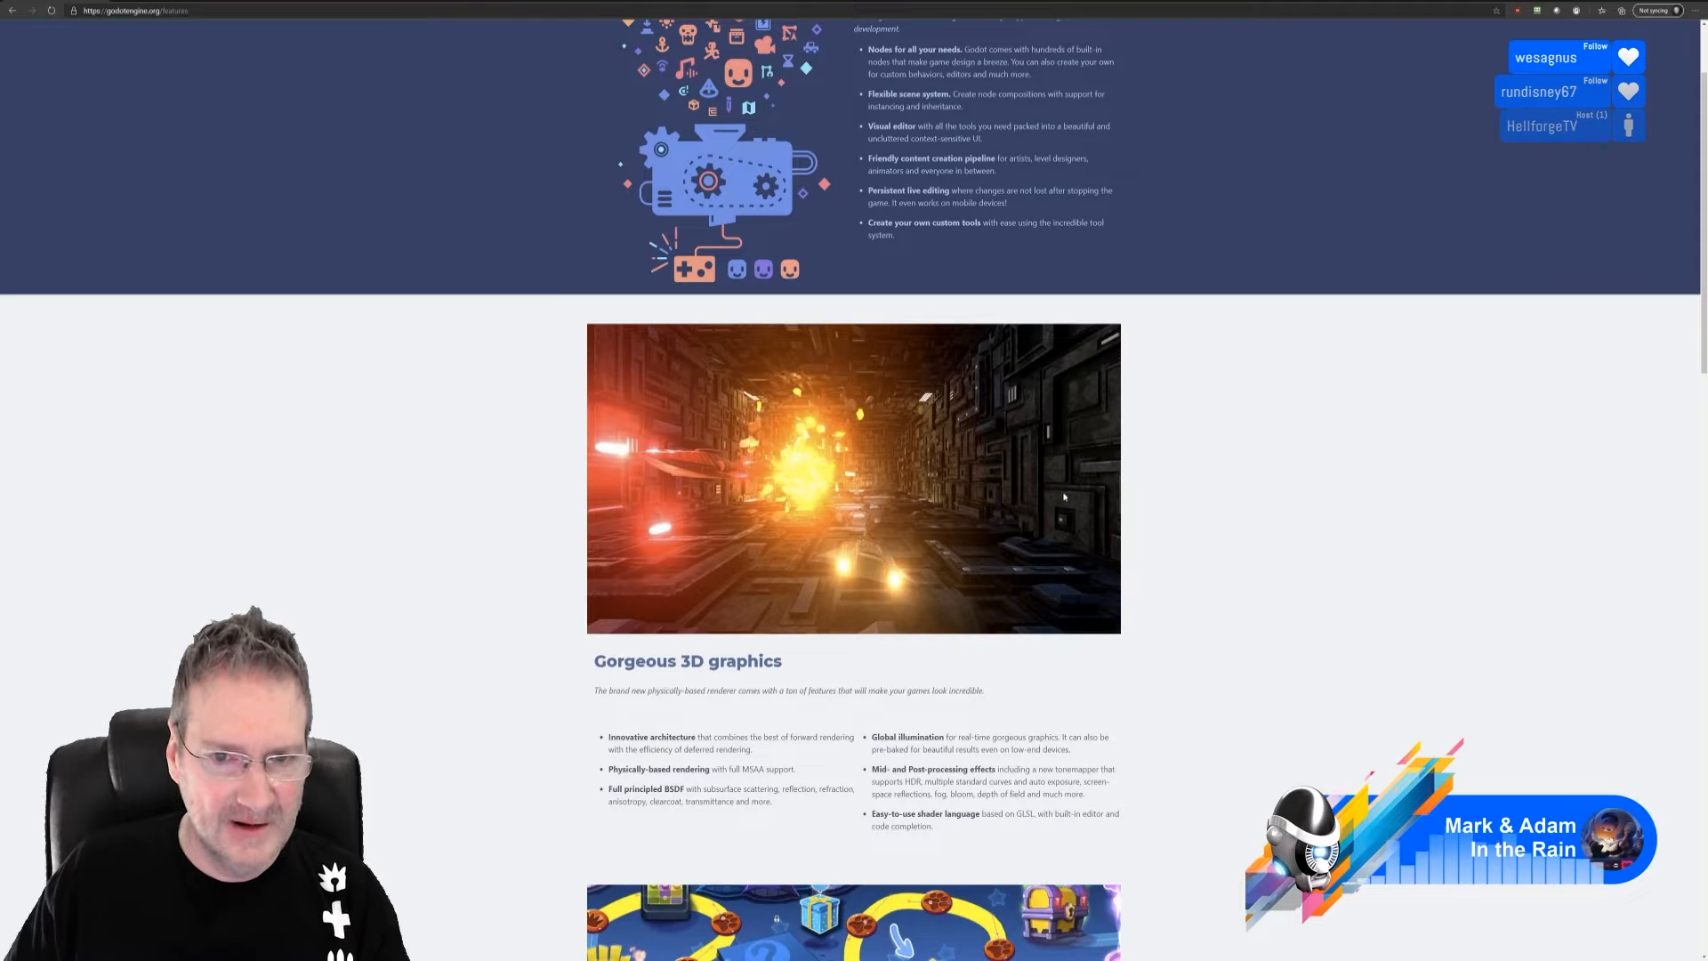
pyautogui.scroll(-15, 1153, 489)
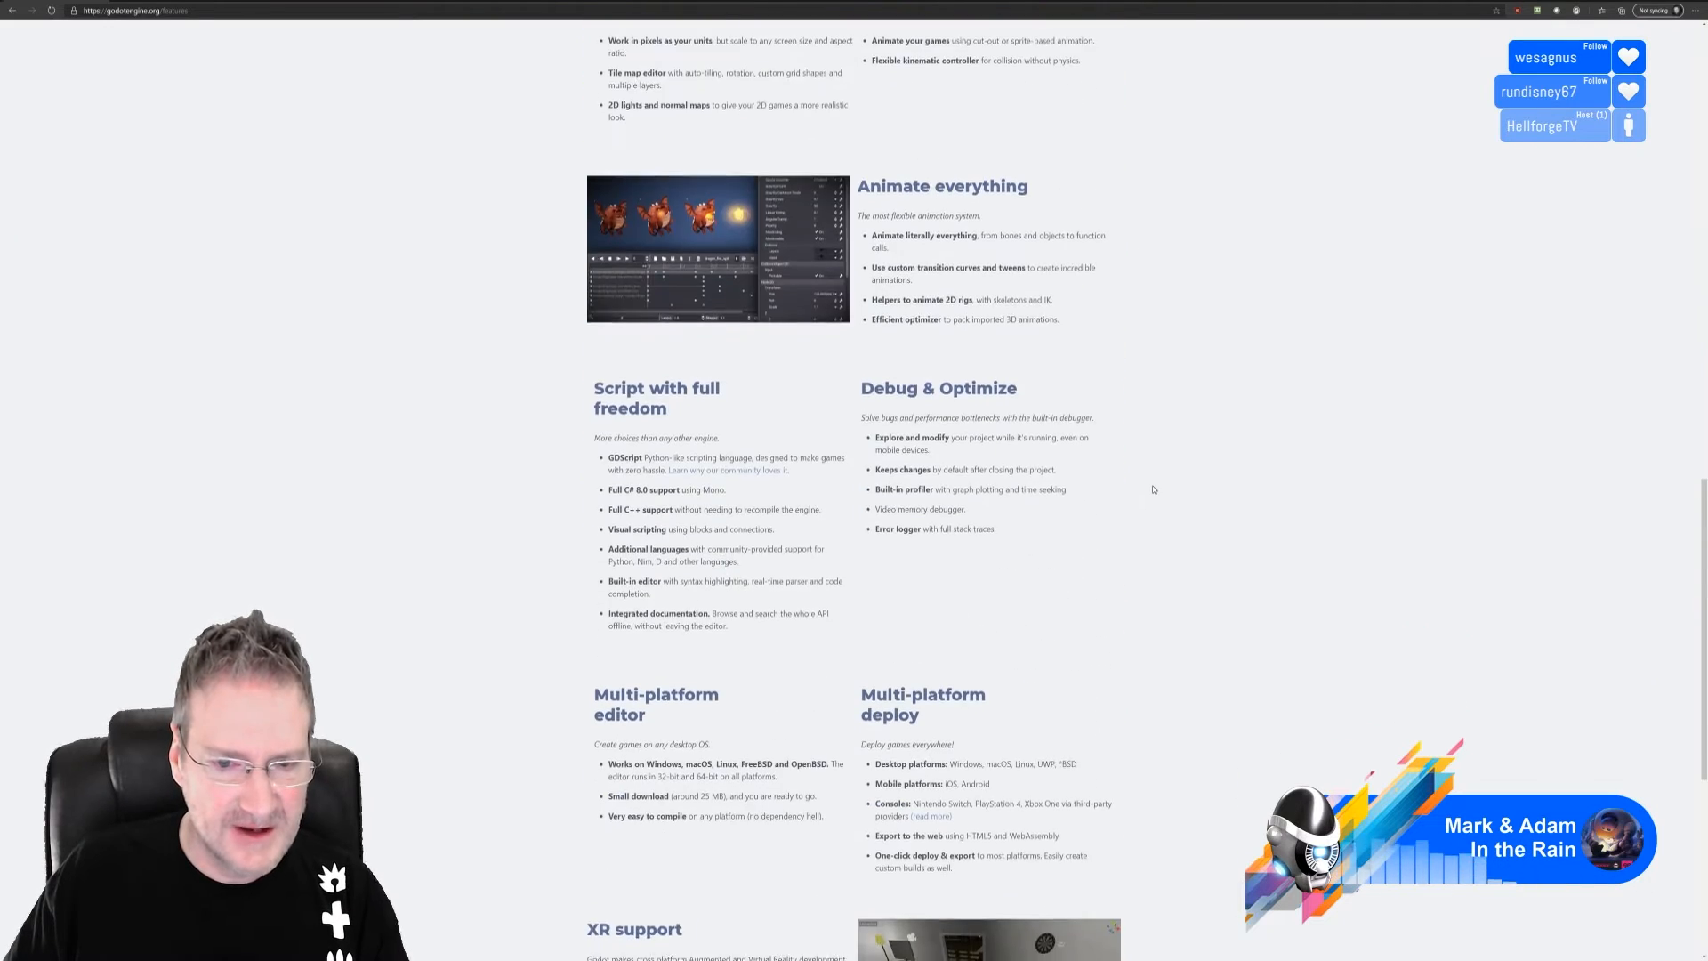
pyautogui.scroll(-5, 1153, 489)
pyautogui.scroll(-2, 1157, 574)
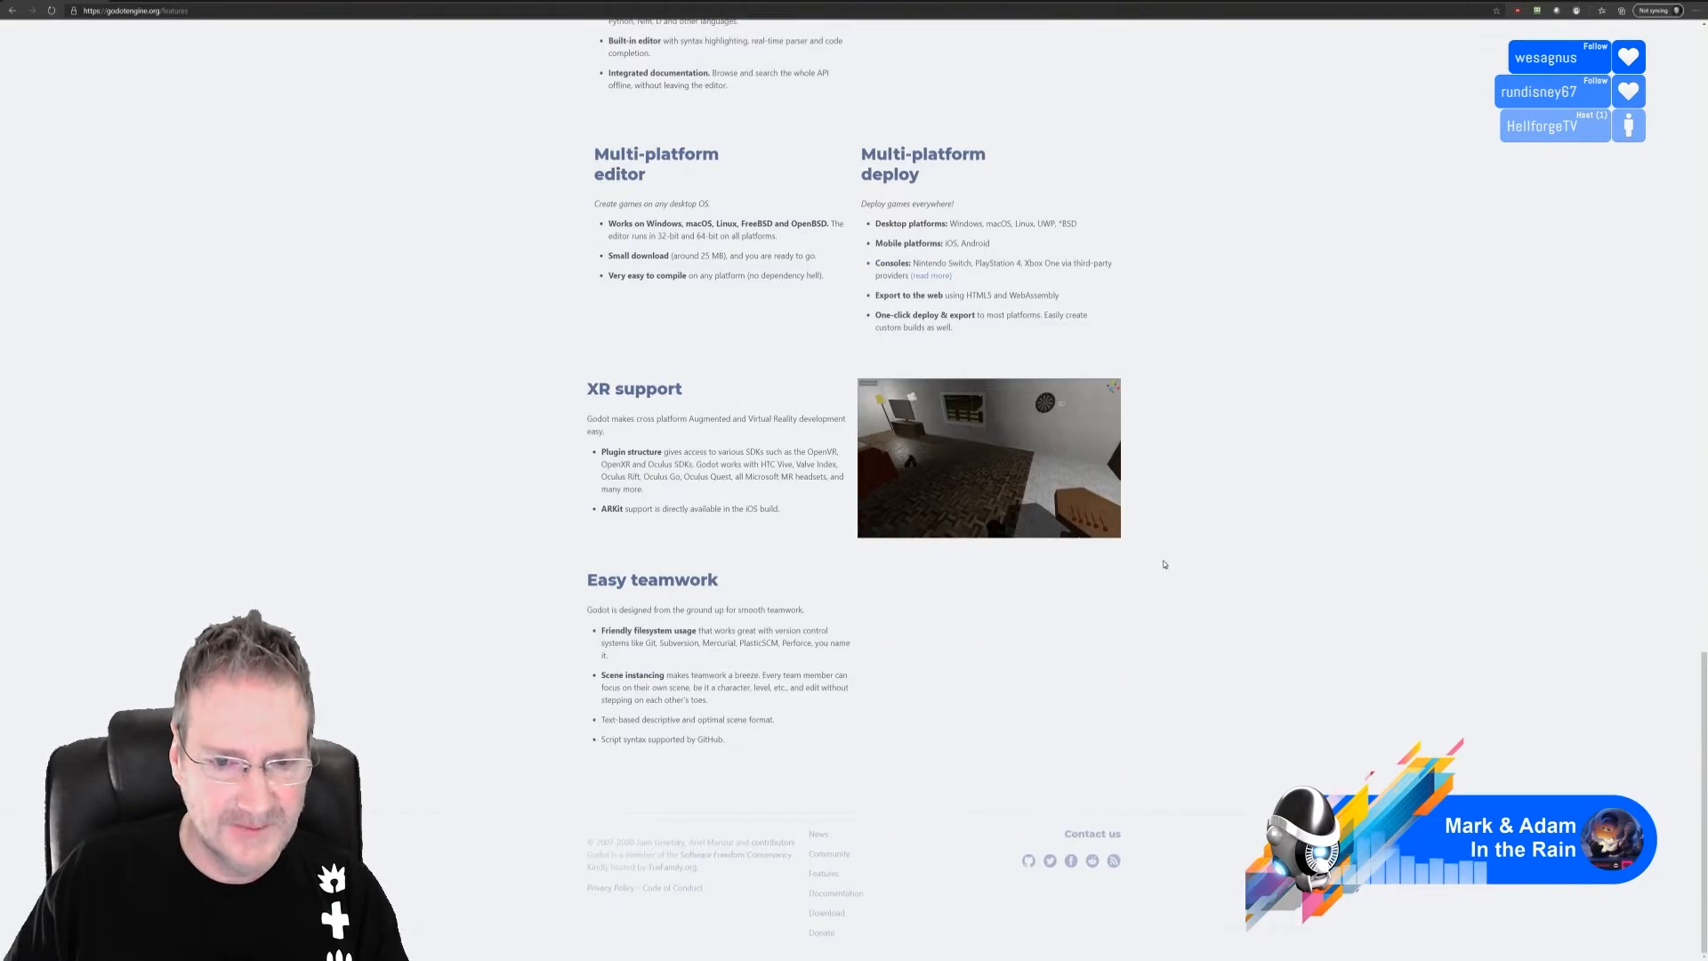
pyautogui.scroll(20, 1167, 560)
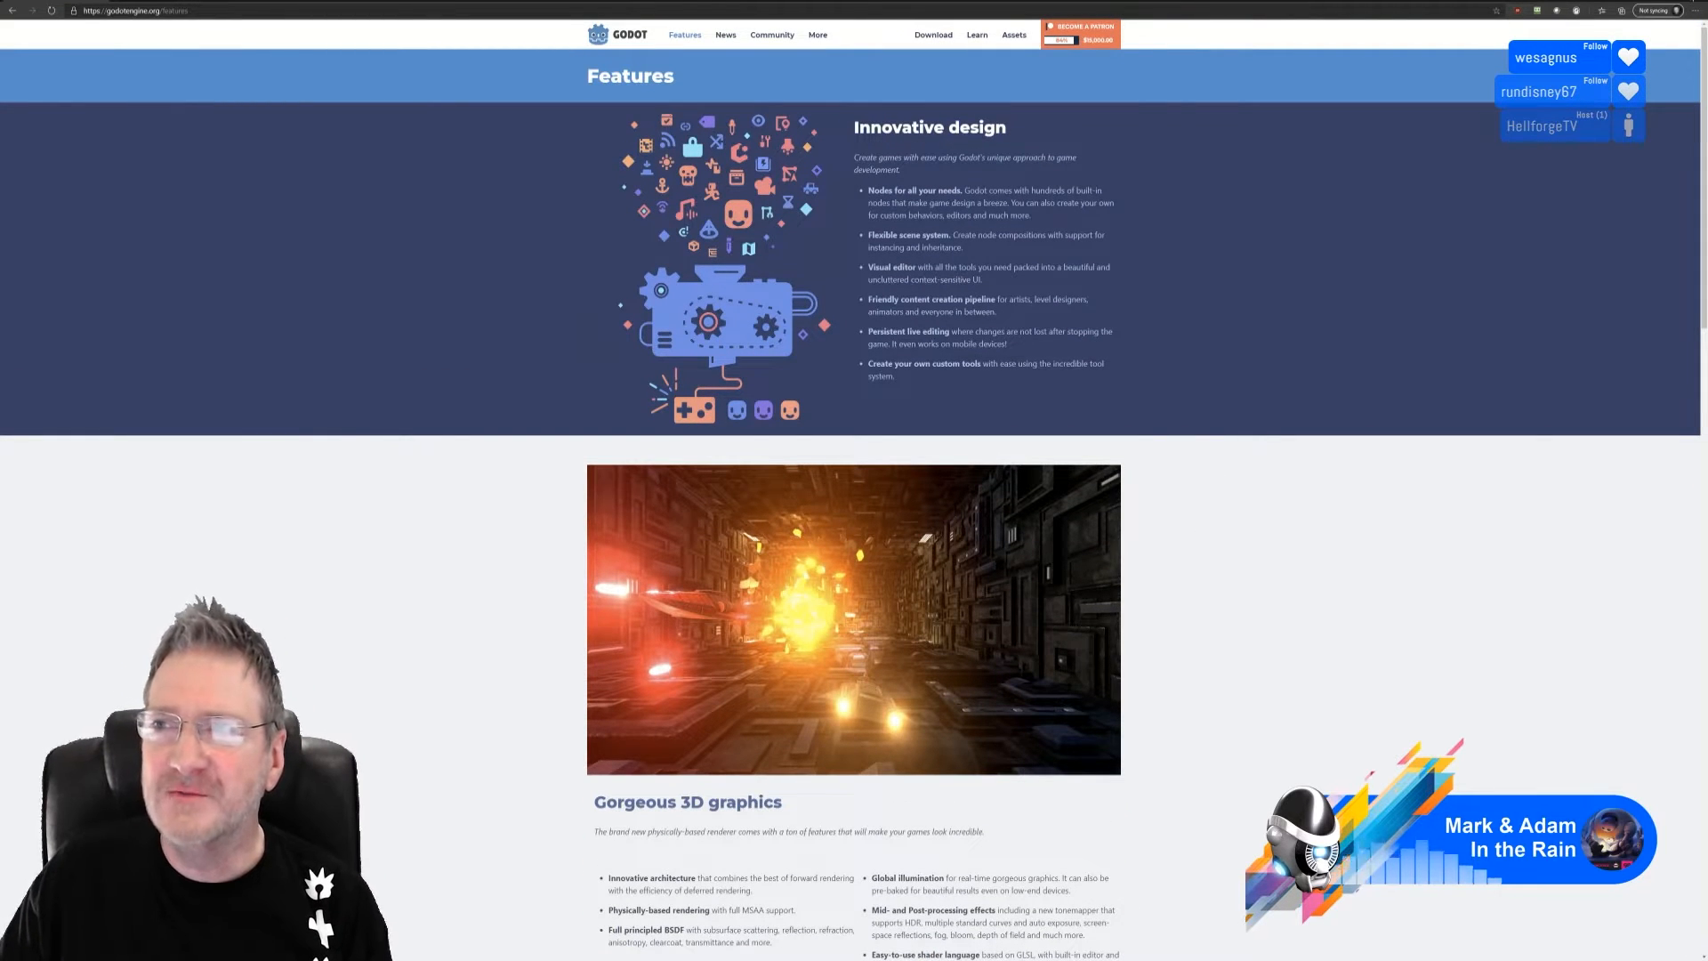
pyautogui.click(1694, 2)
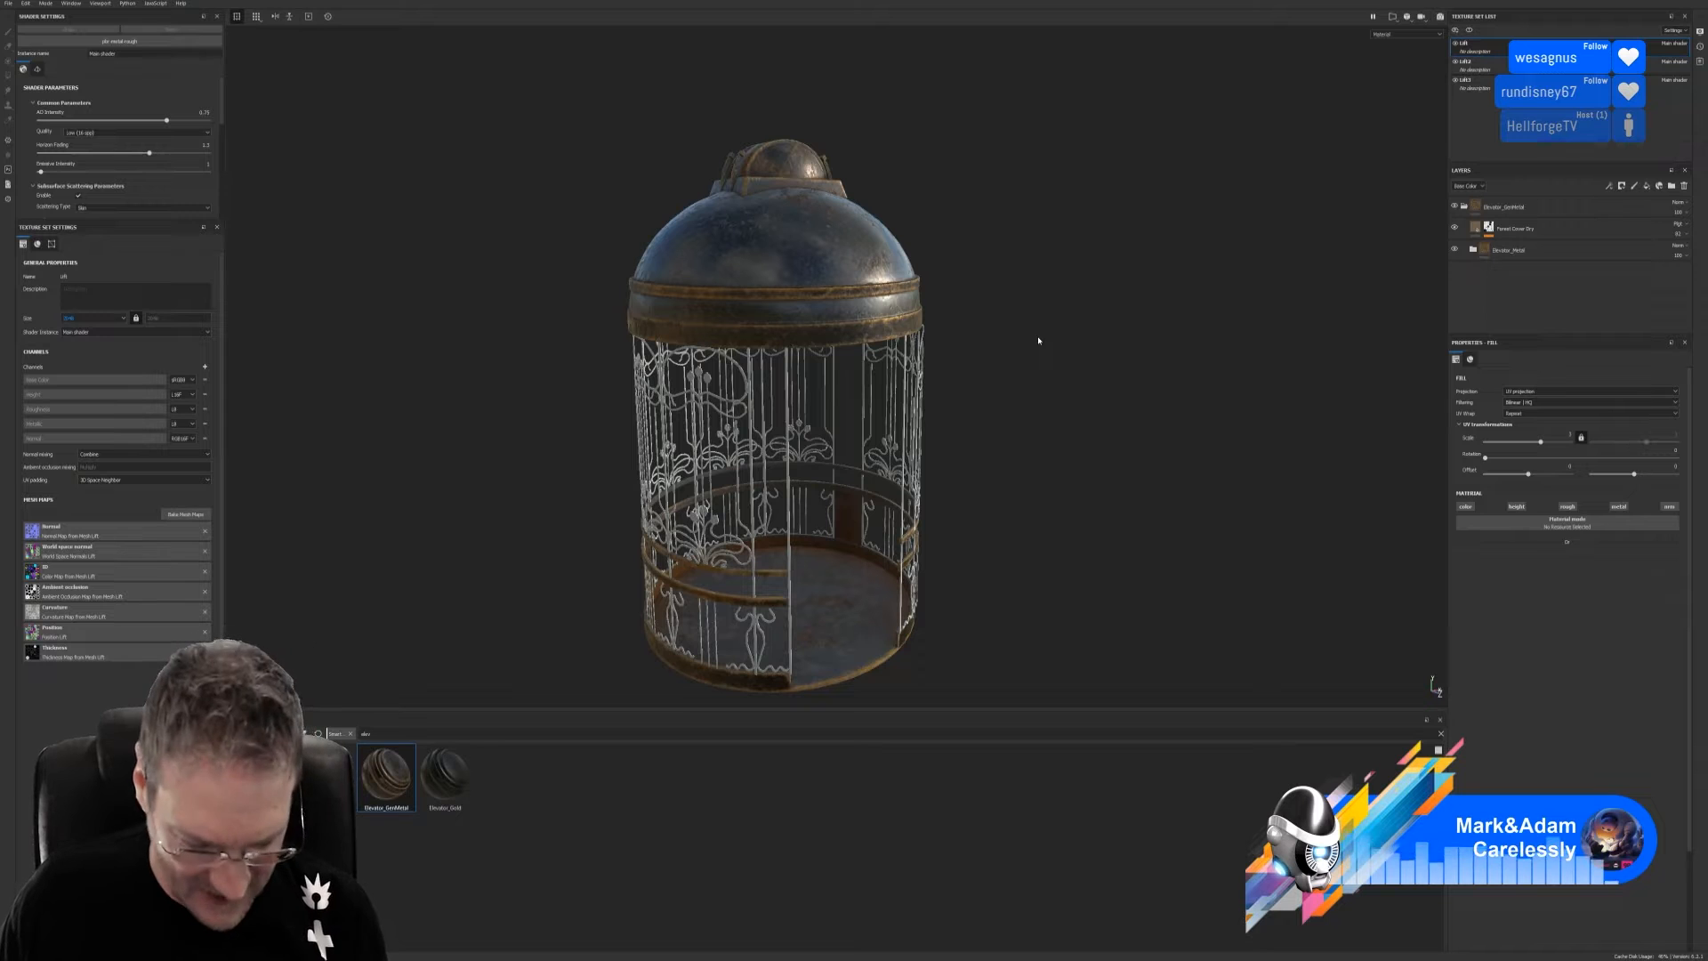
# Inspect the lift's textured dome, metal bands, cage and floor up close from several angles
pyautogui.keyDown('alt'); pyautogui.moveTo(1012, 345); pyautogui.dragTo(1031, 391); pyautogui.keyUp('alt')
pyautogui.keyDown('alt'); pyautogui.moveTo(976, 299); pyautogui.dragTo(871, 317); pyautogui.keyUp('alt')
pyautogui.keyDown('alt'); pyautogui.moveTo(963, 430); pyautogui.dragTo(983, 306); pyautogui.keyUp('alt')
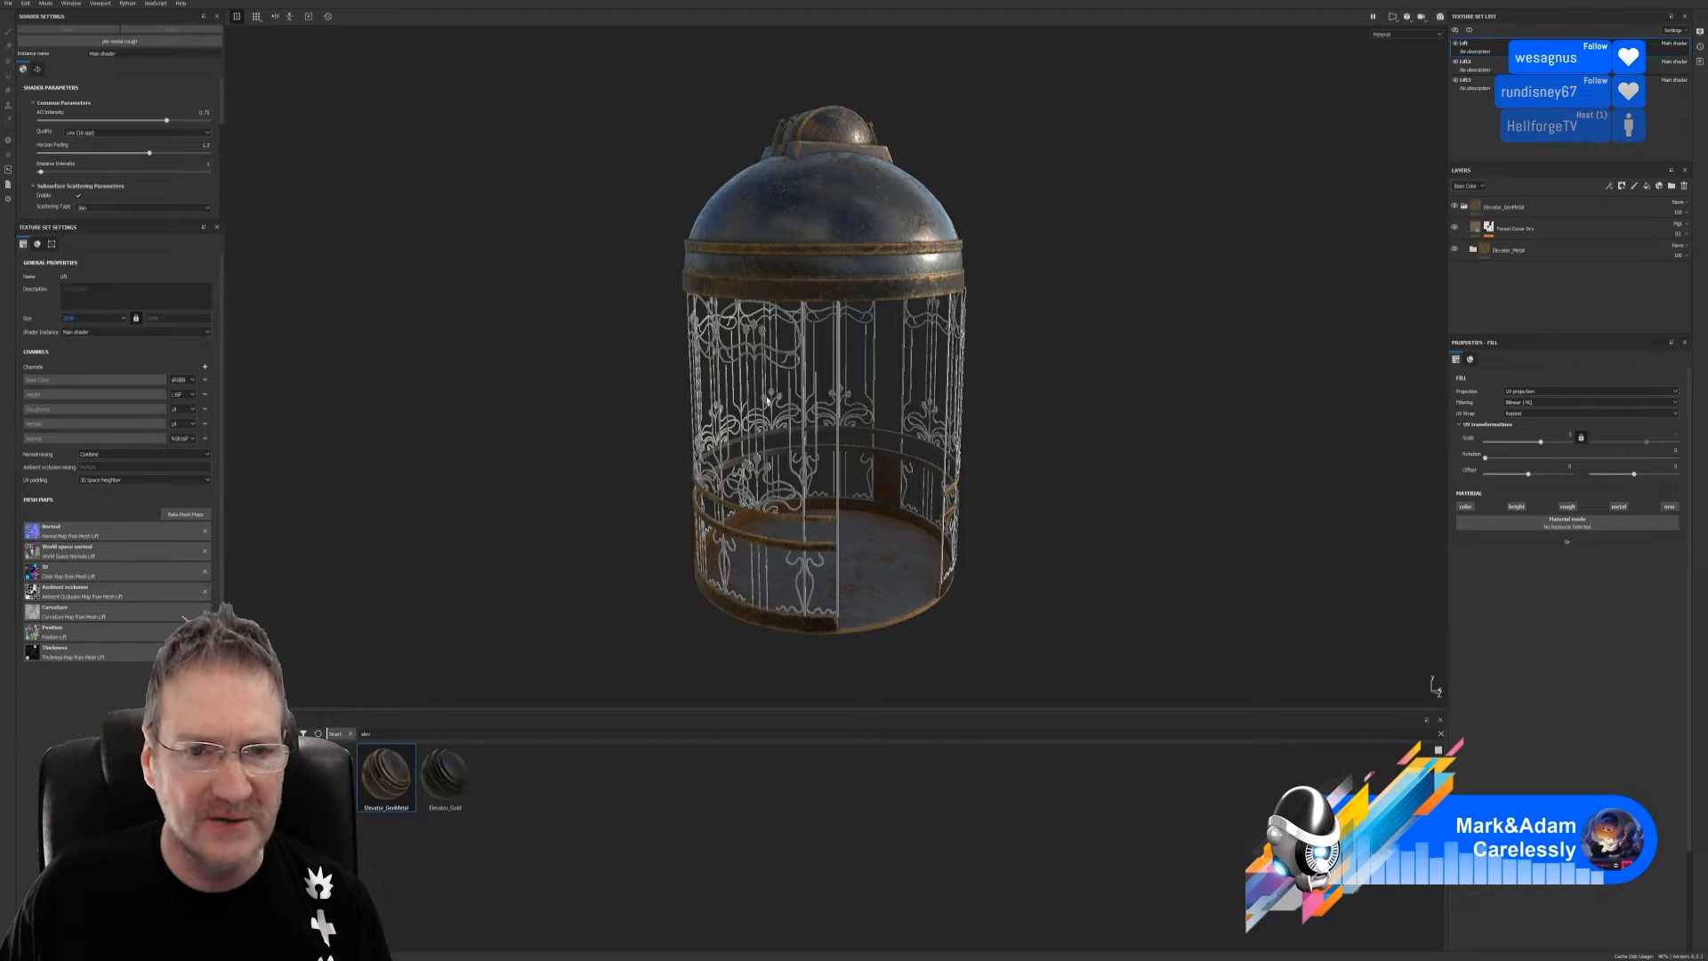
pyautogui.keyDown('alt'); pyautogui.moveTo(943, 300); pyautogui.dragTo(798, 266); pyautogui.keyUp('alt')
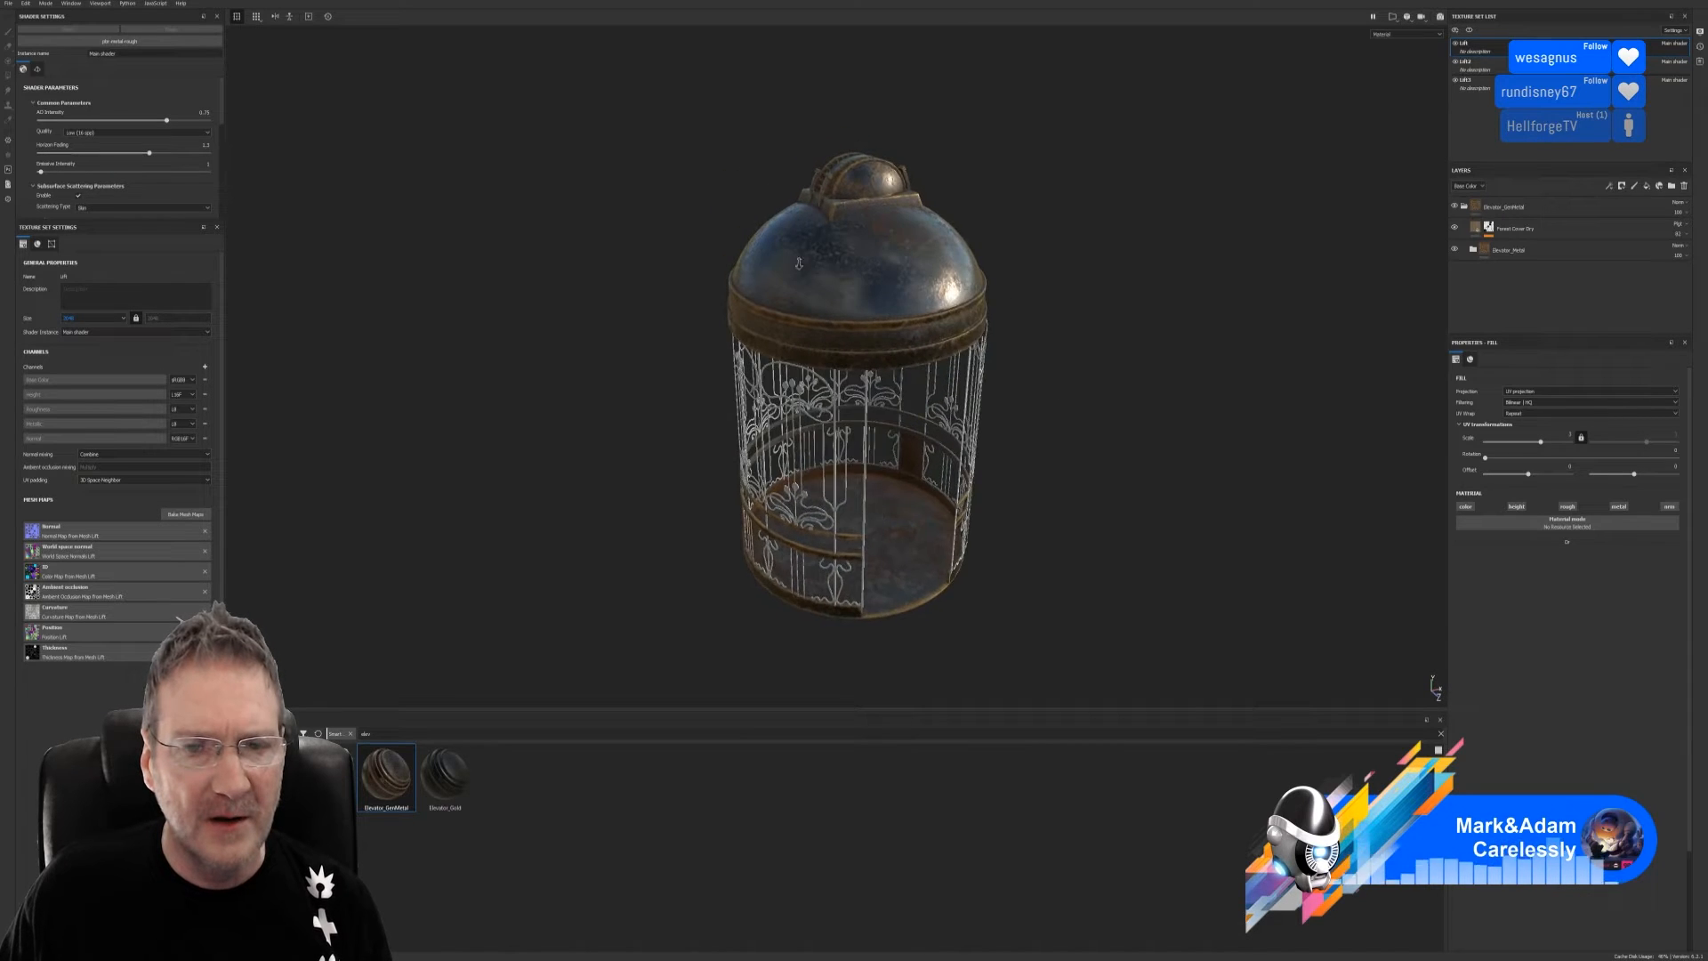
pyautogui.keyDown('alt'); pyautogui.moveTo(798, 266); pyautogui.dragTo(1021, 257, button='right'); pyautogui.keyUp('alt')
pyautogui.keyDown('alt'); pyautogui.moveTo(1022, 256); pyautogui.dragTo(957, 258, button='middle'); pyautogui.keyUp('alt')
pyautogui.keyDown('alt'); pyautogui.moveTo(957, 258); pyautogui.dragTo(851, 333); pyautogui.keyUp('alt')
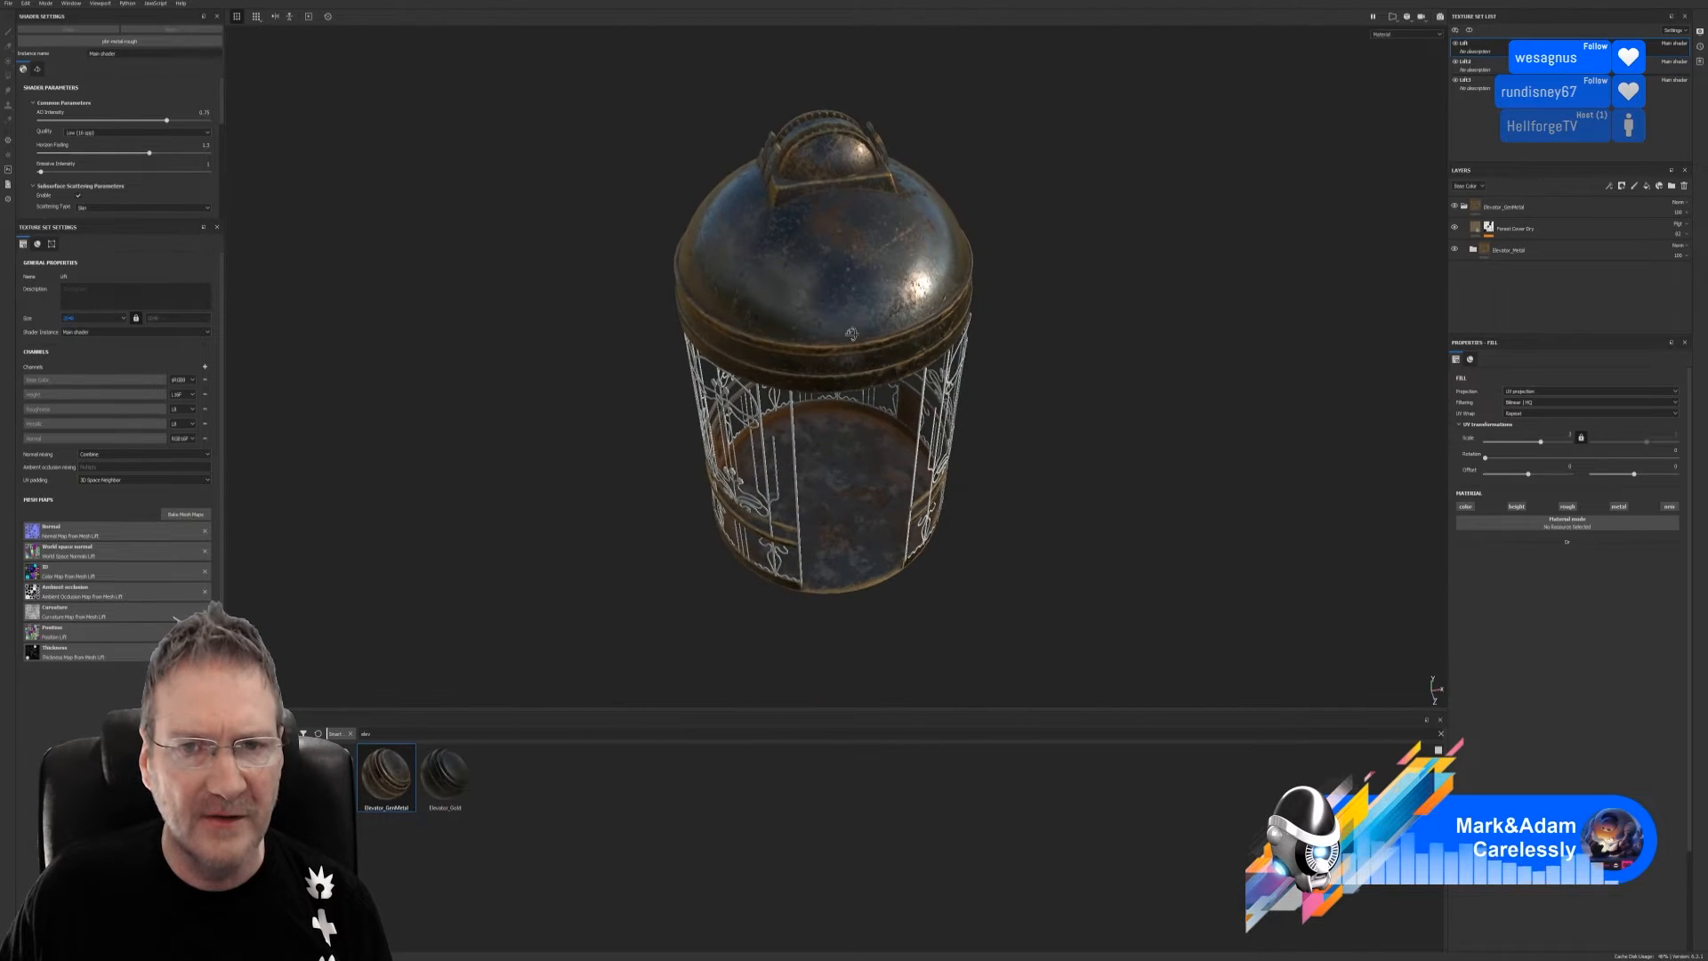
pyautogui.keyDown('alt'); pyautogui.moveTo(851, 334); pyautogui.dragTo(1043, 275, button='right'); pyautogui.keyUp('alt')
pyautogui.keyDown('alt'); pyautogui.moveTo(990, 270); pyautogui.dragTo(951, 263); pyautogui.keyUp('alt')
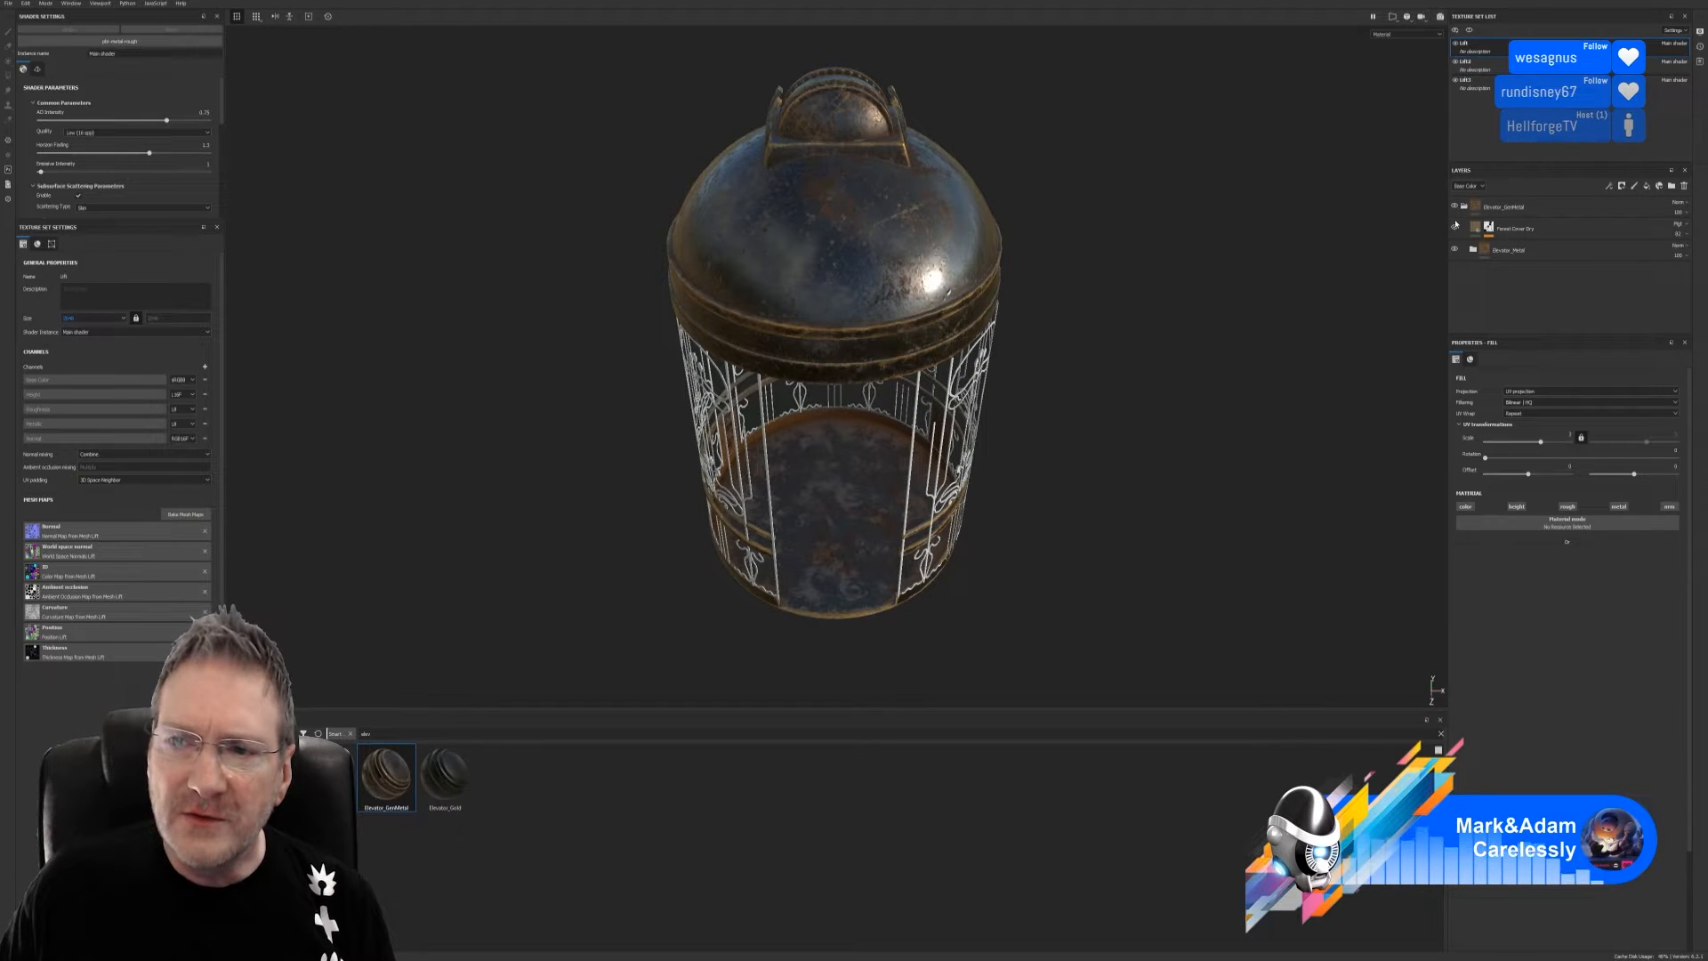
# Toggle the masked layer above Elevator_Metal and the Elevator_Metal folder off and on to compare their effect on the lift
pyautogui.click(1454, 228)
pyautogui.click(1454, 228)
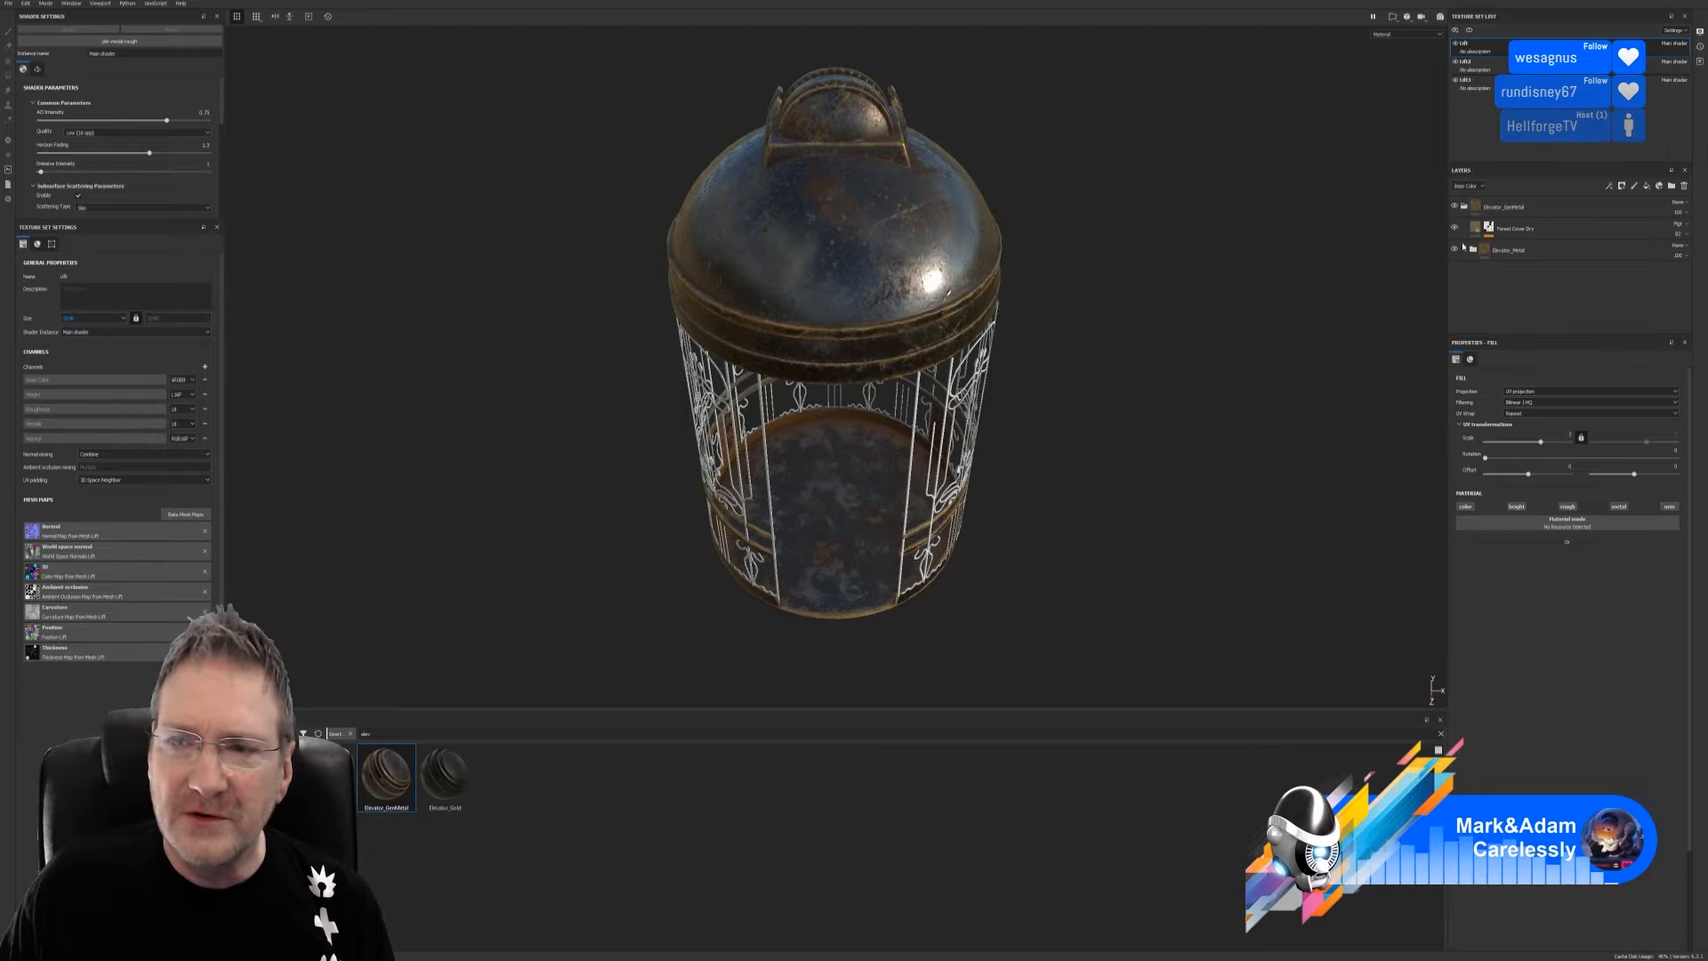
pyautogui.click(1455, 250)
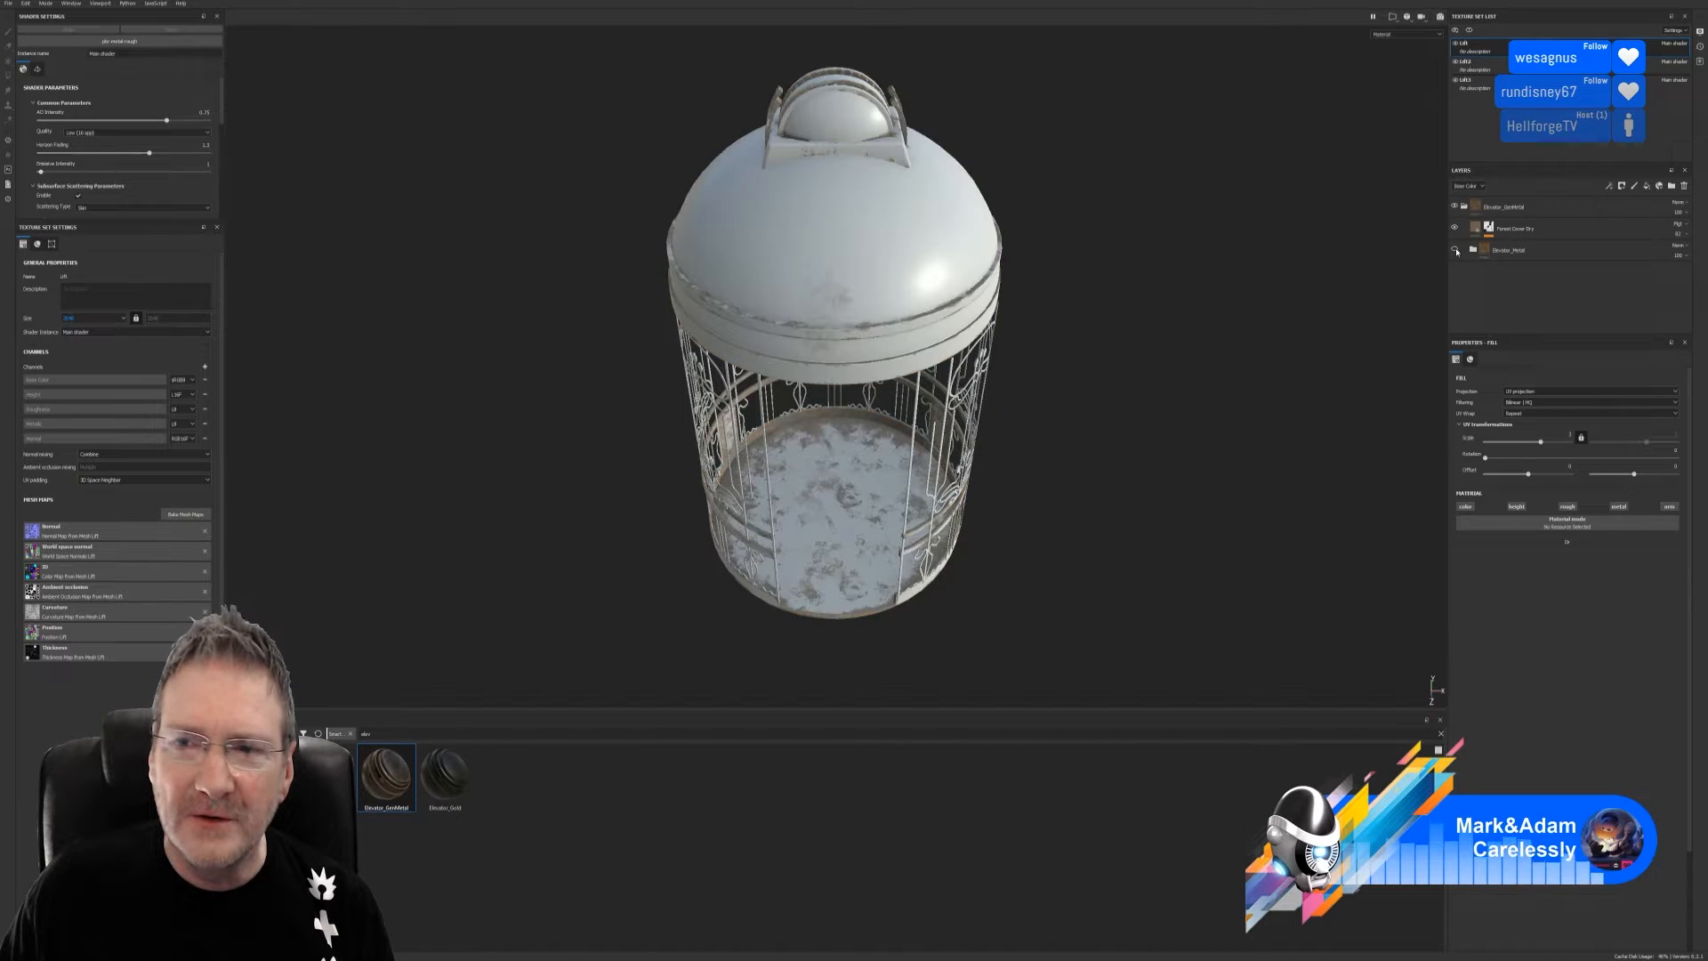
pyautogui.click(1456, 250)
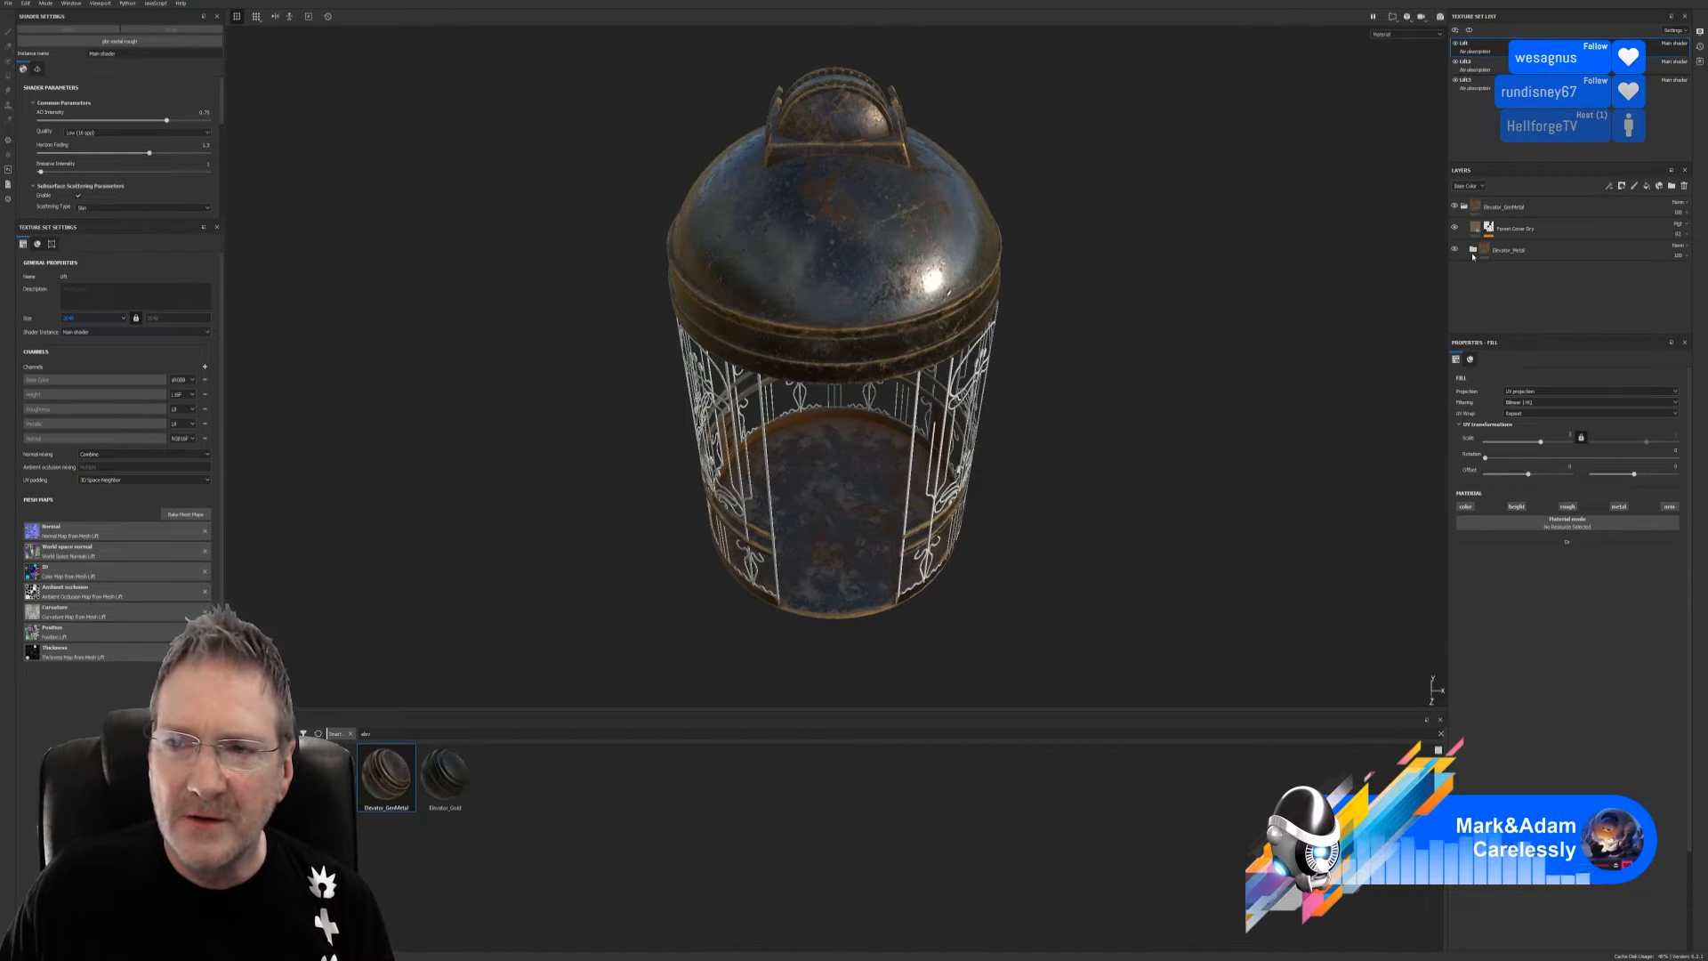
# Expand the Elevator_Metal folder and toggle its first nested folders, down to Dirt_Green, off and on to compare their effects
pyautogui.click(1473, 251)
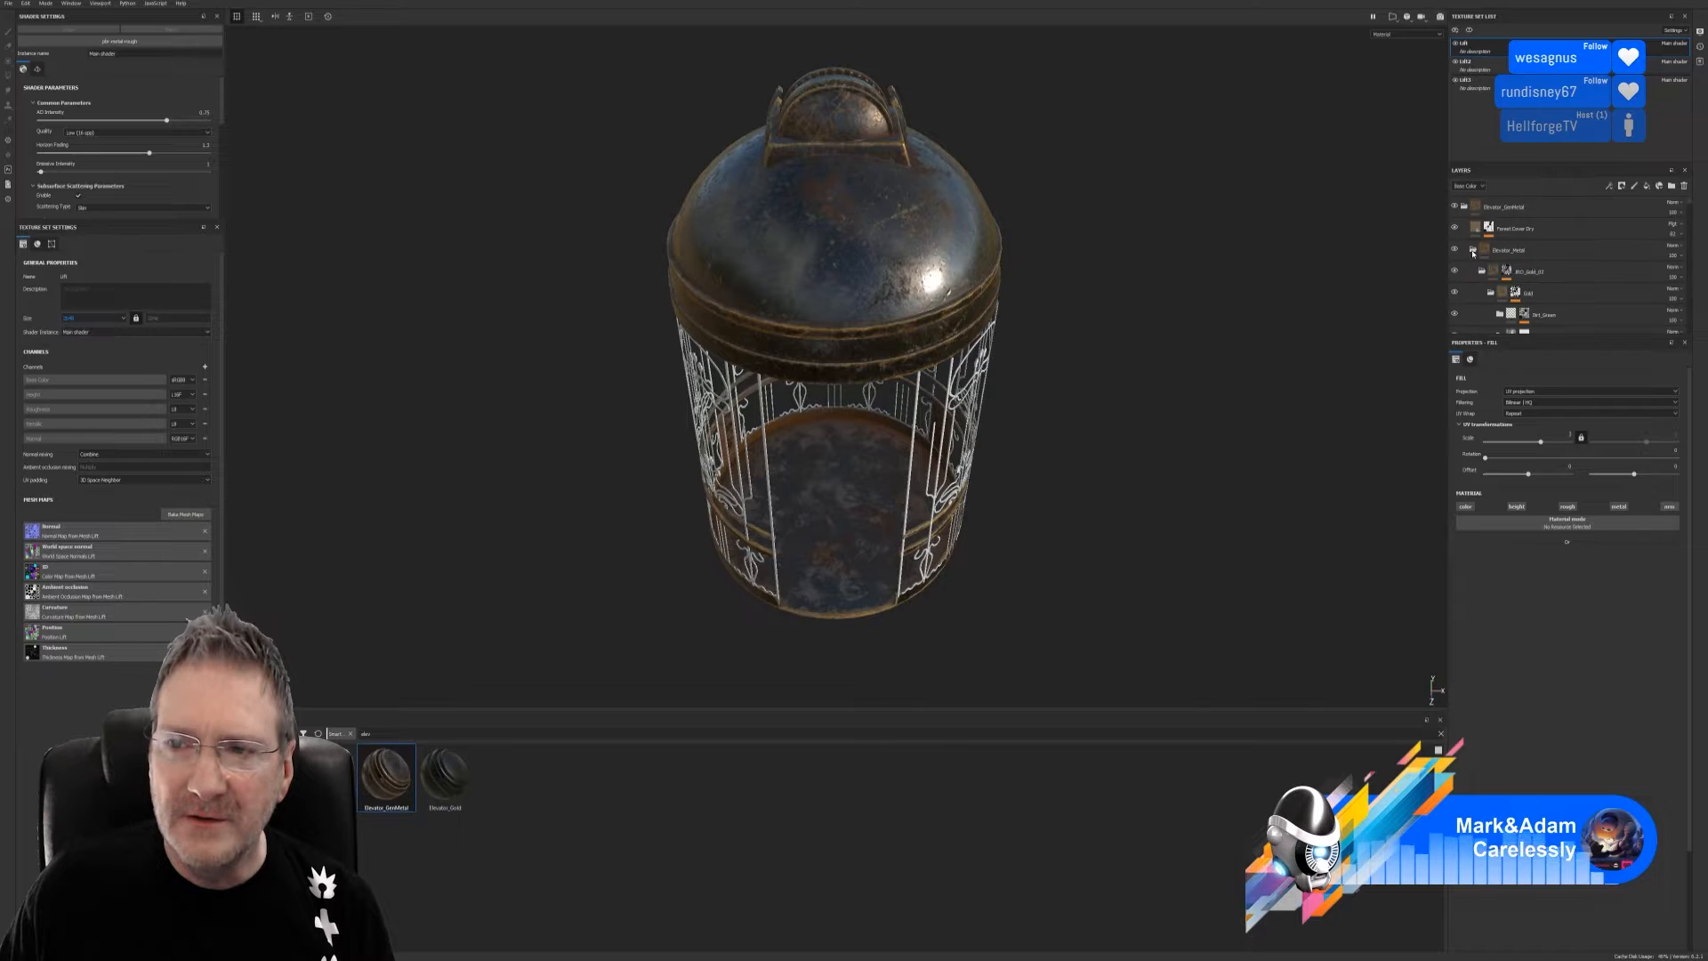
pyautogui.click(1455, 272)
pyautogui.click(1456, 271)
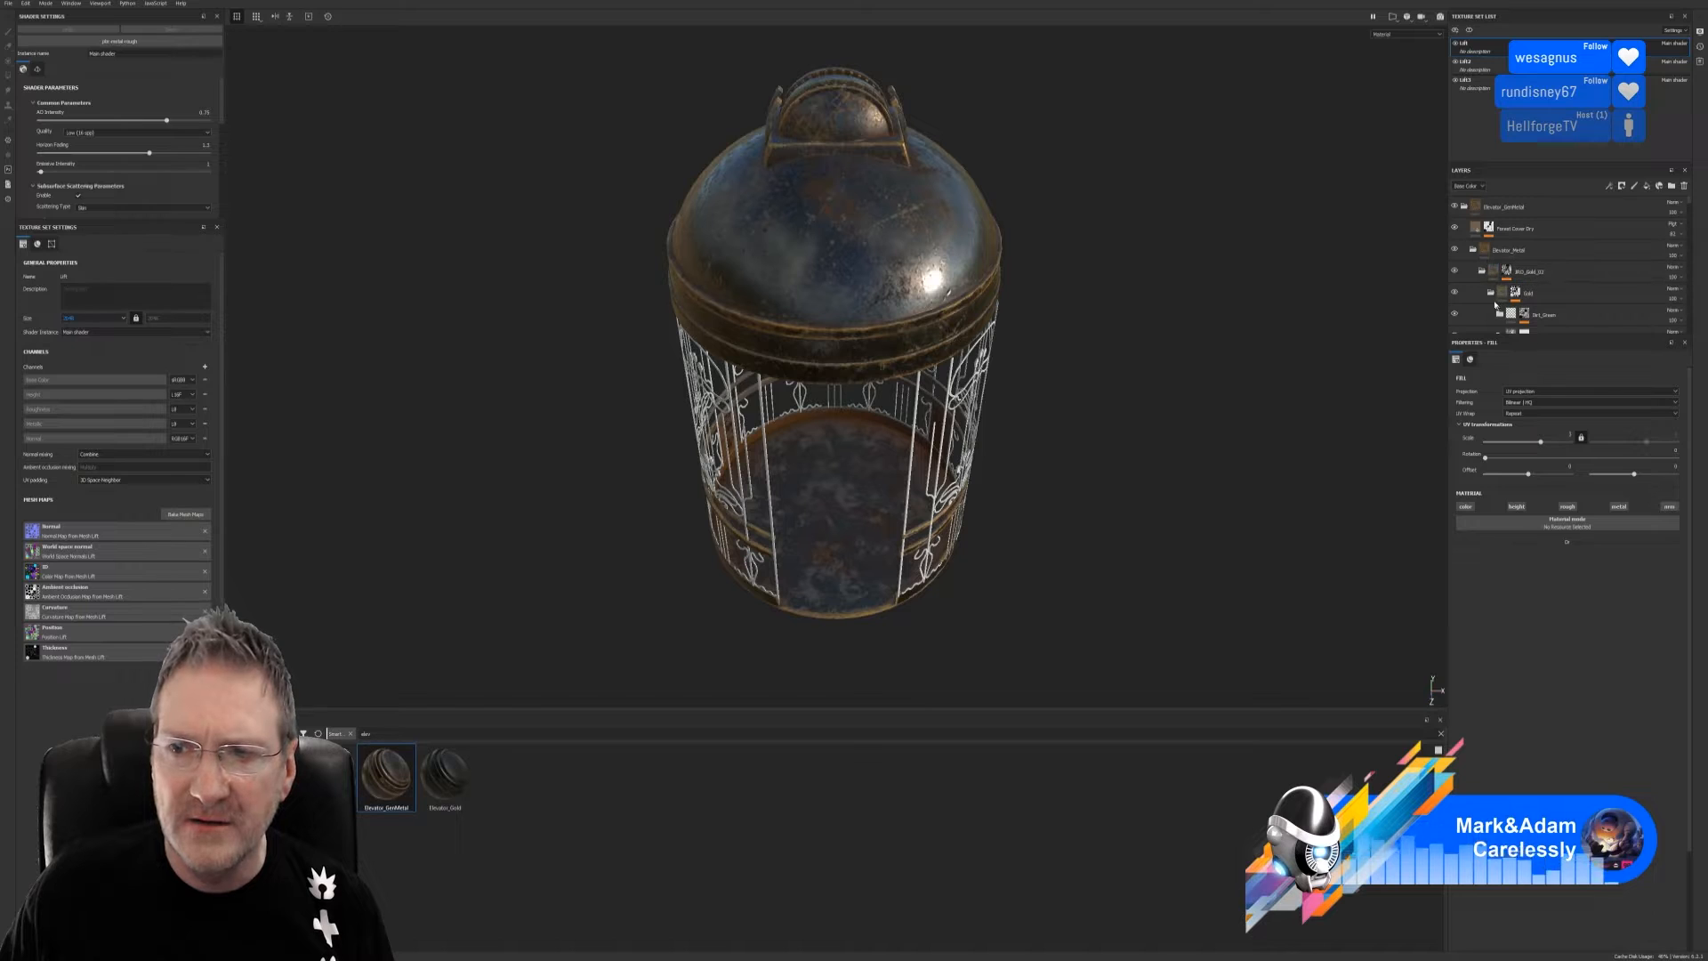
pyautogui.click(1456, 294)
pyautogui.click(1456, 294)
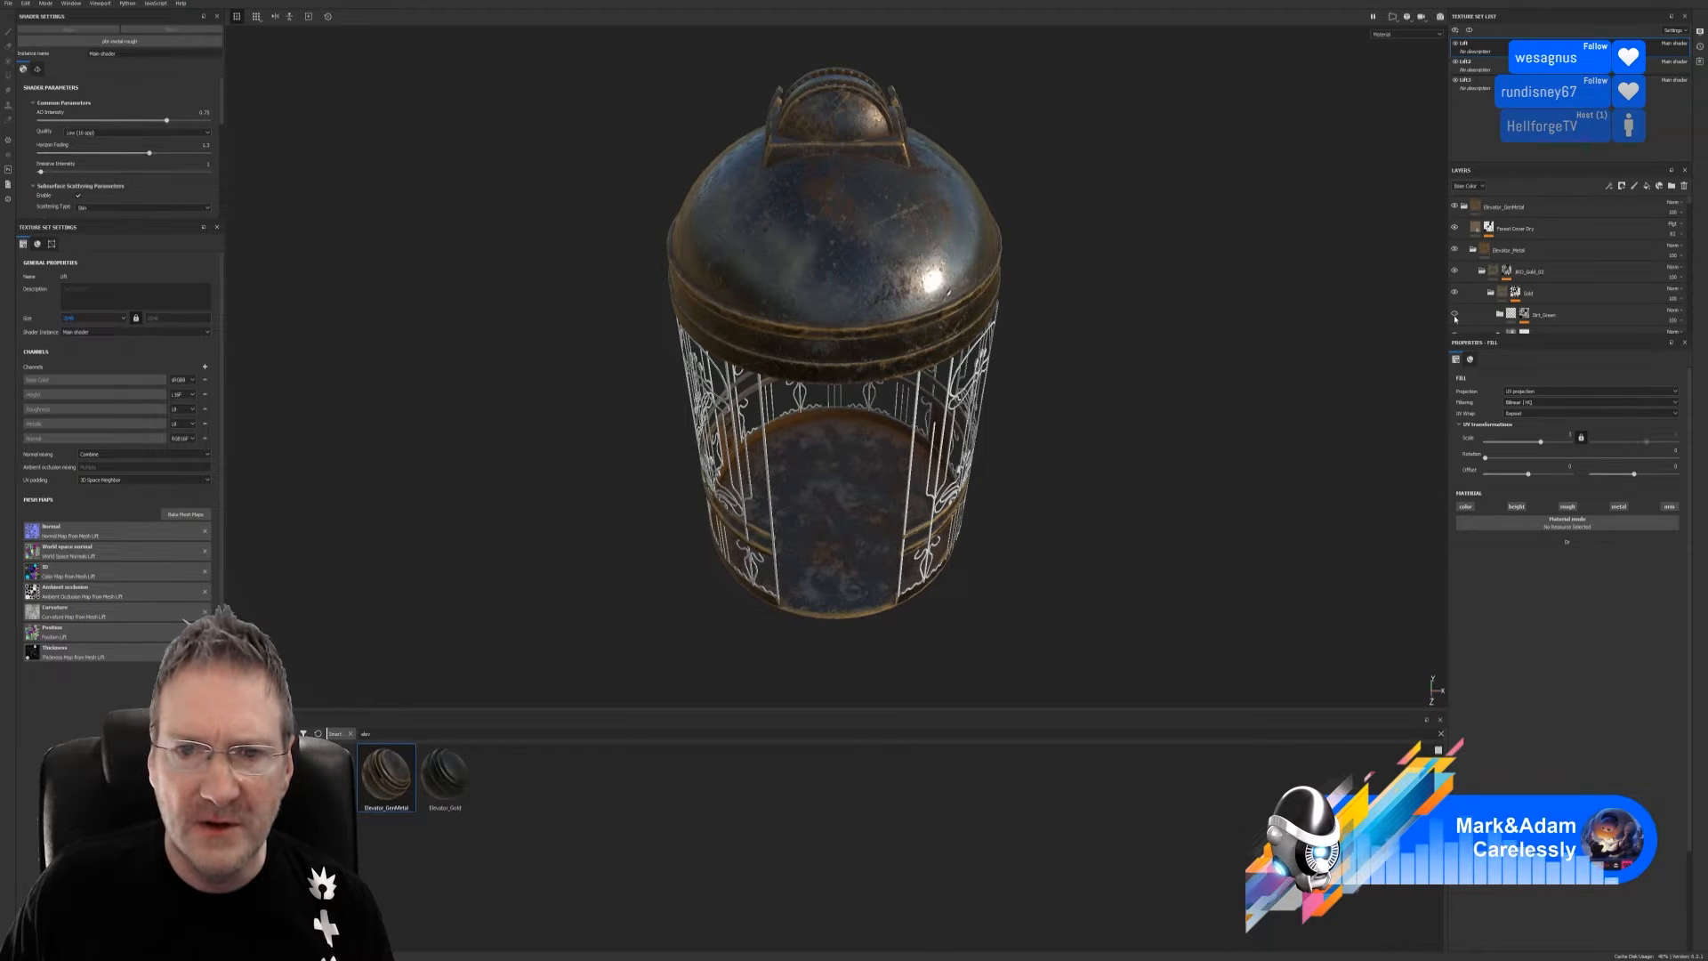
pyautogui.scroll(-1, 1480, 307)
pyautogui.click(1455, 287)
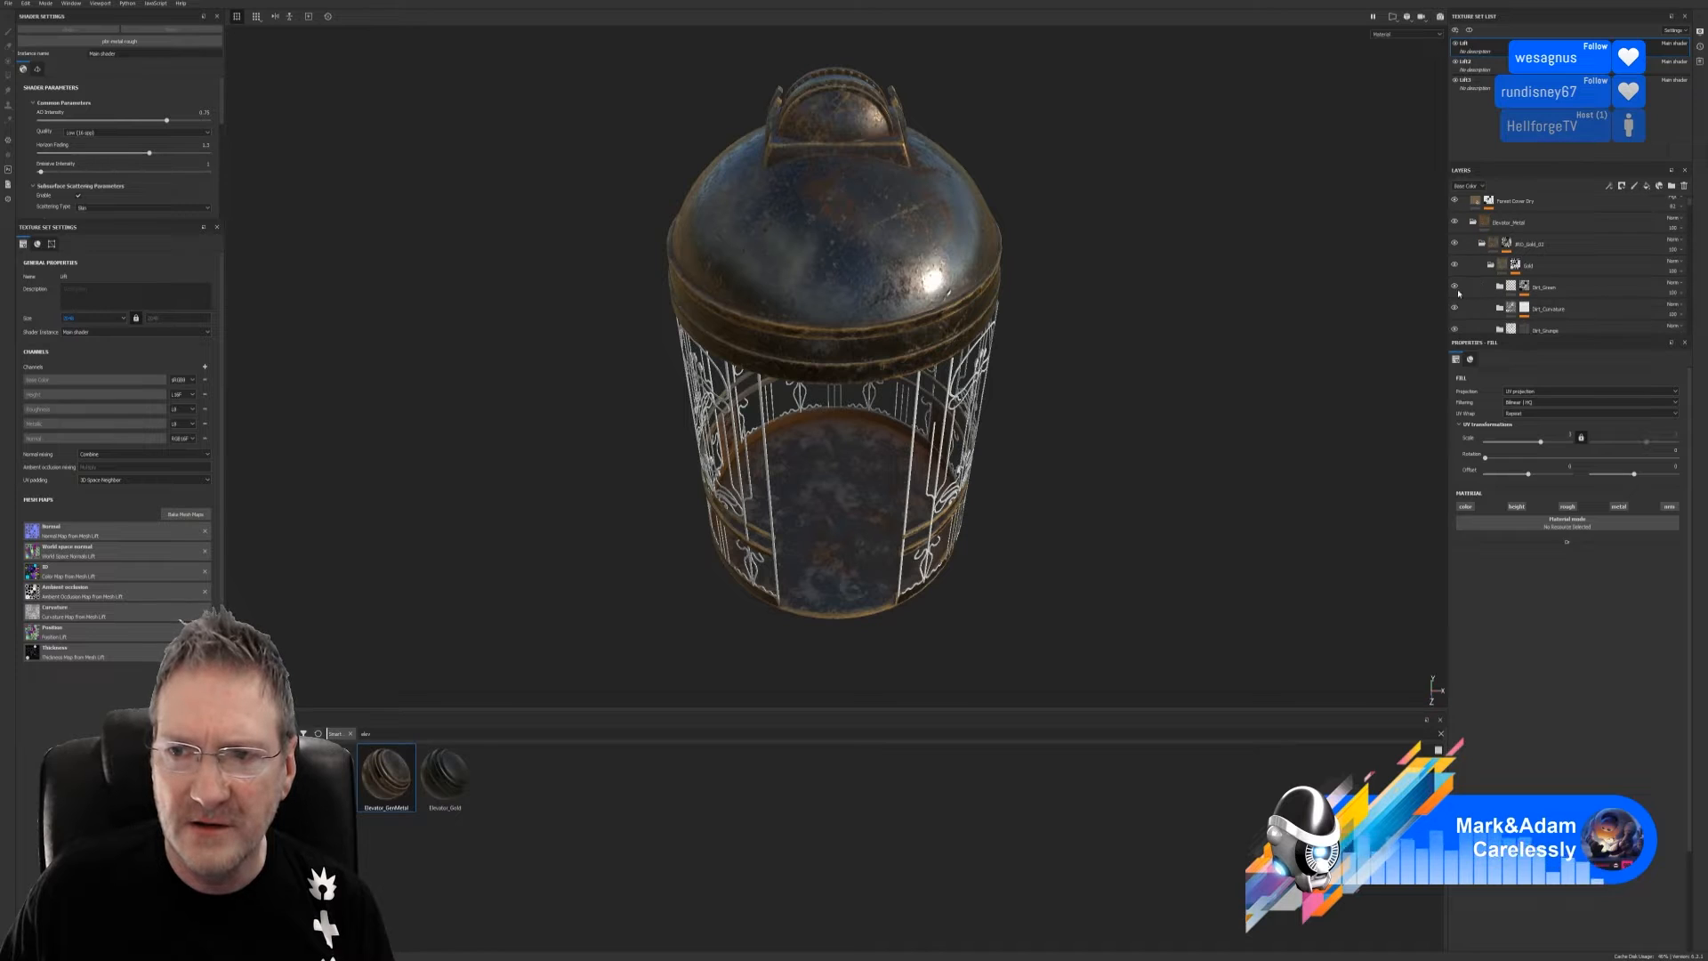
pyautogui.click(1454, 287)
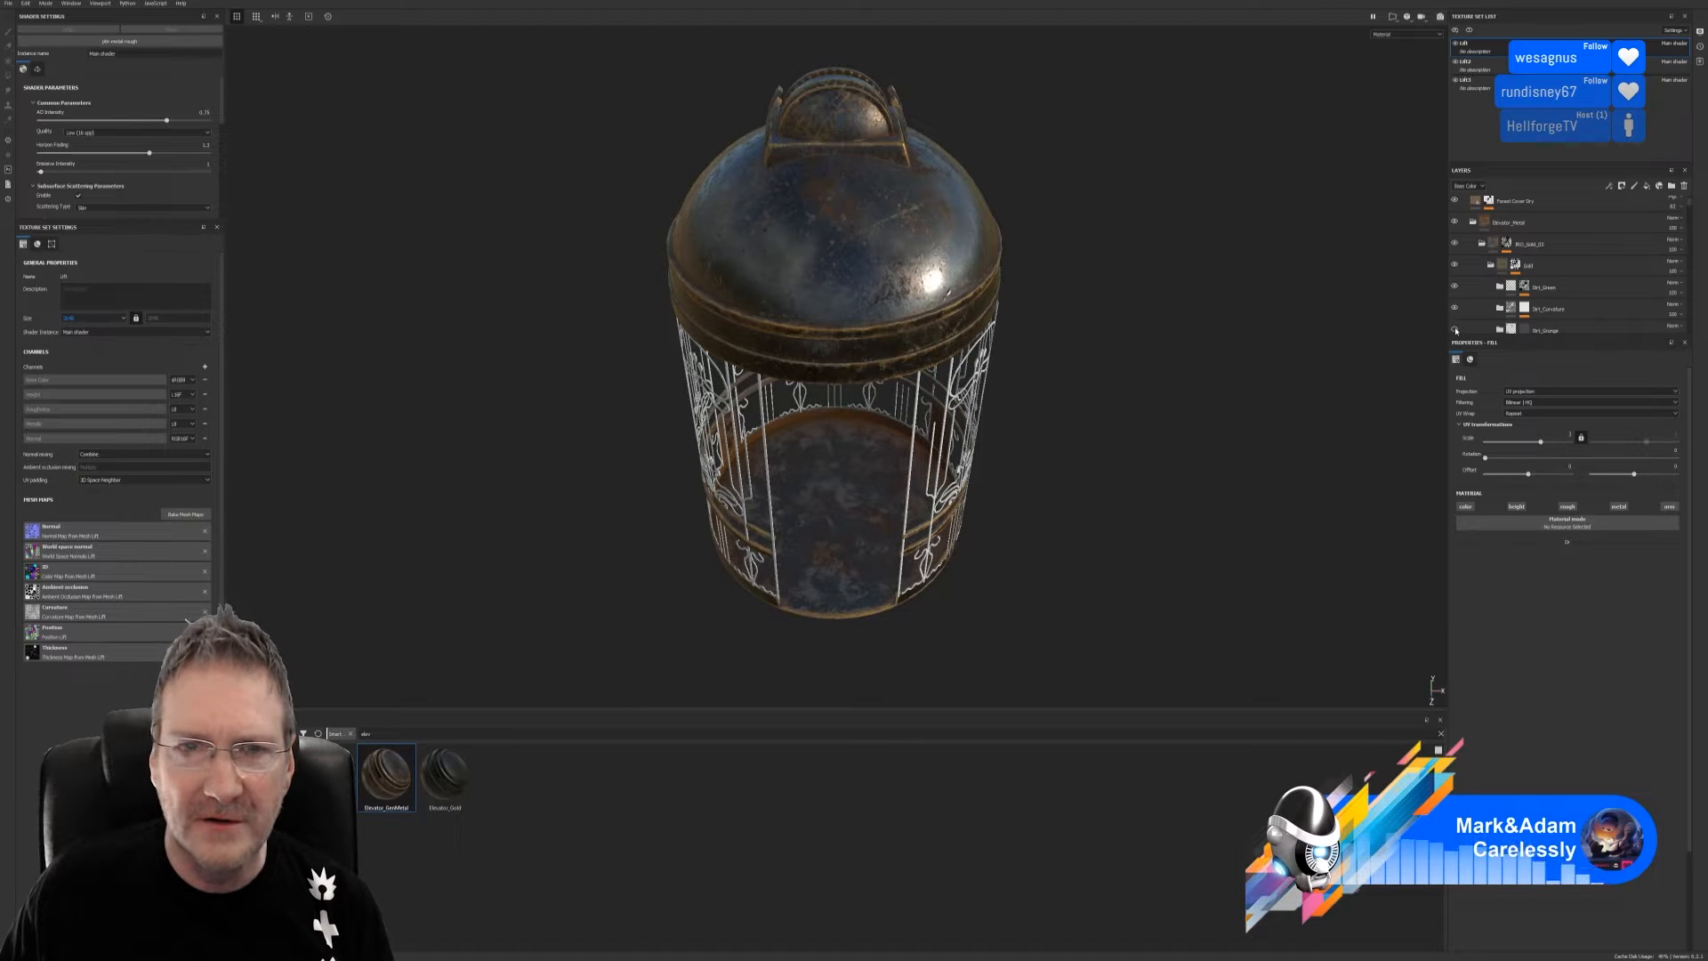
# Examine the layers below Dirt_Green in the first nested folder, from Dirt_Curvature through Damage_Height and Edge_Highlight to the base layer
pyautogui.scroll(-1, 1461, 325)
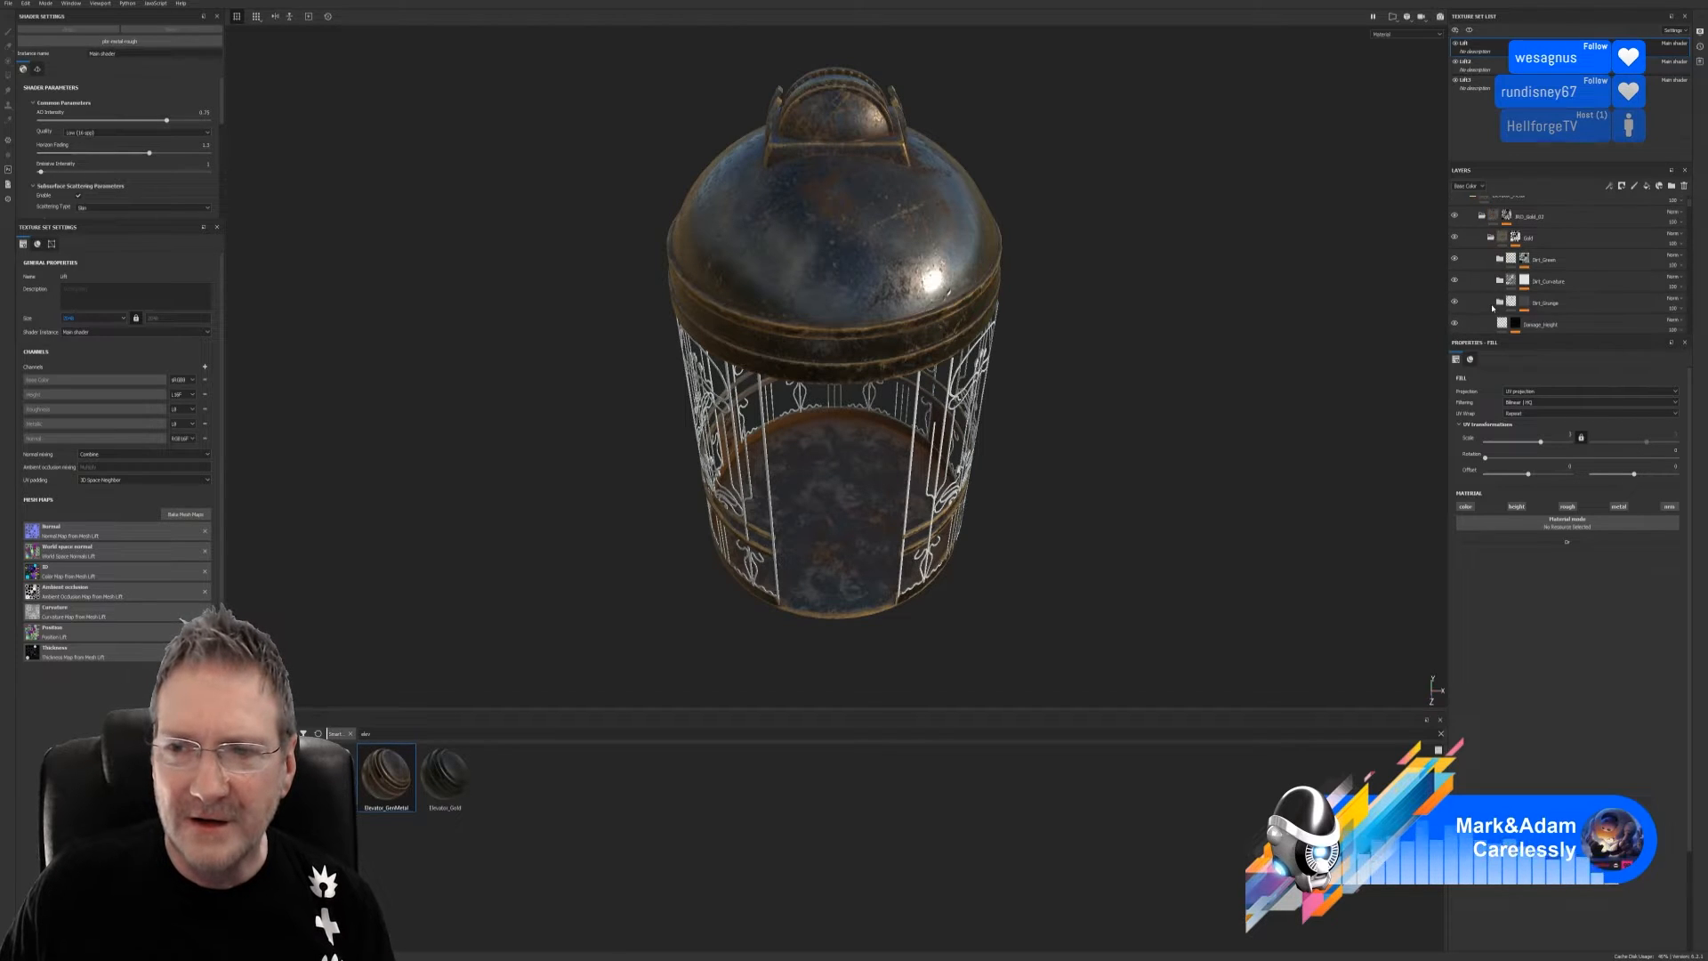
pyautogui.scroll(-1, 1458, 285)
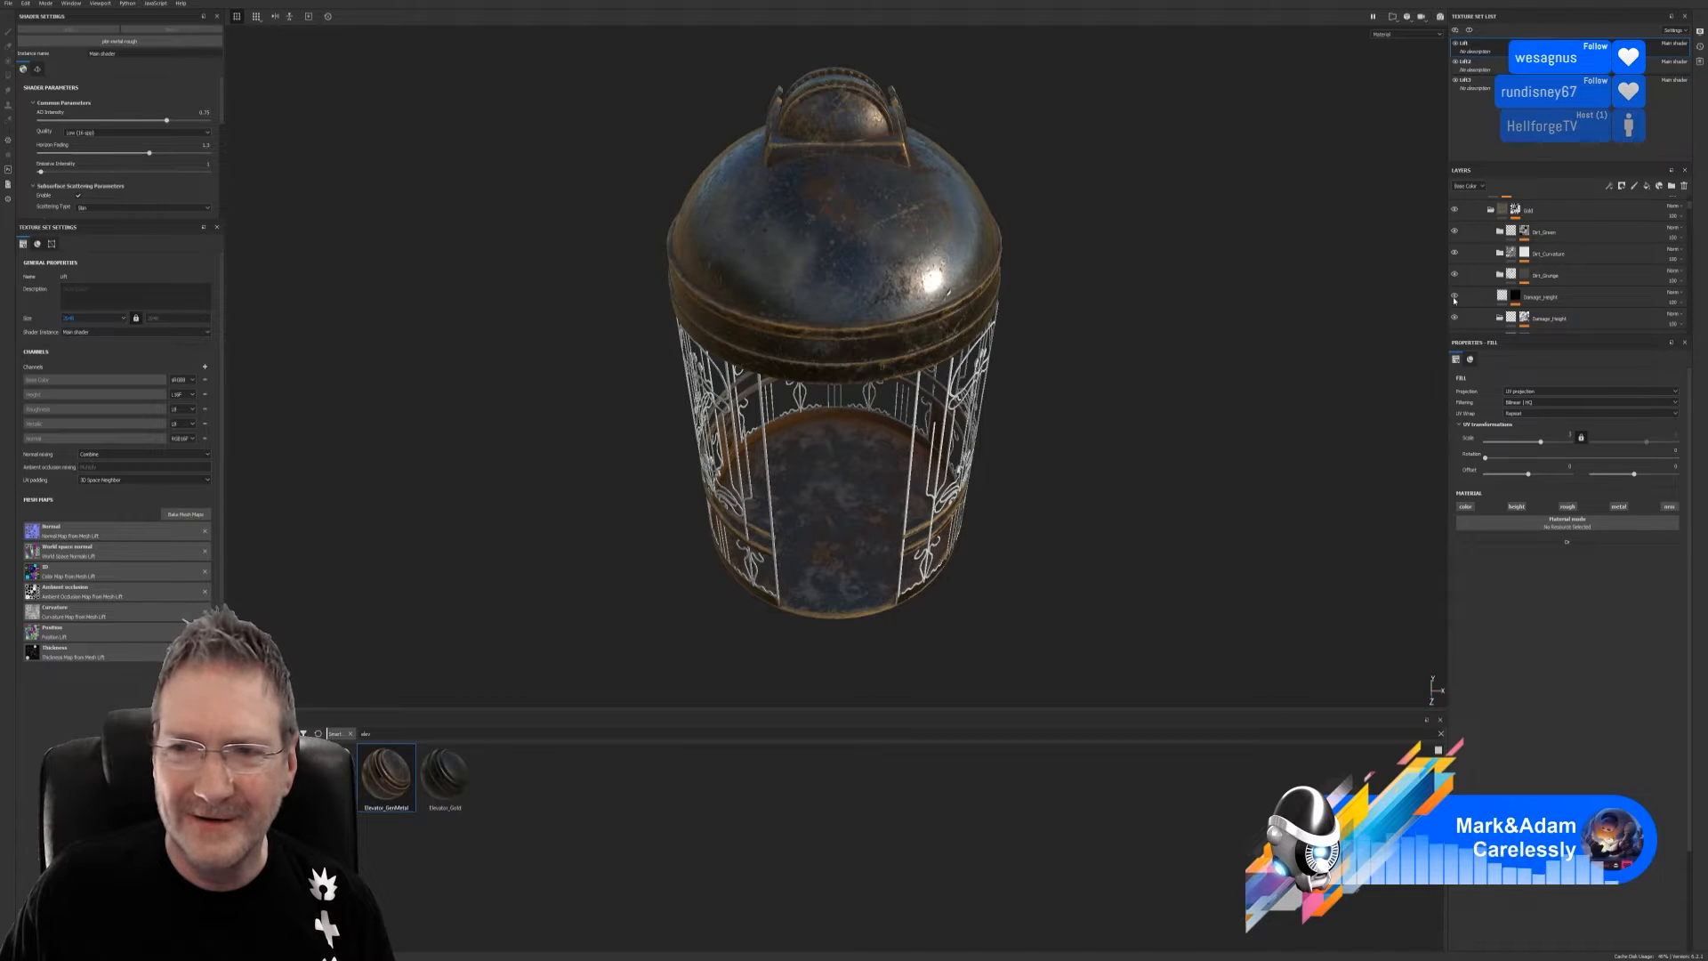
pyautogui.scroll(-2, 1454, 307)
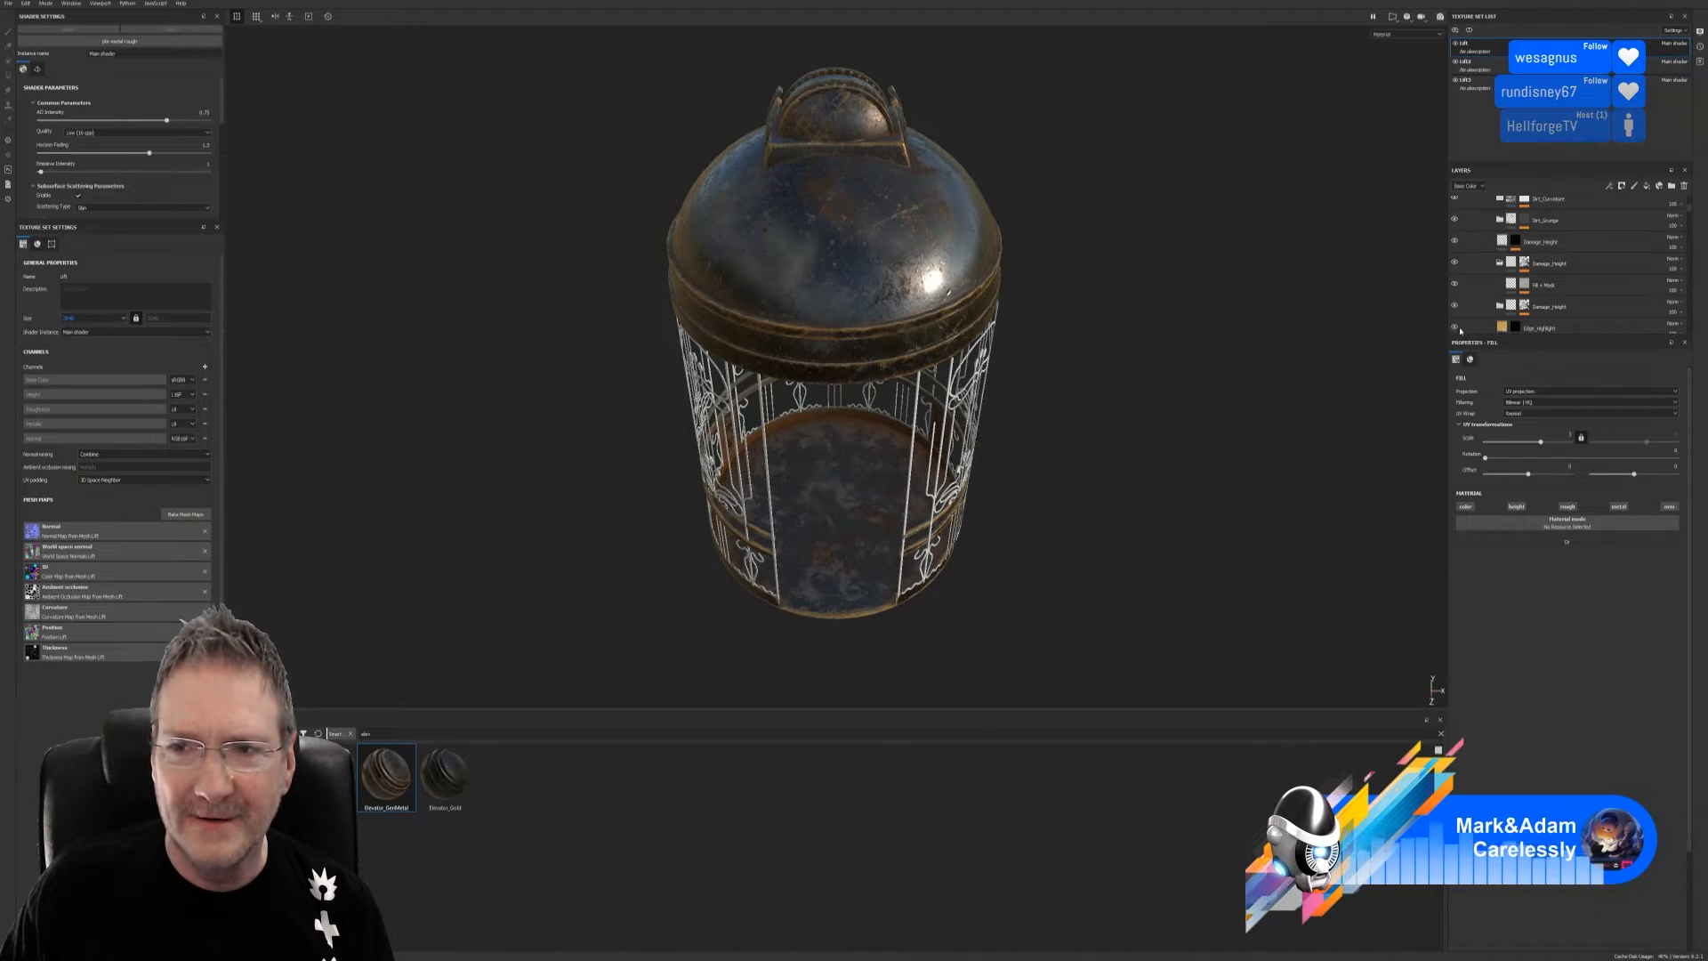
pyautogui.scroll(-2, 1464, 304)
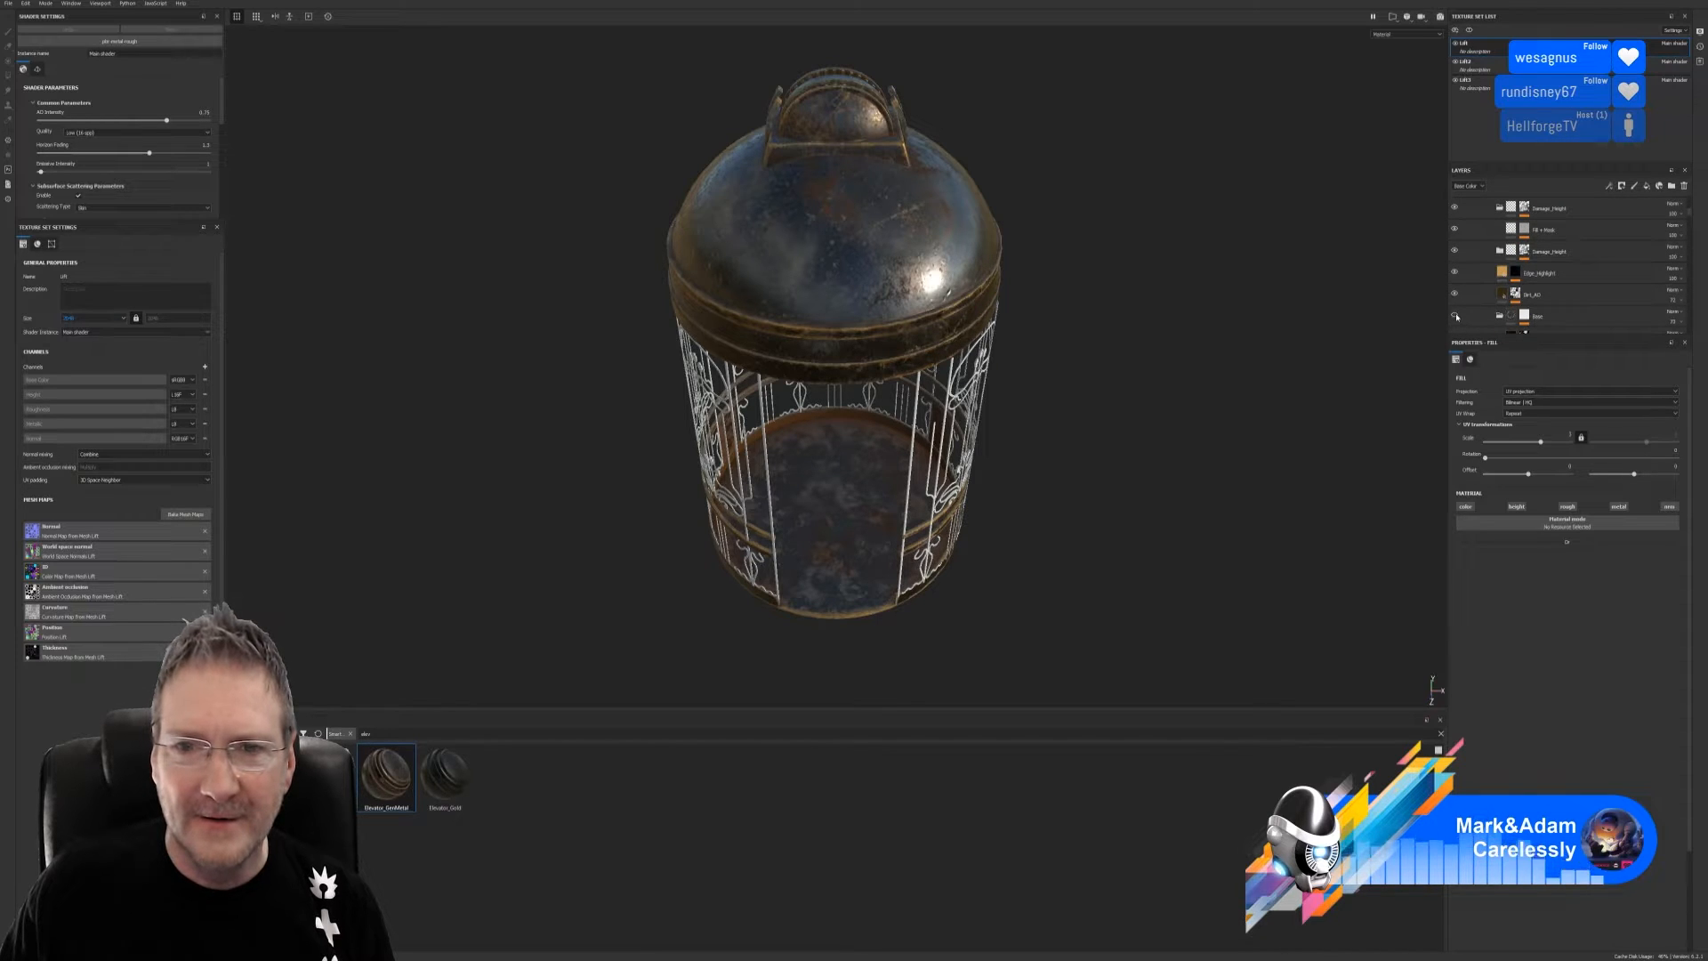
pyautogui.scroll(-2, 1460, 311)
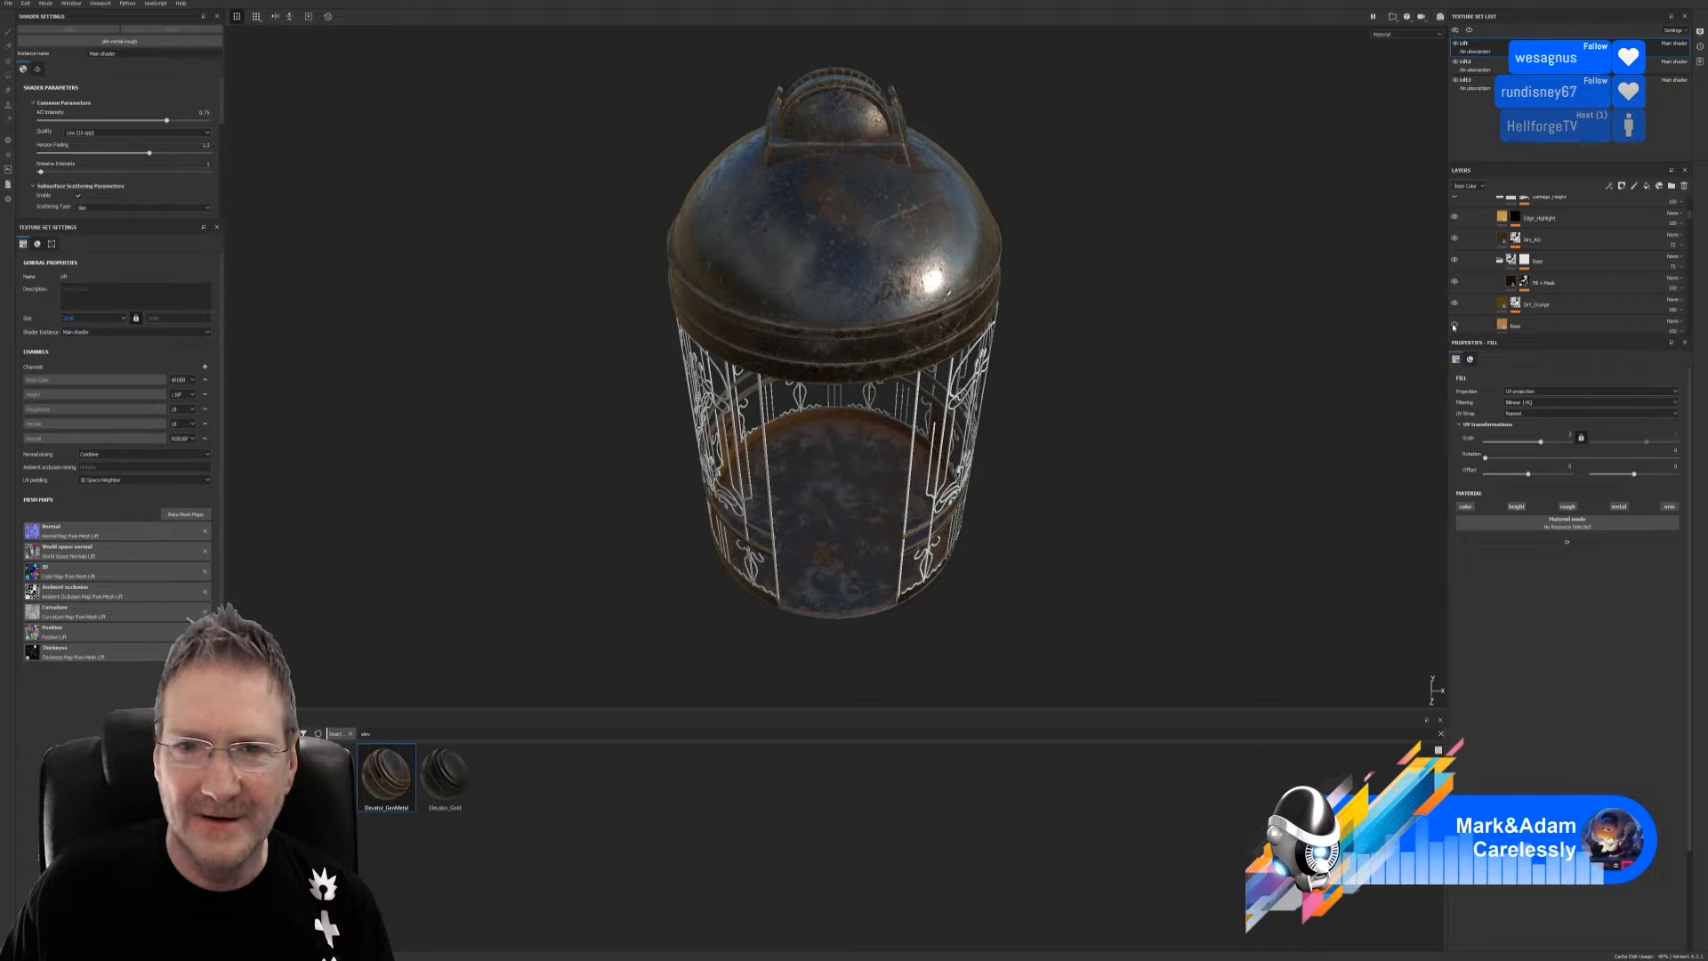
pyautogui.scroll(-1, 1455, 327)
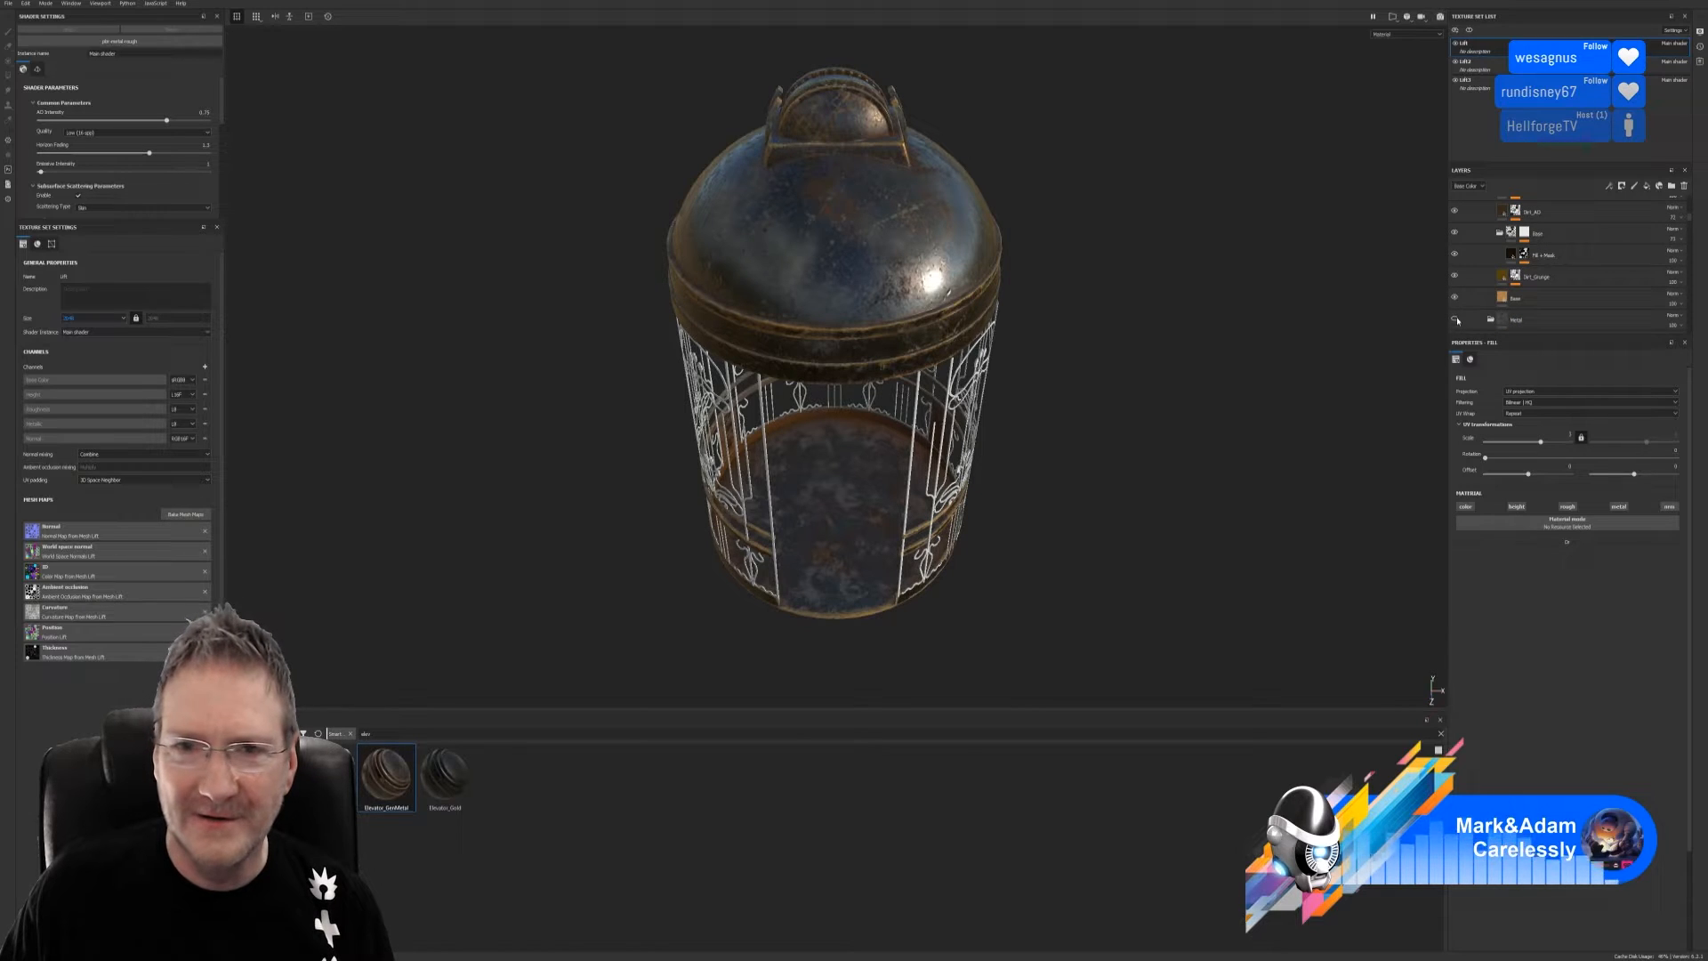
# Toggle the next nested folder's Dirt_Green, Mask and Dirt_Curvature entries off and on to compare their effects
pyautogui.scroll(-3, 1457, 302)
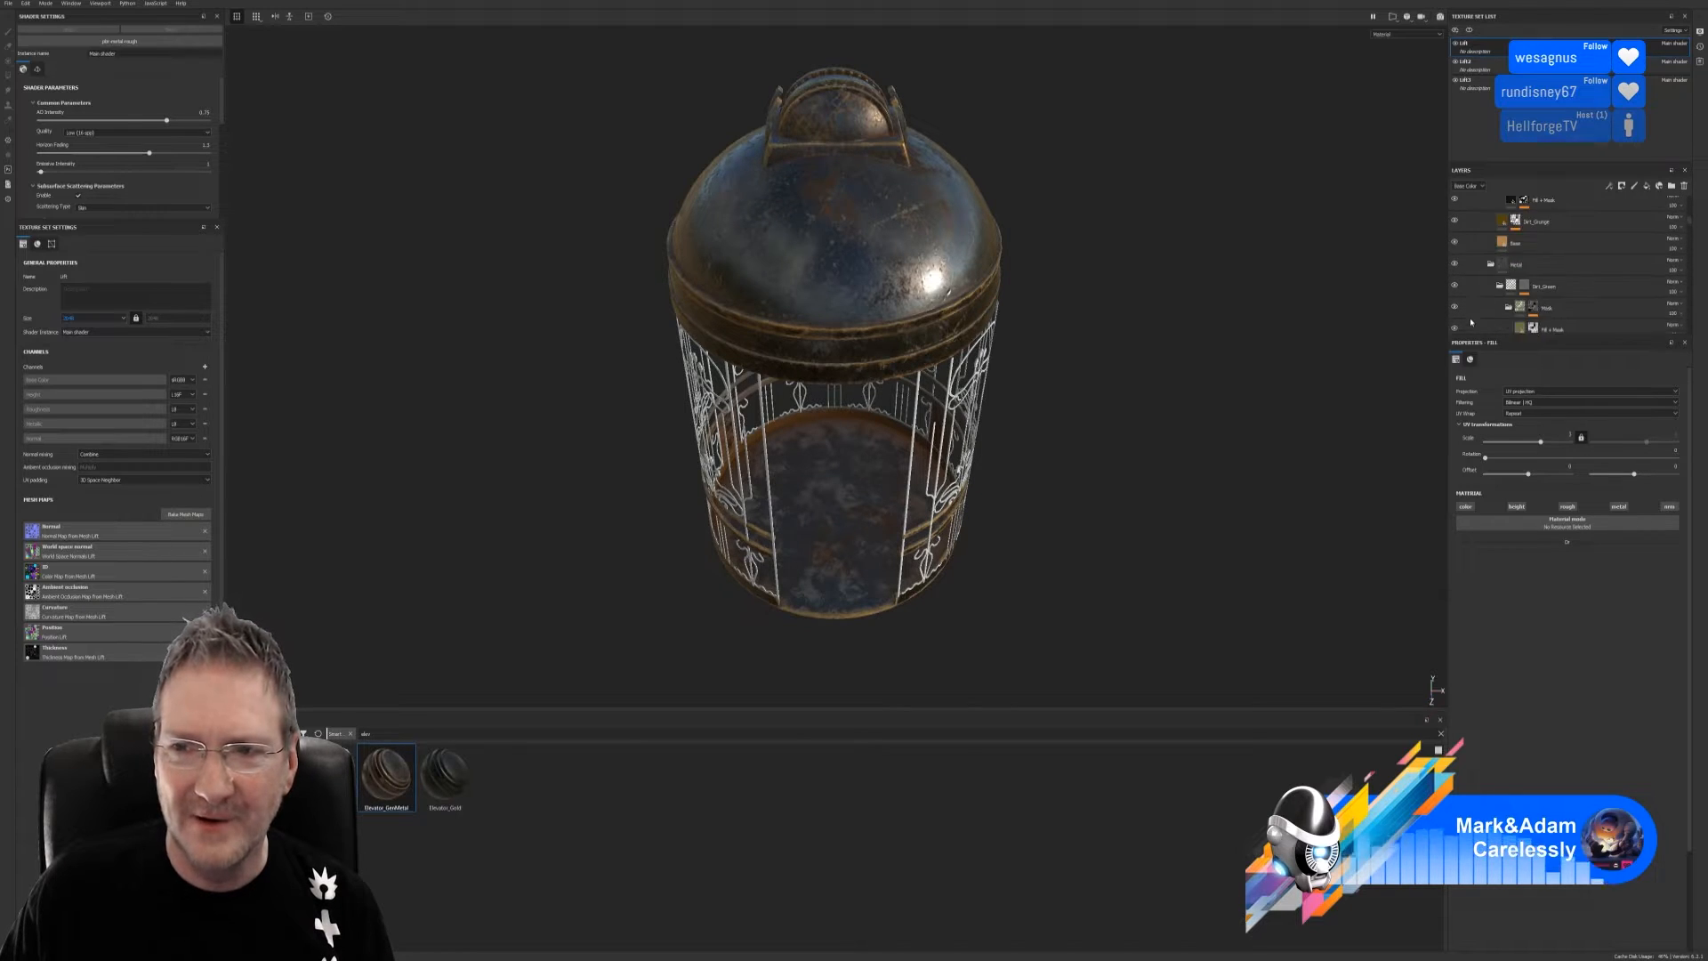
pyautogui.click(1456, 287)
pyautogui.click(1456, 288)
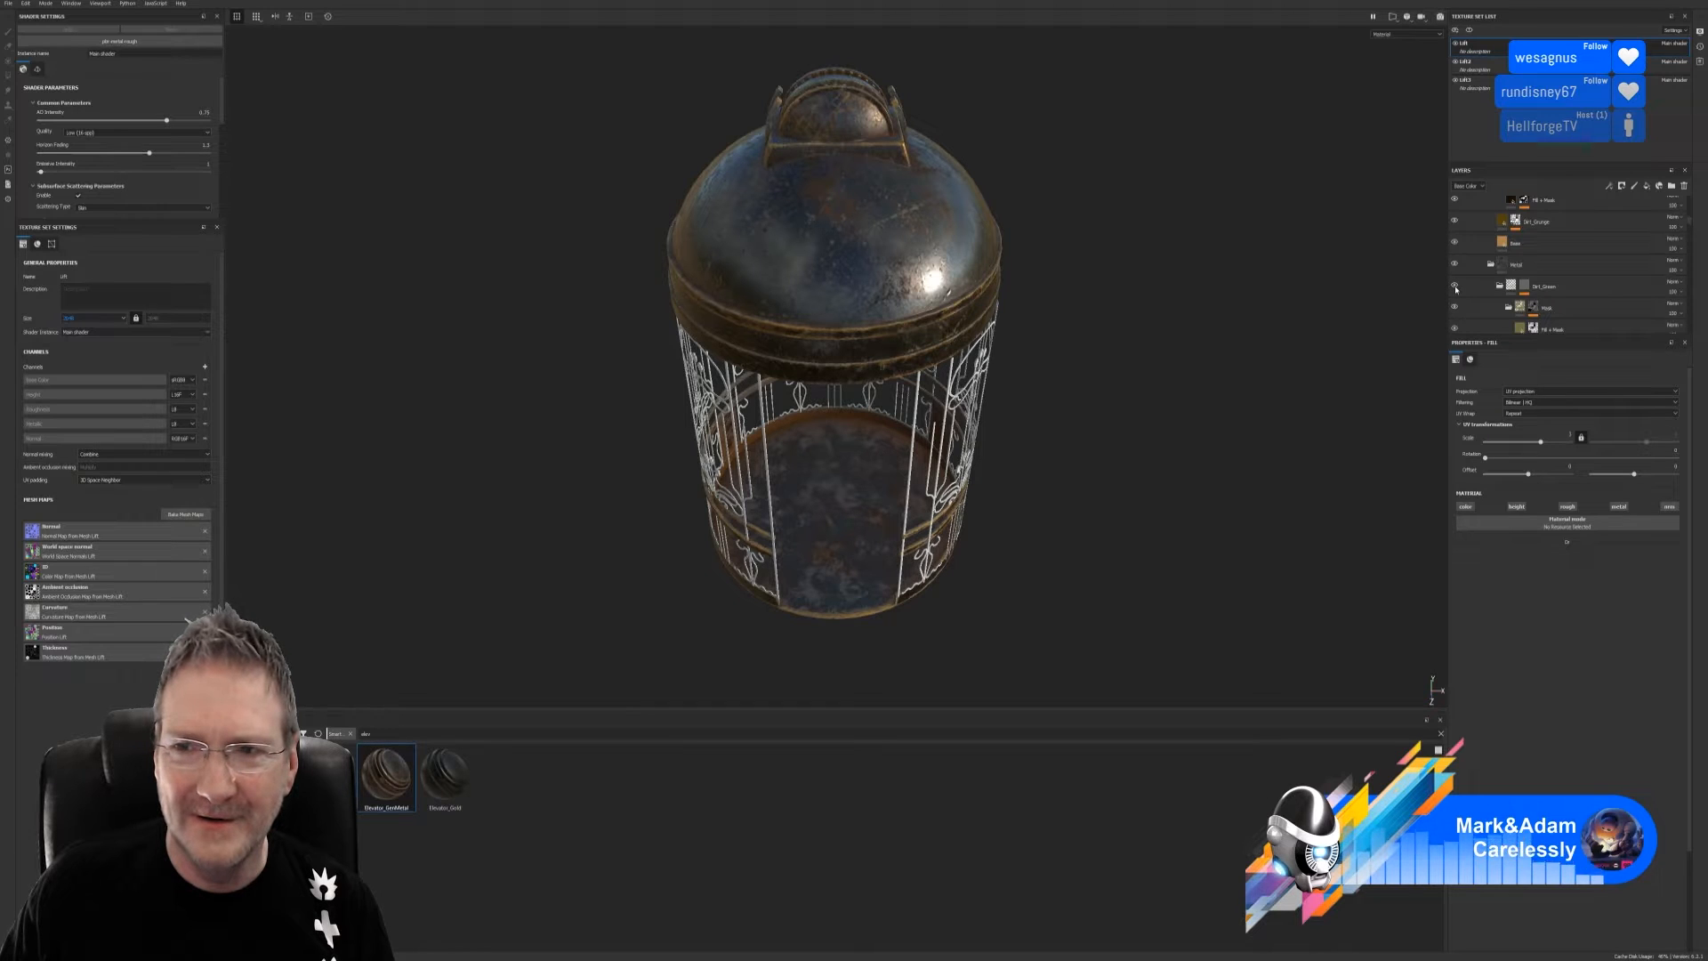
pyautogui.click(1456, 307)
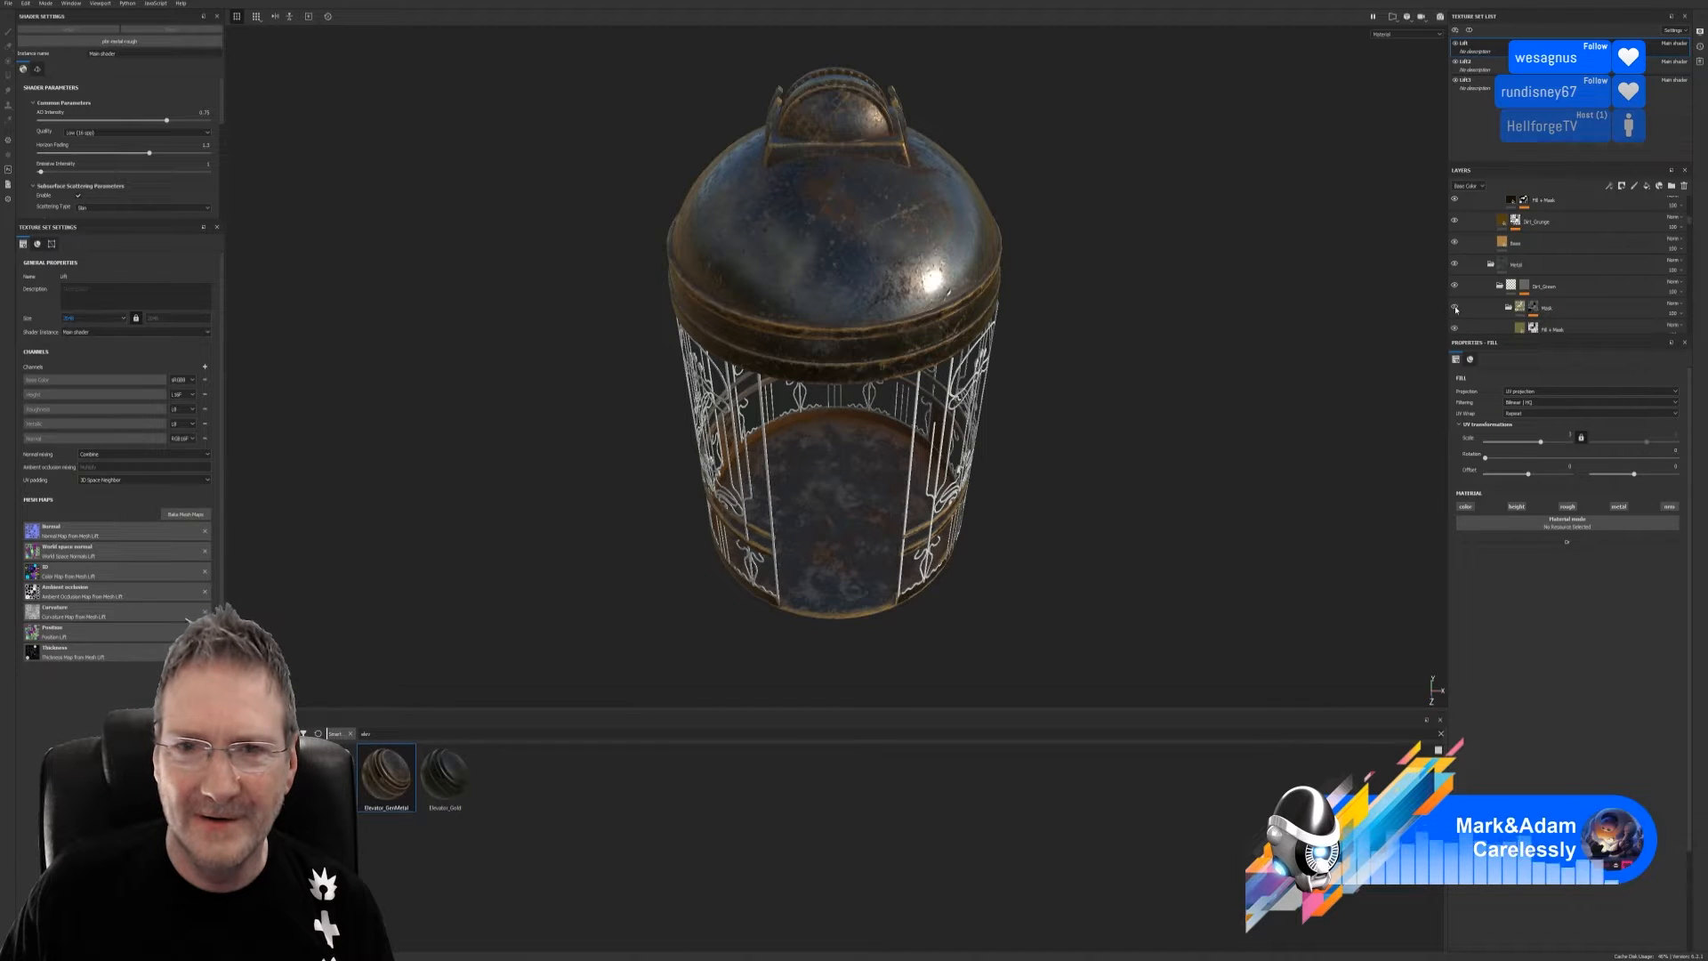
pyautogui.scroll(-1, 1459, 308)
pyautogui.scroll(-1, 1462, 309)
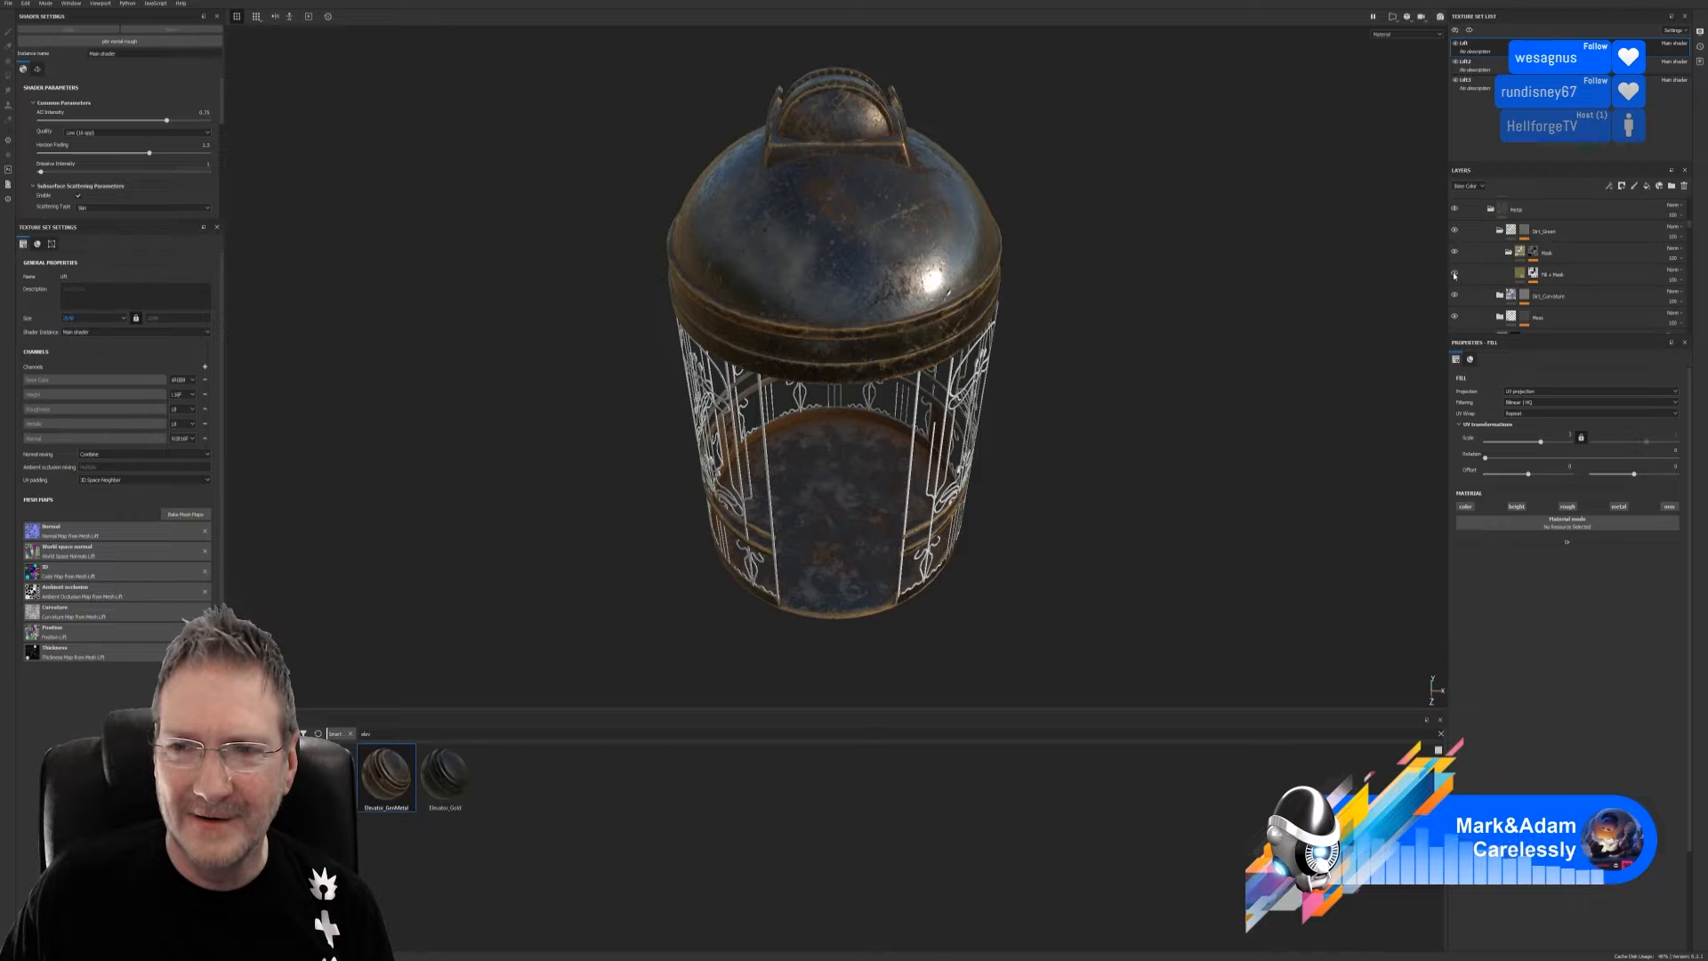
pyautogui.click(1456, 296)
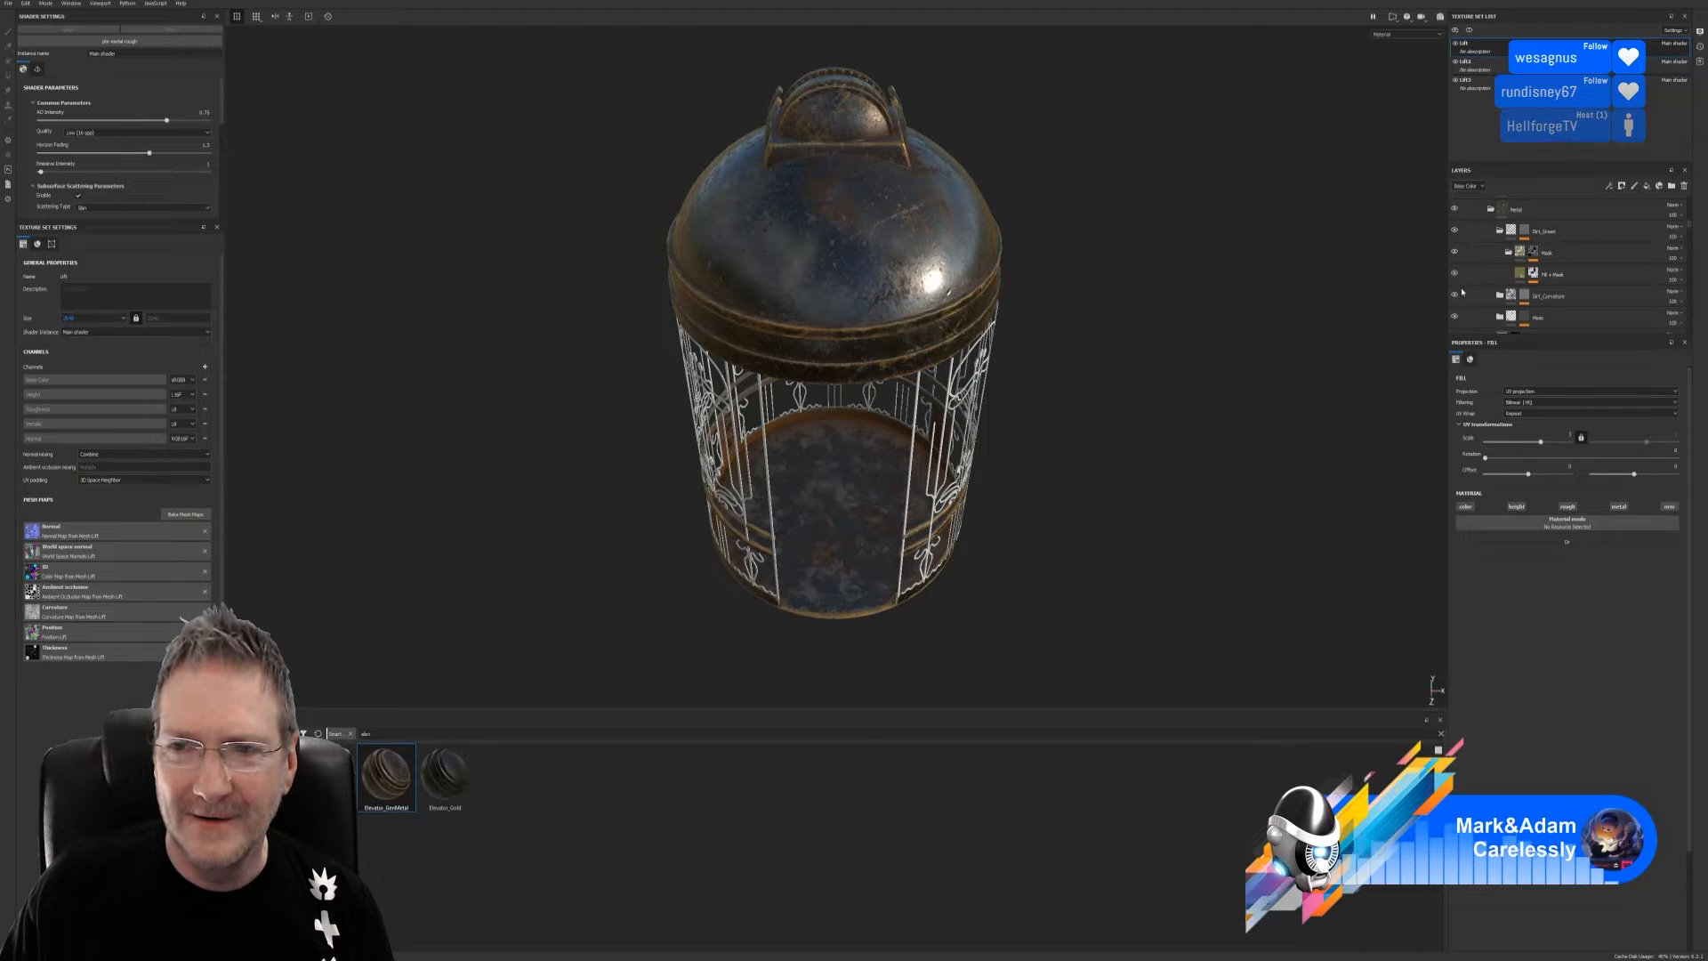
pyautogui.click(1455, 296)
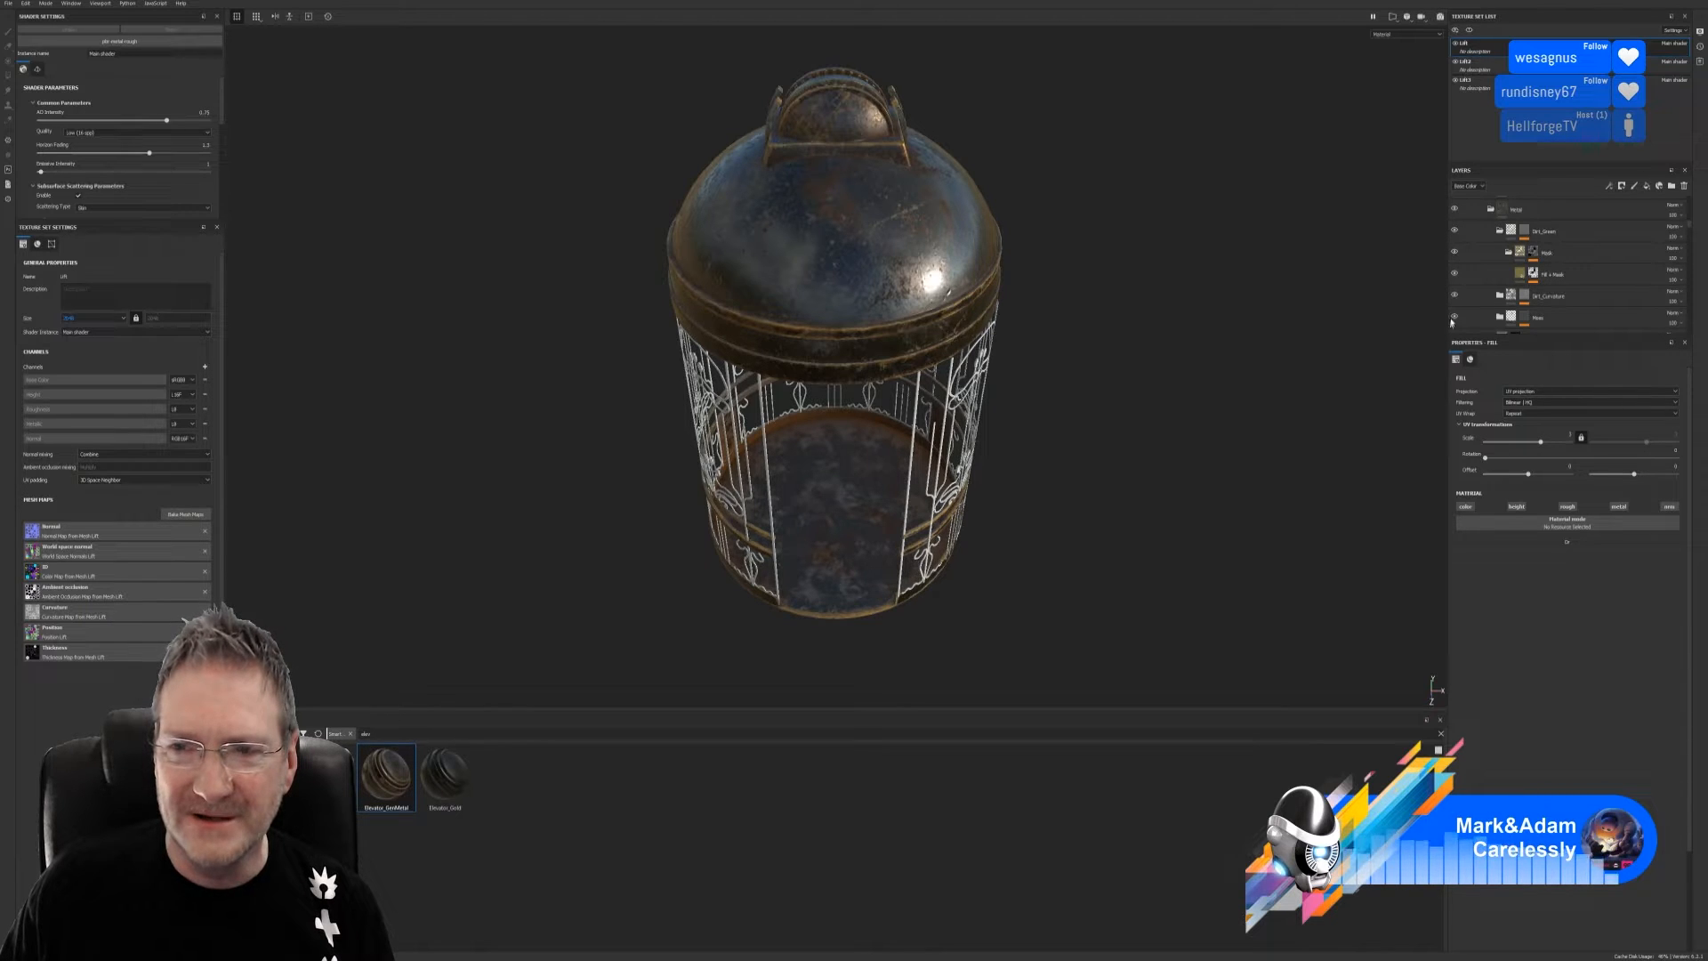
# Examine the layers from Edge_Highlight and Dirt_AO through Dirt_Grunge down to the gold-coloured layers in the following folder
pyautogui.scroll(-3, 1476, 311)
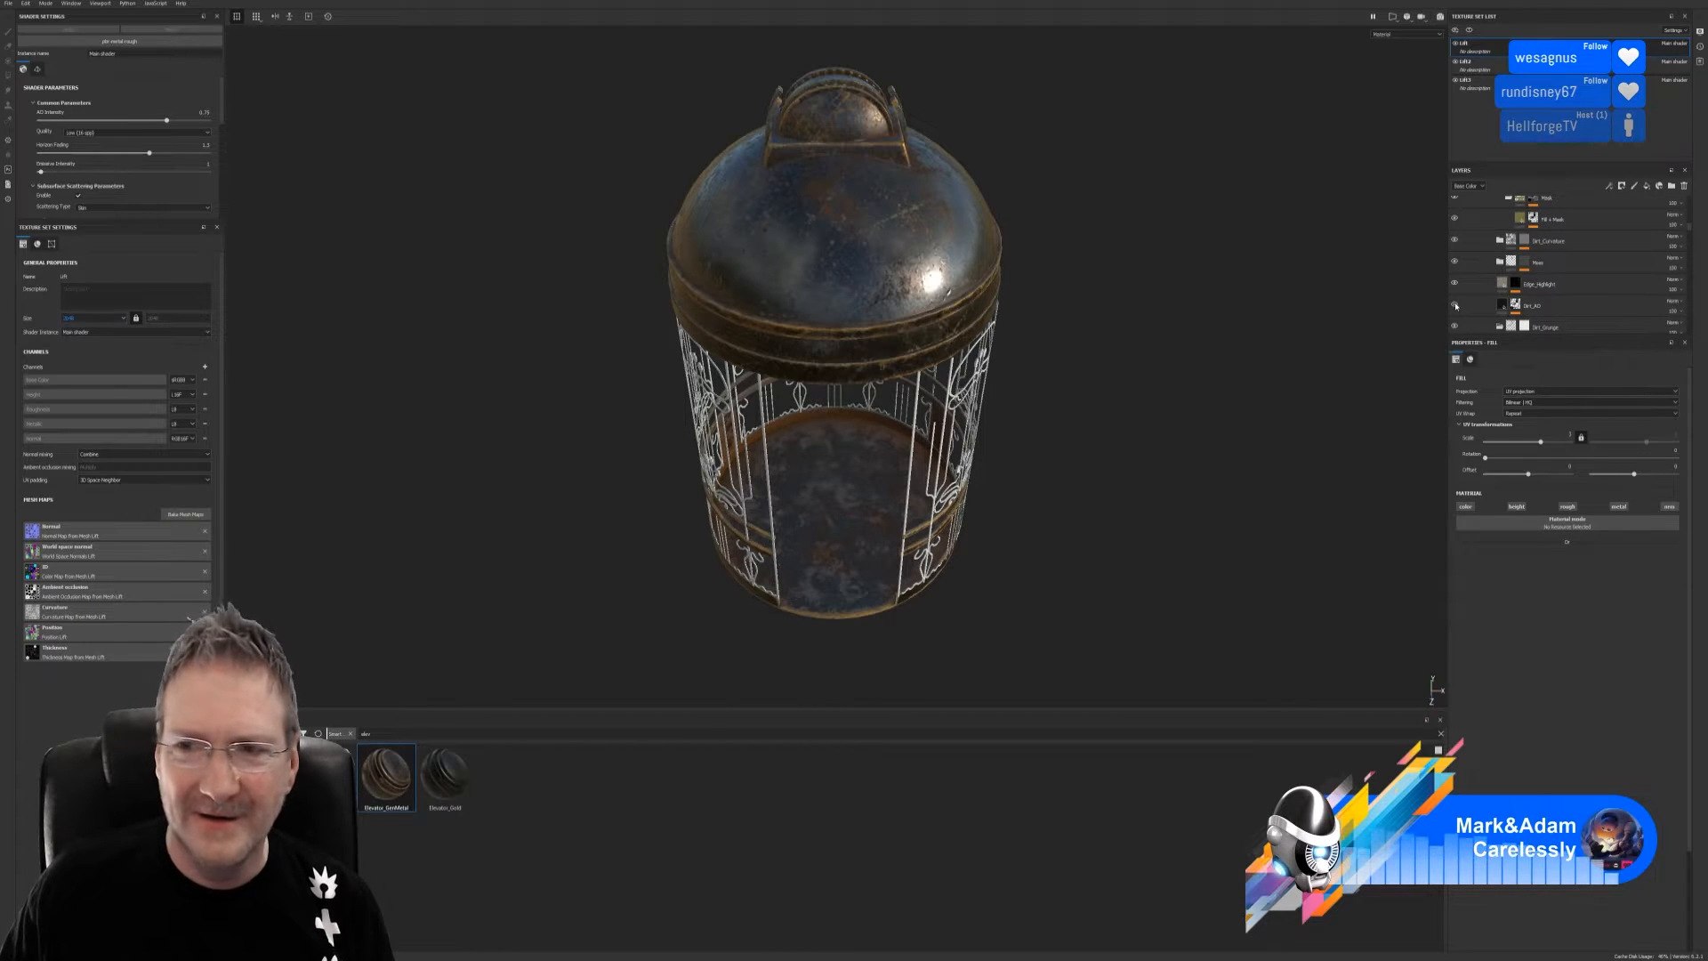
pyautogui.scroll(-3, 1472, 294)
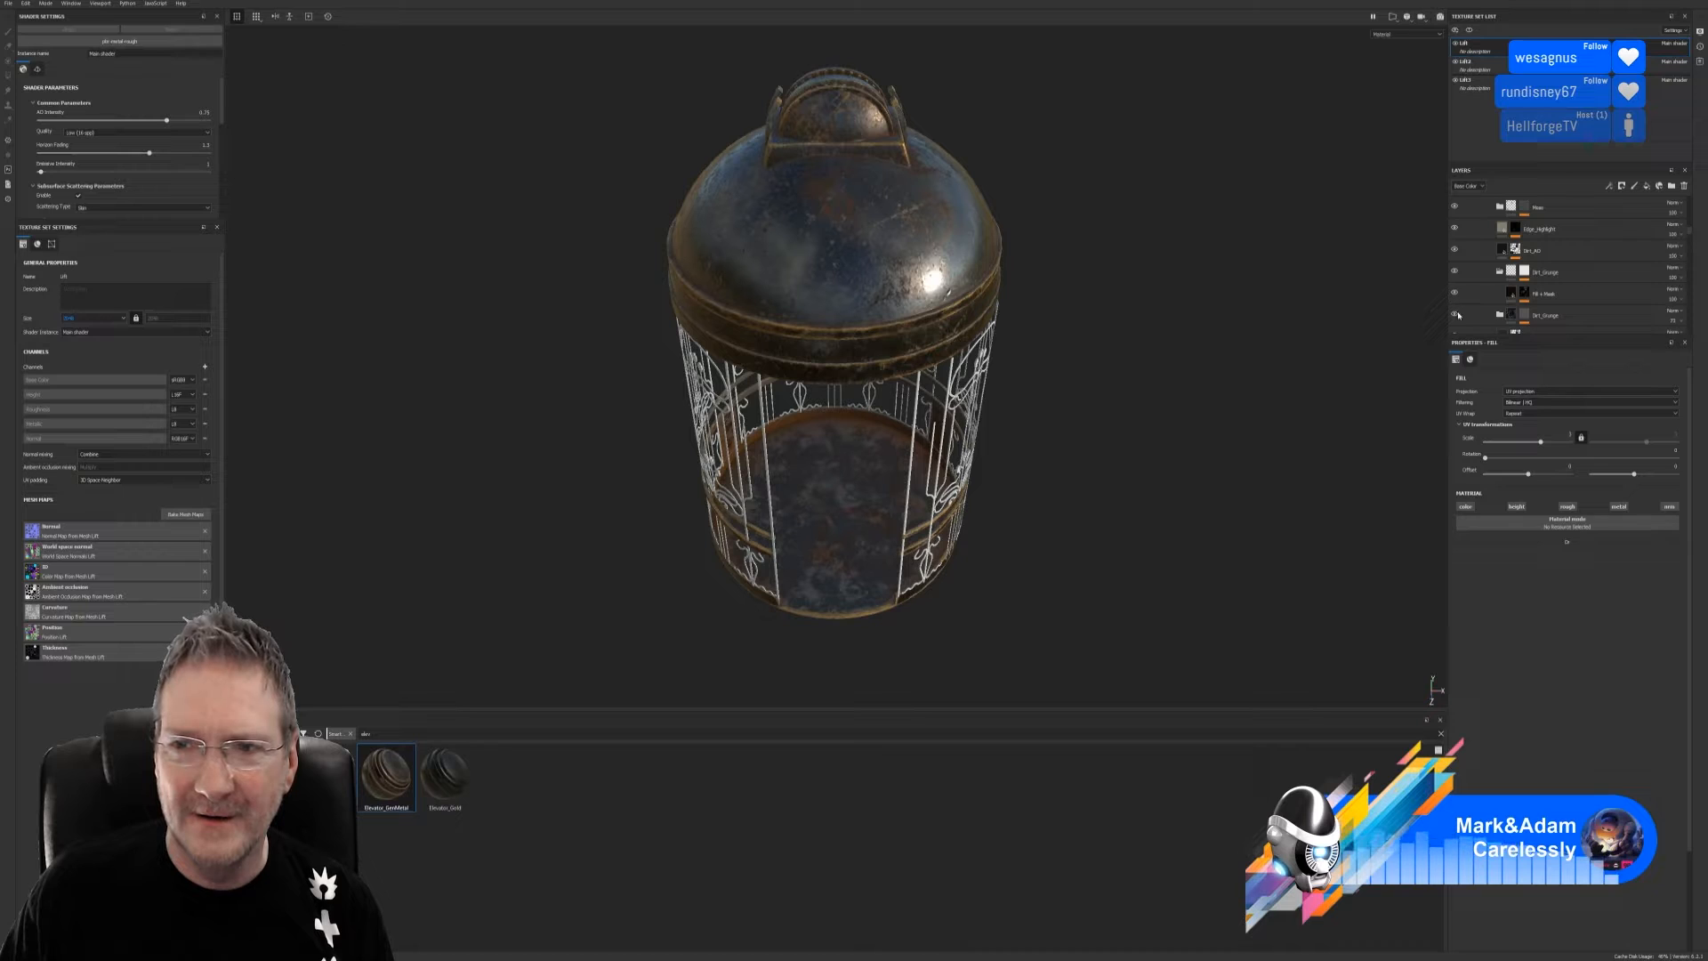
pyautogui.scroll(-4, 1460, 303)
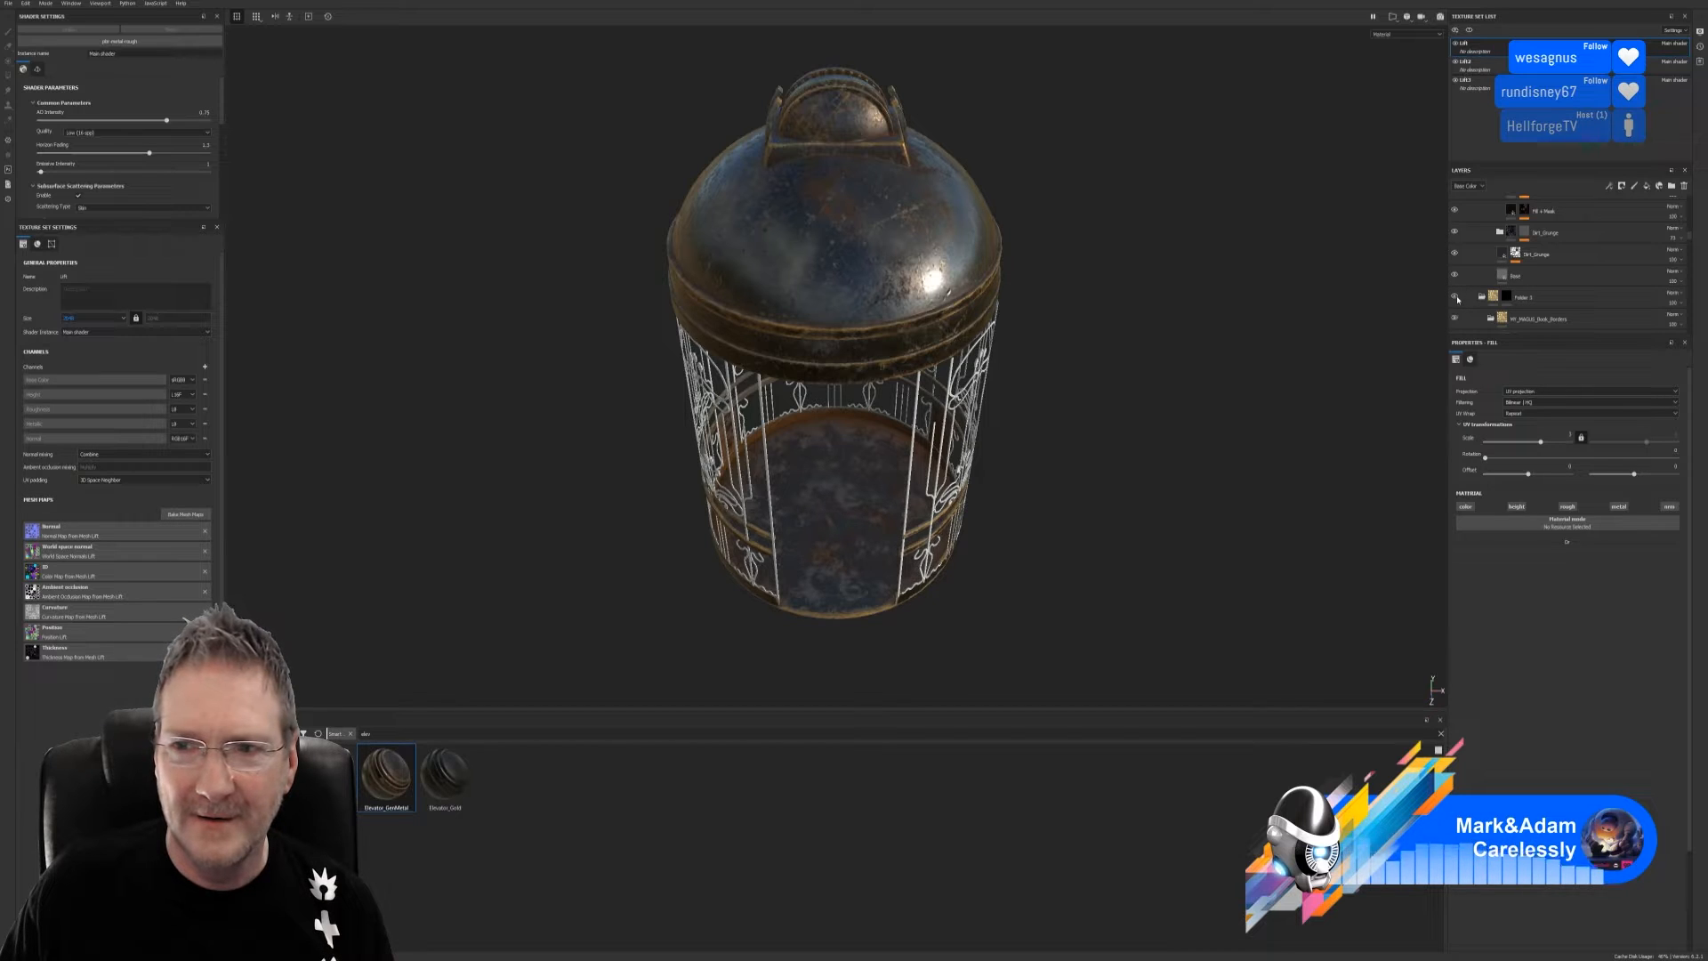
pyautogui.scroll(-3, 1468, 306)
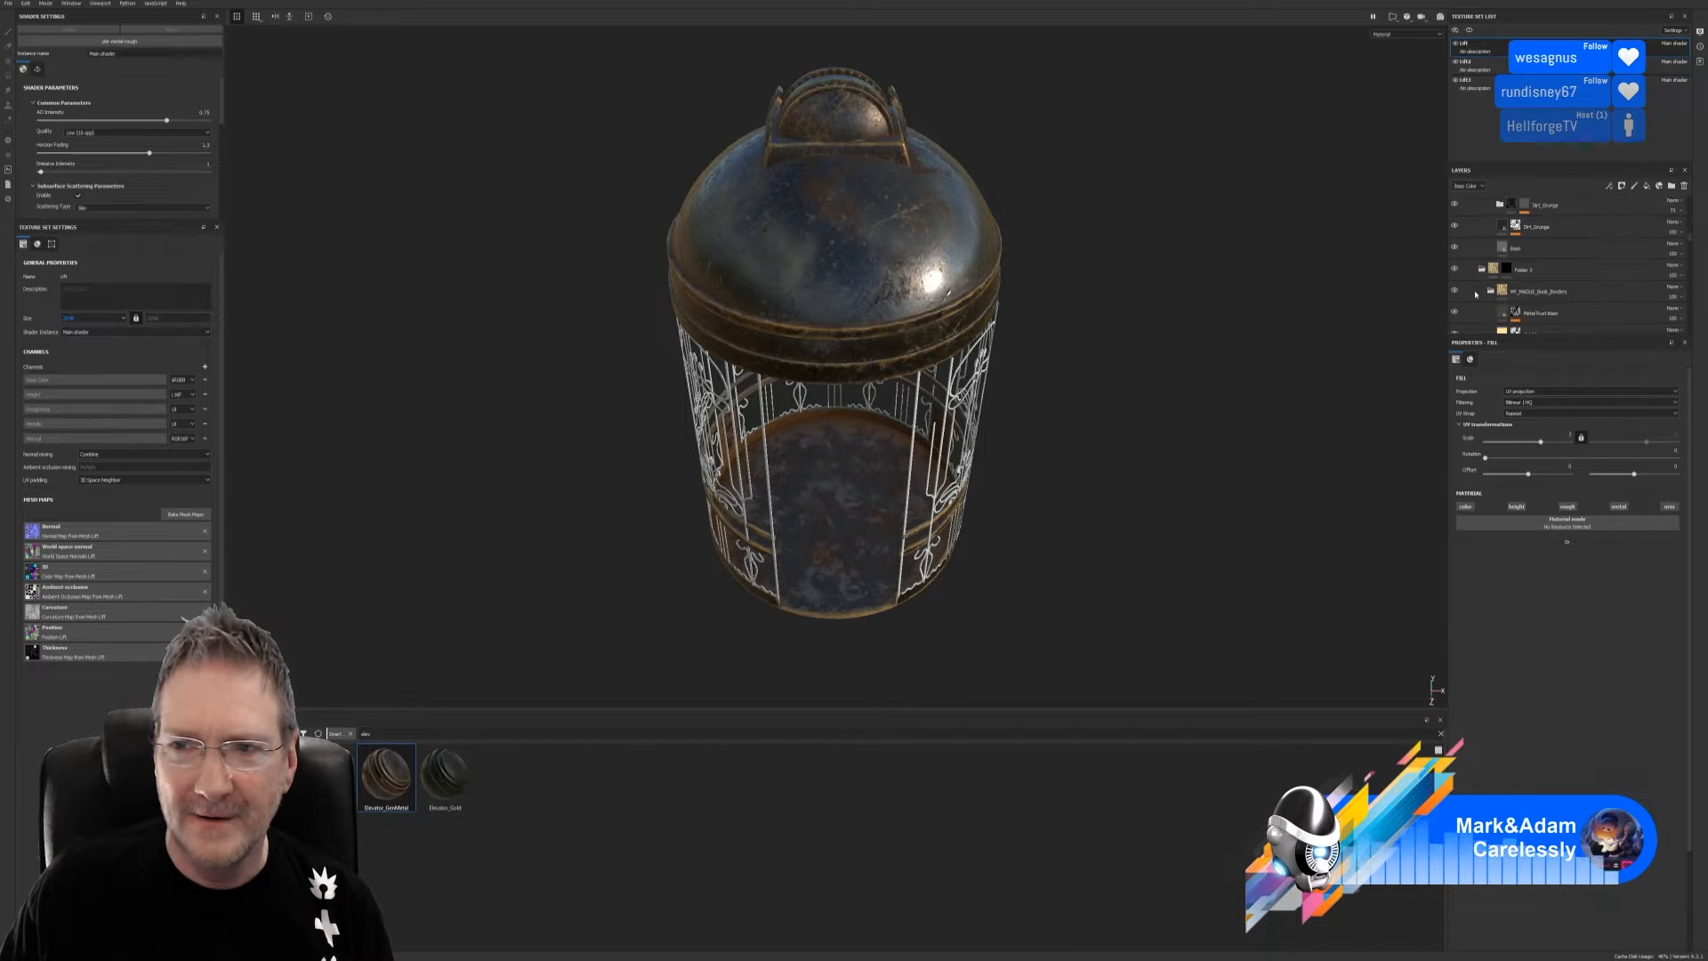
pyautogui.scroll(-1, 1475, 295)
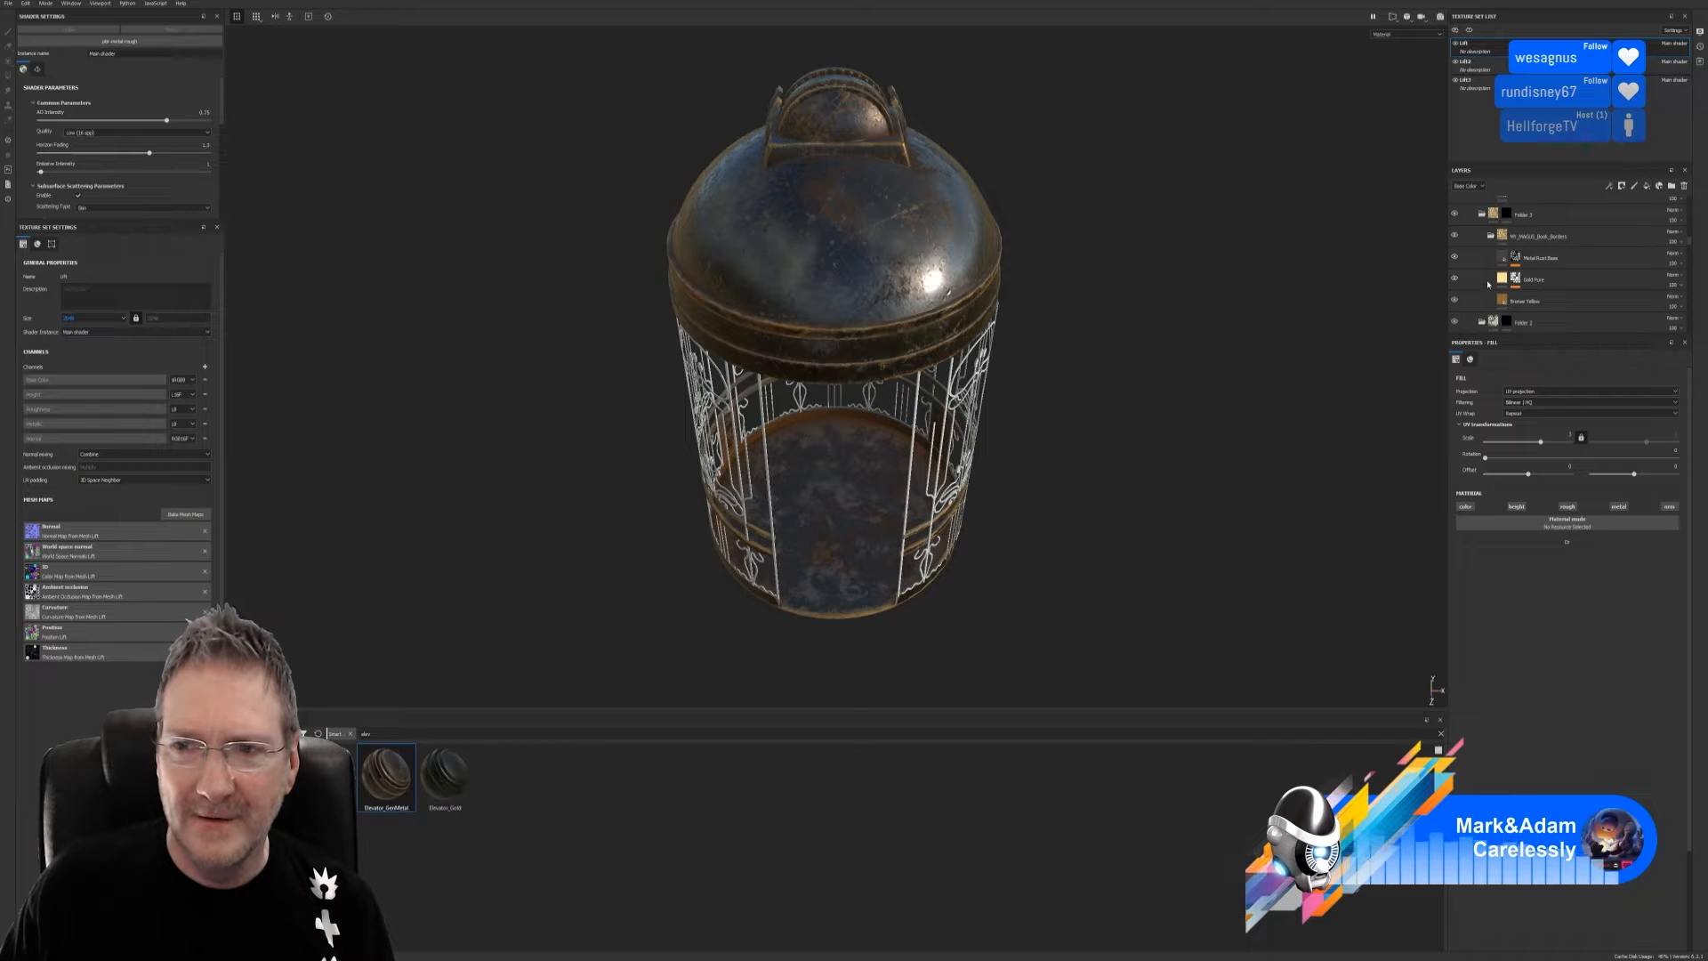
# Check the effects of the folder containing the Moss_Grunge layers and of Mask and Fill + Mask under Highlight_Grunge by toggling their visibility
pyautogui.scroll(-5, 1487, 284)
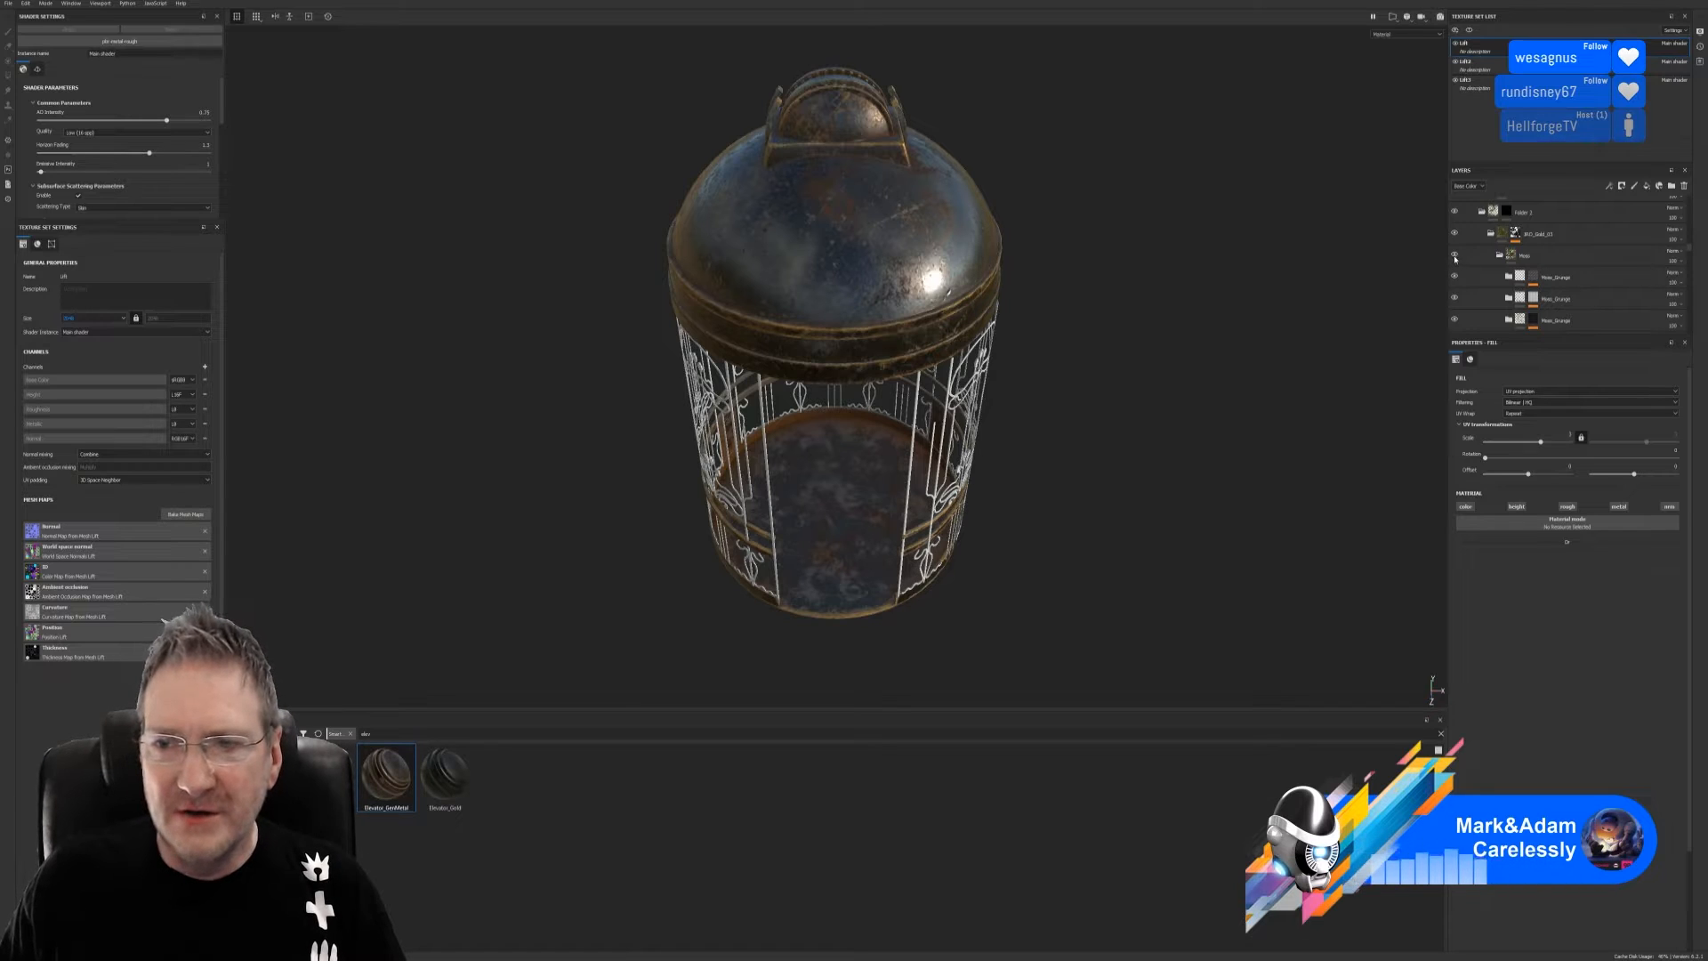
pyautogui.click(1455, 256)
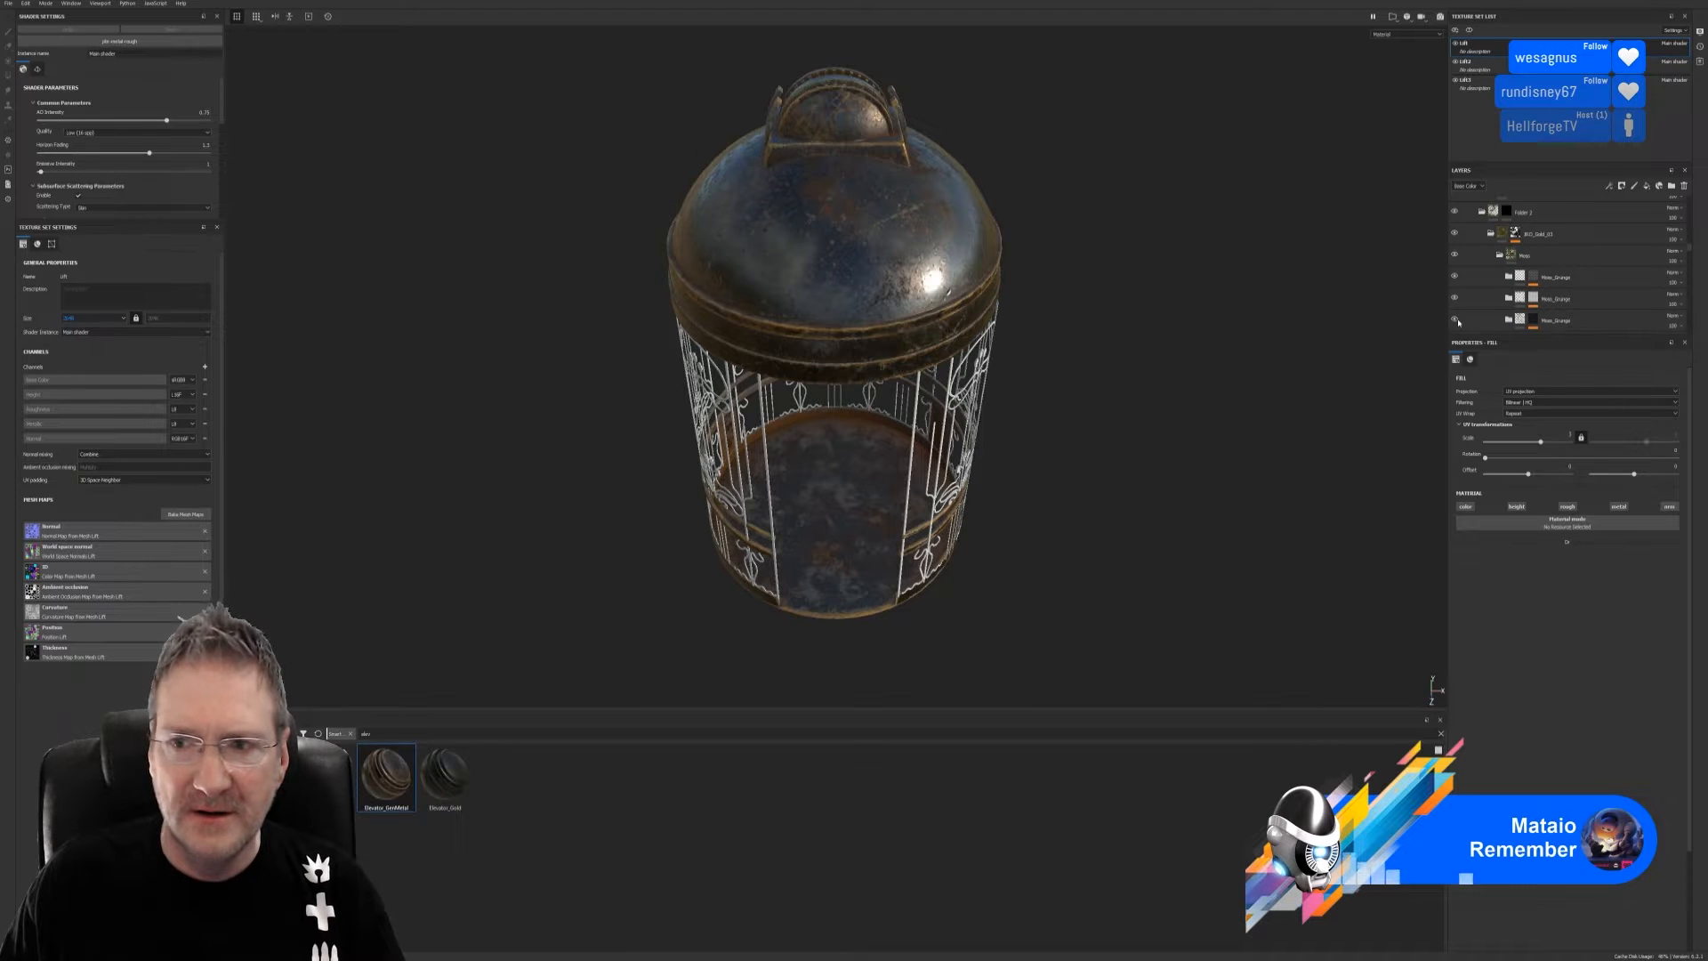
pyautogui.scroll(-5, 1464, 293)
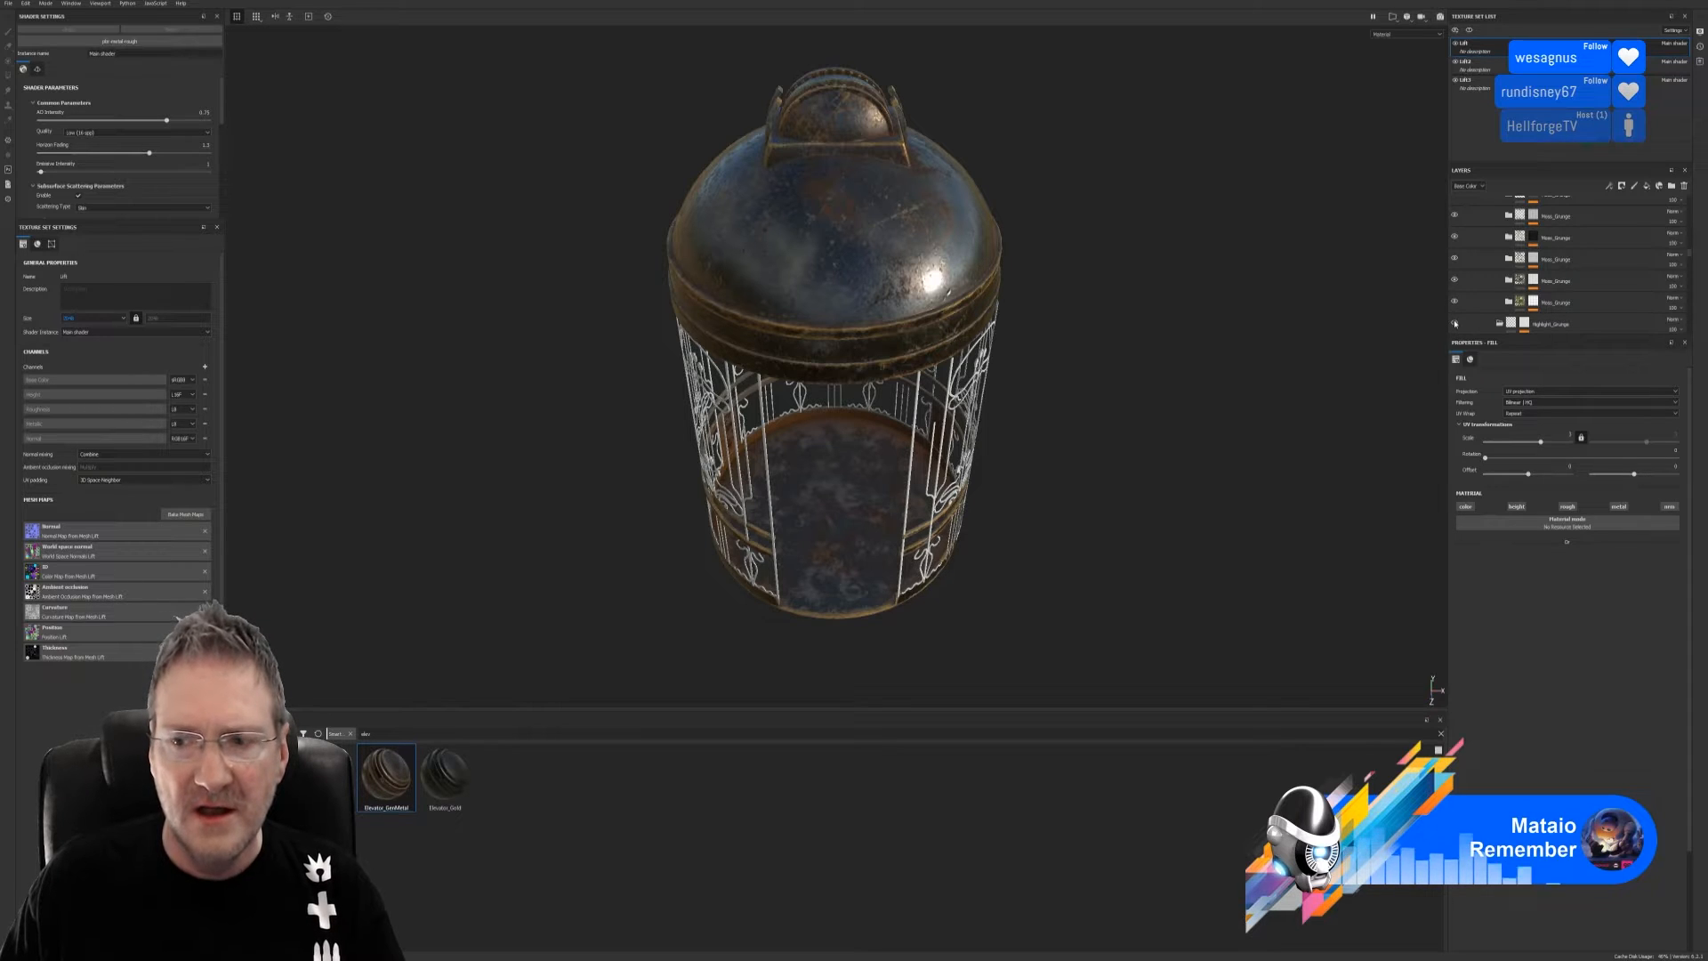
pyautogui.scroll(-3, 1478, 256)
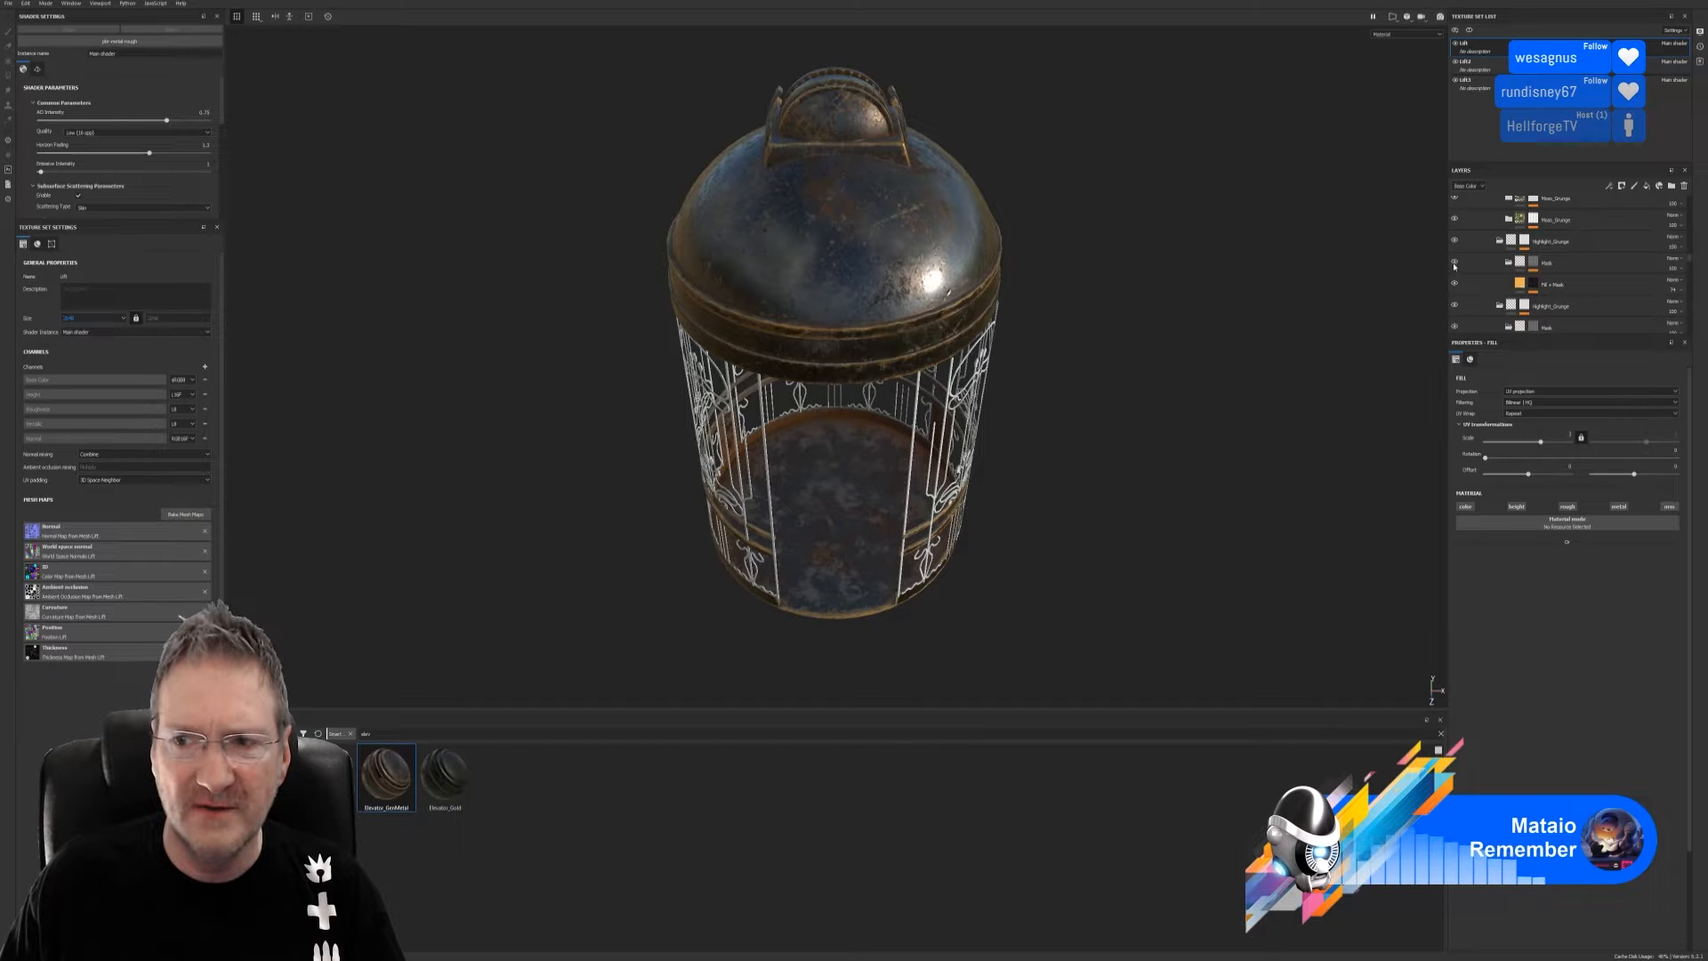
pyautogui.click(1455, 263)
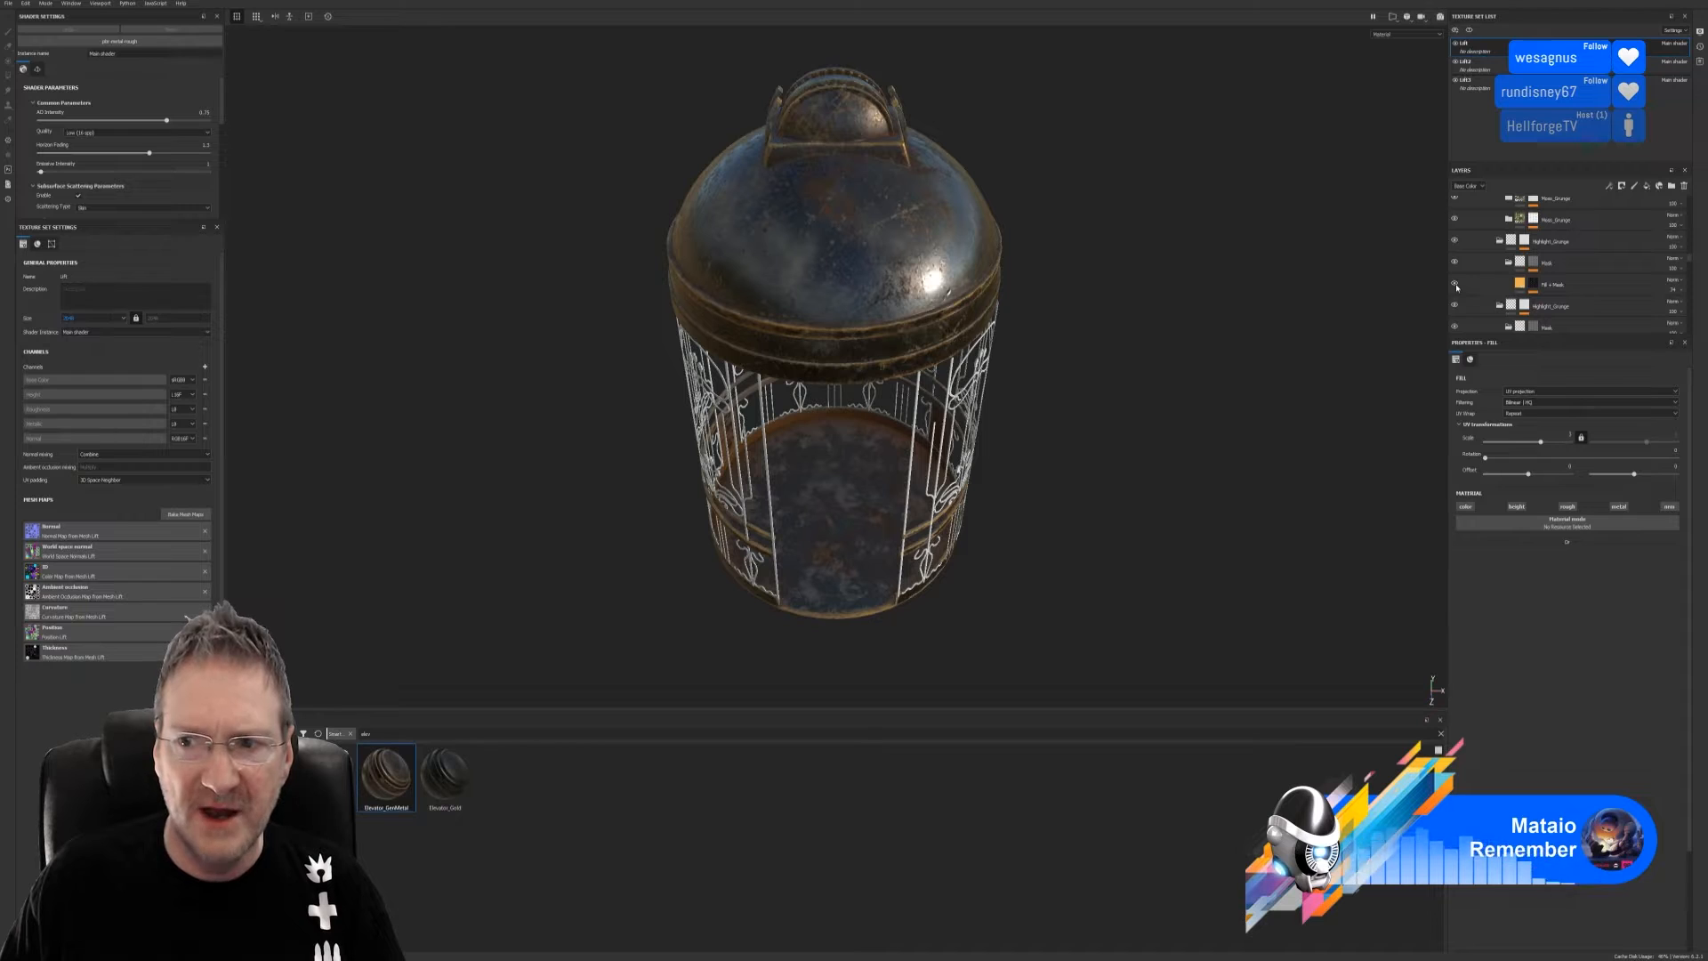
pyautogui.click(1455, 284)
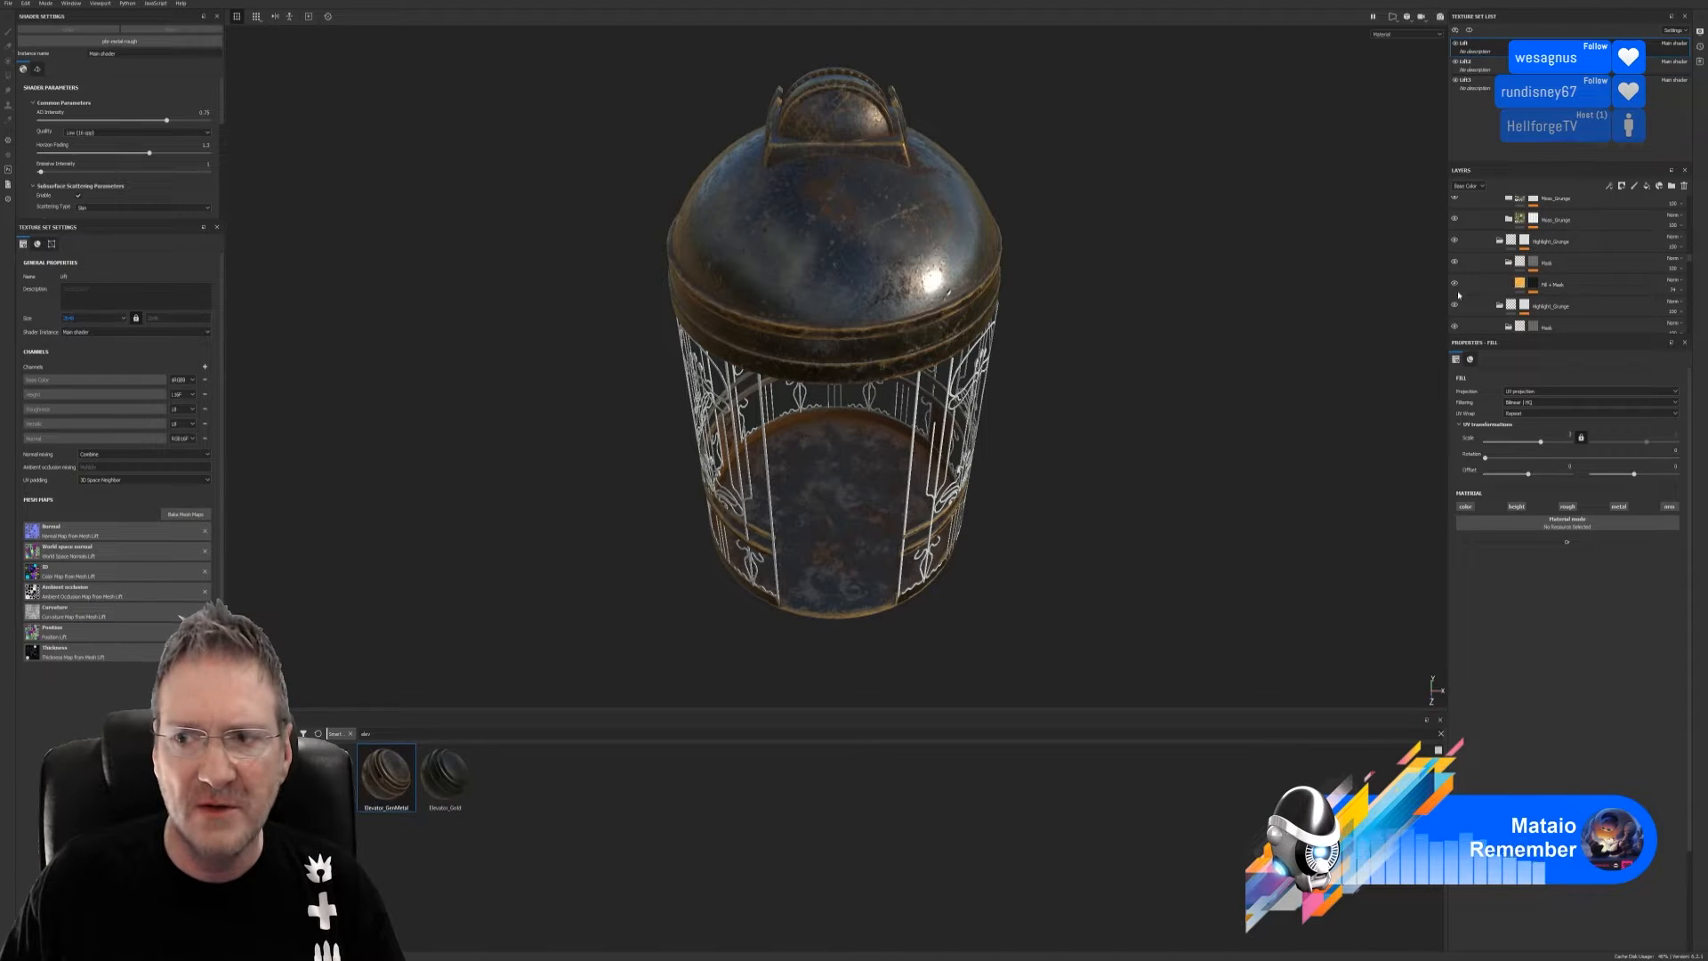
# Compare the effects of the remaining Highlight_Grunge folders and the Dirt_Edge folder by toggling their visibility
pyautogui.click(1456, 306)
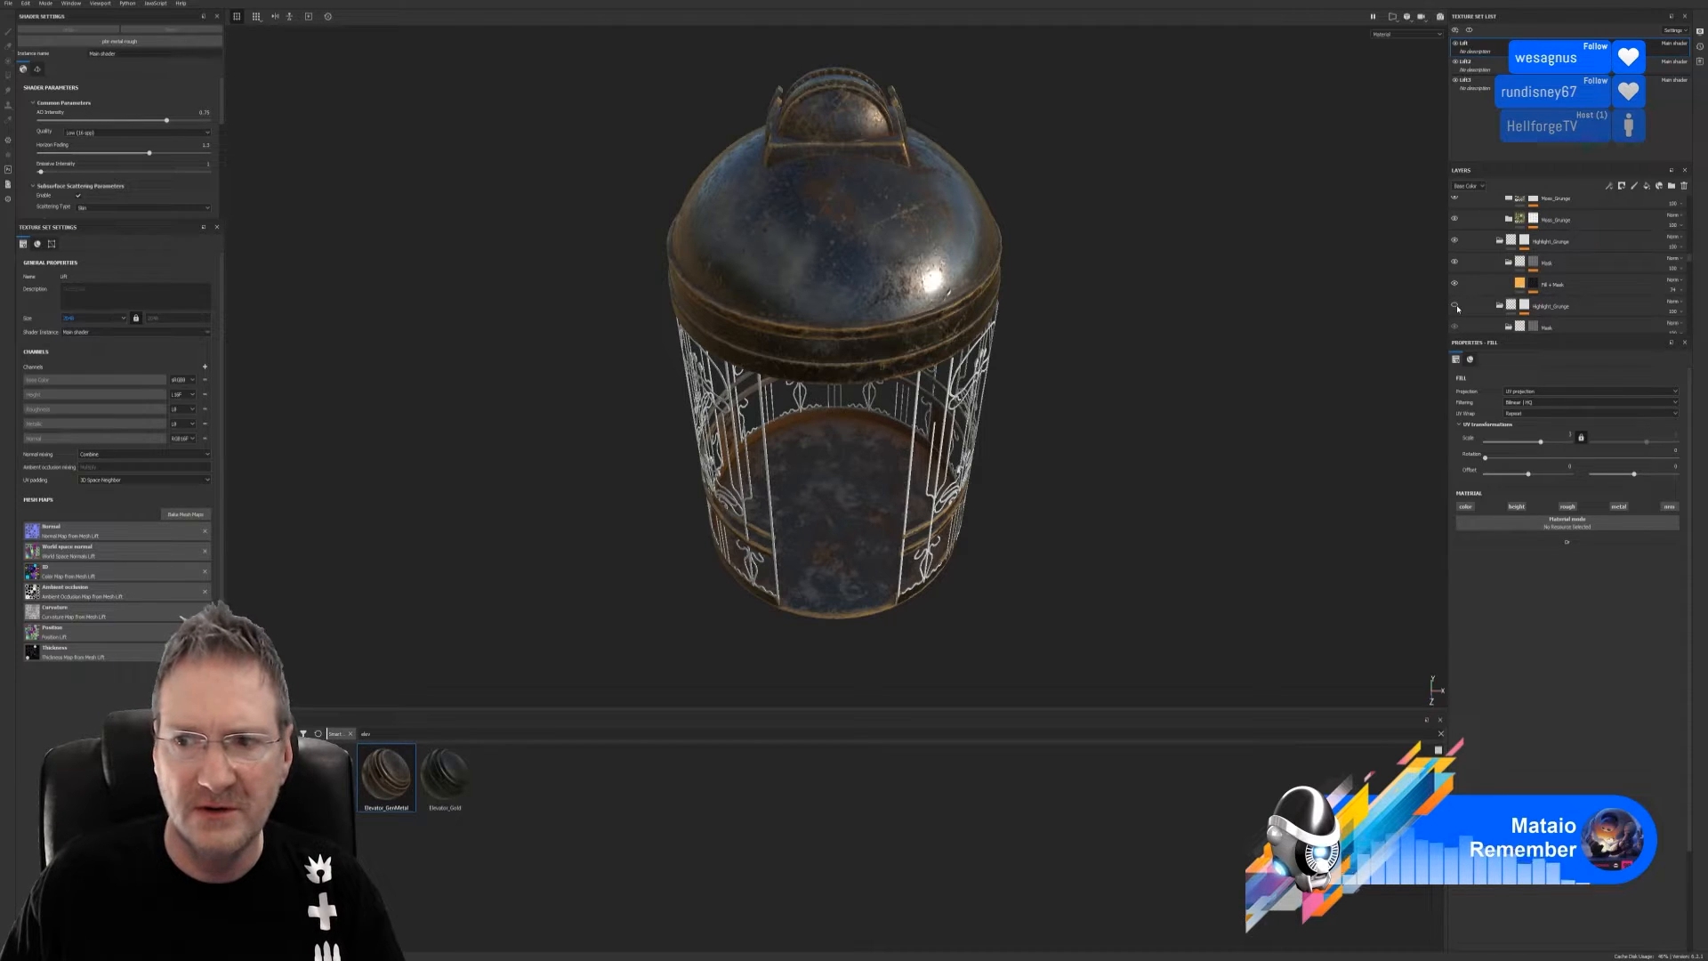
pyautogui.scroll(-3, 1464, 316)
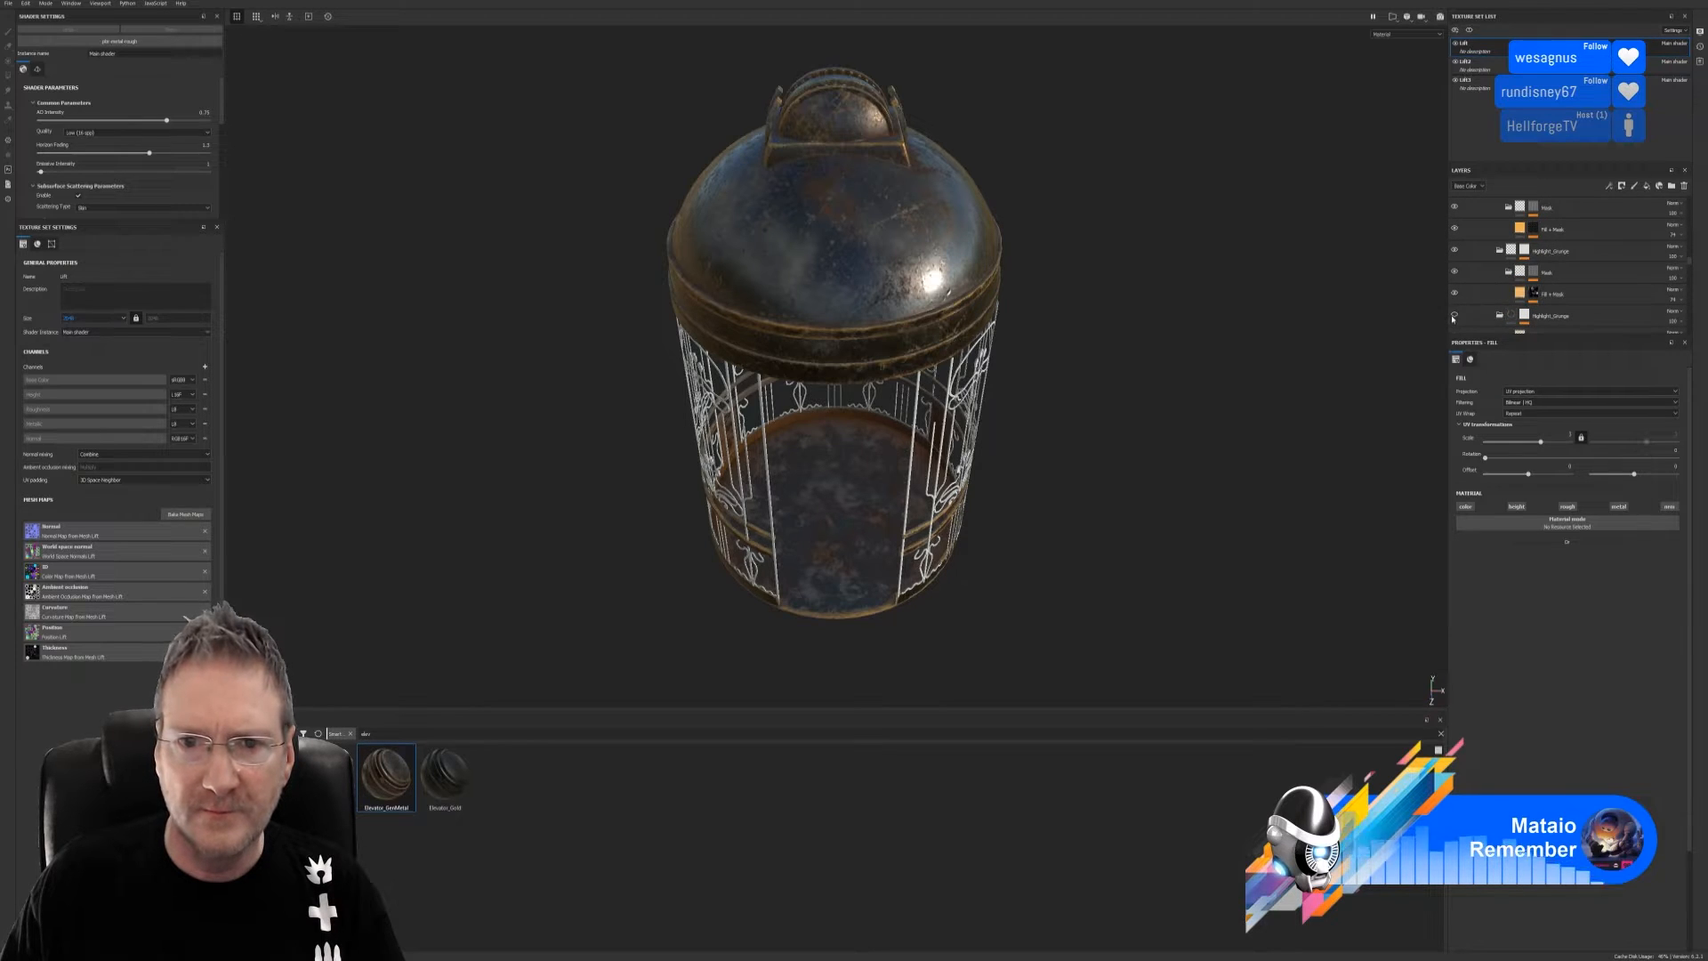
pyautogui.scroll(-3, 1501, 286)
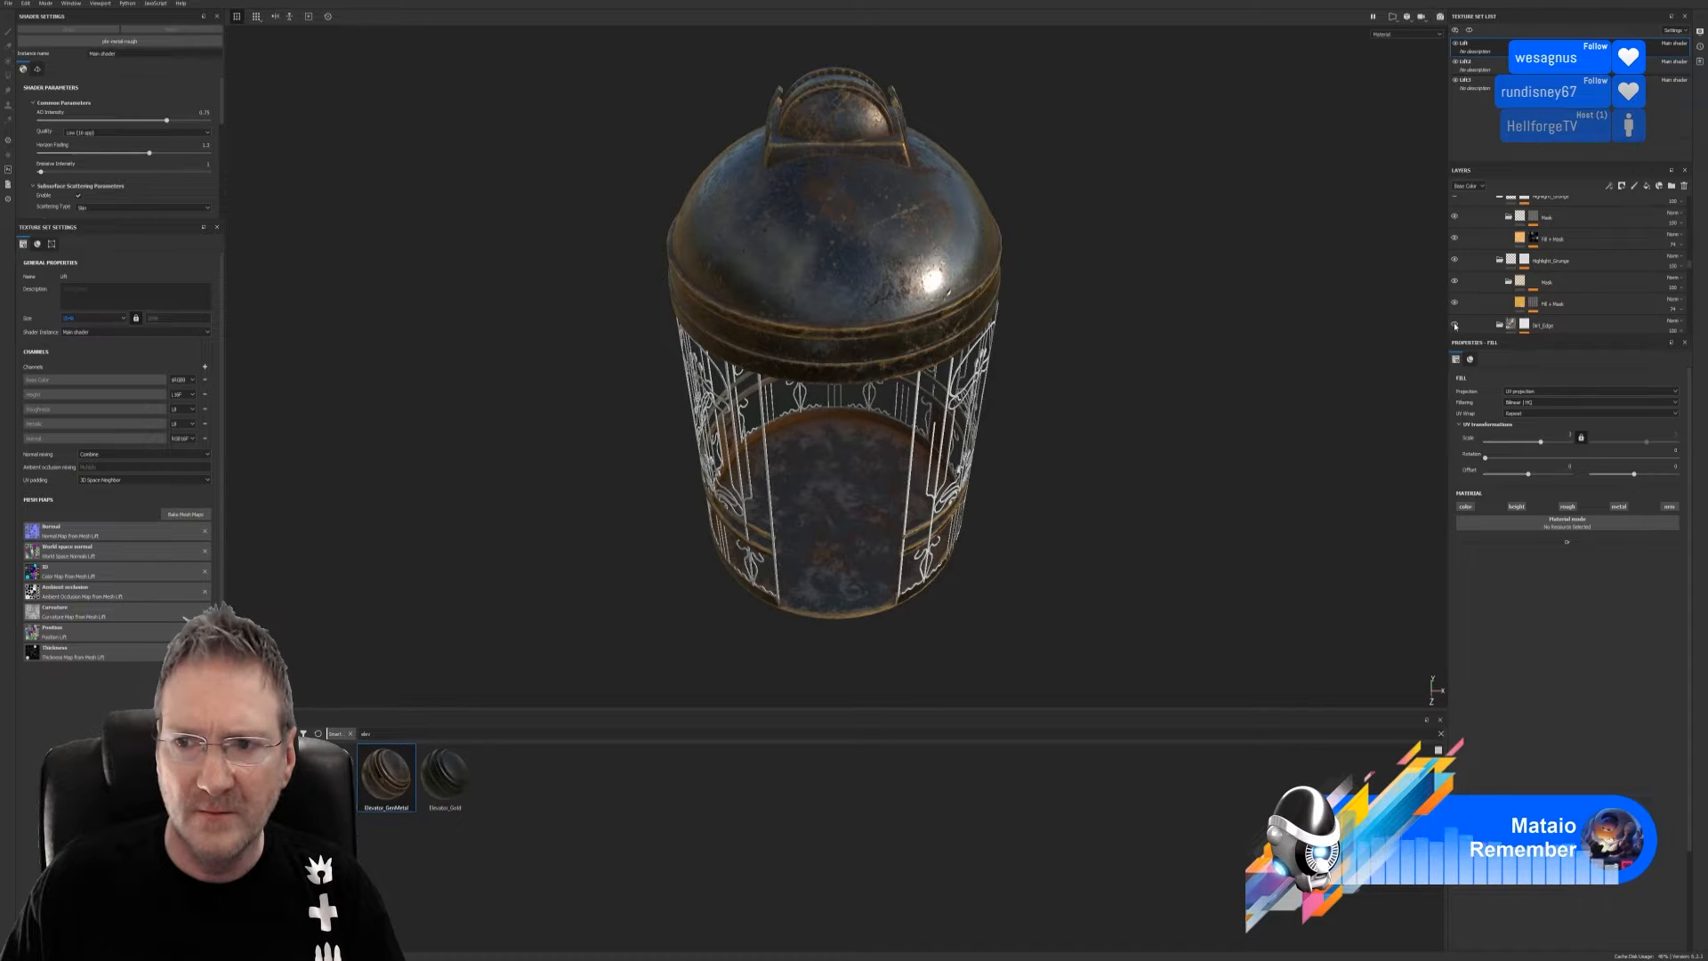
pyautogui.scroll(-4, 1485, 295)
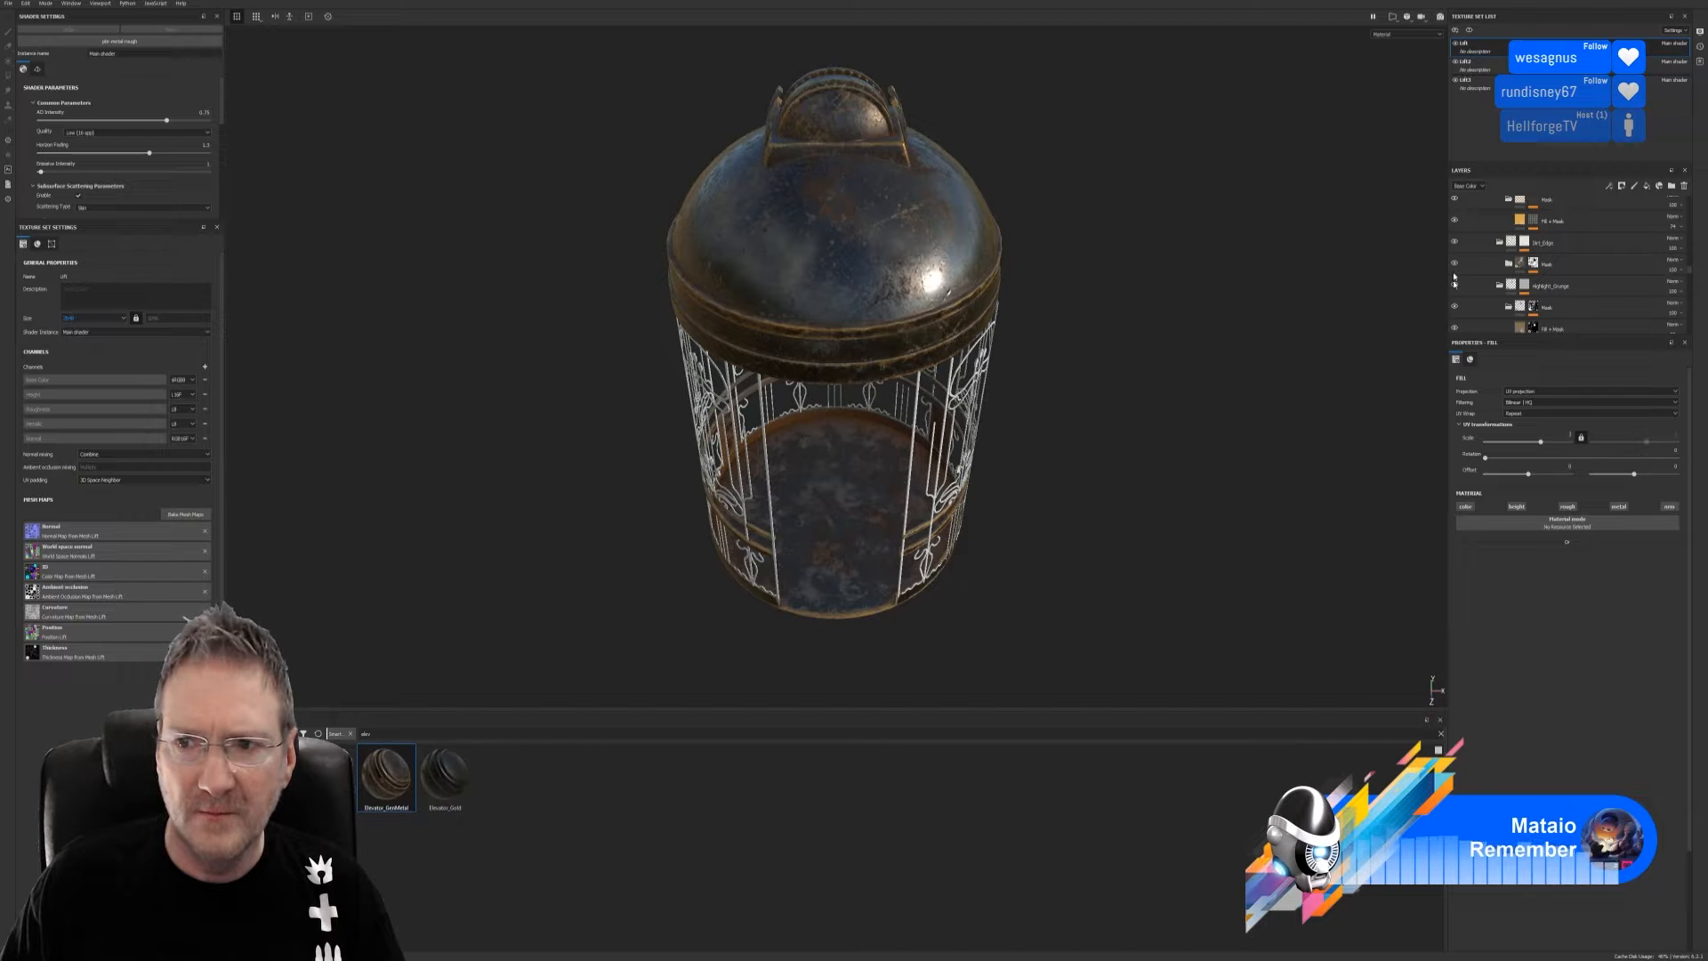
pyautogui.click(1455, 286)
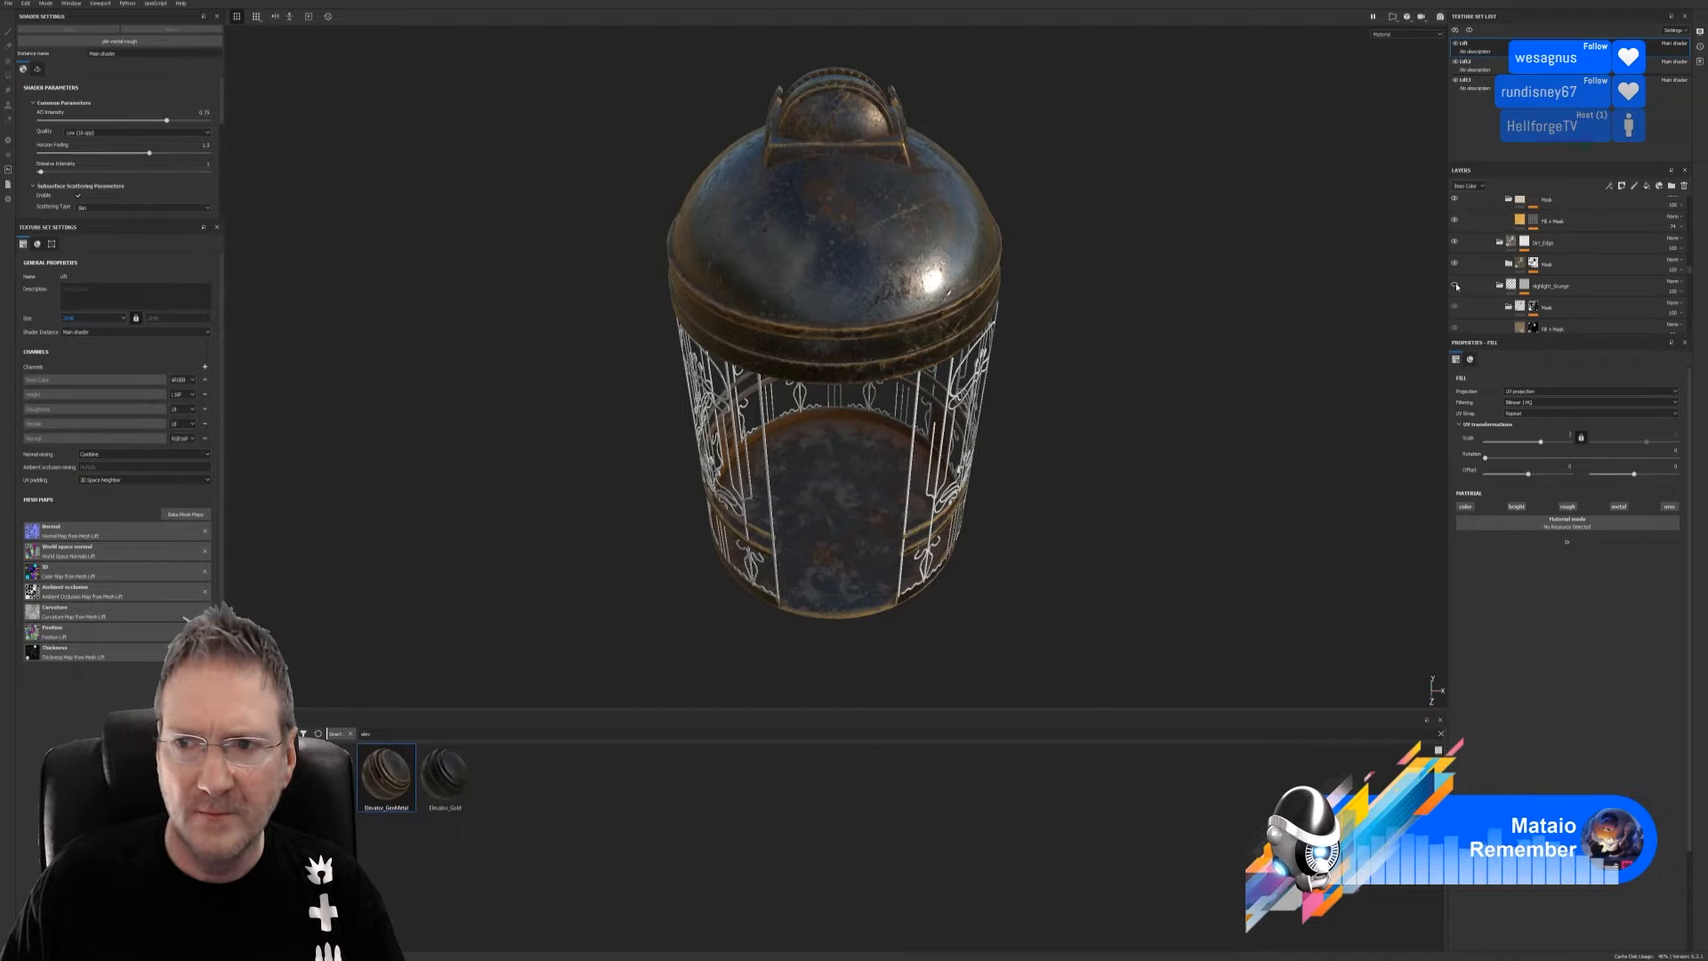
pyautogui.scroll(-2, 1460, 288)
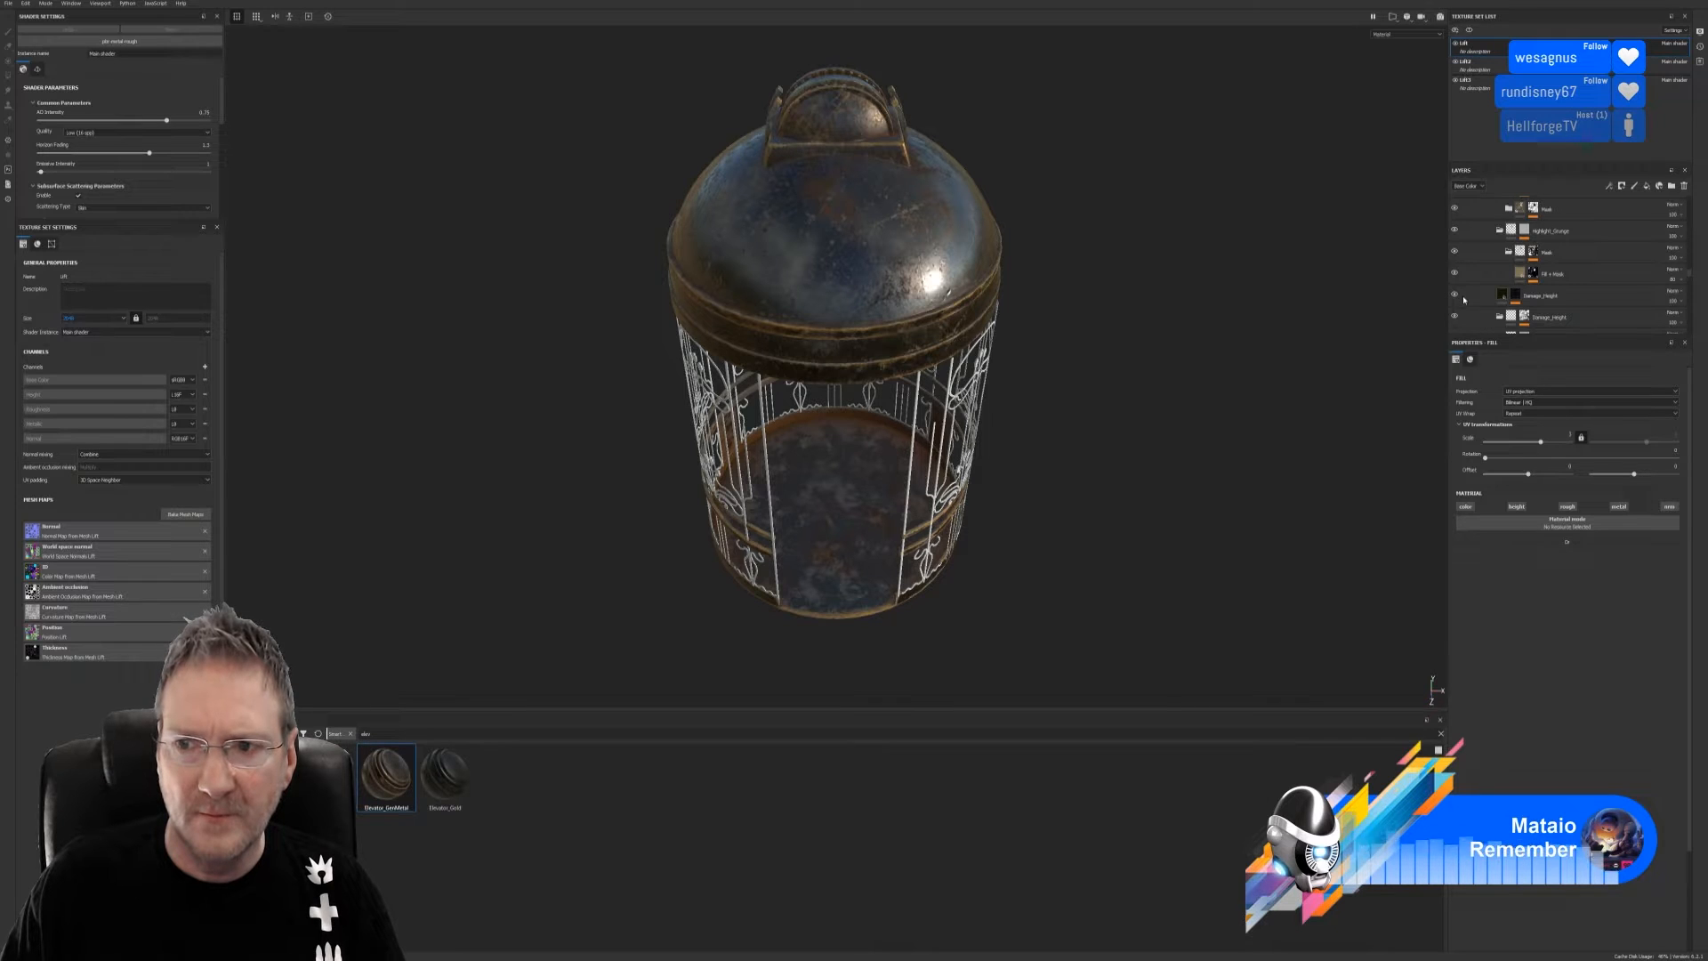
# Check what the Damage_Height folders, Edge_Highlight and the layers down to the base contribute to the lift
pyautogui.scroll(-2, 1458, 285)
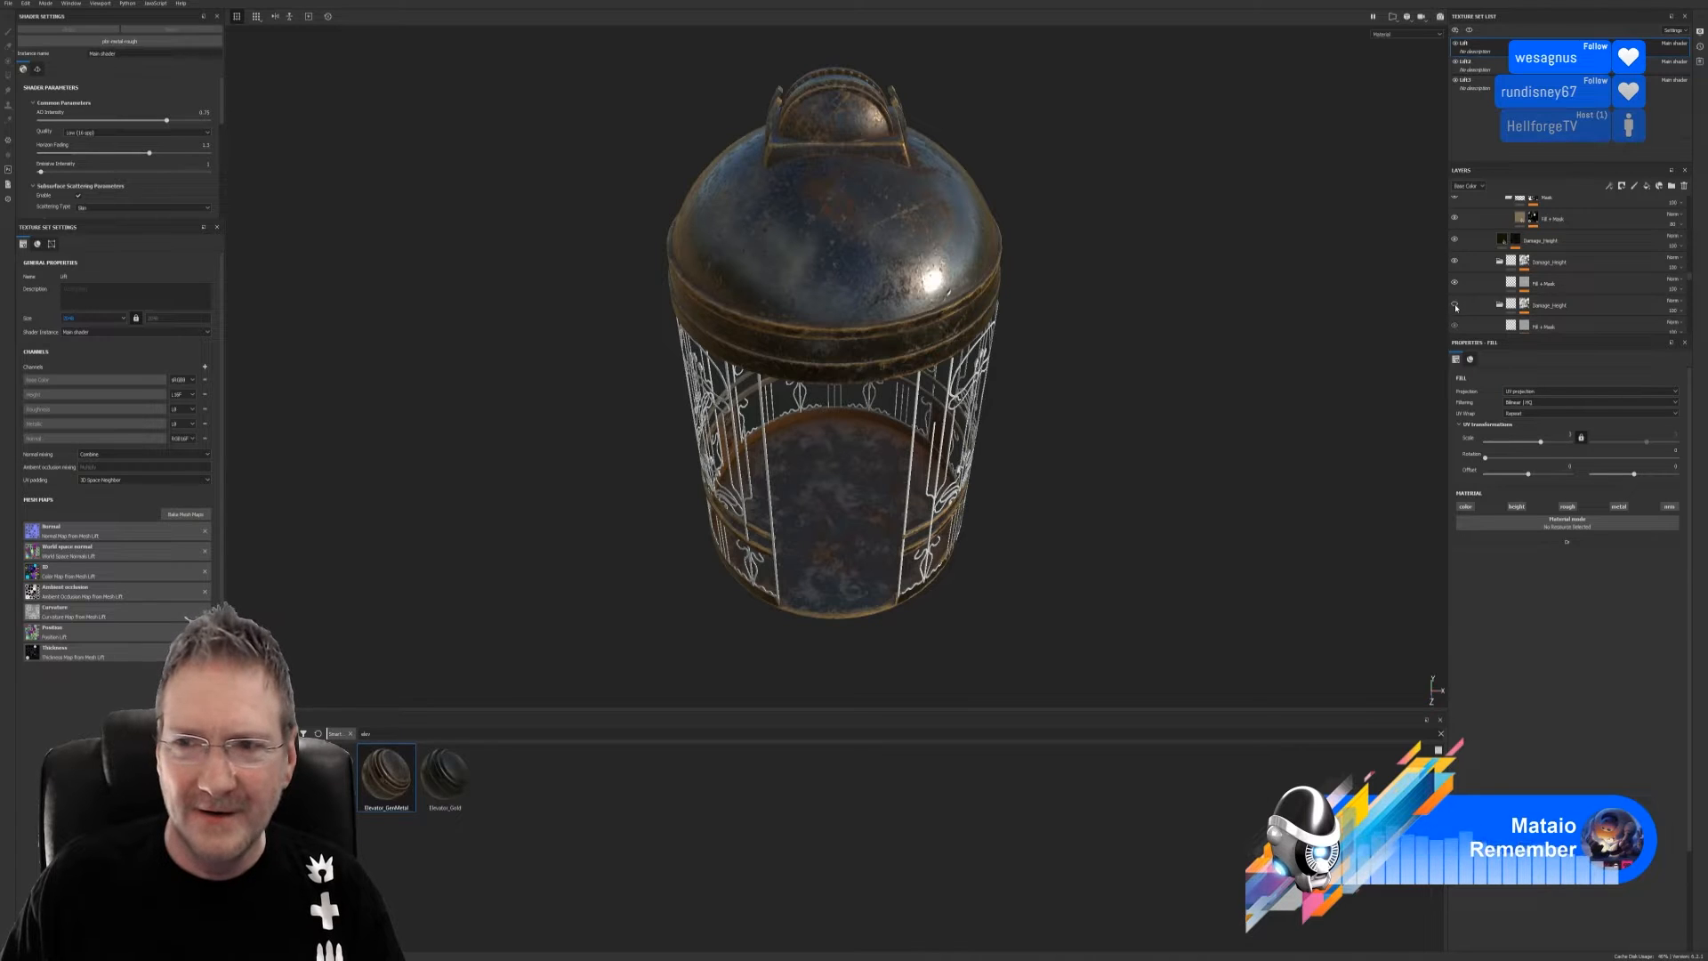
pyautogui.scroll(-2, 1468, 302)
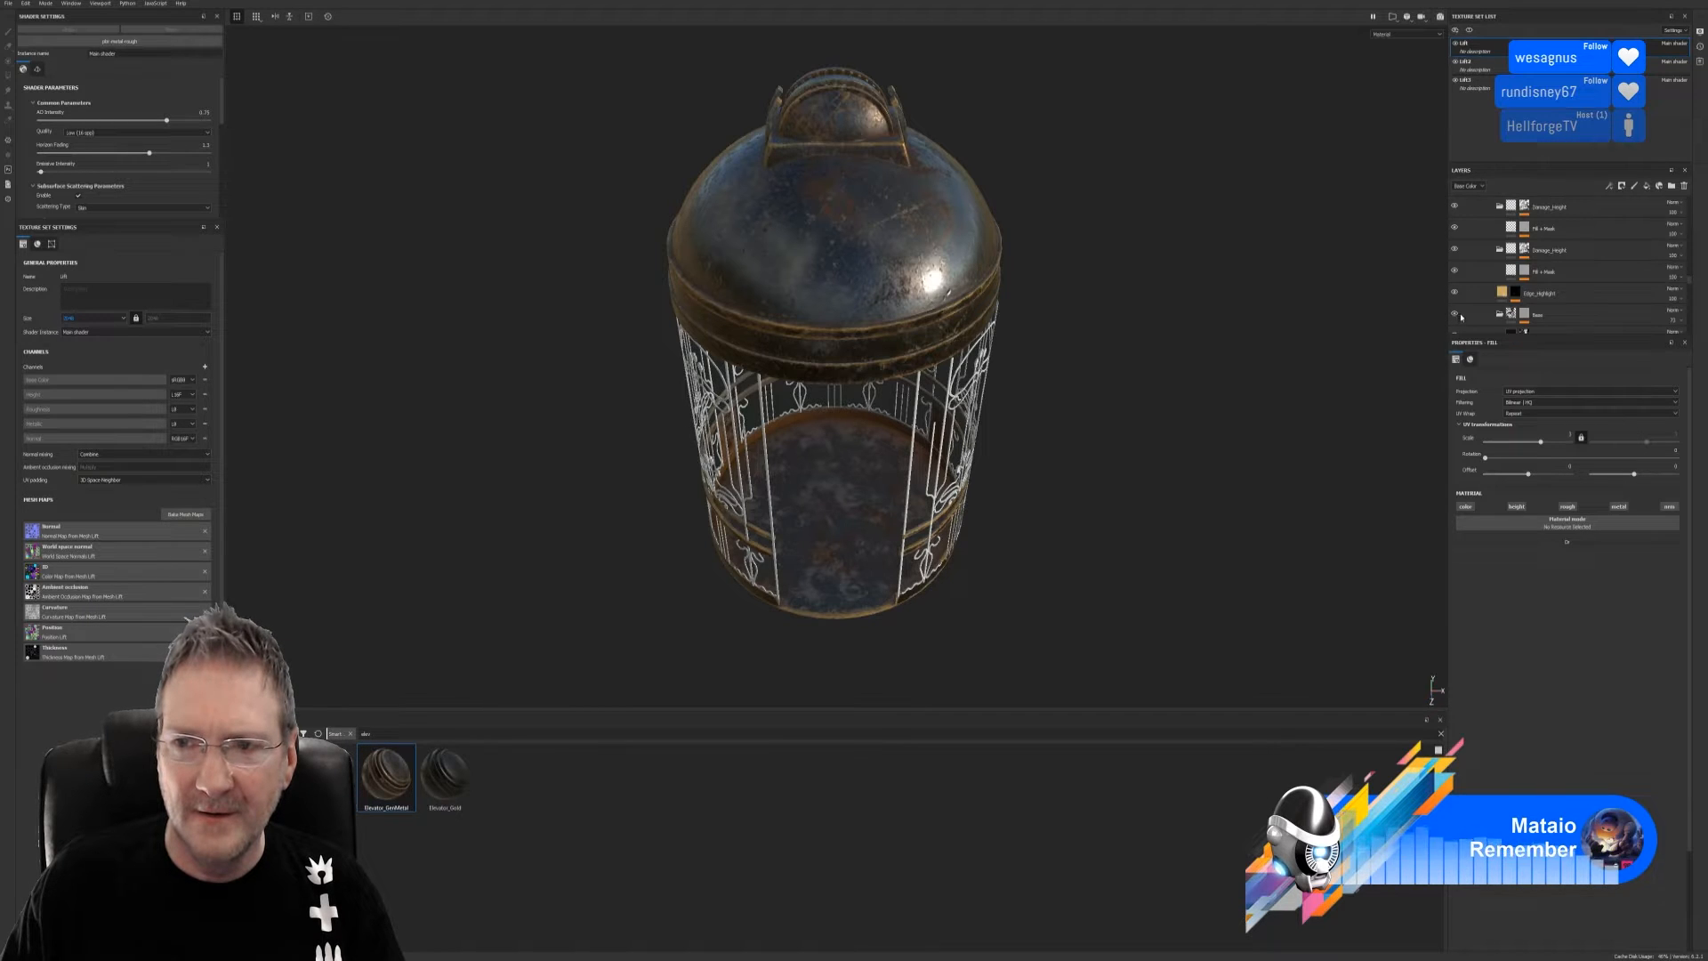
pyautogui.scroll(-4, 1461, 316)
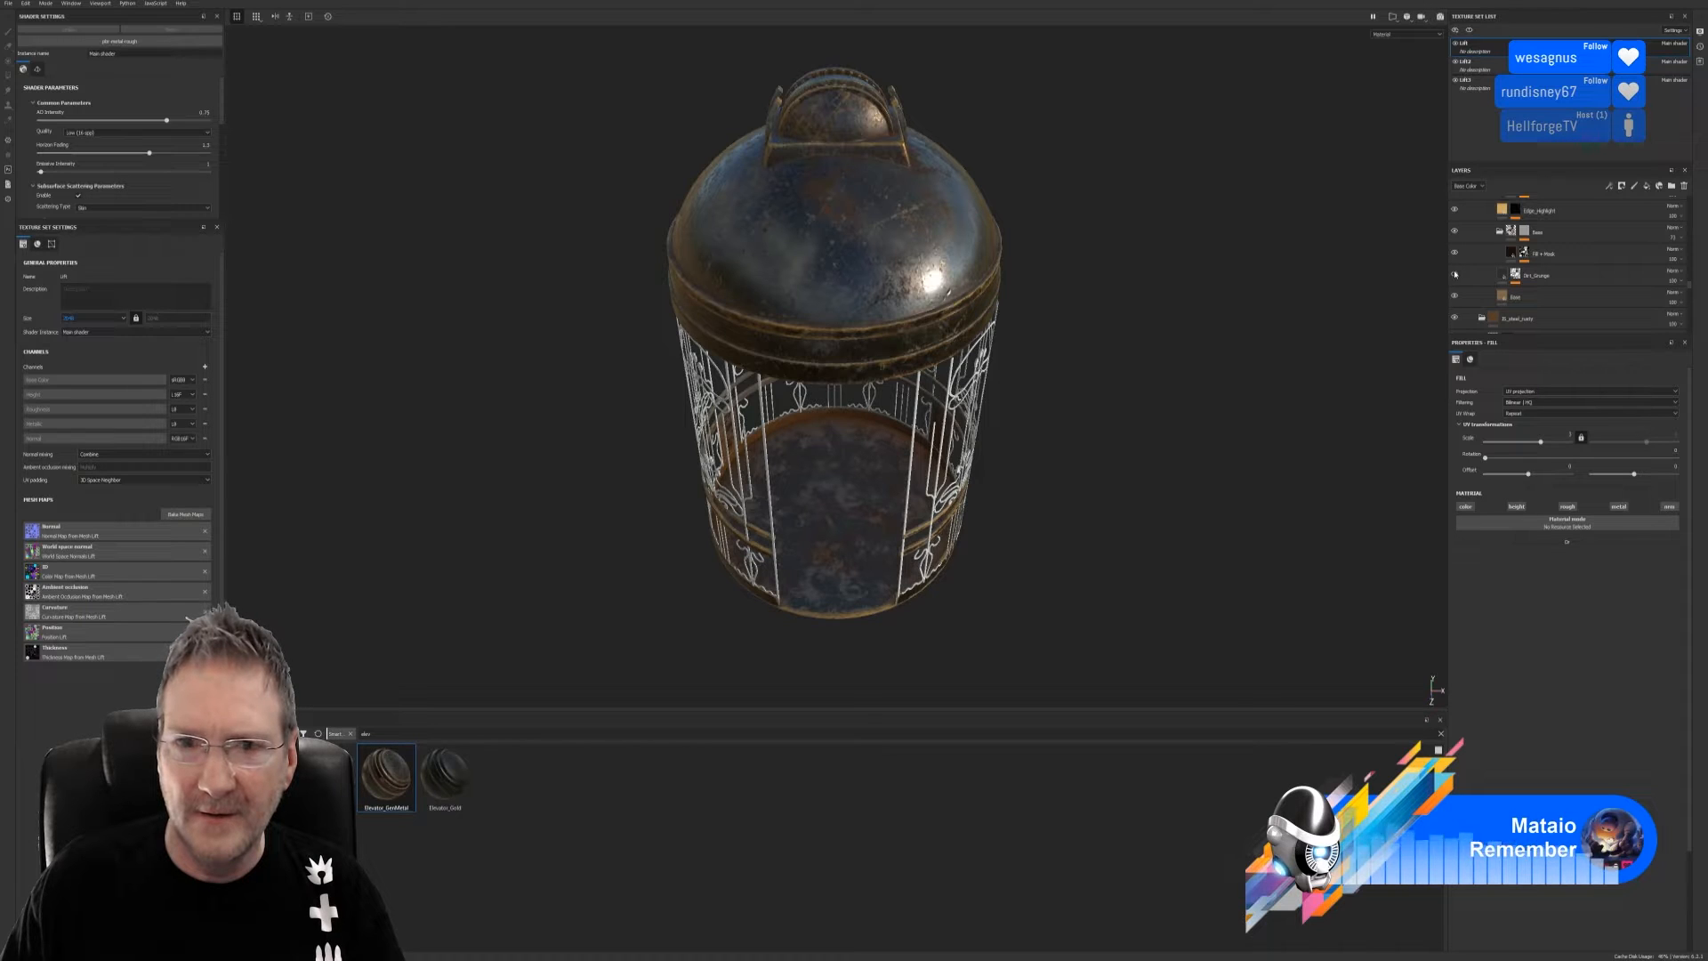
# Toggle the rusty steel folder below the base layer off and on to compare the lift with and without it
pyautogui.click(1455, 318)
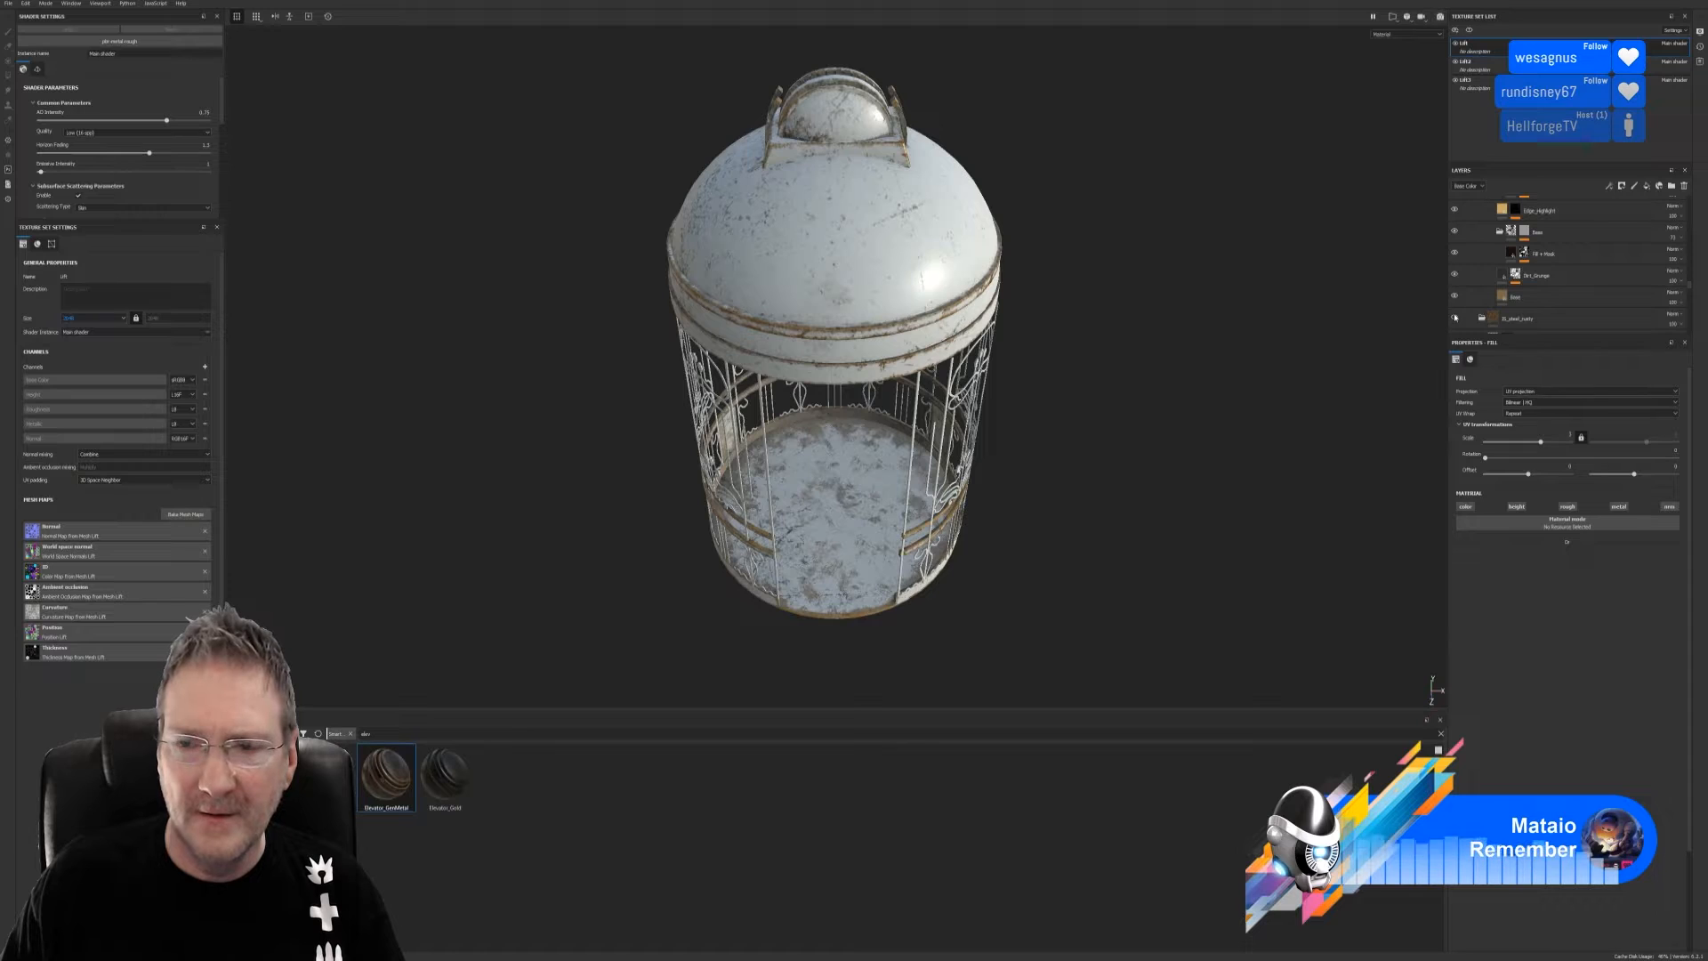
pyautogui.click(1456, 318)
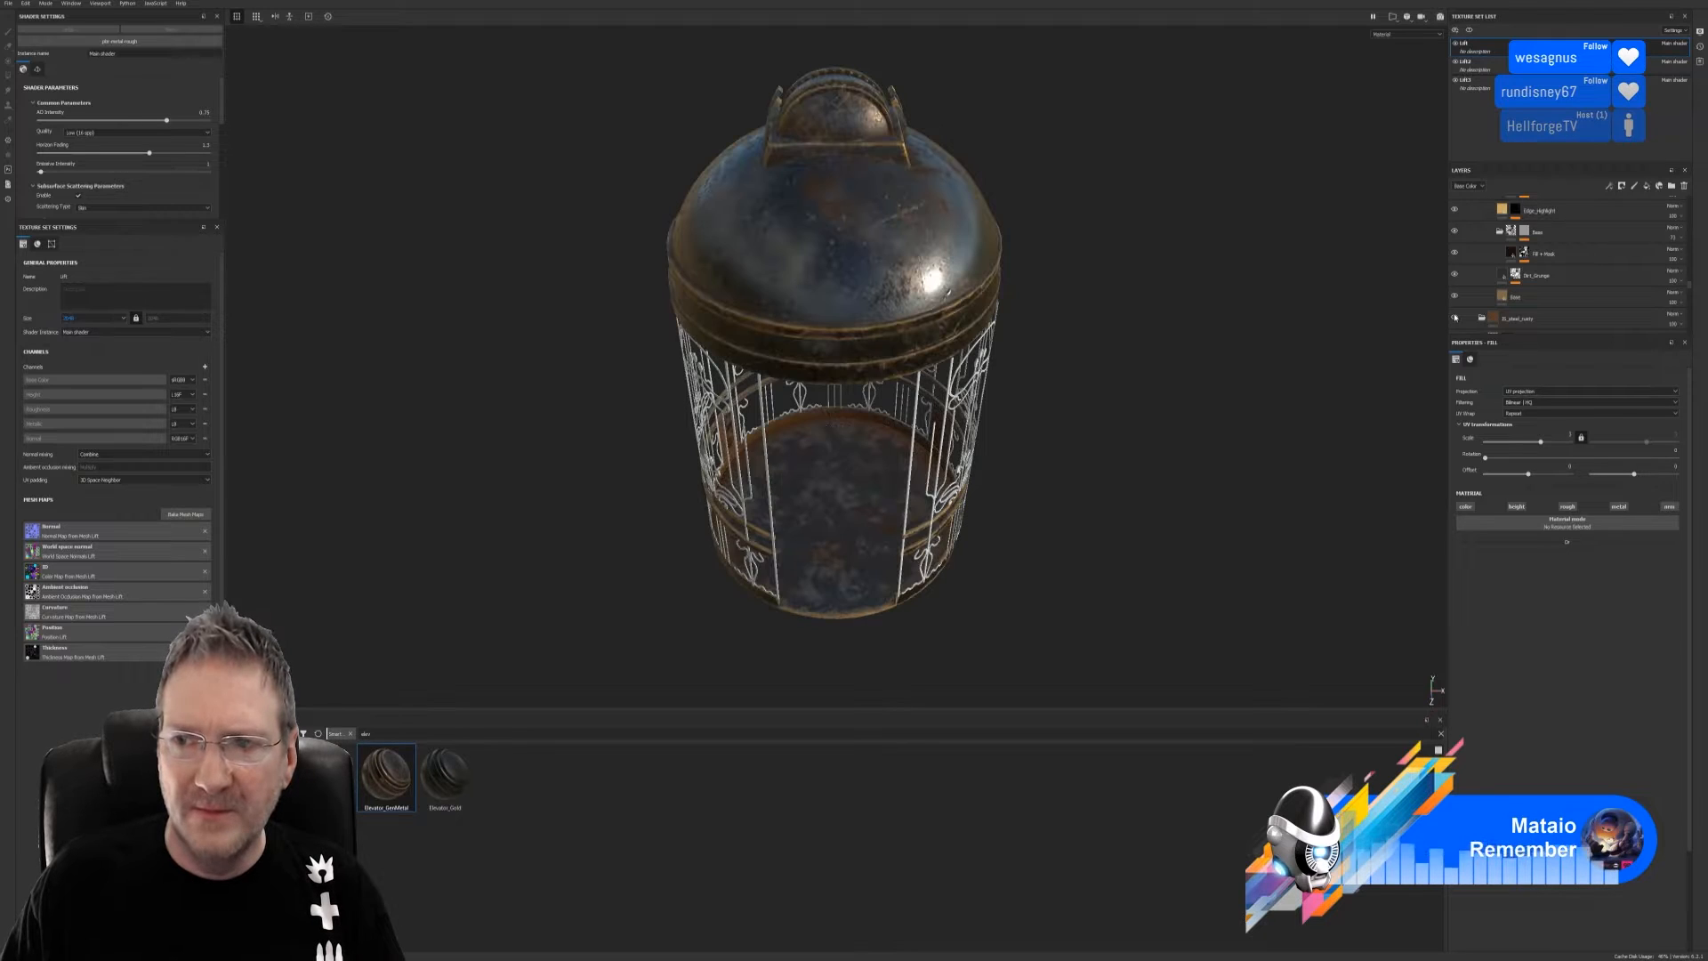
pyautogui.scroll(-2, 1459, 313)
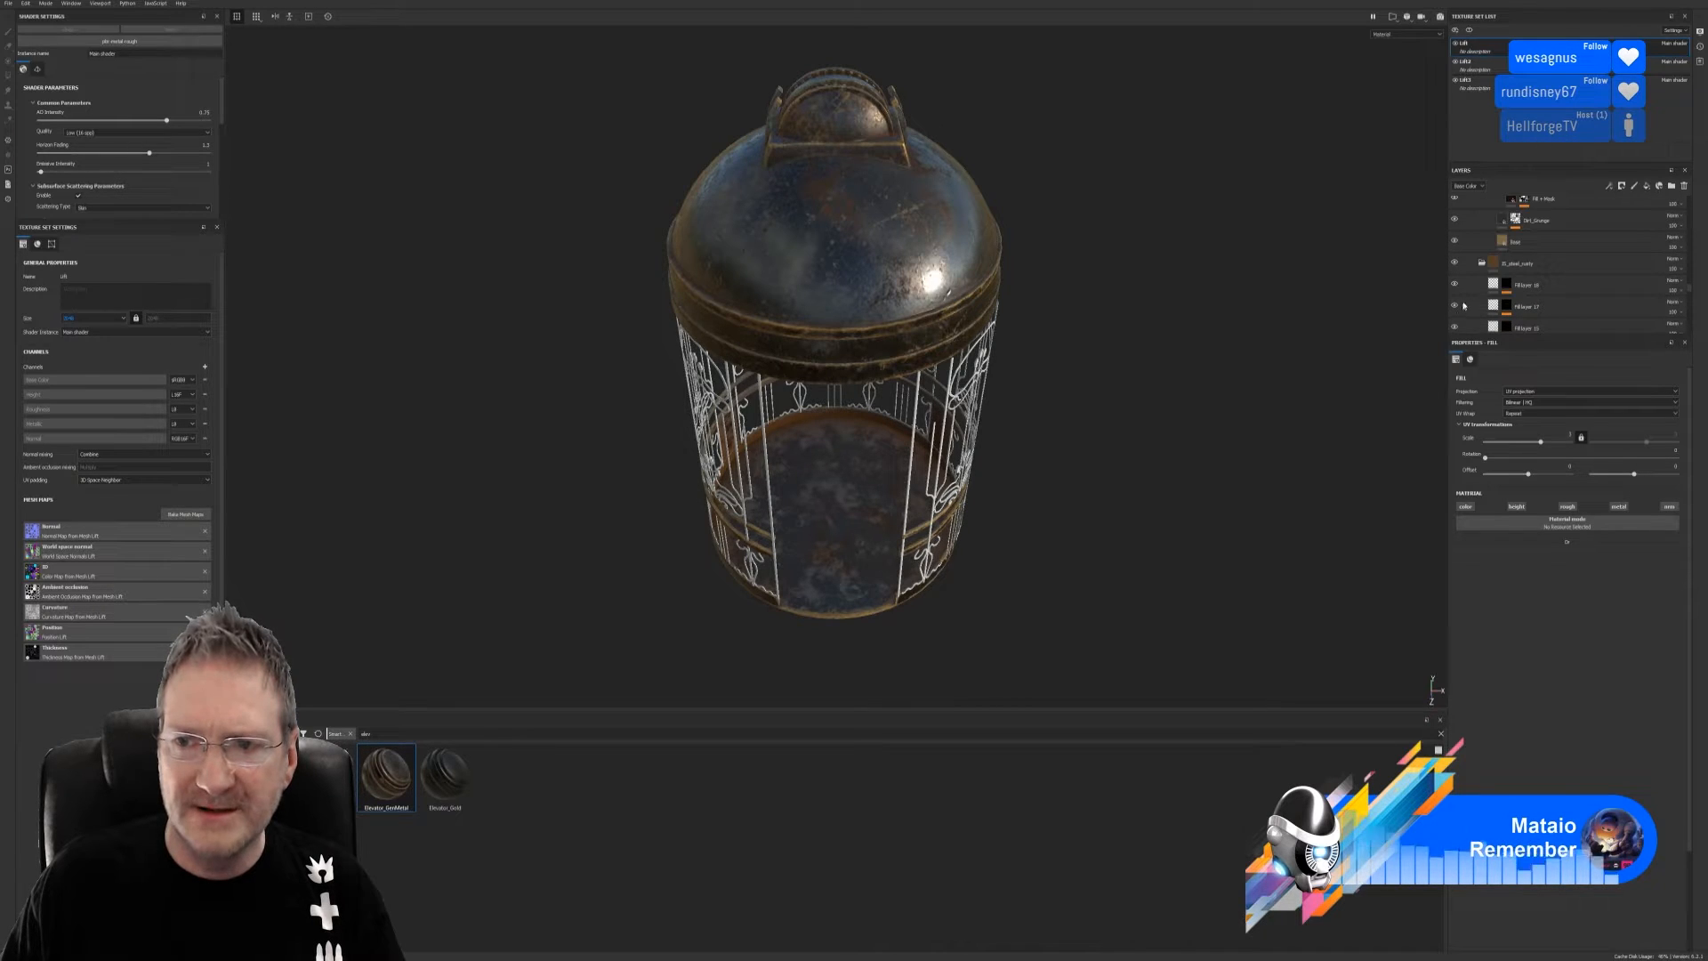
pyautogui.scroll(-1, 1464, 304)
pyautogui.click(1456, 235)
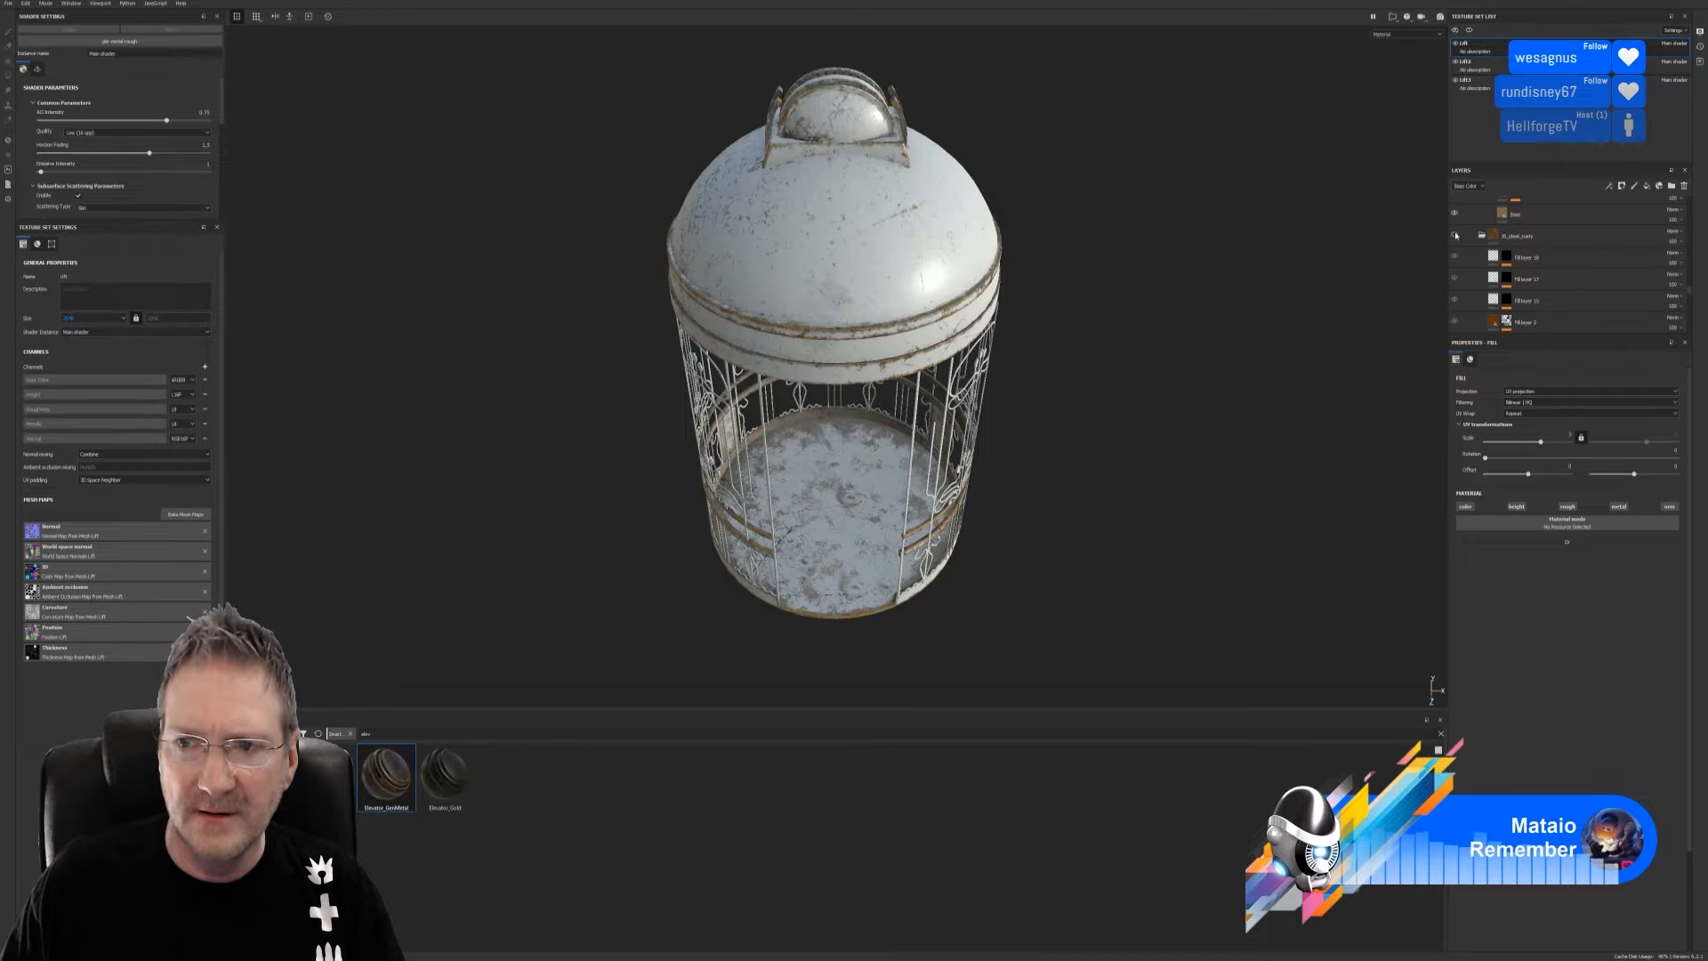
pyautogui.click(1455, 236)
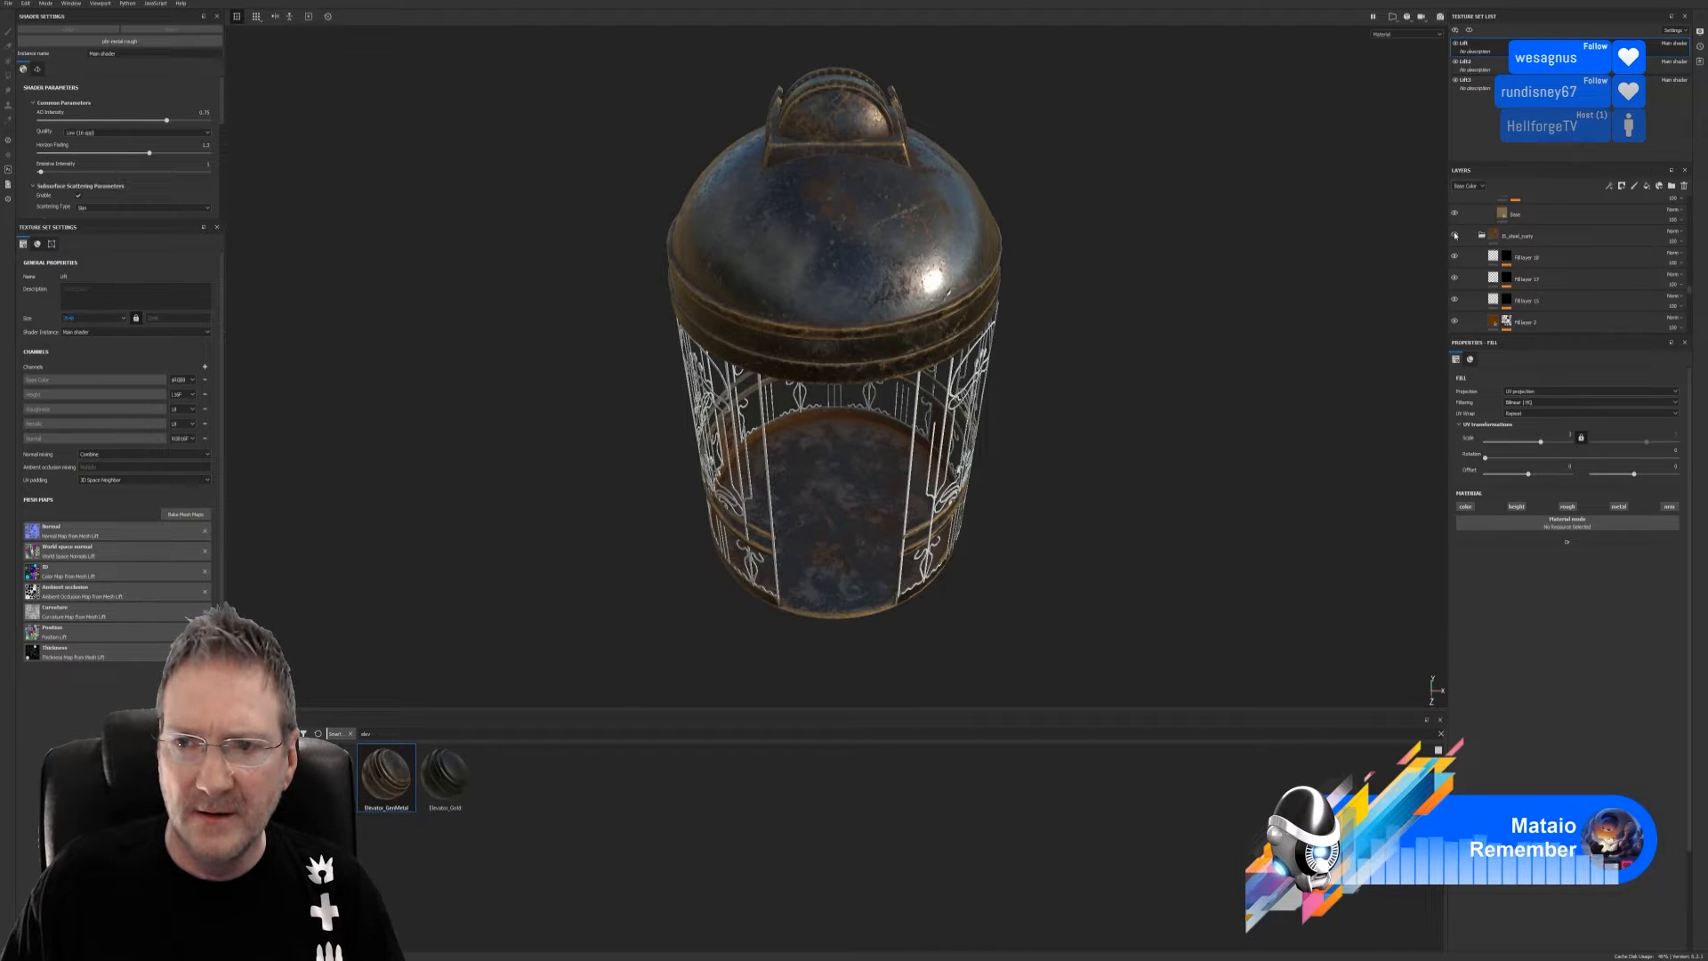
# Check the effects of the fill layers inside the rusty steel folder, down to the lowest one, by toggling their visibility
pyautogui.scroll(-1, 1464, 250)
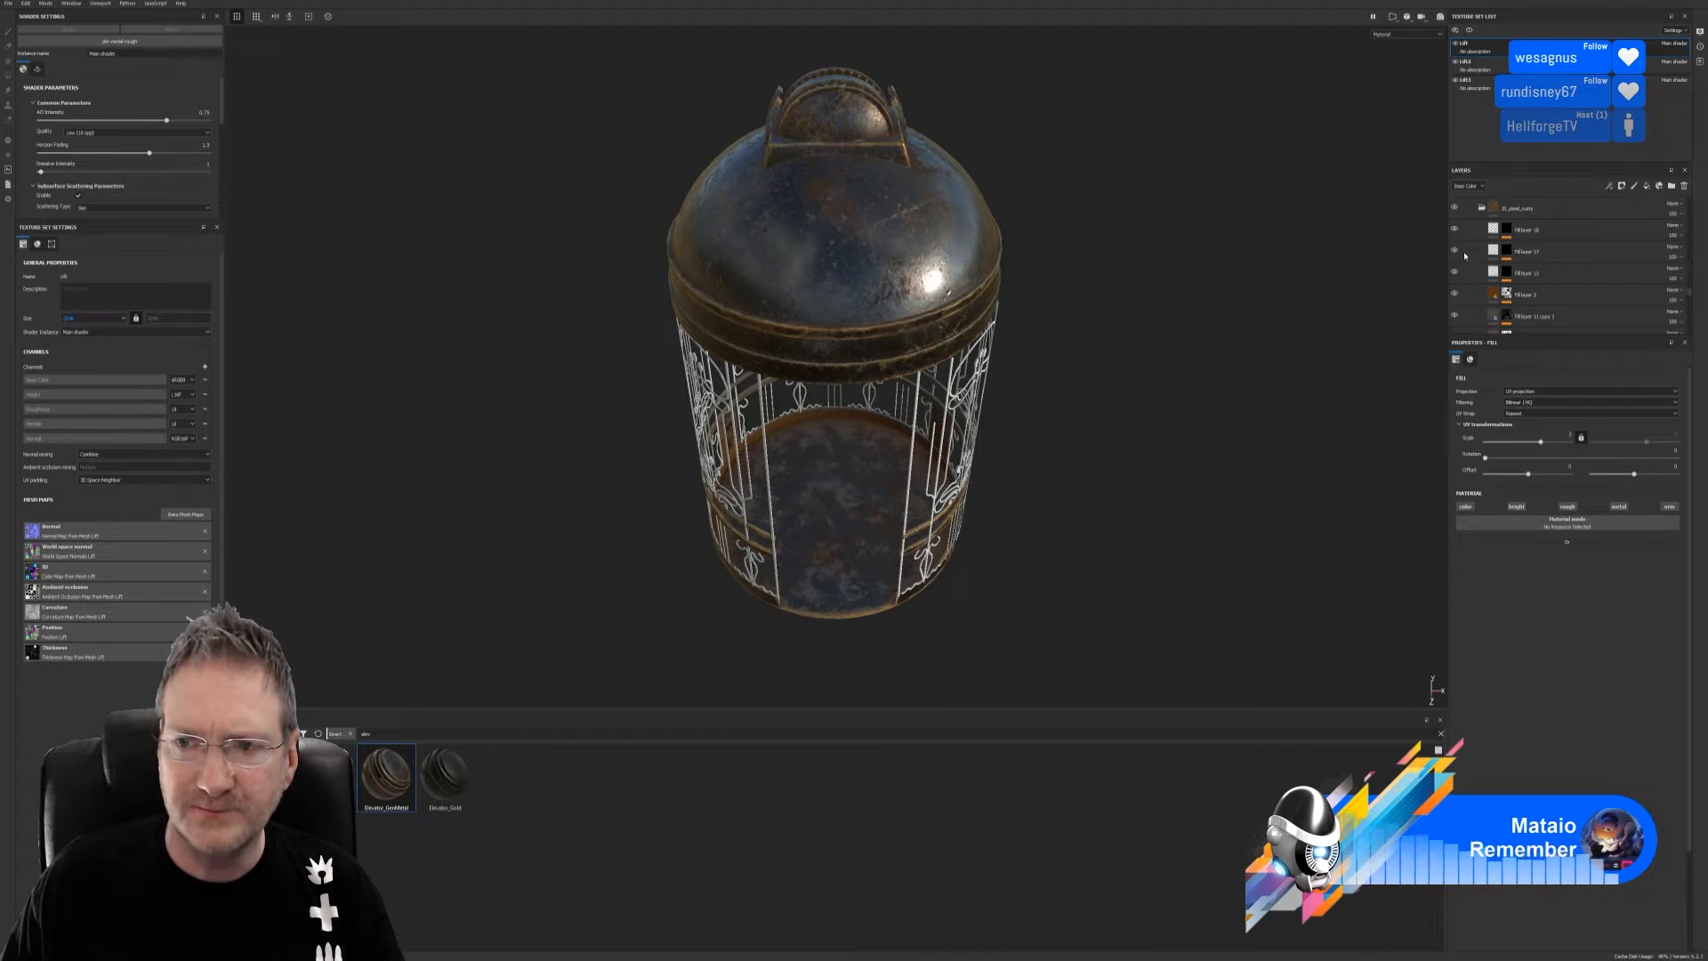
pyautogui.click(1454, 296)
pyautogui.click(1454, 296)
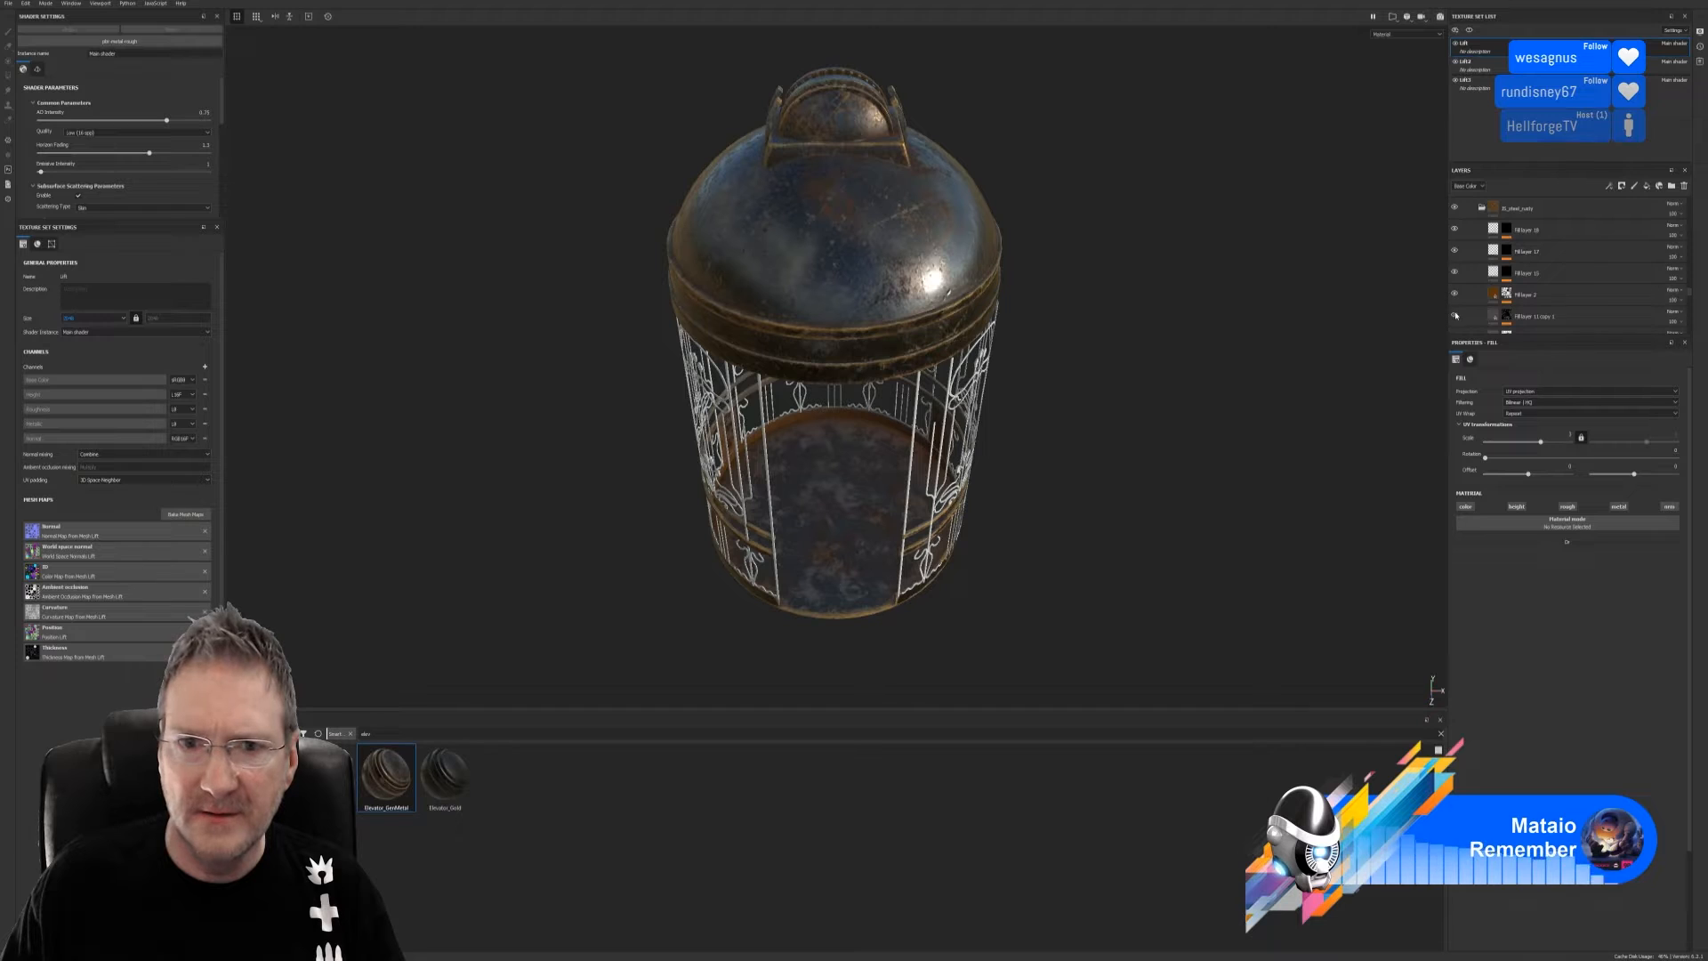
pyautogui.scroll(-4, 1460, 316)
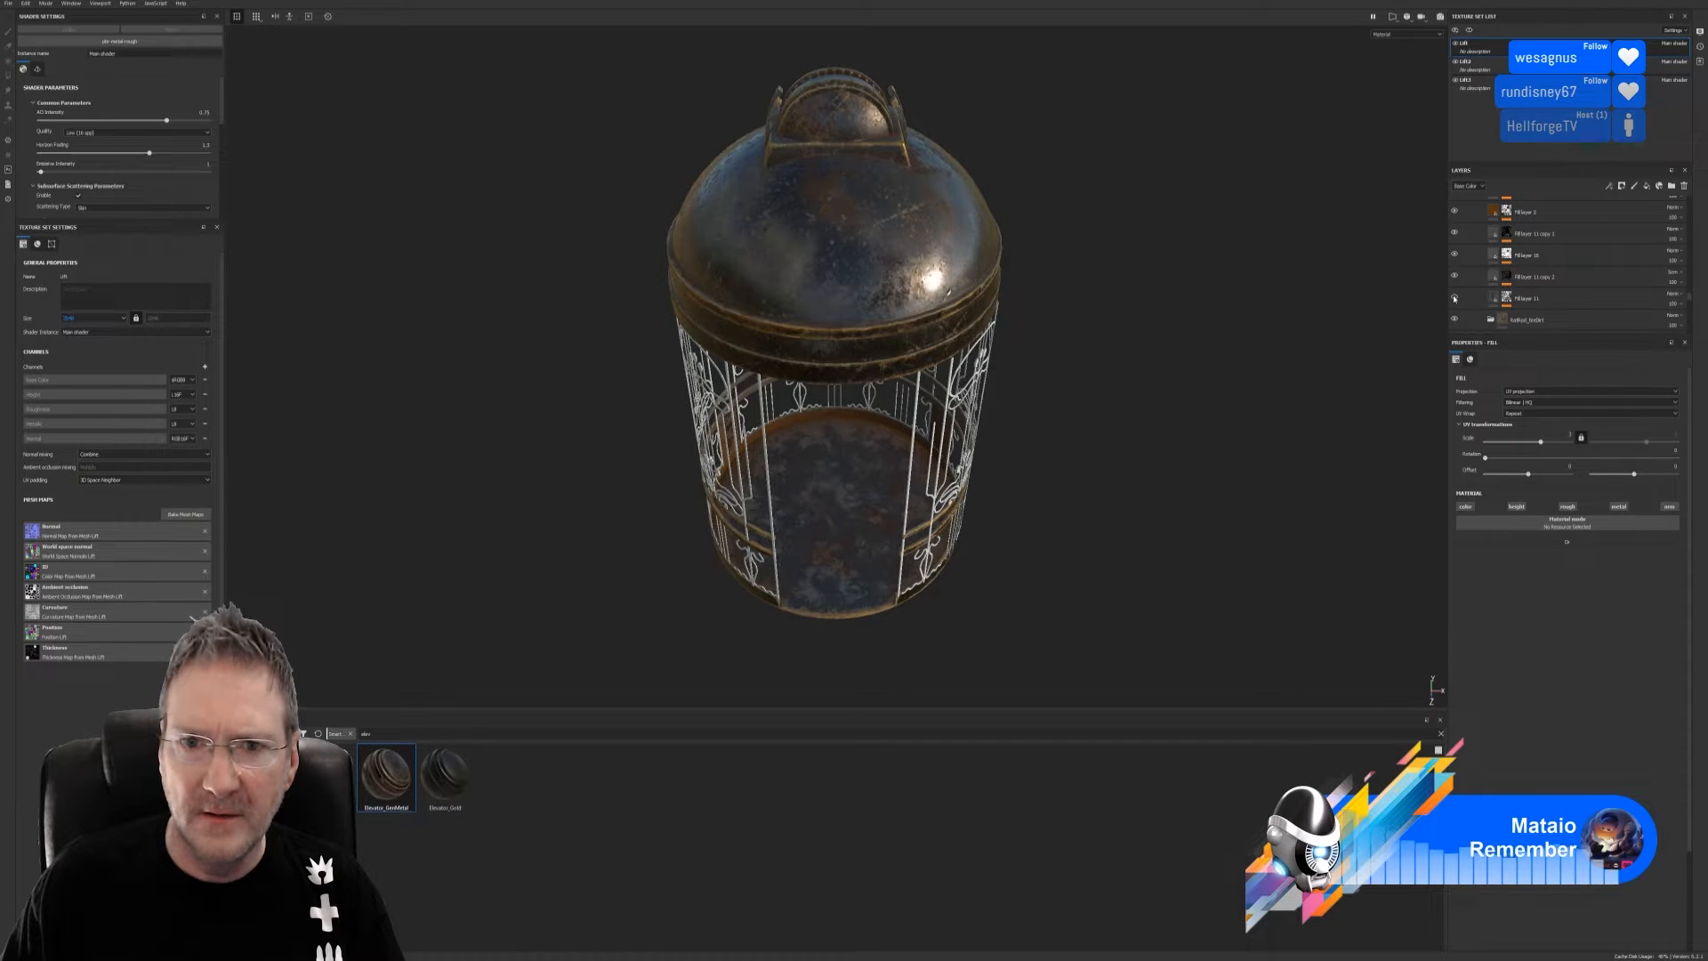
pyautogui.click(1454, 298)
pyautogui.click(1455, 298)
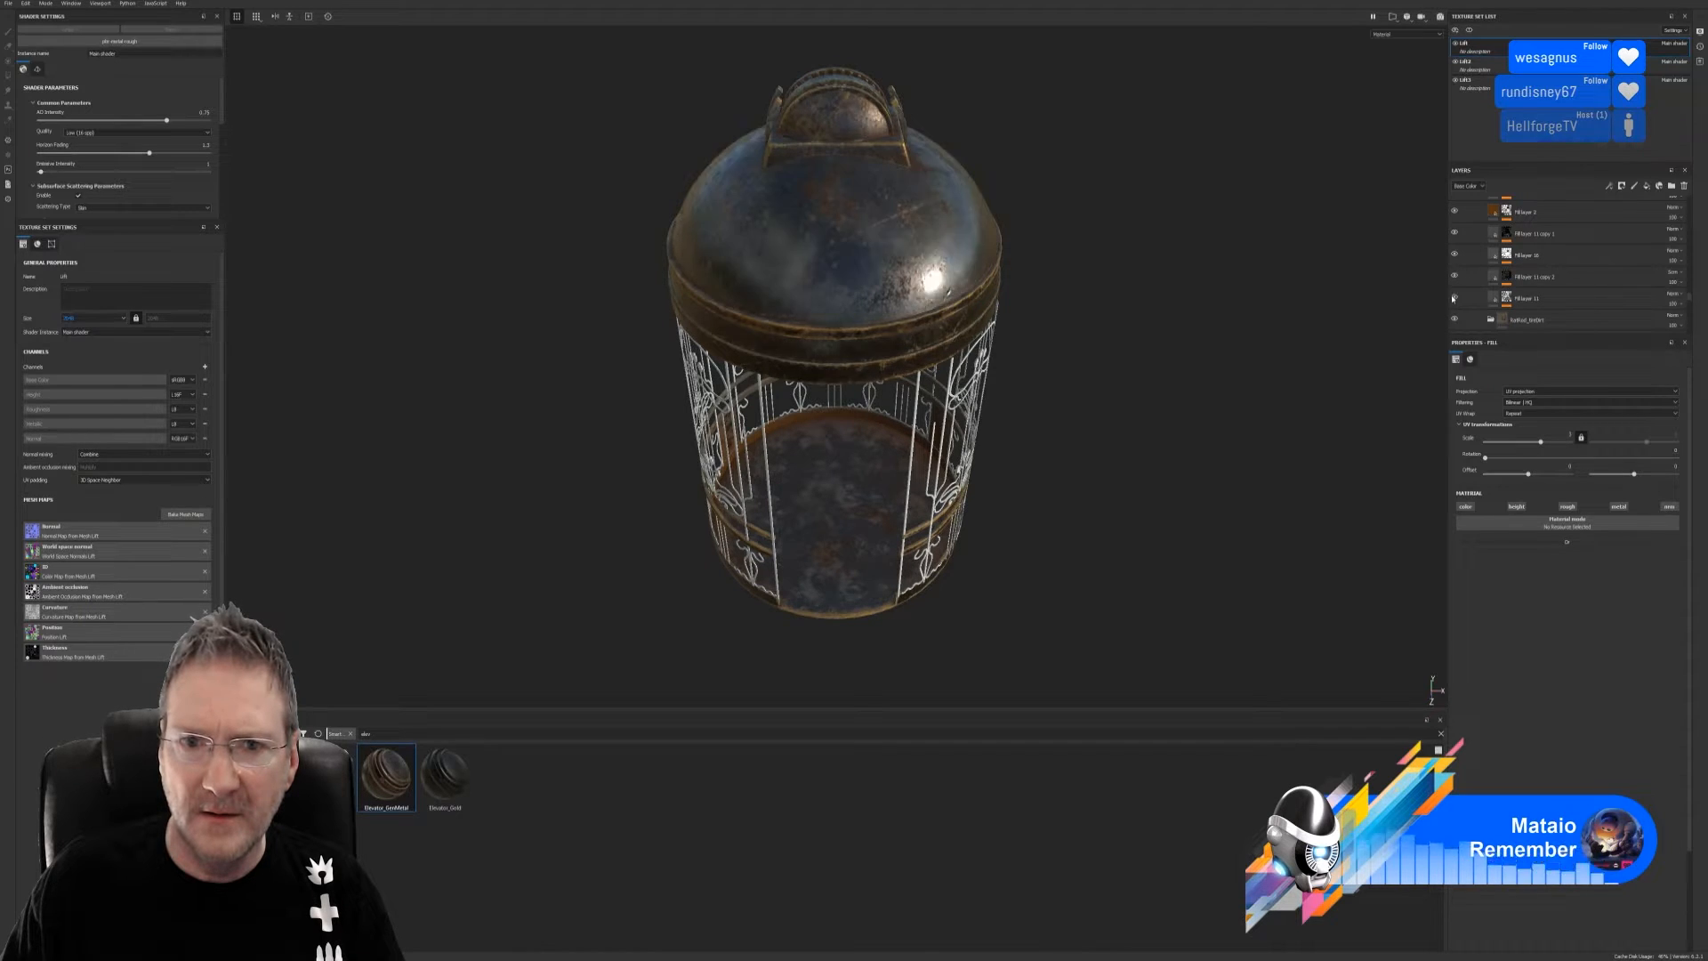
pyautogui.click(1454, 298)
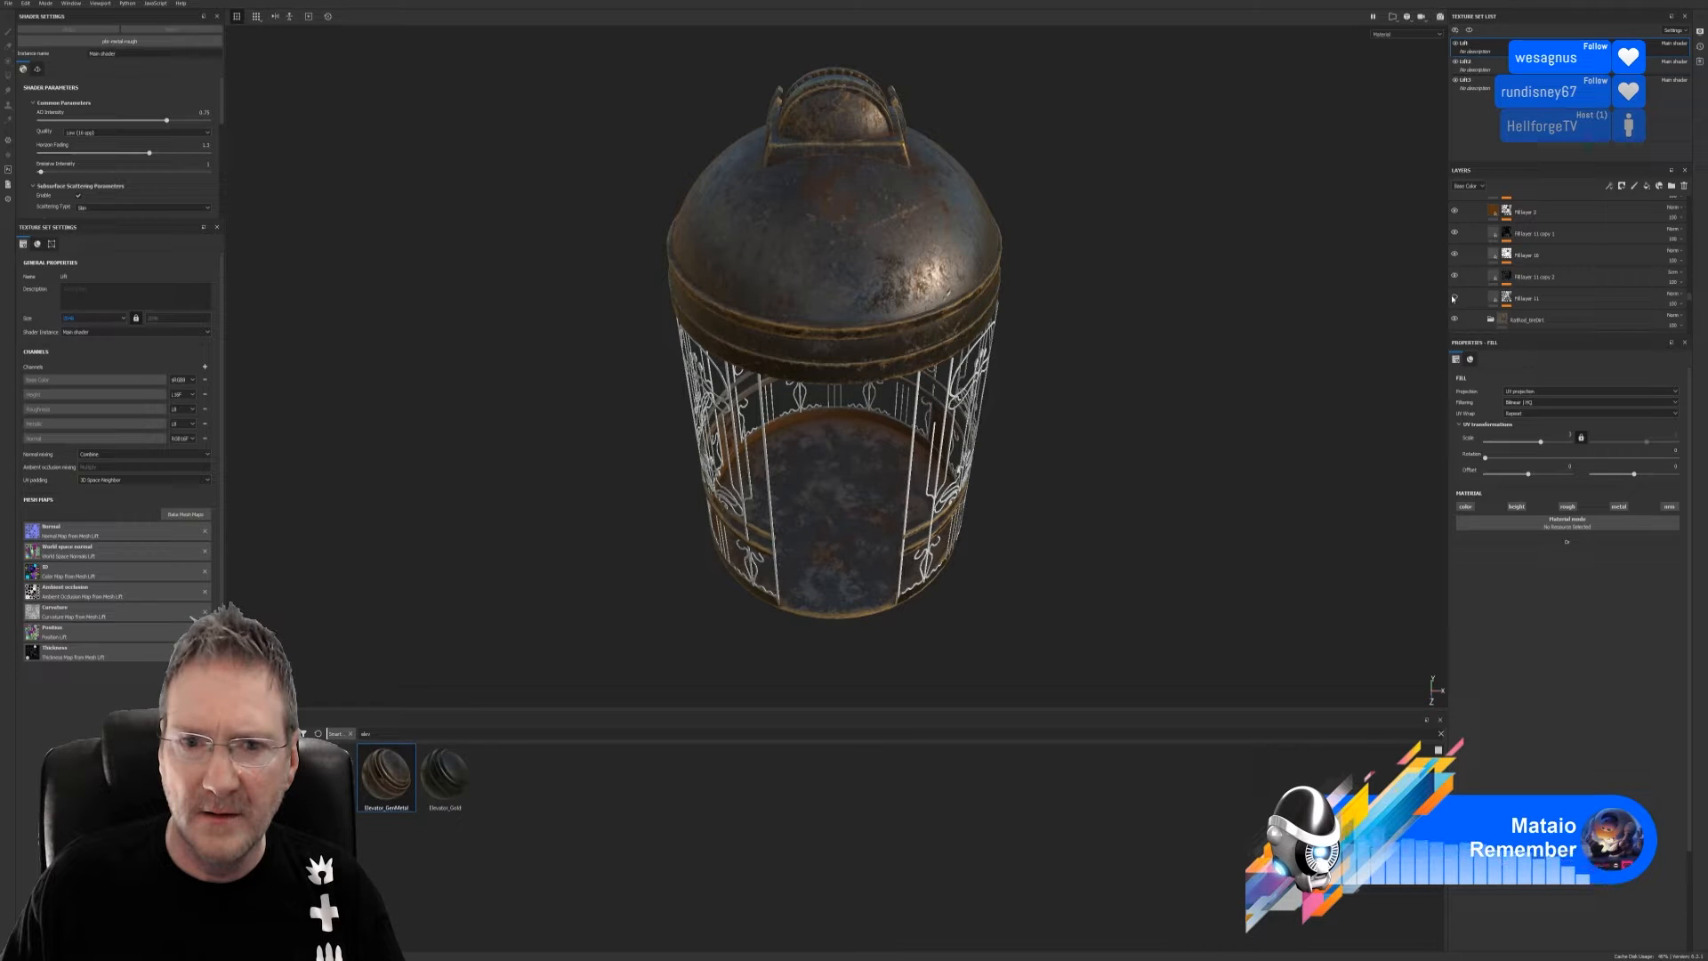
pyautogui.click(1455, 298)
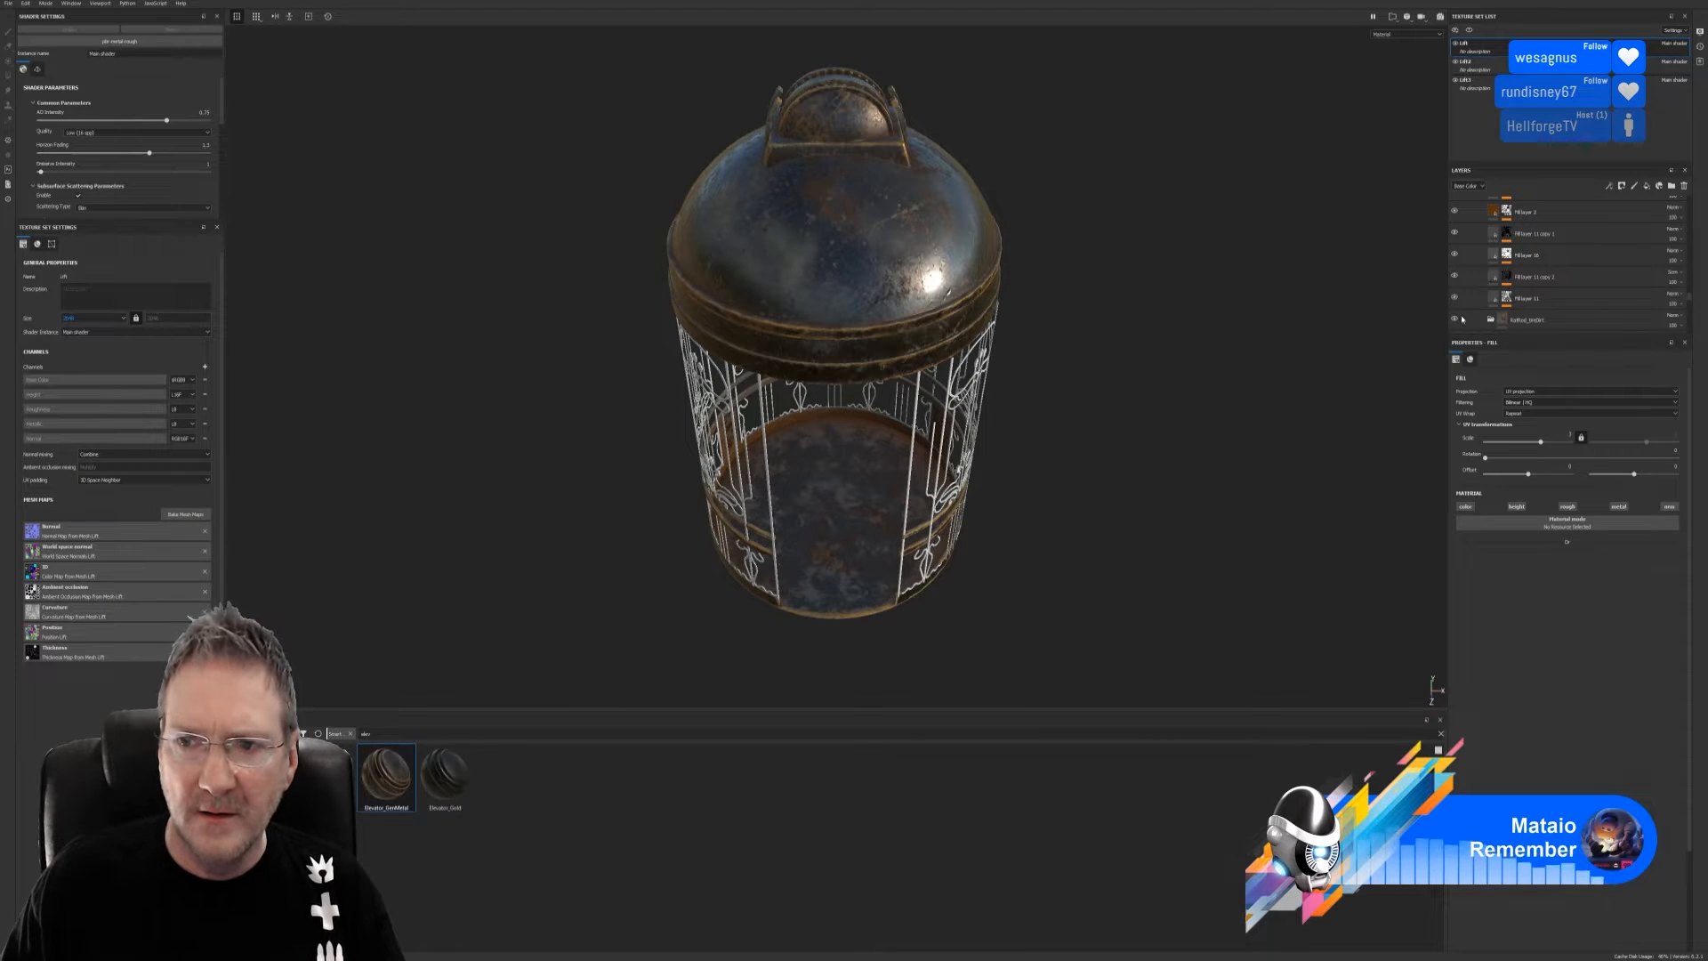
# Toggle the folder directly below the rusty steel fill layers off and on, and examine the dirt layers inside it
pyautogui.click(1455, 320)
pyautogui.click(1455, 319)
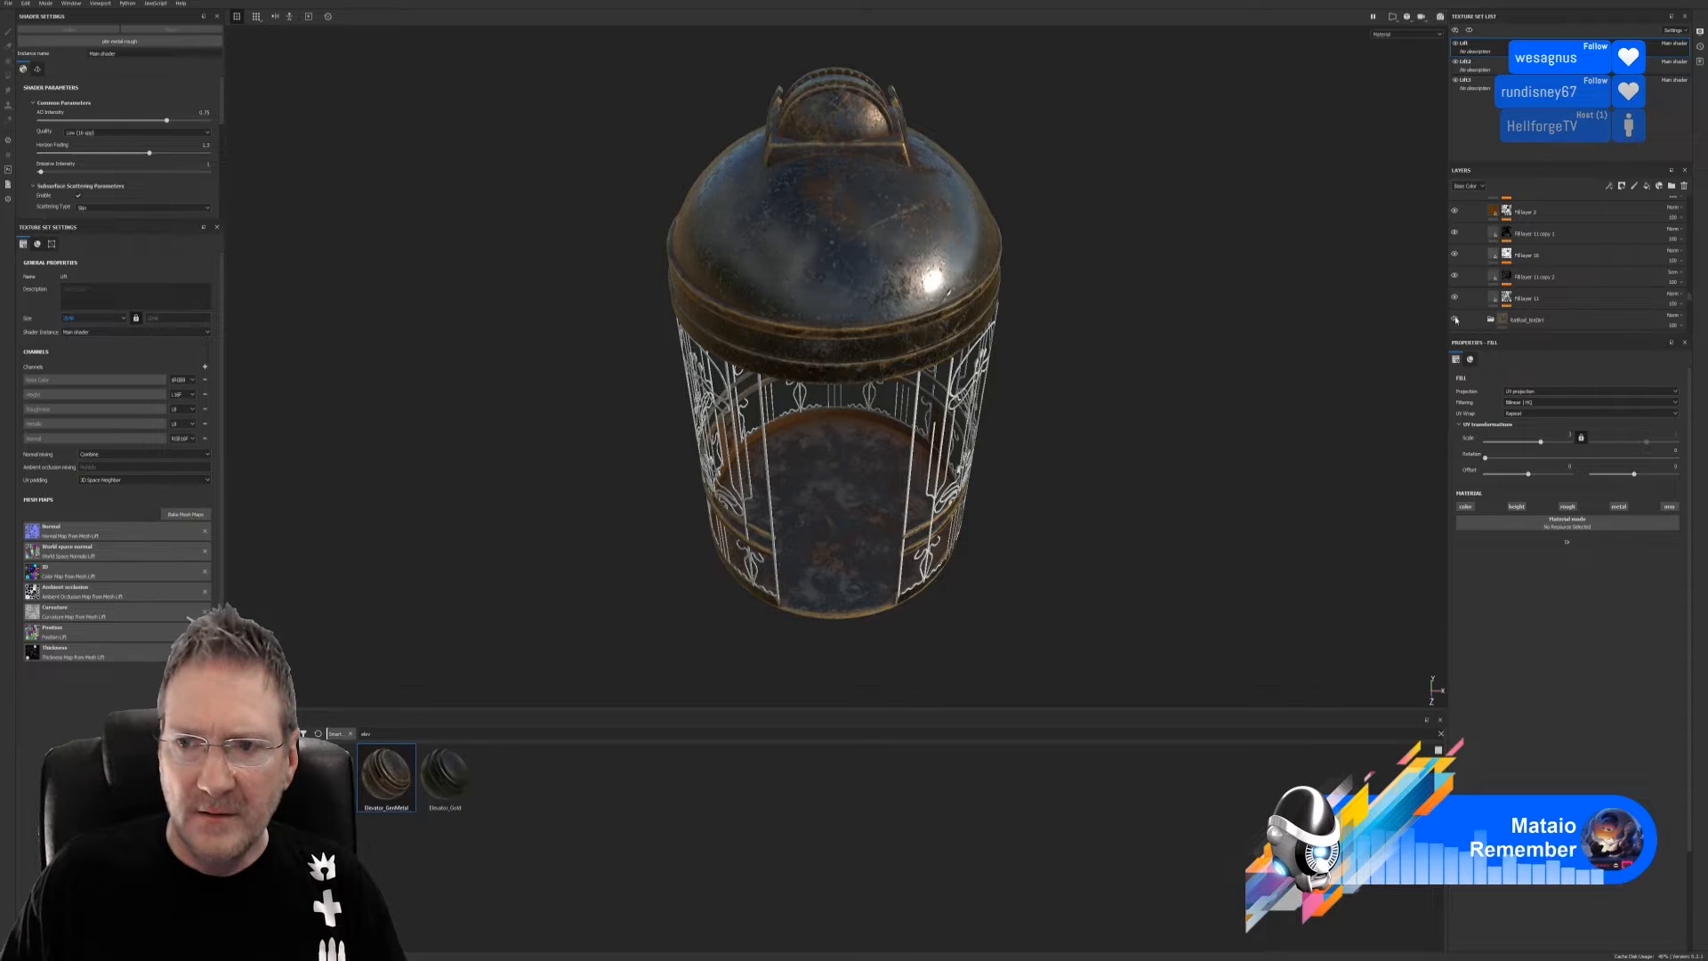
pyautogui.scroll(-4, 1456, 319)
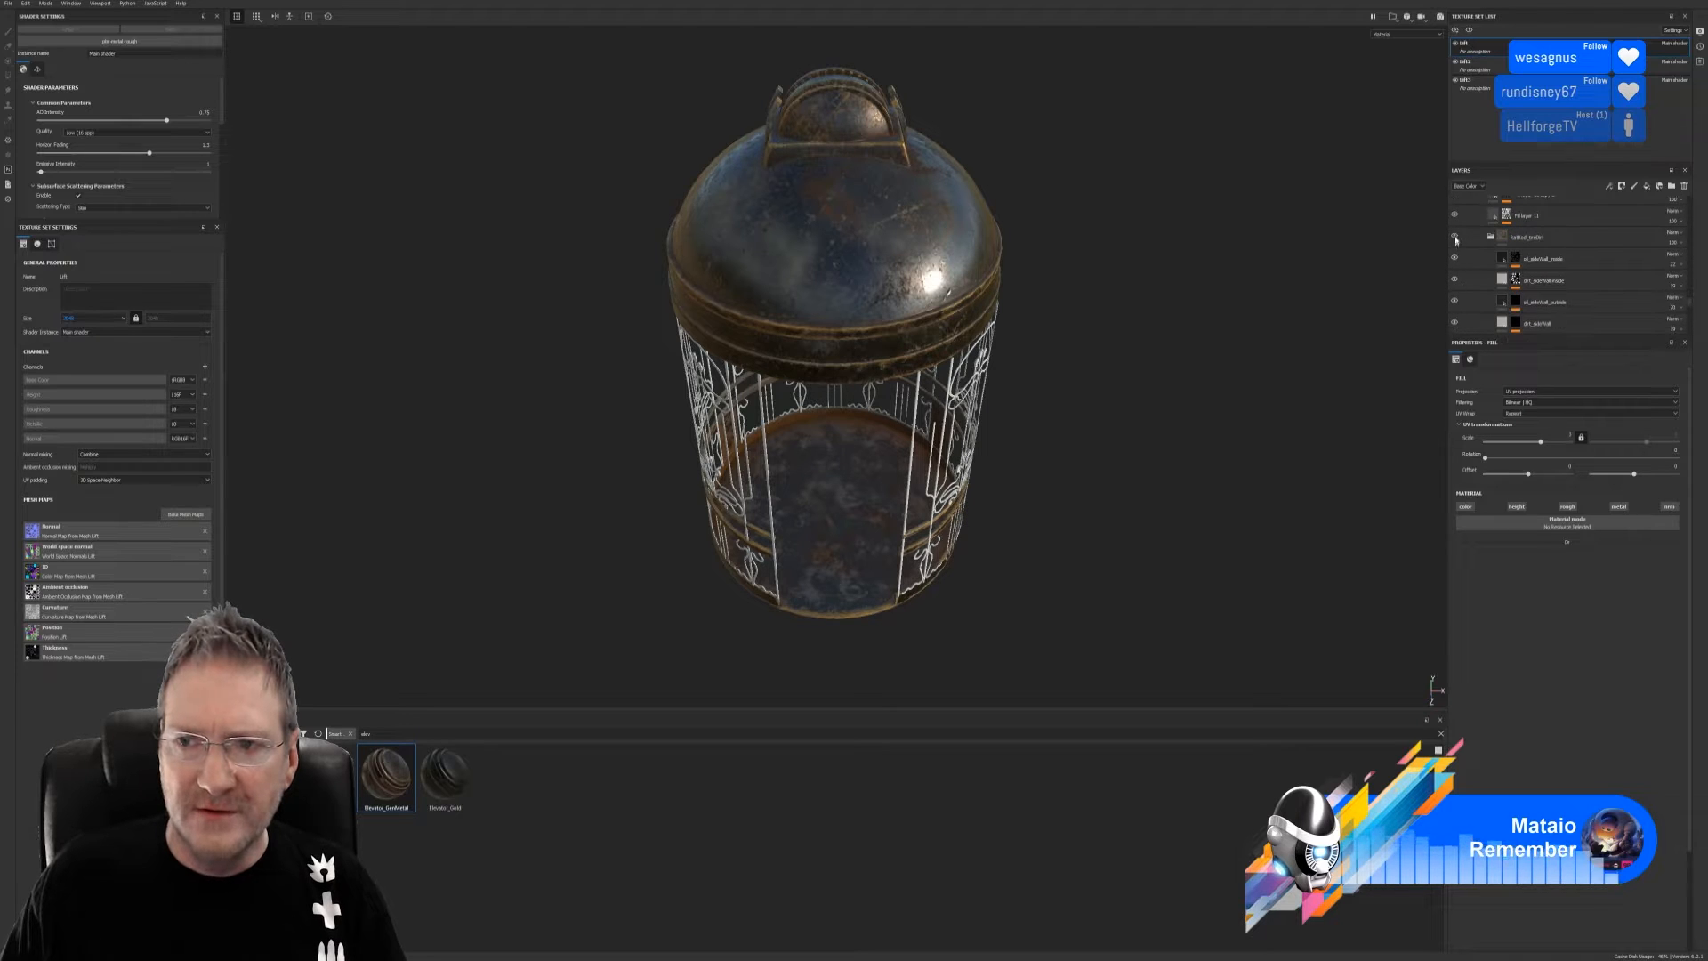
pyautogui.click(1456, 239)
pyautogui.click(1456, 238)
pyautogui.scroll(-3, 1457, 249)
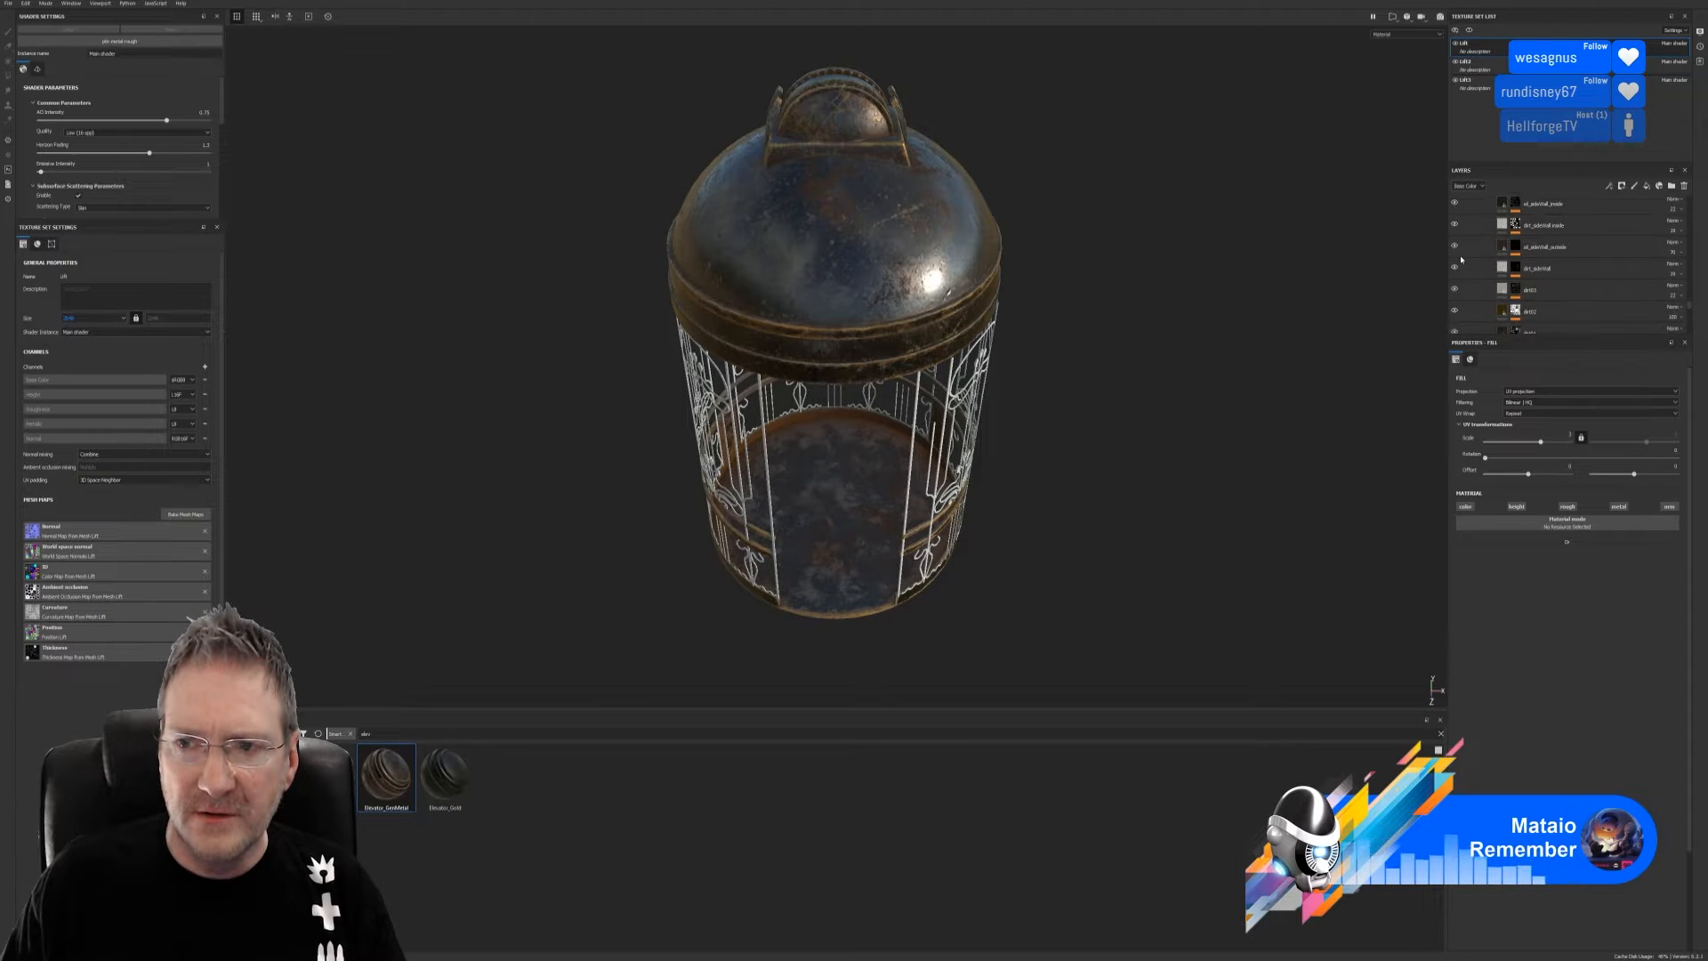
pyautogui.scroll(-3, 1462, 267)
pyautogui.scroll(-2, 1467, 296)
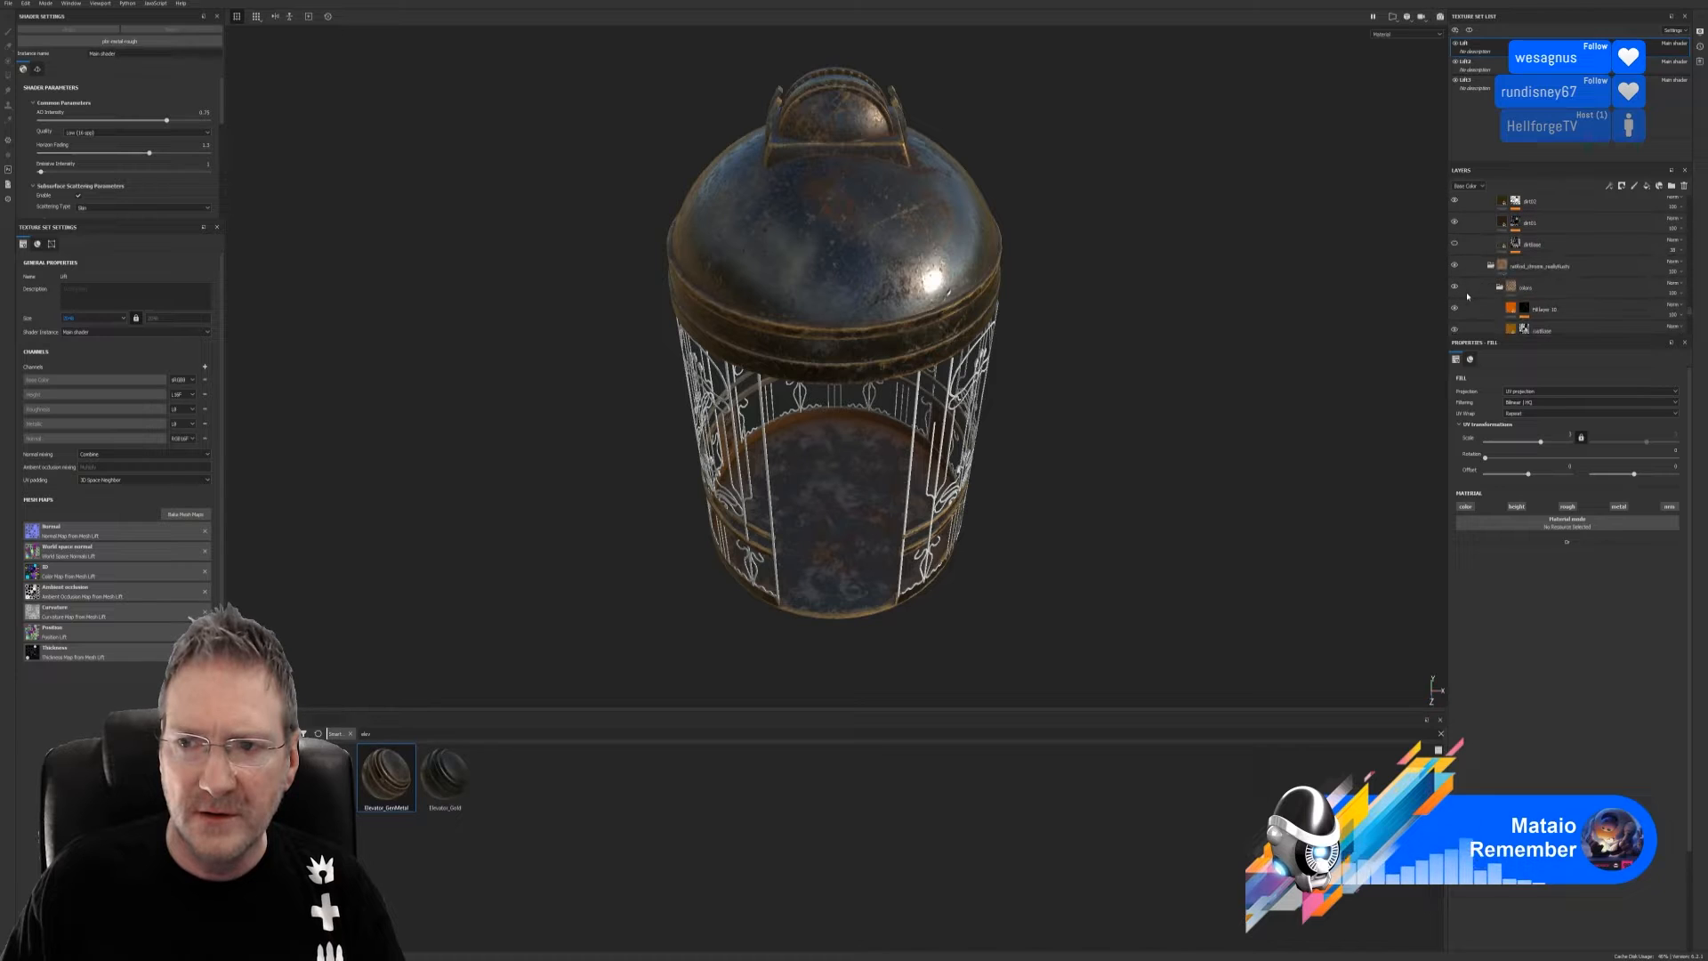
# Toggle the chrome folder below the dirt layers off and on to compare its effect on the metal
pyautogui.click(1455, 266)
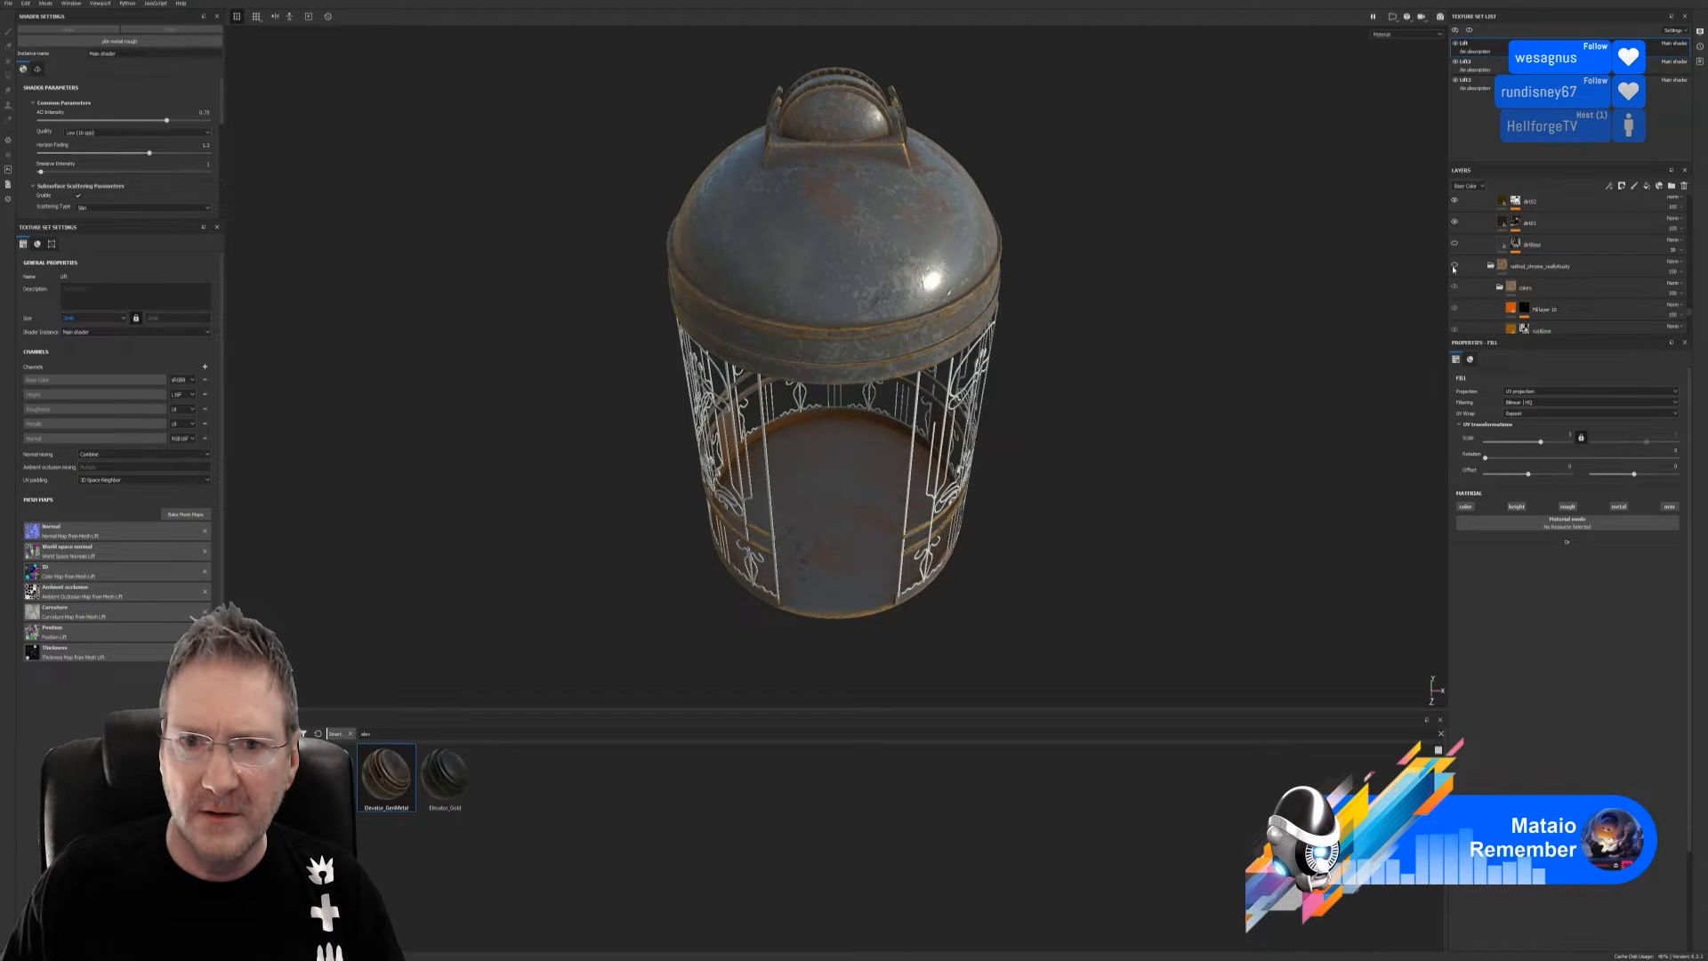
pyautogui.click(1455, 267)
pyautogui.scroll(-1, 1468, 278)
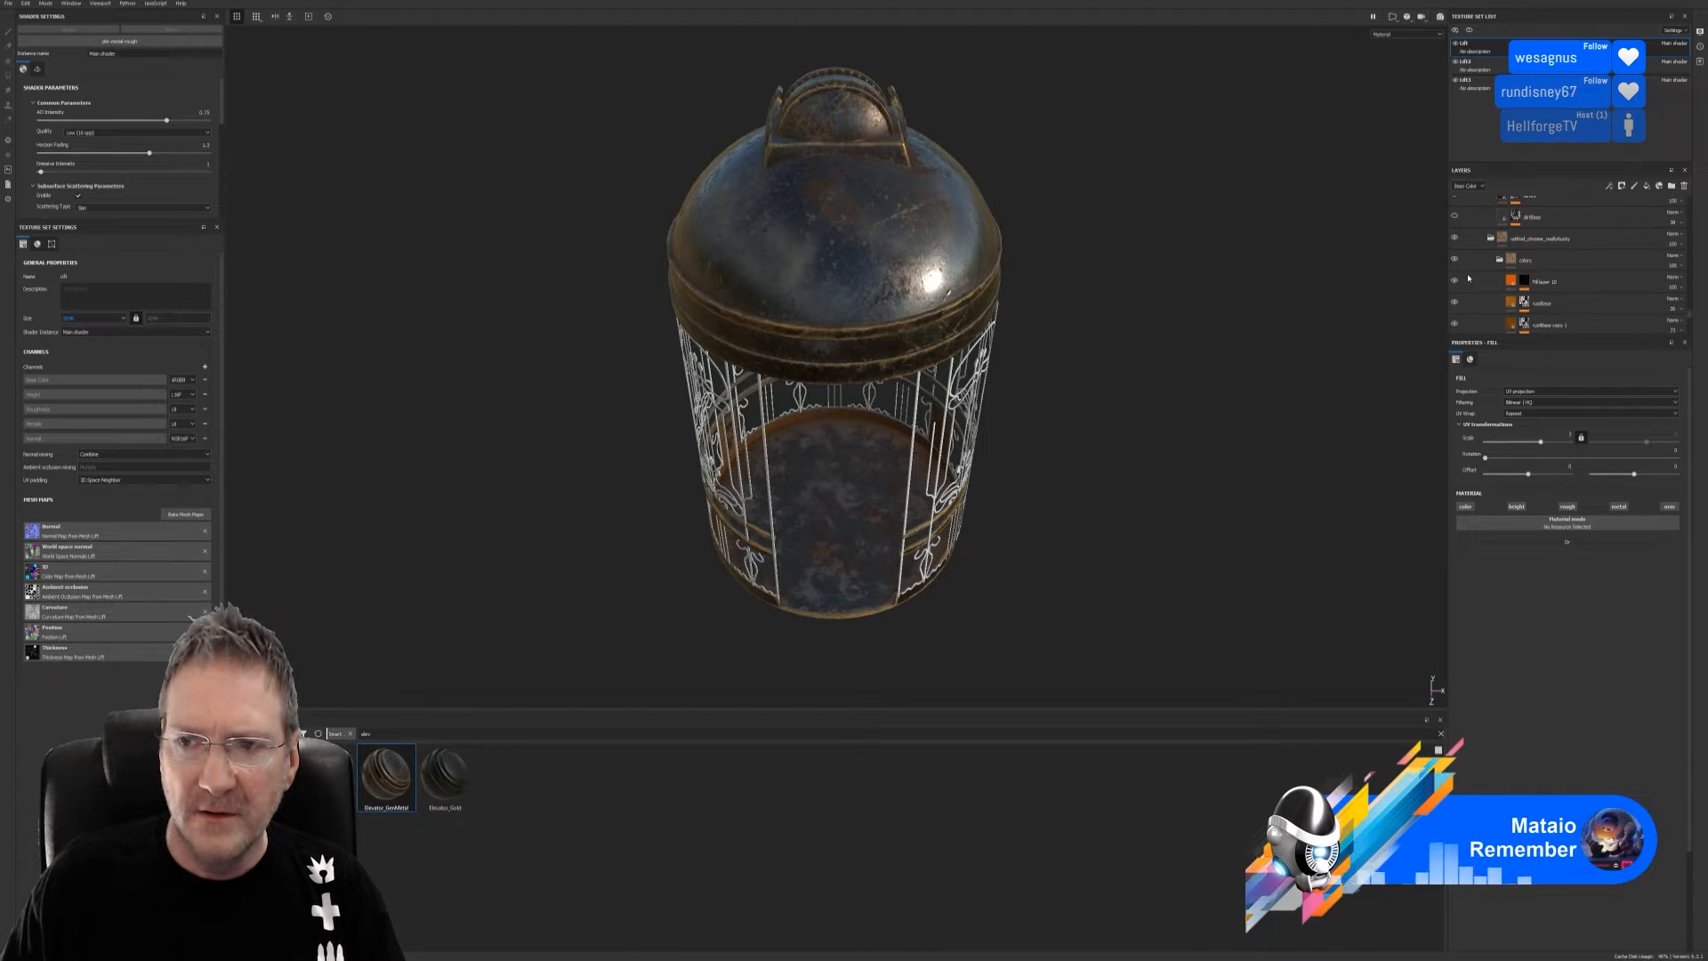
pyautogui.click(1455, 238)
pyautogui.click(1455, 238)
# Examine the rust-coloured layers in the chrome folder and check the dirty steel folder's effect by toggling its visibility
pyautogui.scroll(-4, 1462, 262)
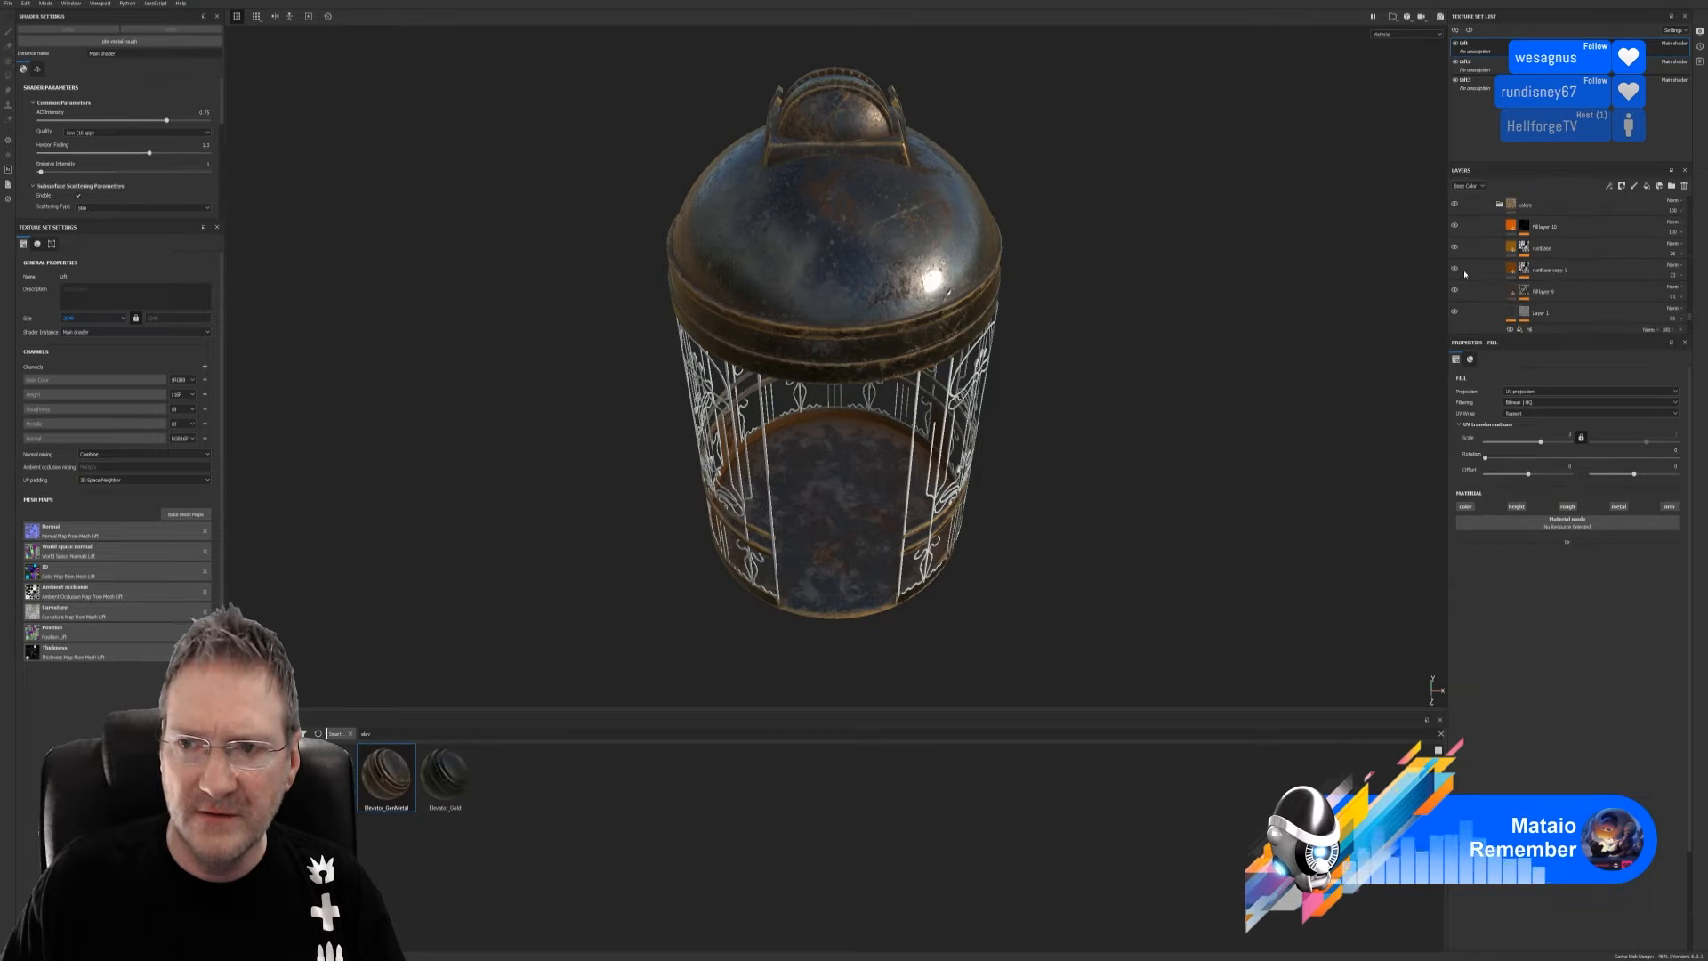
pyautogui.scroll(-1, 1465, 276)
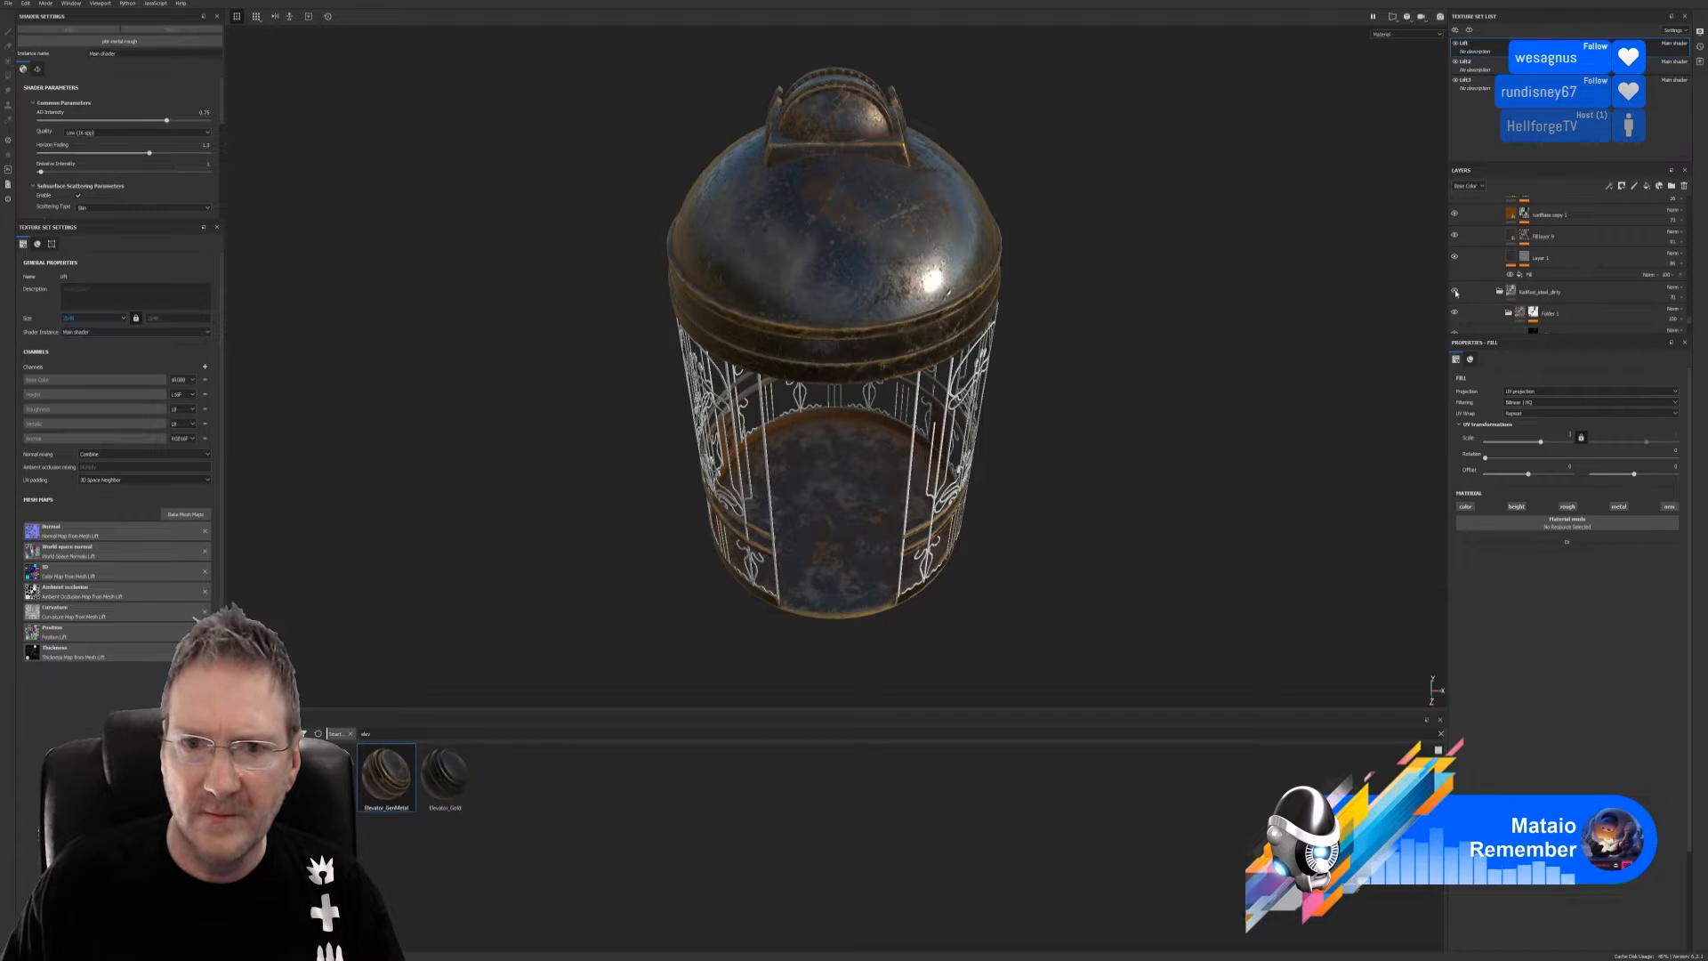
pyautogui.click(1455, 292)
pyautogui.click(1456, 292)
pyautogui.scroll(-2, 1459, 293)
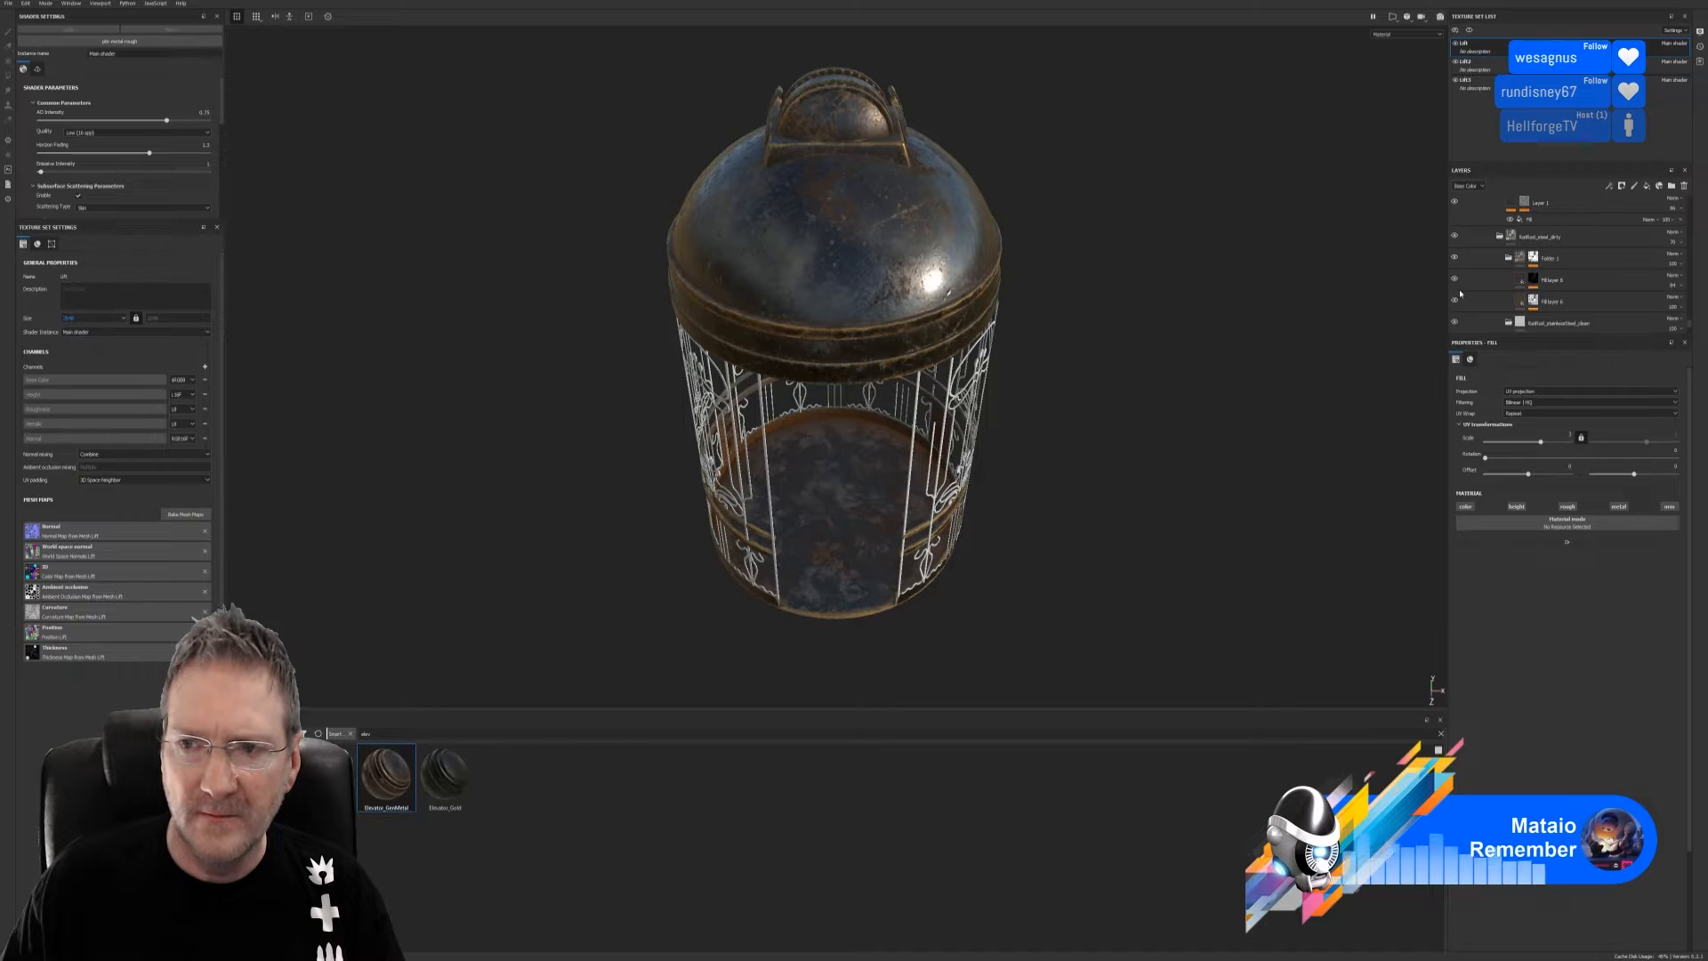
# Toggle the clean stainless steel folder off and on repeatedly to compare its effect on the dome and floor
pyautogui.scroll(-1, 1460, 293)
pyautogui.click(1456, 294)
pyautogui.click(1456, 295)
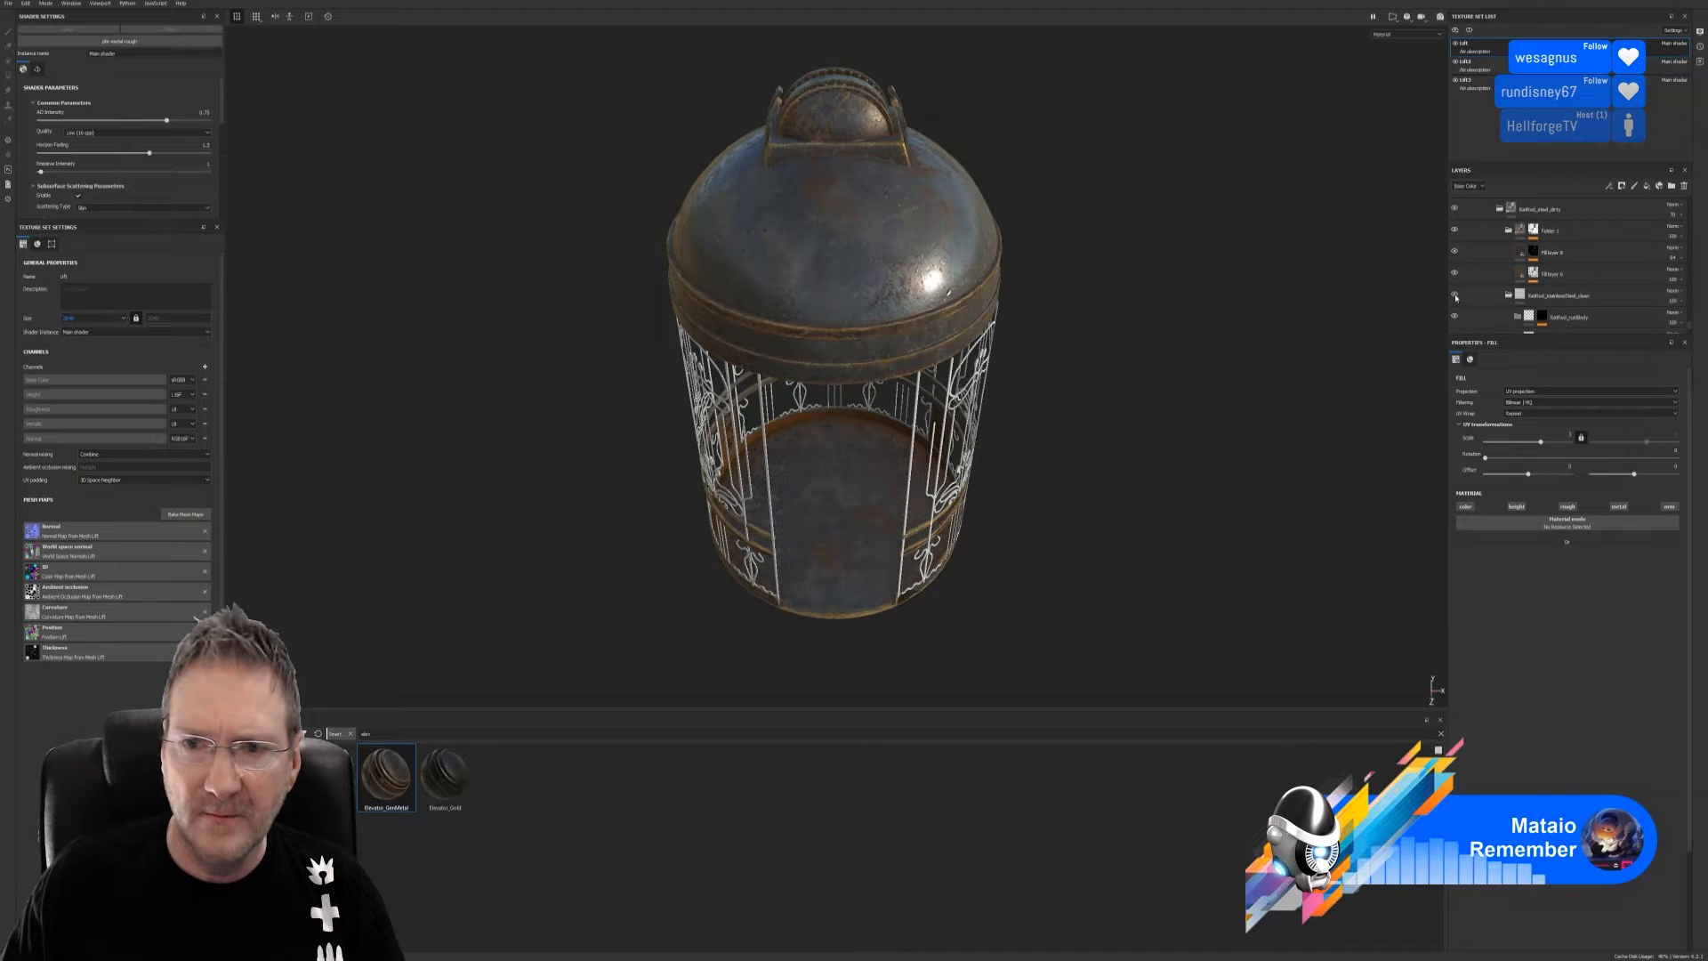
pyautogui.click(1455, 295)
pyautogui.click(1456, 295)
pyautogui.scroll(-3, 1456, 298)
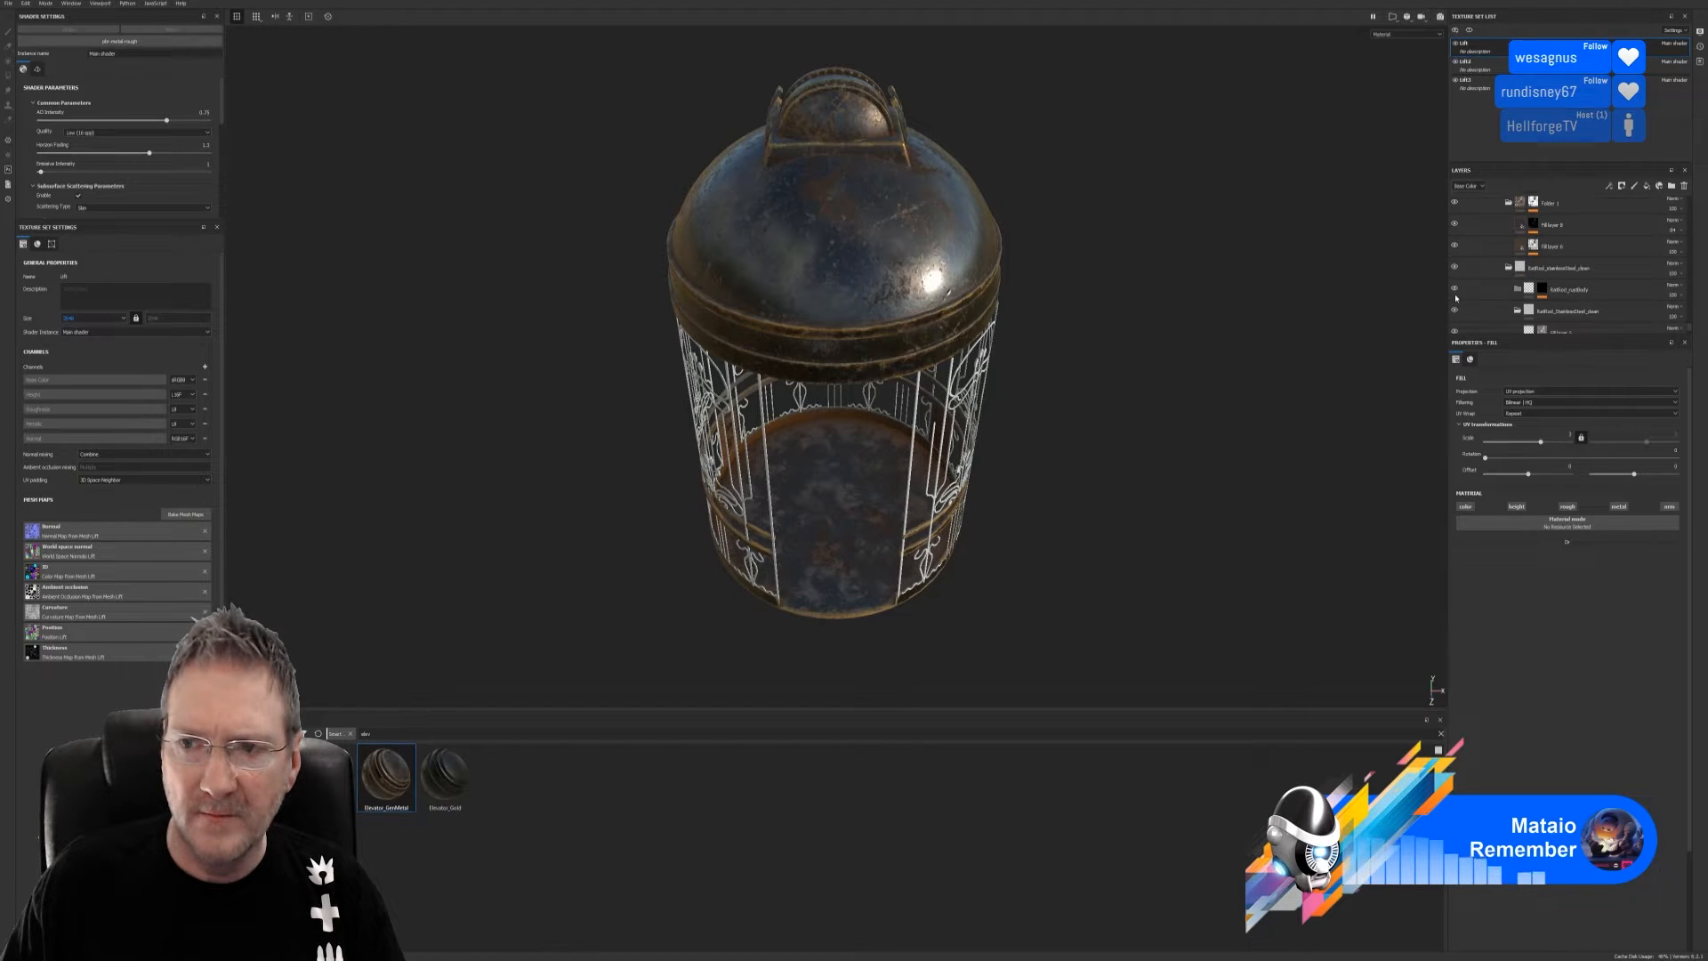
pyautogui.click(1455, 241)
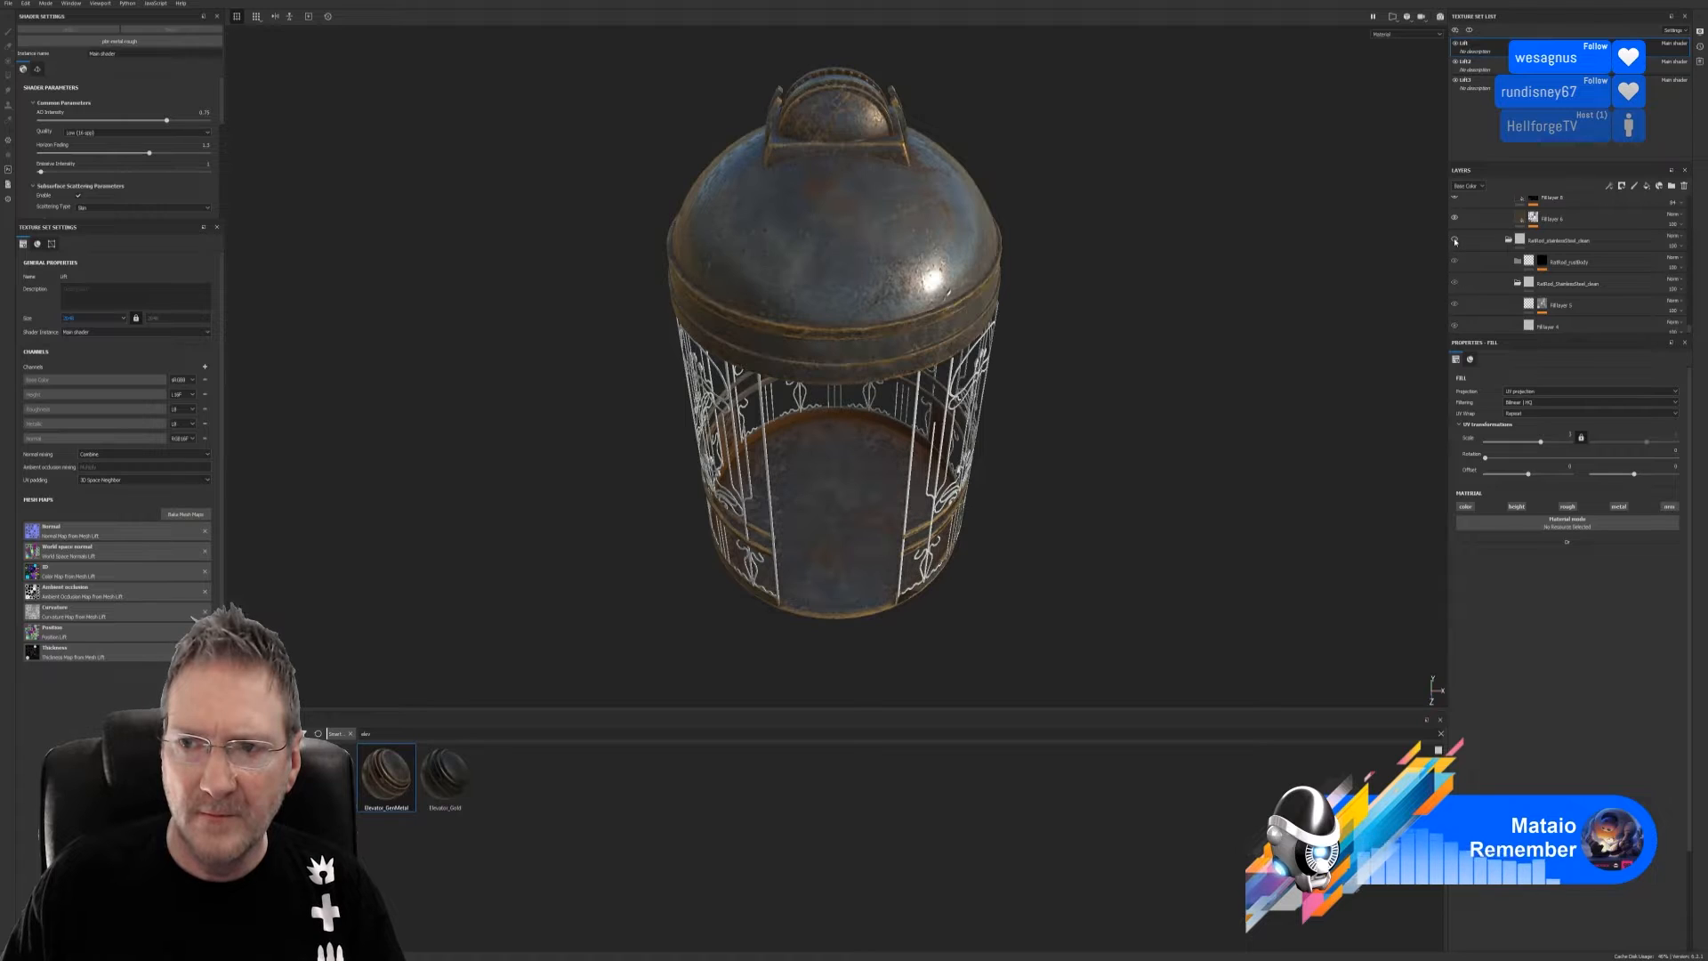
pyautogui.click(1455, 241)
# Review the remaining clean steel layers at the end of the stack, then return to the top-level elevator folder
pyautogui.scroll(-1, 1477, 263)
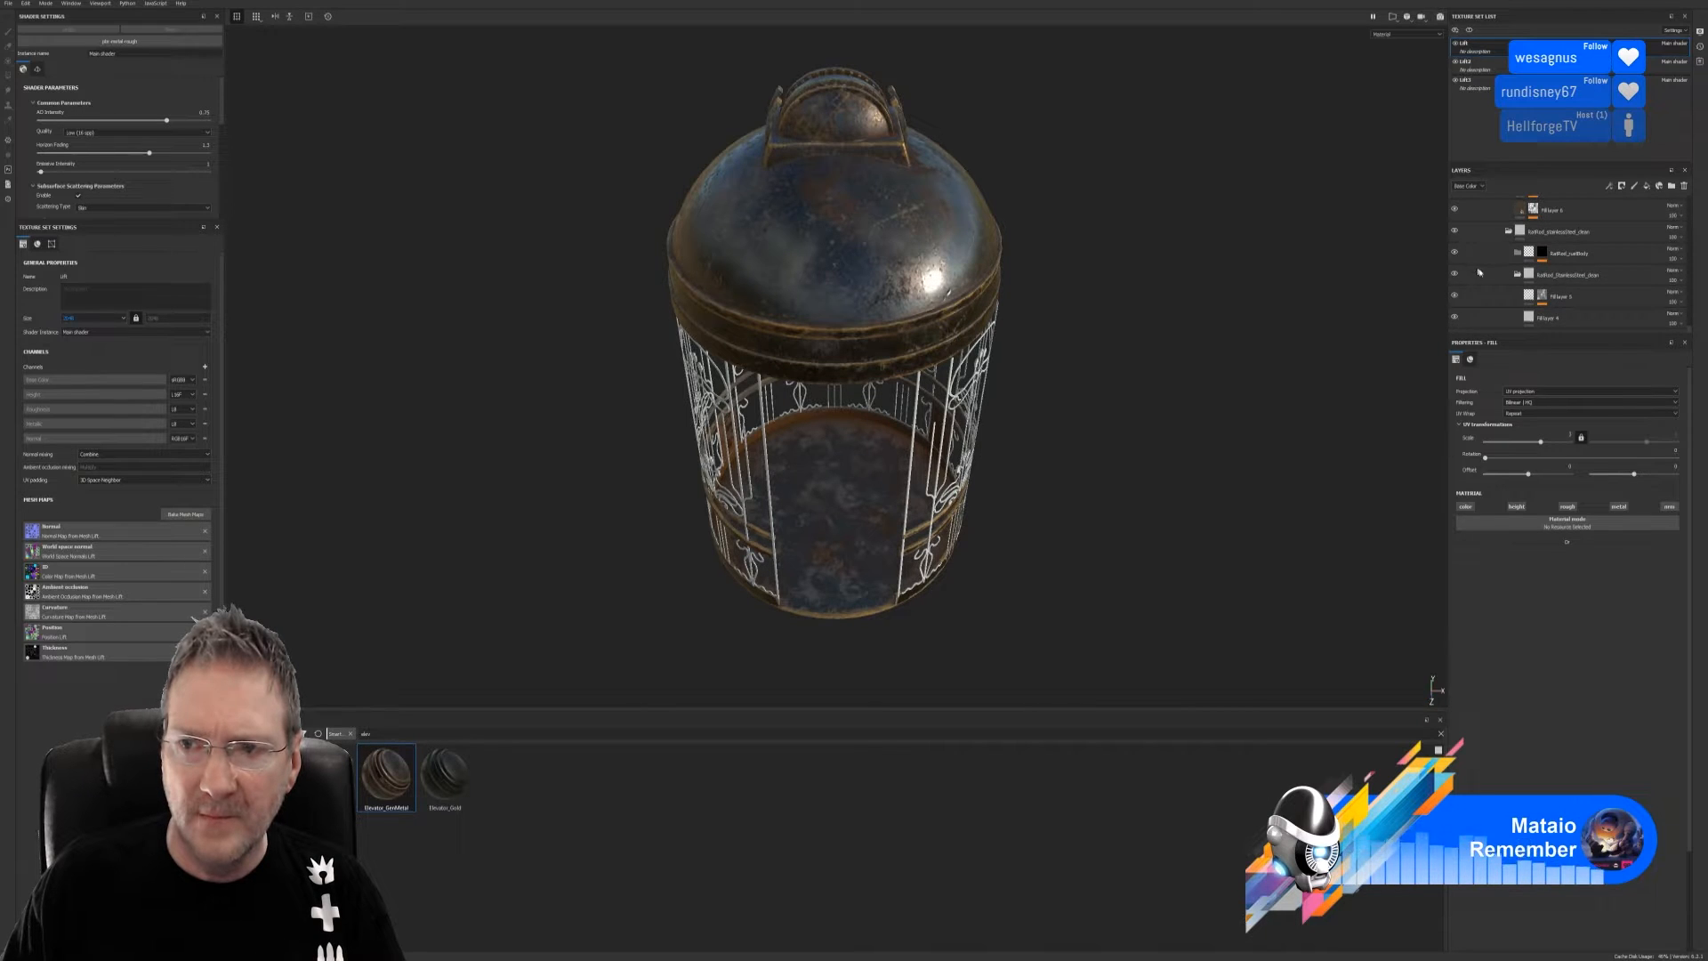
pyautogui.scroll(-6, 1512, 276)
pyautogui.scroll(-8, 1584, 280)
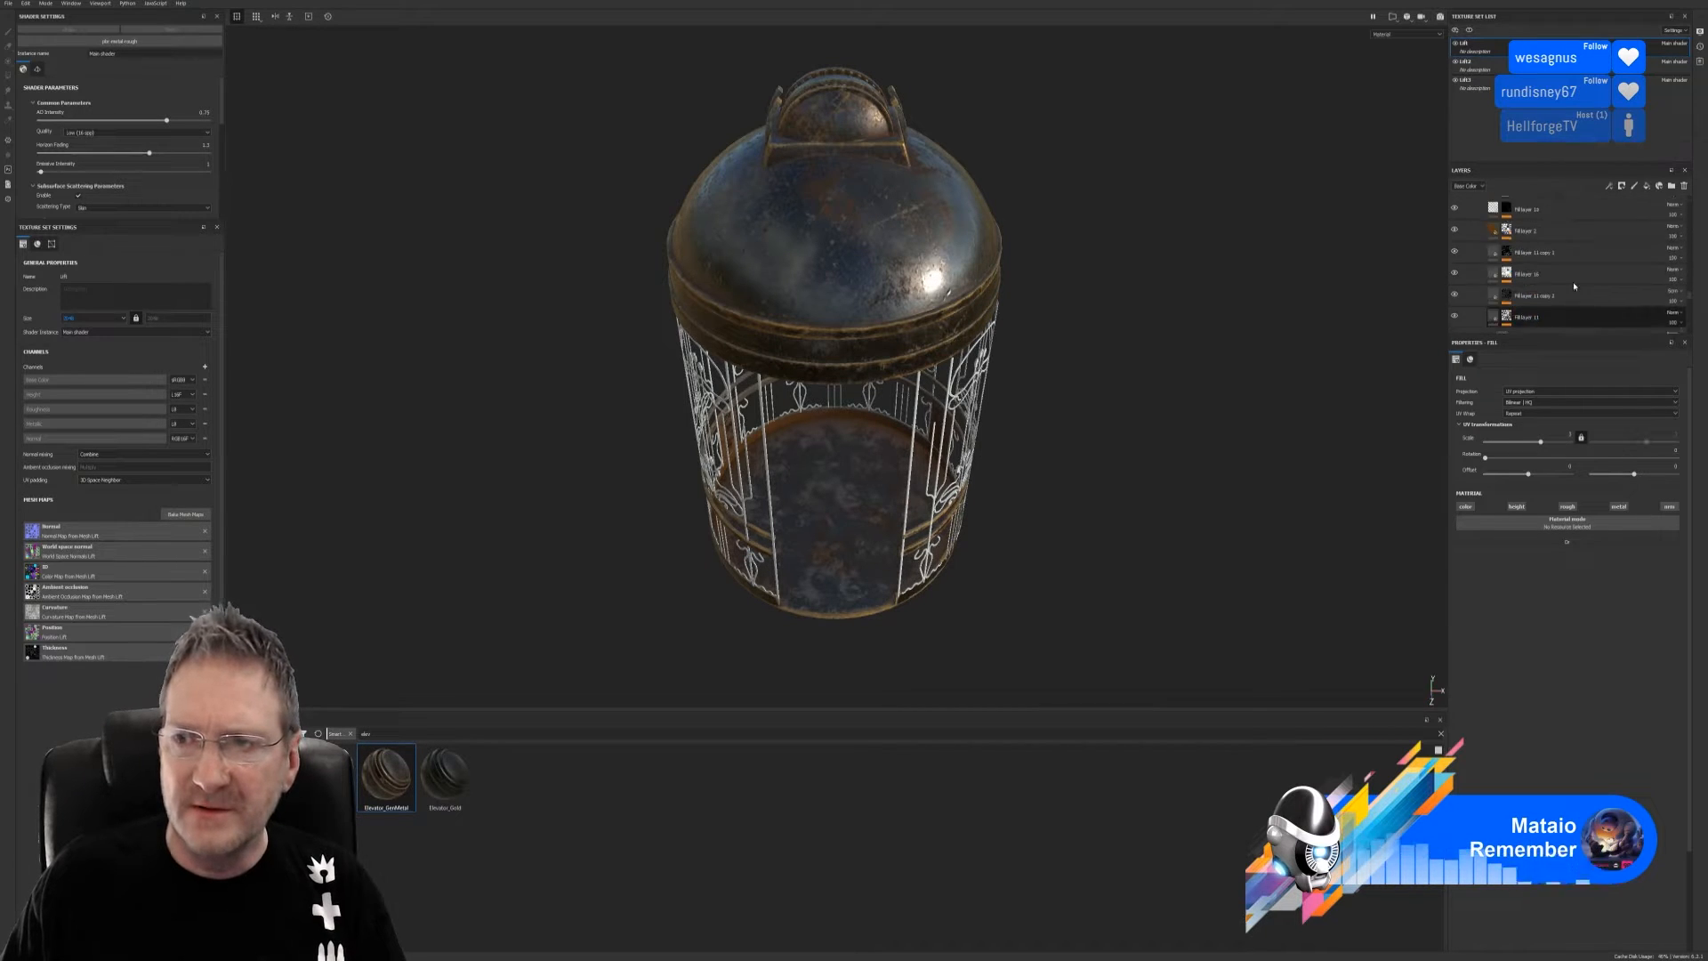
pyautogui.scroll(10, 1606, 263)
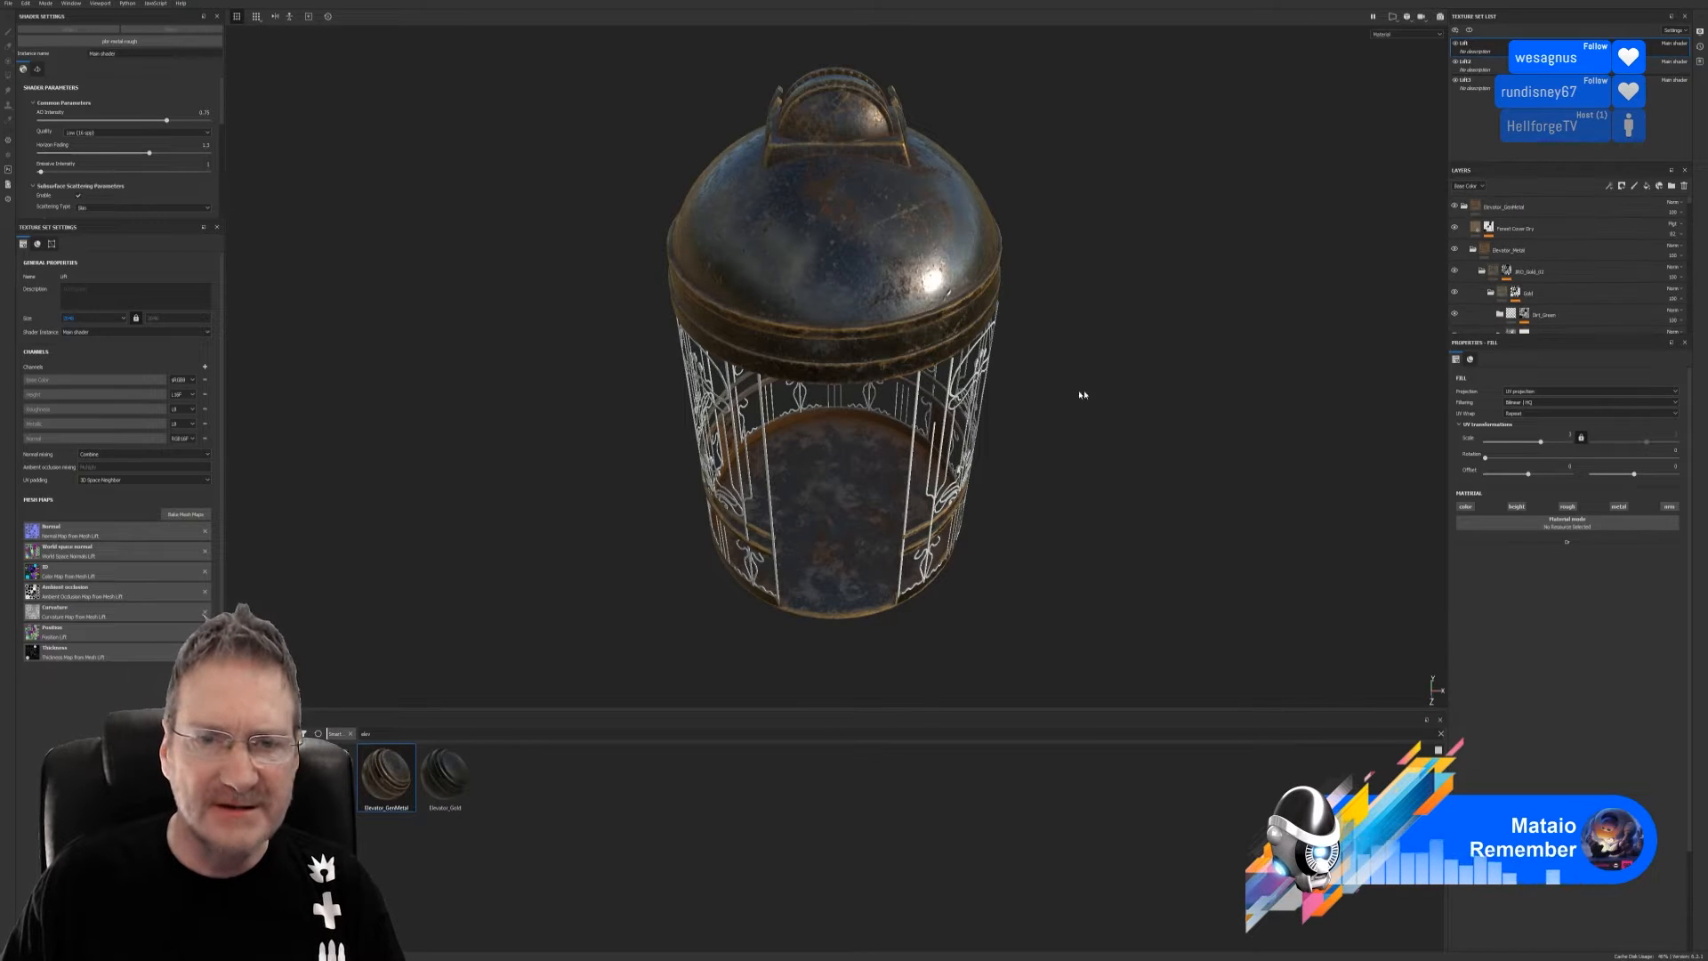
# Examine the lift's dome, handle and trim up close and from slightly different angles
pyautogui.keyDown('alt'); pyautogui.moveTo(1083, 395); pyautogui.dragTo(1132, 407); pyautogui.keyUp('alt')
pyautogui.scroll(3, 1136, 387)
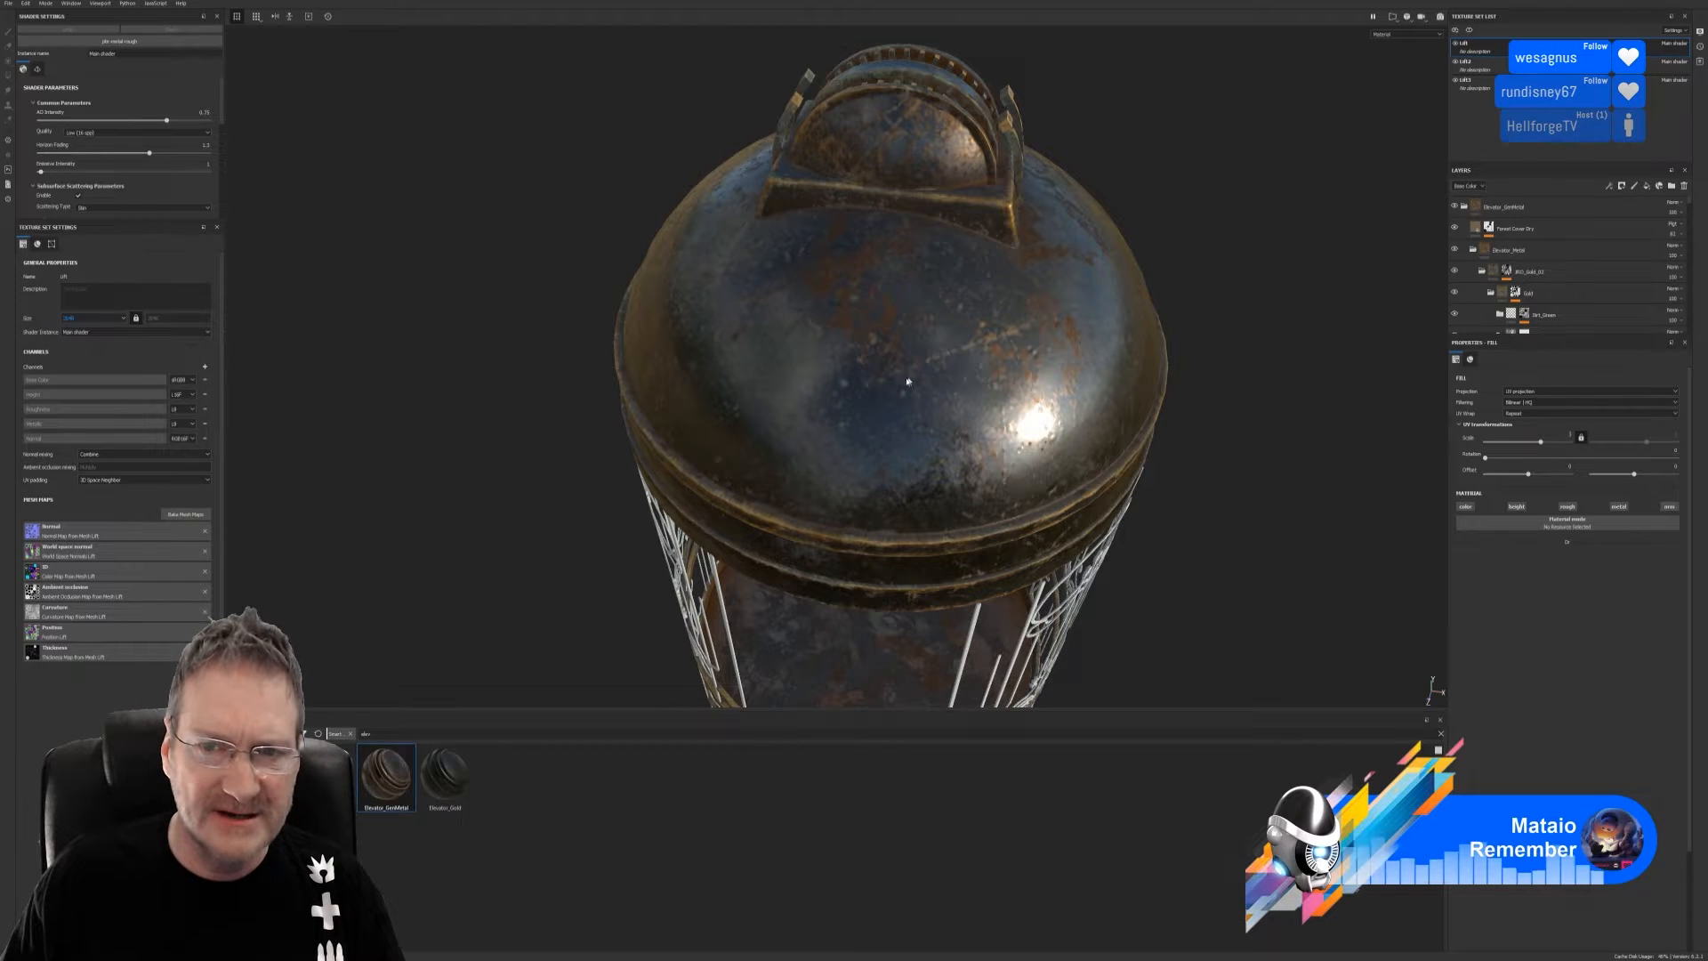
pyautogui.scroll(-2, 1178, 350)
pyautogui.scroll(-2, 1136, 423)
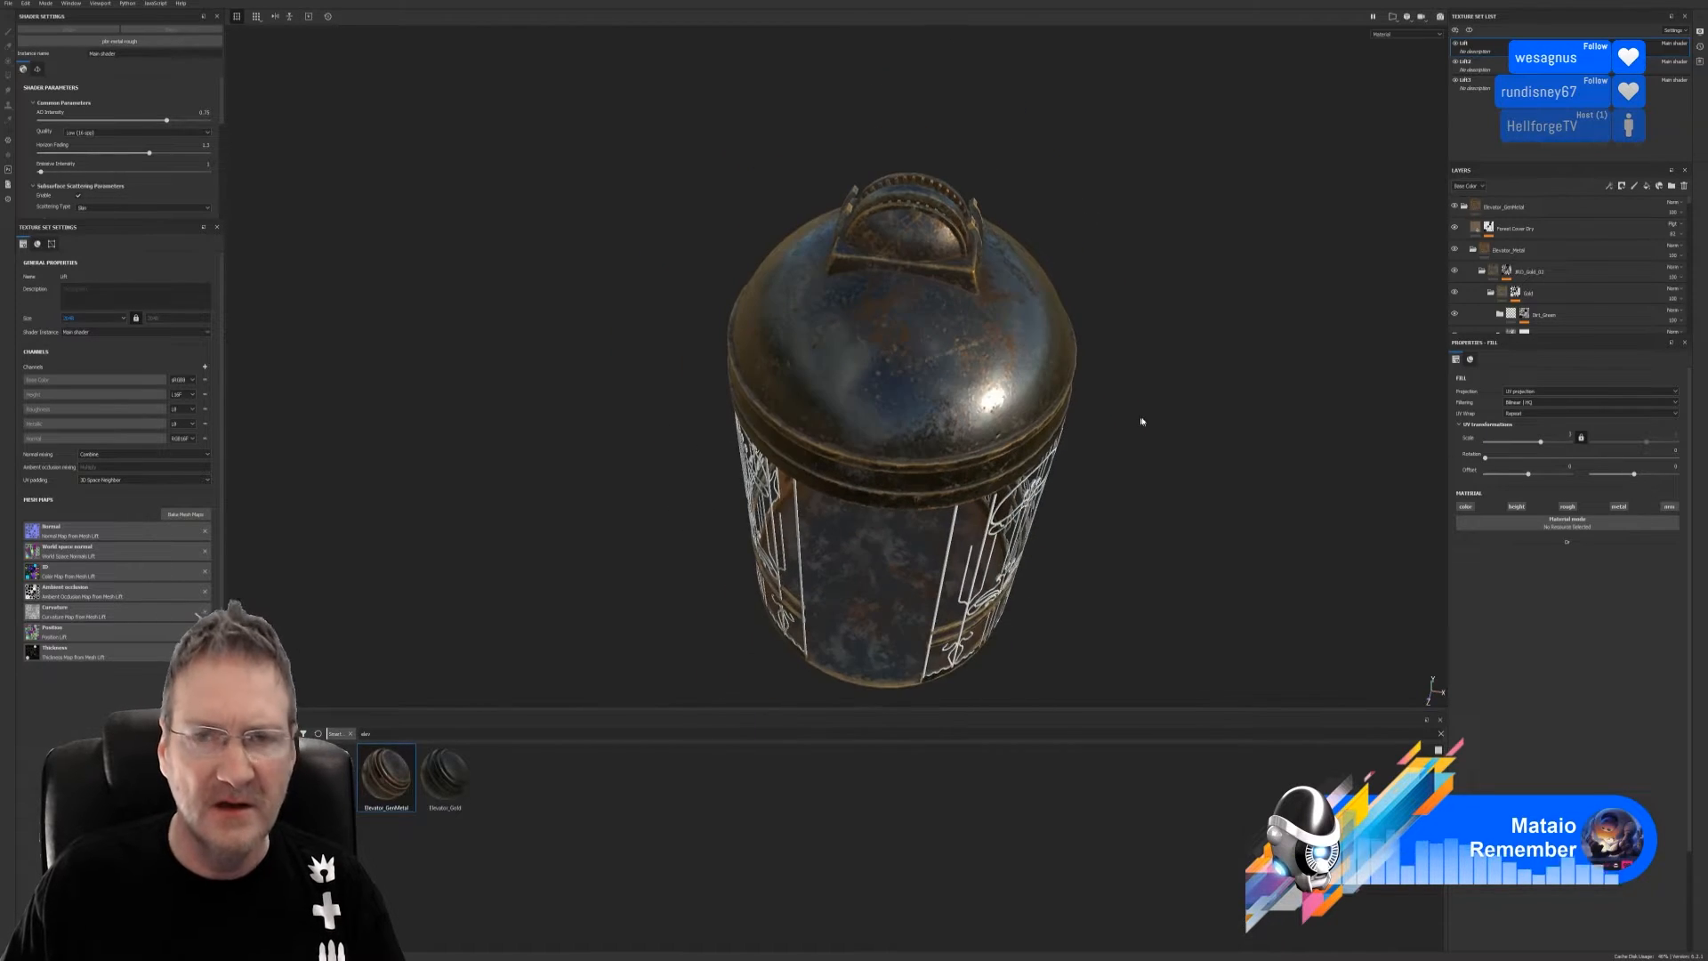
pyautogui.keyDown('alt'); pyautogui.moveTo(1136, 424); pyautogui.dragTo(999, 425); pyautogui.keyUp('alt')
pyautogui.keyDown('alt'); pyautogui.moveTo(1004, 431); pyautogui.dragTo(1131, 363, button='right'); pyautogui.keyUp('alt')
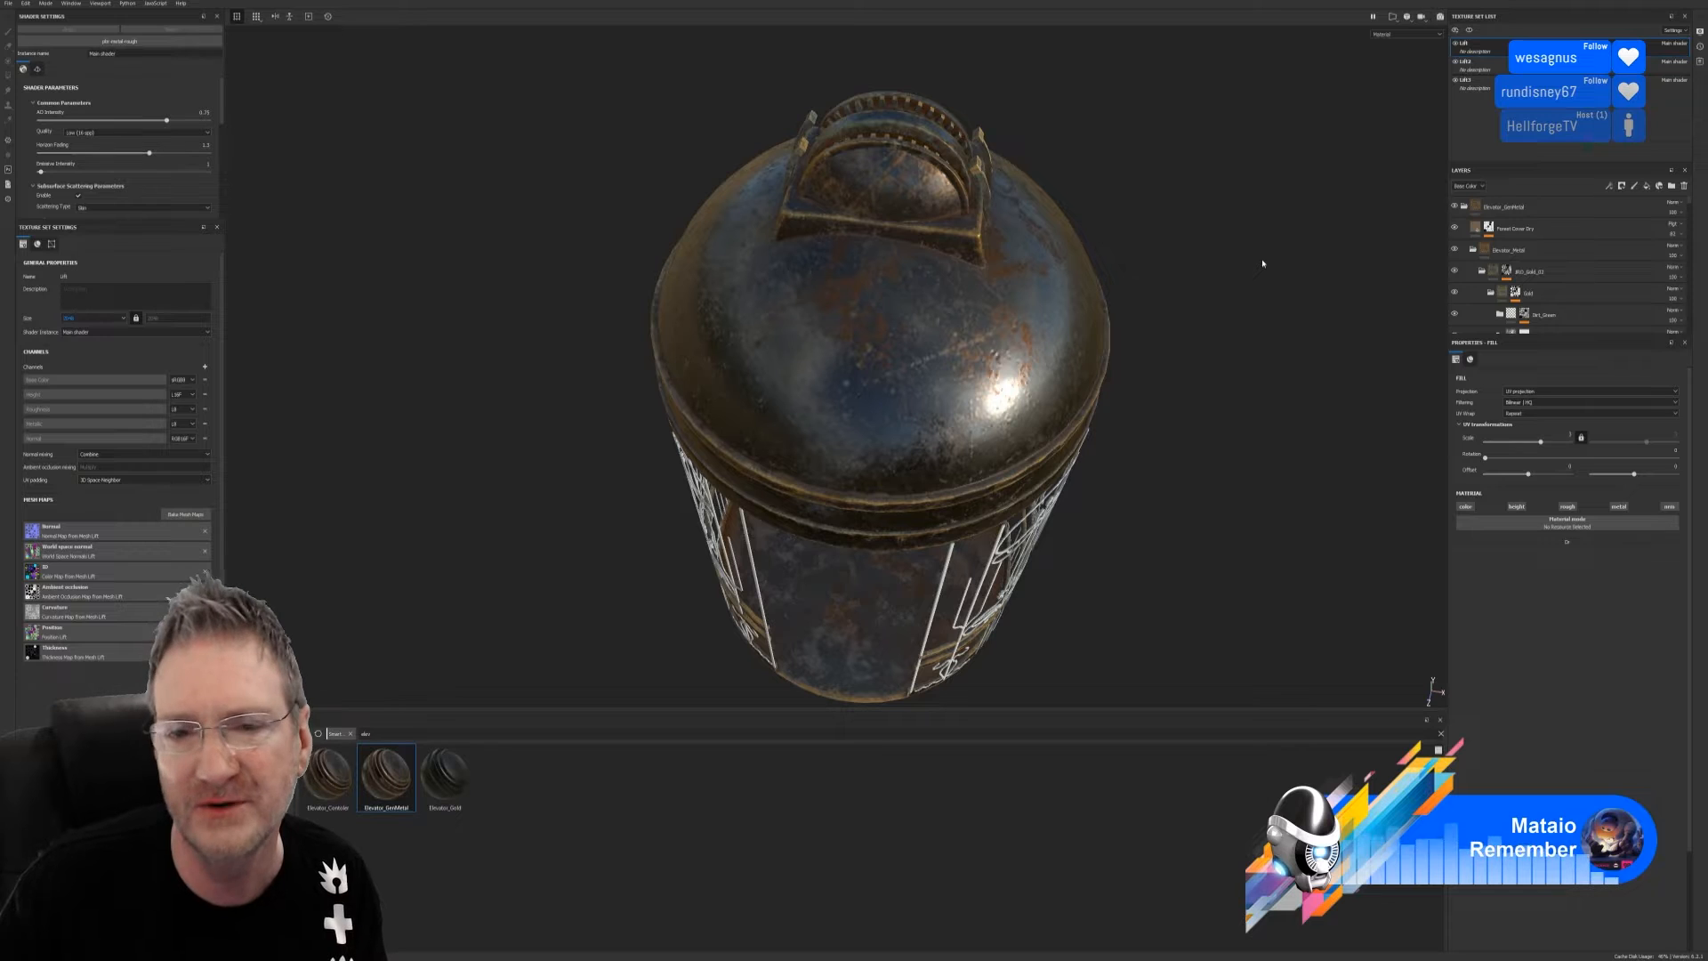
pyautogui.scroll(-1, 1262, 264)
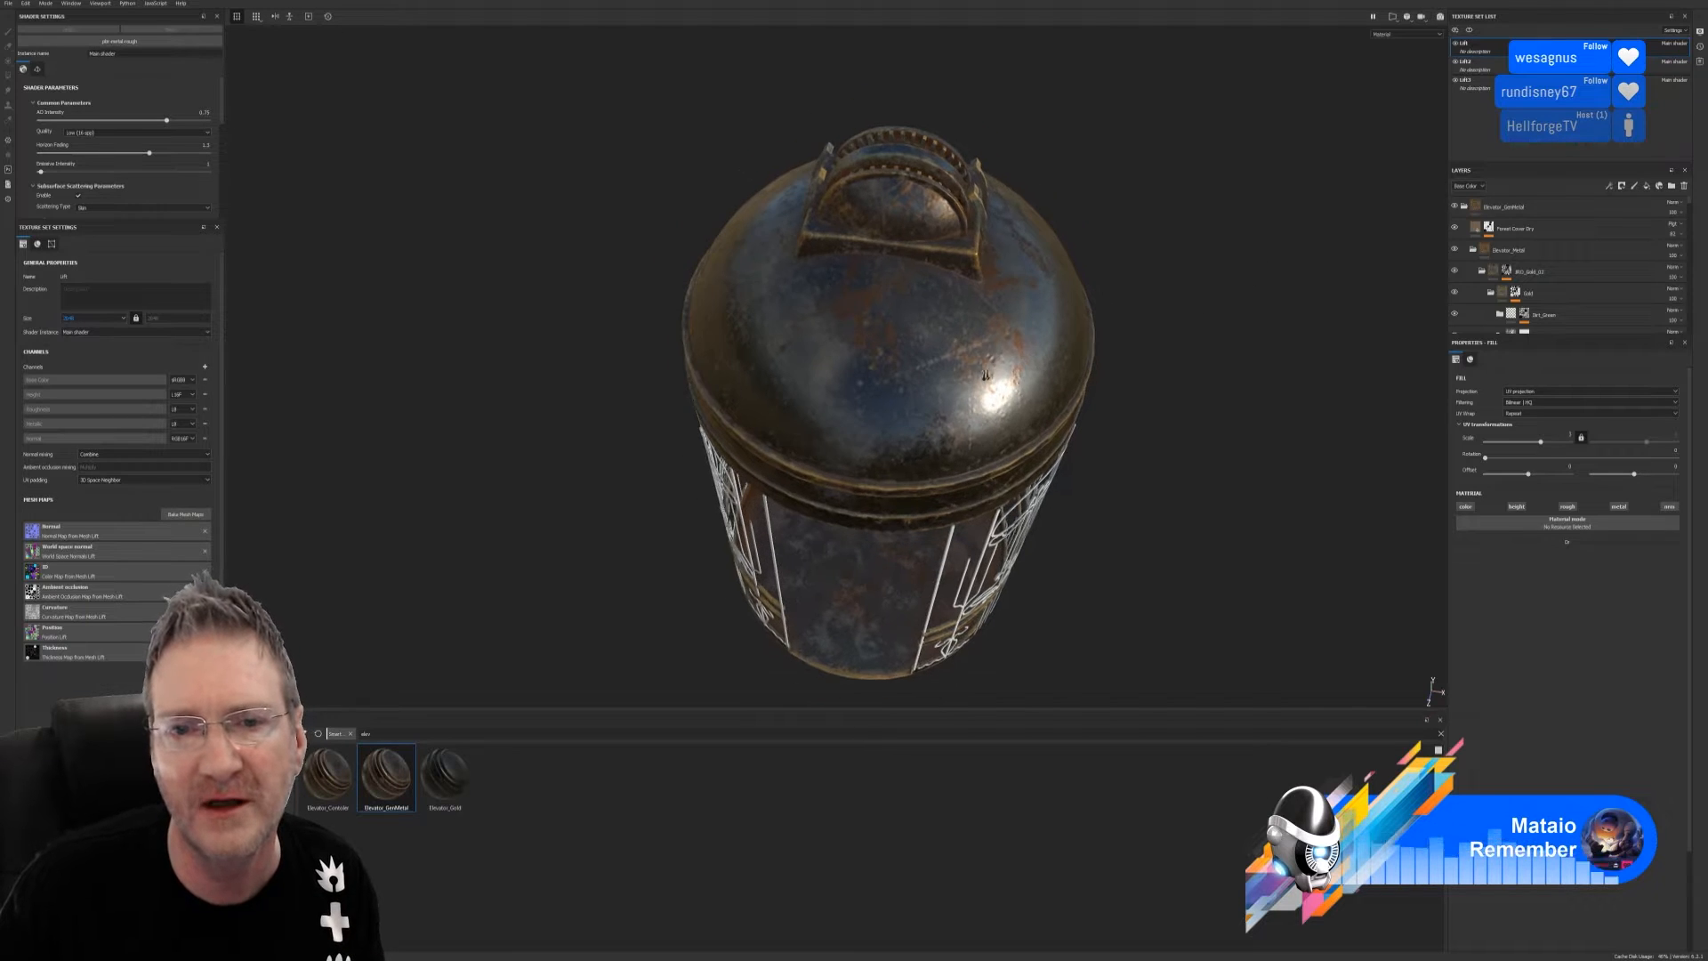
pyautogui.keyDown('alt'); pyautogui.moveTo(1262, 264); pyautogui.dragTo(1264, 248); pyautogui.keyUp('alt')
pyautogui.keyDown('alt'); pyautogui.moveTo(1264, 248); pyautogui.dragTo(1265, 272, button='middle'); pyautogui.keyUp('alt')
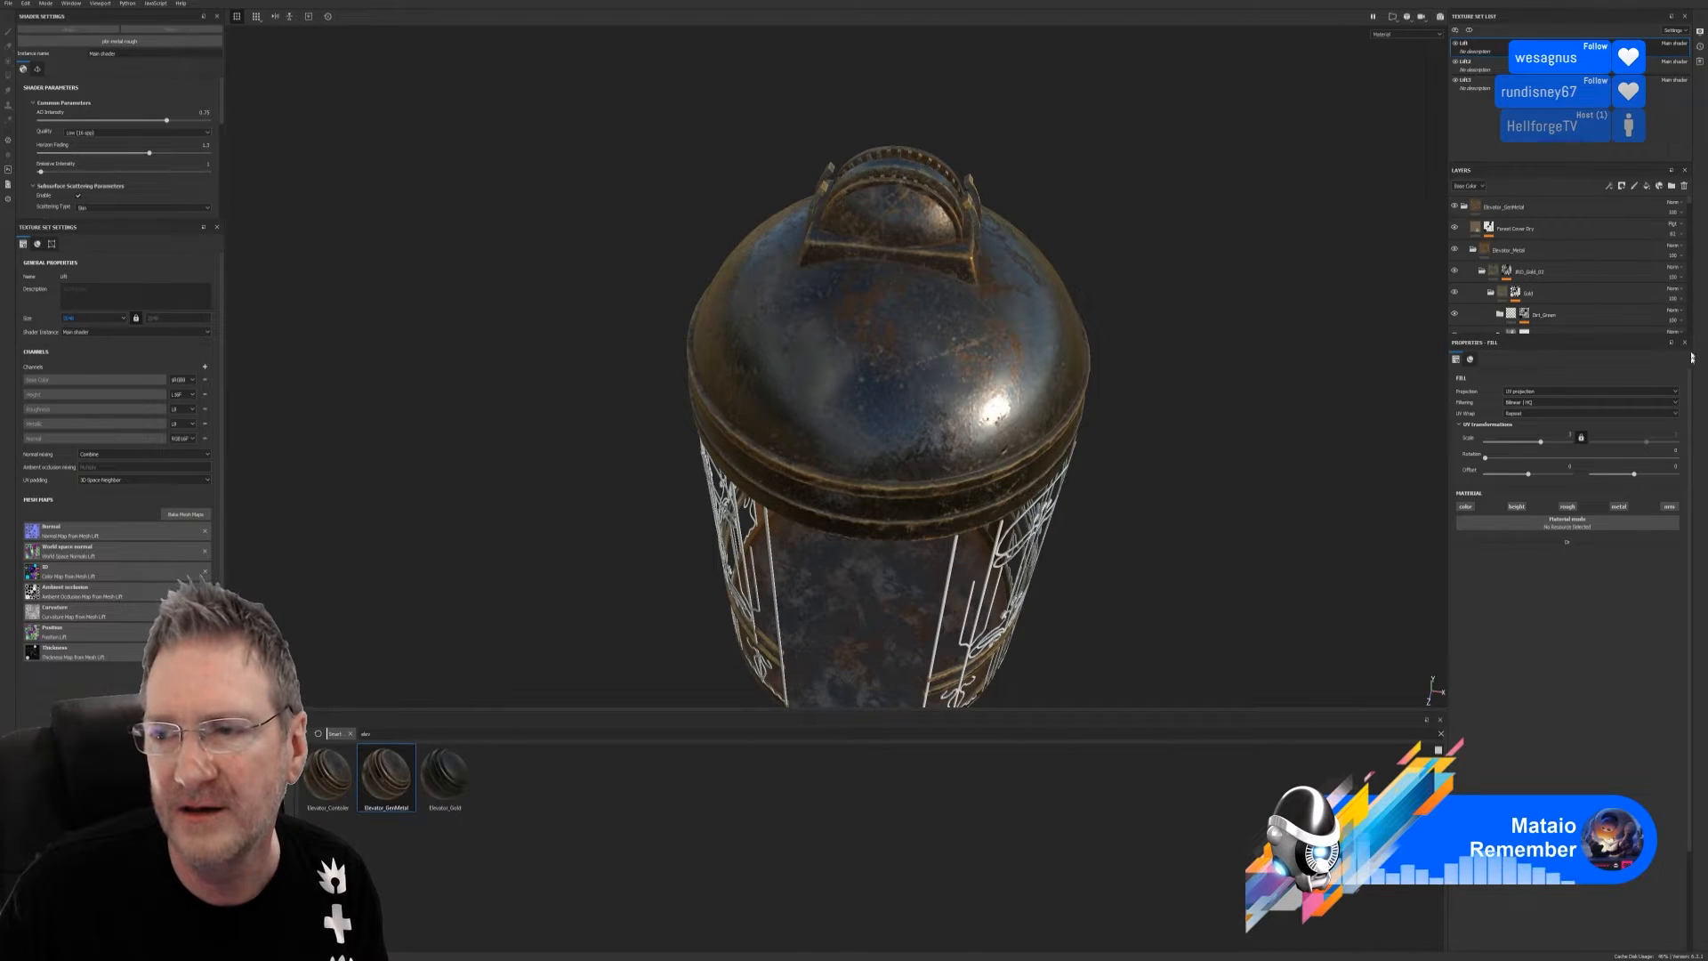
# Toggle the top-level elevator folder and its first fill layer off and on, collapsing the Elevator_Metal folder to isolate the comparison
pyautogui.click(1455, 206)
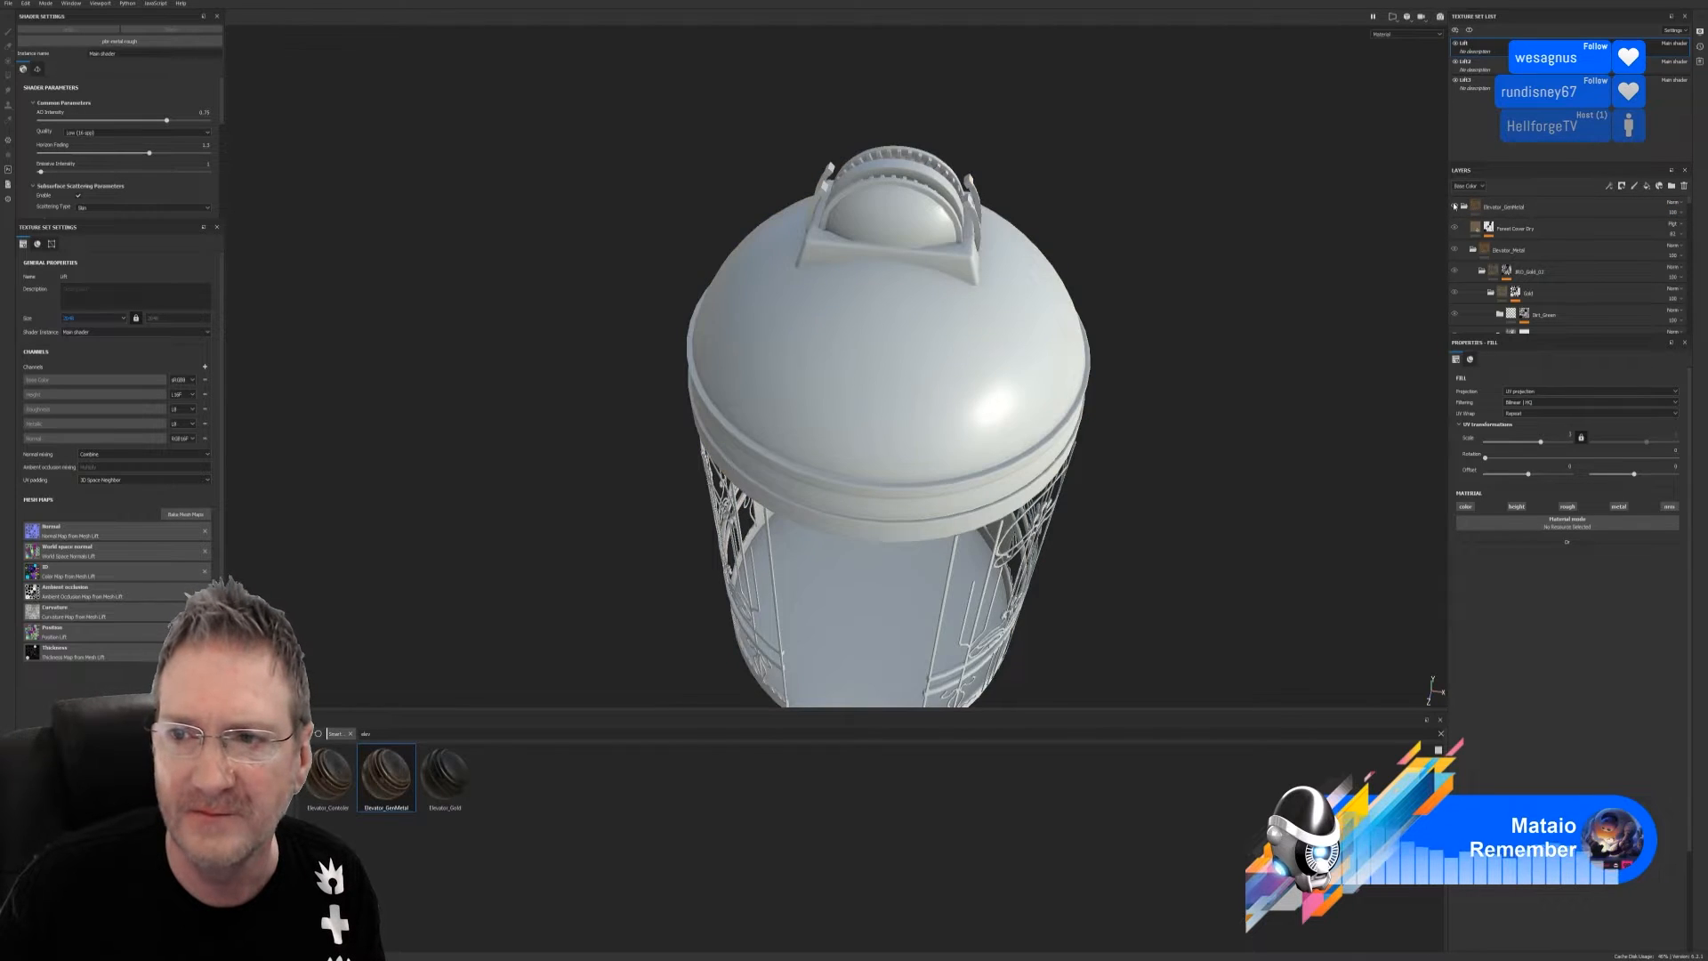
pyautogui.click(1455, 206)
pyautogui.click(1456, 229)
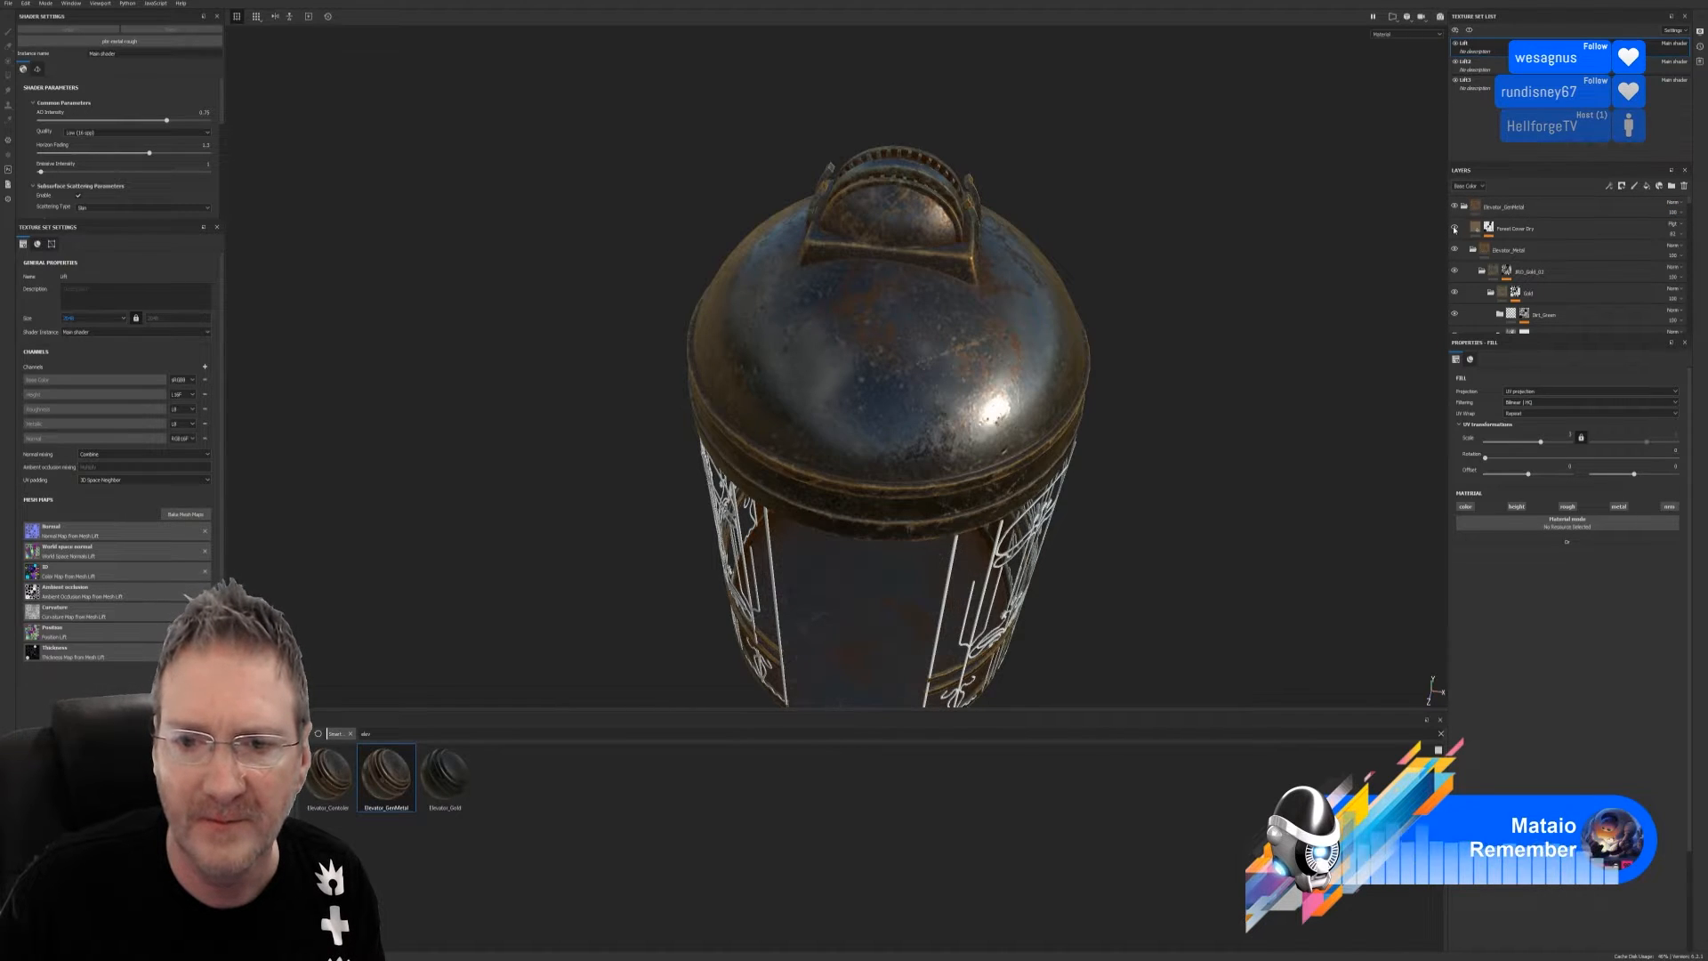
pyautogui.click(1456, 229)
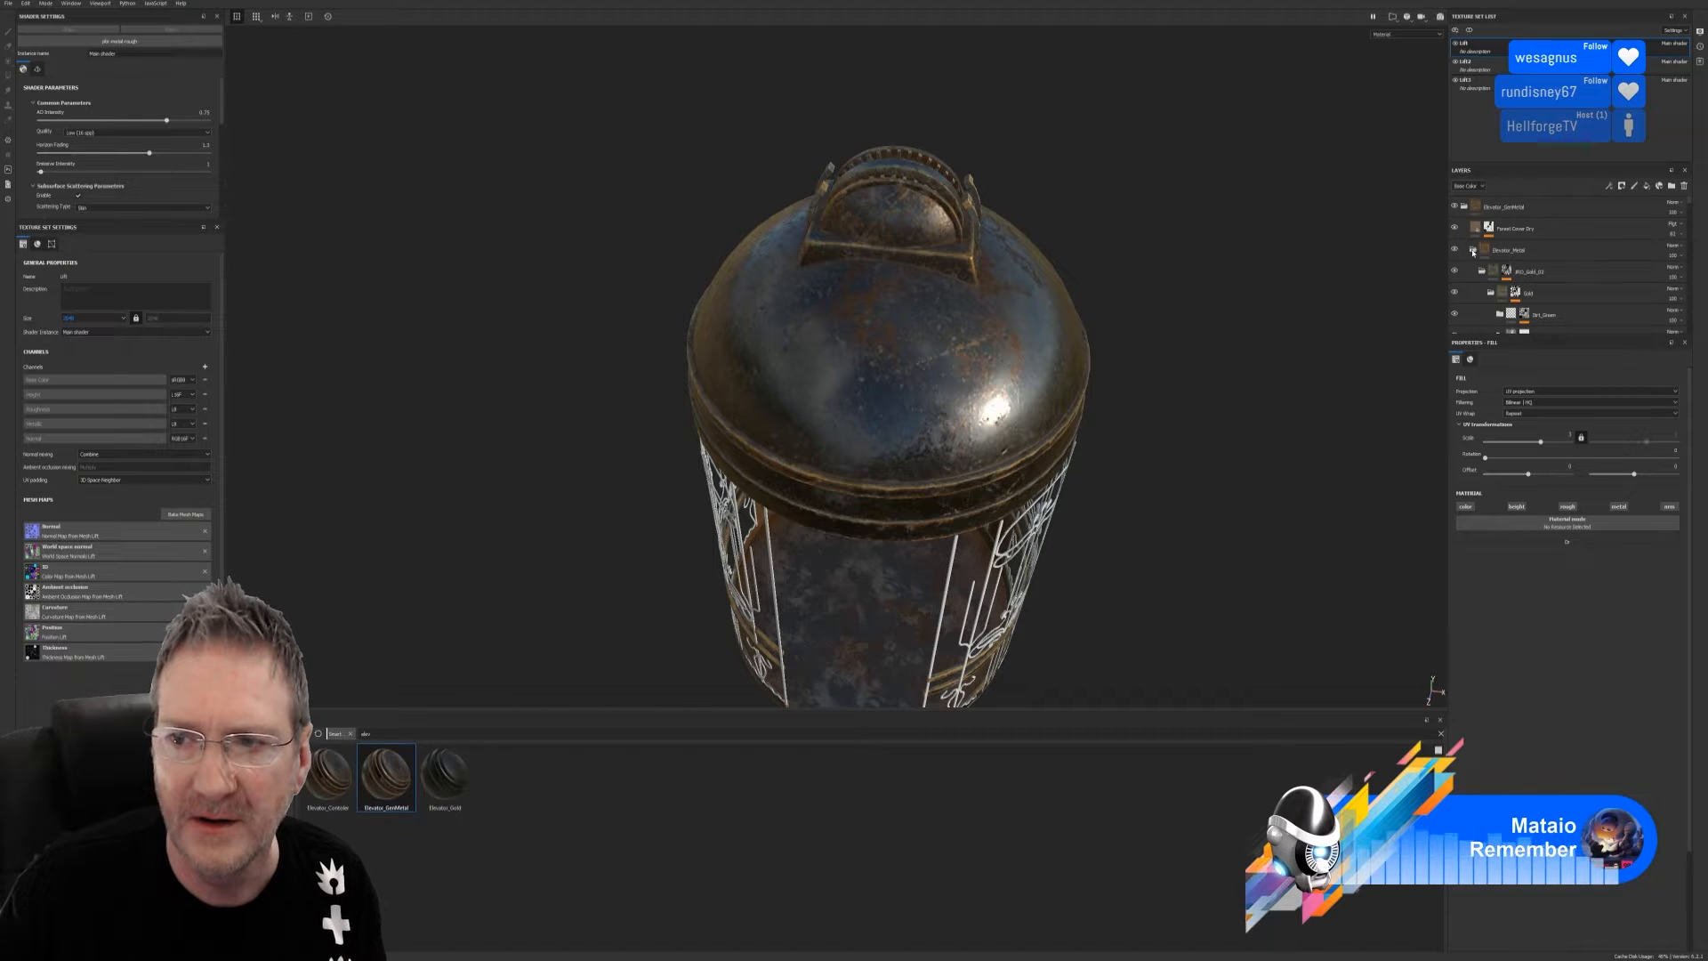
pyautogui.click(1472, 251)
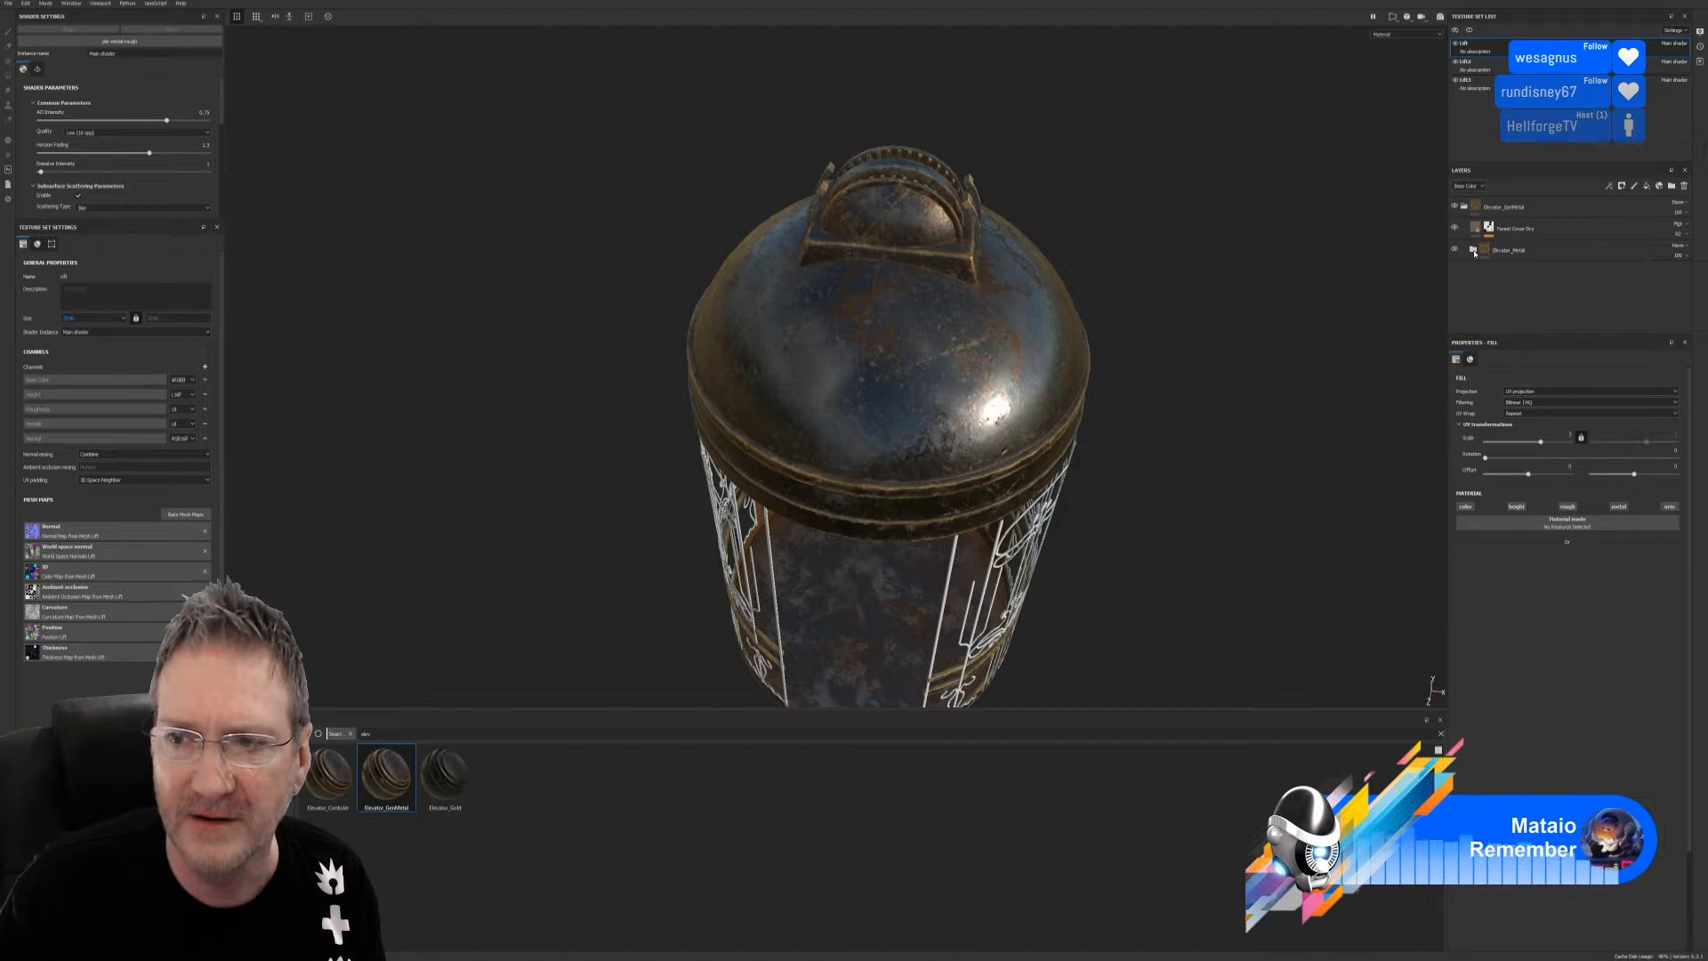
pyautogui.click(1456, 228)
pyautogui.click(1456, 229)
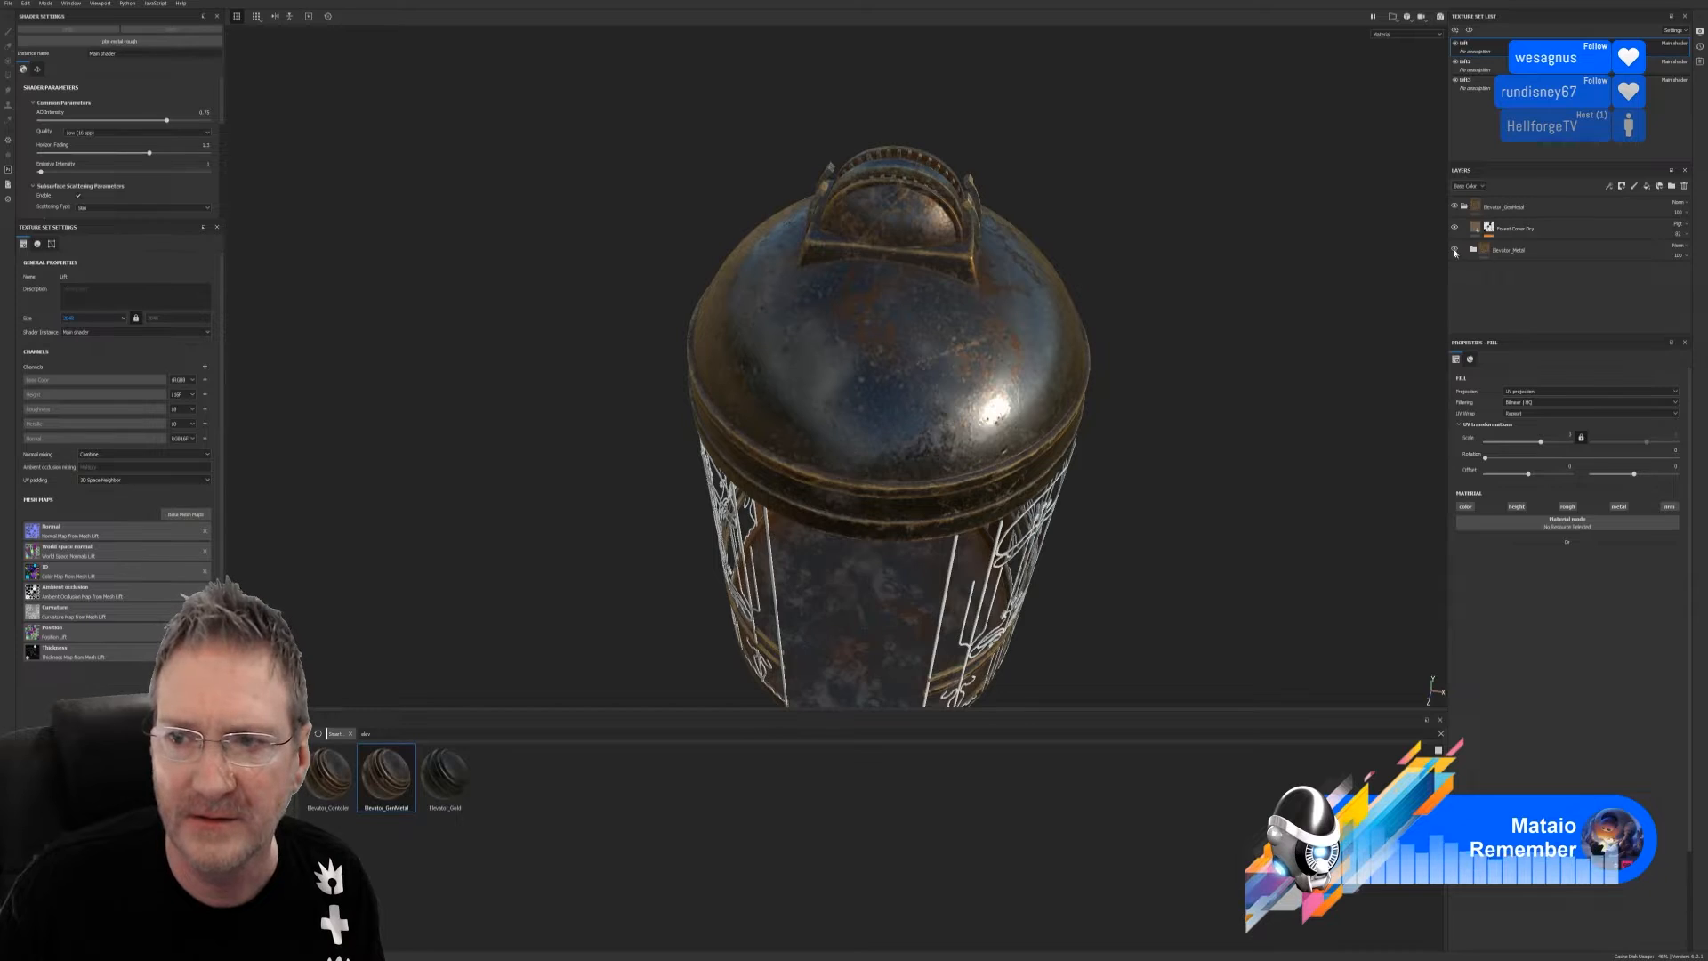
# Expand the Elevator_Metal folder, collapse its first subfolder and toggle that subfolder off and on to compare its effect on the trim
pyautogui.click(1473, 251)
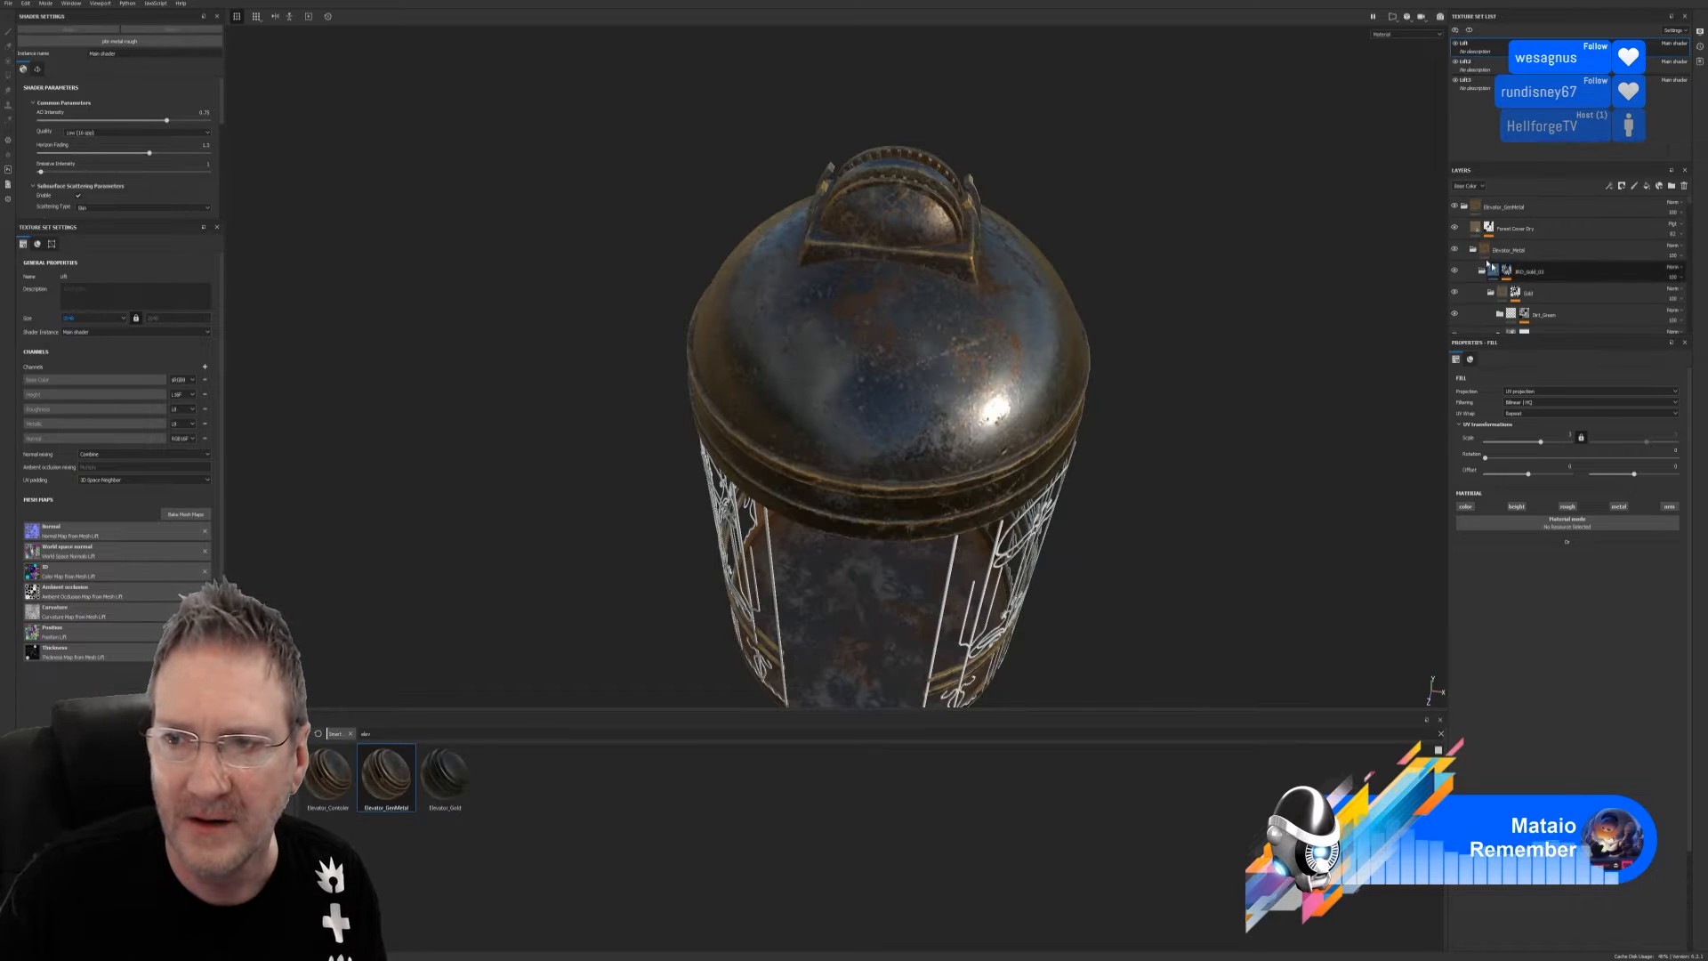
pyautogui.click(1481, 271)
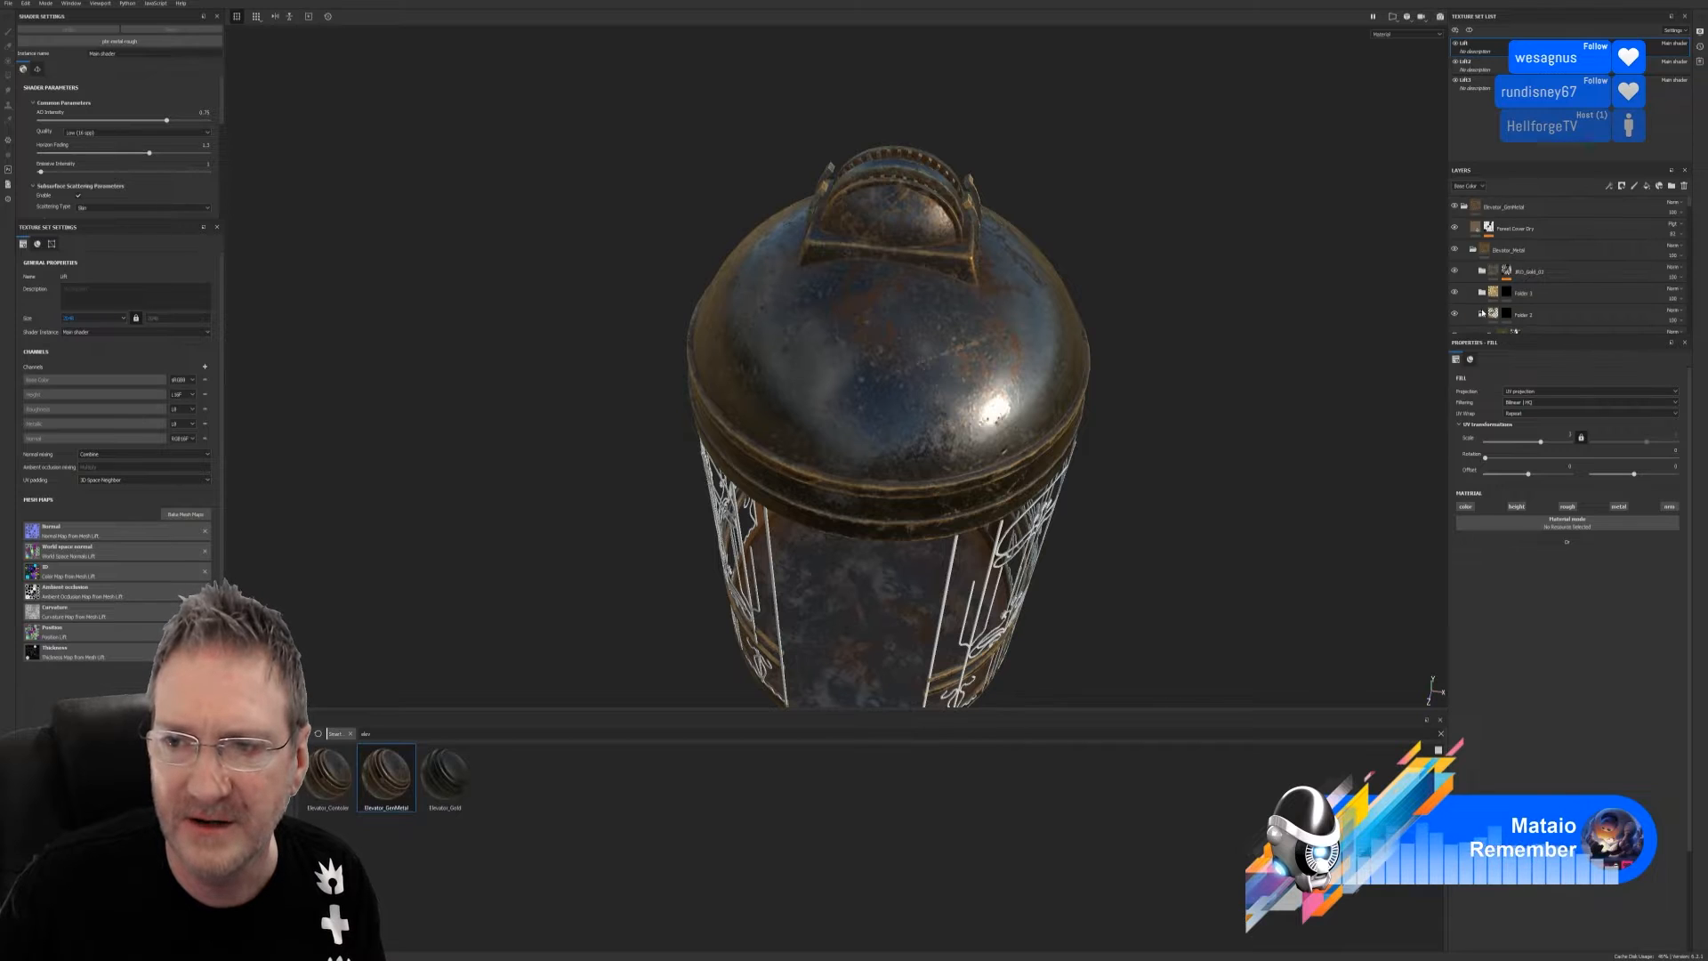
pyautogui.scroll(-1, 1482, 313)
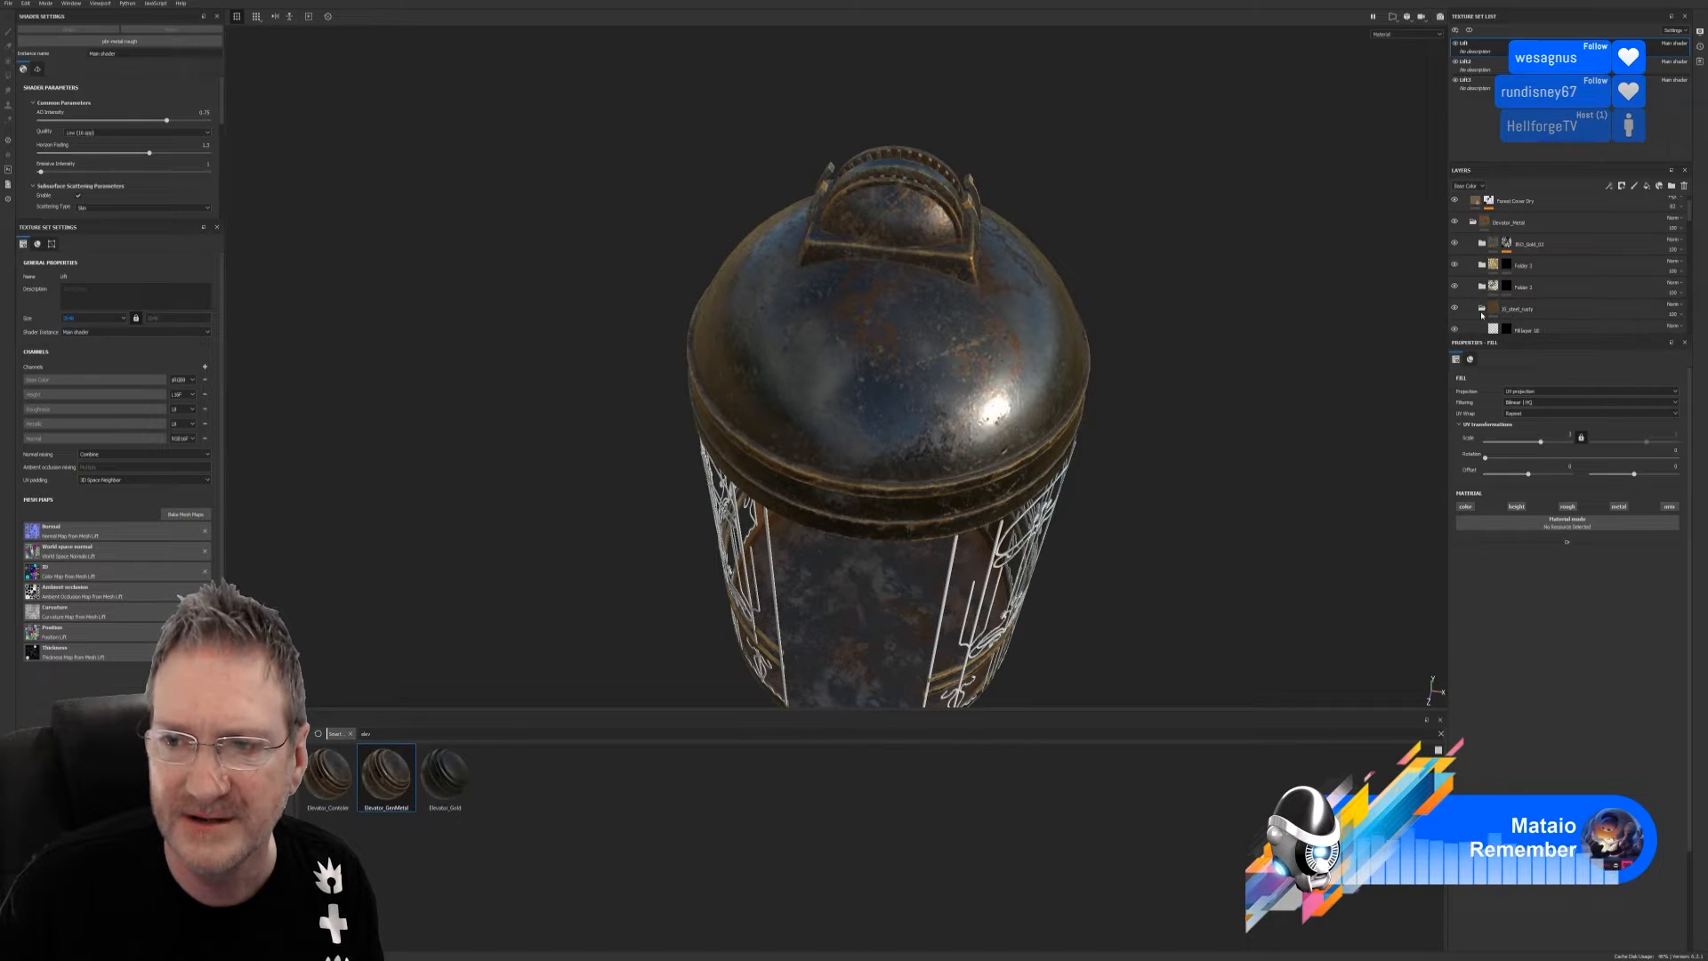
pyautogui.scroll(1, 1482, 313)
pyautogui.click(1517, 294)
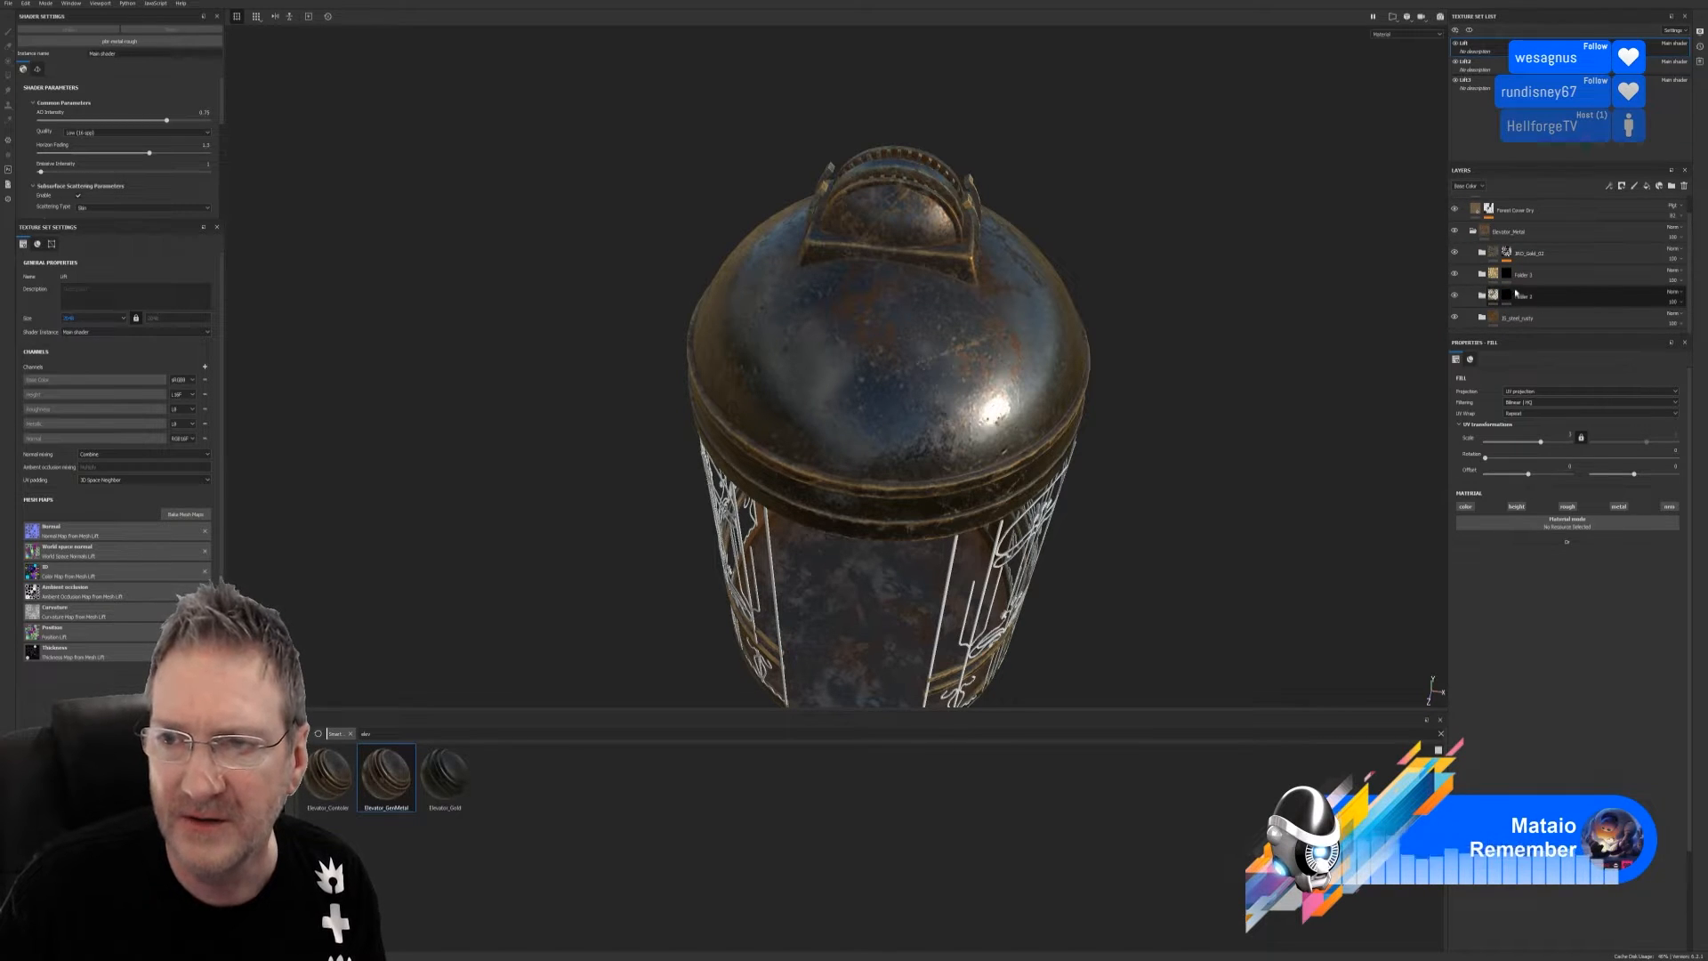
pyautogui.scroll(1, 1504, 285)
pyautogui.click(1456, 271)
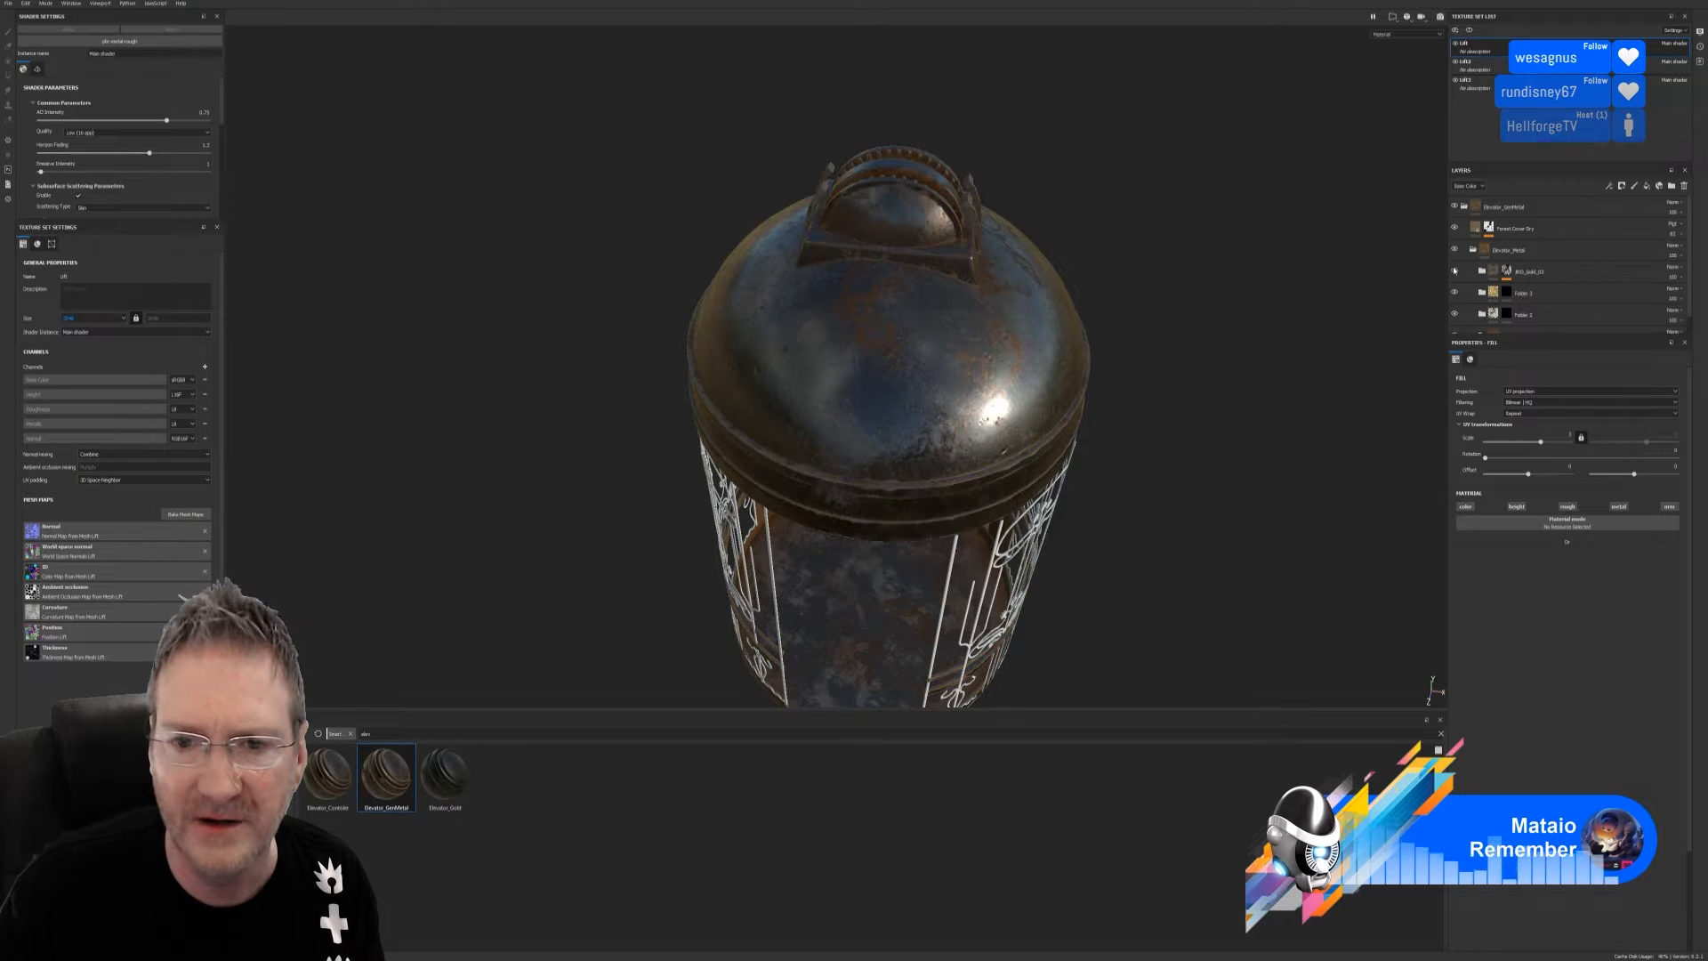
pyautogui.click(1455, 271)
# Open the first subfolder of Elevator_Metal, collapse its nested Gold group and check that group's contribution by toggling its visibility
pyautogui.click(1481, 272)
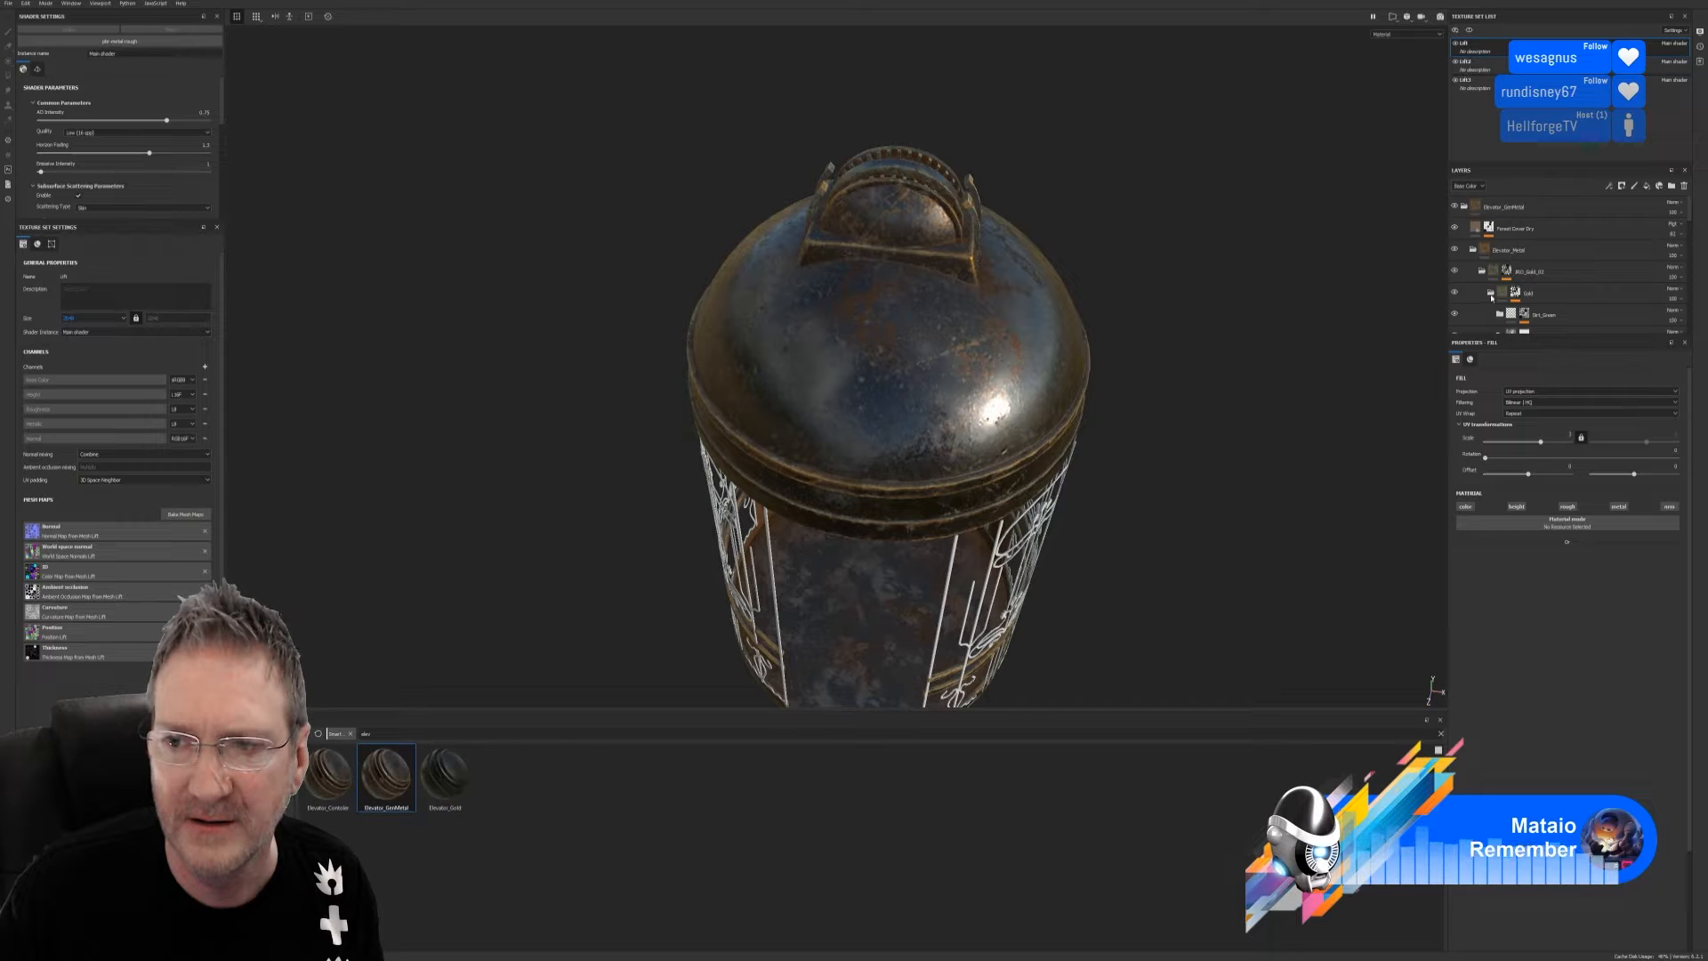
pyautogui.click(1492, 294)
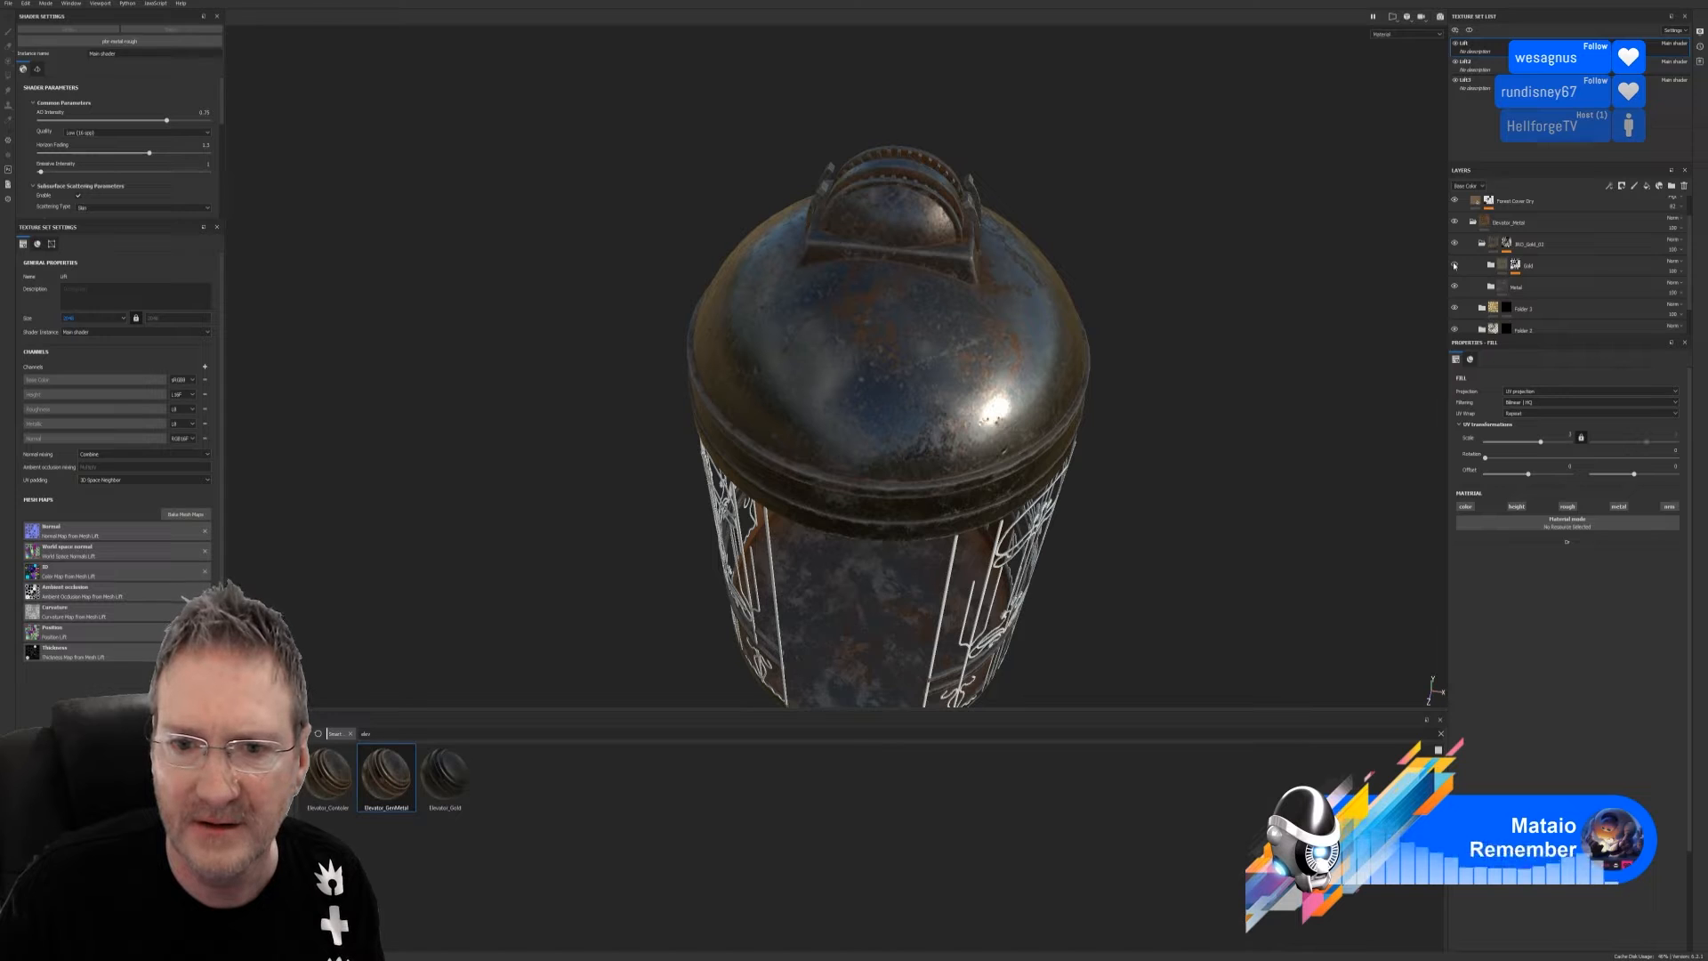
pyautogui.click(1454, 265)
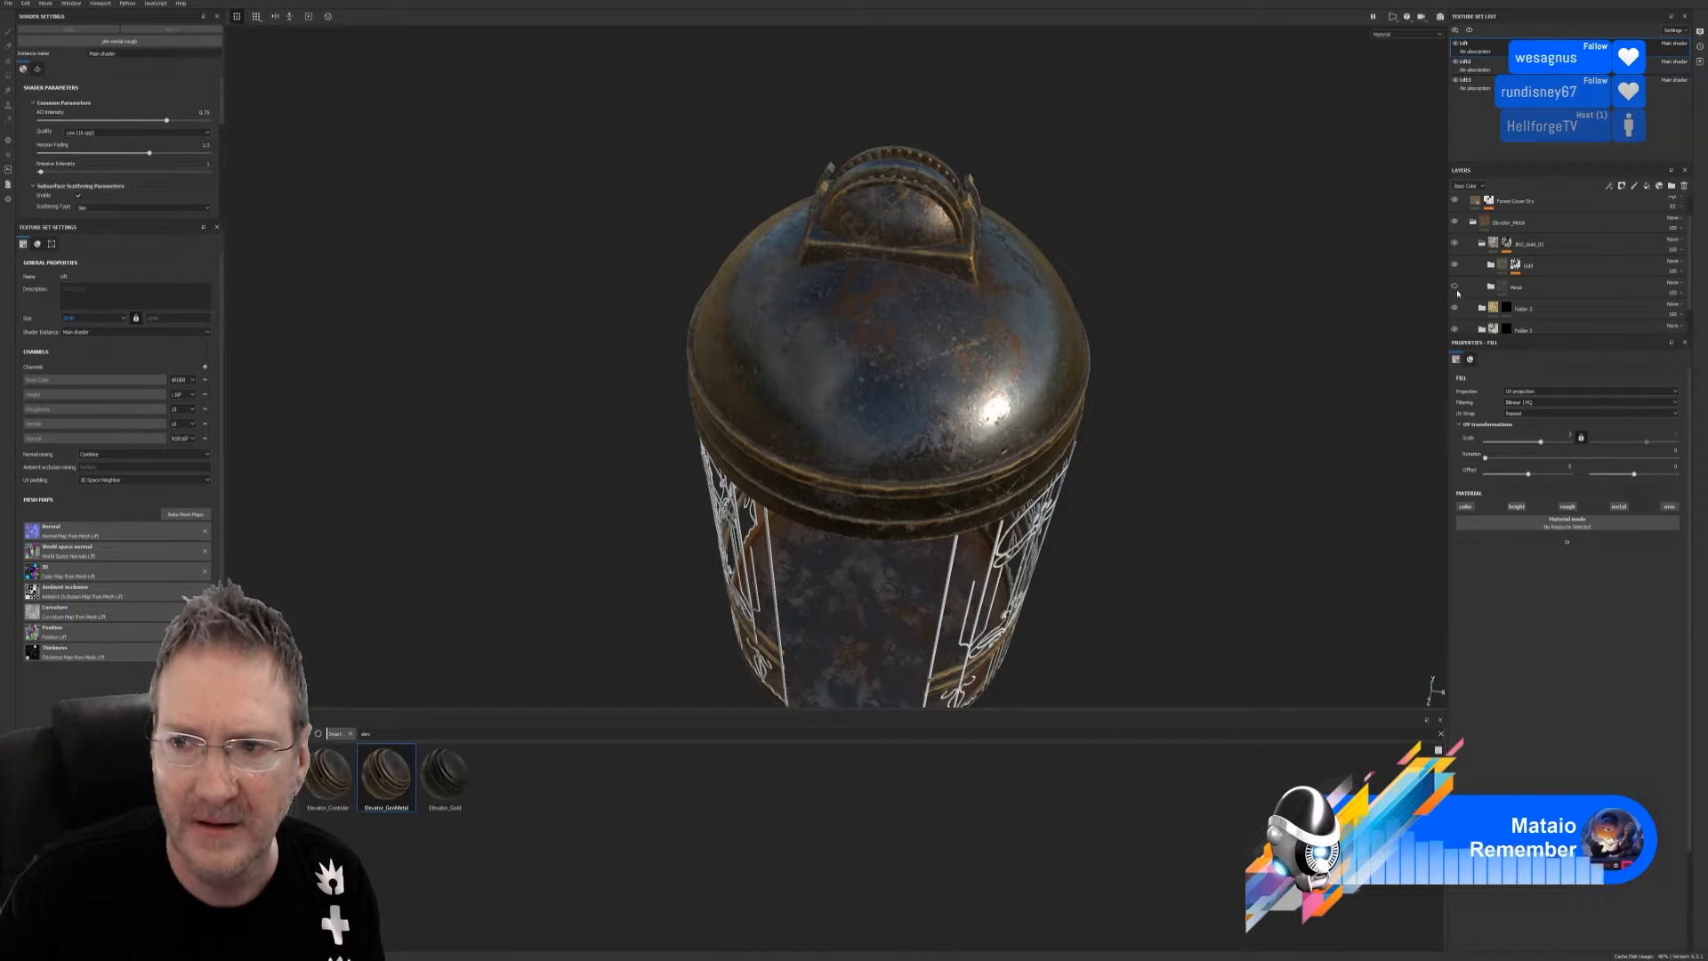
# Toggle the Elevator_Metal folder and its first subfolder off and on repeatedly to compare their effect on the lift
pyautogui.click(1458, 222)
pyautogui.click(1458, 221)
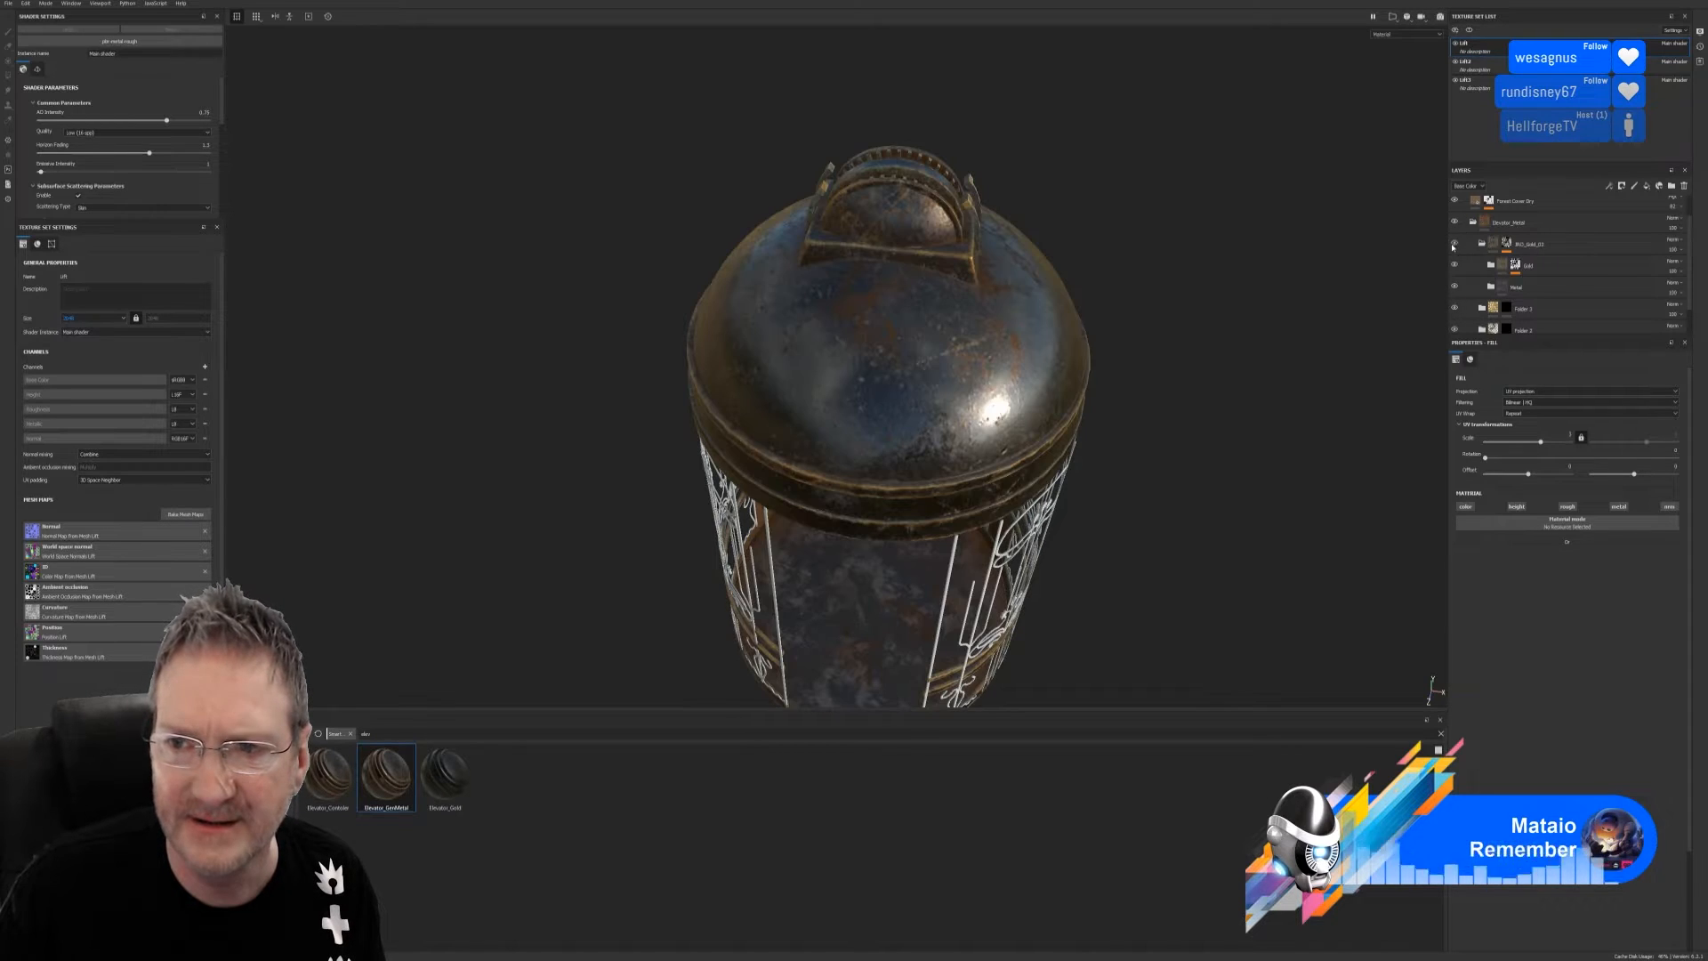
pyautogui.click(1455, 243)
pyautogui.click(1458, 244)
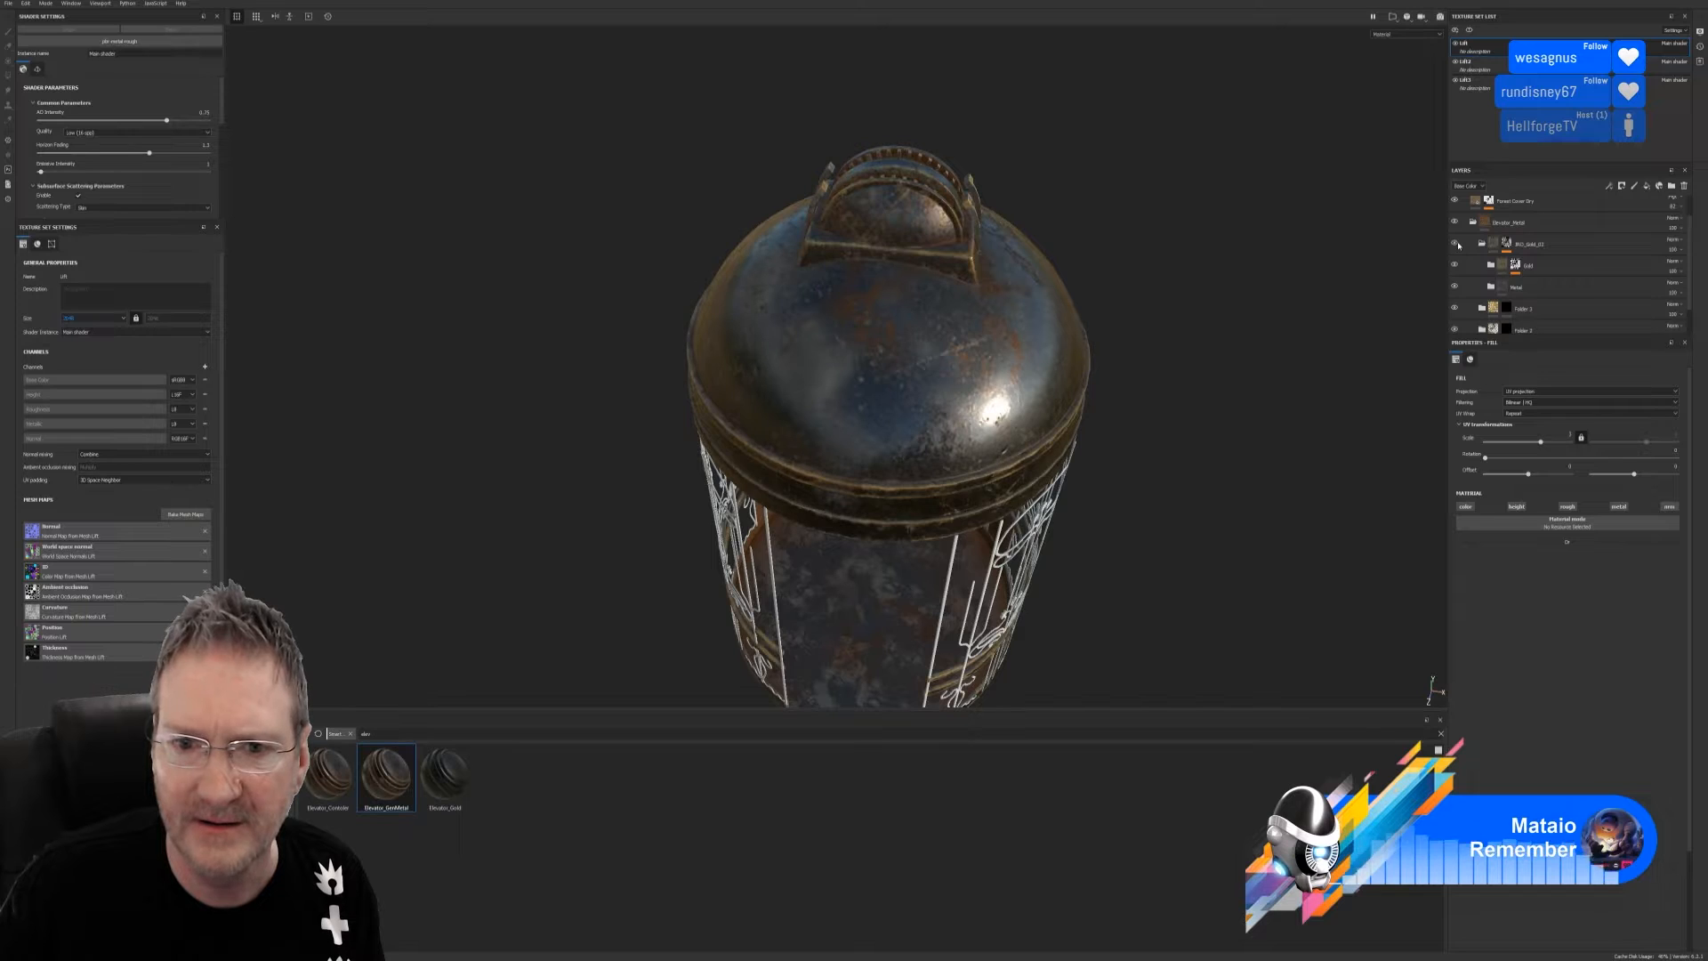
pyautogui.click(1459, 244)
pyautogui.click(1459, 244)
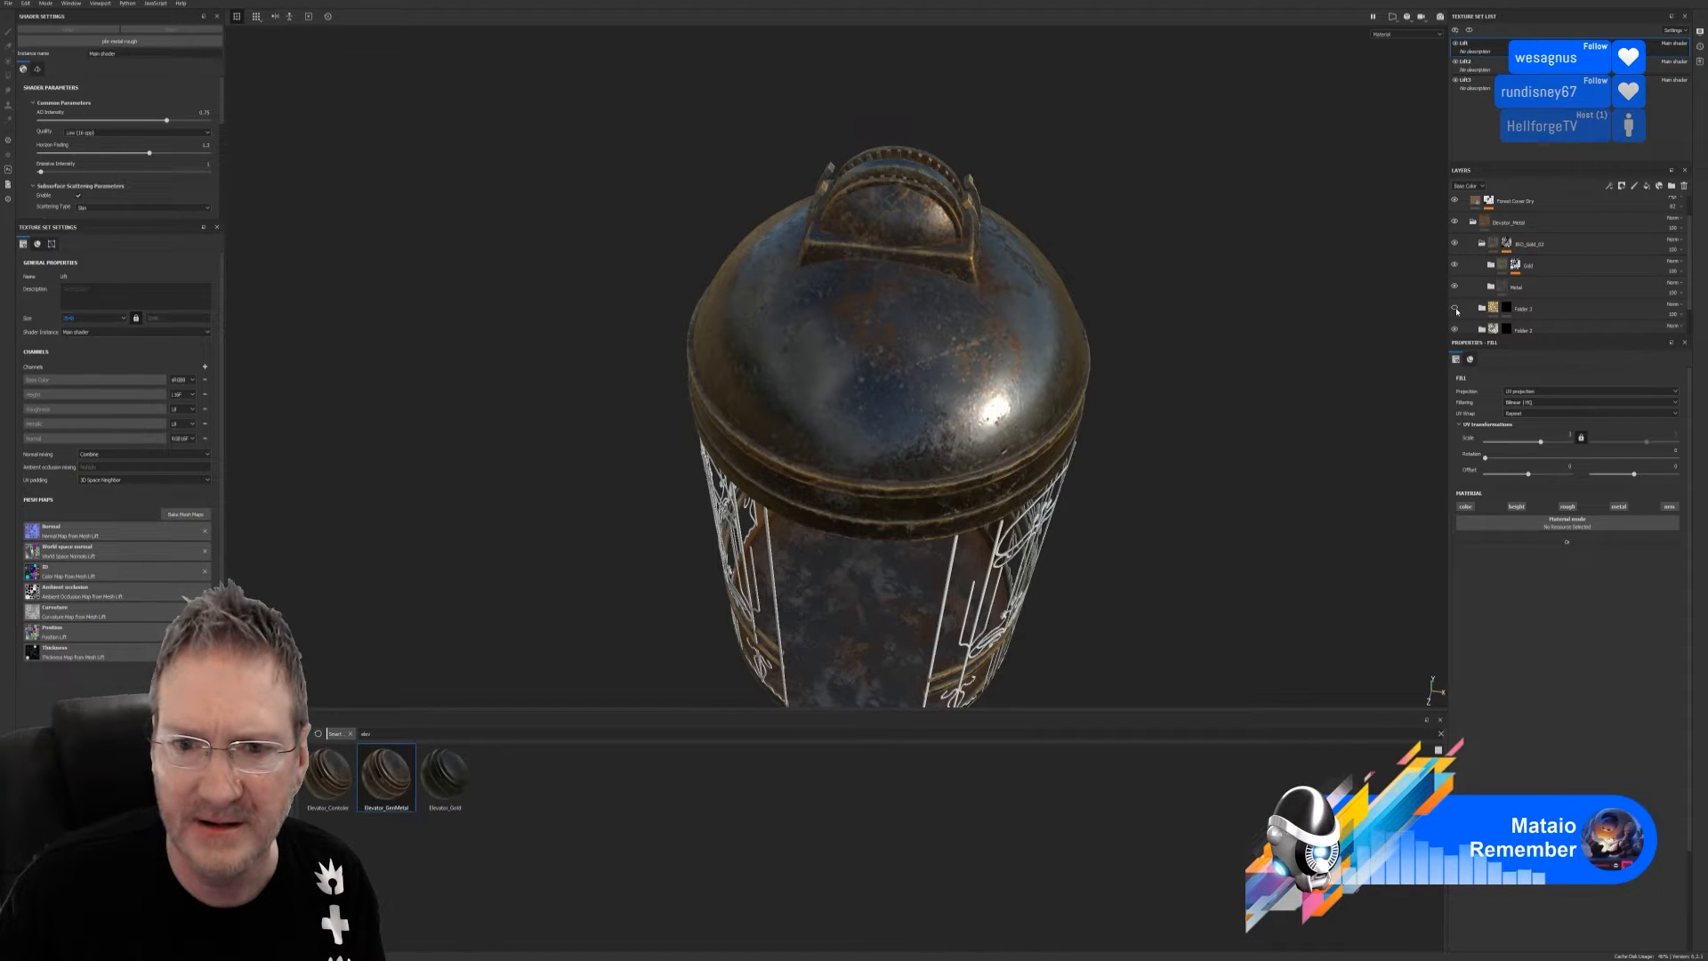
# Toggle the base metal folder below Folder 2 off and on to compare its effect on the dome and floor
pyautogui.scroll(-1, 1466, 330)
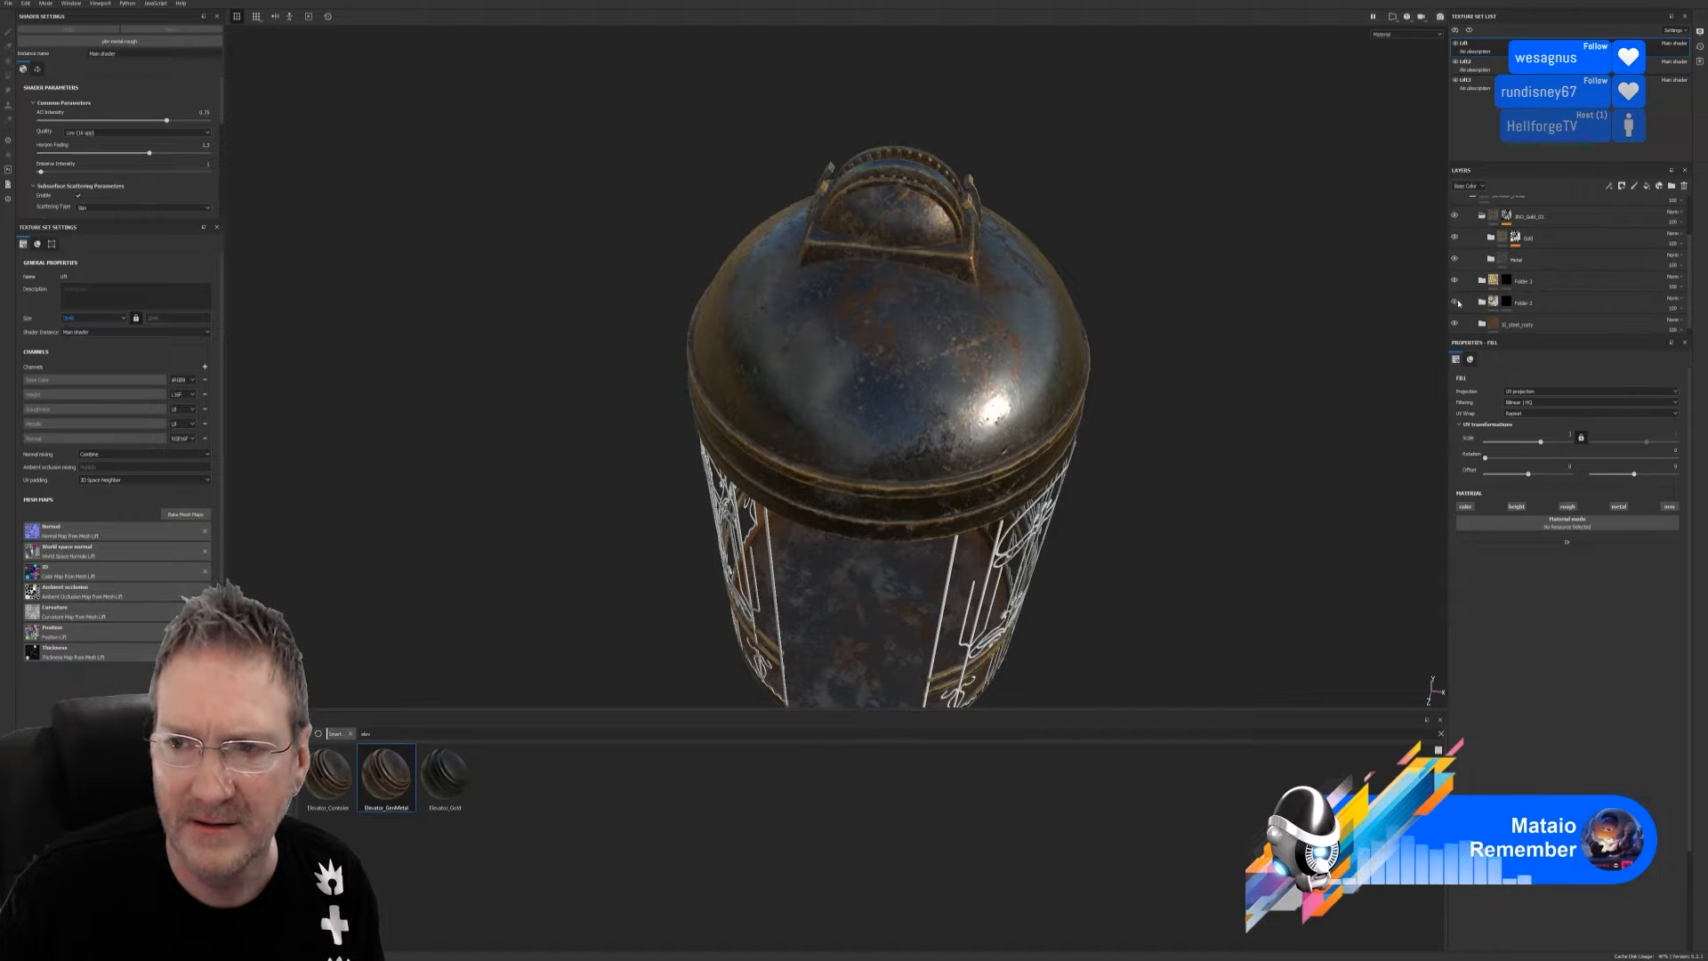
pyautogui.click(1456, 325)
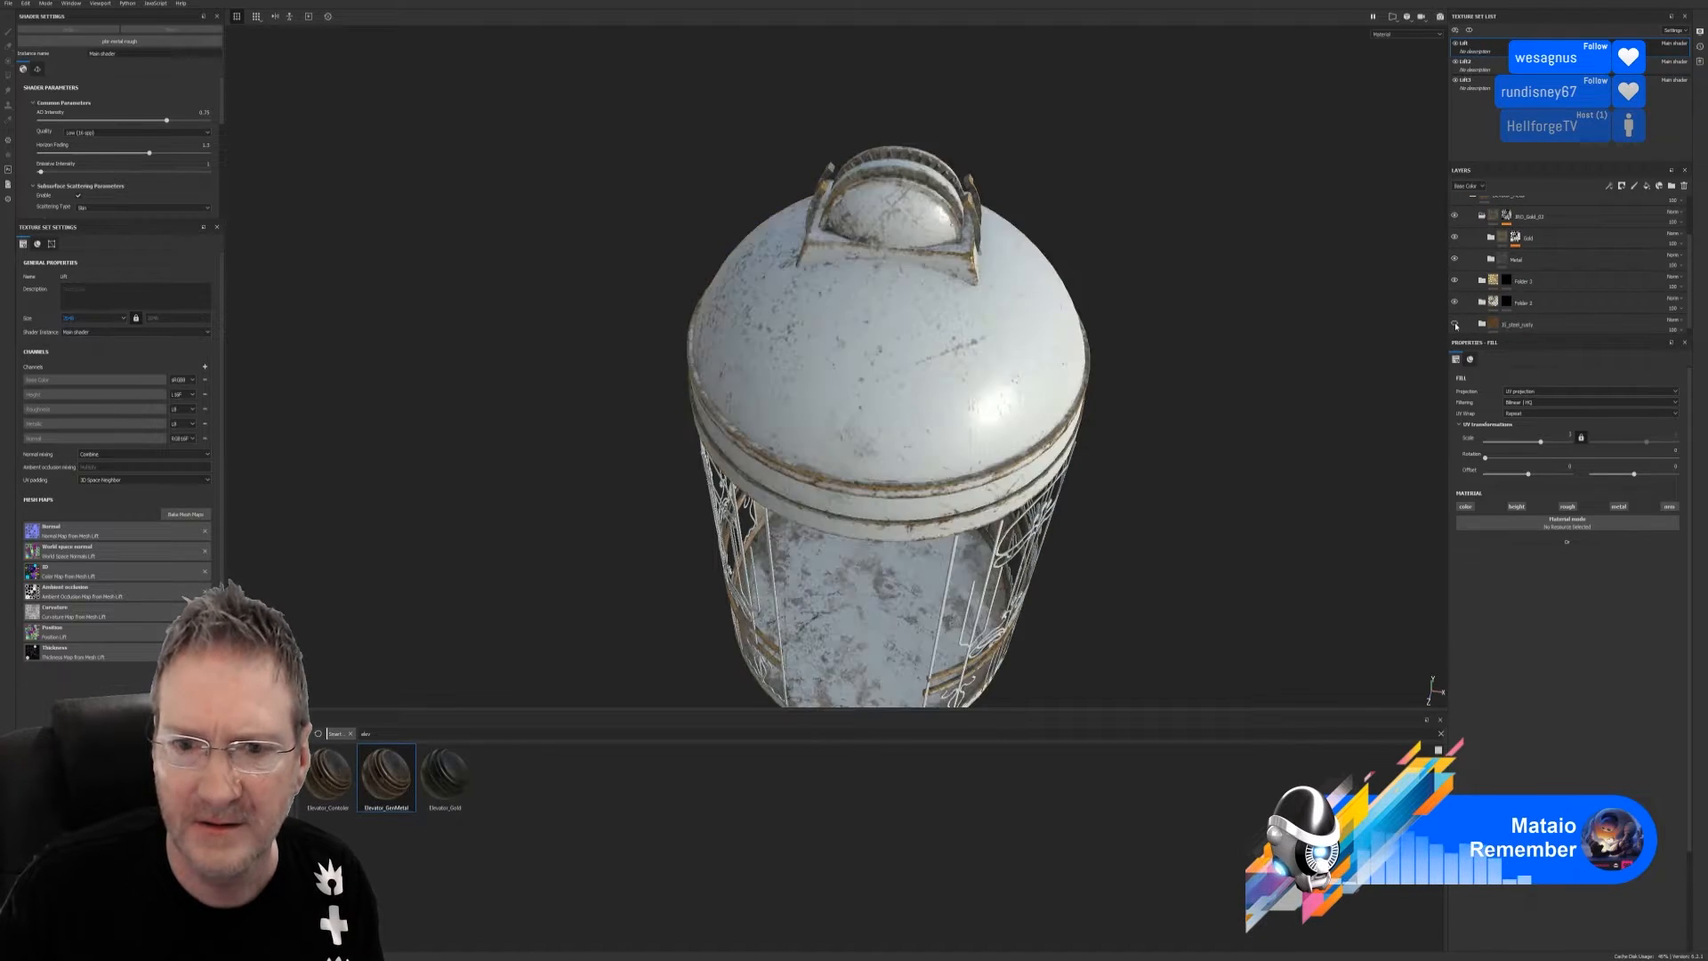
pyautogui.click(1456, 326)
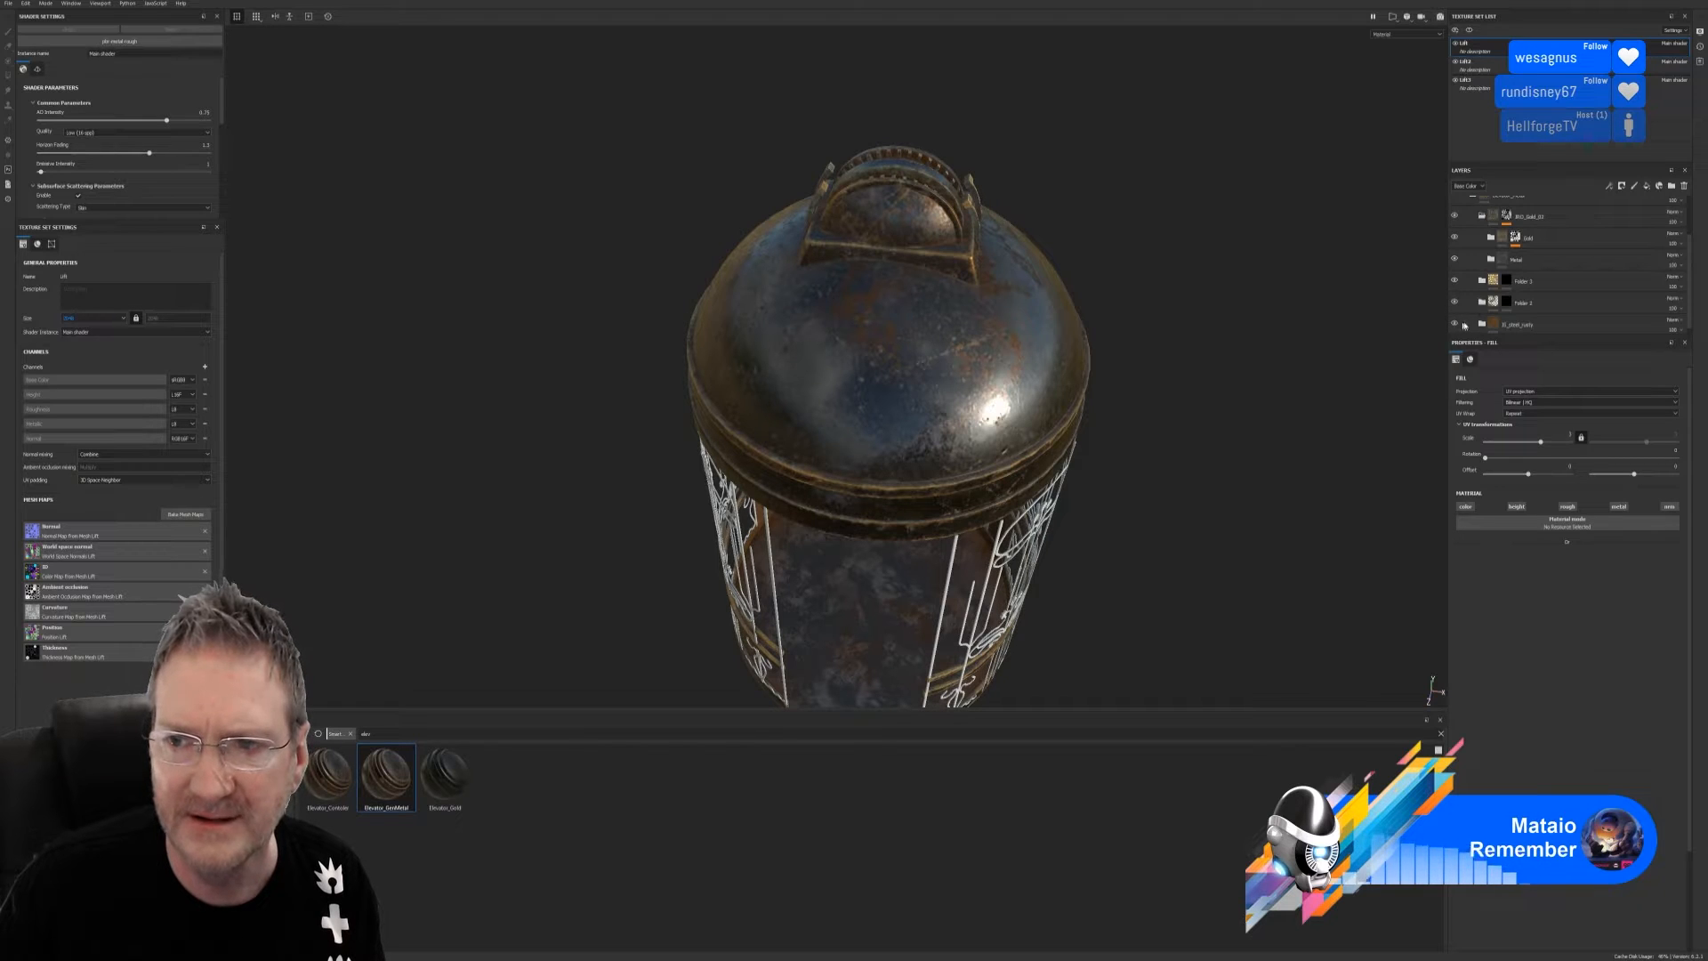
# Compare the nested Gold group with the group below it by toggling their visibility, glancing through the Gold group's layers
pyautogui.click(1455, 237)
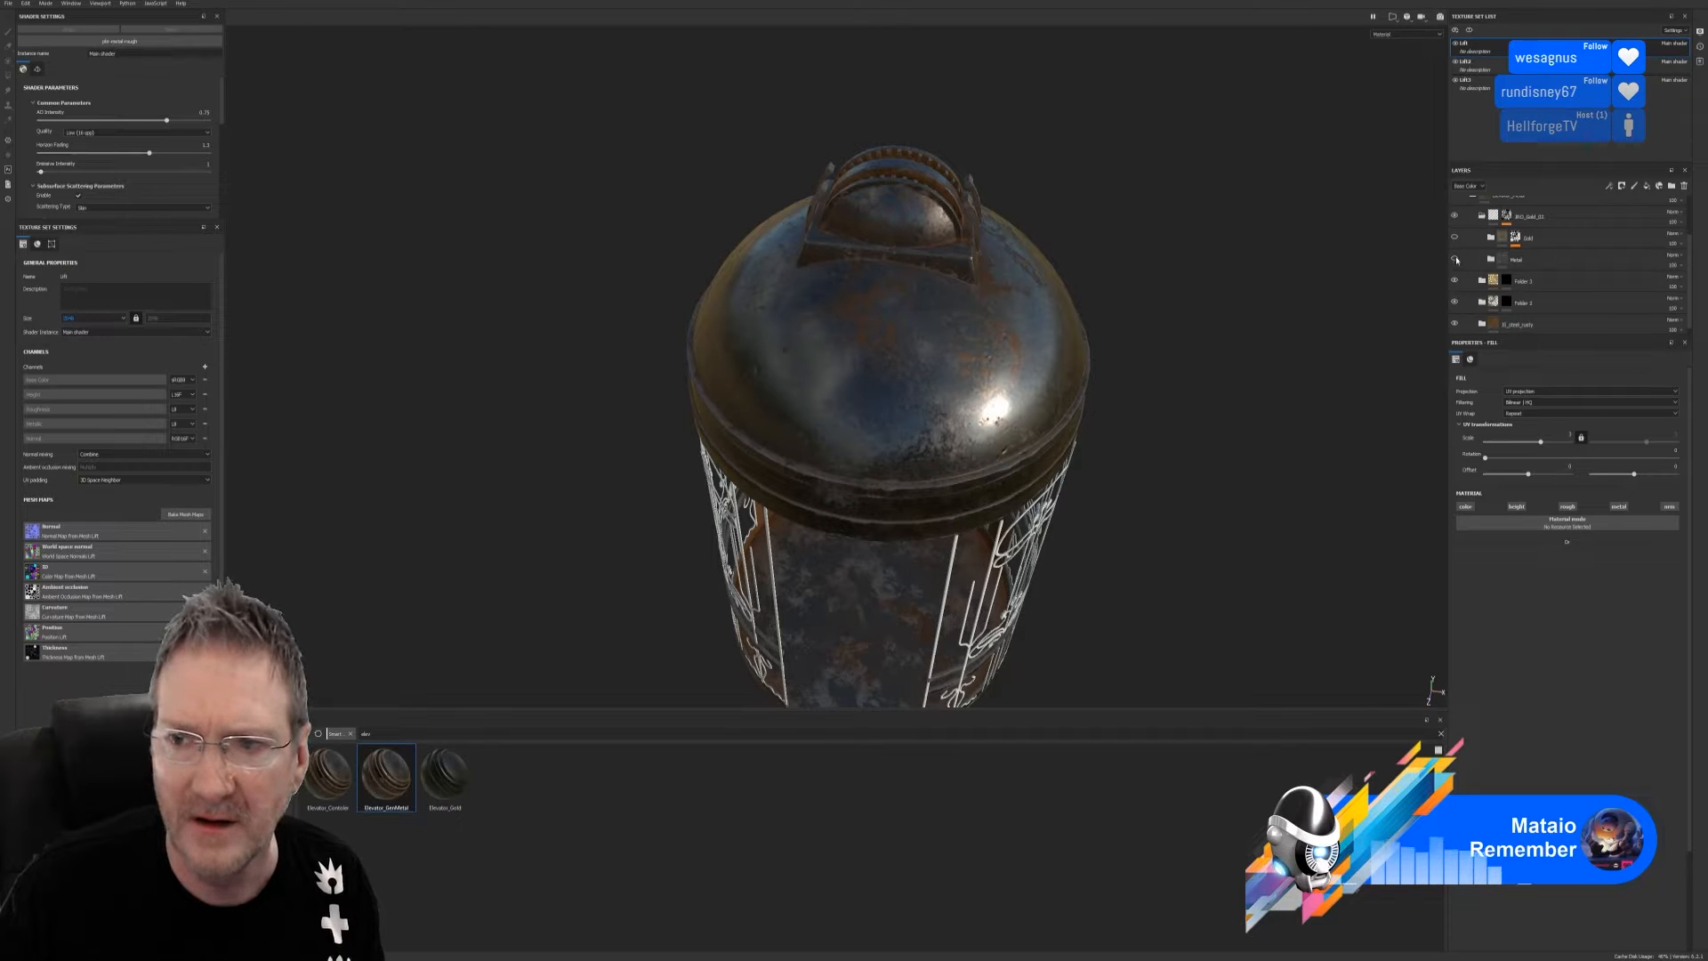
pyautogui.click(1456, 238)
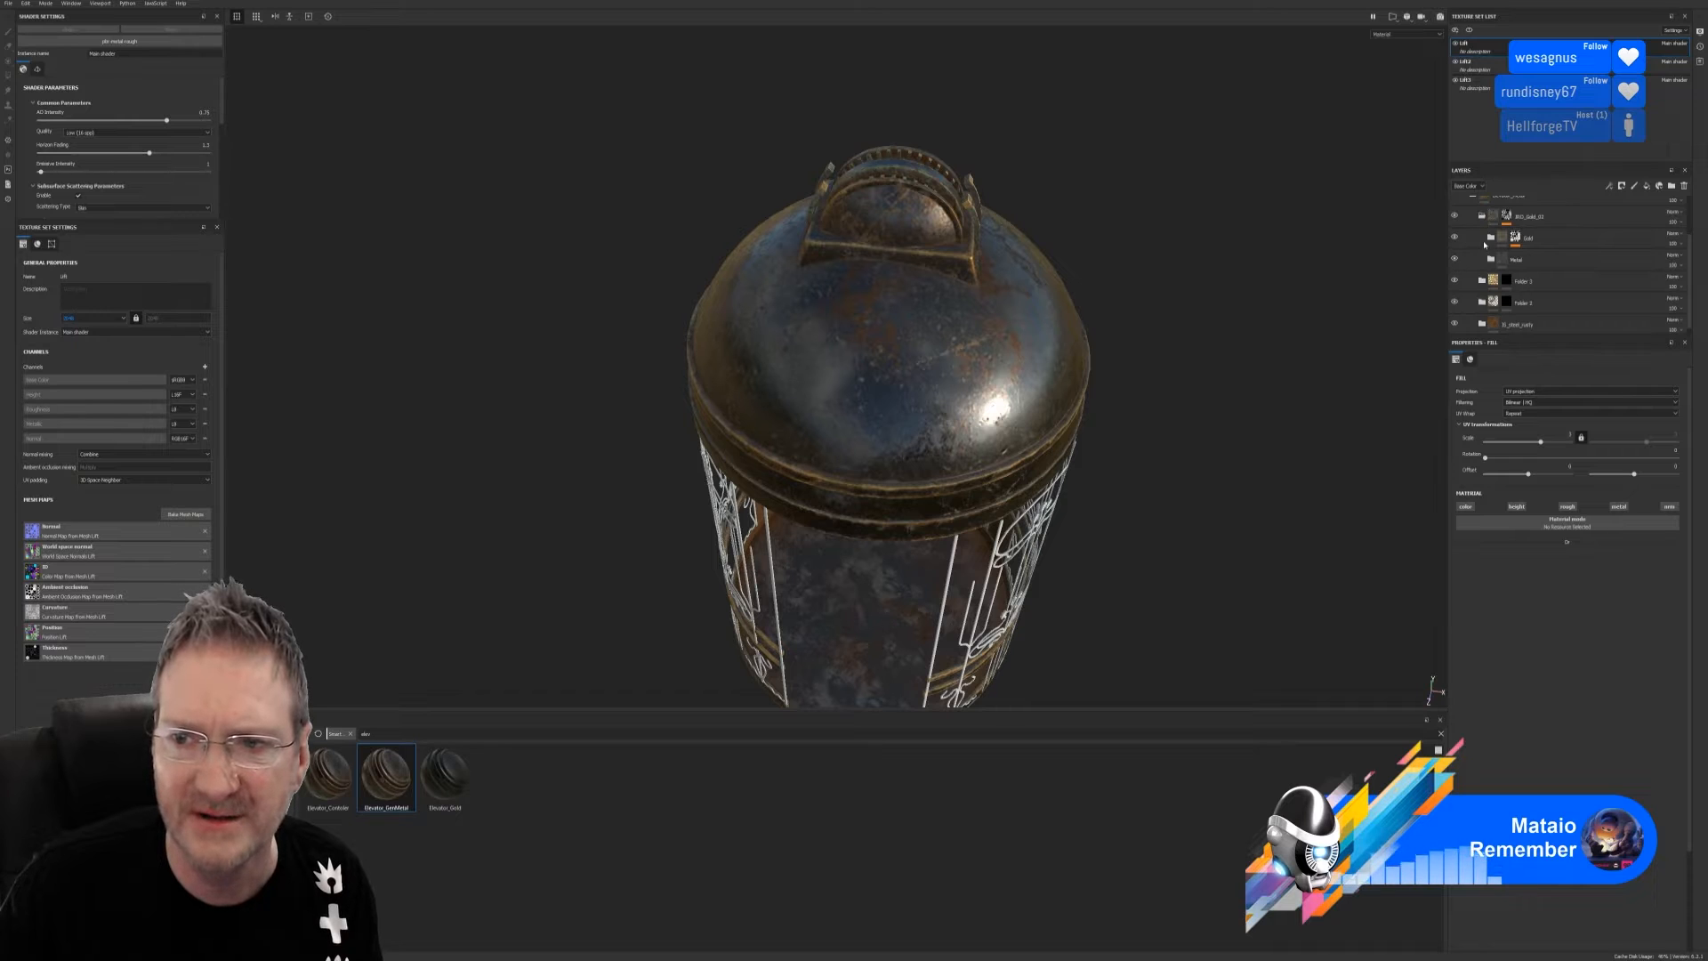
pyautogui.click(1491, 238)
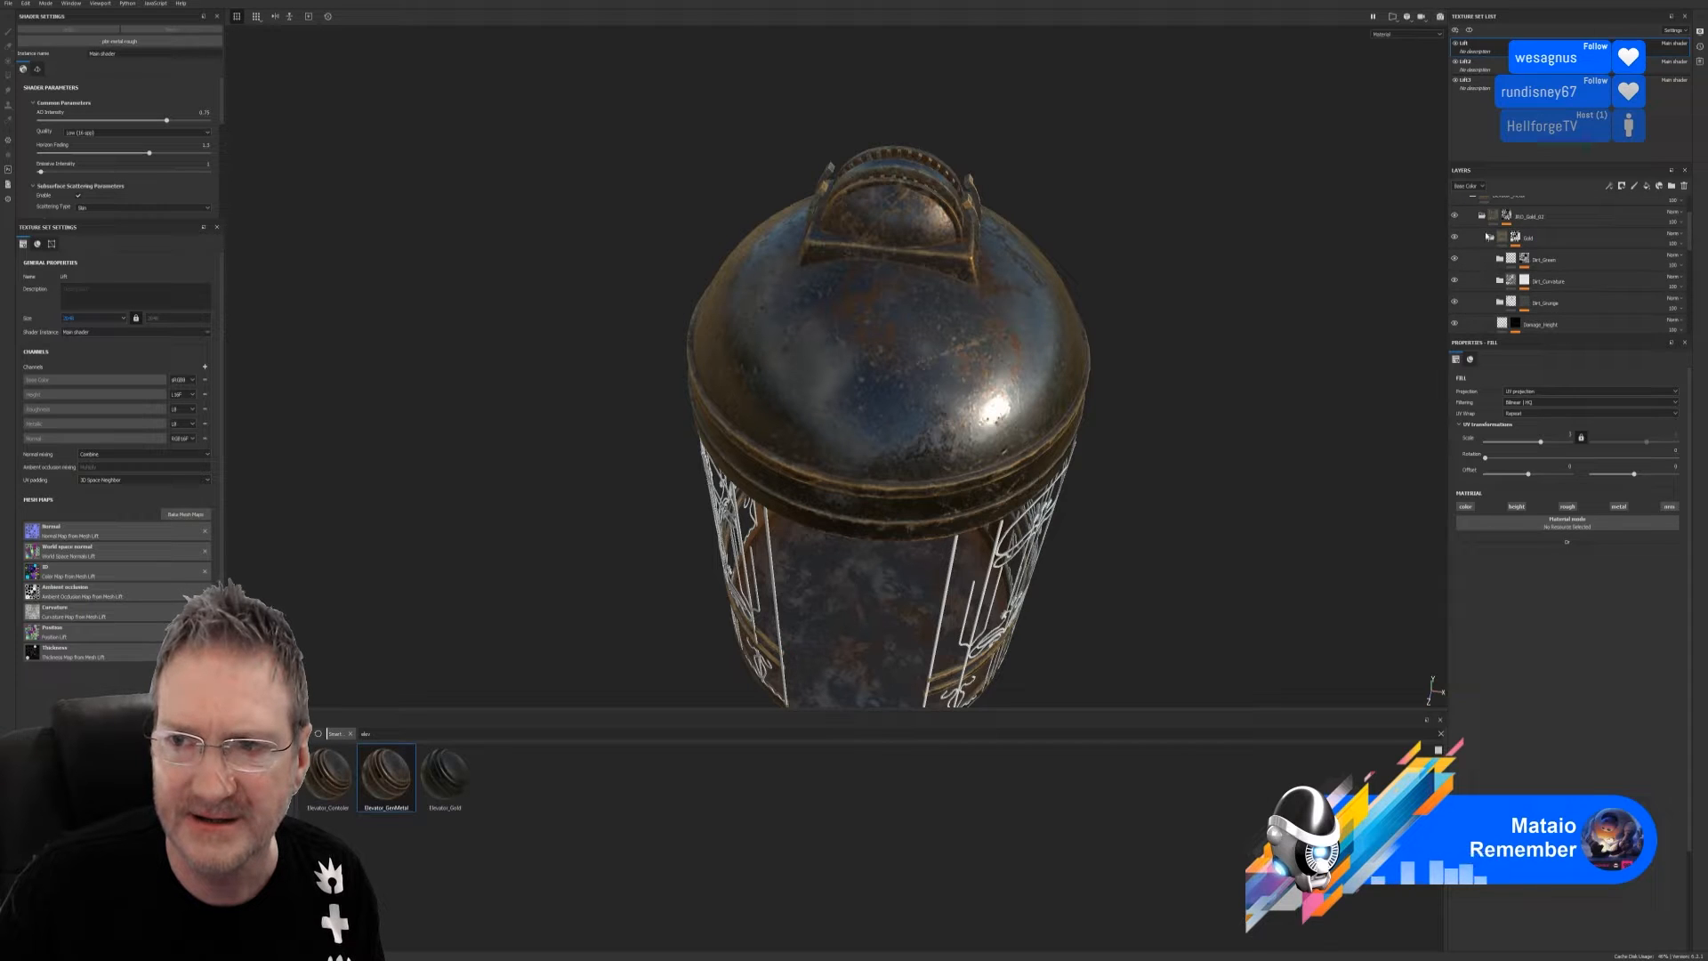
pyautogui.scroll(2, 1499, 258)
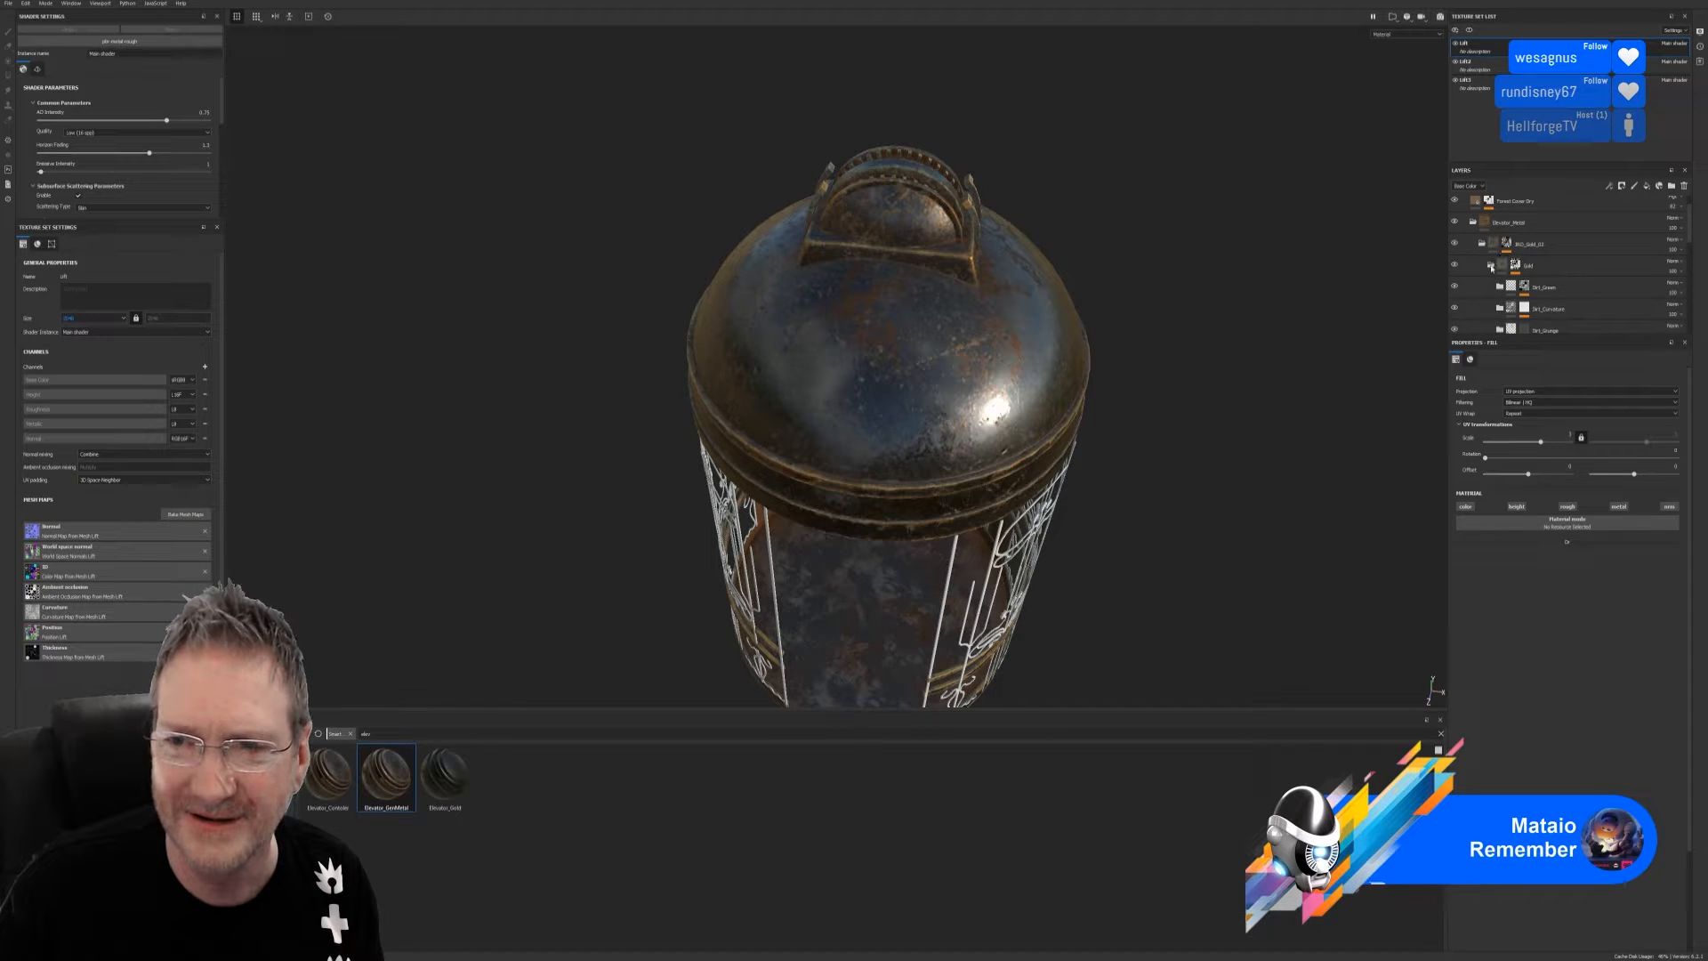
pyautogui.click(1492, 266)
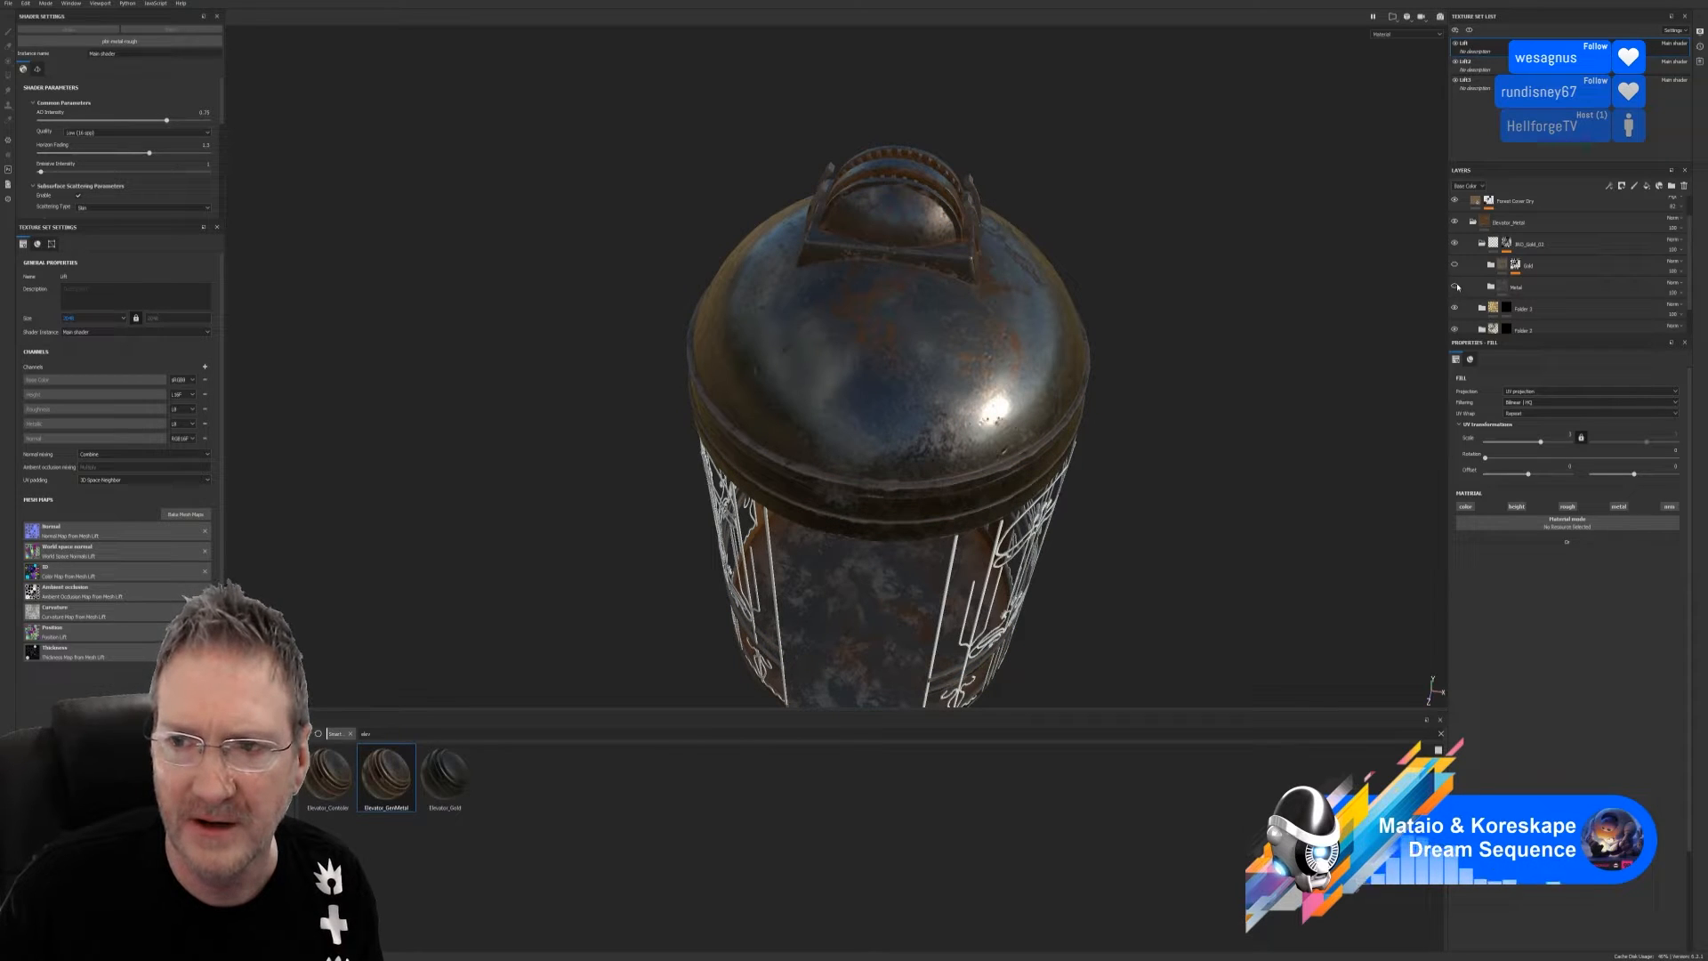
pyautogui.click(1455, 266)
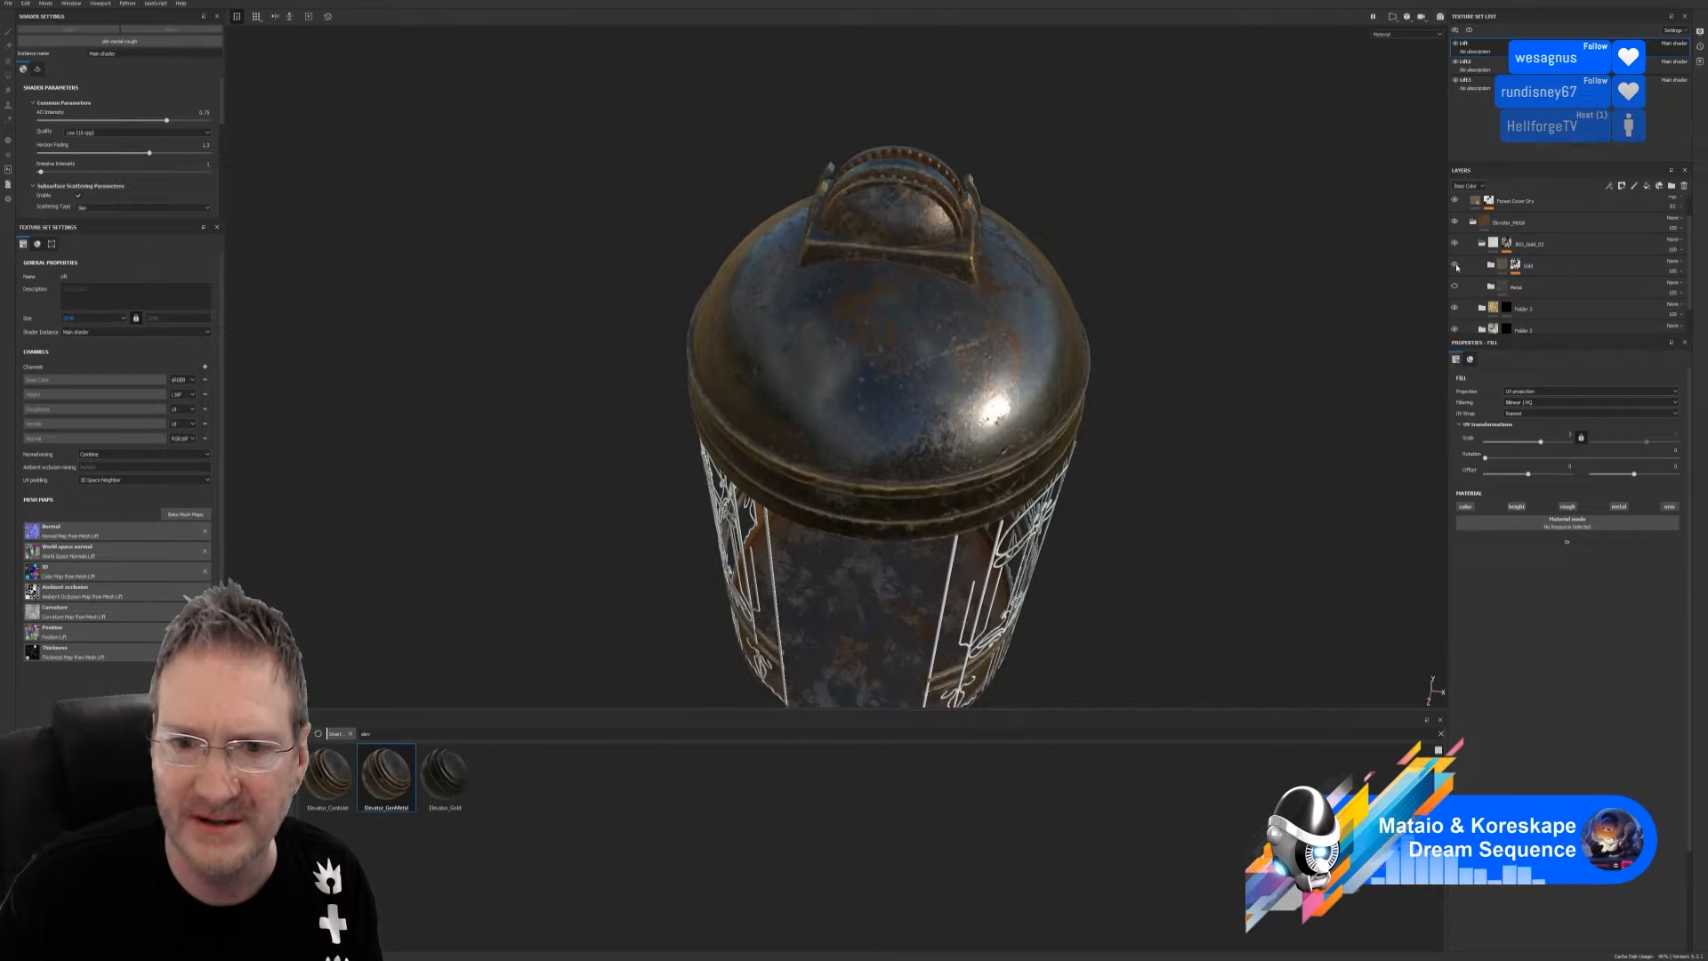
# Expand the Gold group and check its layers' contributions, toggling the visibility of Damage_Height and the dirt layer below Edge_Highlight
pyautogui.click(1491, 266)
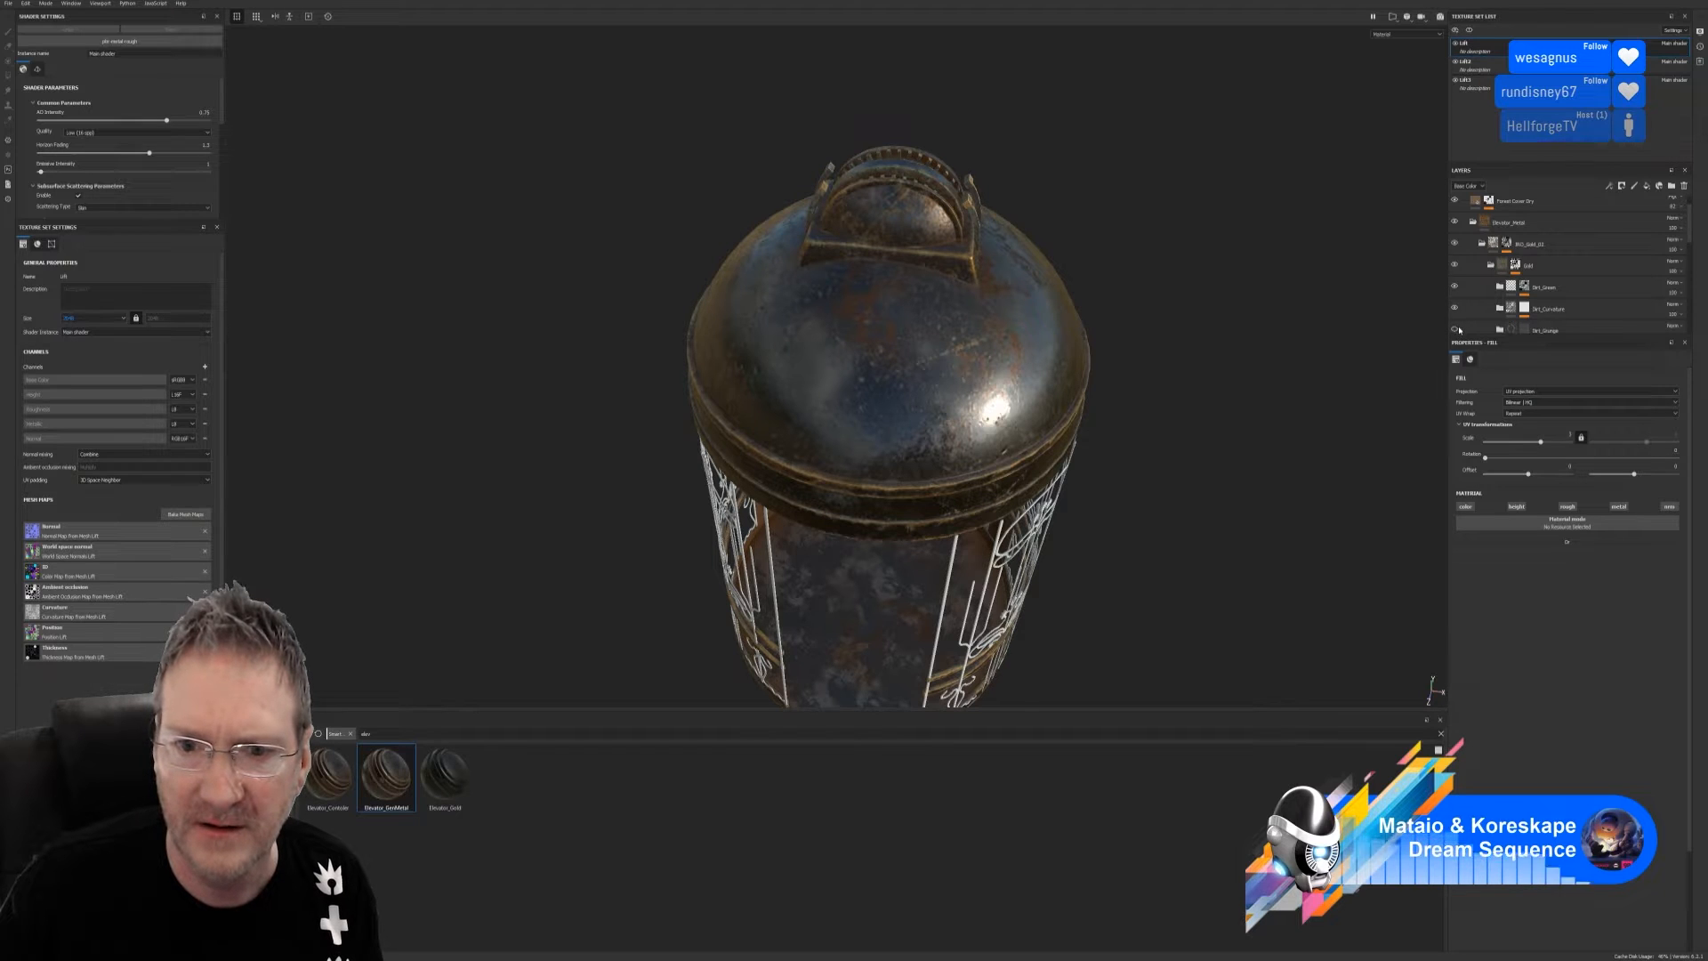
pyautogui.scroll(-1, 1464, 322)
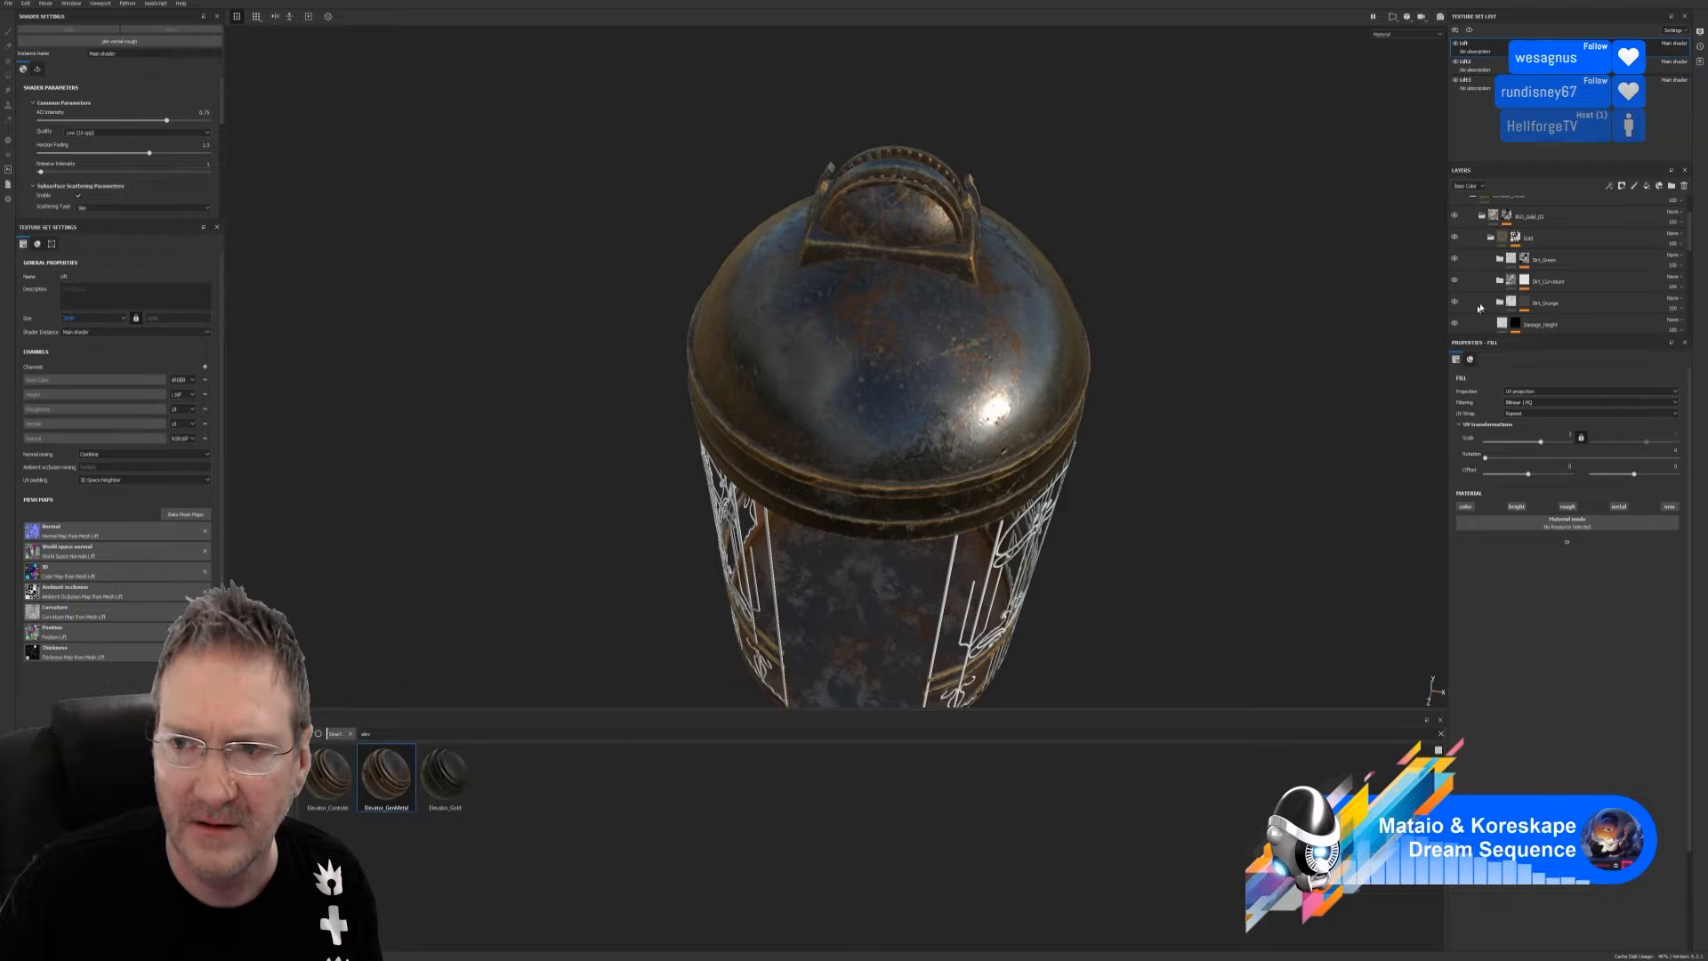
pyautogui.scroll(-1, 1480, 308)
pyautogui.click(1456, 298)
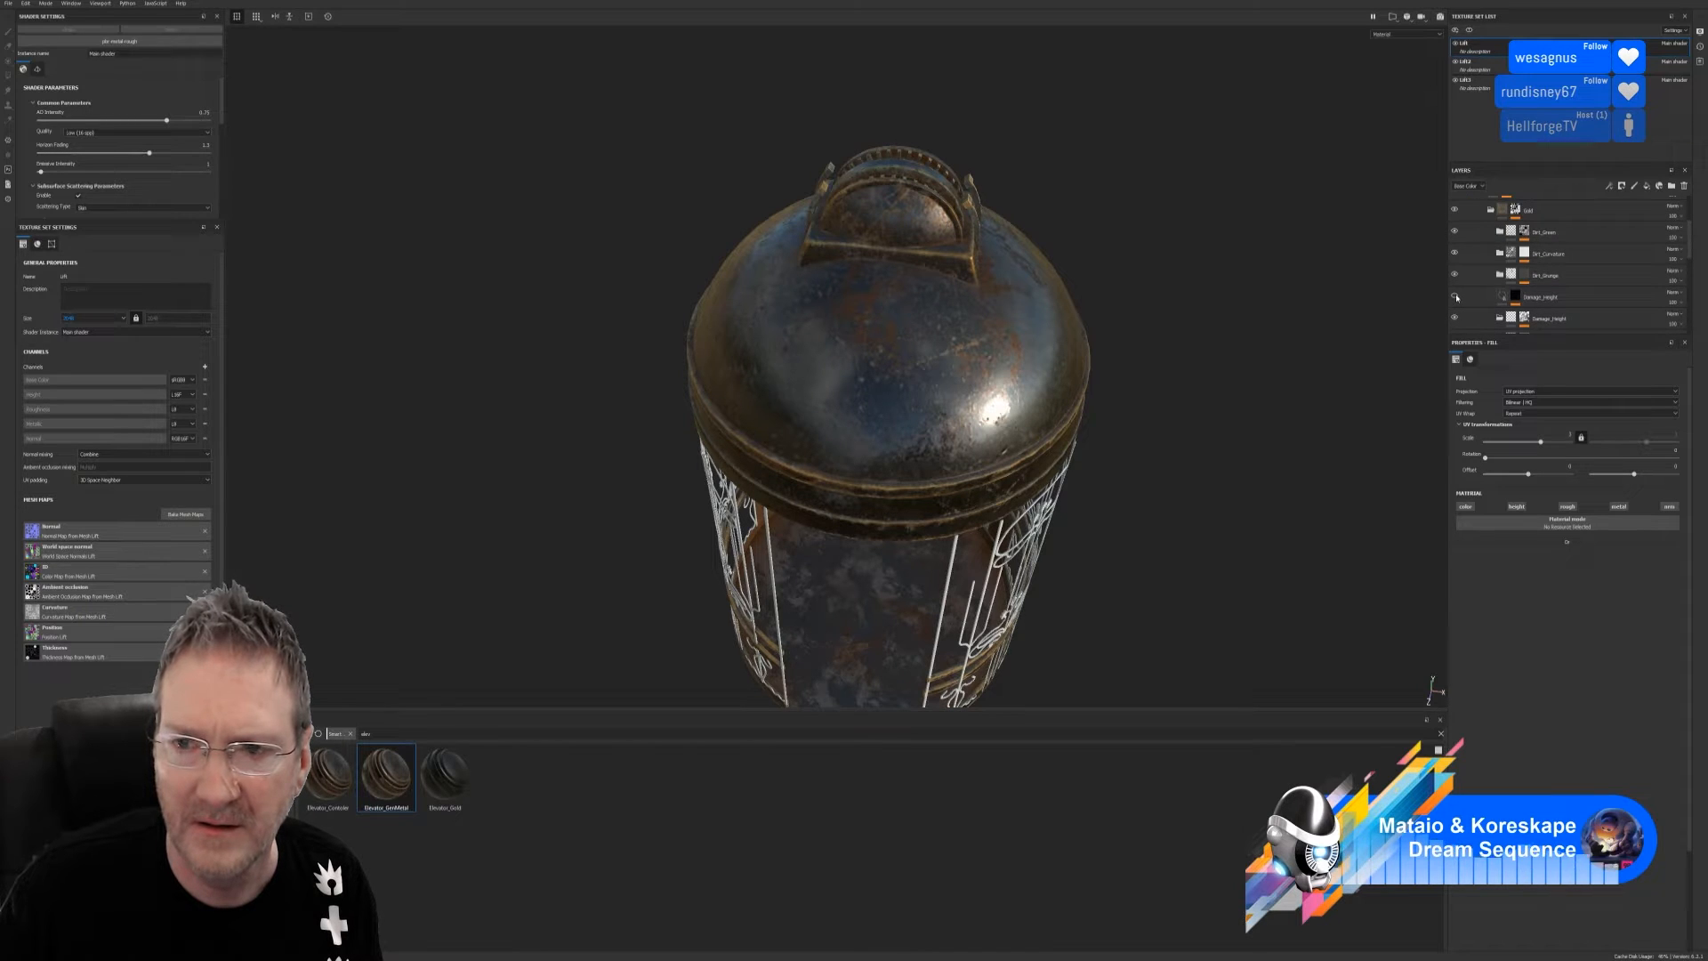
pyautogui.click(1455, 297)
pyautogui.scroll(-1, 1488, 306)
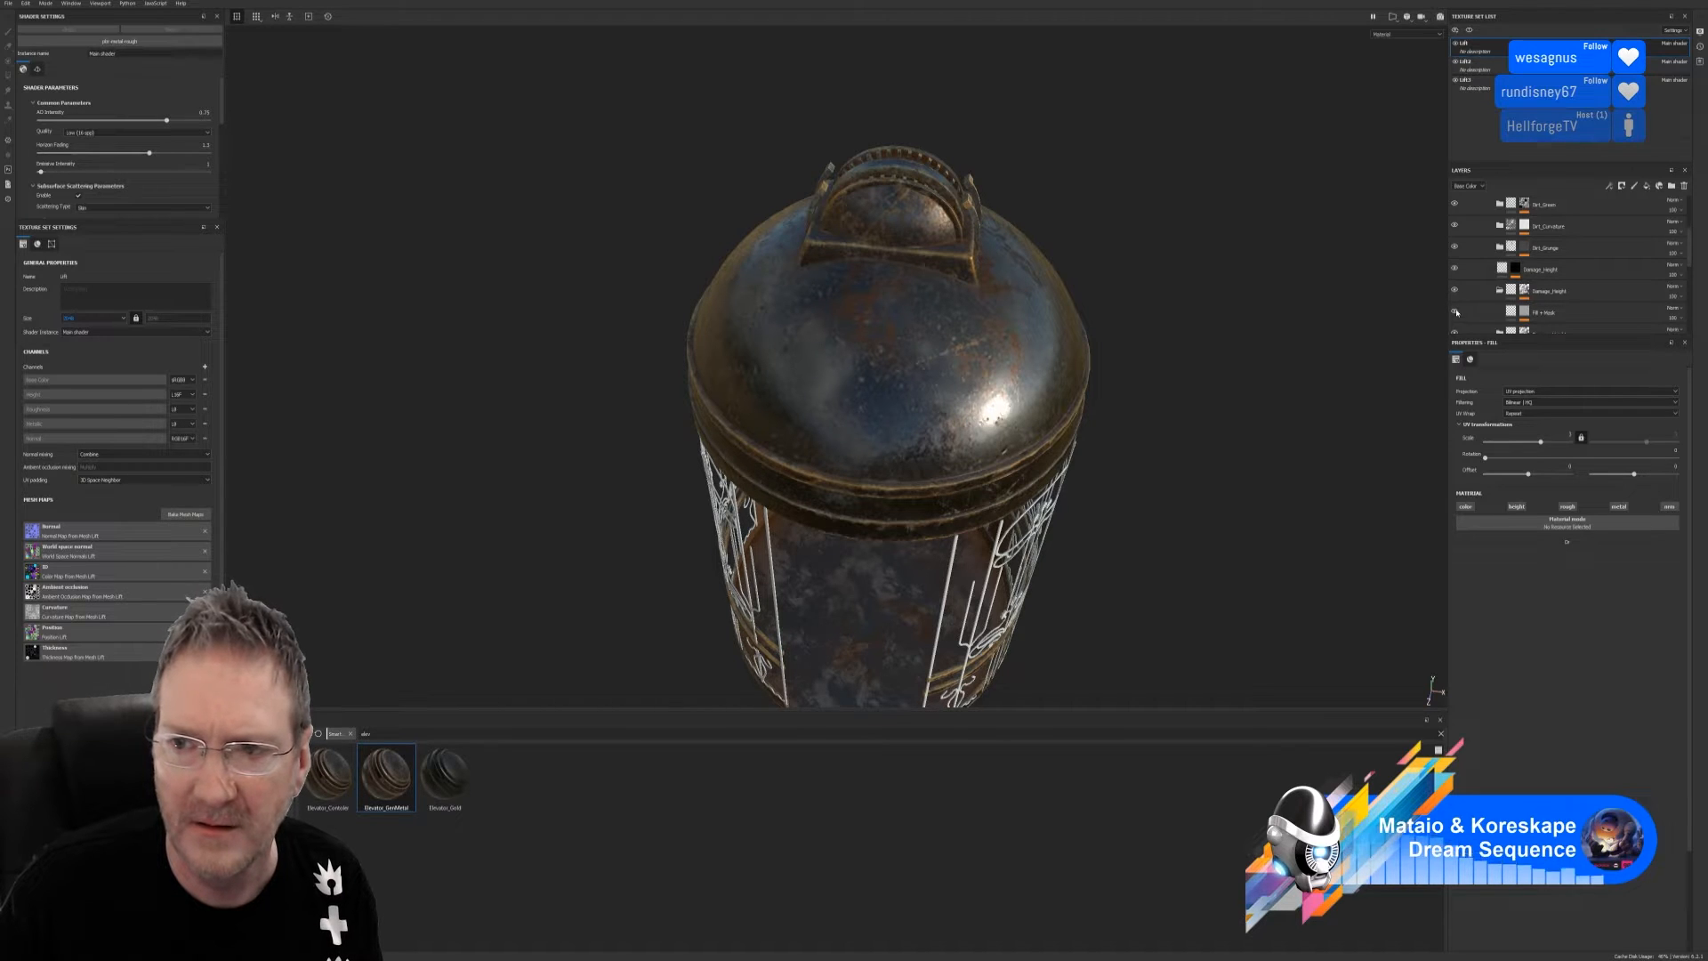
pyautogui.scroll(-1, 1463, 307)
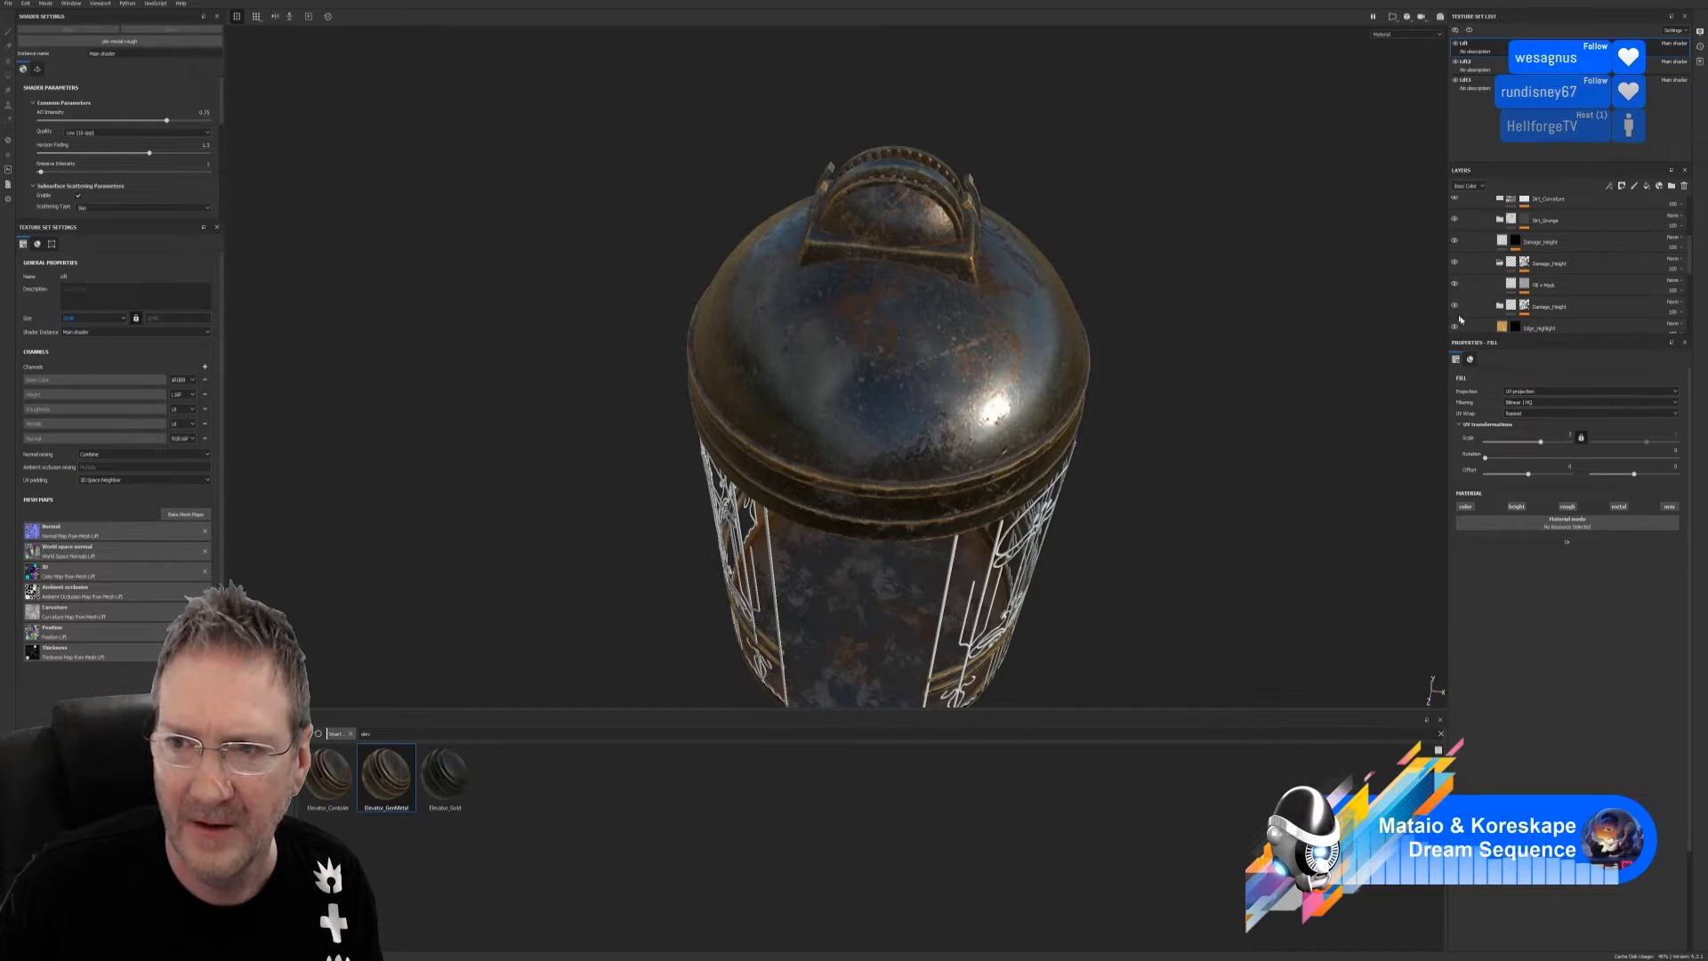
pyautogui.scroll(-1, 1473, 308)
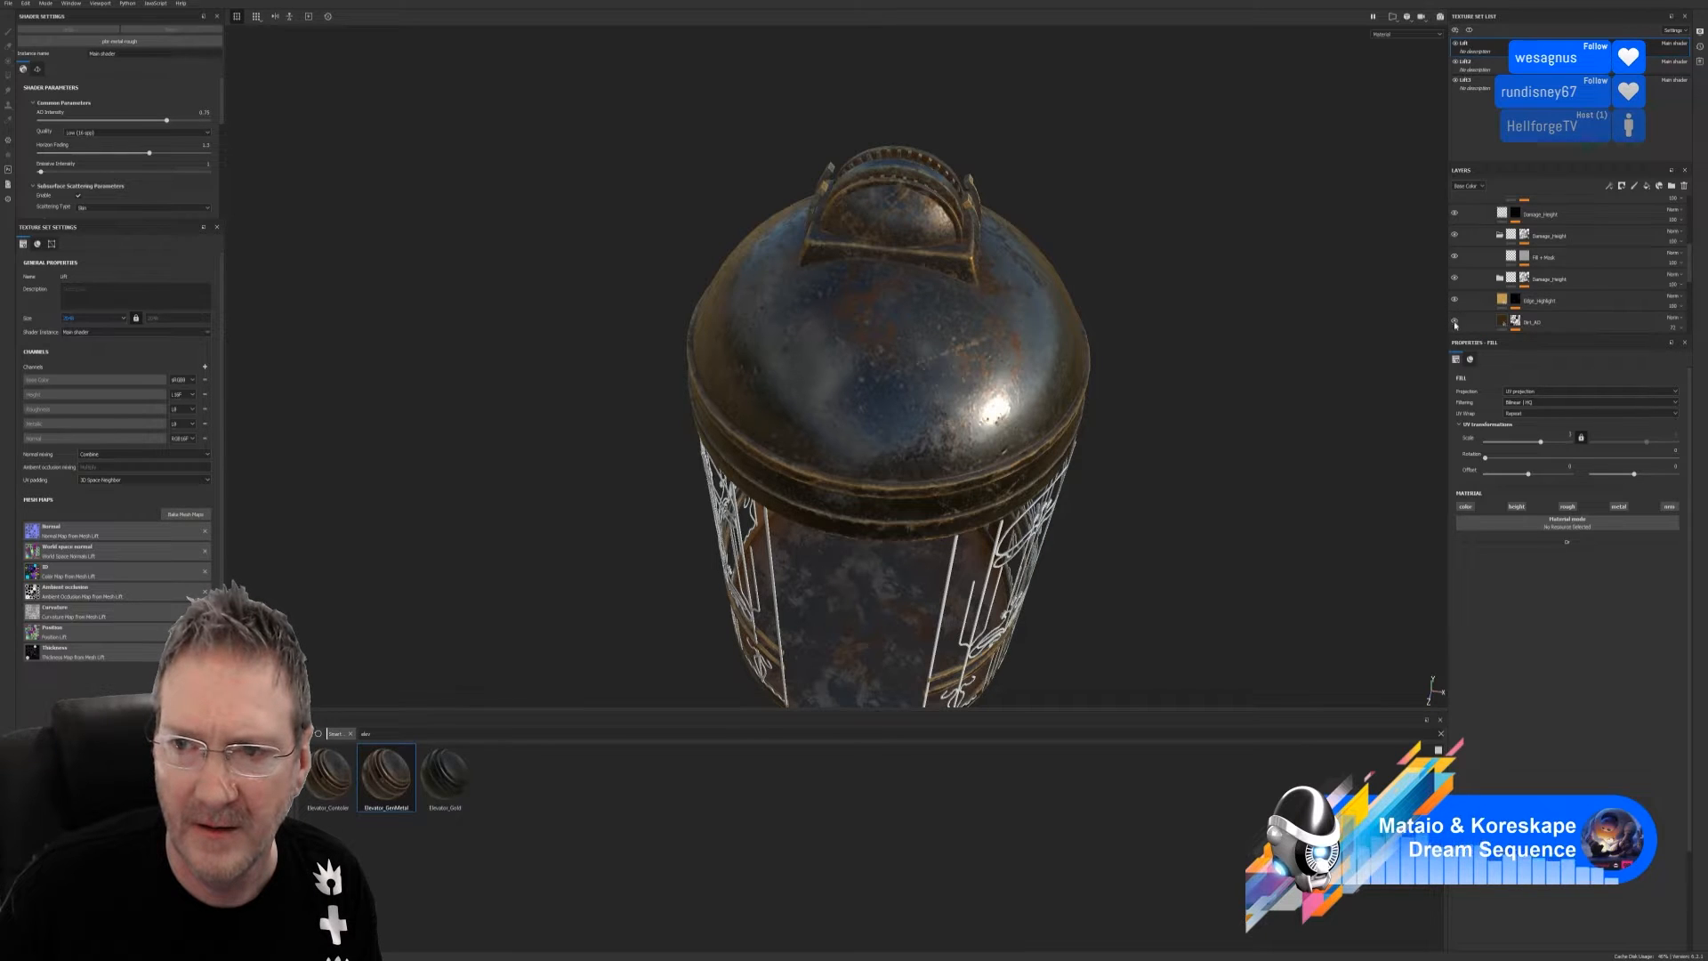
pyautogui.click(1456, 323)
pyautogui.scroll(-5, 1472, 307)
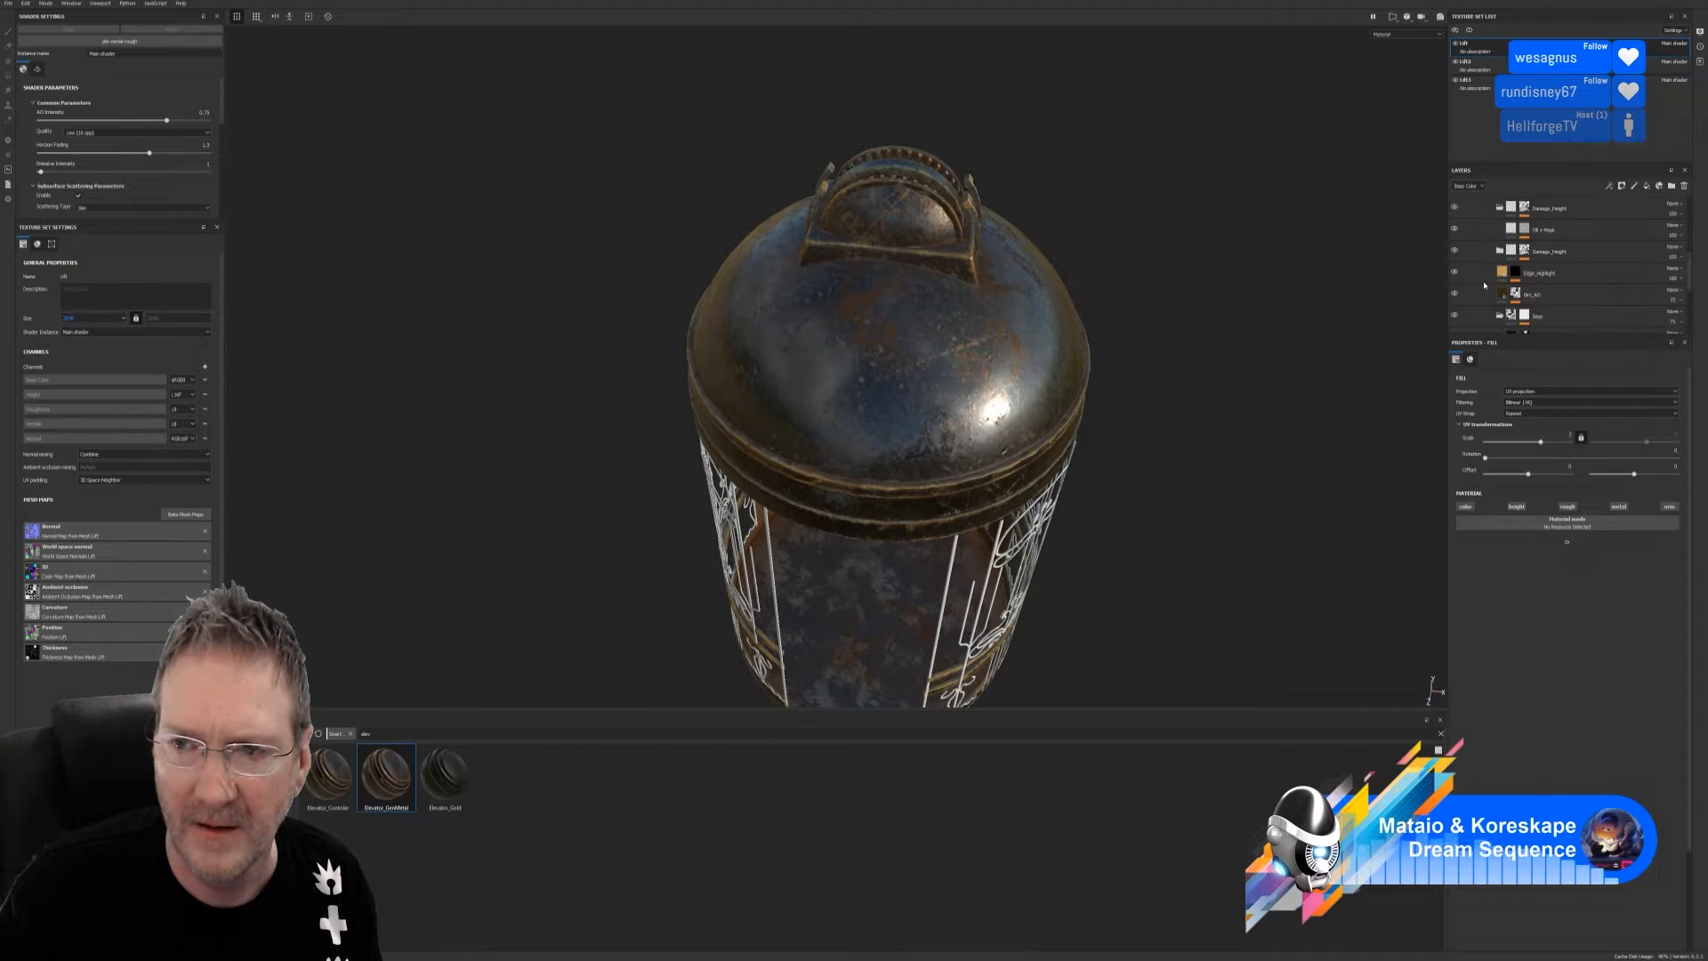
# Examine the Gold group's lower layers, revealing the mask effects of the grunge layer above Base and collapsing the subfolder above it
pyautogui.scroll(3, 1481, 294)
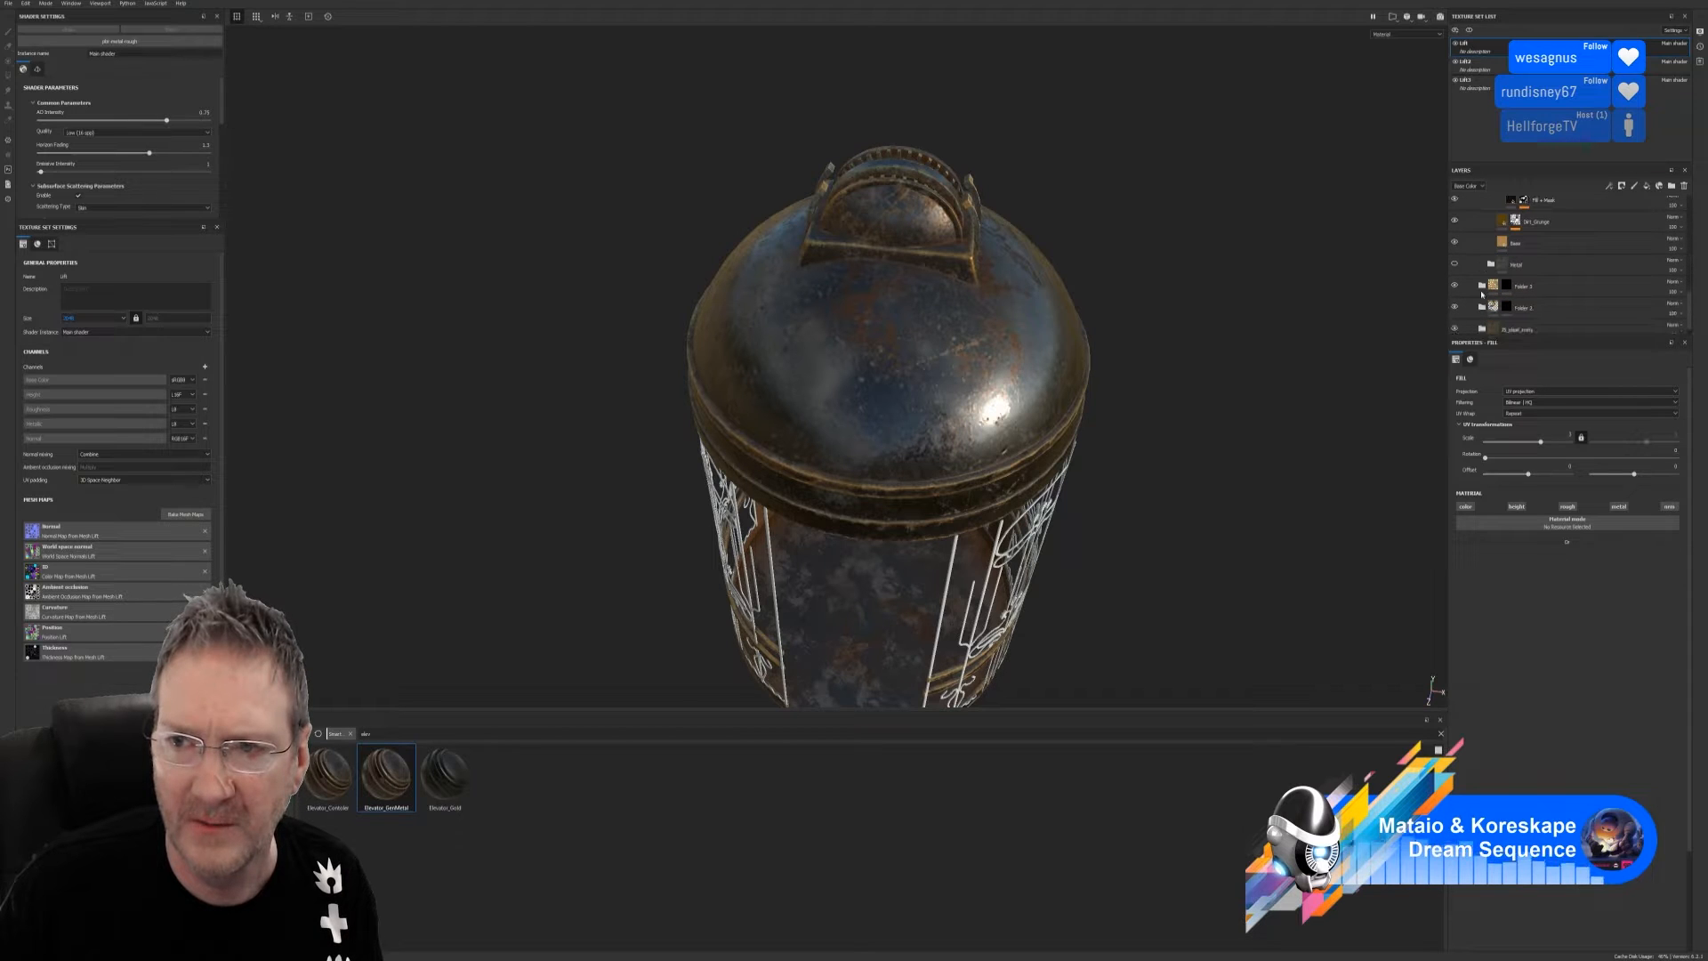
pyautogui.scroll(2, 1482, 292)
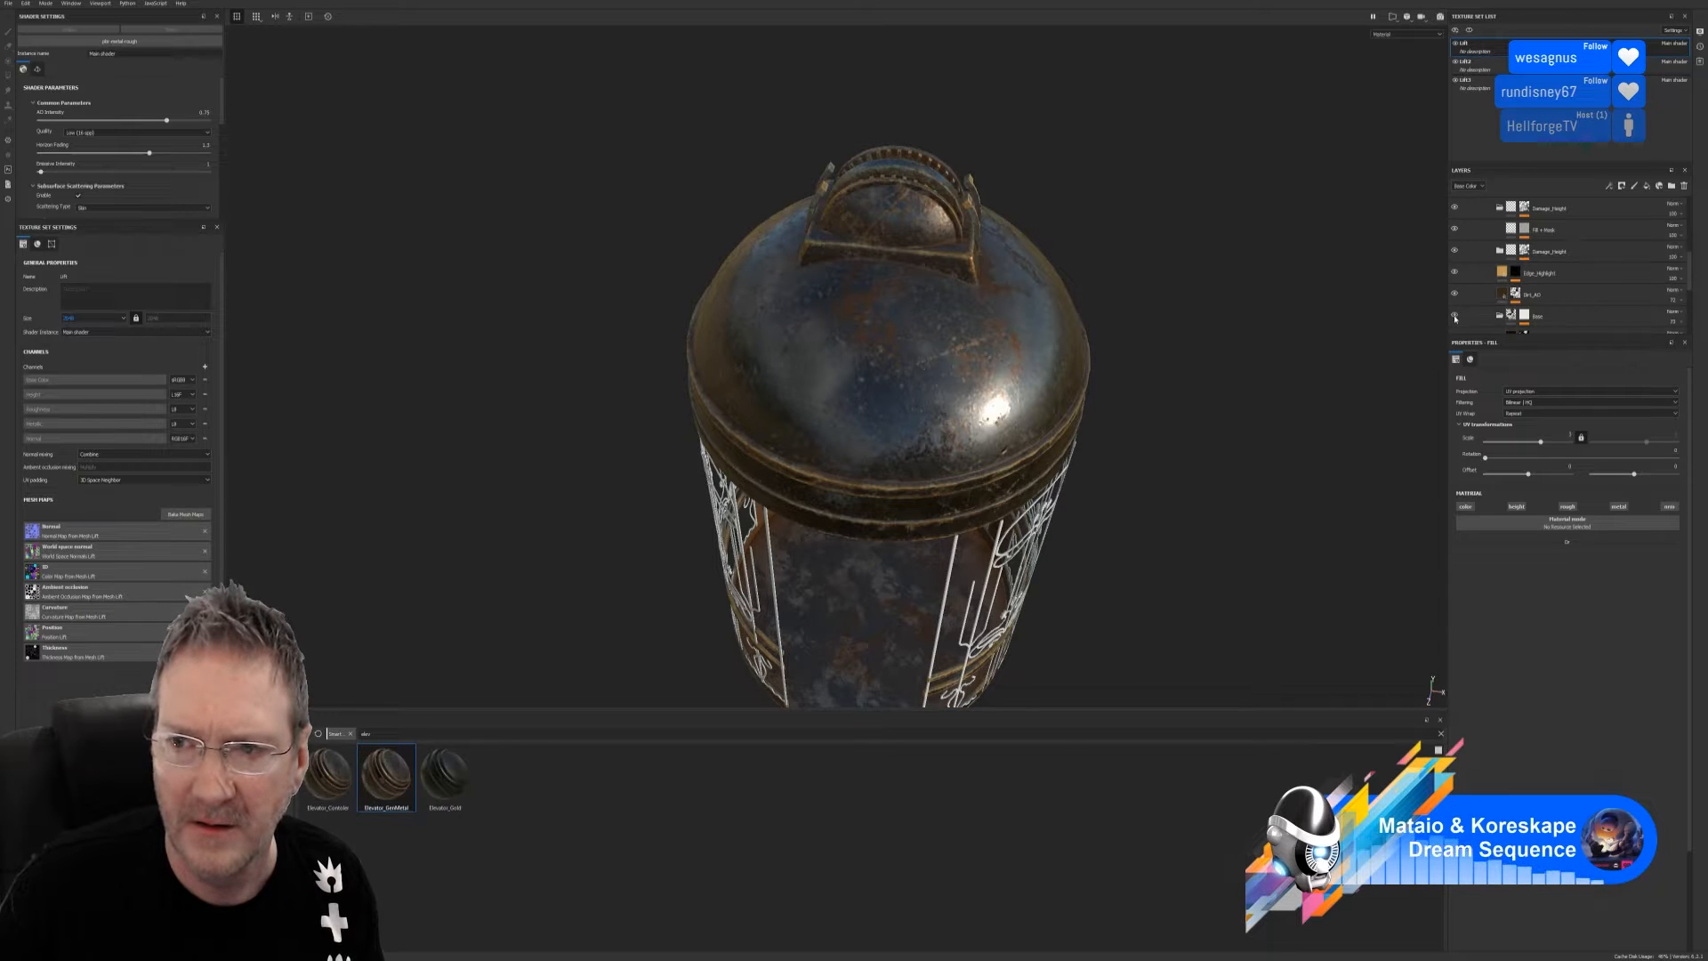
pyautogui.scroll(-2, 1456, 306)
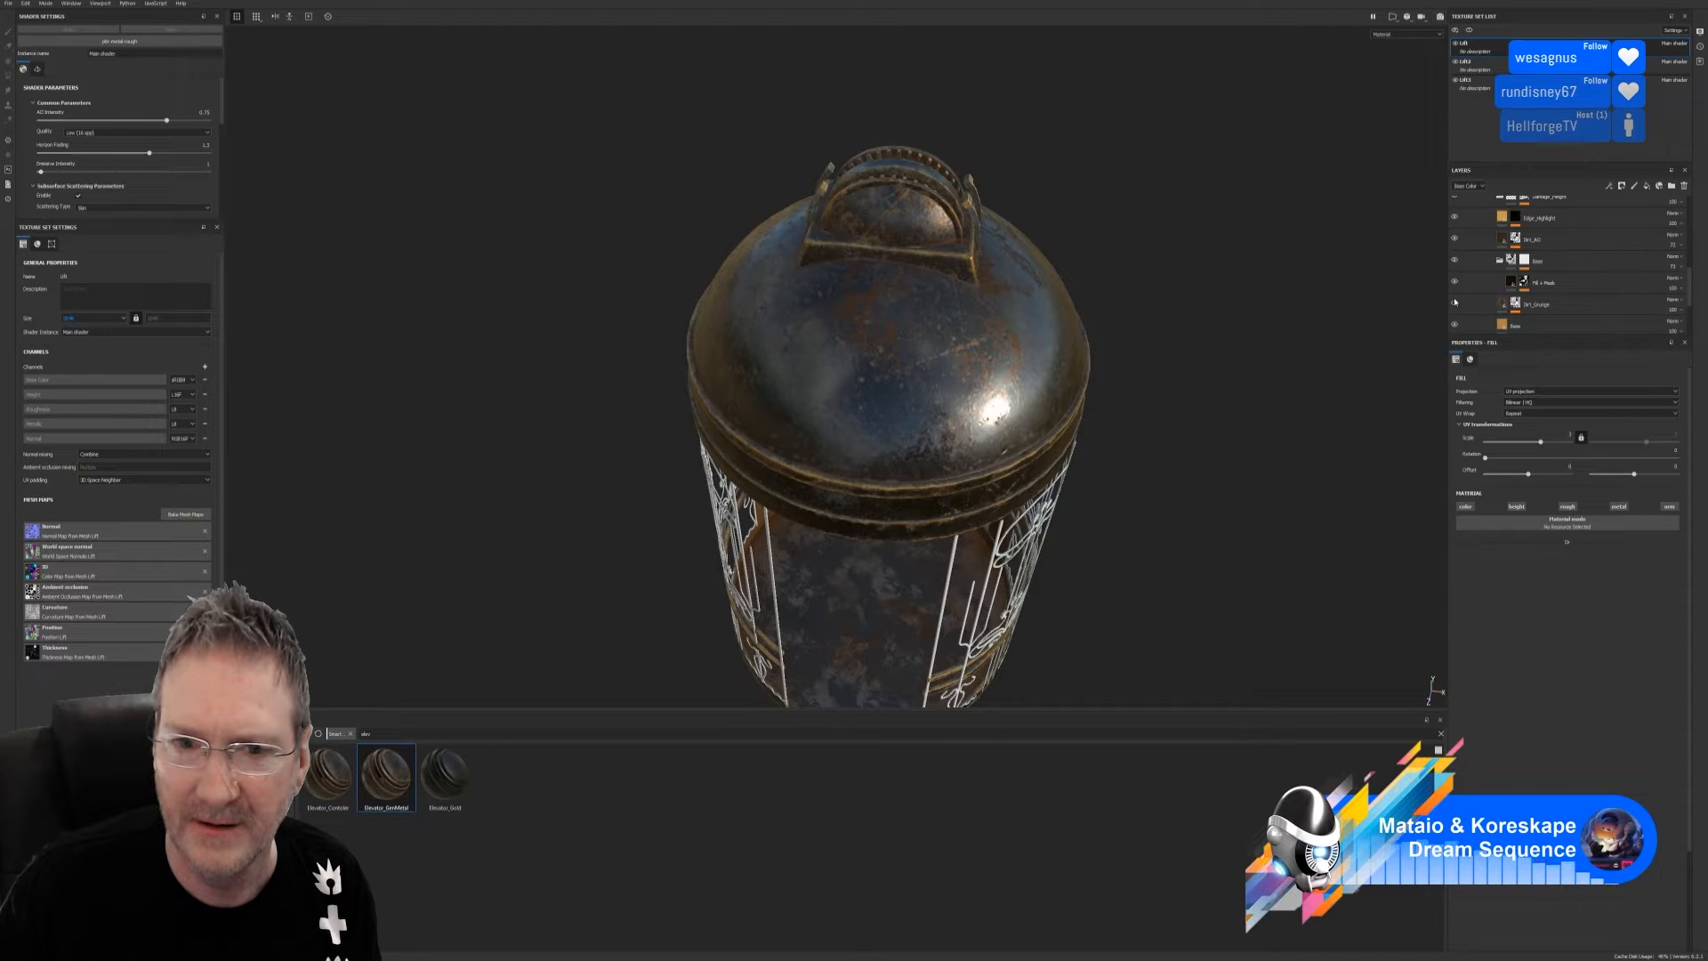
pyautogui.scroll(-1, 1476, 310)
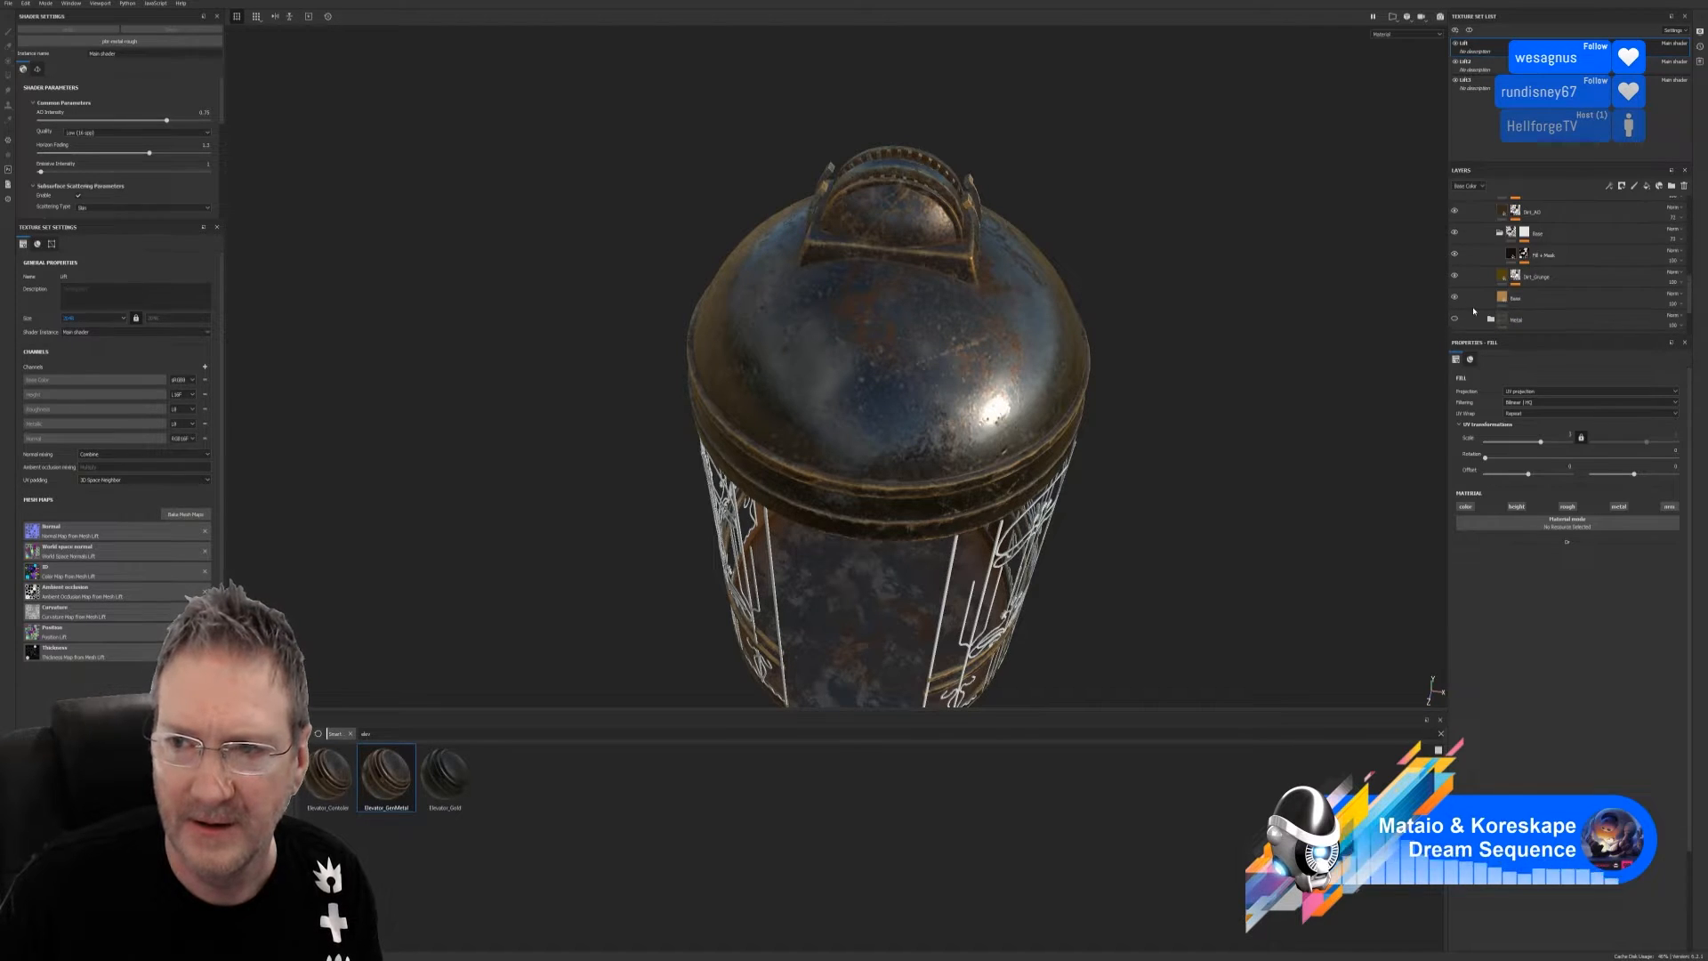
pyautogui.click(1517, 277)
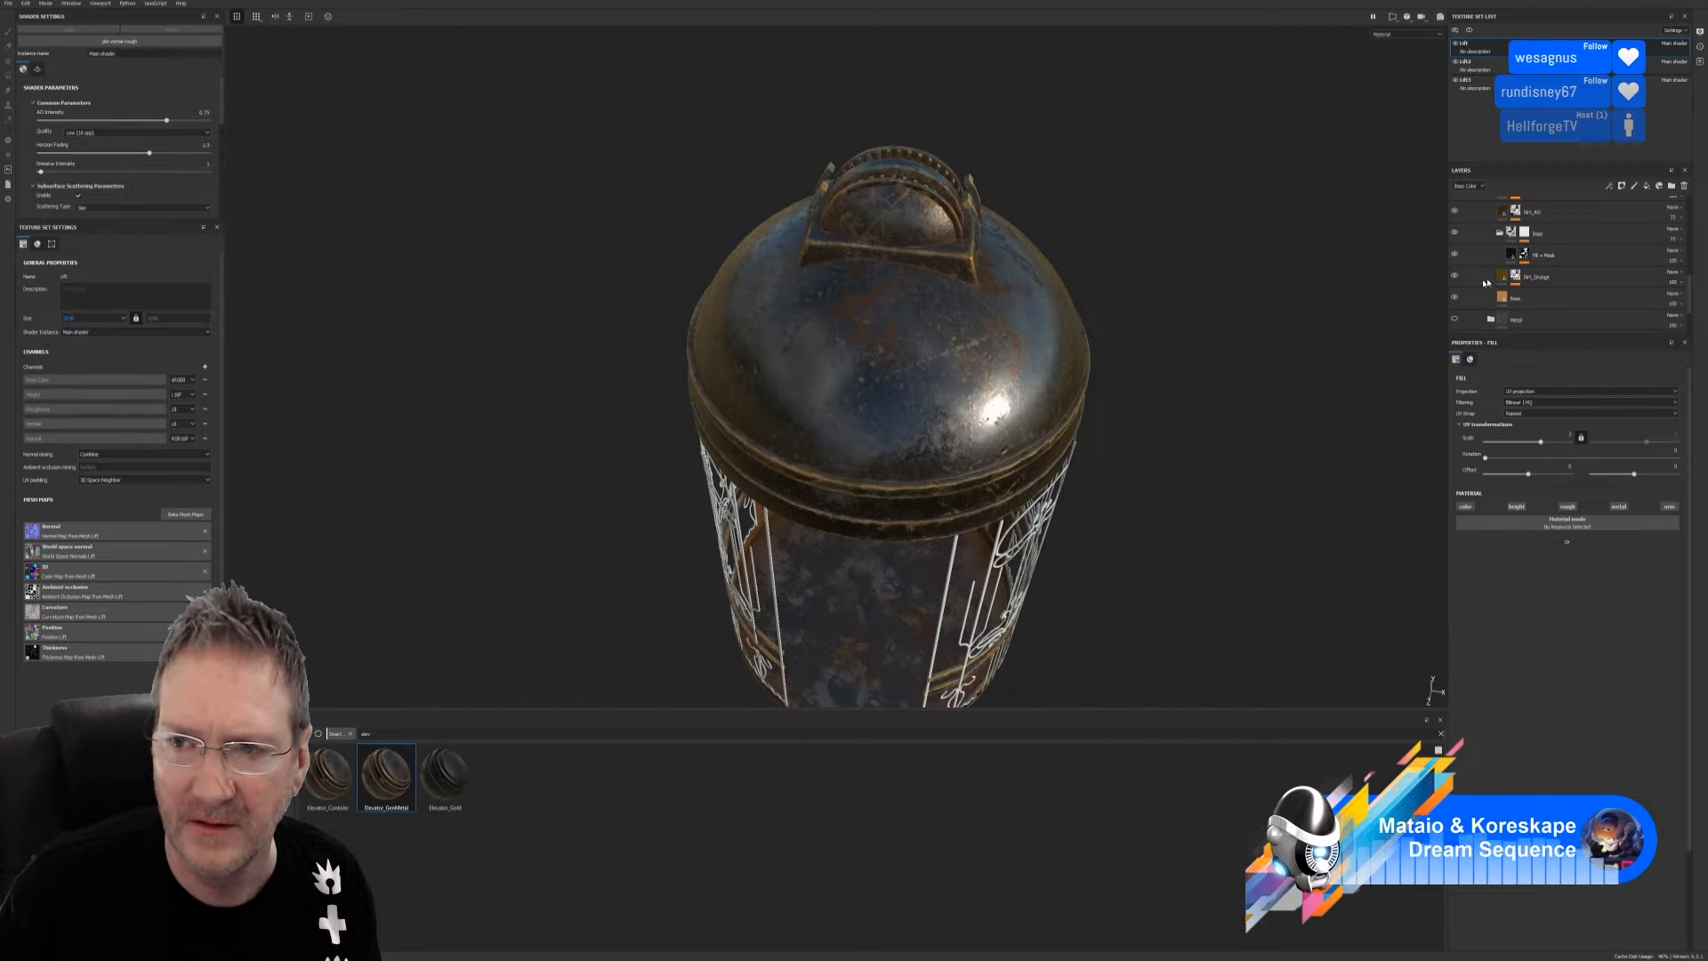
pyautogui.click(1502, 277)
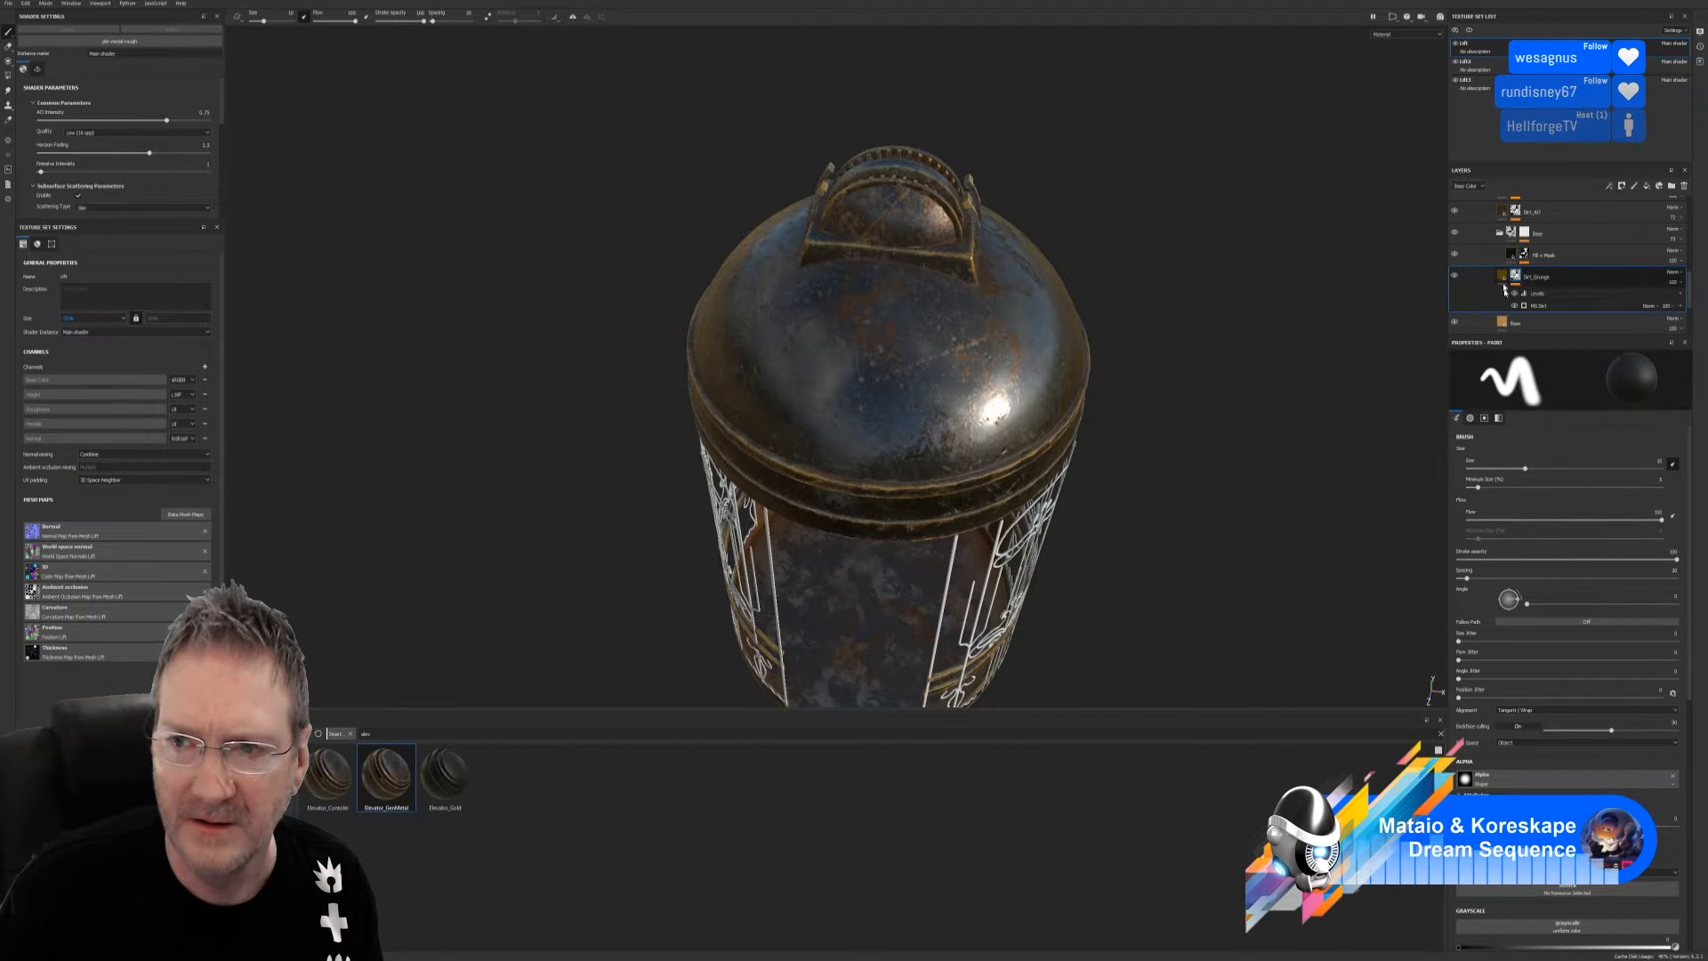
pyautogui.click(1499, 235)
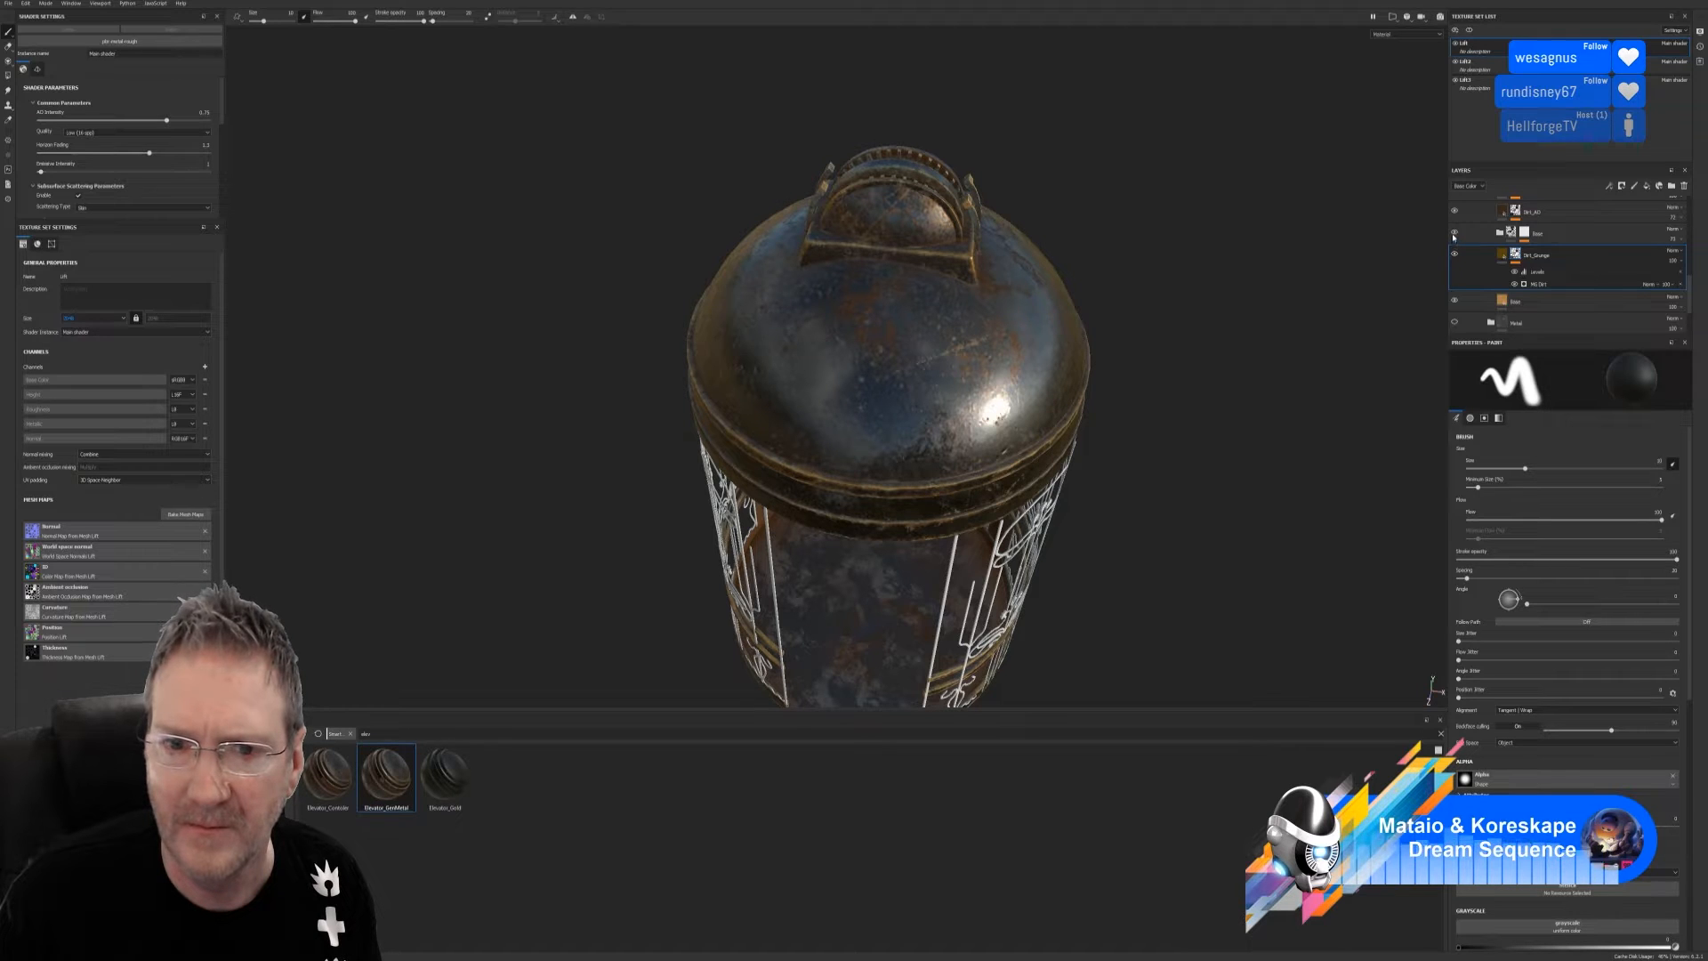
# Review the Gold group's layers from the lower dirt layers back up to its first subfolder, checking what each contributes
pyautogui.scroll(1, 1457, 241)
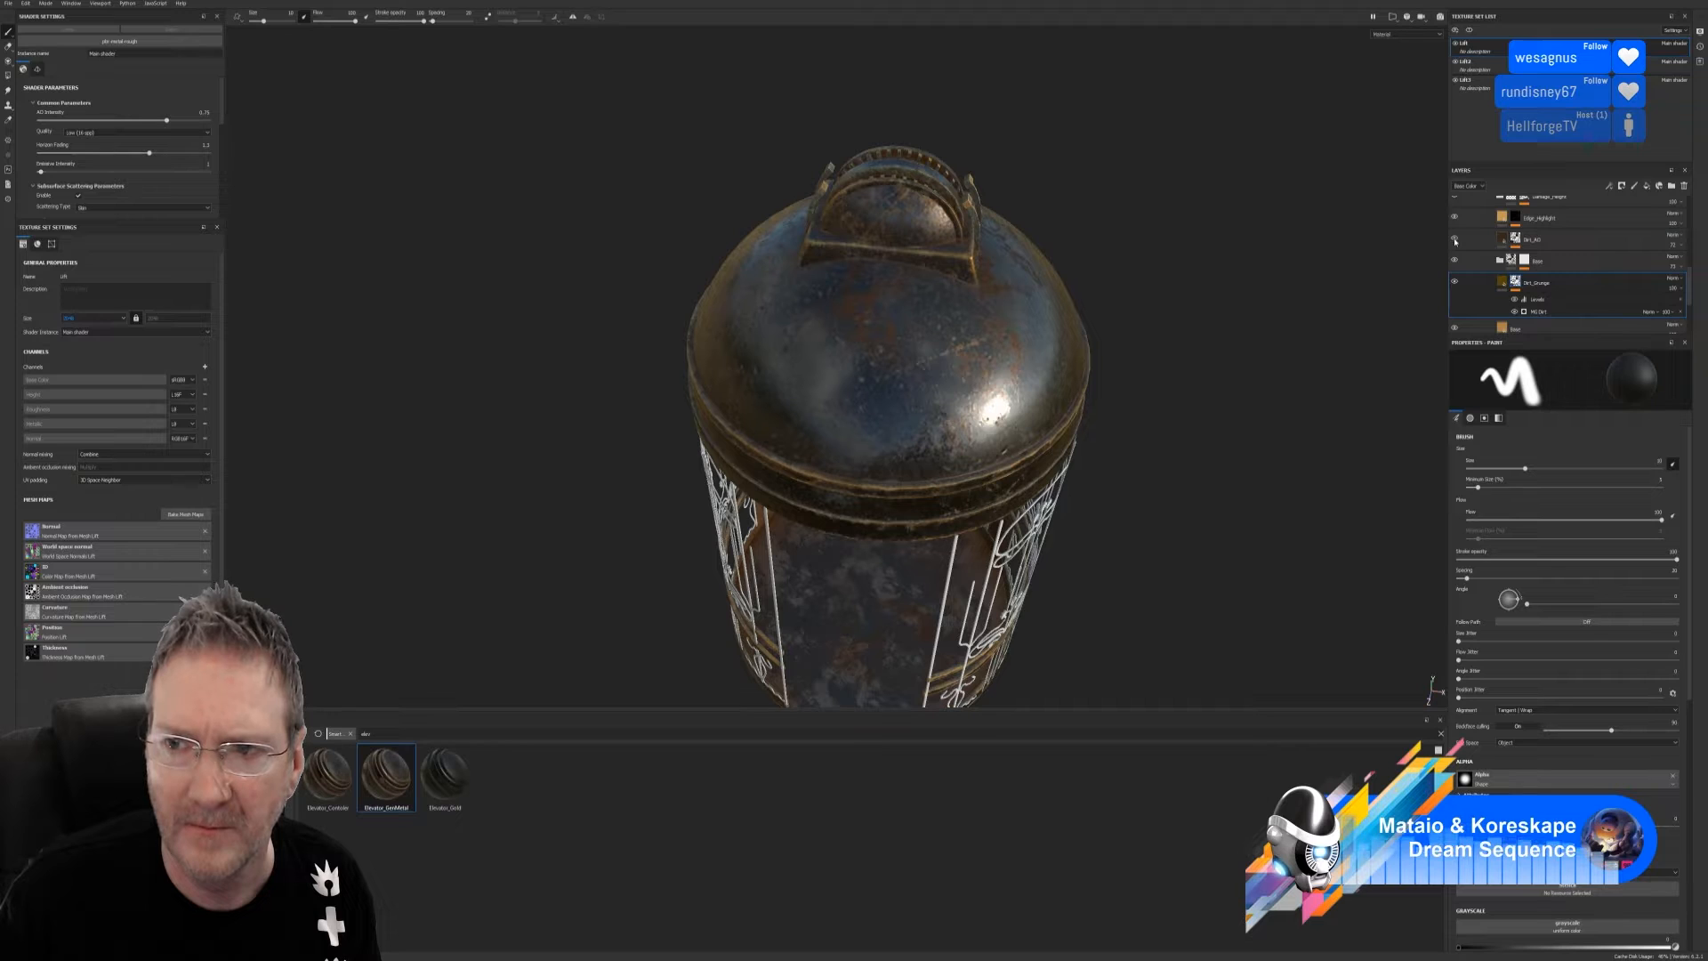
pyautogui.scroll(2, 1455, 242)
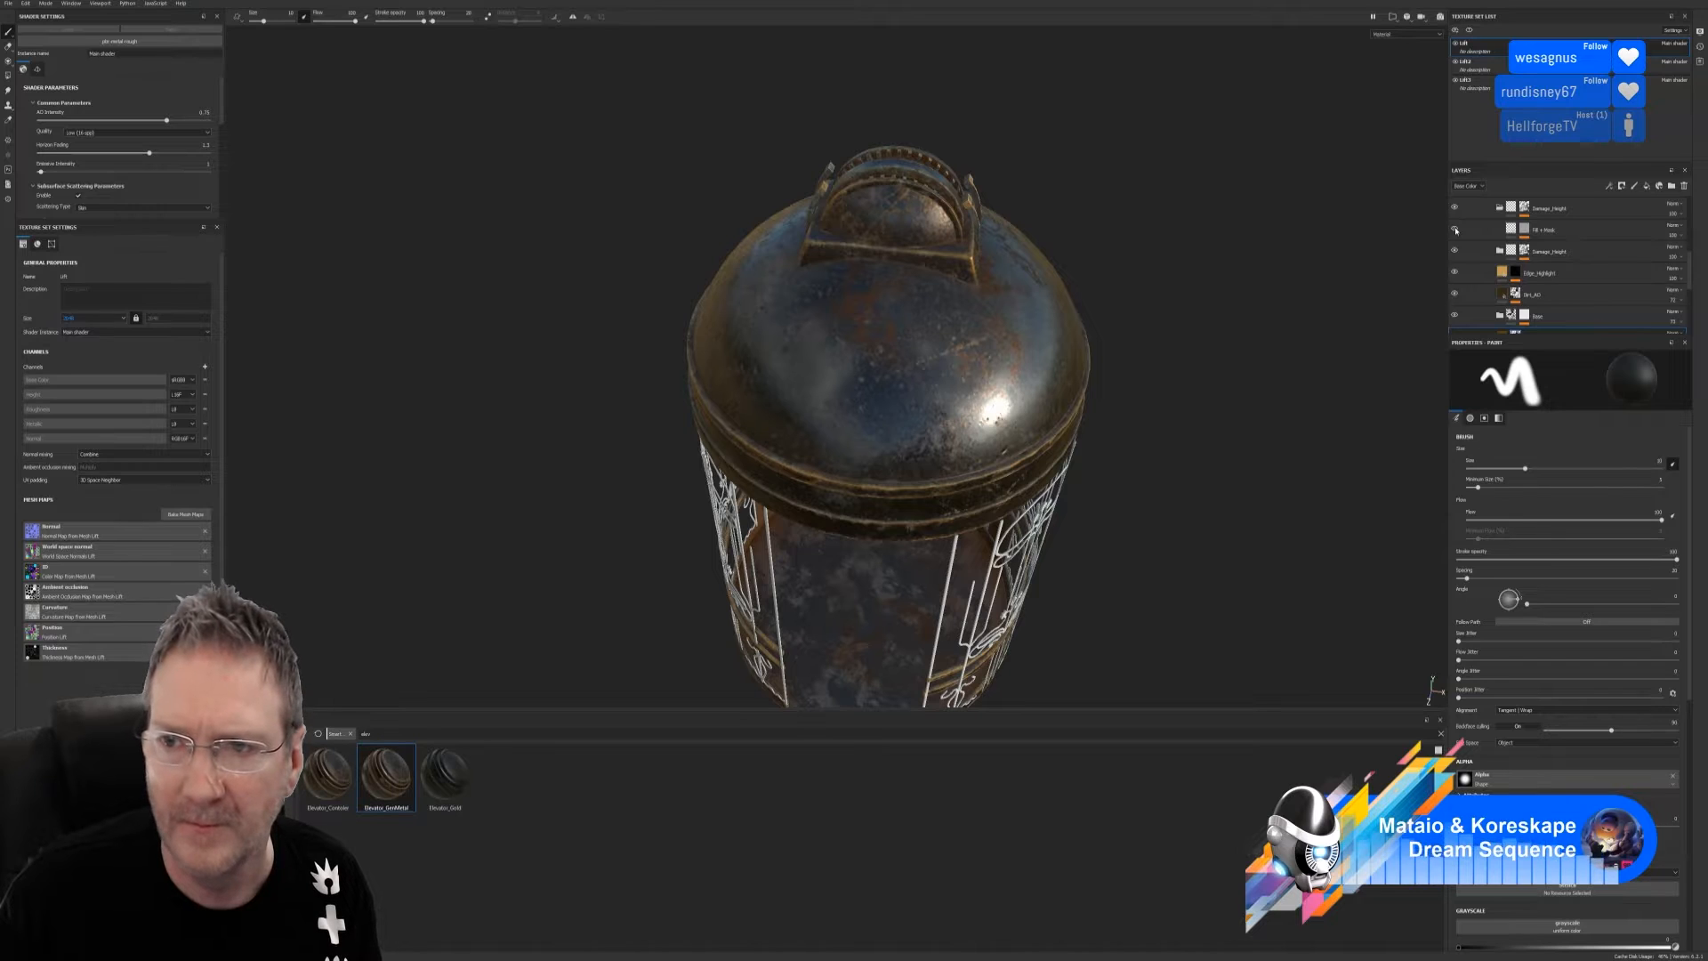
pyautogui.scroll(1, 1456, 233)
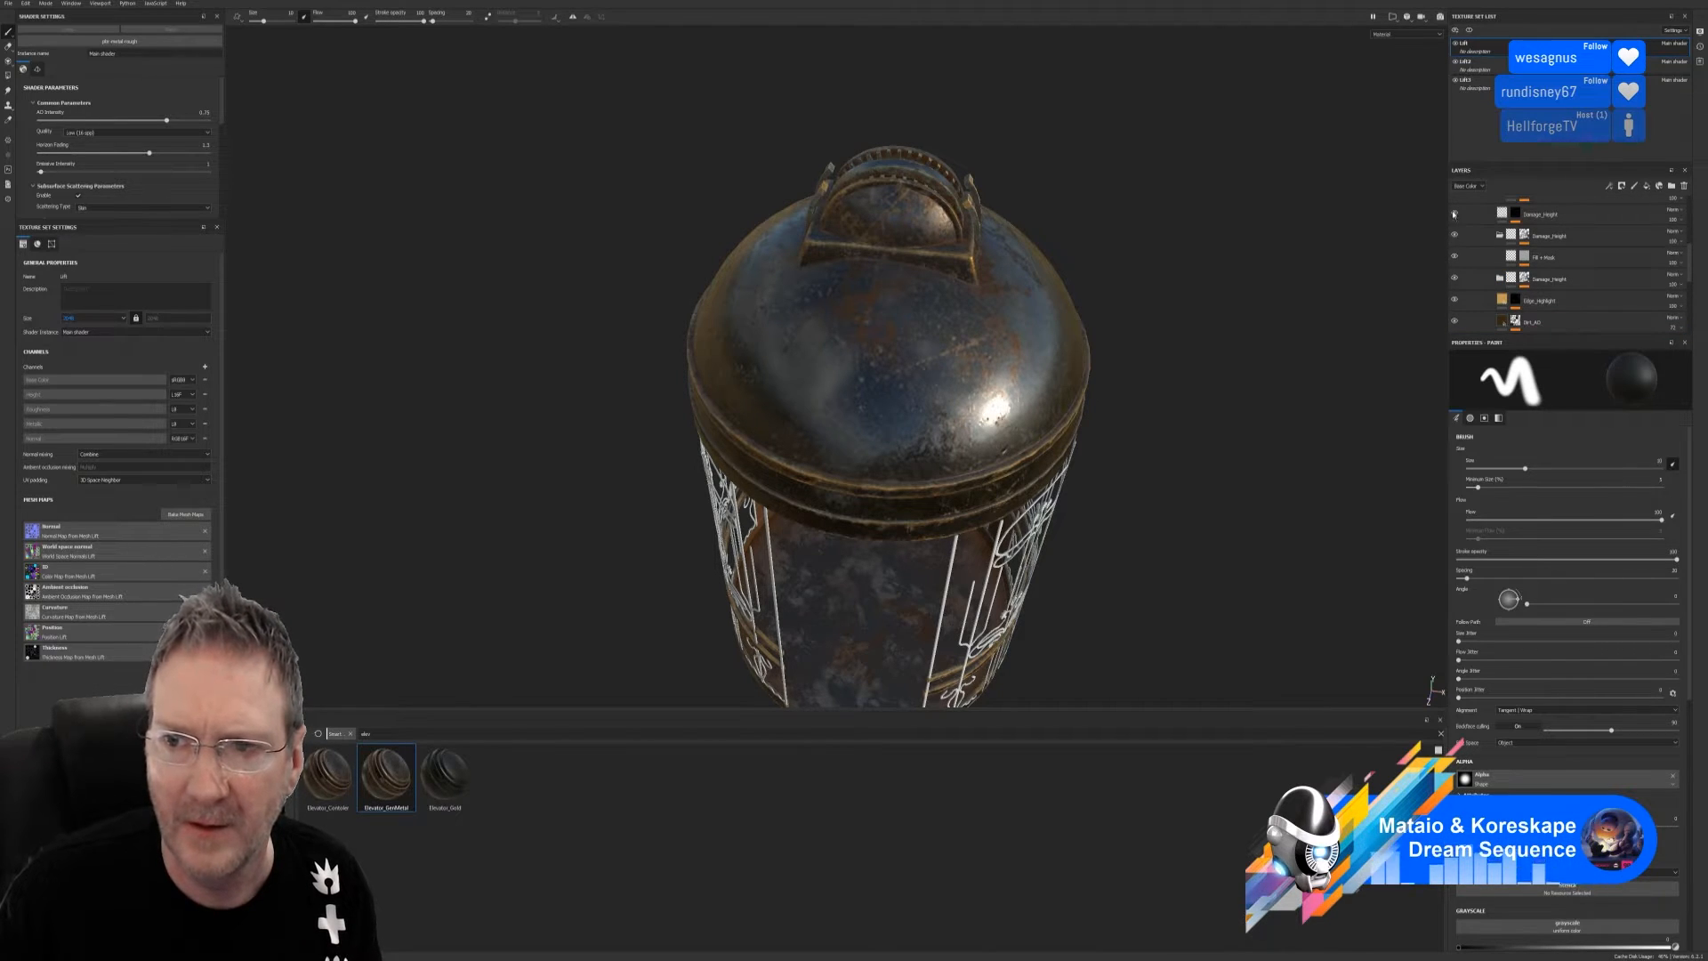
pyautogui.scroll(3, 1486, 257)
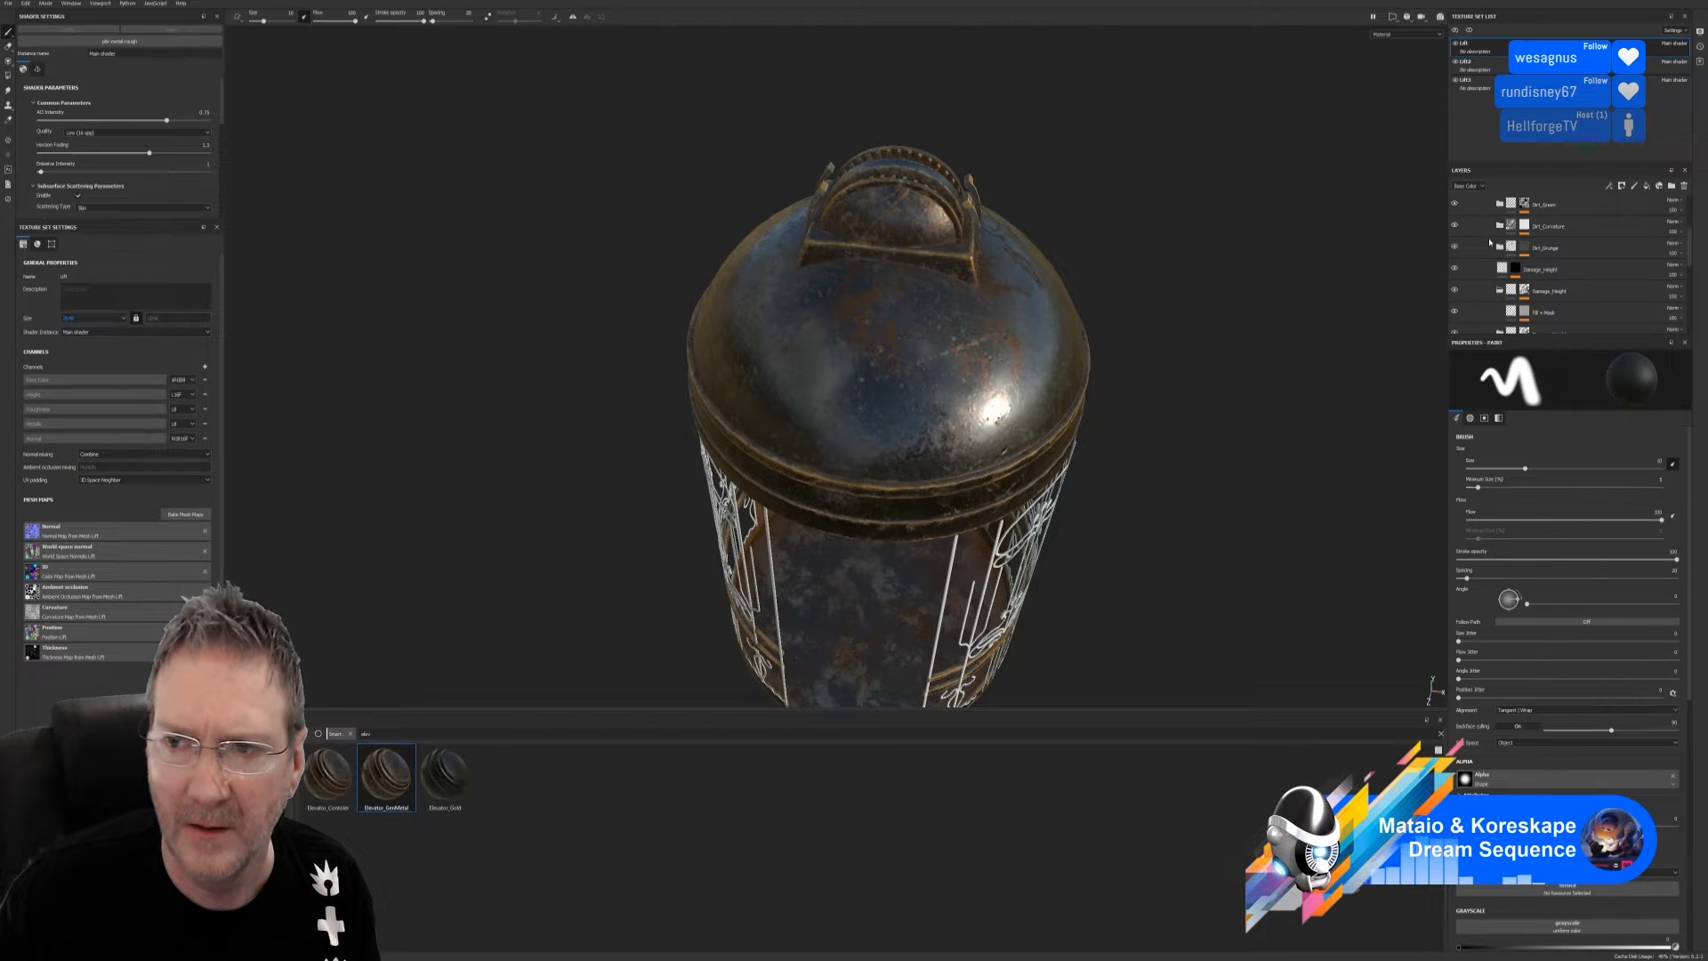
pyautogui.scroll(1, 1491, 241)
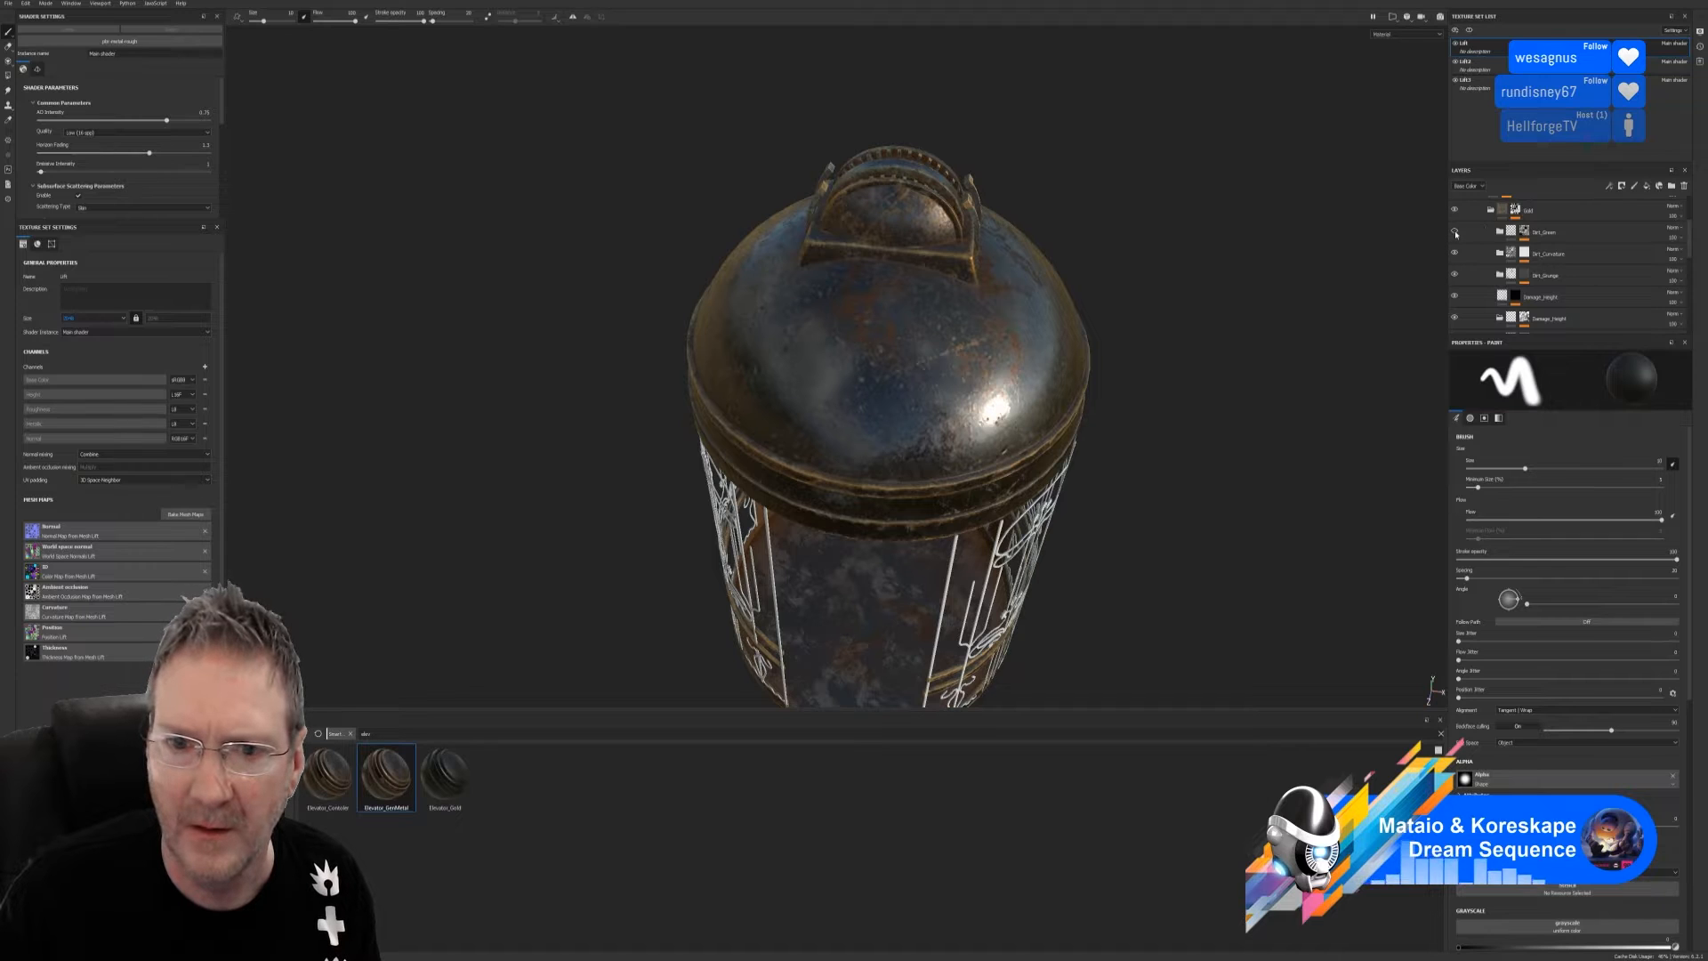
pyautogui.scroll(1, 1470, 235)
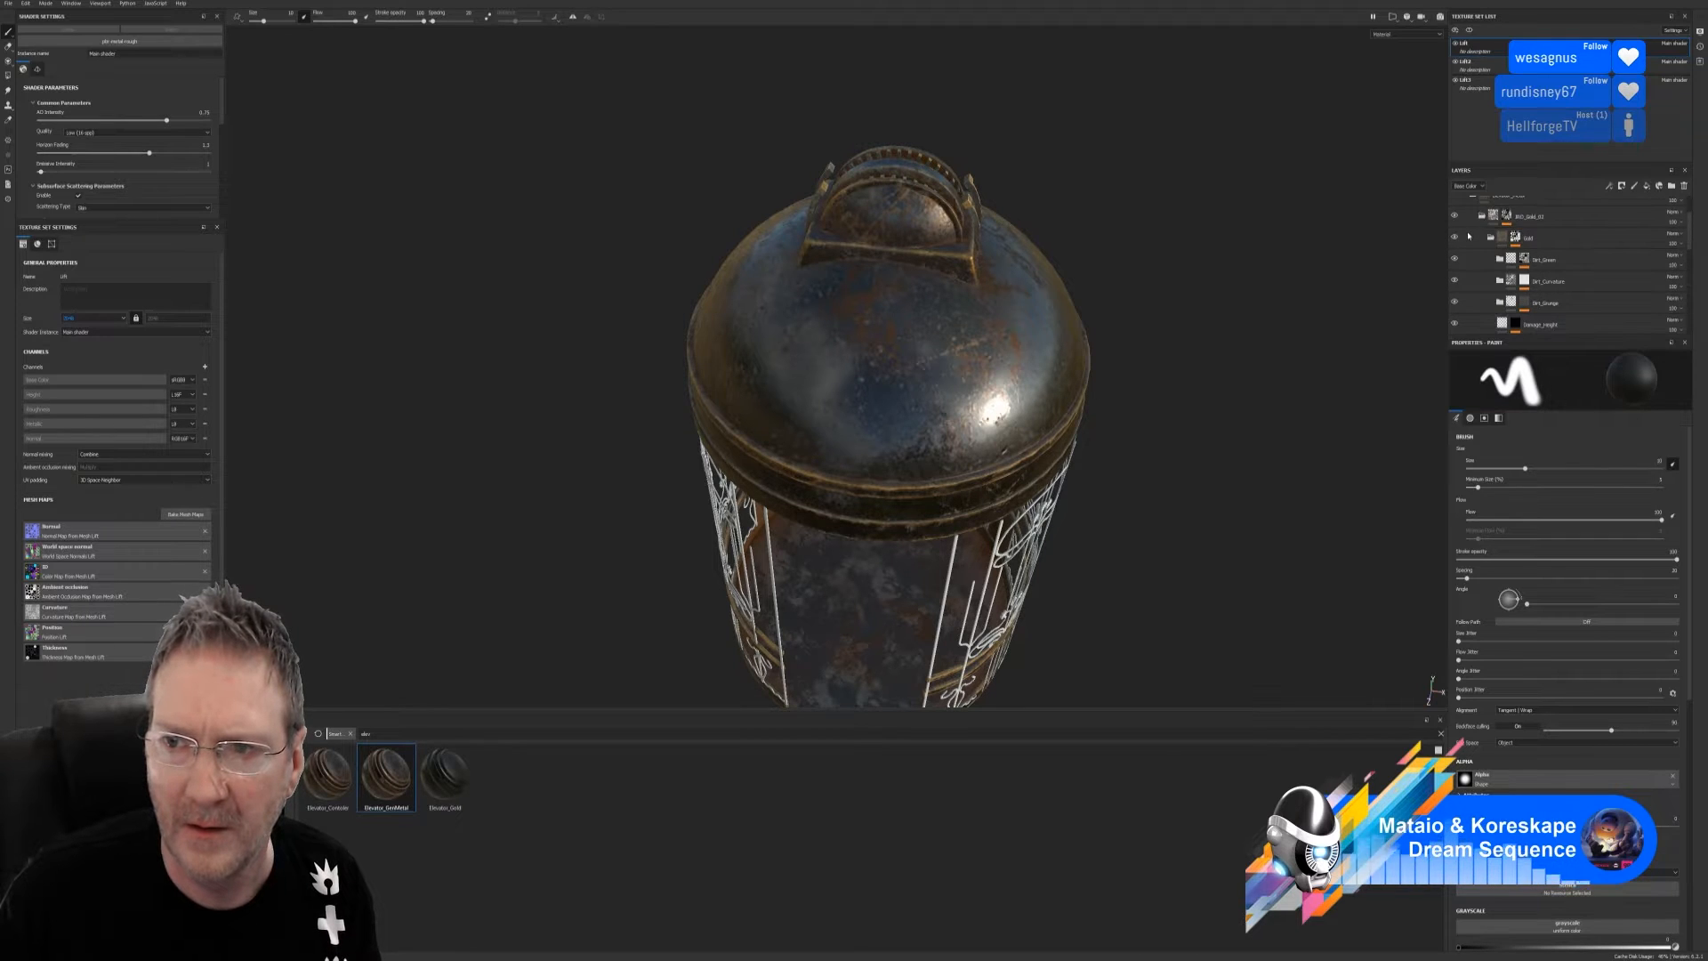
# Toggle the Gold group off and on, reveal its mask effects and compare the result with its Metal Edge Wear generator disabled
pyautogui.click(1456, 238)
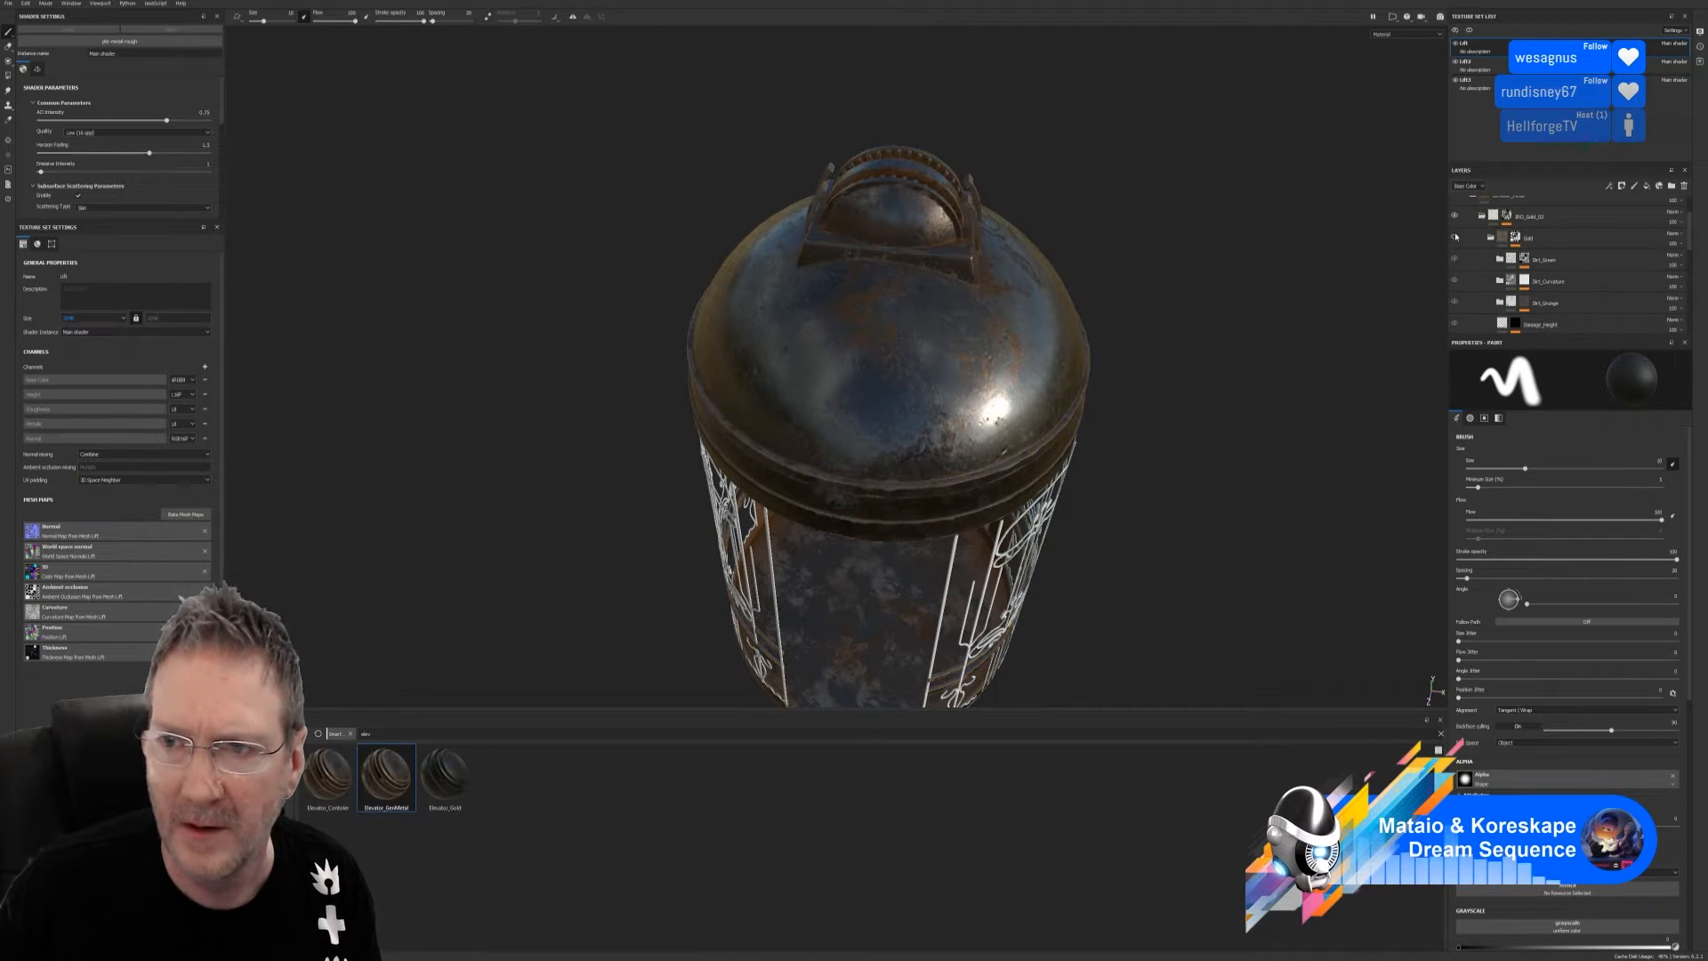
pyautogui.click(1458, 237)
pyautogui.click(1515, 239)
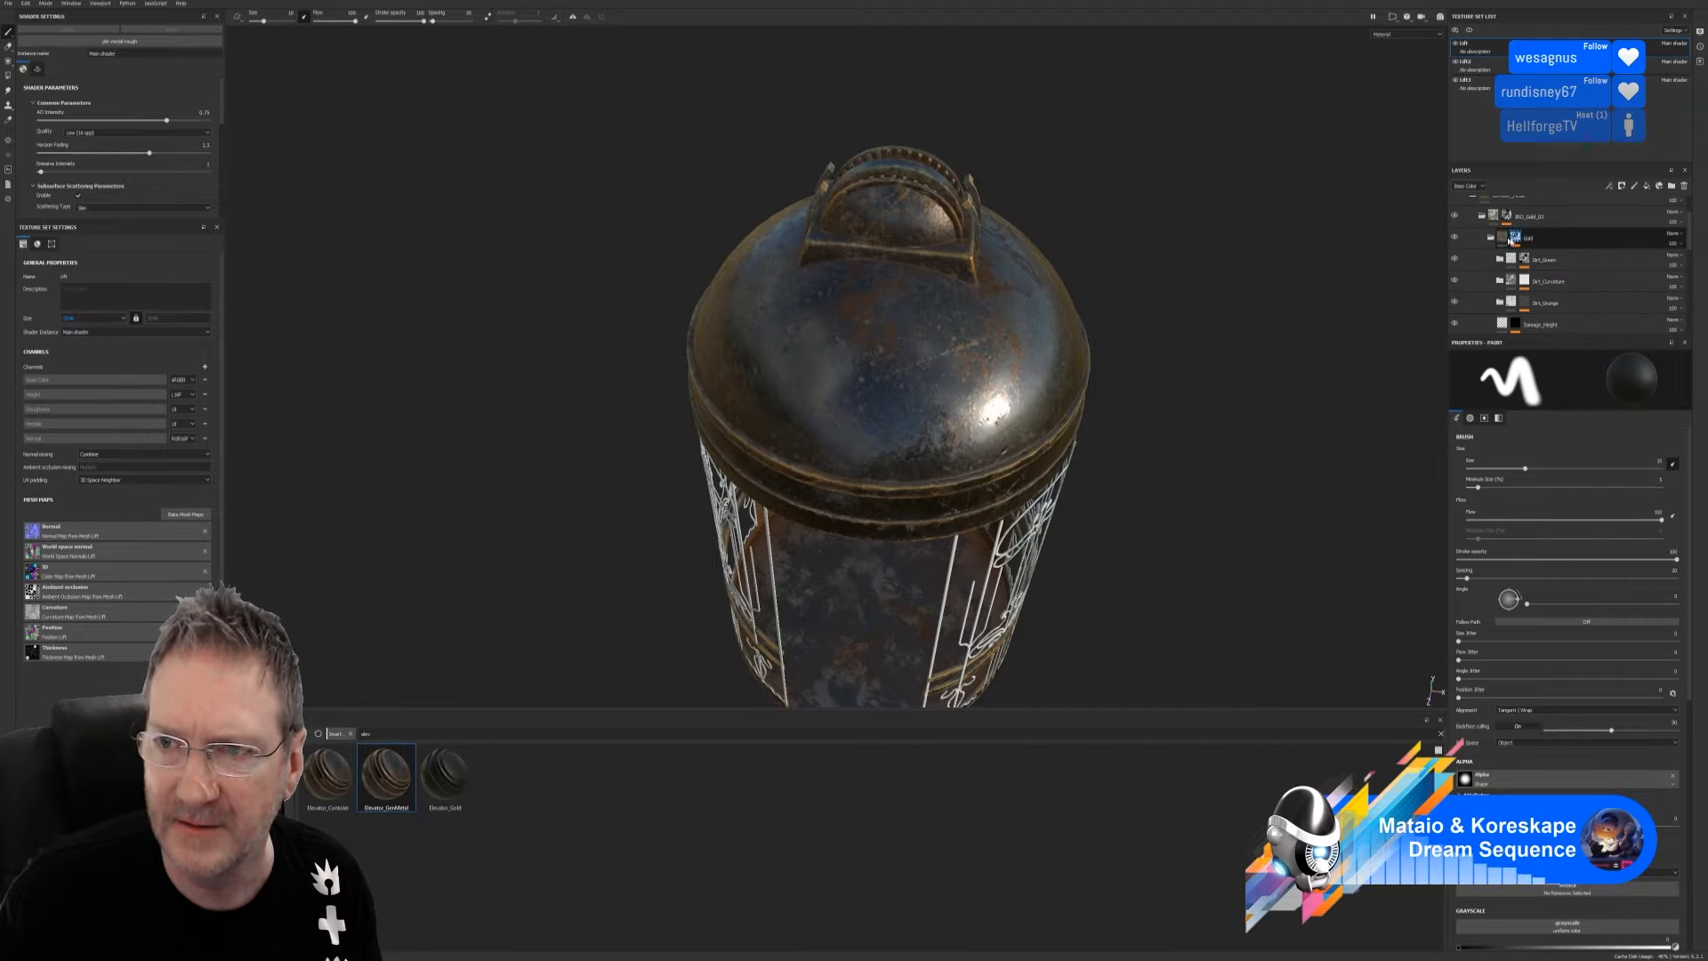
pyautogui.click(1517, 240)
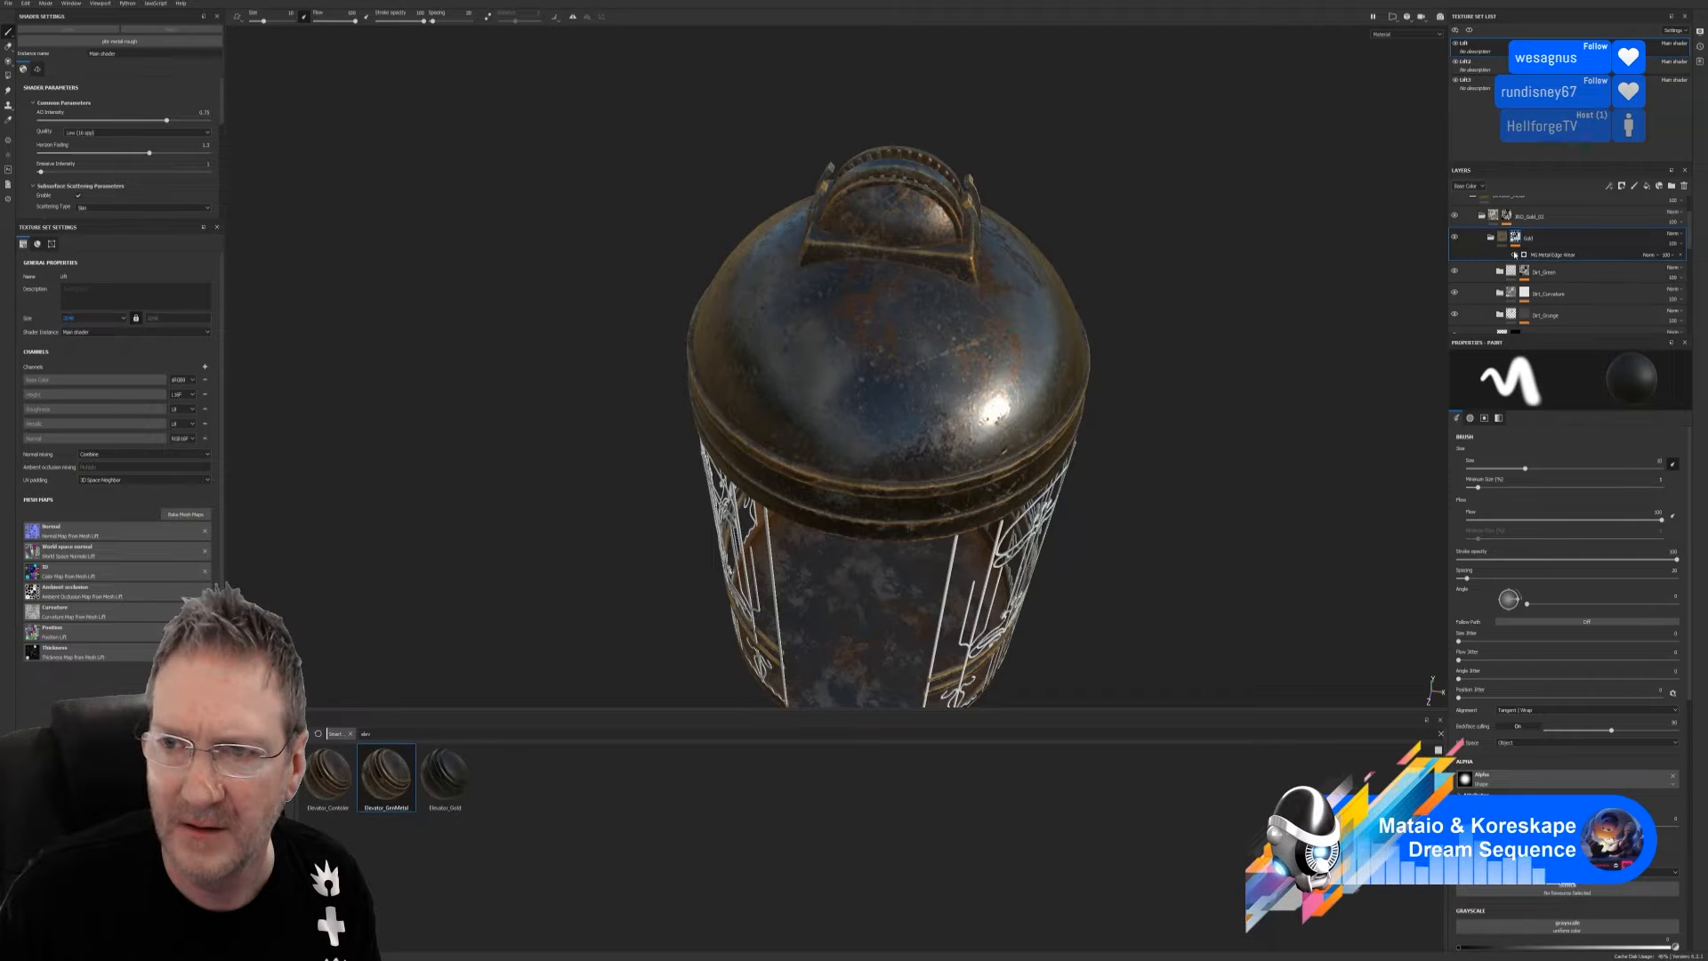
pyautogui.click(1515, 256)
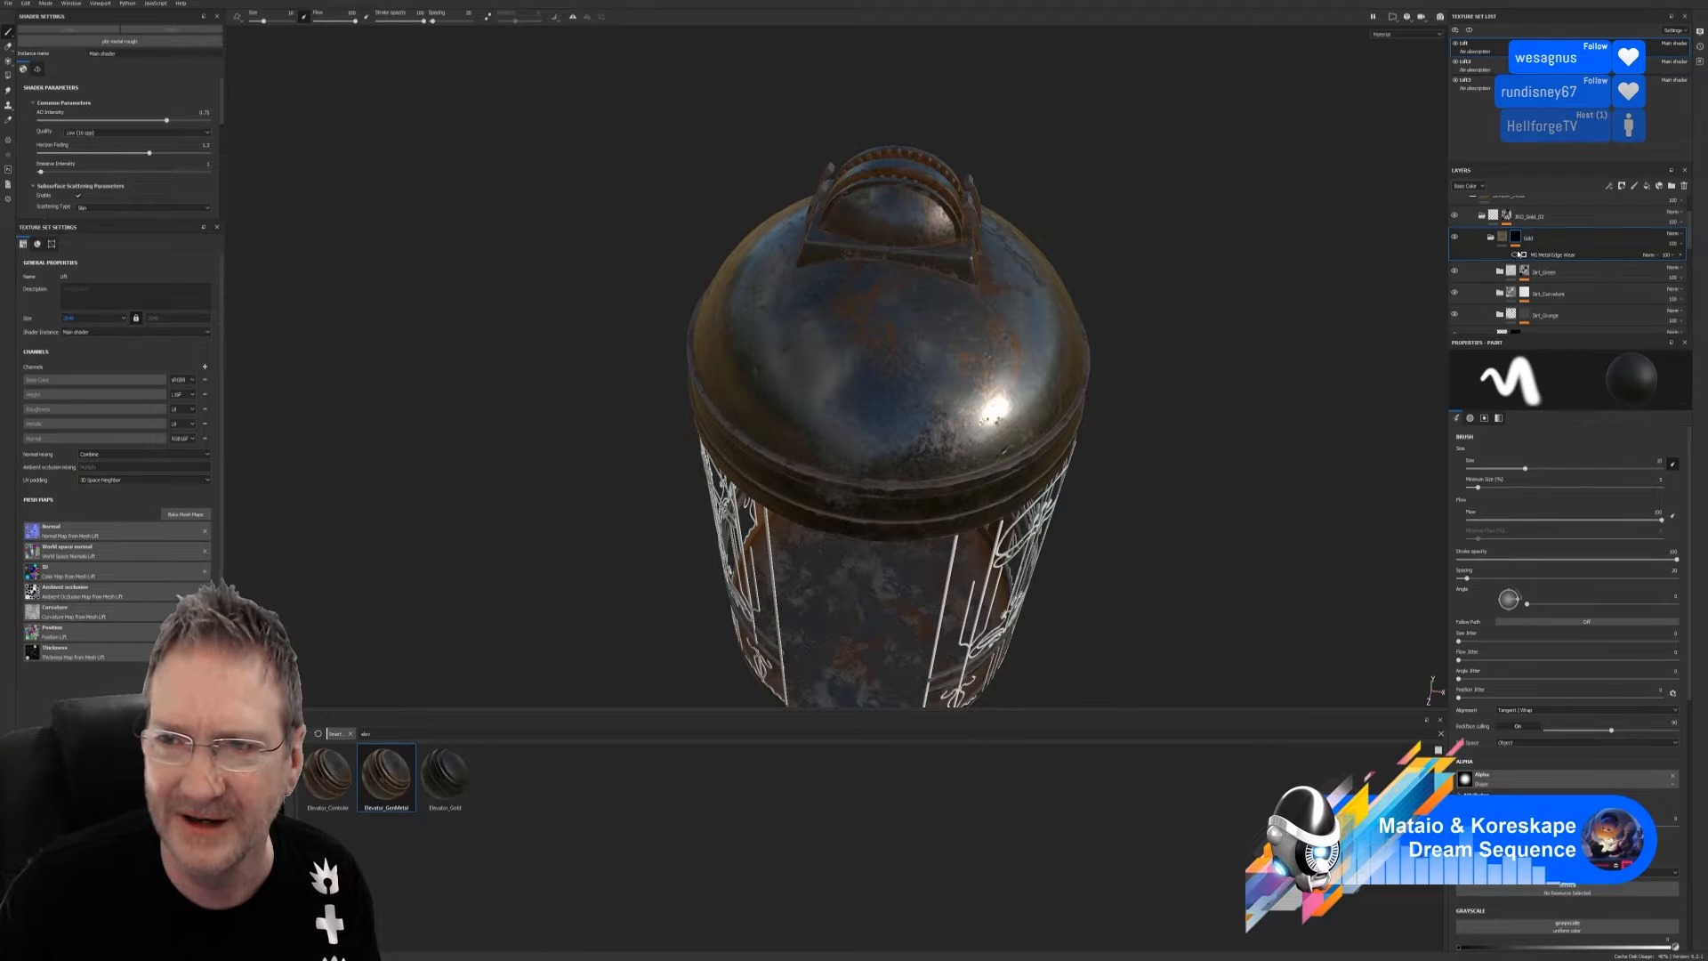
pyautogui.click(1515, 255)
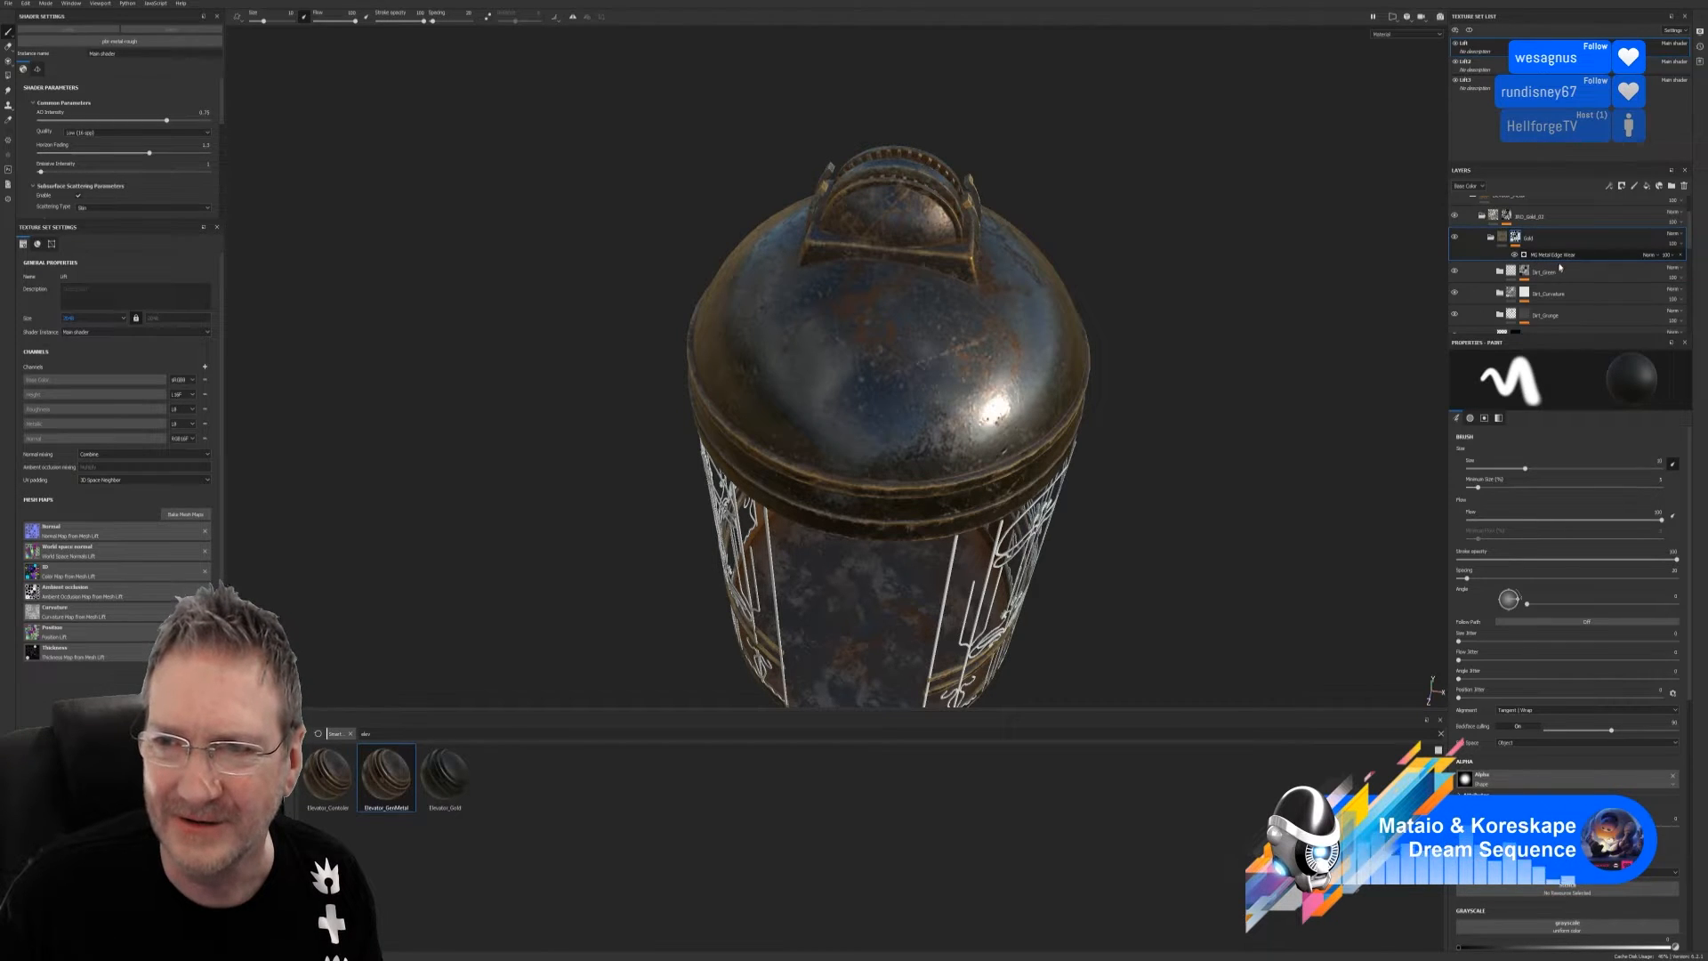
# Slightly reduce the Wear Level of the Metal Edge Wear generator on the Gold group's mask and inspect the lift
pyautogui.click(1559, 256)
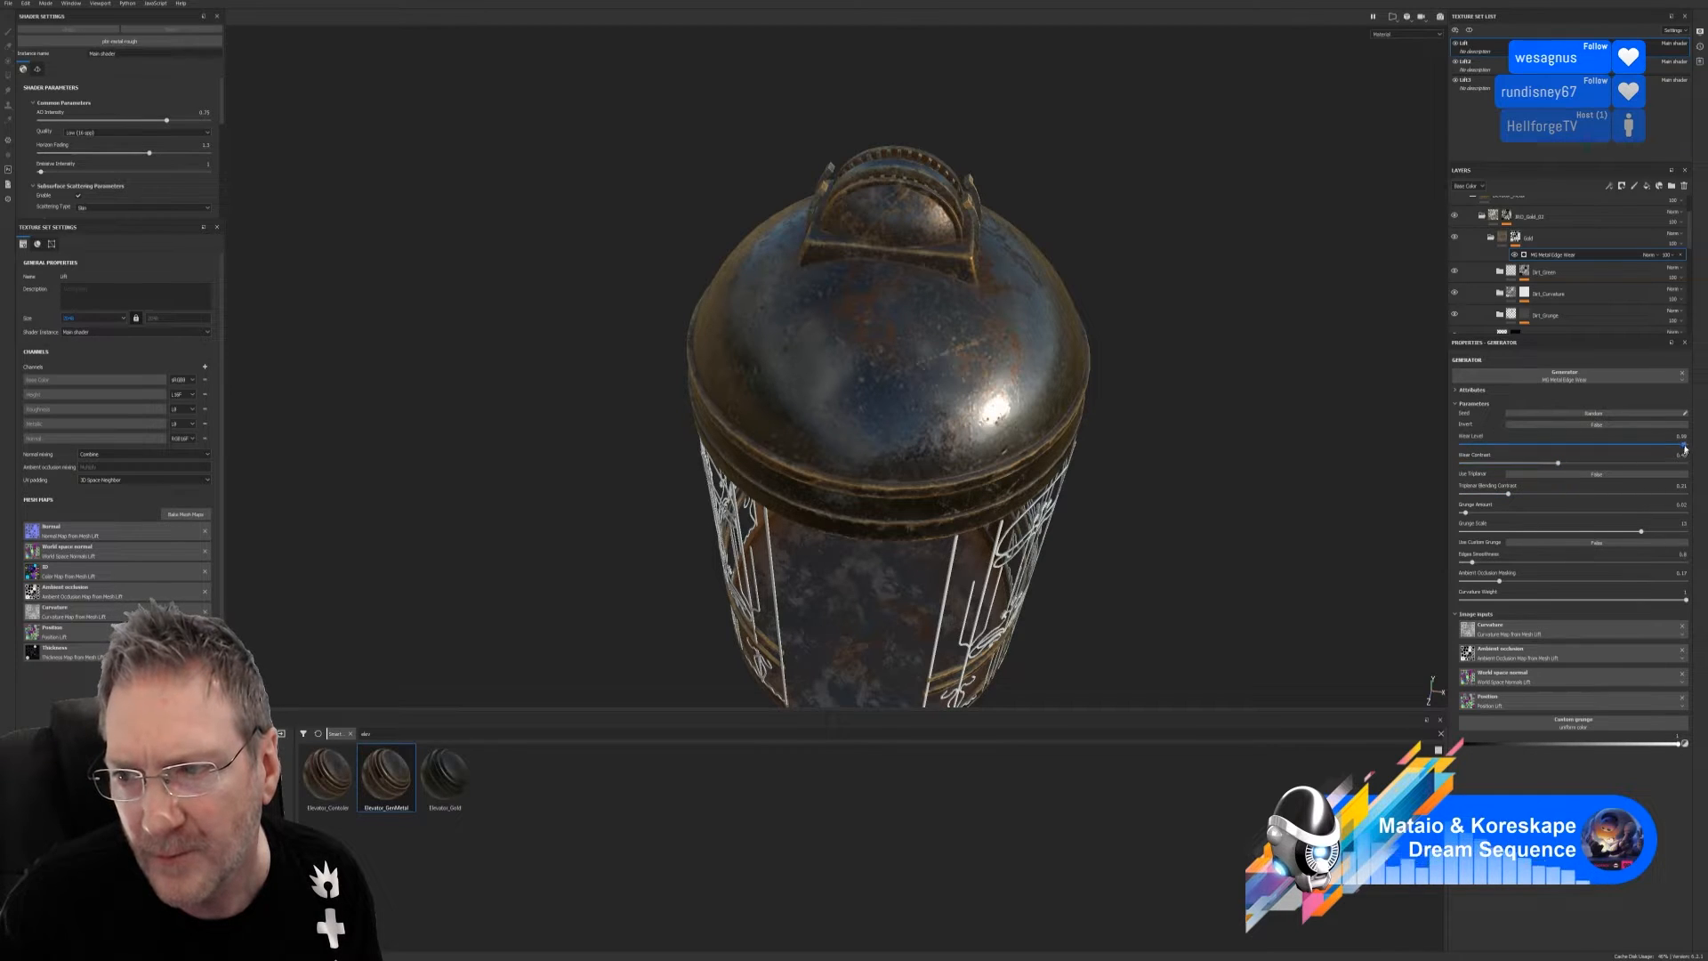
pyautogui.moveTo(1684, 444); pyautogui.dragTo(1669, 441)
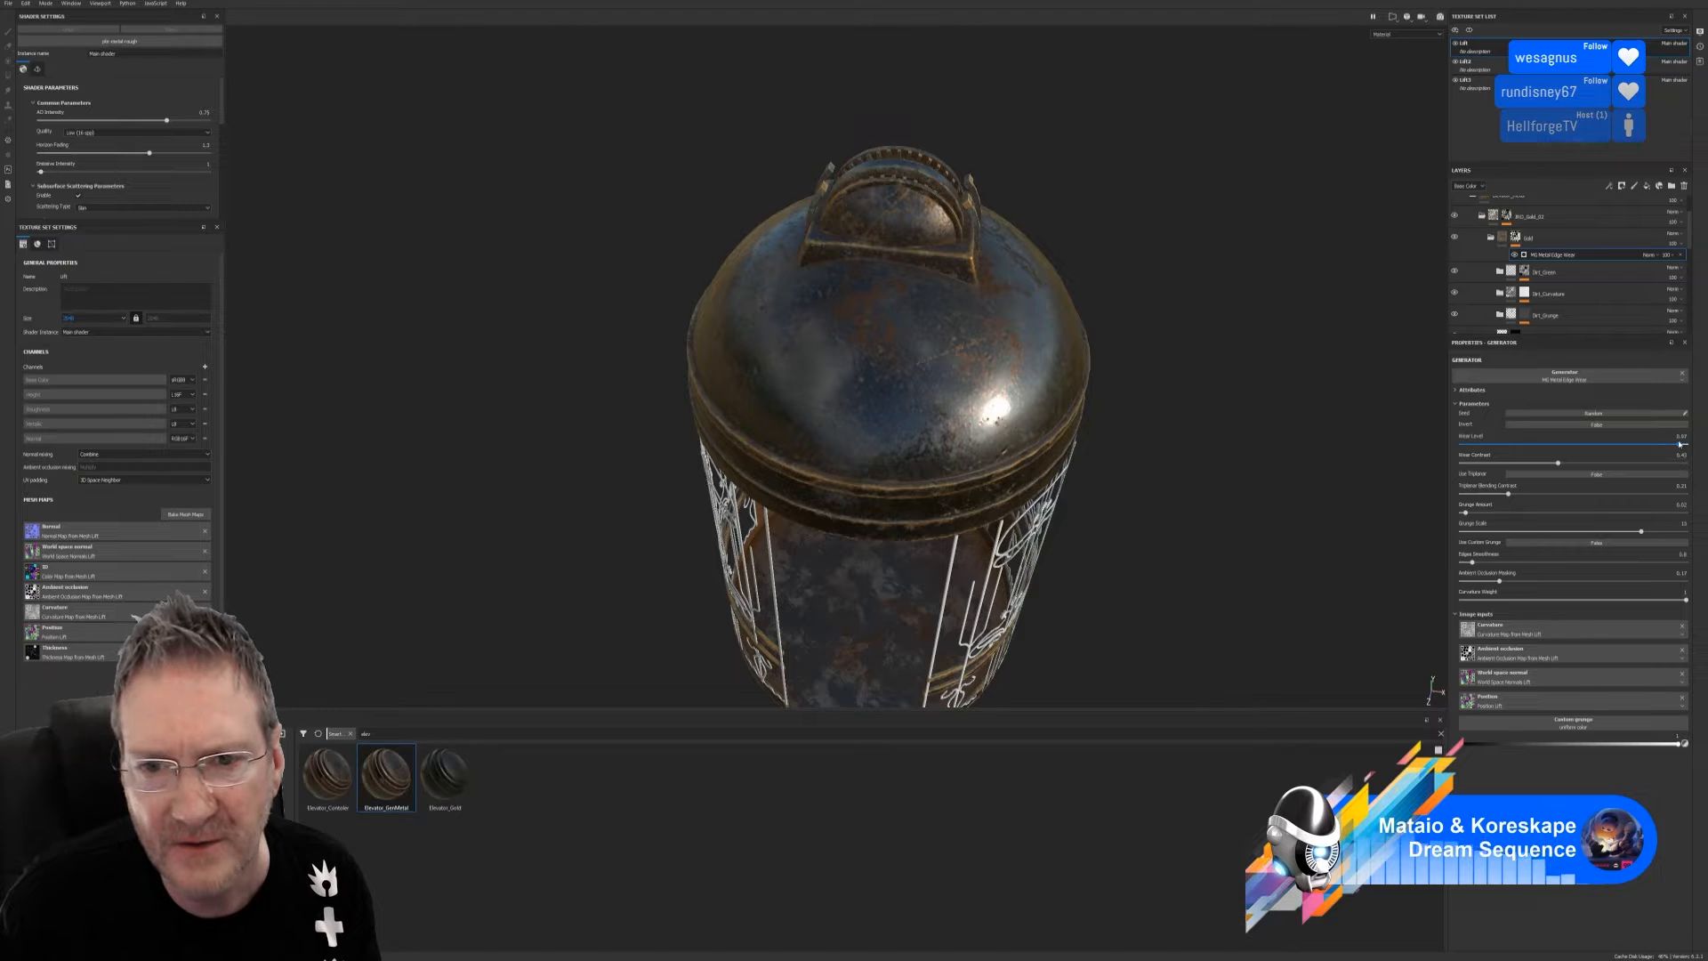
pyautogui.moveTo(1681, 444); pyautogui.dragTo(1678, 445)
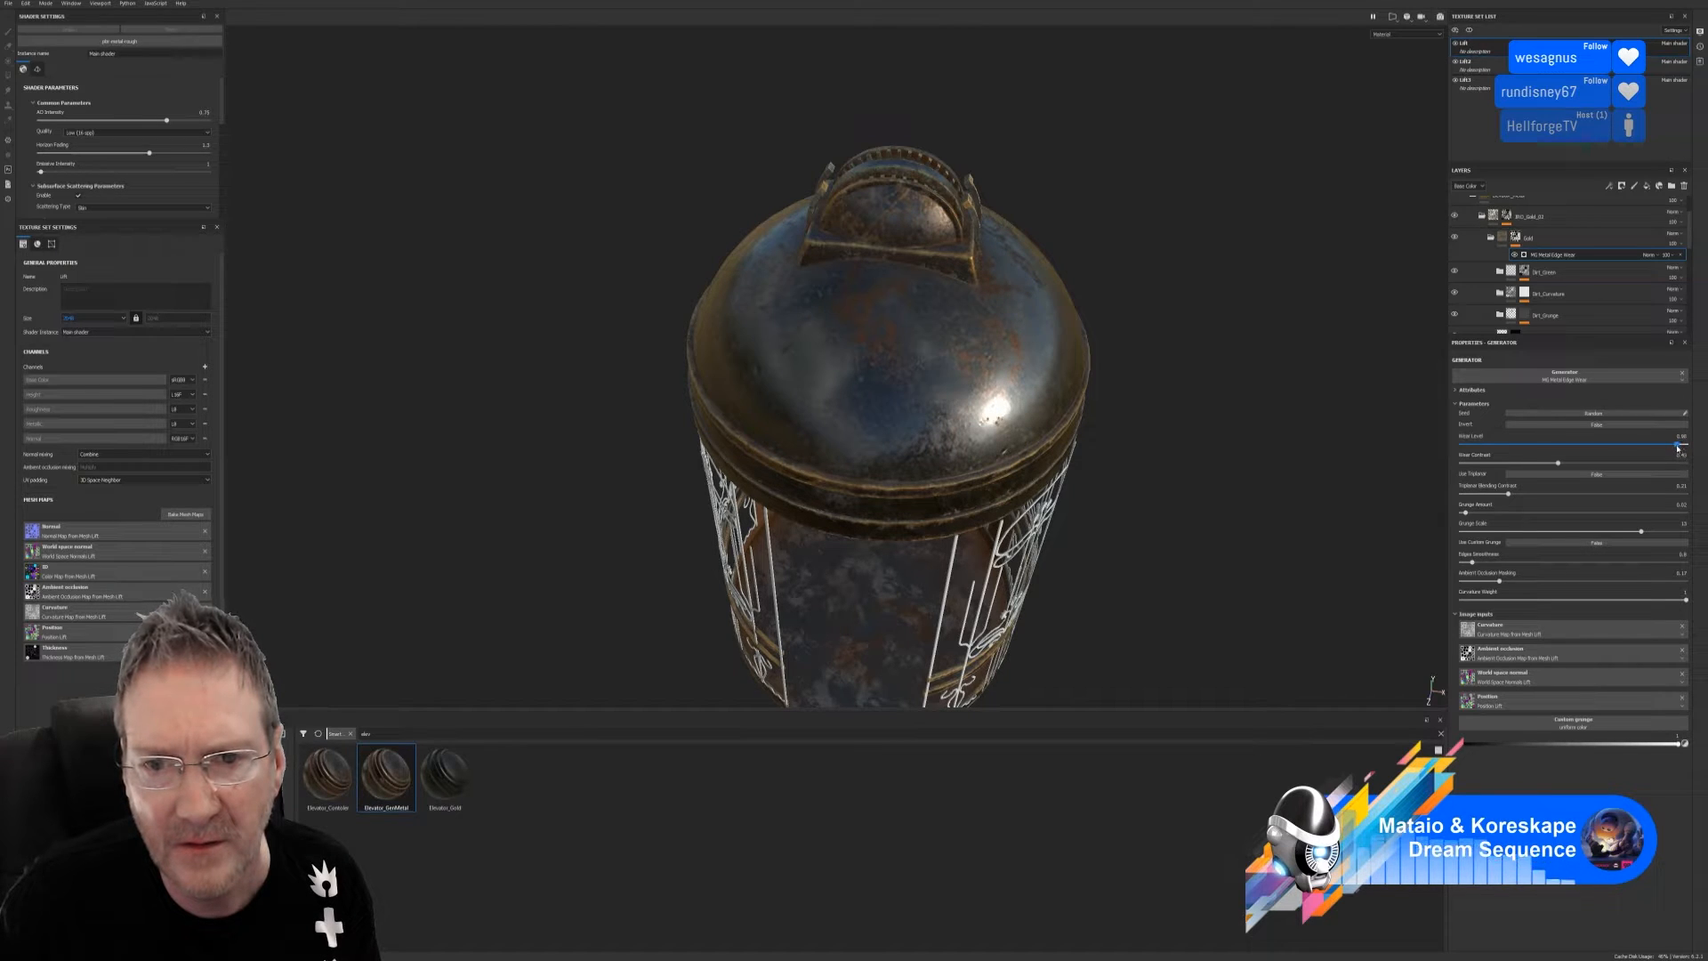
pyautogui.keyDown('alt'); pyautogui.moveTo(1209, 454); pyautogui.dragTo(1166, 393); pyautogui.keyUp('alt')
pyautogui.scroll(-3, 1166, 392)
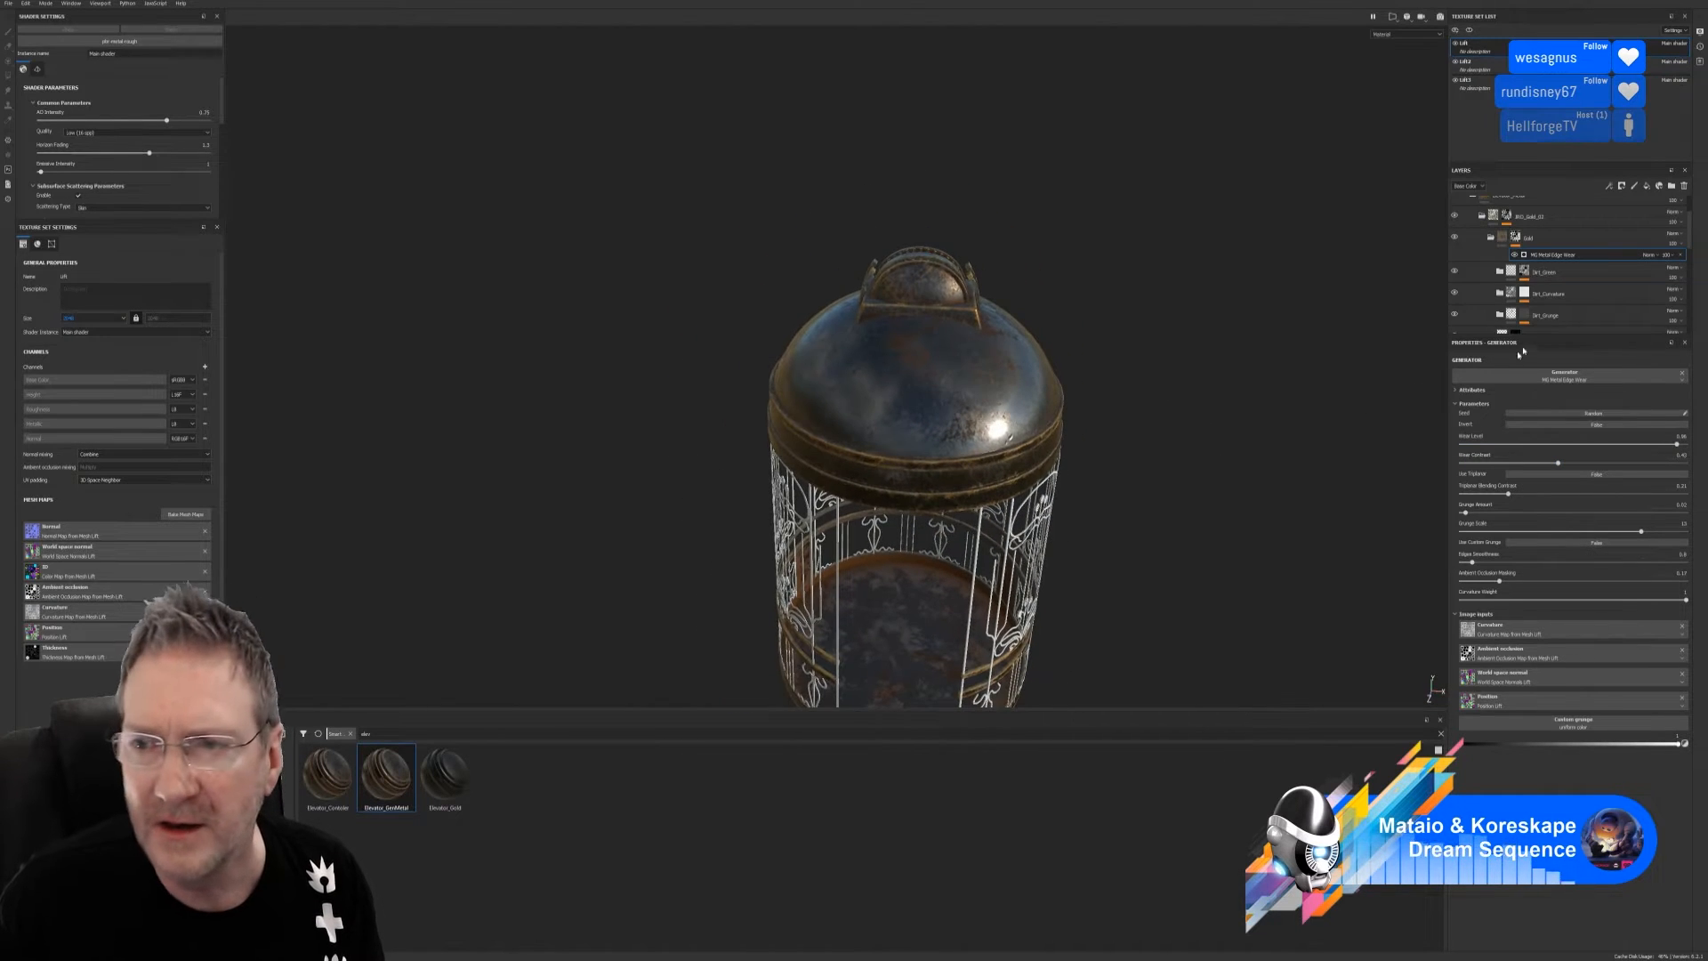
# Collapse the Gold group and expand the Metal group below it, selecting the Metal group
pyautogui.click(1491, 240)
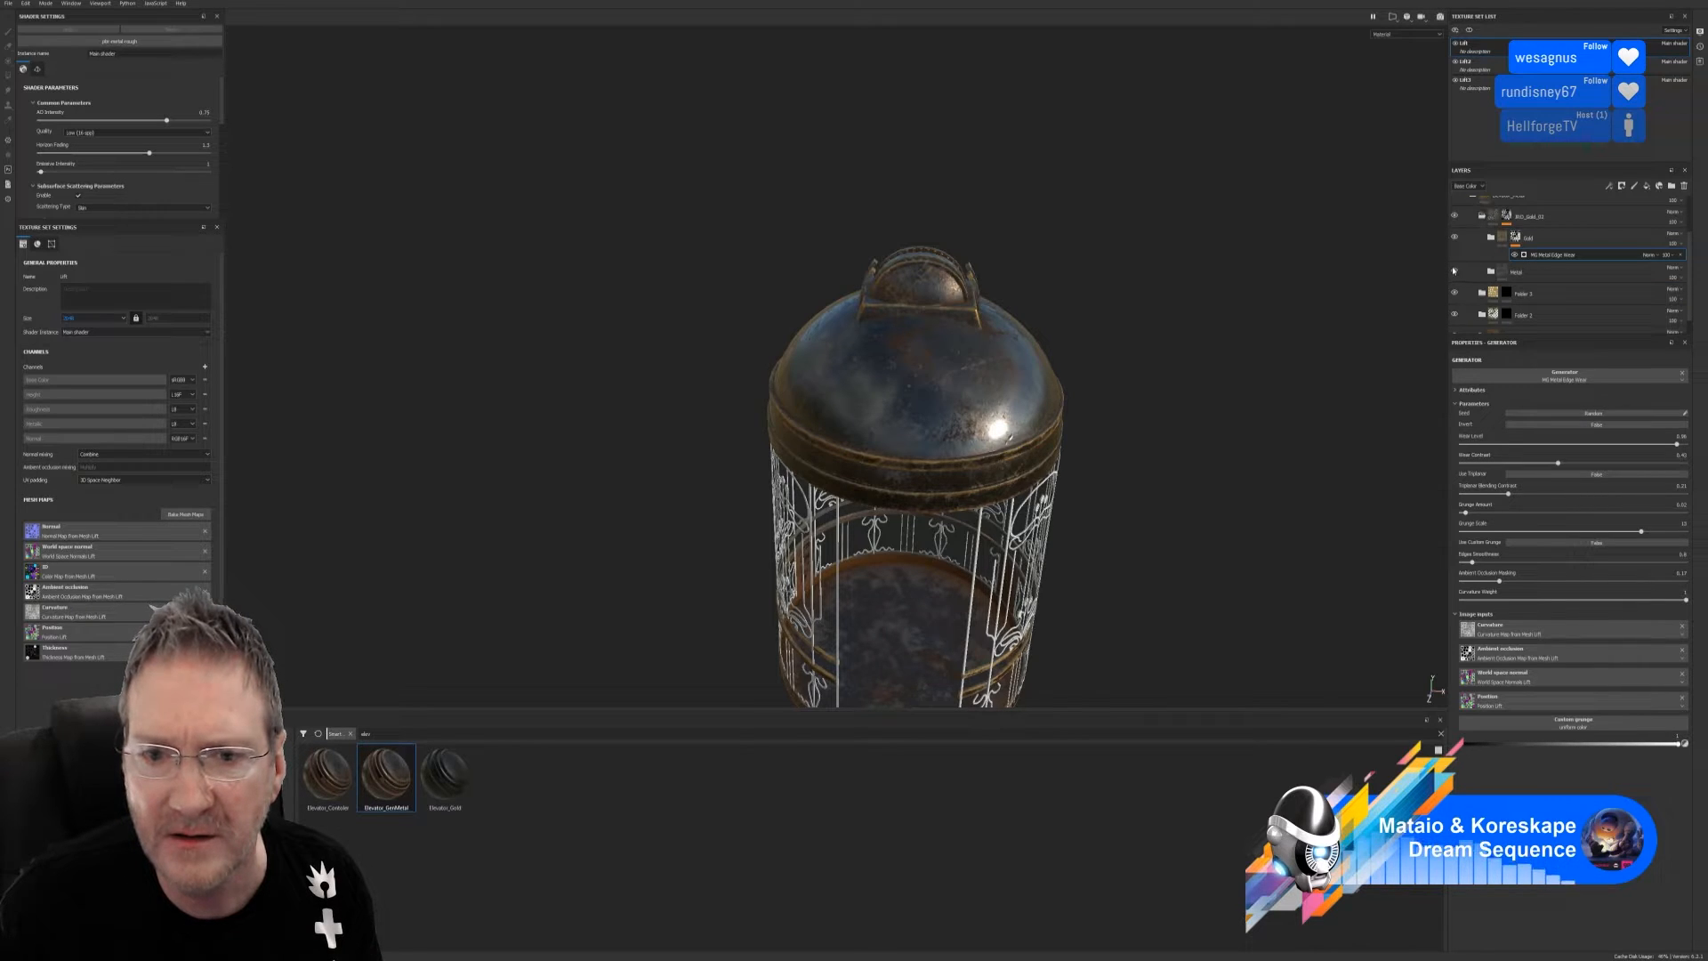
pyautogui.keyDown('alt'); pyautogui.moveTo(1010, 448); pyautogui.dragTo(1113, 393); pyautogui.keyUp('alt')
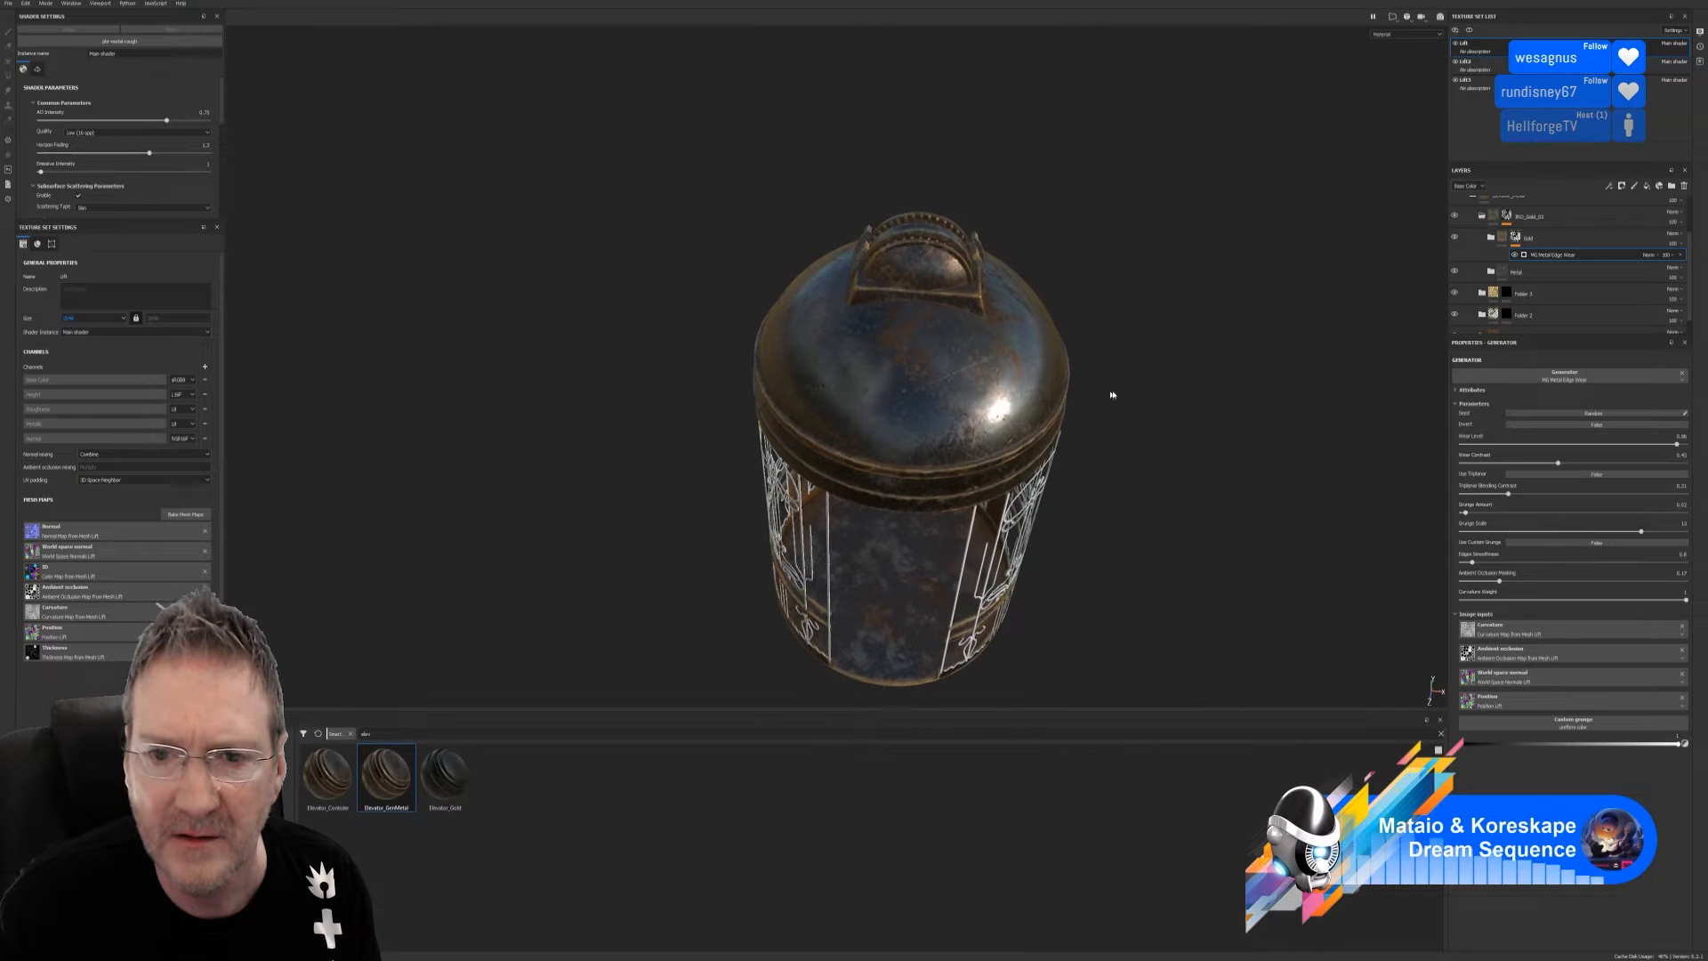
pyautogui.click(1491, 273)
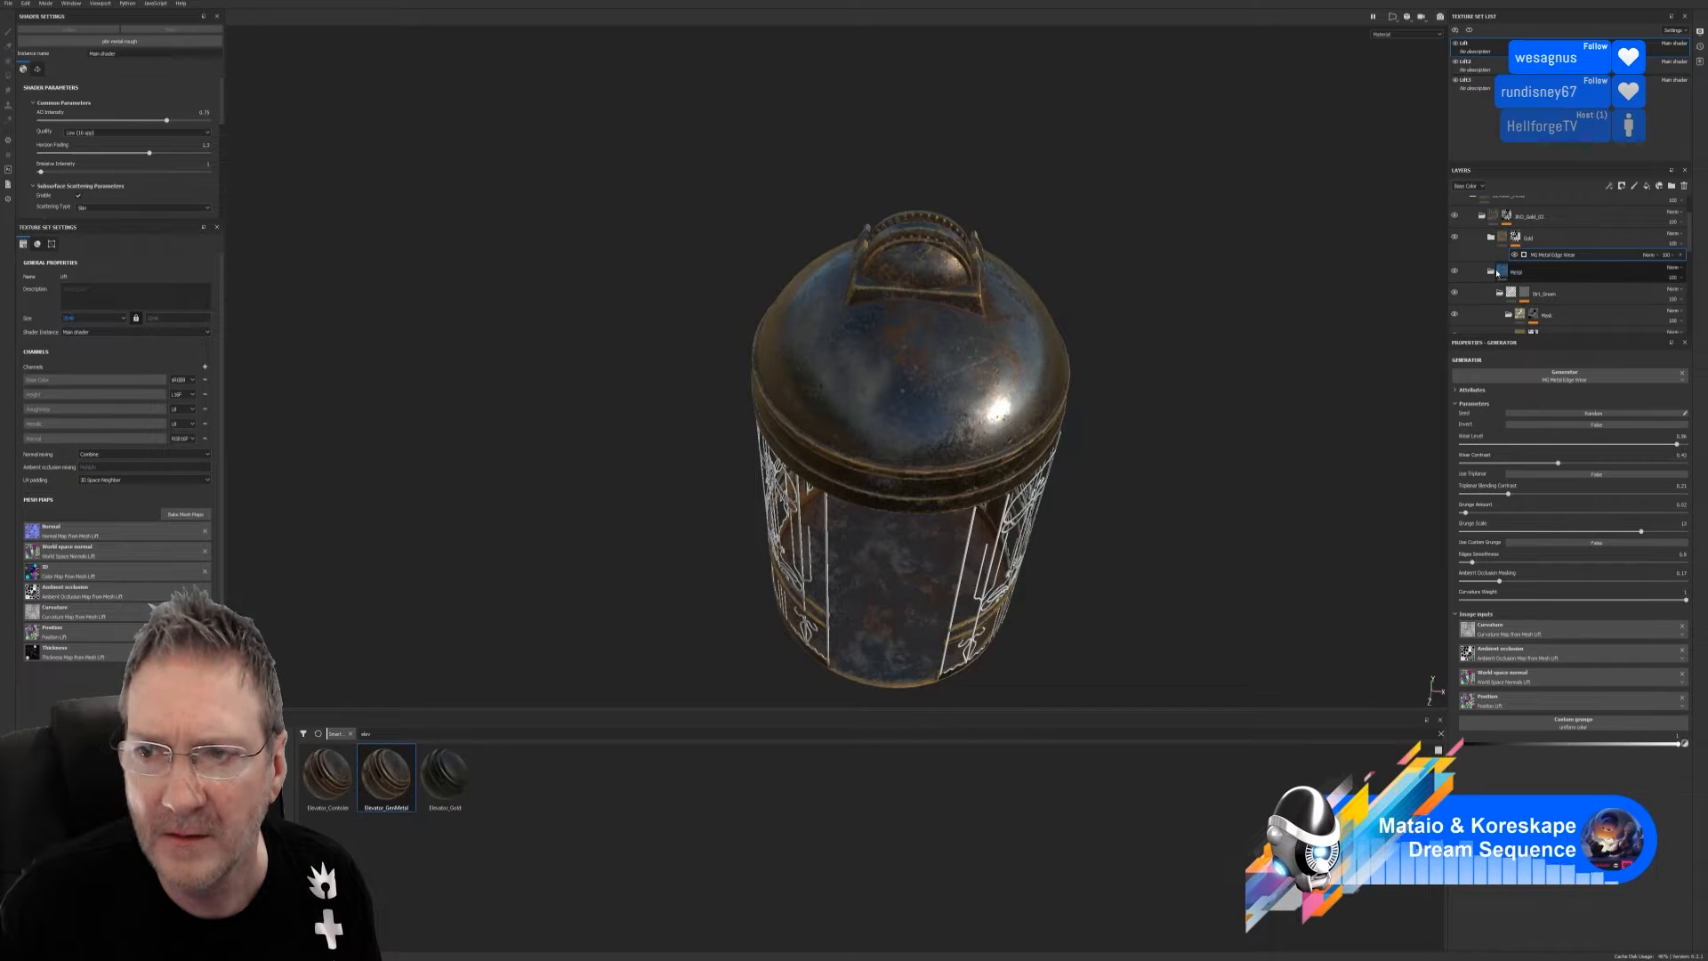
pyautogui.click(1483, 278)
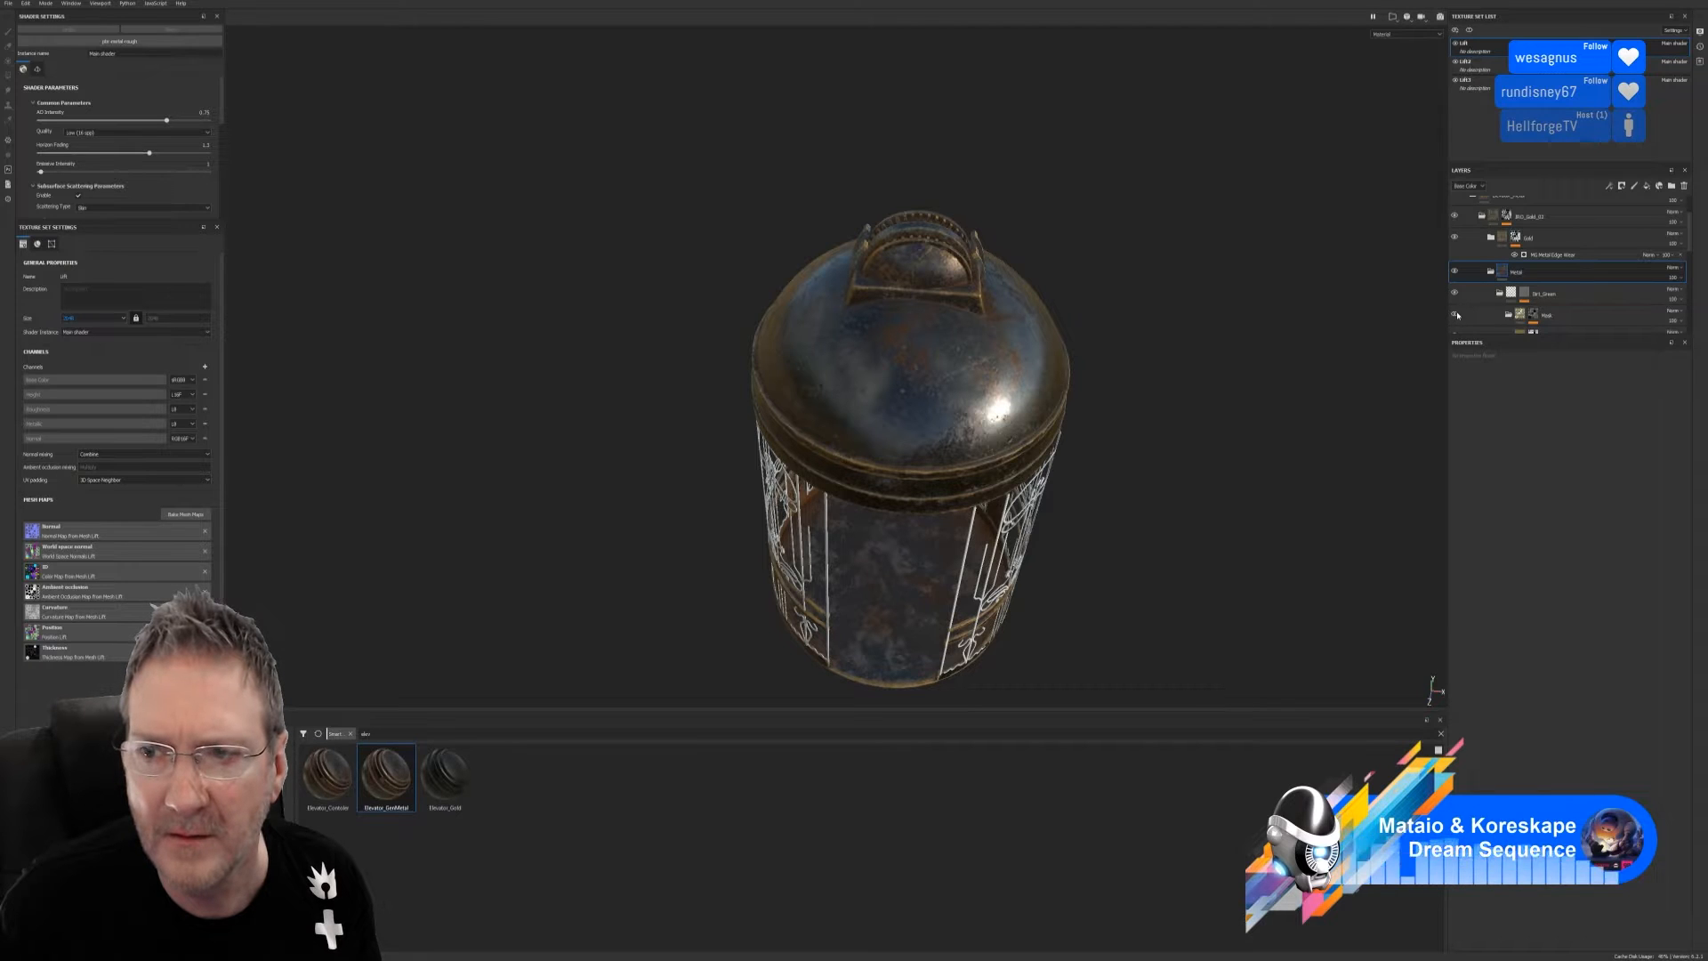
# Examine the contribution of the Metal group and its first subfolder, viewing the lift from different angles
pyautogui.scroll(-1, 1459, 312)
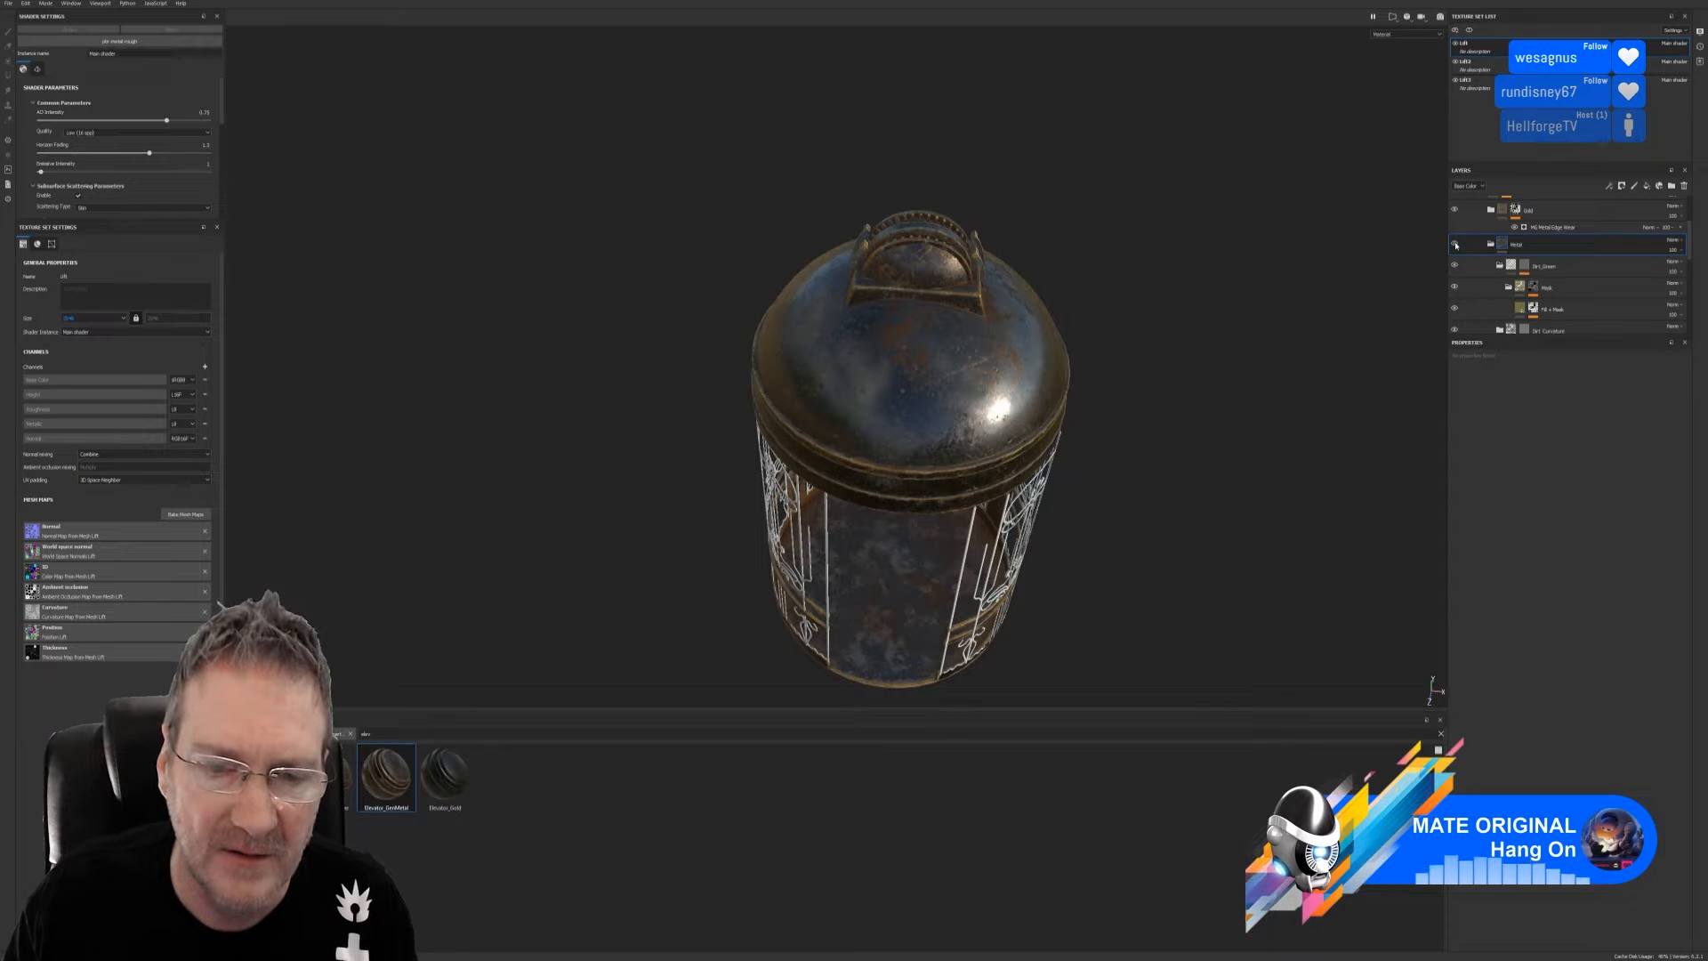
pyautogui.keyDown('alt'); pyautogui.moveTo(1059, 489); pyautogui.dragTo(934, 382); pyautogui.keyUp('alt')
pyautogui.keyDown('alt'); pyautogui.moveTo(934, 381); pyautogui.dragTo(1391, 343, button='right'); pyautogui.keyUp('alt')
pyautogui.keyDown('alt'); pyautogui.moveTo(1392, 344); pyautogui.dragTo(1147, 320); pyautogui.keyUp('alt')
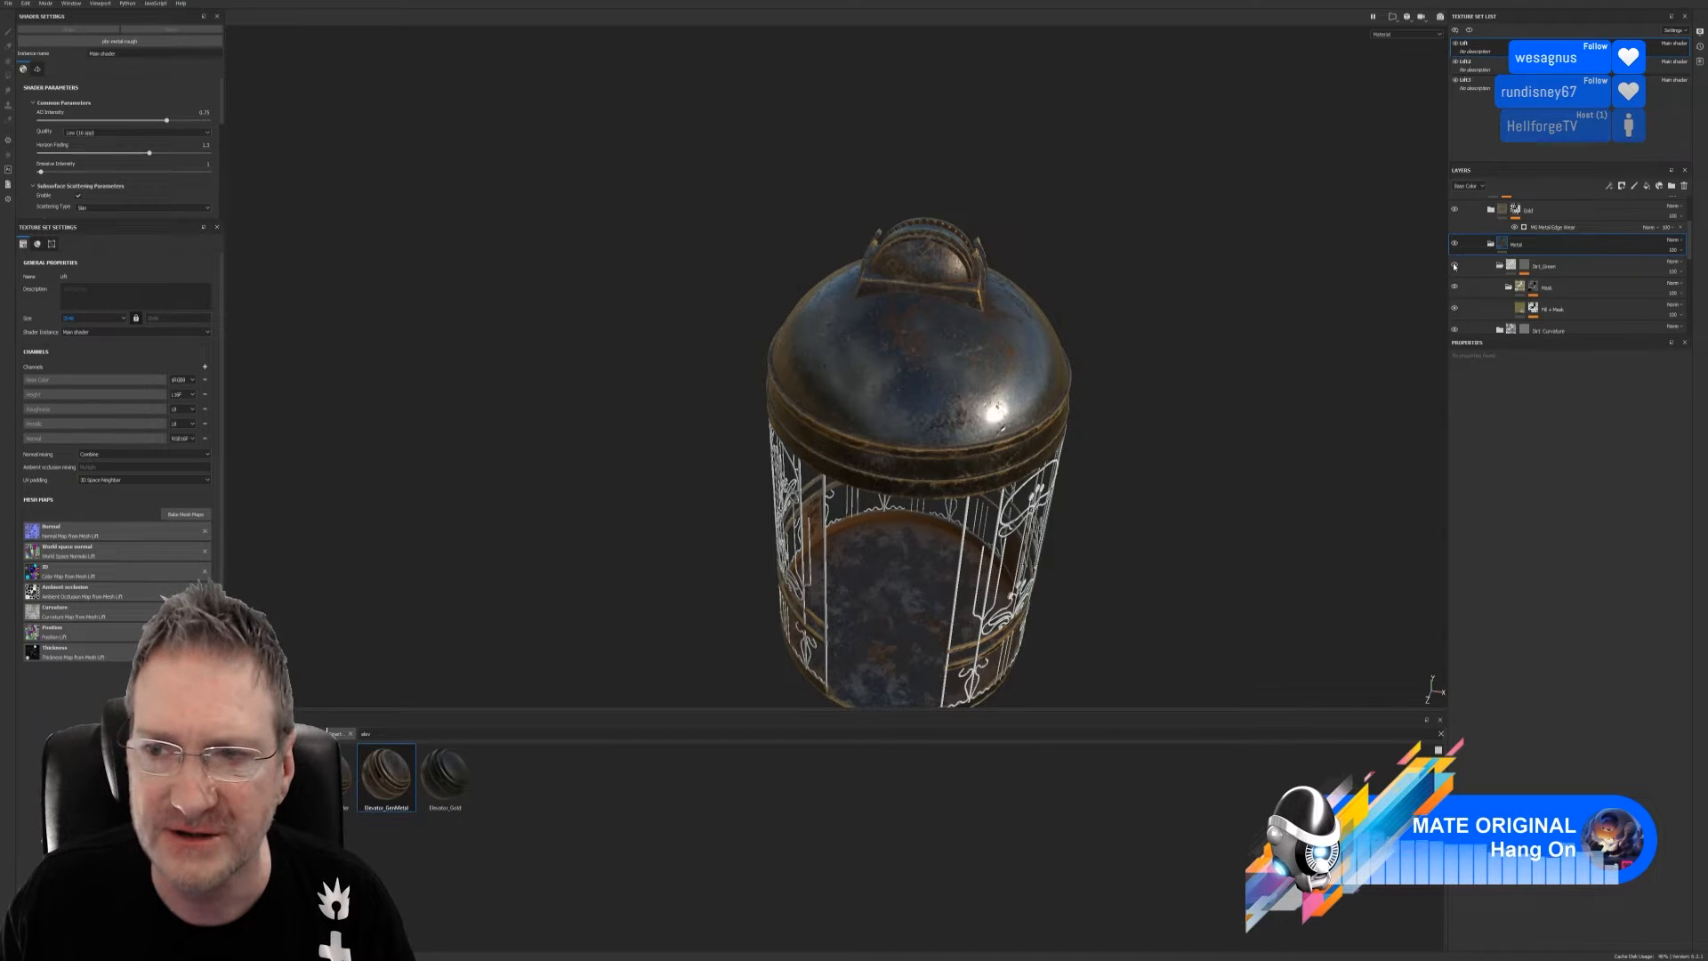
# Examine the contribution of each layer inside the Metal group, from its first subfolder down to the base fill
pyautogui.scroll(-1, 1468, 276)
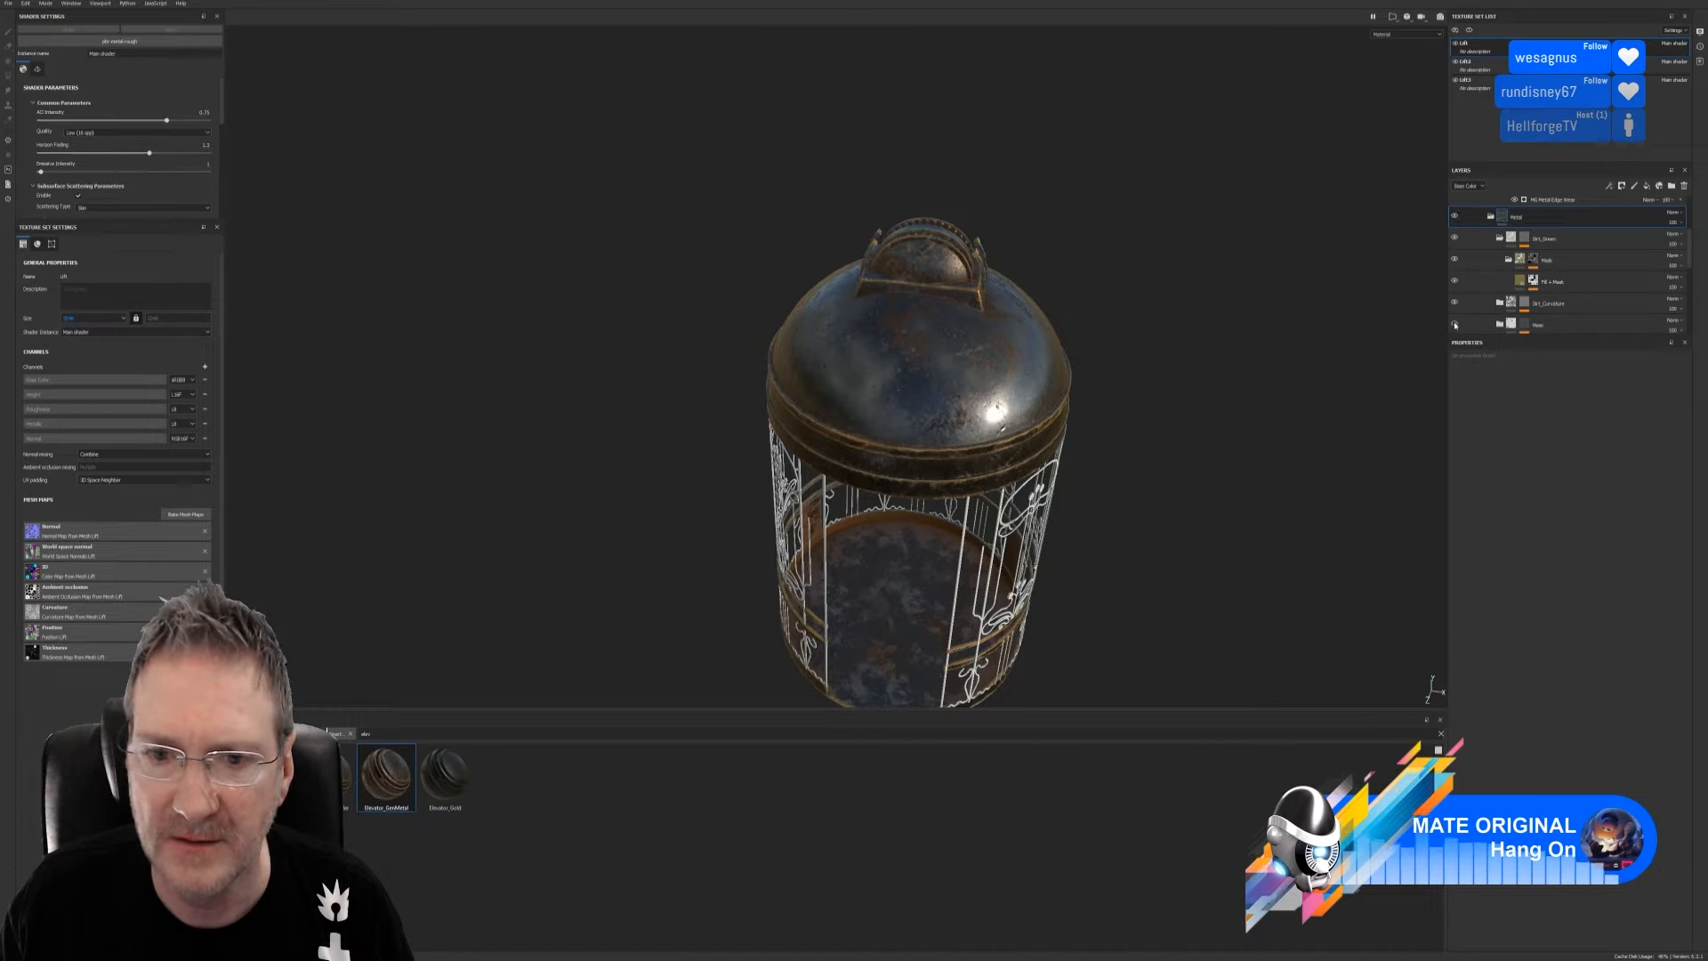
pyautogui.scroll(-3, 1468, 320)
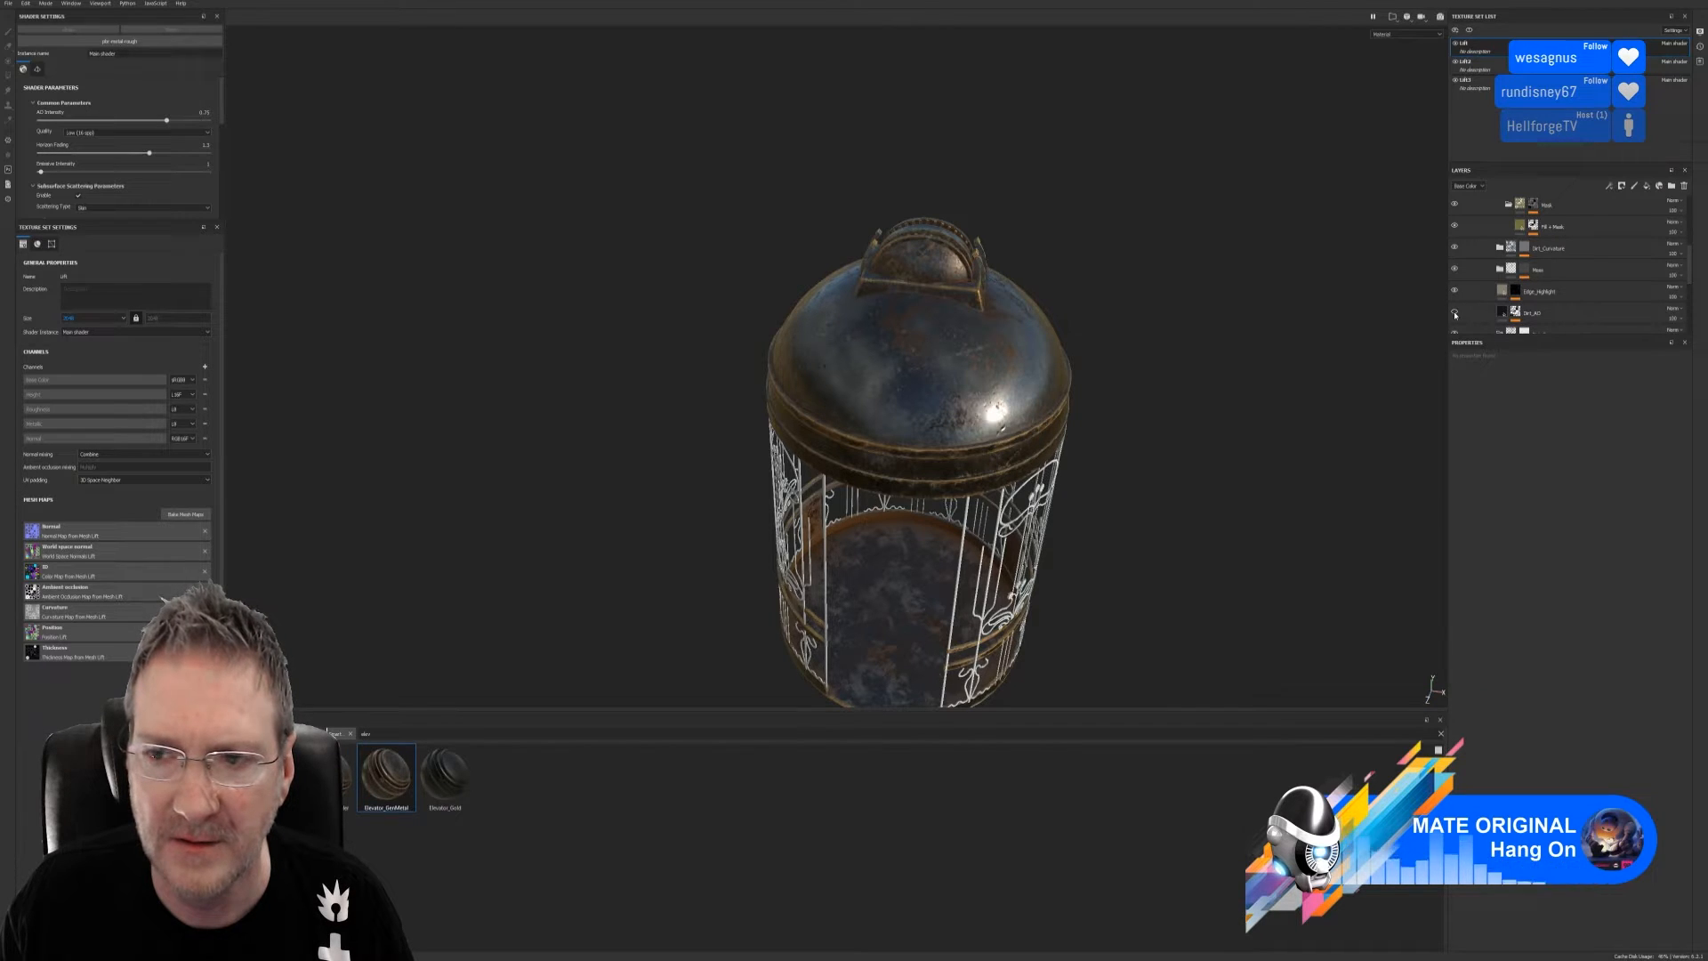
pyautogui.scroll(-1, 1484, 303)
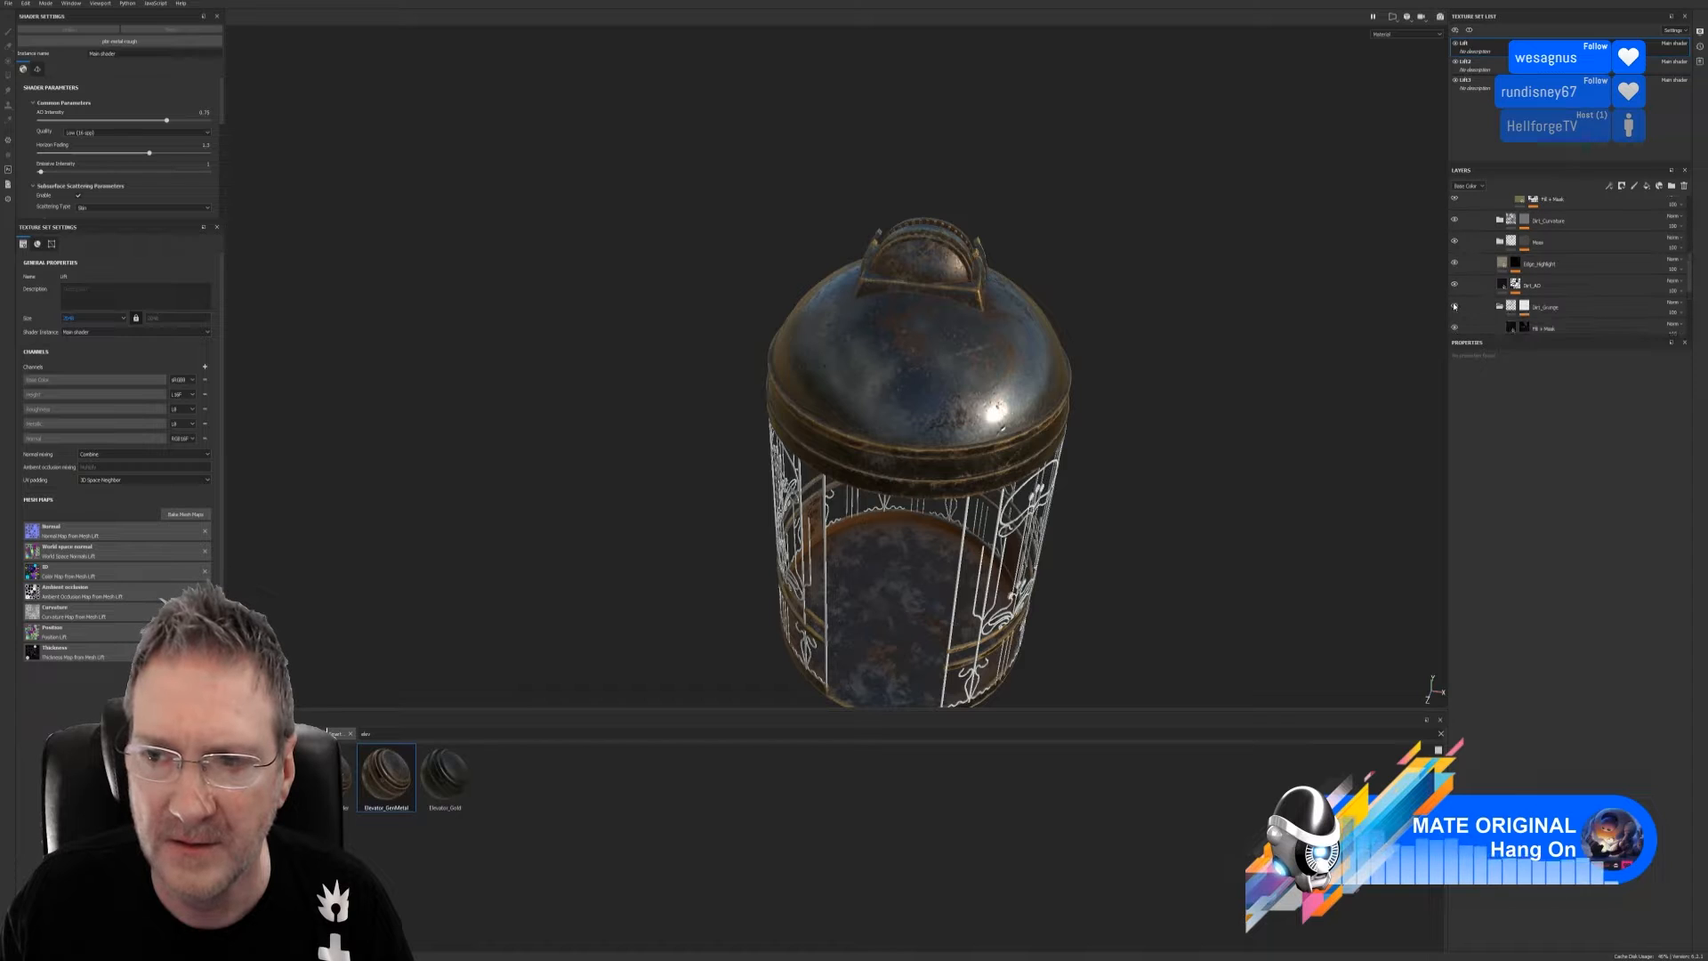
pyautogui.scroll(-1, 1477, 312)
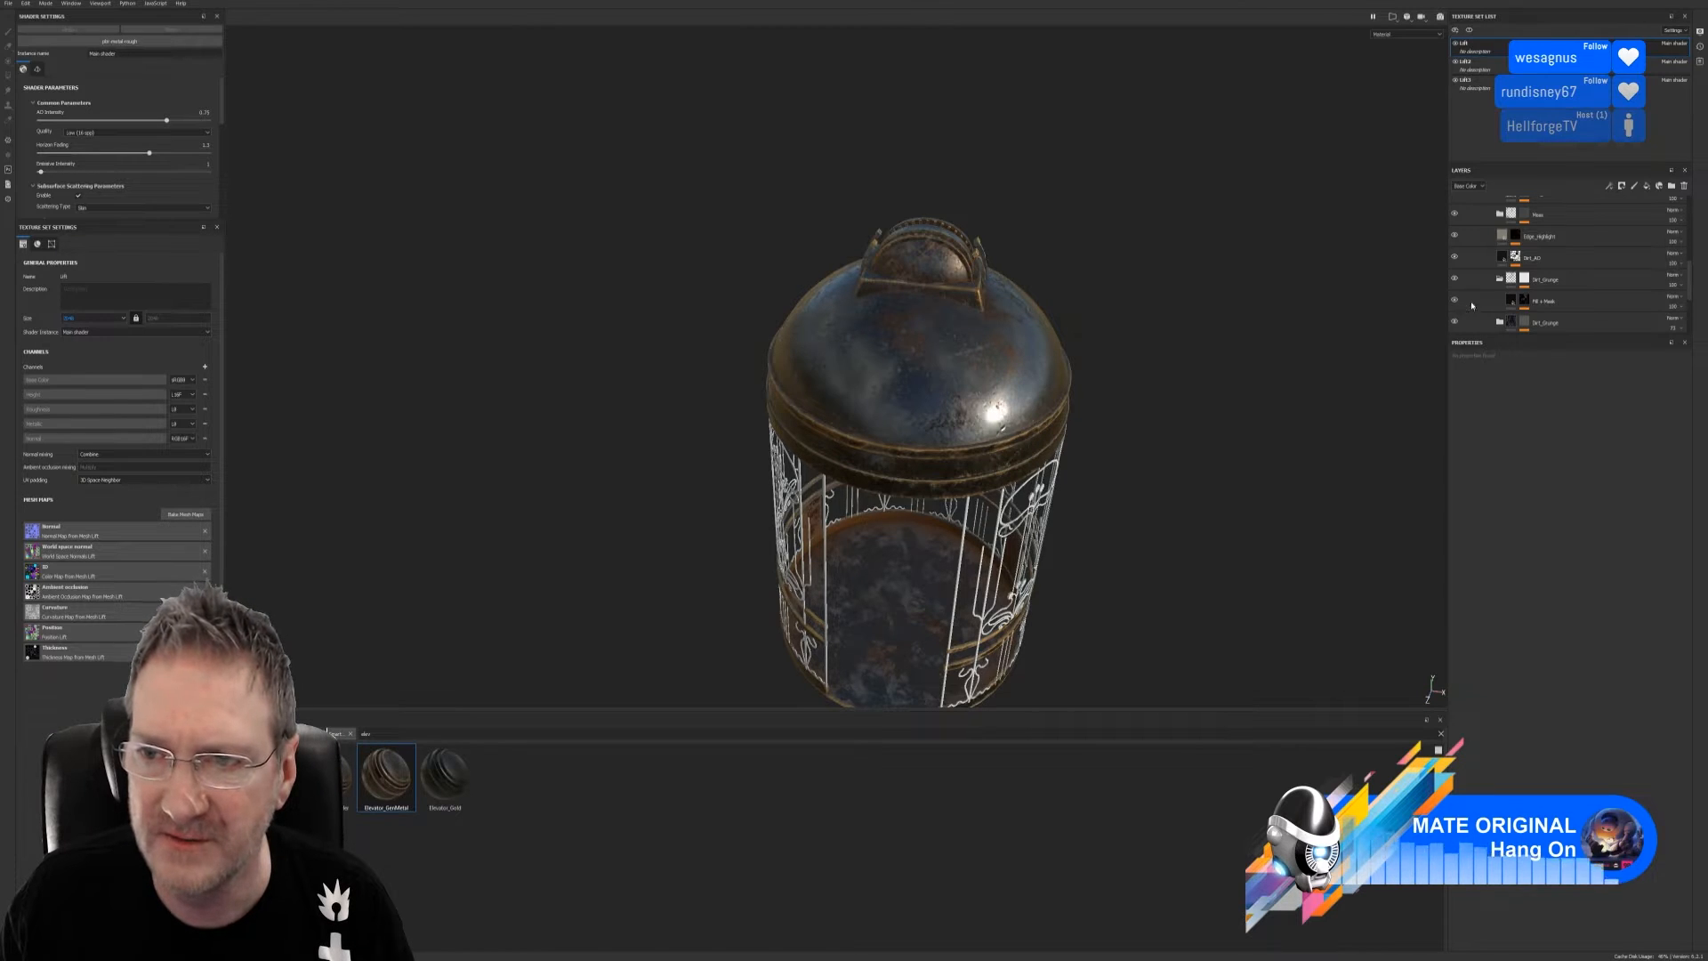
pyautogui.scroll(-1, 1477, 302)
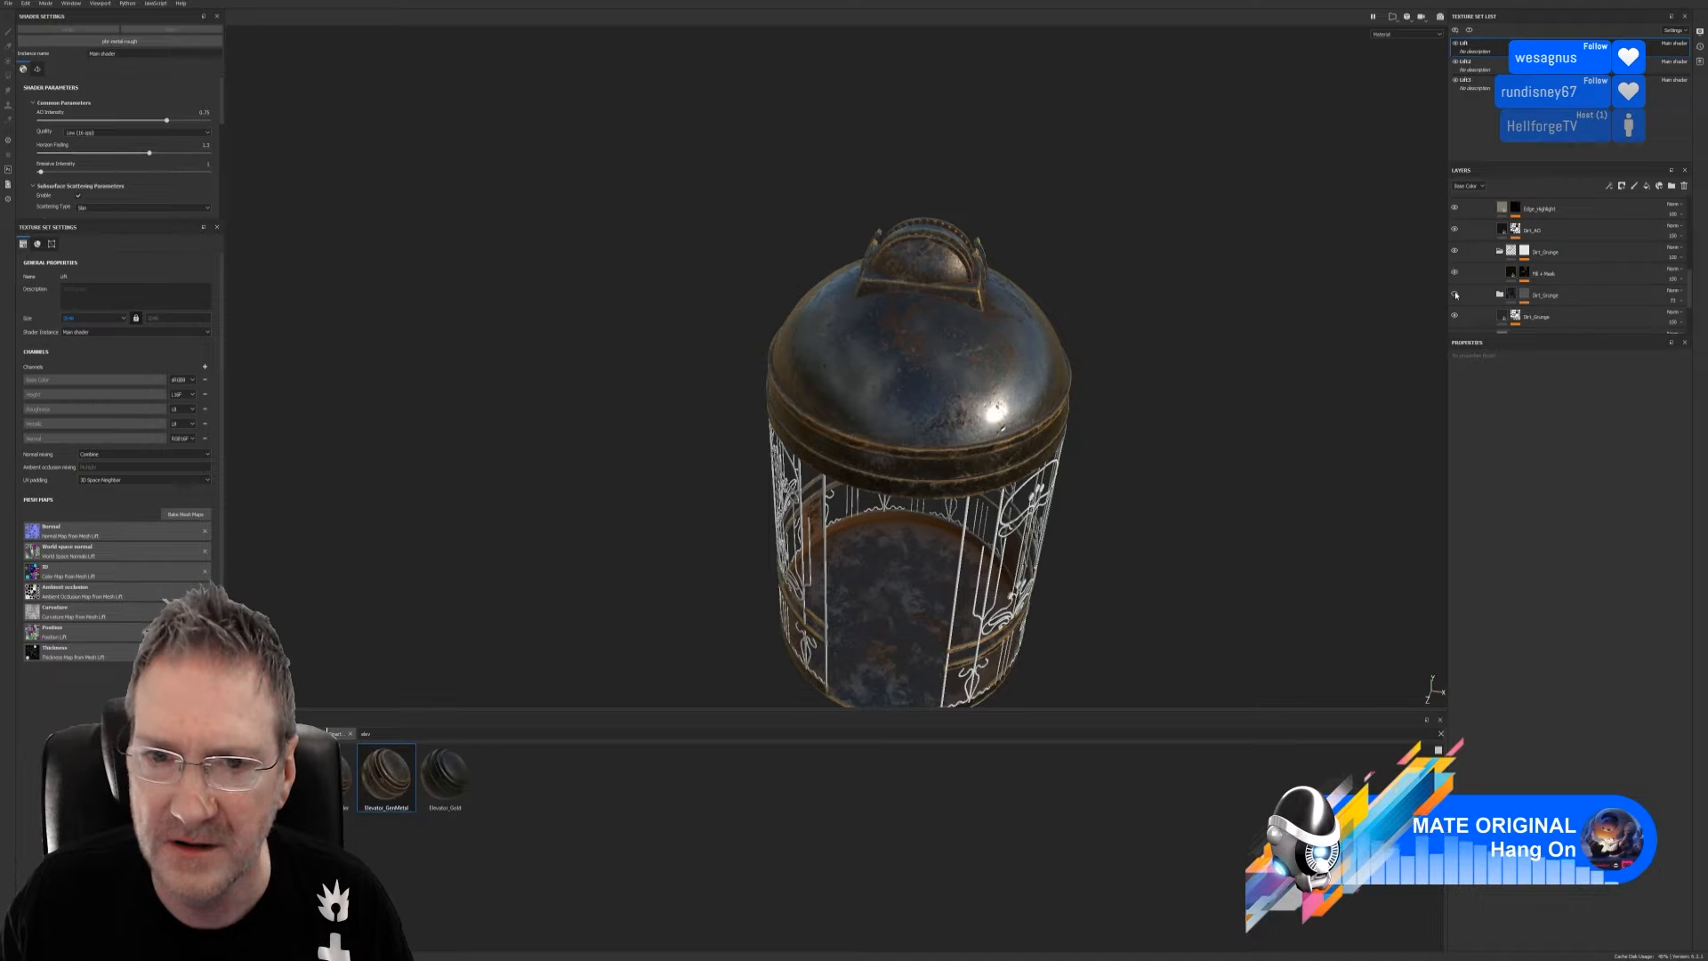
pyautogui.scroll(-1, 1463, 301)
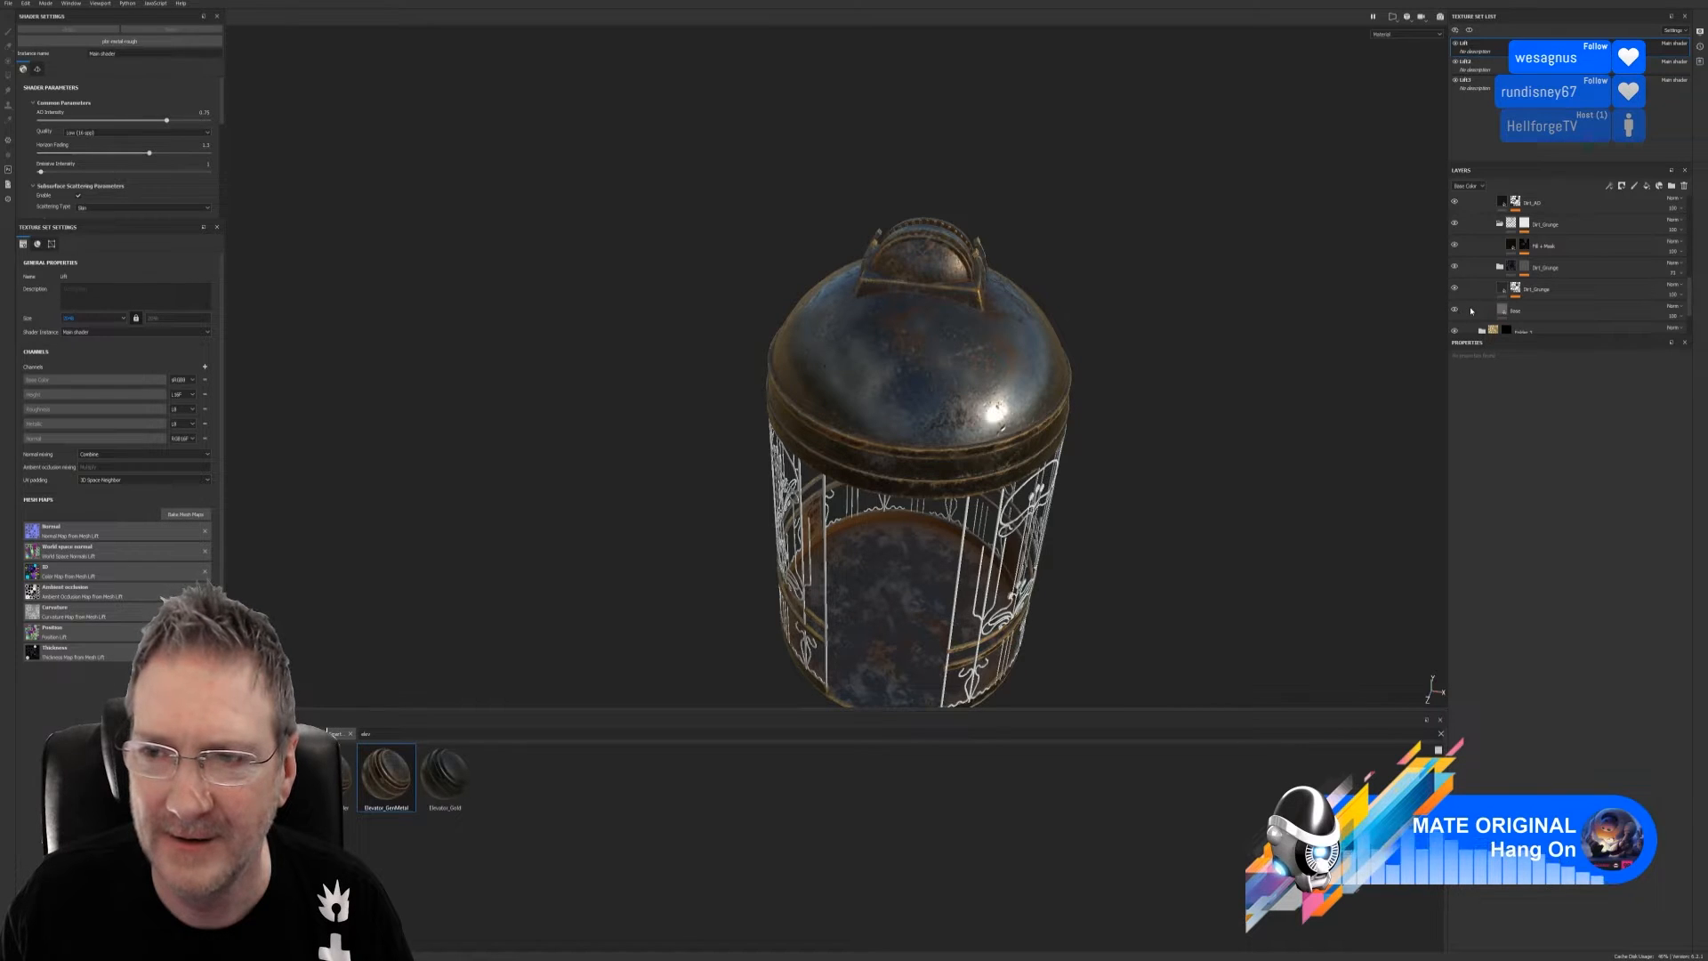
pyautogui.scroll(-1, 1473, 310)
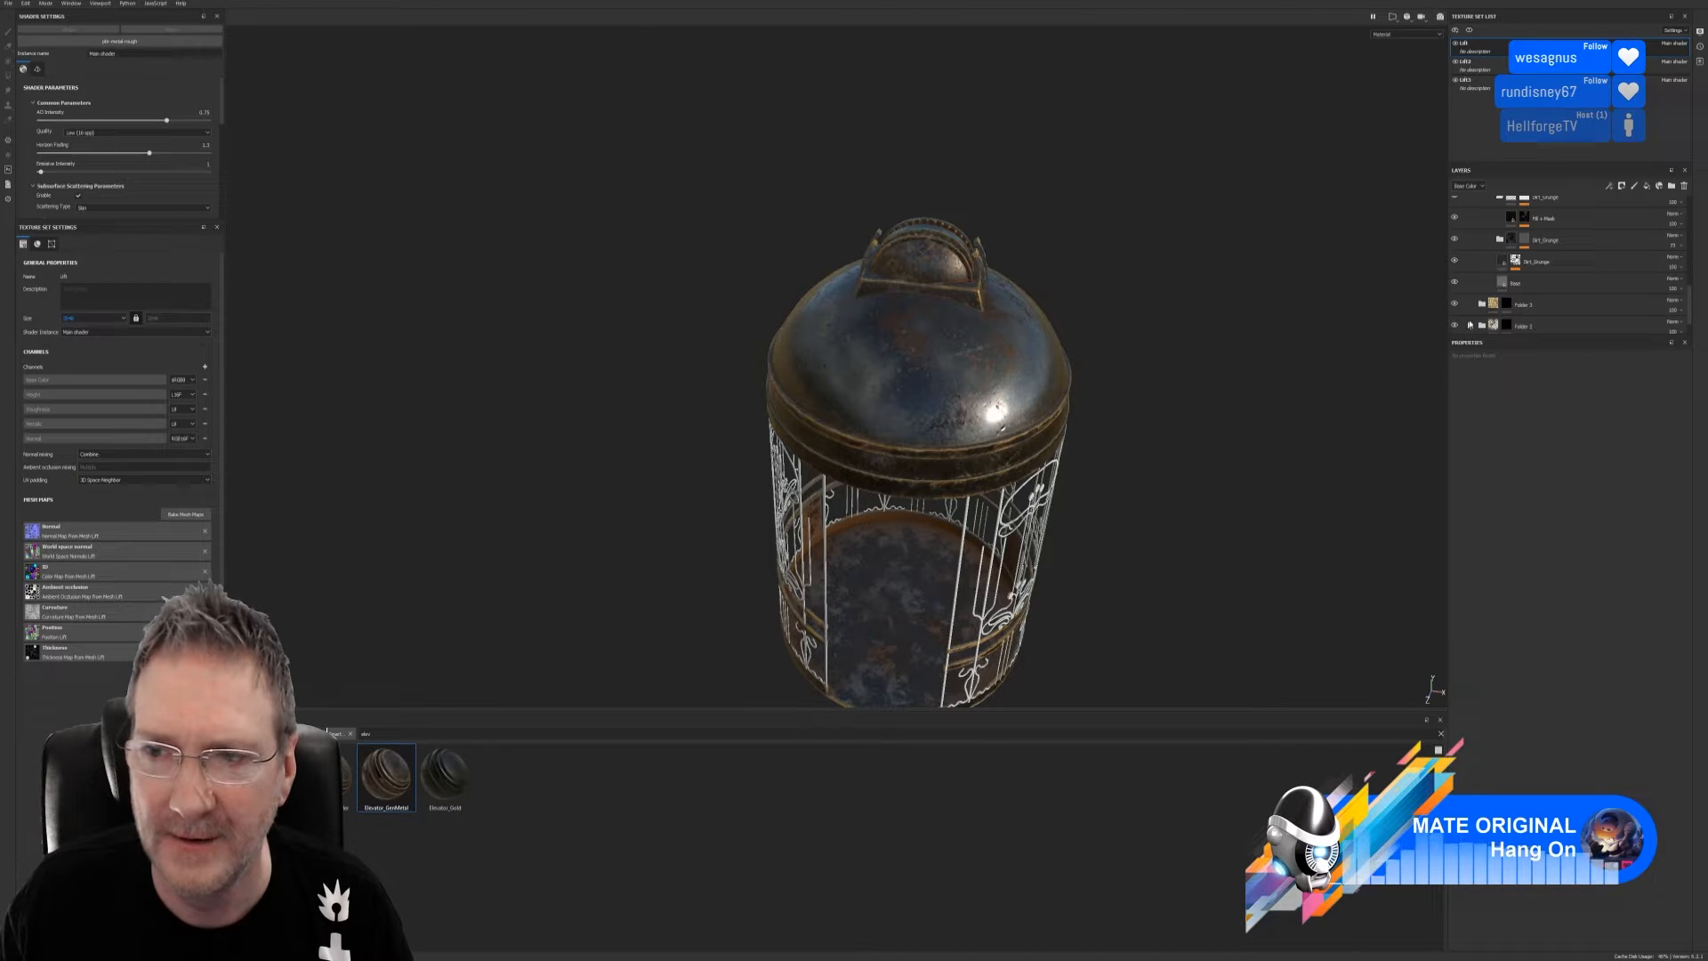
# Collapse the Metal group, check its overall contribution and view the lift's dome from another angle
pyautogui.scroll(2, 1454, 328)
pyautogui.scroll(5, 1509, 292)
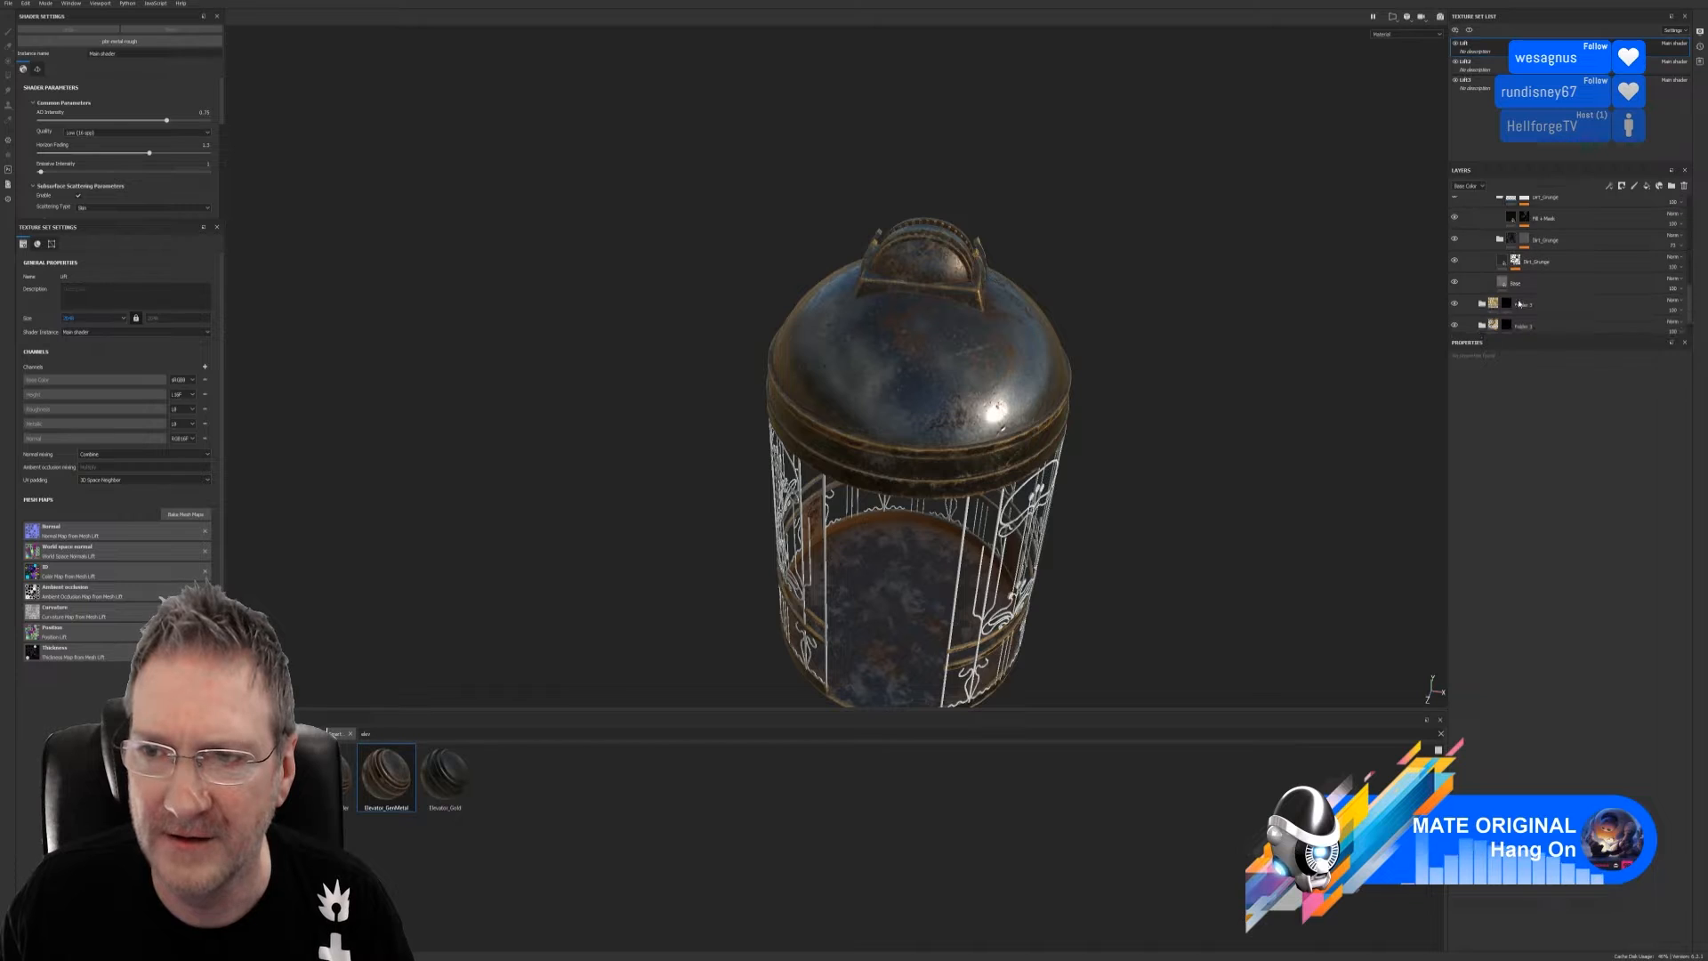
pyautogui.scroll(1, 1518, 253)
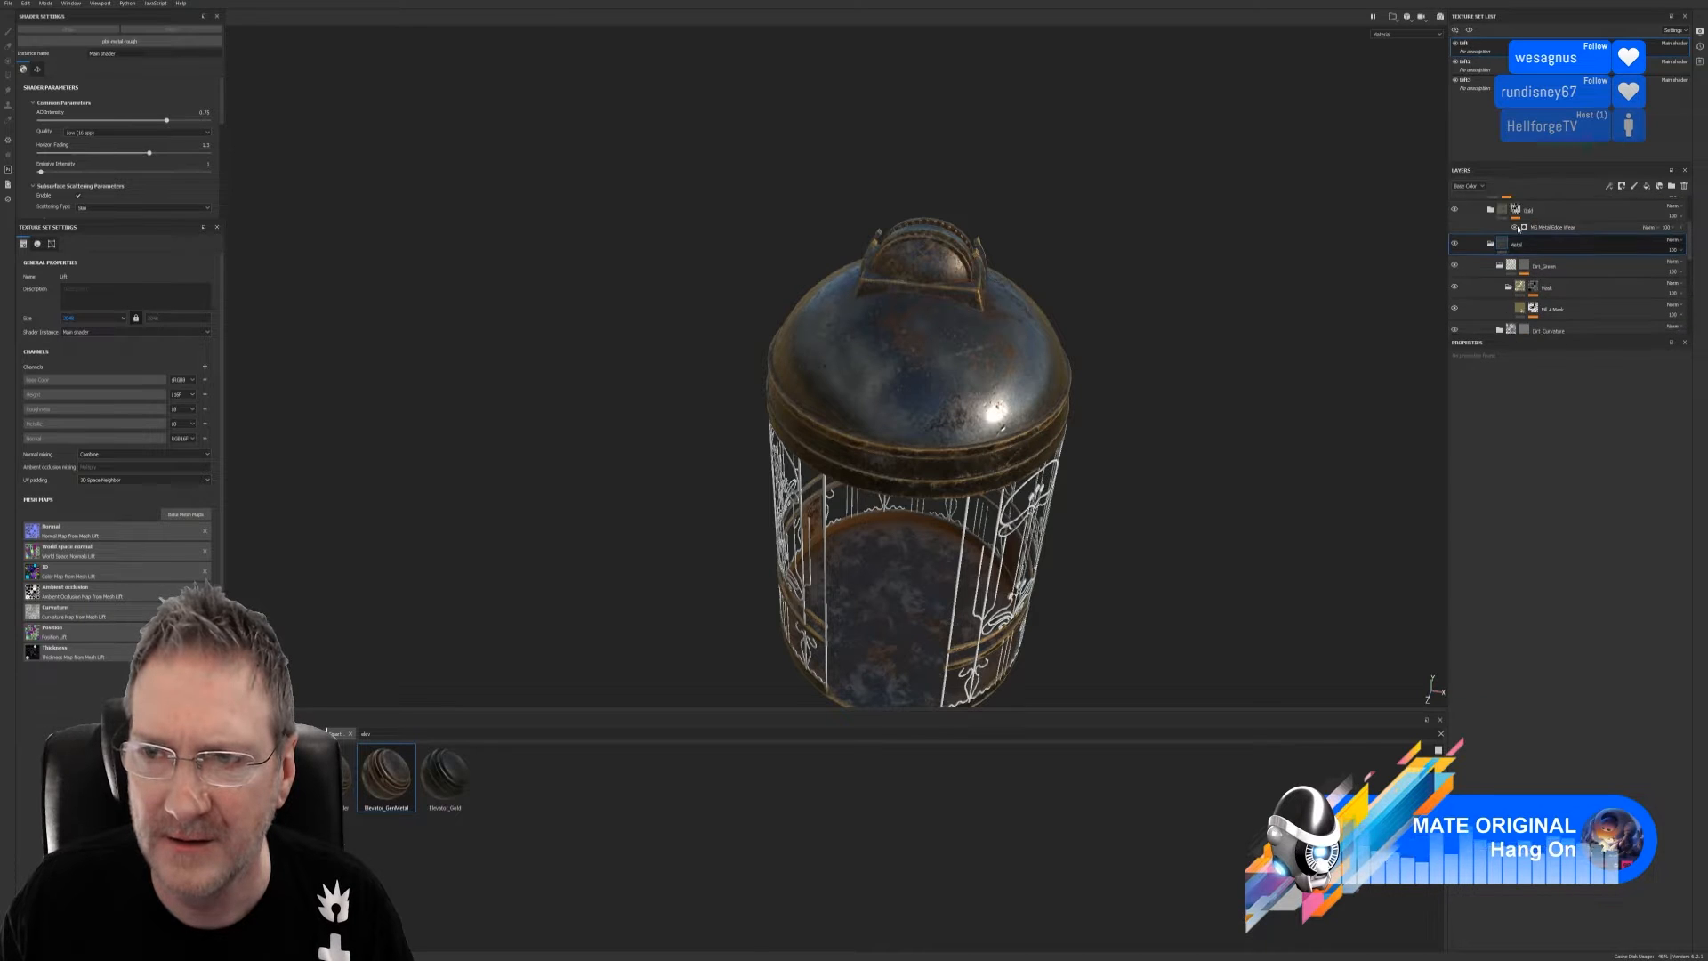
pyautogui.click(1491, 253)
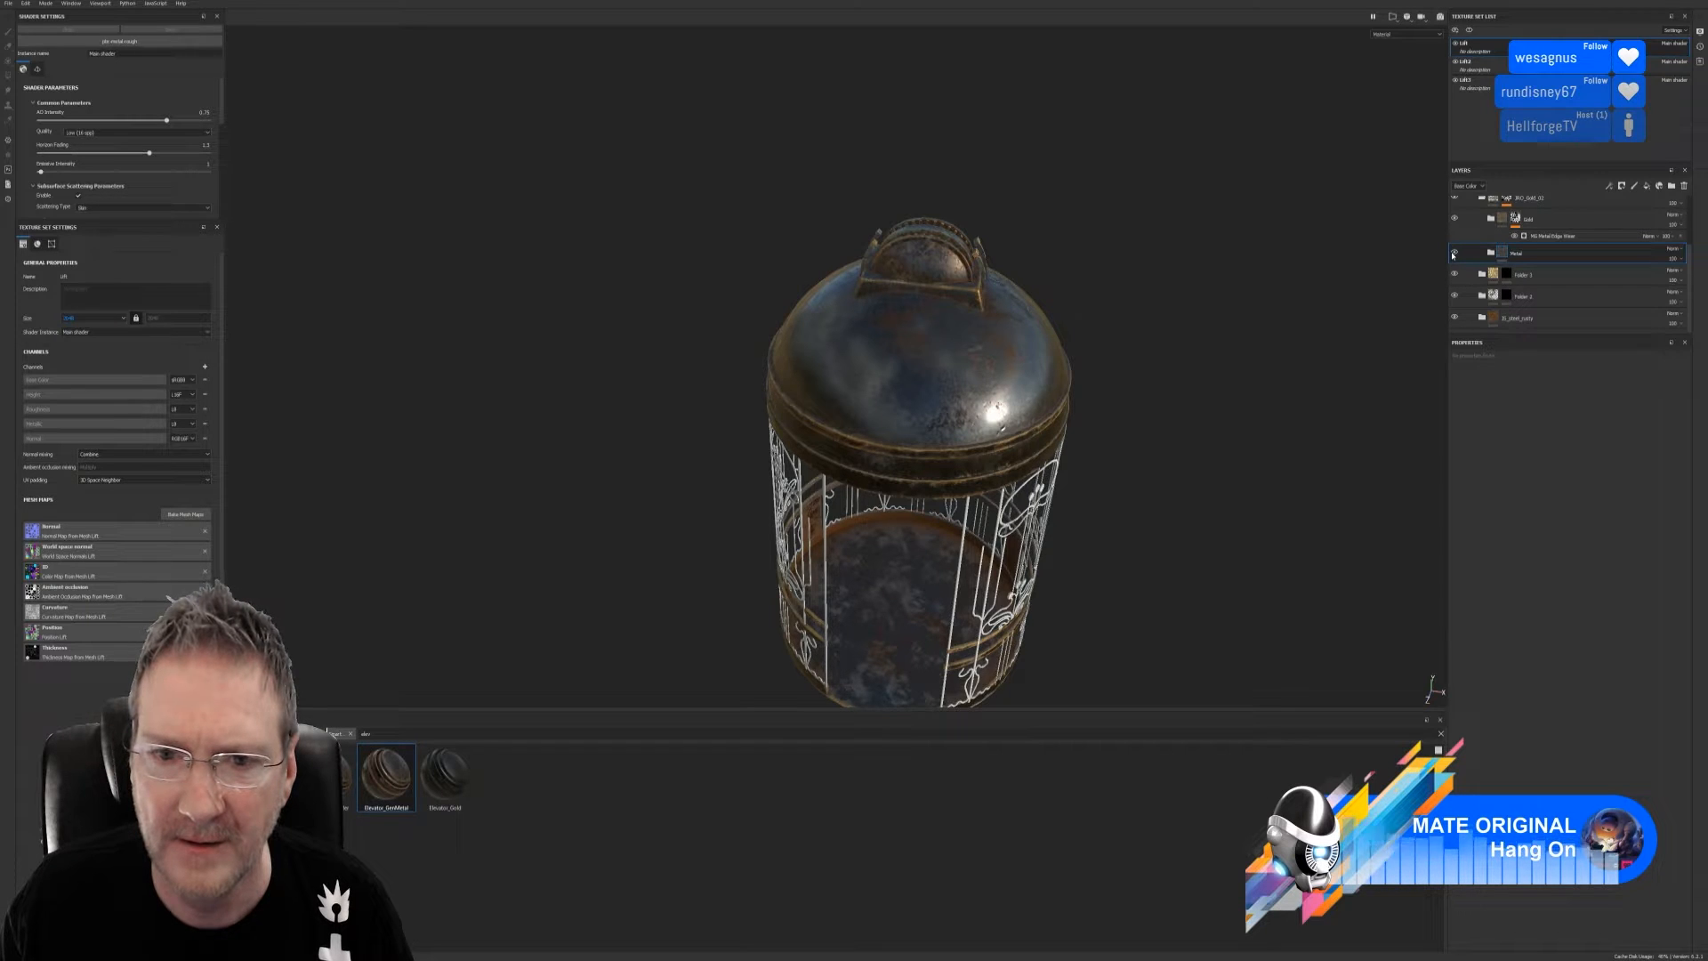
pyautogui.keyDown('alt'); pyautogui.moveTo(854, 395); pyautogui.dragTo(1350, 353); pyautogui.keyUp('alt')
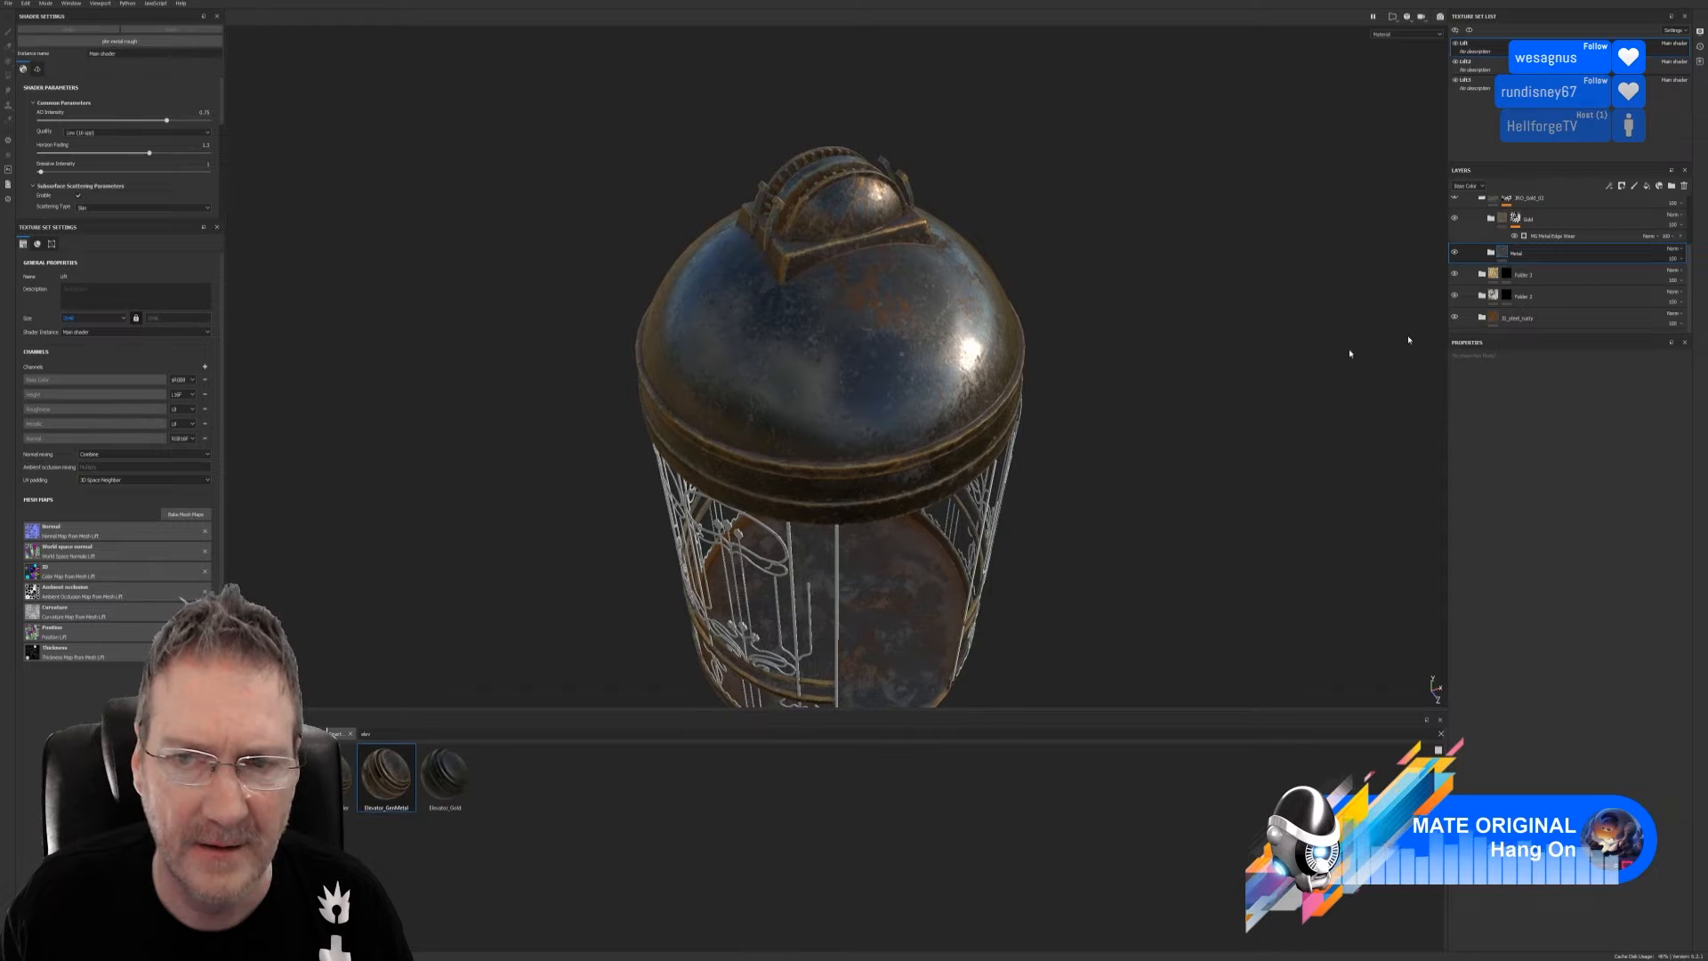
pyautogui.click(1491, 254)
pyautogui.click(1491, 254)
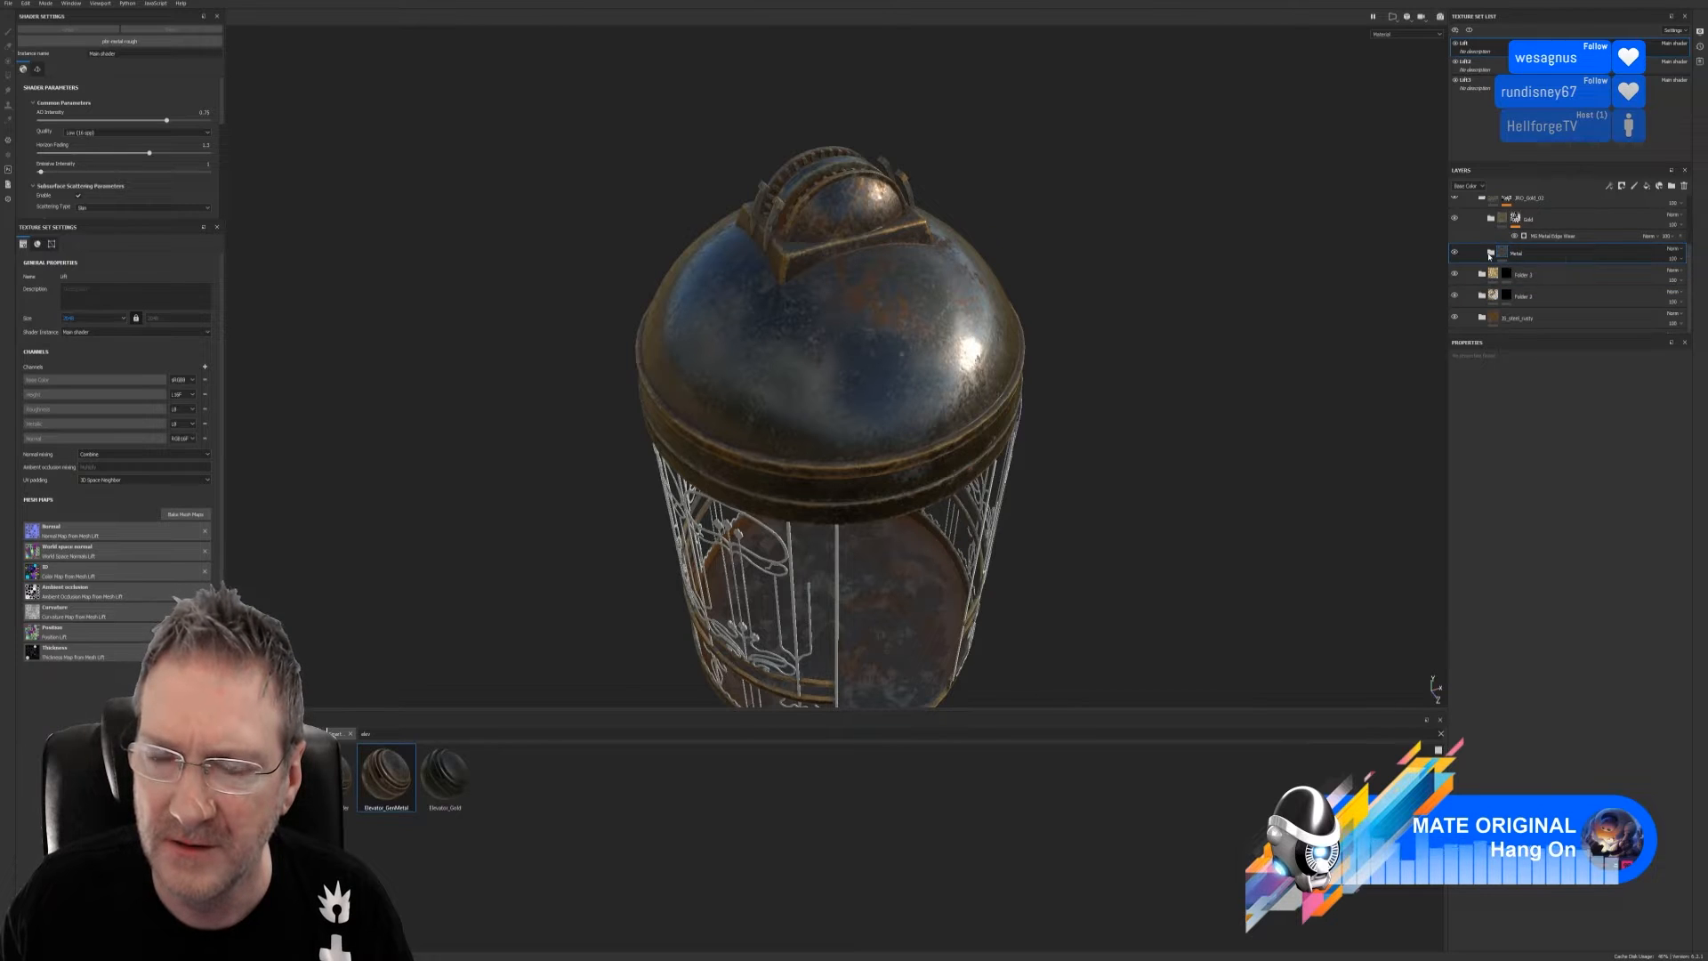
pyautogui.moveTo(1503, 257)
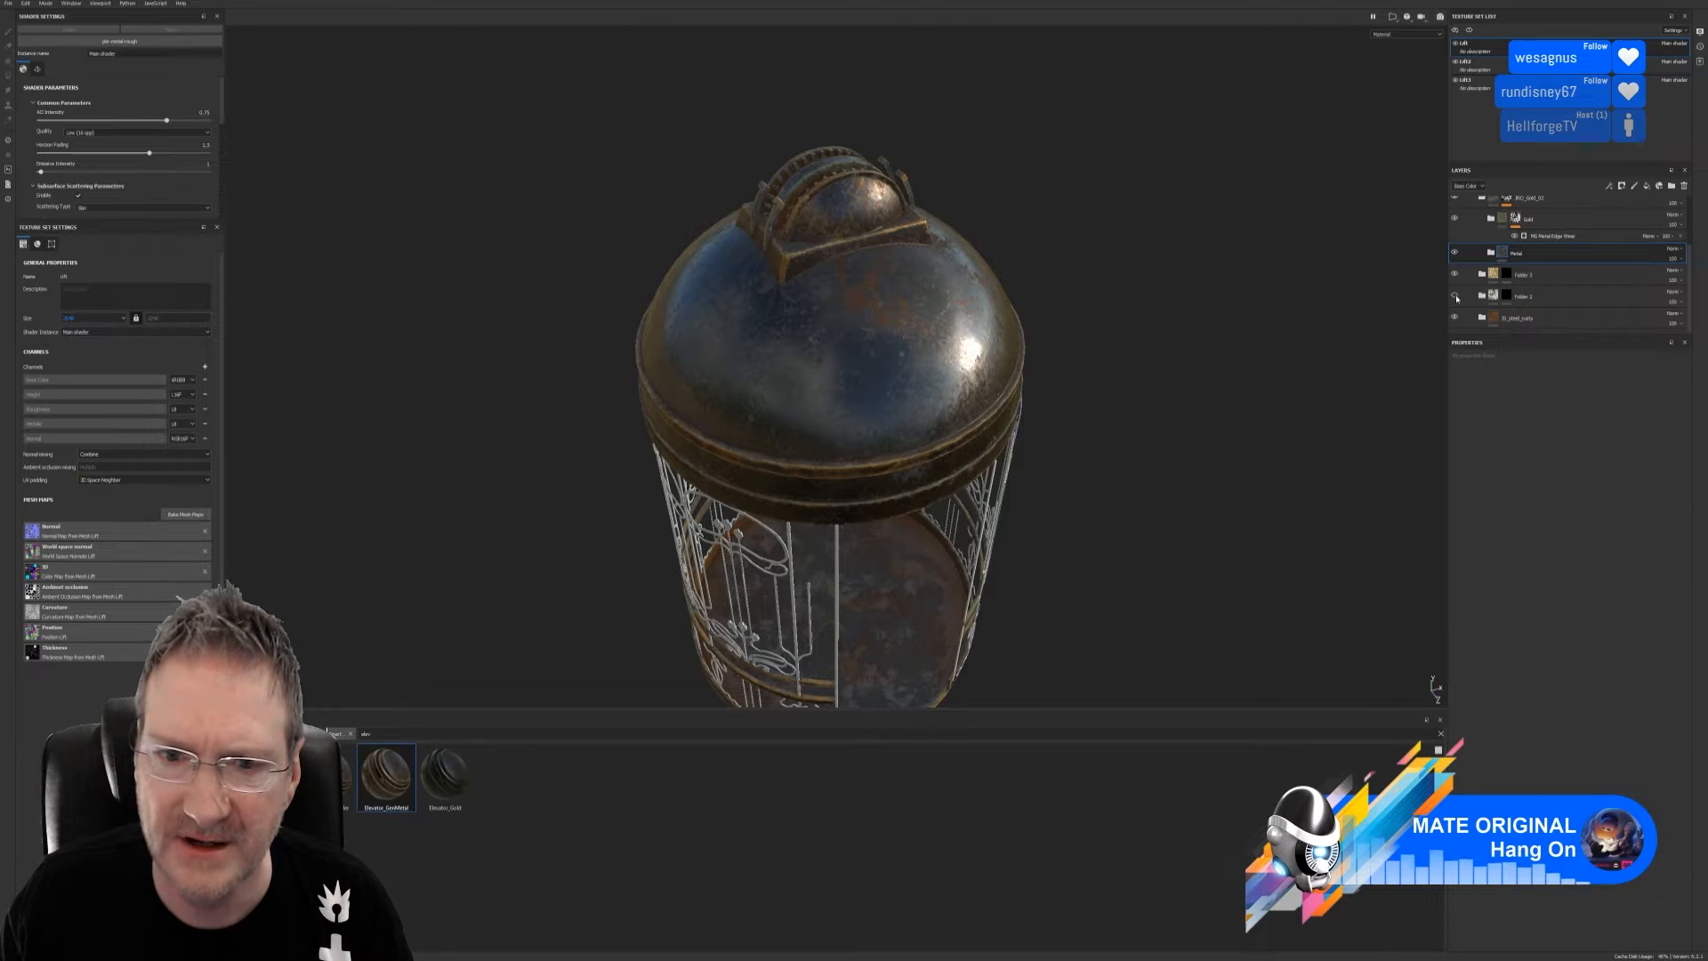
# Expand the Metal group and recheck what its green dirt, corrosion, edge highlight and grunge layers each add to the lift
pyautogui.click(1491, 253)
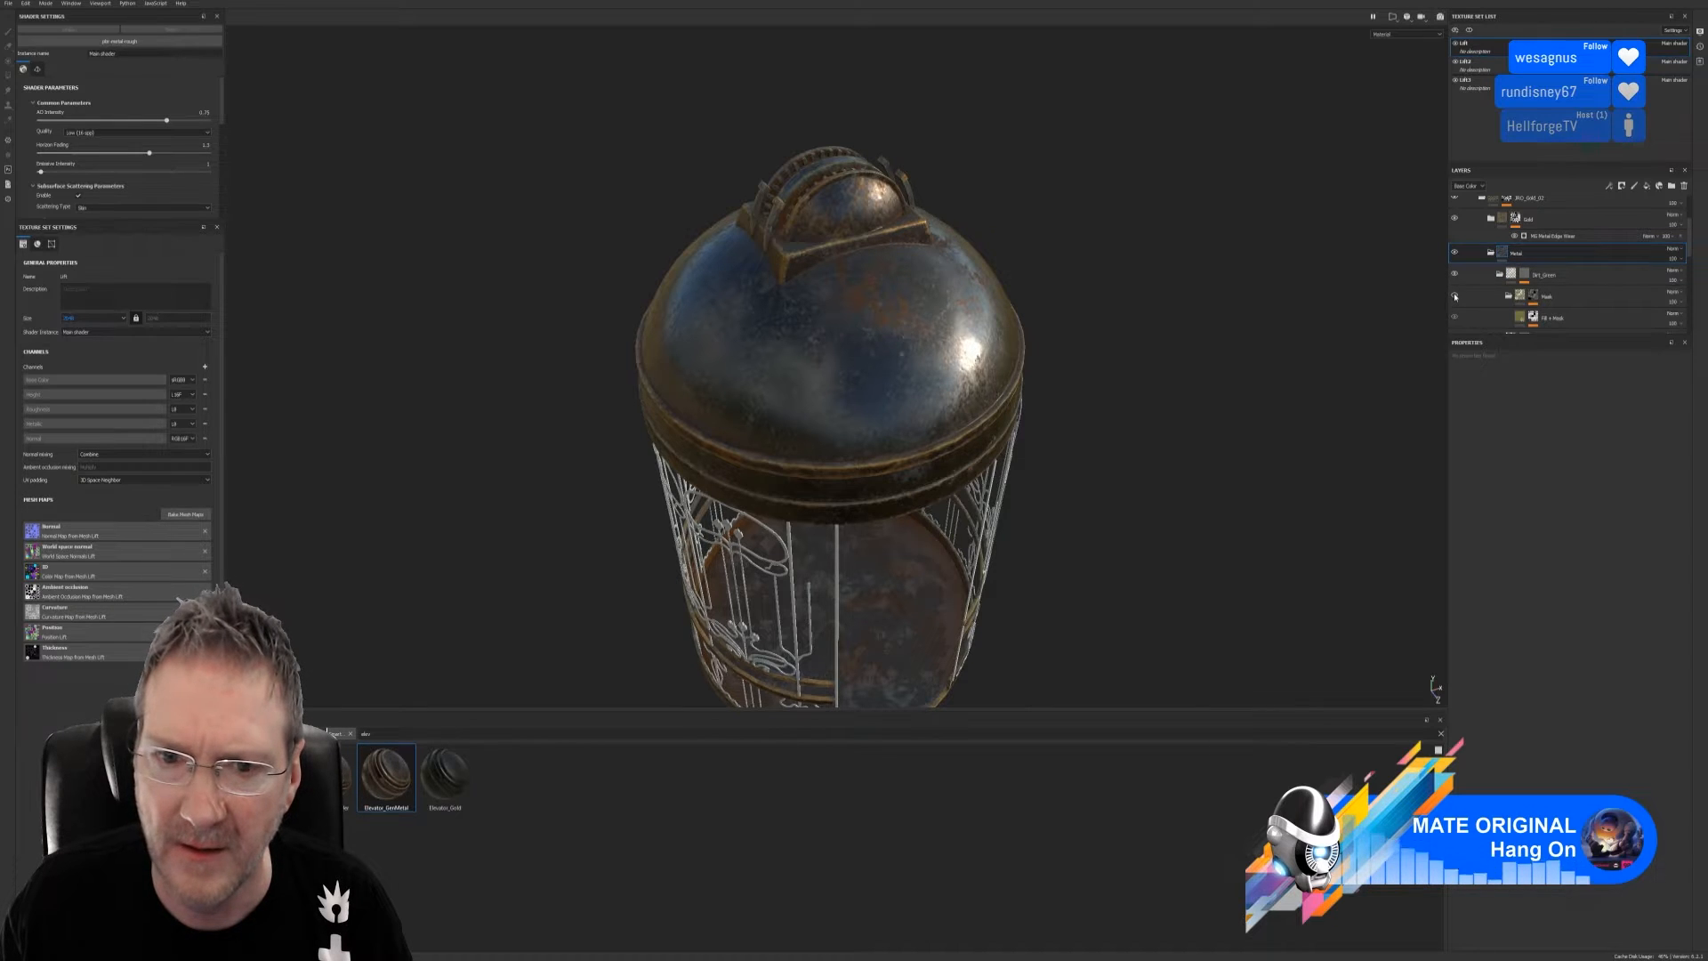
pyautogui.scroll(-1, 1456, 293)
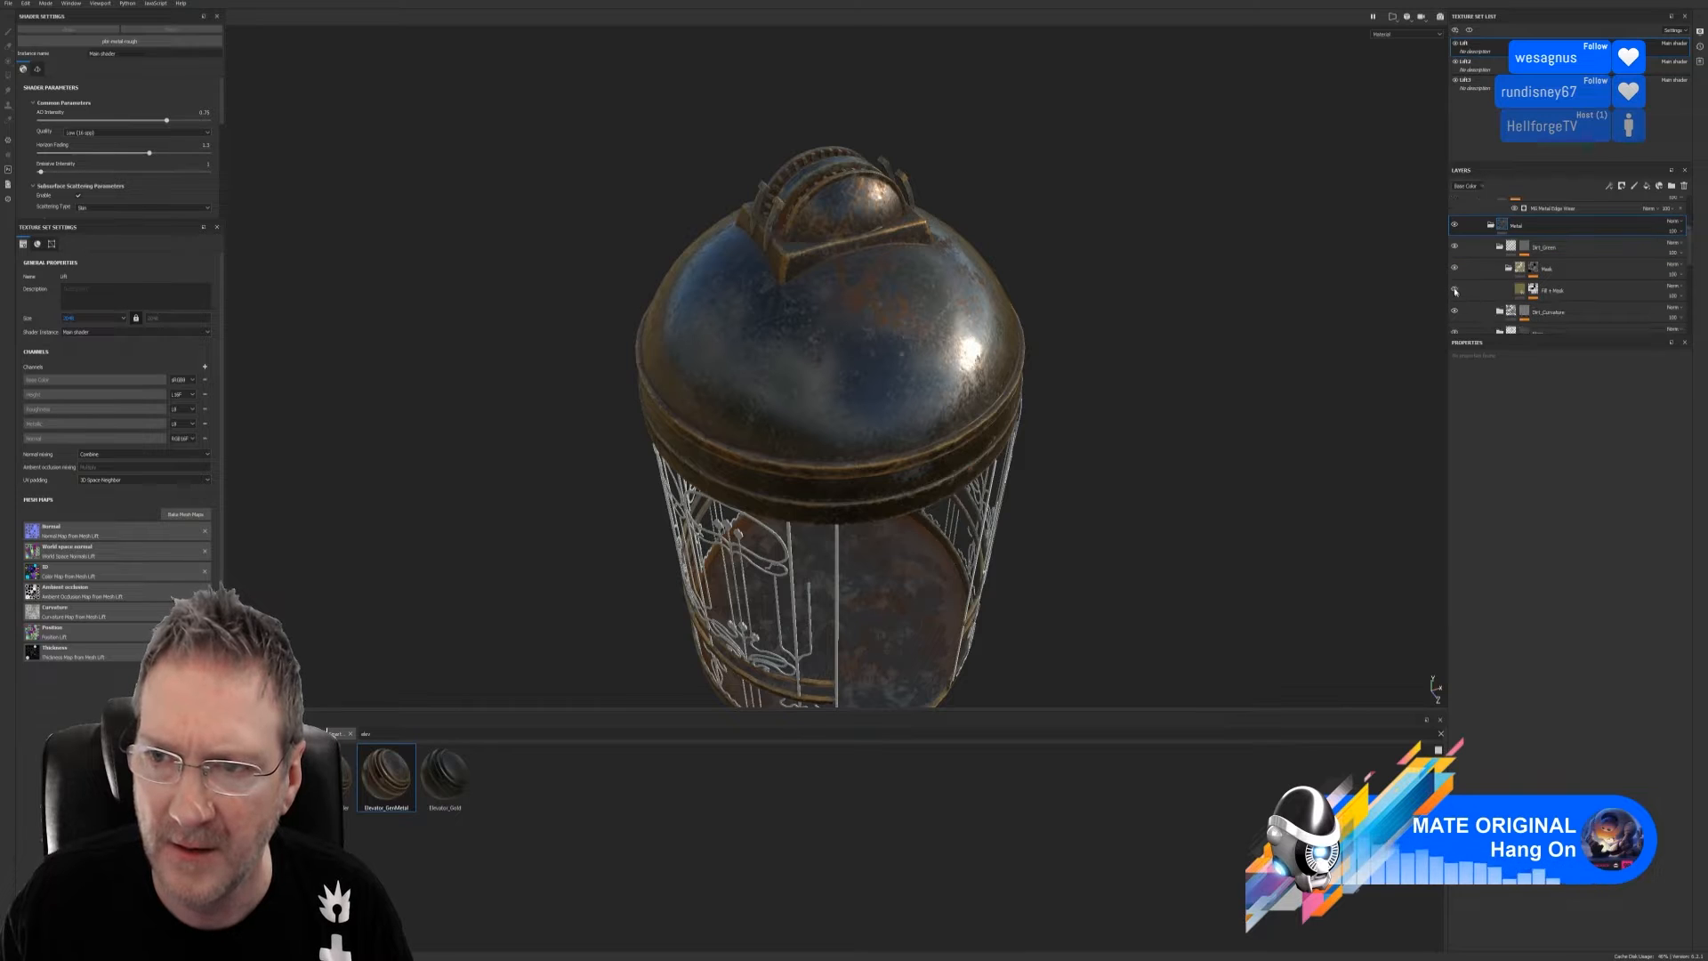
pyautogui.keyDown('alt'); pyautogui.moveTo(956, 360); pyautogui.dragTo(965, 399); pyautogui.keyUp('alt')
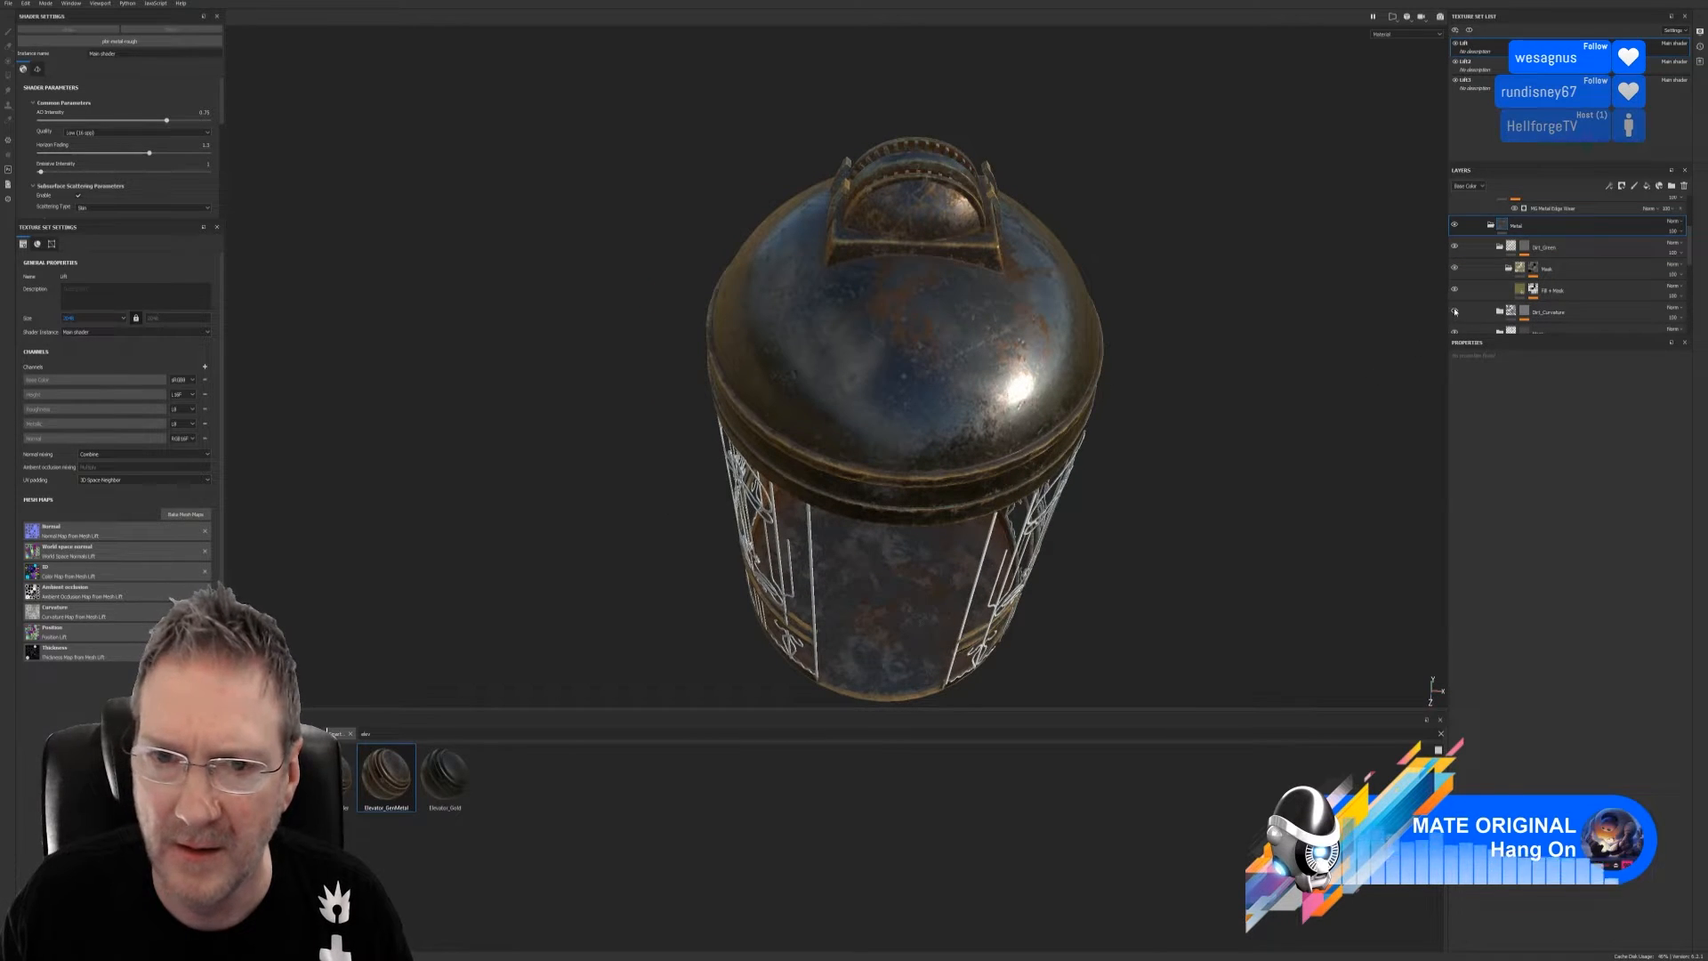
pyautogui.scroll(-1, 1468, 306)
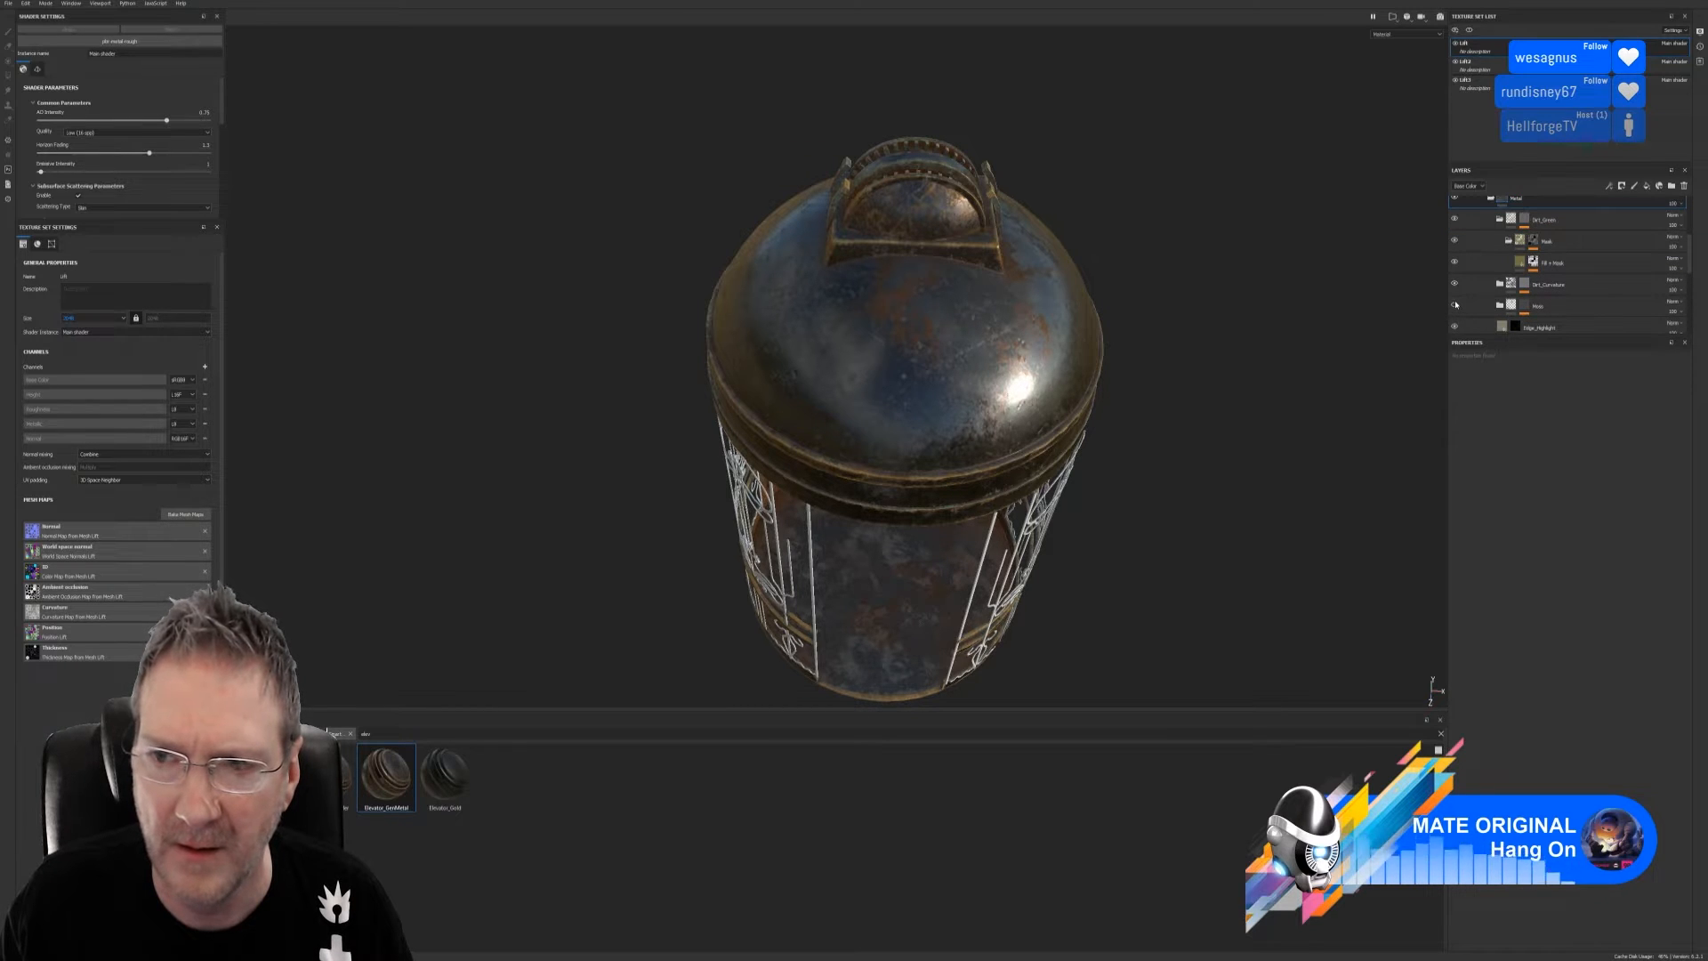
pyautogui.scroll(-1, 1455, 305)
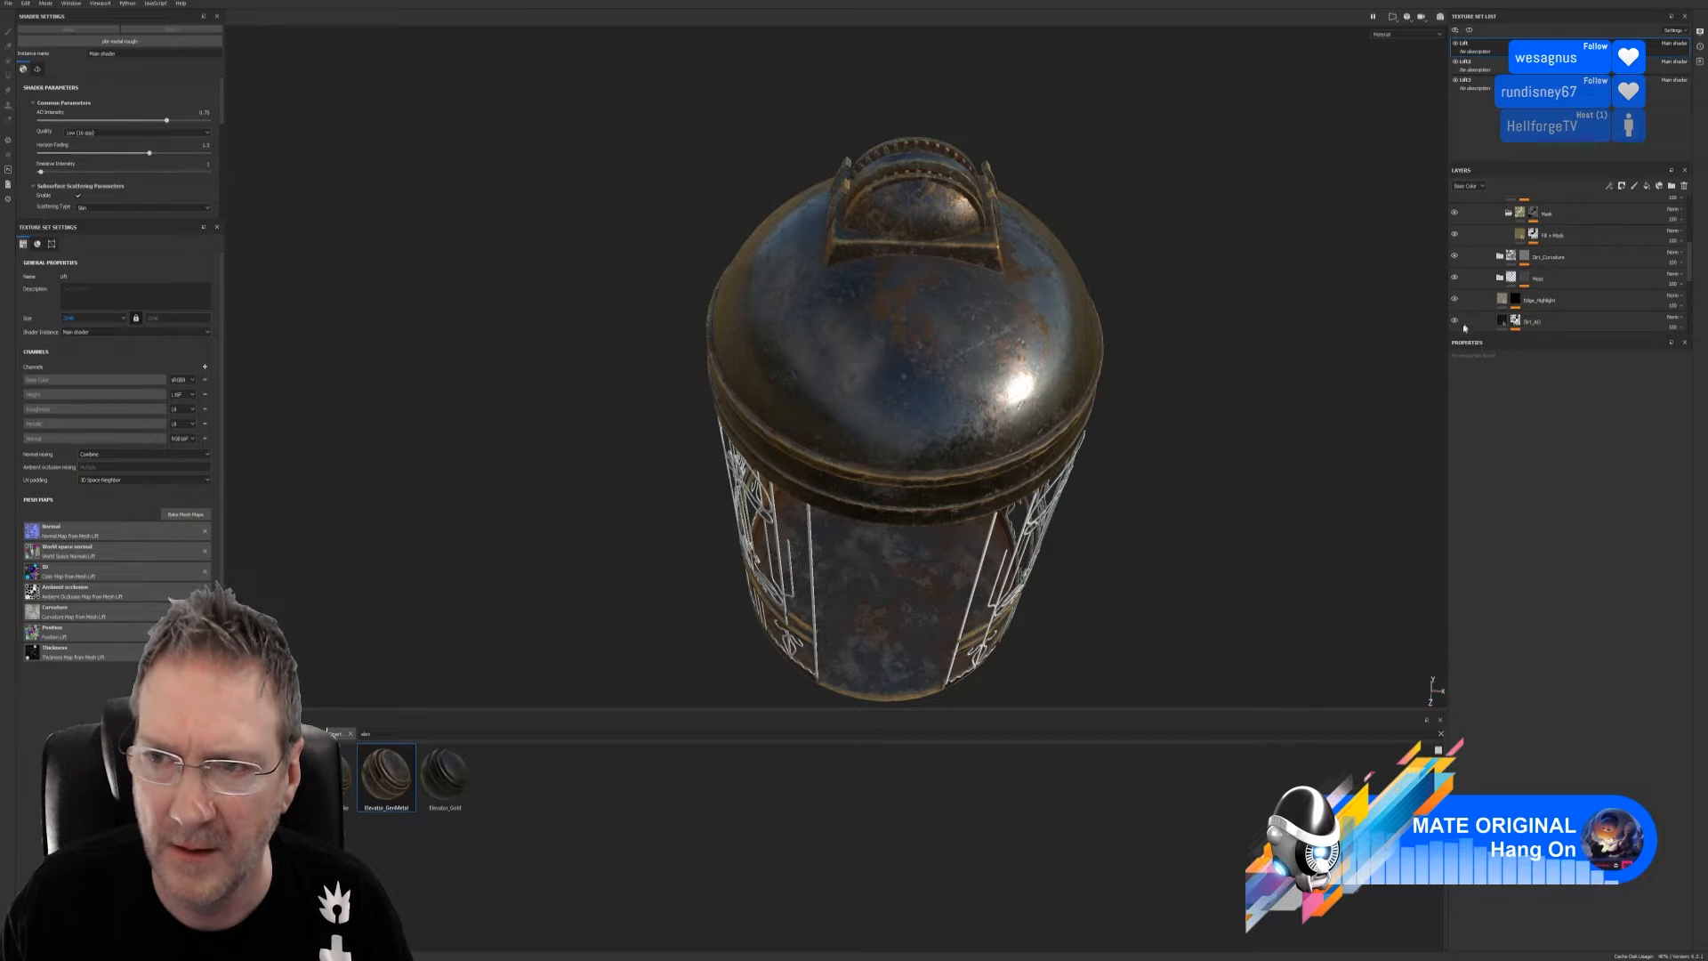
pyautogui.scroll(-3, 1473, 324)
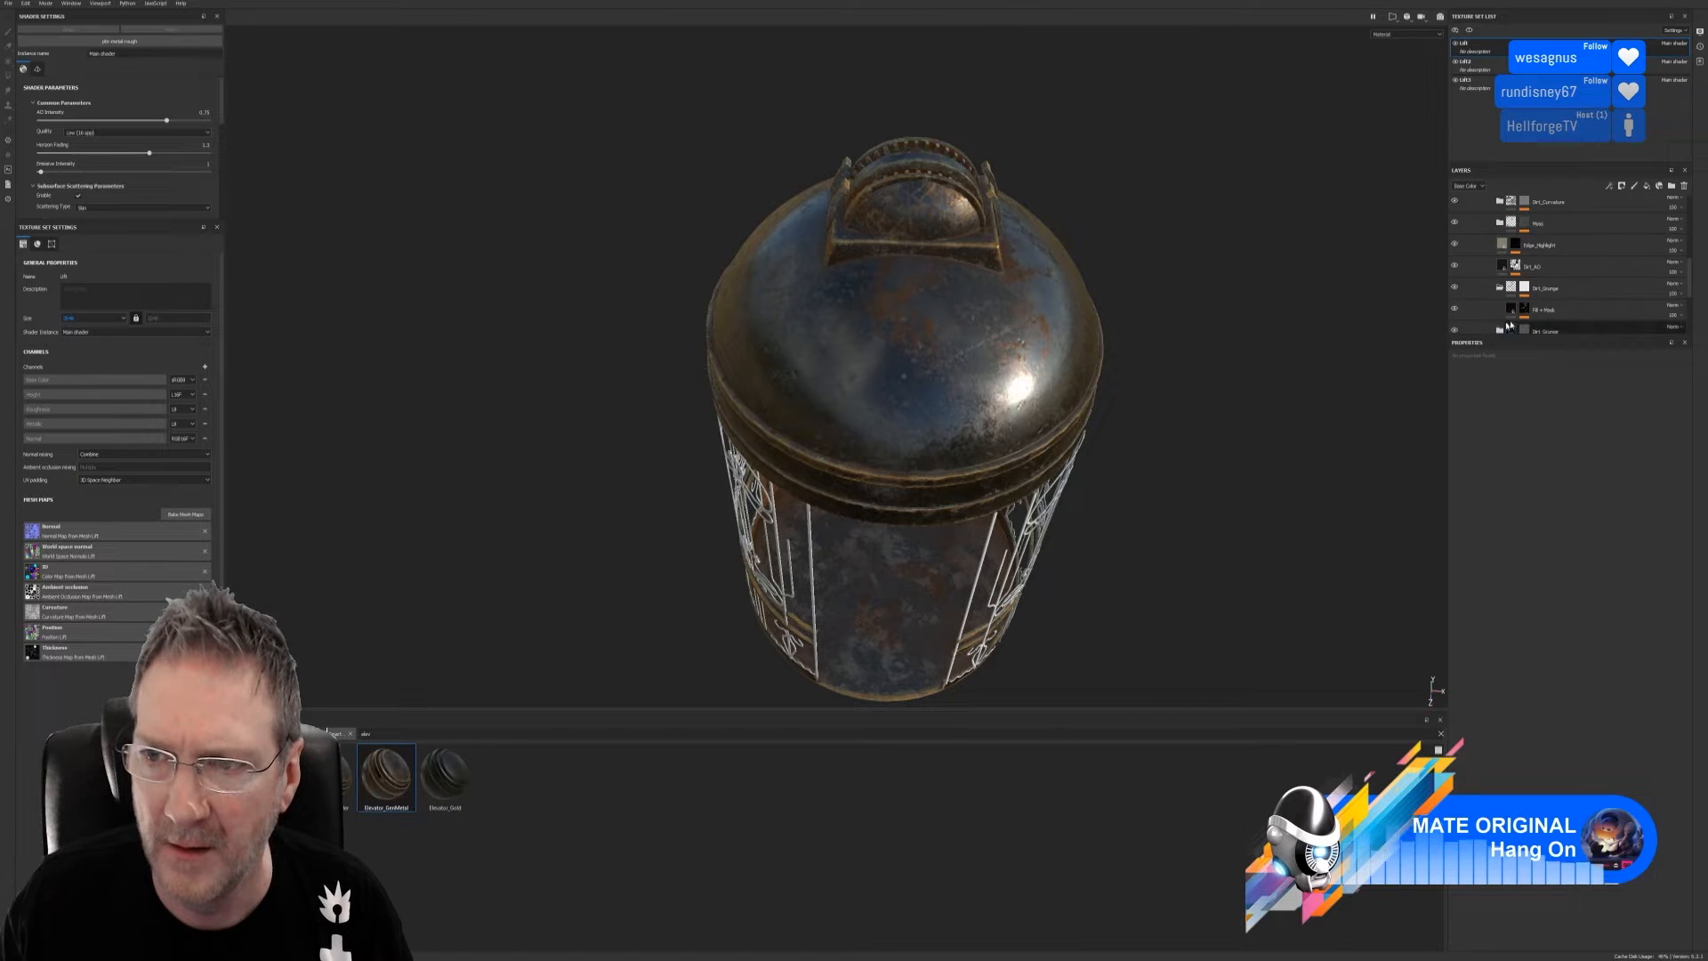
pyautogui.scroll(-1, 1461, 297)
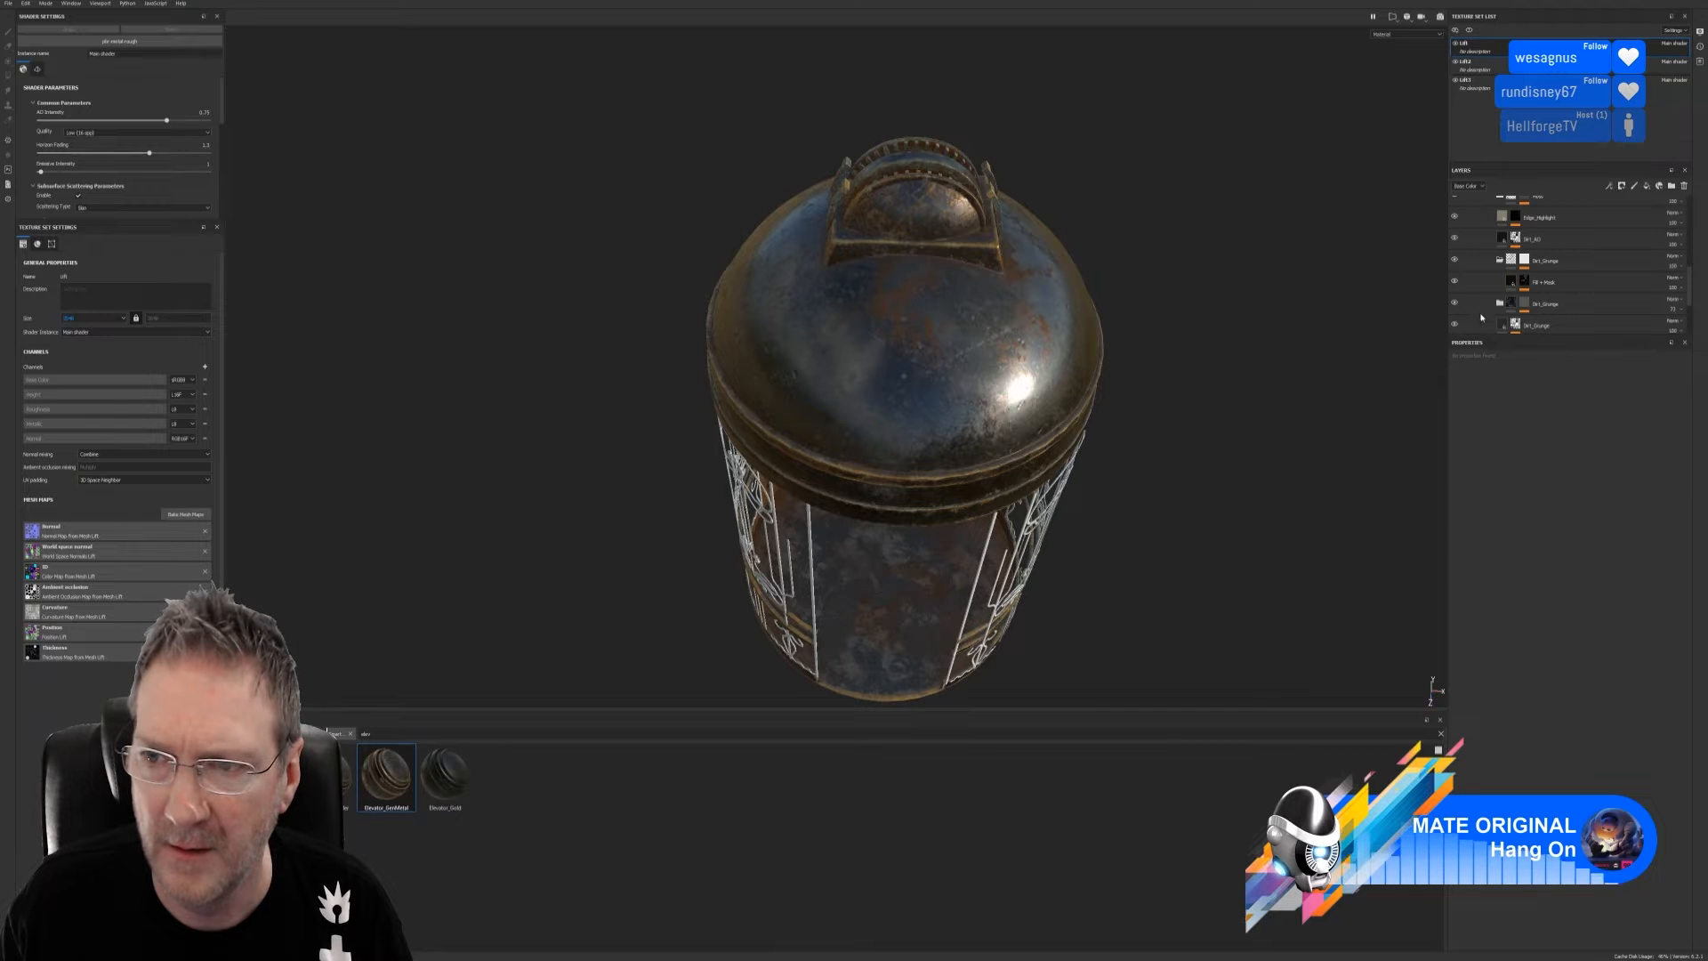
pyautogui.scroll(-1, 1481, 318)
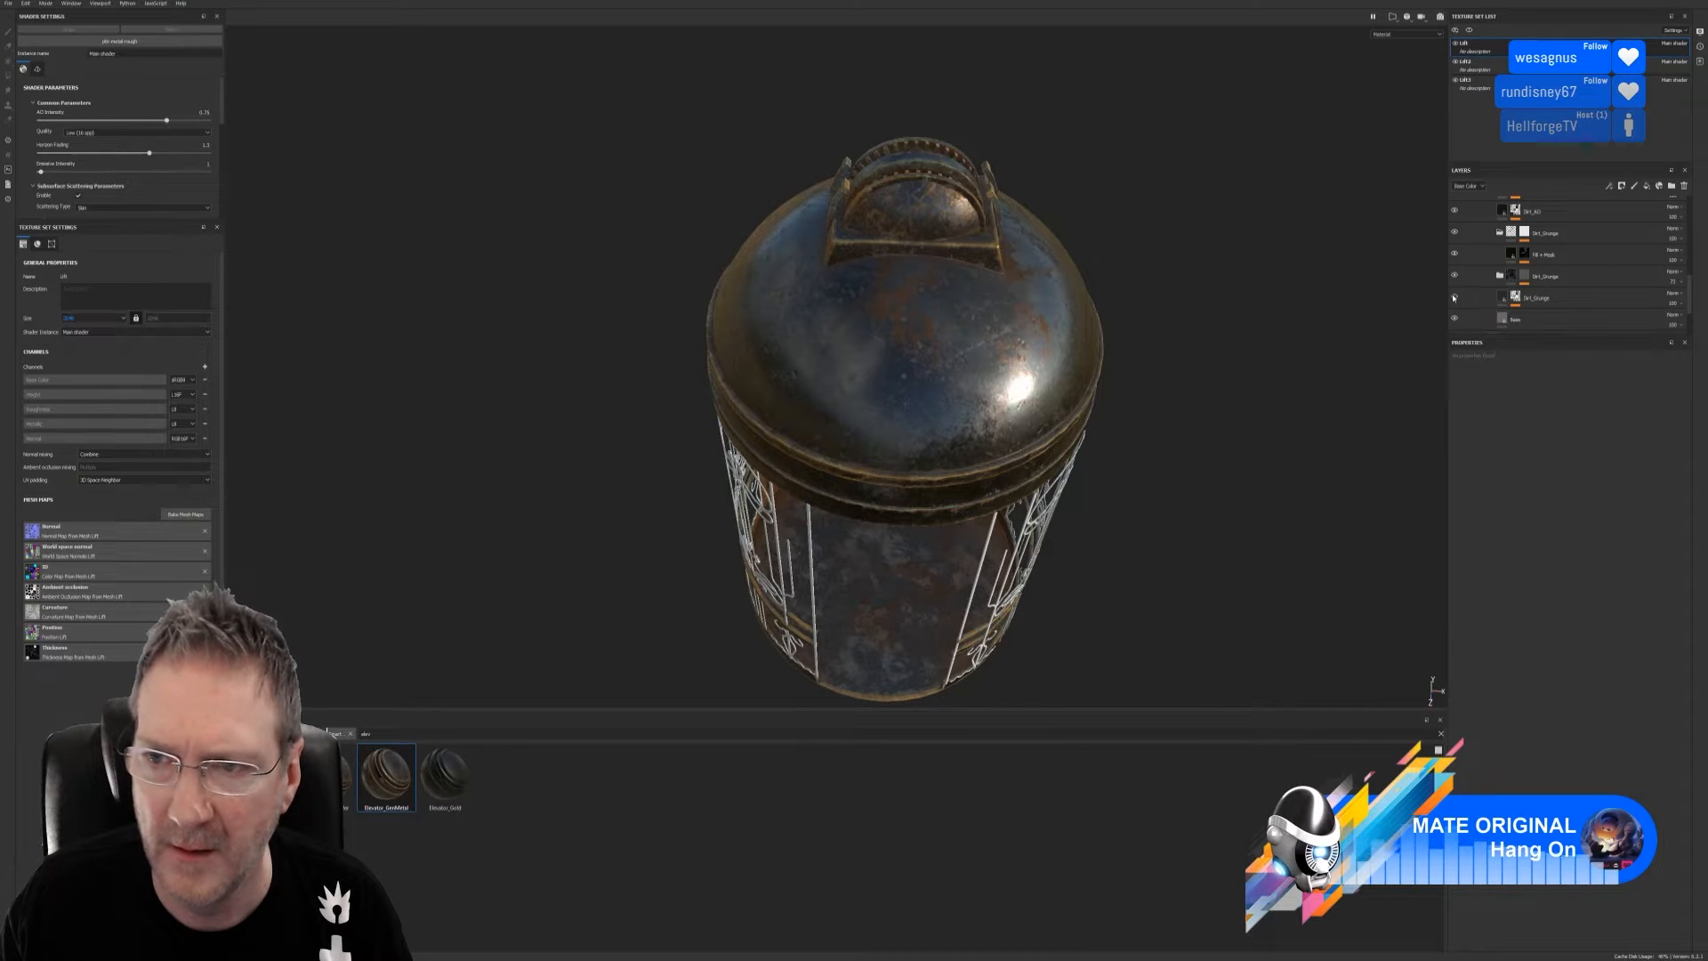
# Reveal the mask effects of the Metal group's first subfolder and its nested folder, inspecting the nested Mask Editor generator's settings
pyautogui.scroll(4, 1477, 284)
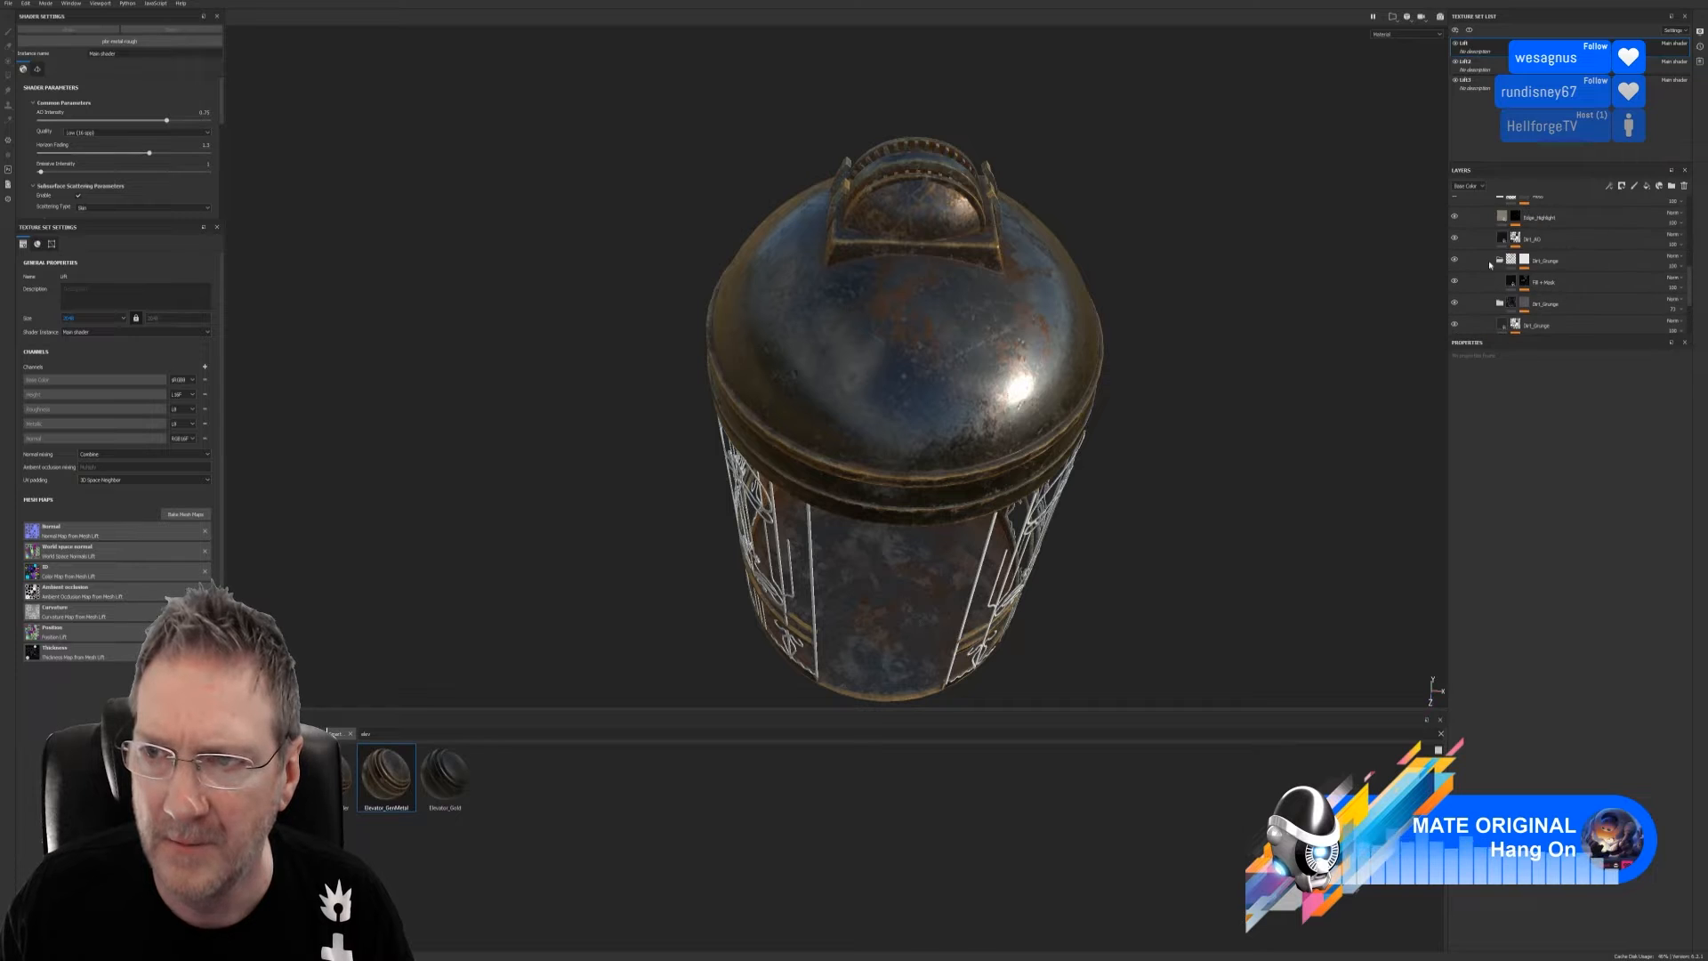
pyautogui.scroll(3, 1502, 264)
pyautogui.click(1534, 241)
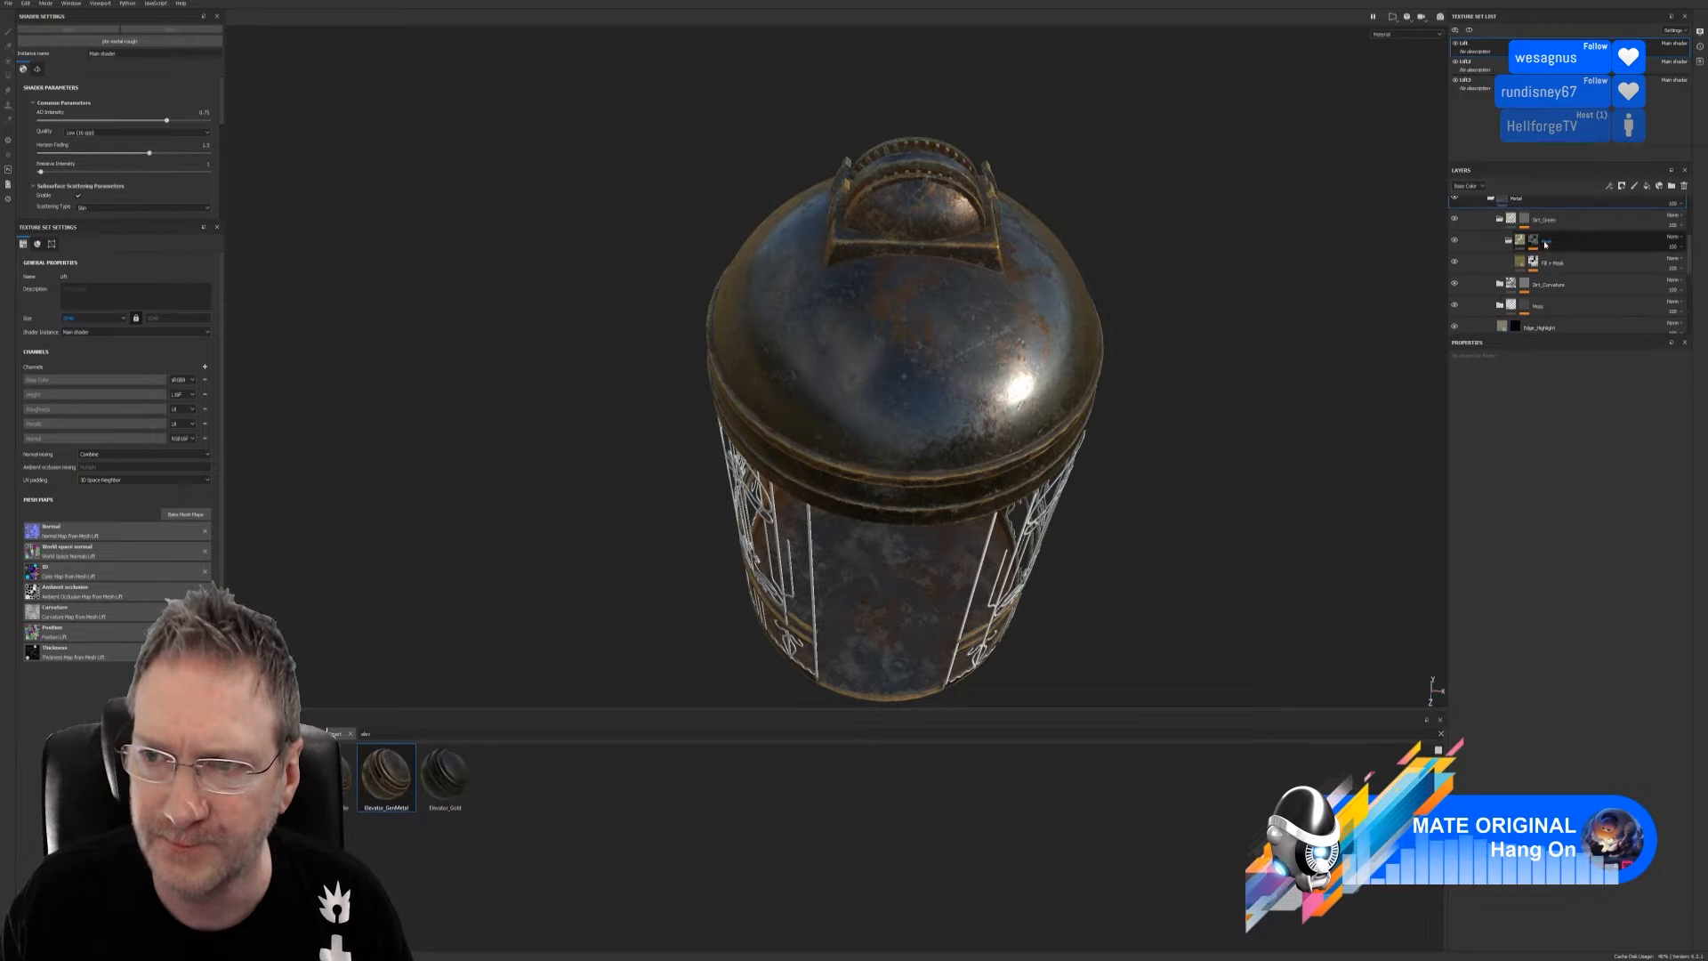
pyautogui.click(1535, 242)
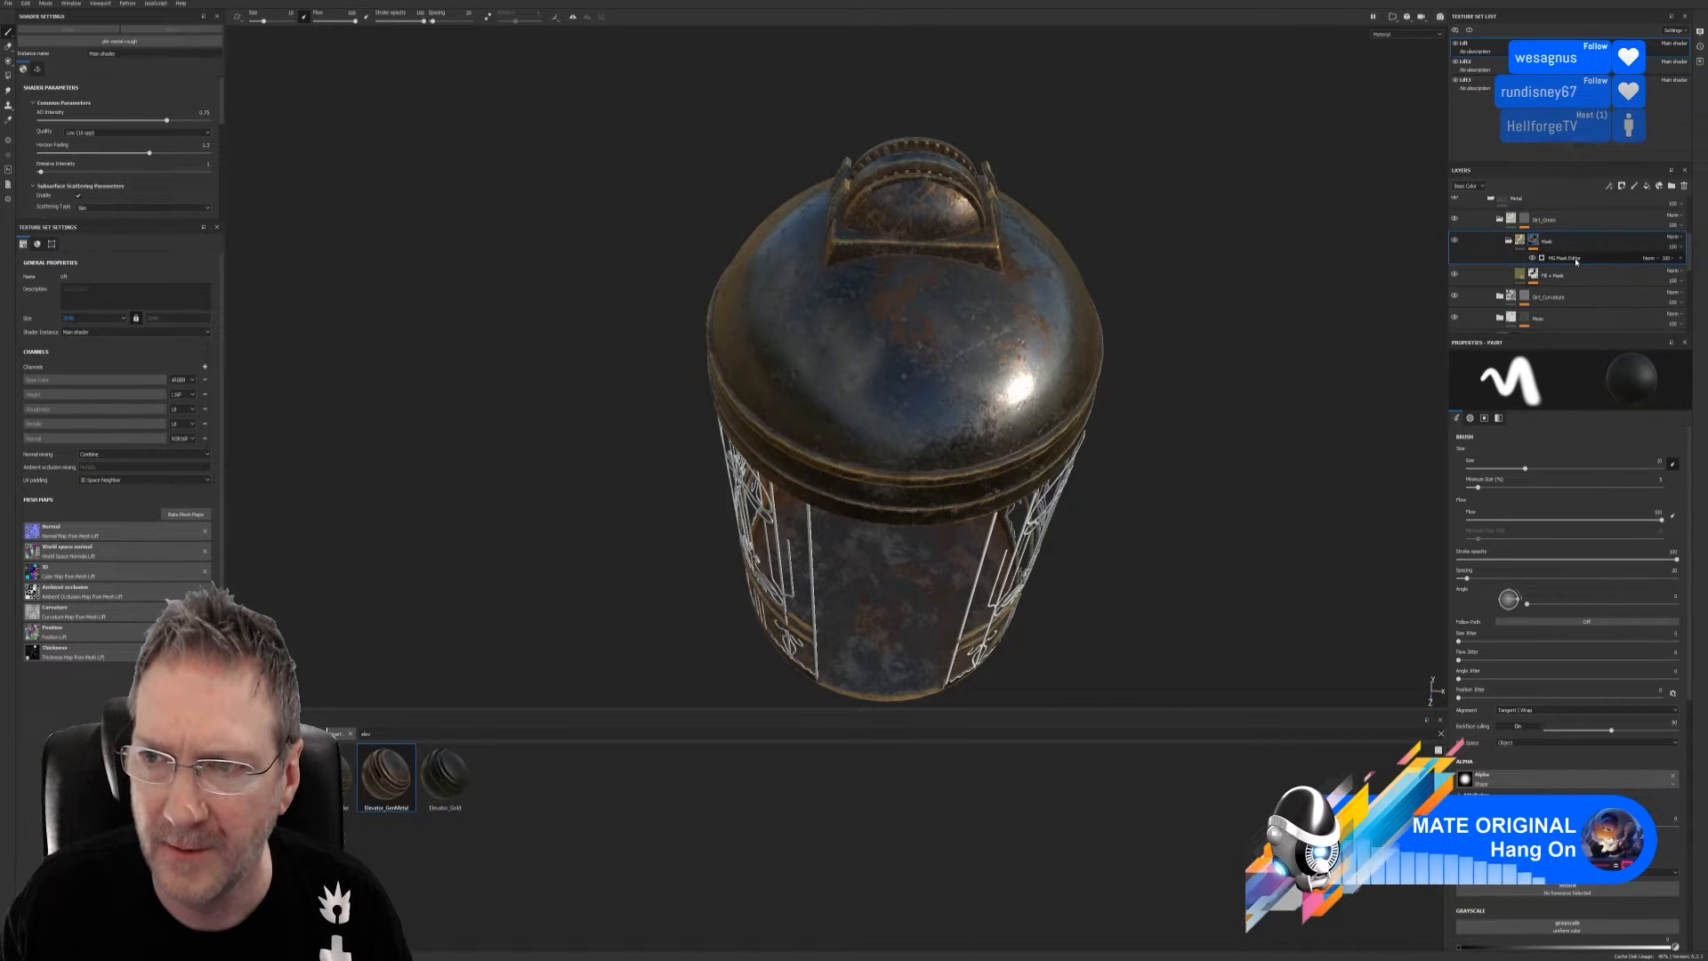
pyautogui.click(1533, 260)
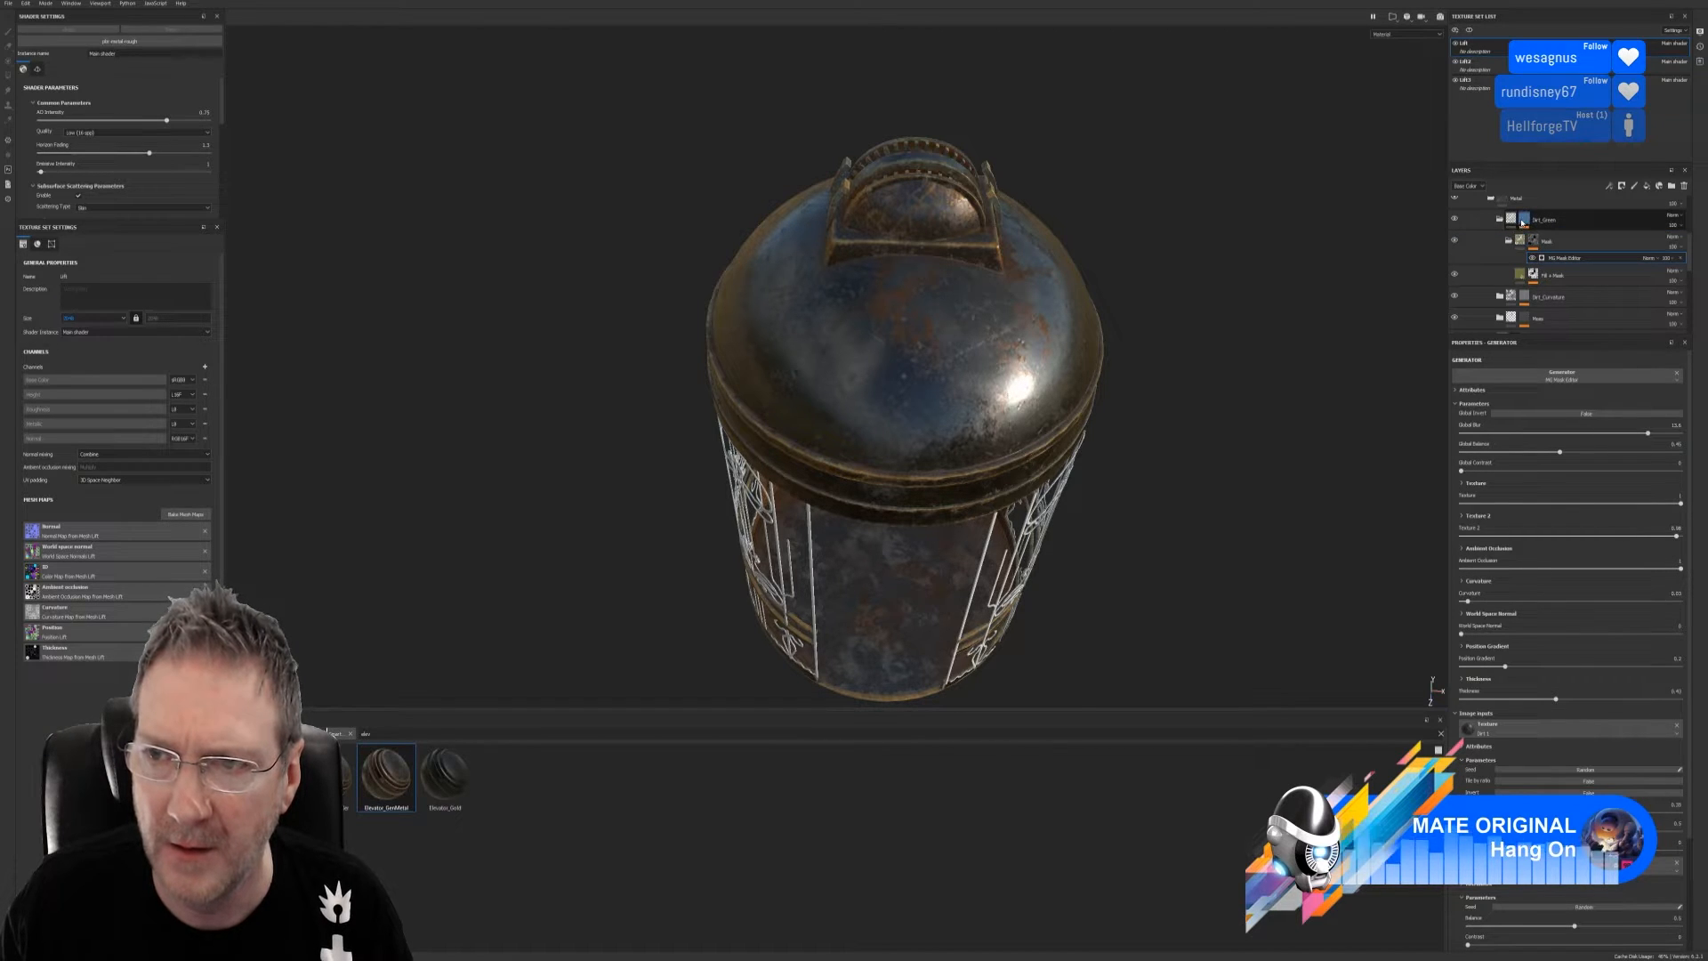
pyautogui.click(1524, 222)
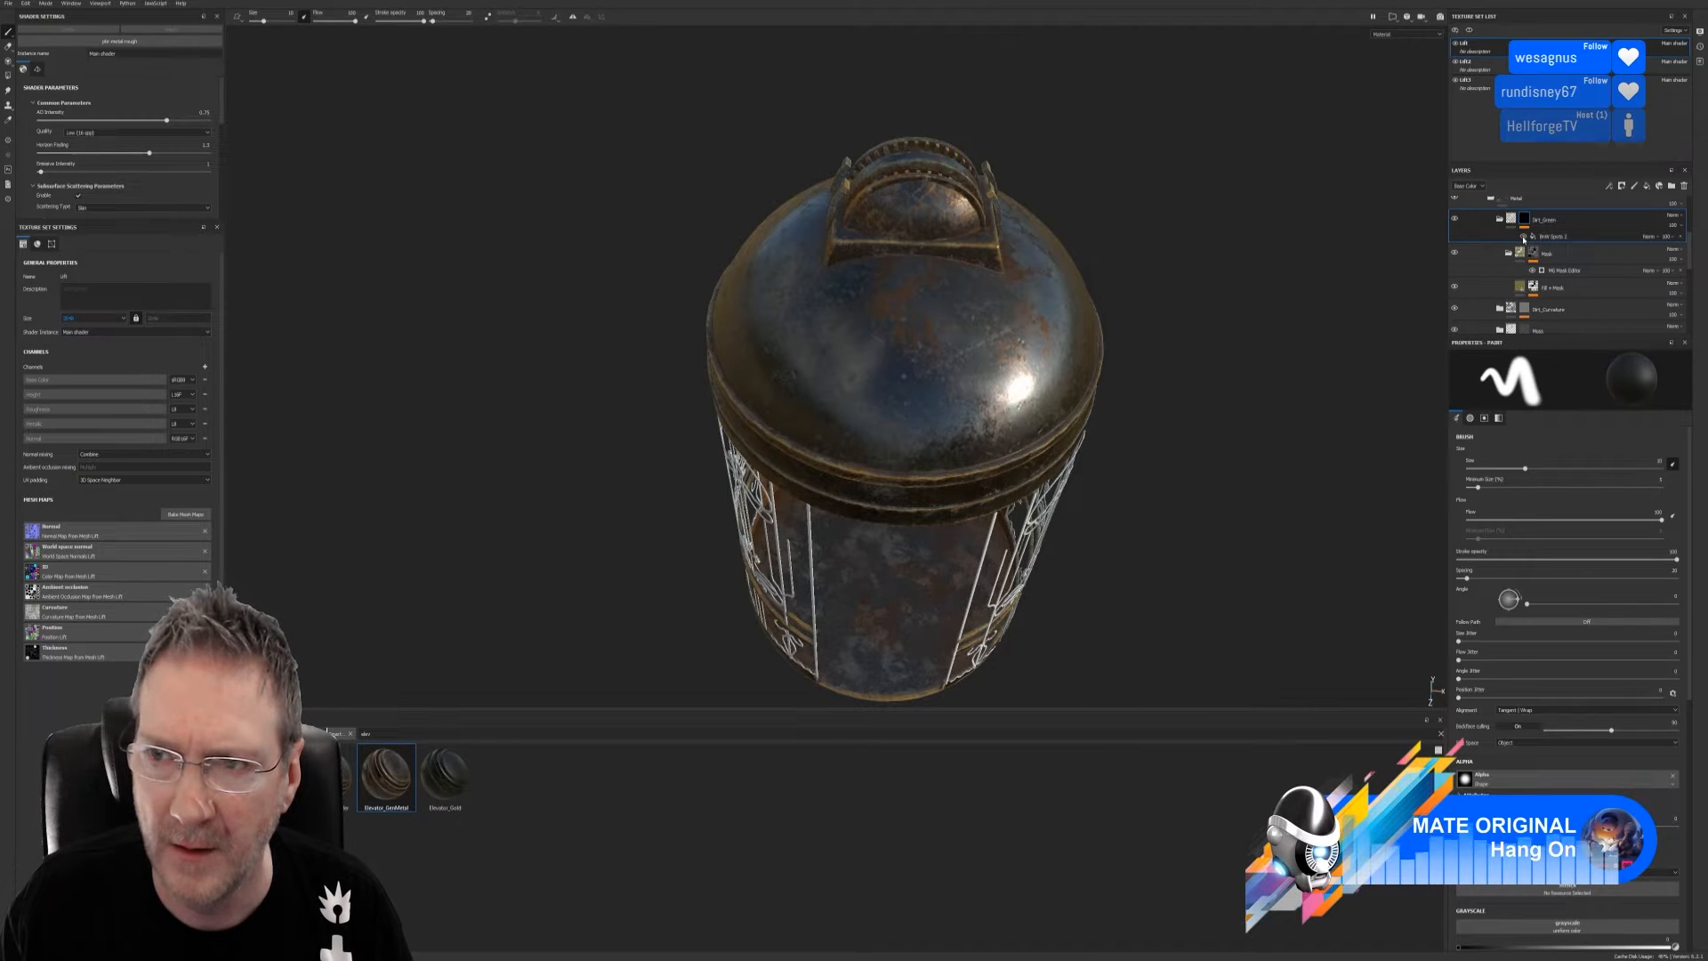
# Reveal the mask effects of the fill layer in the first subfolder and of the corrosion folder below it
pyautogui.scroll(2, 1535, 253)
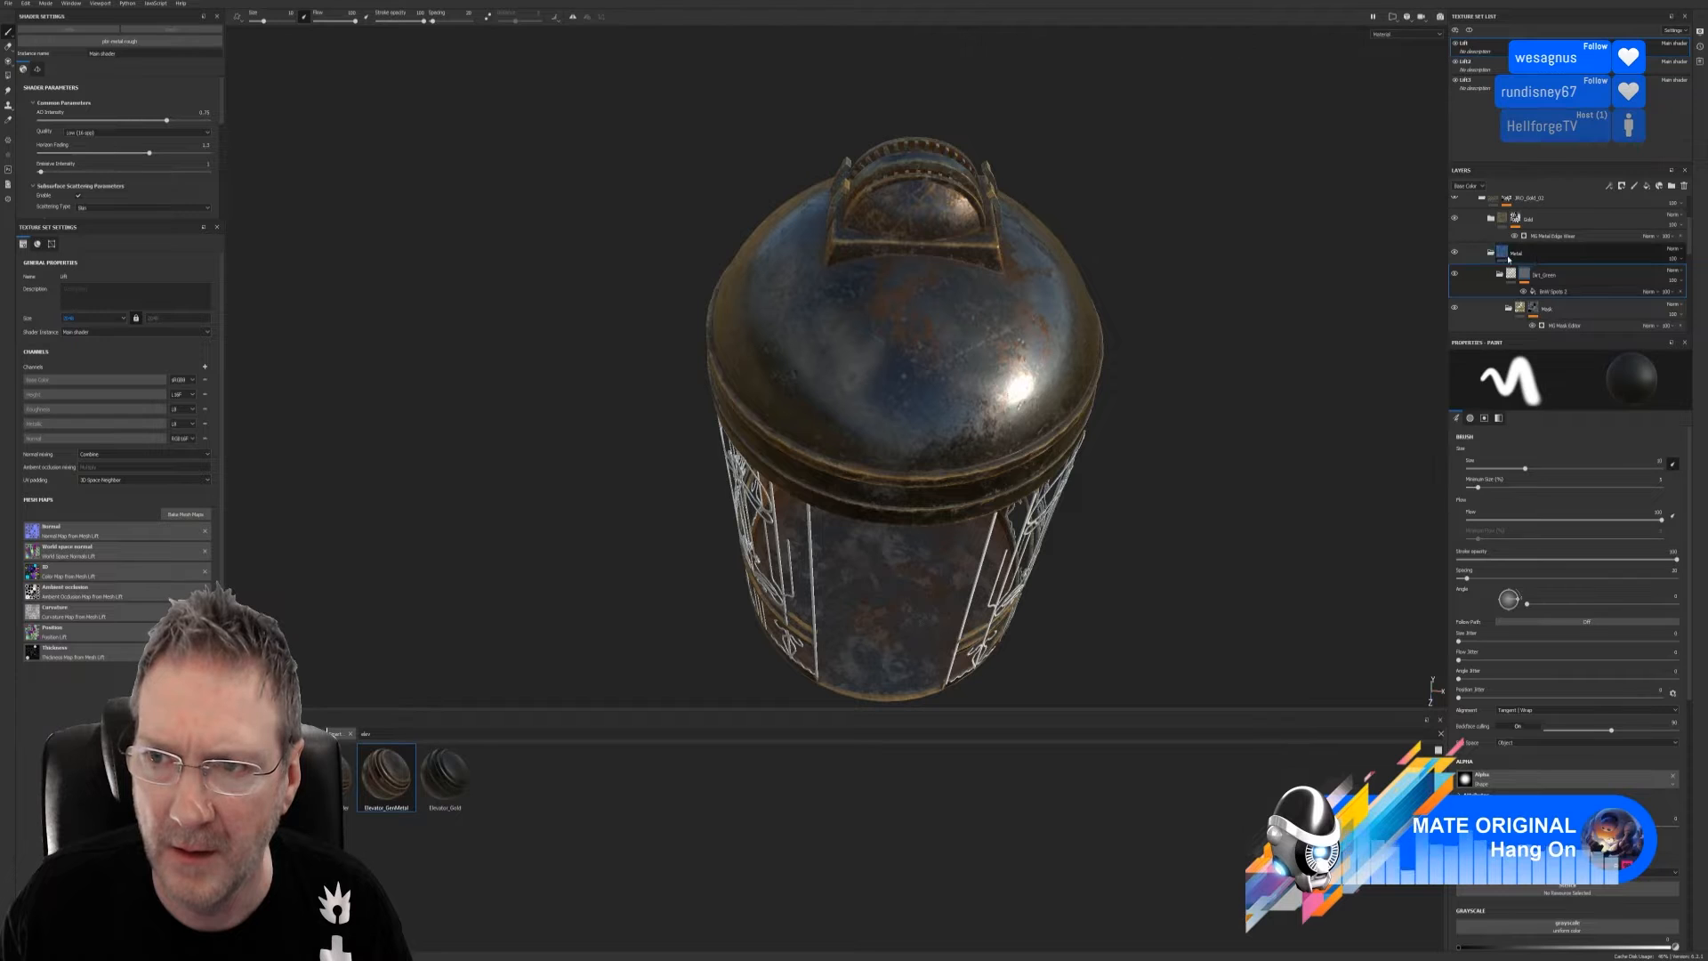
pyautogui.scroll(-1, 1529, 289)
pyautogui.scroll(-1, 1531, 289)
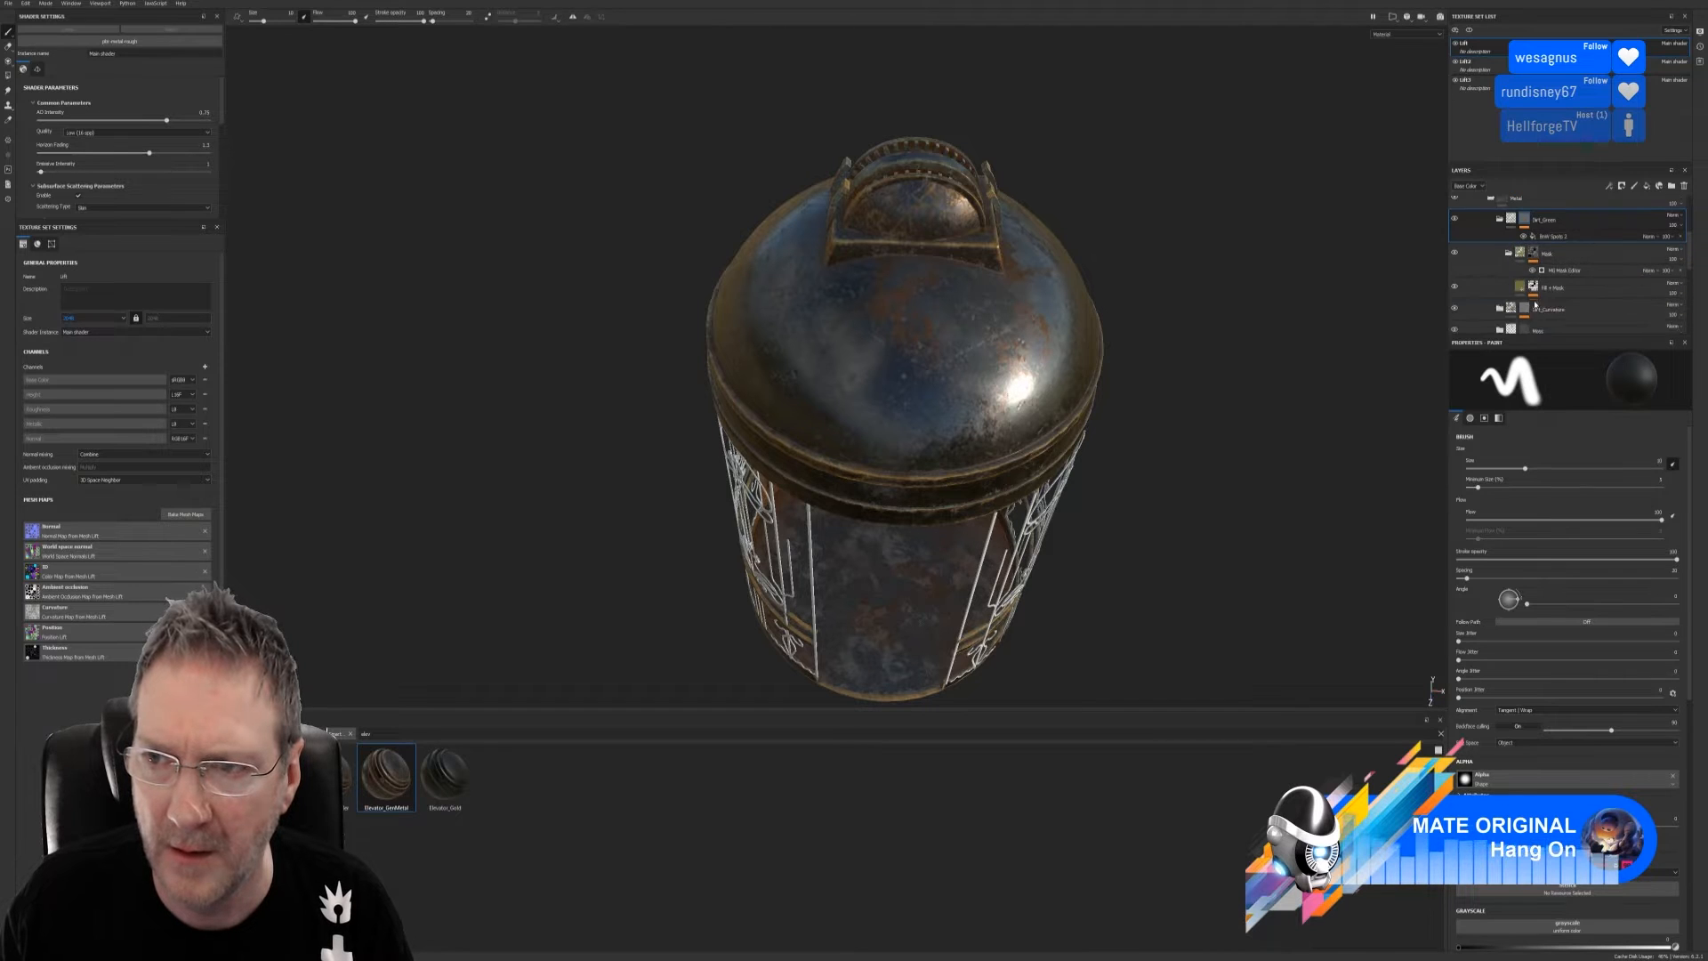
pyautogui.click(1533, 288)
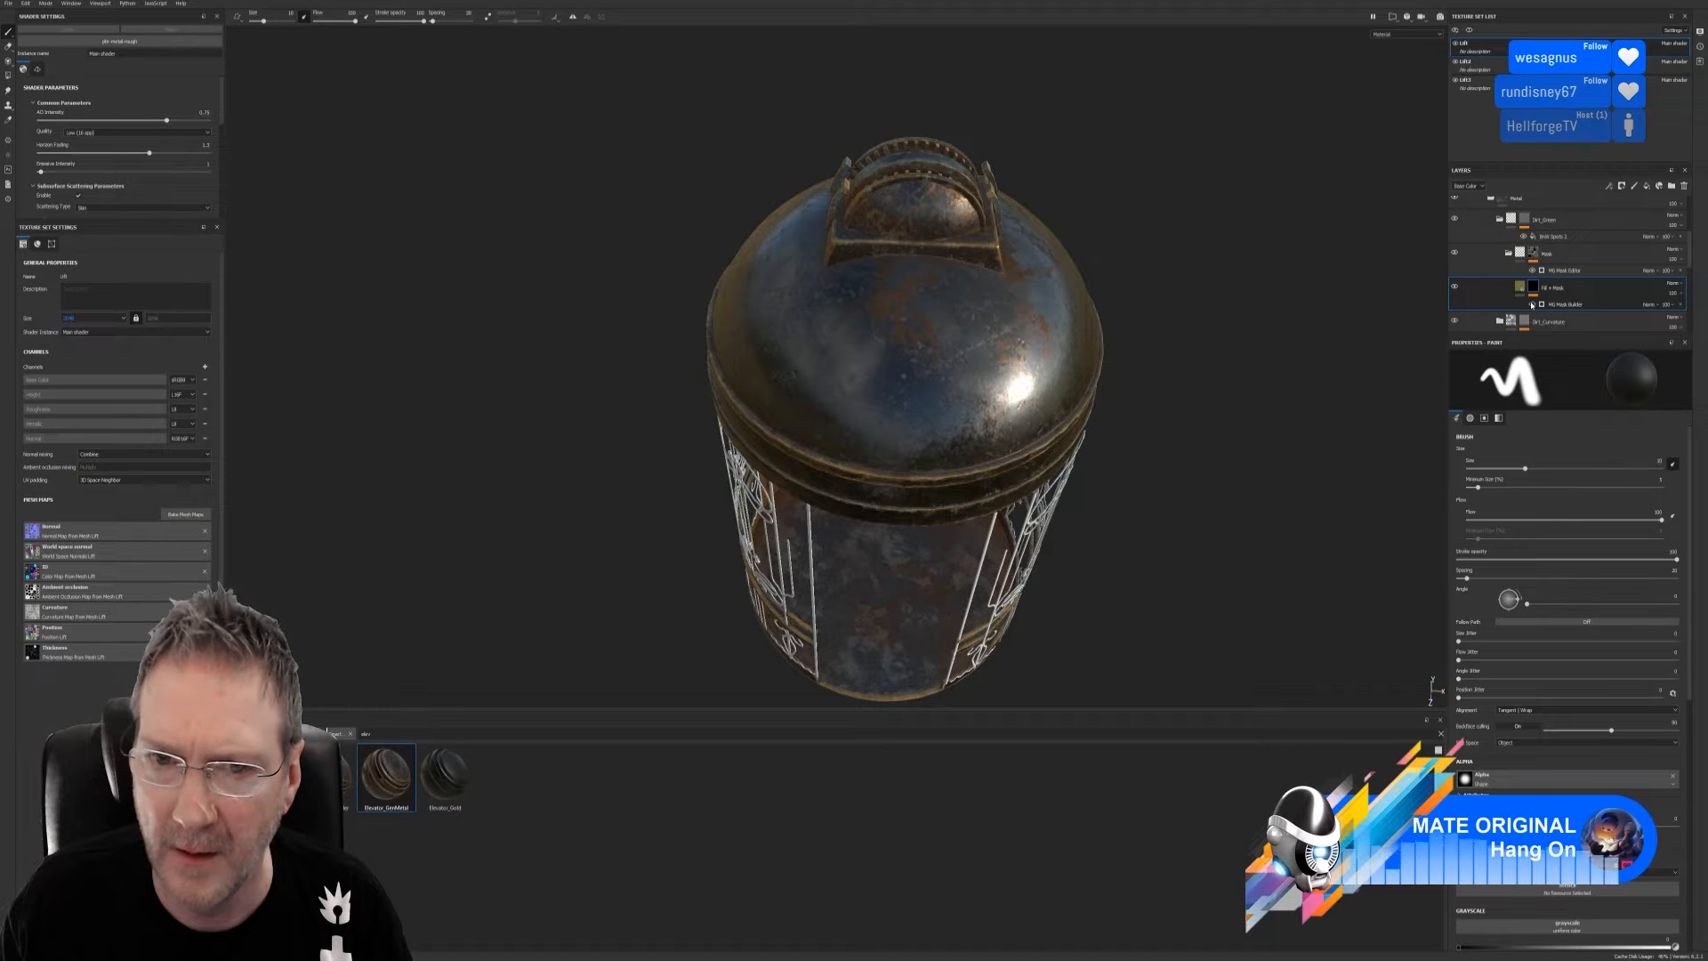
pyautogui.scroll(-2, 1565, 283)
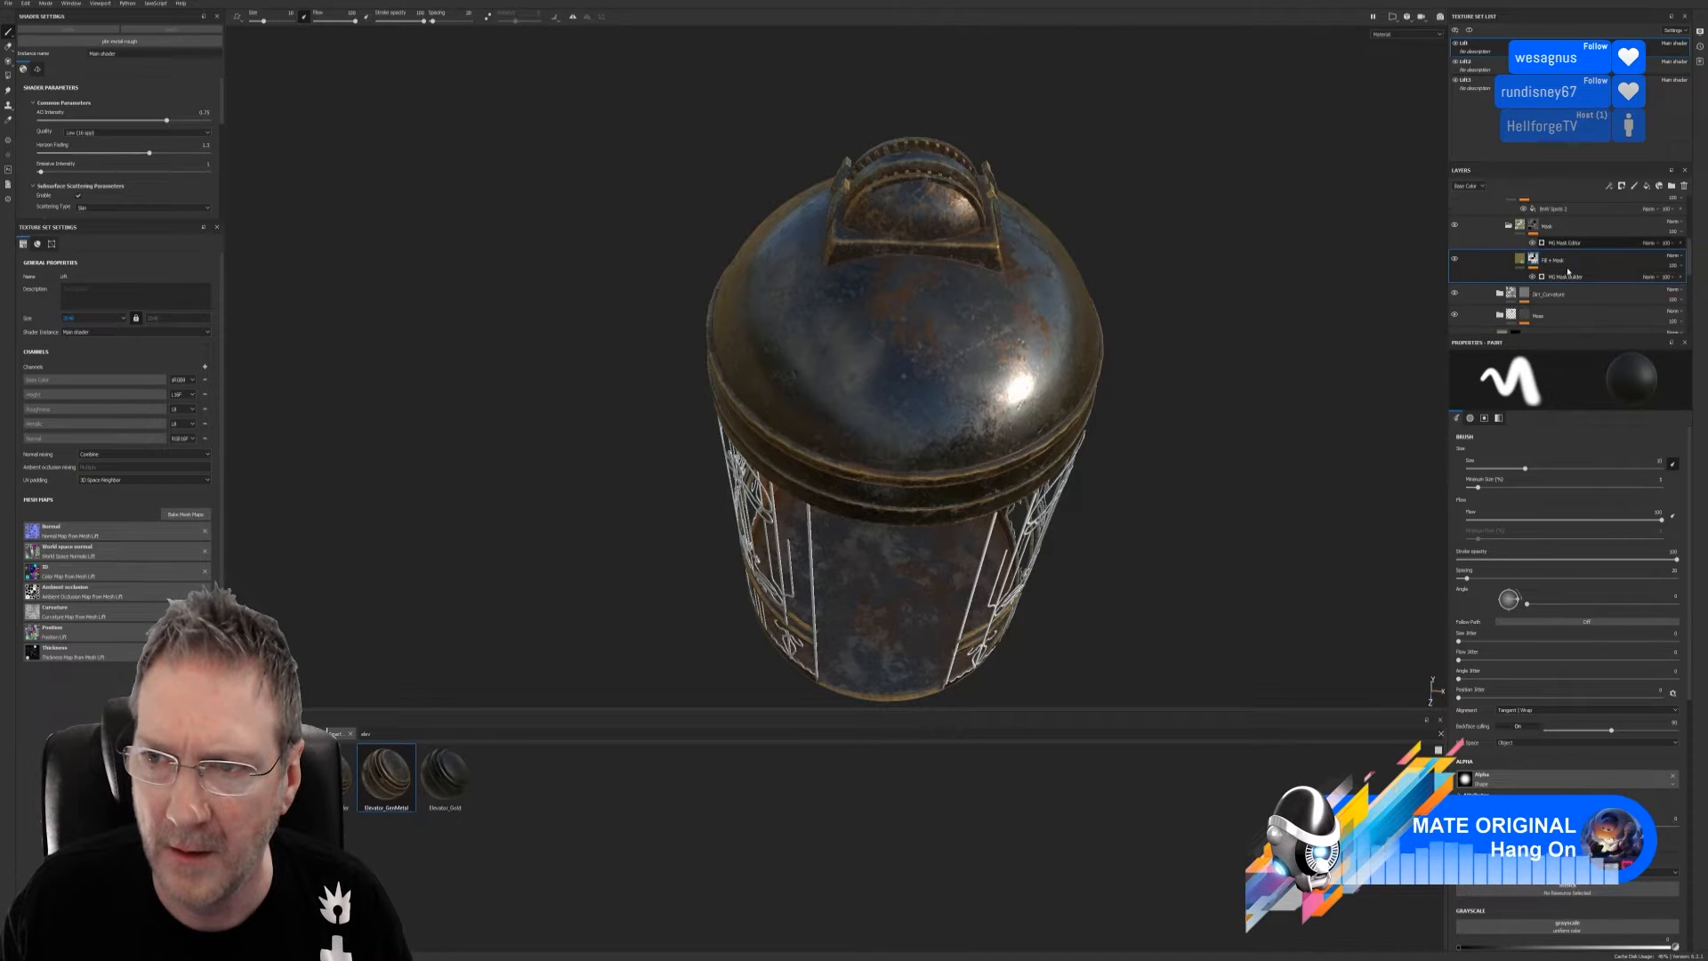
pyautogui.click(1528, 268)
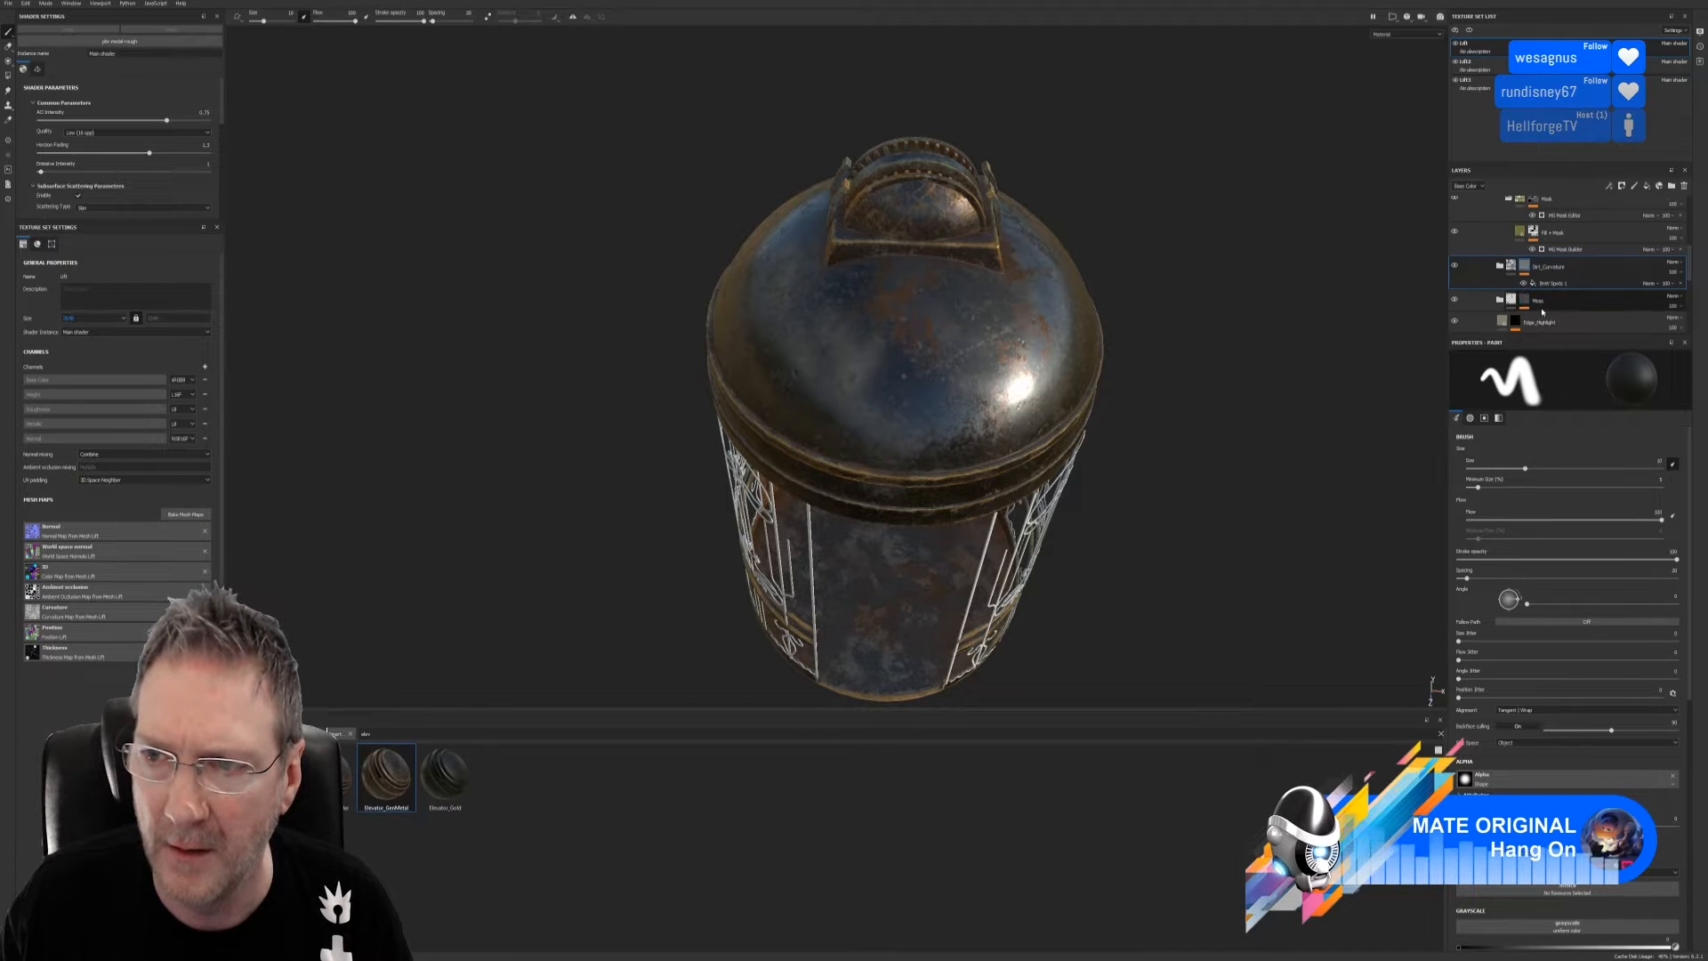
# Reveal the mask effects of the two grunge folders lower in the Metal group
pyautogui.scroll(-1, 1546, 309)
pyautogui.scroll(-1, 1552, 311)
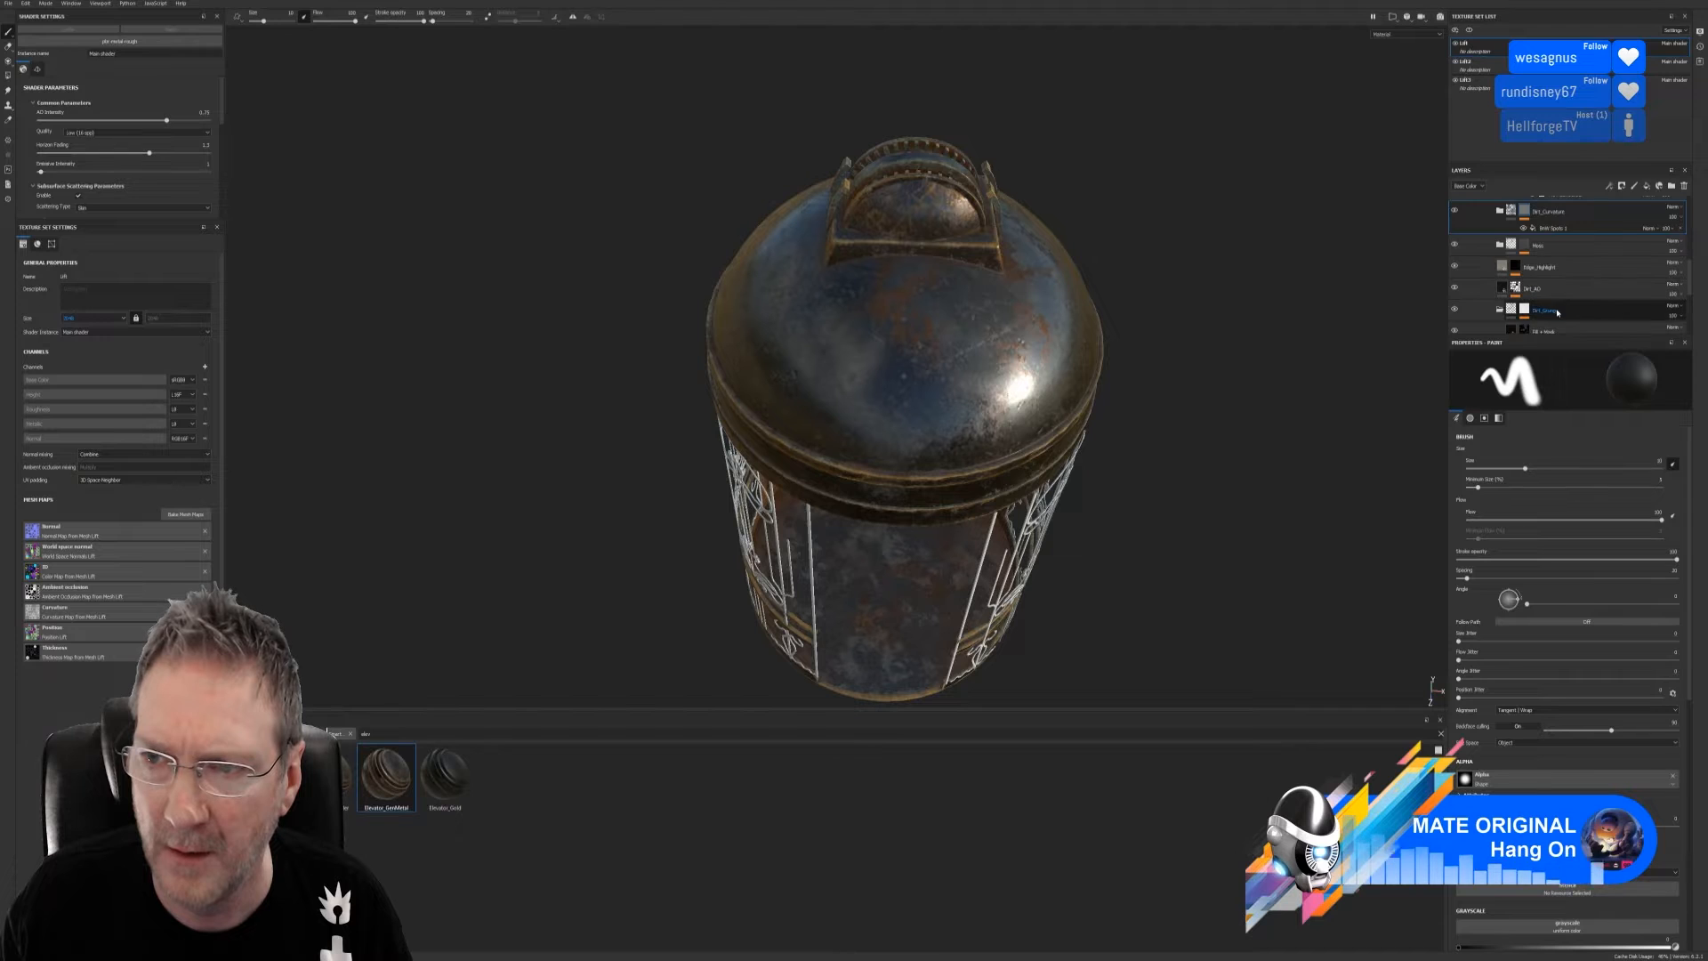
pyautogui.click(1558, 312)
pyautogui.scroll(-1, 1529, 288)
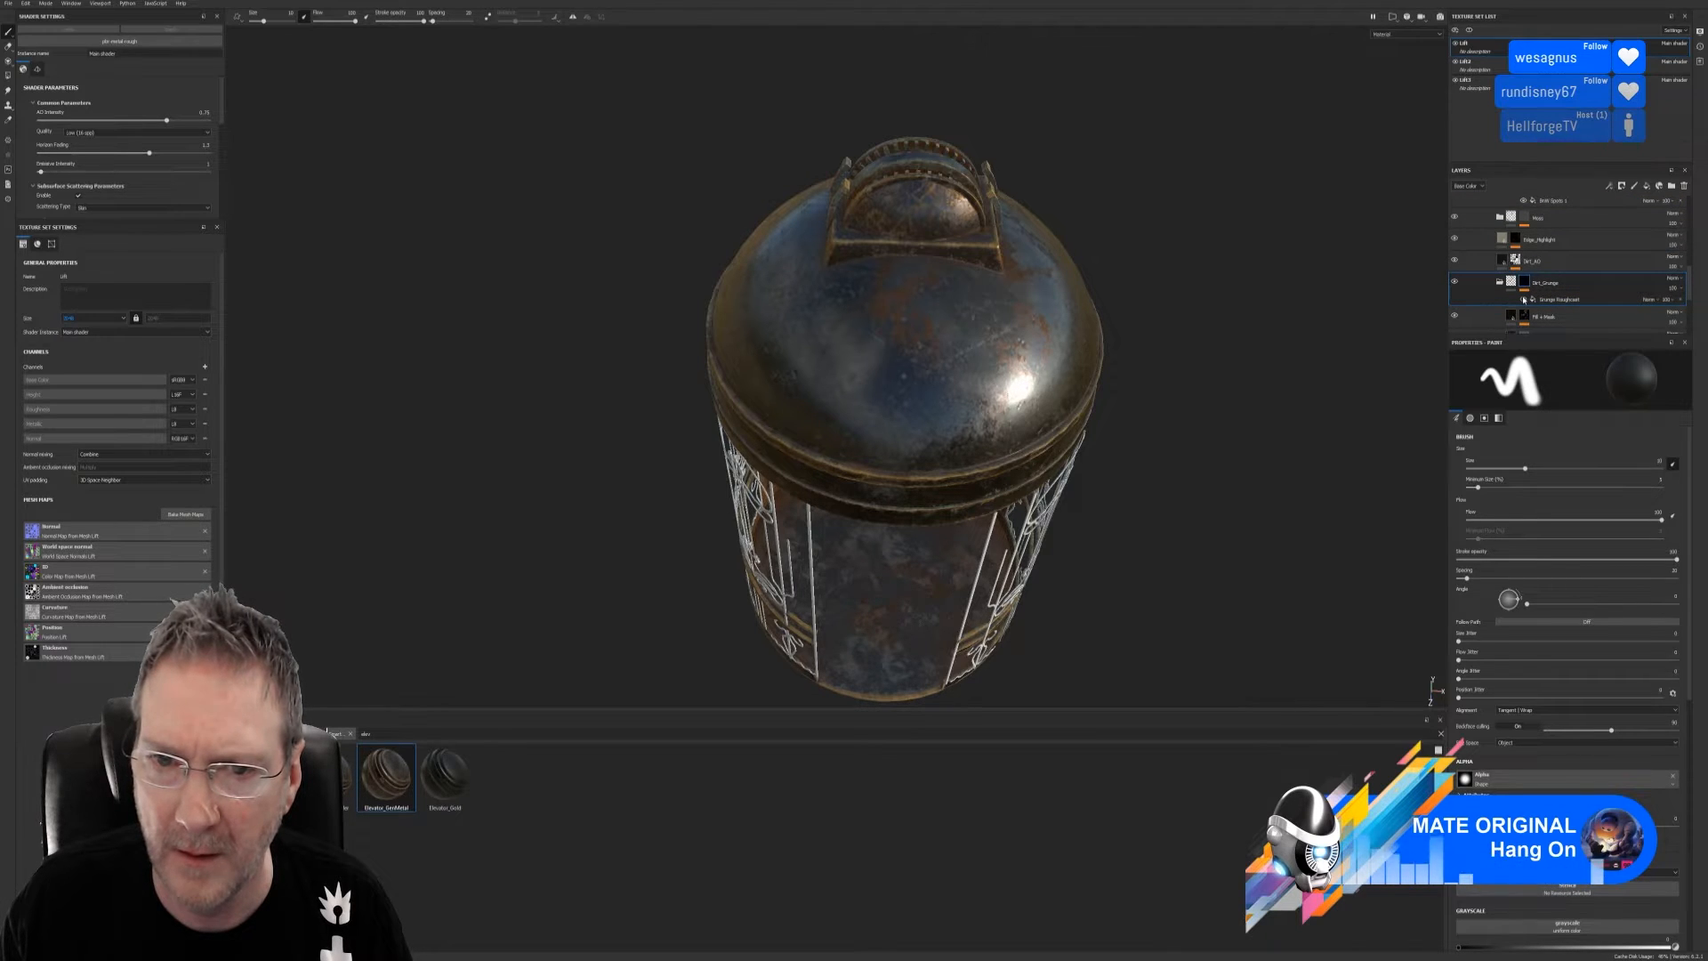
pyautogui.scroll(-2, 1532, 297)
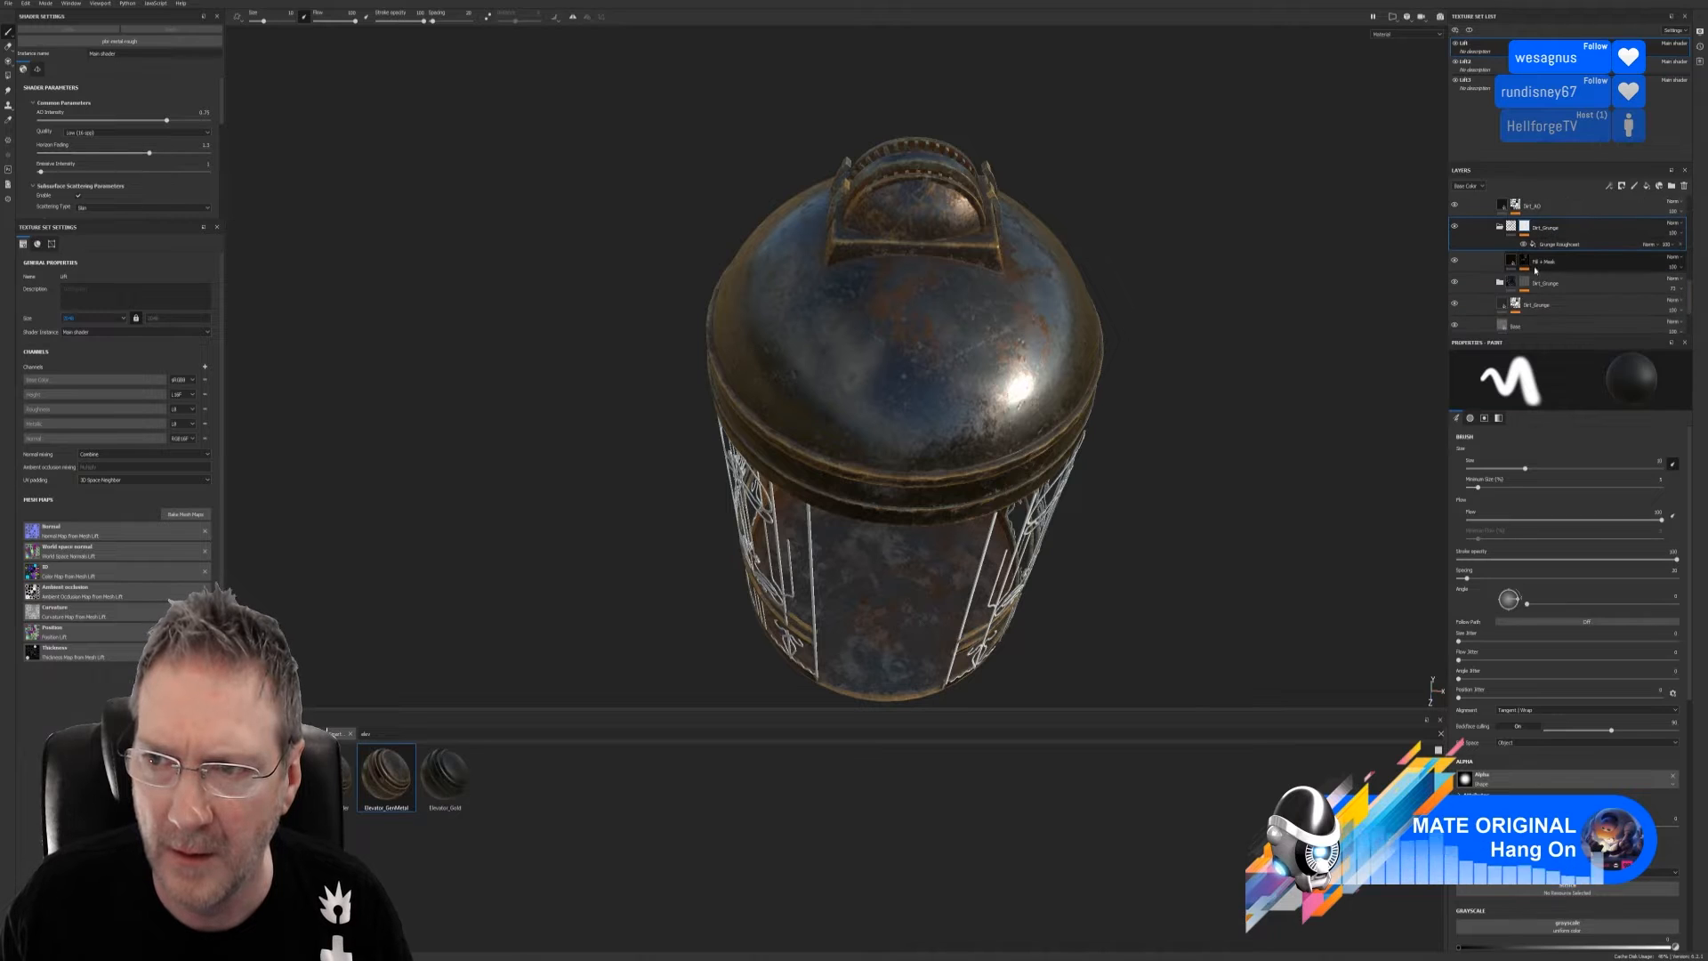
pyautogui.click(1534, 290)
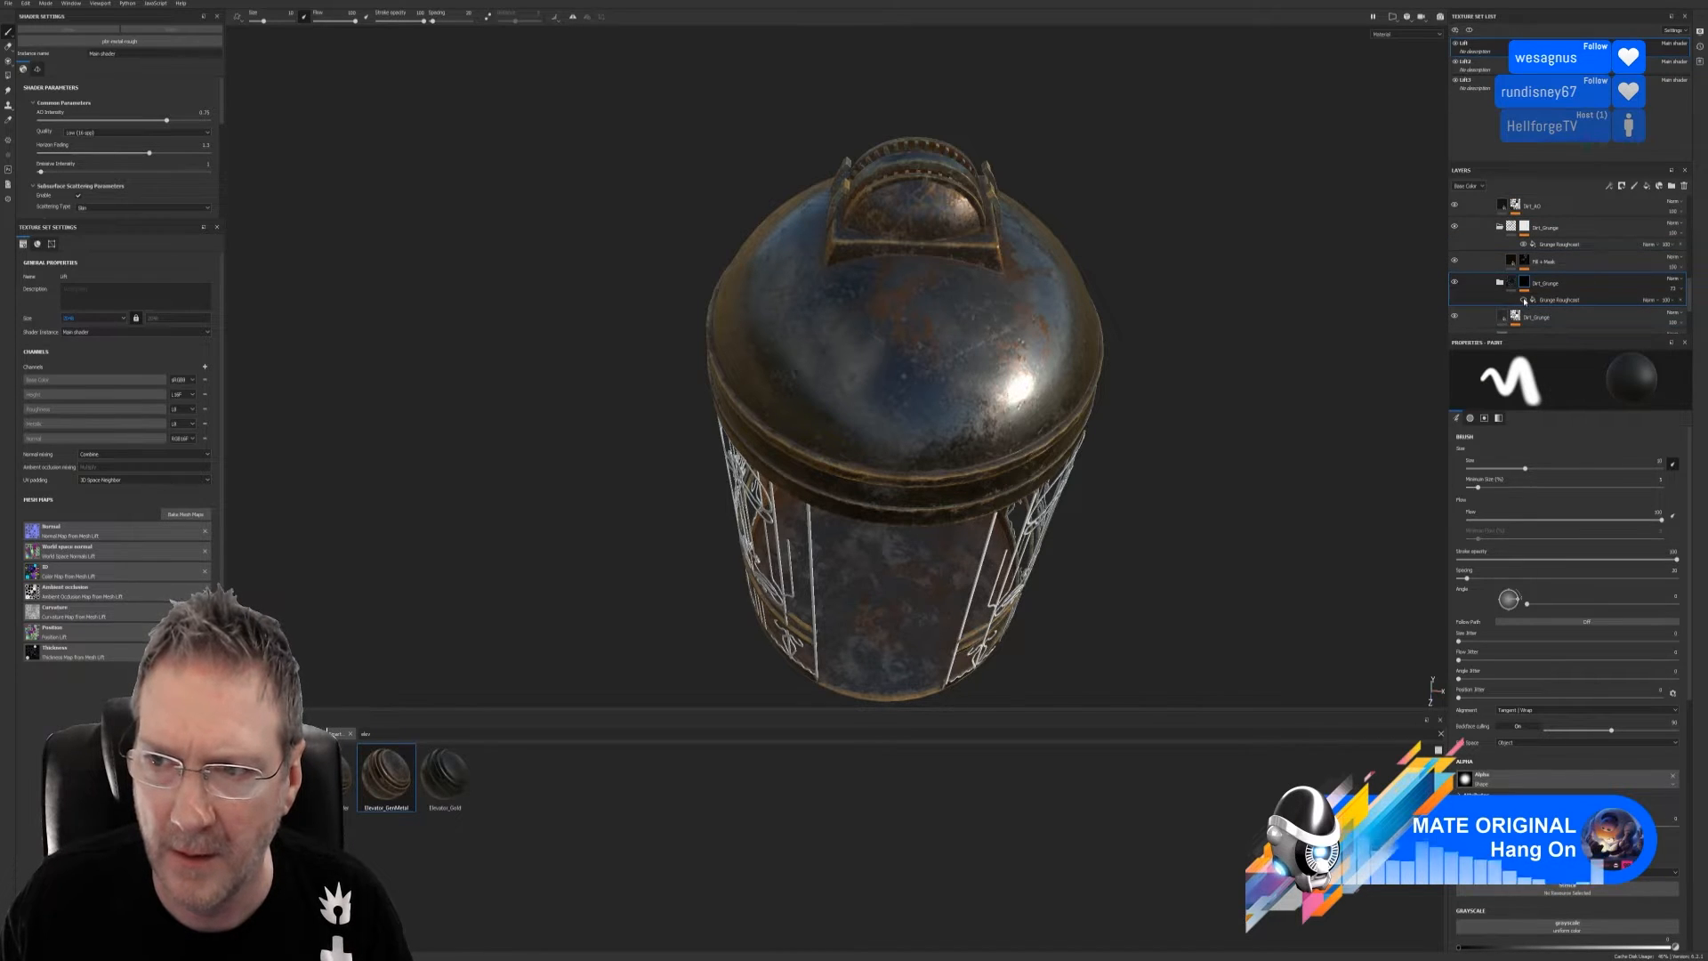
# Reveal the mask effects of the grunge fill layer directly above the base layer in the Metal group
pyautogui.scroll(-1, 1527, 300)
pyautogui.scroll(-1, 1539, 285)
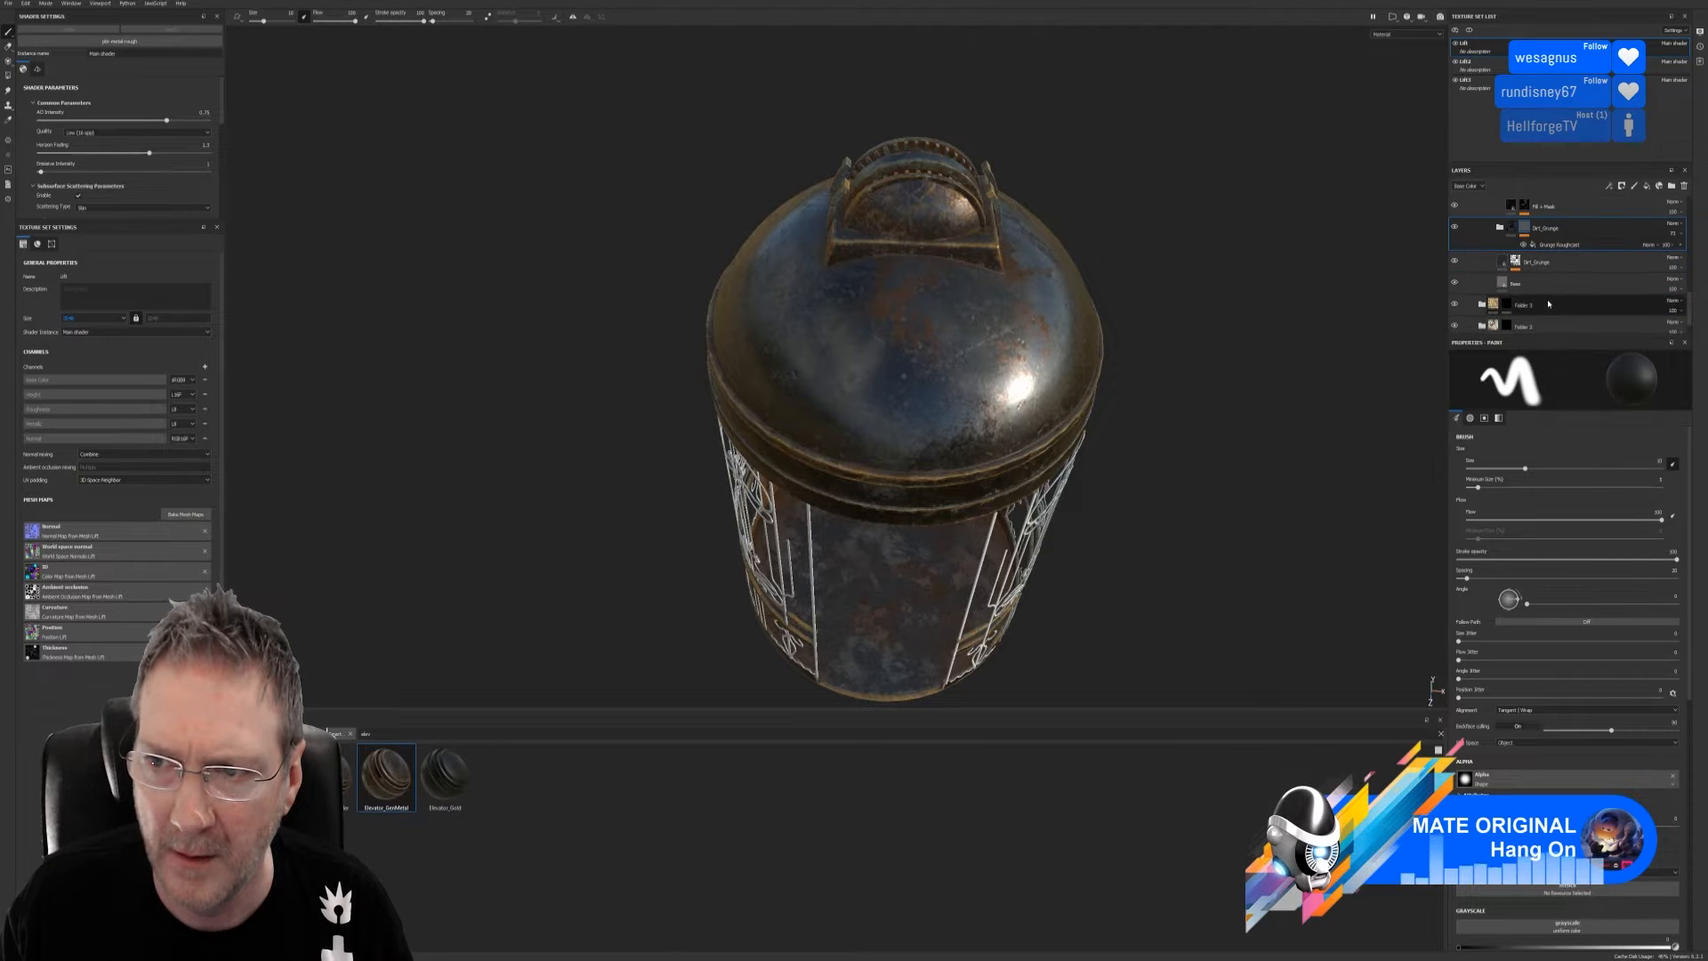
pyautogui.click(1517, 264)
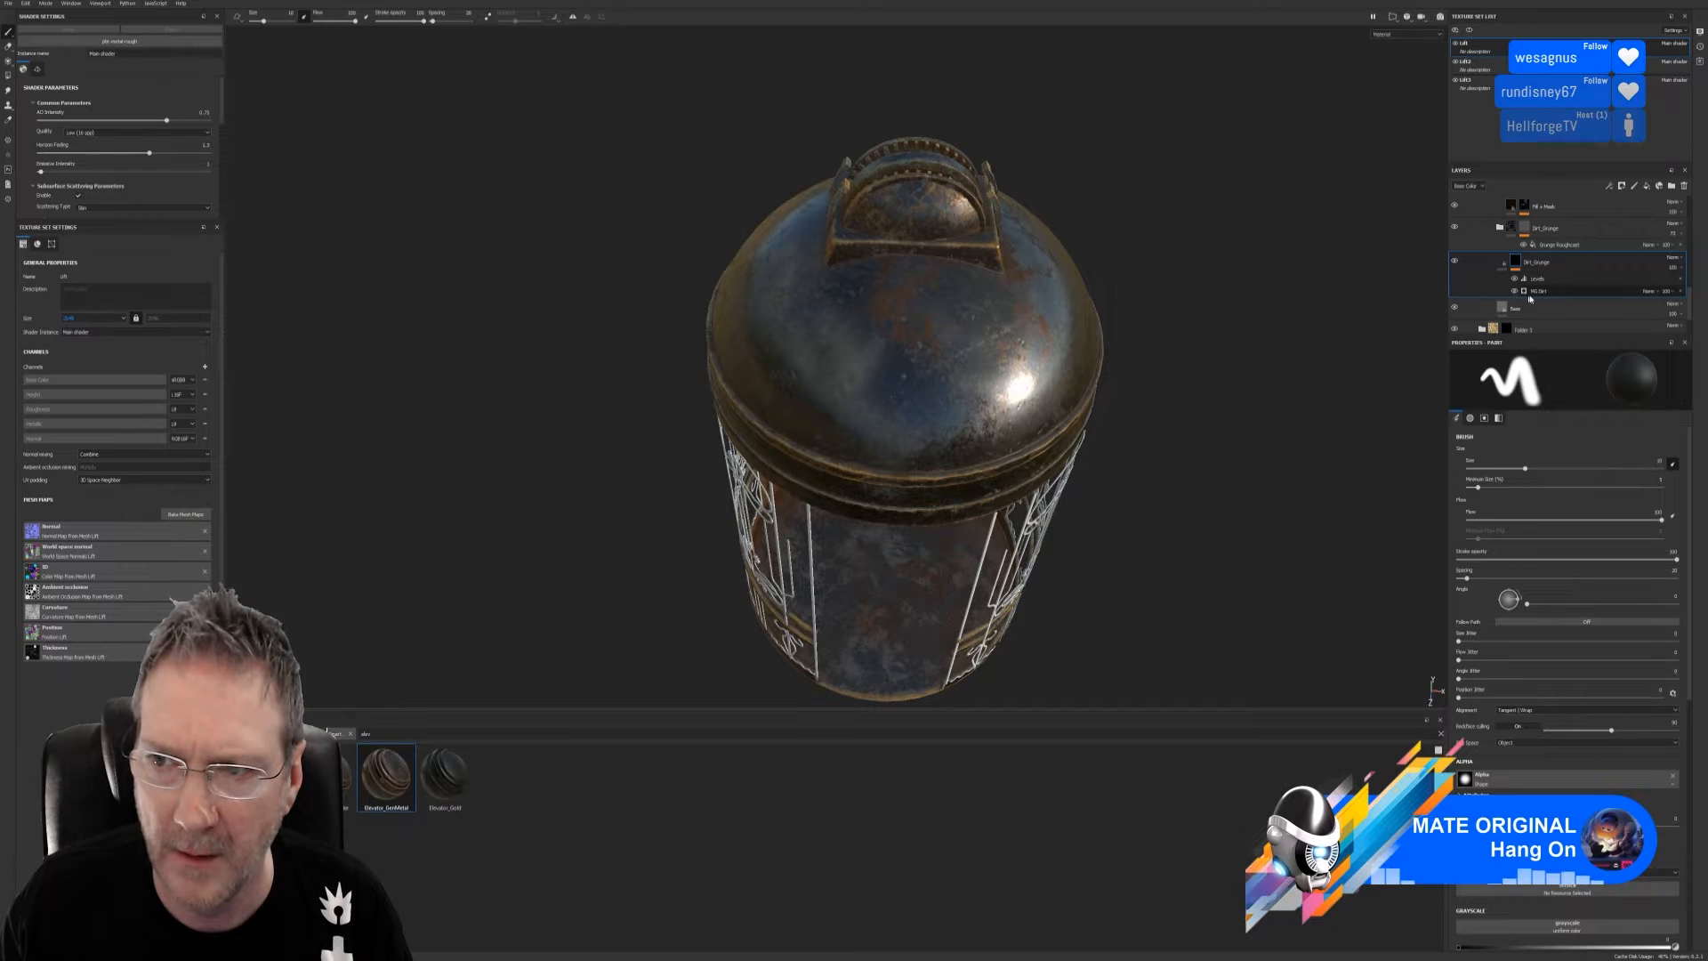
pyautogui.scroll(-5, 1526, 296)
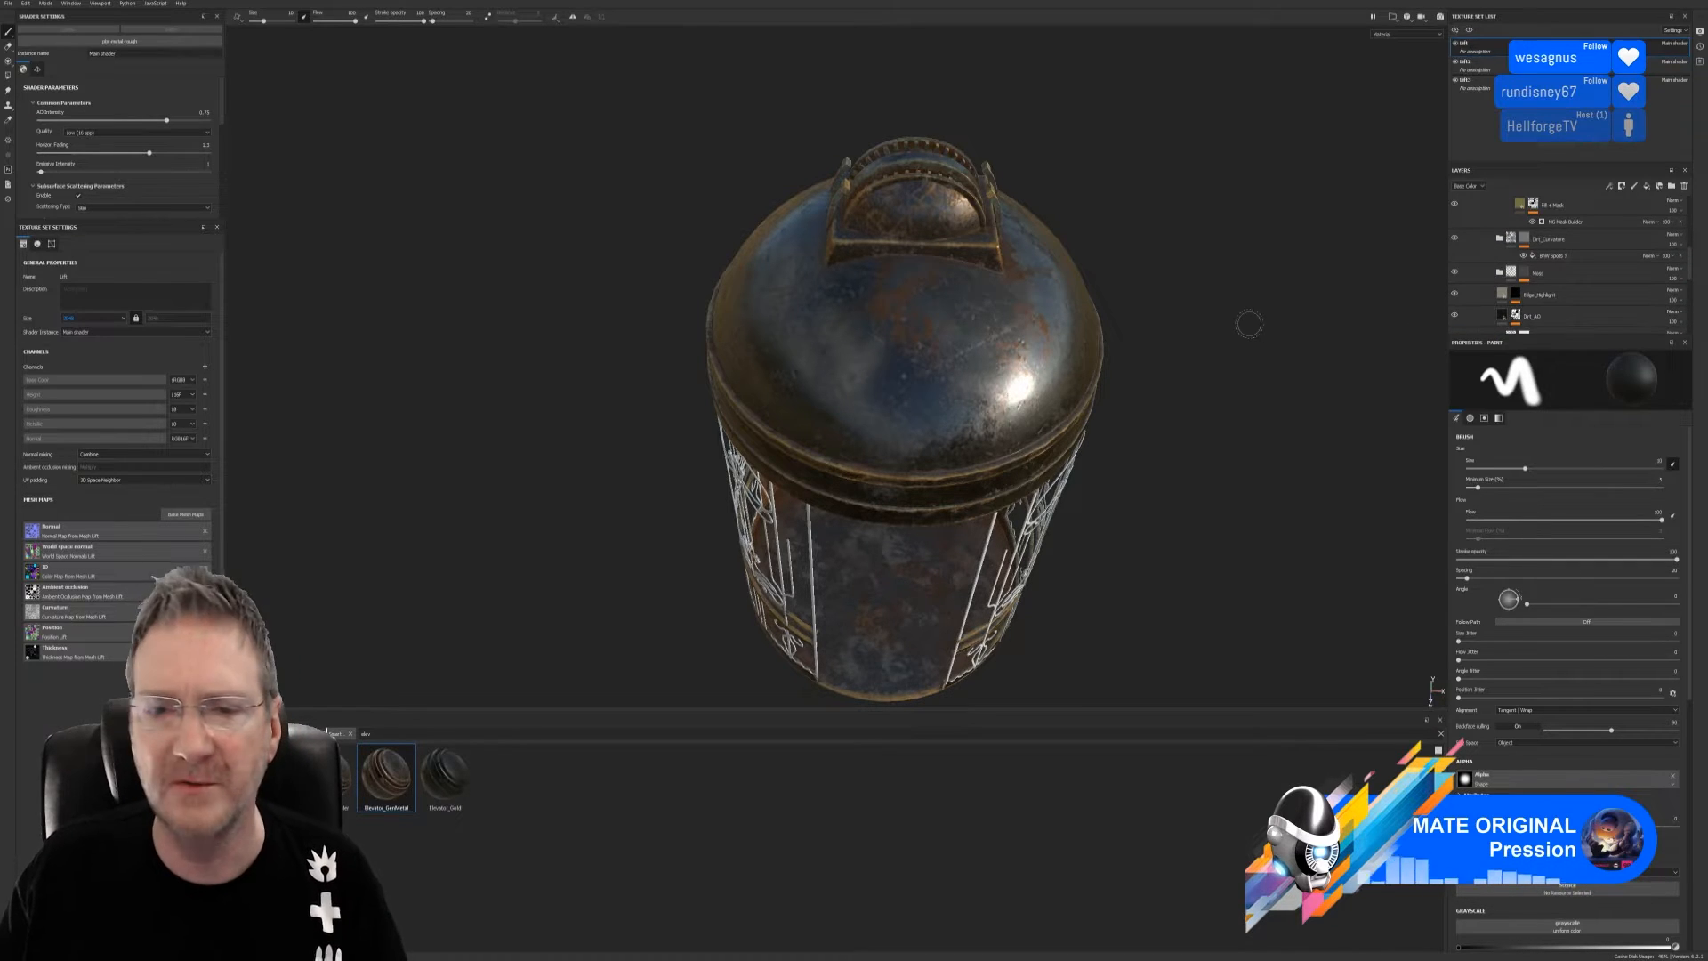
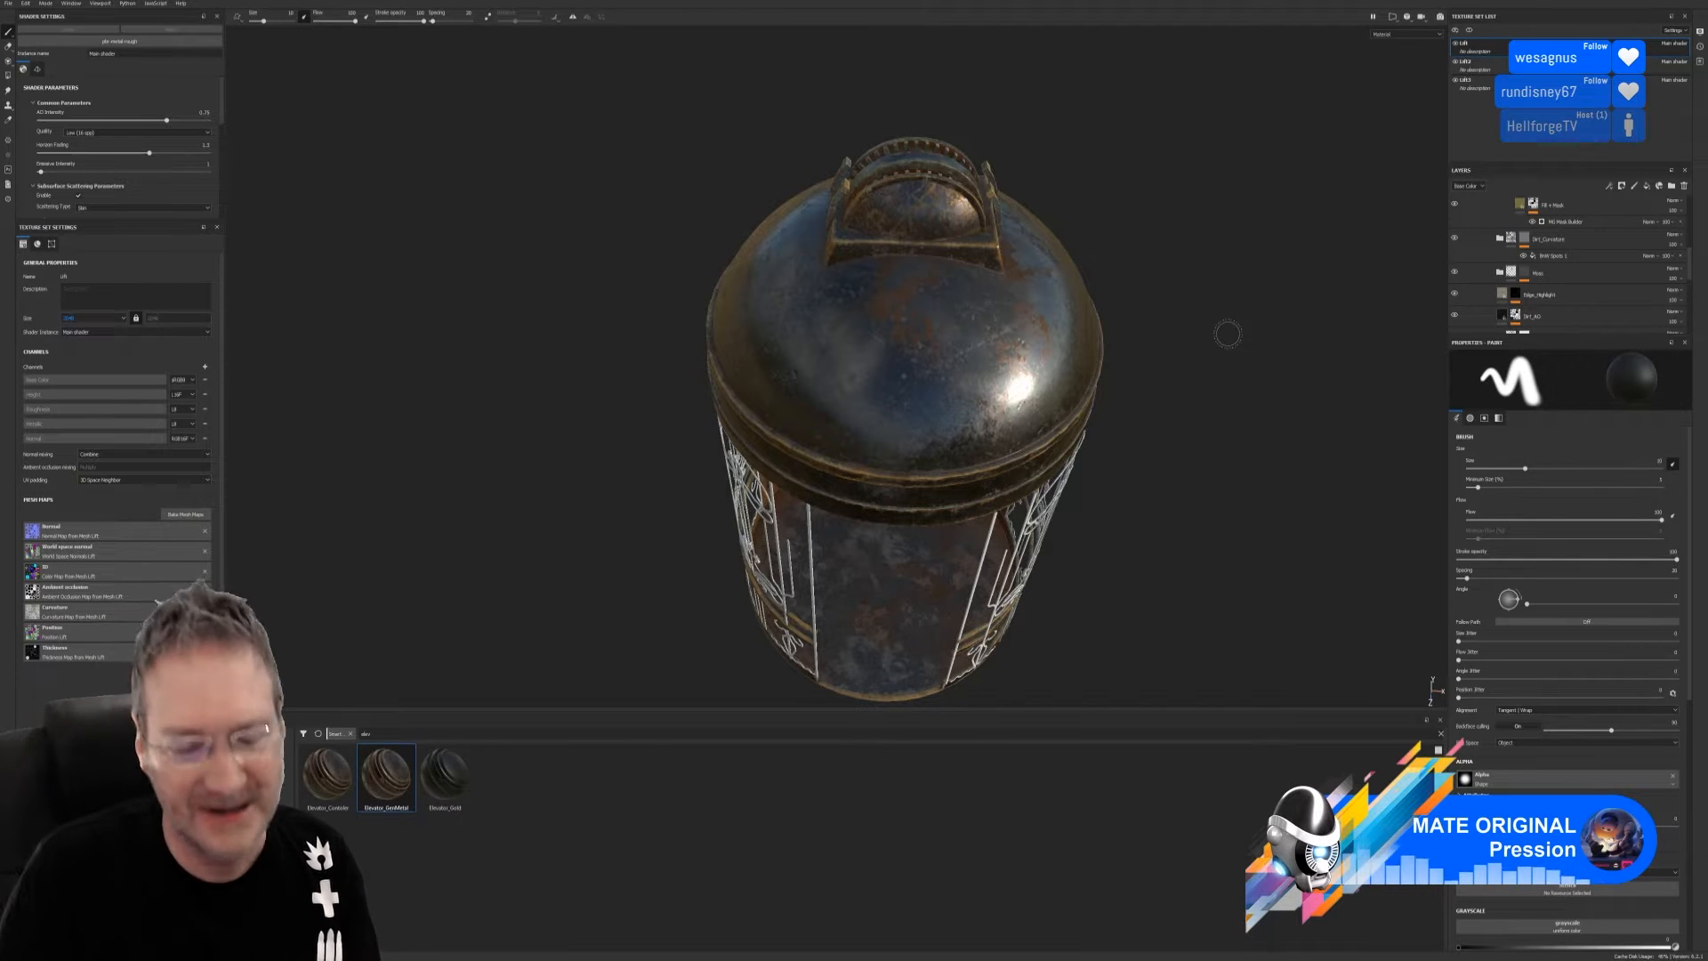
# Compare the lift with the Elevator_Metal folder and its first subfolder switched off and on, viewing the dome from another side
pyautogui.keyDown('alt'); pyautogui.moveTo(1178, 414); pyautogui.dragTo(477, 366); pyautogui.keyUp('alt')
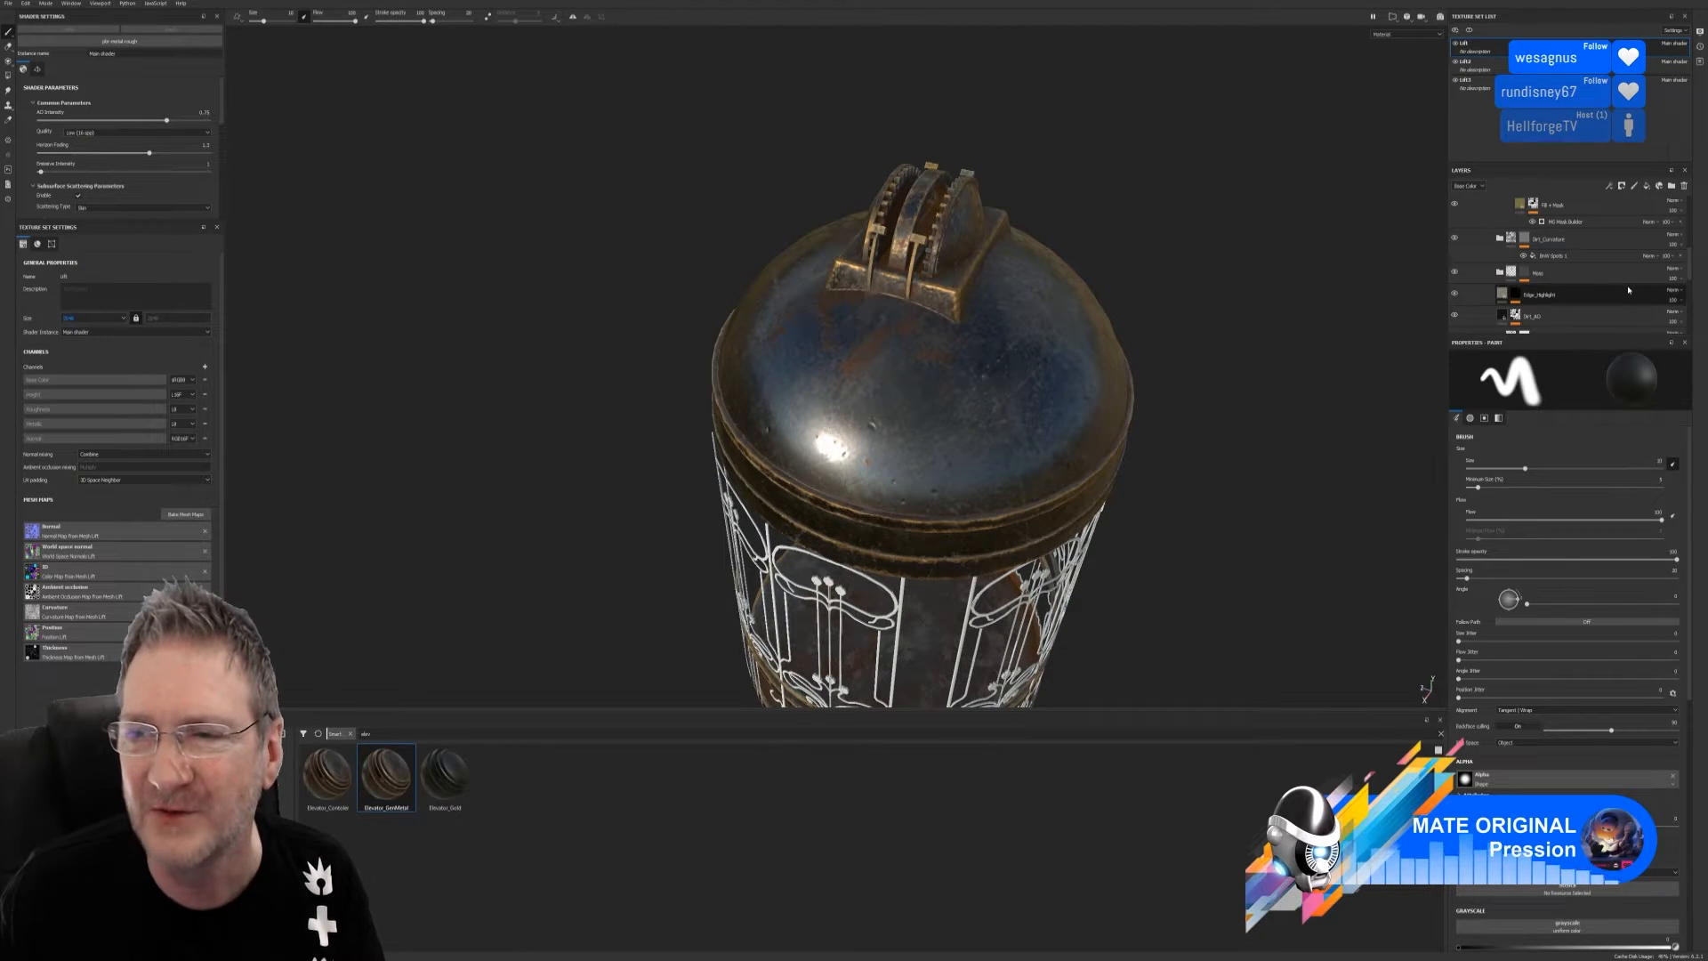
pyautogui.scroll(1, 1629, 289)
pyautogui.scroll(4, 1614, 283)
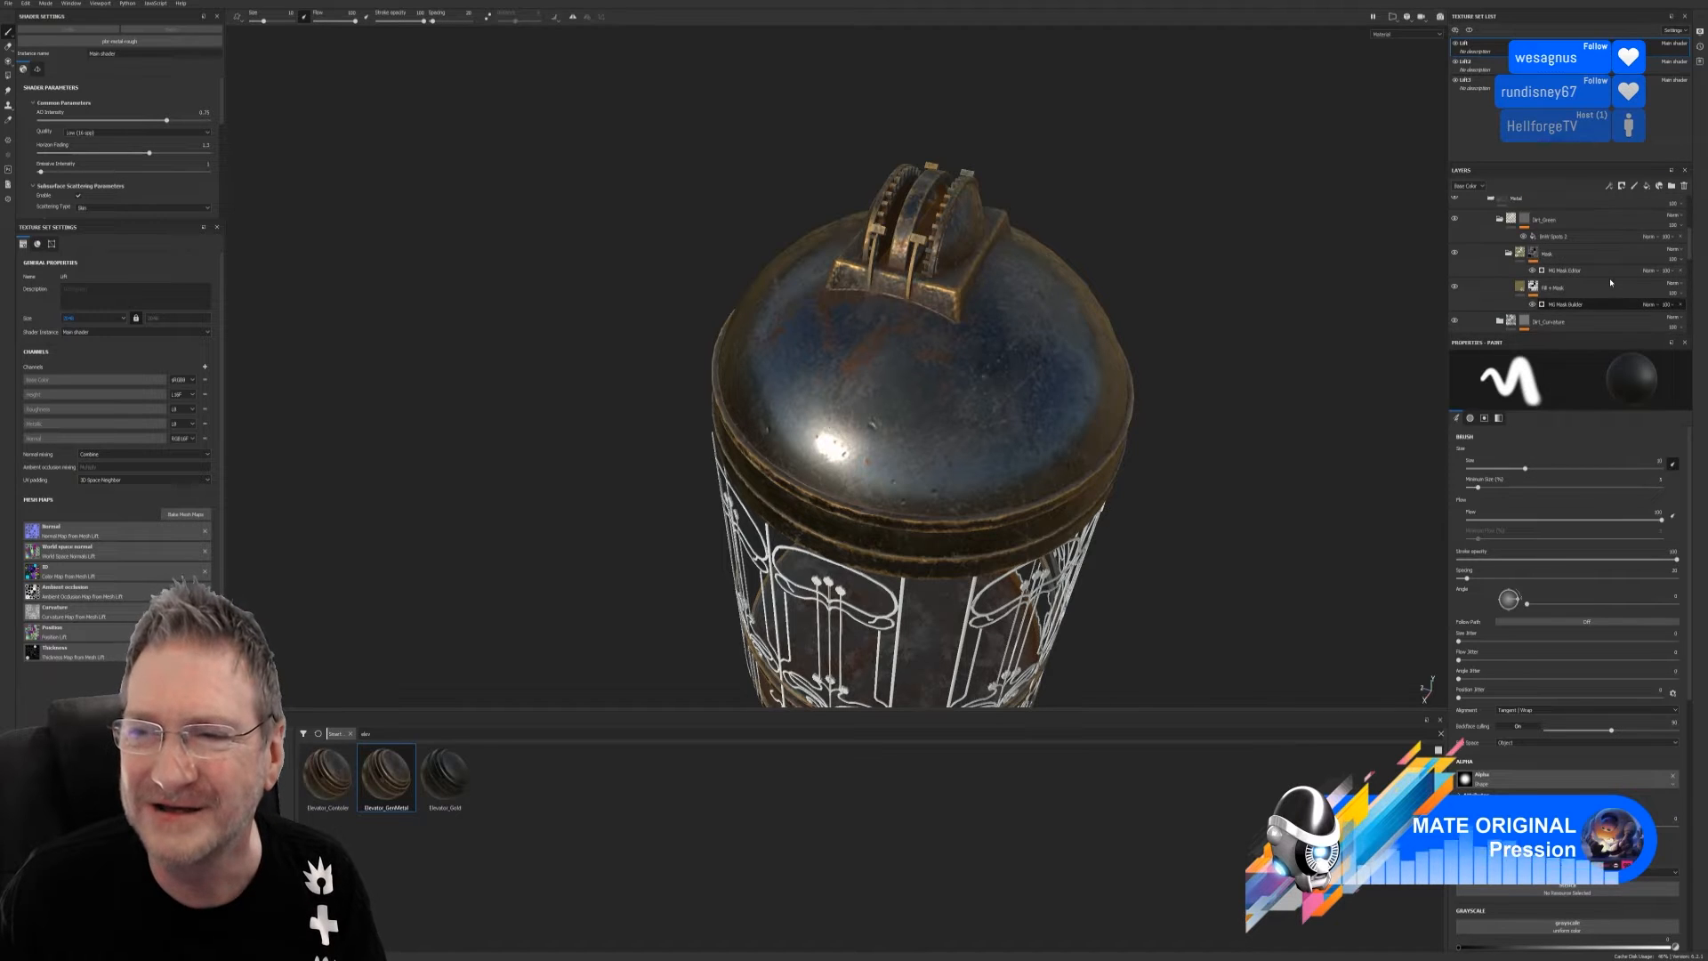
pyautogui.scroll(3, 1468, 270)
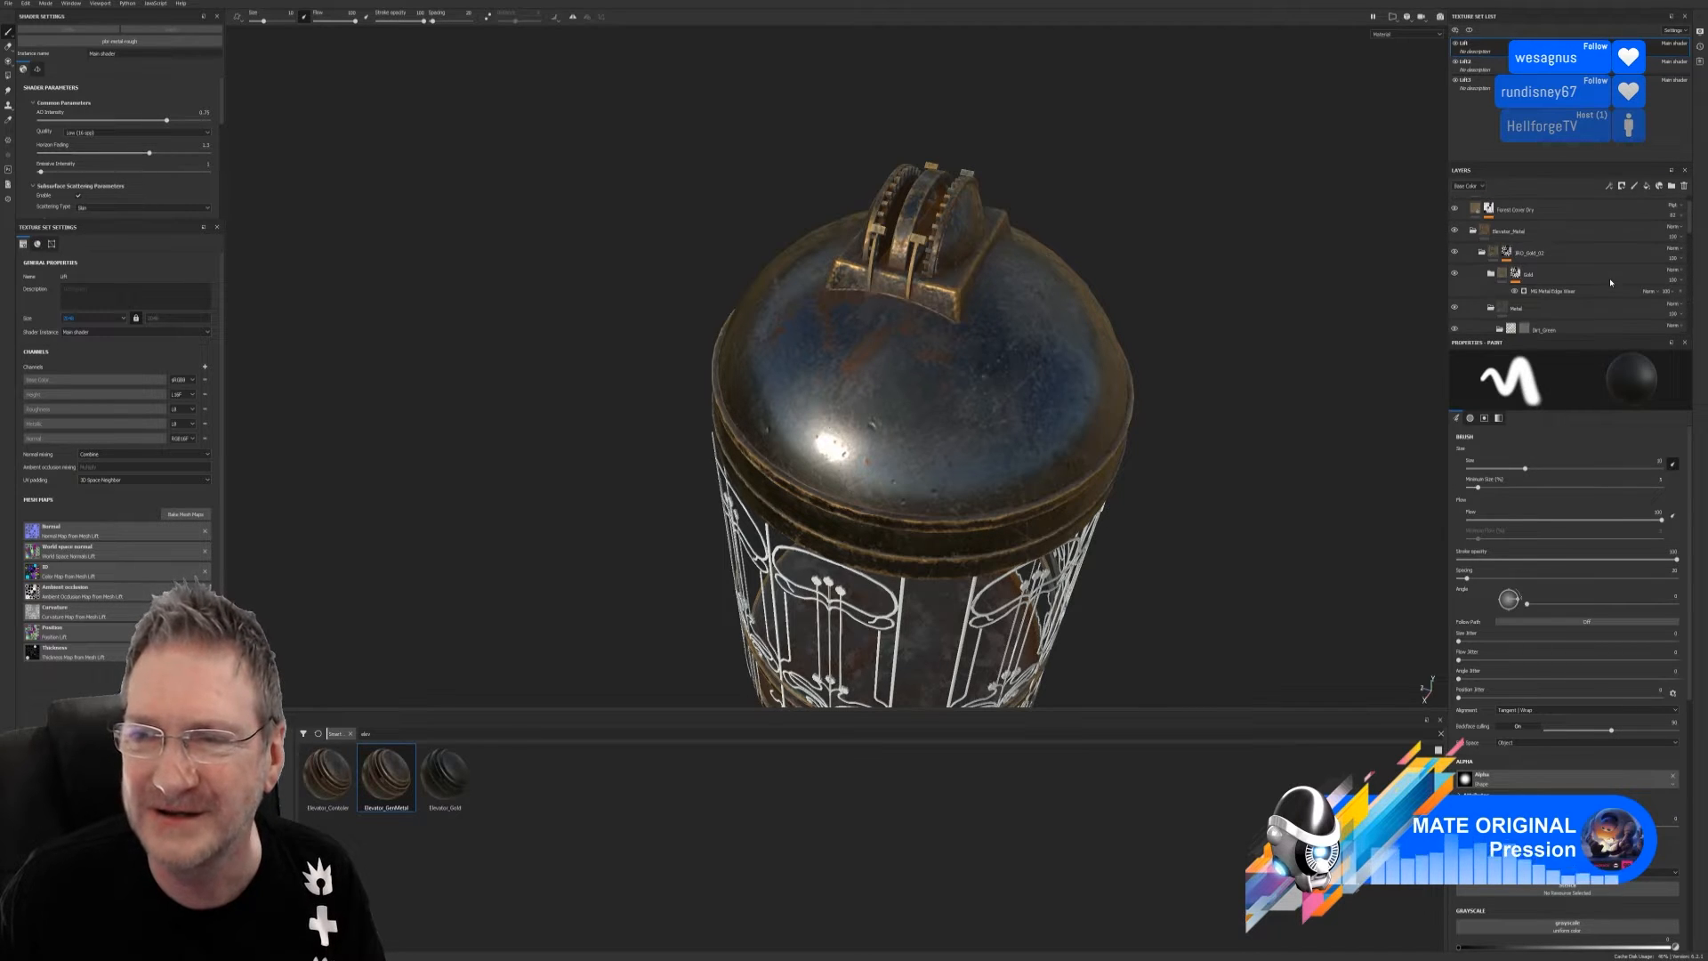
pyautogui.click(1454, 231)
pyautogui.click(1454, 232)
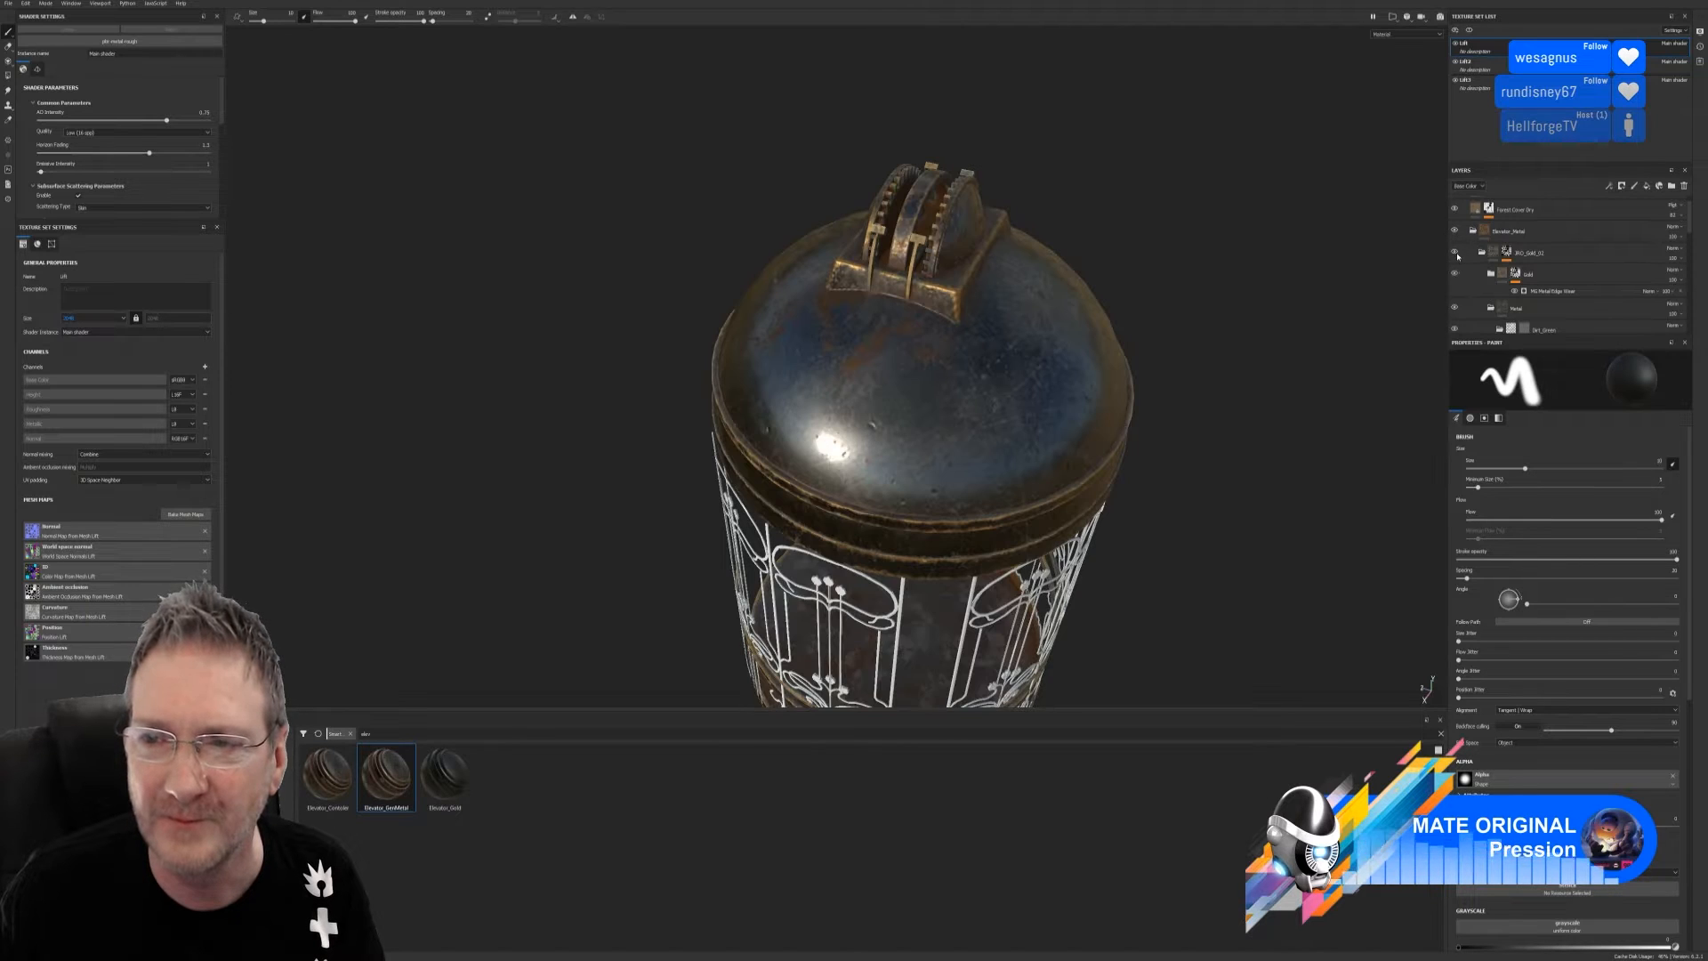
pyautogui.click(1455, 253)
pyautogui.click(1455, 254)
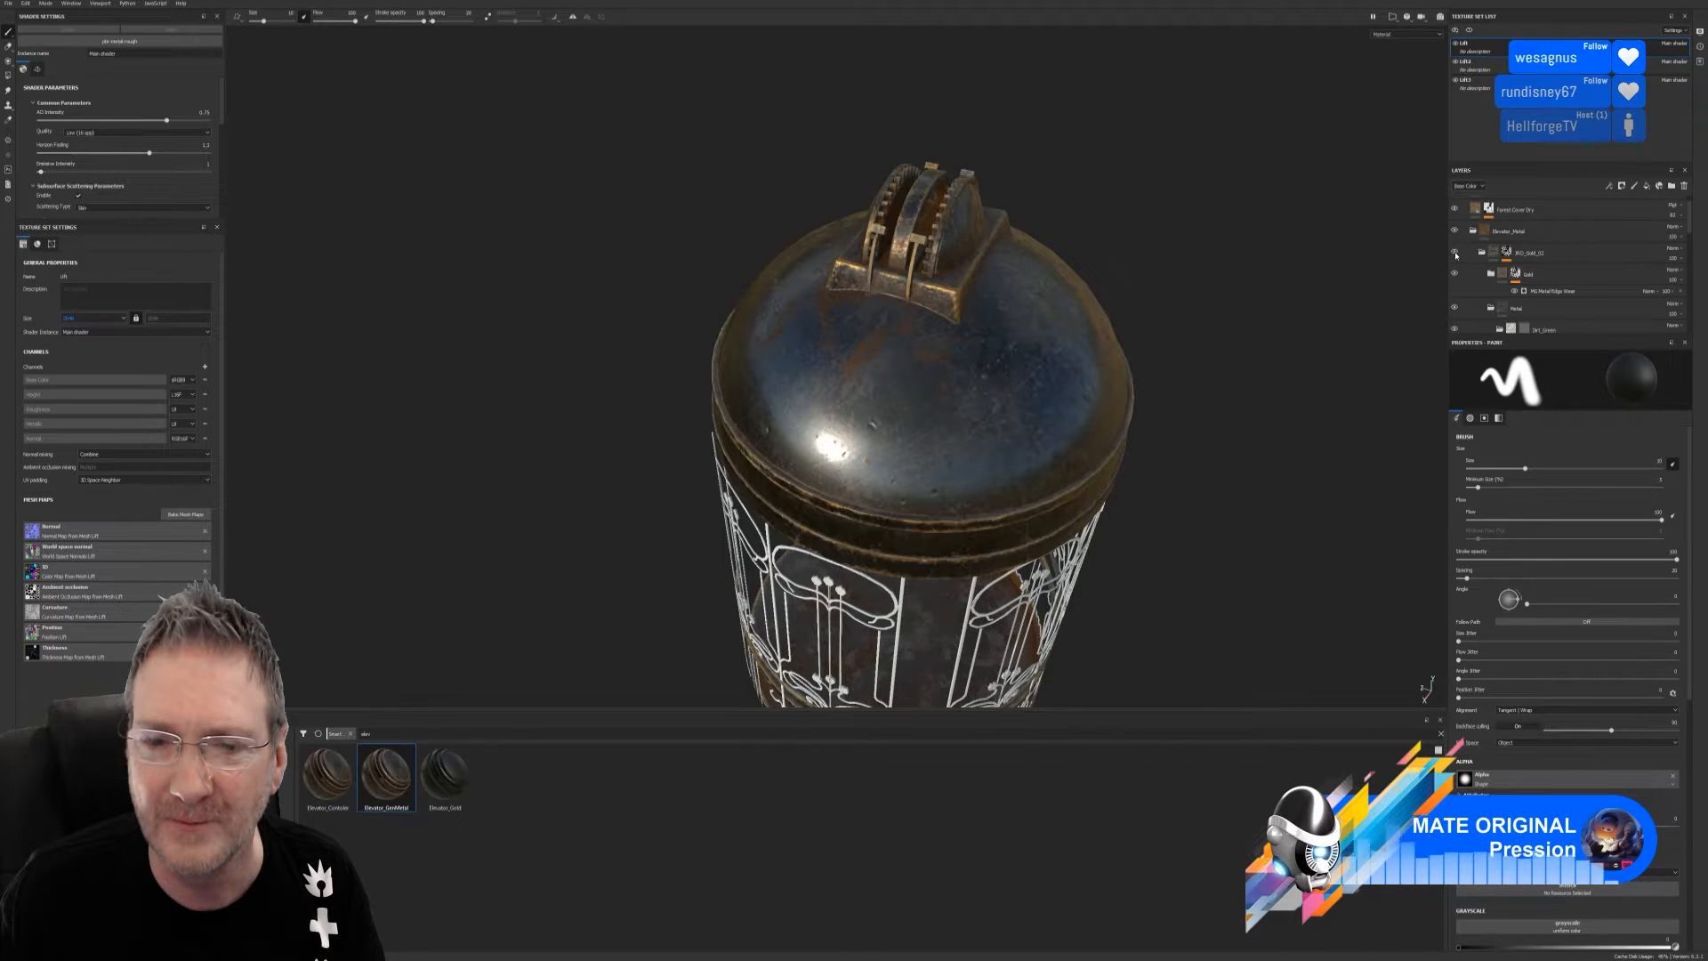
pyautogui.click(1455, 254)
pyautogui.click(1456, 254)
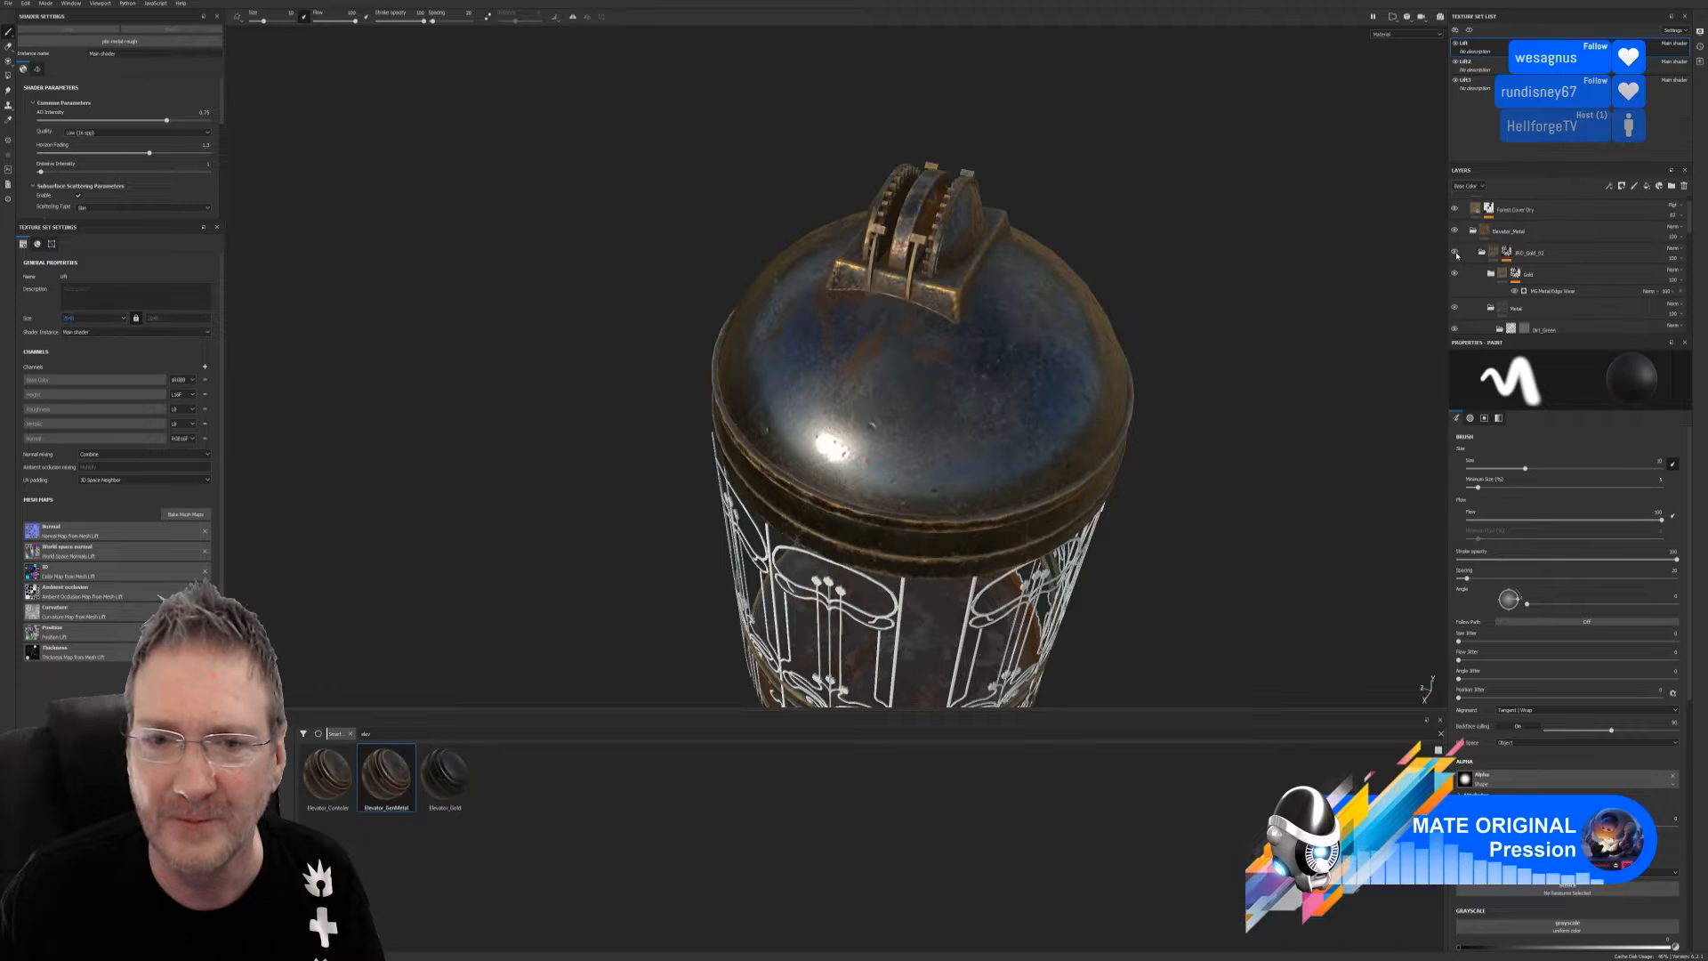
pyautogui.click(1455, 254)
pyautogui.click(1455, 254)
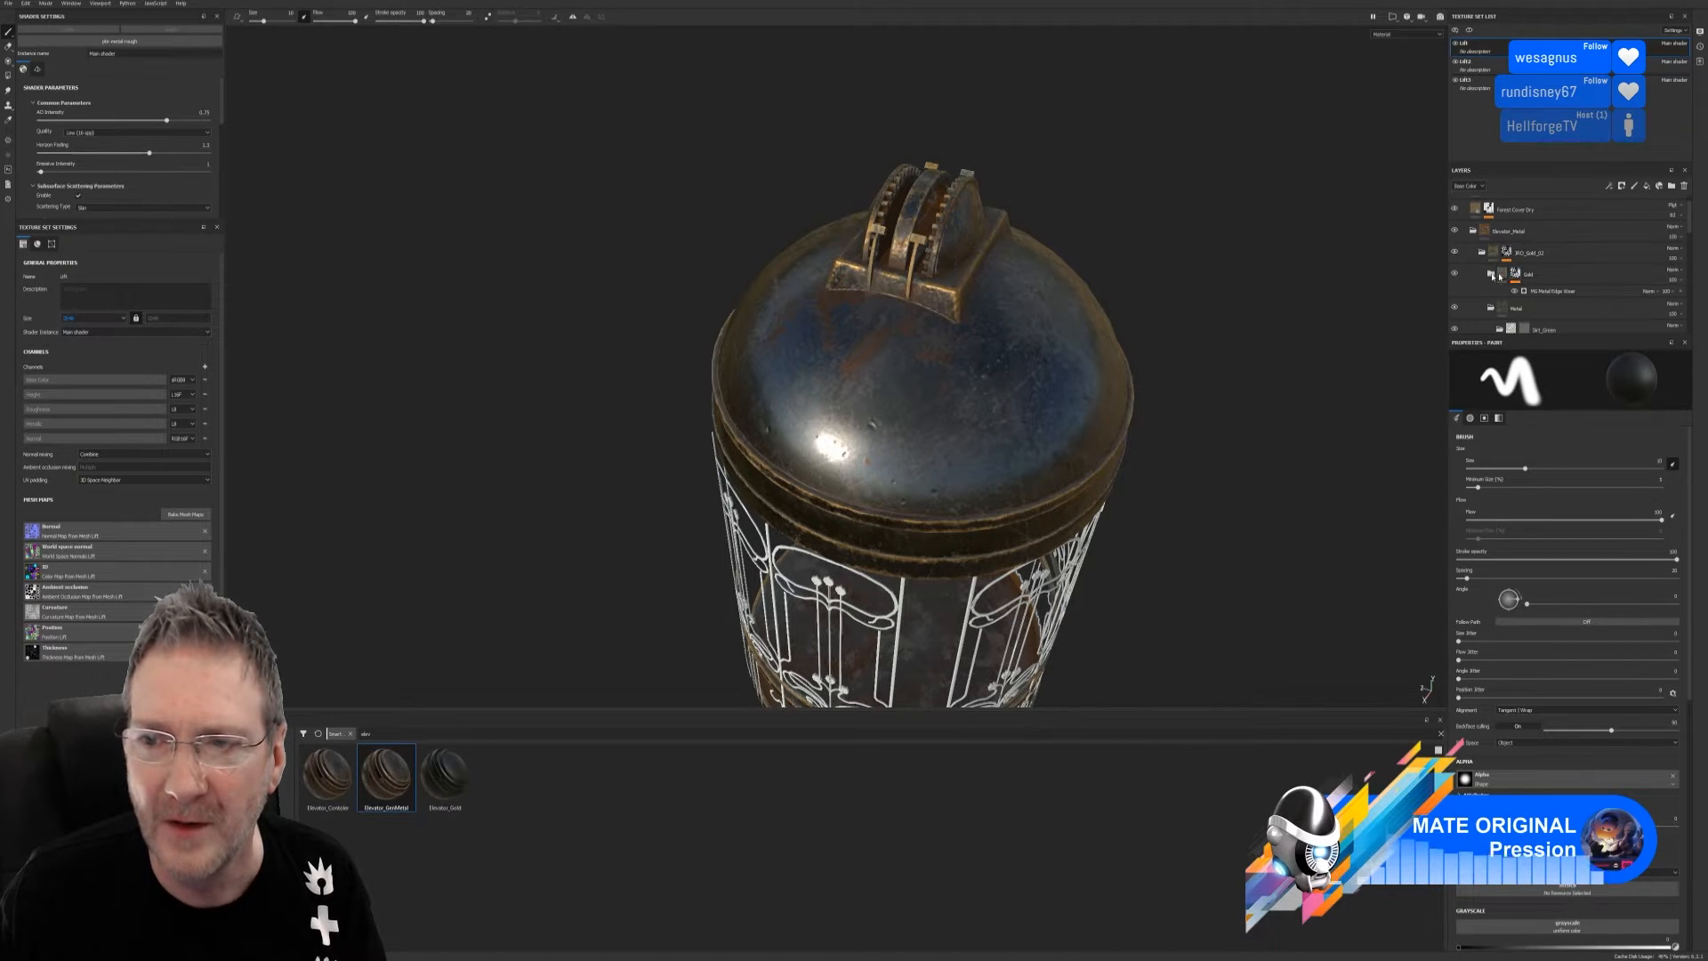
# Check what the Gold and Metal folders each add to the lift by switching their visibility, inspecting the dome and cage
pyautogui.click(1456, 275)
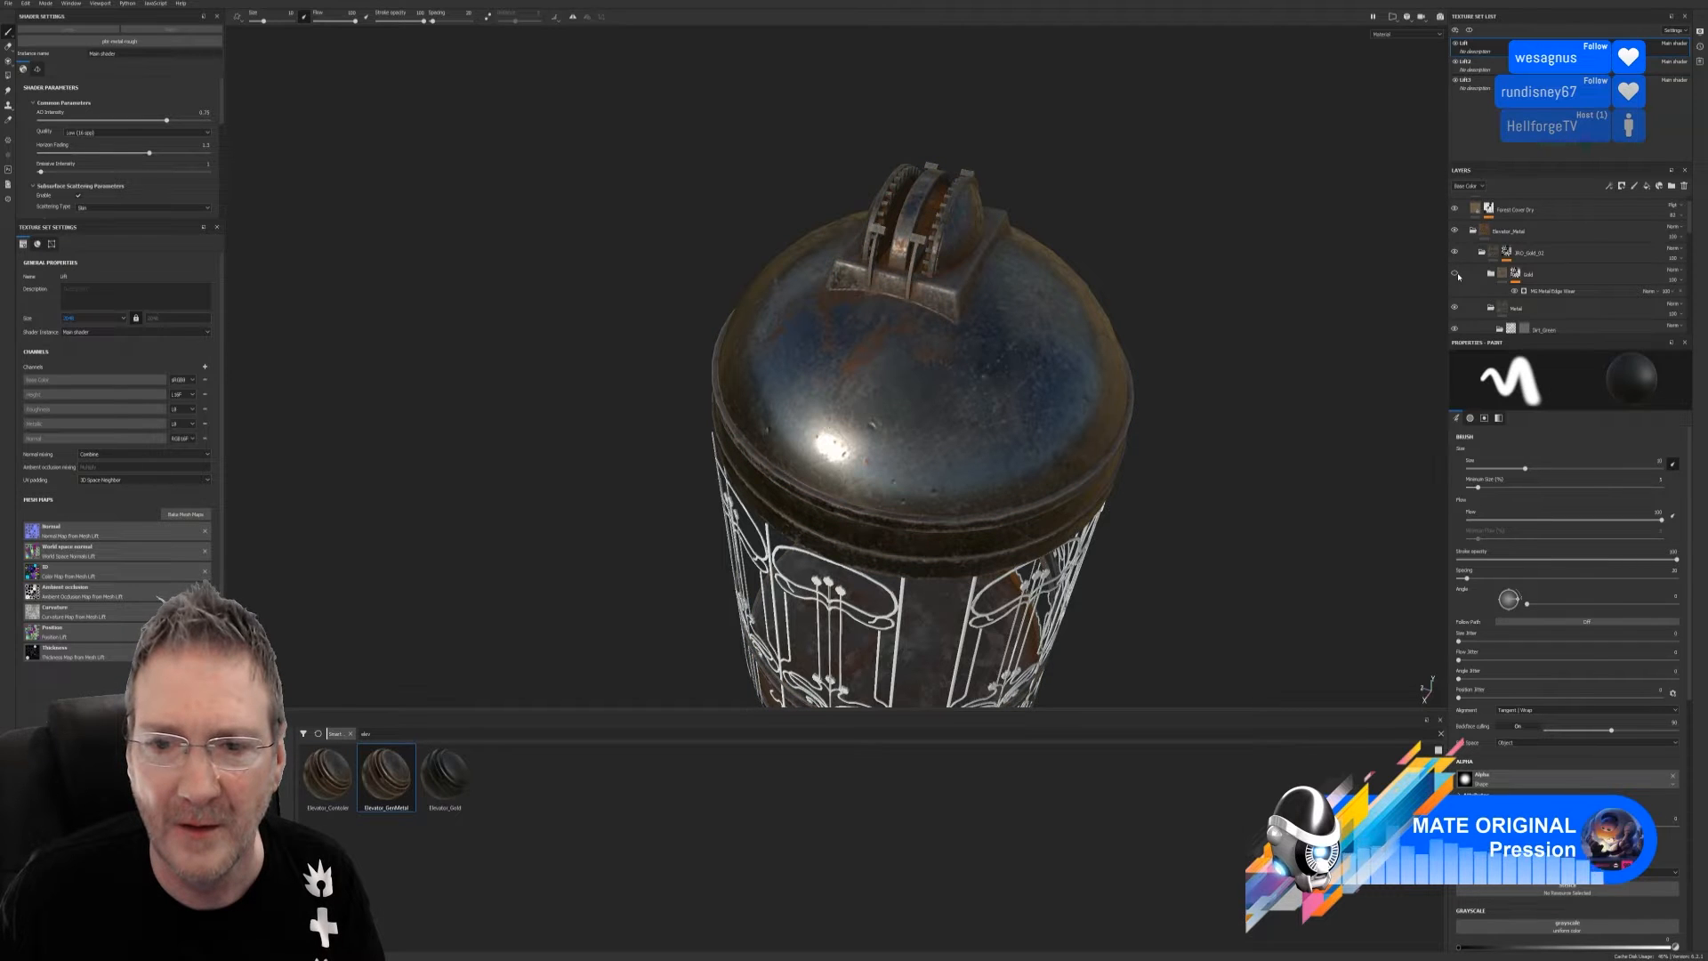
pyautogui.click(1456, 274)
pyautogui.click(1455, 274)
pyautogui.click(1455, 274)
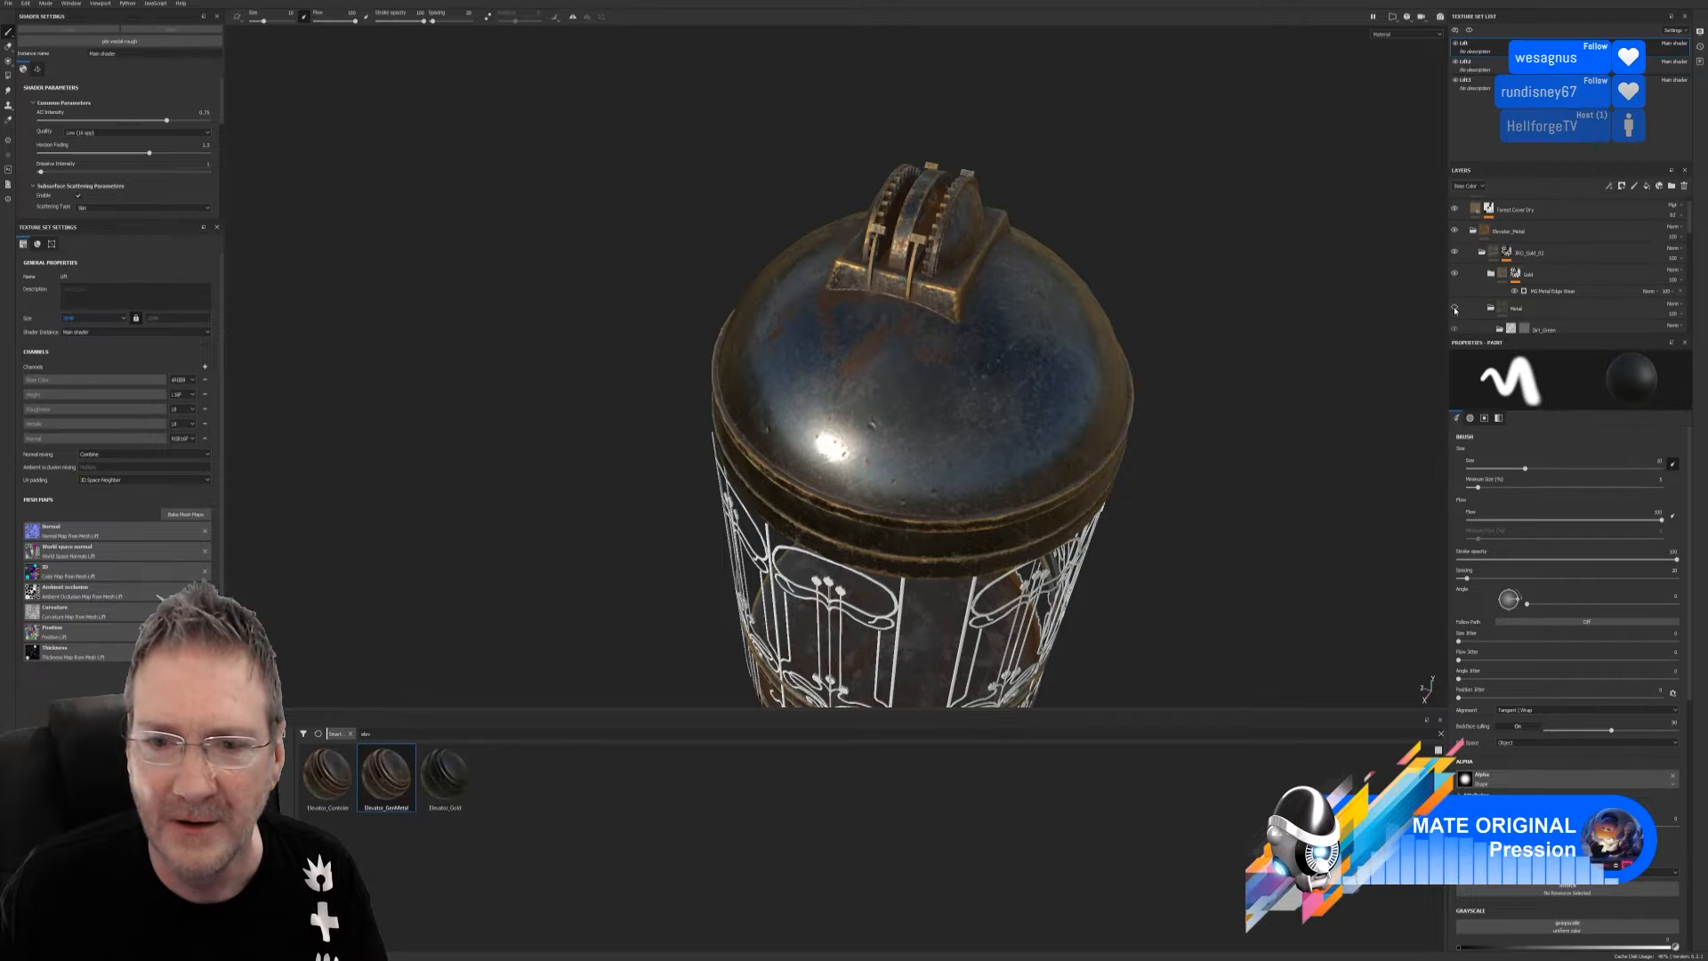
pyautogui.click(1456, 310)
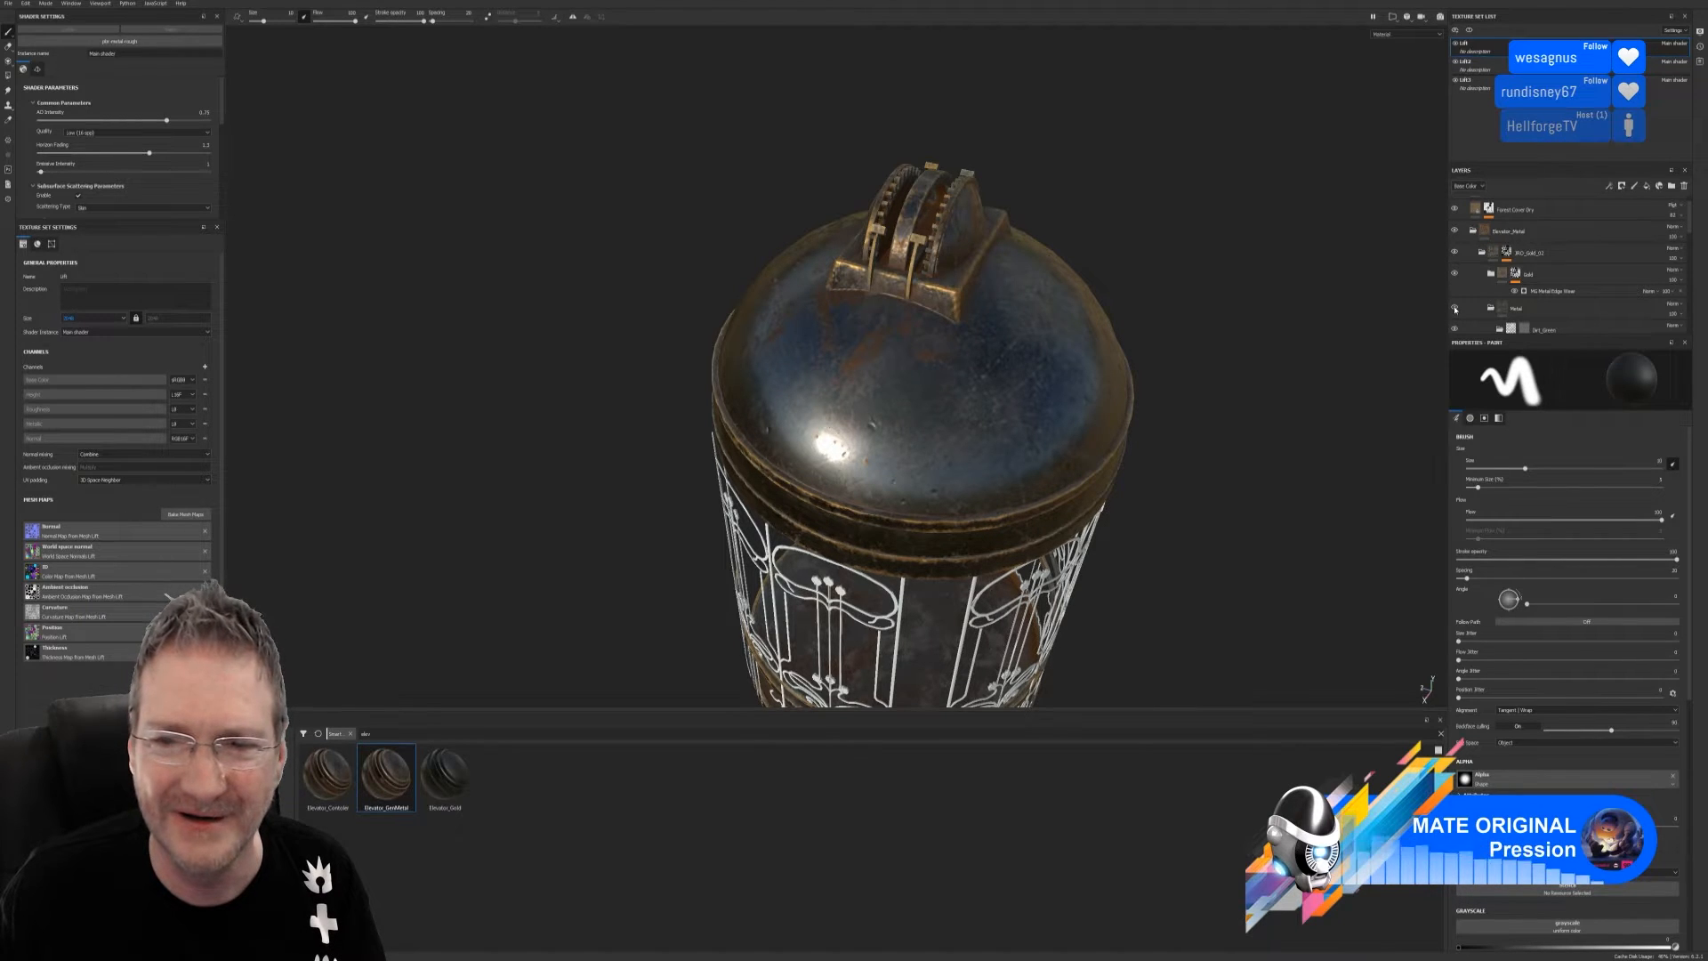
pyautogui.scroll(-1, 1485, 309)
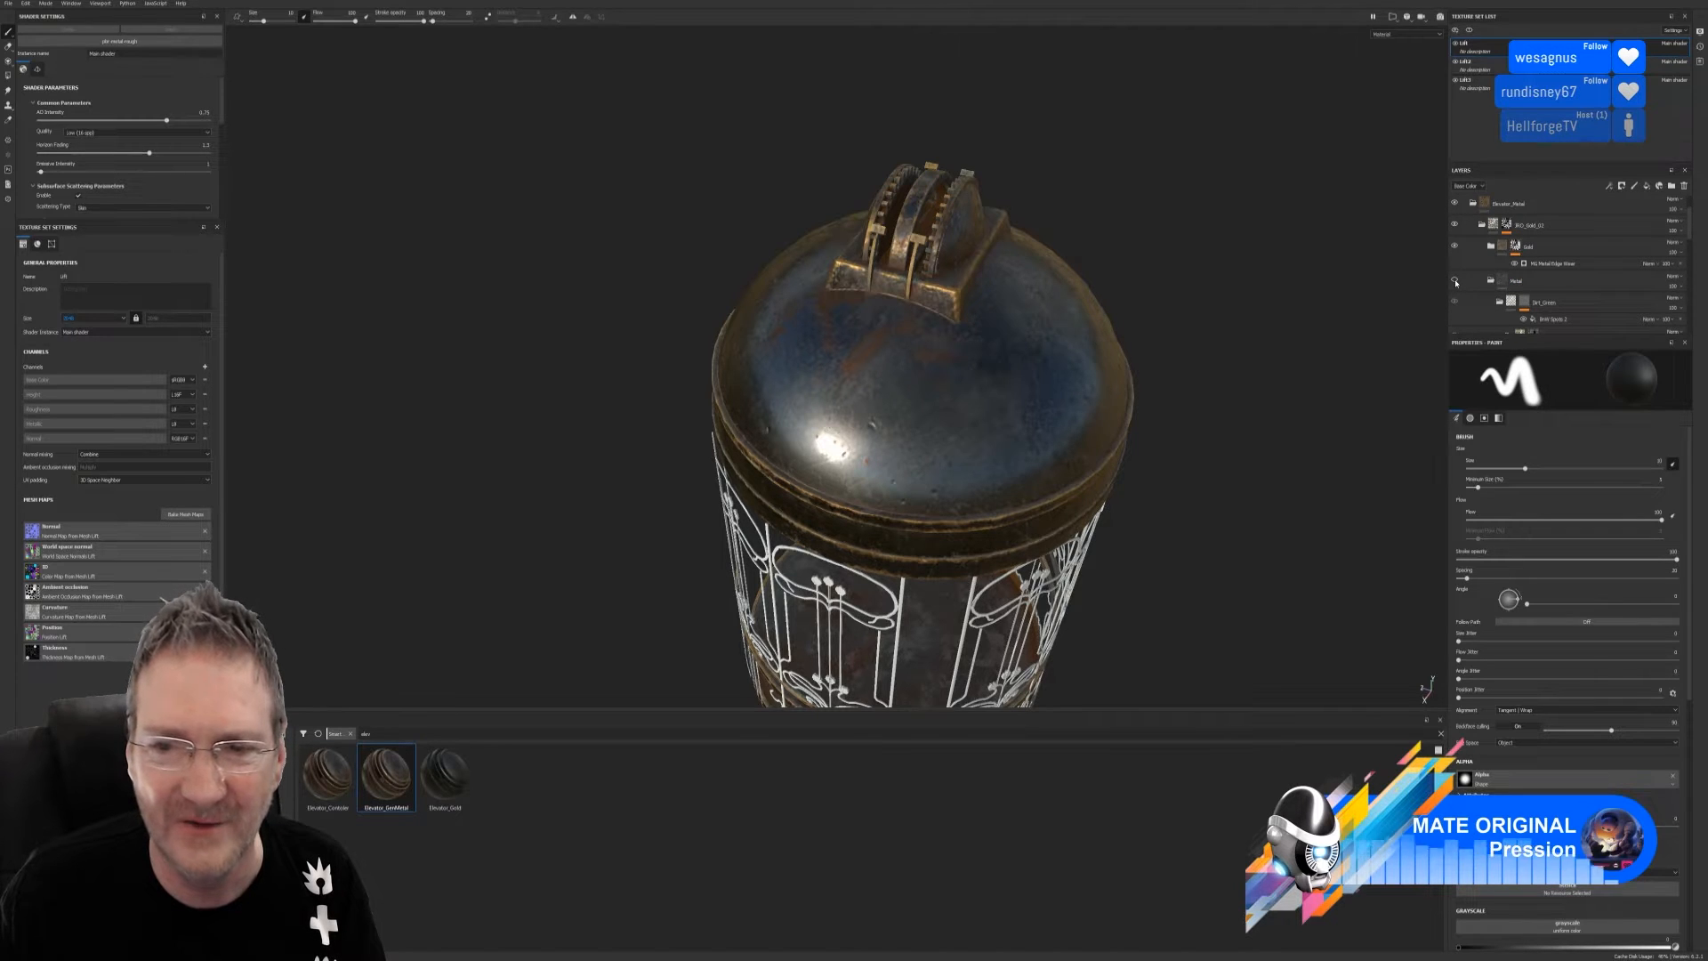
pyautogui.keyDown('alt'); pyautogui.moveTo(1434, 315); pyautogui.dragTo(1157, 383); pyautogui.keyUp('alt')
pyautogui.moveTo(824, 417)
pyautogui.keyDown('alt'); pyautogui.mouseDown(button='right')
pyautogui.moveTo(790, 438)
pyautogui.moveTo(1086, 355)
pyautogui.mouseUp(button='right'); pyautogui.keyUp('alt')
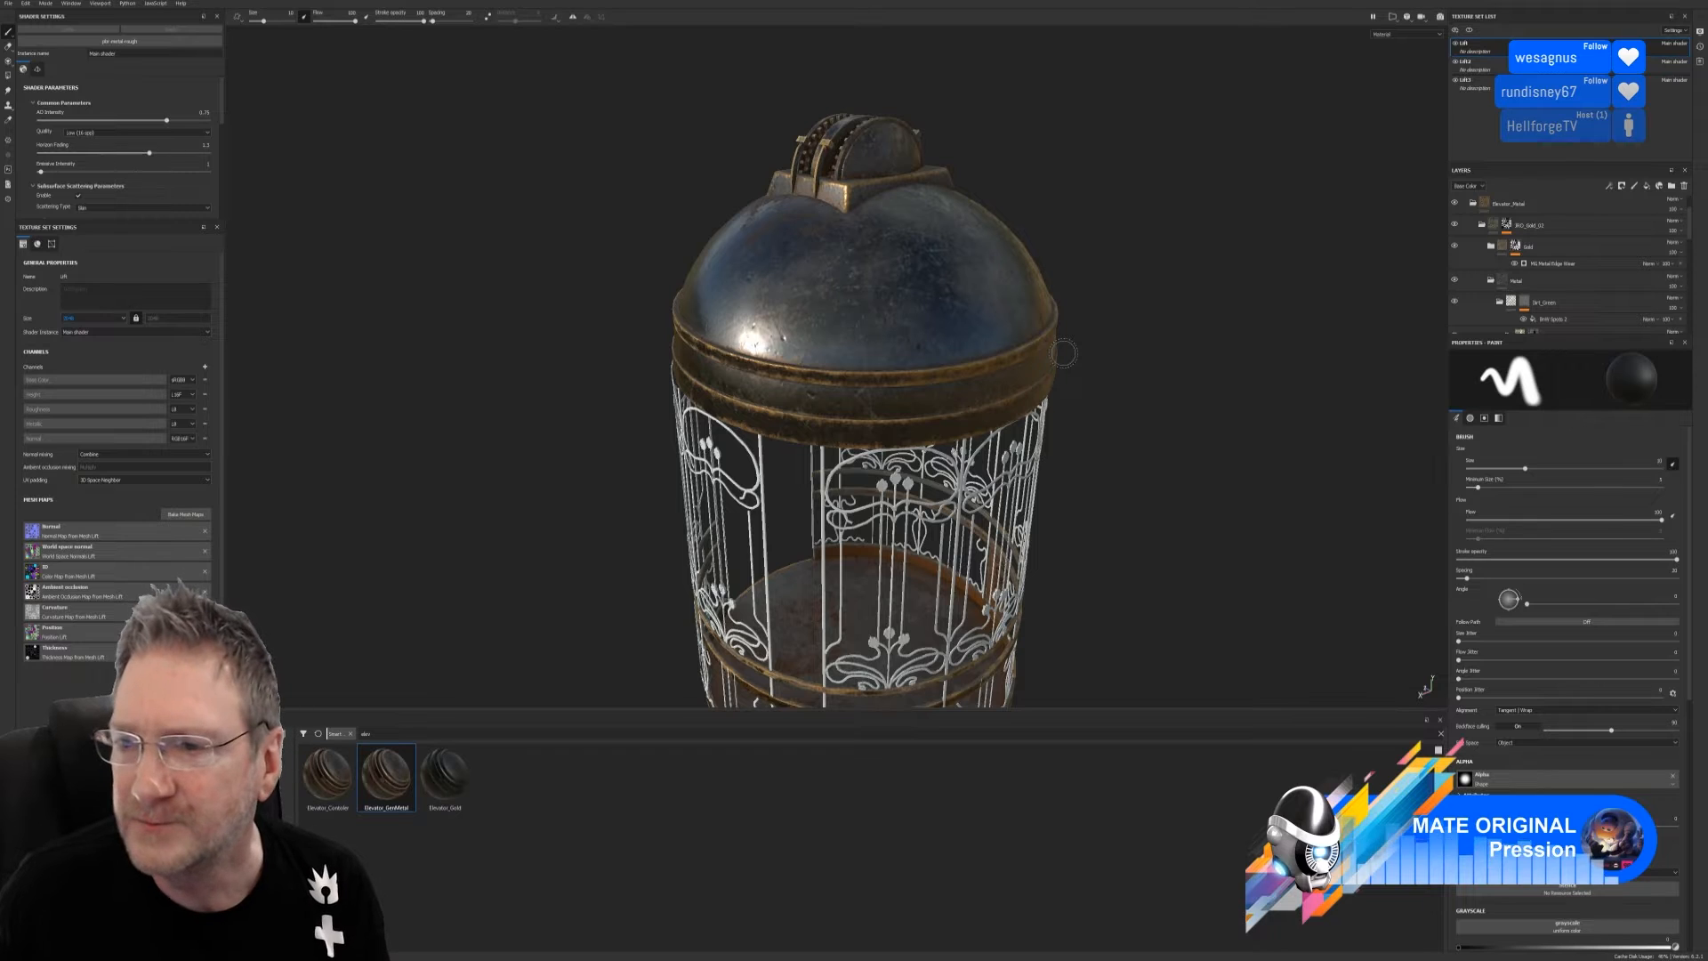
# Recheck what the Metal group's green dirt folder adds to the lift, and collapse that folder
pyautogui.click(1553, 283)
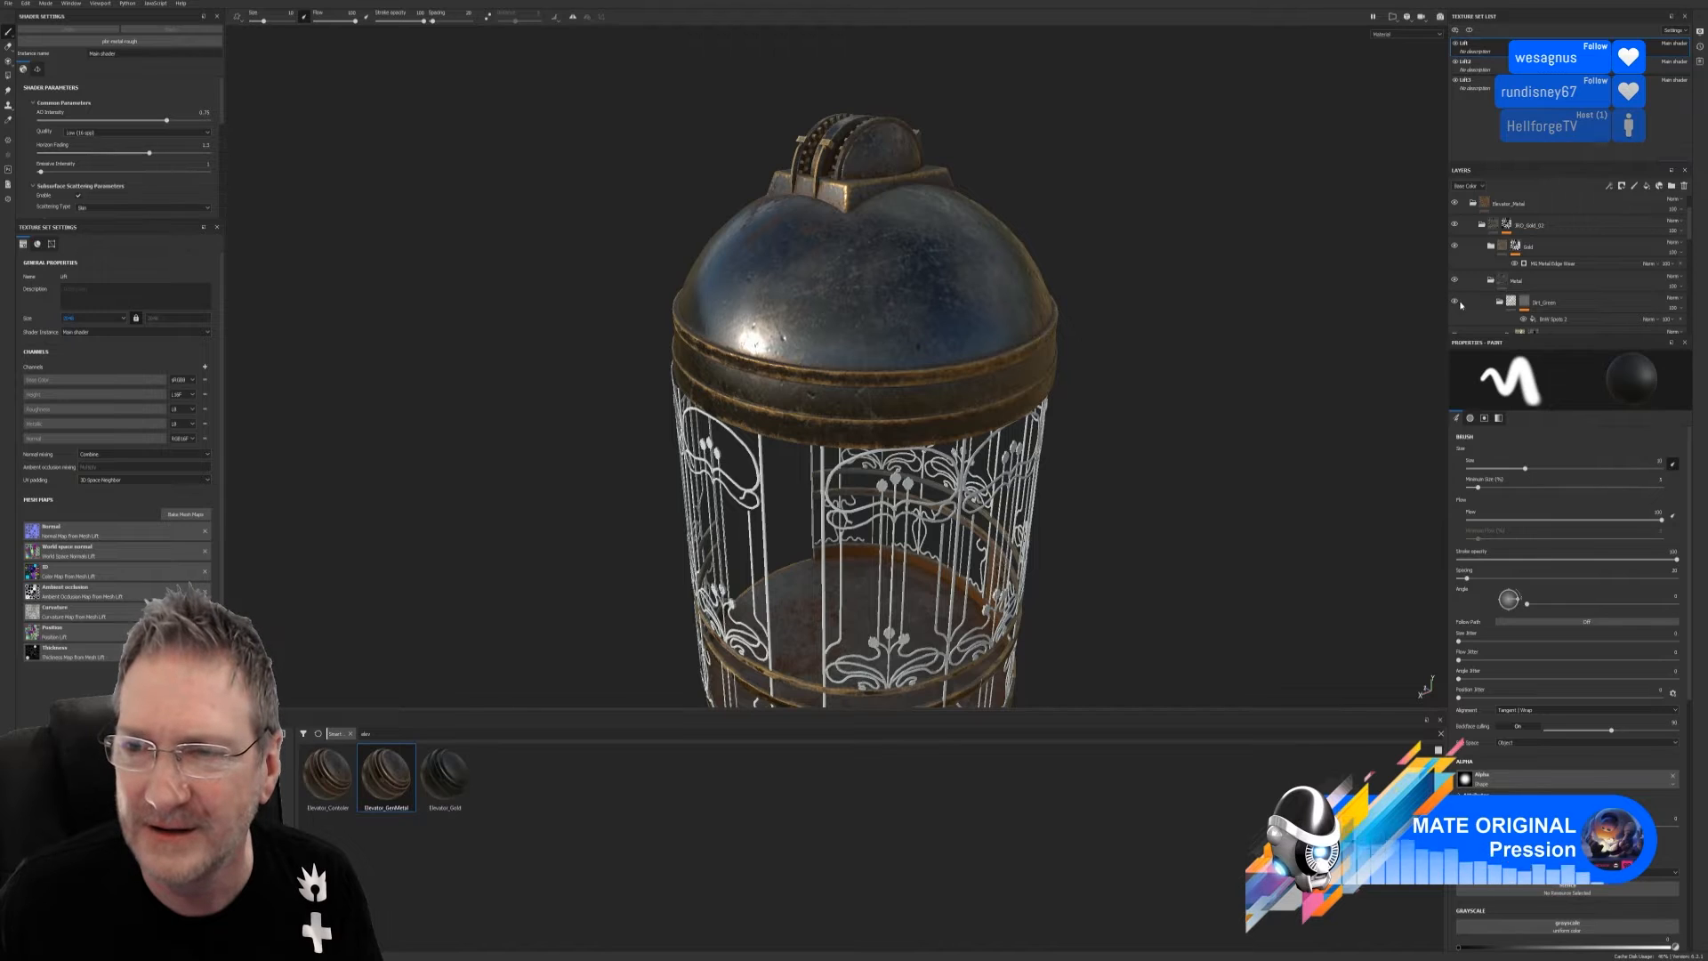
pyautogui.scroll(-1, 1500, 311)
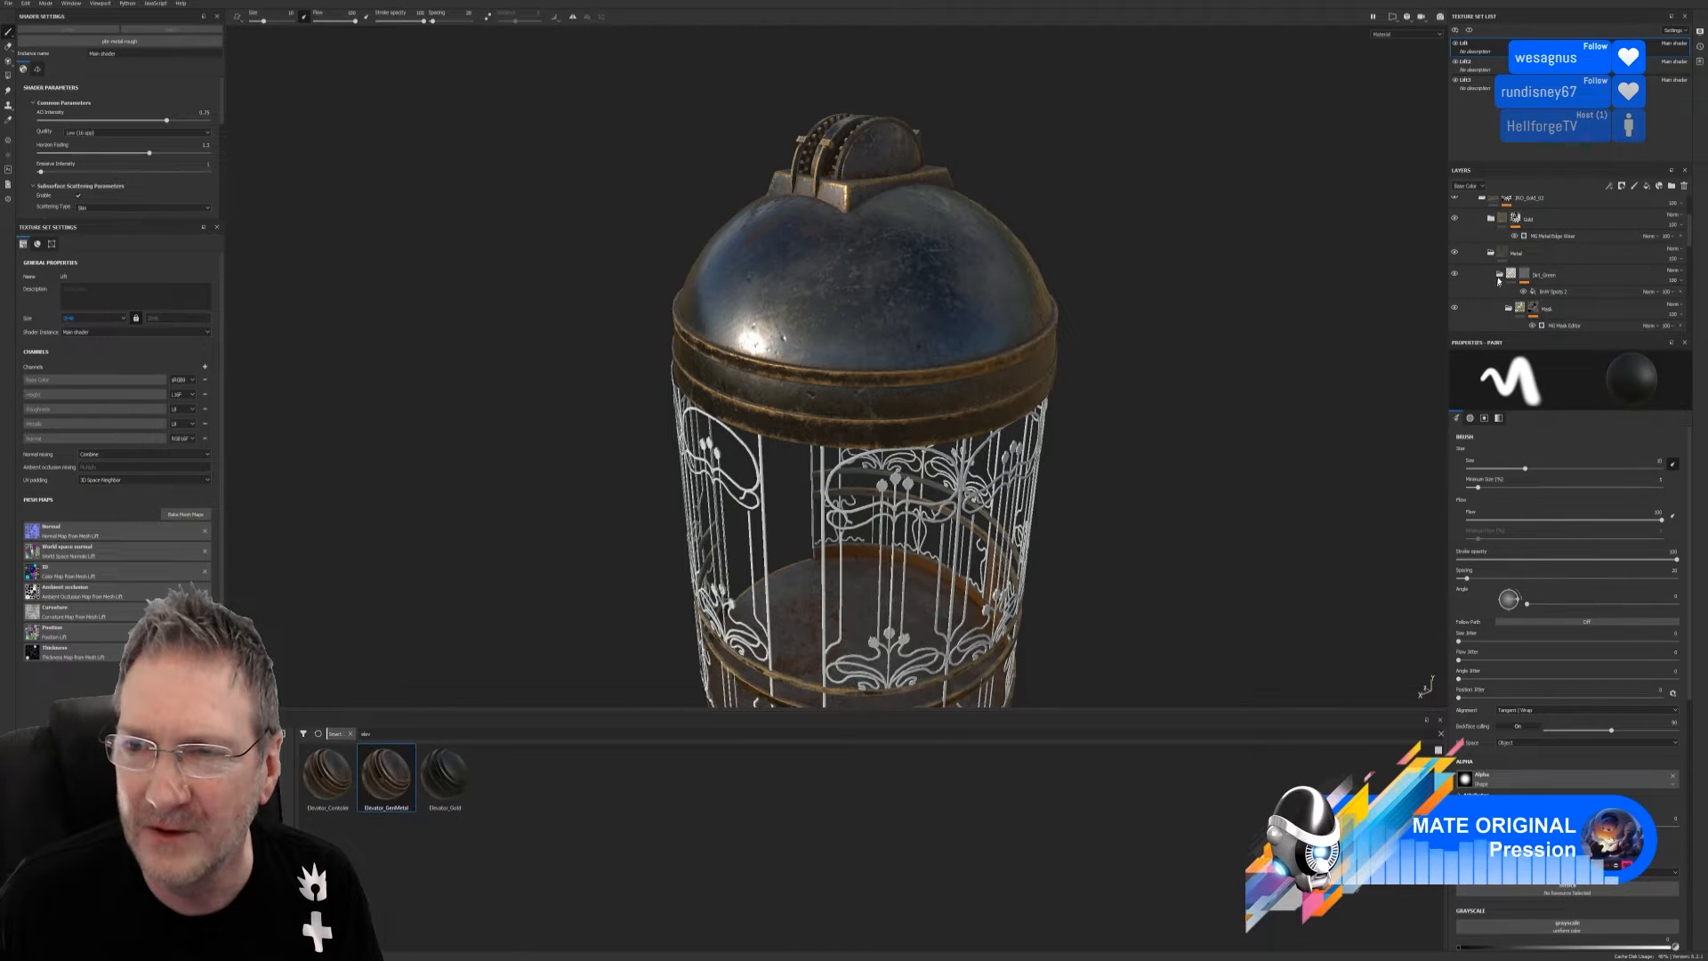
pyautogui.click(1599, 256)
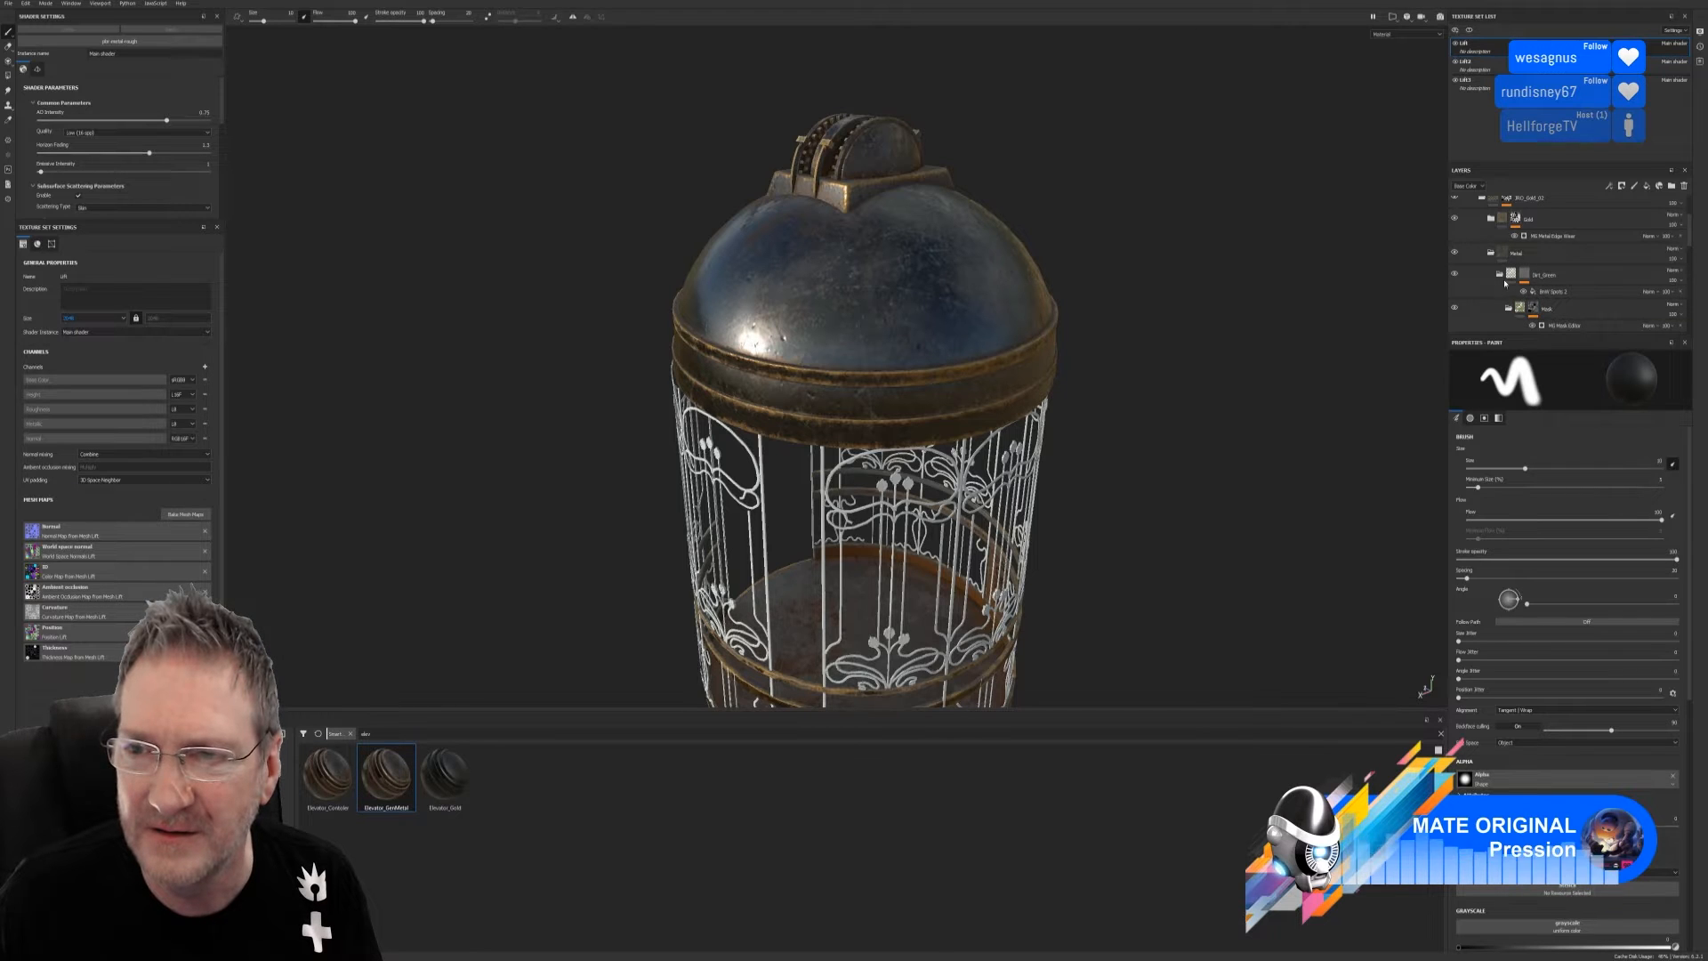
pyautogui.click(1500, 278)
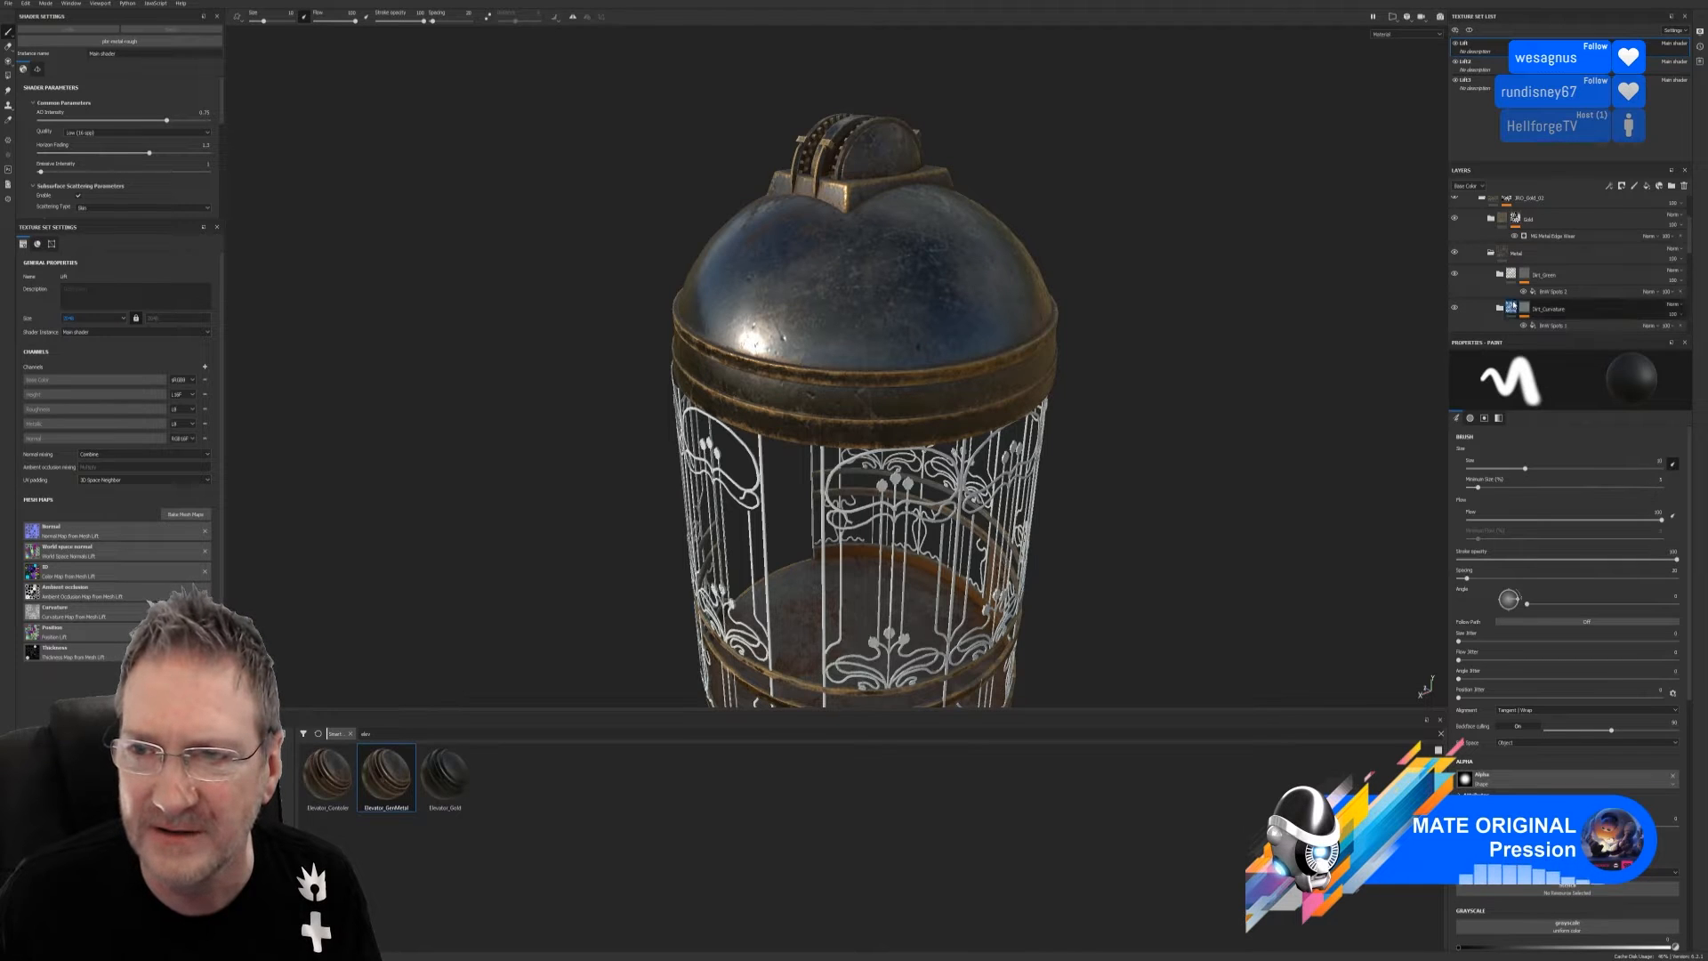
# Check what the folder below corrosion, the edge highlight layer and the AO dirt layer each add to the metal
pyautogui.scroll(-1, 1512, 304)
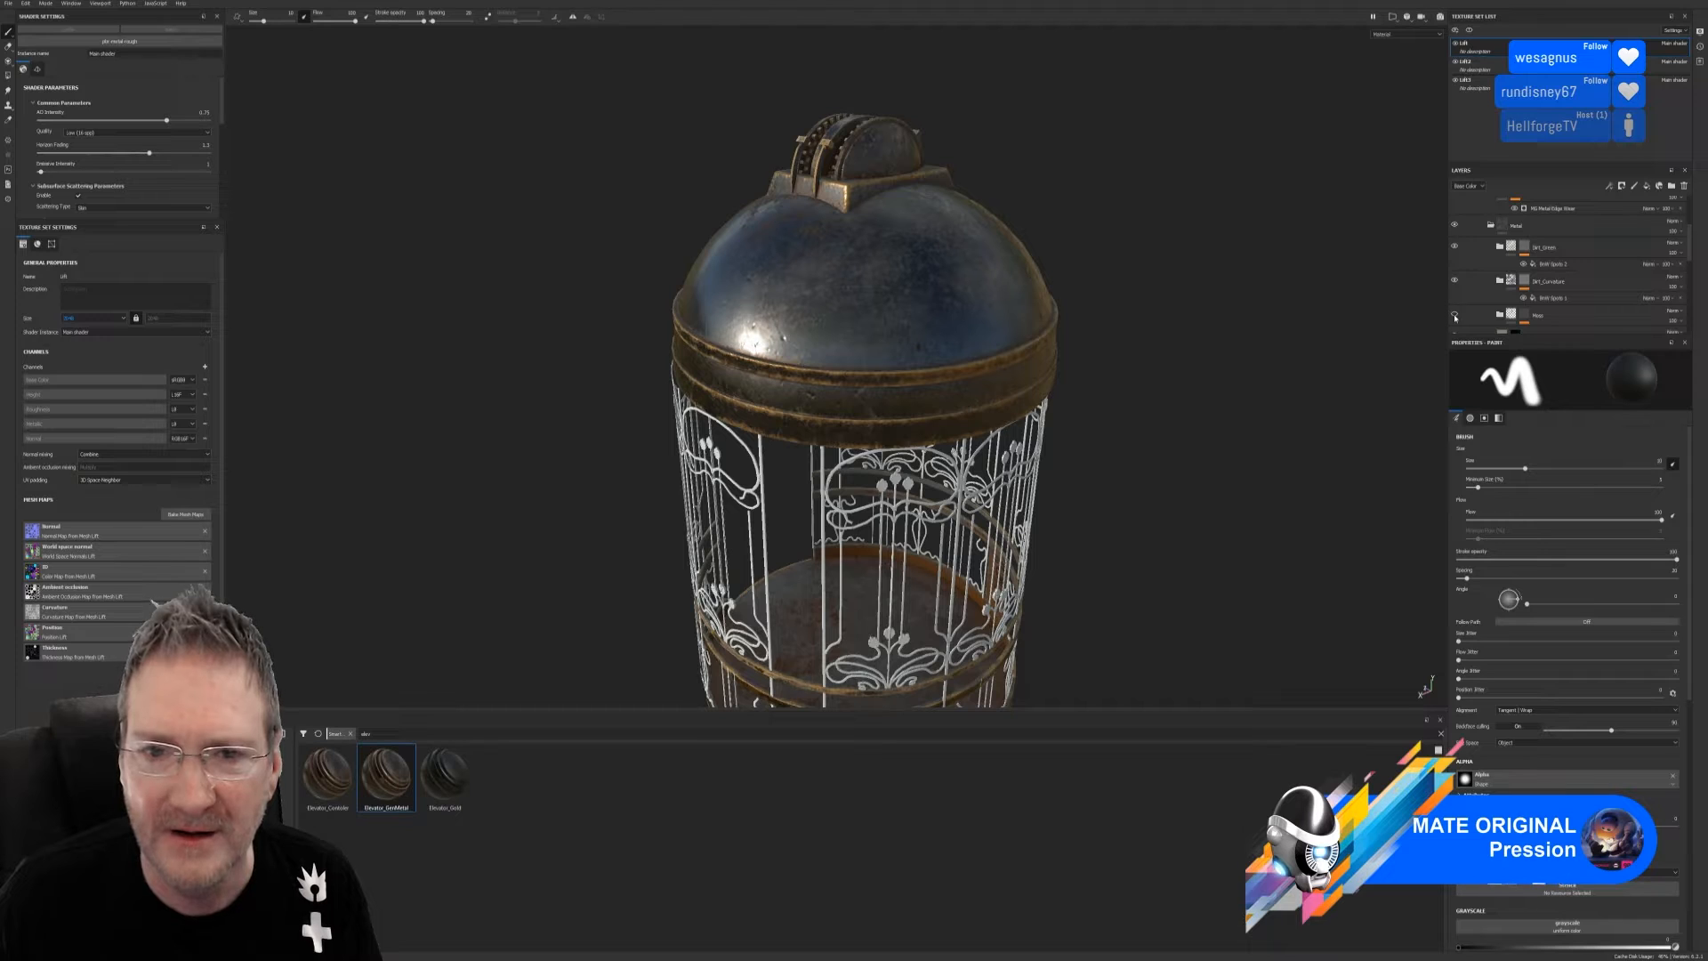
pyautogui.scroll(-1, 1468, 315)
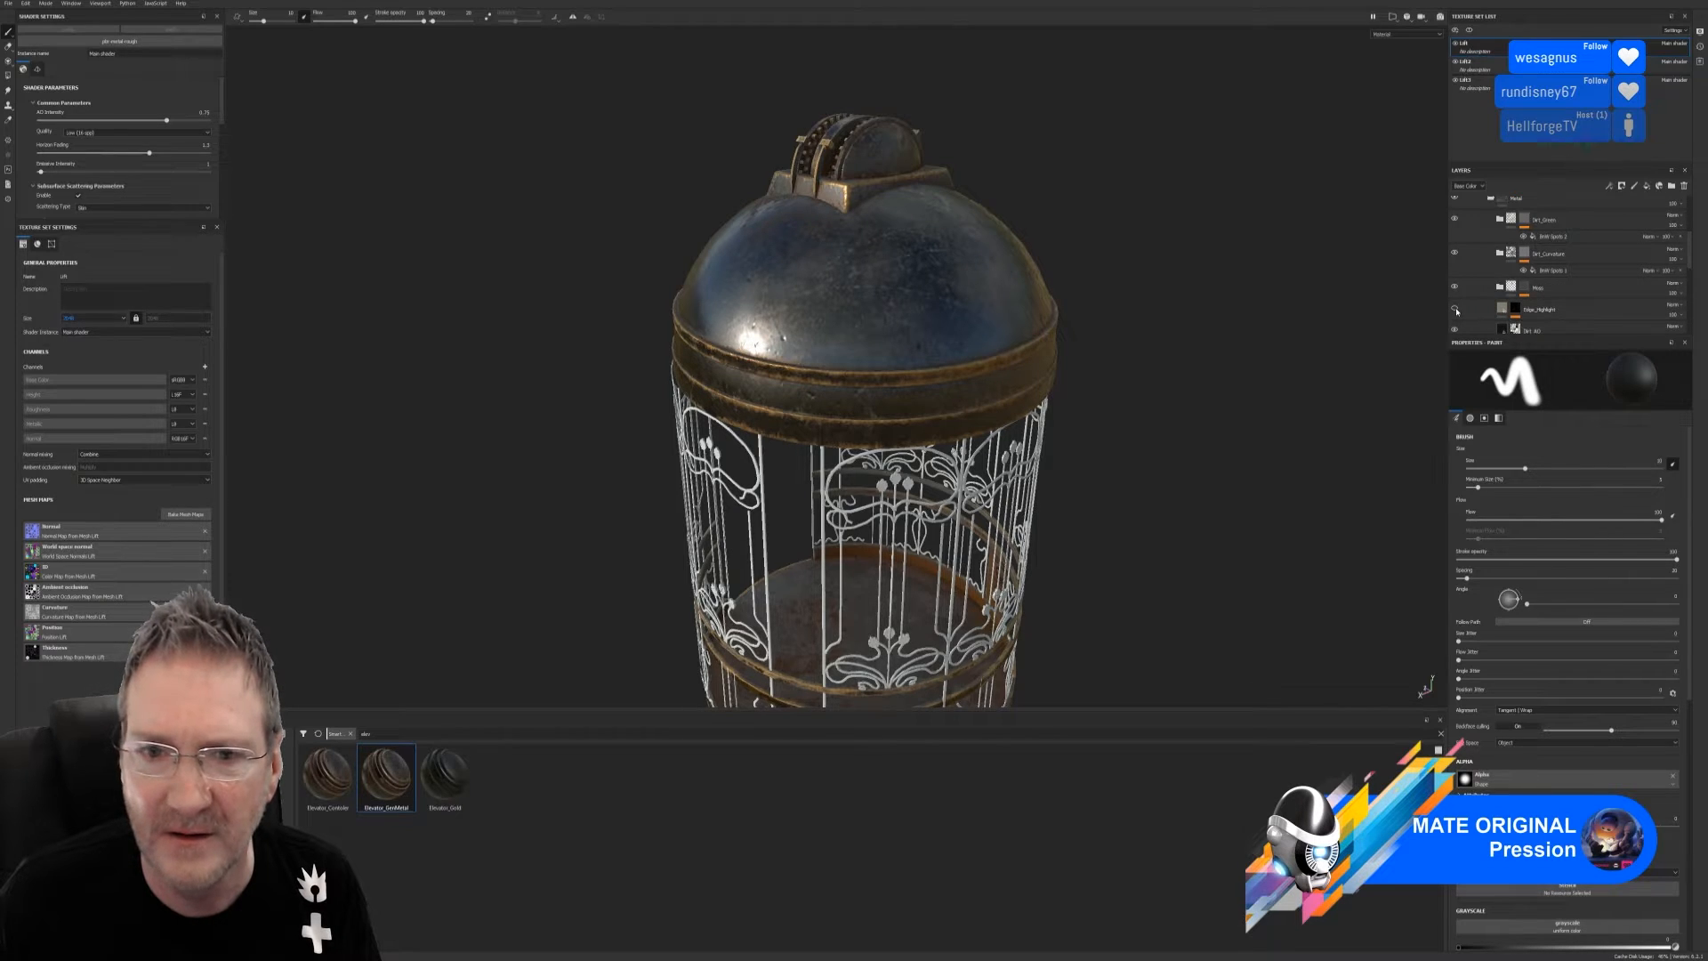
pyautogui.scroll(-1, 1477, 311)
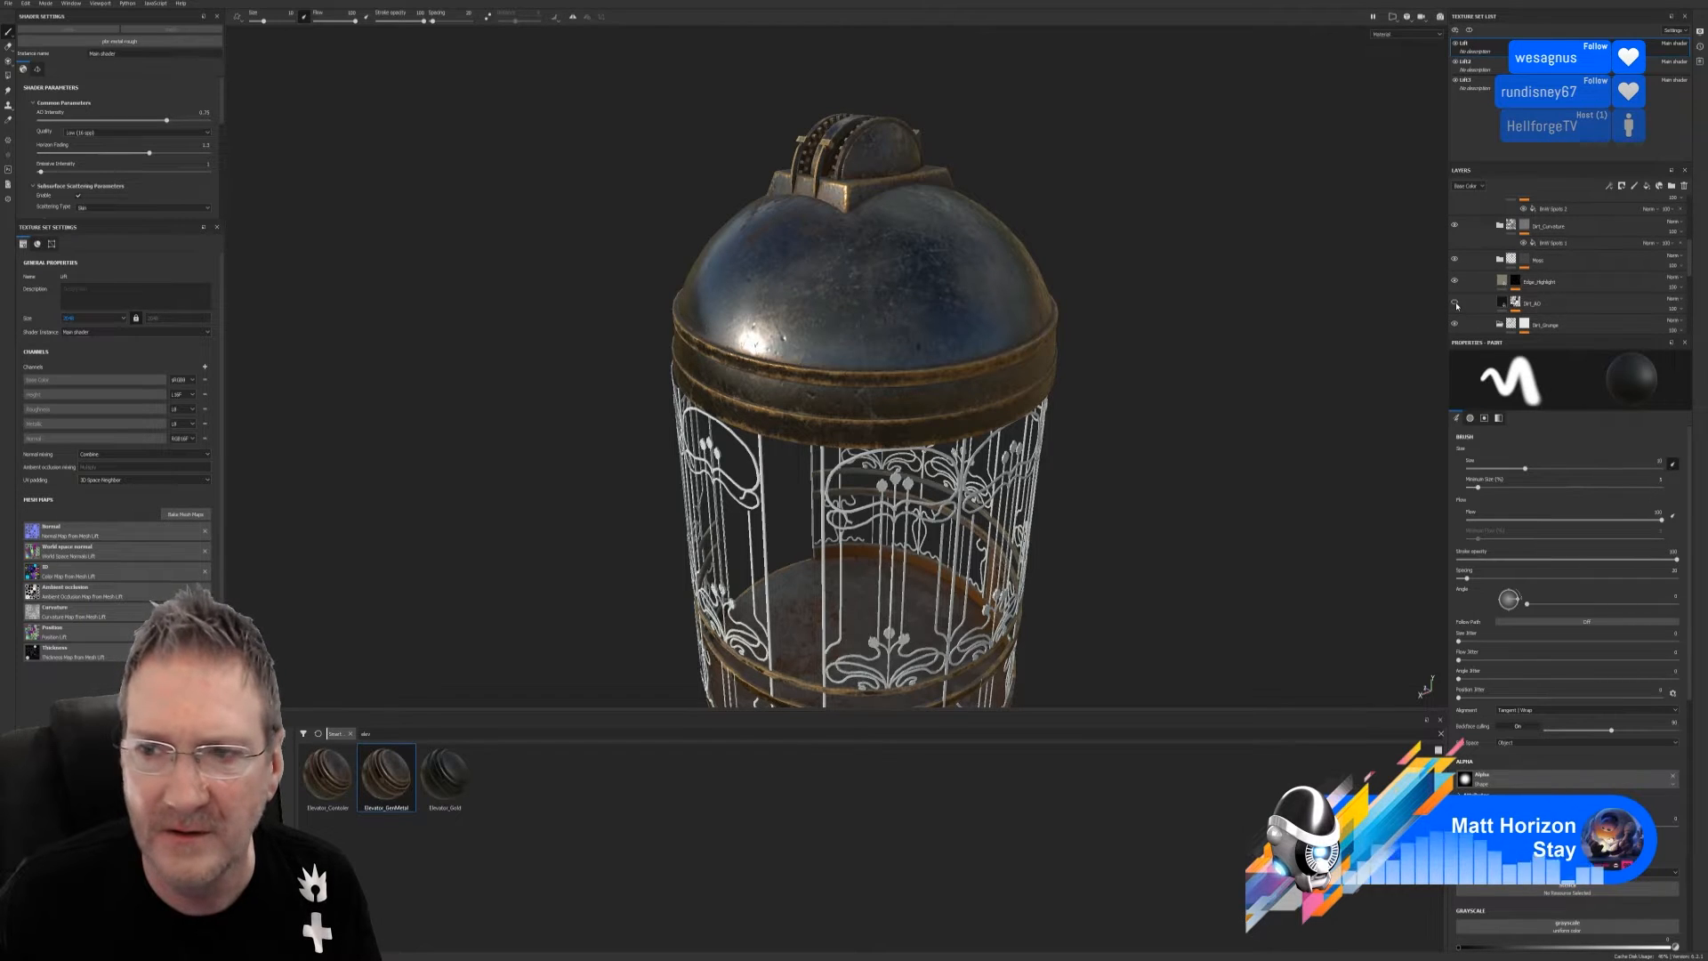
pyautogui.scroll(-1, 1492, 318)
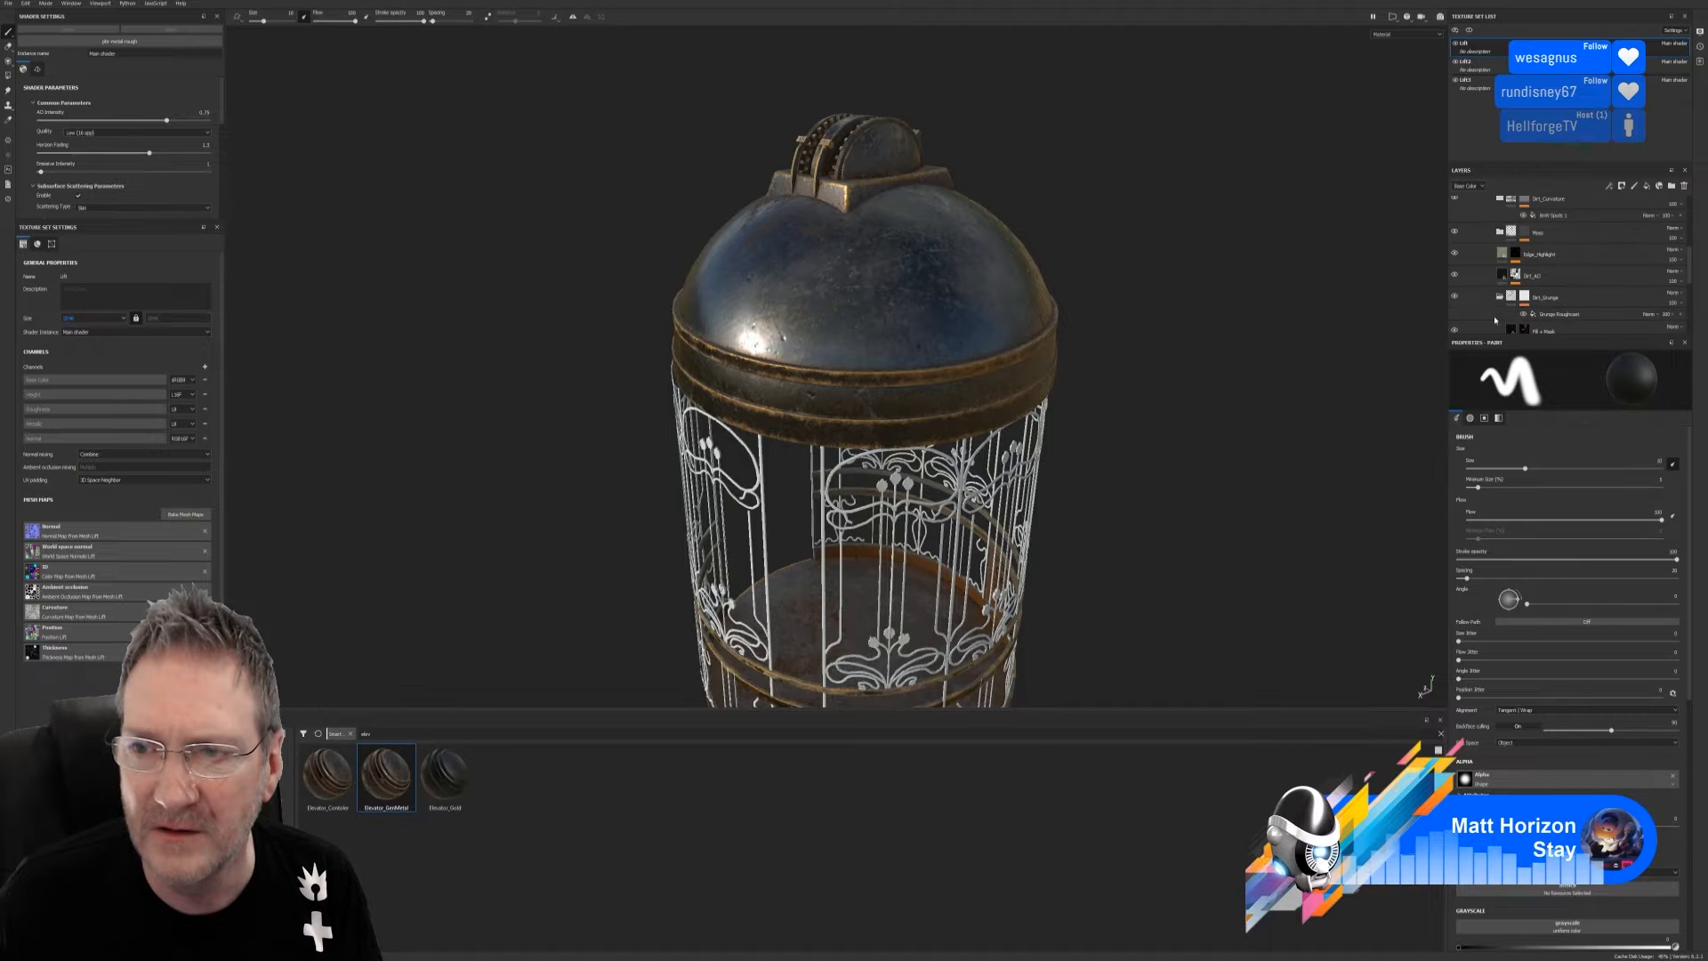
# Collapse the two grunge folders in the Metal group and check what each contributes to the lift
pyautogui.click(1498, 299)
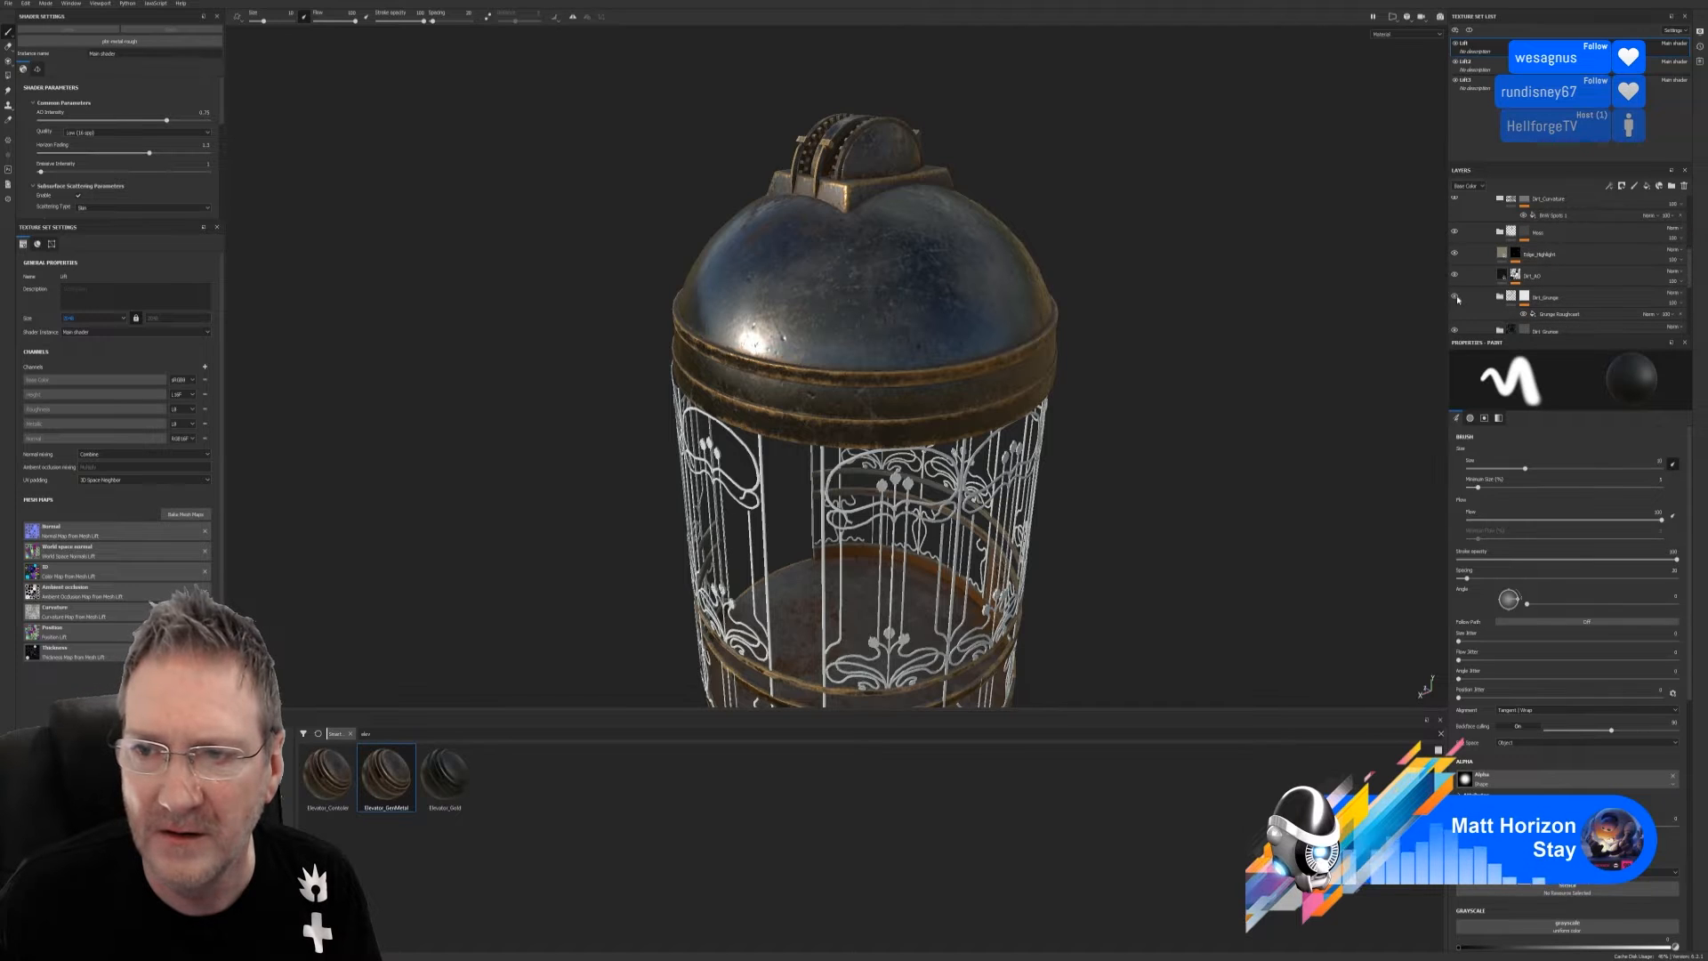
pyautogui.scroll(-1, 1502, 314)
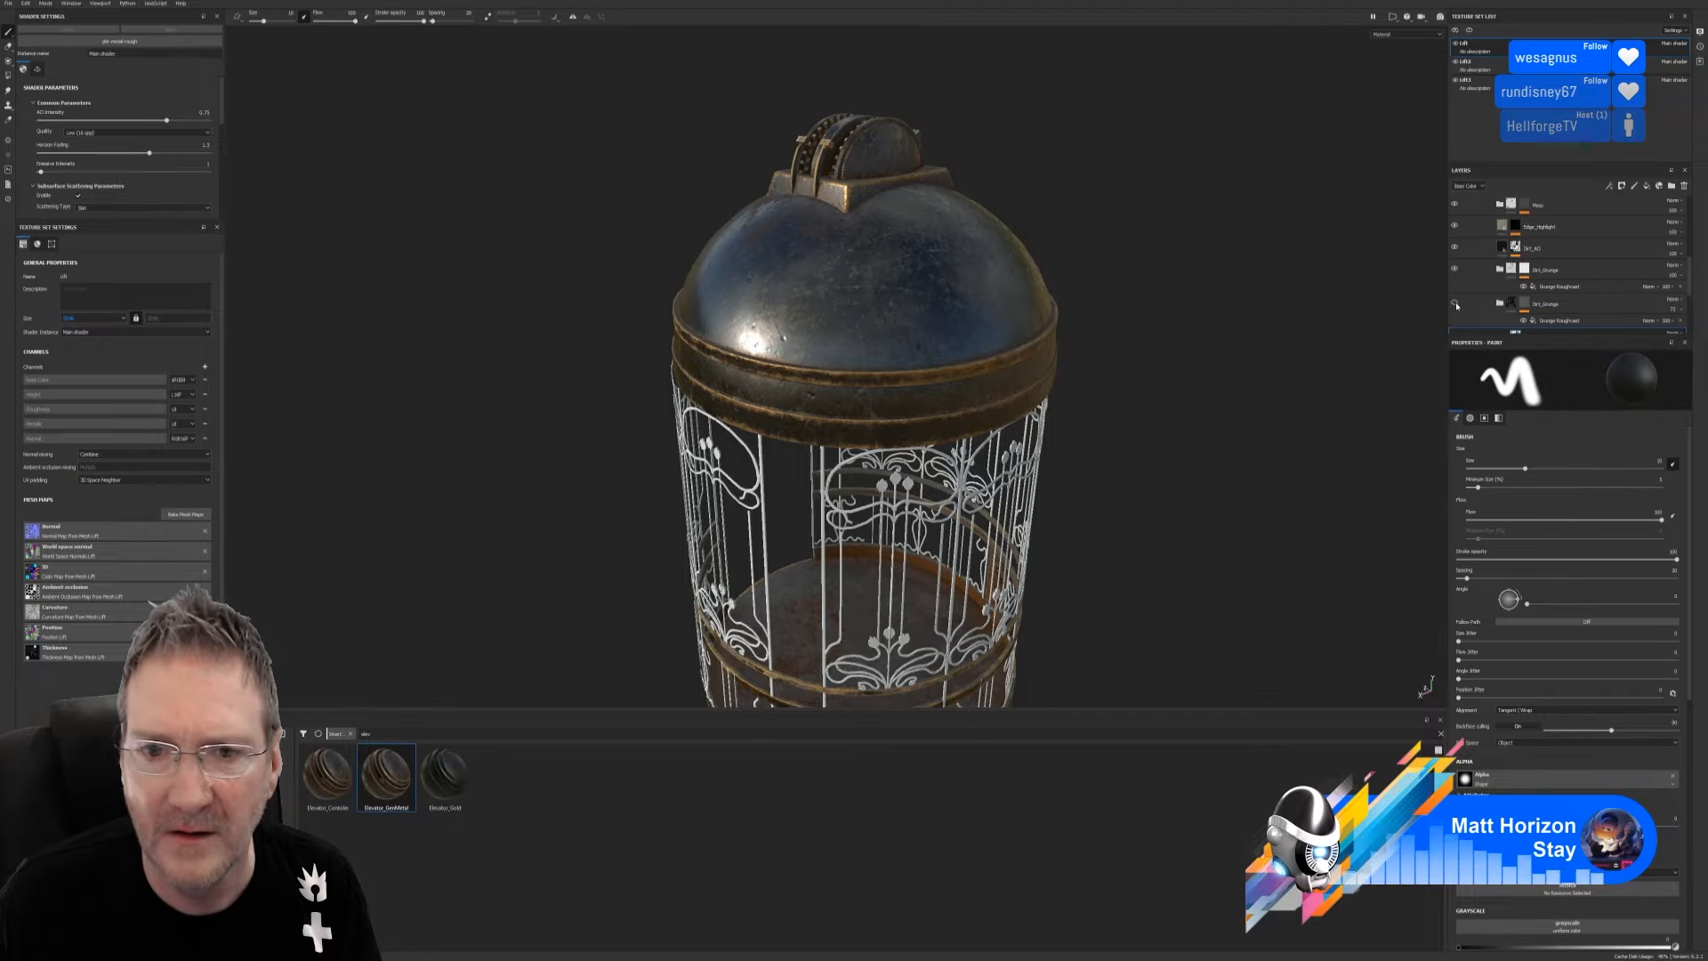
pyautogui.scroll(-2, 1495, 307)
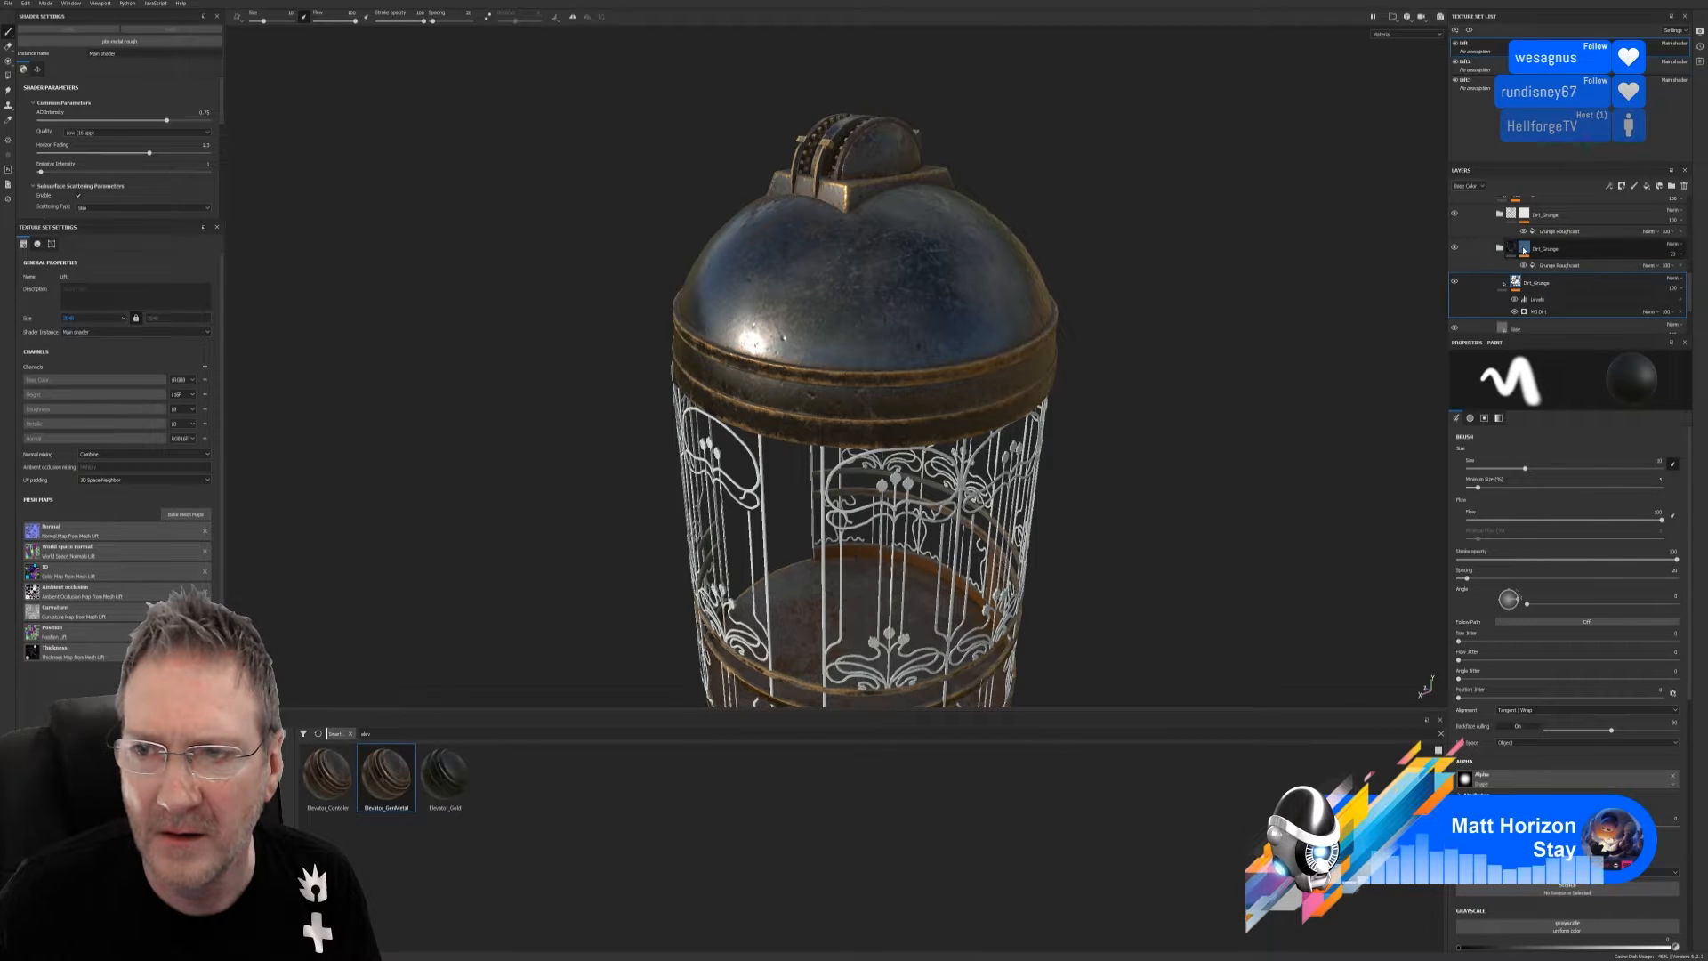
pyautogui.click(1496, 253)
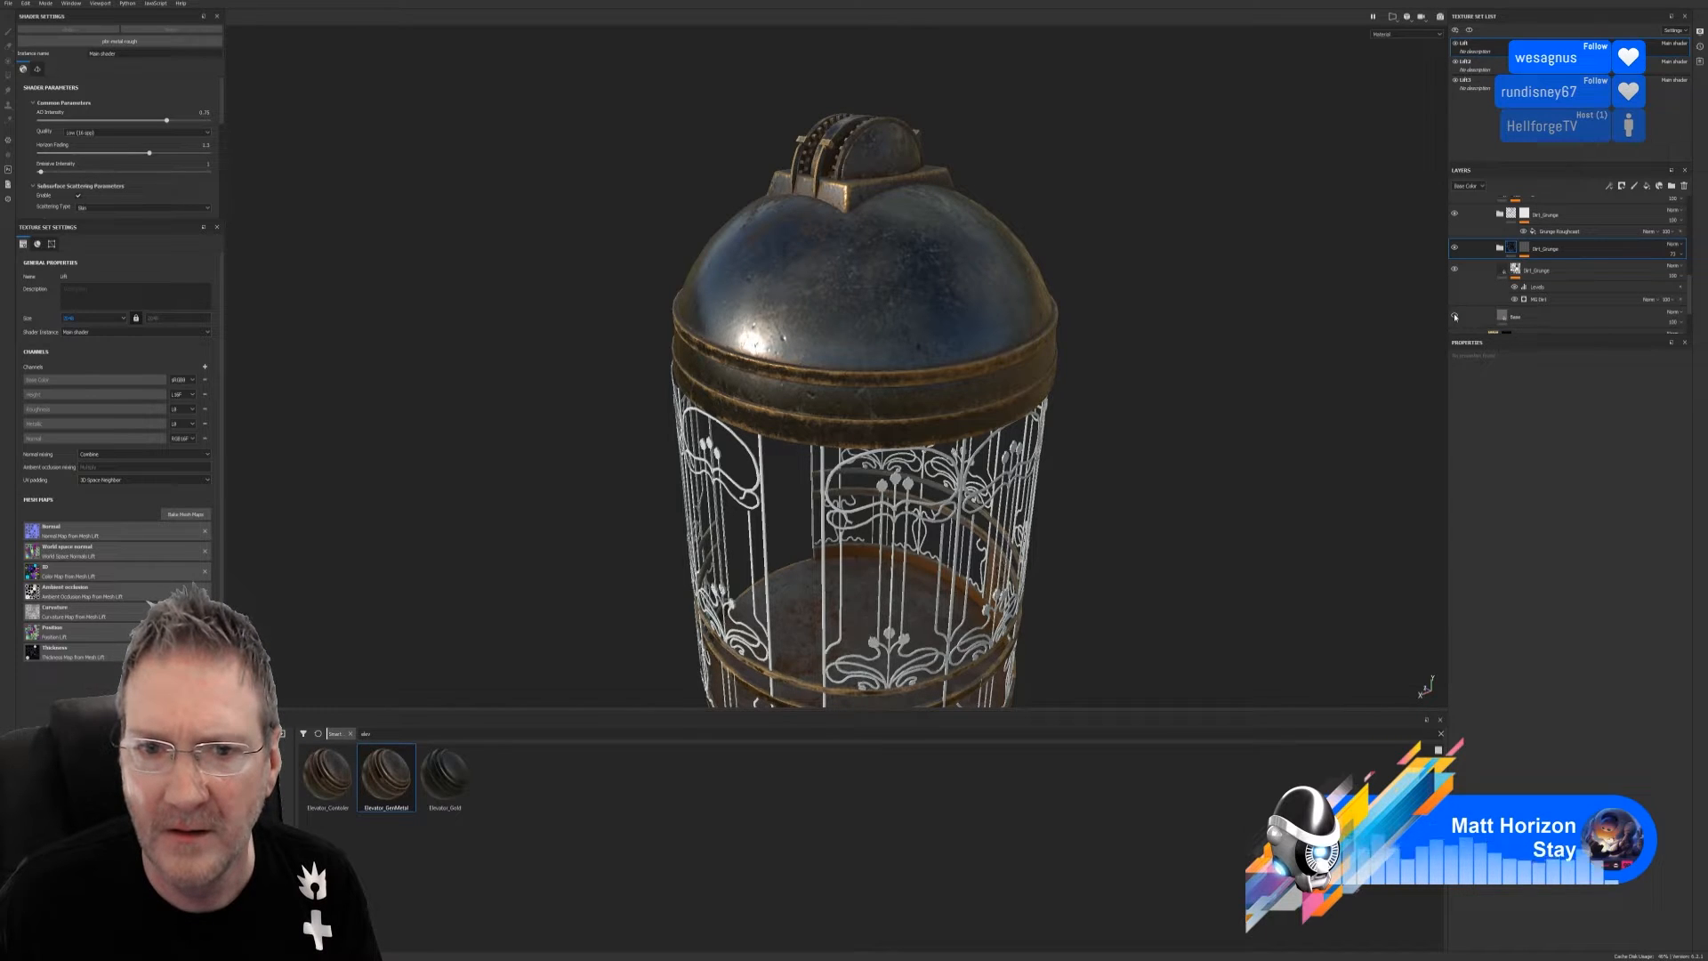
# Check the contribution of the base layer and the two folders below the Metal group, and collapse the Metal group
pyautogui.scroll(-1, 1459, 303)
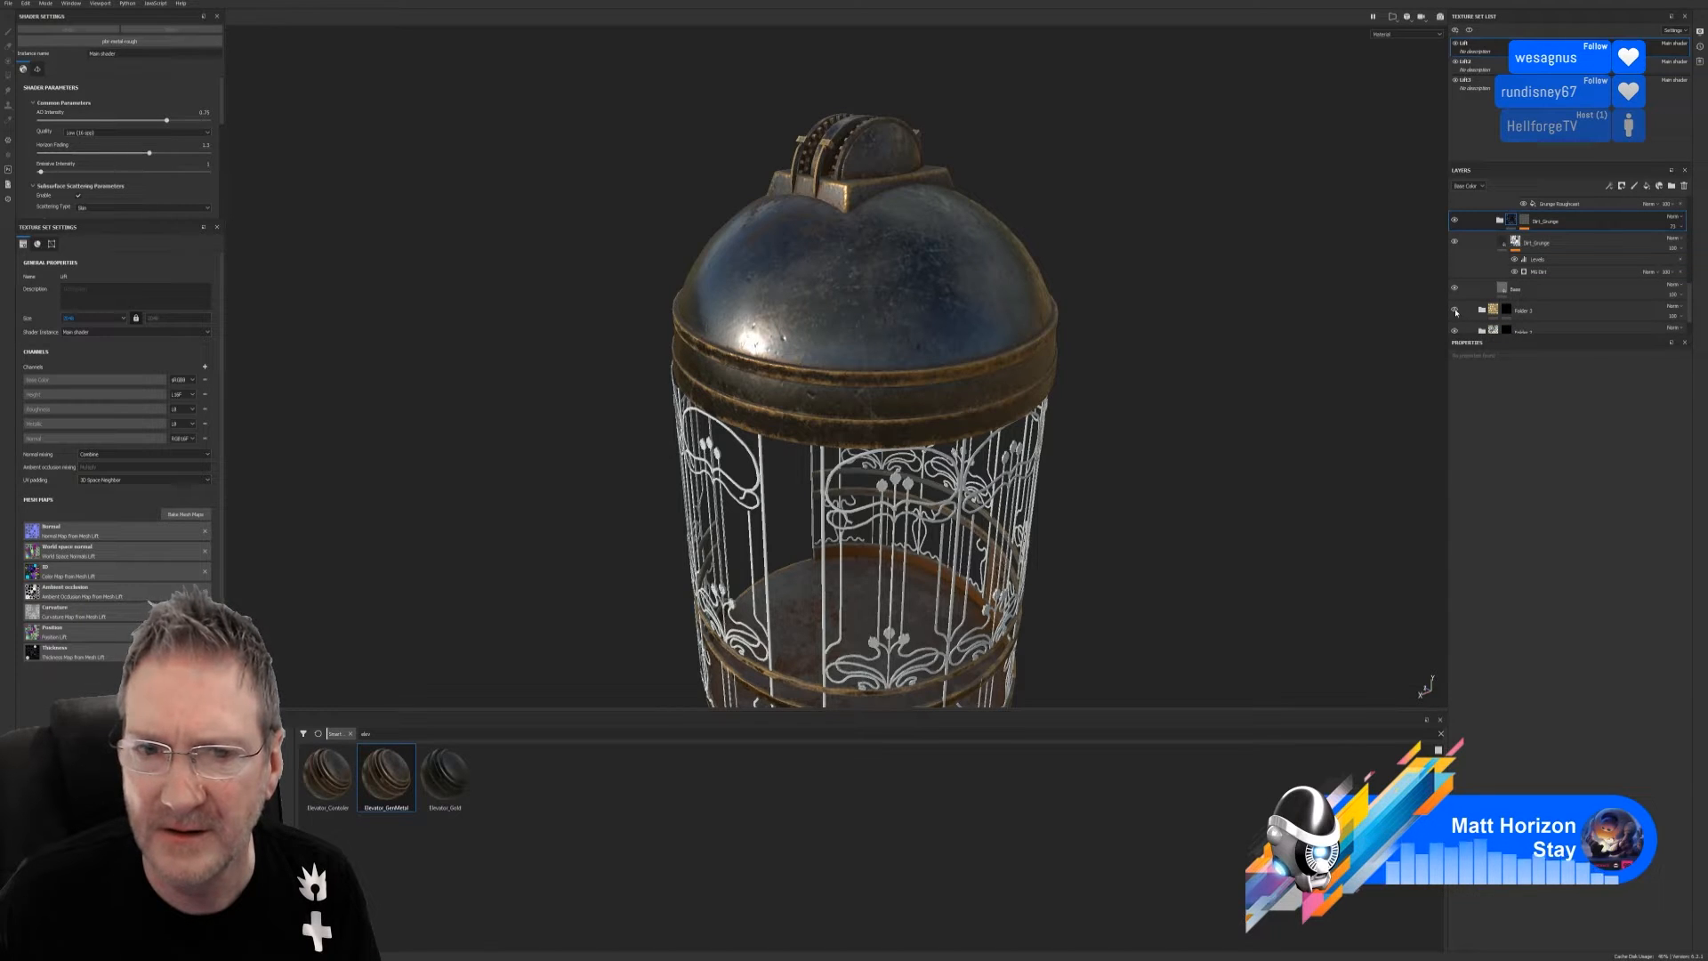
pyautogui.scroll(-1, 1463, 314)
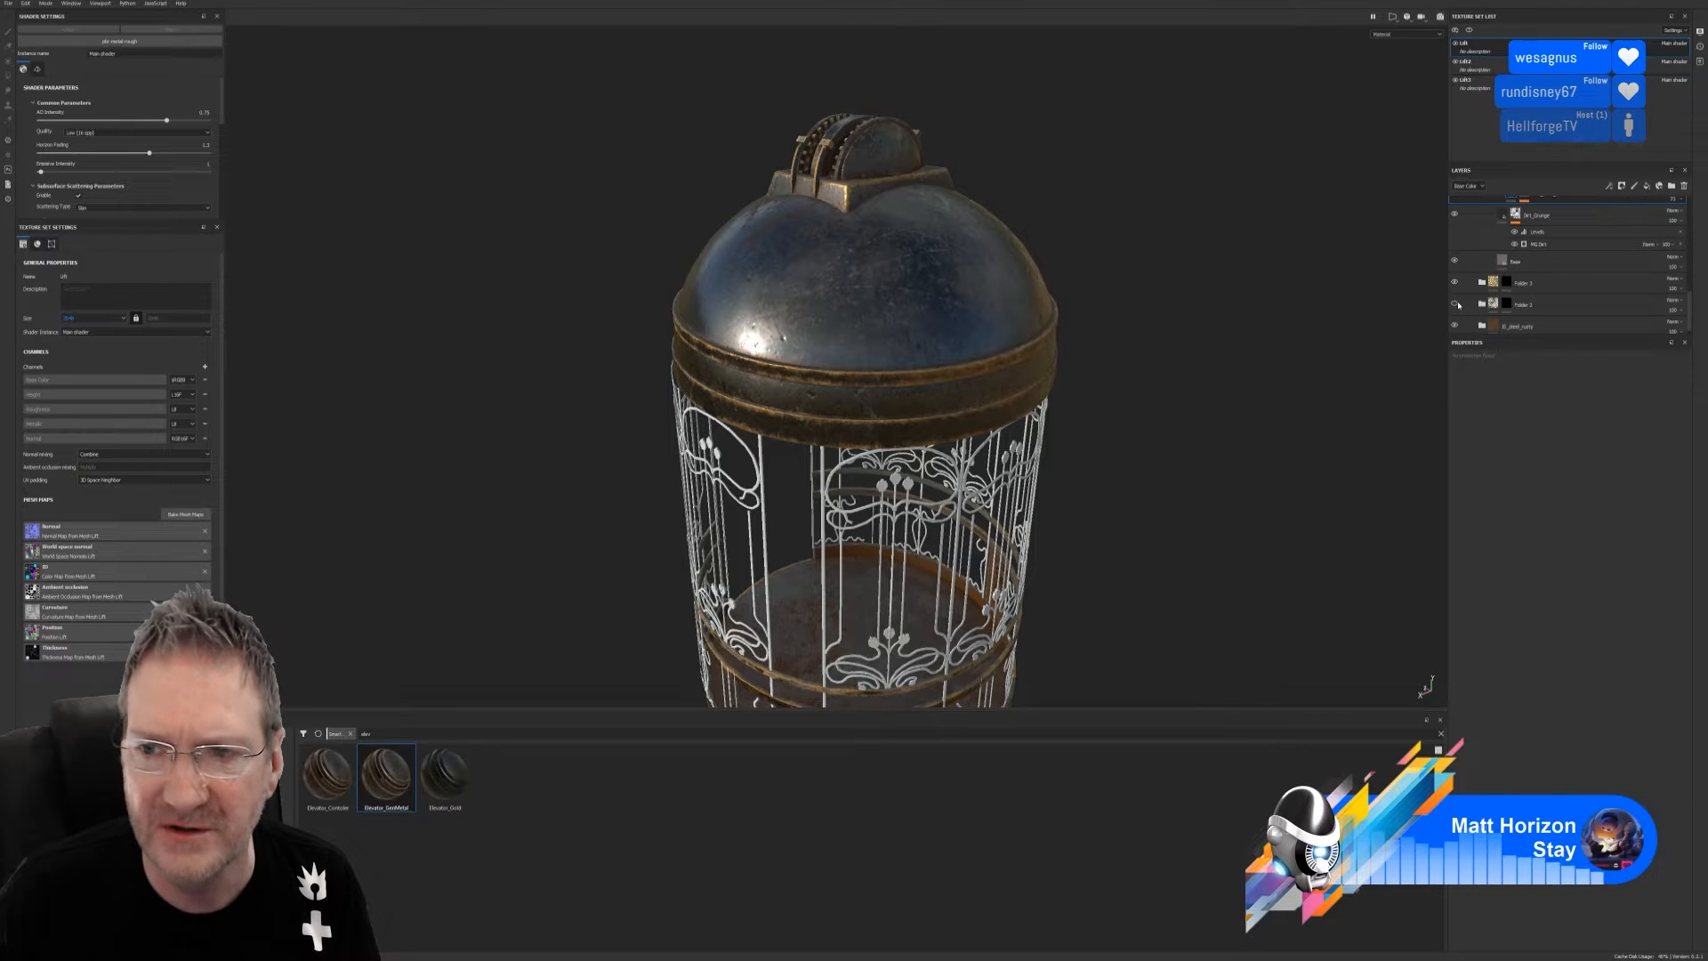
pyautogui.scroll(8, 1505, 298)
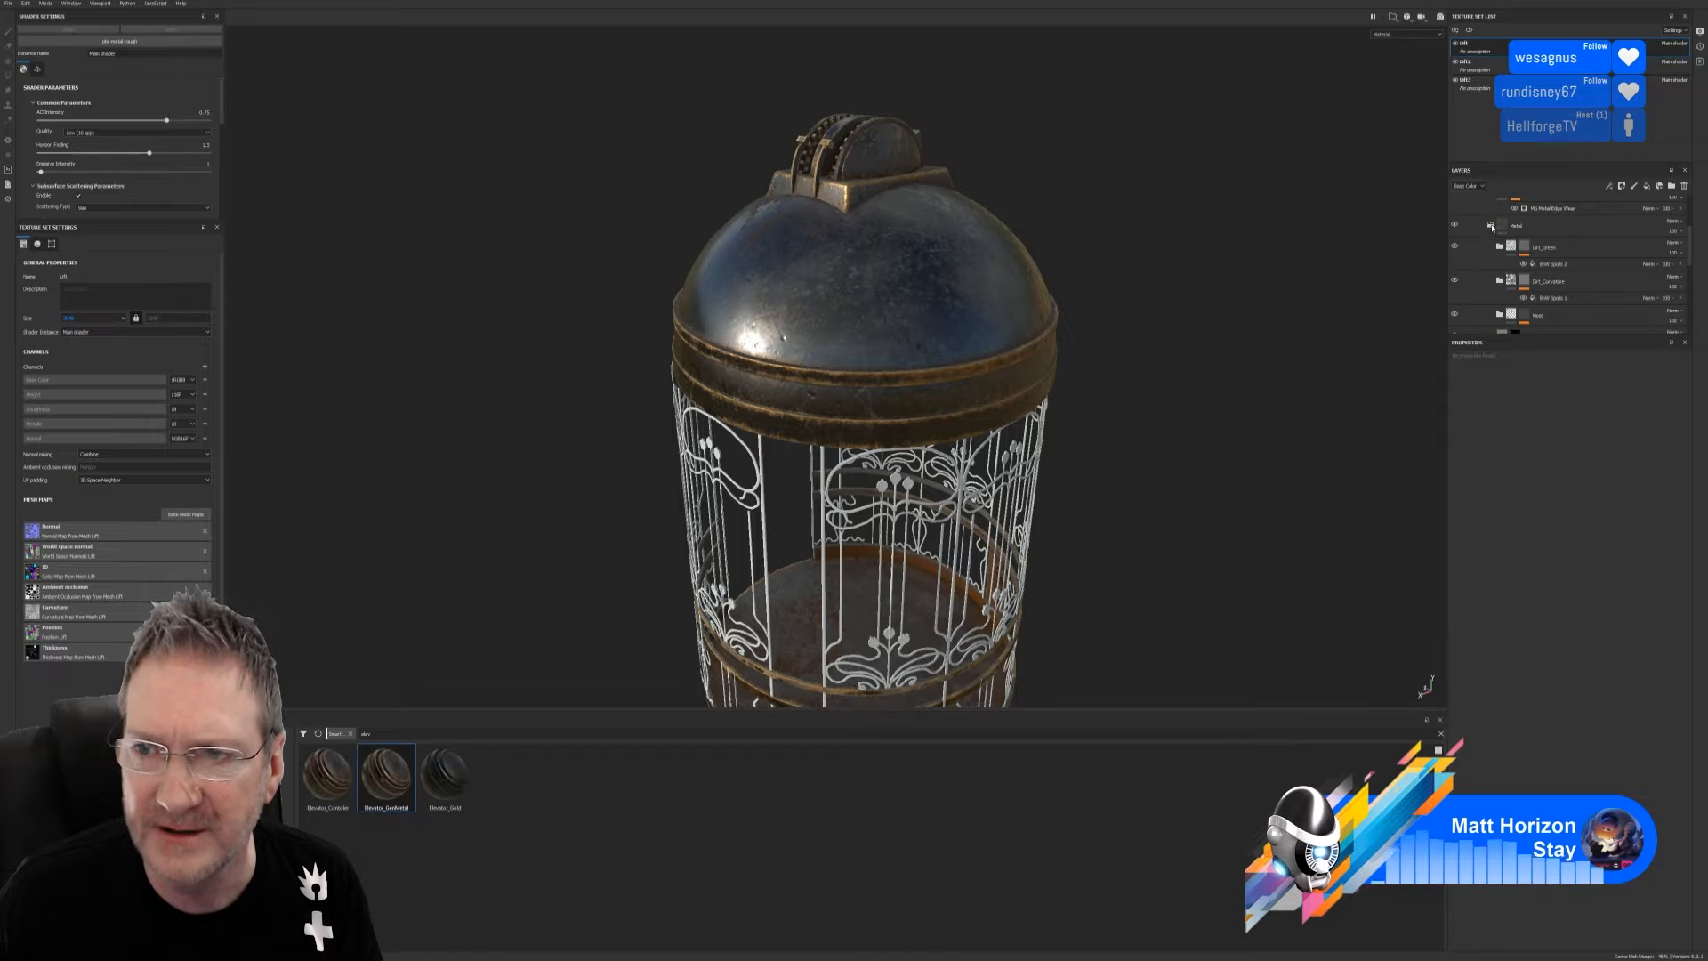
pyautogui.click(1492, 228)
pyautogui.scroll(3, 1575, 284)
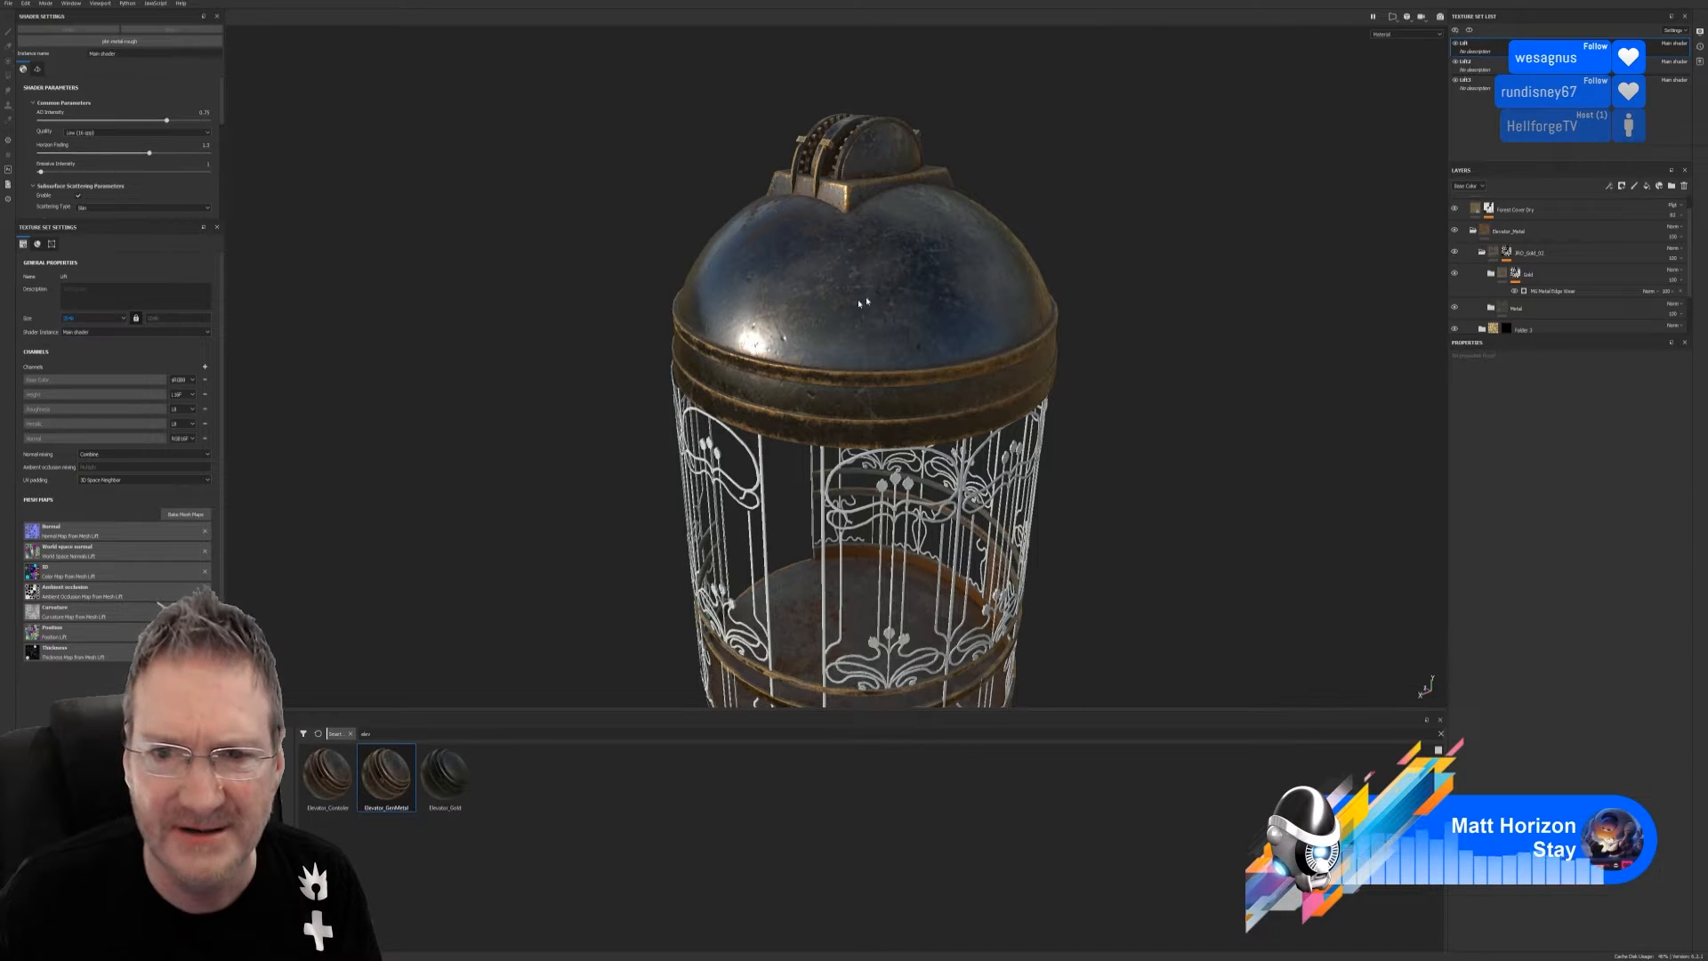
# Inspect the dome from above and the side, and switch off the collapsed Metal group to judge its contribution
pyautogui.moveTo(865, 305)
pyautogui.keyDown('alt'); pyautogui.mouseDown()
pyautogui.moveTo(1190, 327)
pyautogui.moveTo(883, 306)
pyautogui.mouseUp(); pyautogui.keyUp('alt')
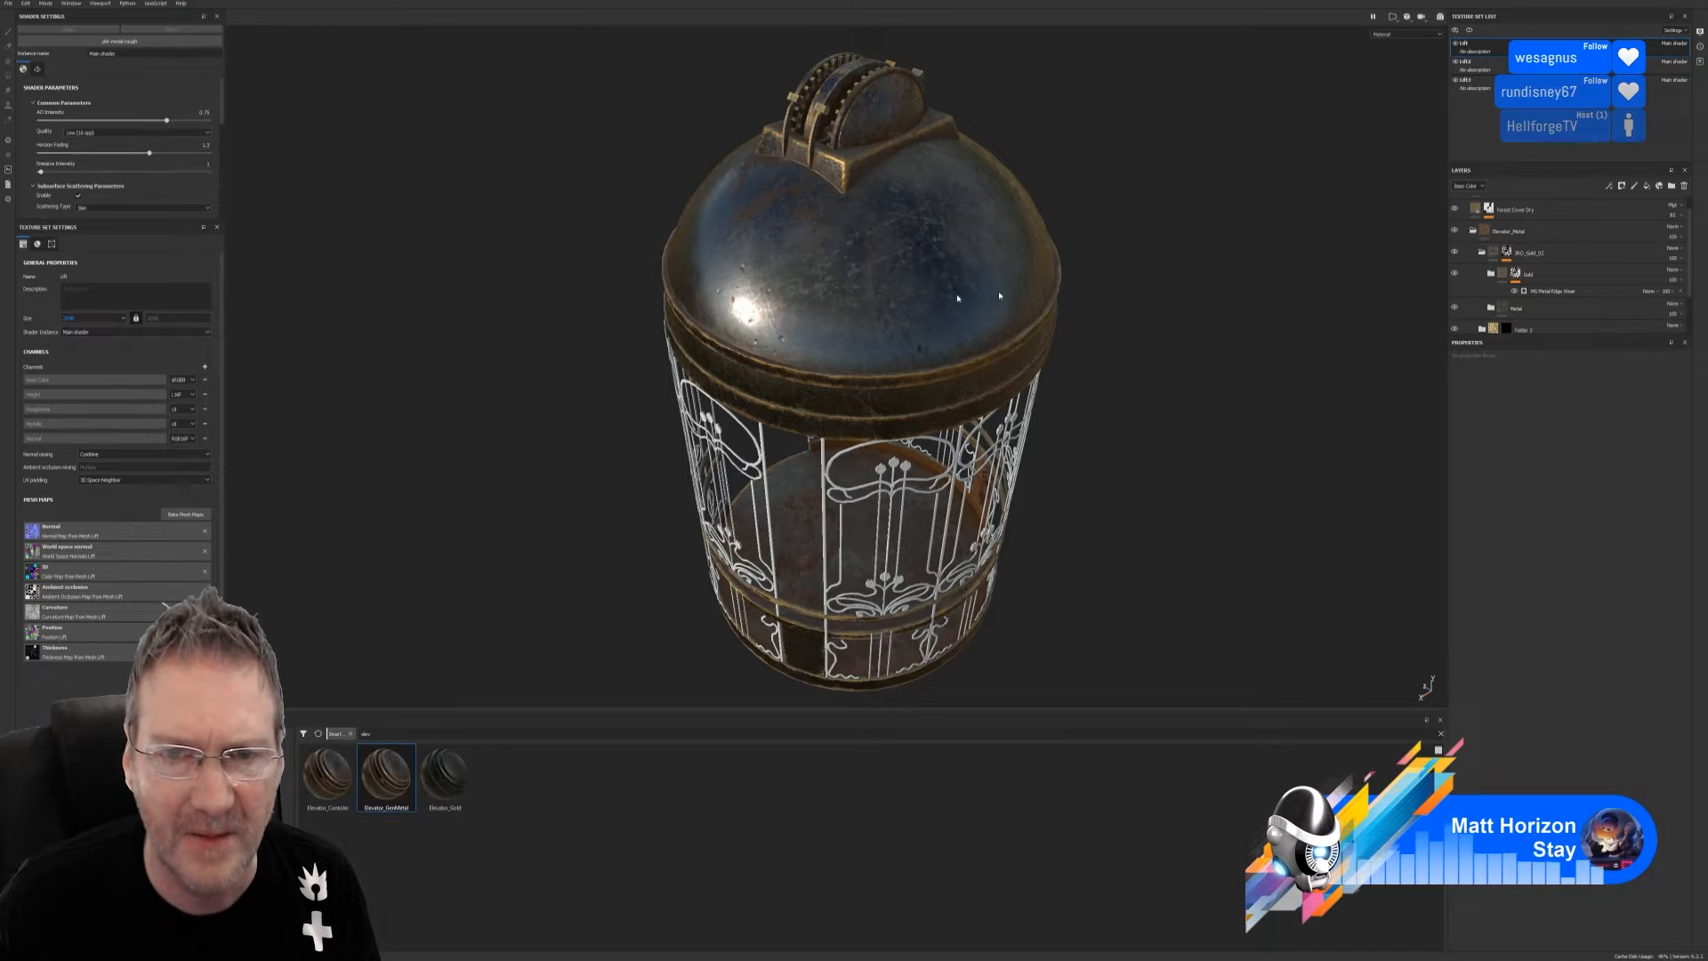
pyautogui.keyDown('alt'); pyautogui.moveTo(1000, 295); pyautogui.dragTo(1219, 264); pyautogui.keyUp('alt')
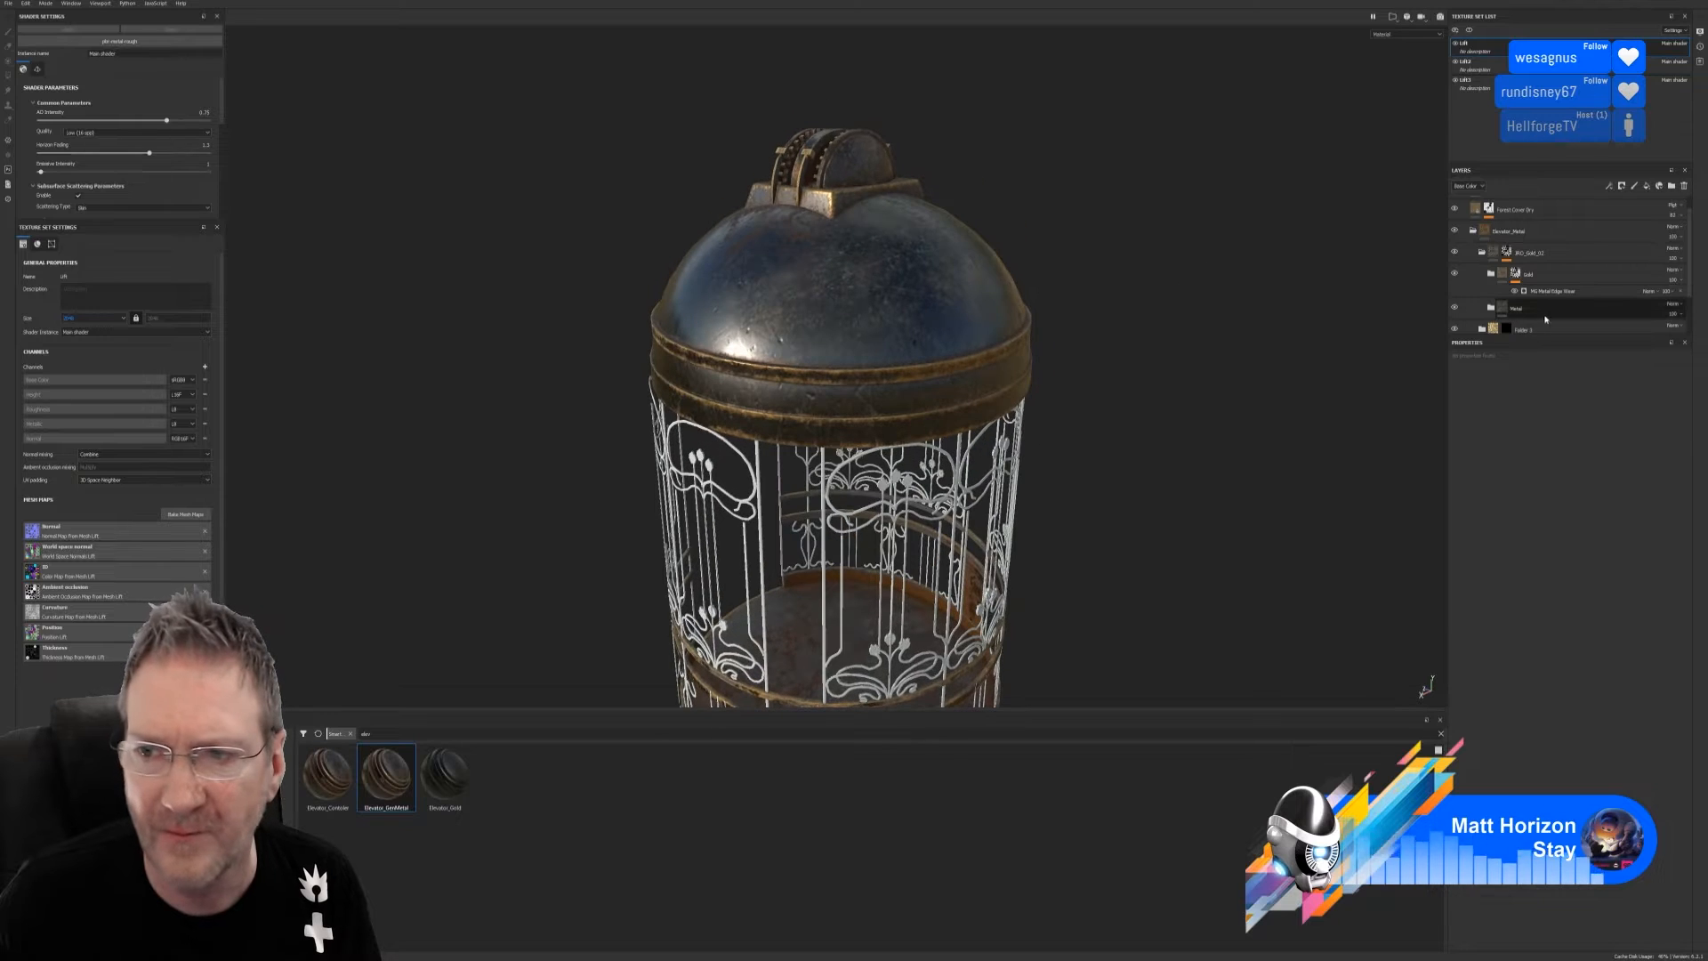
pyautogui.click(1457, 309)
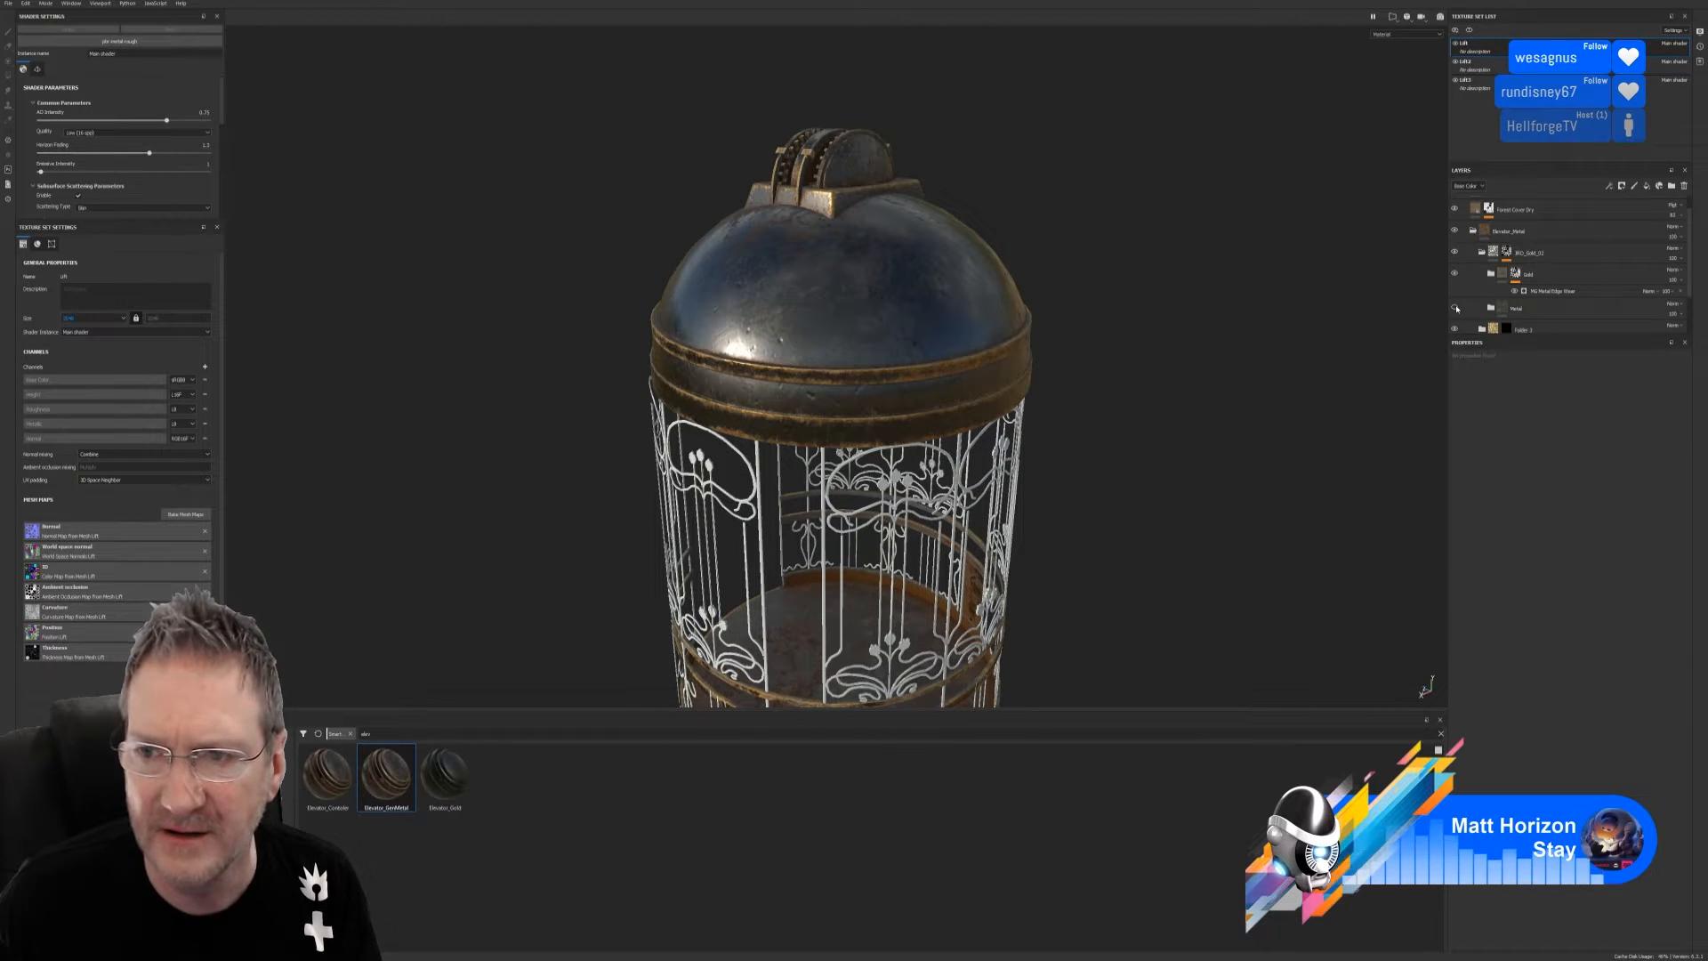
pyautogui.click(1504, 308)
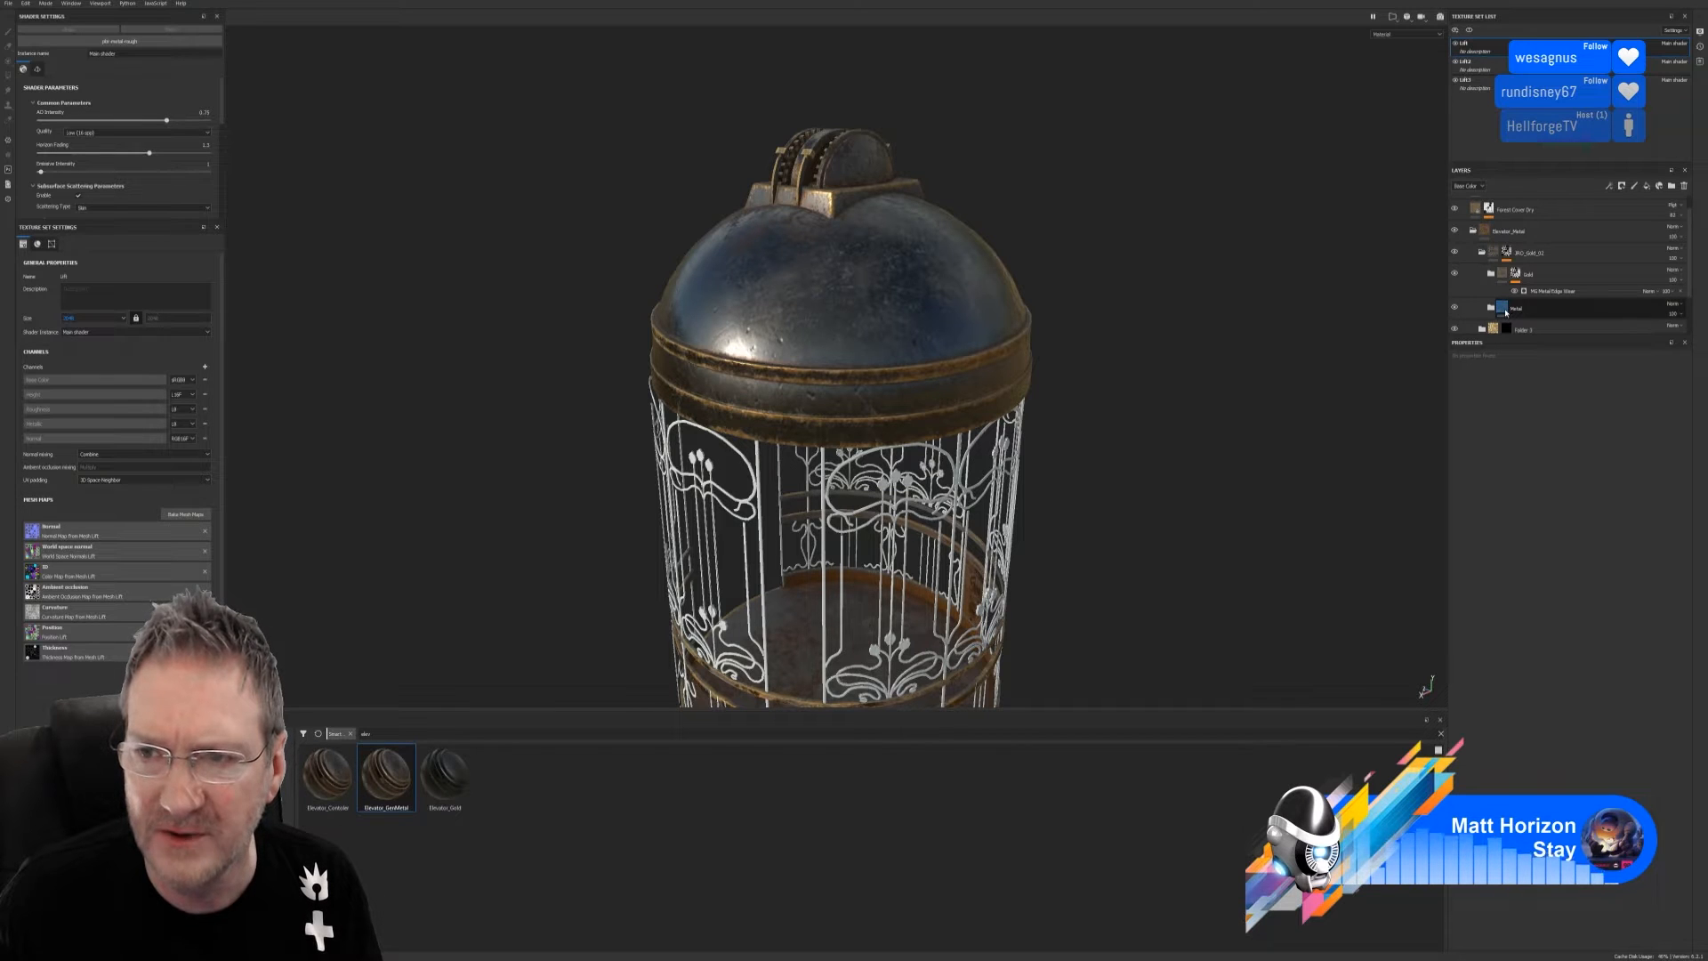
pyautogui.click(1505, 312)
pyautogui.rightClick(1506, 312)
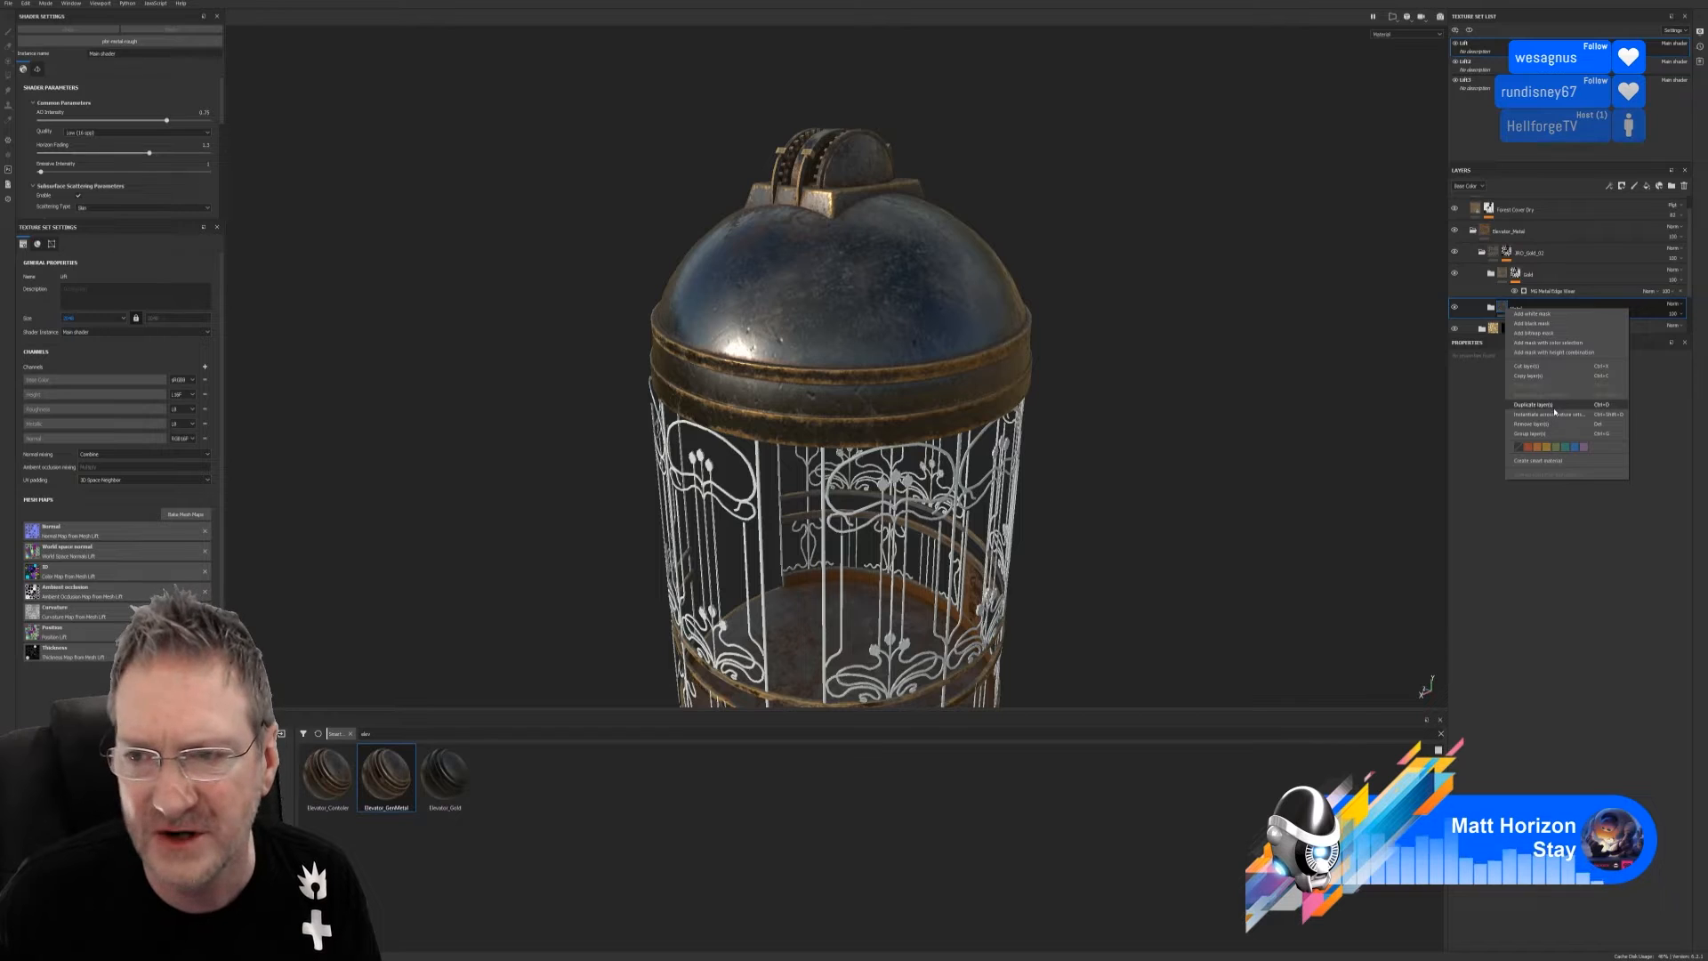
pyautogui.click(1534, 324)
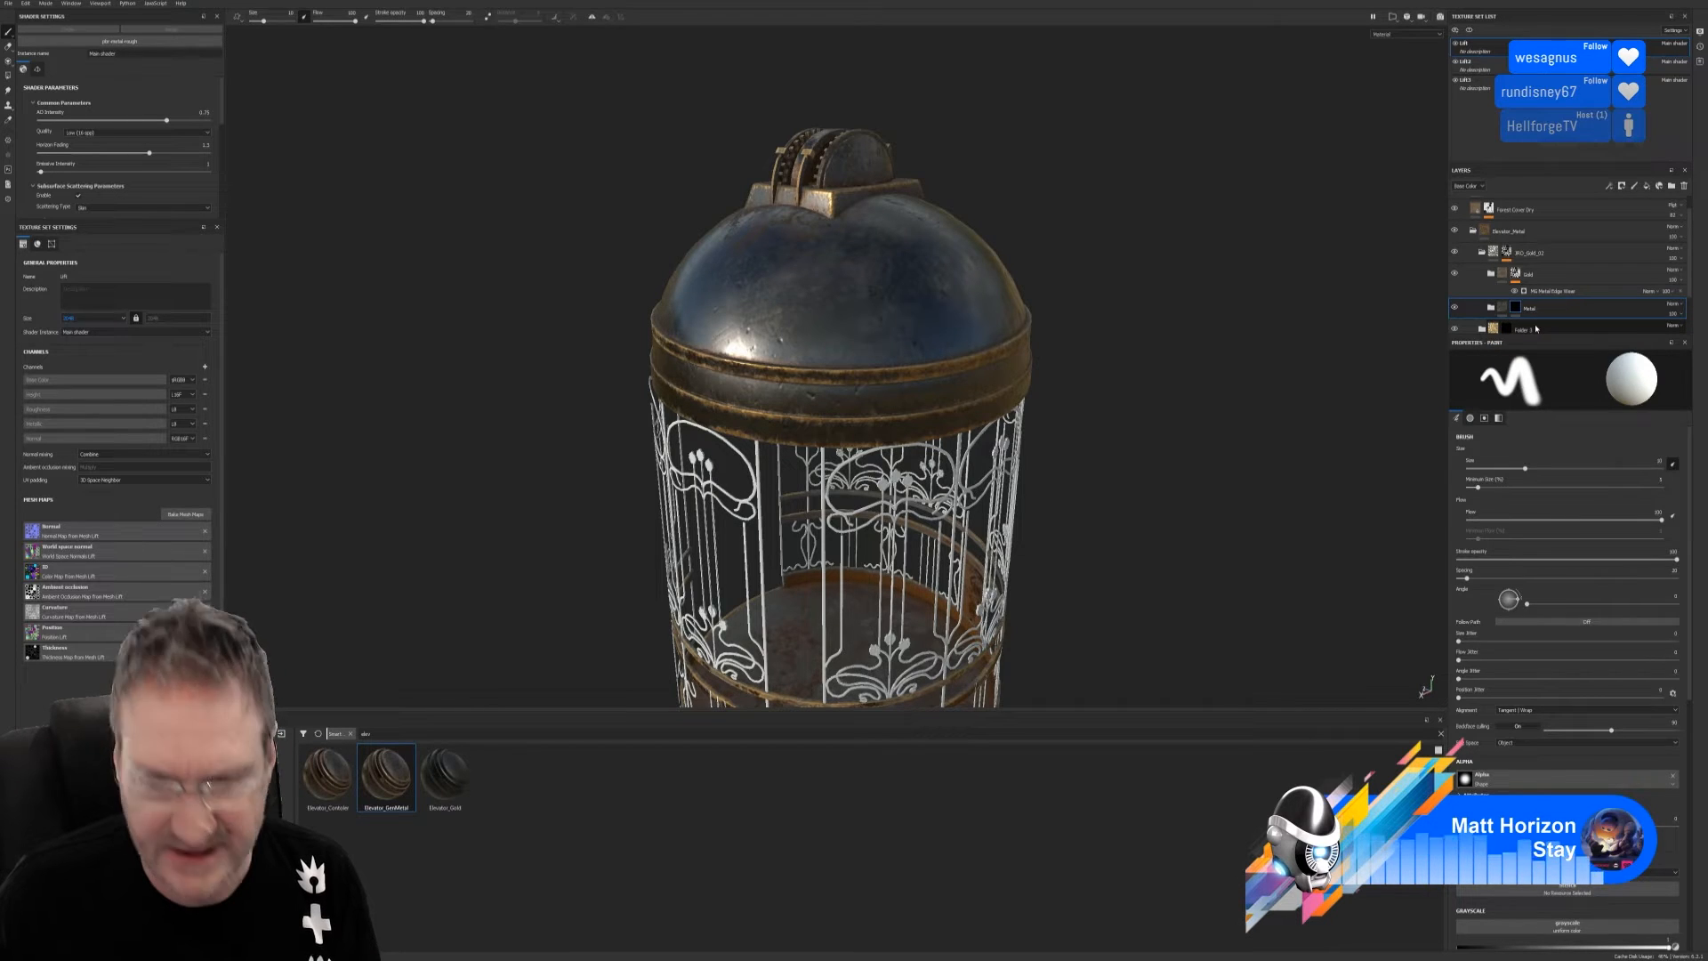
pyautogui.hotkey('ctrl', 'z')
# Add a white mask to the Metal folder inside the gold edge group
pyautogui.rightClick(1503, 307)
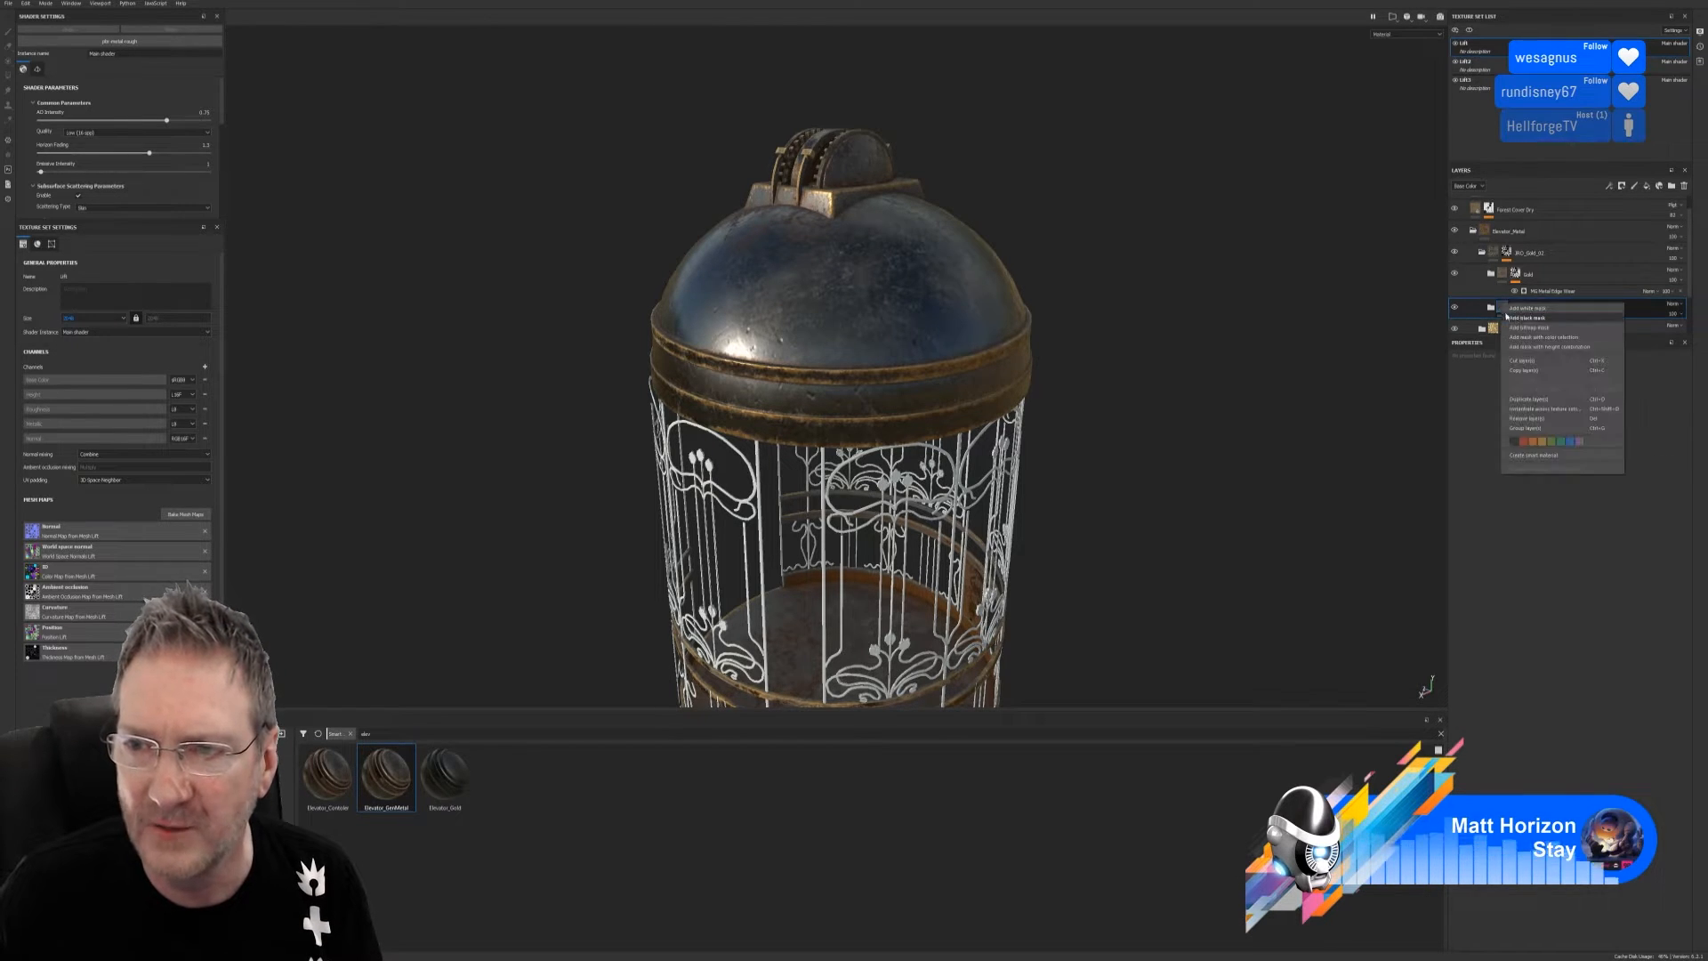
pyautogui.click(1529, 307)
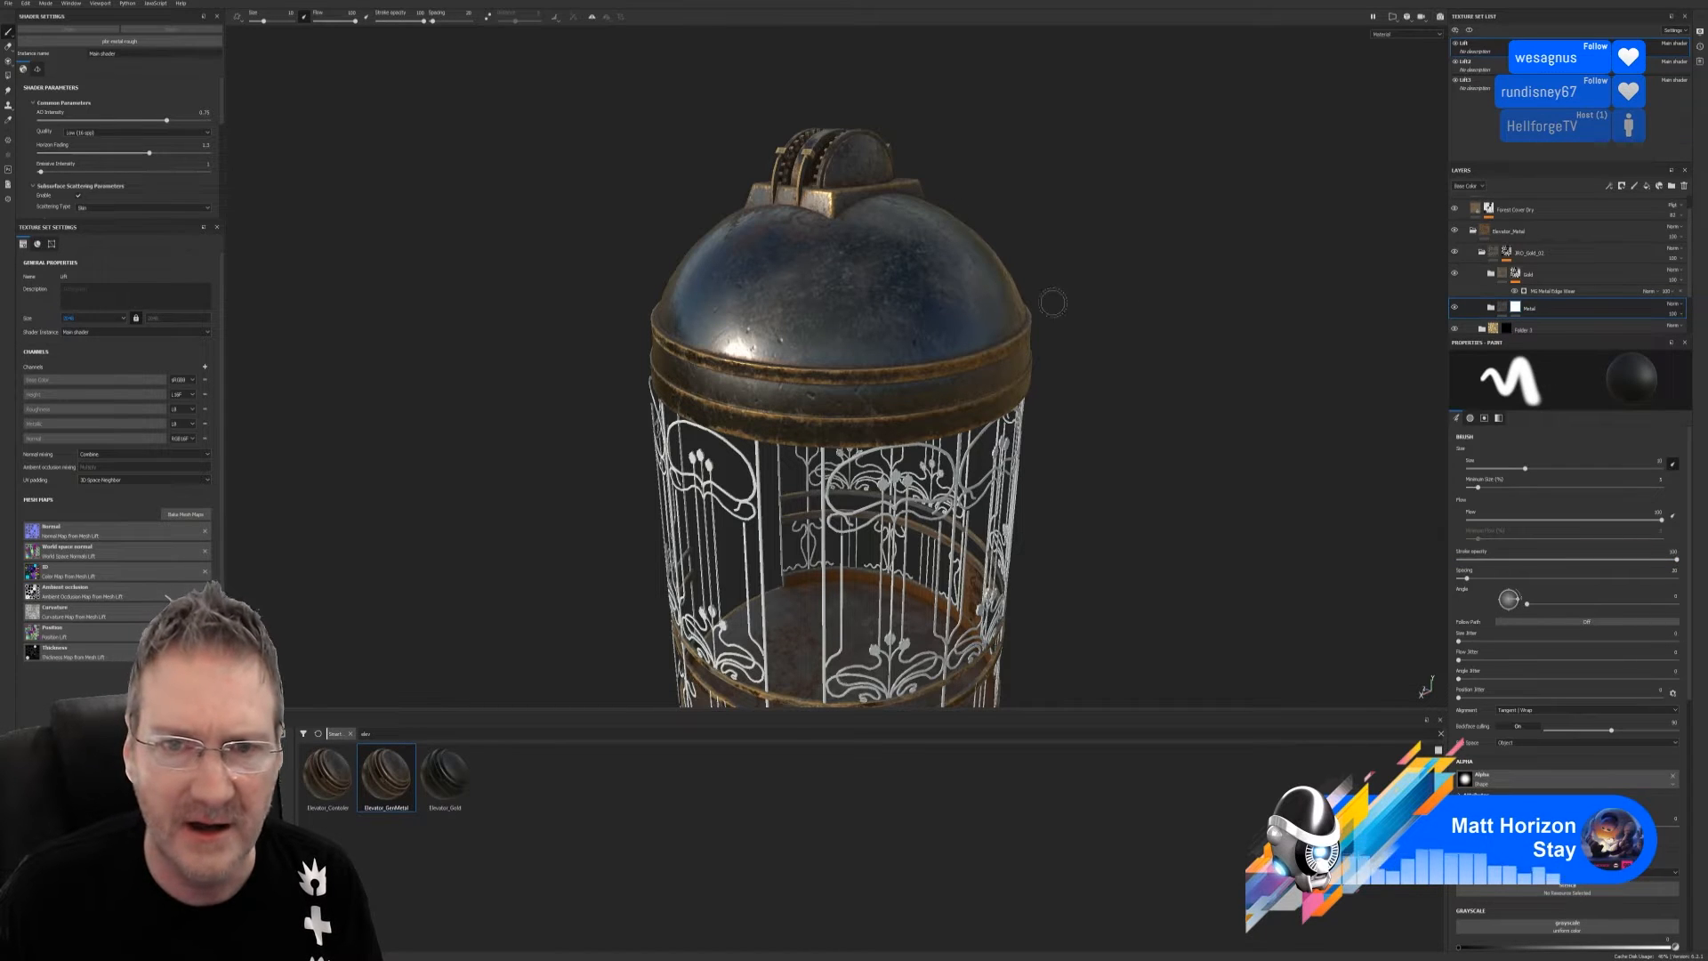
# Examine the rust patches and edge wear on the dome and cage from the front, the side and above
pyautogui.keyDown('alt'); pyautogui.moveTo(1129, 303); pyautogui.dragTo(1151, 358); pyautogui.keyUp('alt')
pyautogui.scroll(3, 1151, 358)
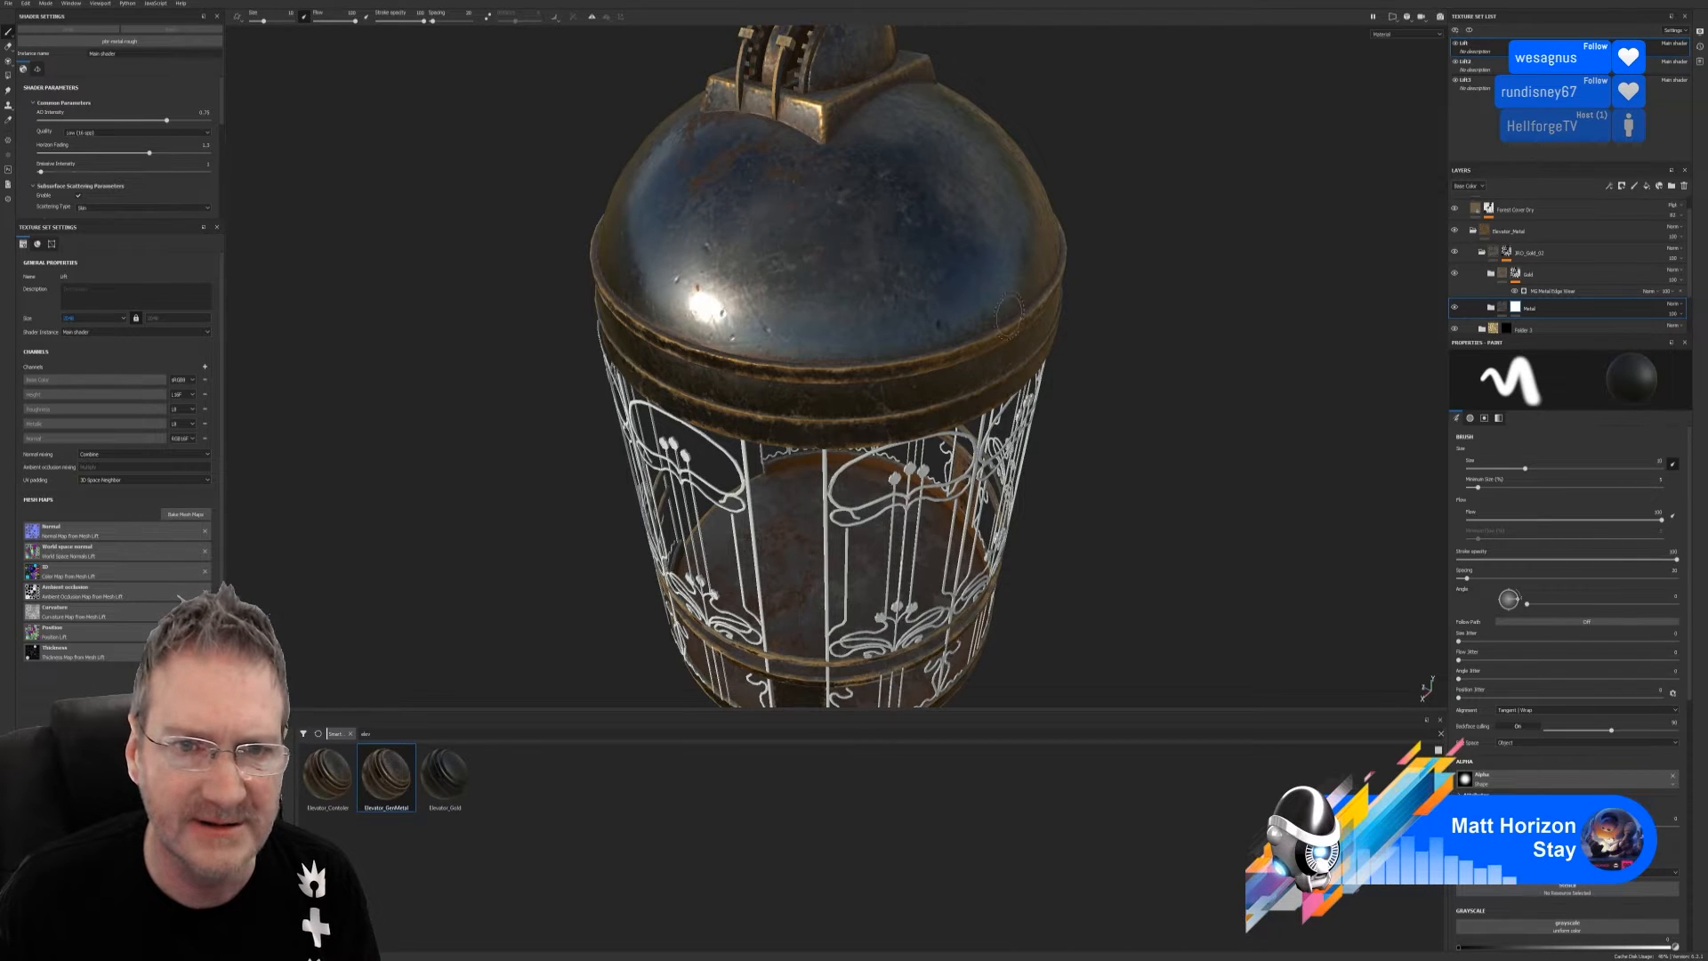
pyautogui.moveTo(1264, 345)
pyautogui.keyDown('alt'); pyautogui.mouseDown()
pyautogui.moveTo(686, 344)
pyautogui.moveTo(1075, 462)
pyautogui.moveTo(990, 455)
pyautogui.moveTo(866, 522)
pyautogui.moveTo(884, 408)
pyautogui.moveTo(873, 462)
pyautogui.moveTo(893, 511)
pyautogui.moveTo(961, 552)
pyautogui.moveTo(1157, 450)
pyautogui.moveTo(1101, 449)
pyautogui.moveTo(1167, 436)
pyautogui.moveTo(1163, 371)
pyautogui.moveTo(1147, 463)
pyautogui.moveTo(1220, 358)
pyautogui.moveTo(1115, 356)
pyautogui.moveTo(686, 470)
pyautogui.mouseUp(); pyautogui.keyUp('alt')
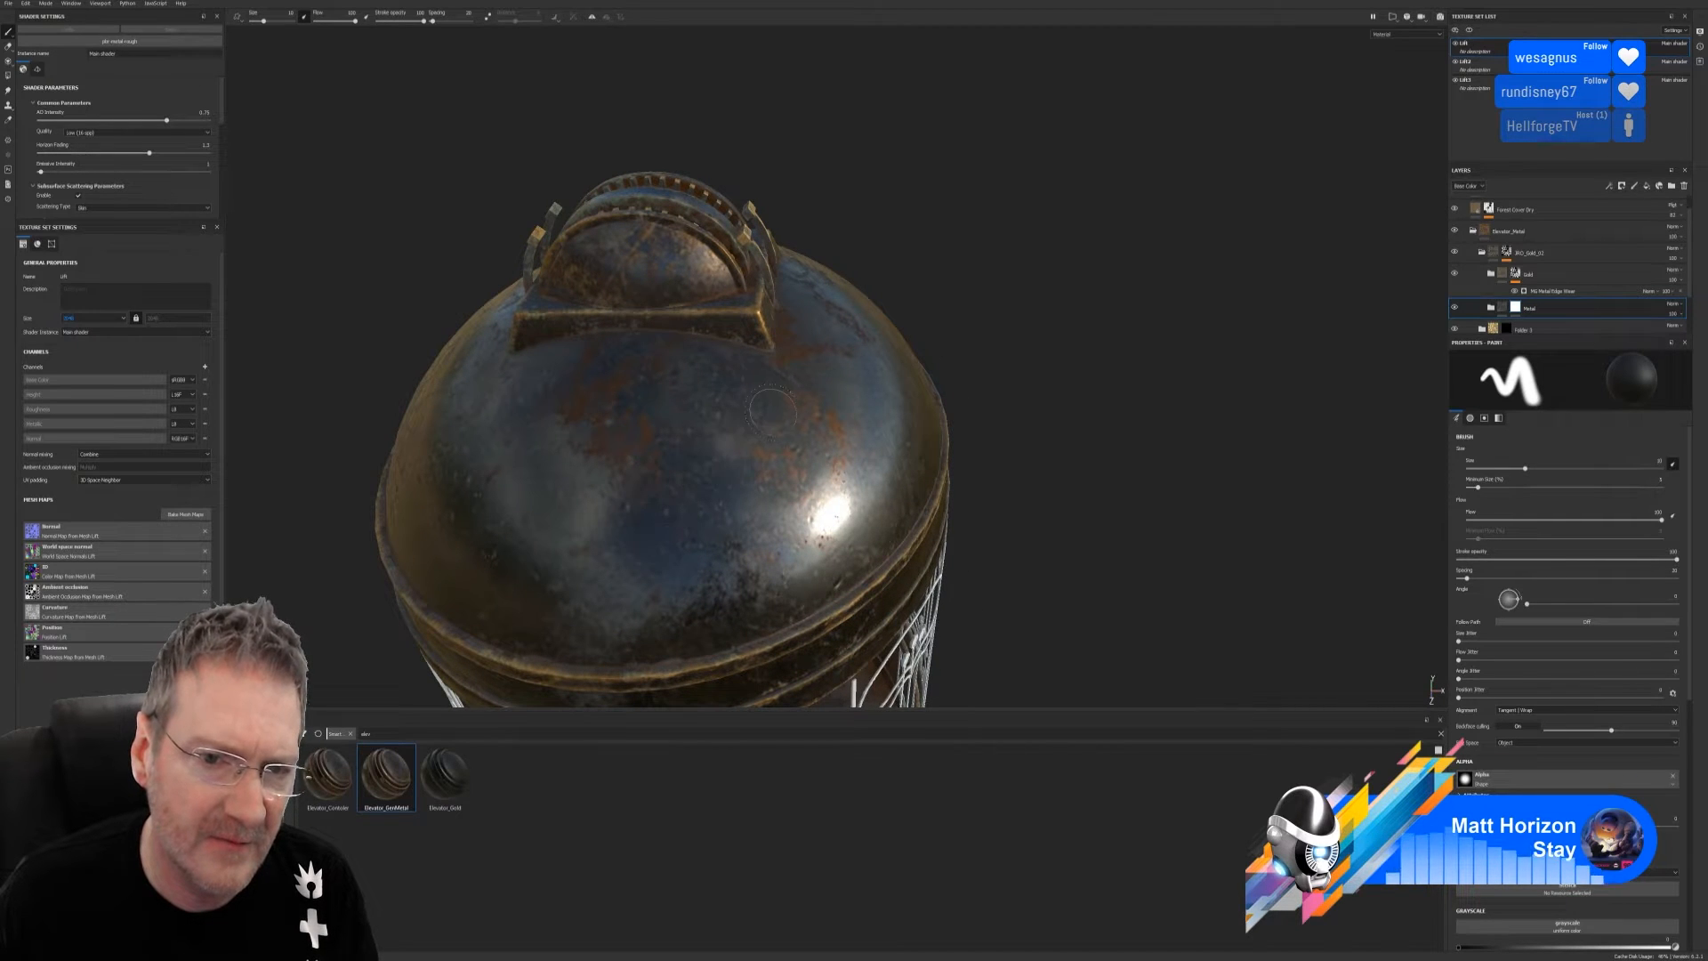
pyautogui.keyDown('alt'); pyautogui.moveTo(1070, 462); pyautogui.dragTo(1022, 384); pyautogui.keyUp('alt')
pyautogui.keyDown('alt'); pyautogui.moveTo(1021, 385); pyautogui.dragTo(1006, 358, button='middle'); pyautogui.keyUp('alt')
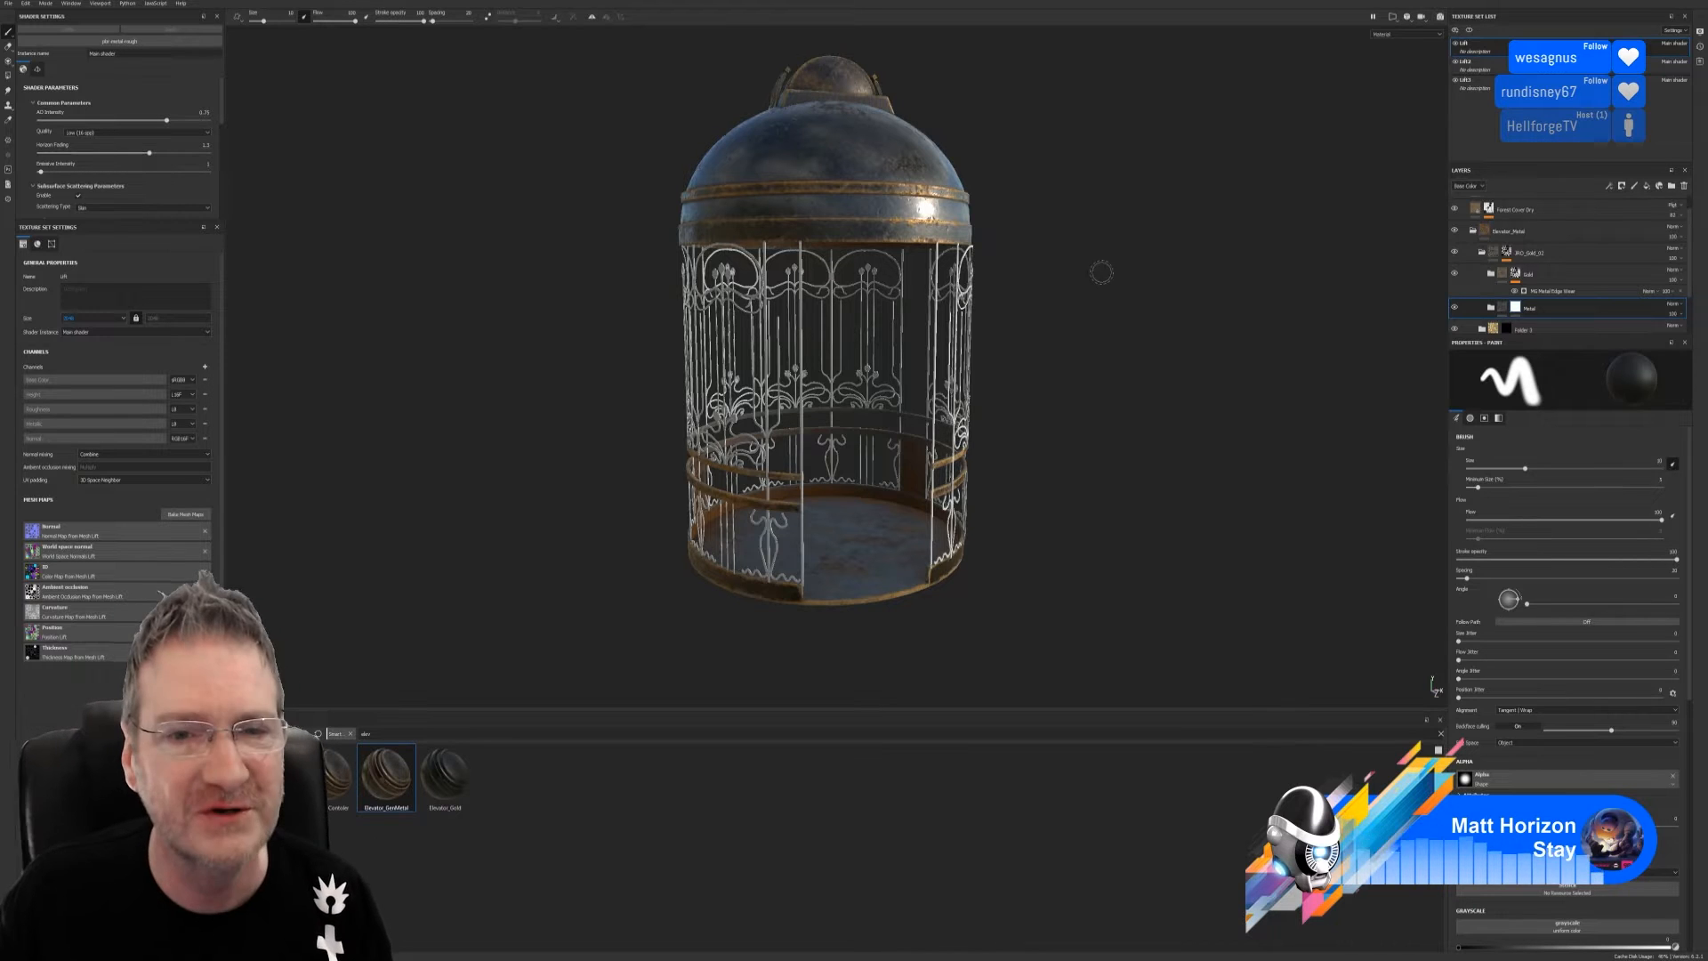
pyautogui.keyDown('alt'); pyautogui.moveTo(1052, 219); pyautogui.dragTo(1101, 319); pyautogui.keyUp('alt')
pyautogui.keyDown('alt'); pyautogui.moveTo(876, 249); pyautogui.dragTo(1602, 254, button='right'); pyautogui.keyUp('alt')
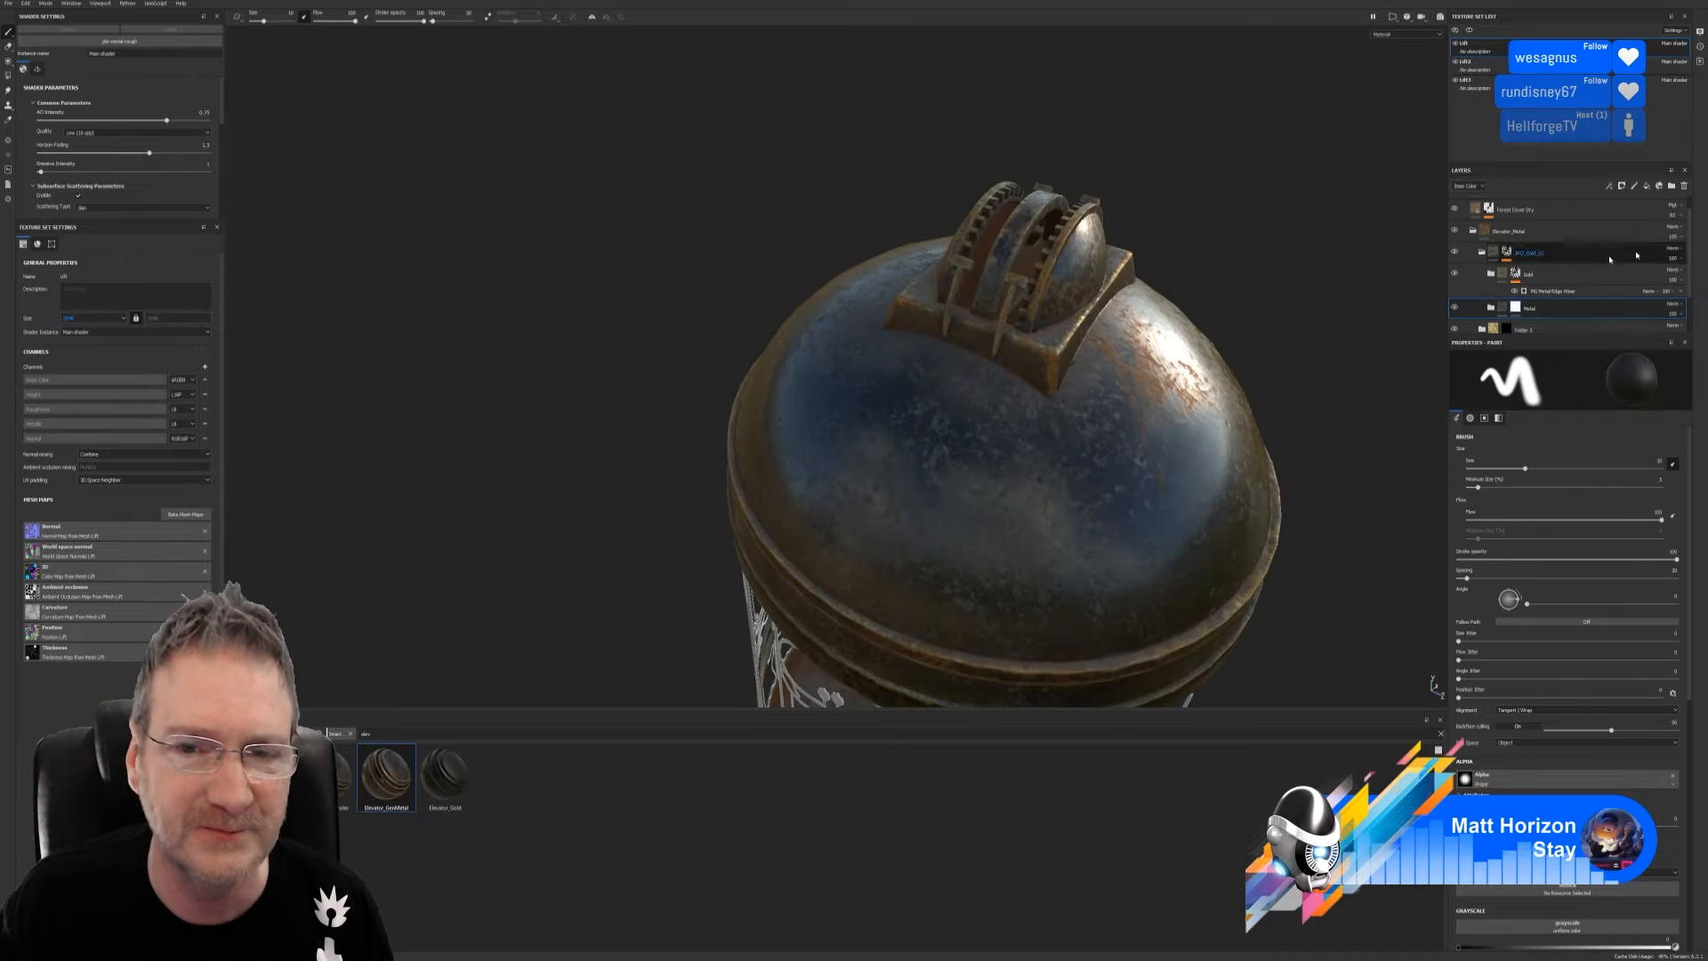
pyautogui.keyDown('alt'); pyautogui.moveTo(1005, 312); pyautogui.dragTo(858, 360); pyautogui.keyUp('alt')
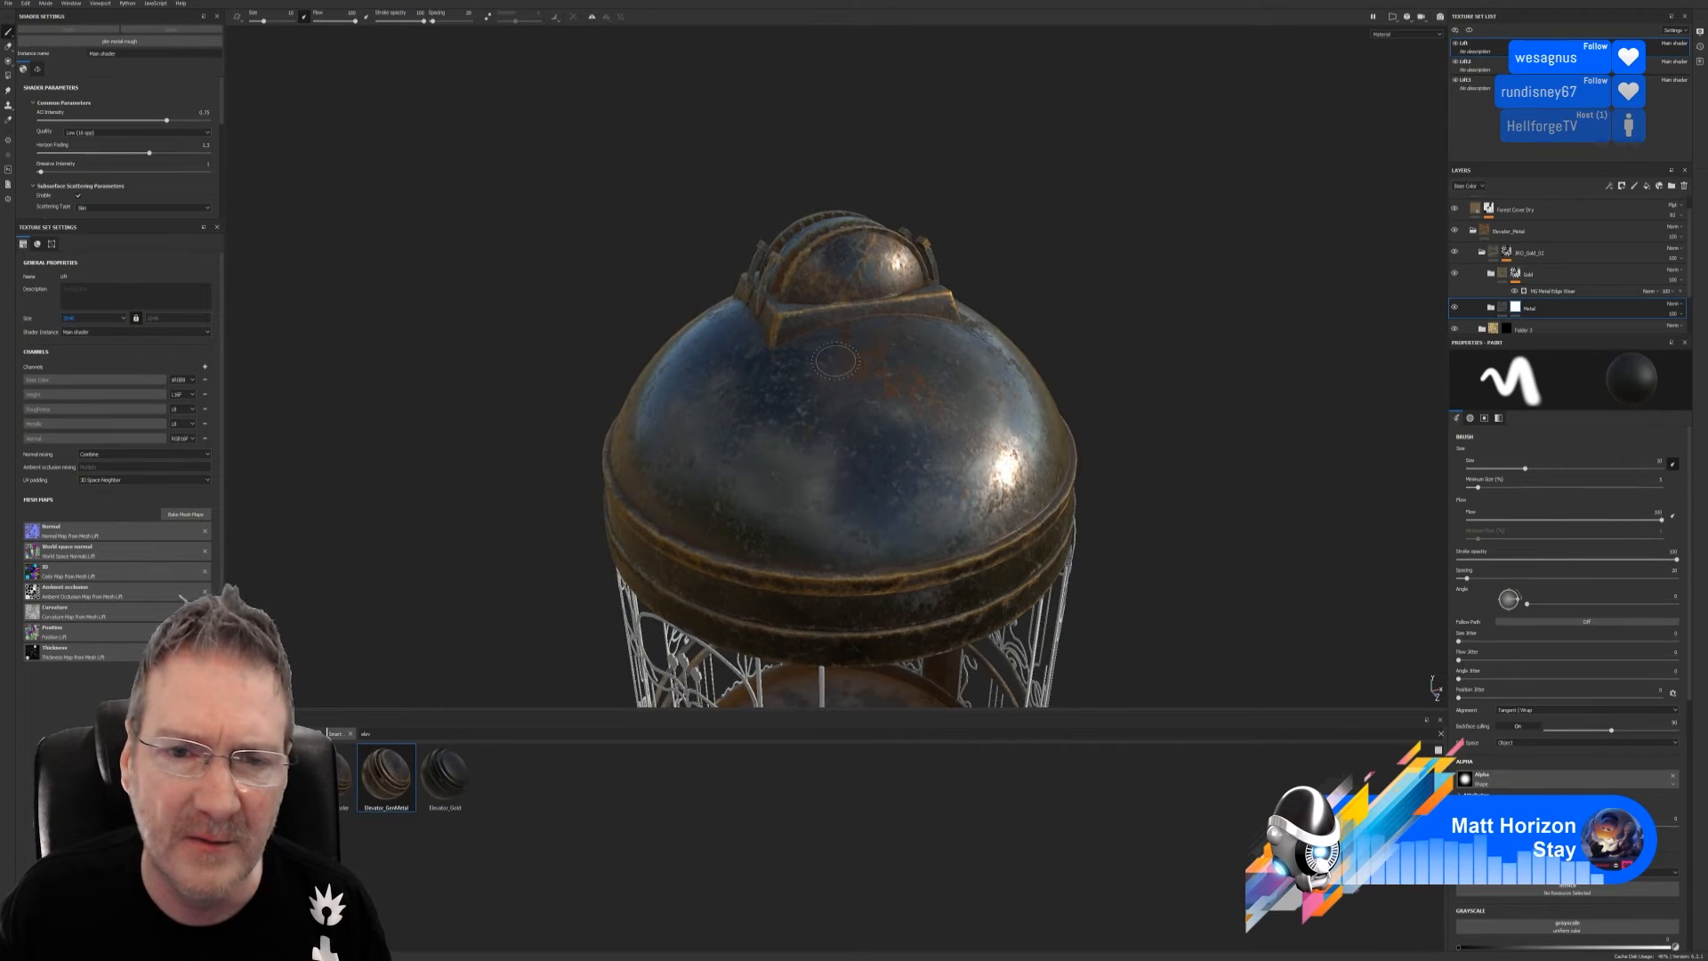
# Collapse the gold edge folder and toggle its visibility to compare the lift with and without gold edges
pyautogui.click(1481, 255)
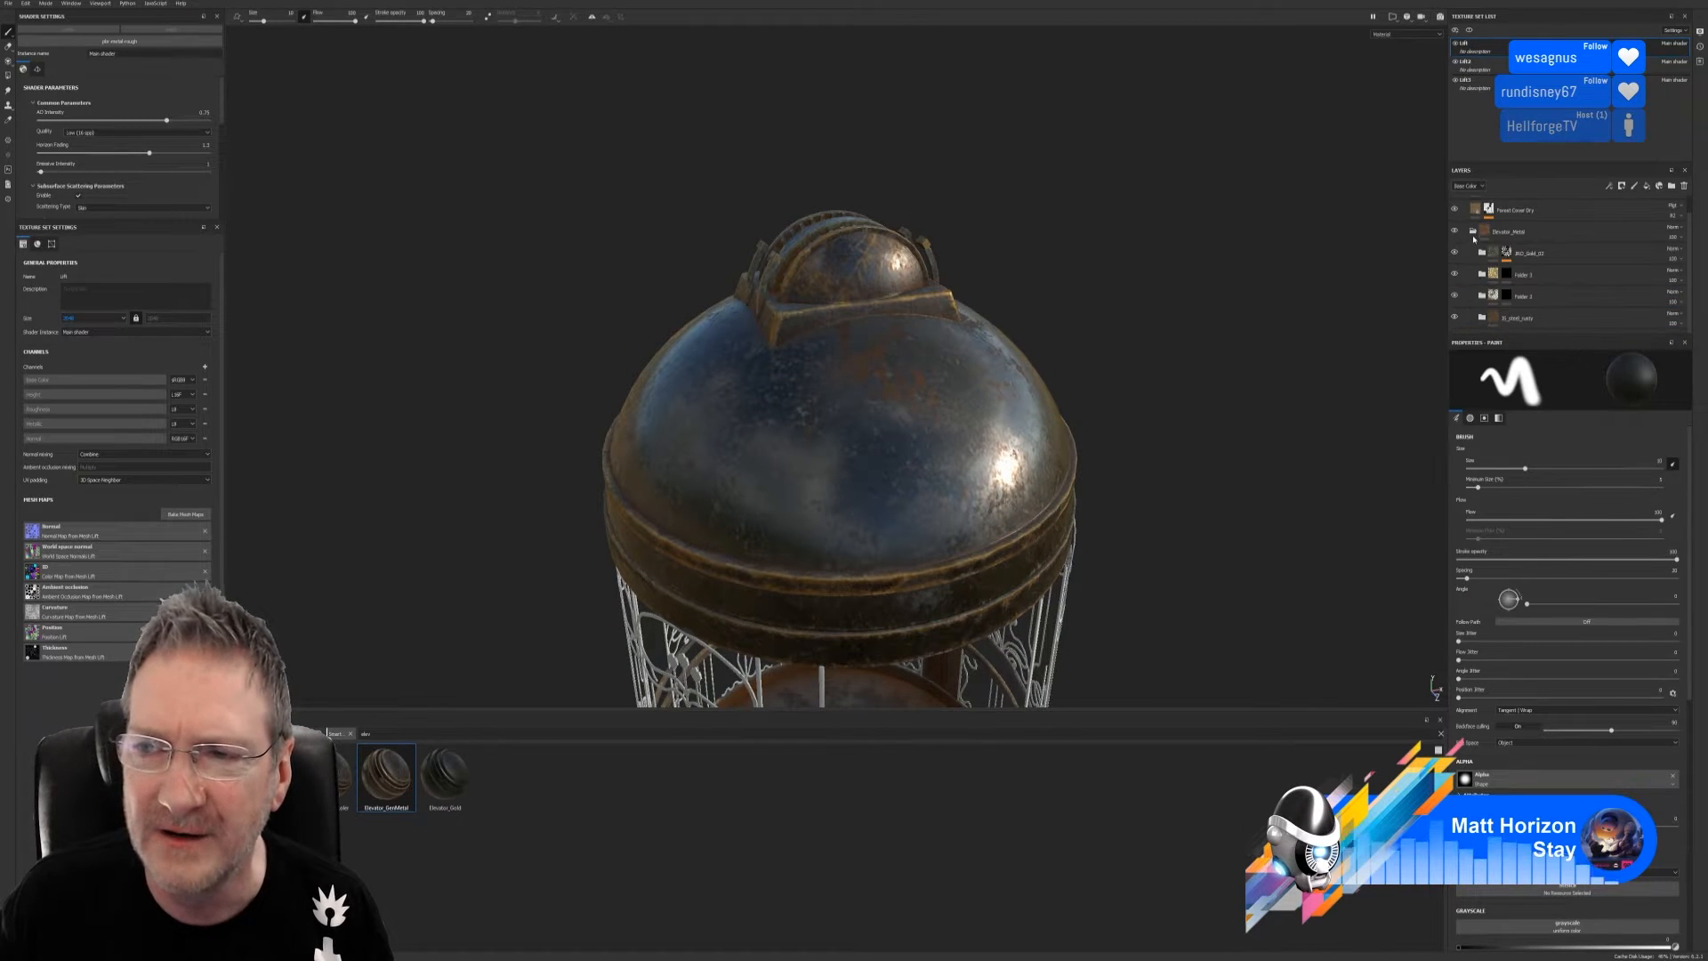
pyautogui.click(1472, 233)
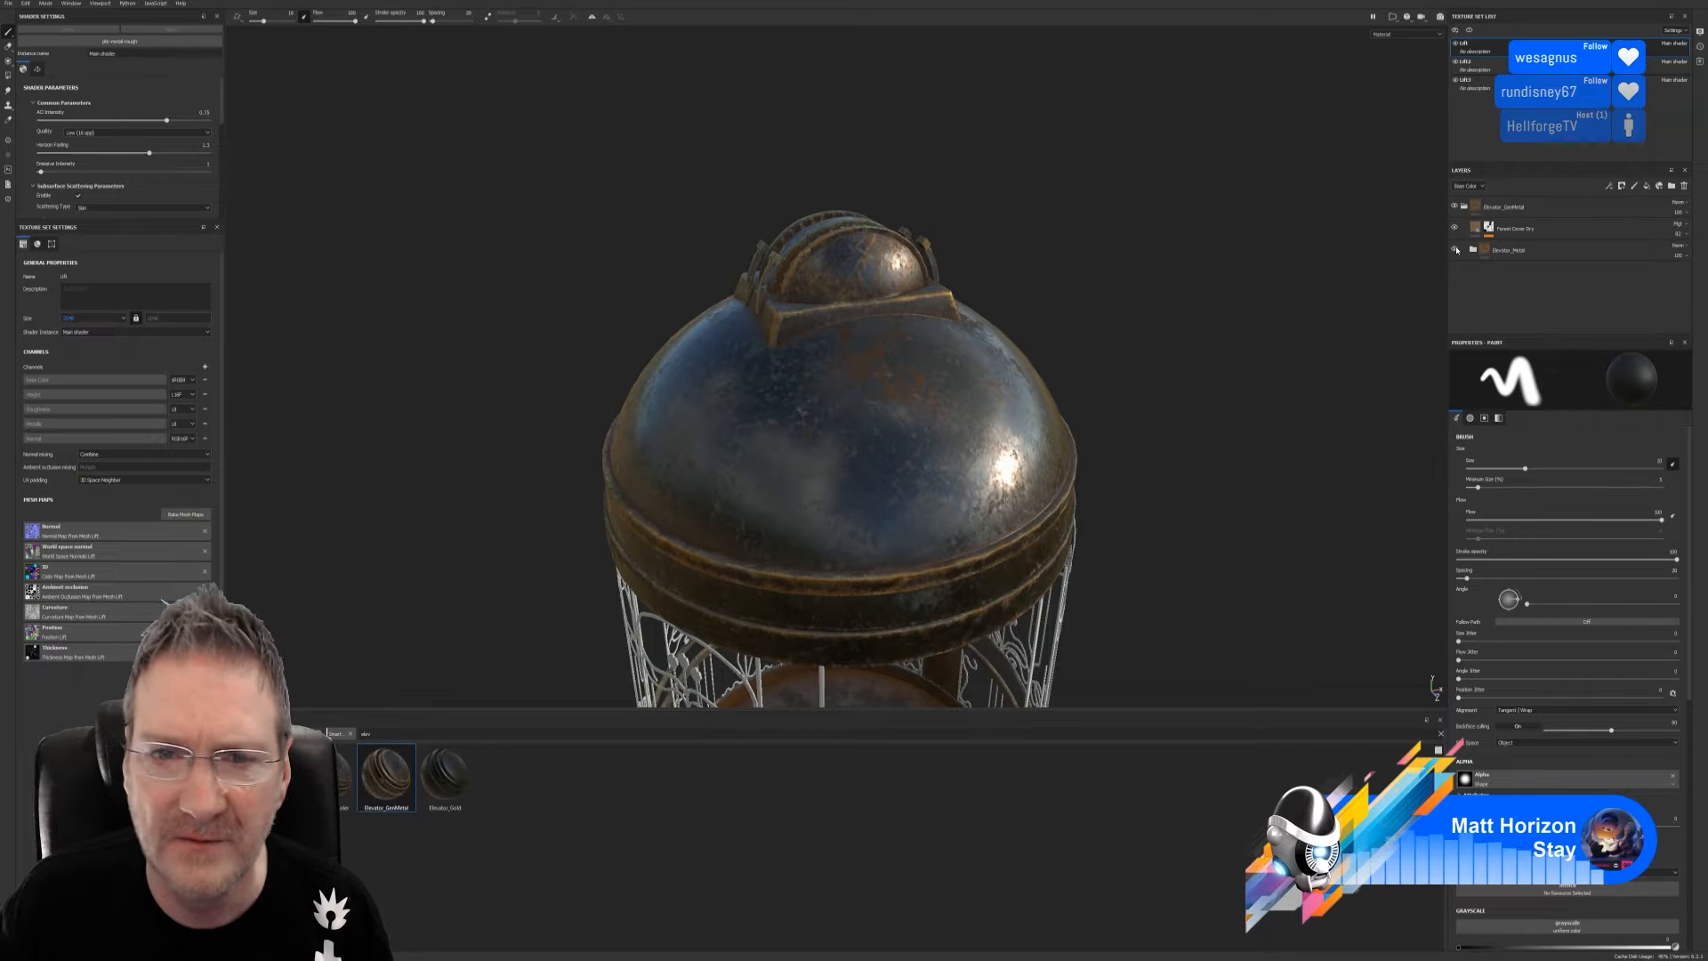
pyautogui.click(1473, 252)
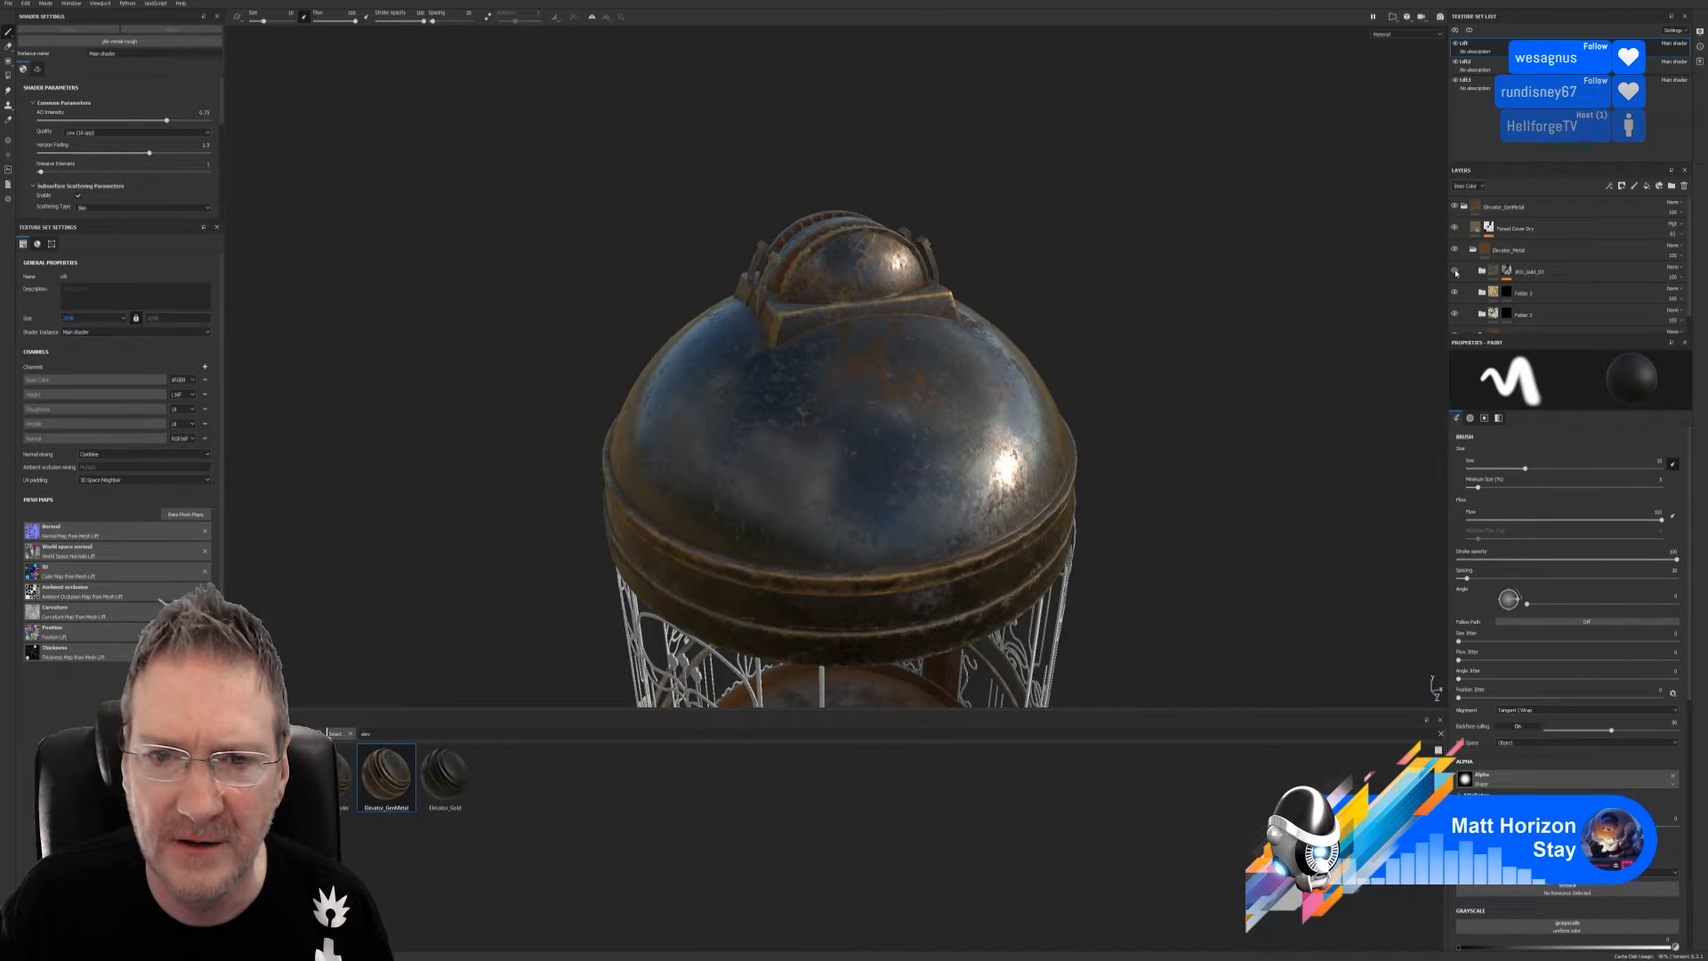
pyautogui.click(1456, 271)
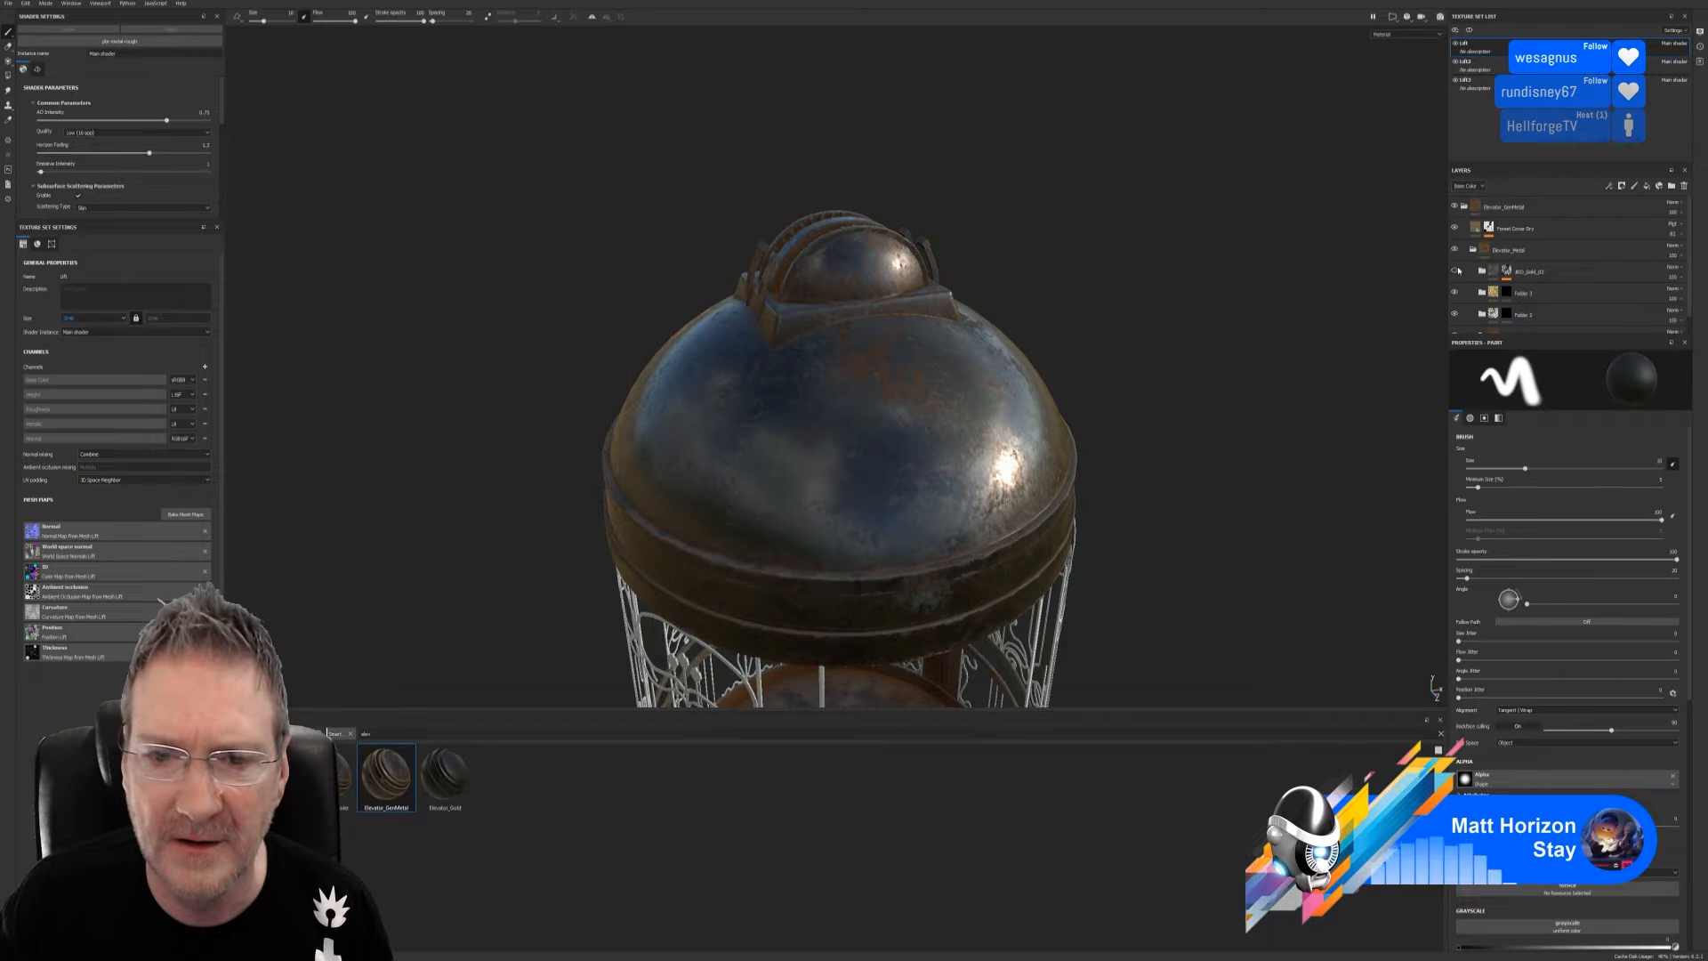
pyautogui.click(1458, 270)
pyautogui.click(1459, 270)
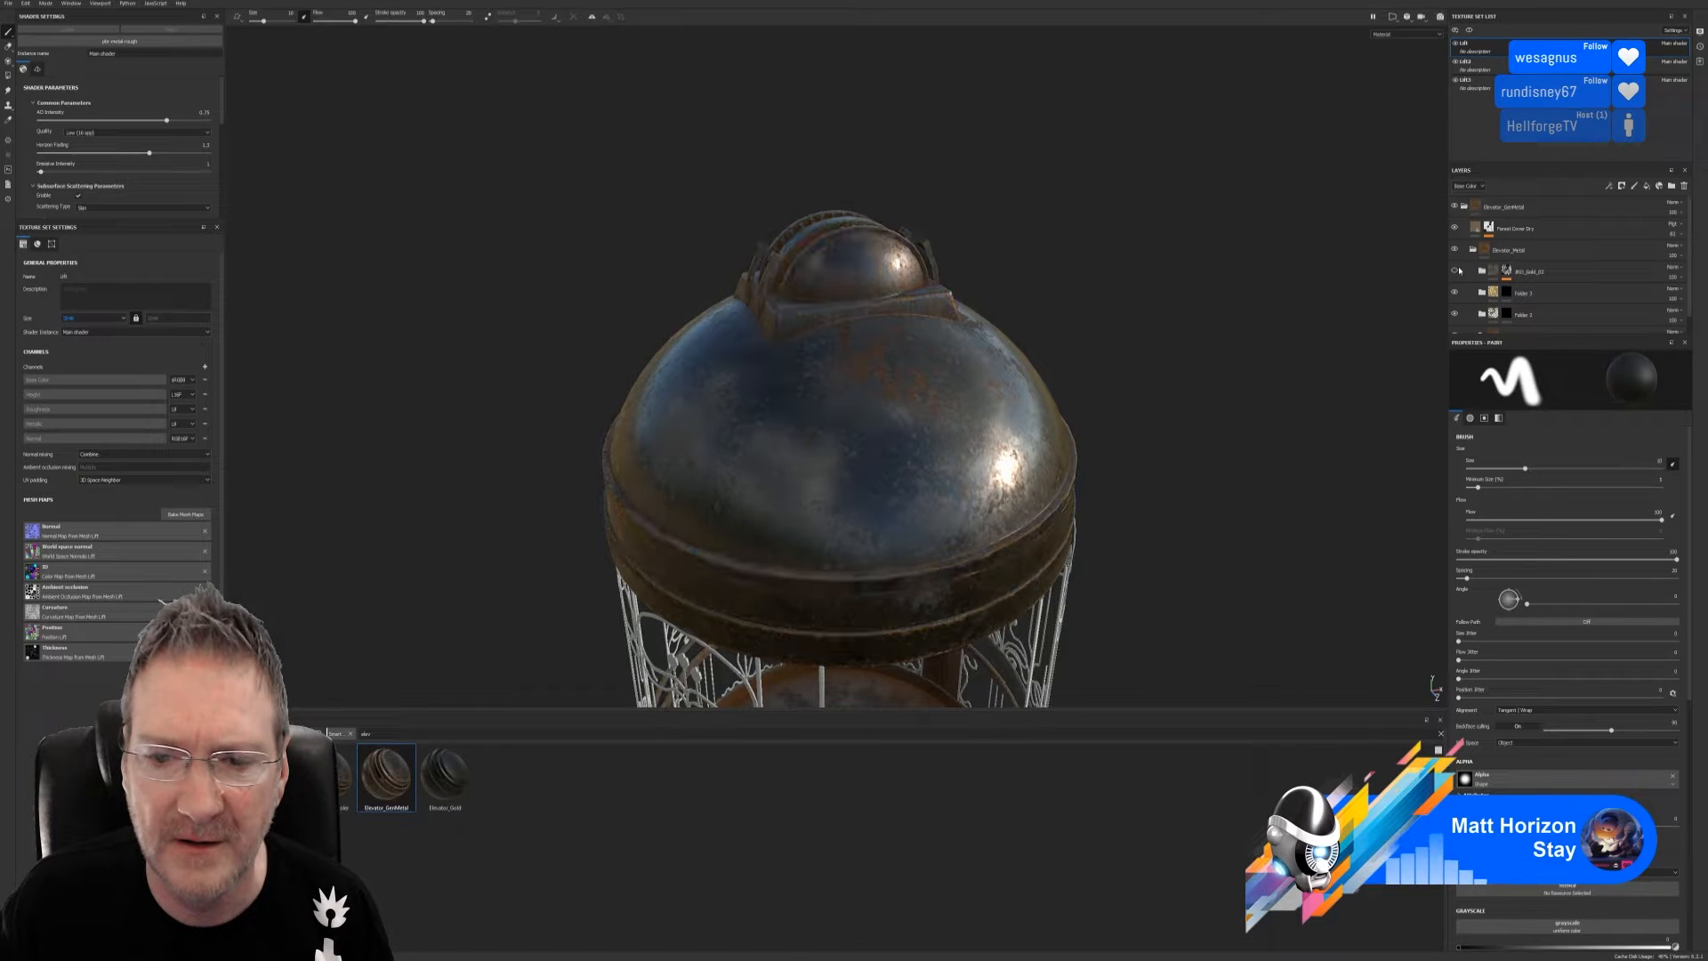
pyautogui.click(1458, 271)
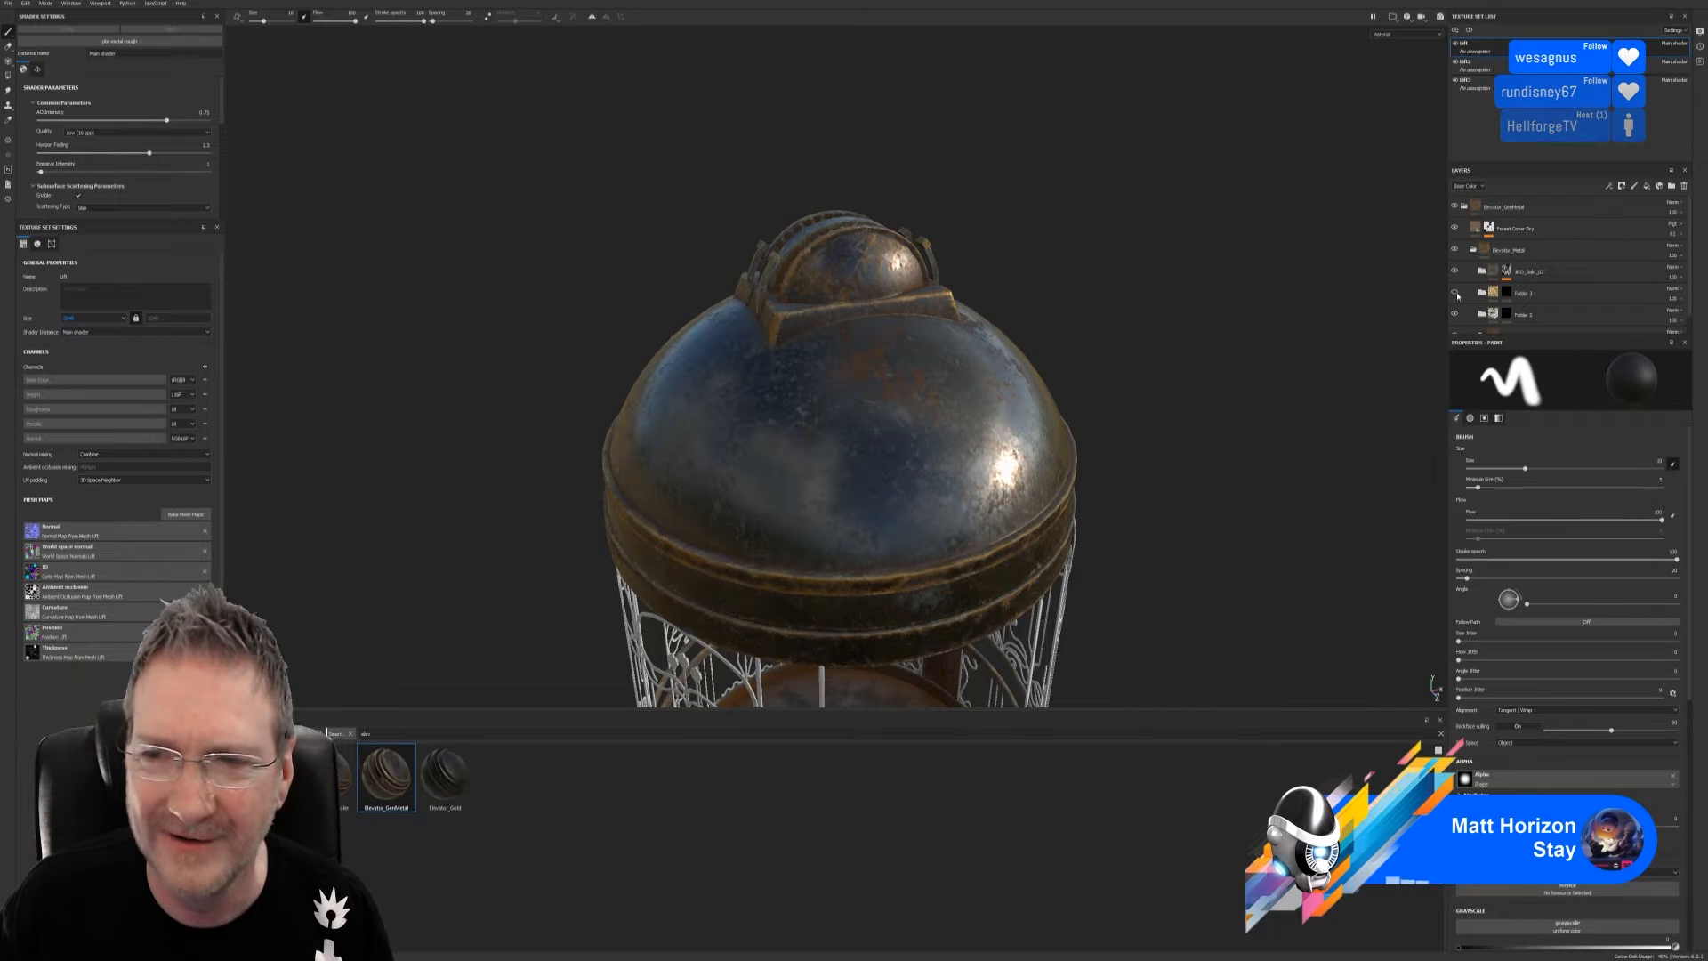
# Check what the base metal folder at the end of the metal group contributes, and expand its fill layers
pyautogui.scroll(-1, 1464, 319)
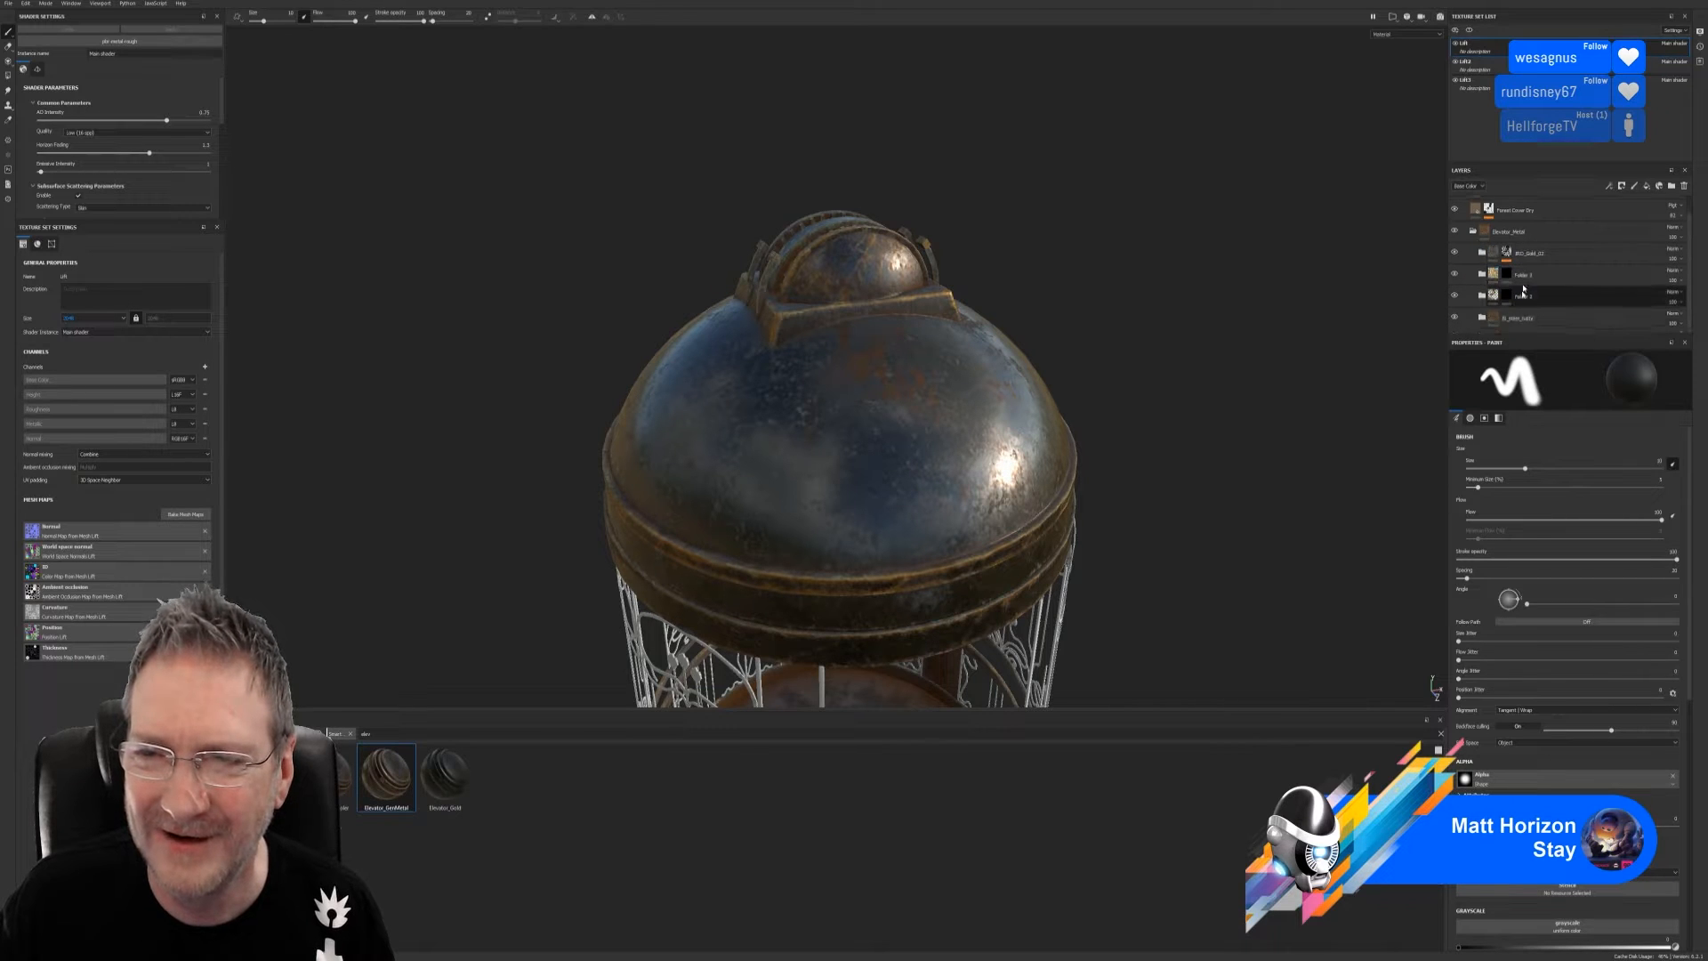
pyautogui.click(1455, 318)
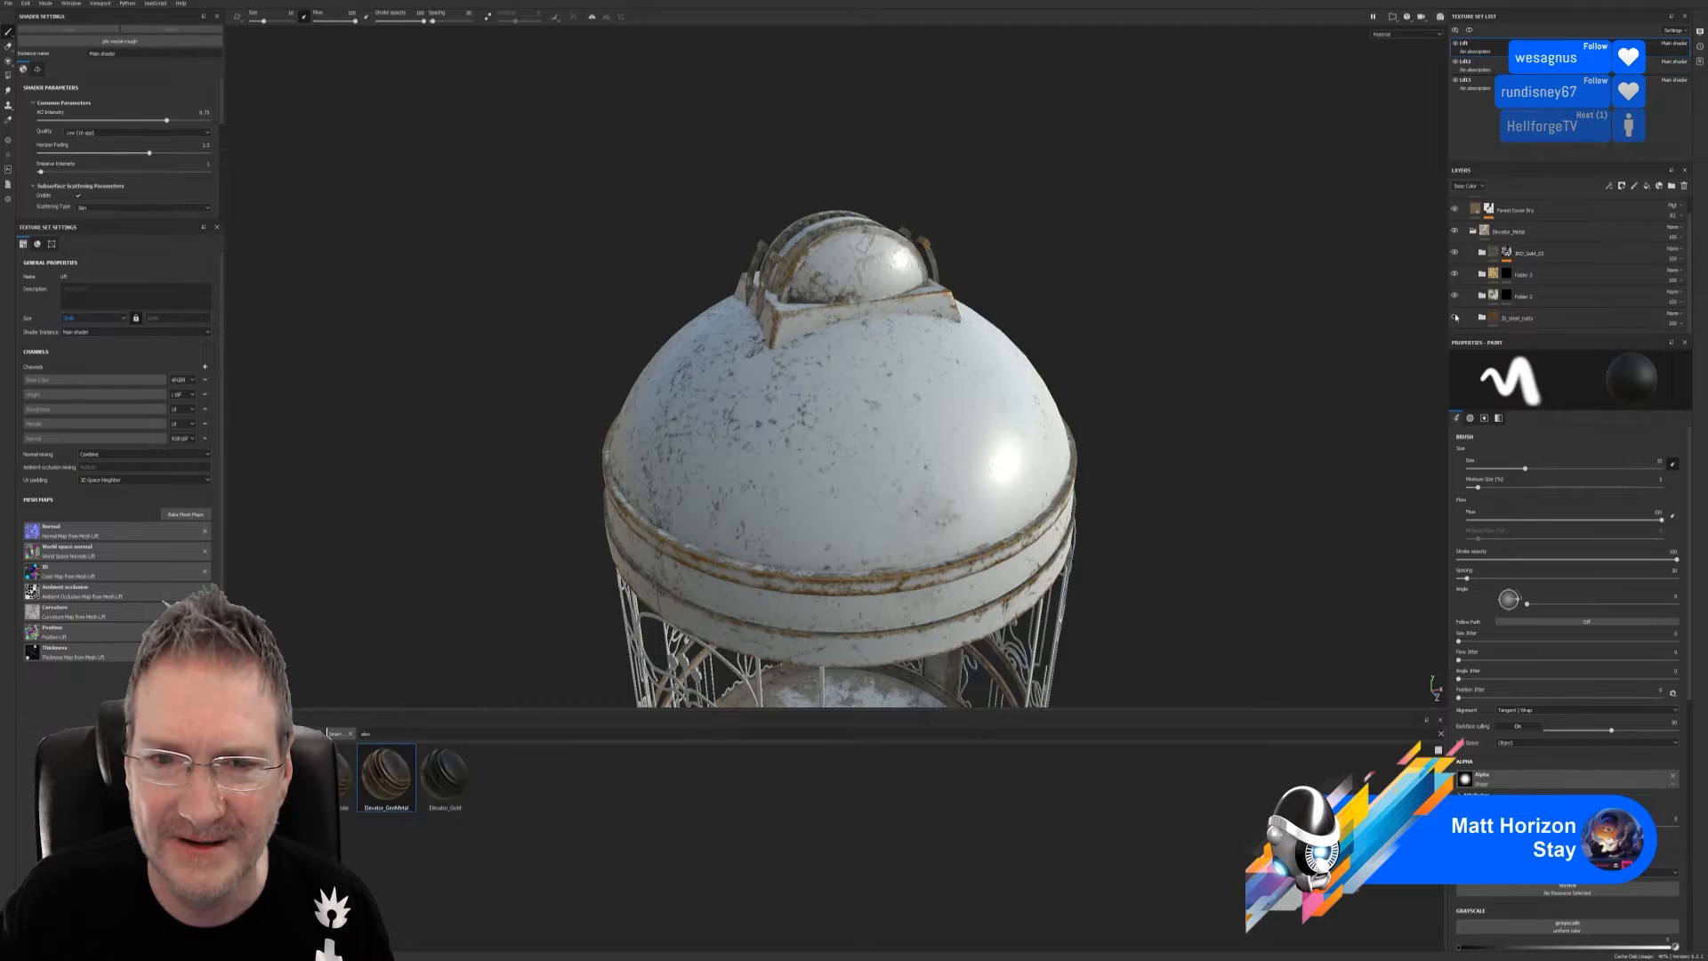
pyautogui.click(1455, 317)
pyautogui.click(1481, 318)
pyautogui.scroll(-2, 1530, 303)
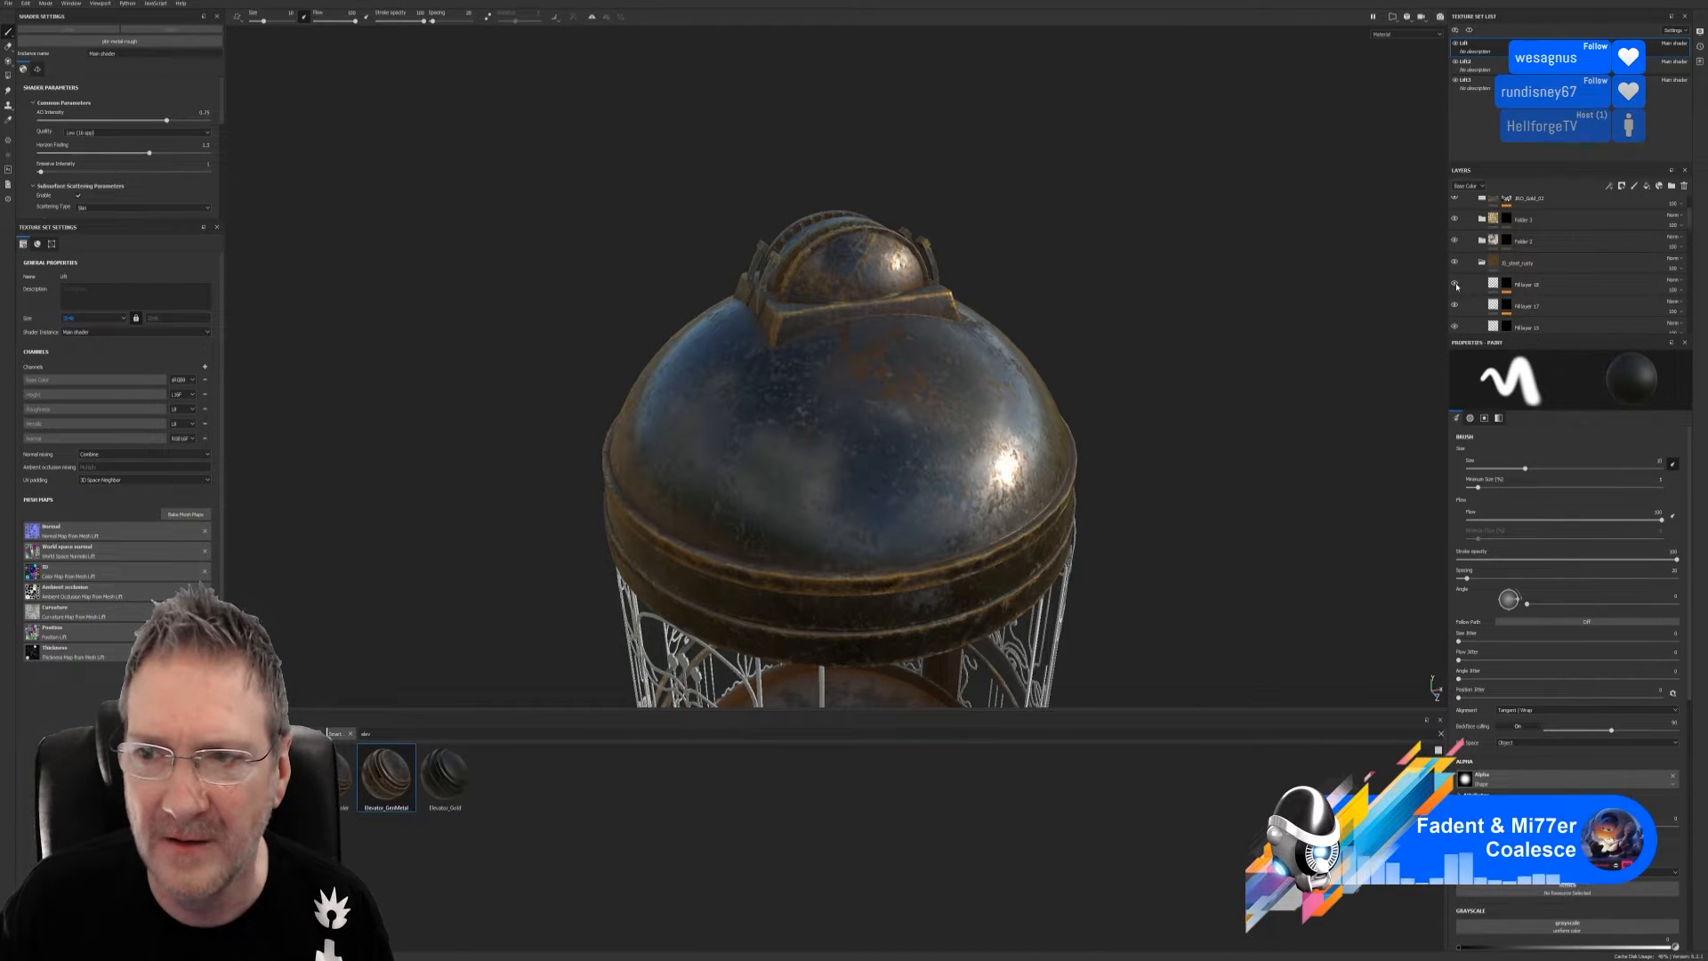
# Adjust the UV scale of the orange-brown rust fill layer, judging the patches on the dome and cage floor
pyautogui.click(1492, 264)
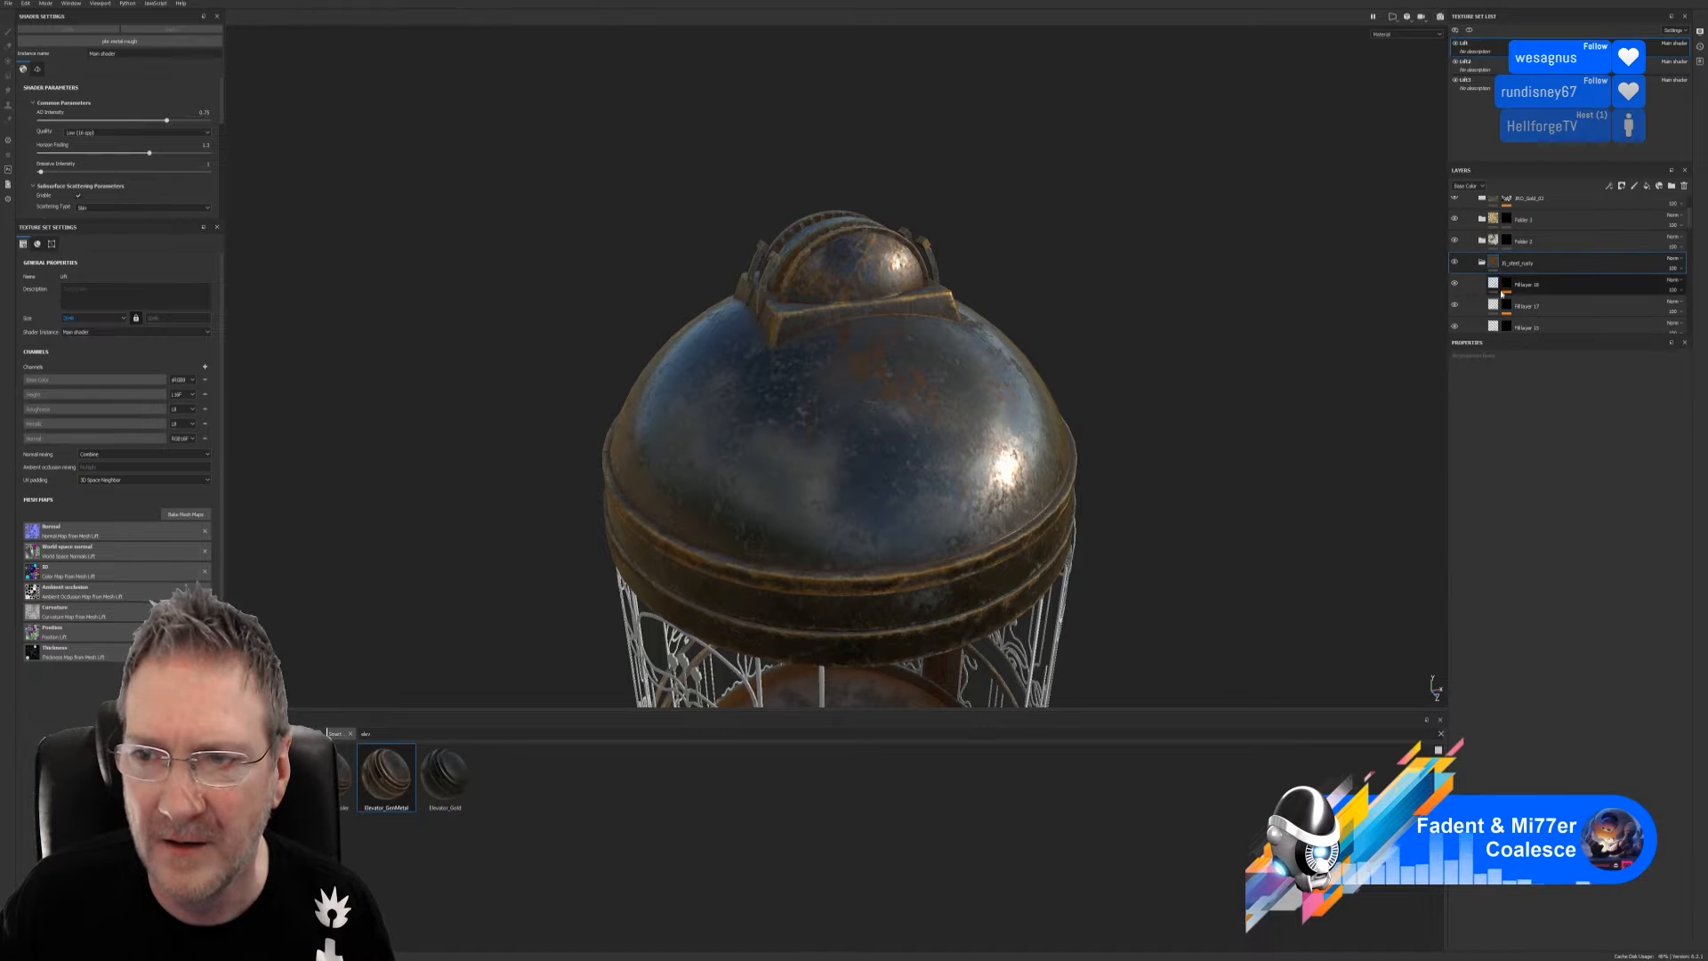
pyautogui.scroll(-2, 1490, 294)
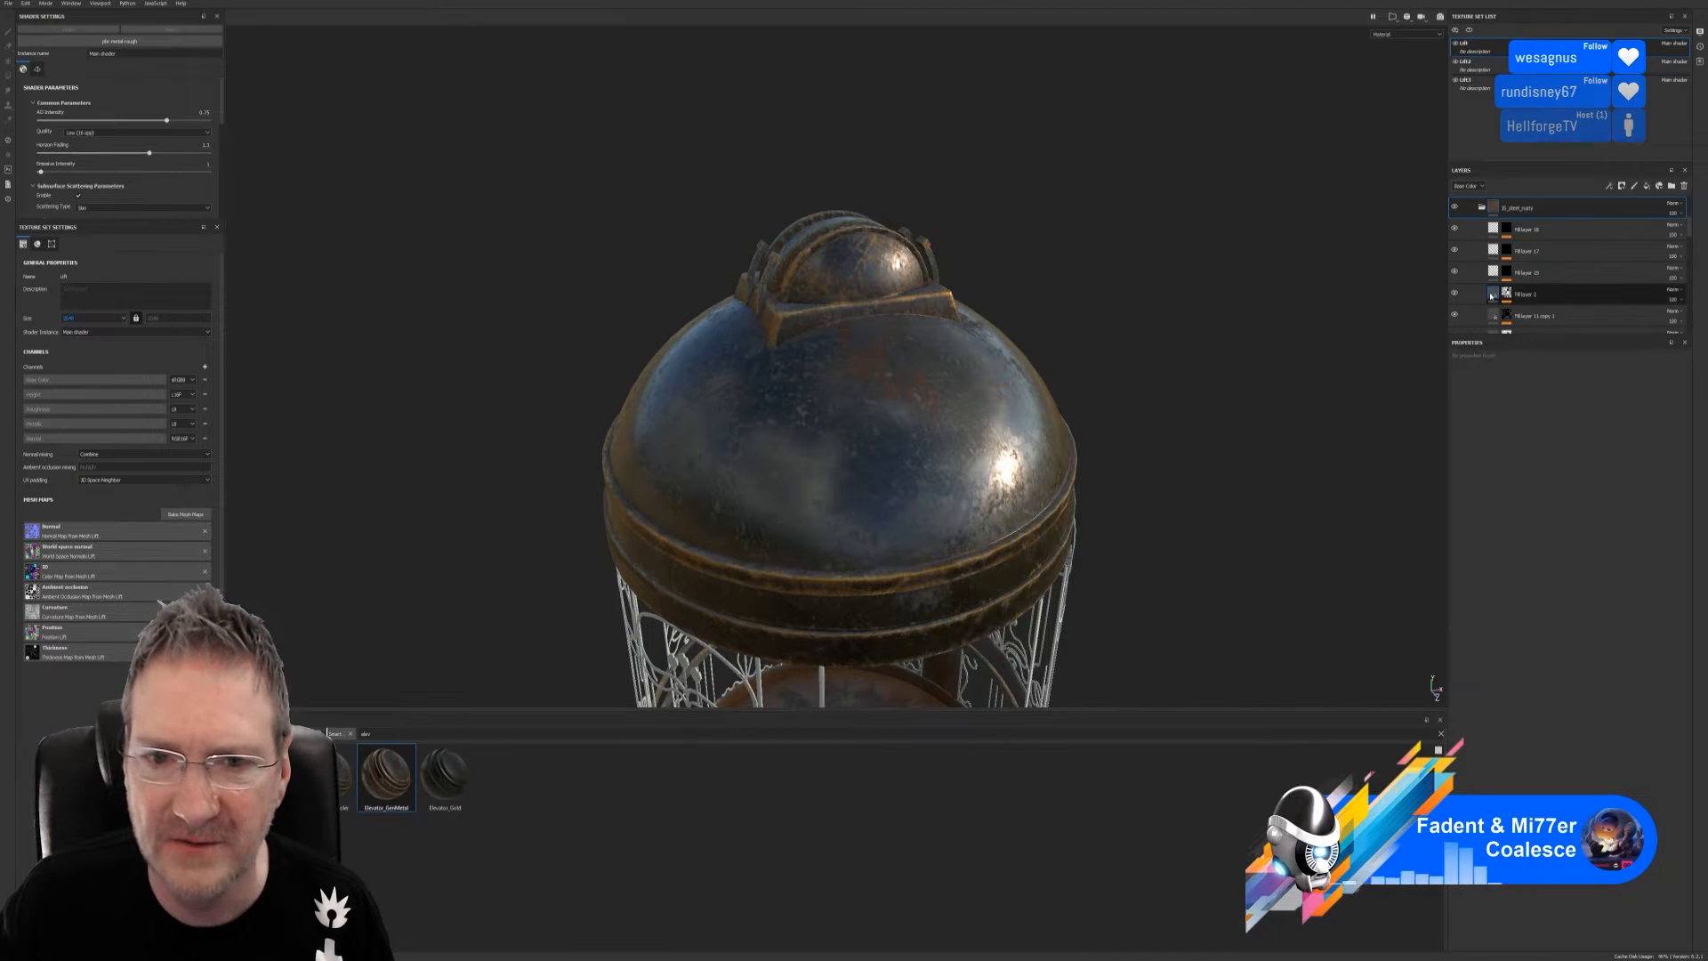
pyautogui.click(1492, 296)
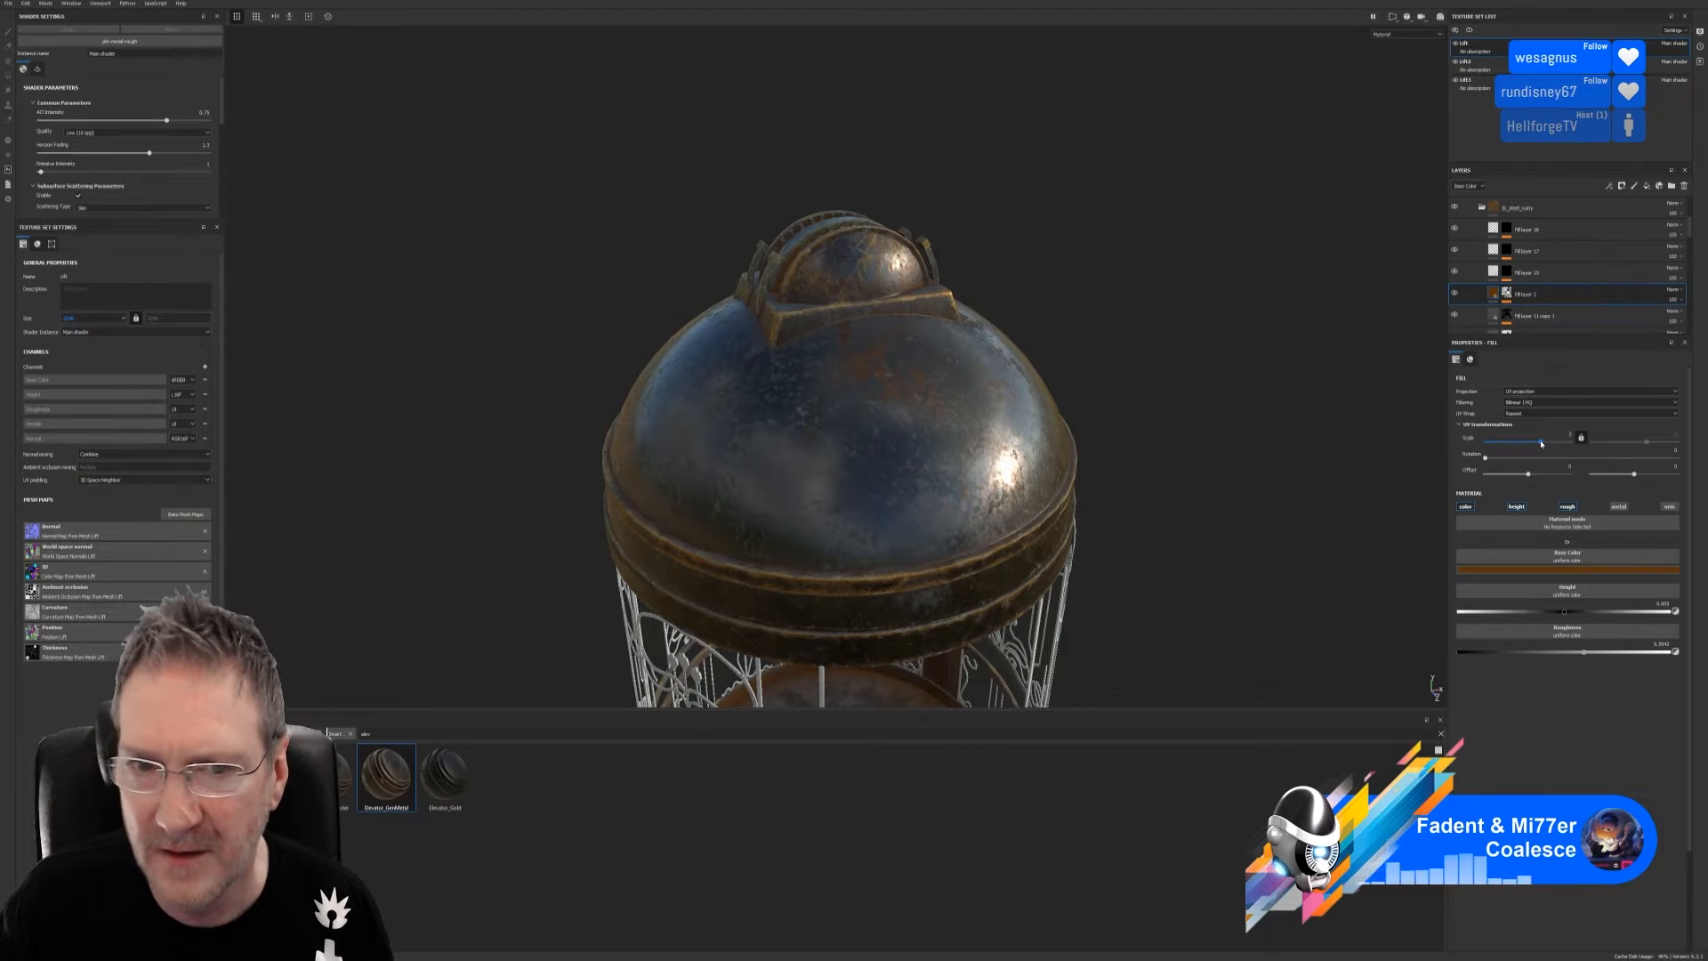
pyautogui.moveTo(1569, 436); pyautogui.dragTo(1526, 451)
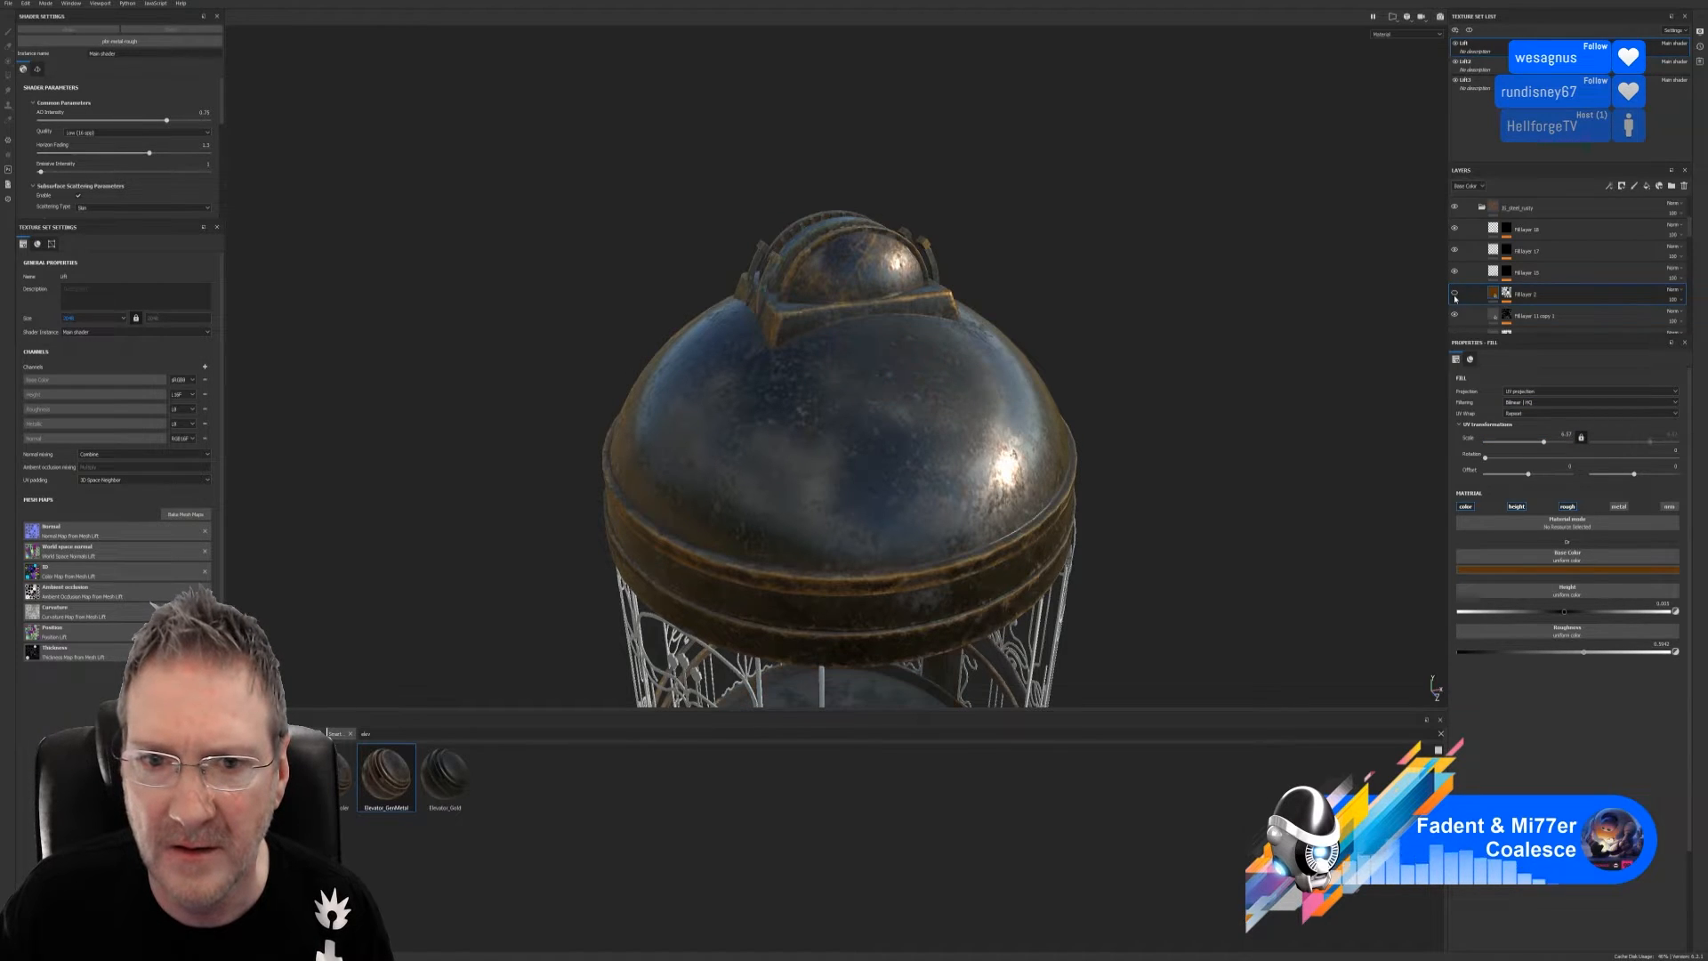
pyautogui.keyDown('alt'); pyautogui.moveTo(1389, 366); pyautogui.dragTo(1404, 450); pyautogui.keyUp('alt')
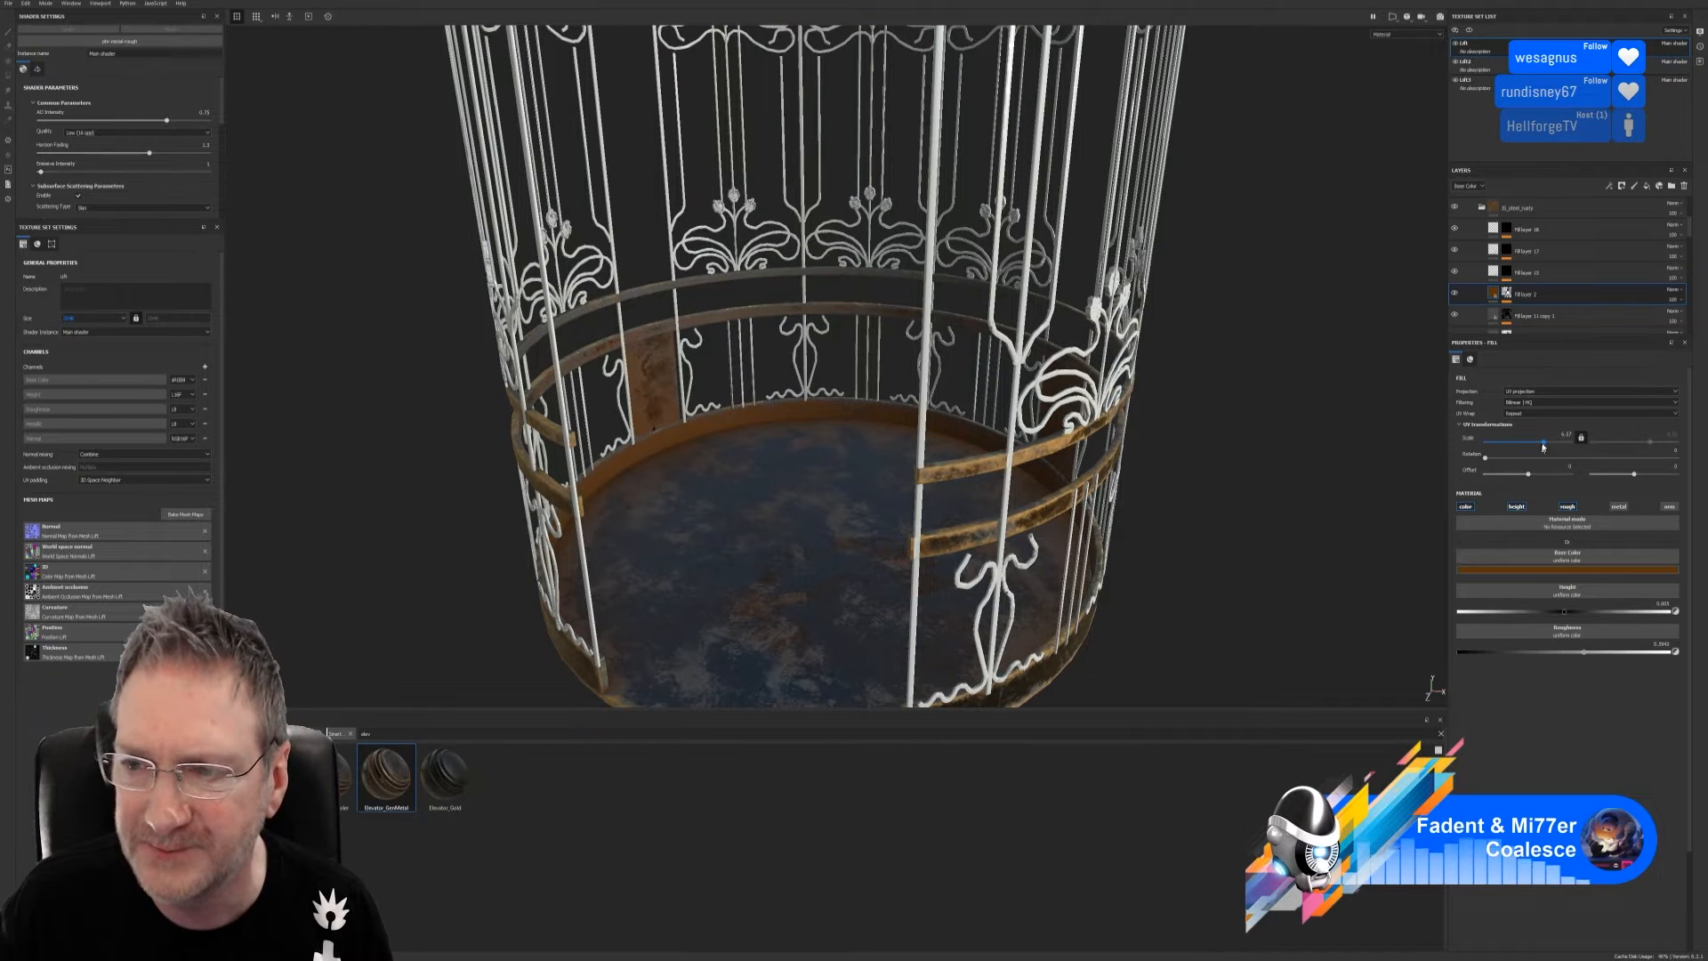
pyautogui.moveTo(1547, 443)
pyautogui.mouseDown()
pyautogui.moveTo(1526, 452)
pyautogui.moveTo(1543, 451)
pyautogui.mouseUp()
pyautogui.keyDown('alt'); pyautogui.moveTo(1151, 512); pyautogui.dragTo(798, 540); pyautogui.keyUp('alt')
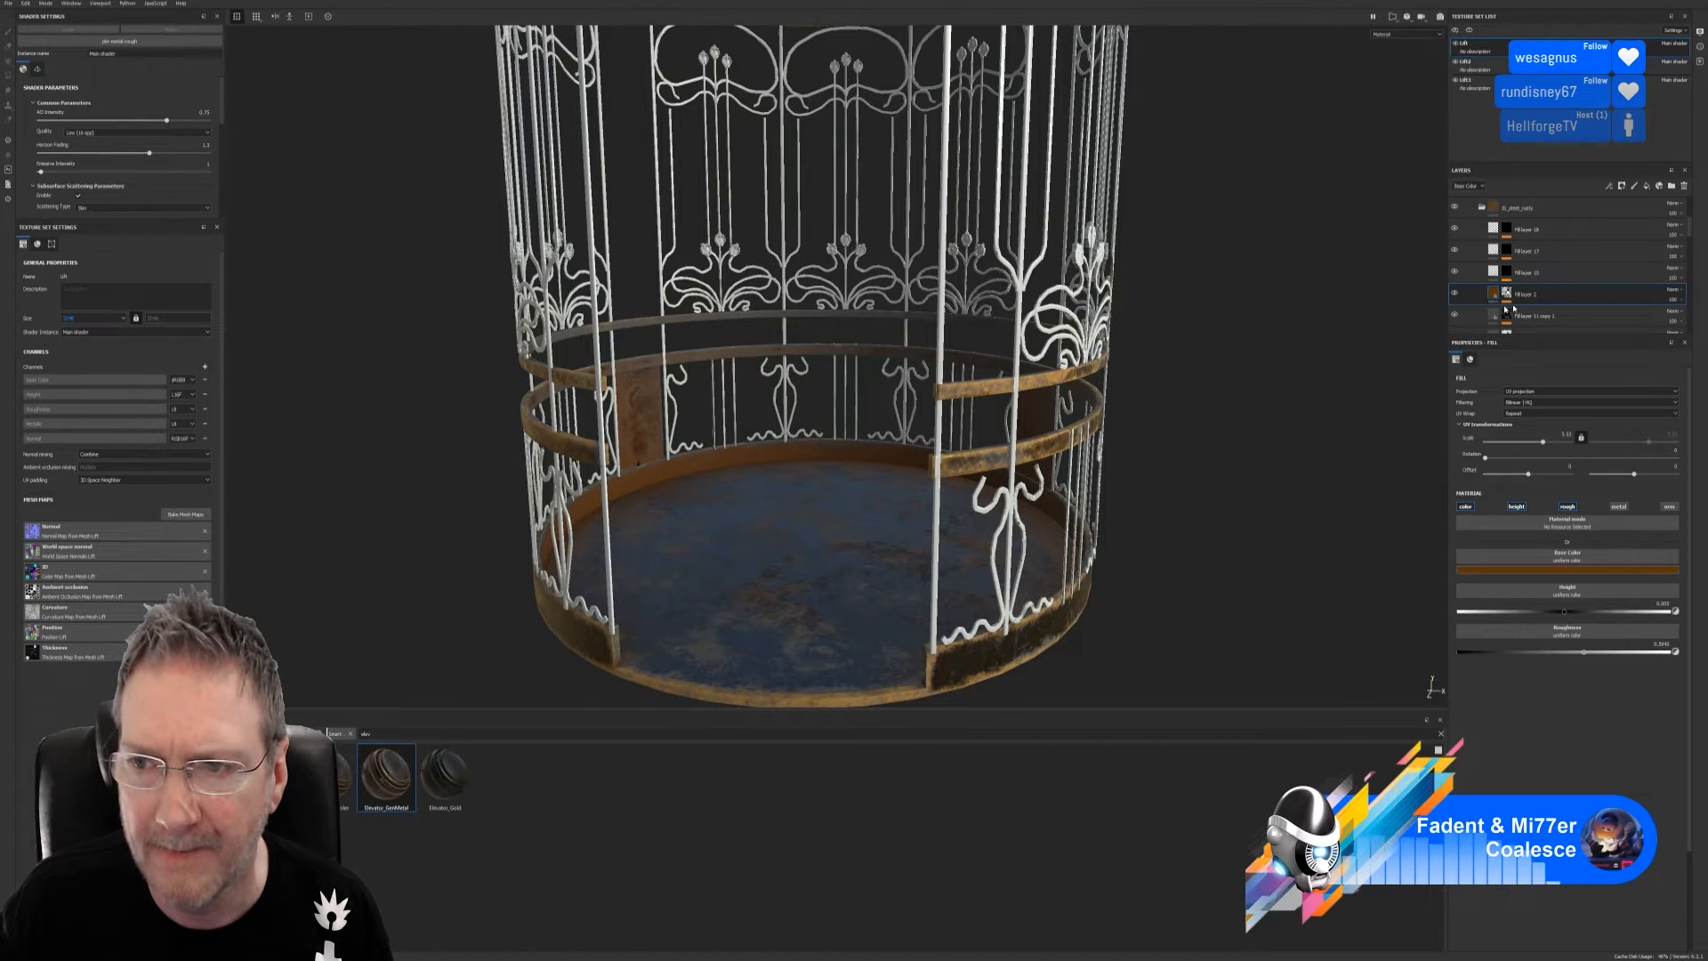
# Check the folder below the rust fill layers and examine the dome, cage and floor from several angles and distances
pyautogui.scroll(-4, 1530, 306)
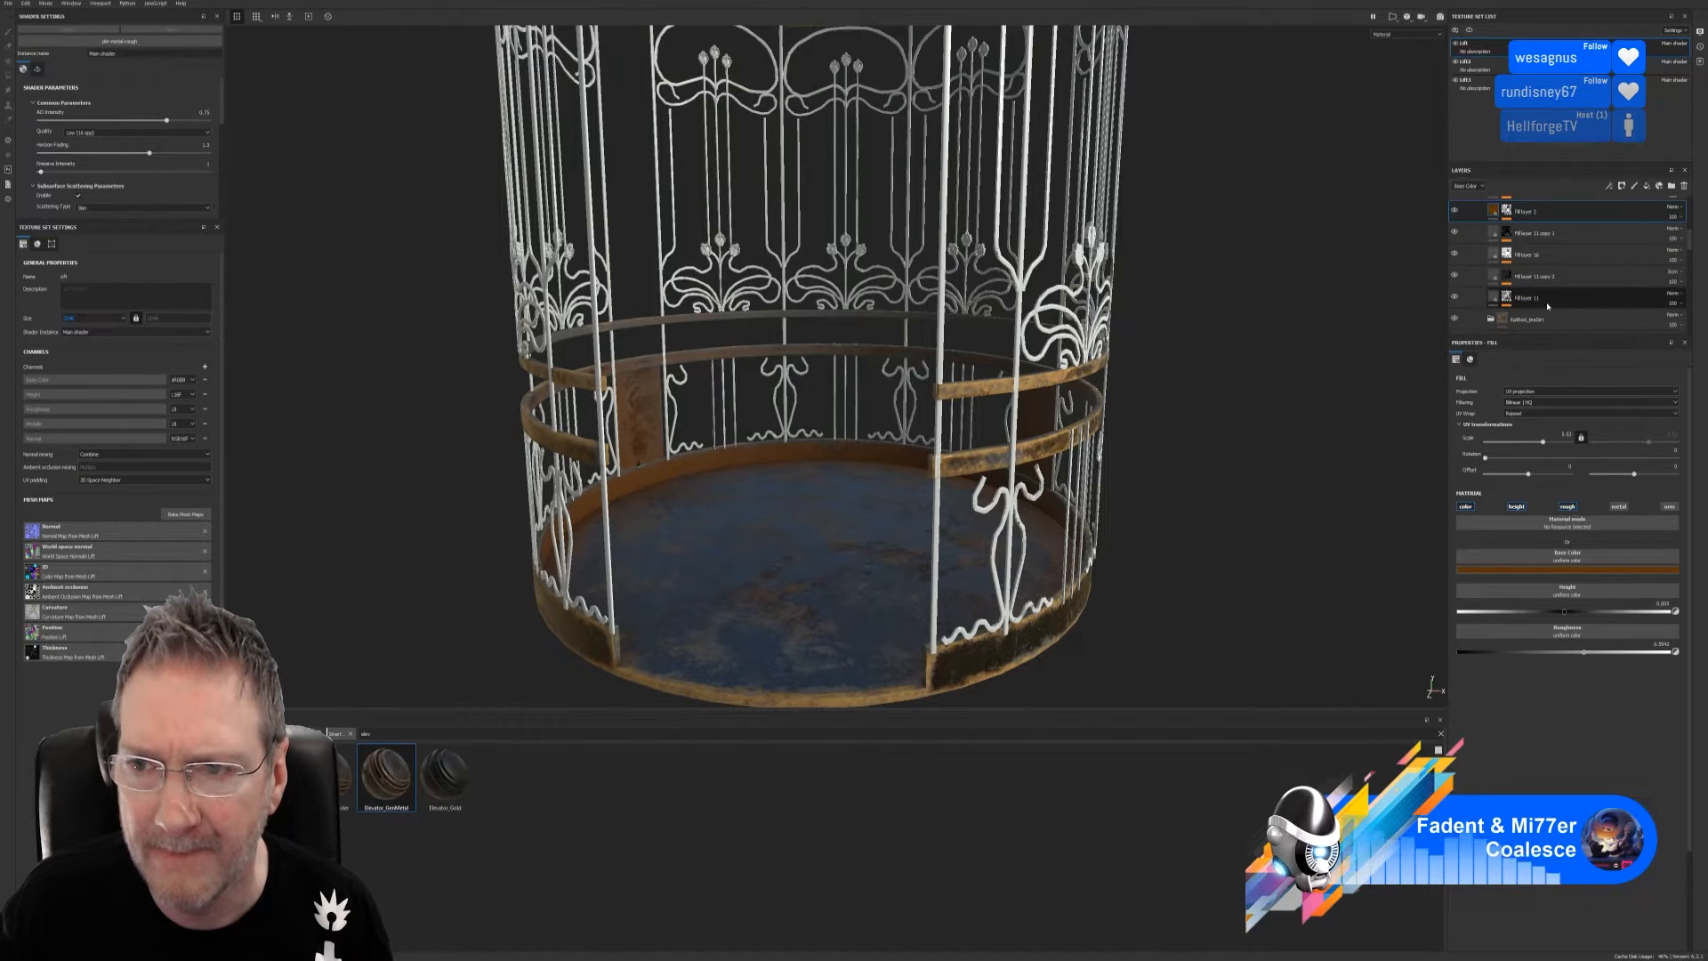
pyautogui.scroll(-1, 1548, 306)
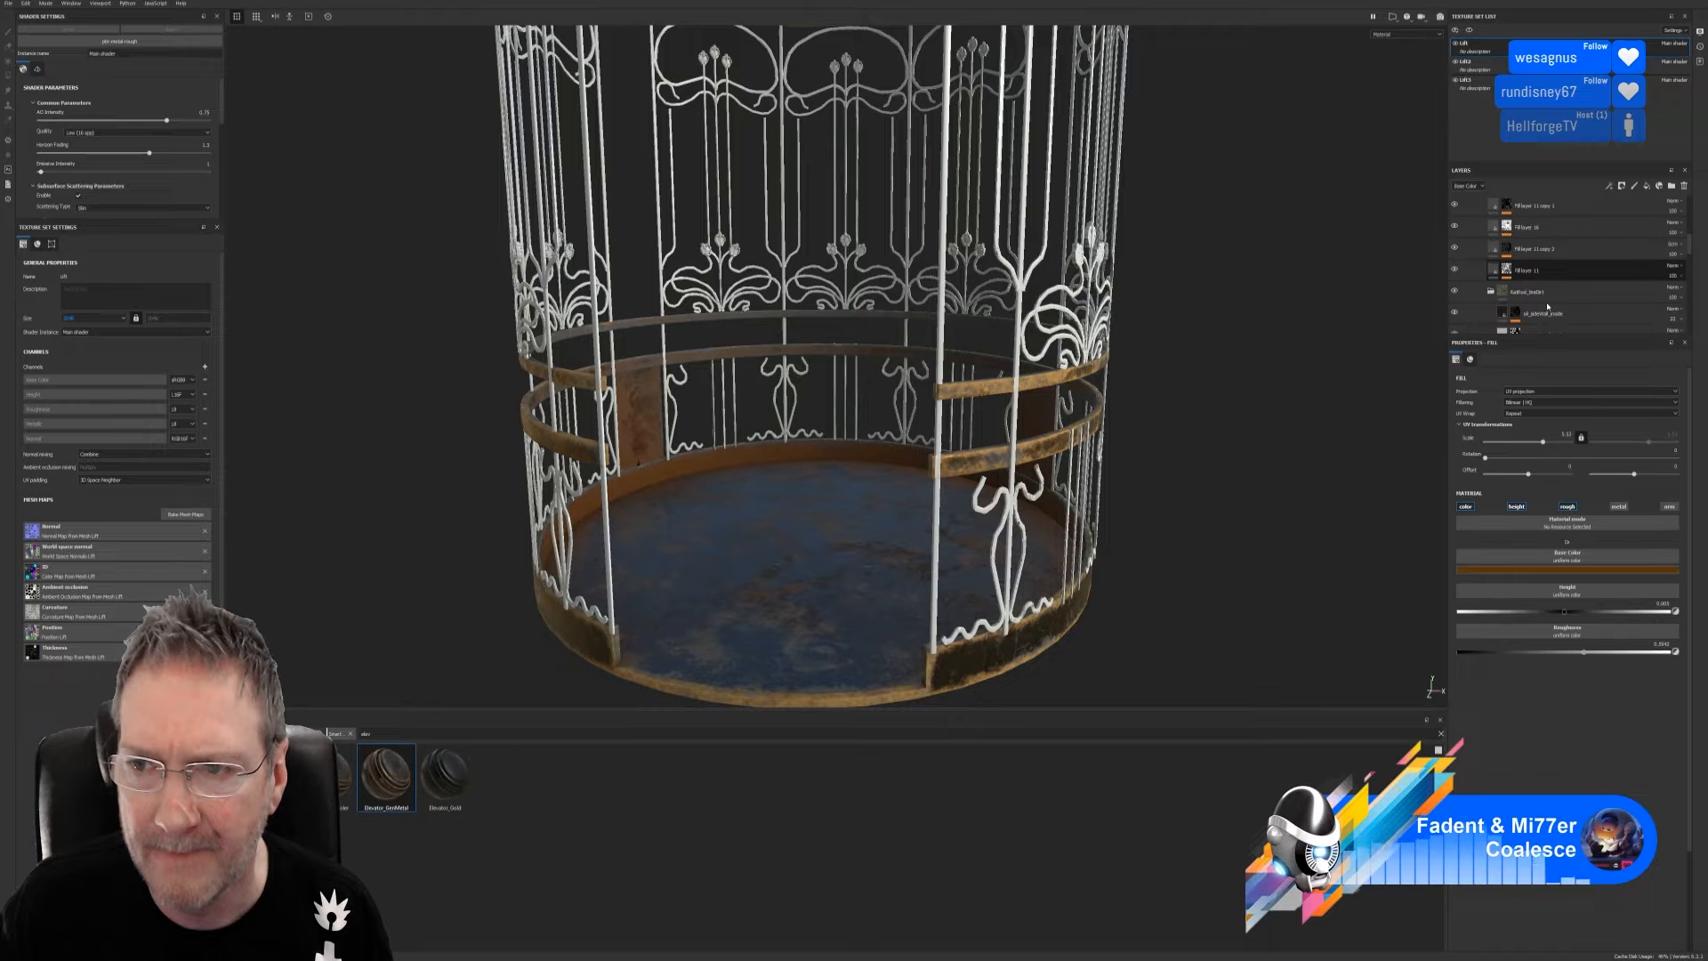
pyautogui.click(1455, 293)
pyautogui.keyDown('alt'); pyautogui.moveTo(1239, 347); pyautogui.dragTo(783, 183, button='right'); pyautogui.keyUp('alt')
pyautogui.keyDown('alt'); pyautogui.moveTo(783, 184); pyautogui.dragTo(778, 368, button='middle'); pyautogui.keyUp('alt')
pyautogui.keyDown('alt'); pyautogui.moveTo(777, 367); pyautogui.dragTo(808, 353); pyautogui.keyUp('alt')
pyautogui.keyDown('alt'); pyautogui.moveTo(808, 353); pyautogui.dragTo(873, 423, button='middle'); pyautogui.keyUp('alt')
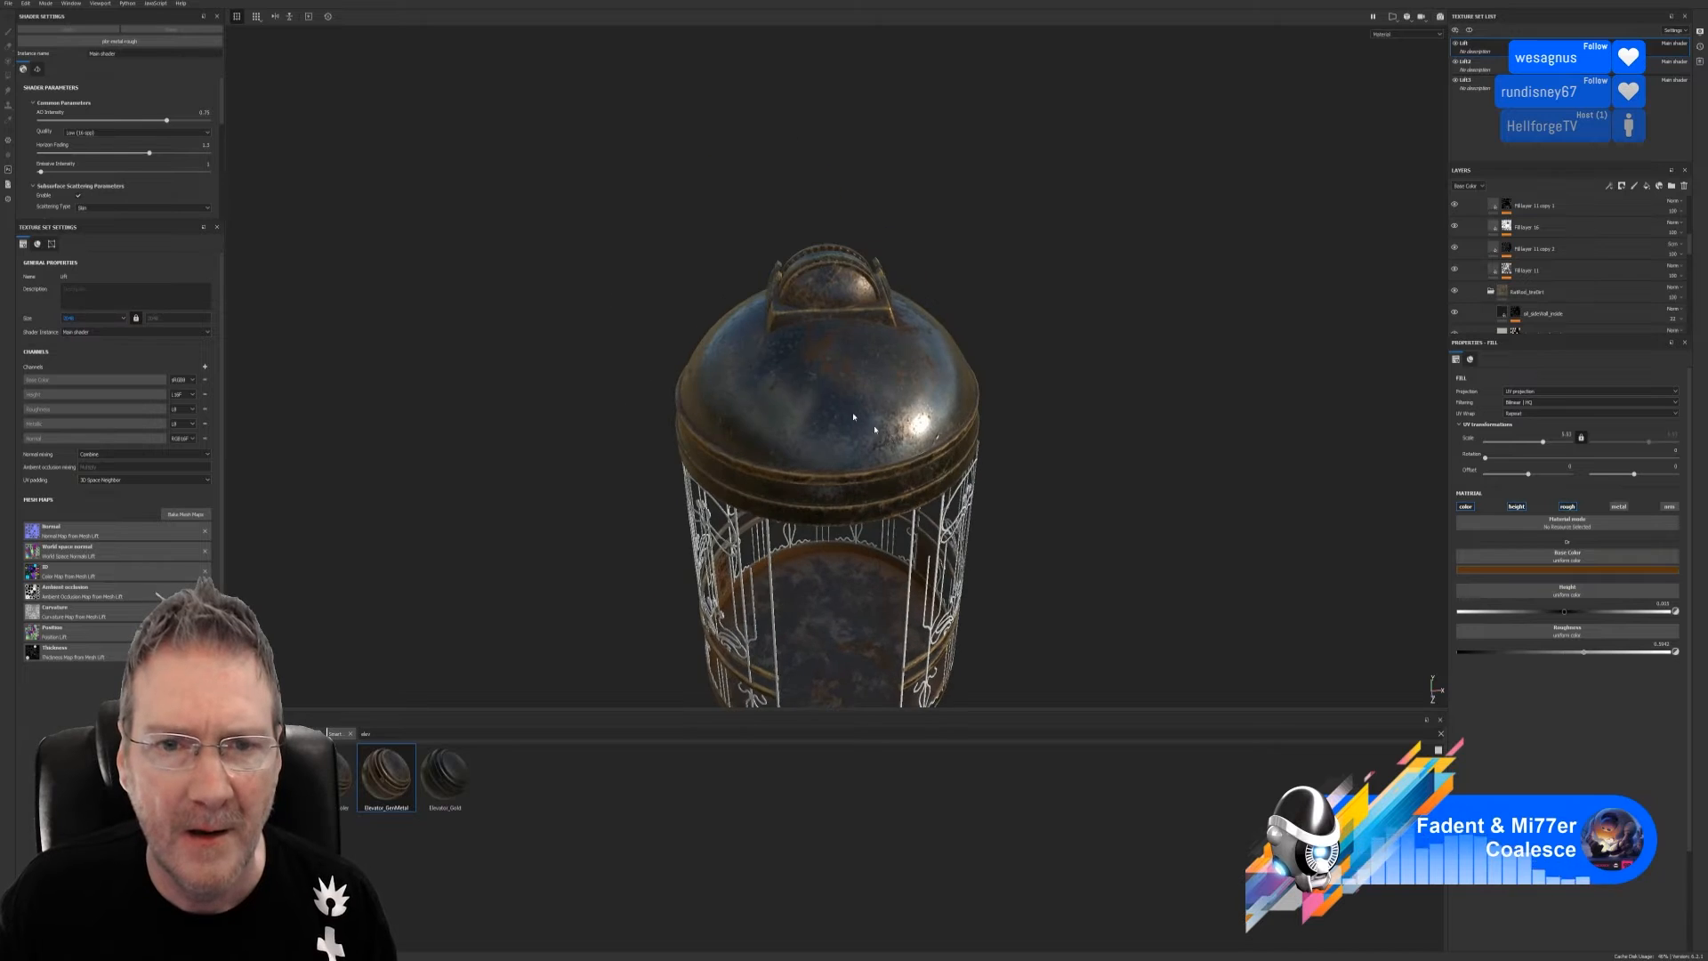
pyautogui.keyDown('alt'); pyautogui.moveTo(899, 414); pyautogui.dragTo(1287, 309, button='right'); pyautogui.keyUp('alt')
pyautogui.keyDown('alt'); pyautogui.moveTo(984, 369); pyautogui.dragTo(1038, 336); pyautogui.keyUp('alt')
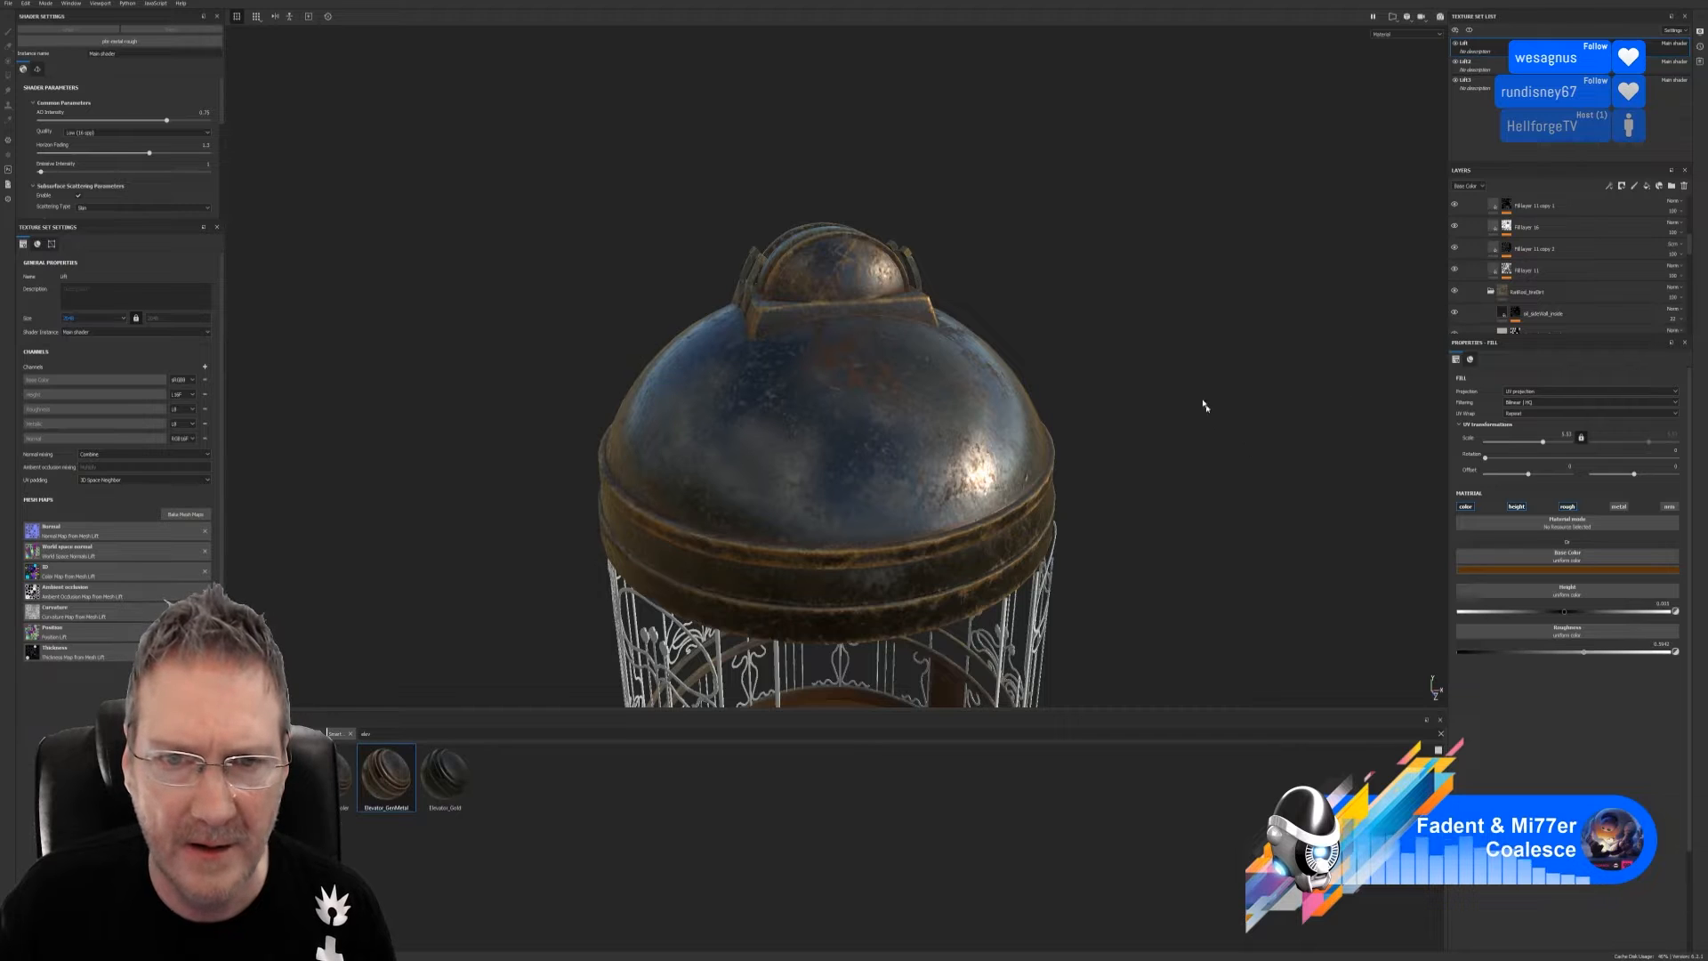
pyautogui.keyDown('alt'); pyautogui.moveTo(1205, 406); pyautogui.dragTo(714, 501, button='right'); pyautogui.keyUp('alt')
pyautogui.keyDown('alt'); pyautogui.moveTo(898, 320); pyautogui.dragTo(942, 335); pyautogui.keyUp('alt')
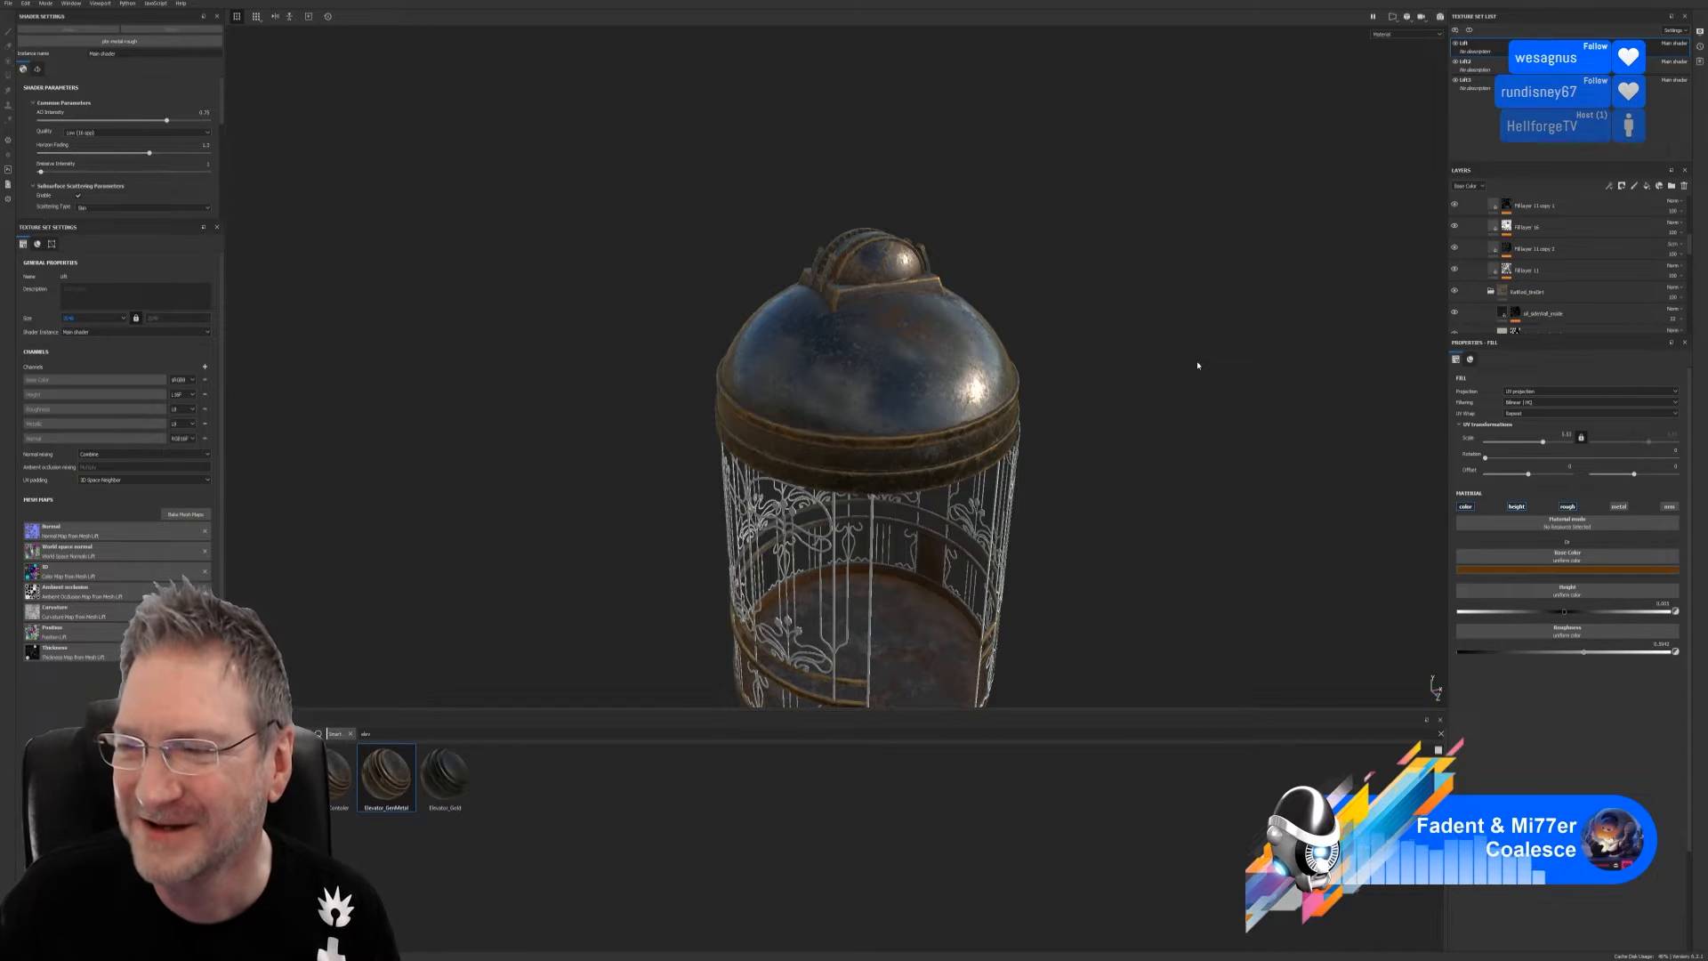
pyautogui.keyDown('alt'); pyautogui.moveTo(1204, 431); pyautogui.dragTo(1041, 378); pyautogui.keyUp('alt')
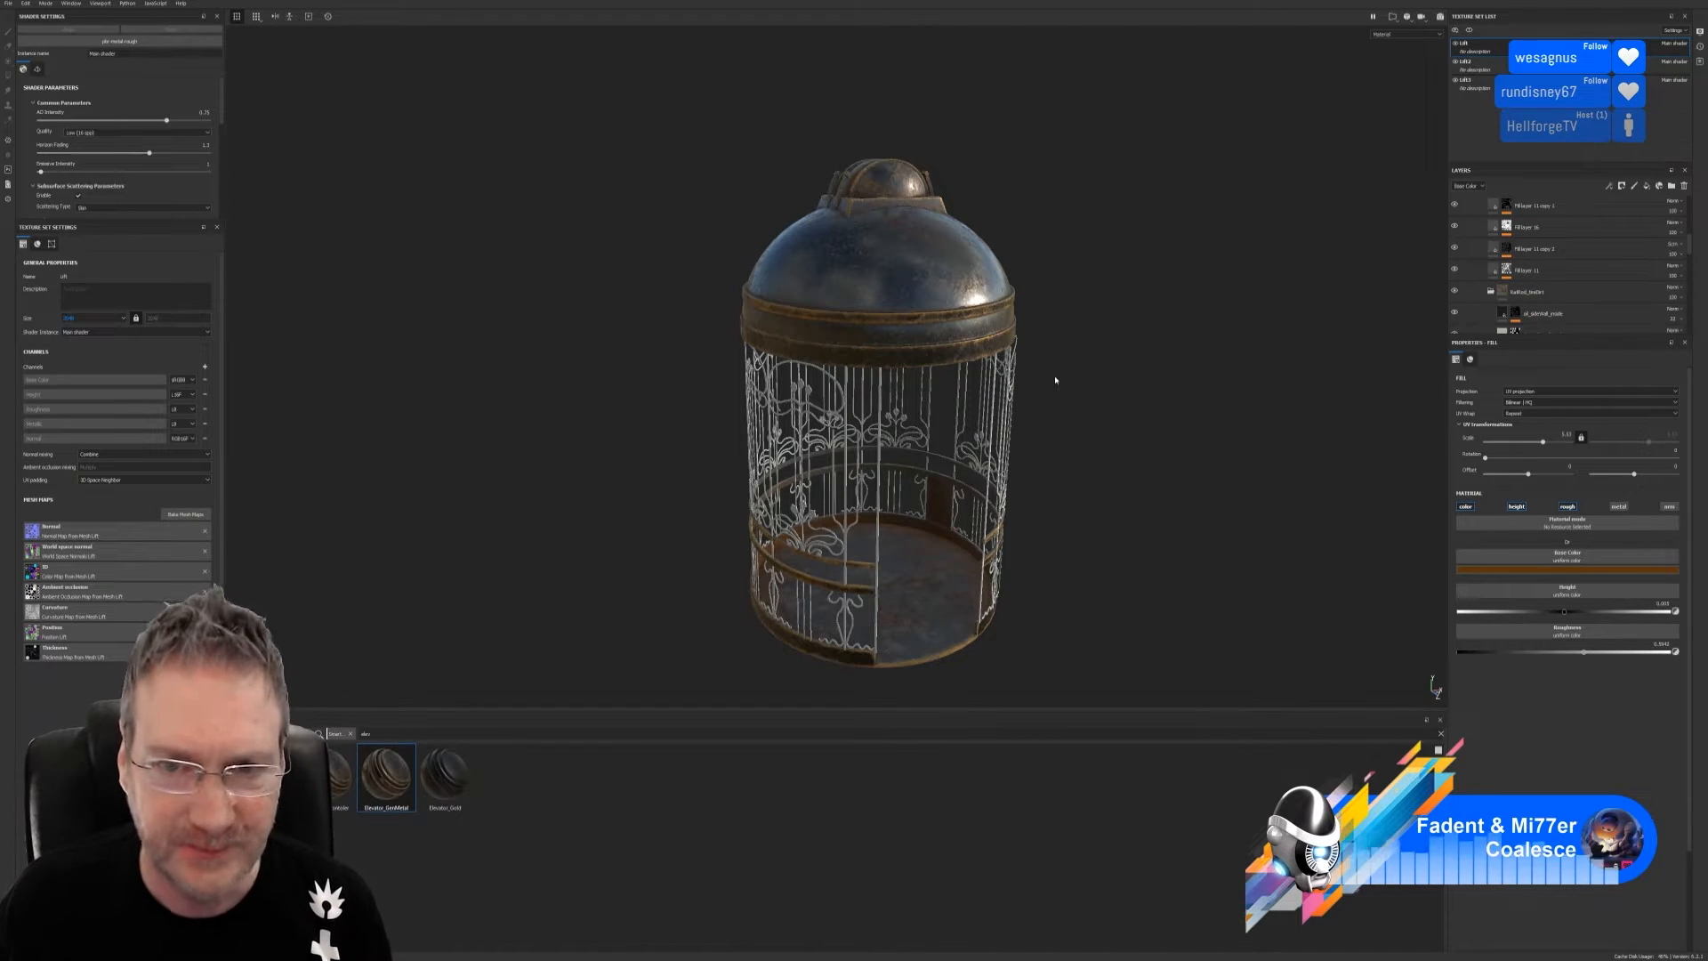
# Collapse the top-level smart material folder and view the whole textured lift
pyautogui.scroll(5, 1491, 266)
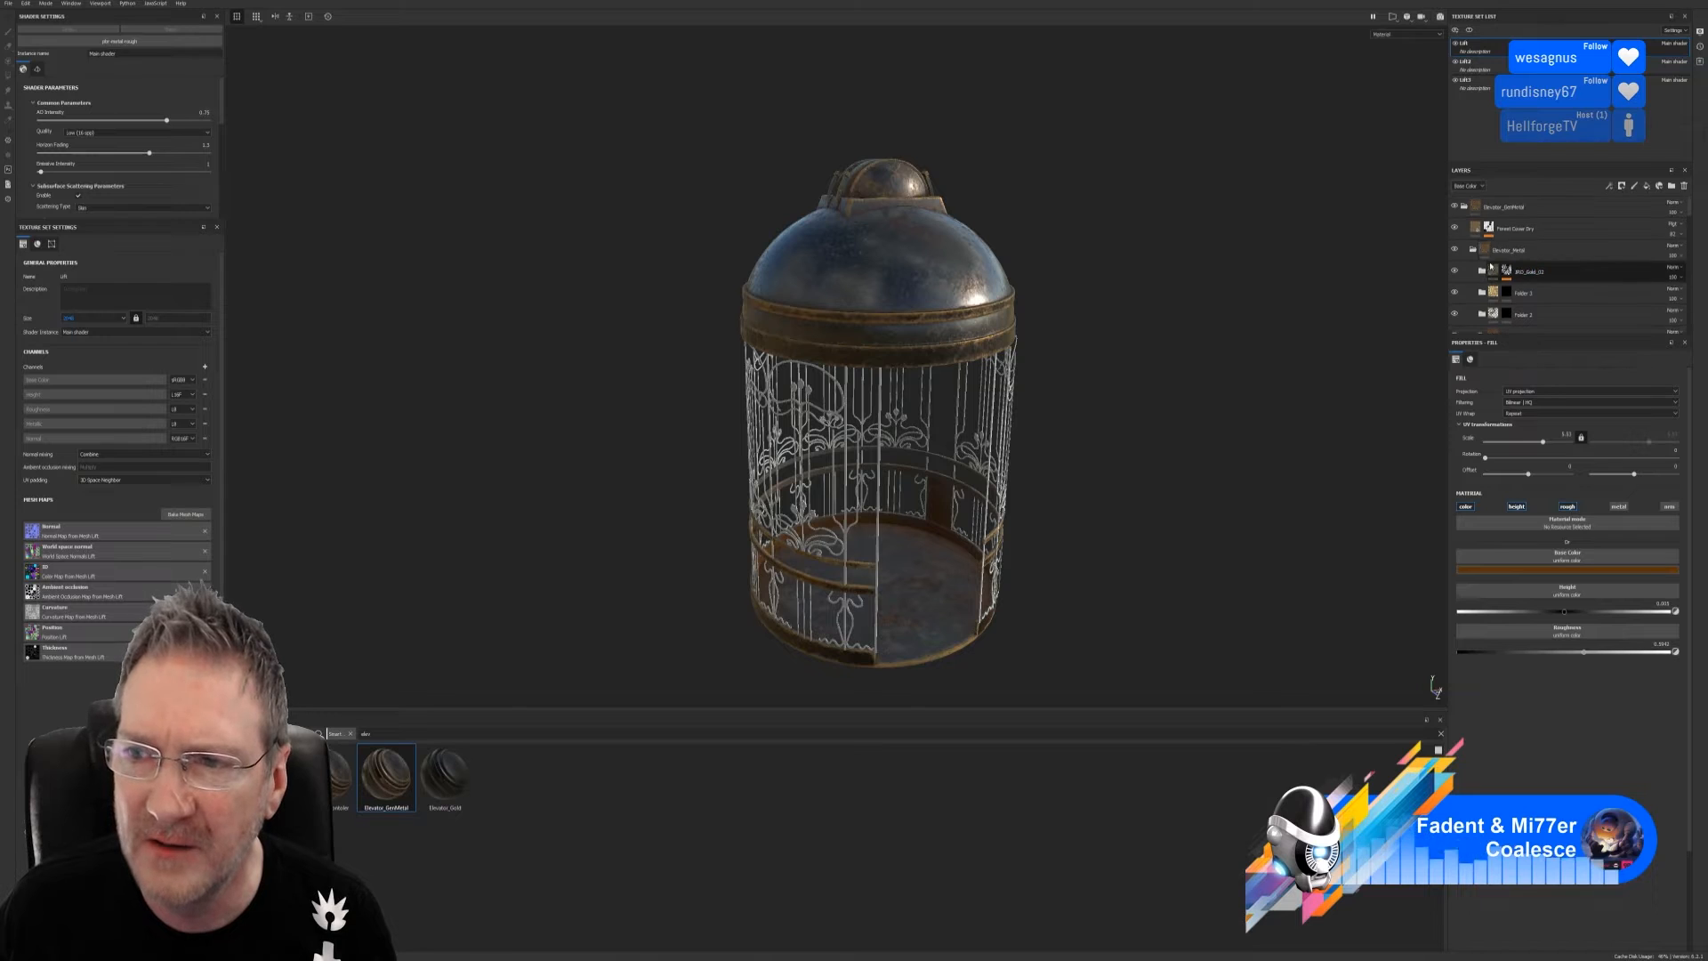
pyautogui.click(1466, 207)
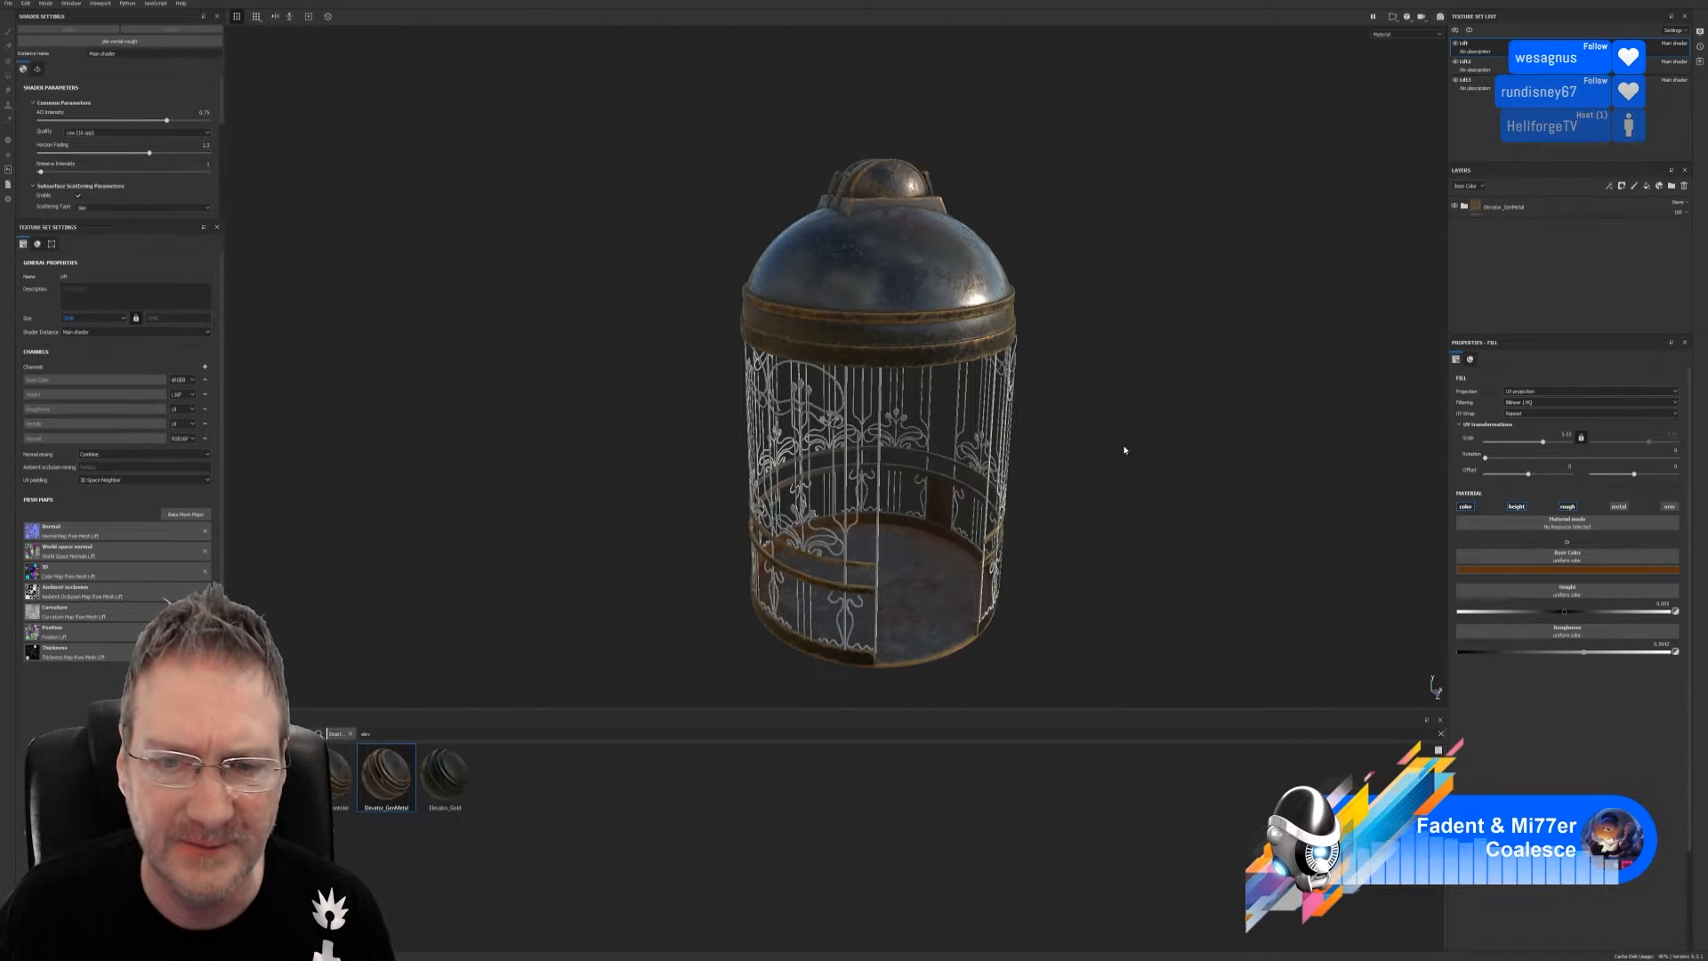
pyautogui.keyDown('alt'); pyautogui.moveTo(1123, 450); pyautogui.dragTo(1056, 438); pyautogui.keyUp('alt')
pyautogui.keyDown('alt'); pyautogui.moveTo(1041, 366); pyautogui.dragTo(1025, 360); pyautogui.keyUp('alt')
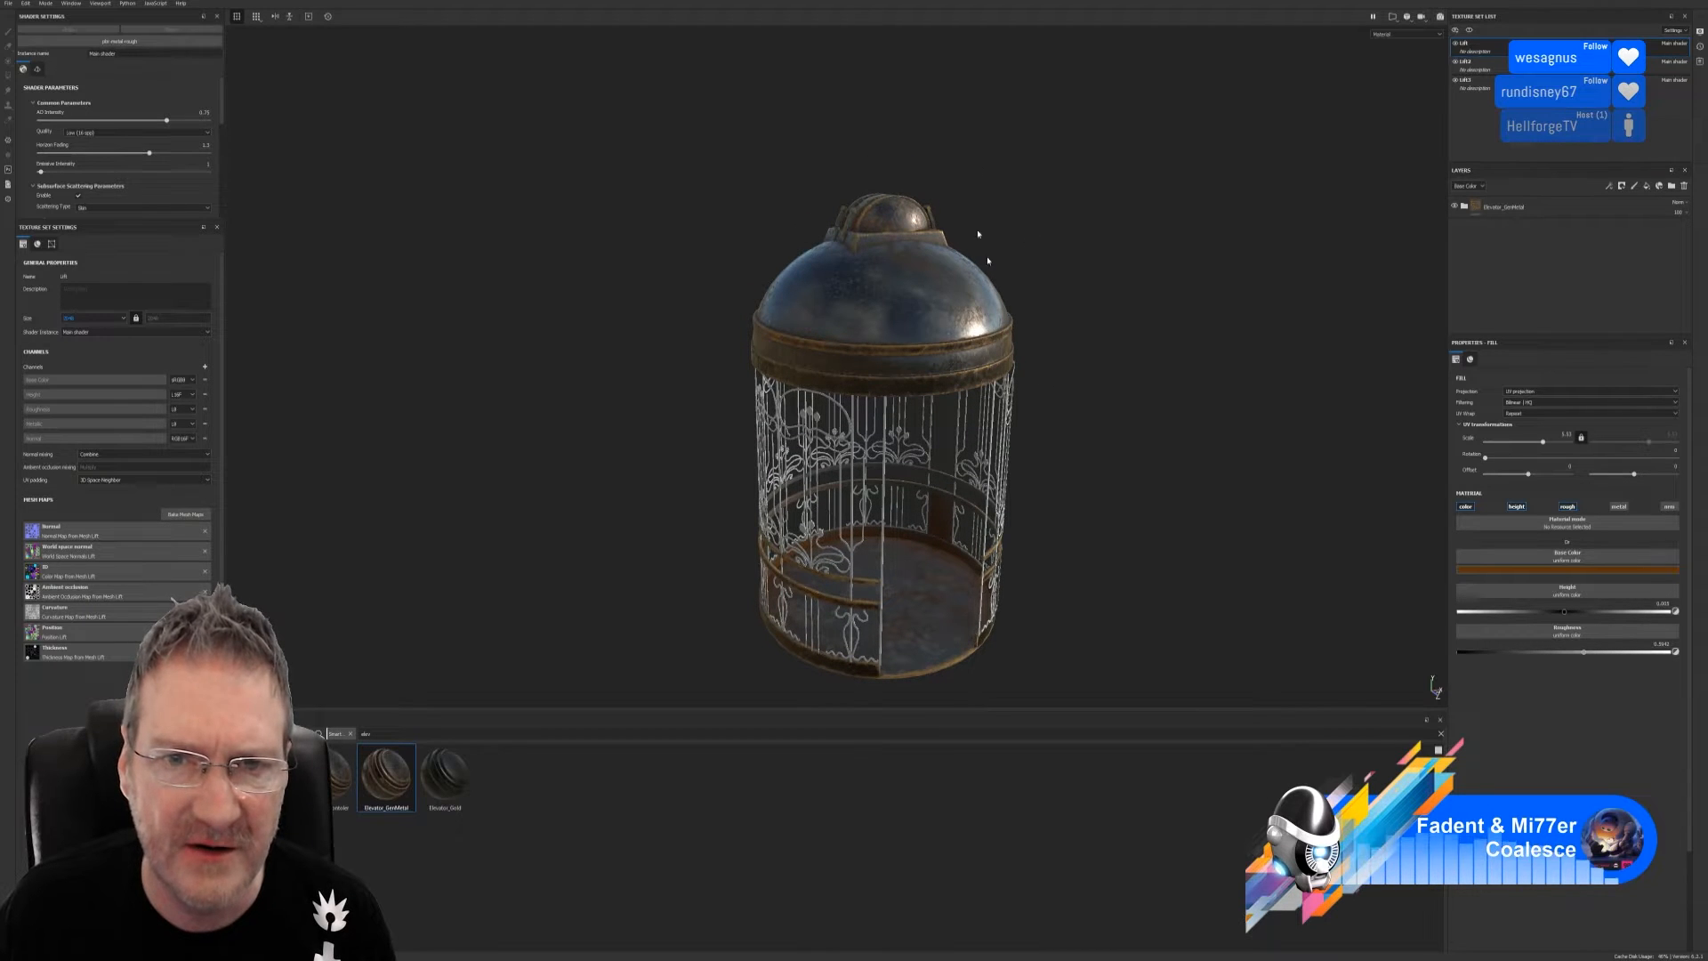
# Save the project and clear the search filter on the smart material library
pyautogui.click(6, 6)
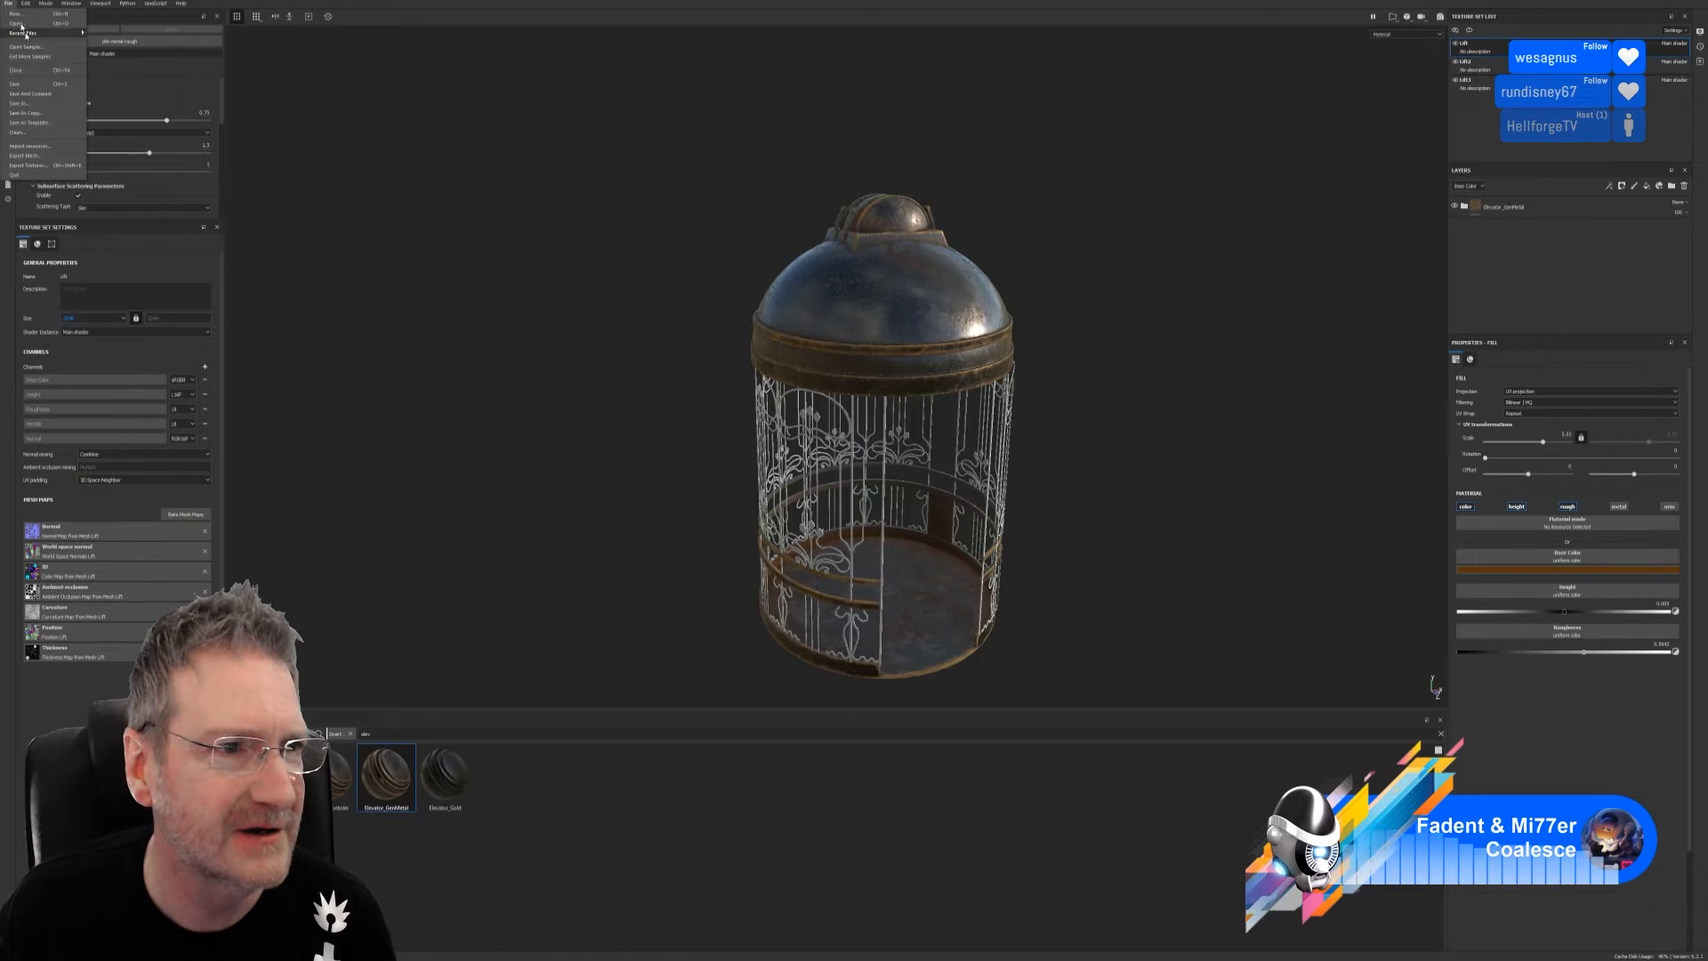
pyautogui.click(25, 85)
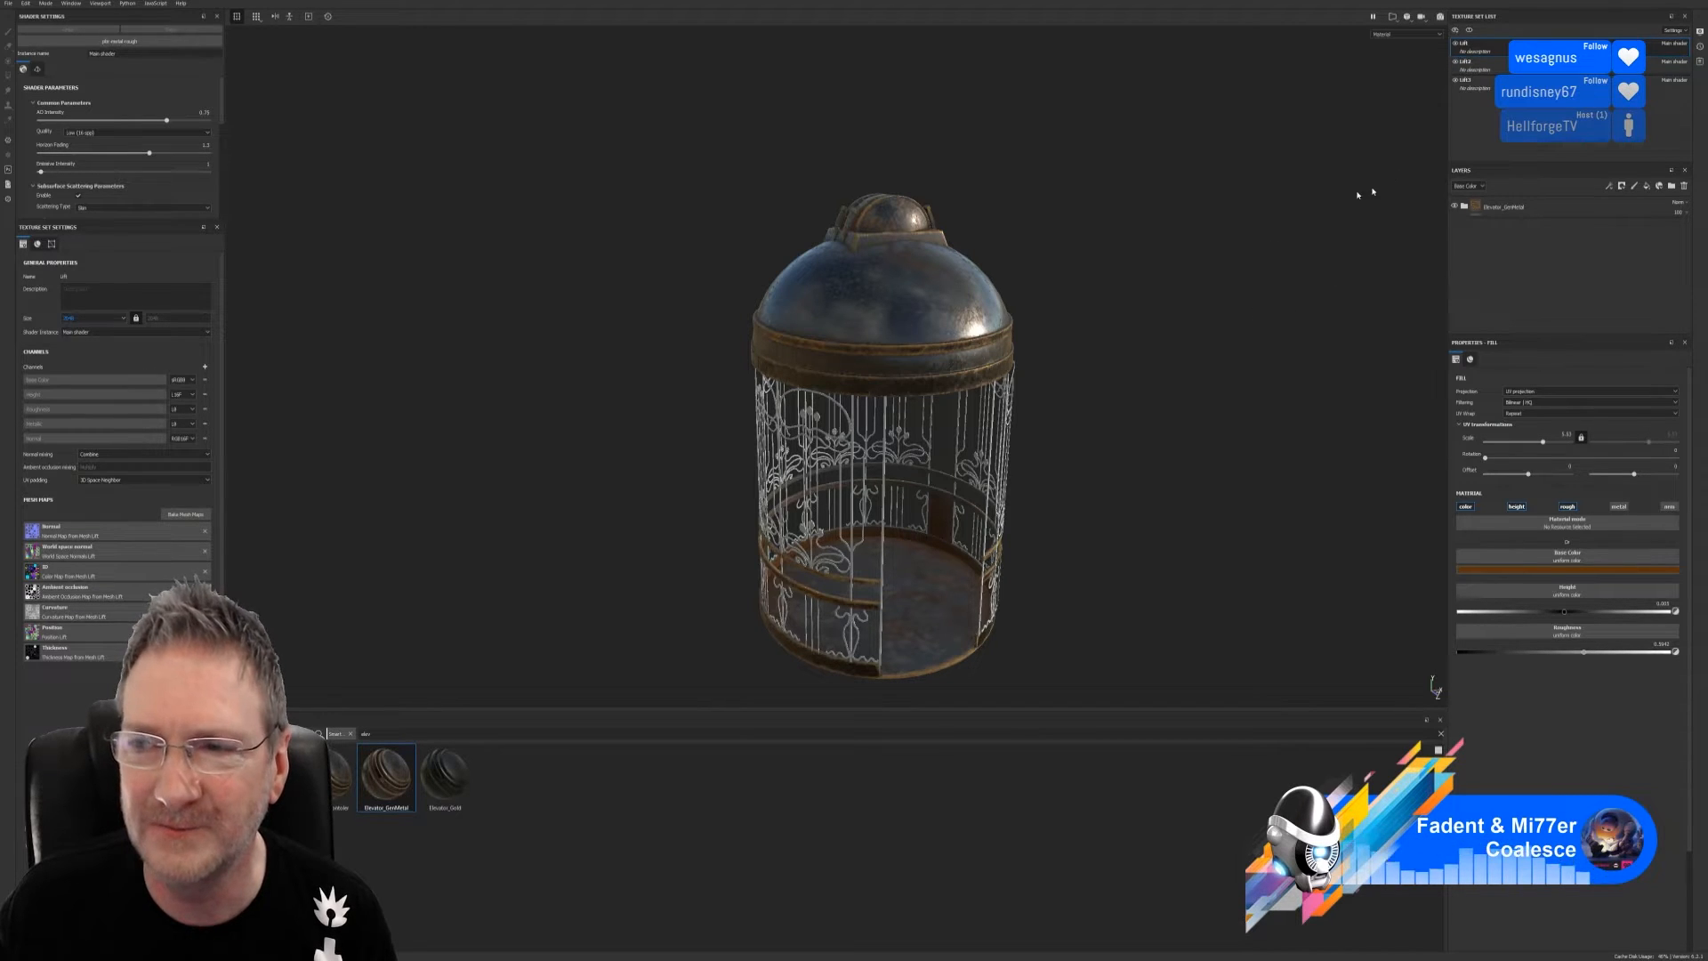
pyautogui.click(397, 737)
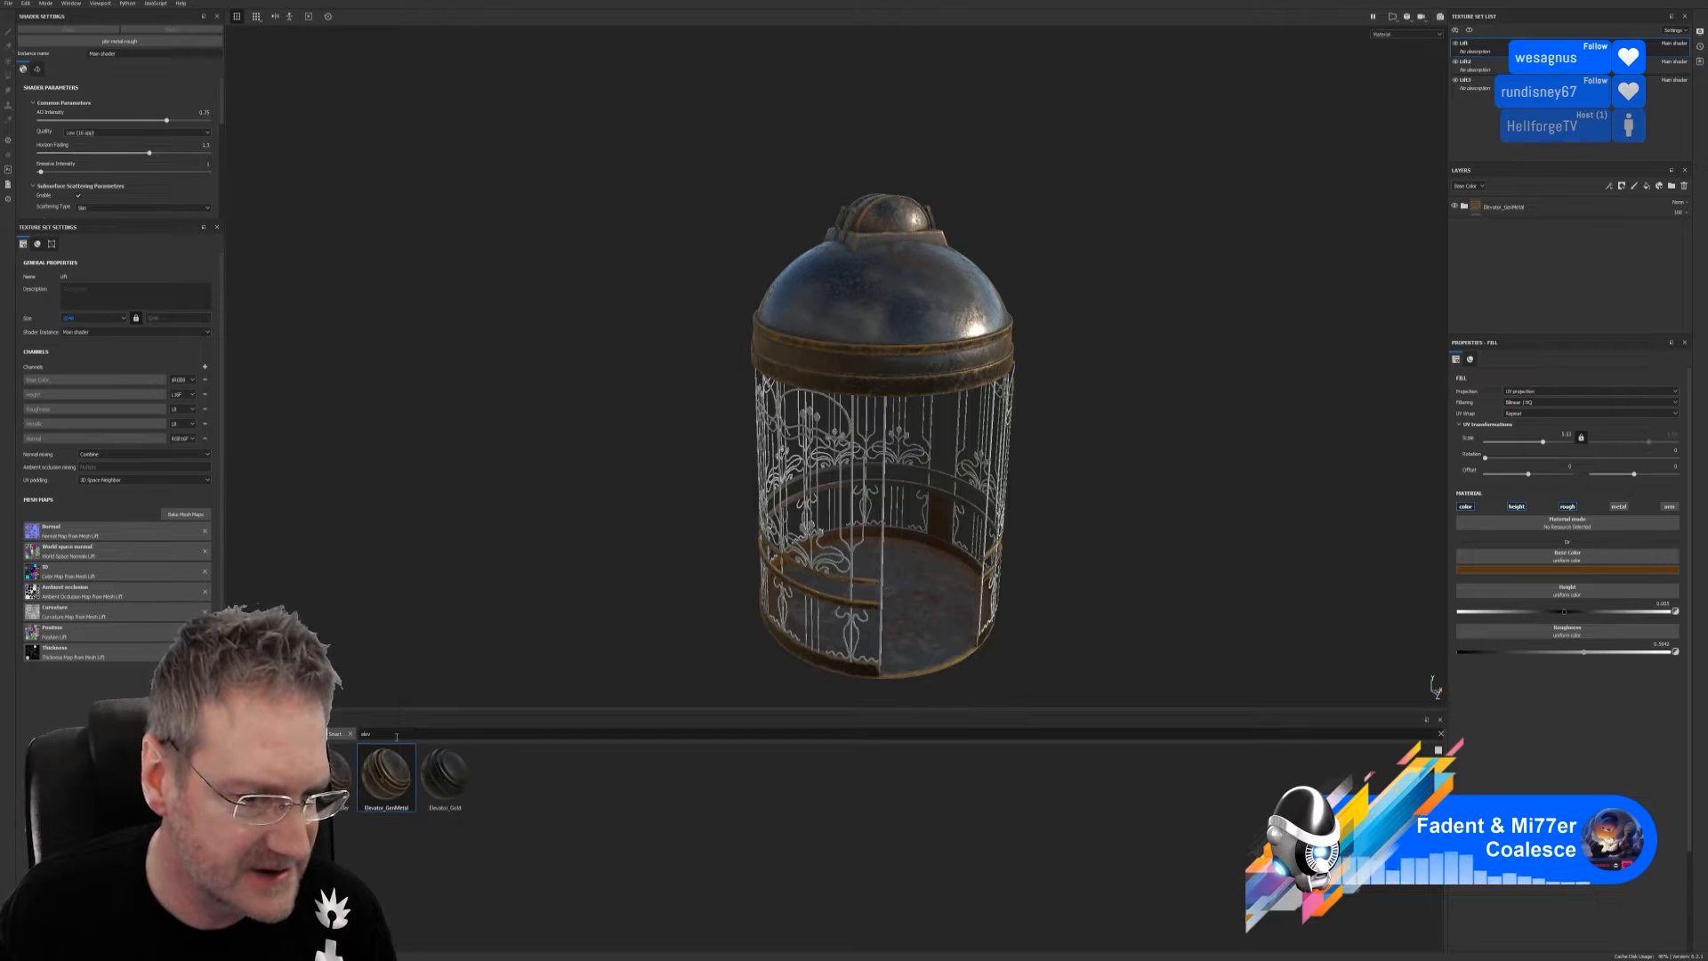
pyautogui.press('BackSpace')
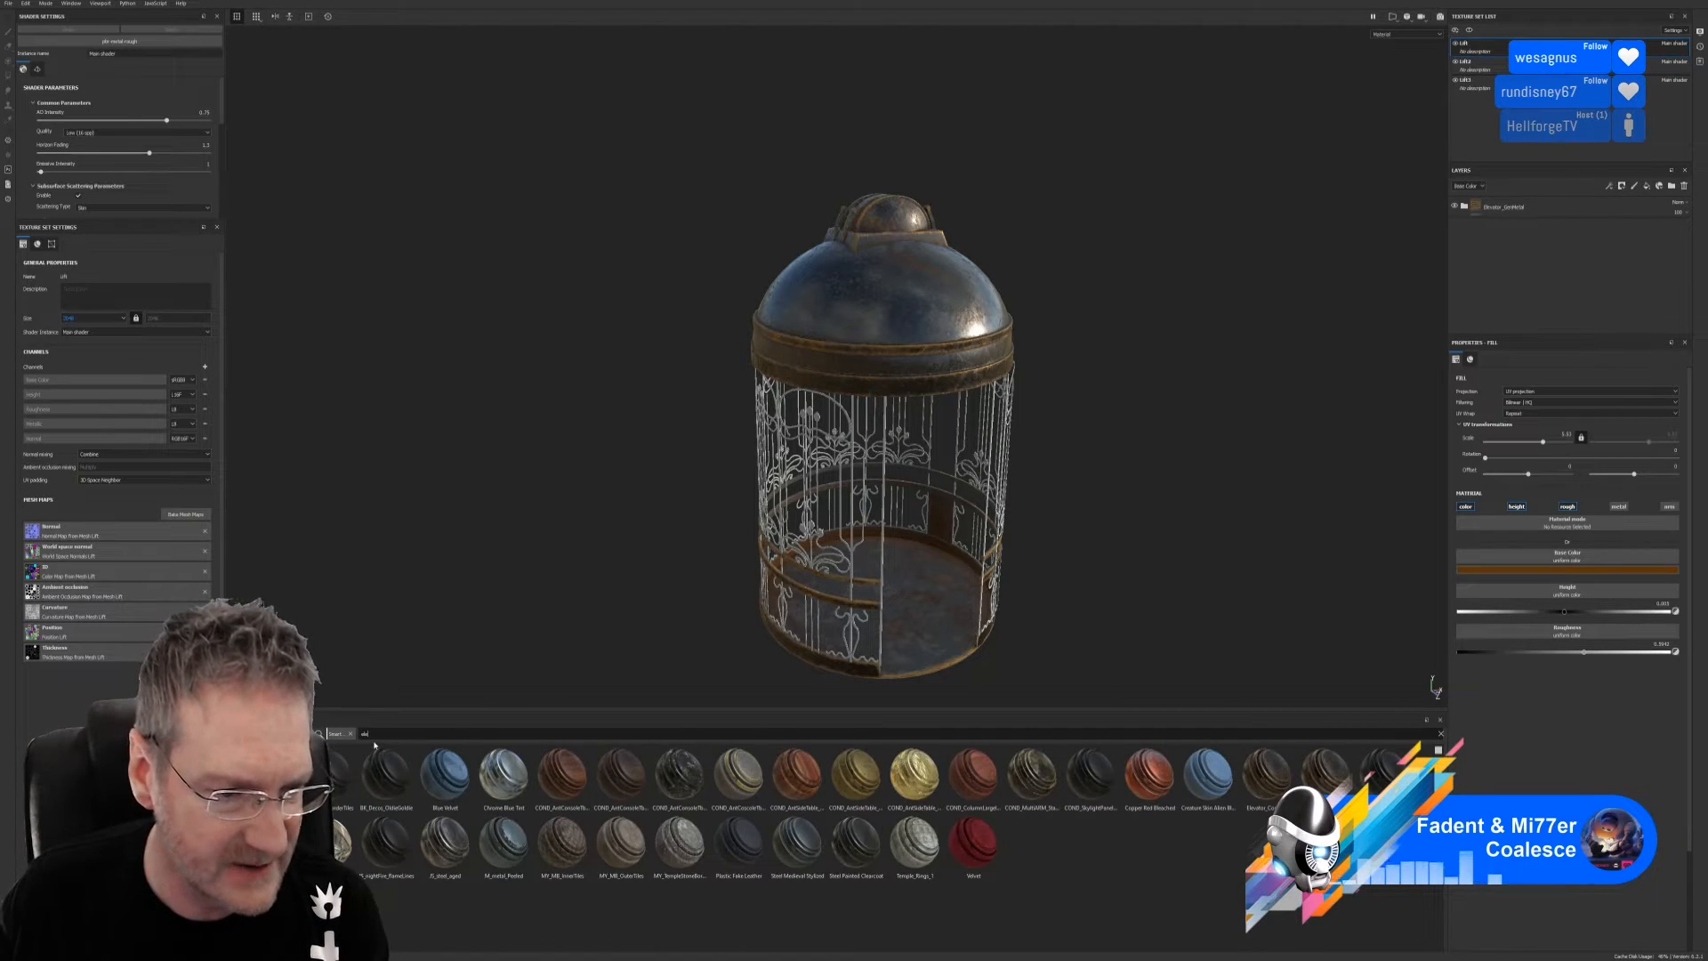
pyautogui.press('BackSpace')
pyautogui.press('BackSpace')
pyautogui.press('BackSpace')
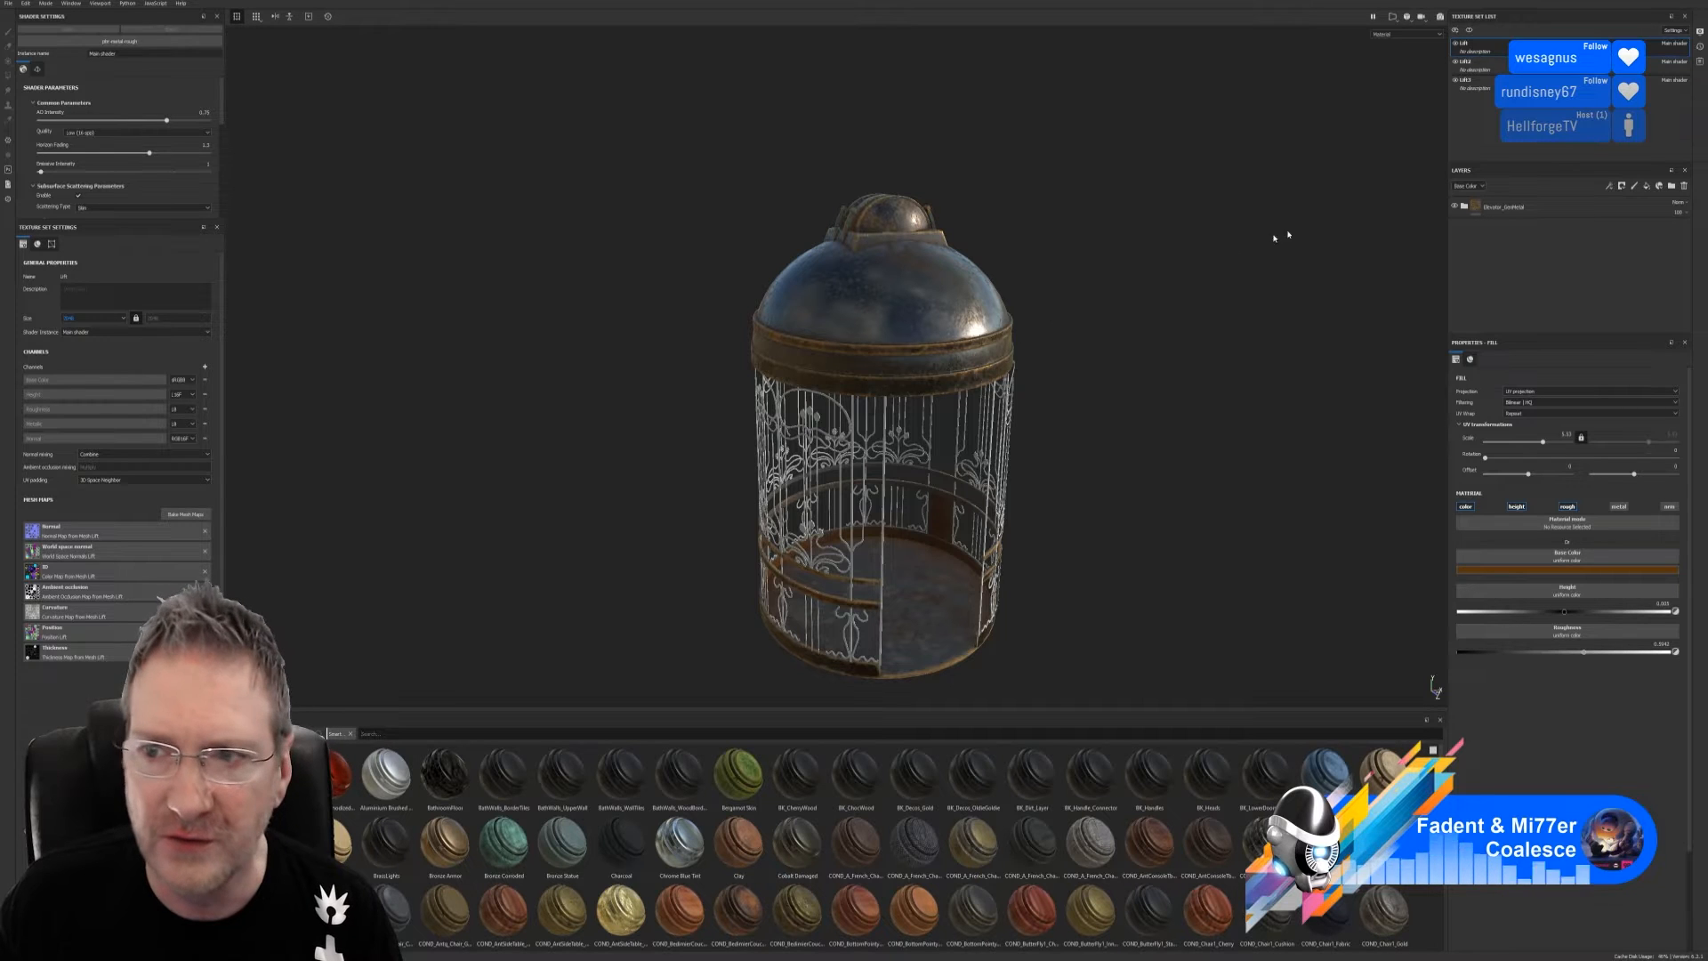
pyautogui.rightClick(1584, 216)
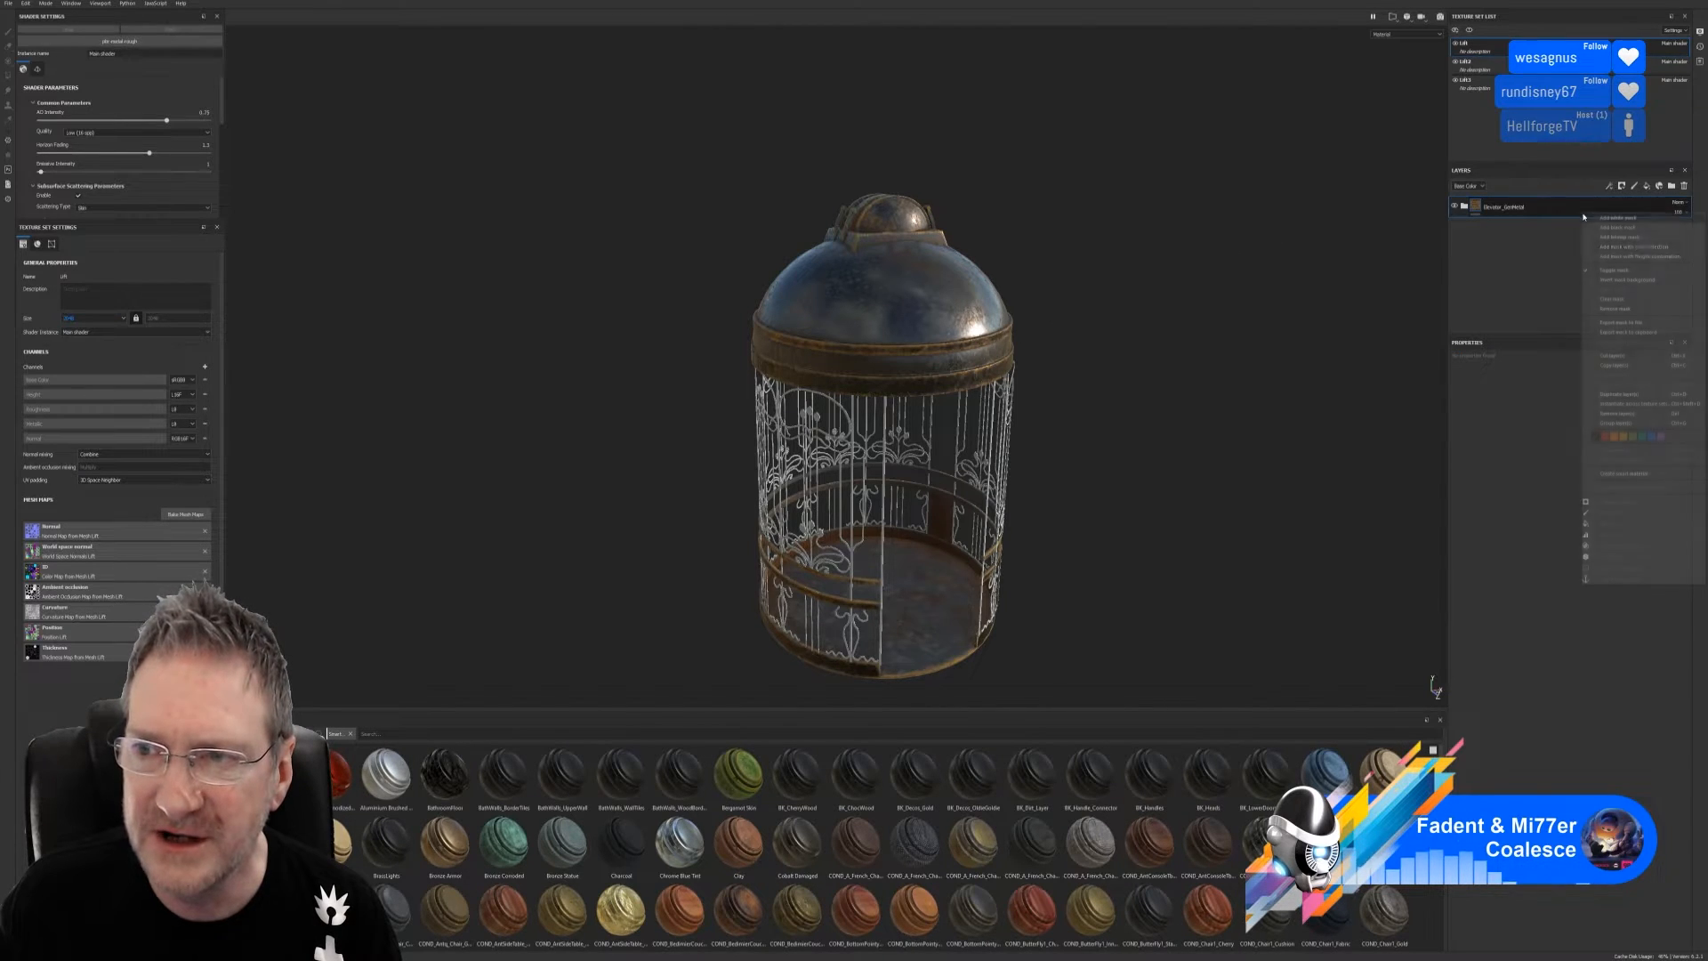
pyautogui.click(1639, 249)
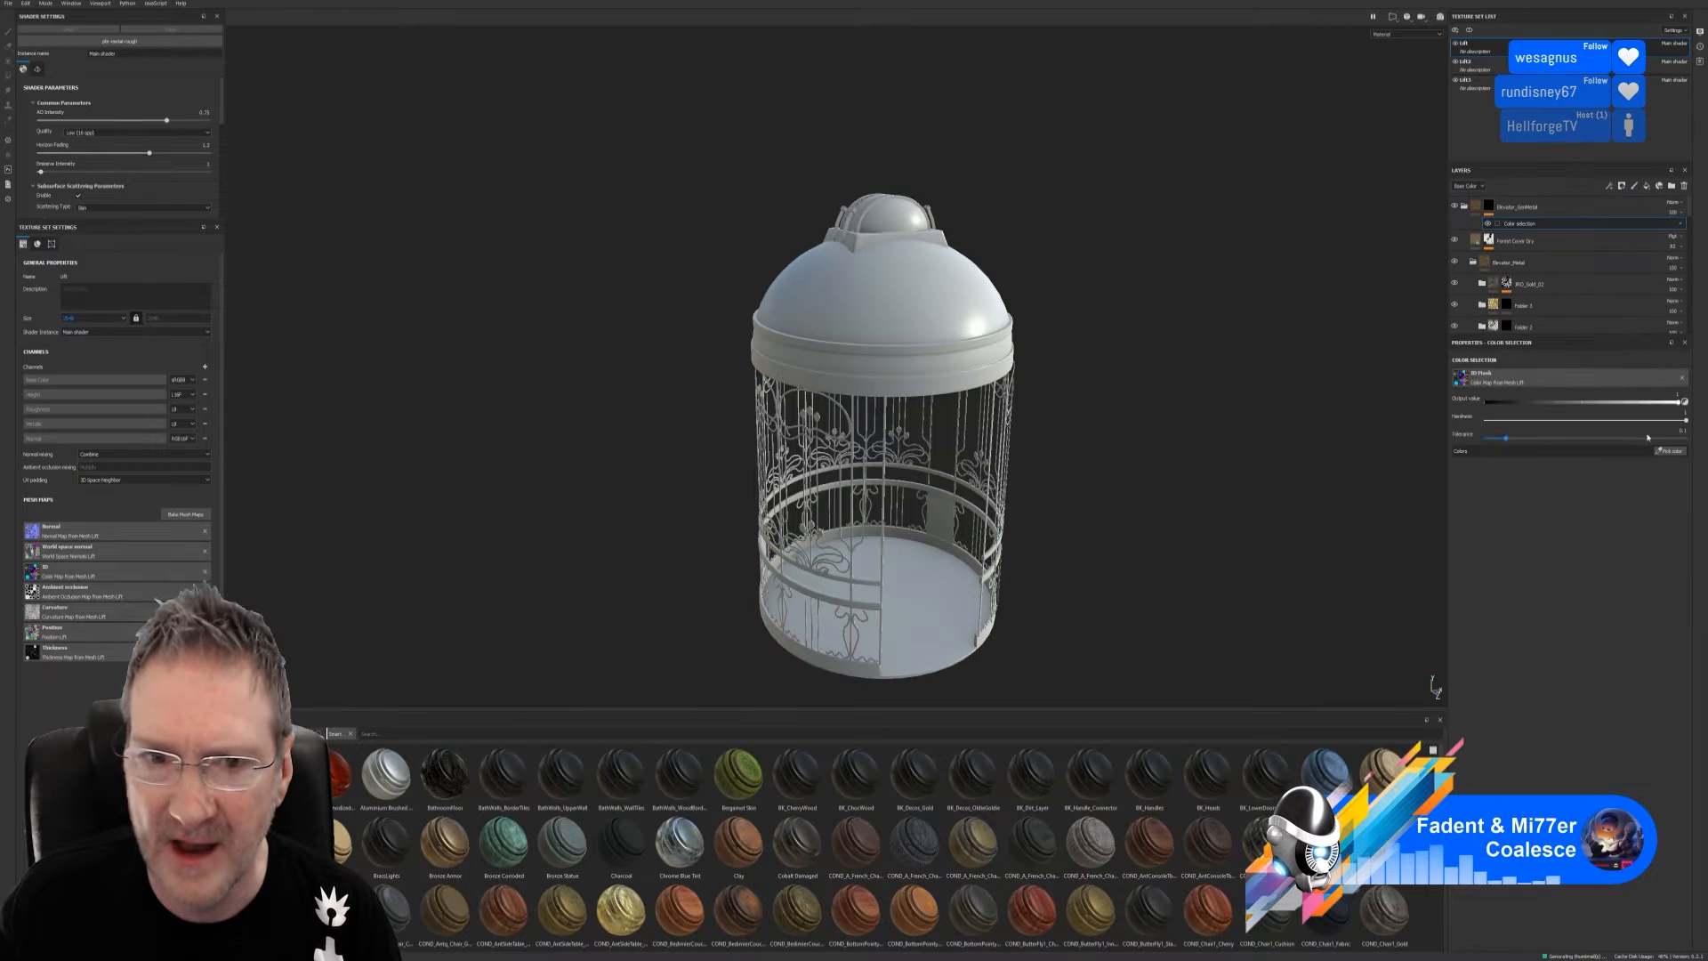
pyautogui.click(1671, 452)
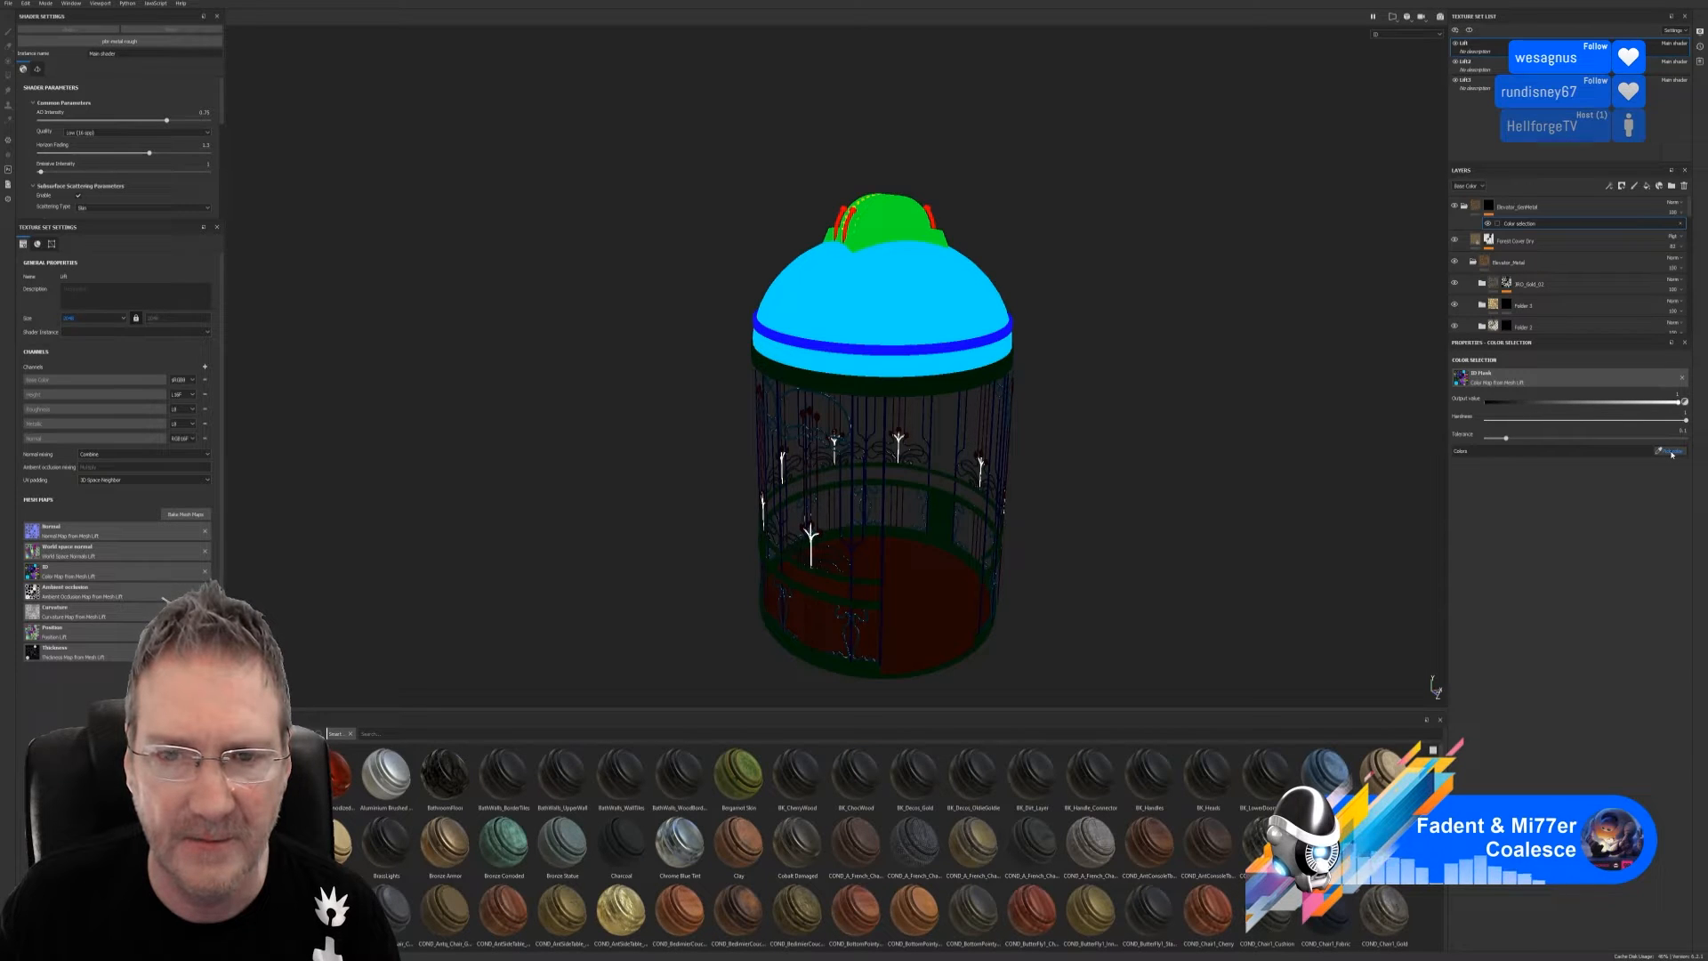
pyautogui.click(1401, 530)
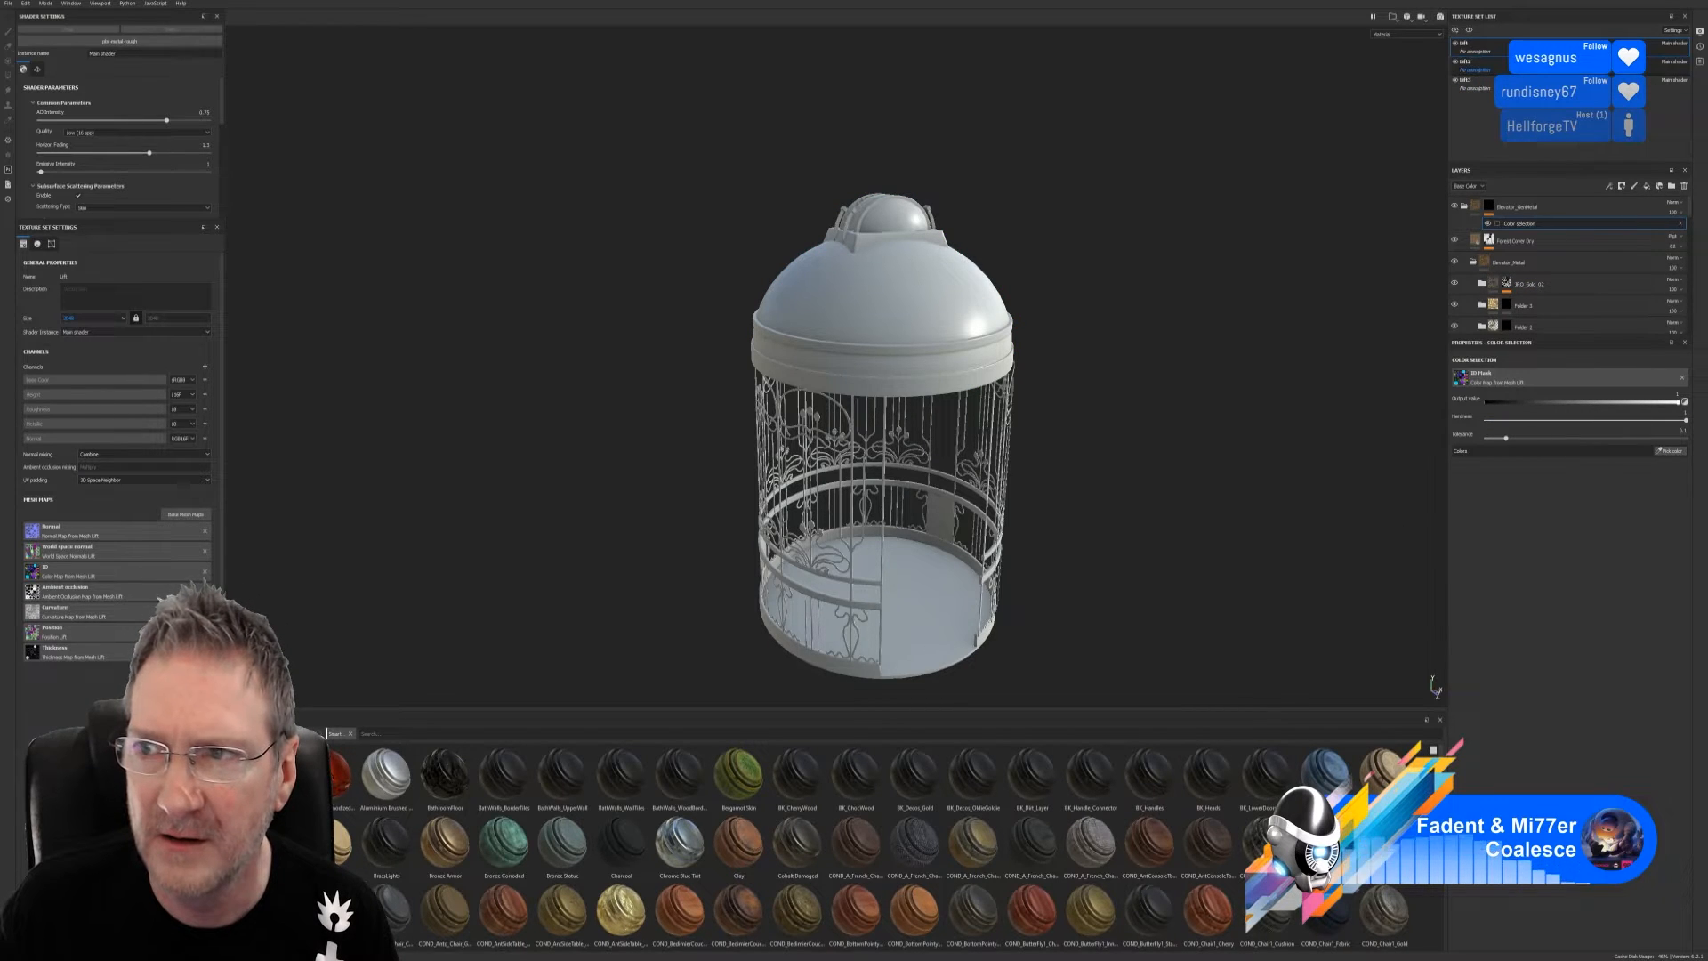
pyautogui.click(1682, 225)
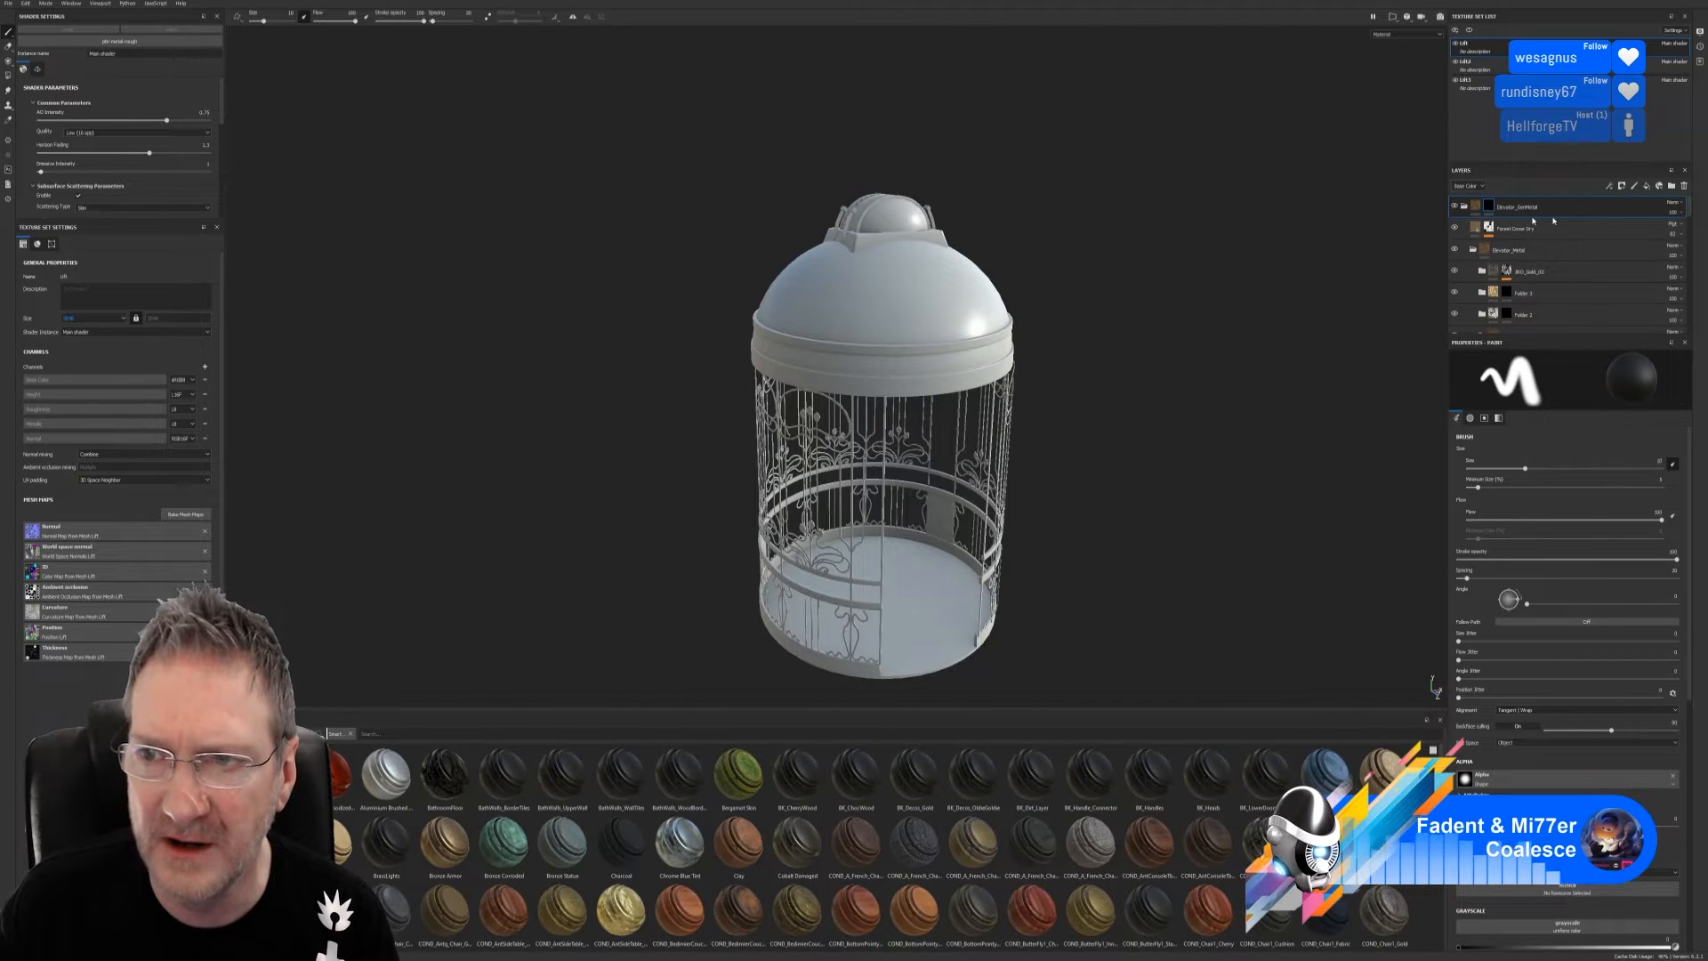
pyautogui.rightClick(1488, 209)
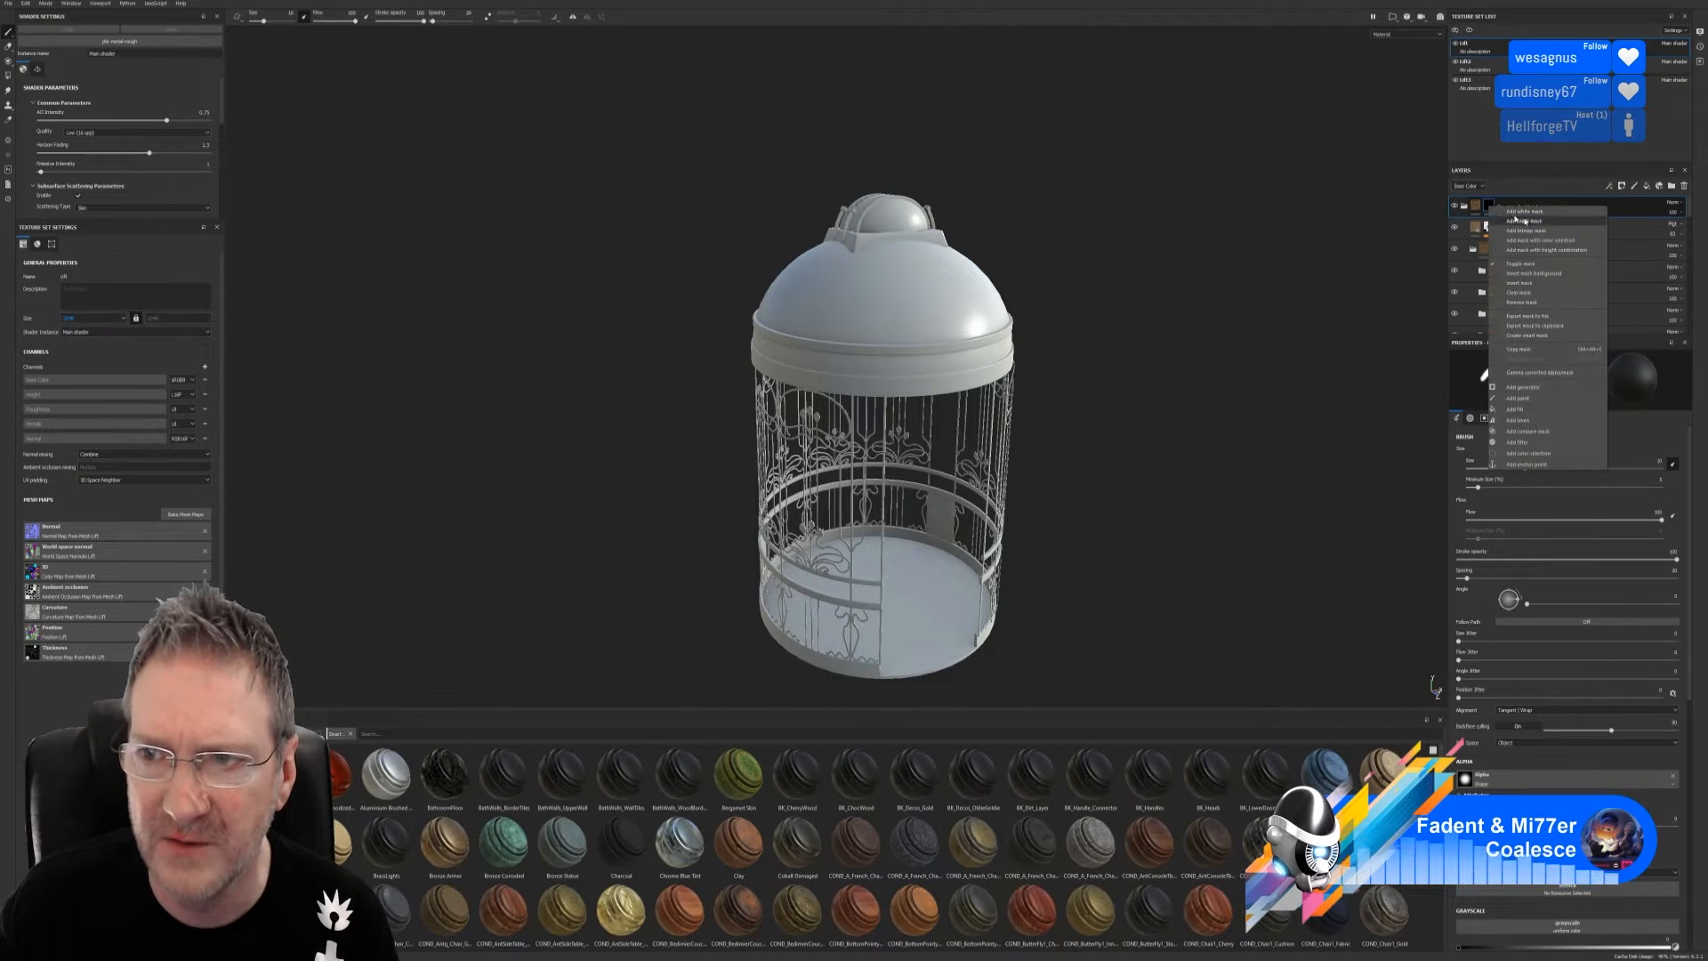
pyautogui.click(1538, 302)
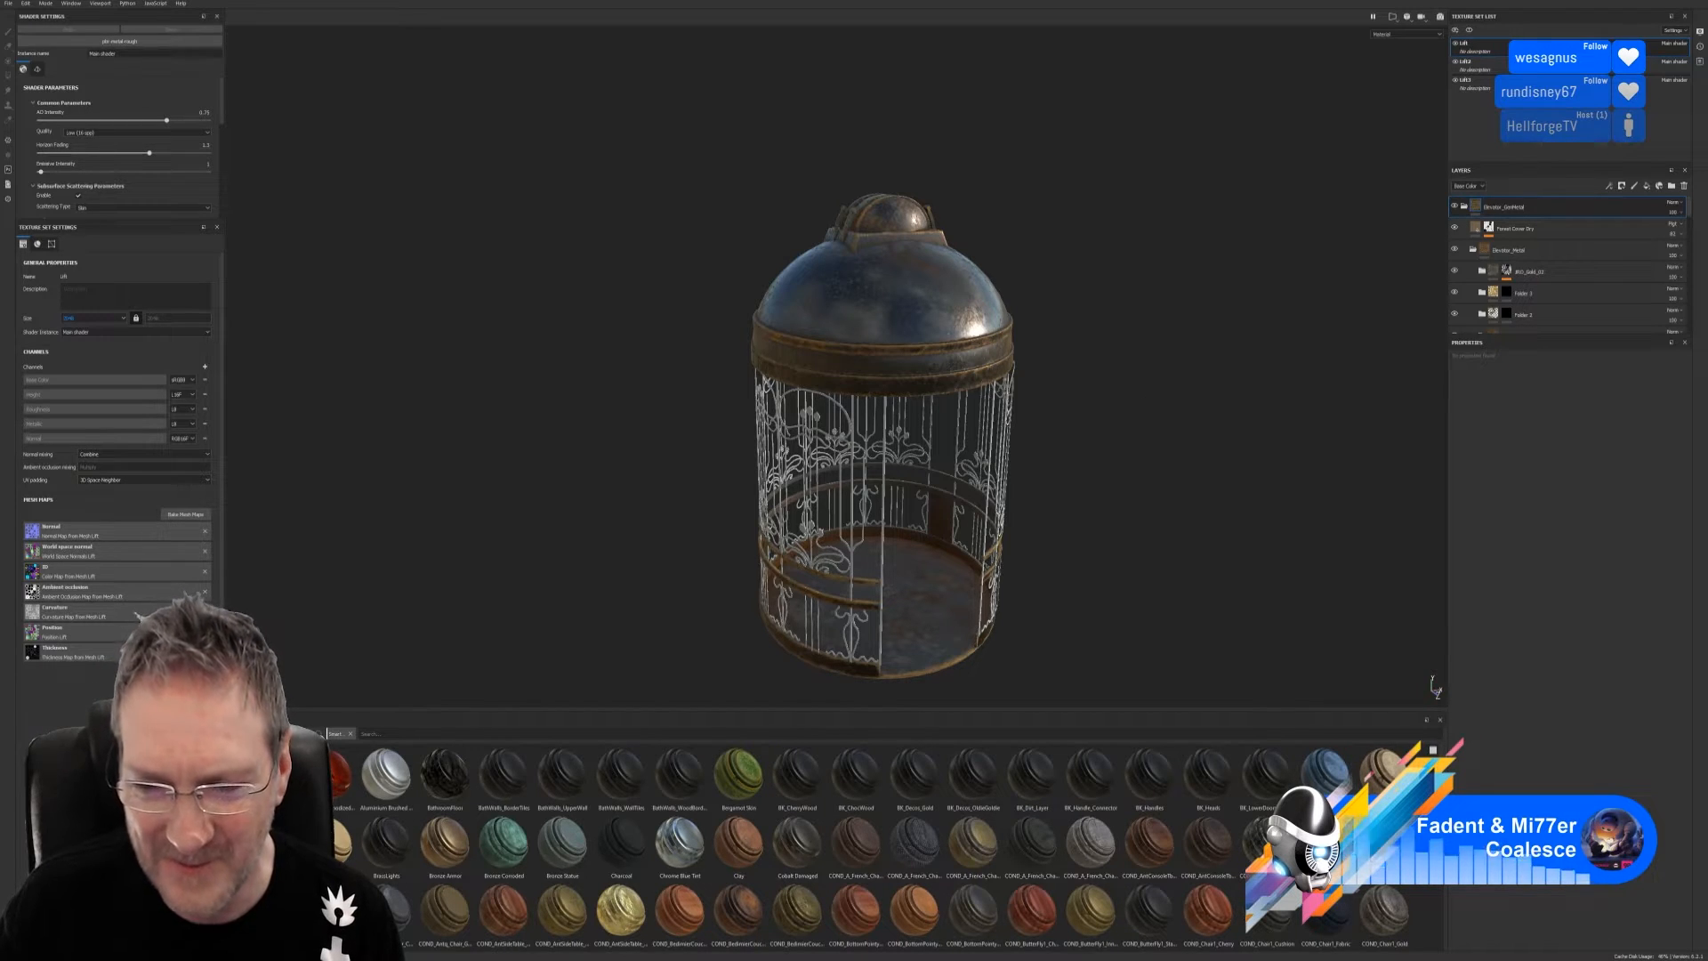
# Collapse the elevator gunmetal folder and apply the COND jewel box smart material with worn gold patches over dark metal to the lift
pyautogui.scroll(-3, 897, 845)
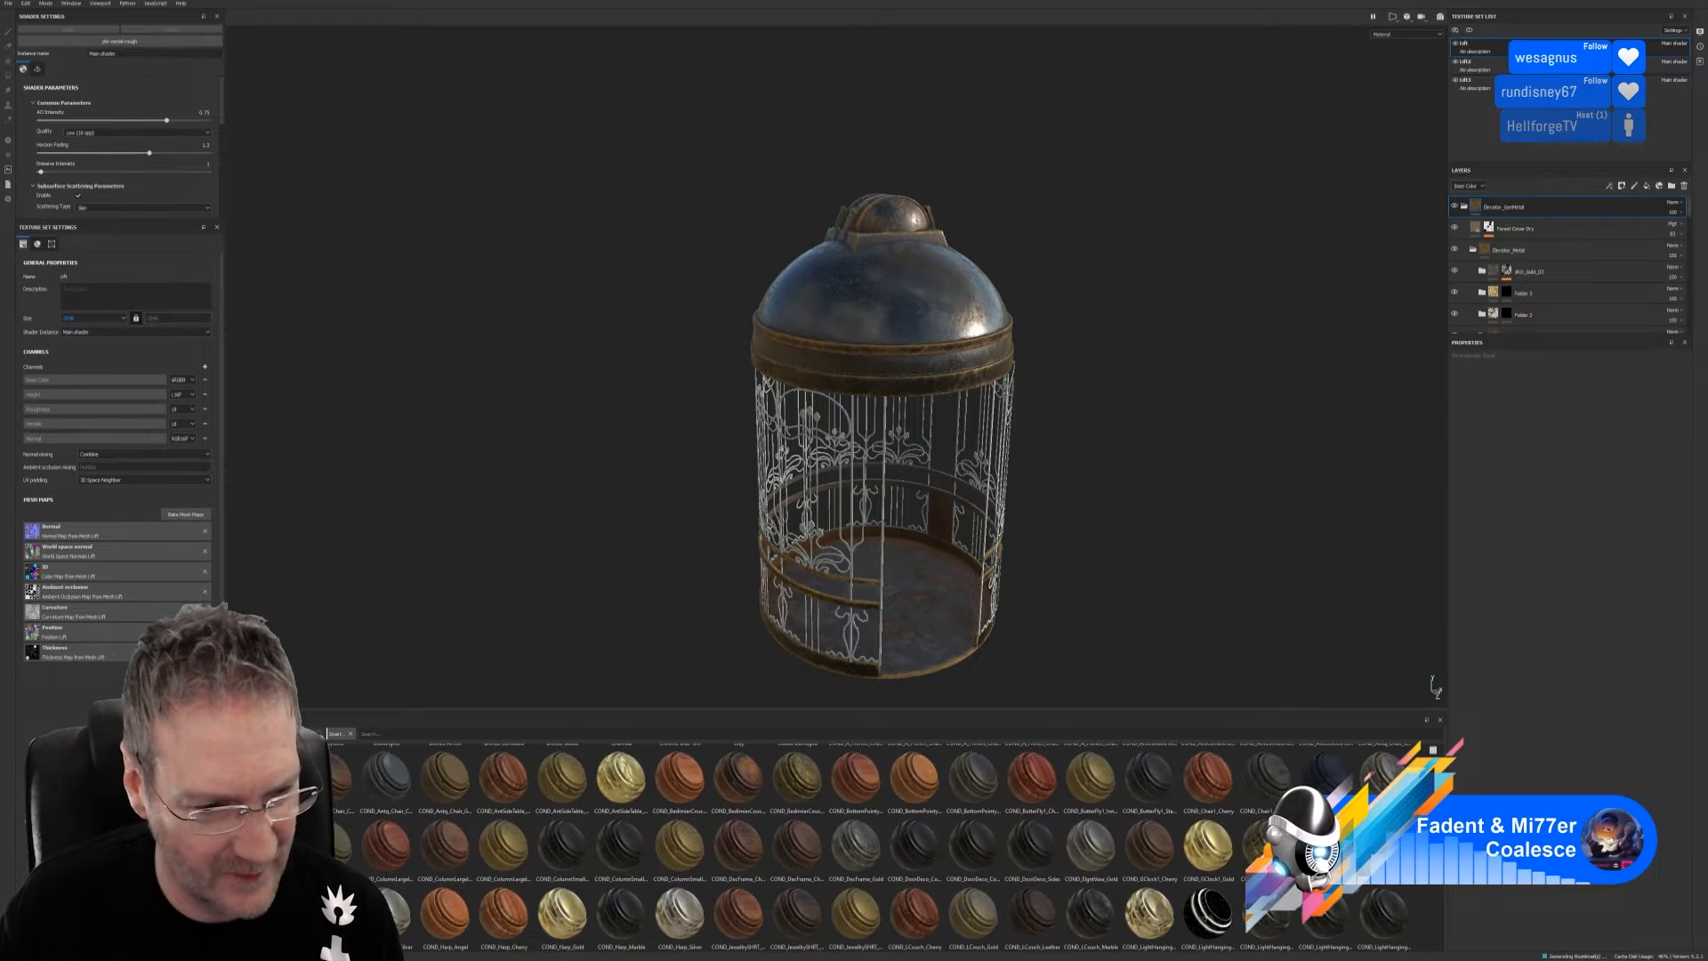
pyautogui.scroll(-2, 897, 846)
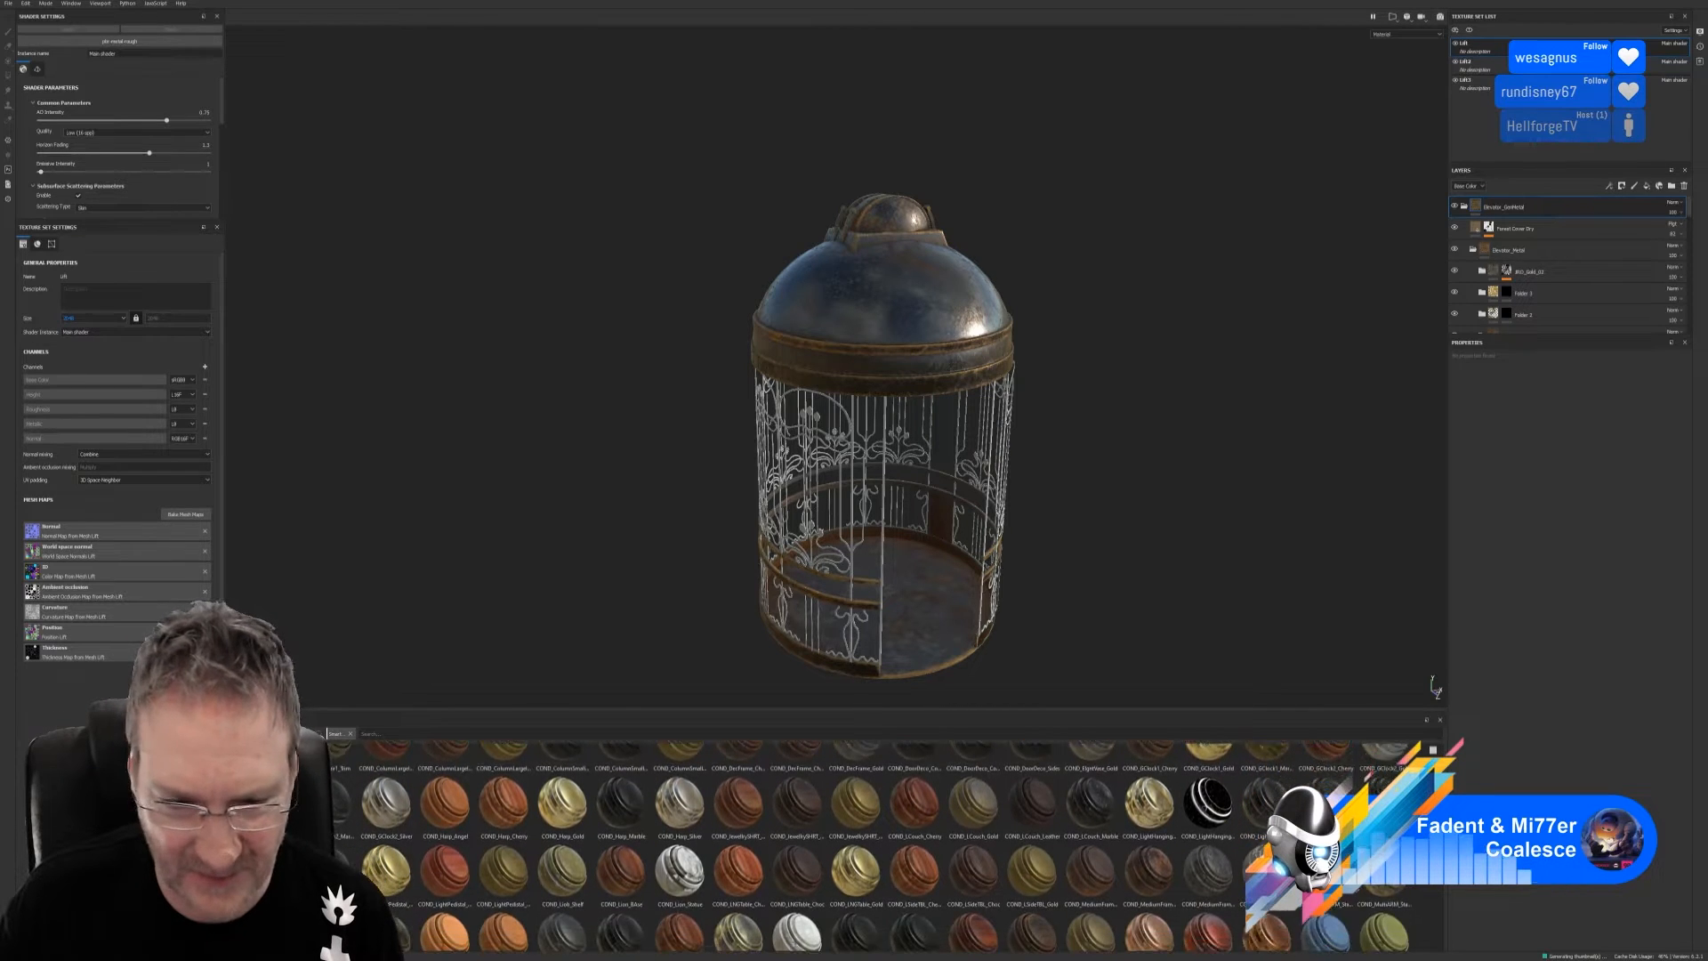
pyautogui.scroll(-2, 897, 846)
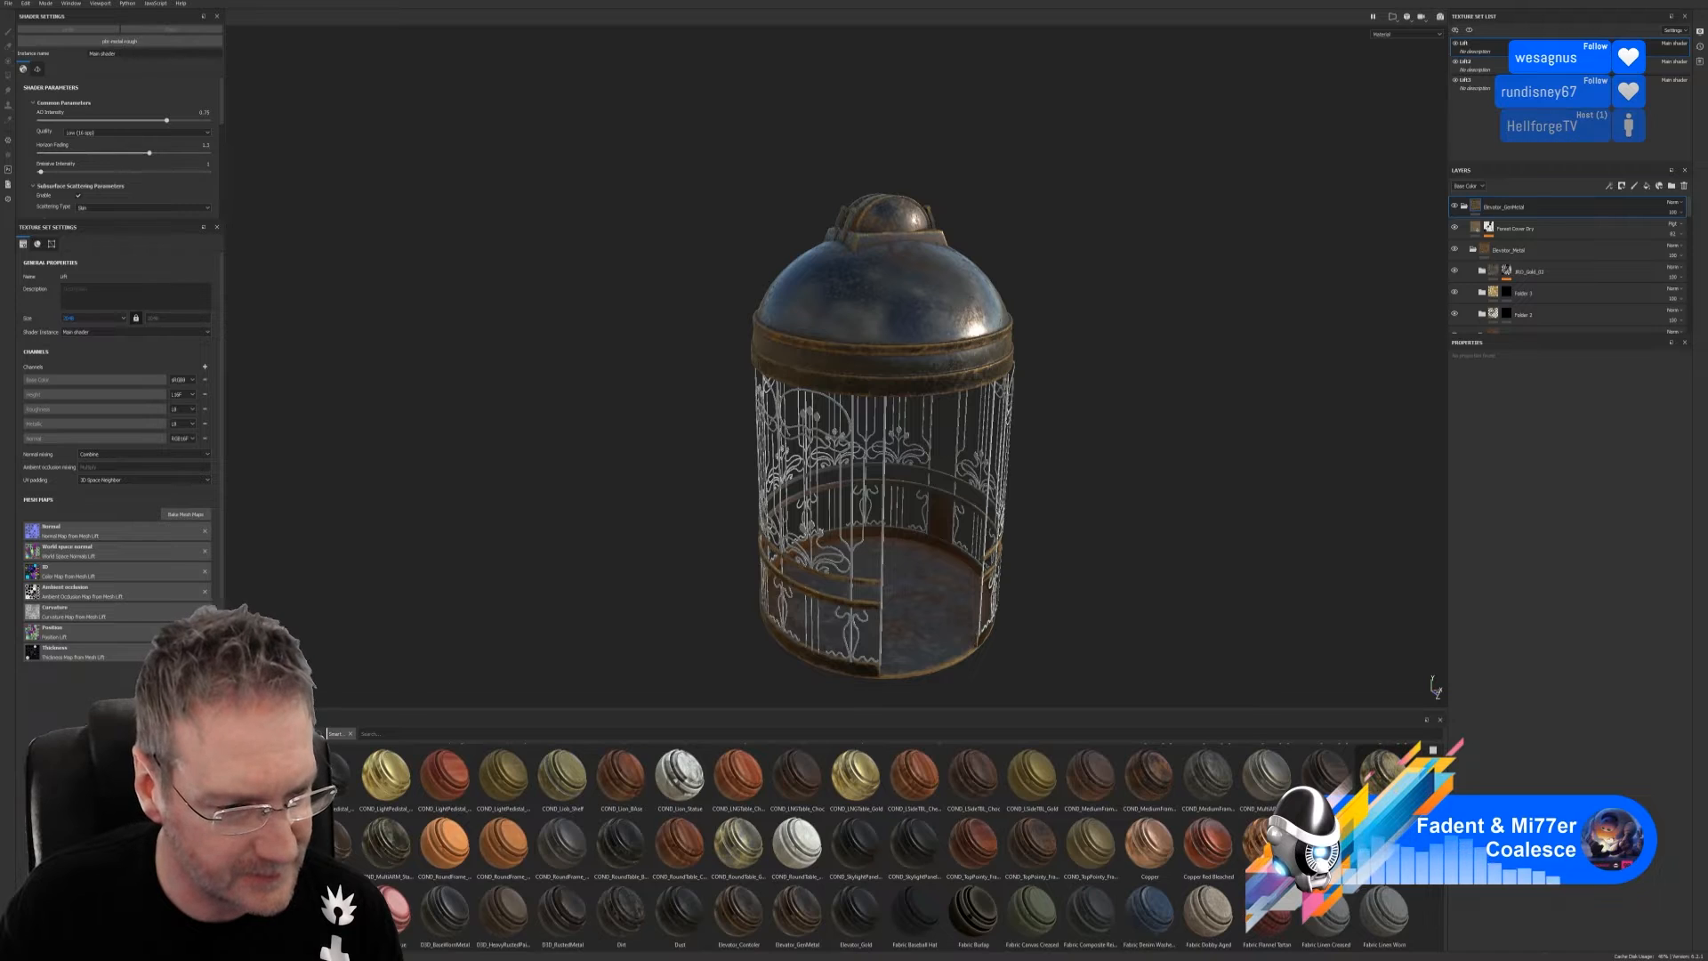
pyautogui.scroll(-1, 897, 846)
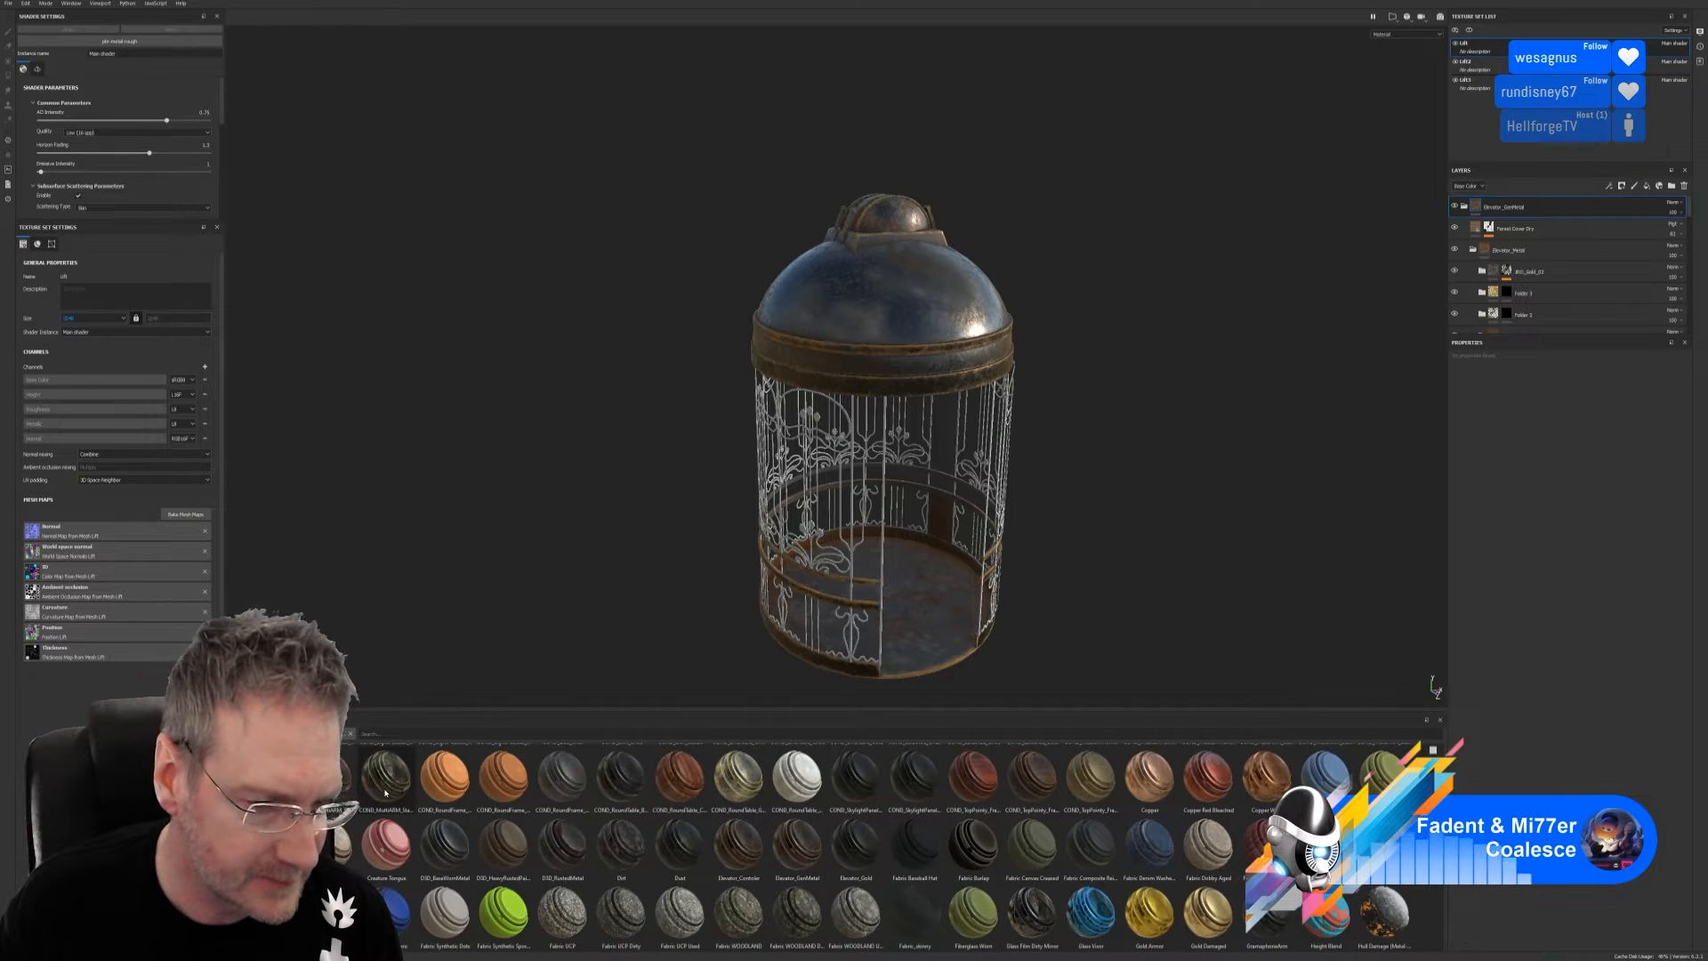
pyautogui.moveTo(385, 793)
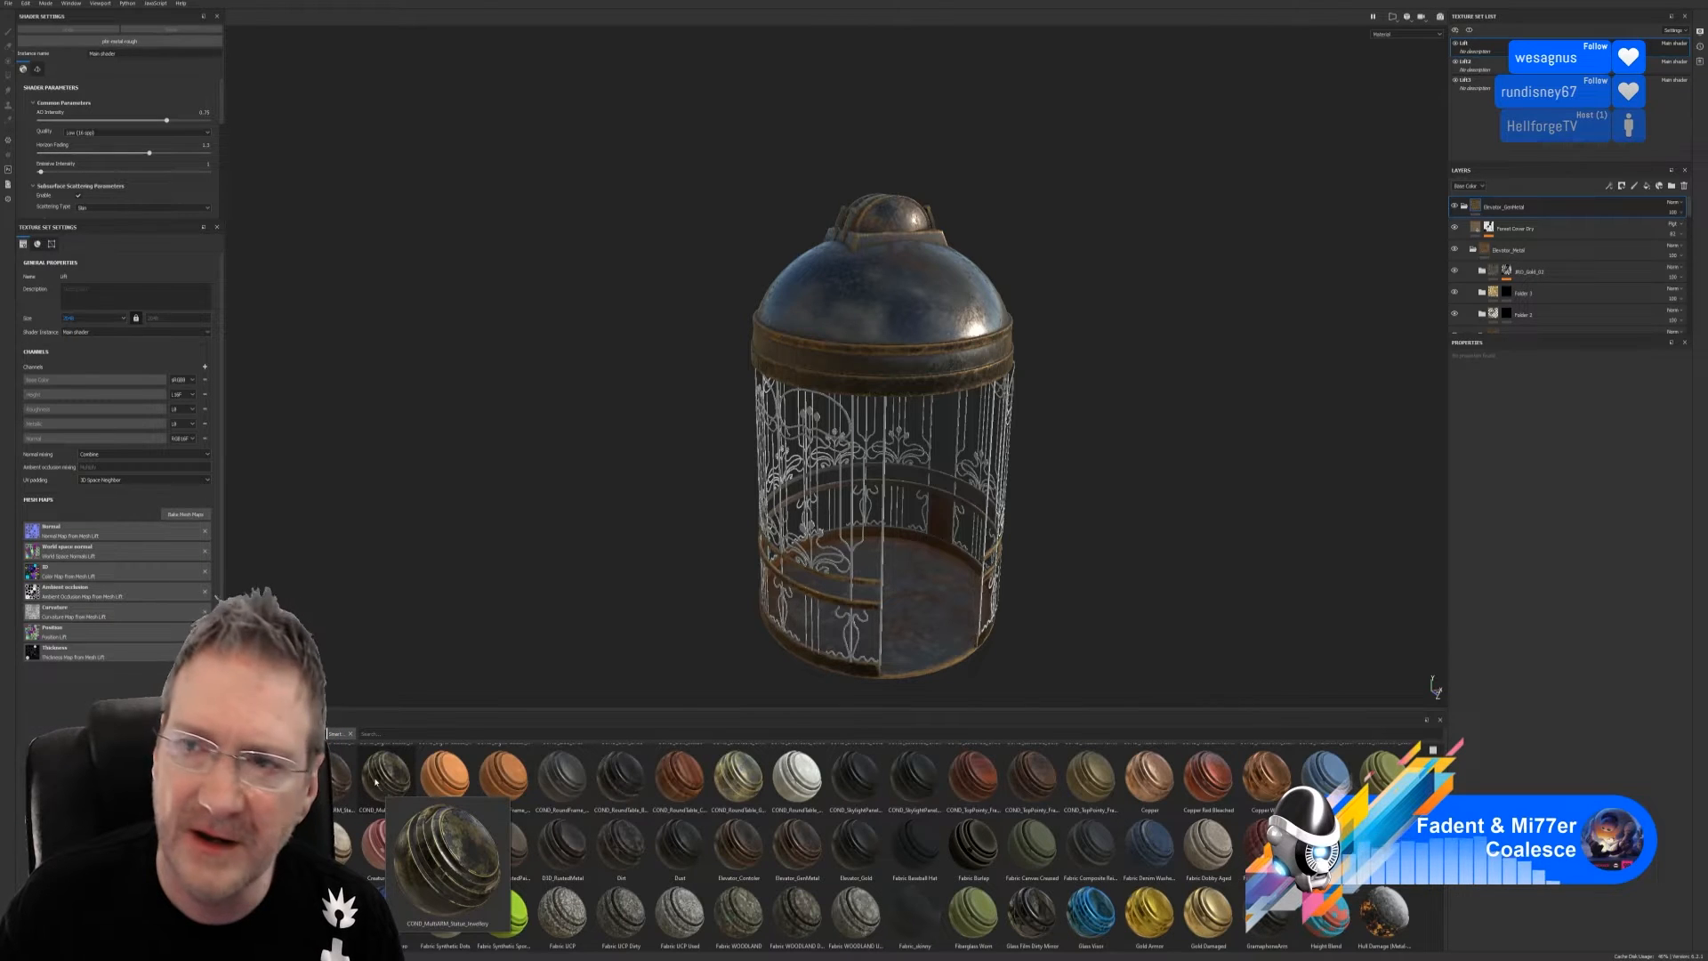
pyautogui.click(1464, 206)
pyautogui.moveTo(385, 775); pyautogui.dragTo(948, 294)
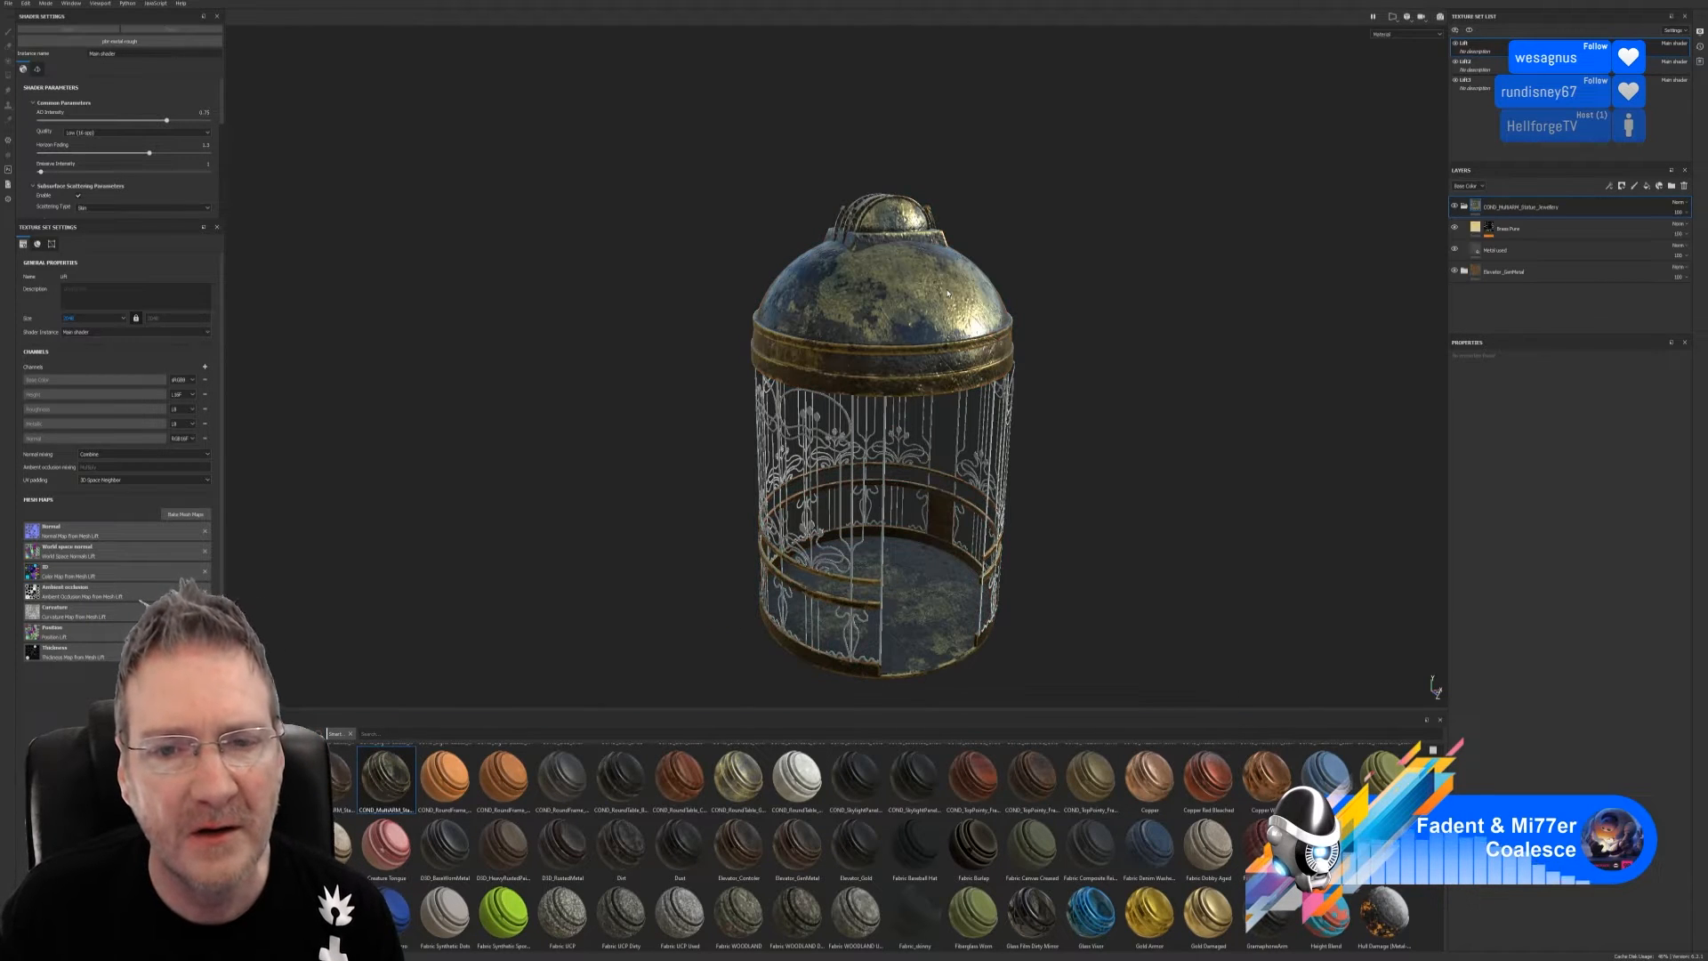
# Add a mask with color selection to the gold-patched smart material folder at the head of the layer stack
pyautogui.keyDown('alt'); pyautogui.moveTo(1122, 394); pyautogui.dragTo(1145, 360); pyautogui.keyUp('alt')
pyautogui.rightClick(1591, 208)
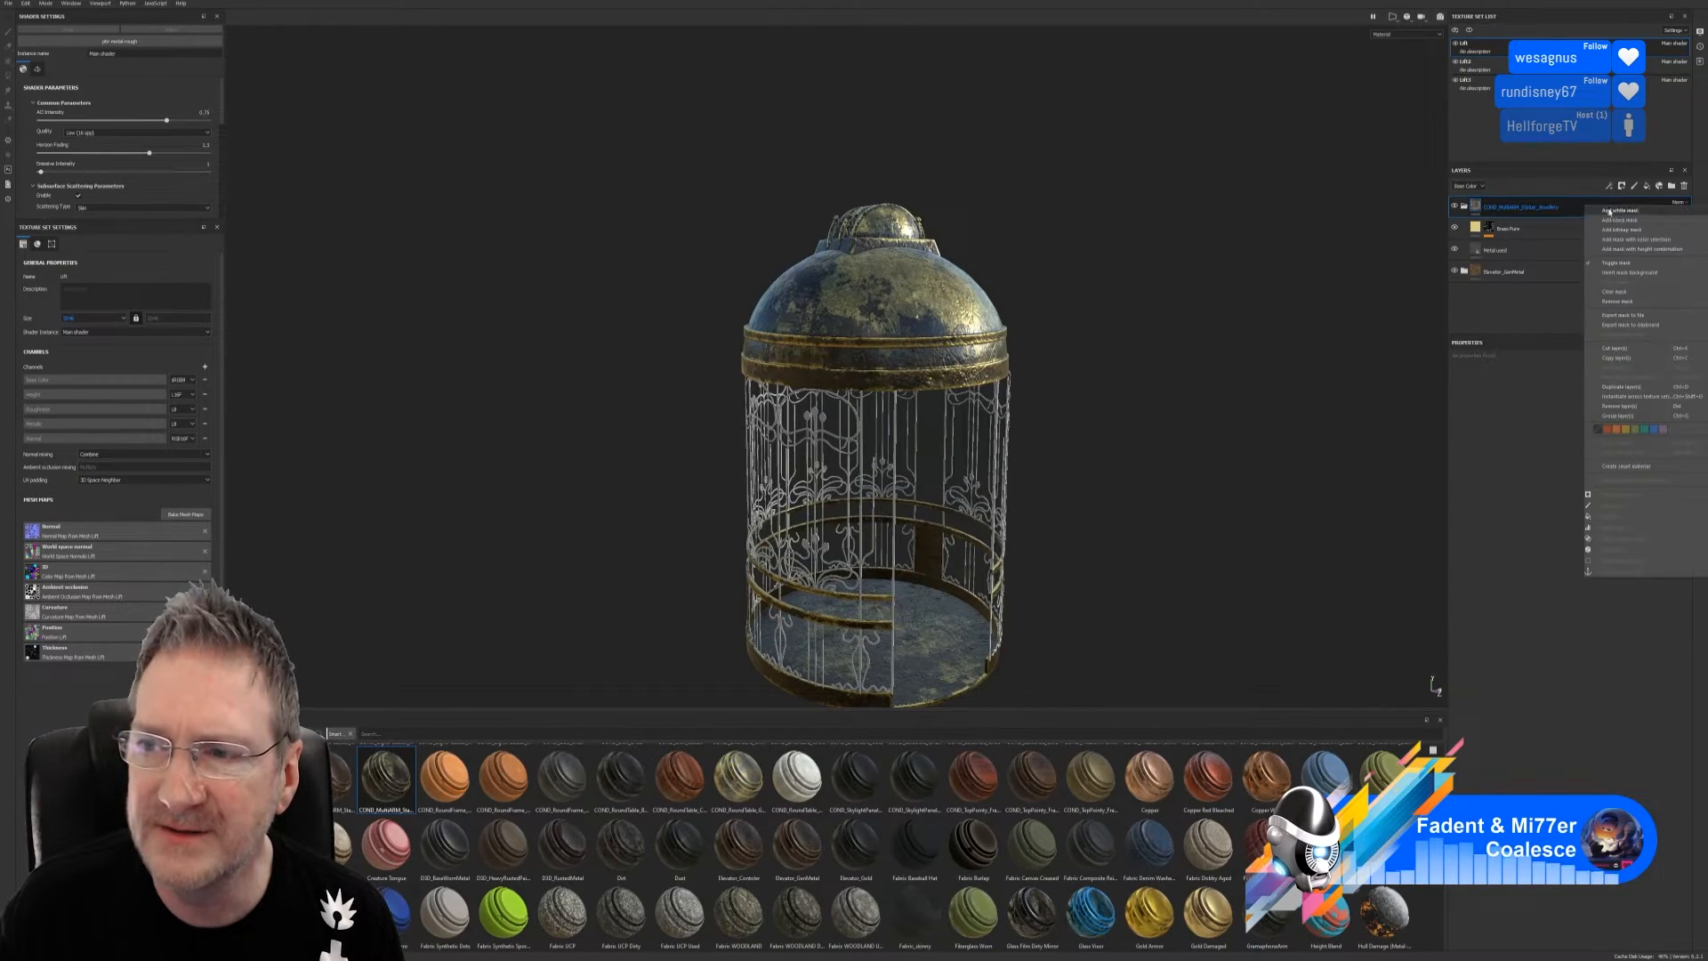
pyautogui.click(1641, 239)
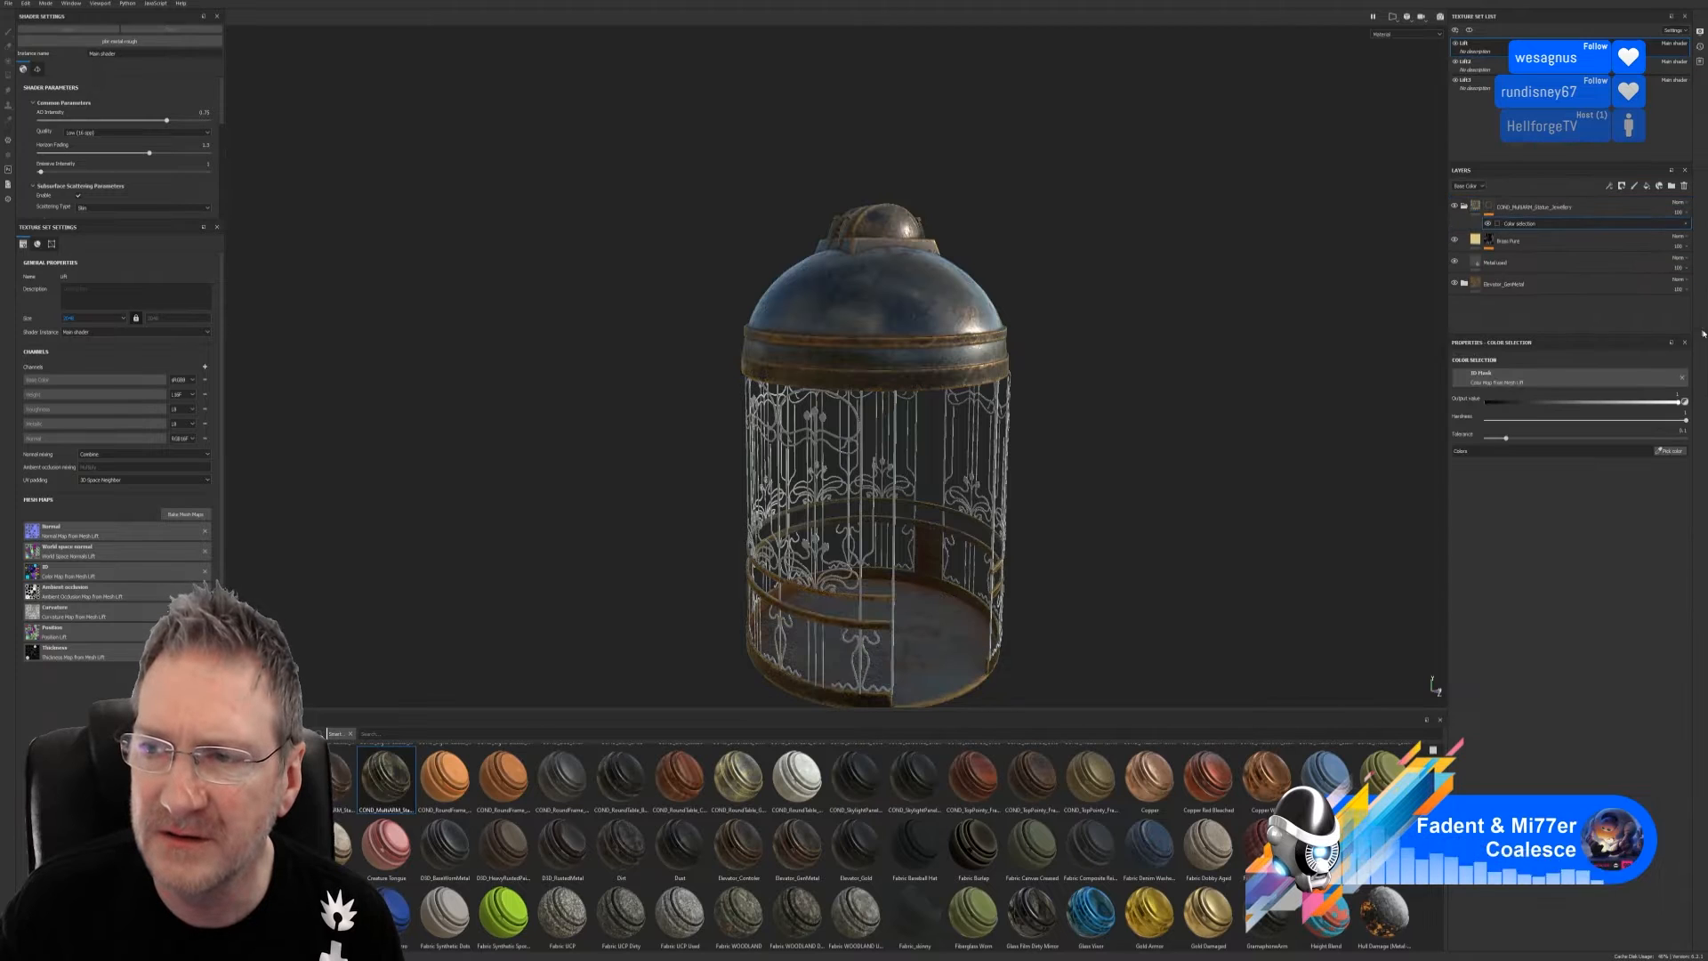
# Mask the jewellery material group's colour selection to the blue ID band around the base of the elevator dome
pyautogui.click(1672, 450)
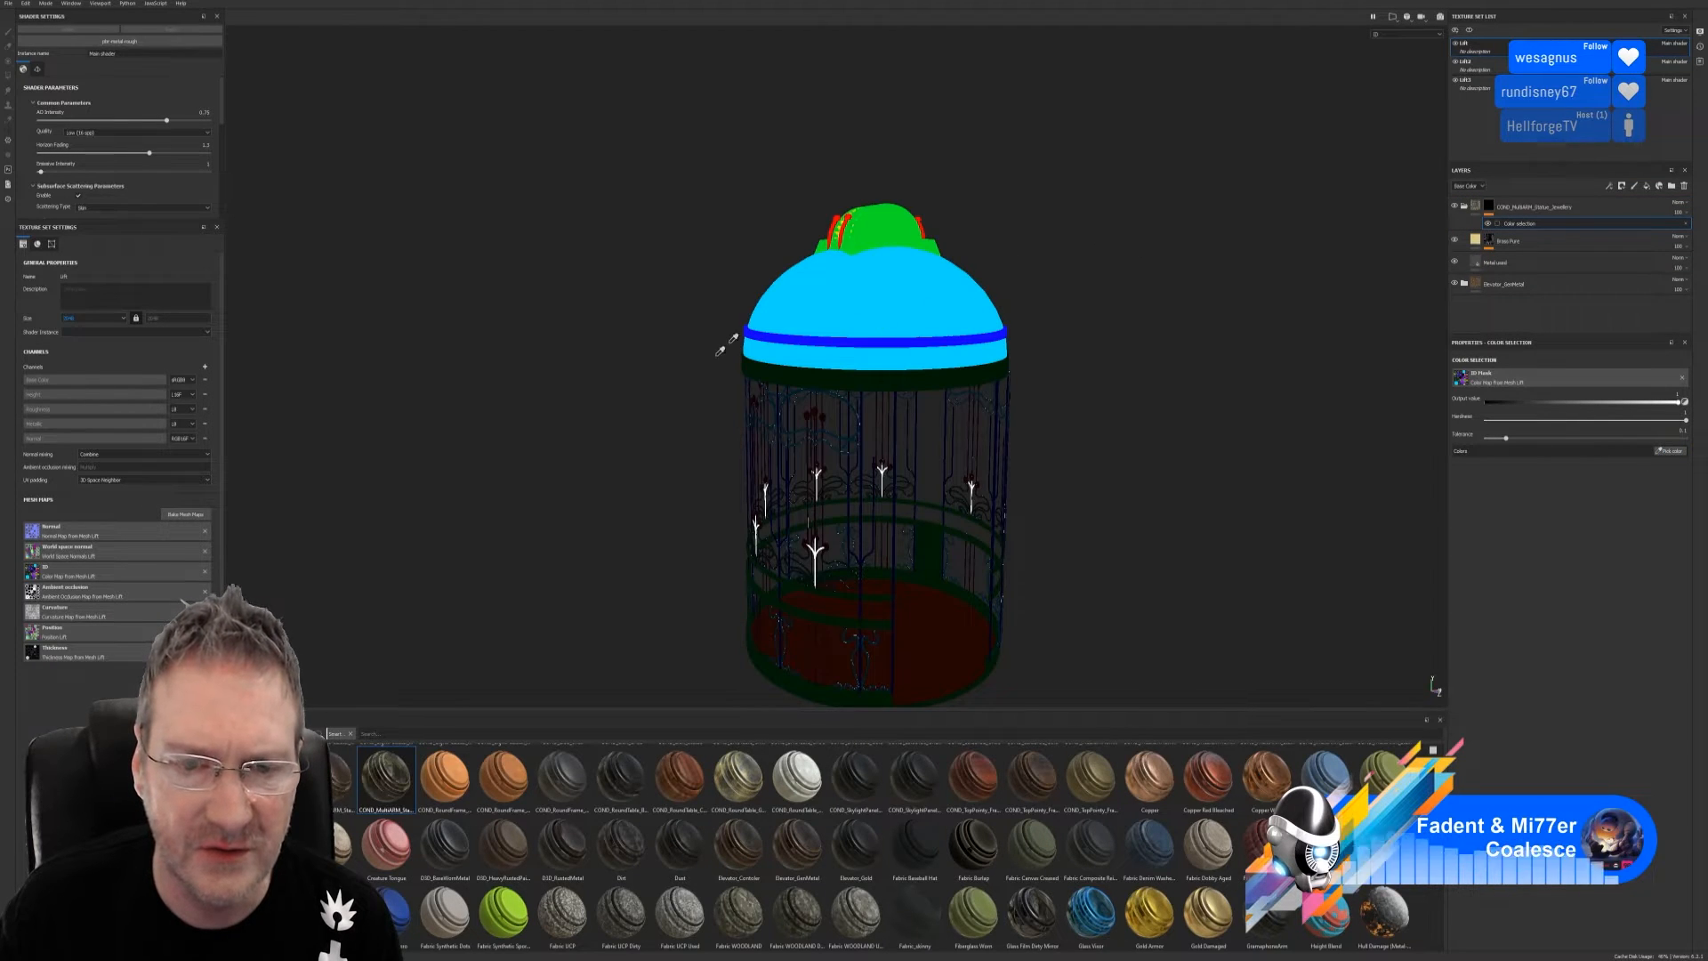
pyautogui.click(879, 338)
pyautogui.keyDown('alt'); pyautogui.moveTo(1103, 405); pyautogui.dragTo(1079, 395); pyautogui.keyUp('alt')
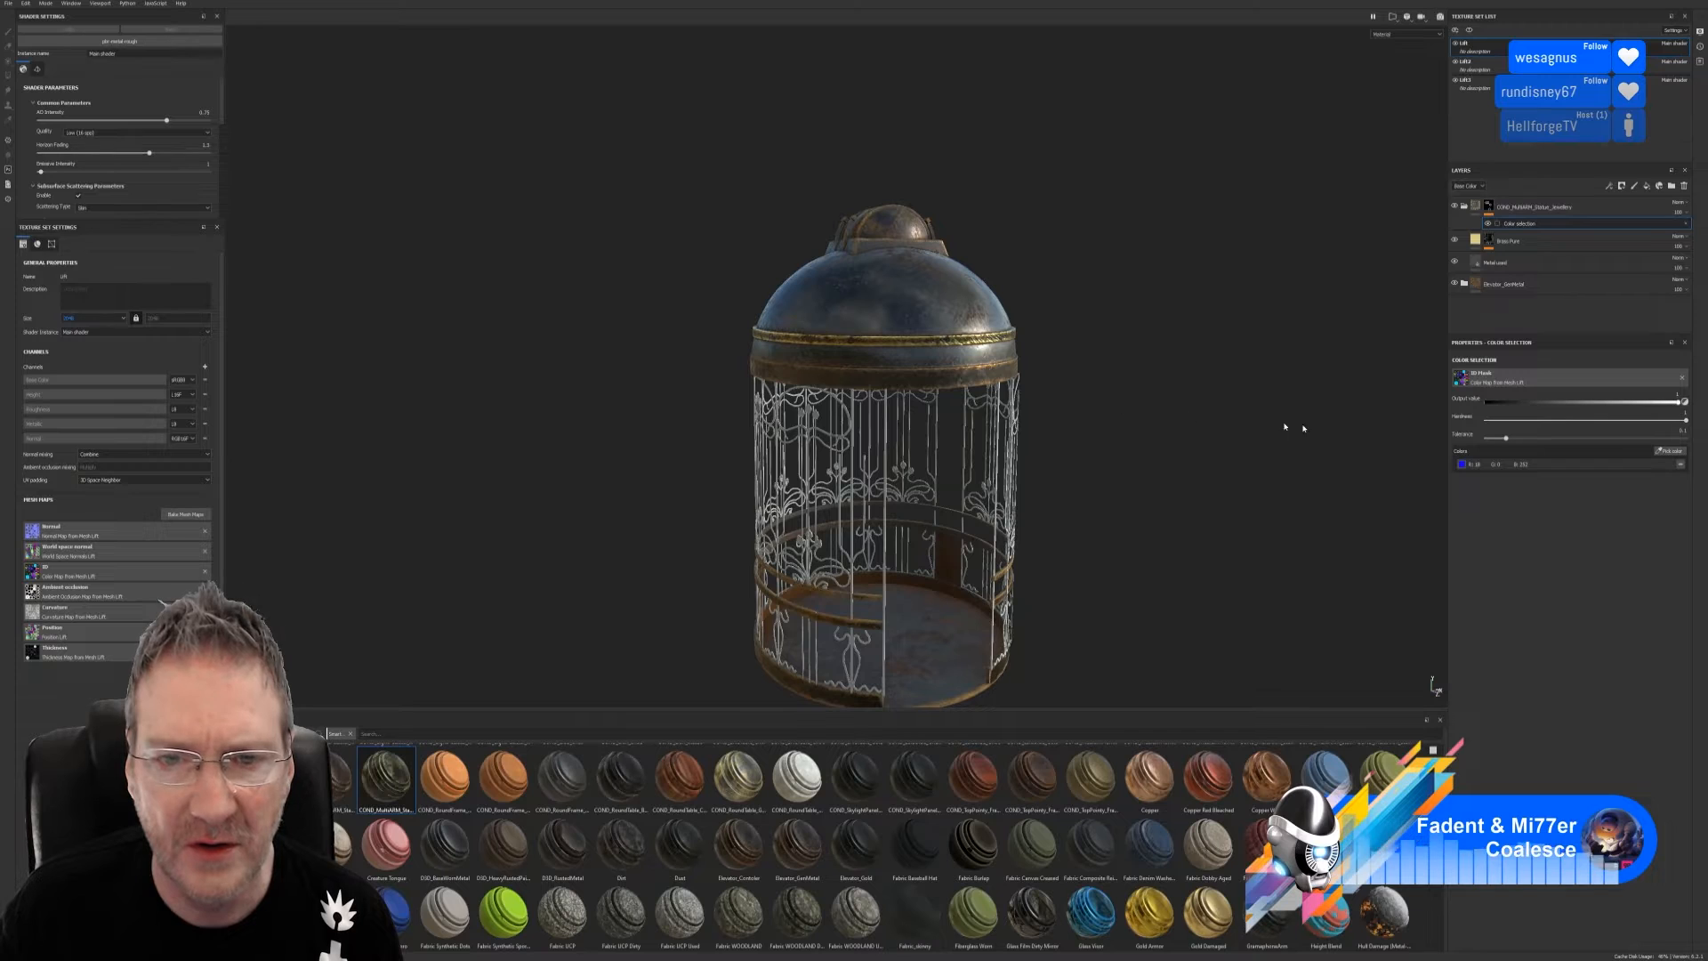
pyautogui.moveTo(1126, 411)
pyautogui.keyDown('alt'); pyautogui.mouseDown()
pyautogui.moveTo(1064, 495)
pyautogui.moveTo(1111, 409)
pyautogui.moveTo(1149, 414)
pyautogui.mouseUp(); pyautogui.keyUp('alt')
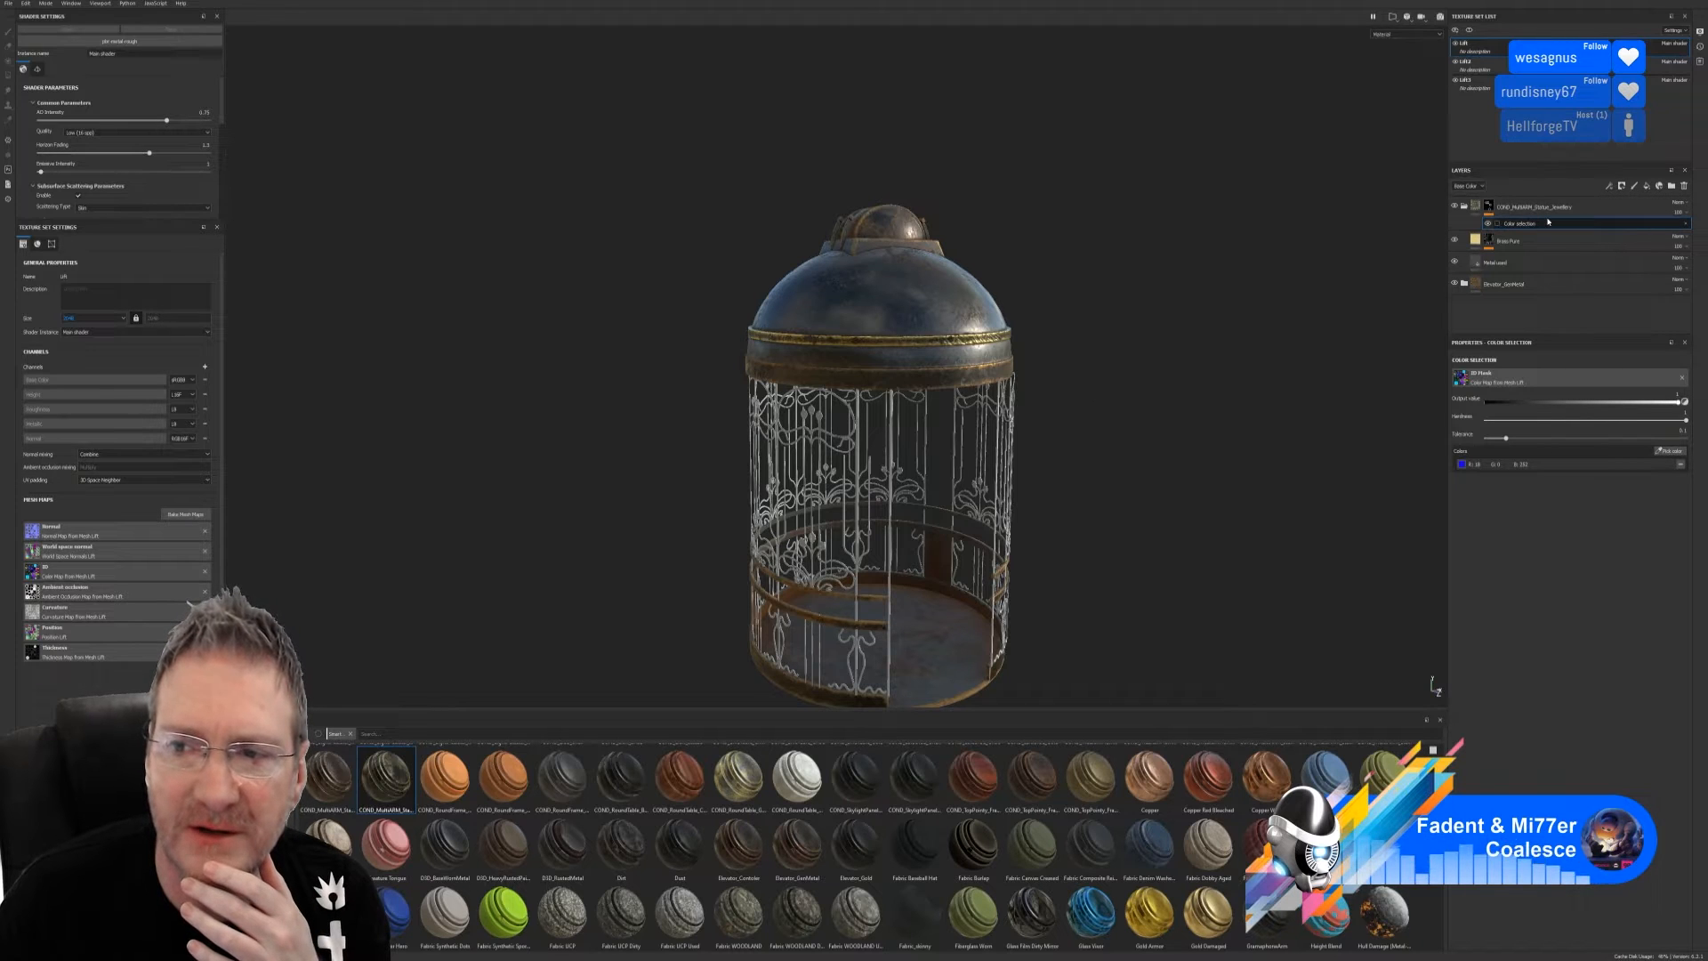
pyautogui.doubleClick(1506, 208)
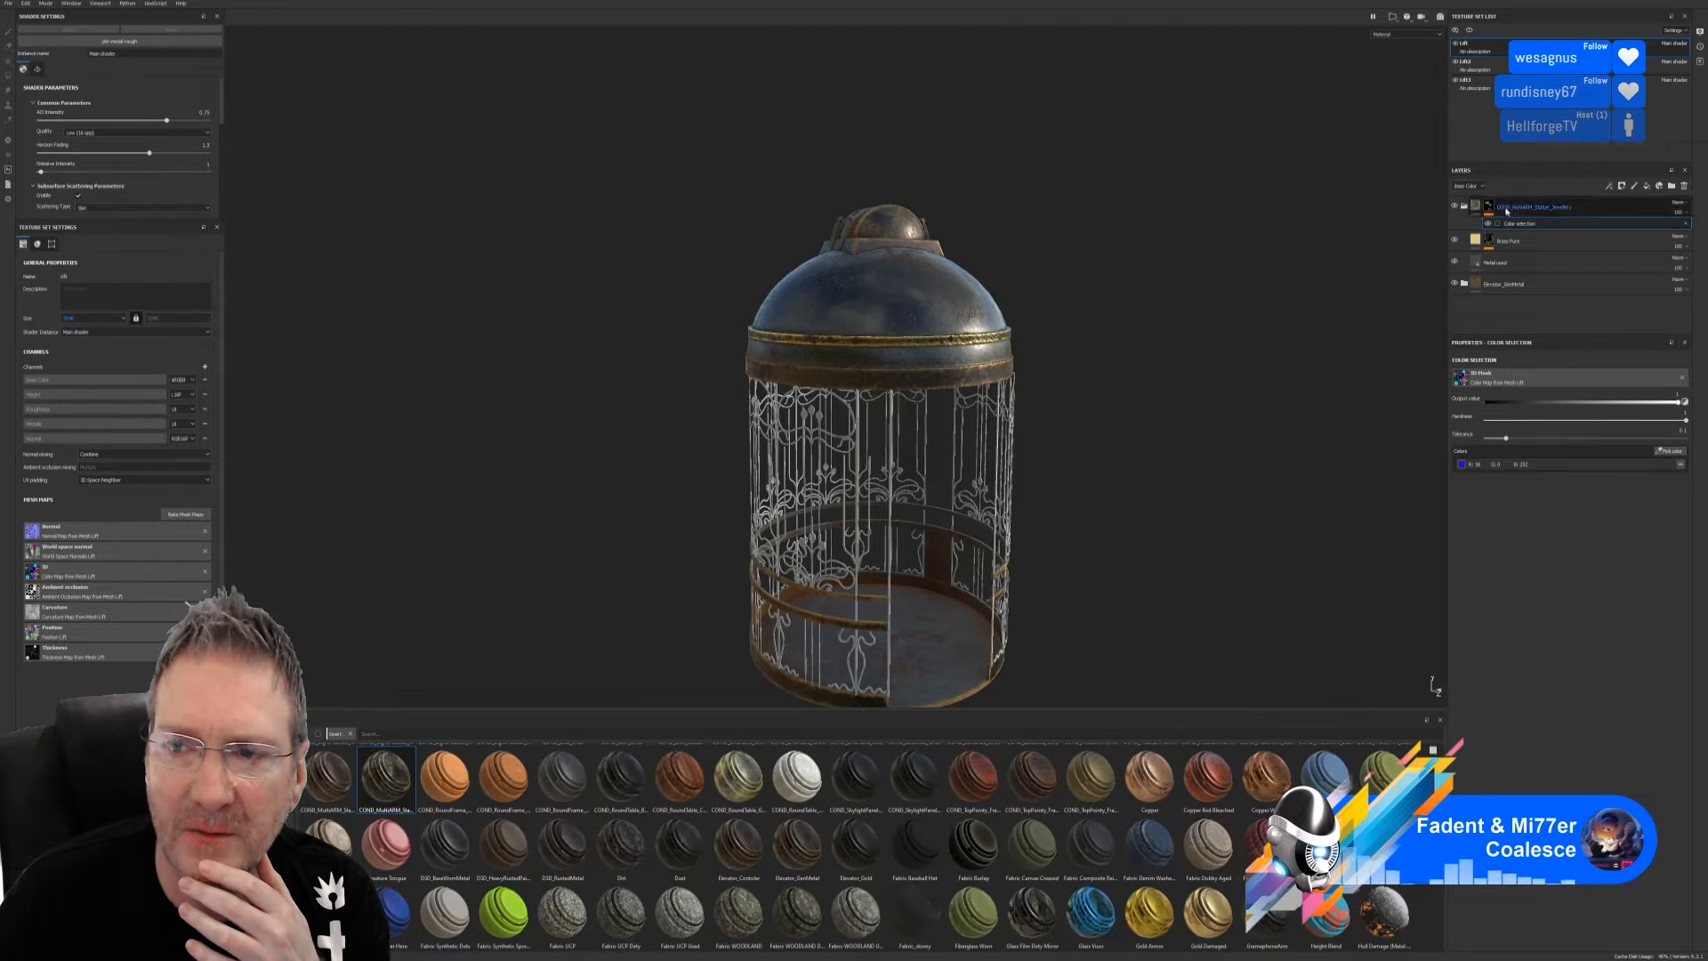
pyautogui.press('Escape')
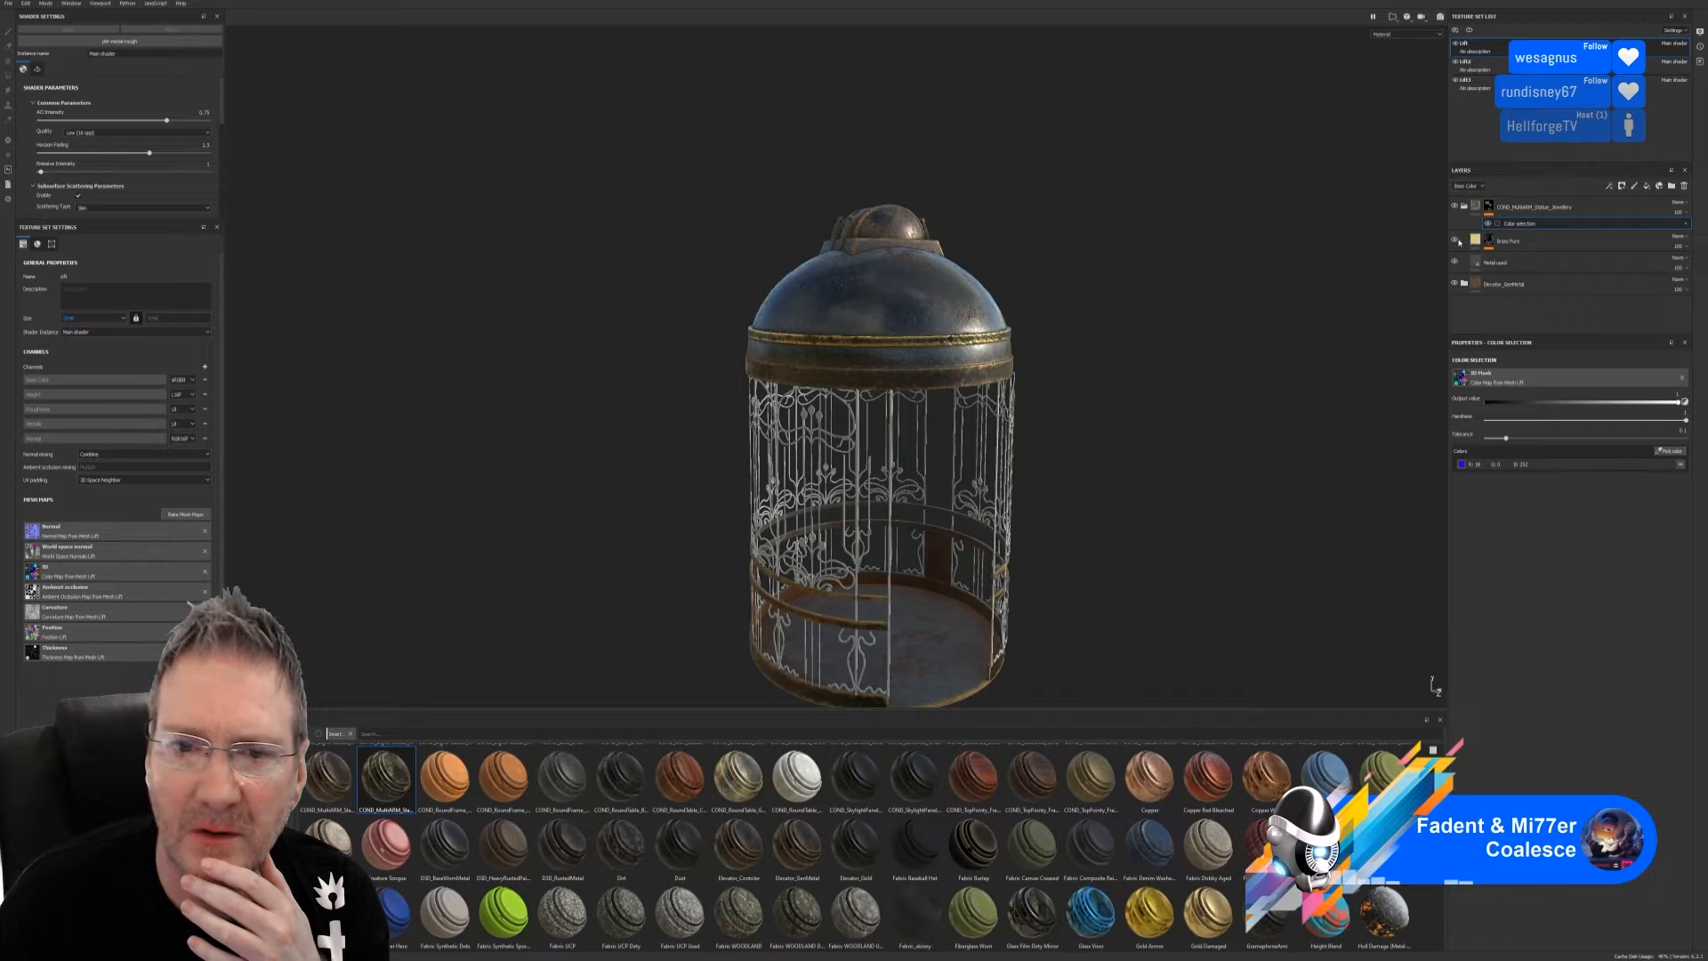
# Set Global Balance to 0.17 in the mask editor of the Brass Pure layer
pyautogui.click(1491, 242)
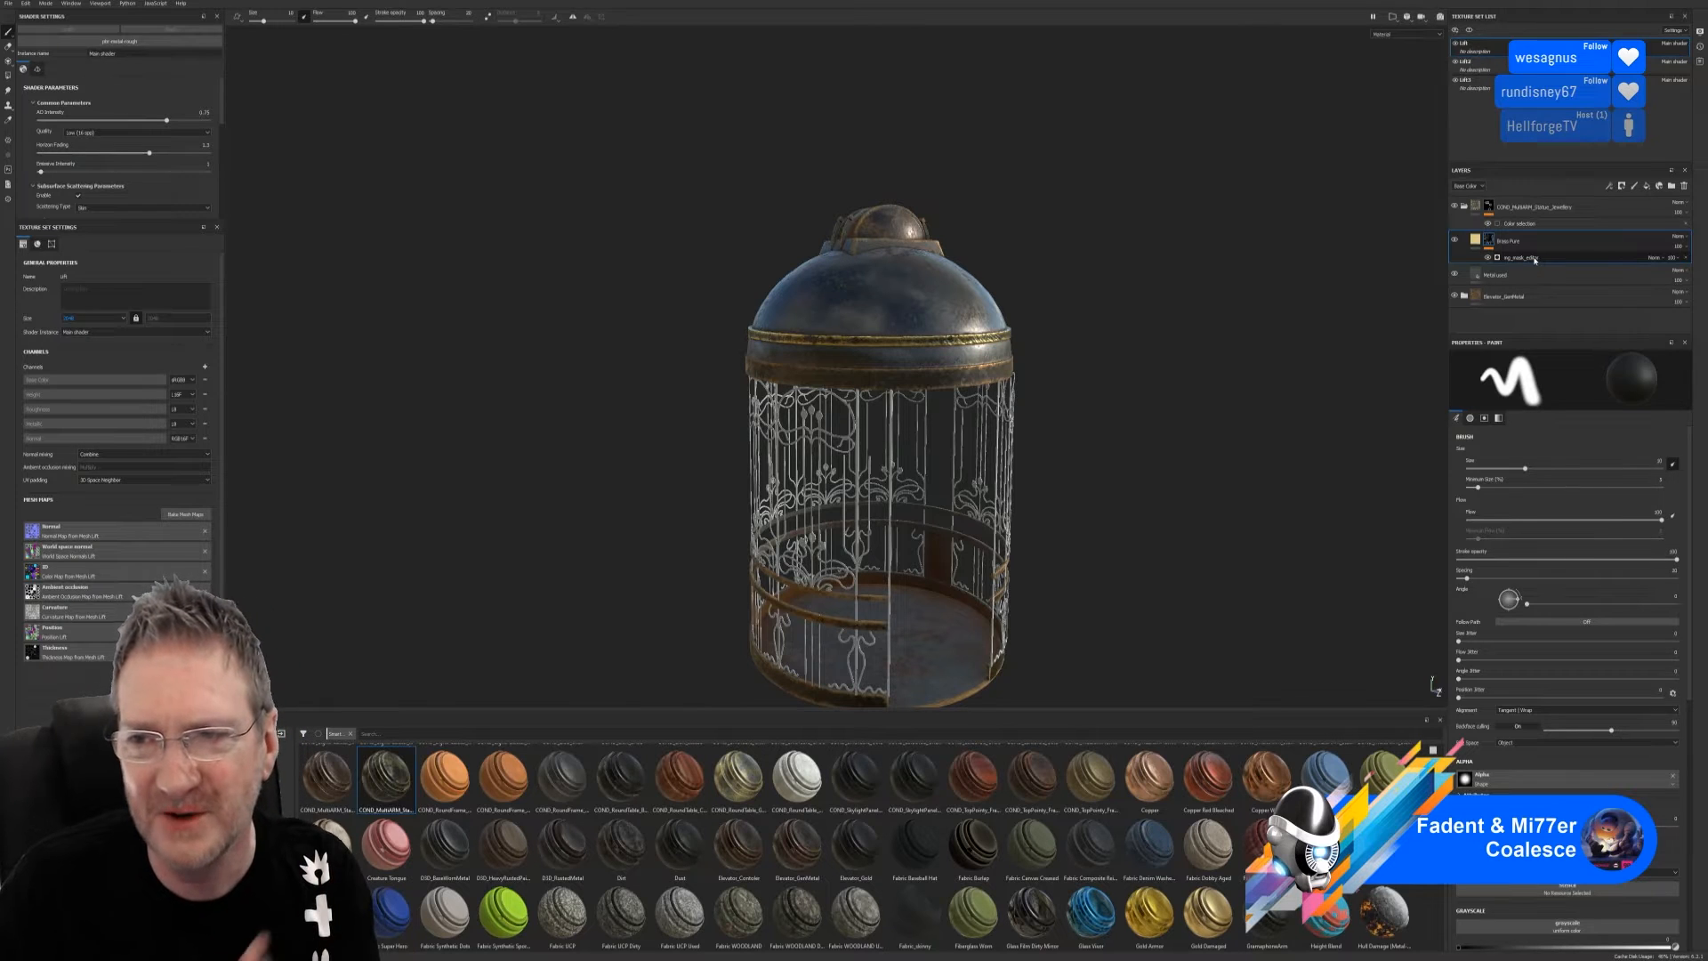
pyautogui.click(1536, 258)
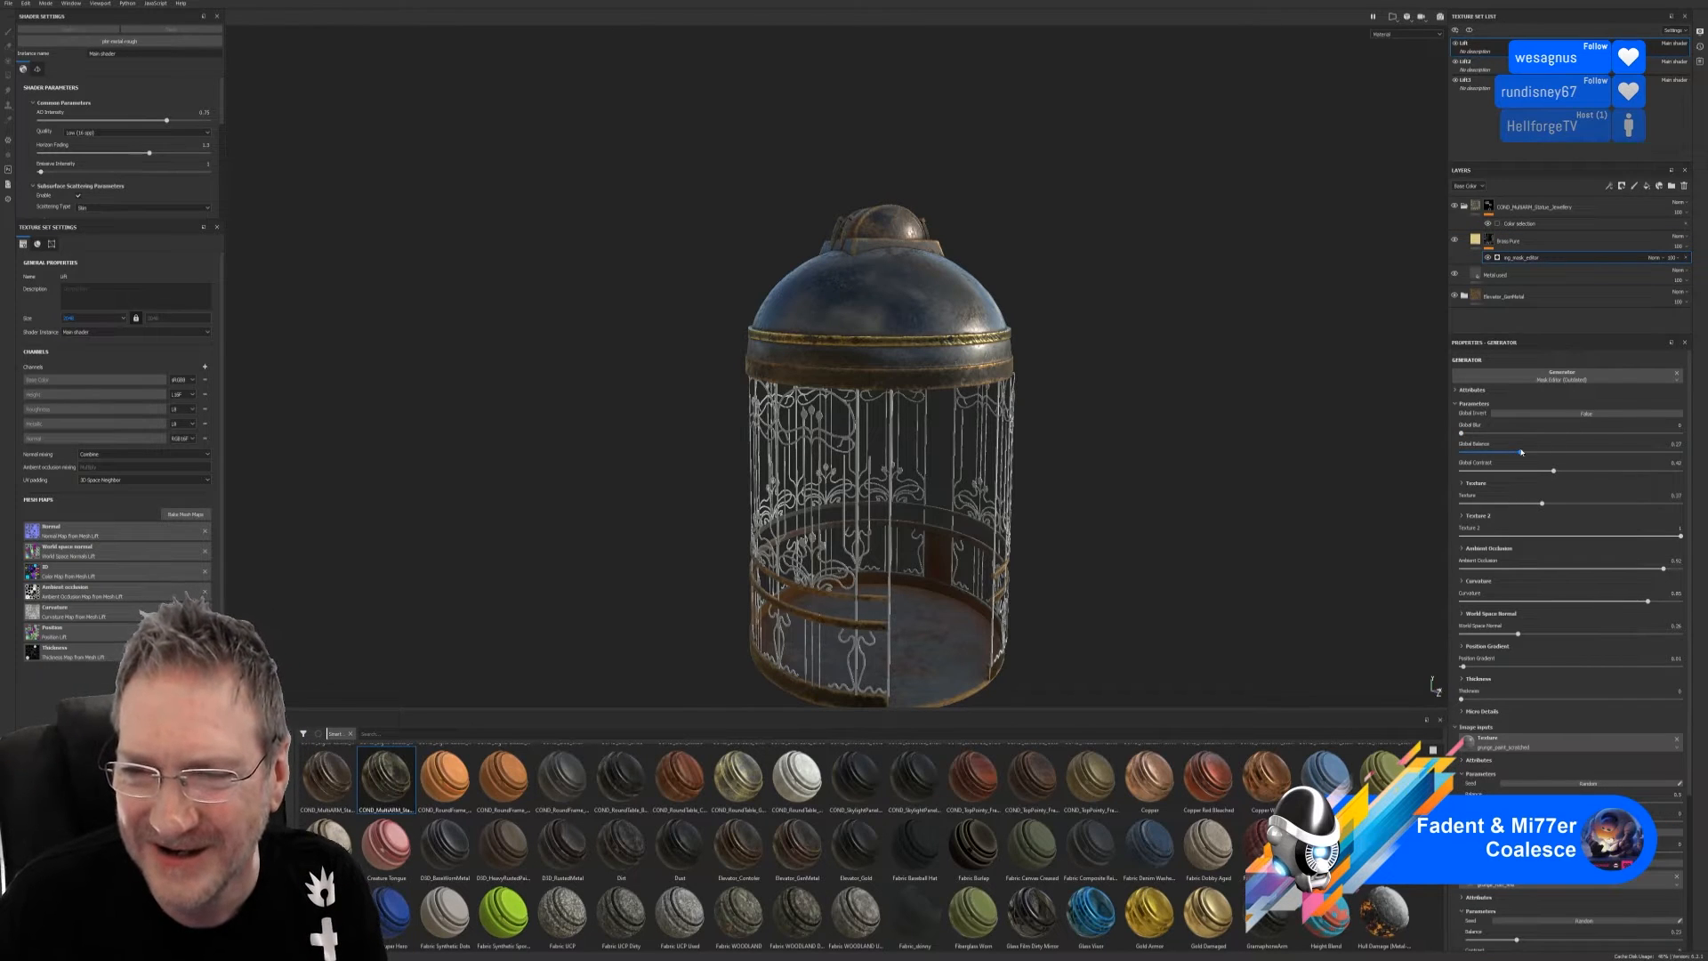
pyautogui.moveTo(1521, 452)
pyautogui.mouseDown()
pyautogui.moveTo(1592, 453)
pyautogui.moveTo(1463, 464)
pyautogui.moveTo(1500, 465)
pyautogui.mouseUp()
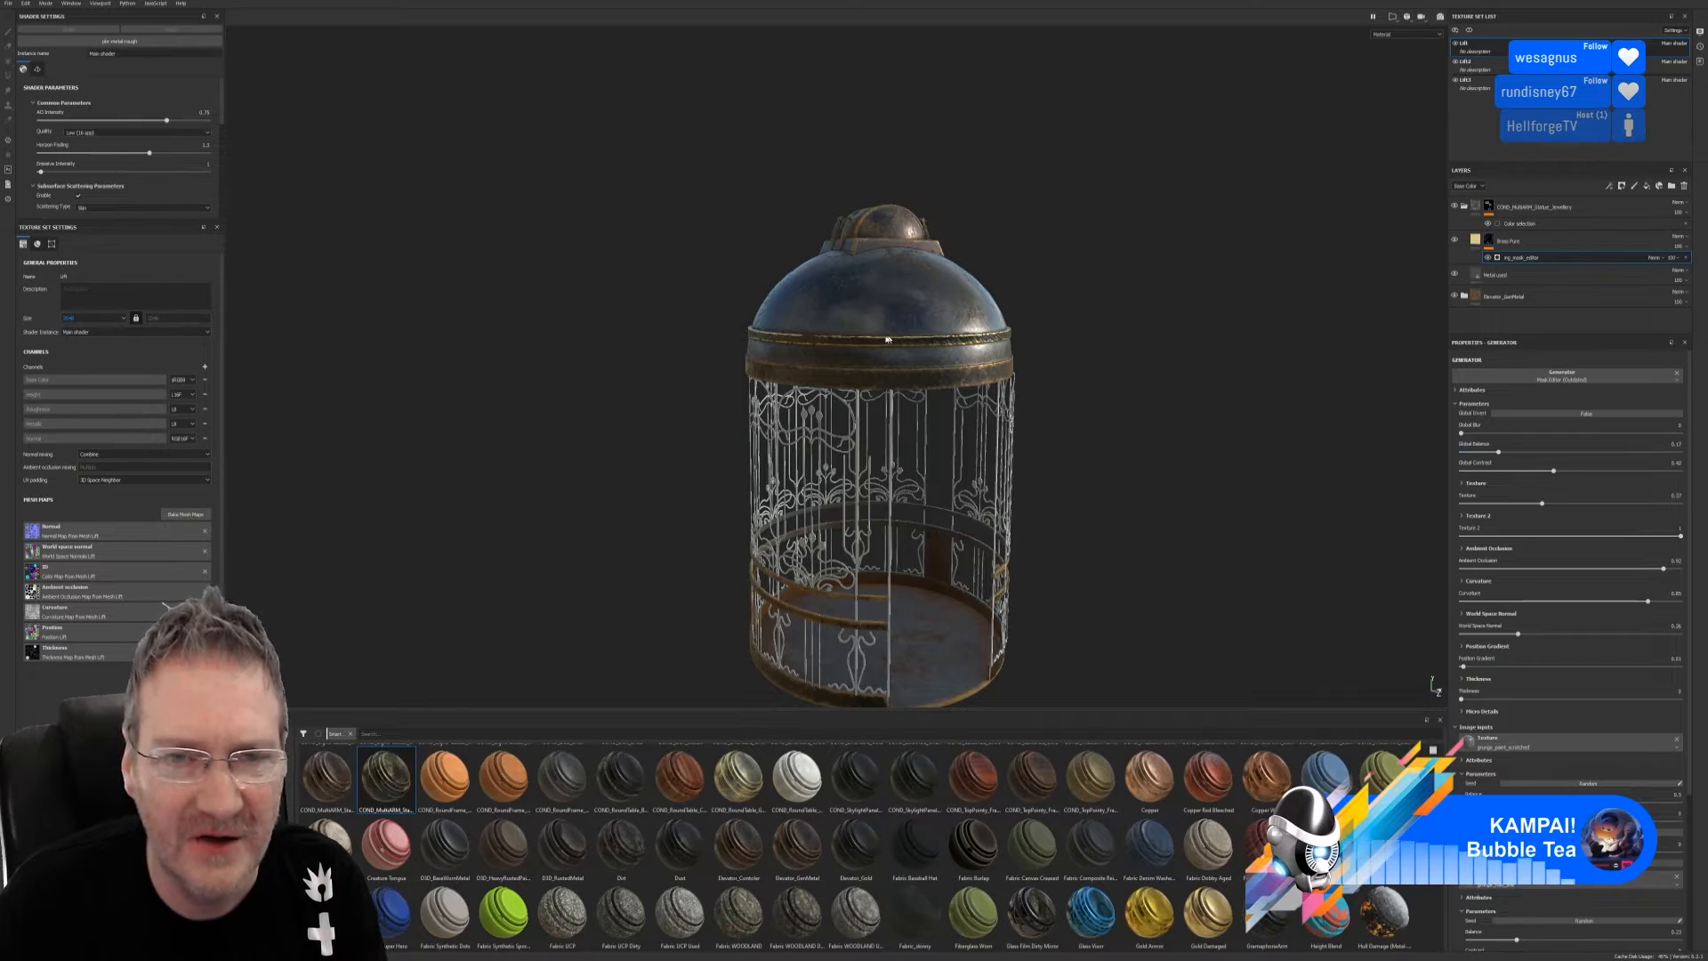
pyautogui.scroll(3, 992, 405)
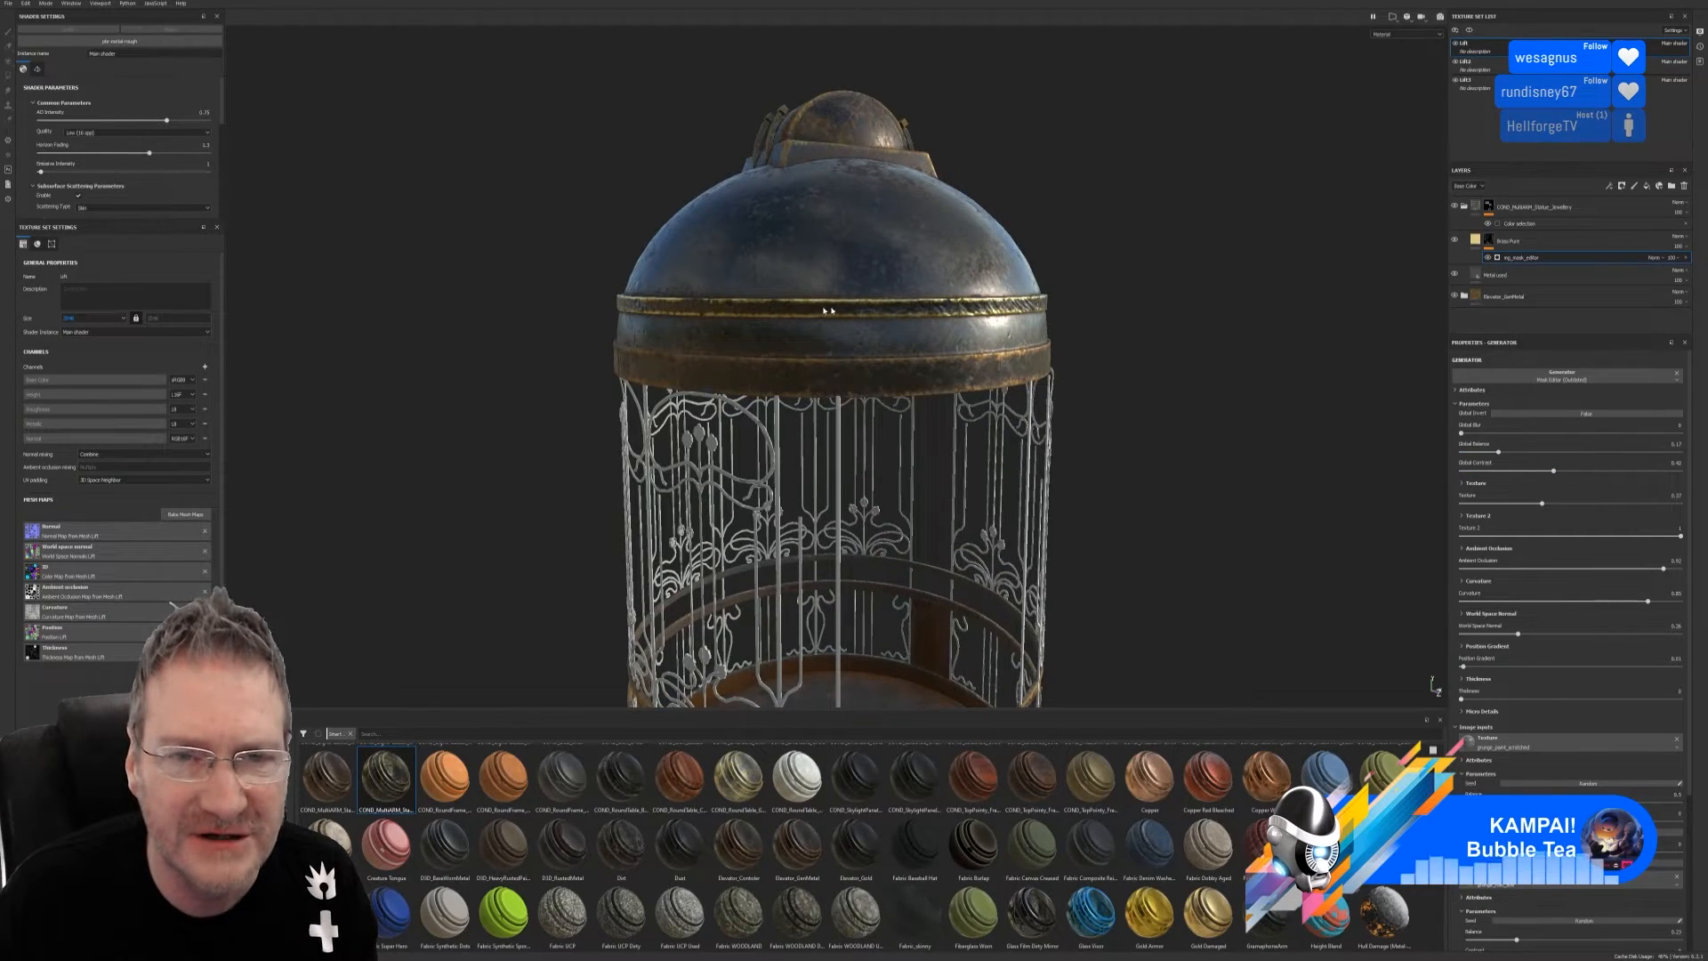
pyautogui.keyDown('alt'); pyautogui.moveTo(1037, 337); pyautogui.dragTo(1125, 319); pyautogui.keyUp('alt')
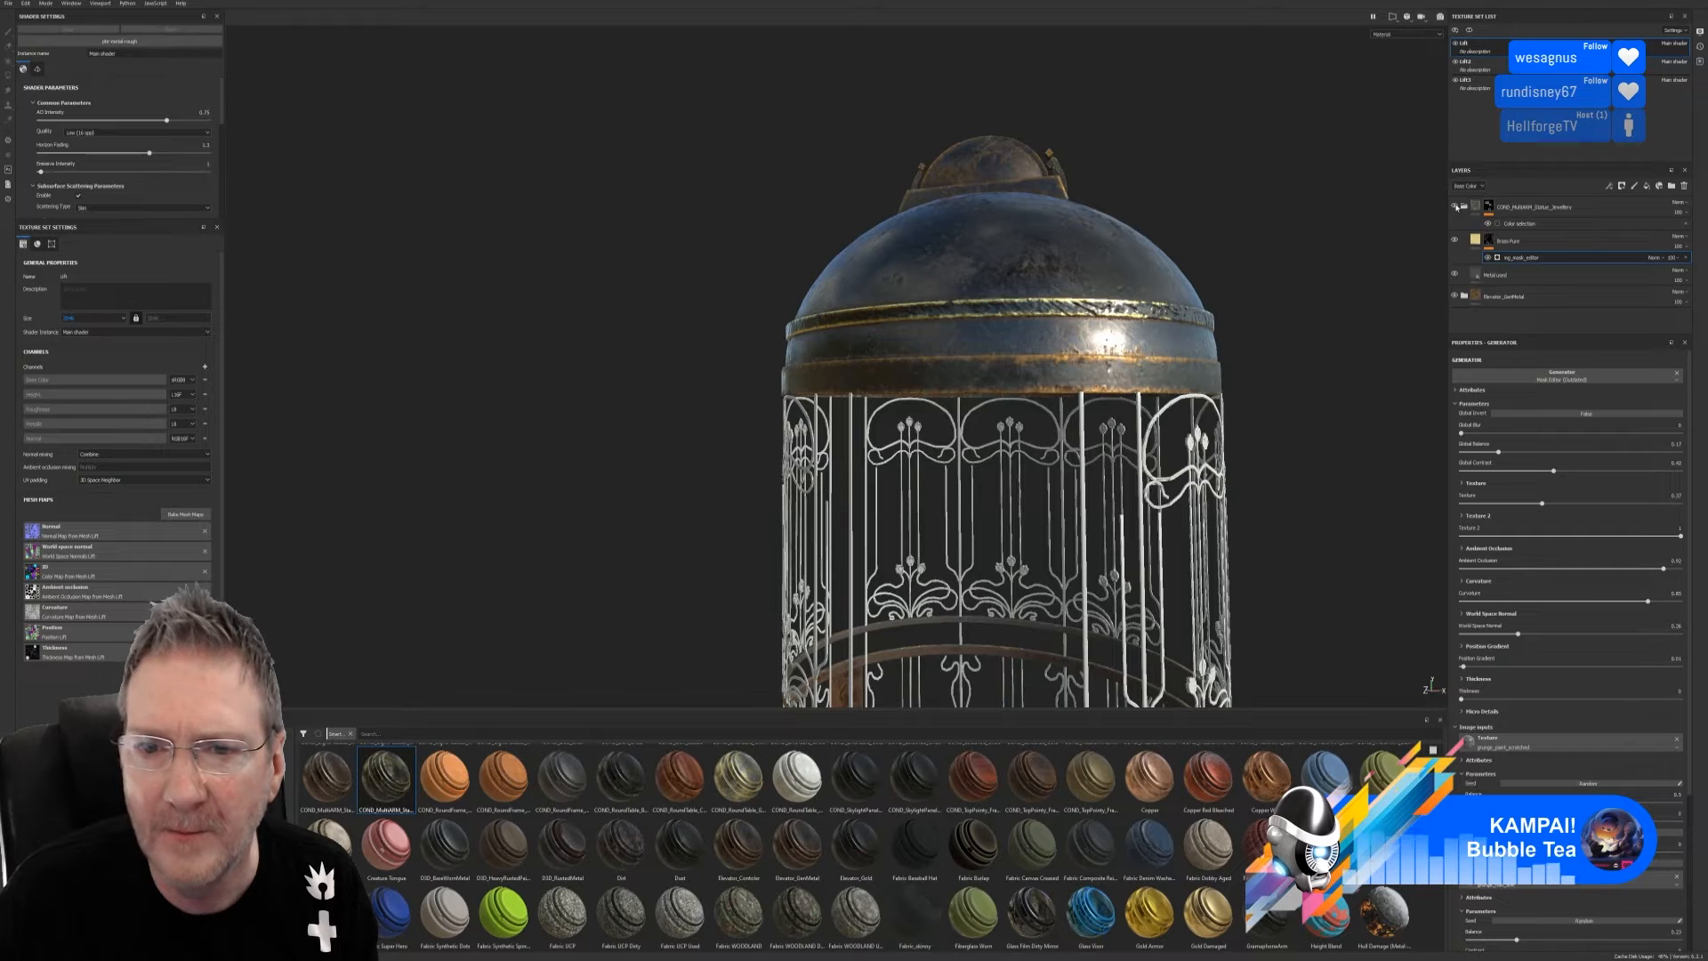
# Compare the dome band with the jewellery material group hidden and shown
pyautogui.click(1457, 206)
pyautogui.click(1456, 206)
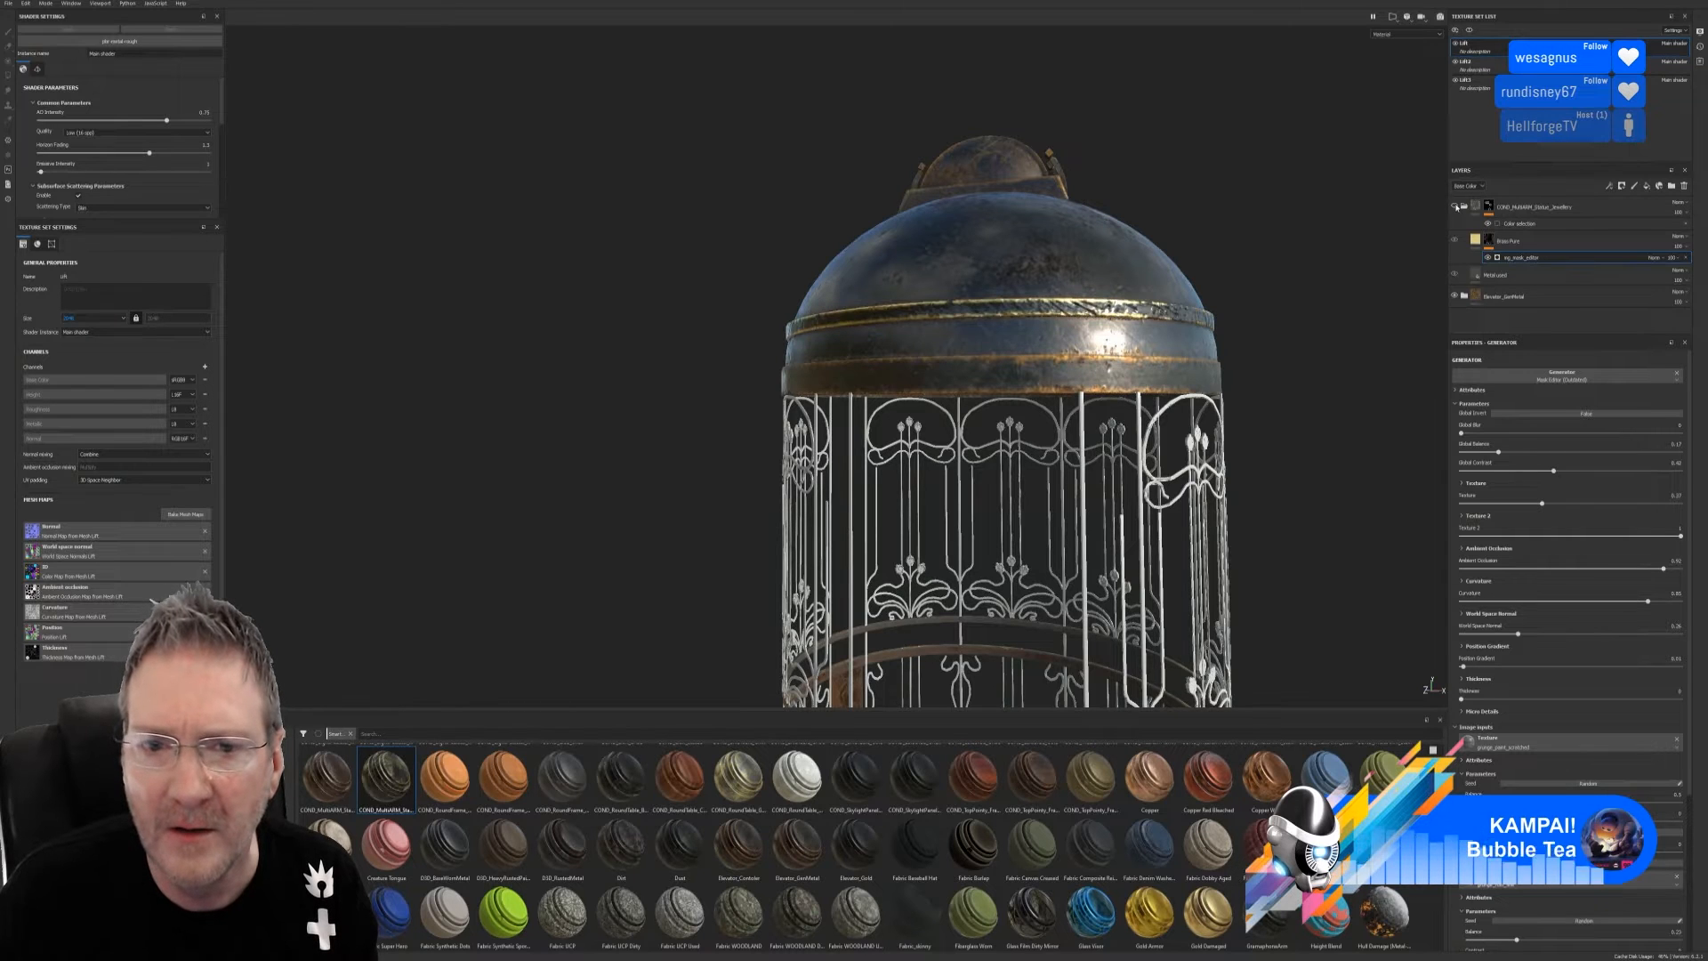
pyautogui.click(1456, 206)
pyautogui.click(1456, 206)
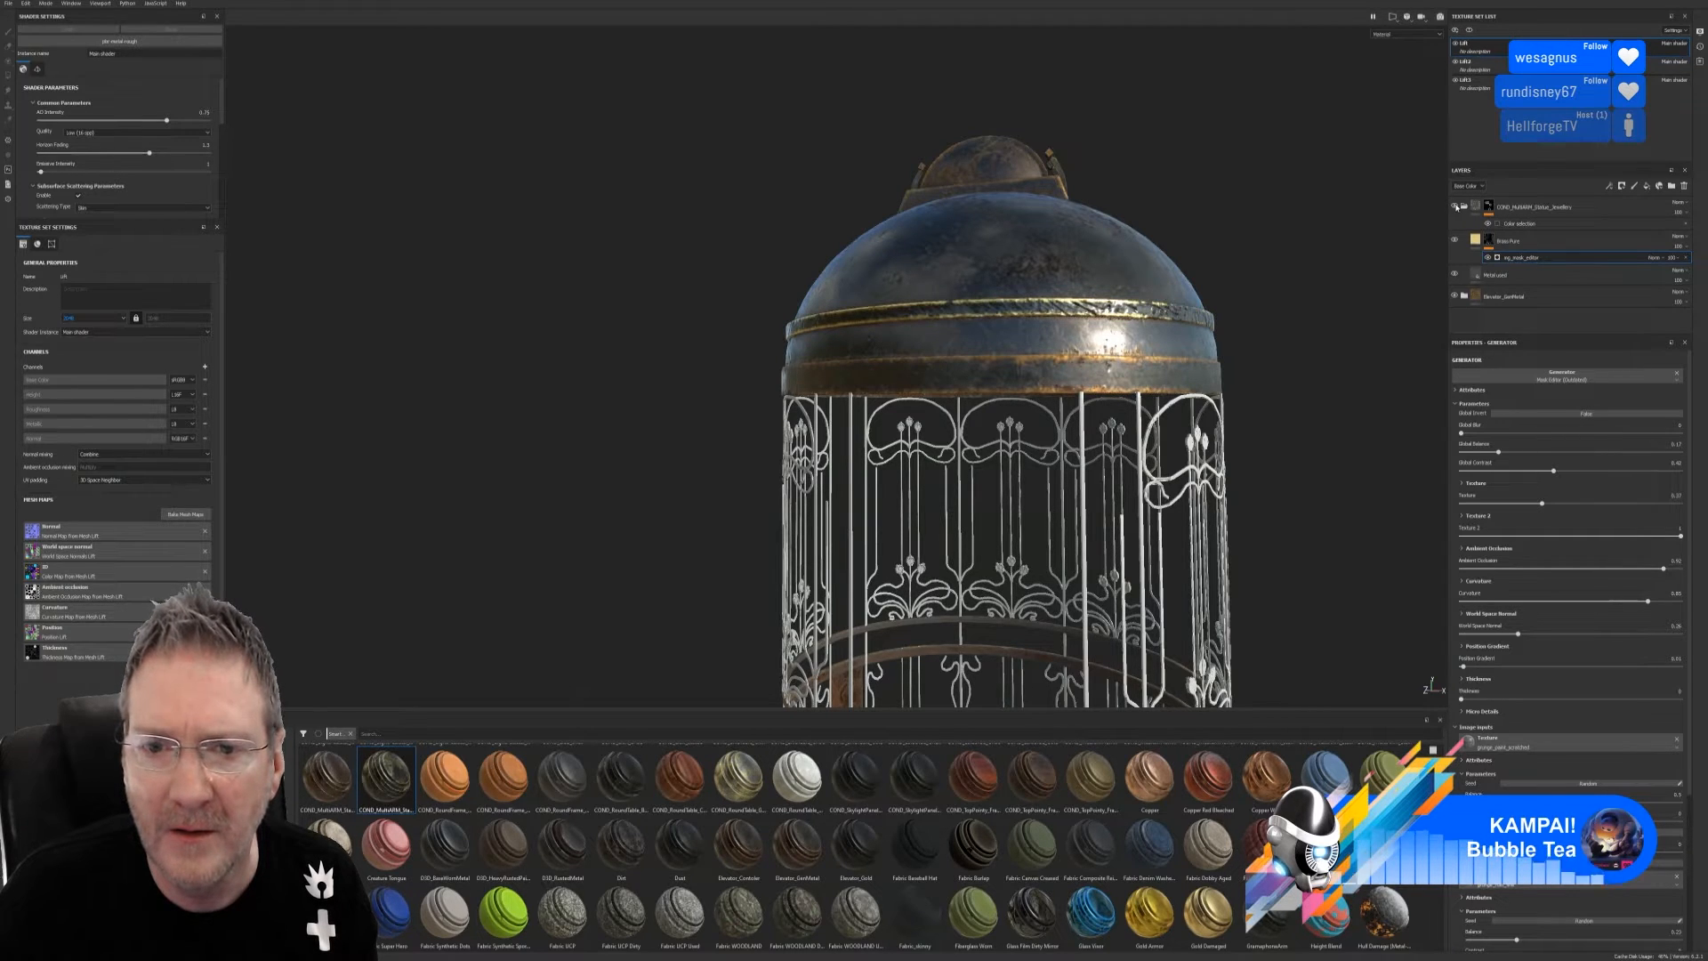
# Compare the band with the metal layer below Brass Pure hidden and shown, and delete that metal layer
pyautogui.click(1455, 276)
pyautogui.click(1456, 276)
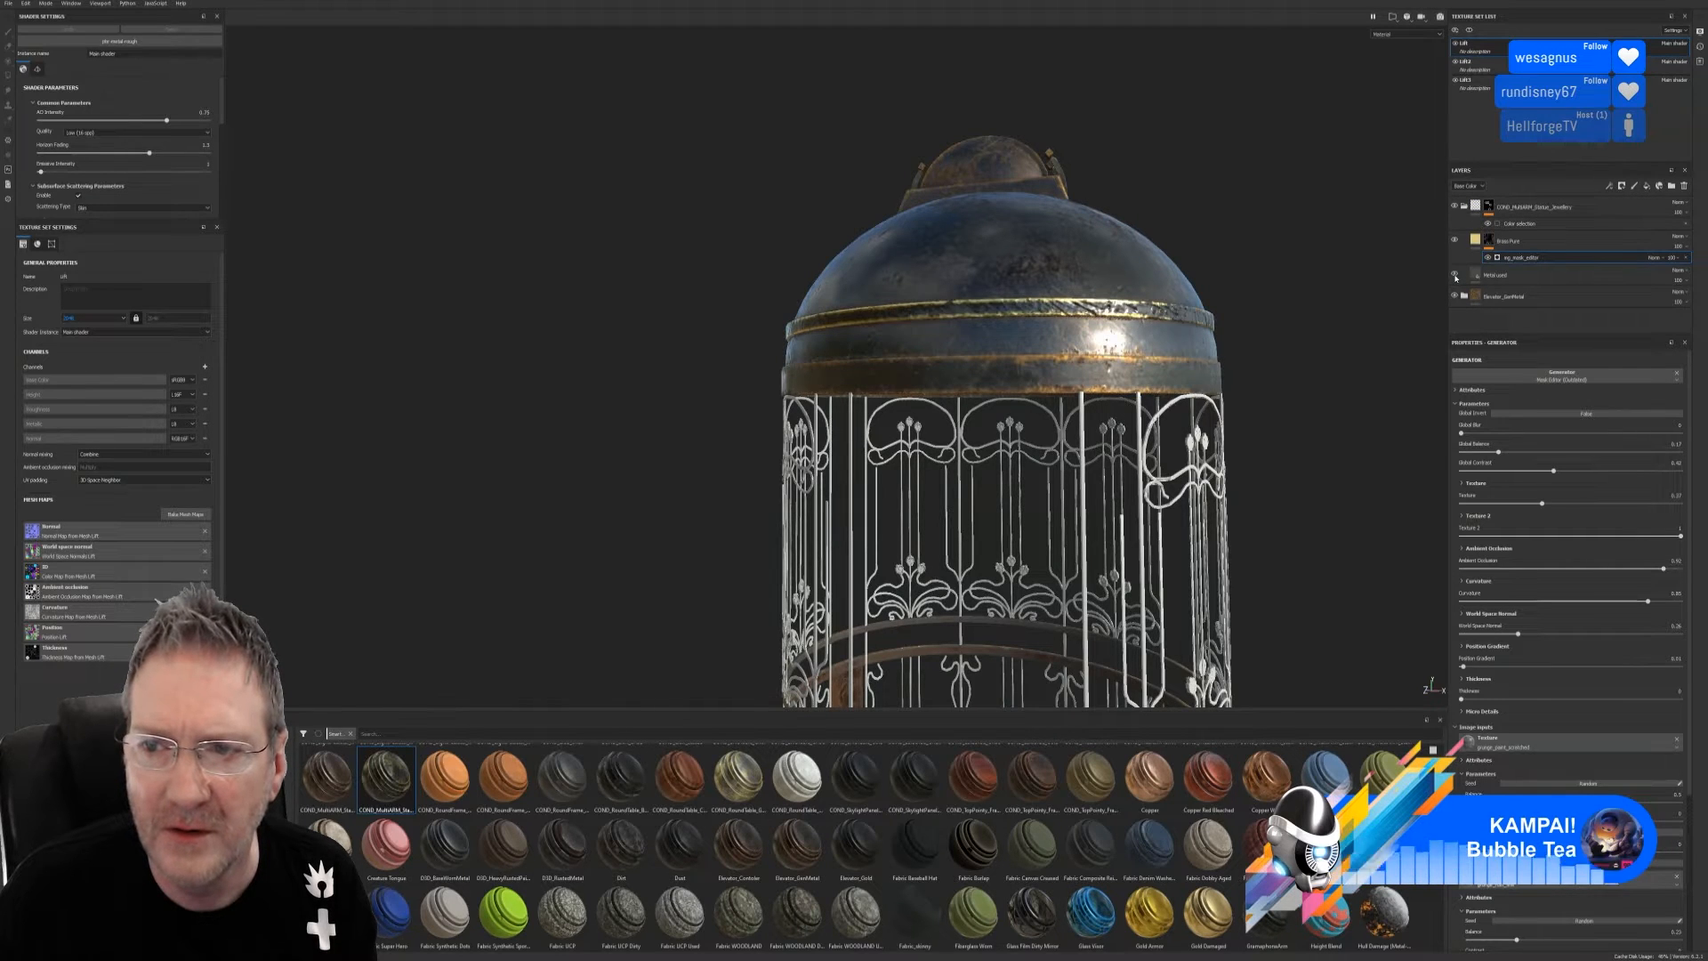
pyautogui.click(1456, 275)
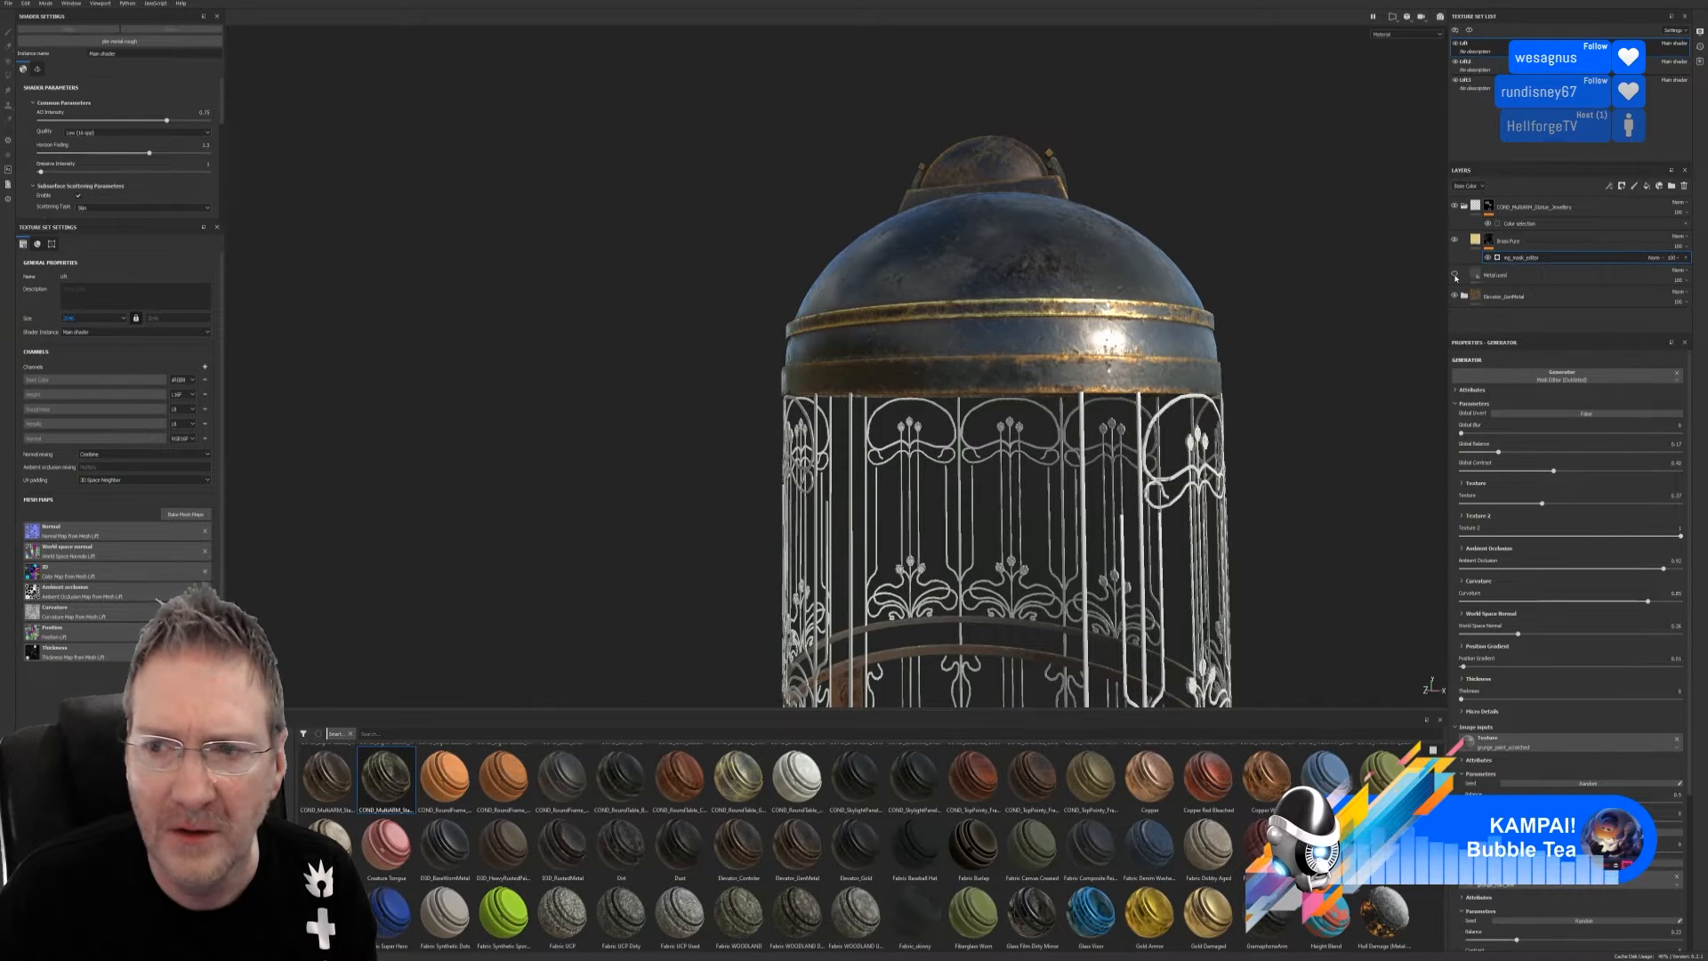
pyautogui.click(1455, 276)
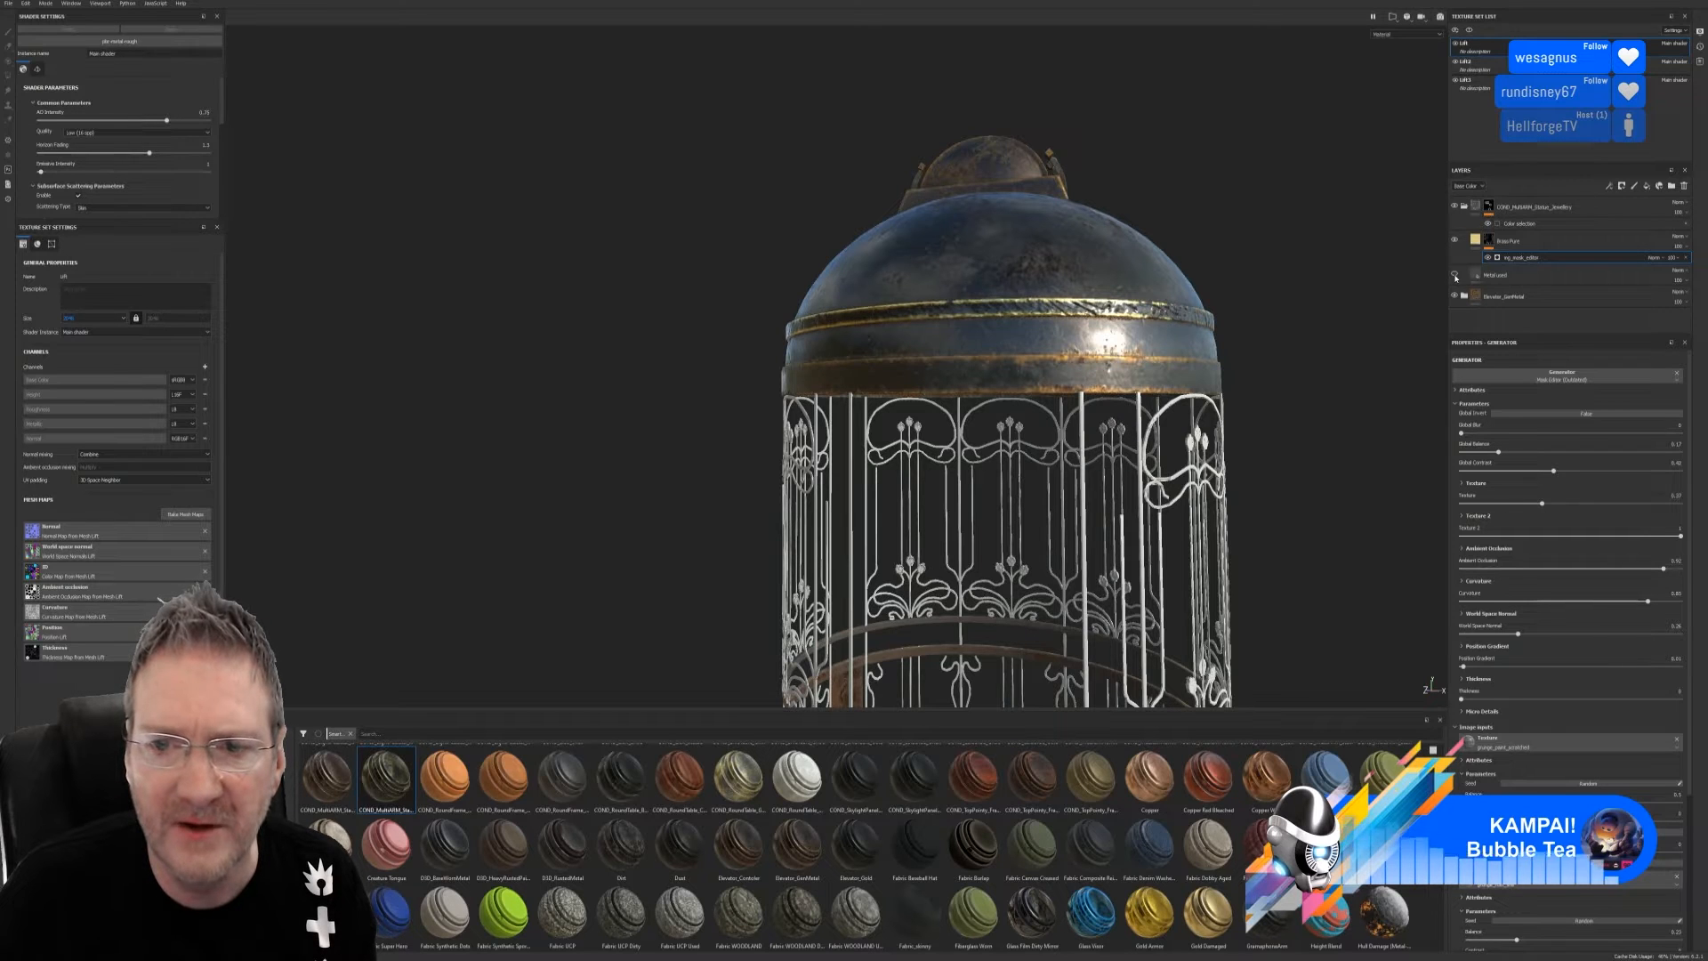
pyautogui.click(1456, 275)
pyautogui.click(1490, 276)
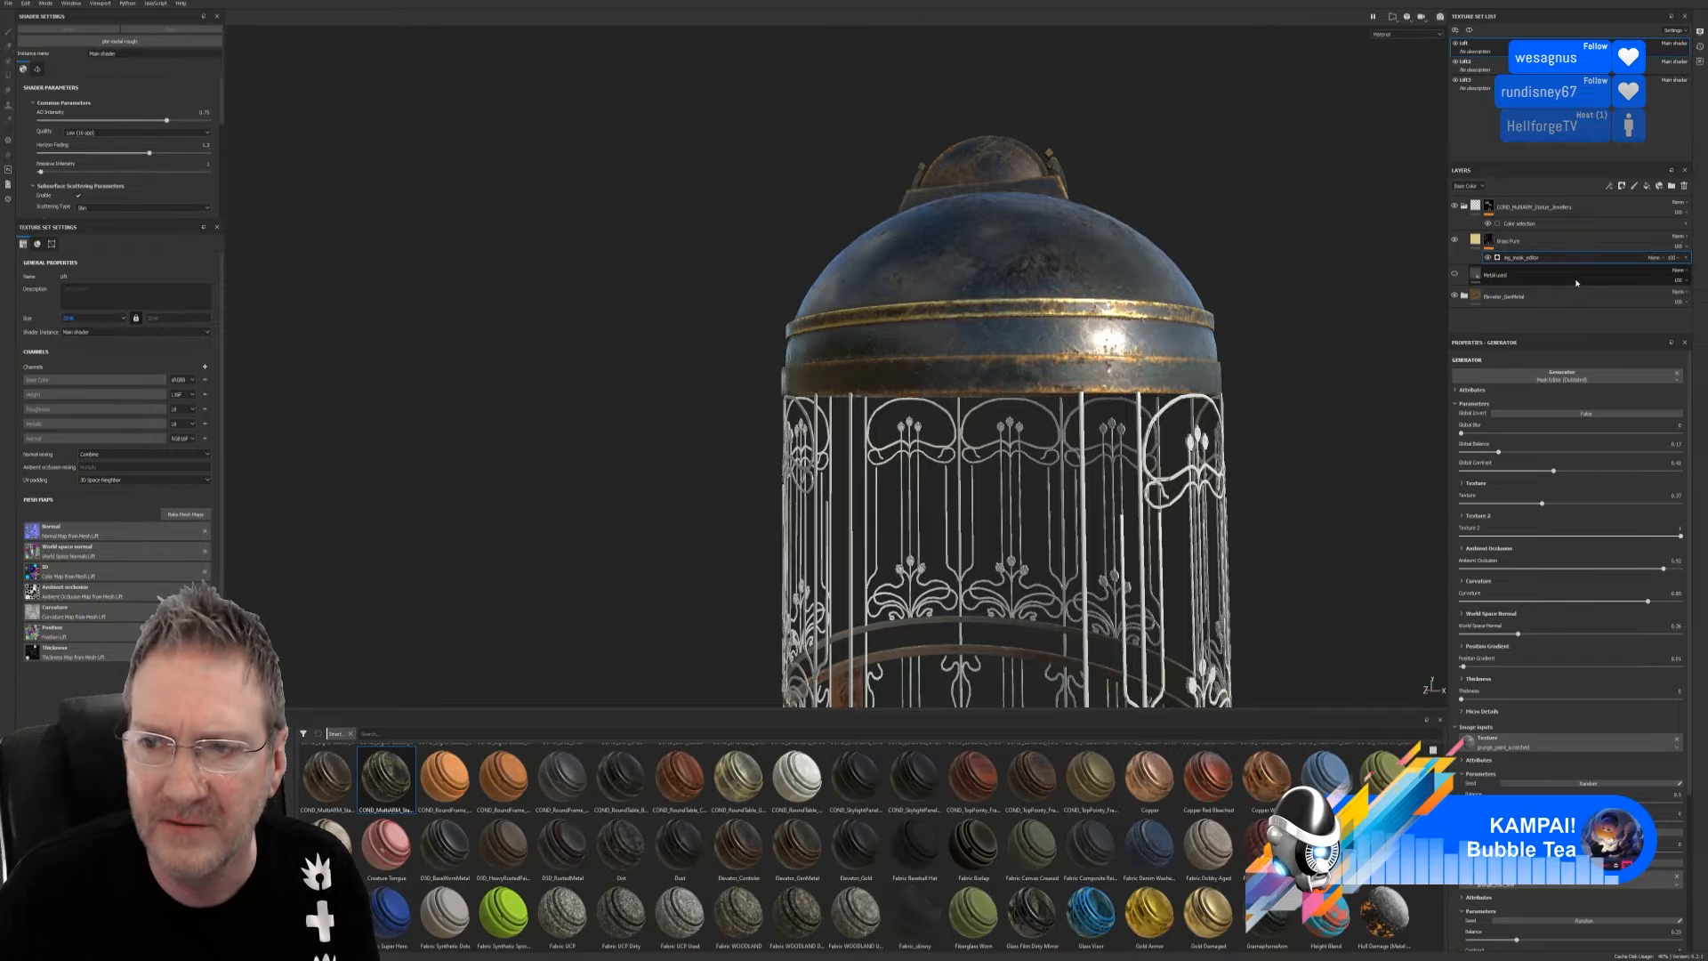
pyautogui.press('Delete')
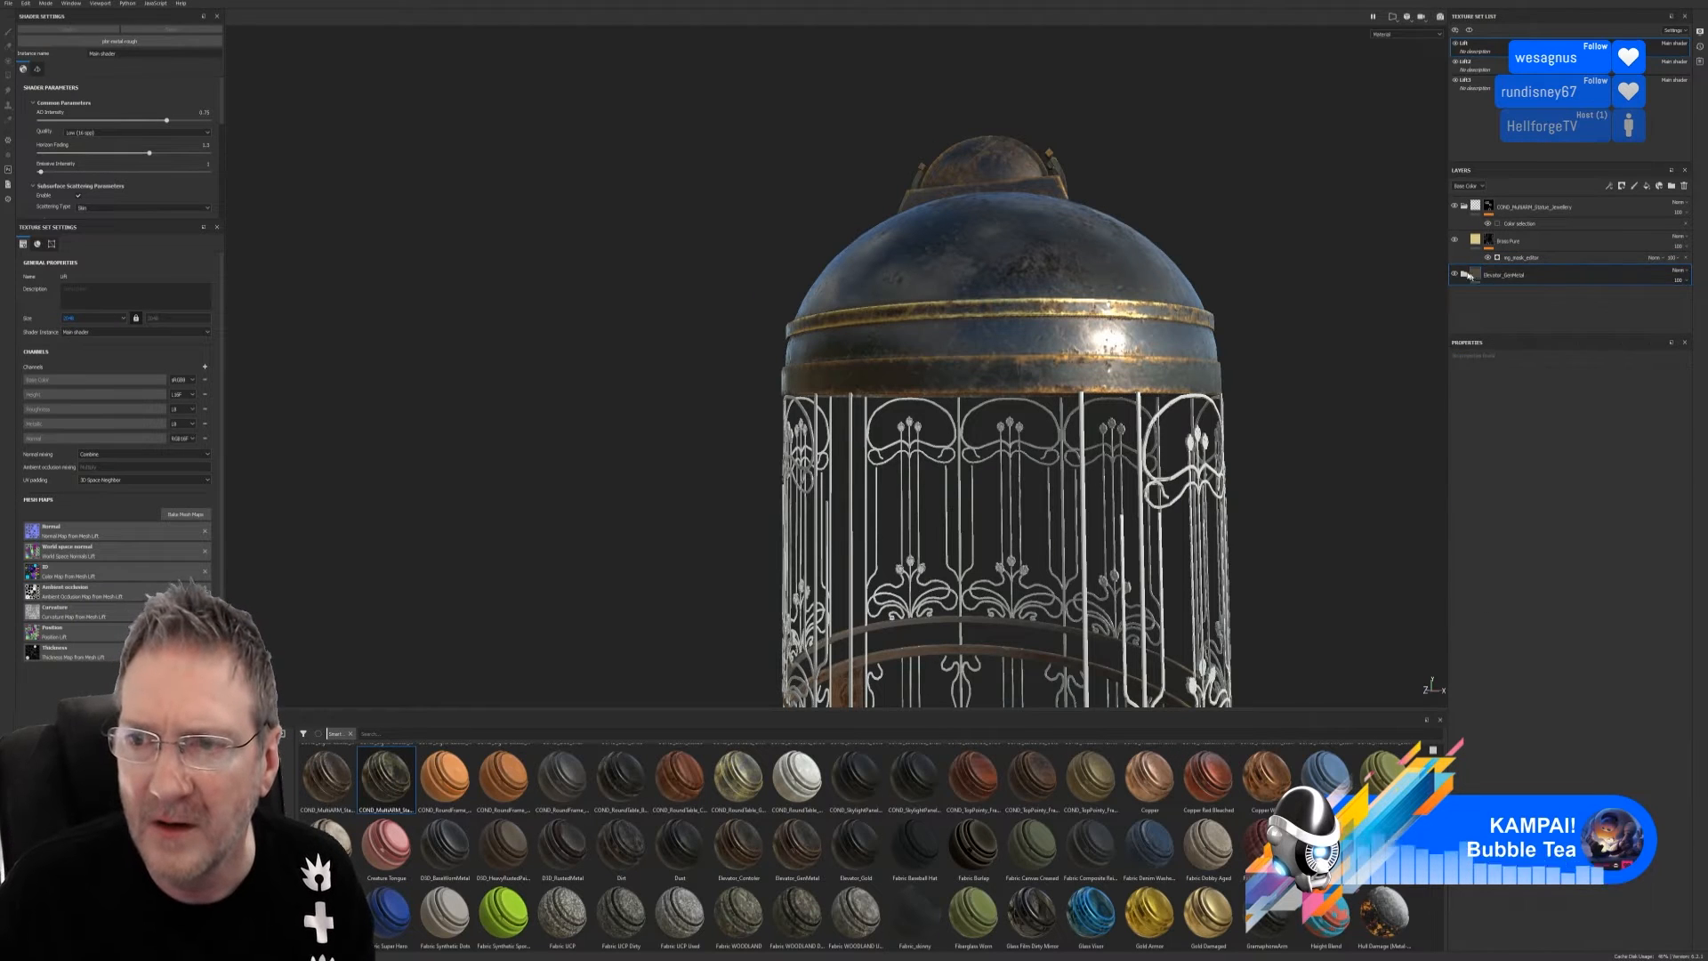
# Darken the Brass Pure layer's base colour to a muted, dull gold and check it around the cage
pyautogui.click(1455, 241)
pyautogui.click(1456, 241)
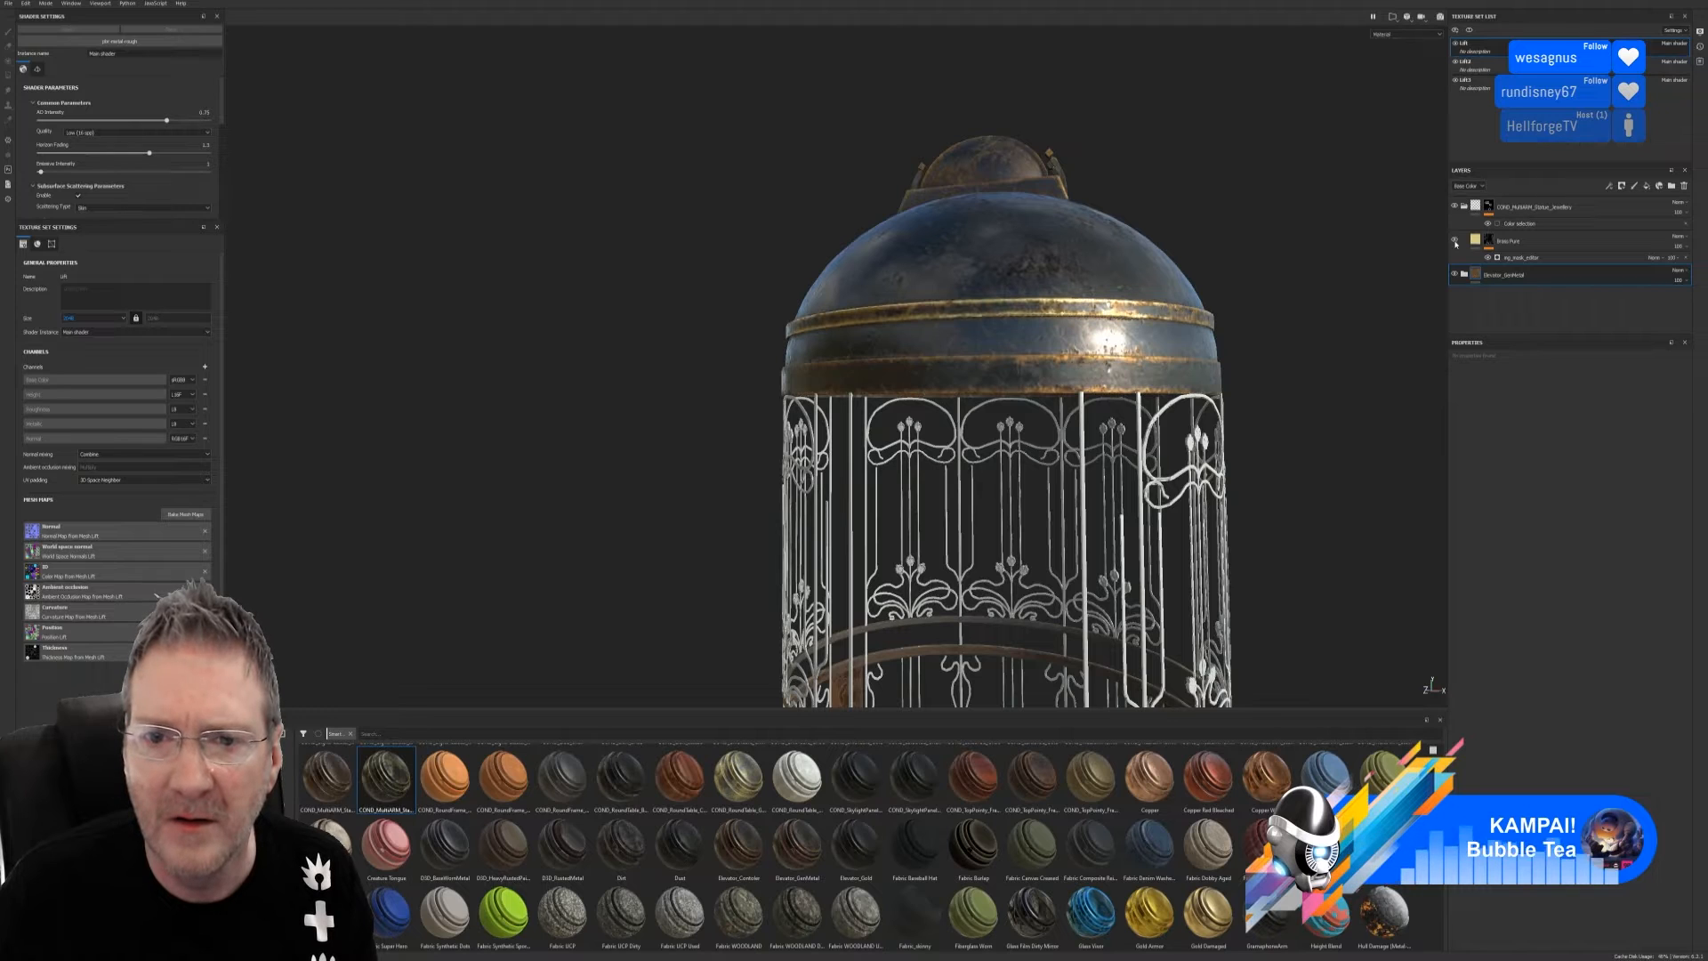
pyautogui.click(1546, 261)
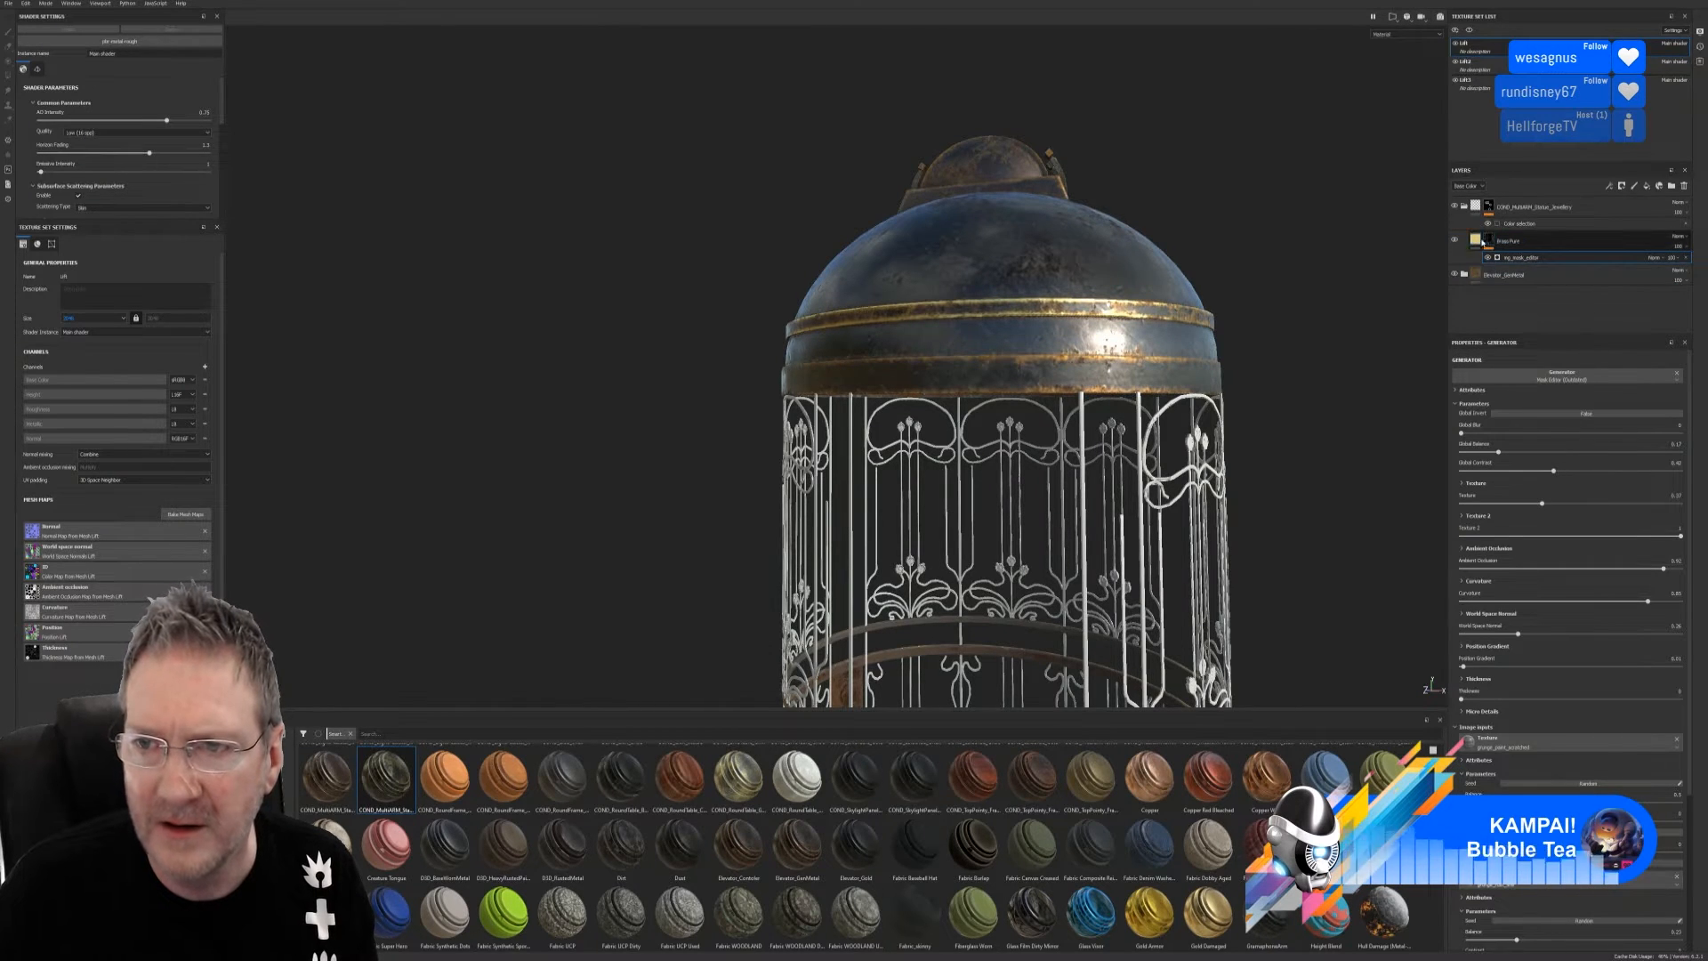
pyautogui.click(1475, 240)
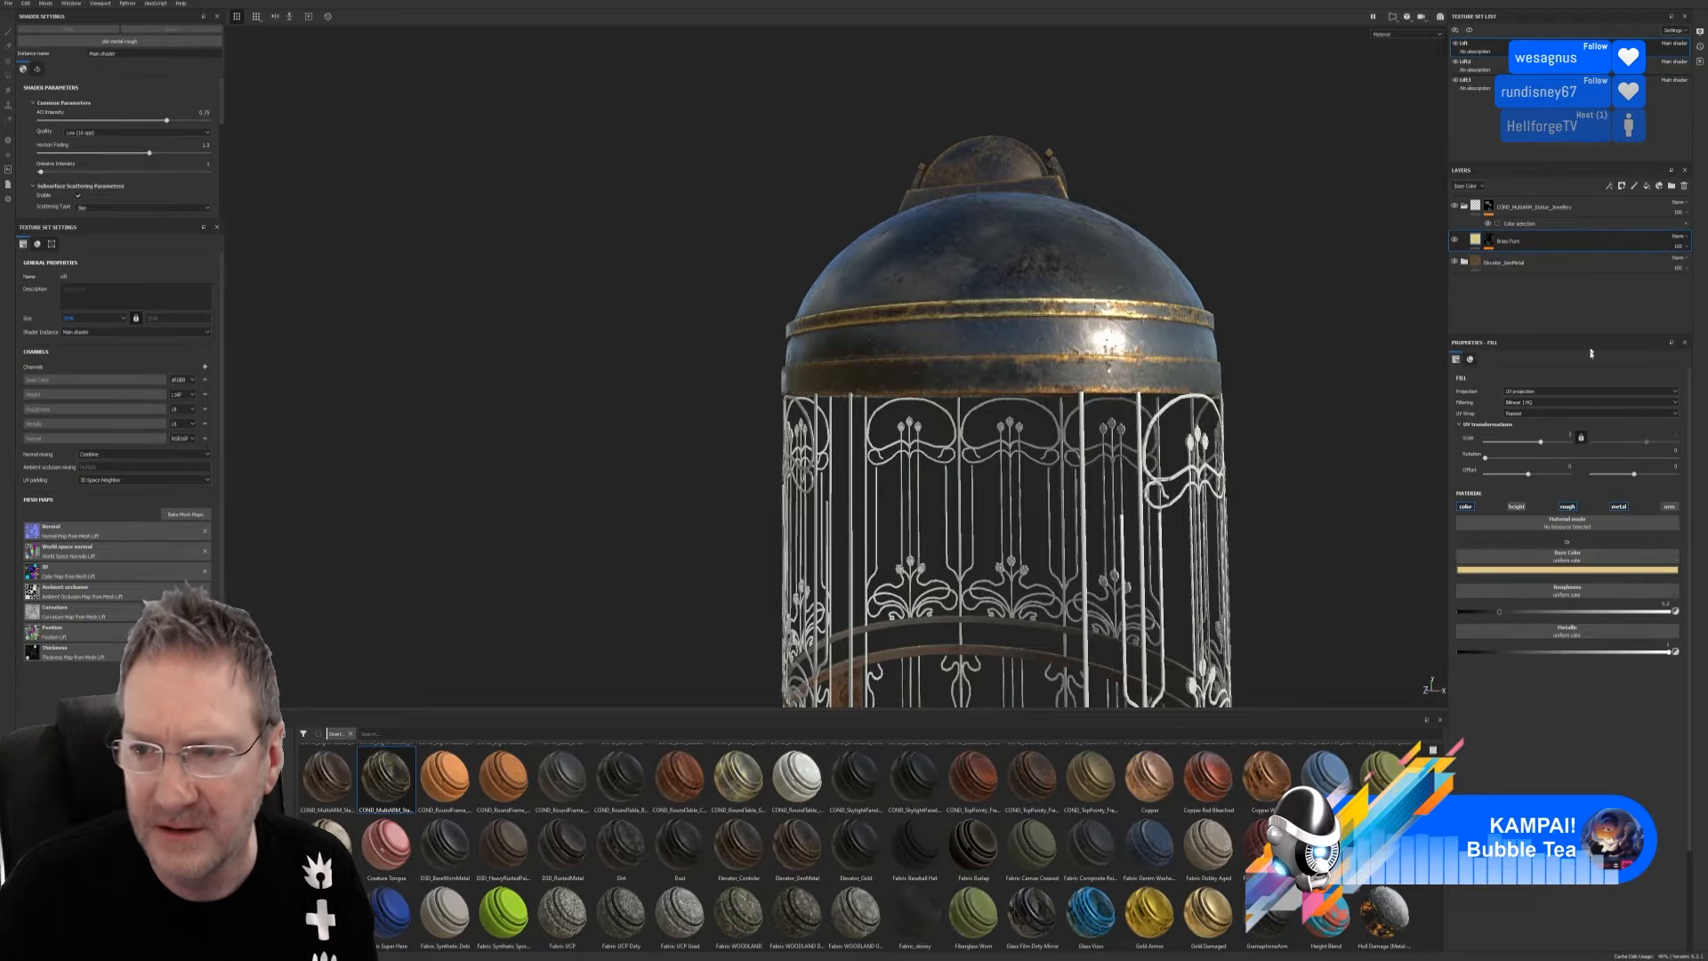
pyautogui.click(1578, 553)
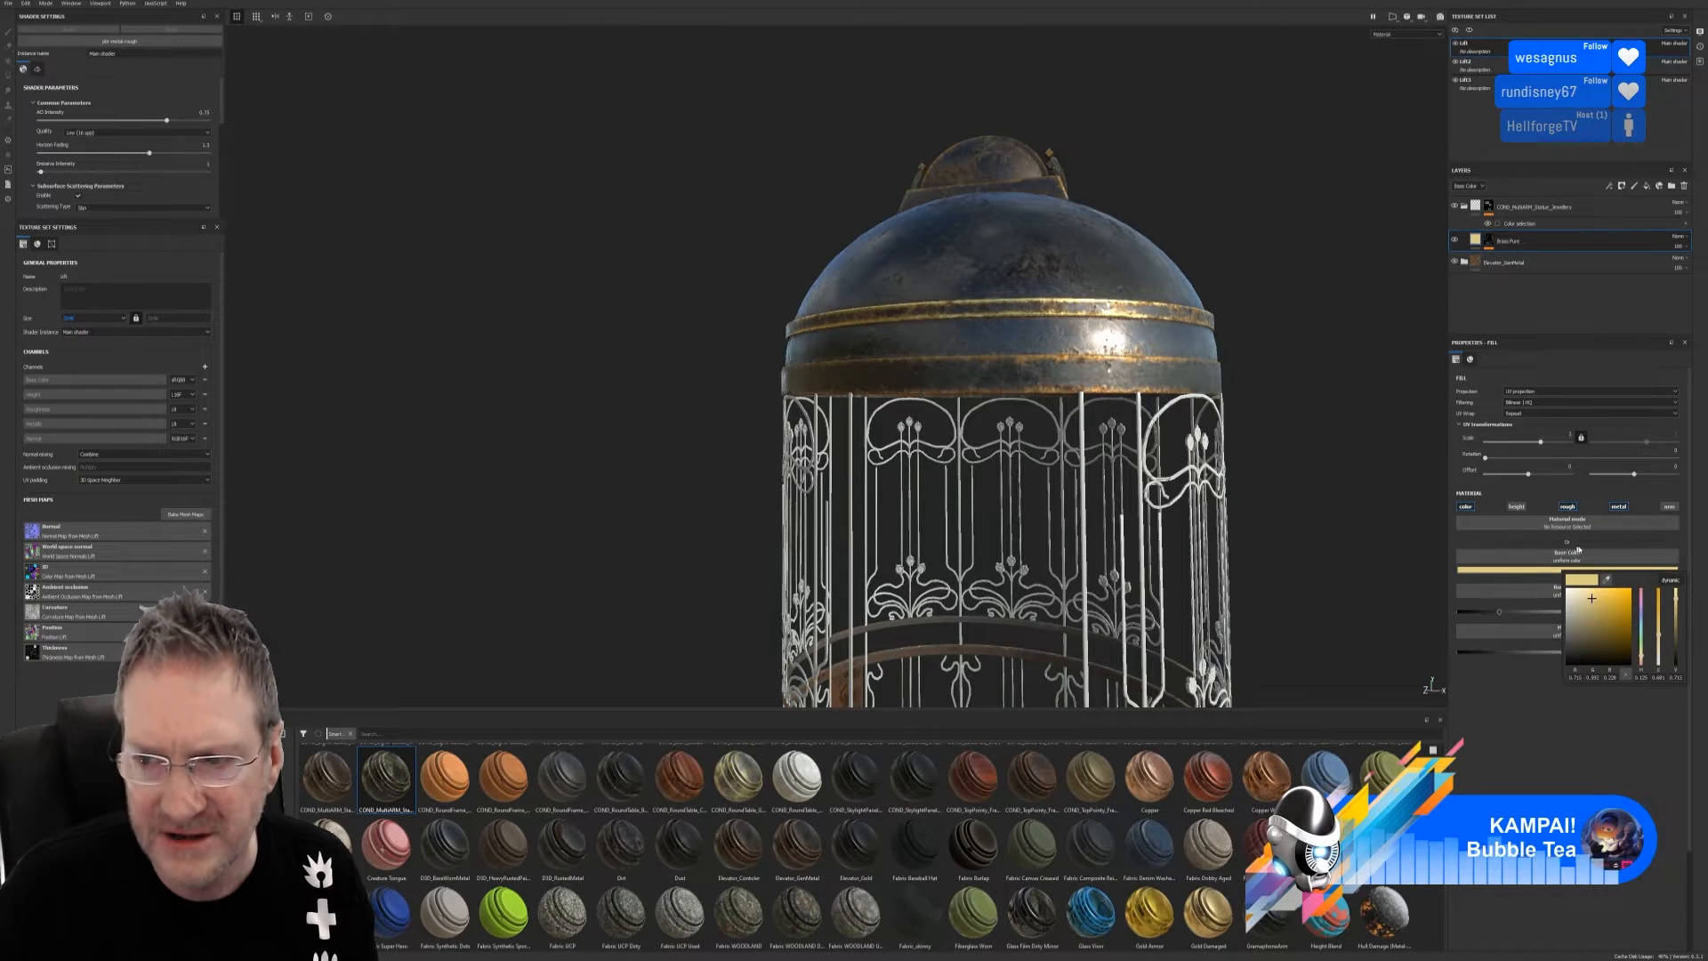
pyautogui.click(1676, 609)
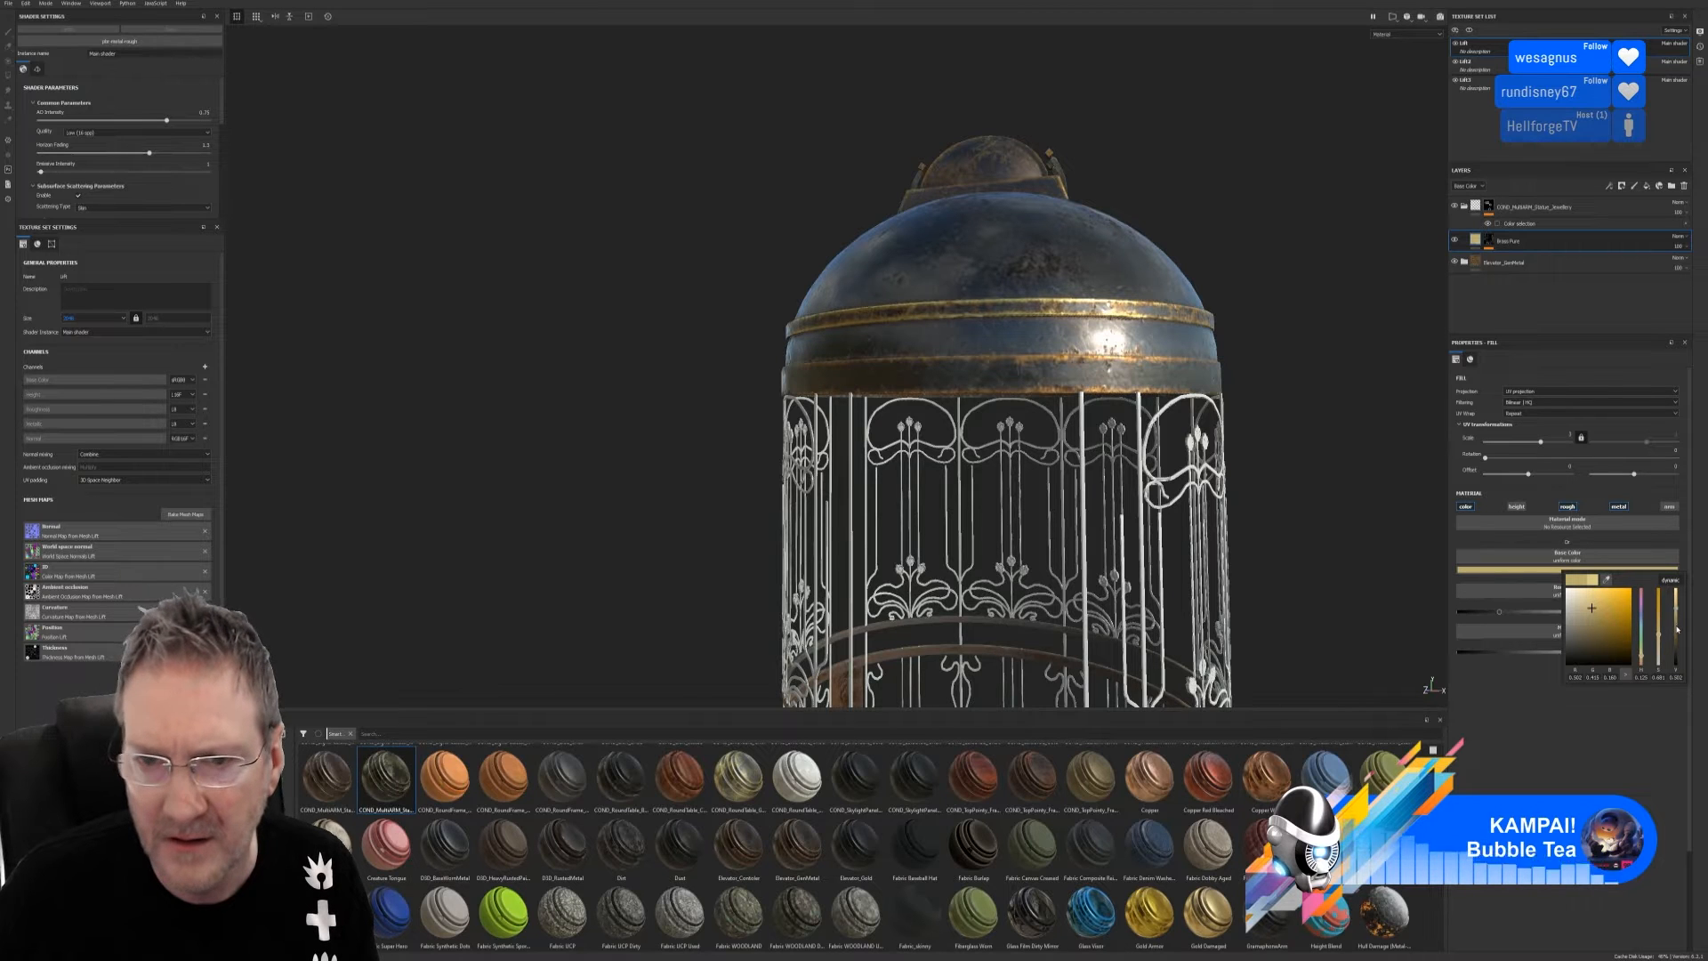
pyautogui.click(1676, 630)
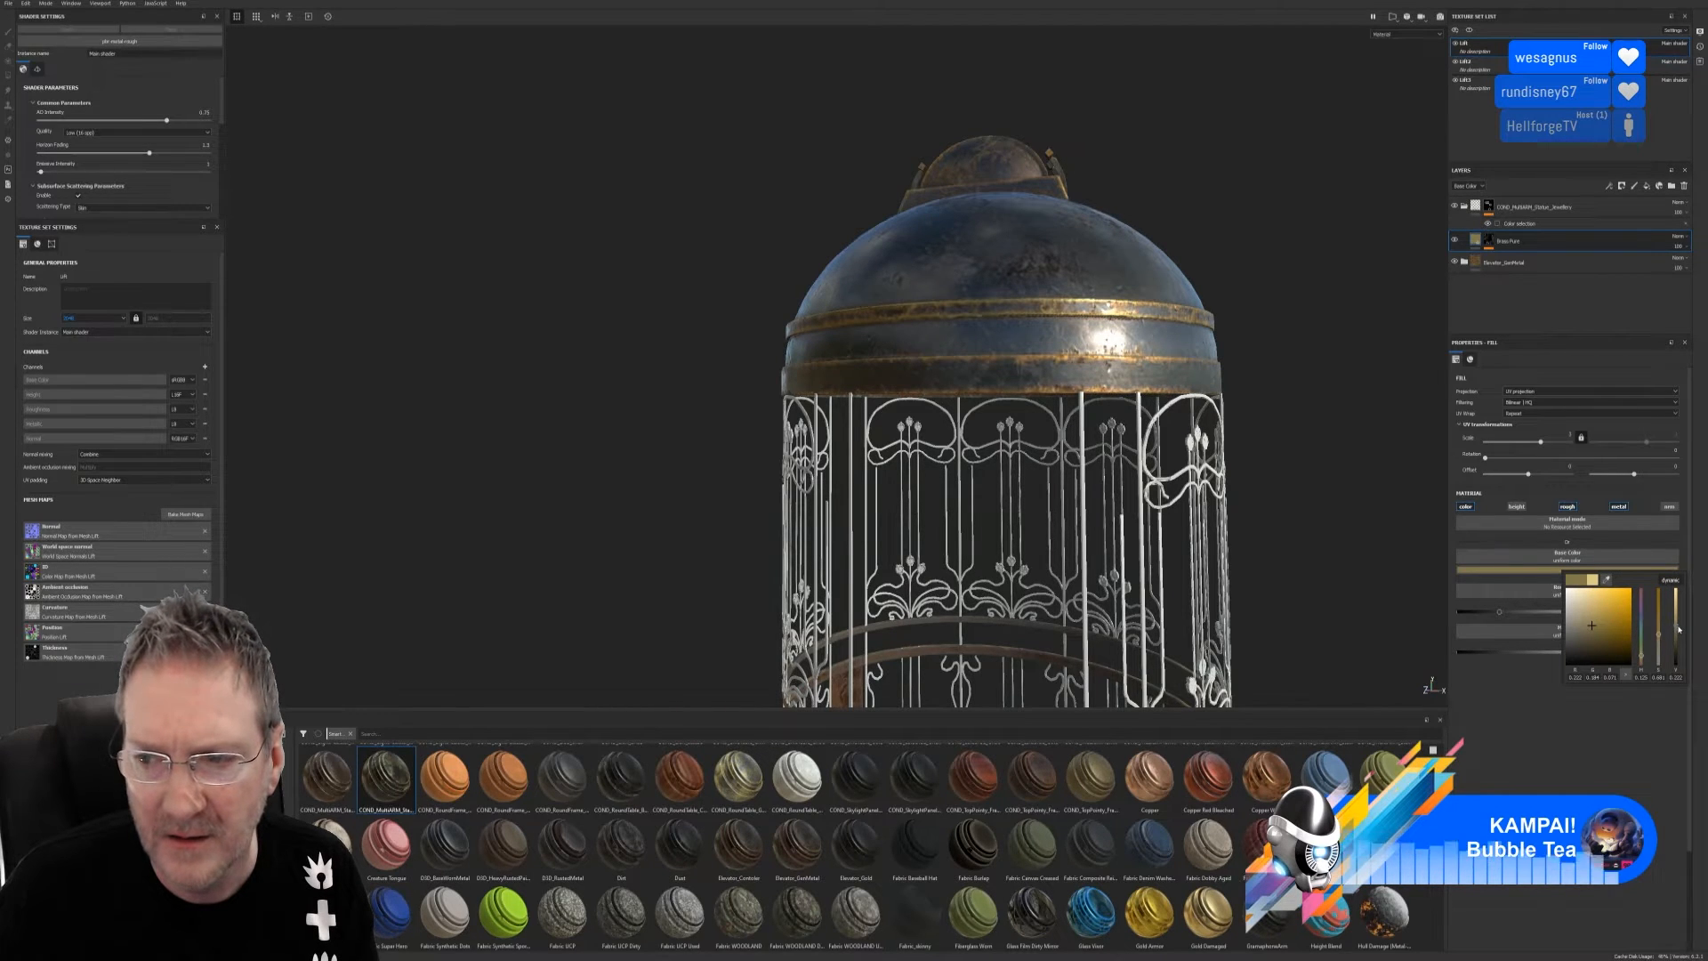
pyautogui.click(1676, 623)
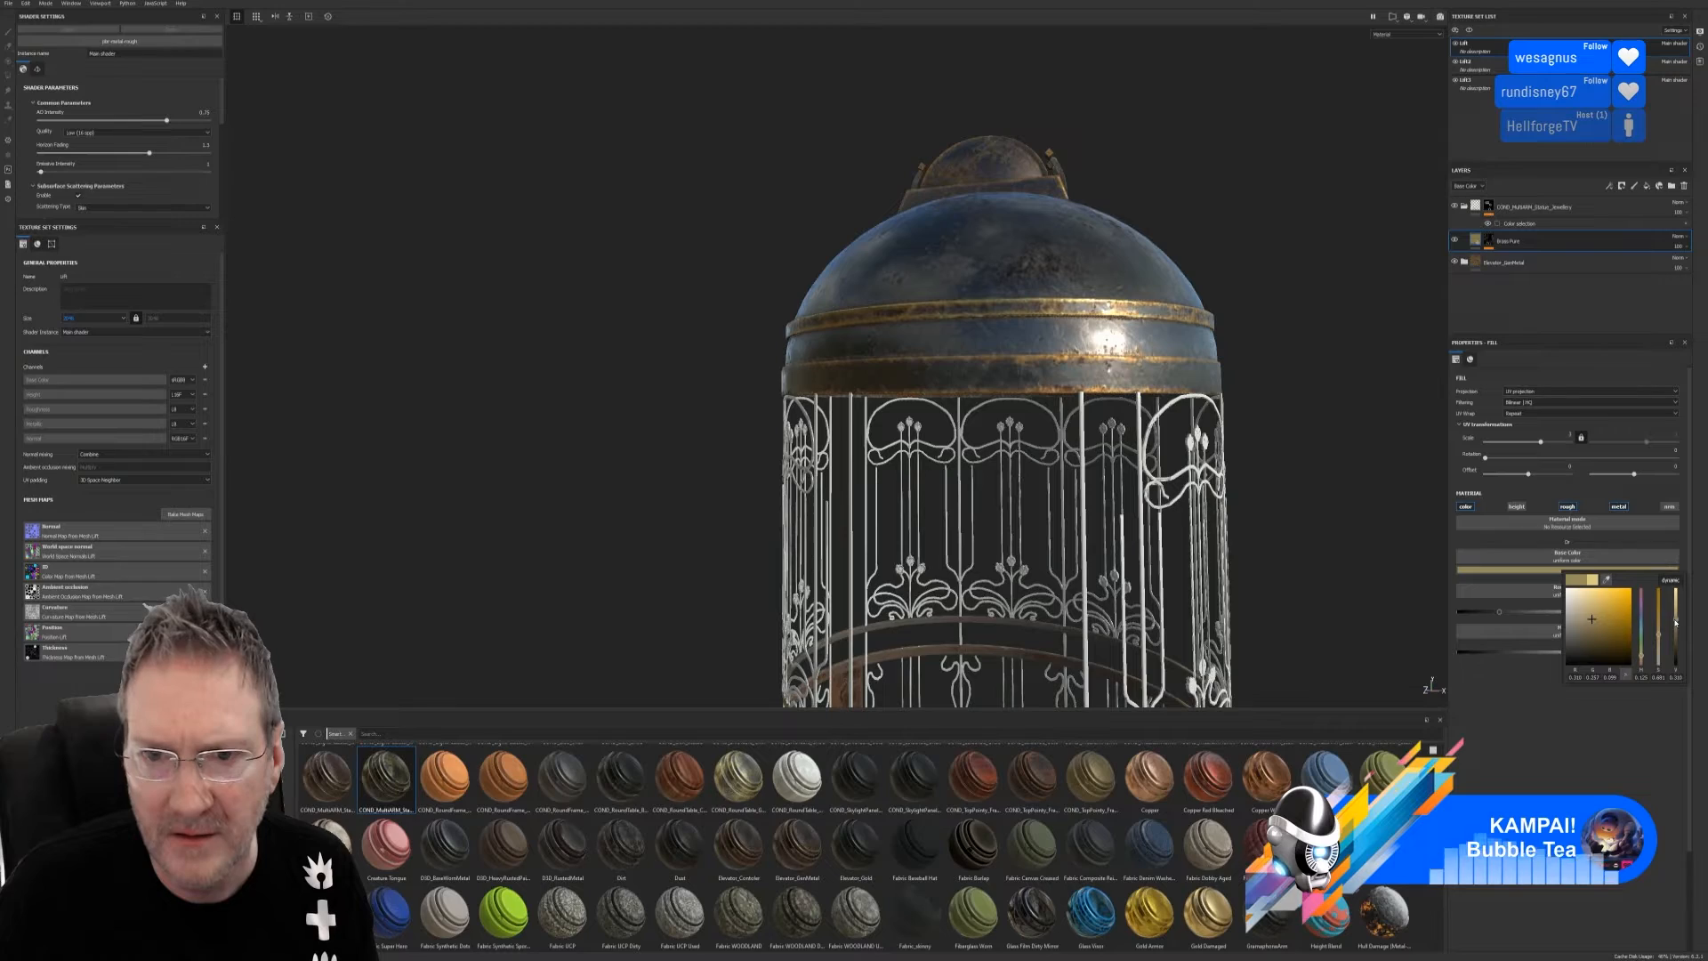
pyautogui.click(1341, 394)
pyautogui.keyDown('alt'); pyautogui.moveTo(1299, 388); pyautogui.dragTo(1300, 435); pyautogui.keyUp('alt')
pyautogui.scroll(-4, 1300, 435)
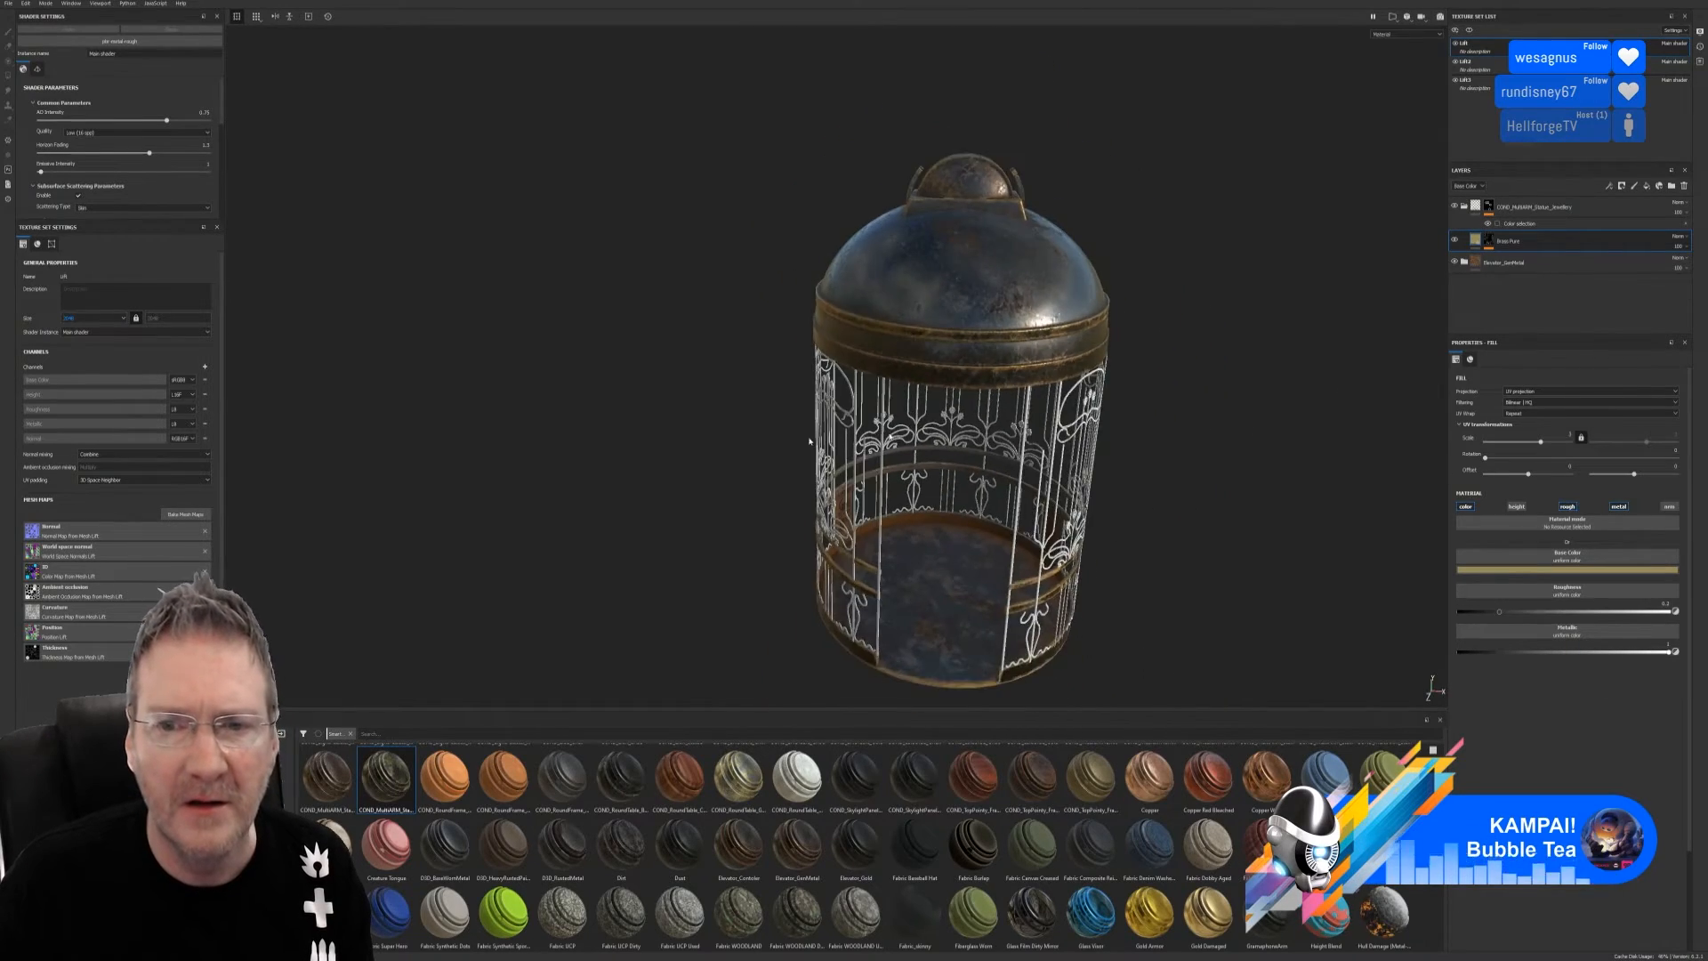
pyautogui.keyDown('alt'); pyautogui.moveTo(809, 440); pyautogui.dragTo(1228, 347); pyautogui.keyUp('alt')
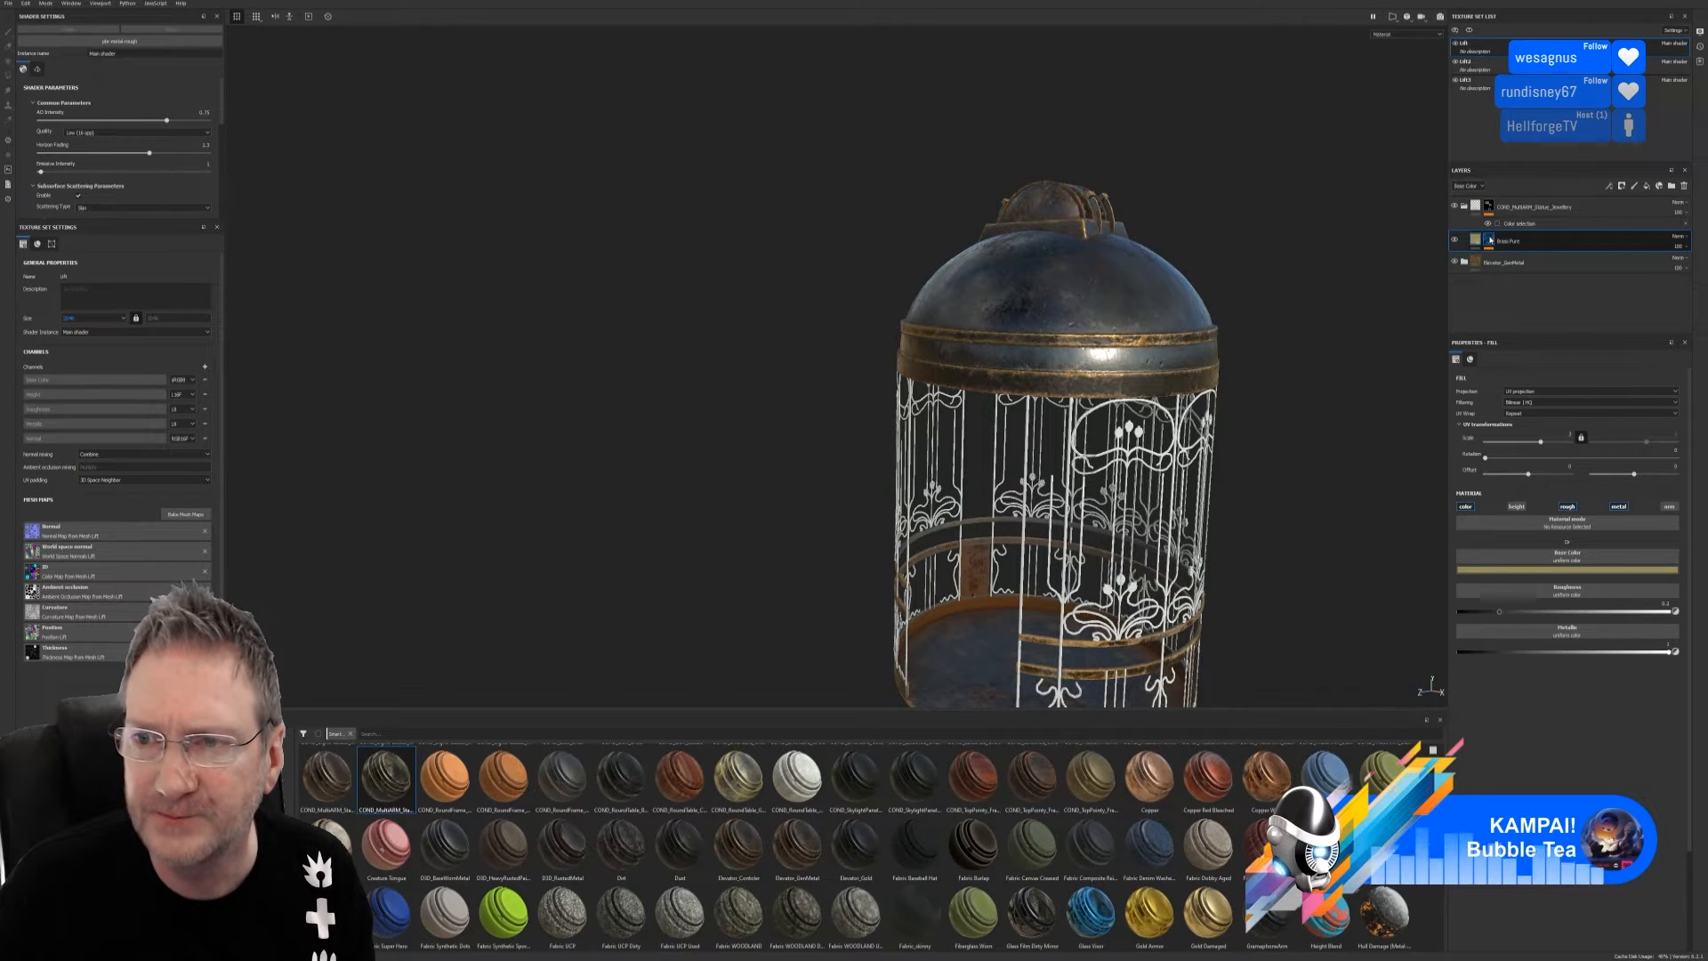
# In the Brass Pure mask editor, set Global Balance 0.28, Global Contrast 0.61, Texture 0.33, Ambient Occlusion 0.72 and Curvature 0.65
pyautogui.click(1491, 241)
pyautogui.click(1522, 258)
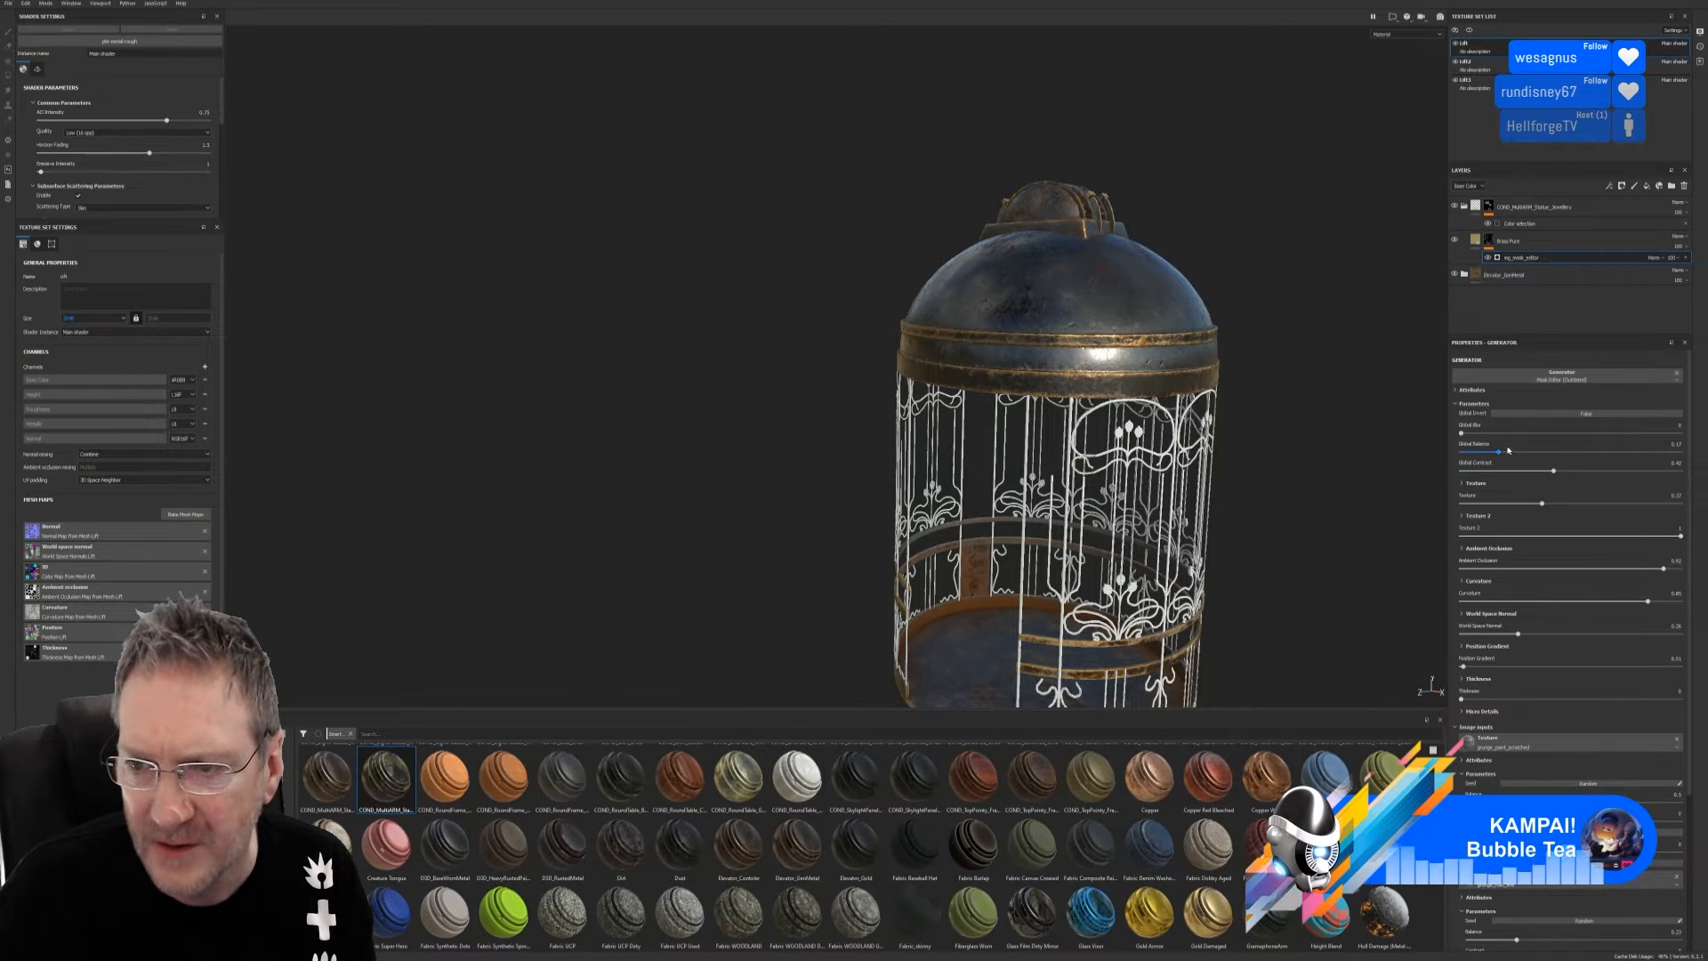
pyautogui.moveTo(1499, 452); pyautogui.dragTo(1532, 505)
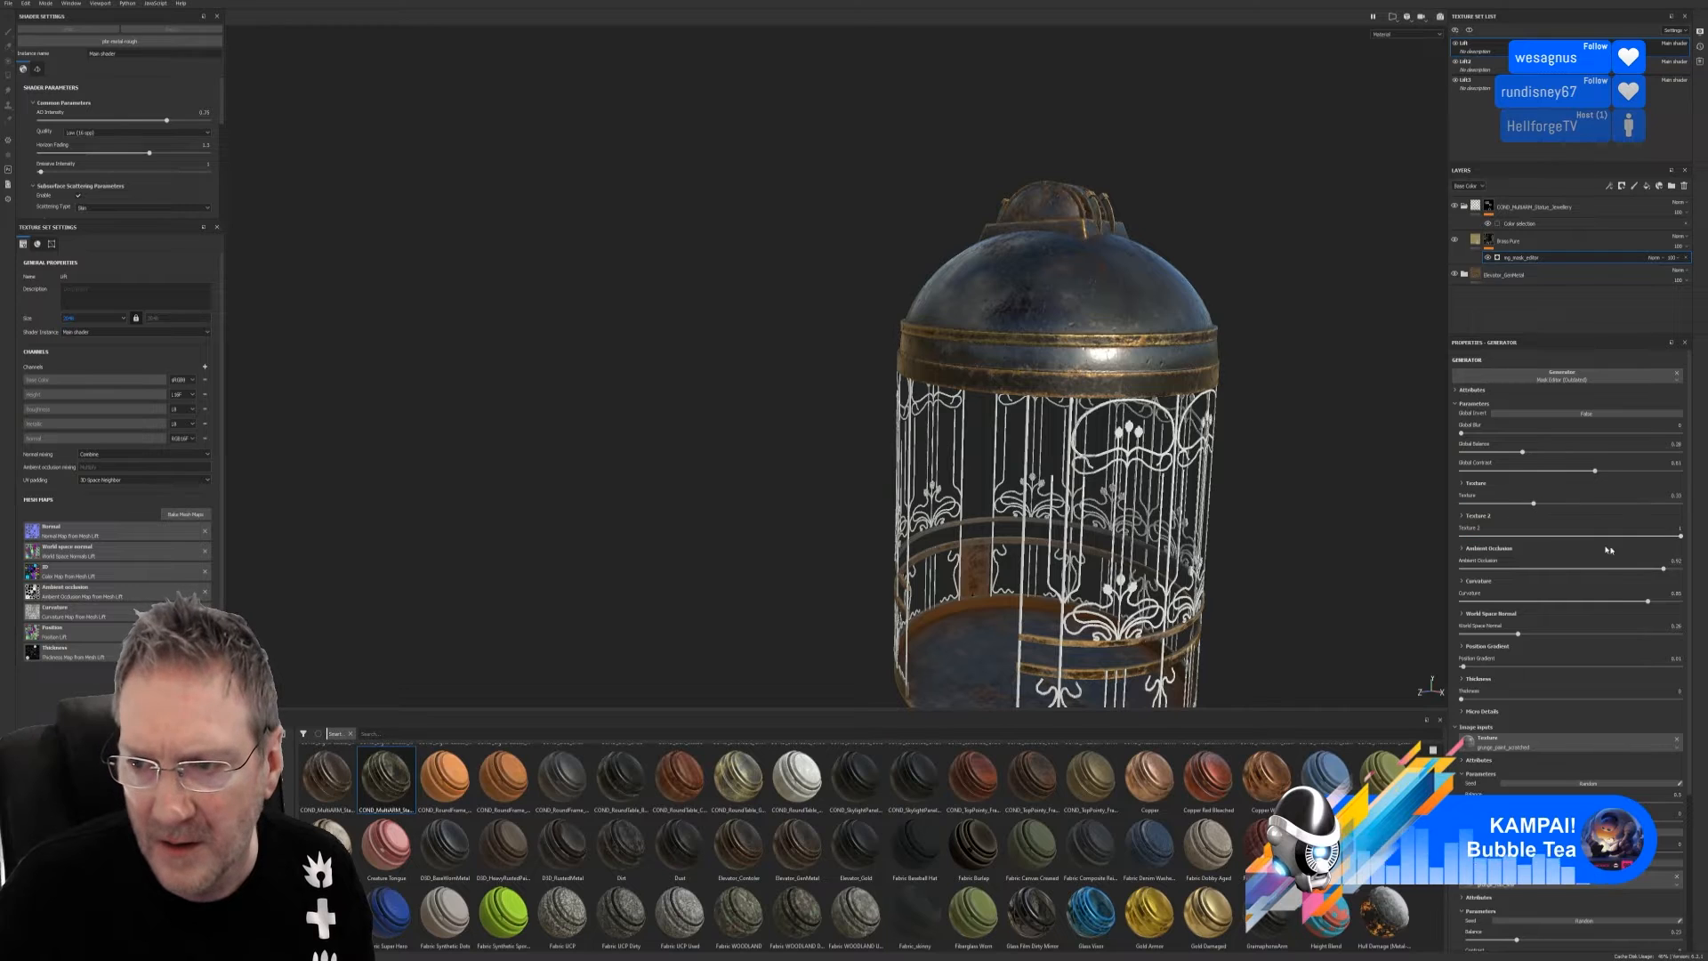
pyautogui.click(1665, 570)
pyautogui.moveTo(1664, 569); pyautogui.dragTo(1604, 607)
pyautogui.click(1650, 605)
pyautogui.keyDown('alt'); pyautogui.moveTo(1148, 418); pyautogui.dragTo(1171, 456); pyautogui.keyUp('alt')
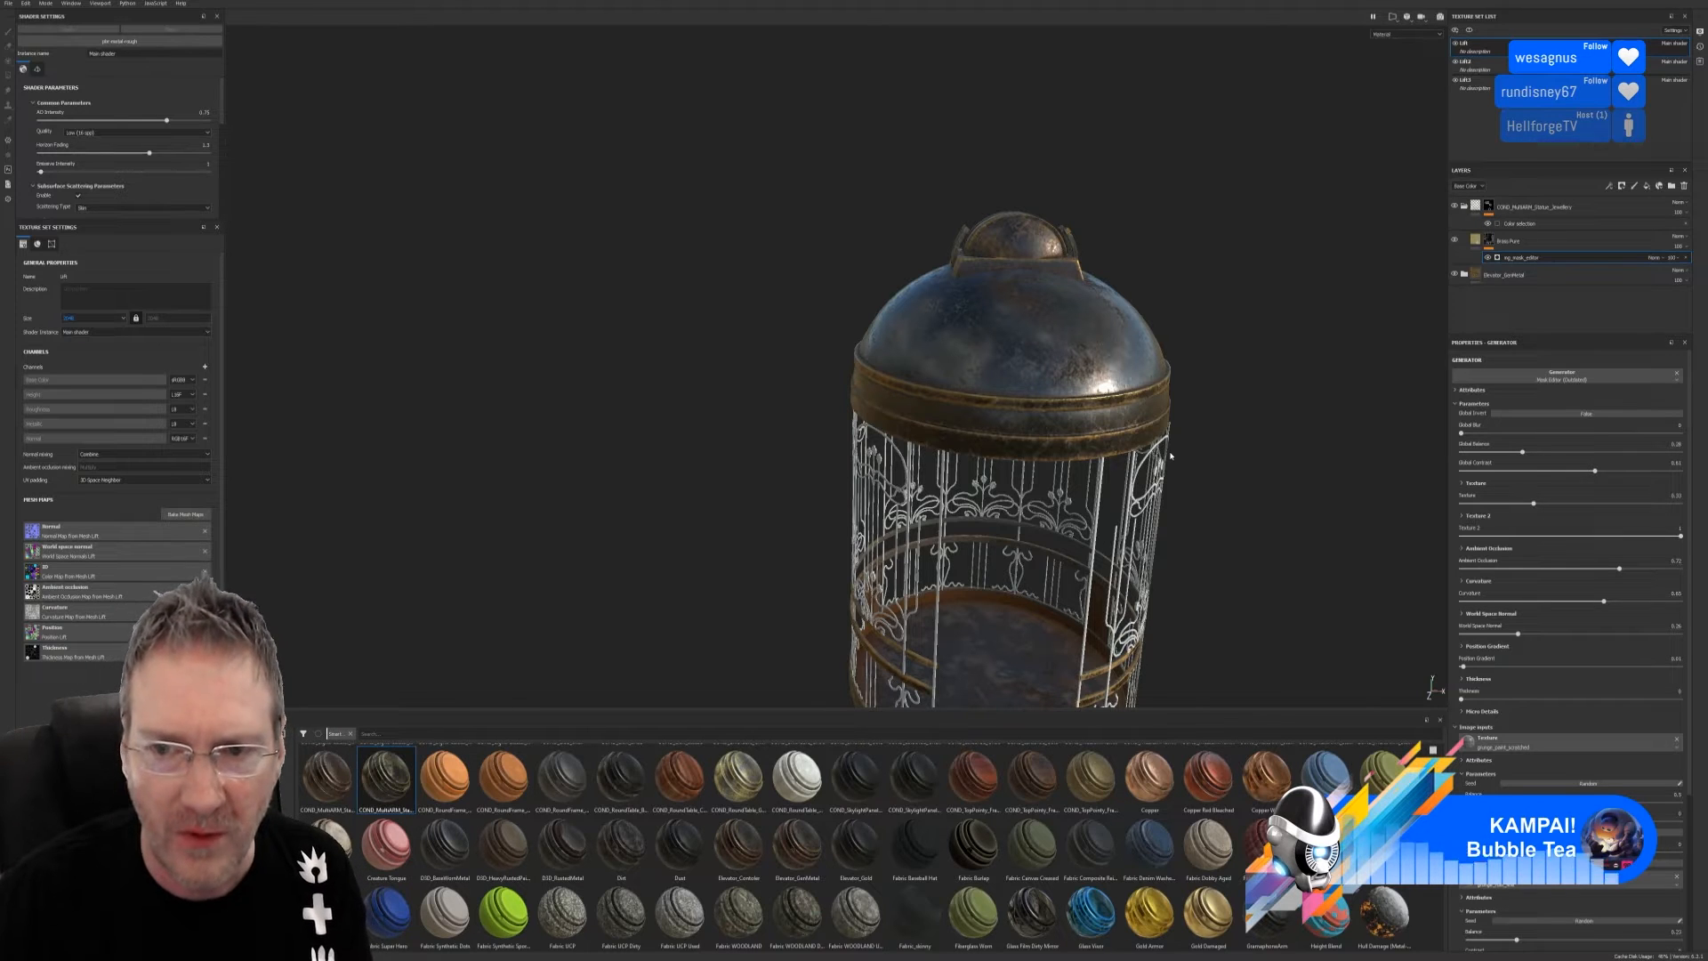
pyautogui.keyDown('alt'); pyautogui.moveTo(1177, 353); pyautogui.dragTo(1098, 263, button='middle'); pyautogui.keyUp('alt')
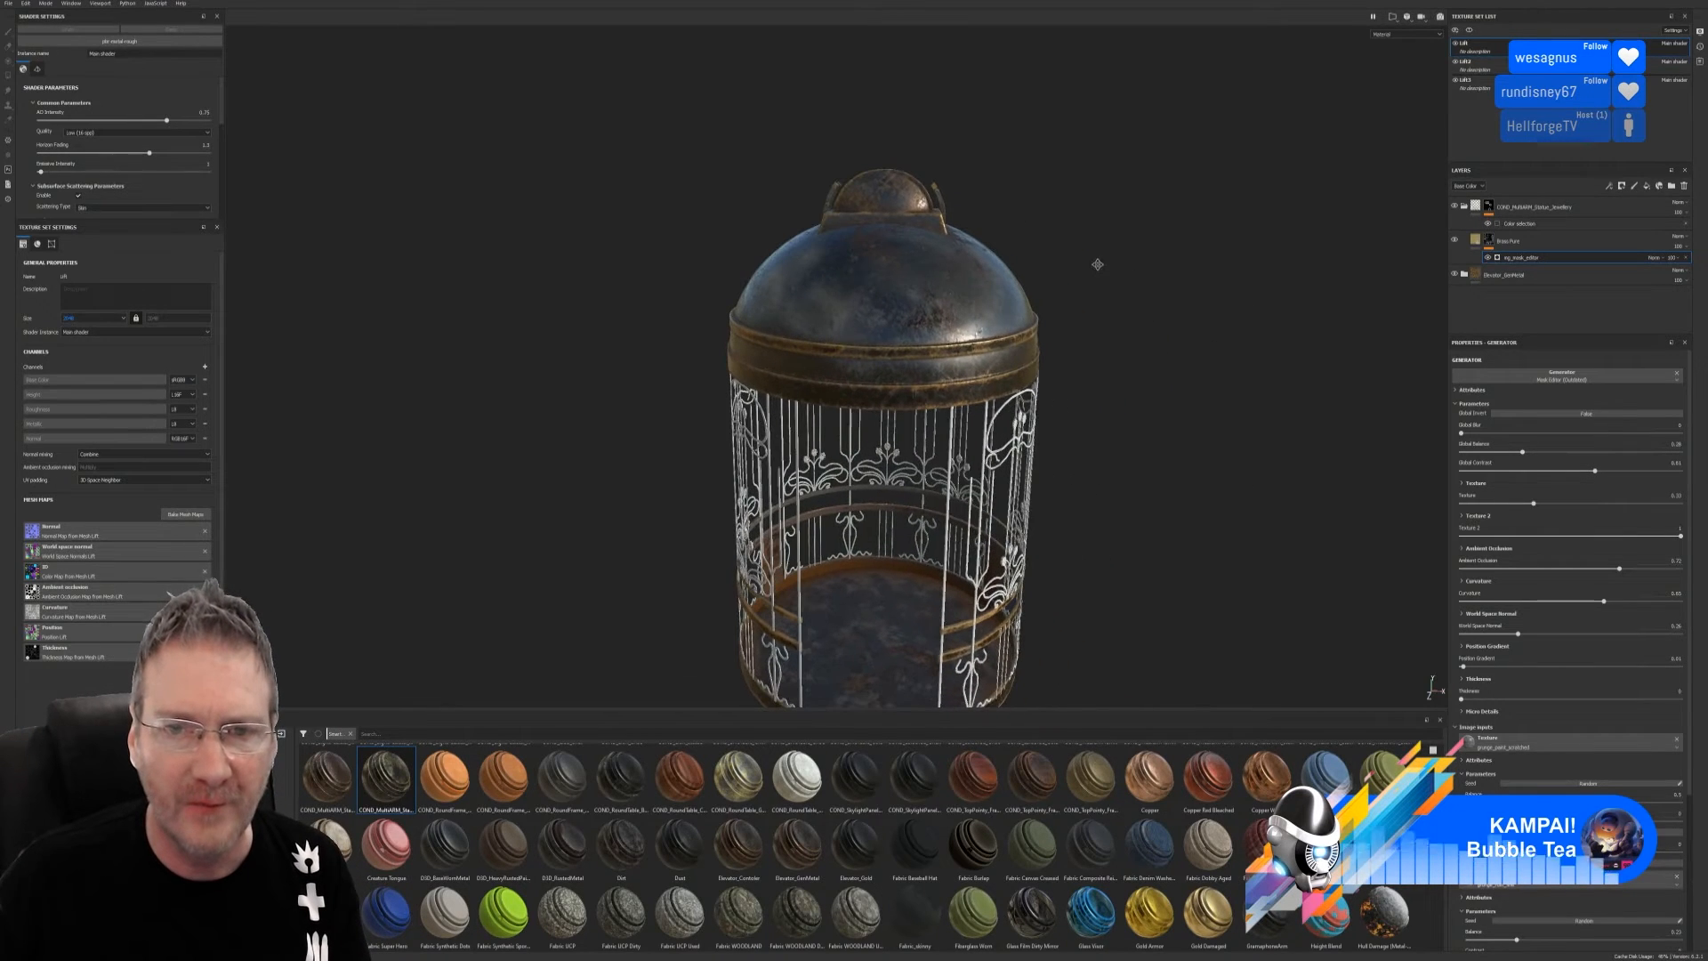
# Collapse the jewellery material group and apply the JRO_Gold_03 smart material to the elevator dome
pyautogui.click(1464, 206)
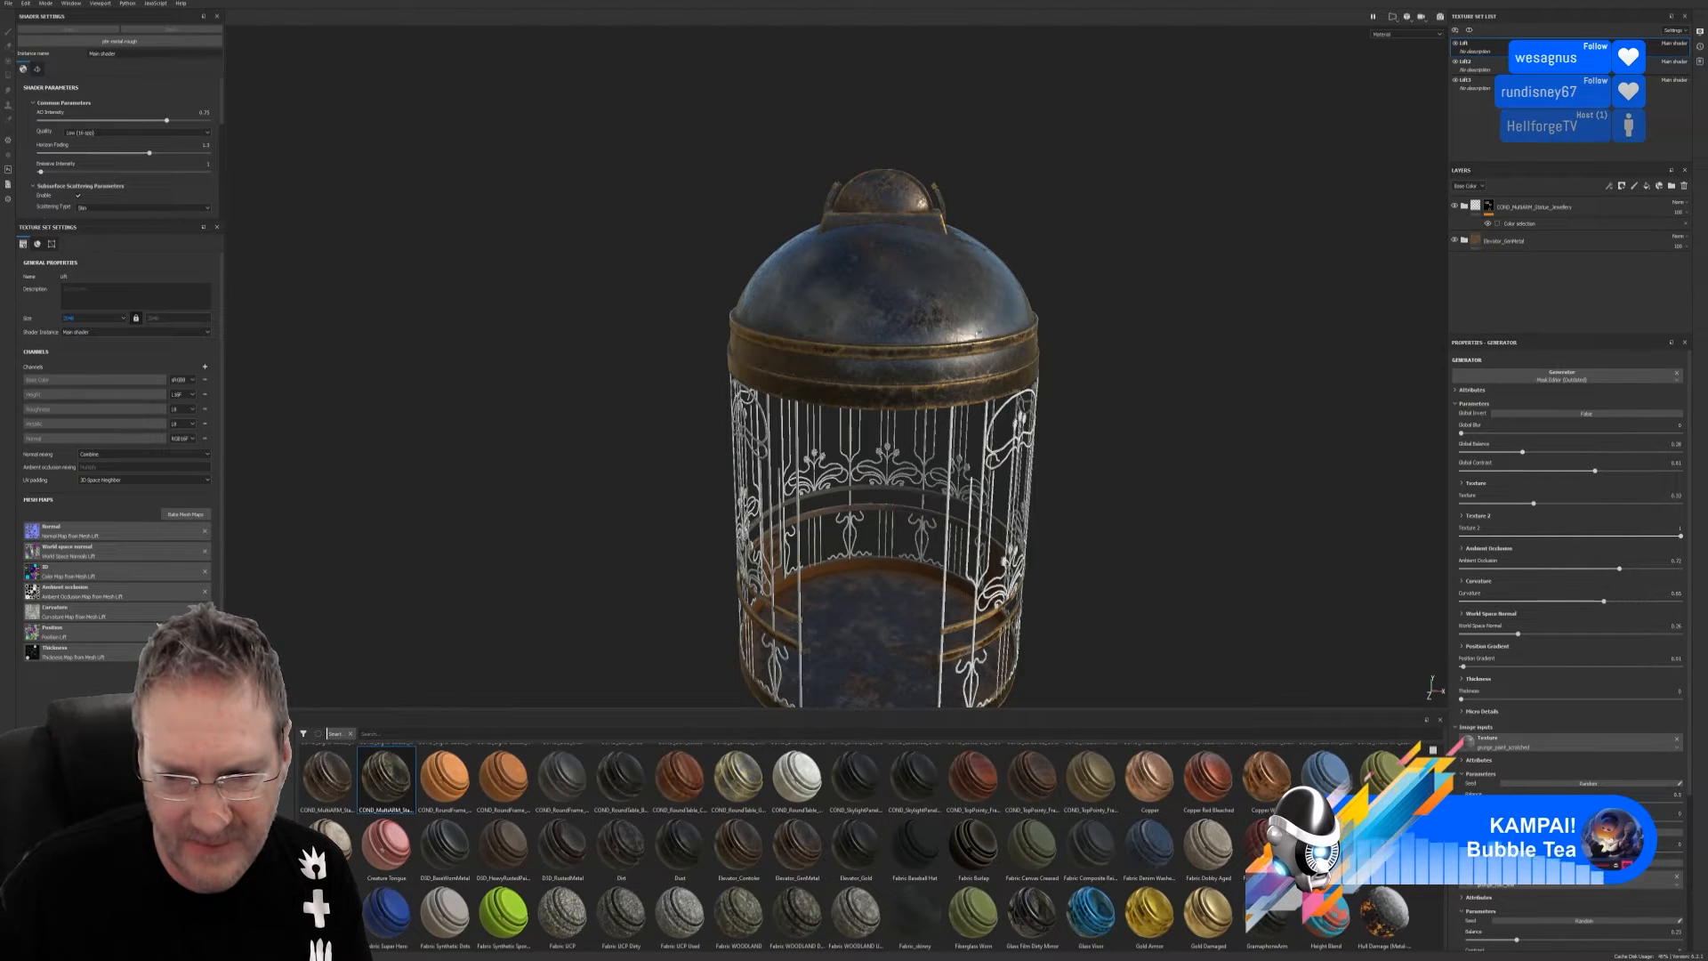
pyautogui.scroll(-1, 875, 847)
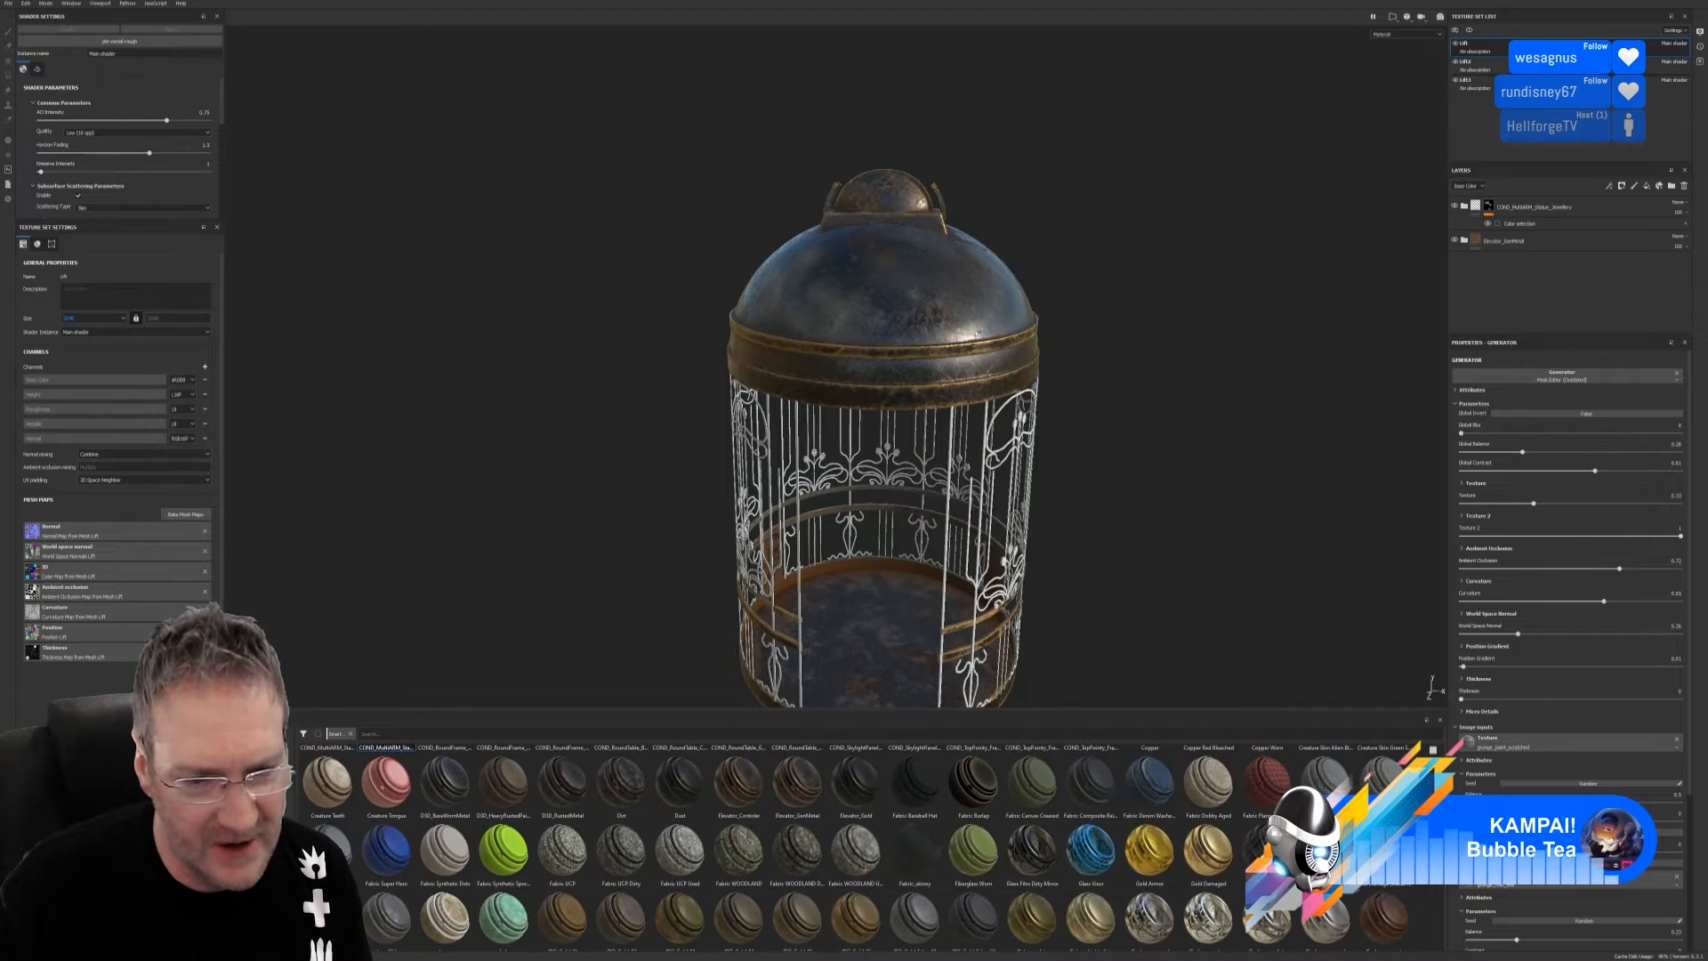
pyautogui.scroll(-2, 876, 847)
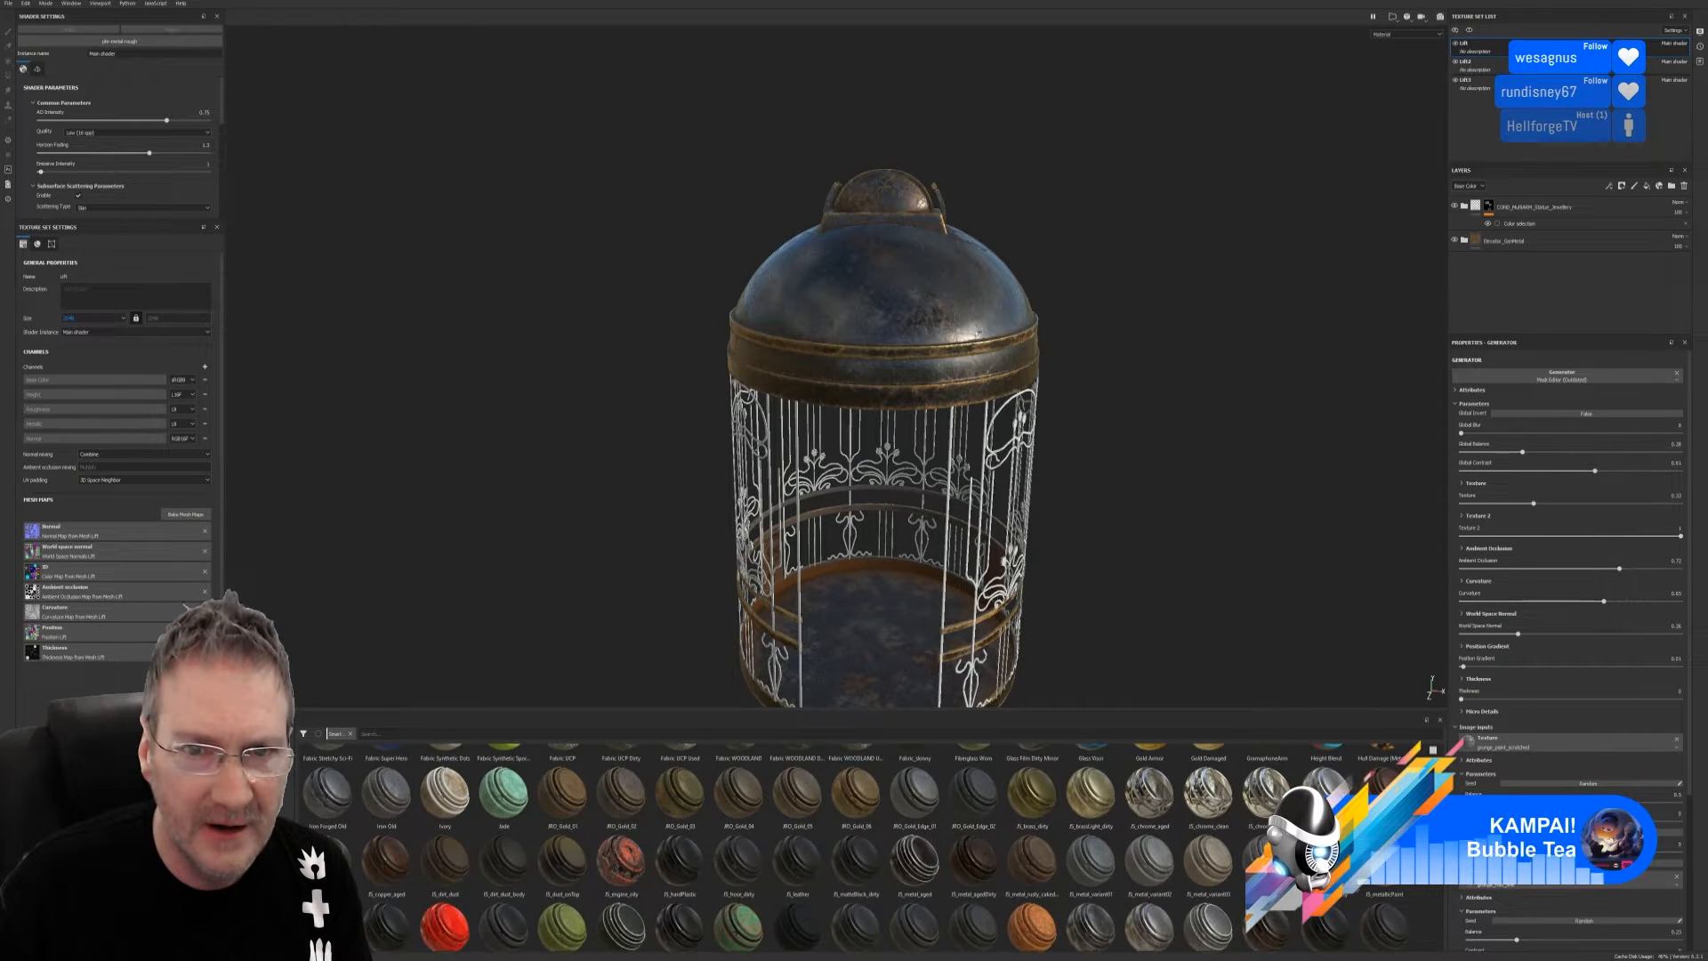
pyautogui.moveTo(679, 814); pyautogui.dragTo(956, 296)
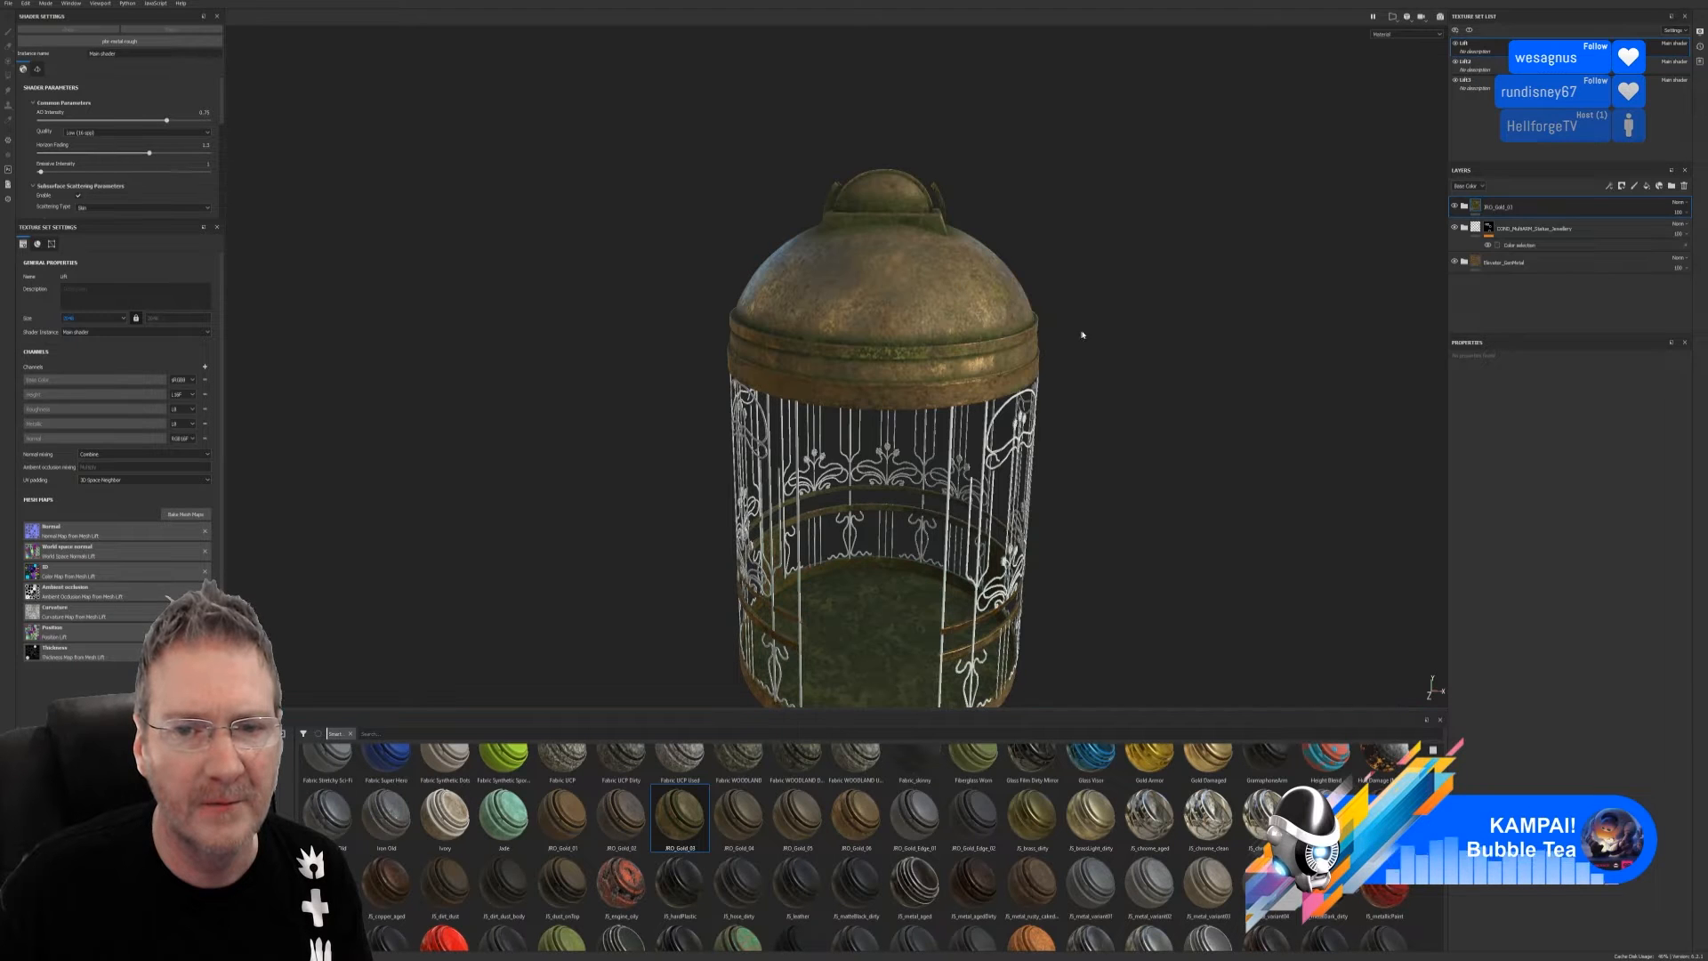
pyautogui.moveTo(1082, 335)
pyautogui.keyDown('alt'); pyautogui.mouseDown()
pyautogui.moveTo(1098, 351)
pyautogui.moveTo(1107, 324)
pyautogui.mouseUp(); pyautogui.keyUp('alt')
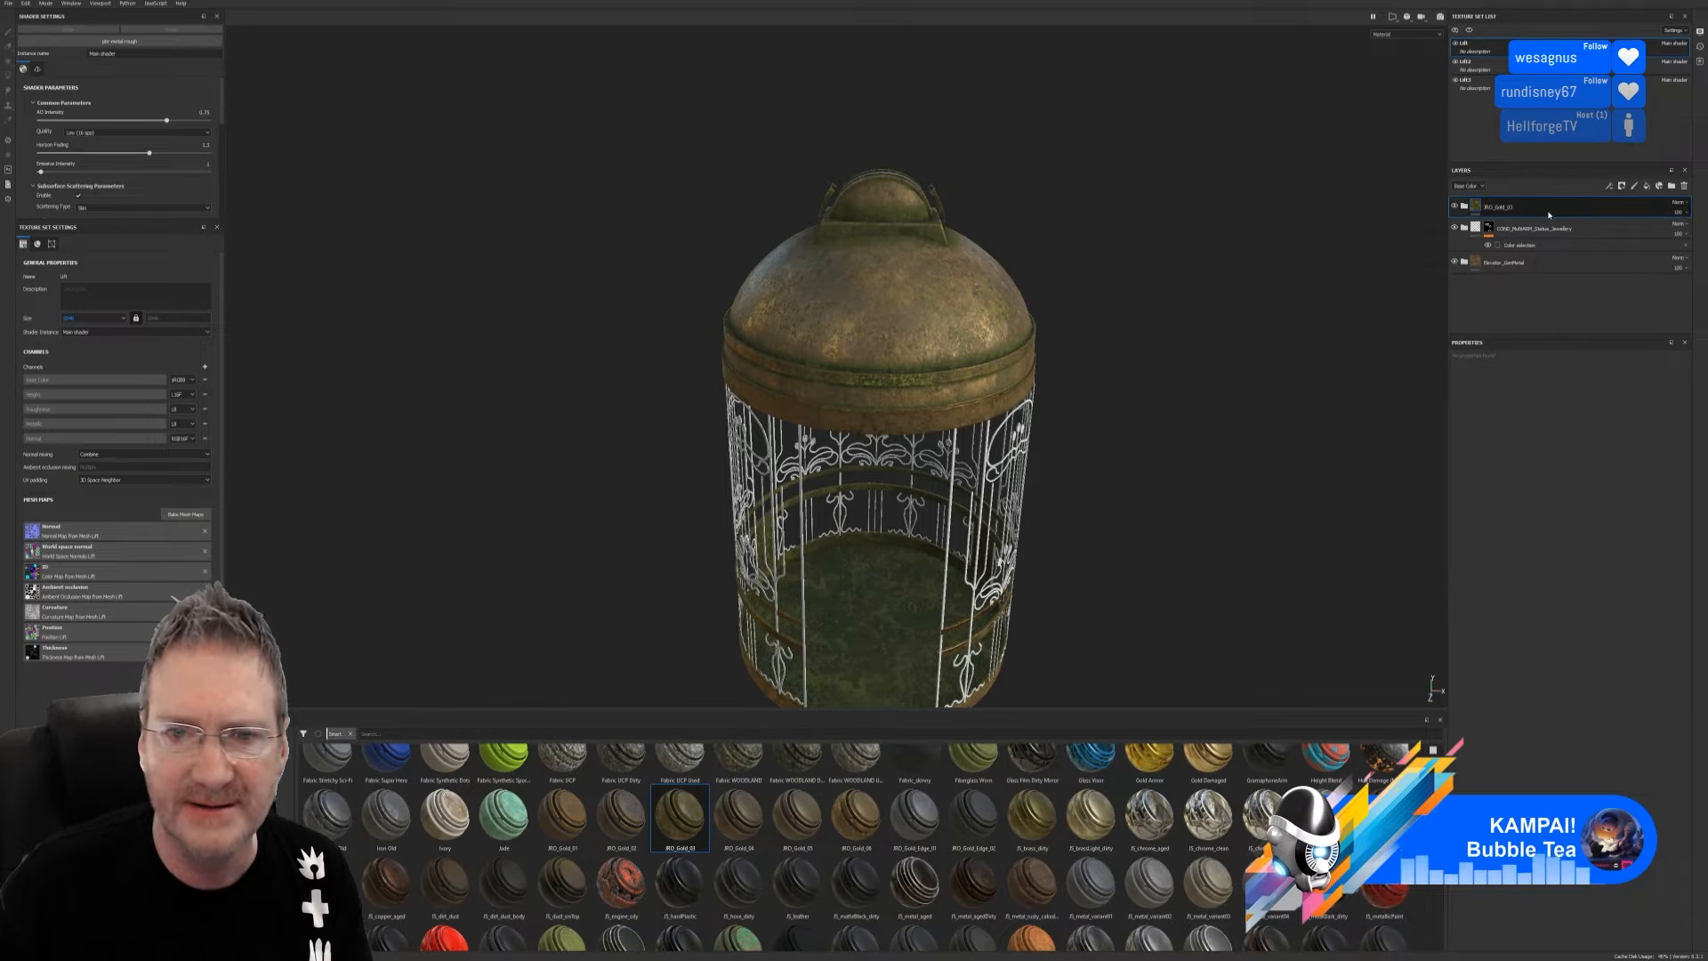
# Add a colour selection mask to the JRO_Gold_03 layer and pick the cap's green and the bands' dark green ID colours
pyautogui.rightClick(1549, 212)
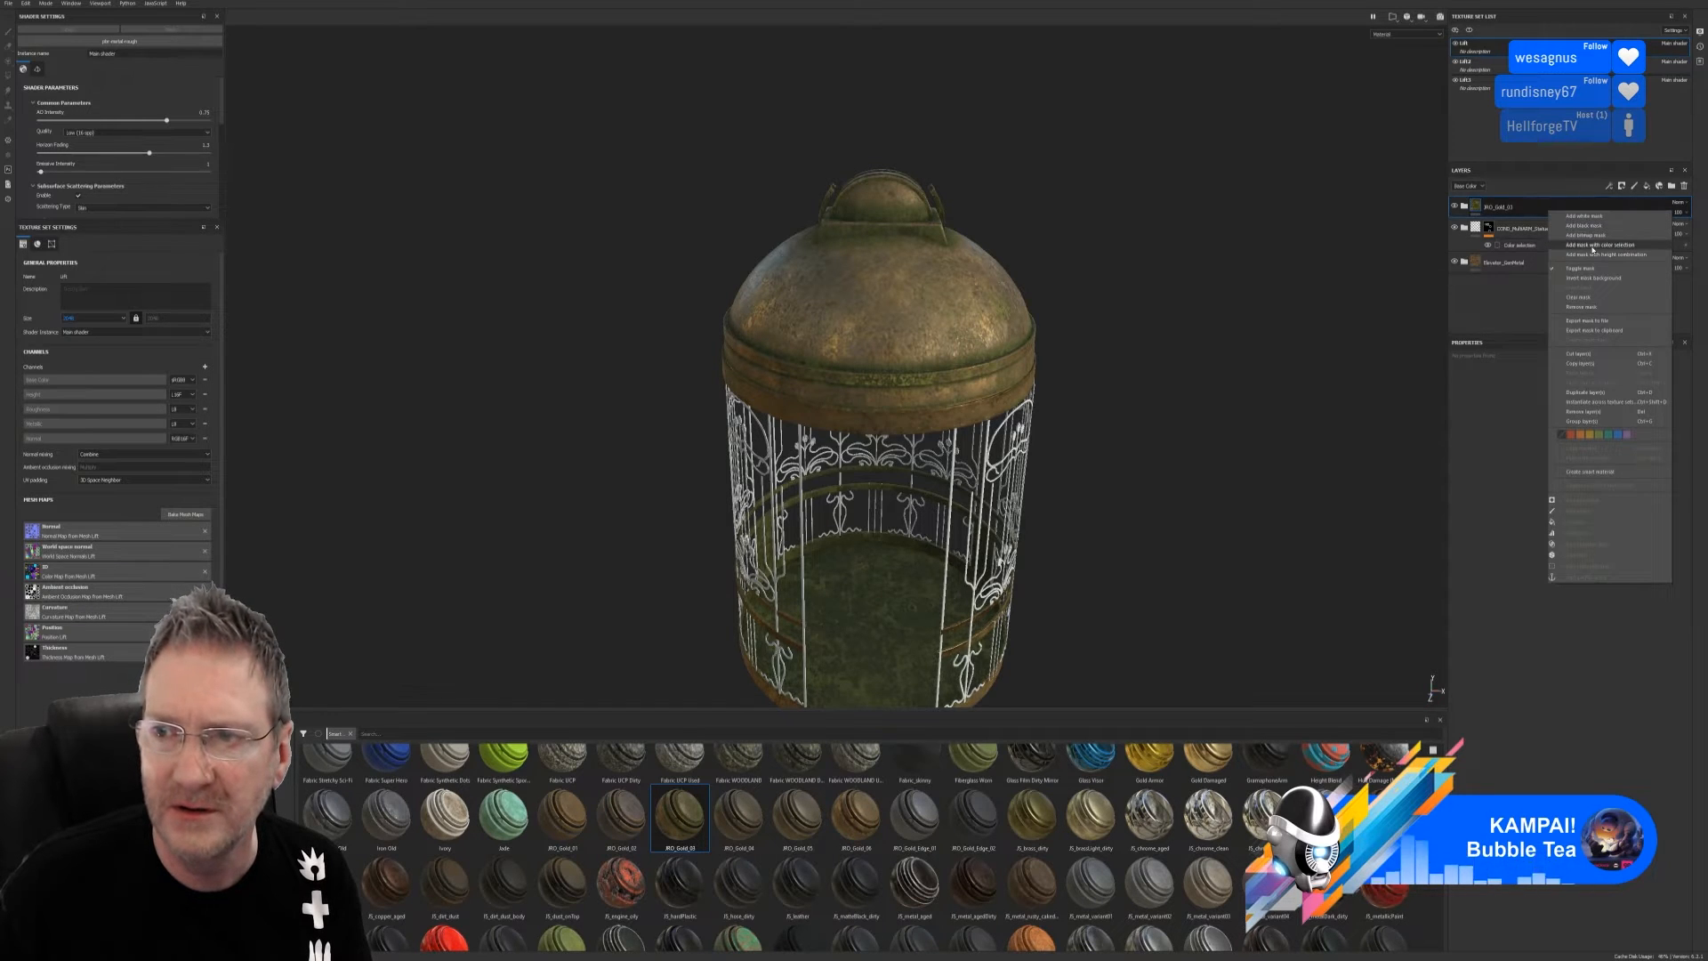
pyautogui.click(1590, 249)
pyautogui.click(1671, 451)
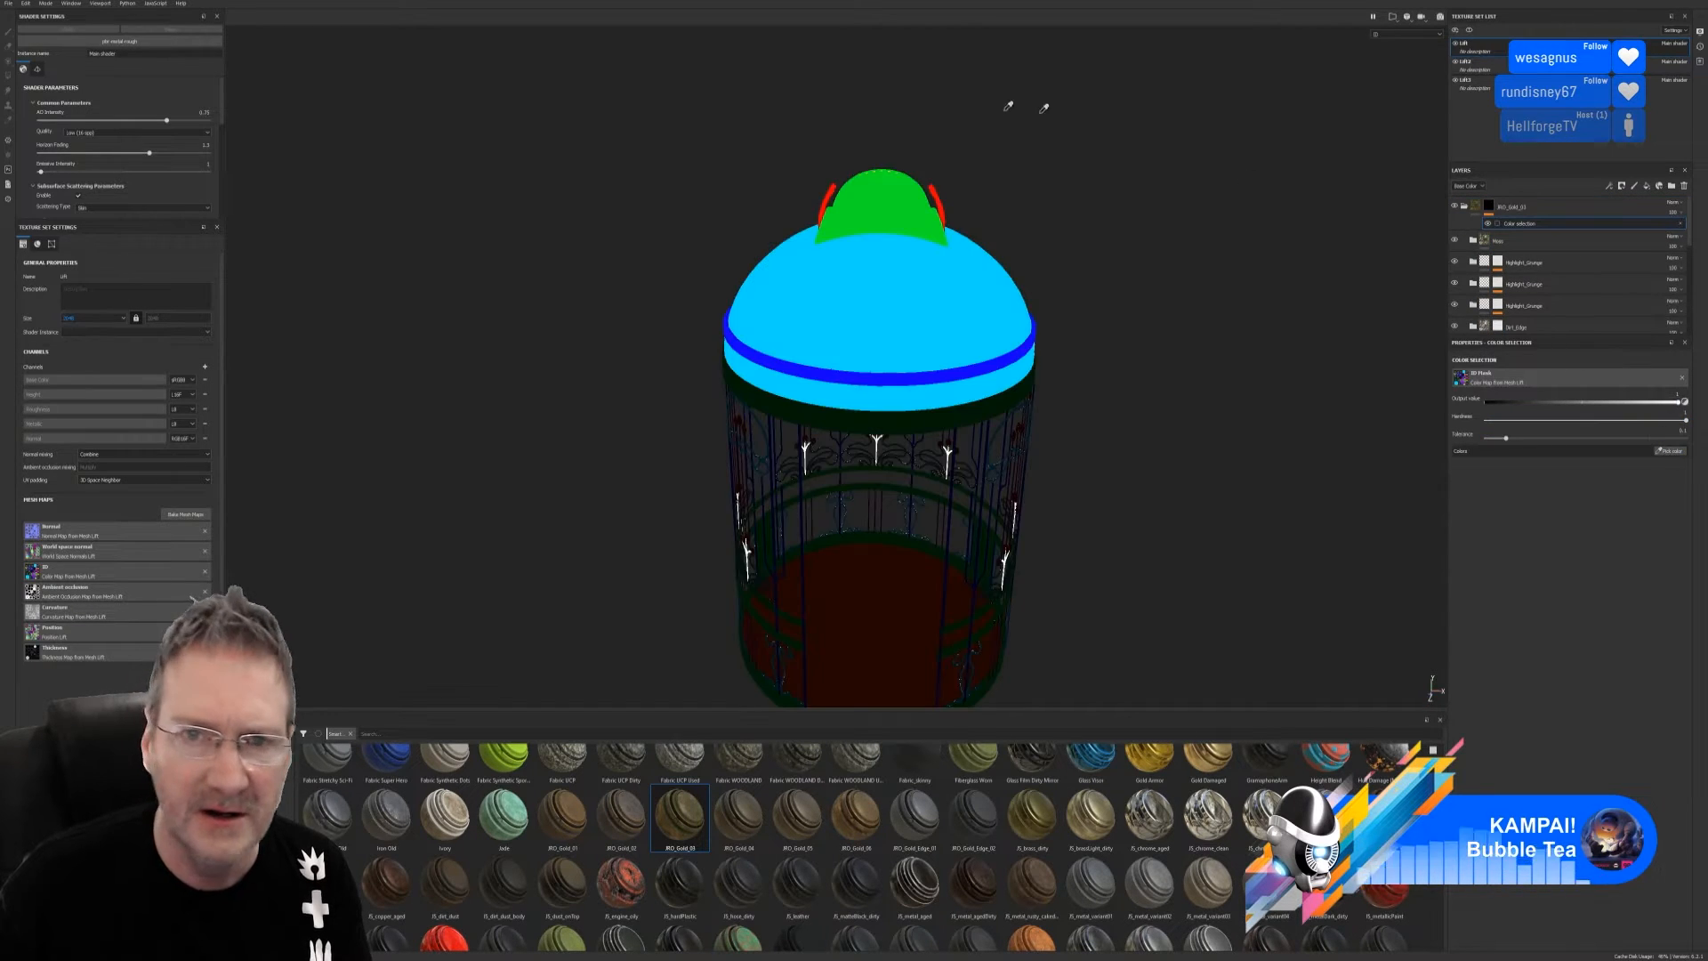
pyautogui.click(898, 206)
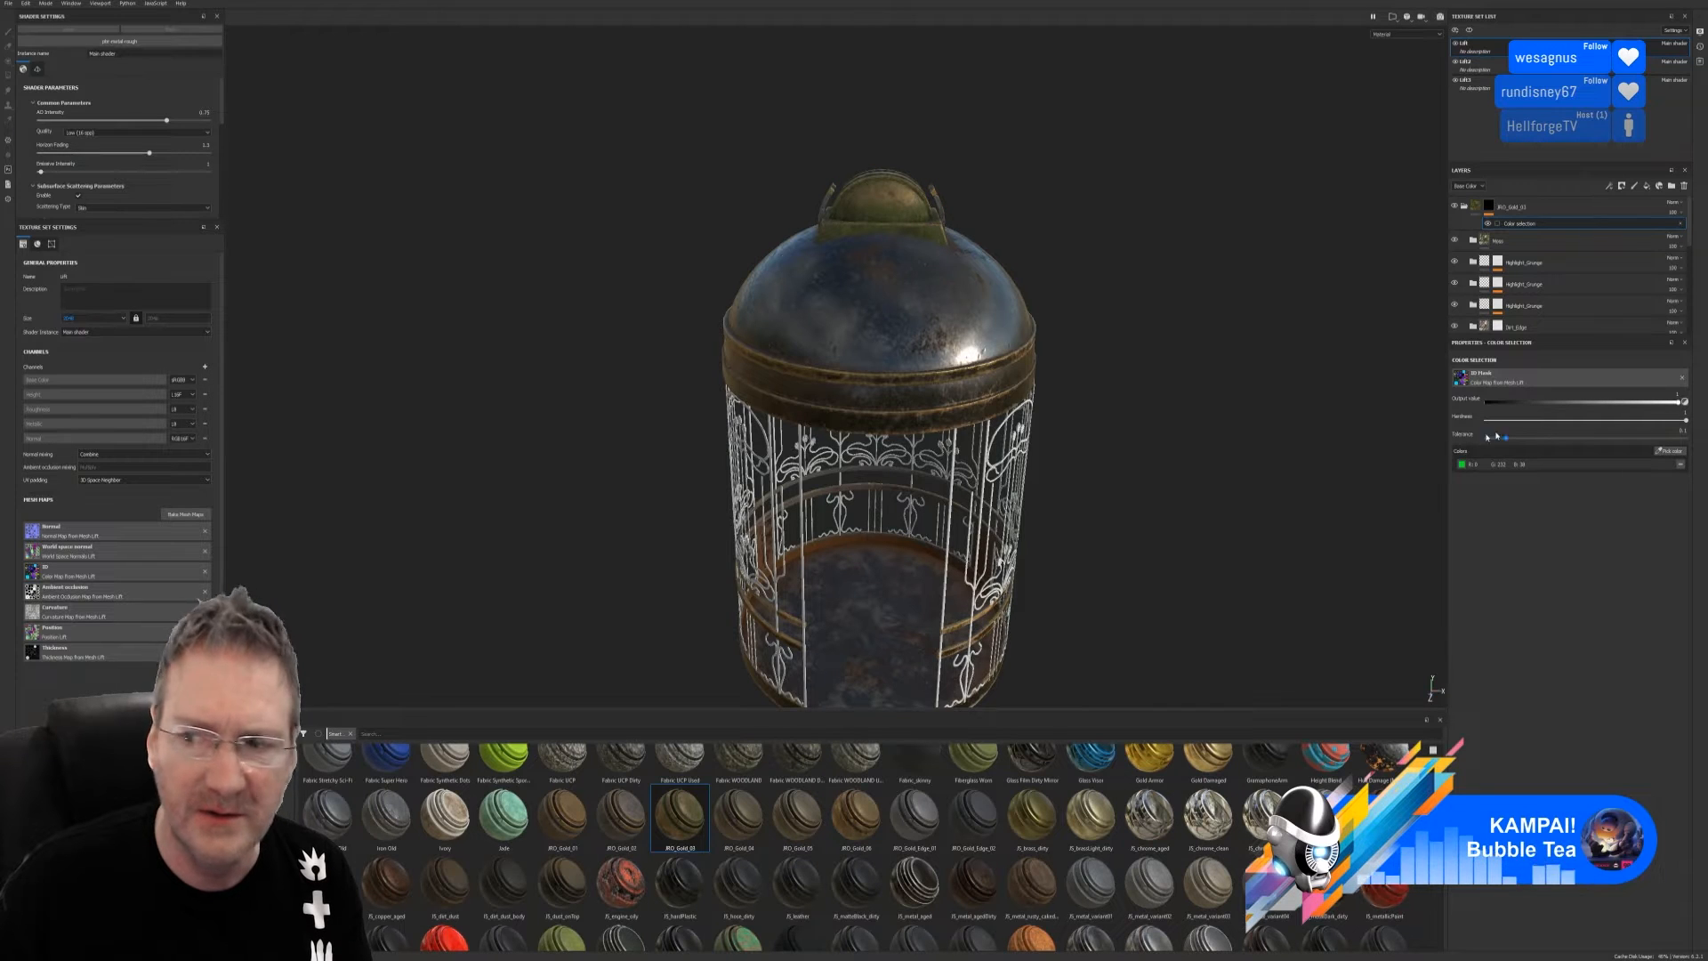
pyautogui.click(1671, 451)
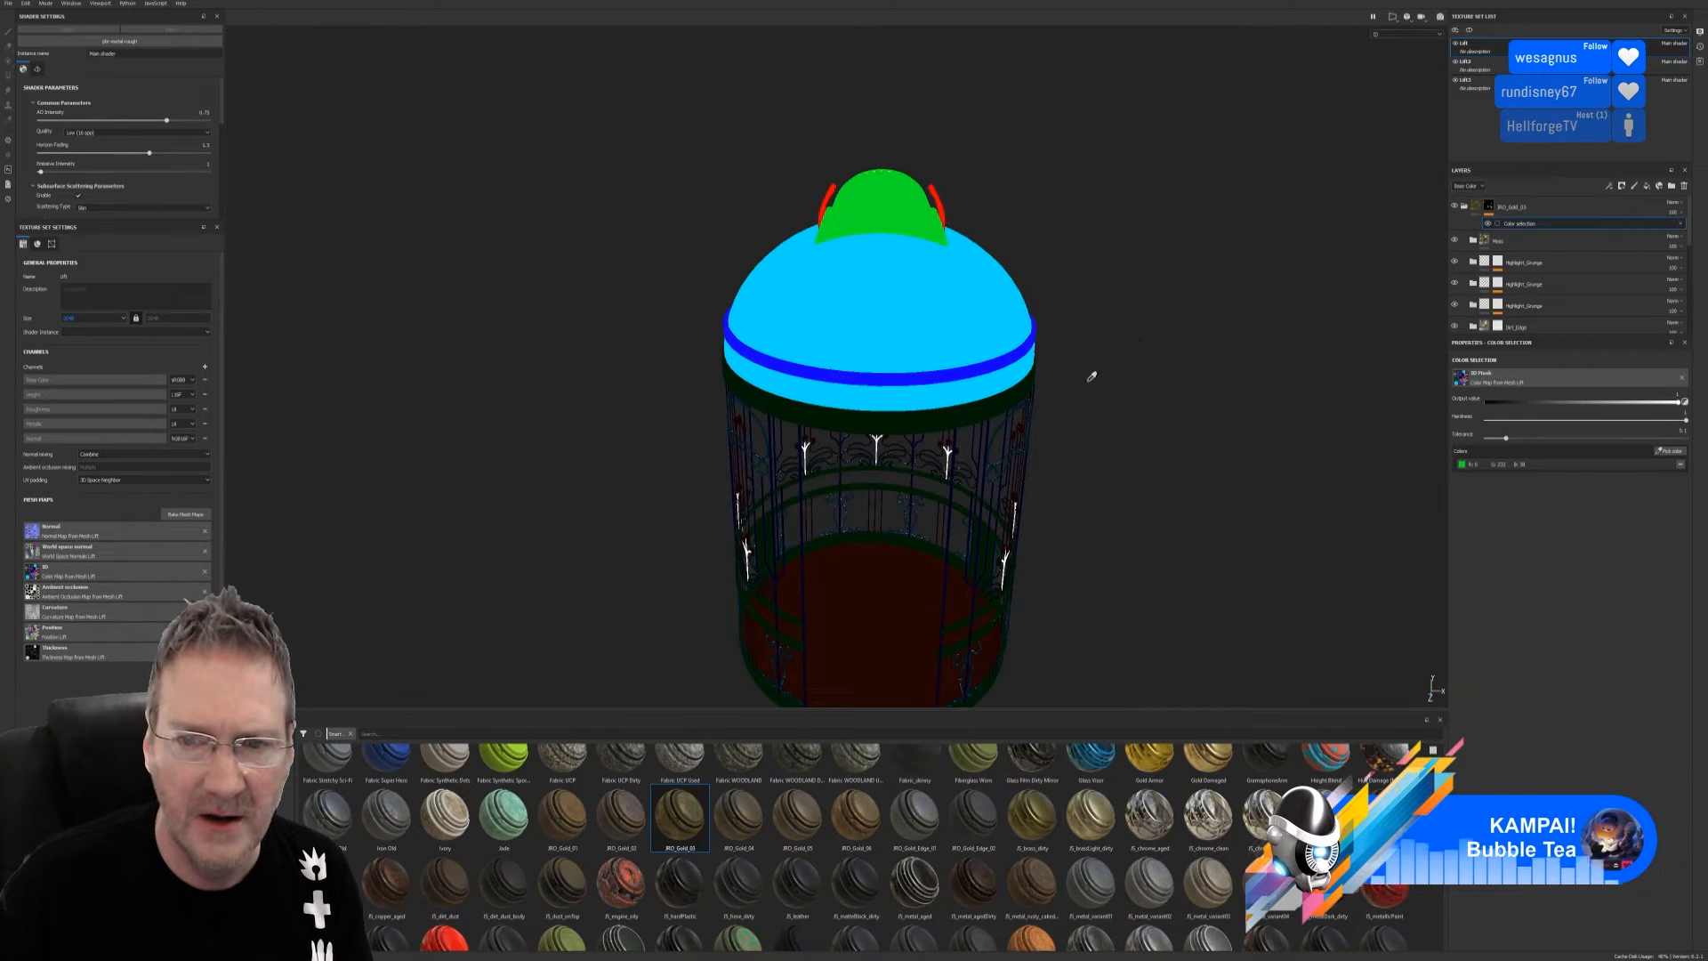
pyautogui.click(997, 405)
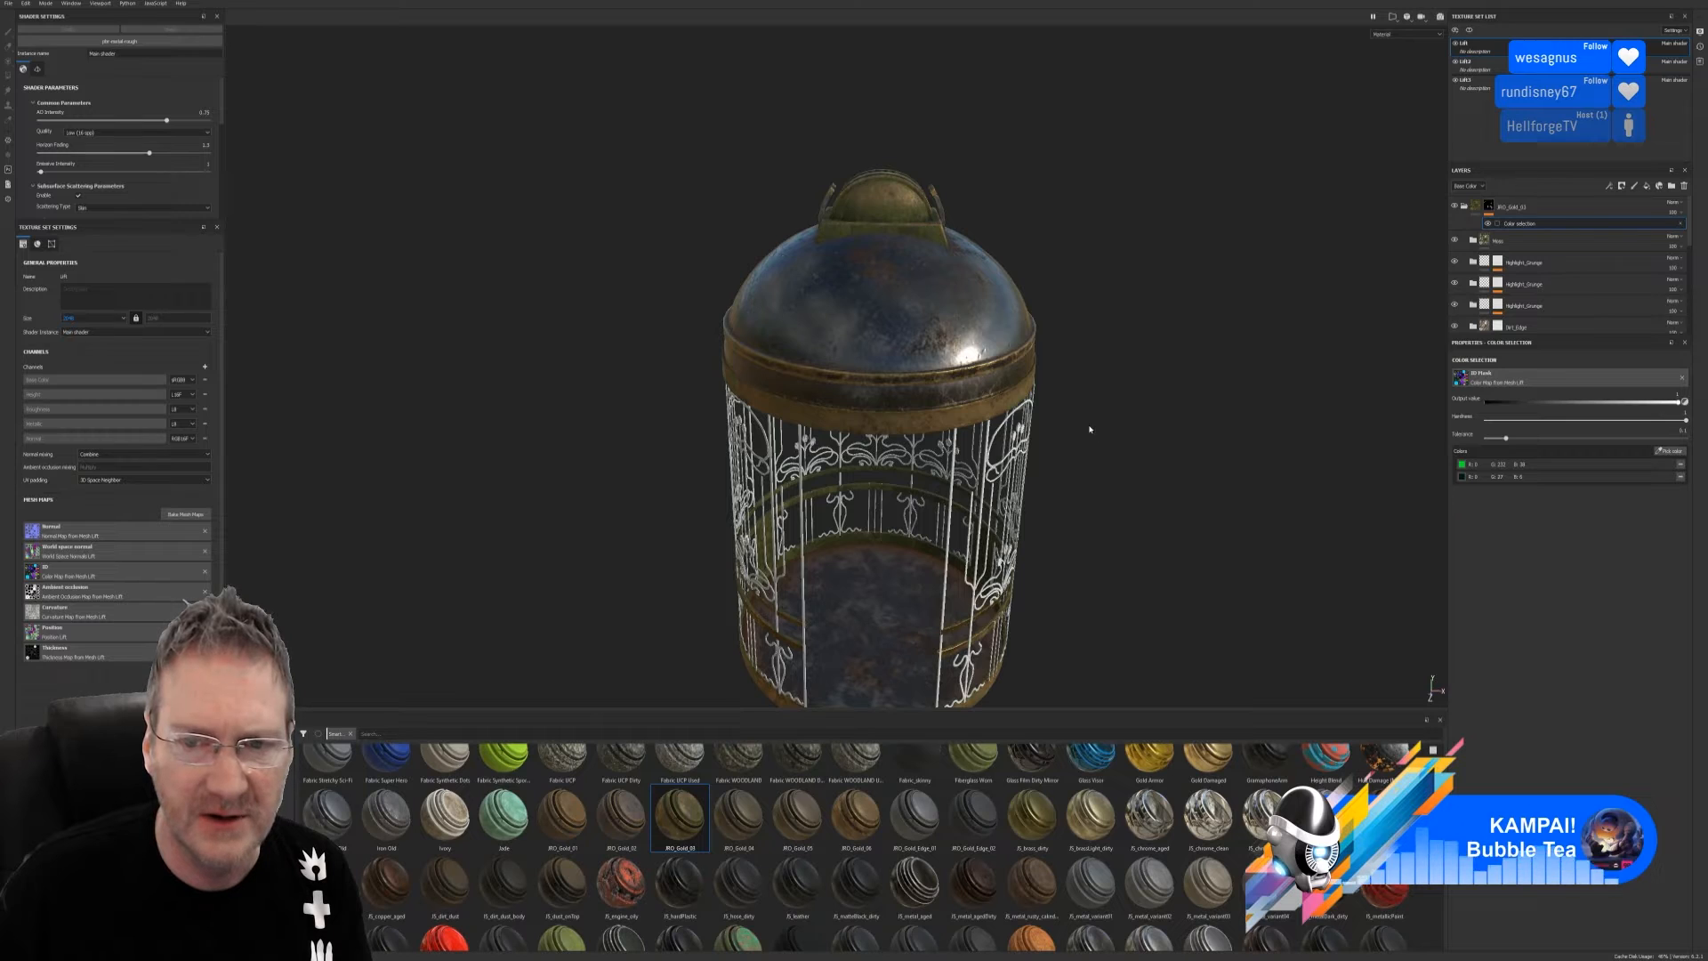
# Inspect the gold on the cap, bands and rails from several angles and compare it with the Moss layer hidden and shown
pyautogui.keyDown('alt'); pyautogui.moveTo(1090, 429); pyautogui.dragTo(1098, 365); pyautogui.keyUp('alt')
pyautogui.scroll(3, 1145, 464)
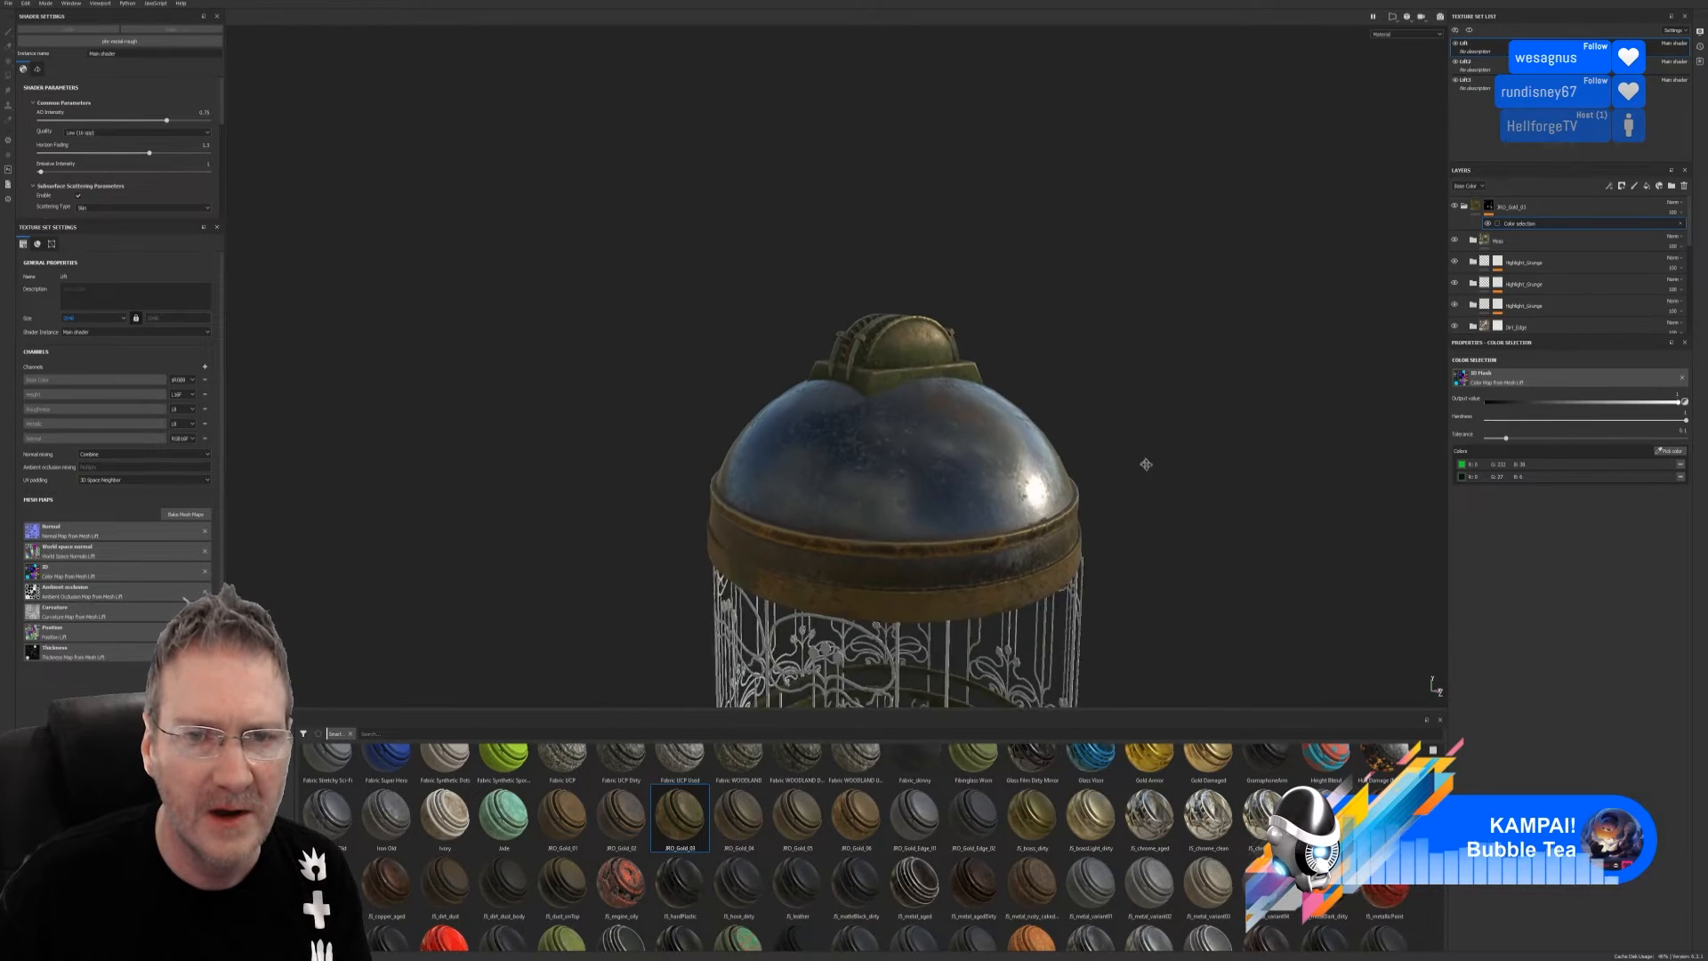
pyautogui.scroll(3, 970, 400)
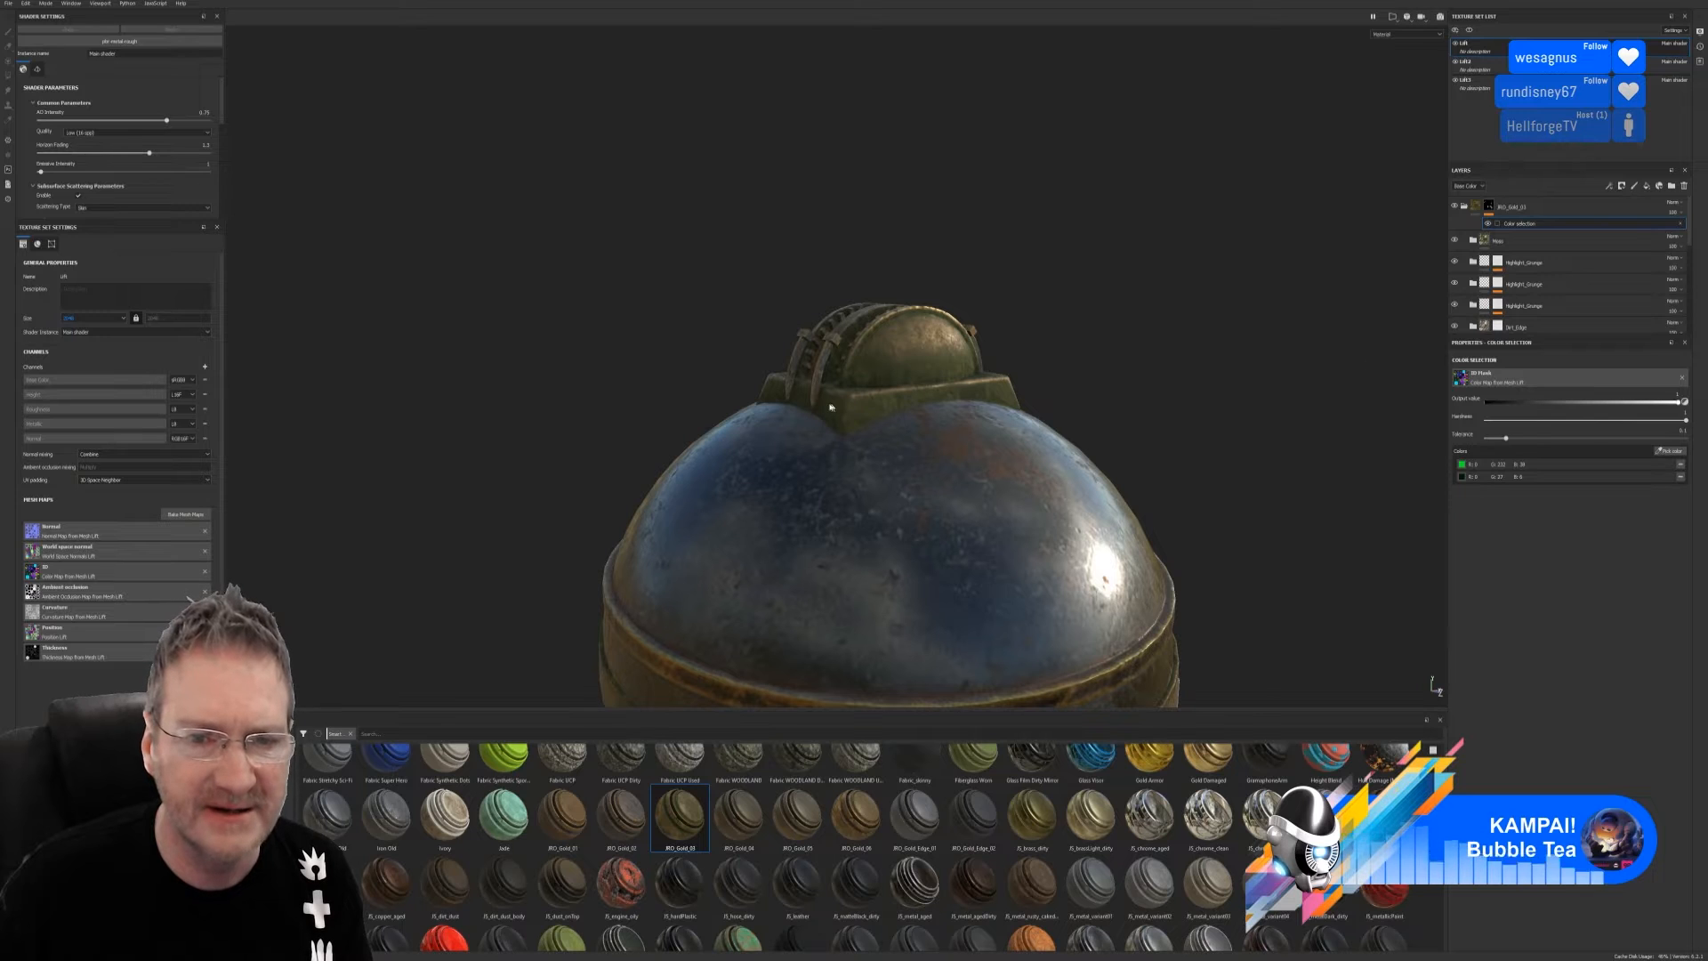
pyautogui.scroll(-3, 960, 375)
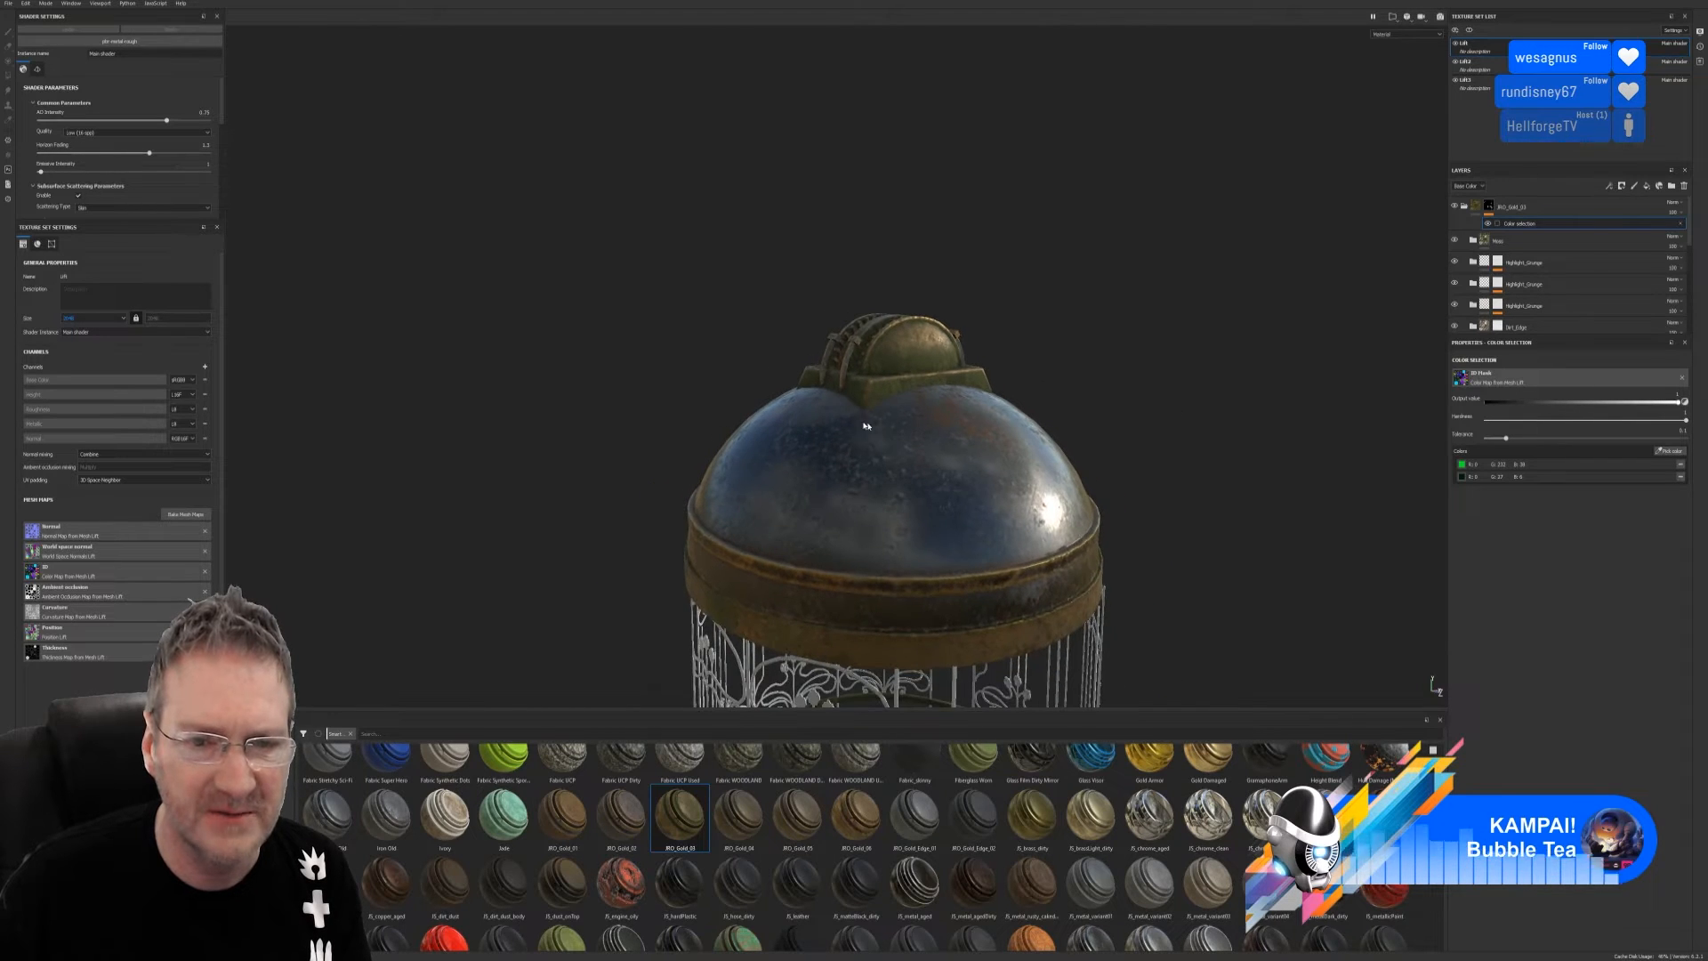
pyautogui.keyDown('alt'); pyautogui.moveTo(1100, 442); pyautogui.dragTo(837, 261); pyautogui.keyUp('alt')
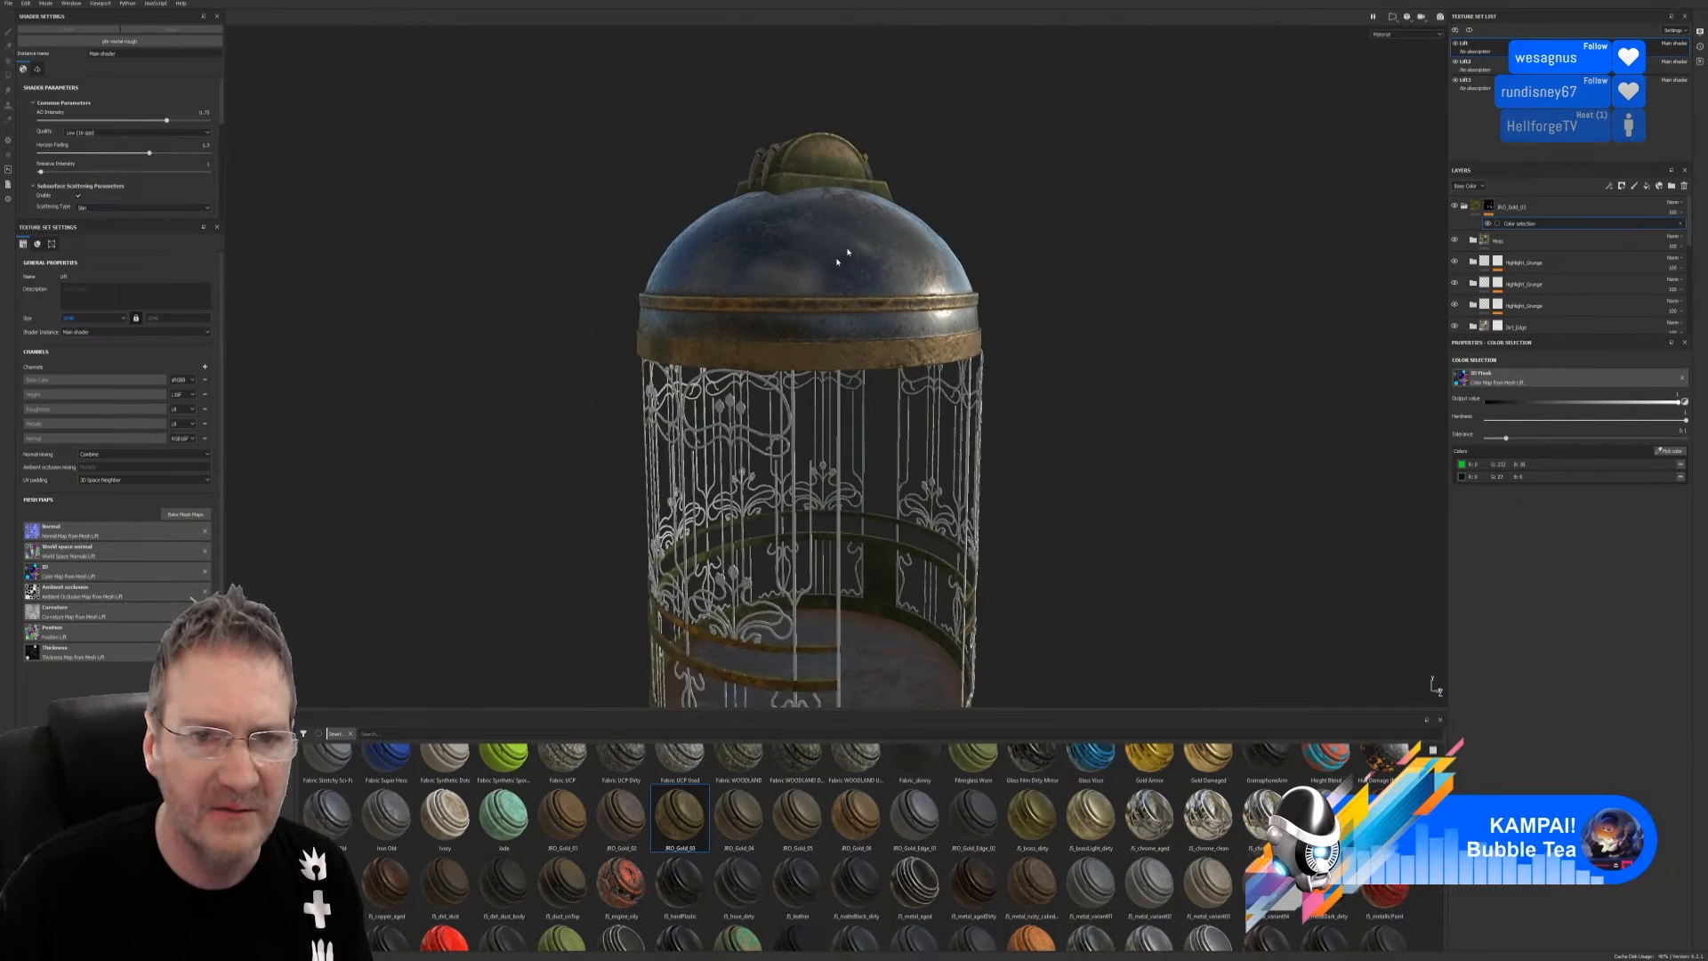
pyautogui.keyDown('alt'); pyautogui.moveTo(986, 218); pyautogui.dragTo(911, 501); pyautogui.keyUp('alt')
pyautogui.keyDown('alt'); pyautogui.moveTo(974, 485); pyautogui.dragTo(863, 267, button='right'); pyautogui.keyUp('alt')
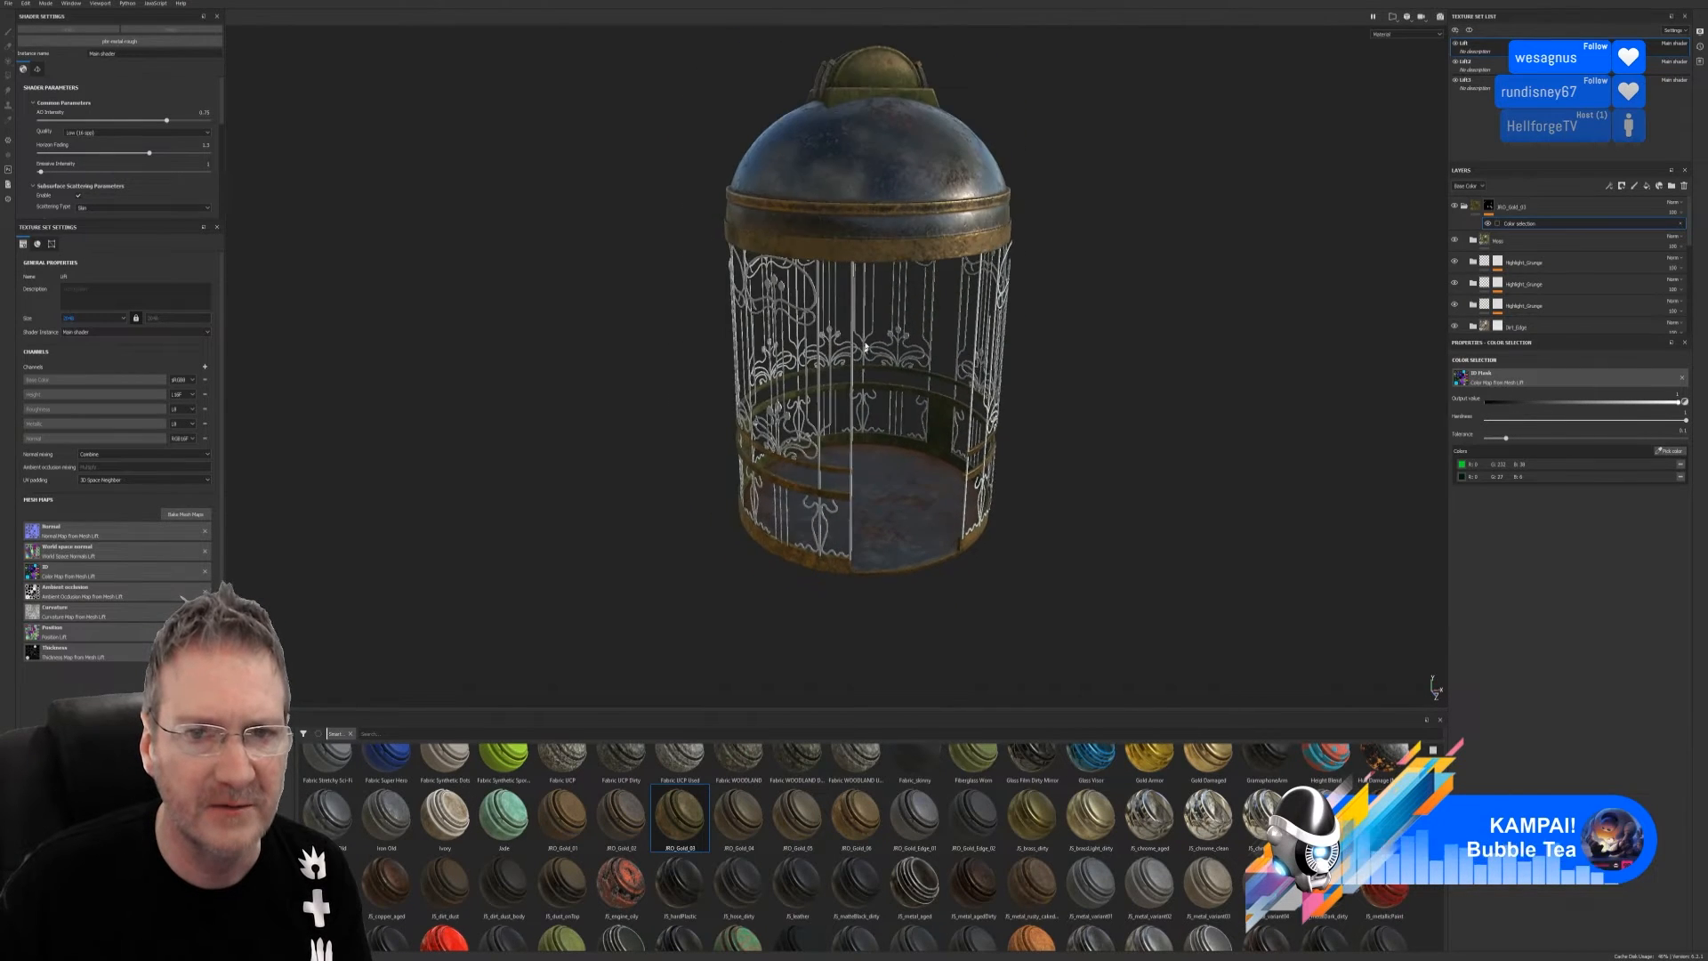
pyautogui.keyDown('alt'); pyautogui.moveTo(861, 218); pyautogui.dragTo(884, 496, button='middle'); pyautogui.keyUp('alt')
pyautogui.keyDown('alt'); pyautogui.moveTo(1068, 431); pyautogui.dragTo(1192, 395, button='right'); pyautogui.keyUp('alt')
pyautogui.keyDown('alt'); pyautogui.moveTo(978, 449); pyautogui.dragTo(985, 399); pyautogui.keyUp('alt')
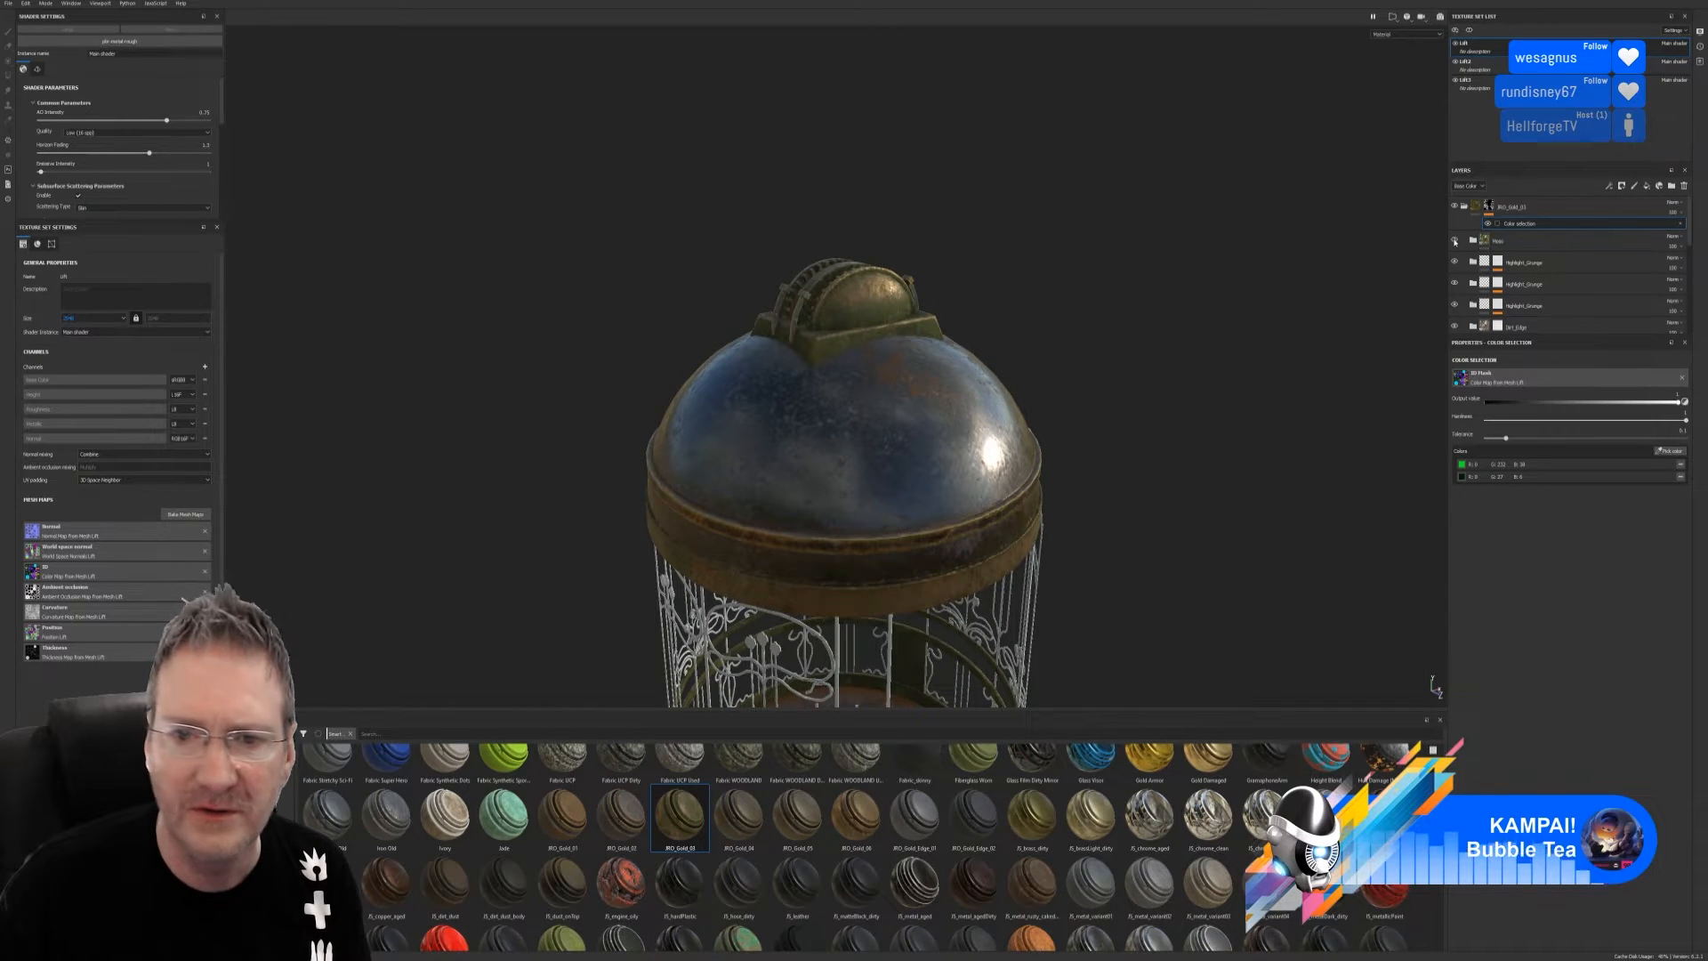
pyautogui.click(1455, 241)
pyautogui.click(1454, 241)
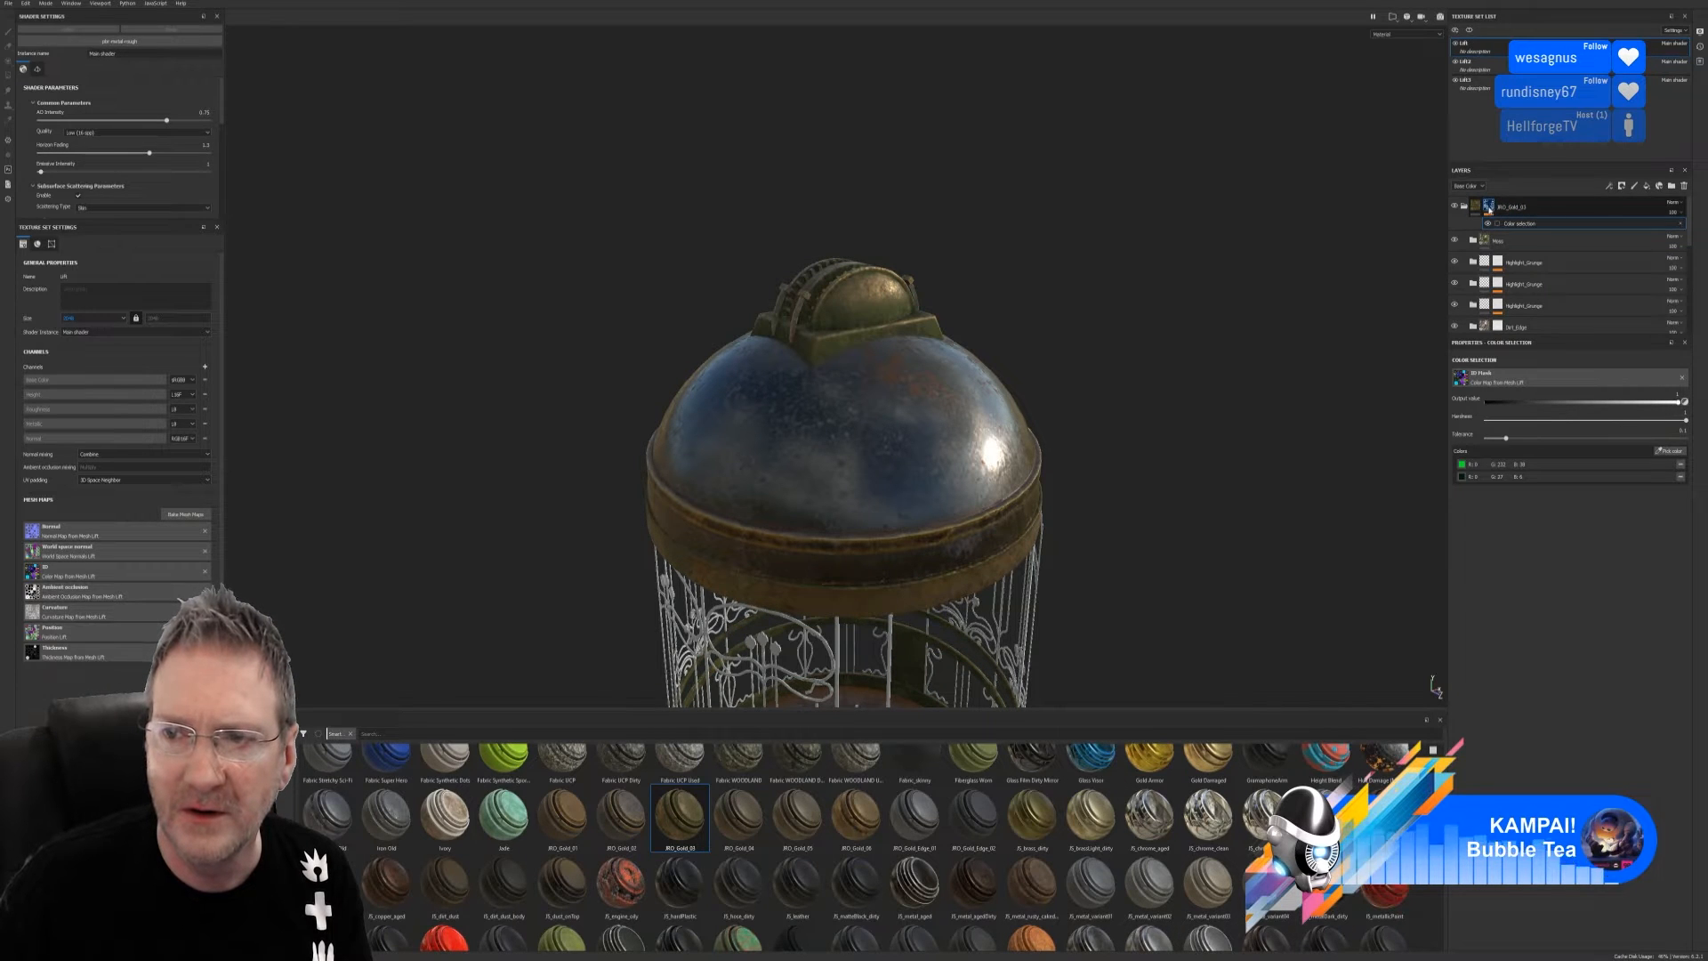
# Collapse the JRO_Gold_03 group, delete its colour selection and remove its mask
pyautogui.click(1492, 206)
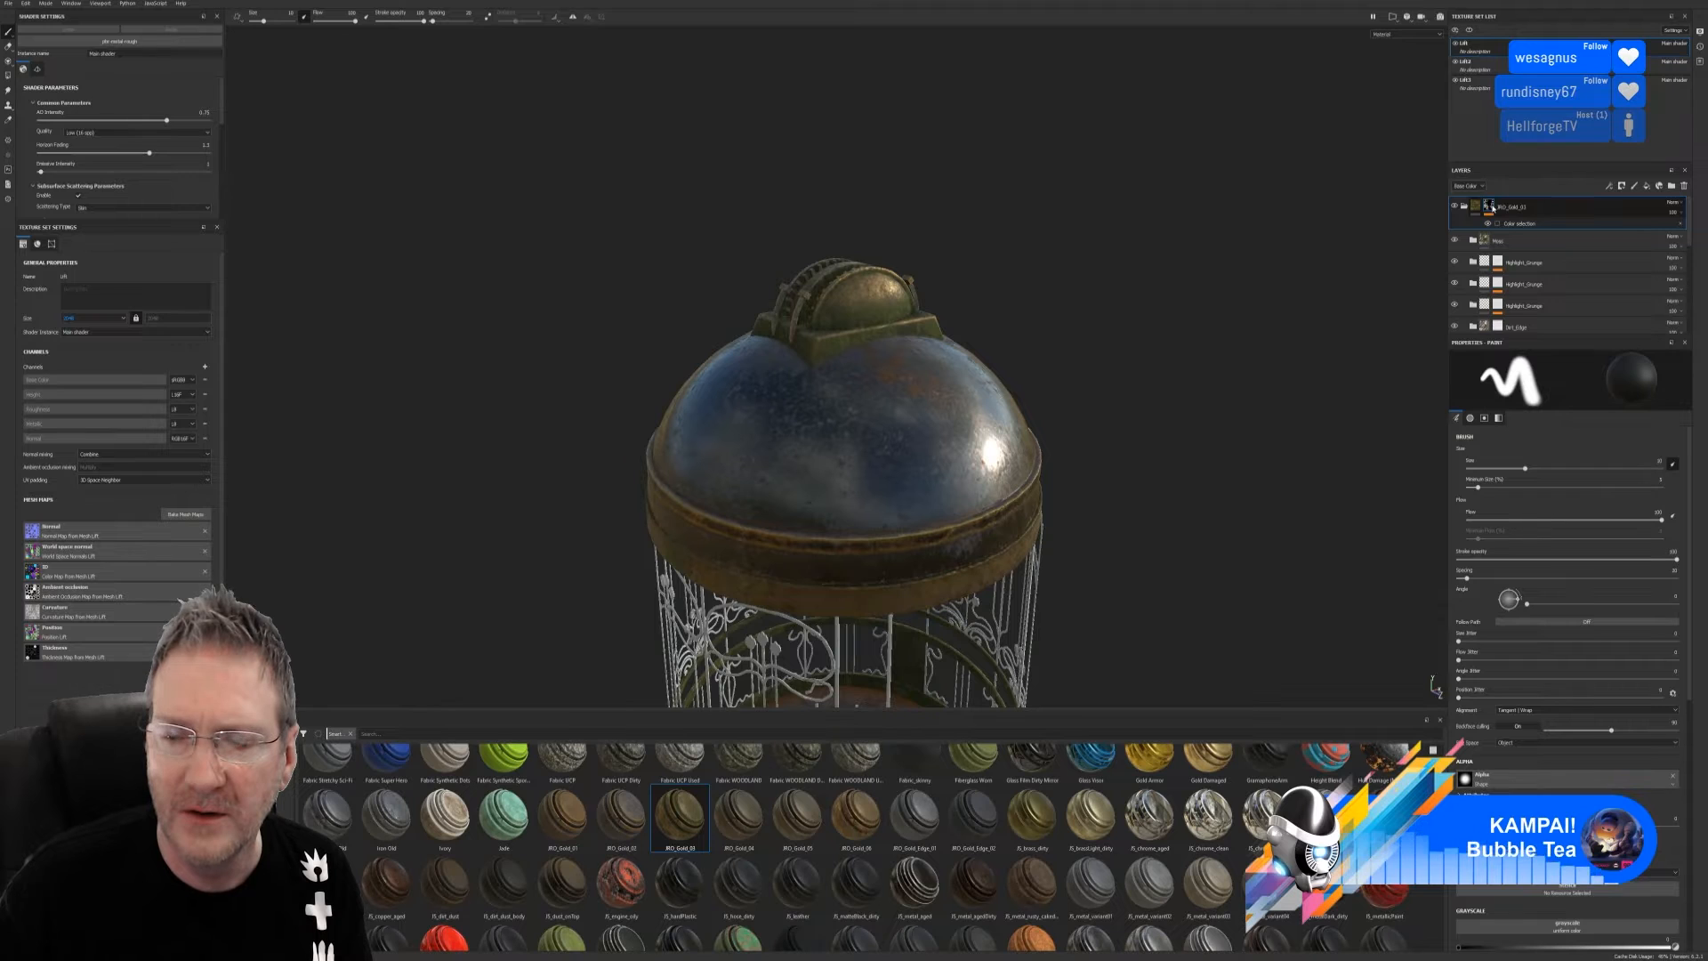
pyautogui.moveTo(1489, 206)
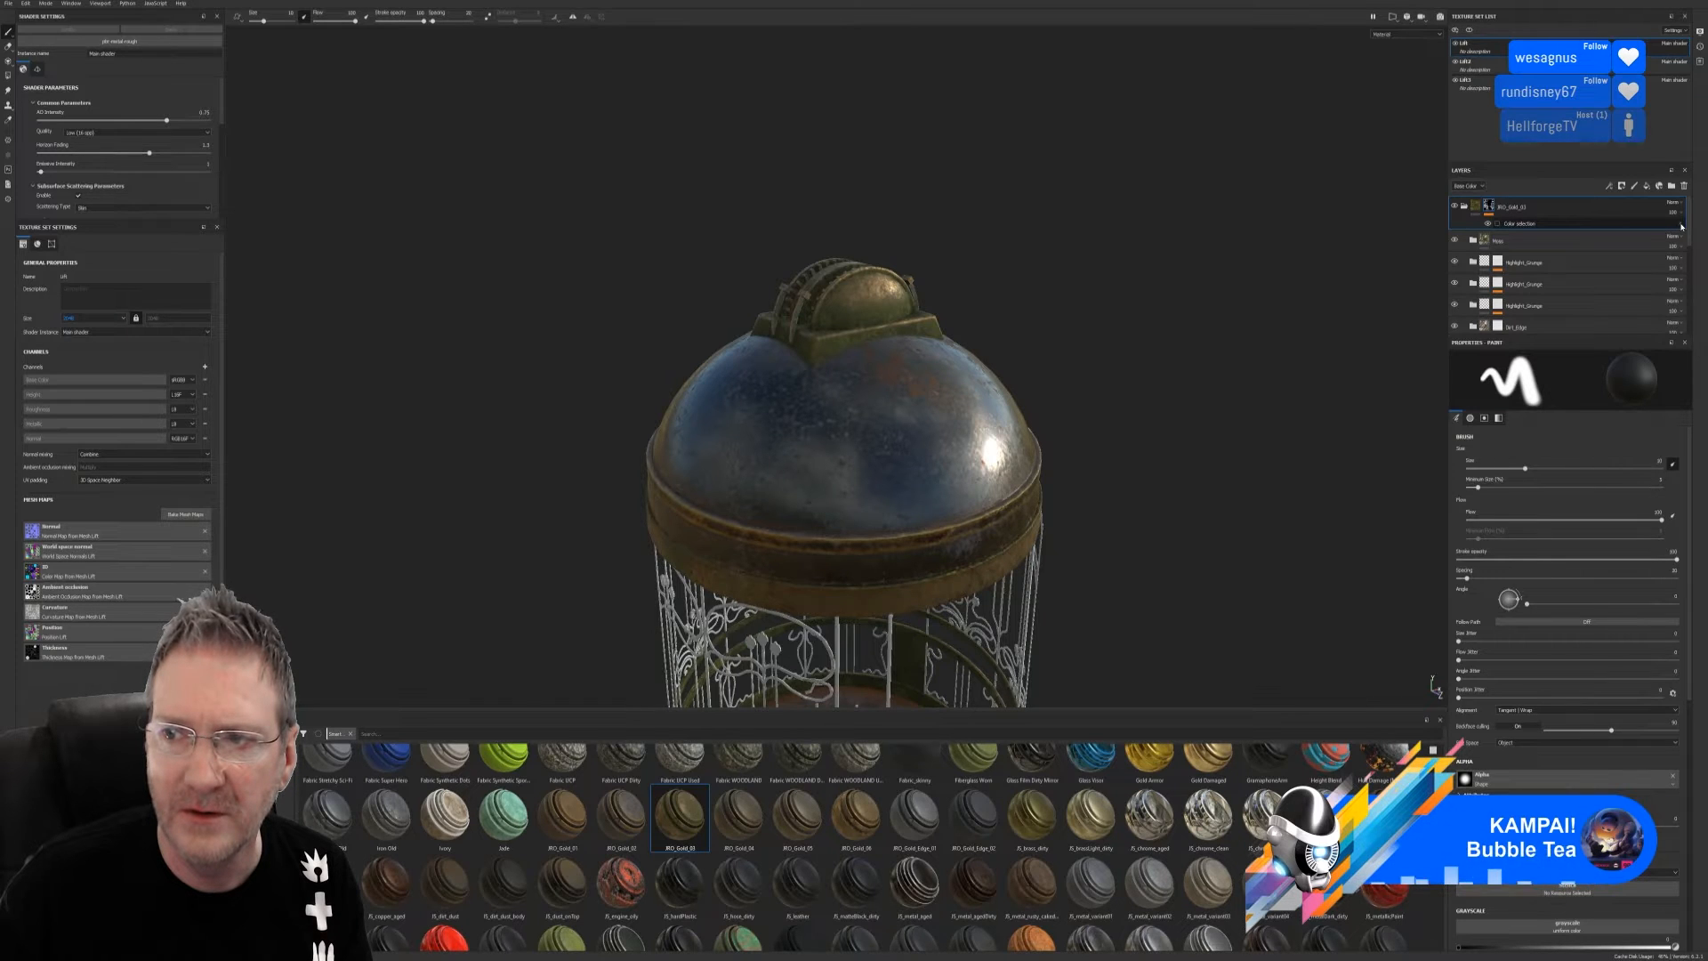
pyautogui.click(1466, 208)
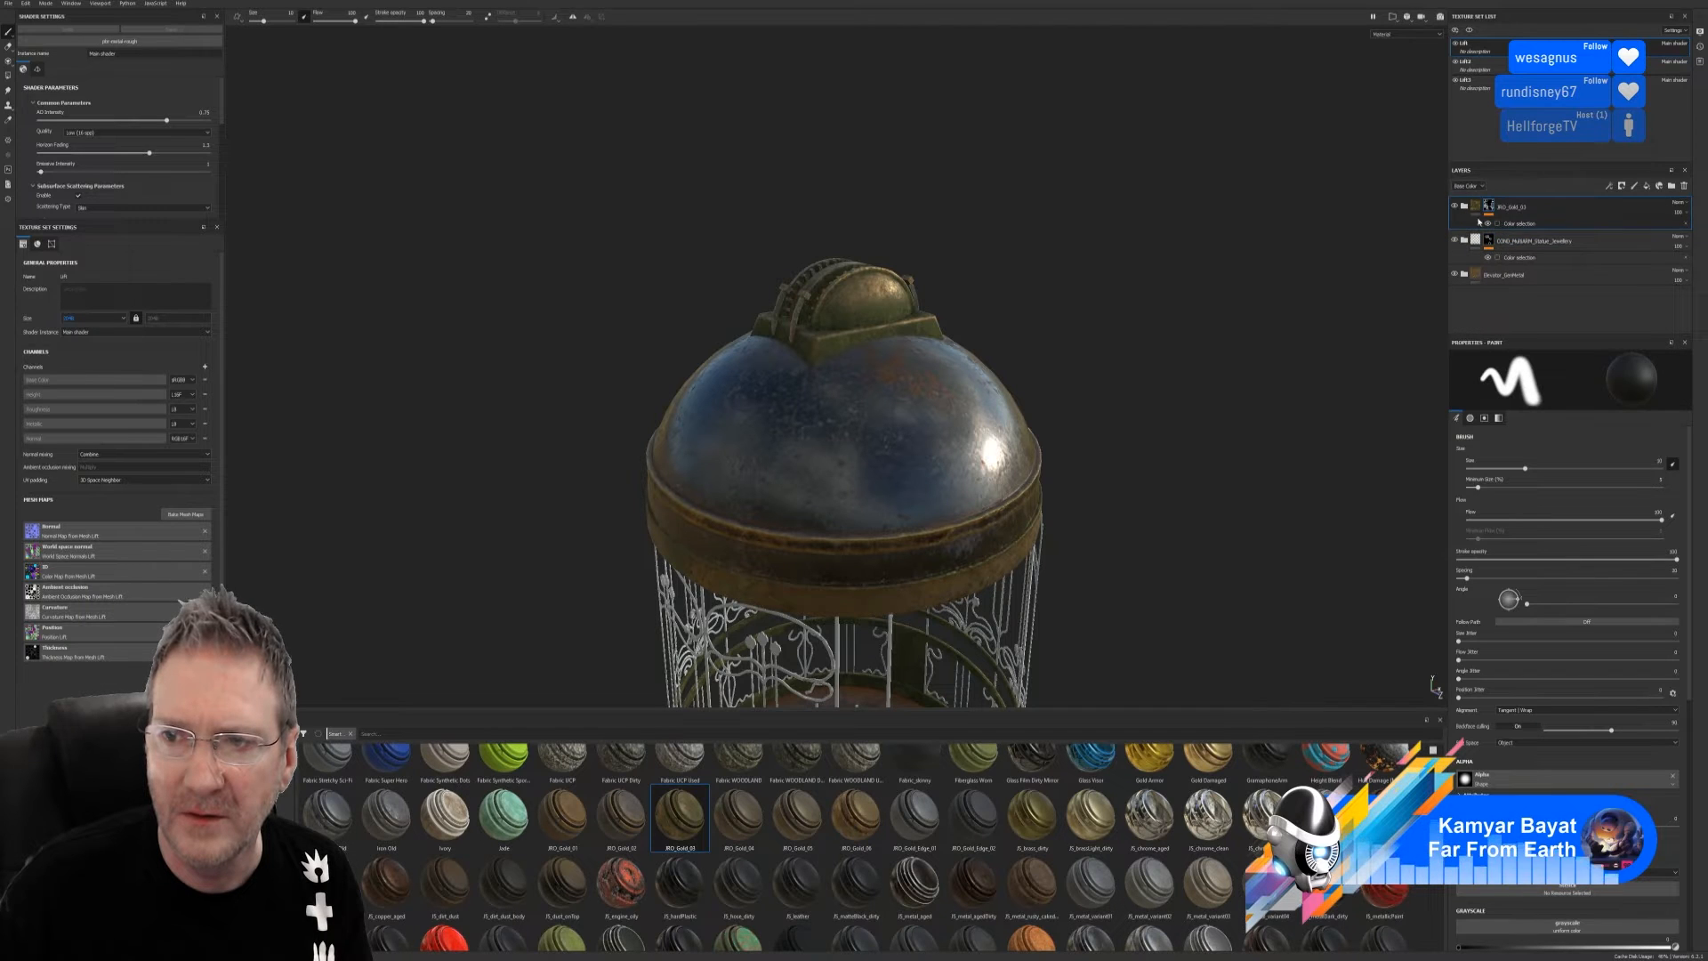
pyautogui.click(1686, 225)
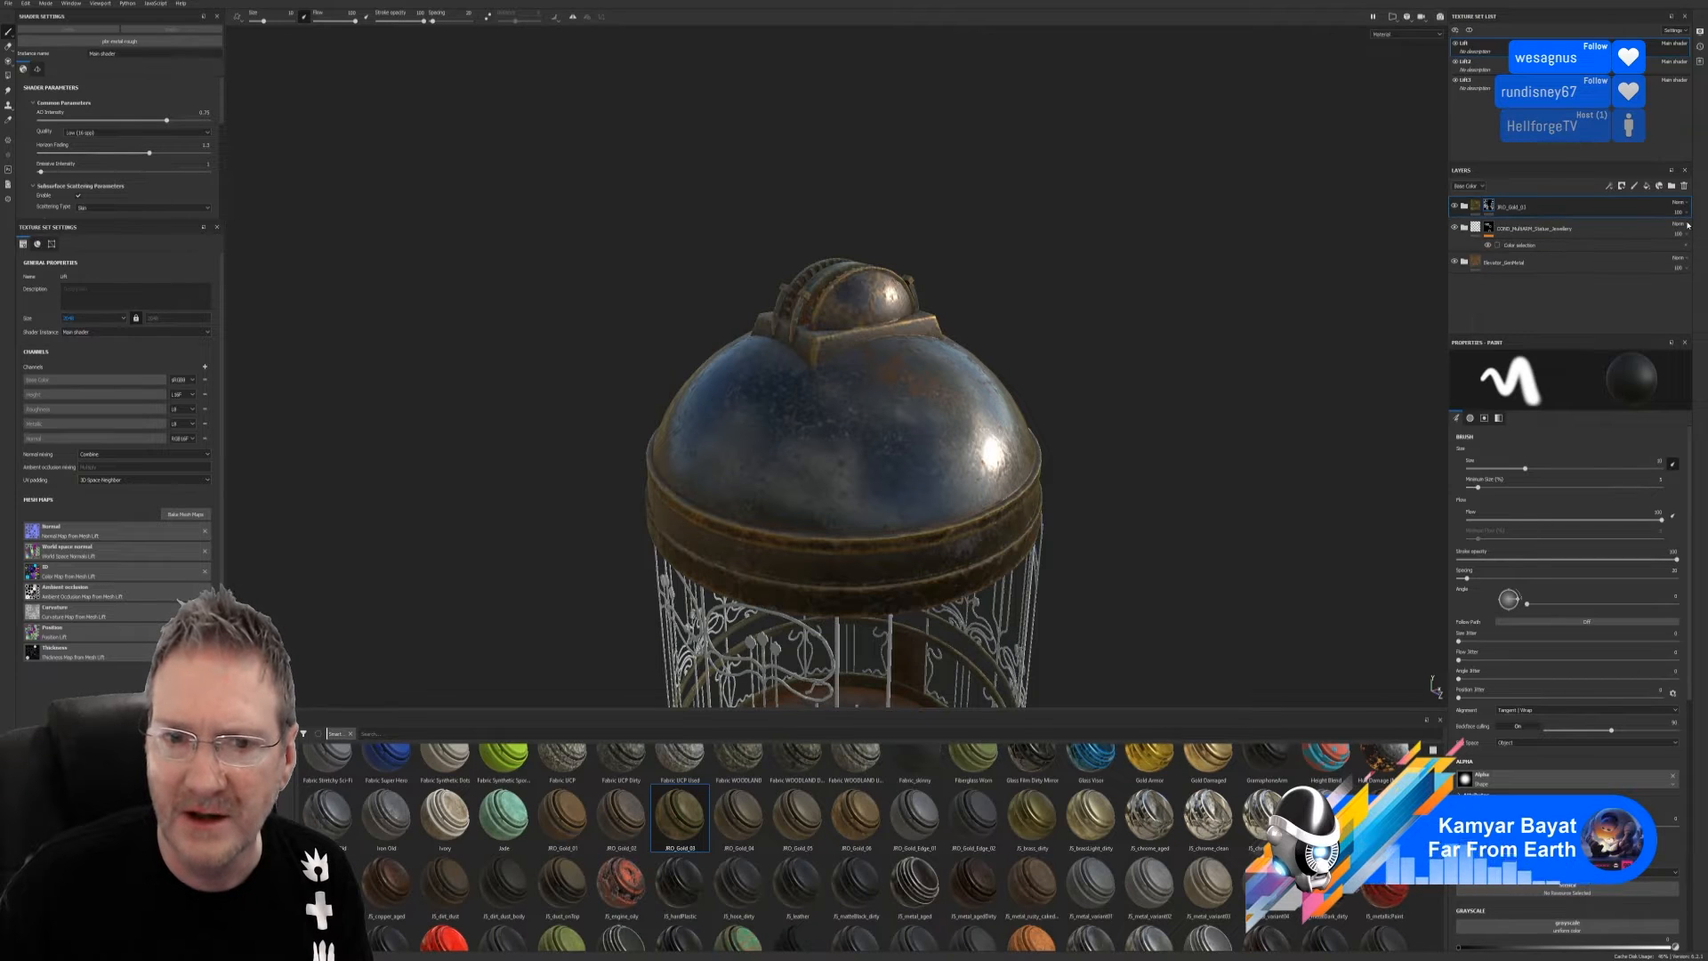
pyautogui.rightClick(1491, 212)
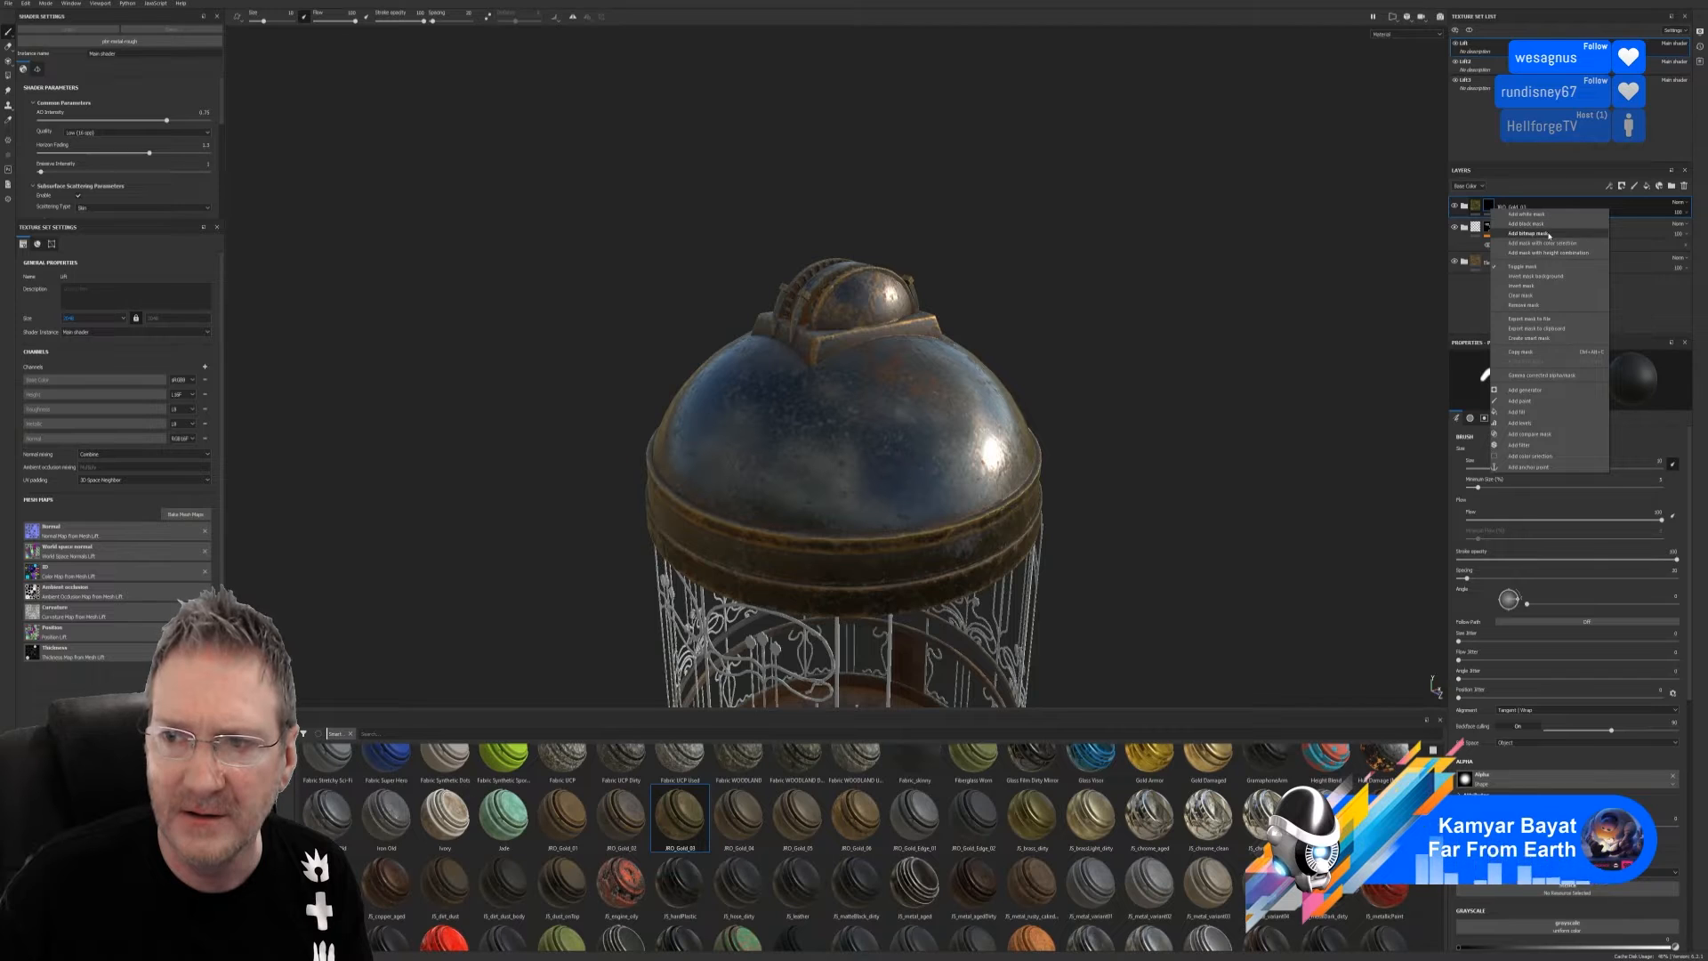
pyautogui.click(1535, 305)
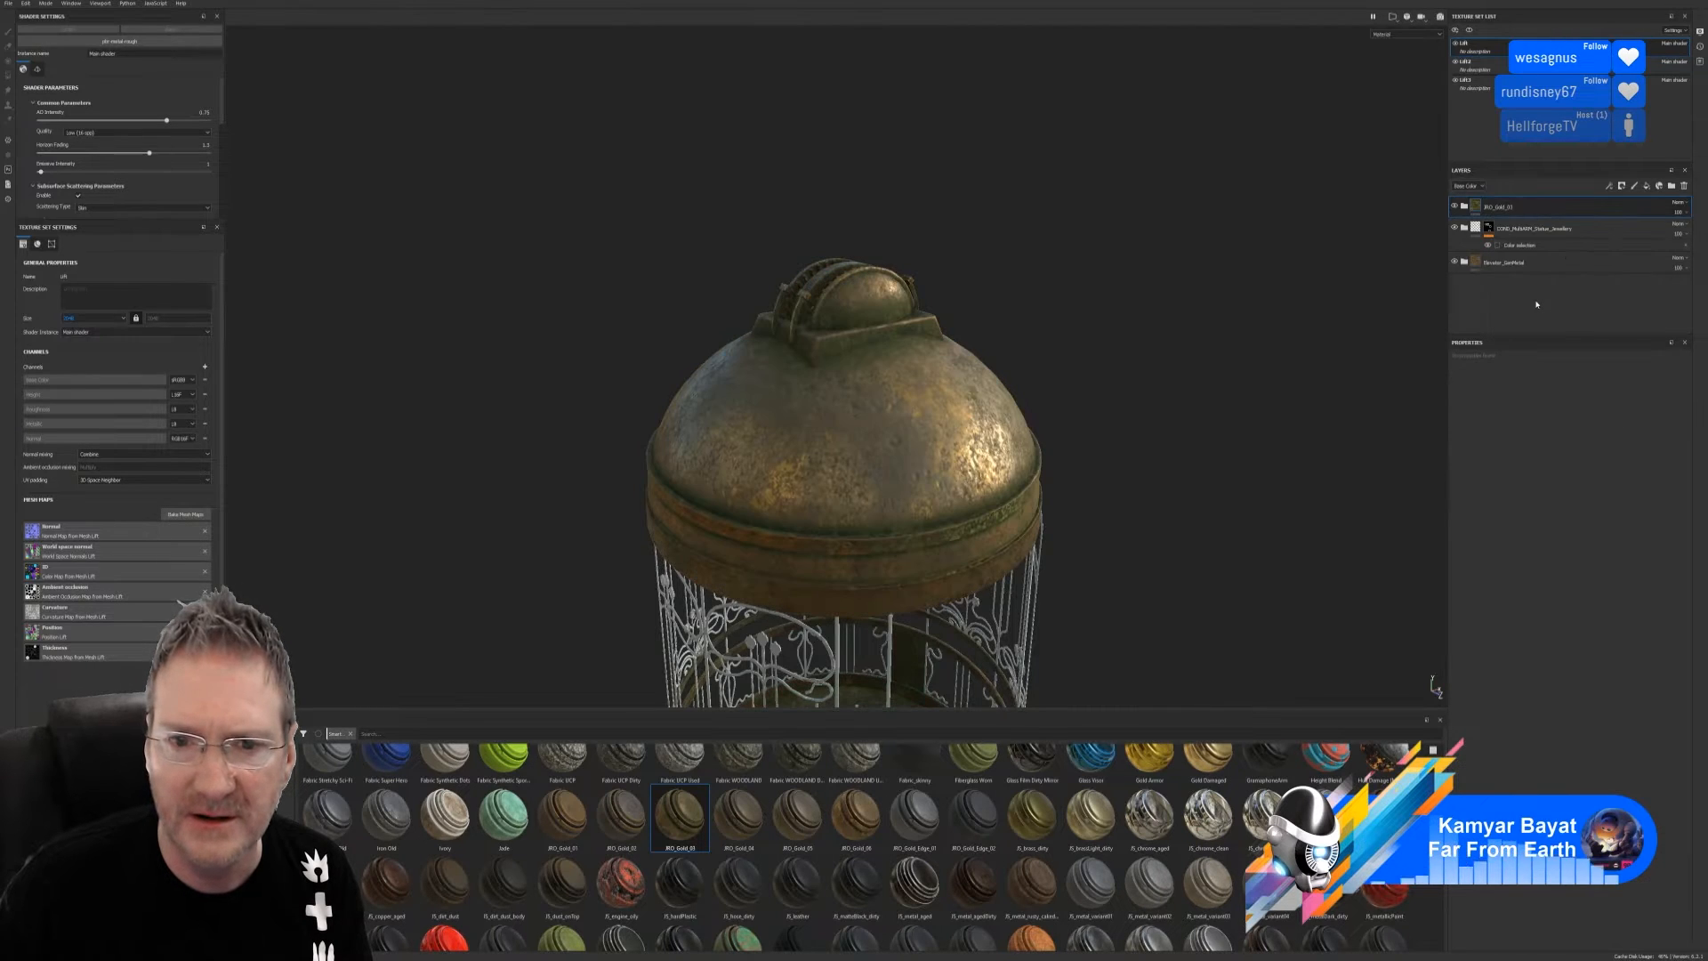
# Put the JRO_Gold_03 material in a new layer group and name the group TarnishedMetal
pyautogui.rightClick(1515, 215)
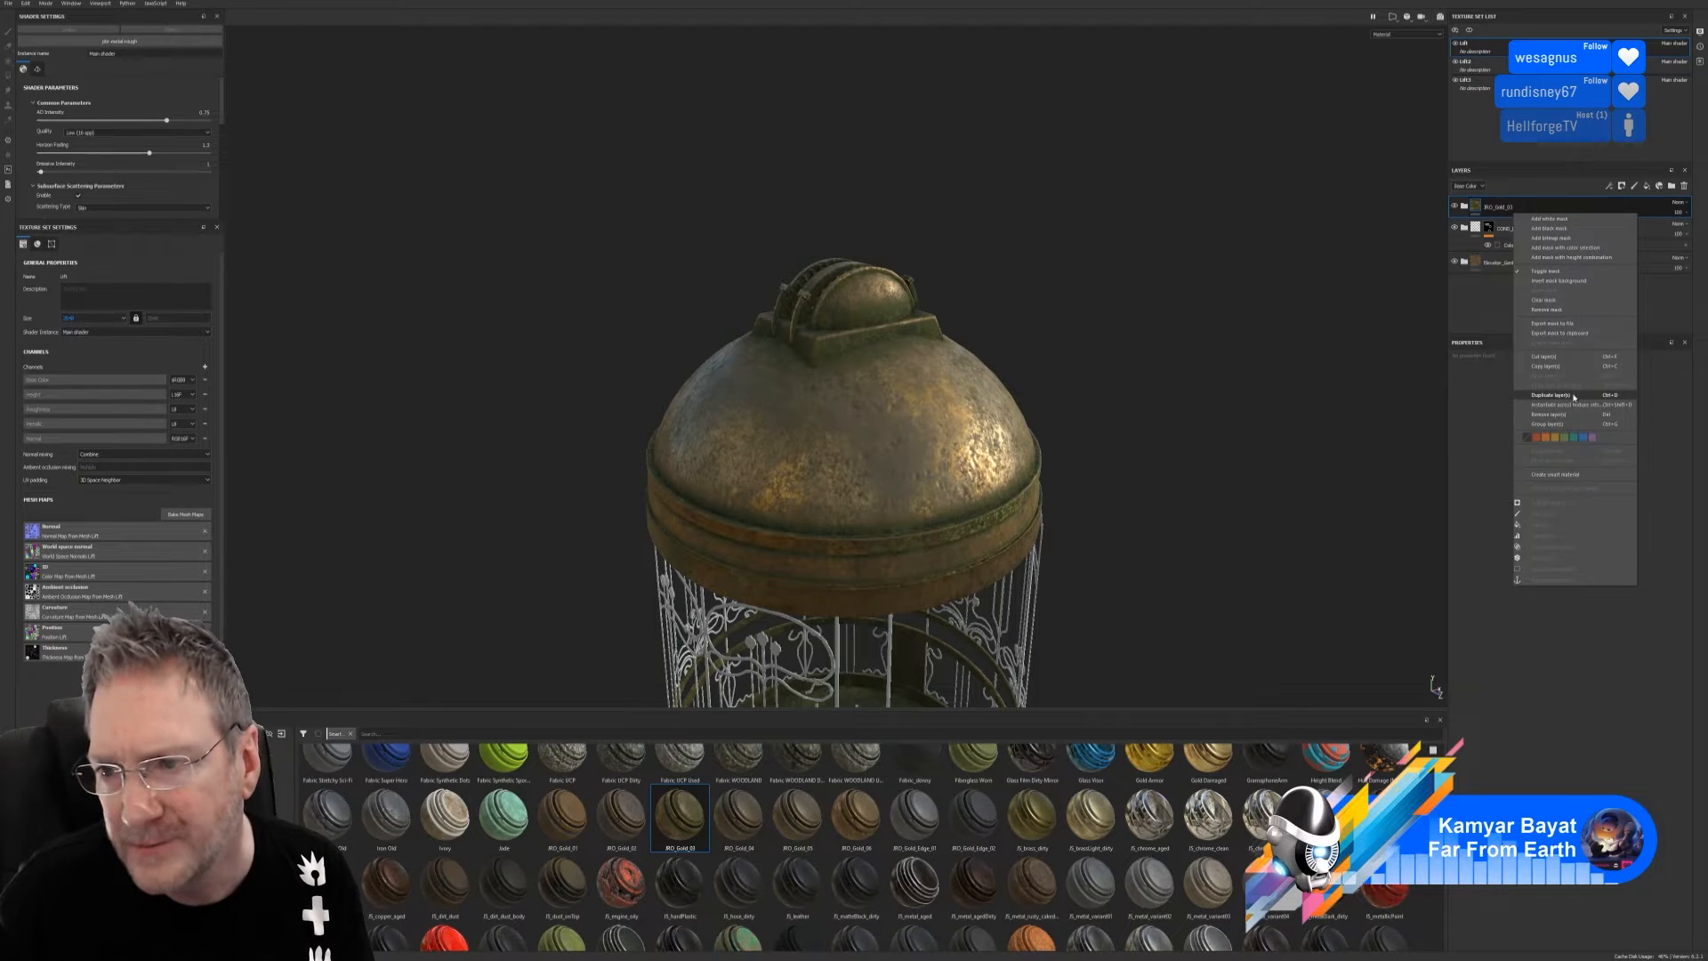
pyautogui.click(1557, 424)
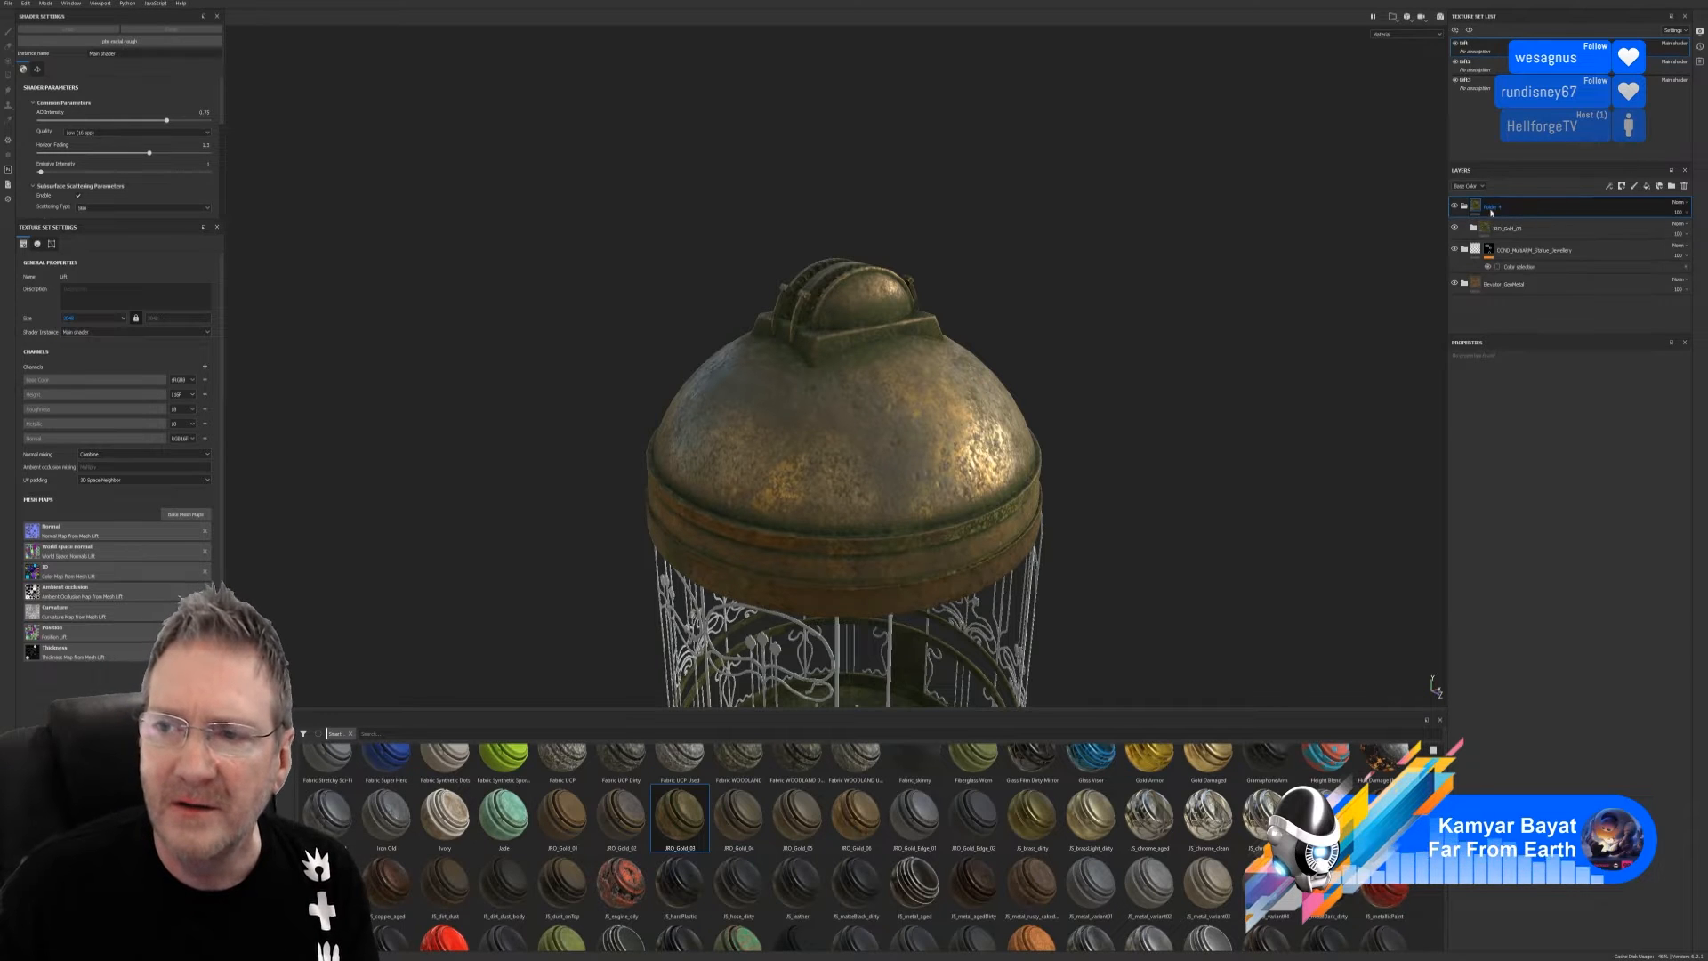
pyautogui.doubleClick(1492, 210)
pyautogui.write('Tarni')
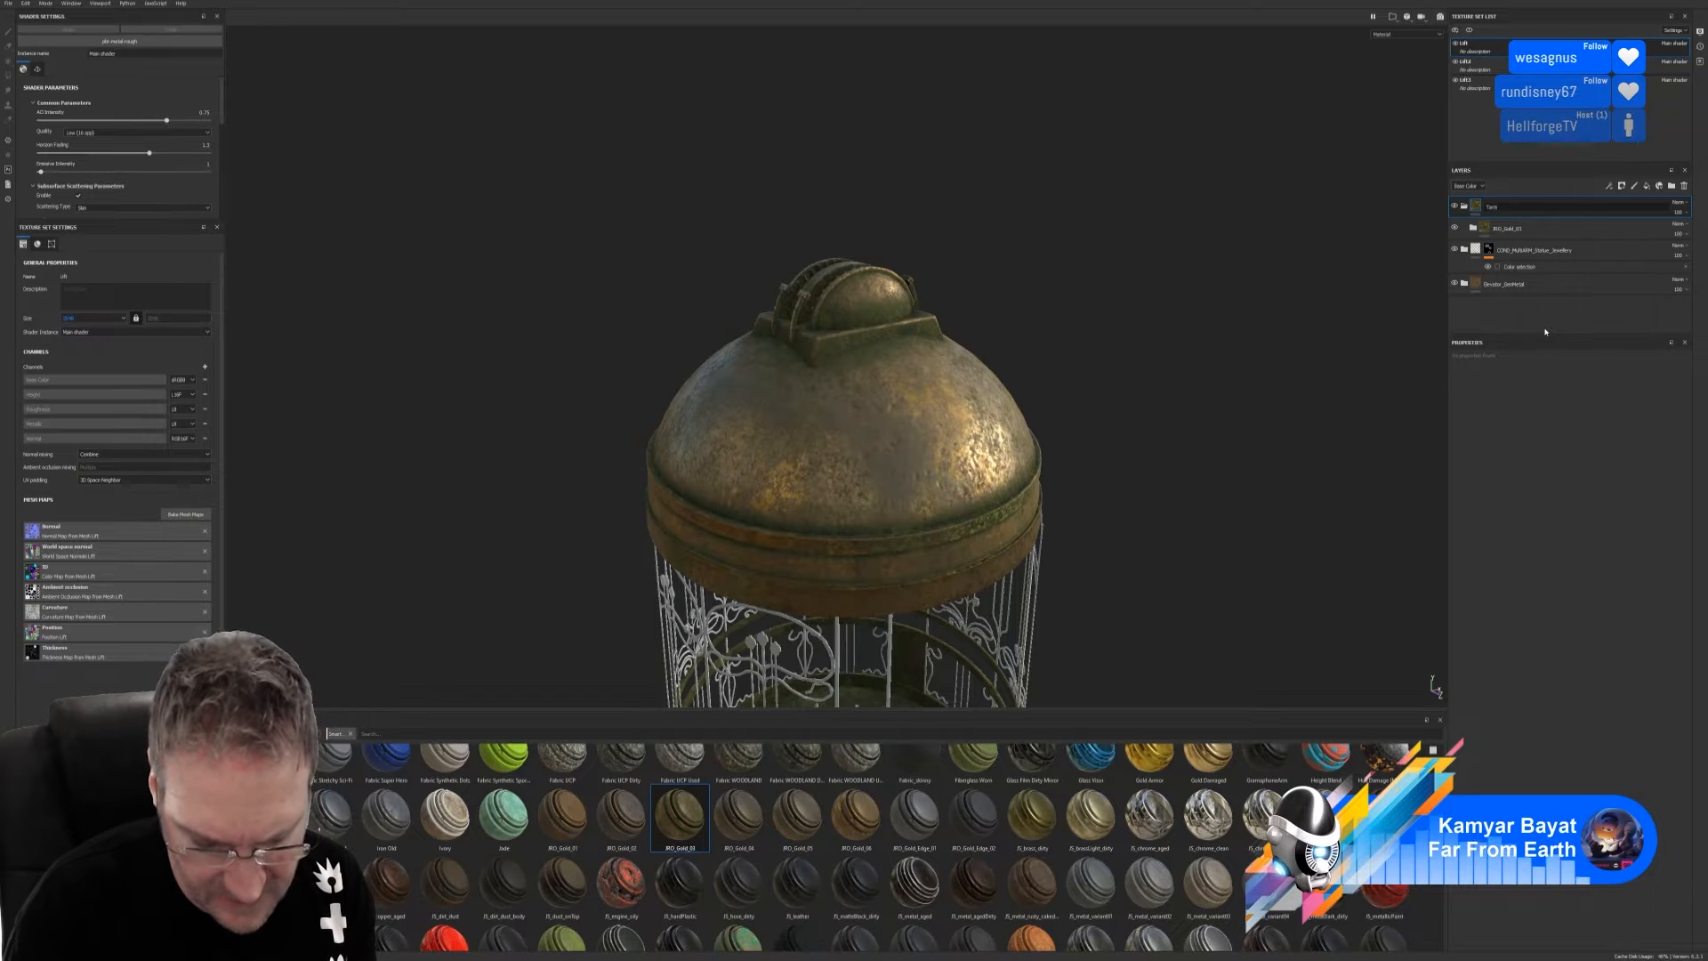
pyautogui.write('shed')
pyautogui.write('Metal')
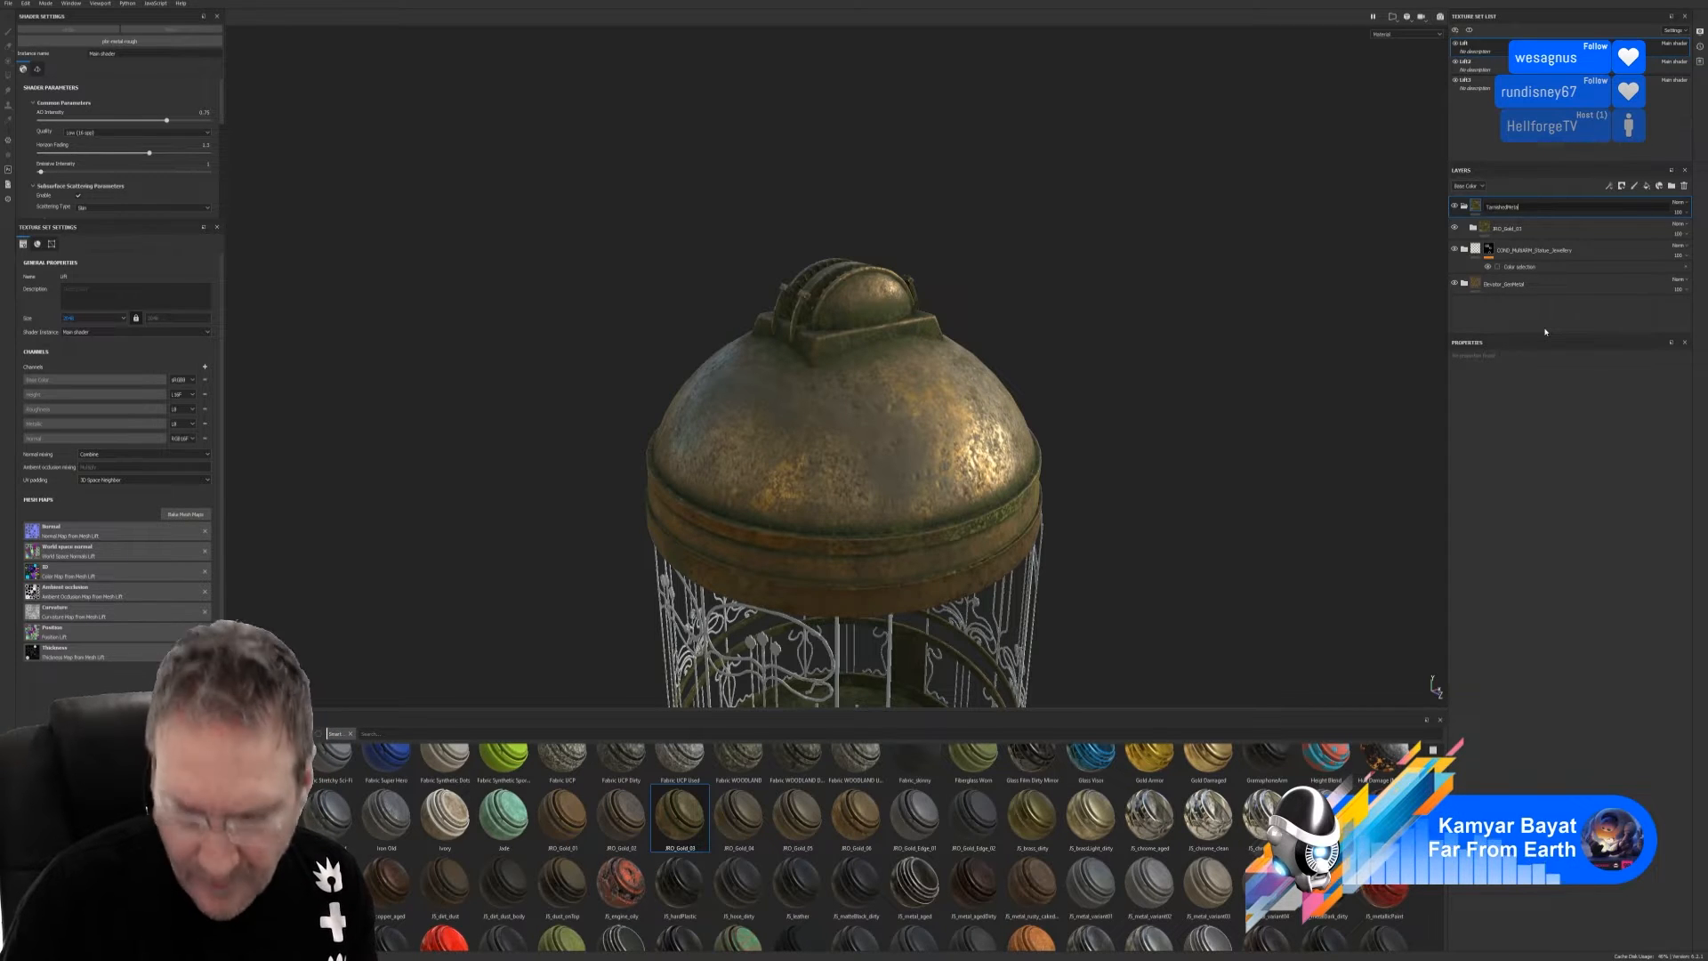
pyautogui.press('Return')
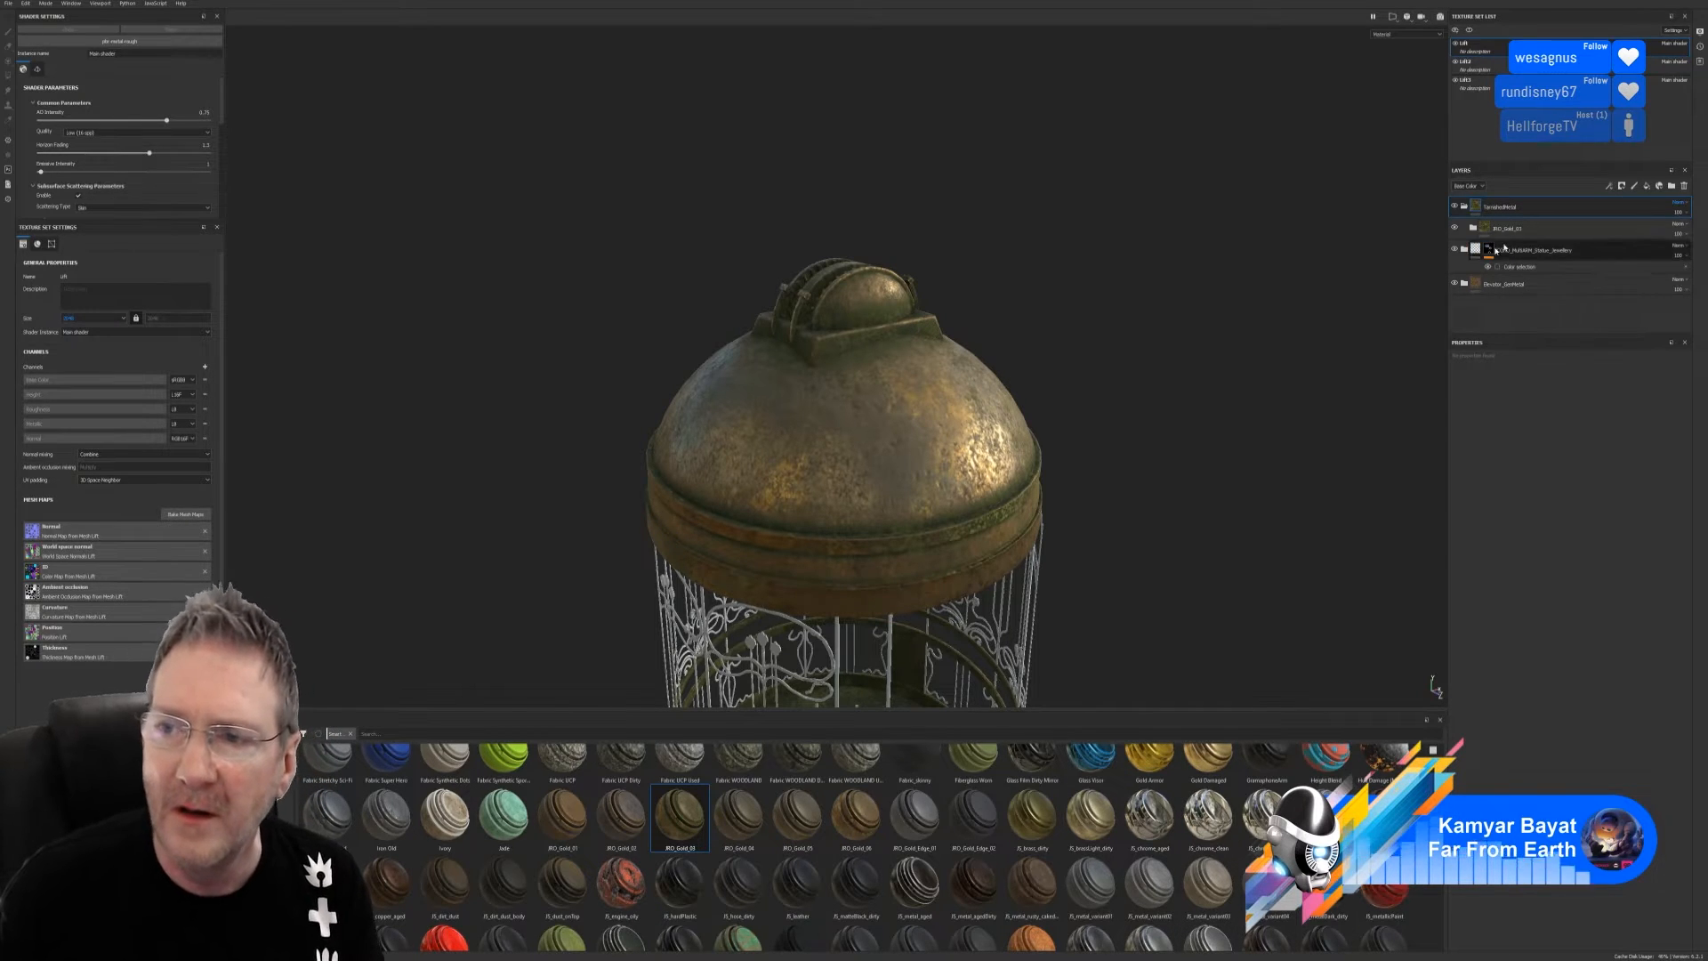
# Mask the TarnishedMetal group by colour selection, picking the cap's green and the bands' dark green ID colours, and check the cage
pyautogui.rightClick(1551, 208)
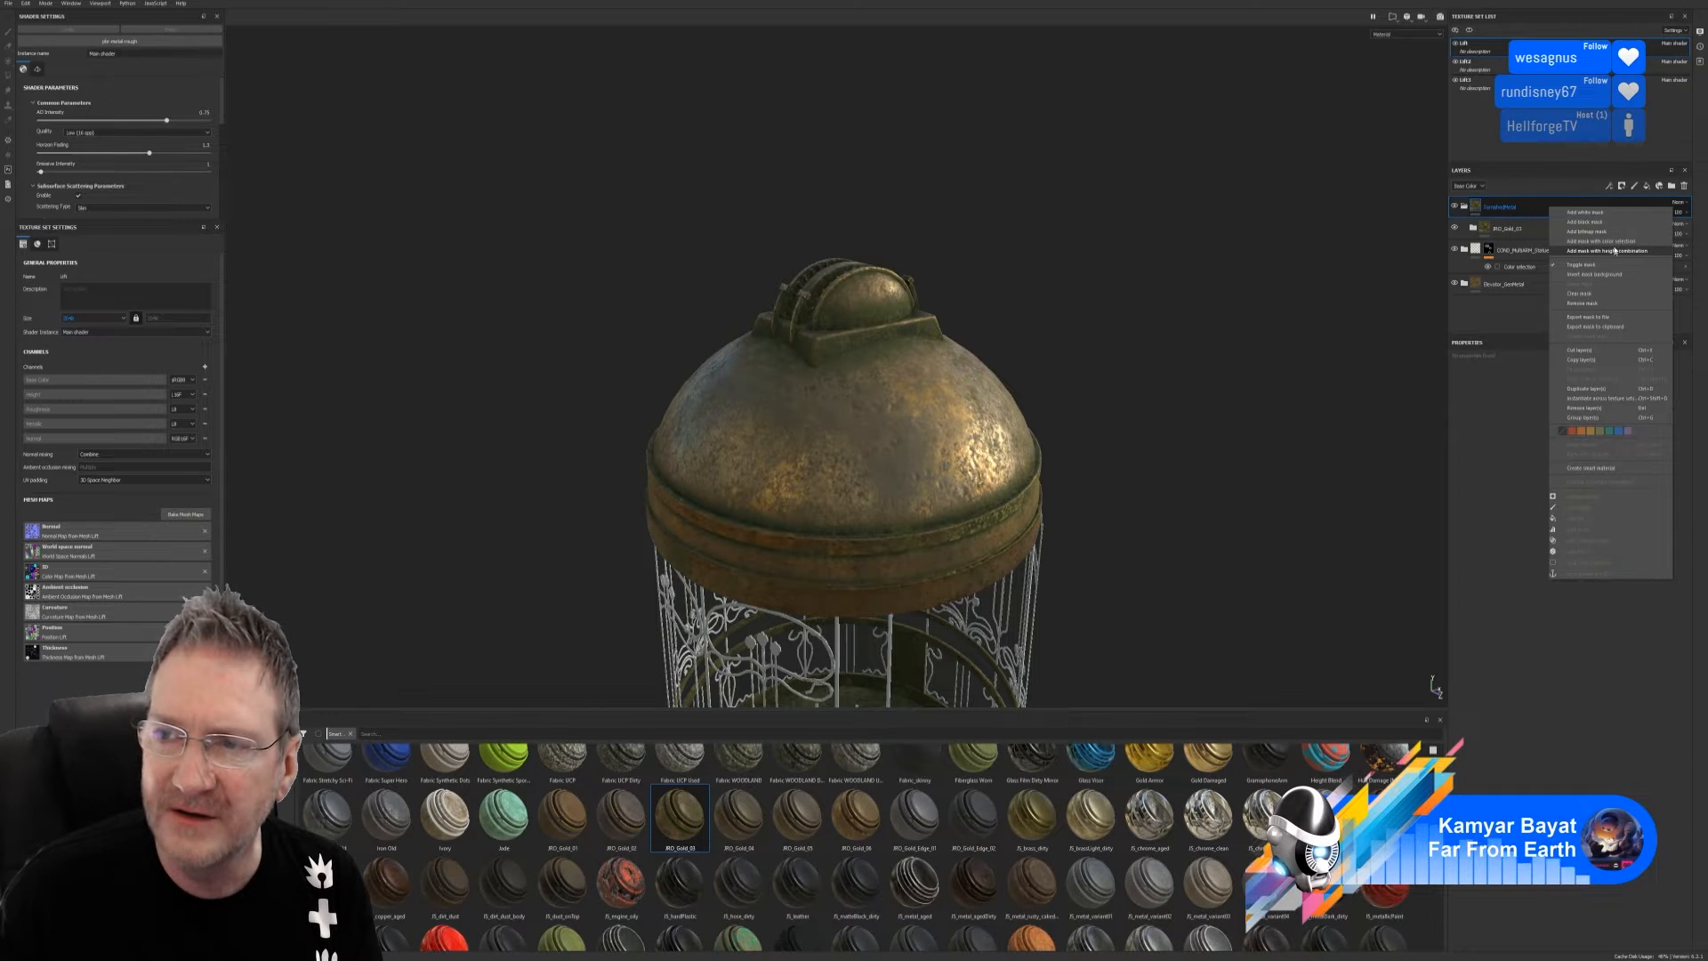
pyautogui.click(1601, 242)
pyautogui.click(1670, 451)
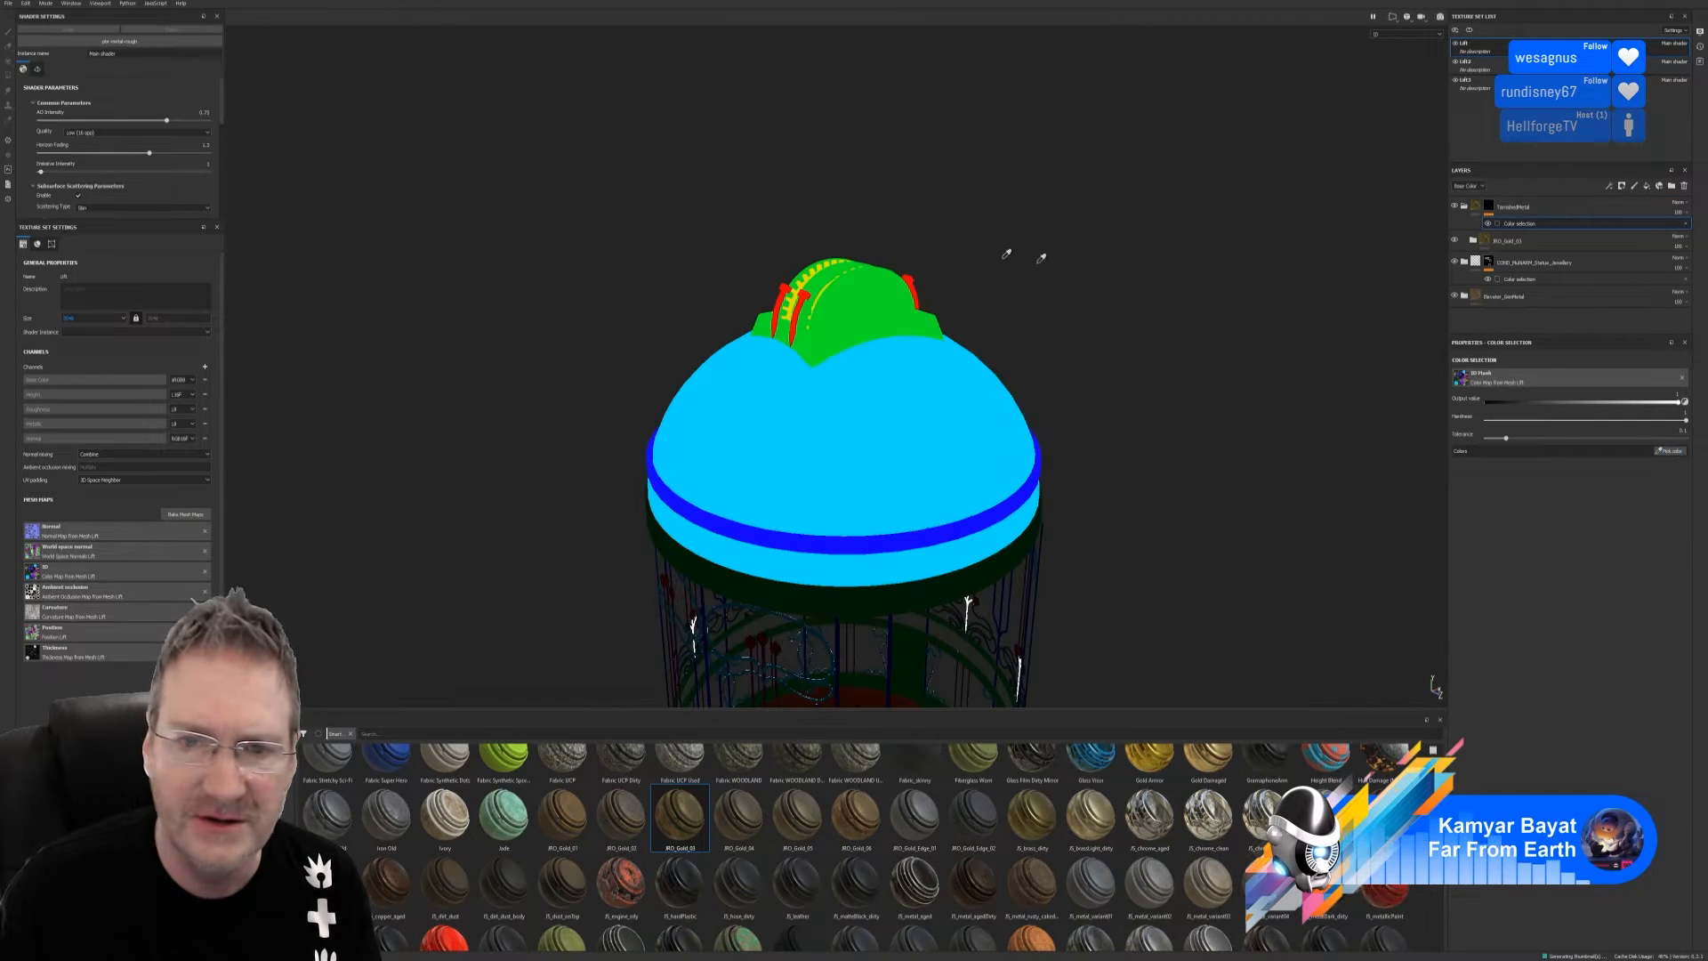
pyautogui.click(861, 280)
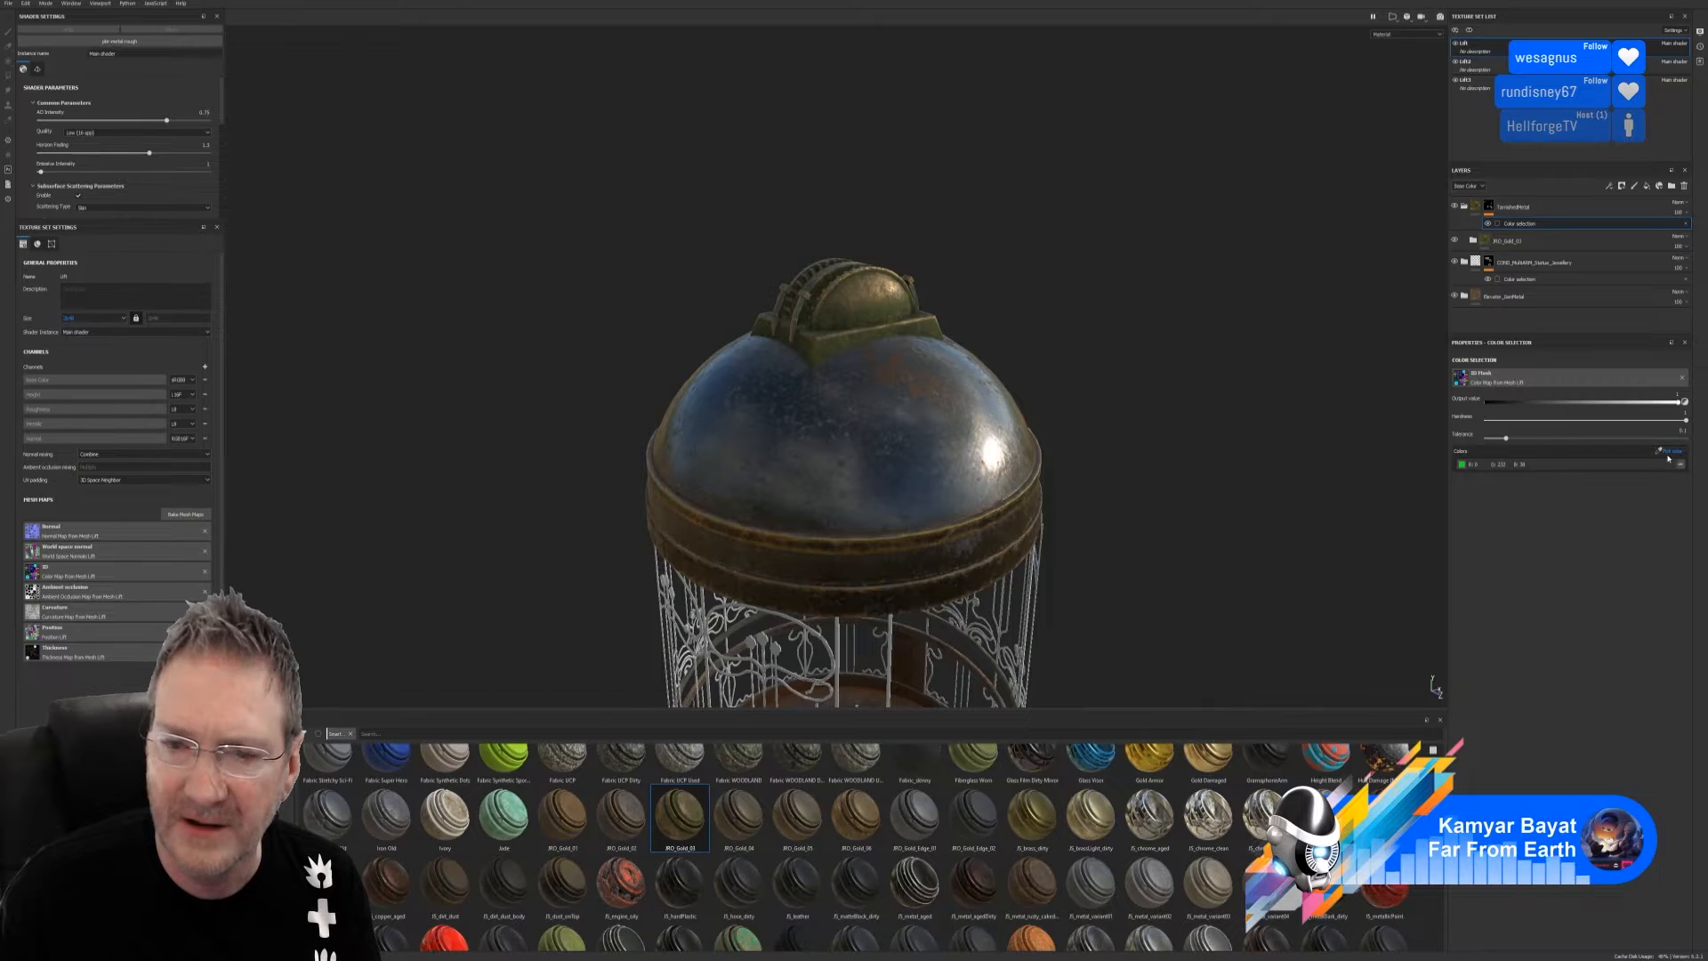
pyautogui.click(1669, 451)
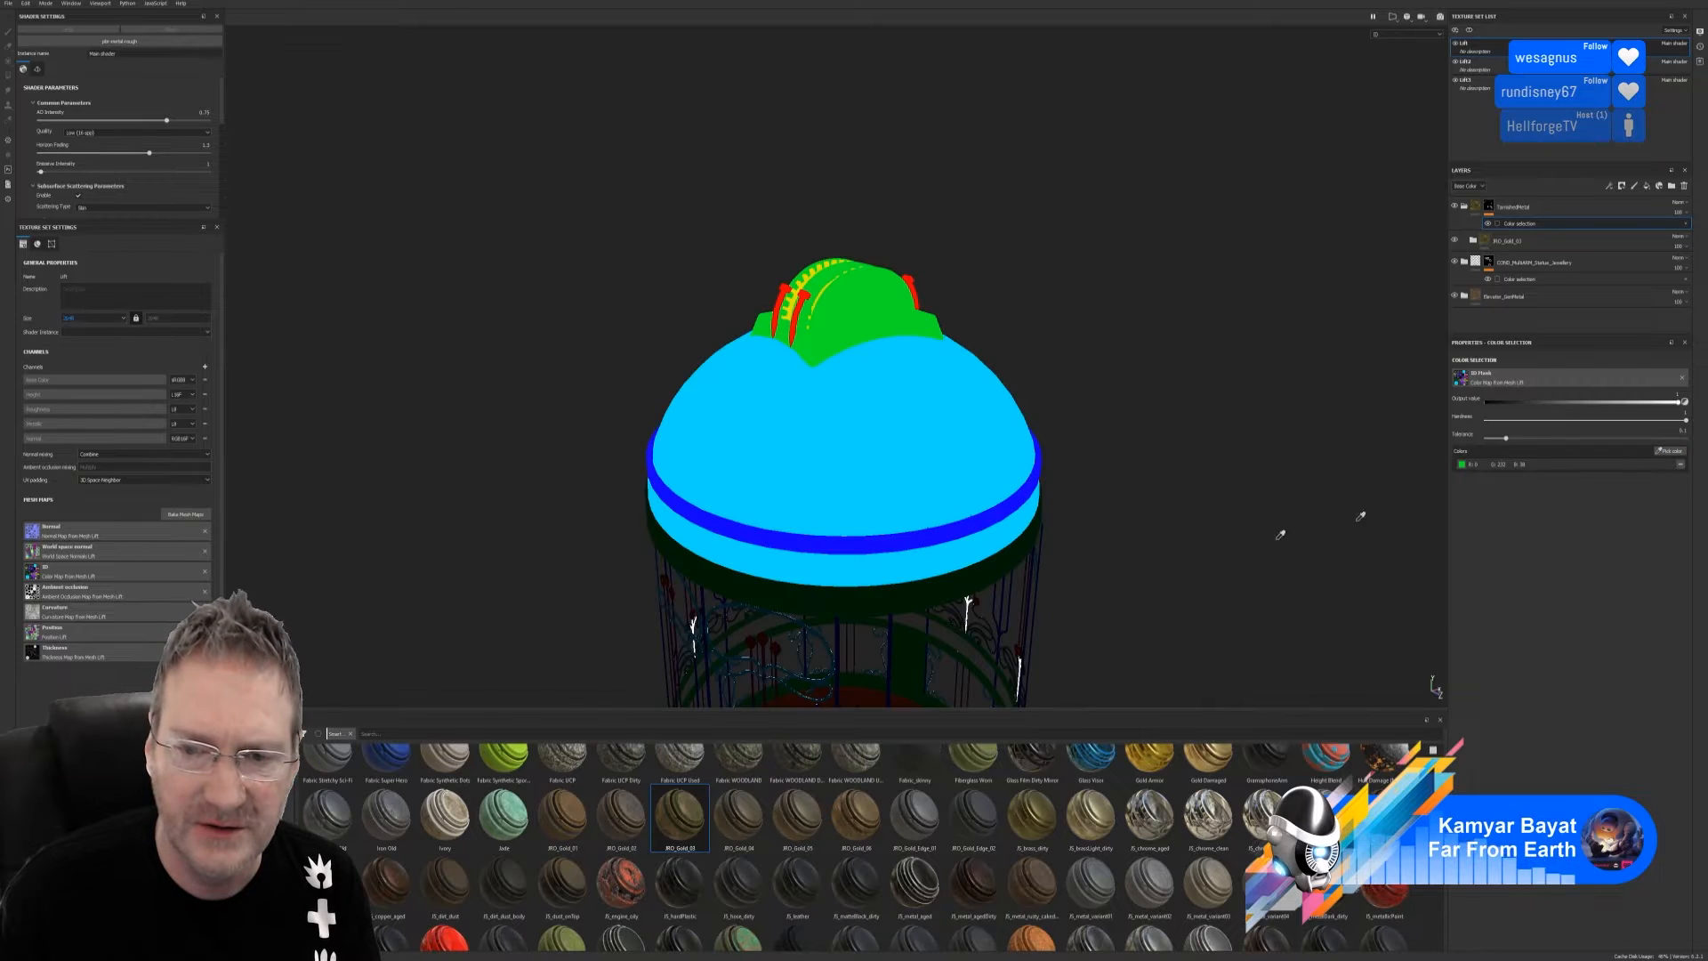
pyautogui.click(1002, 560)
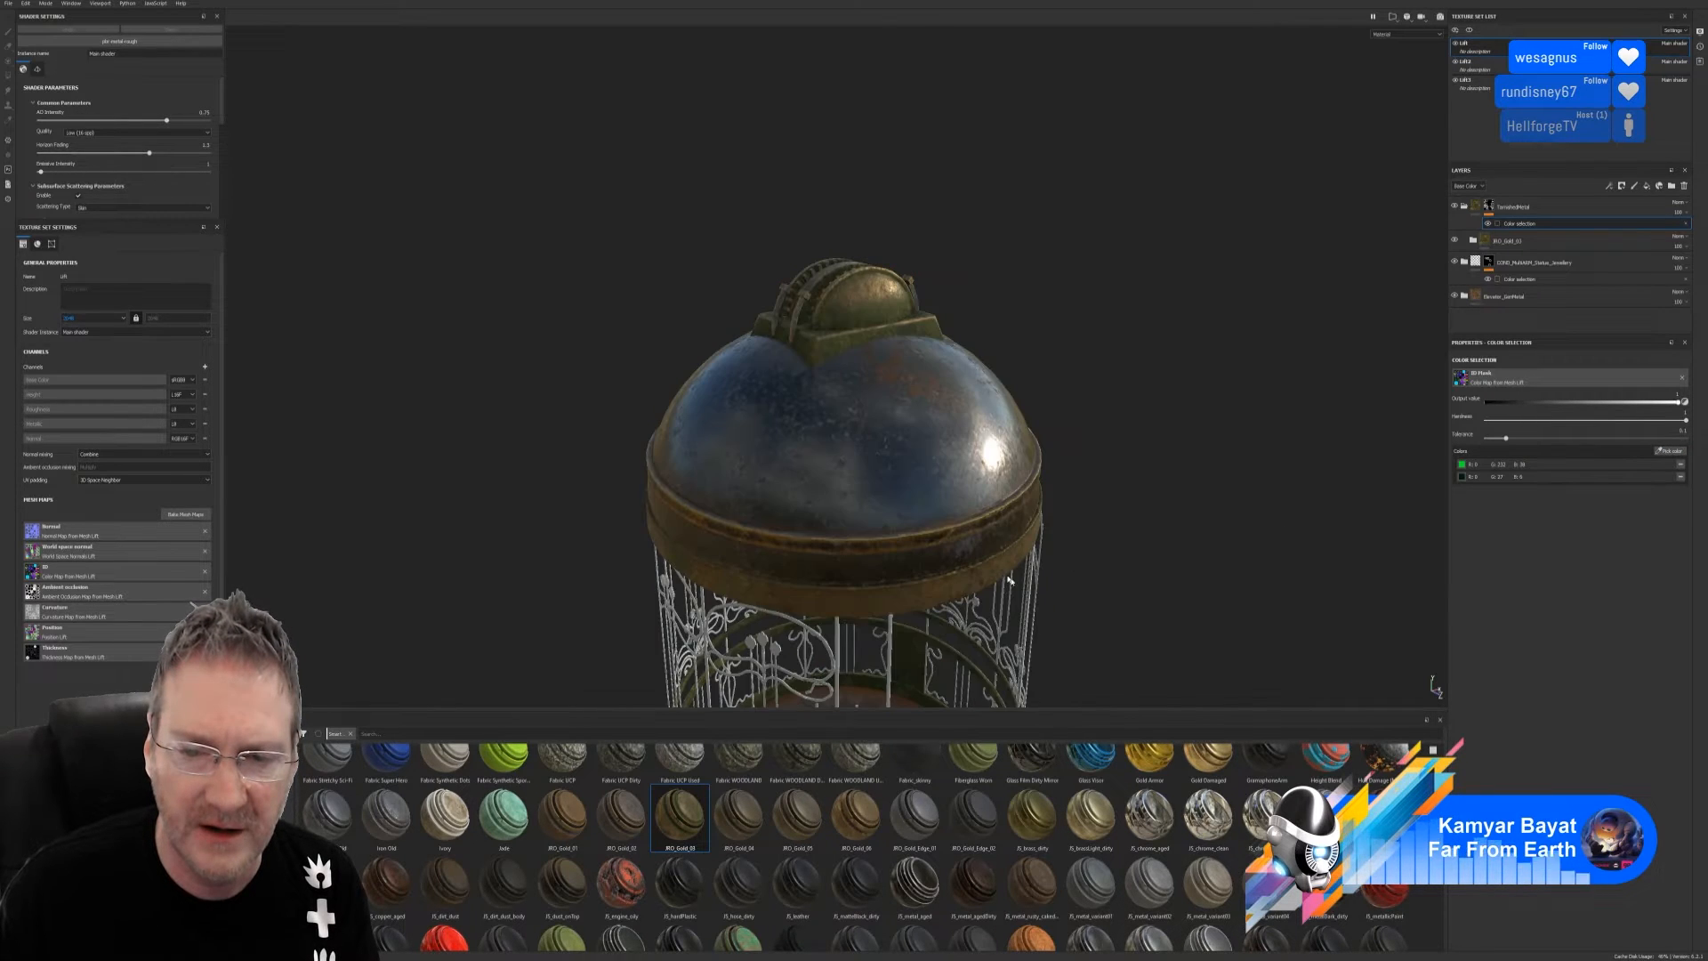
pyautogui.scroll(-2, 985, 599)
pyautogui.keyDown('alt'); pyautogui.moveTo(897, 552); pyautogui.dragTo(847, 454); pyautogui.keyUp('alt')
pyautogui.keyDown('alt'); pyautogui.moveTo(887, 445); pyautogui.dragTo(1112, 414, button='right'); pyautogui.keyUp('alt')
pyautogui.keyDown('alt'); pyautogui.moveTo(984, 355); pyautogui.dragTo(1030, 353); pyautogui.keyUp('alt')
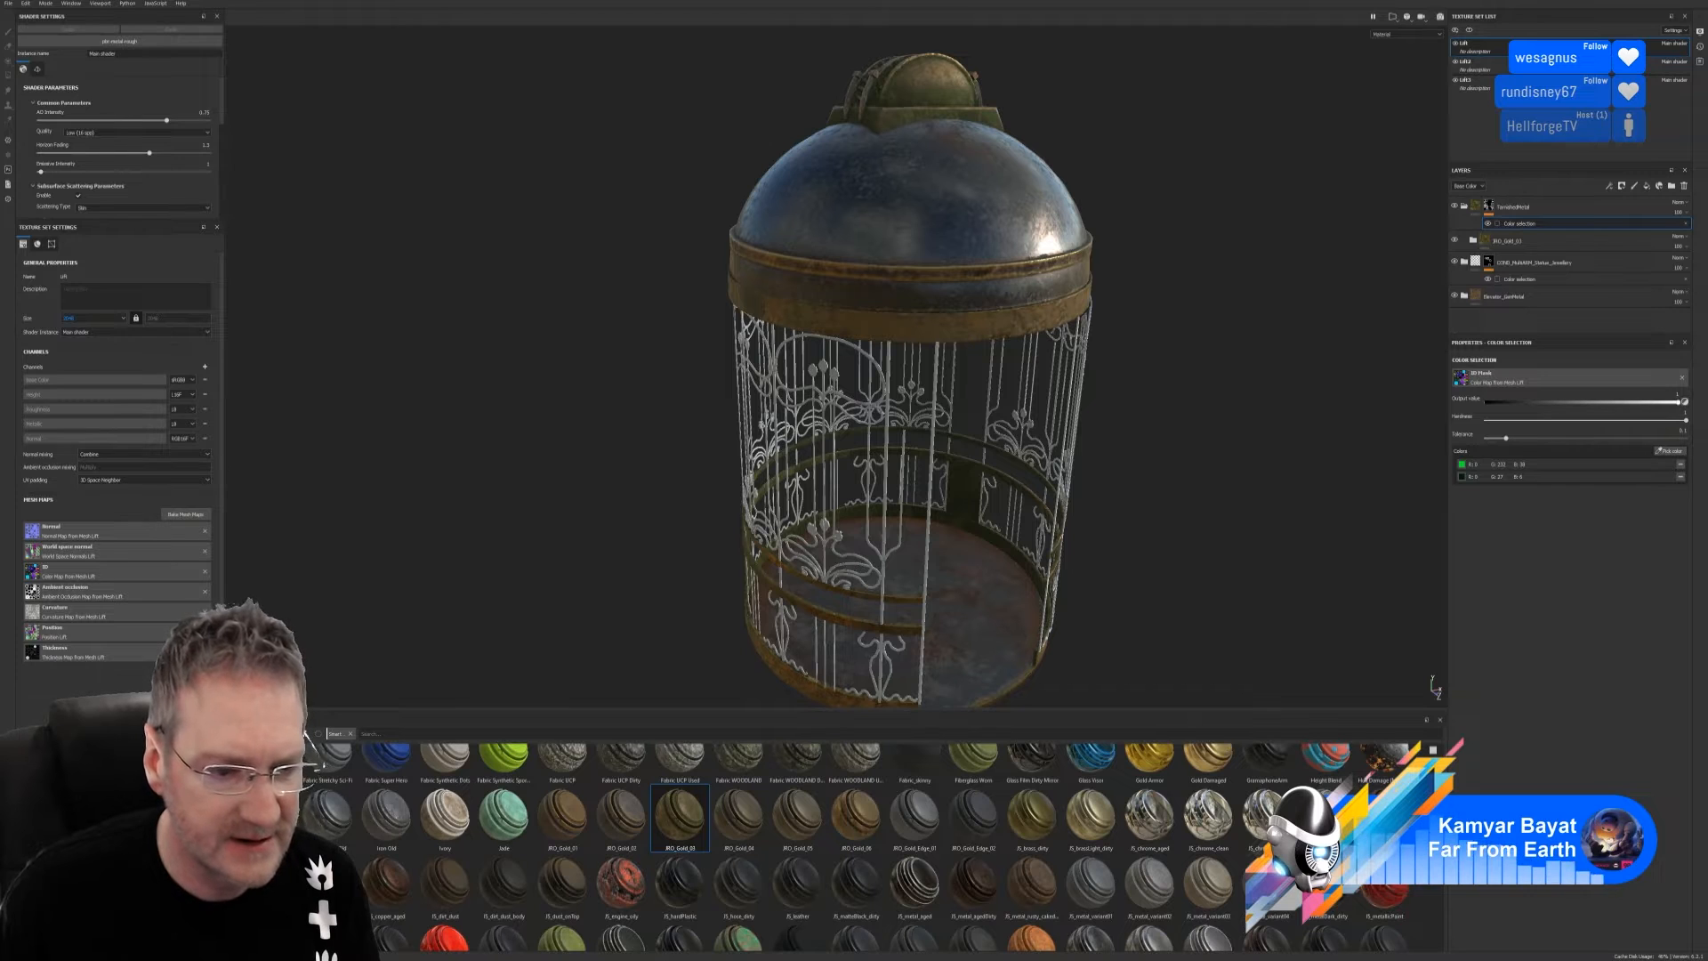
# Apply the Surface Worn smart mask to JRO_Gold_03 inside the TarnishedMetal group and set the mask's Global Balance to 0.94
pyautogui.click(254, 901)
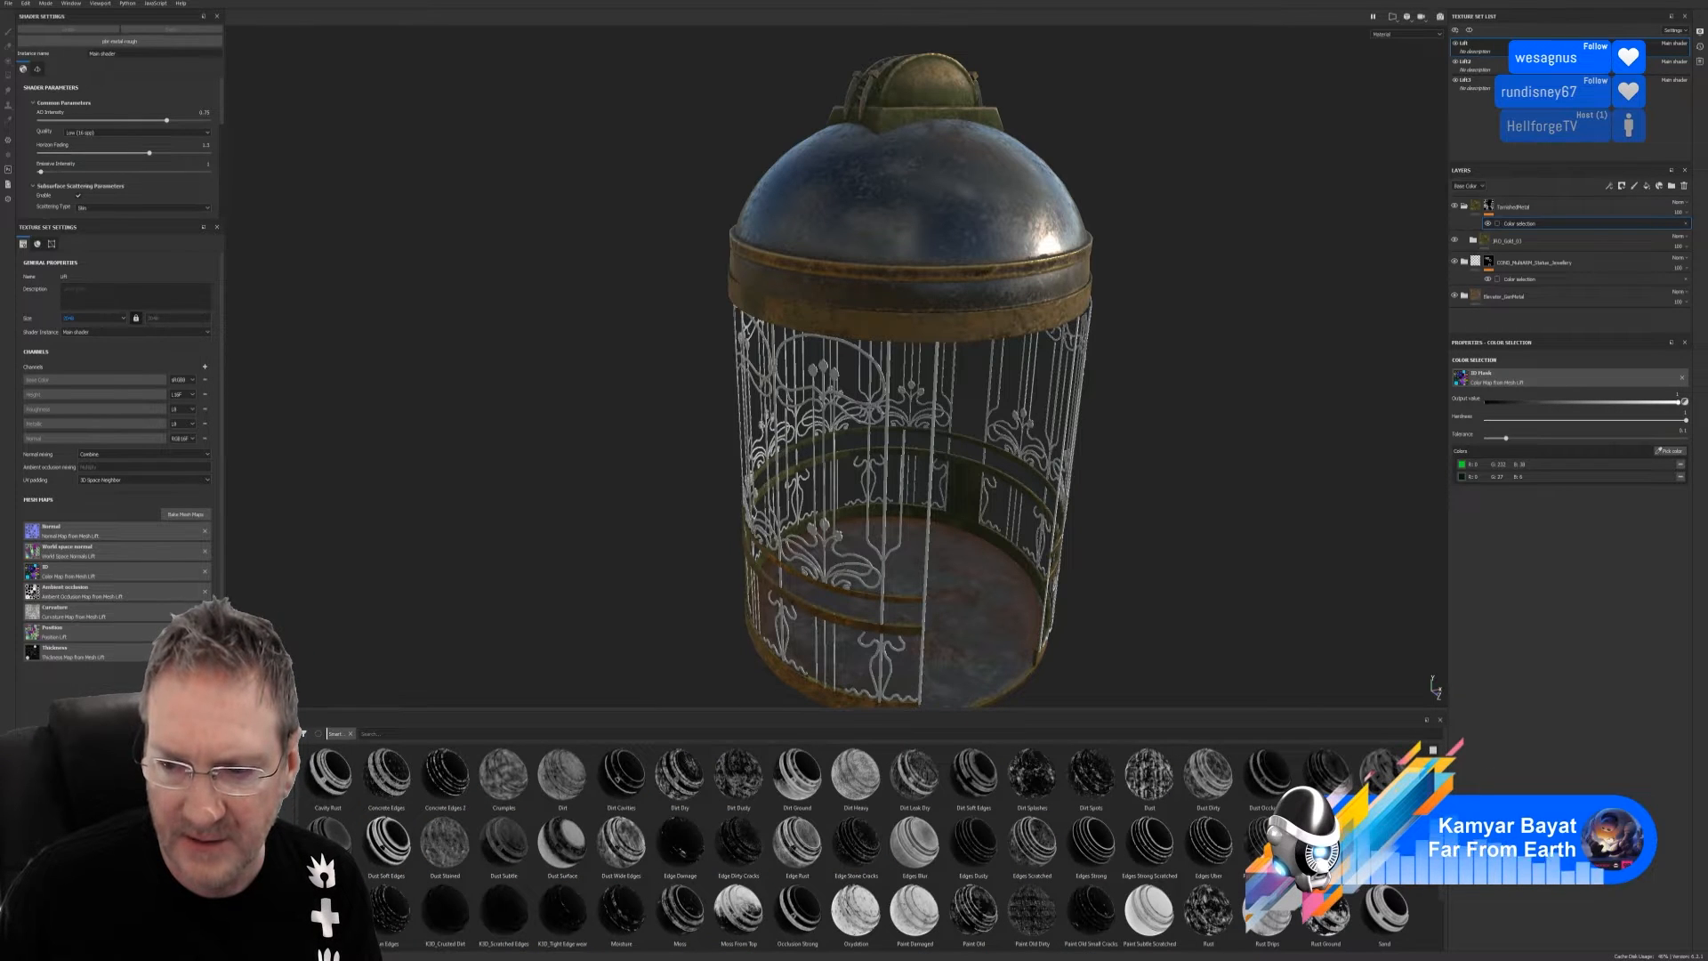
pyautogui.scroll(-1, 872, 846)
pyautogui.click(1543, 244)
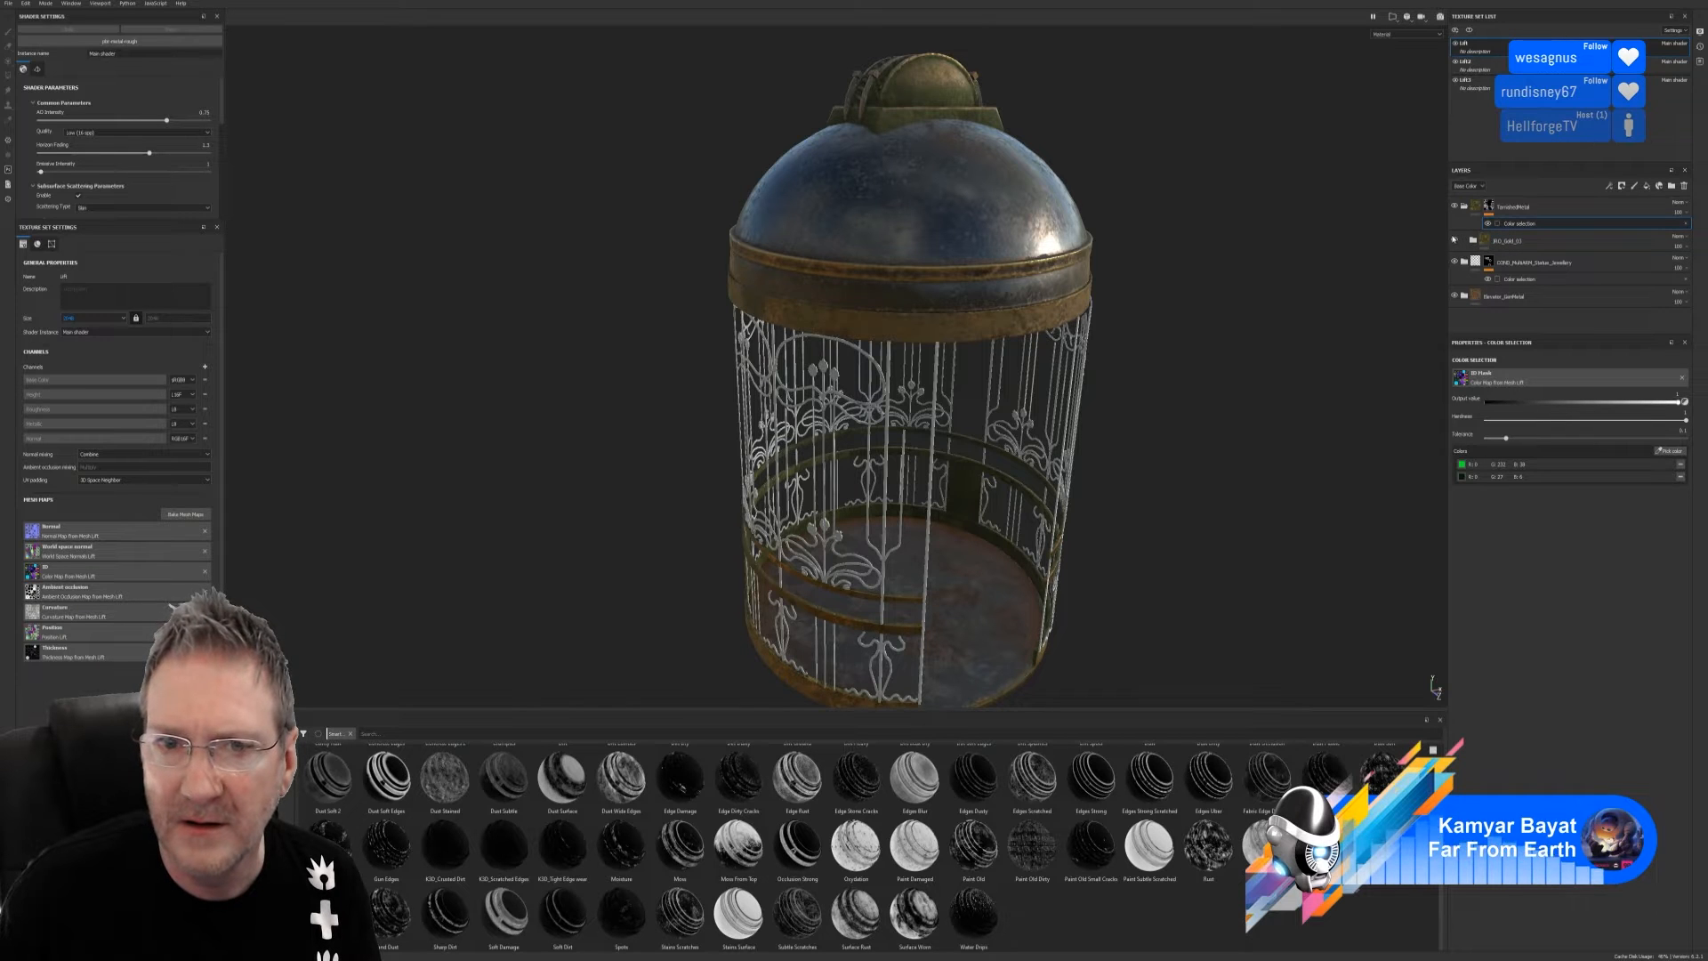
pyautogui.click(1454, 240)
pyautogui.click(1454, 240)
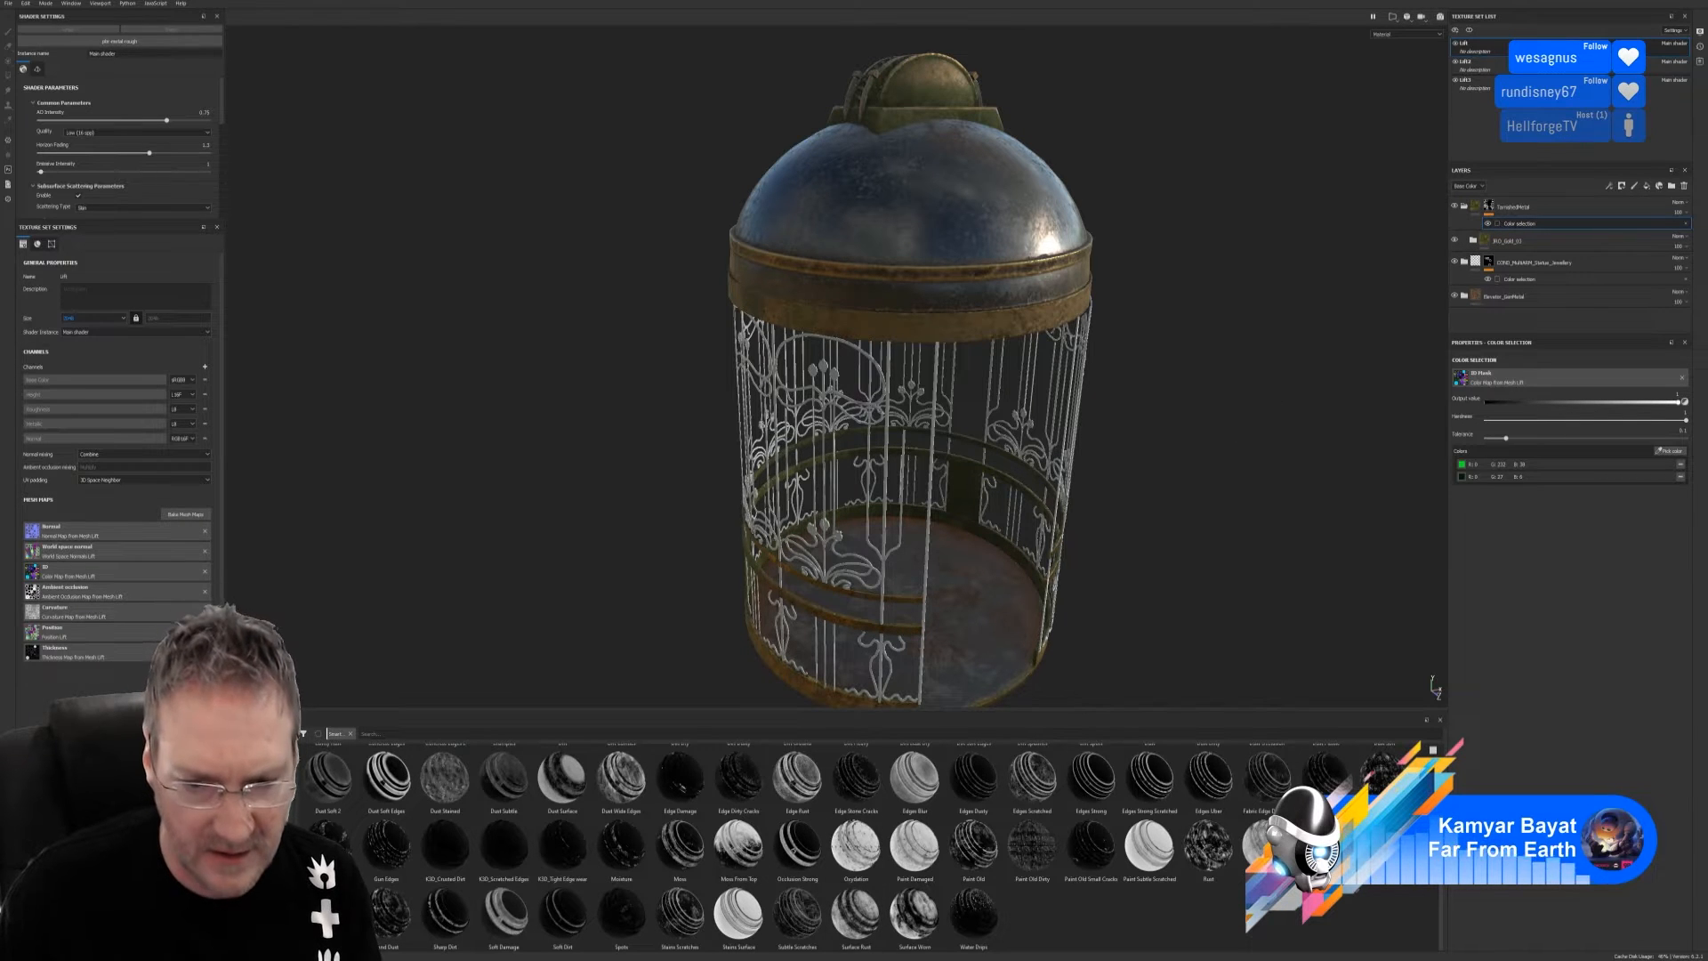
pyautogui.moveTo(915, 917)
pyautogui.mouseDown()
pyautogui.moveTo(930, 930)
pyautogui.moveTo(1492, 652)
pyautogui.moveTo(1520, 247)
pyautogui.mouseUp()
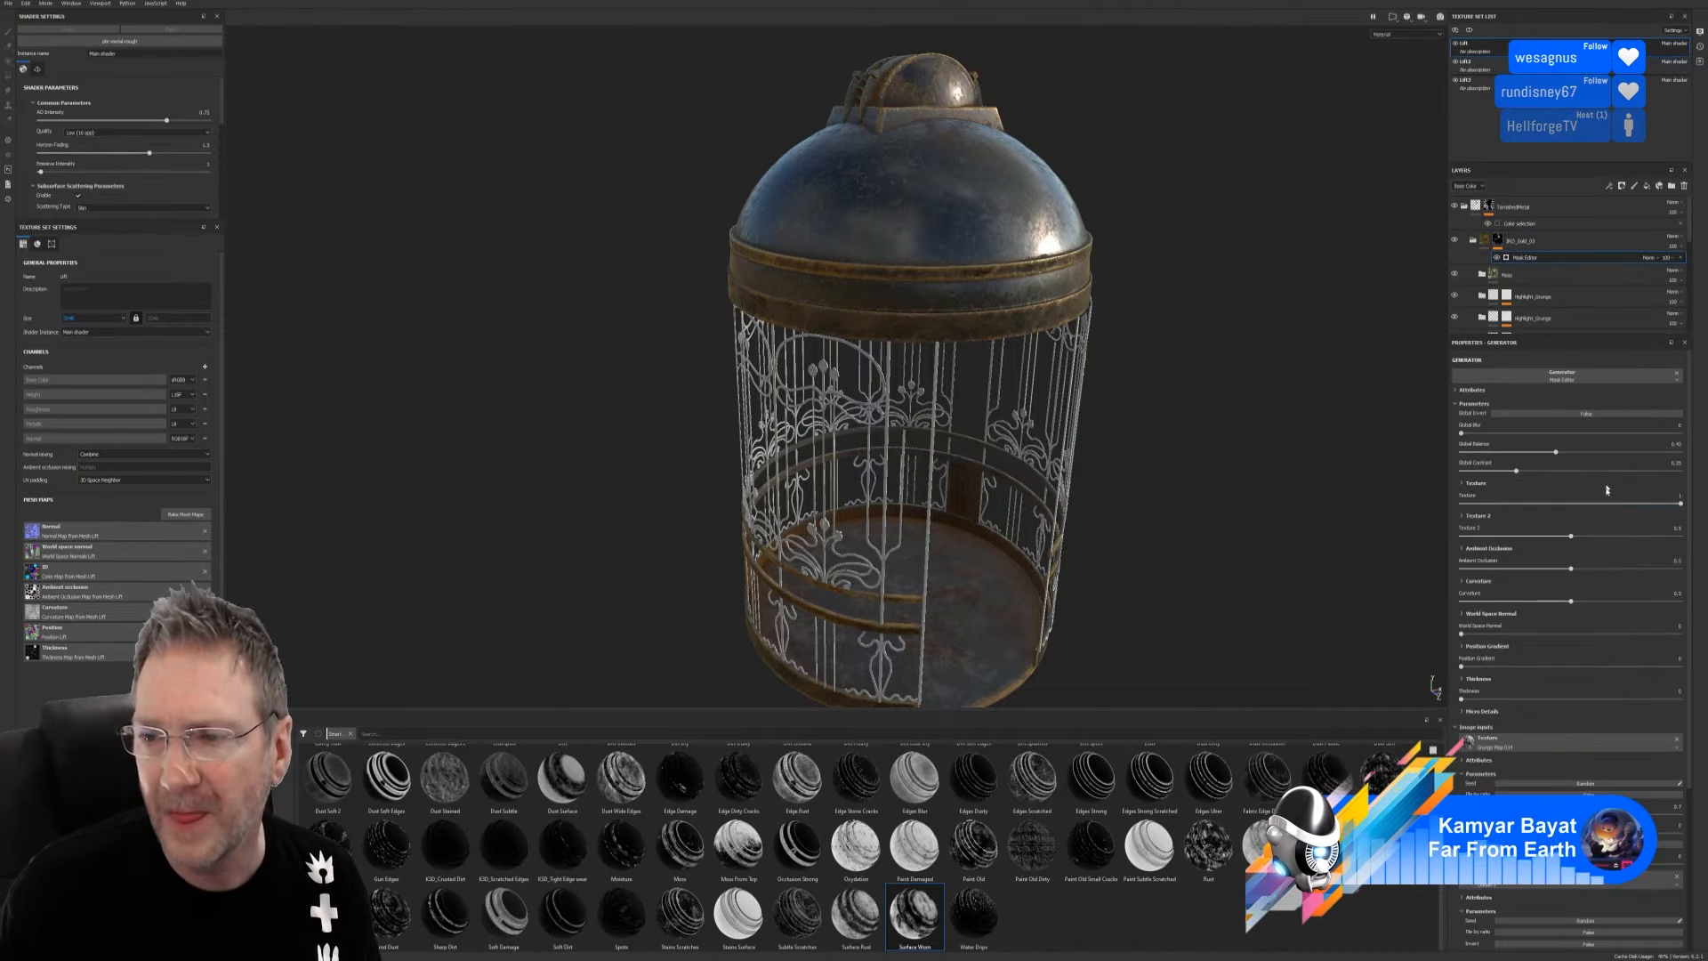
pyautogui.moveTo(1558, 454); pyautogui.dragTo(1673, 449)
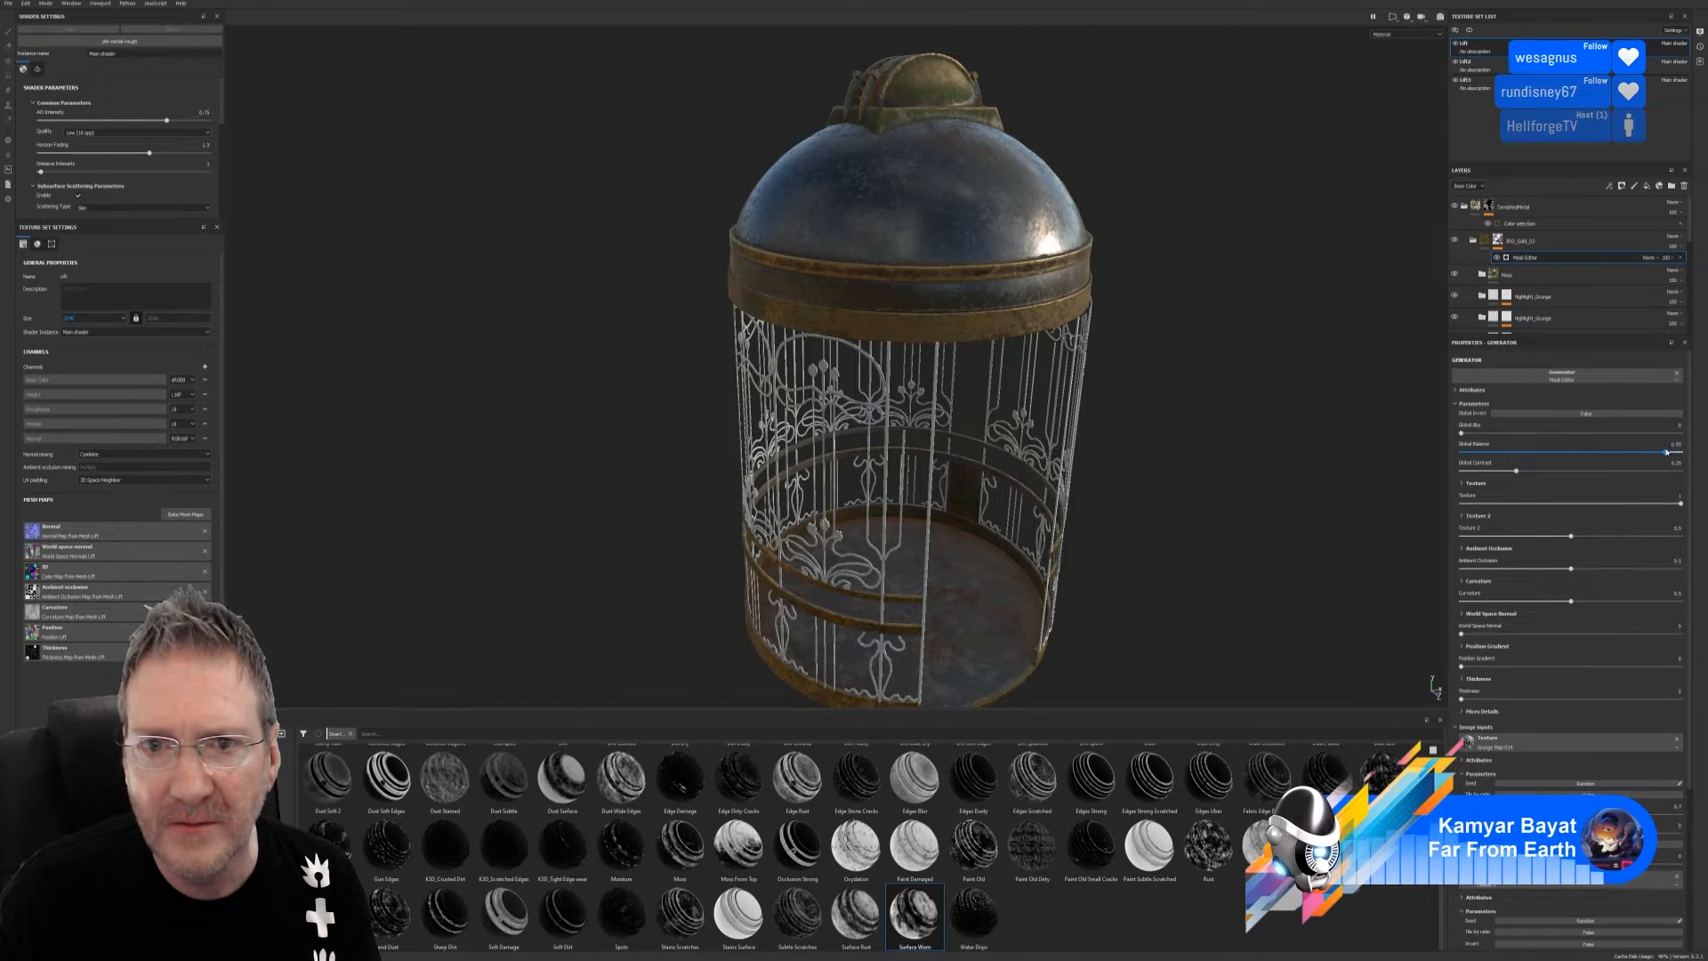
pyautogui.moveTo(1663, 452); pyautogui.dragTo(1669, 449)
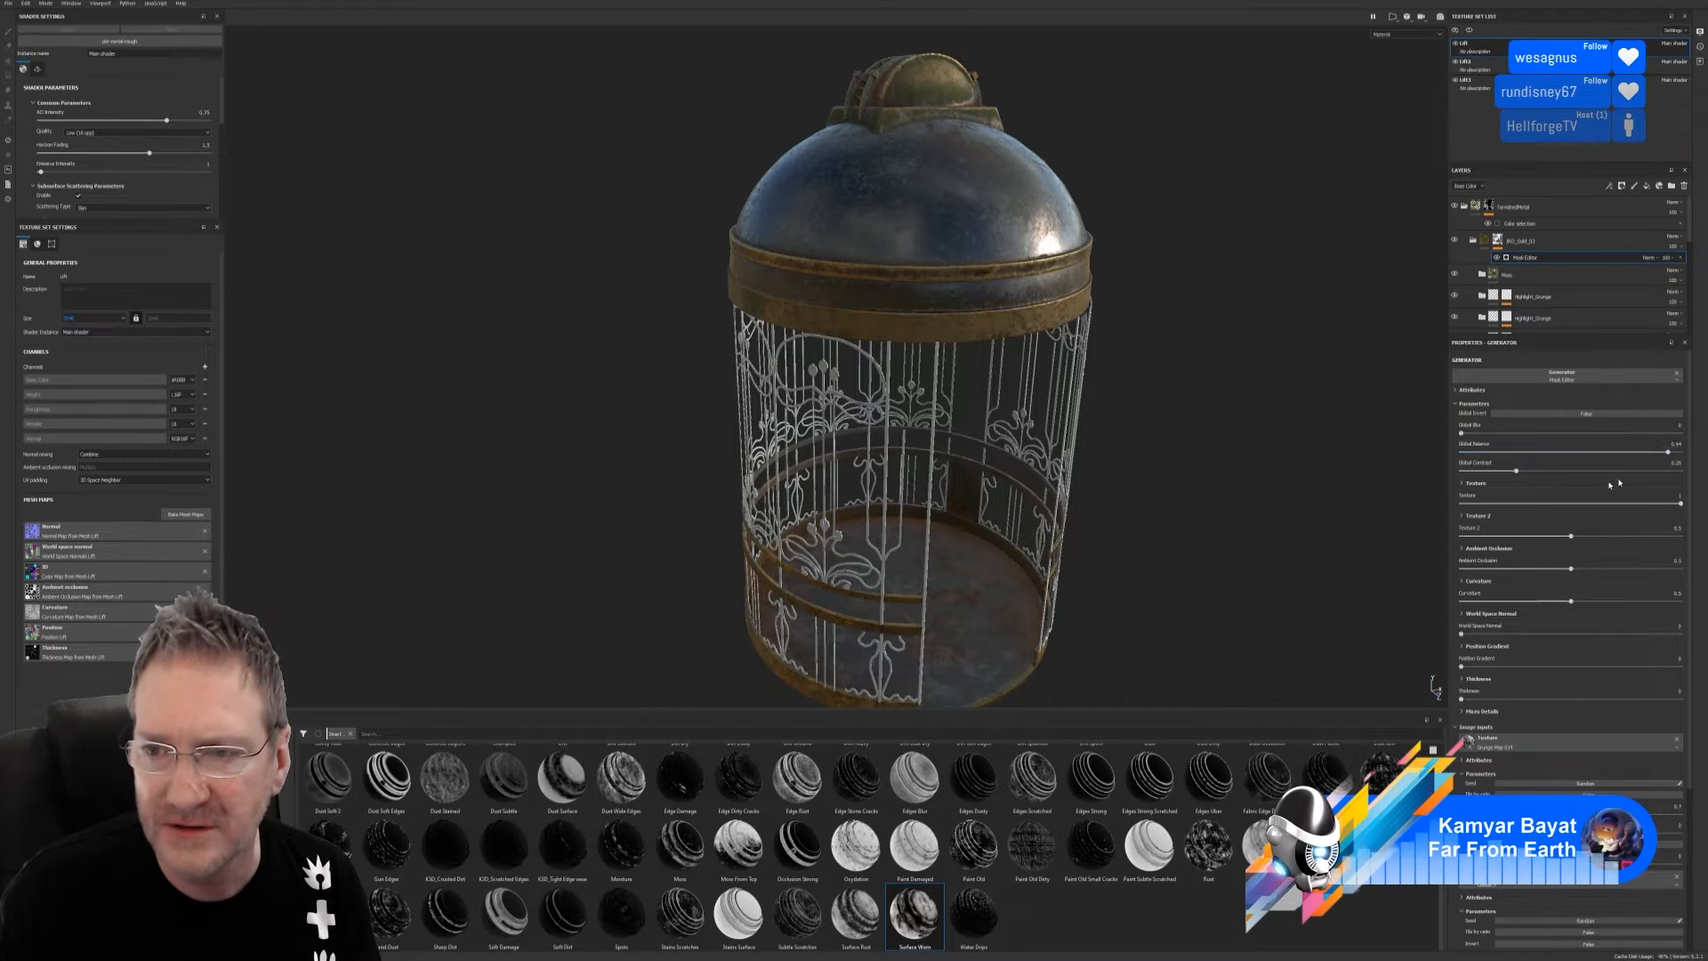
# Set the JRO_Gold_03 mask's Global Contrast to 0.08, Ambient Occlusion to 0.35, Curvature to 0.94 and World Space Normal to about 0.1, checking the cage interior
pyautogui.moveTo(1517, 472); pyautogui.dragTo(1631, 472)
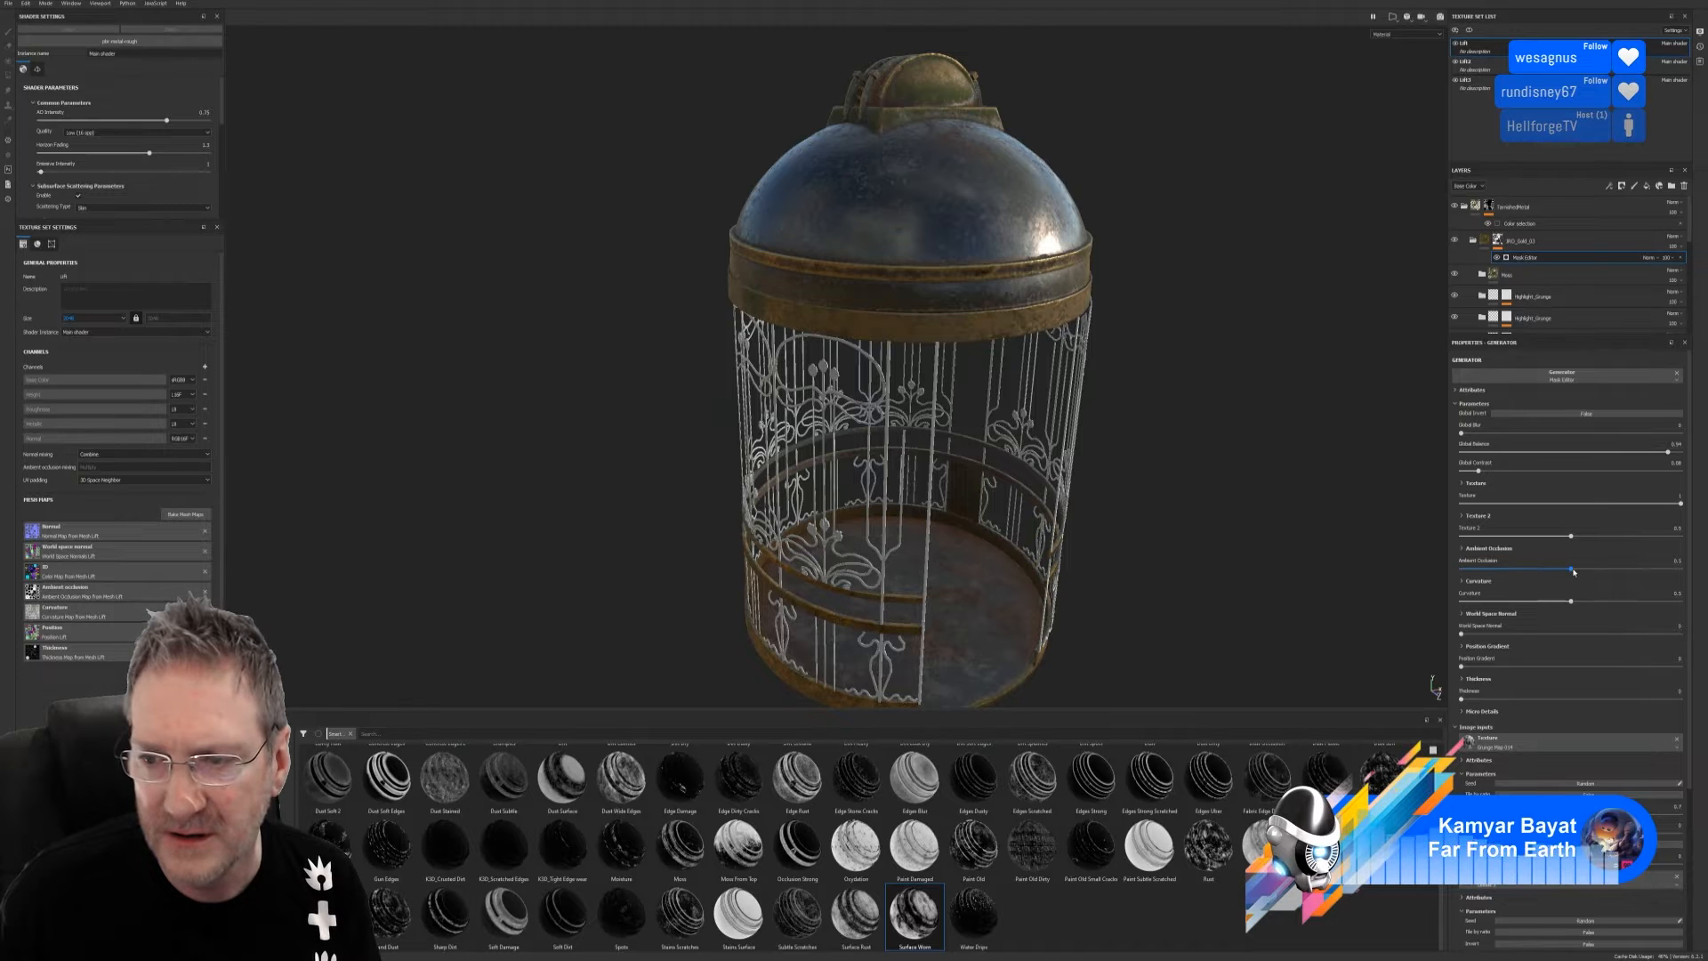
pyautogui.moveTo(1572, 567); pyautogui.dragTo(1522, 589)
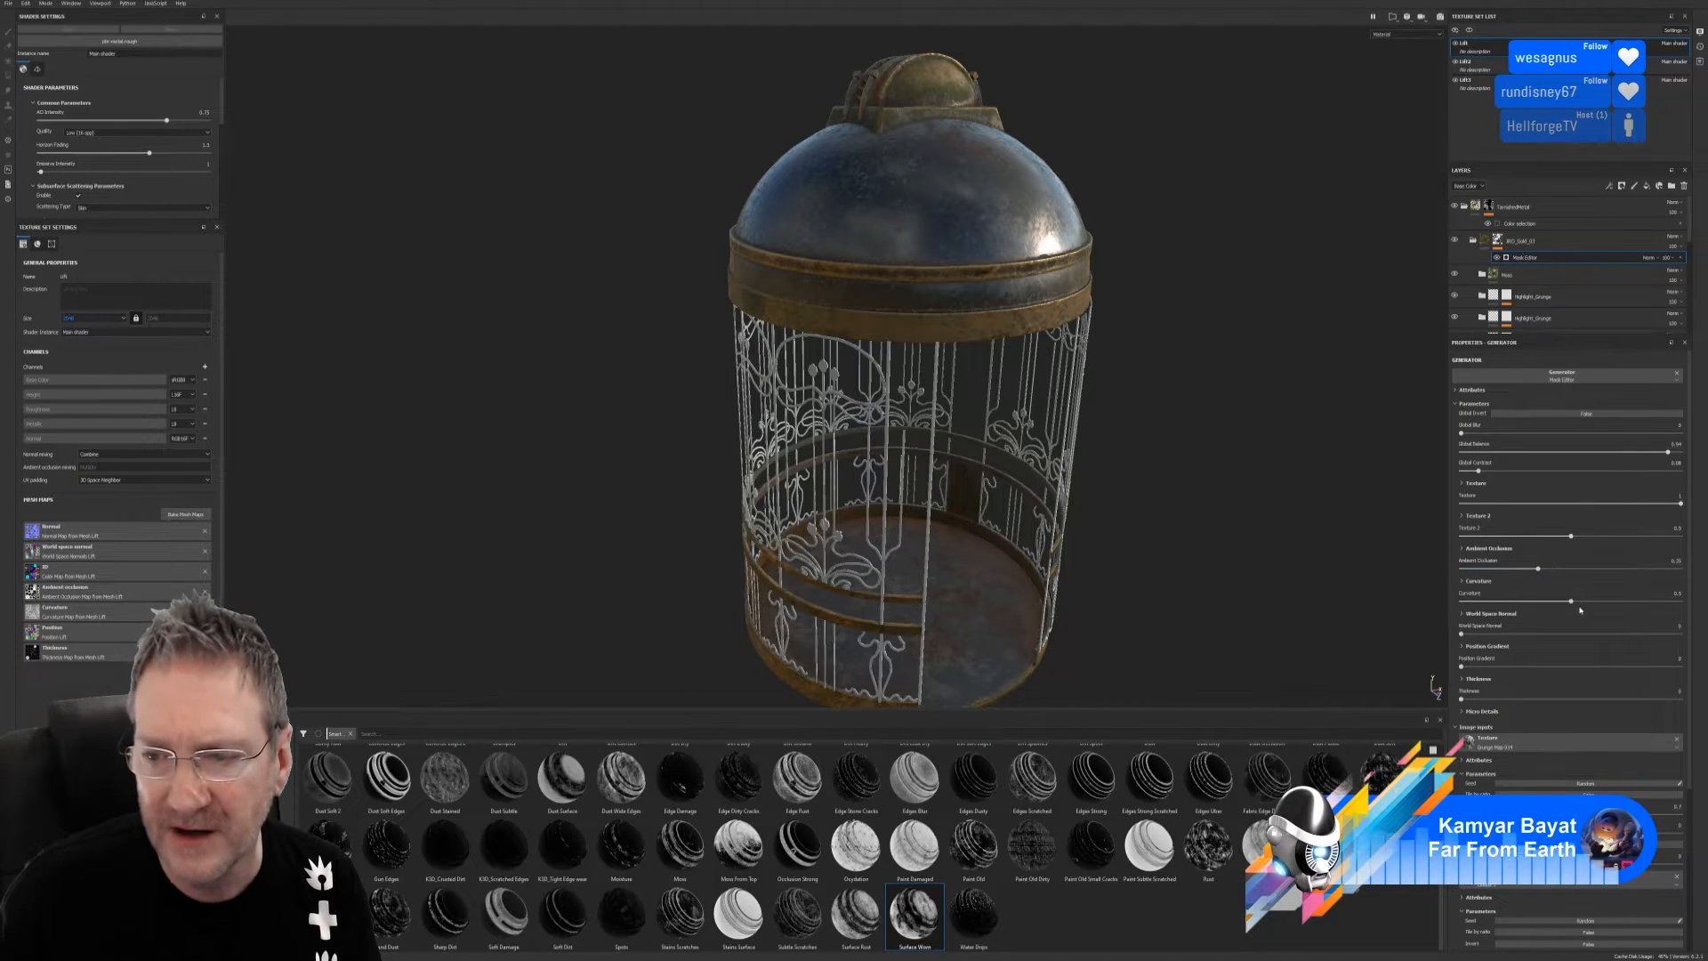
pyautogui.moveTo(1572, 602); pyautogui.dragTo(1668, 602)
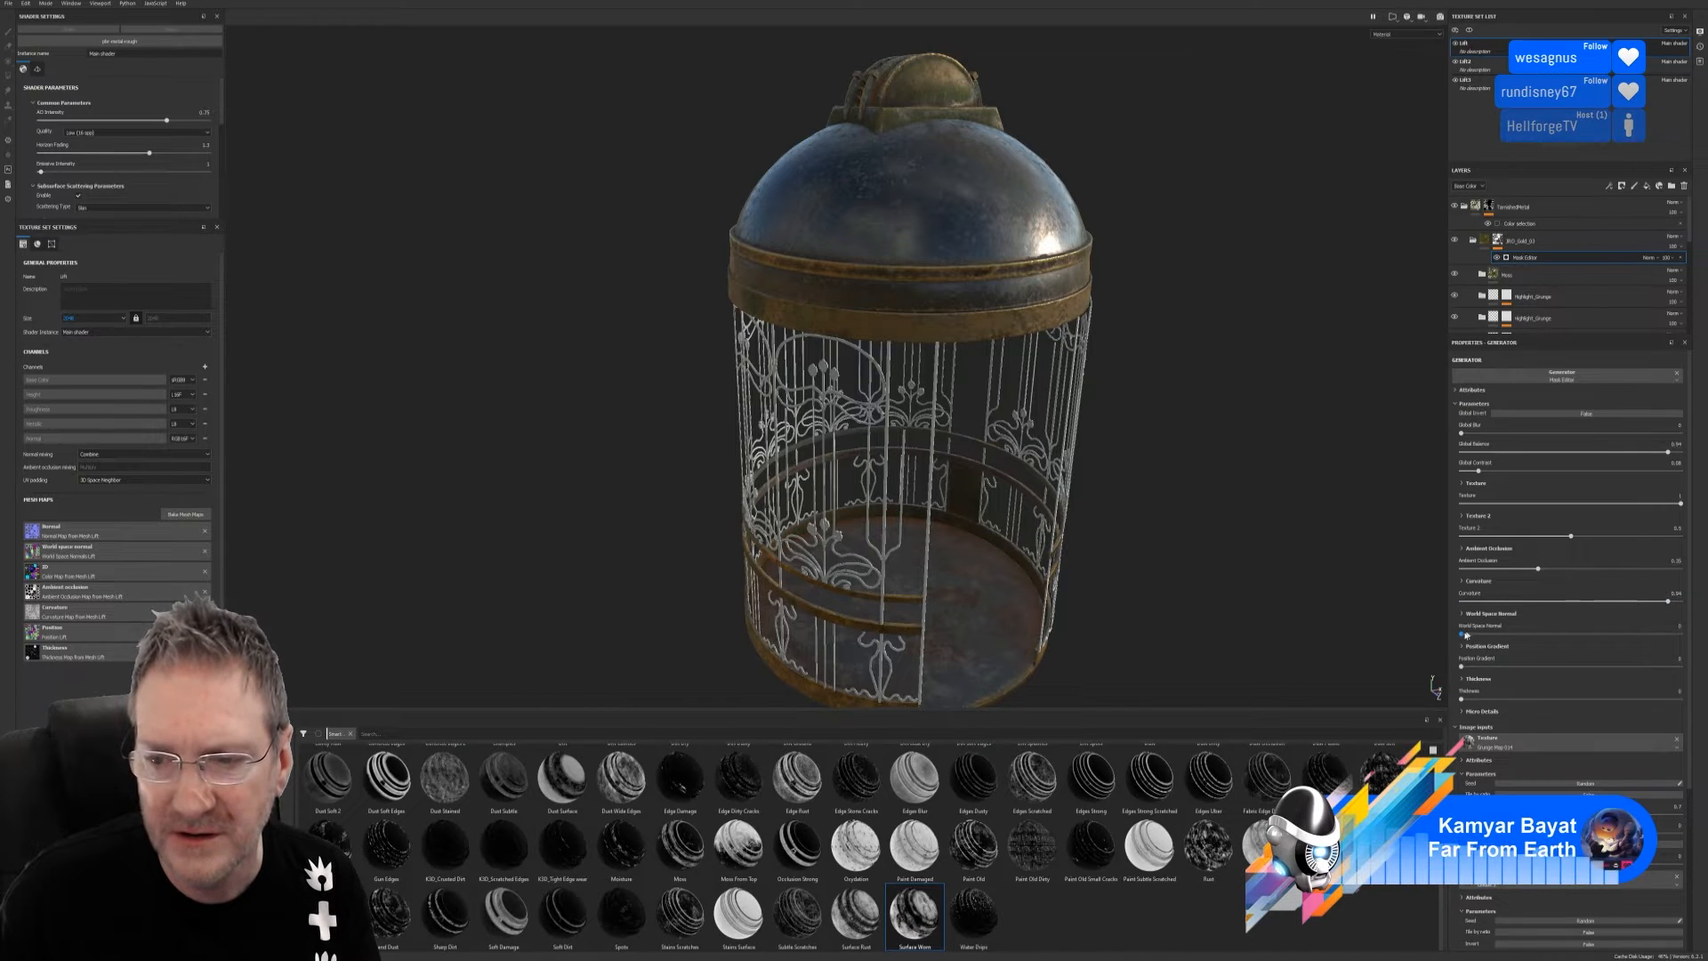
pyautogui.moveTo(1464, 635); pyautogui.dragTo(1587, 635)
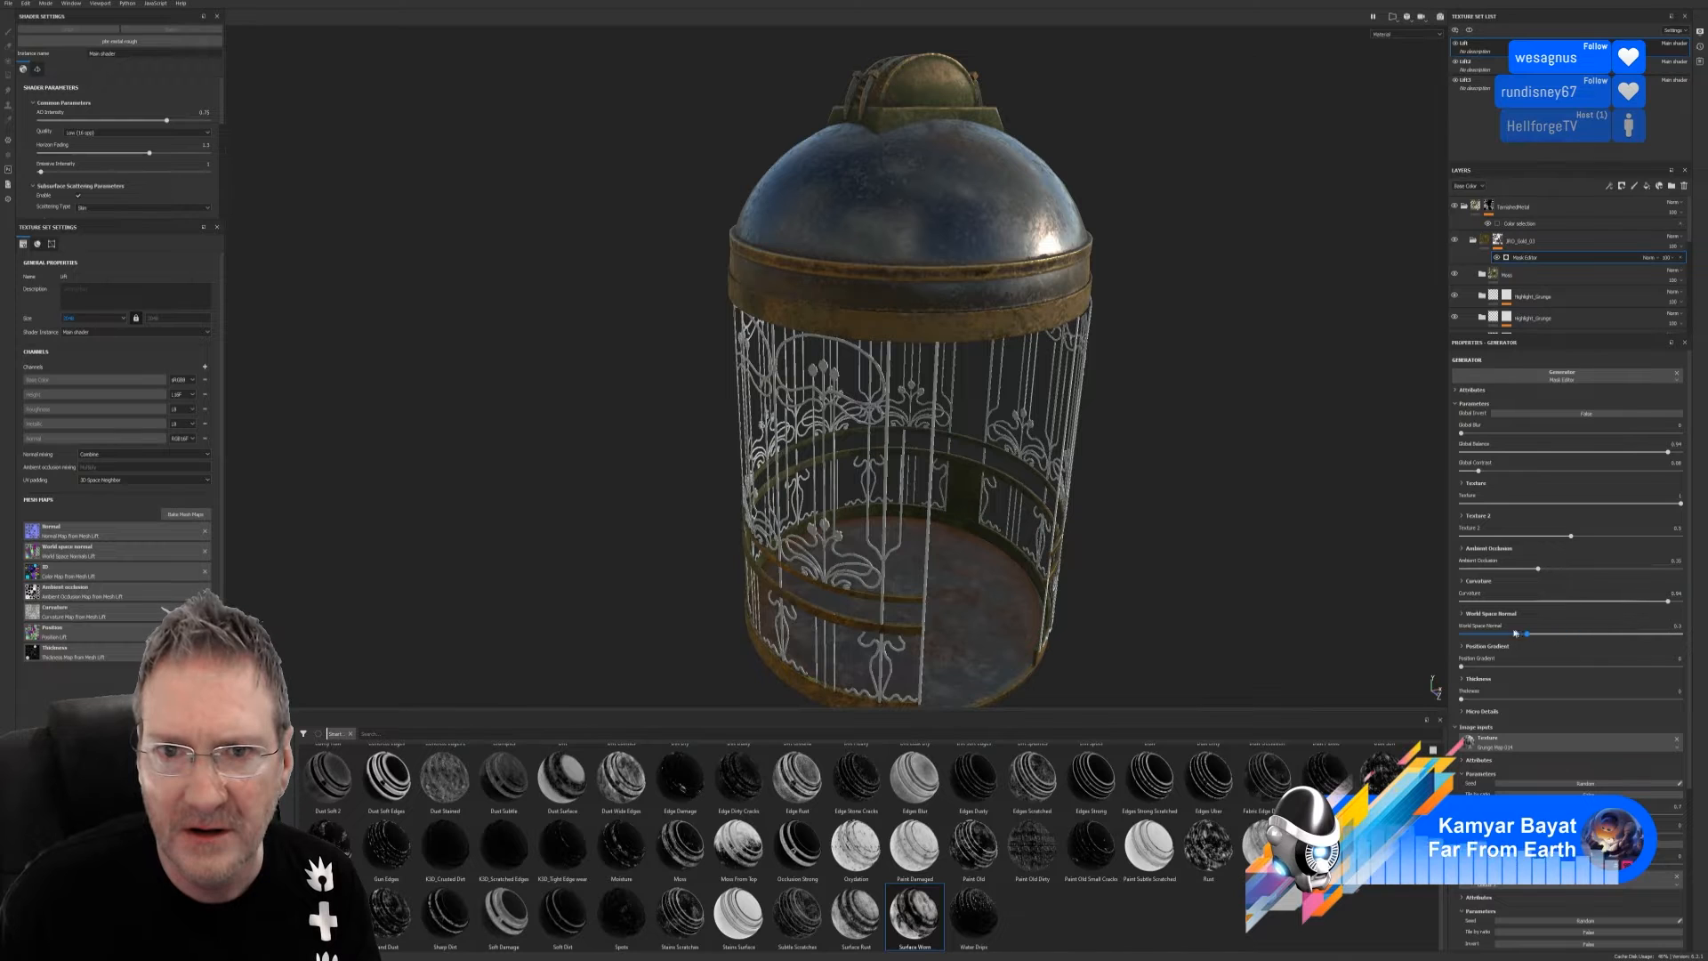
pyautogui.moveTo(1481, 635)
pyautogui.mouseDown()
pyautogui.moveTo(1457, 637)
pyautogui.moveTo(1485, 635)
pyautogui.mouseUp()
pyautogui.keyDown('alt'); pyautogui.moveTo(1162, 553); pyautogui.dragTo(1006, 505); pyautogui.keyUp('alt')
pyautogui.keyDown('alt'); pyautogui.moveTo(1006, 504); pyautogui.dragTo(1318, 505, button='right'); pyautogui.keyUp('alt')
pyautogui.keyDown('alt'); pyautogui.moveTo(801, 492); pyautogui.dragTo(484, 477, button='right'); pyautogui.keyUp('alt')
pyautogui.keyDown('alt'); pyautogui.moveTo(484, 477); pyautogui.dragTo(623, 485); pyautogui.keyUp('alt')
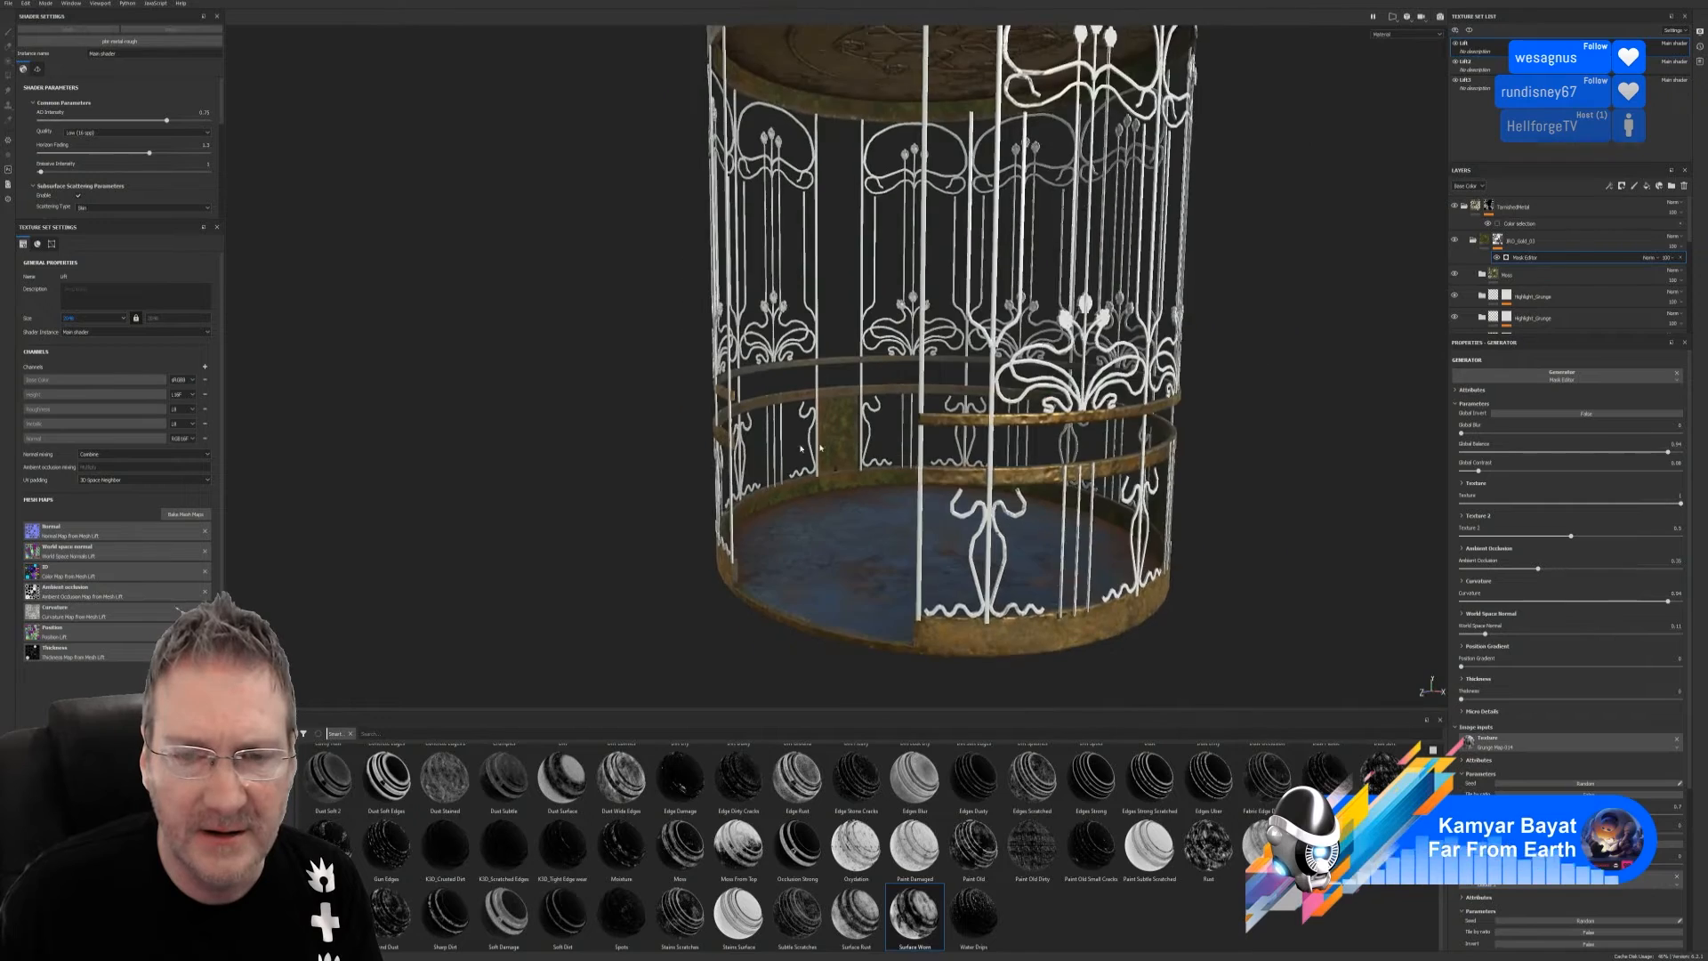
pyautogui.keyDown('alt'); pyautogui.moveTo(623, 485); pyautogui.dragTo(803, 489, button='right'); pyautogui.keyUp('alt')
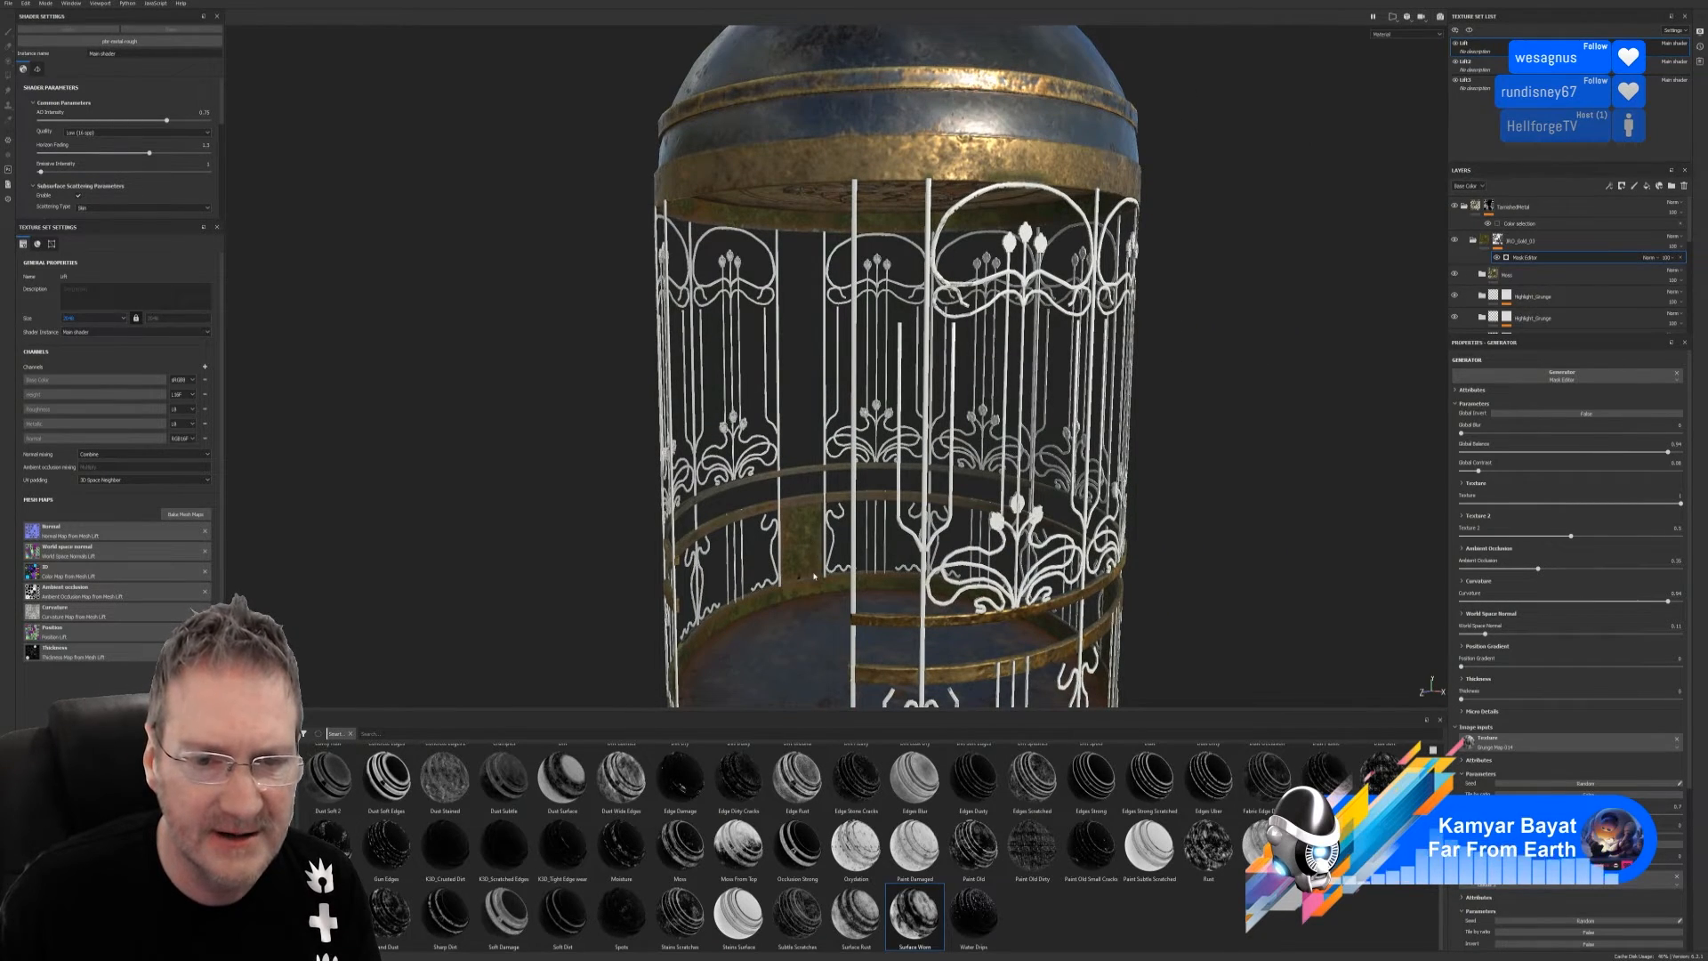
pyautogui.keyDown('alt'); pyautogui.moveTo(814, 577); pyautogui.dragTo(1044, 570, button='right'); pyautogui.keyUp('alt')
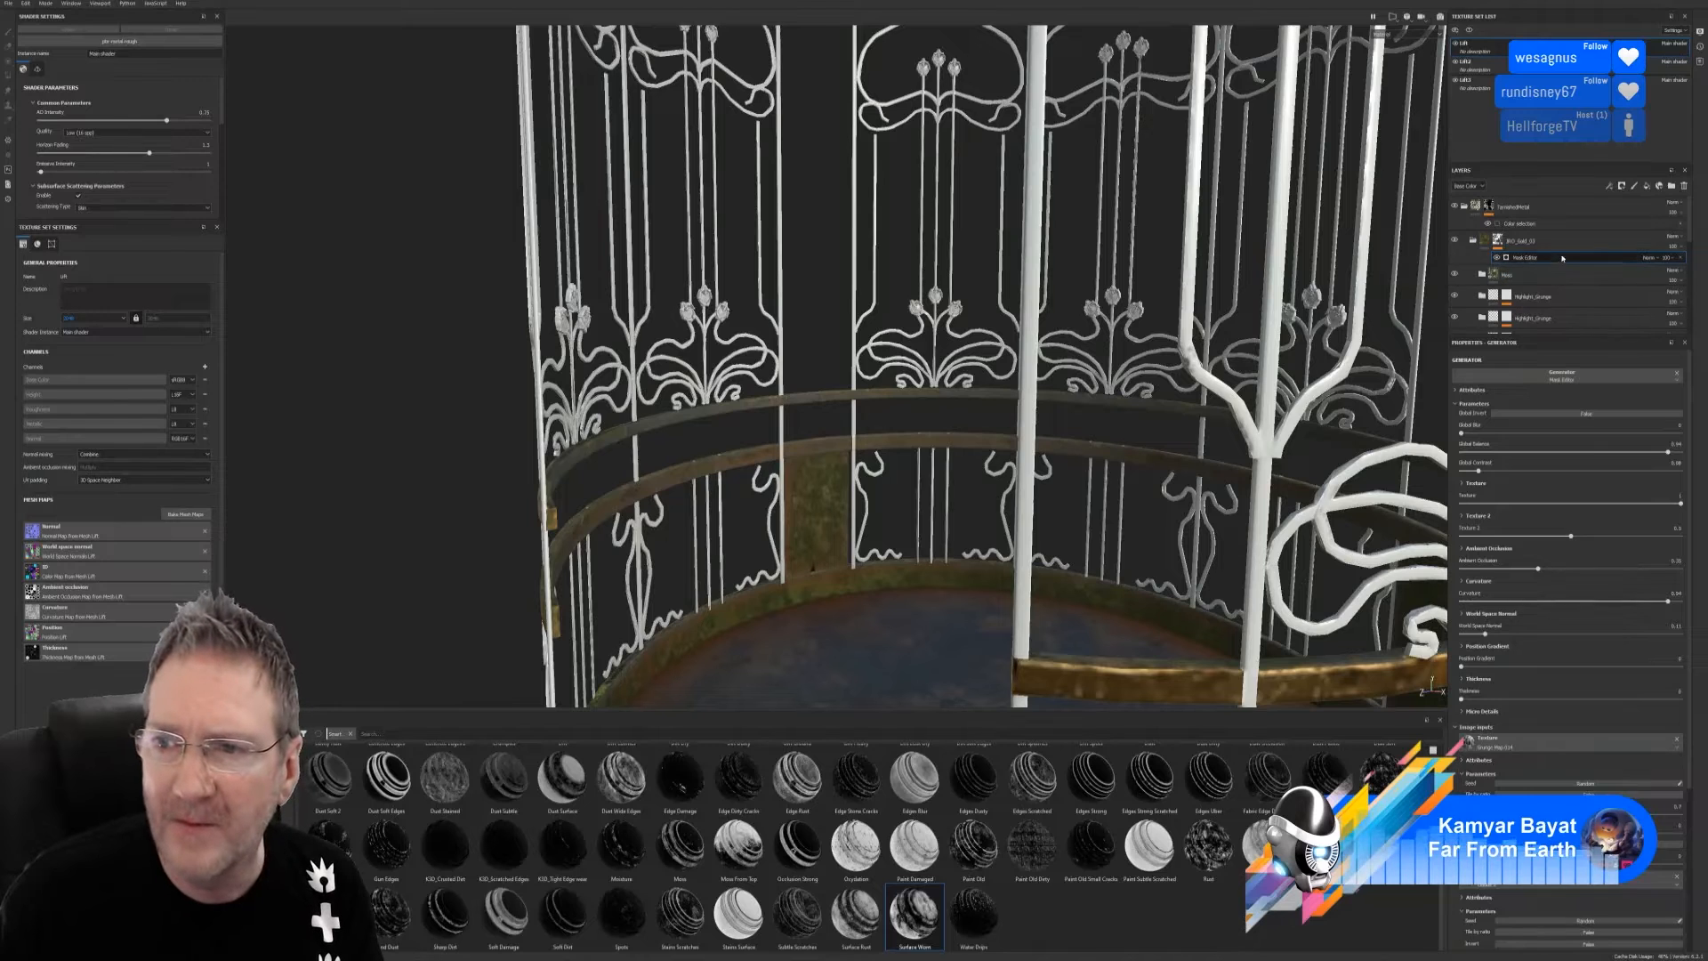
# Try replacing the worn mask on the JRO_Gold_03 group with a plain white mask and a plain black mask
pyautogui.doubleClick(1521, 241)
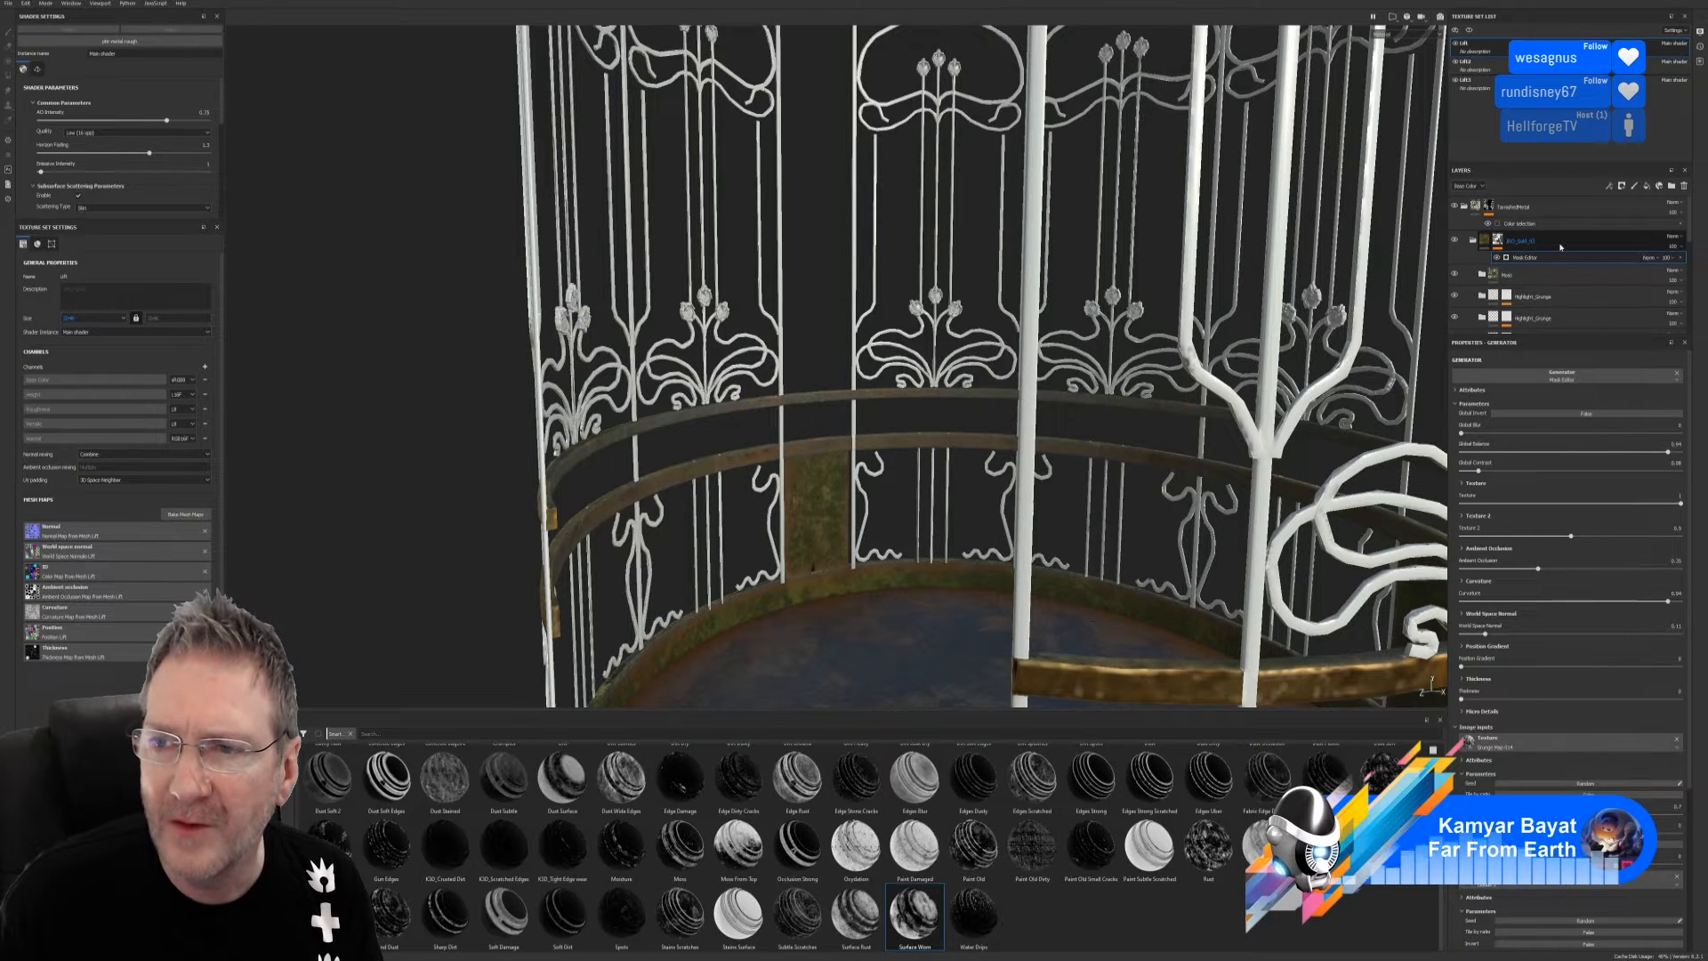
pyautogui.click(1557, 246)
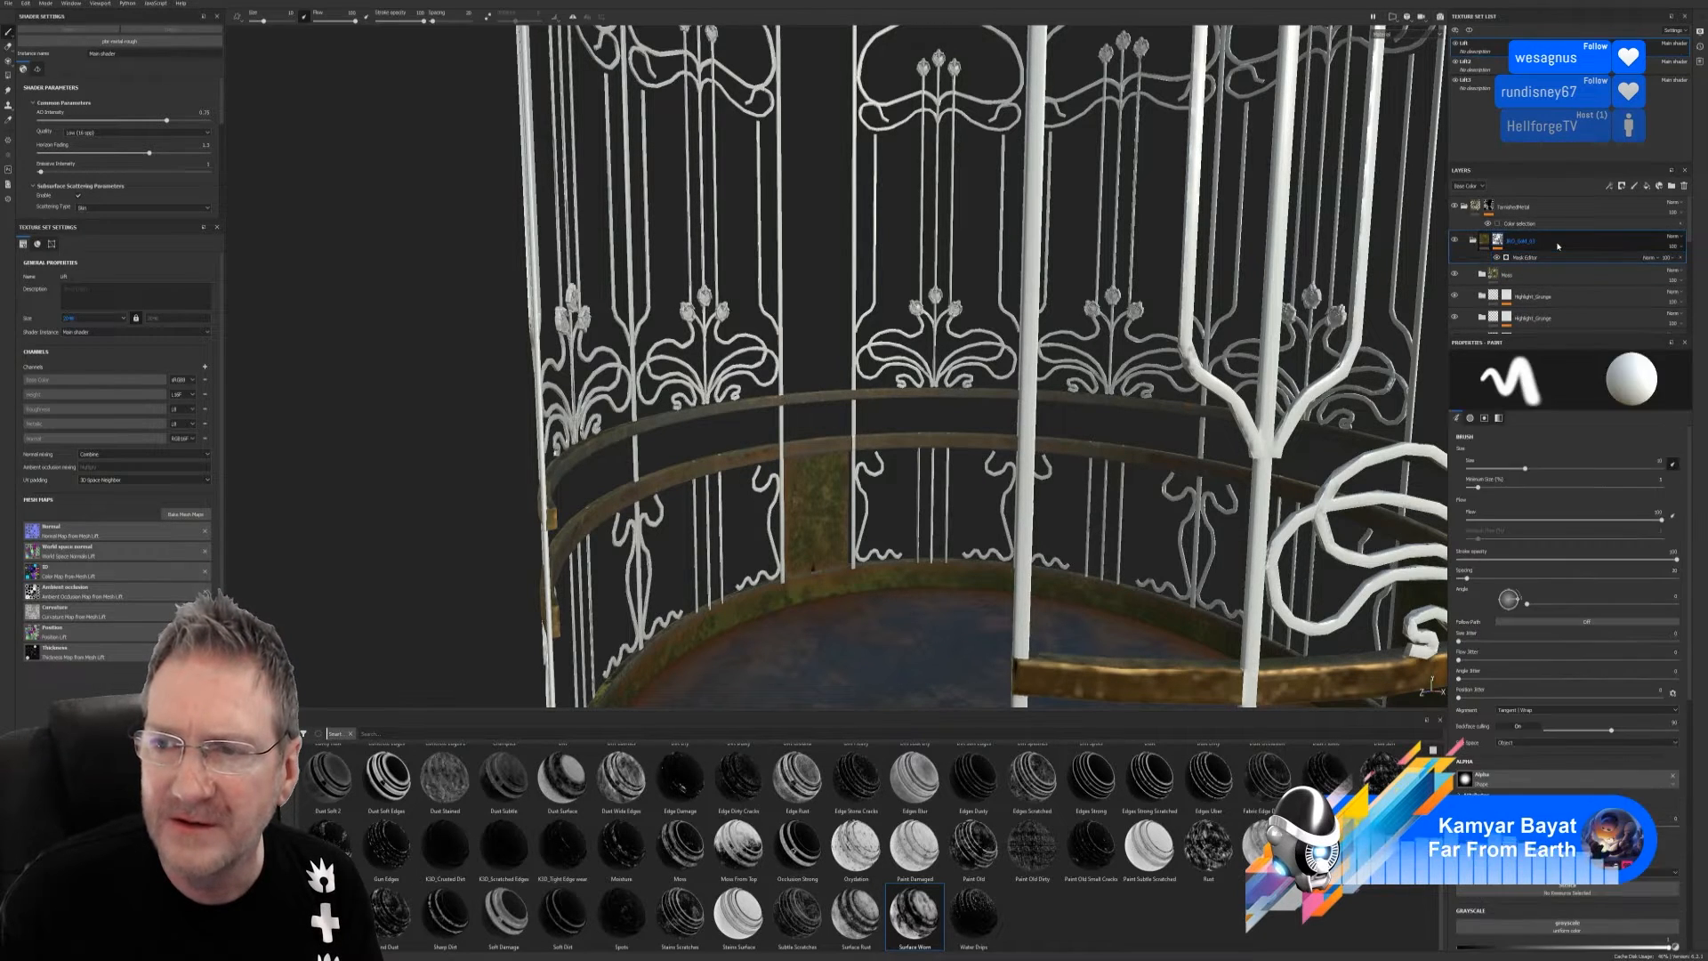
pyautogui.rightClick(1557, 245)
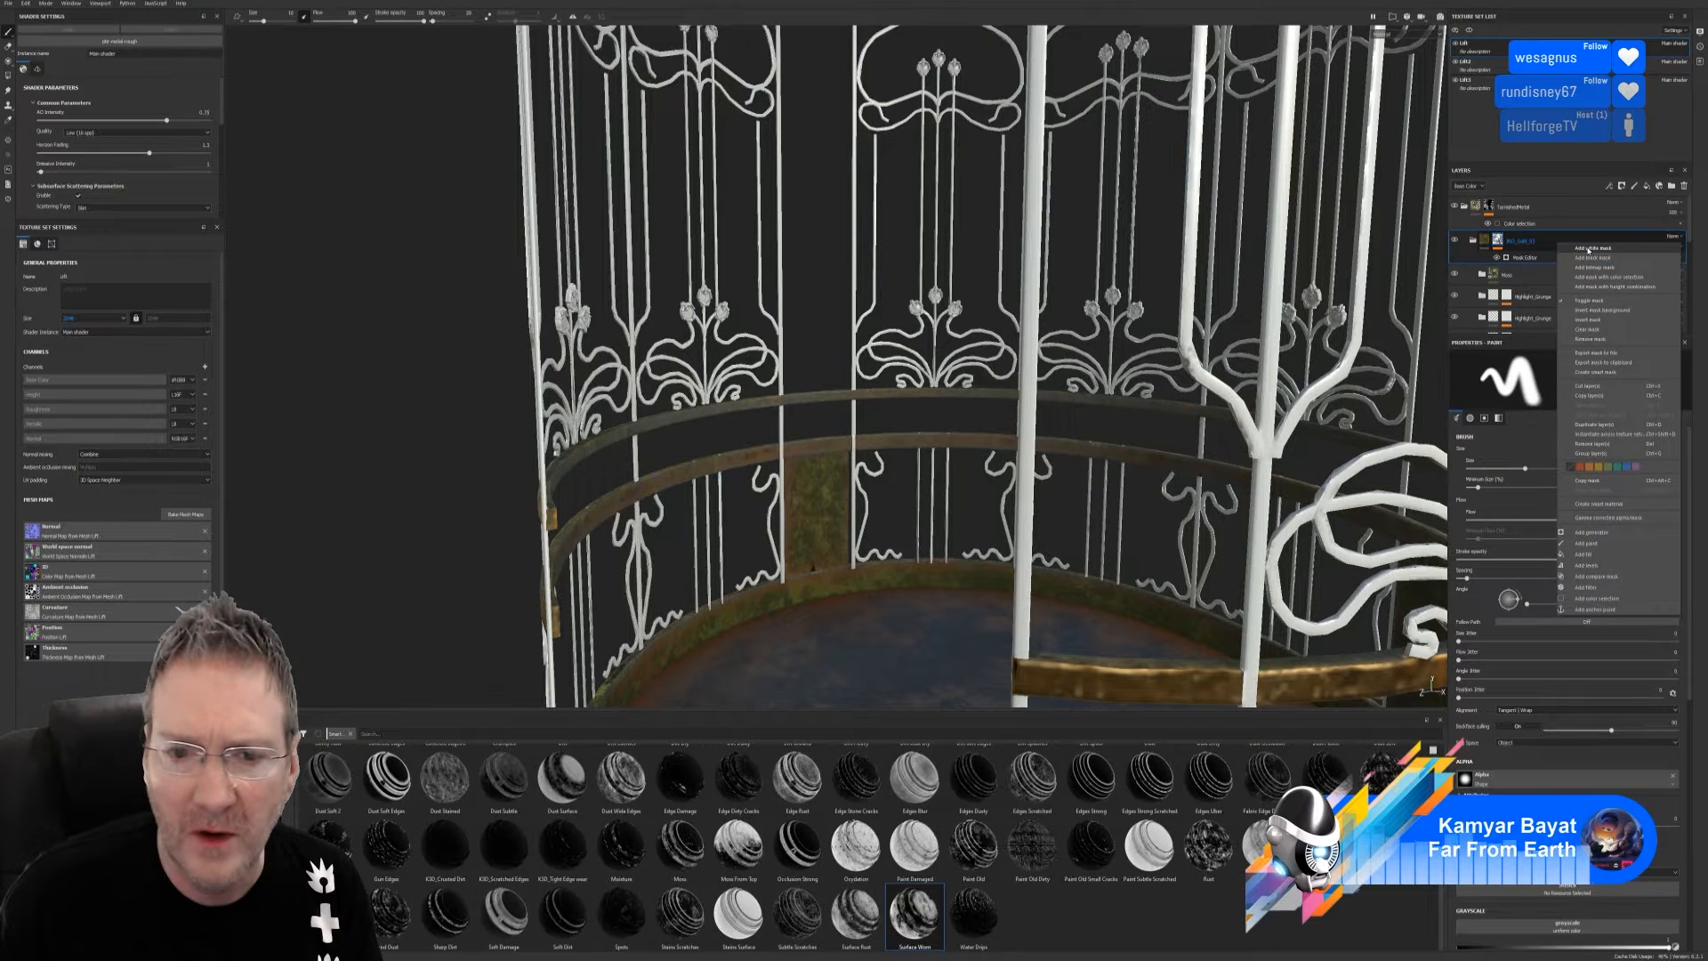
pyautogui.click(1589, 249)
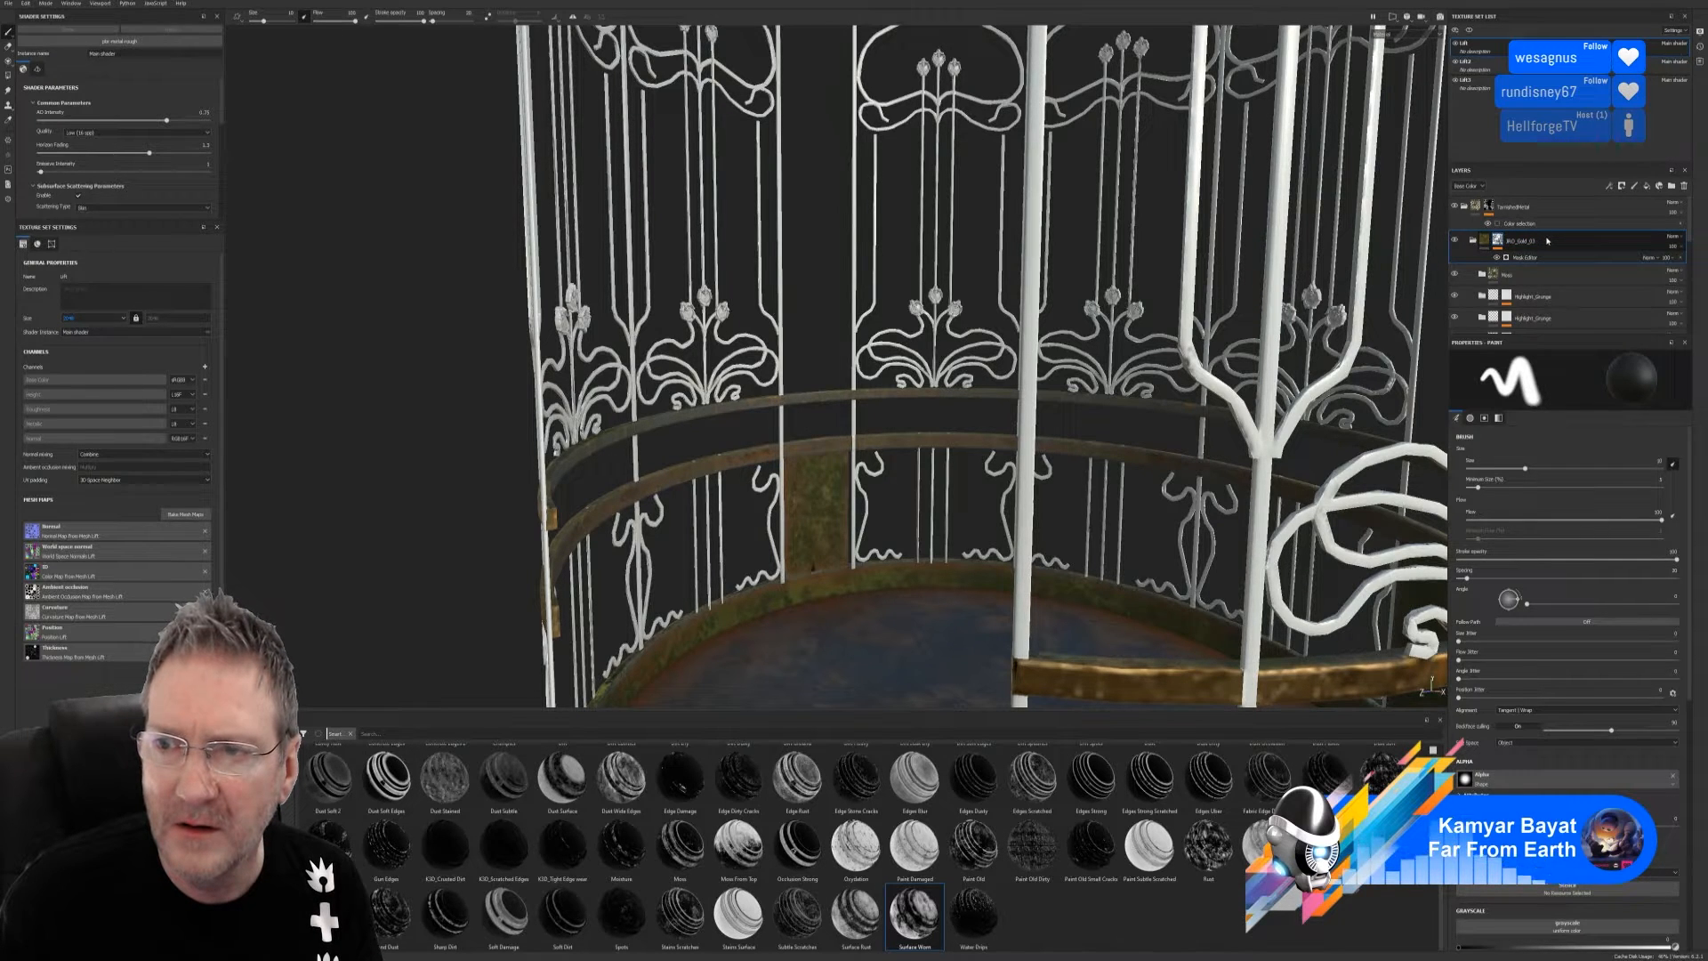
pyautogui.rightClick(1547, 240)
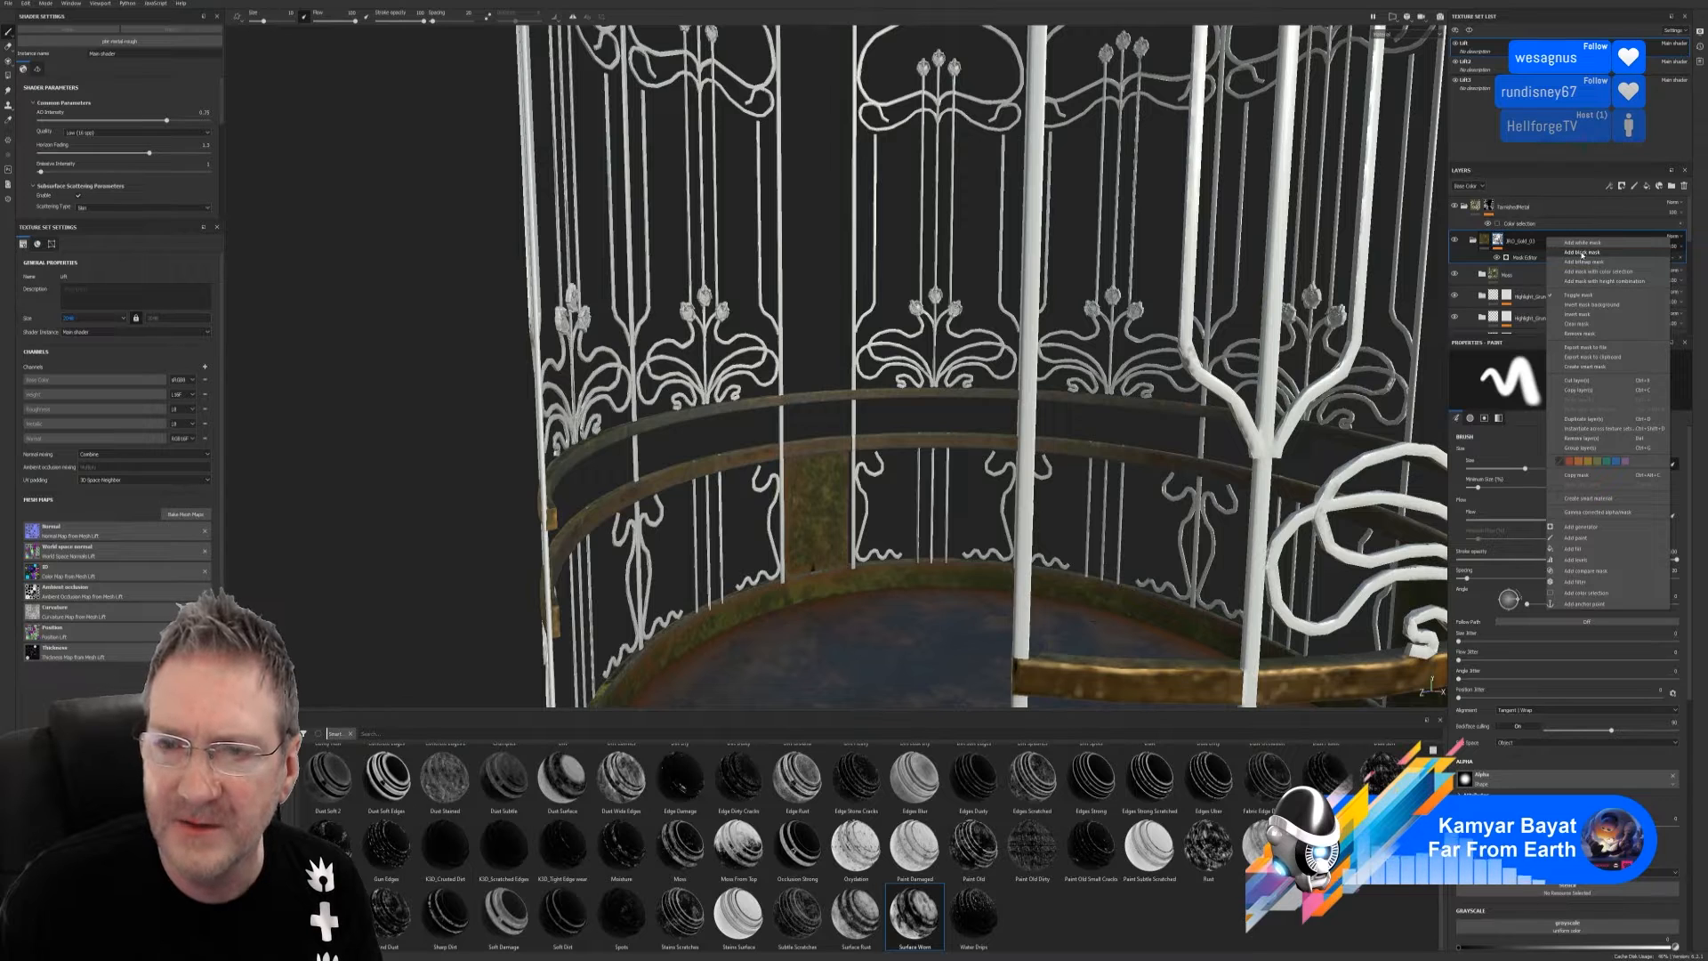
pyautogui.click(1582, 253)
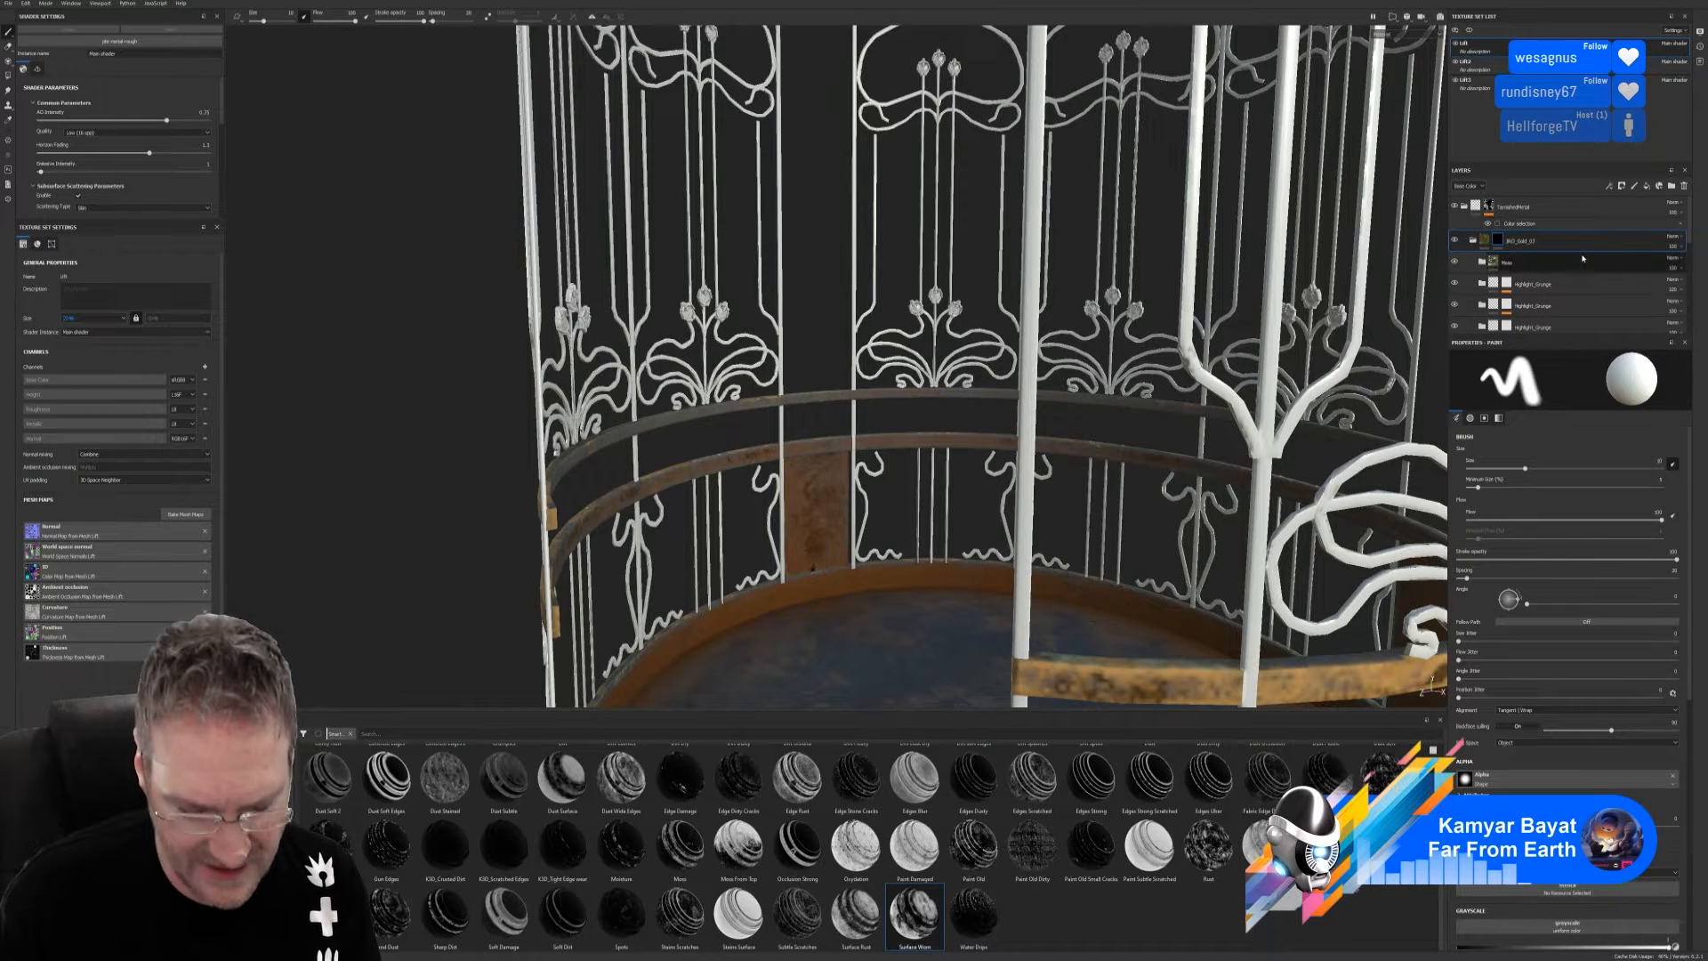
# Try adding a fill effect to the JRO_Gold_03 mask and check the dome and bands
pyautogui.rightClick(1538, 245)
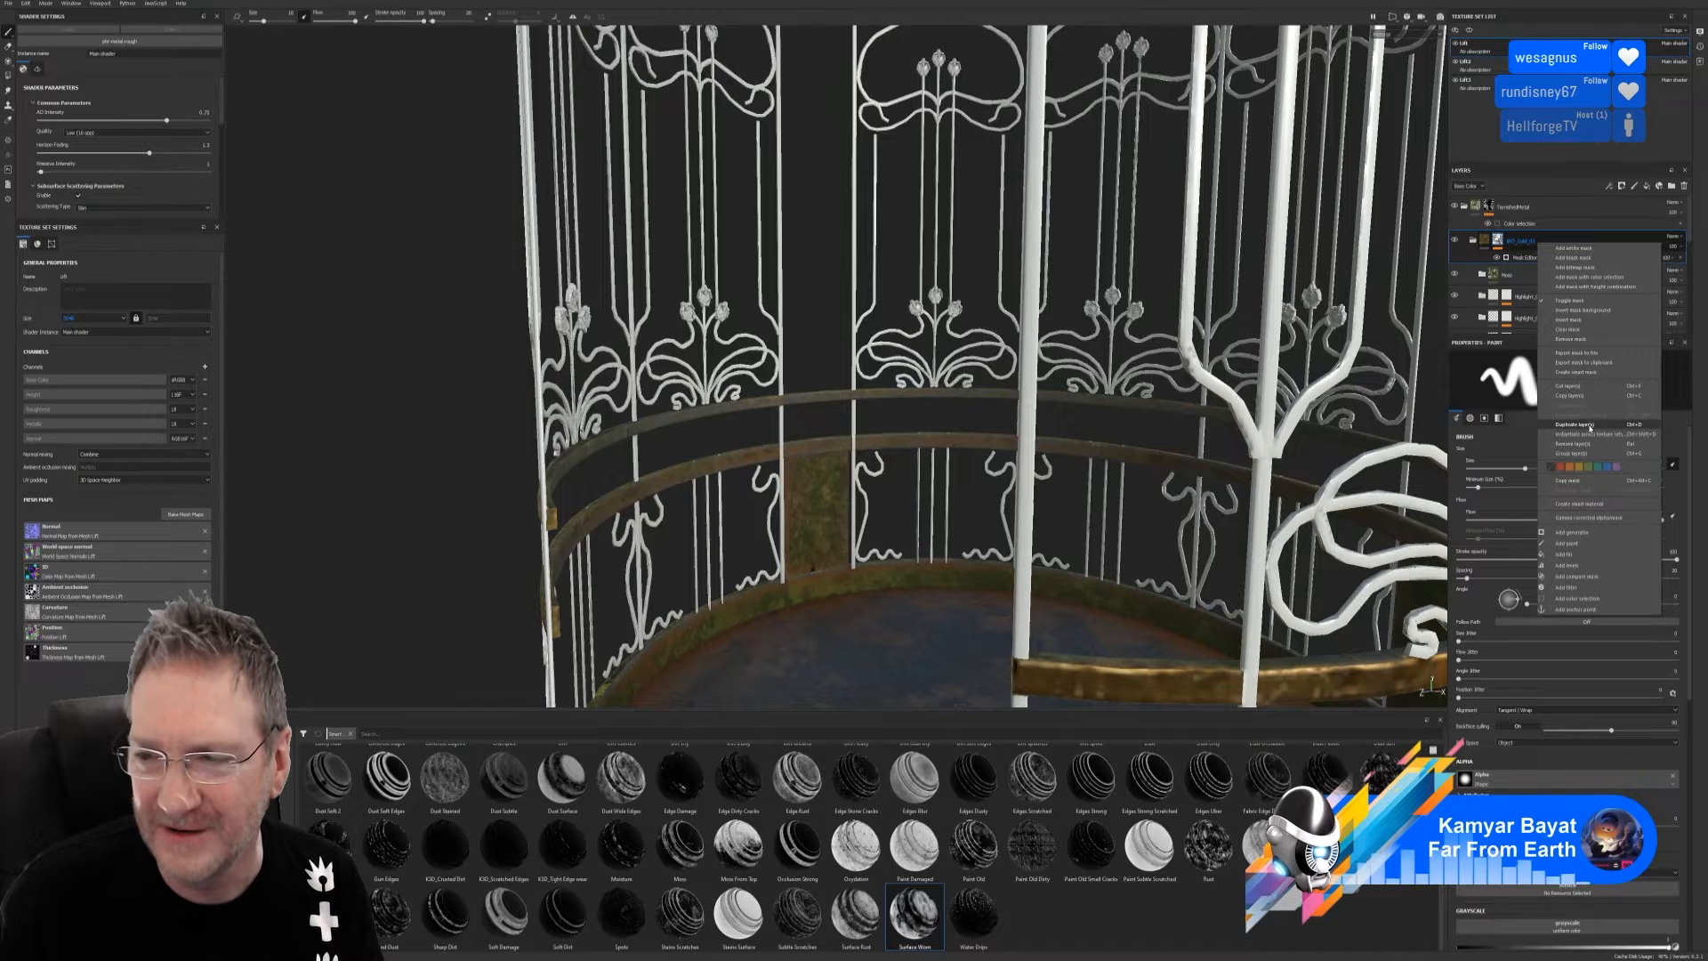
pyautogui.click(1576, 561)
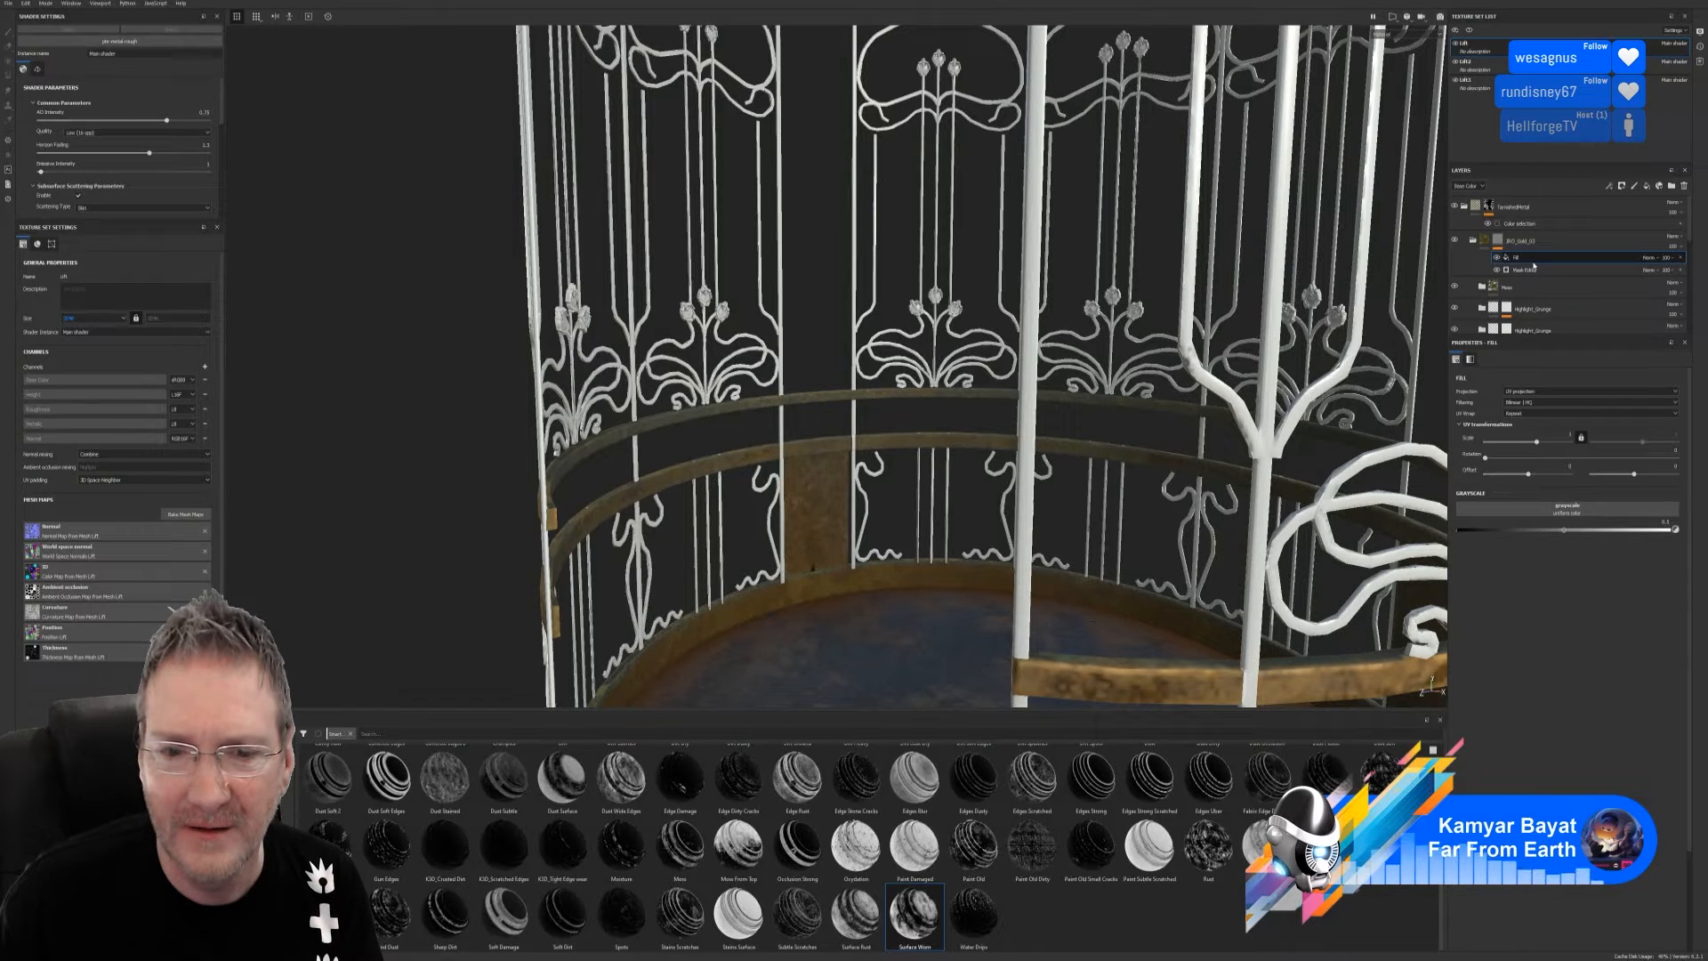
pyautogui.scroll(-8, 1032, 347)
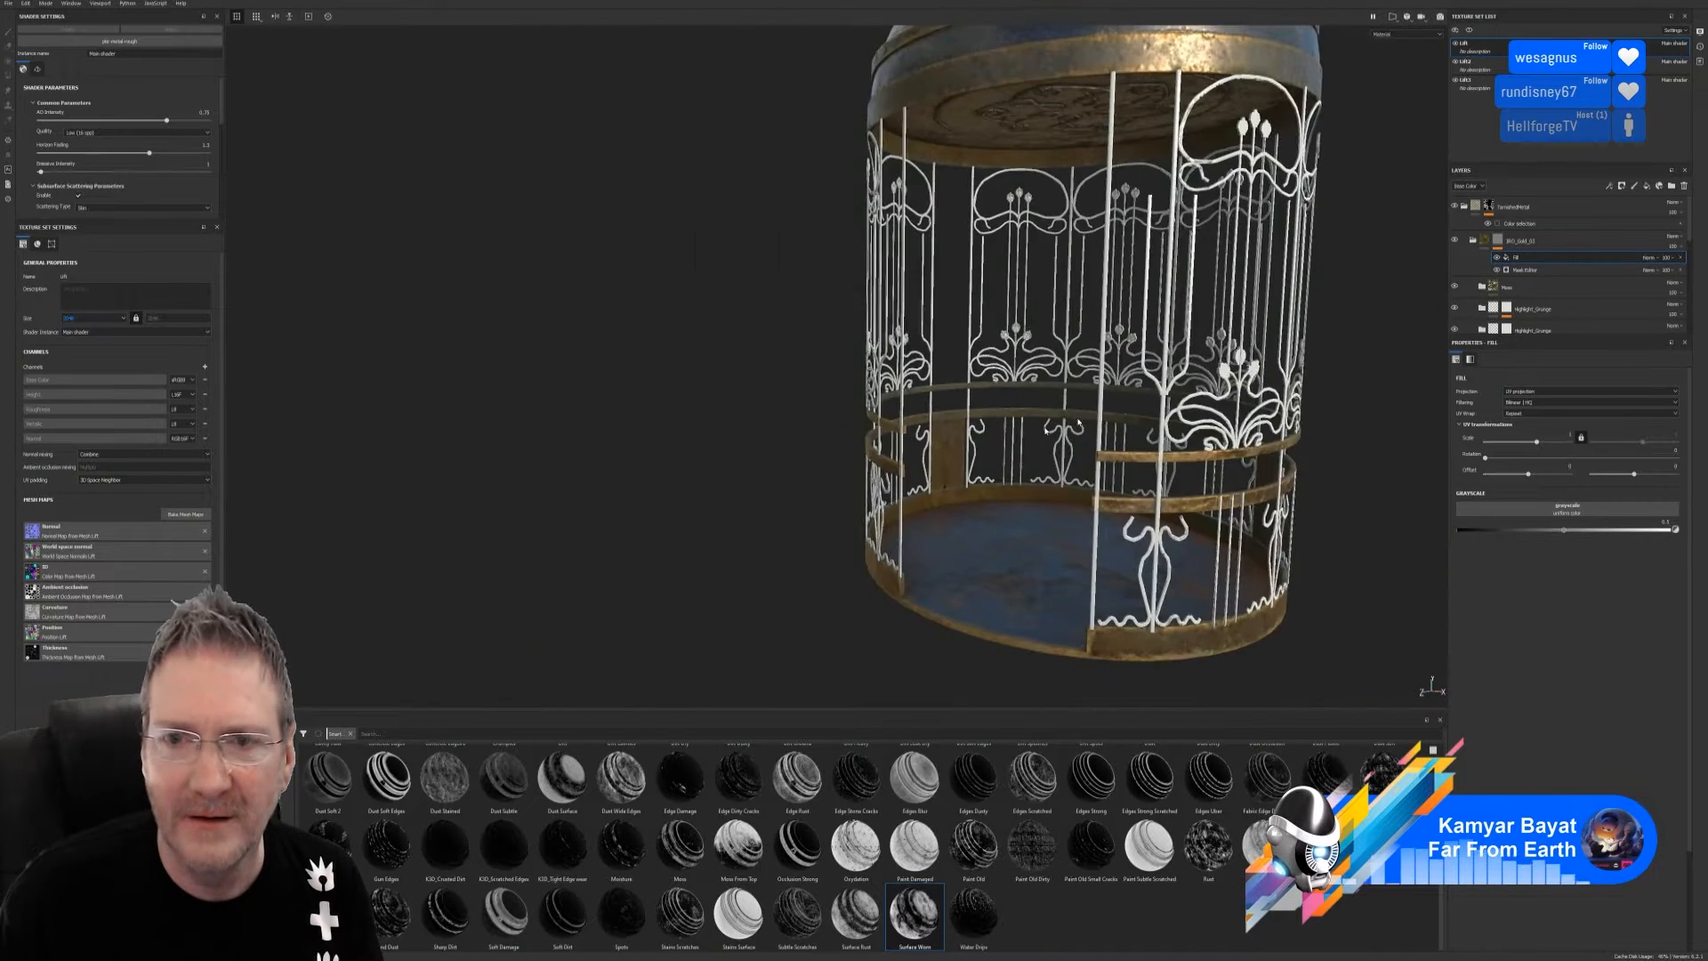
pyautogui.keyDown('alt'); pyautogui.moveTo(1057, 236); pyautogui.dragTo(1054, 551, button='middle'); pyautogui.keyUp('alt')
pyautogui.keyDown('alt'); pyautogui.moveTo(1054, 551); pyautogui.dragTo(1372, 472); pyautogui.keyUp('alt')
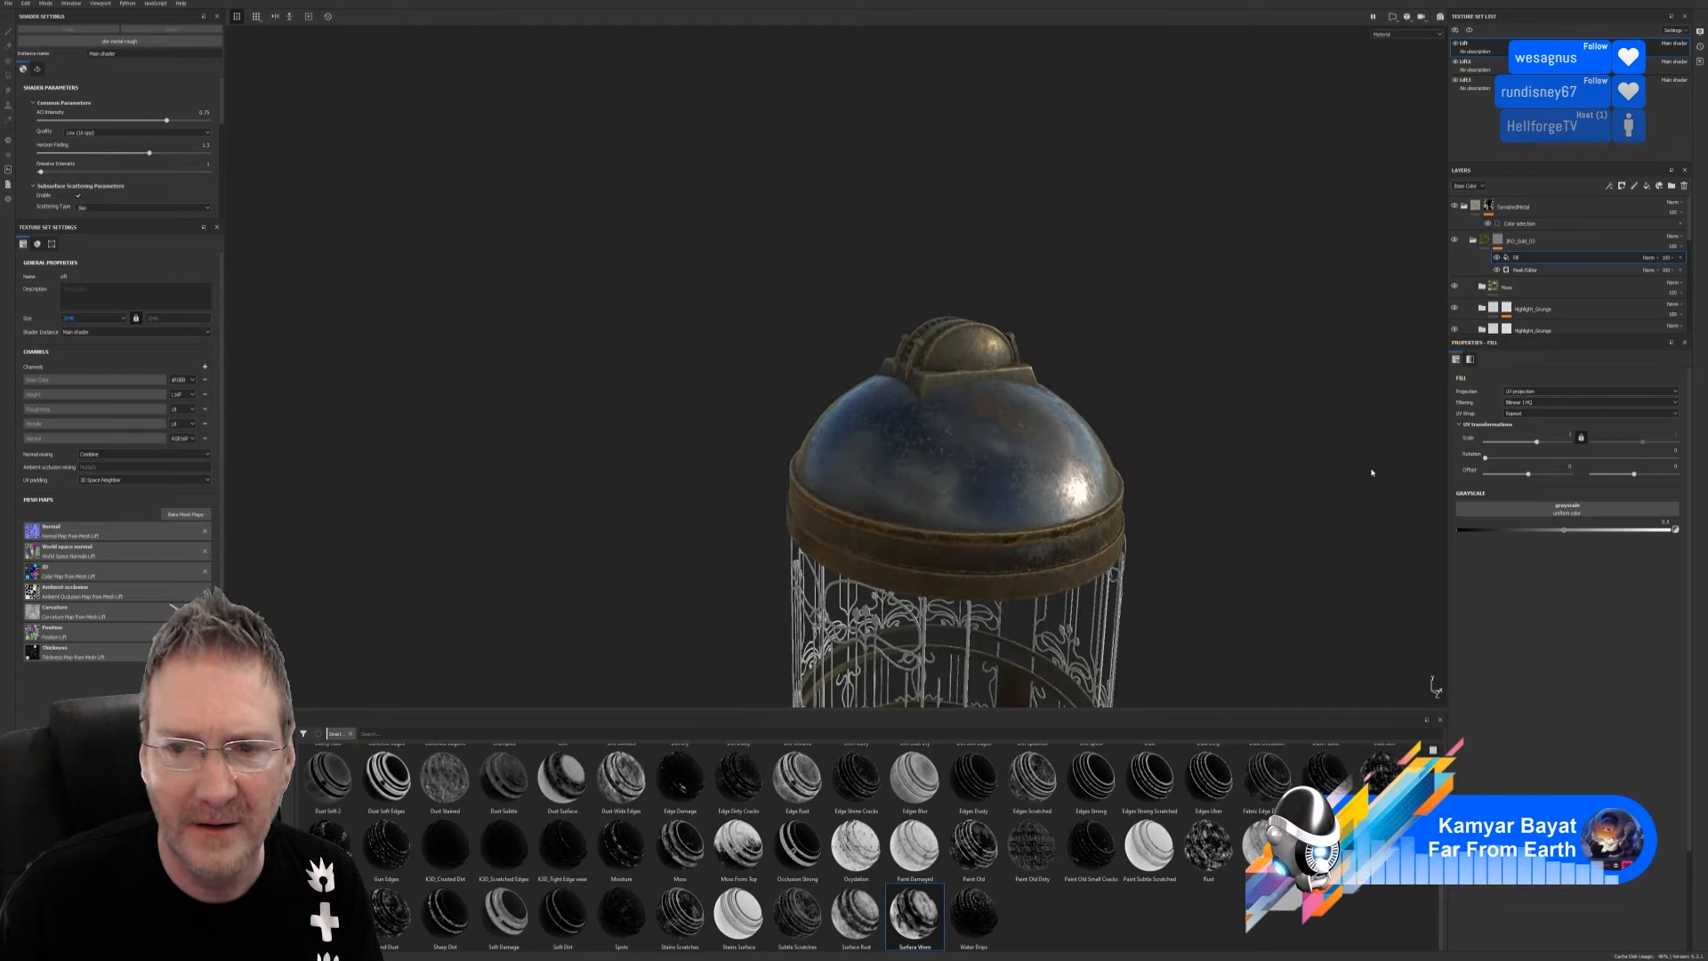
pyautogui.scroll(3, 1278, 377)
pyautogui.keyDown('alt'); pyautogui.moveTo(1100, 381); pyautogui.dragTo(1084, 336, button='middle'); pyautogui.keyUp('alt')
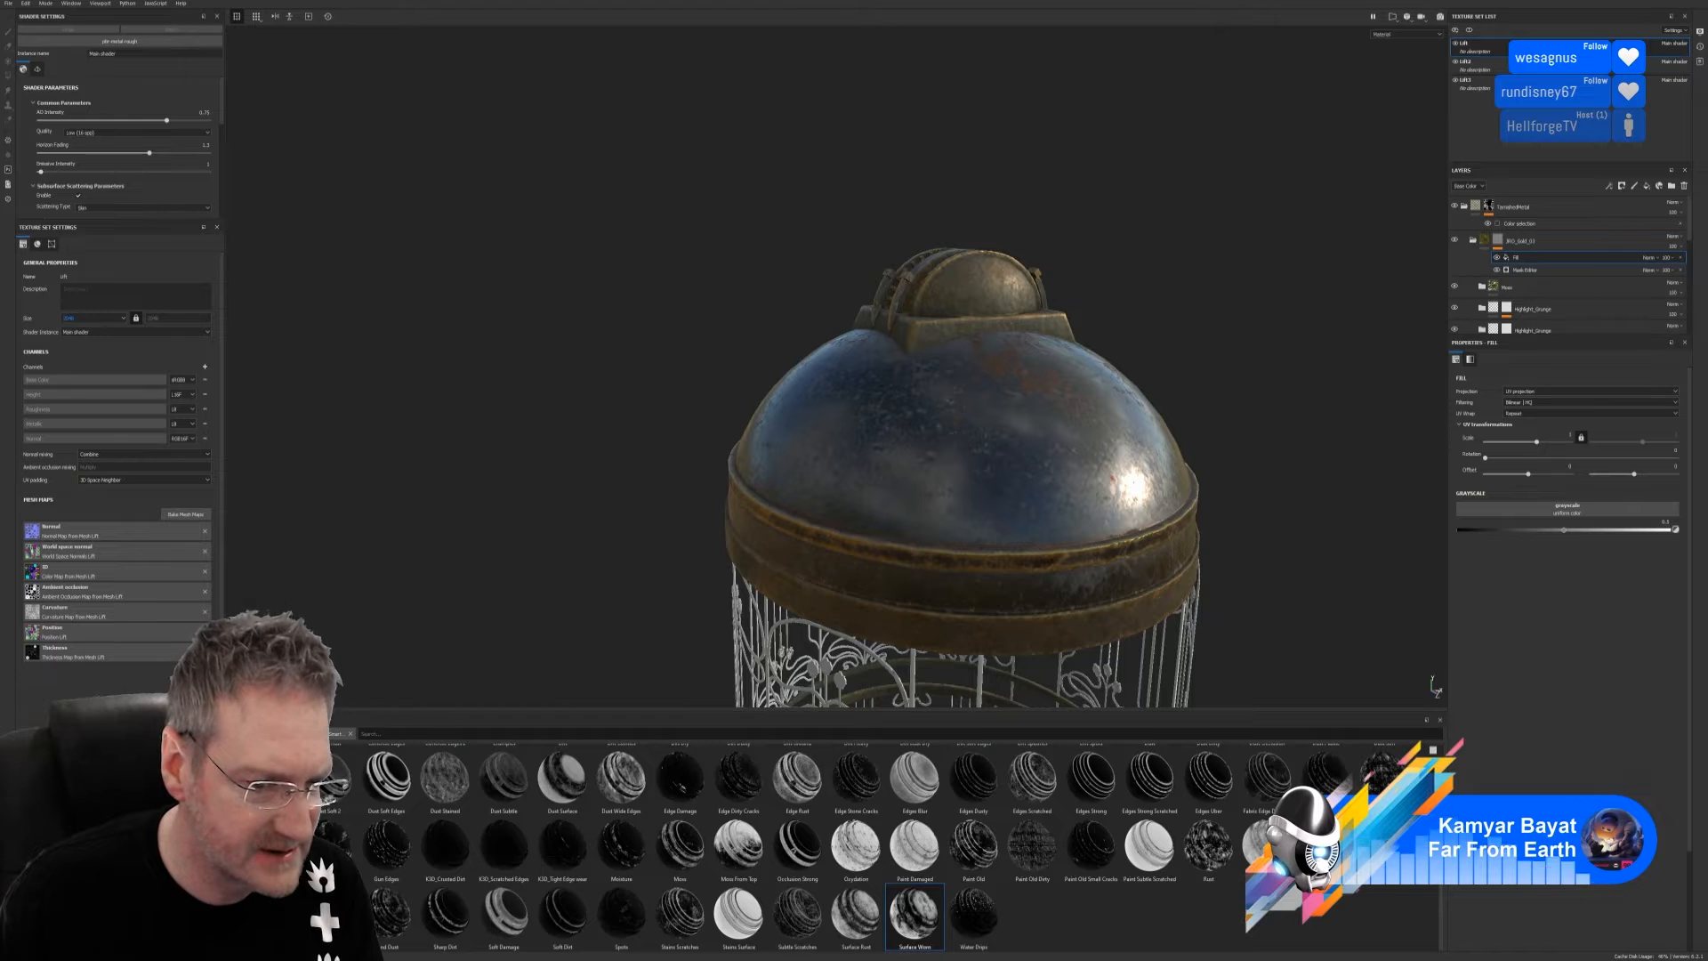
# Display the brush presets and replace the fill effect on the JRO_Gold_03 mask with a paint effect
pyautogui.click(258, 854)
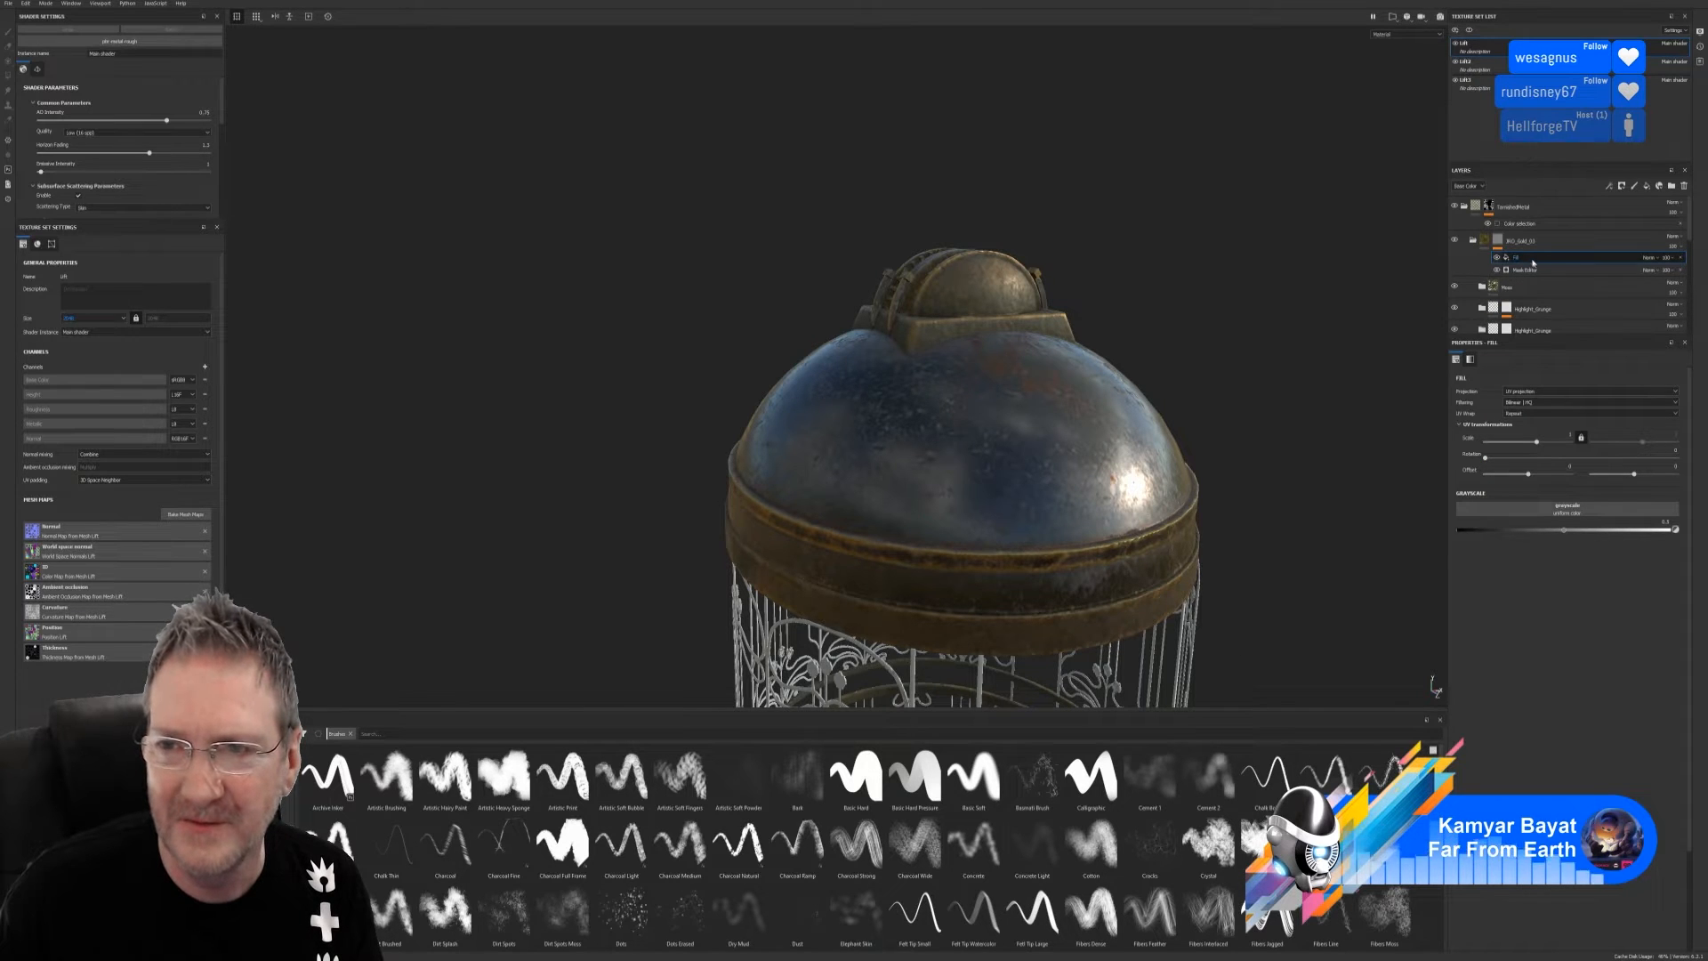
pyautogui.keyDown('alt'); pyautogui.moveTo(1143, 355); pyautogui.dragTo(1121, 351); pyautogui.keyUp('alt')
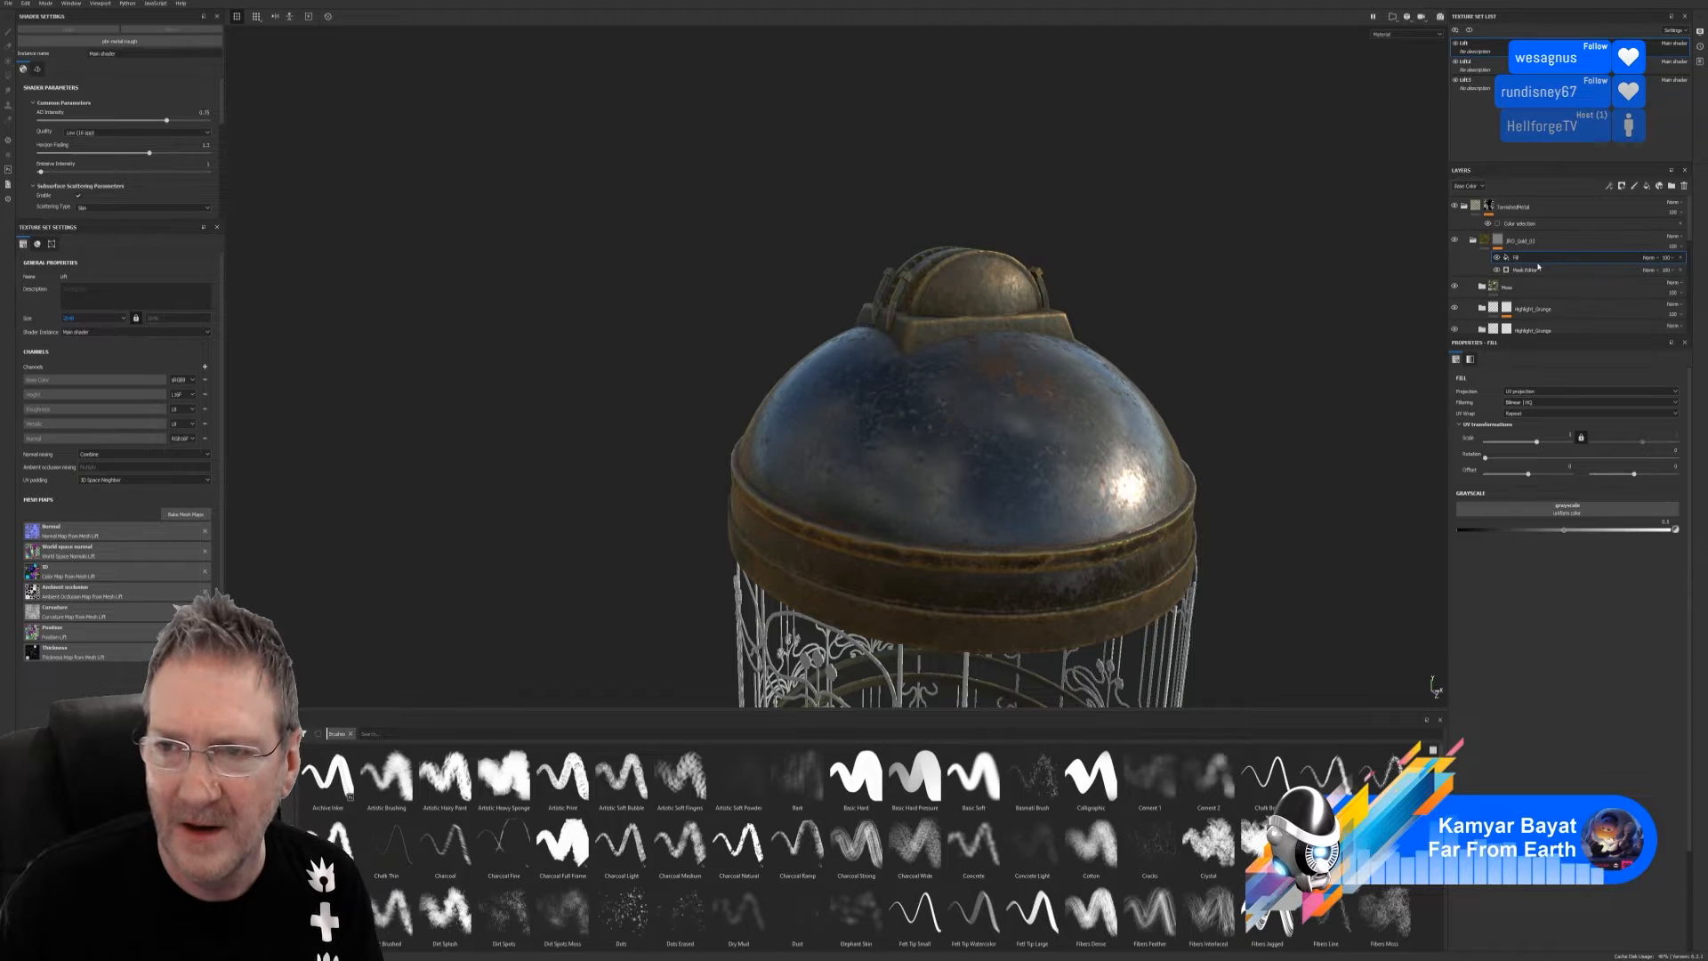
pyautogui.click(1679, 258)
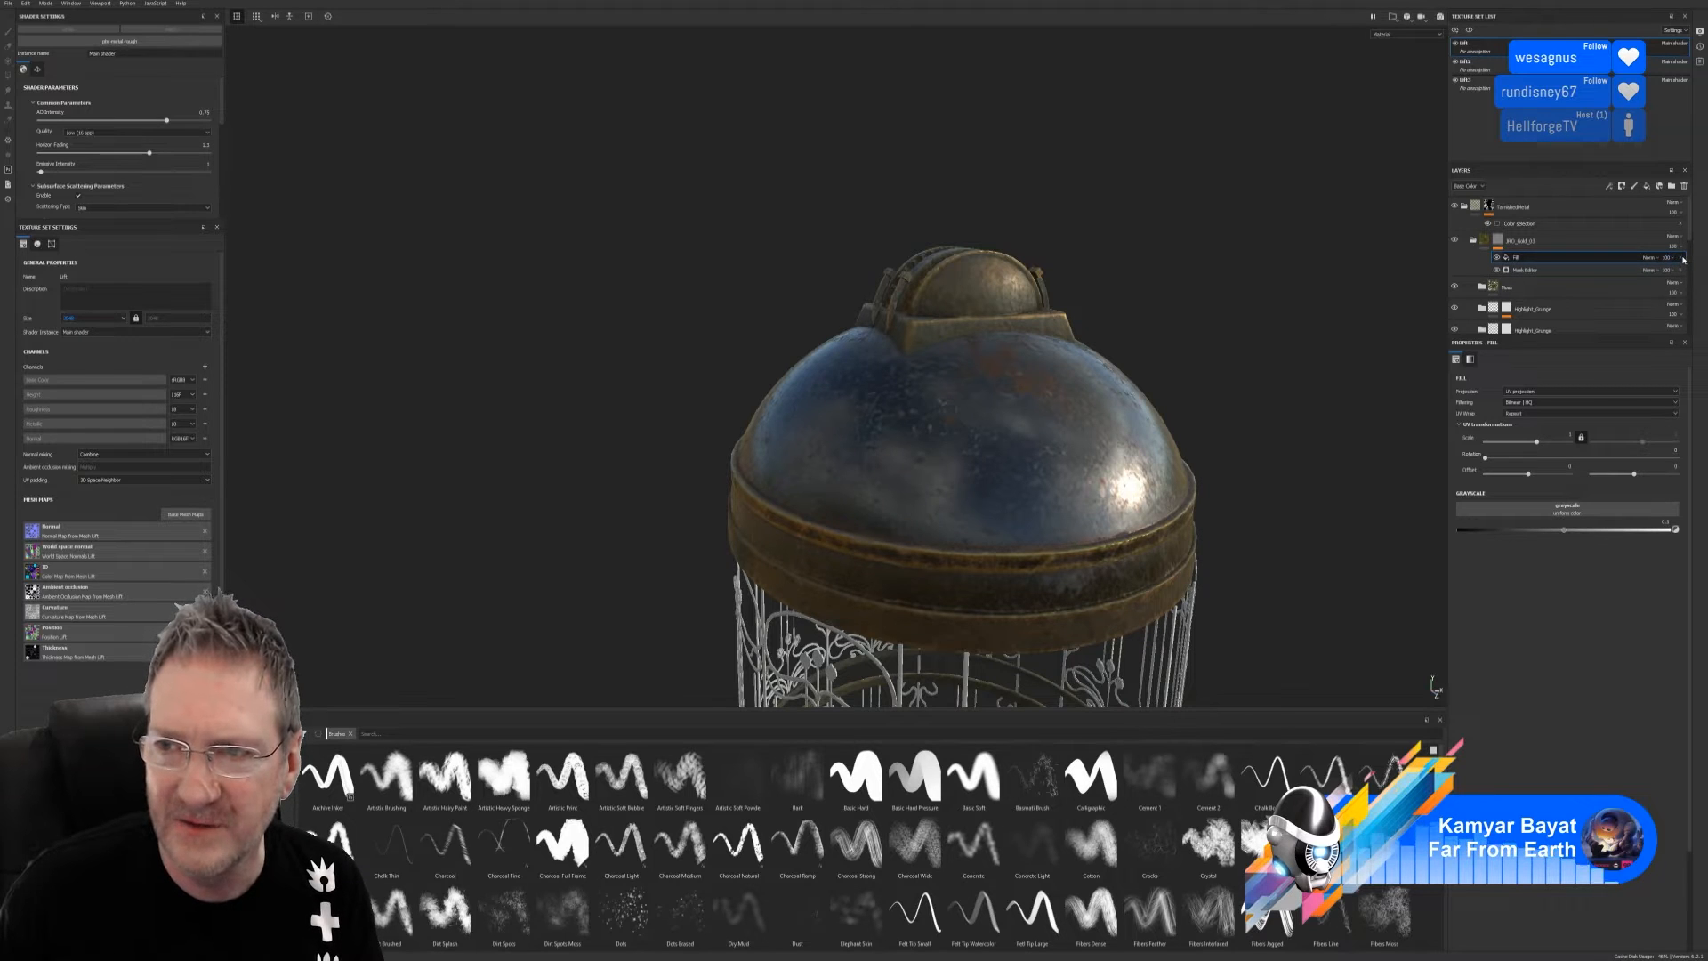
pyautogui.rightClick(1510, 244)
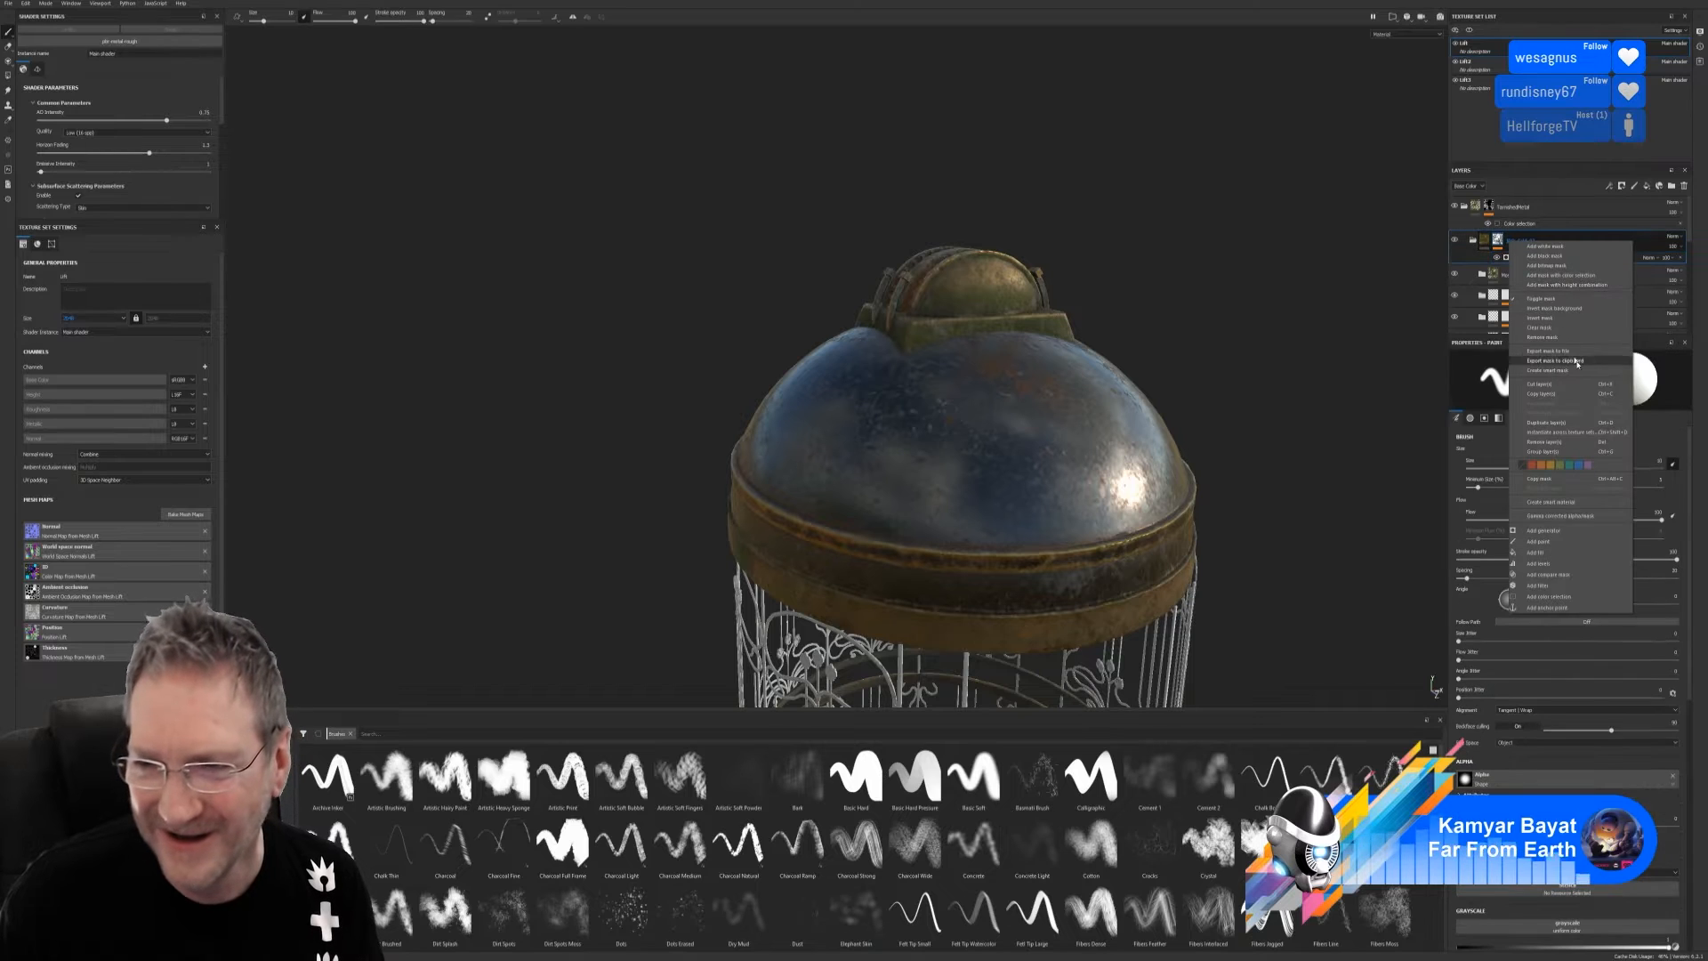
pyautogui.click(1540, 544)
pyautogui.press('f')
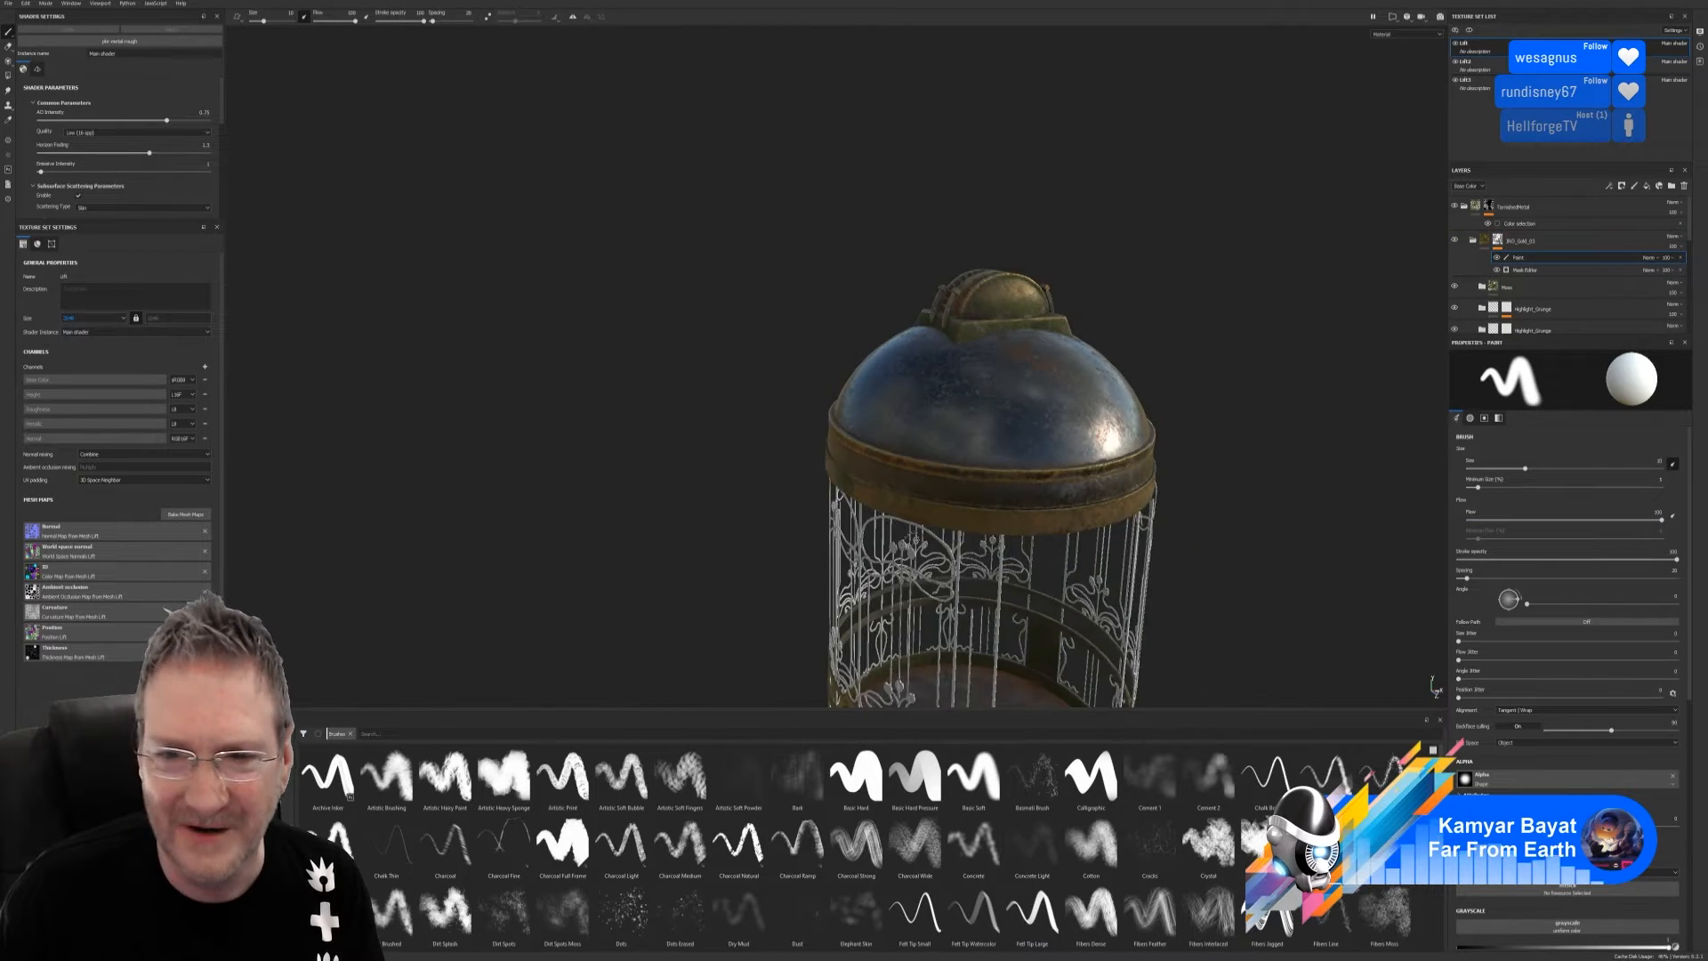
# Paint black on the JRO_Gold_03 mask with a scattered grunge brush to remove the green tarnish from the cage's inner rear panel
pyautogui.keyDown('alt'); pyautogui.moveTo(1039, 589); pyautogui.dragTo(1044, 366, button='middle'); pyautogui.keyUp('alt')
pyautogui.keyDown('alt'); pyautogui.moveTo(1184, 596); pyautogui.dragTo(747, 501); pyautogui.keyUp('alt')
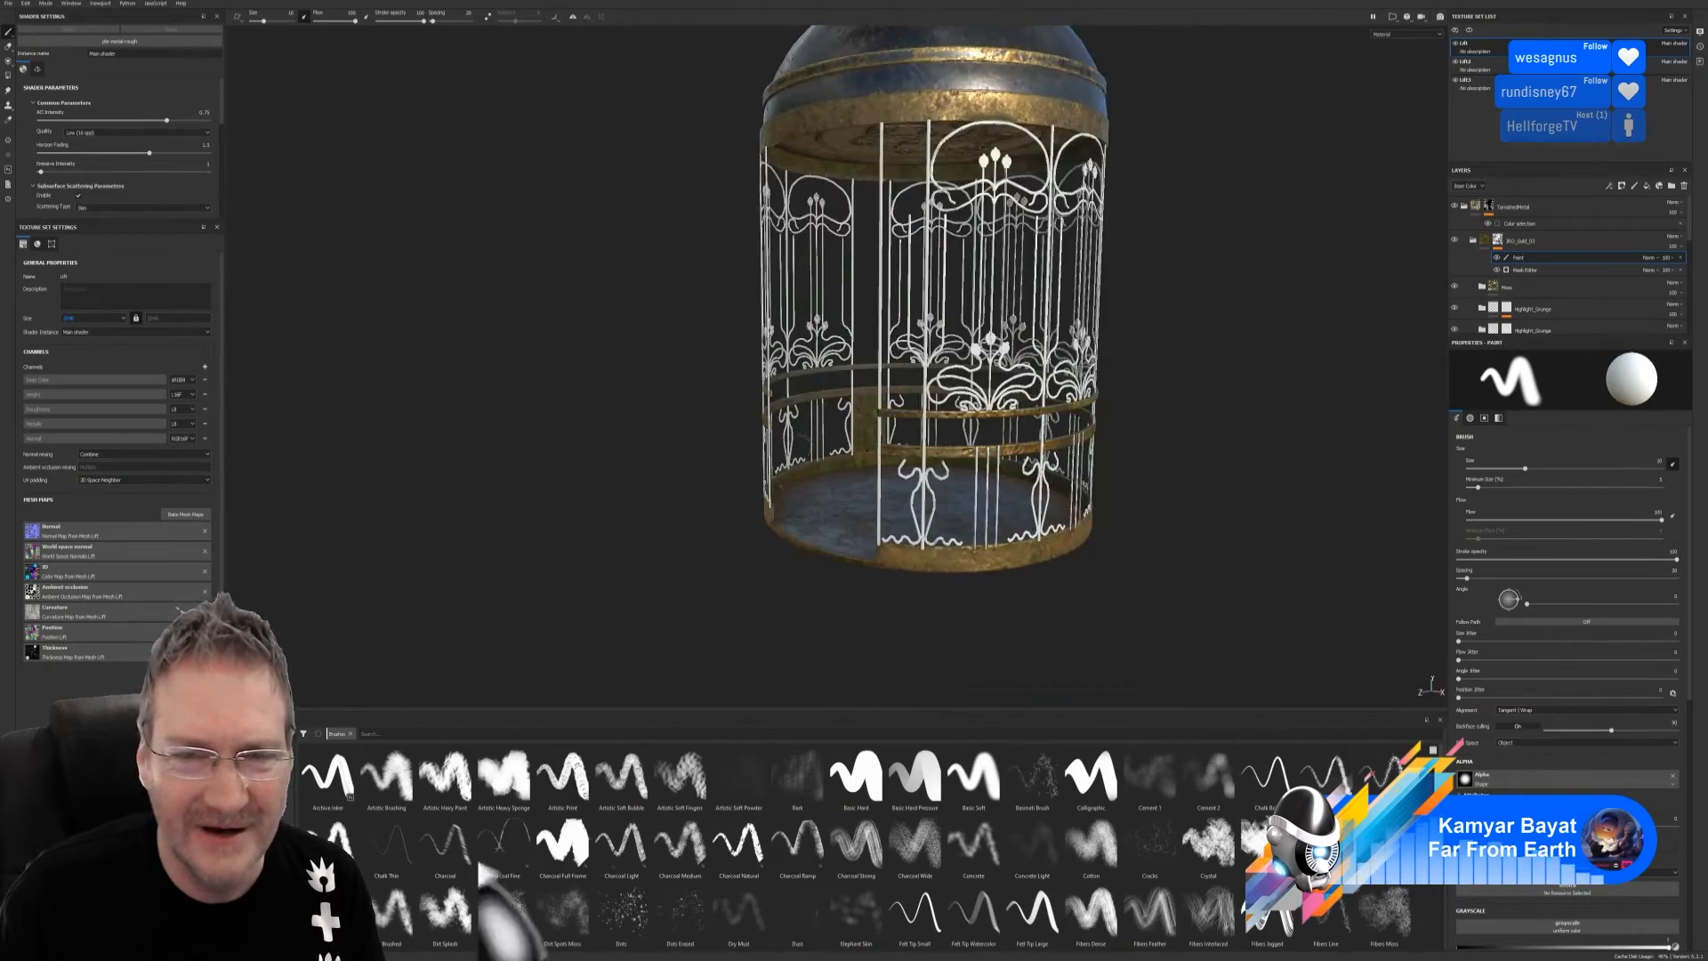
pyautogui.keyDown('alt'); pyautogui.moveTo(804, 442); pyautogui.dragTo(819, 447); pyautogui.keyUp('alt')
pyautogui.keyDown('alt'); pyautogui.moveTo(818, 447); pyautogui.dragTo(885, 499, button='middle'); pyautogui.keyUp('alt')
pyautogui.keyDown('alt'); pyautogui.moveTo(885, 498); pyautogui.dragTo(1054, 482, button='right'); pyautogui.keyUp('alt')
pyautogui.keyDown('alt'); pyautogui.moveTo(1055, 481); pyautogui.dragTo(1312, 538, button='middle'); pyautogui.keyUp('alt')
pyautogui.keyDown('alt'); pyautogui.moveTo(1313, 539); pyautogui.dragTo(1603, 466, button='right'); pyautogui.keyUp('alt')
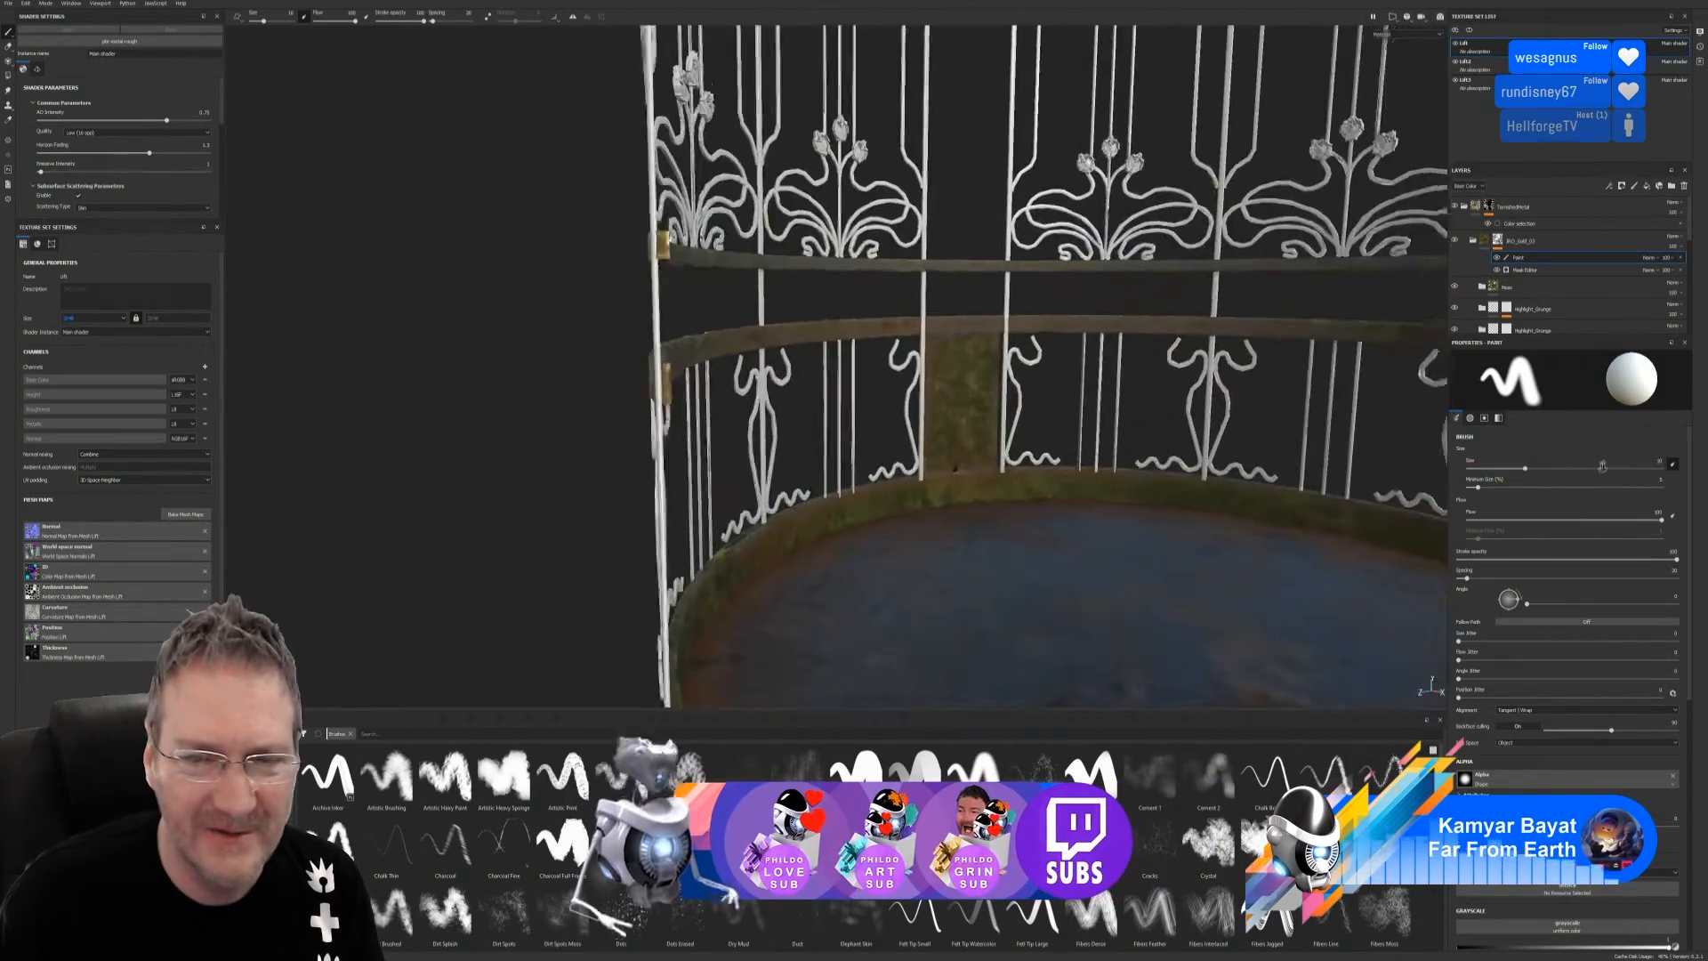
pyautogui.keyDown('alt'); pyautogui.moveTo(1603, 466); pyautogui.dragTo(1219, 418, button='middle'); pyautogui.keyUp('alt')
pyautogui.keyDown('alt'); pyautogui.moveTo(1219, 418); pyautogui.dragTo(1388, 436, button='right'); pyautogui.keyUp('alt')
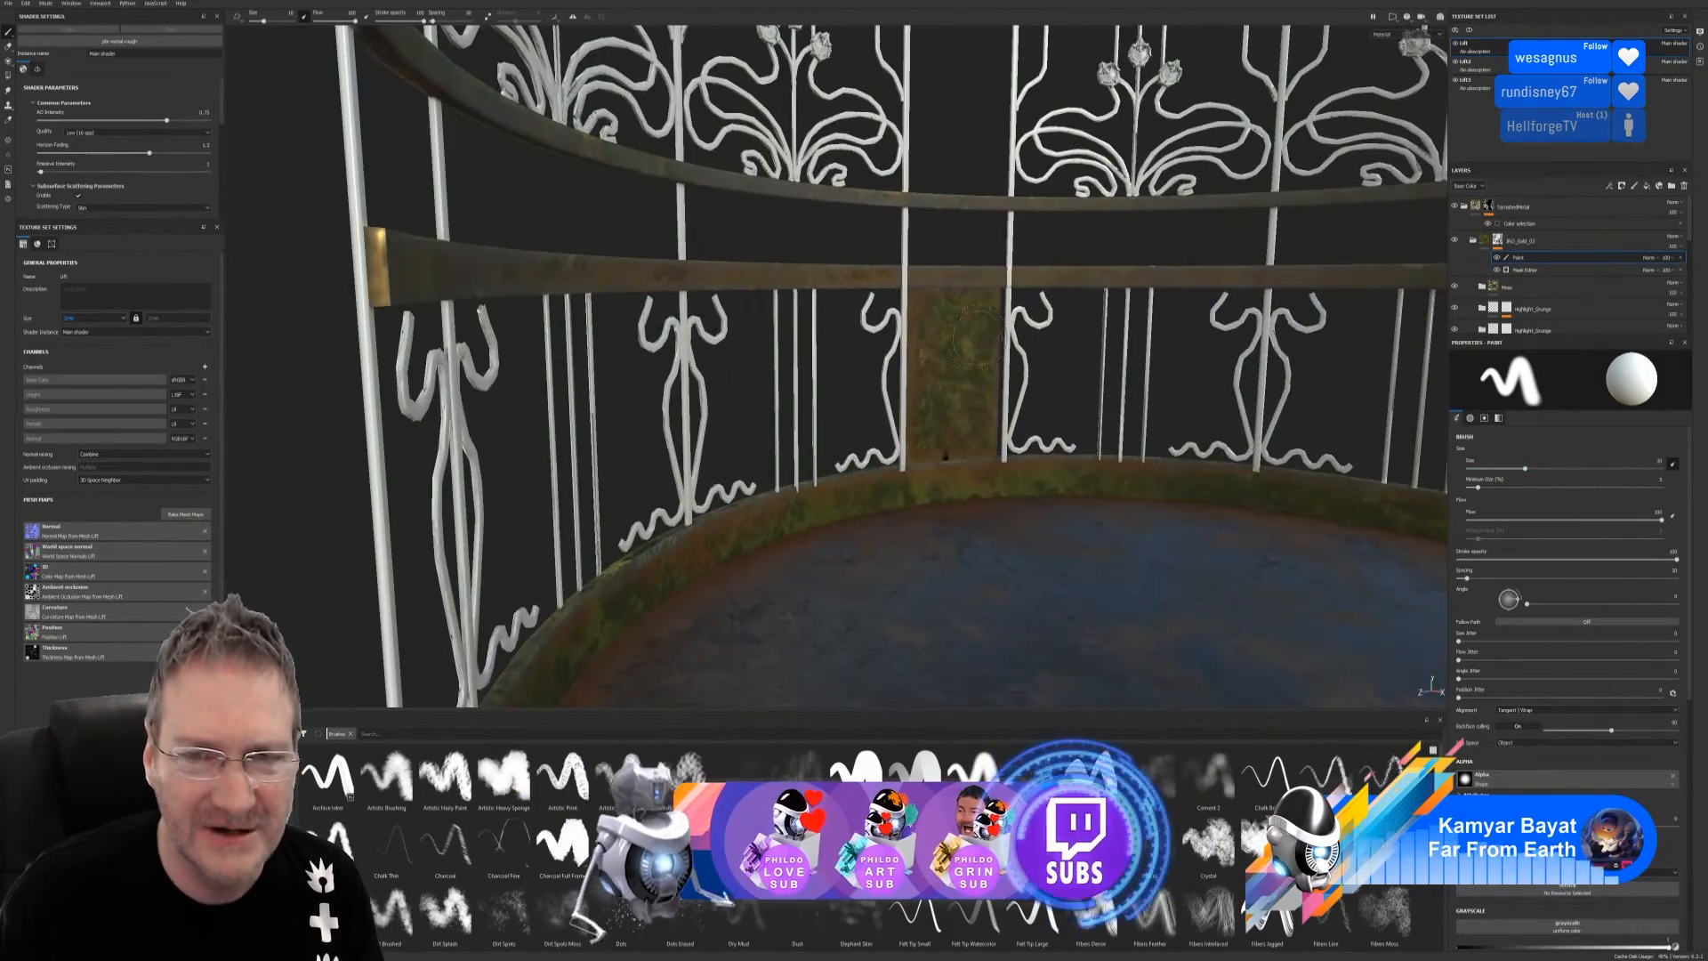
pyautogui.click(1232, 808)
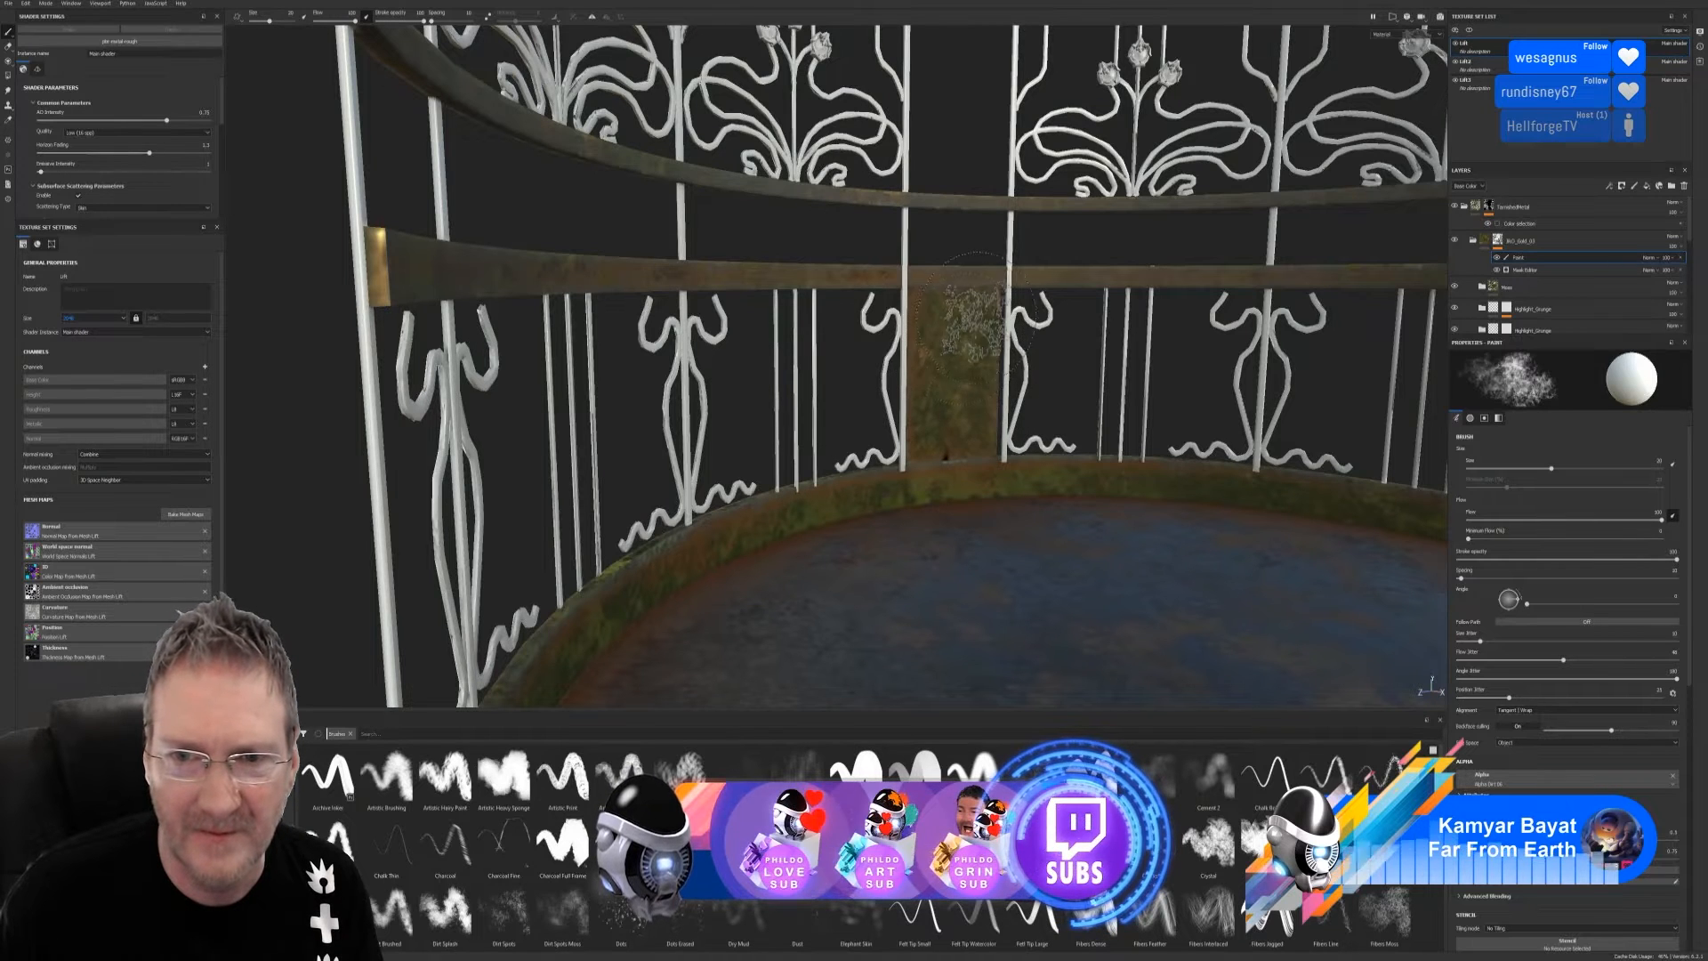
pyautogui.scroll(-5, 1576, 767)
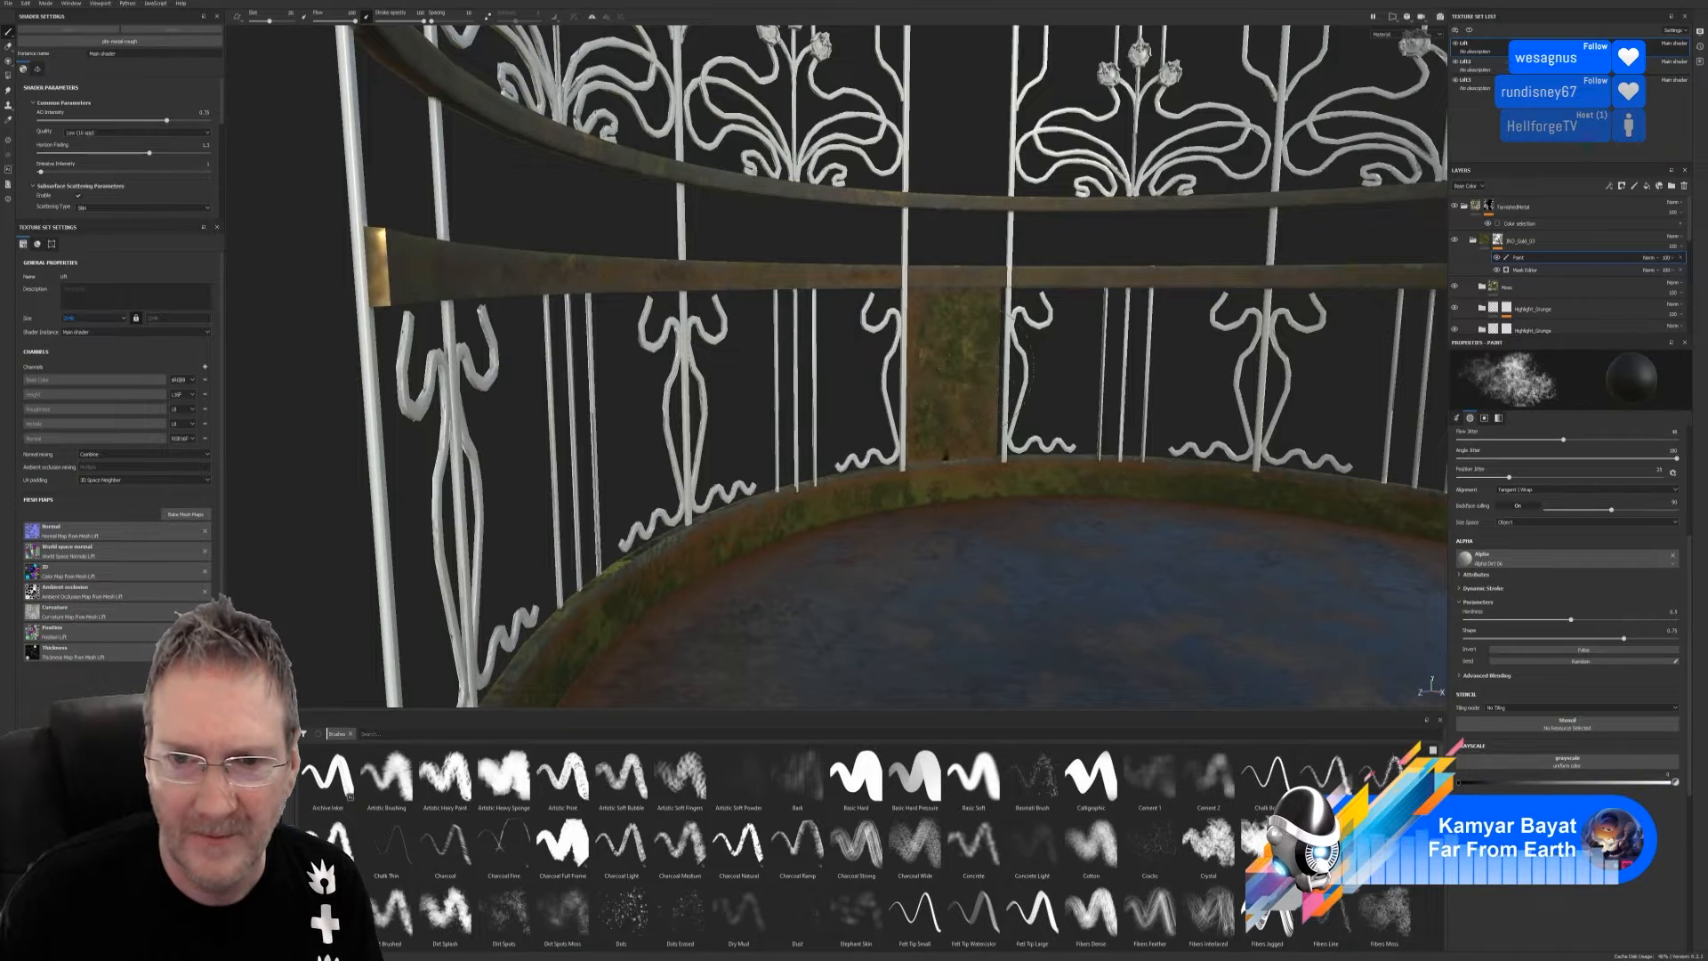
pyautogui.click(942, 402)
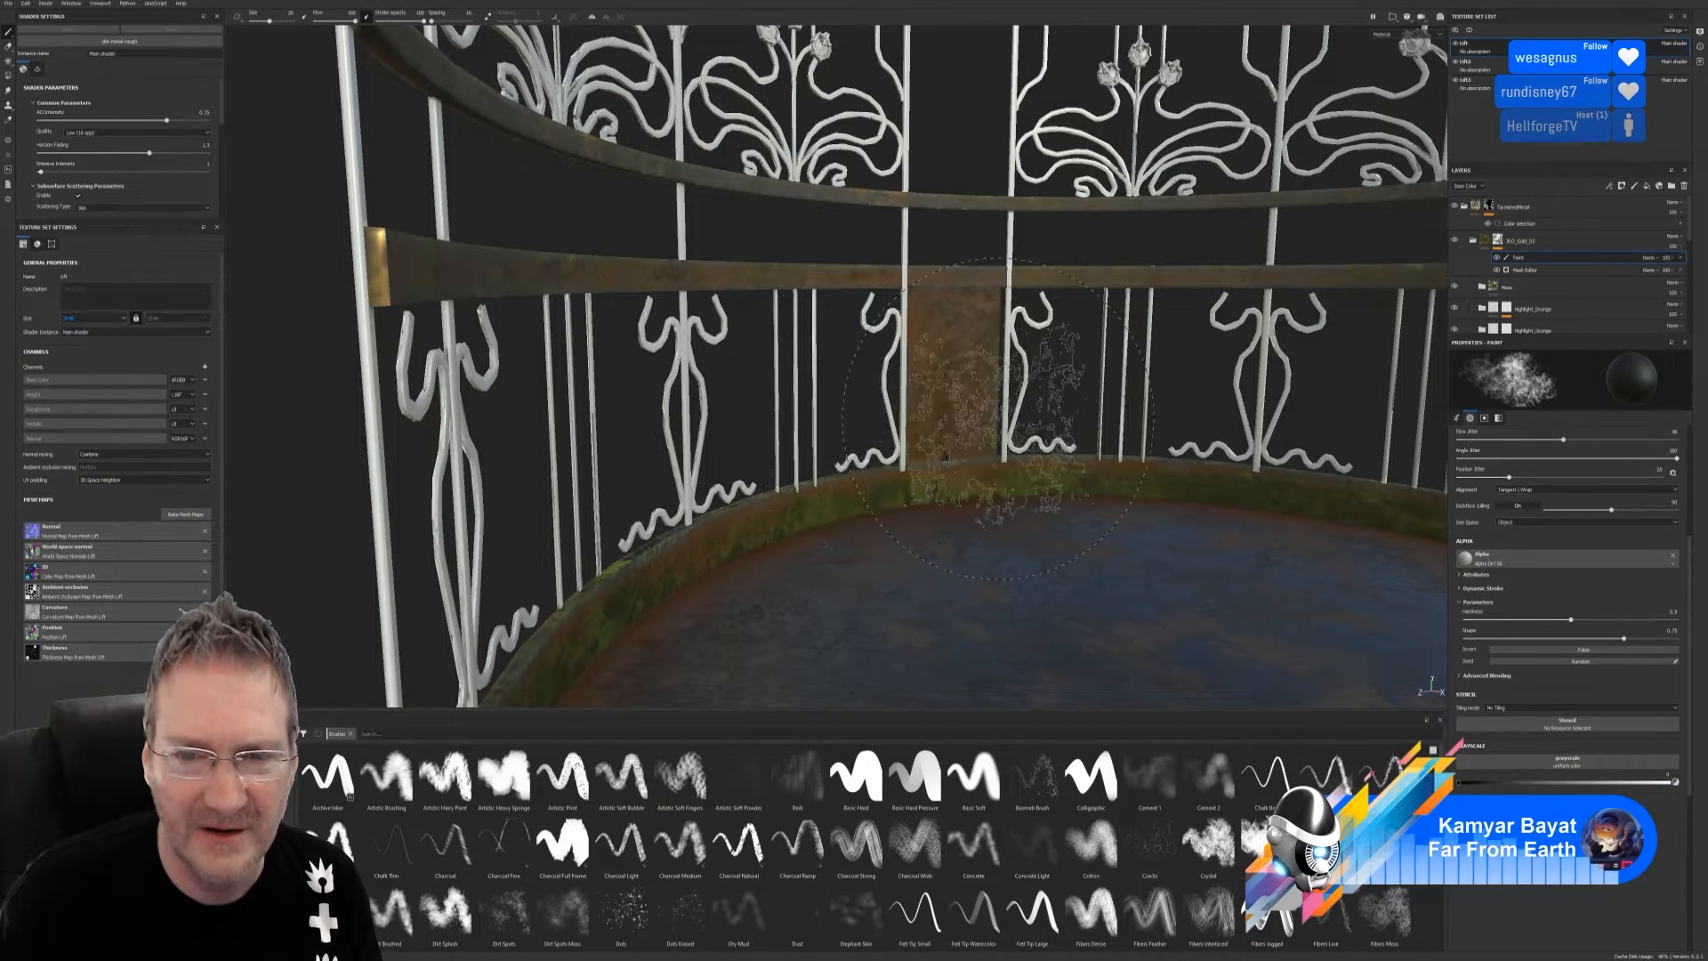
# Examine the painted rear panel, the bands and the whole cage from several angles
pyautogui.scroll(-4, 978, 494)
pyautogui.moveTo(978, 494)
pyautogui.keyDown('alt'); pyautogui.mouseDown()
pyautogui.moveTo(1030, 534)
pyautogui.moveTo(1320, 522)
pyautogui.mouseUp(); pyautogui.keyUp('alt')
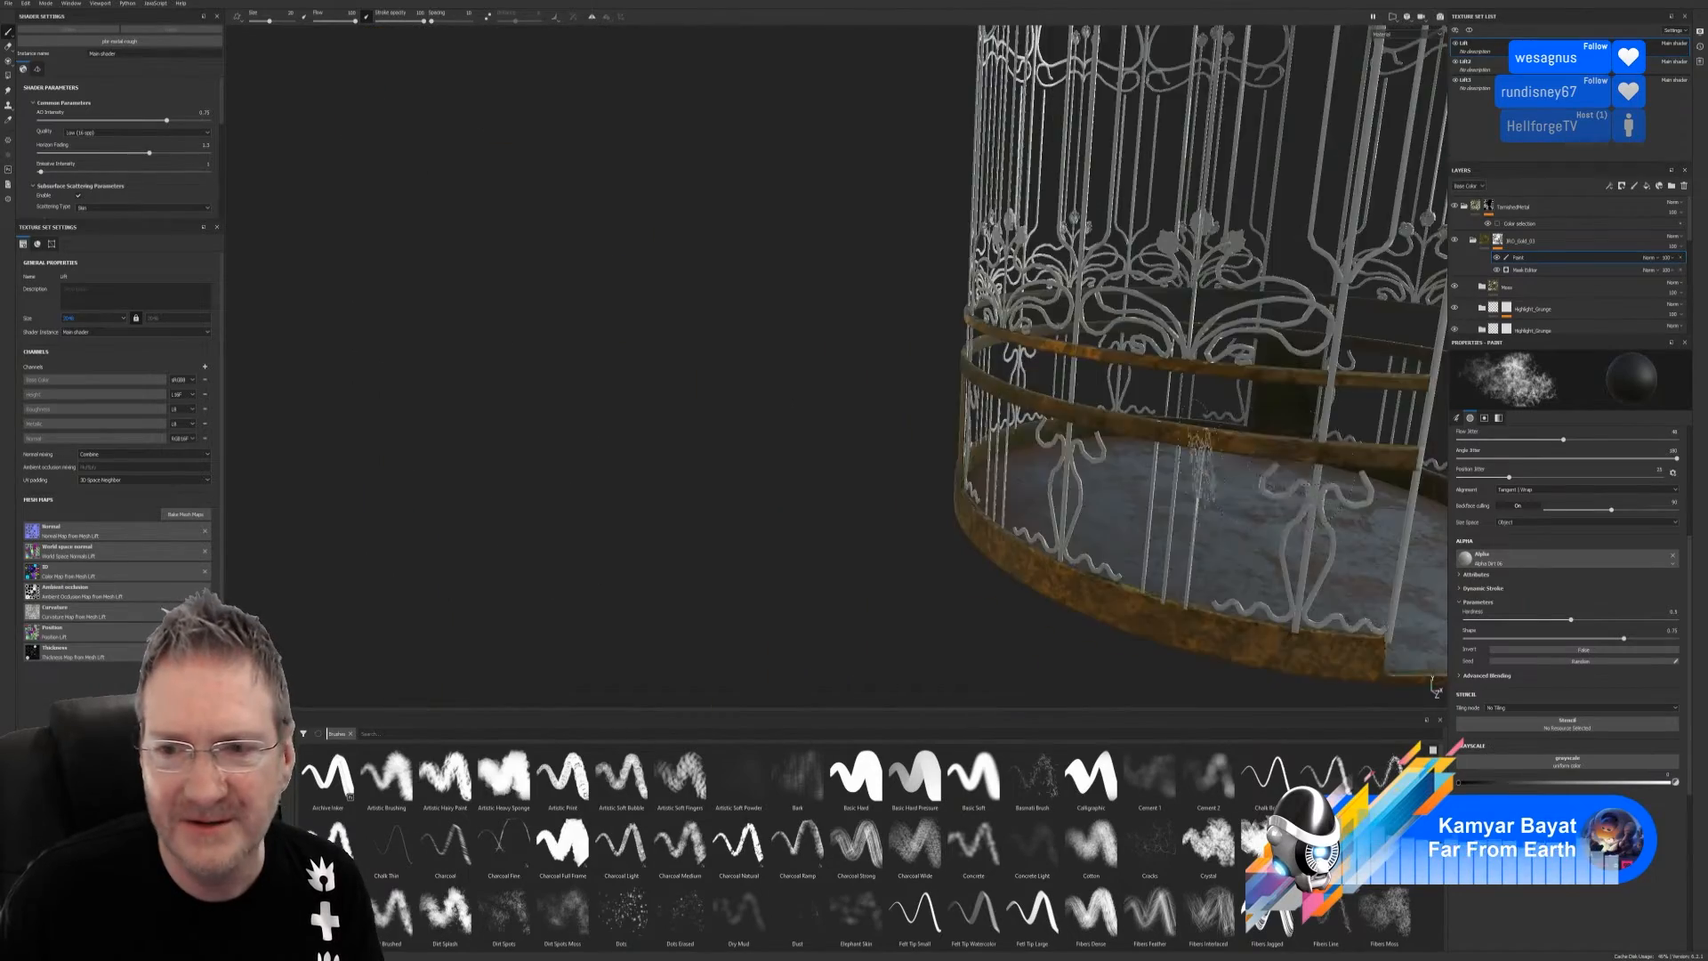
pyautogui.keyDown('alt'); pyautogui.moveTo(1281, 471); pyautogui.dragTo(757, 485, button='middle'); pyautogui.keyUp('alt')
pyautogui.scroll(8, 756, 483)
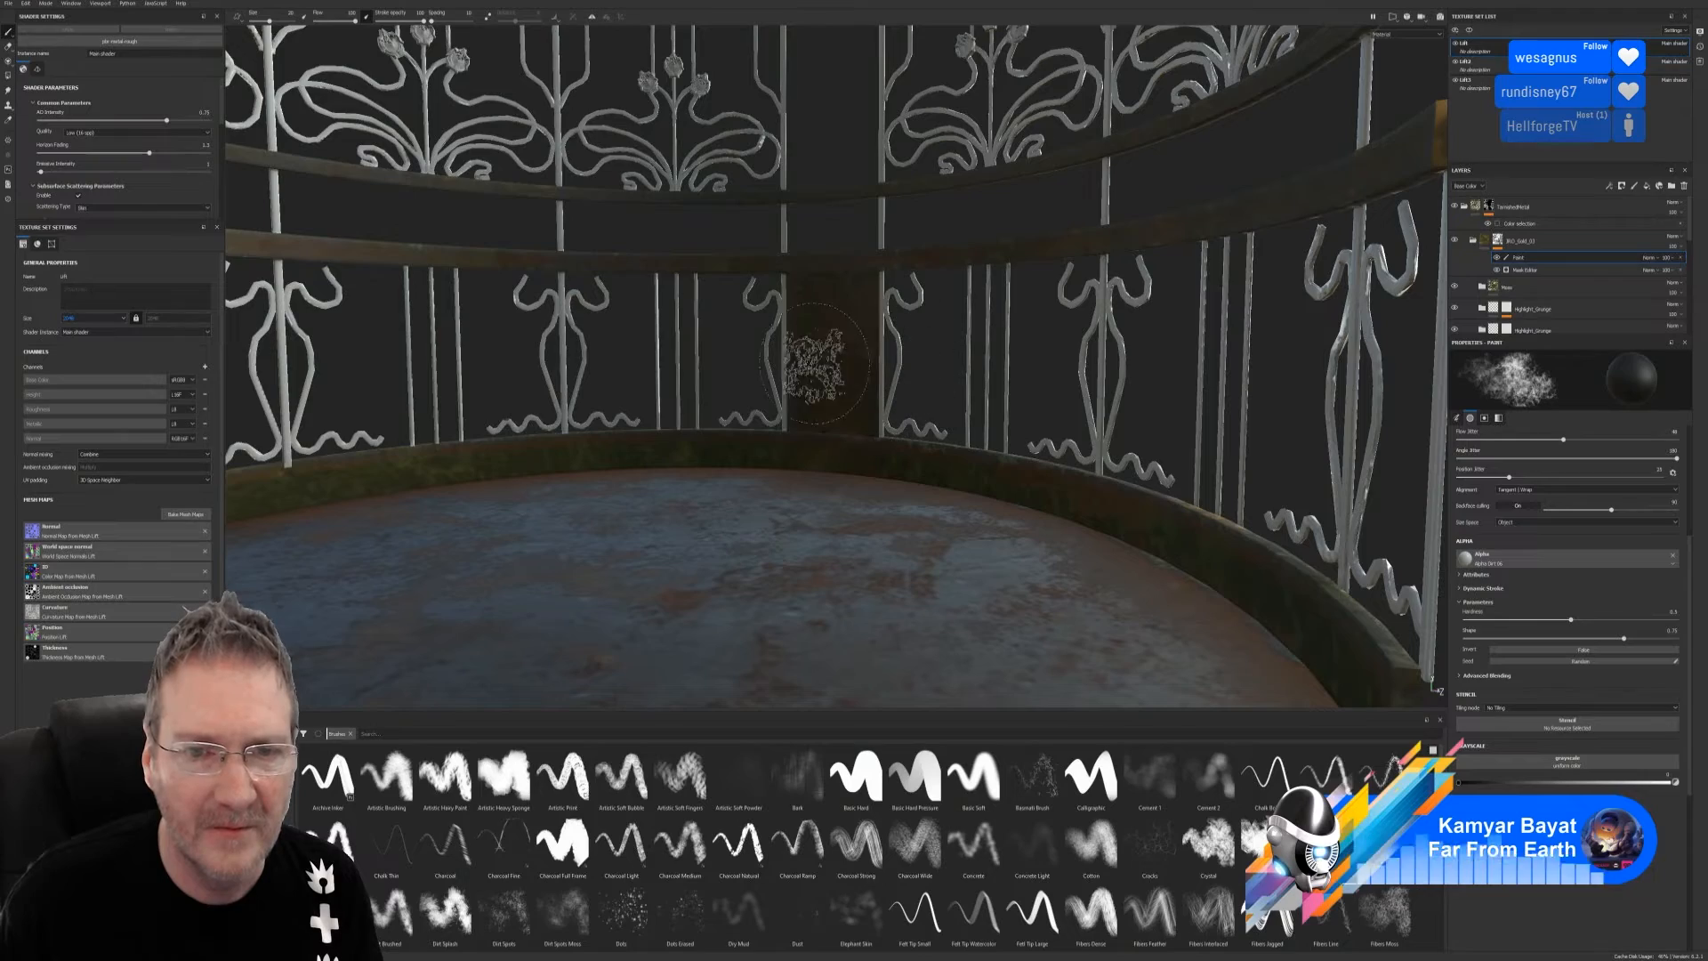
pyautogui.scroll(-8, 810, 529)
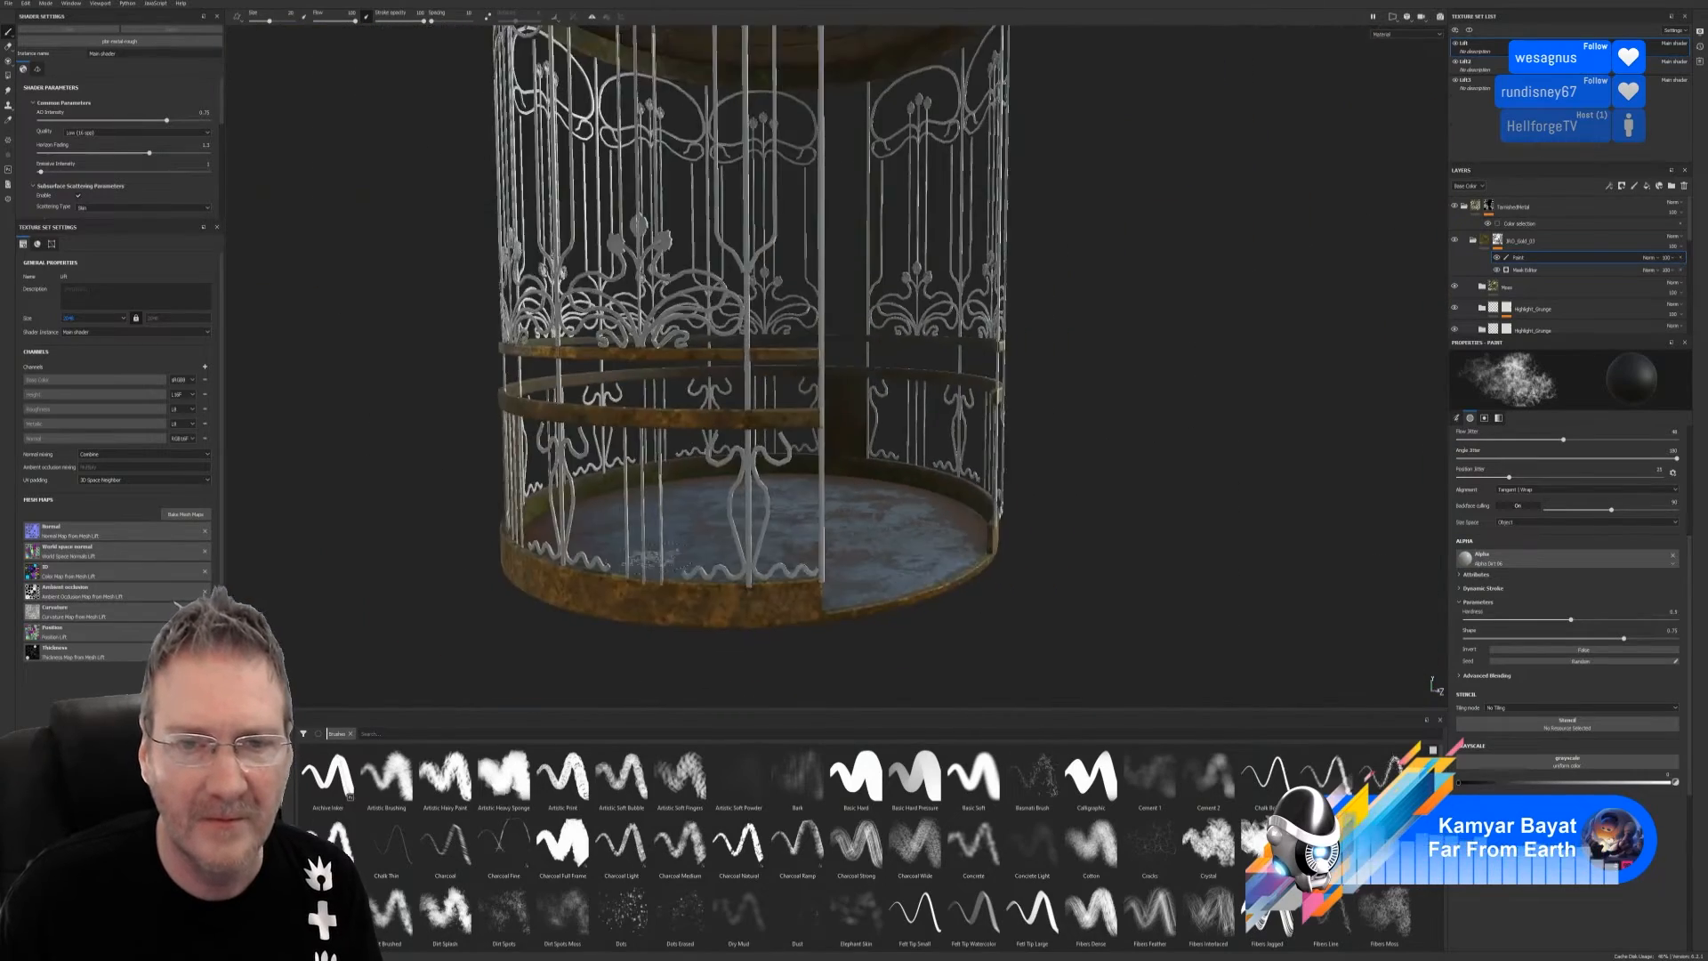
pyautogui.scroll(-2, 810, 529)
pyautogui.keyDown('alt'); pyautogui.moveTo(519, 564); pyautogui.dragTo(541, 724, button='middle'); pyautogui.keyUp('alt')
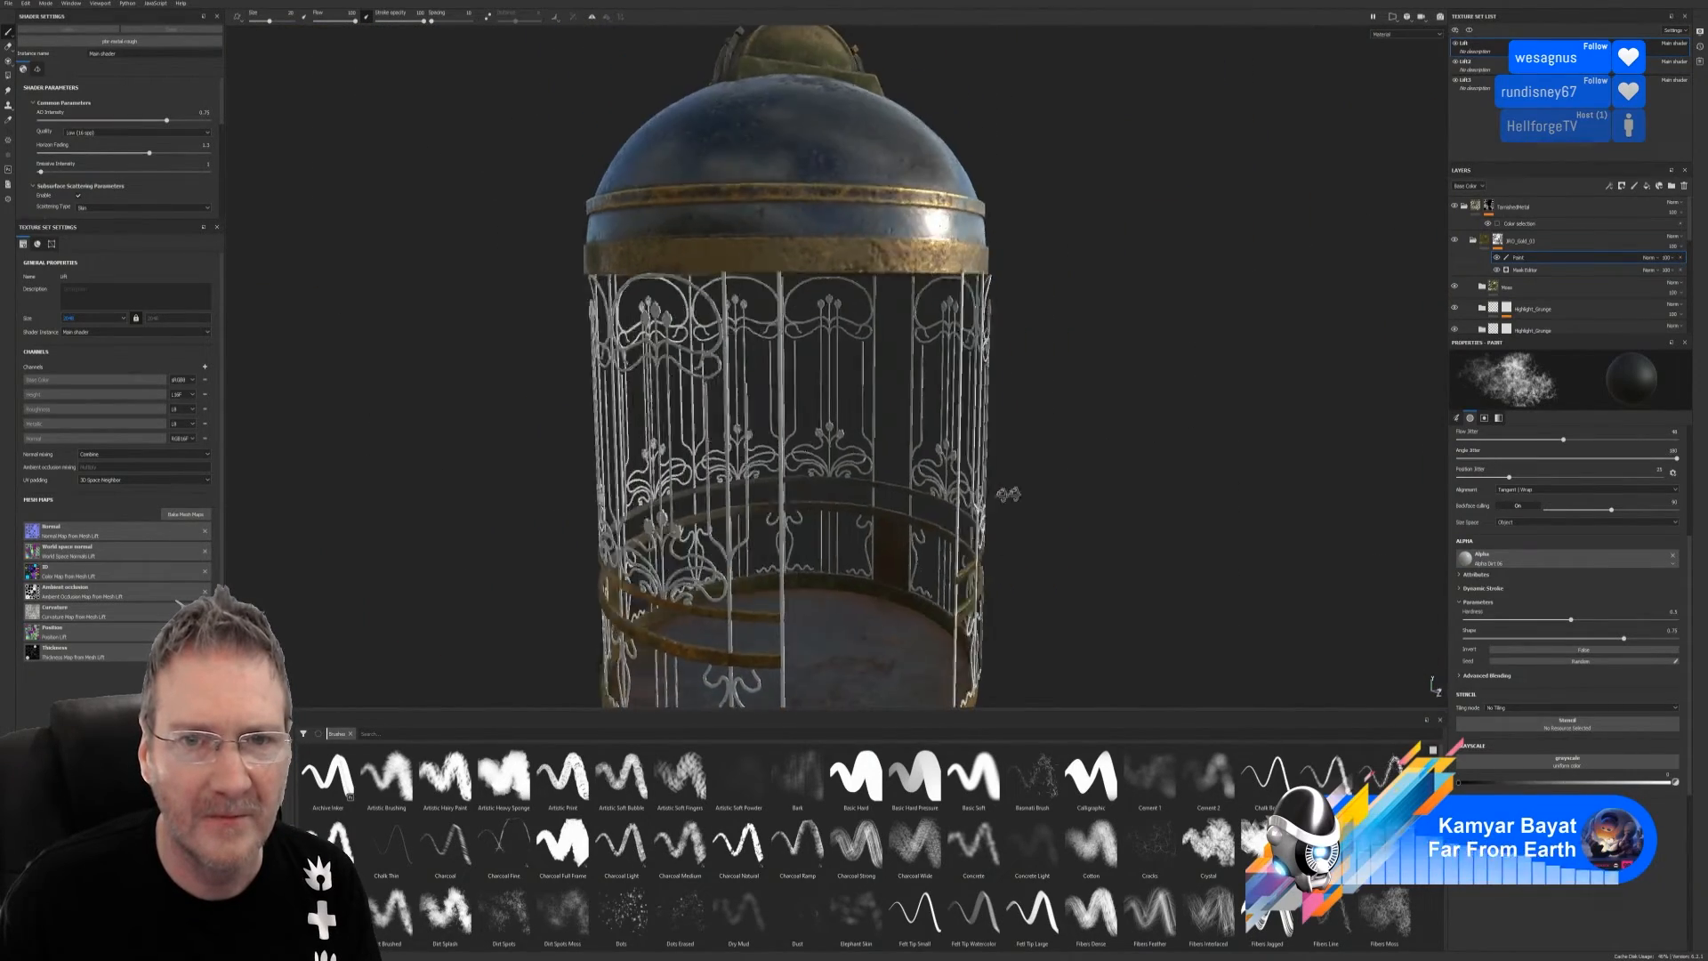
pyautogui.keyDown('alt'); pyautogui.moveTo(1006, 493); pyautogui.dragTo(1018, 492); pyautogui.keyUp('alt')
pyautogui.keyDown('alt'); pyautogui.moveTo(1019, 491); pyautogui.dragTo(948, 452, button='right'); pyautogui.keyUp('alt')
pyautogui.keyDown('alt'); pyautogui.moveTo(948, 452); pyautogui.dragTo(948, 340, button='middle'); pyautogui.keyUp('alt')
pyautogui.keyDown('alt'); pyautogui.moveTo(949, 340); pyautogui.dragTo(1056, 403); pyautogui.keyUp('alt')
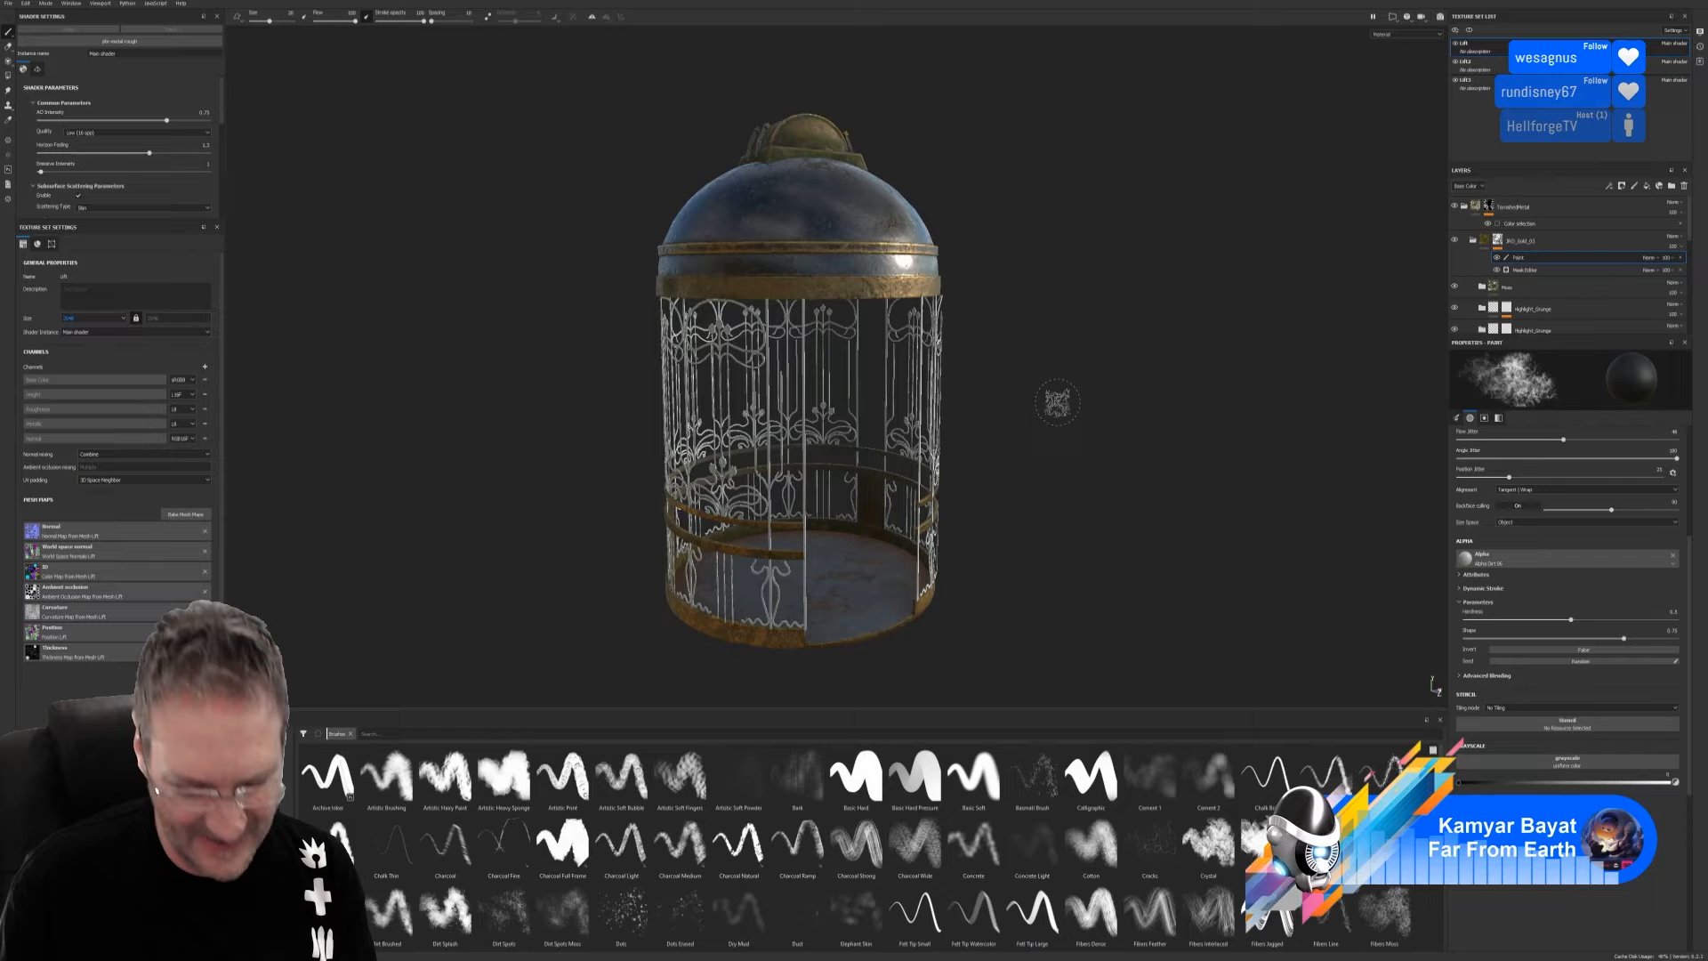
pyautogui.keyDown('alt'); pyautogui.moveTo(1057, 403); pyautogui.dragTo(1071, 376, button='right'); pyautogui.keyUp('alt')
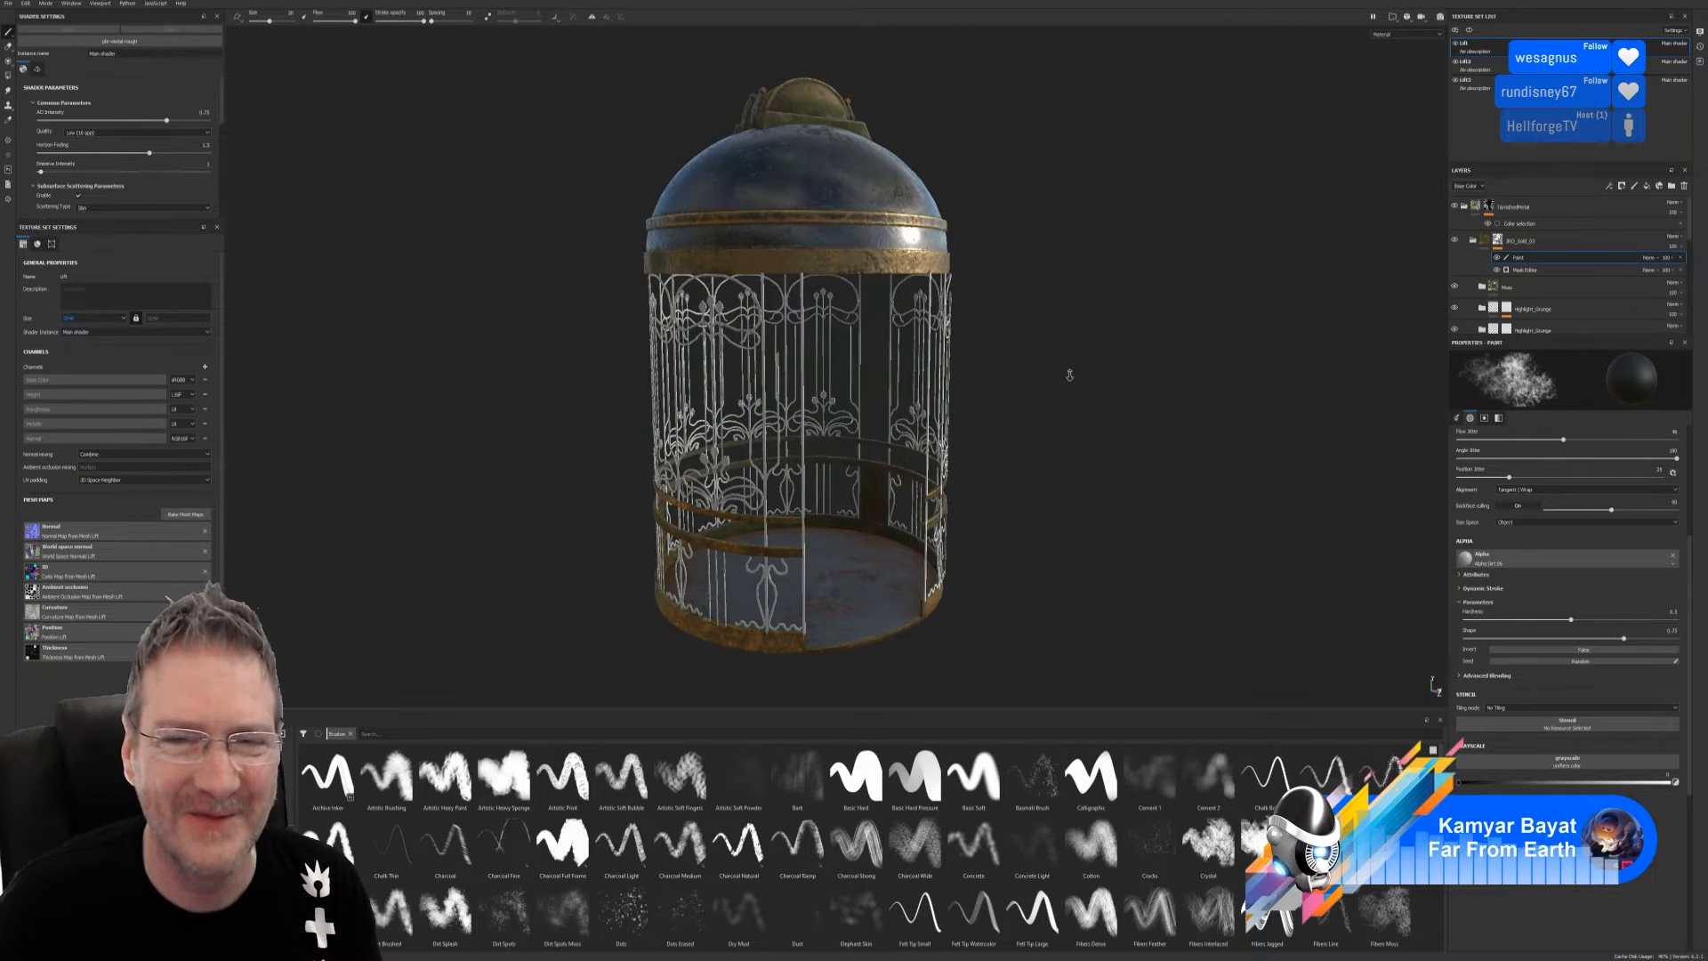
# Examine the cage's floor, lower bands and rear panels up close from several angles
pyautogui.keyDown('alt'); pyautogui.moveTo(1040, 215); pyautogui.dragTo(1079, 286, button='middle'); pyautogui.keyUp('alt')
pyautogui.keyDown('alt'); pyautogui.moveTo(1055, 242); pyautogui.dragTo(1500, 292); pyautogui.keyUp('alt')
pyautogui.keyDown('alt'); pyautogui.moveTo(1102, 315); pyautogui.dragTo(465, 241); pyautogui.keyUp('alt')
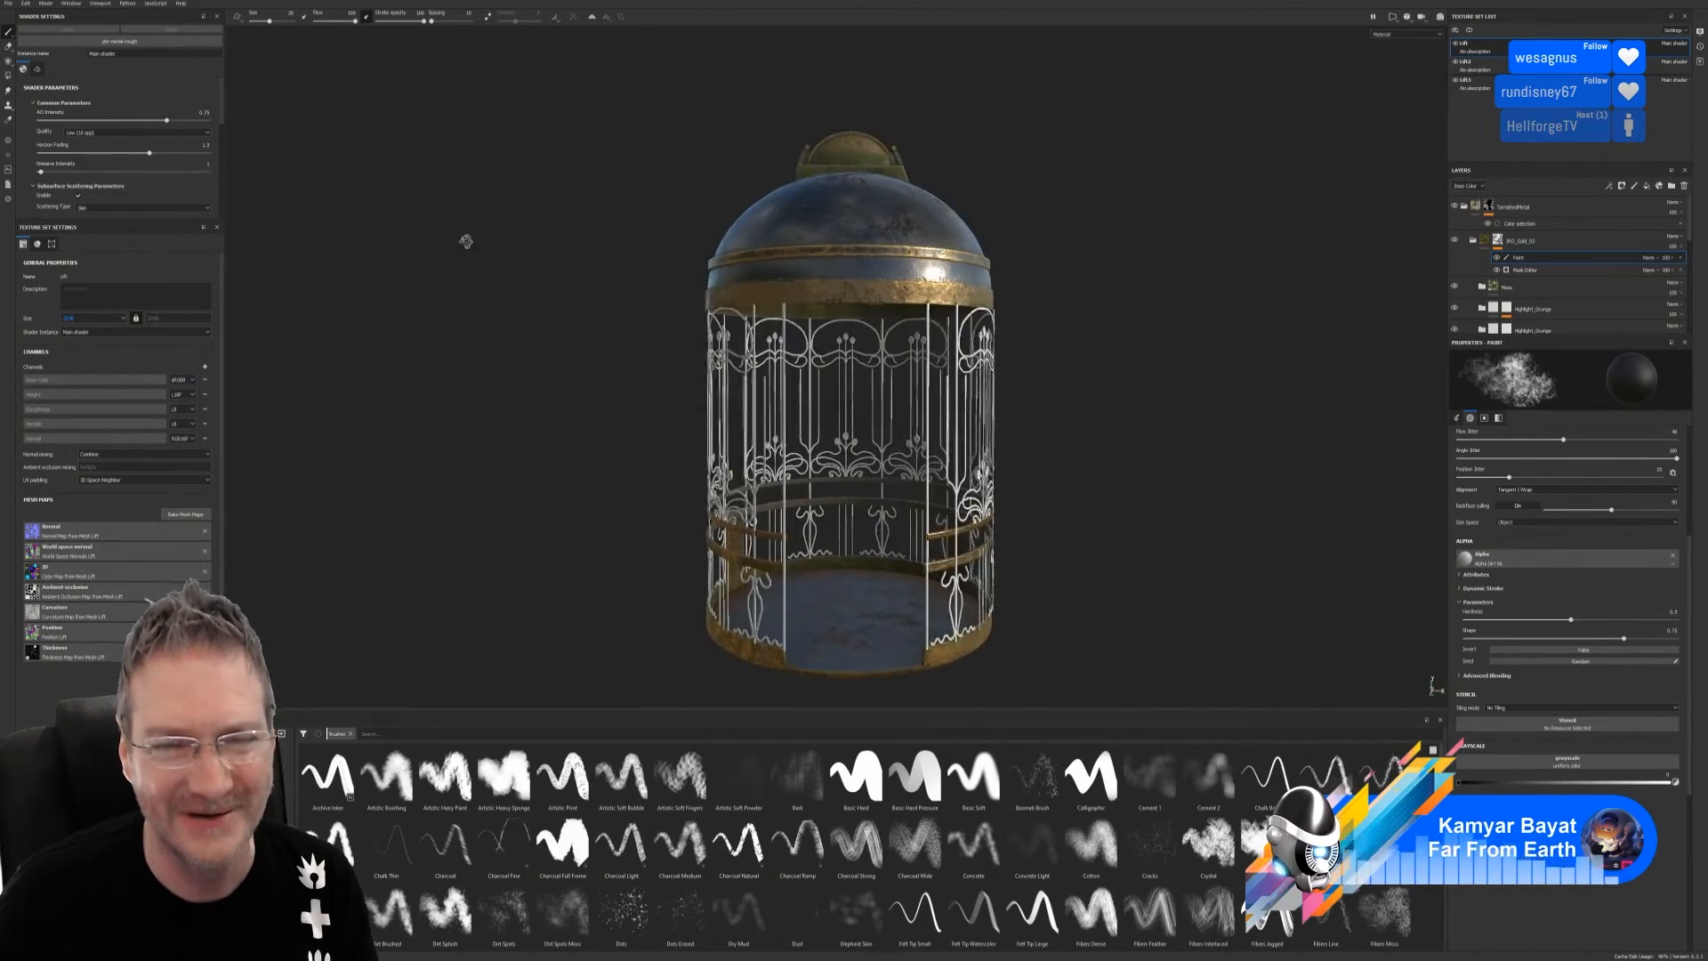
pyautogui.keyDown('alt'); pyautogui.moveTo(1077, 442); pyautogui.dragTo(1066, 327, button='middle'); pyautogui.keyUp('alt')
pyautogui.keyDown('alt'); pyautogui.moveTo(1066, 327); pyautogui.dragTo(1230, 475, button='right'); pyautogui.keyUp('alt')
pyautogui.keyDown('alt'); pyautogui.moveTo(1041, 572); pyautogui.dragTo(999, 632); pyautogui.keyUp('alt')
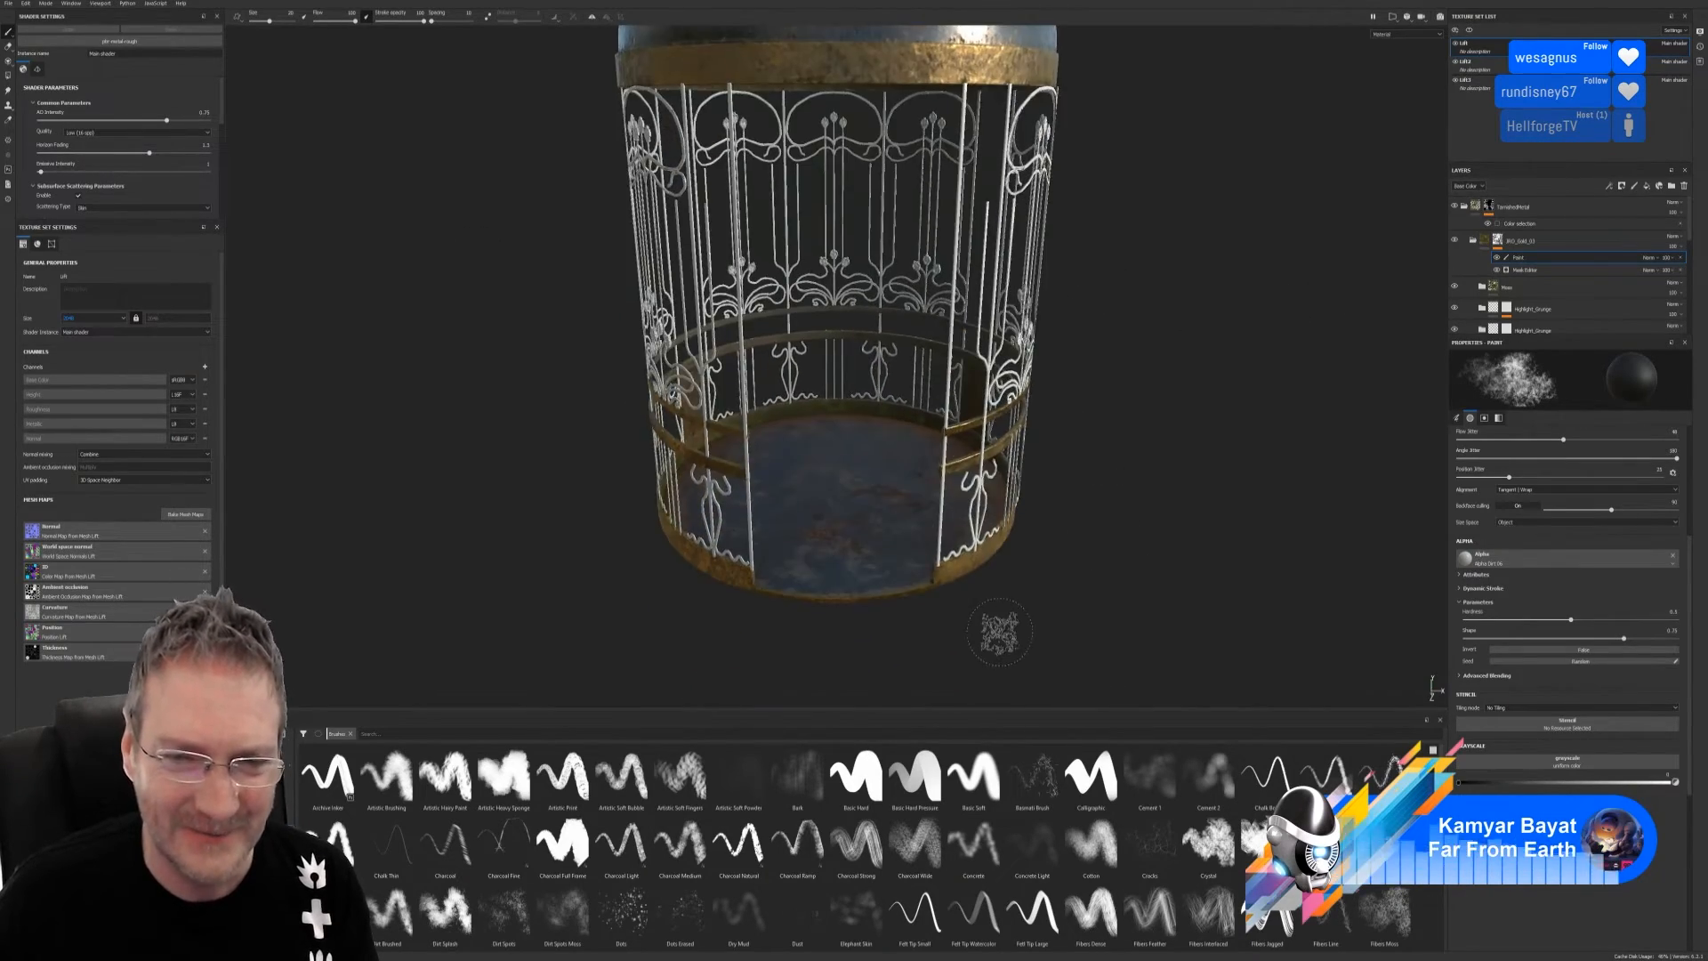
pyautogui.keyDown('alt'); pyautogui.moveTo(1000, 627); pyautogui.dragTo(1203, 602, button='right'); pyautogui.keyUp('alt')
pyautogui.keyDown('alt'); pyautogui.moveTo(1118, 428); pyautogui.dragTo(1111, 457, button='middle'); pyautogui.keyUp('alt')
pyautogui.keyDown('alt'); pyautogui.moveTo(1109, 457); pyautogui.dragTo(1253, 393); pyautogui.keyUp('alt')
pyautogui.keyDown('alt'); pyautogui.moveTo(1032, 488); pyautogui.dragTo(1148, 472, button='right'); pyautogui.keyUp('alt')
pyautogui.moveTo(915, 481)
pyautogui.keyDown('alt'); pyautogui.mouseDown()
pyautogui.moveTo(1068, 457)
pyautogui.moveTo(1047, 512)
pyautogui.moveTo(924, 508)
pyautogui.mouseUp(); pyautogui.keyUp('alt')
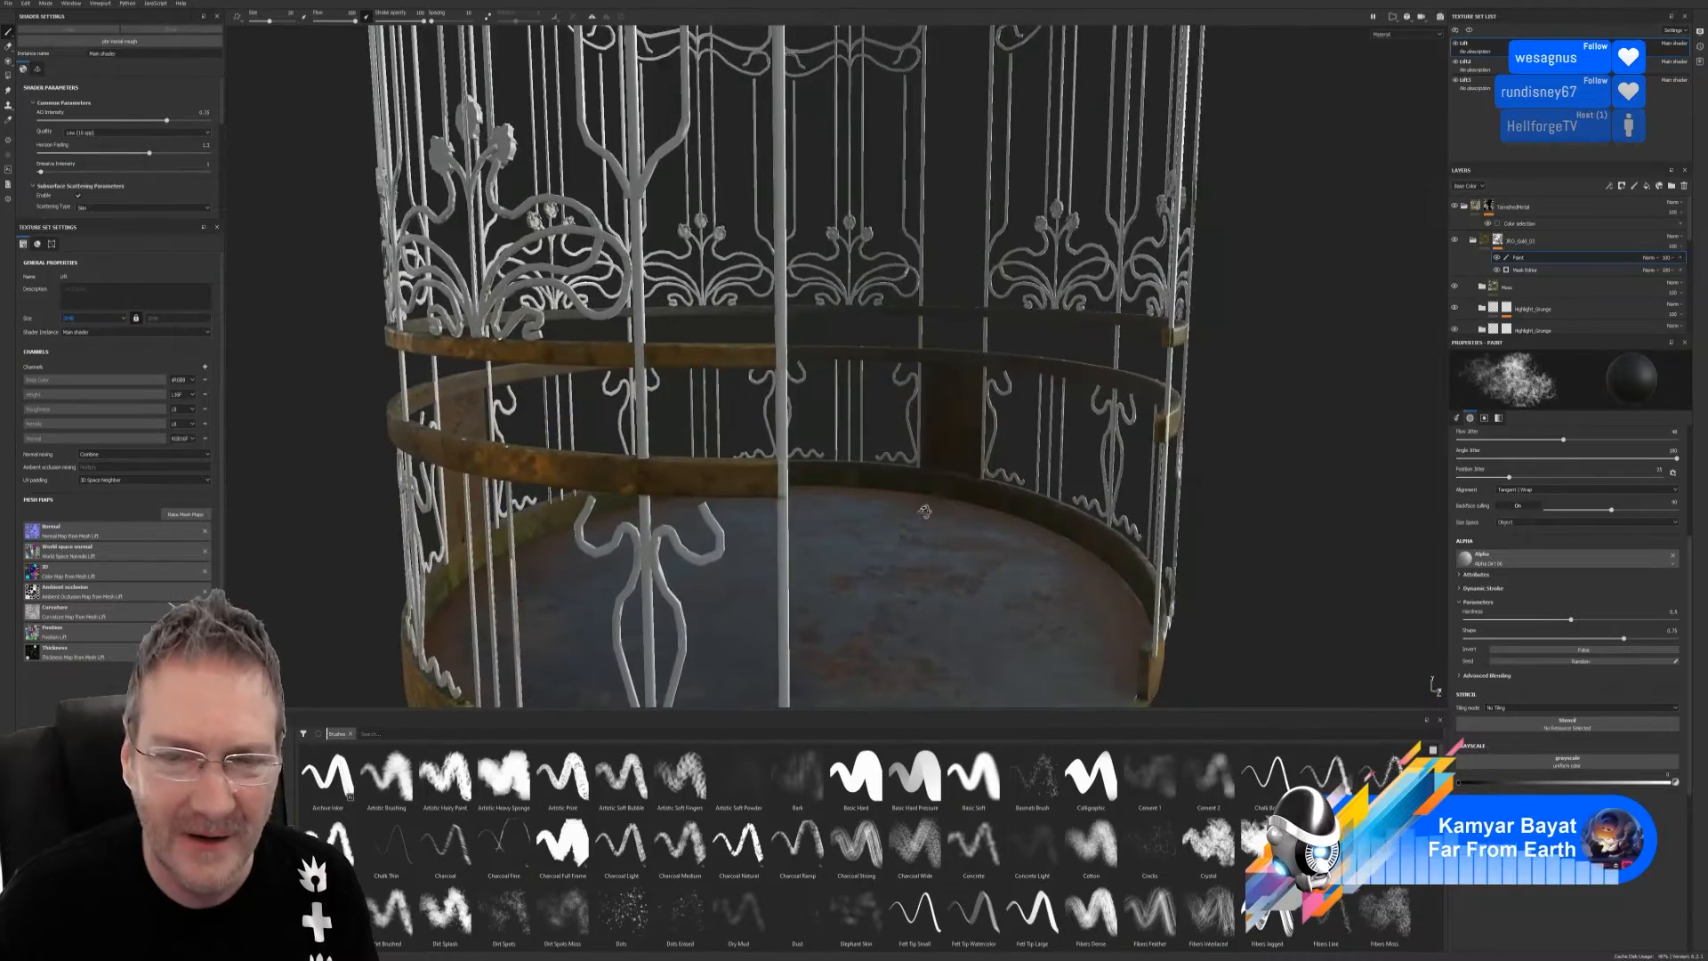
pyautogui.keyDown('alt'); pyautogui.moveTo(923, 508); pyautogui.dragTo(1016, 455, button='right'); pyautogui.keyUp('alt')
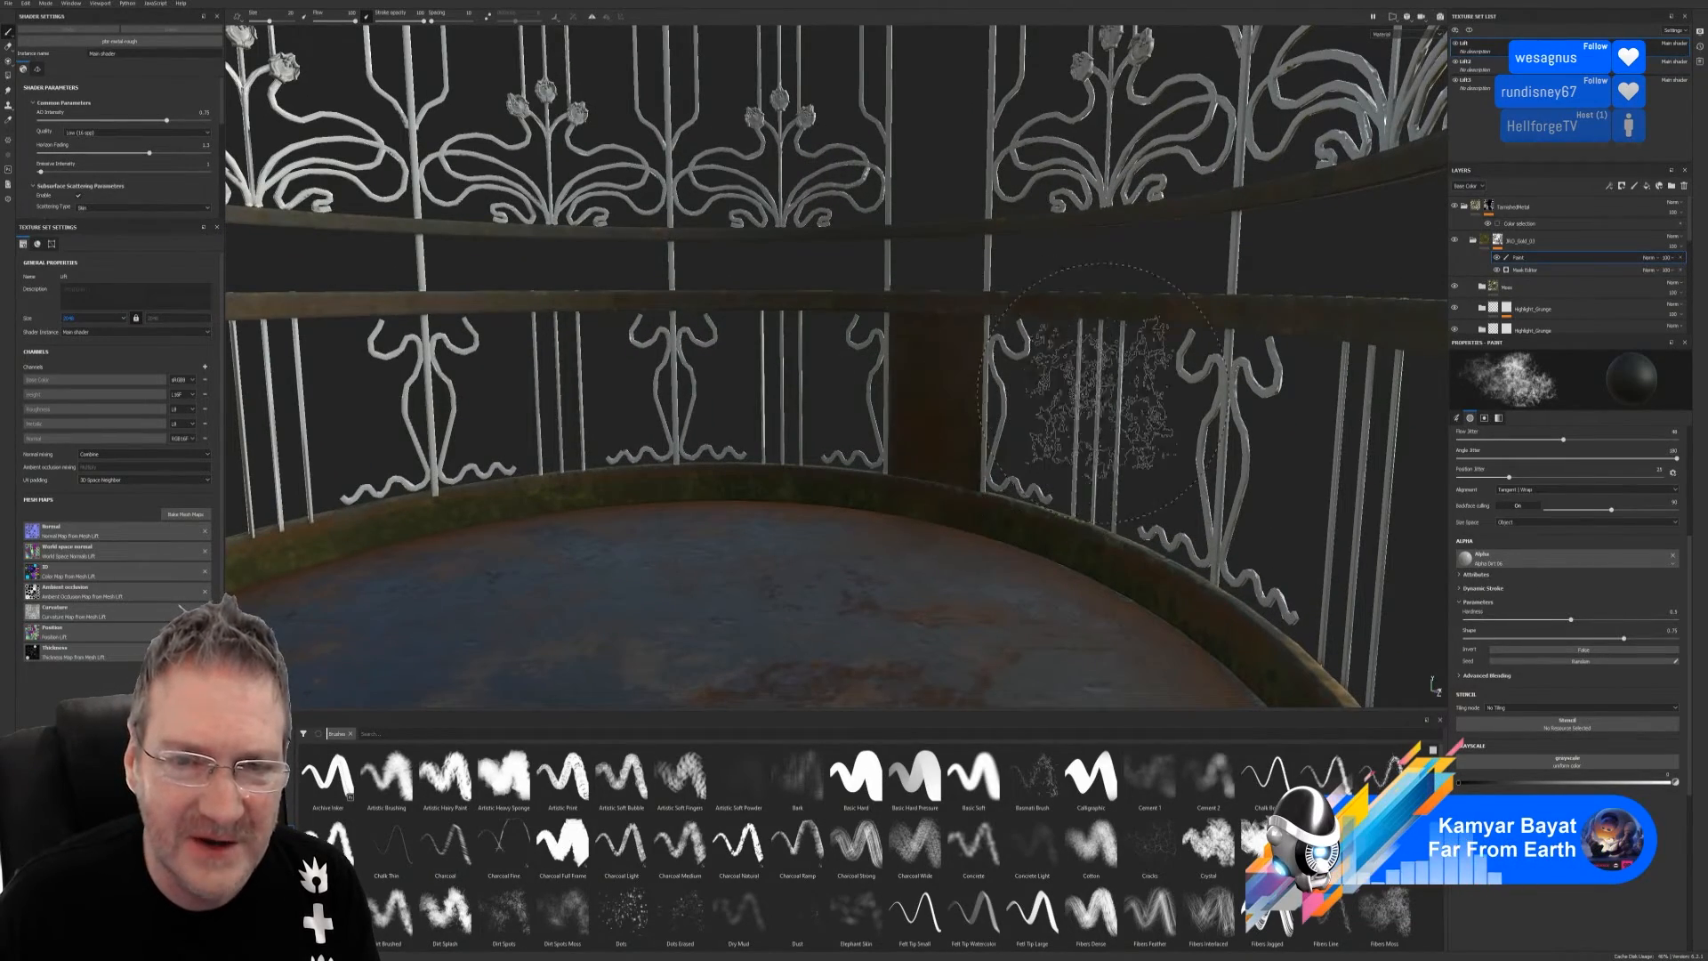
pyautogui.keyDown('alt'); pyautogui.moveTo(1106, 382); pyautogui.dragTo(413, 527, button='right'); pyautogui.keyUp('alt')
pyautogui.keyDown('alt'); pyautogui.moveTo(958, 484); pyautogui.dragTo(741, 492); pyautogui.keyUp('alt')
pyautogui.keyDown('alt'); pyautogui.moveTo(740, 492); pyautogui.dragTo(1310, 459, button='right'); pyautogui.keyUp('alt')
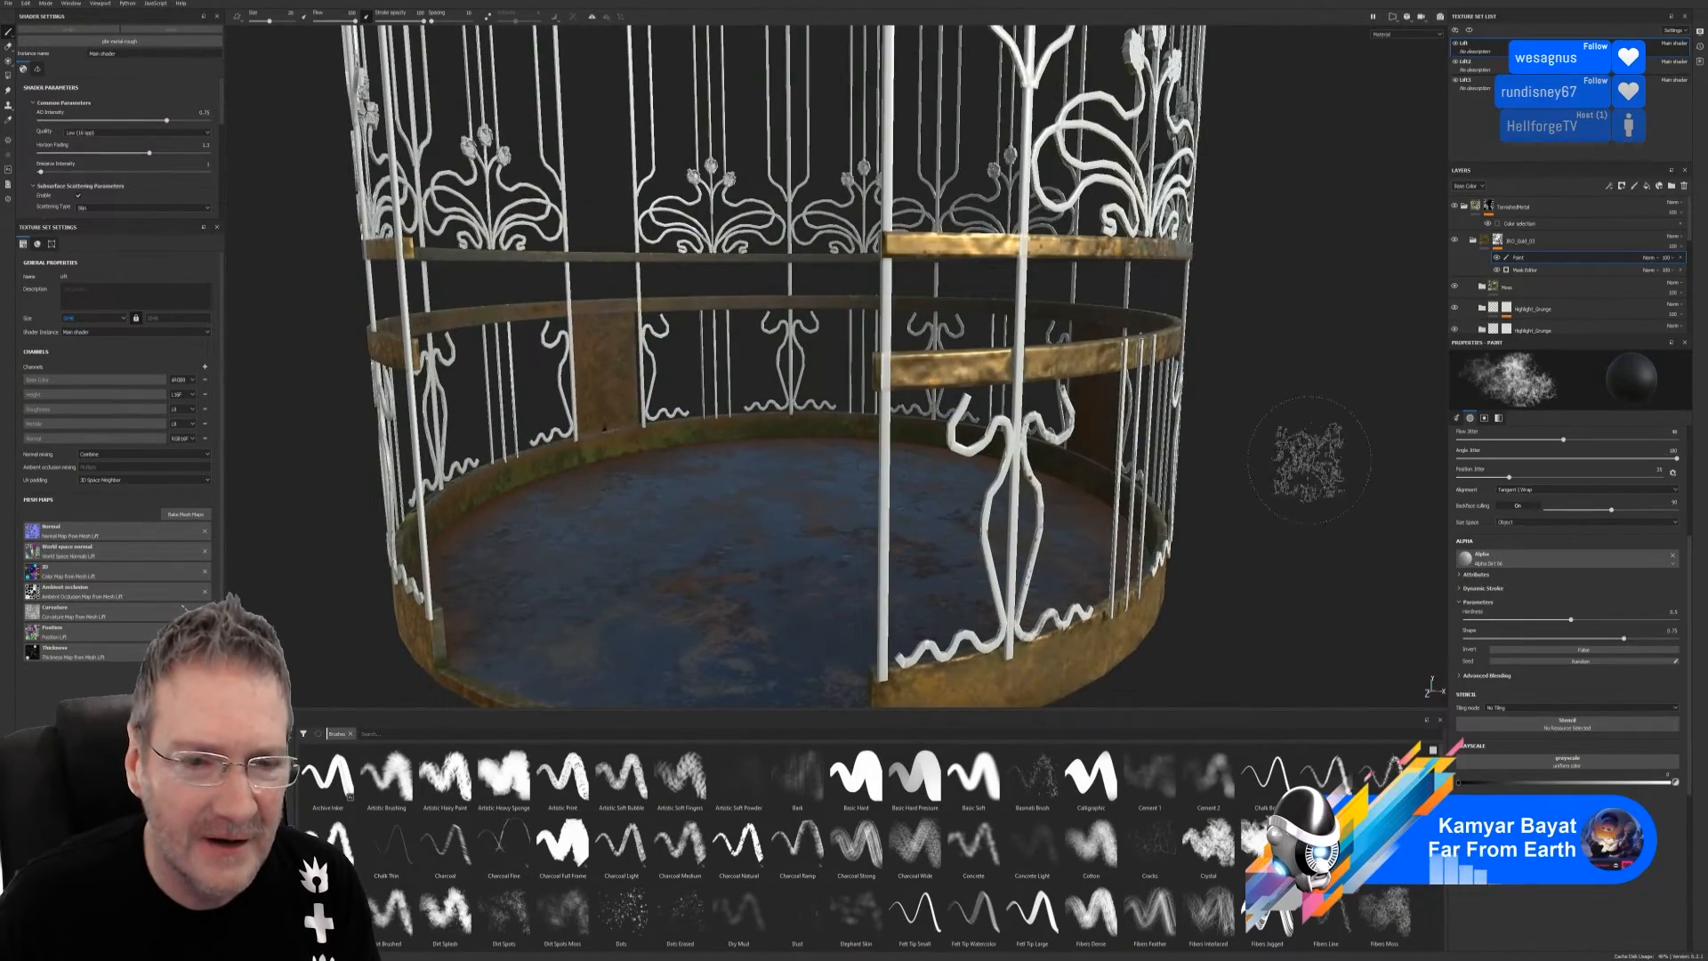
pyautogui.moveTo(1310, 460)
pyautogui.keyDown('alt'); pyautogui.mouseDown()
pyautogui.moveTo(936, 502)
pyautogui.moveTo(1030, 454)
pyautogui.mouseUp(); pyautogui.keyUp('alt')
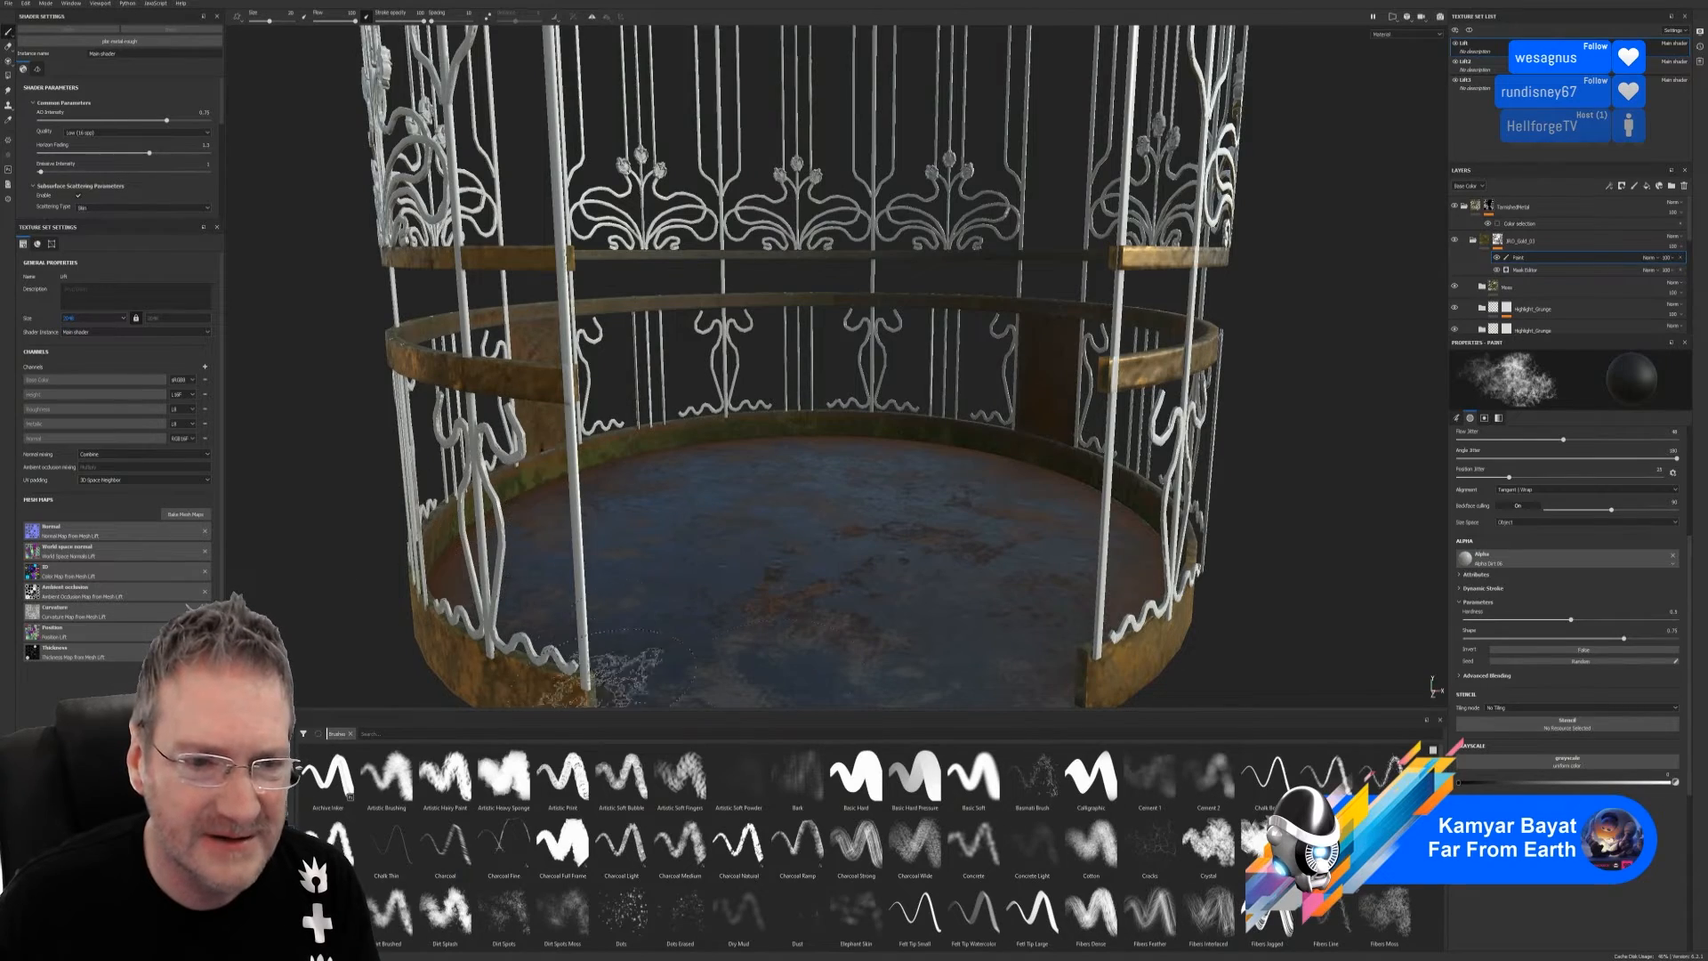
# Inspect the whole cage, the ornamental underside of the dome and the dome's exterior
pyautogui.keyDown('alt'); pyautogui.moveTo(772, 496); pyautogui.dragTo(592, 509, button='right'); pyautogui.keyUp('alt')
pyautogui.keyDown('alt'); pyautogui.moveTo(694, 383); pyautogui.dragTo(698, 529, button='middle'); pyautogui.keyUp('alt')
pyautogui.keyDown('alt'); pyautogui.moveTo(698, 529); pyautogui.dragTo(650, 532, button='right'); pyautogui.keyUp('alt')
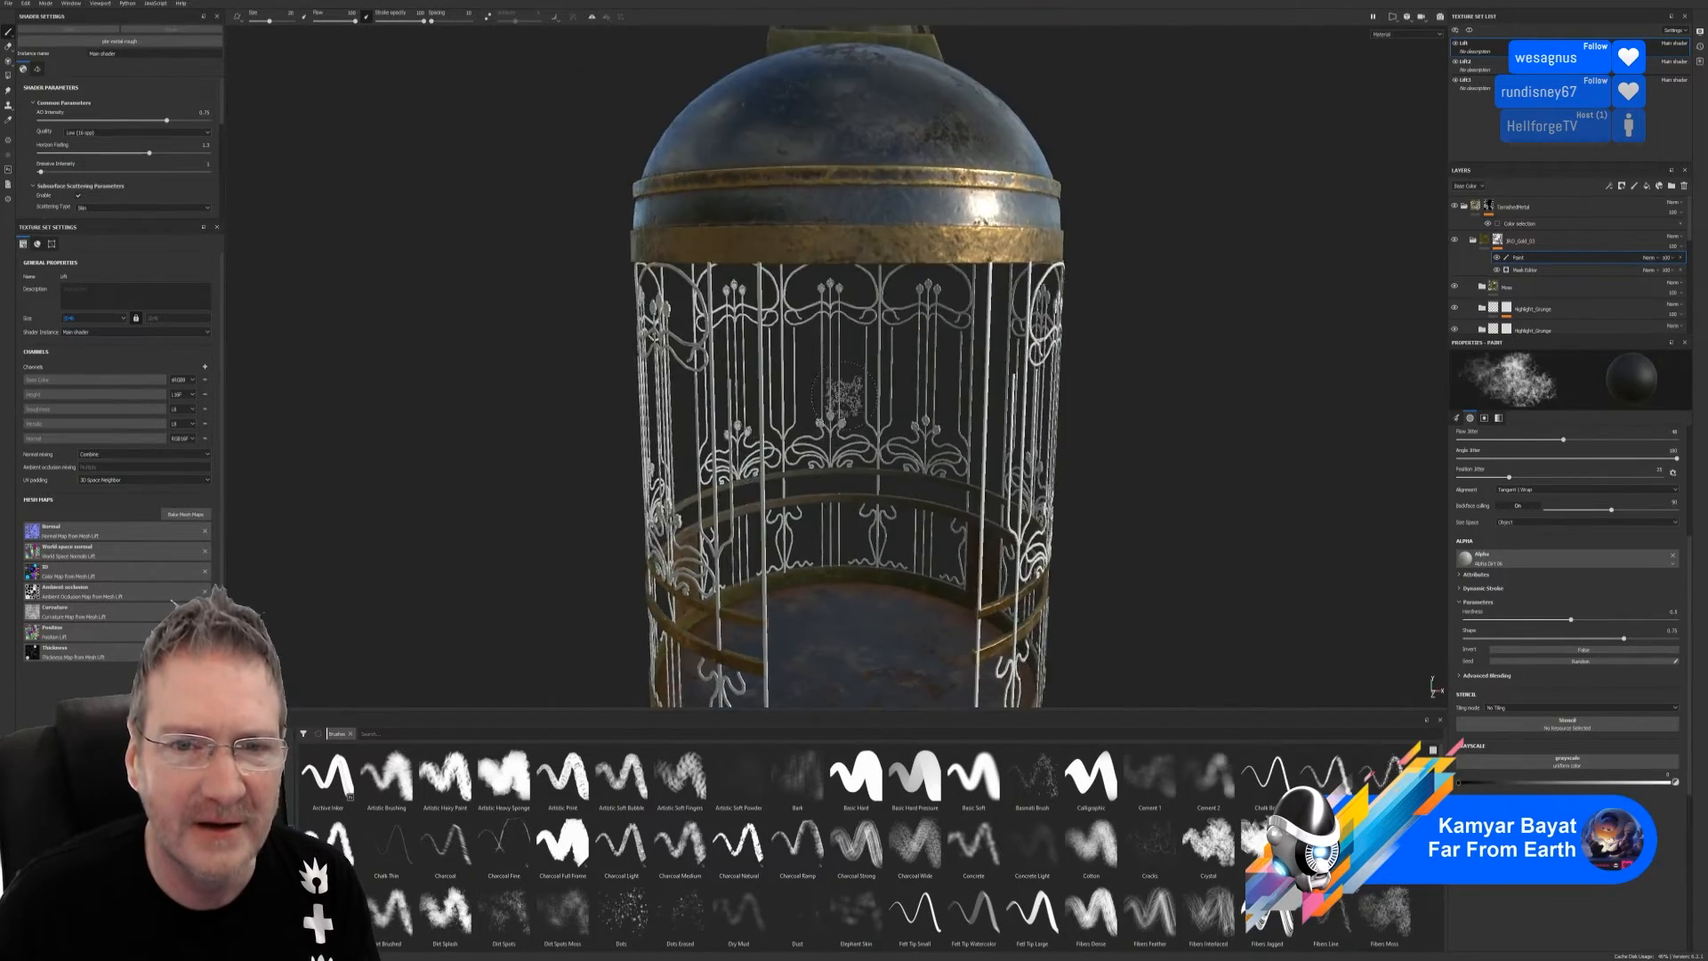
pyautogui.keyDown('alt'); pyautogui.moveTo(823, 462); pyautogui.dragTo(837, 331); pyautogui.keyUp('alt')
pyautogui.keyDown('alt'); pyautogui.moveTo(836, 331); pyautogui.dragTo(1212, 214, button='right'); pyautogui.keyUp('alt')
pyautogui.keyDown('alt'); pyautogui.moveTo(943, 213); pyautogui.dragTo(942, 503, button='middle'); pyautogui.keyUp('alt')
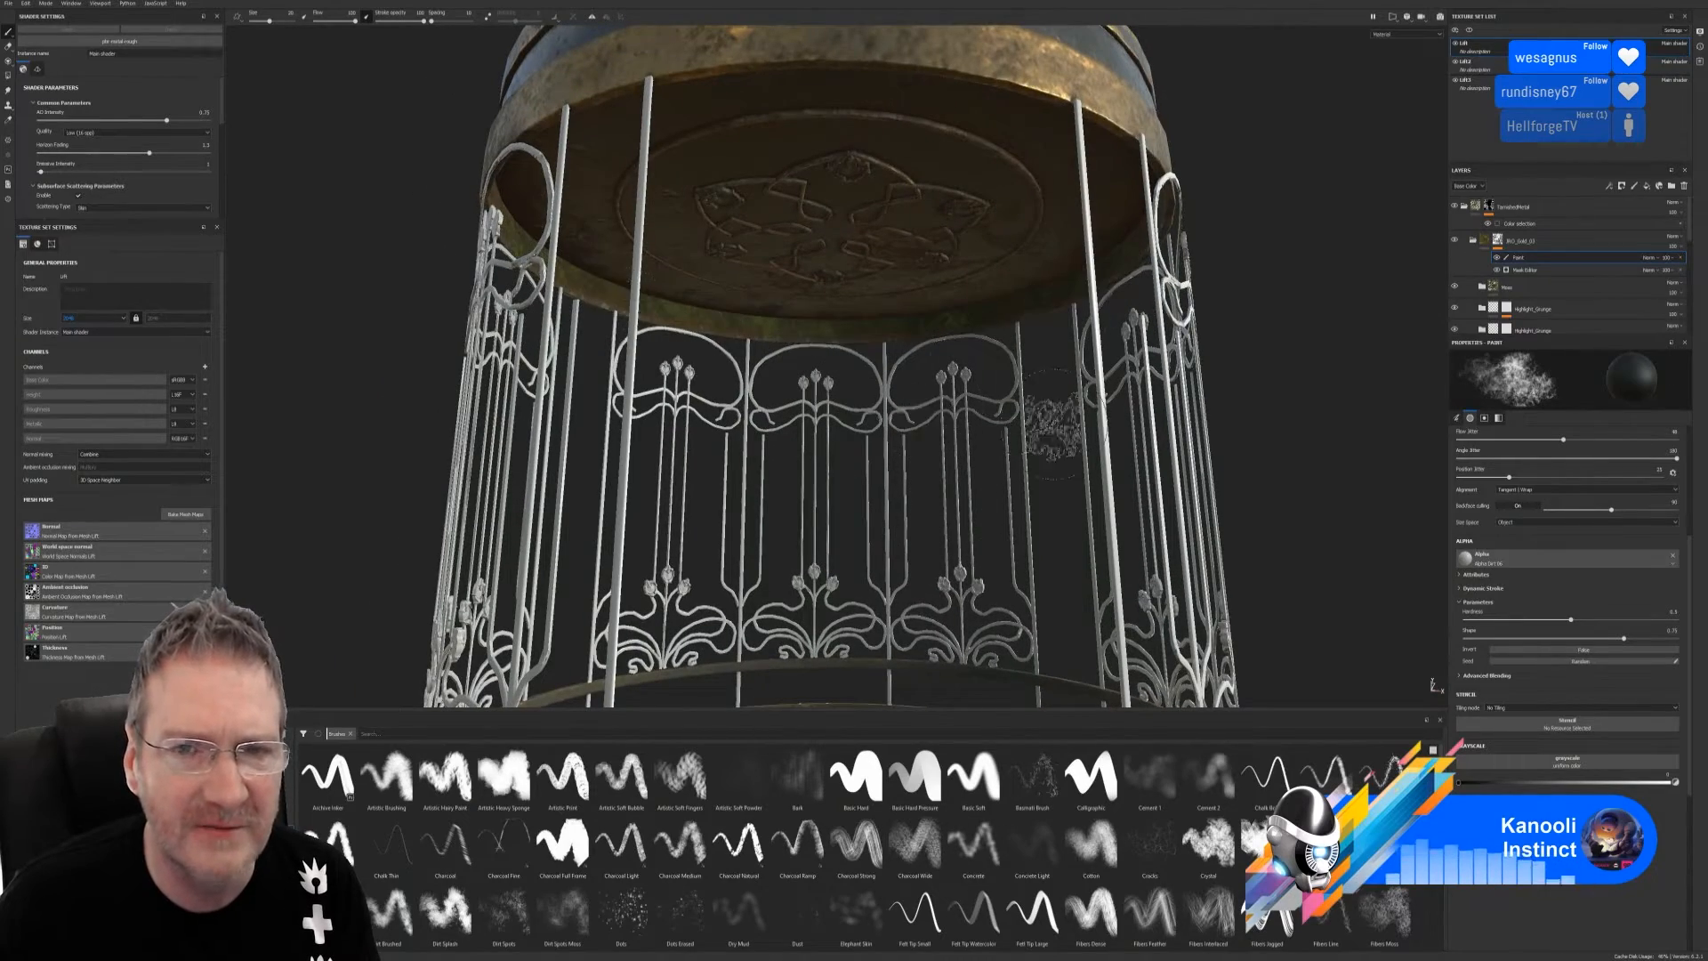
pyautogui.keyDown('alt'); pyautogui.moveTo(1050, 429); pyautogui.dragTo(823, 276, button='right'); pyautogui.keyUp('alt')
pyautogui.keyDown('alt'); pyautogui.moveTo(823, 276); pyautogui.dragTo(844, 427, button='middle'); pyautogui.keyUp('alt')
pyautogui.moveTo(844, 427)
pyautogui.keyDown('alt'); pyautogui.mouseDown()
pyautogui.moveTo(913, 318)
pyautogui.moveTo(925, 223)
pyautogui.moveTo(920, 322)
pyautogui.moveTo(923, 284)
pyautogui.moveTo(872, 267)
pyautogui.moveTo(907, 338)
pyautogui.mouseUp(); pyautogui.keyUp('alt')
pyautogui.keyDown('alt'); pyautogui.moveTo(908, 338); pyautogui.dragTo(1022, 408, button='right'); pyautogui.keyUp('alt')
pyautogui.keyDown('alt'); pyautogui.moveTo(1023, 409); pyautogui.dragTo(957, 377); pyautogui.keyUp('alt')
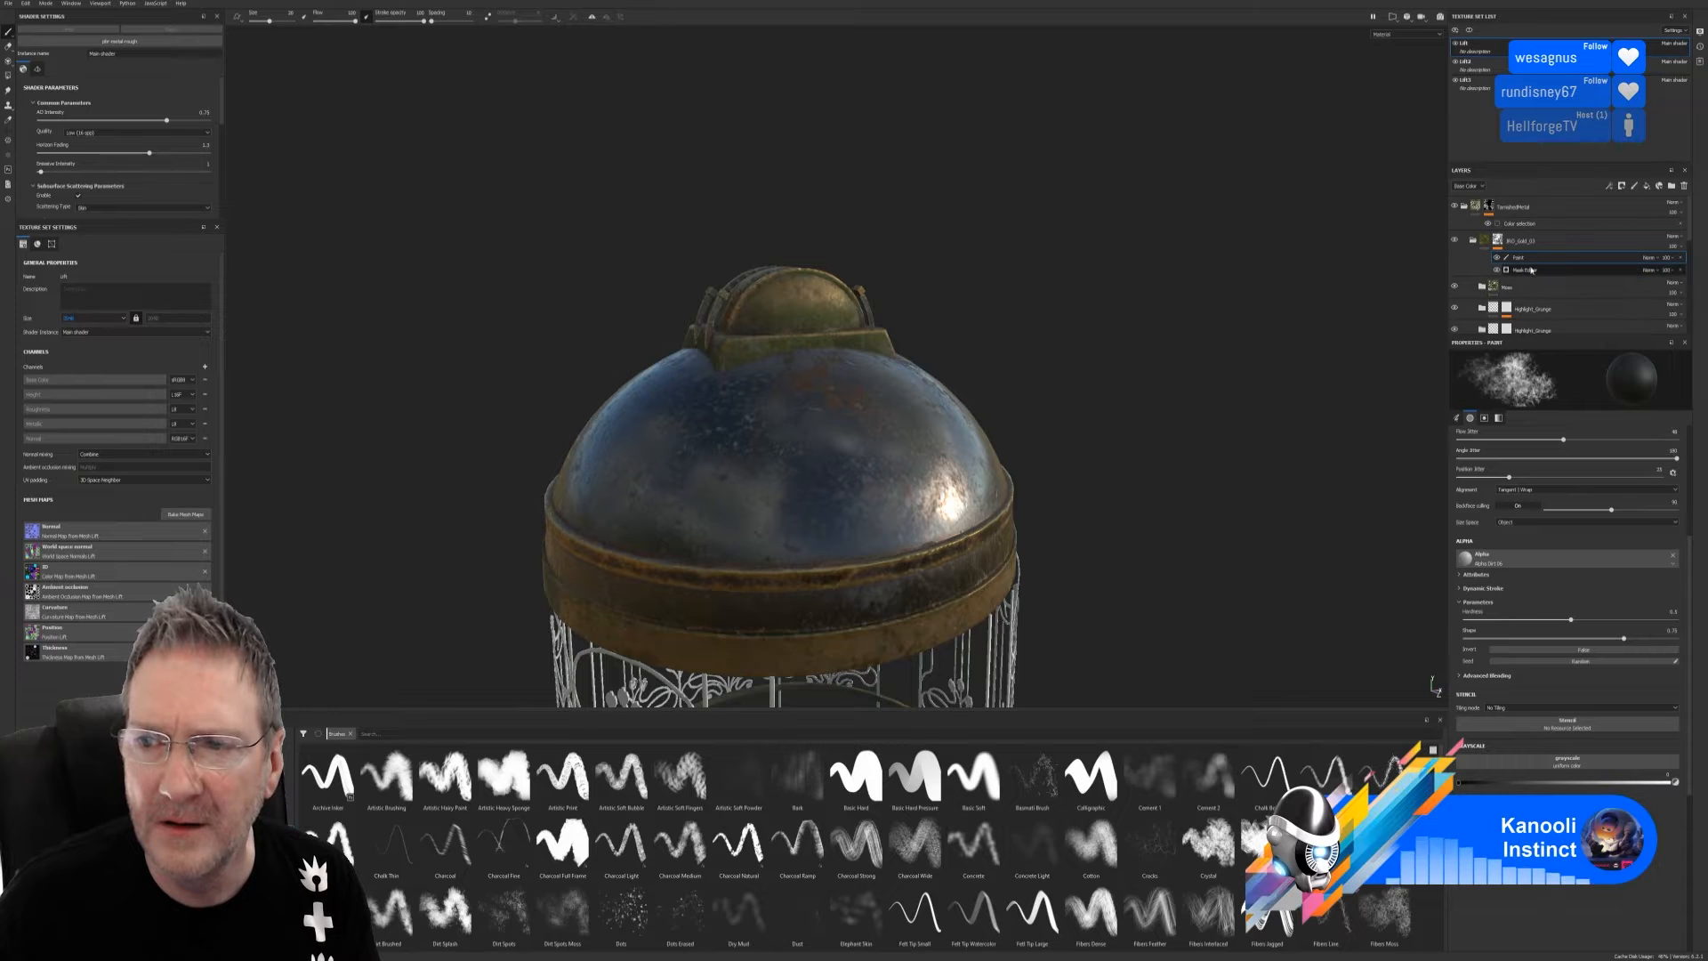
# Fine-tune the Global Balance of the JRO_Gold_03 mask's Mask Editor generator and save the project
pyautogui.click(1497, 270)
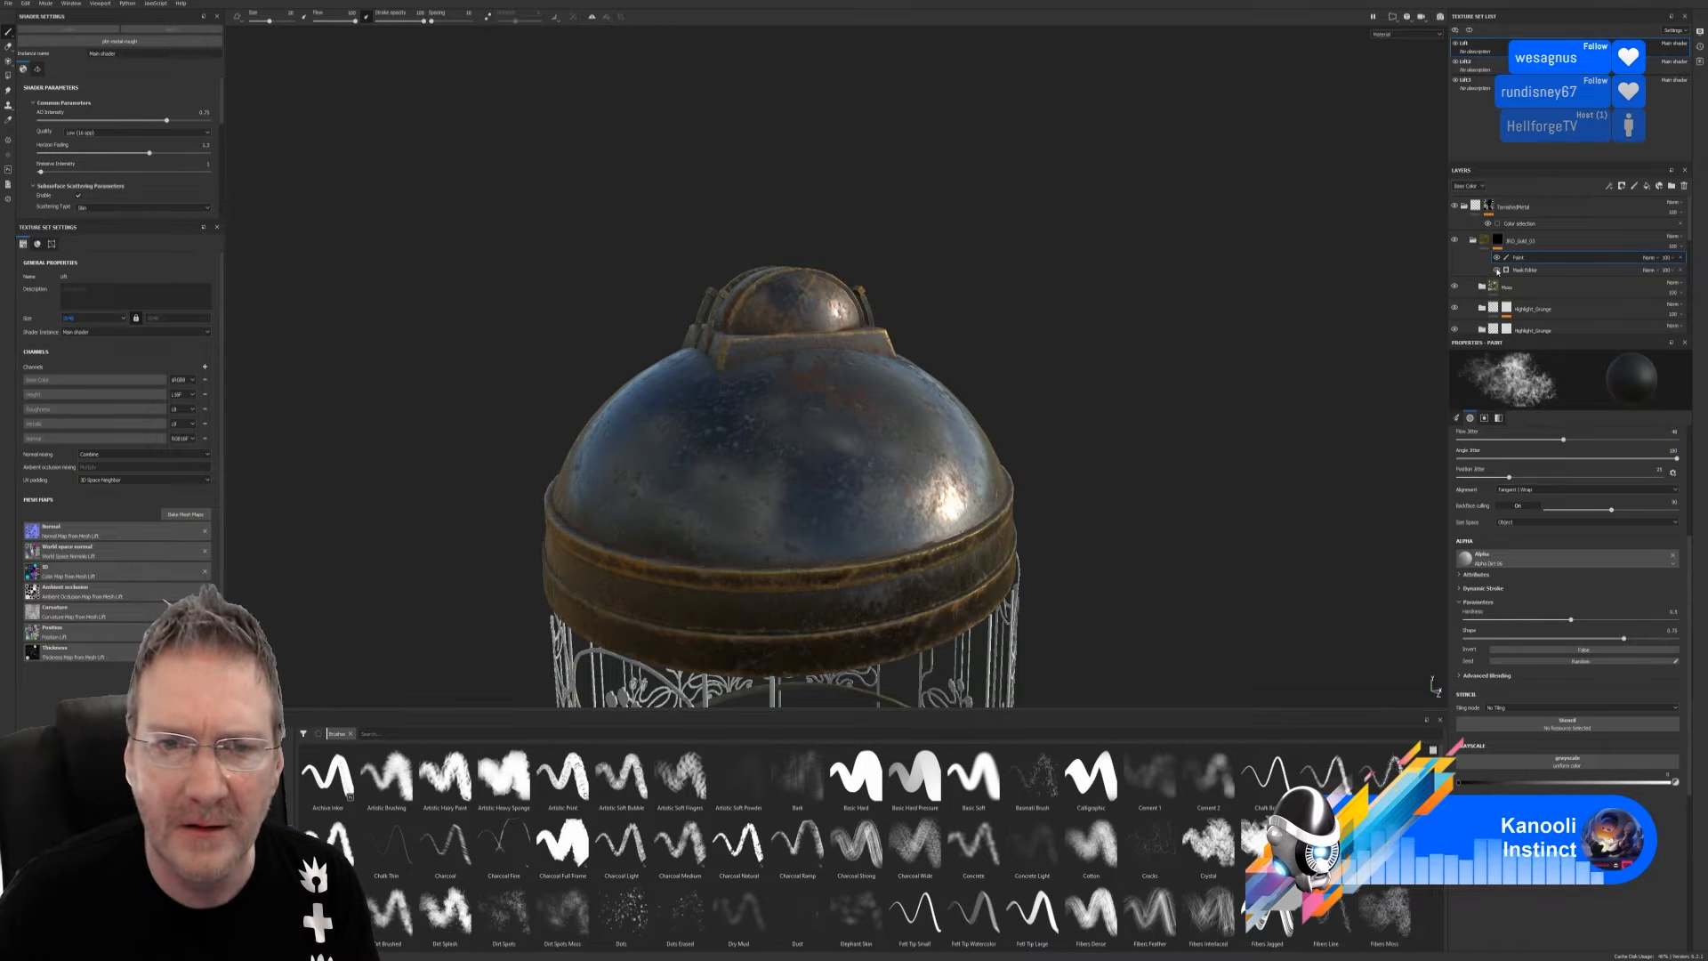
pyautogui.click(1497, 270)
pyautogui.click(1532, 273)
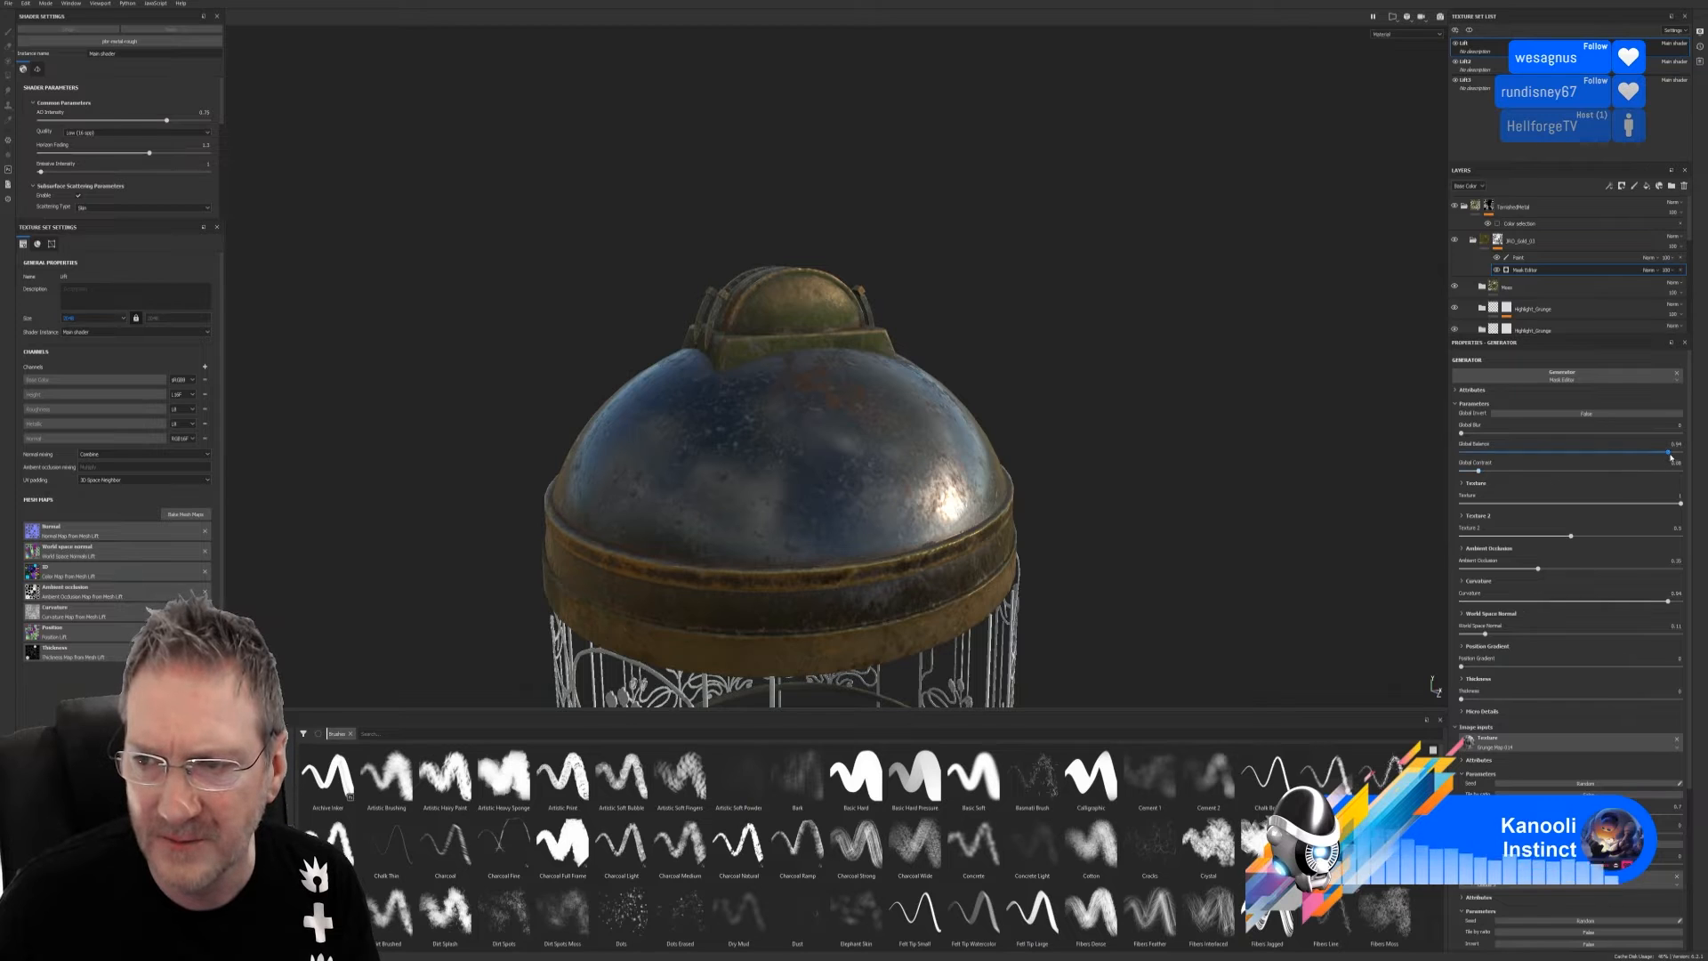
pyautogui.moveTo(1669, 454)
pyautogui.mouseDown()
pyautogui.moveTo(1643, 453)
pyautogui.moveTo(1661, 454)
pyautogui.mouseUp()
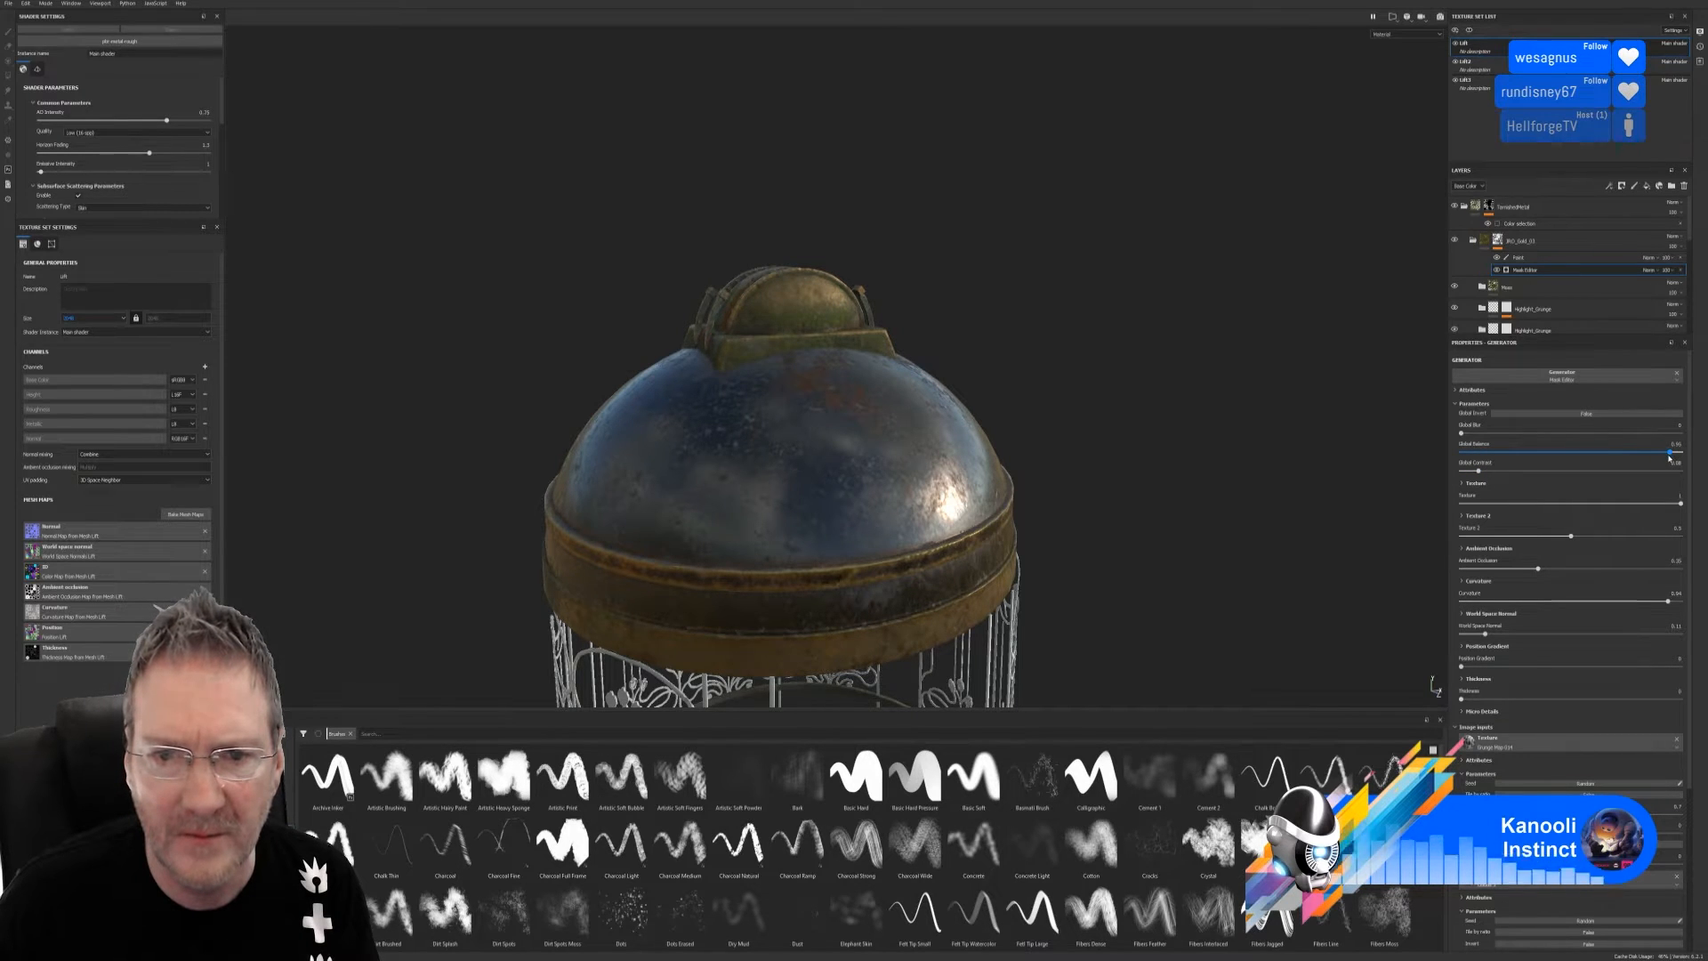
pyautogui.scroll(-4, 430, 343)
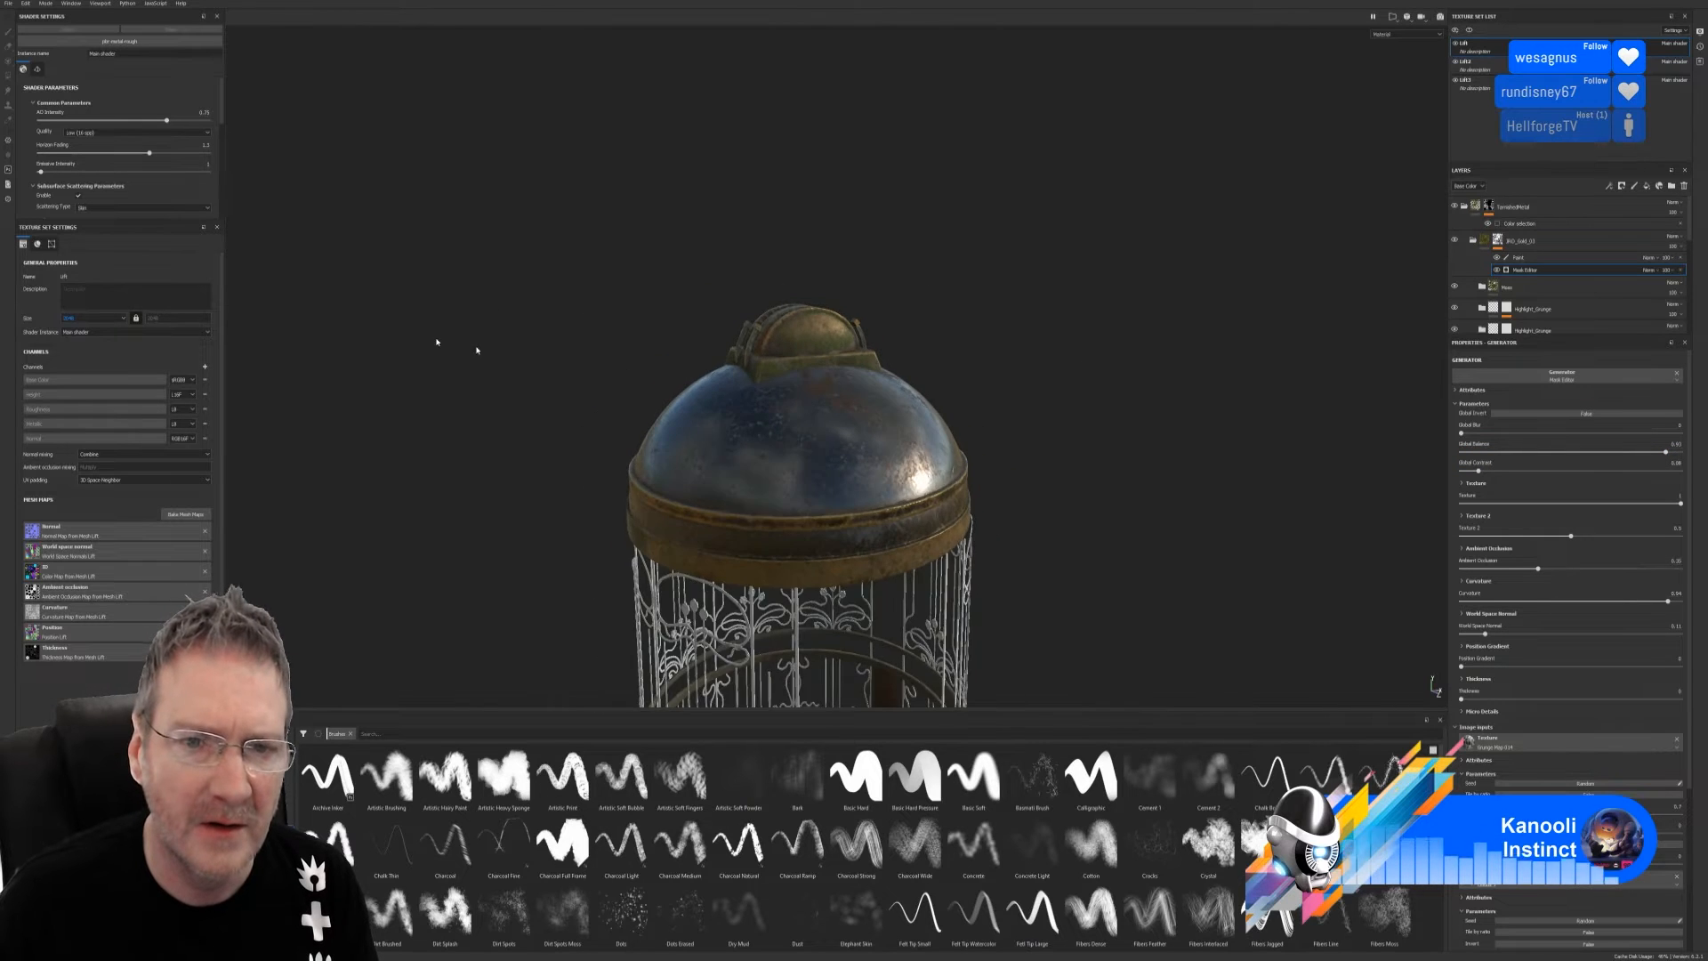
pyautogui.keyDown('alt'); pyautogui.moveTo(973, 446); pyautogui.dragTo(983, 373, button='middle'); pyautogui.keyUp('alt')
pyautogui.keyDown('alt'); pyautogui.moveTo(982, 374); pyautogui.dragTo(826, 383); pyautogui.keyUp('alt')
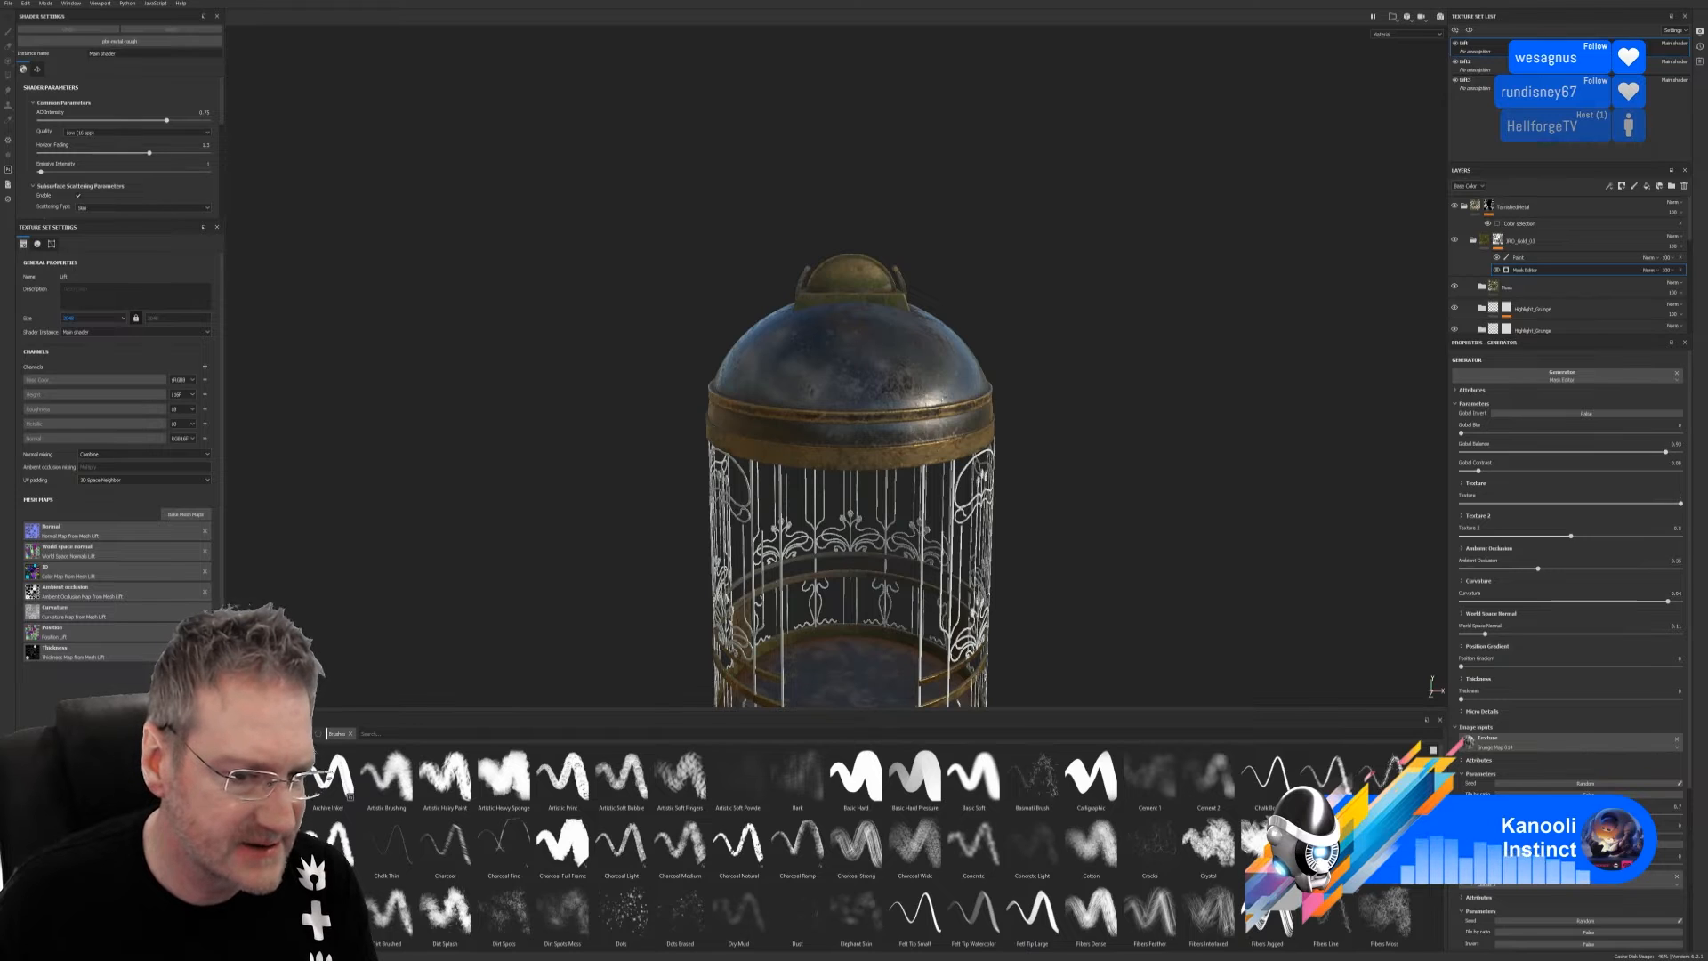
pyautogui.click(8, 3)
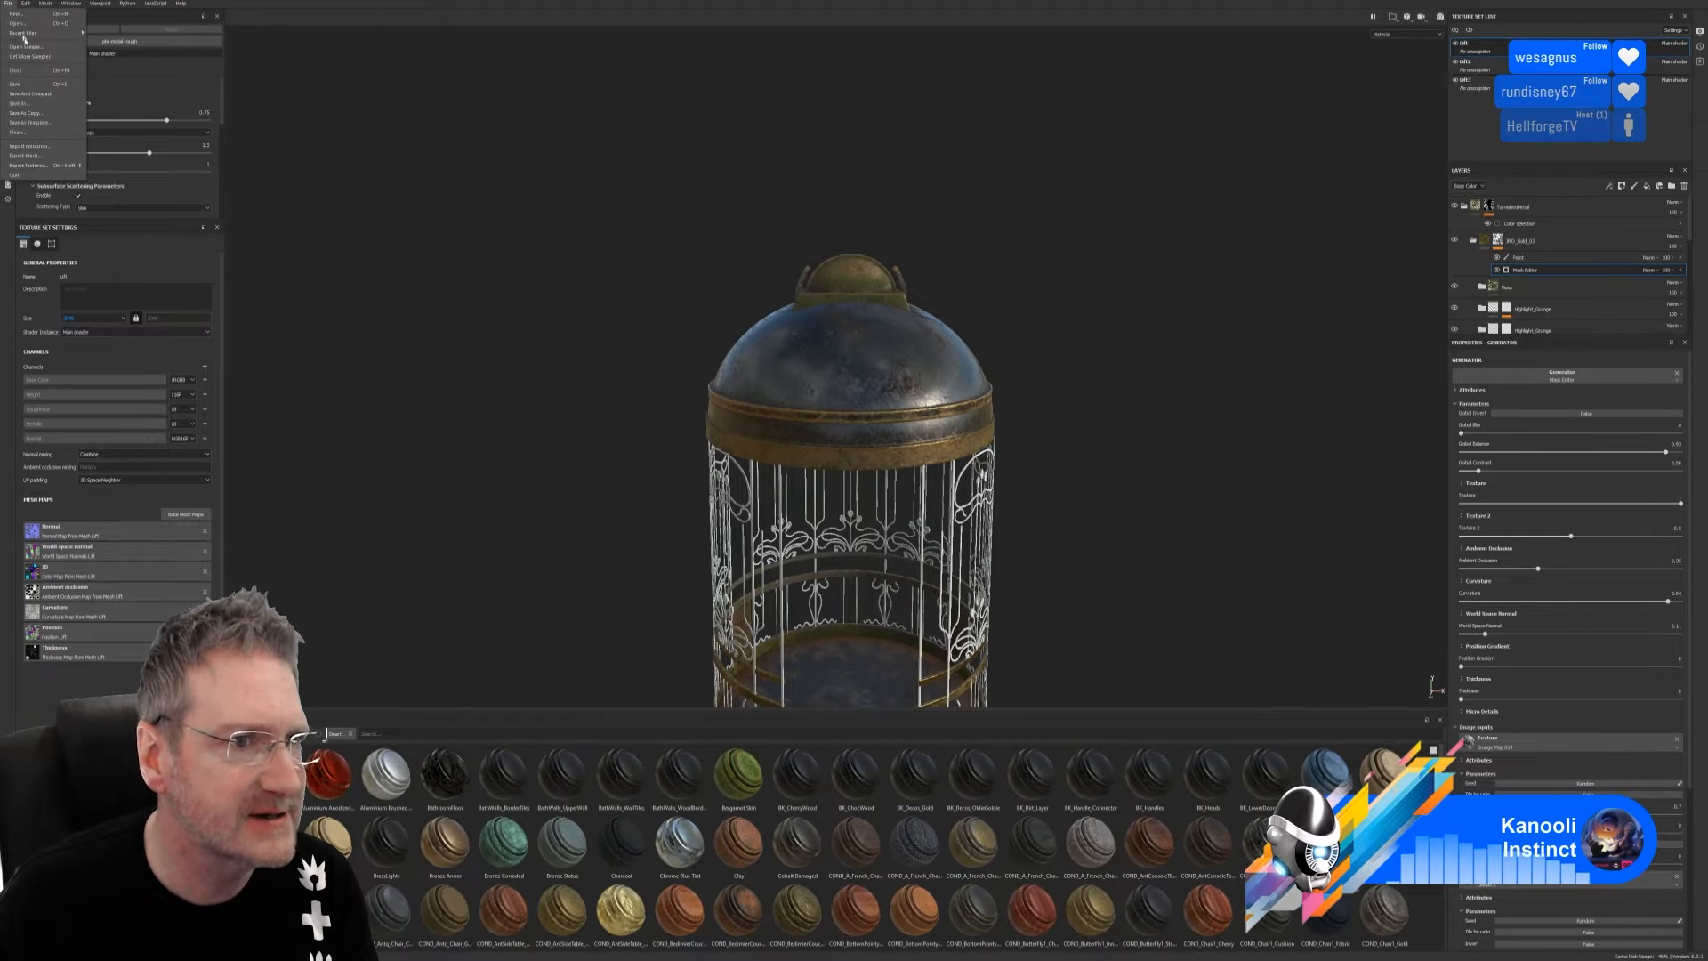
pyautogui.click(20, 84)
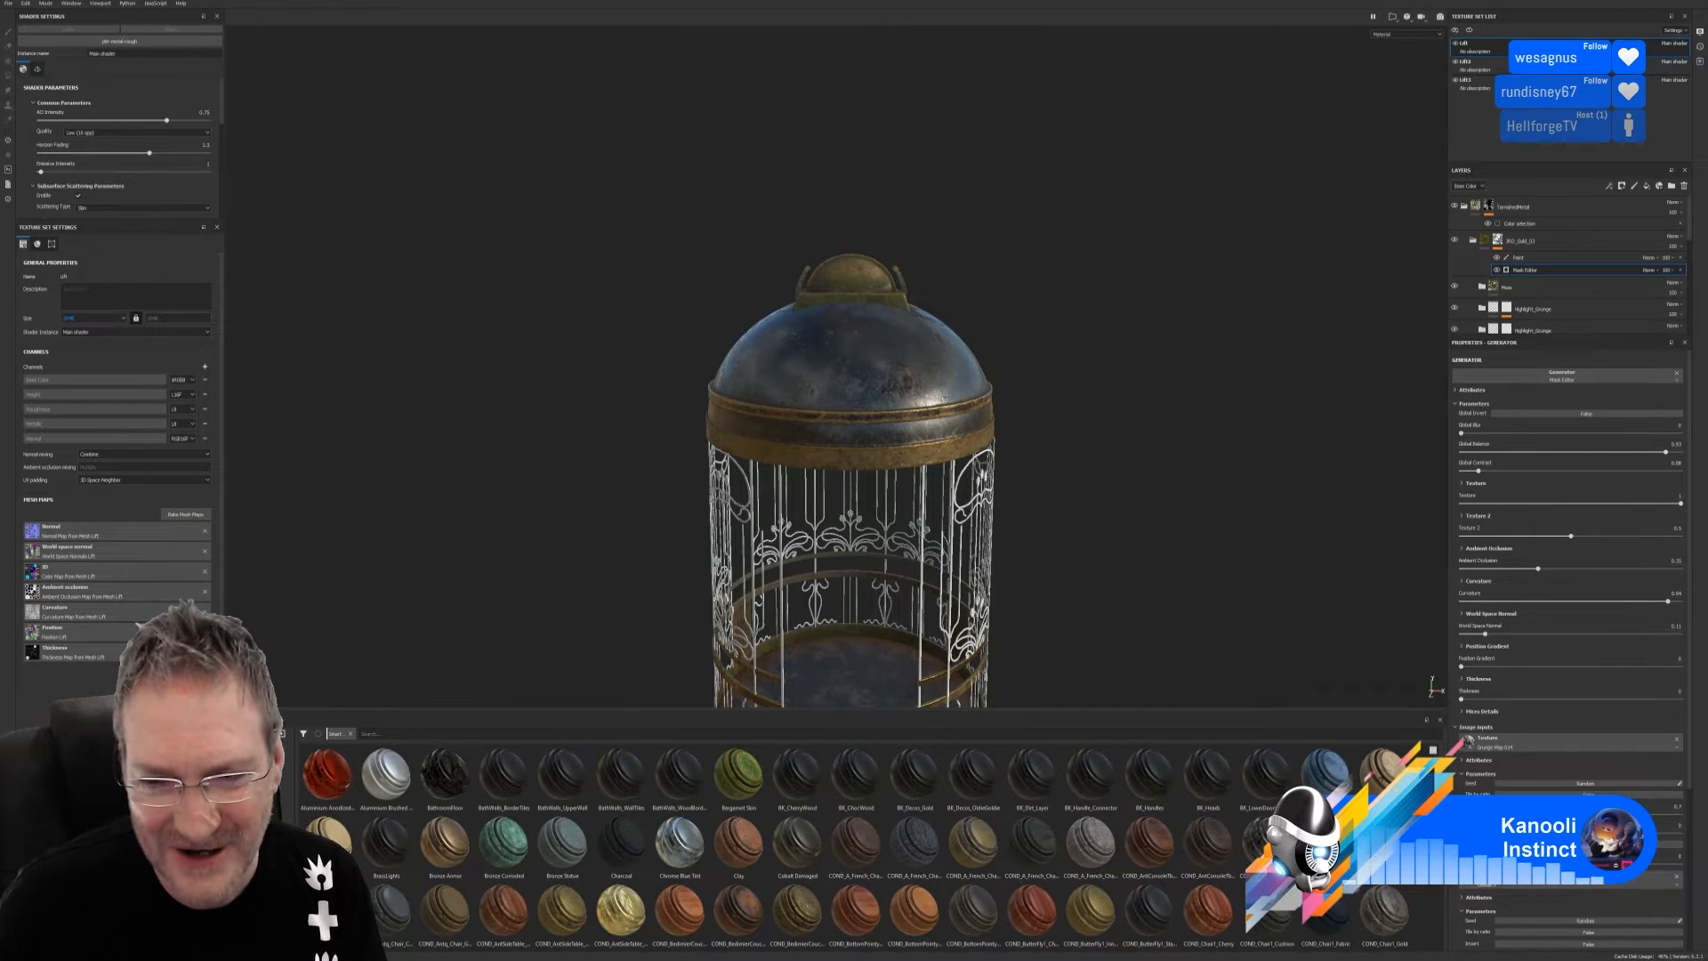
# Look through the smart material library for another aged metal for the cage
pyautogui.scroll(-3, 289, 727)
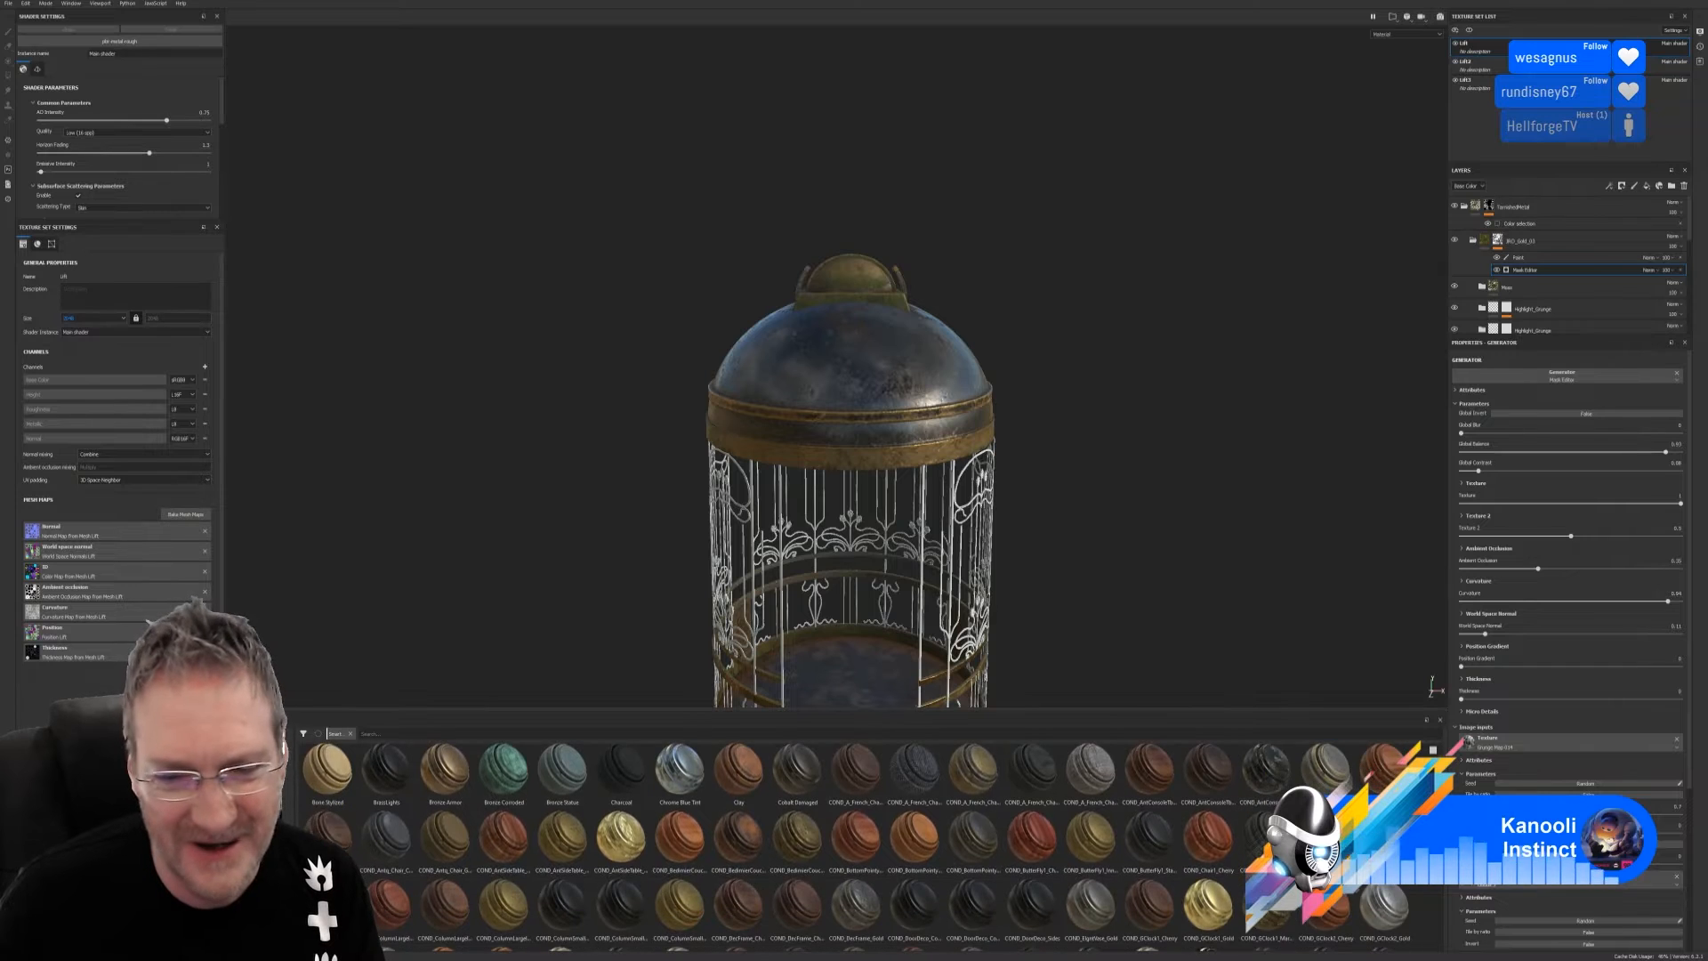
pyautogui.scroll(-2, 876, 845)
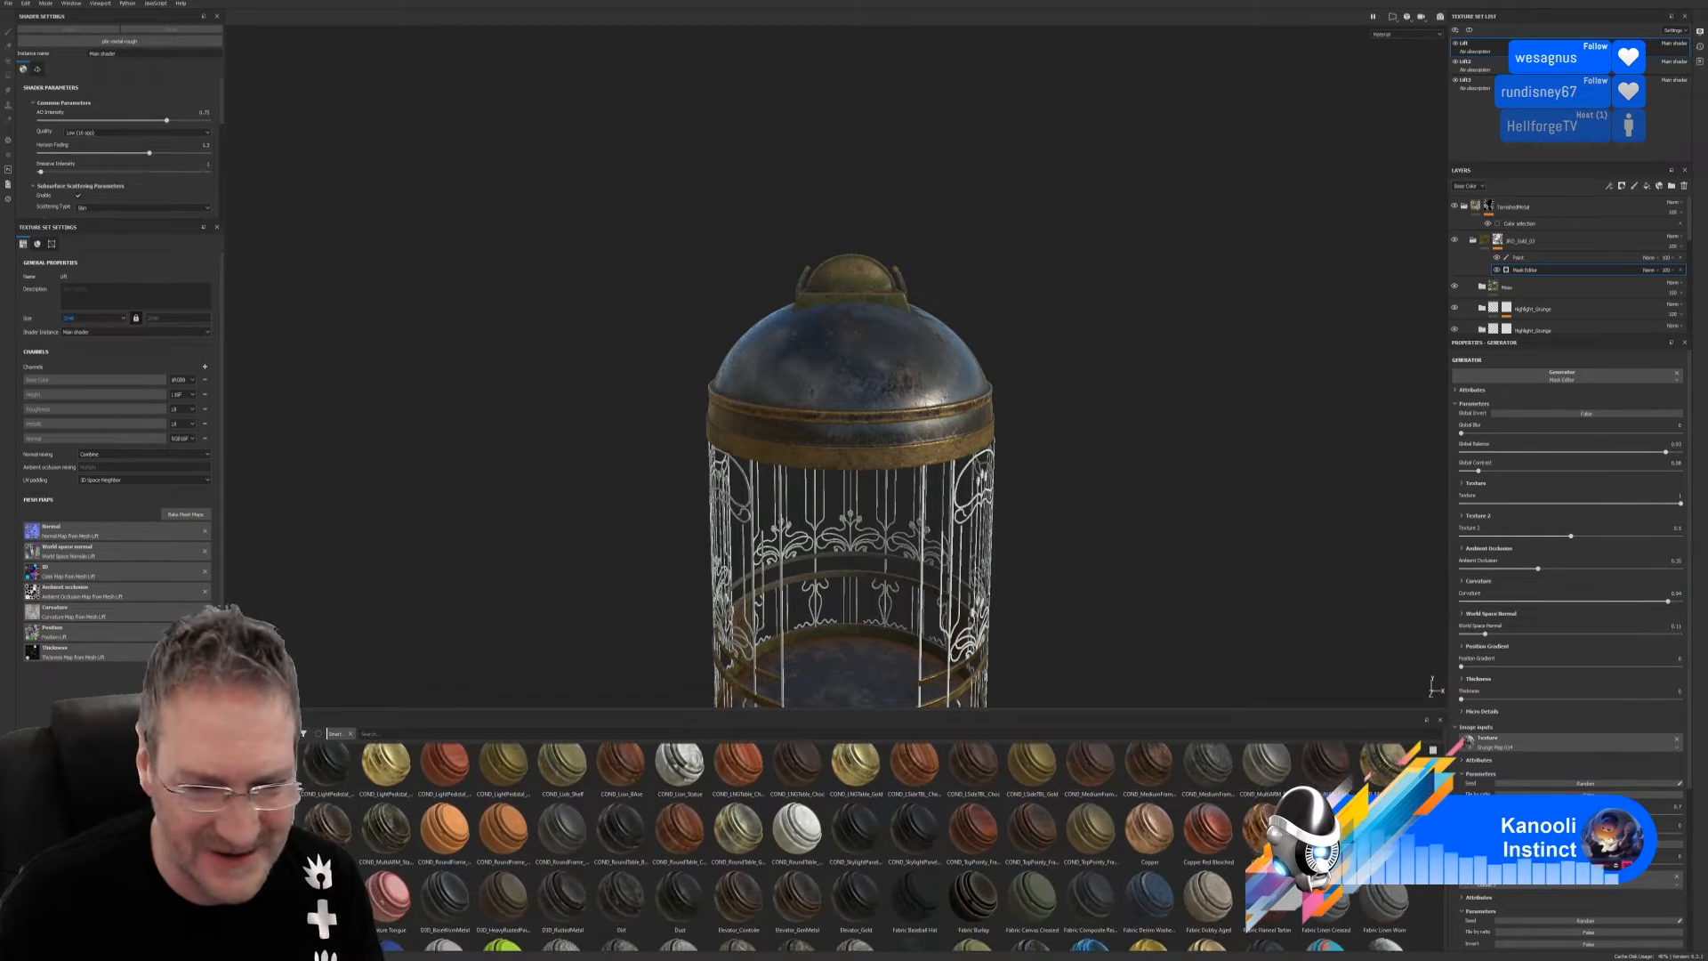
pyautogui.scroll(-2, 877, 845)
pyautogui.scroll(-1, 877, 846)
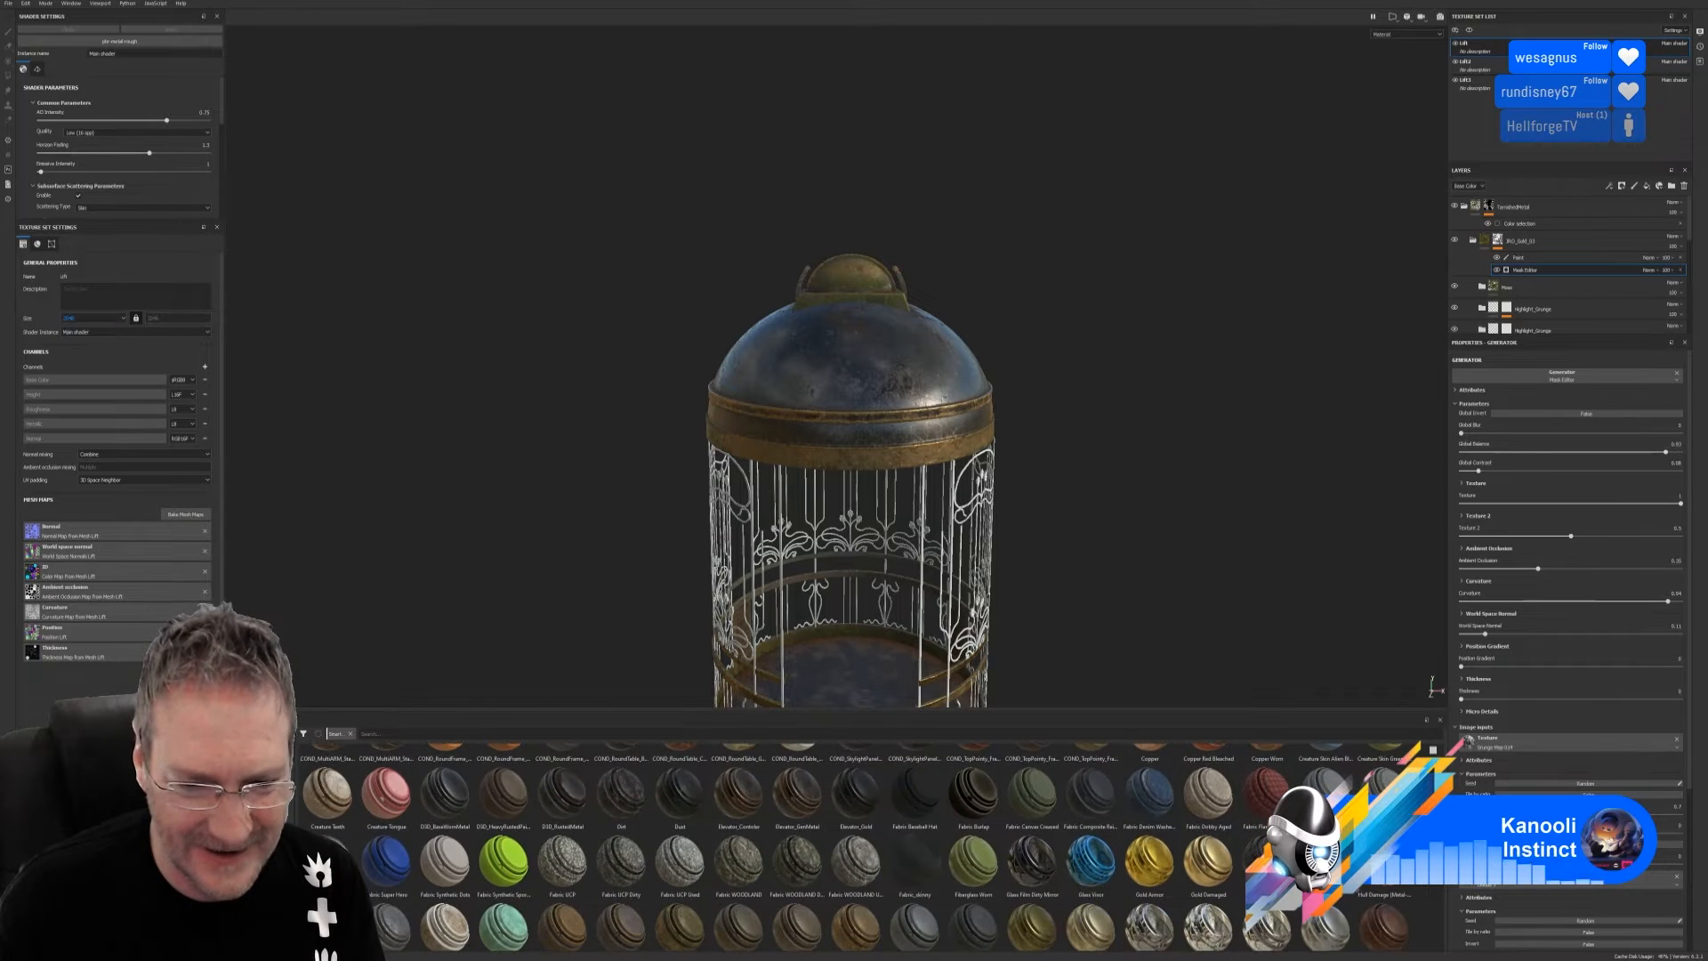
pyautogui.scroll(-1, 876, 845)
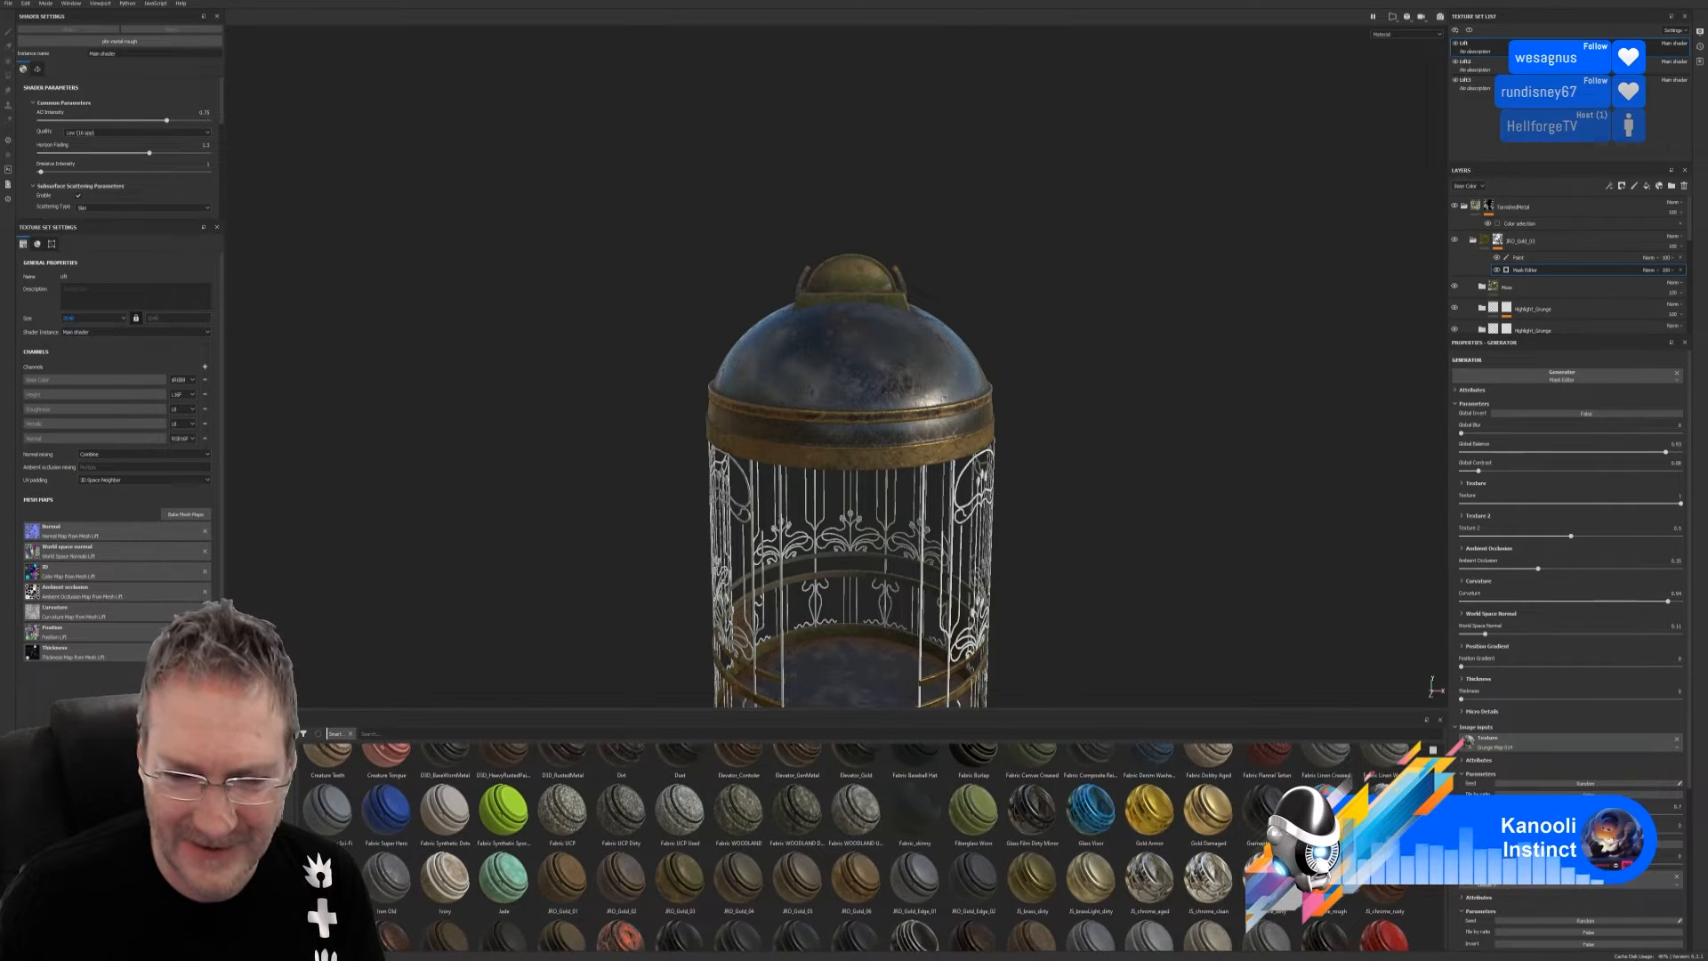
pyautogui.scroll(-1, 876, 846)
pyautogui.scroll(-1, 877, 845)
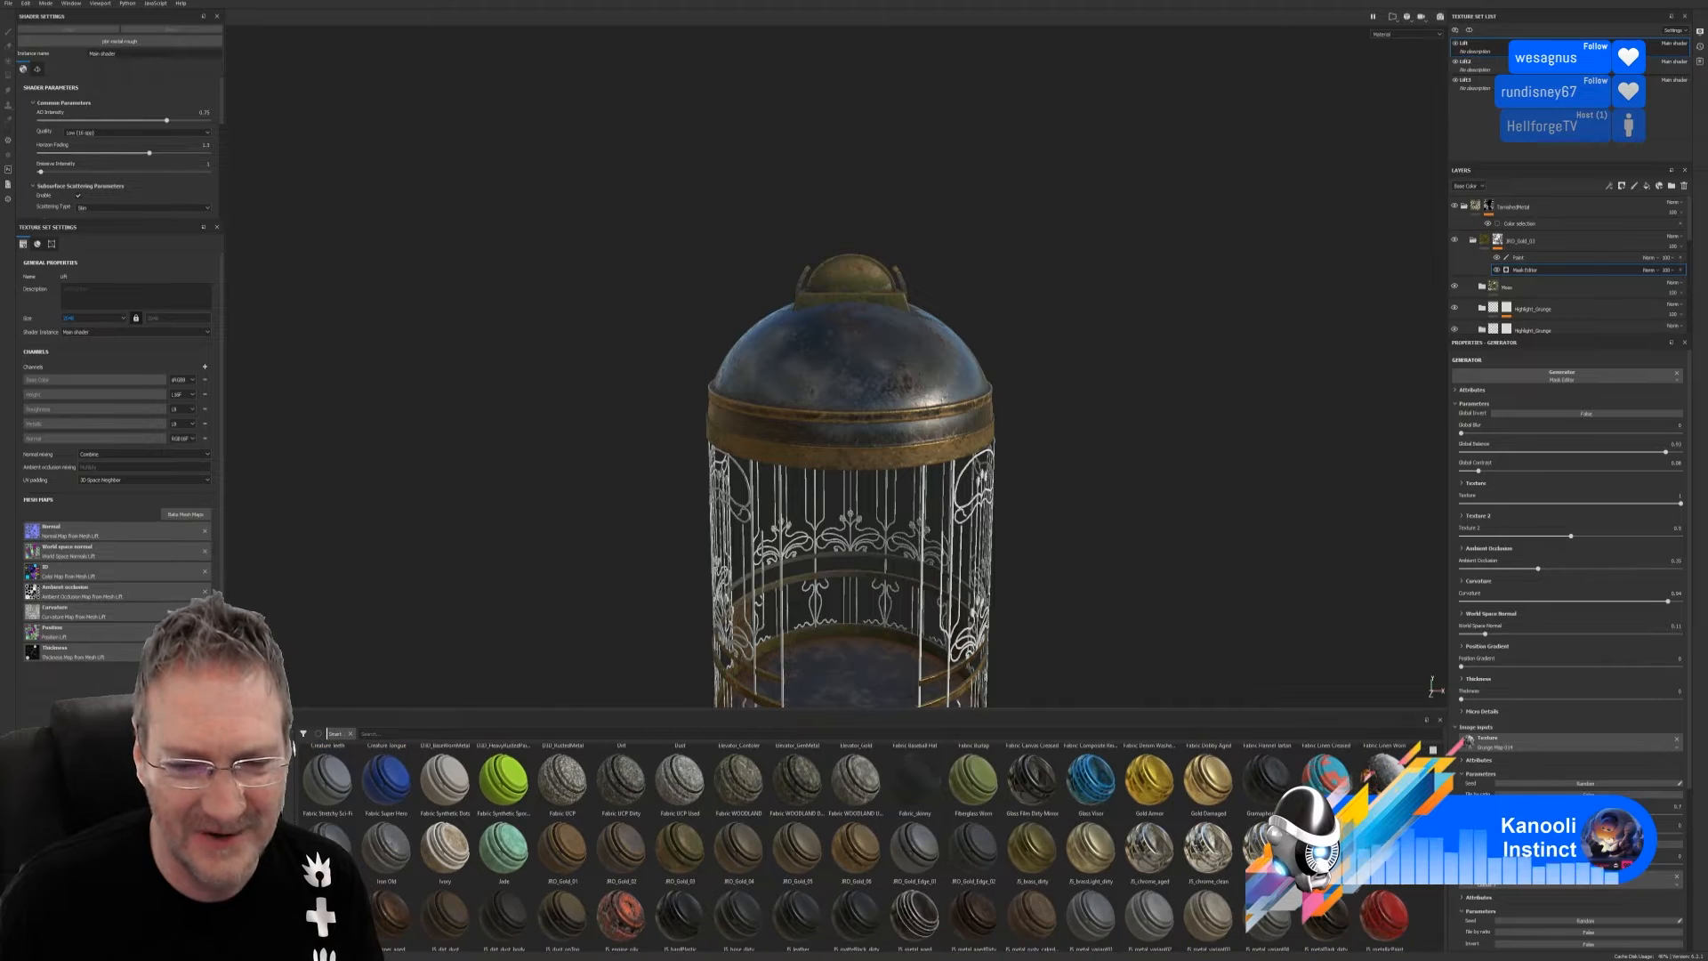
pyautogui.scroll(-1, 876, 845)
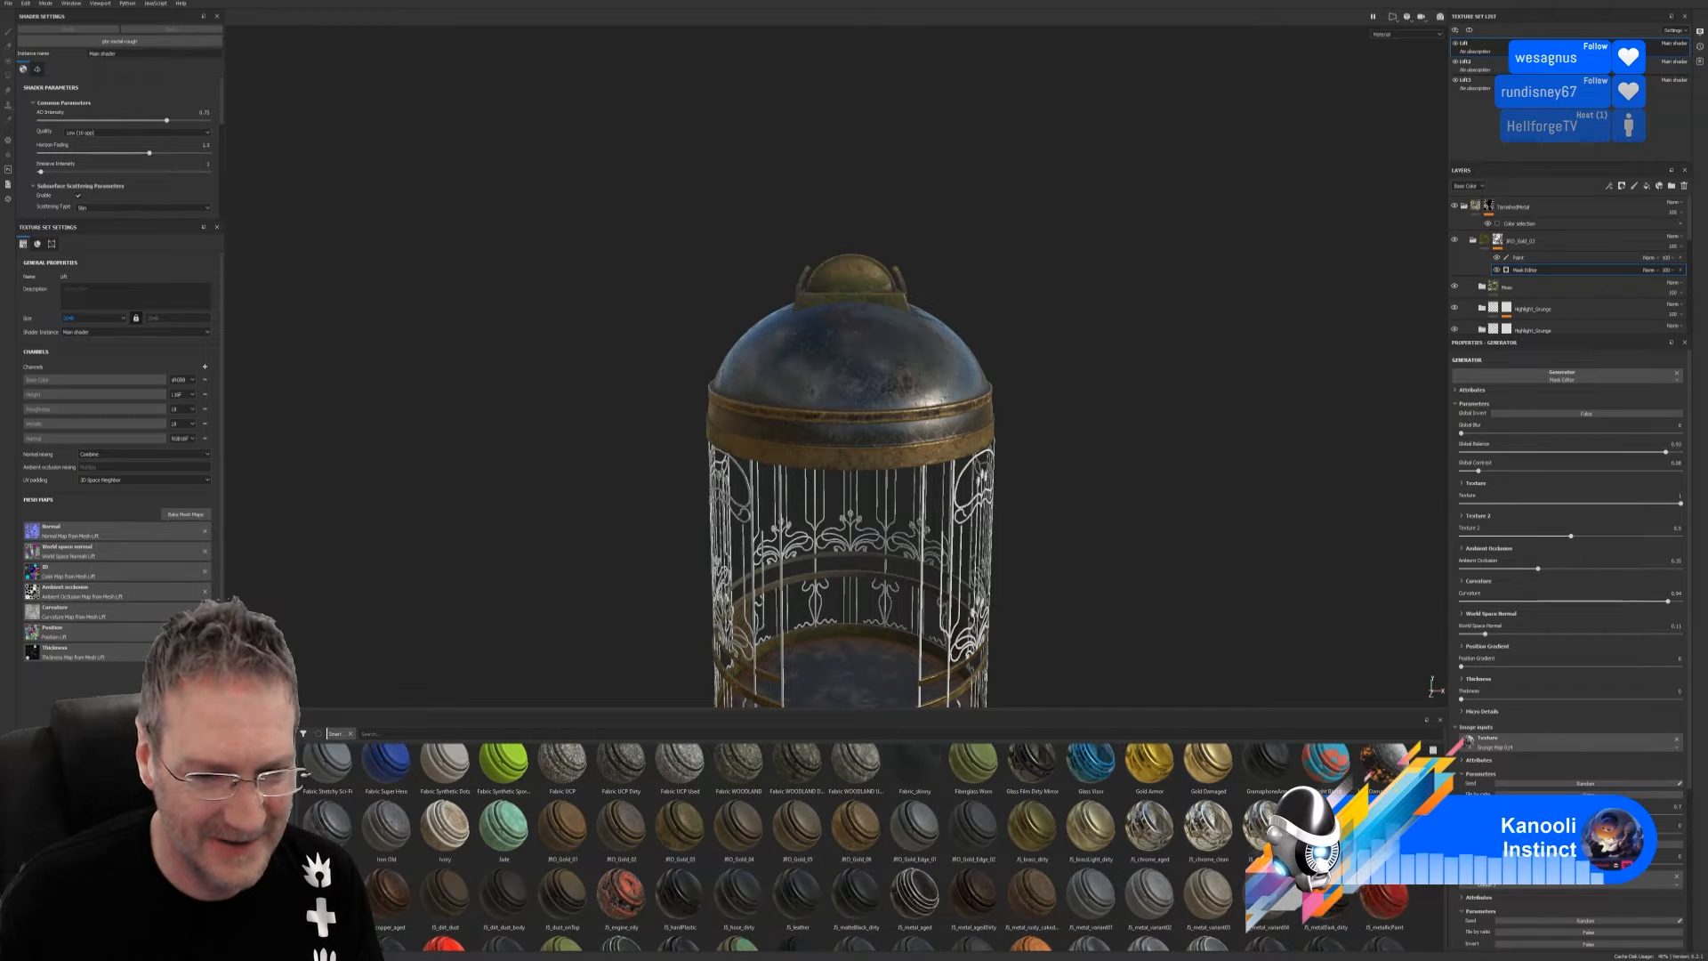
pyautogui.scroll(-1, 876, 846)
pyautogui.scroll(-1, 876, 846)
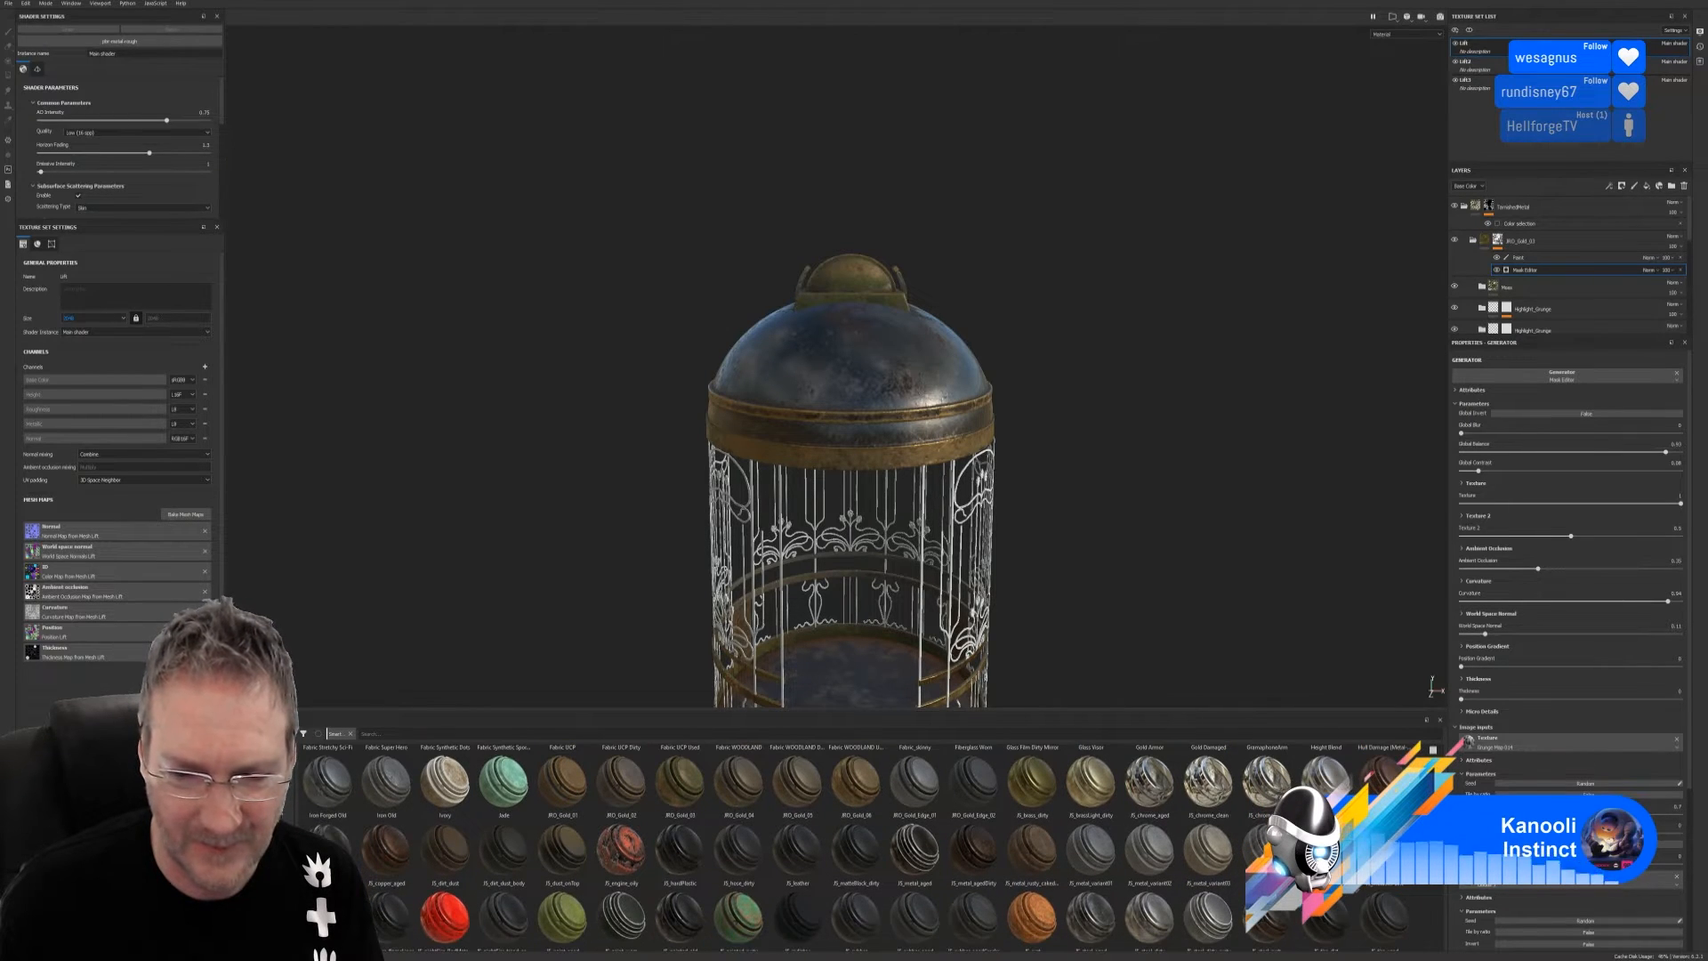
pyautogui.scroll(-3, 876, 845)
pyautogui.scroll(-1, 877, 845)
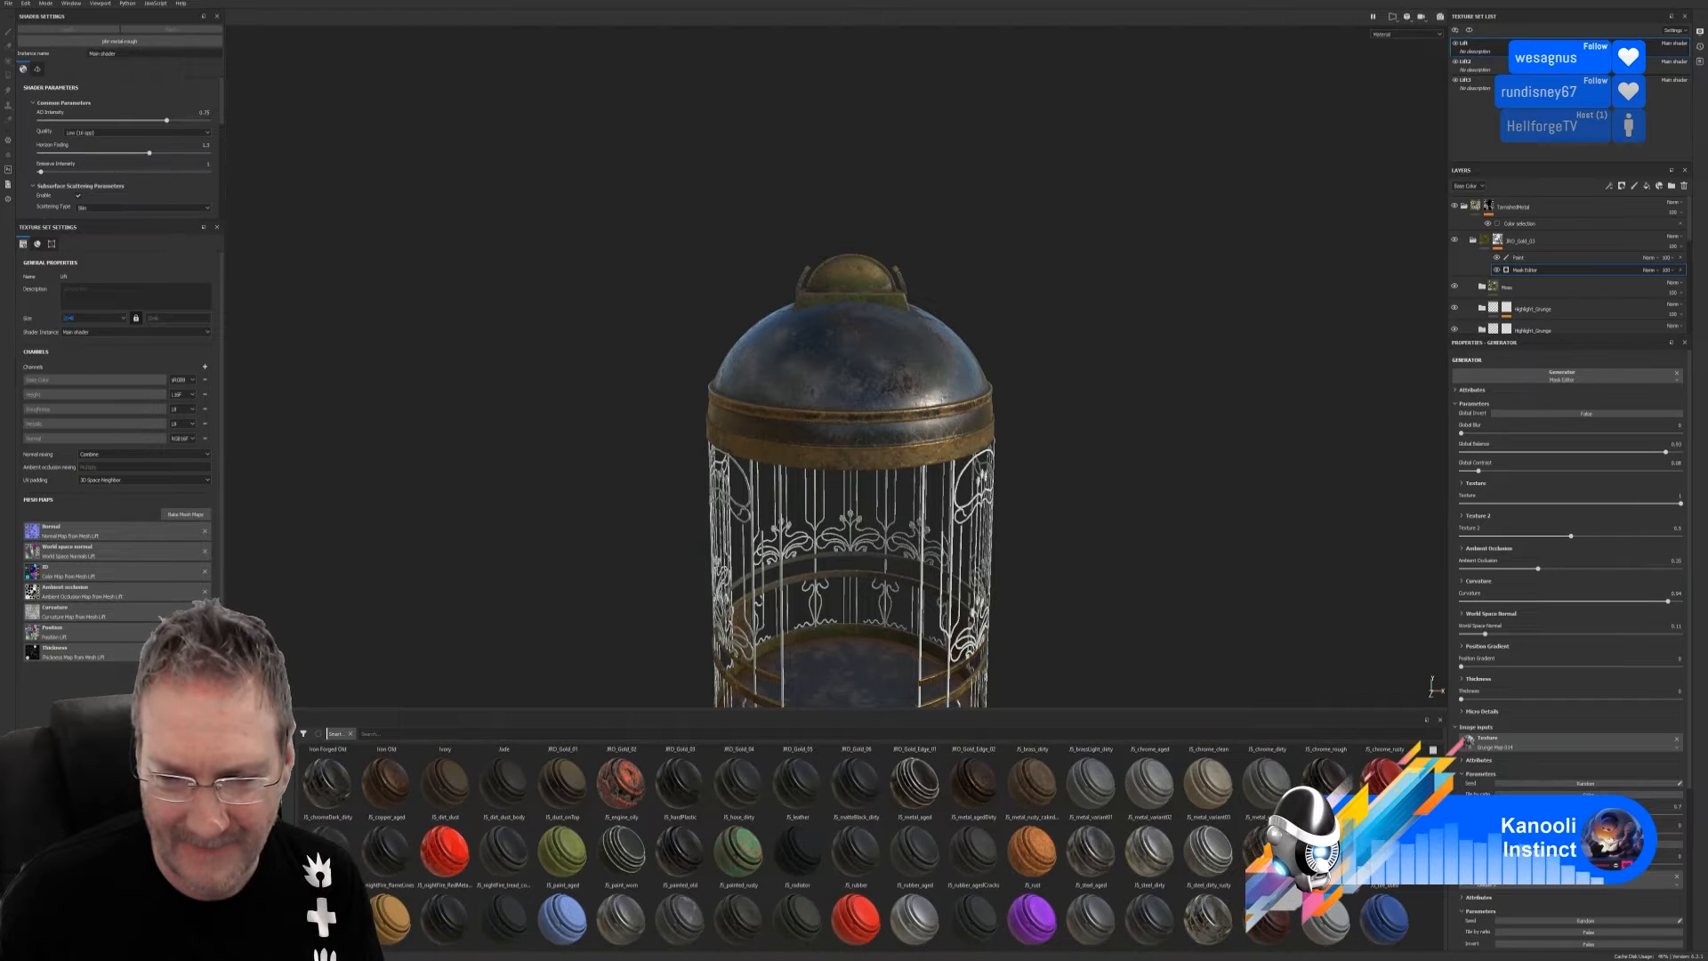
pyautogui.scroll(-4, 876, 845)
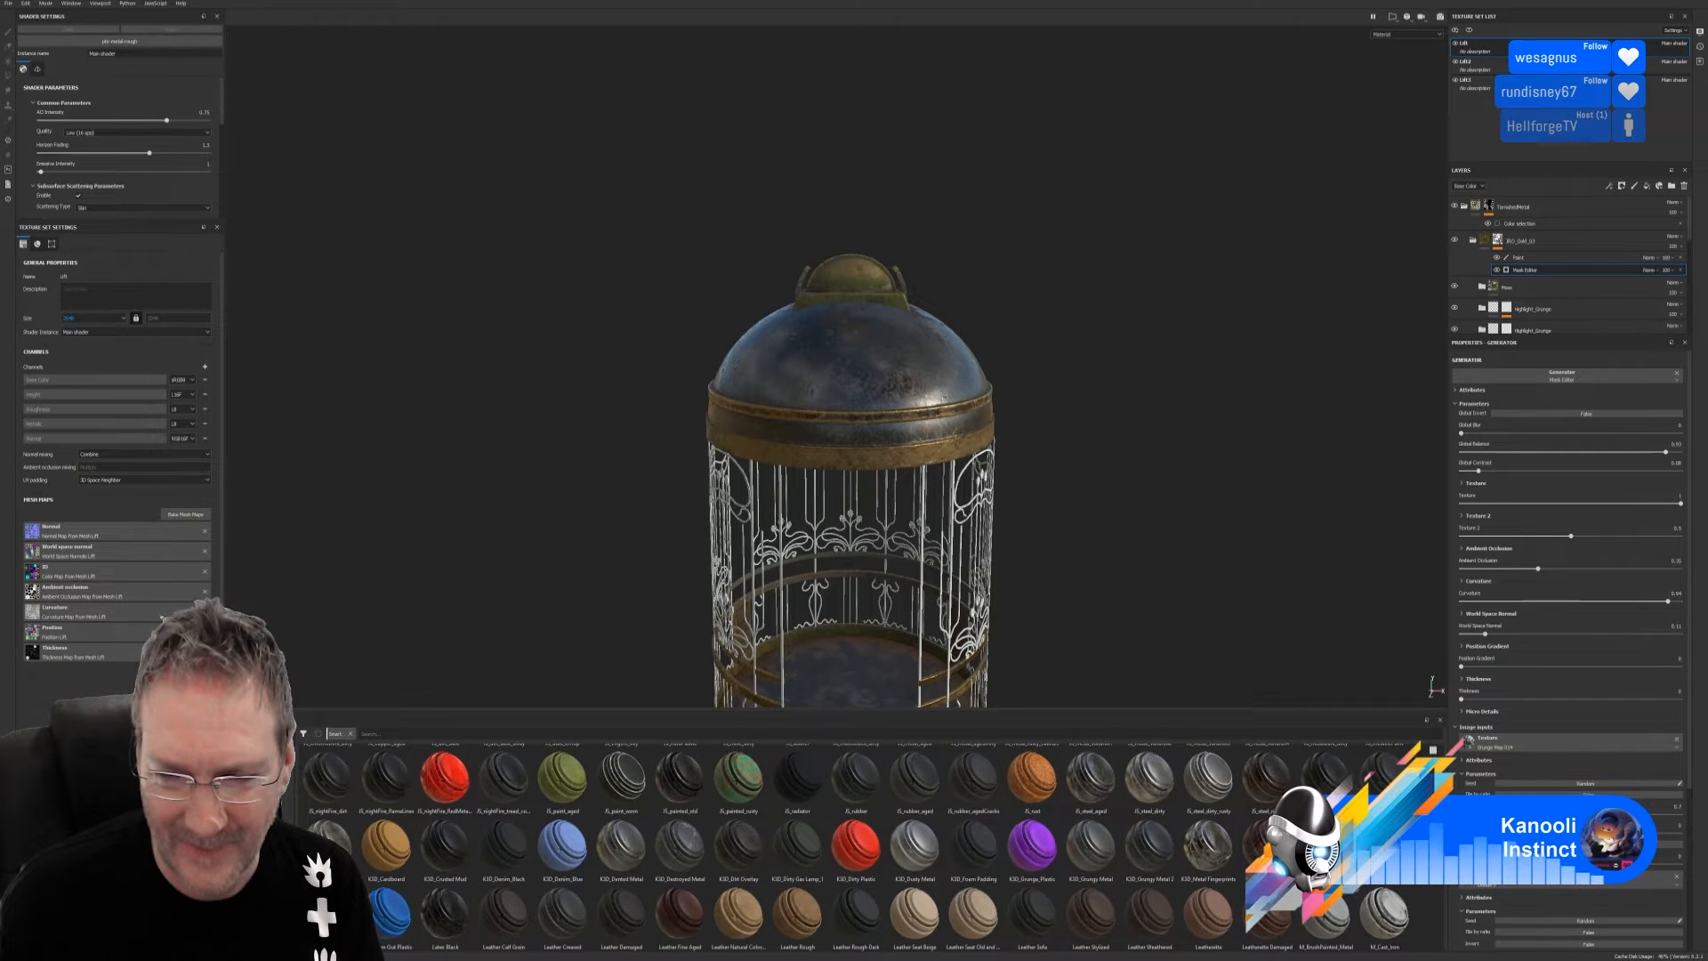
pyautogui.scroll(-3, 877, 845)
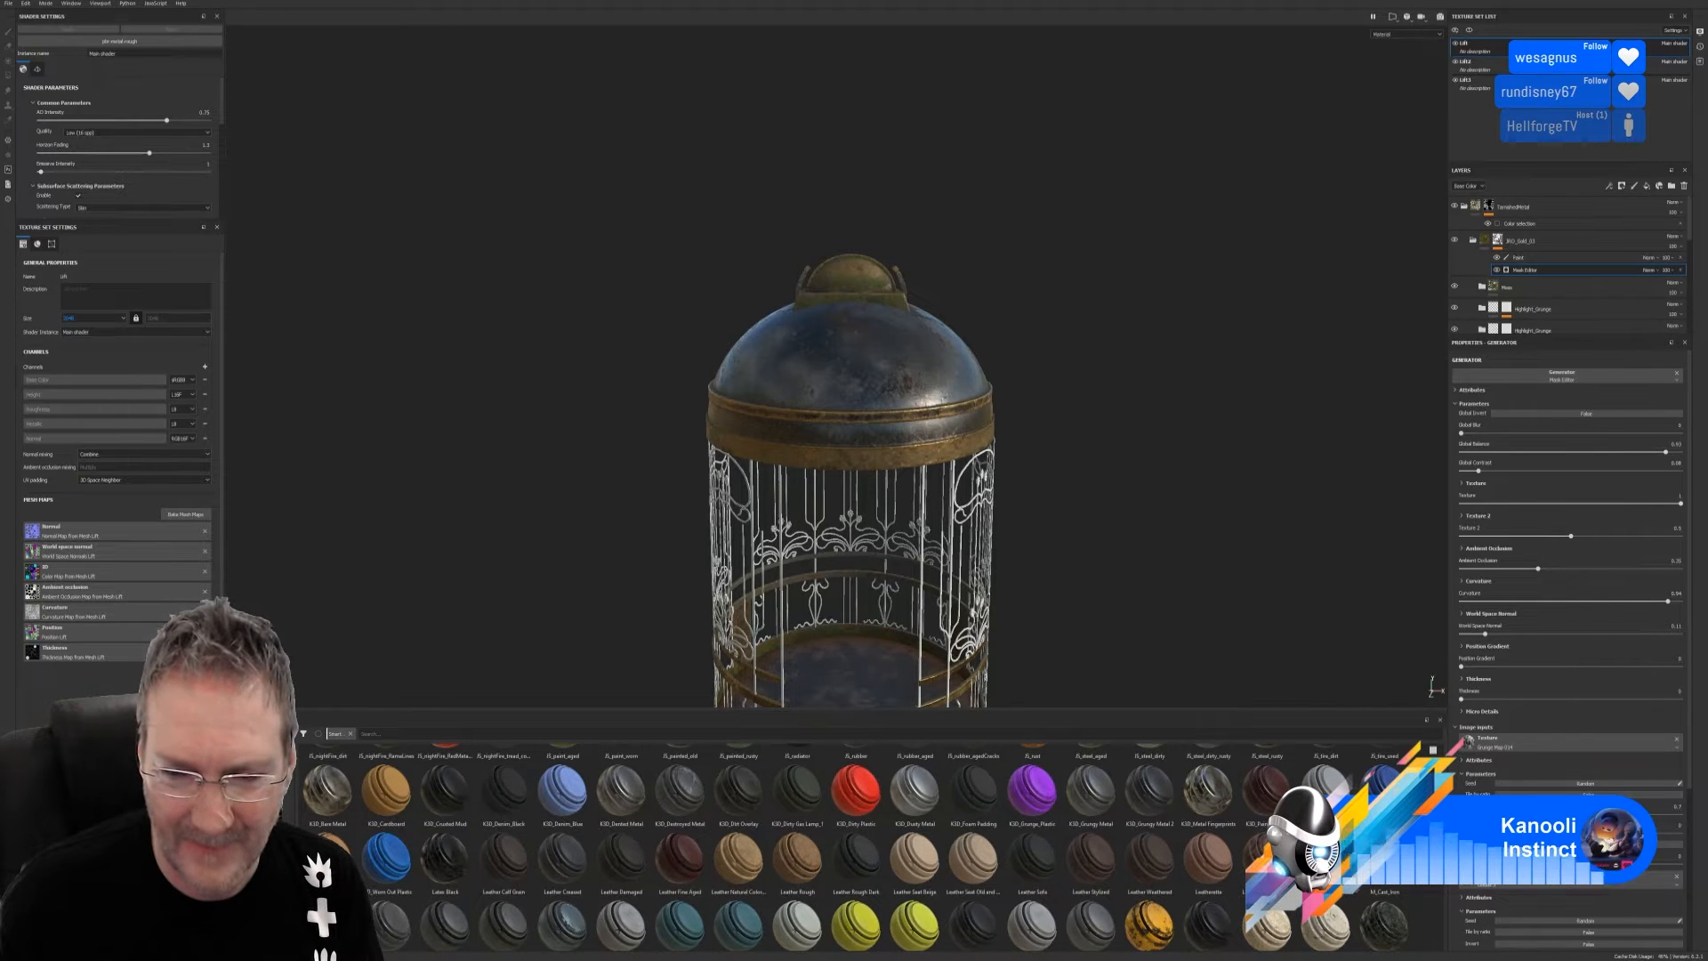
pyautogui.scroll(-3, 877, 845)
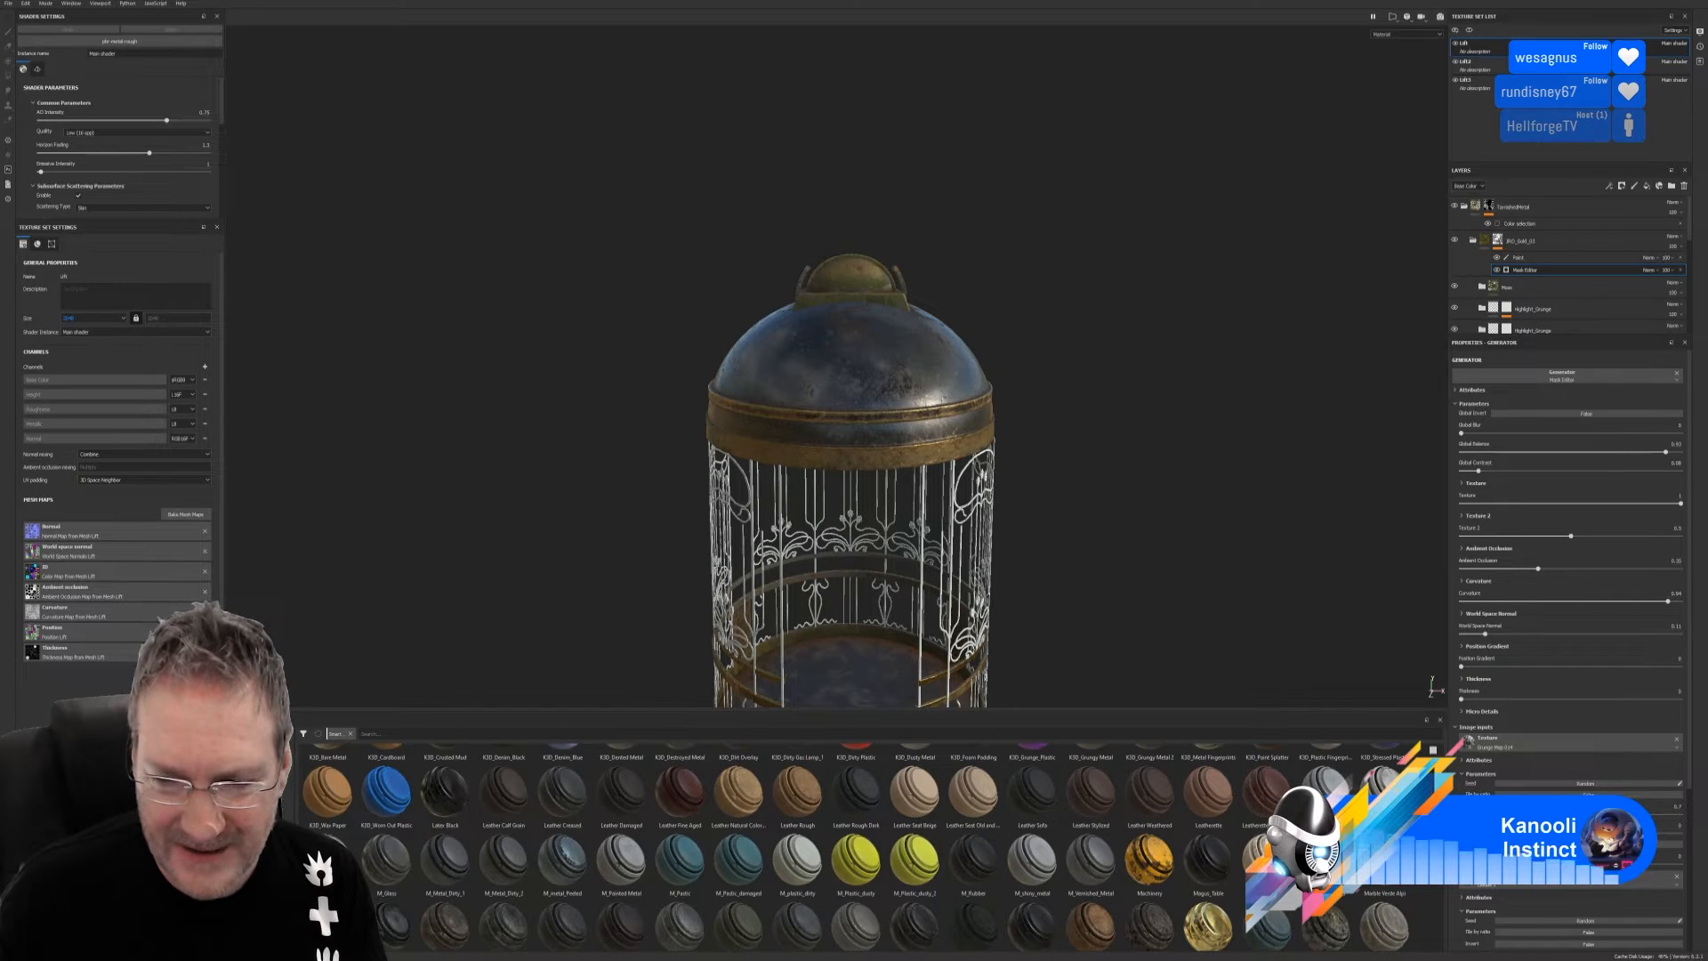
pyautogui.scroll(-5, 877, 846)
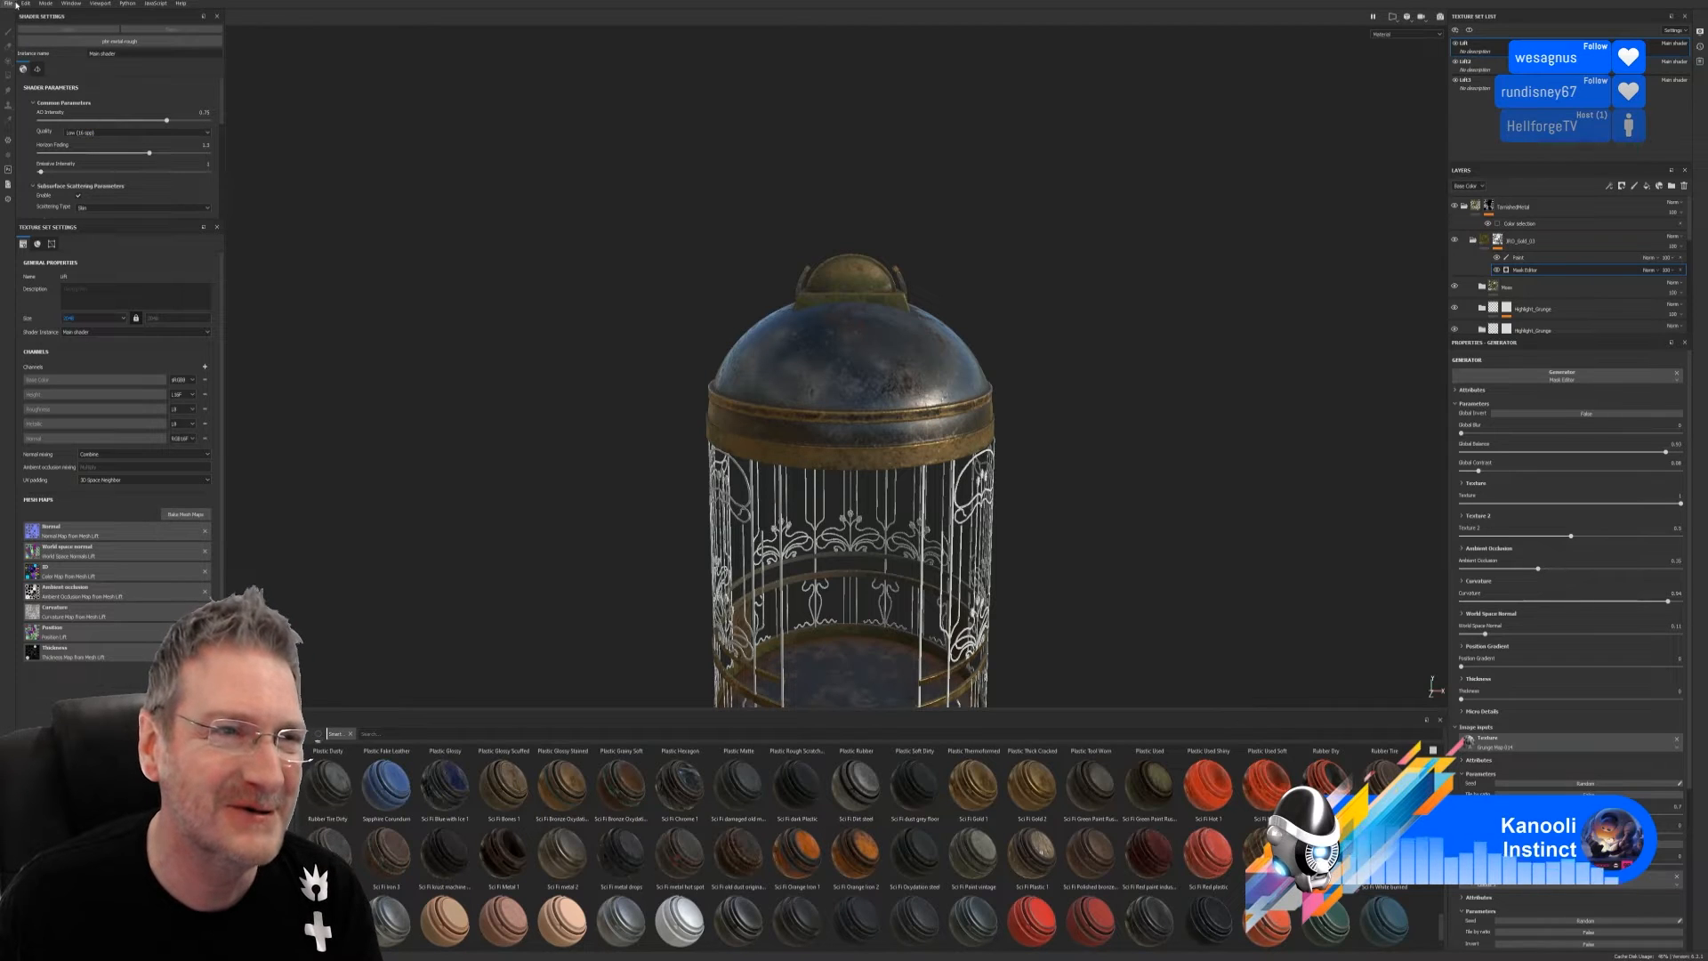
# Save the project and add the Sci Fi Iron 2 smart material at the top of the layer stack
pyautogui.click(15, 5)
pyautogui.click(62, 106)
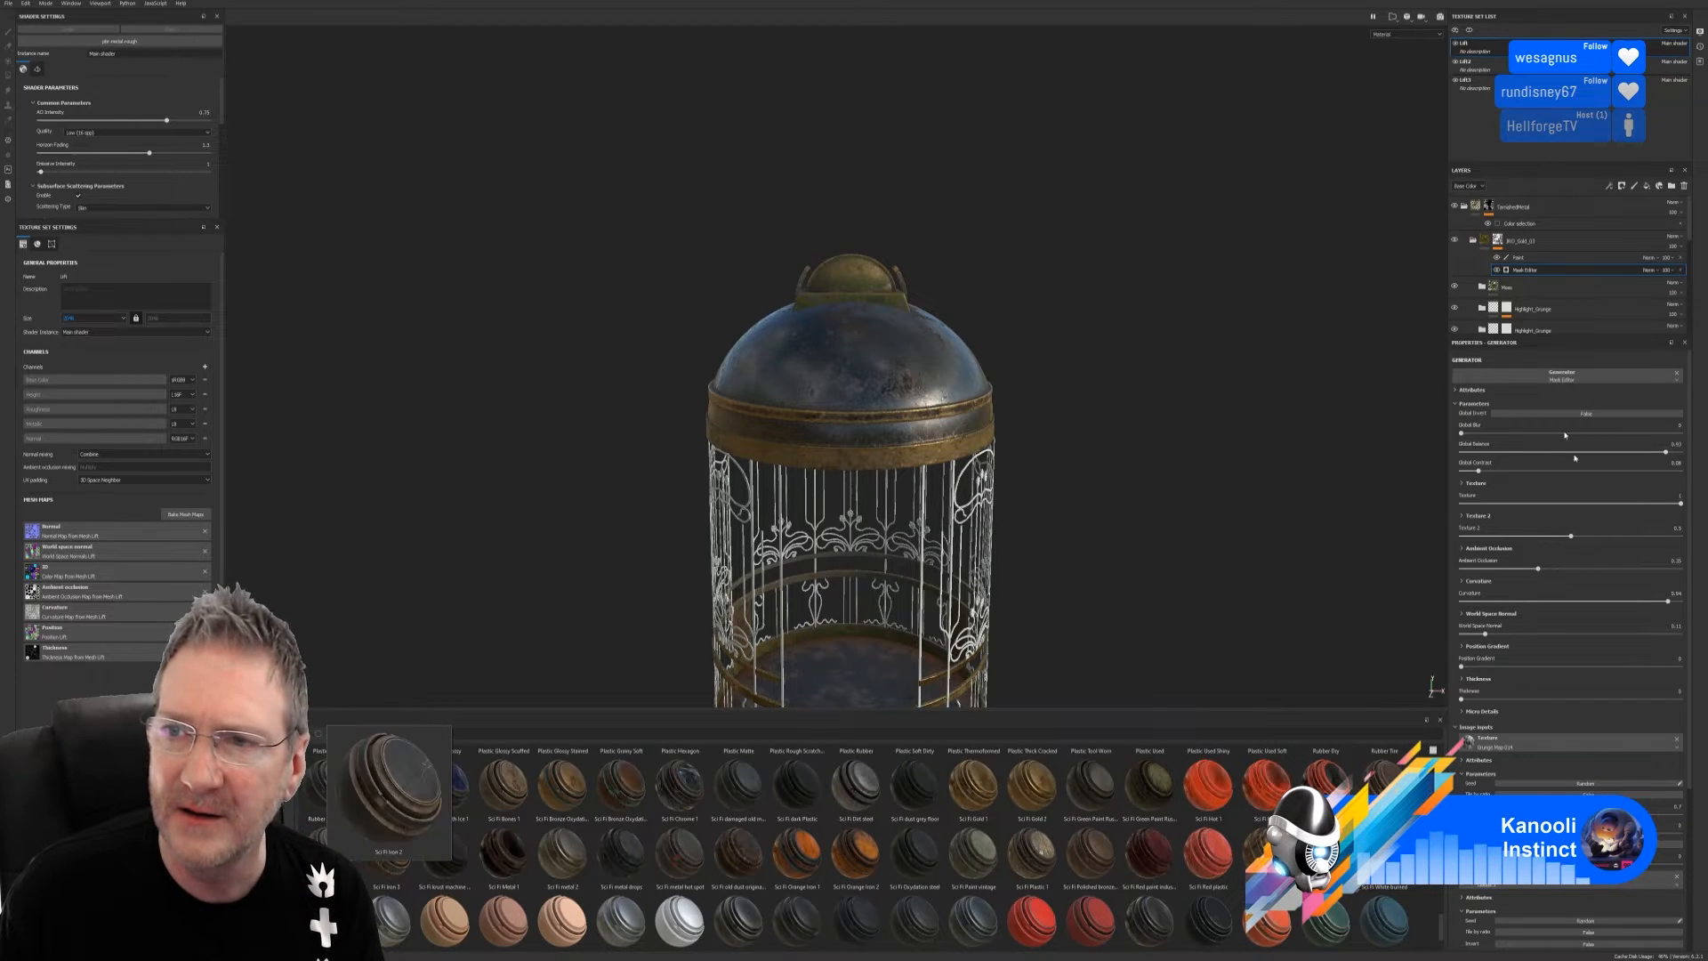
pyautogui.click(1466, 240)
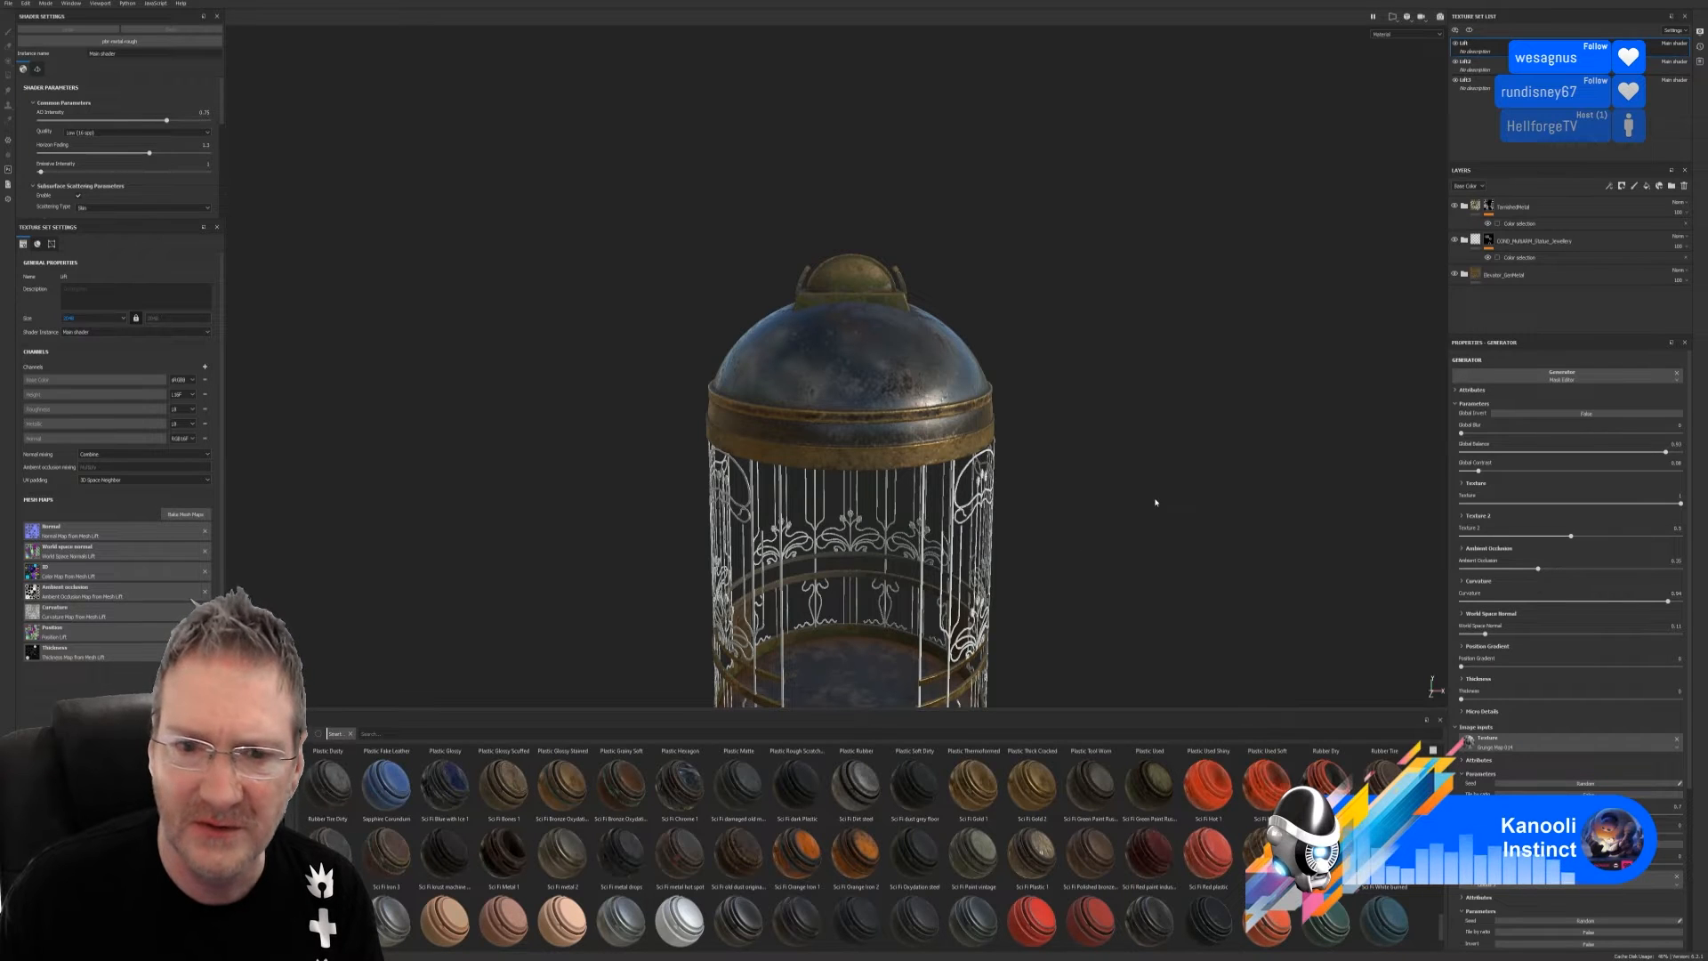
pyautogui.moveTo(327, 845); pyautogui.dragTo(890, 370)
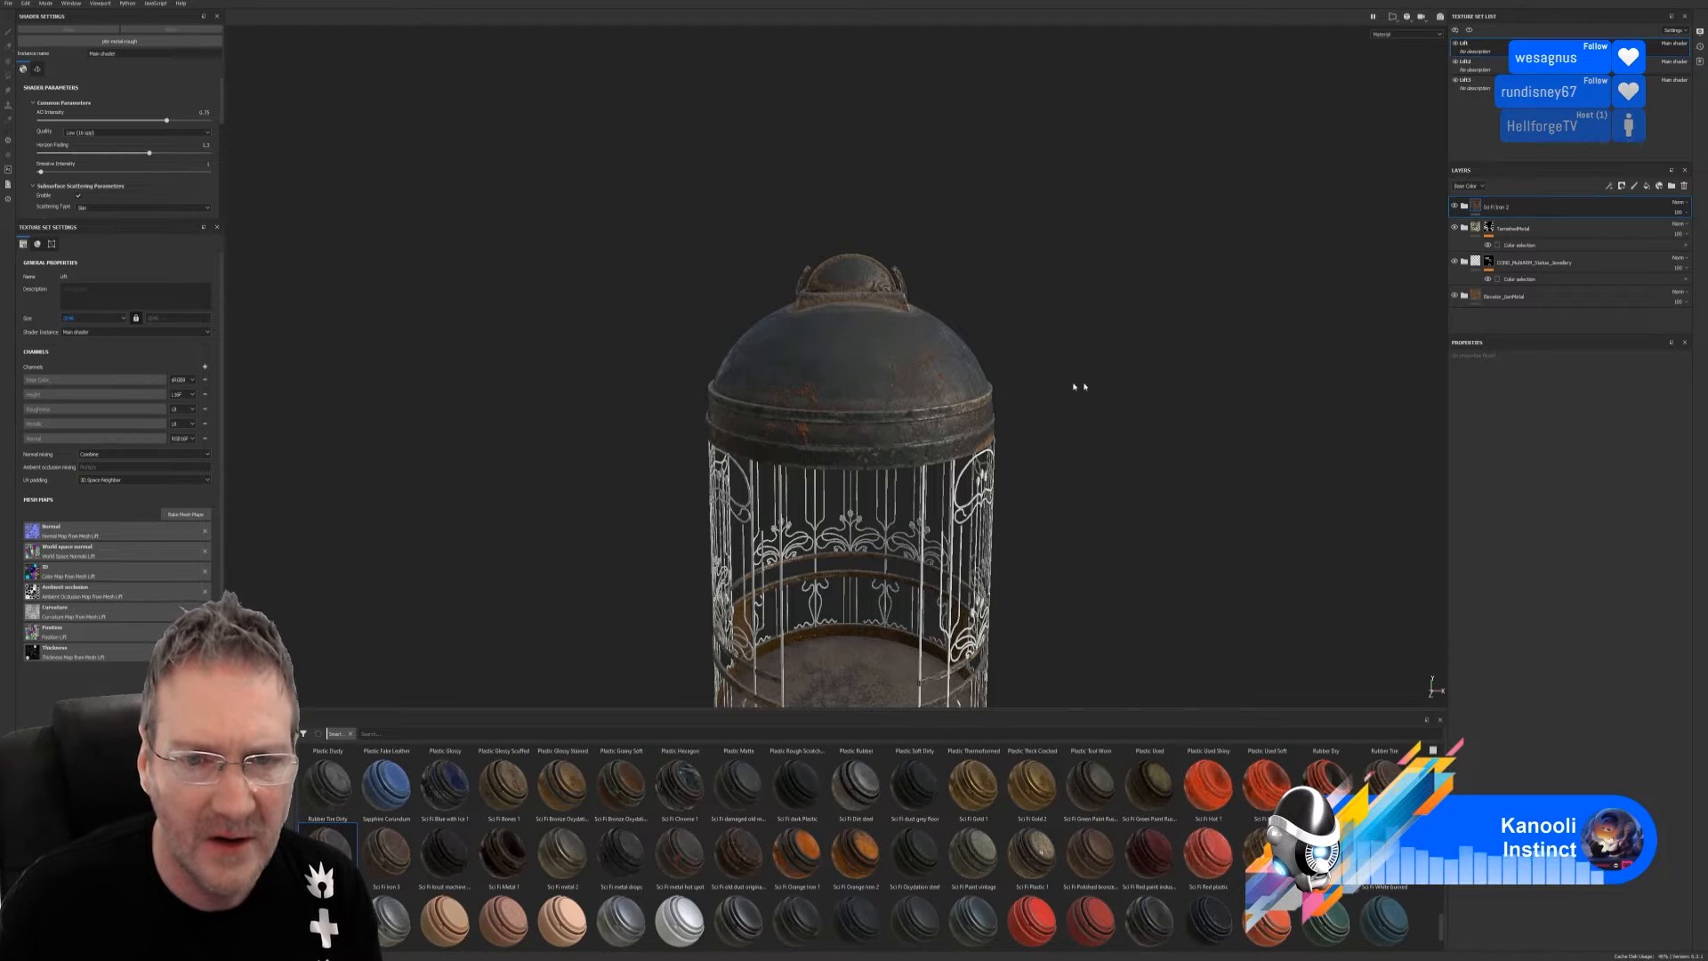
pyautogui.keyDown('alt'); pyautogui.moveTo(1049, 445); pyautogui.dragTo(1121, 474); pyautogui.keyUp('alt')
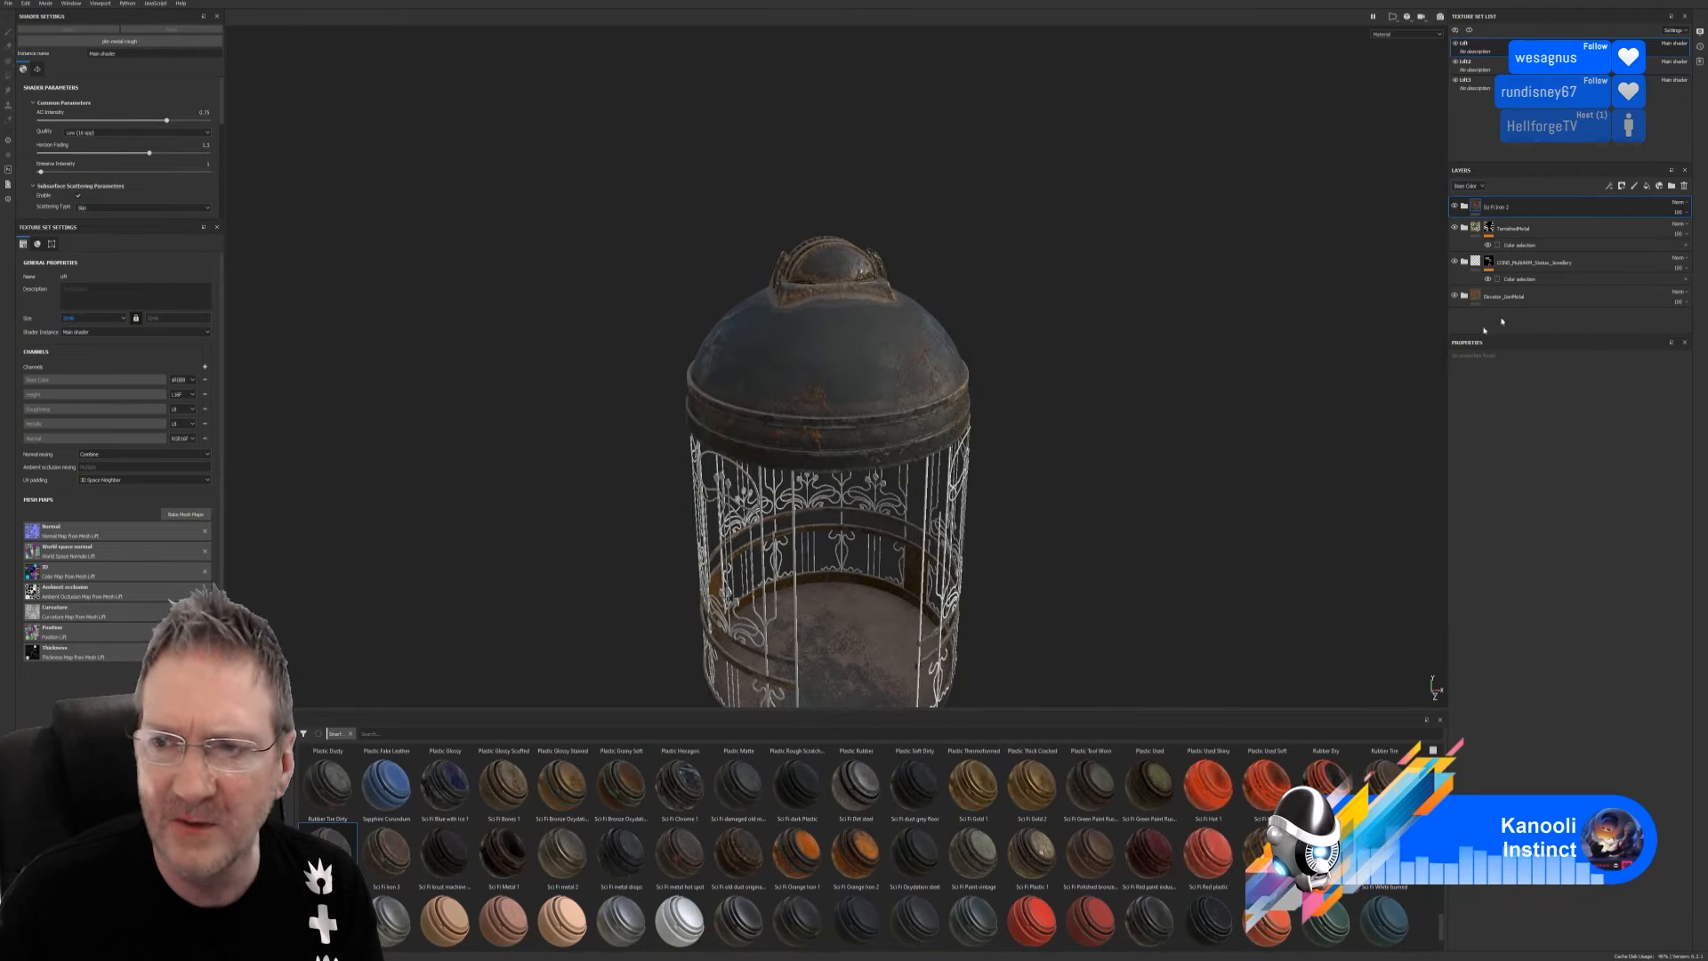
# Try out a series of blending modes on the Sci Fi Iron 2 layer, comparing their effect on the cage
pyautogui.click(1681, 204)
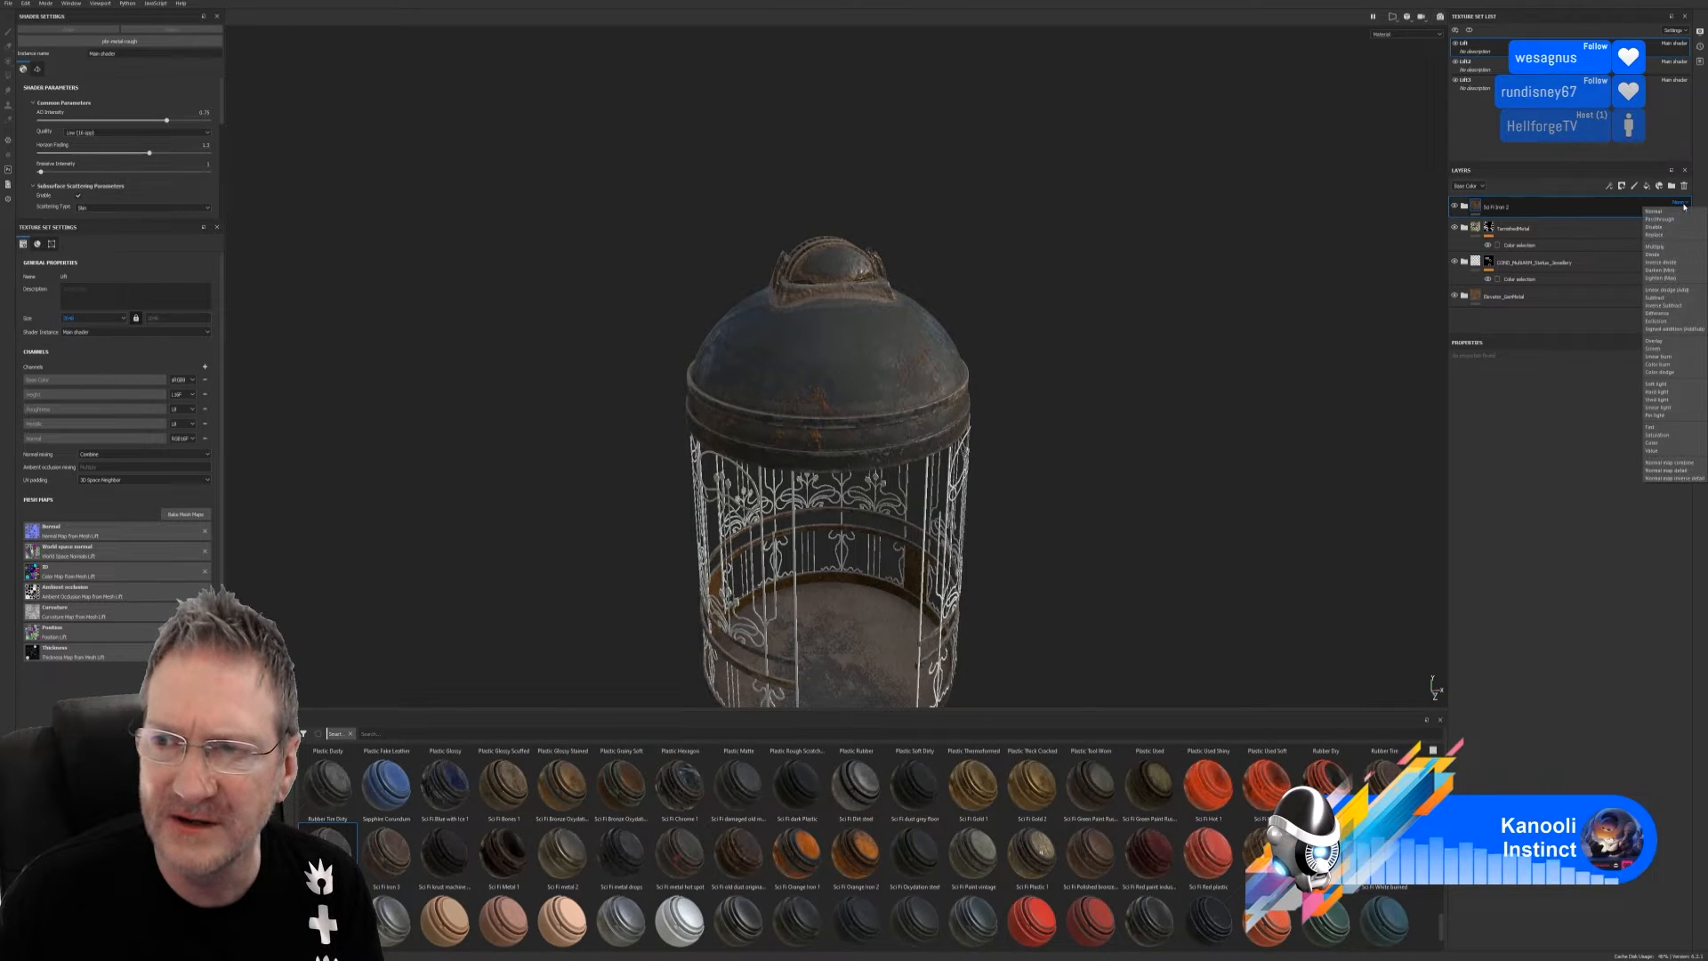
pyautogui.click(1662, 218)
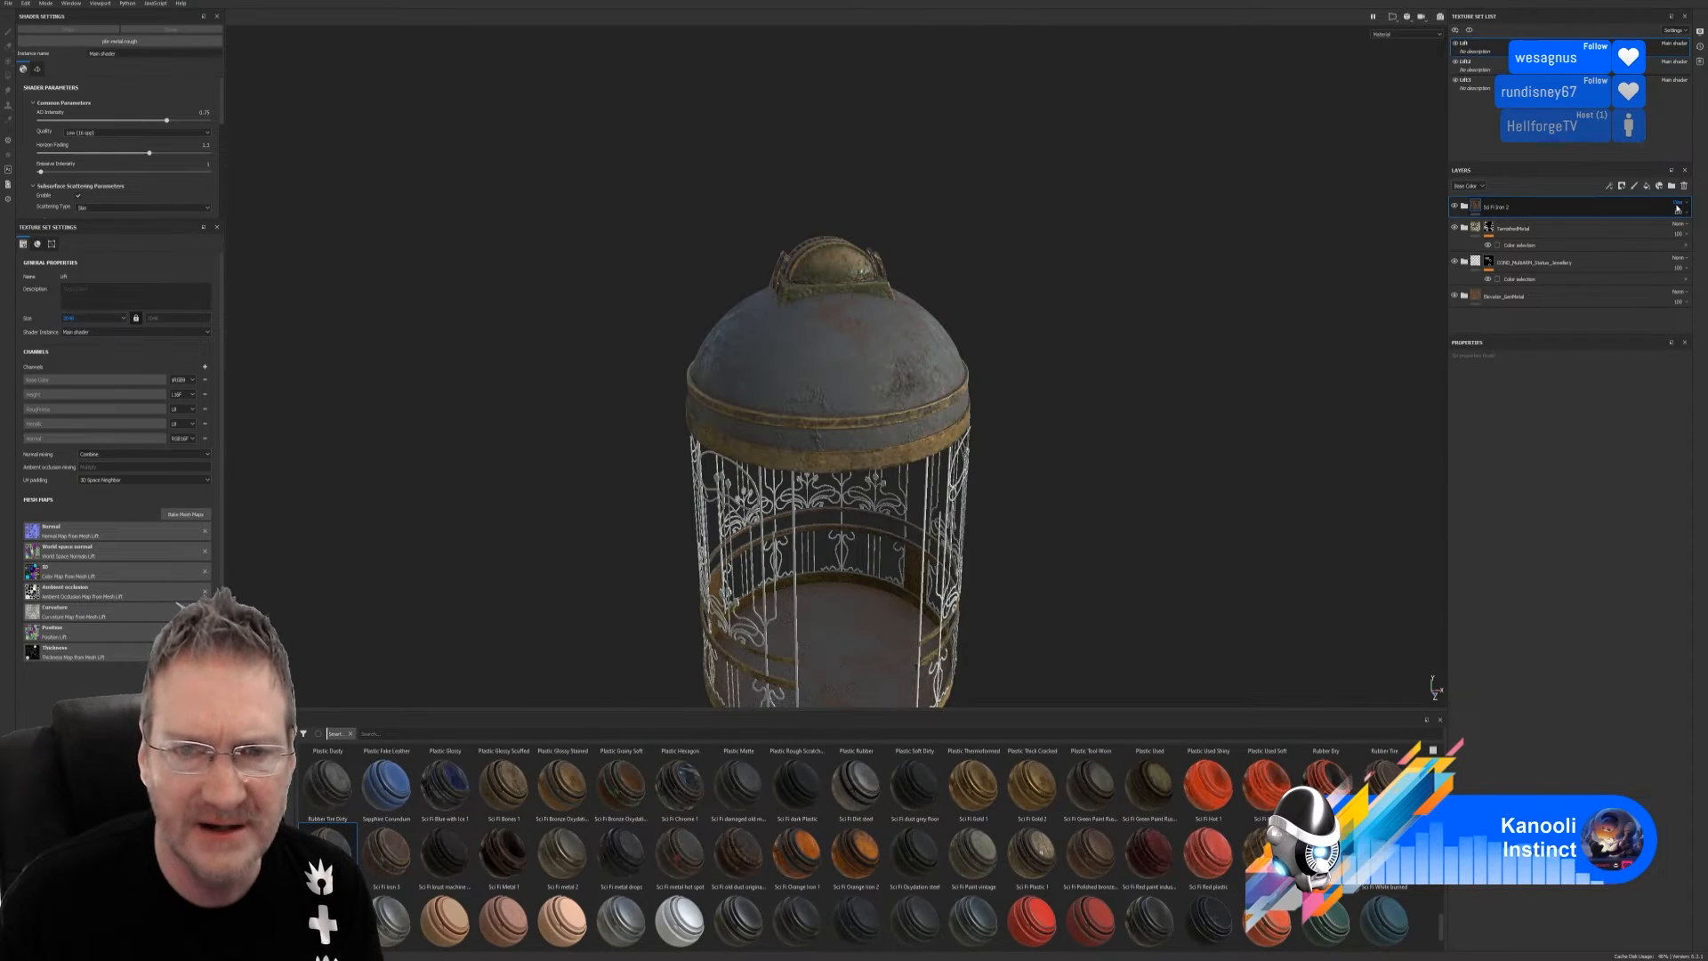
pyautogui.scroll(-1, 1677, 207)
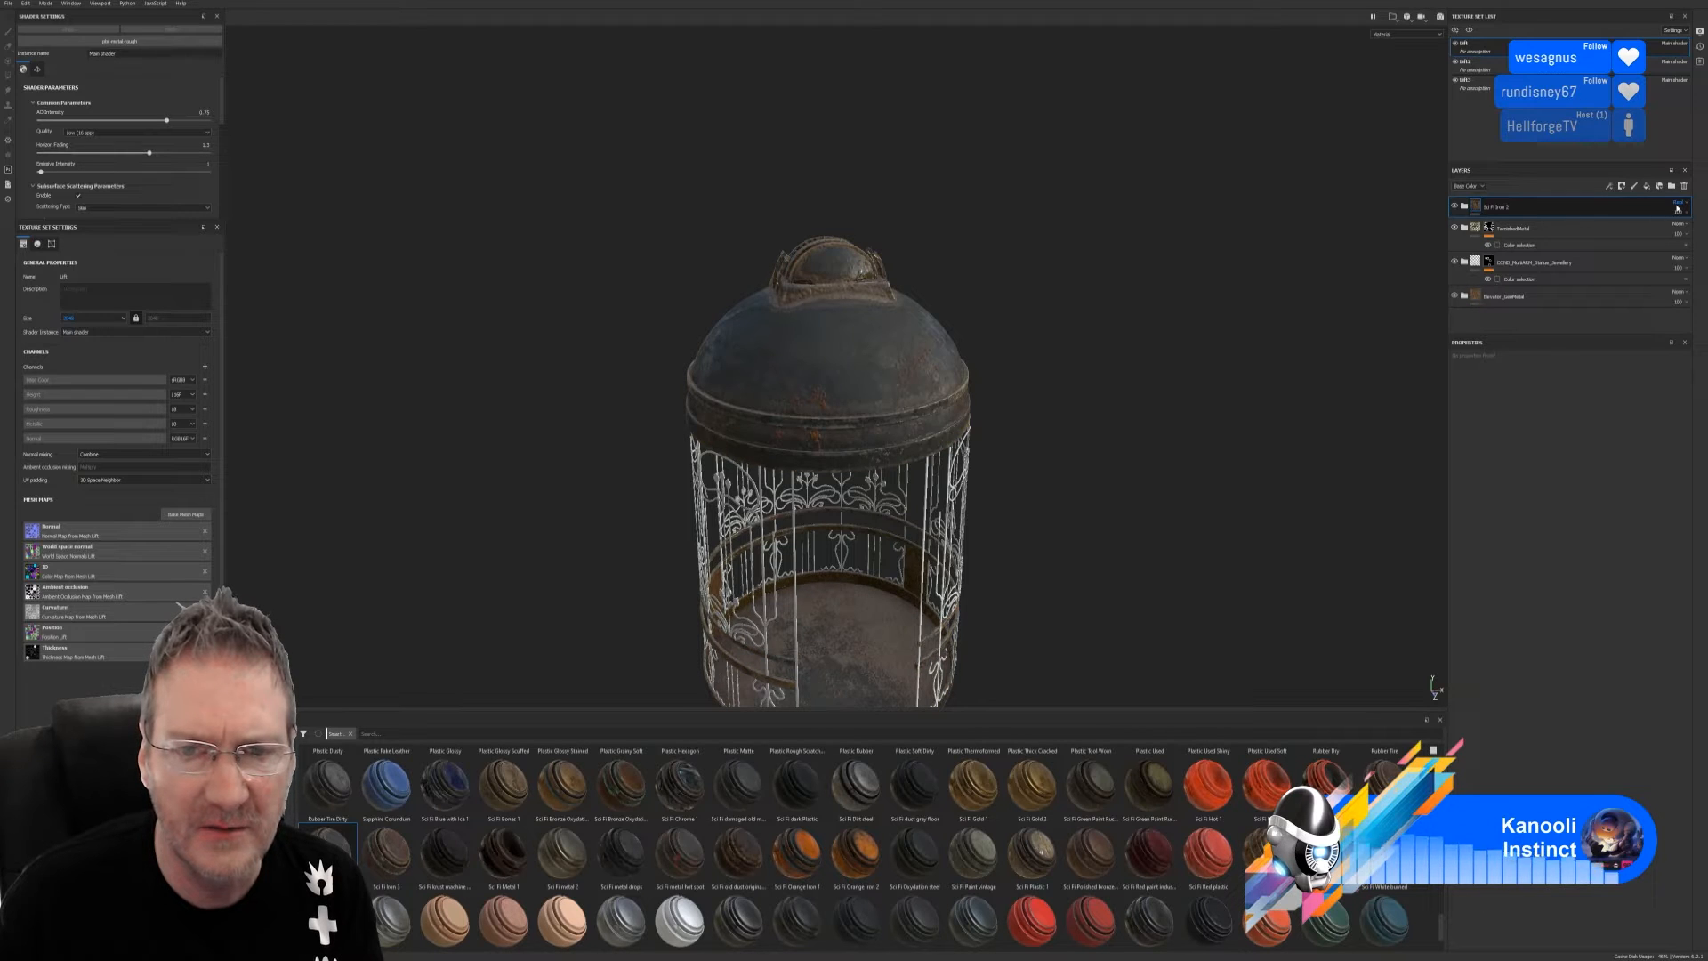
pyautogui.scroll(-2, 1678, 206)
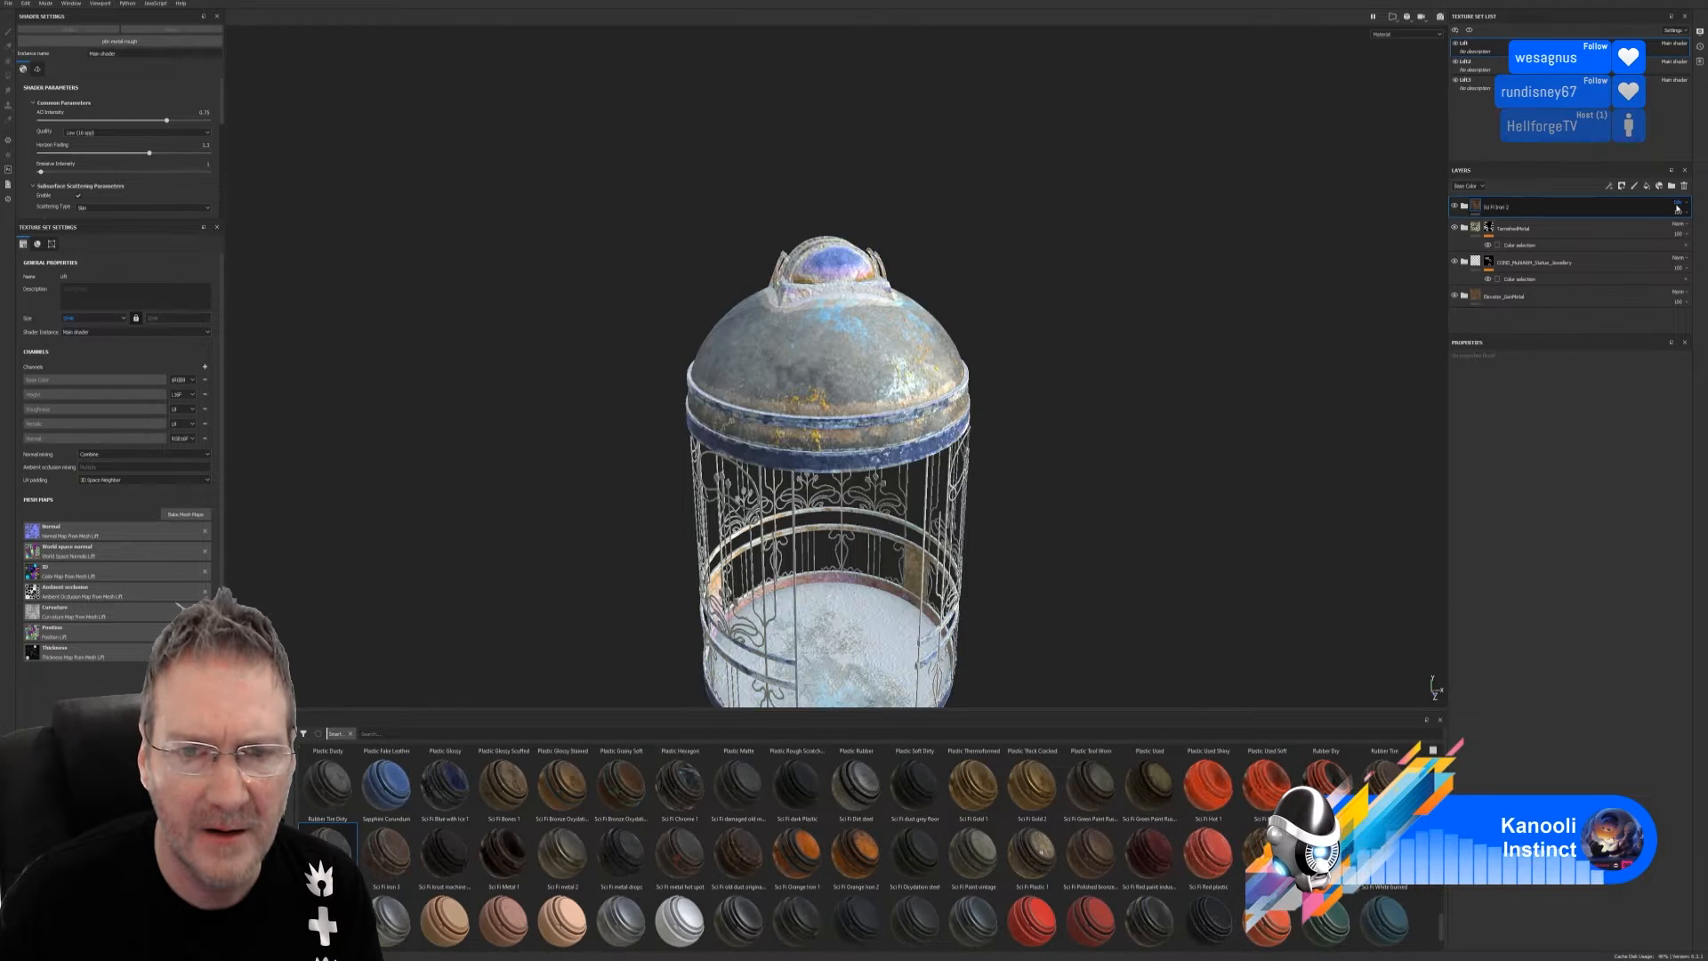
pyautogui.scroll(-1, 1677, 207)
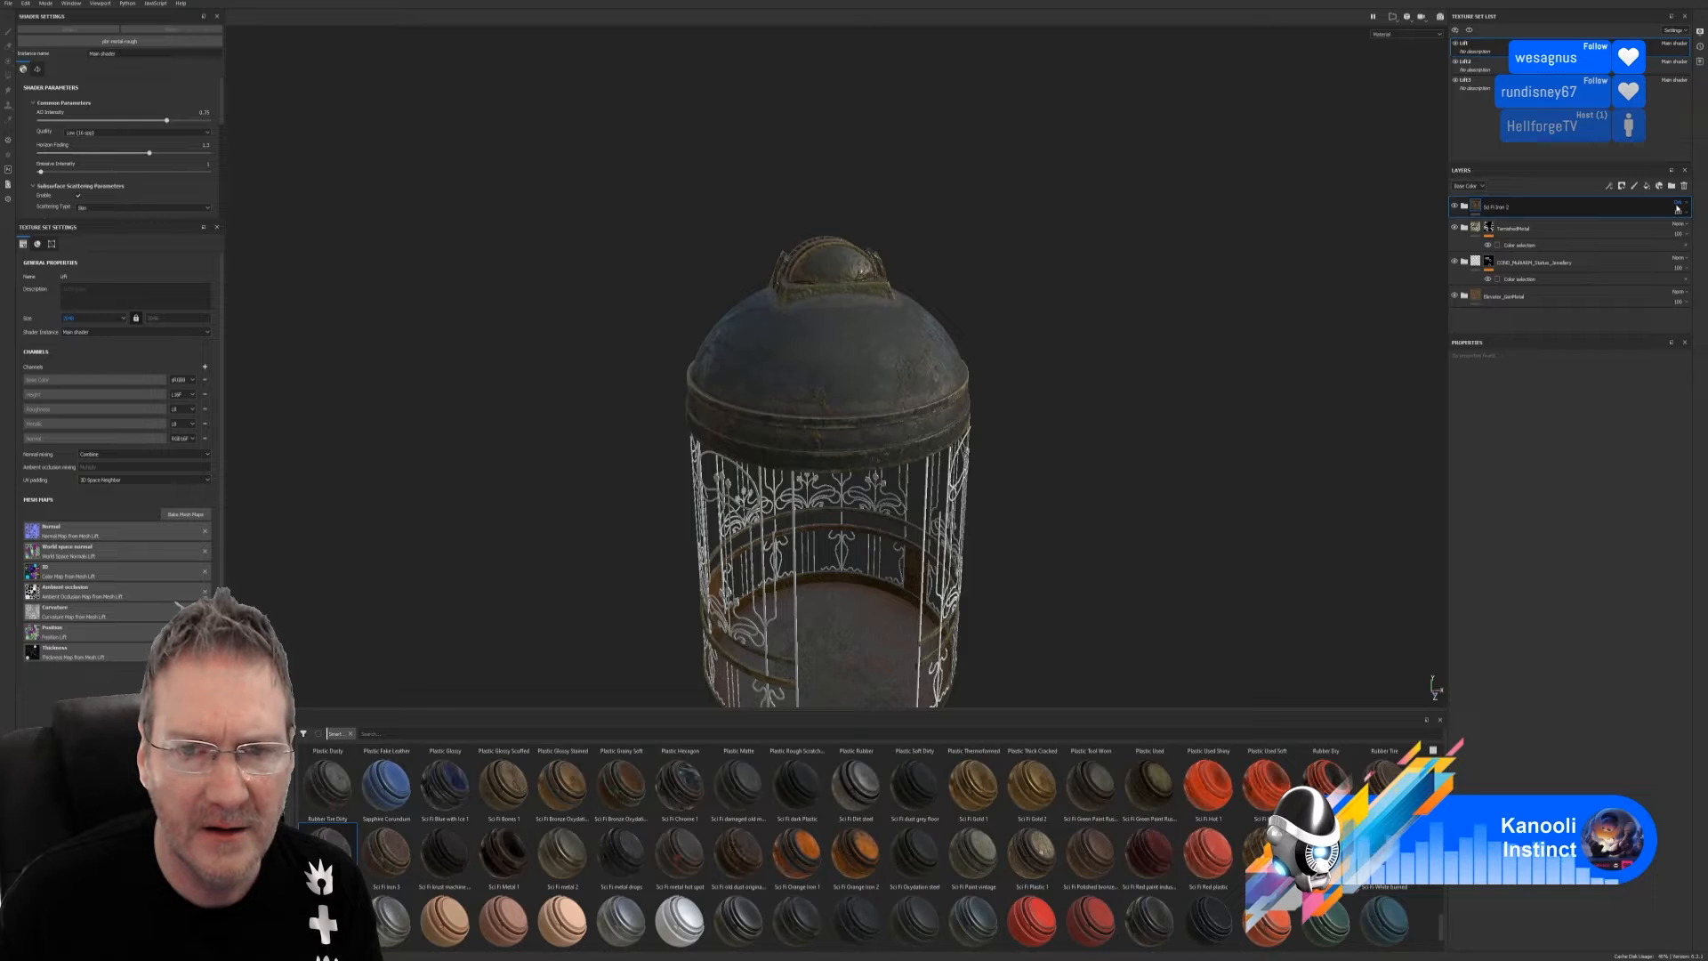
pyautogui.scroll(1, 1677, 206)
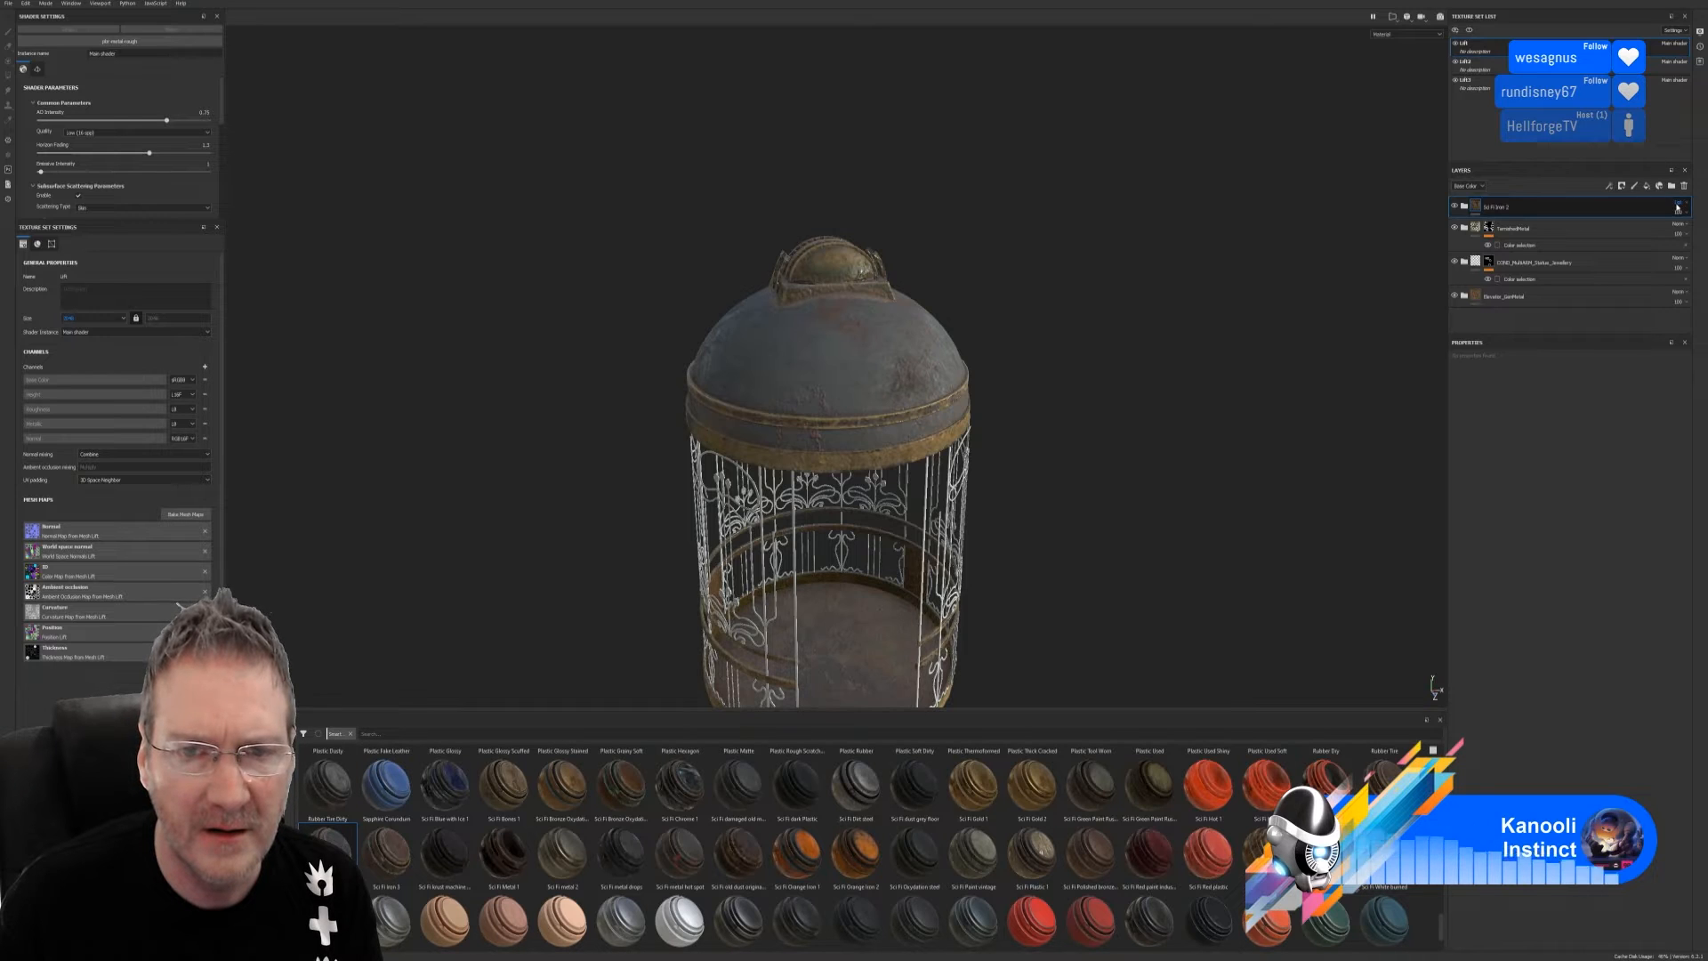
pyautogui.scroll(-1, 1677, 206)
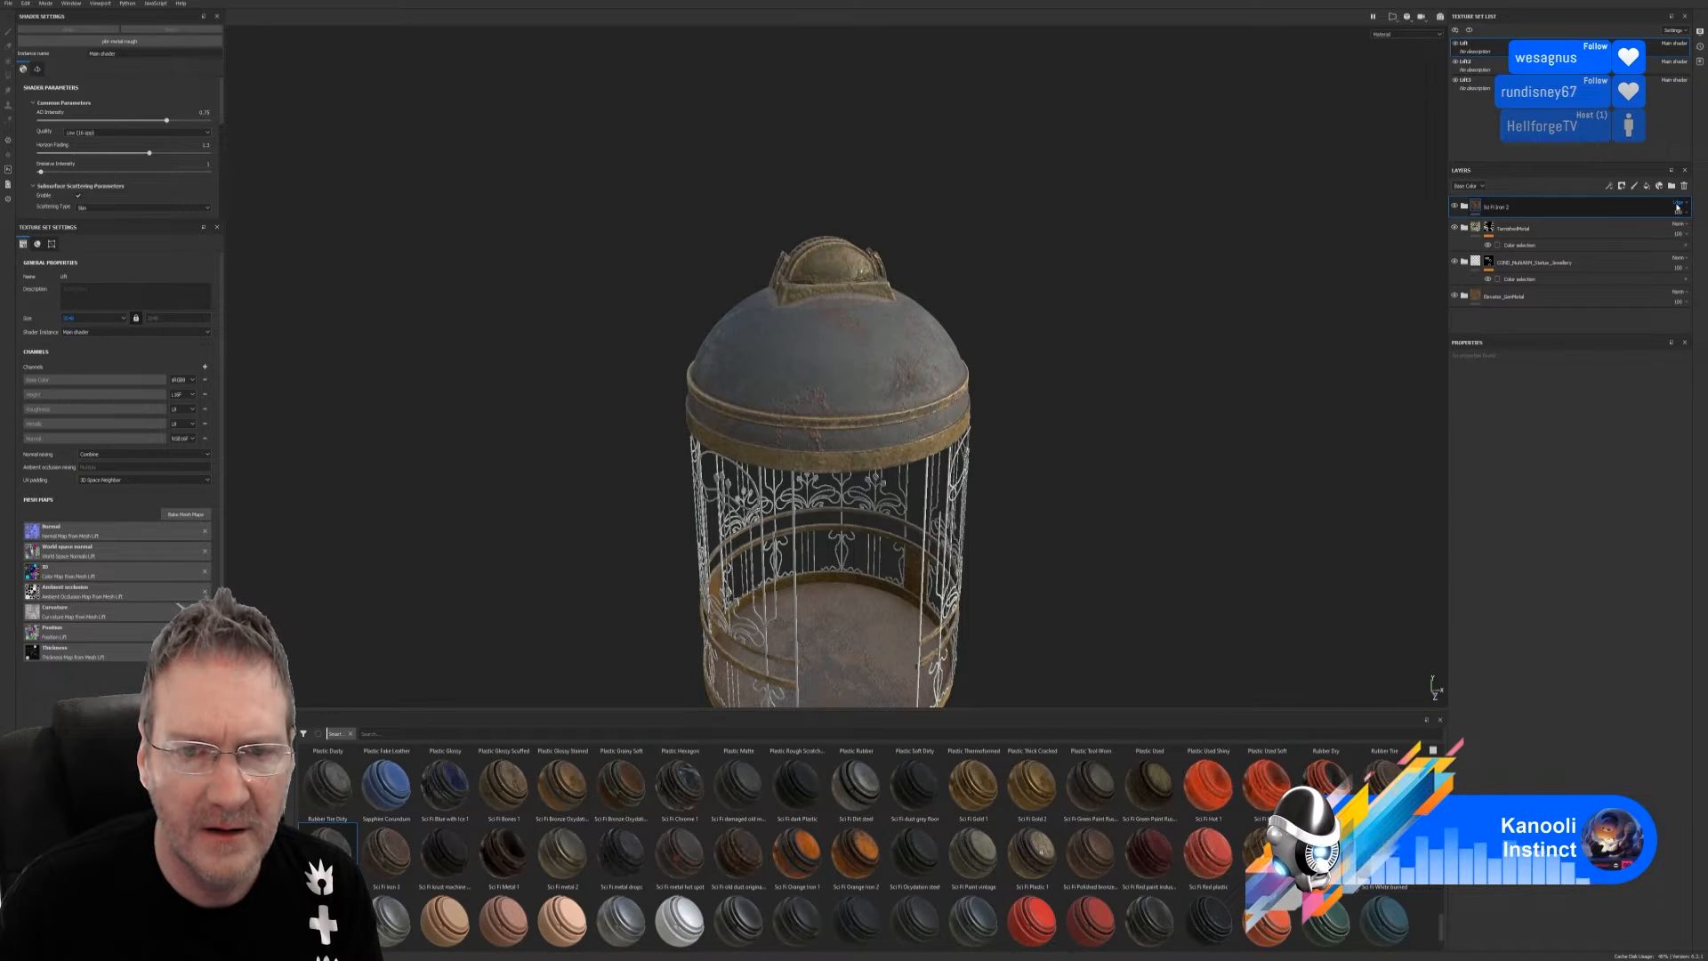
pyautogui.scroll(-2, 1677, 206)
pyautogui.scroll(1, 1677, 207)
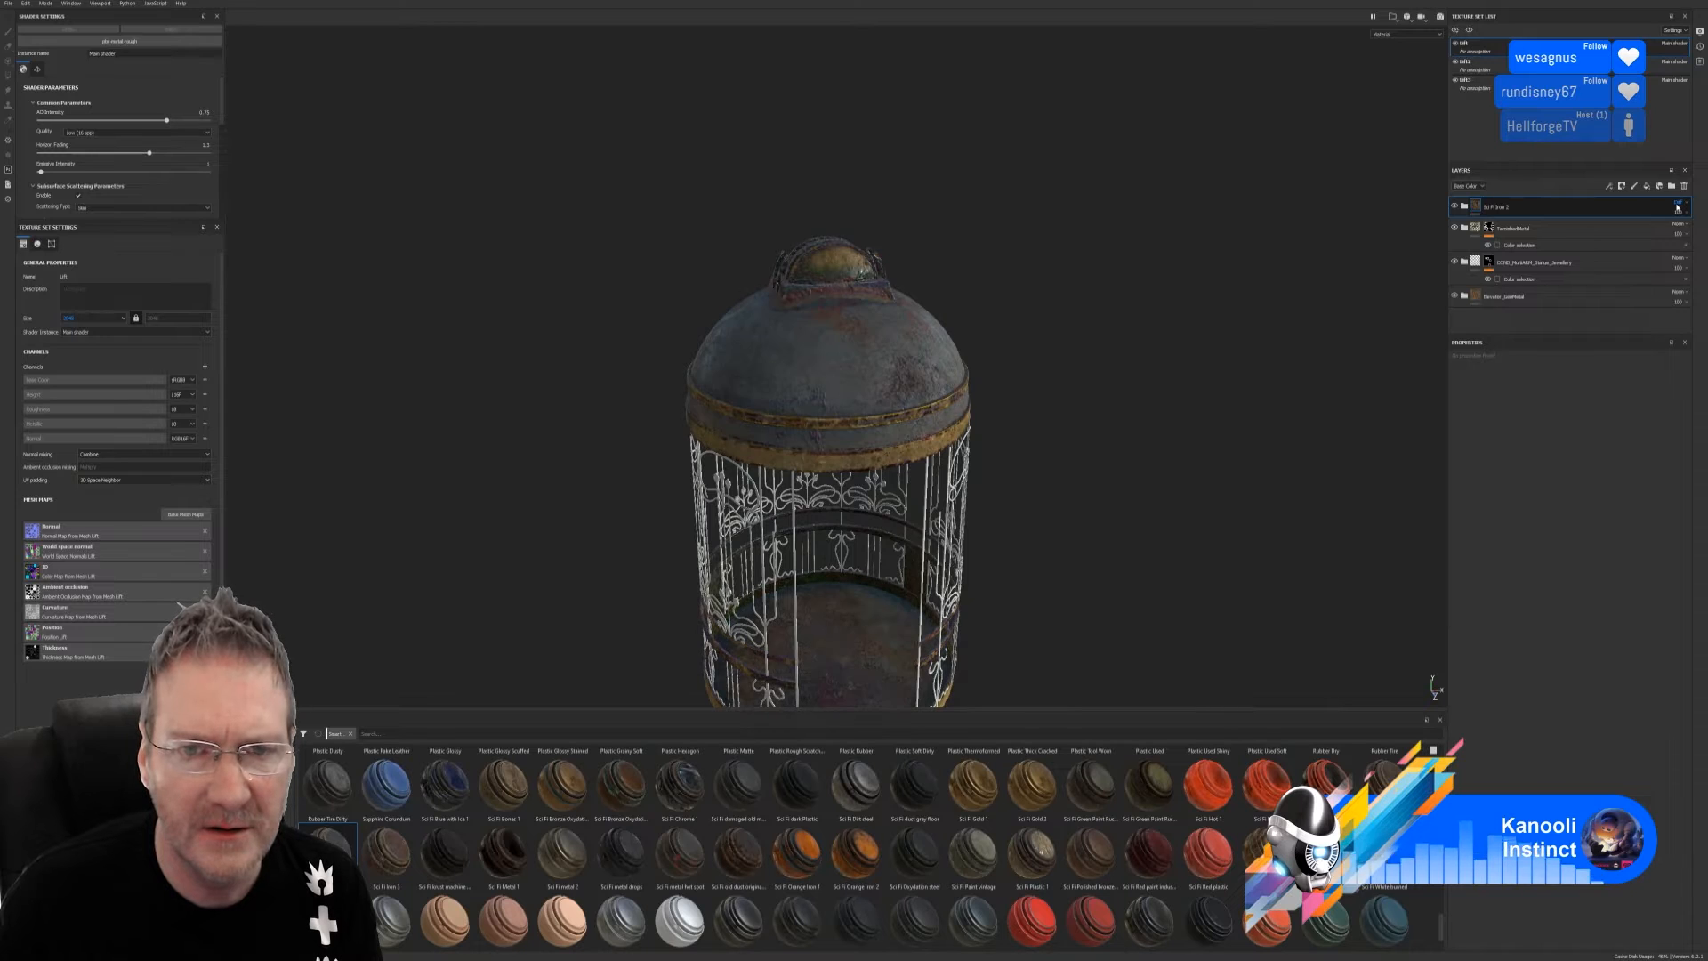
pyautogui.scroll(-1, 1677, 206)
pyautogui.scroll(-1, 1677, 206)
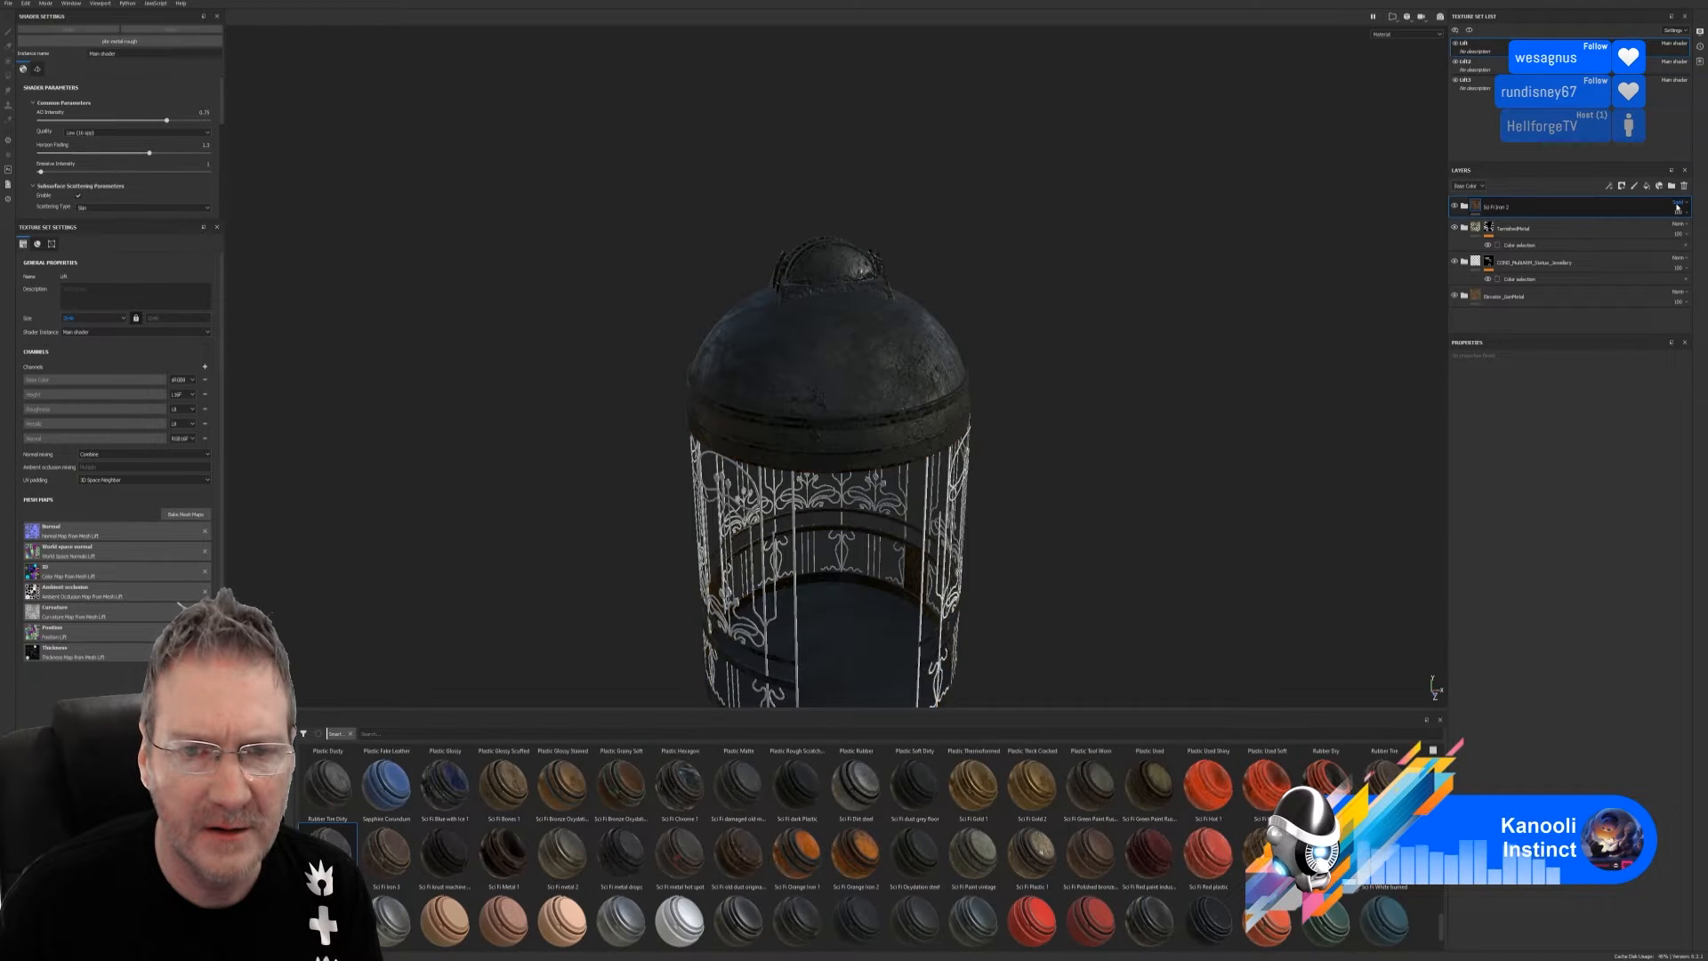
pyautogui.scroll(-2, 1677, 207)
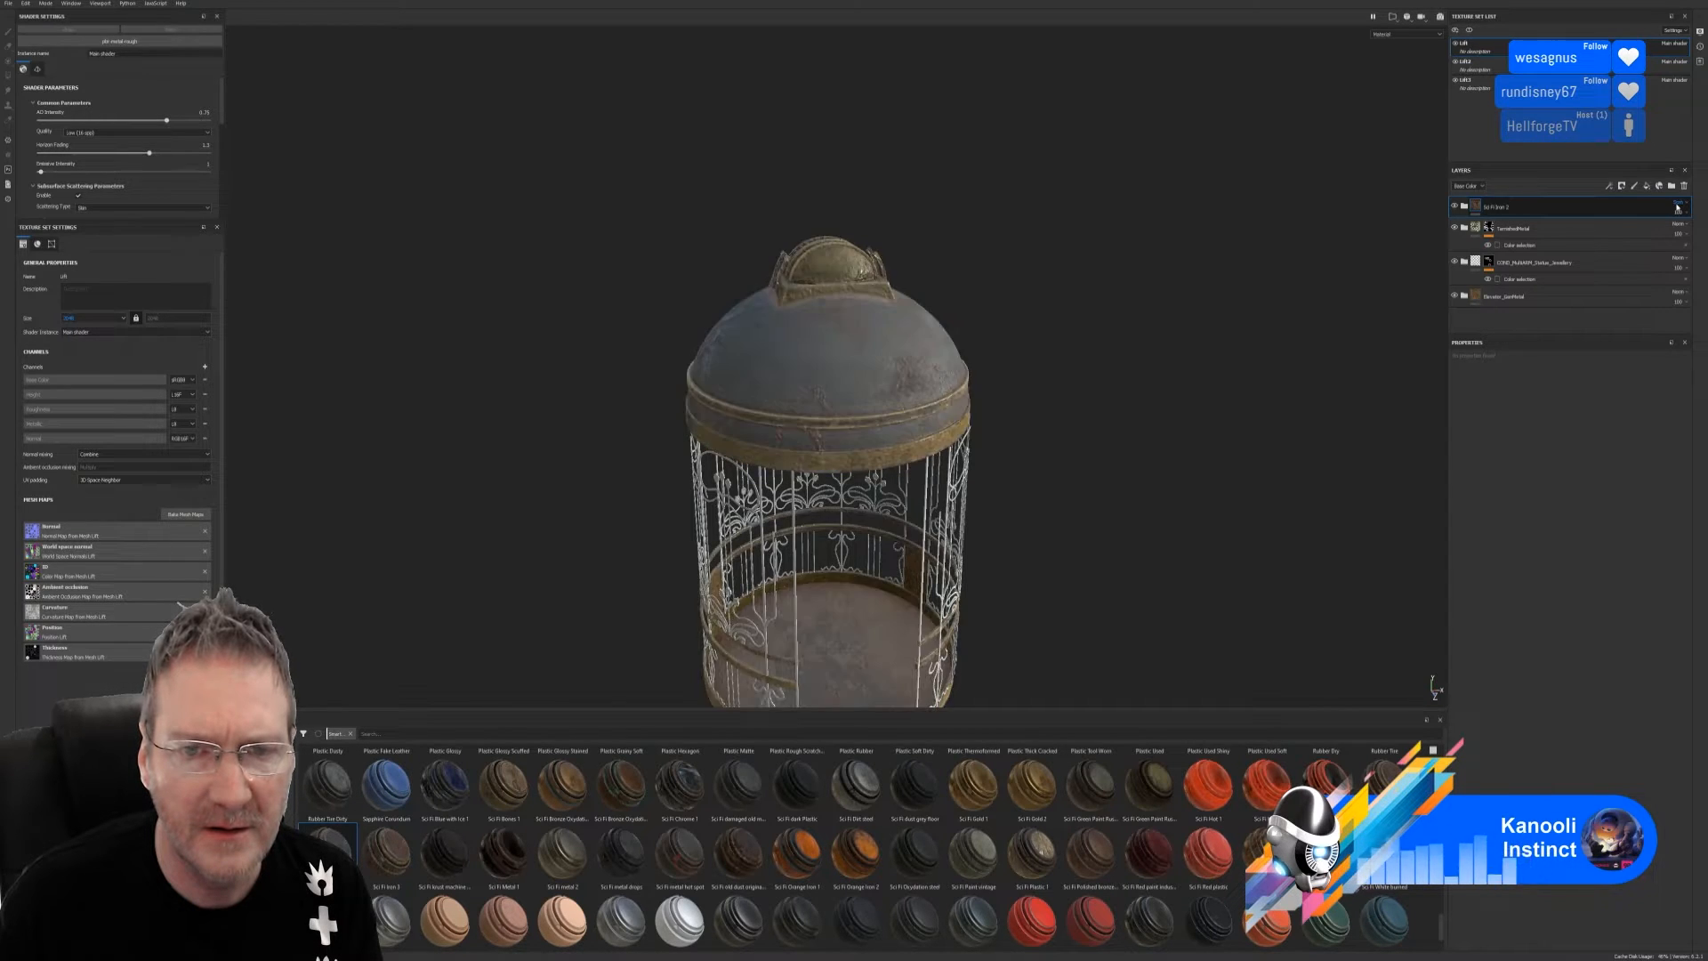
pyautogui.scroll(-1, 1677, 207)
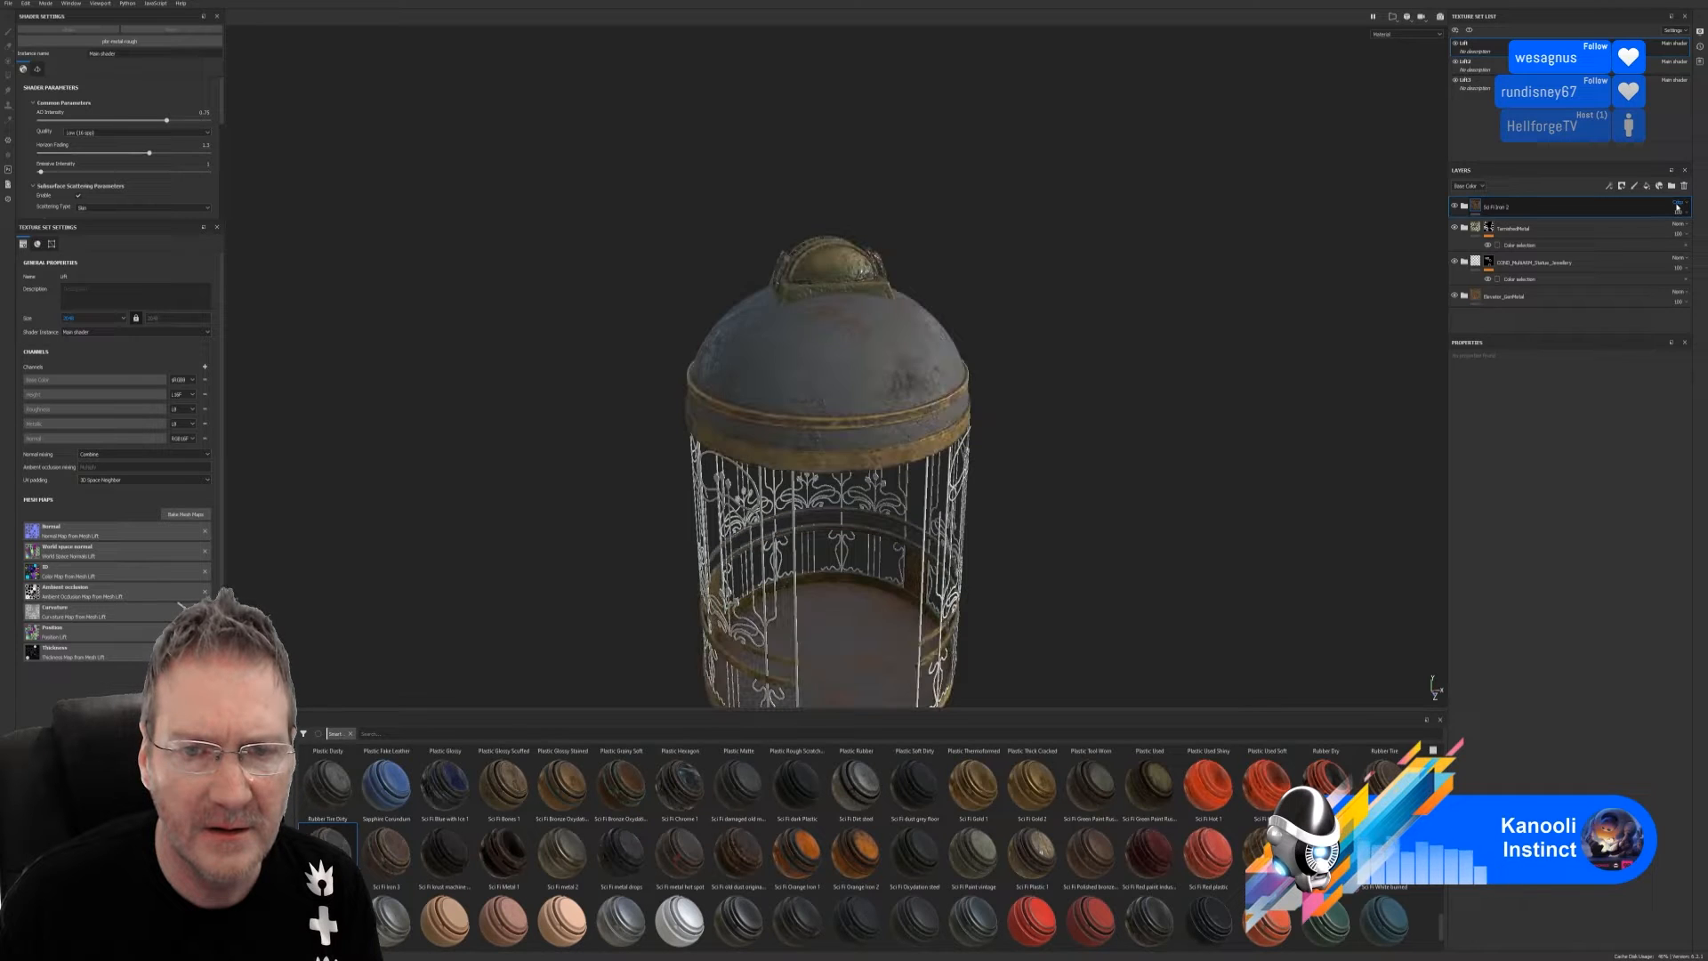
pyautogui.scroll(-1, 1677, 207)
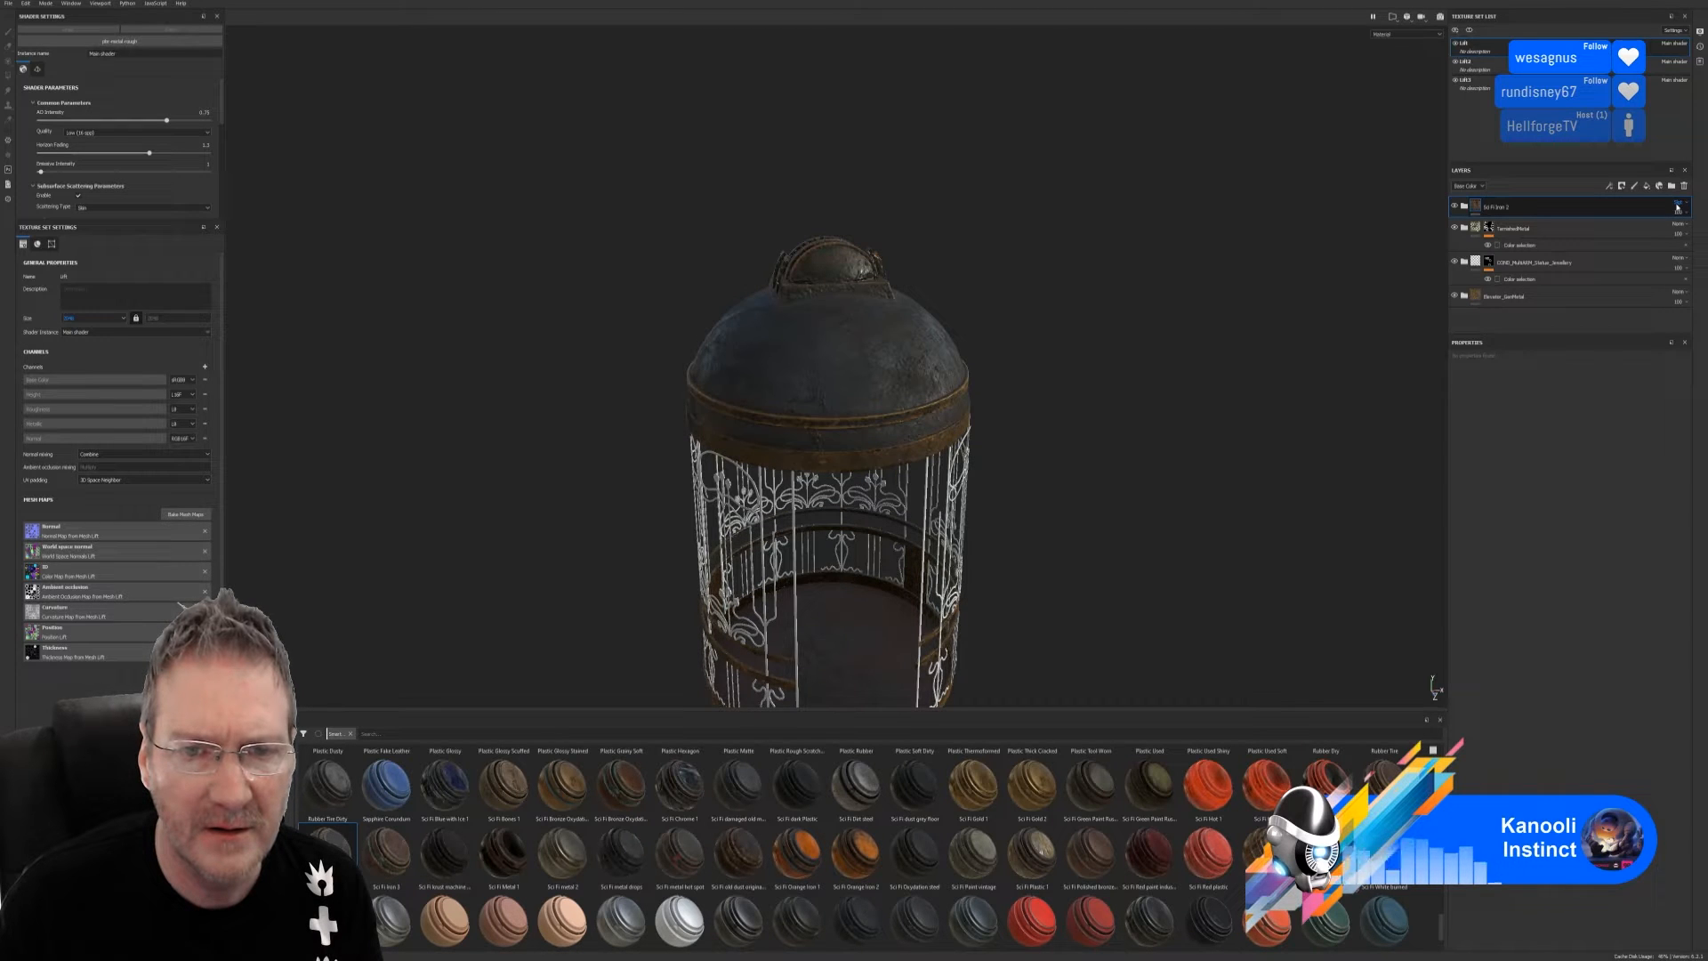
pyautogui.scroll(-1, 1677, 208)
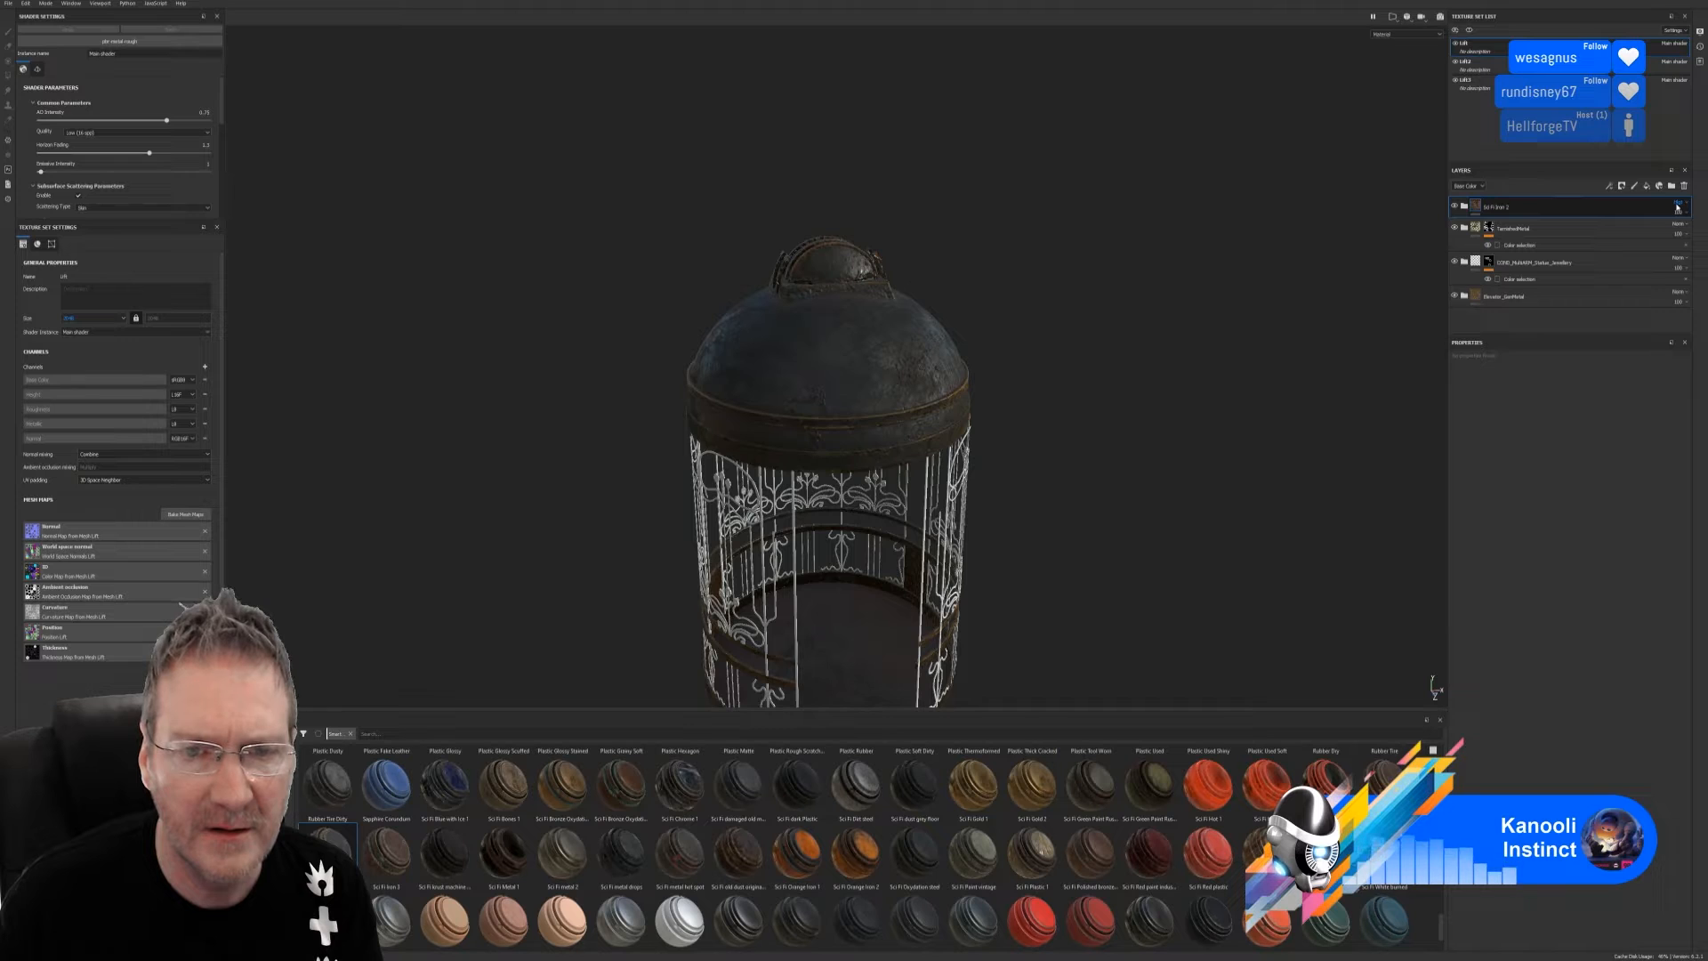
pyautogui.scroll(-1, 1677, 207)
pyautogui.scroll(-1, 1677, 208)
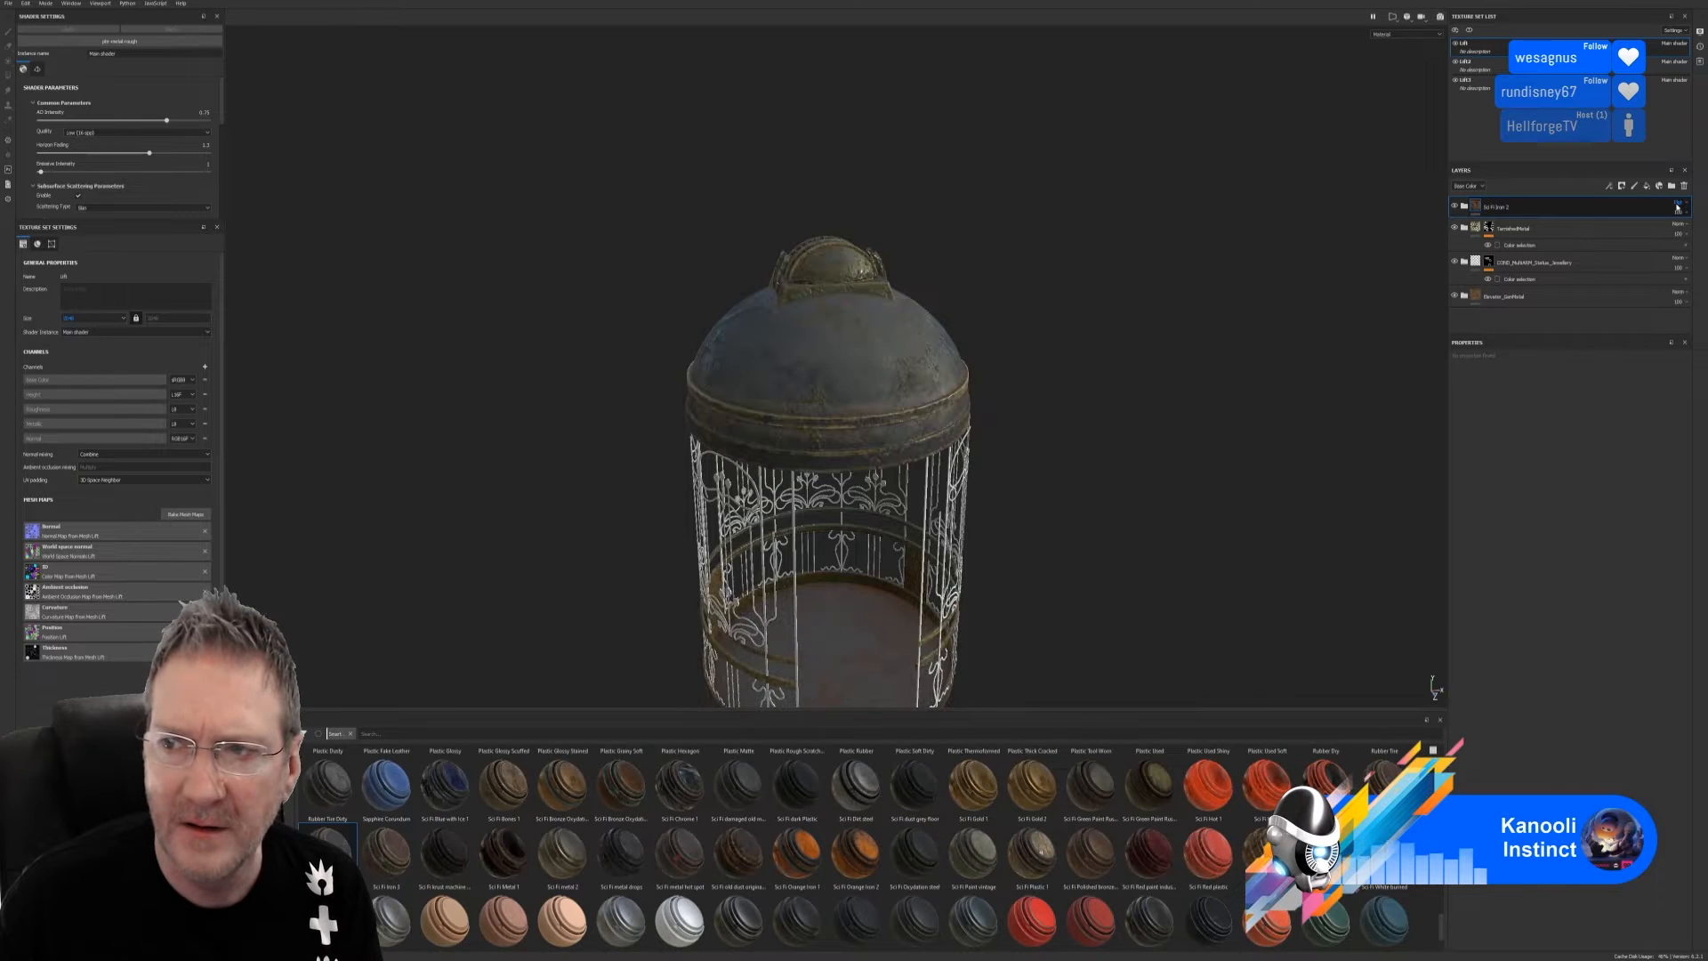
pyautogui.scroll(-1, 1677, 207)
pyautogui.scroll(-1, 1677, 207)
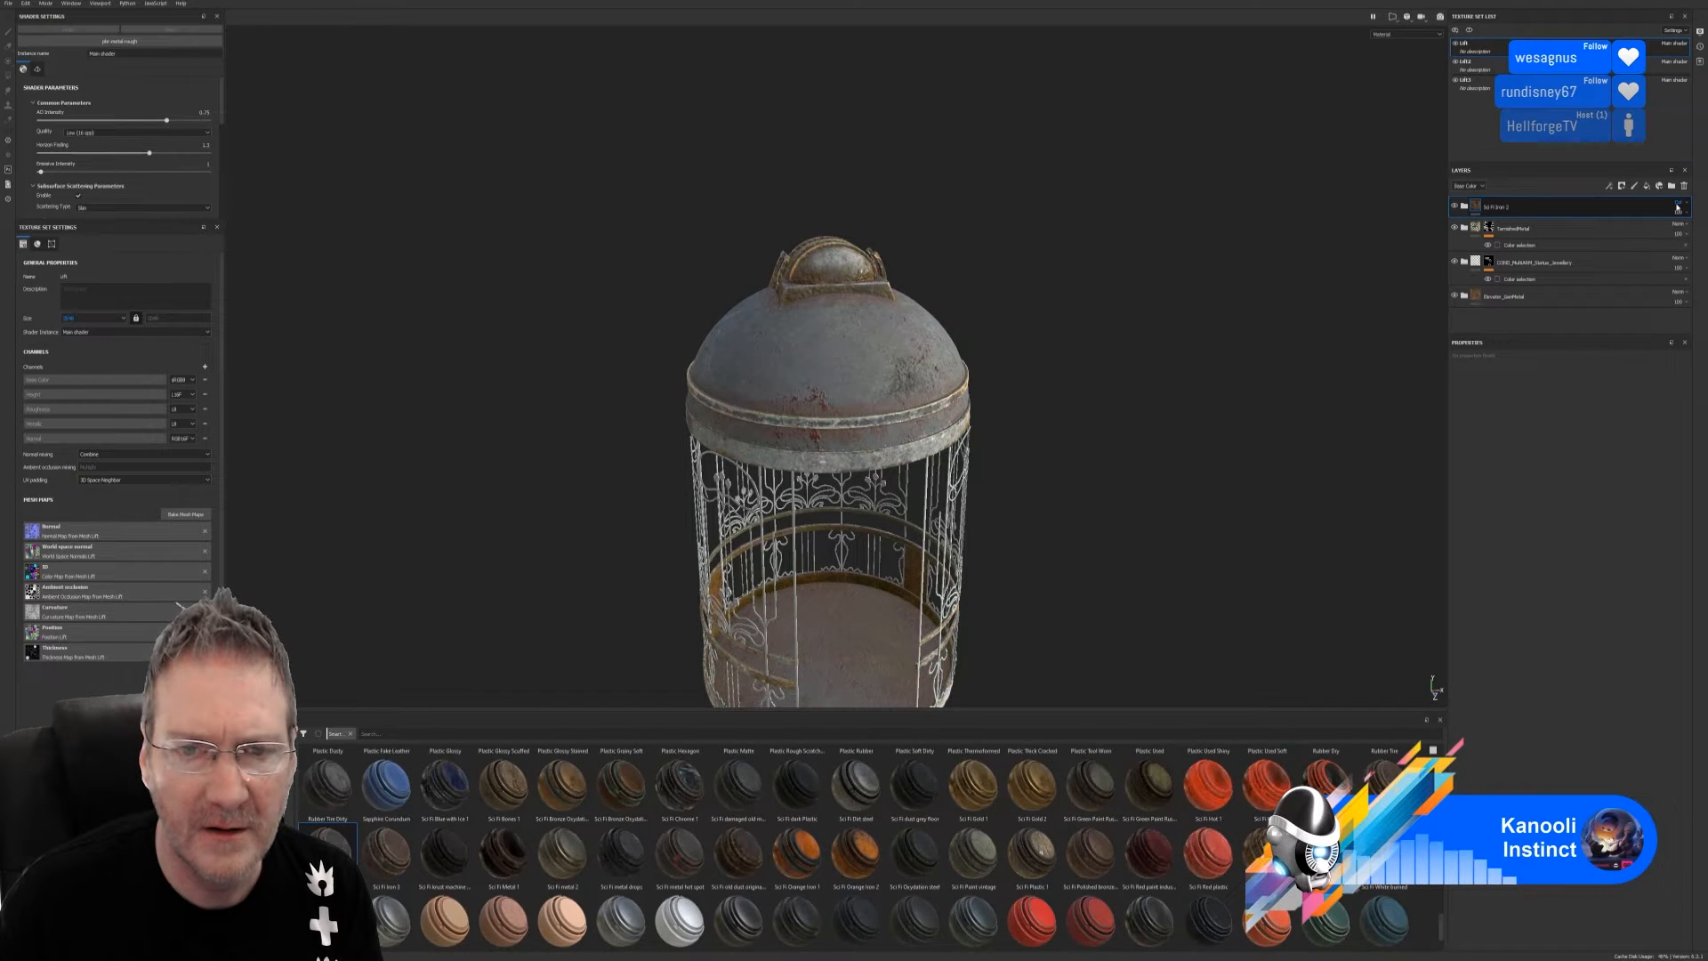
pyautogui.scroll(-1, 1677, 207)
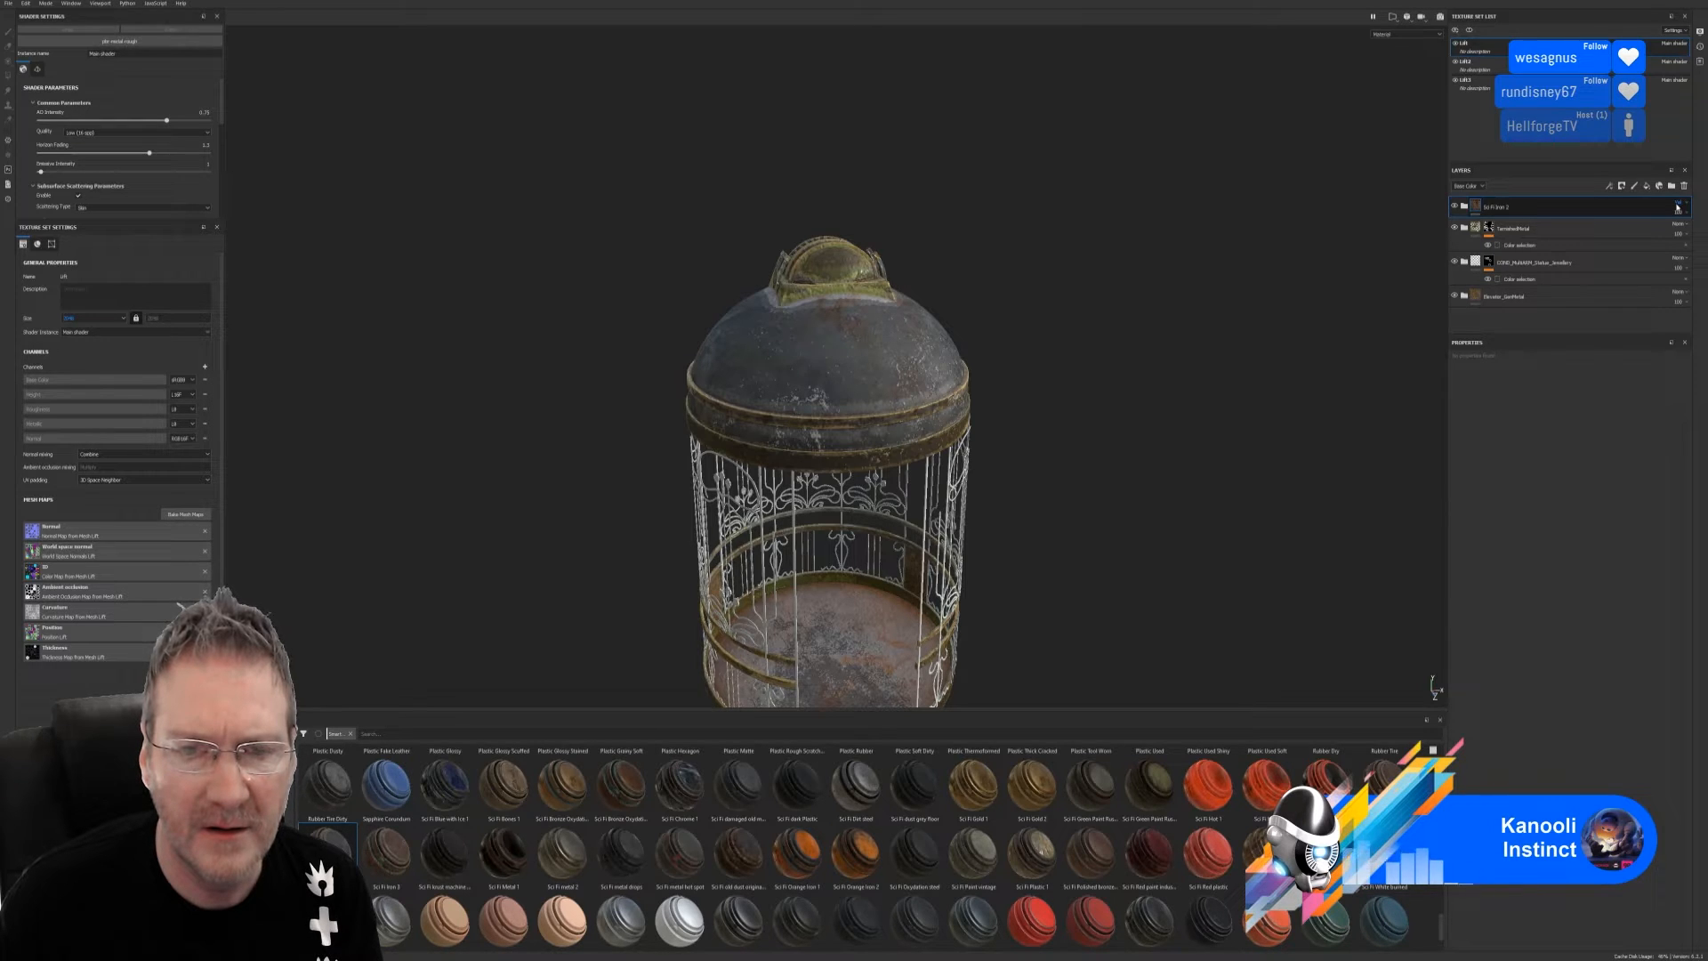
pyautogui.scroll(-1, 1677, 208)
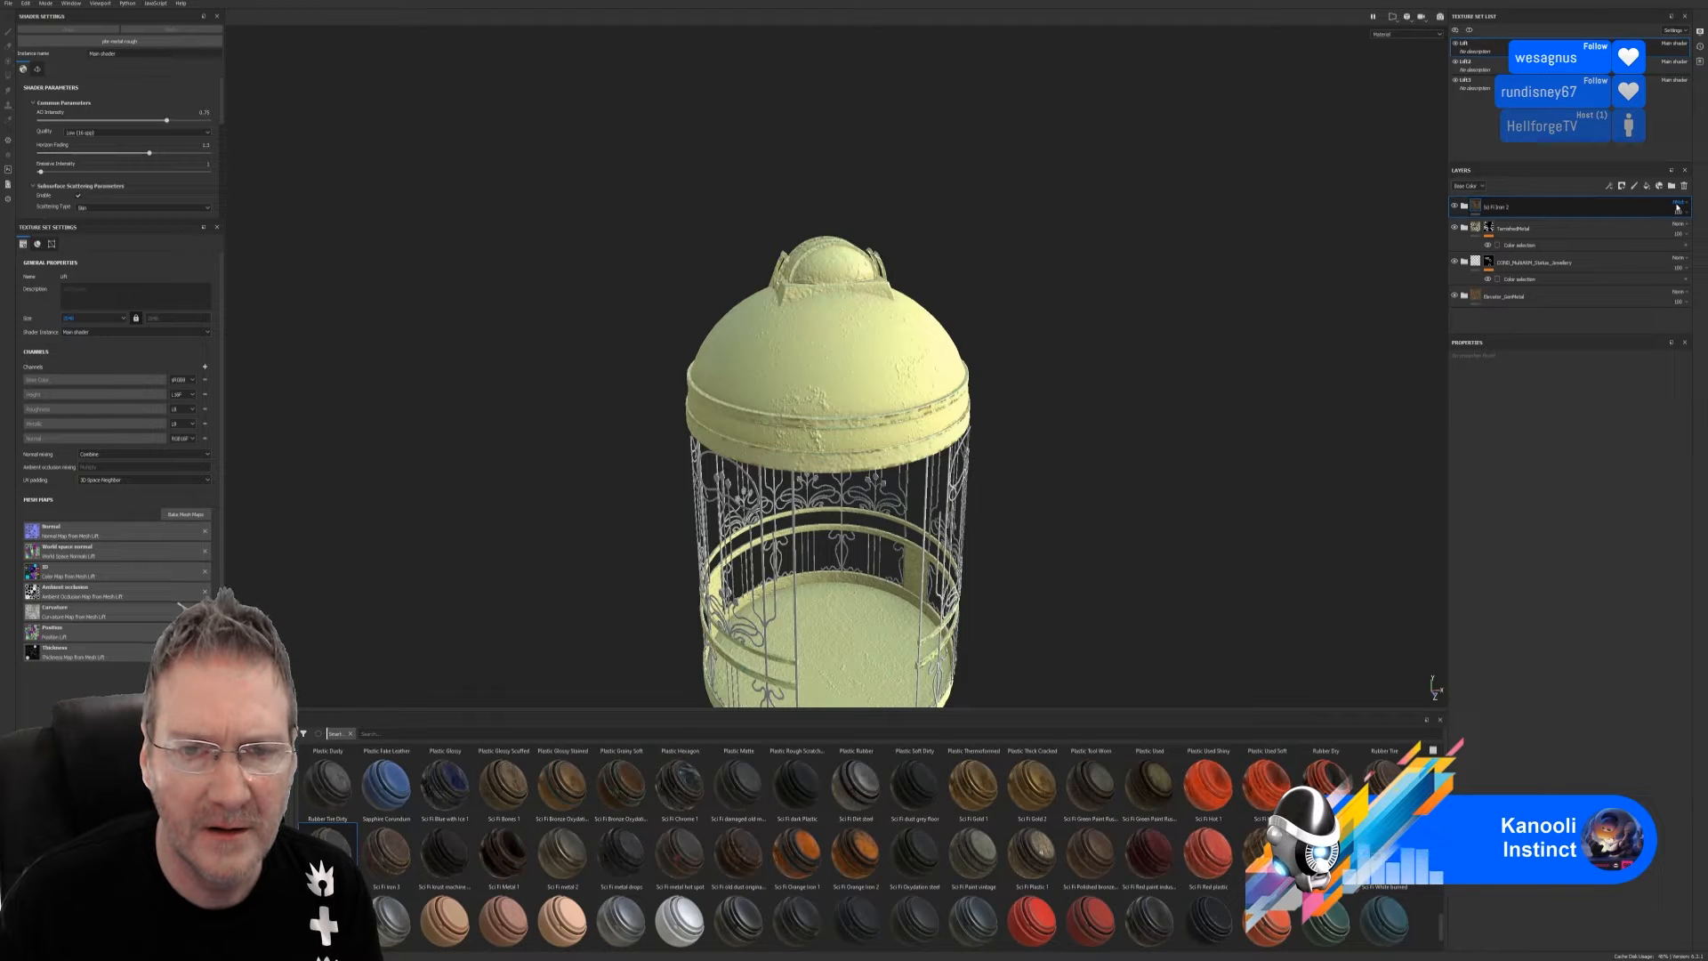
pyautogui.scroll(-1, 1677, 207)
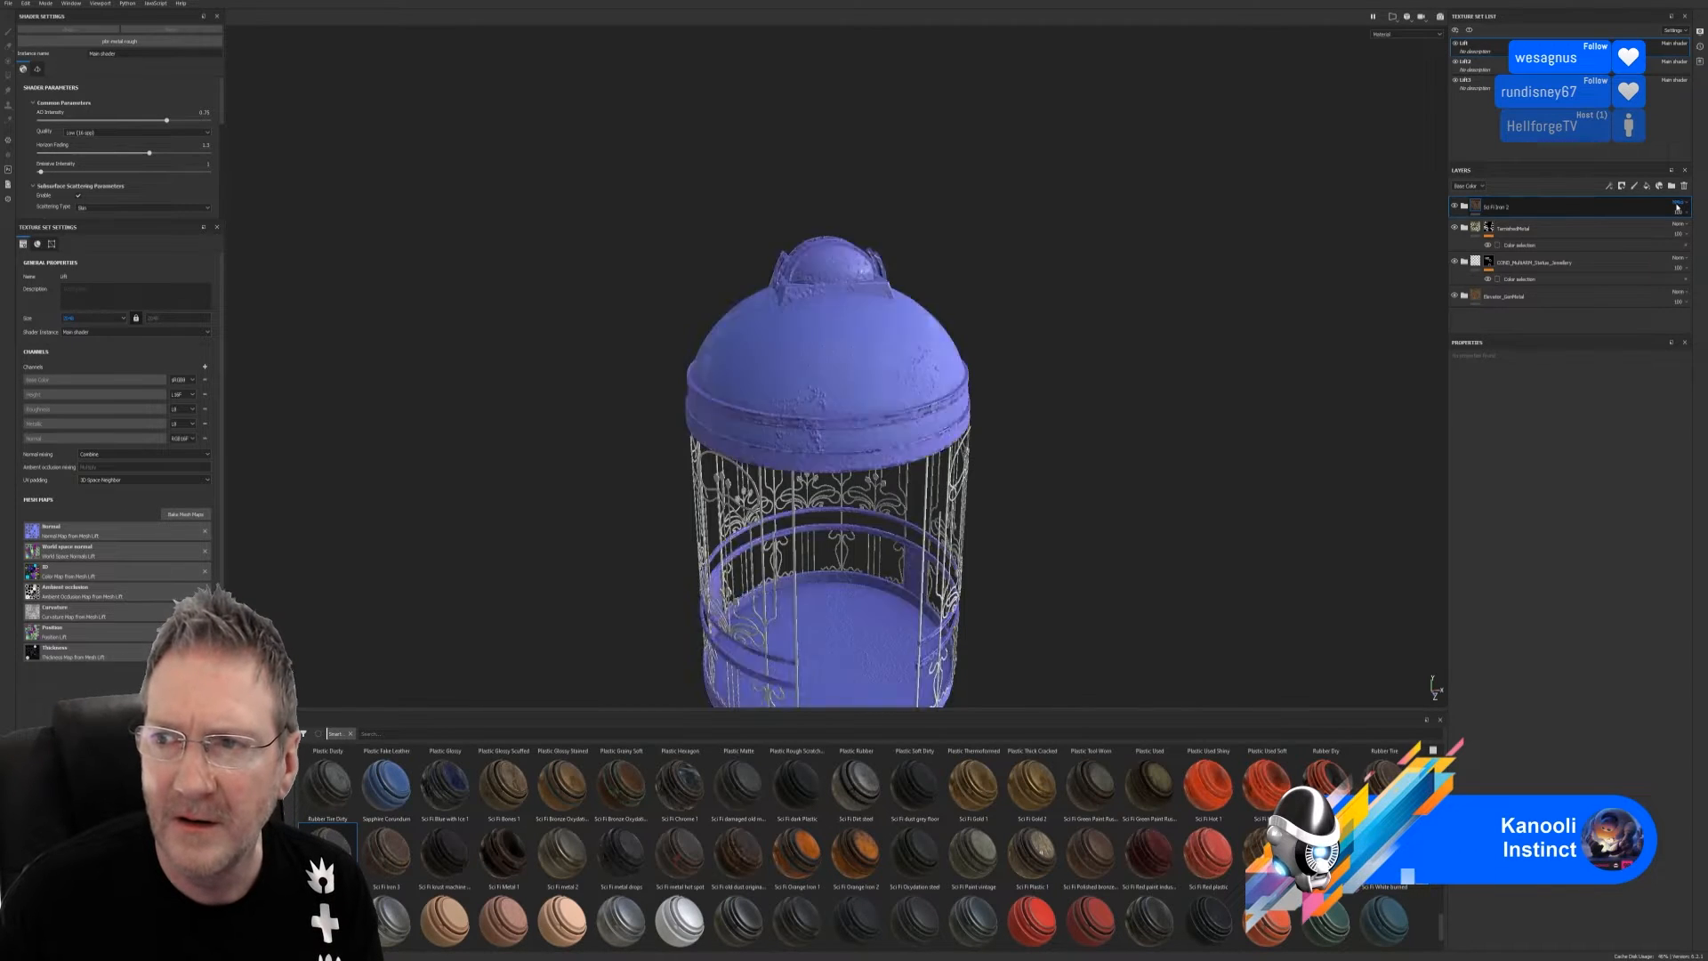
pyautogui.scroll(-1, 1678, 203)
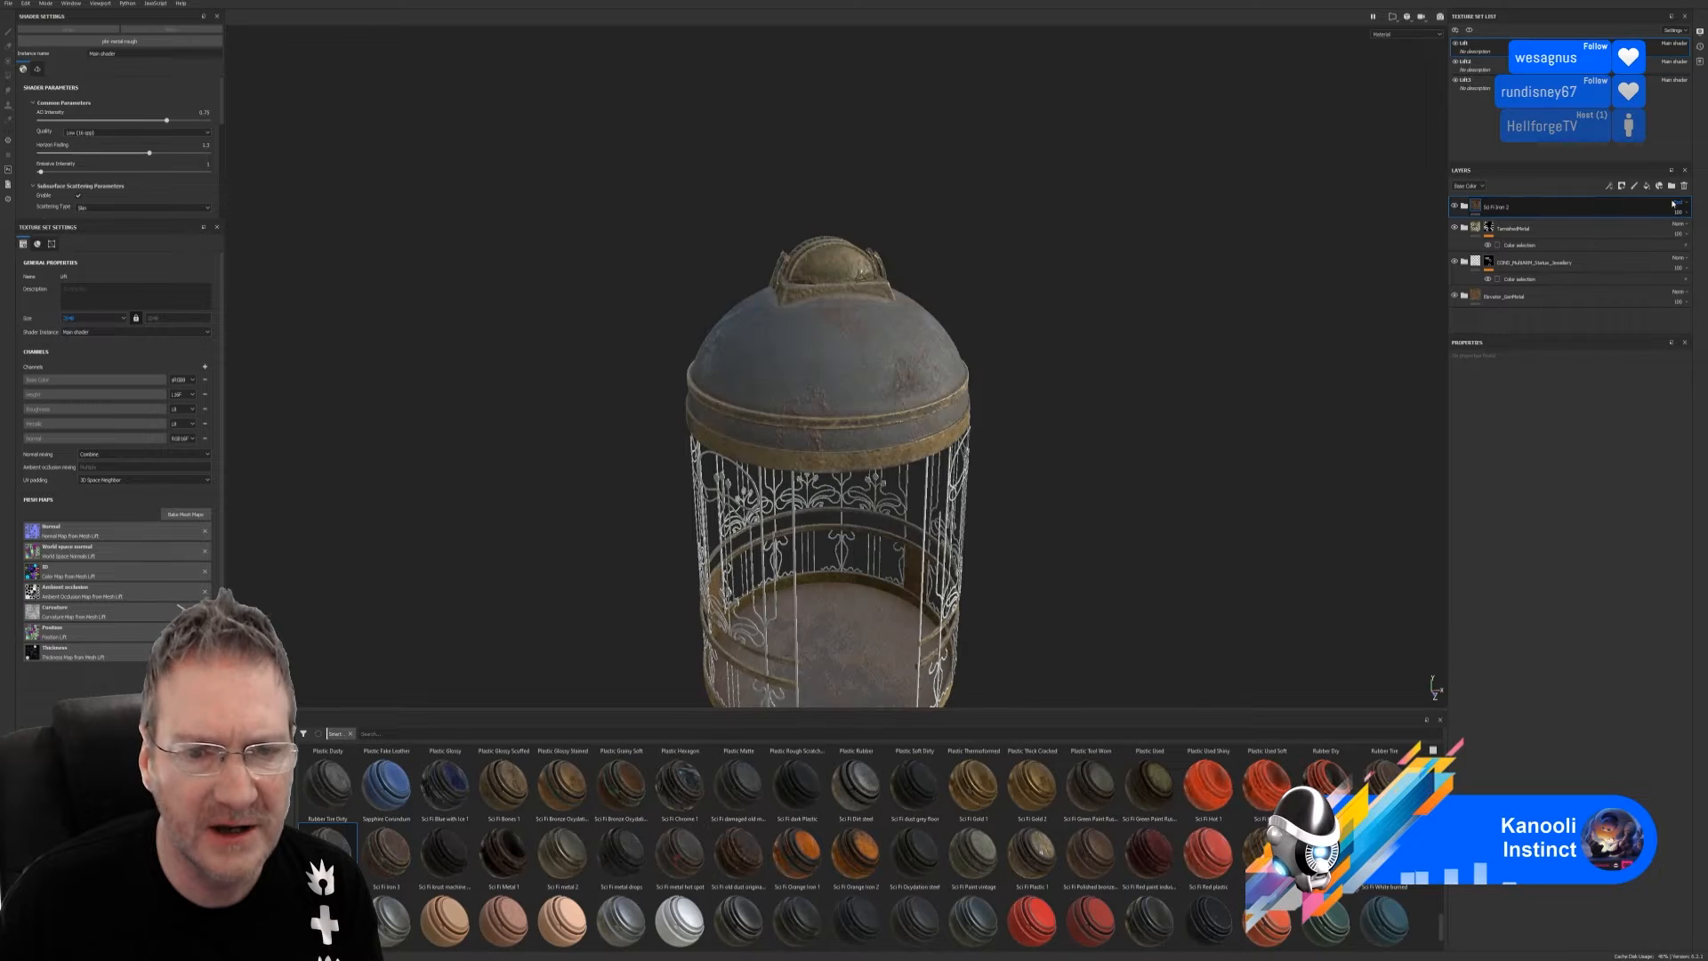
pyautogui.scroll(-1, 1675, 202)
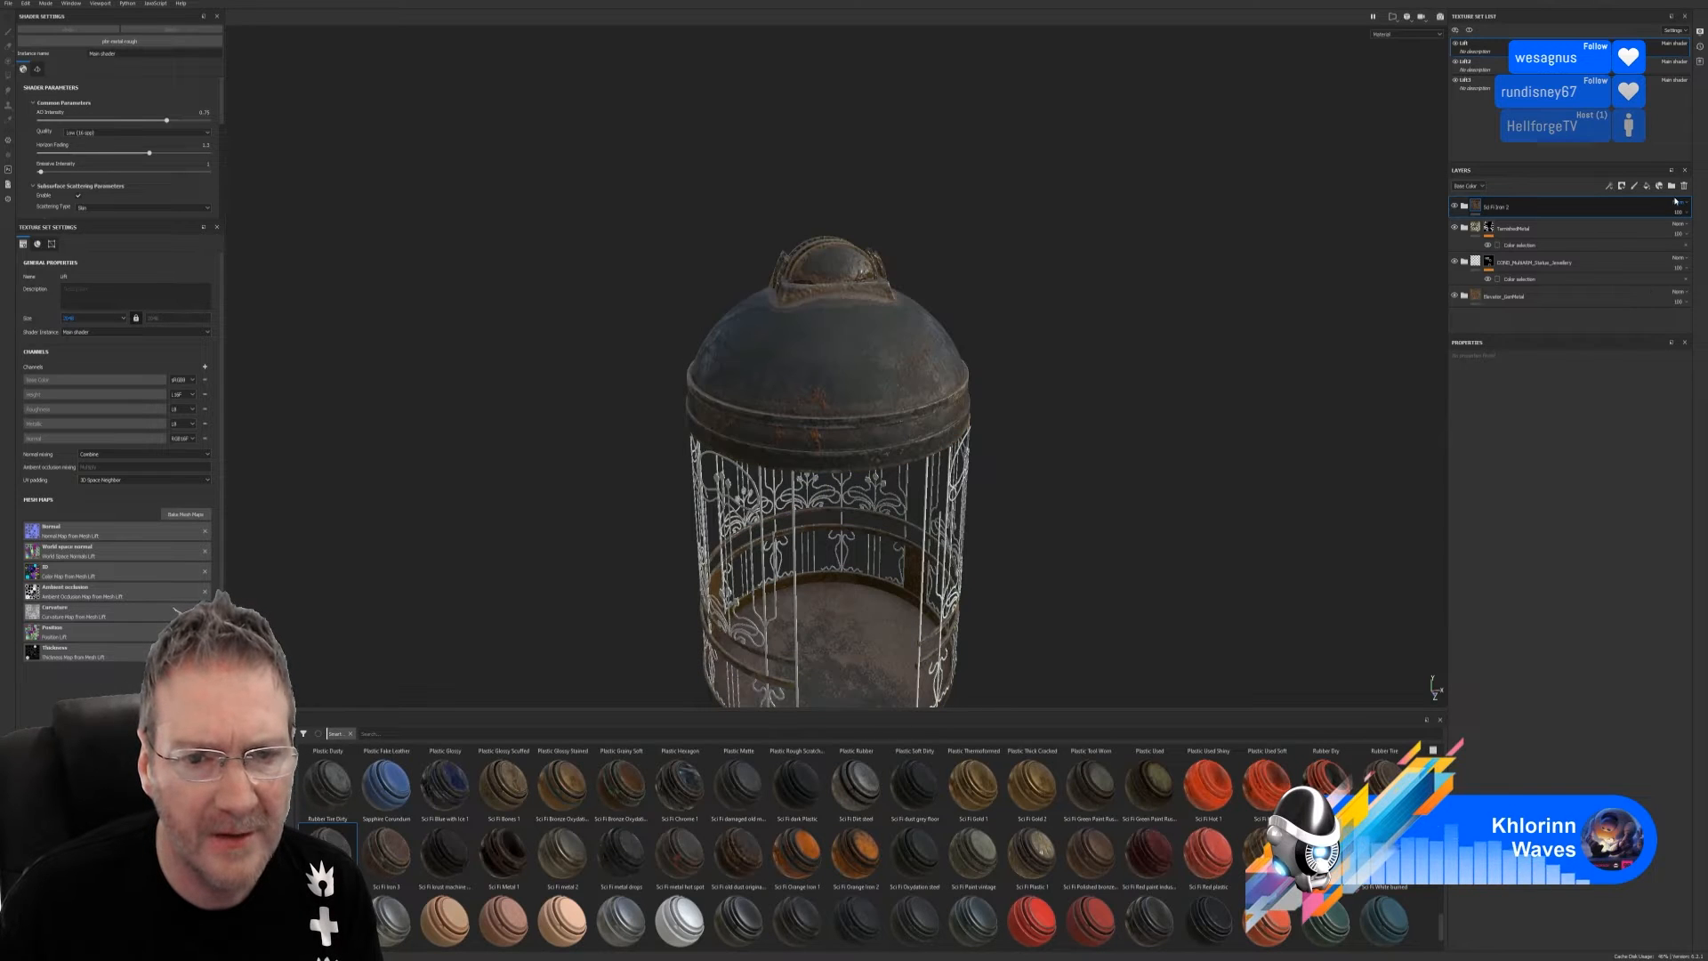
pyautogui.scroll(-1, 1676, 201)
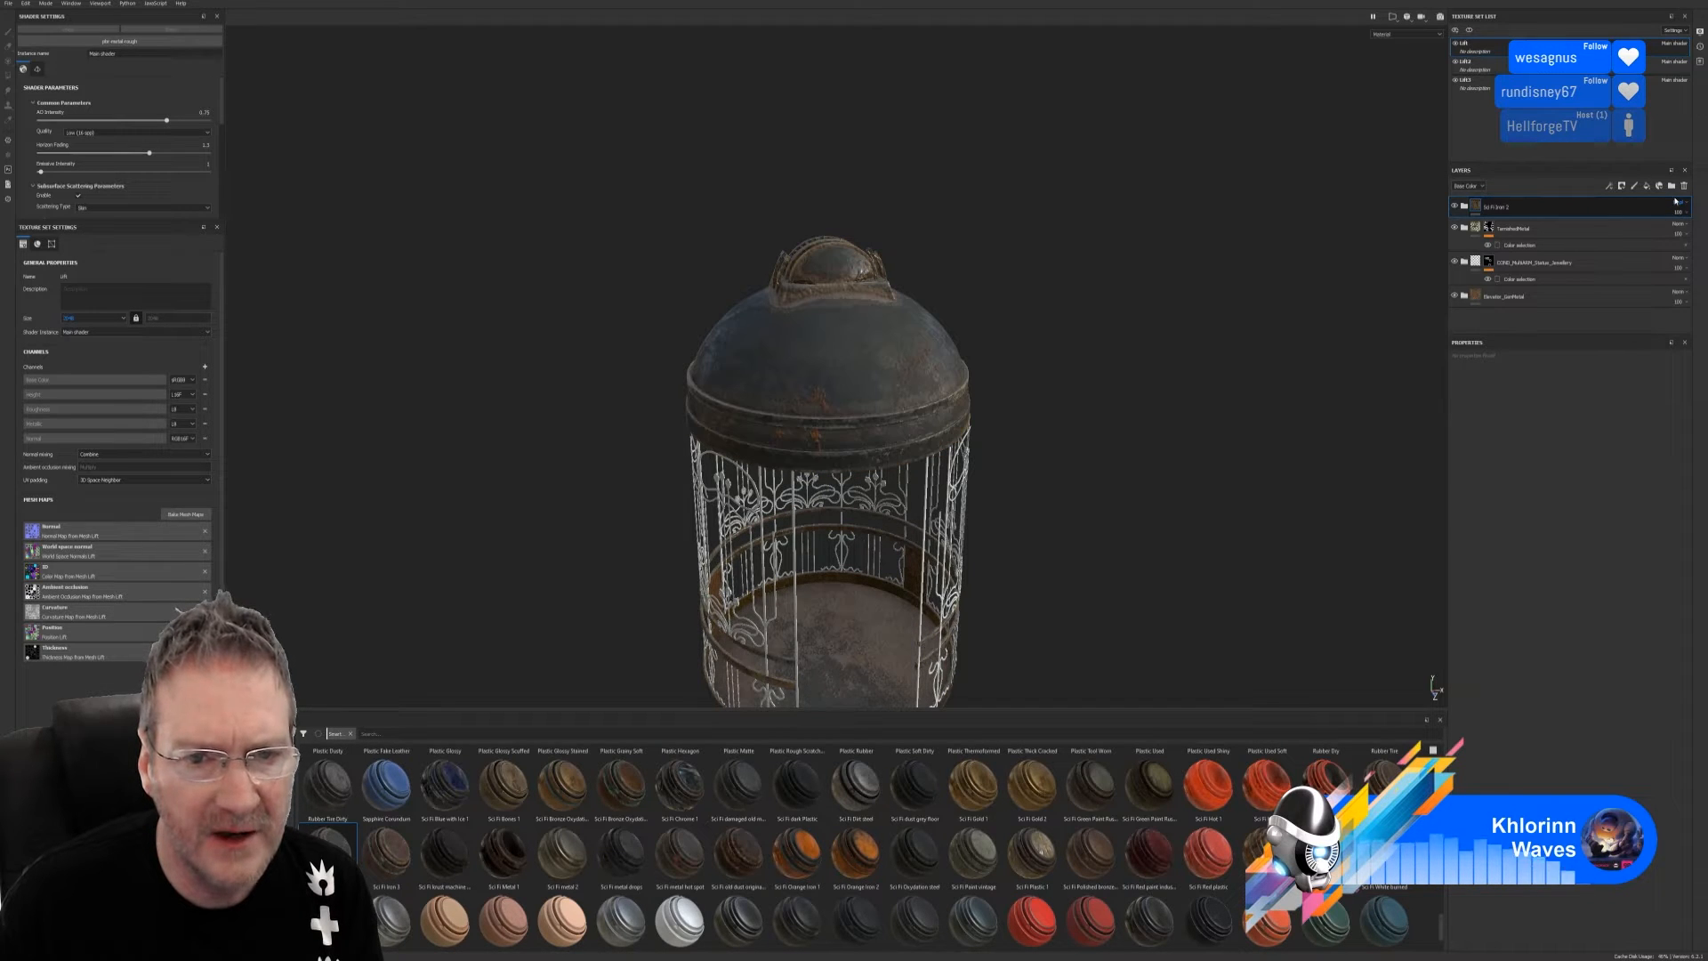
pyautogui.scroll(-1, 1676, 201)
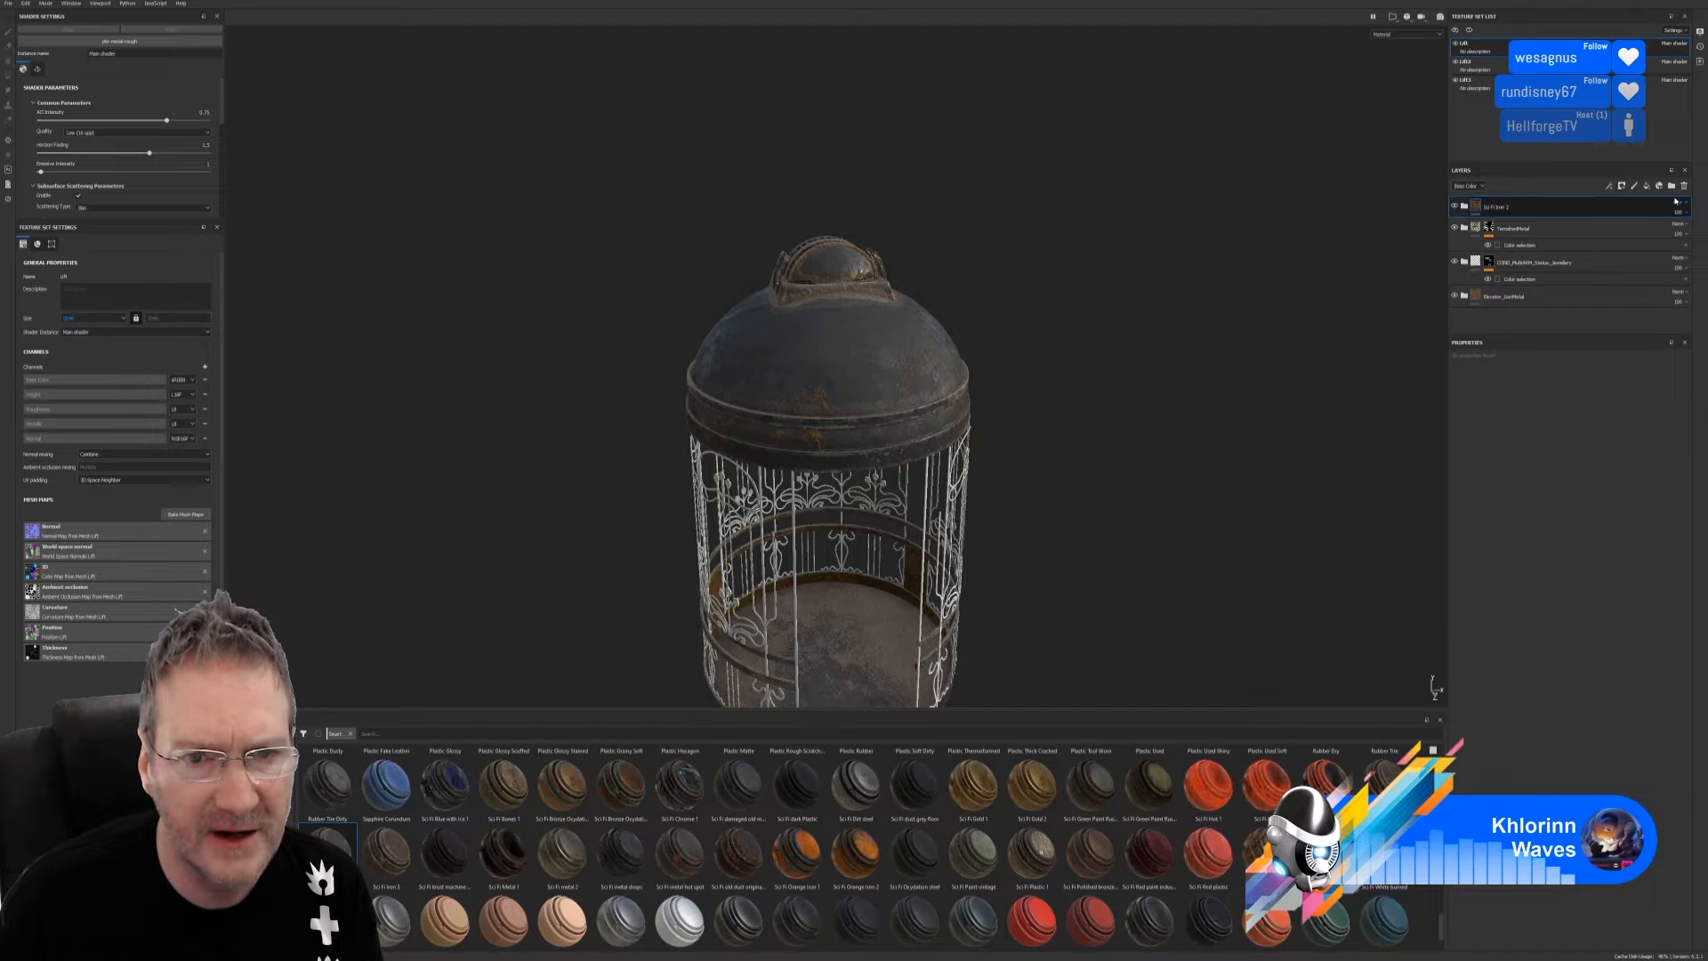
pyautogui.scroll(-1, 1676, 201)
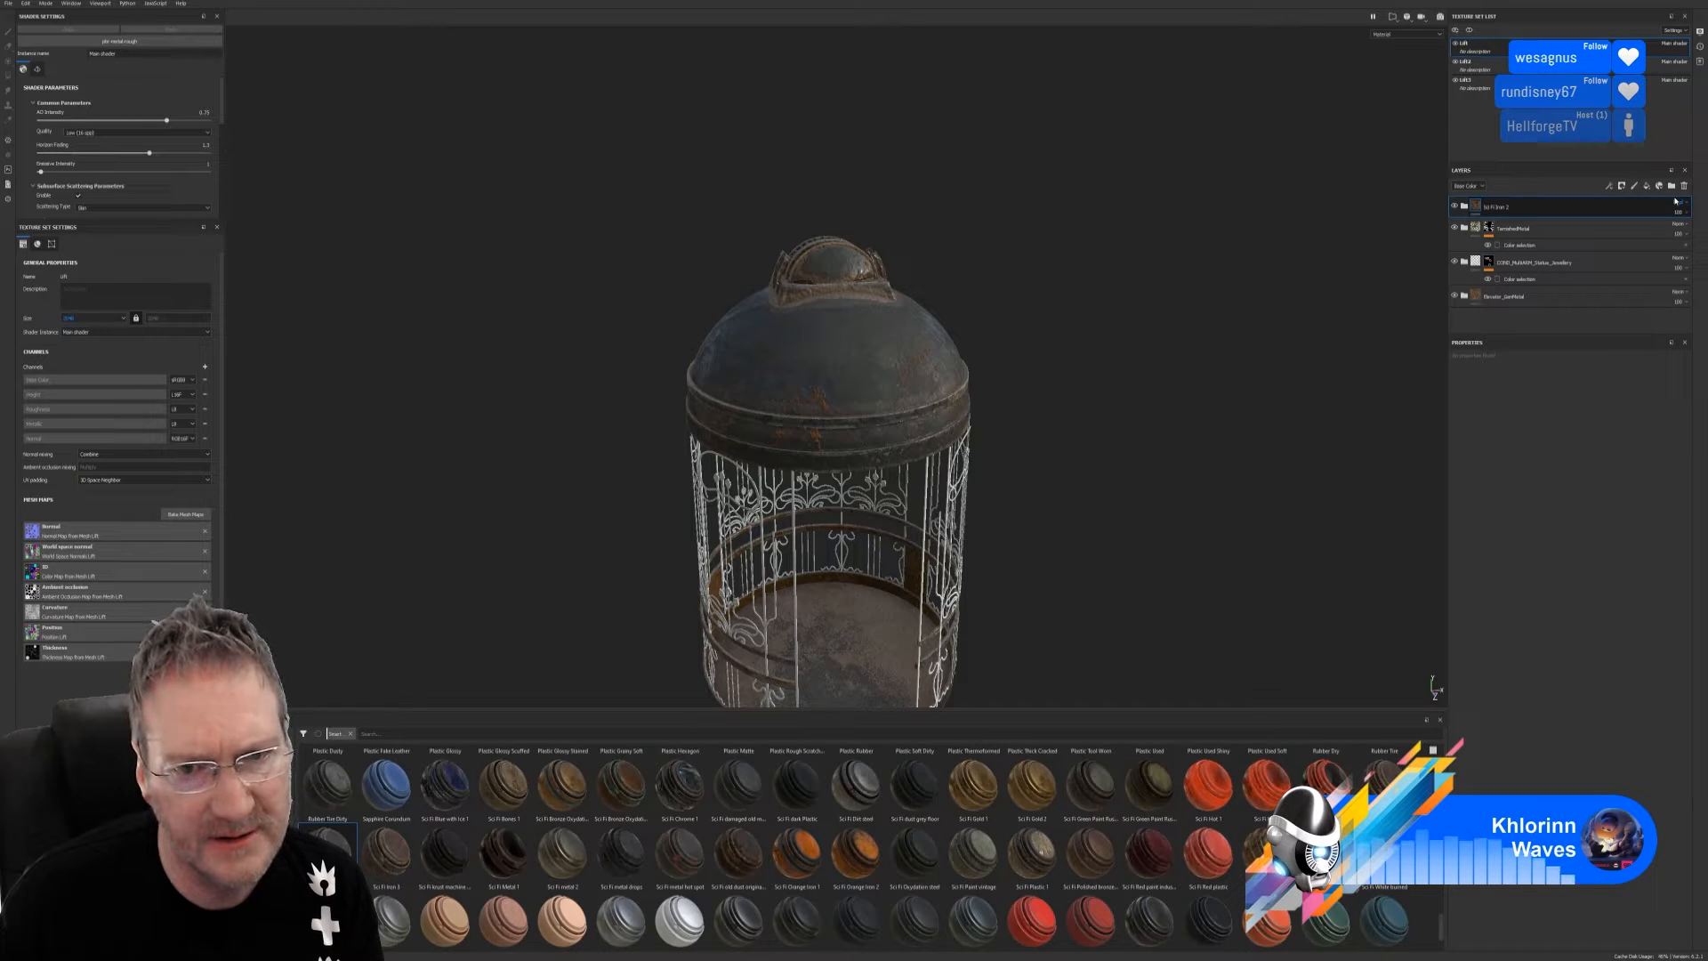
pyautogui.scroll(-1, 1676, 201)
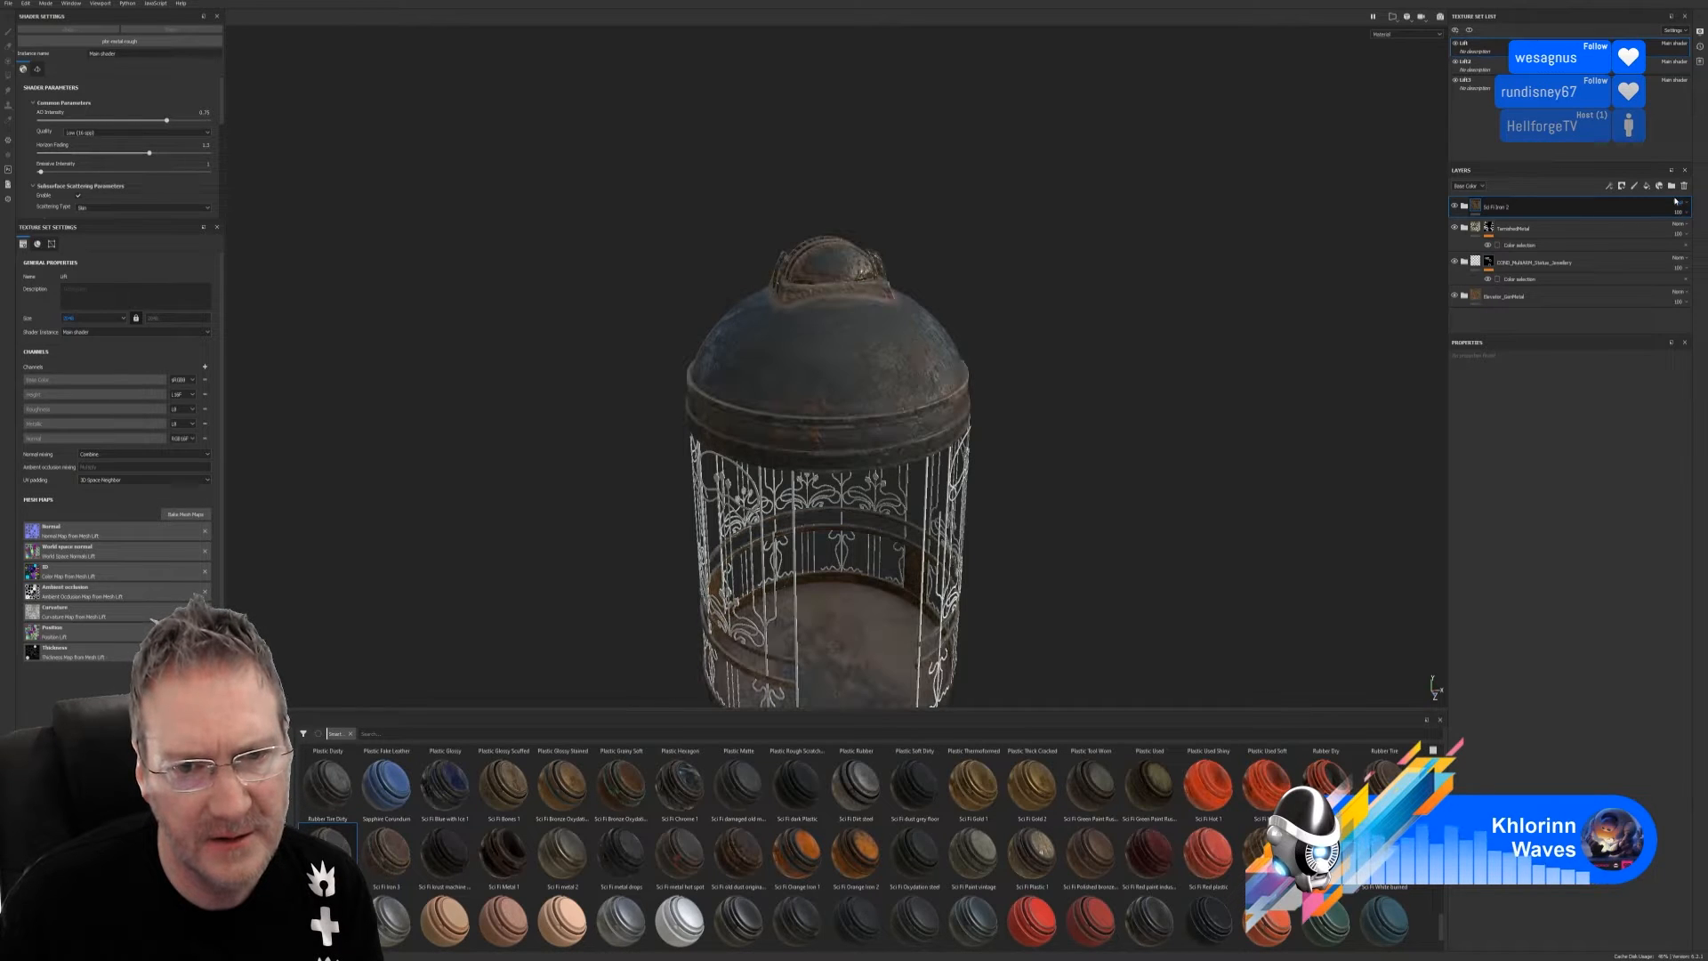
pyautogui.scroll(-3, 1676, 201)
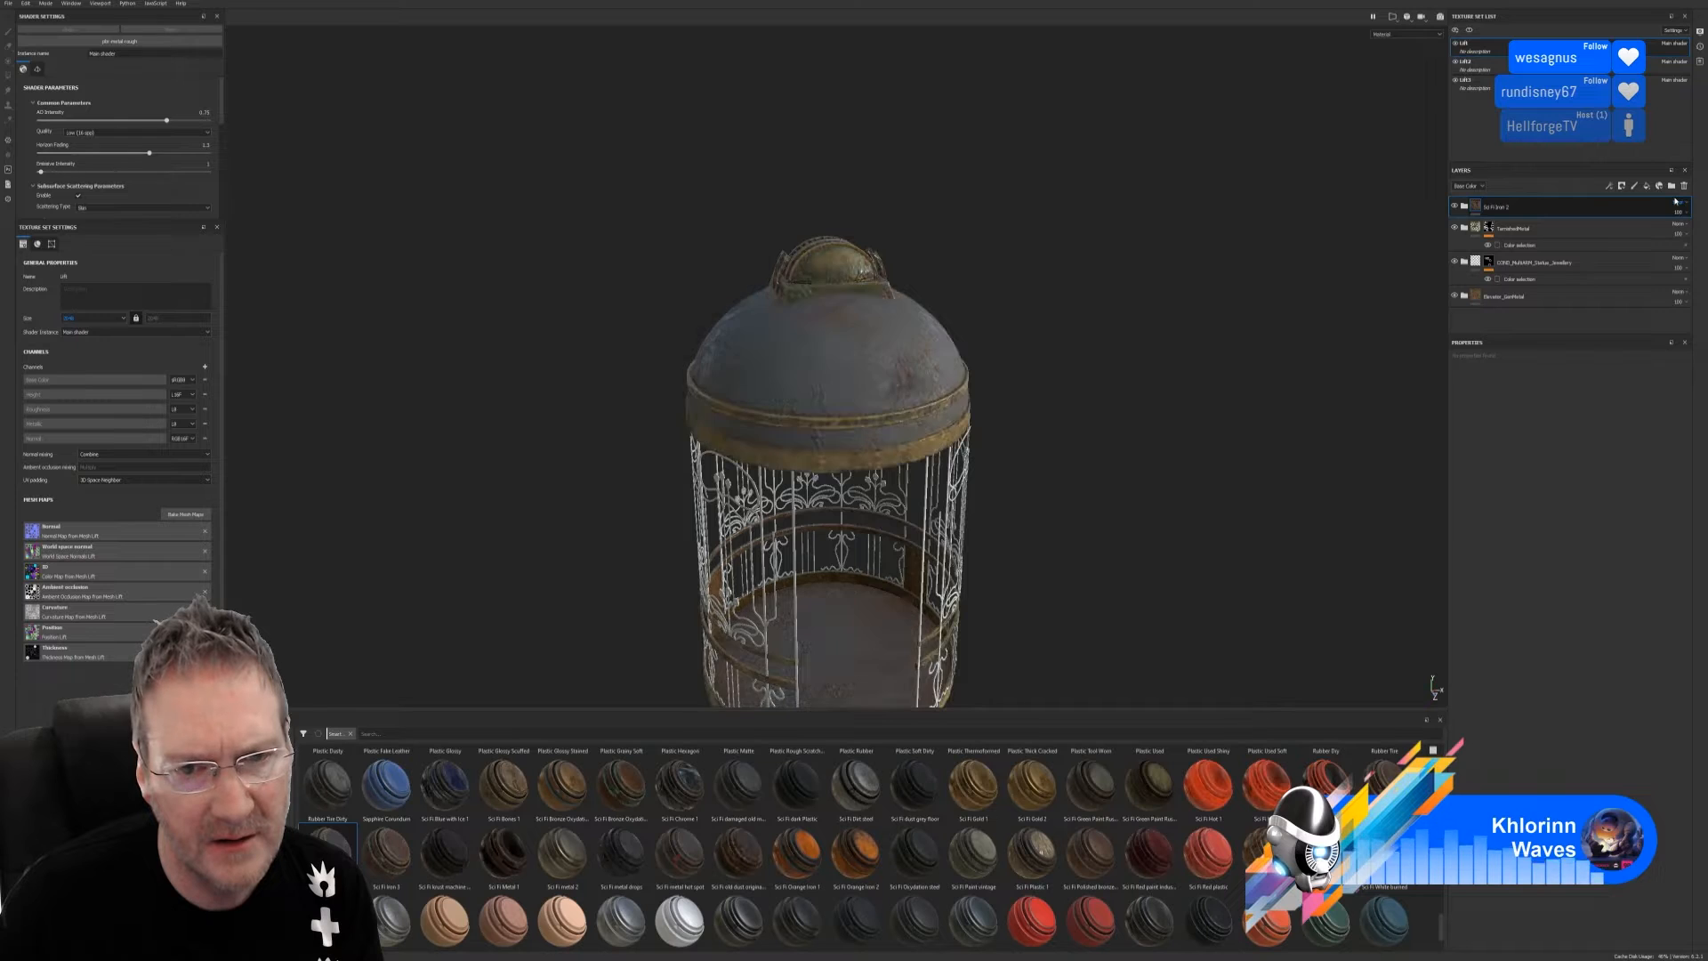
pyautogui.scroll(-2, 1676, 201)
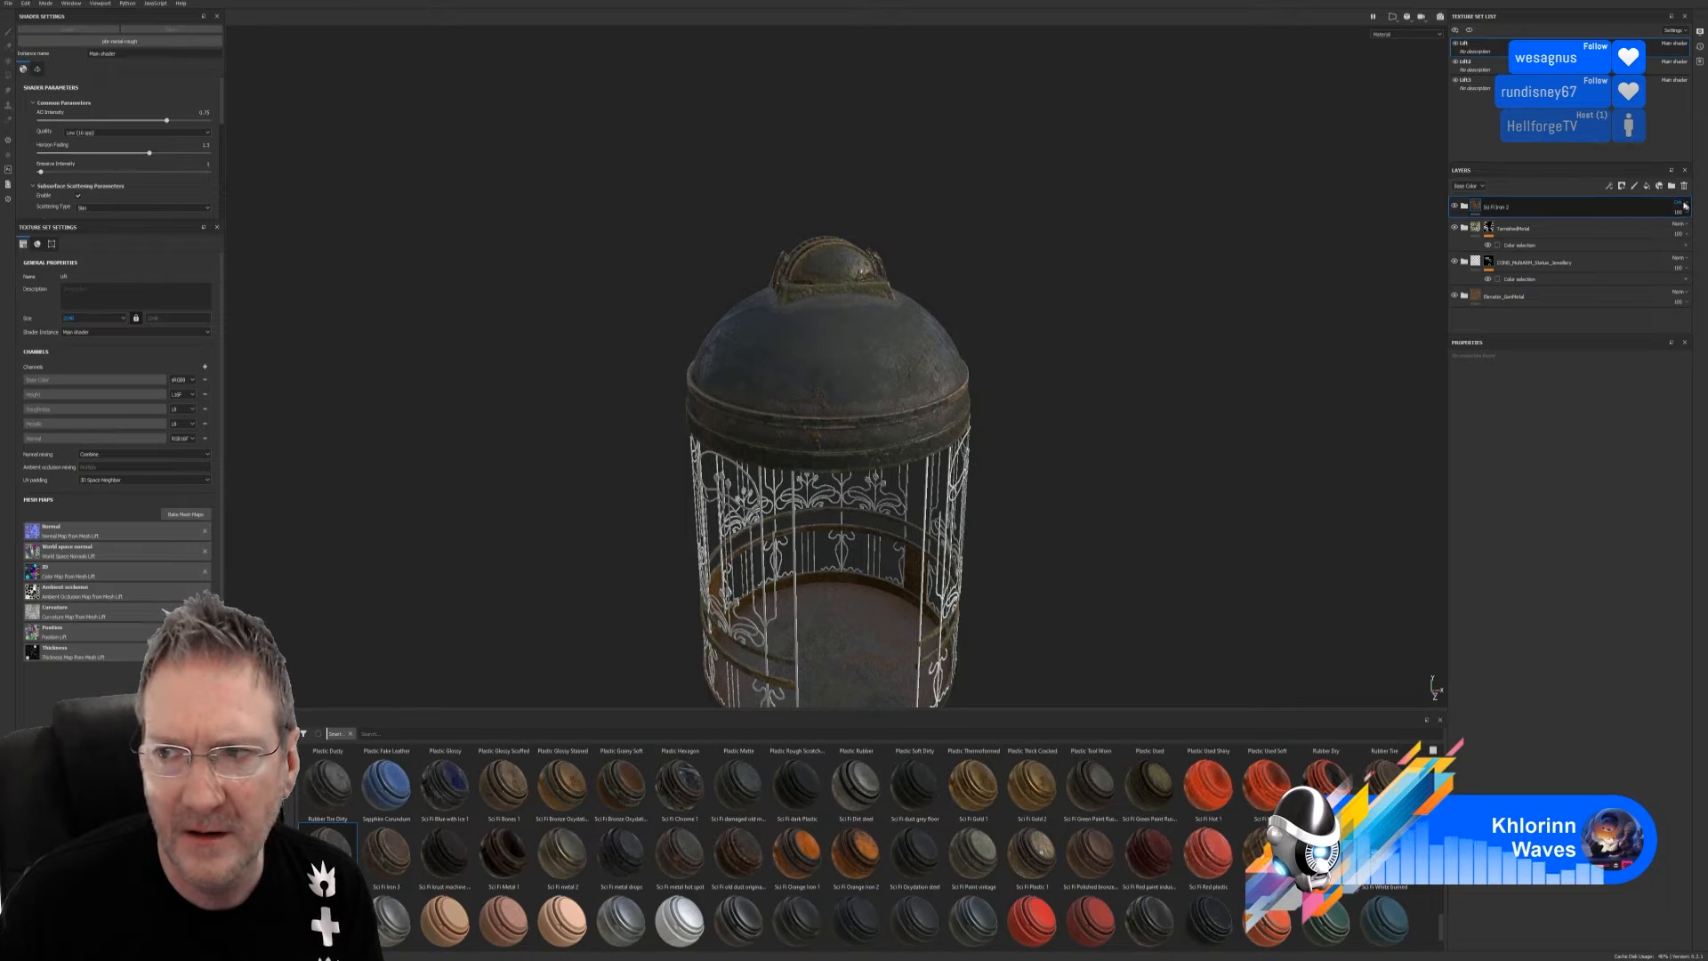
pyautogui.scroll(-1, 1684, 206)
pyautogui.scroll(-4, 1686, 205)
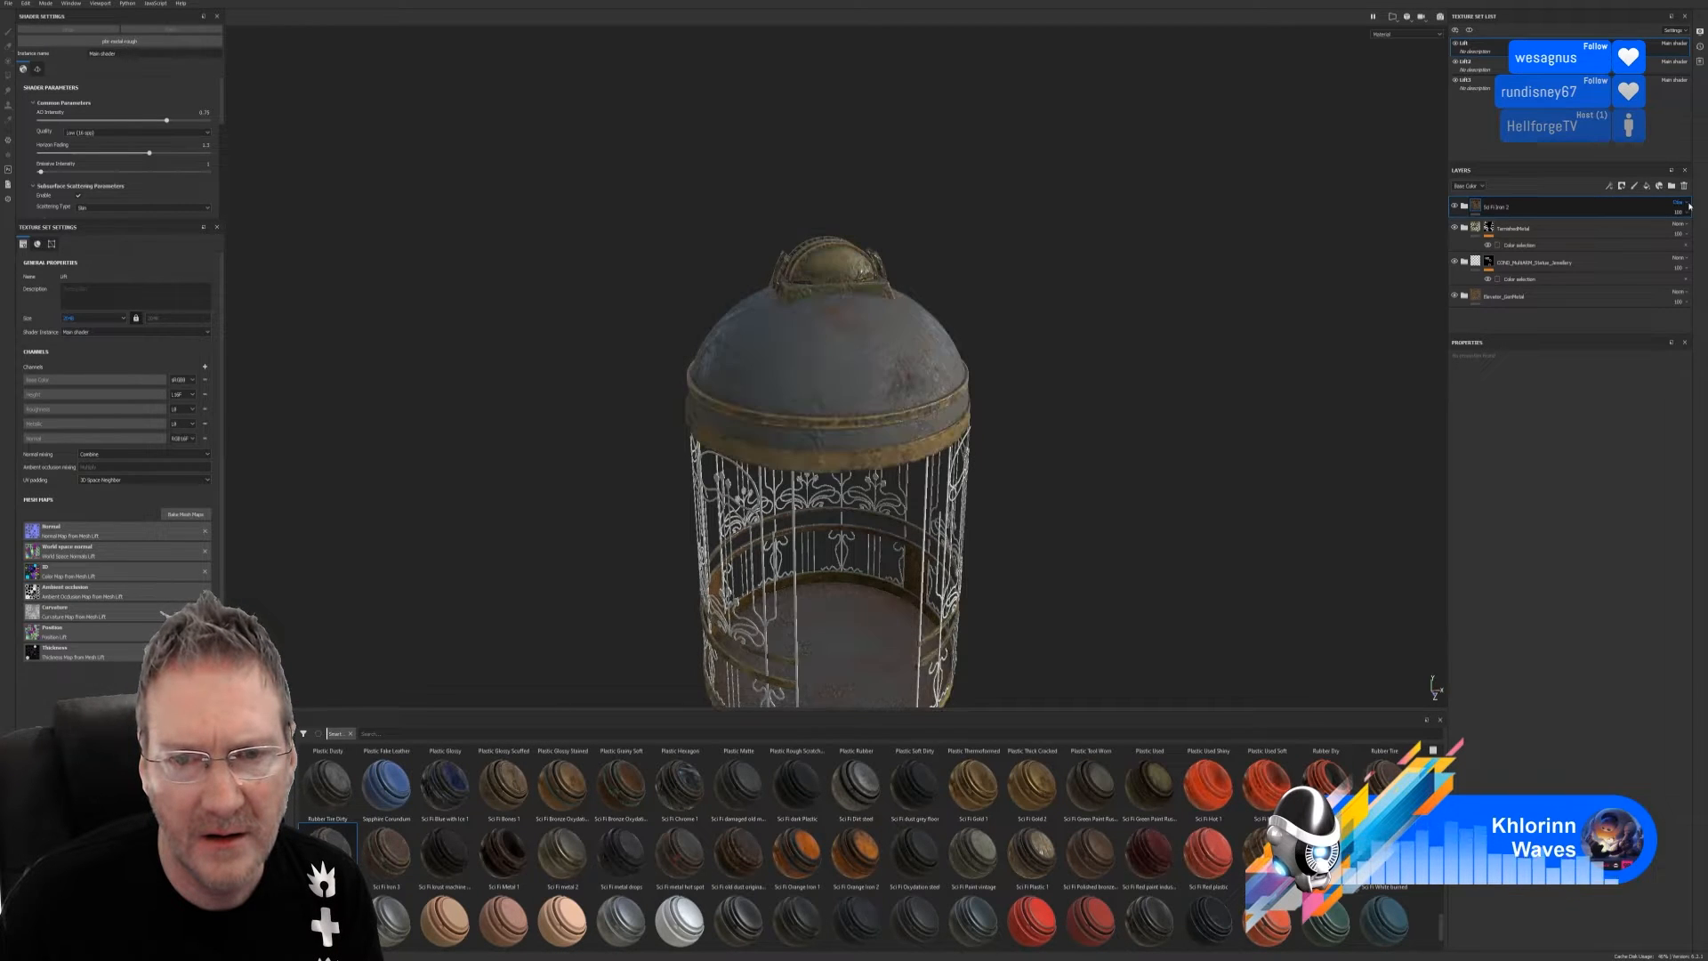
pyautogui.scroll(-2, 1690, 205)
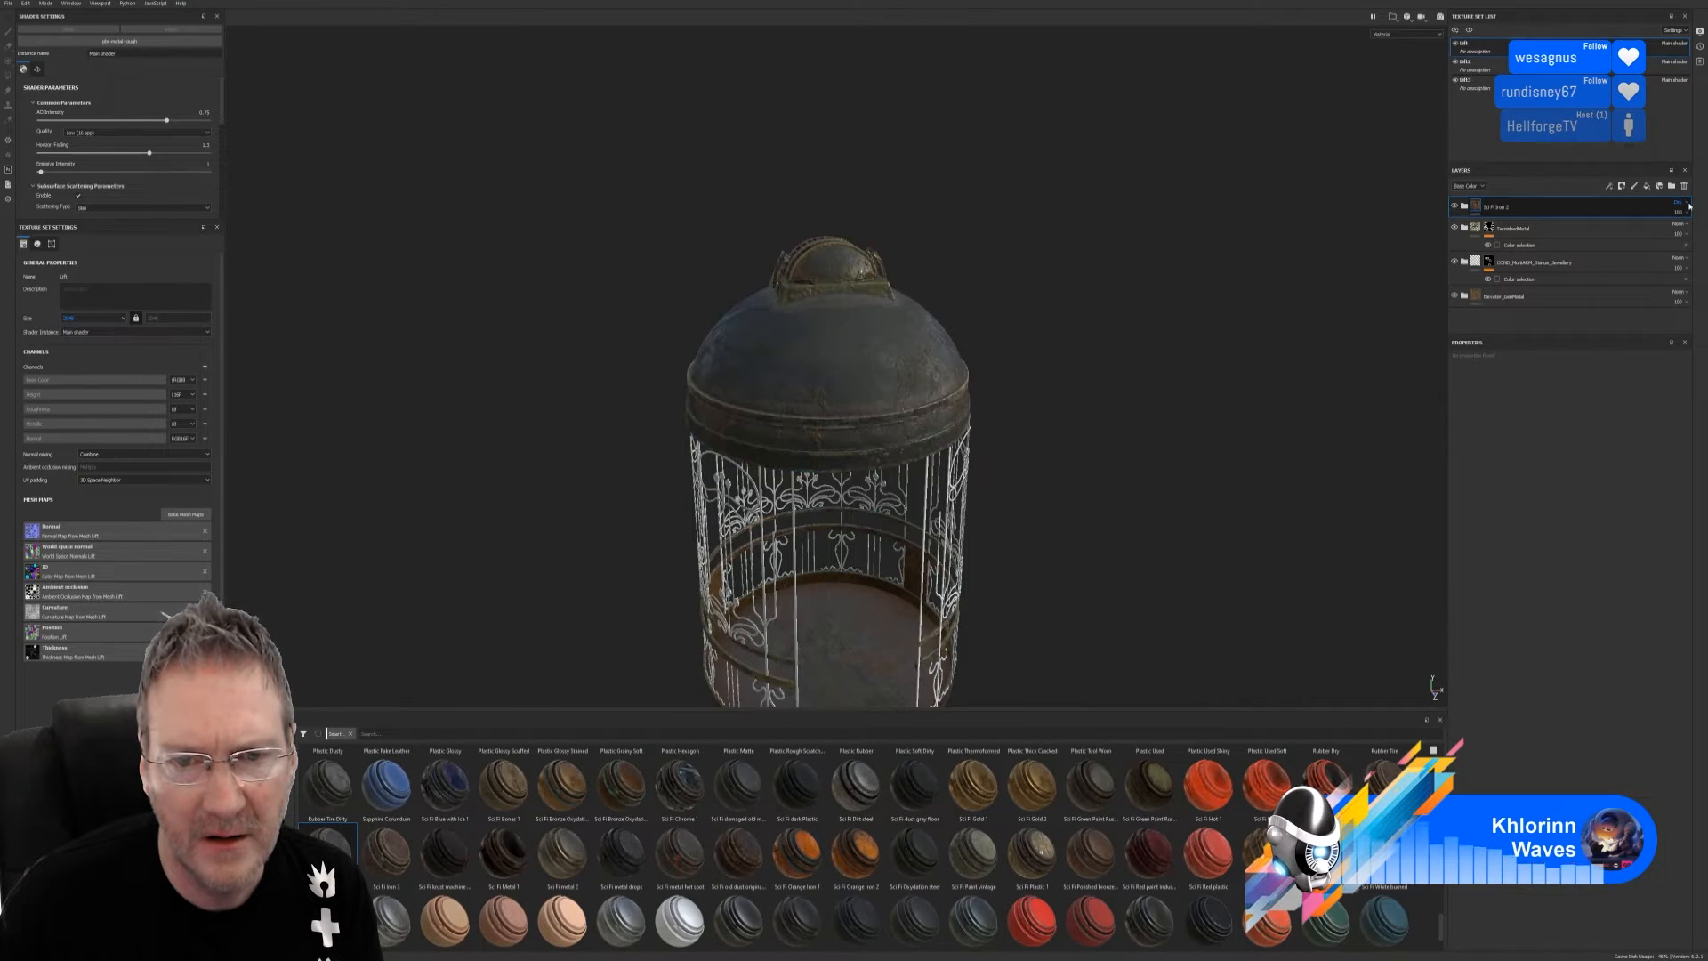
pyautogui.scroll(-3, 1689, 205)
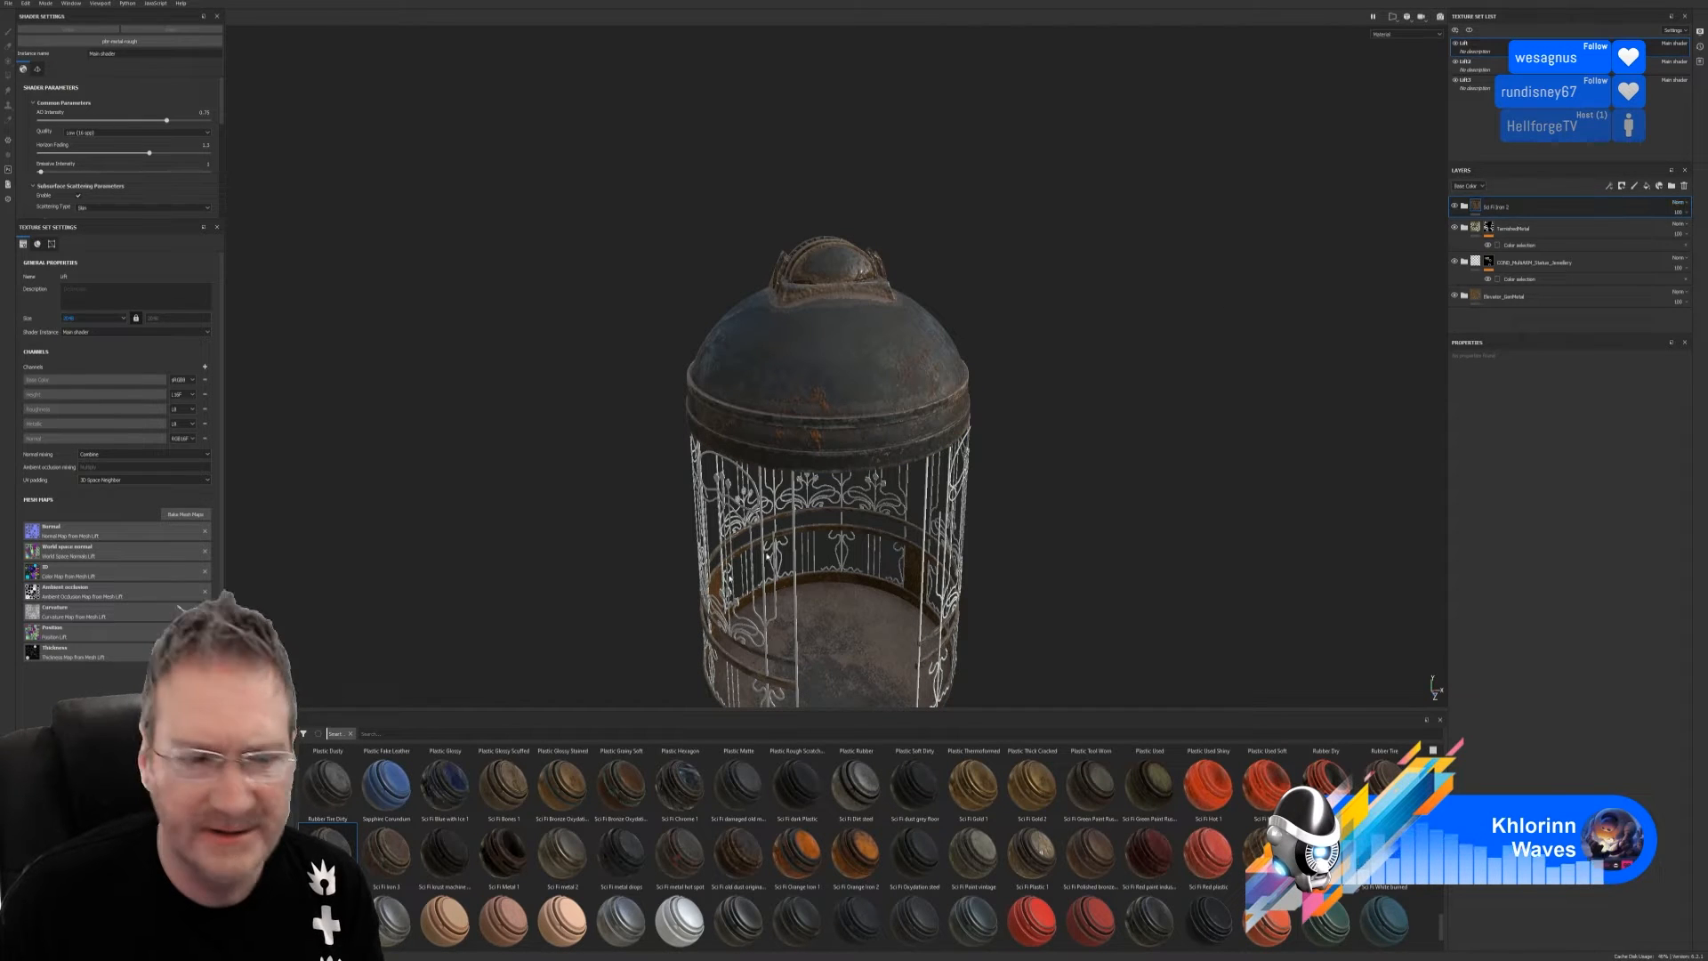
# Lower the Sci Fi Iron 2 layer's opacity and toggle its visibility to compare the cage with and without it
pyautogui.click(1684, 216)
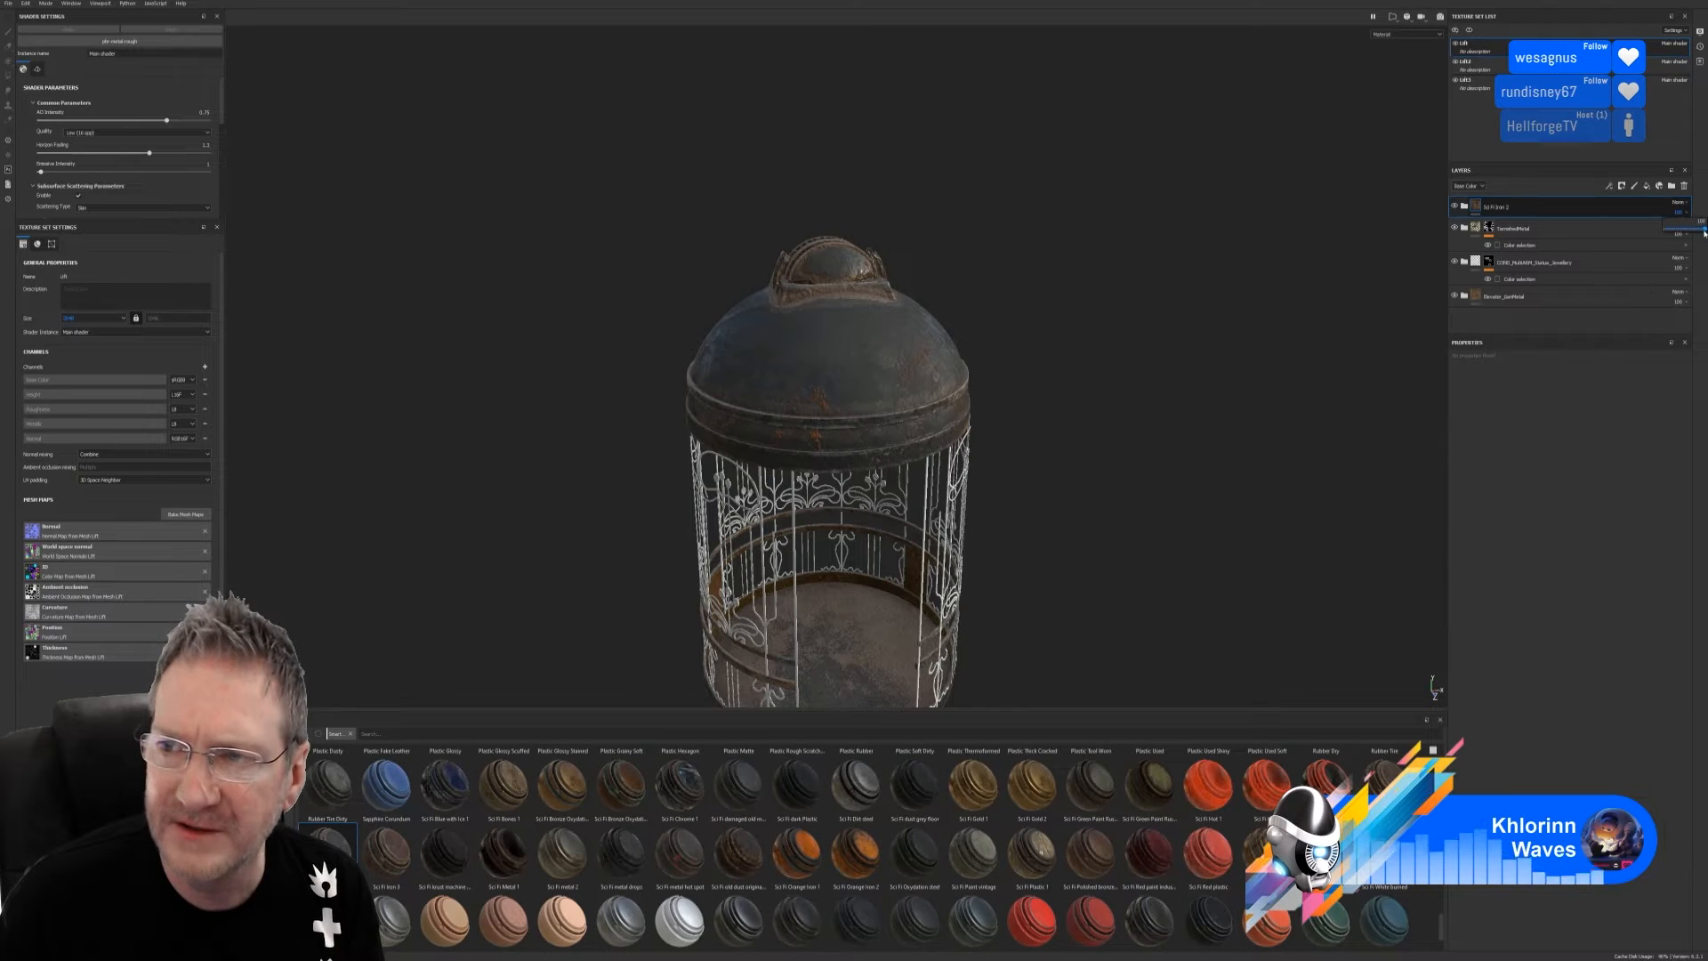
pyautogui.moveTo(1704, 230)
pyautogui.mouseDown()
pyautogui.moveTo(1623, 237)
pyautogui.moveTo(1693, 247)
pyautogui.mouseUp()
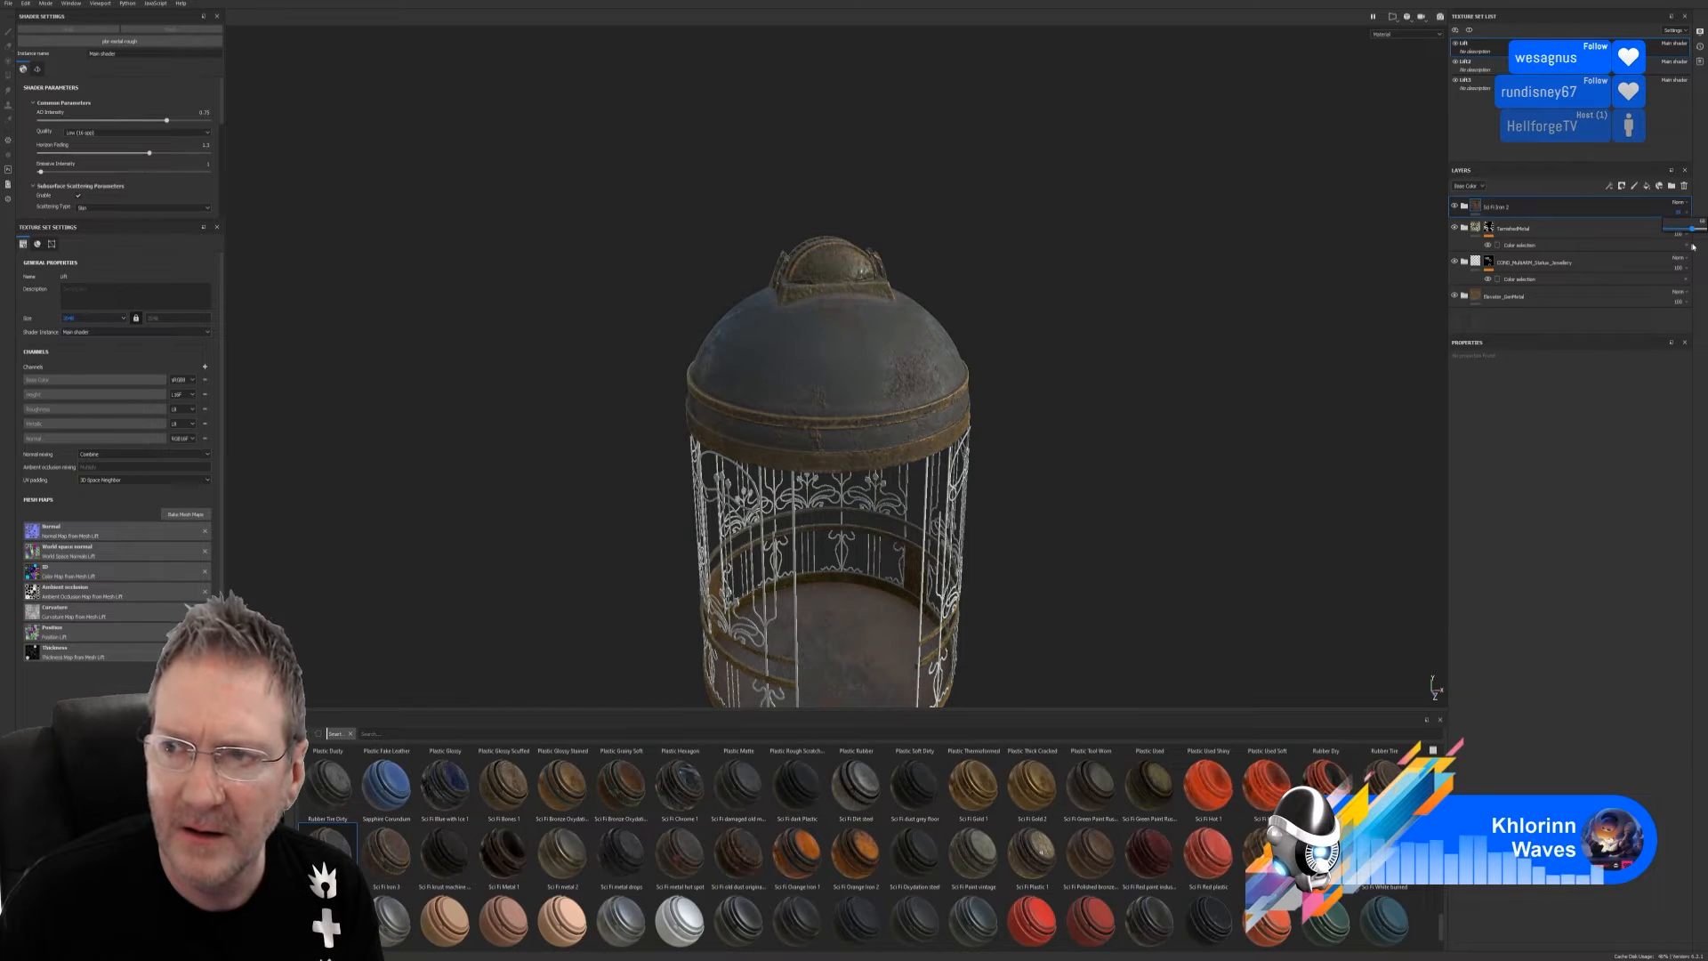
pyautogui.click(1454, 206)
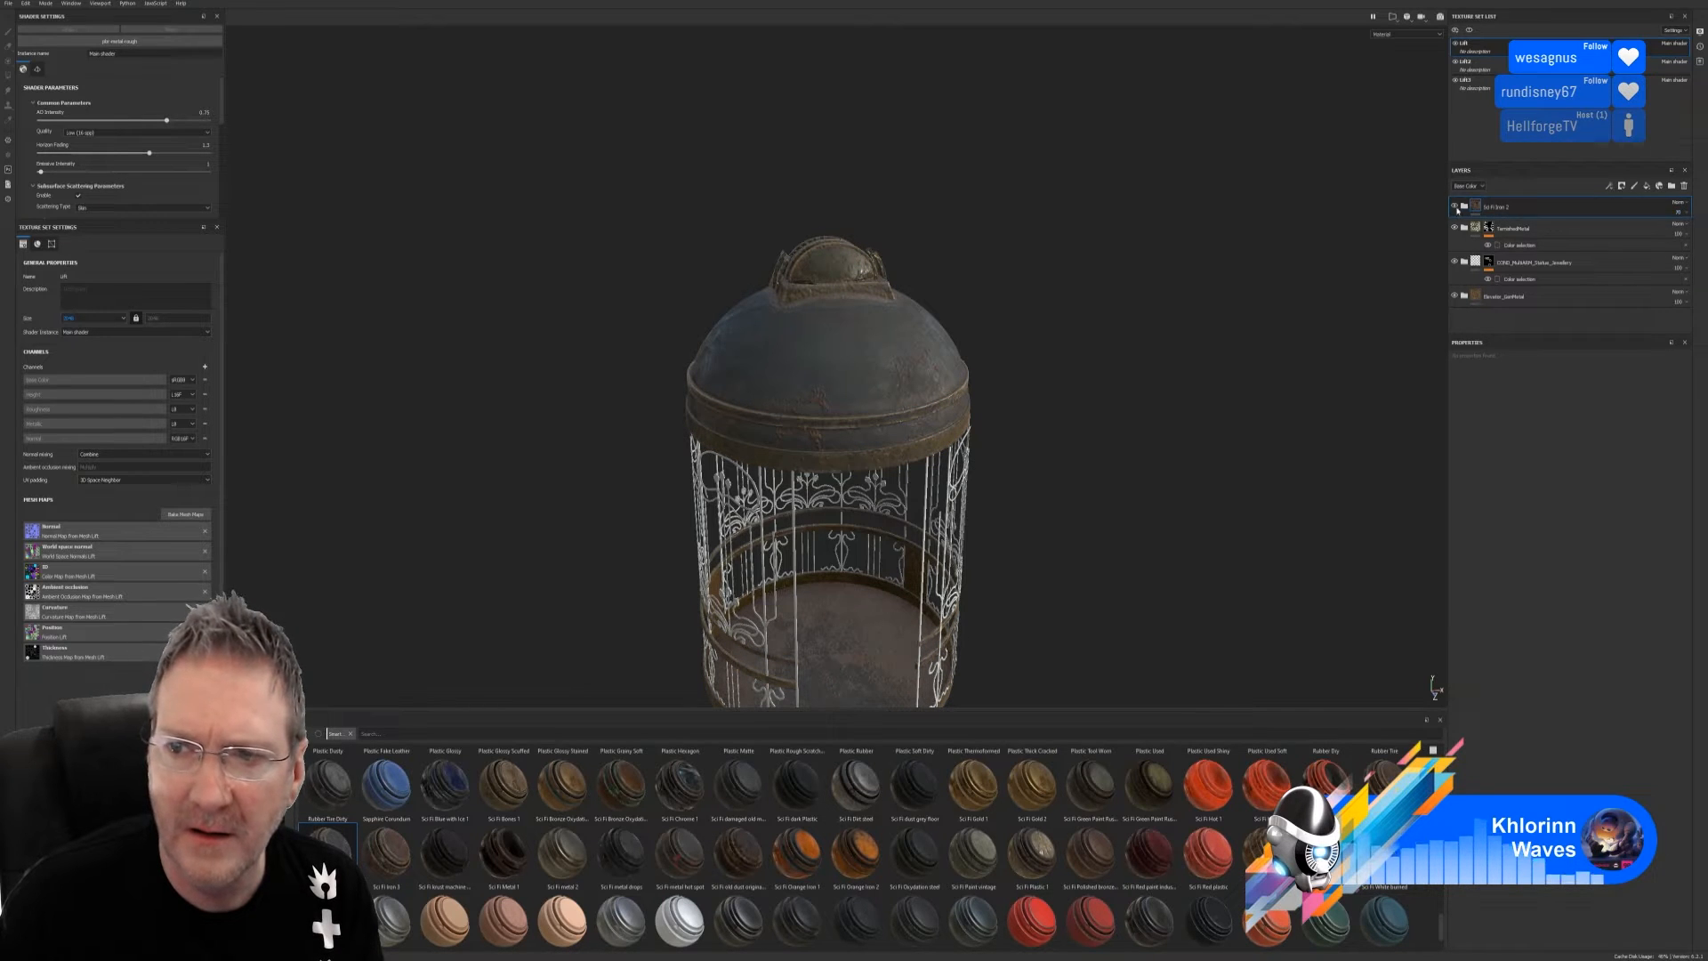
pyautogui.click(1455, 206)
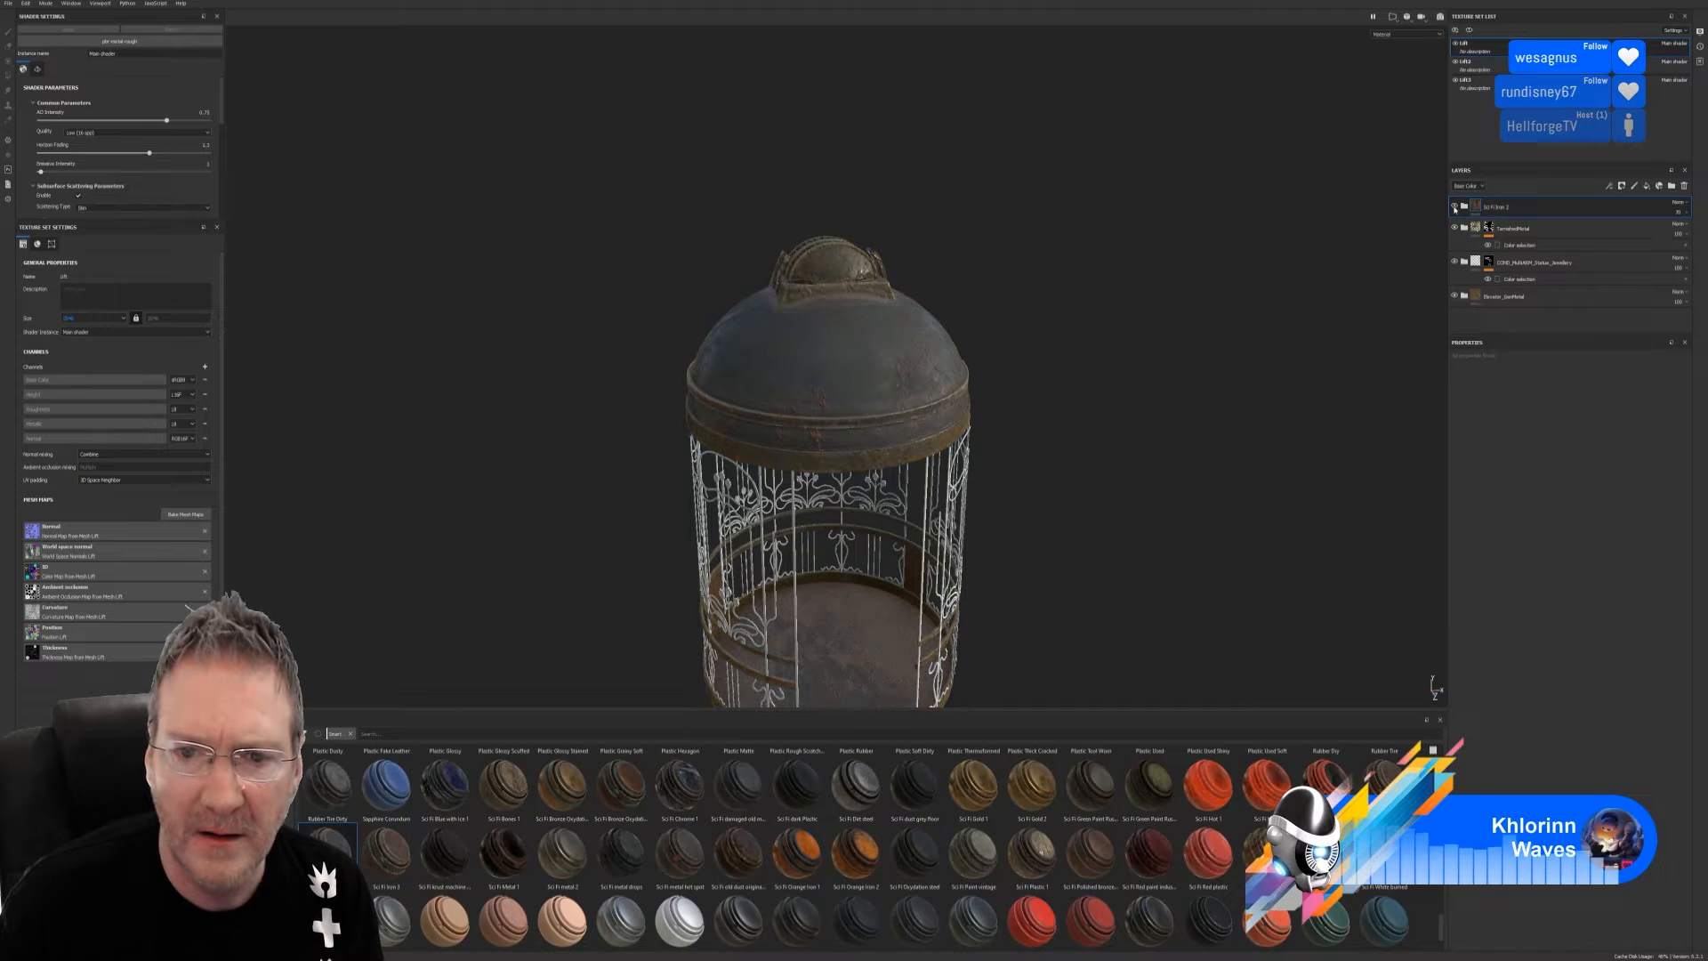
pyautogui.click(1455, 206)
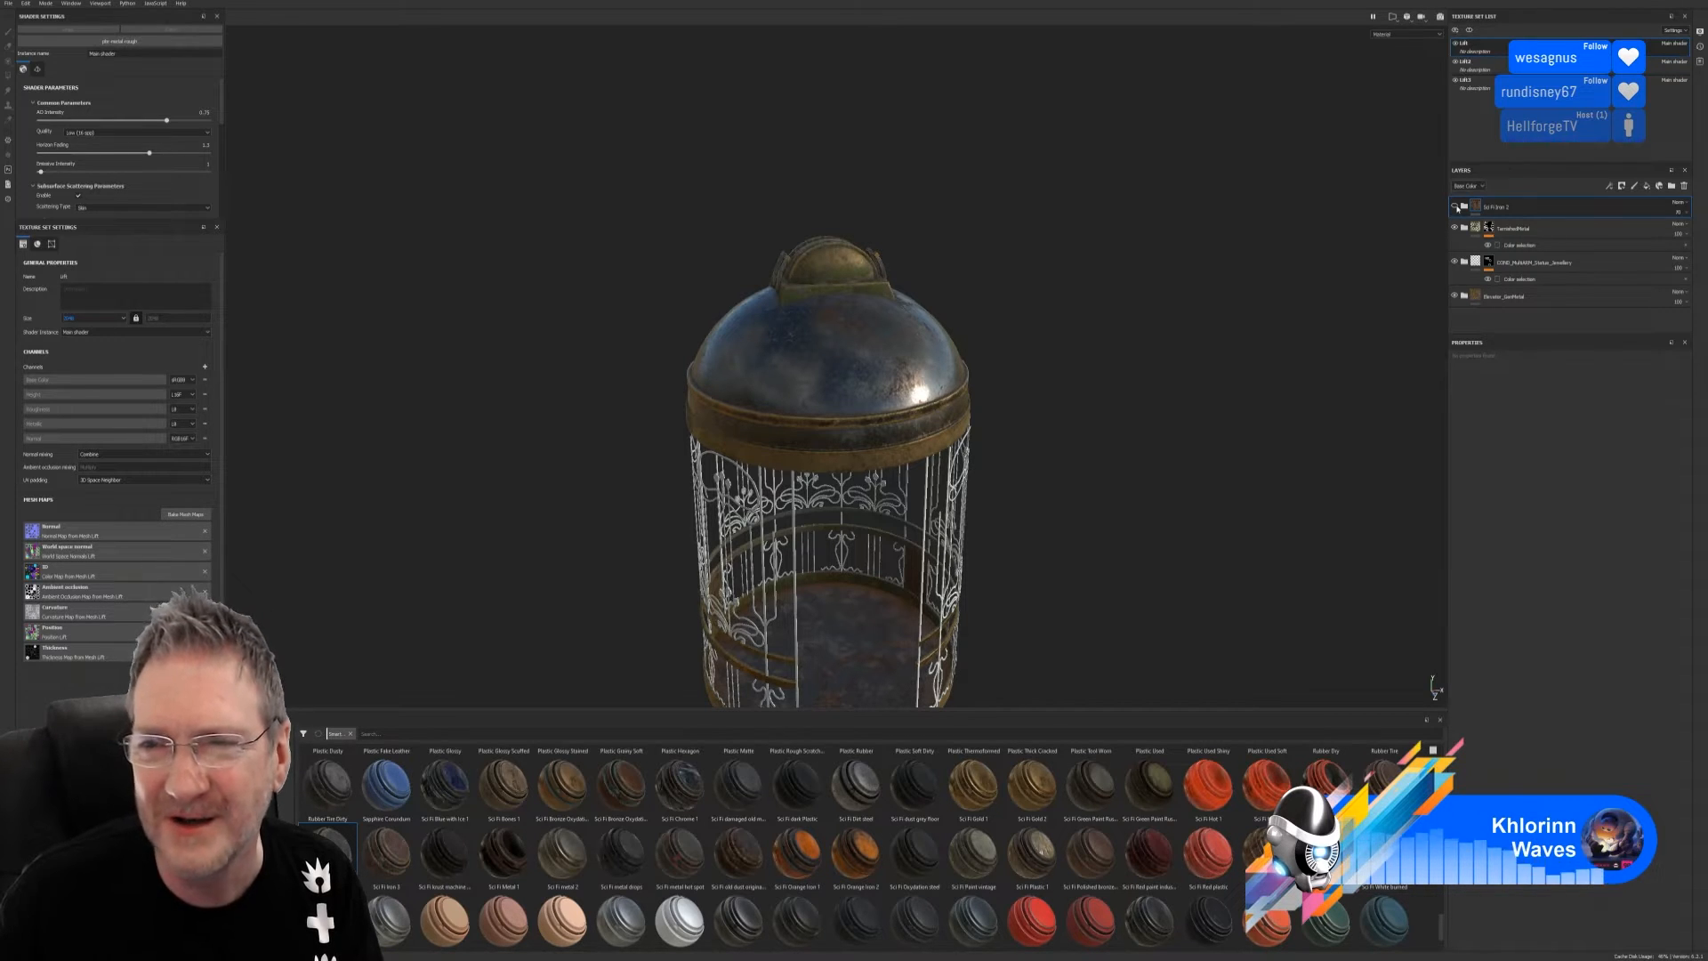
pyautogui.click(1456, 206)
pyautogui.click(1456, 206)
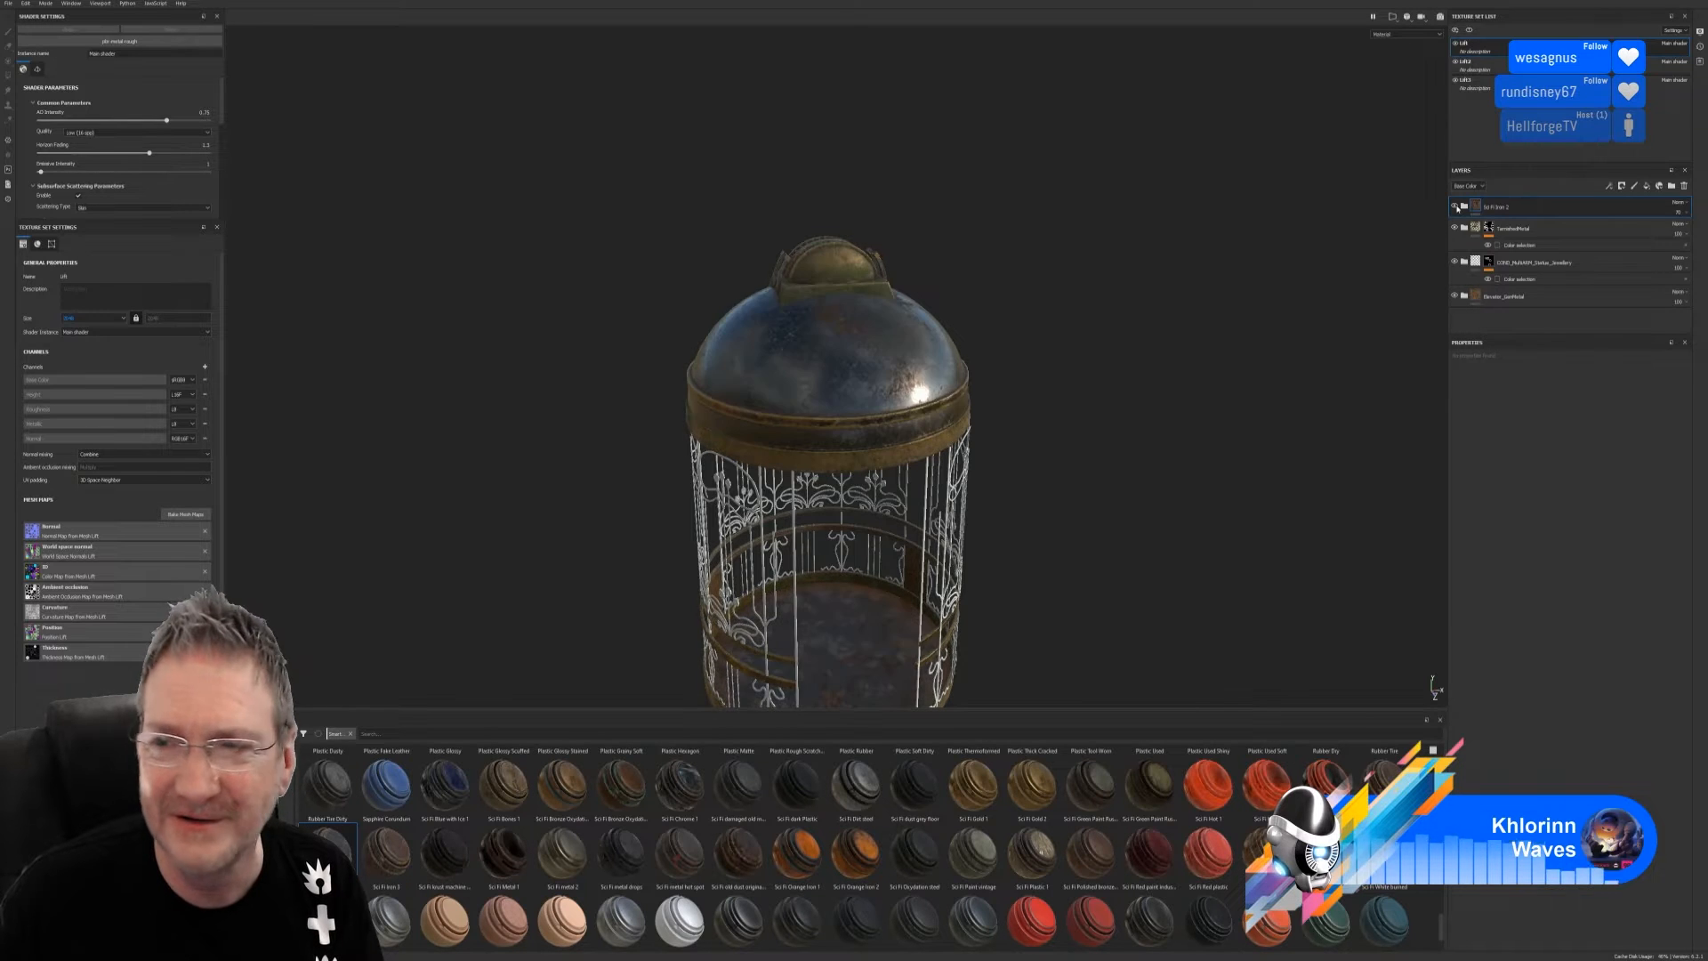
# Switch the Sci Fi Iron 2 layer off and on repeatedly to judge its effect on the dome and trim
pyautogui.click(1455, 206)
pyautogui.click(1687, 216)
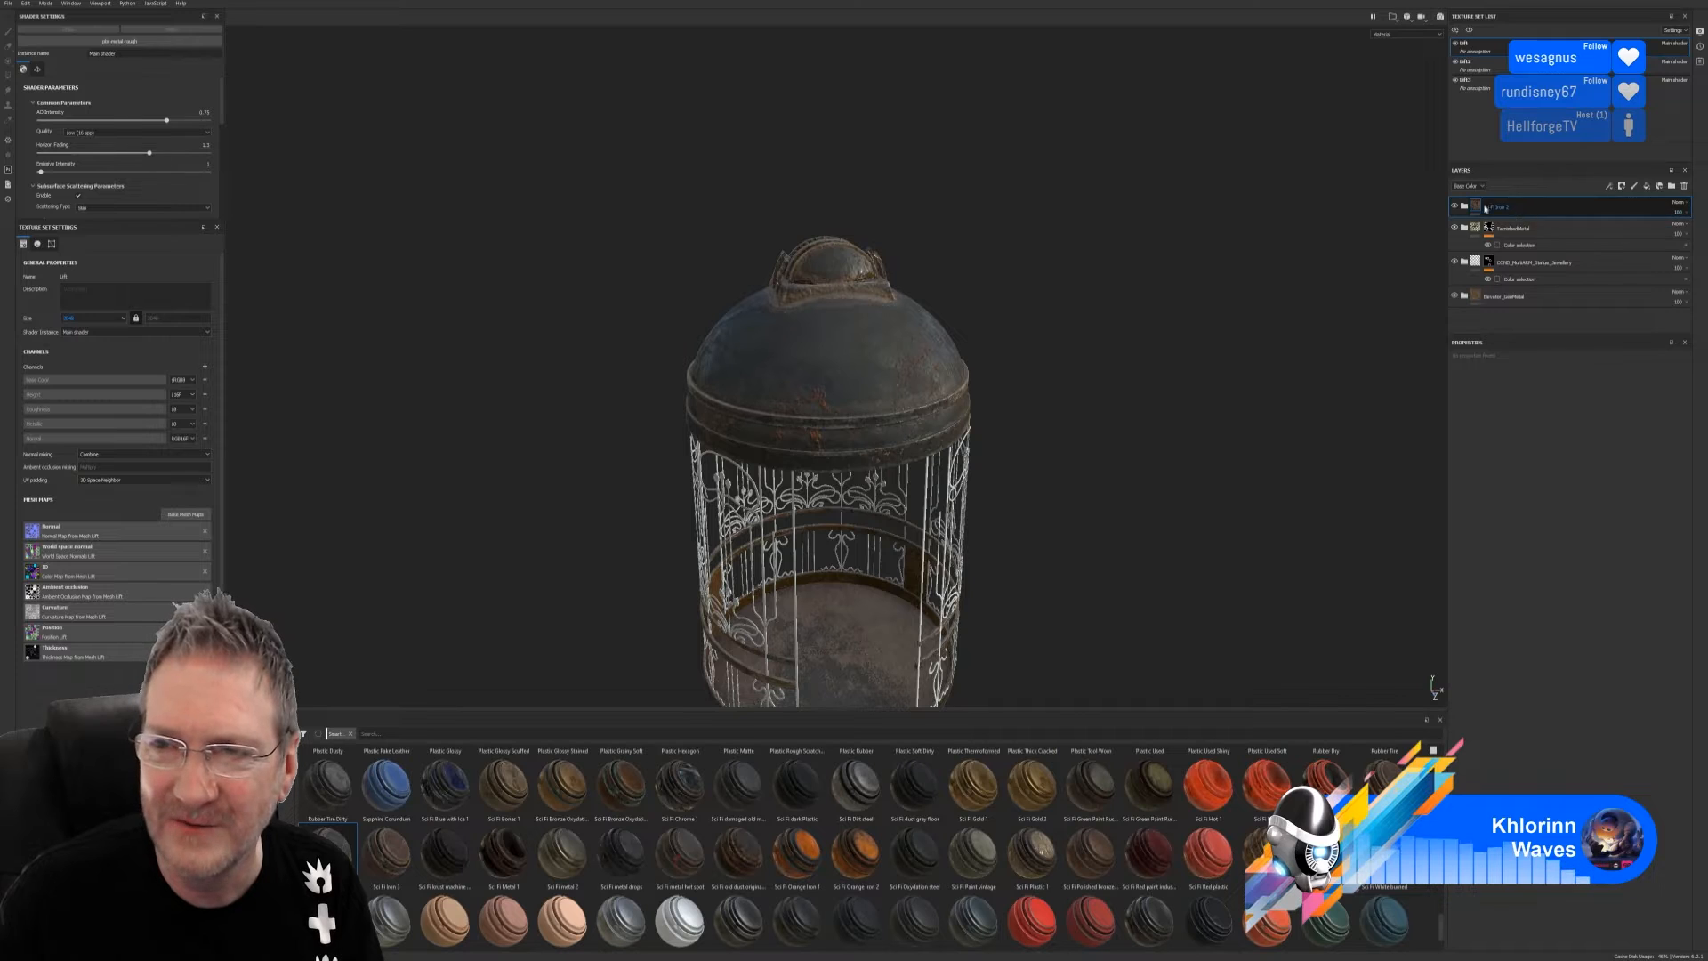
pyautogui.click(1456, 206)
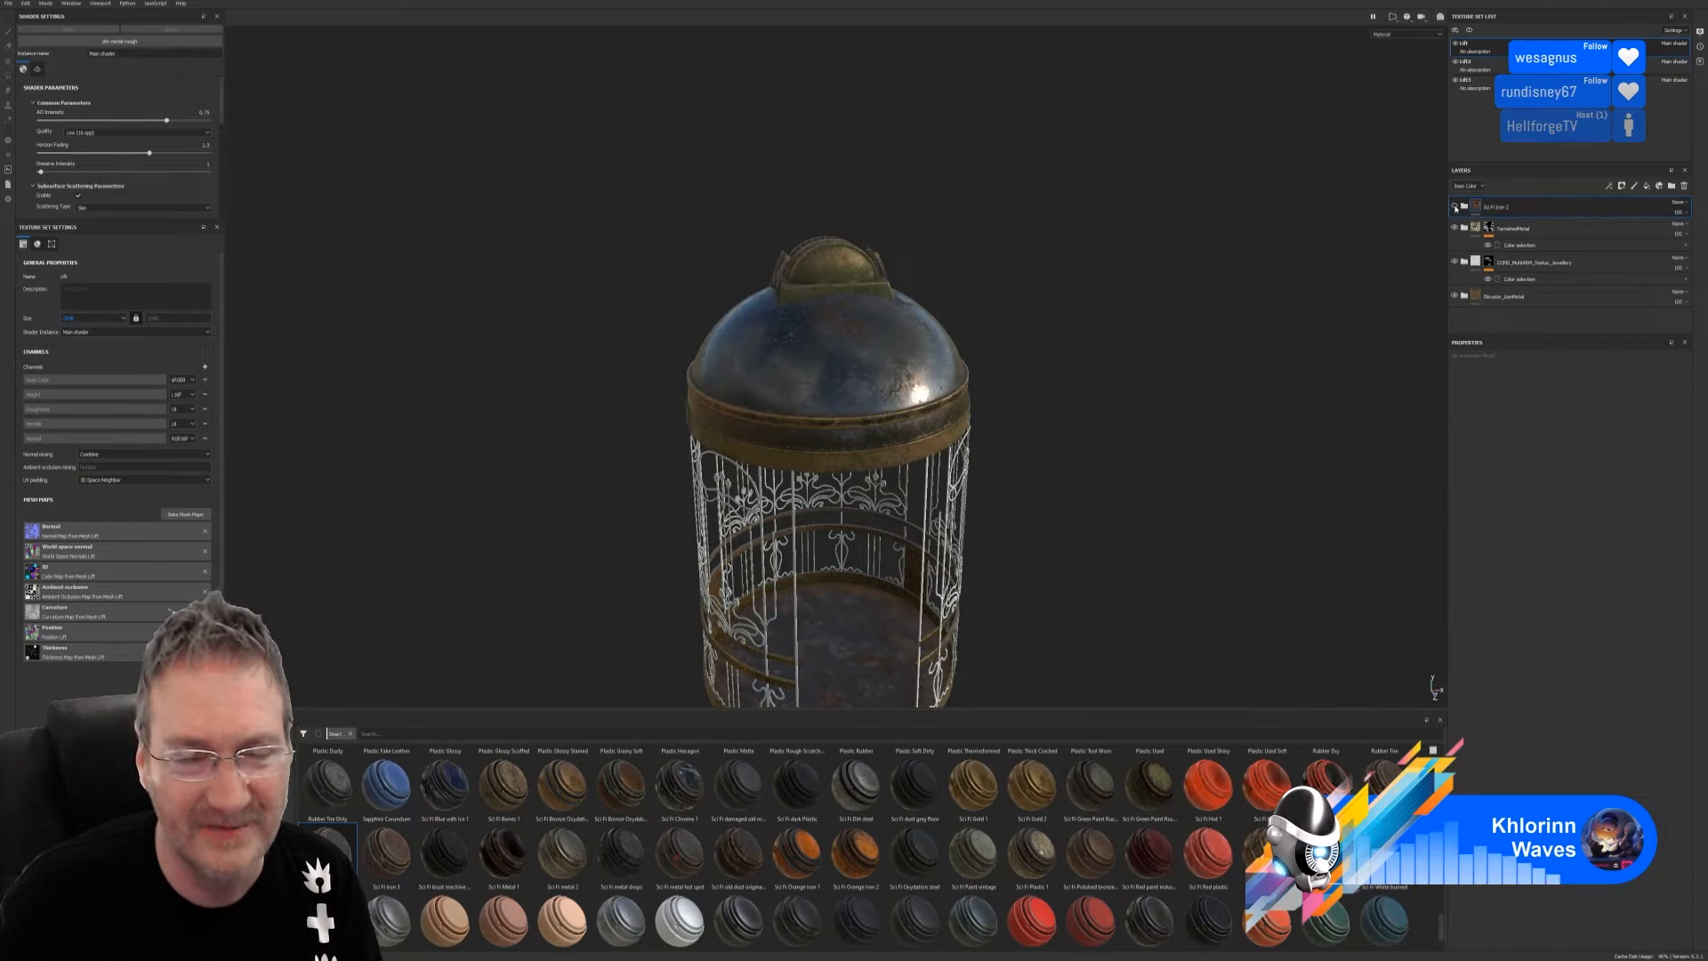
pyautogui.click(1456, 206)
pyautogui.click(1456, 206)
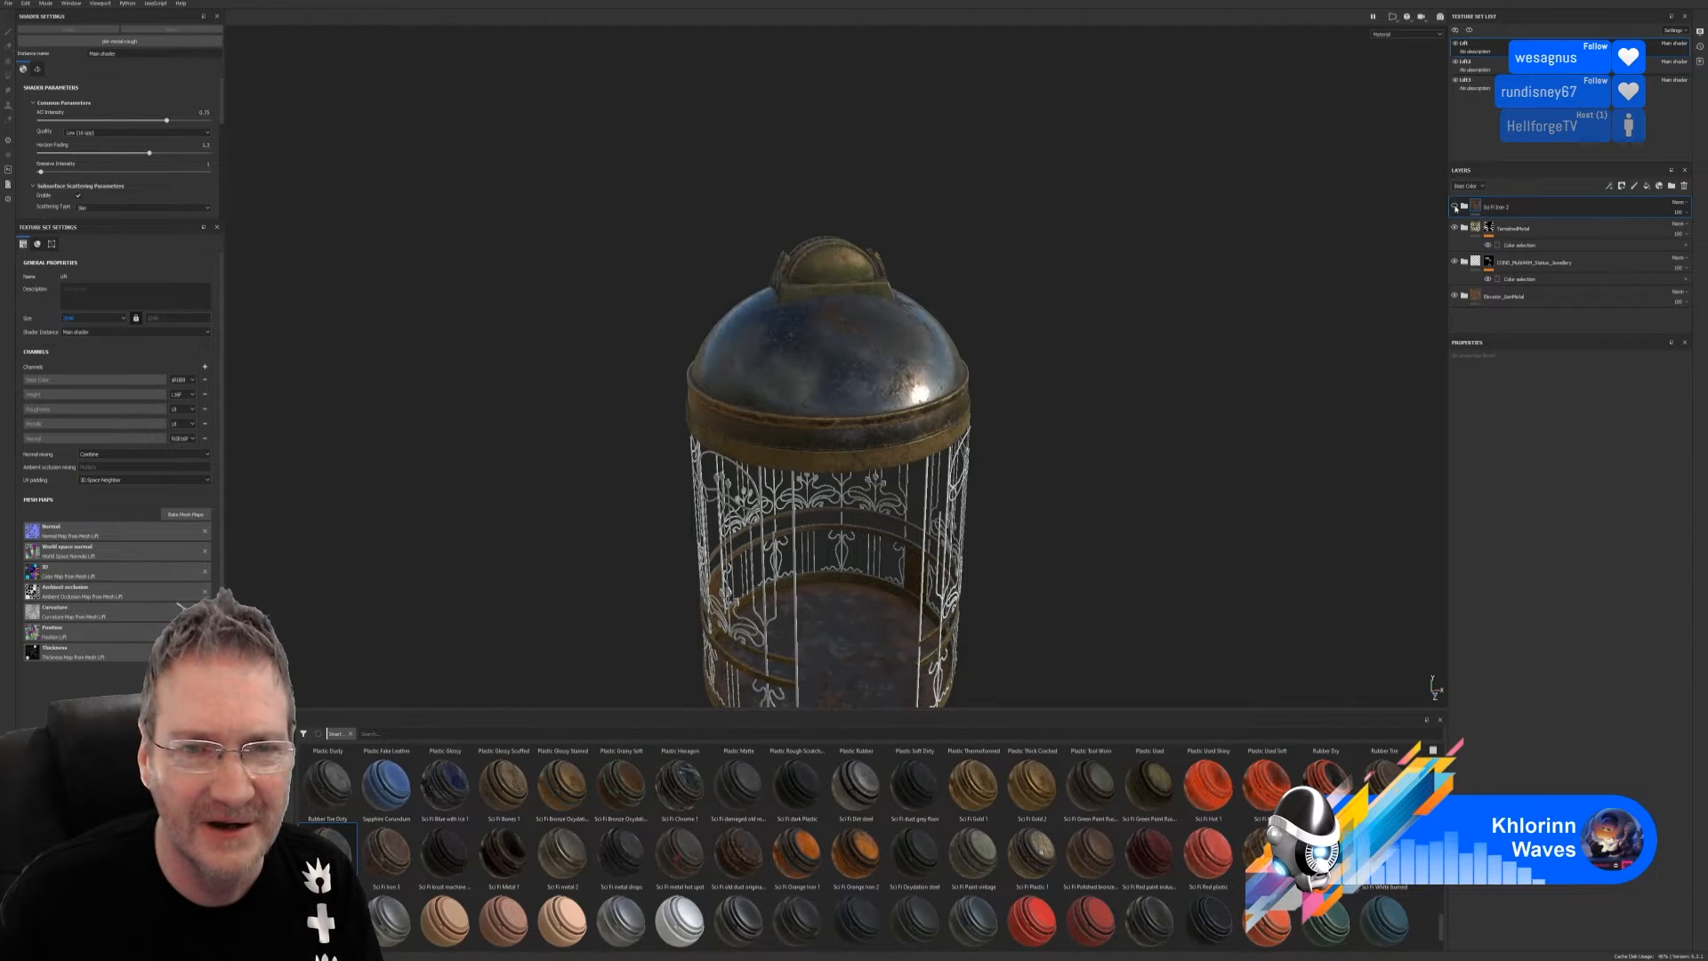
pyautogui.click(1456, 207)
pyautogui.click(1455, 206)
pyautogui.click(1455, 206)
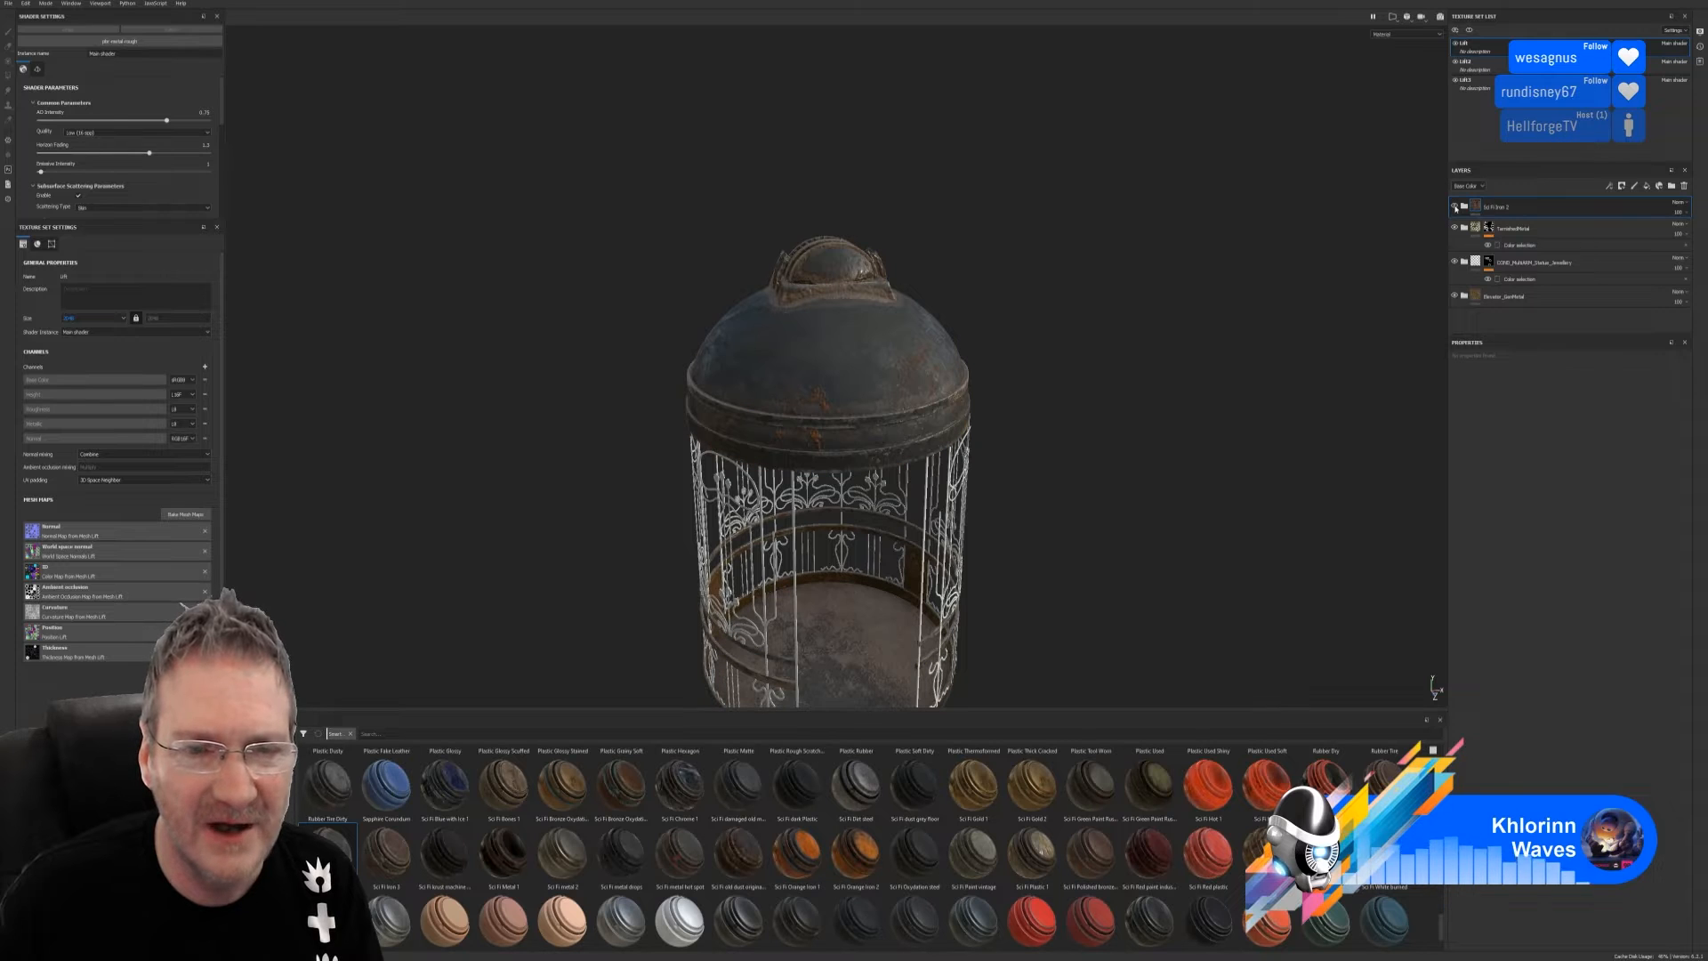
pyautogui.click(1455, 207)
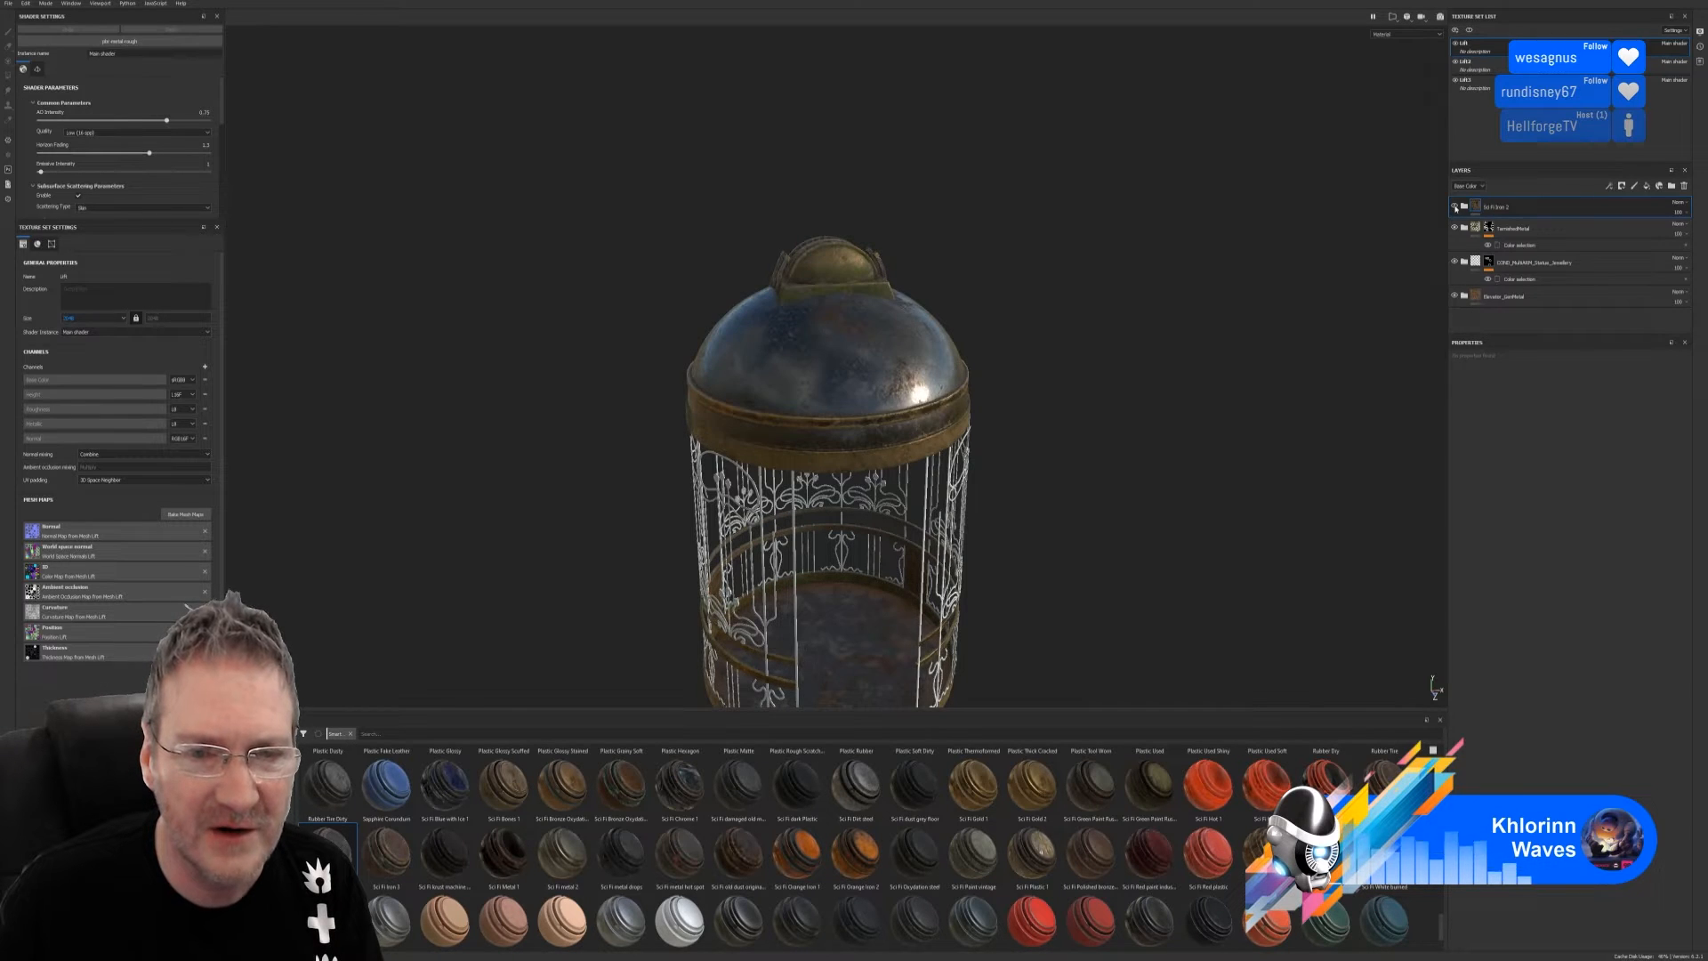
pyautogui.click(1455, 207)
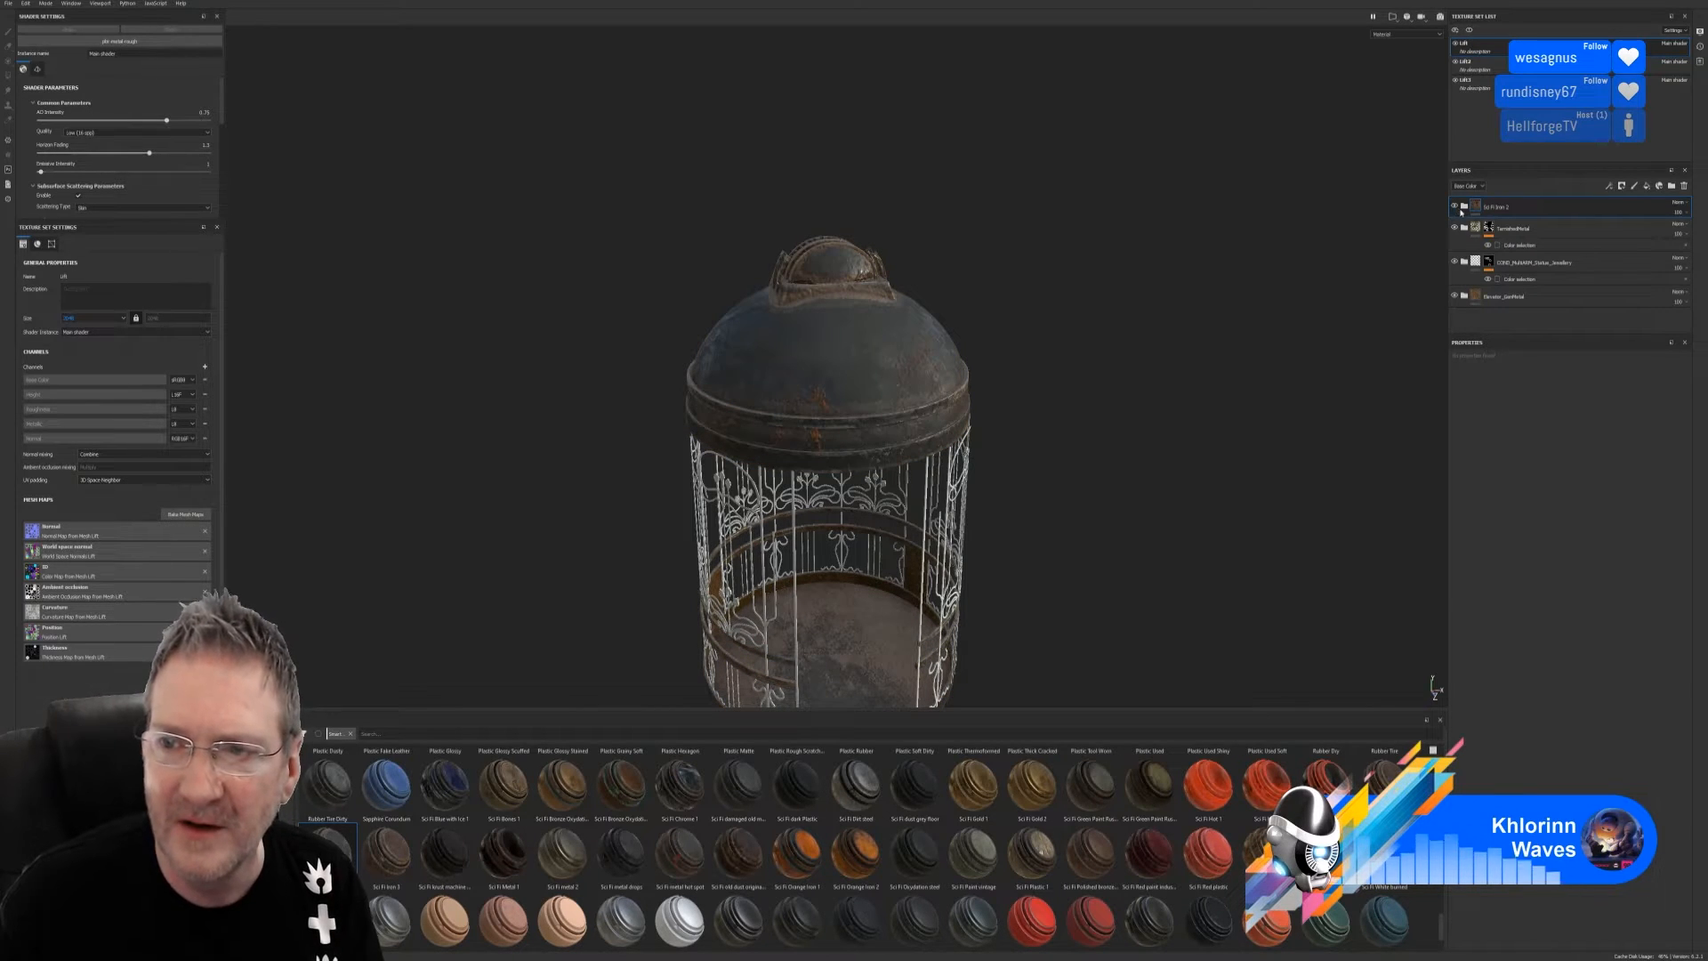
# Expand the Sci Fi Iron 2 group and toggle individual sublayers to examine what each contributes
pyautogui.click(1464, 207)
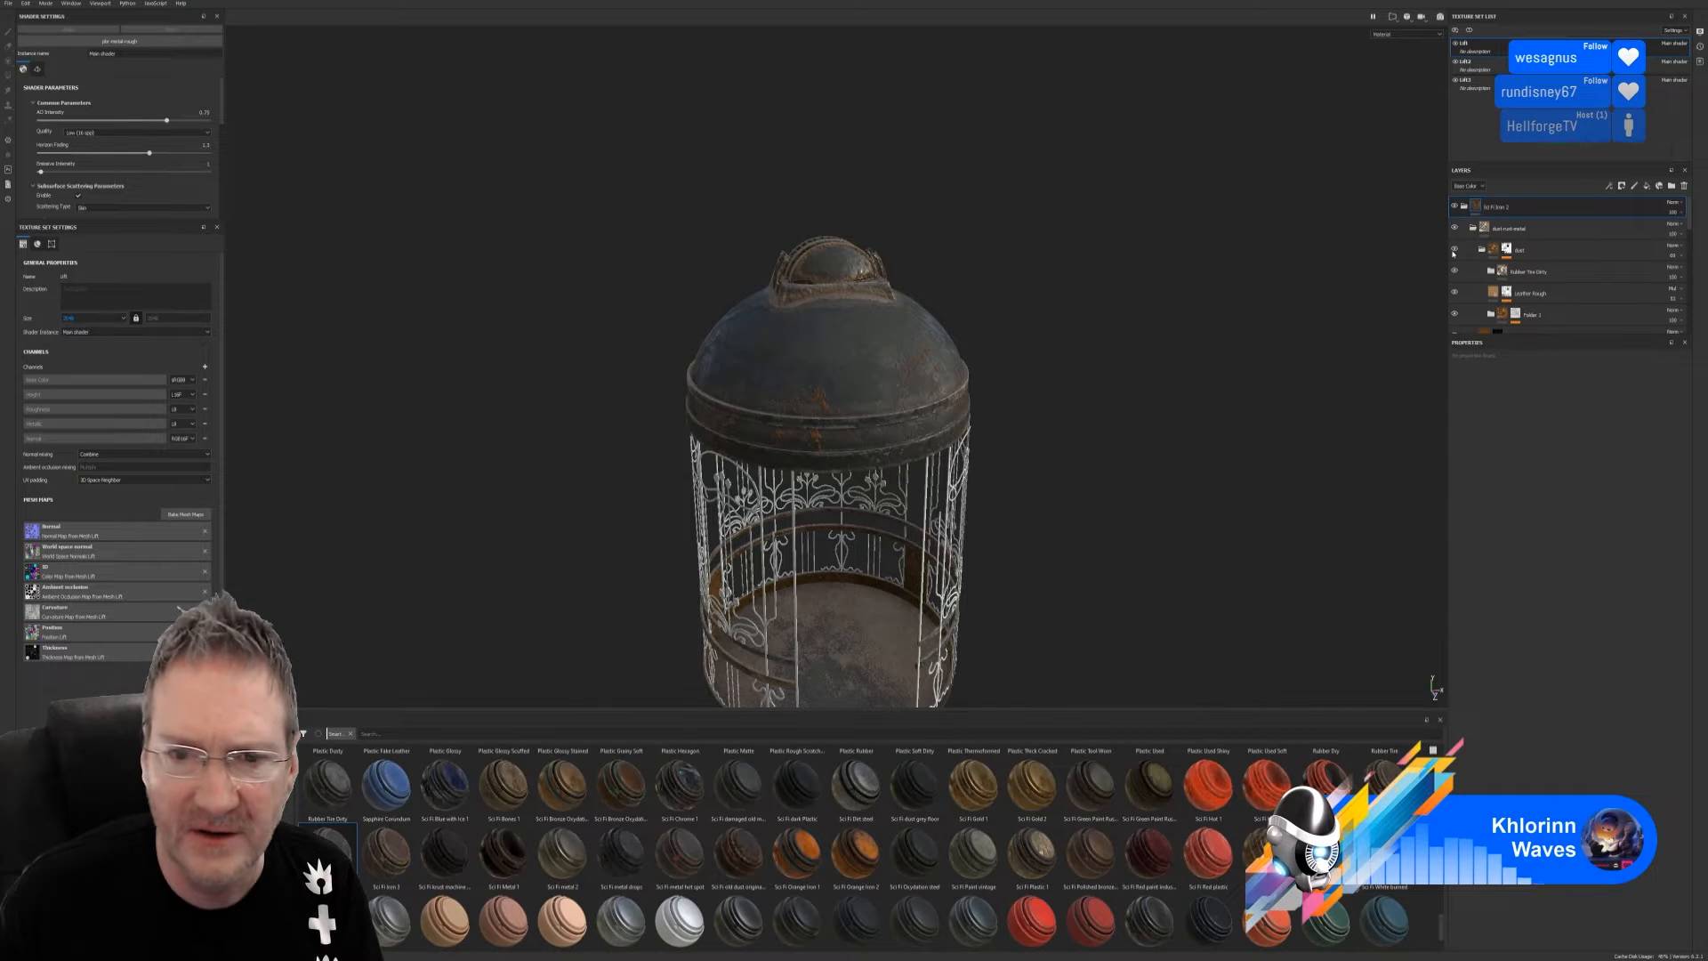
pyautogui.click(1455, 251)
pyautogui.click(1455, 251)
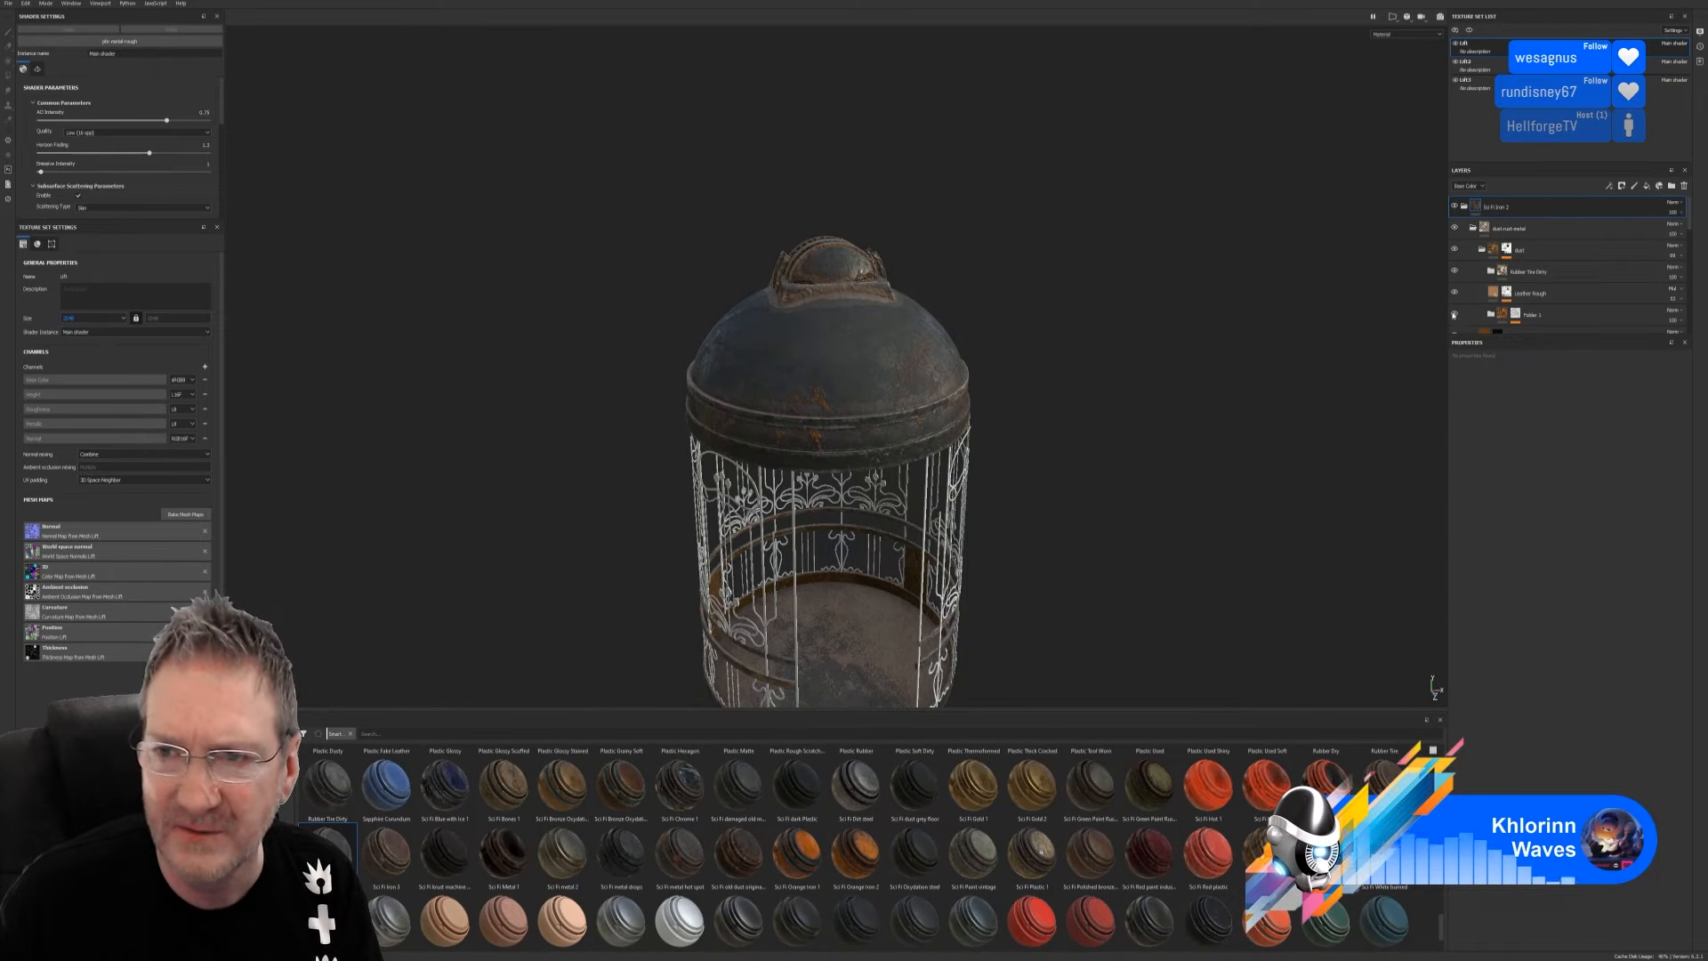
pyautogui.click(1455, 314)
pyautogui.click(1455, 314)
pyautogui.scroll(-2, 1468, 298)
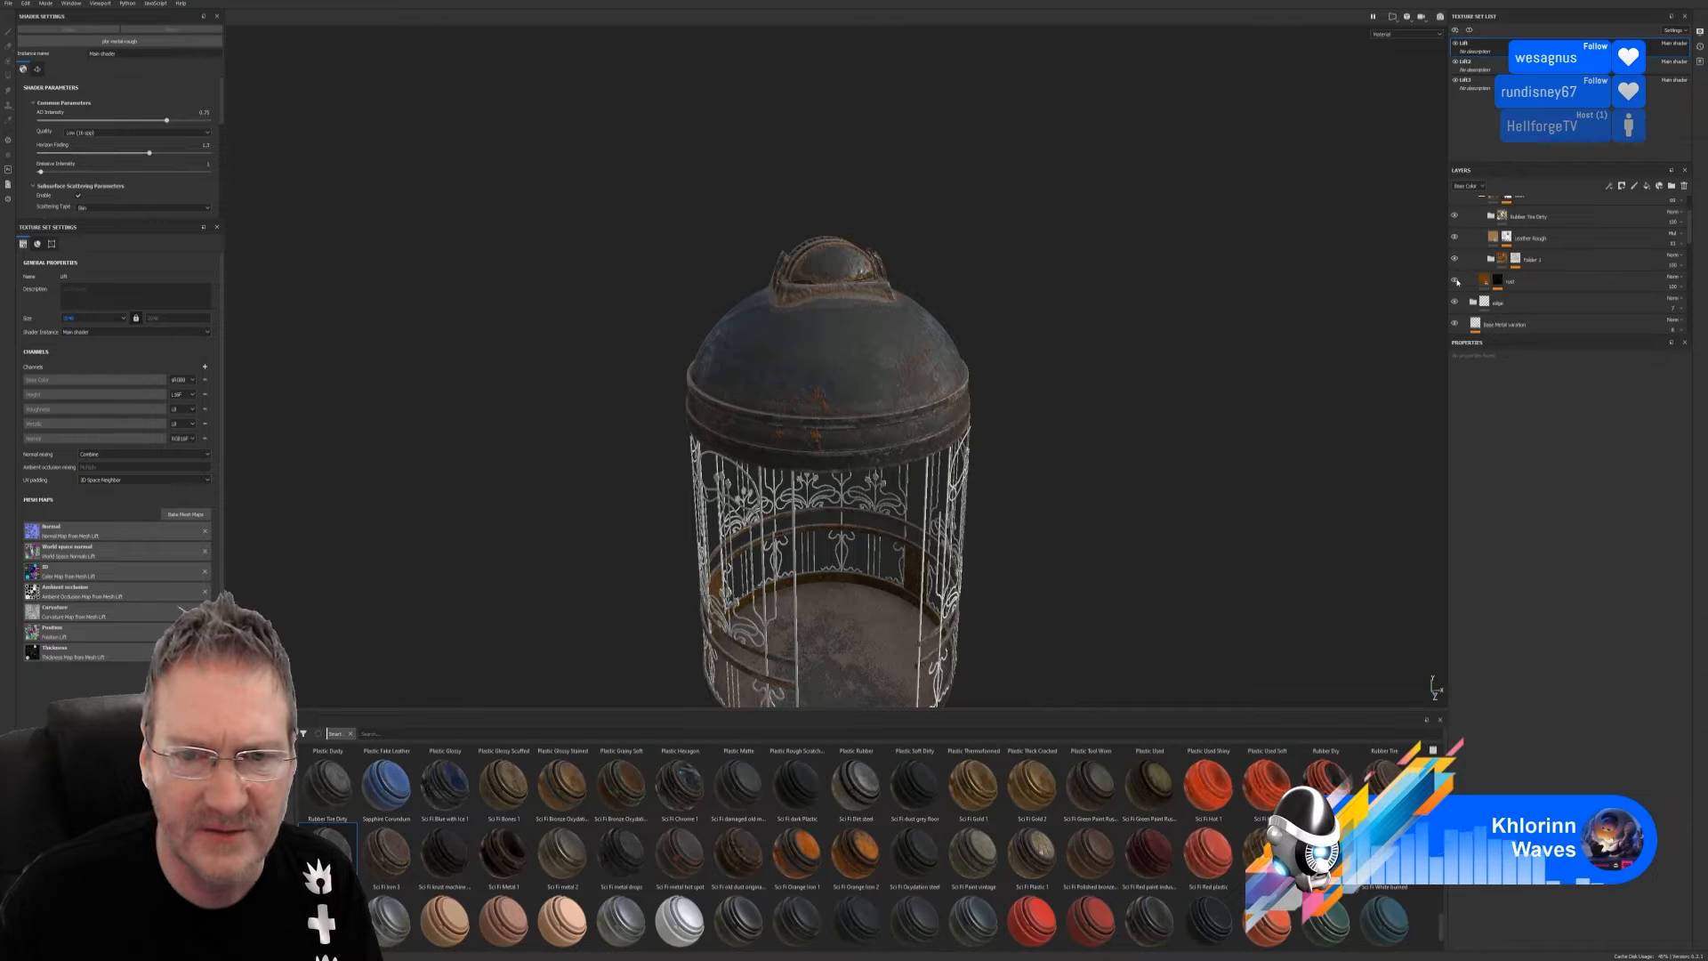
# Slightly lower the balance of the grunge fill in the mask of the Sci Fi Iron 2 group's rust layer
pyautogui.click(1500, 281)
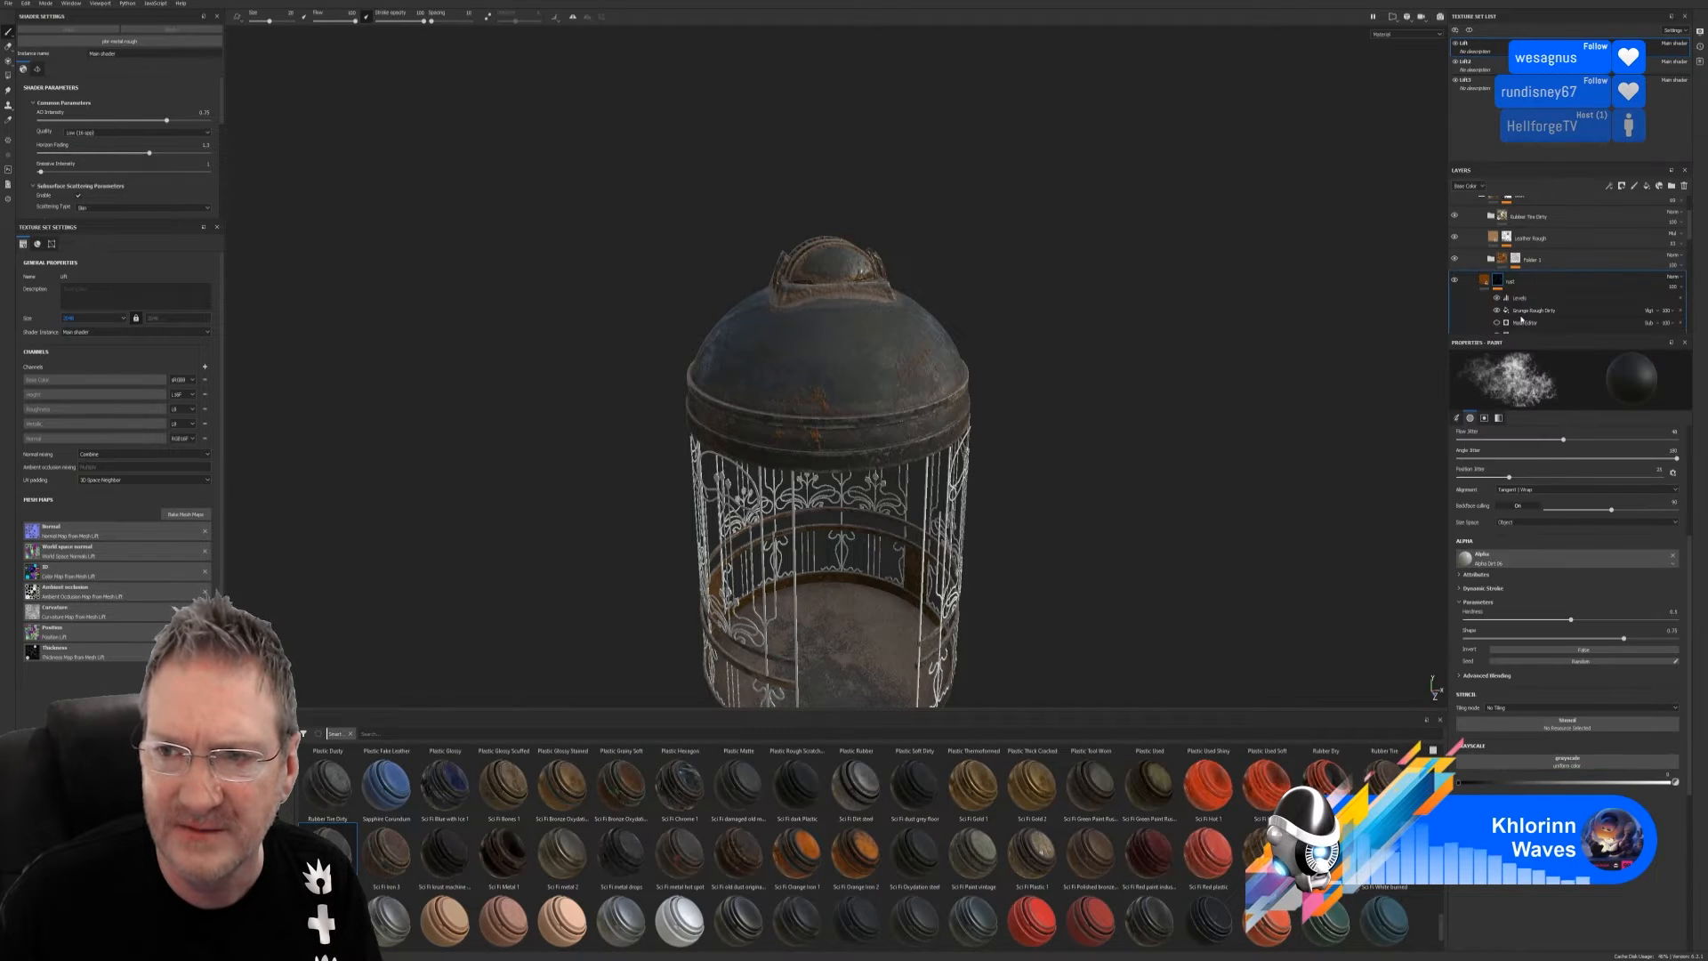
pyautogui.scroll(-1, 1542, 312)
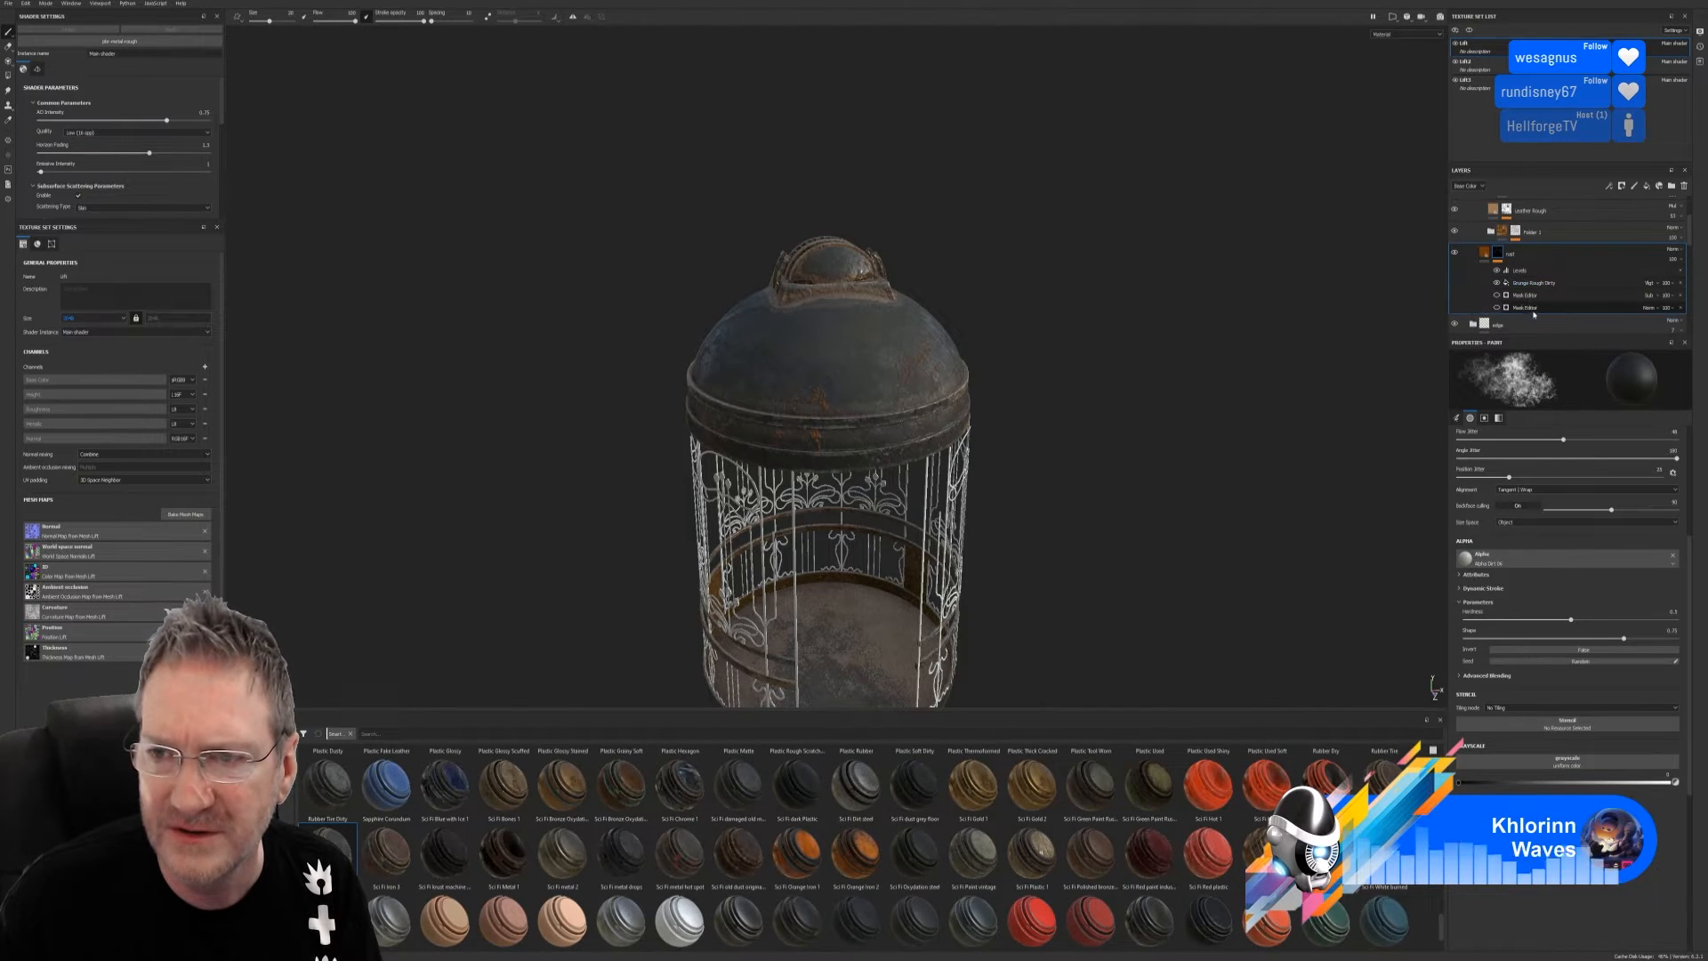
pyautogui.click(1546, 283)
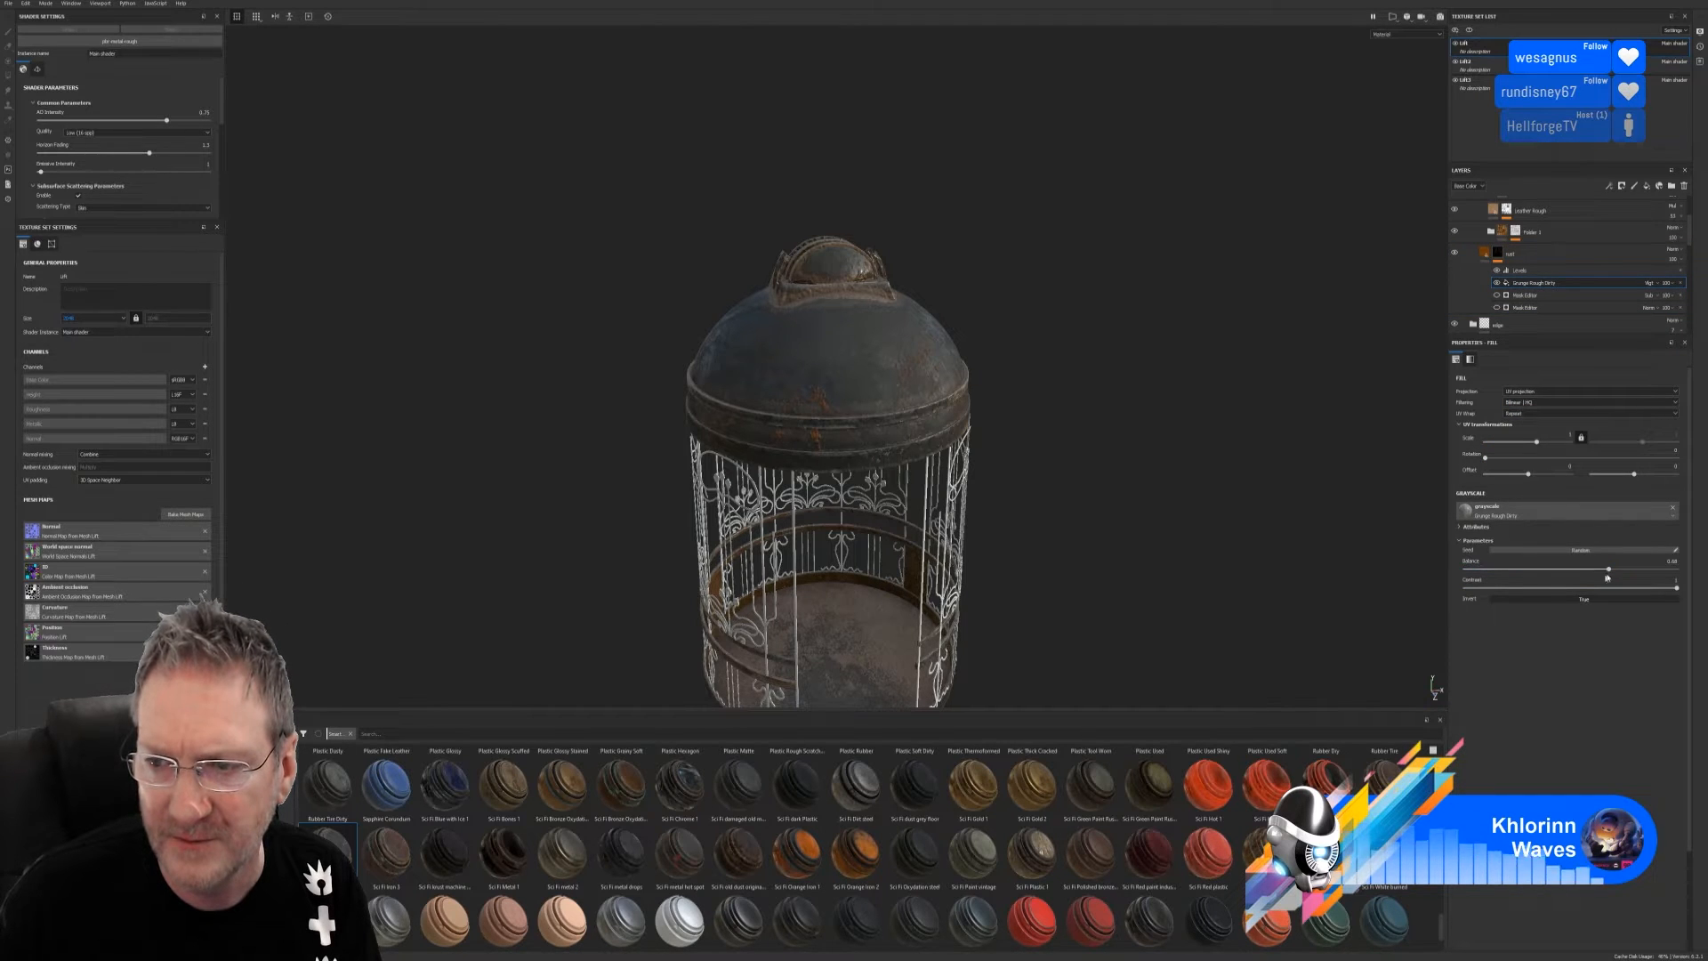
pyautogui.moveTo(1609, 571)
pyautogui.mouseDown()
pyautogui.moveTo(1646, 570)
pyautogui.moveTo(1504, 574)
pyautogui.moveTo(1639, 574)
pyautogui.moveTo(1605, 583)
pyautogui.mouseUp()
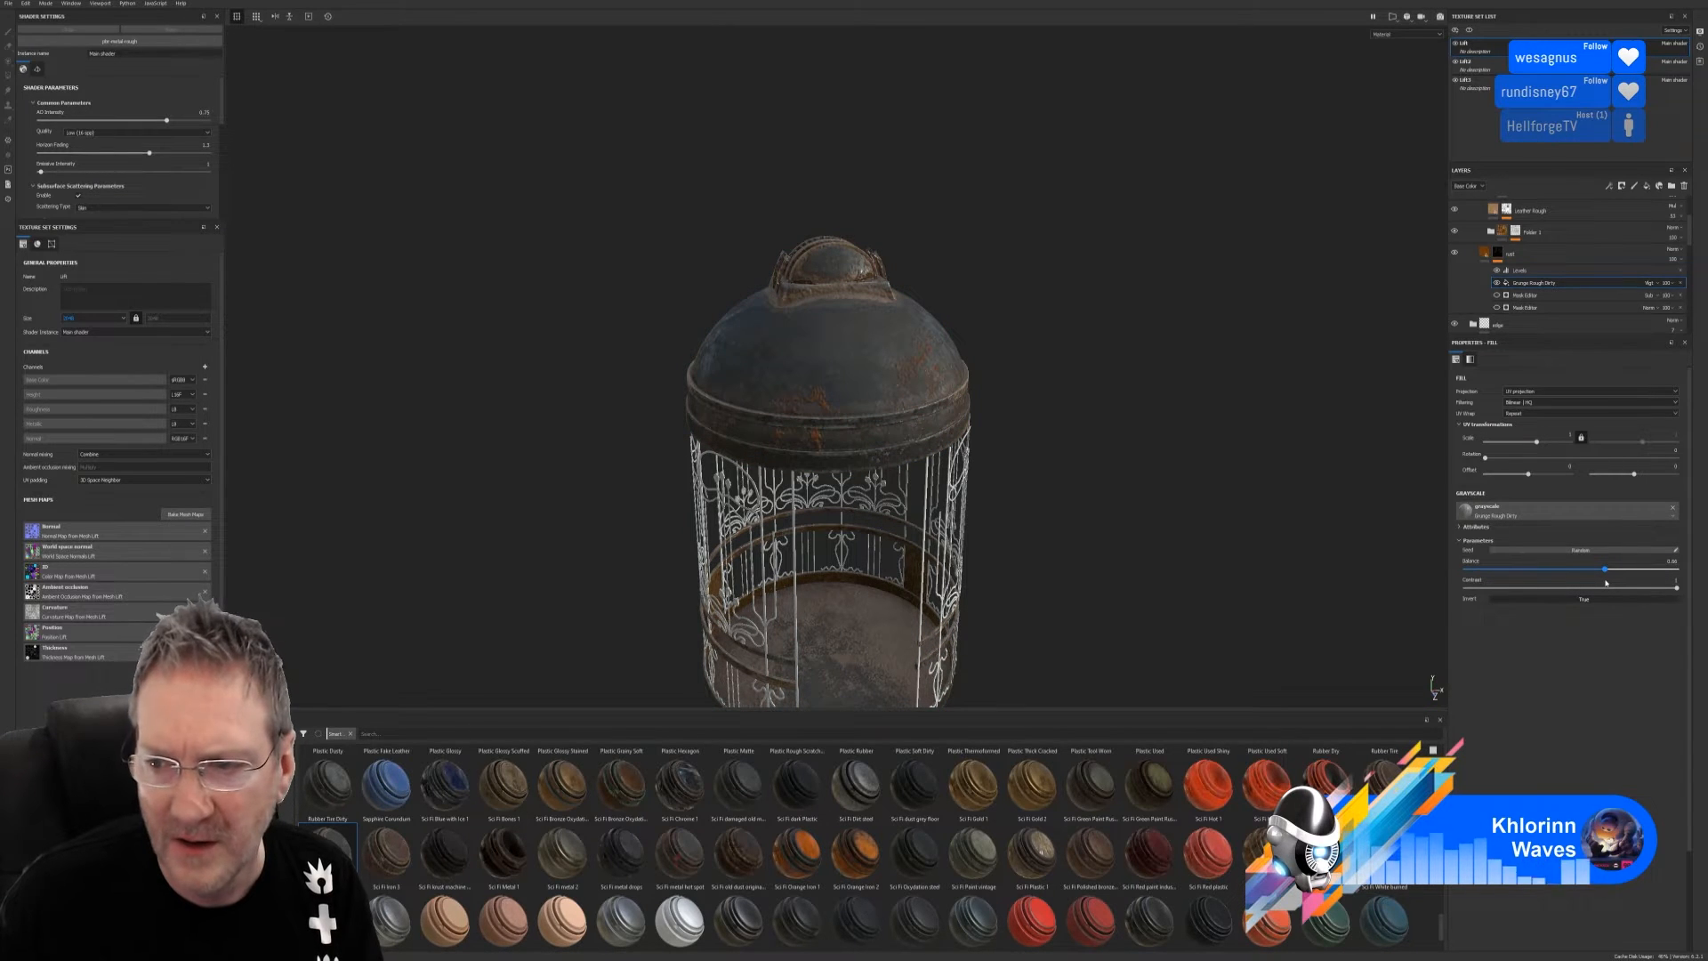
# Turn off the height channel in the rust layer's fill and check the cage from other angles
pyautogui.click(1482, 263)
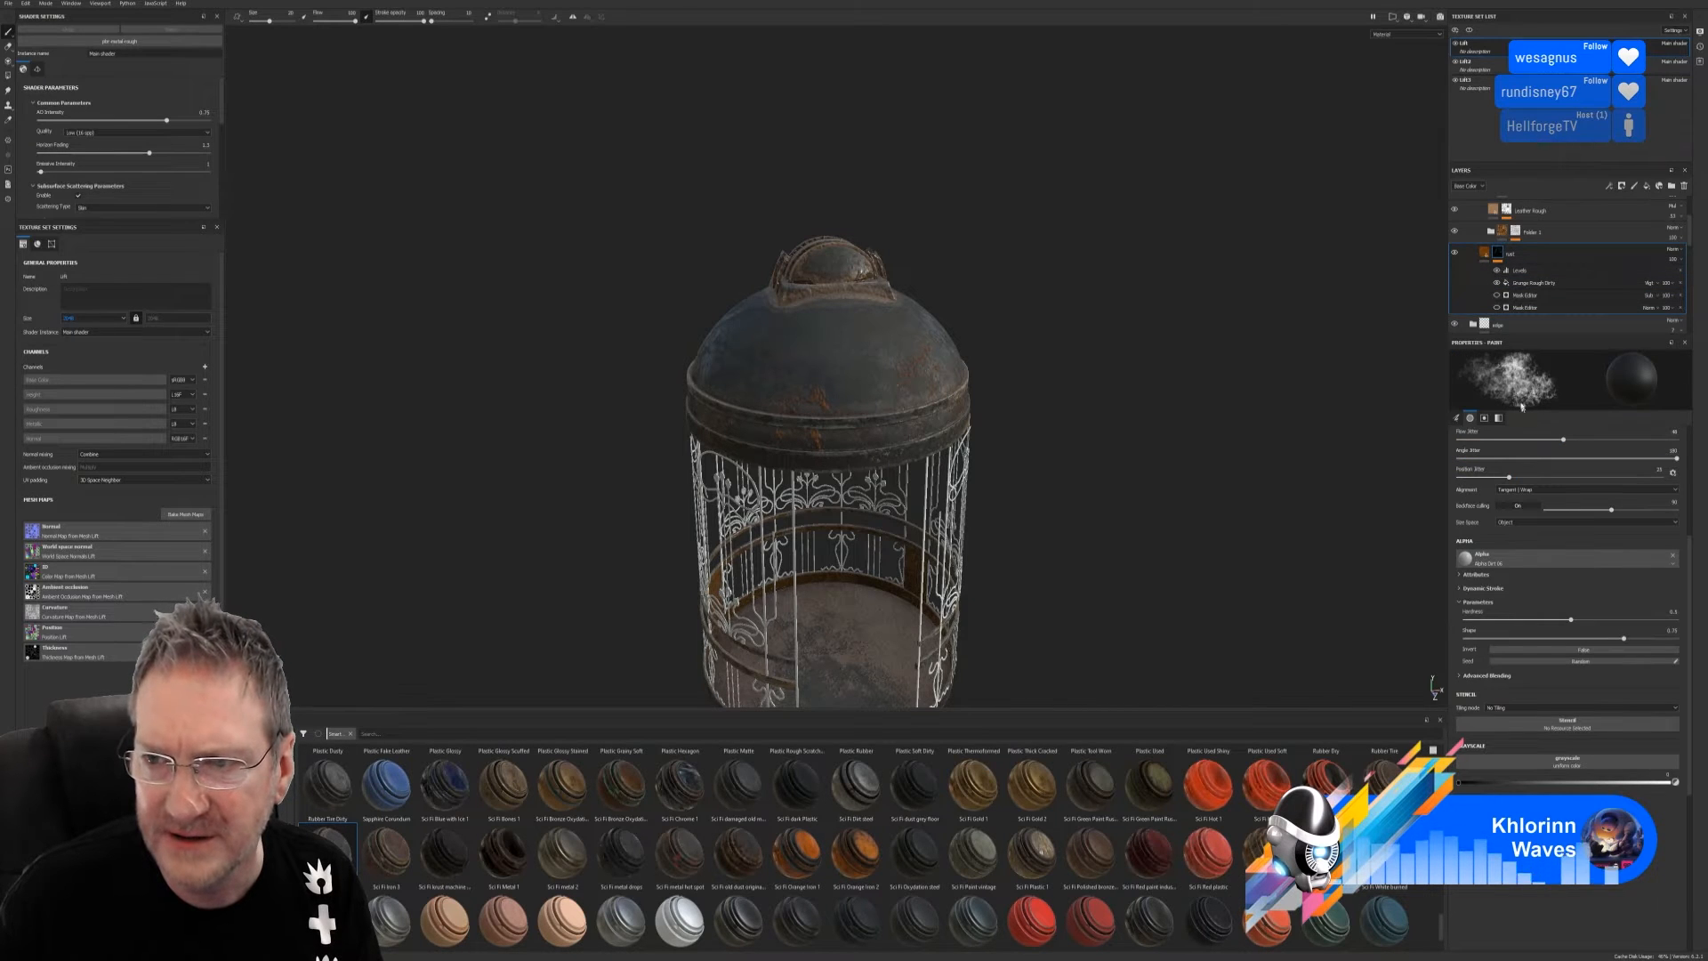
pyautogui.click(1484, 254)
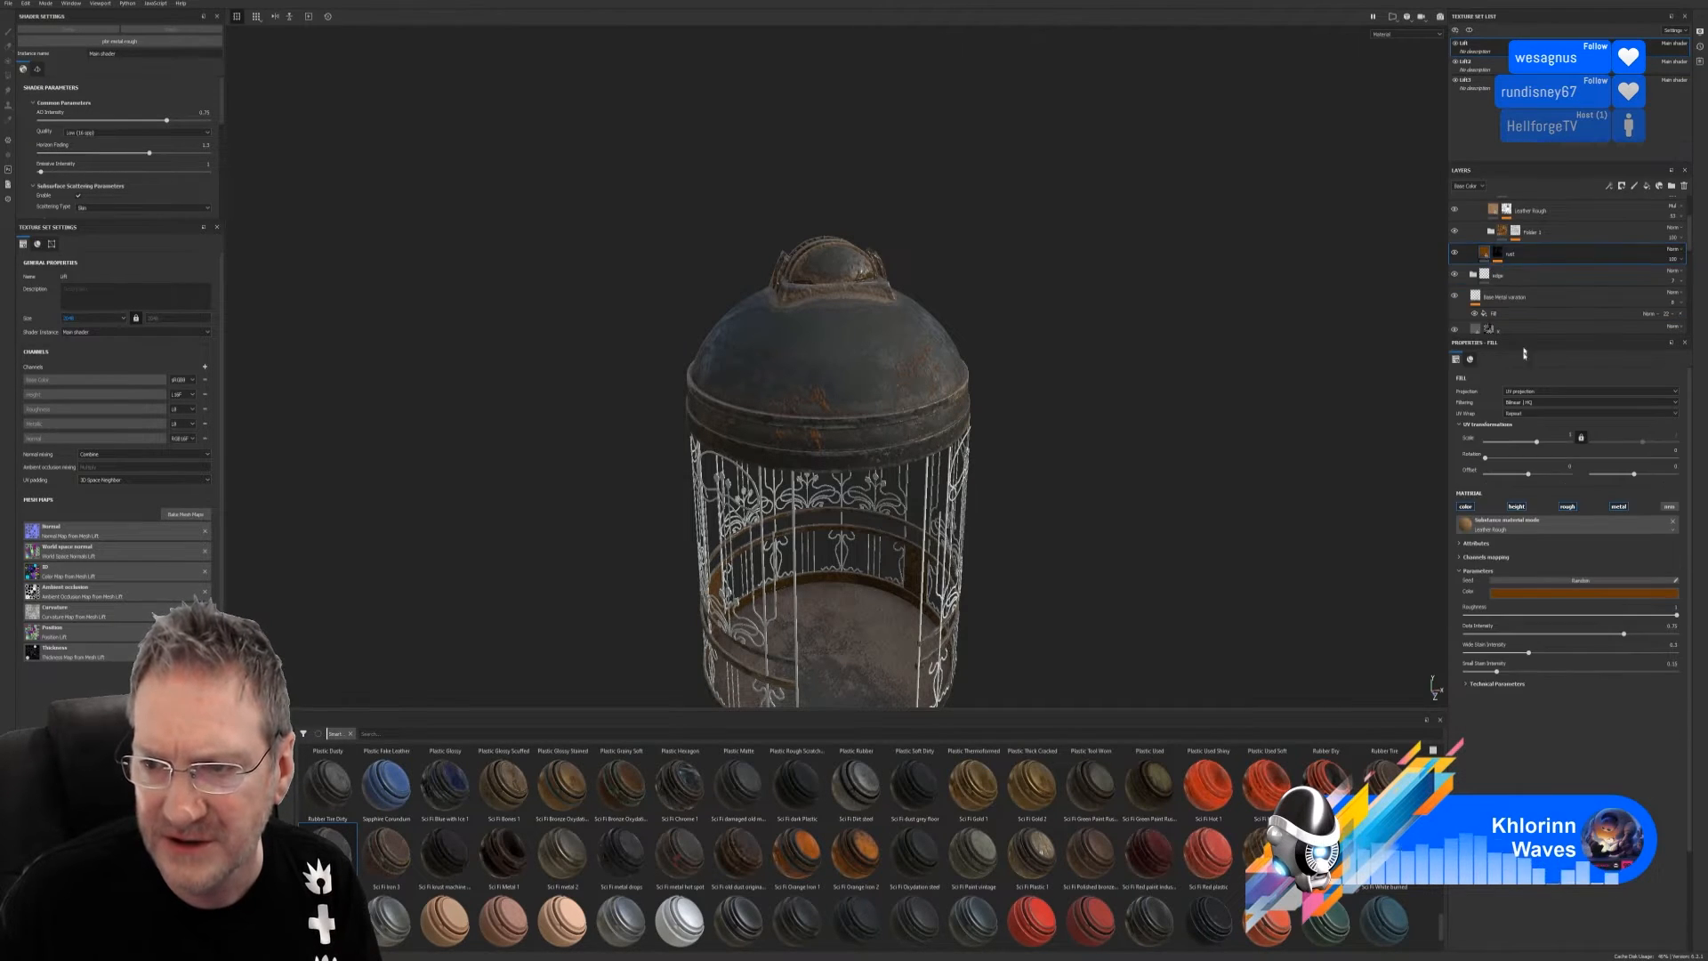
pyautogui.click(1524, 512)
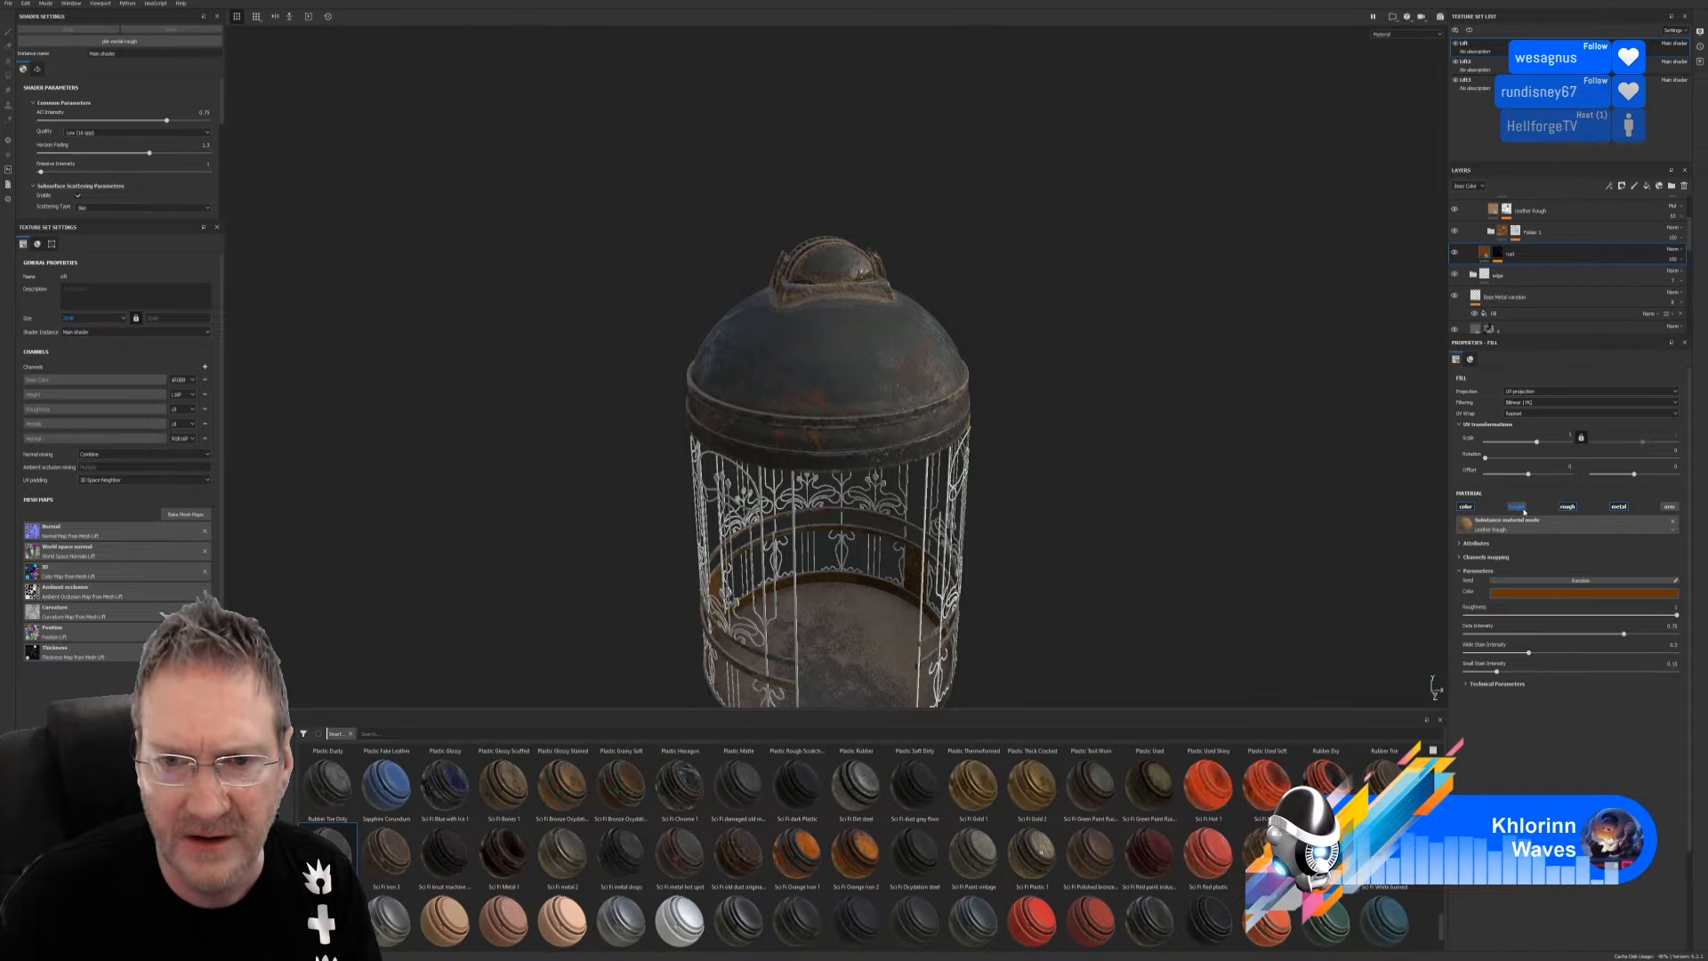
pyautogui.keyDown('alt'); pyautogui.moveTo(1075, 474); pyautogui.dragTo(819, 424); pyautogui.keyUp('alt')
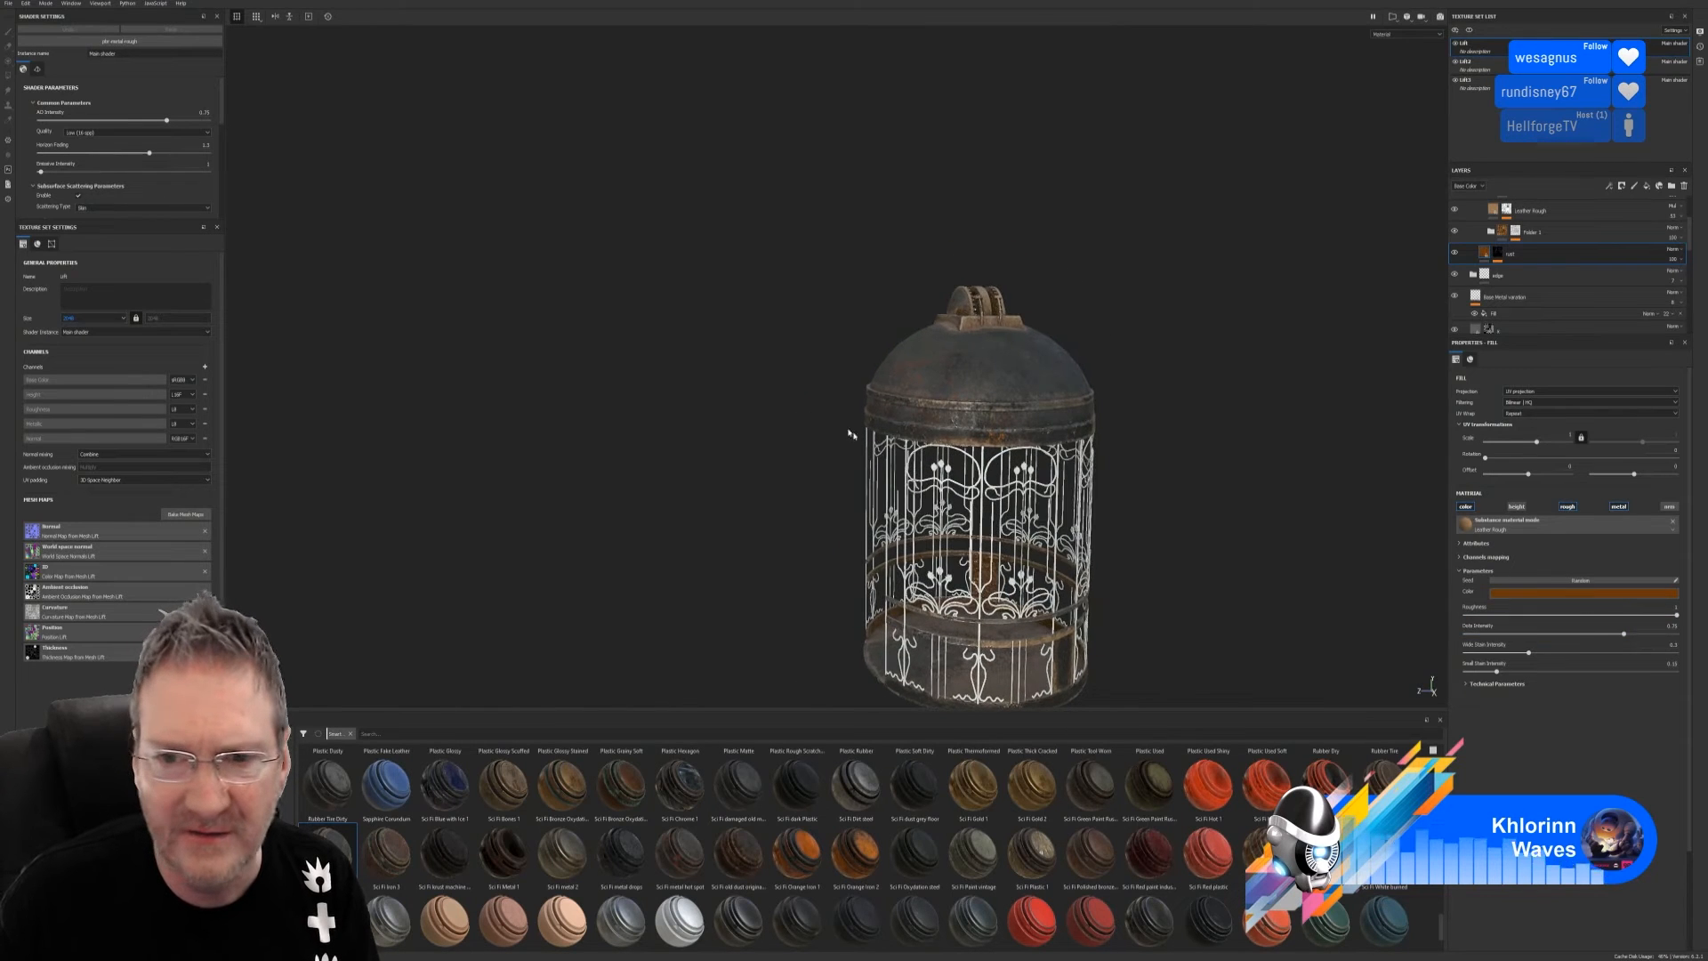
pyautogui.keyDown('alt'); pyautogui.moveTo(1183, 520); pyautogui.dragTo(1357, 537); pyautogui.keyUp('alt')
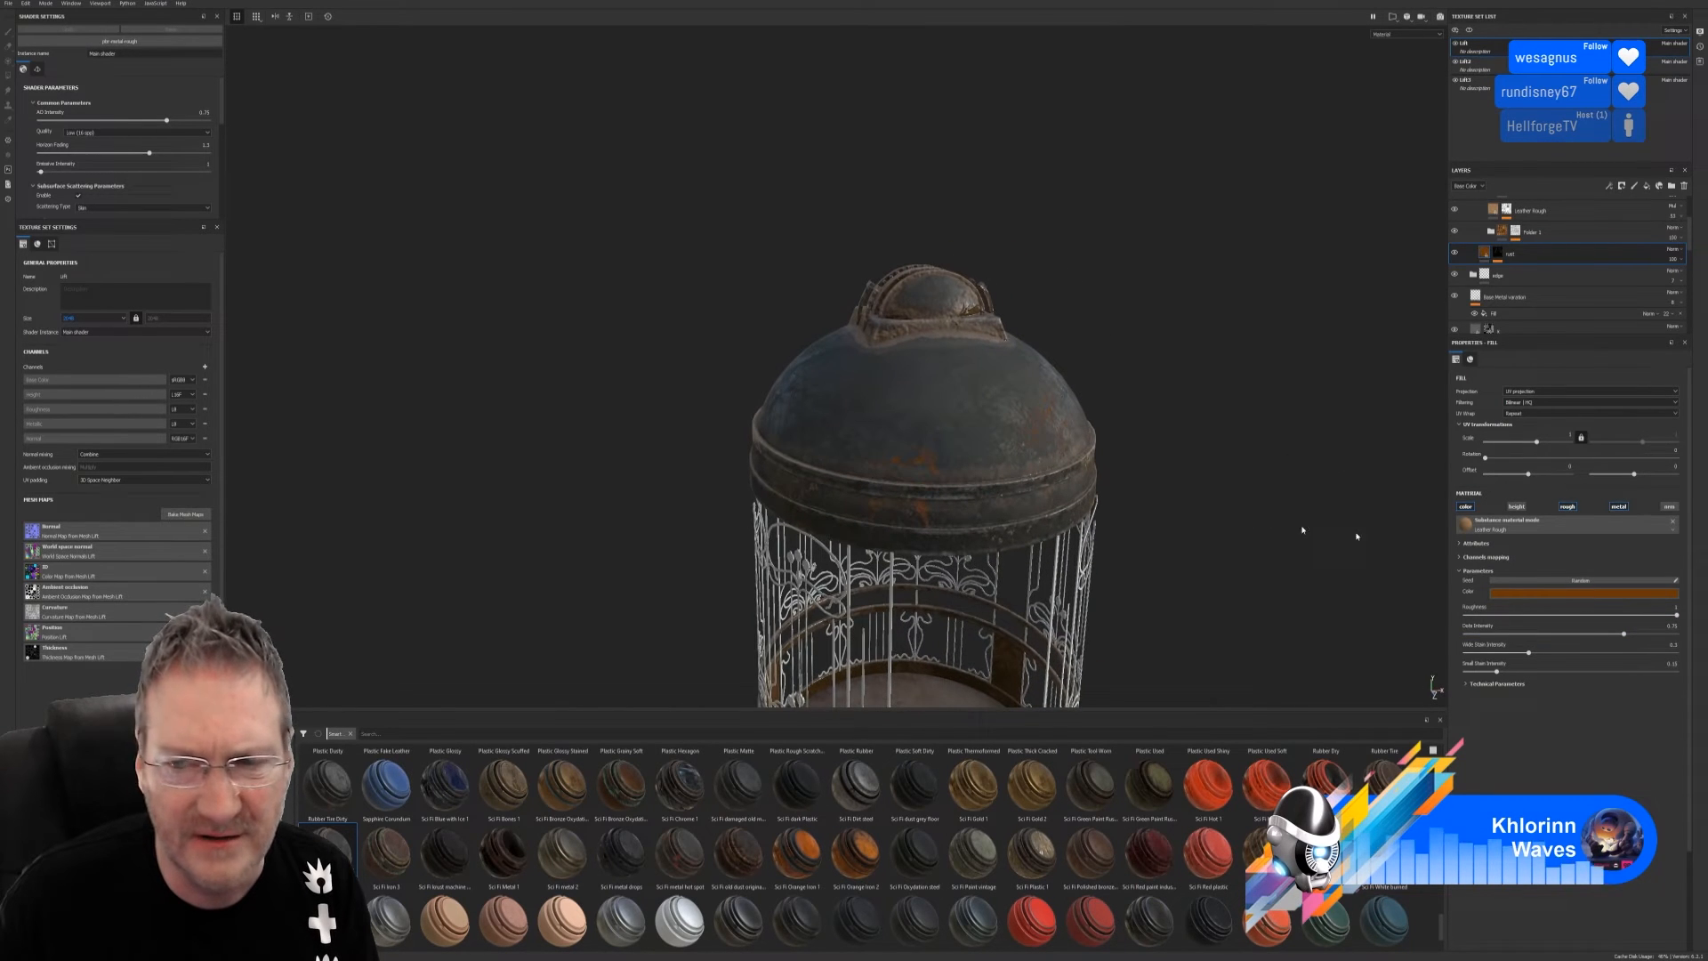
# Darken the rust layer's orange colour to a deeper brown and inspect the dome
pyautogui.click(1587, 593)
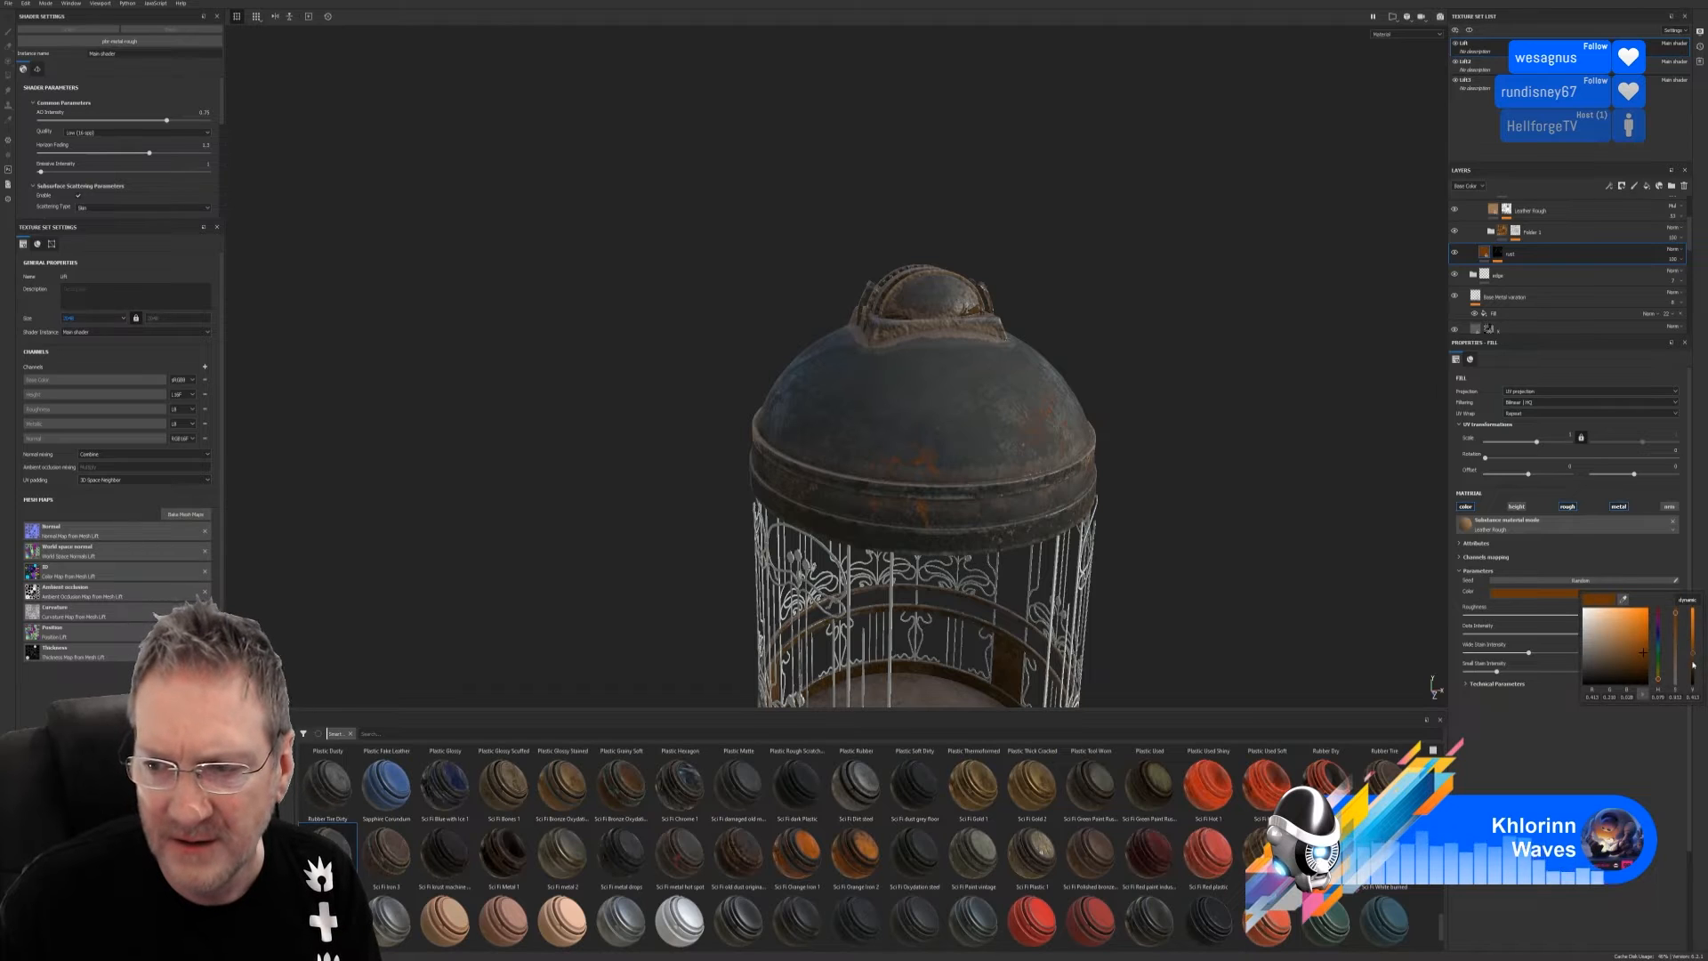
pyautogui.moveTo(1693, 665); pyautogui.dragTo(1692, 664)
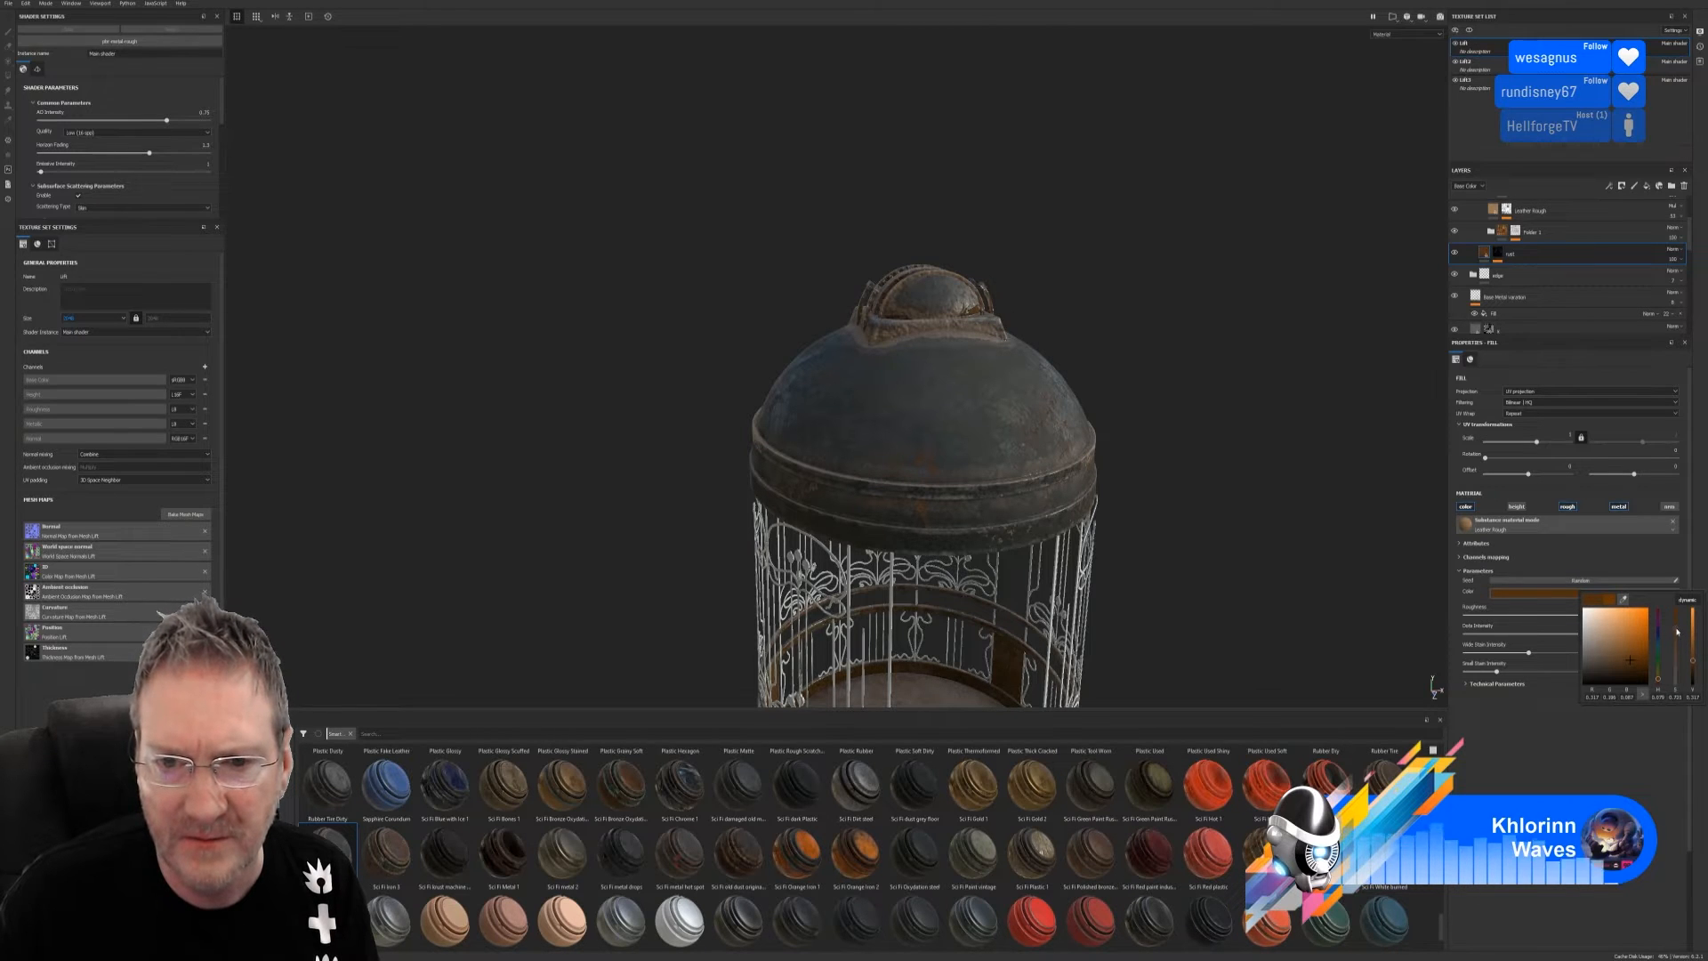
pyautogui.keyDown('alt'); pyautogui.moveTo(1192, 488); pyautogui.dragTo(1018, 380); pyautogui.keyUp('alt')
pyautogui.keyDown('alt'); pyautogui.moveTo(1018, 380); pyautogui.dragTo(1053, 401, button='right'); pyautogui.keyUp('alt')
pyautogui.keyDown('alt'); pyautogui.moveTo(1053, 401); pyautogui.dragTo(1019, 434); pyautogui.keyUp('alt')
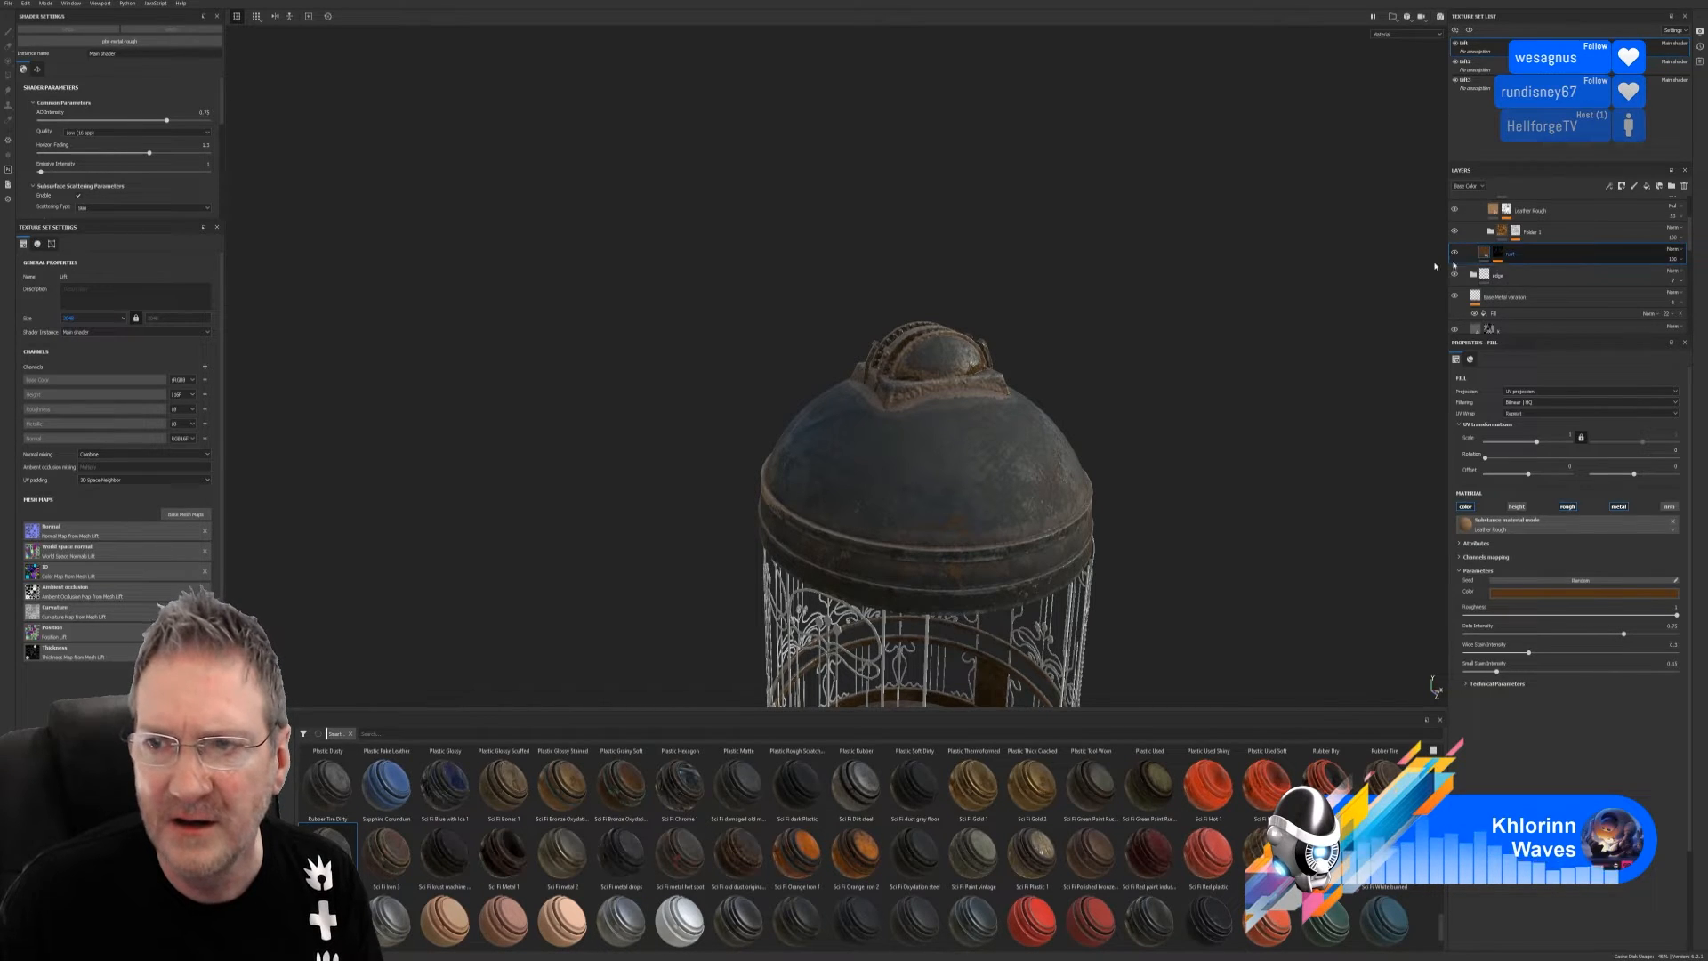
# Collapse the Sci Fi Iron 2 group and compare the cage with and without the adjusted material
pyautogui.rightClick(1505, 252)
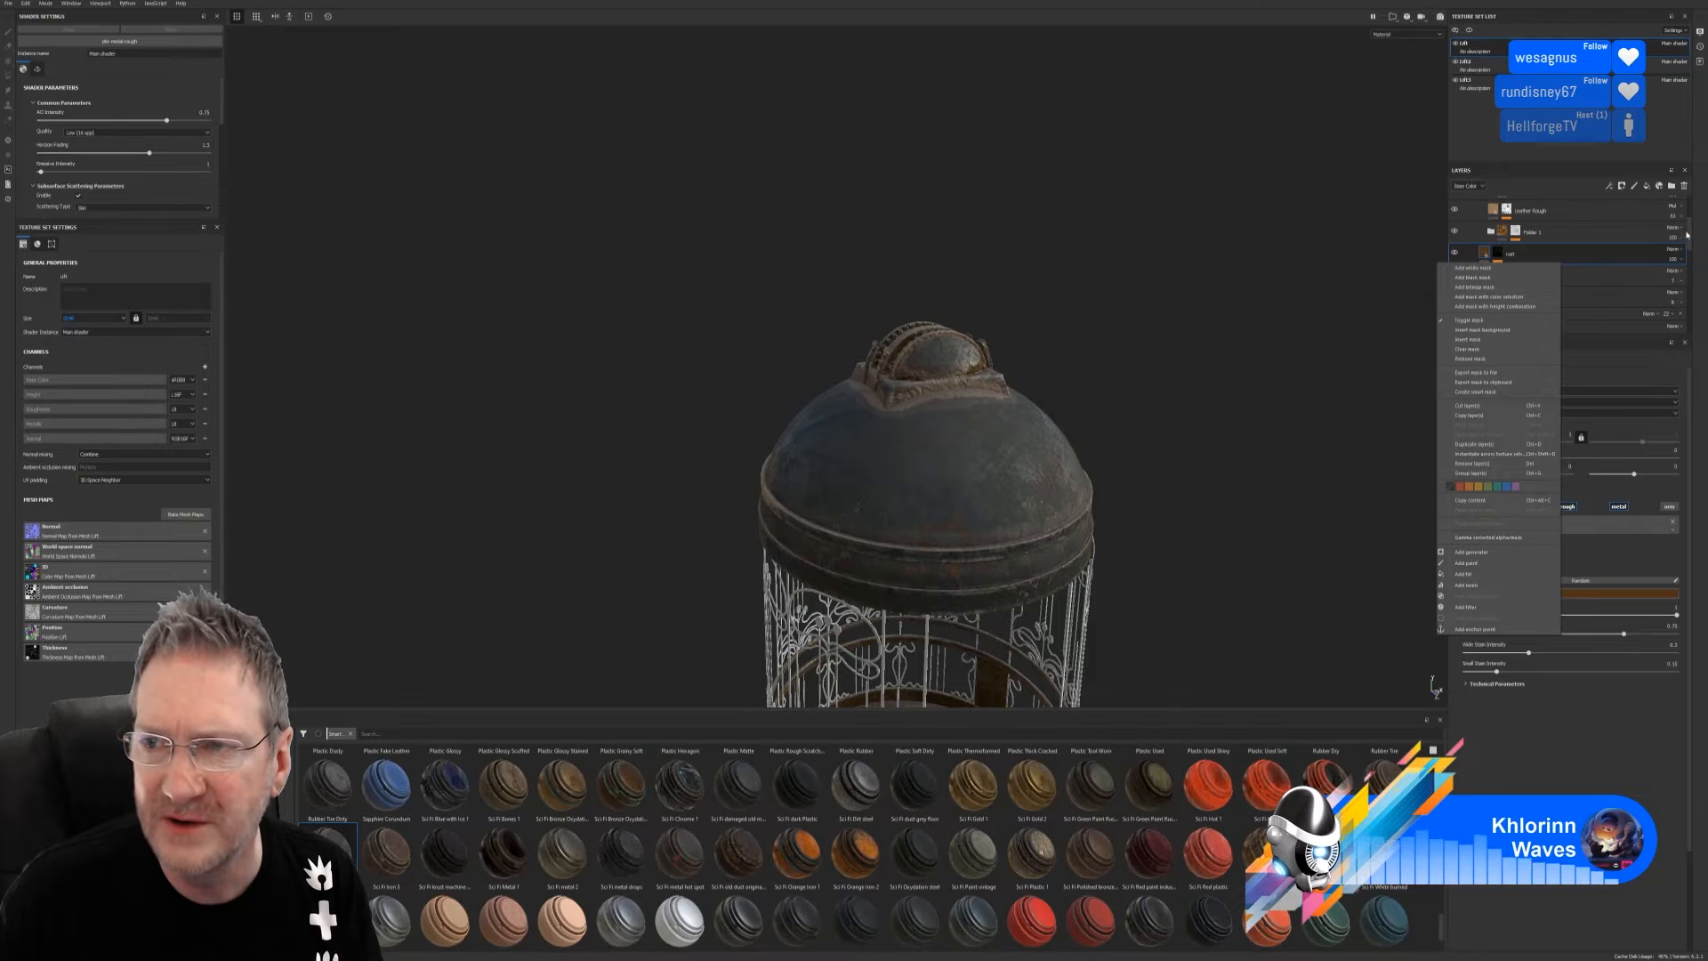
pyautogui.moveTo(1690, 233); pyautogui.dragTo(1696, 214)
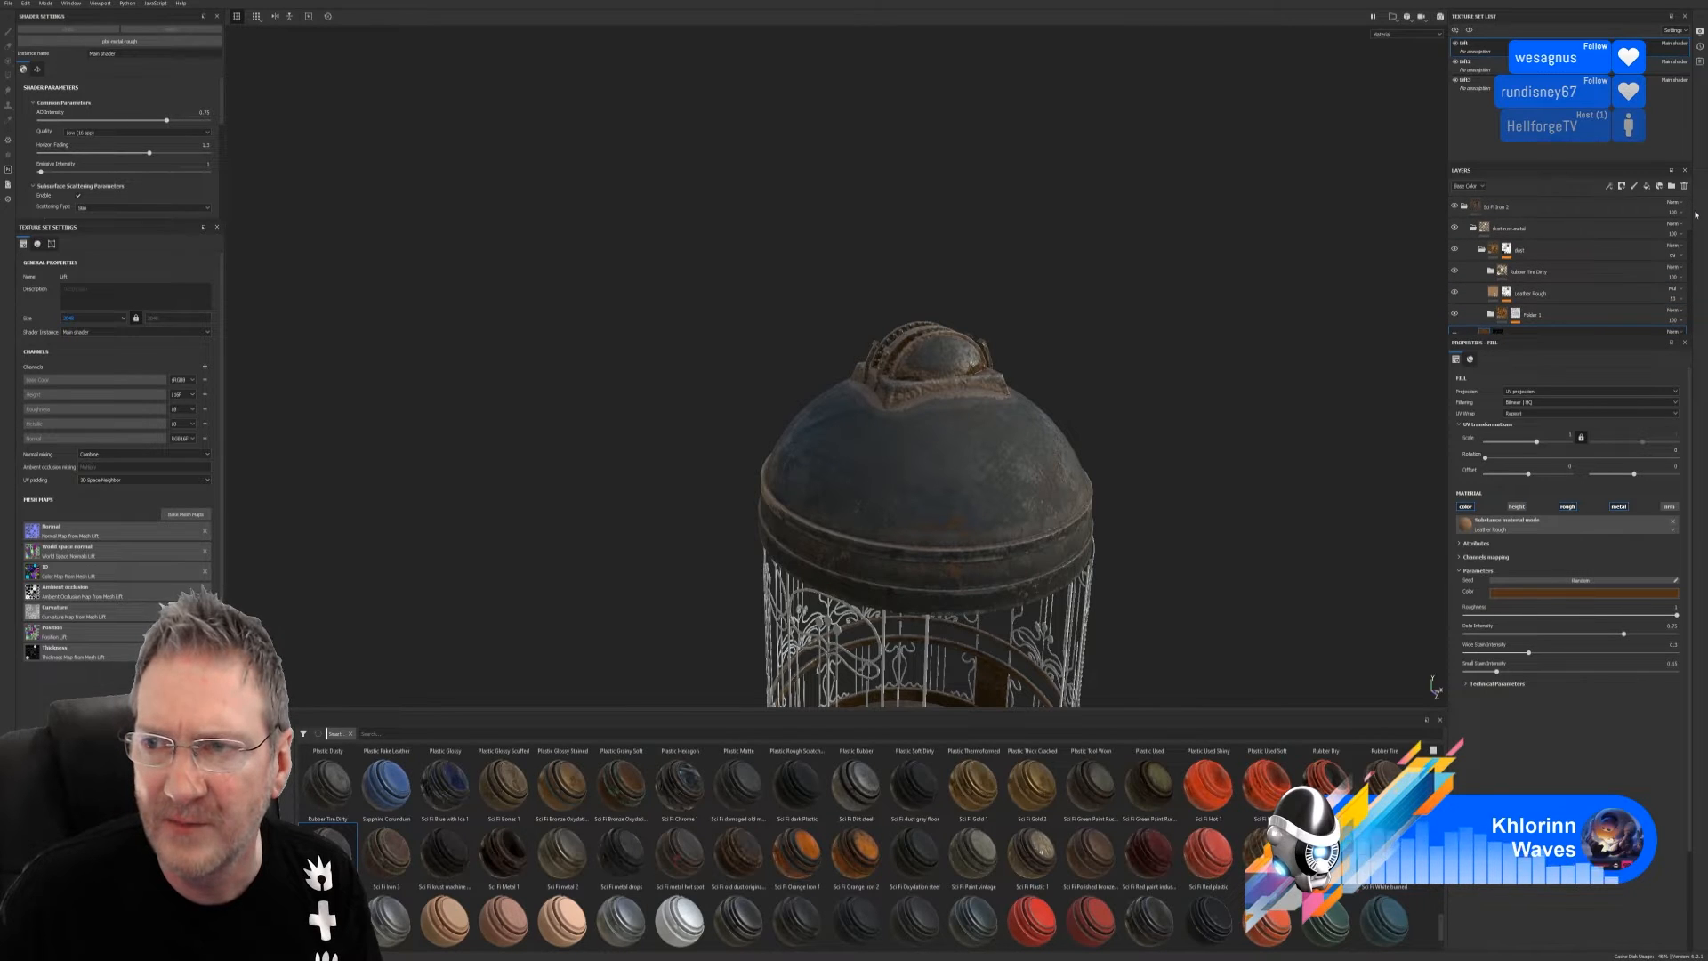
pyautogui.click(1464, 207)
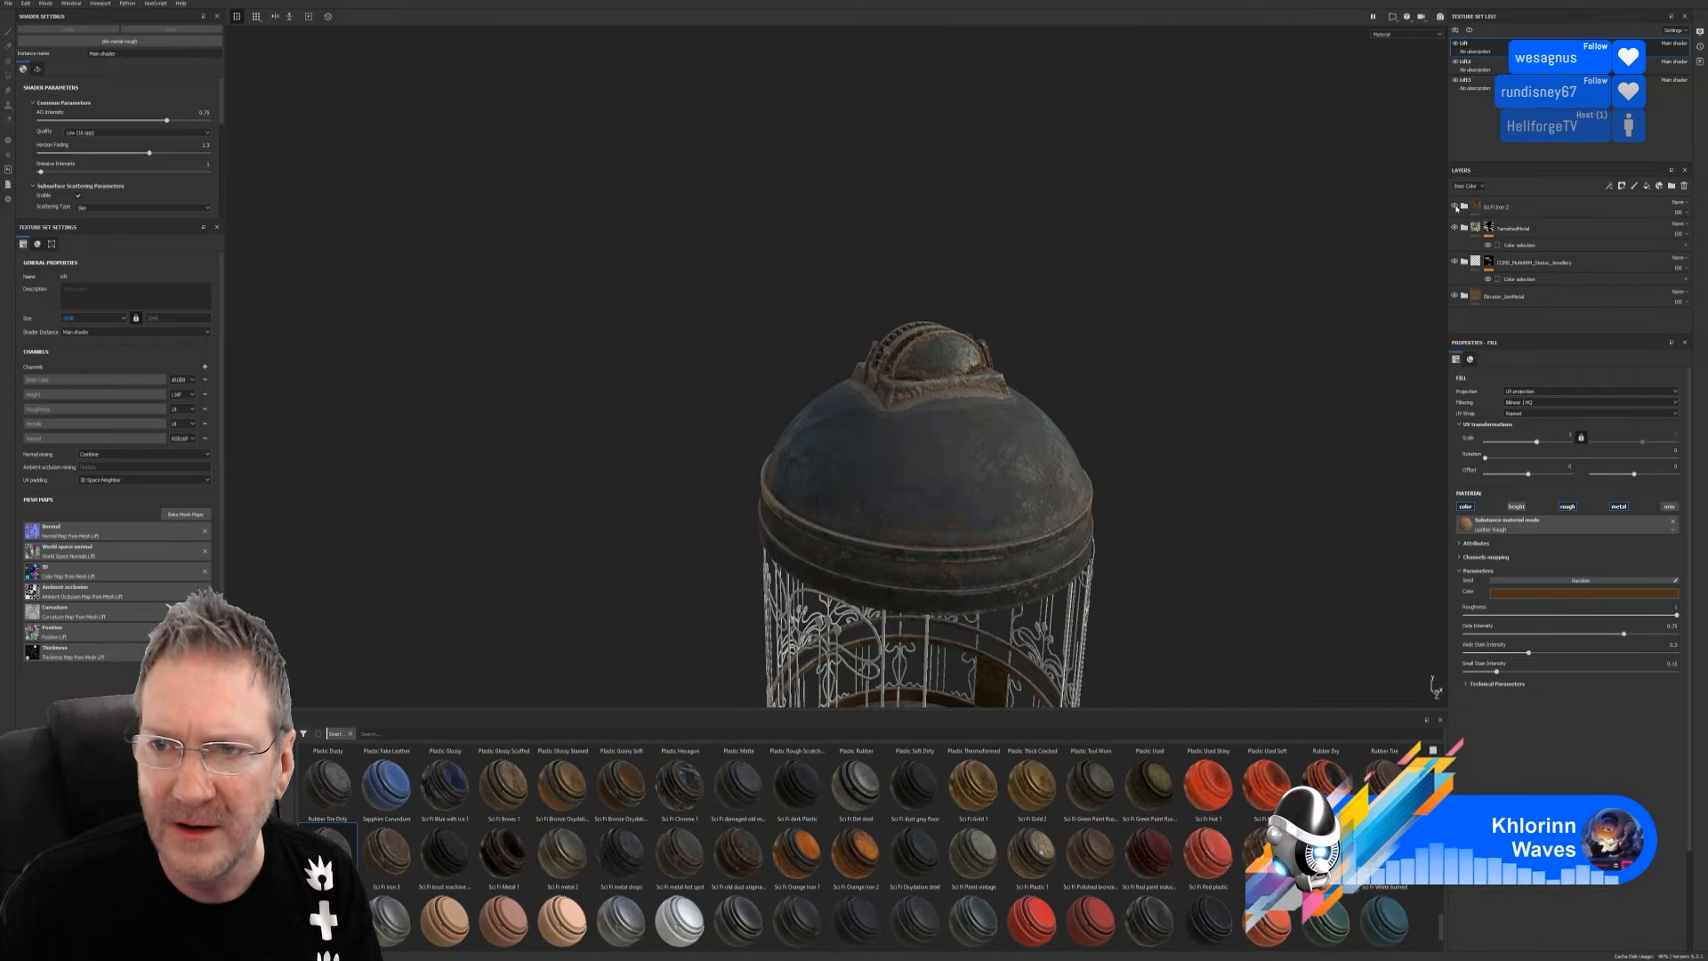
pyautogui.click(1455, 206)
pyautogui.click(1455, 207)
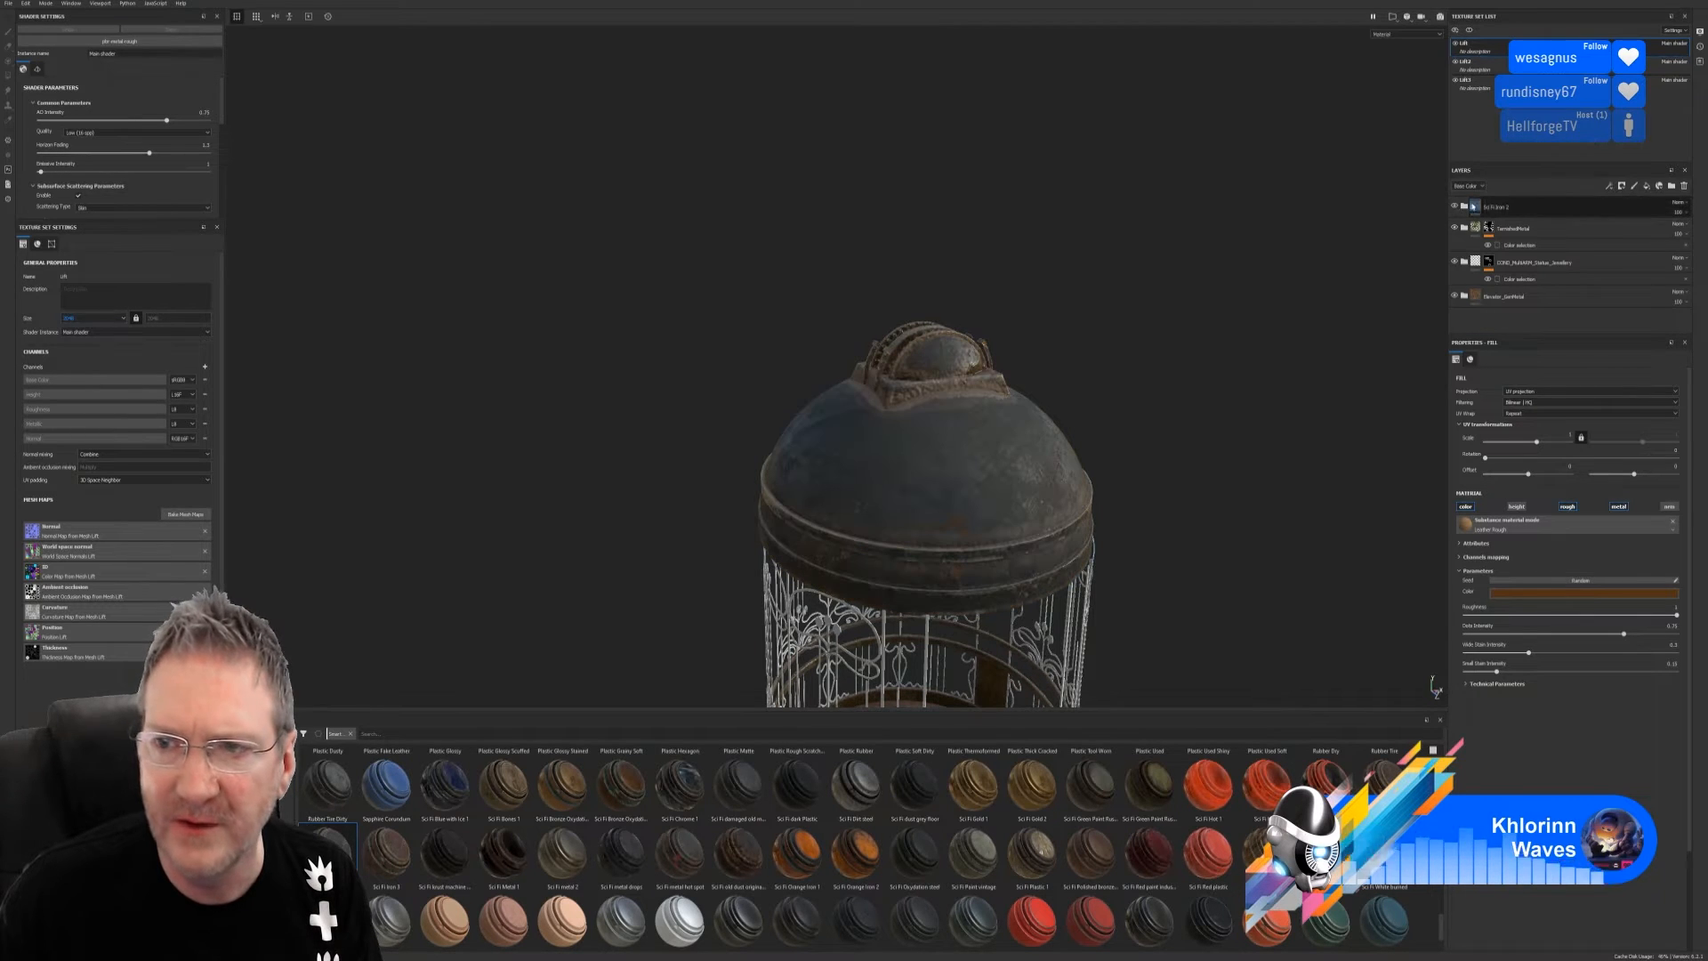
pyautogui.click(1517, 208)
pyautogui.rightClick(1518, 208)
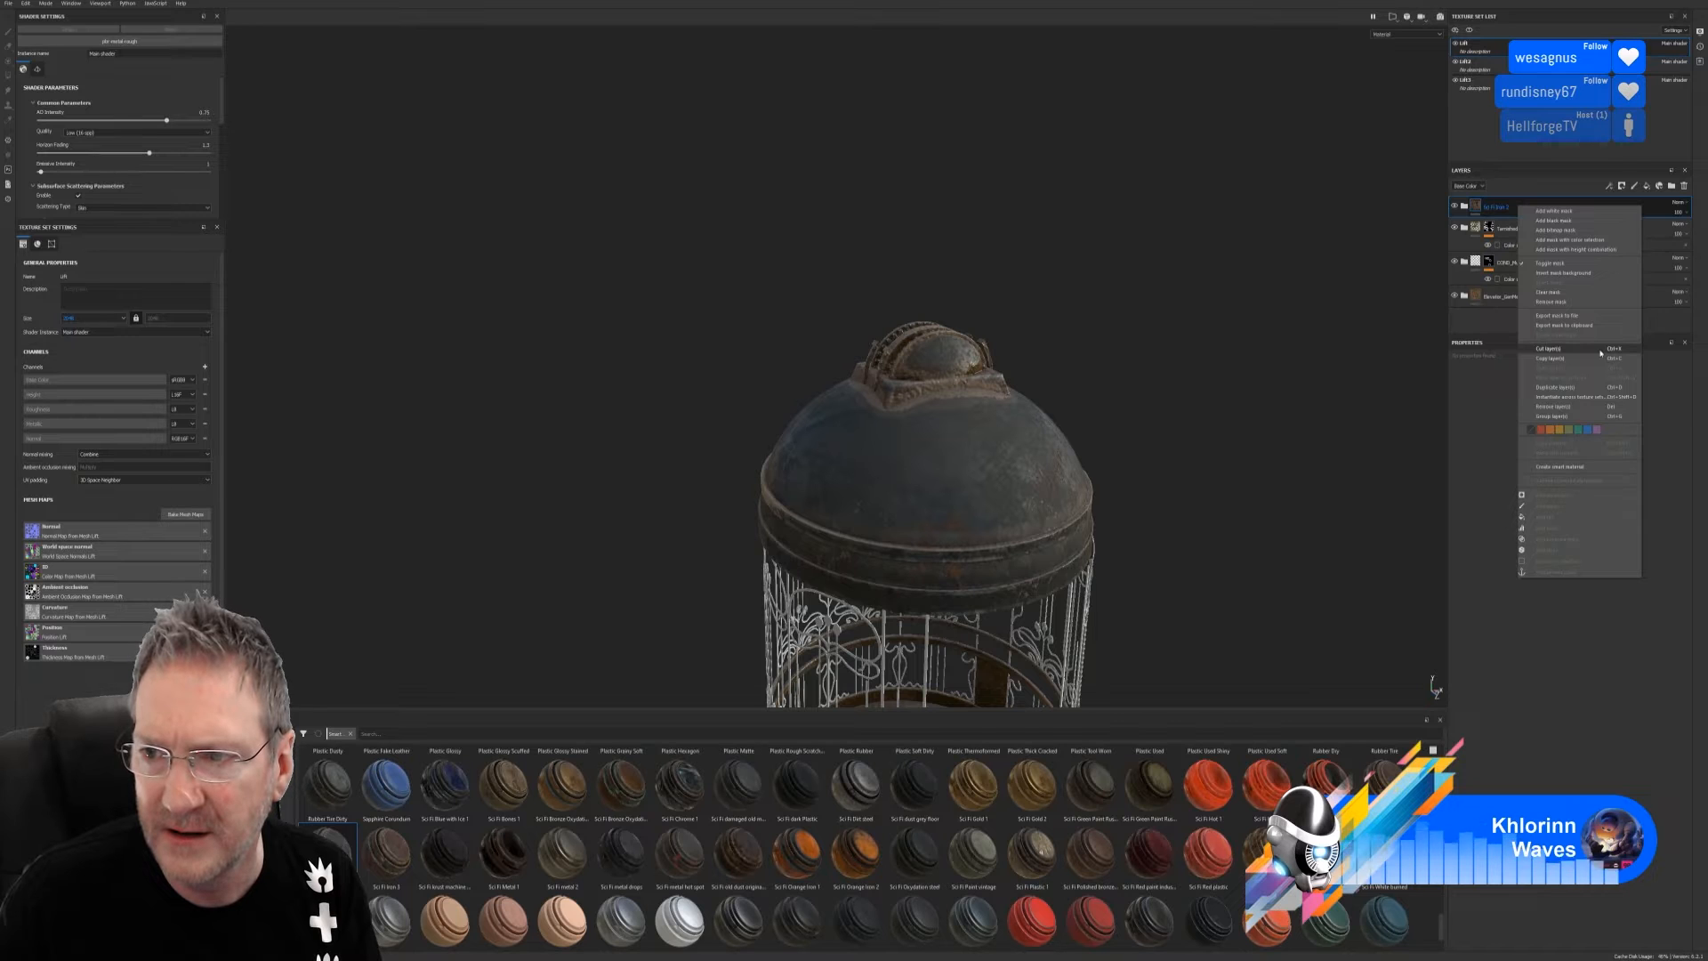
pyautogui.click(1552, 649)
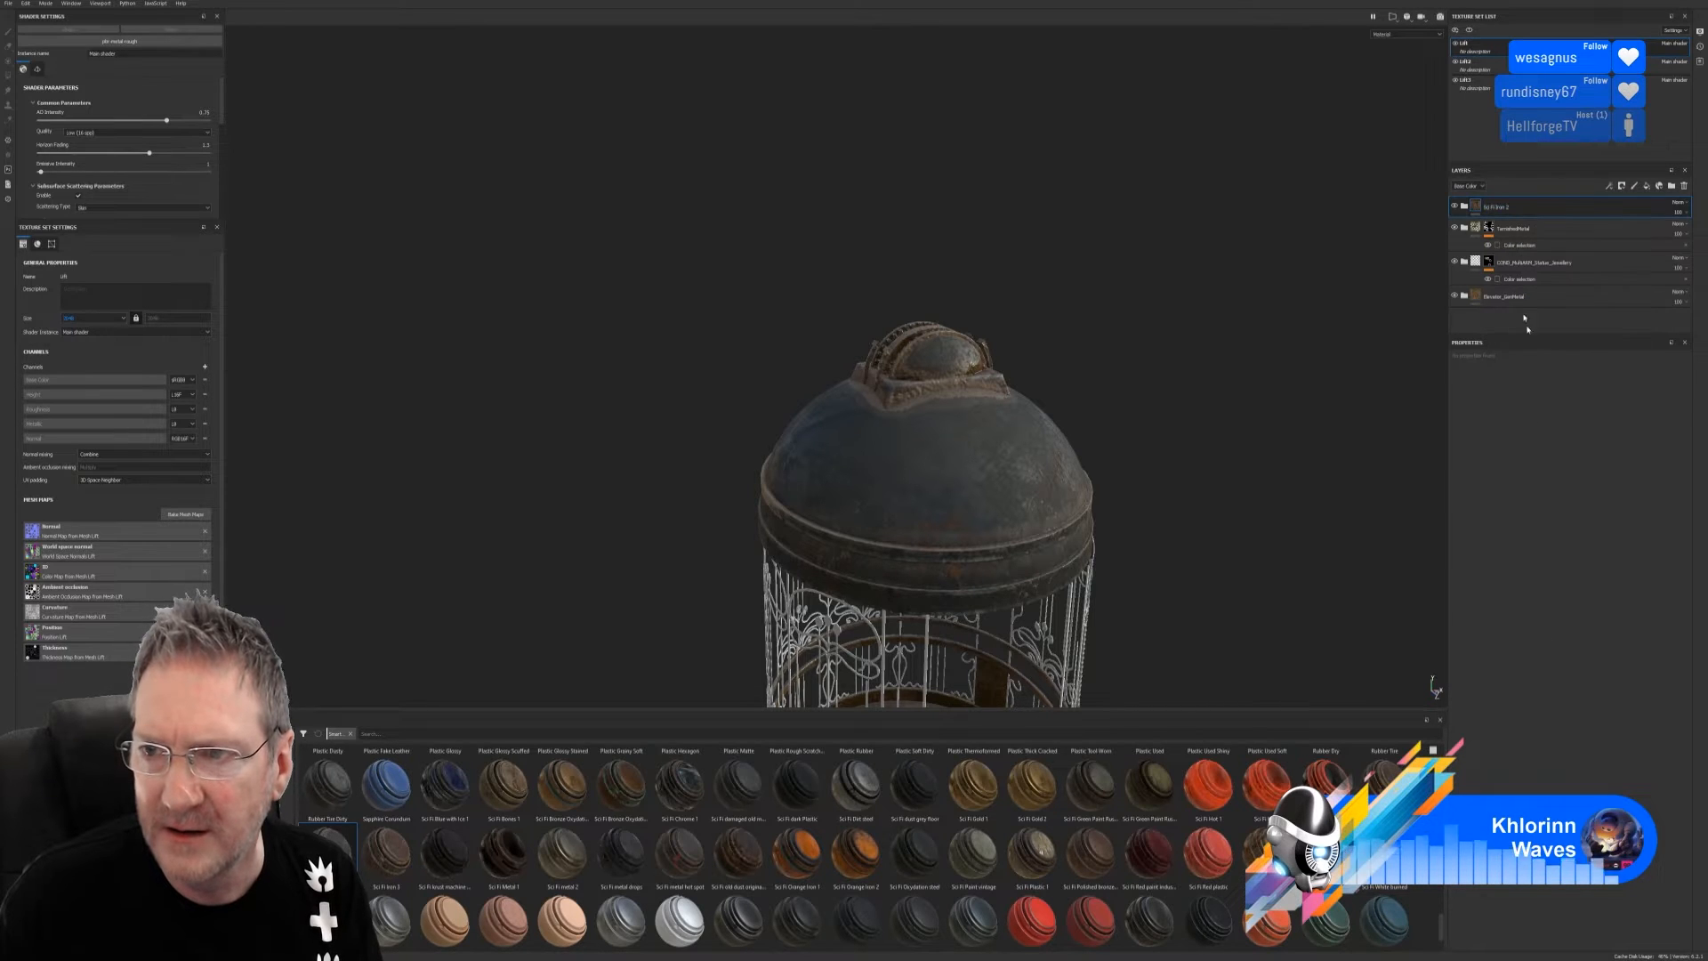
# Reopen the Sci Fi Iron 2 group and toggle its dust and rust subgroup to compare the metal with and without it
pyautogui.click(1464, 207)
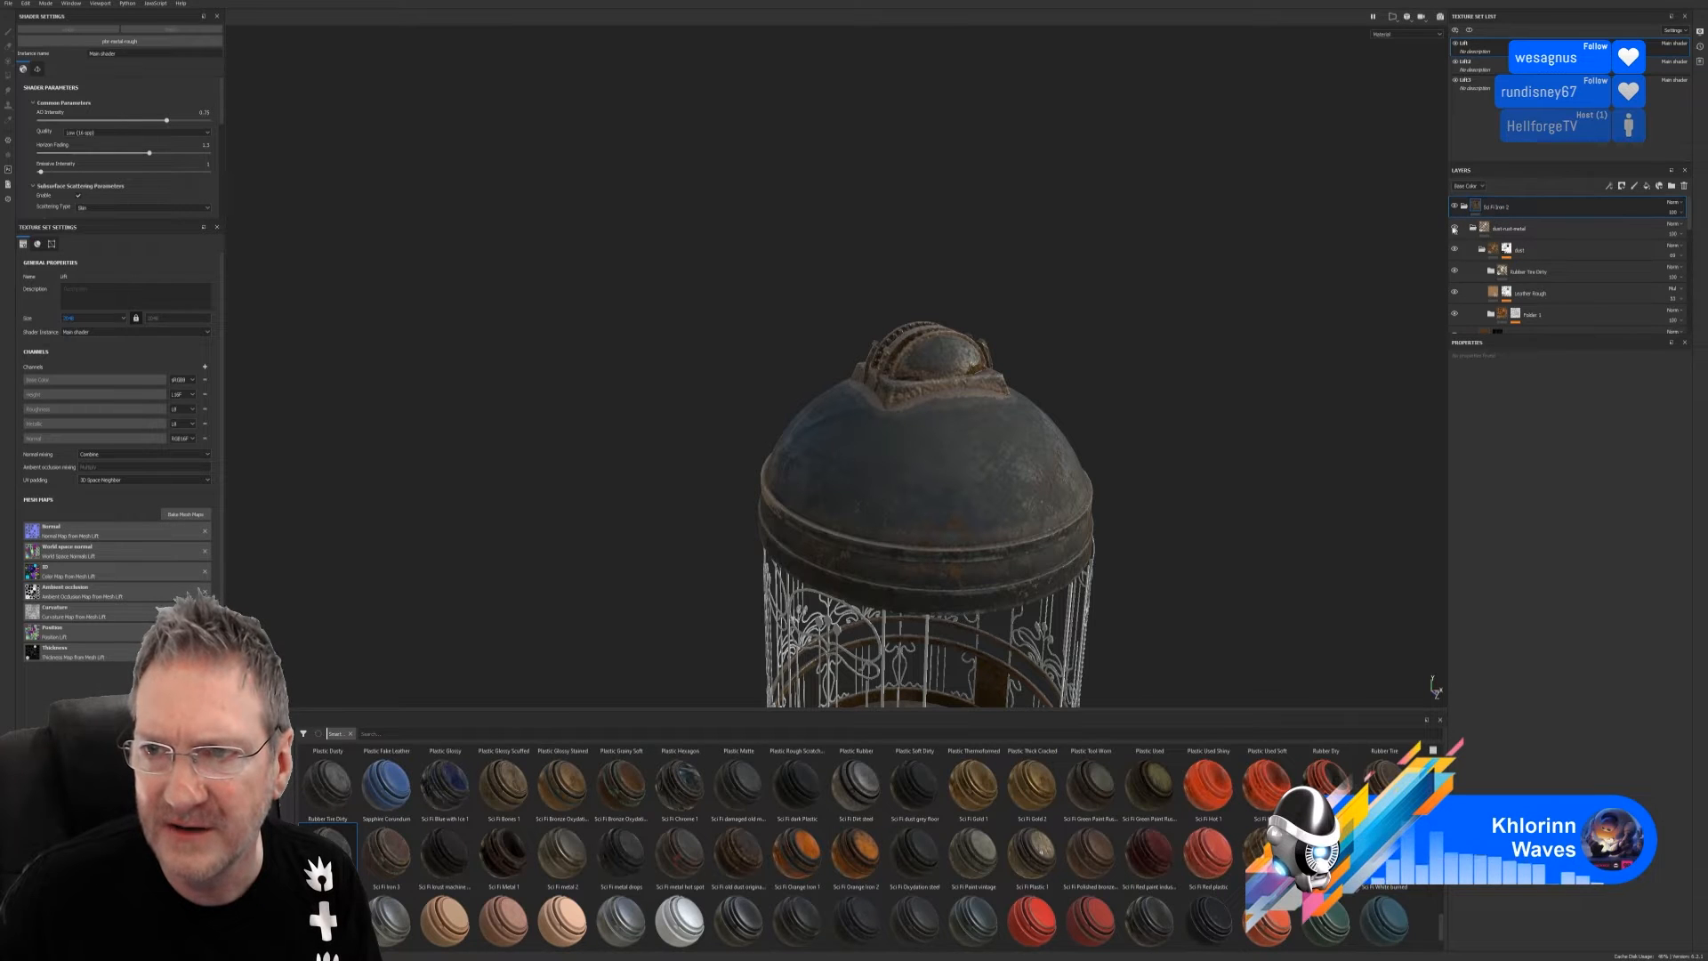
pyautogui.click(1474, 229)
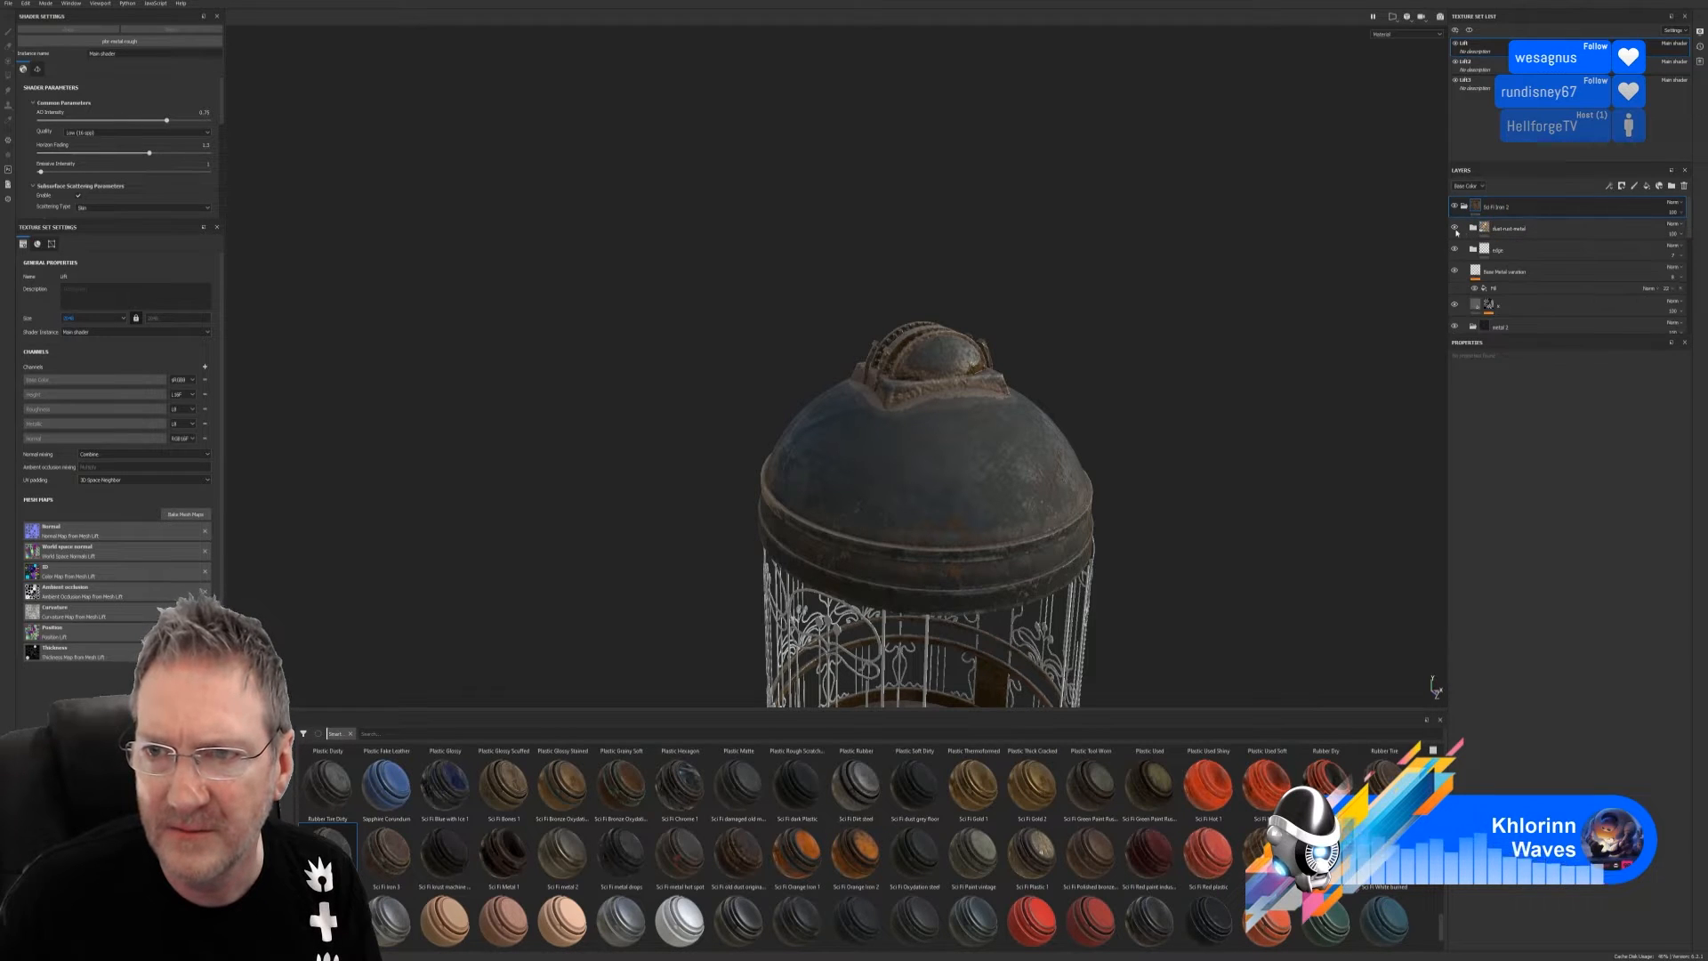
pyautogui.click(1455, 231)
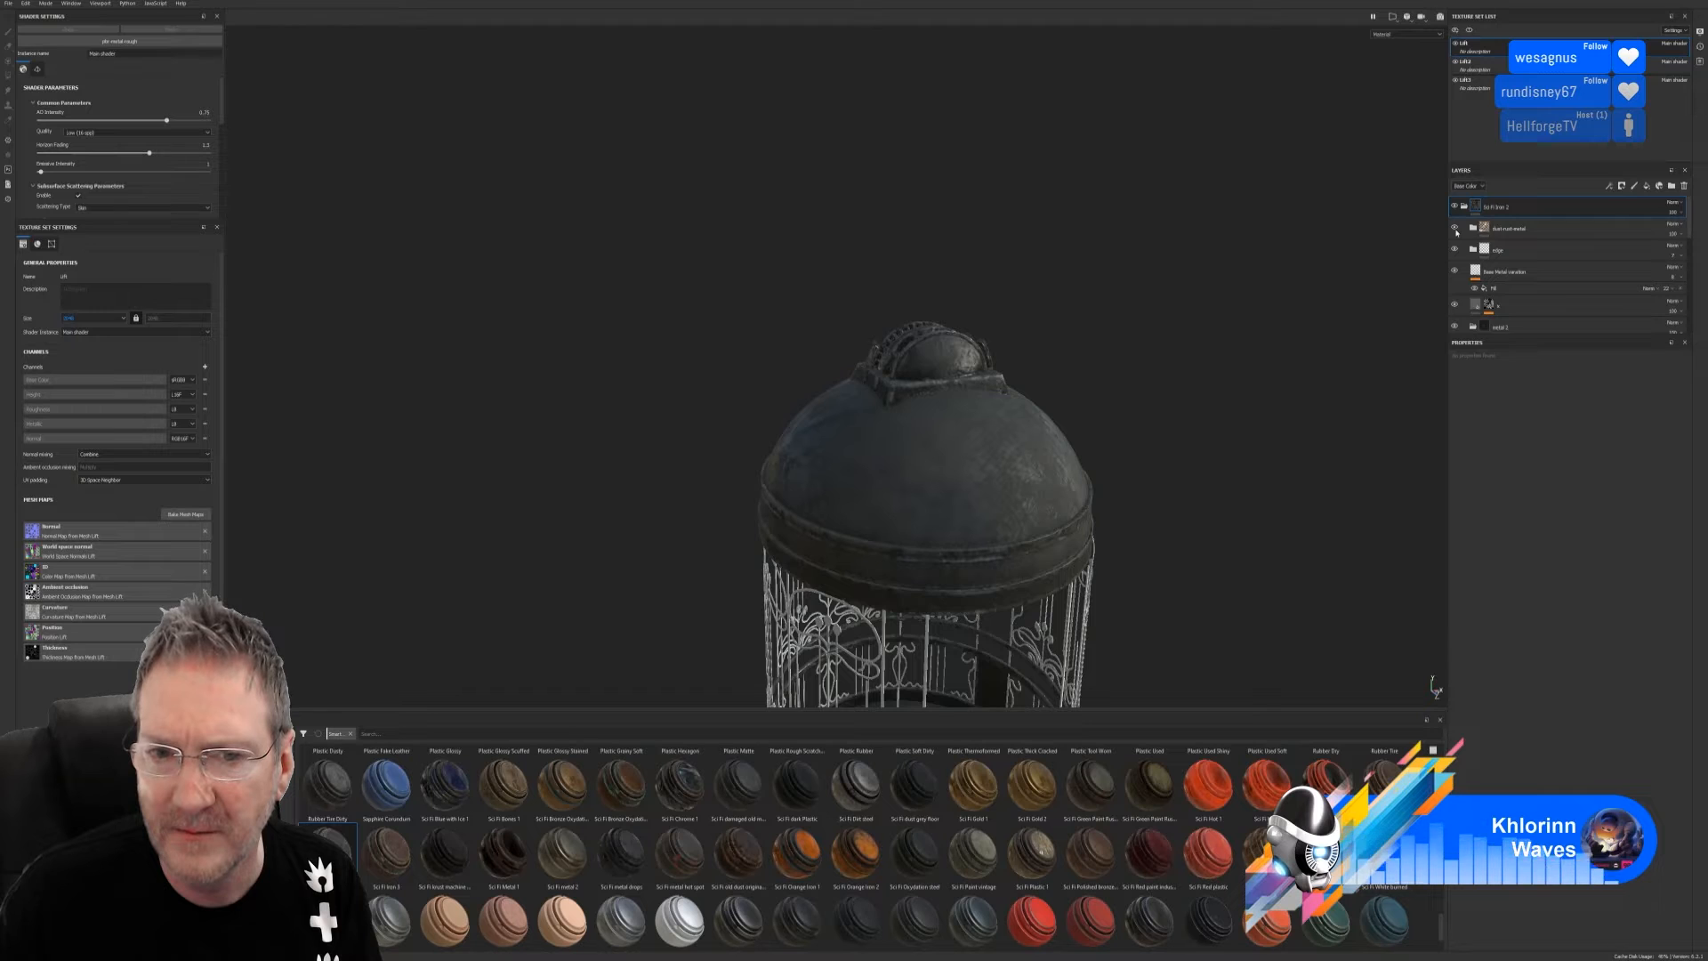
pyautogui.click(1455, 230)
pyautogui.click(1456, 230)
pyautogui.click(1455, 230)
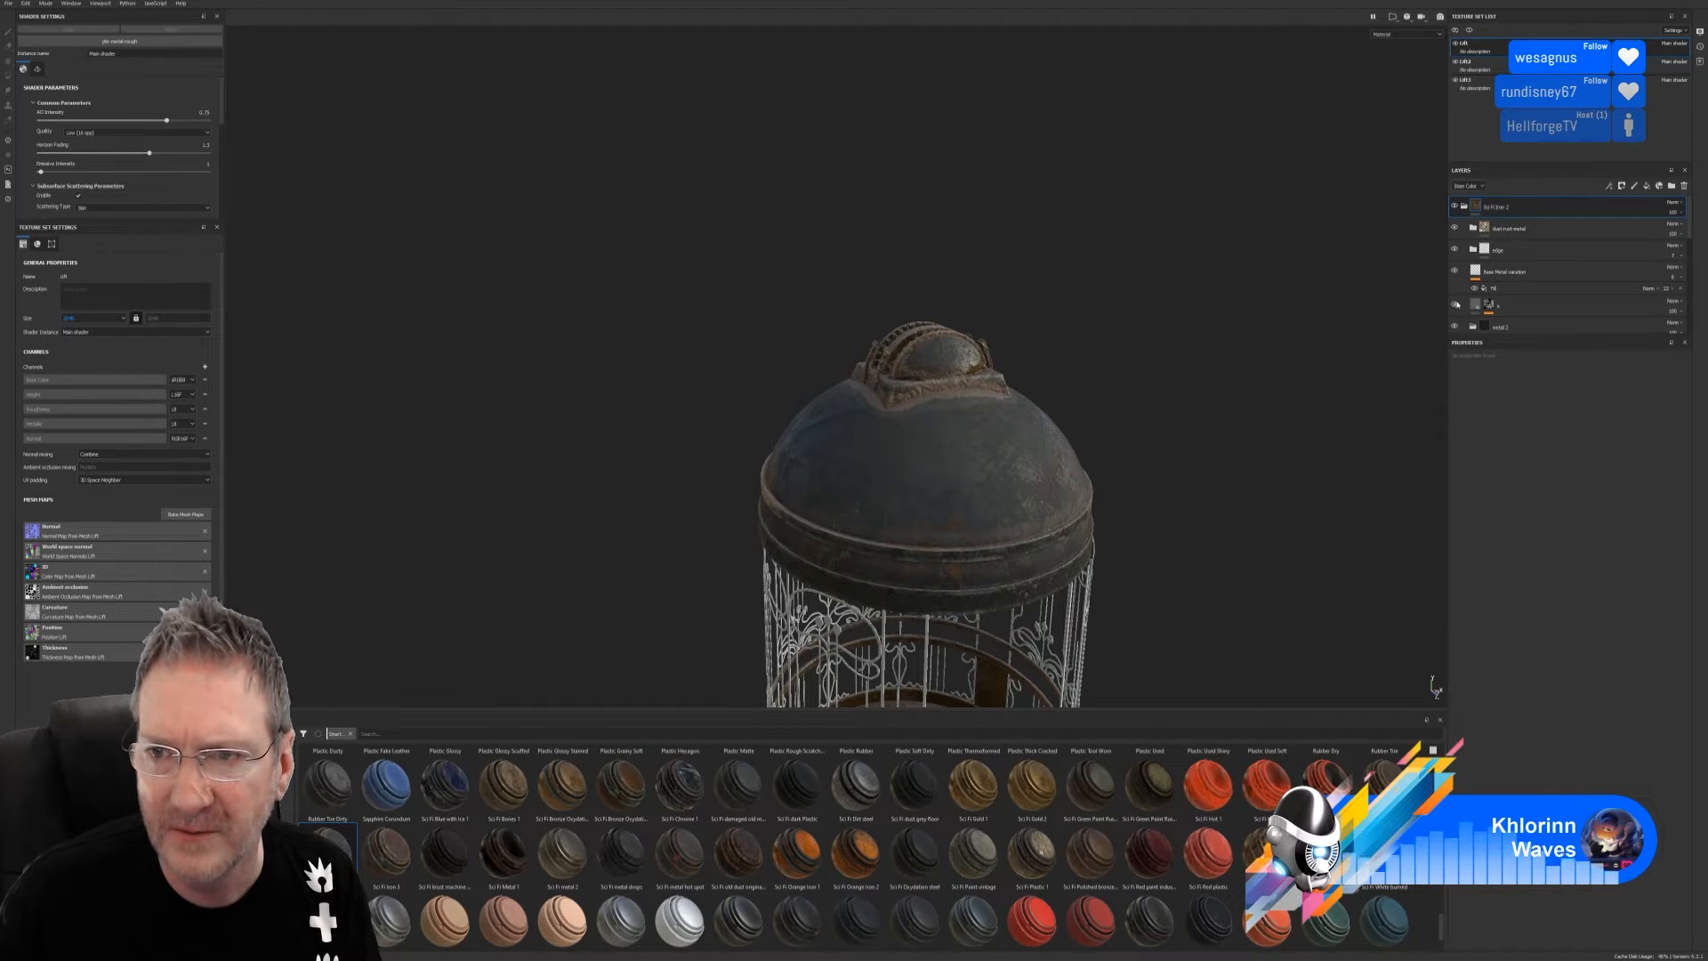
pyautogui.click(1455, 229)
pyautogui.click(1455, 229)
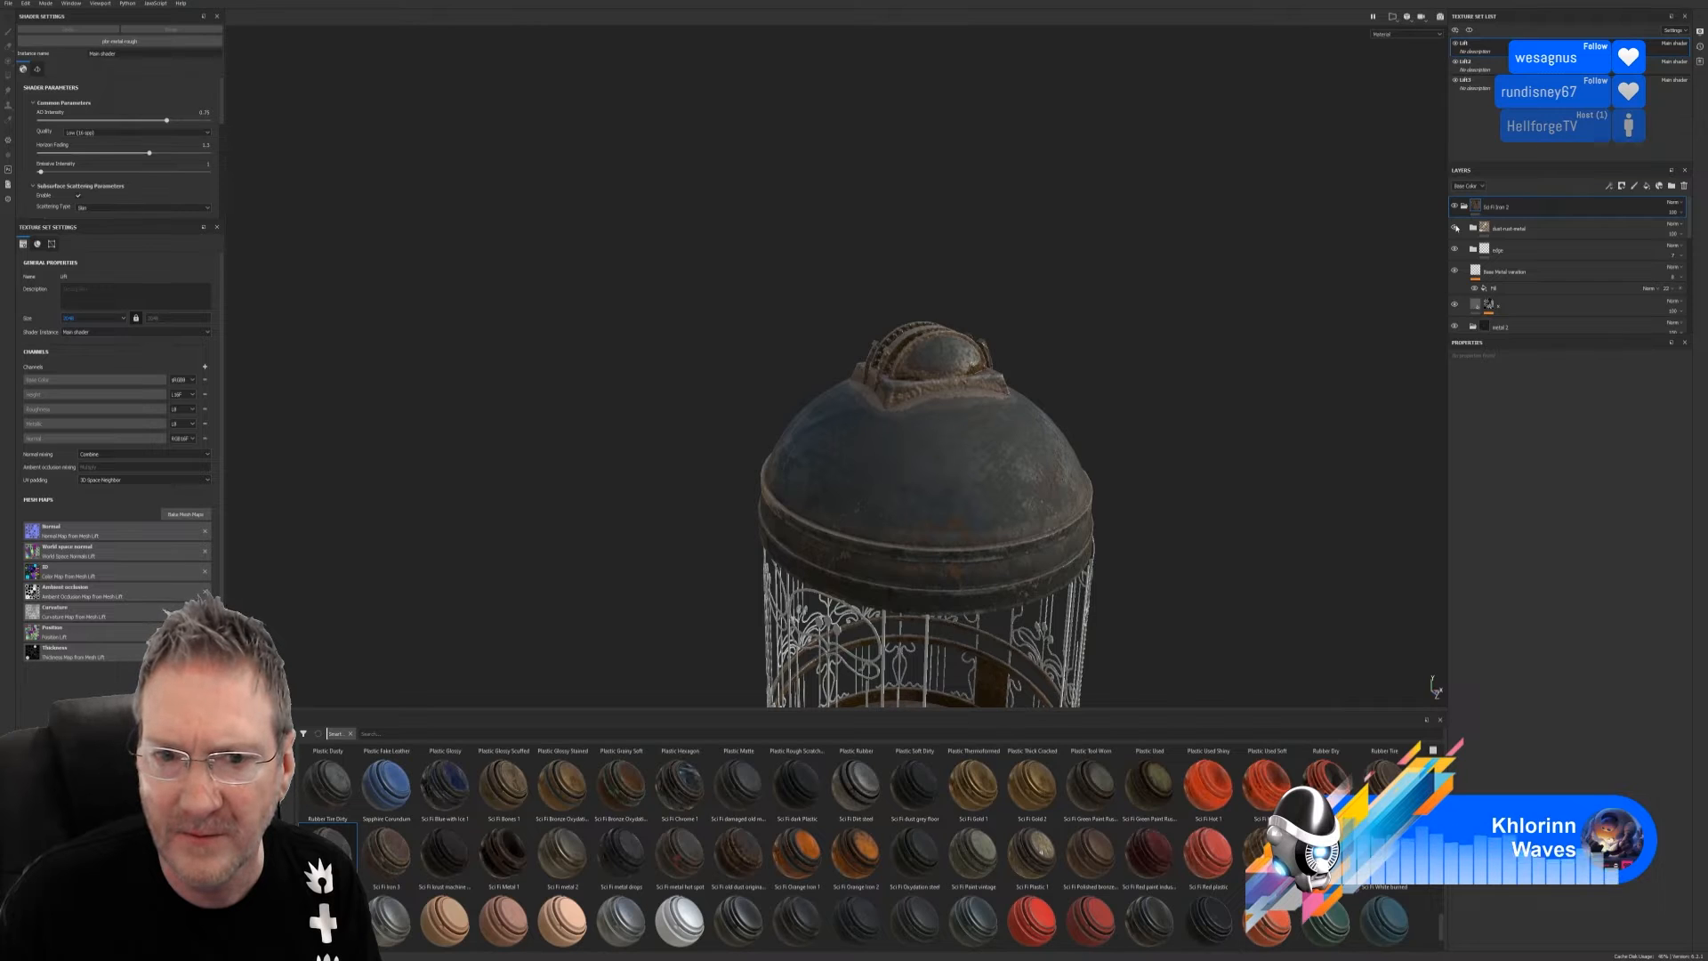
# Add a white mask to the Sci Fi Iron 2 group
pyautogui.rightClick(1539, 211)
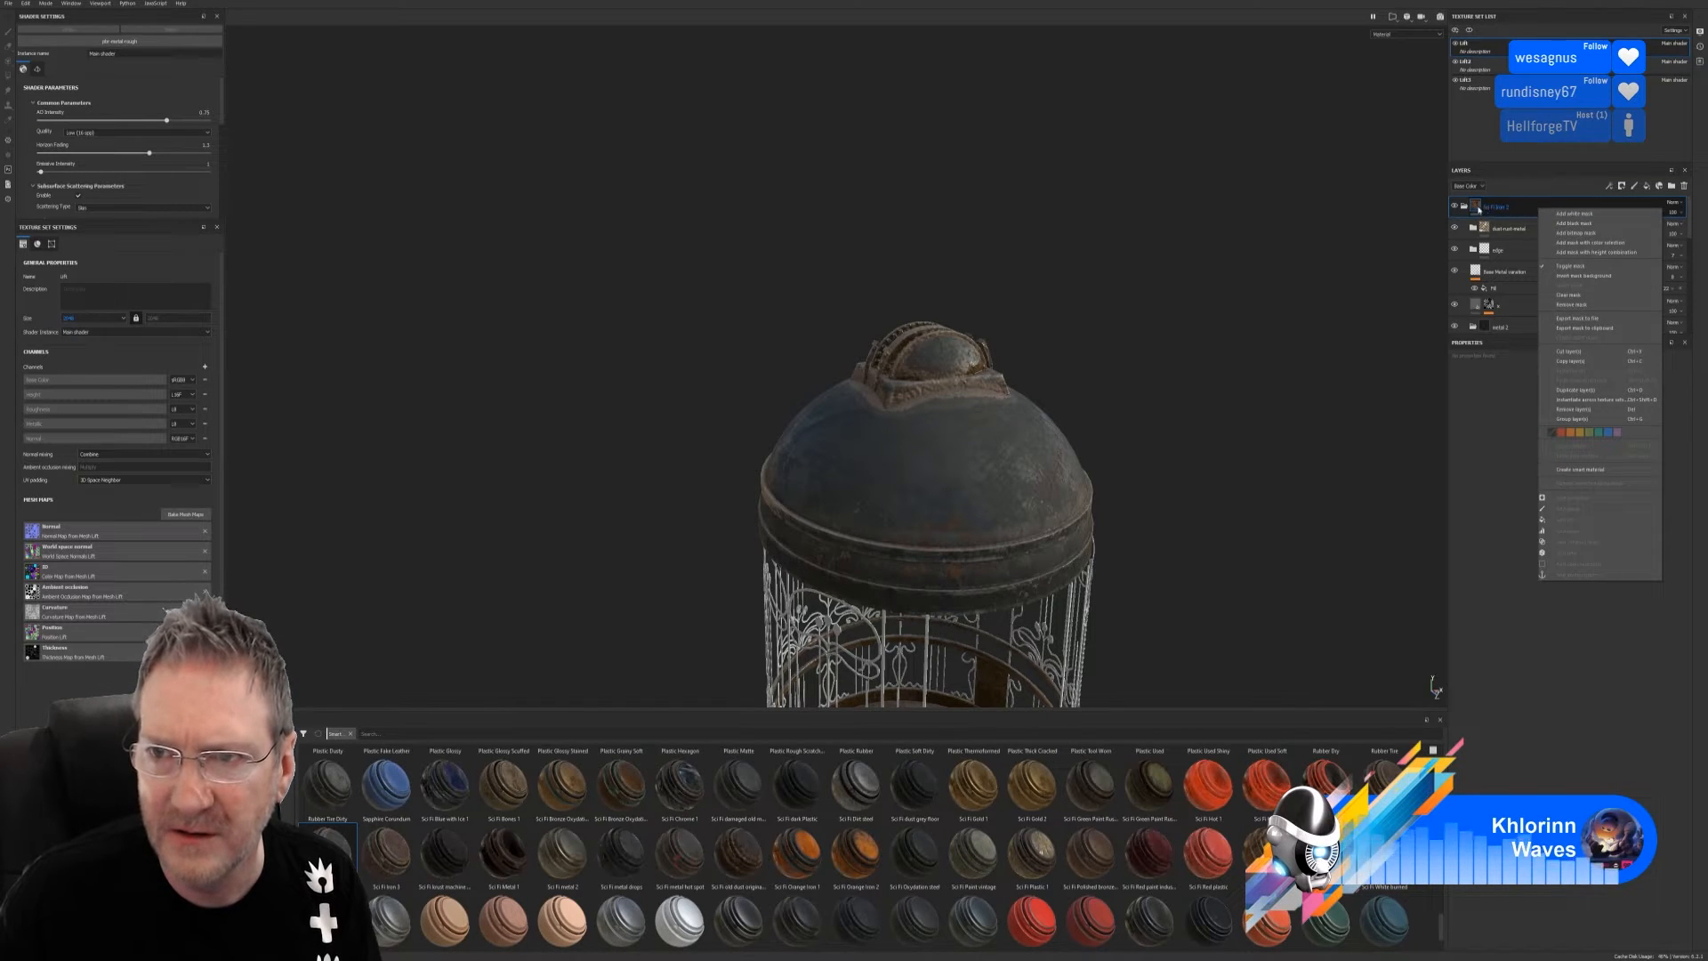
pyautogui.click(1479, 209)
pyautogui.rightClick(1527, 208)
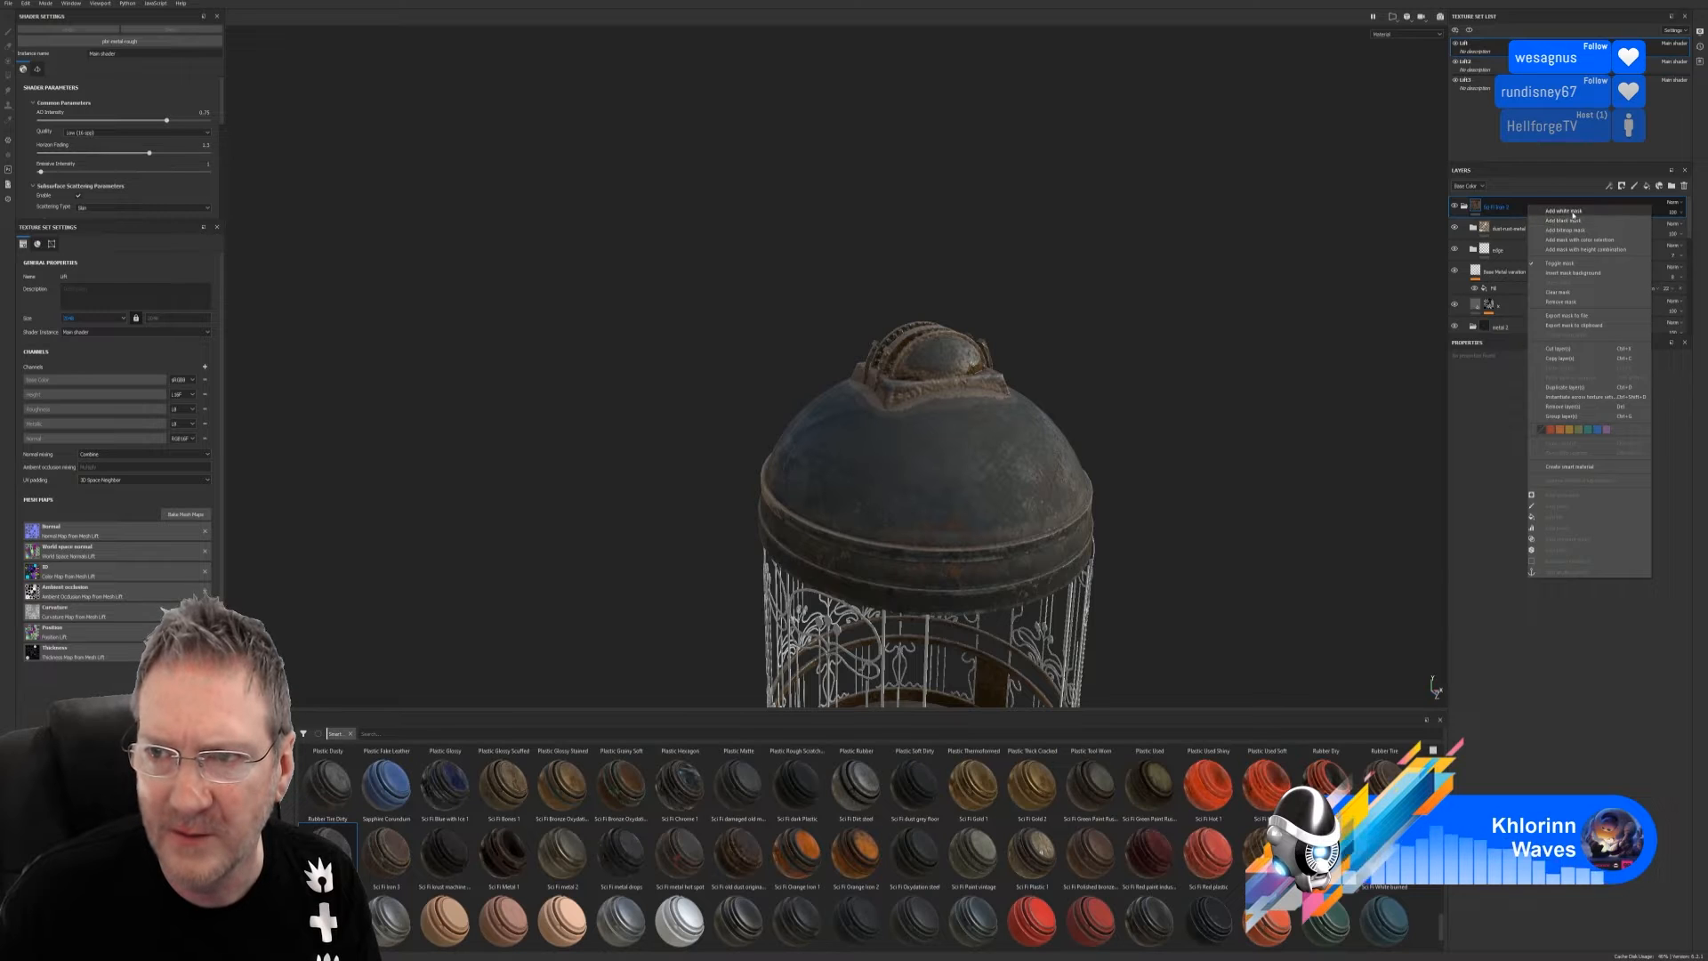
pyautogui.click(1573, 214)
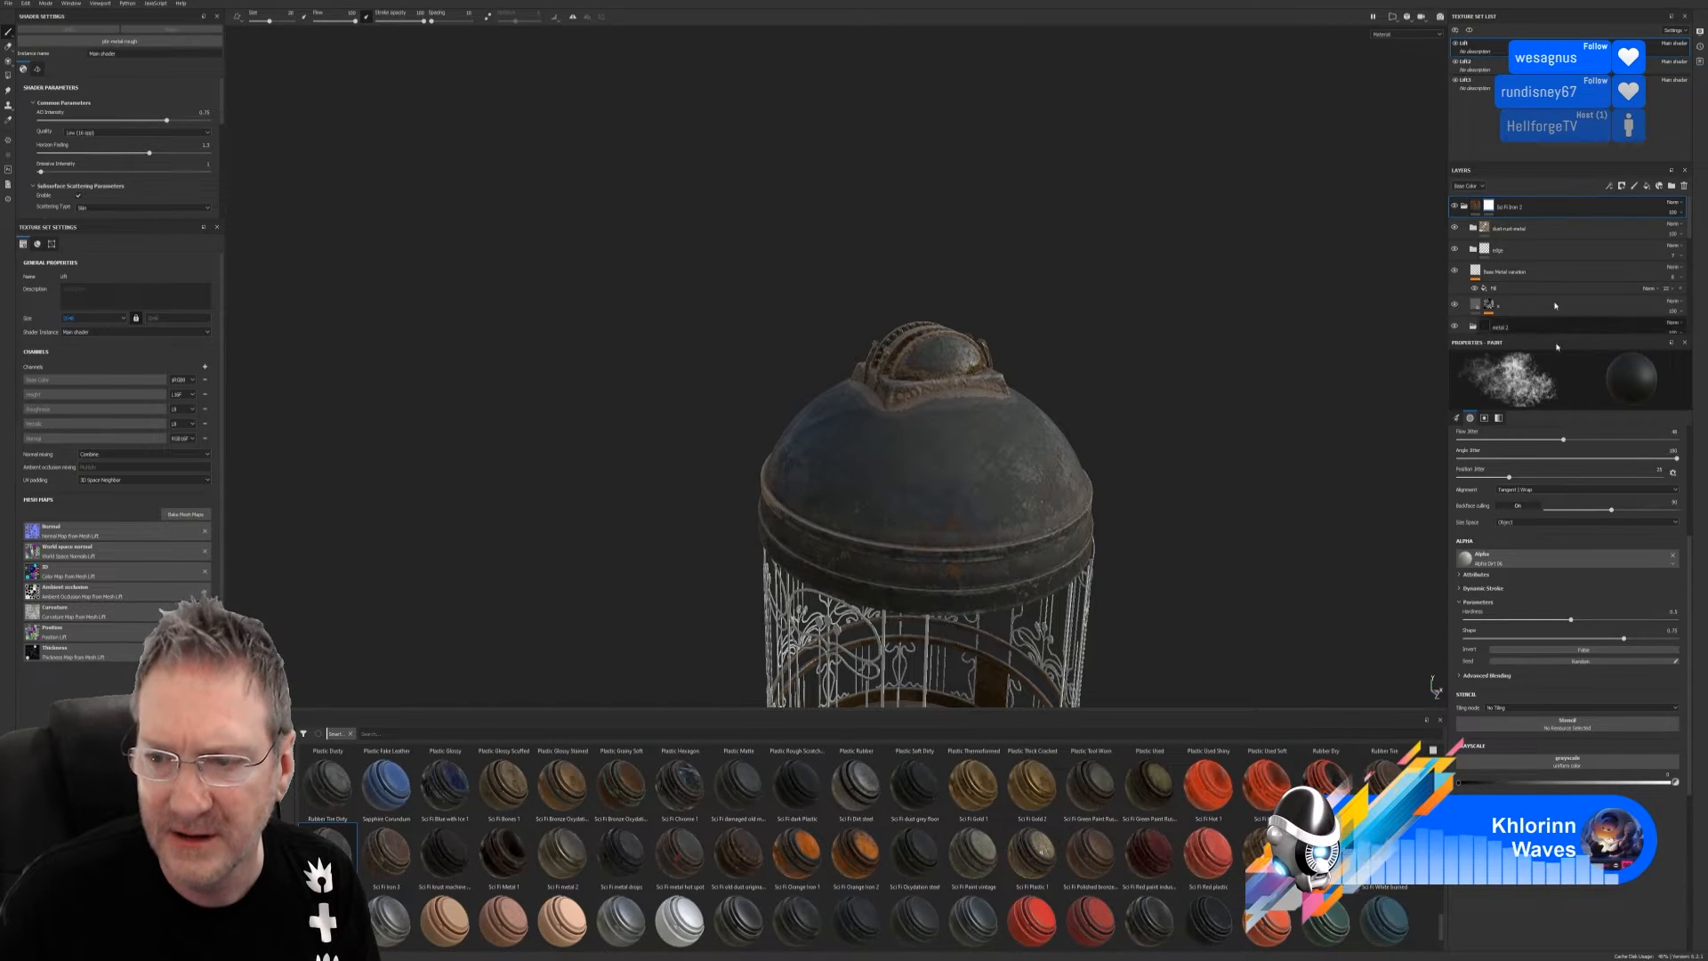
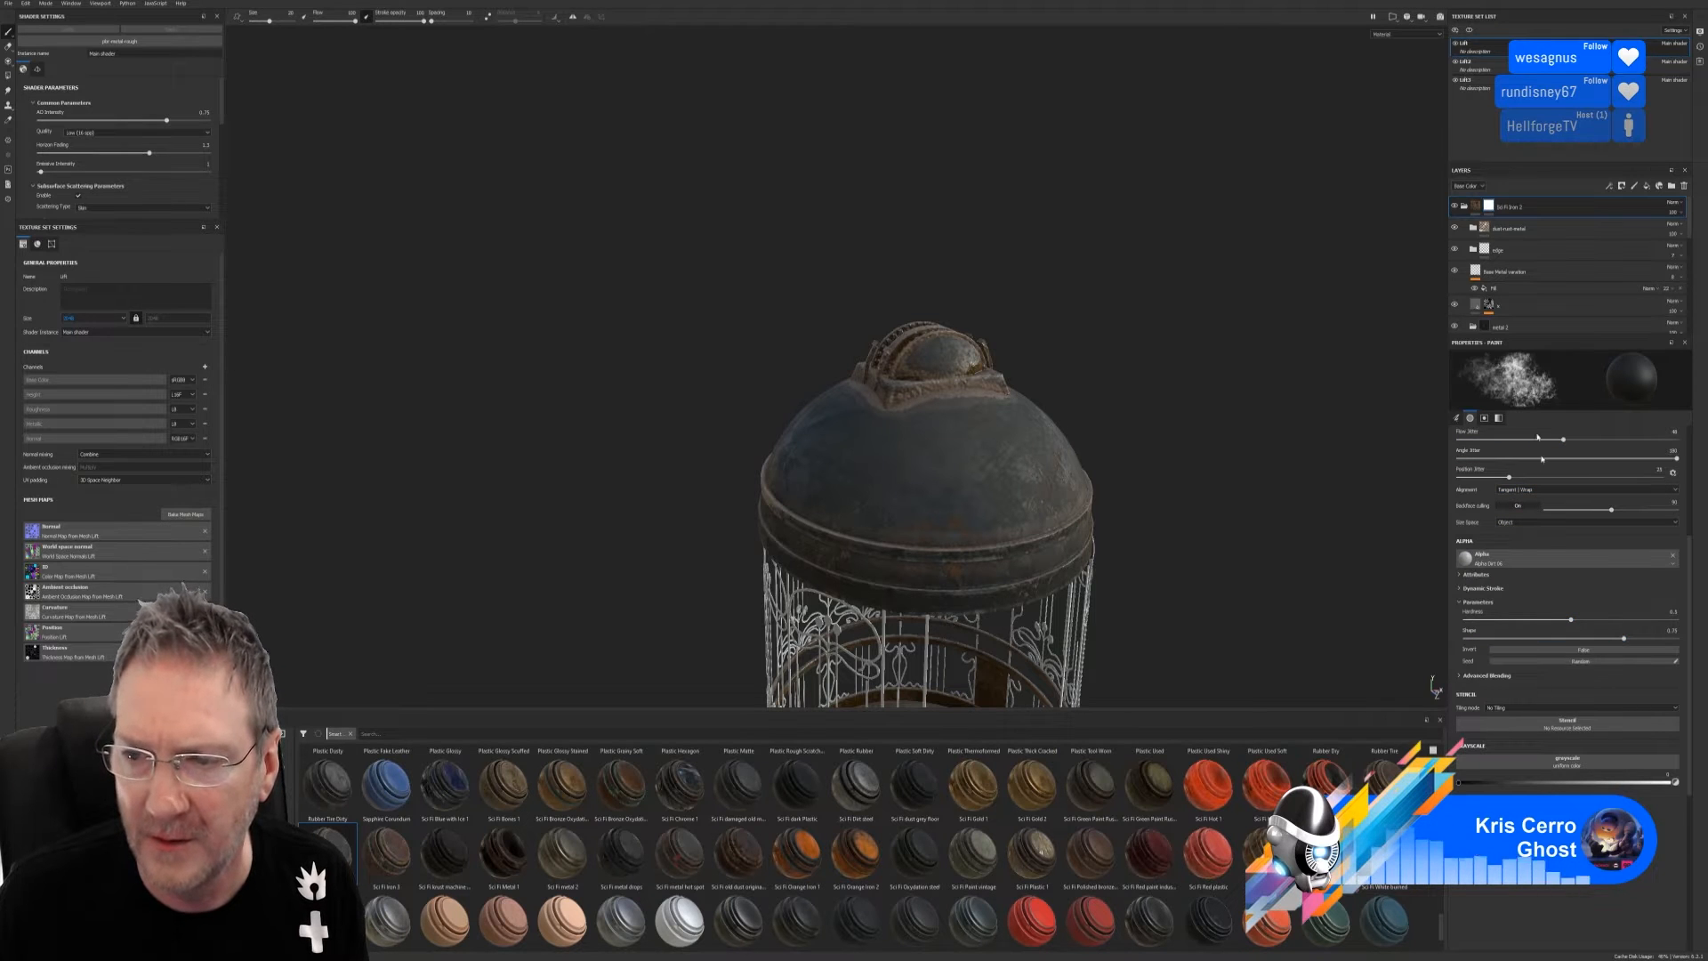
# Remove the white mask from the Sci Fi Iron 2 group and toggle the group to compare the dome with and without it
pyautogui.rightClick(1492, 210)
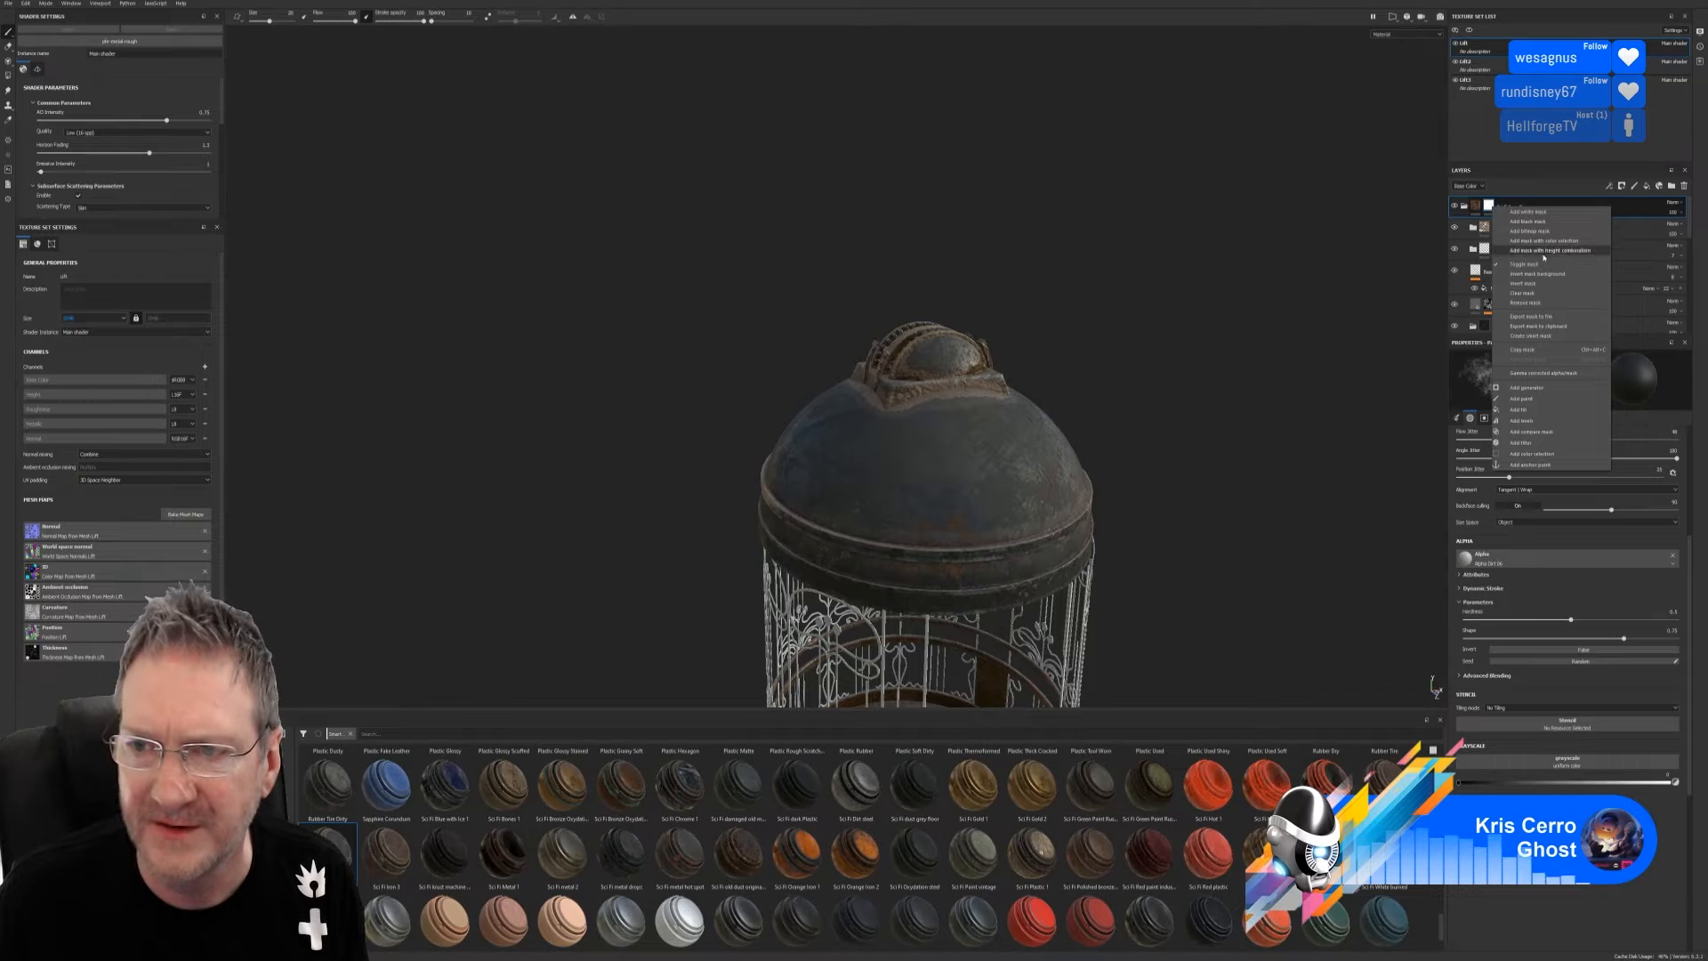
pyautogui.click(1530, 303)
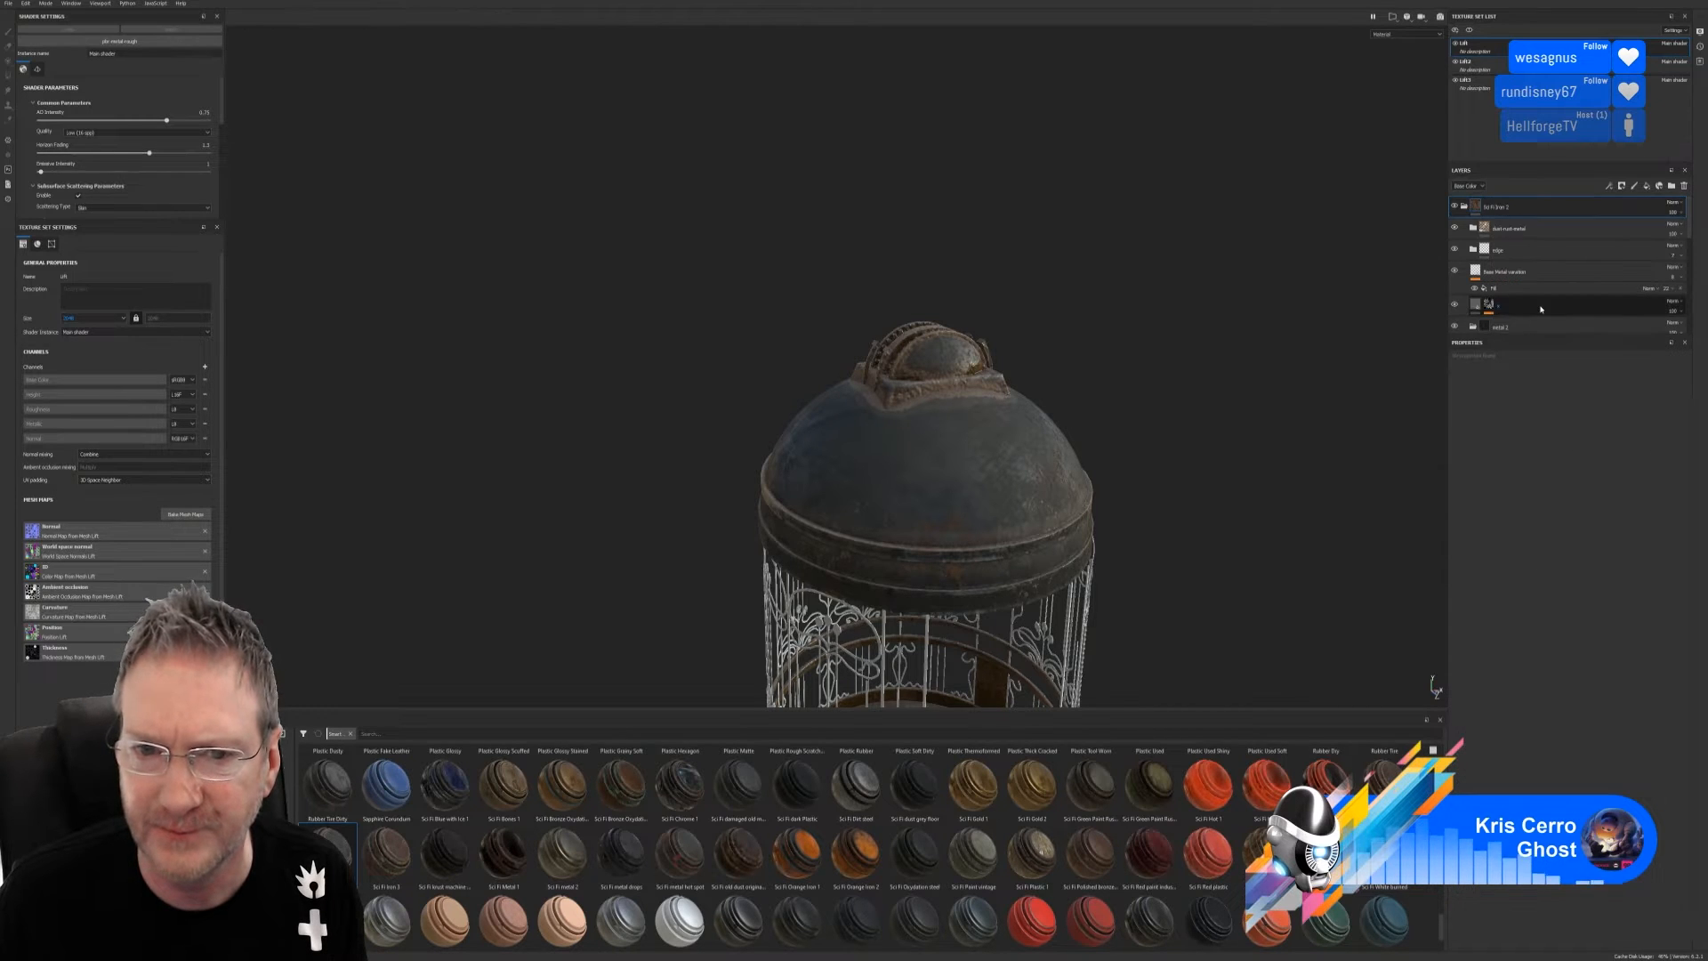
pyautogui.click(1454, 207)
pyautogui.click(1454, 207)
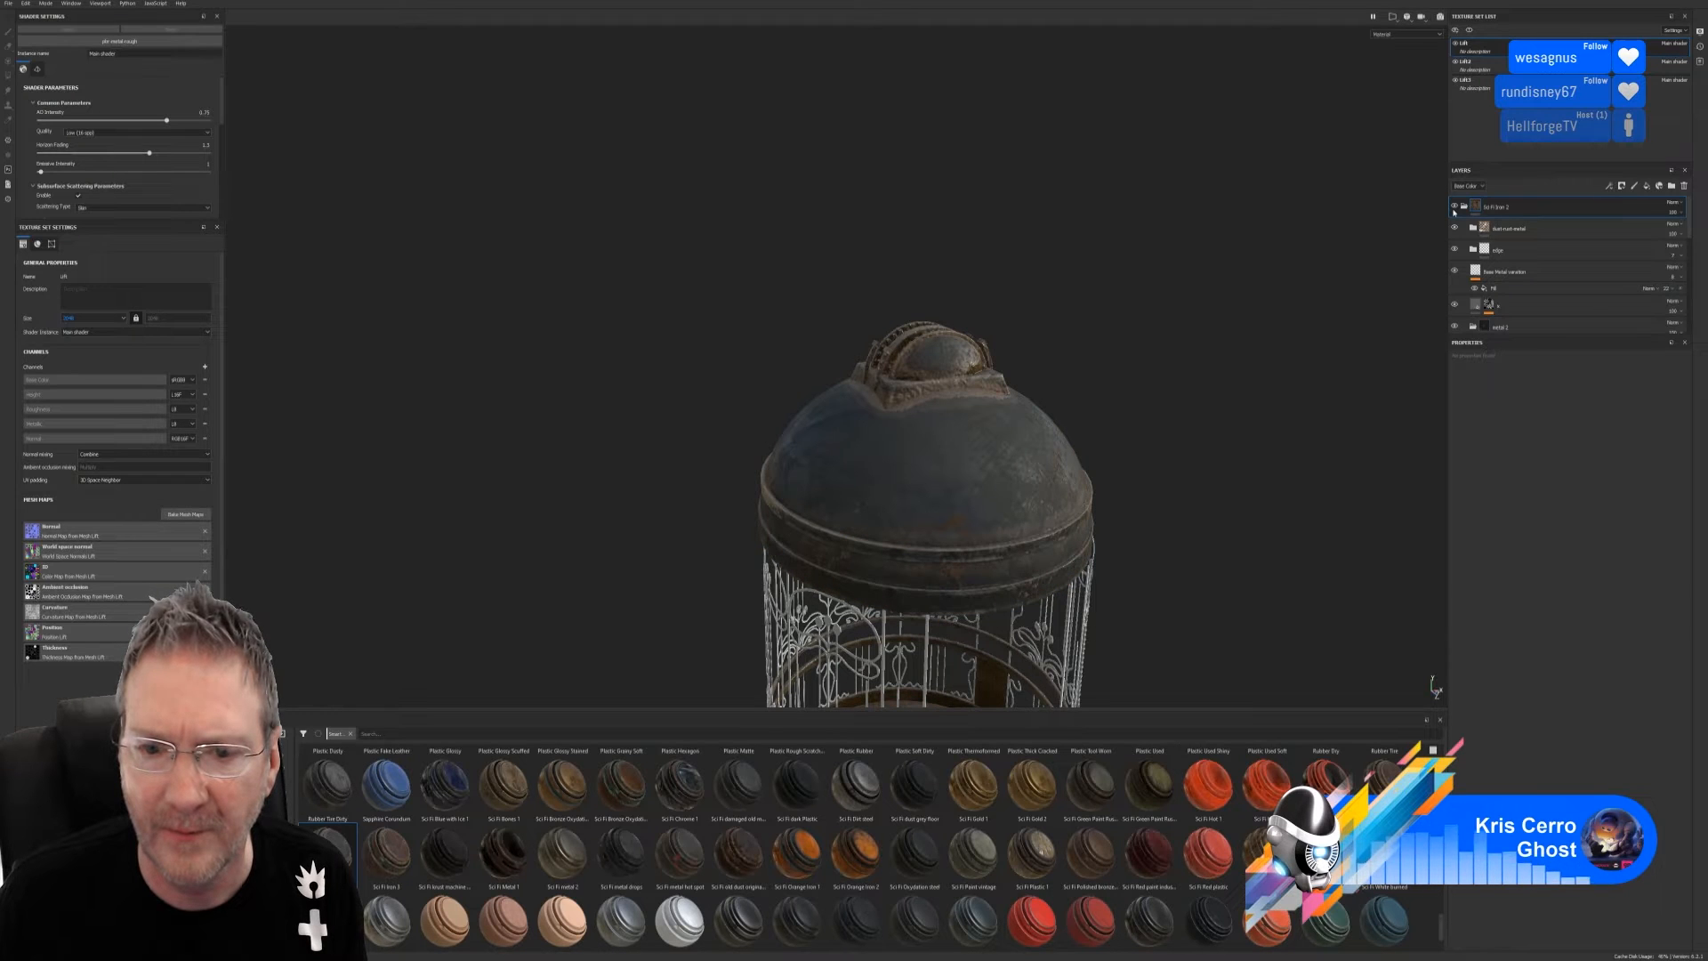
pyautogui.click(1455, 207)
pyautogui.click(1455, 208)
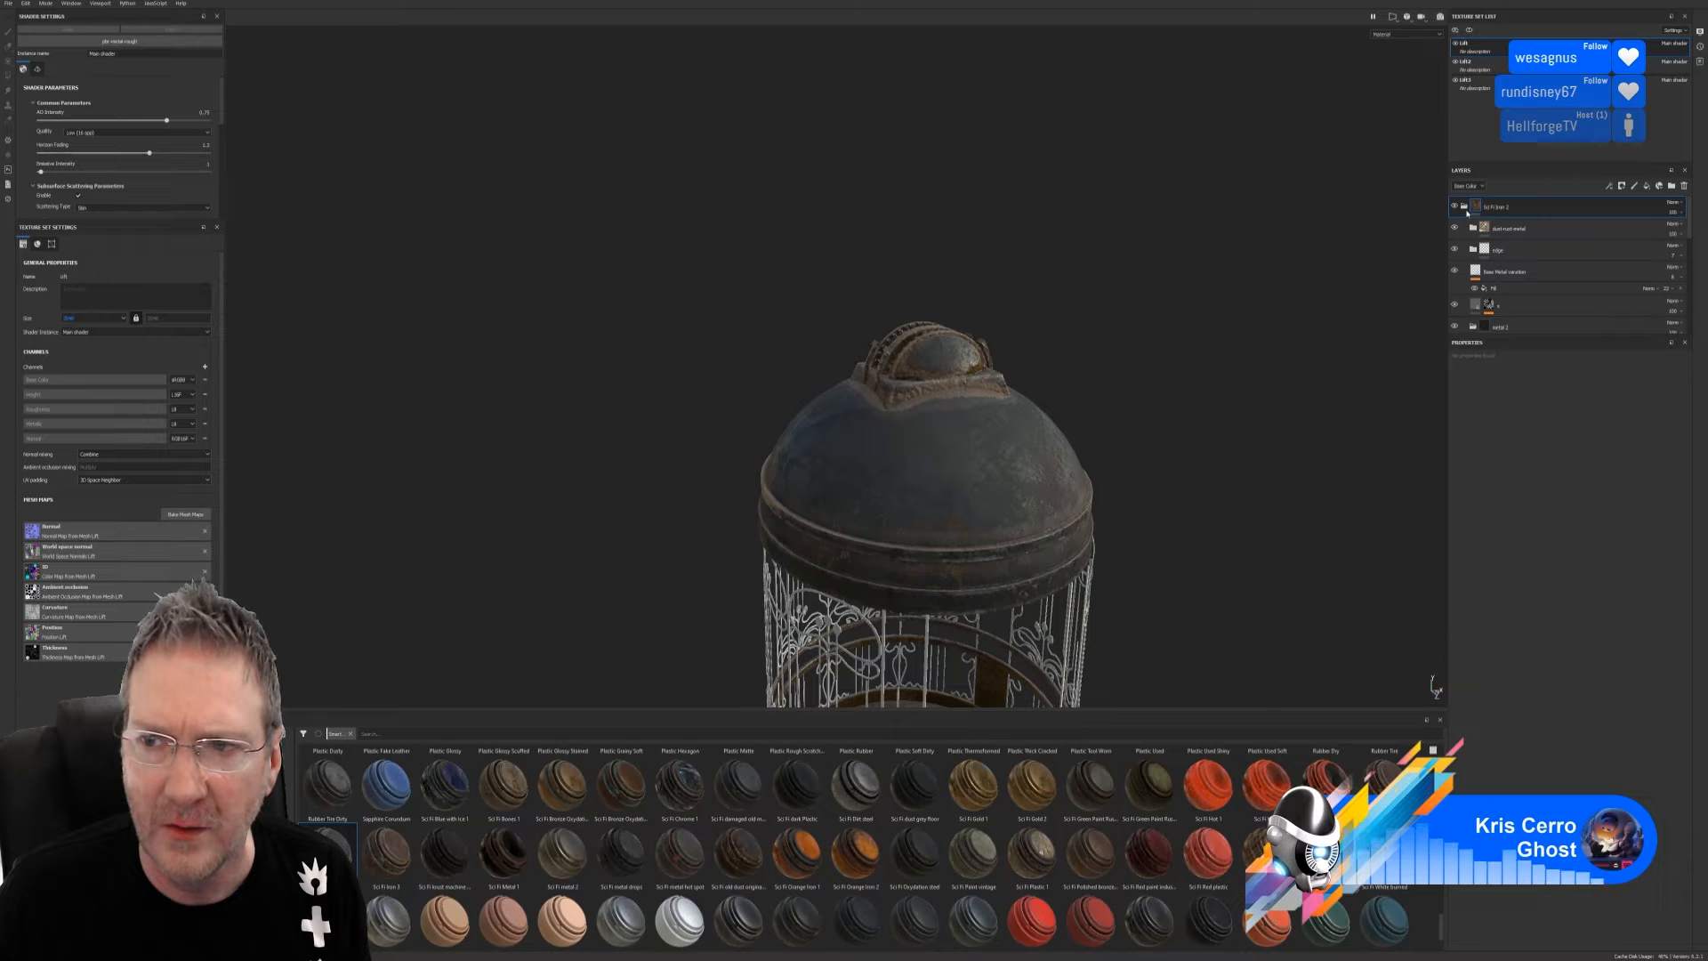
# Try a black mask on the Sci Fi Iron 2 group and remove it again
pyautogui.rightClick(1475, 211)
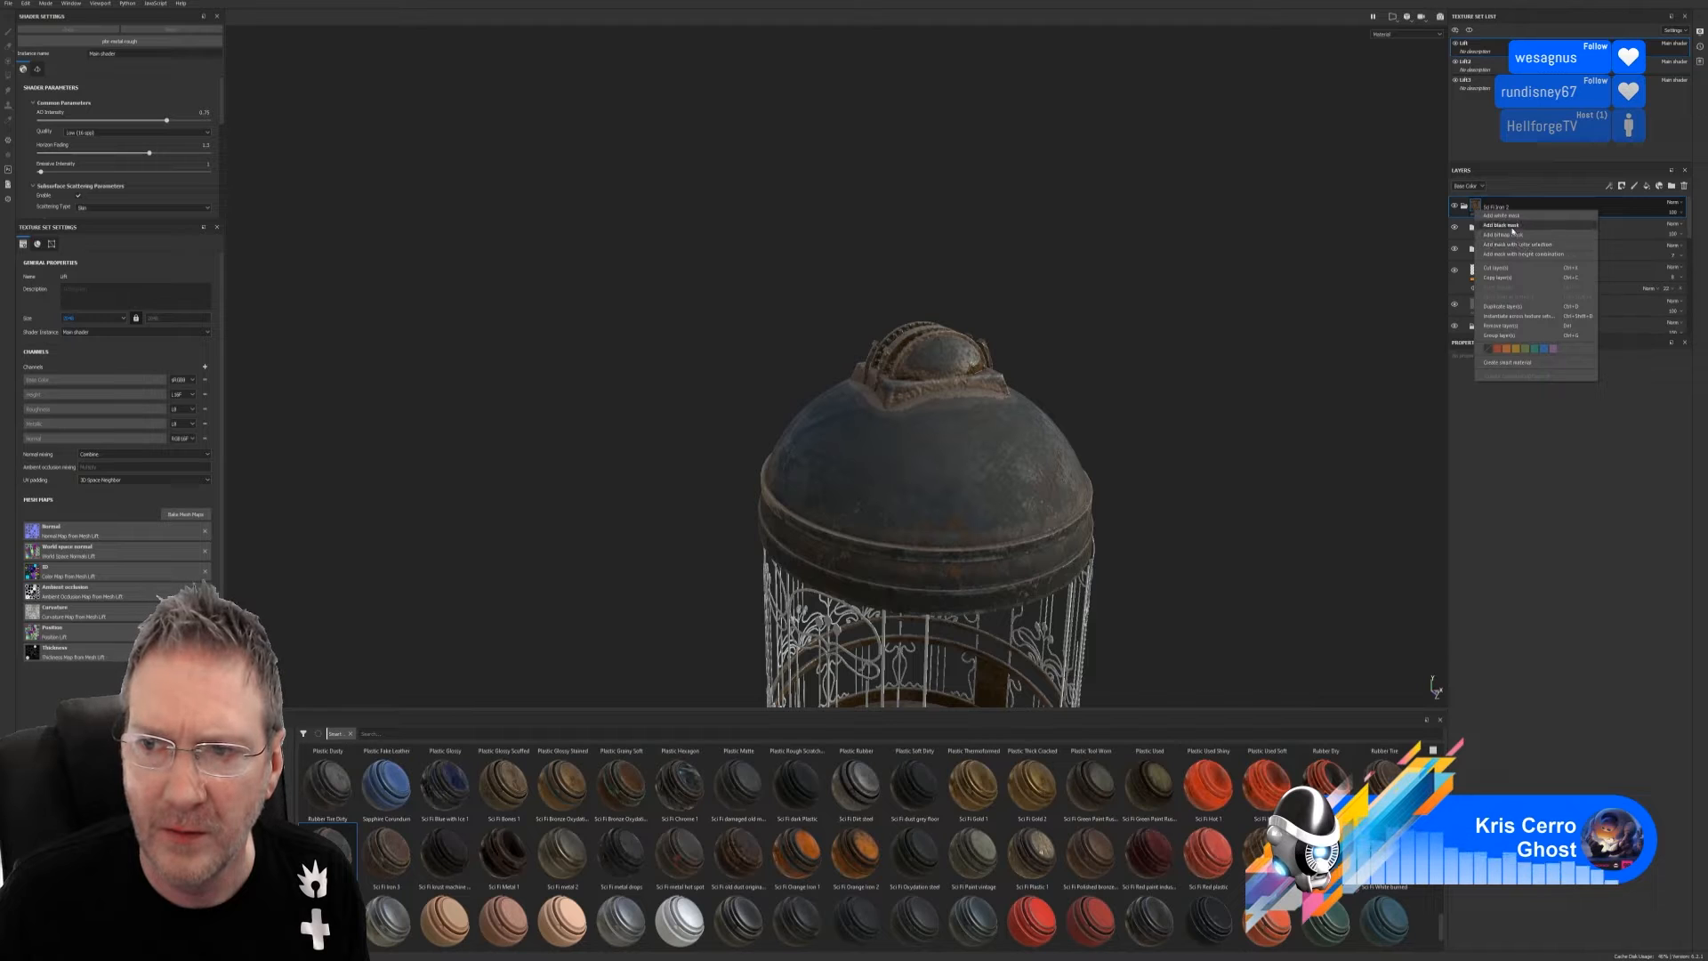
pyautogui.click(1512, 228)
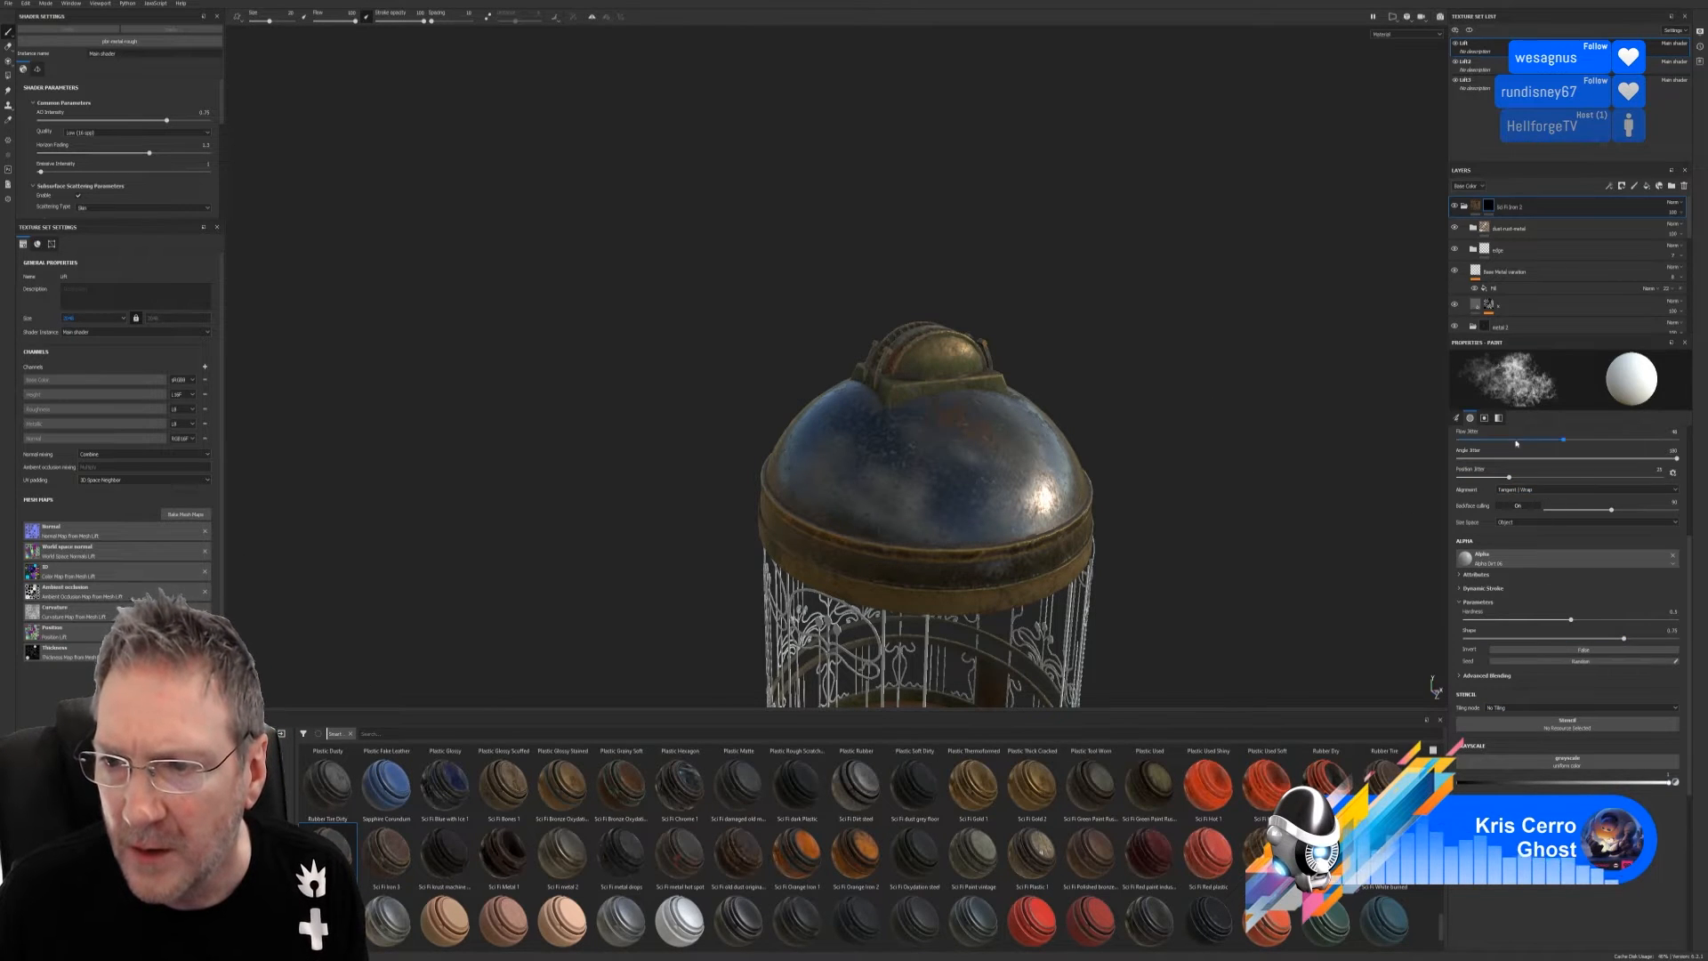
pyautogui.click(1477, 210)
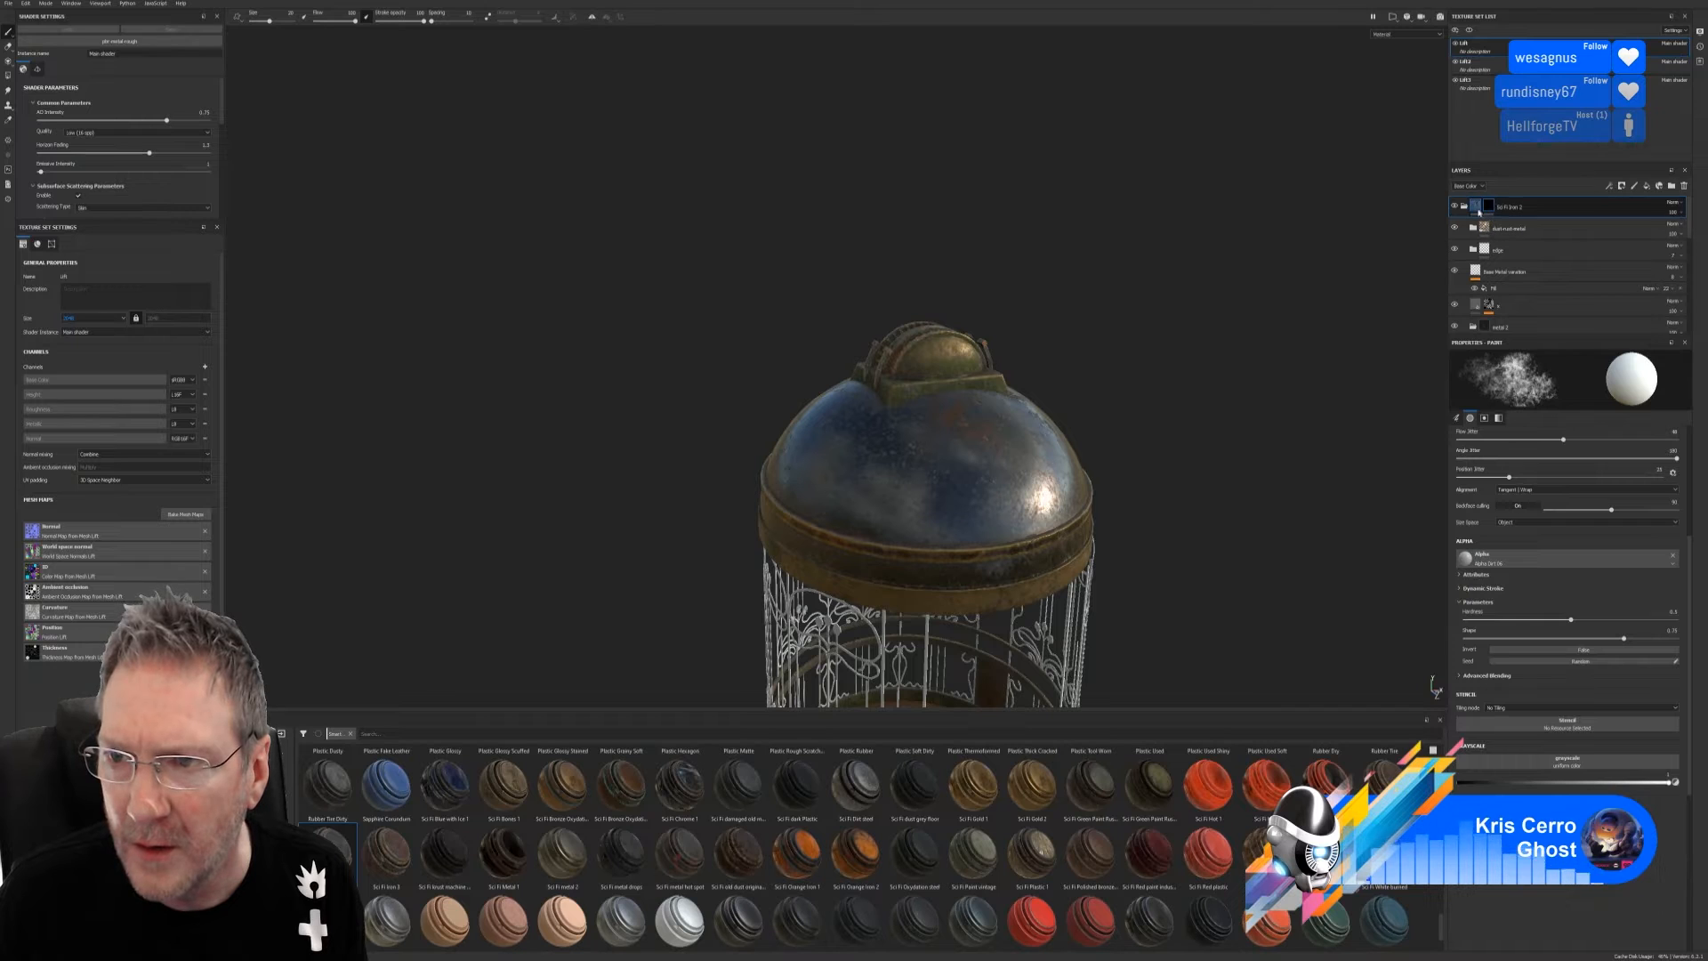
pyautogui.rightClick(1492, 214)
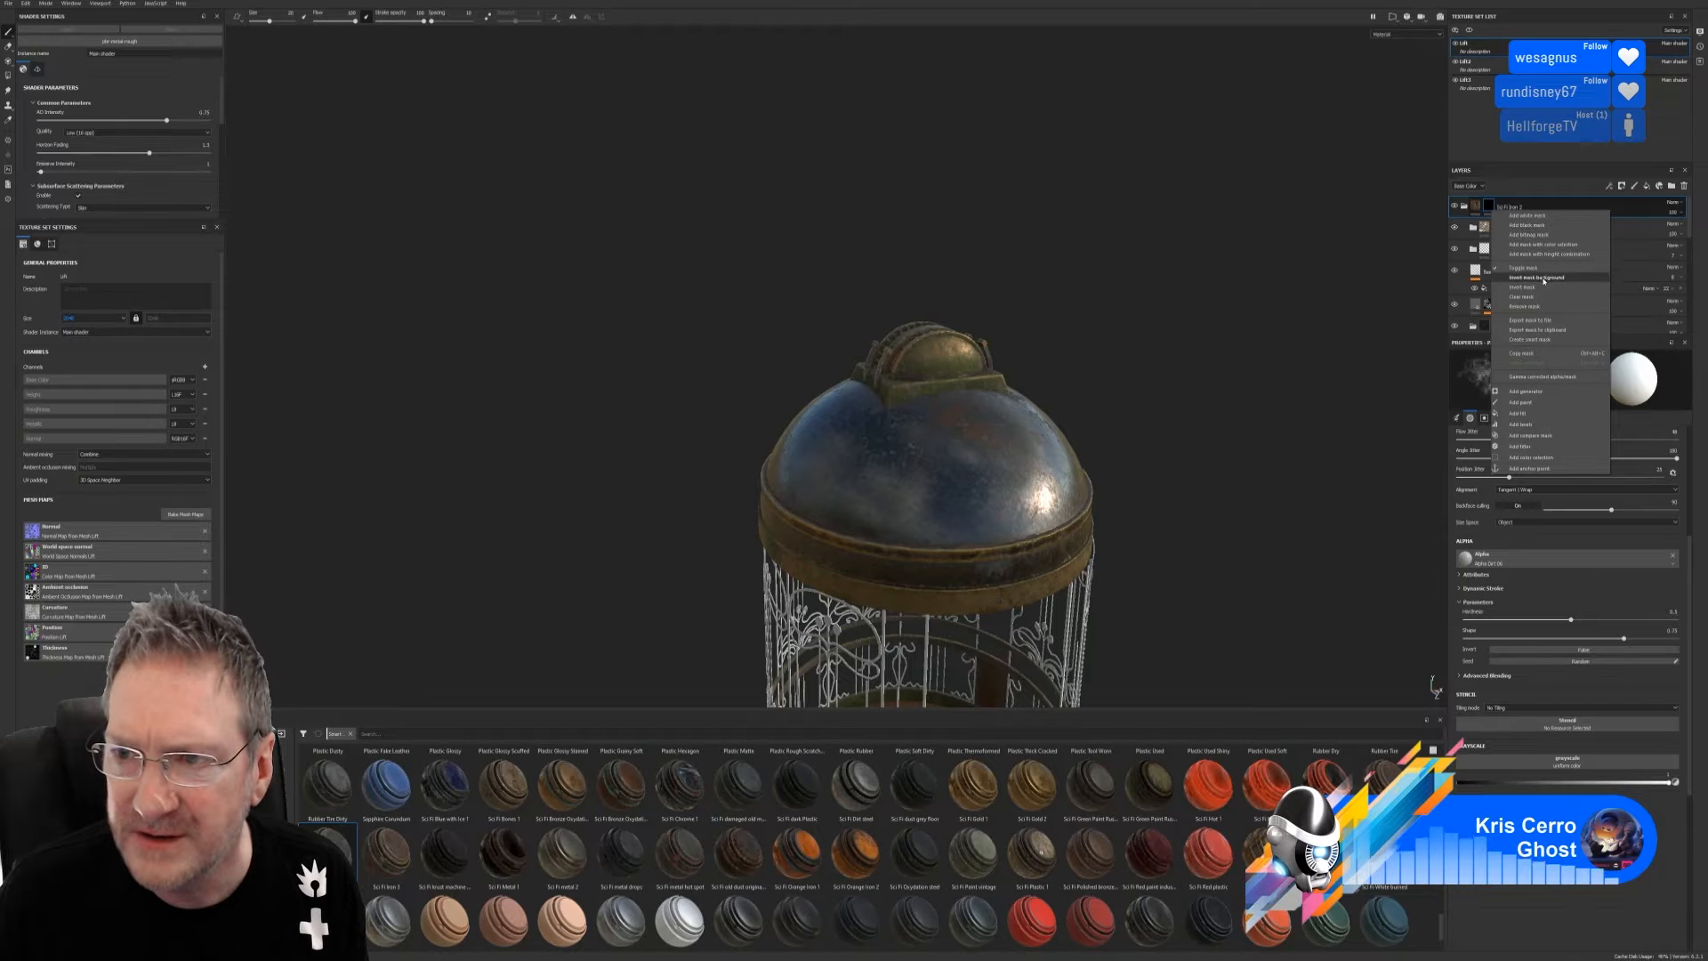
pyautogui.click(1542, 309)
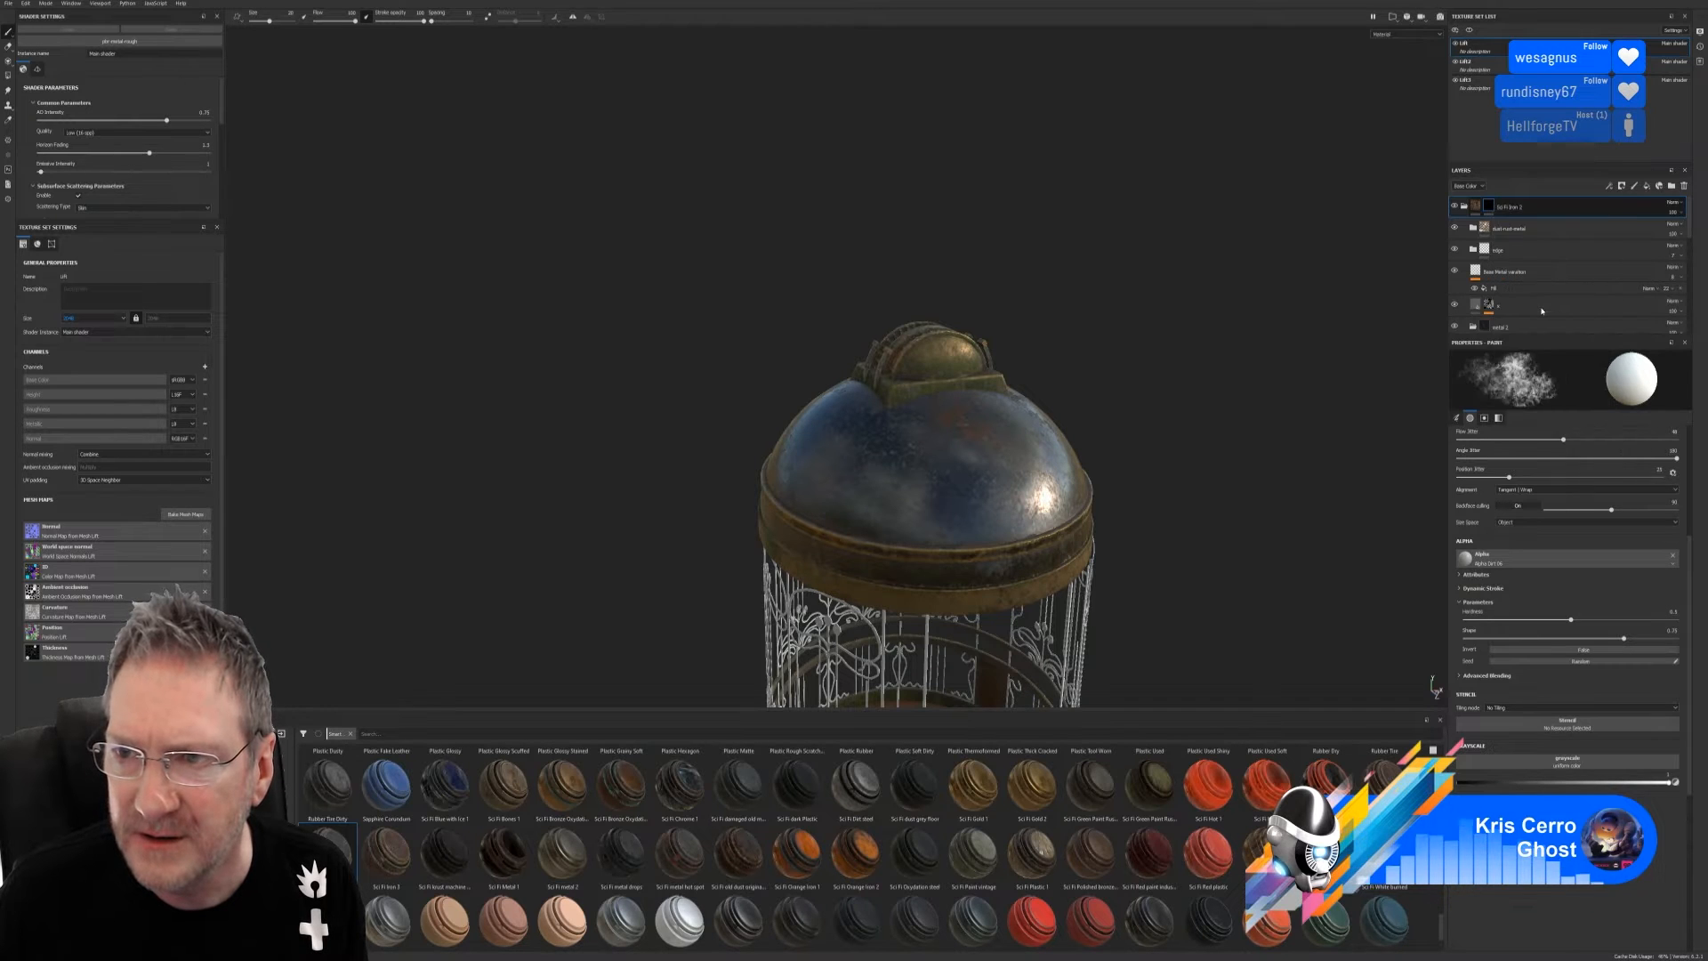
pyautogui.rightClick(1476, 213)
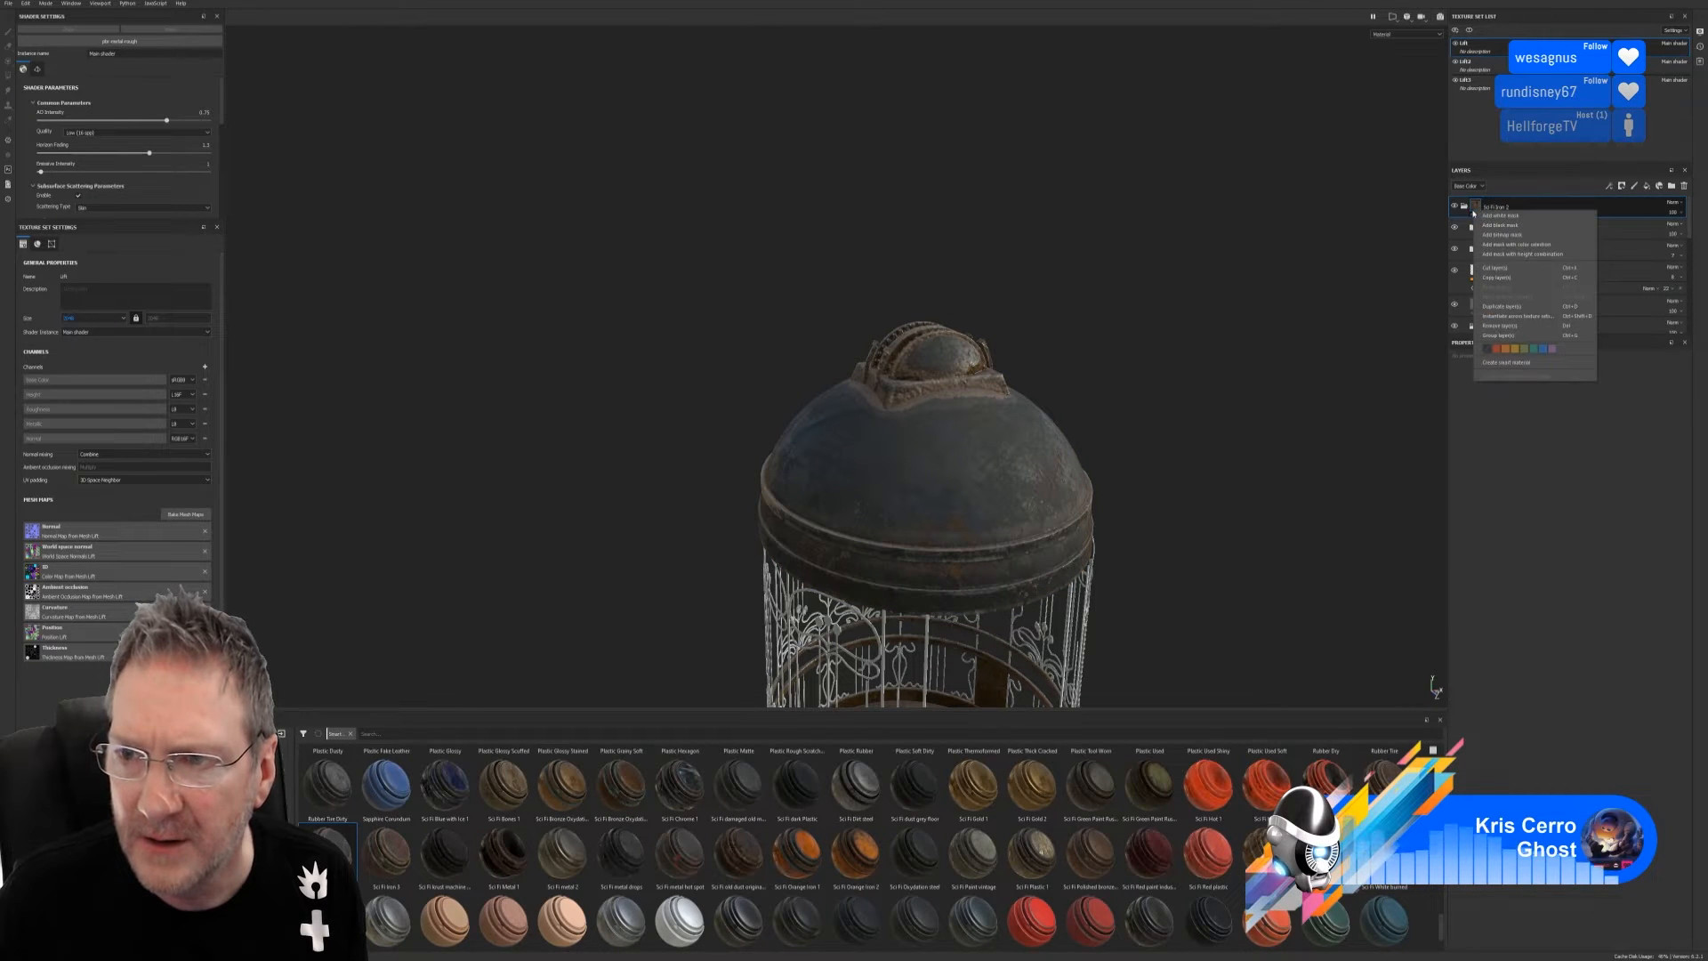
pyautogui.click(1523, 211)
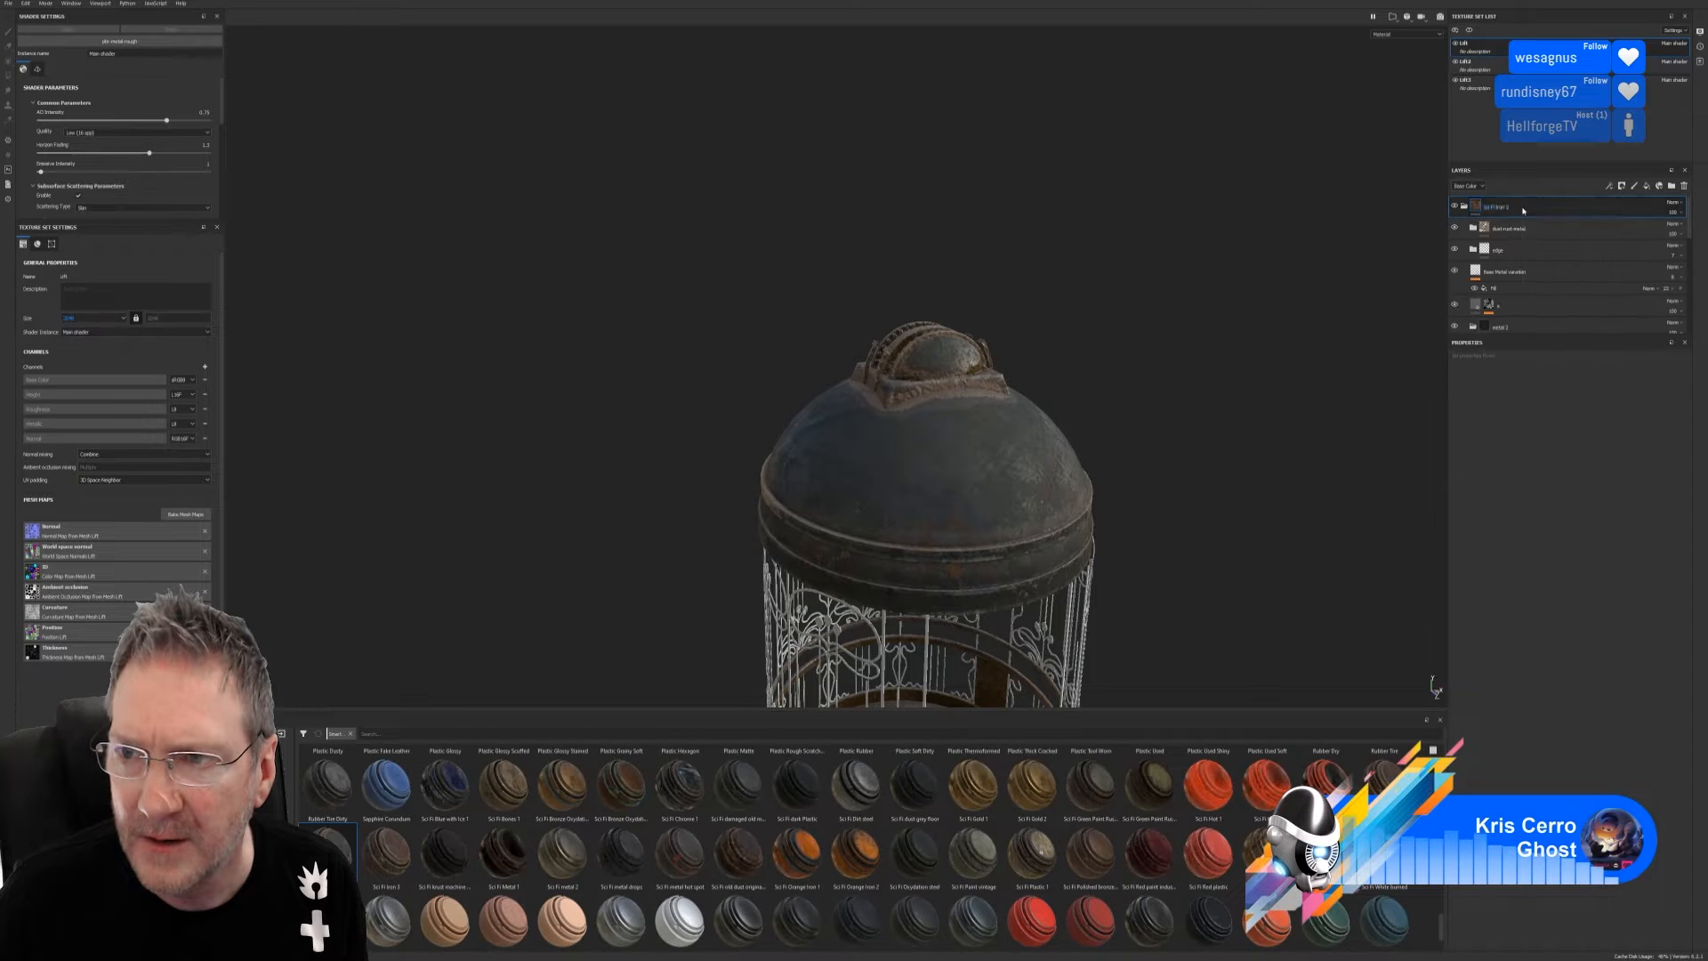
pyautogui.rightClick(1523, 211)
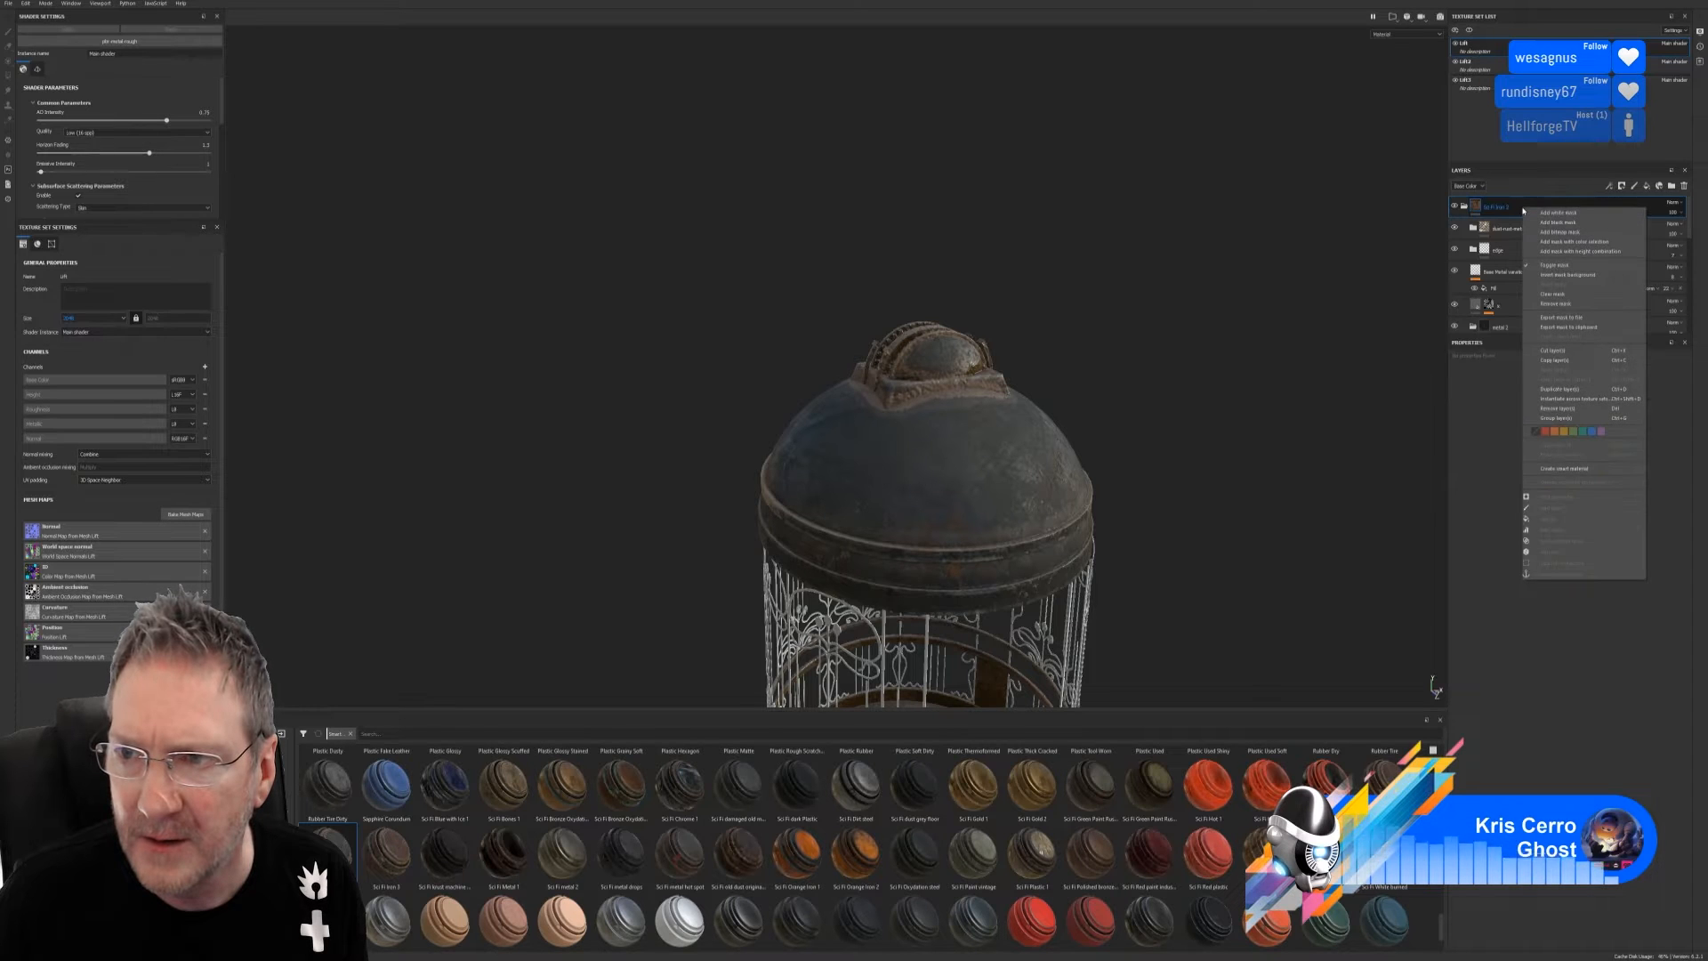
pyautogui.click(1487, 412)
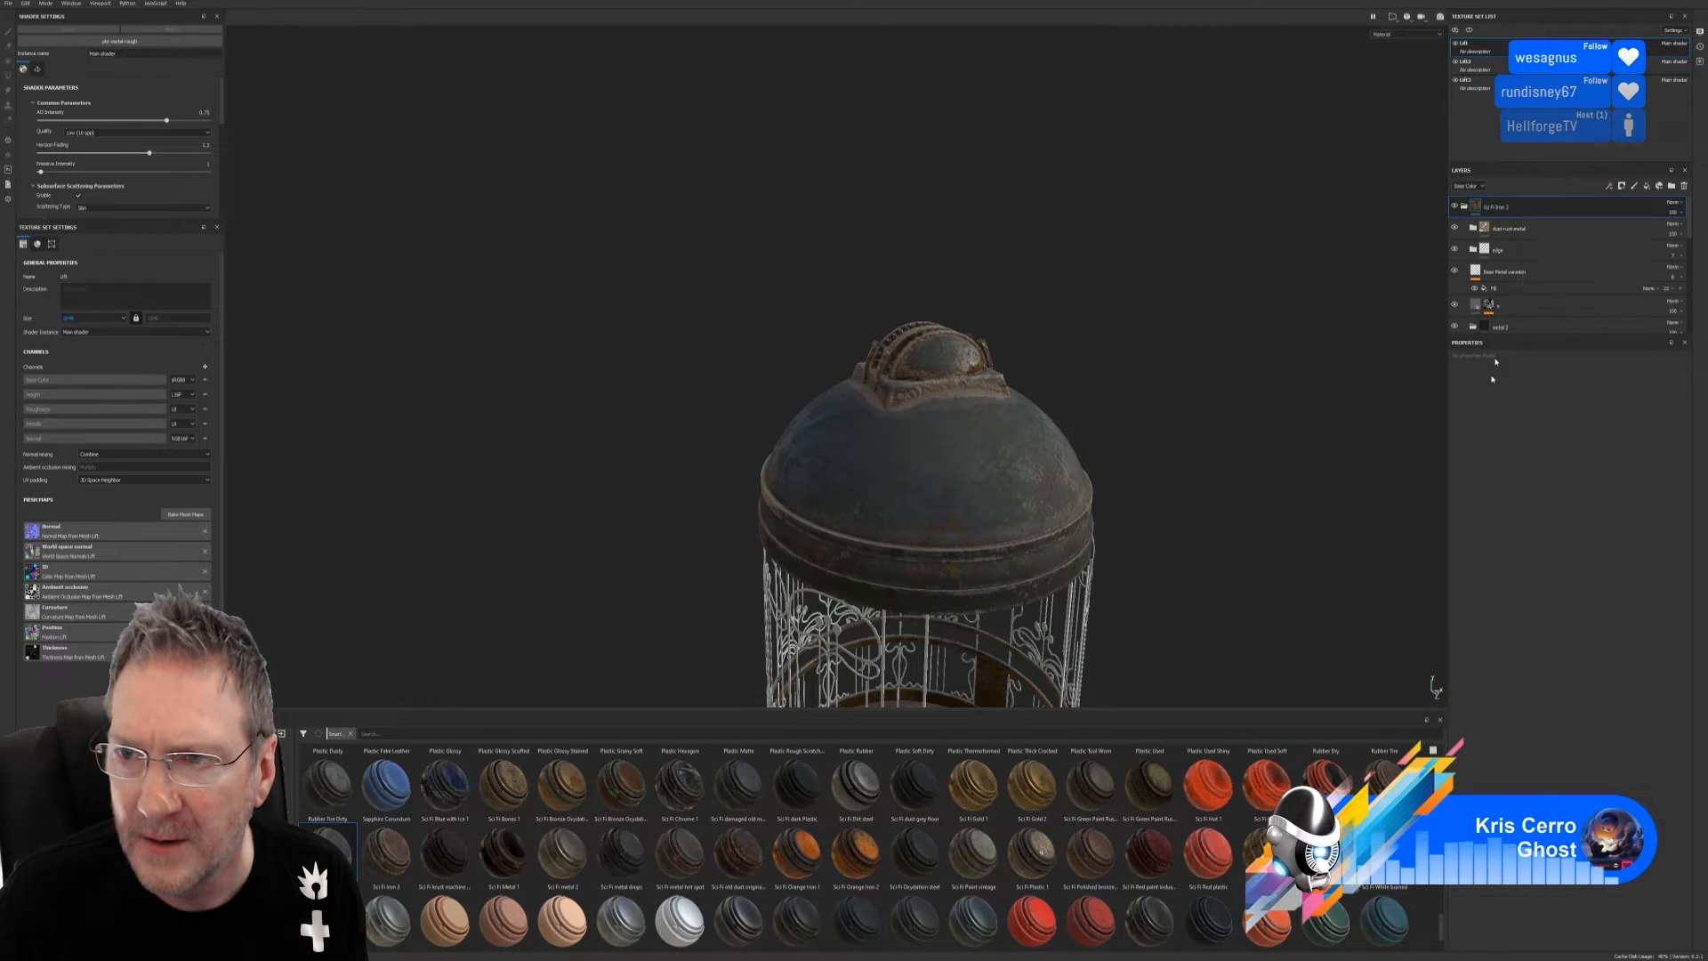
# Toggle the dust and rust subgroup, the edge subgroup and the base metal variation layer one at a time to compare their effects
pyautogui.click(1457, 228)
pyautogui.click(1456, 229)
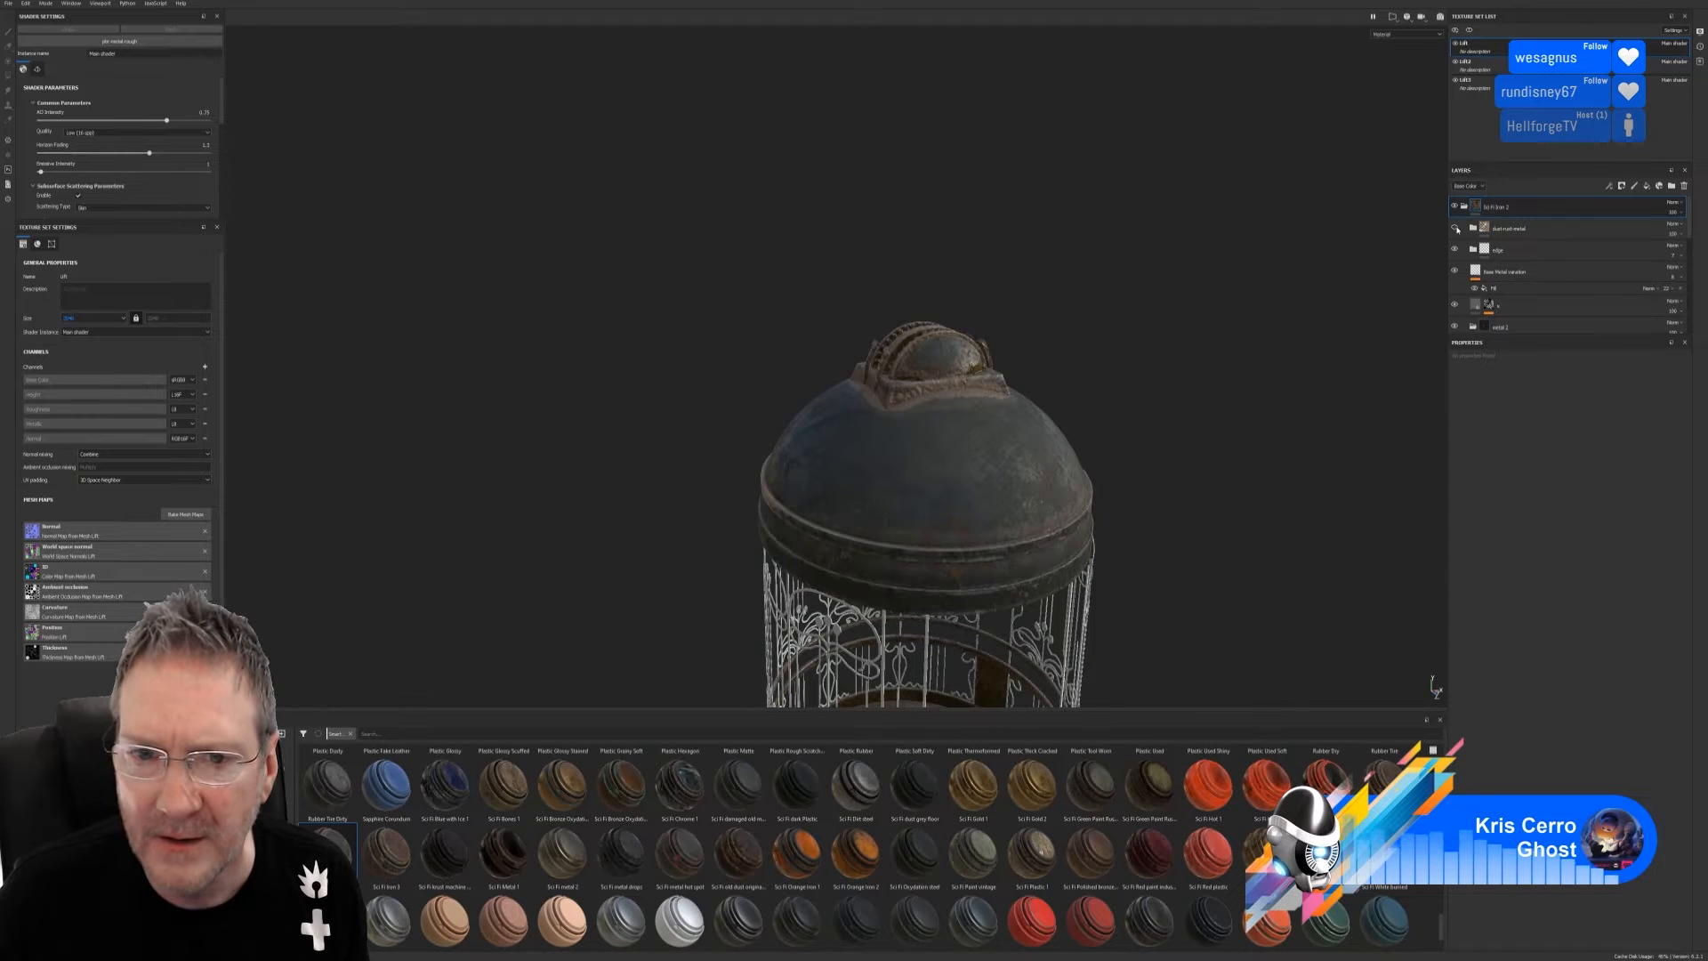
pyautogui.click(1456, 228)
pyautogui.click(1456, 228)
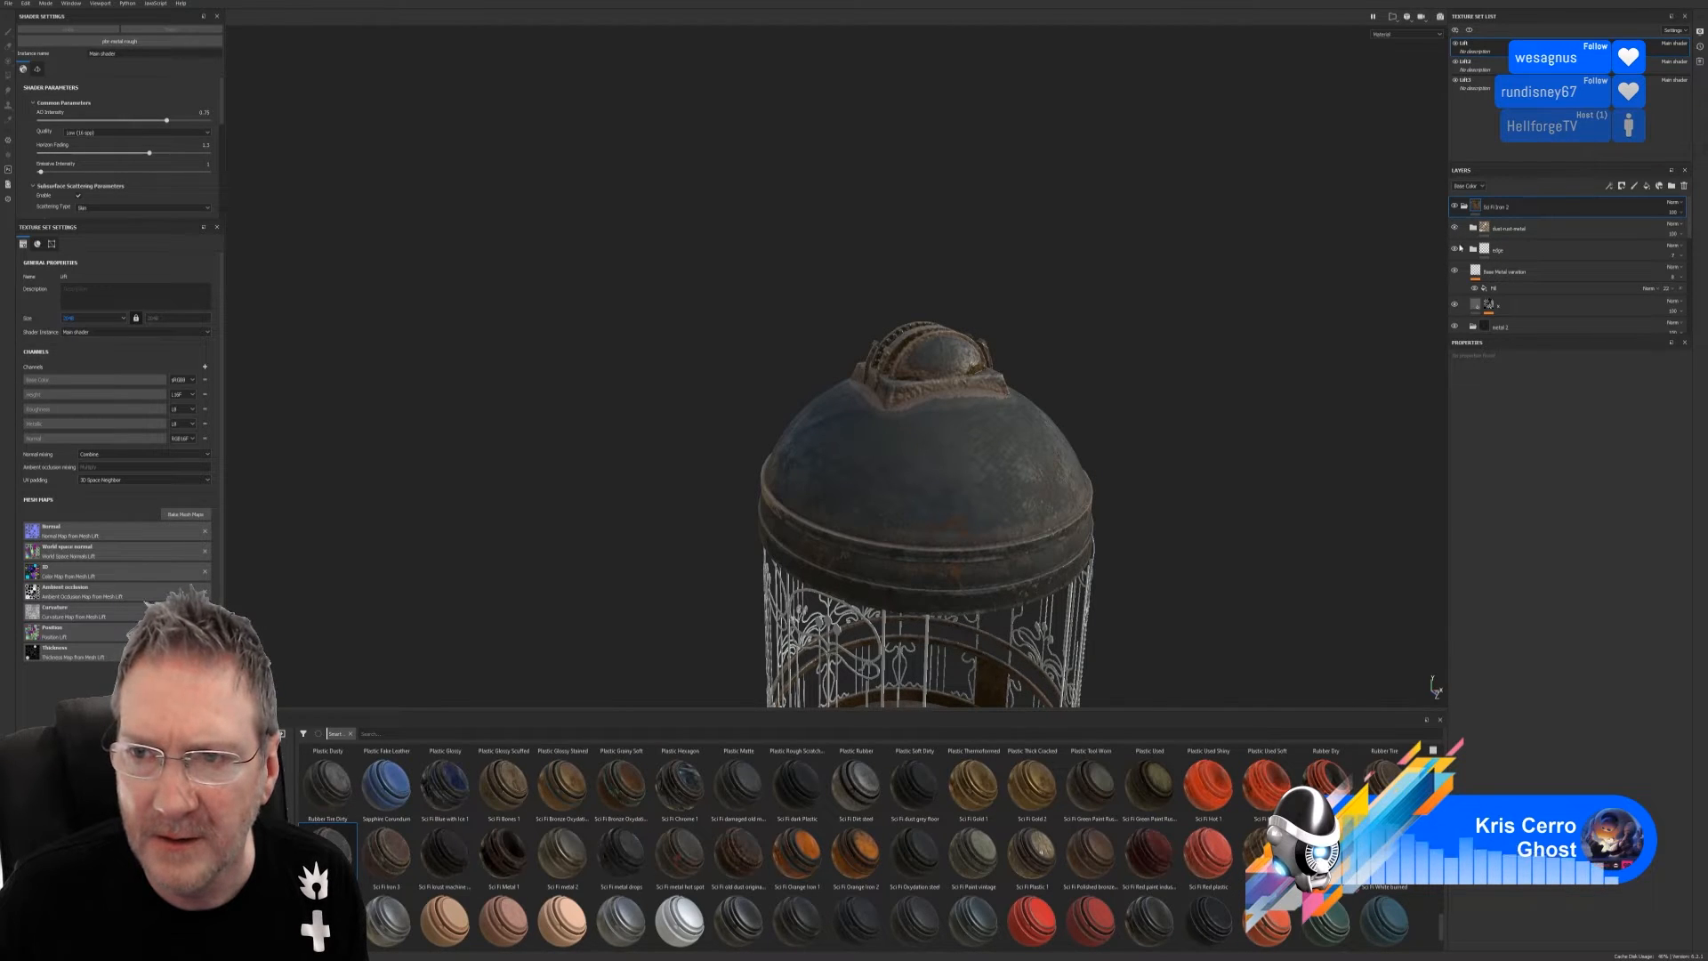
pyautogui.click(1454, 253)
pyautogui.click(1455, 253)
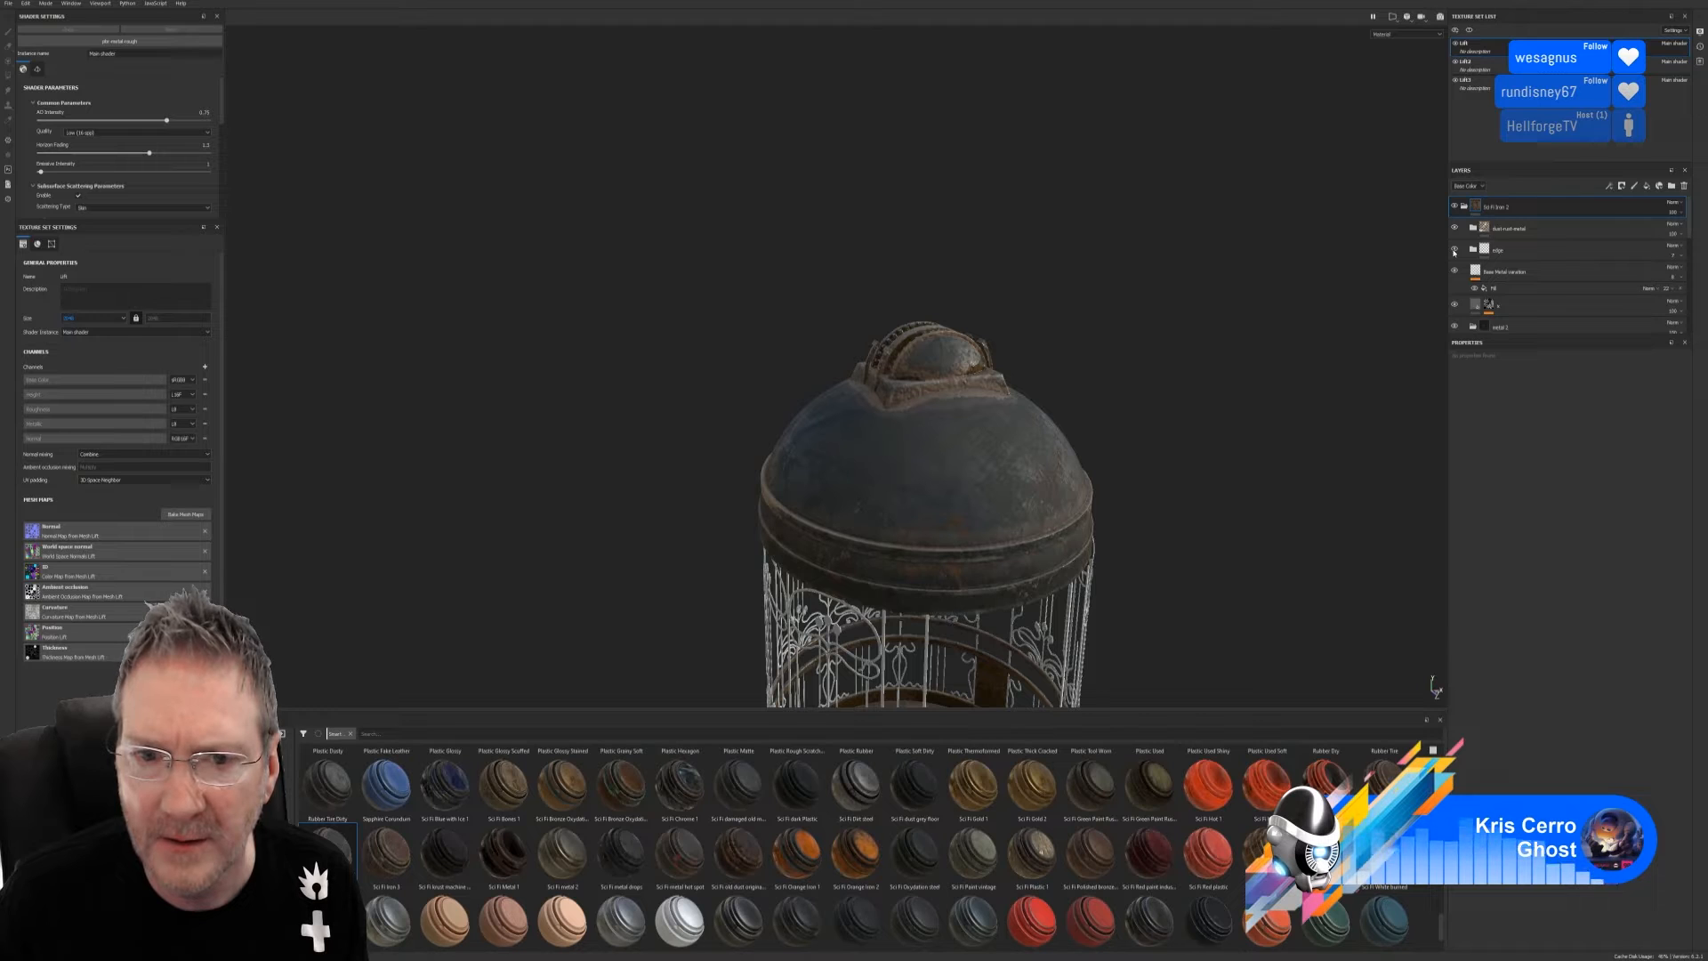
pyautogui.click(1456, 272)
pyautogui.click(1455, 272)
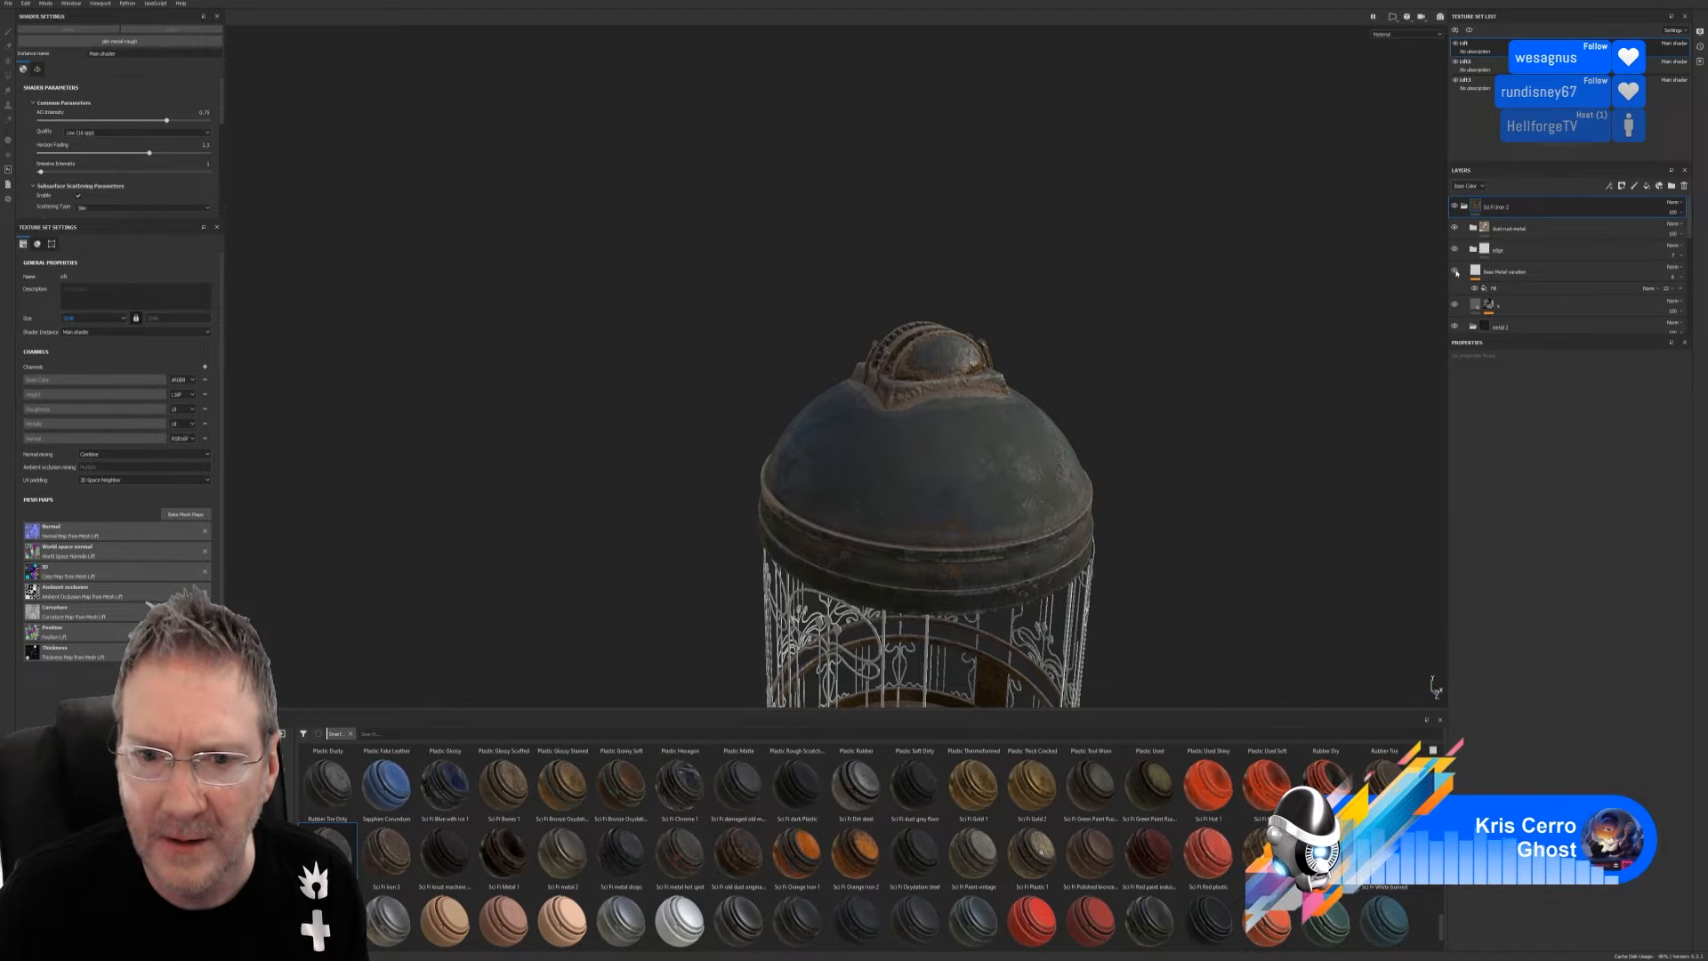
# Expand the dust and rust subgroup and toggle its rust folder to compare the dome with and without the rust
pyautogui.click(1482, 229)
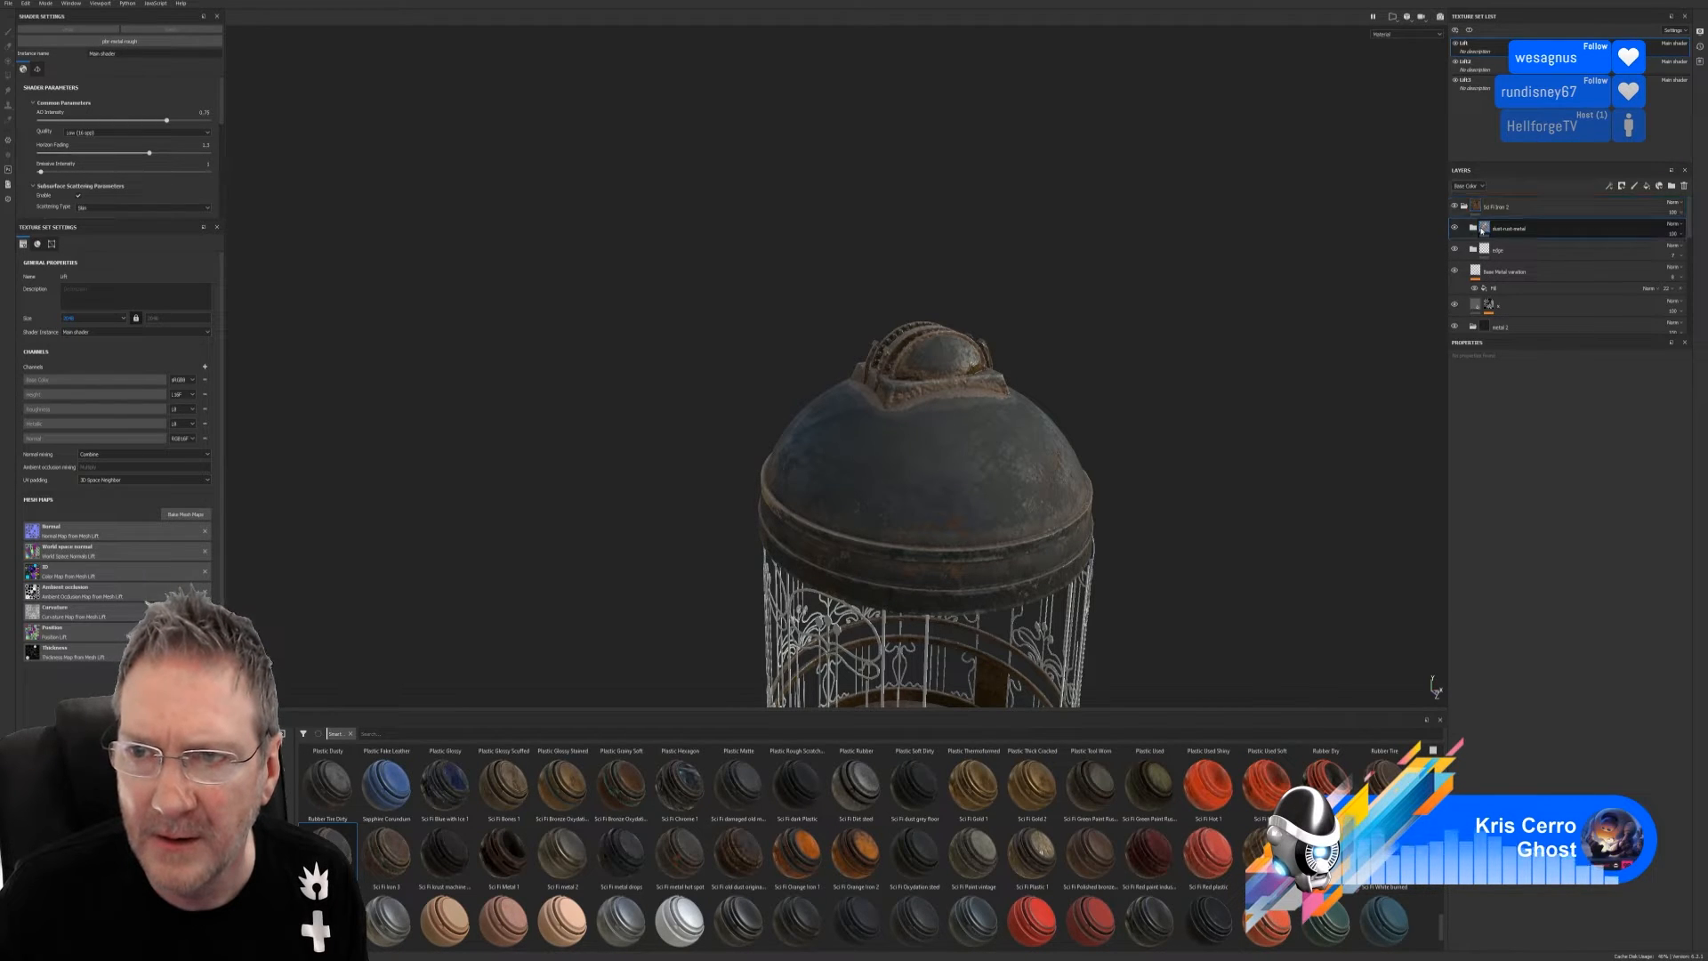
pyautogui.click(1474, 228)
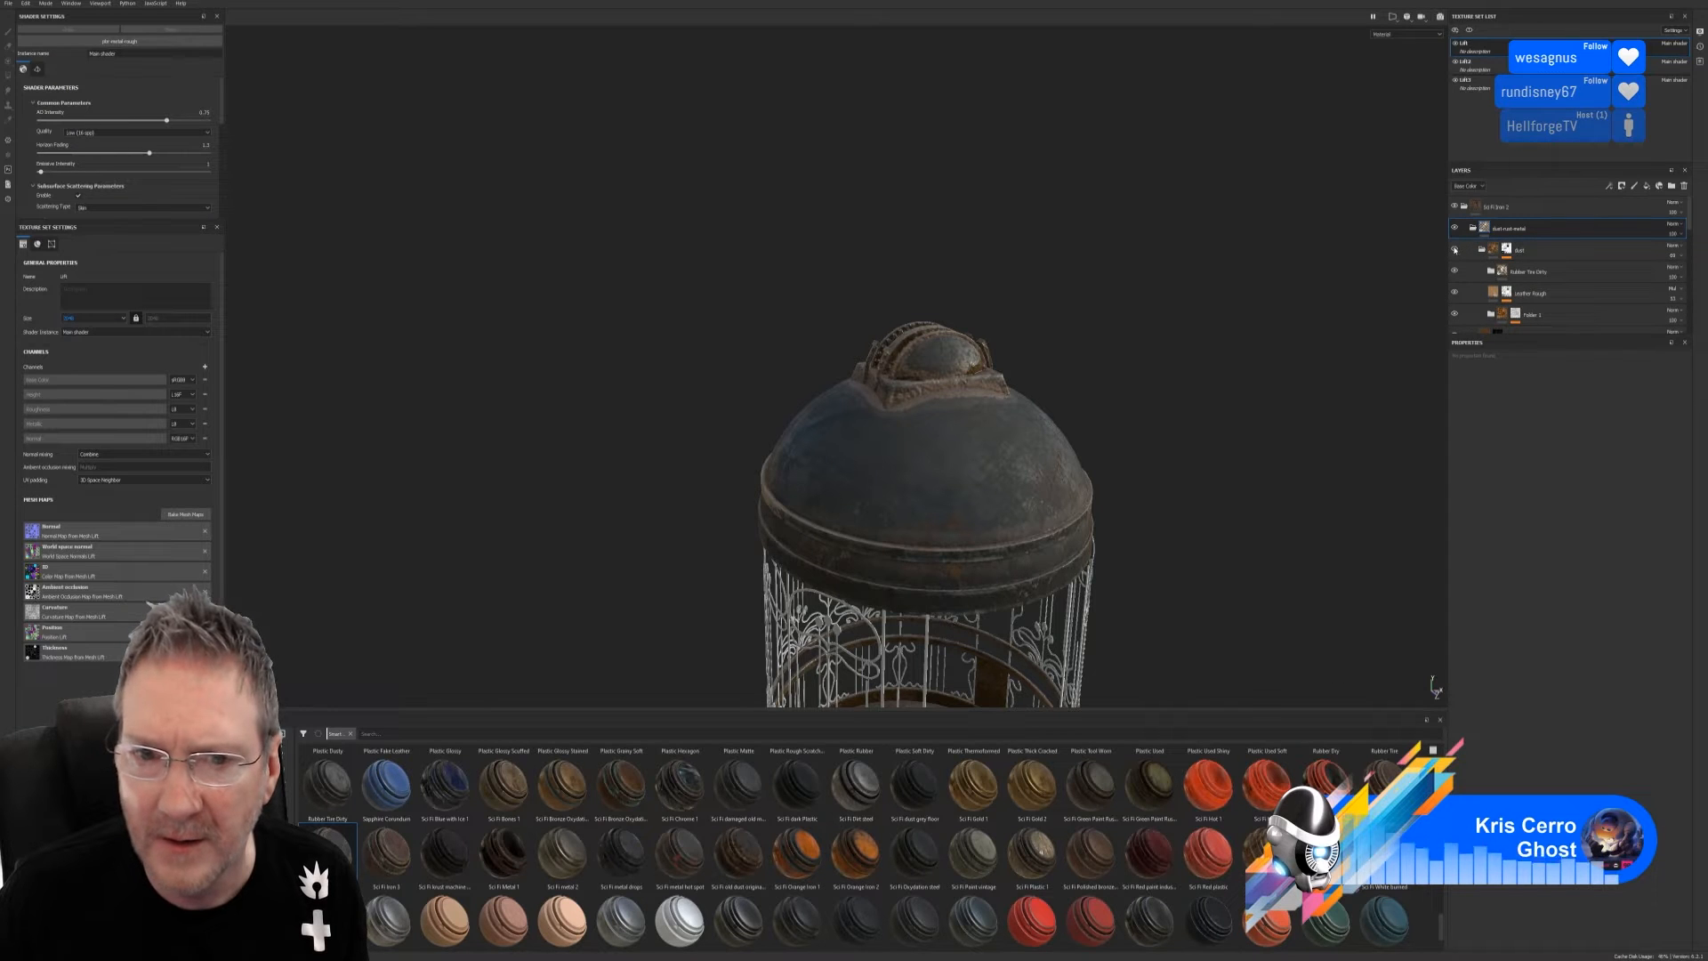
pyautogui.click(1456, 250)
pyautogui.click(1455, 250)
pyautogui.click(1455, 250)
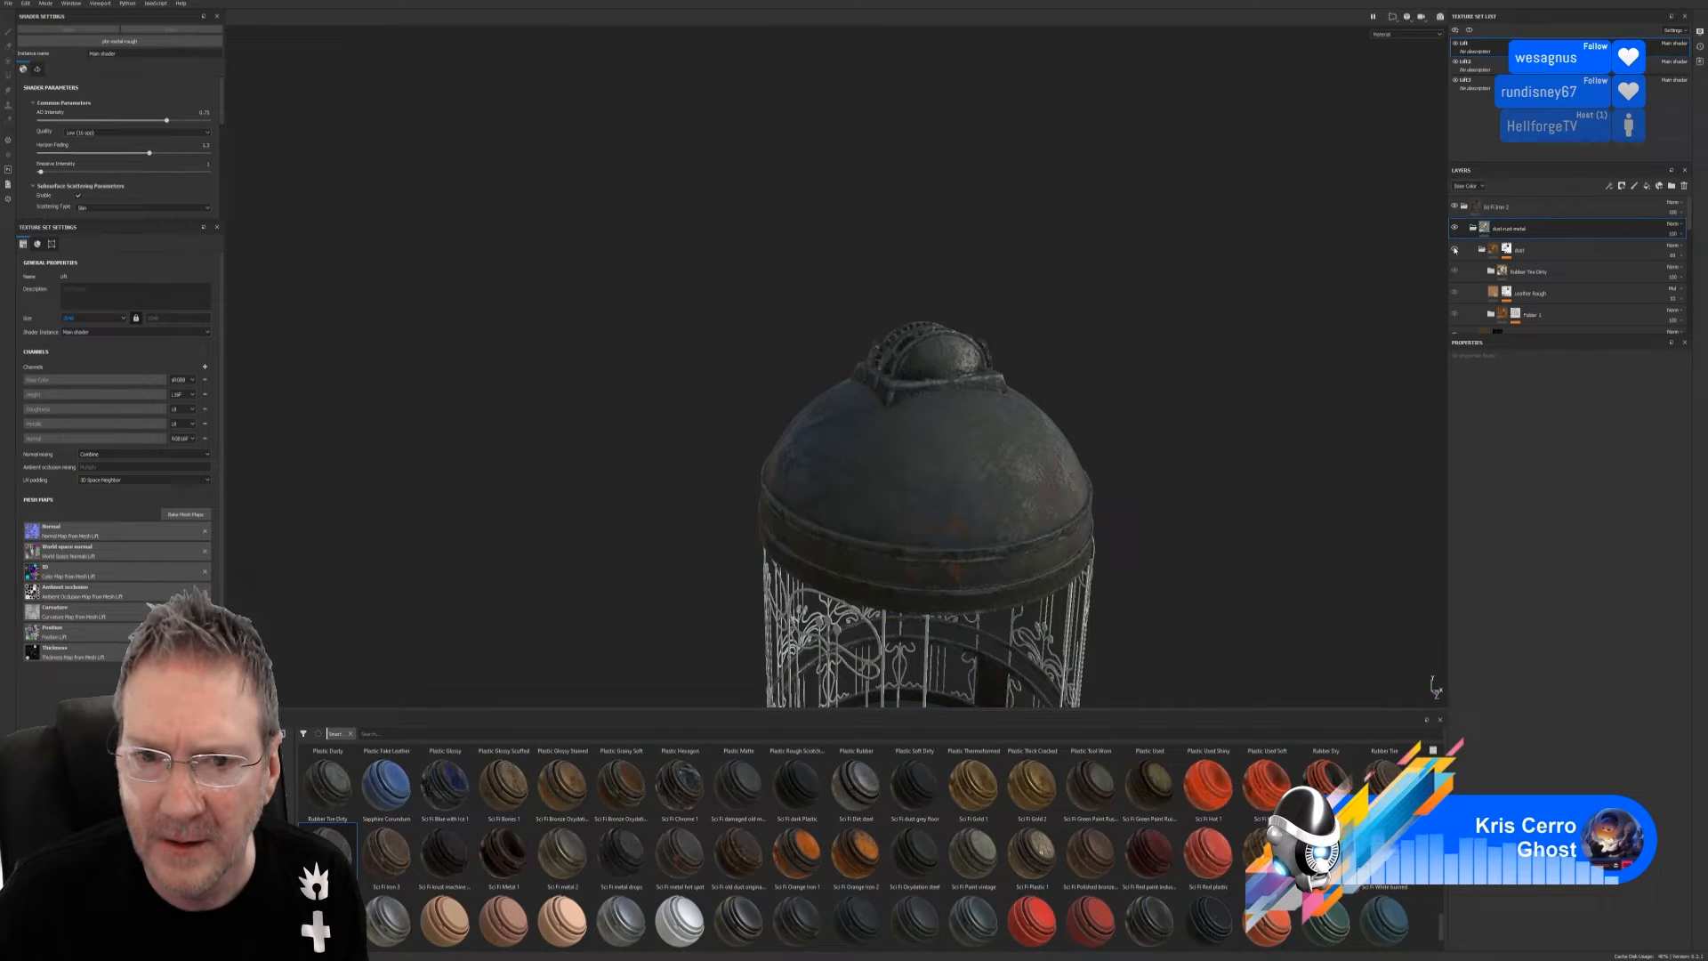
pyautogui.click(1456, 250)
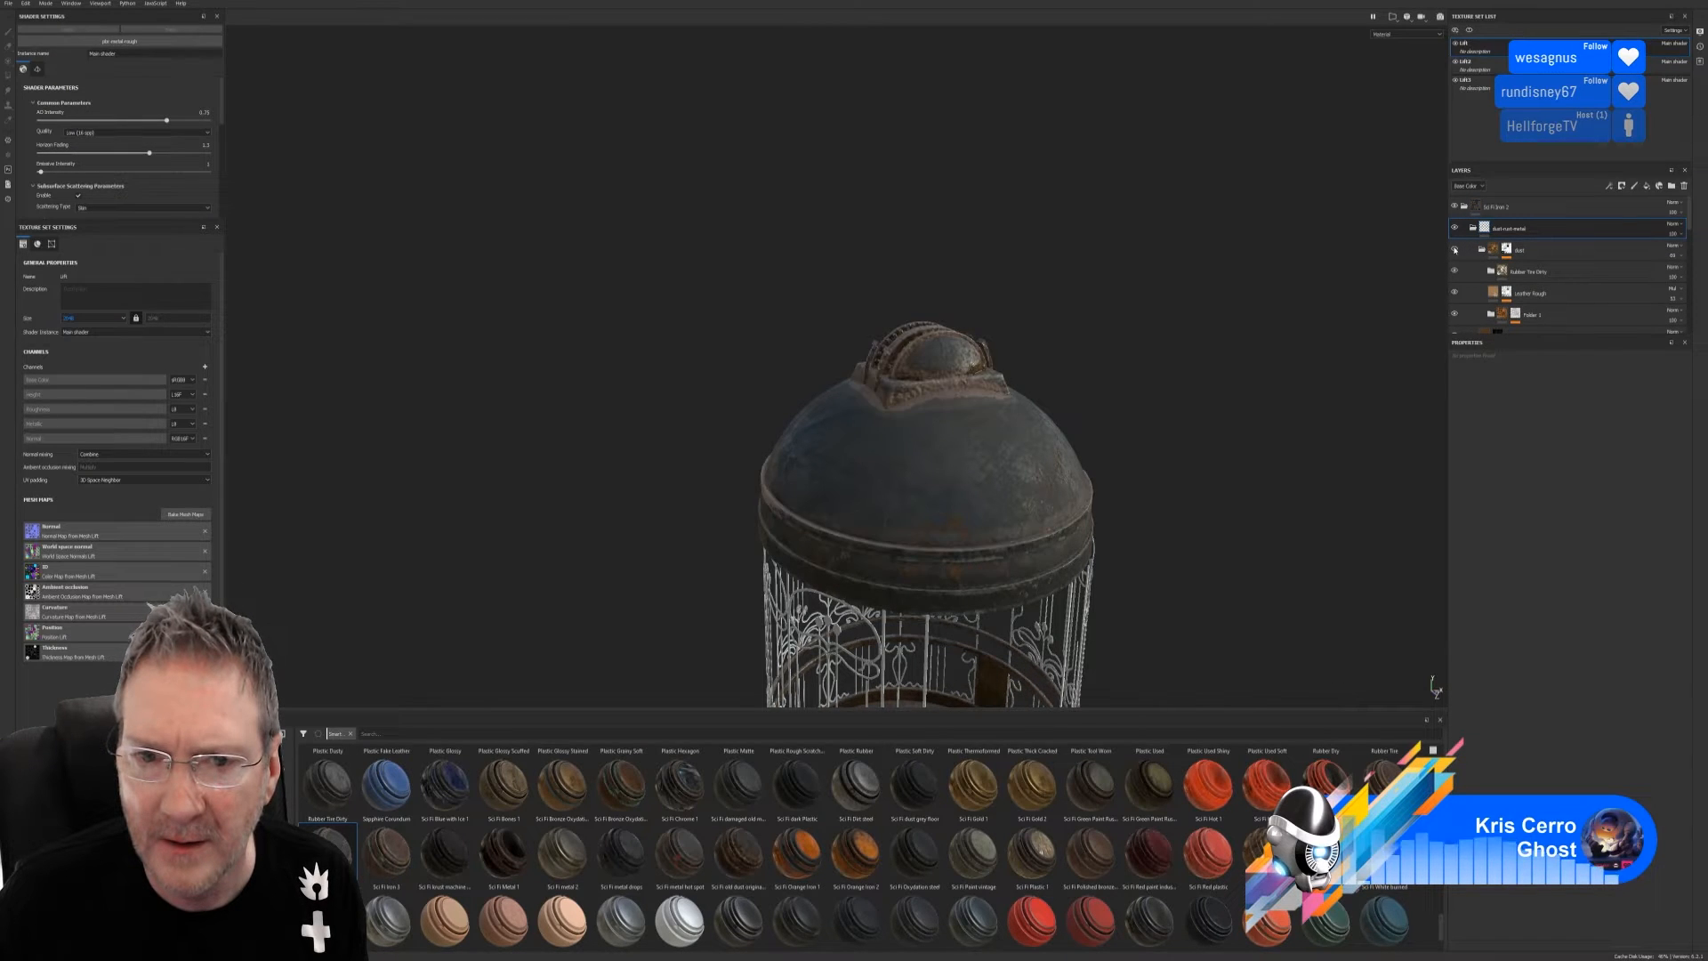
# Lower the Global Balance of the Mask Editor generator on the rust folder's mask to about 0.14
pyautogui.click(1507, 251)
pyautogui.click(1506, 251)
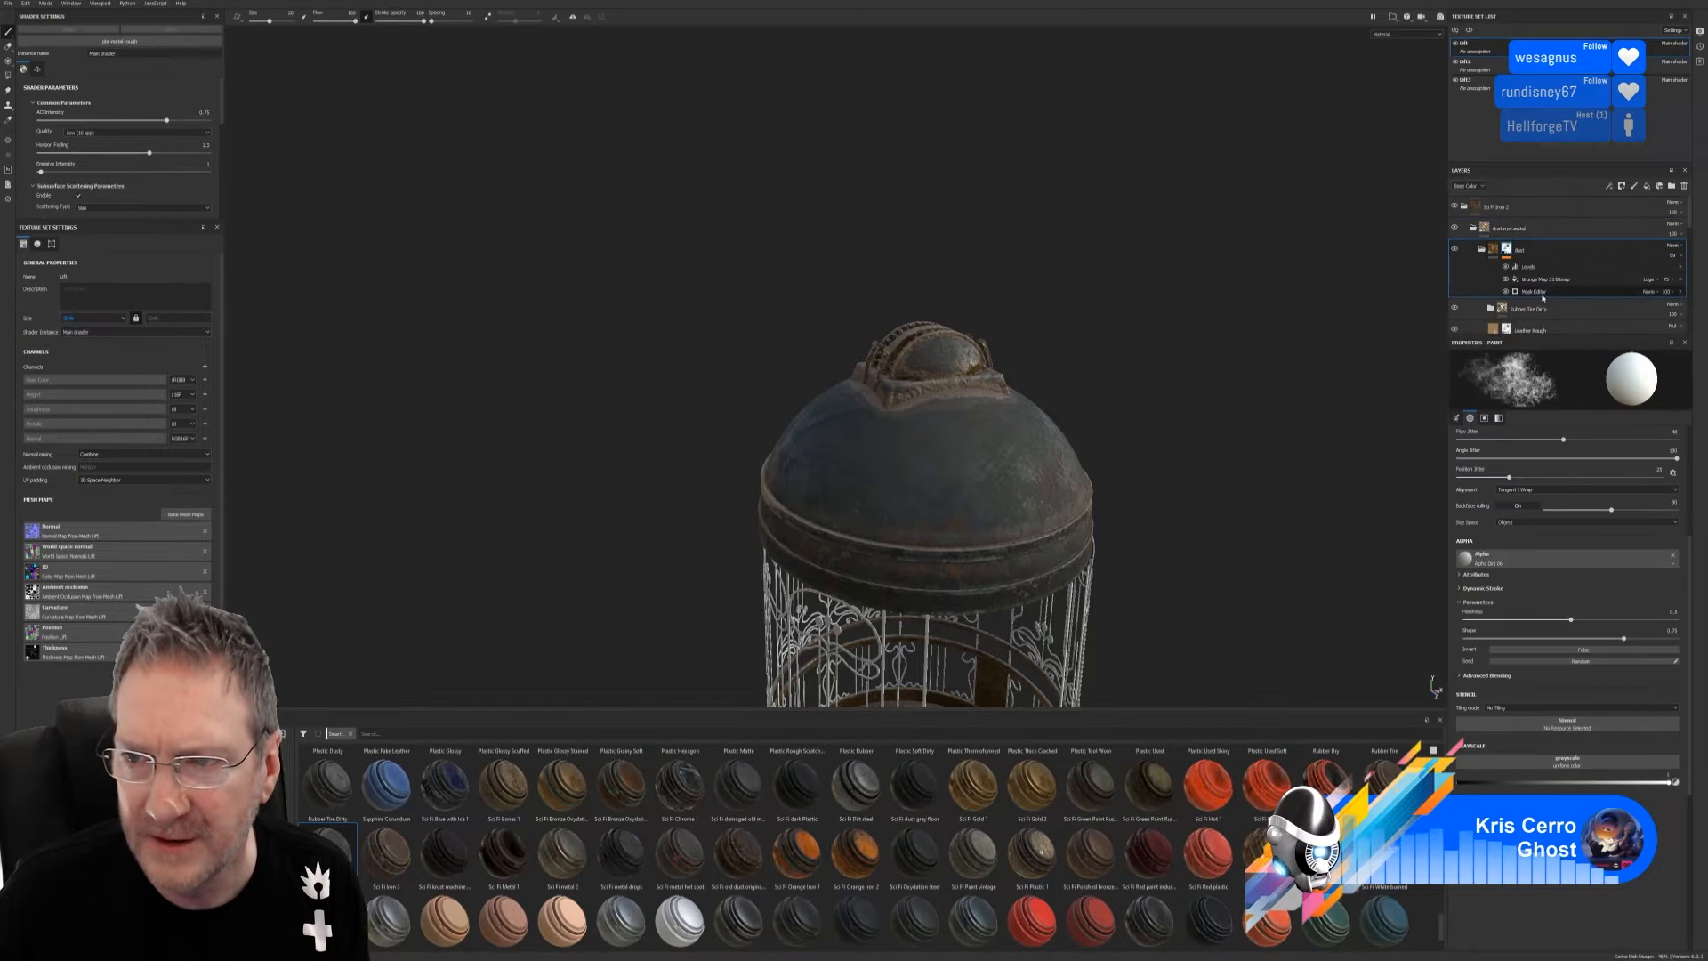
pyautogui.click(1554, 282)
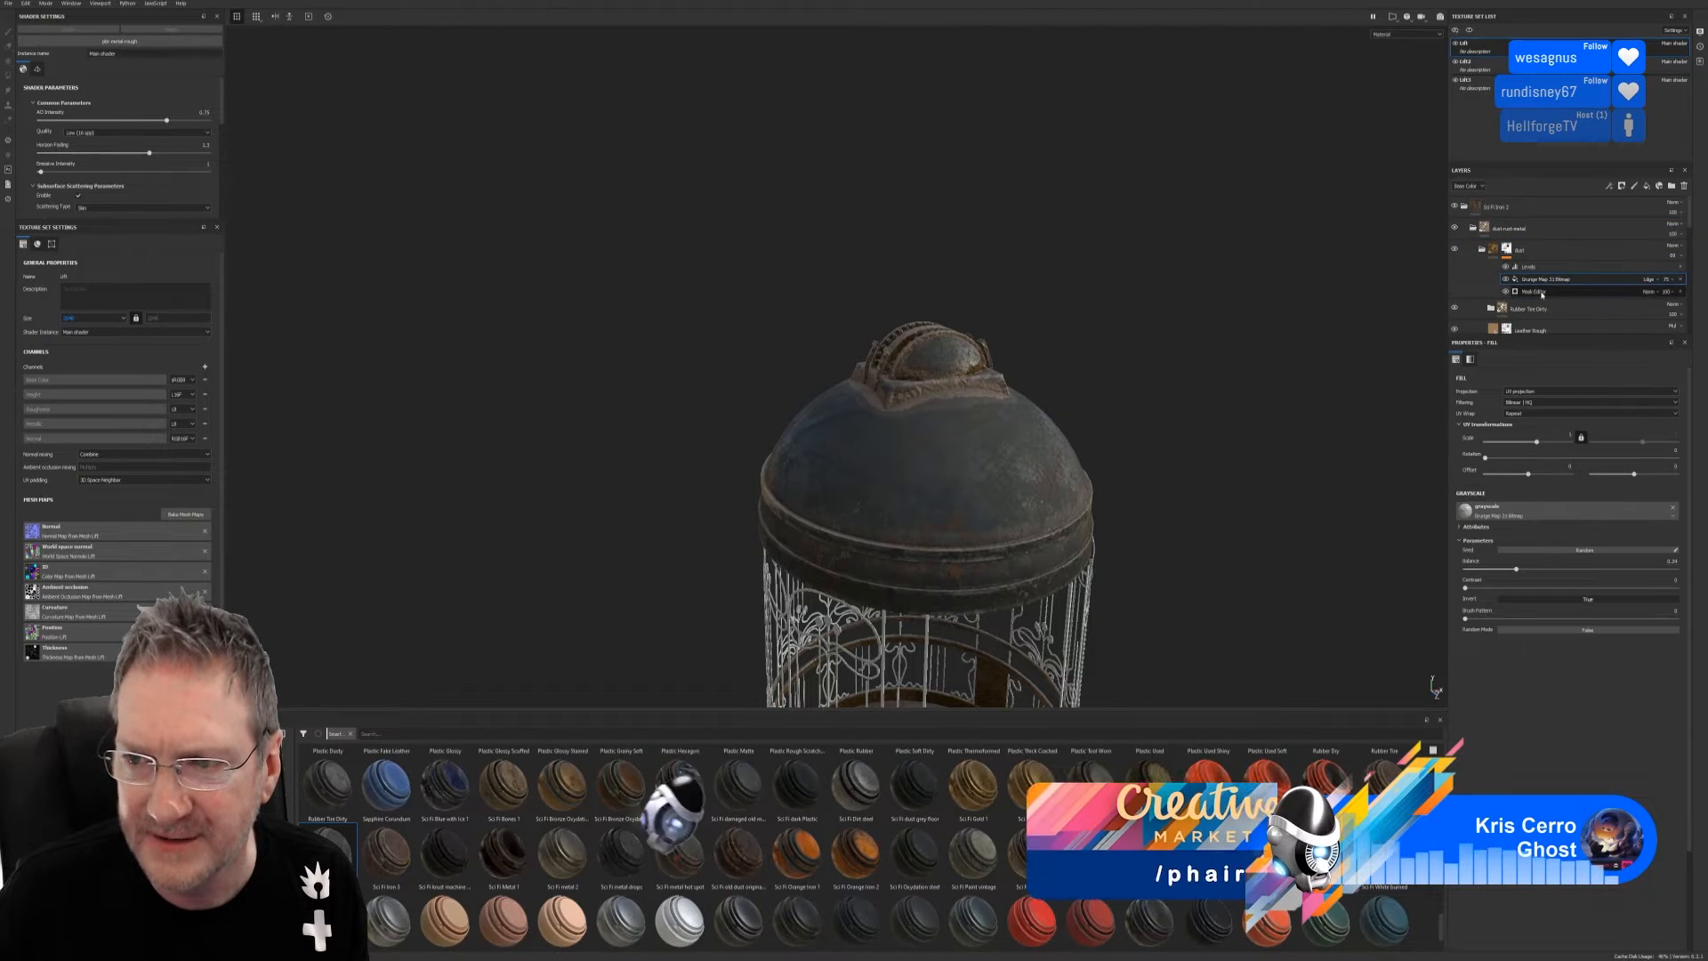
pyautogui.click(1540, 293)
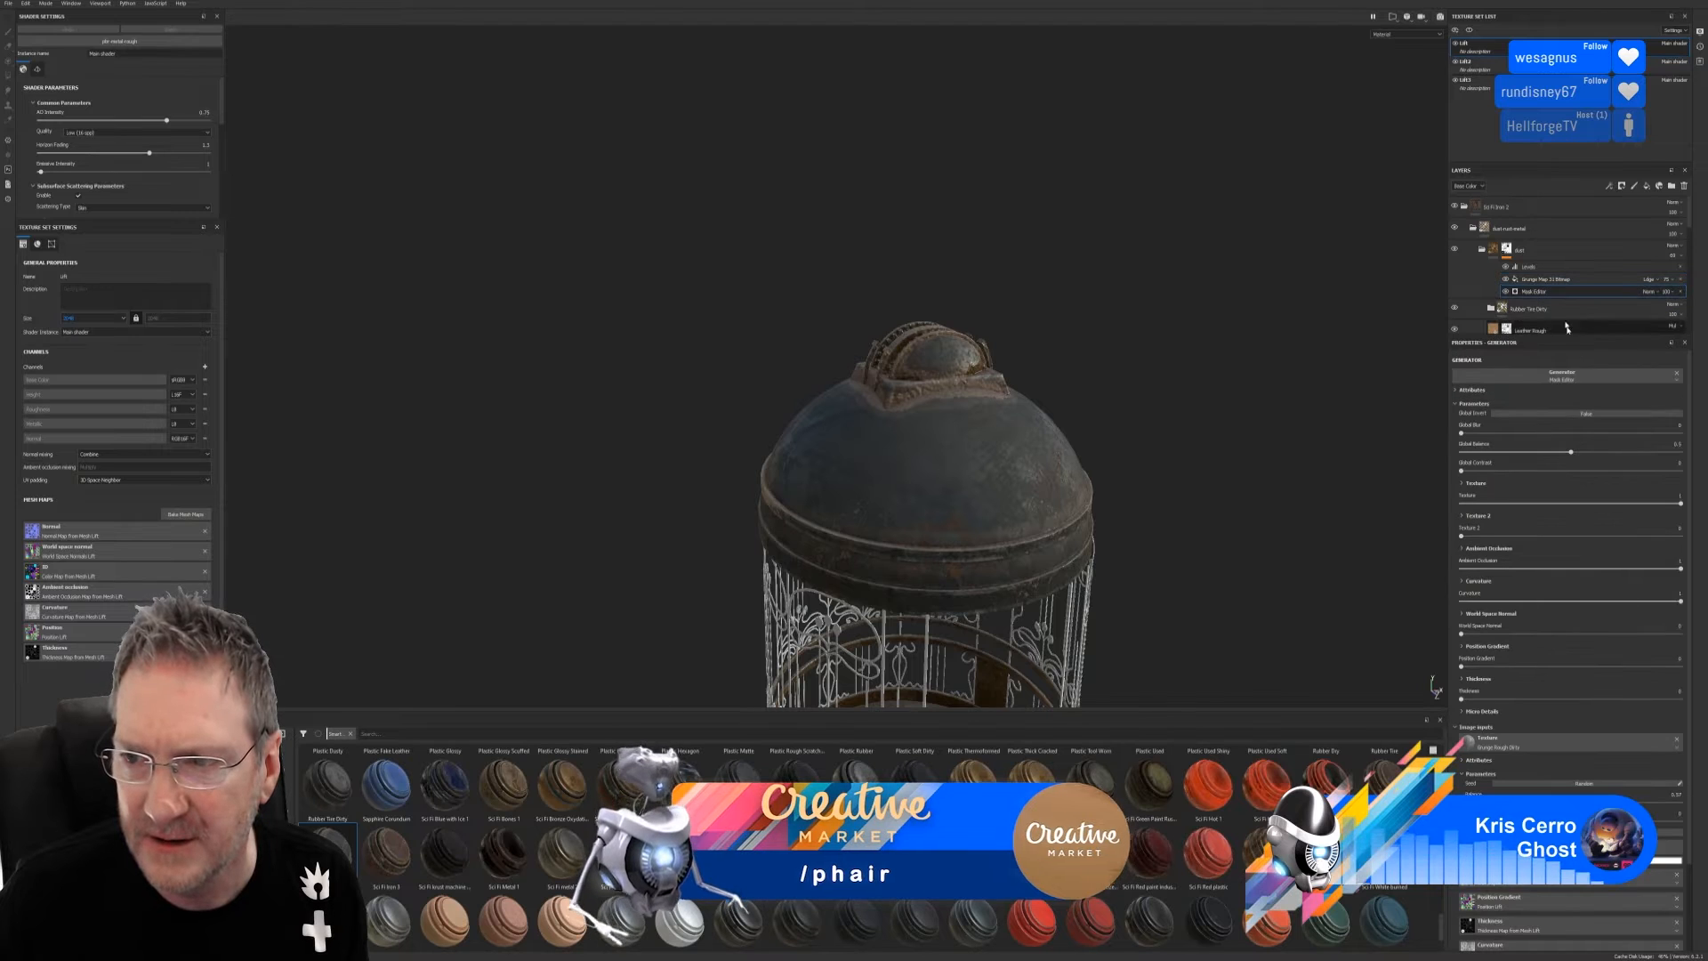
pyautogui.moveTo(1573, 452); pyautogui.dragTo(1549, 453)
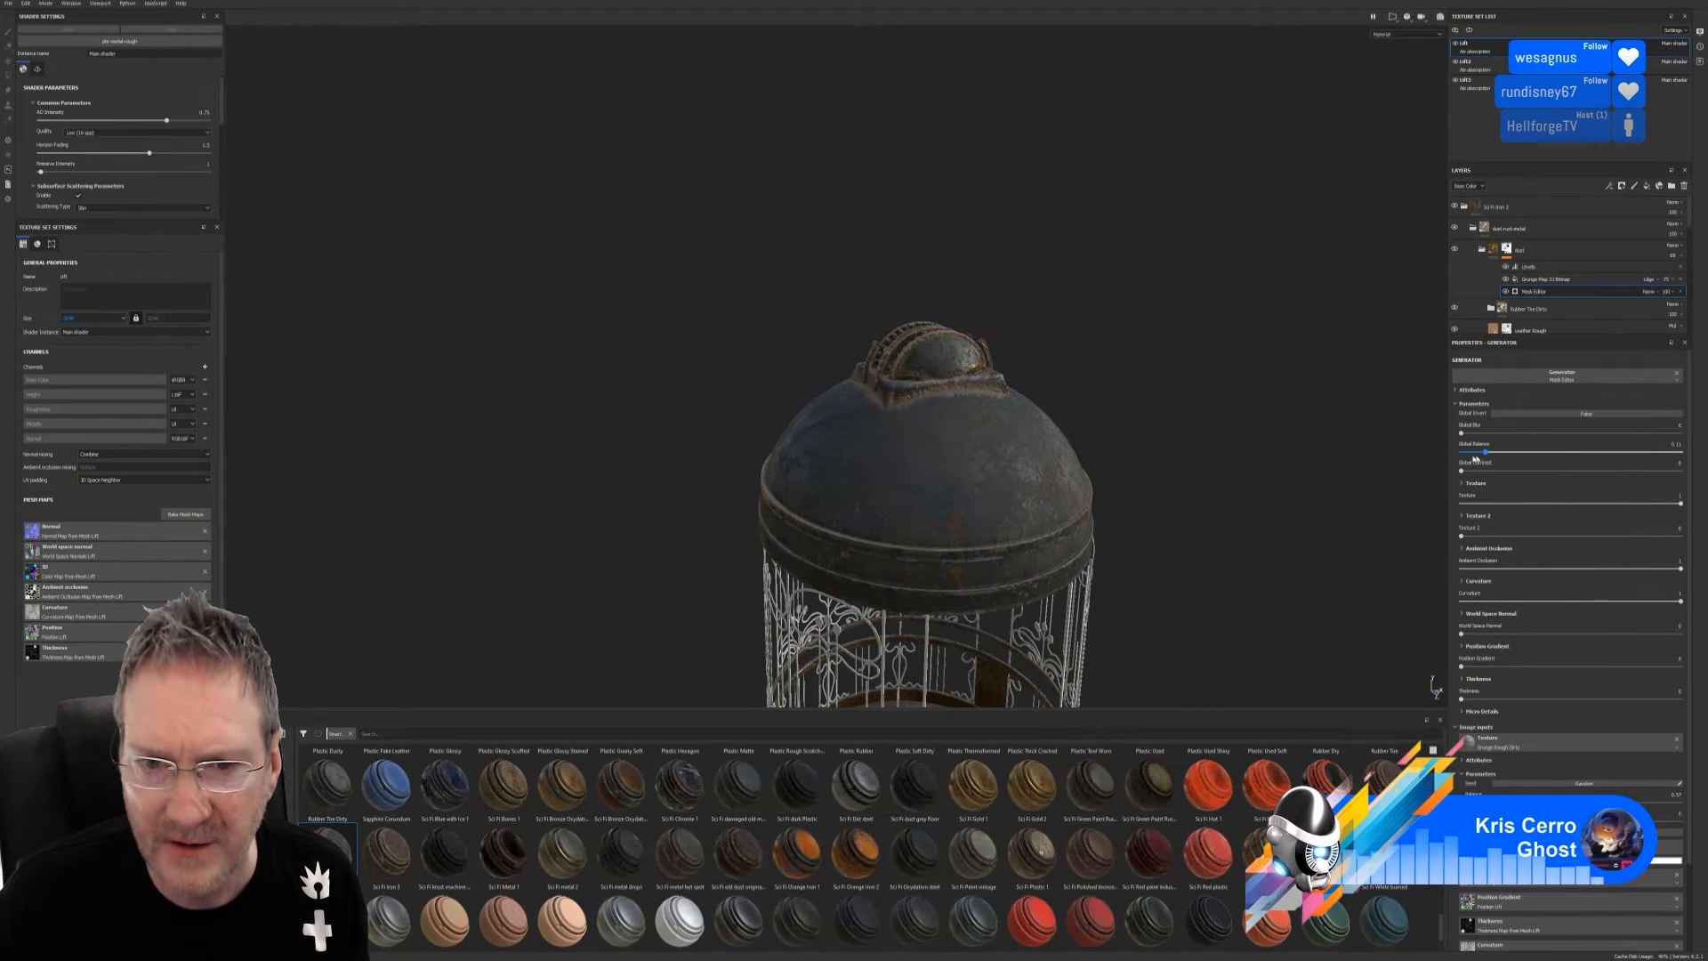
pyautogui.moveTo(1547, 459); pyautogui.dragTo(1441, 460)
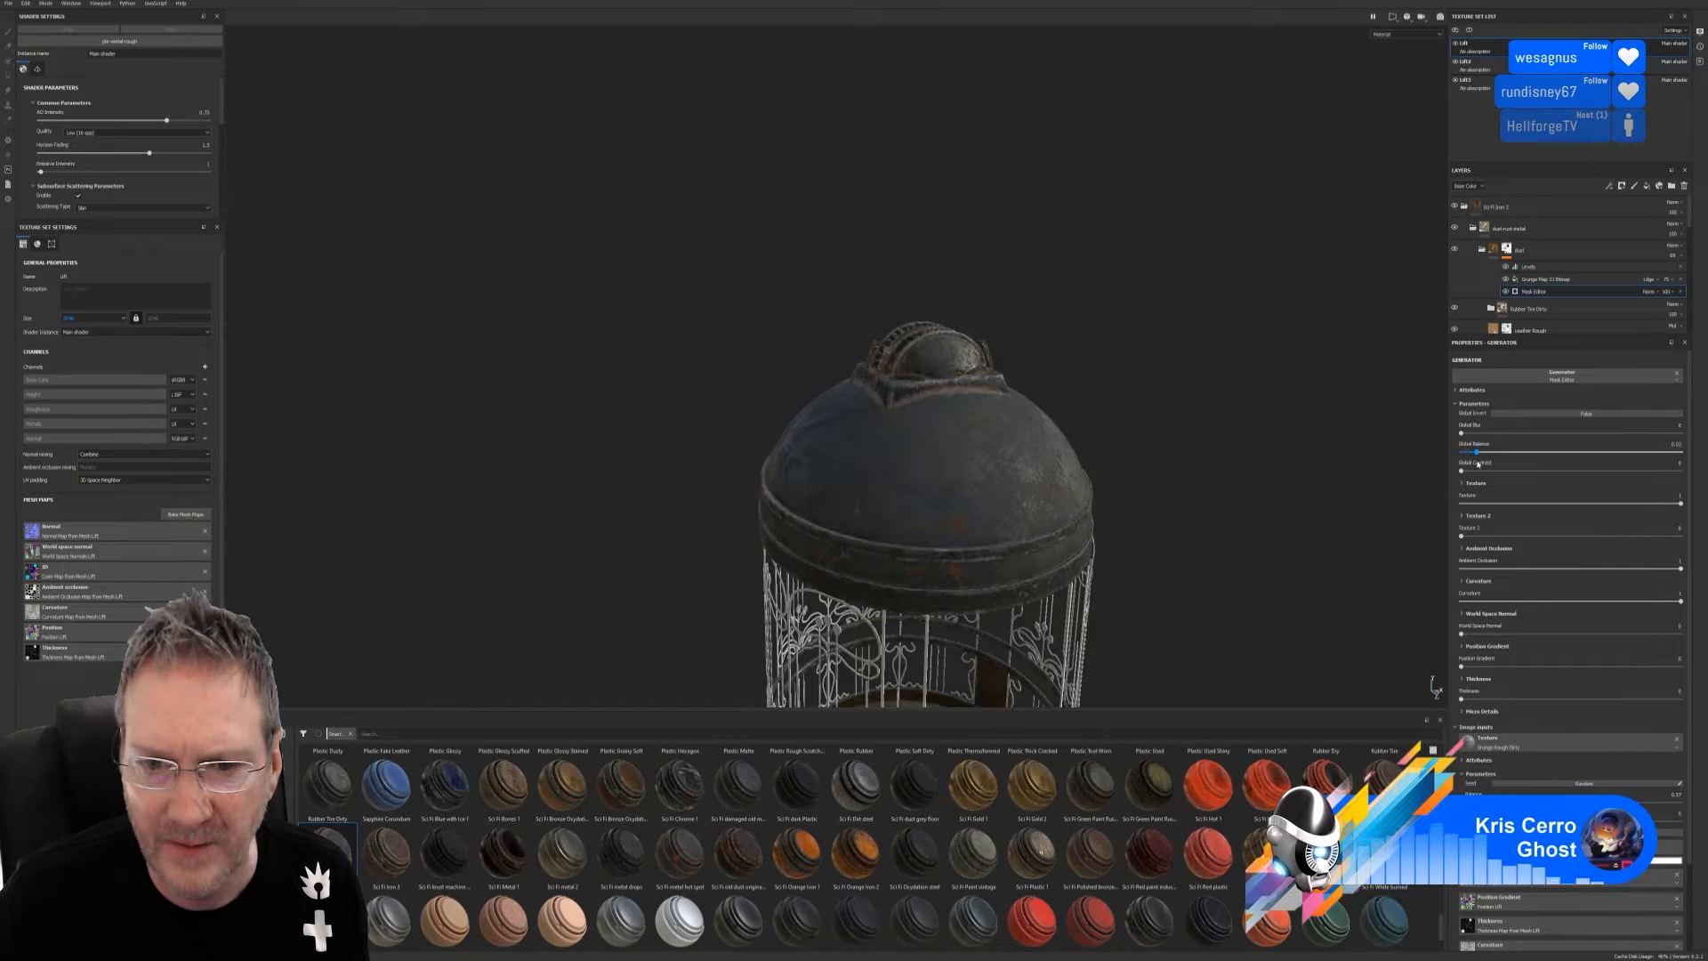
pyautogui.moveTo(1471, 462); pyautogui.dragTo(1471, 503)
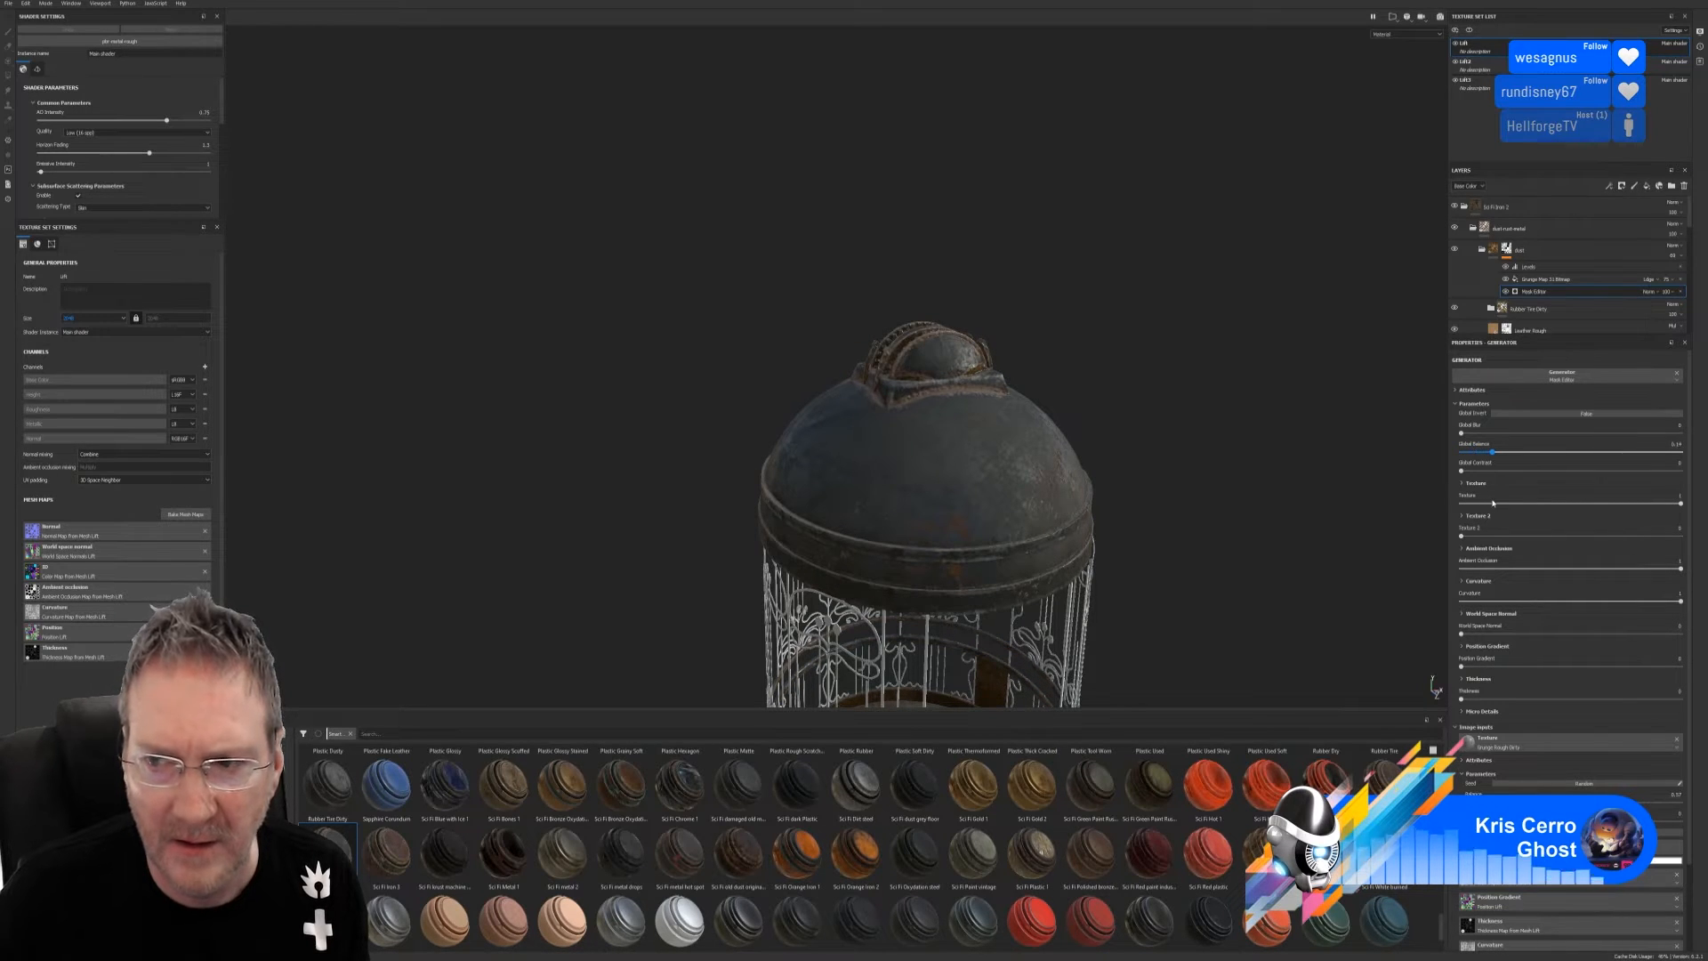
pyautogui.click(1492, 452)
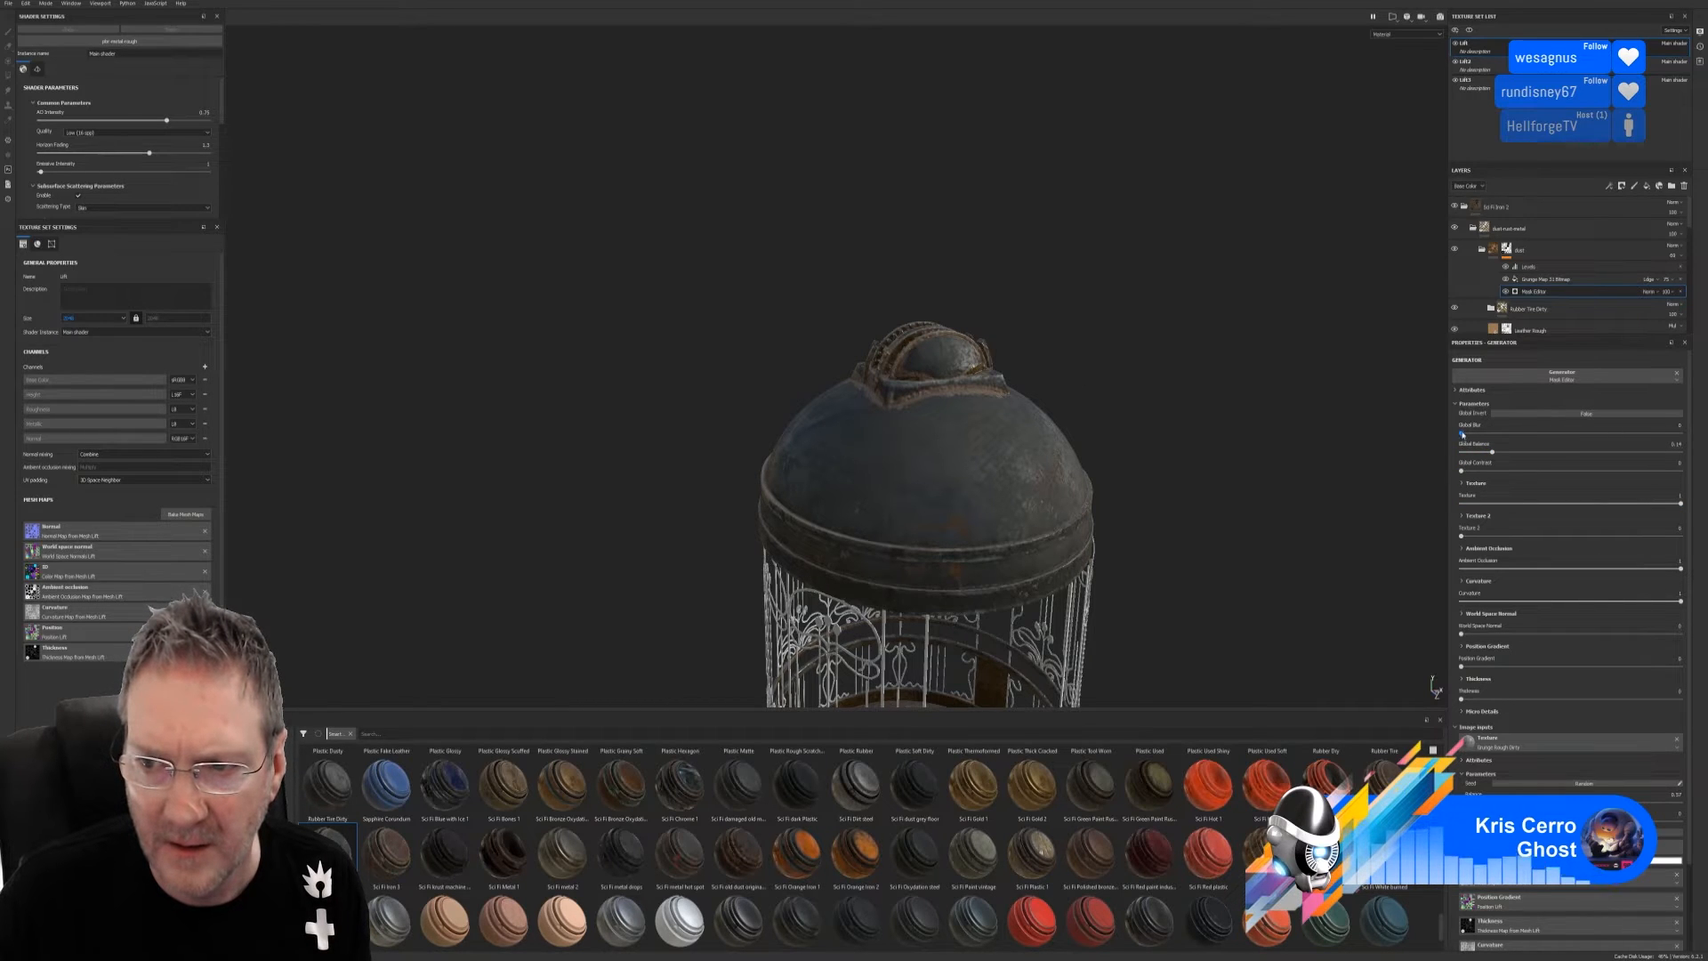
# Try different Global Blur, Global Contrast and Texture values in the rust mask's Mask Editor generator
pyautogui.moveTo(1463, 434); pyautogui.dragTo(1473, 489)
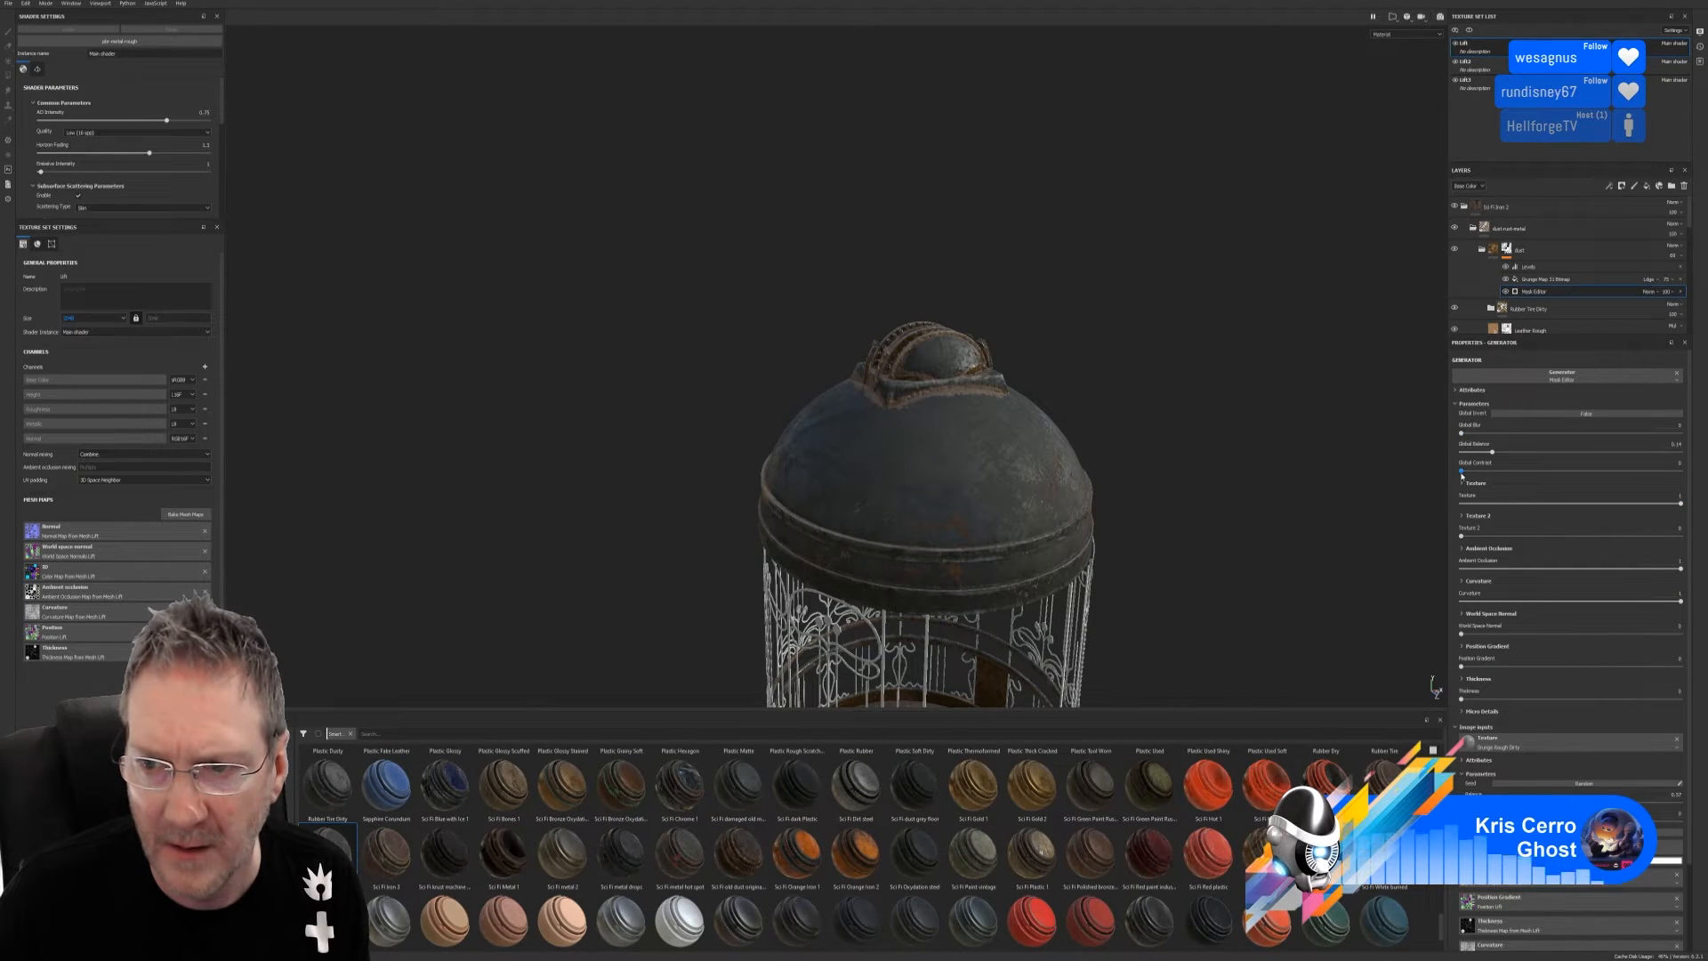
pyautogui.moveTo(1462, 472); pyautogui.dragTo(1496, 478)
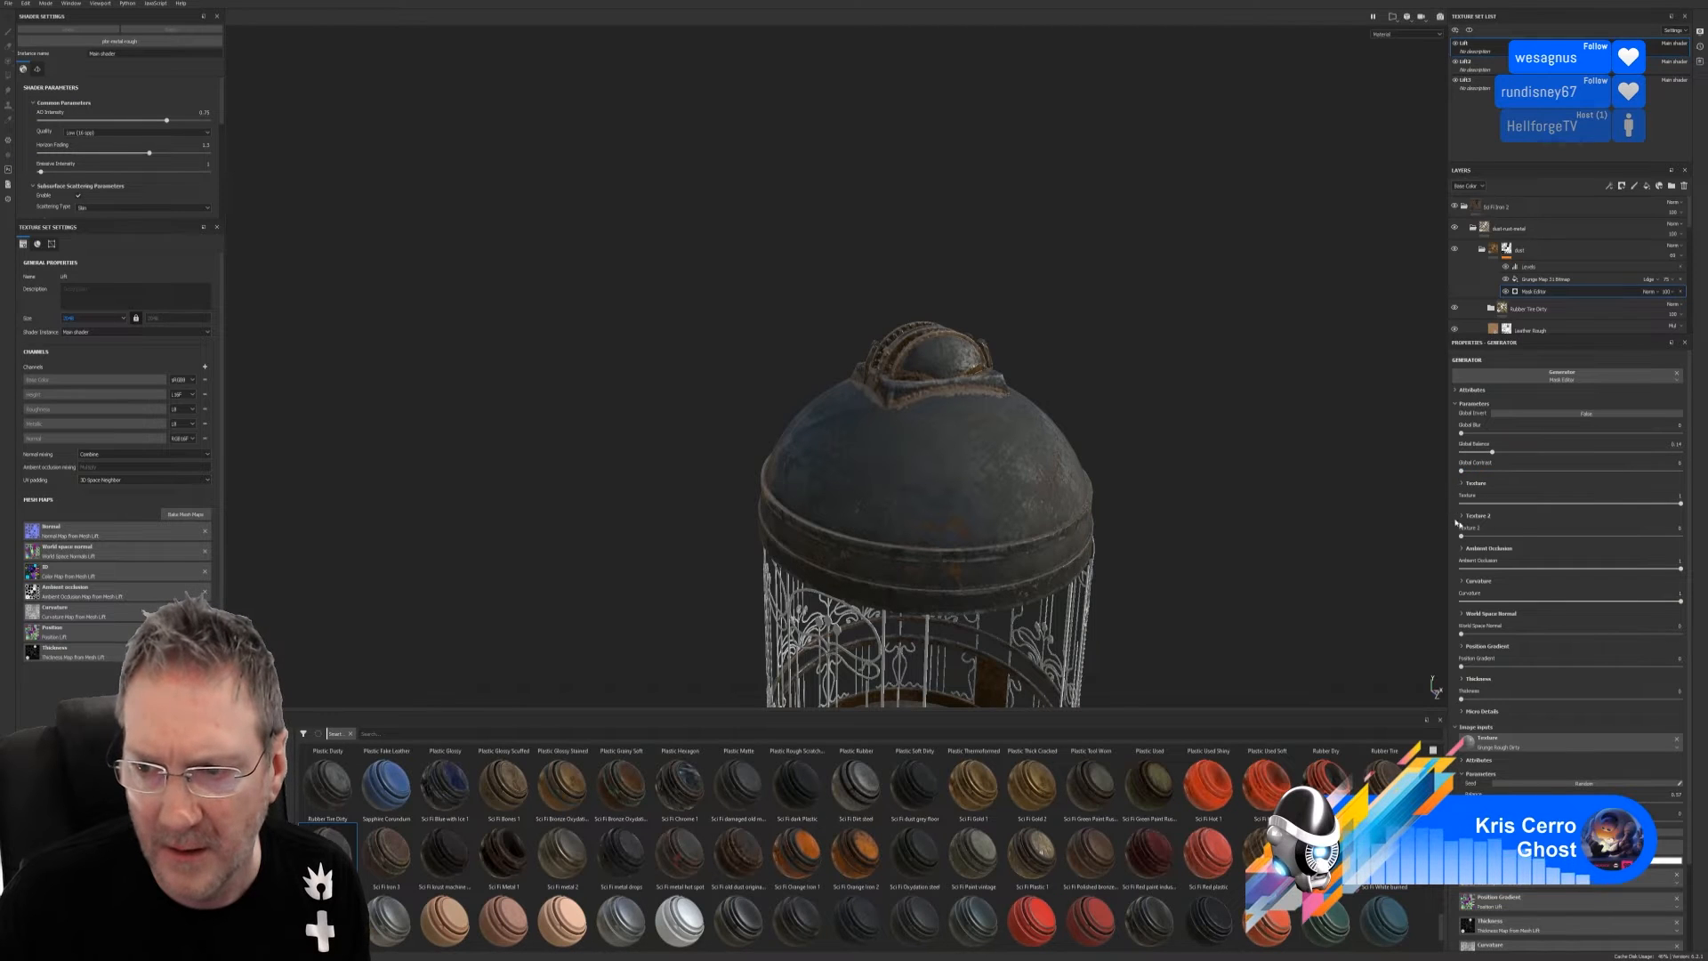
pyautogui.click(1676, 504)
pyautogui.moveTo(1676, 504); pyautogui.dragTo(1684, 521)
# Set the rust mask generator's Ambient Occlusion to about 0.95, Curvature to about 0.86 and Position Gradient to about 0.07
pyautogui.moveTo(1462, 538); pyautogui.dragTo(1670, 568)
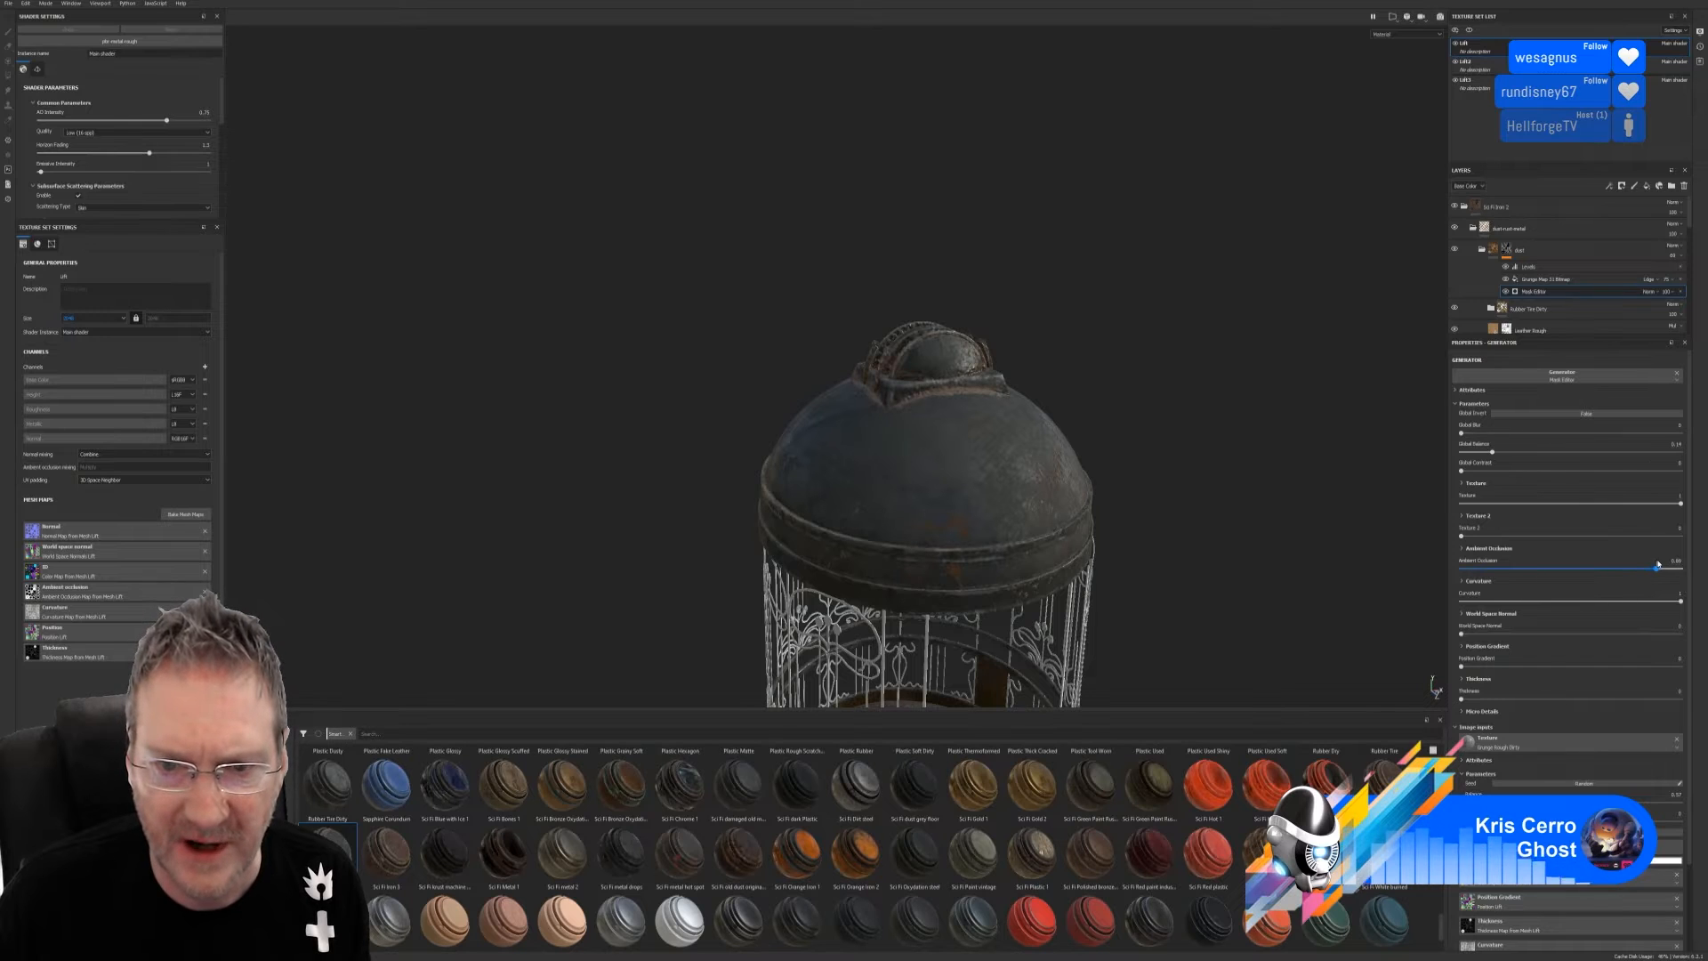
pyautogui.moveTo(1680, 601)
pyautogui.mouseDown()
pyautogui.moveTo(1468, 602)
pyautogui.moveTo(1655, 610)
pyautogui.mouseUp()
pyautogui.moveTo(1461, 633); pyautogui.dragTo(1476, 666)
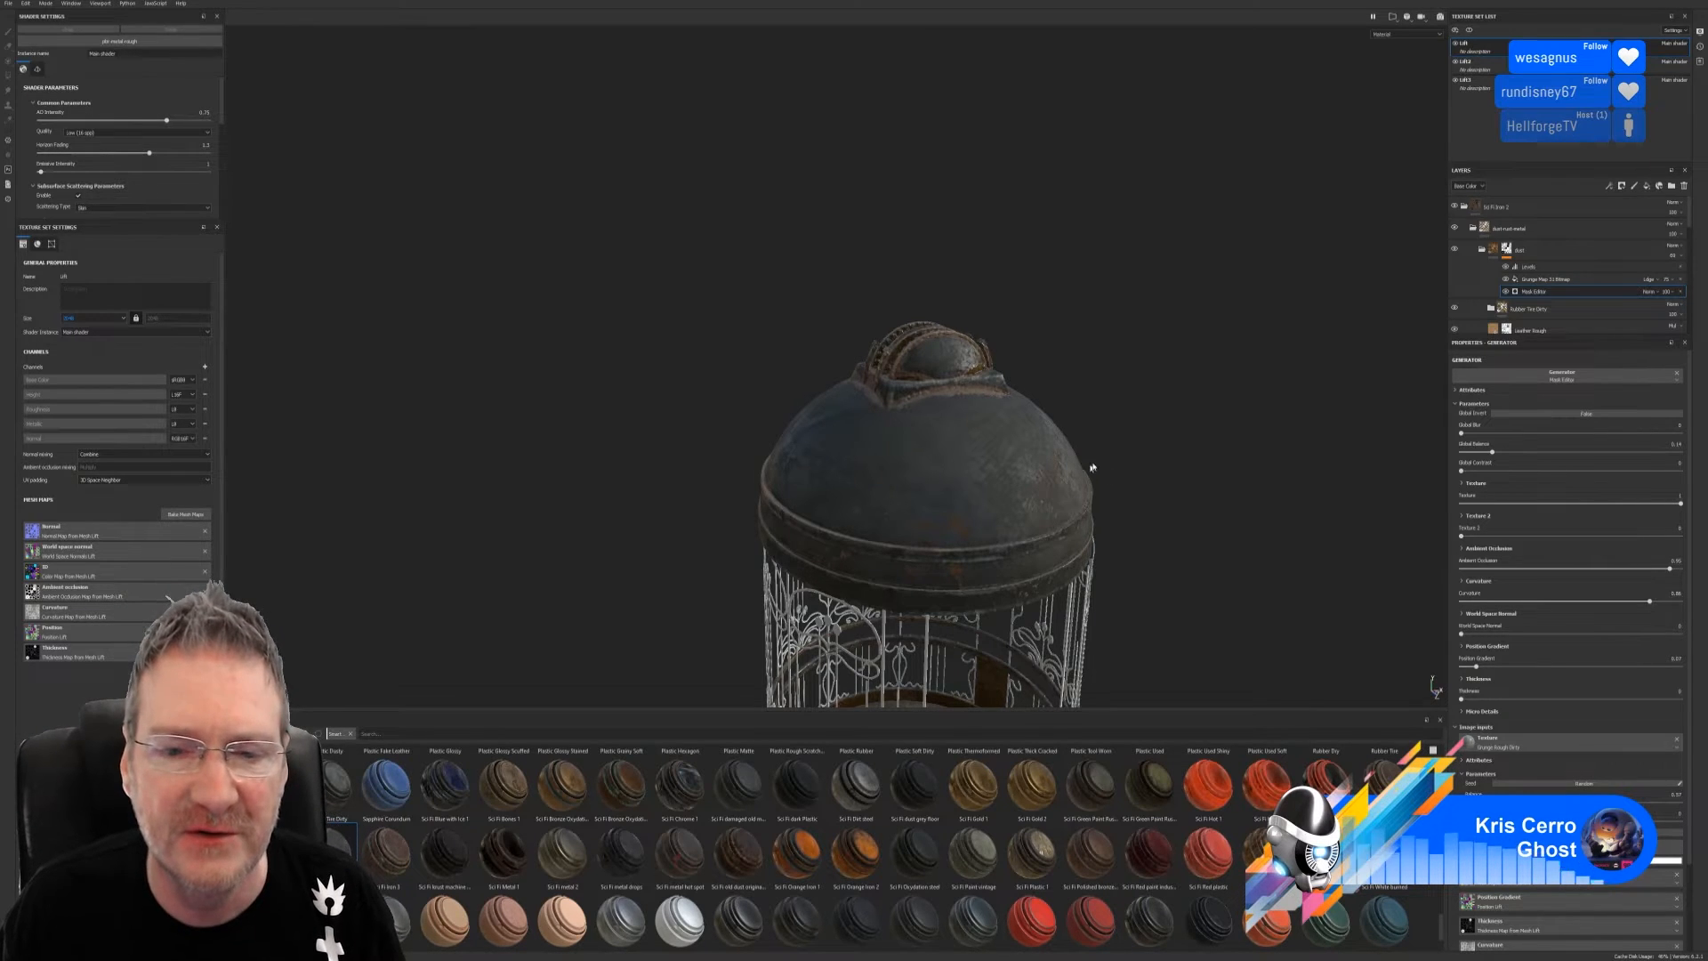
# Compare the cage with its rust folder and the whole dust and rust subgroup hidden and shown
pyautogui.keyDown('alt'); pyautogui.moveTo(1093, 467); pyautogui.dragTo(924, 341); pyautogui.keyUp('alt')
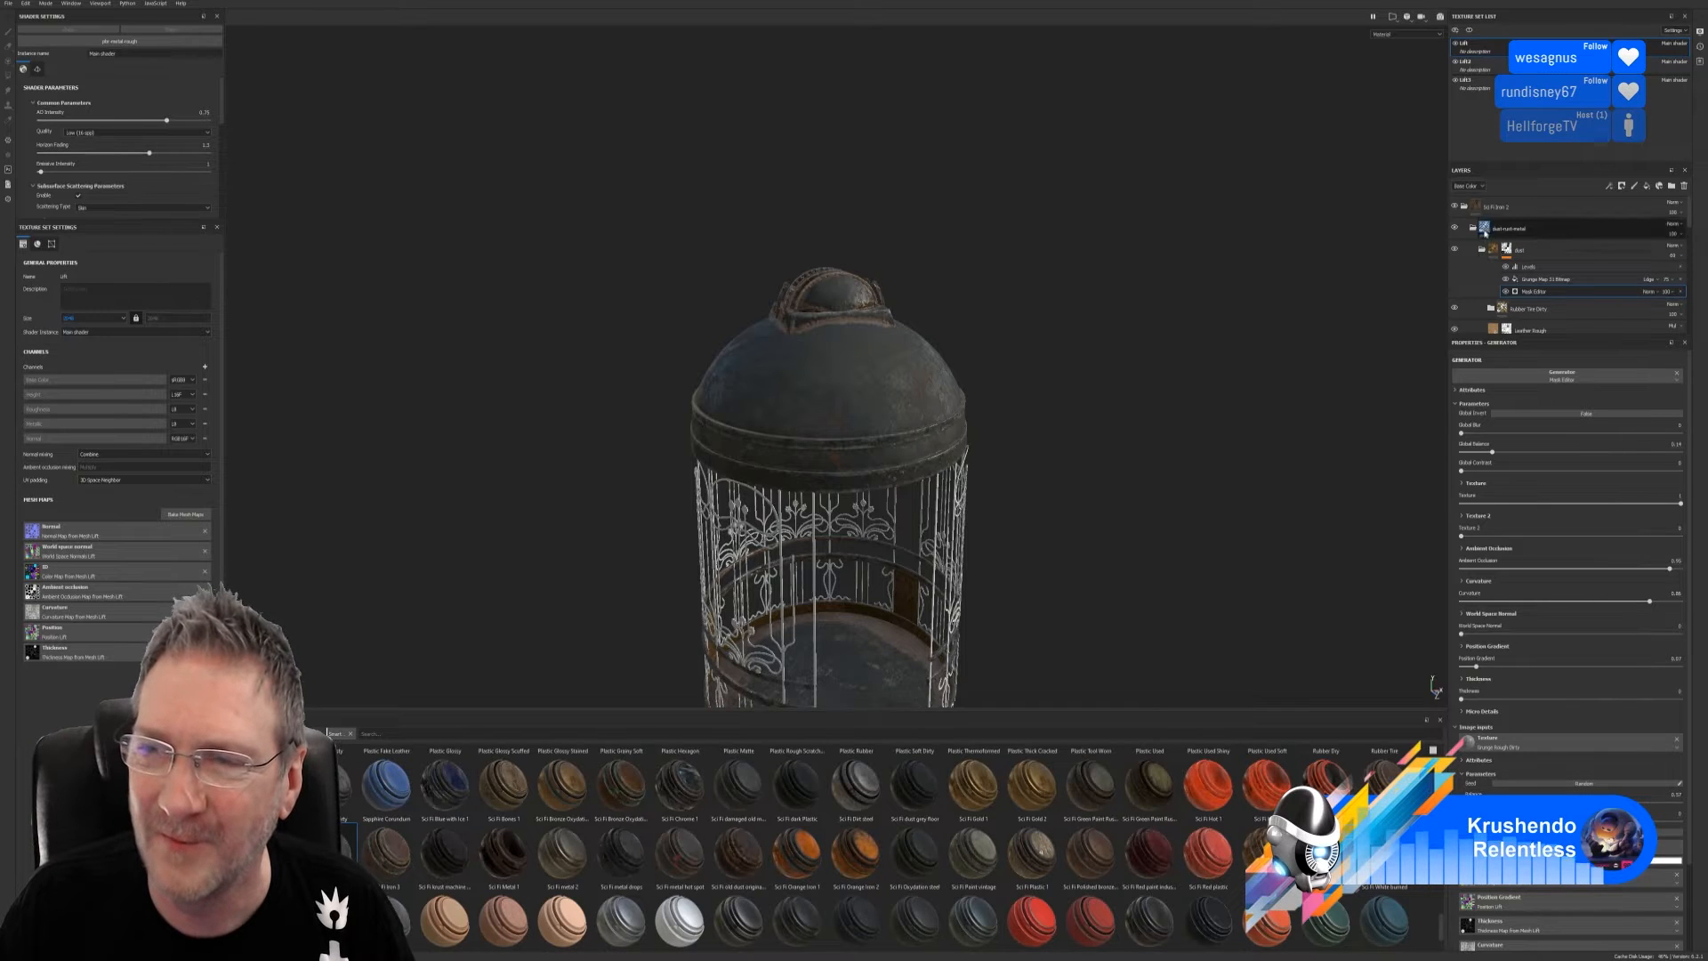
pyautogui.click(1455, 250)
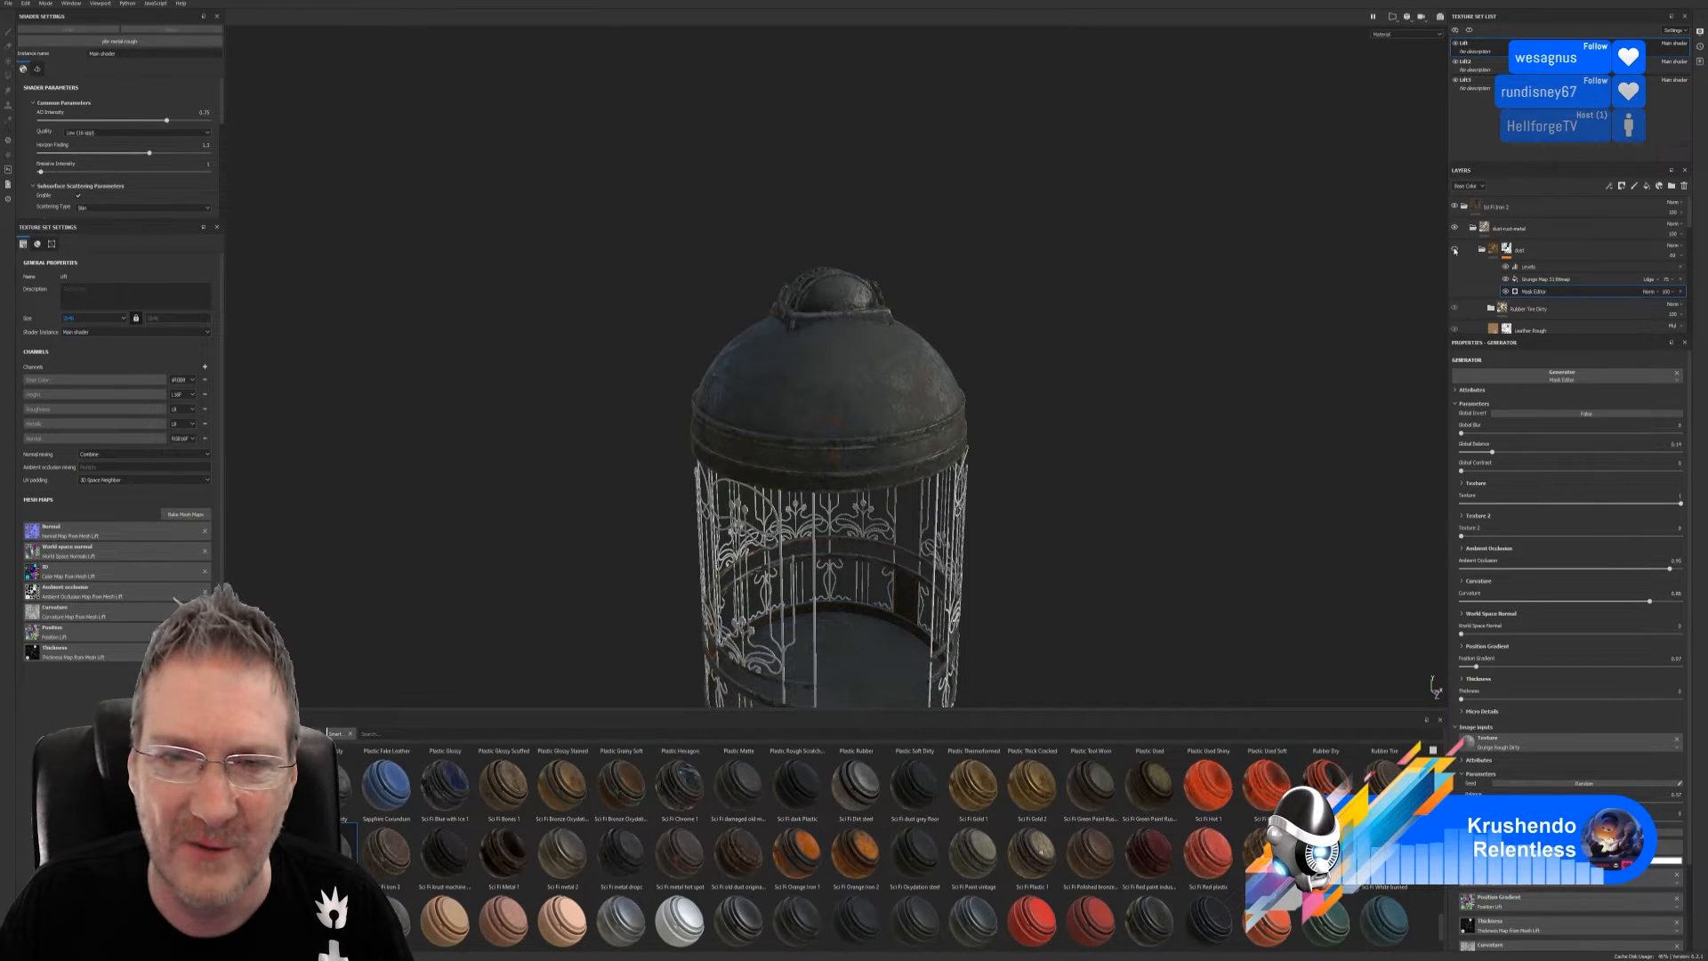
pyautogui.click(1456, 250)
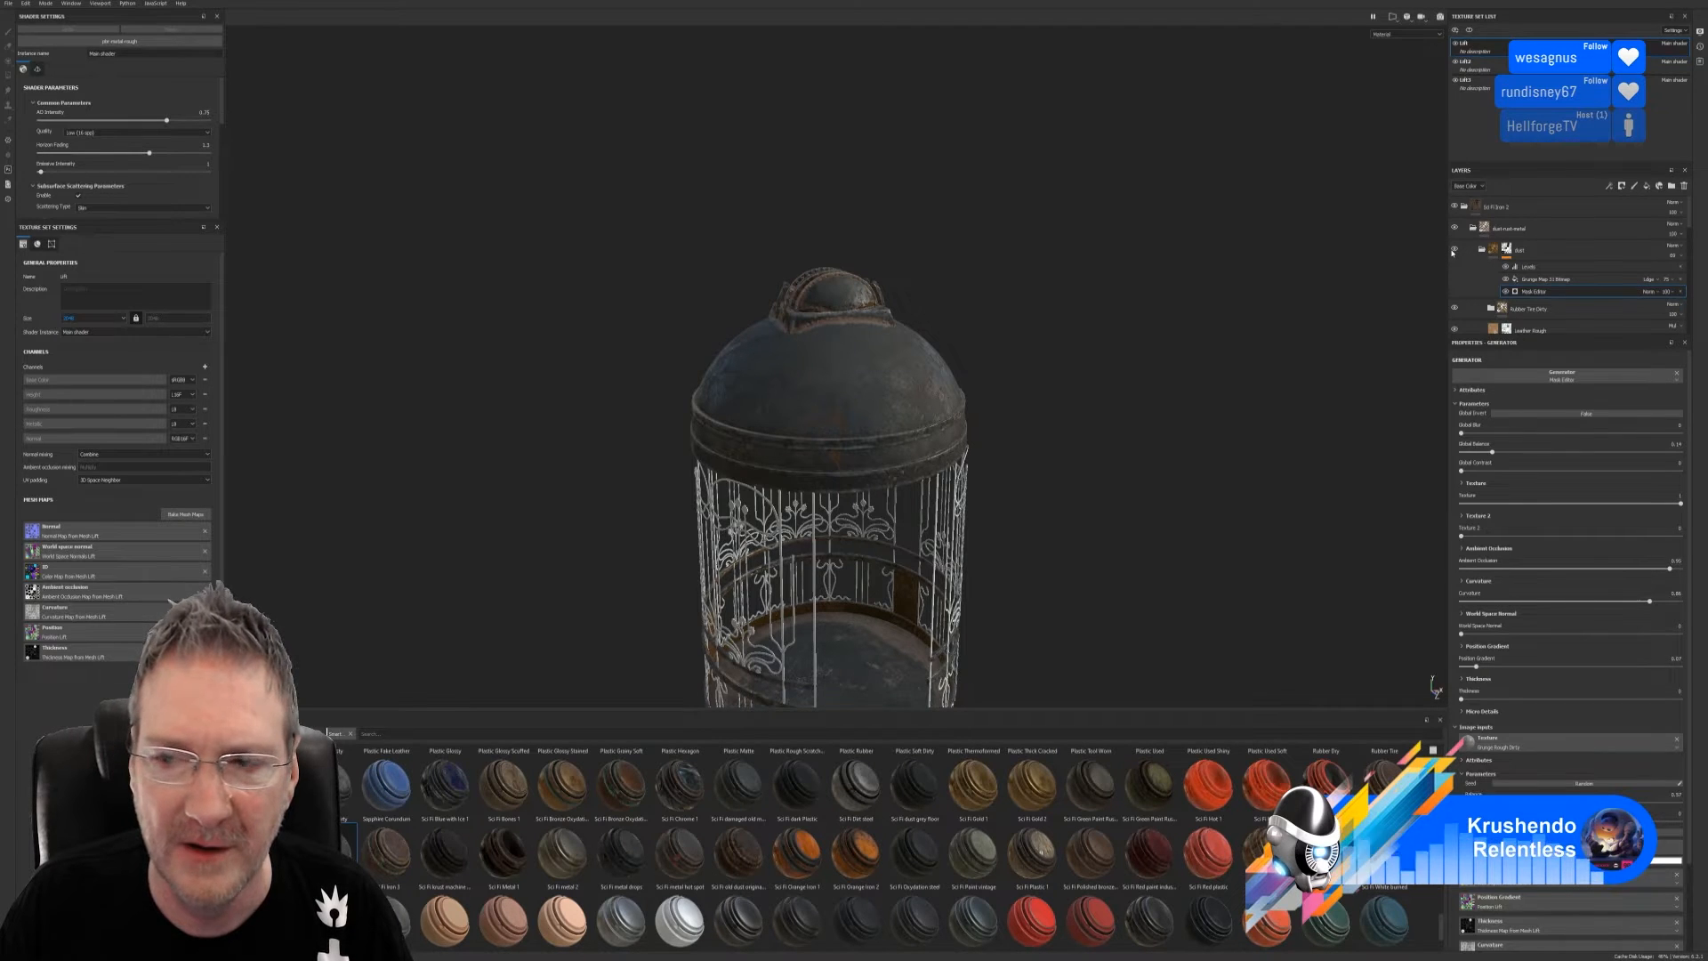
pyautogui.click(1483, 250)
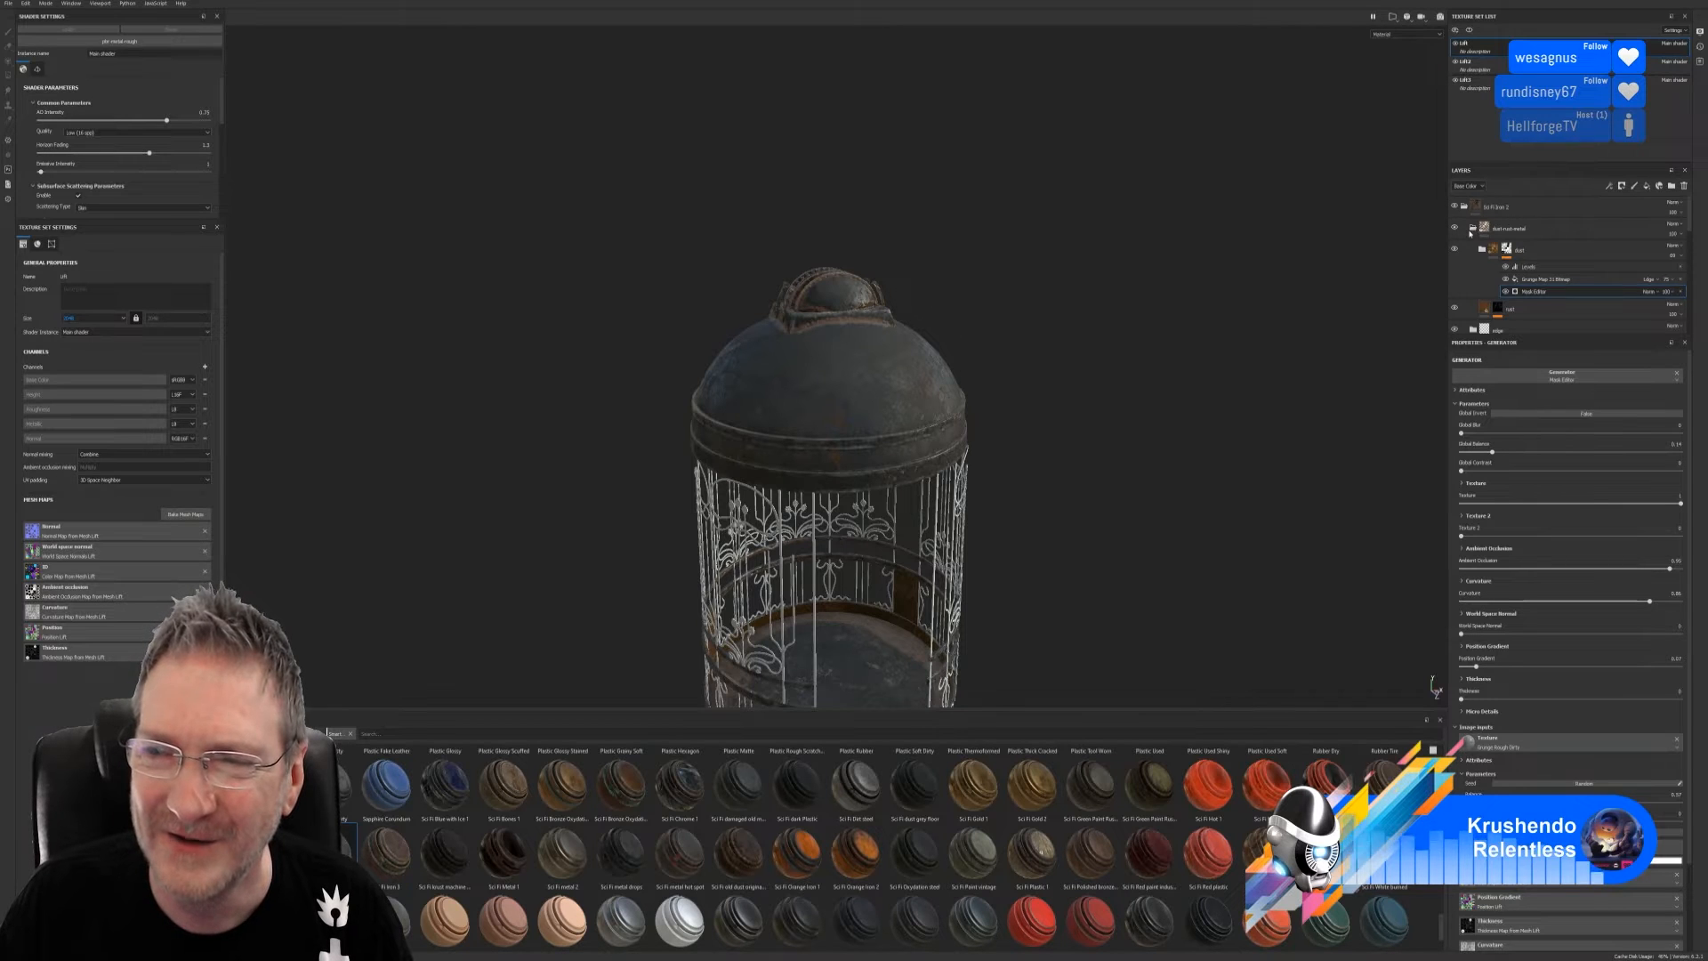
pyautogui.click(1473, 229)
pyautogui.click(1455, 229)
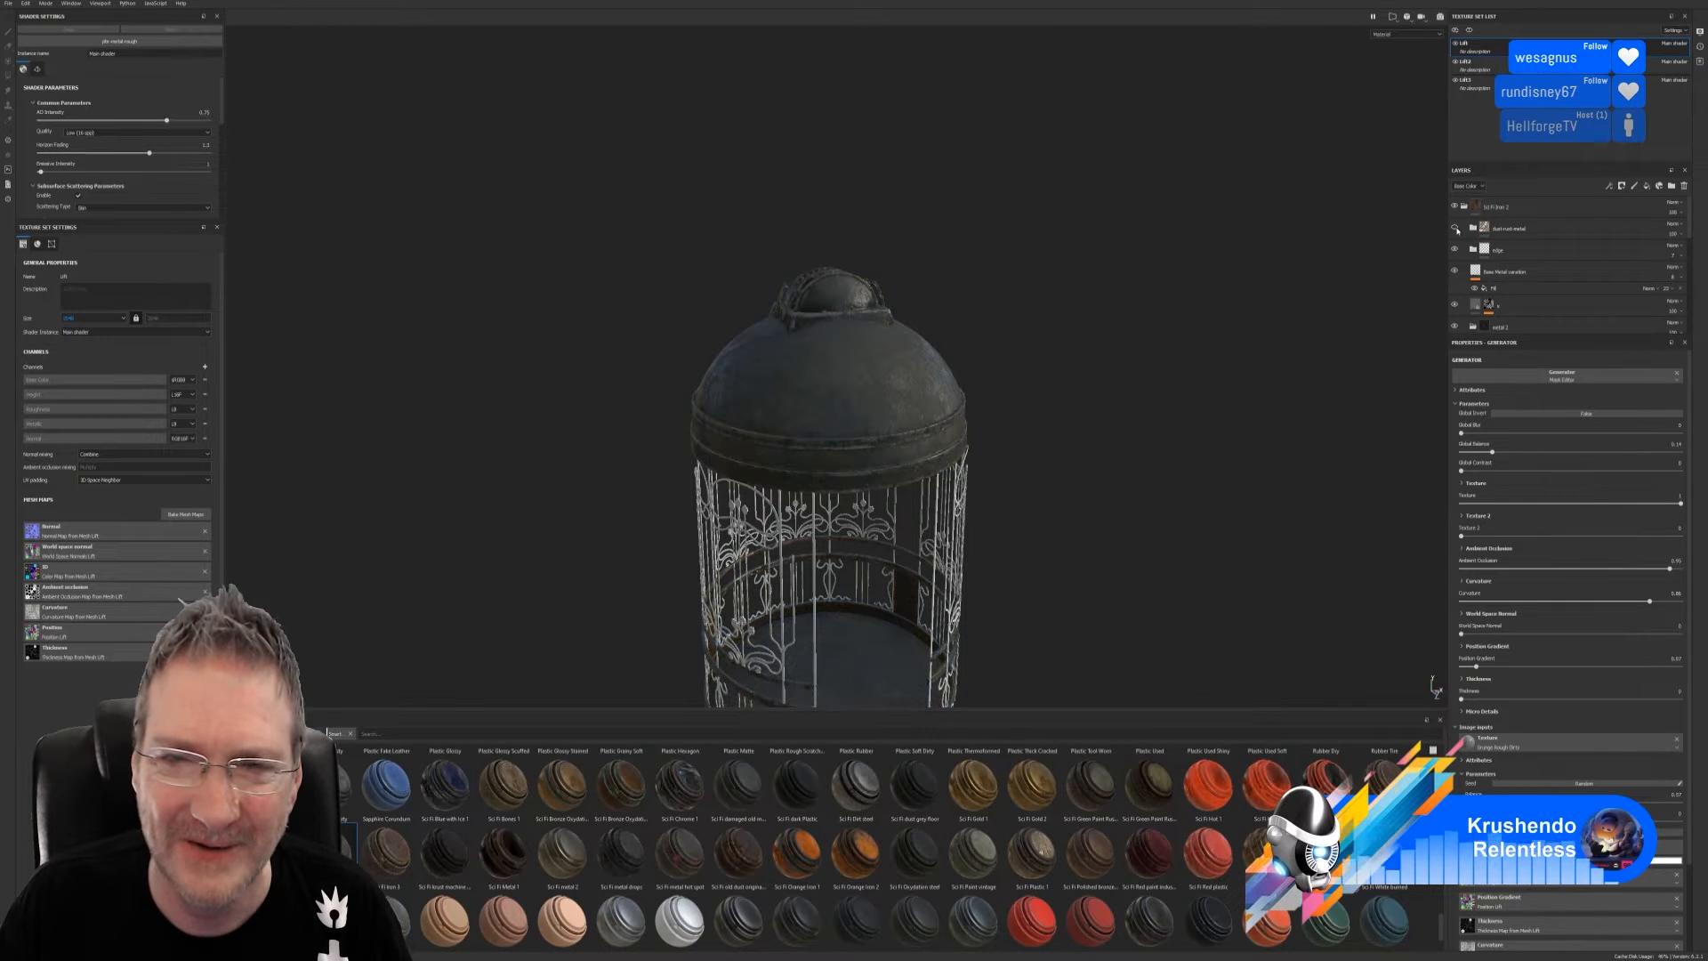
pyautogui.click(1456, 228)
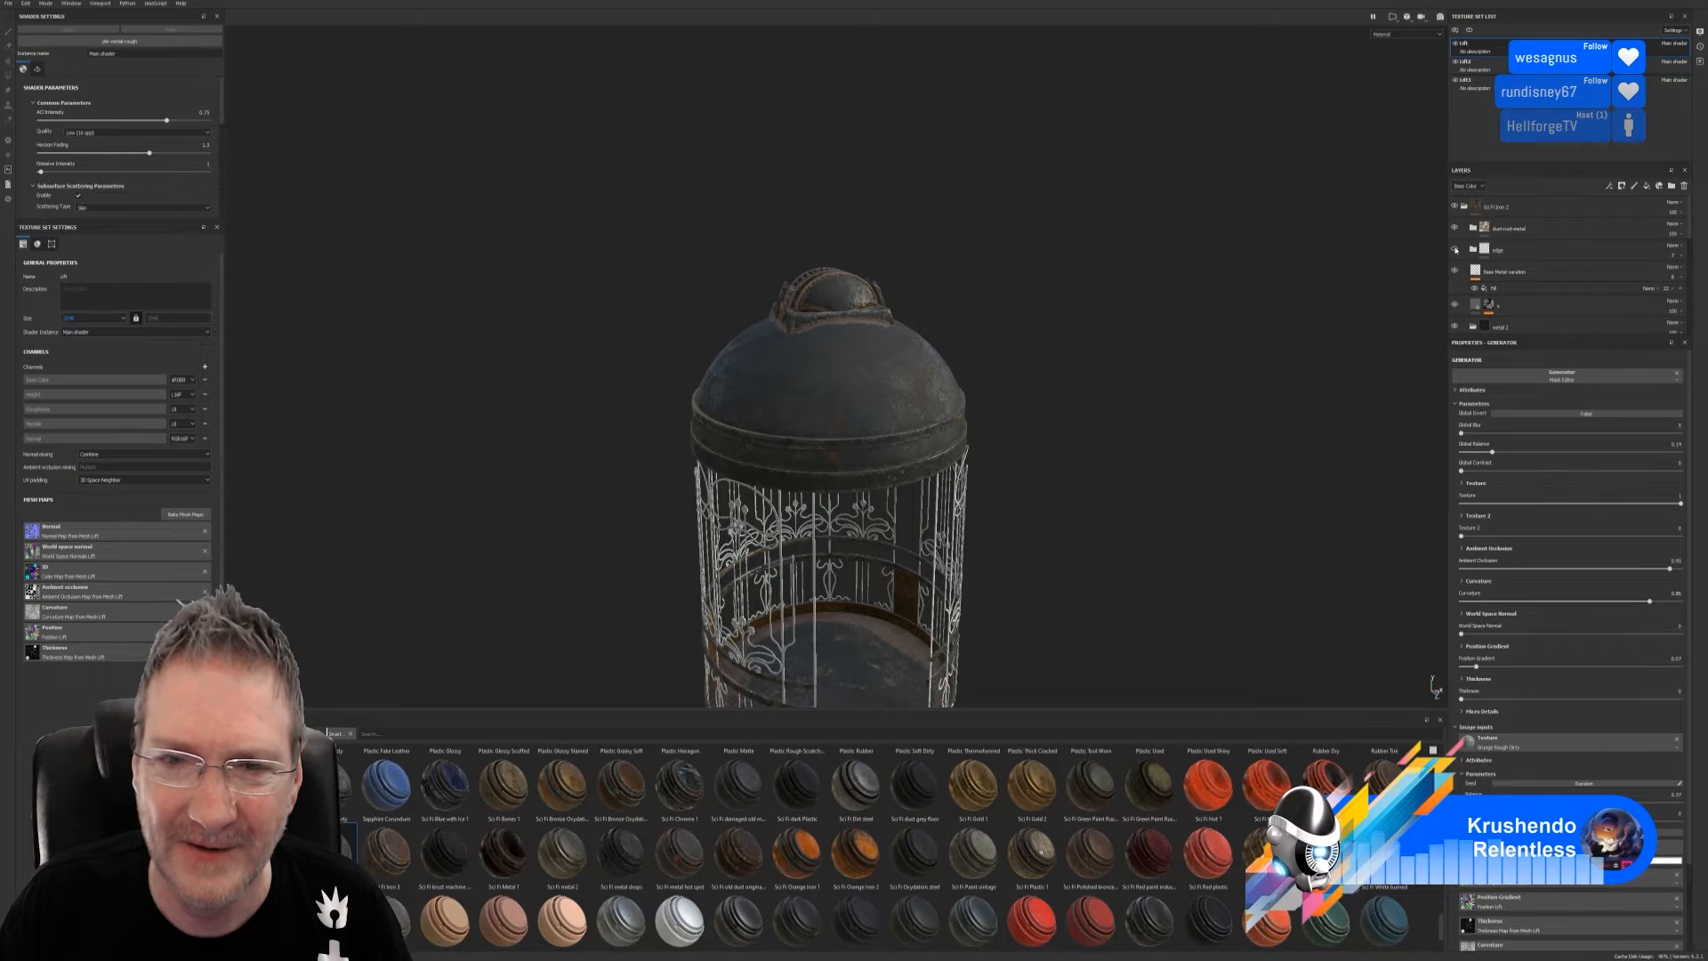
# Toggle the base metal variation layer, the layer below it and the whole iron material group to compare their effects
pyautogui.click(1456, 272)
pyautogui.click(1456, 271)
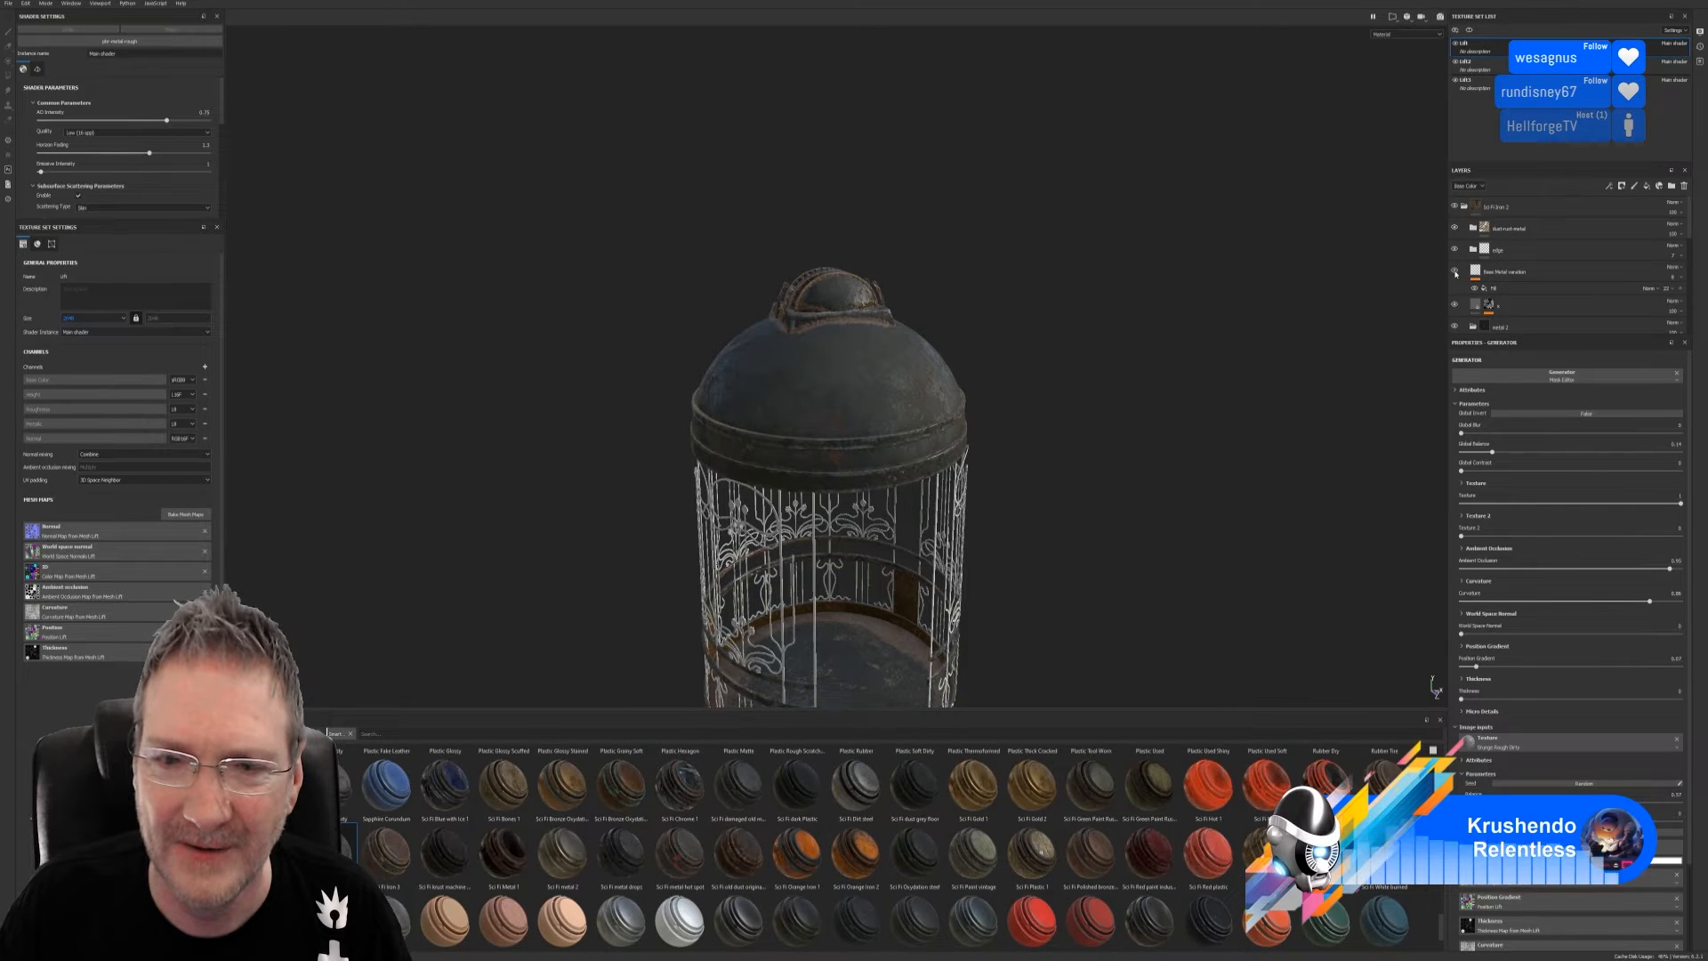
pyautogui.click(1456, 306)
pyautogui.click(1456, 304)
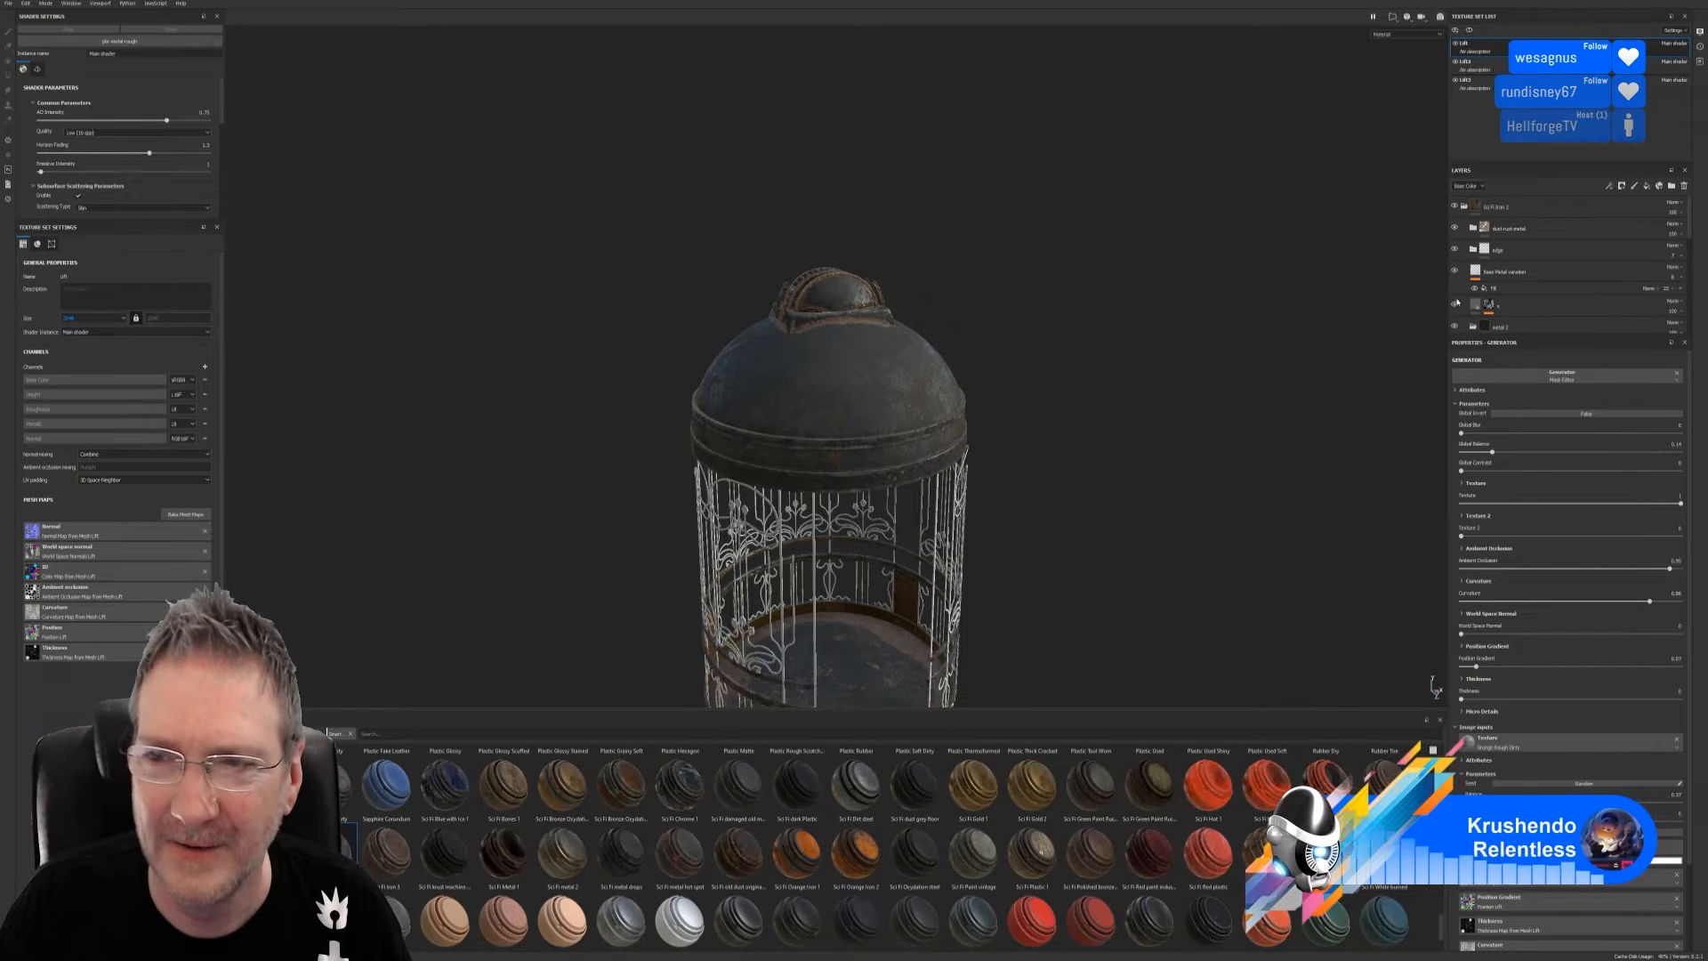
pyautogui.click(1455, 208)
pyautogui.click(1455, 207)
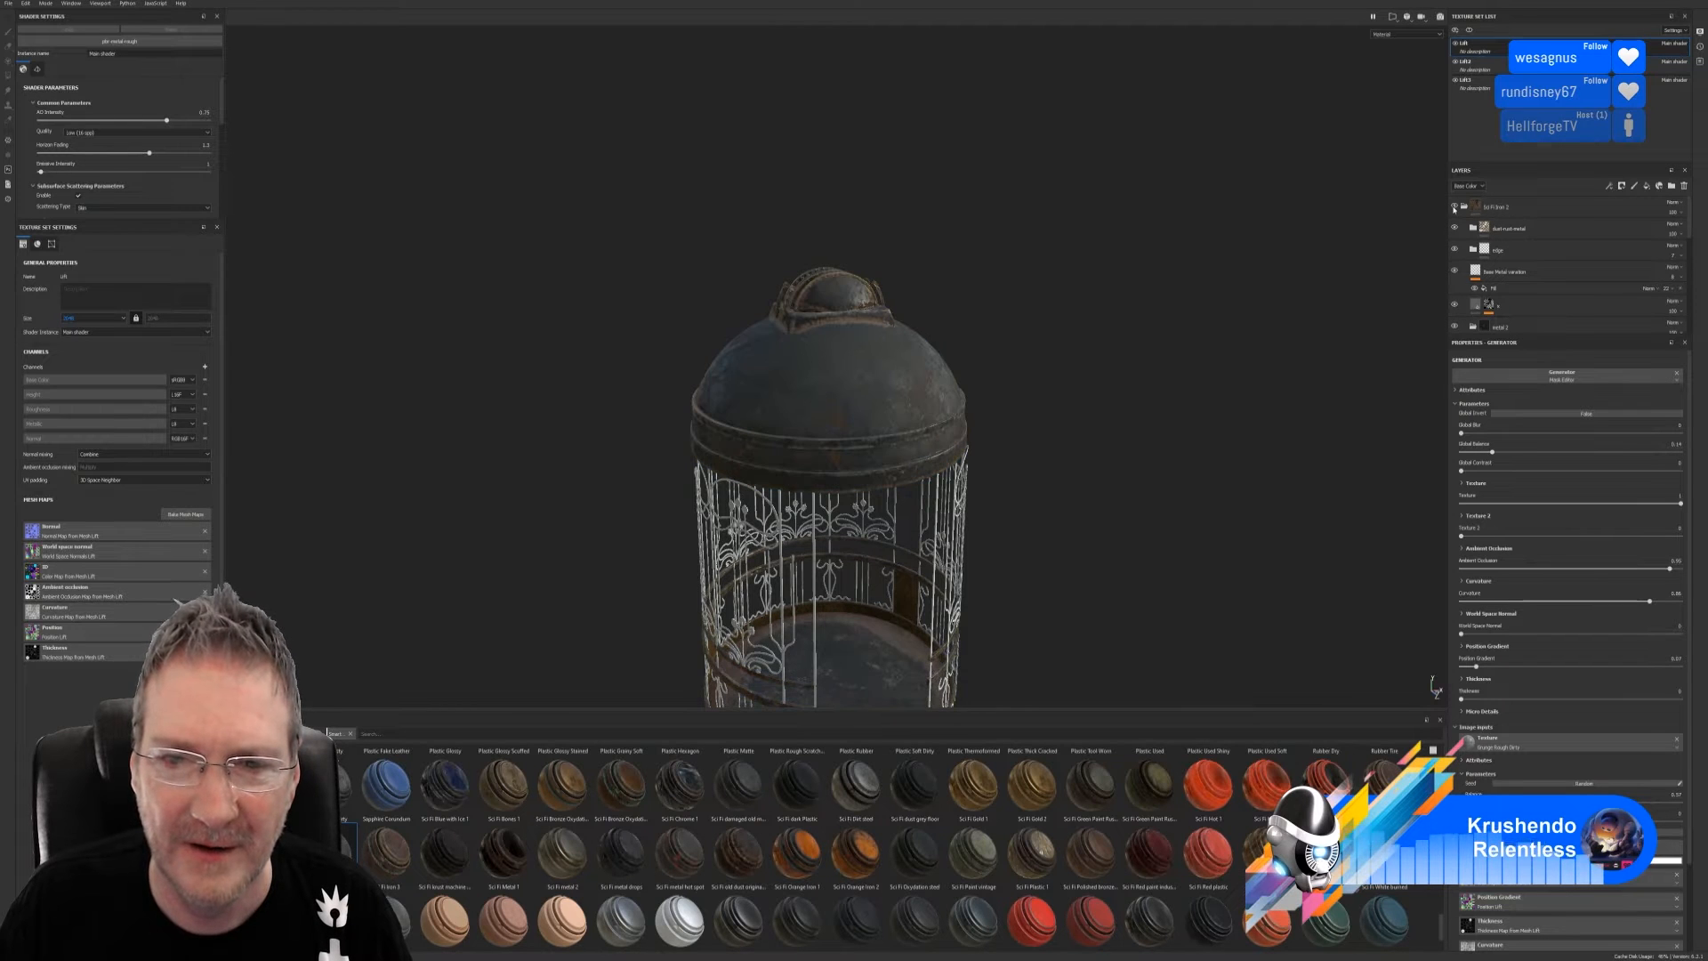
pyautogui.click(1455, 208)
pyautogui.click(1455, 207)
pyautogui.click(1479, 207)
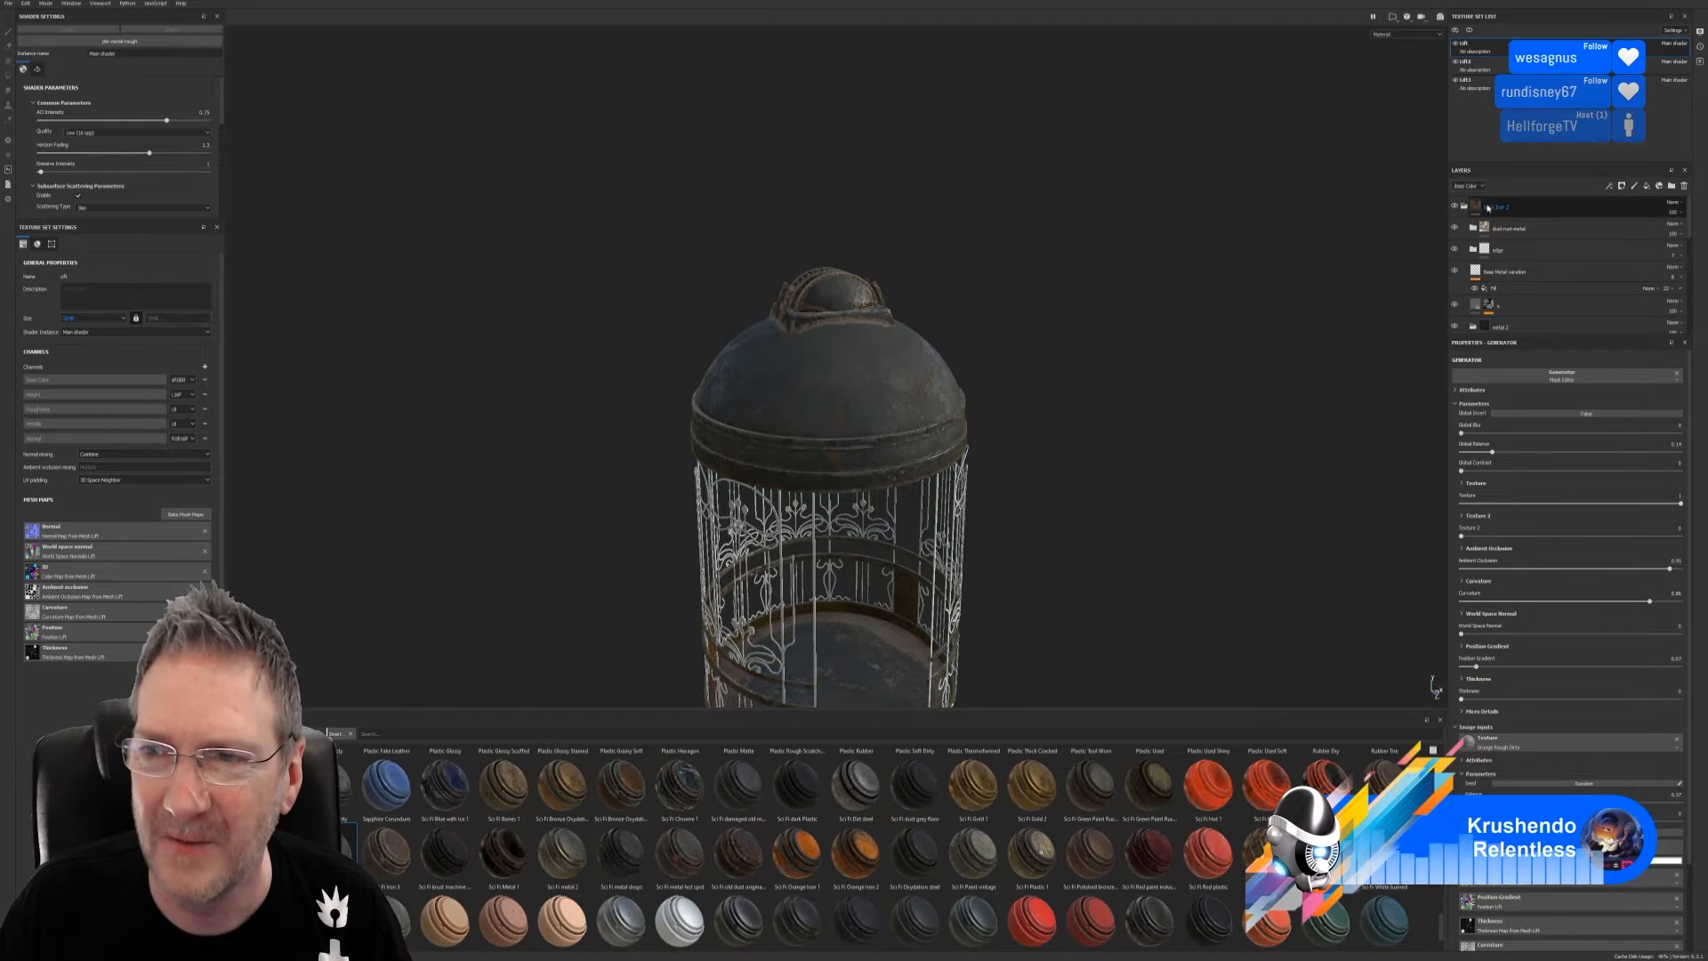
pyautogui.click(1481, 209)
pyautogui.rightClick(1480, 209)
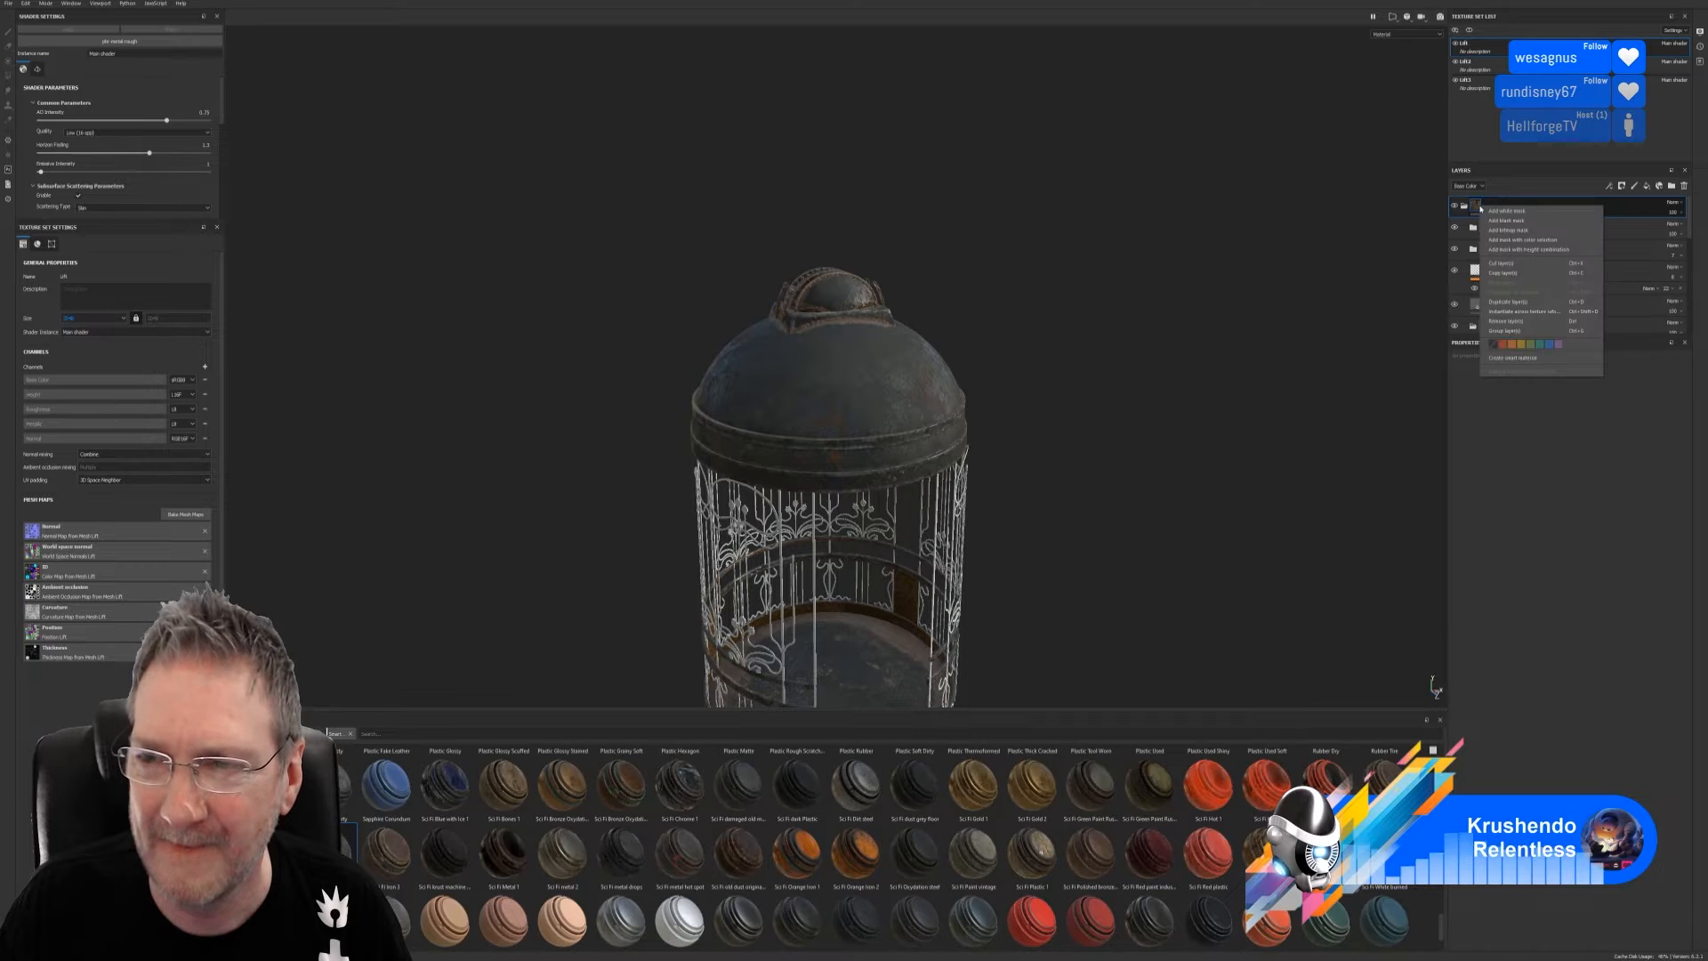
pyautogui.click(1612, 212)
pyautogui.rightClick(1551, 214)
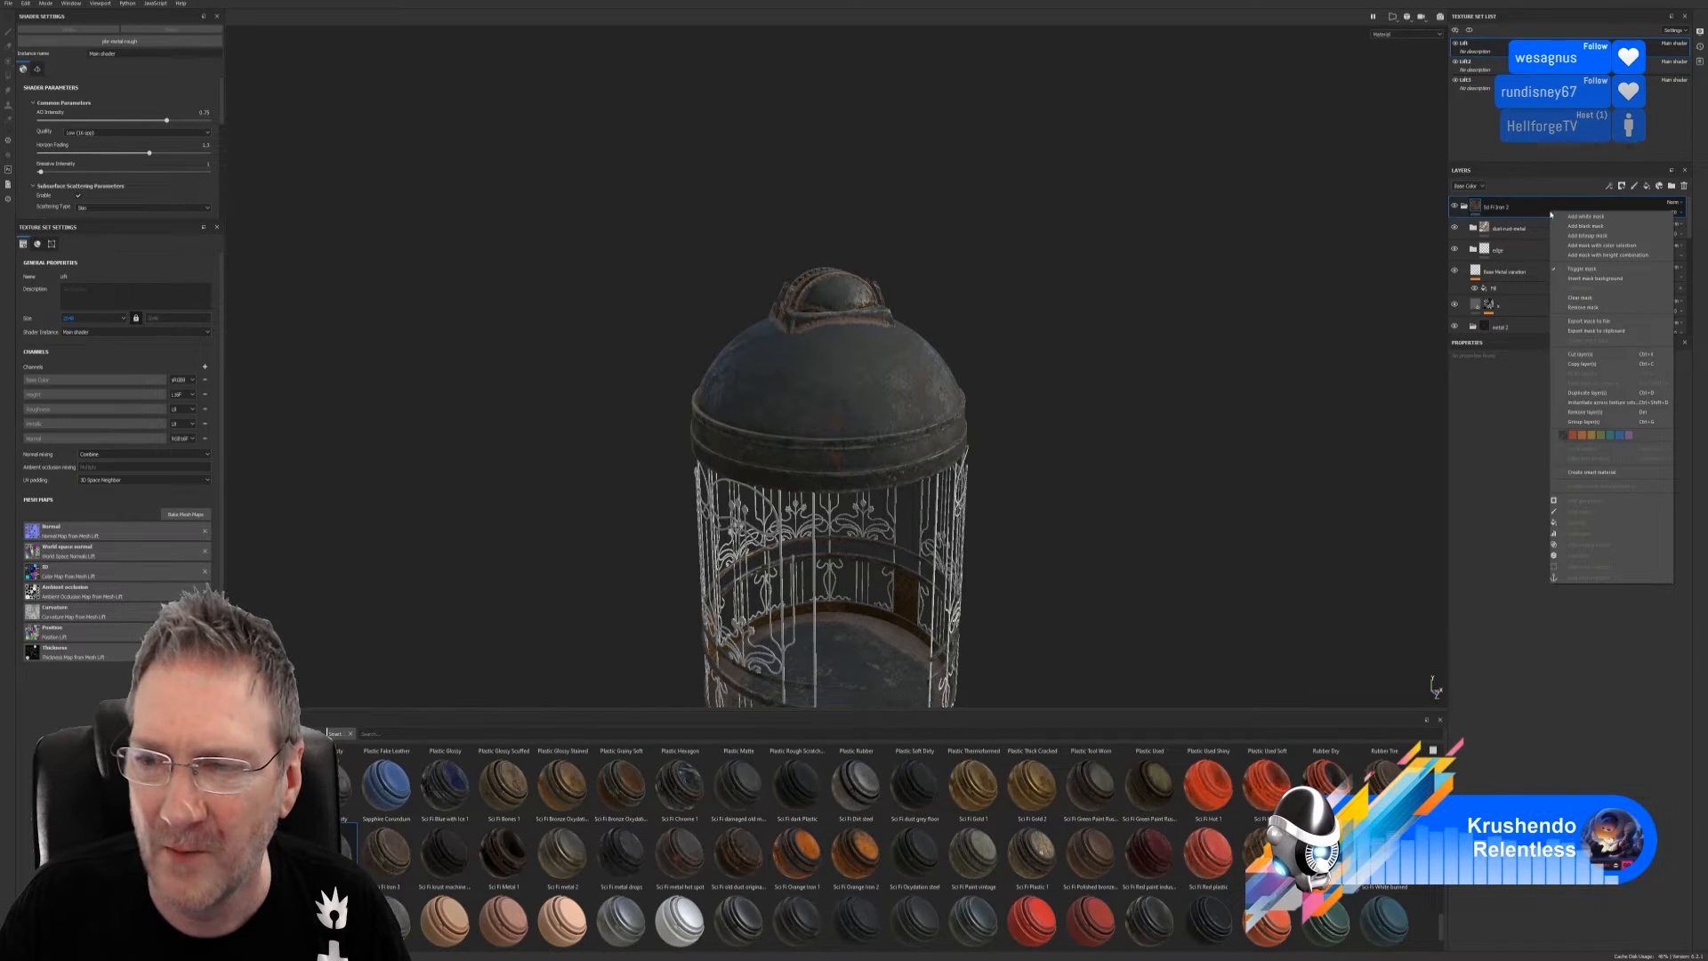
pyautogui.click(1530, 233)
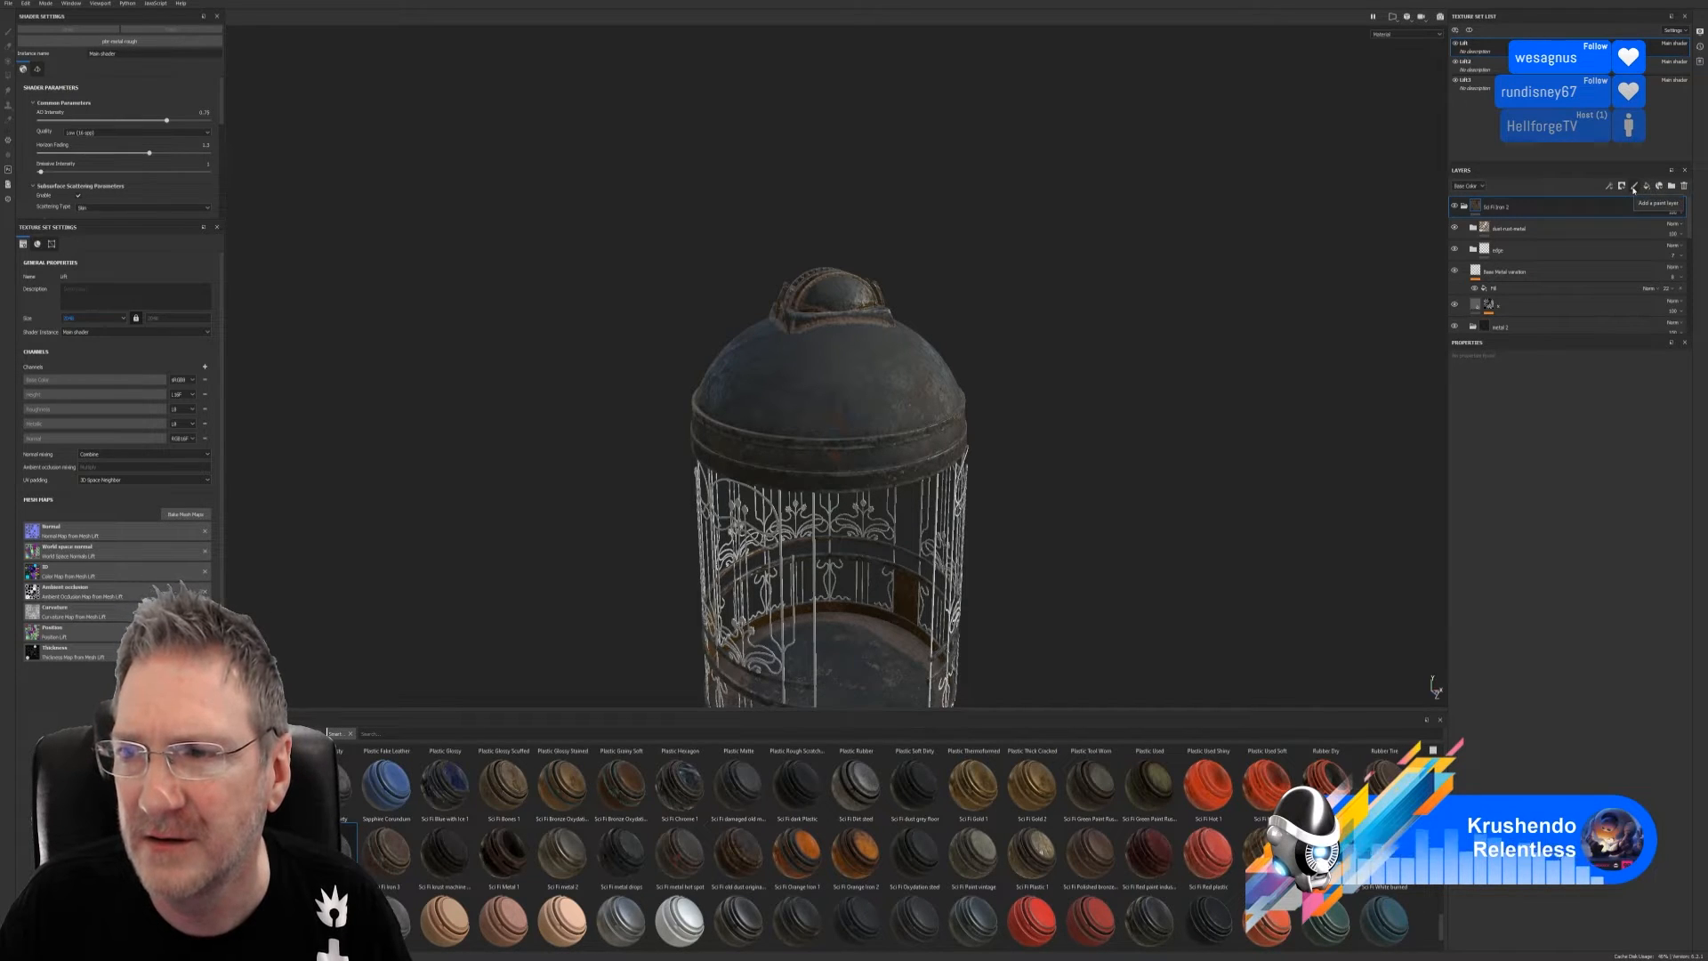
# Add a paint layer above the iron material group, try a grainy brush stroke on the dome's crown and undo it
pyautogui.click(1634, 187)
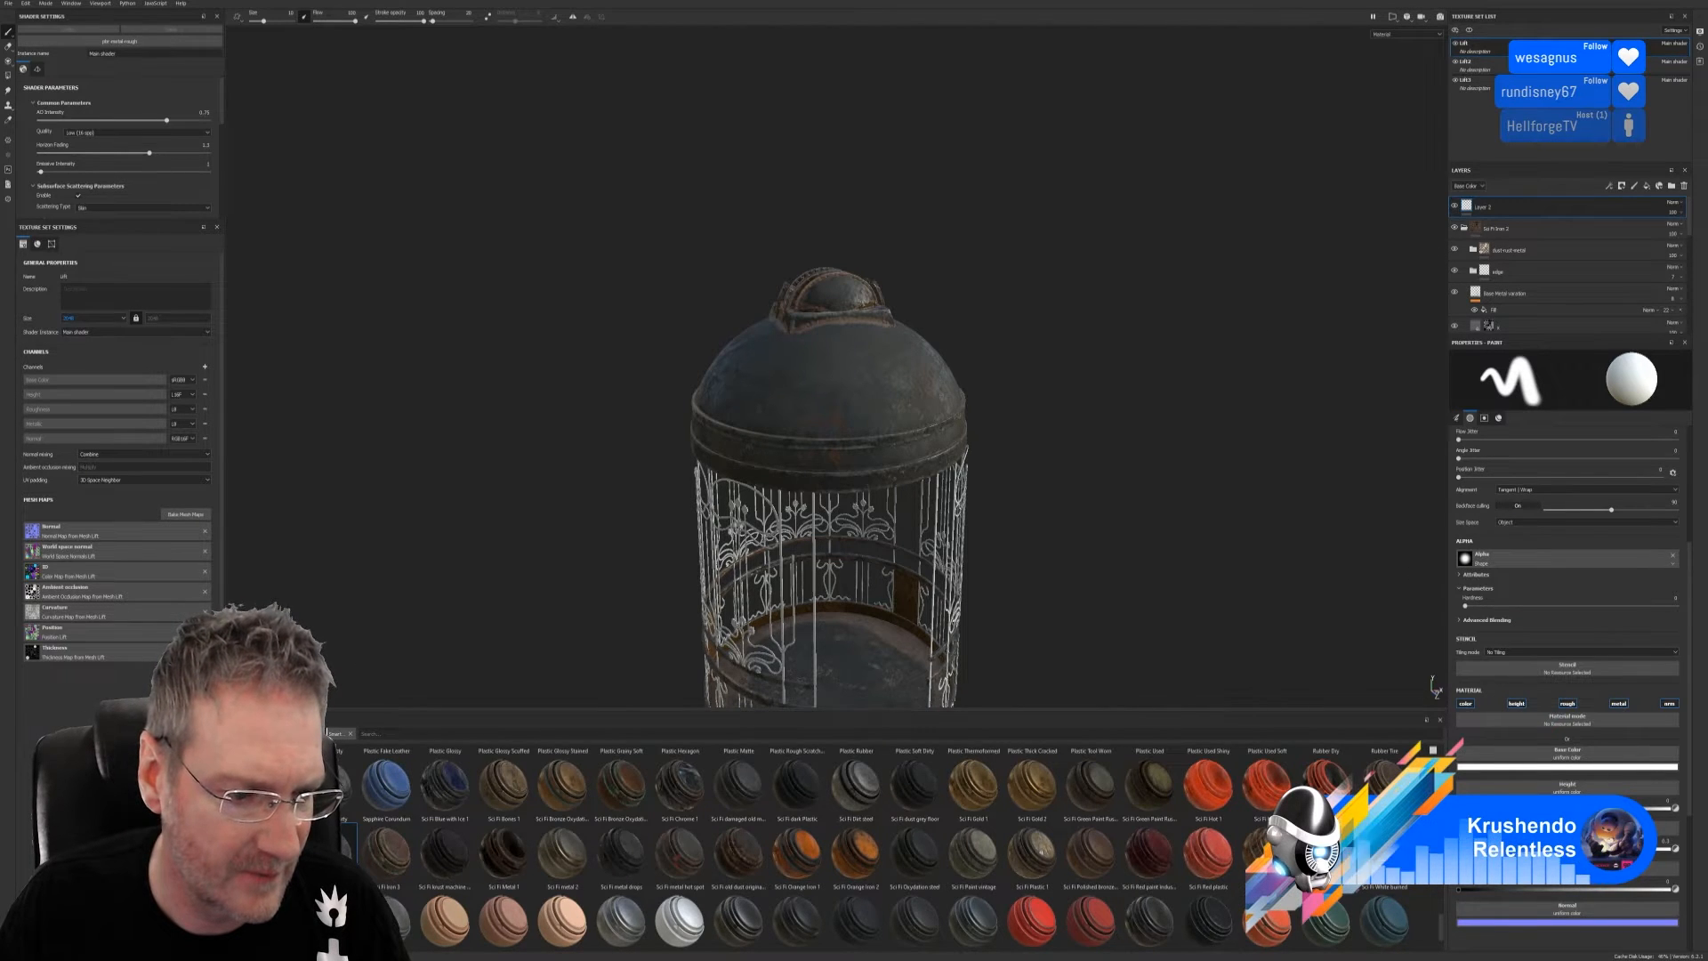
pyautogui.click(258, 859)
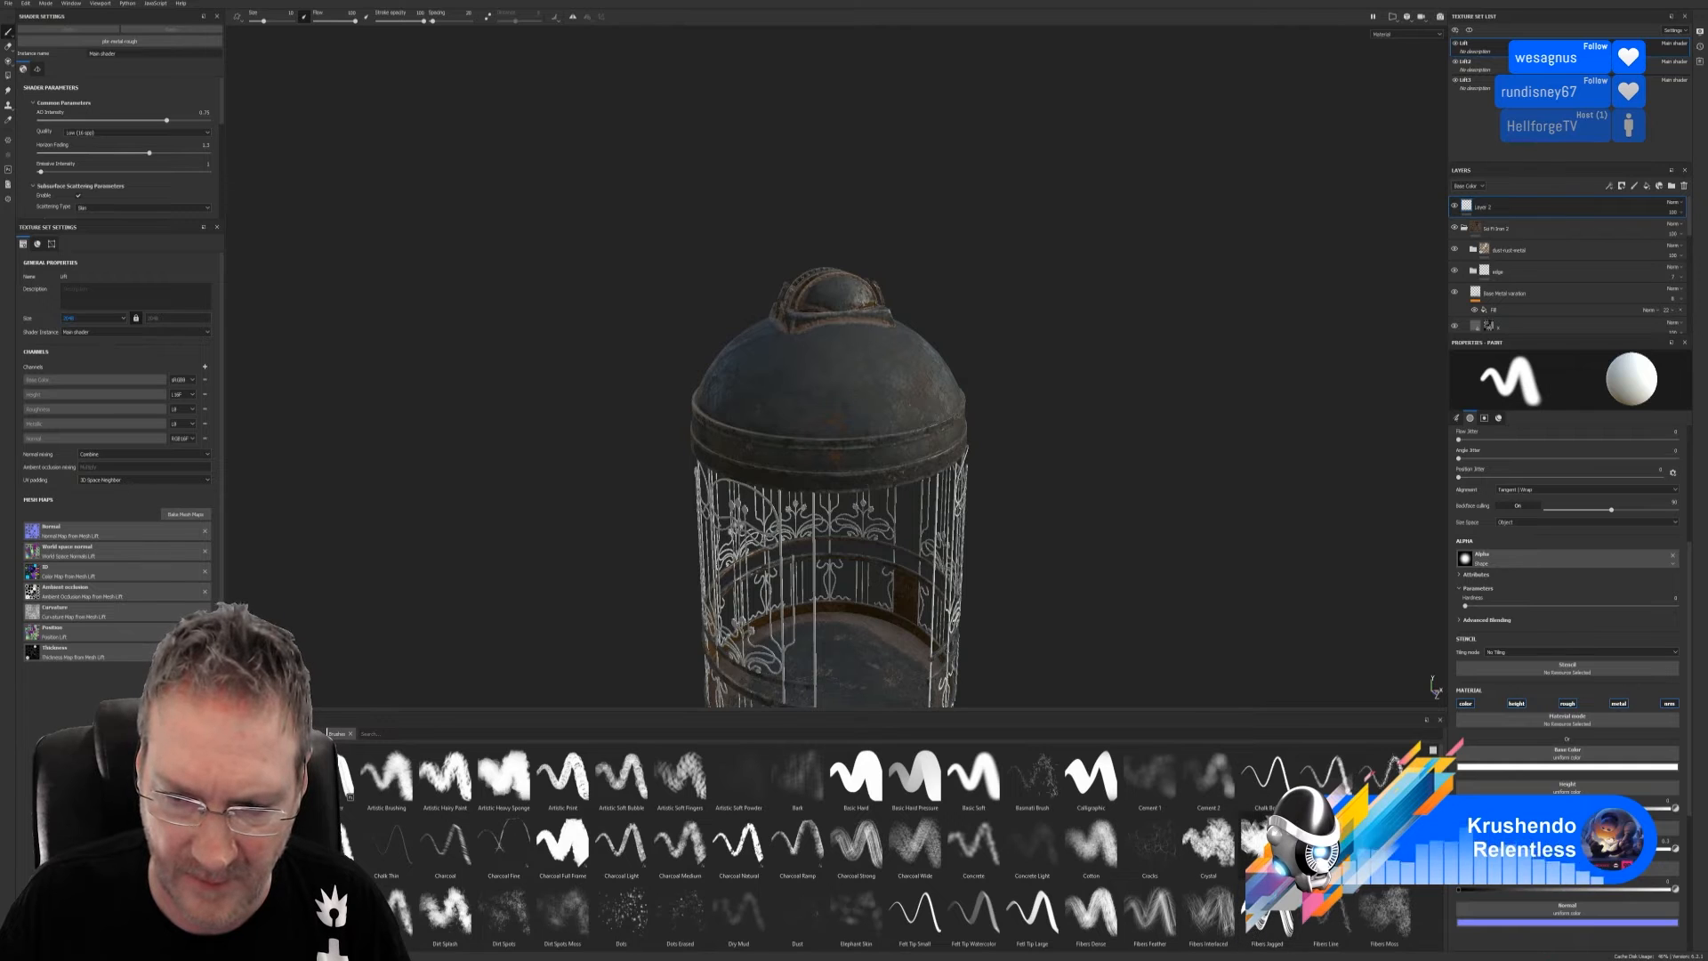
pyautogui.click(1326, 843)
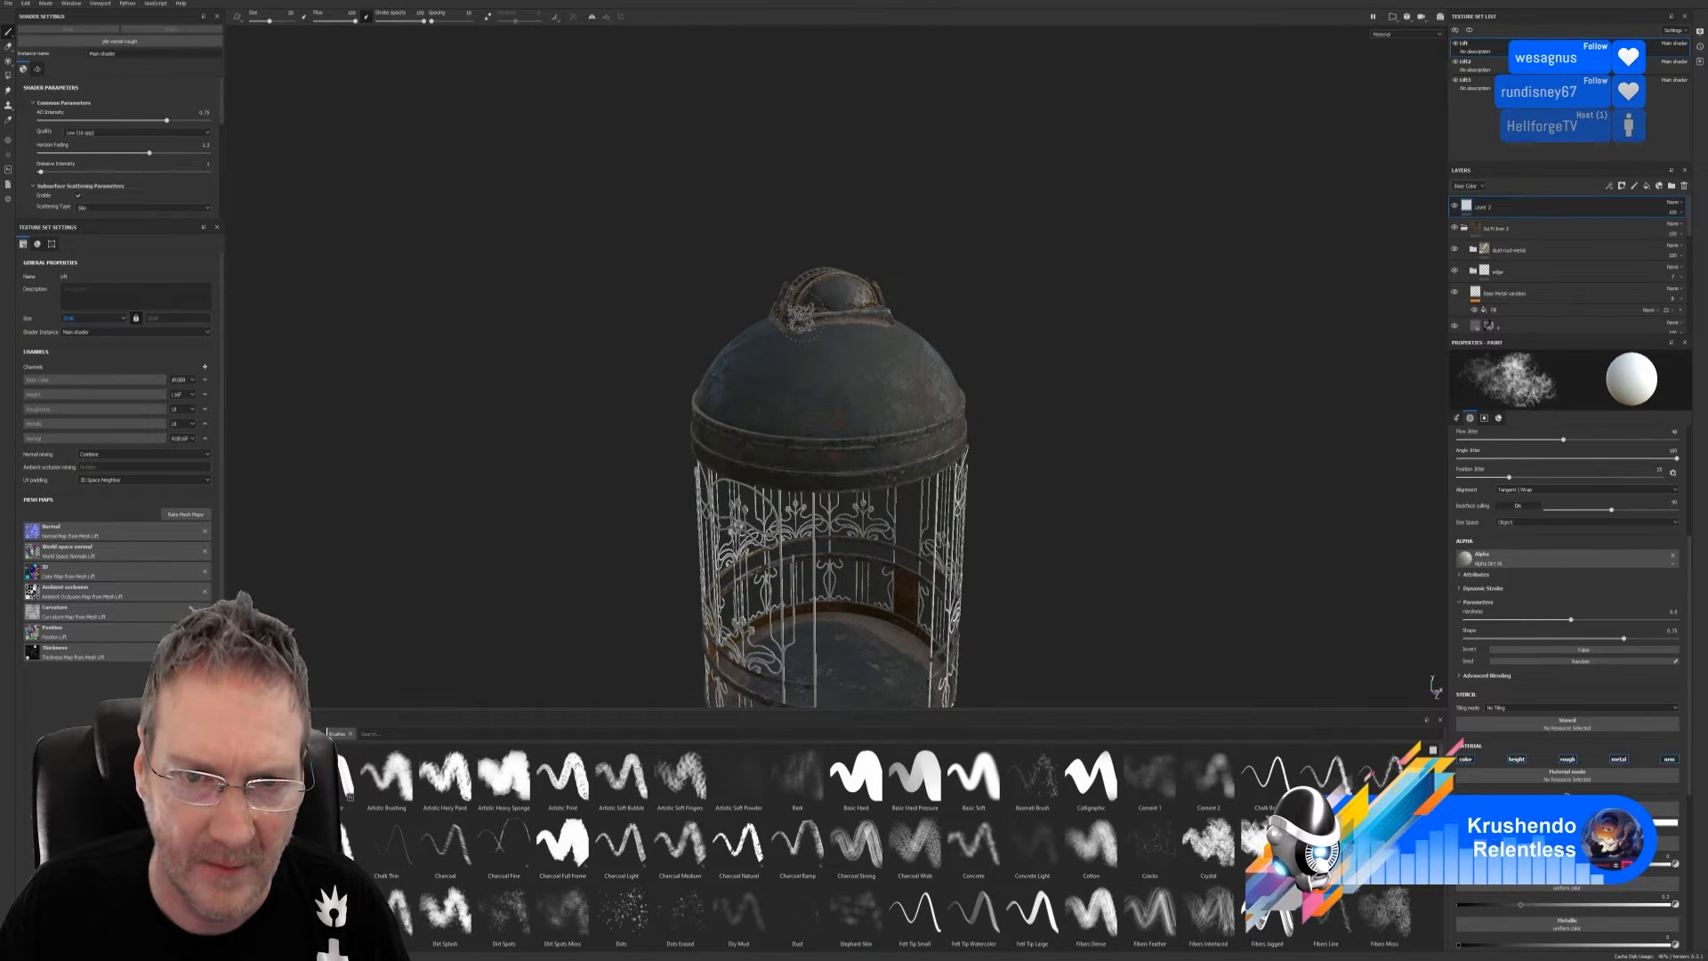
pyautogui.moveTo(800, 316); pyautogui.dragTo(872, 309)
pyautogui.hotkey('ctrl', 'z')
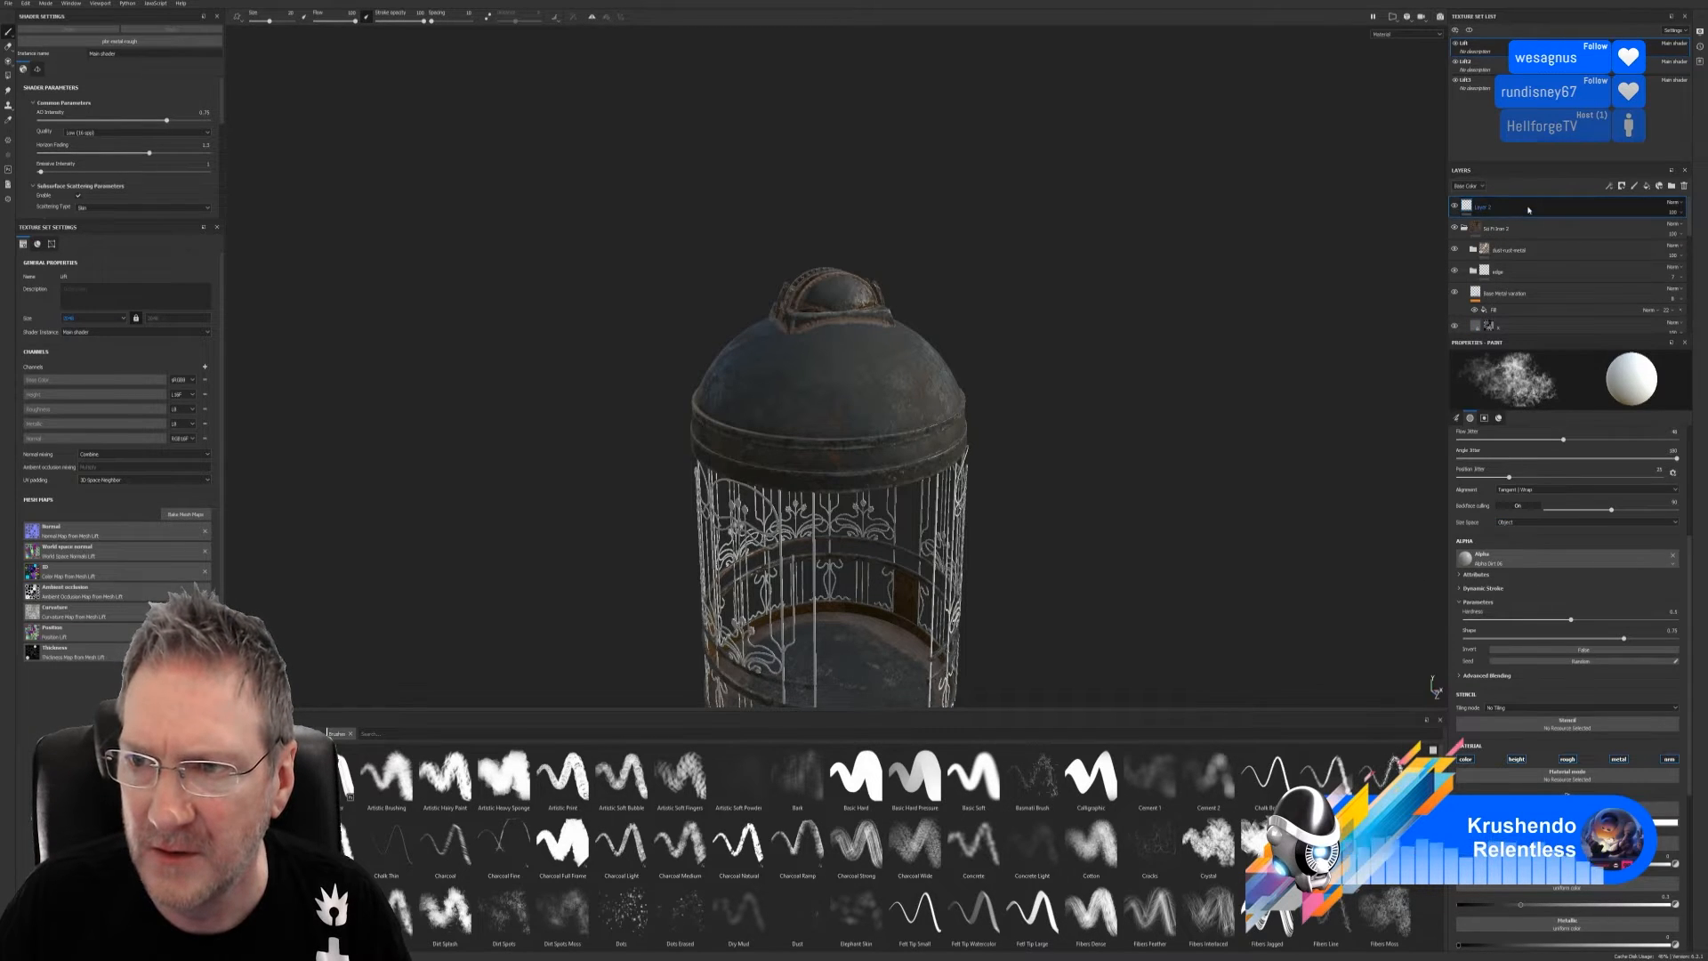
# Move the paint layer to the top inside the iron material group, try a stroke on the crown and undo it
pyautogui.moveTo(1530, 208); pyautogui.dragTo(1530, 239)
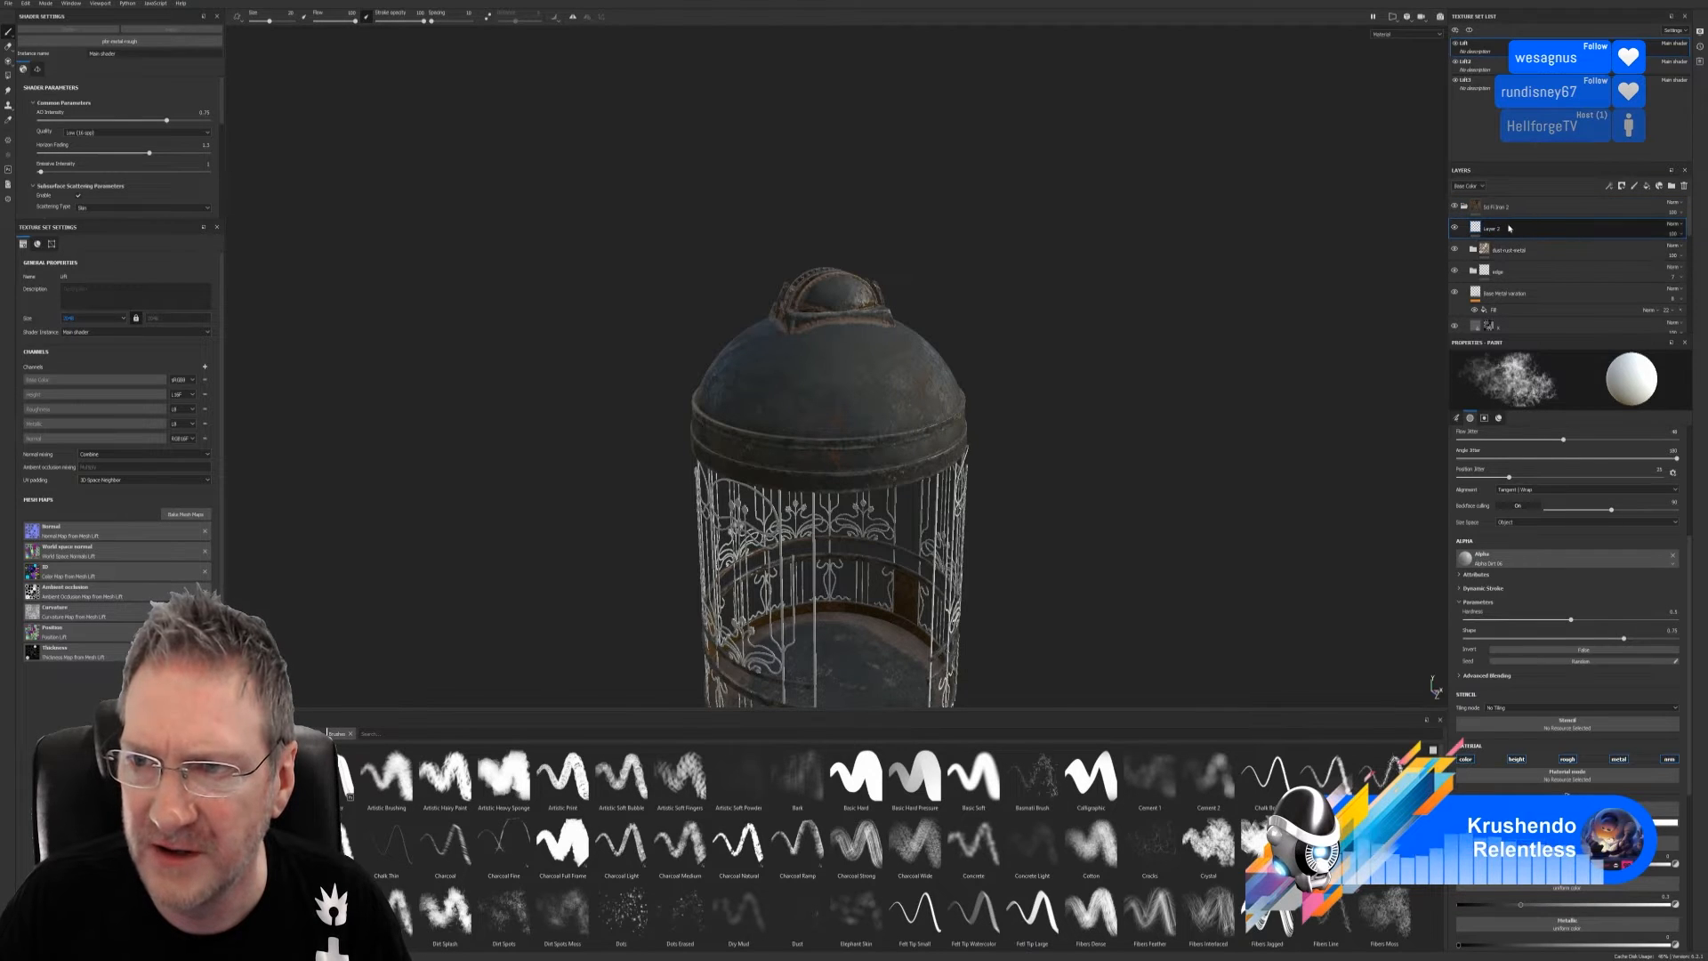
pyautogui.moveTo(788, 312); pyautogui.dragTo(854, 307)
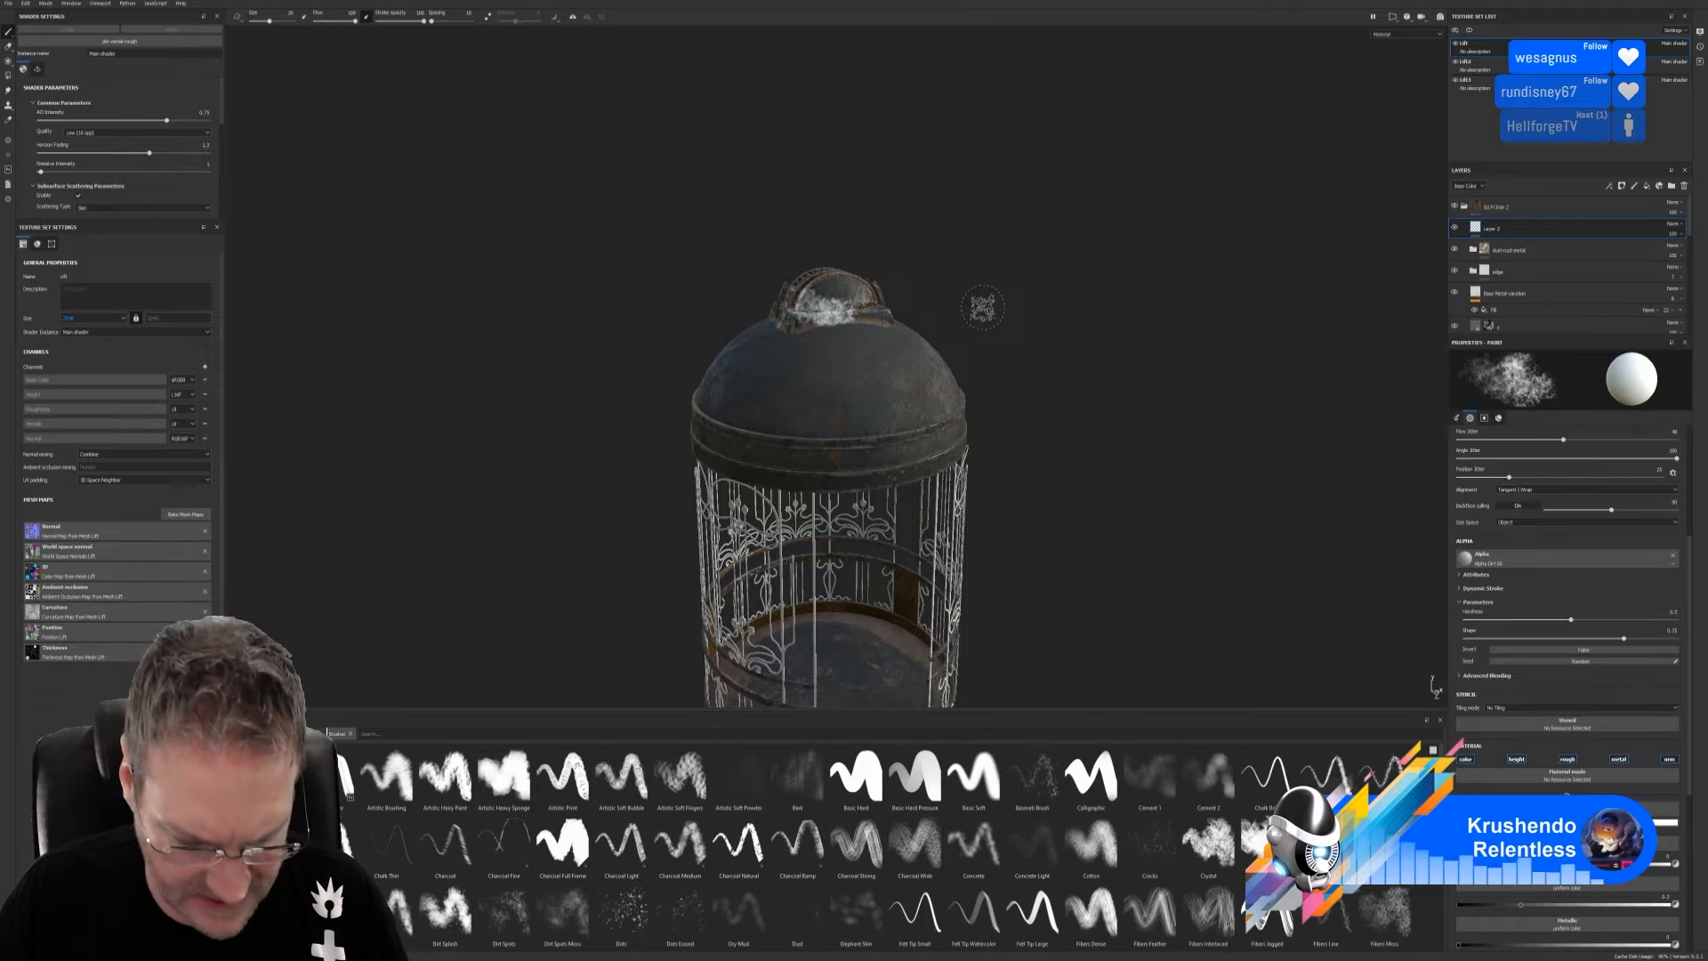
pyautogui.hotkey('ctrl', 'z')
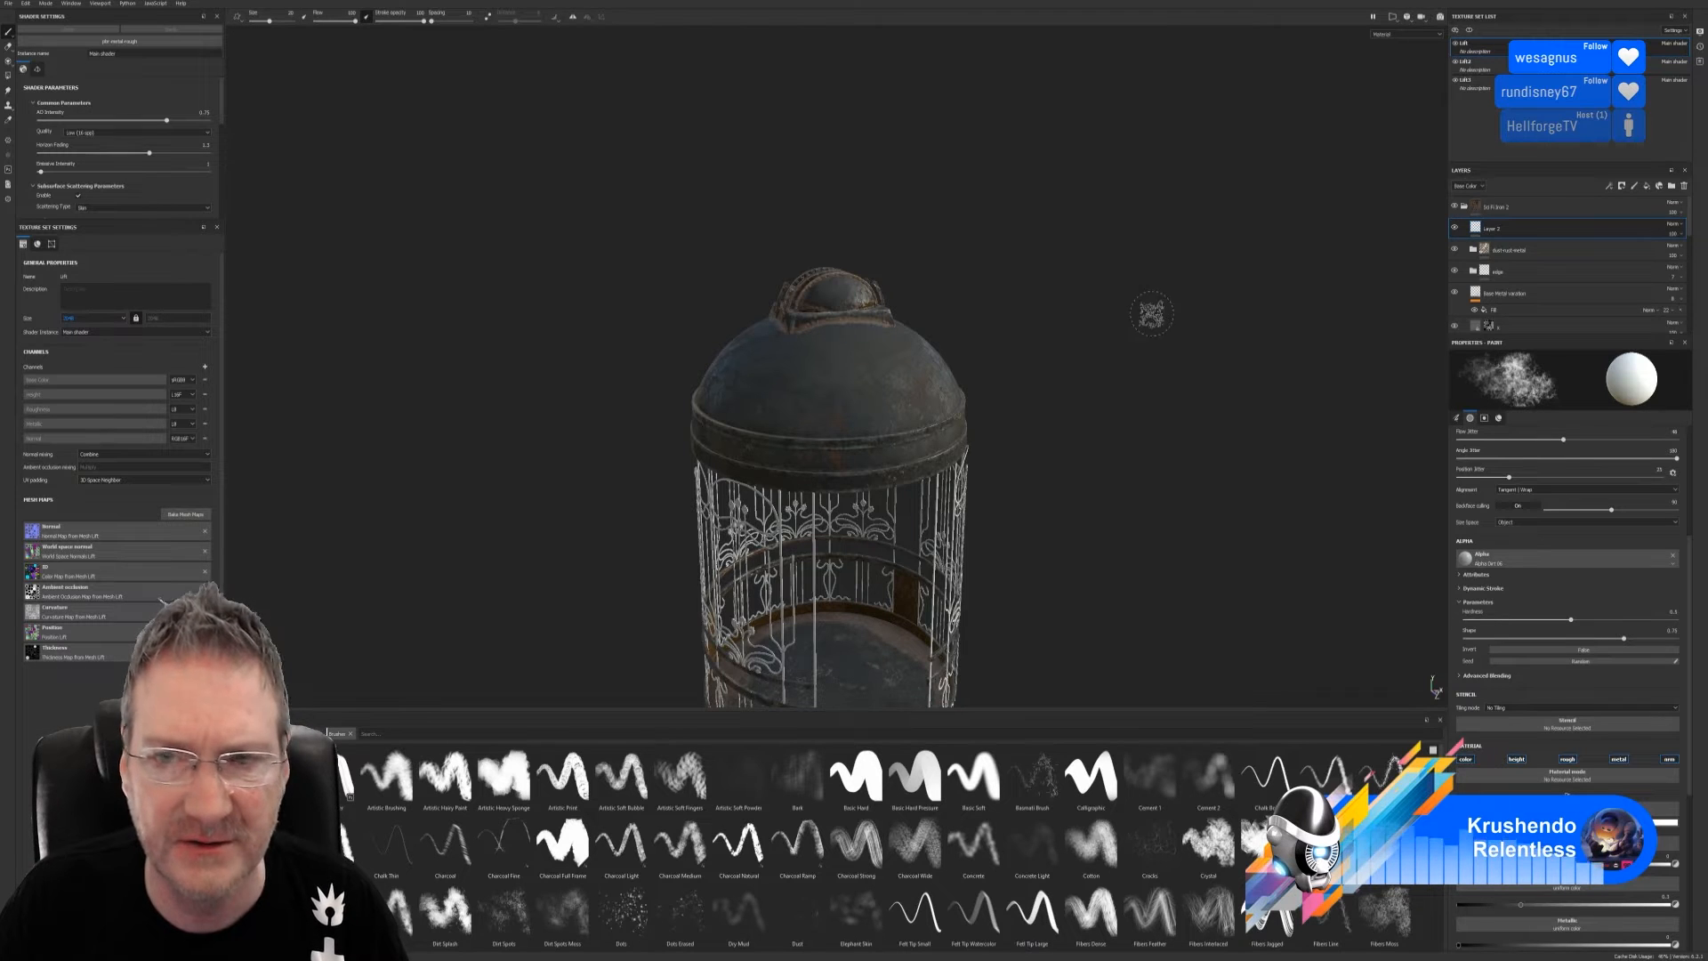
# Try Passthrough blending on the paint layer with a stroke over the dome's crown, and try Multiply blending
pyautogui.click(1673, 224)
pyautogui.click(1642, 241)
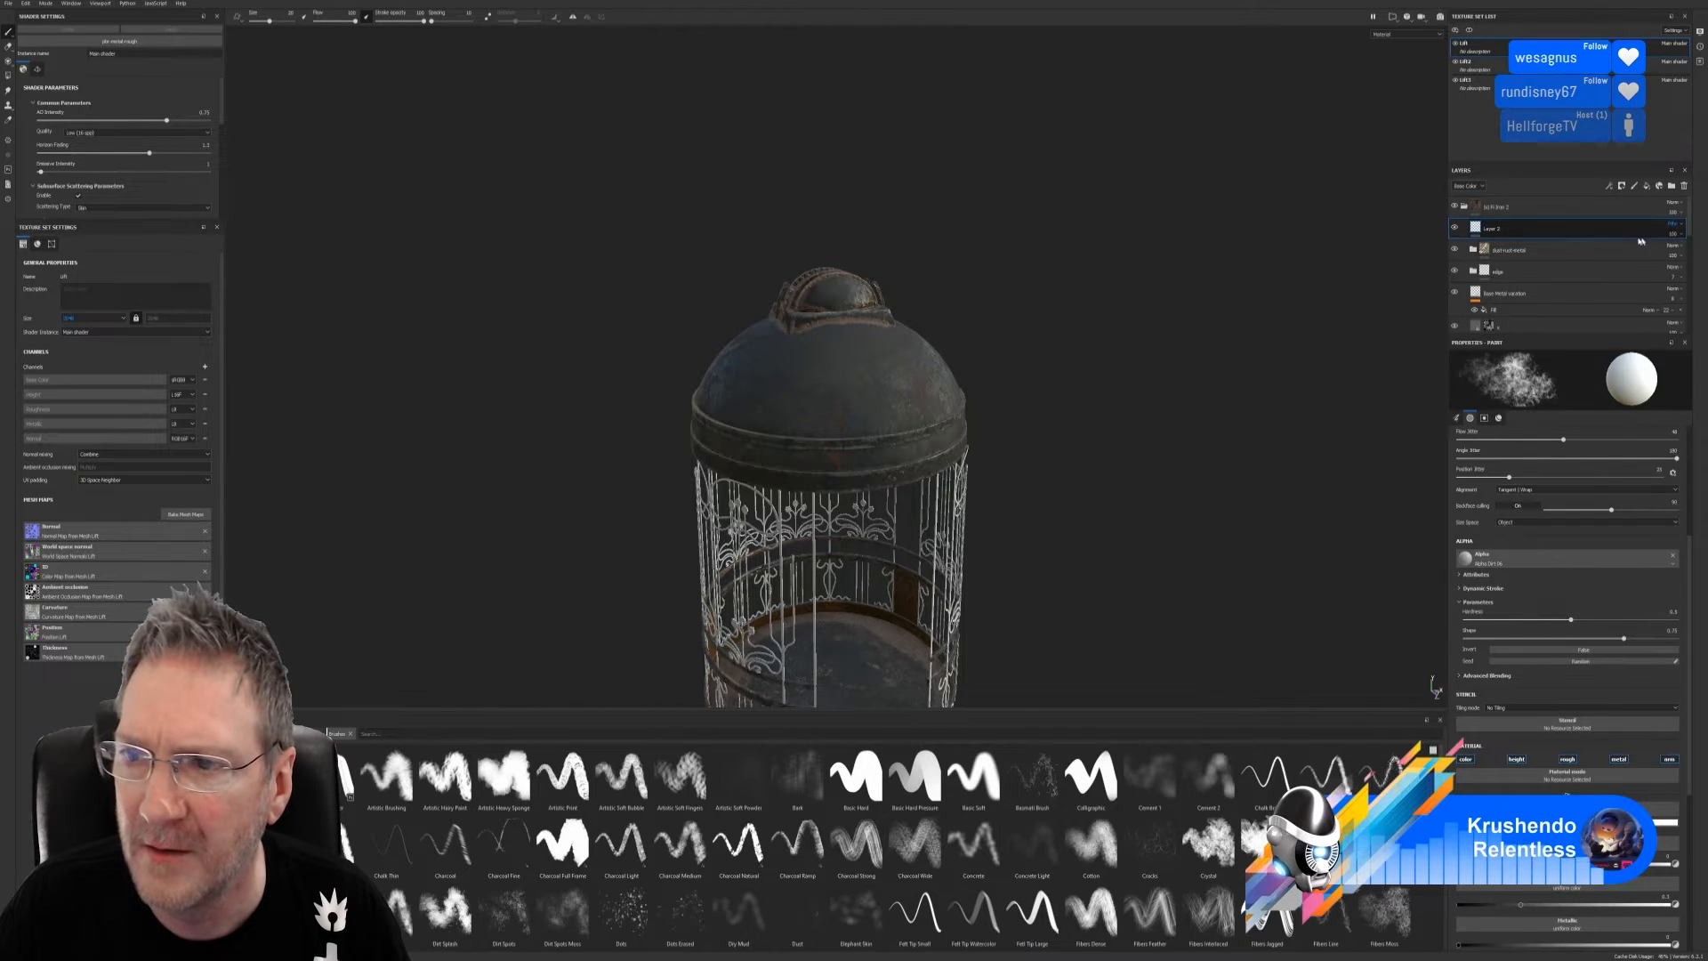
pyautogui.moveTo(787, 313); pyautogui.dragTo(877, 296)
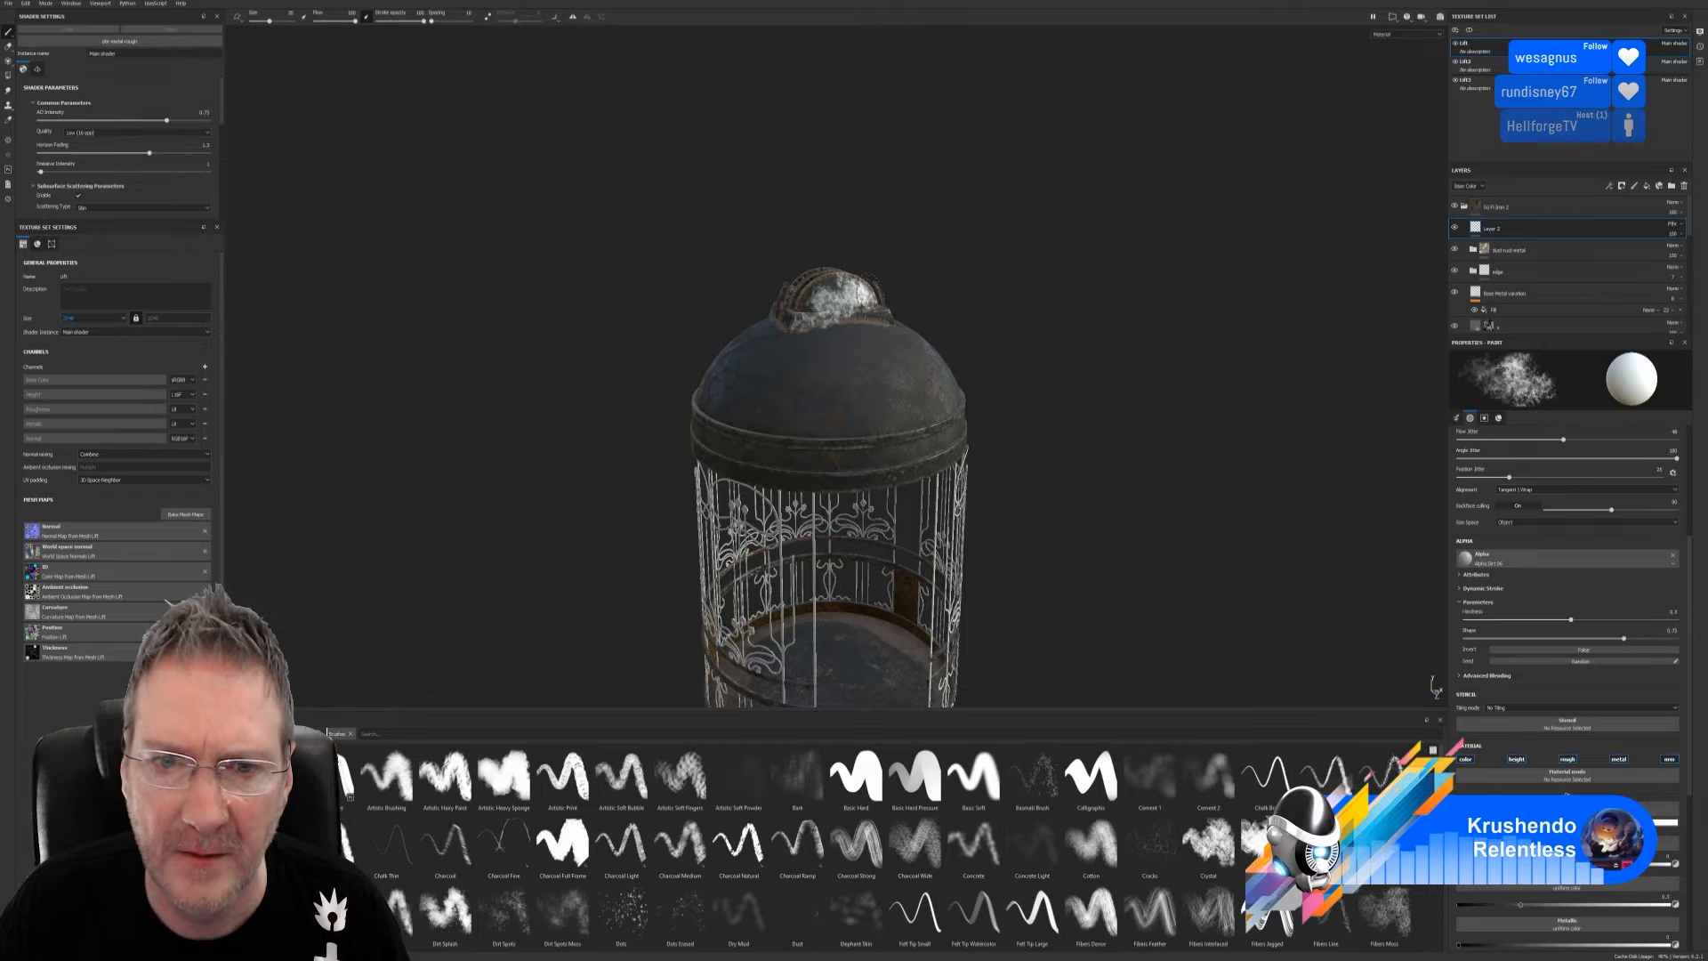
pyautogui.click(1519, 231)
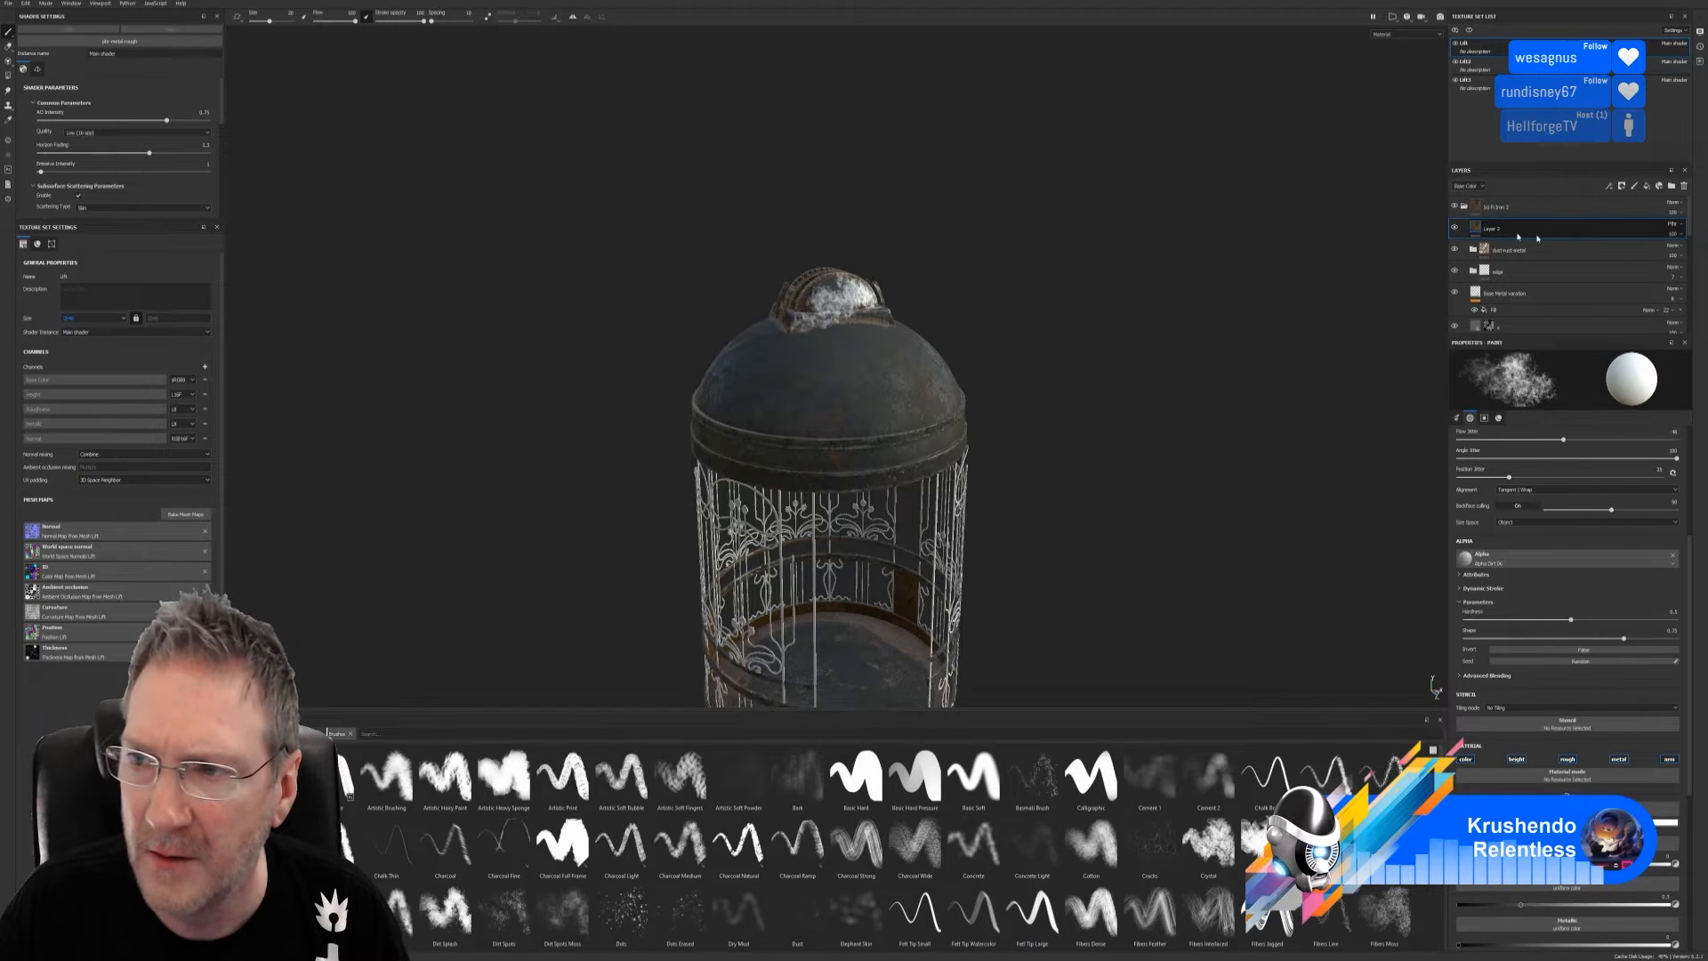
pyautogui.click(1674, 224)
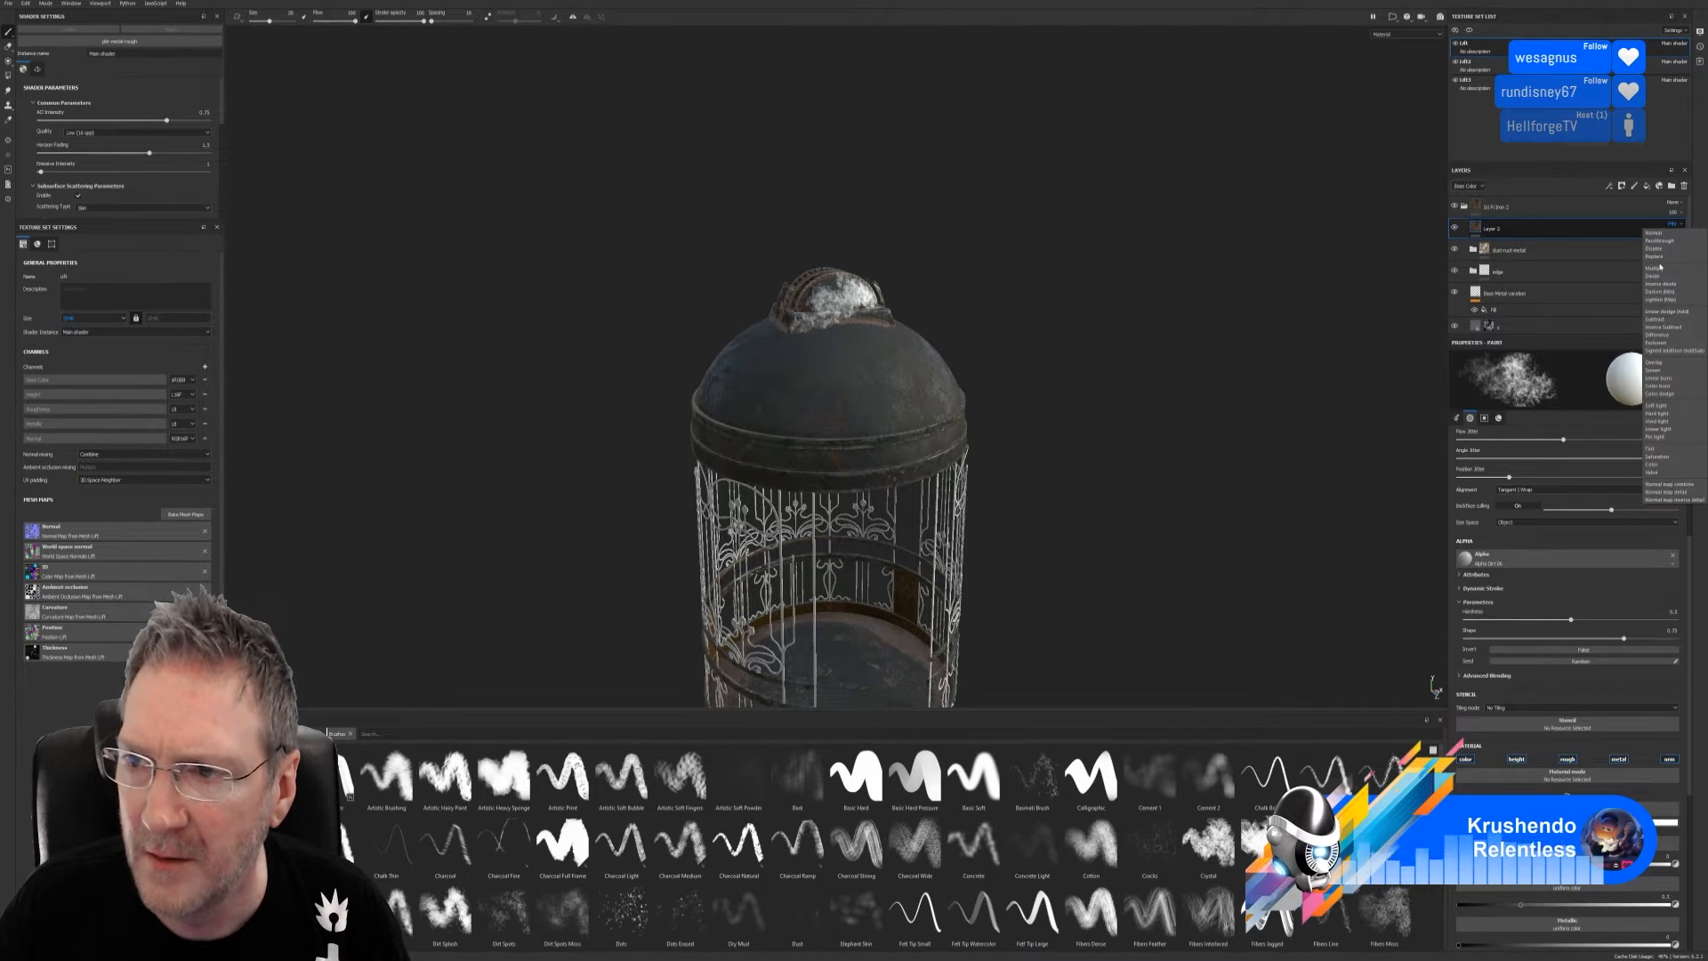
pyautogui.click(1659, 267)
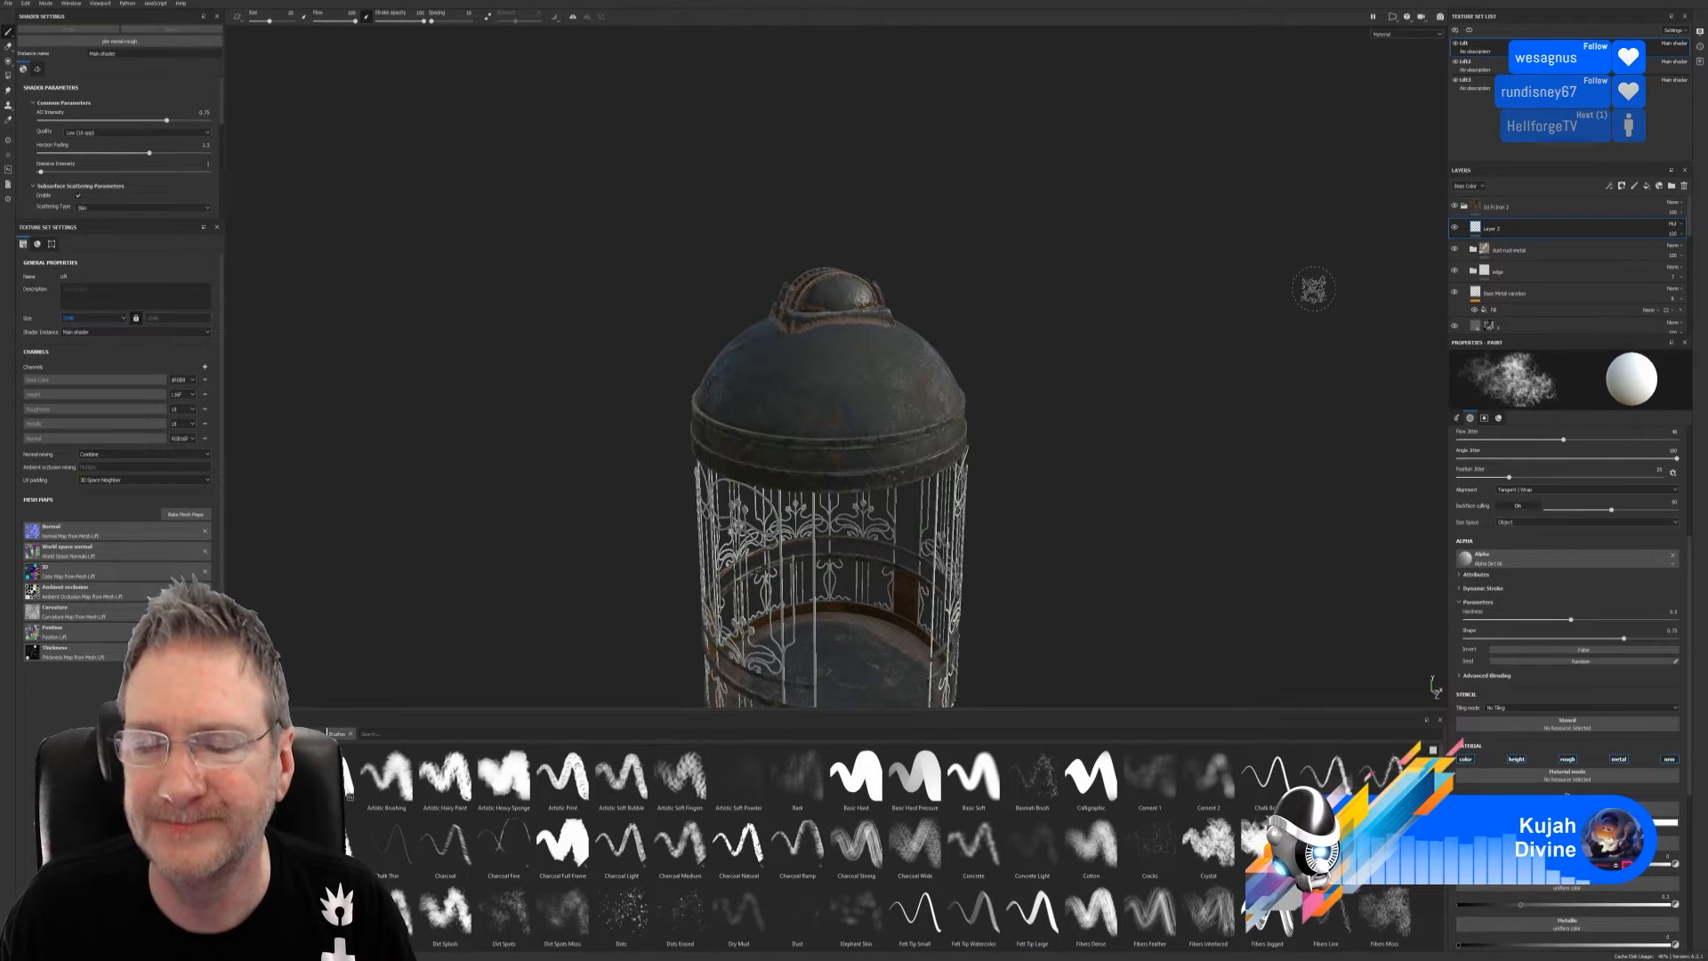
# Delete the test paint layer from the iron material group
pyautogui.doubleClick(1495, 228)
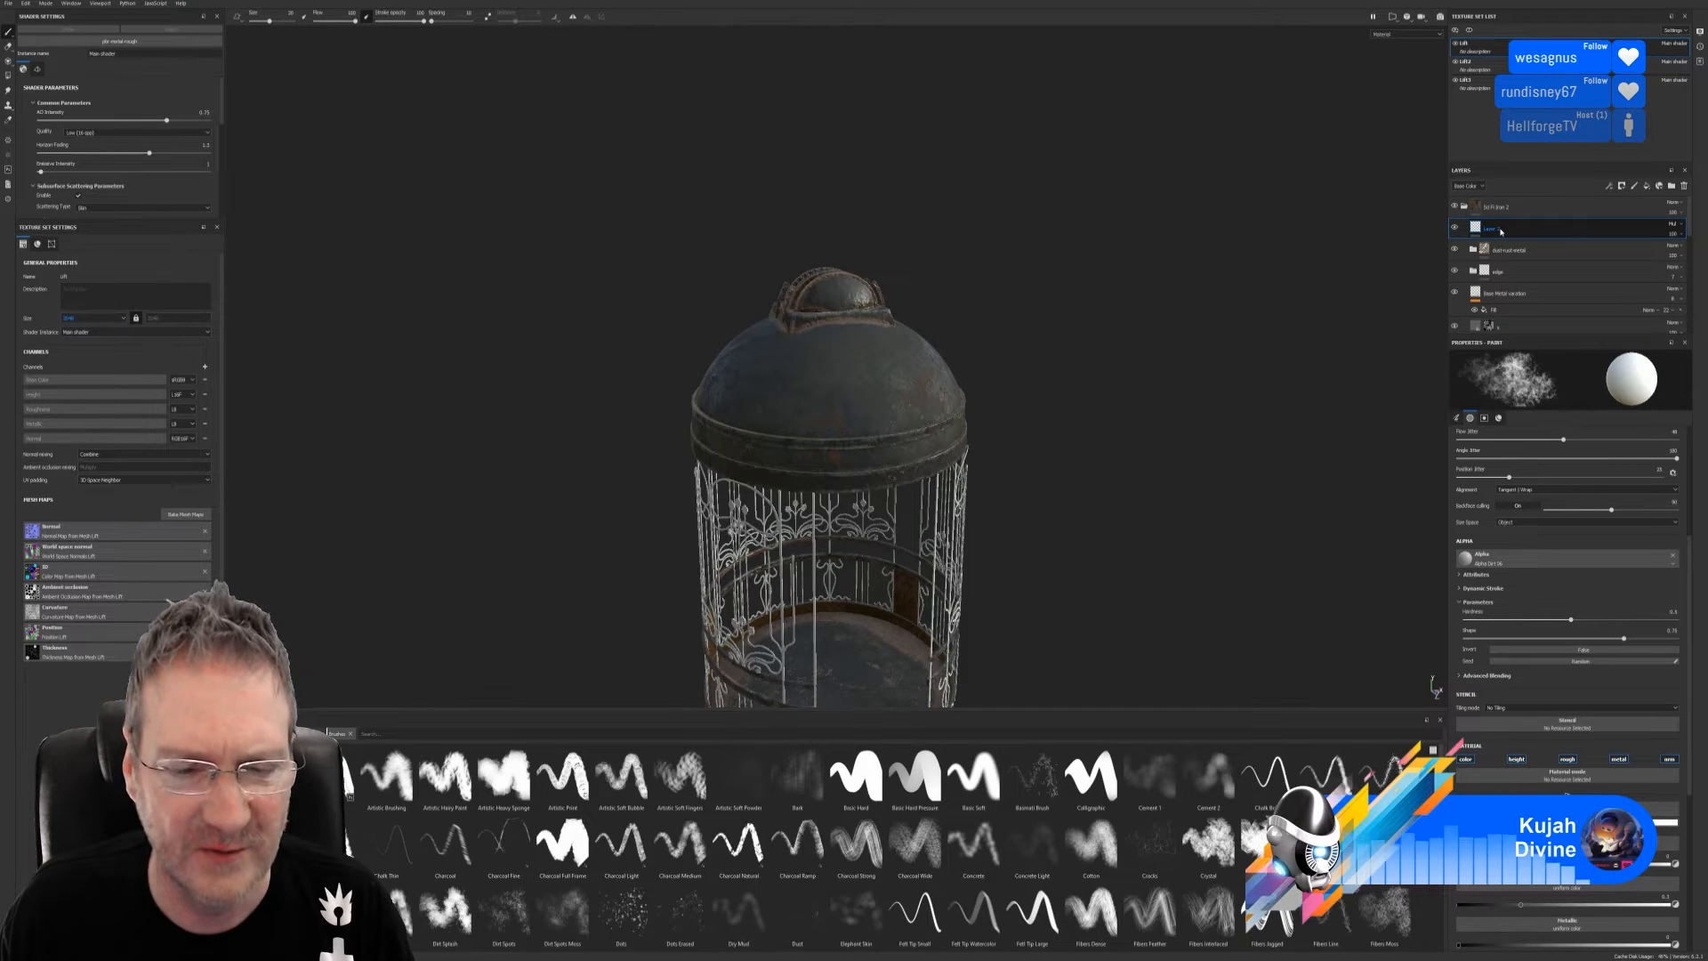
pyautogui.click(1506, 237)
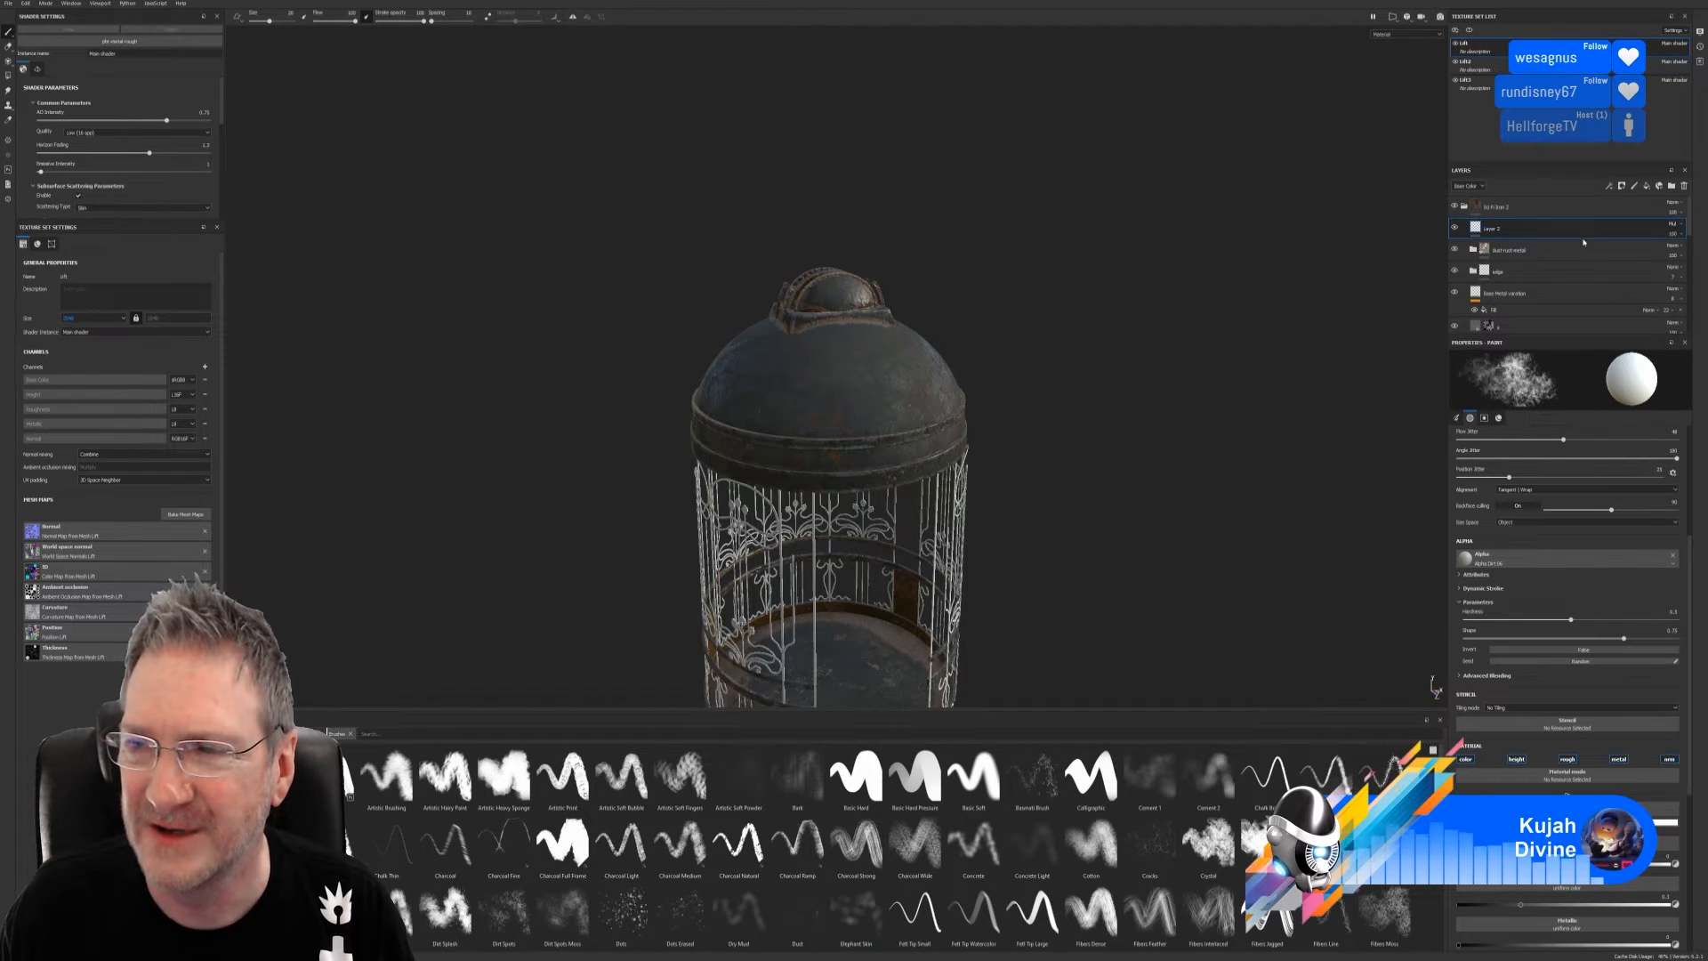
pyautogui.click(1684, 186)
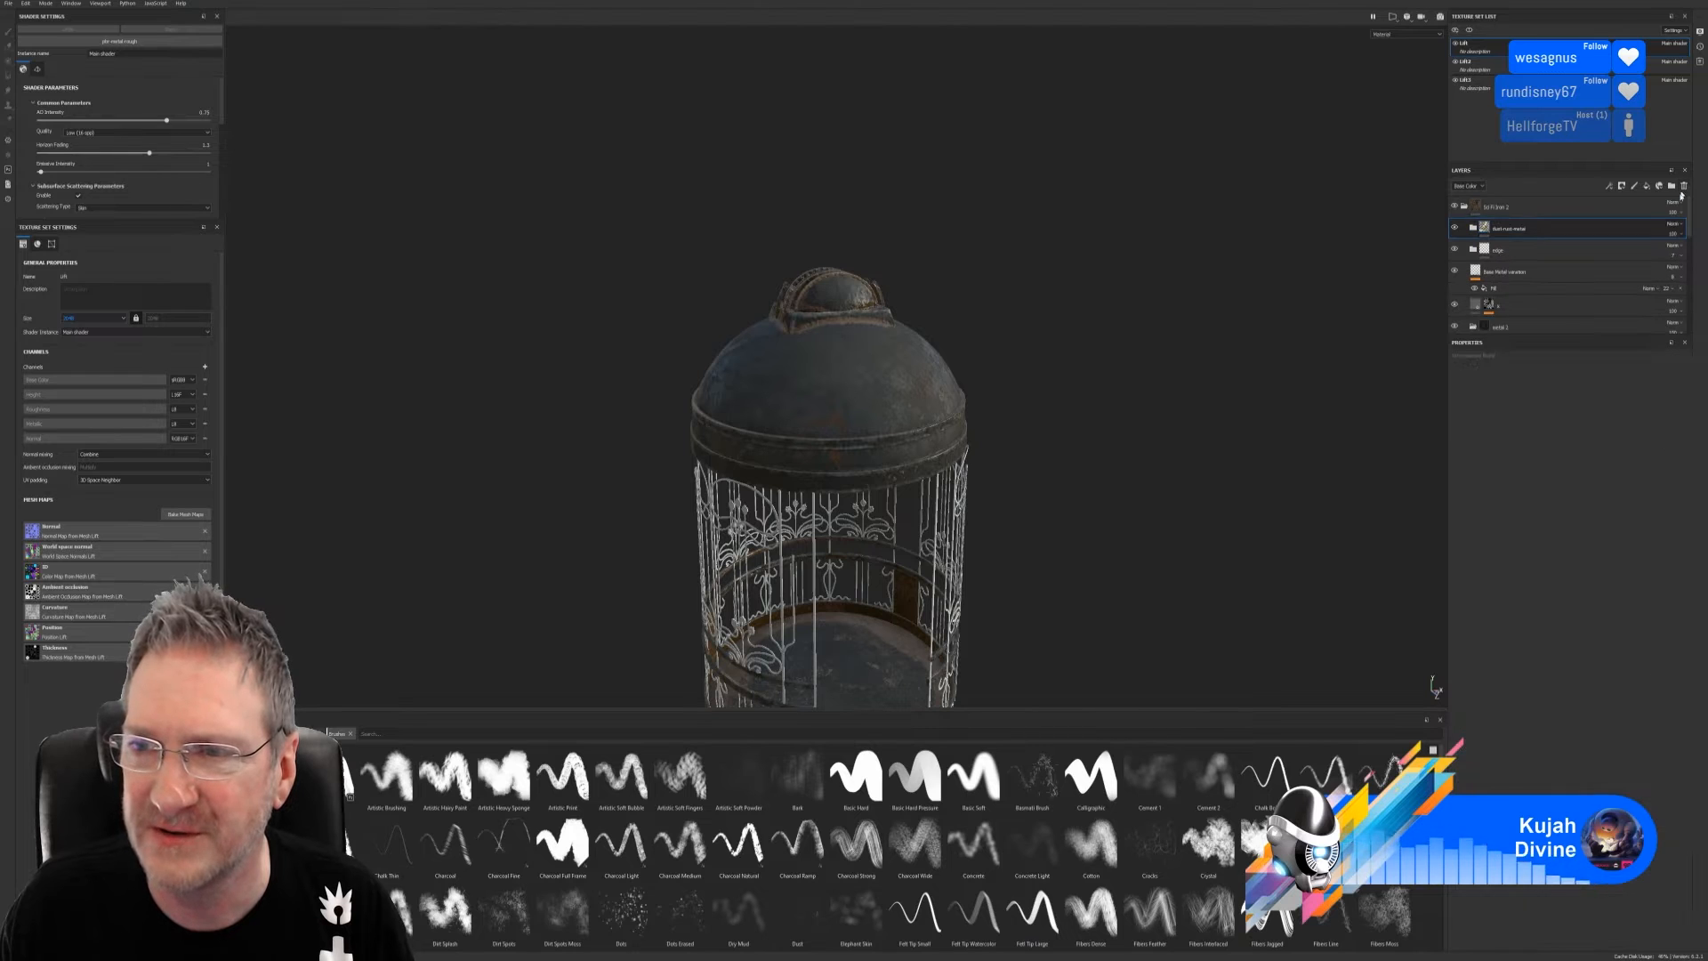
# Toggle the iron material group and its dust and rust subgroup to compare the cage with and without each
pyautogui.click(1456, 206)
pyautogui.click(1456, 206)
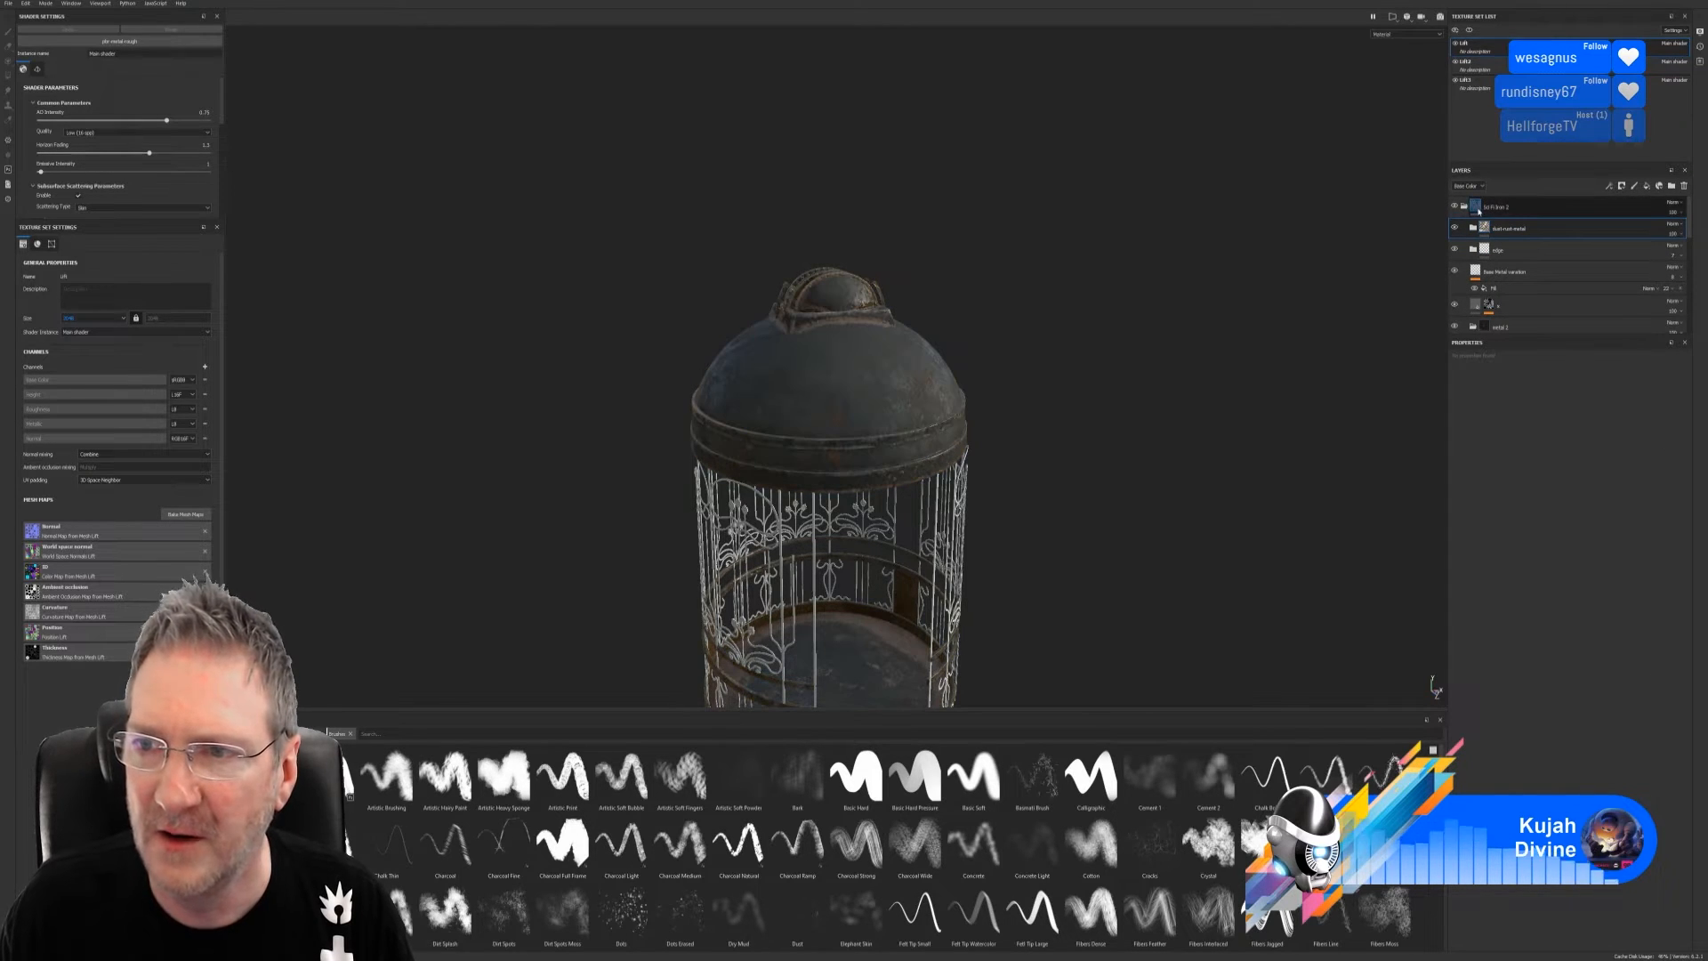
pyautogui.rightClick(1481, 210)
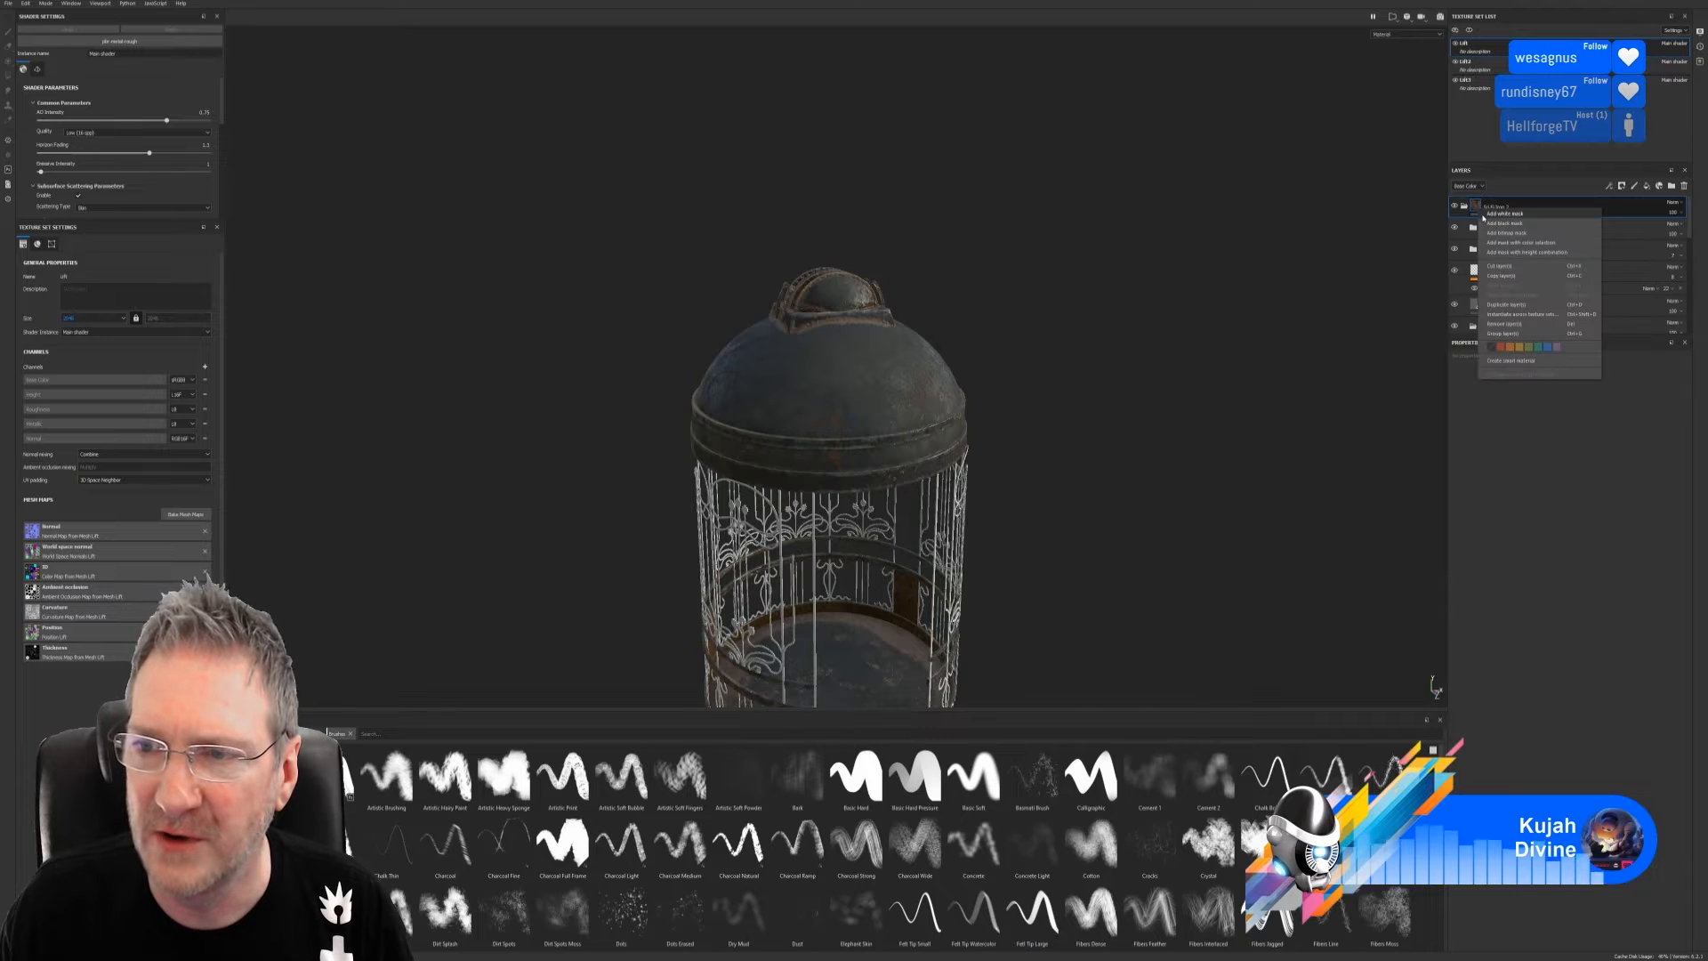
pyautogui.click(1541, 213)
pyautogui.rightClick(1526, 206)
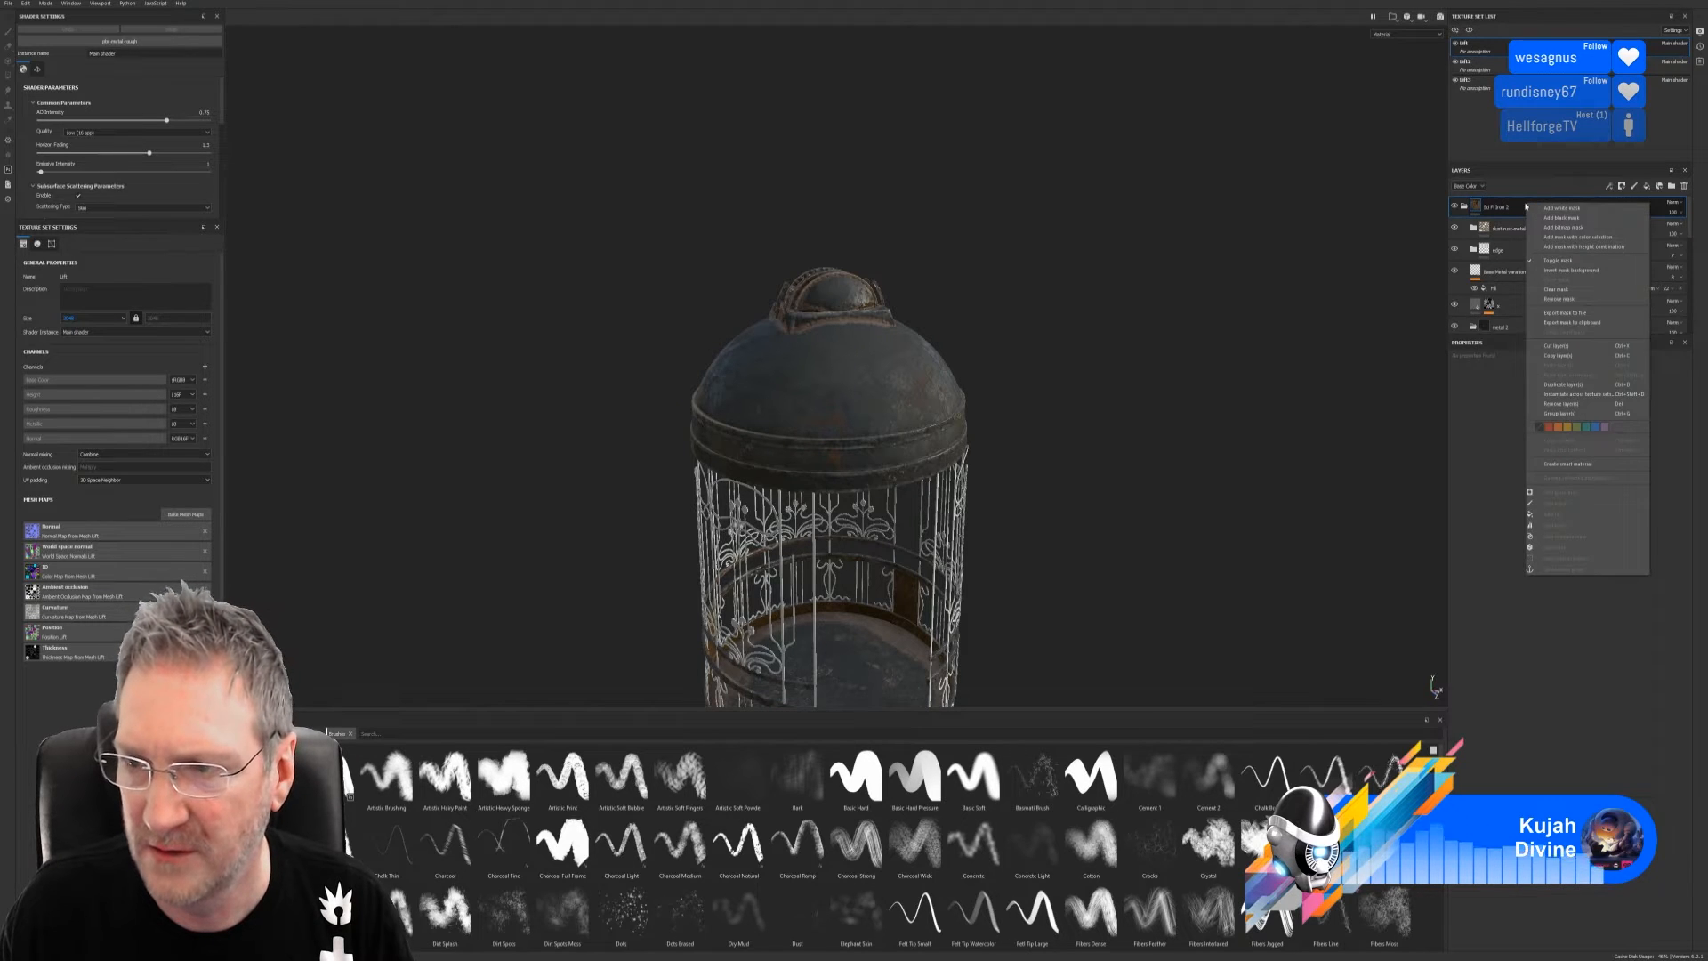
pyautogui.click(1489, 398)
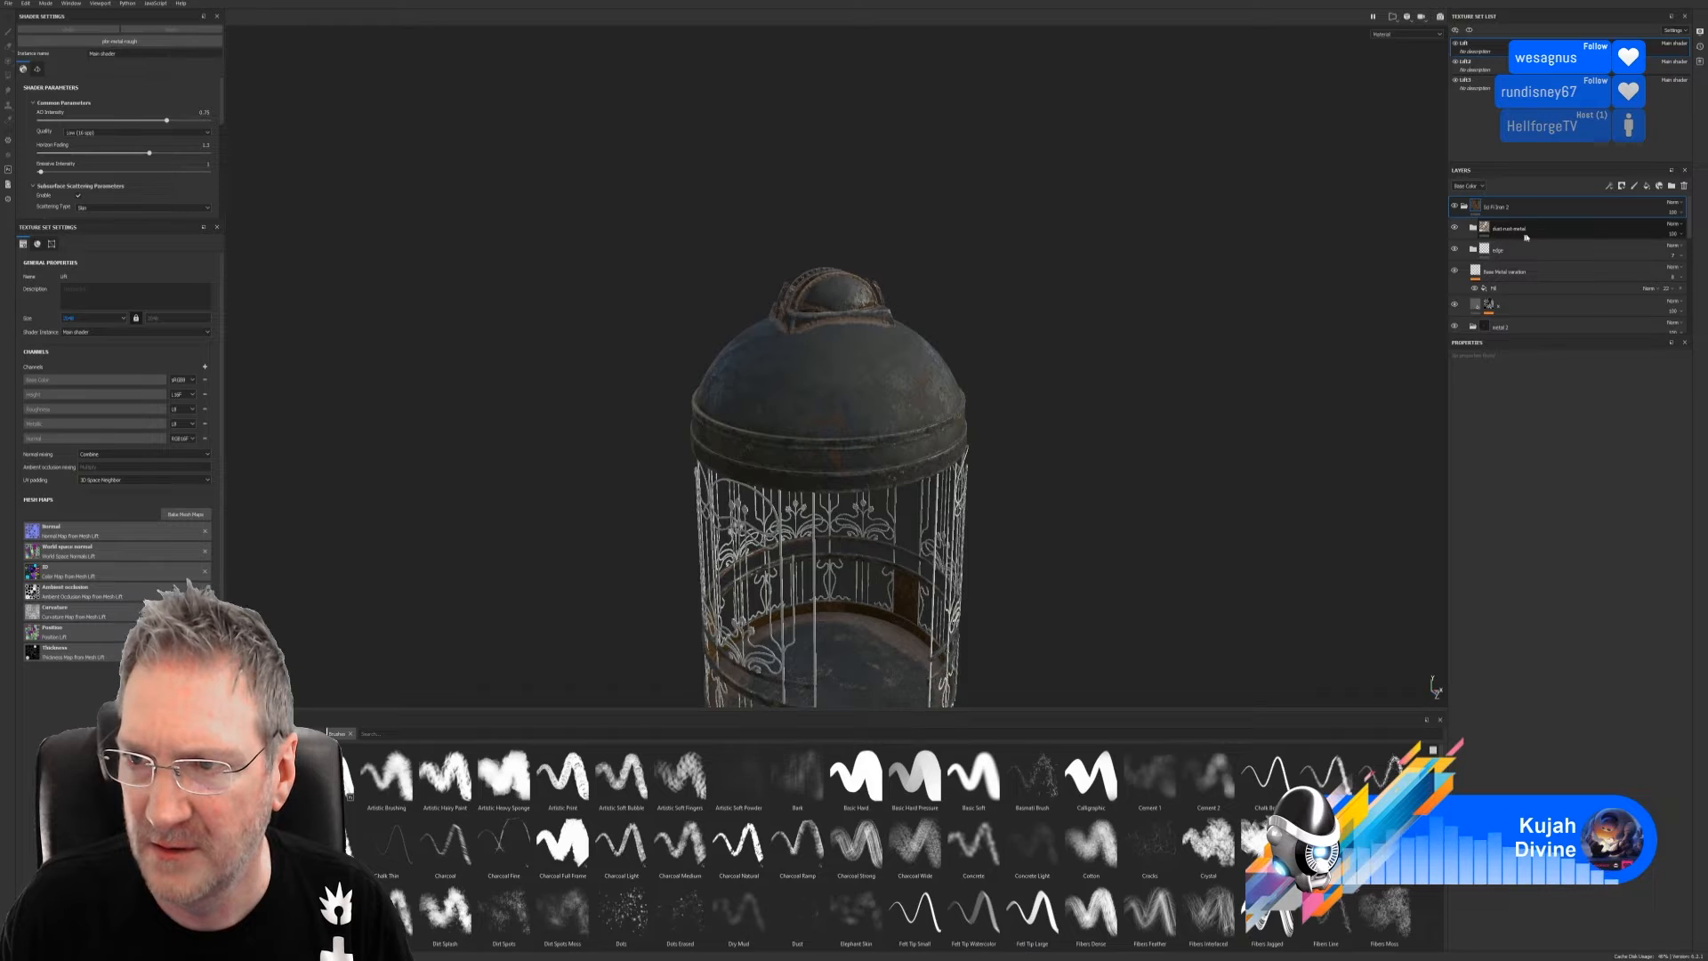
pyautogui.click(1456, 229)
pyautogui.click(1456, 230)
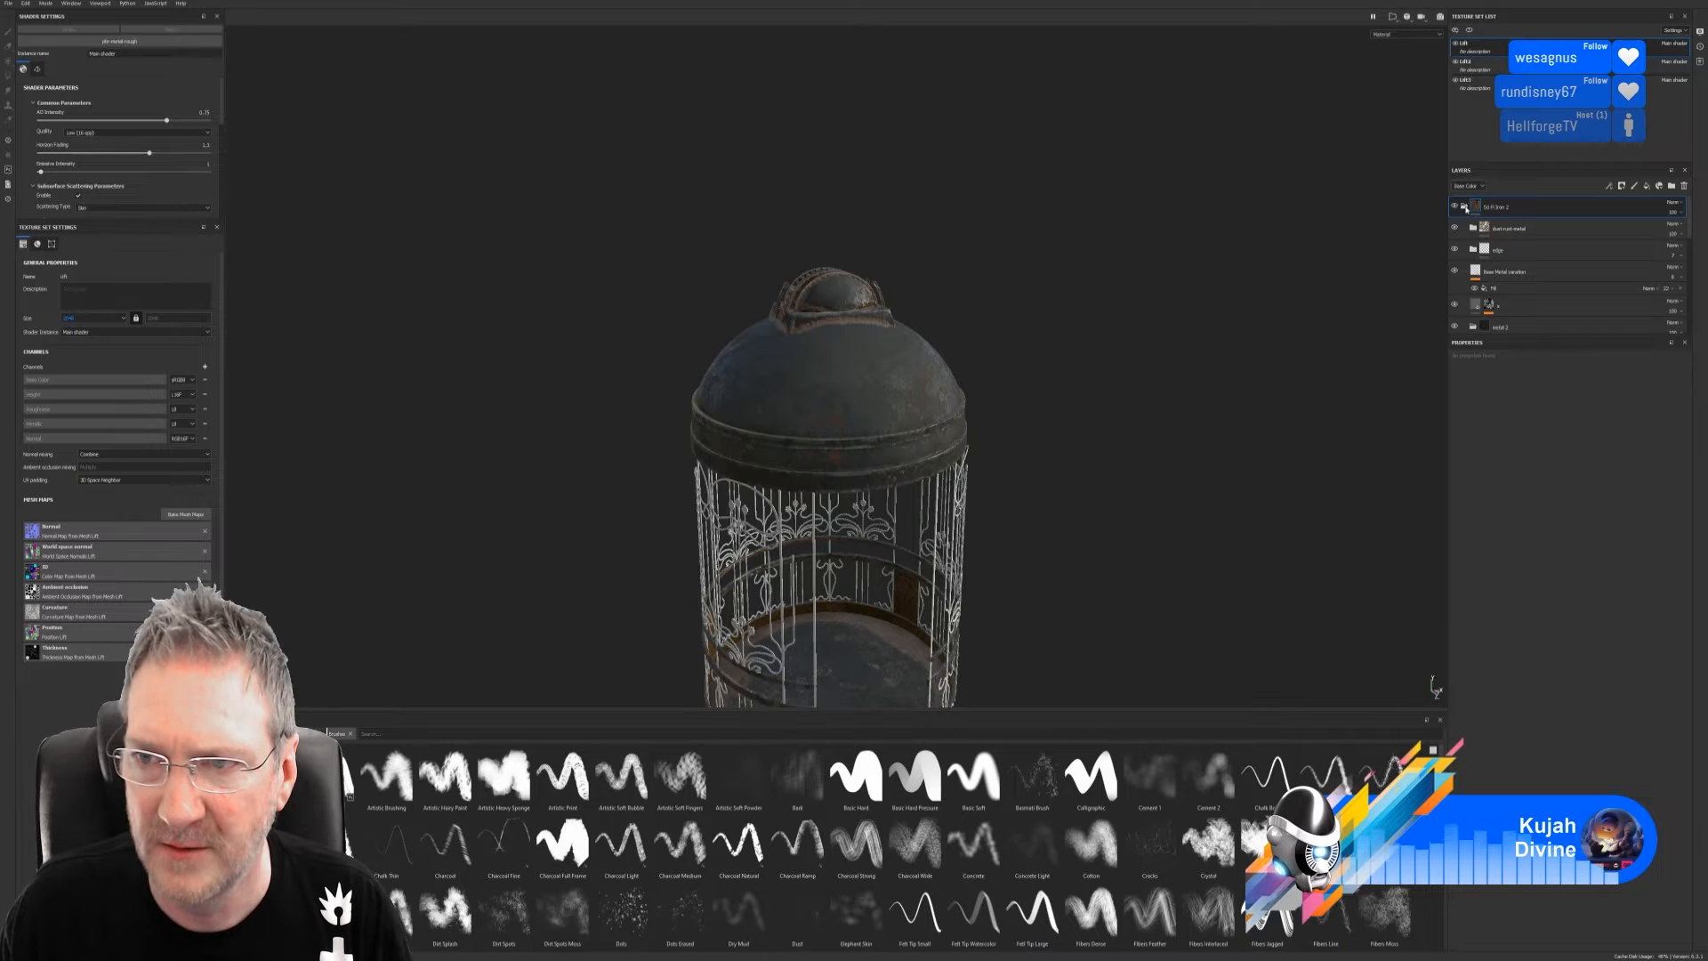
# Collapse the iron material group, place it in a new layer group and name that group Dome
pyautogui.click(1466, 208)
pyautogui.rightClick(1522, 207)
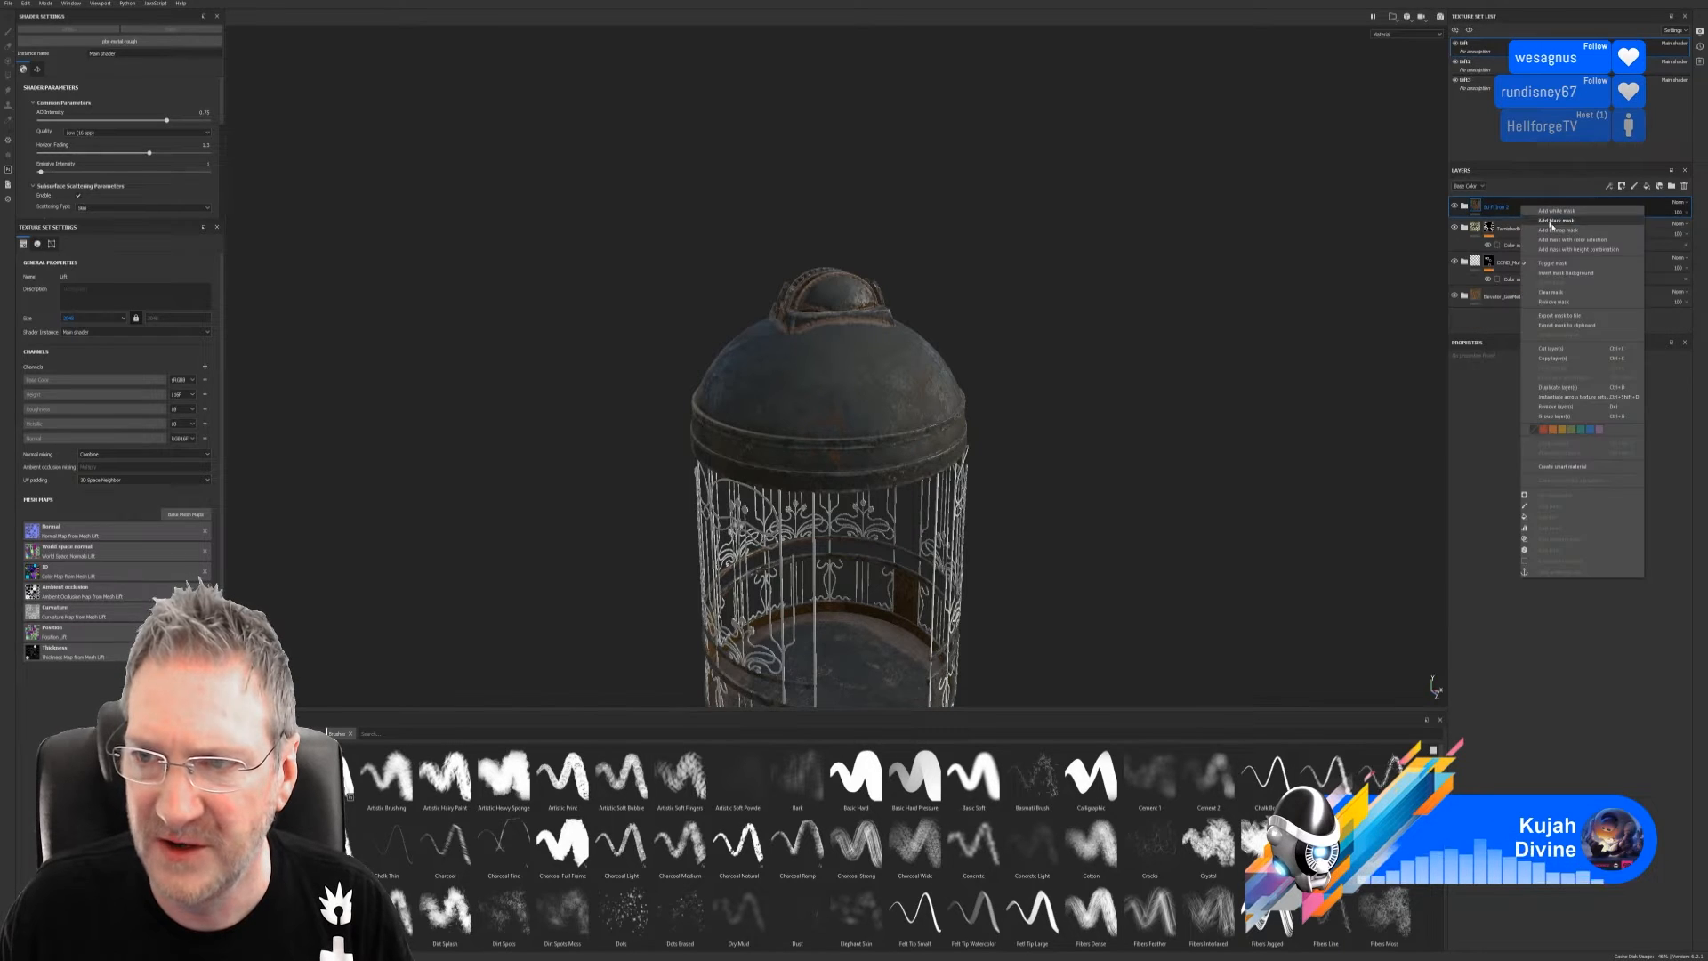
pyautogui.click(1563, 417)
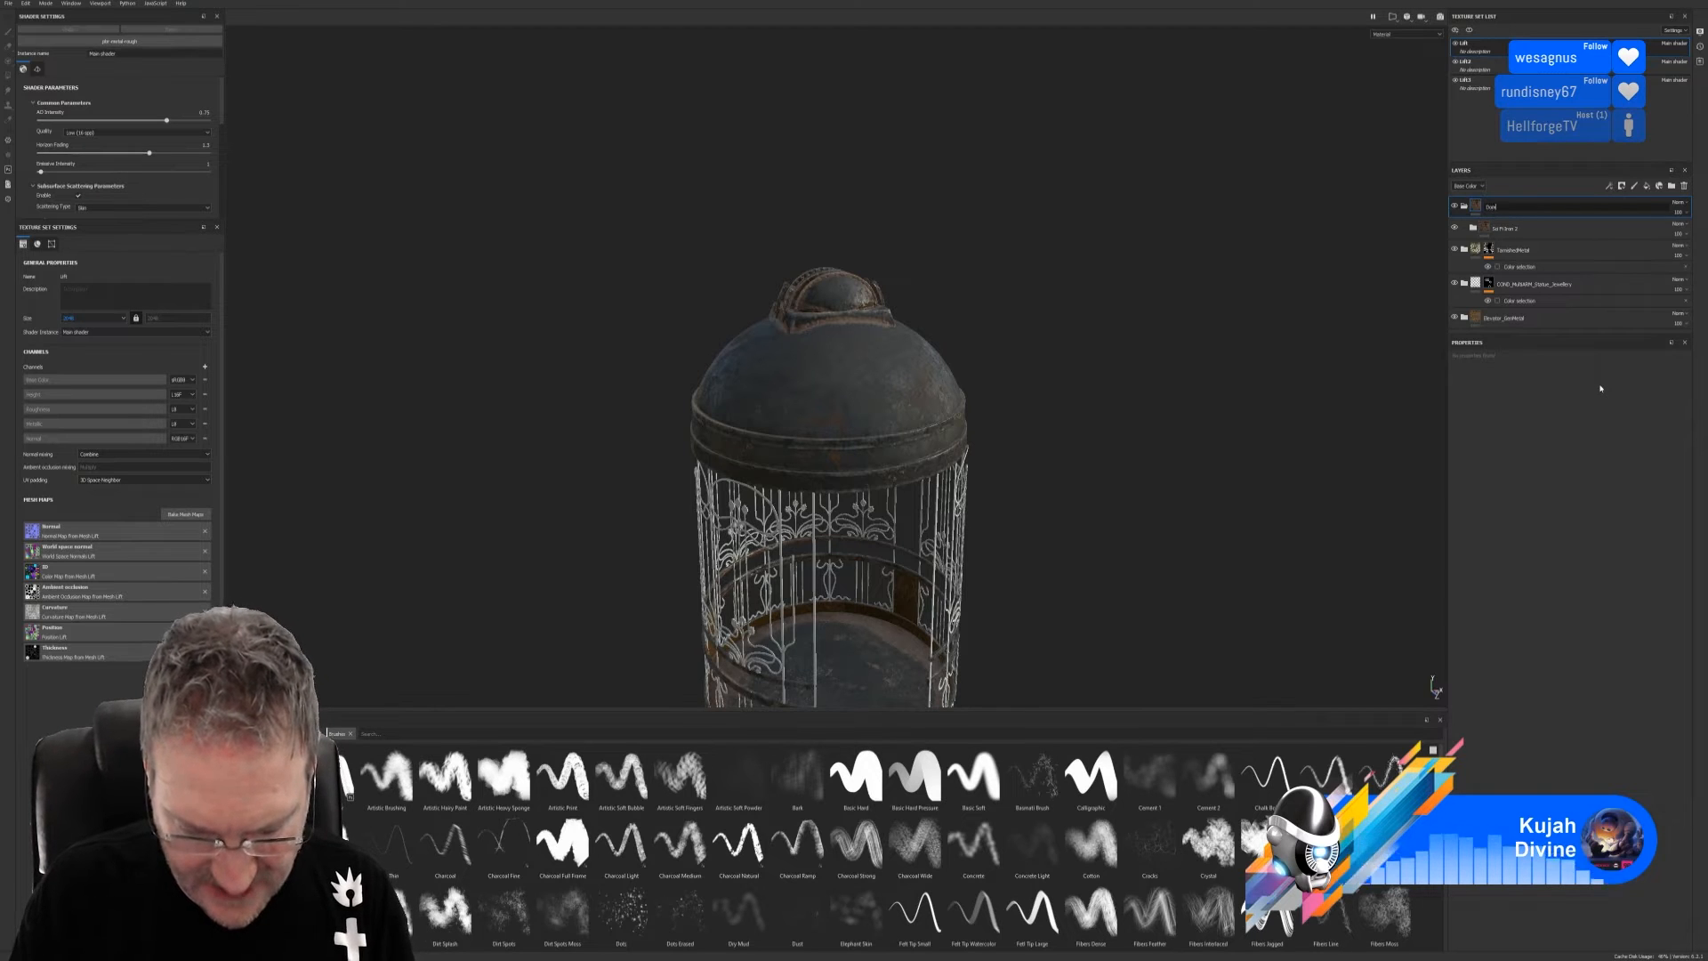
pyautogui.write('Dome')
pyautogui.press('Return')
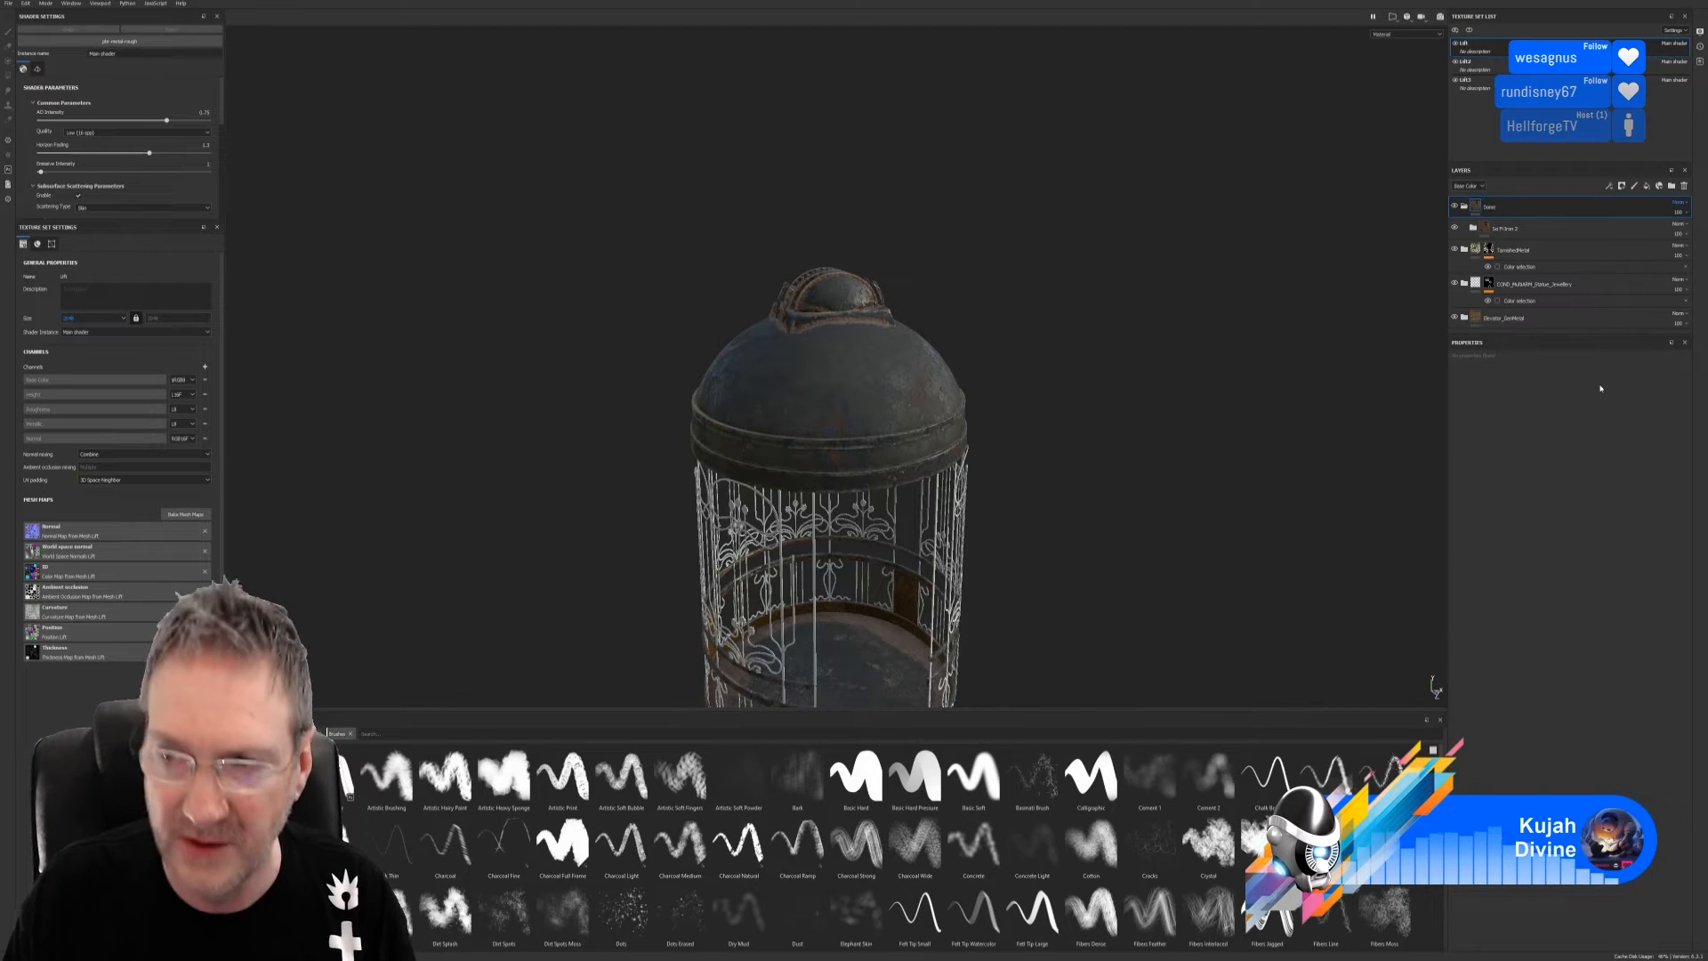
pyautogui.rightClick(1478, 205)
pyautogui.rightClick(1546, 204)
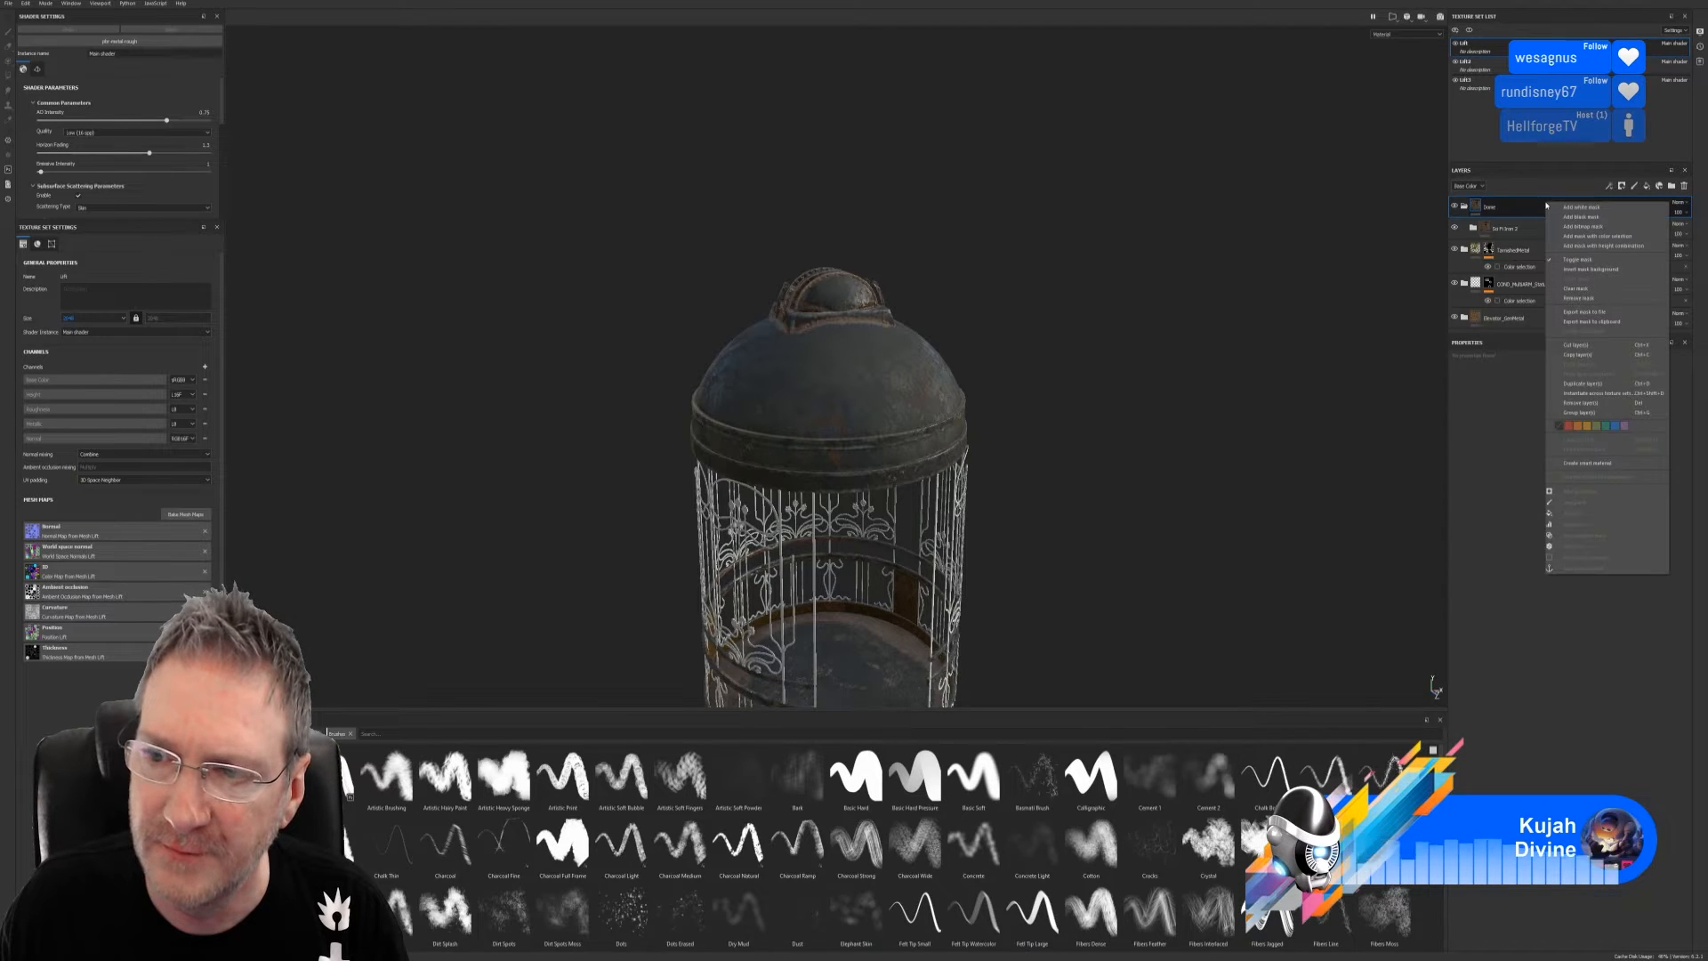
pyautogui.click(1509, 361)
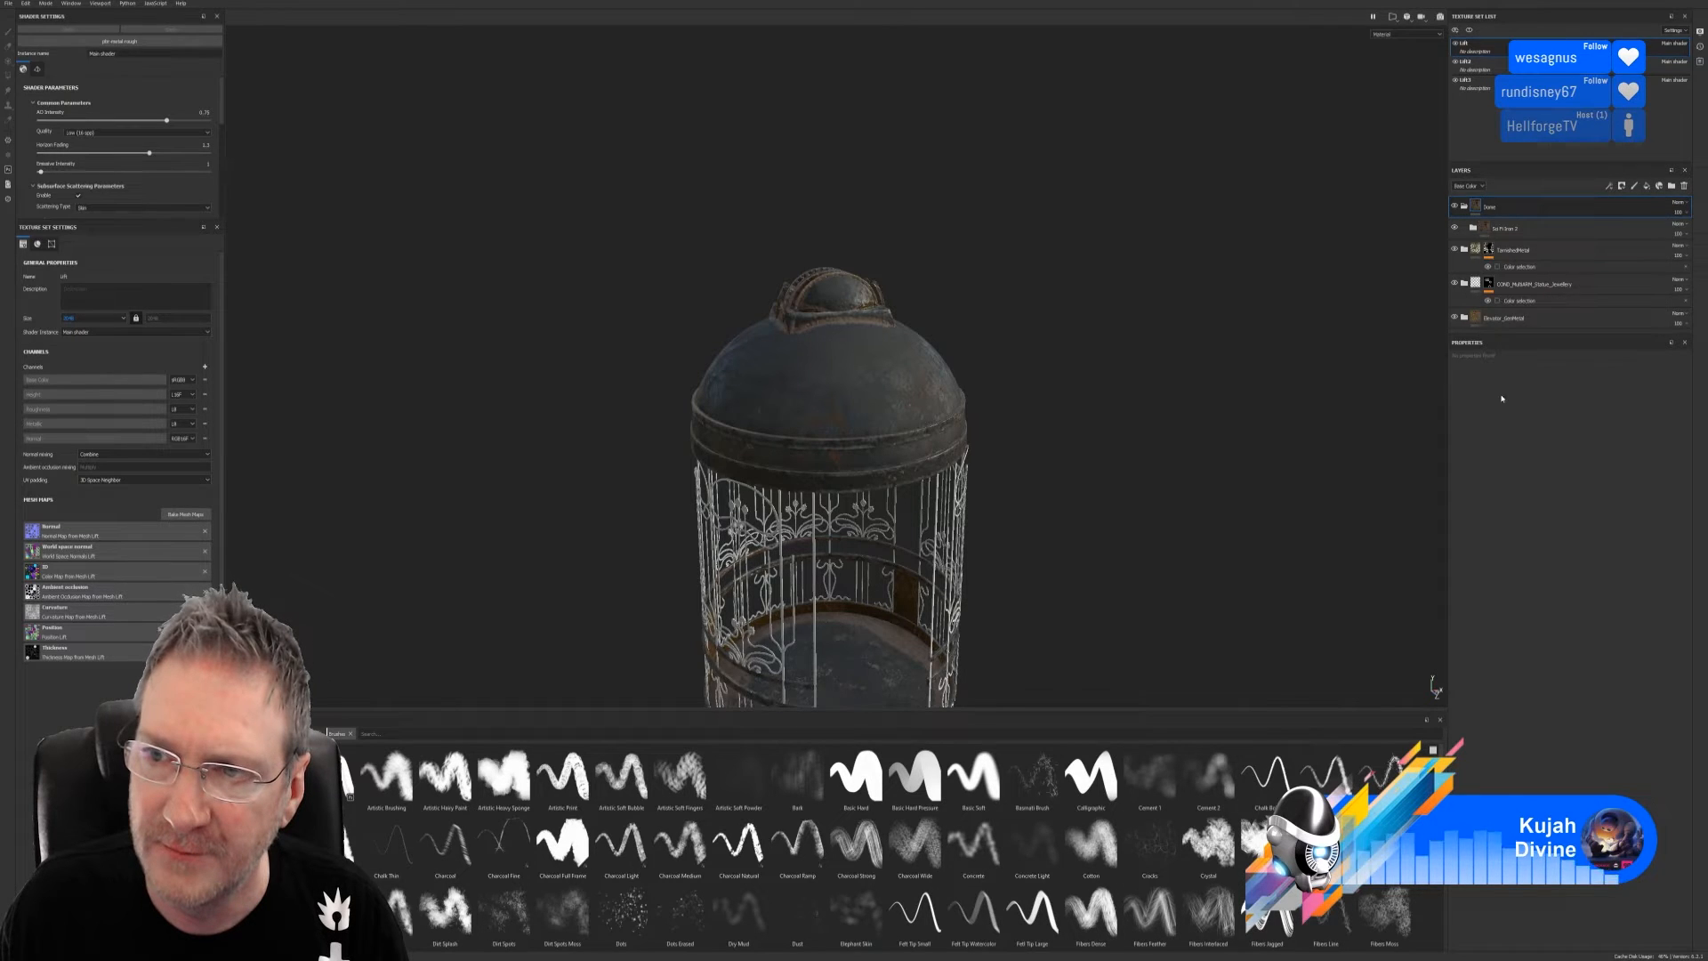
# Toggle the visibility of the iron material, Dome and tarnished metal groups to compare the cage surfaces, leaving all of them shown
pyautogui.click(1534, 238)
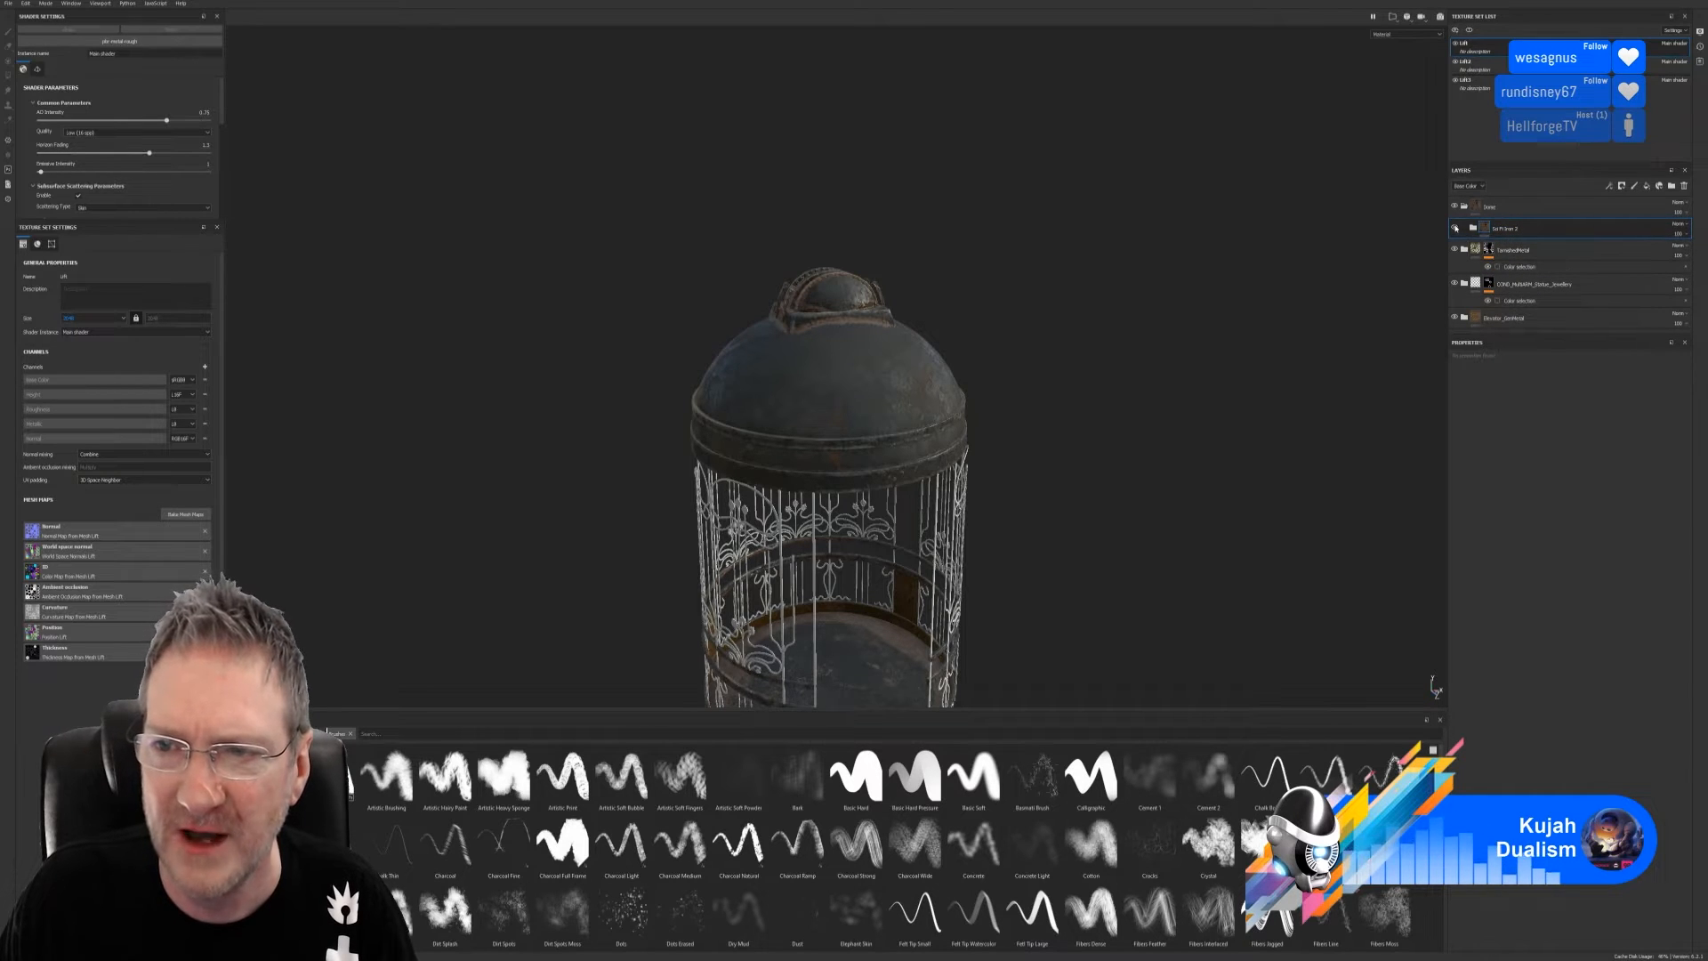
pyautogui.click(1455, 228)
pyautogui.click(1456, 228)
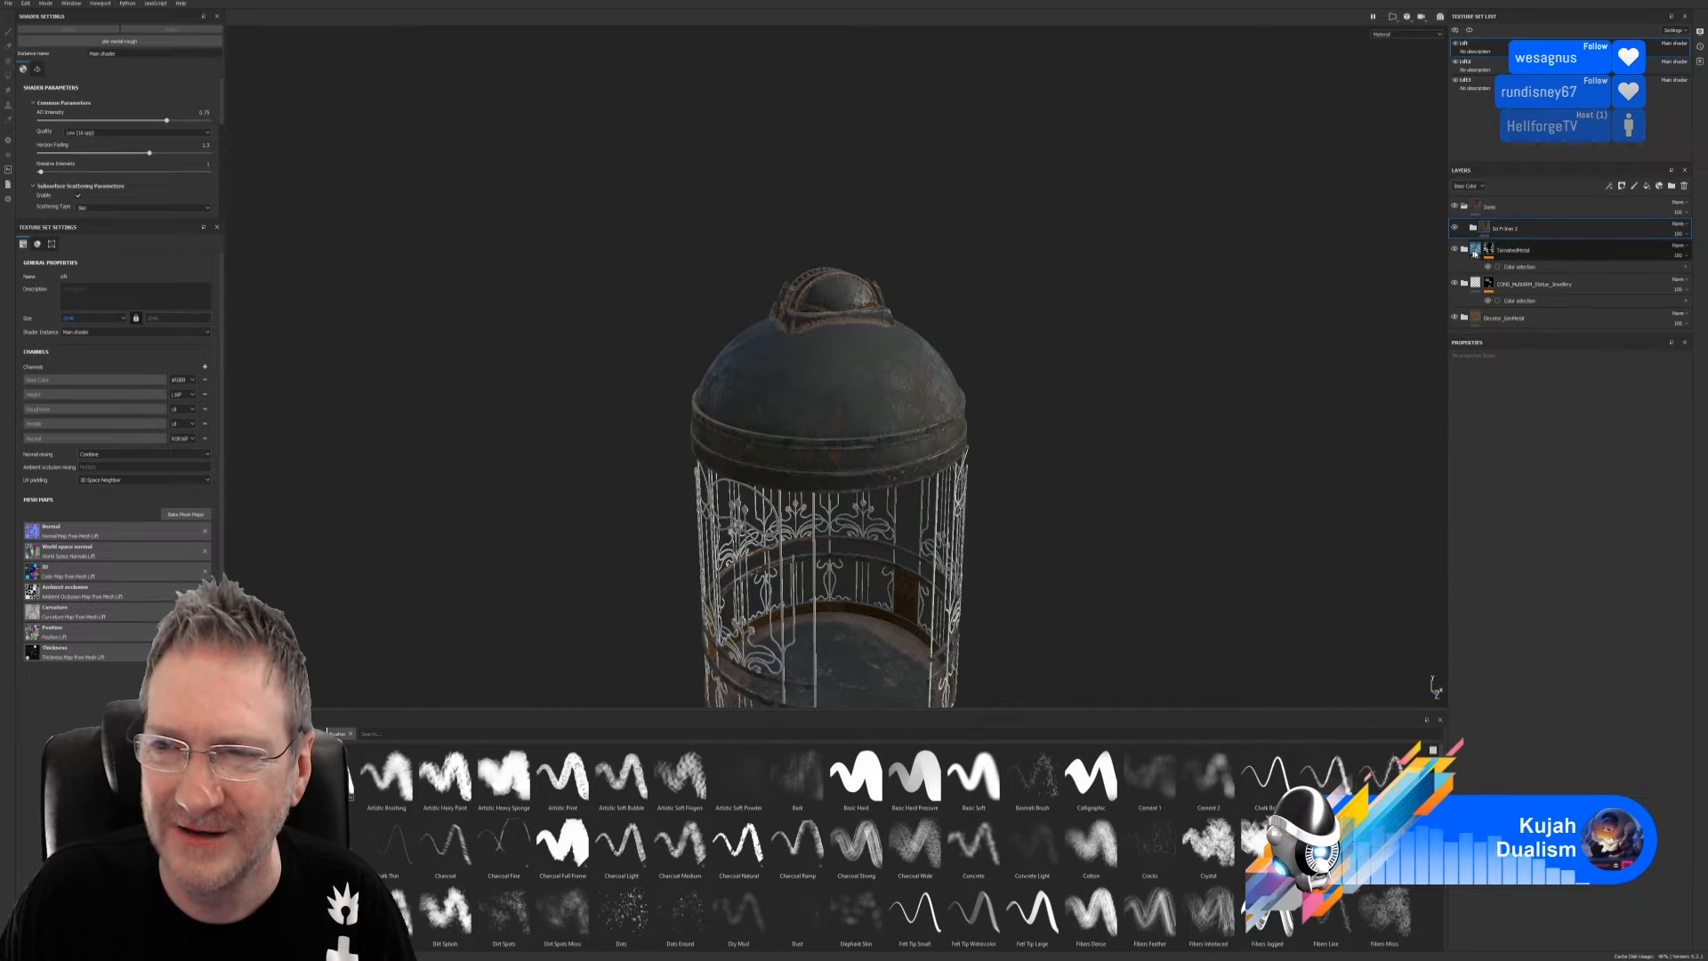
pyautogui.doubleClick(1513, 250)
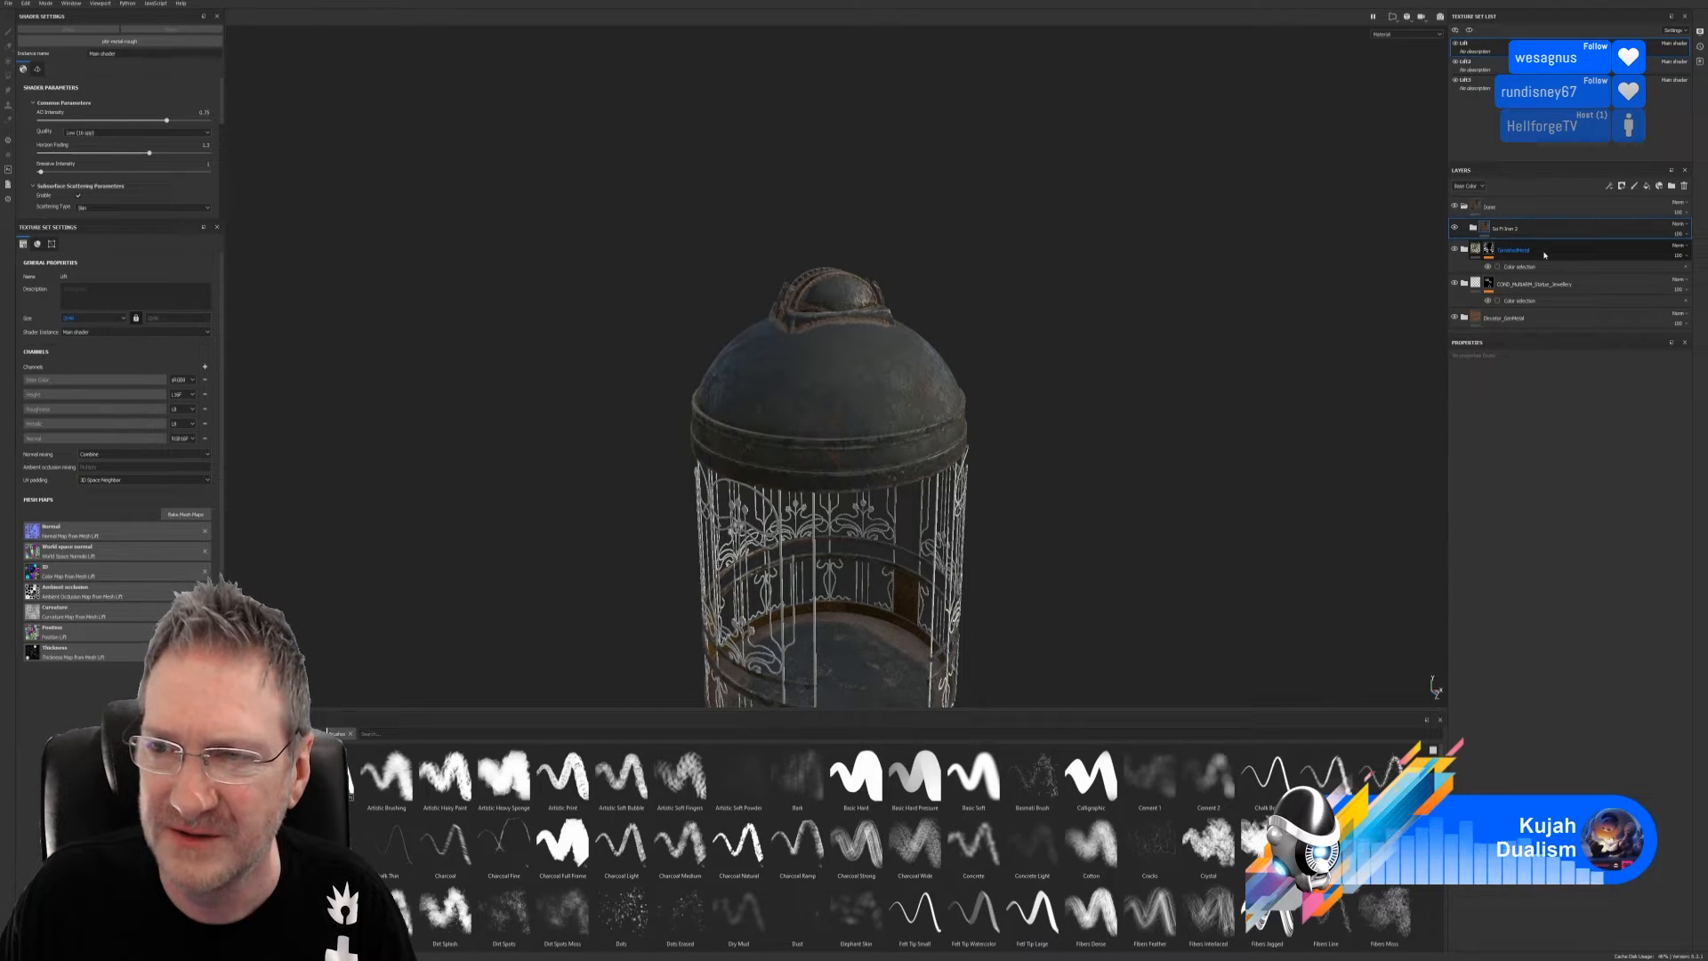
pyautogui.press('Escape')
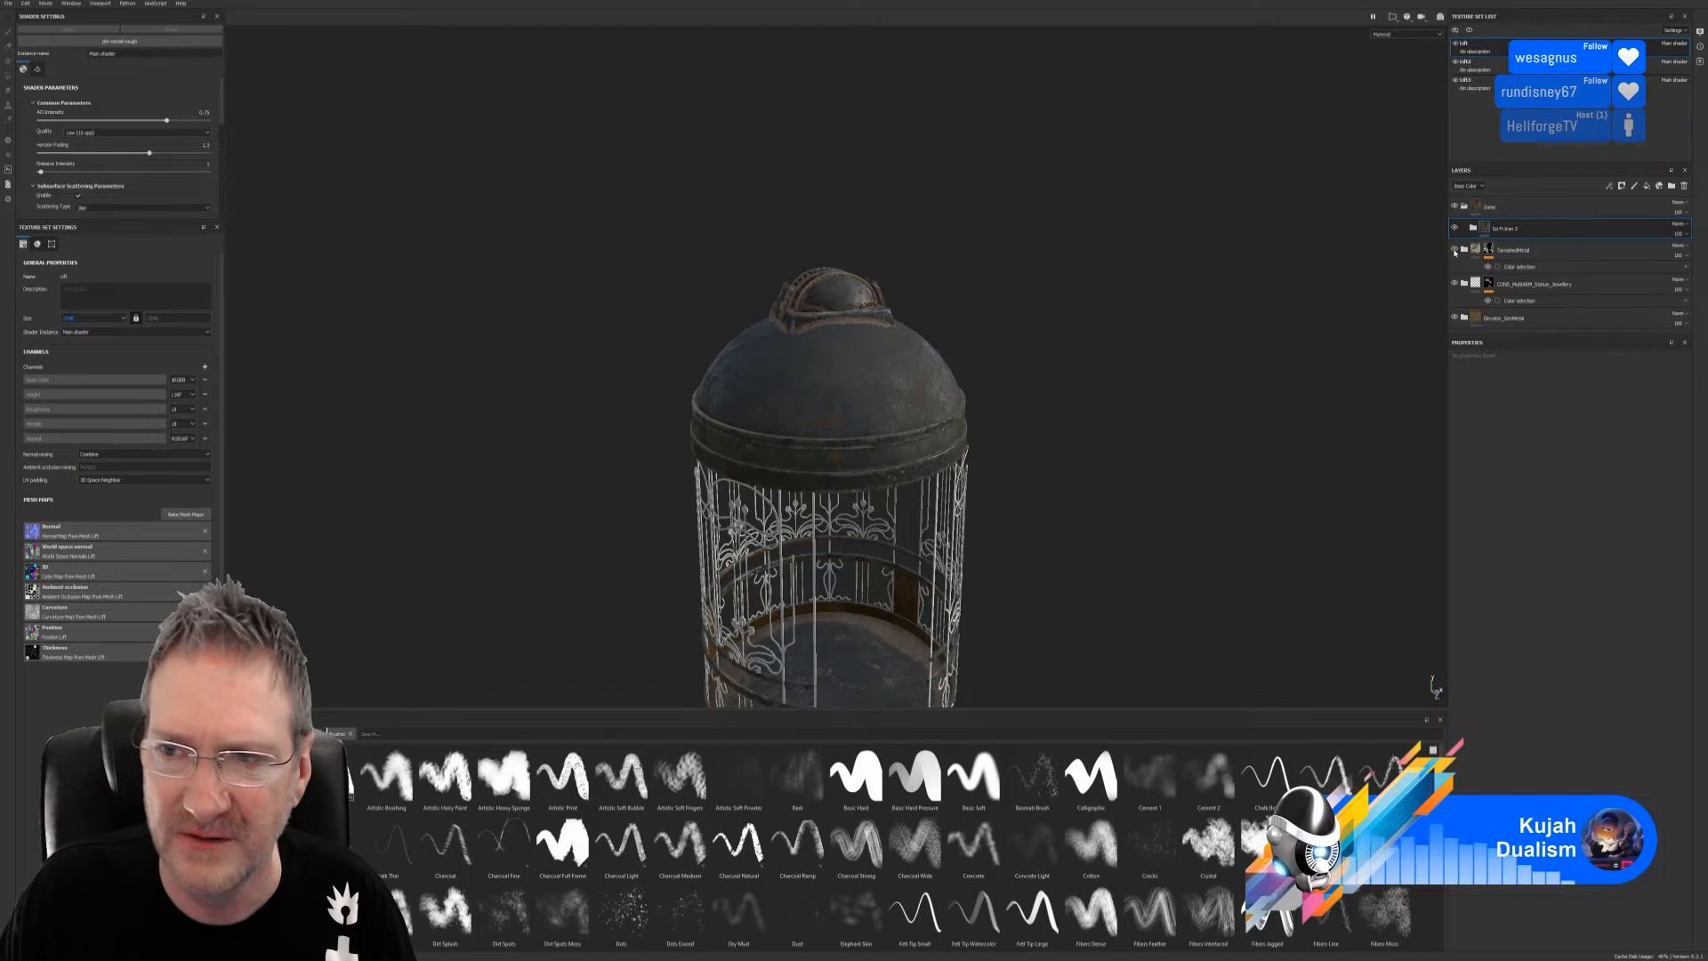
pyautogui.click(1455, 206)
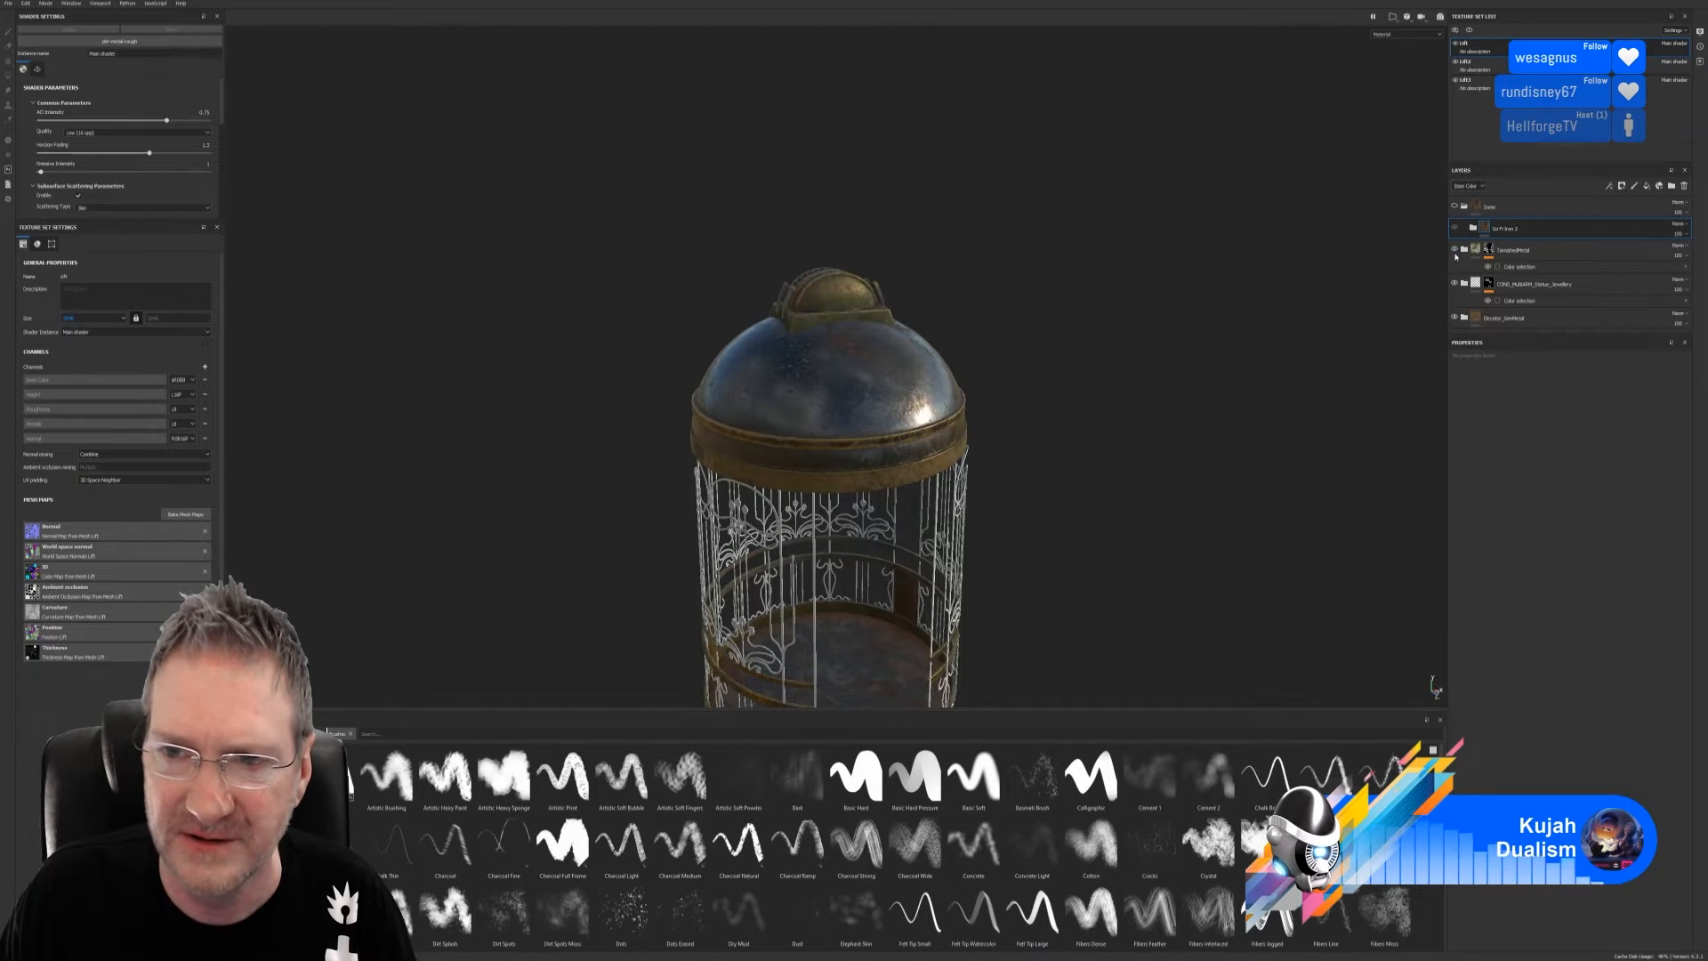
pyautogui.click(1454, 250)
pyautogui.click(1455, 250)
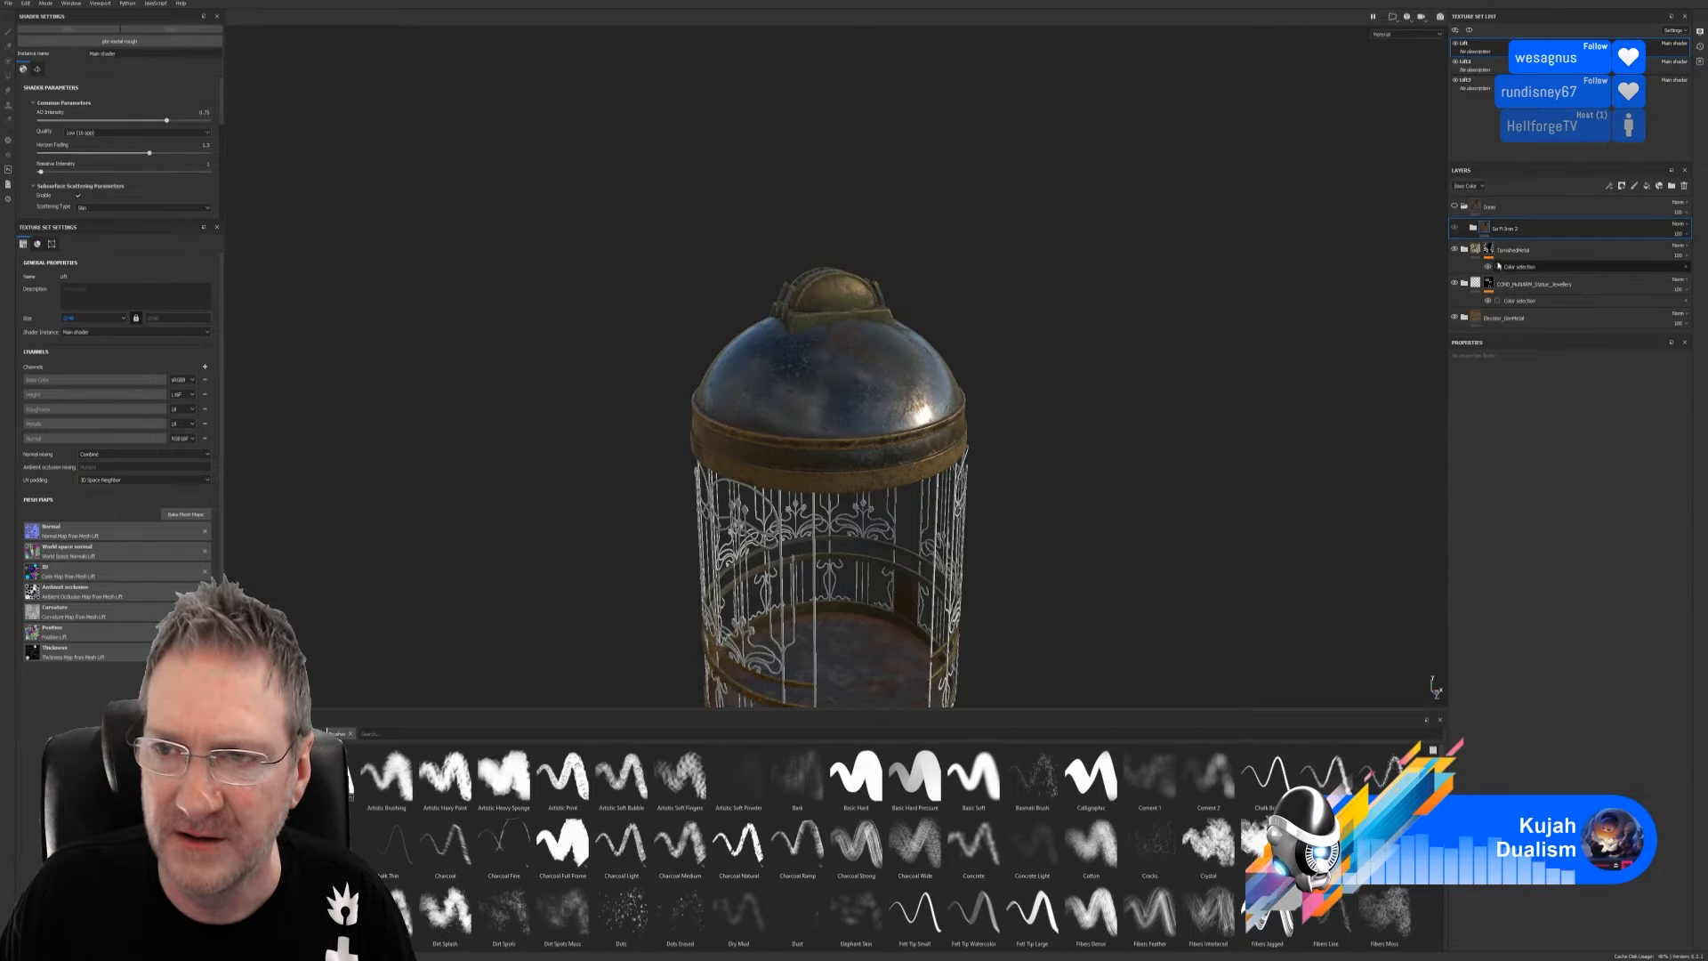
pyautogui.click(1525, 210)
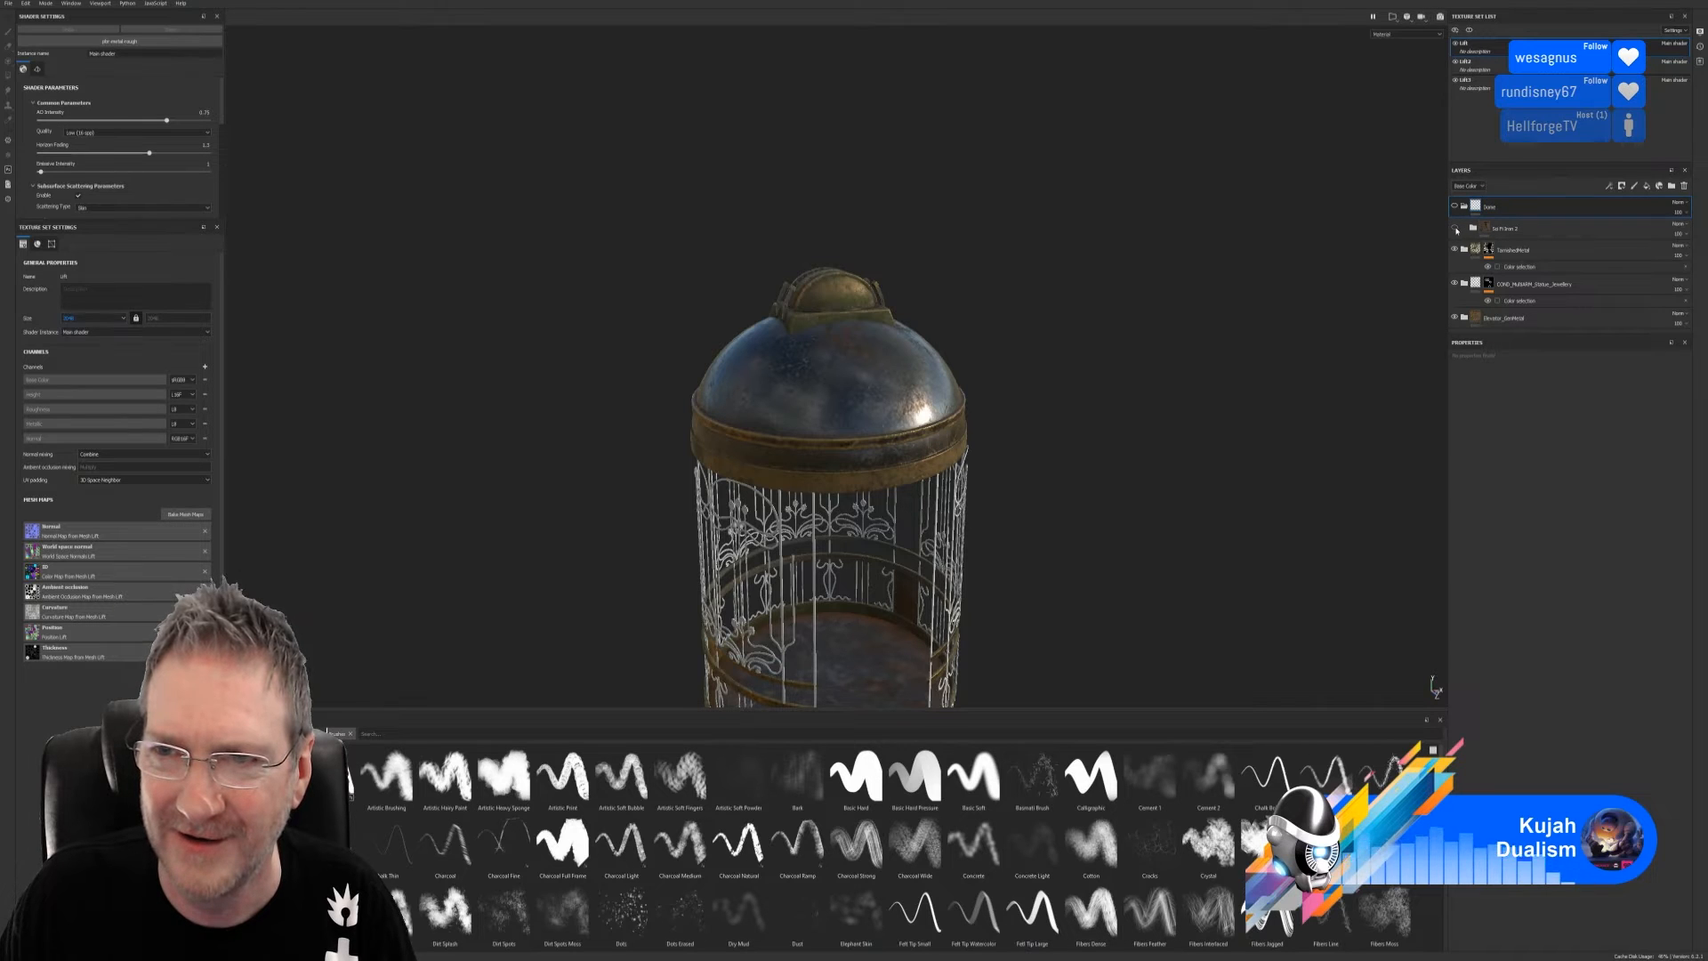
pyautogui.click(1455, 229)
# Add a black mask to the Dome group
pyautogui.rightClick(1520, 211)
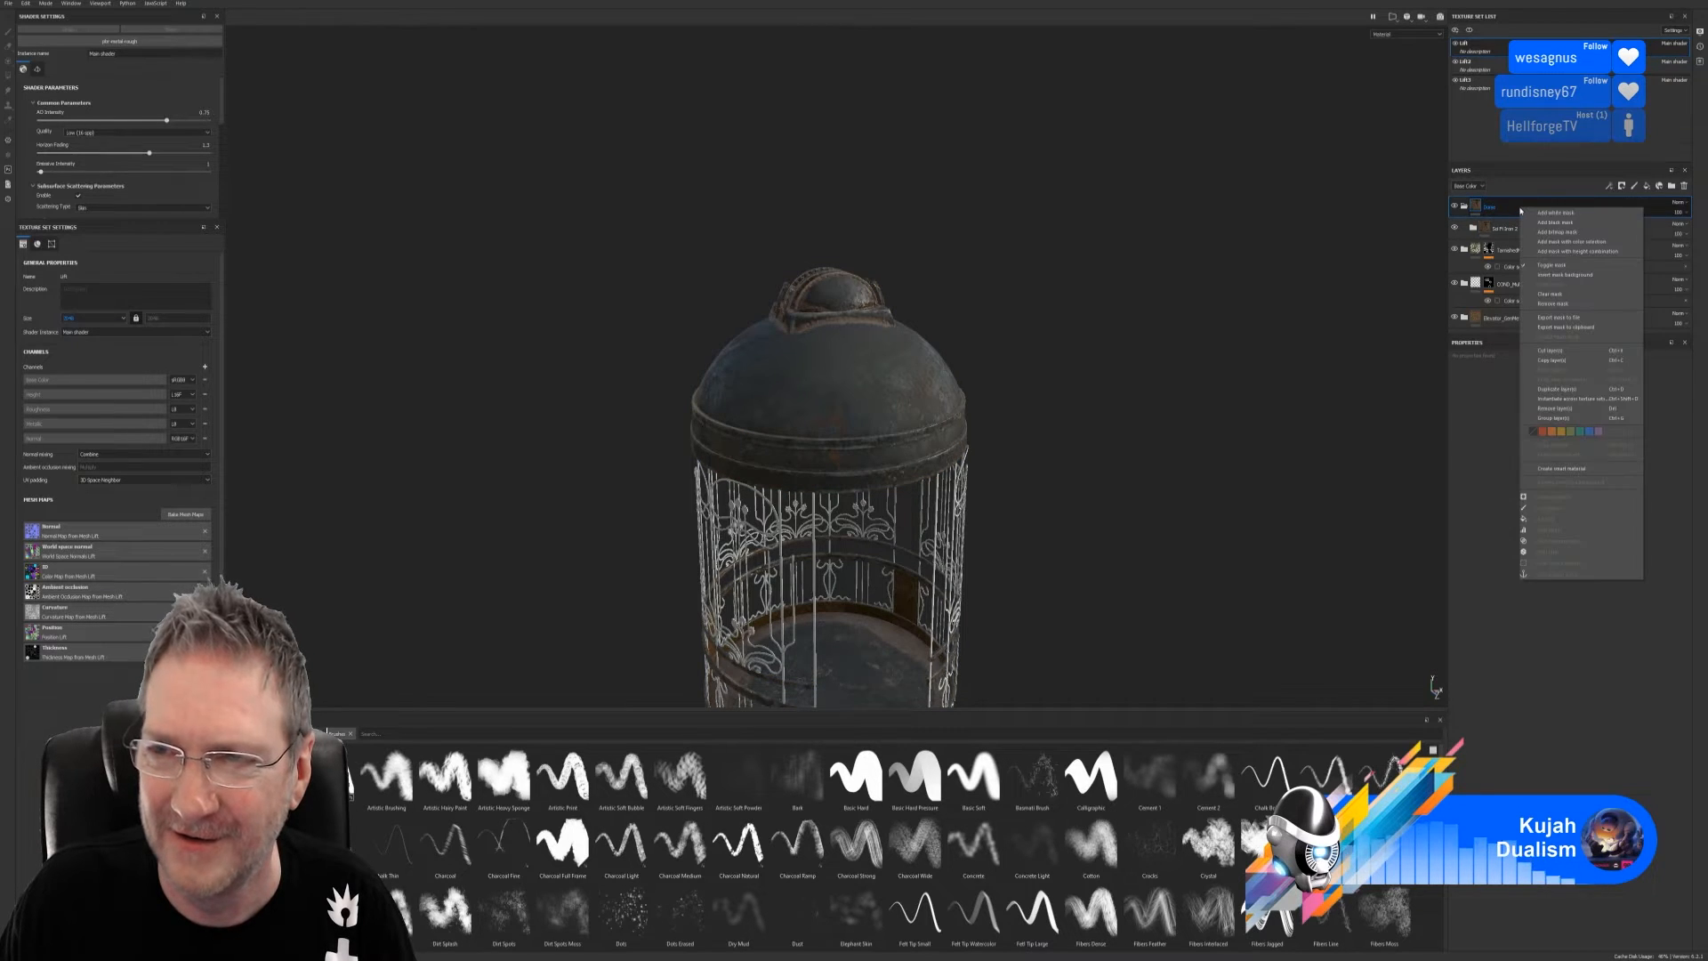
pyautogui.click(1565, 222)
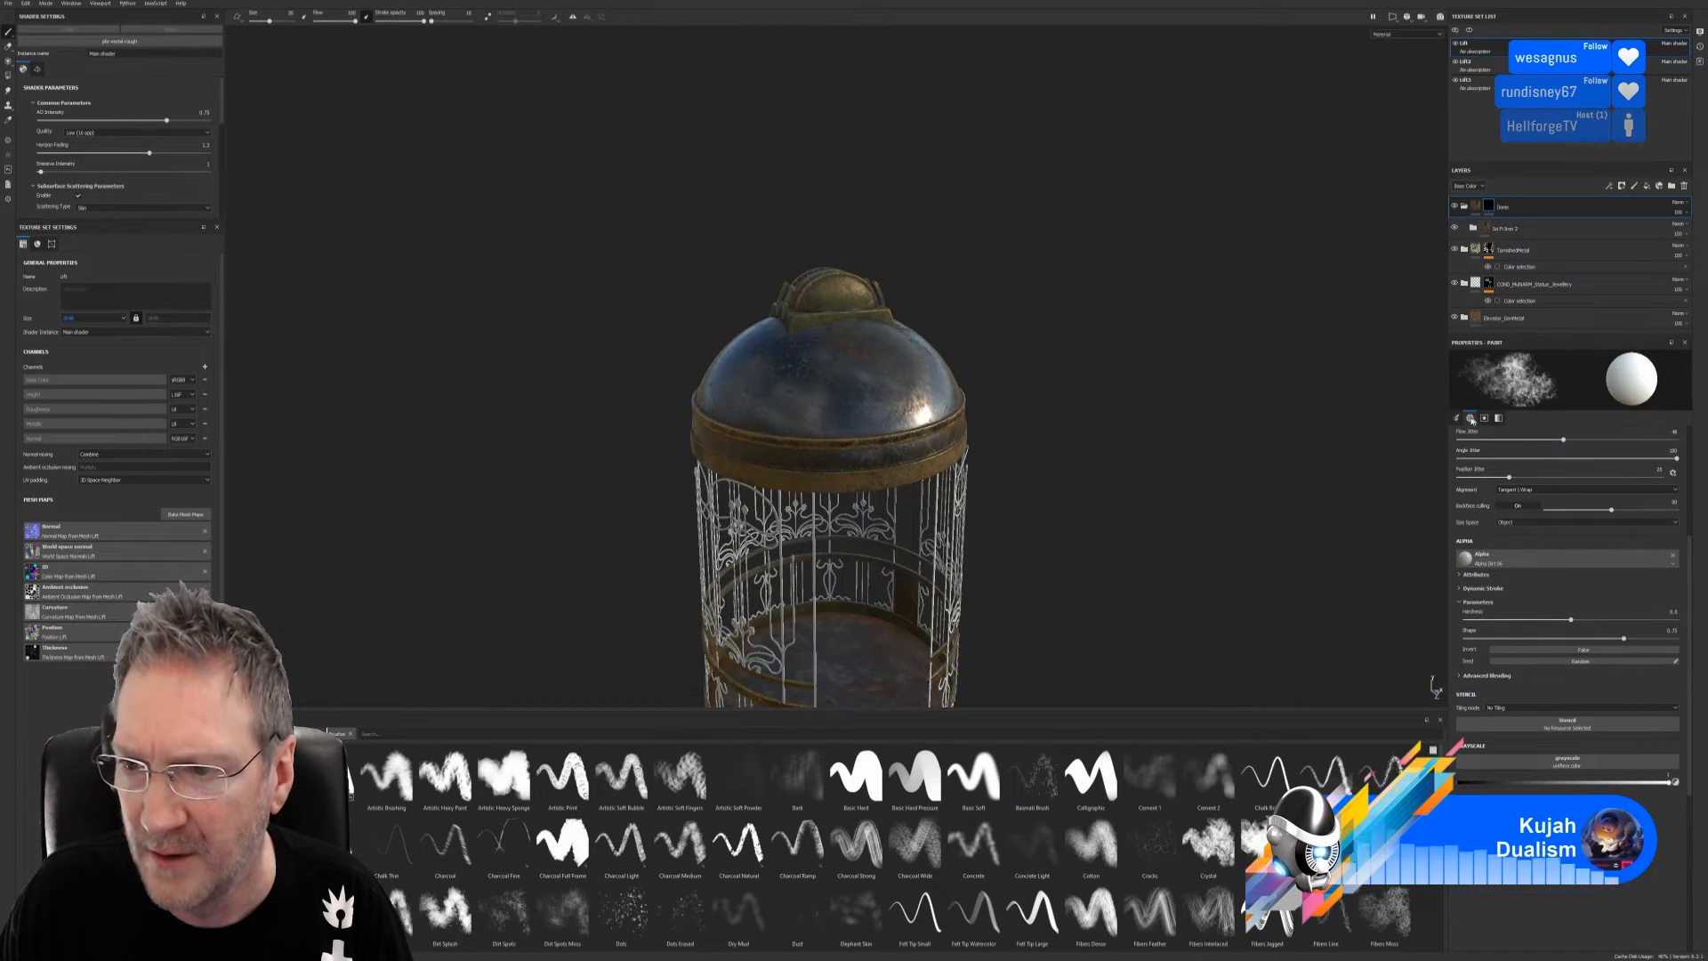
# Examine the paint brush's brush, alpha, stencil and grayscale settings, including the alpha's attributes and dynamic stroke options
pyautogui.click(1458, 418)
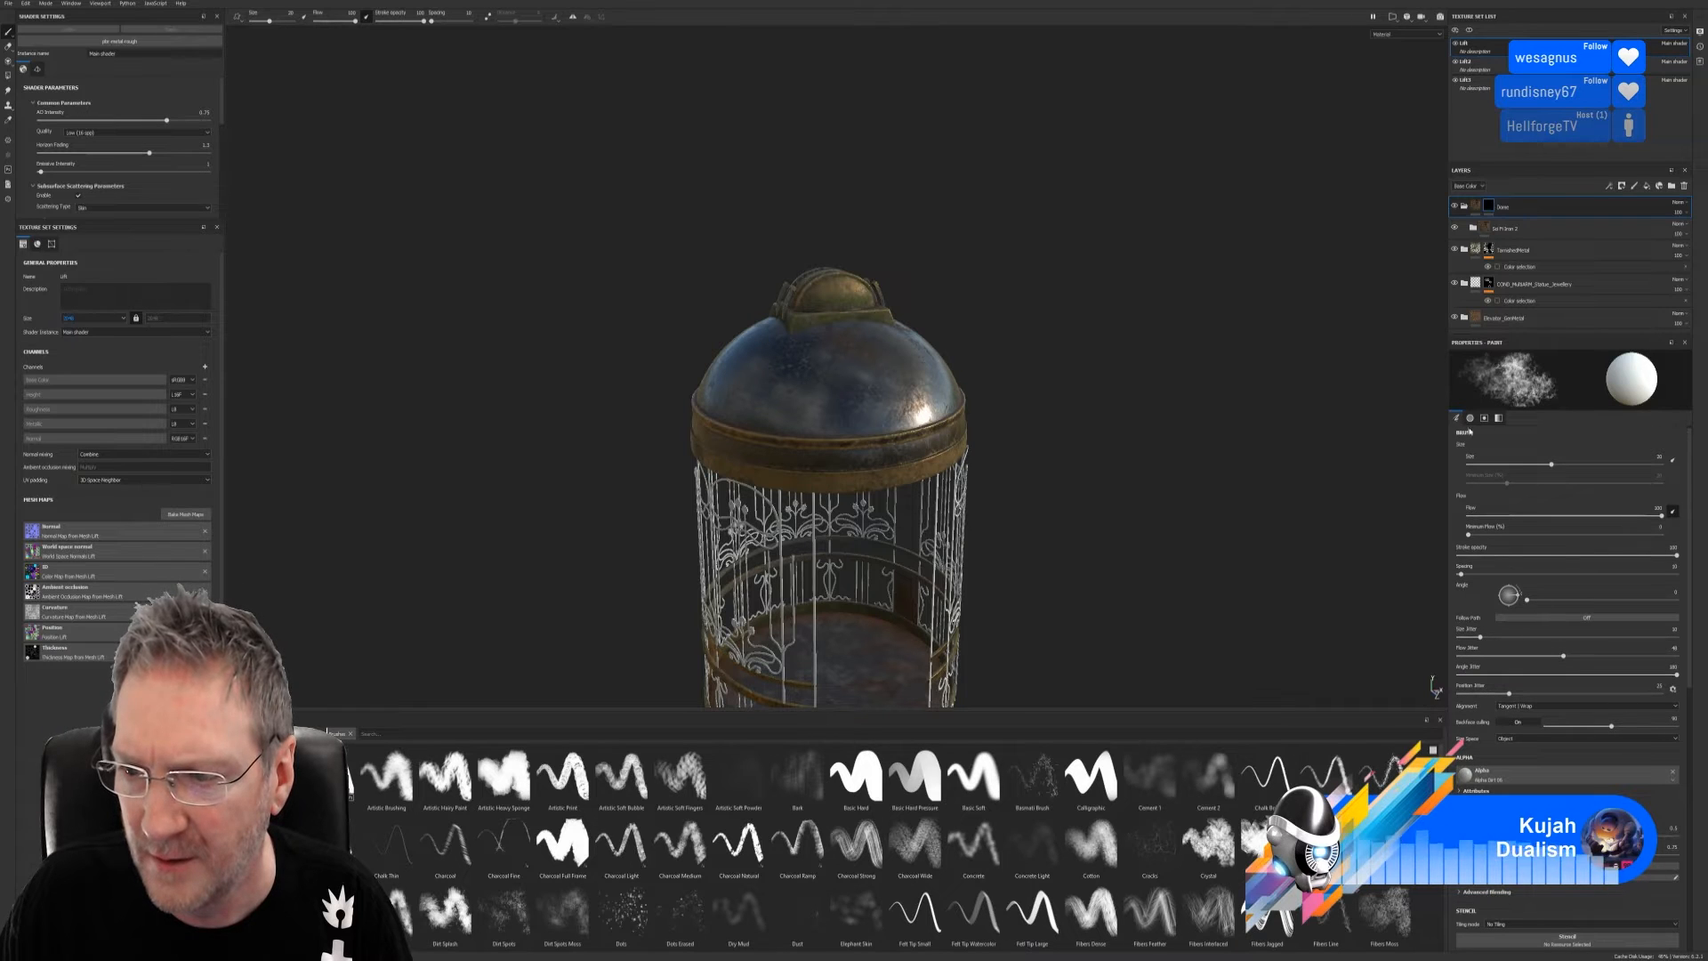
pyautogui.scroll(-2, 1601, 722)
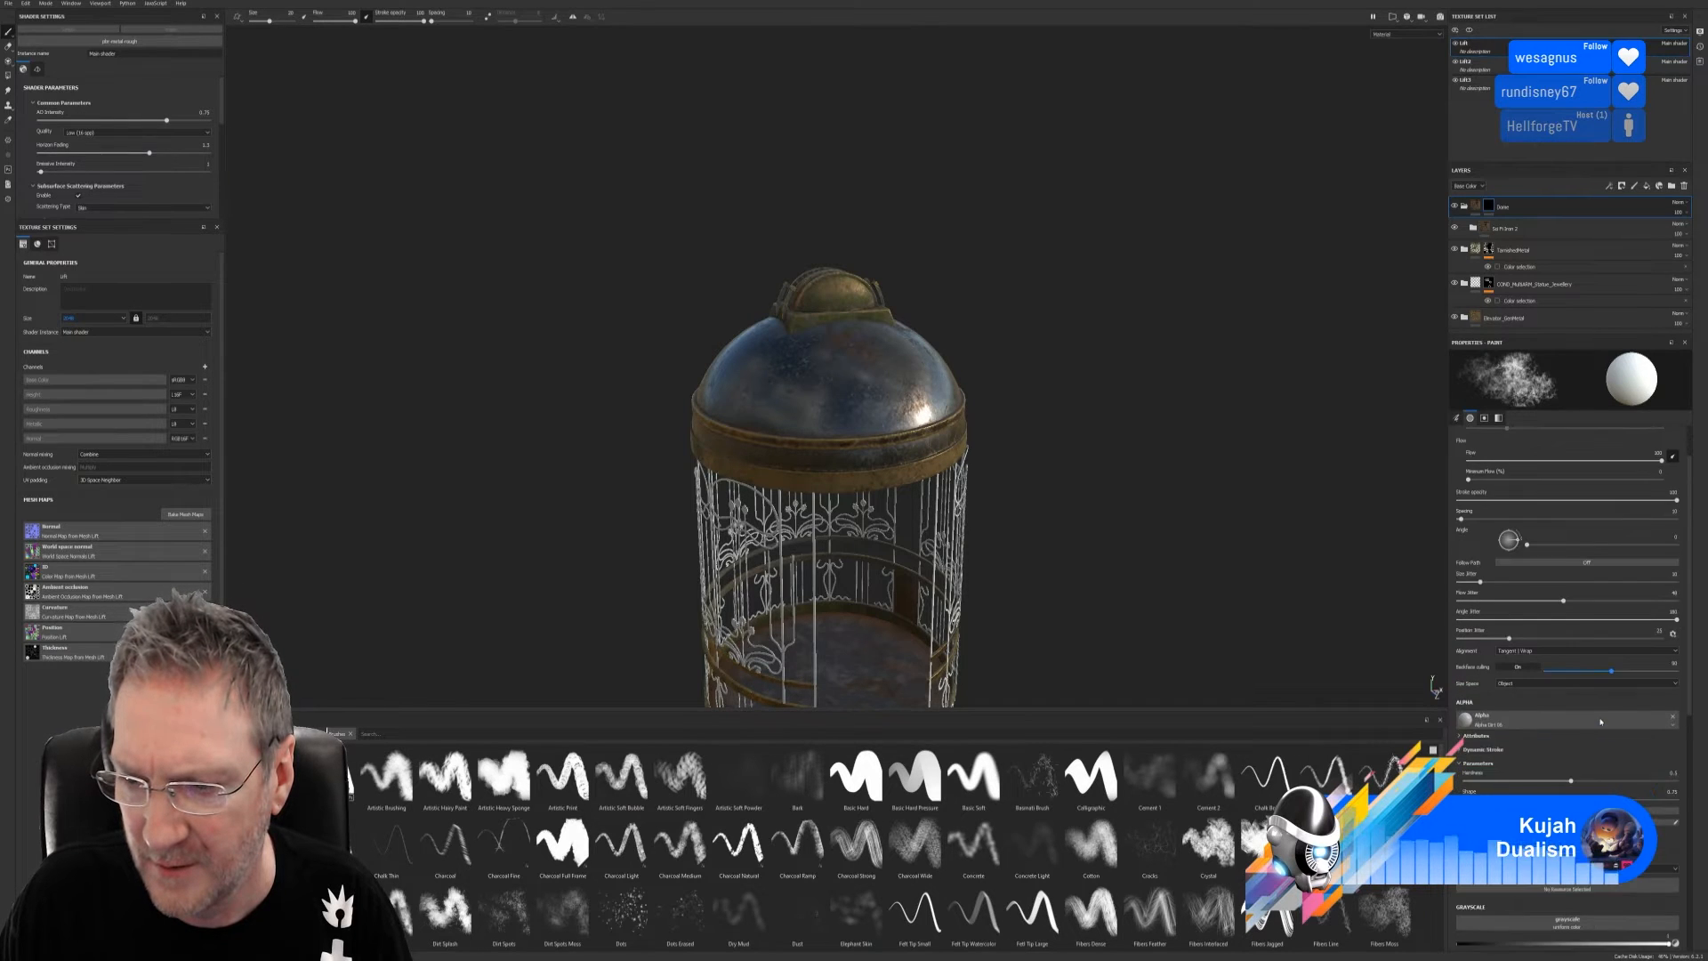
pyautogui.scroll(-3, 1601, 721)
pyautogui.scroll(5, 1592, 716)
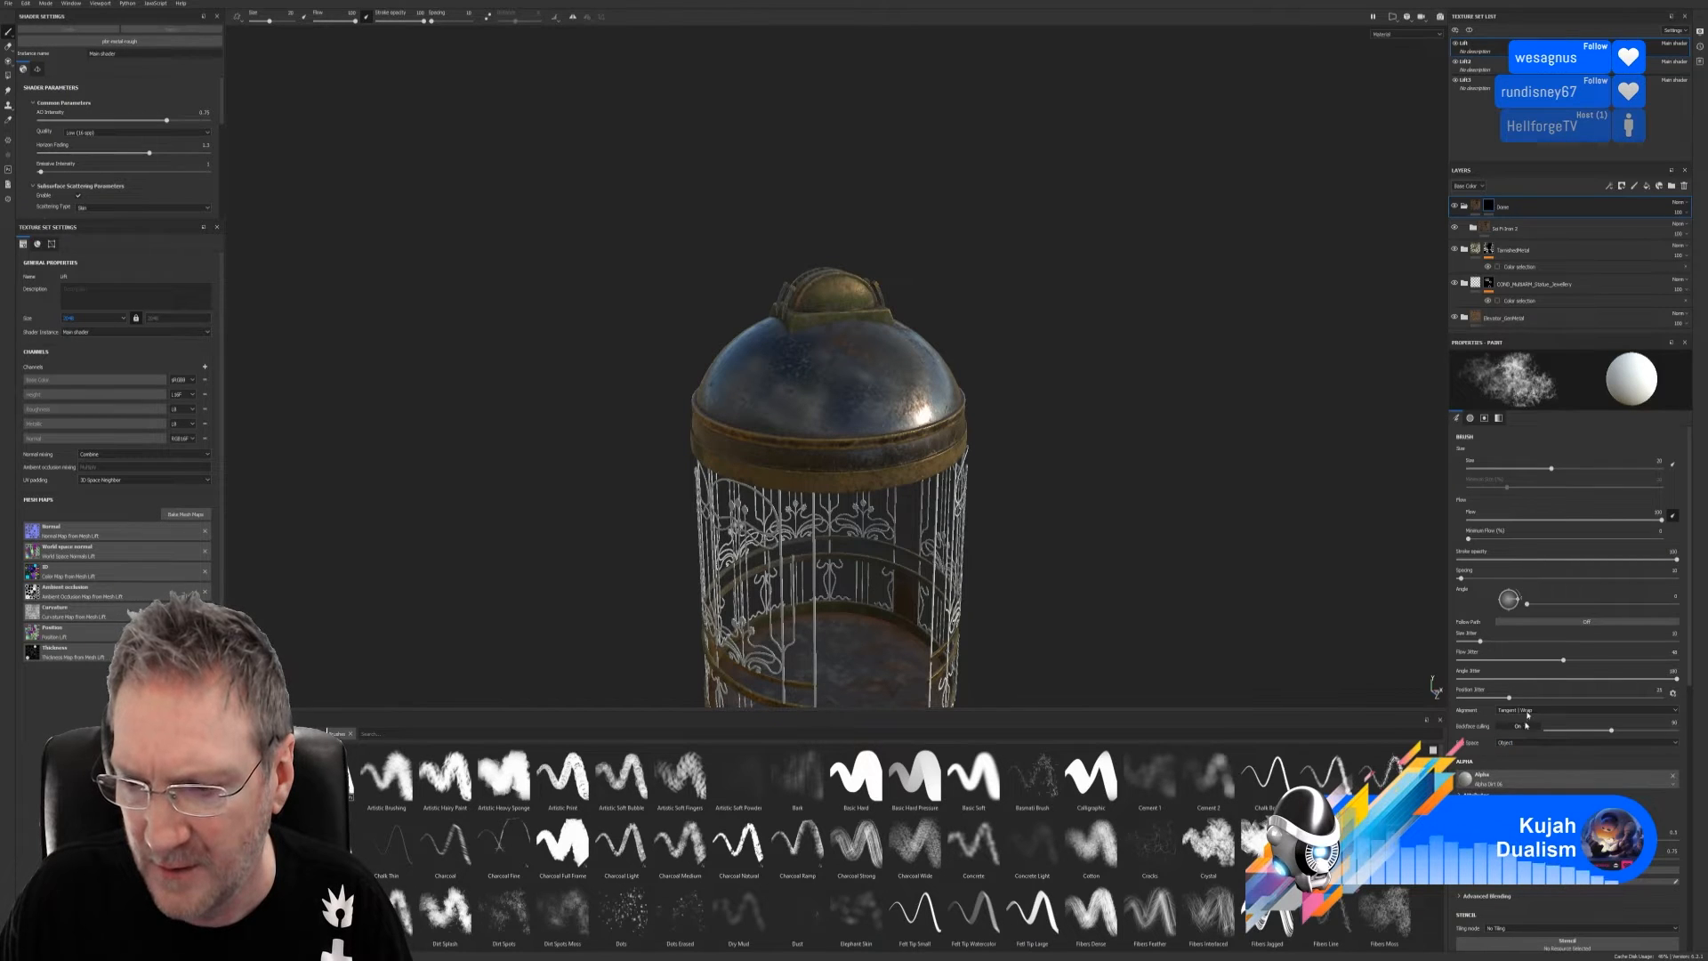
pyautogui.scroll(-5, 1504, 498)
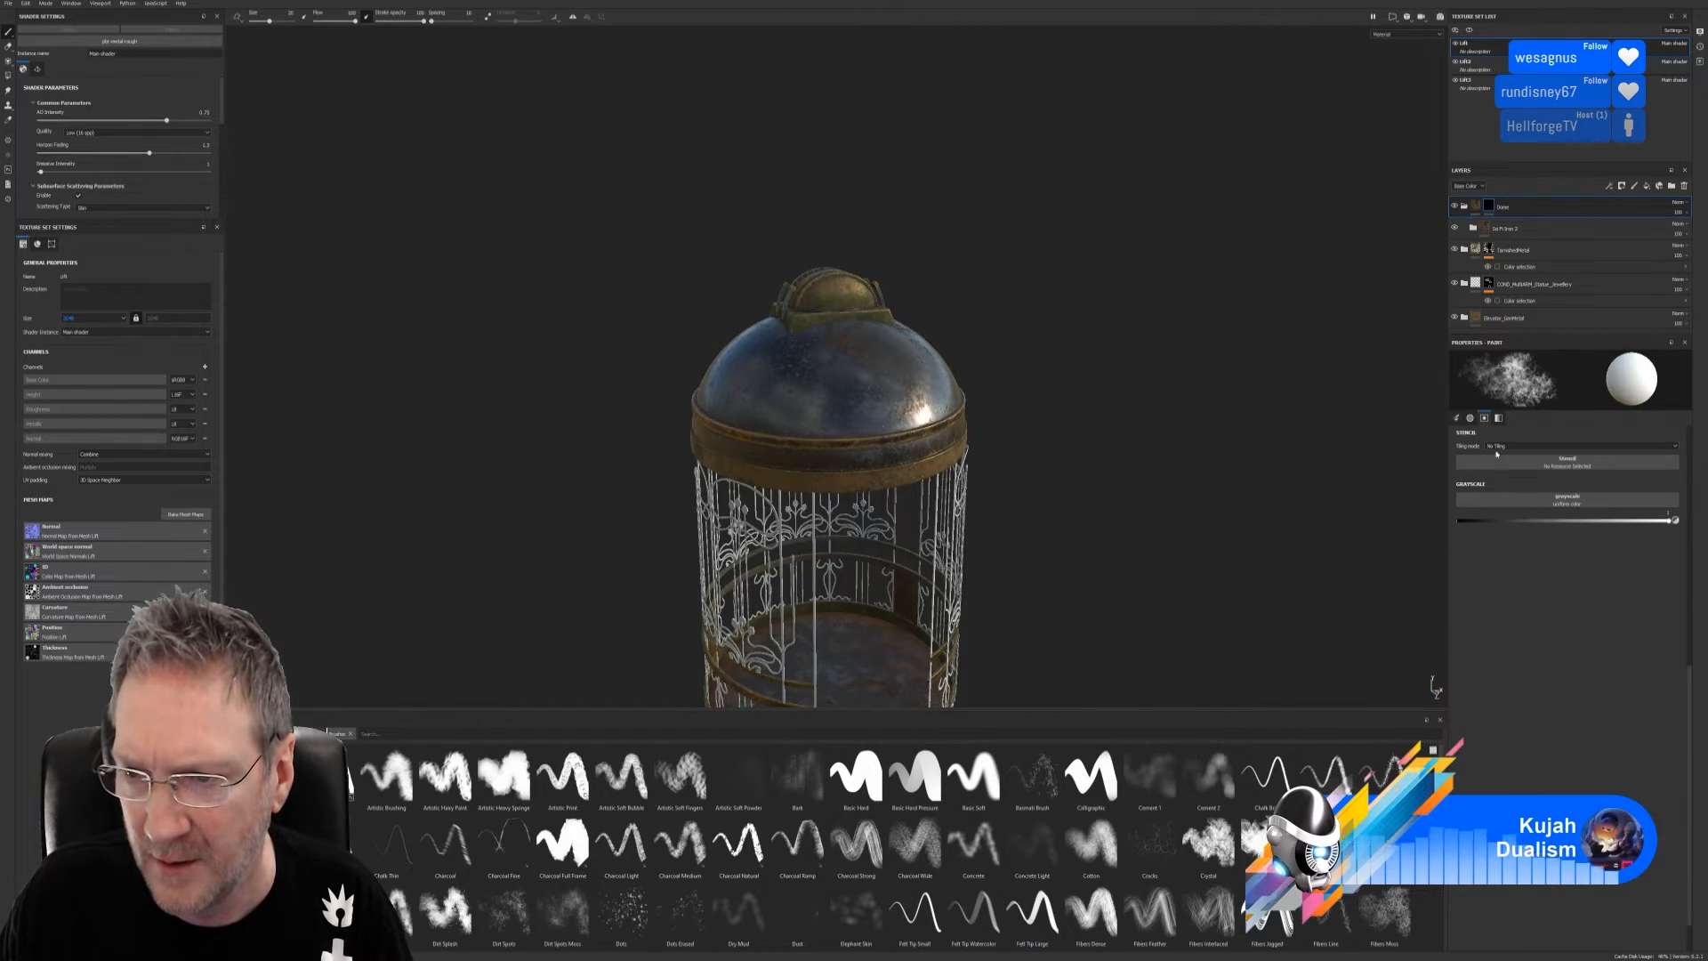
pyautogui.click(1499, 418)
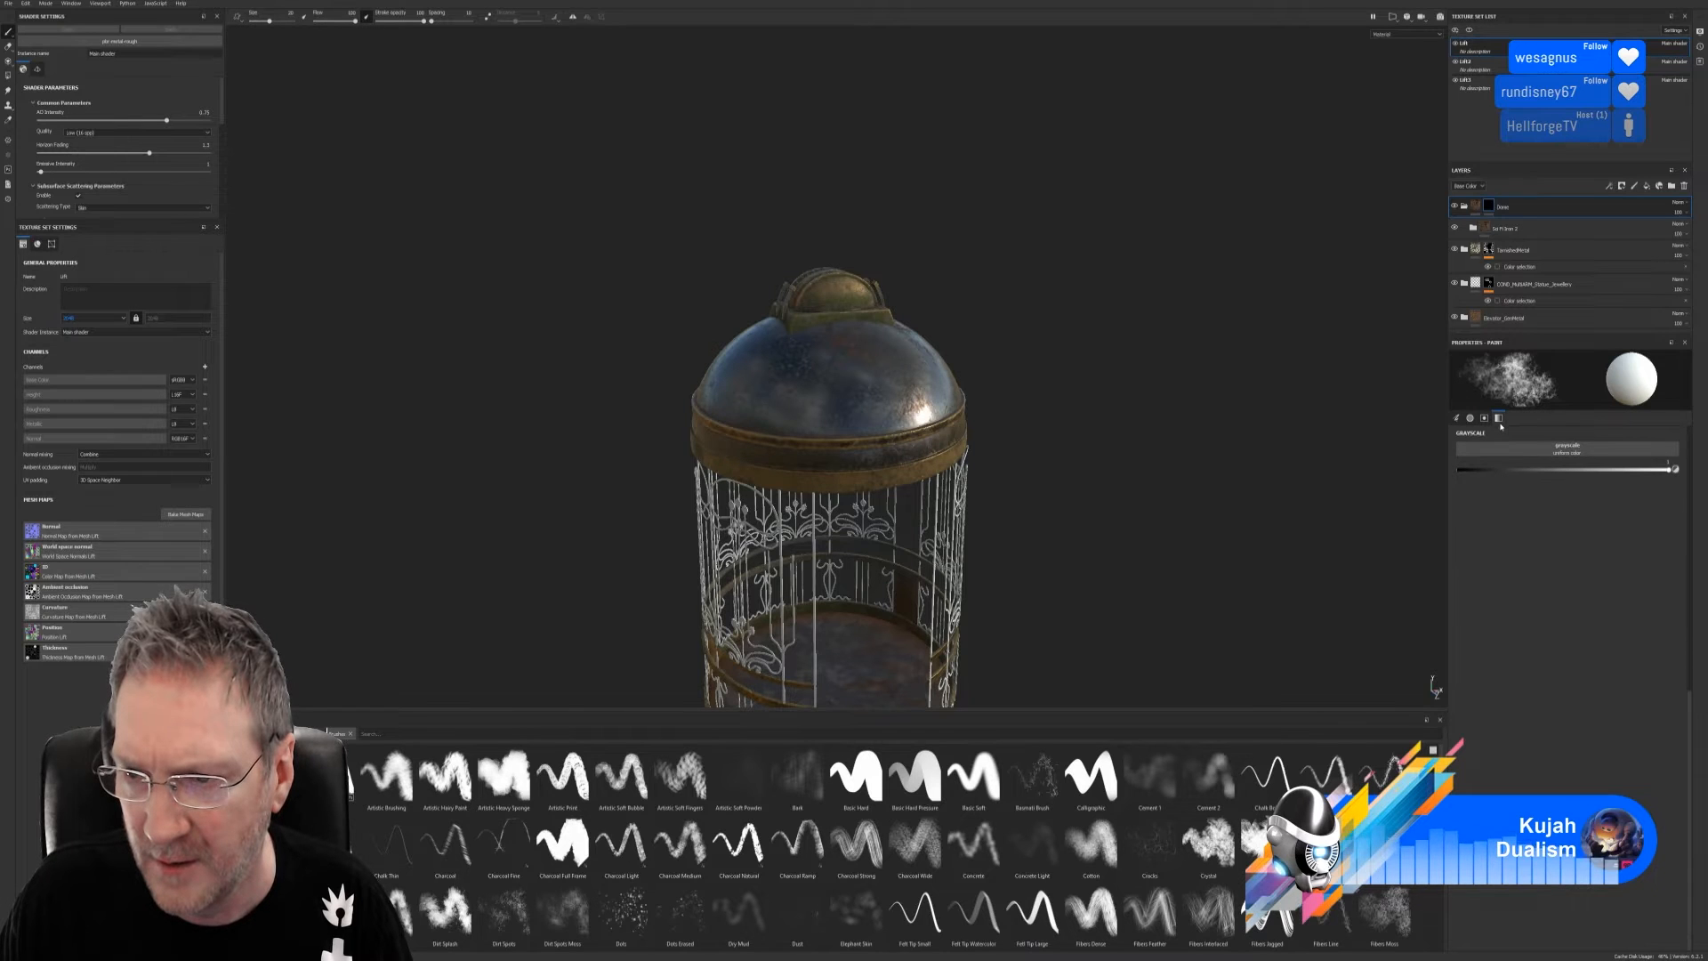
pyautogui.click(1470, 419)
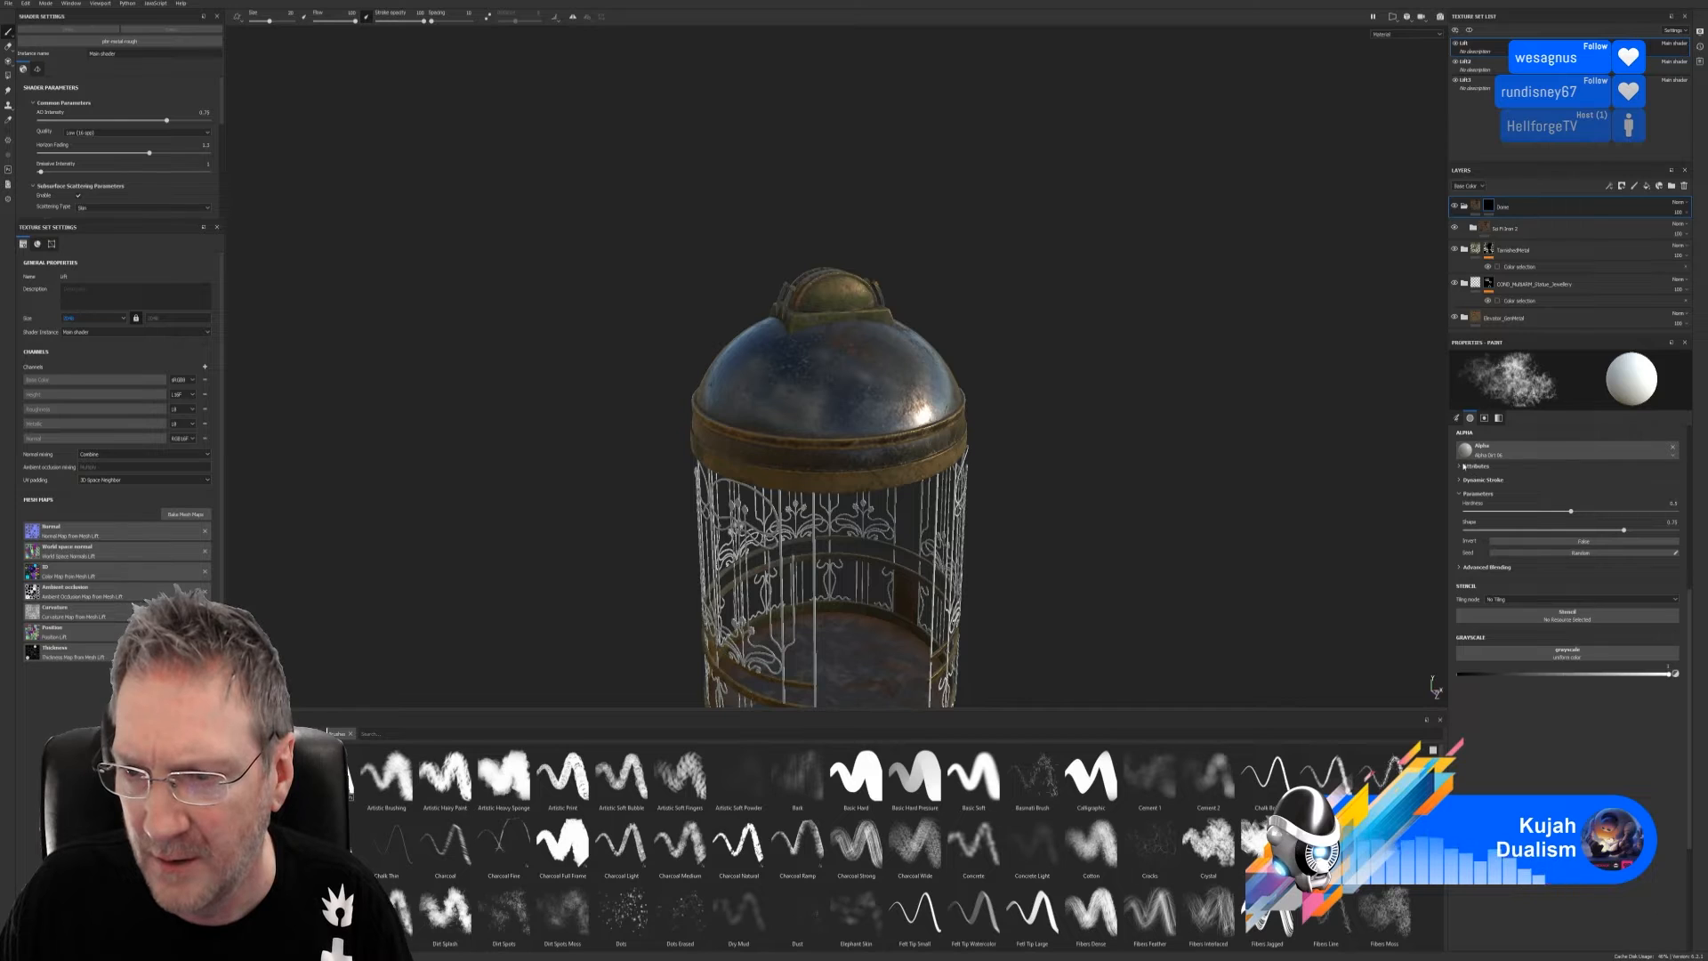
pyautogui.click(1463, 465)
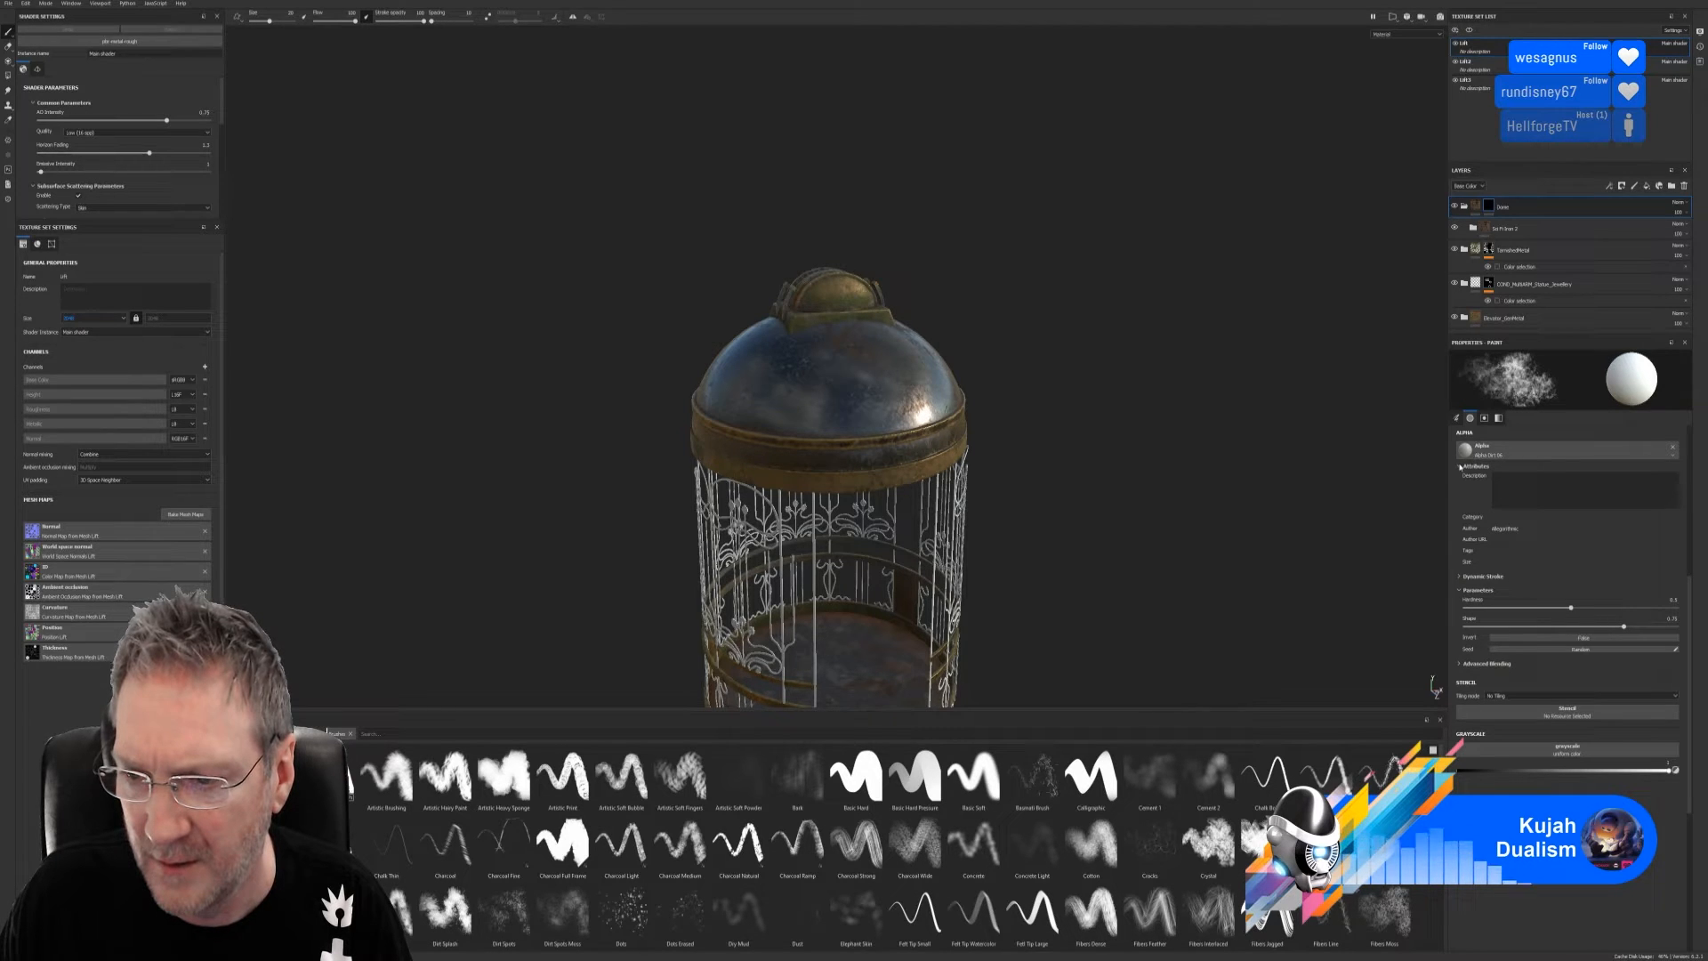
pyautogui.click(1461, 465)
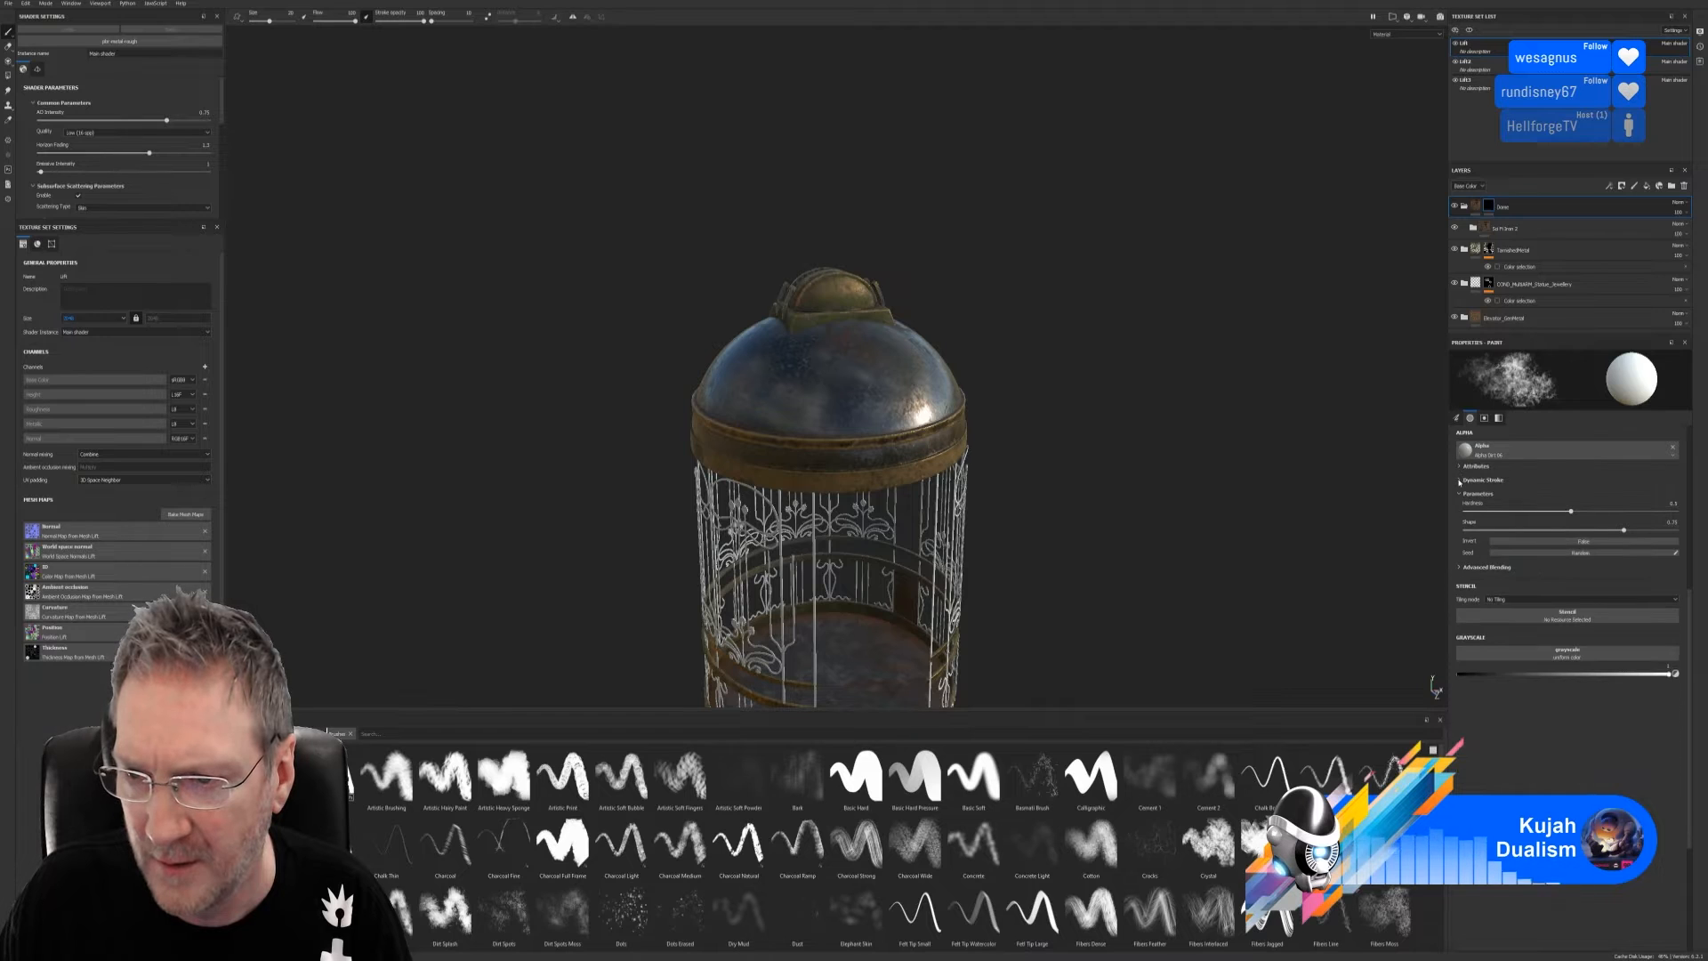
pyautogui.click(1460, 480)
pyautogui.click(1460, 480)
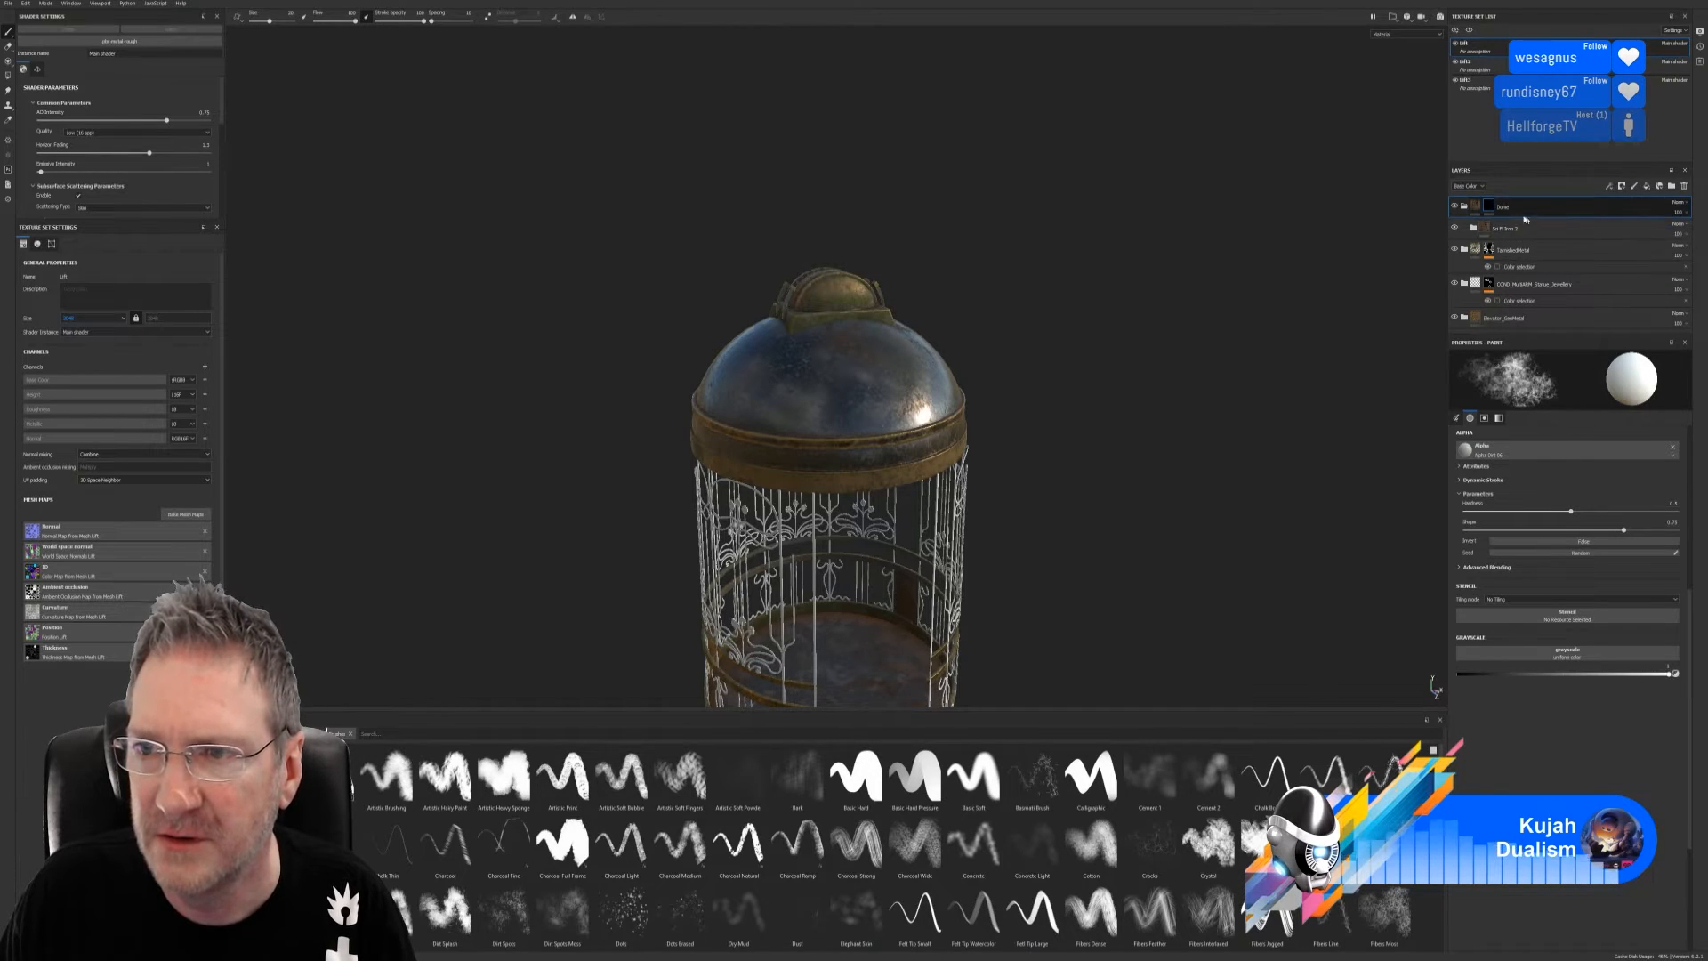
# Remove the Dome group's black mask while switching the layer stack's displayed channel to Height and back to Base Color
pyautogui.click(1479, 186)
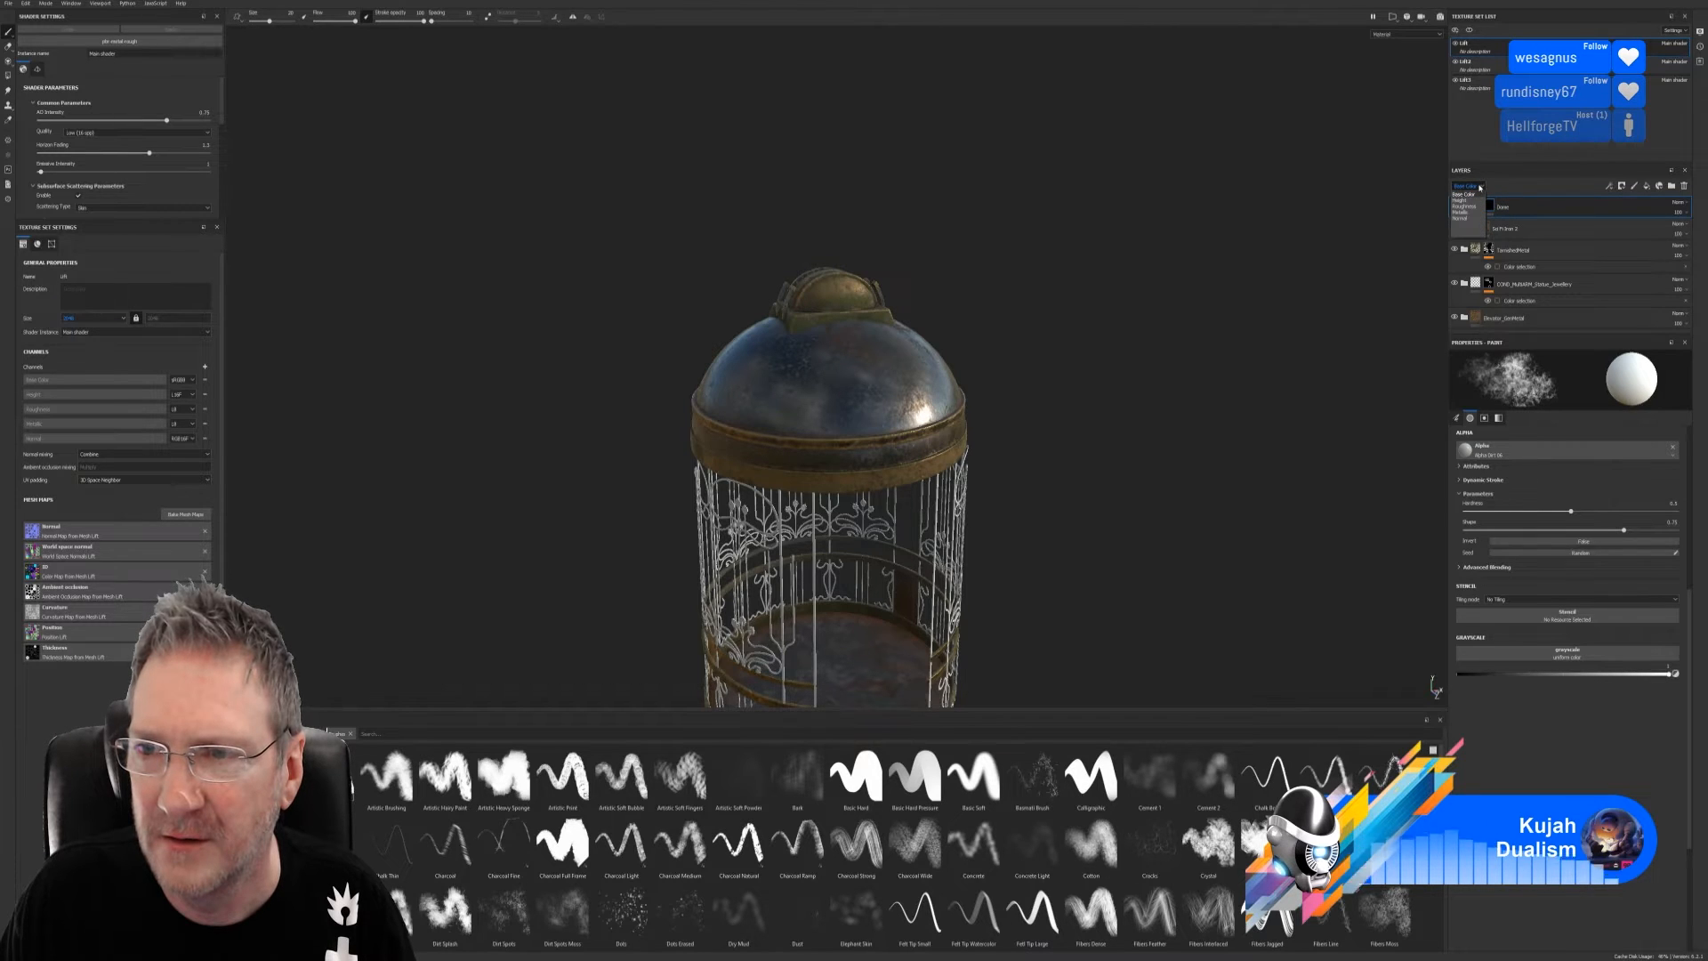
pyautogui.click(1466, 206)
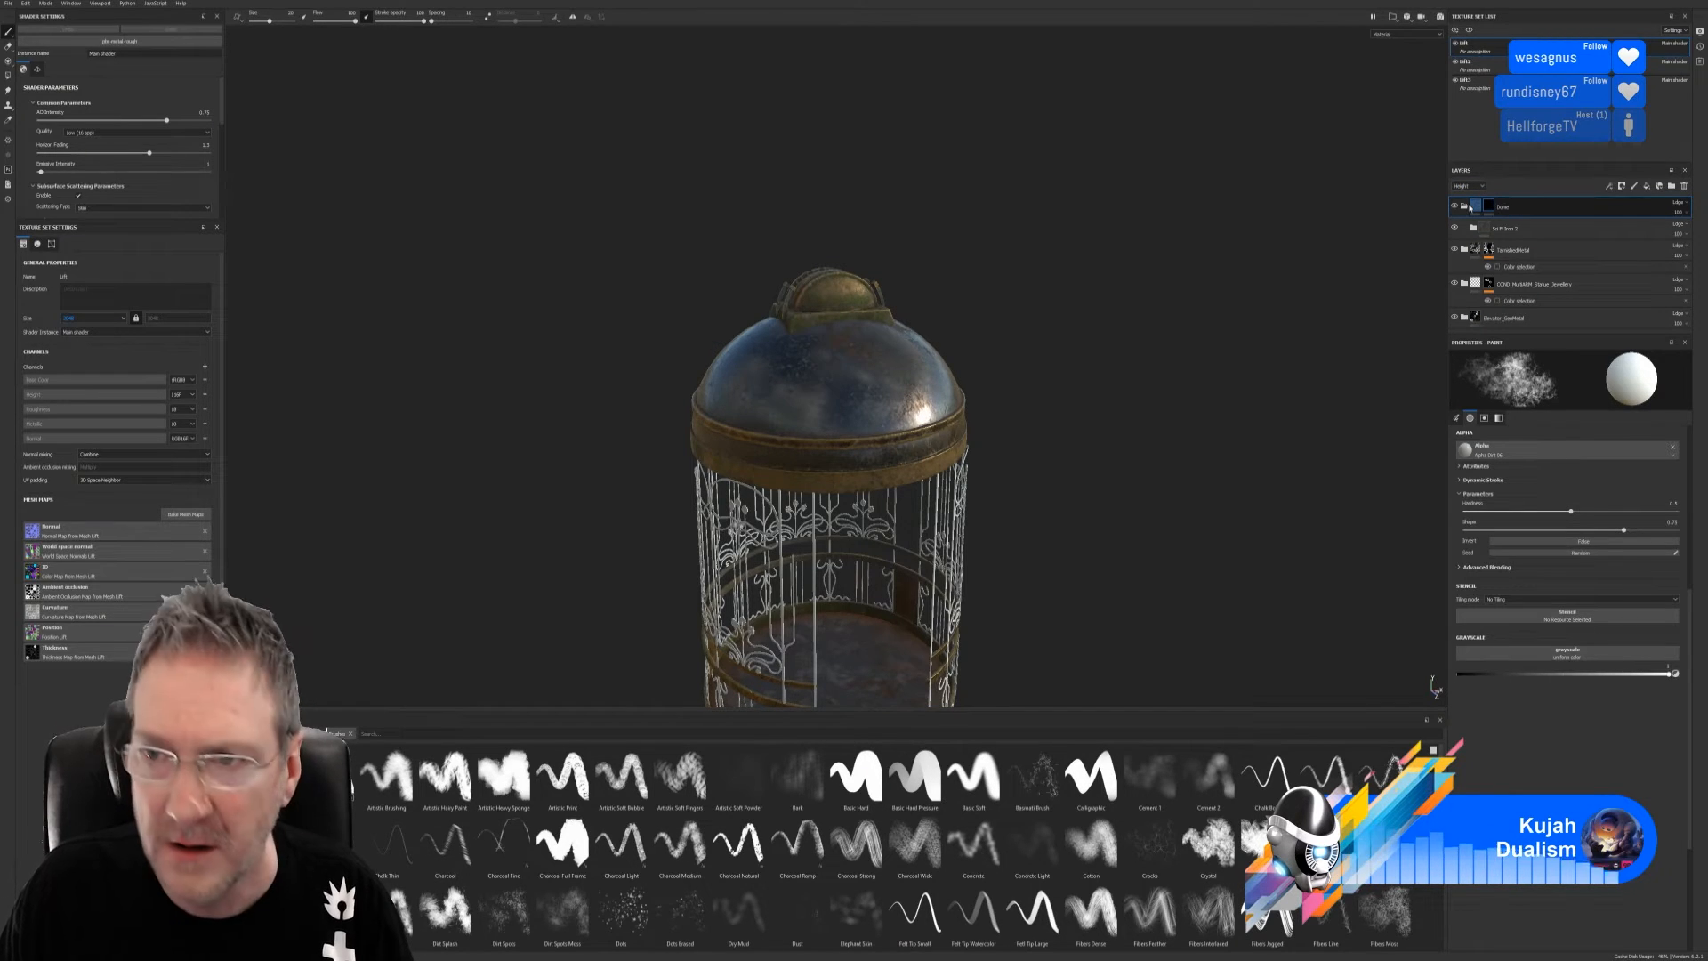
pyautogui.click(1470, 206)
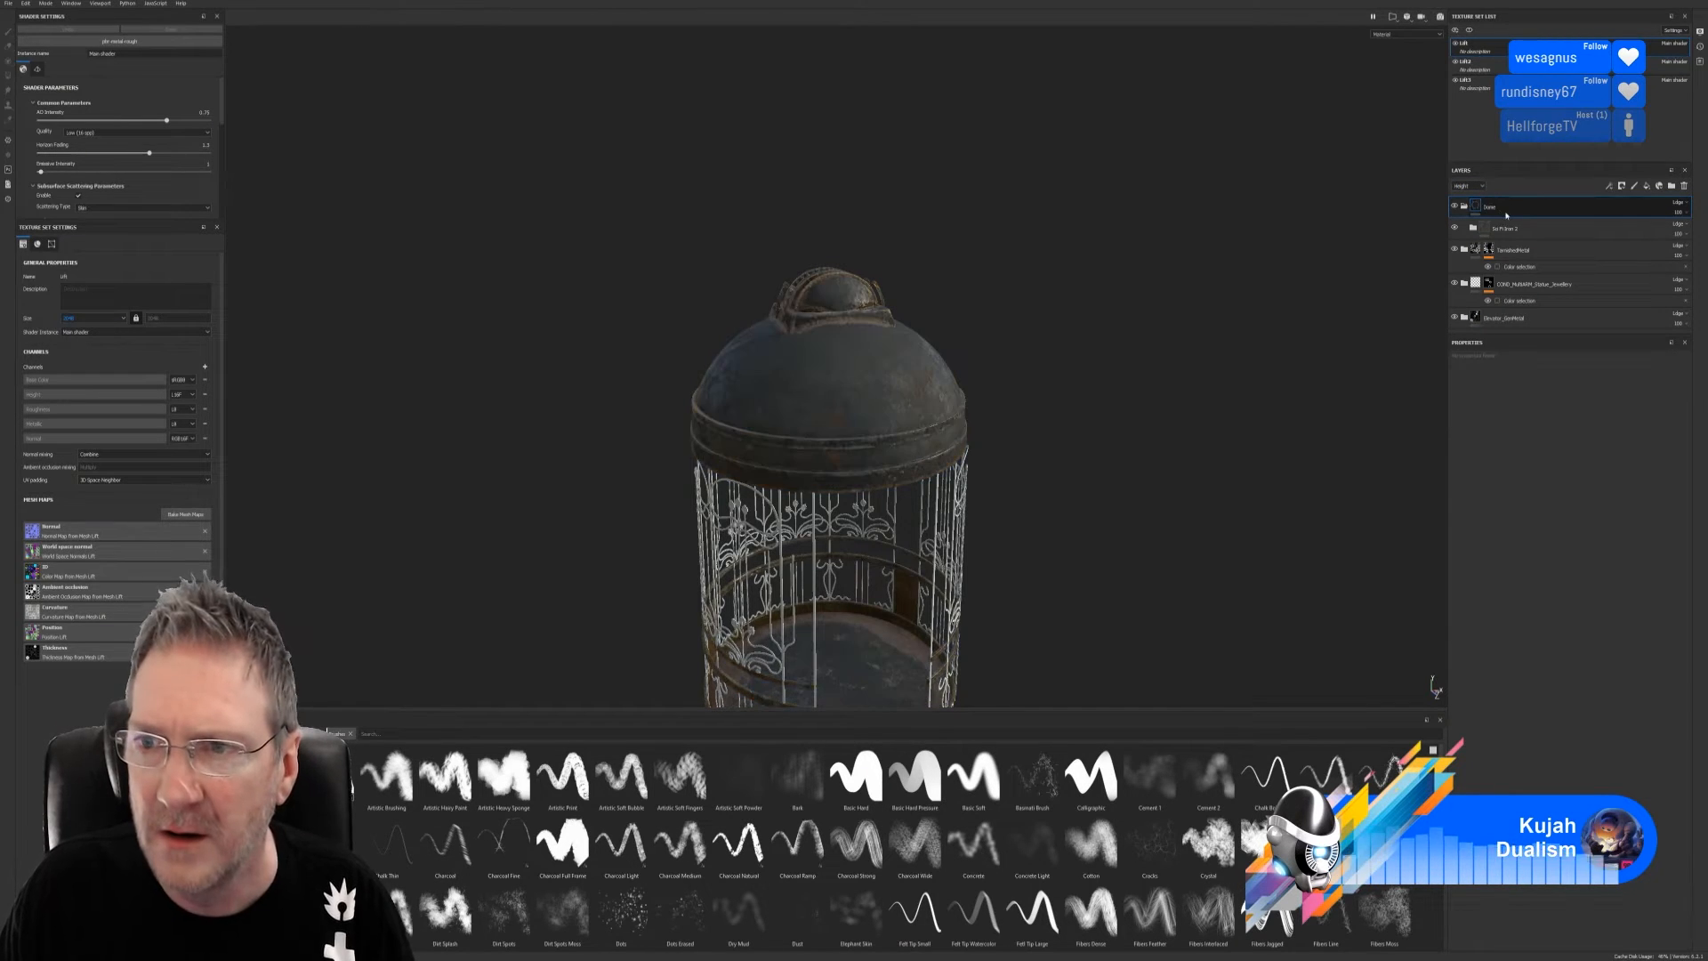
pyautogui.click(1468, 186)
pyautogui.click(1473, 195)
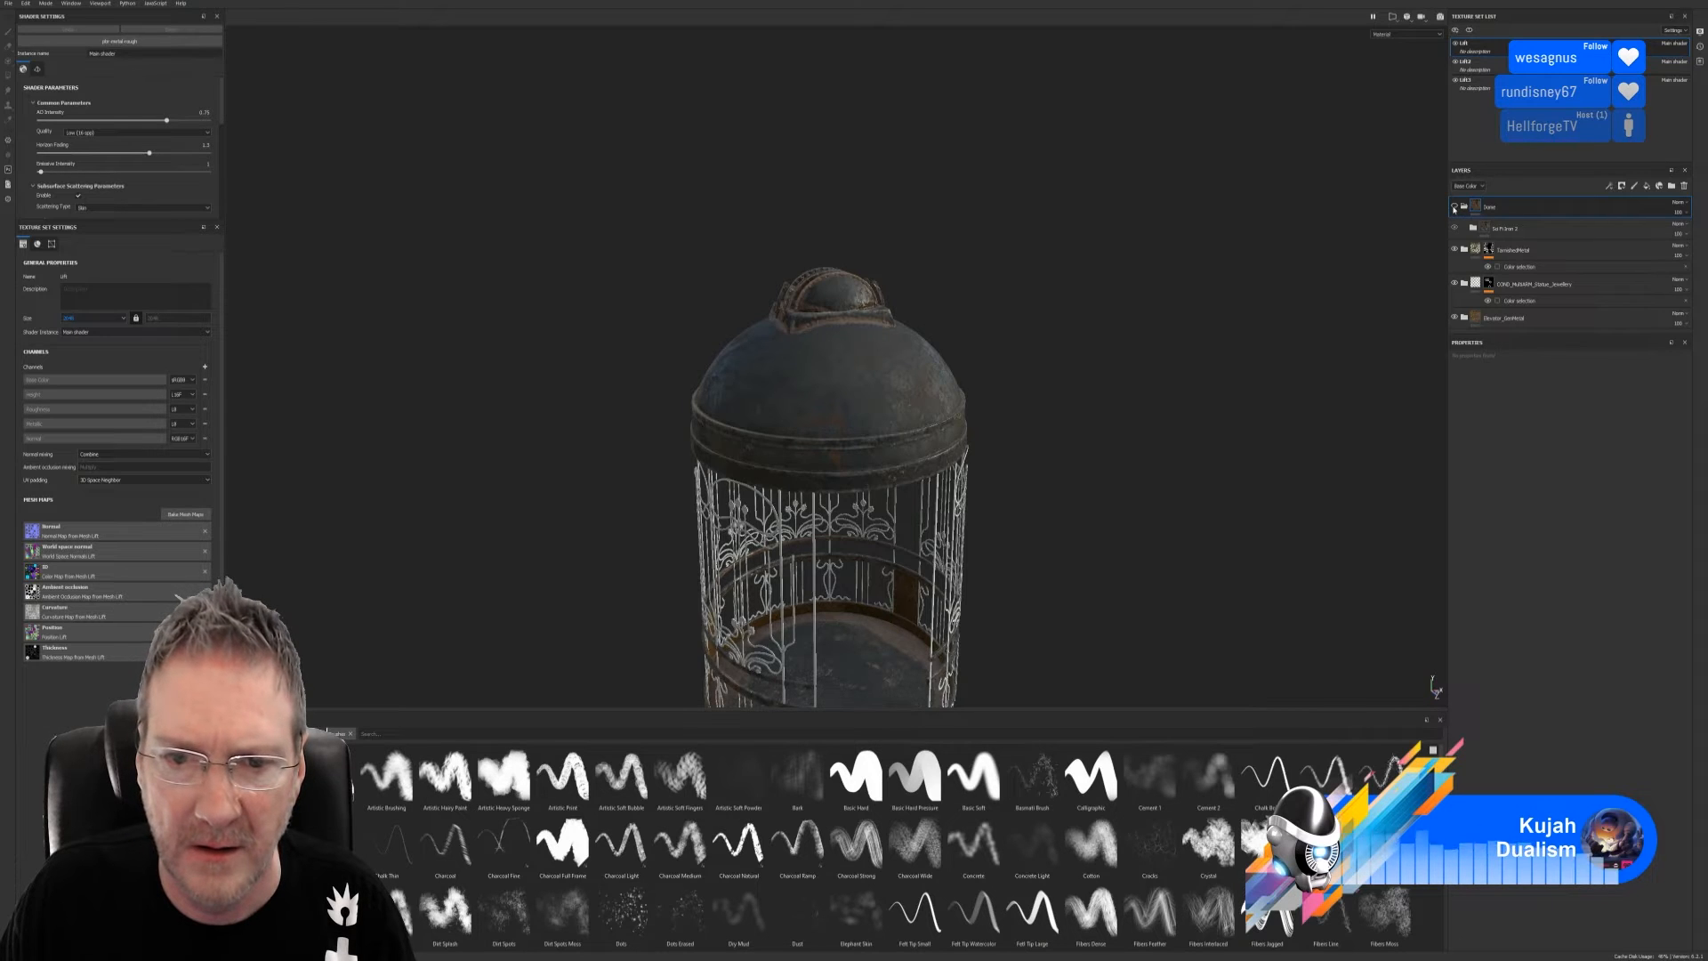
# Collapse the Dome group and toggle the Dome and tarnished metal groups to compare the cage with and without each
pyautogui.click(1454, 207)
pyautogui.click(1455, 208)
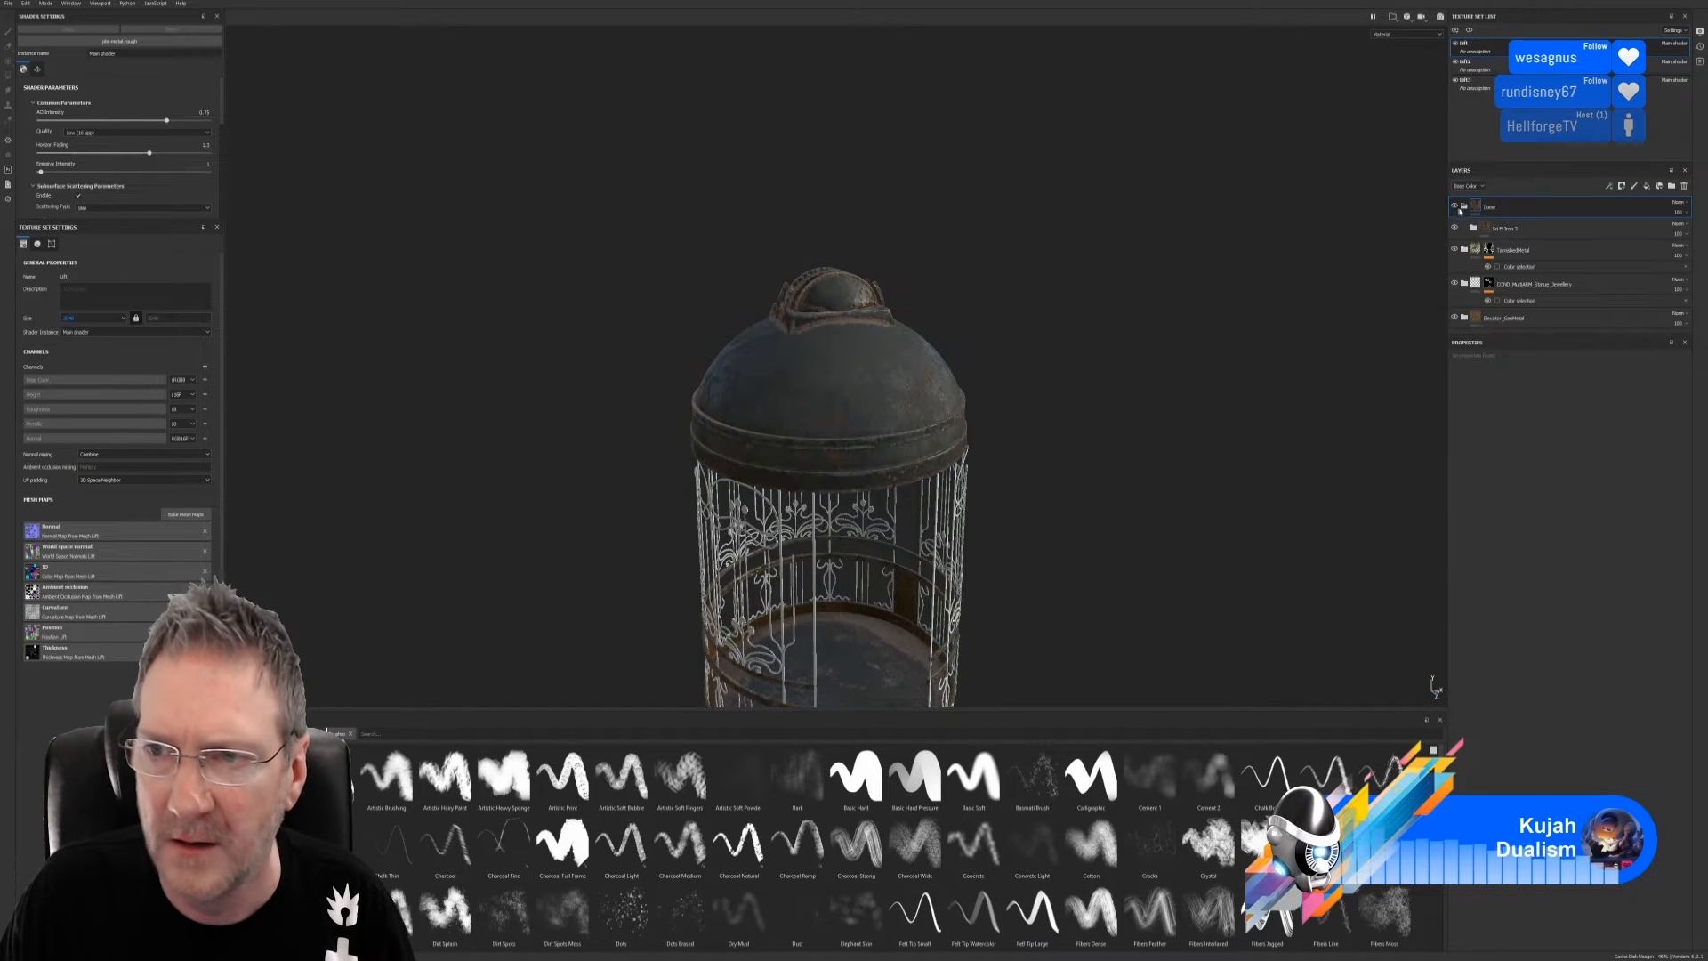
pyautogui.click(1464, 208)
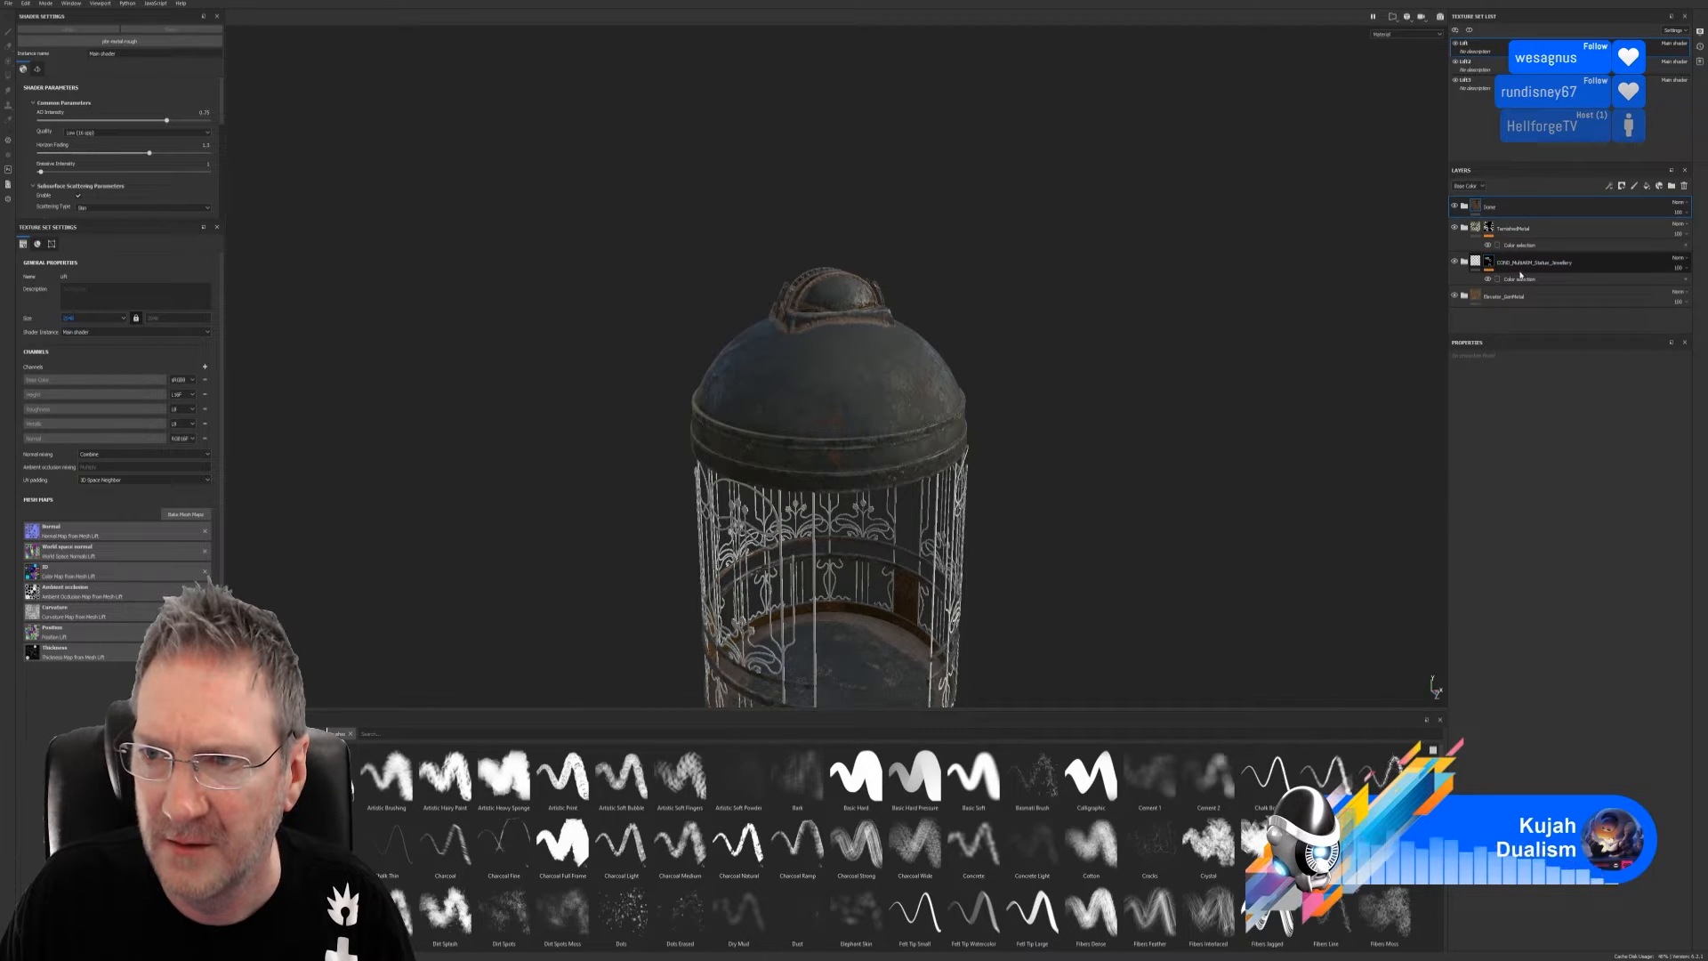
pyautogui.click(1455, 207)
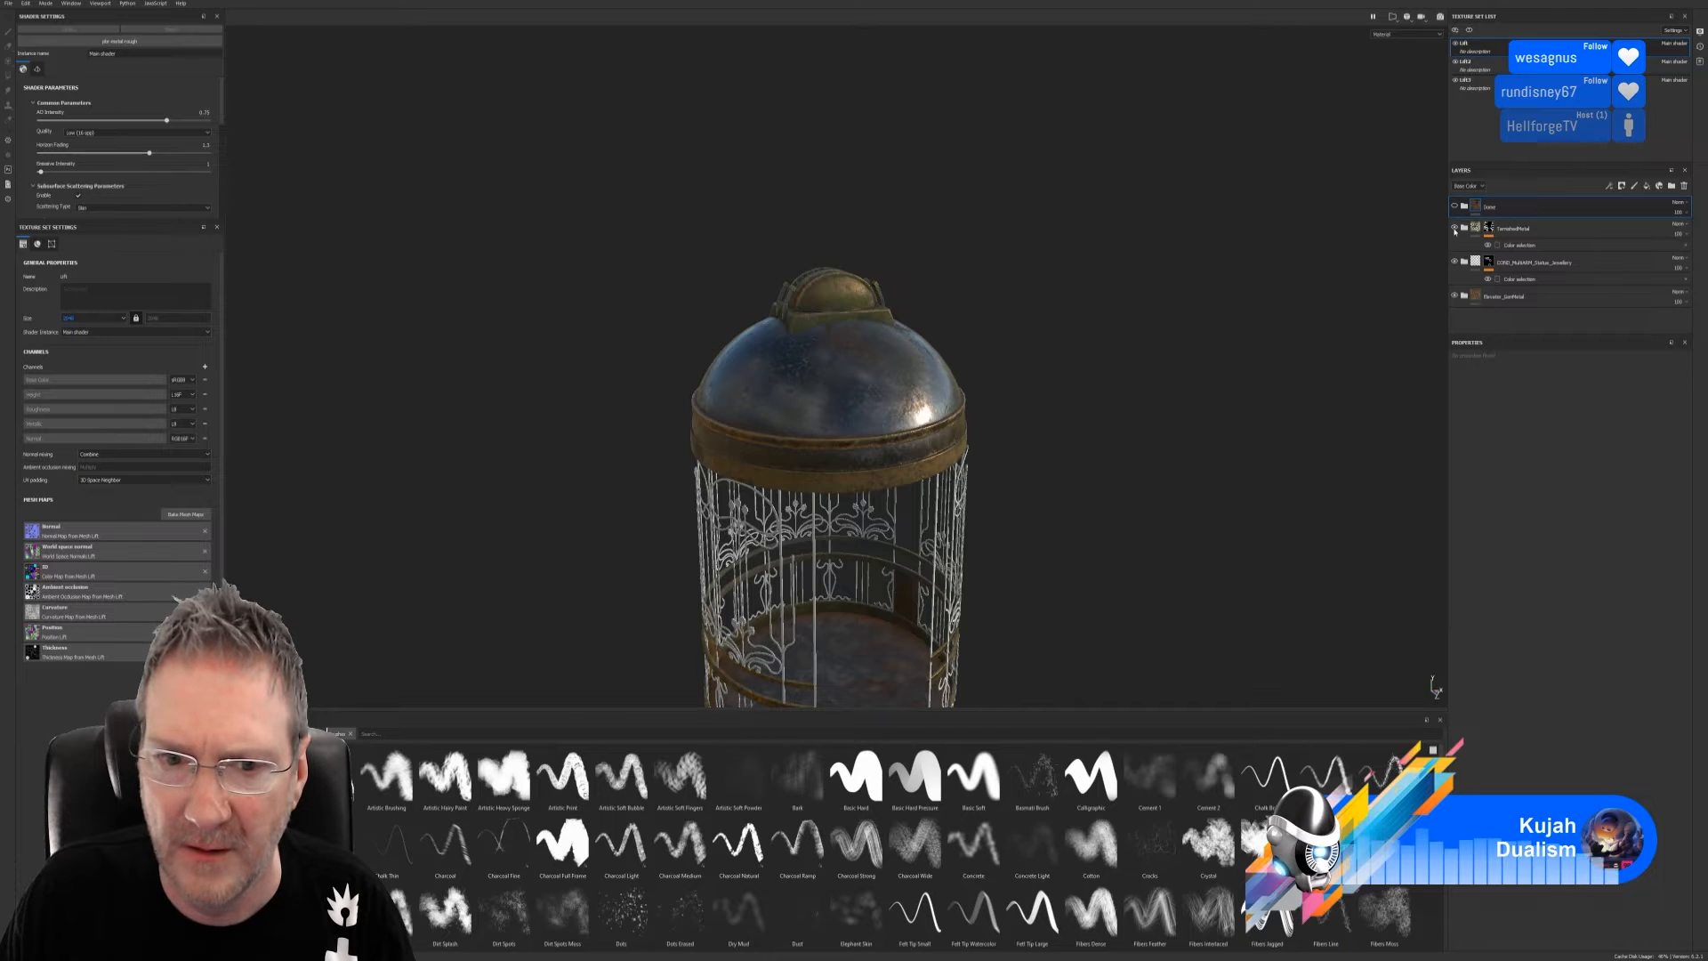
pyautogui.click(1456, 230)
pyautogui.click(1456, 230)
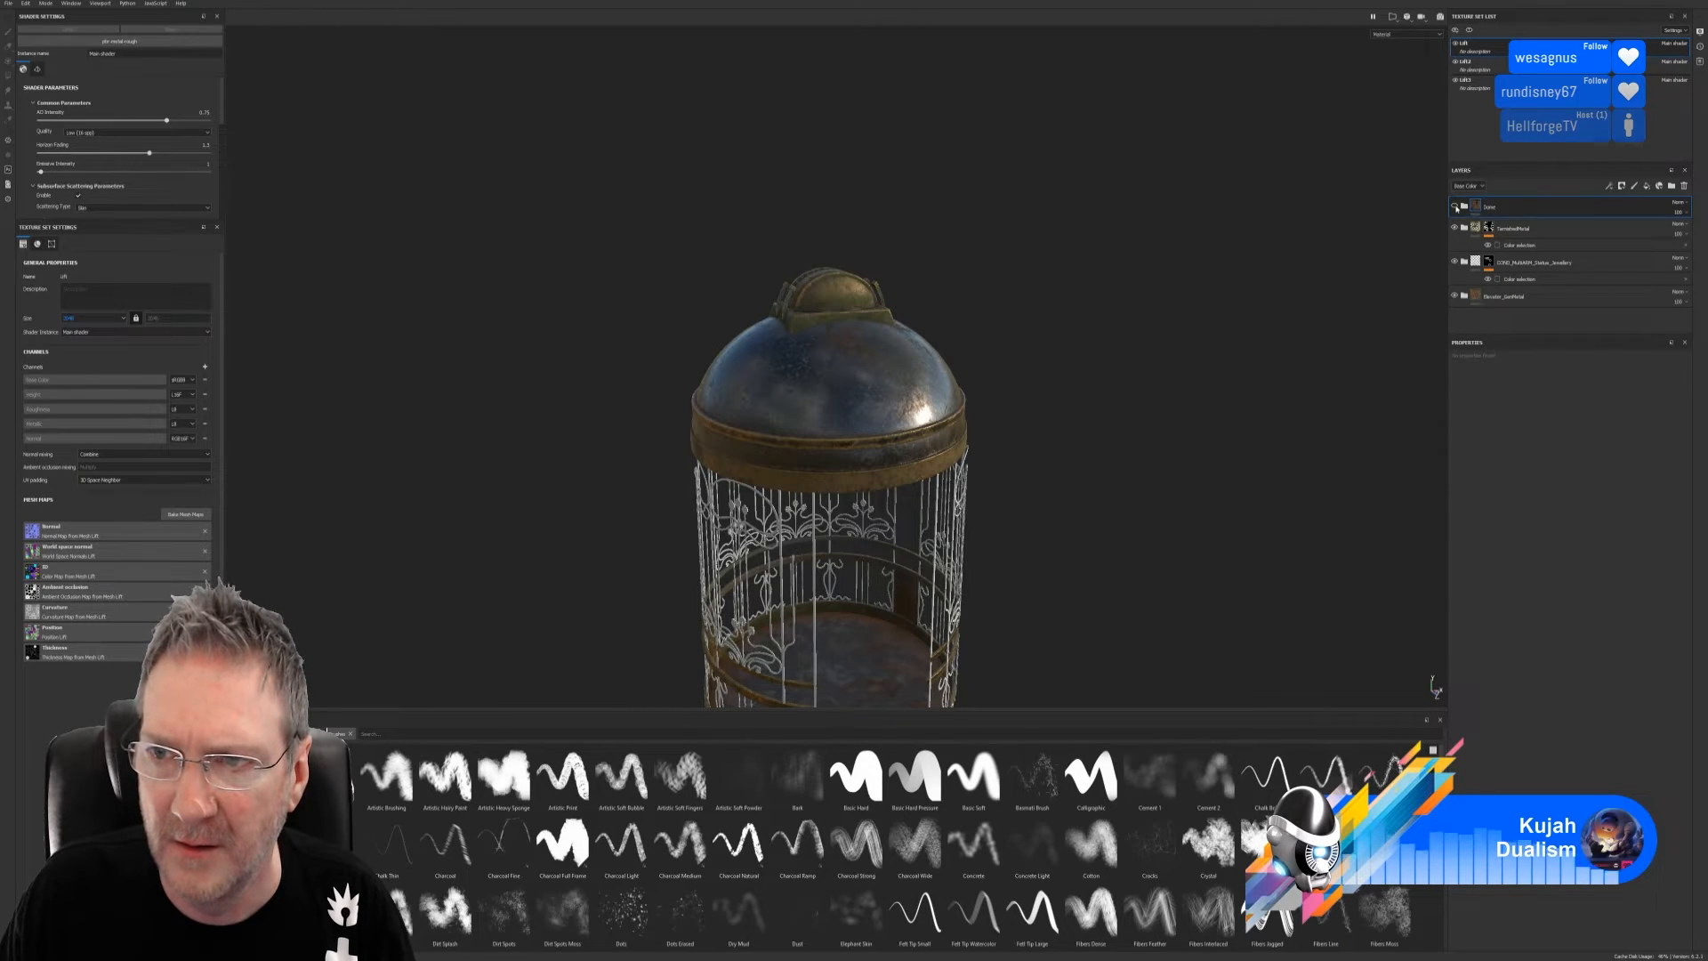
pyautogui.click(1456, 207)
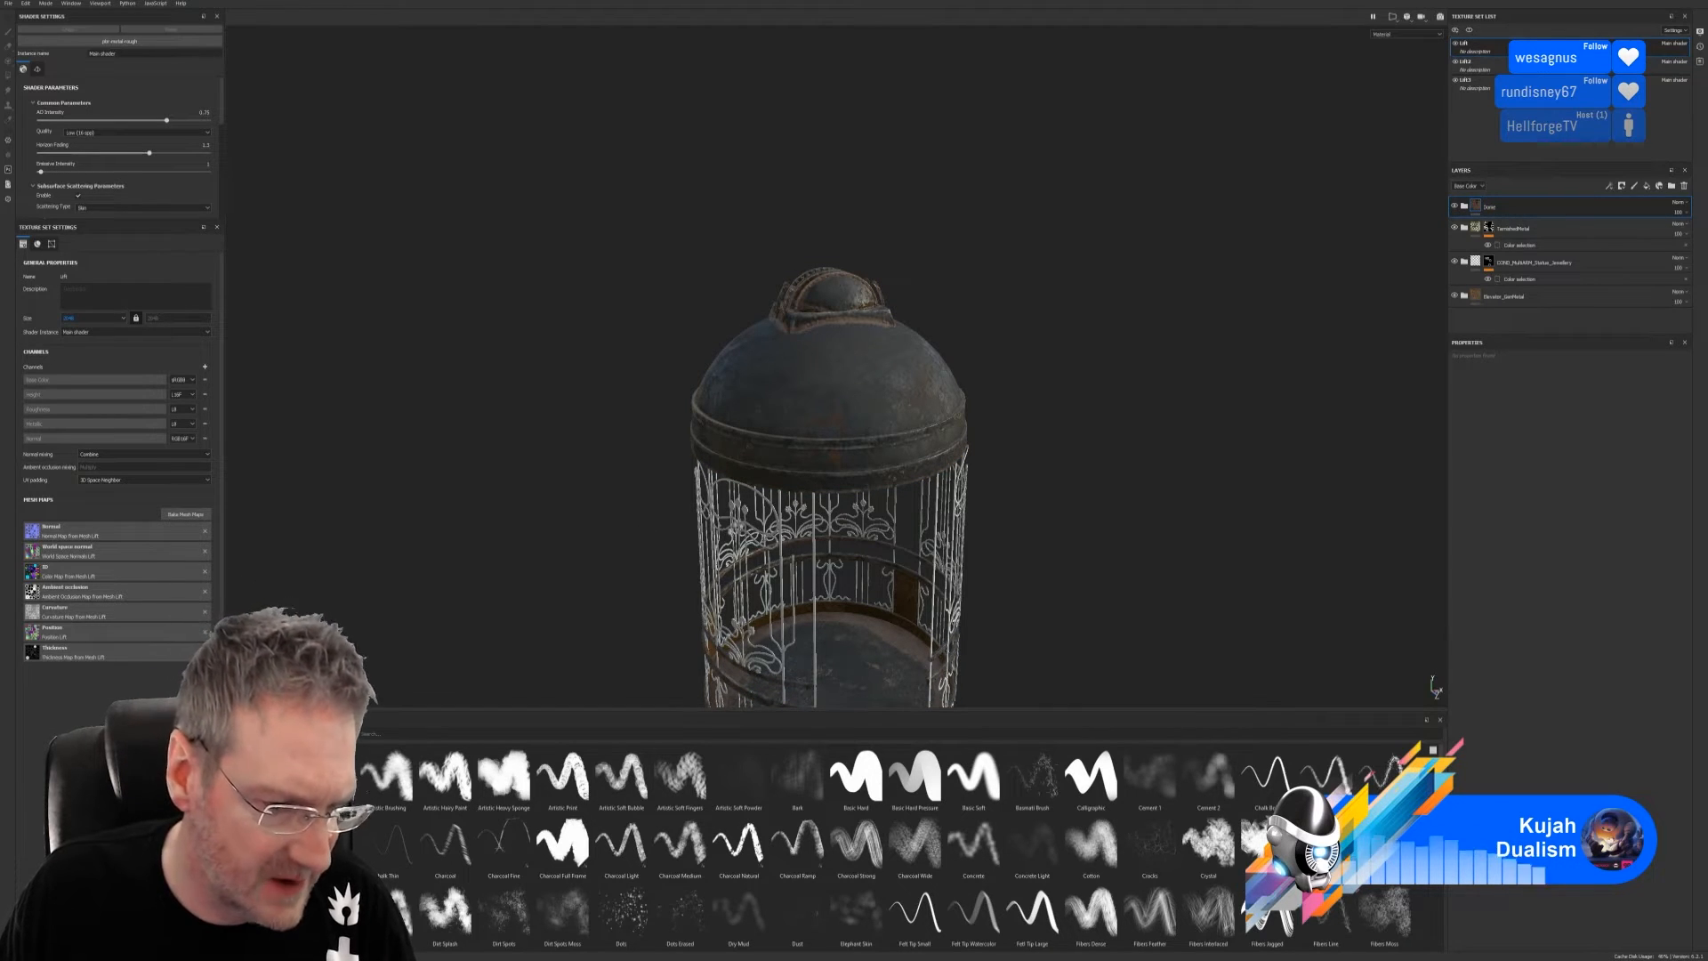
# Apply the Surface Worn smart mask to the Dome group
pyautogui.click(253, 899)
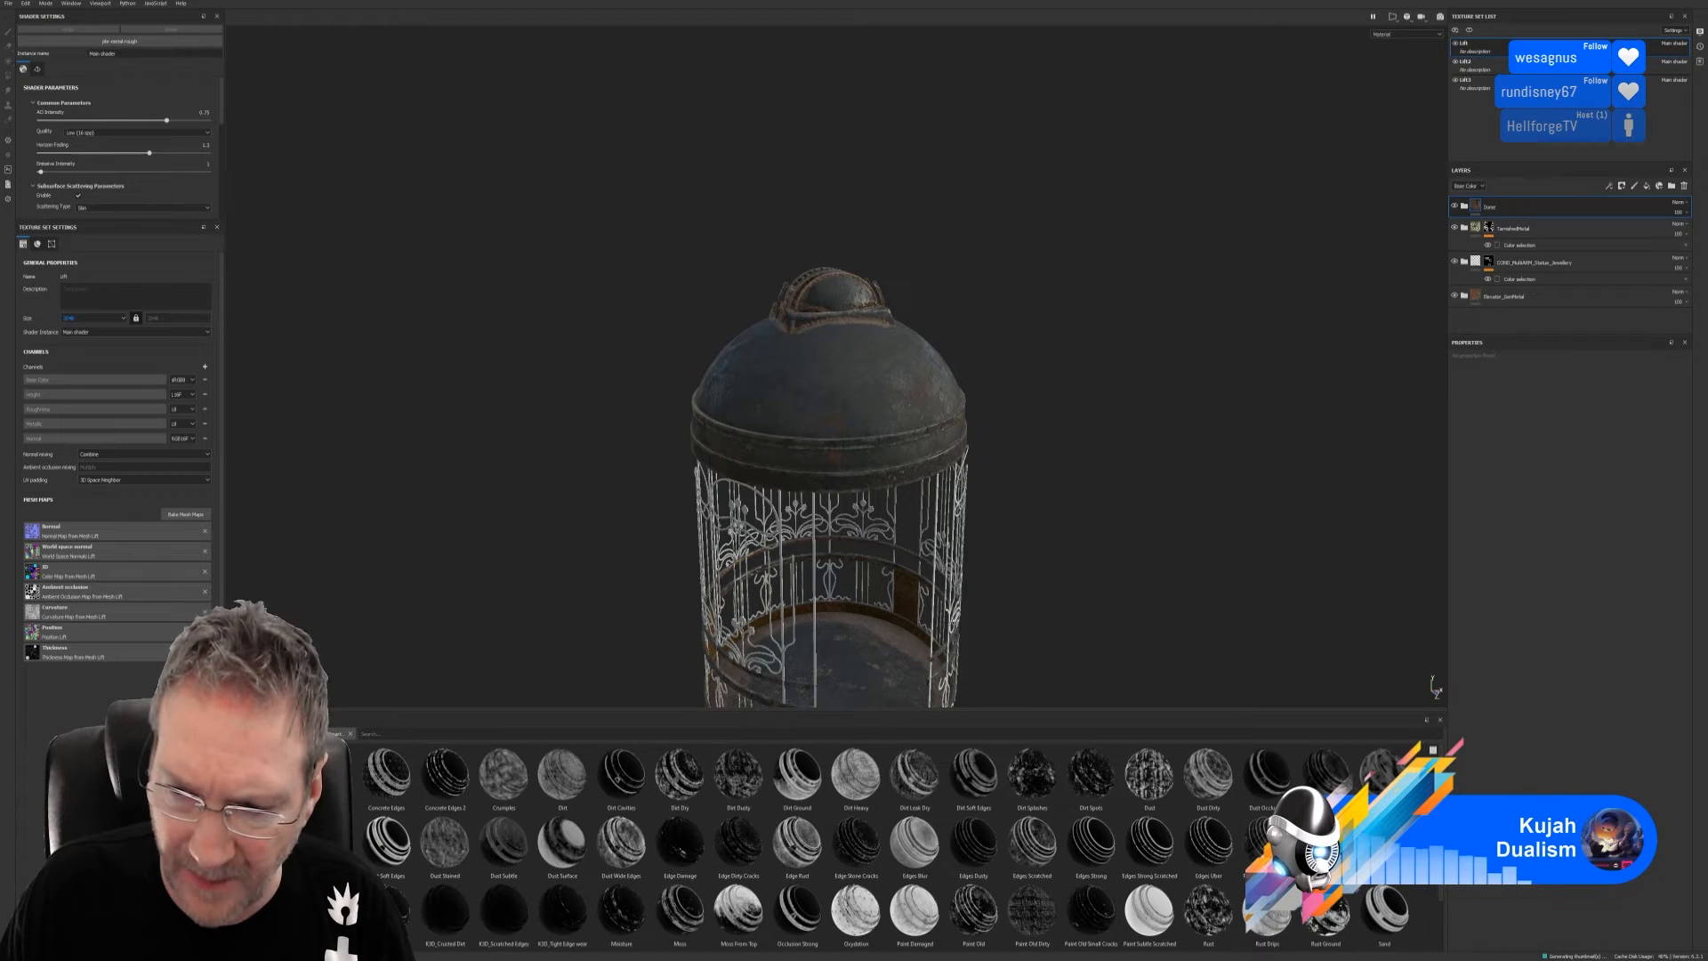
pyautogui.moveTo(1436, 872); pyautogui.dragTo(1434, 922)
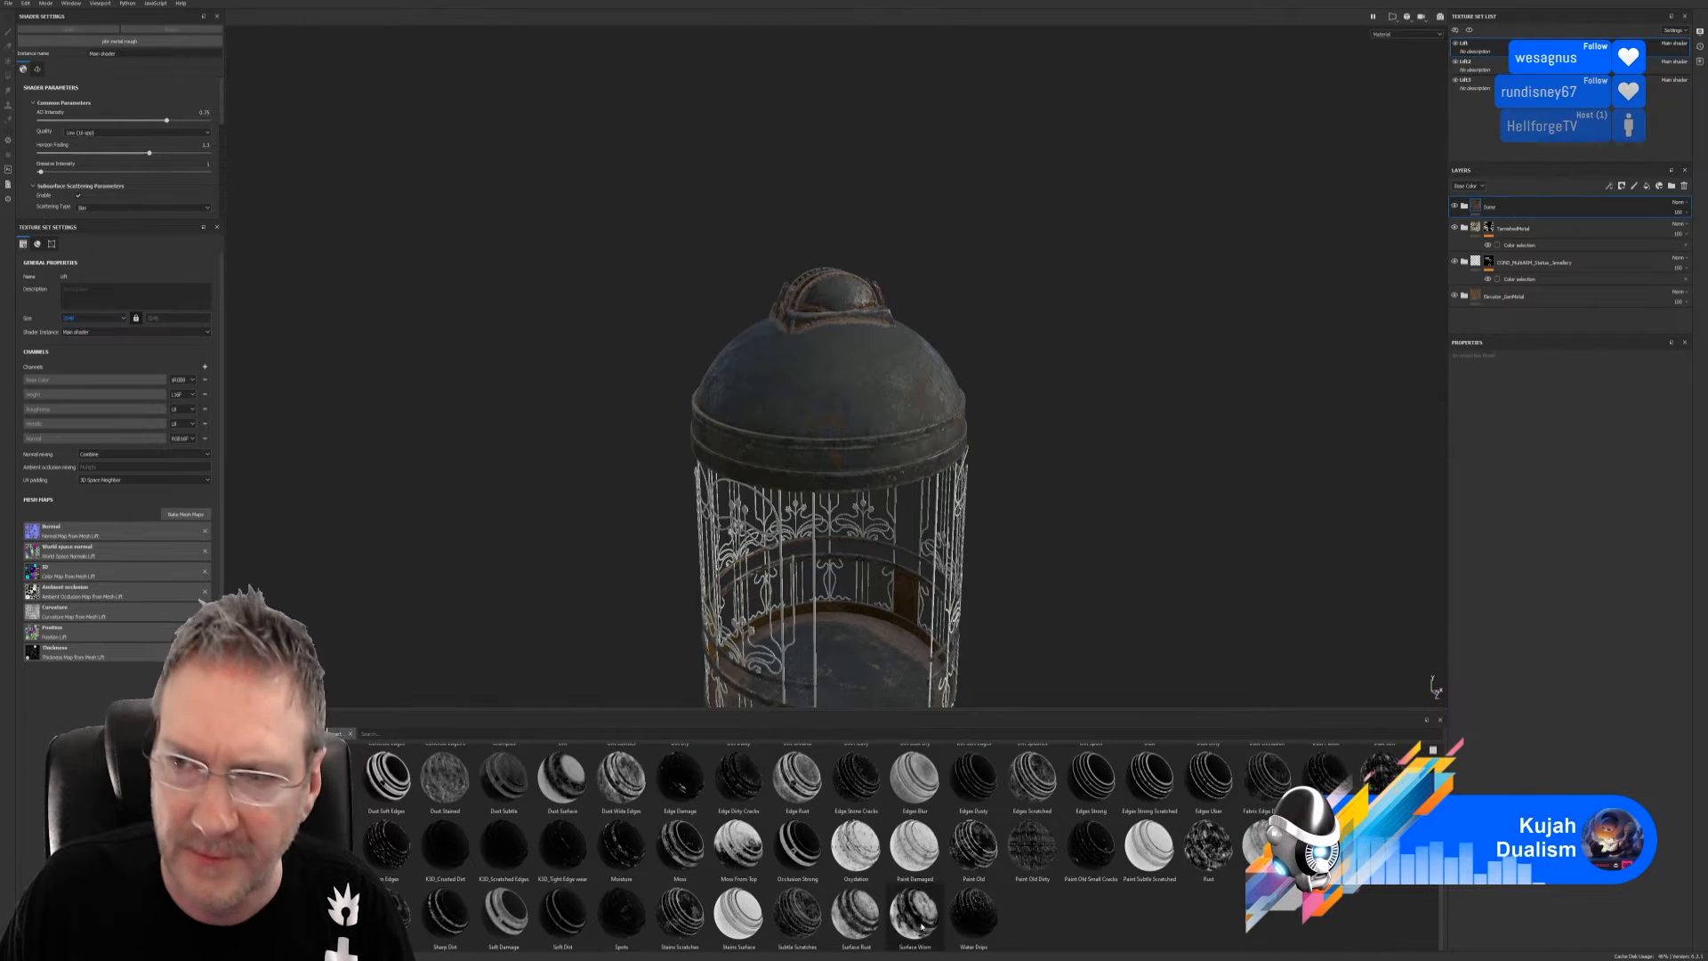
pyautogui.moveTo(922, 927)
pyautogui.mouseDown()
pyautogui.moveTo(1353, 681)
pyautogui.moveTo(1571, 213)
pyautogui.moveTo(1545, 207)
pyautogui.mouseUp()
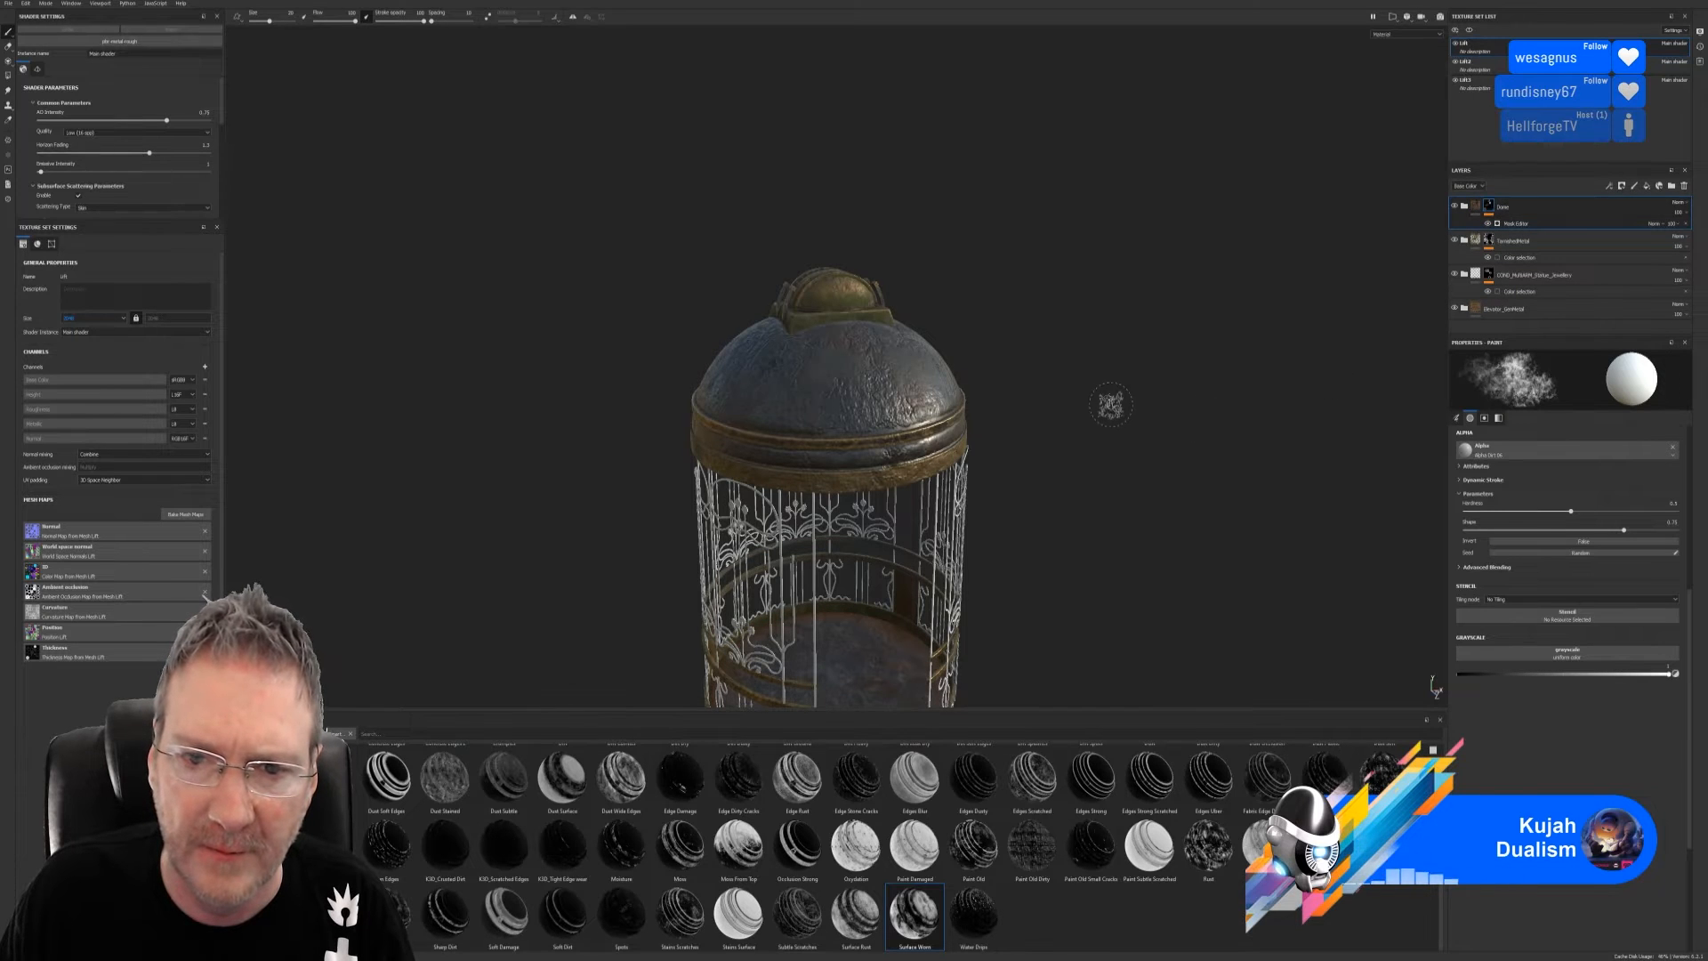
# Adjust the Global Balance of the Mask Editor generator on the Dome group's mask to about 0.55 and collapse the mask's effects
pyautogui.keyDown('alt'); pyautogui.moveTo(1109, 402); pyautogui.dragTo(980, 476); pyautogui.keyUp('alt')
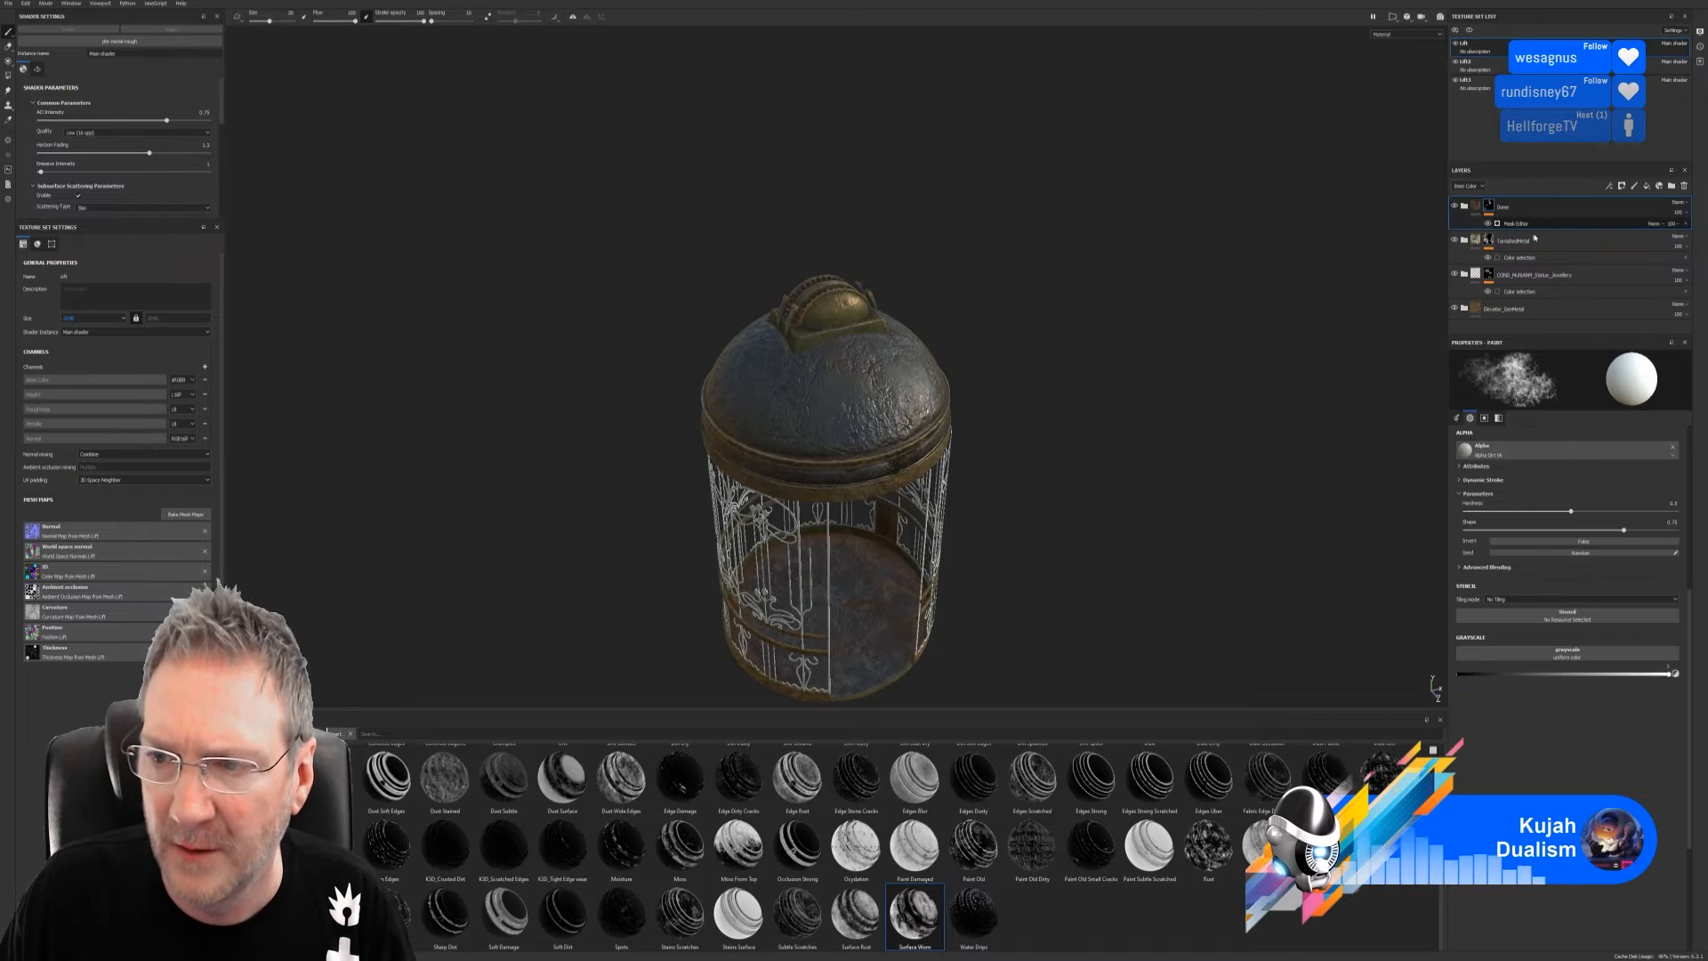
pyautogui.moveTo(1568, 453); pyautogui.dragTo(1538, 453)
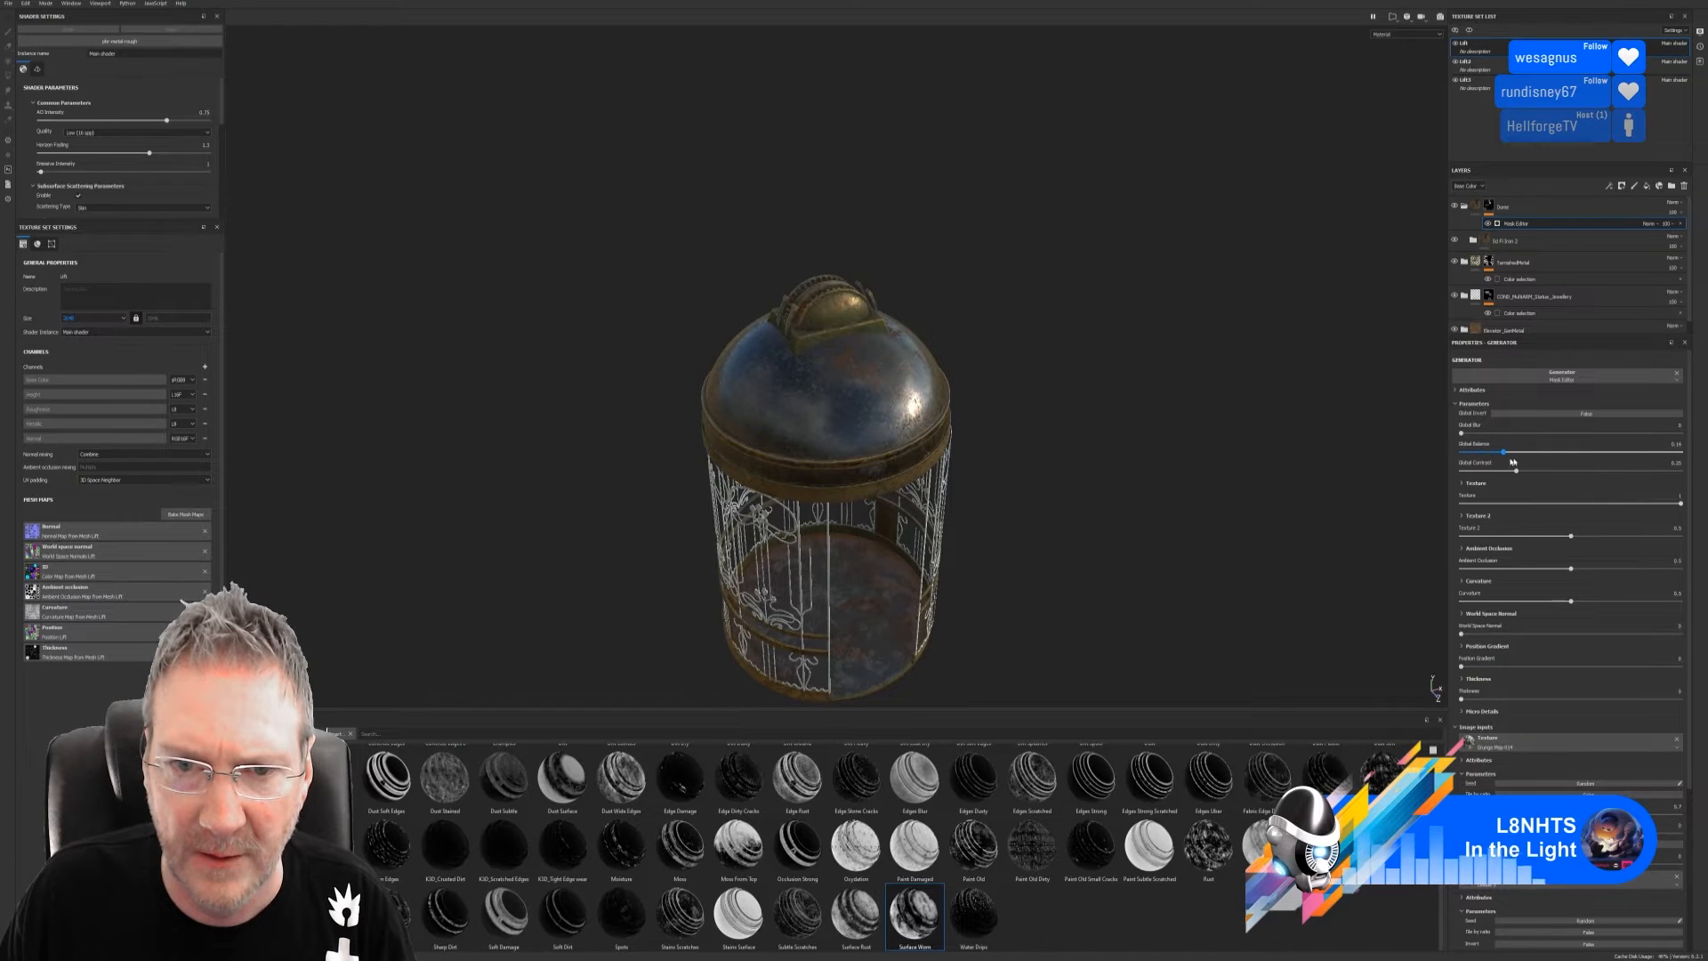
pyautogui.moveTo(1538, 454)
pyautogui.mouseDown()
pyautogui.moveTo(1667, 455)
pyautogui.moveTo(1587, 455)
pyautogui.mouseUp()
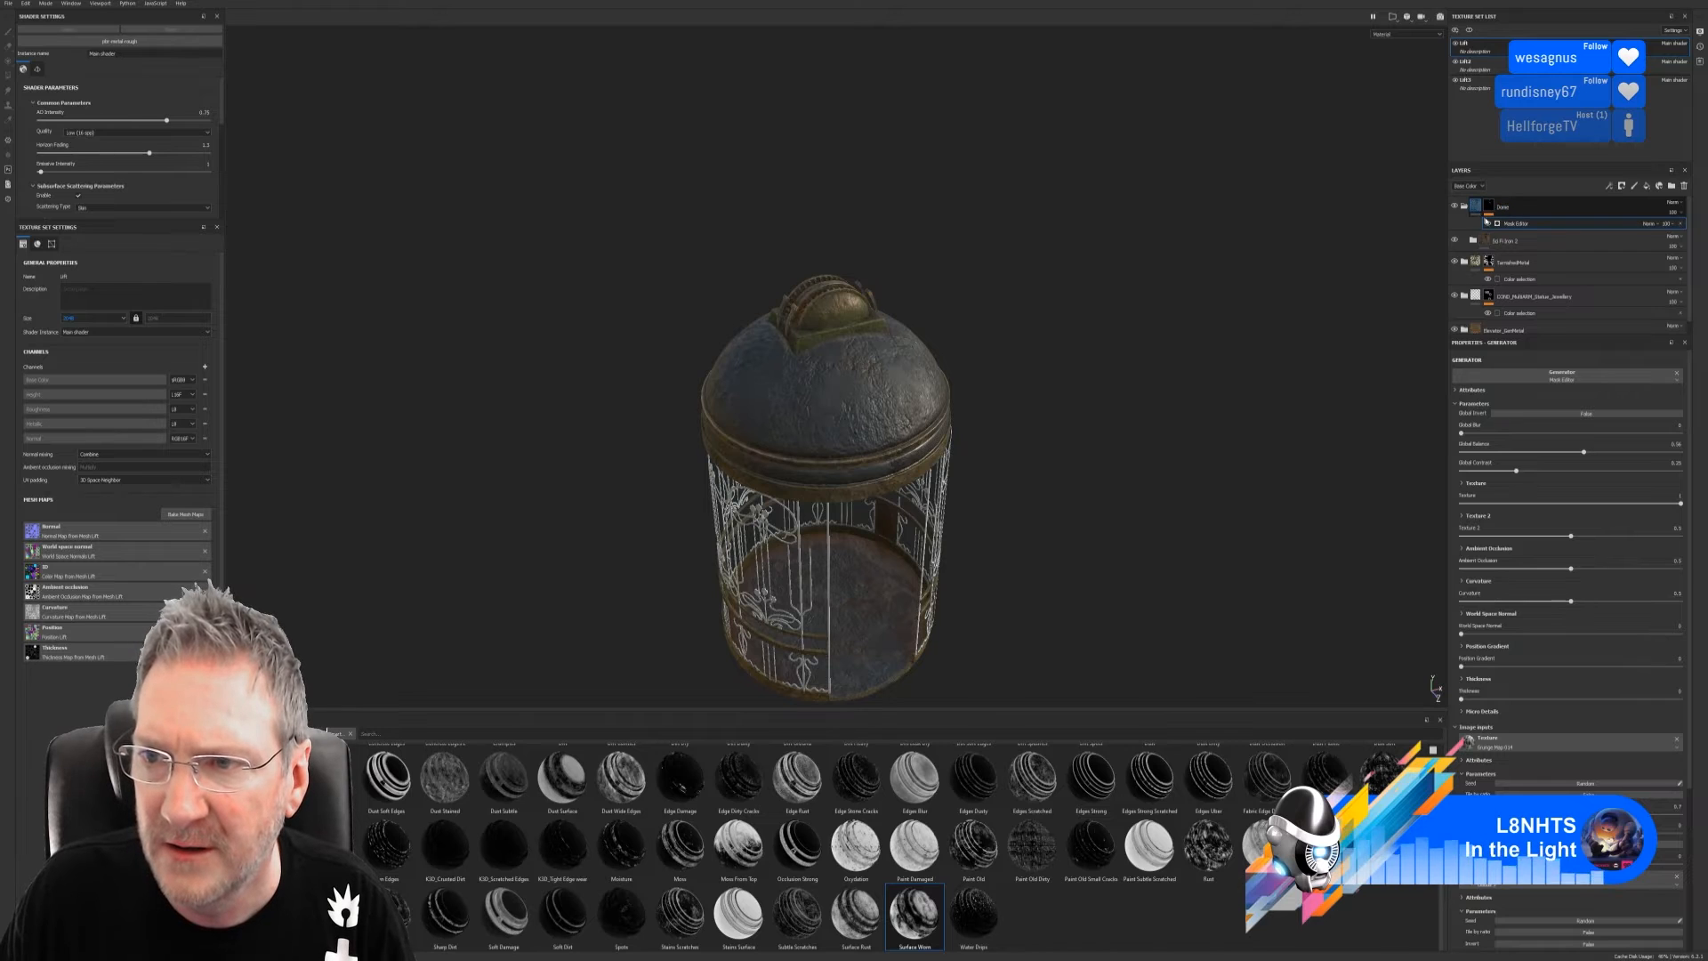
pyautogui.click(1474, 207)
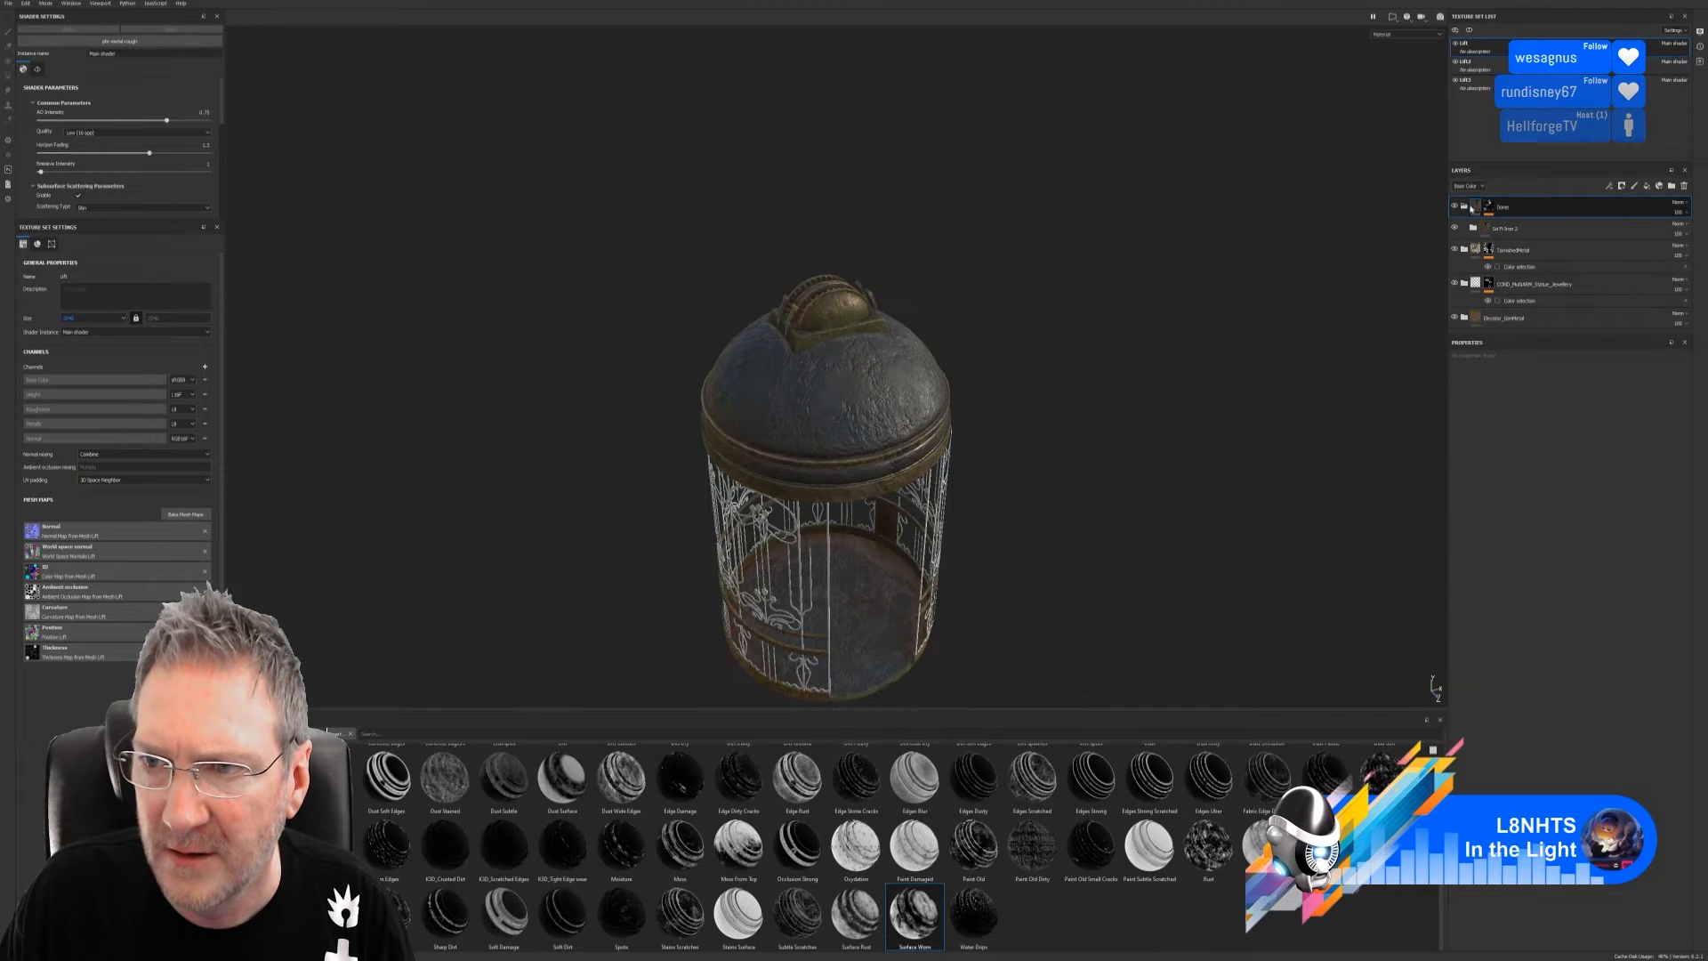
# Toggle the material group nested in Dome and its upper sublayers, including edge and the base metal variation, to compare their effect on the dome
pyautogui.click(1456, 228)
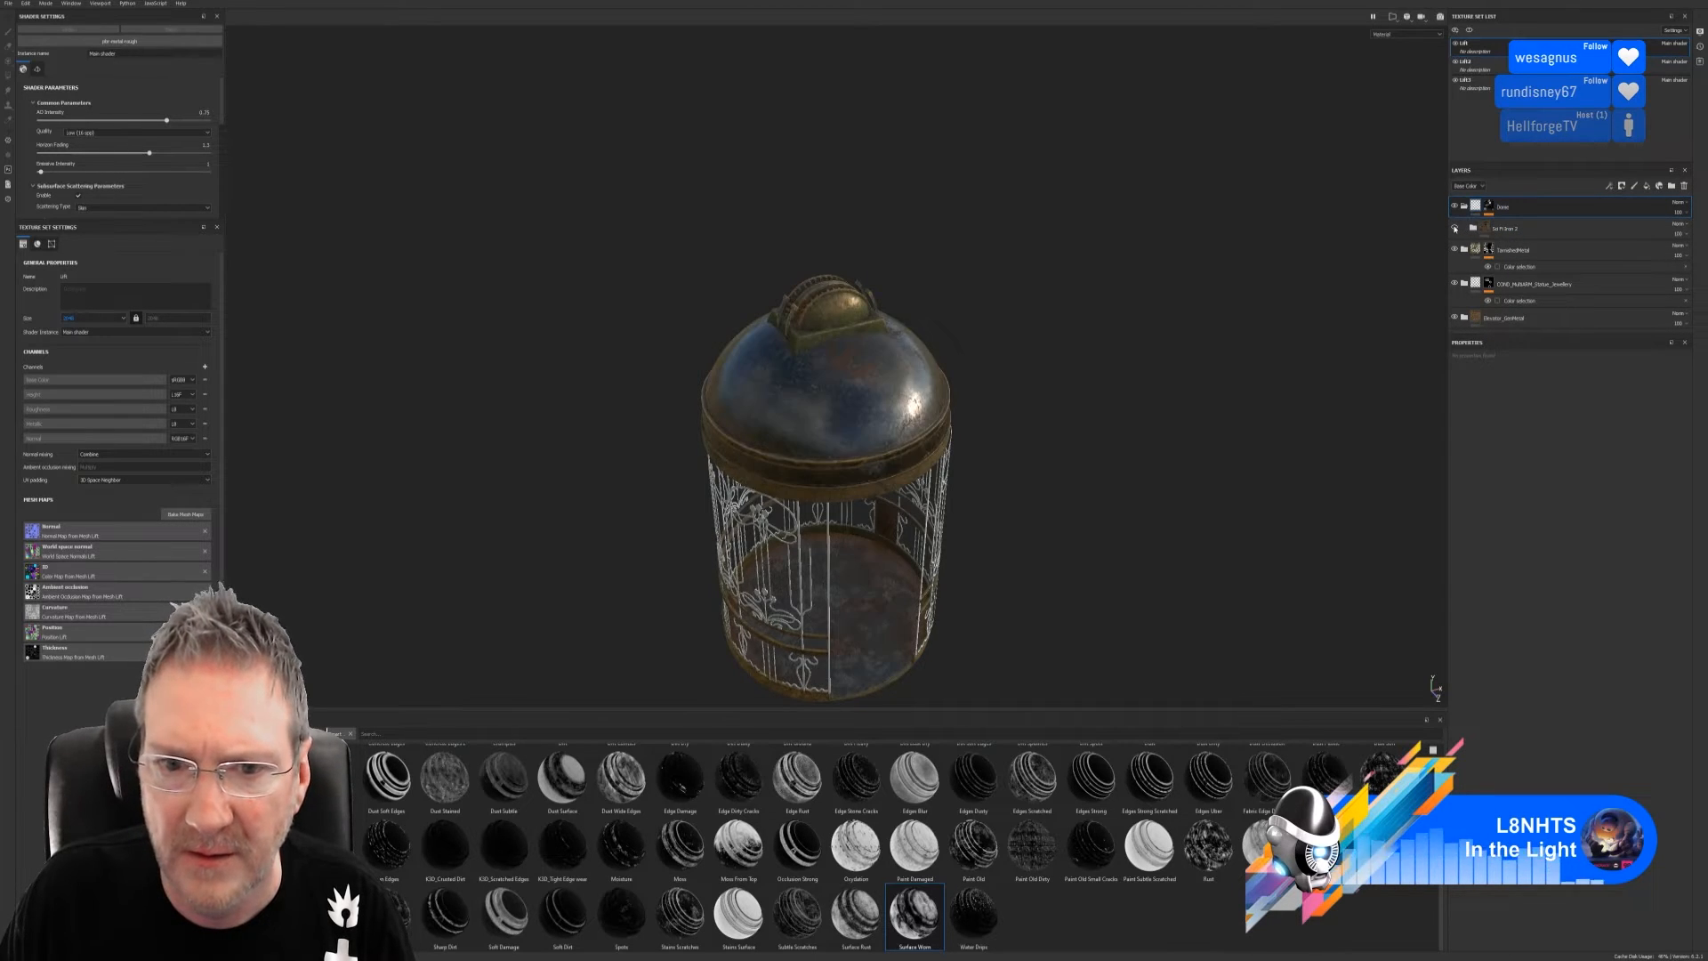
pyautogui.click(1456, 228)
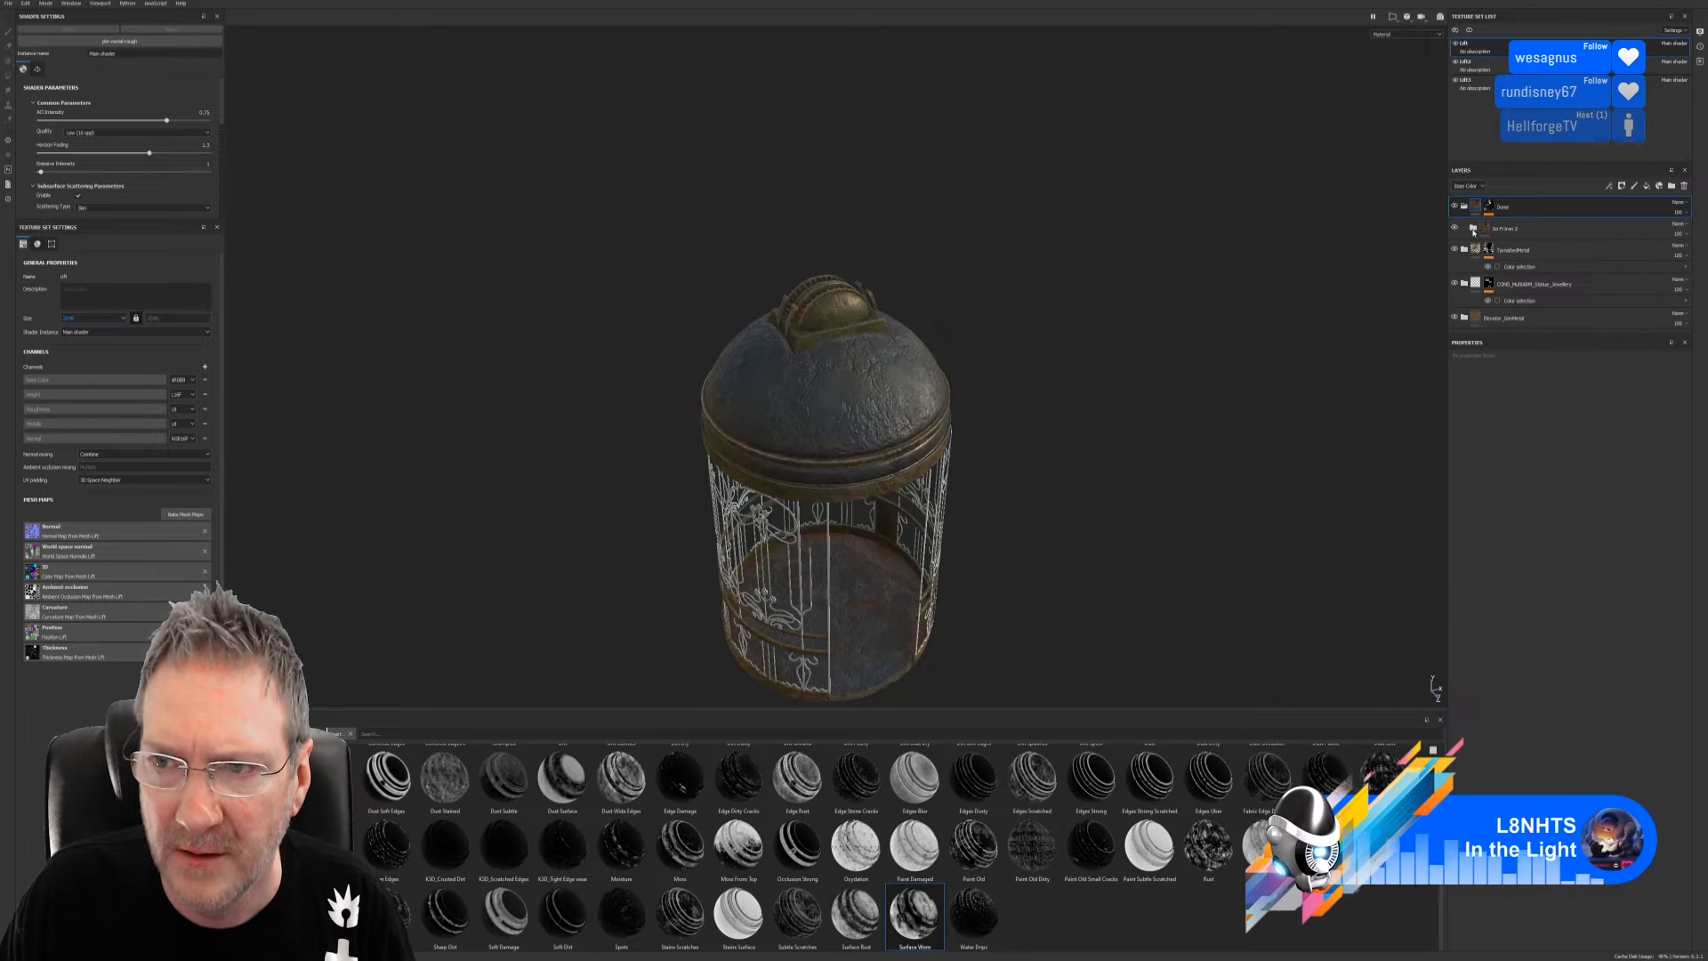
pyautogui.click(1474, 230)
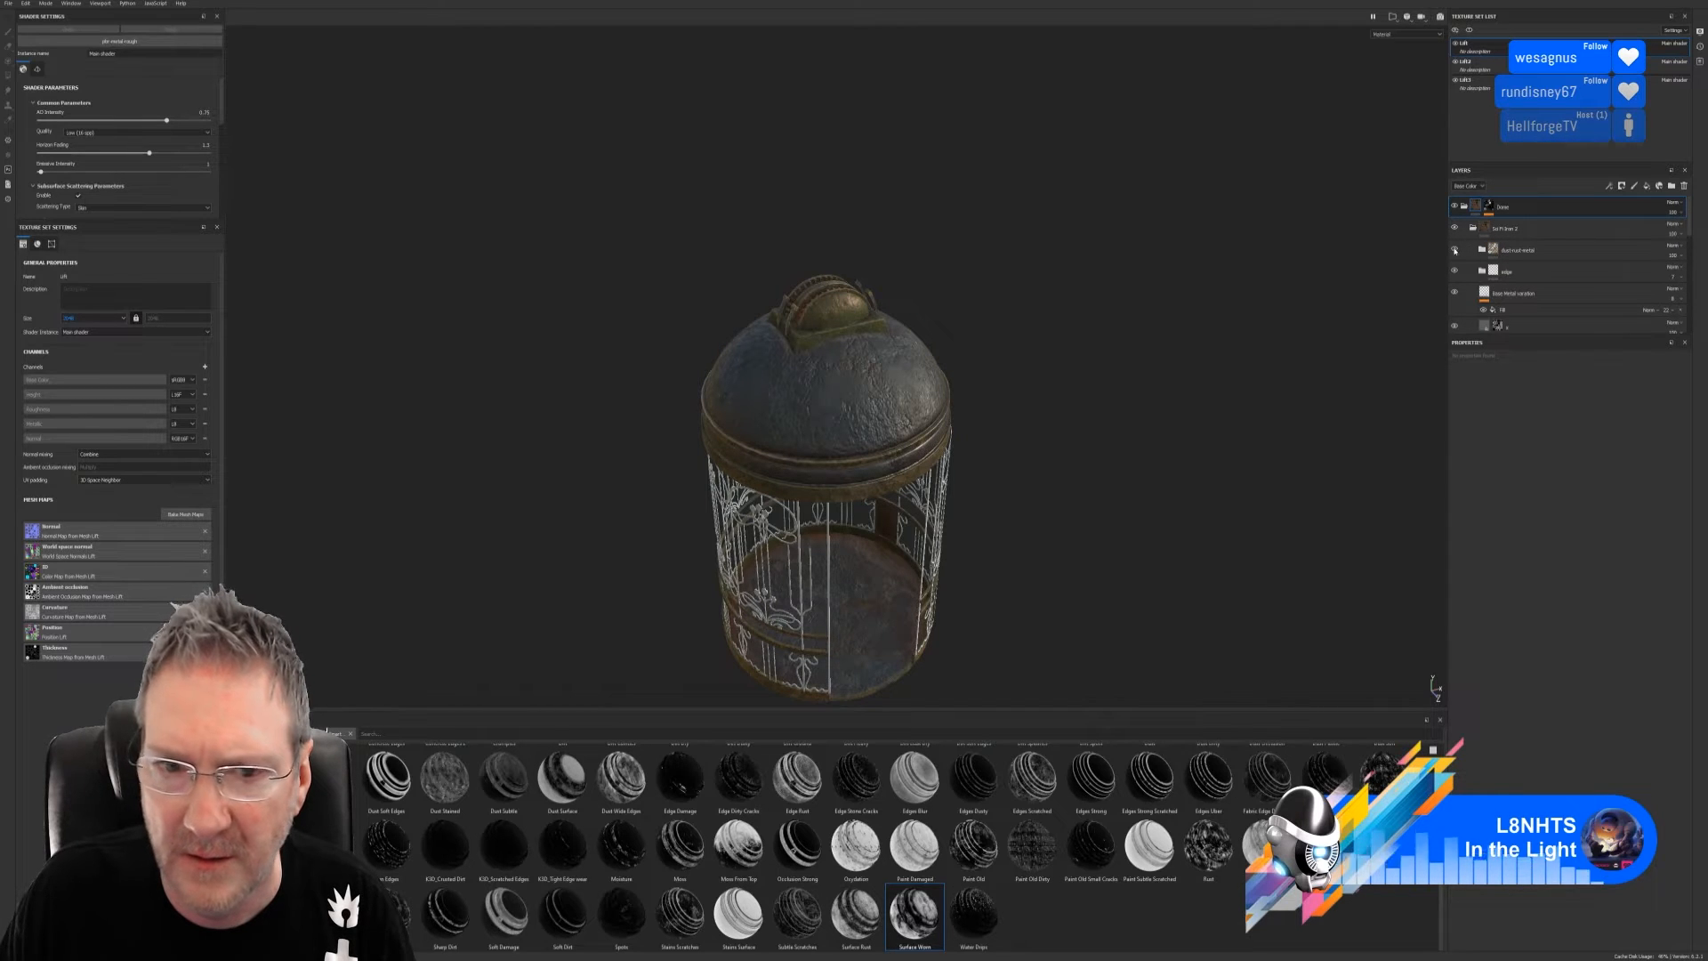
pyautogui.click(1455, 251)
pyautogui.click(1455, 252)
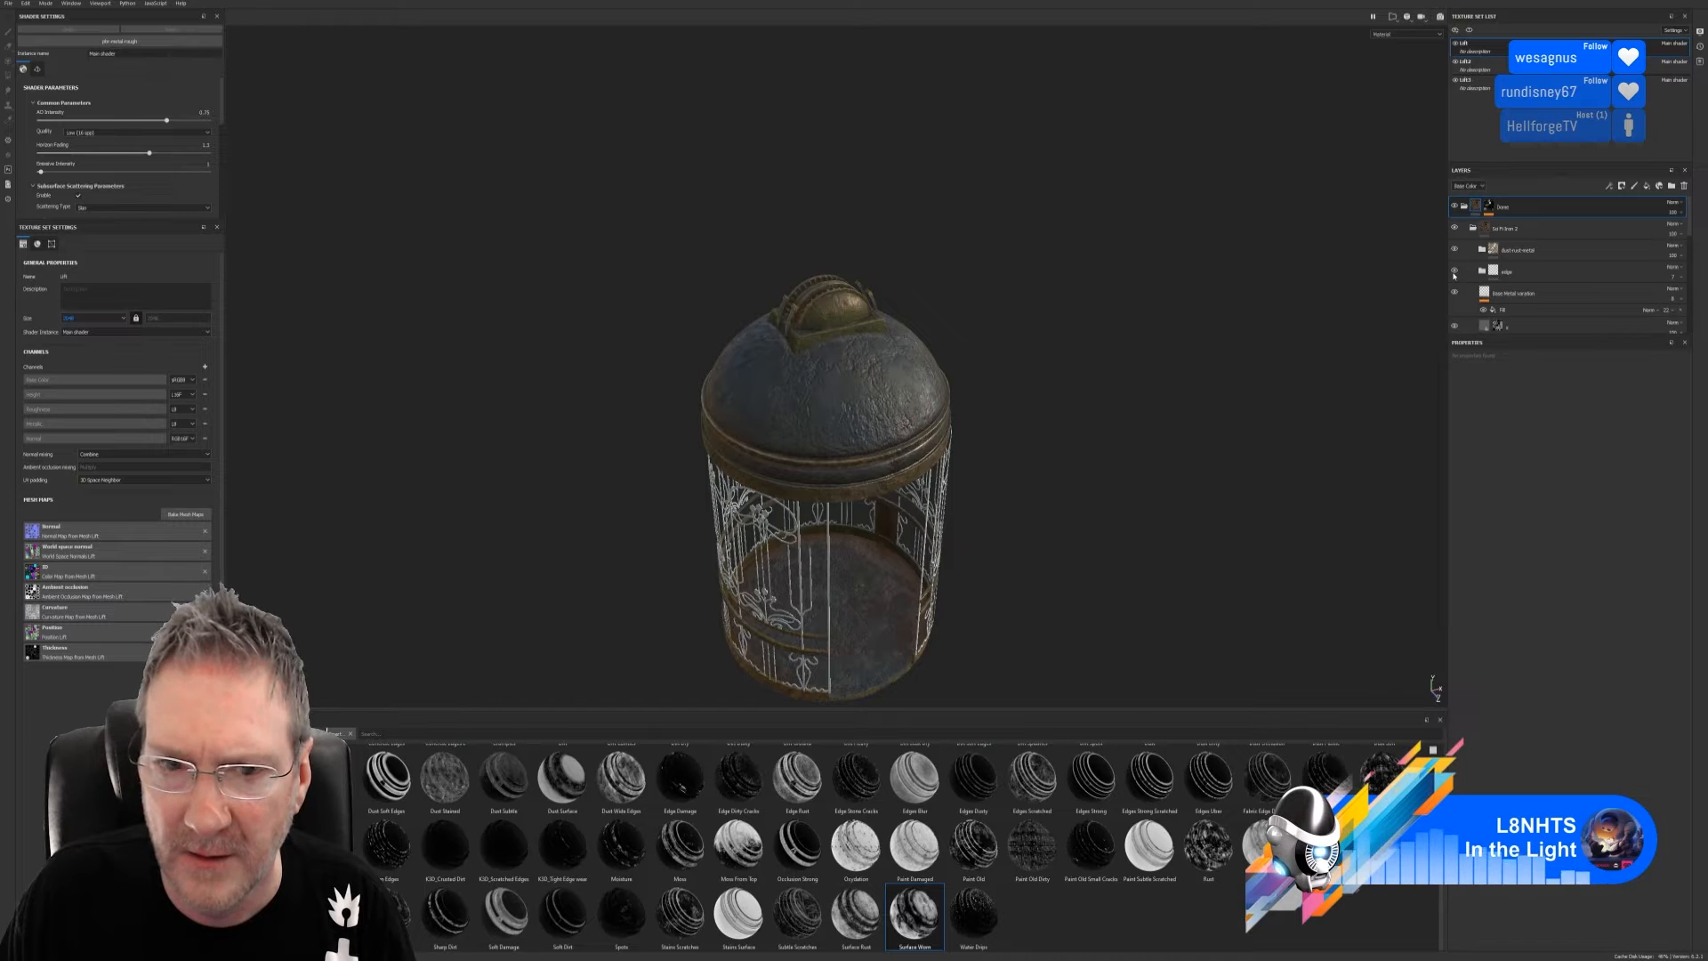
pyautogui.click(1455, 271)
pyautogui.click(1455, 272)
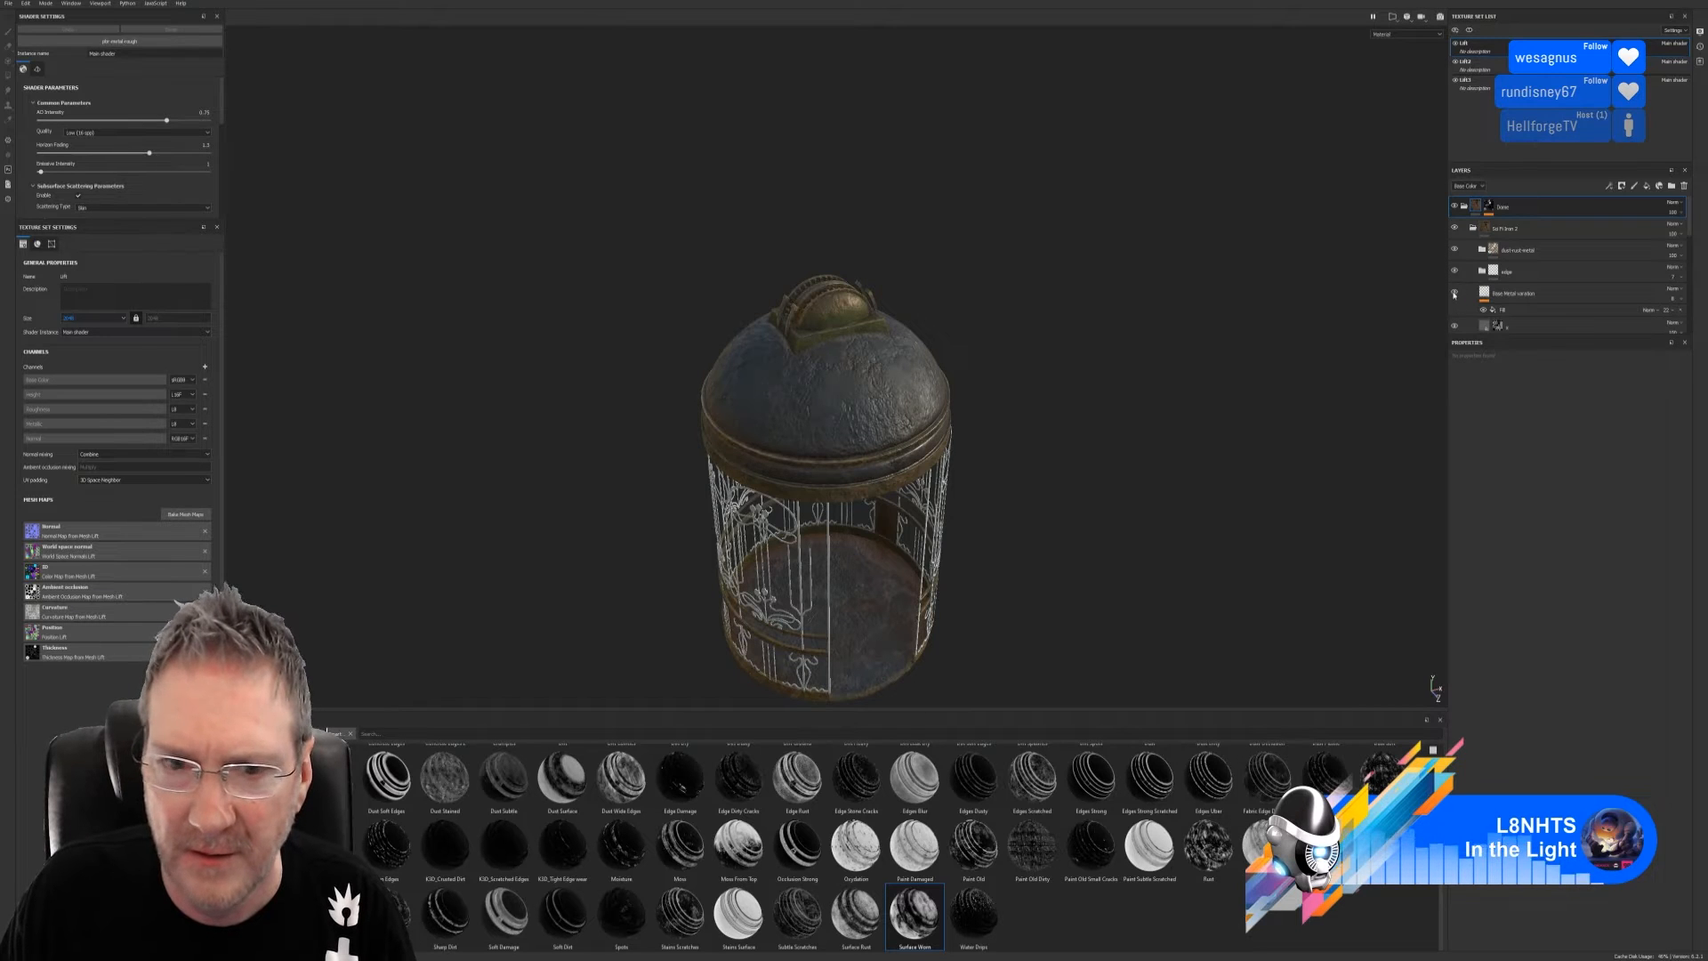
pyautogui.click(1455, 294)
pyautogui.click(1455, 294)
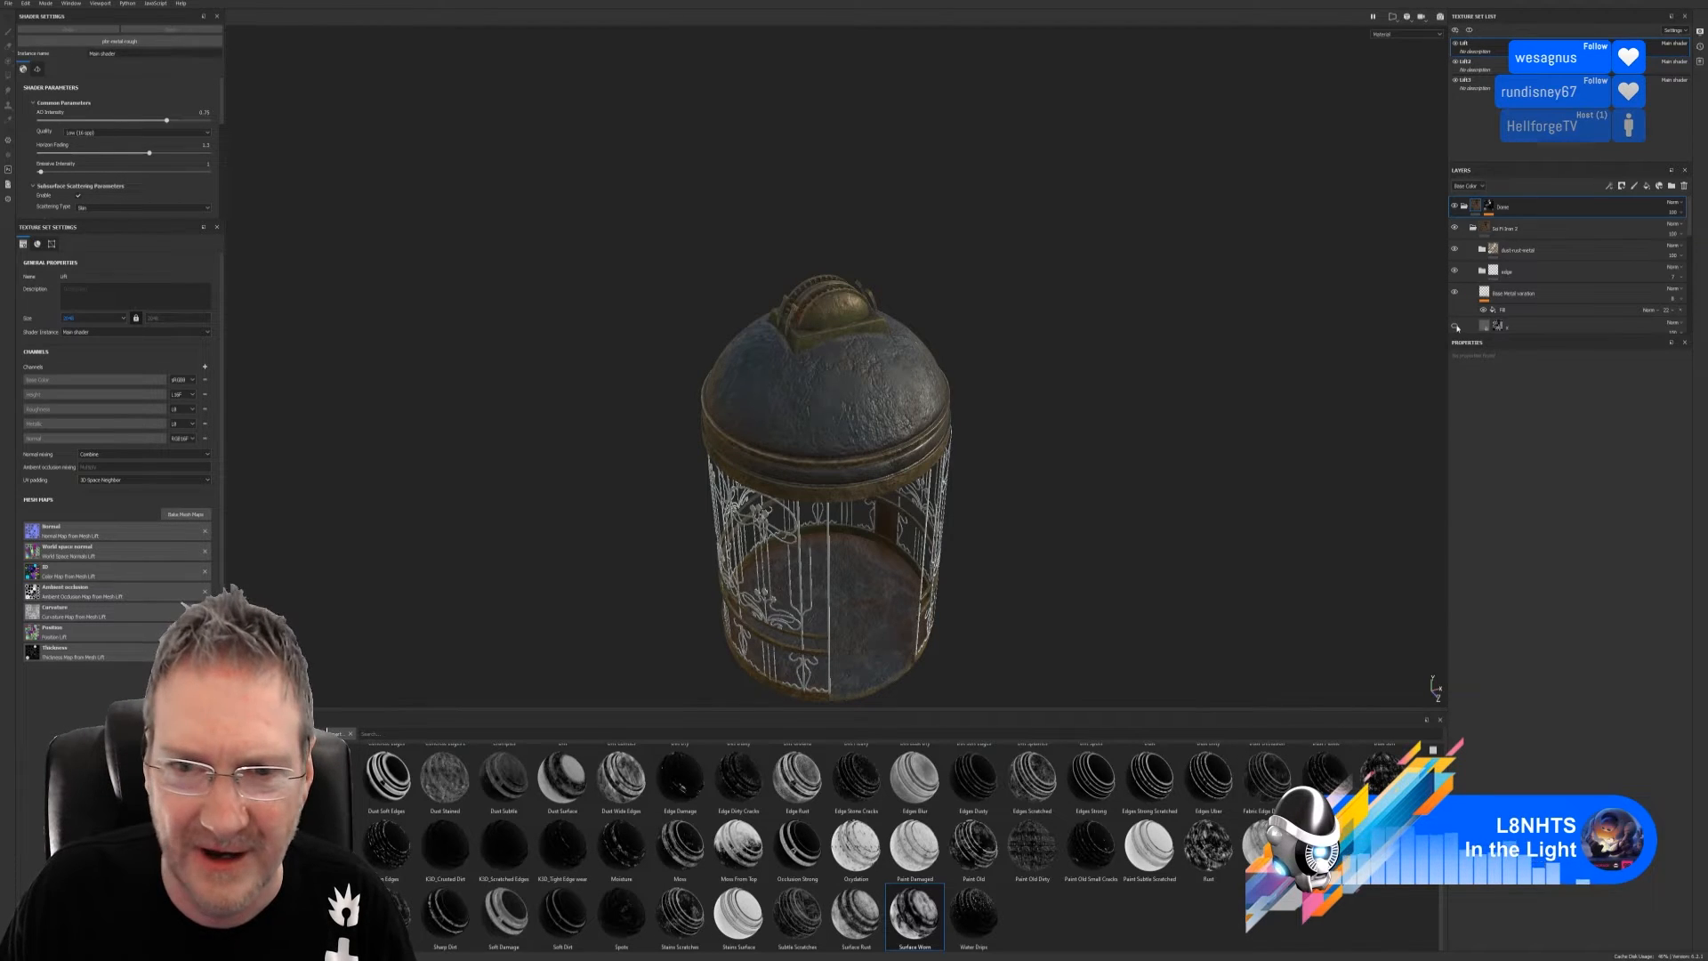
# Inspect the metal 2 group and its nested detail and scratches layers, toggling visibility to find what produces the dome's bumpy surface
pyautogui.scroll(-3, 1468, 328)
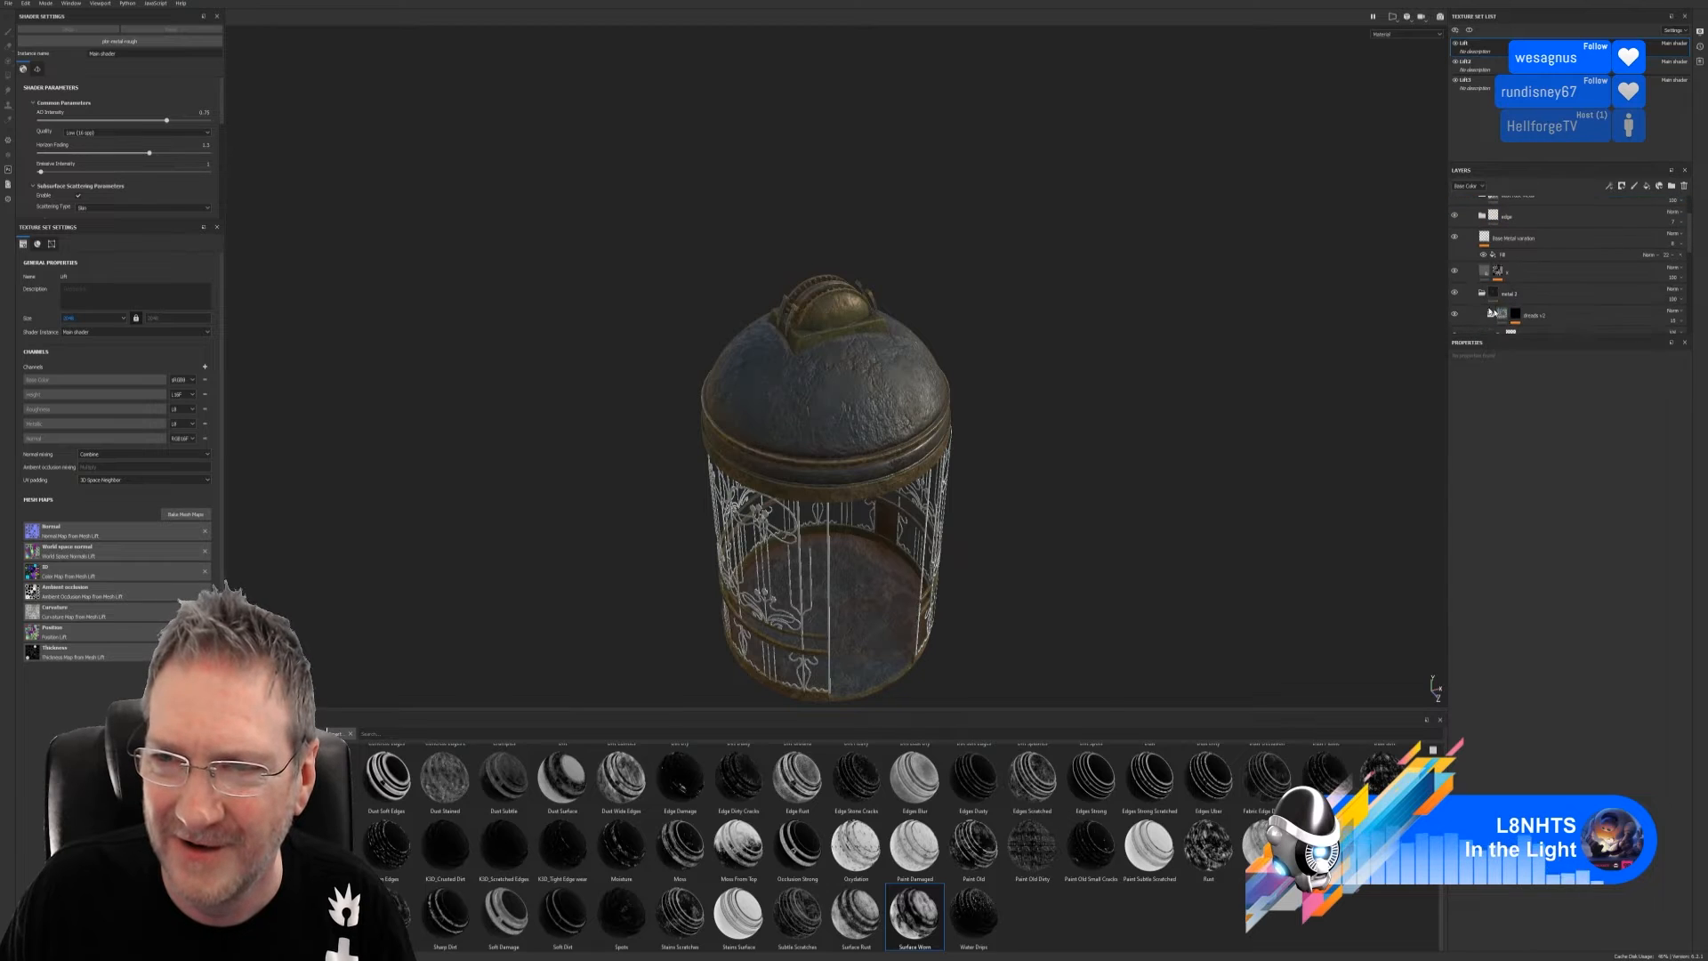
pyautogui.click(1454, 294)
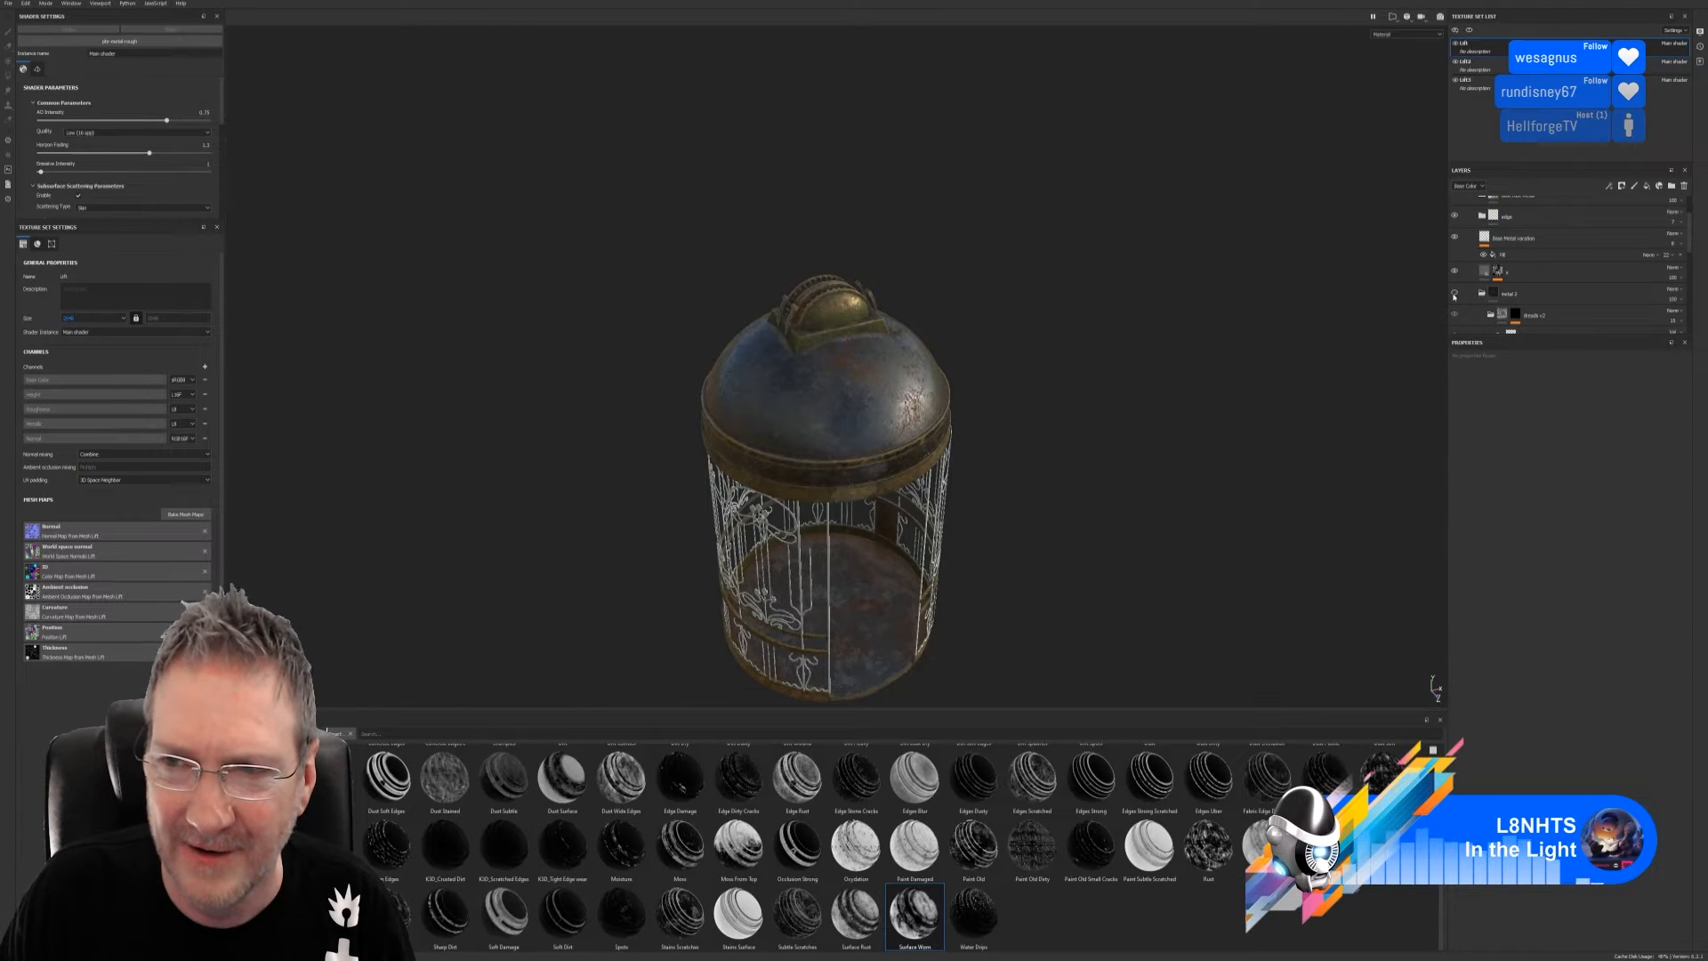
pyautogui.click(1454, 293)
pyautogui.click(1504, 294)
pyautogui.scroll(-1, 1496, 284)
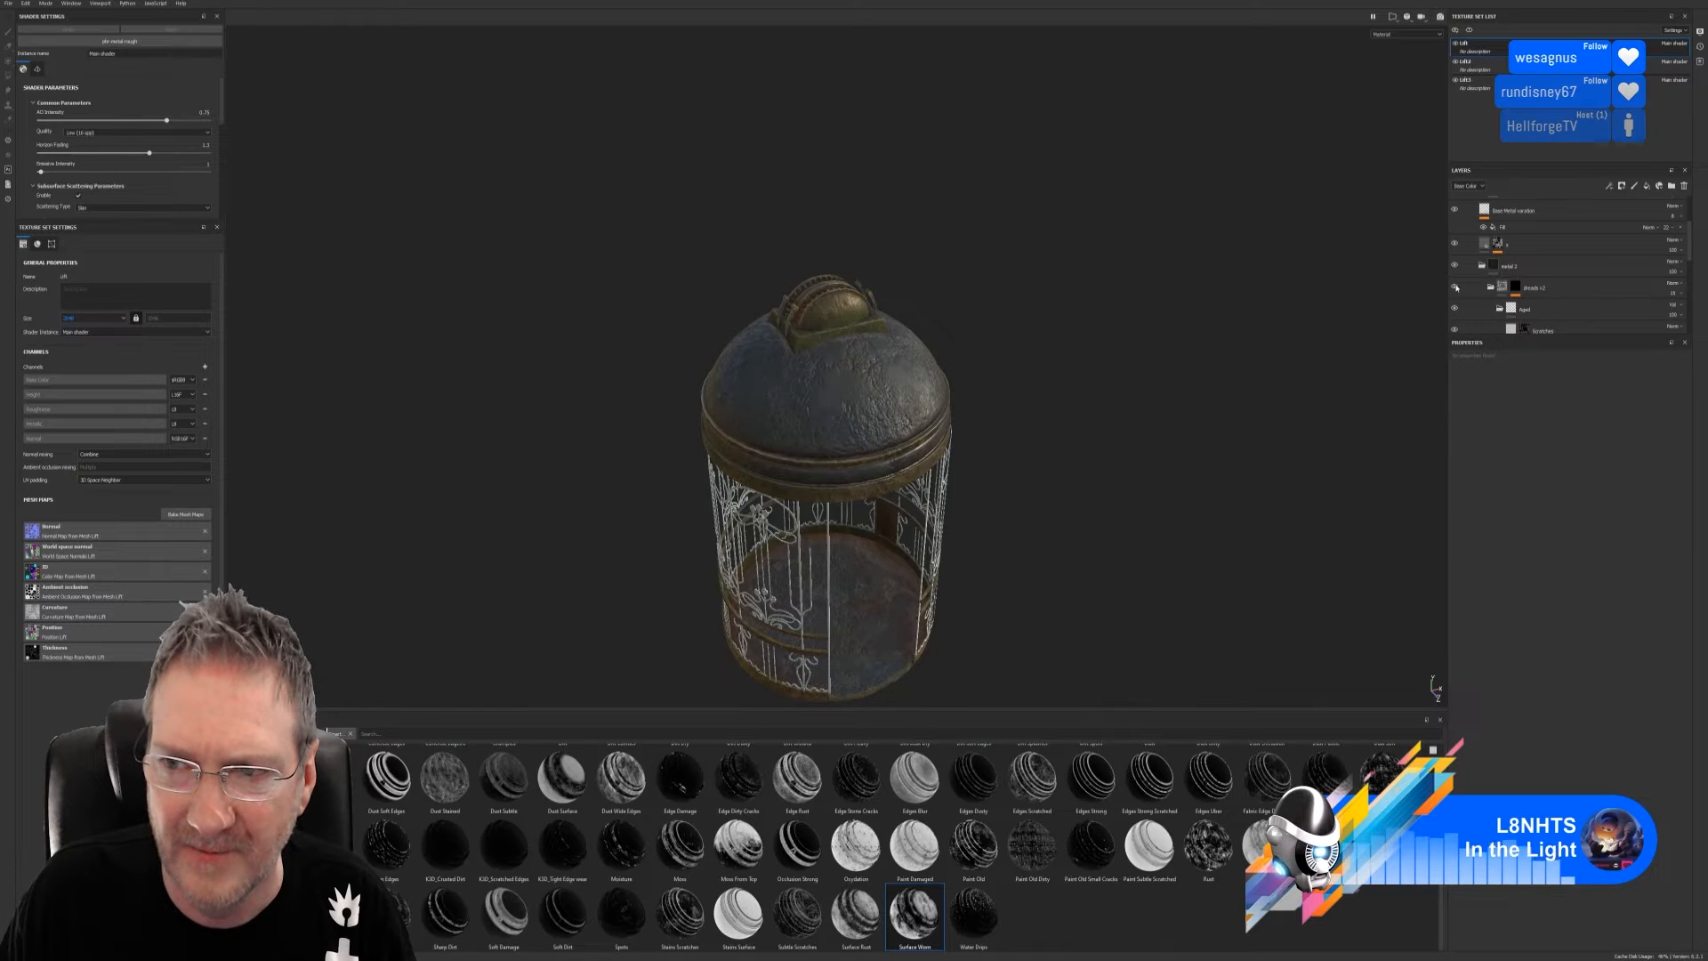
pyautogui.click(1495, 268)
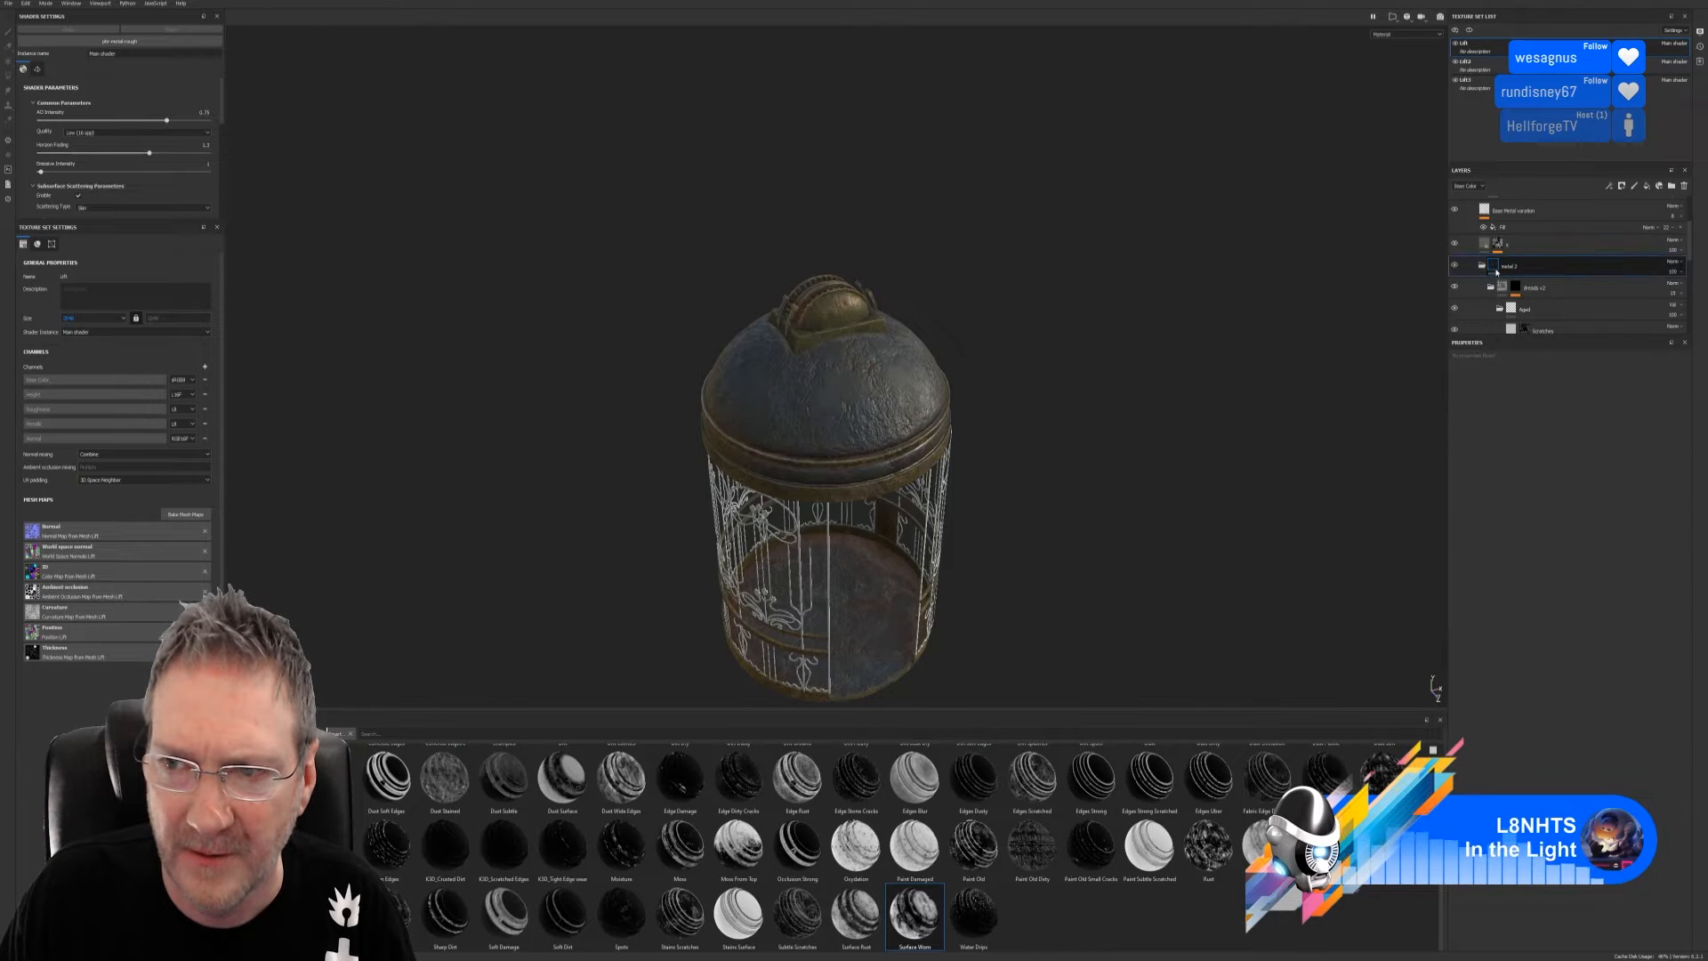
pyautogui.click(1455, 288)
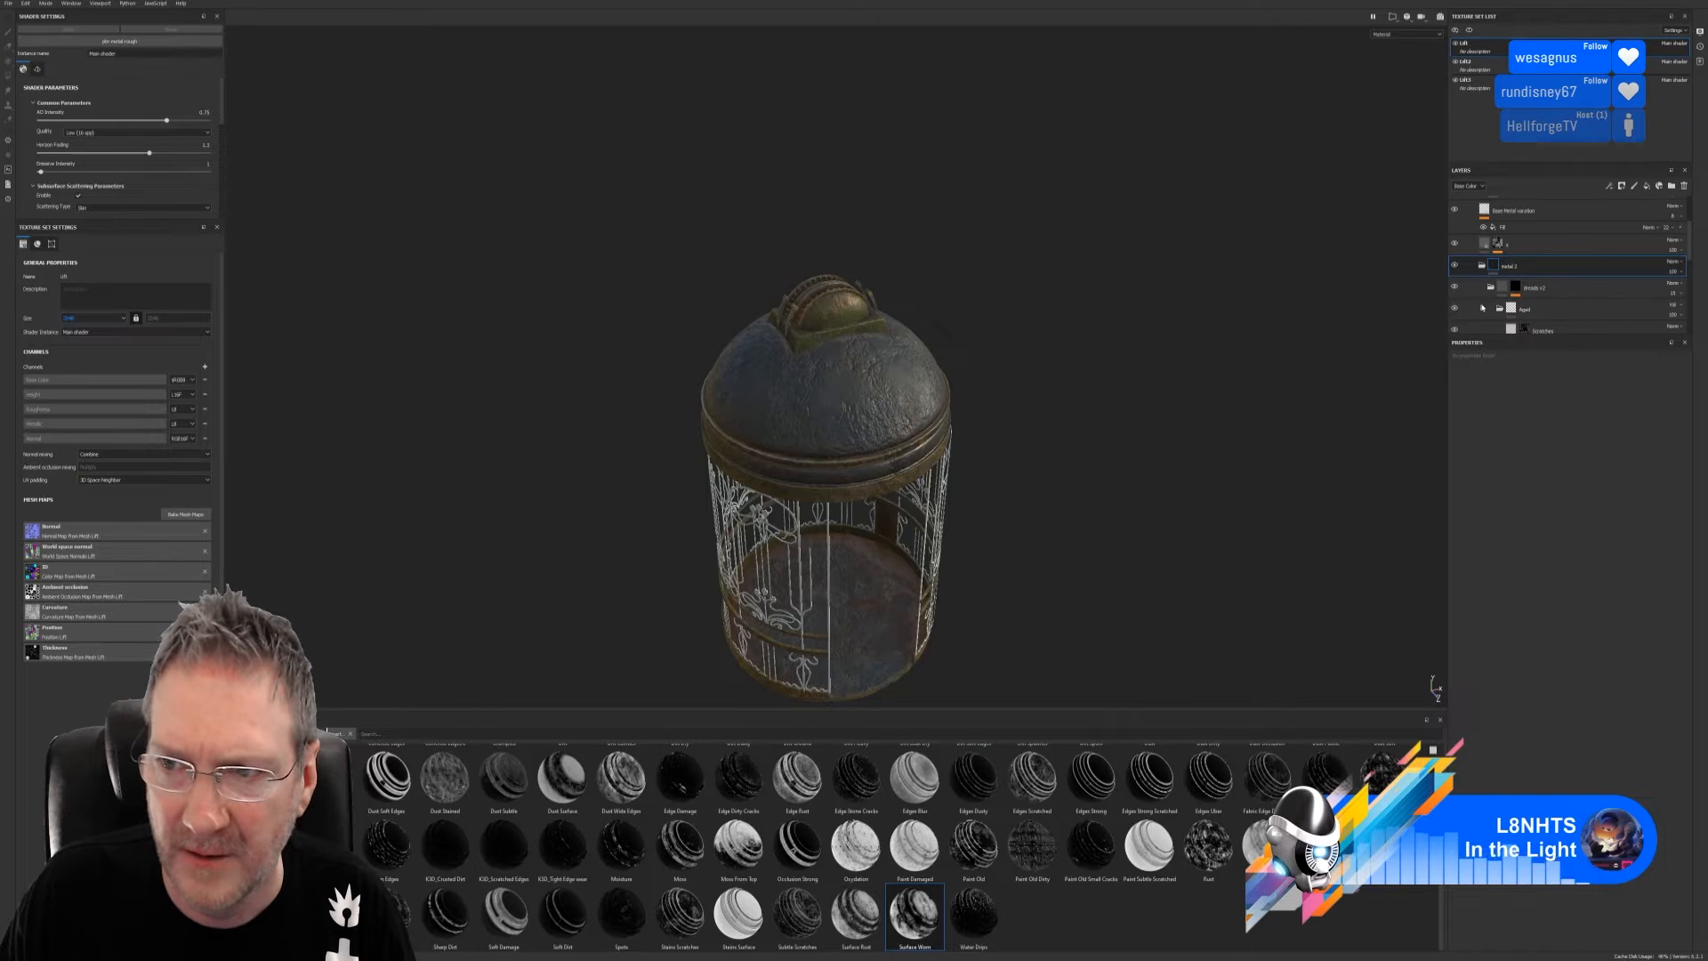
pyautogui.scroll(-1, 1489, 307)
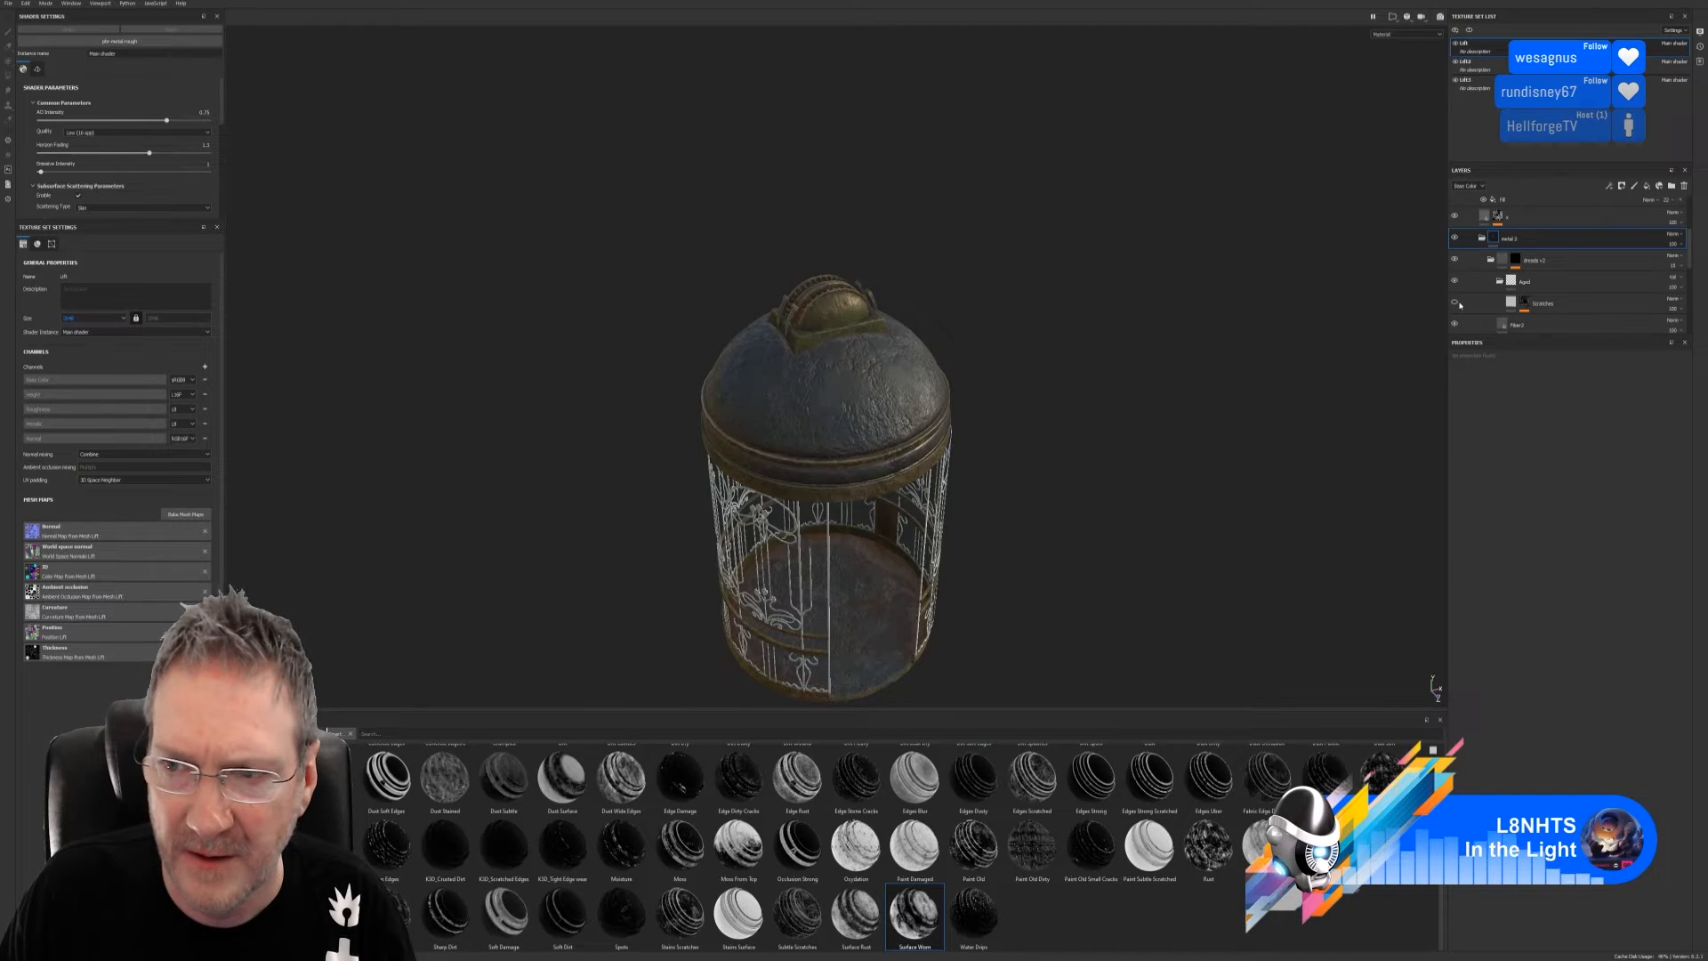
pyautogui.scroll(-1, 1466, 305)
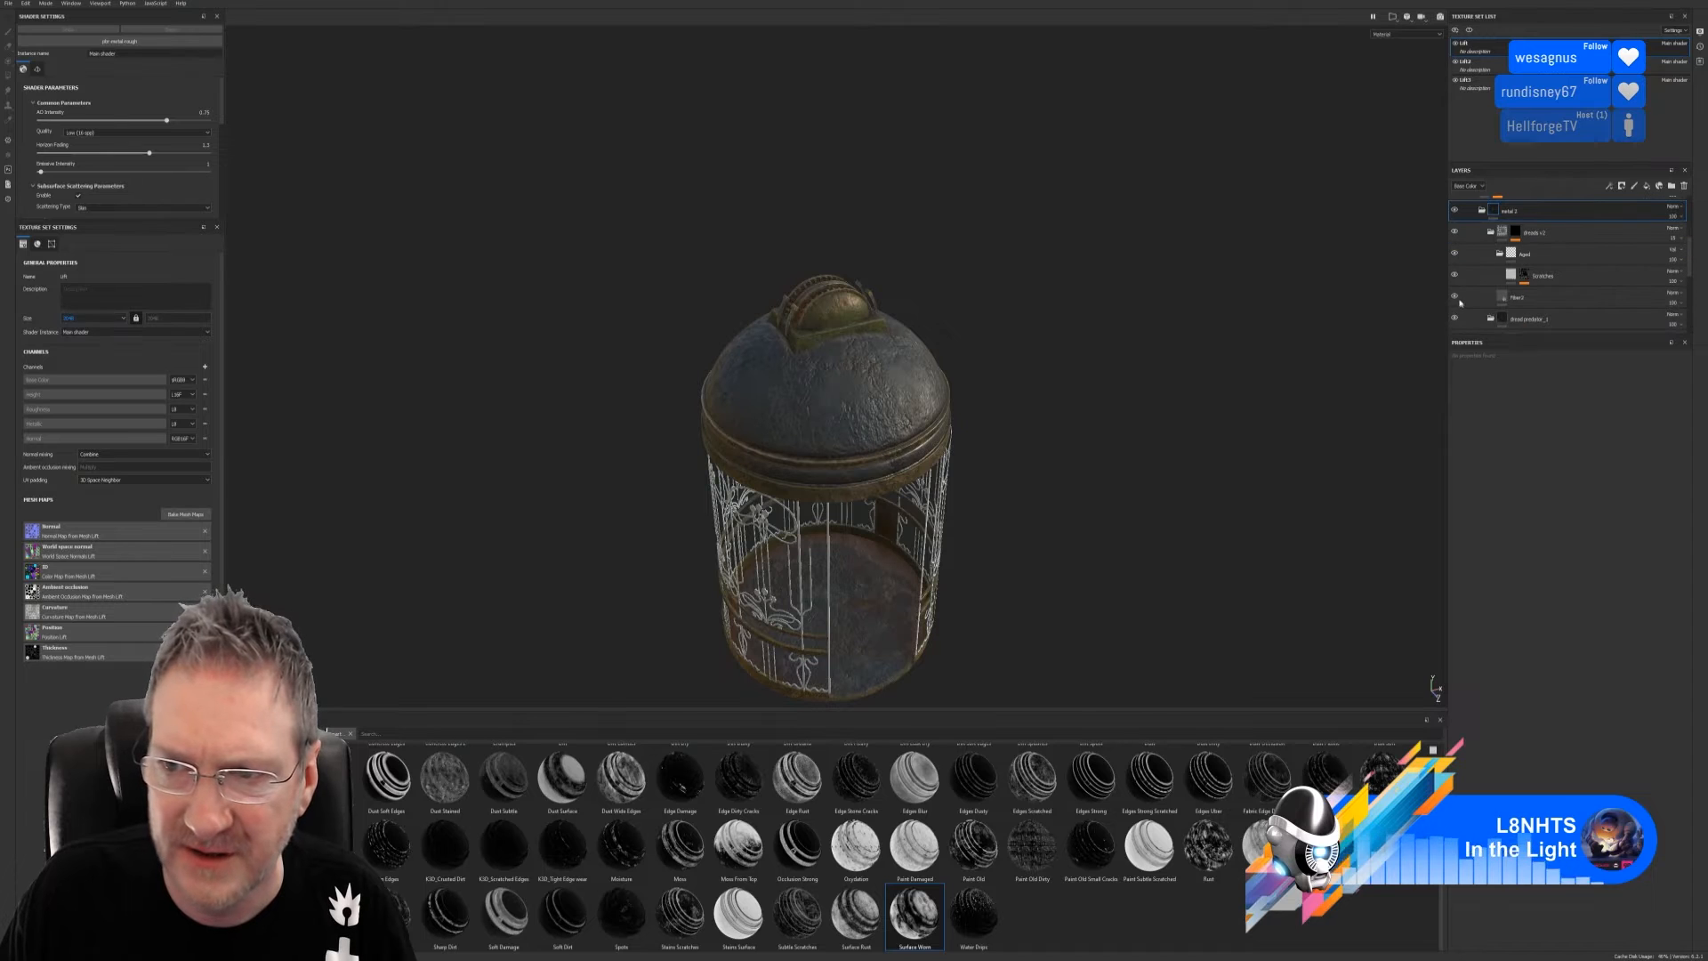
# Disable the height channel of the Artificial Leather fill layer inside the dome's material
pyautogui.scroll(-1, 1468, 305)
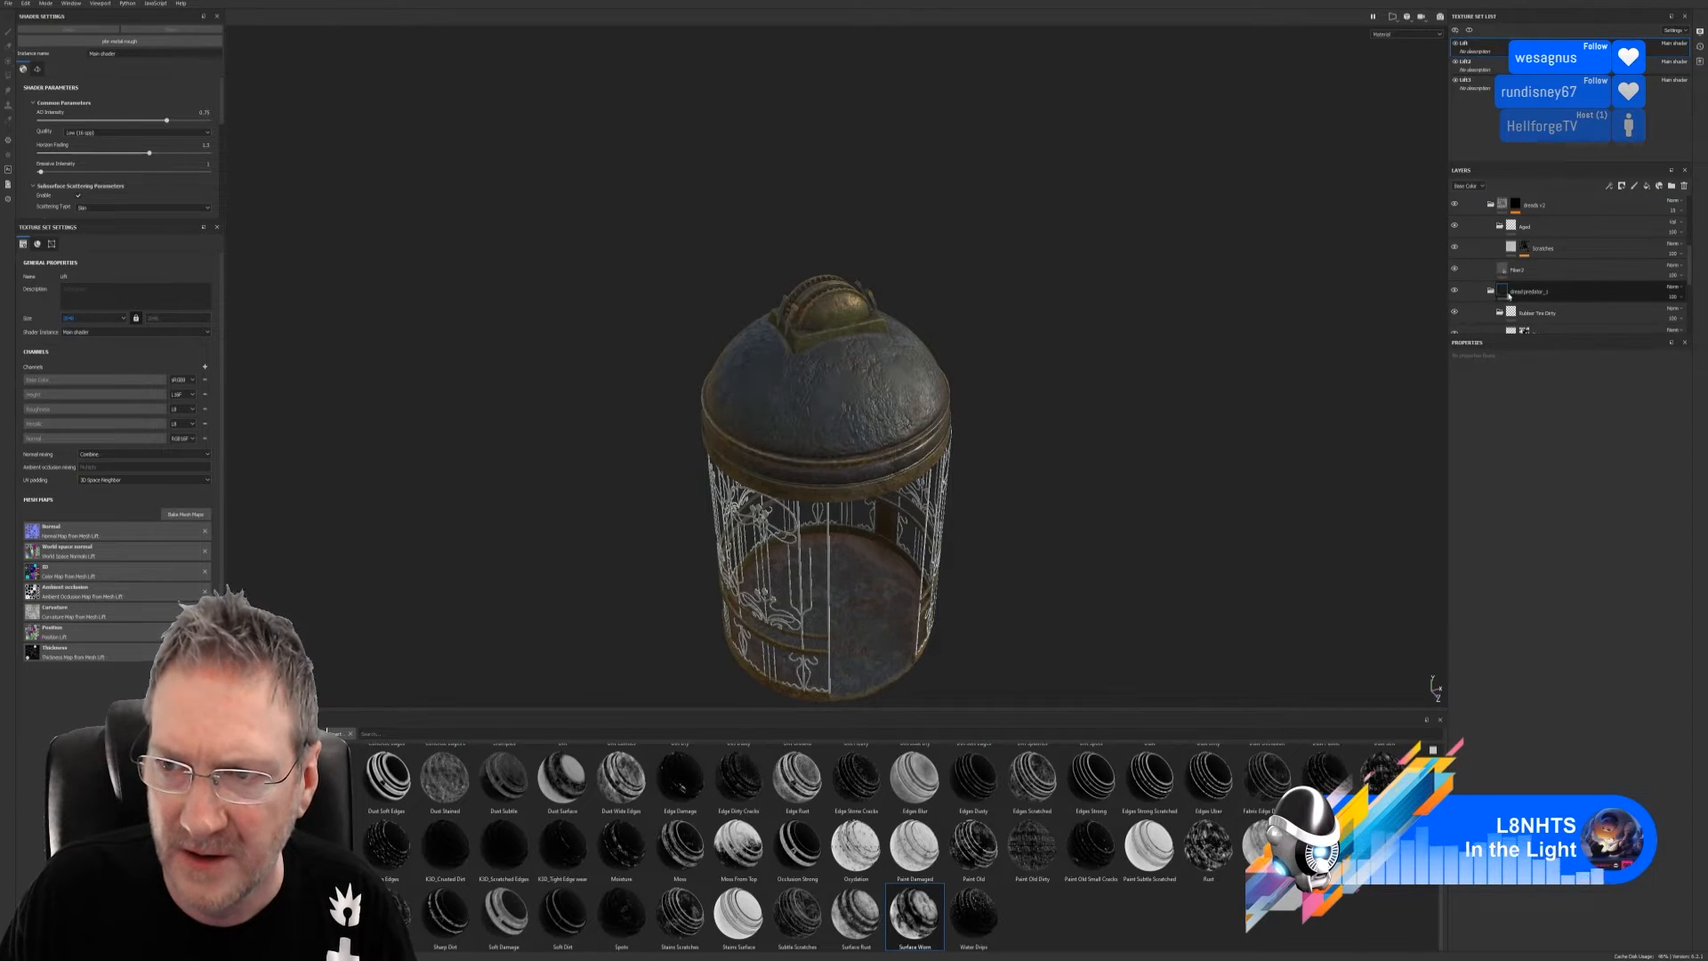
pyautogui.scroll(-1, 1519, 300)
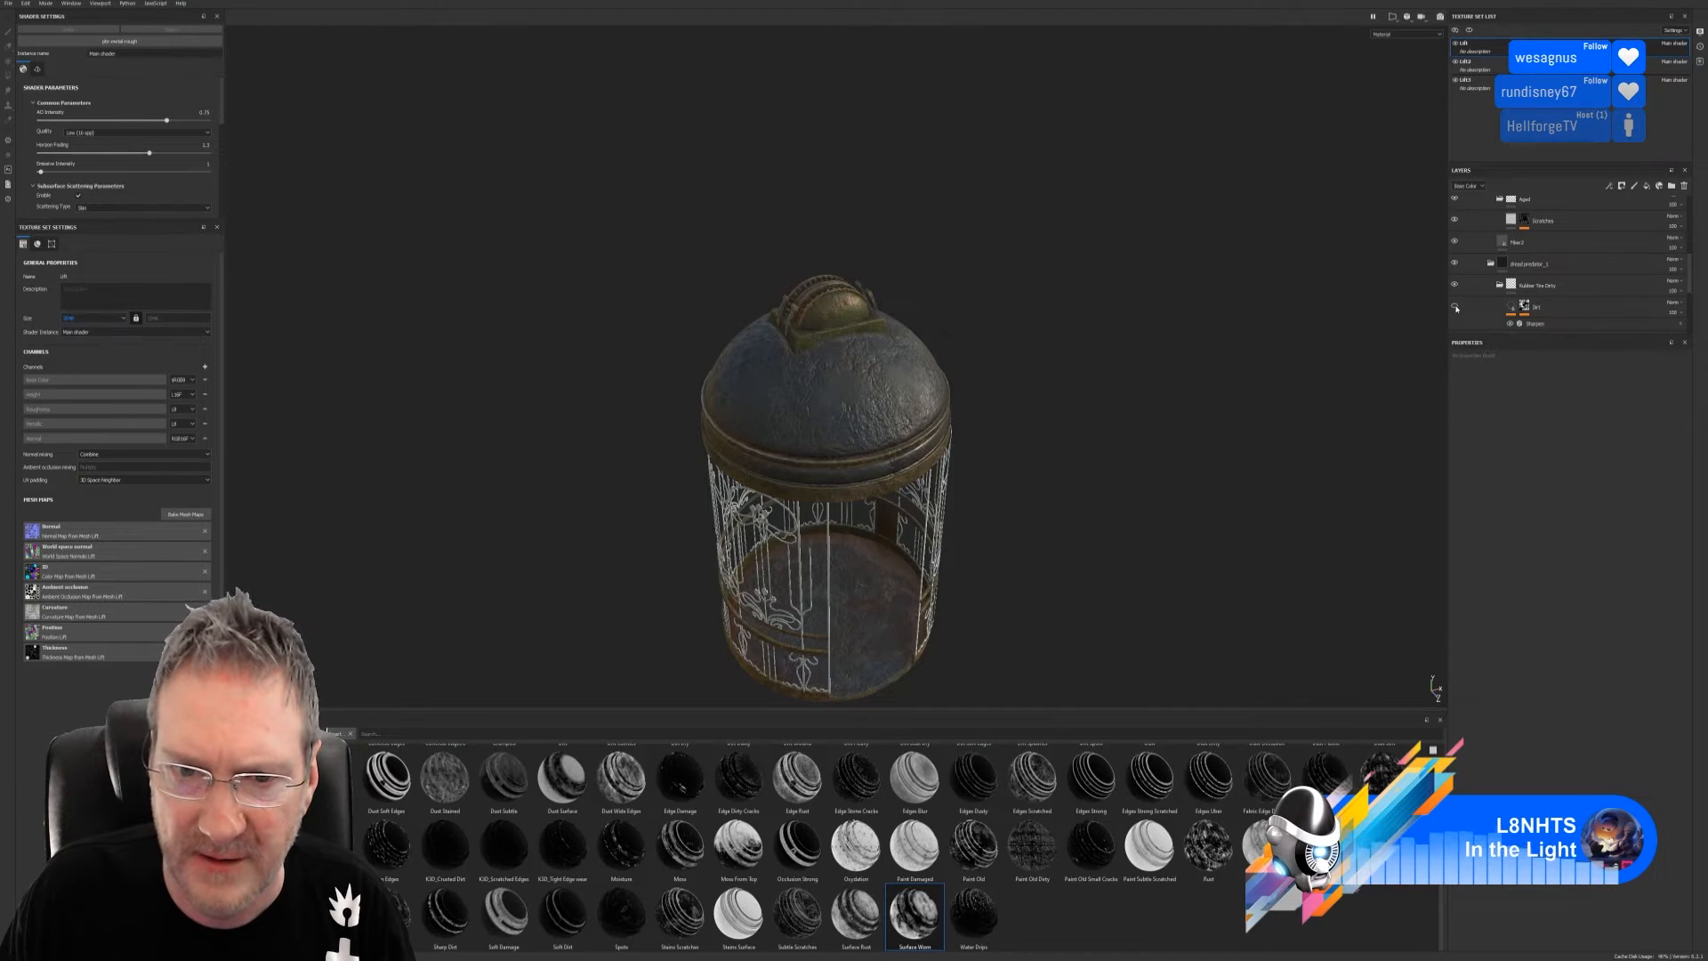
pyautogui.scroll(-2, 1490, 299)
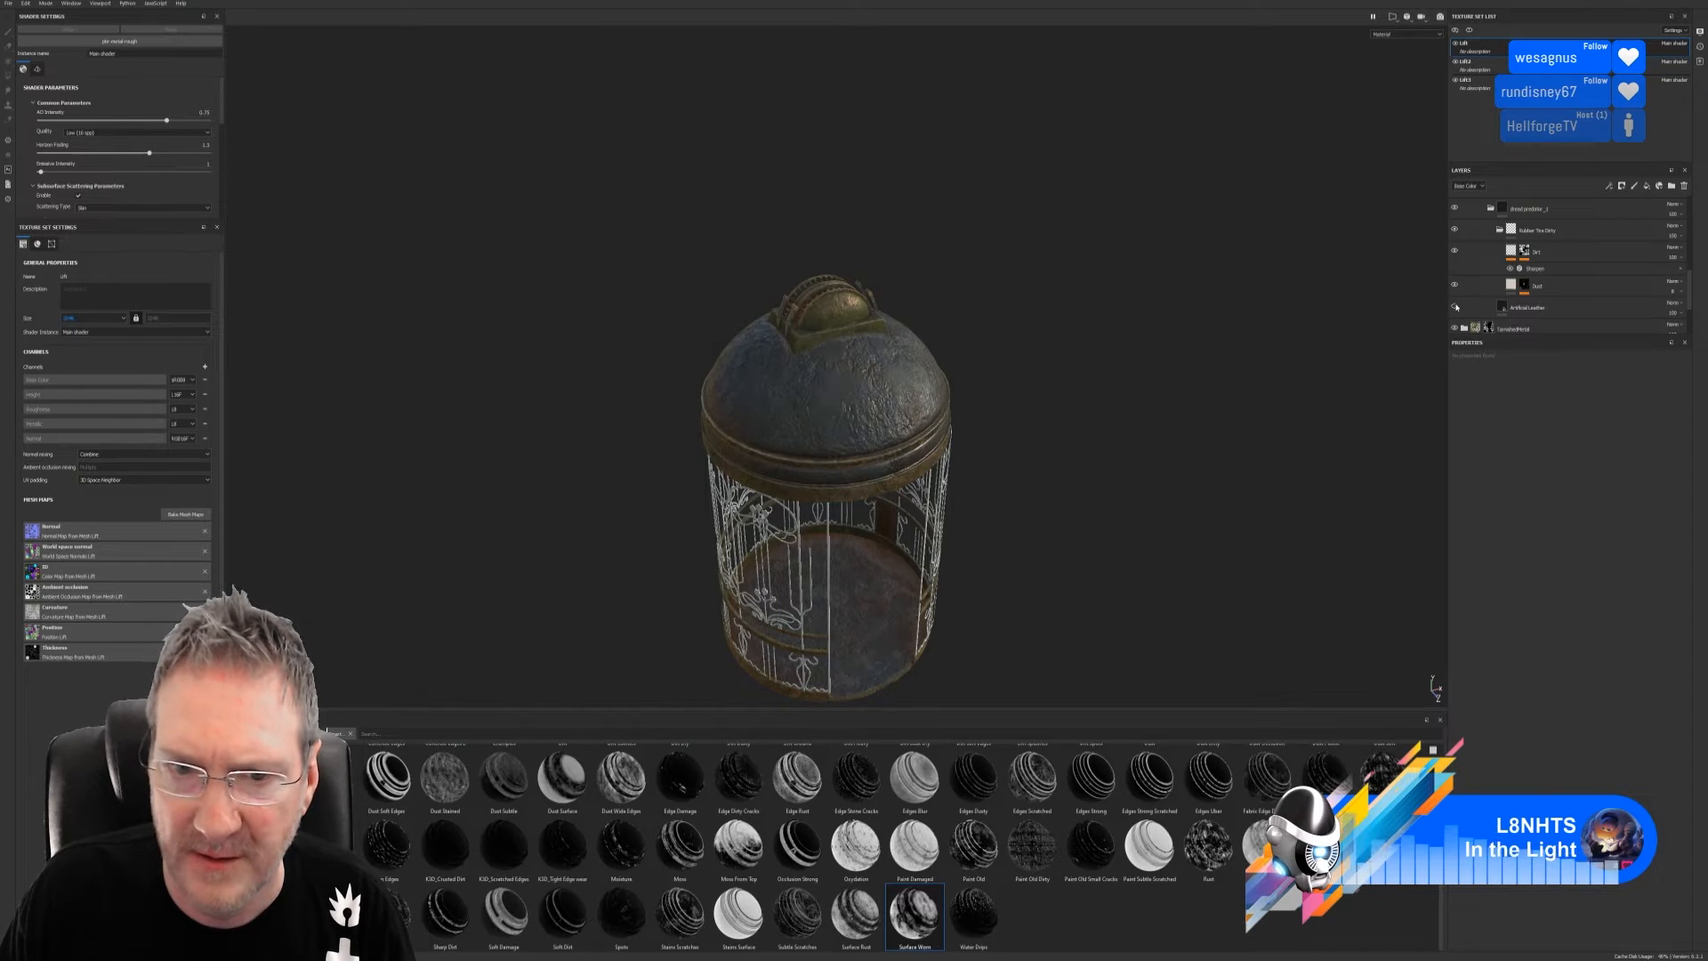
pyautogui.scroll(-1, 1502, 305)
pyautogui.click(1498, 283)
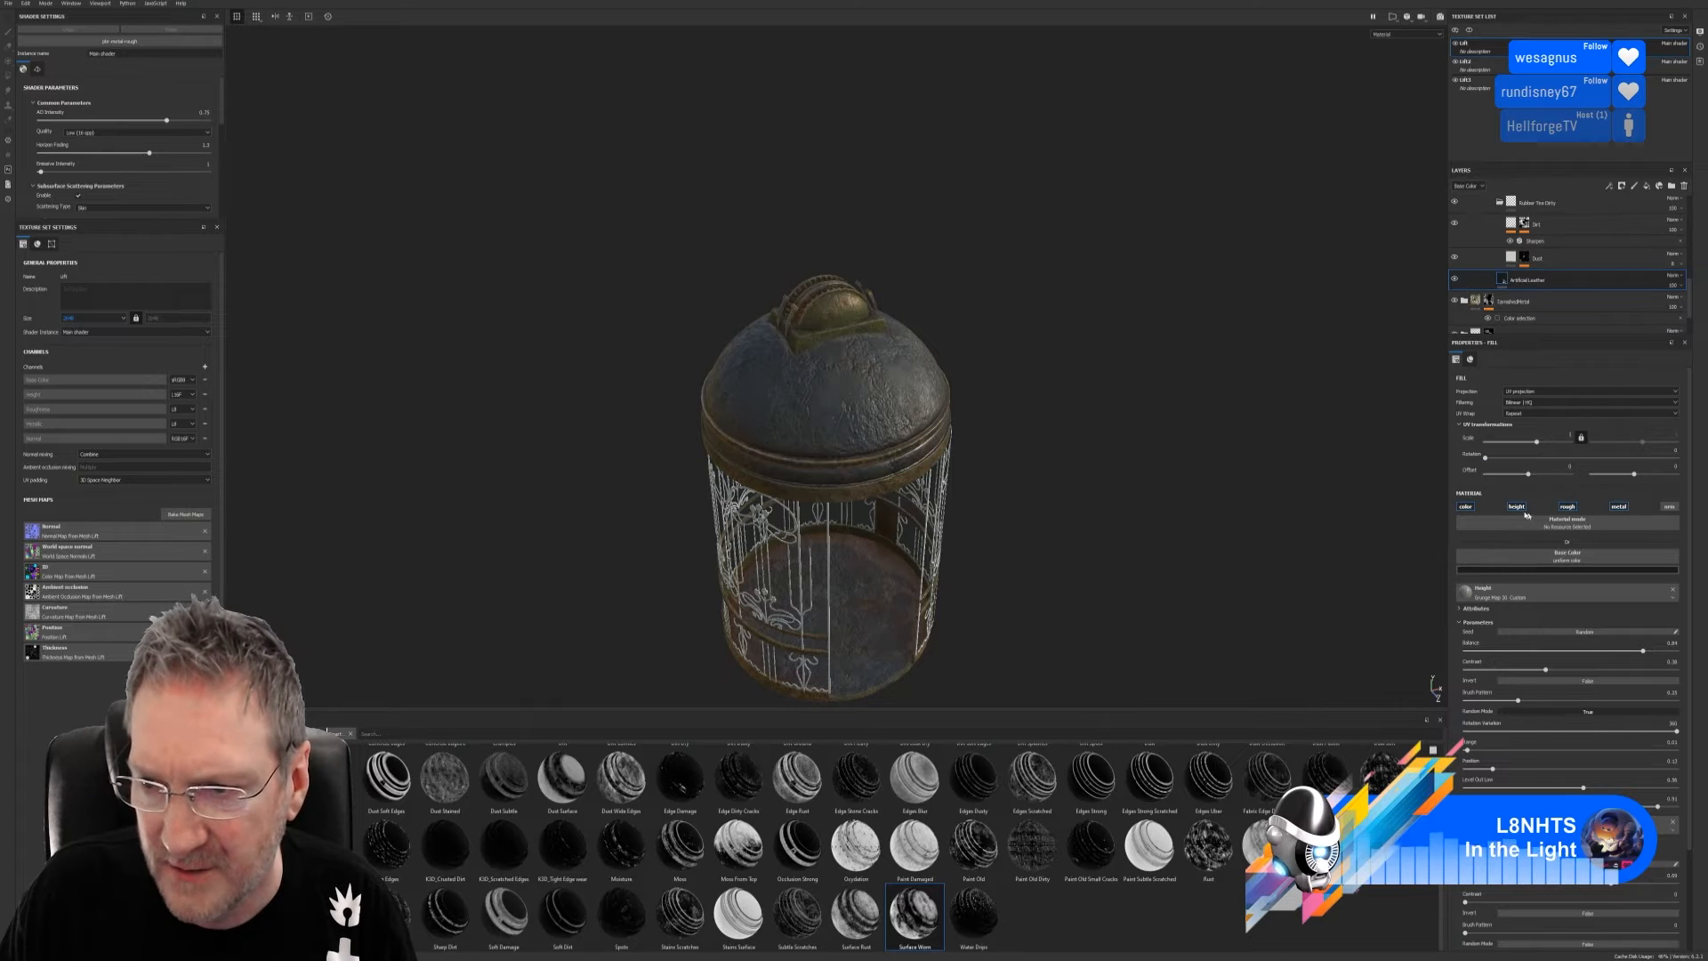
pyautogui.click(1512, 506)
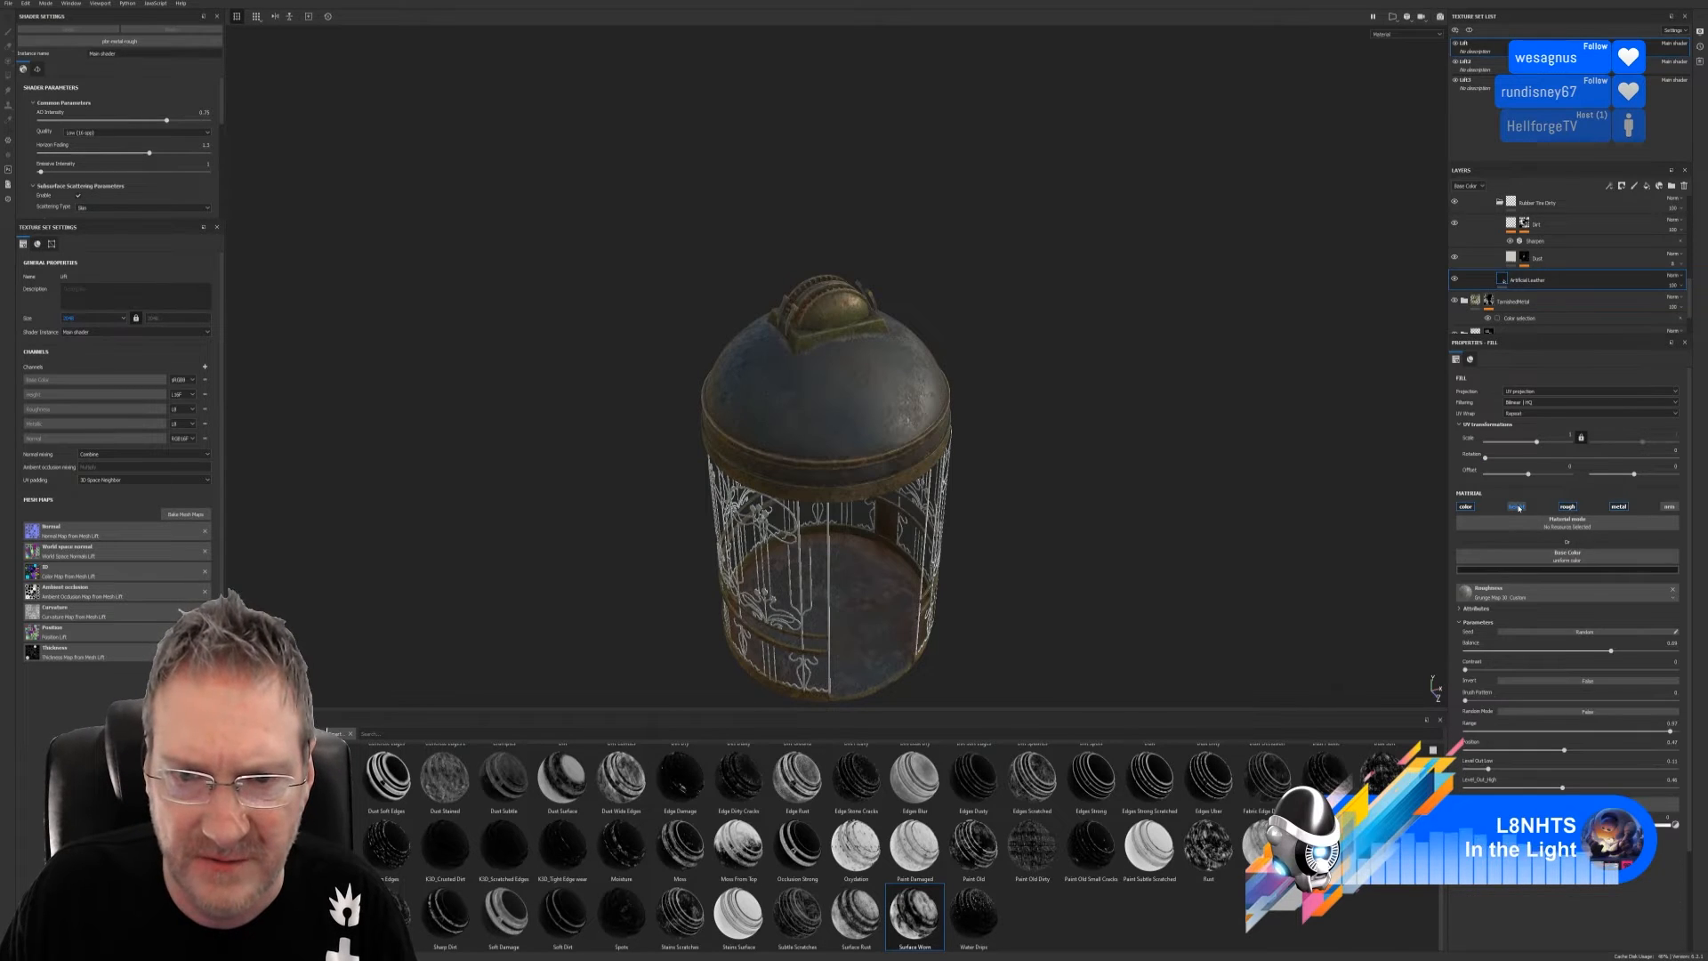
pyautogui.scroll(-5, 1513, 294)
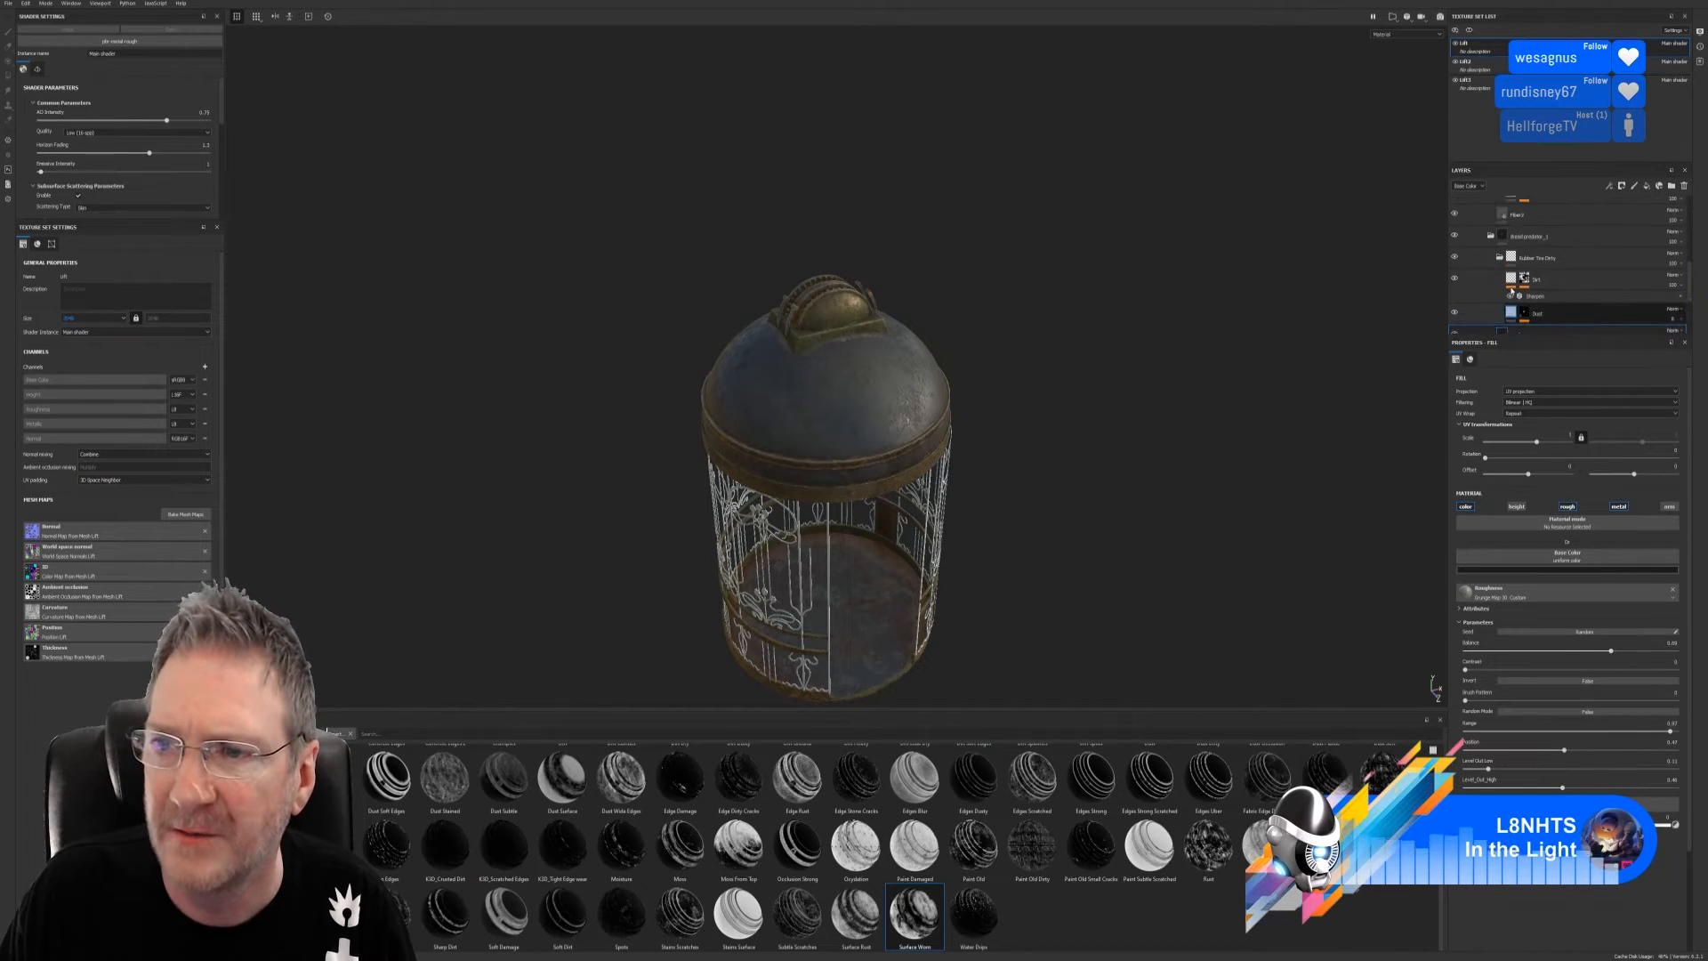
pyautogui.scroll(5, 1502, 287)
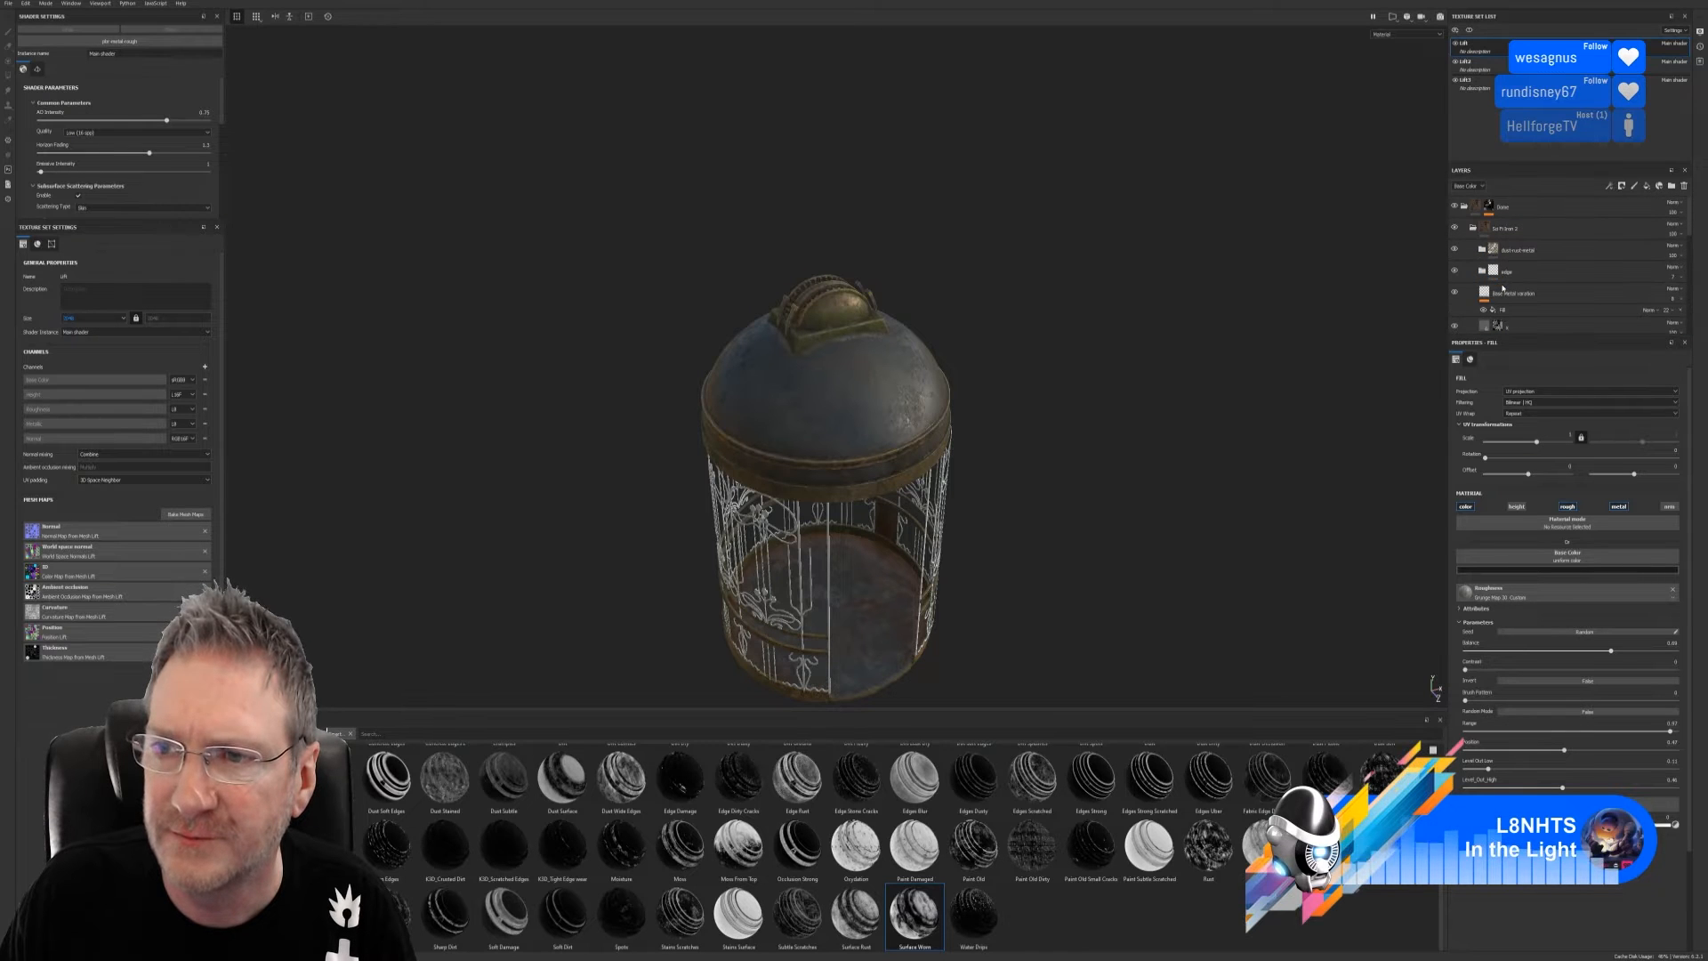
pyautogui.keyDown('alt'); pyautogui.moveTo(1036, 376); pyautogui.dragTo(1130, 324); pyautogui.keyUp('alt')
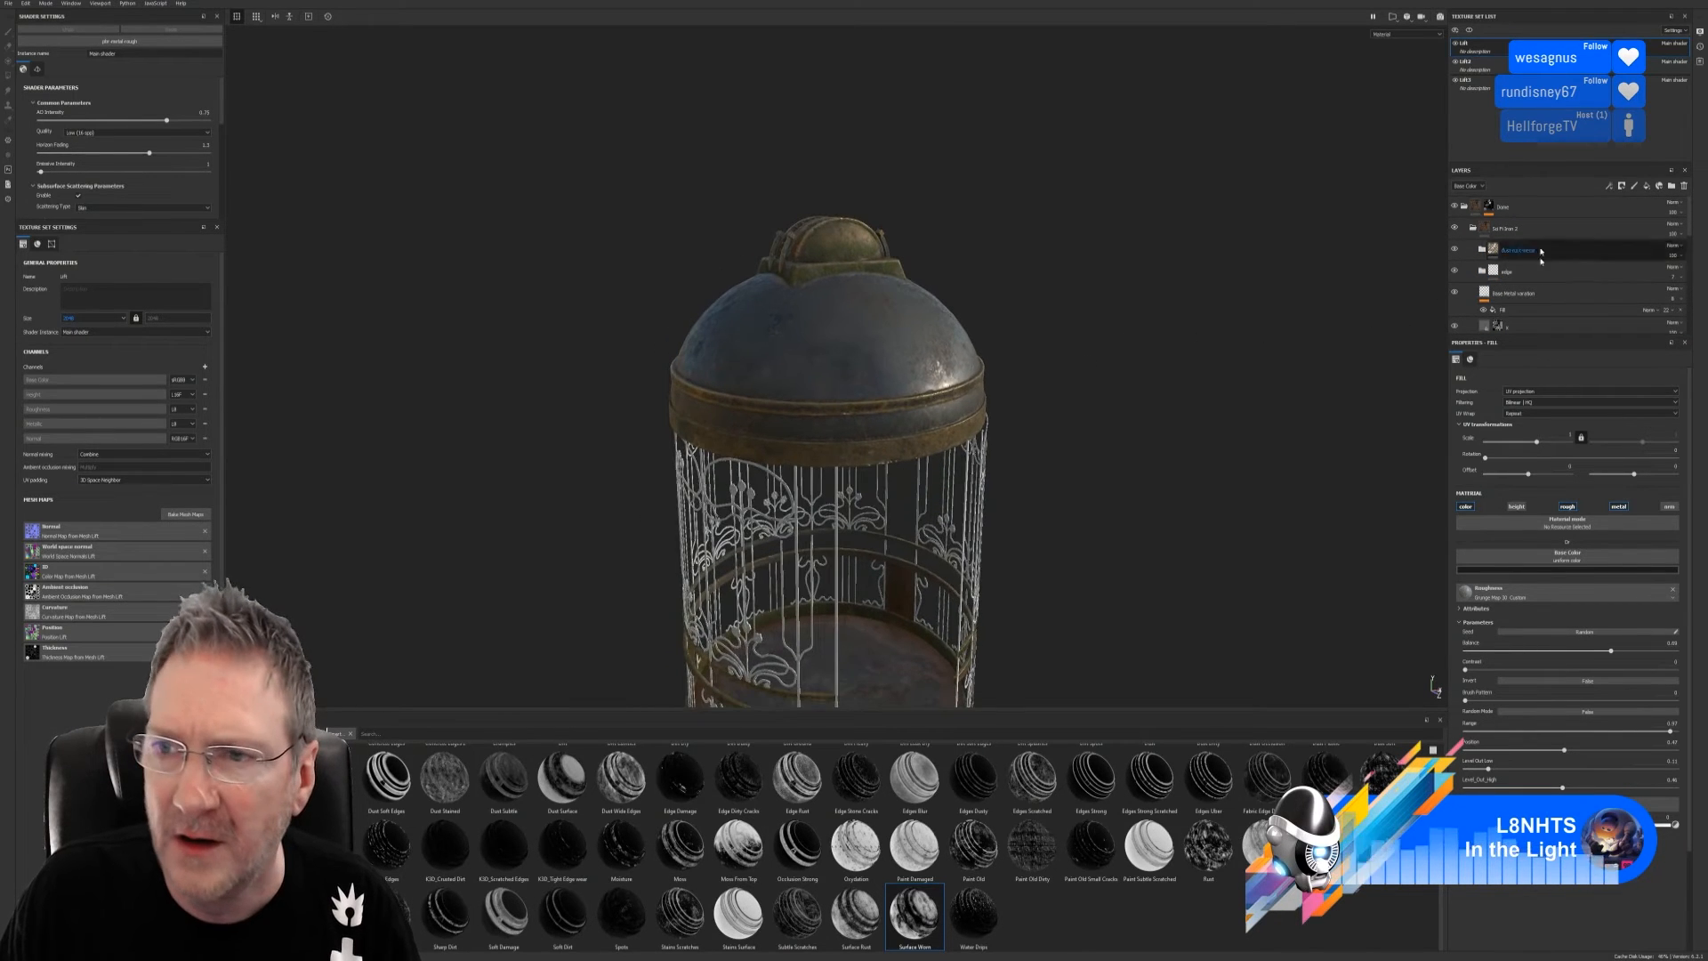
# Collapse the group nested in the topmost layer folder and compare the dome with each of these groups hidden and shown
pyautogui.click(1467, 229)
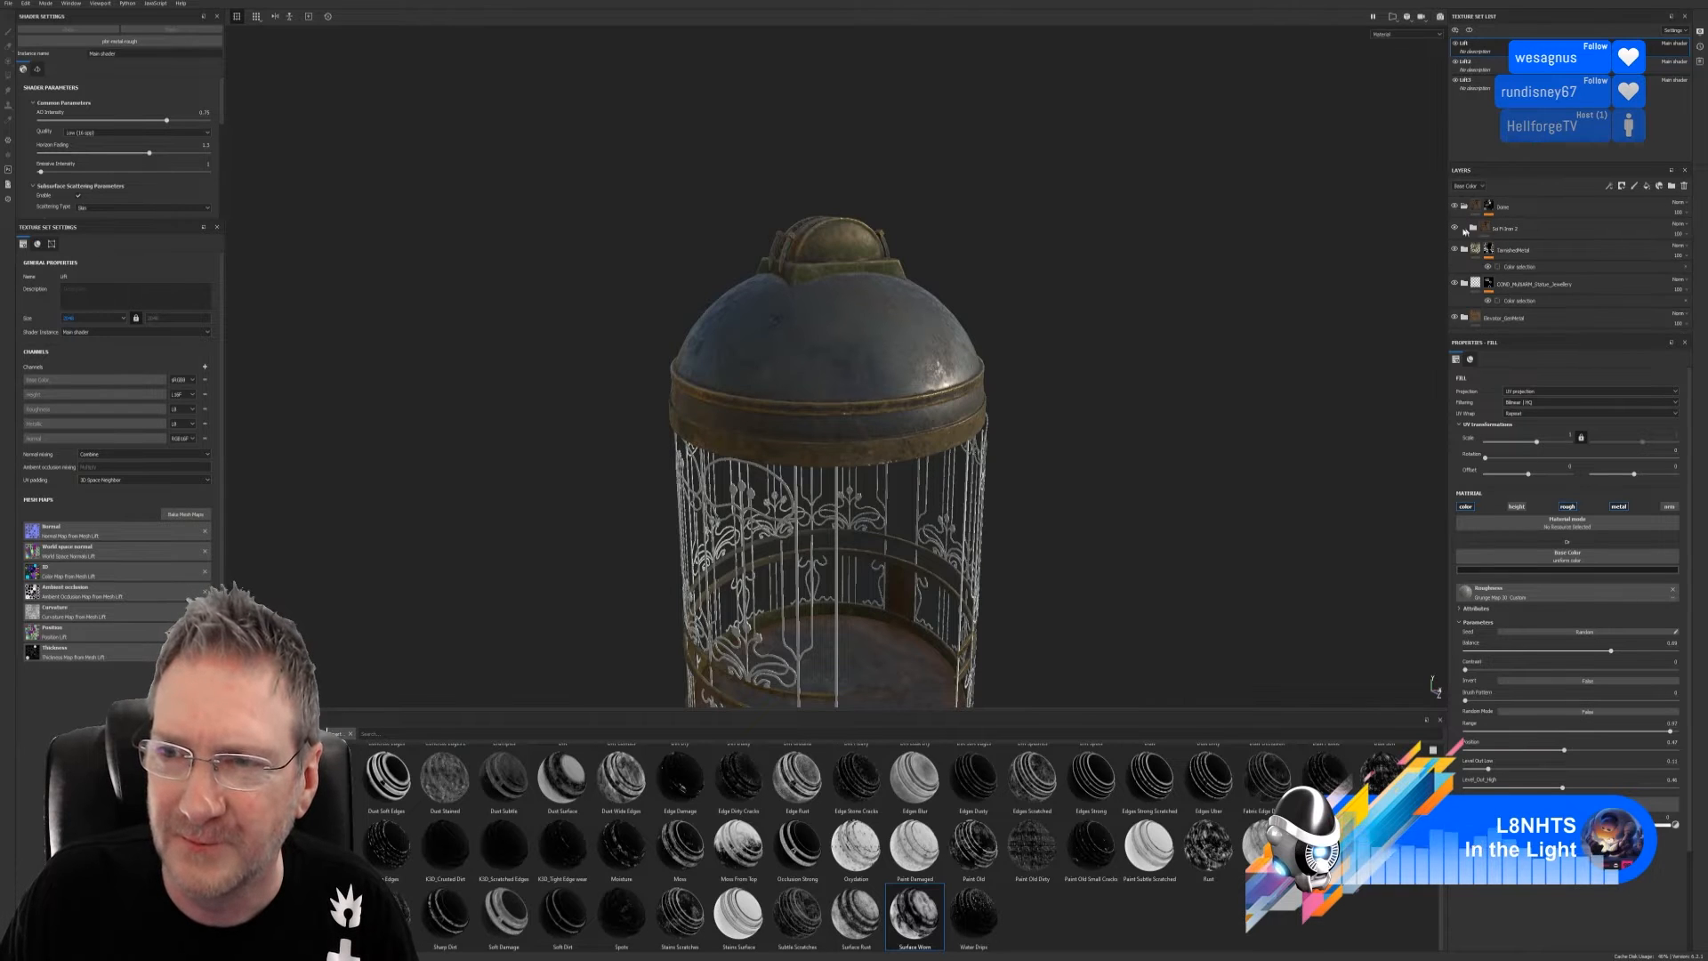
pyautogui.click(1455, 230)
pyautogui.click(1455, 230)
pyautogui.keyDown('alt'); pyautogui.moveTo(1222, 294); pyautogui.dragTo(1217, 337); pyautogui.keyUp('alt')
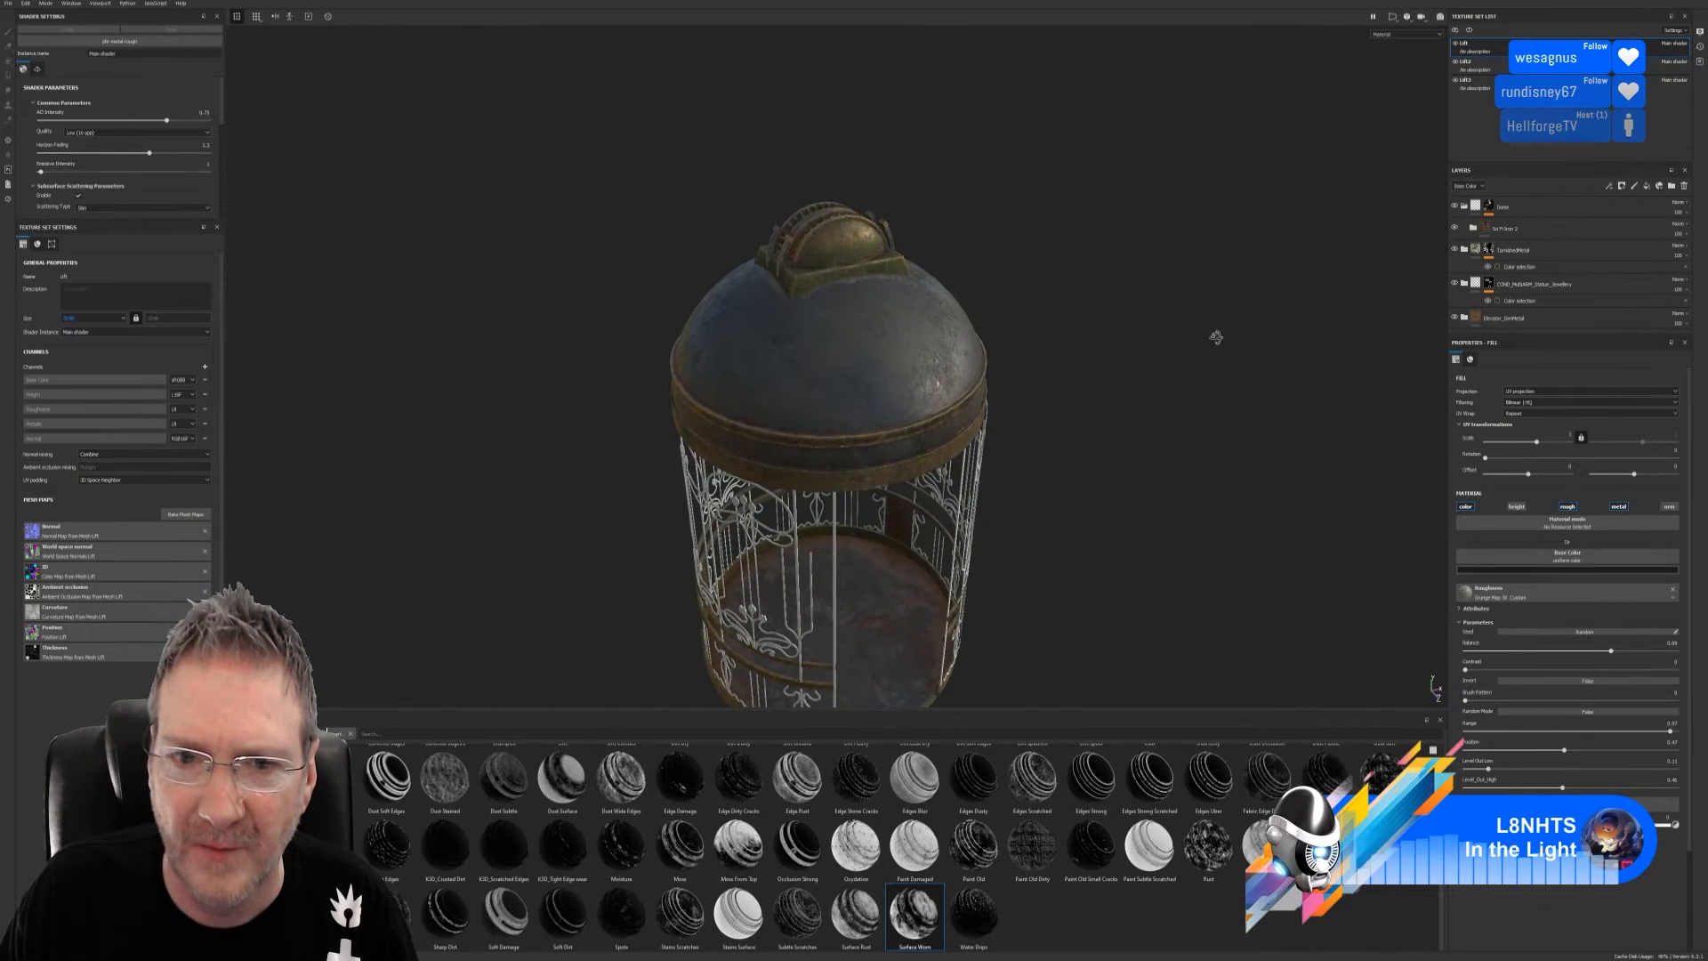
pyautogui.click(1504, 233)
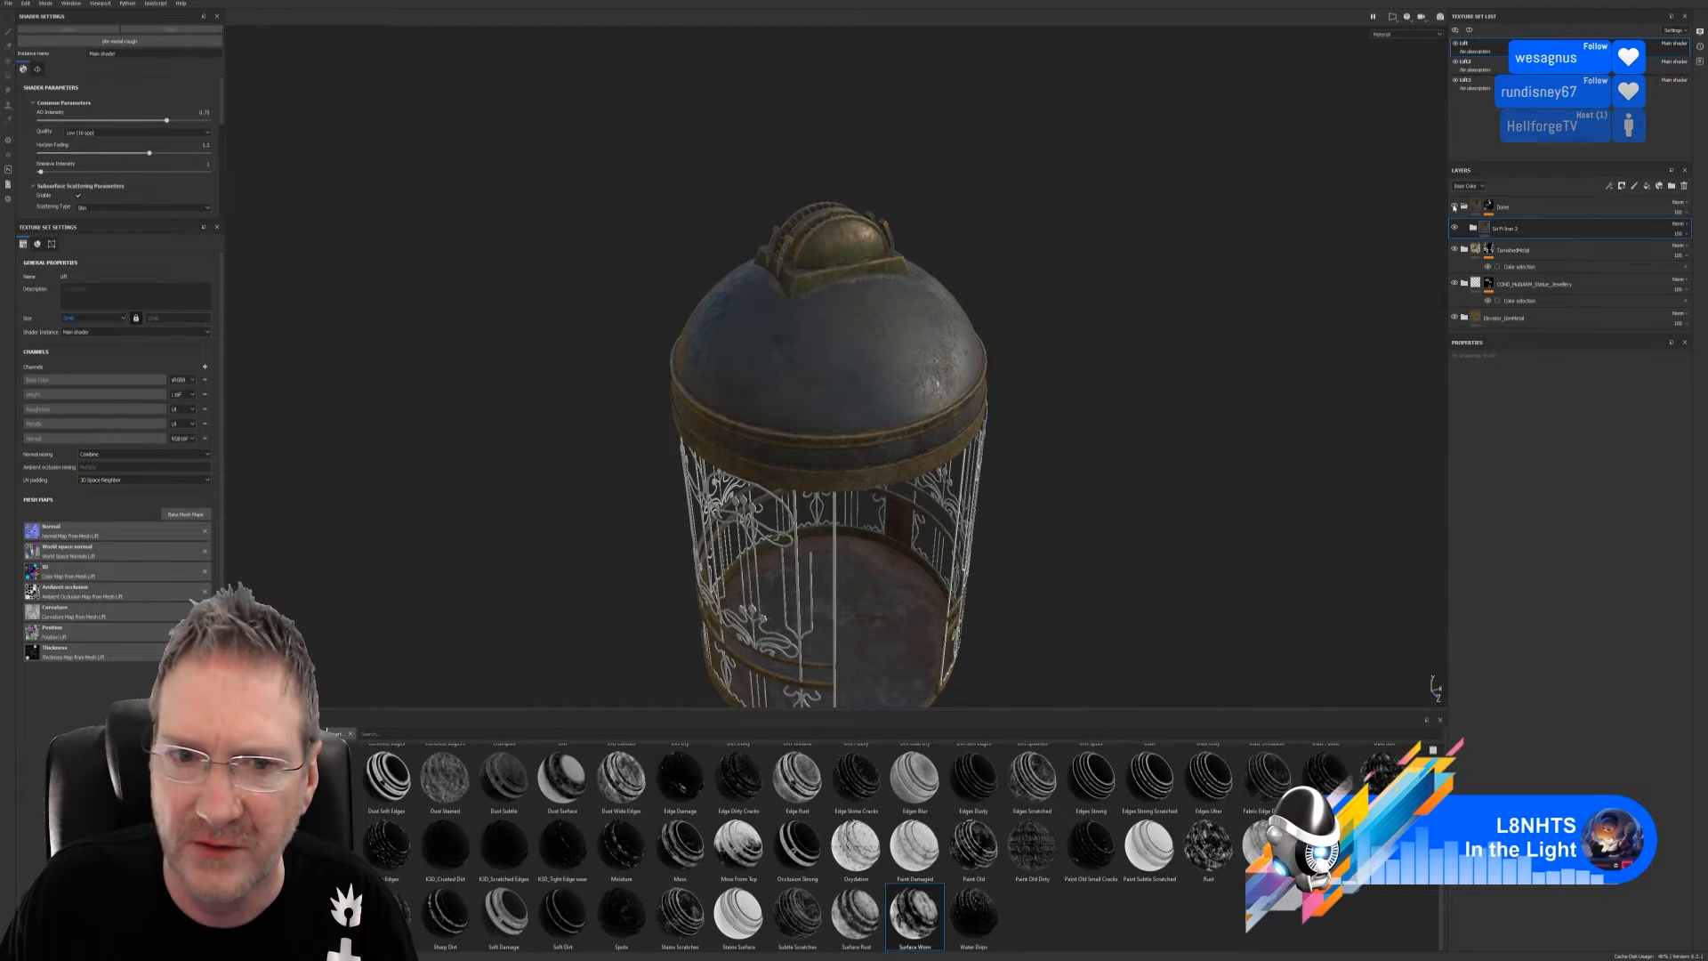
pyautogui.click(1455, 206)
pyautogui.click(1455, 207)
pyautogui.click(1454, 206)
pyautogui.click(1455, 206)
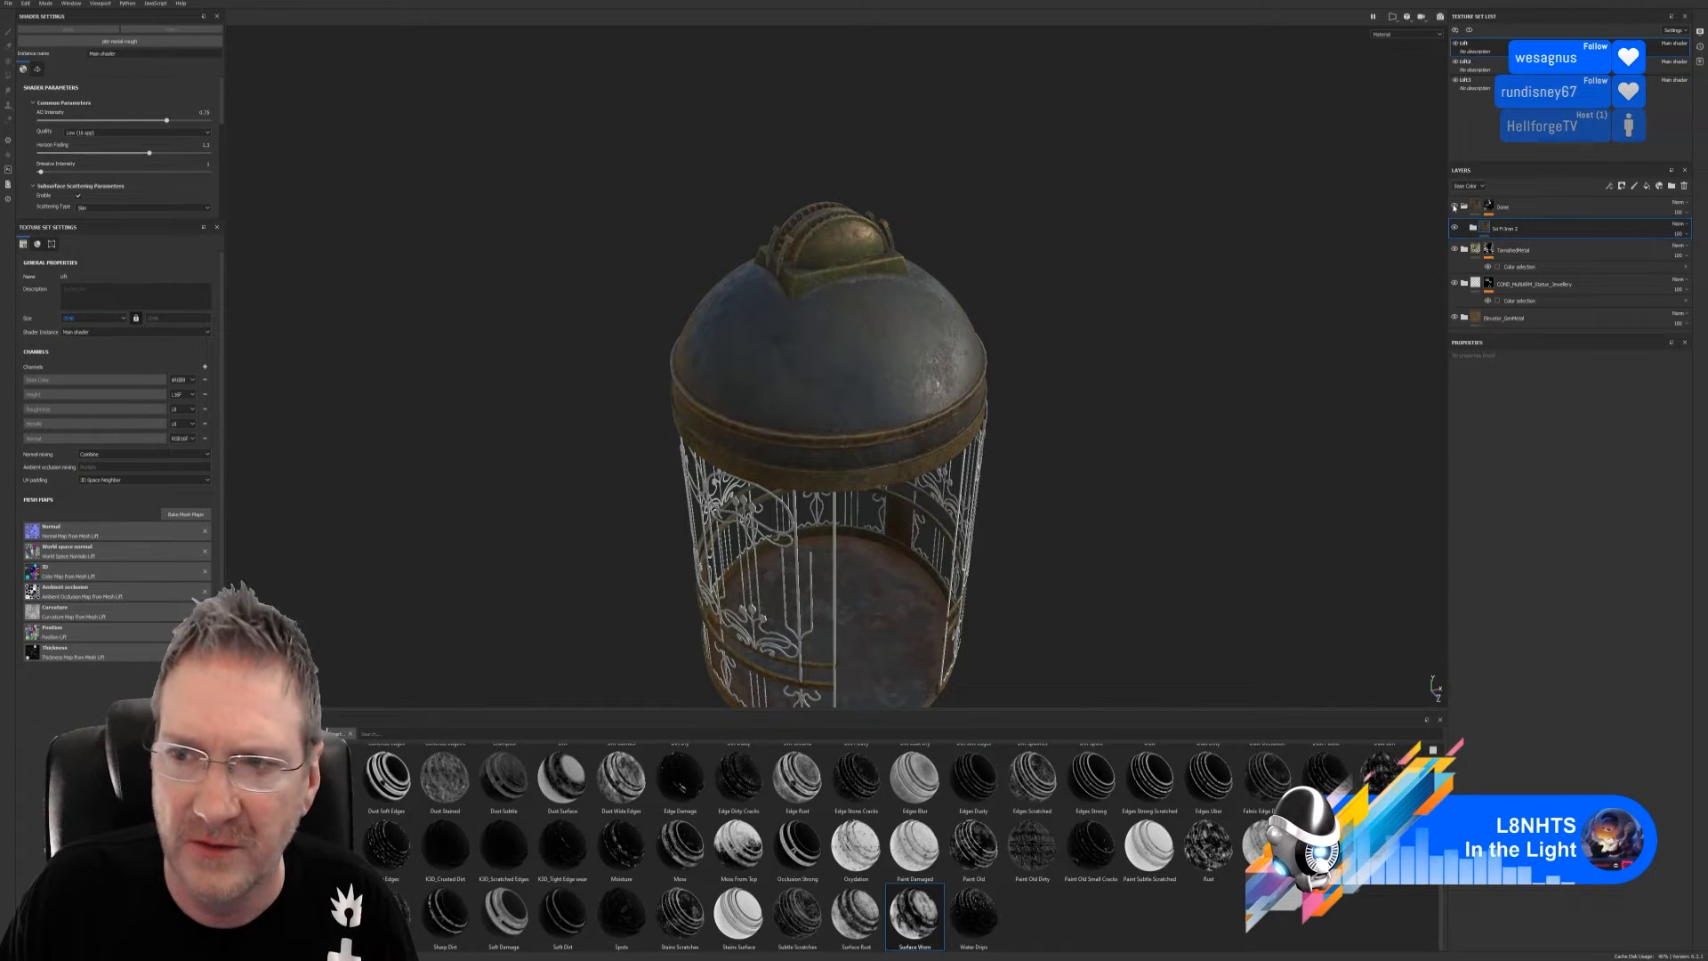
# Set the Global Balance of the Mask Editor generator on the topmost folder's mask to 0.37
pyautogui.click(1490, 209)
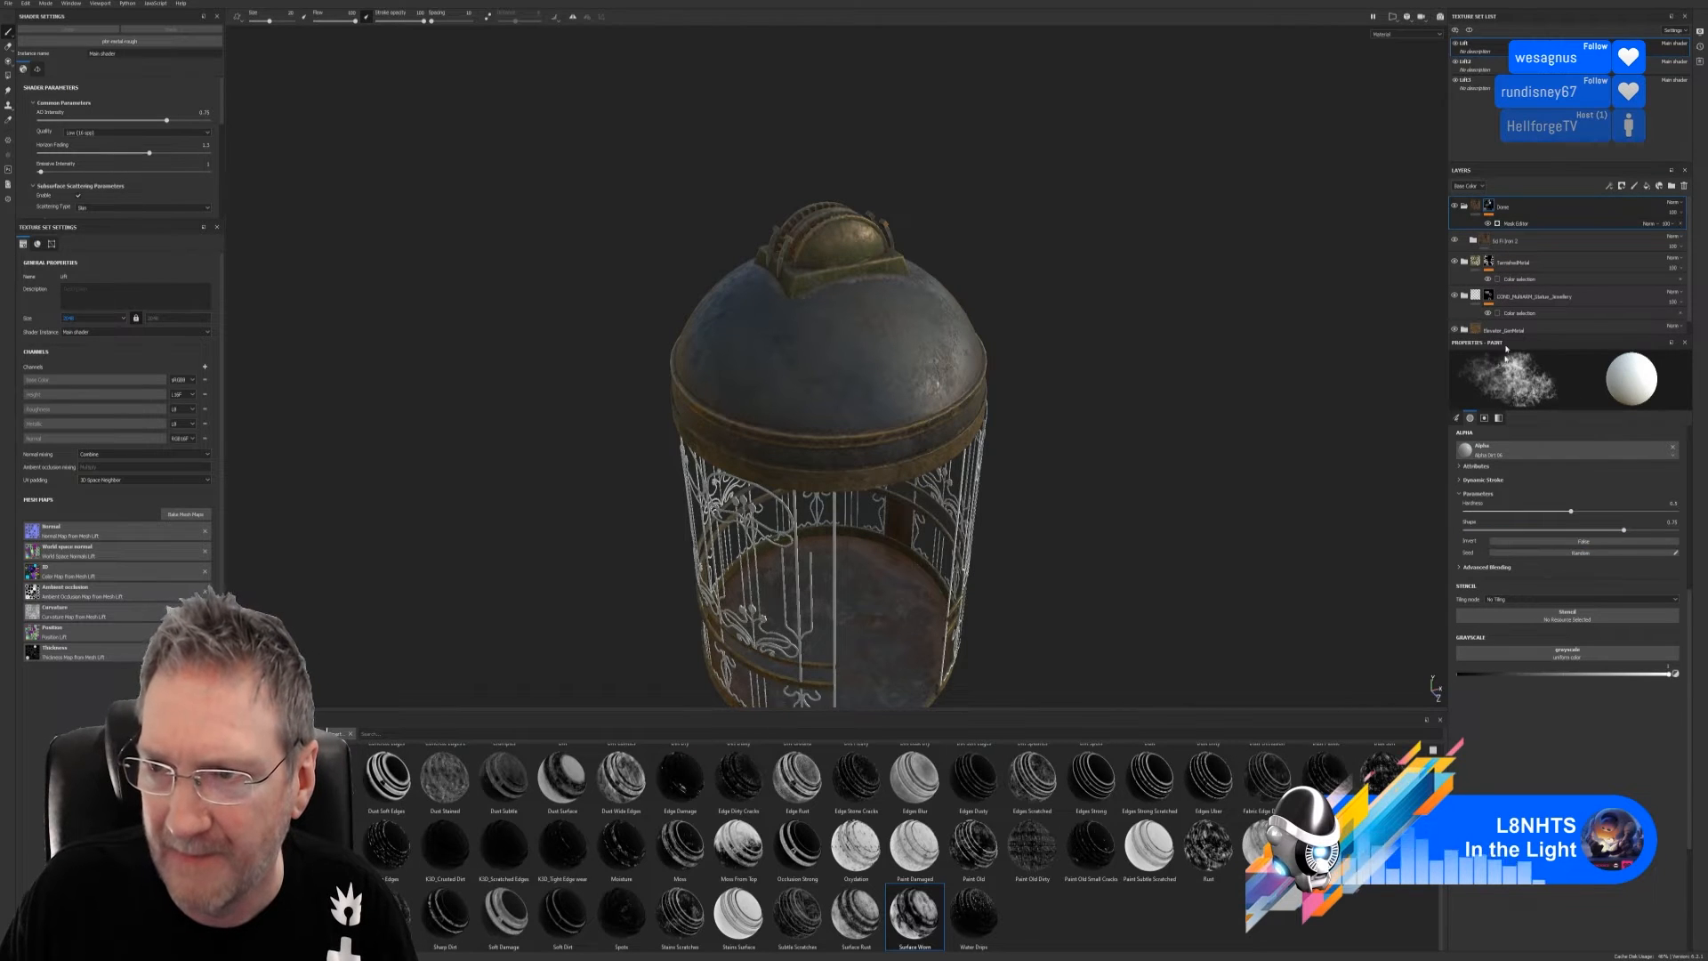
pyautogui.click(1513, 223)
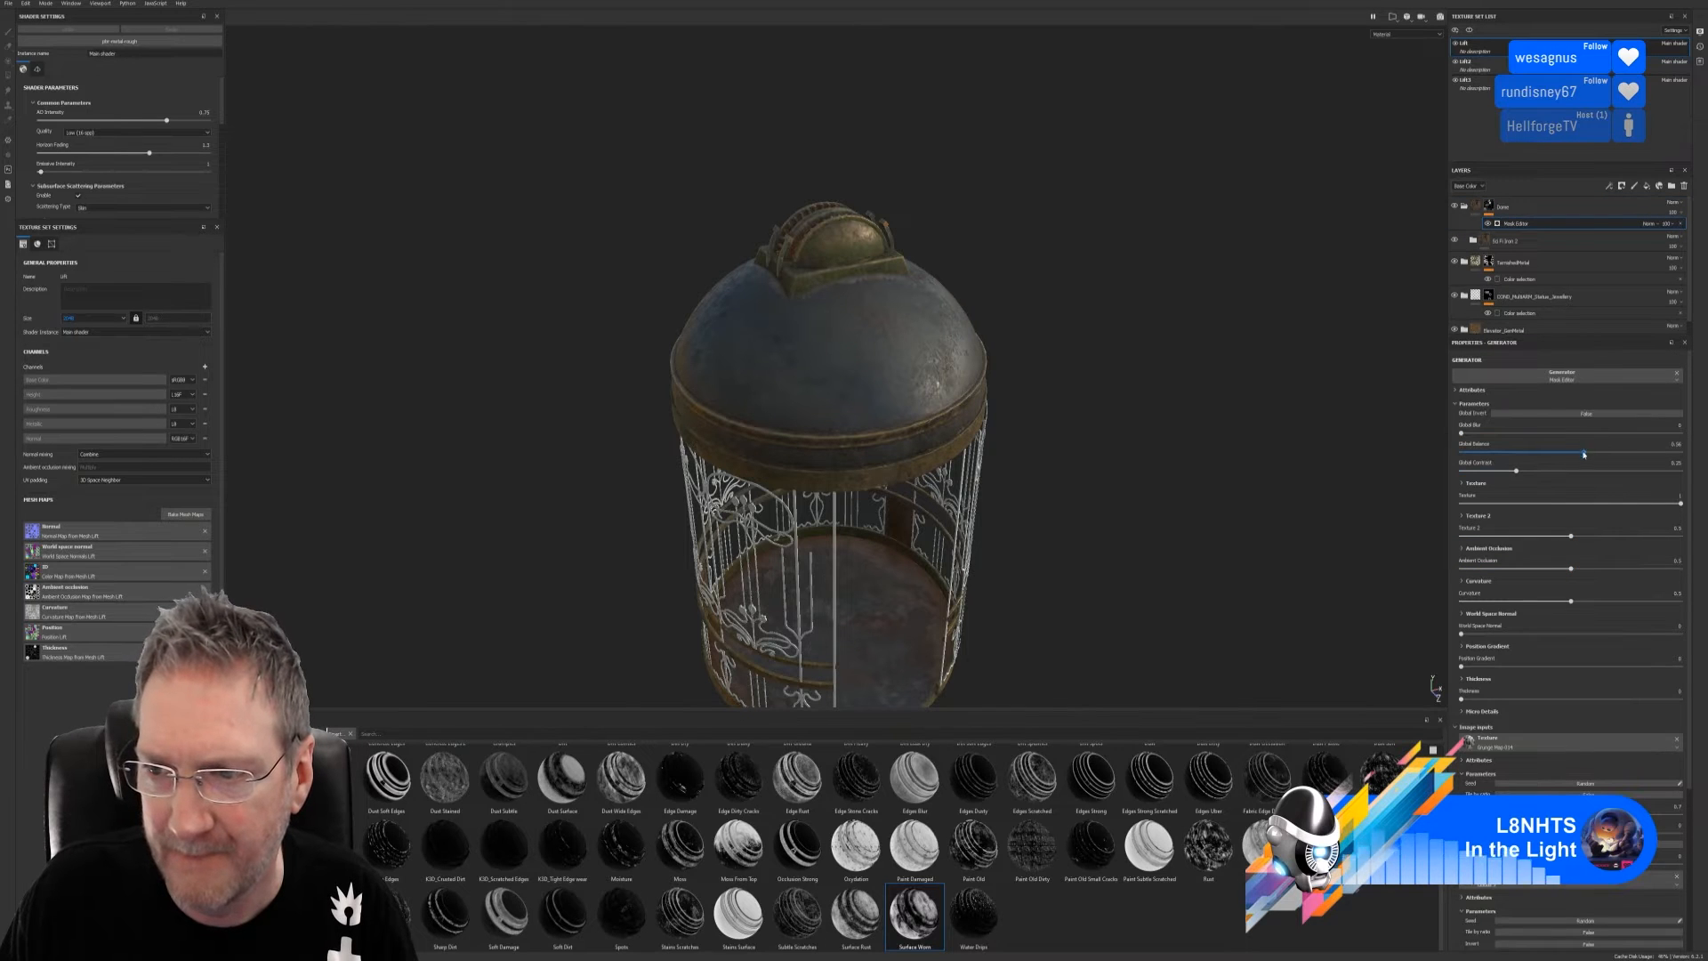
pyautogui.moveTo(1584, 454); pyautogui.dragTo(1524, 462)
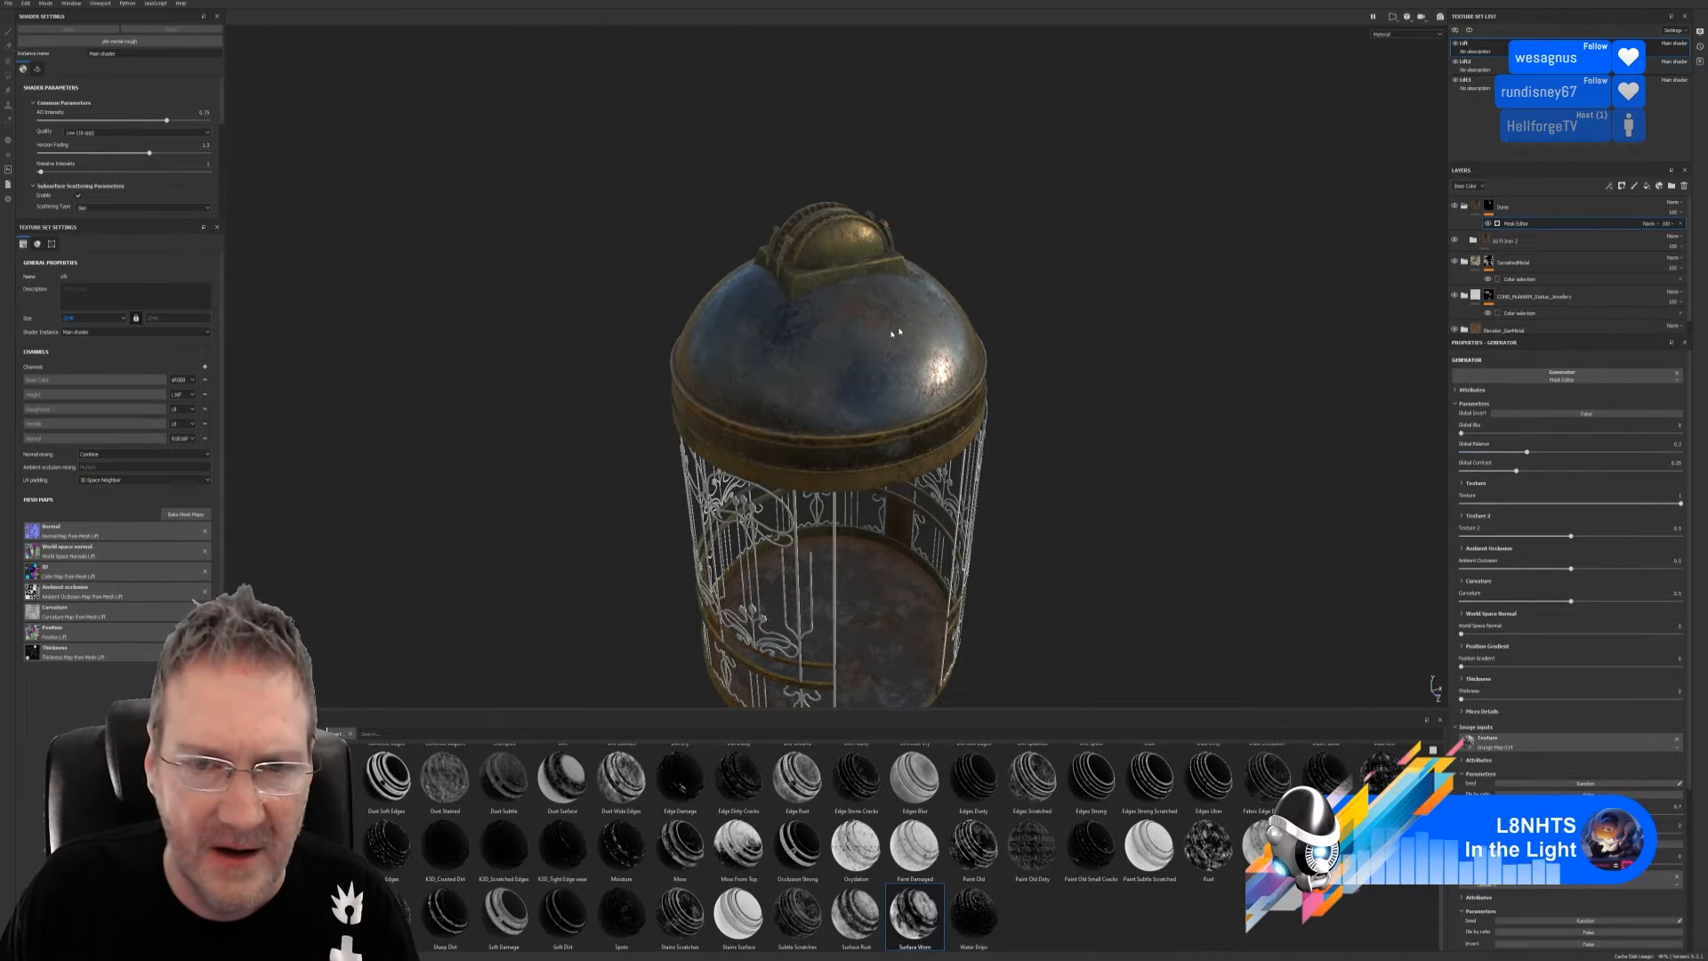
pyautogui.keyDown('alt'); pyautogui.moveTo(892, 332); pyautogui.dragTo(977, 328); pyautogui.keyUp('alt')
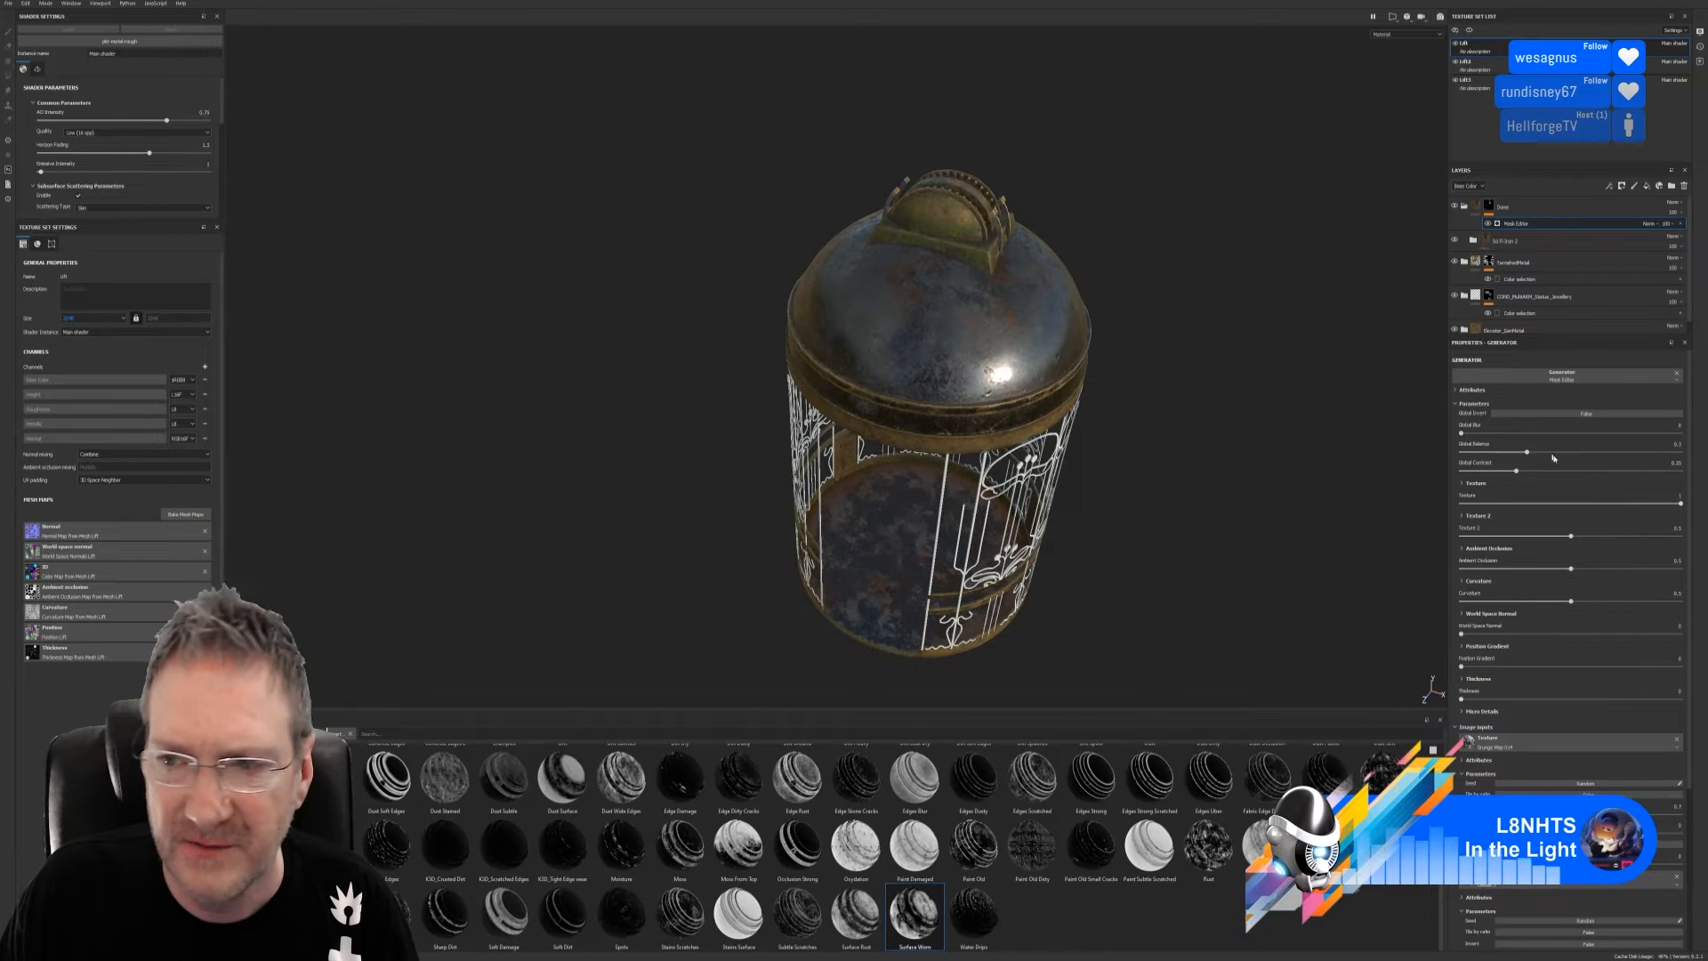
pyautogui.moveTo(1526, 453); pyautogui.dragTo(1530, 488)
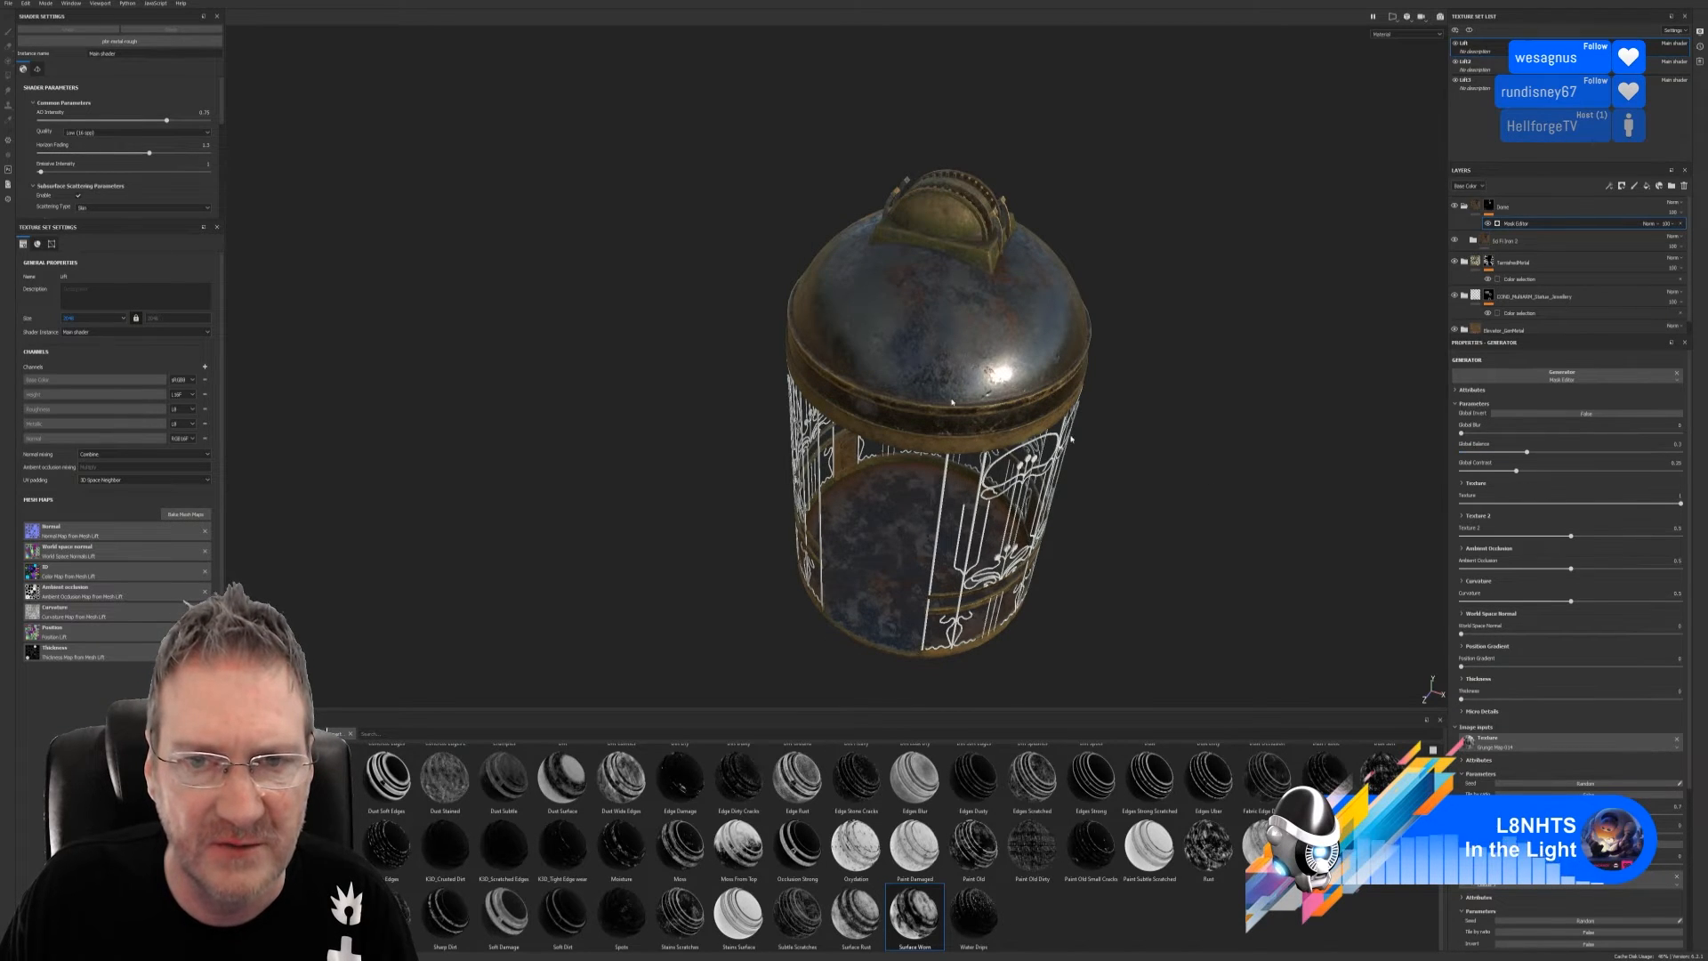
pyautogui.keyDown('alt'); pyautogui.moveTo(1094, 294); pyautogui.dragTo(1123, 318); pyautogui.keyUp('alt')
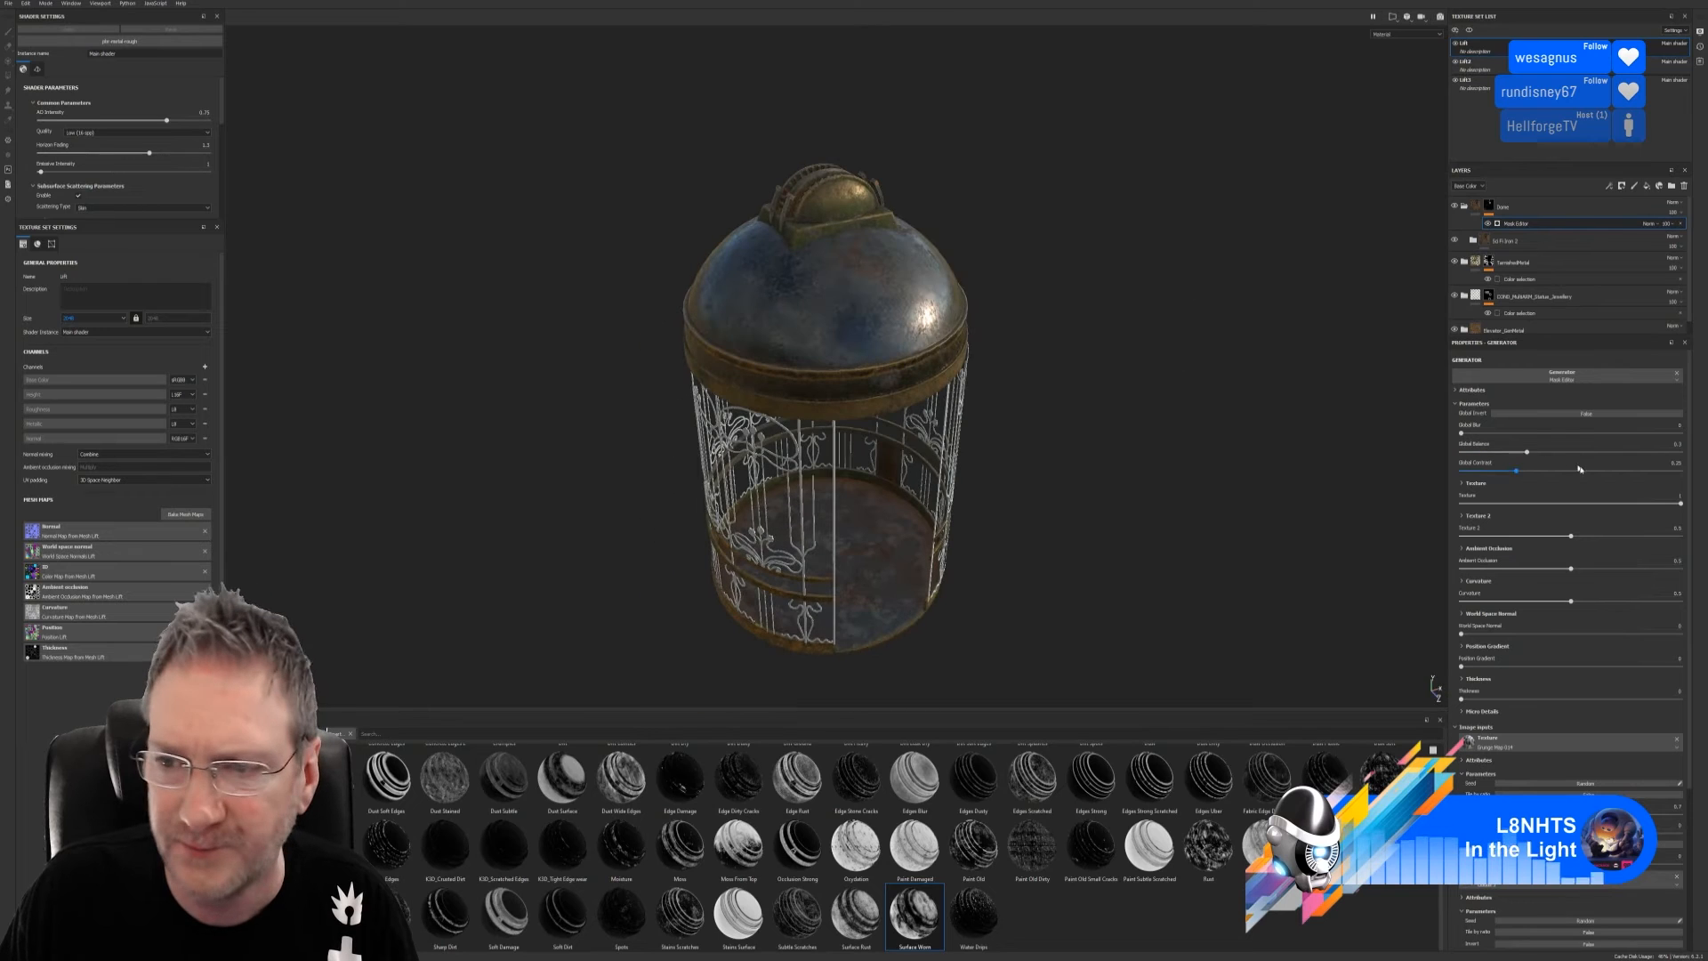
pyautogui.moveTo(1527, 452); pyautogui.dragTo(1544, 454)
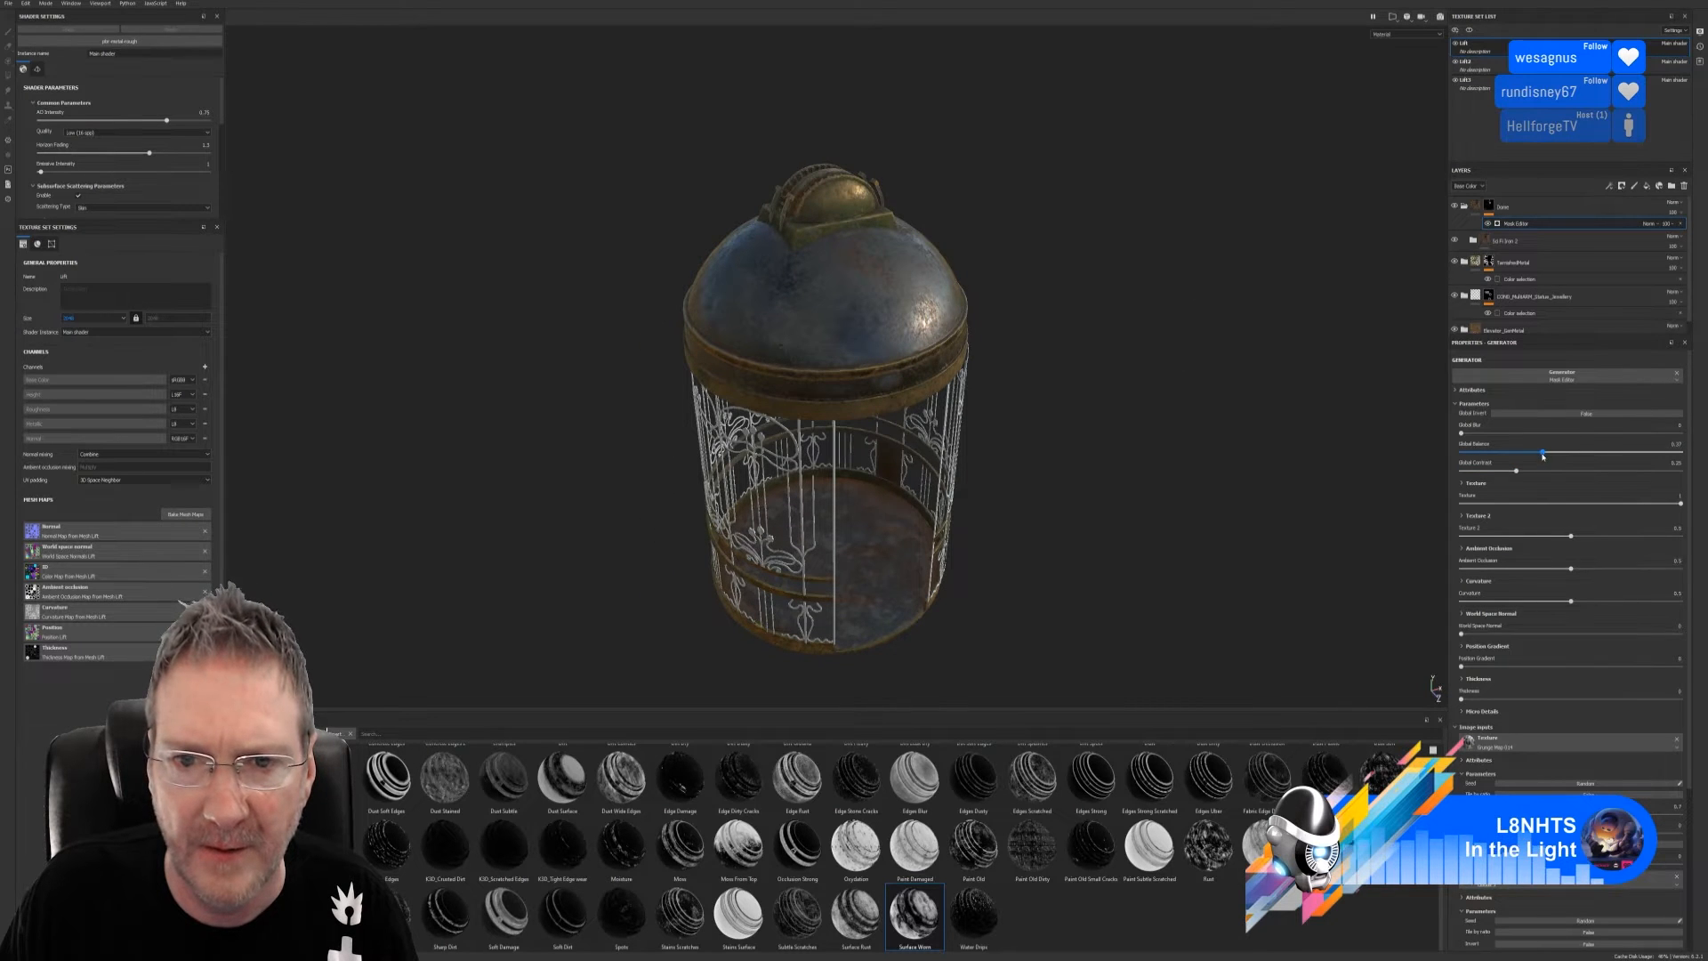
pyautogui.keyDown('alt'); pyautogui.moveTo(1125, 393); pyautogui.dragTo(871, 223); pyautogui.keyUp('alt')
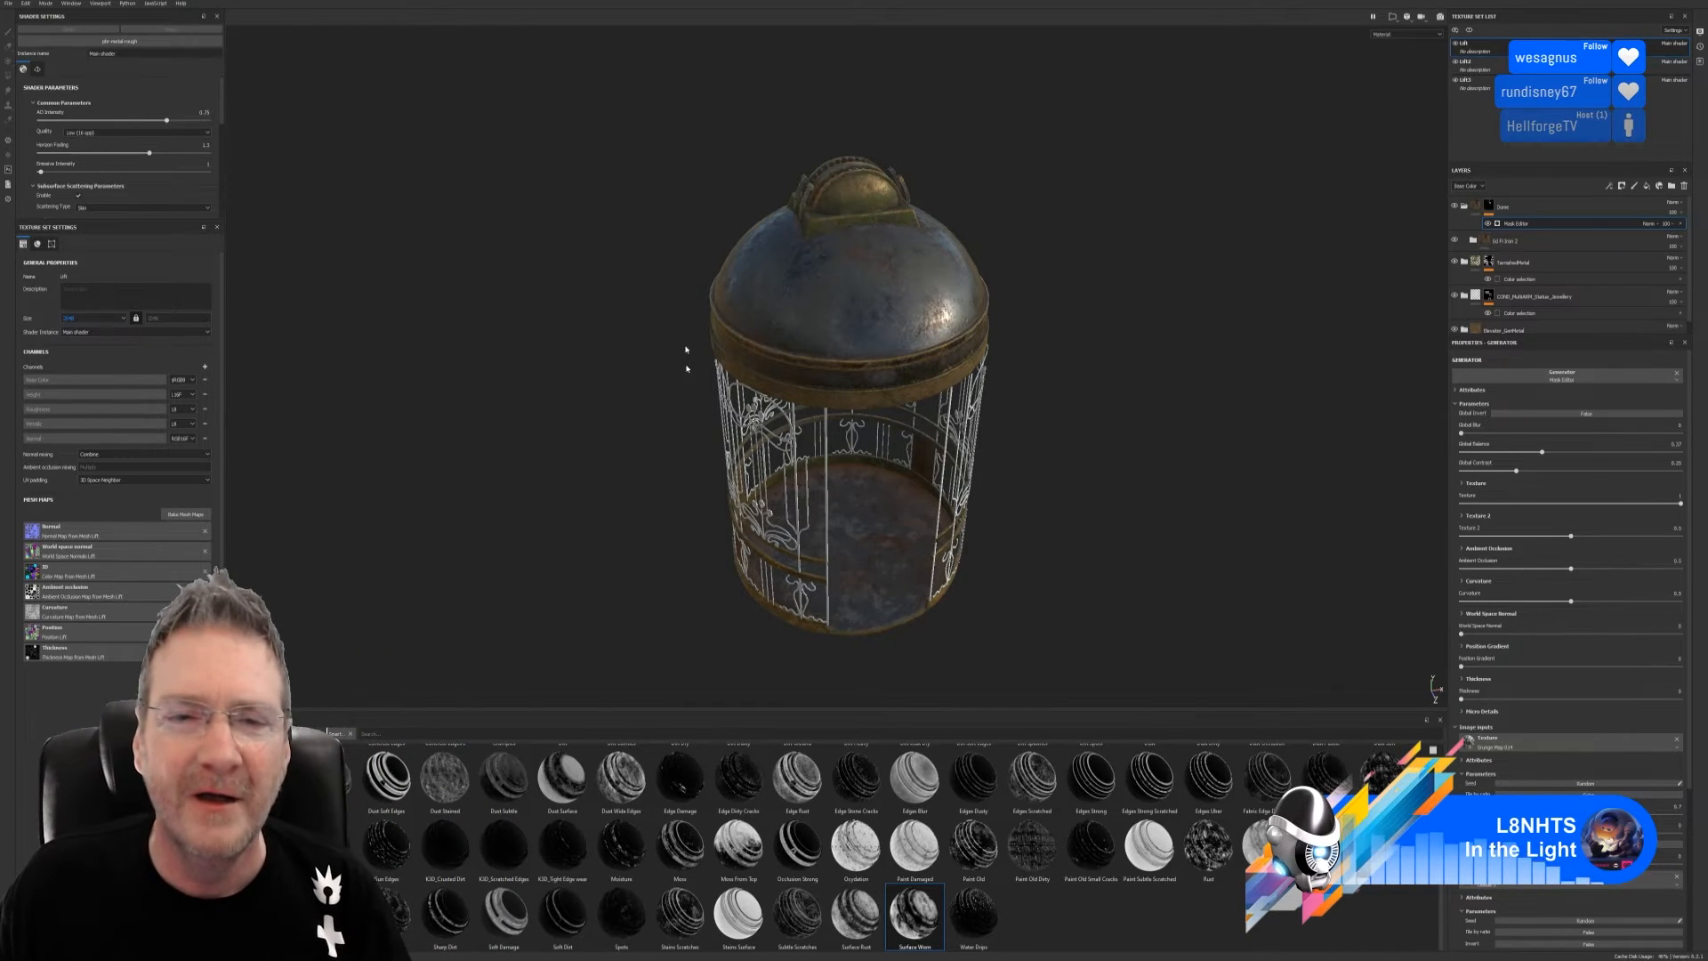
# Check the dome's new weathering from the side and save the project
pyautogui.keyDown('alt'); pyautogui.moveTo(687, 360); pyautogui.dragTo(772, 311); pyautogui.keyUp('alt')
pyautogui.moveTo(919, 549)
pyautogui.keyDown('alt'); pyautogui.mouseDown()
pyautogui.moveTo(957, 579)
pyautogui.moveTo(900, 553)
pyautogui.mouseUp(); pyautogui.keyUp('alt')
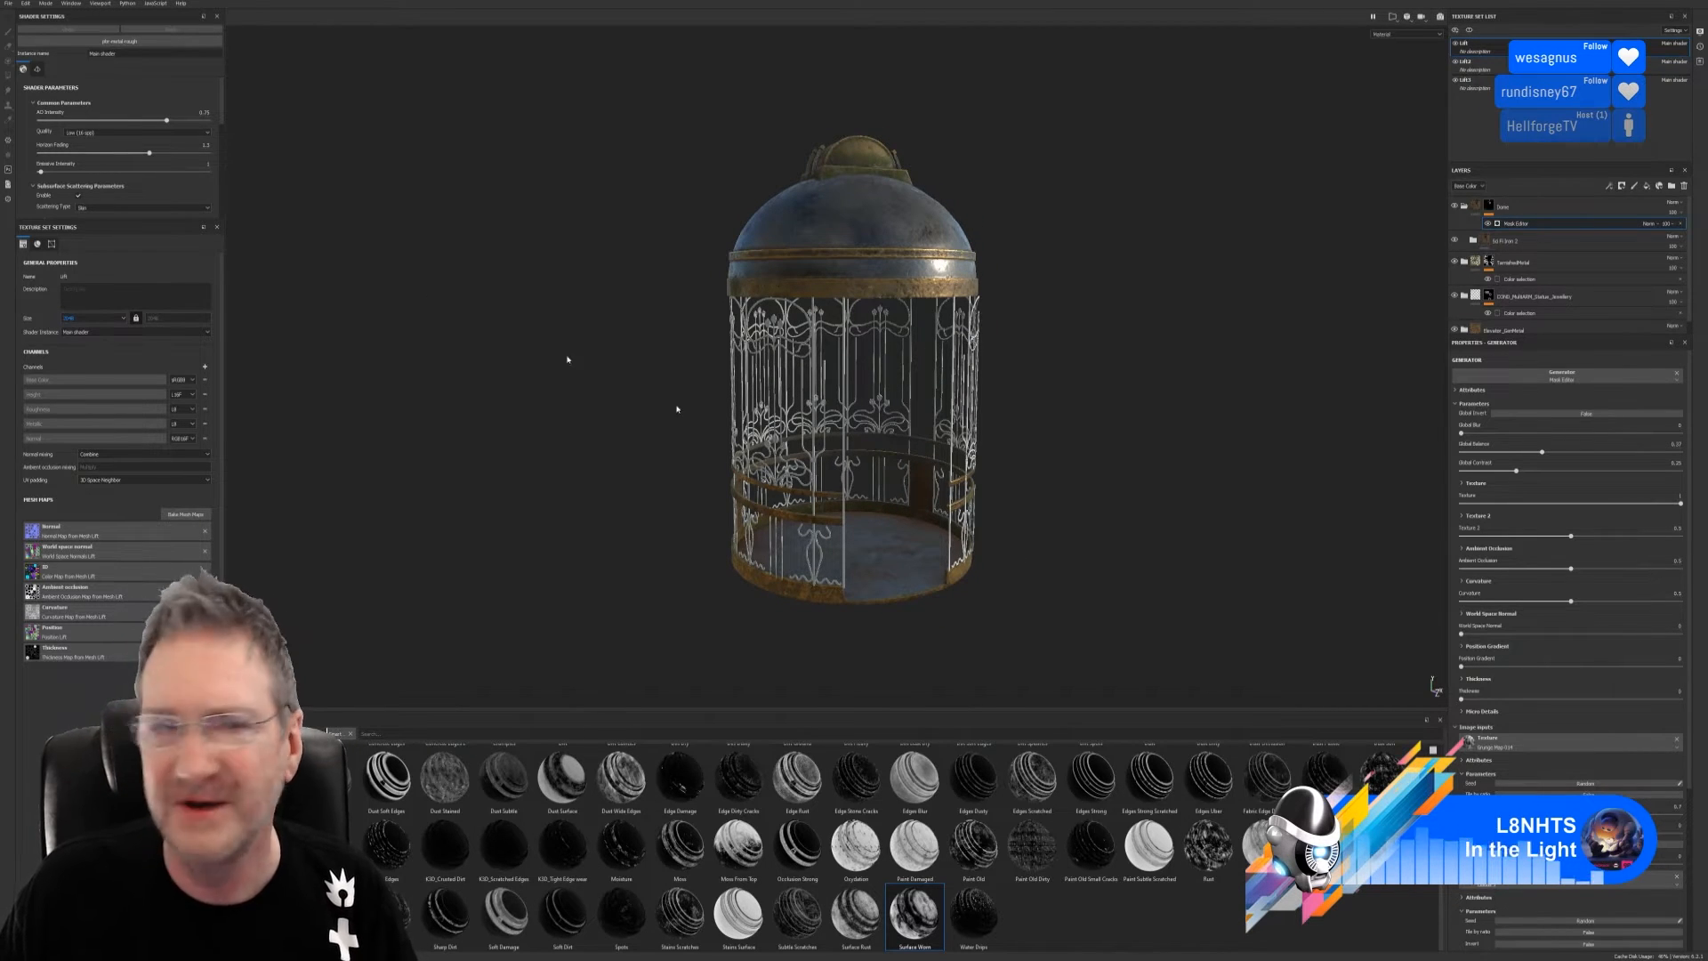
pyautogui.click(4, 8)
pyautogui.click(19, 89)
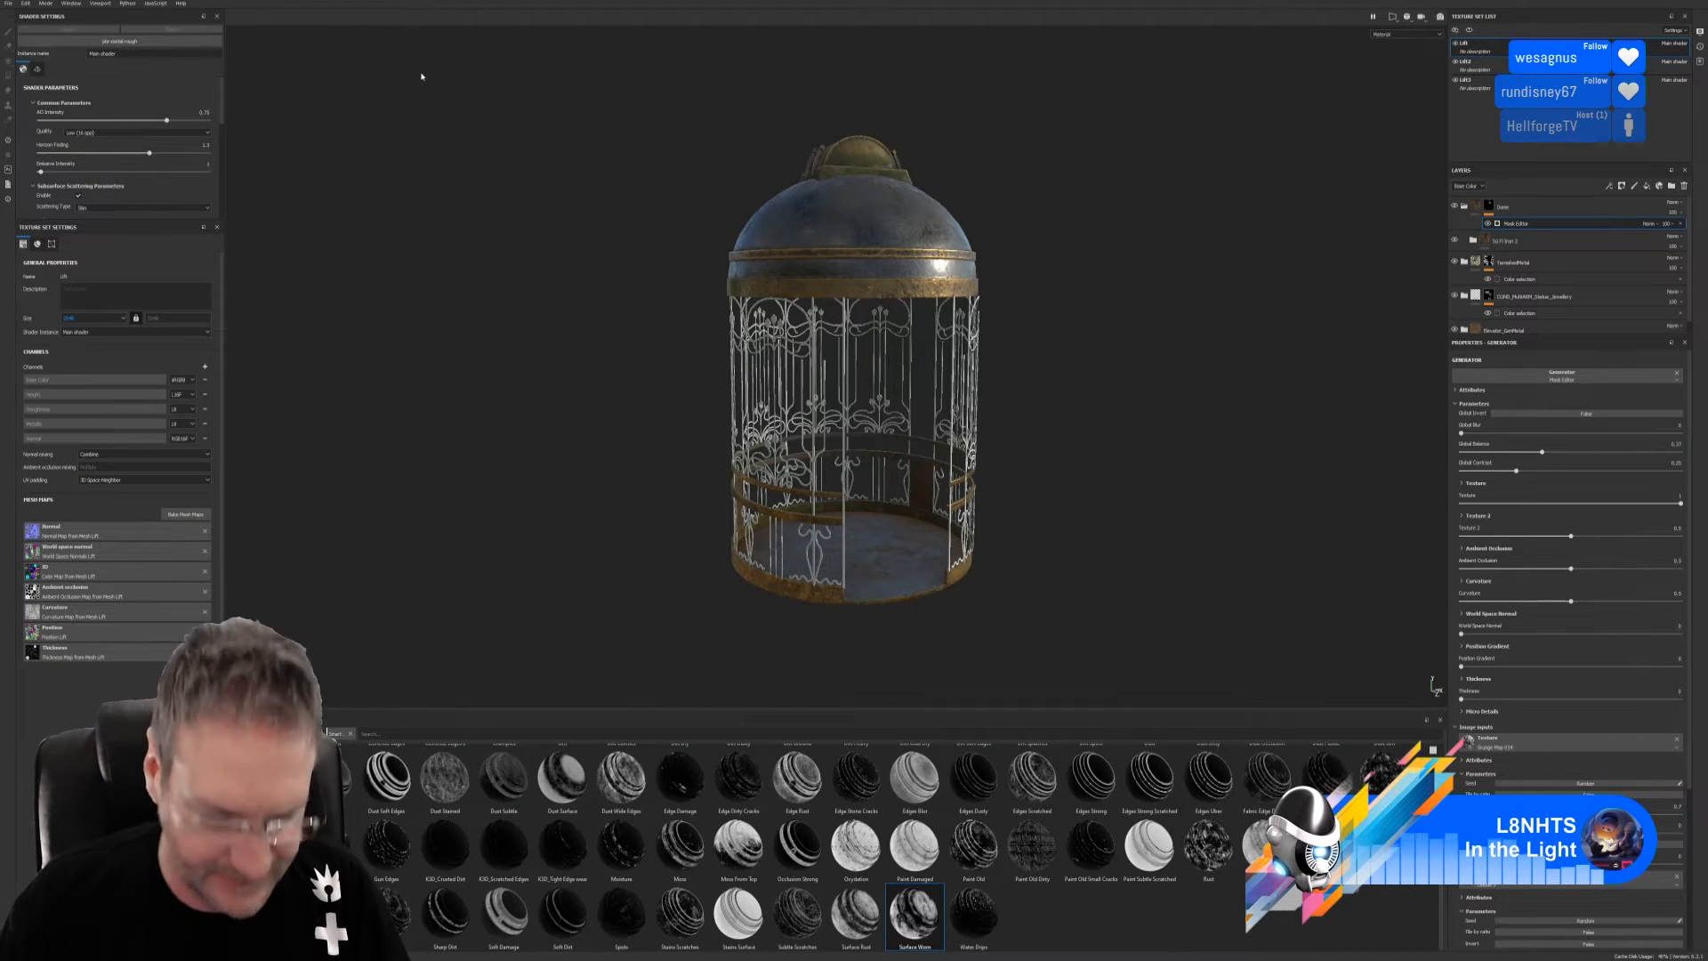
# Apply the JRO_Gold_Edge_02 smart material to the cage's ornamented ceiling, above the existing layer groups
pyautogui.keyDown('alt'); pyautogui.moveTo(1041, 371); pyautogui.dragTo(1095, 339); pyautogui.keyUp('alt')
pyautogui.keyDown('alt'); pyautogui.moveTo(1105, 401); pyautogui.dragTo(1329, 291); pyautogui.keyUp('alt')
pyautogui.keyDown('alt'); pyautogui.moveTo(1329, 291); pyautogui.dragTo(1388, 293, button='right'); pyautogui.keyUp('alt')
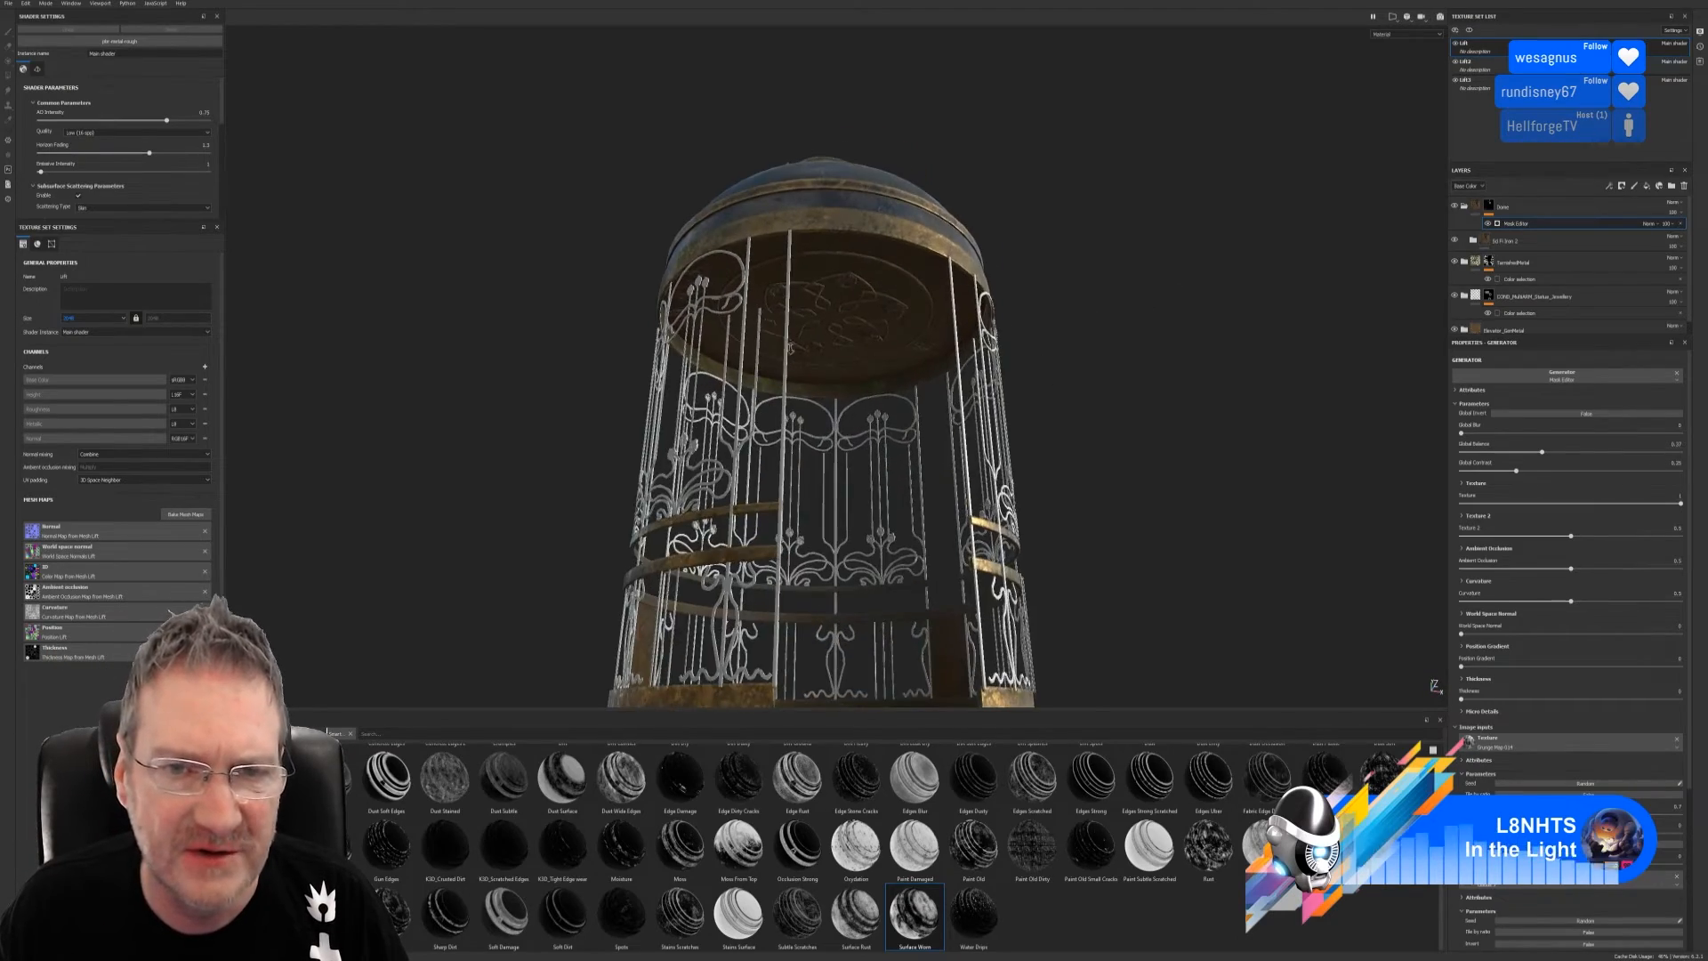
pyautogui.keyDown('alt'); pyautogui.moveTo(792, 347); pyautogui.dragTo(991, 365, button='right'); pyautogui.keyUp('alt')
pyautogui.keyDown('alt'); pyautogui.moveTo(991, 365); pyautogui.dragTo(911, 309); pyautogui.keyUp('alt')
pyautogui.keyDown('alt'); pyautogui.moveTo(978, 298); pyautogui.dragTo(1202, 274, button='right'); pyautogui.keyUp('alt')
pyautogui.keyDown('alt'); pyautogui.moveTo(992, 311); pyautogui.dragTo(971, 273); pyautogui.keyUp('alt')
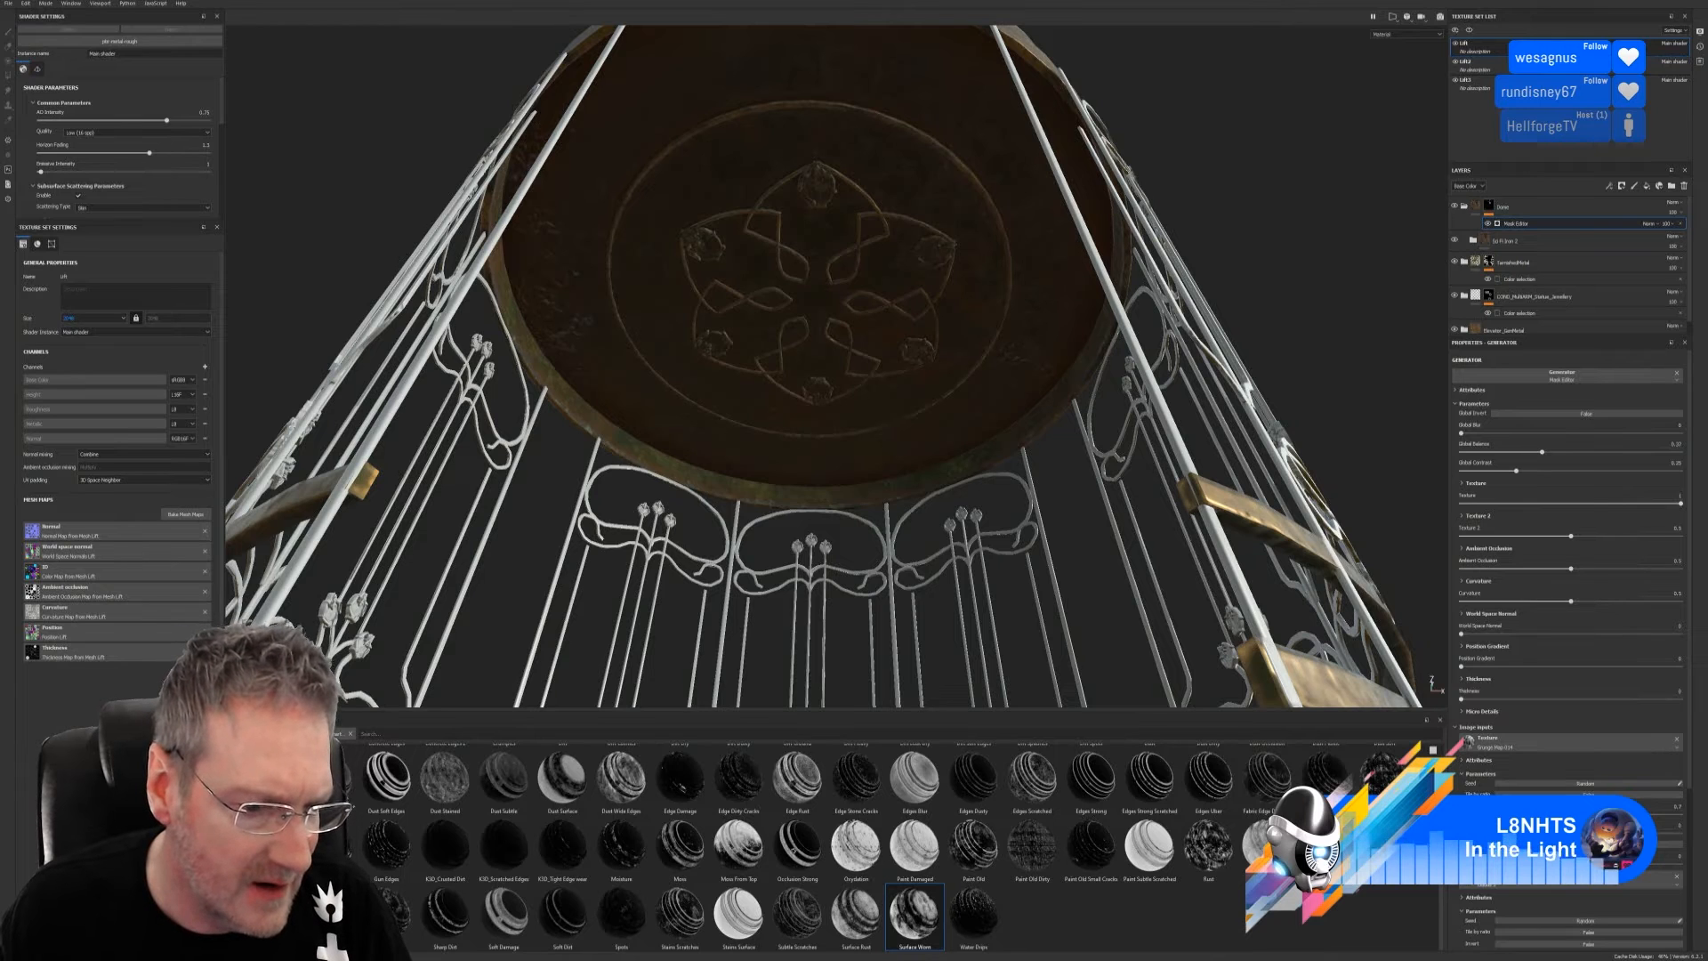
pyautogui.click(258, 894)
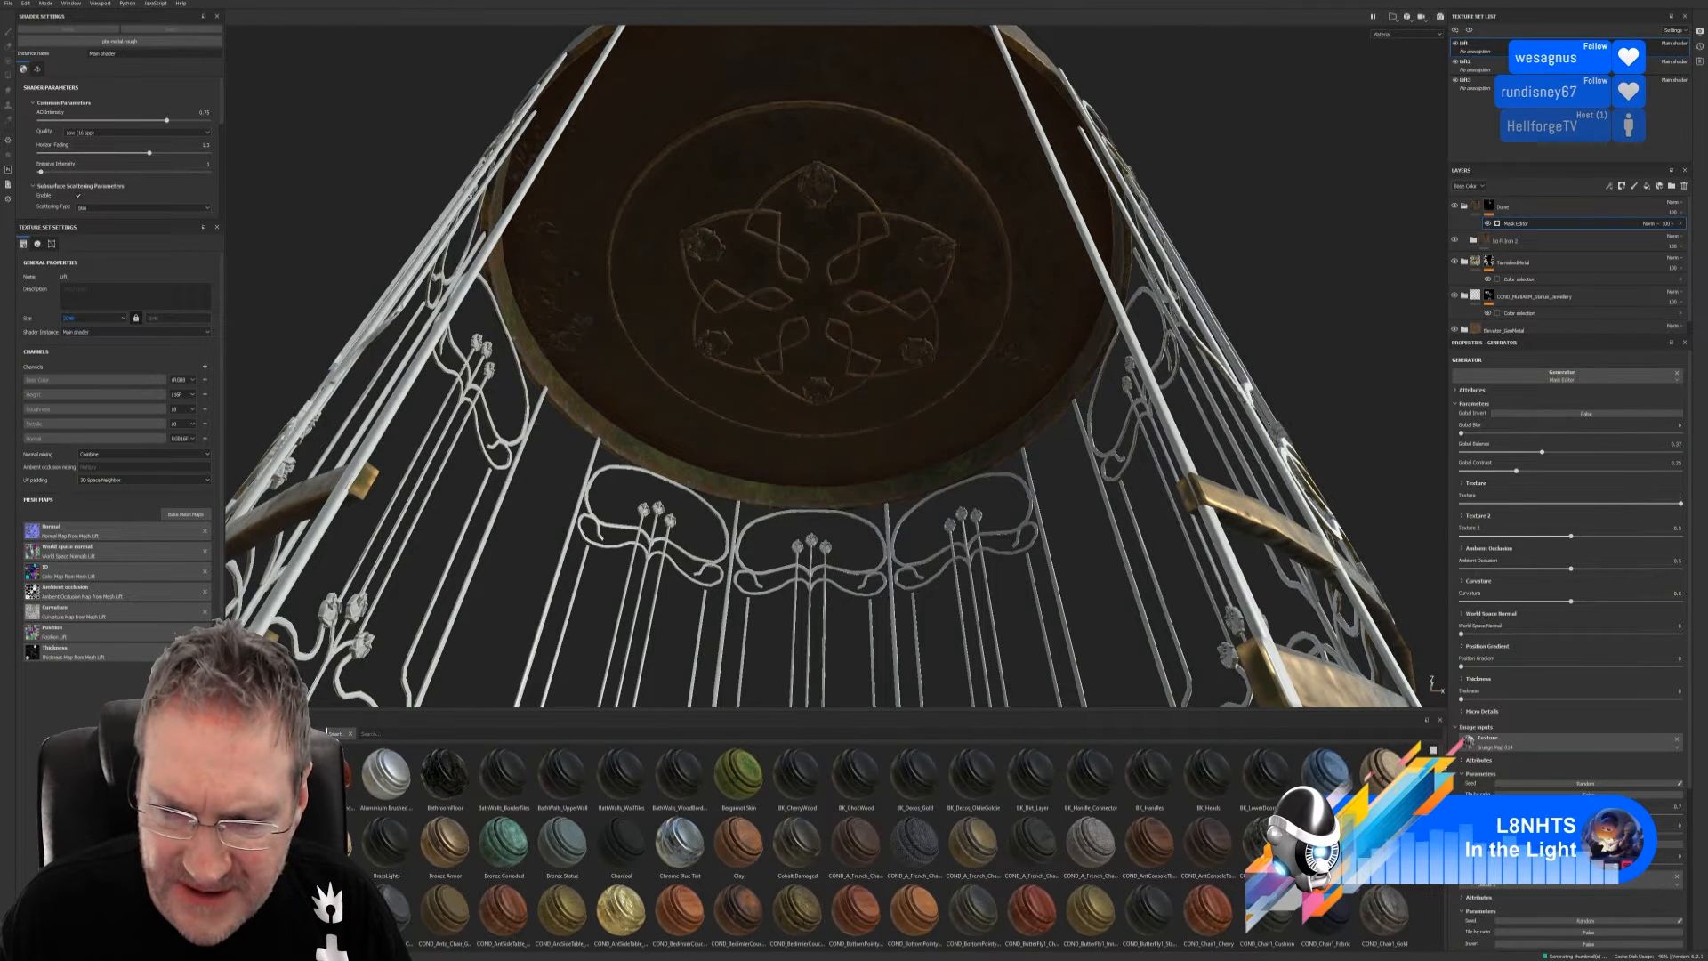
pyautogui.scroll(-5, 897, 846)
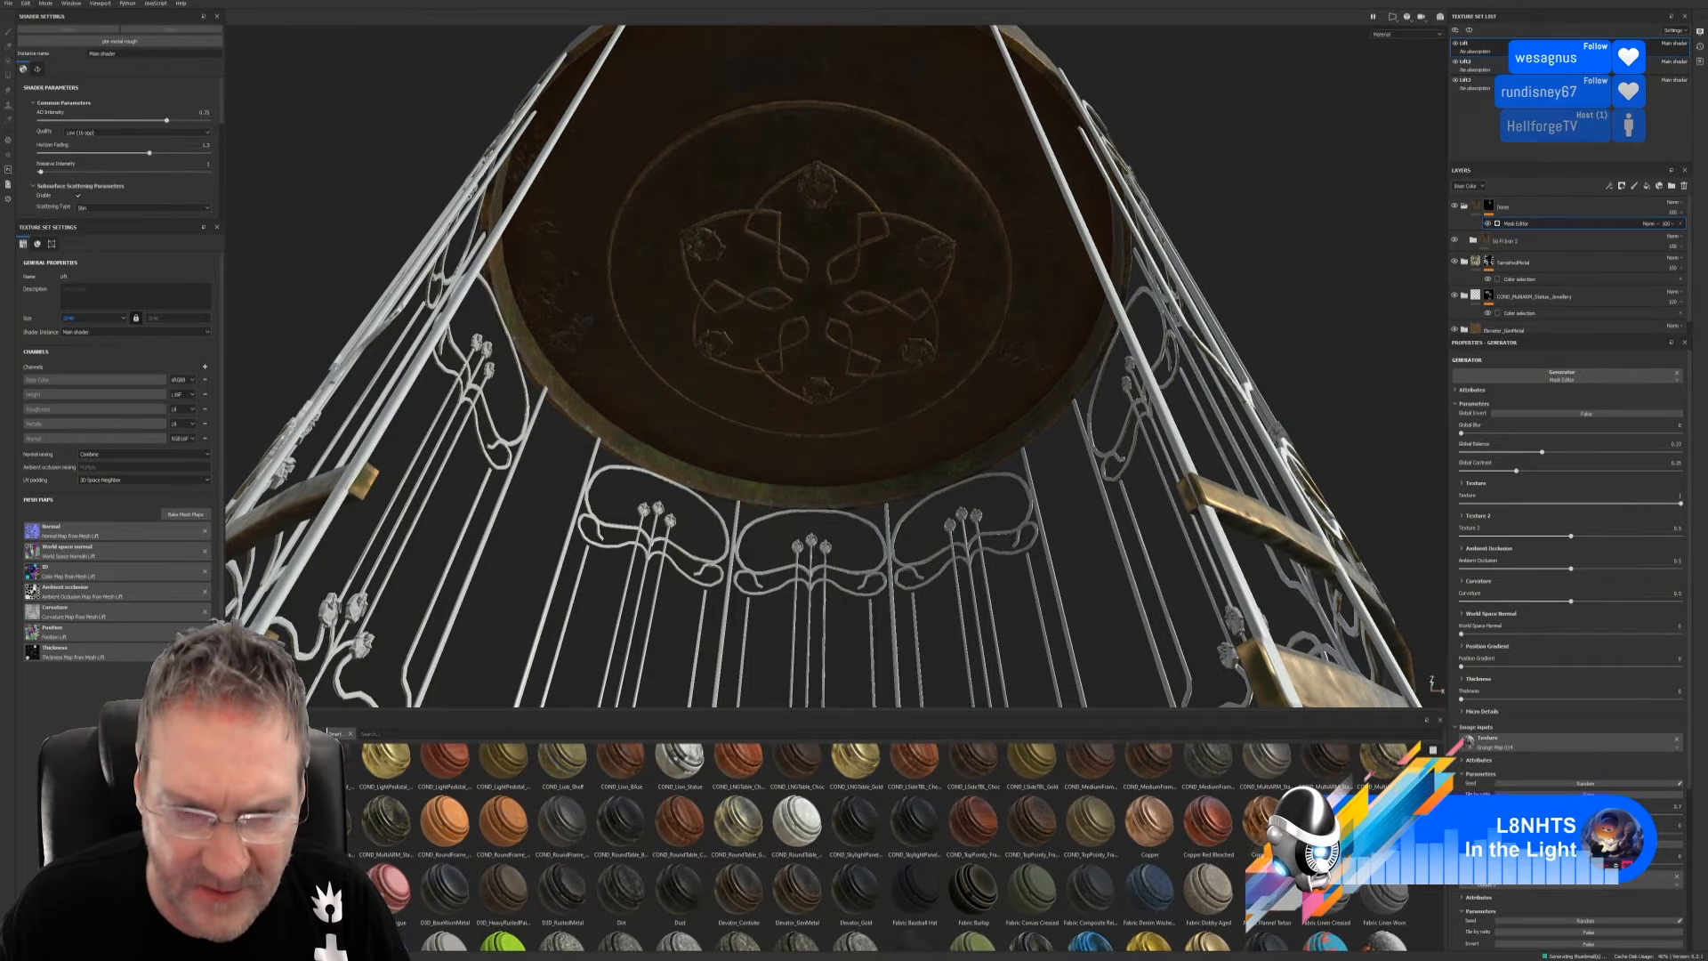
pyautogui.scroll(-1, 897, 846)
pyautogui.scroll(-3, 897, 846)
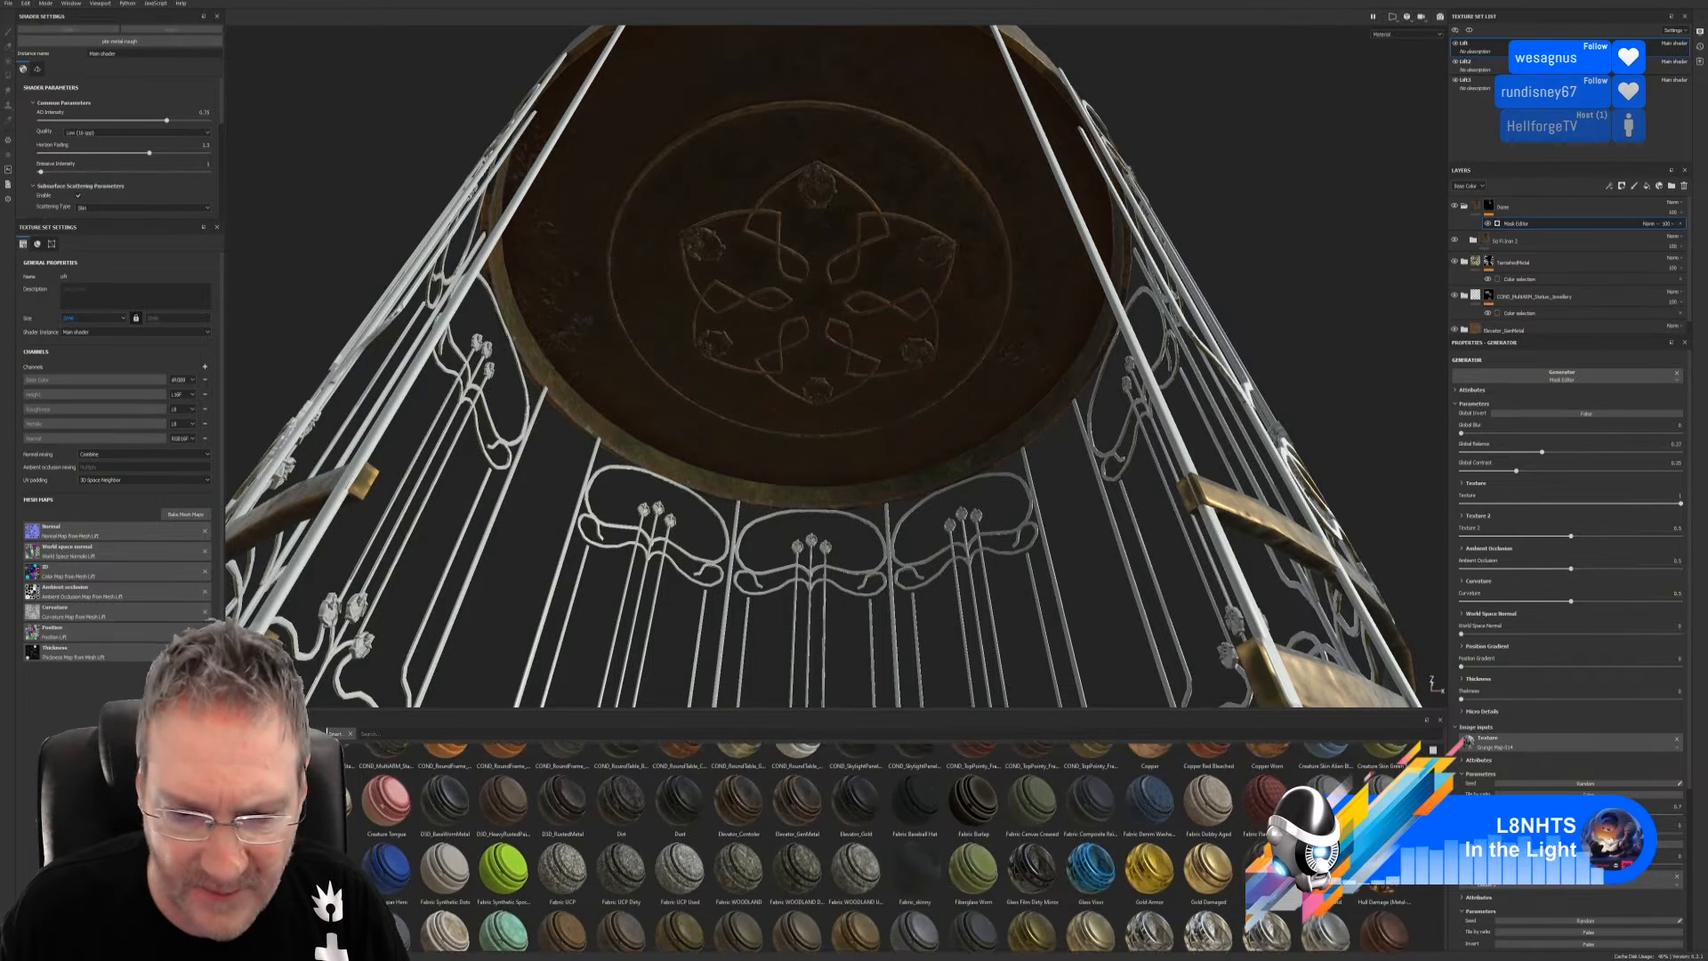
pyautogui.scroll(-2, 897, 846)
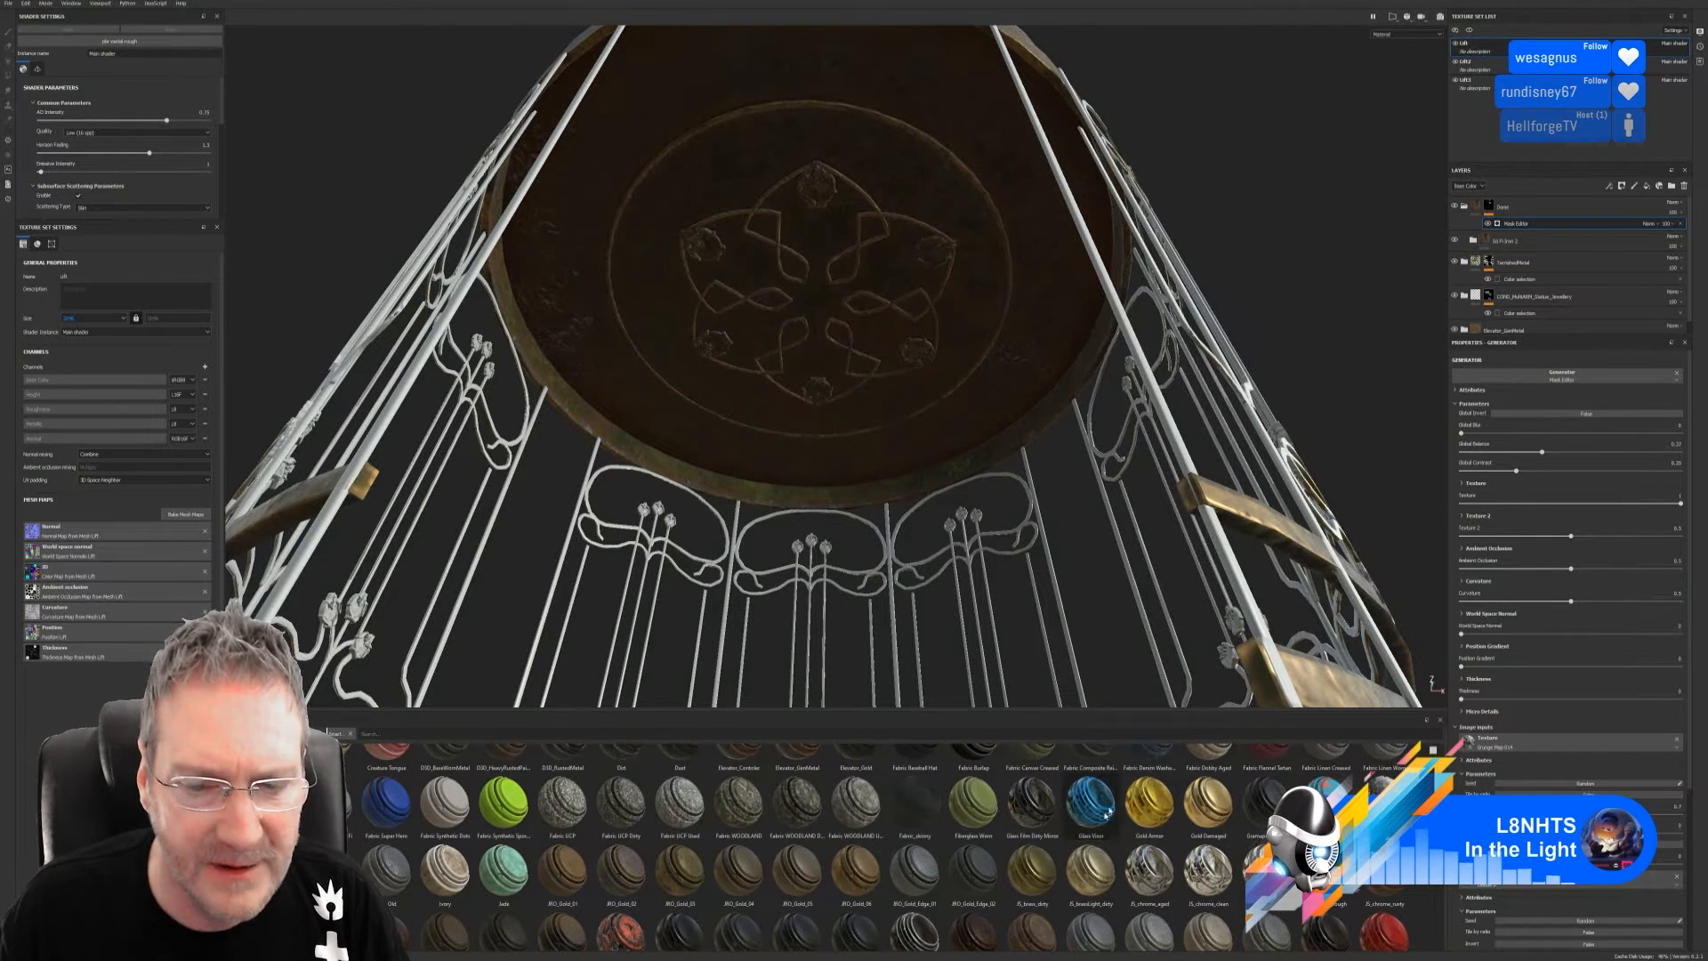
pyautogui.click(1464, 207)
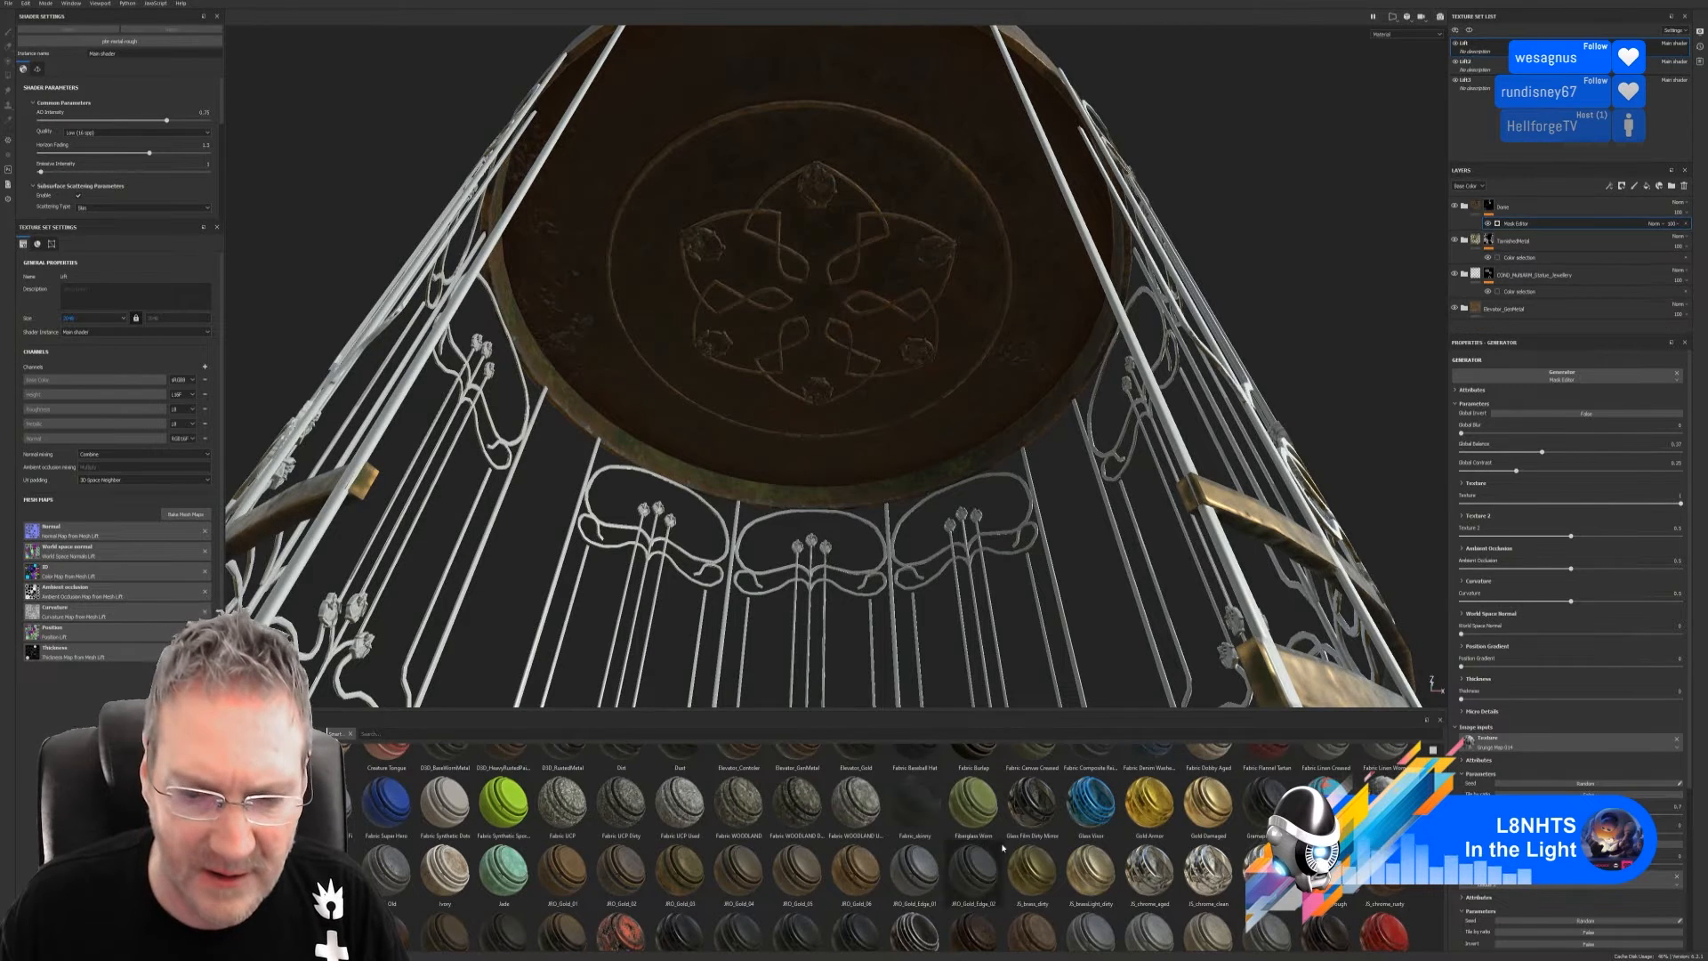
pyautogui.moveTo(983, 881); pyautogui.dragTo(859, 257)
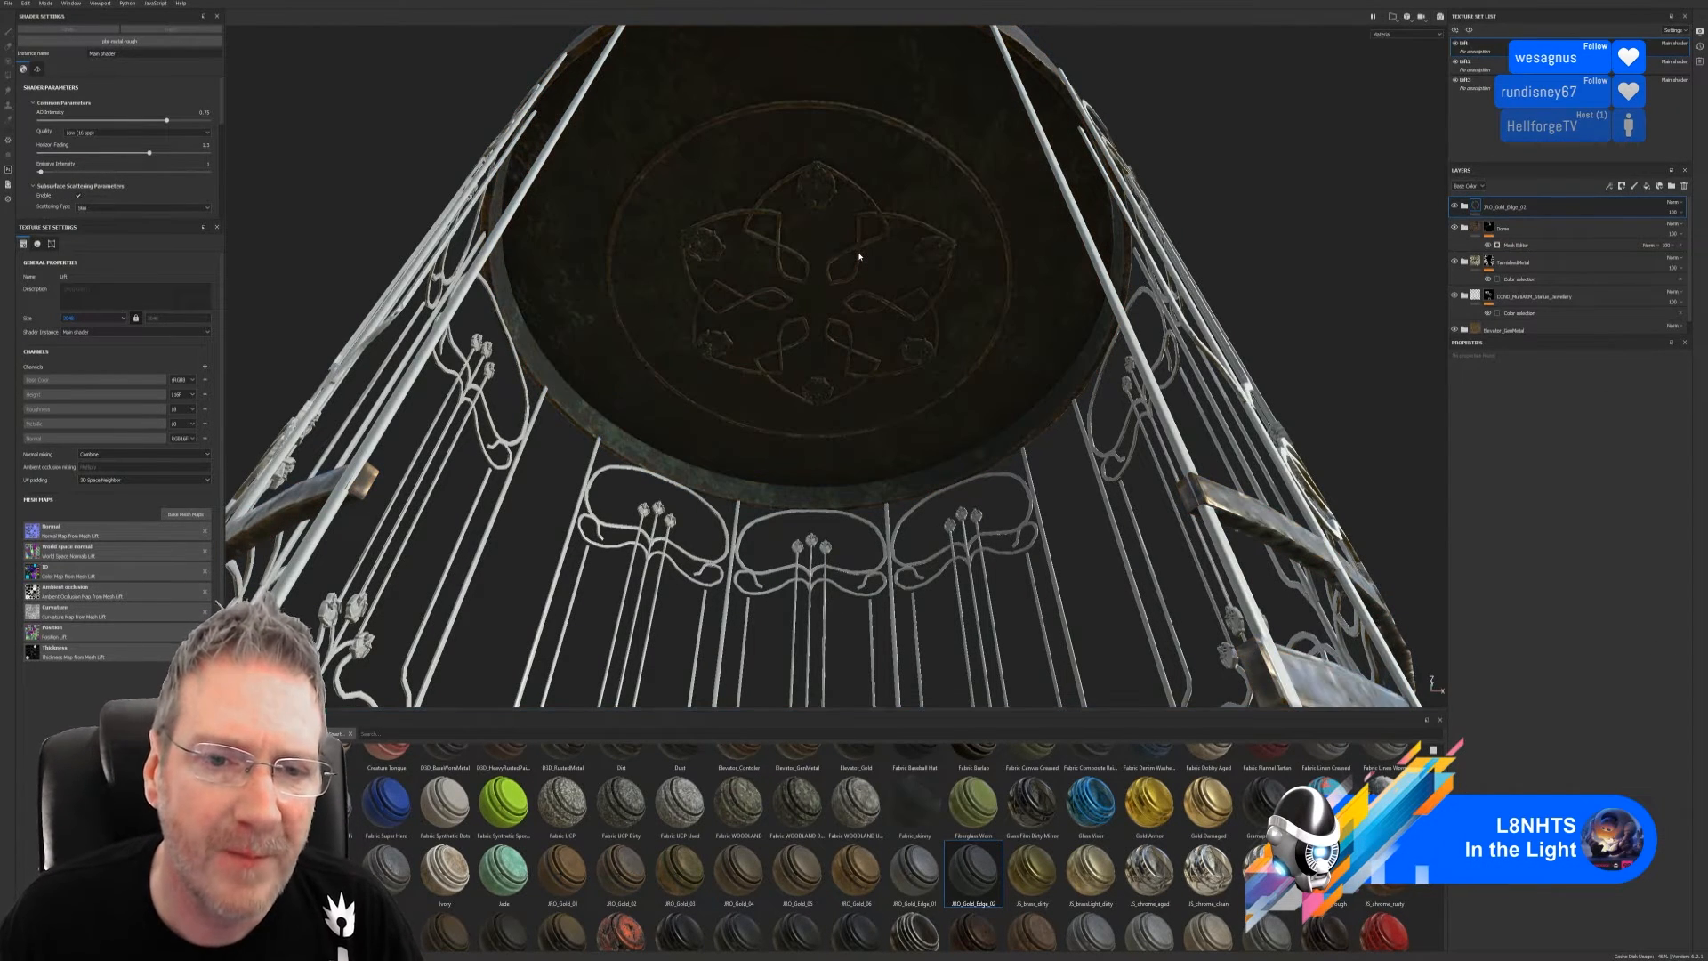
# Mask the gold edge material with a color selection, picking the ID color of the ceiling's round surface
pyautogui.keyDown('alt'); pyautogui.moveTo(916, 289); pyautogui.dragTo(927, 240); pyautogui.keyUp('alt')
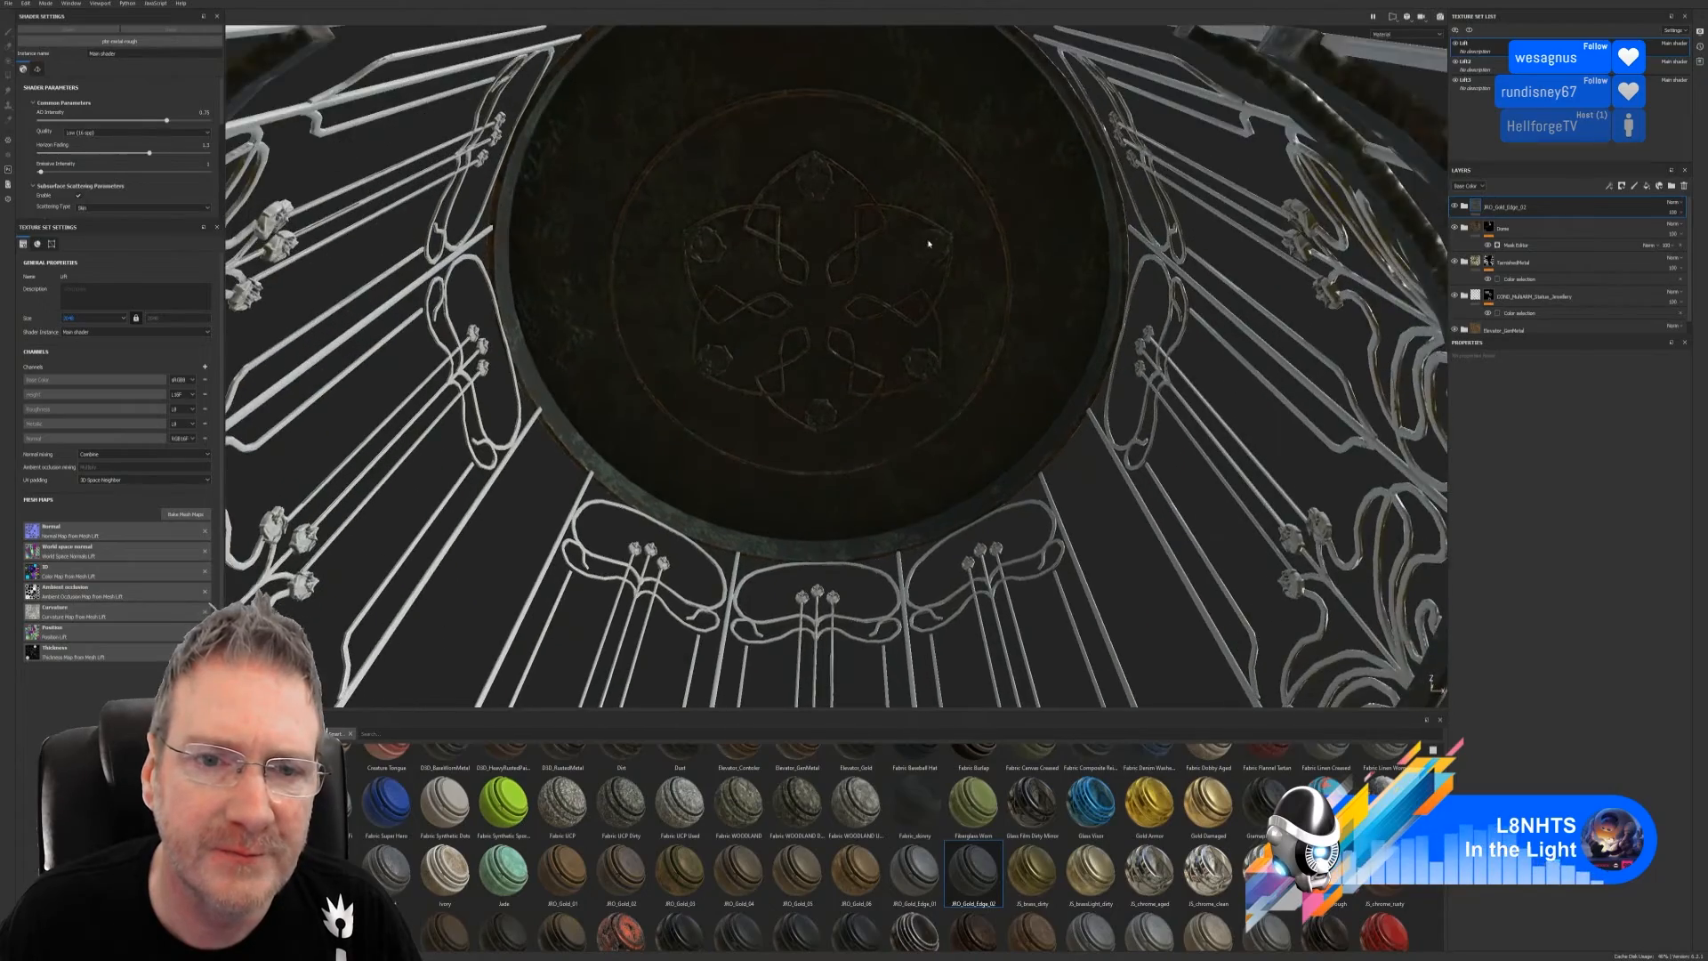
pyautogui.keyDown('alt'); pyautogui.moveTo(927, 240); pyautogui.dragTo(1123, 208, button='right'); pyautogui.keyUp('alt')
pyautogui.moveTo(995, 243)
pyautogui.keyDown('alt'); pyautogui.mouseDown()
pyautogui.moveTo(964, 191)
pyautogui.moveTo(989, 239)
pyautogui.moveTo(957, 328)
pyautogui.moveTo(972, 496)
pyautogui.moveTo(966, 258)
pyautogui.mouseUp(); pyautogui.keyUp('alt')
pyautogui.rightClick(1556, 214)
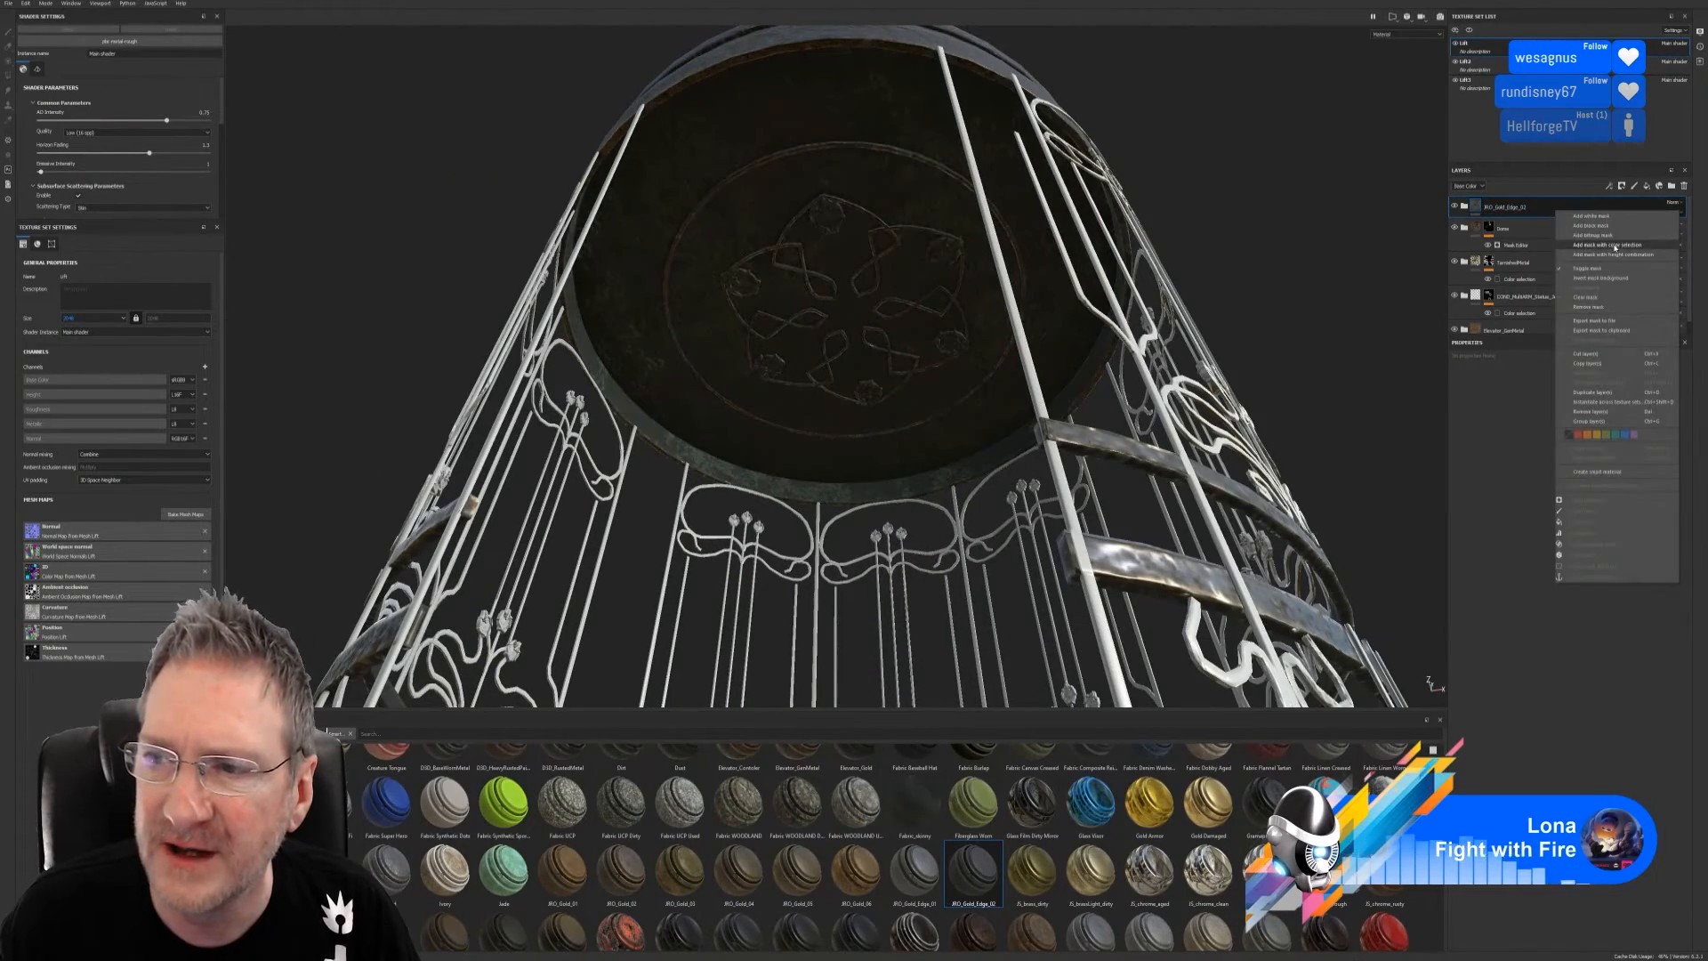
pyautogui.click(1601, 242)
pyautogui.click(1673, 452)
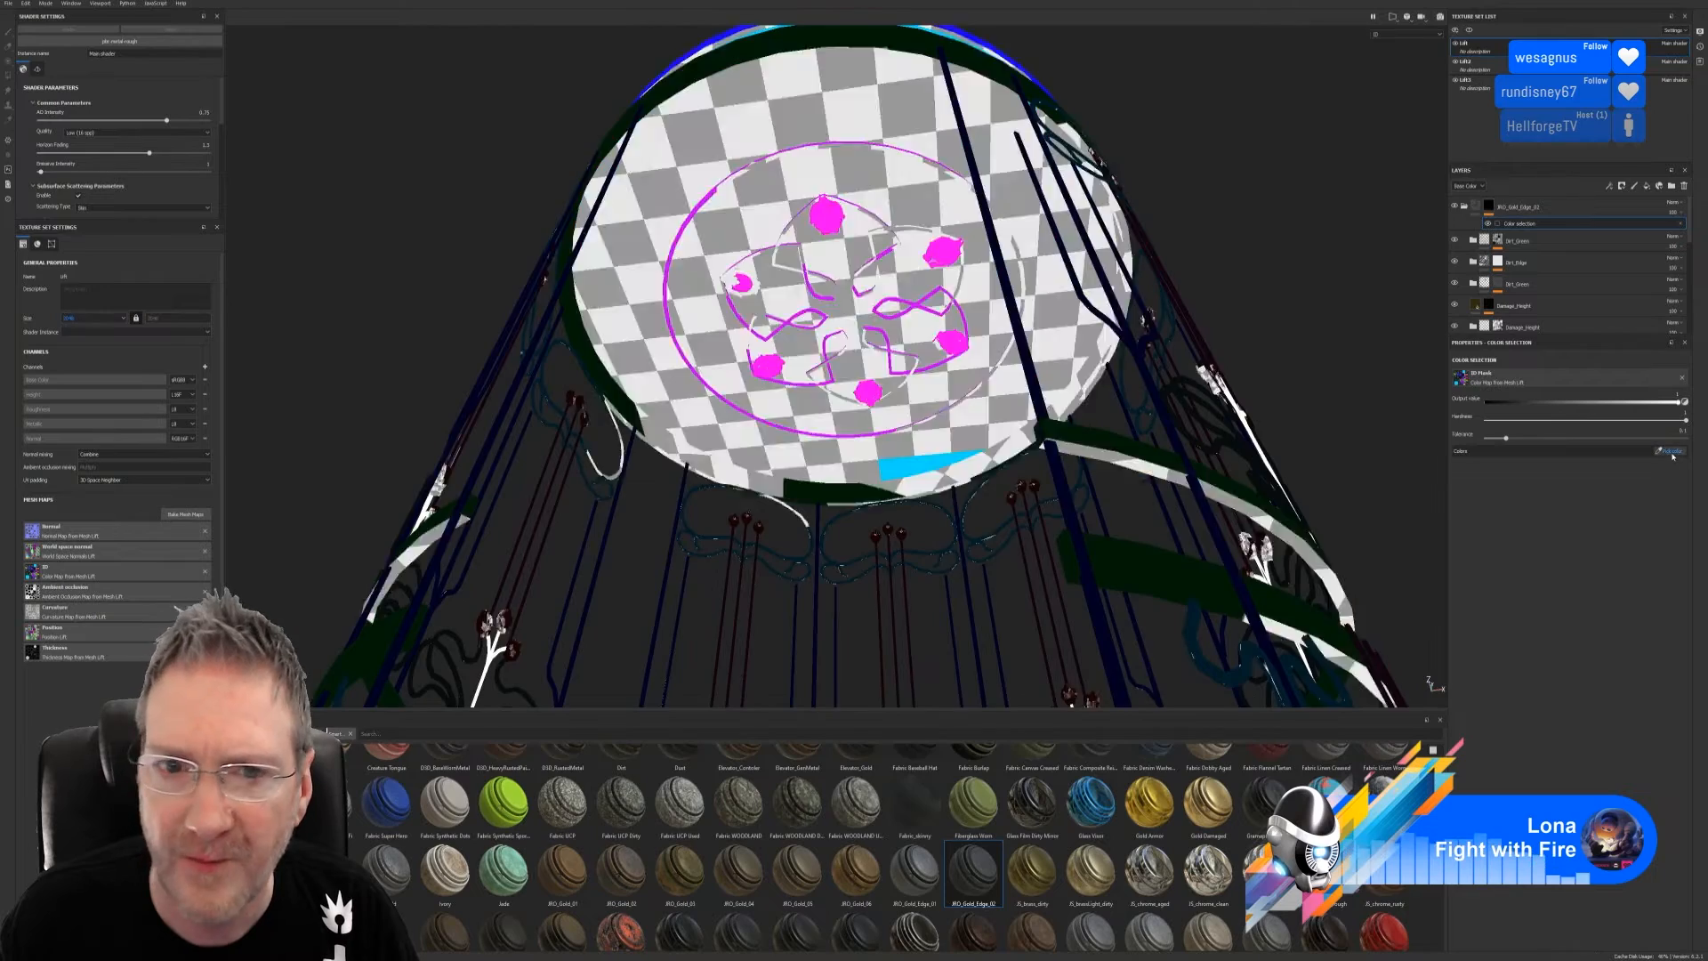
pyautogui.click(875, 97)
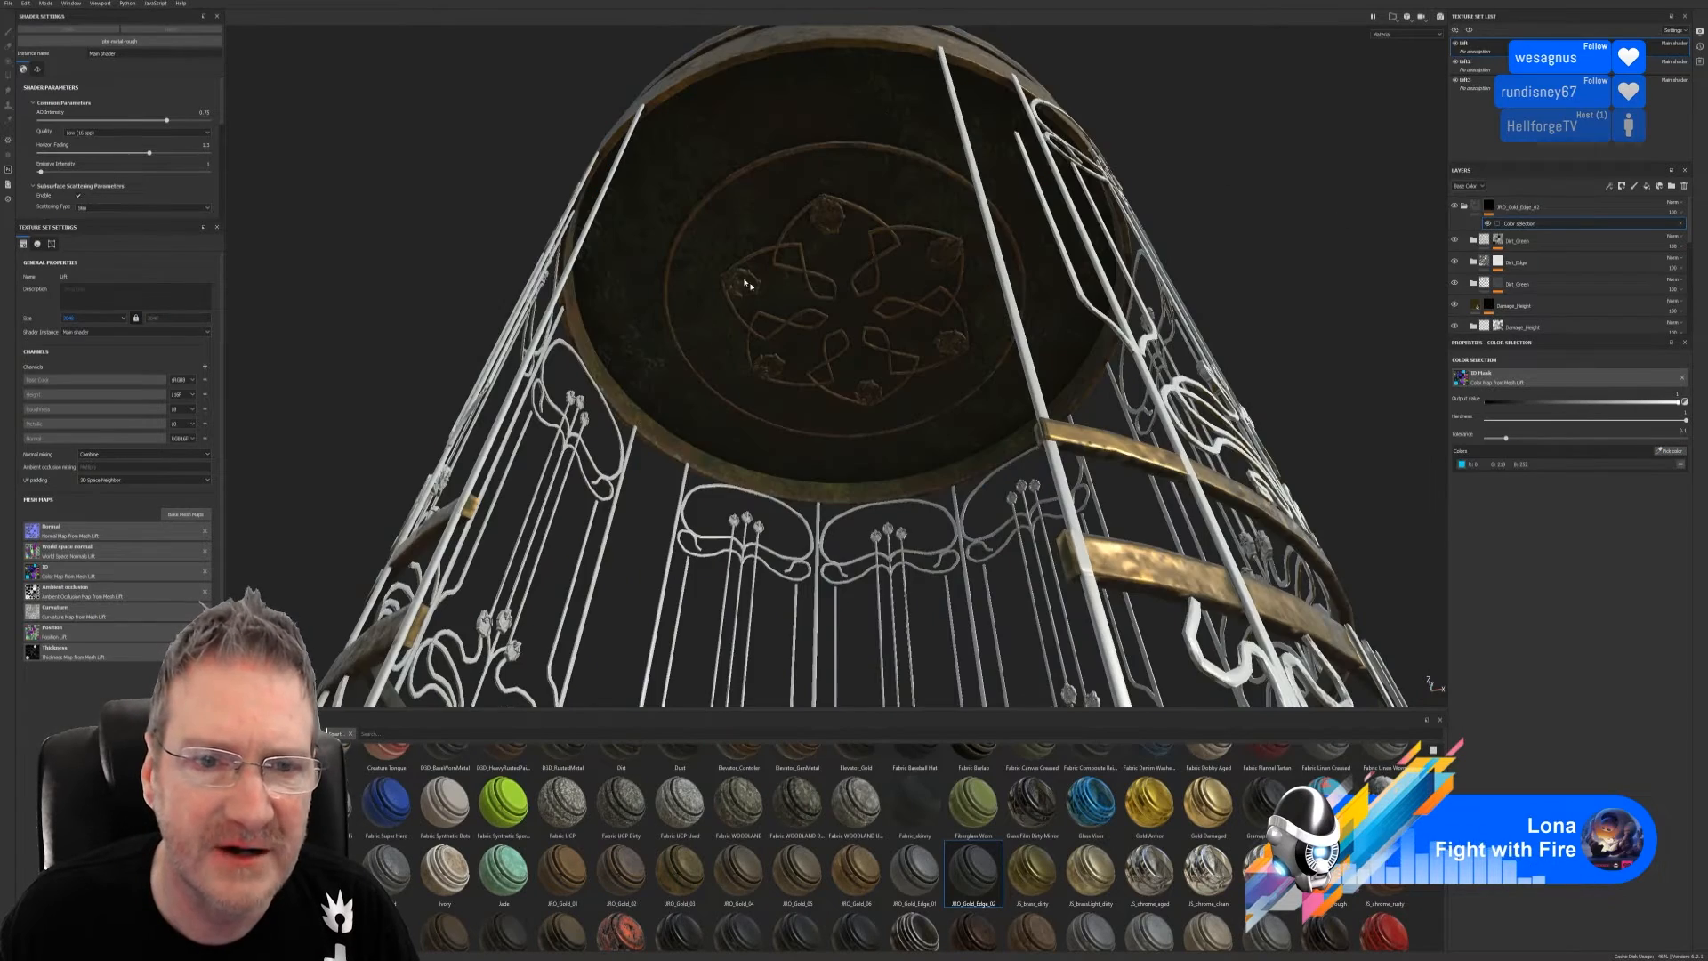
pyautogui.keyDown('alt'); pyautogui.moveTo(748, 284); pyautogui.dragTo(796, 427); pyautogui.keyUp('alt')
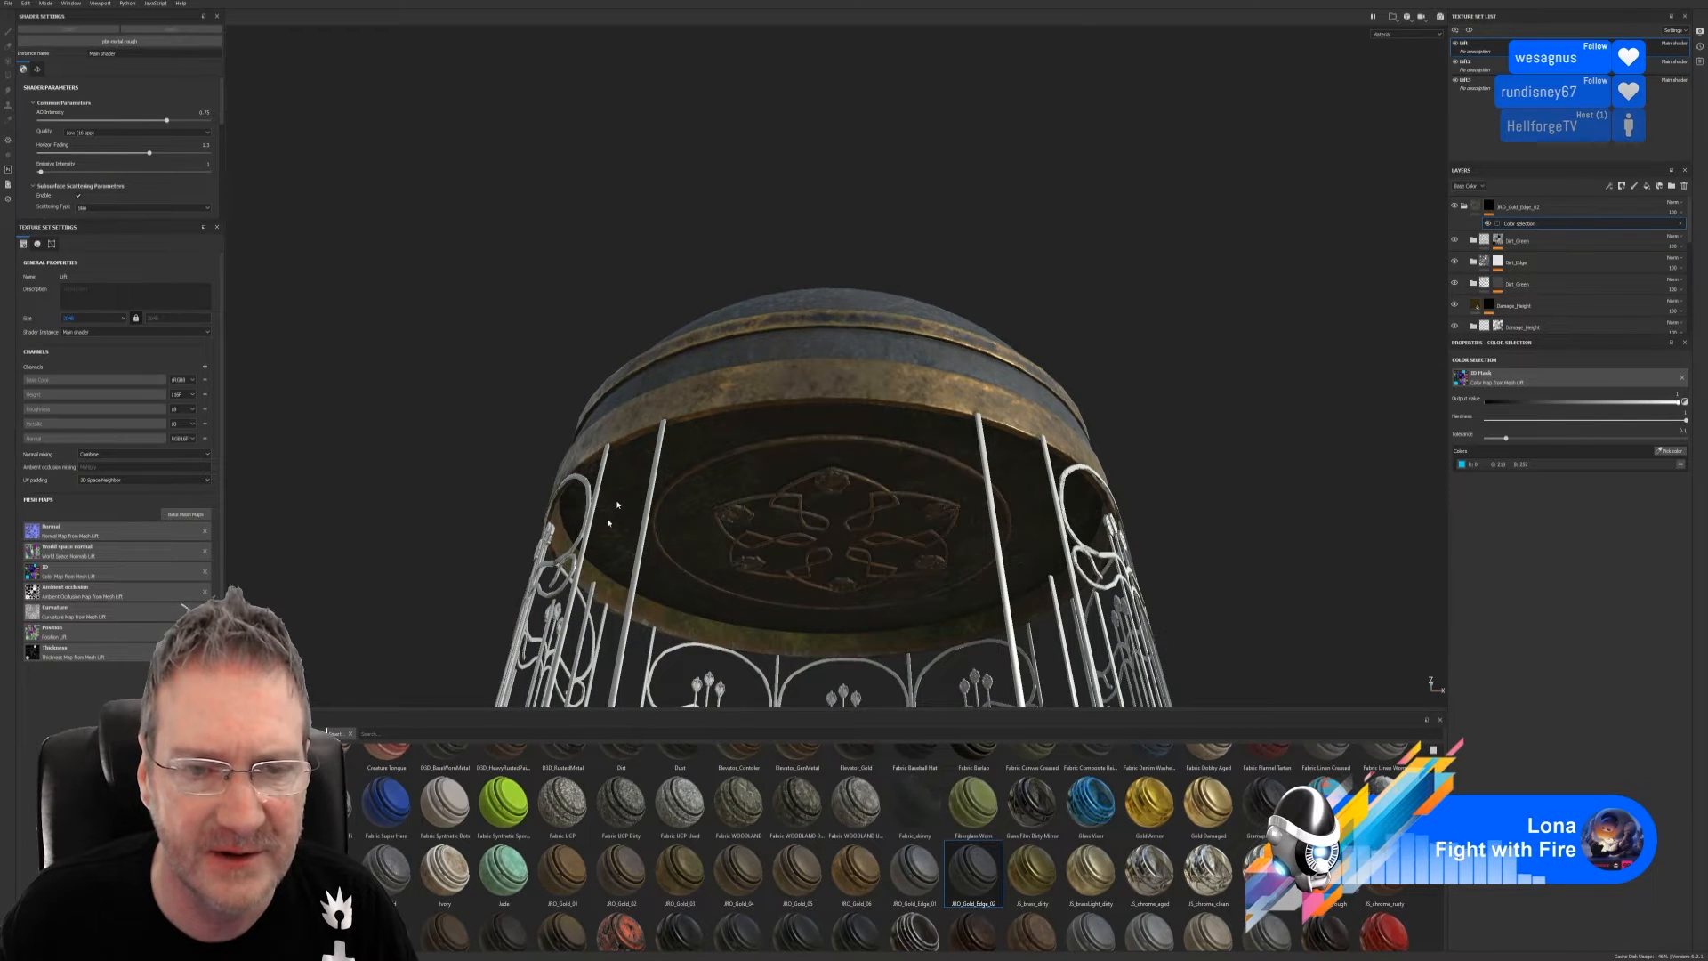
# Replace the picked color in the gold edge material's mask with the magenta ID color of the ceiling's ring ornament
pyautogui.moveTo(907, 447)
pyautogui.keyDown('alt'); pyautogui.mouseDown()
pyautogui.moveTo(899, 356)
pyautogui.moveTo(908, 462)
pyautogui.moveTo(890, 382)
pyautogui.moveTo(896, 427)
pyautogui.moveTo(904, 343)
pyautogui.moveTo(881, 436)
pyautogui.mouseUp(); pyautogui.keyUp('alt')
pyautogui.click(1680, 467)
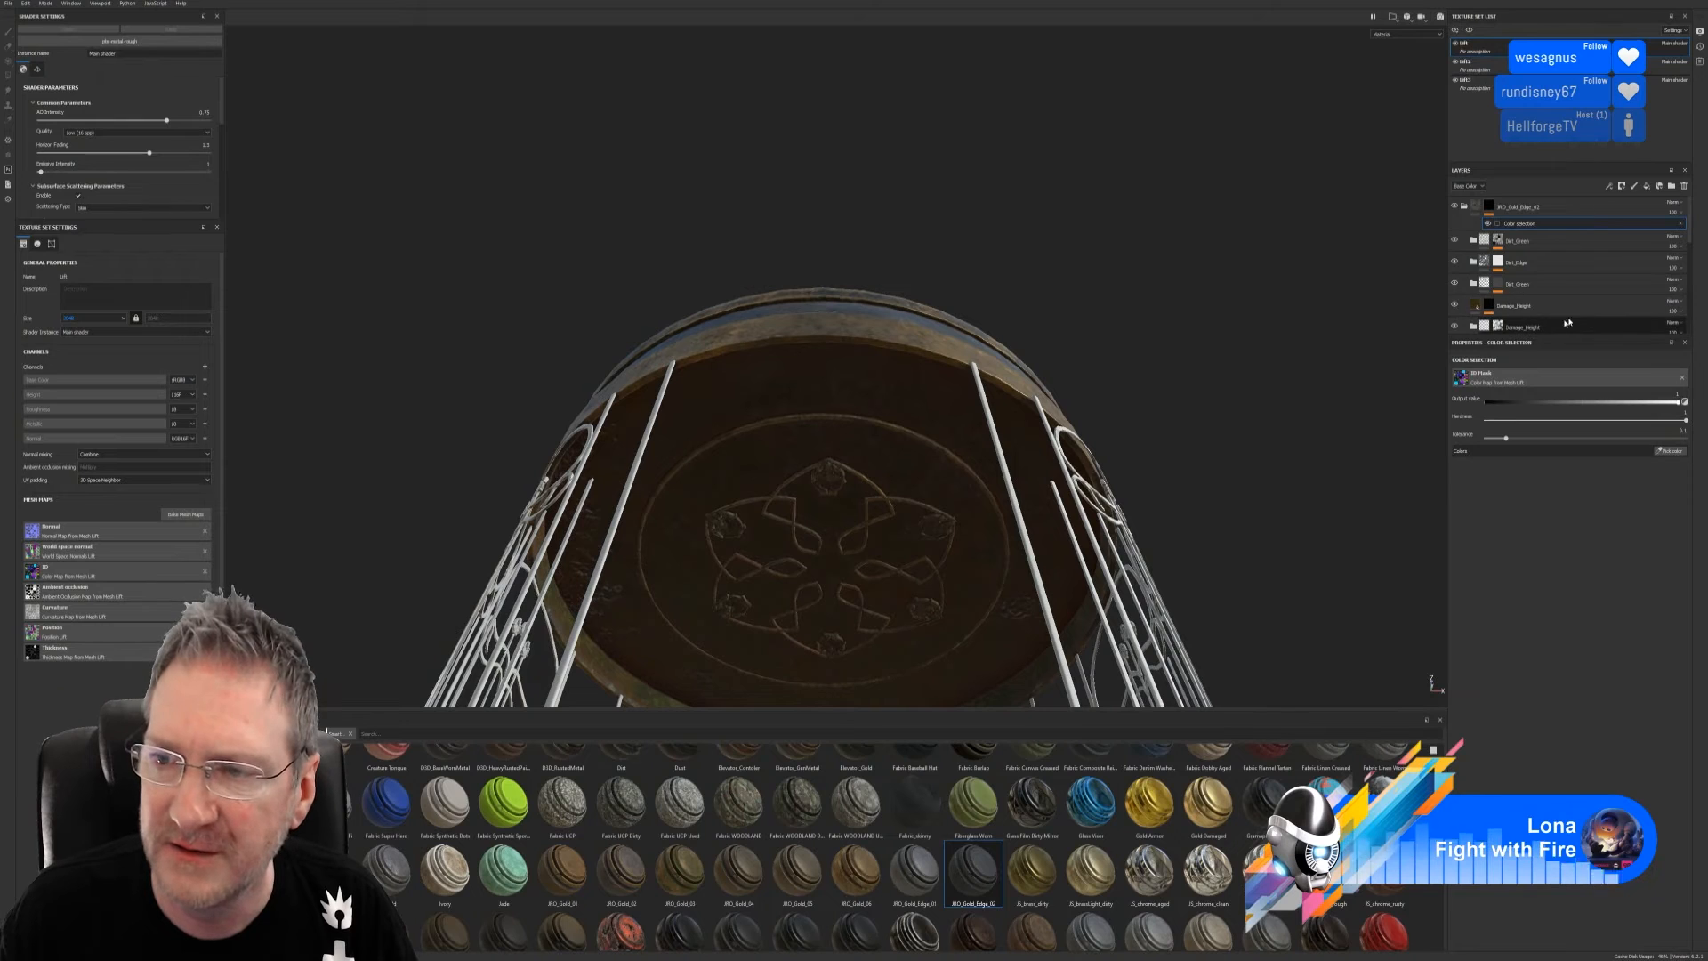
pyautogui.click(1666, 451)
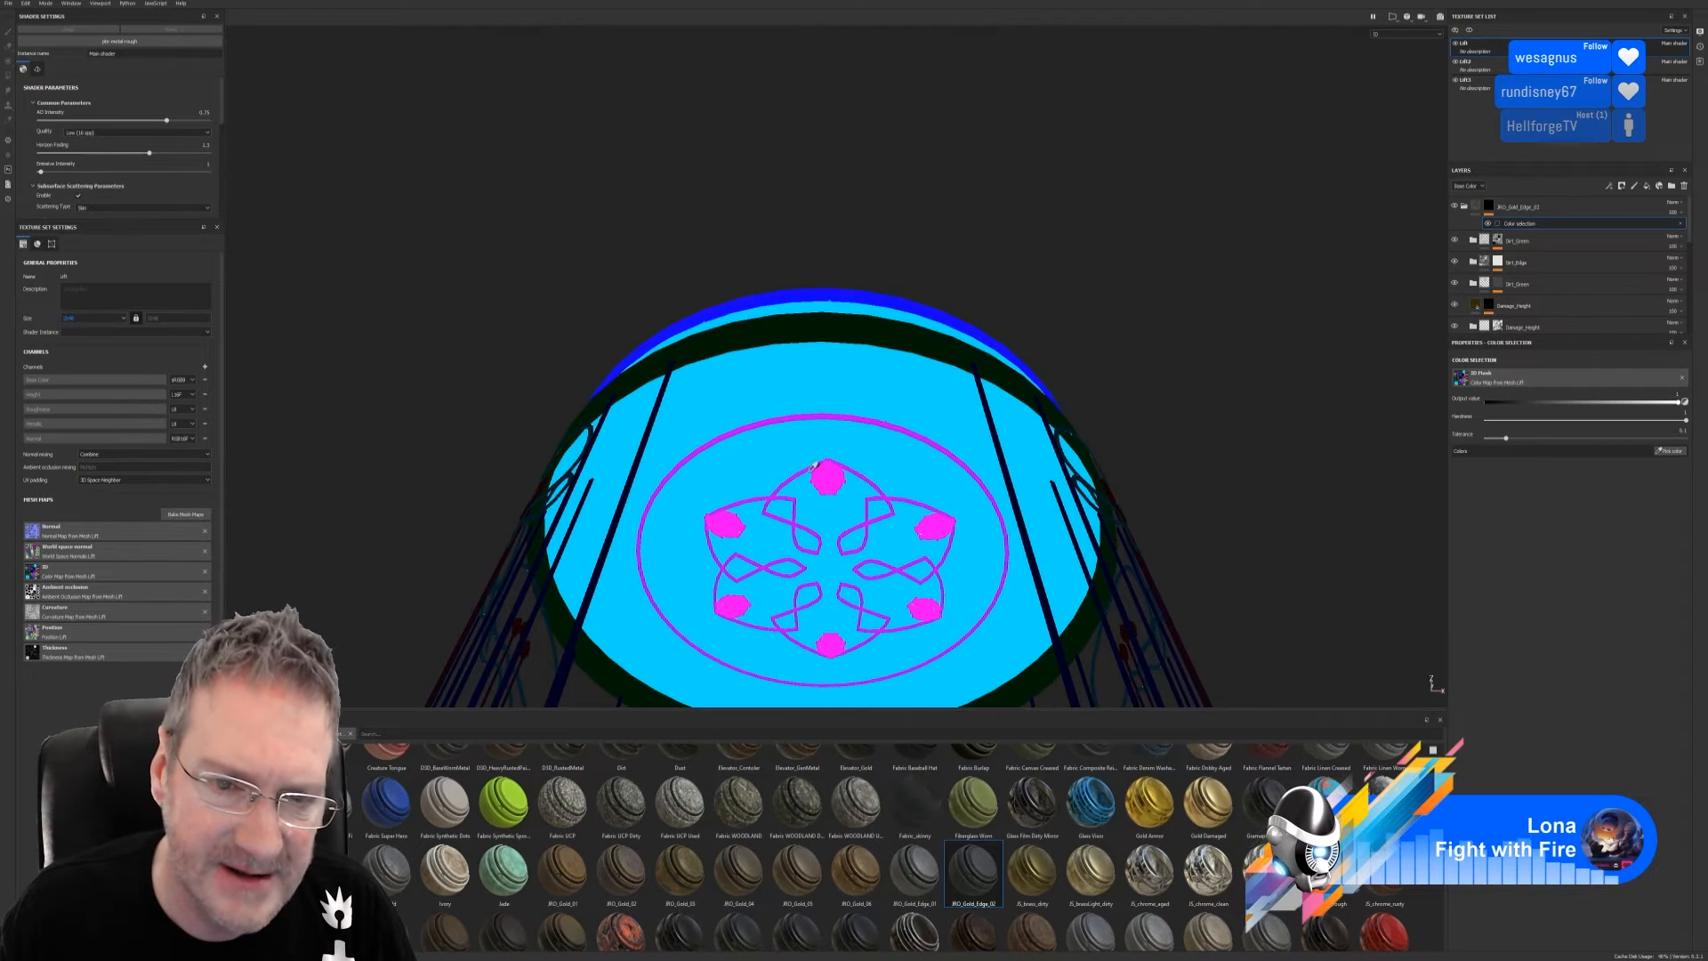
pyautogui.click(773, 418)
pyautogui.keyDown('alt'); pyautogui.moveTo(808, 473); pyautogui.dragTo(891, 509); pyautogui.keyUp('alt')
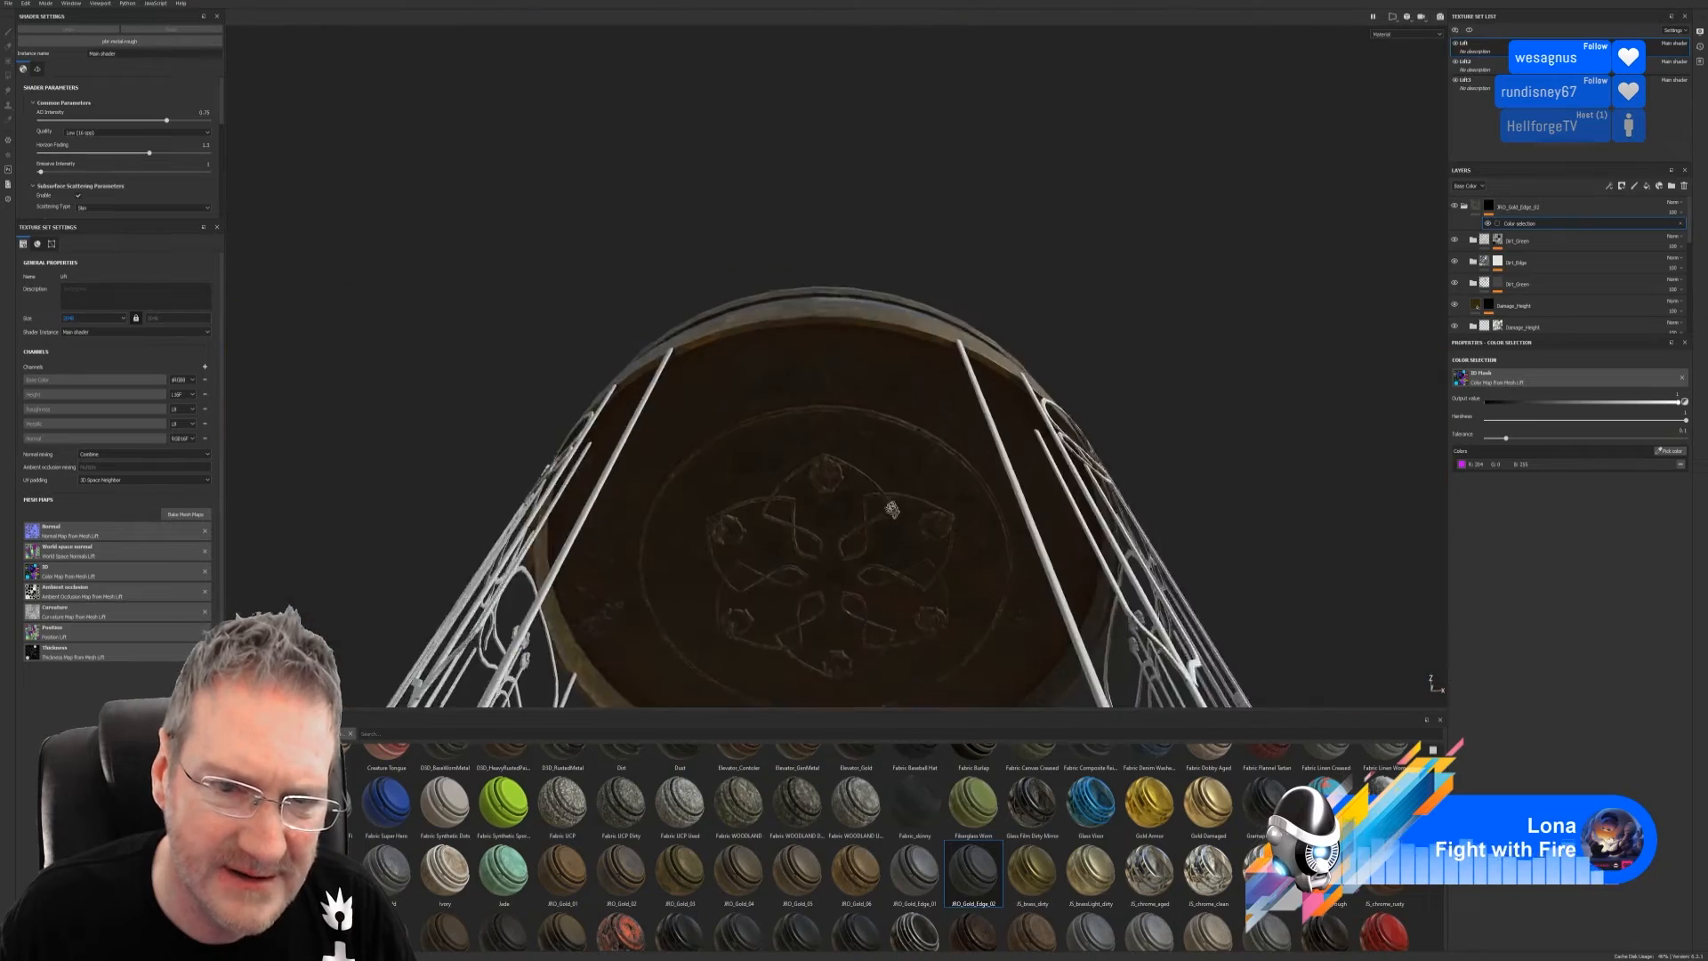
# Compare the ceiling ornament up close with the gold edge material hidden and shown
pyautogui.scroll(5, 891, 508)
pyautogui.keyDown('alt'); pyautogui.moveTo(1118, 522); pyautogui.dragTo(1077, 187); pyautogui.keyUp('alt')
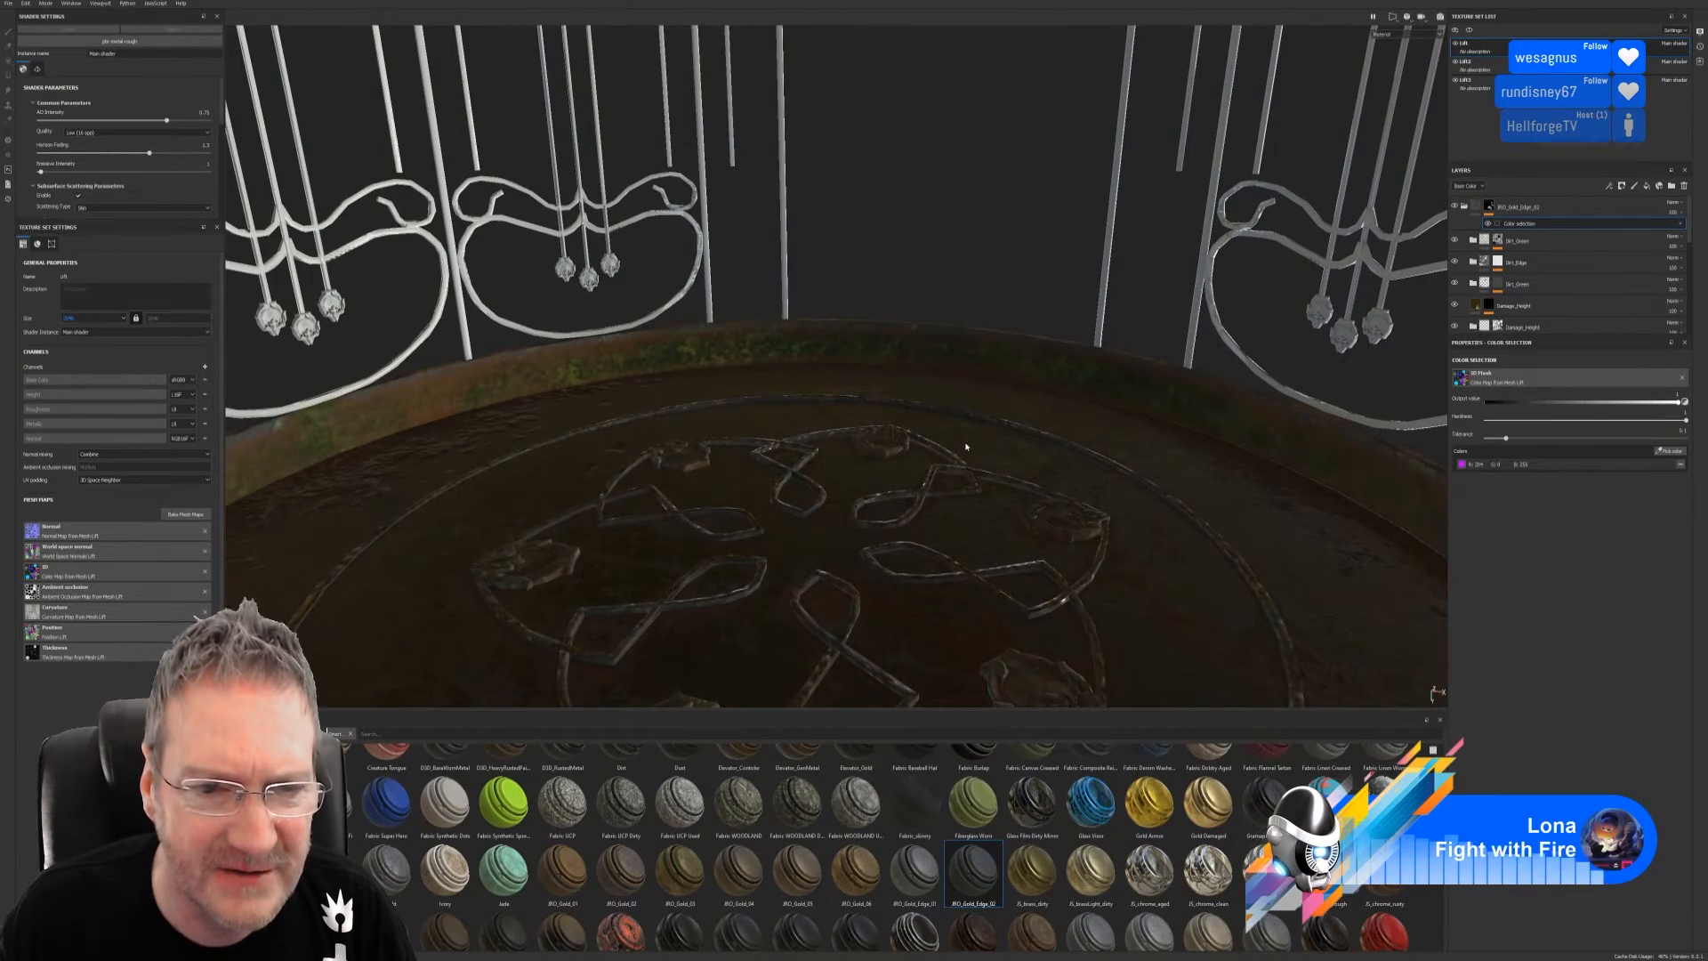
pyautogui.keyDown('alt'); pyautogui.moveTo(966, 447); pyautogui.dragTo(926, 491); pyautogui.keyUp('alt')
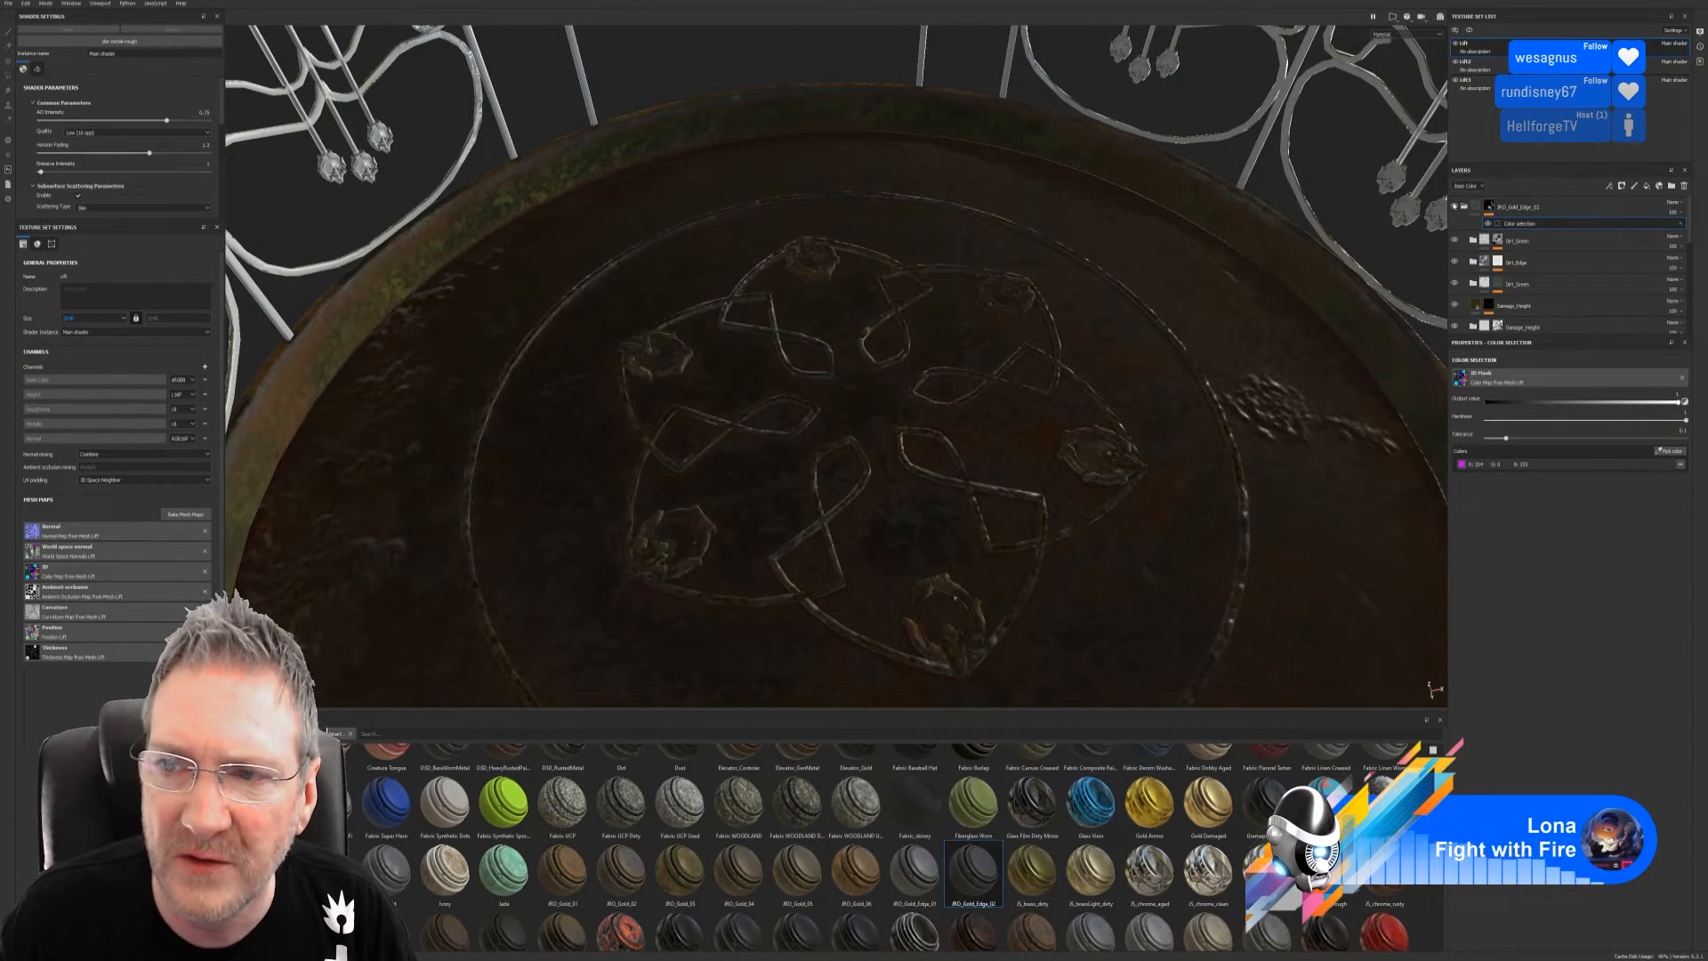
pyautogui.click(1454, 206)
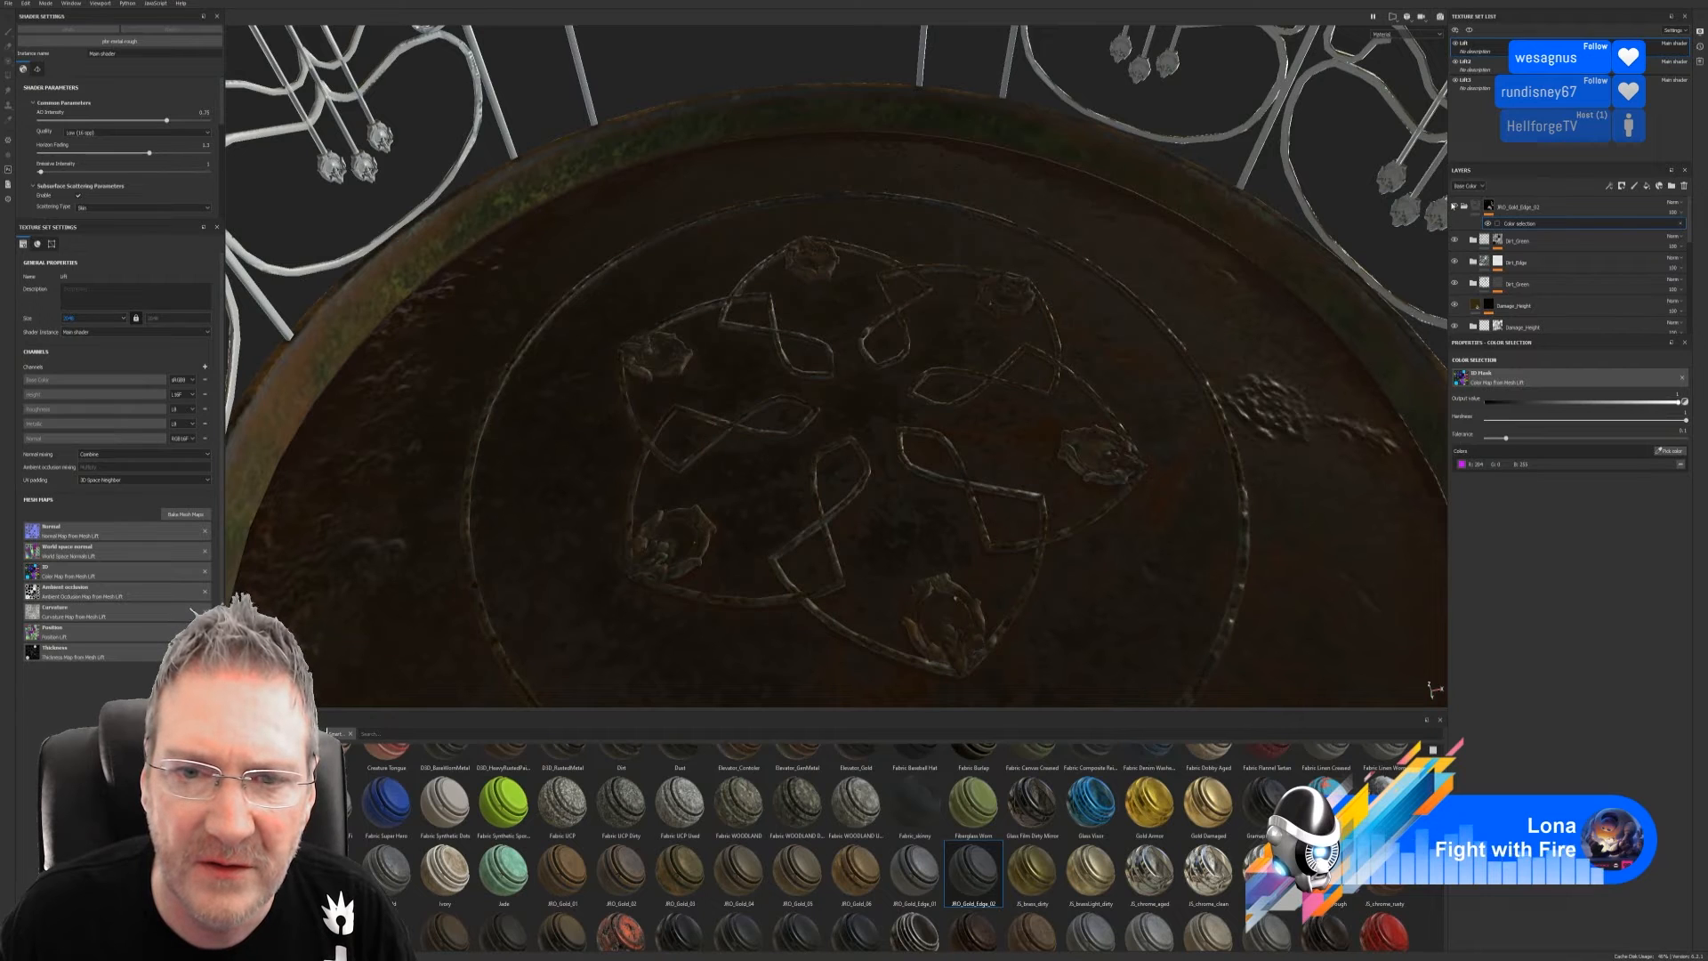
pyautogui.click(1454, 205)
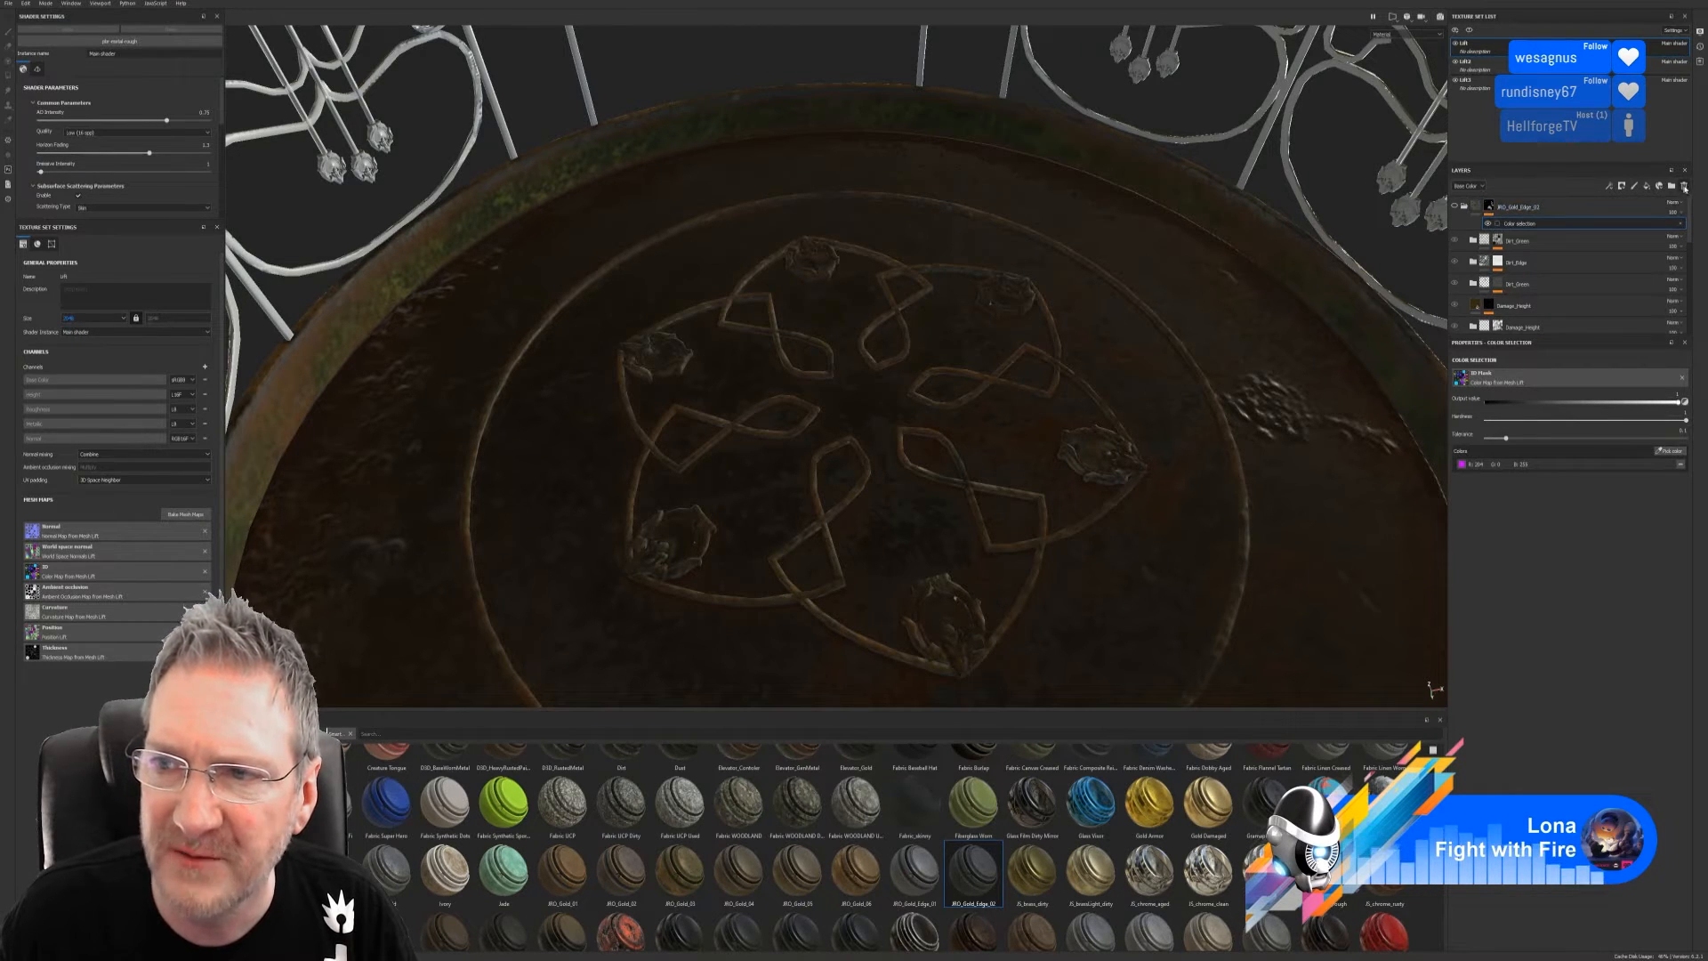
# Delete the JRO_Gold_Edge_02 material folder from the layer stack
pyautogui.click(1600, 208)
pyautogui.click(1659, 206)
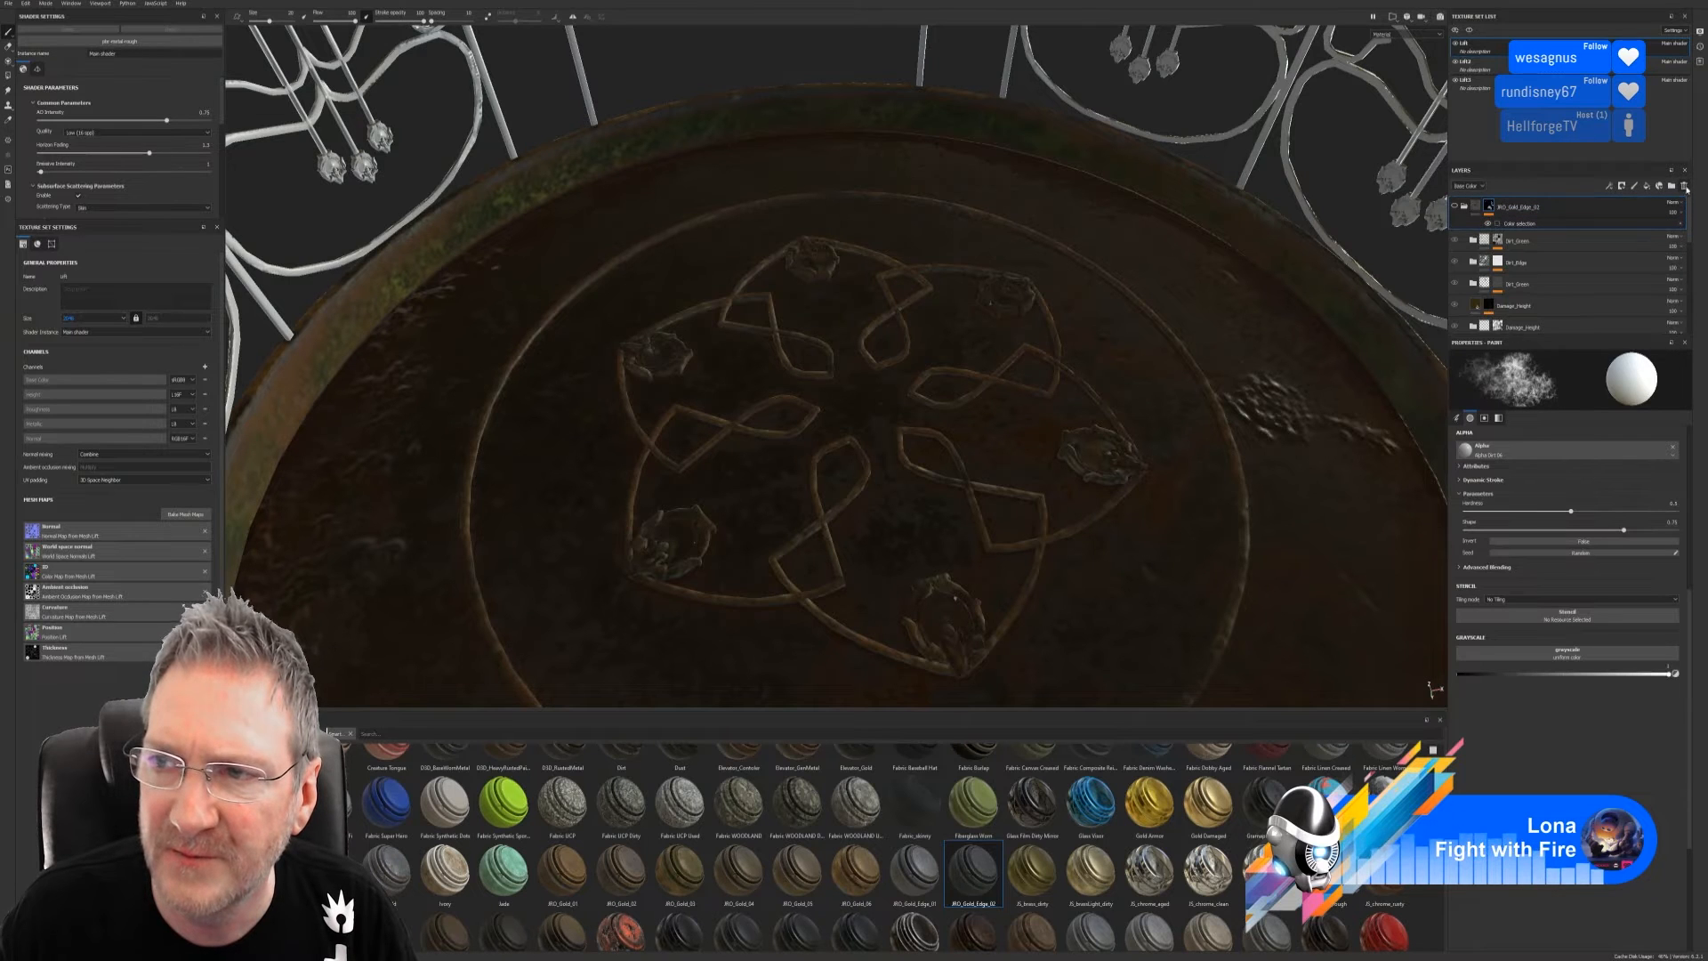
pyautogui.click(1683, 187)
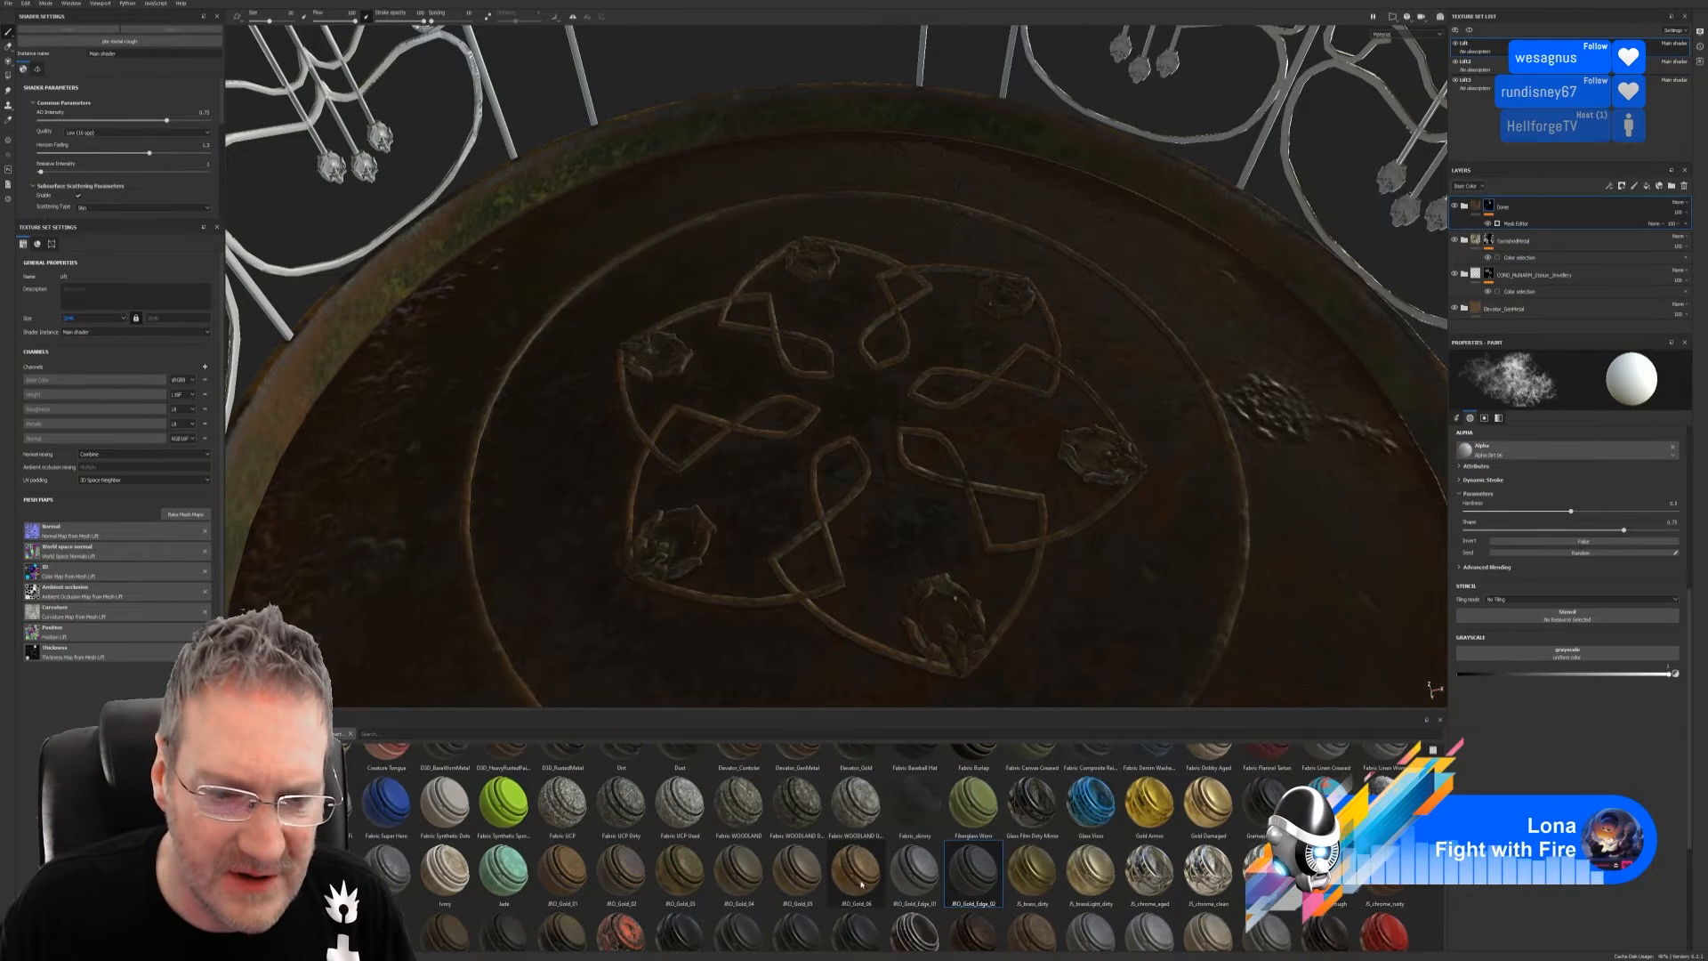
# Apply the JRO_Gold_06 smart material to the ceiling and mask it with a color selection of the rosettes' magenta ID color
pyautogui.moveTo(857, 887); pyautogui.dragTo(1004, 548)
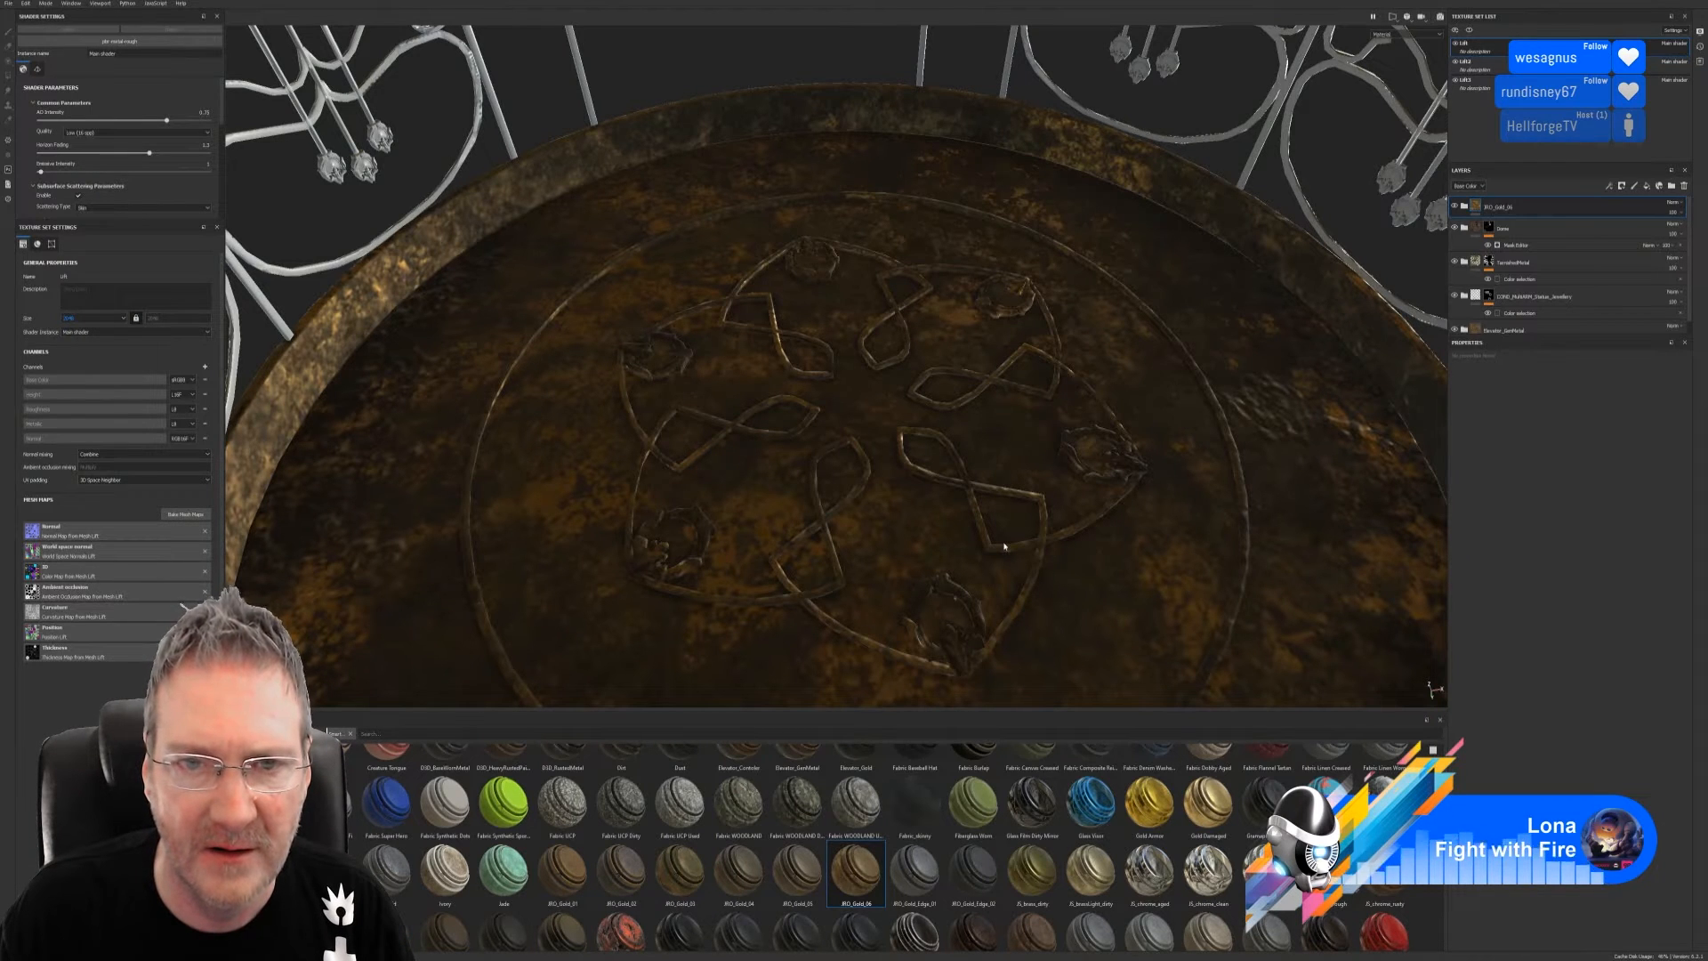
pyautogui.rightClick(1558, 215)
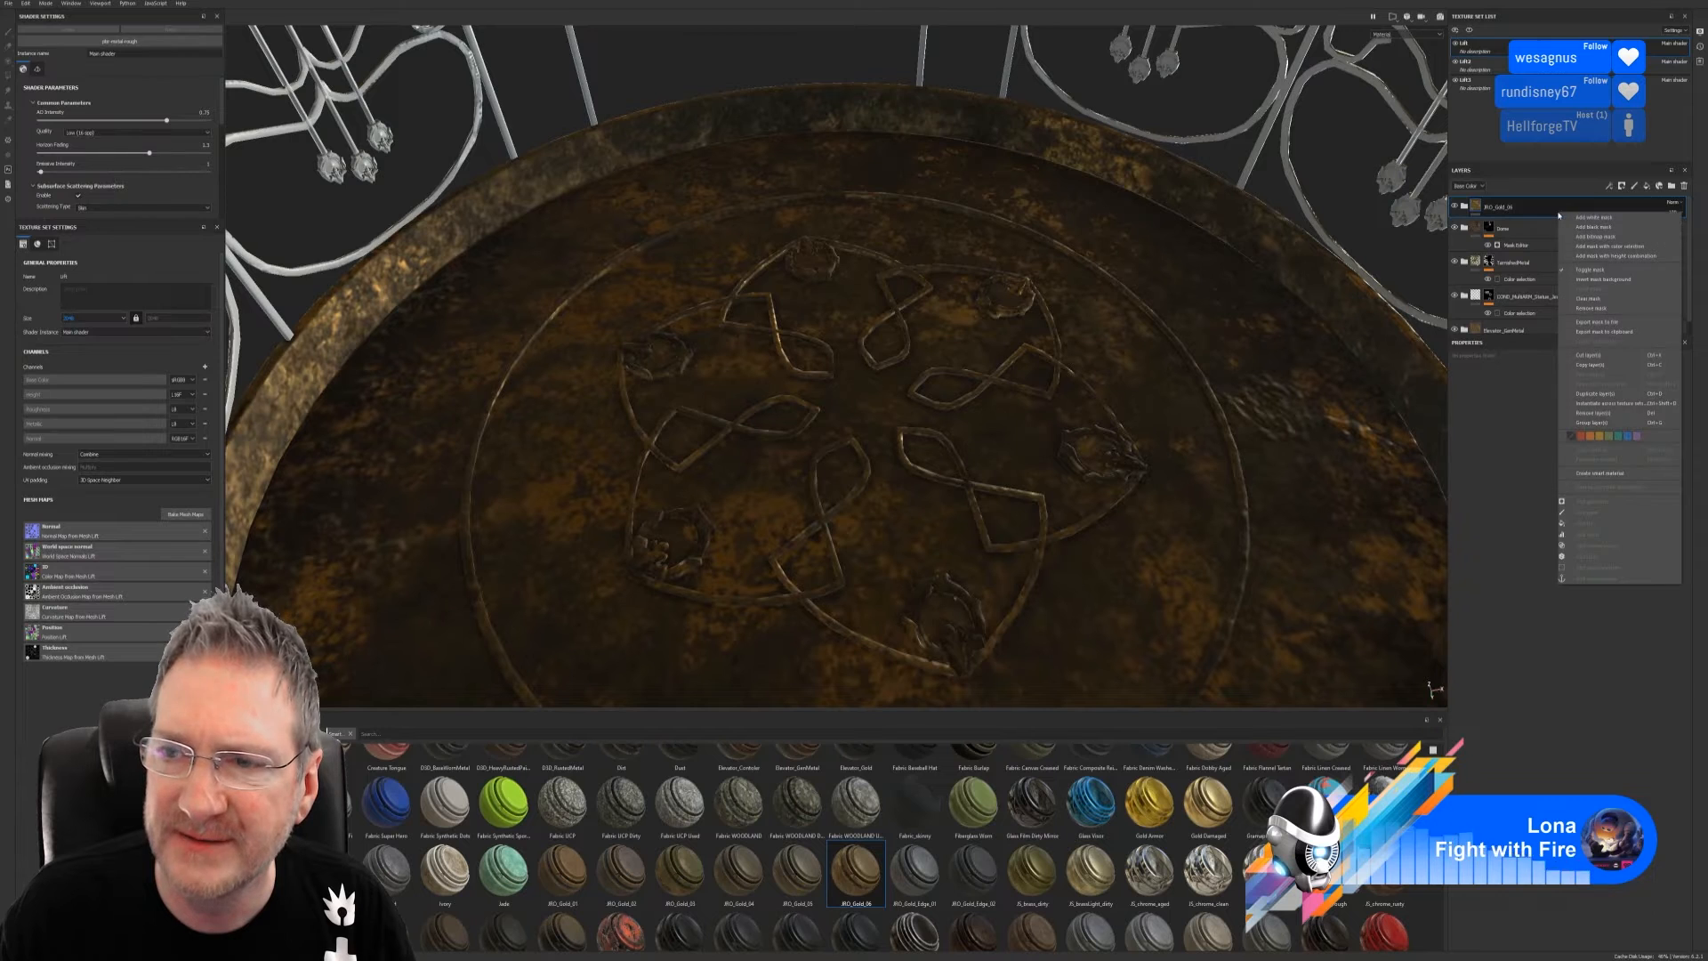
pyautogui.click(1635, 248)
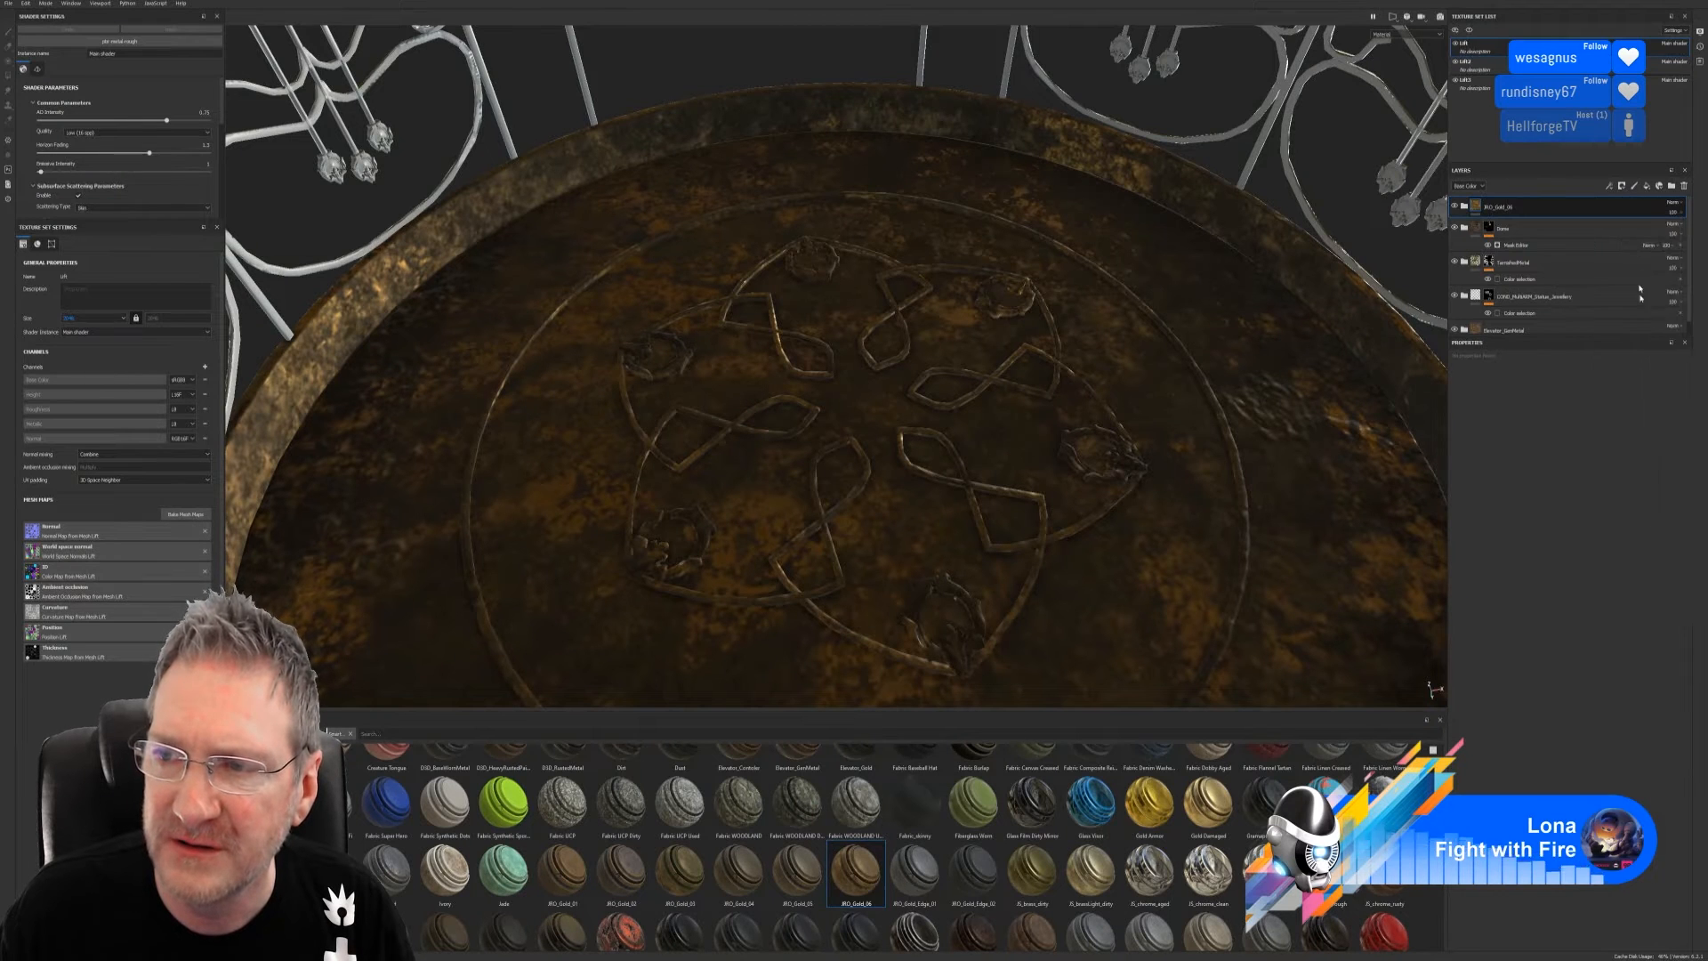
pyautogui.click(1671, 452)
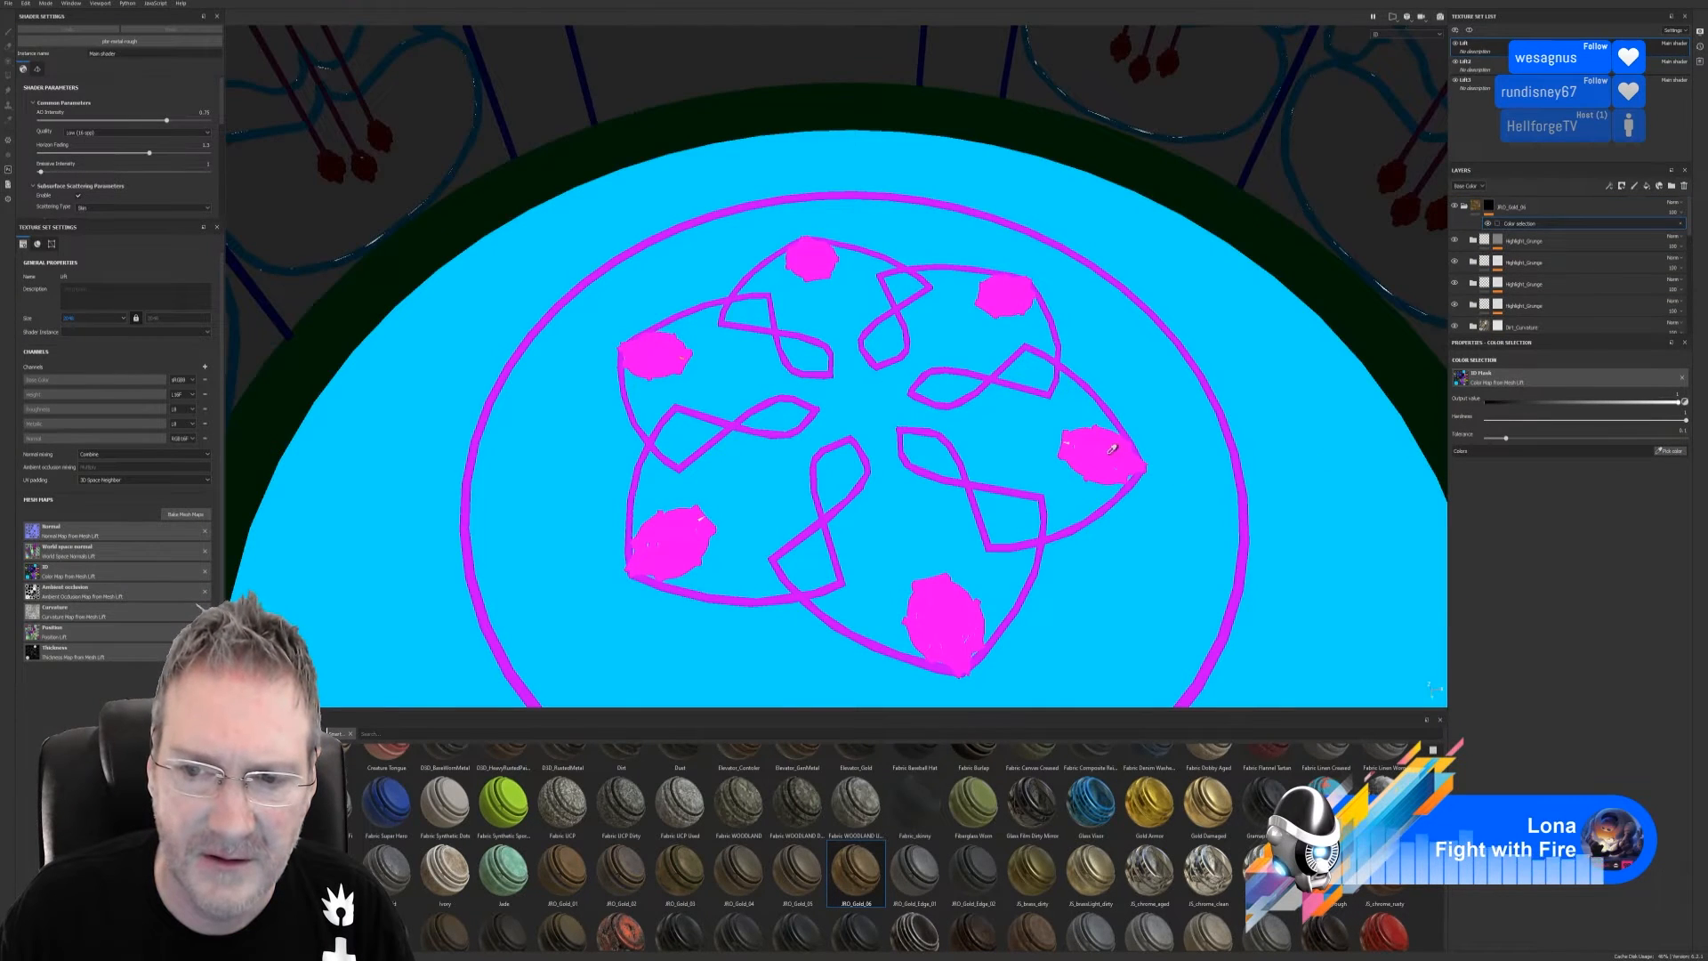
pyautogui.click(1108, 465)
pyautogui.keyDown('alt'); pyautogui.moveTo(1061, 560); pyautogui.dragTo(986, 391); pyautogui.keyUp('alt')
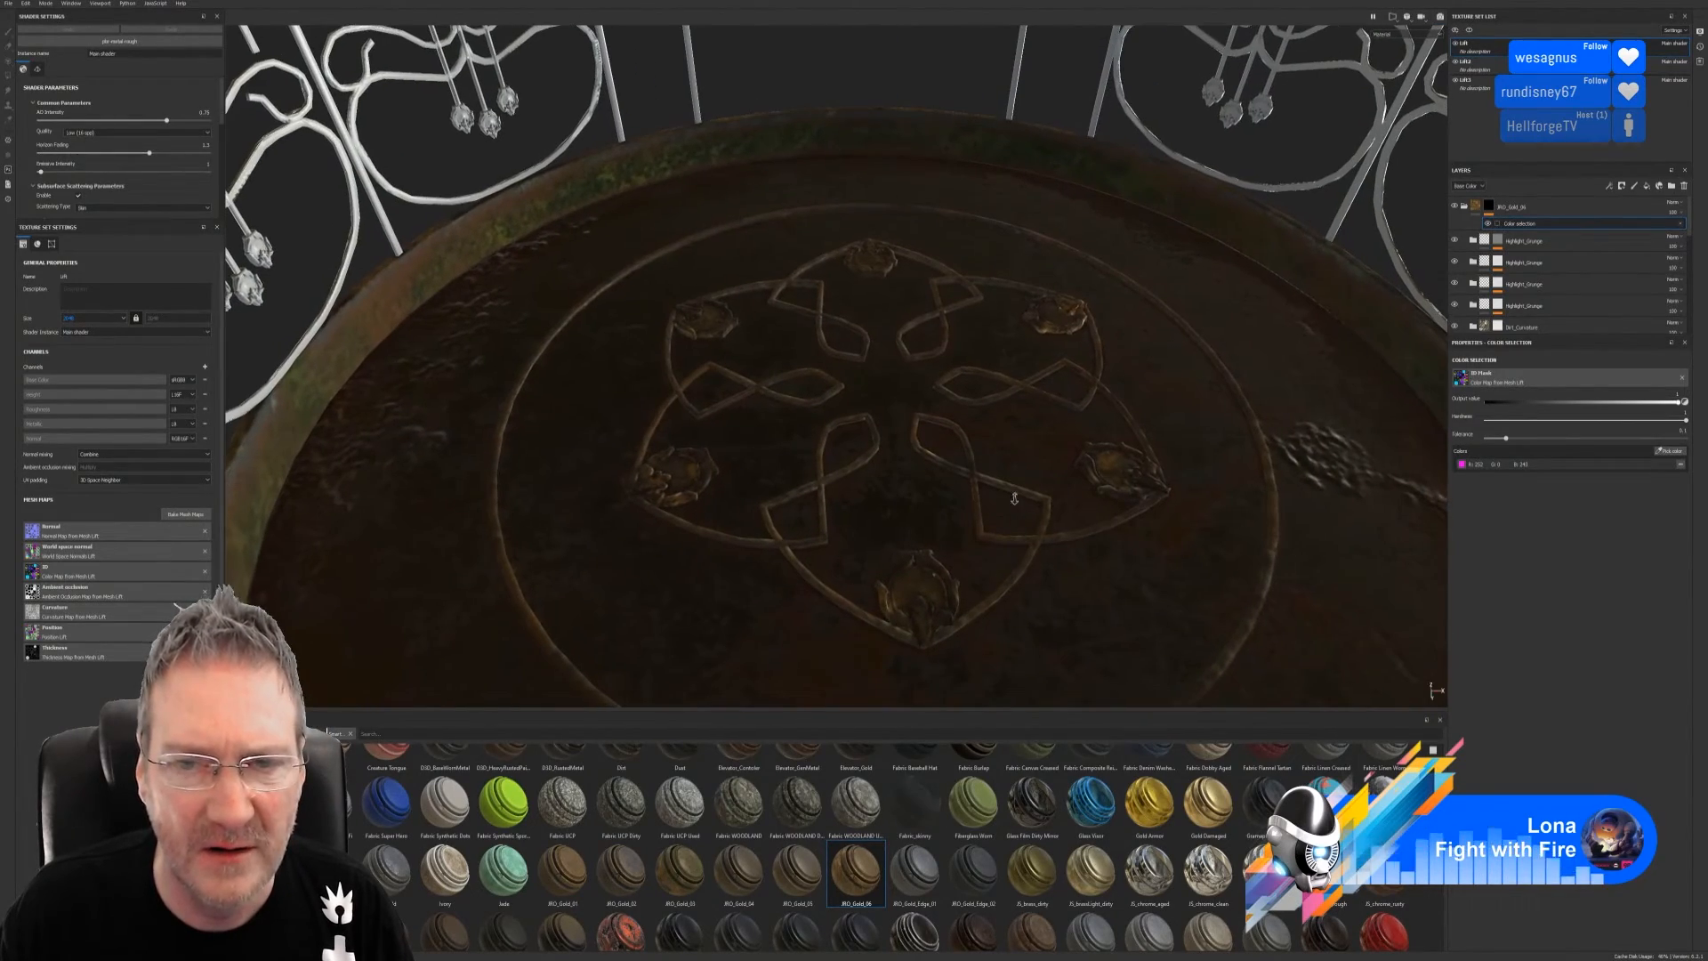
# Delete the JRO_Gold_06 material folder from the layer stack
pyautogui.click(1655, 206)
pyautogui.press('1')
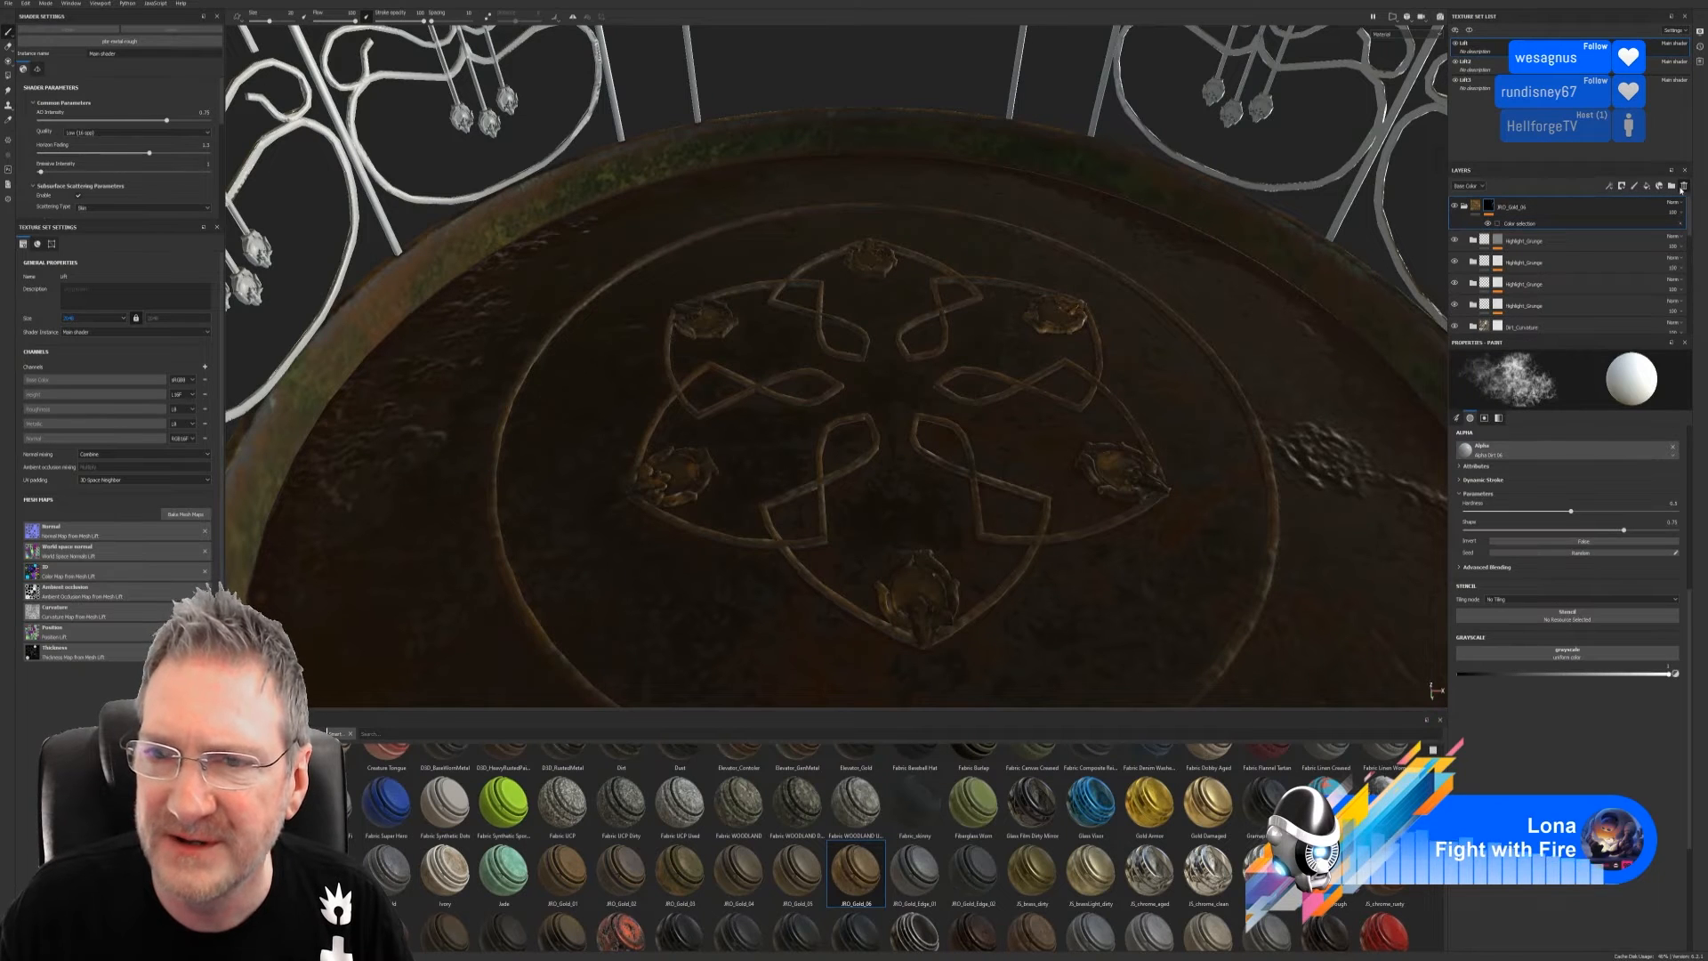
pyautogui.click(1683, 186)
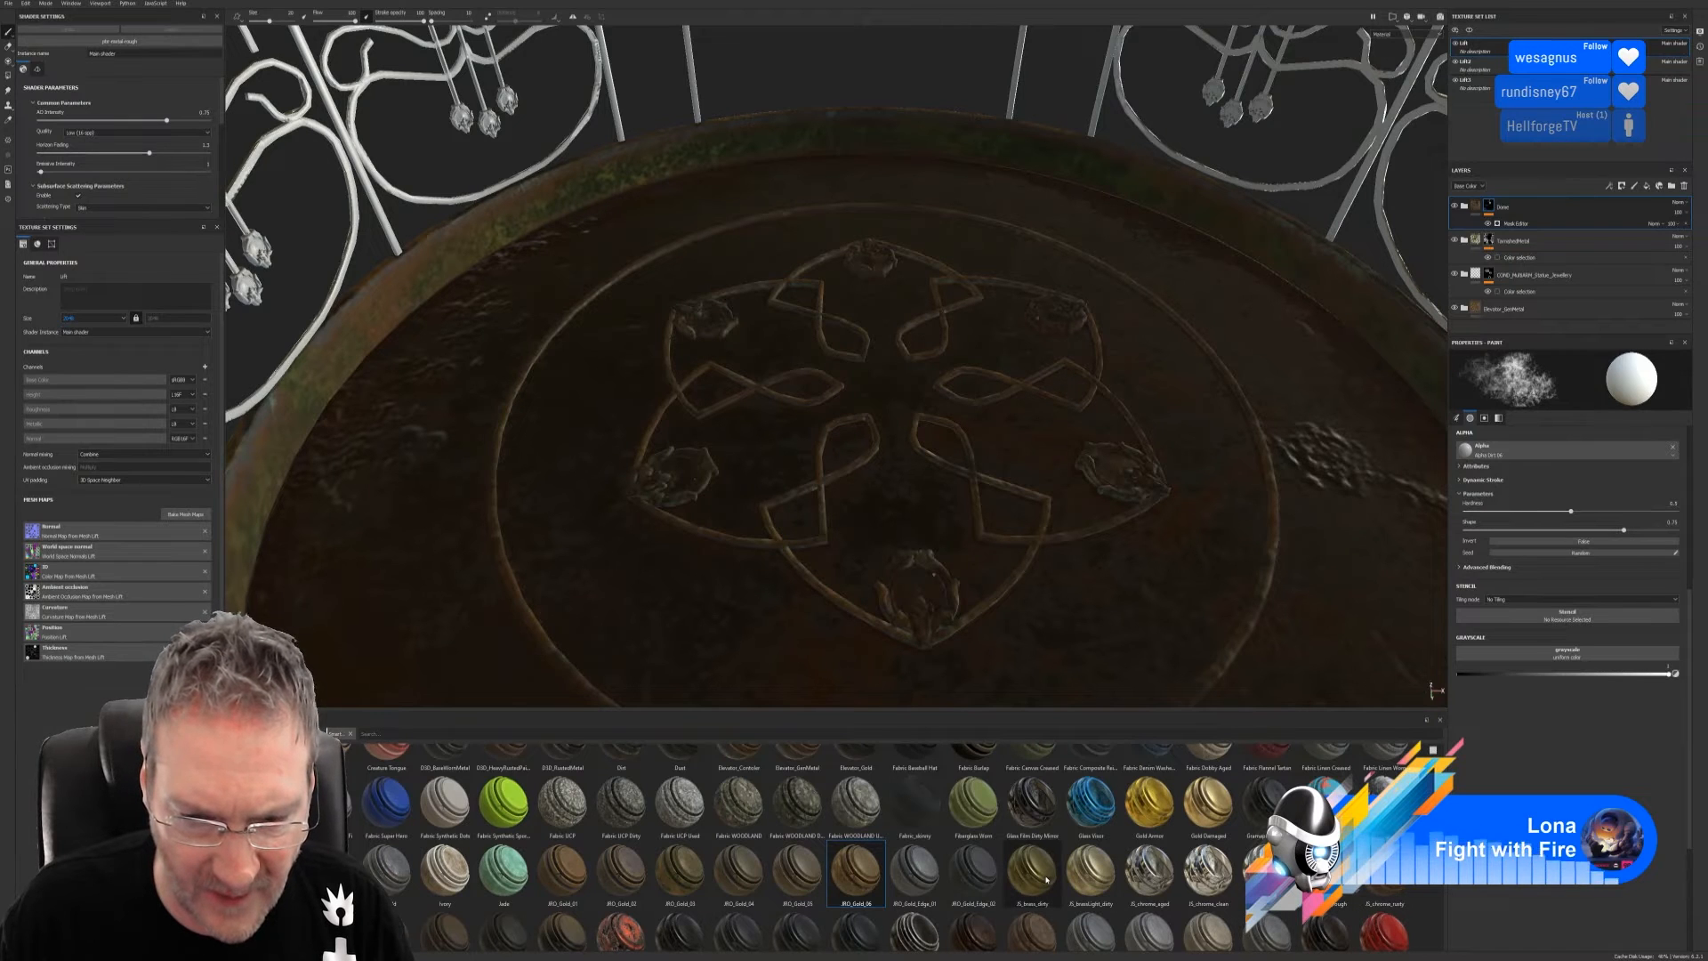
# Apply the dirty brass smart material to the ceiling and mask it with a color selection of the rosettes' magenta ID color
pyautogui.moveTo(1047, 880)
pyautogui.moveTo(1046, 880); pyautogui.dragTo(940, 565)
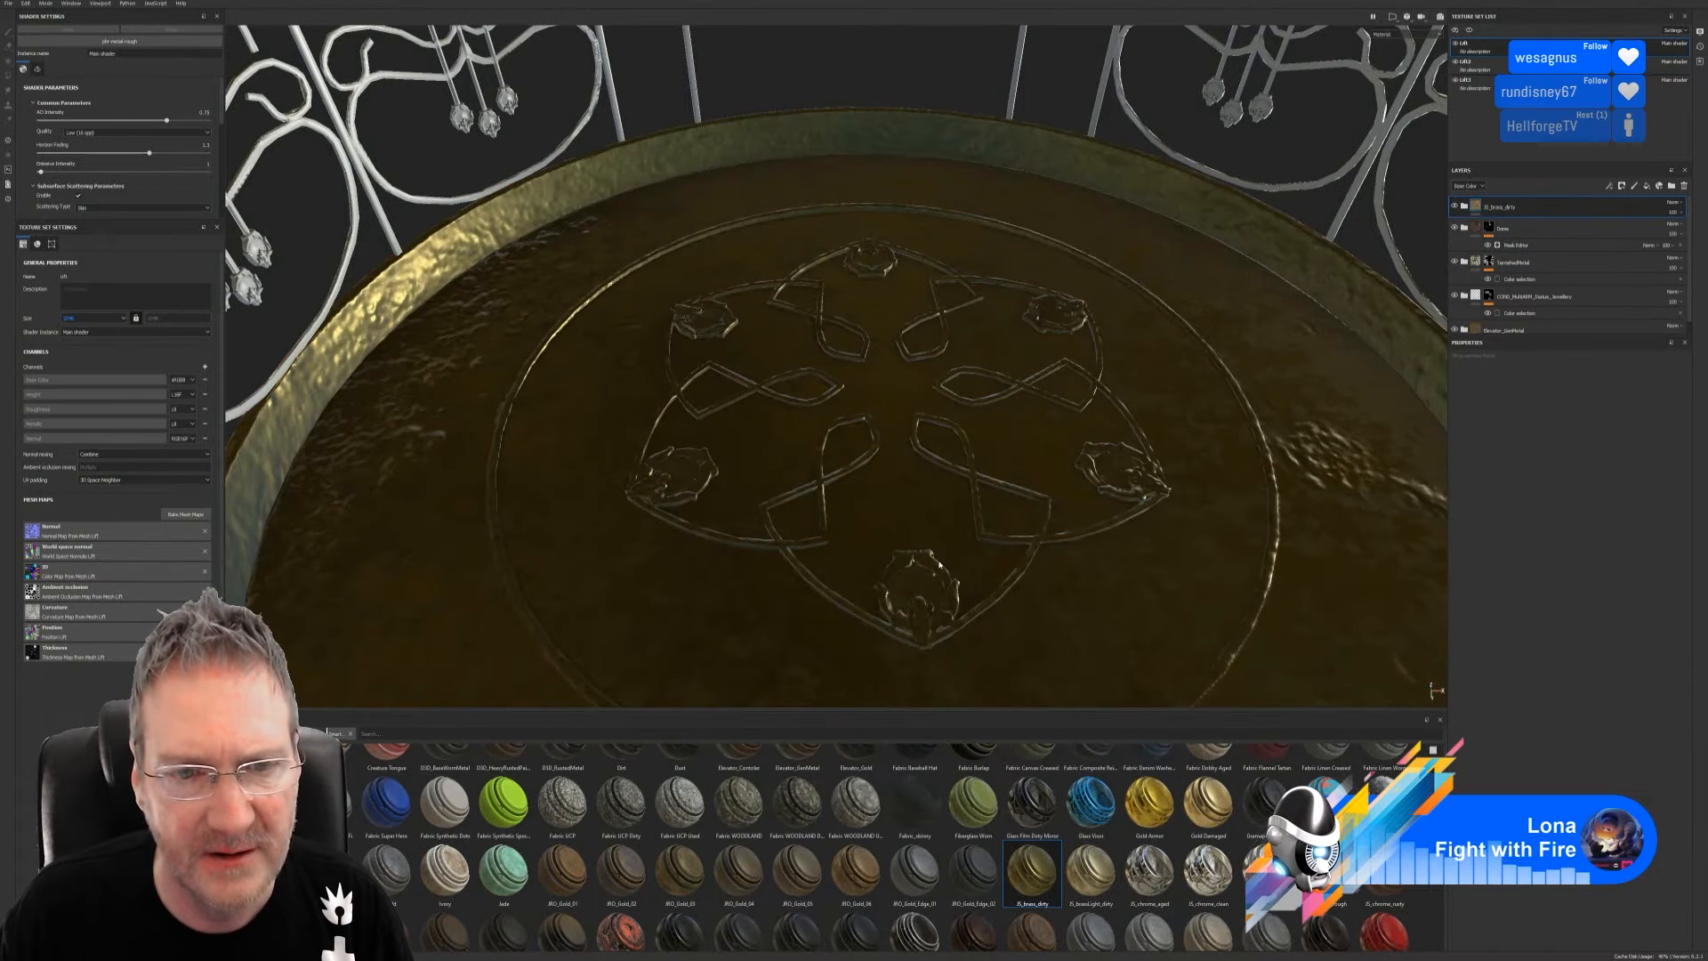
pyautogui.rightClick(1532, 208)
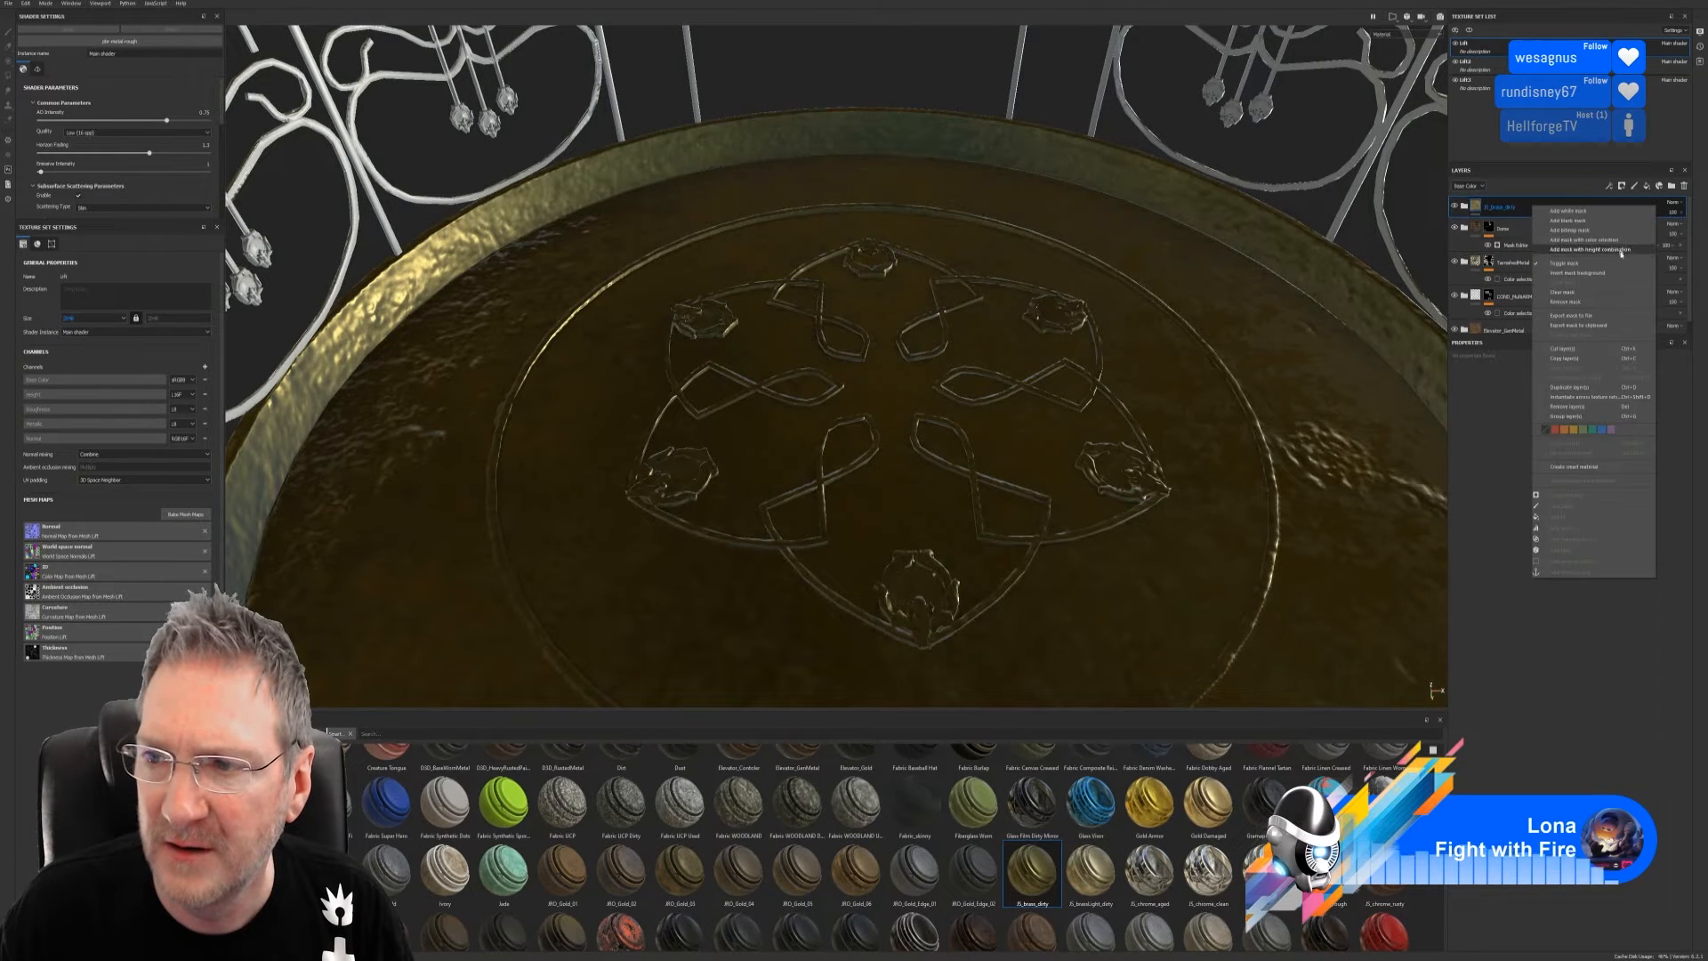
pyautogui.click(1624, 240)
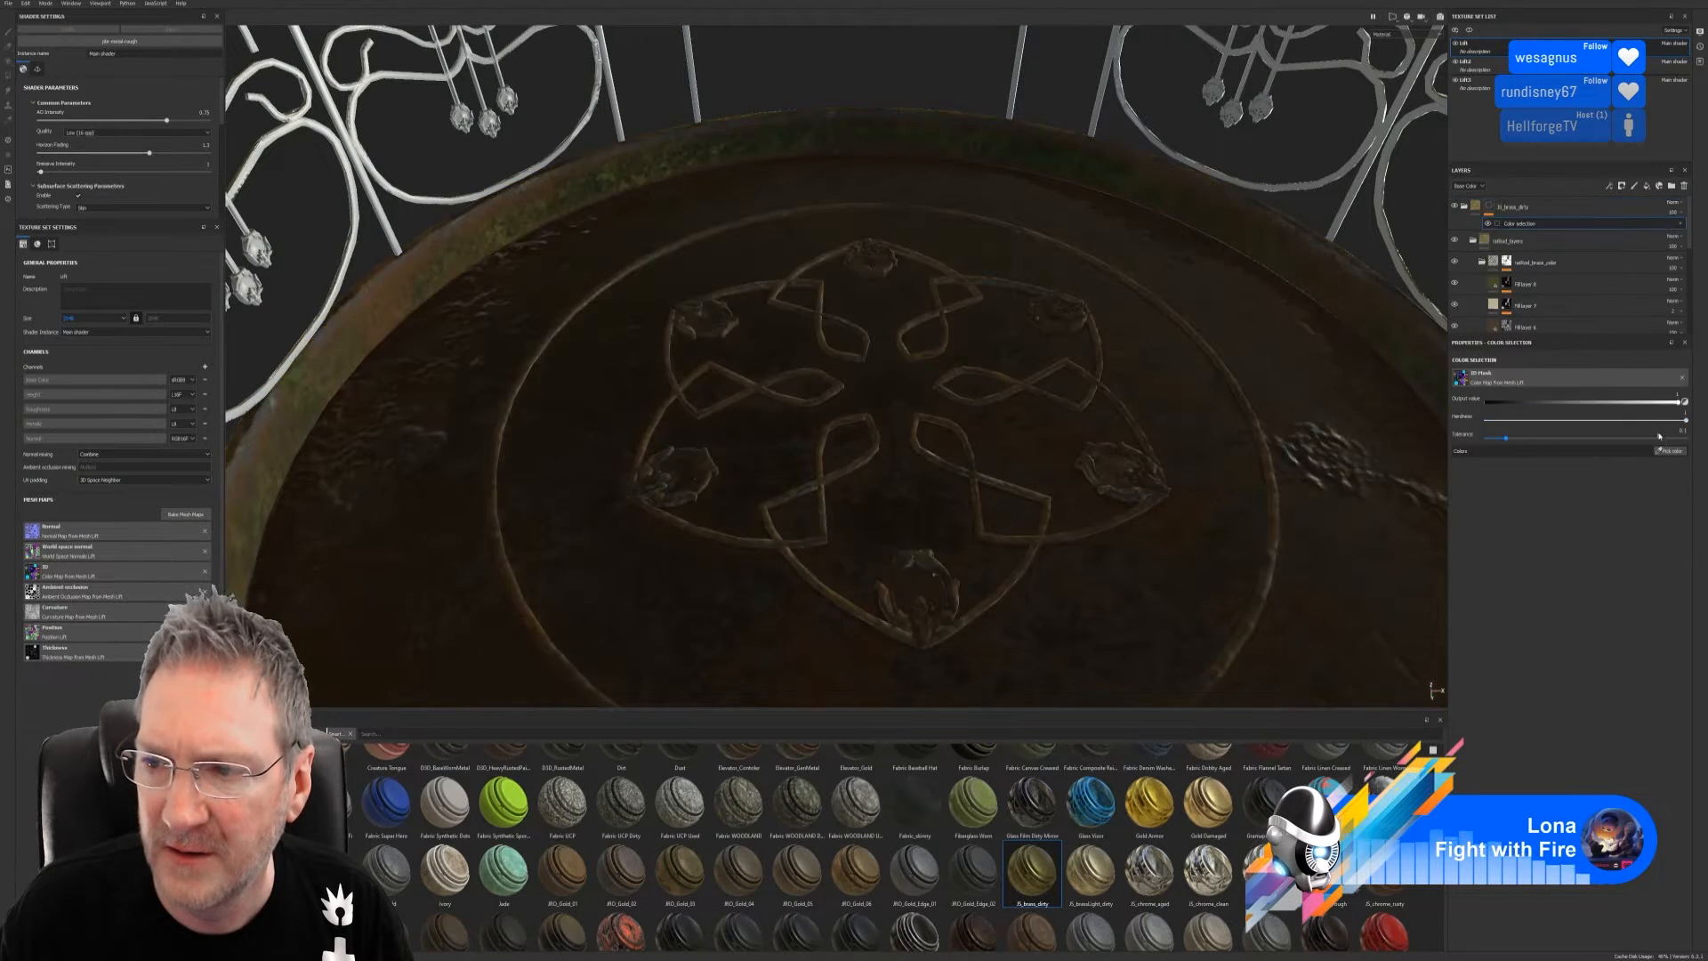
pyautogui.click(1672, 453)
pyautogui.click(1143, 470)
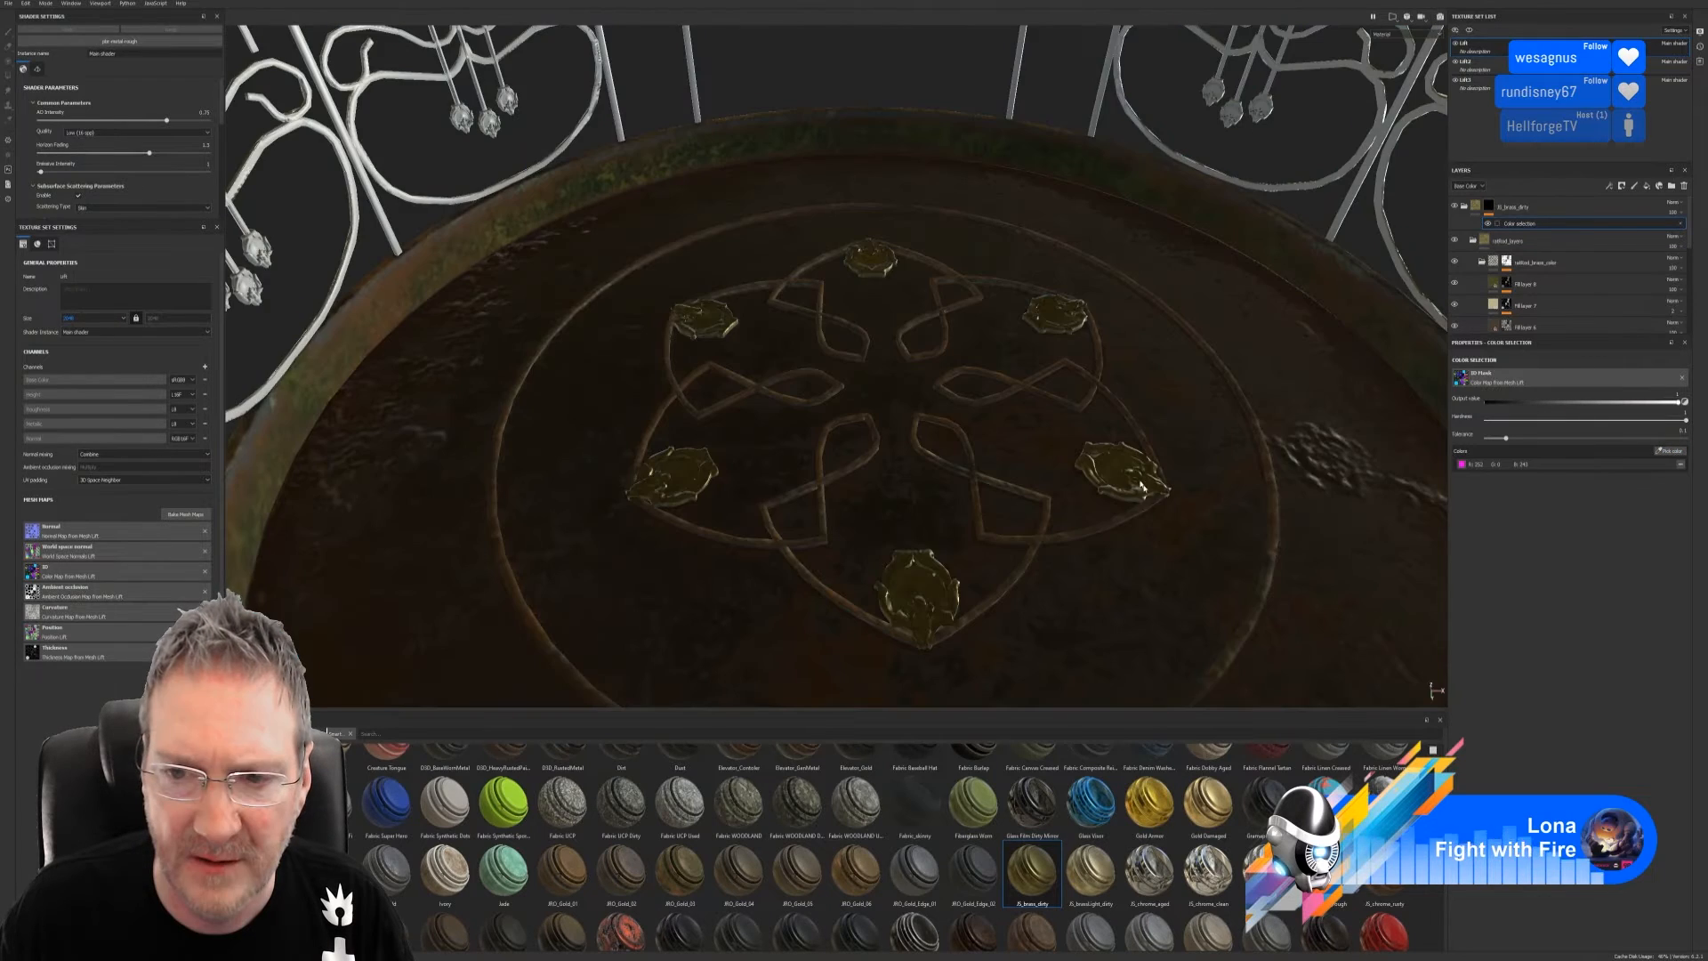
pyautogui.moveTo(1061, 557)
pyautogui.keyDown('alt'); pyautogui.mouseDown()
pyautogui.moveTo(1080, 598)
pyautogui.moveTo(1064, 534)
pyautogui.moveTo(1079, 518)
pyautogui.moveTo(1085, 555)
pyautogui.mouseUp(); pyautogui.keyUp('alt')
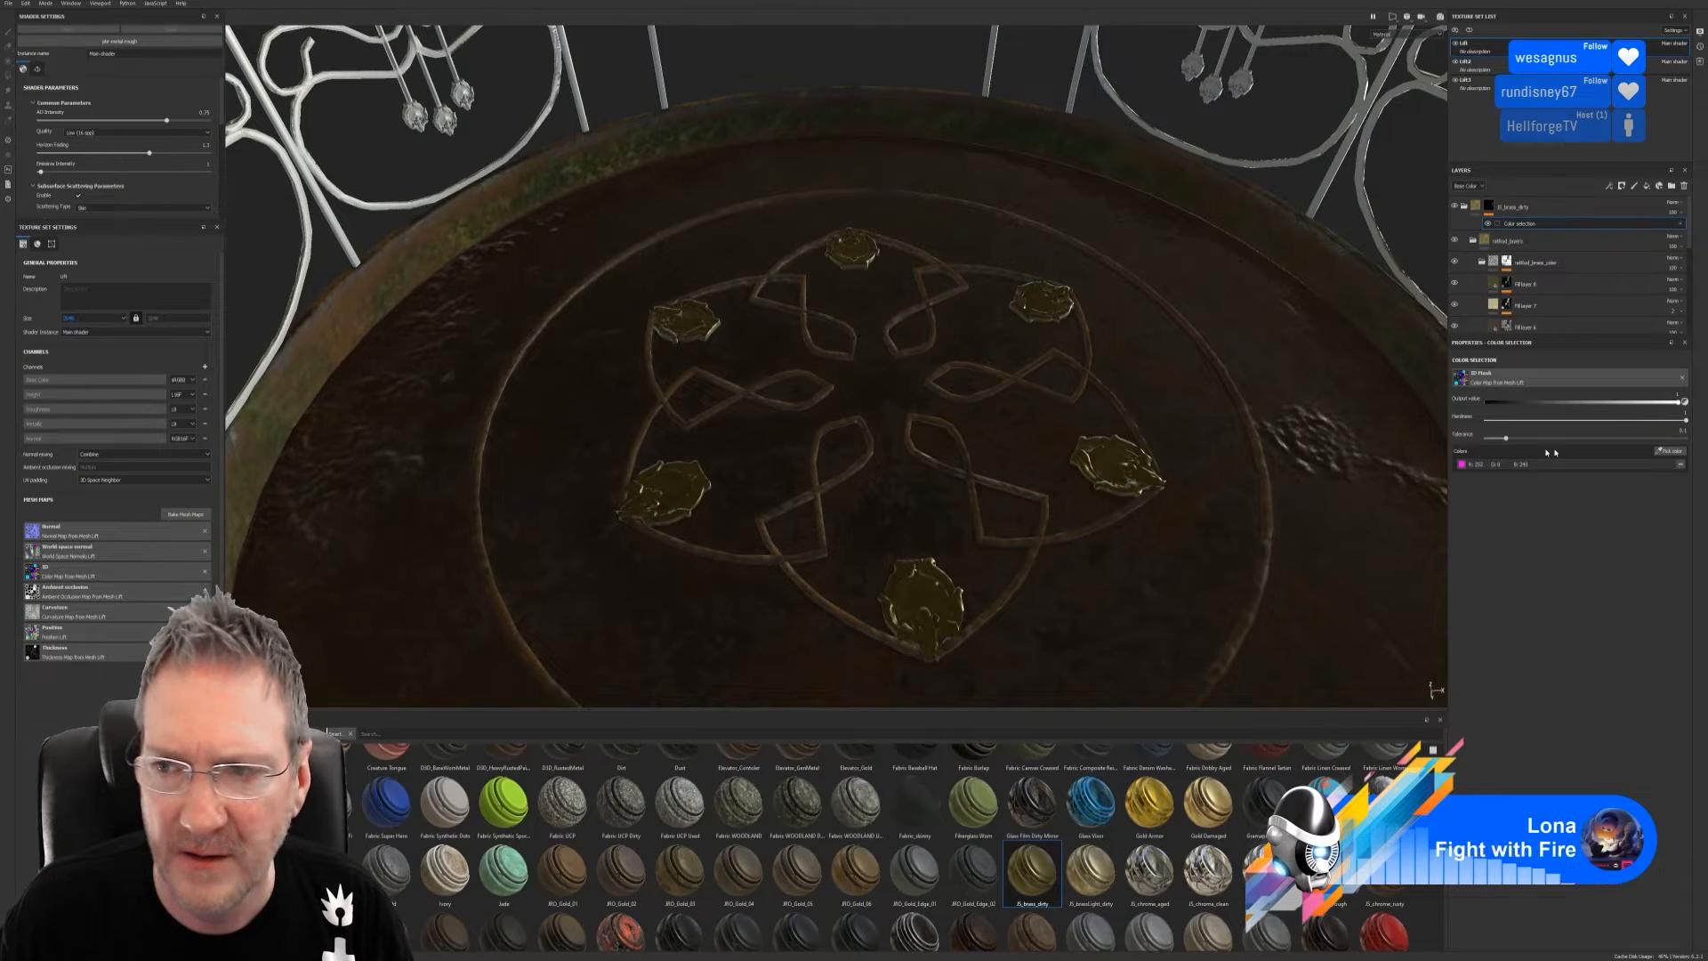
# Add the ID color of the ornament's interlaced lines to the brass mask and remove the rosettes' color from it
pyautogui.click(1660, 453)
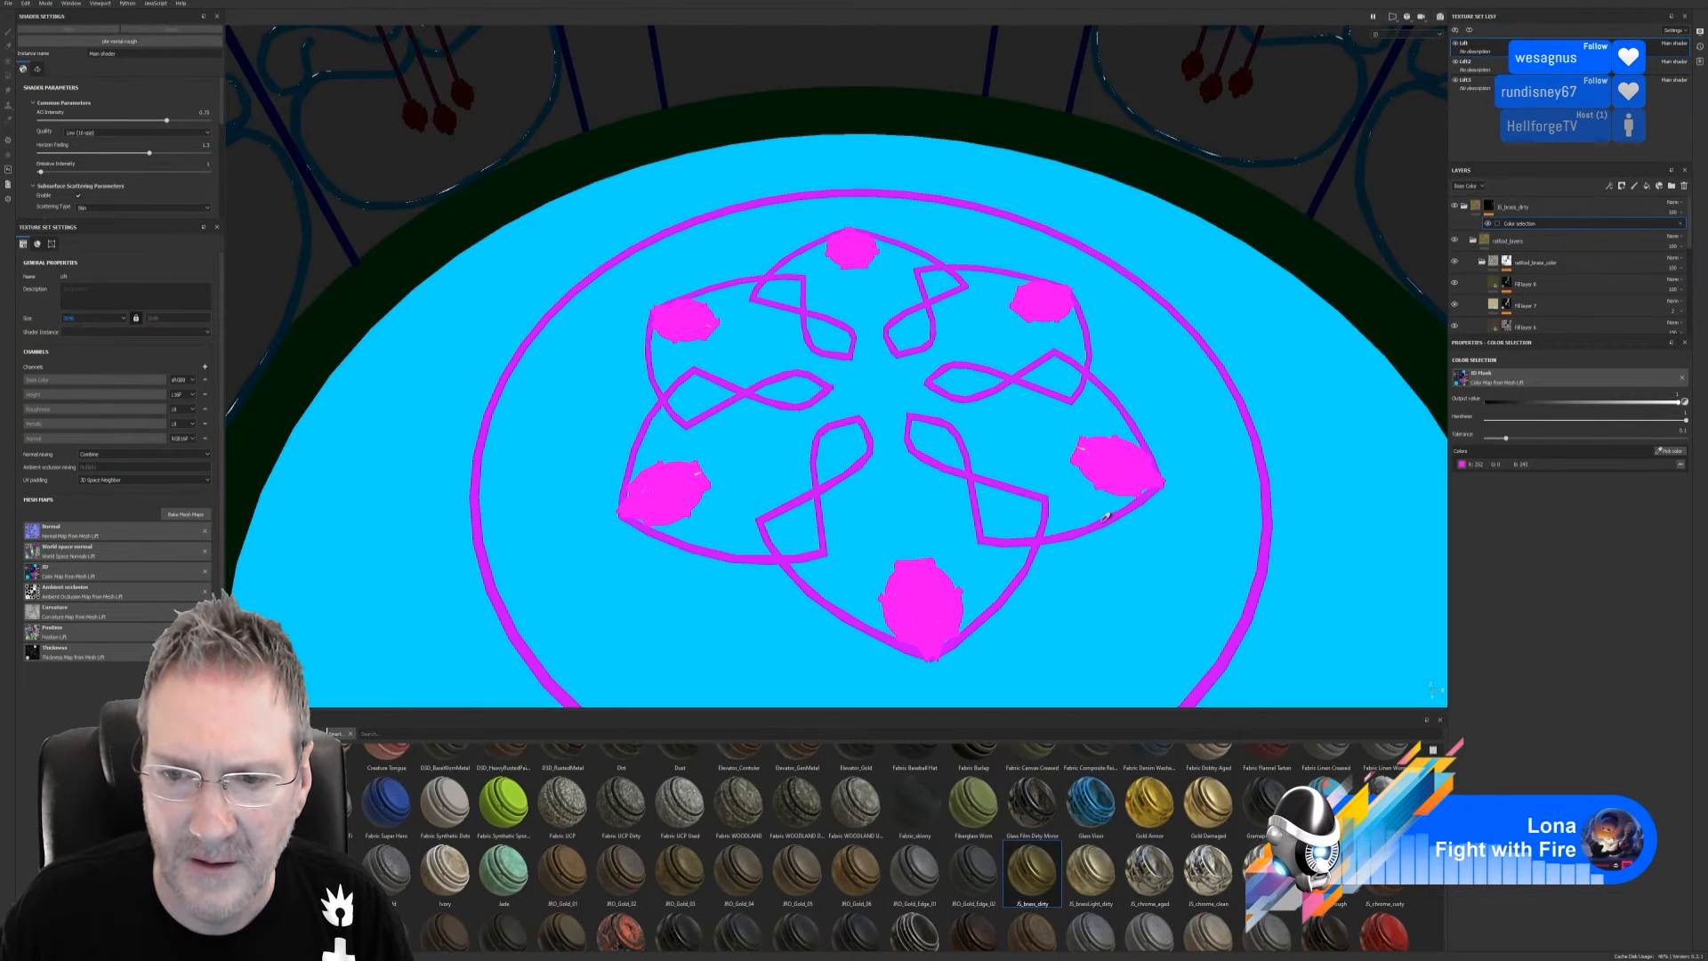
pyautogui.click(1107, 516)
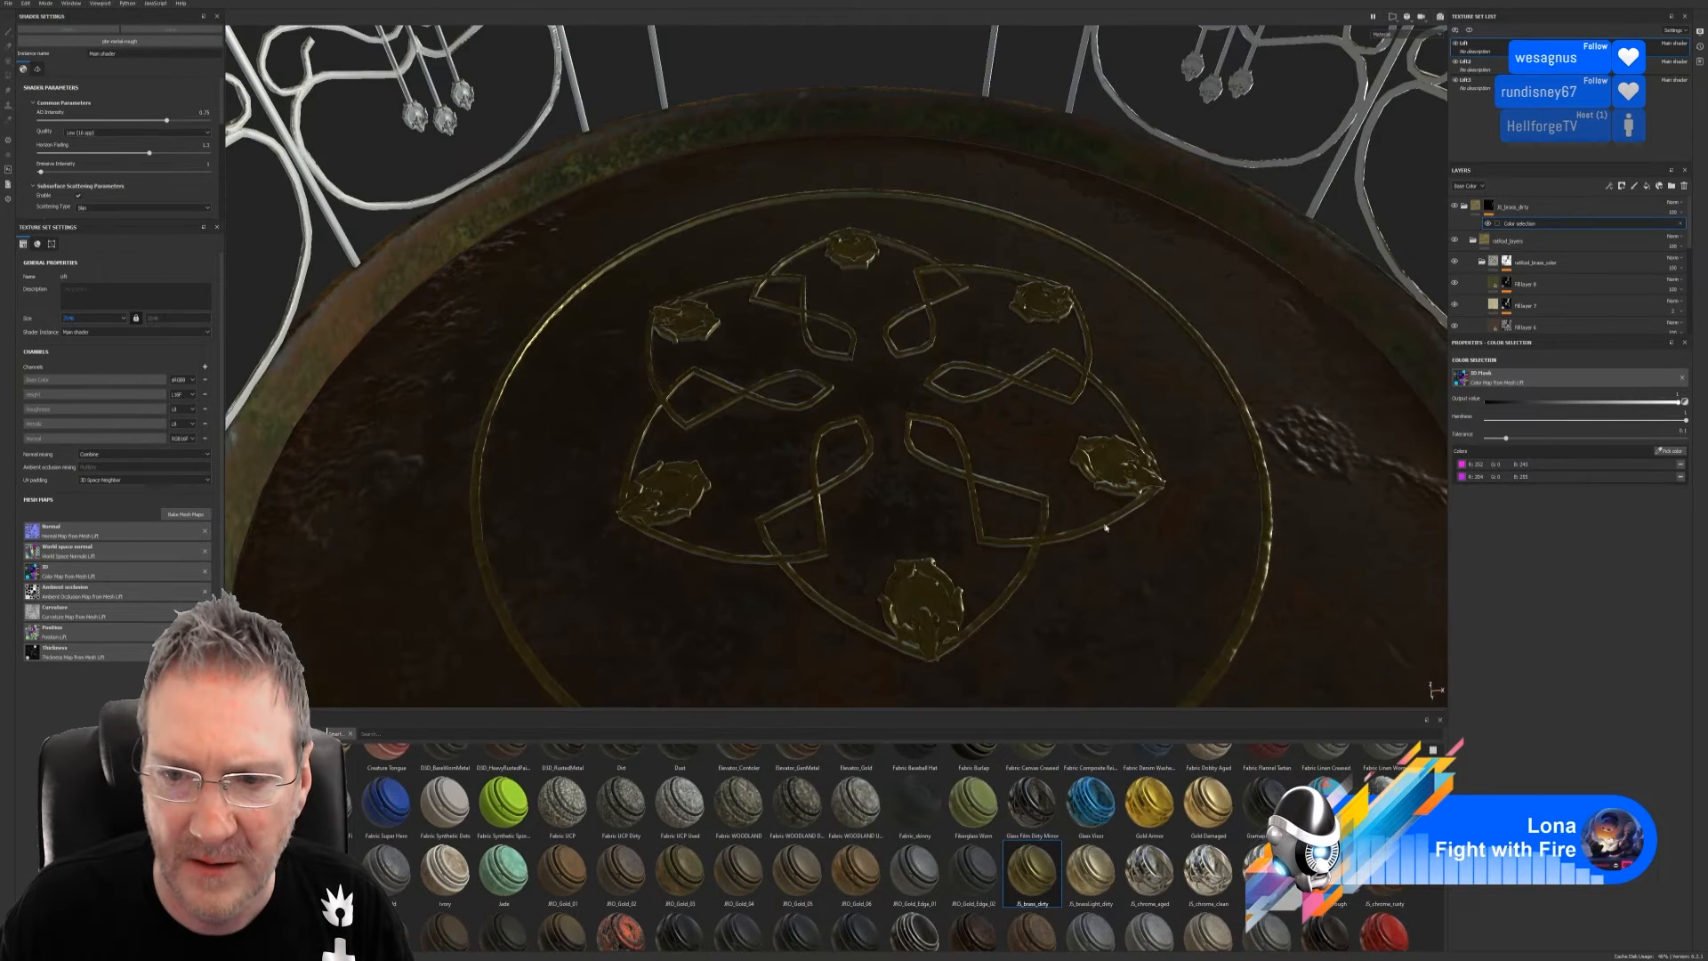
pyautogui.click(1681, 464)
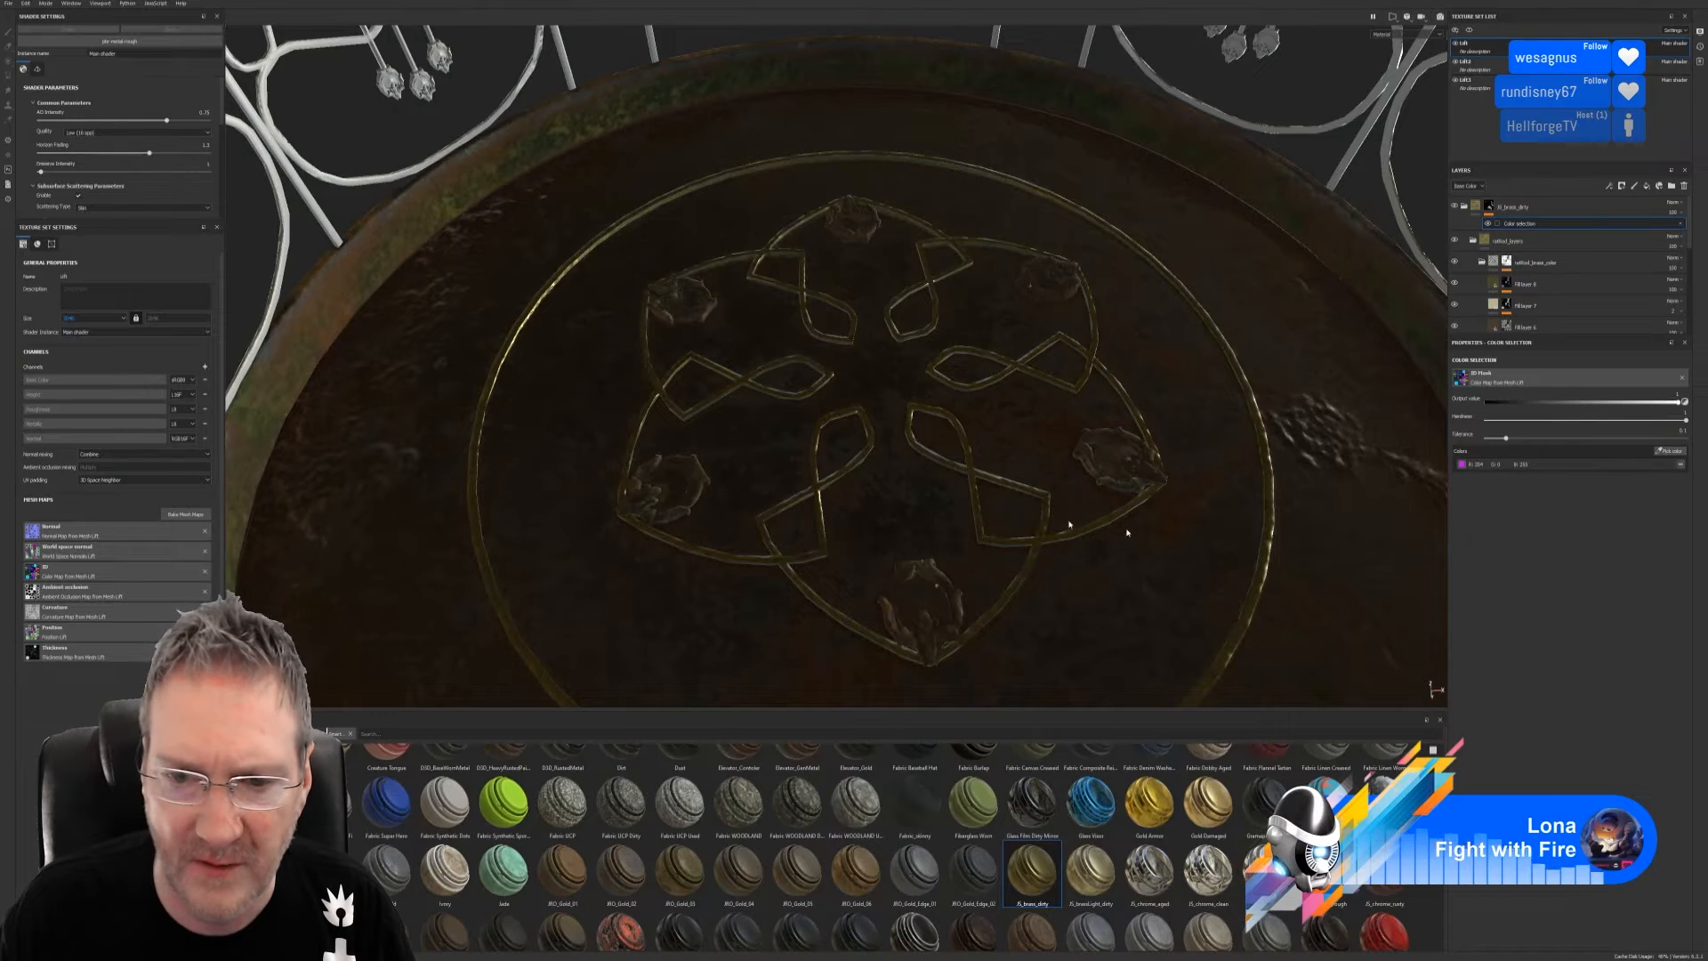
pyautogui.keyDown('alt'); pyautogui.moveTo(1069, 525); pyautogui.dragTo(761, 425); pyautogui.keyUp('alt')
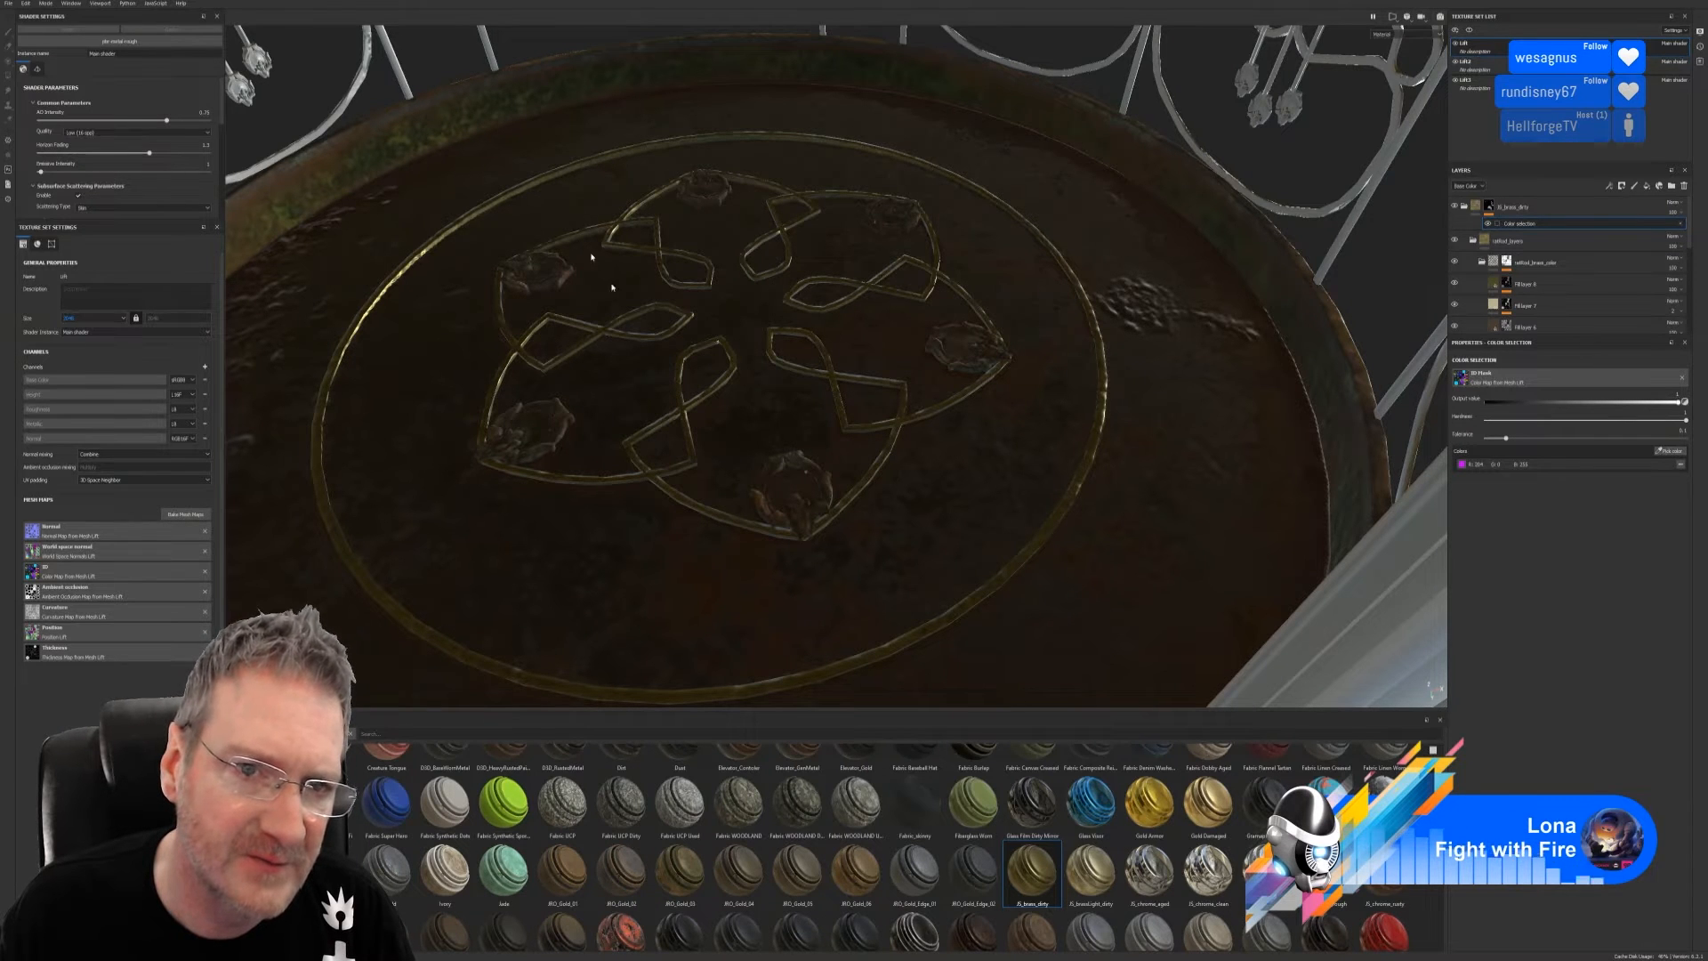
# Search the smart materials for "elev" and apply Elevator_Gold to the ceiling above the brass material
pyautogui.keyDown('alt'); pyautogui.moveTo(612, 286); pyautogui.dragTo(826, 385); pyautogui.keyUp('alt')
pyautogui.scroll(4, 905, 418)
pyautogui.click(386, 734)
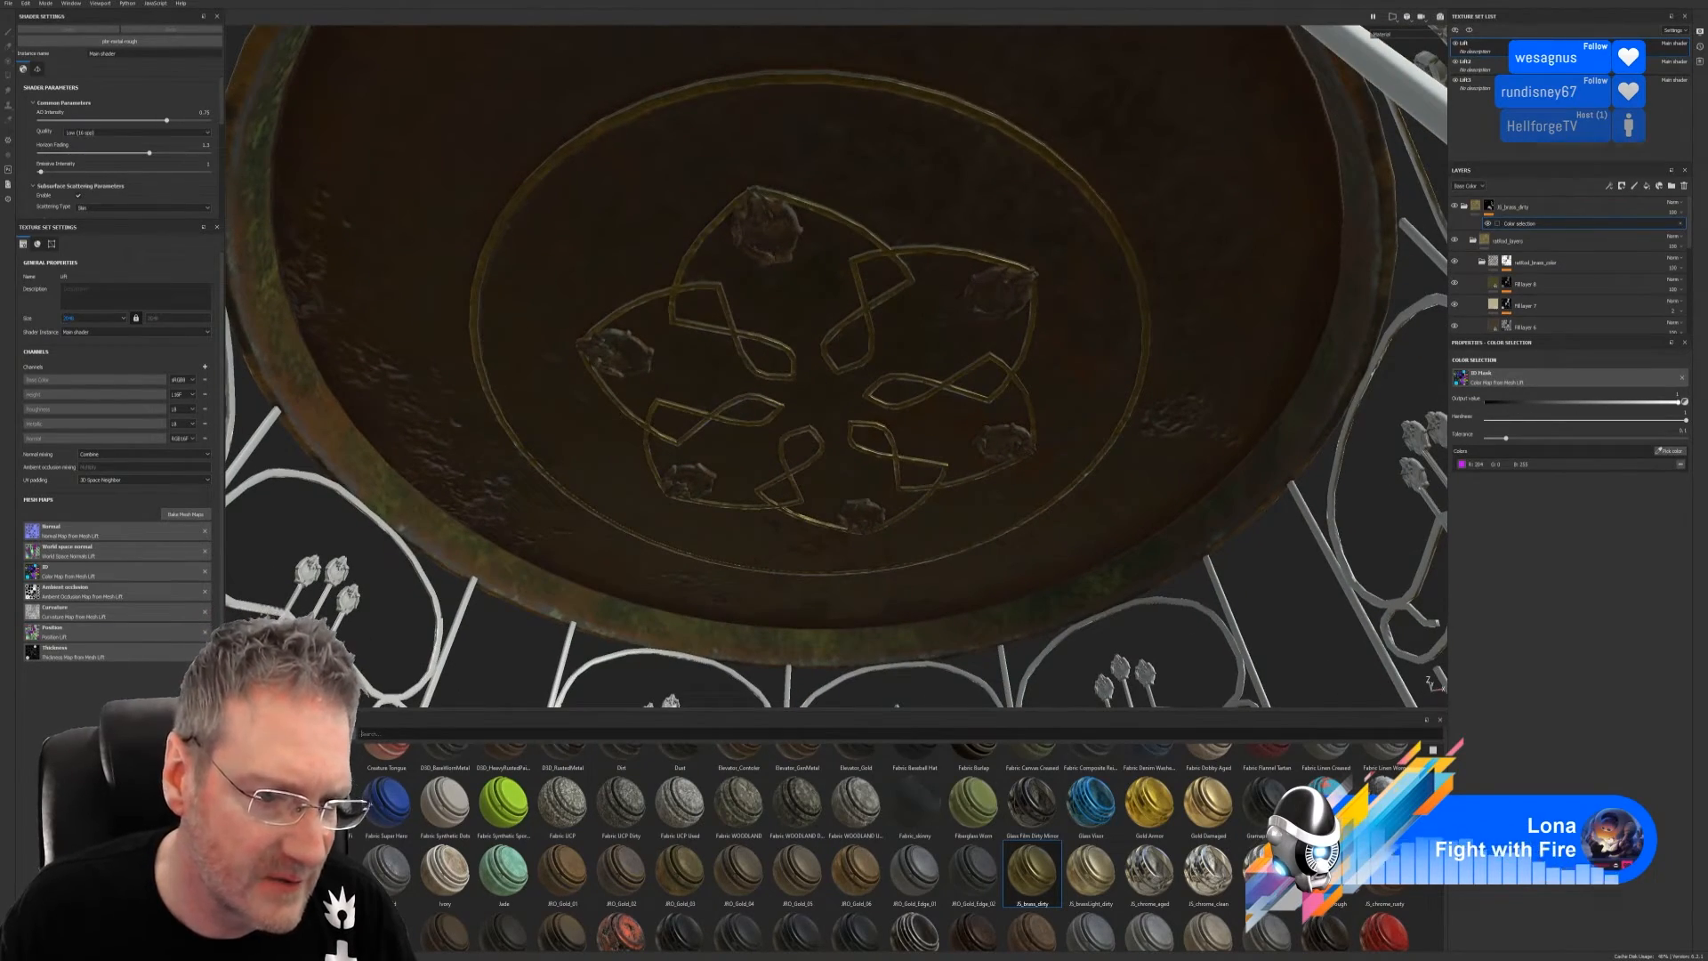
pyautogui.write('elev')
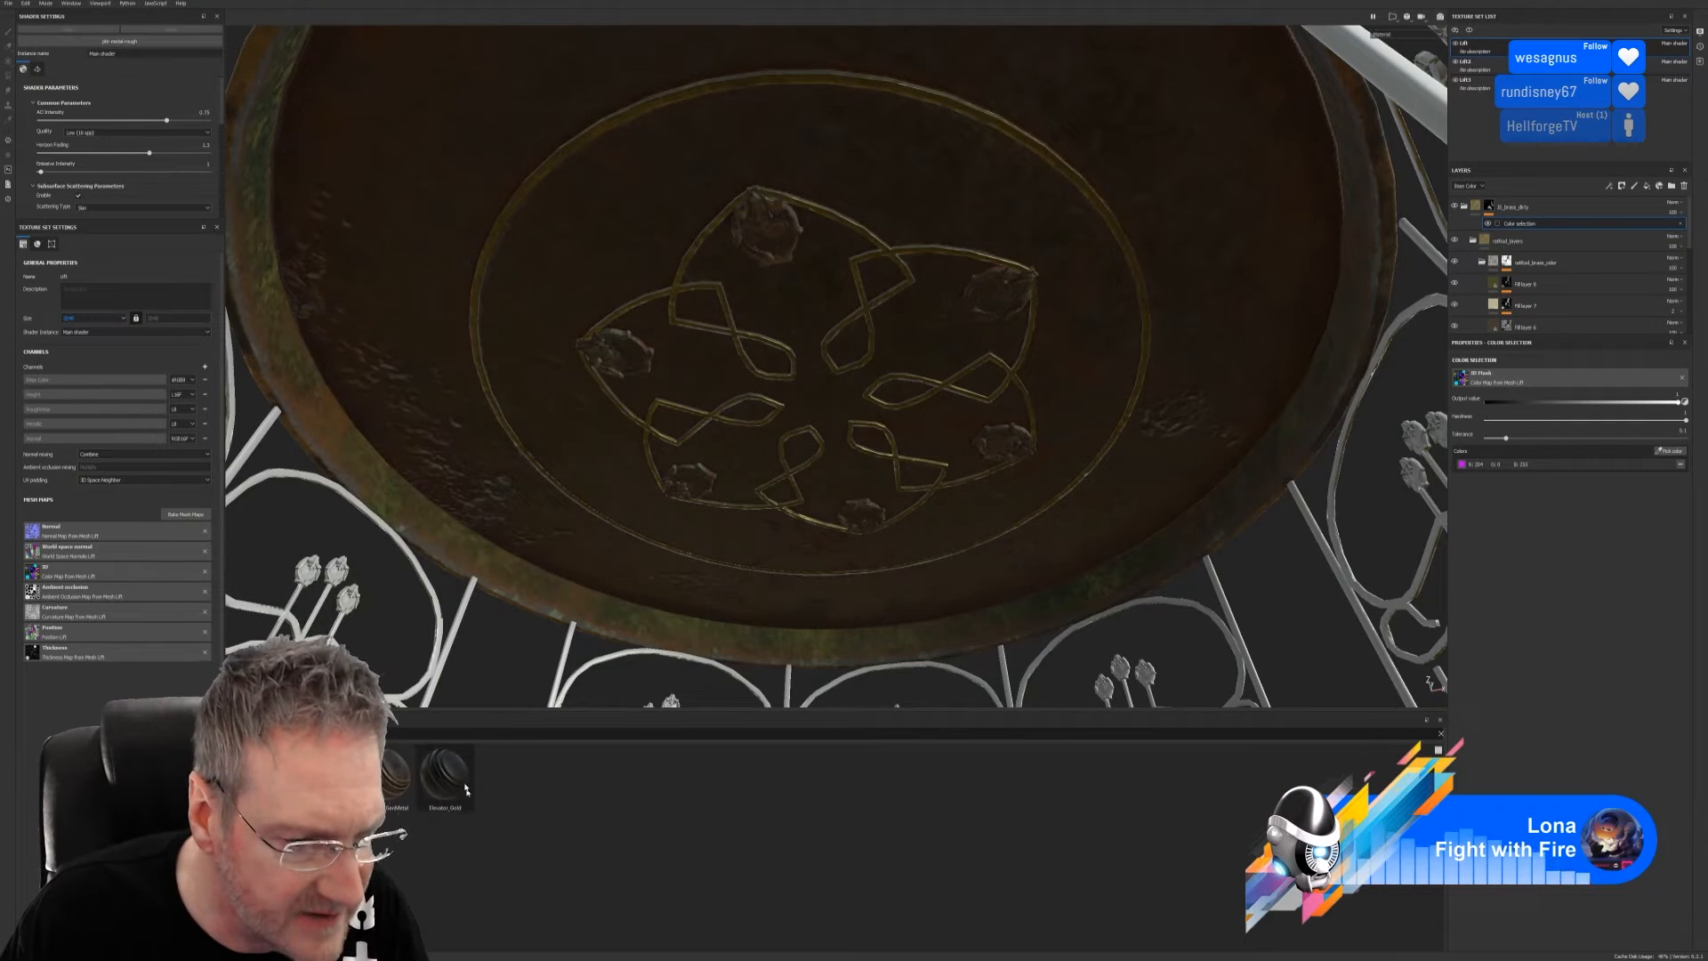
pyautogui.moveTo(455, 786); pyautogui.dragTo(784, 244)
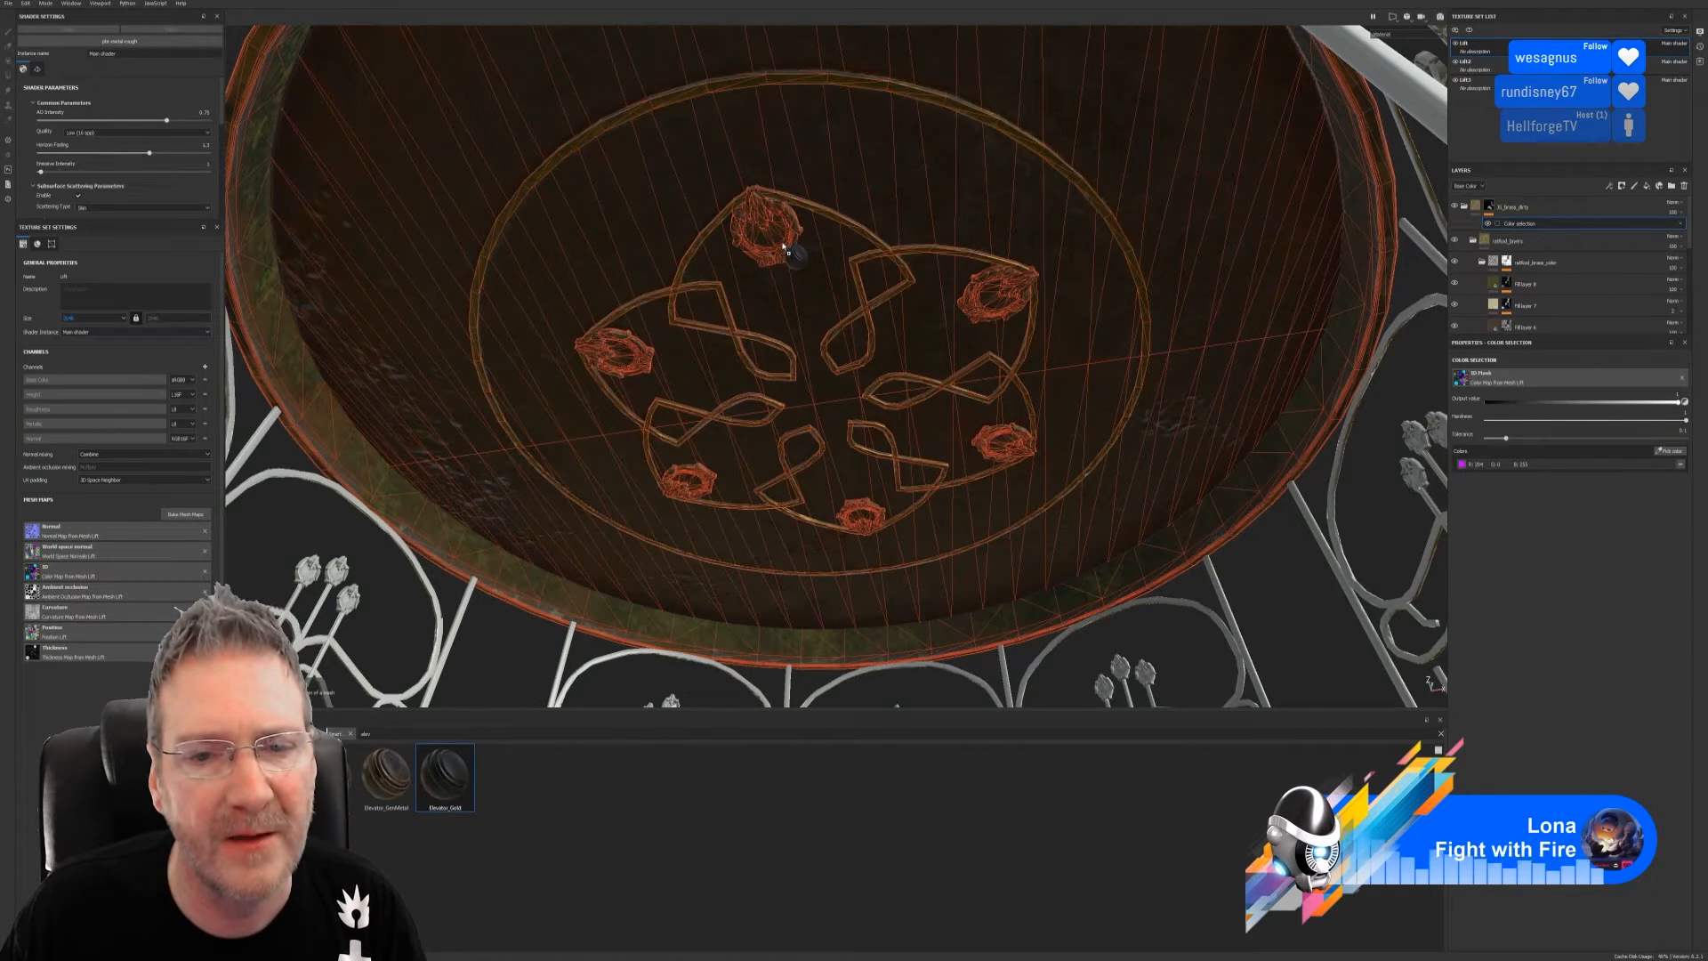
pyautogui.moveTo(784, 245); pyautogui.dragTo(781, 241)
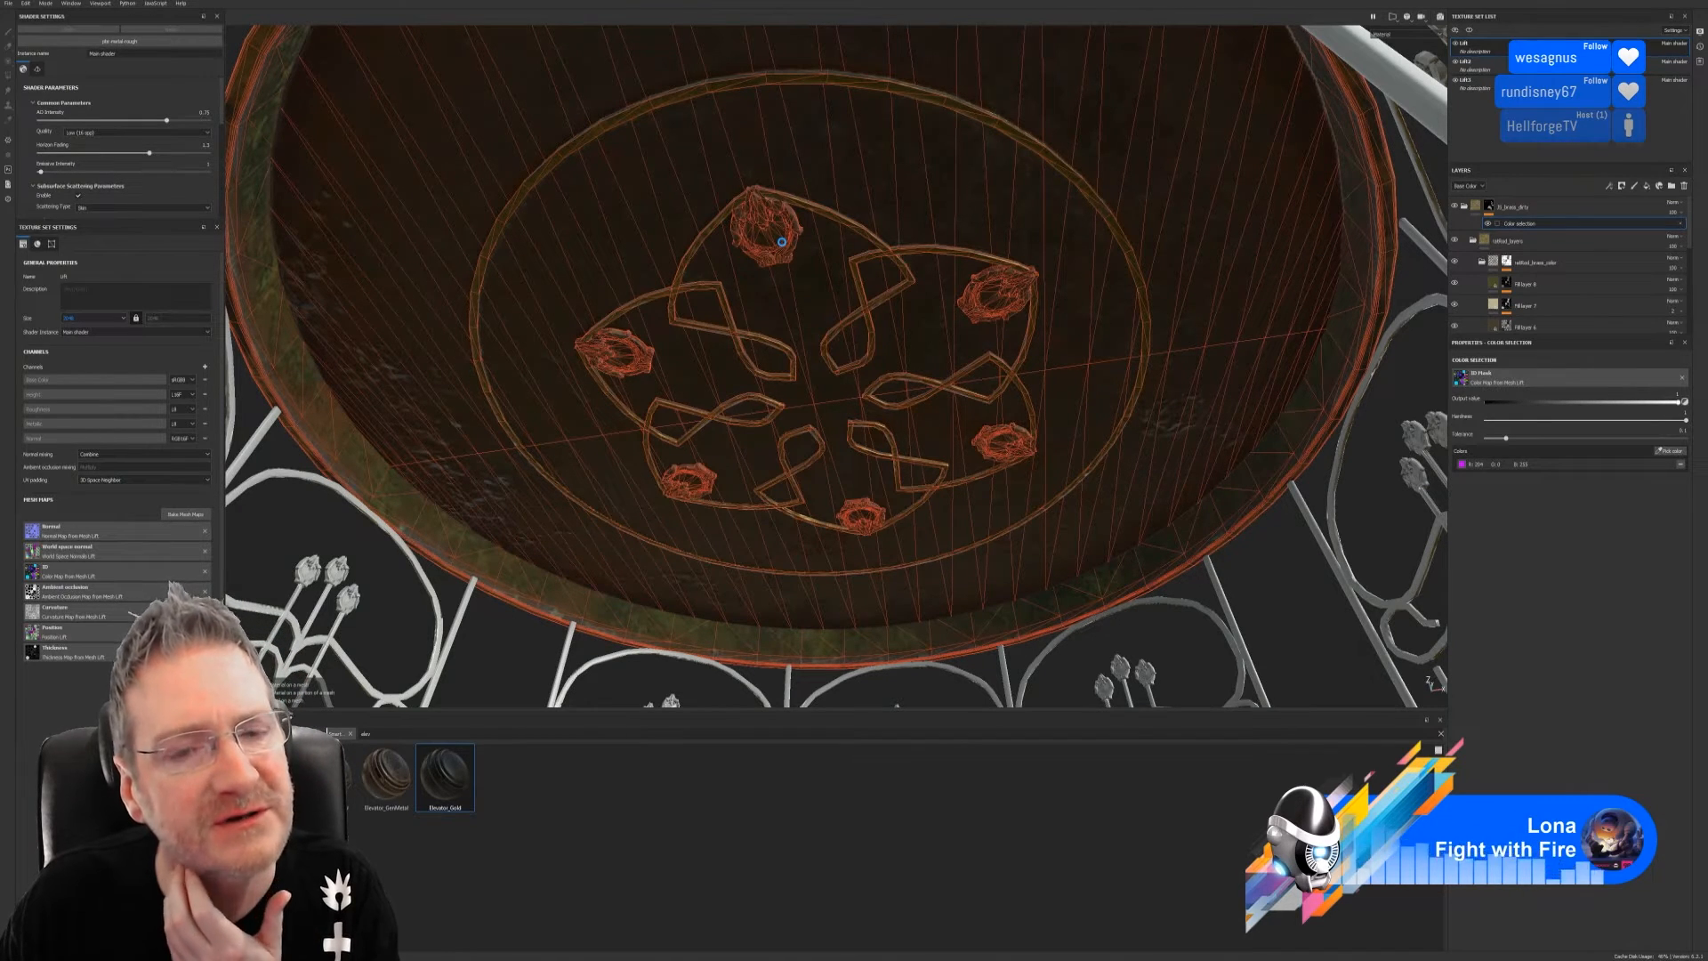
pyautogui.moveTo(781, 241); pyautogui.dragTo(781, 241)
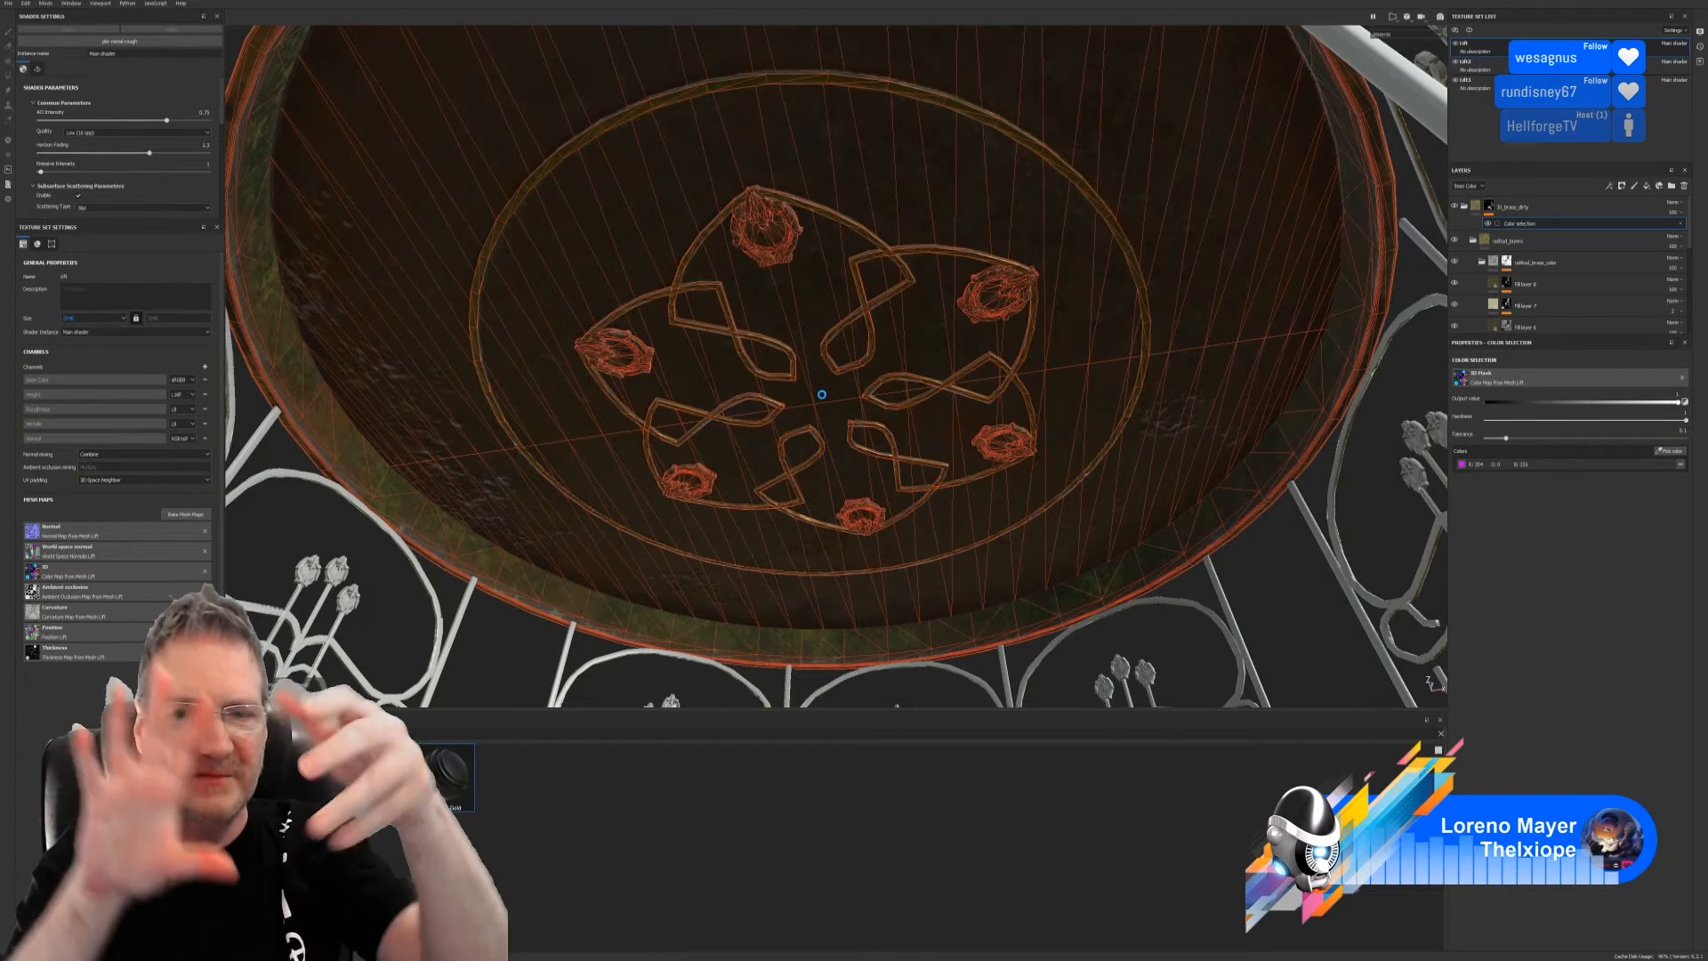
pyautogui.moveTo(821, 394); pyautogui.dragTo(774, 356)
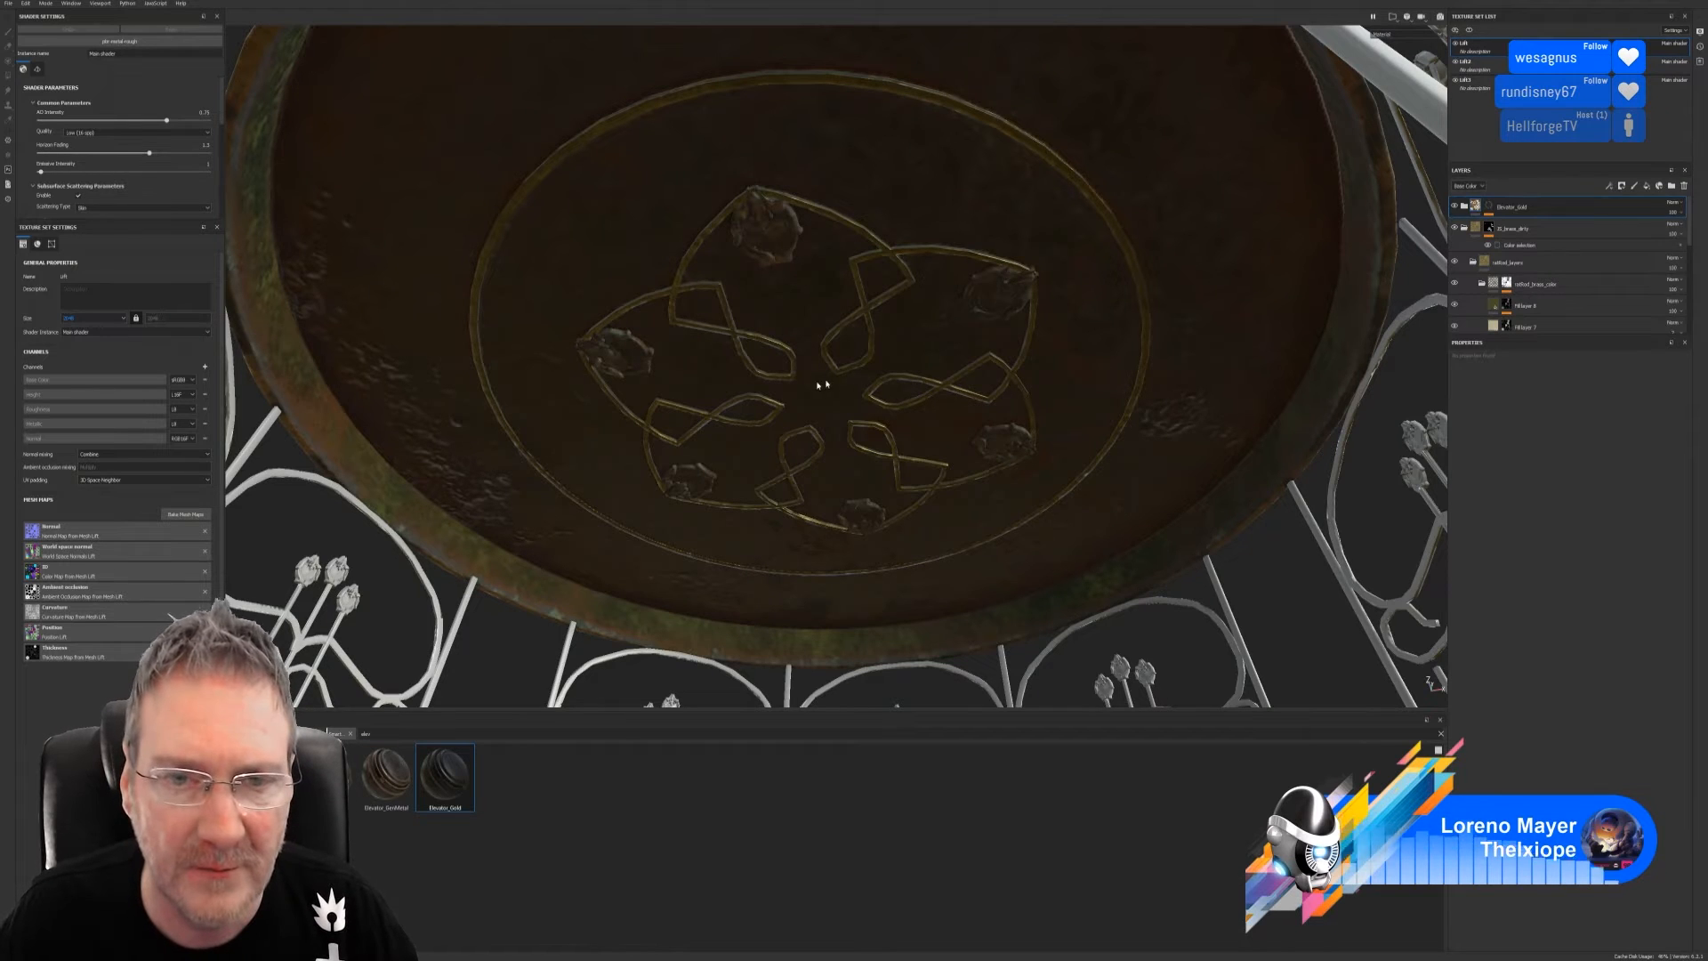
# Examine the dome, ceiling and cage from several angles, checking the effect of the Elevator_Gold layer's visibility
pyautogui.scroll(-3, 978, 392)
pyautogui.keyDown('alt'); pyautogui.moveTo(1017, 398); pyautogui.dragTo(573, 442, button='right'); pyautogui.keyUp('alt')
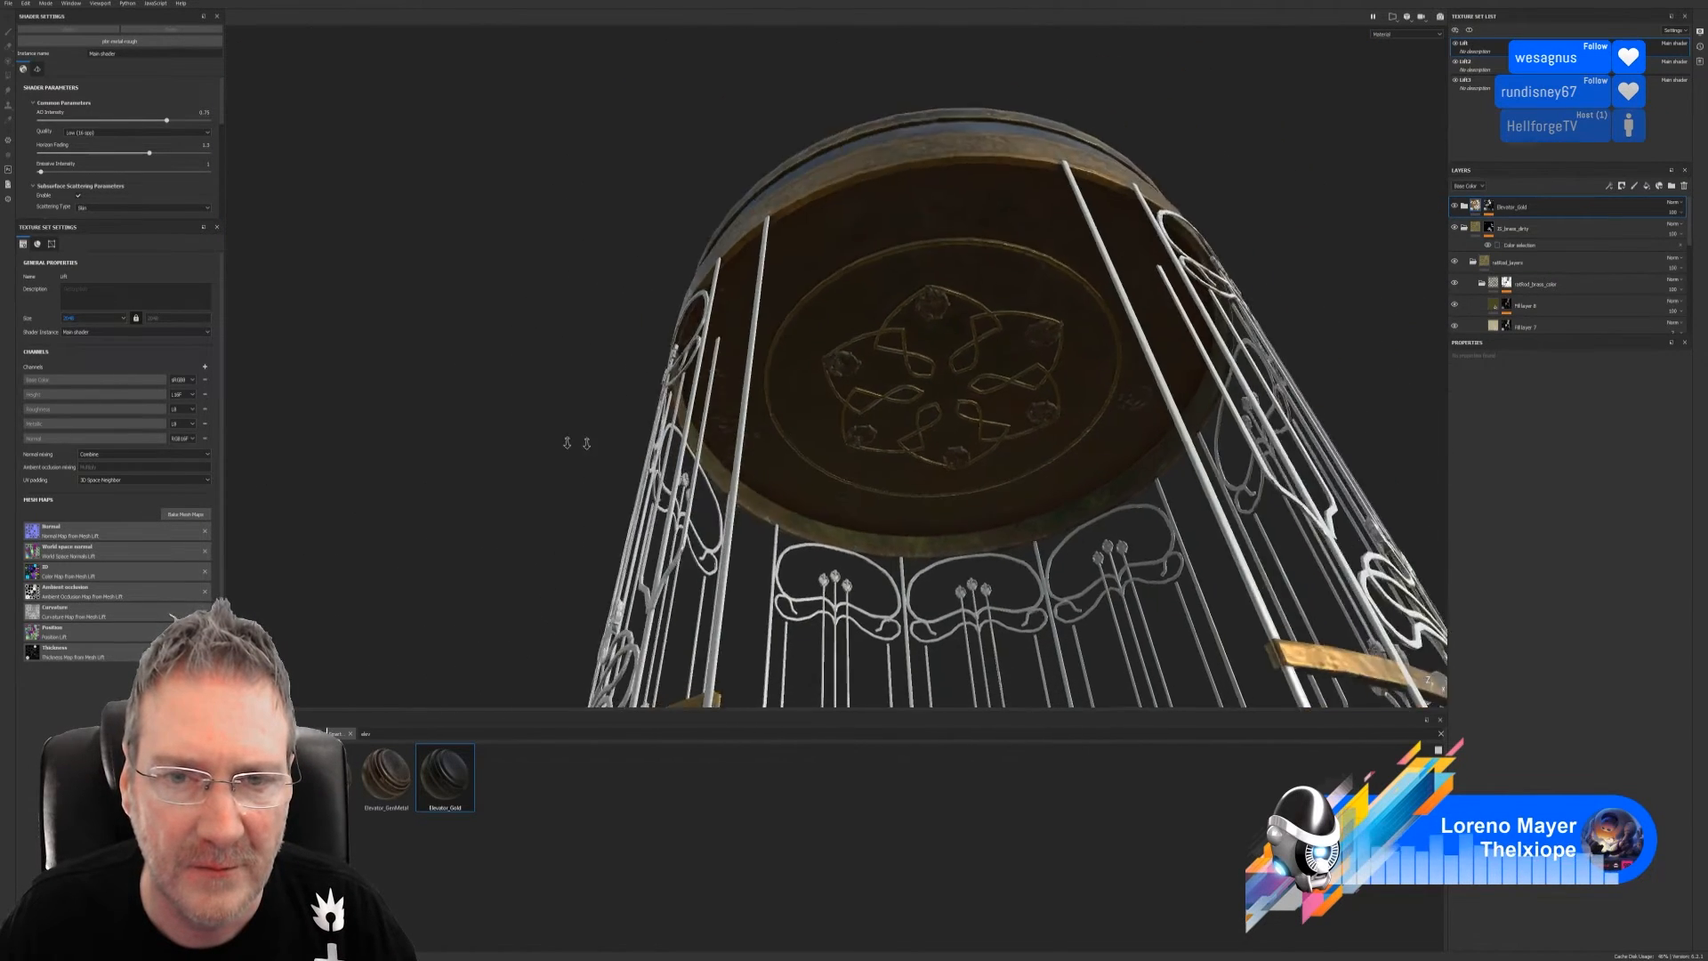
pyautogui.keyDown('alt'); pyautogui.moveTo(574, 442); pyautogui.dragTo(1070, 401); pyautogui.keyUp('alt')
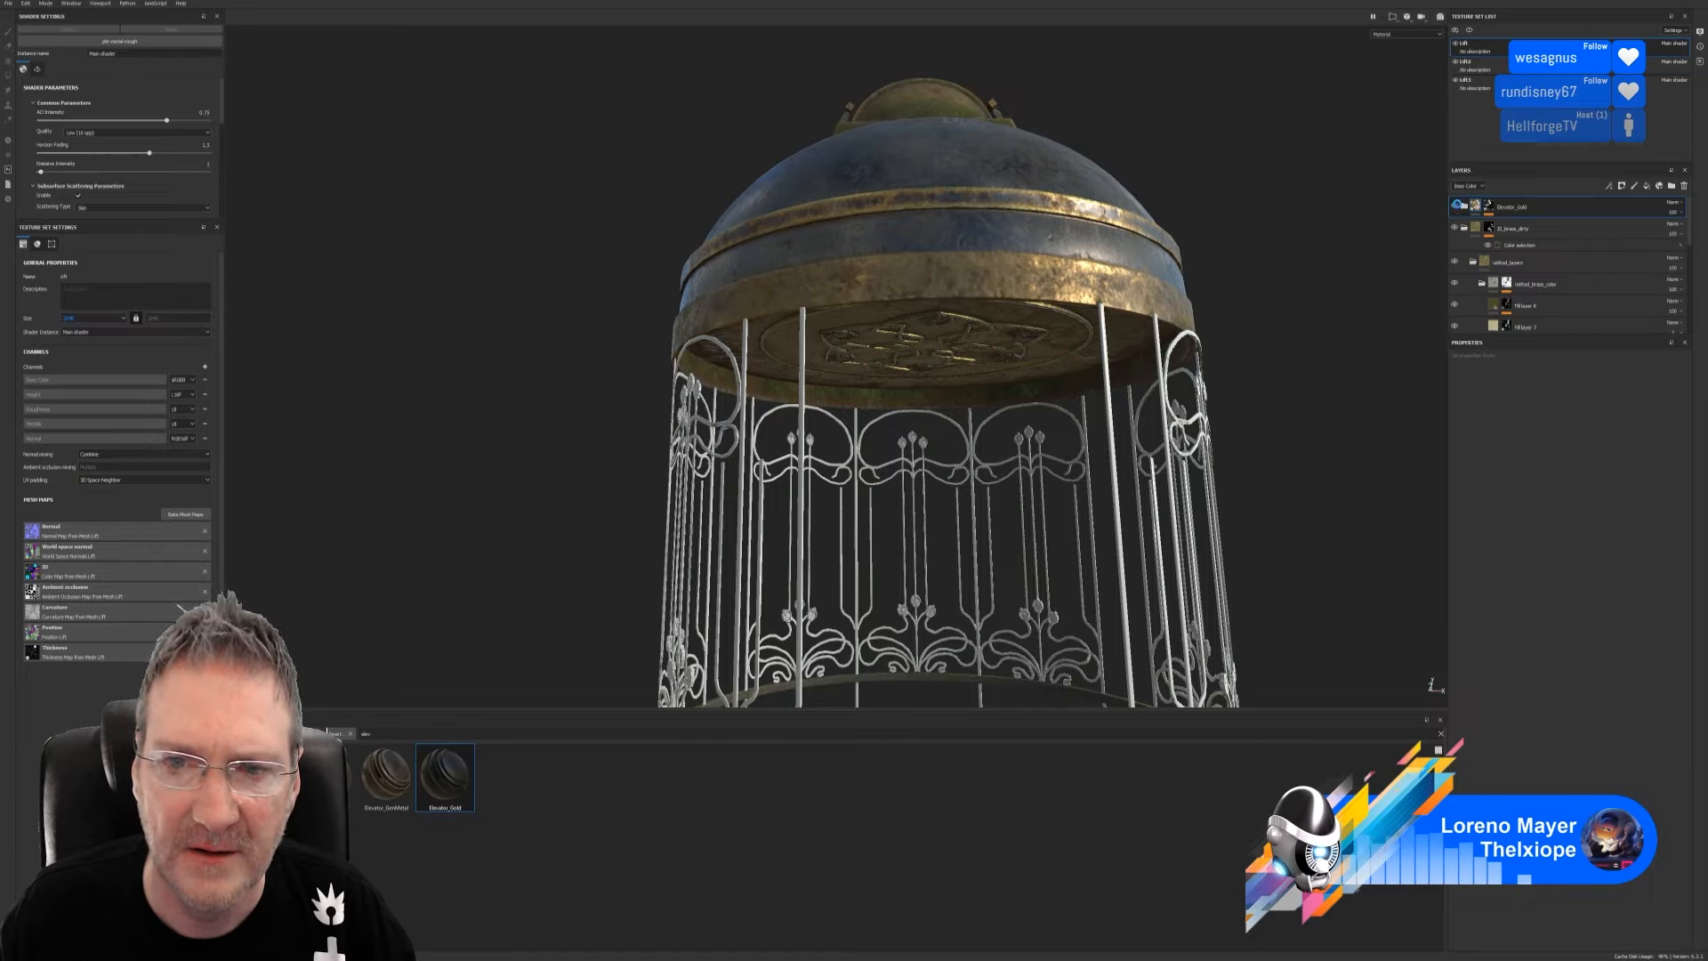
pyautogui.click(1456, 205)
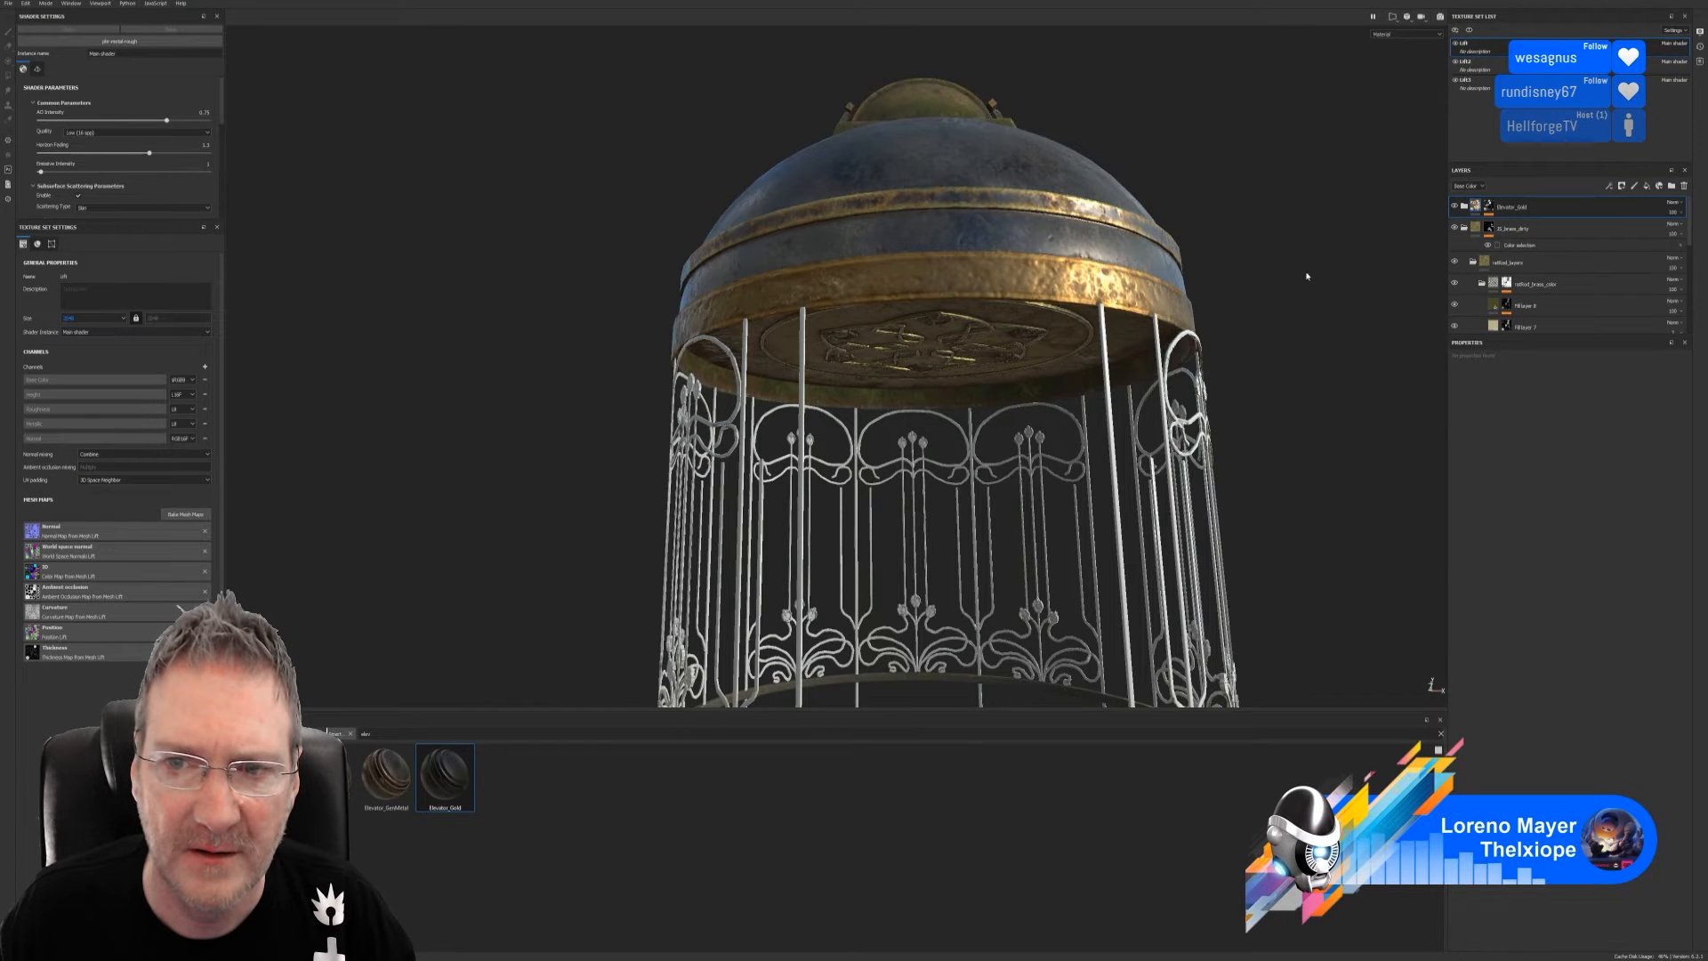
pyautogui.scroll(-4, 1307, 275)
pyautogui.keyDown('alt'); pyautogui.moveTo(1307, 276); pyautogui.dragTo(1219, 365); pyautogui.keyUp('alt')
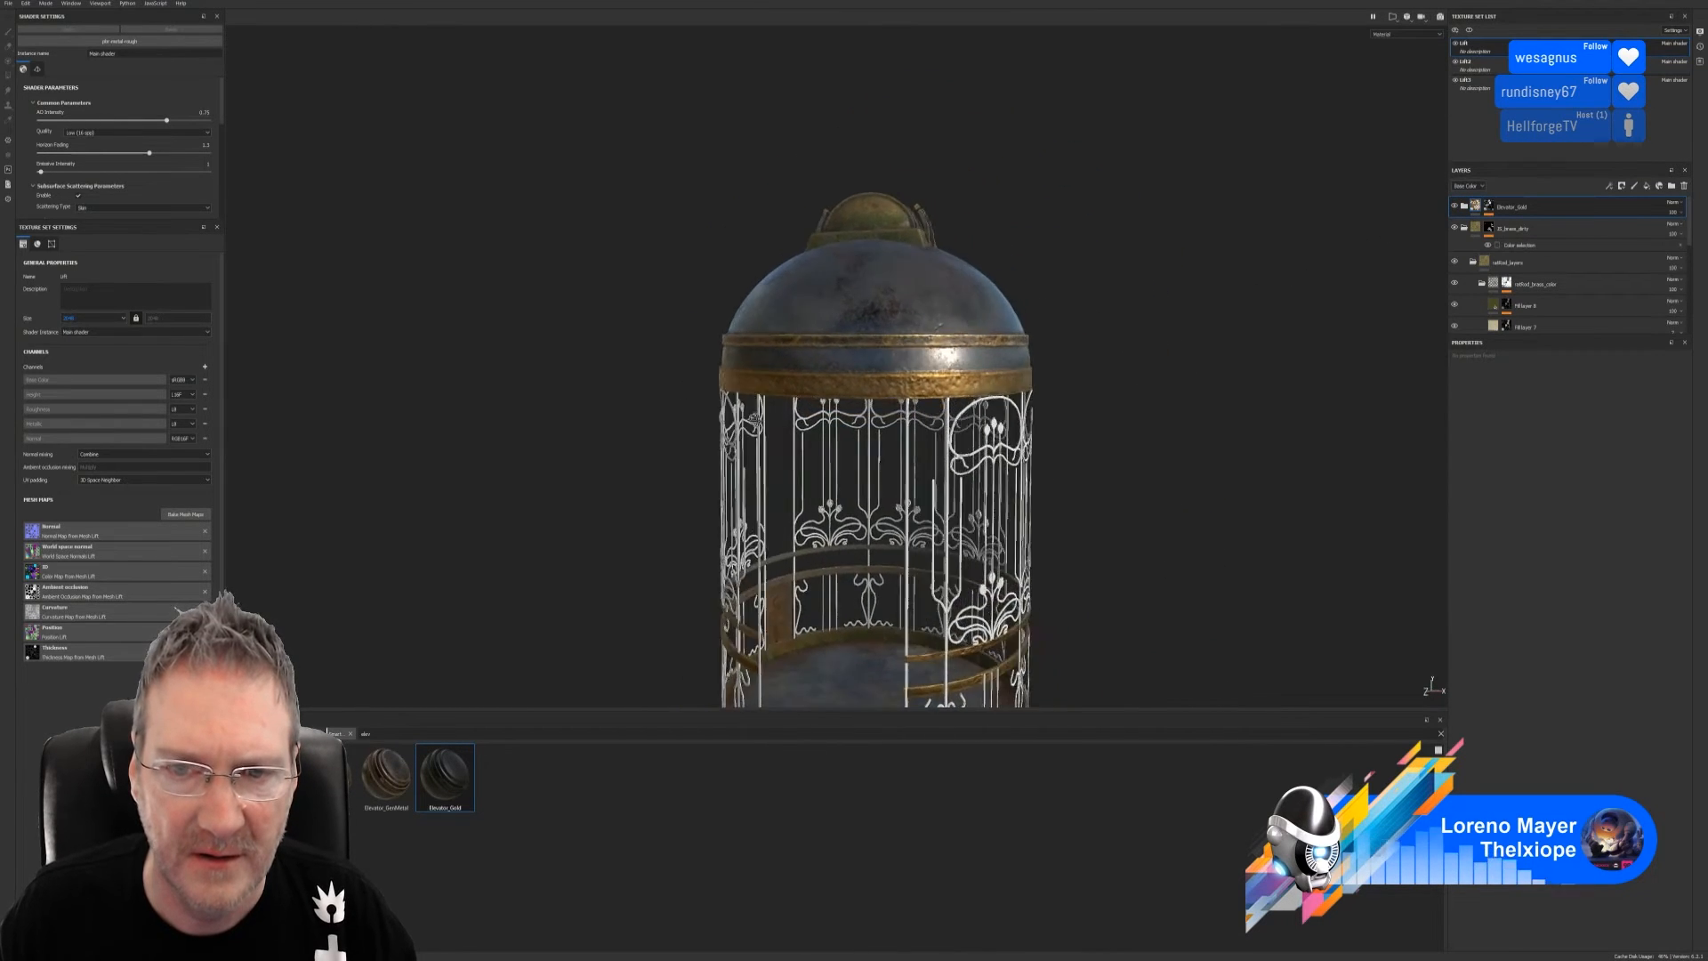
# Examine the dome's bands and the ceiling from outside and below, closing in on the ceiling's interlaced ornament
pyautogui.keyDown('alt'); pyautogui.moveTo(753, 418); pyautogui.dragTo(427, 356); pyautogui.keyUp('alt')
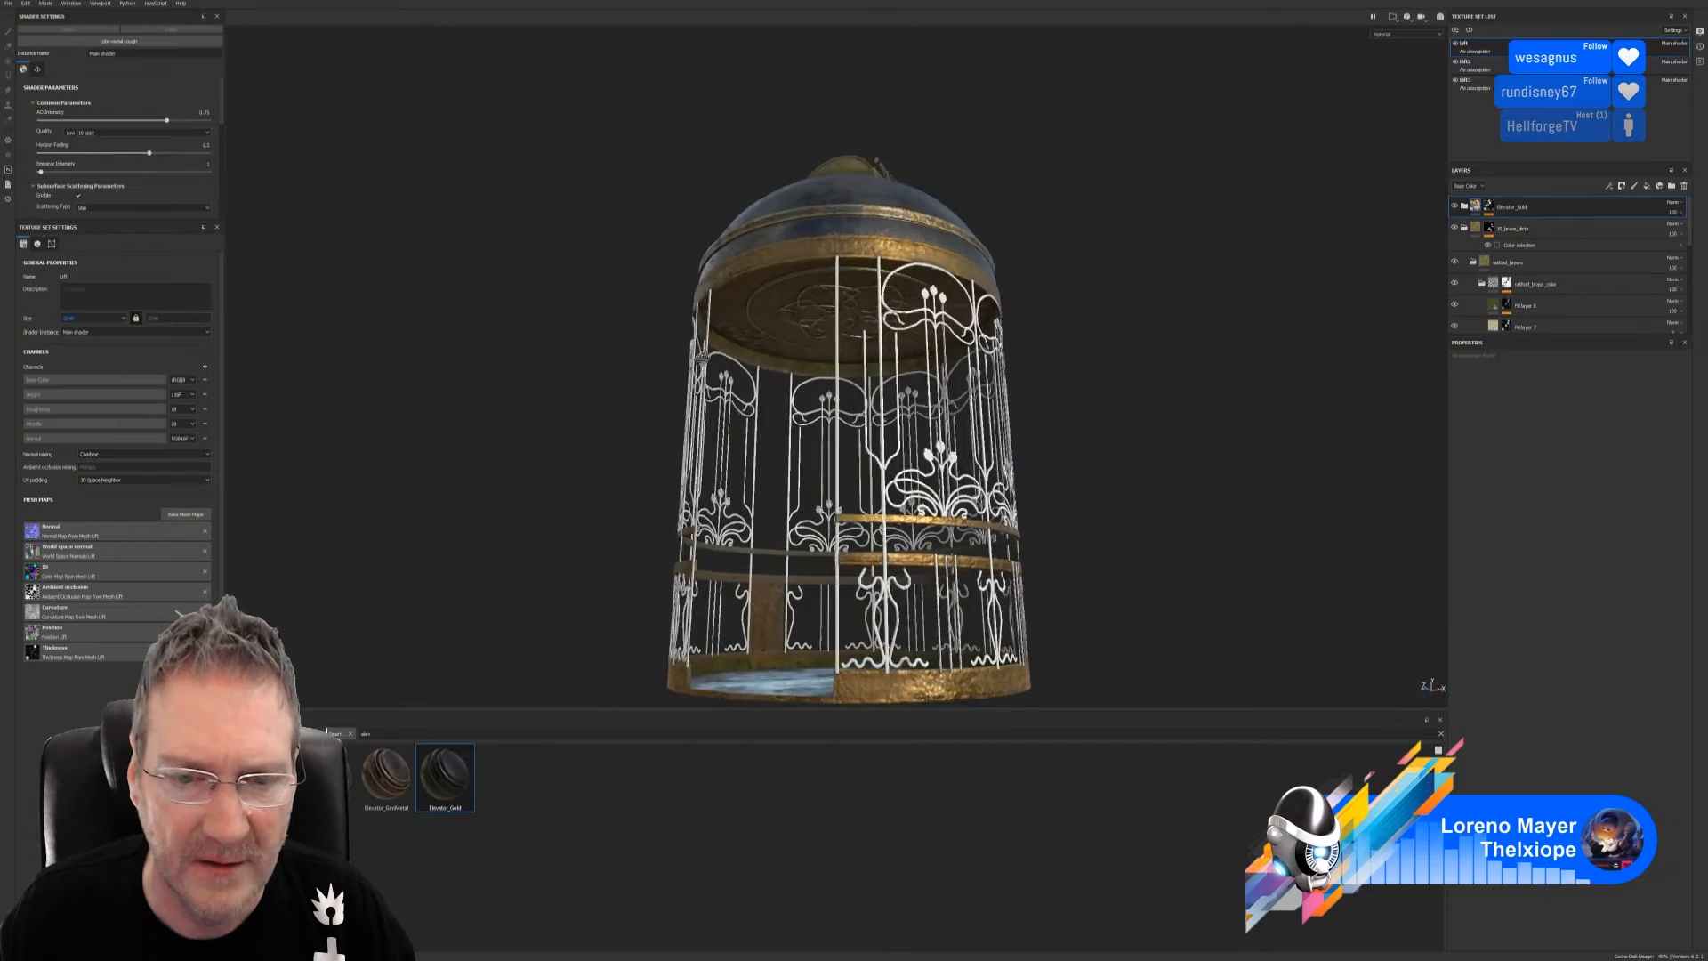
pyautogui.keyDown('alt'); pyautogui.moveTo(702, 359); pyautogui.dragTo(1182, 330); pyautogui.keyUp('alt')
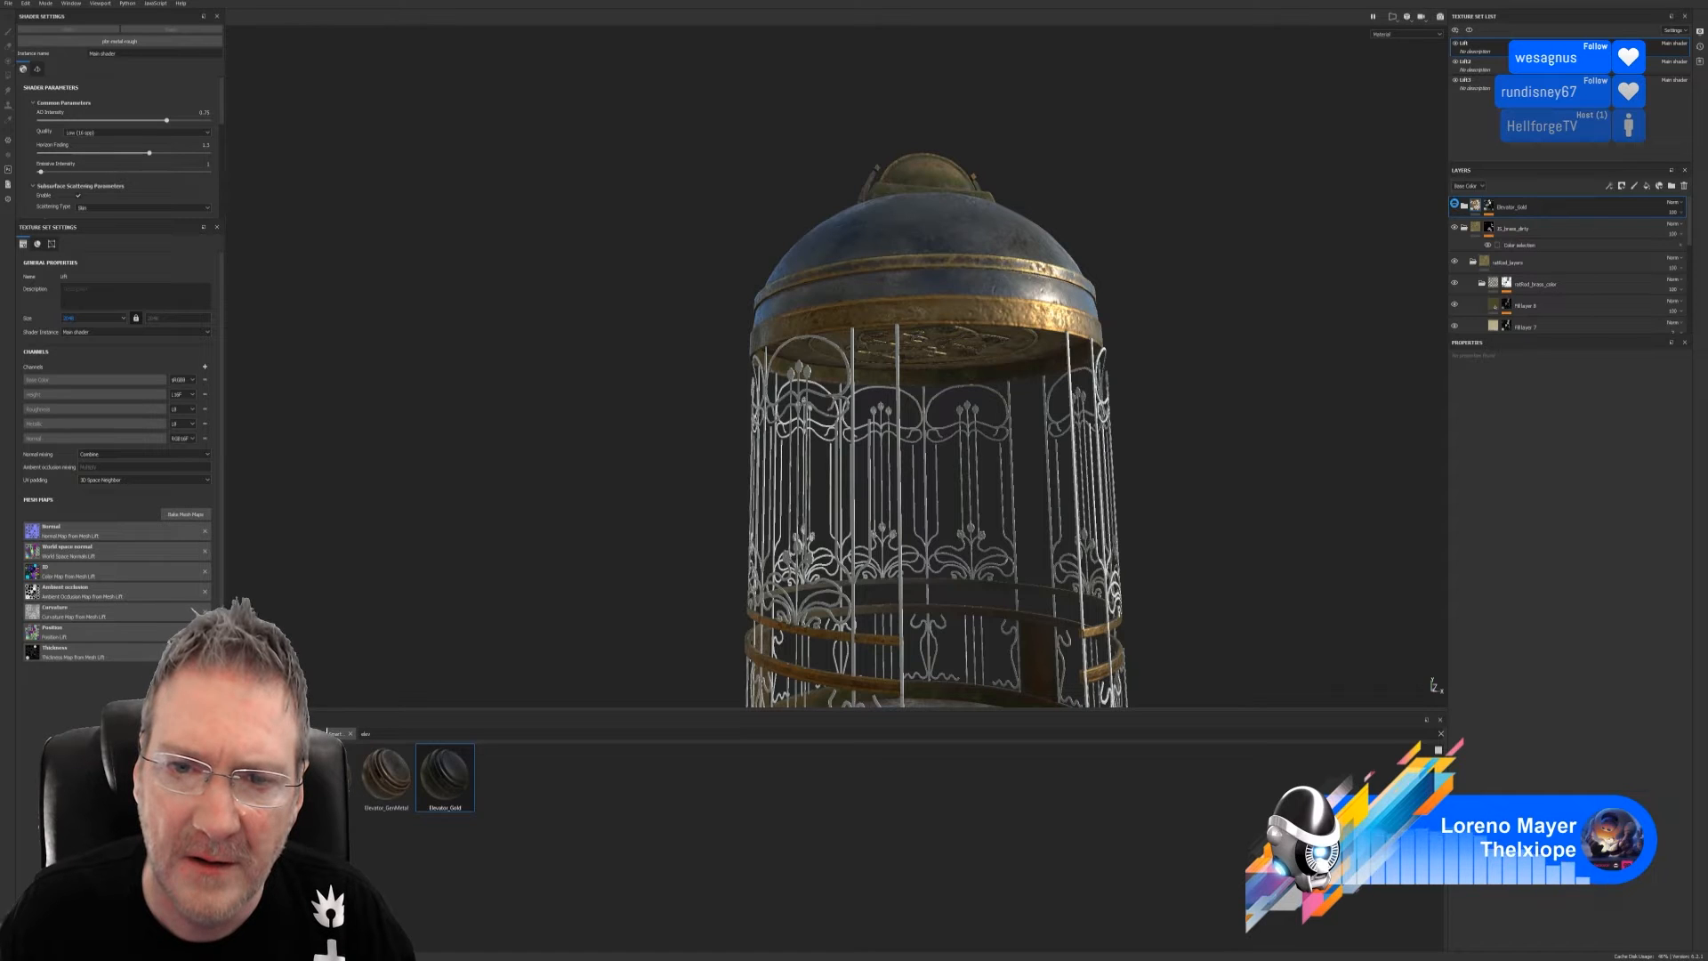
pyautogui.click(1454, 204)
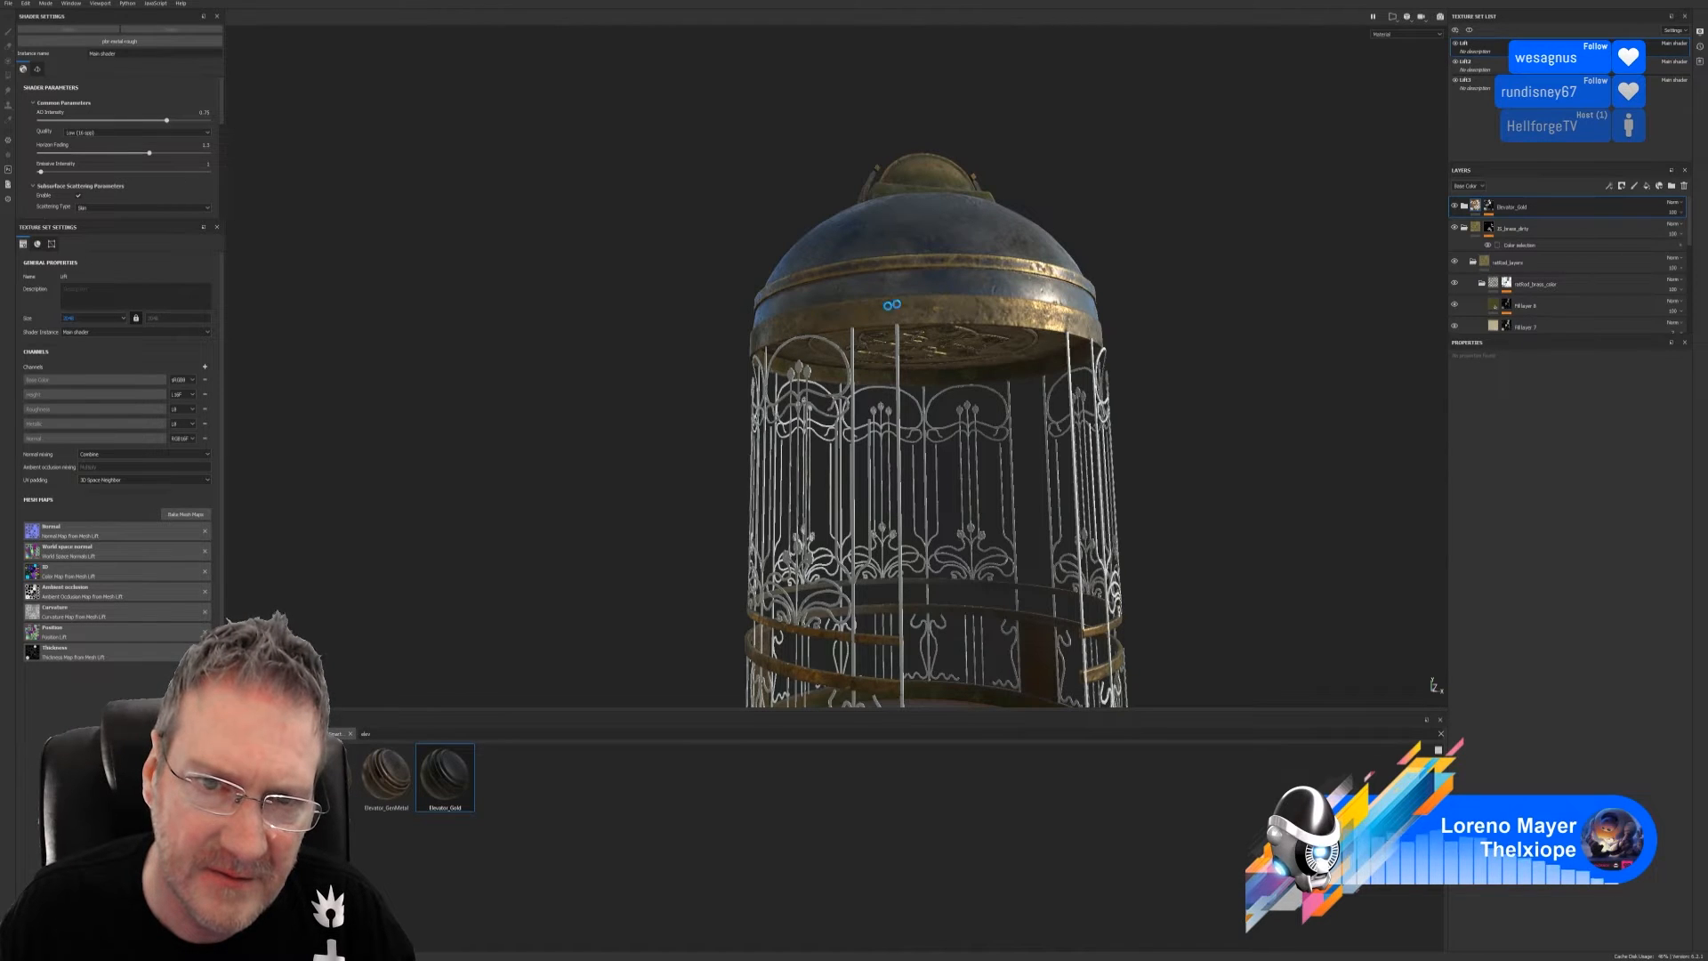
pyautogui.keyDown('alt'); pyautogui.moveTo(1174, 347); pyautogui.dragTo(1084, 275); pyautogui.keyUp('alt')
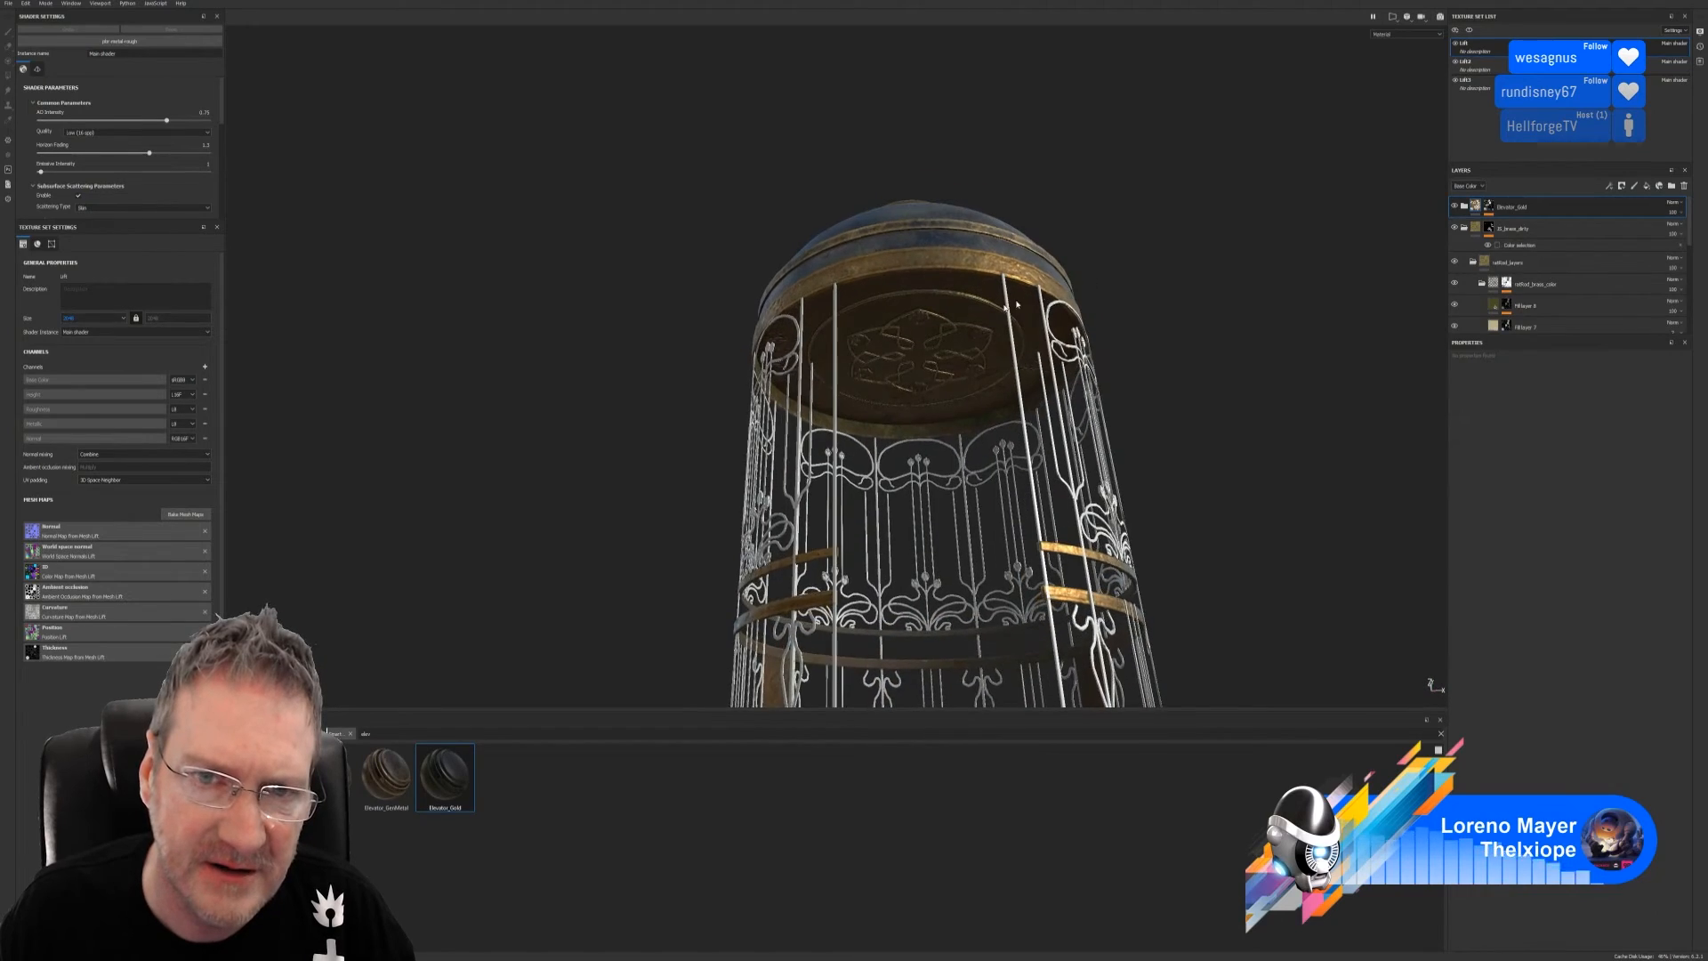
pyautogui.keyDown('alt'); pyautogui.moveTo(1084, 275); pyautogui.dragTo(1128, 304, button='right'); pyautogui.keyUp('alt')
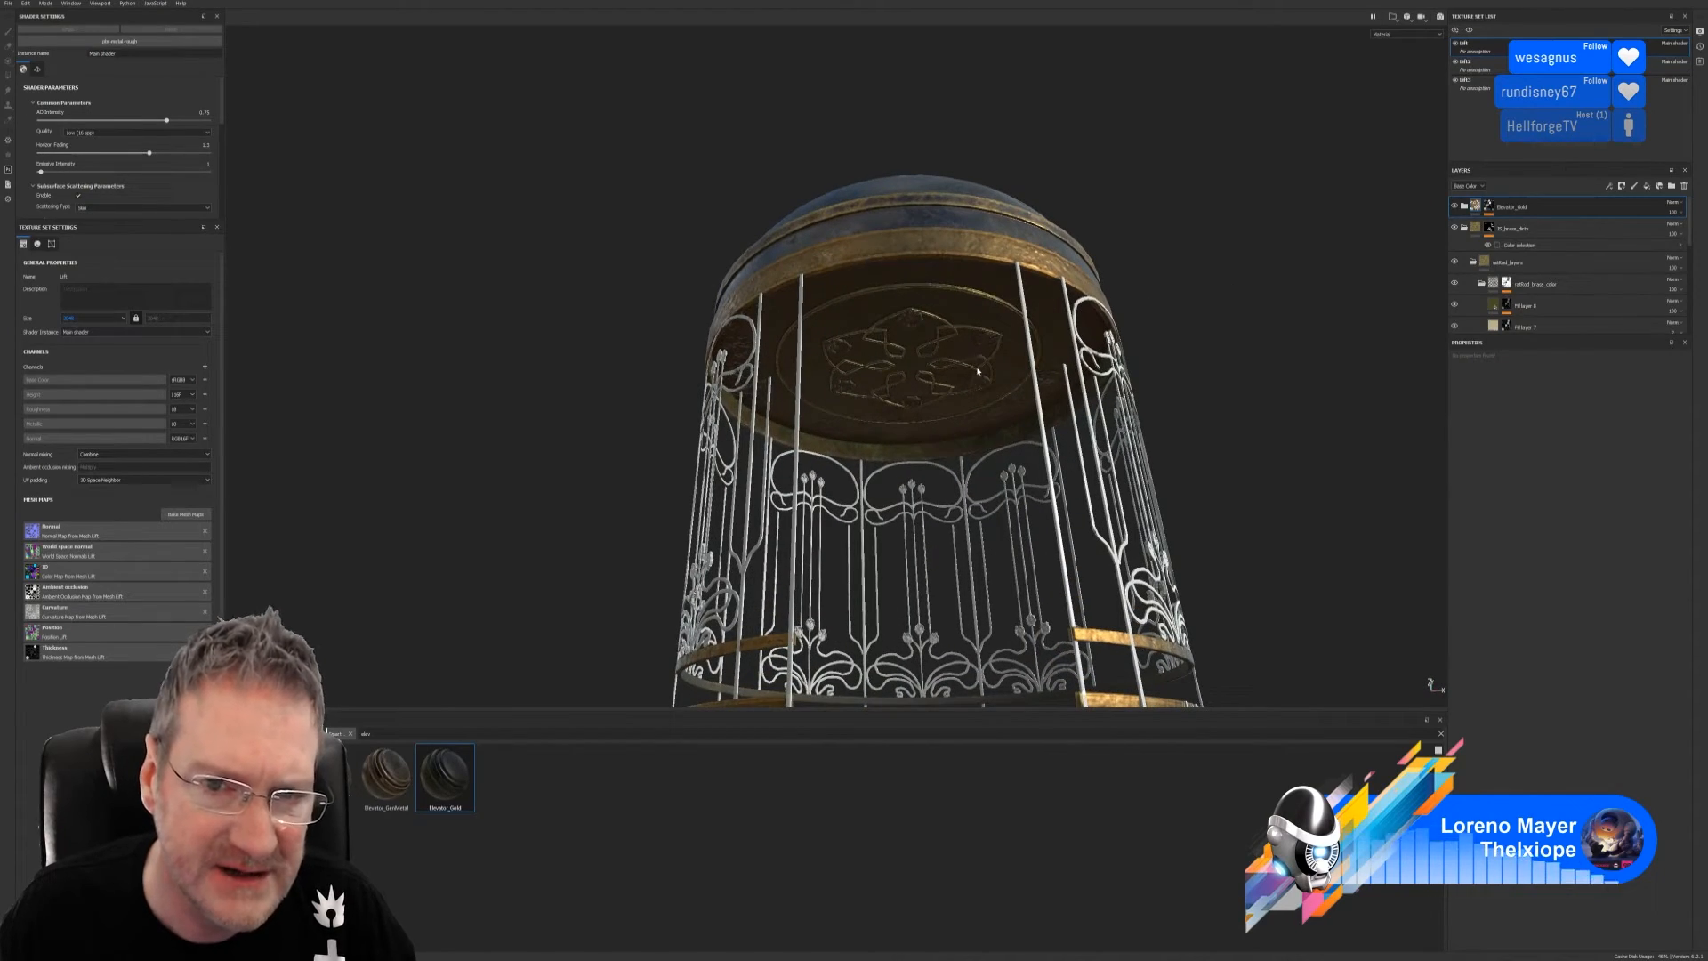
pyautogui.keyDown('alt'); pyautogui.moveTo(977, 370); pyautogui.dragTo(1156, 294); pyautogui.keyUp('alt')
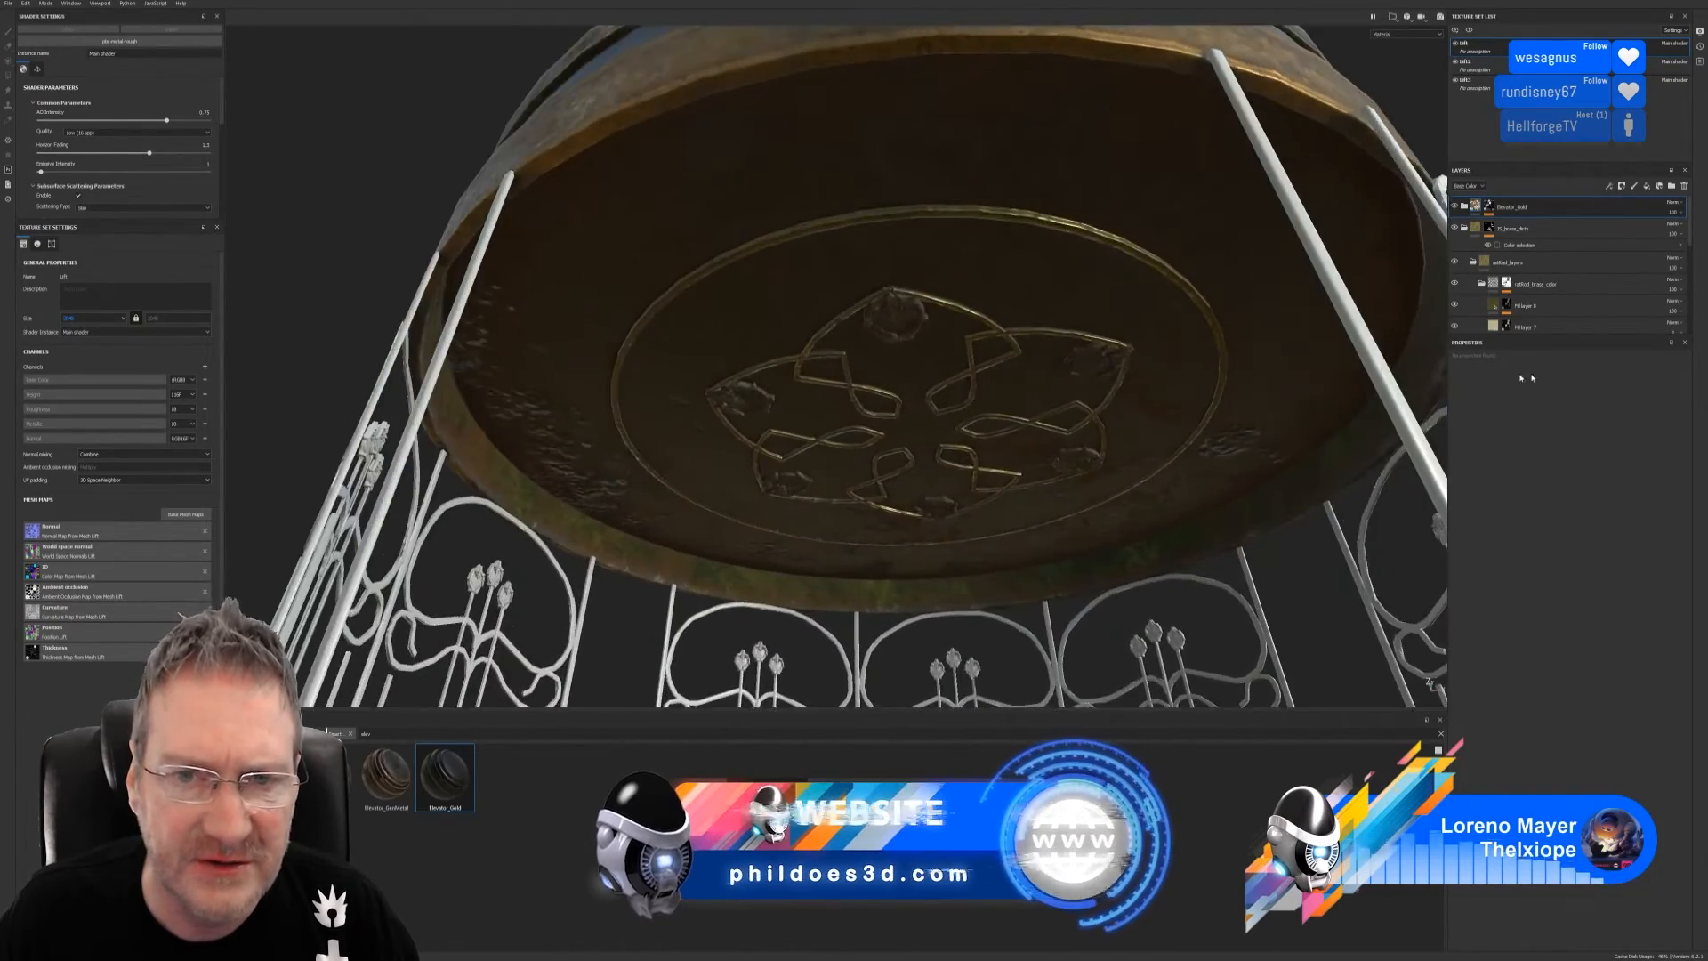
pyautogui.keyDown('alt'); pyautogui.moveTo(1523, 378); pyautogui.dragTo(780, 366); pyautogui.keyUp('alt')
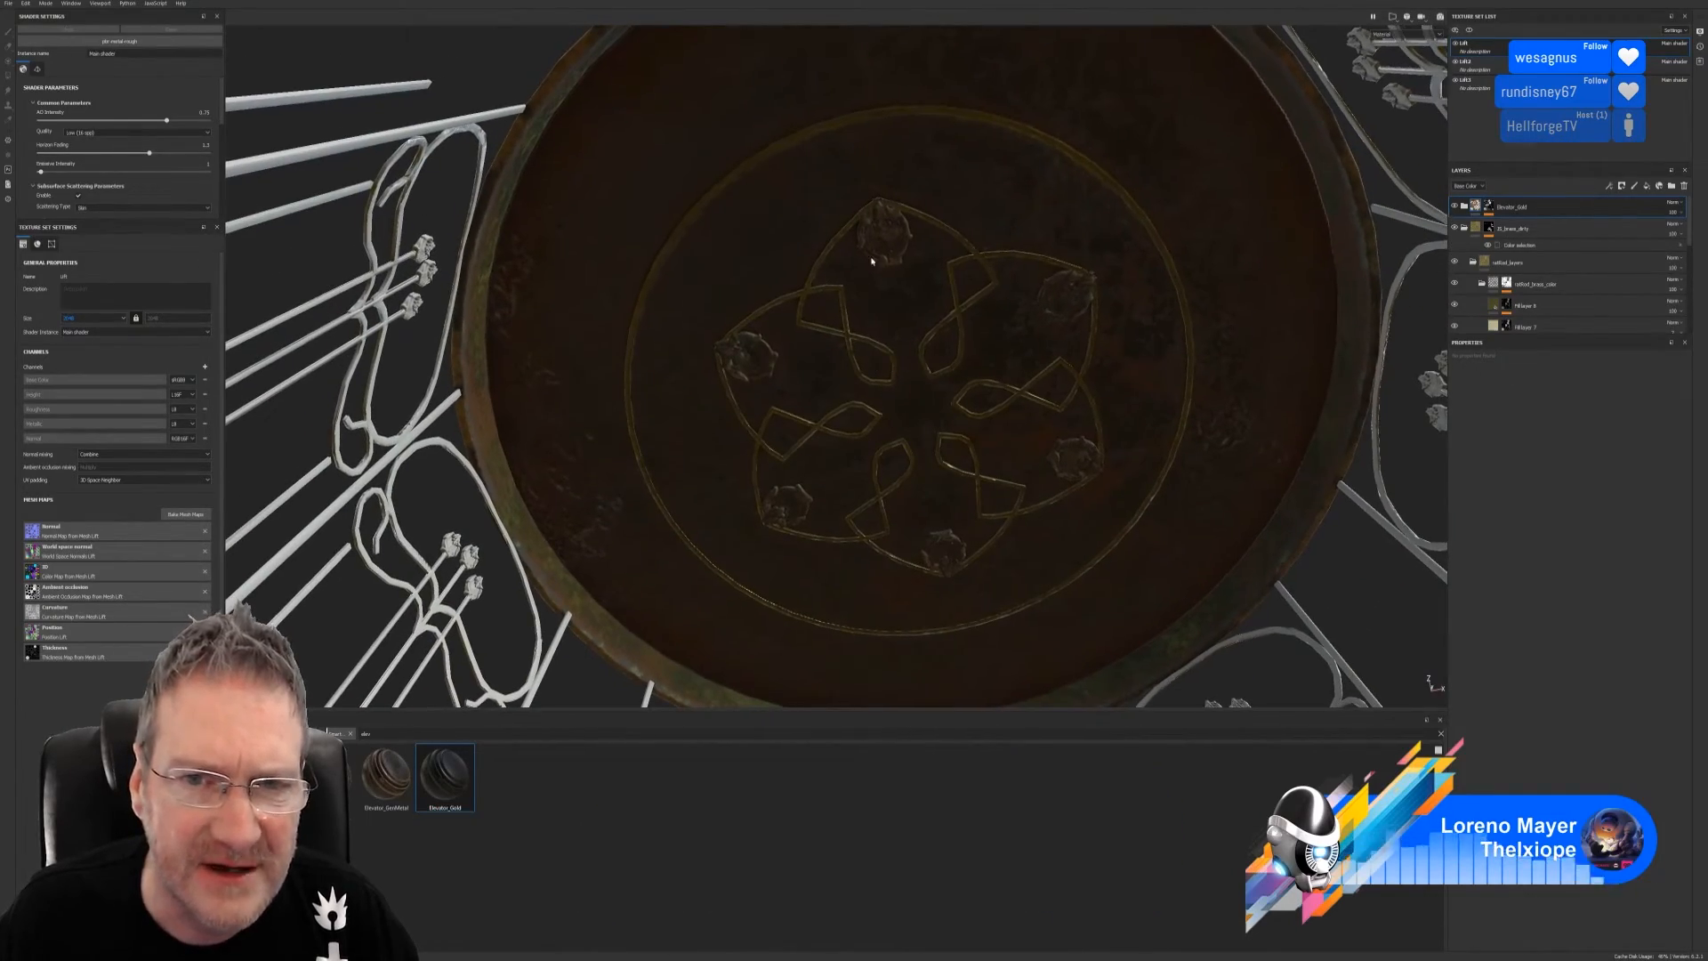
# Add the rosettes' magenta ID color to the dirty brass mask's color selection and remove the interlaced lines' color
pyautogui.click(1547, 248)
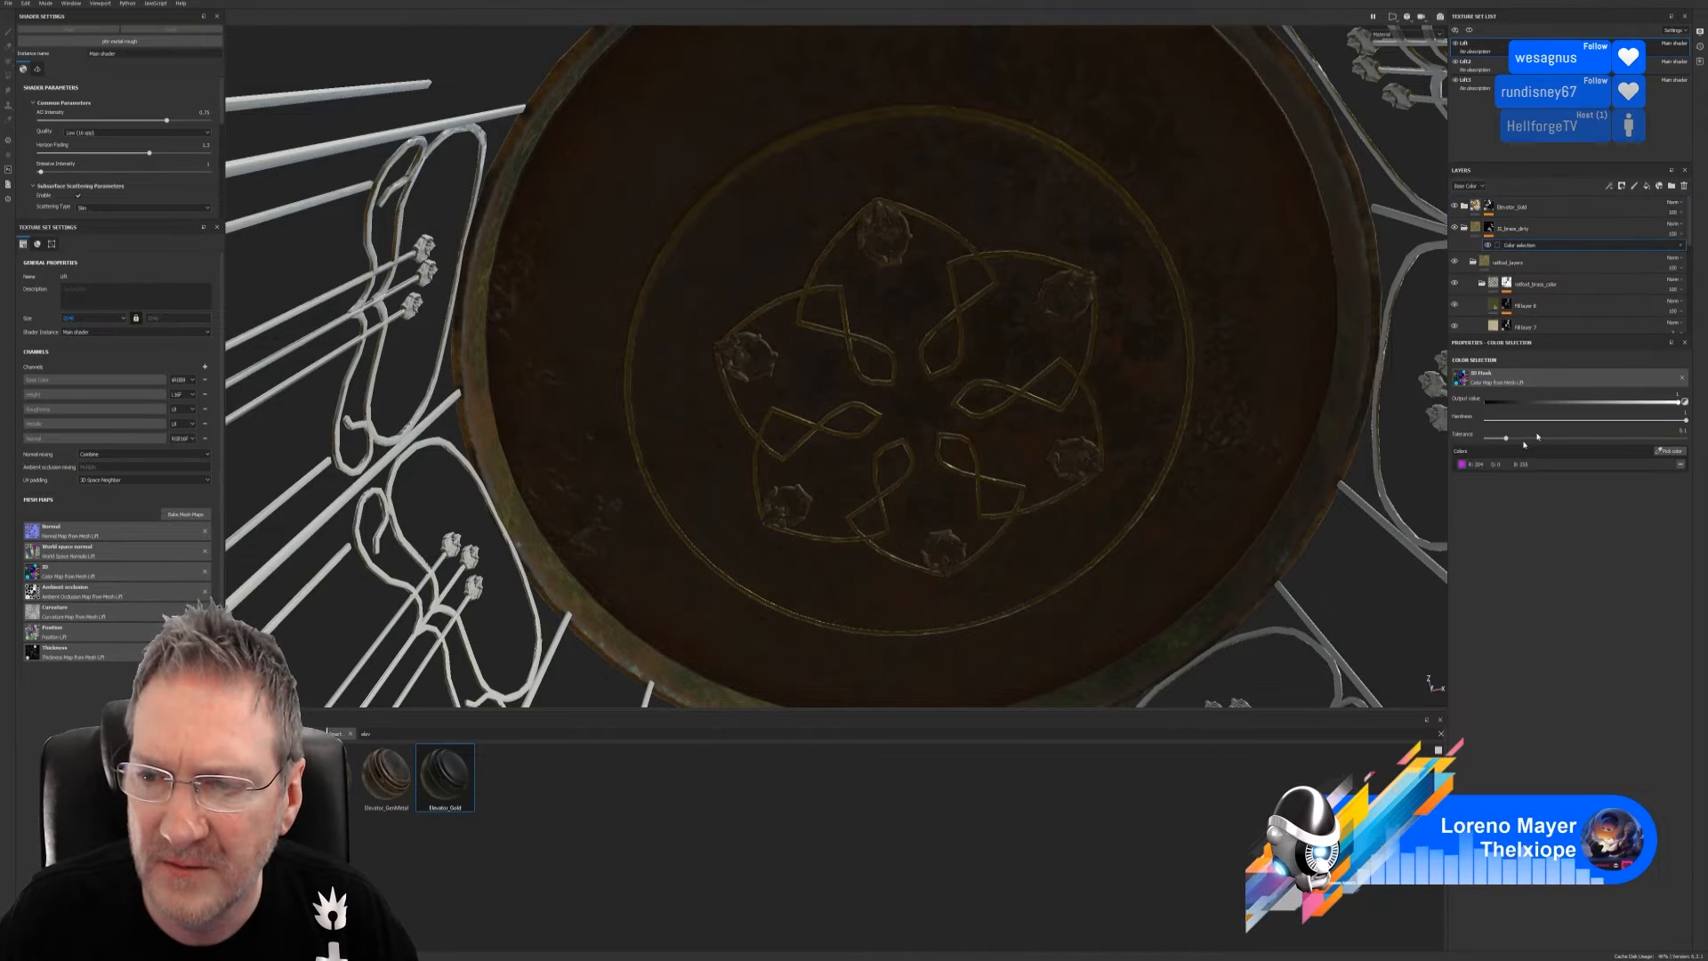
pyautogui.click(1670, 451)
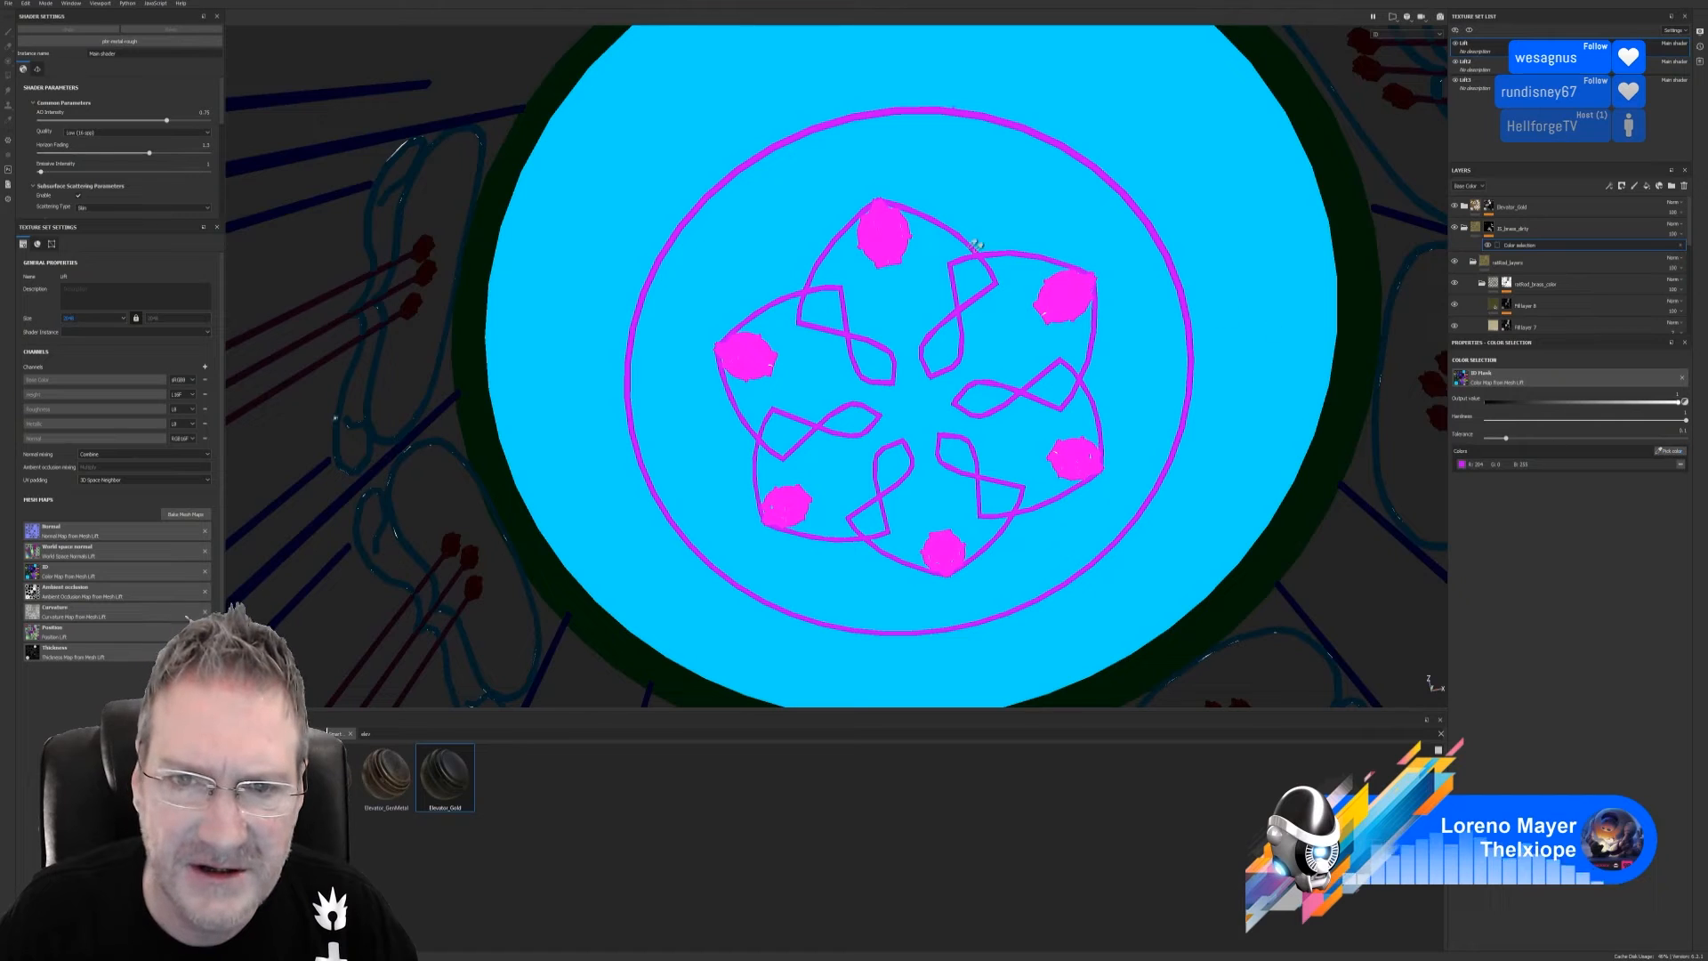
pyautogui.click(1070, 291)
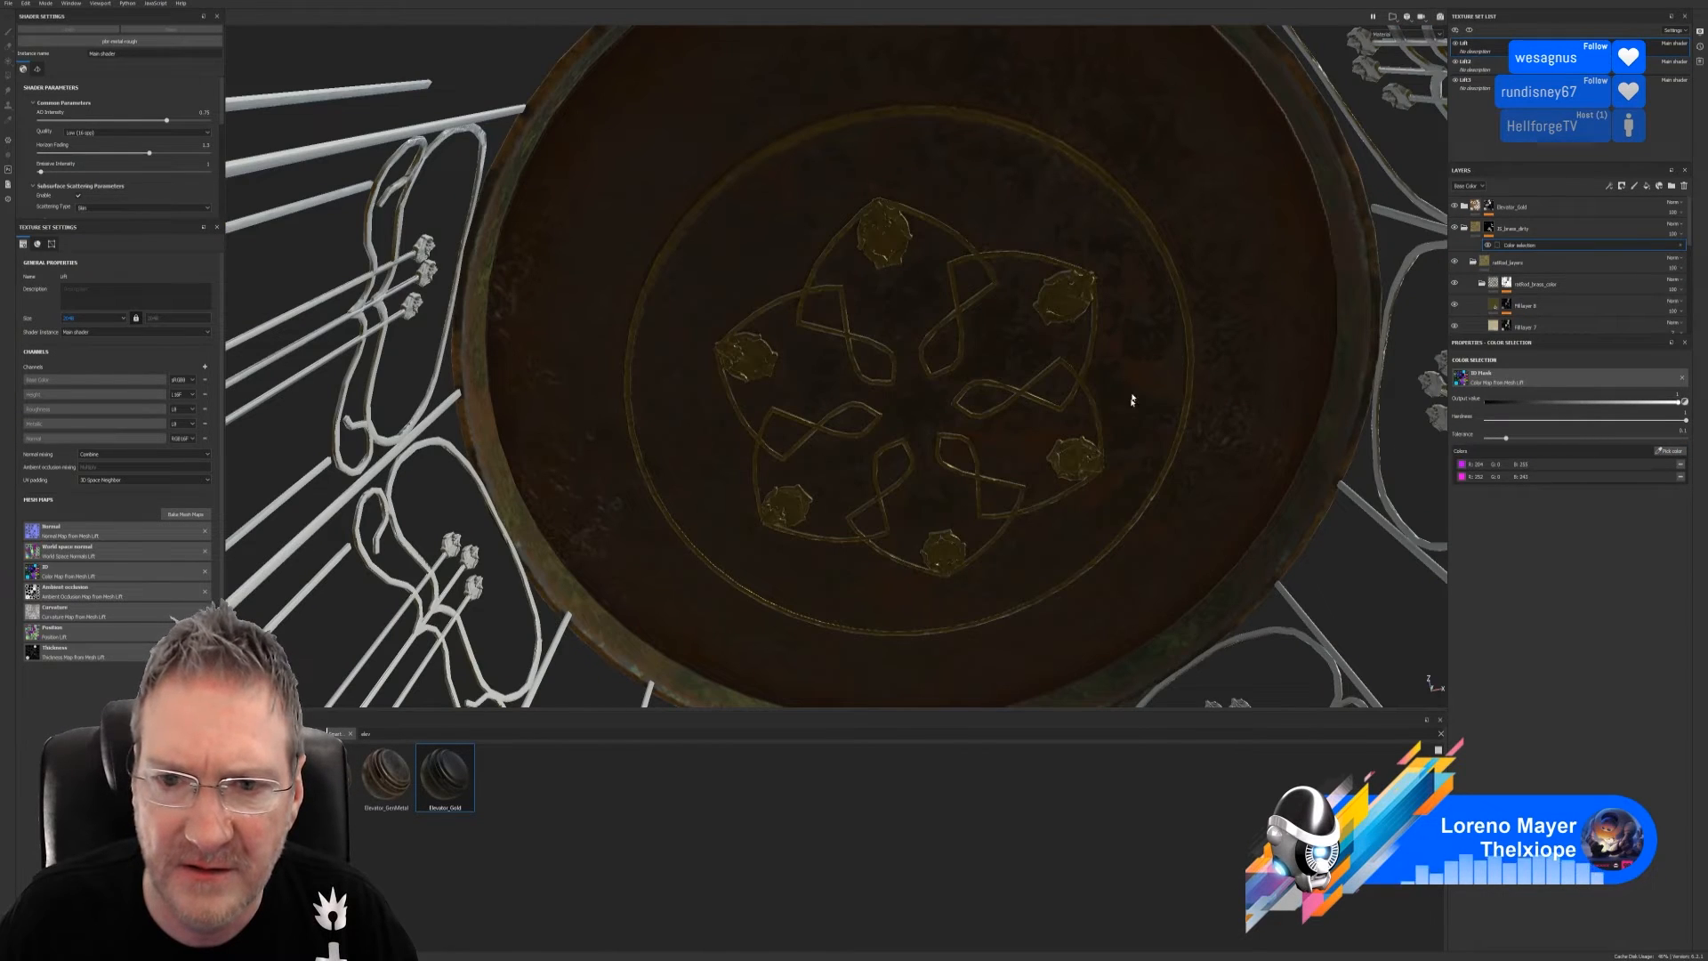
pyautogui.click(1681, 465)
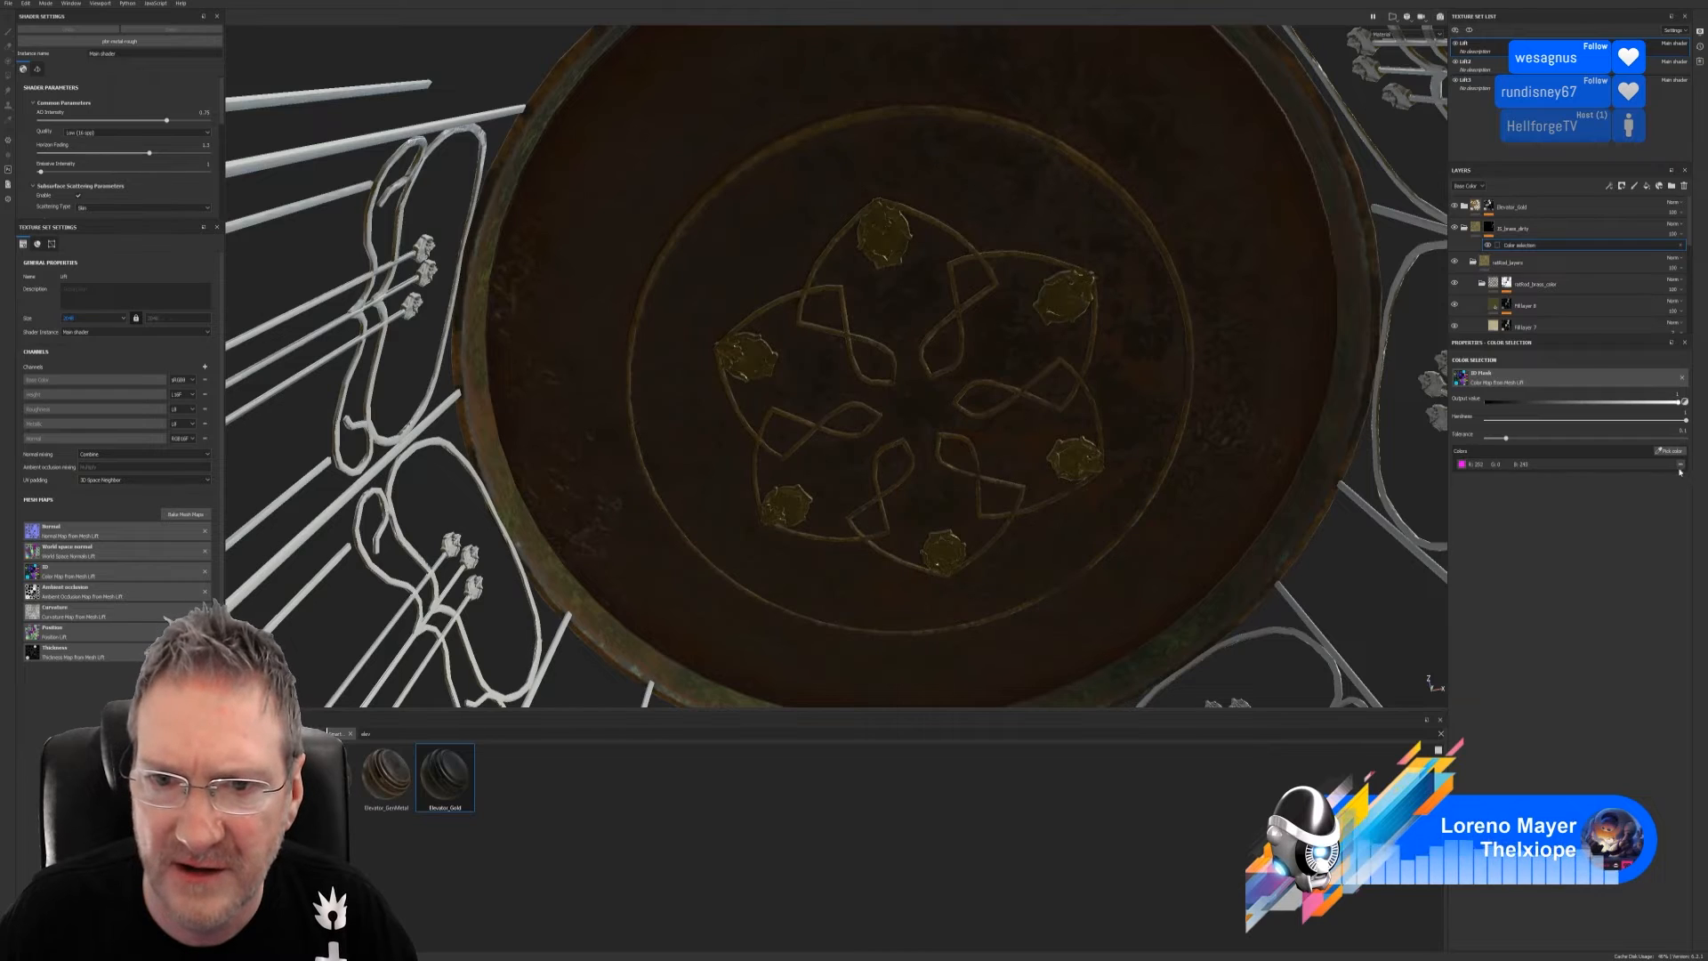
# Pick the ID color of the ornament's interlaced lines back into the brass mask alongside the rosettes' color
pyautogui.moveTo(1003, 335)
pyautogui.keyDown('alt'); pyautogui.mouseDown()
pyautogui.moveTo(999, 255)
pyautogui.moveTo(979, 232)
pyautogui.moveTo(972, 335)
pyautogui.mouseUp(); pyautogui.keyUp('alt')
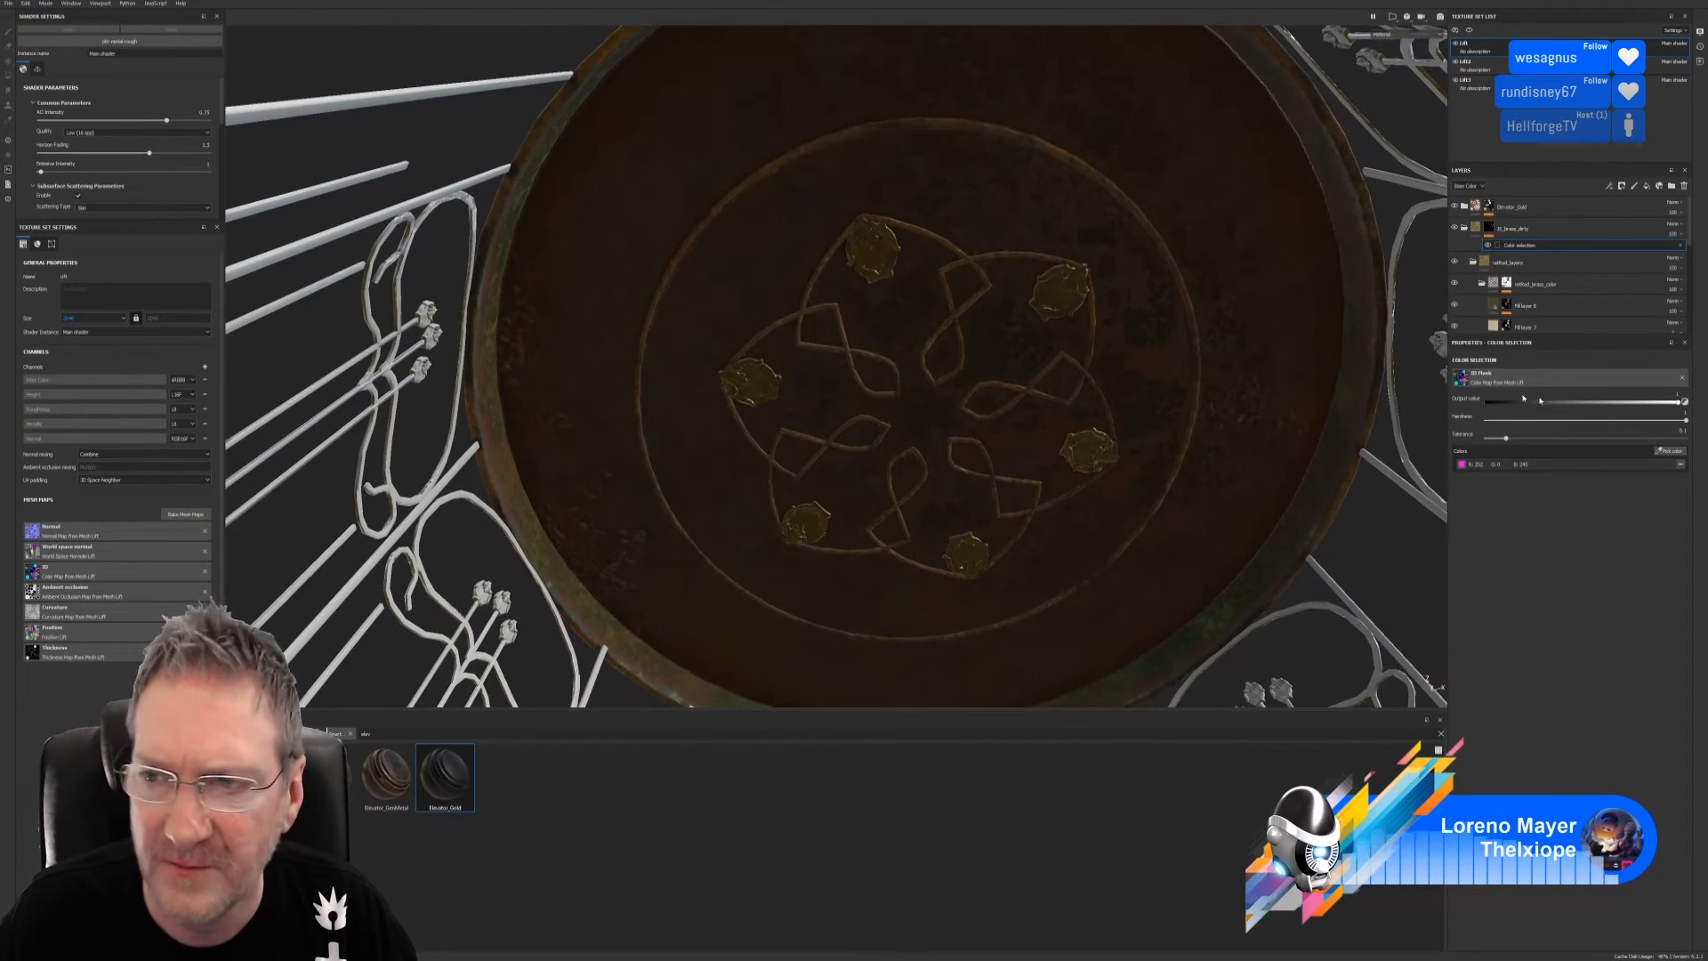
pyautogui.click(1670, 451)
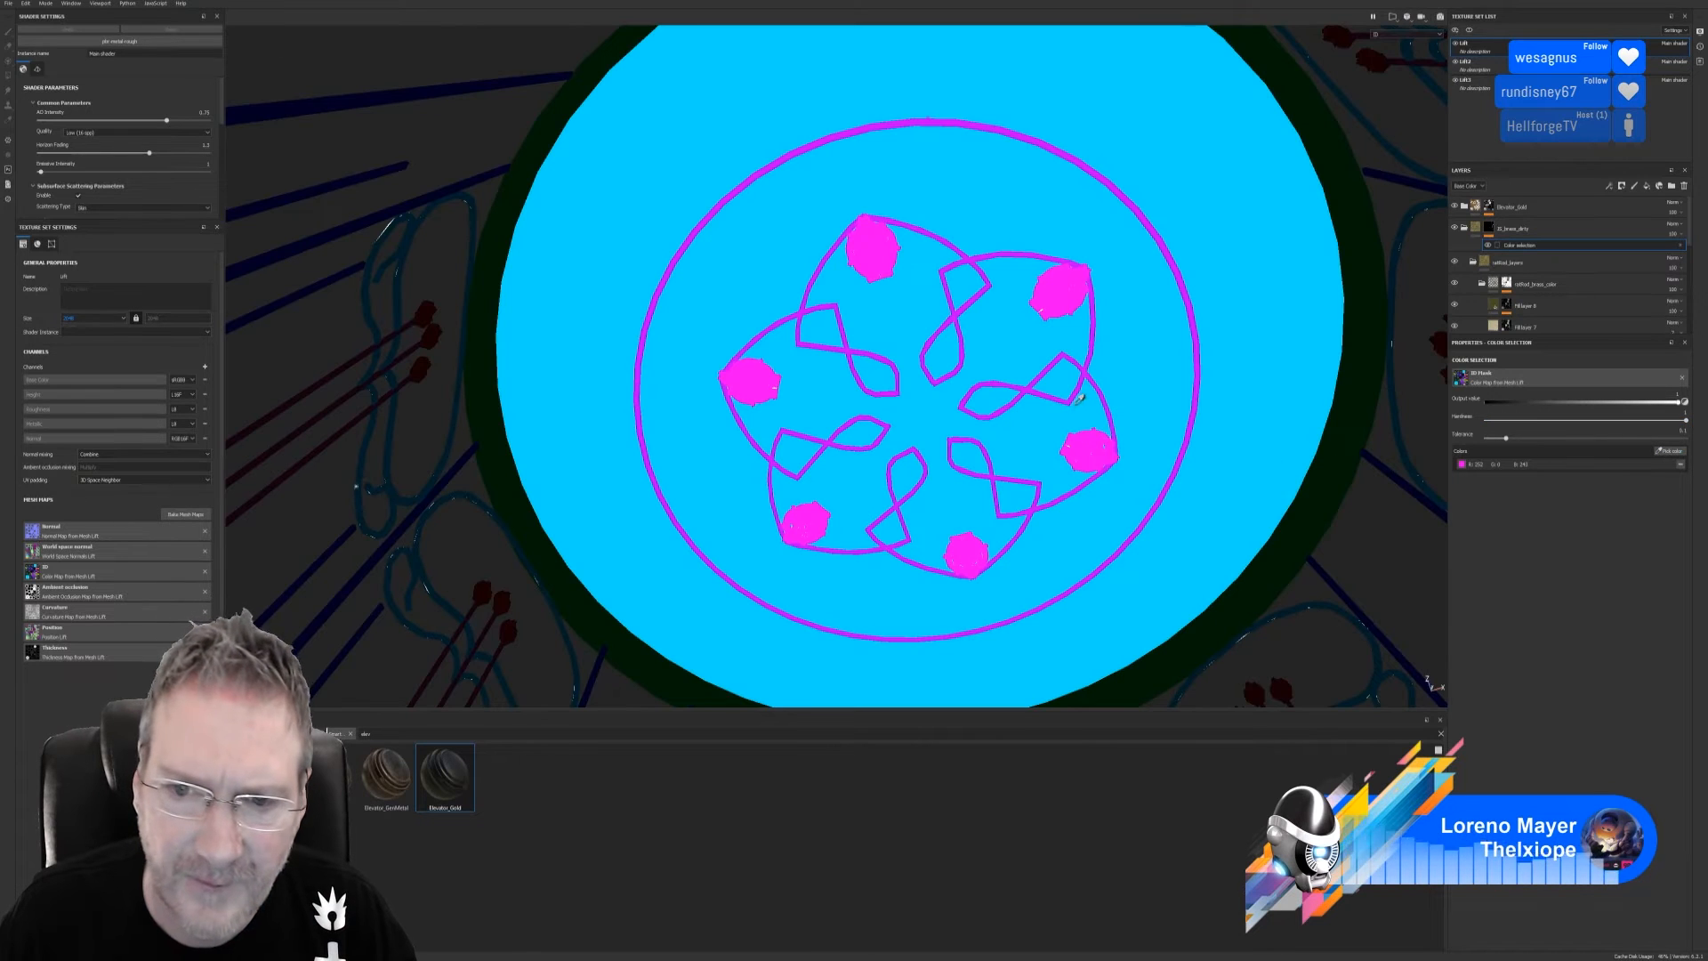
pyautogui.click(1093, 357)
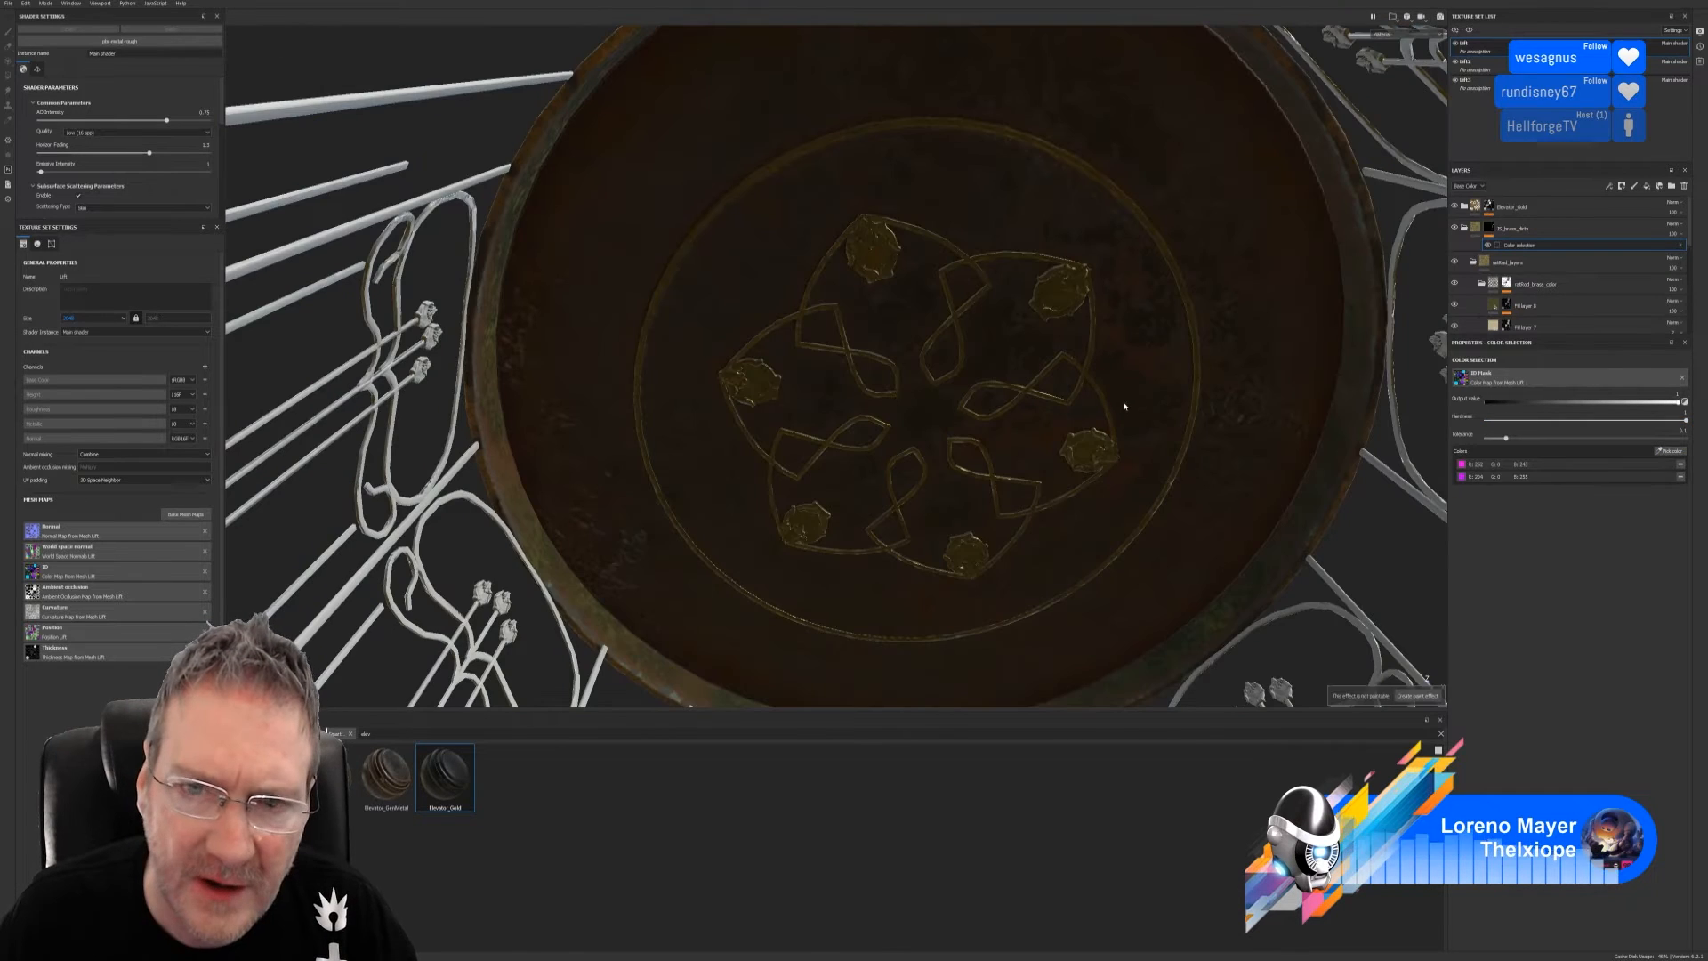
# Inspect the brass ornament on the ceiling from a distance and from below through the cage
pyautogui.keyDown('alt'); pyautogui.moveTo(1105, 333); pyautogui.dragTo(1105, 480); pyautogui.keyUp('alt')
pyautogui.keyDown('alt'); pyautogui.moveTo(1105, 480); pyautogui.dragTo(676, 596, button='right'); pyautogui.keyUp('alt')
pyautogui.keyDown('alt'); pyautogui.moveTo(998, 464); pyautogui.dragTo(978, 765); pyautogui.keyUp('alt')
pyautogui.keyDown('alt'); pyautogui.moveTo(1083, 454); pyautogui.dragTo(1043, 495); pyautogui.keyUp('alt')
pyautogui.scroll(-10, 1117, 462)
pyautogui.keyDown('alt'); pyautogui.moveTo(1043, 495); pyautogui.dragTo(1014, 495, button='right'); pyautogui.keyUp('alt')
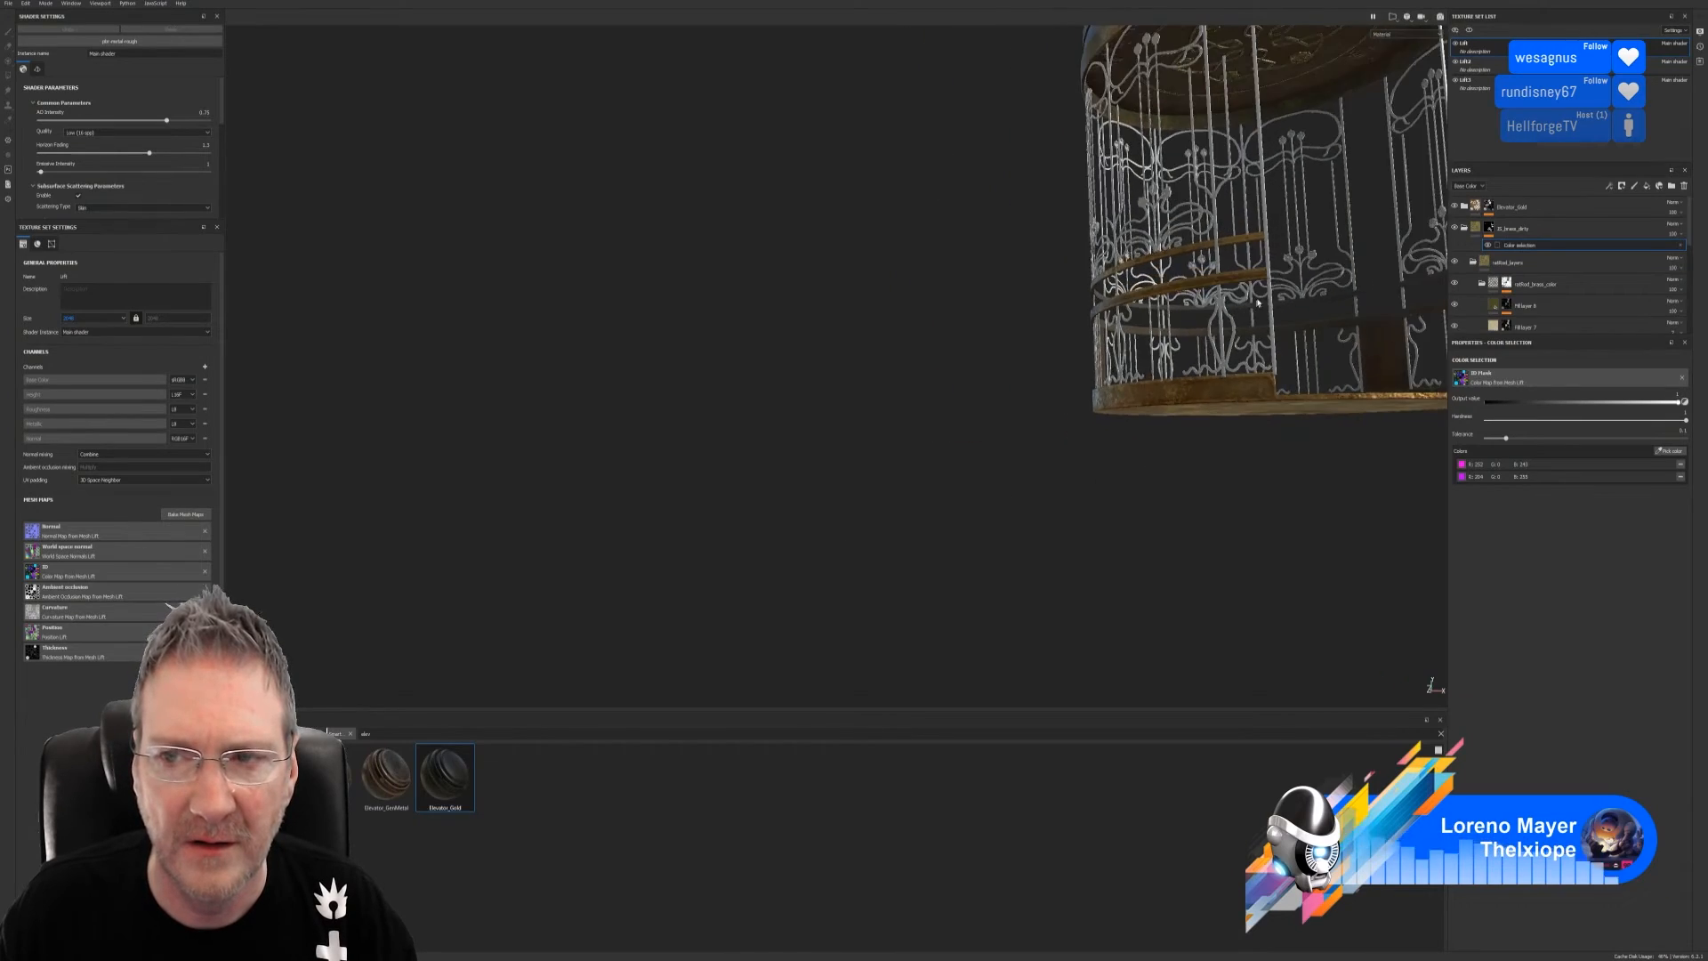
pyautogui.keyDown('alt'); pyautogui.moveTo(1245, 276); pyautogui.dragTo(1081, 400, button='middle'); pyautogui.keyUp('alt')
pyautogui.keyDown('alt'); pyautogui.moveTo(1081, 400); pyautogui.dragTo(1072, 325); pyautogui.keyUp('alt')
pyautogui.keyDown('alt'); pyautogui.moveTo(1068, 299); pyautogui.dragTo(970, 356, button='middle'); pyautogui.keyUp('alt')
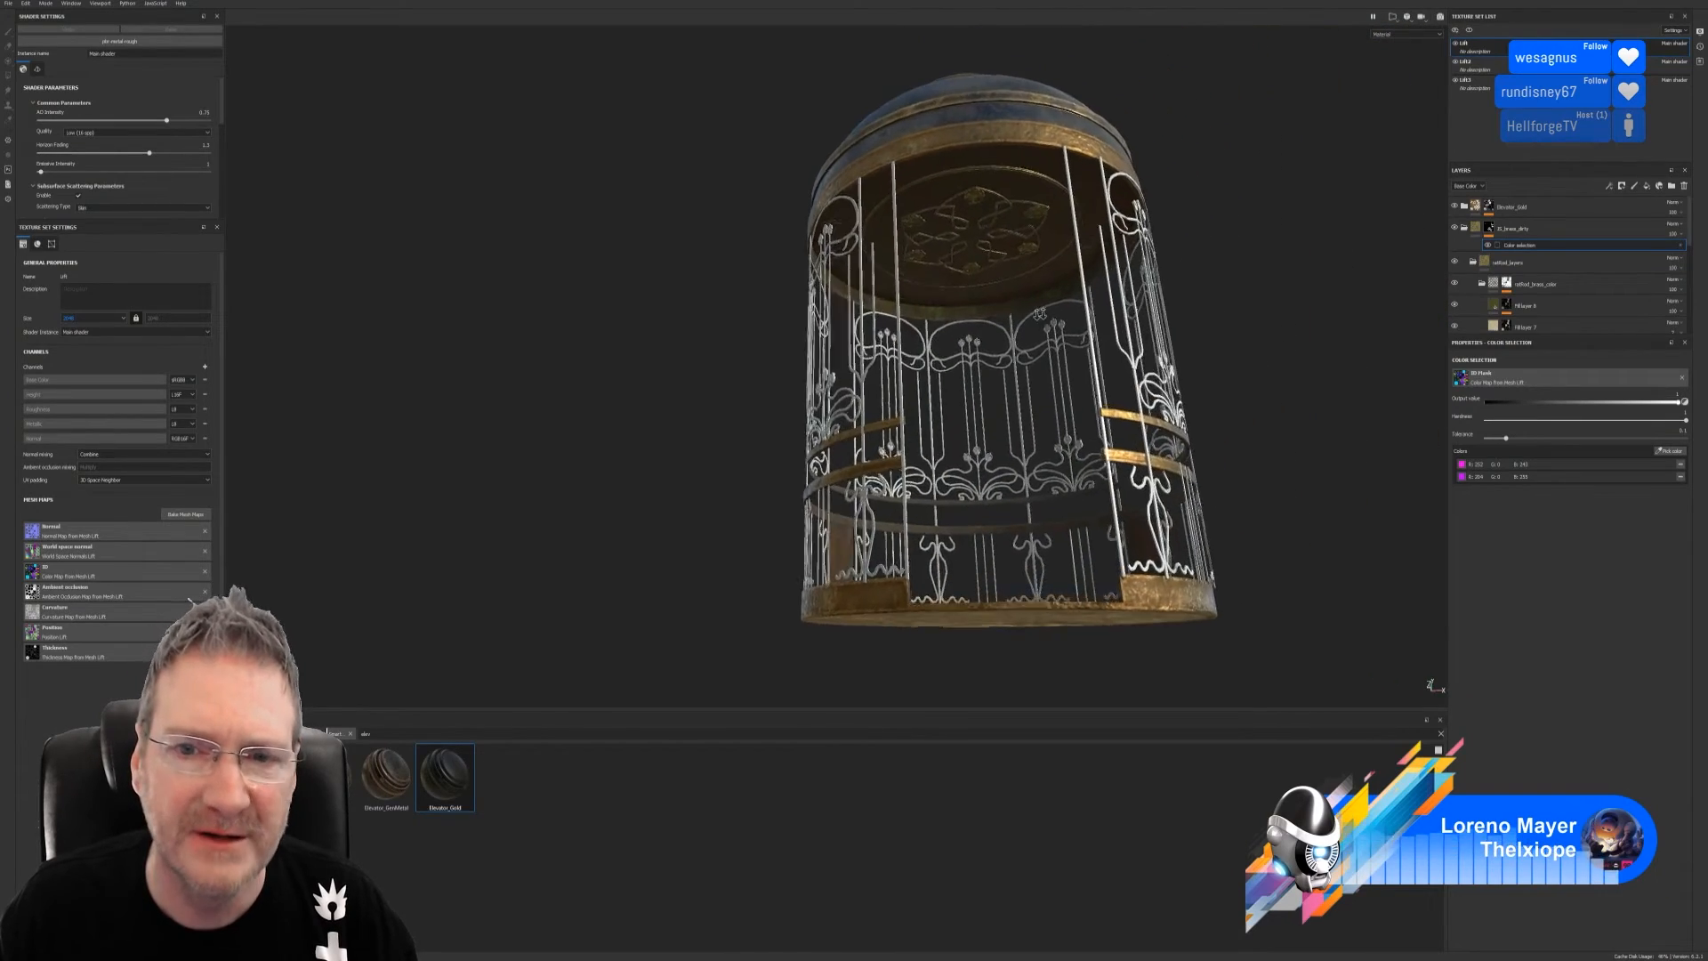
pyautogui.keyDown('alt'); pyautogui.moveTo(969, 356); pyautogui.dragTo(1356, 301, button='right'); pyautogui.keyUp('alt')
pyautogui.keyDown('alt'); pyautogui.moveTo(1103, 222); pyautogui.dragTo(1086, 305, button='middle'); pyautogui.keyUp('alt')
pyautogui.keyDown('alt'); pyautogui.moveTo(1086, 305); pyautogui.dragTo(1059, 283); pyautogui.keyUp('alt')
pyautogui.keyDown('alt'); pyautogui.moveTo(954, 374); pyautogui.dragTo(928, 324); pyautogui.keyUp('alt')
pyautogui.keyDown('alt'); pyautogui.moveTo(927, 324); pyautogui.dragTo(1005, 303, button='right'); pyautogui.keyUp('alt')
pyautogui.keyDown('alt'); pyautogui.moveTo(1005, 303); pyautogui.dragTo(1006, 247); pyautogui.keyUp('alt')
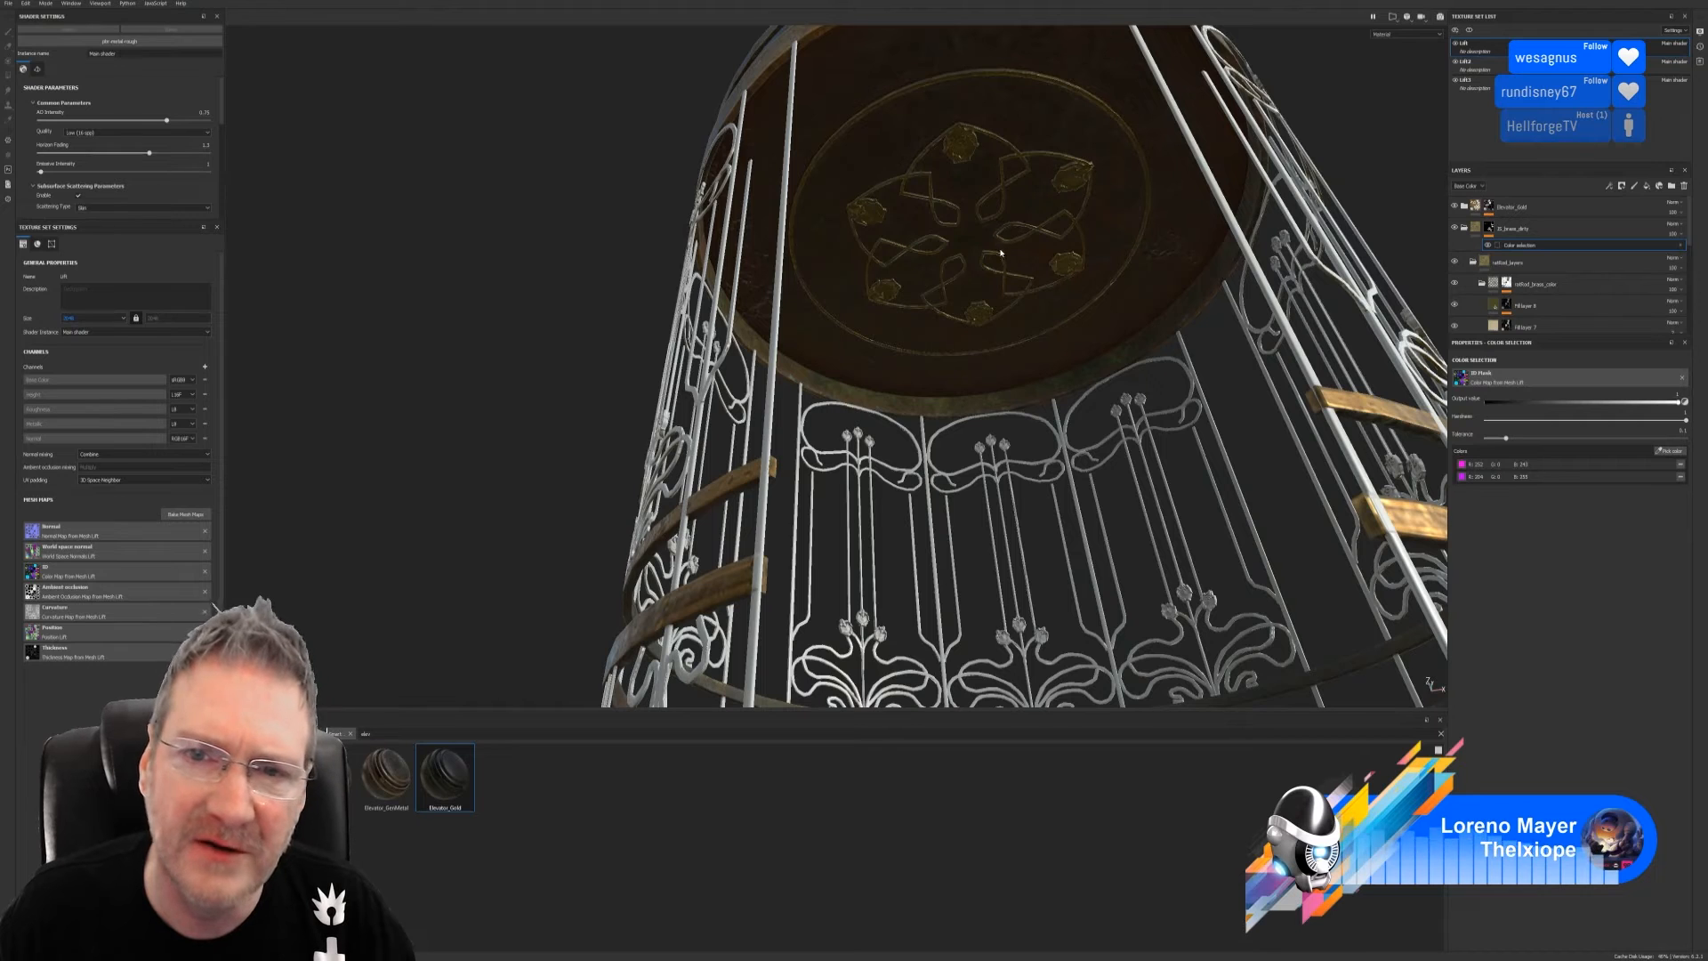
# Compare the ceiling ornament with the dirty brass layer and its nested groups hidden and shown
pyautogui.click(1455, 229)
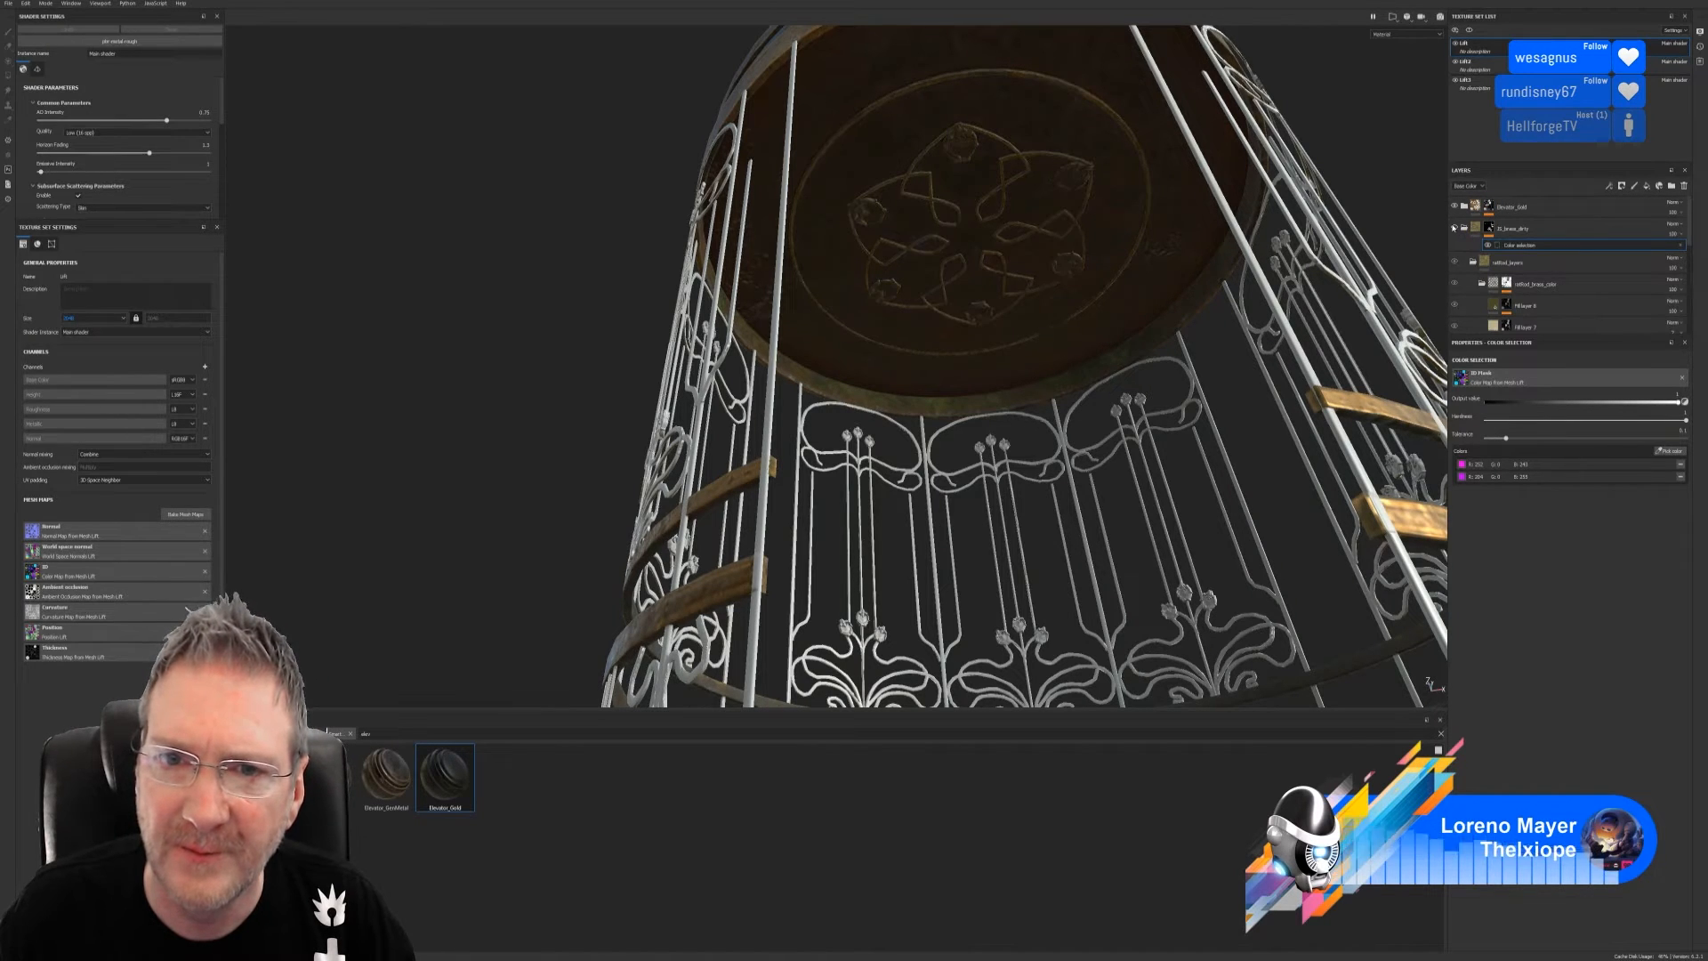
pyautogui.click(1455, 229)
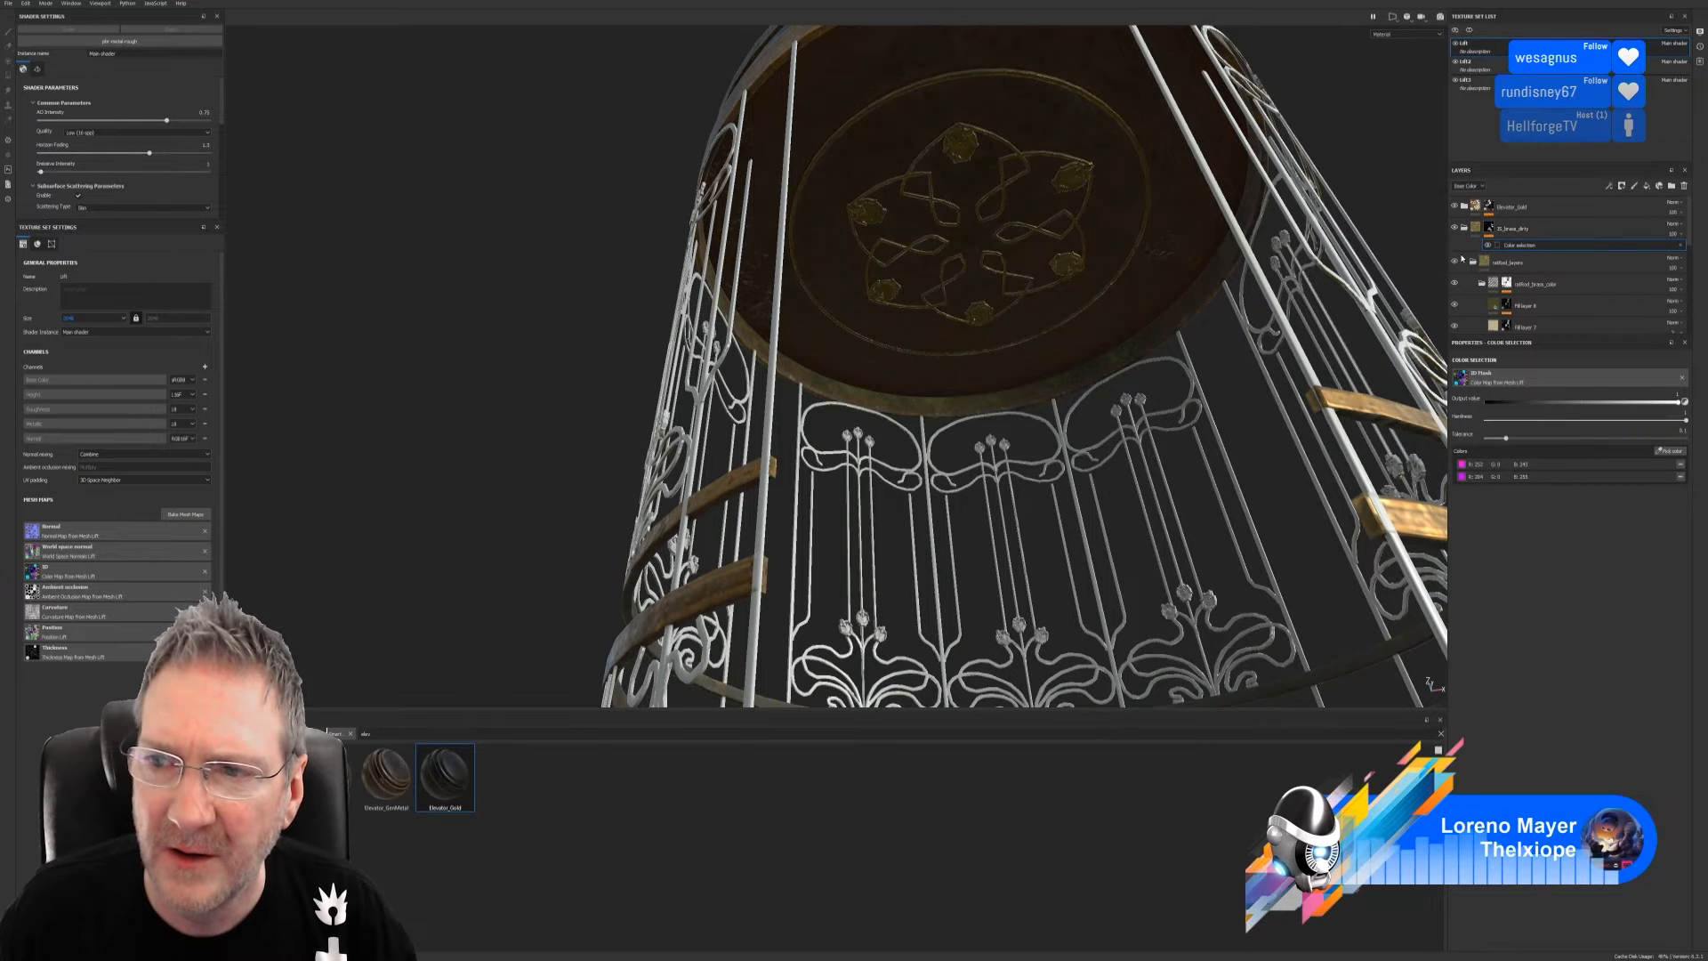
pyautogui.click(1455, 262)
pyautogui.click(1454, 263)
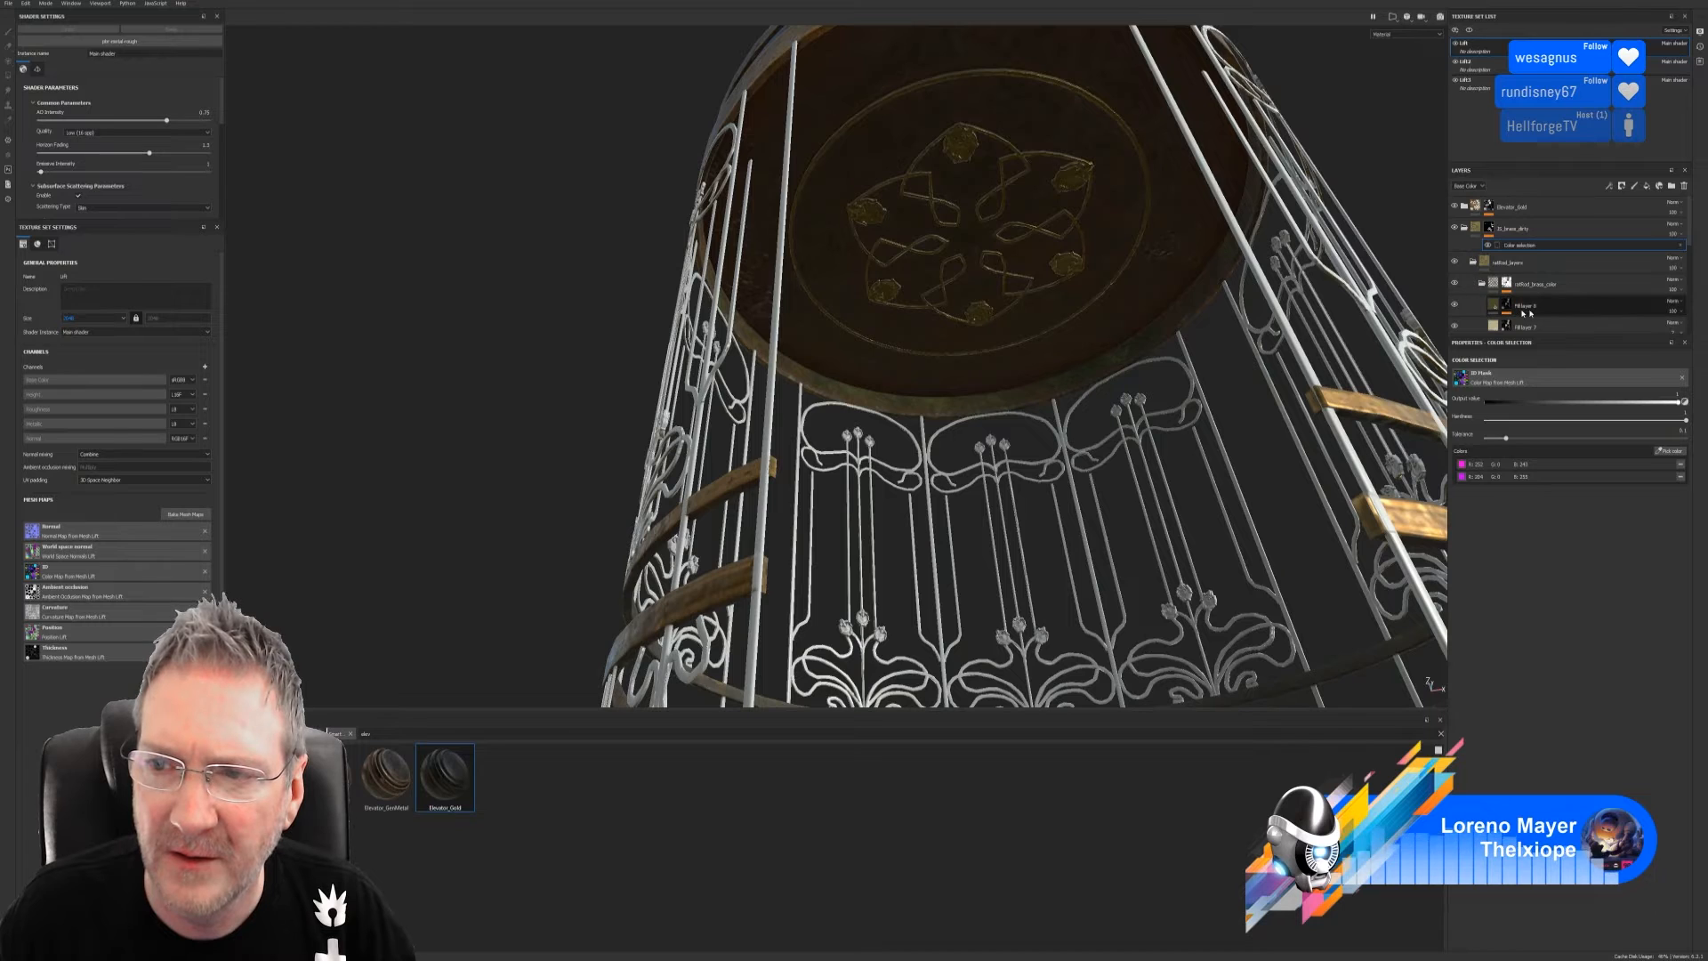
pyautogui.scroll(-3, 1482, 289)
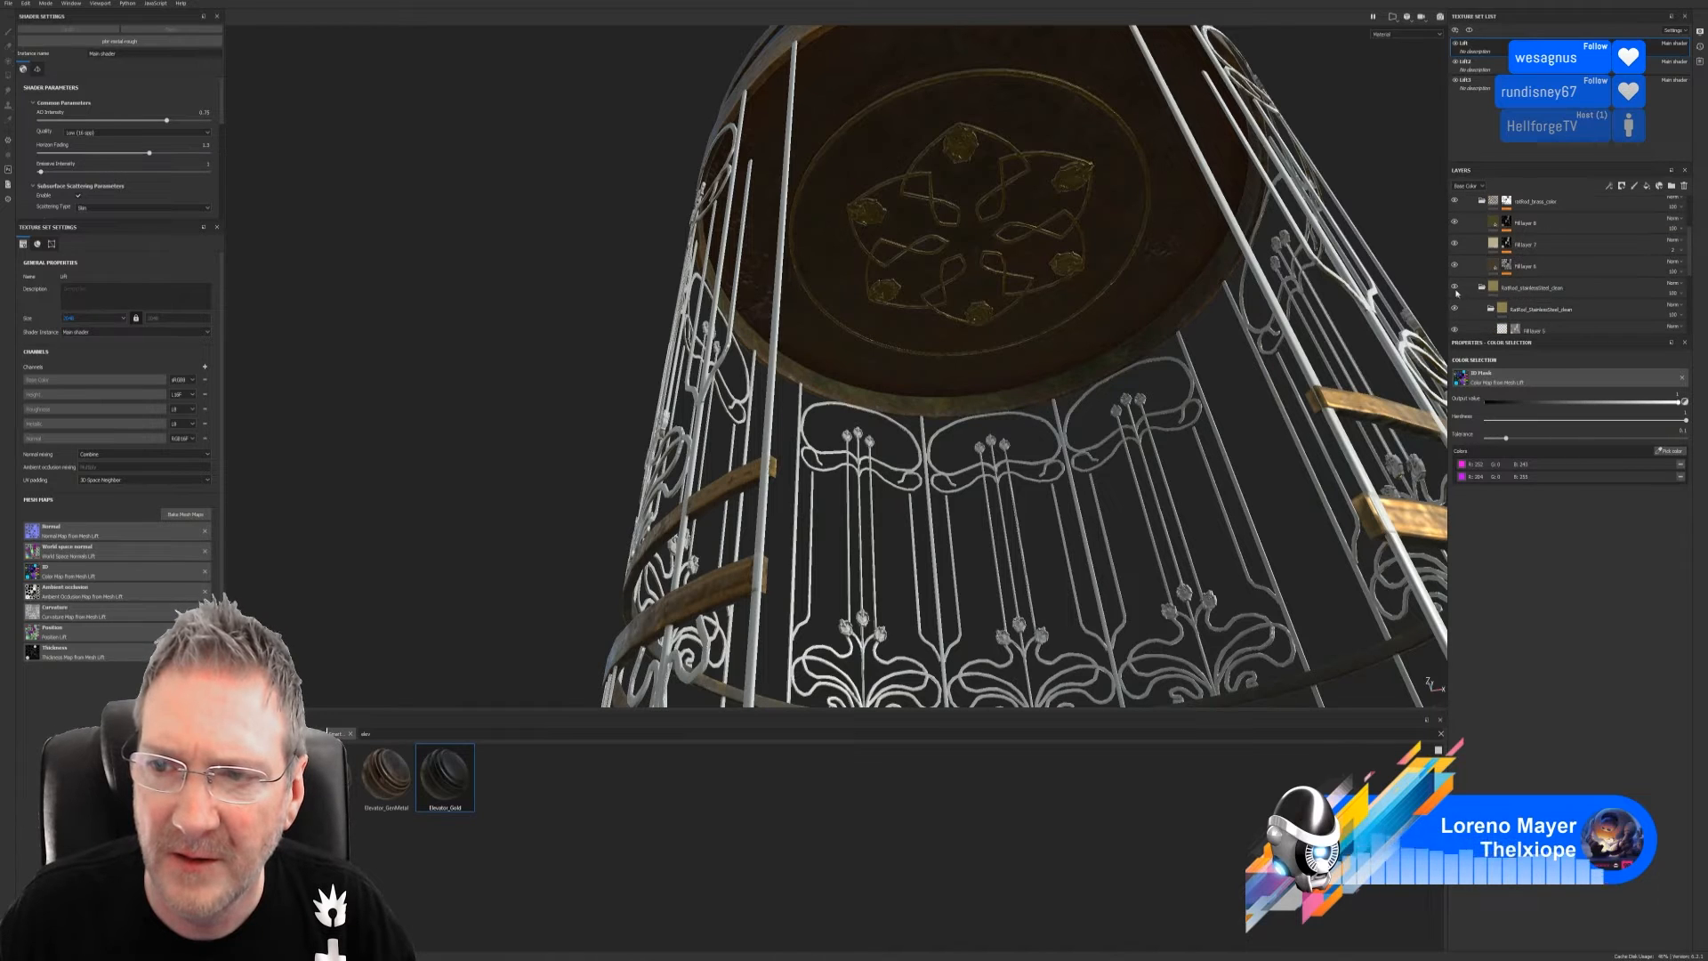
pyautogui.click(1456, 288)
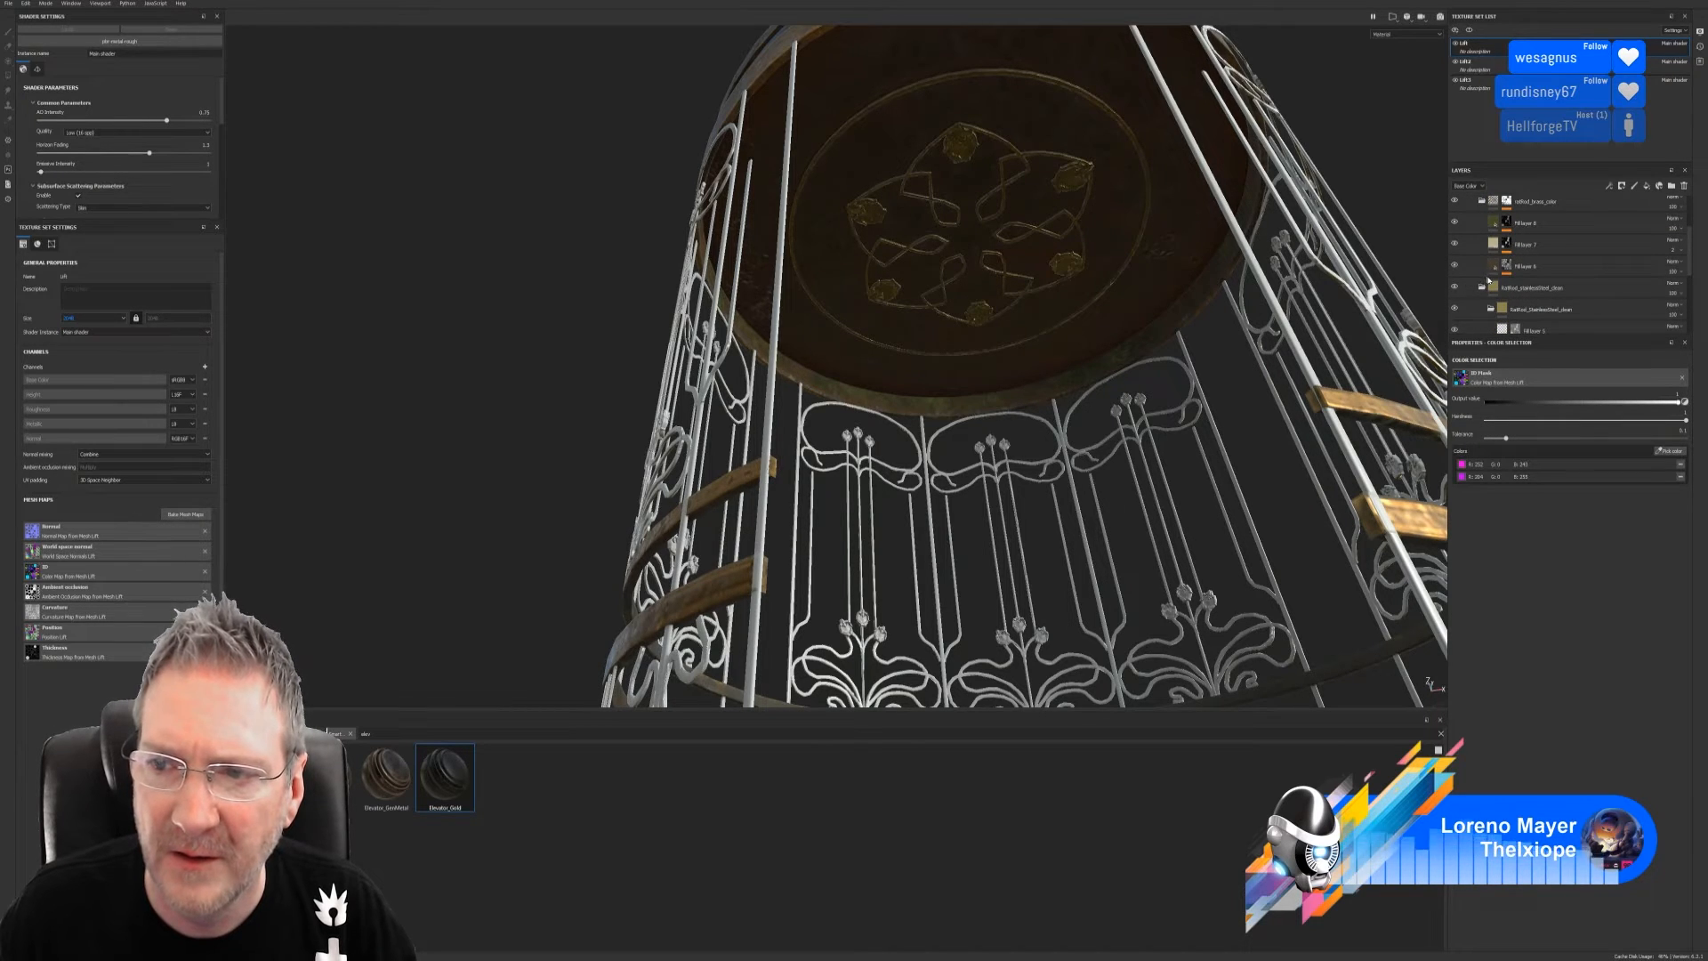
pyautogui.scroll(-2, 1491, 280)
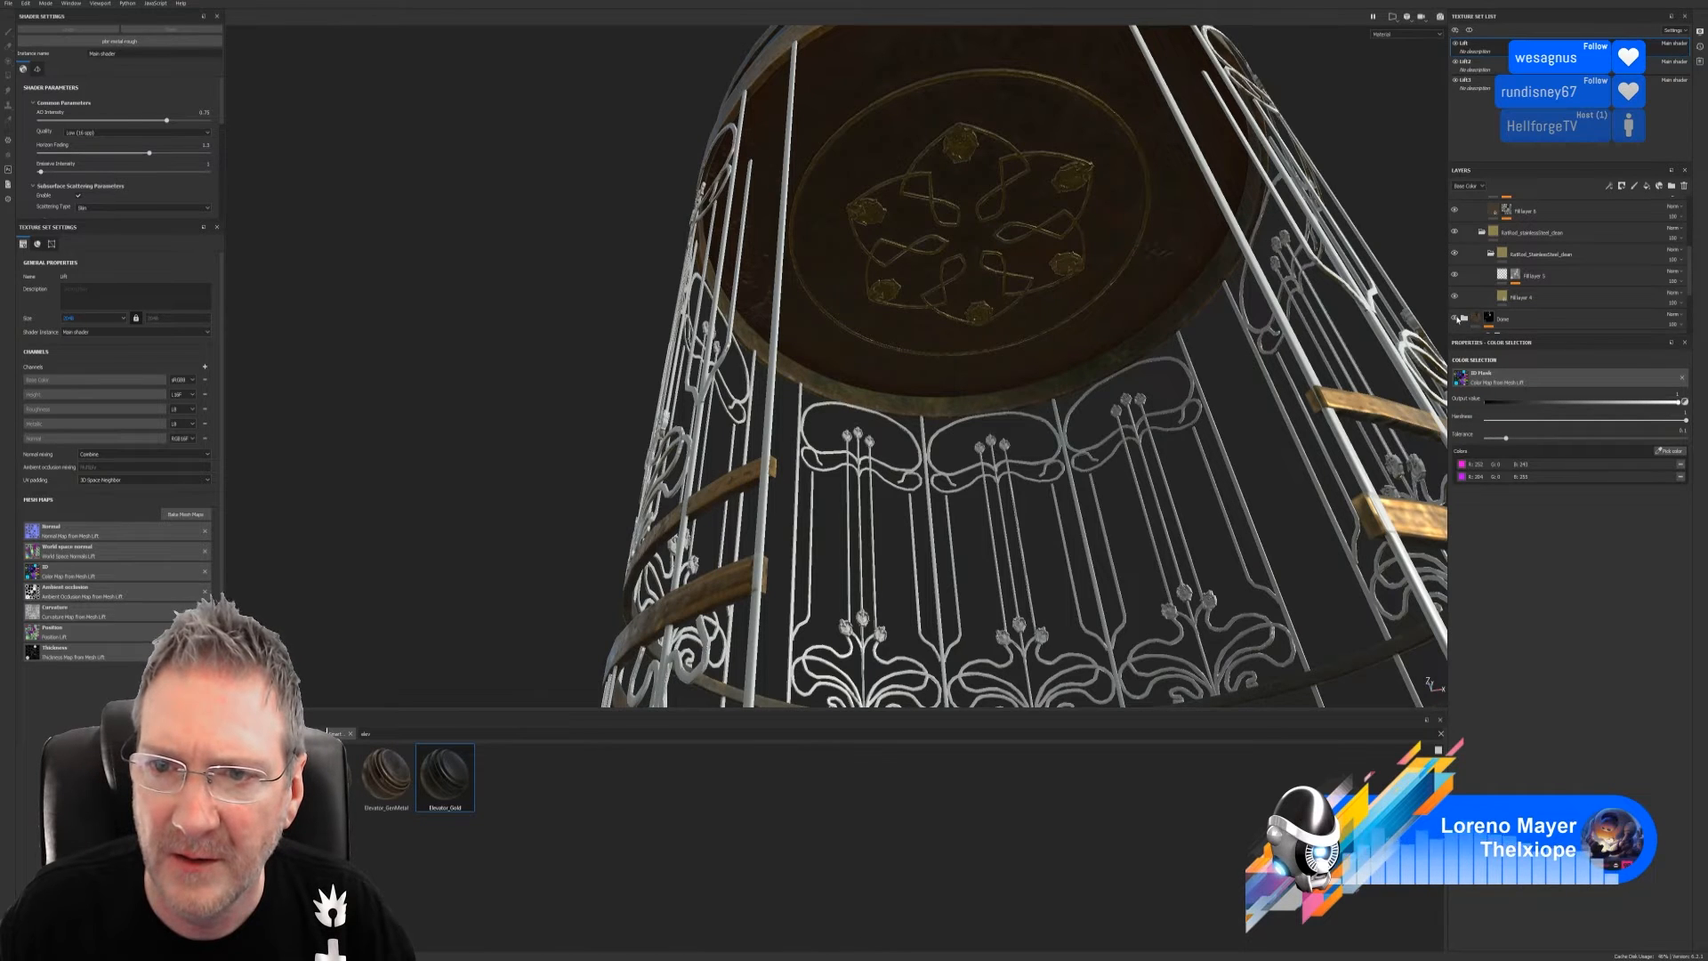
# Examine the whole elevator, then the weathered floor, lower rails and base of the cage up close
pyautogui.keyDown('alt'); pyautogui.moveTo(1264, 374); pyautogui.dragTo(1244, 448); pyautogui.keyUp('alt')
pyautogui.keyDown('alt'); pyautogui.moveTo(1244, 447); pyautogui.dragTo(1167, 398, button='right'); pyautogui.keyUp('alt')
pyautogui.keyDown('alt'); pyautogui.moveTo(1168, 398); pyautogui.dragTo(1023, 354, button='middle'); pyautogui.keyUp('alt')
pyautogui.keyDown('alt'); pyautogui.moveTo(1023, 354); pyautogui.dragTo(957, 354); pyautogui.keyUp('alt')
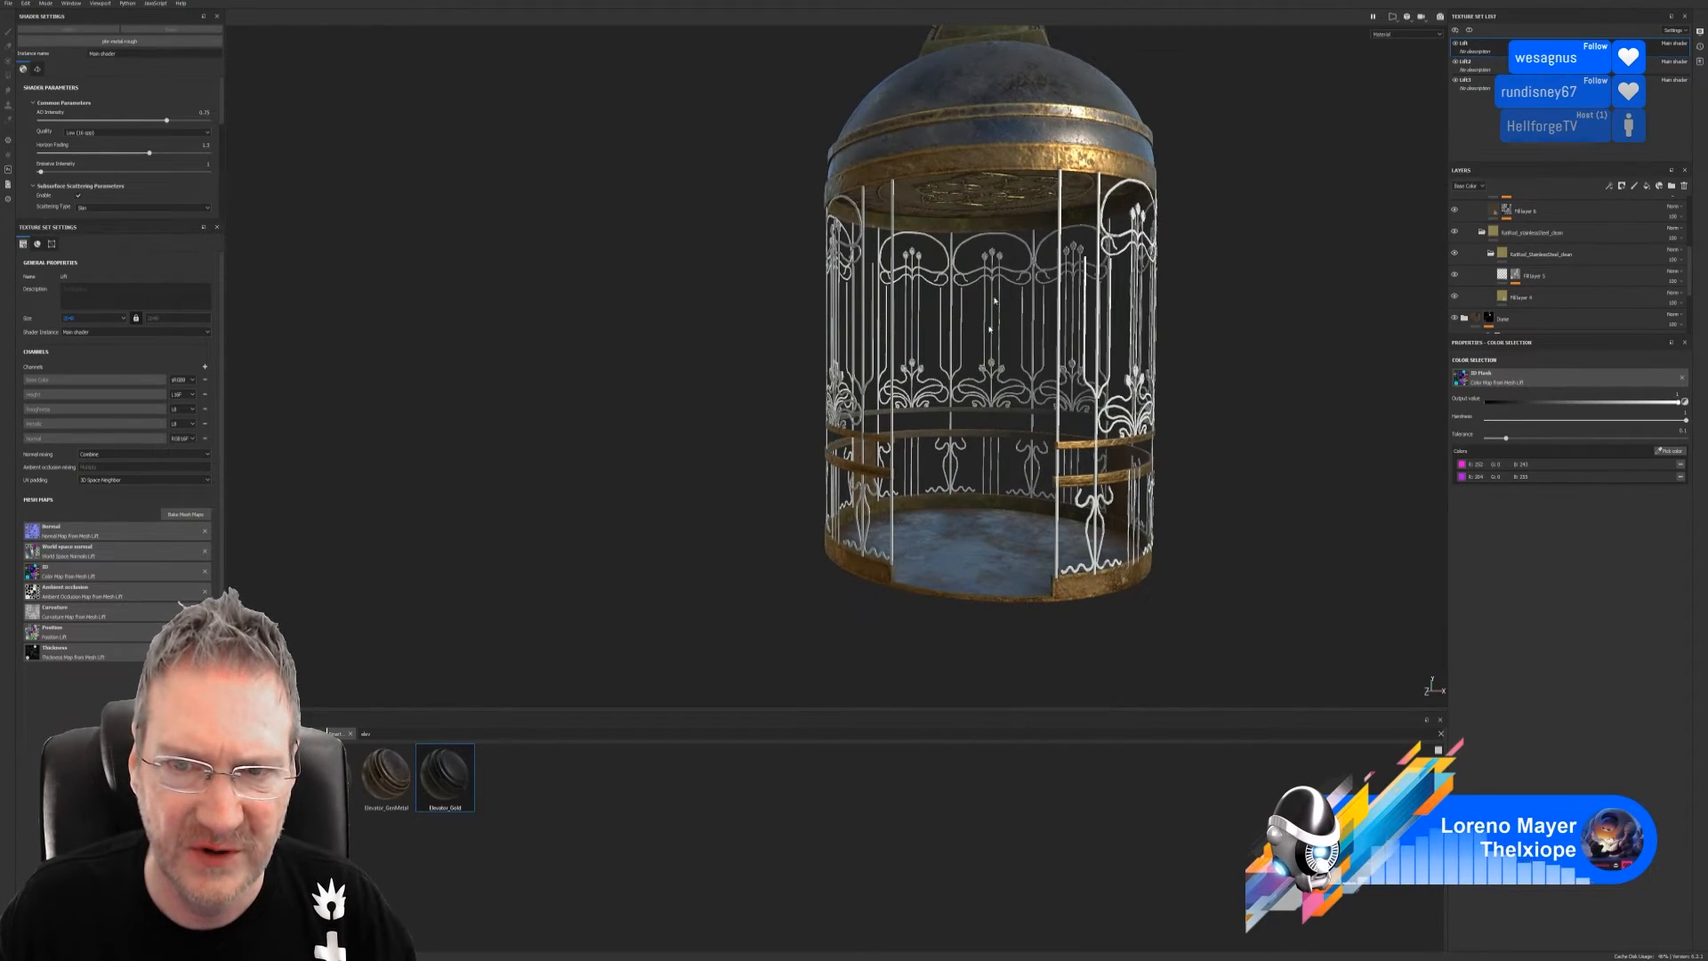
pyautogui.moveTo(978, 484)
pyautogui.keyDown('alt'); pyautogui.mouseDown()
pyautogui.moveTo(961, 523)
pyautogui.moveTo(978, 471)
pyautogui.mouseUp(); pyautogui.keyUp('alt')
pyautogui.keyDown('alt'); pyautogui.moveTo(979, 471); pyautogui.dragTo(1378, 505, button='right'); pyautogui.keyUp('alt')
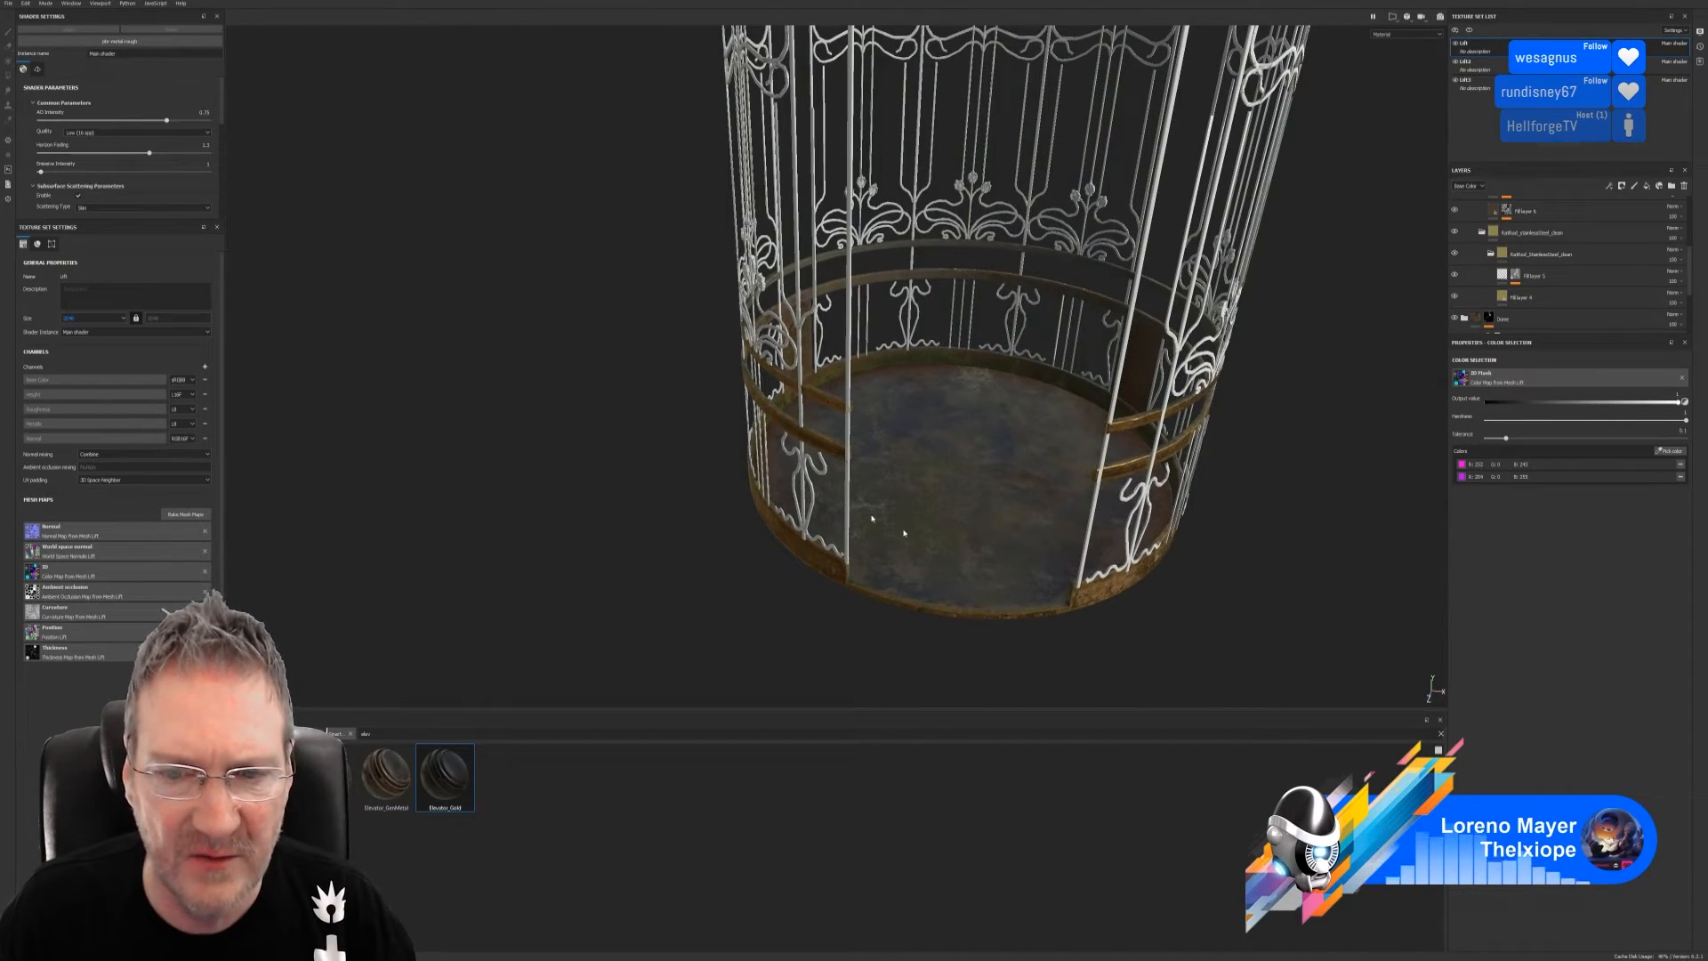
pyautogui.keyDown('alt'); pyautogui.moveTo(1050, 540); pyautogui.dragTo(1032, 499); pyautogui.keyUp('alt')
# Collapse the dirty brass layer group and save the project
pyautogui.scroll(3, 1517, 233)
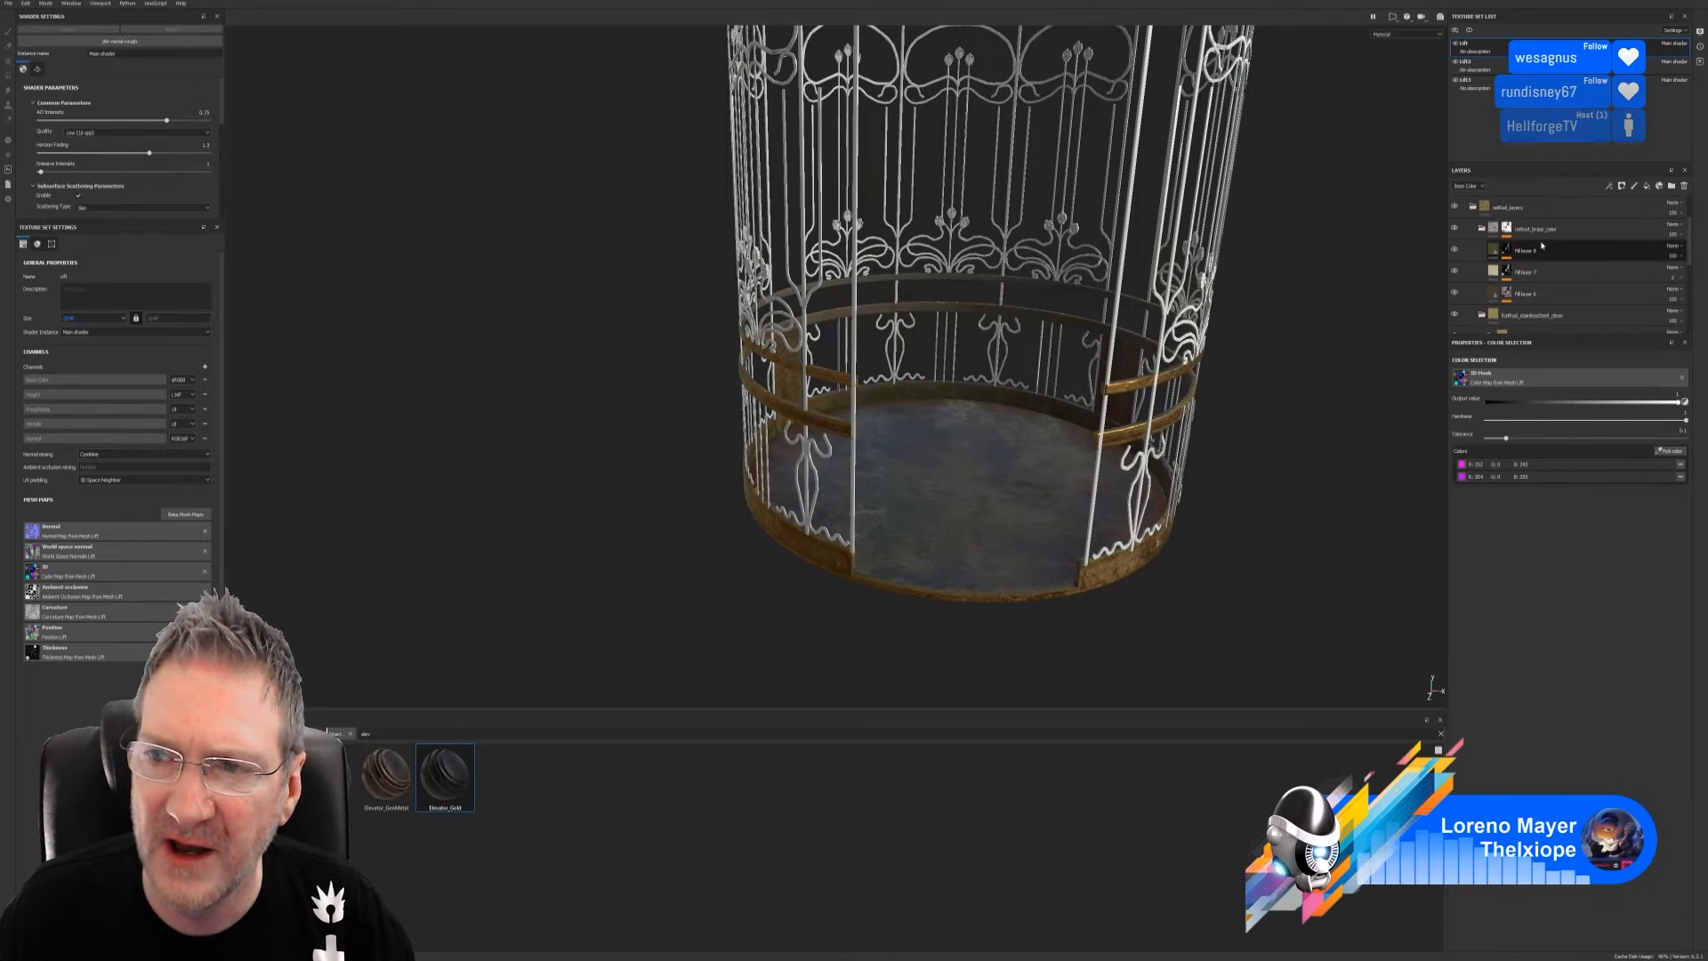
pyautogui.click(1464, 227)
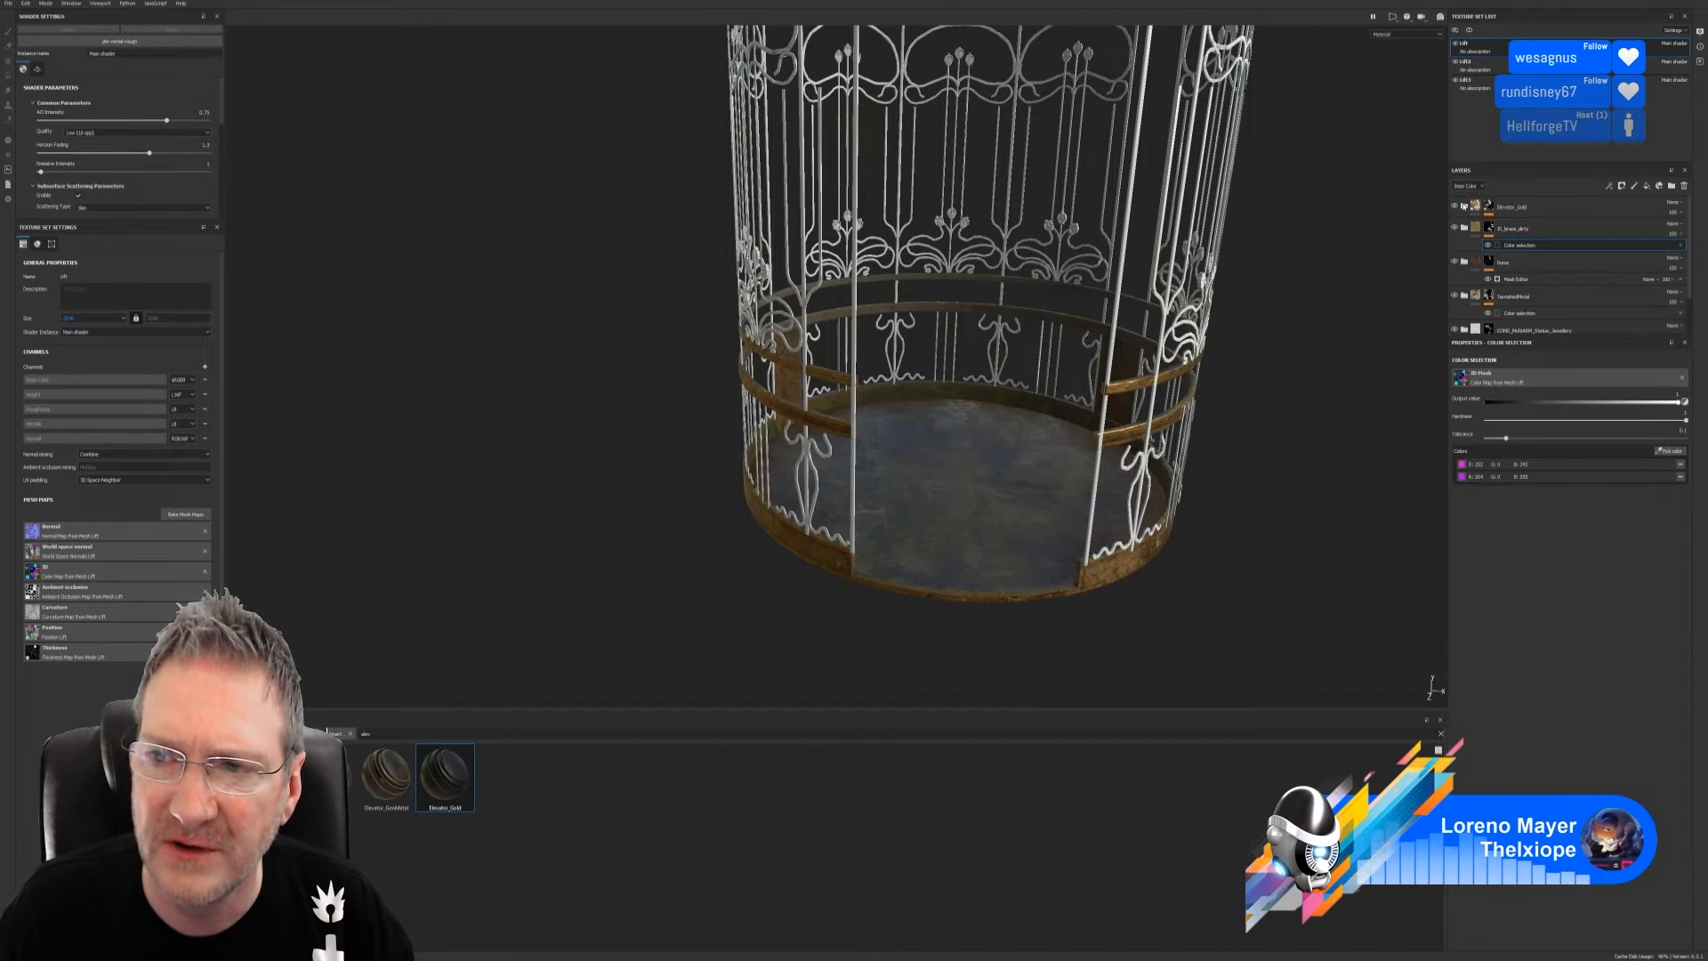
pyautogui.click(9, 3)
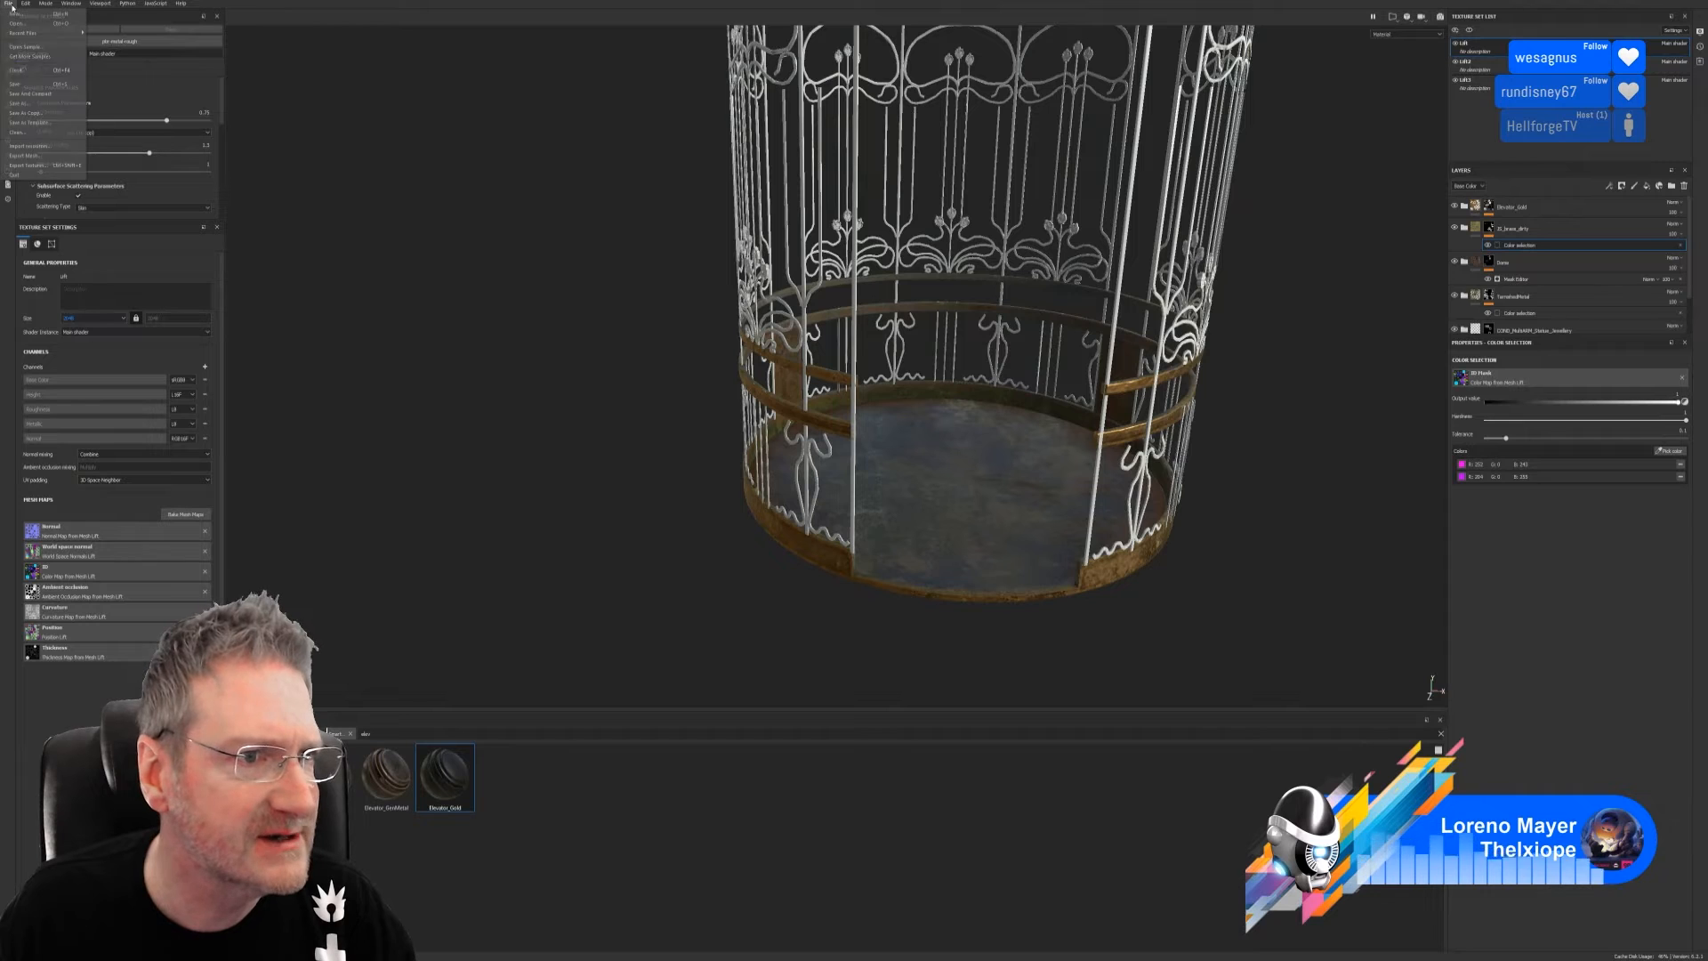
pyautogui.click(21, 83)
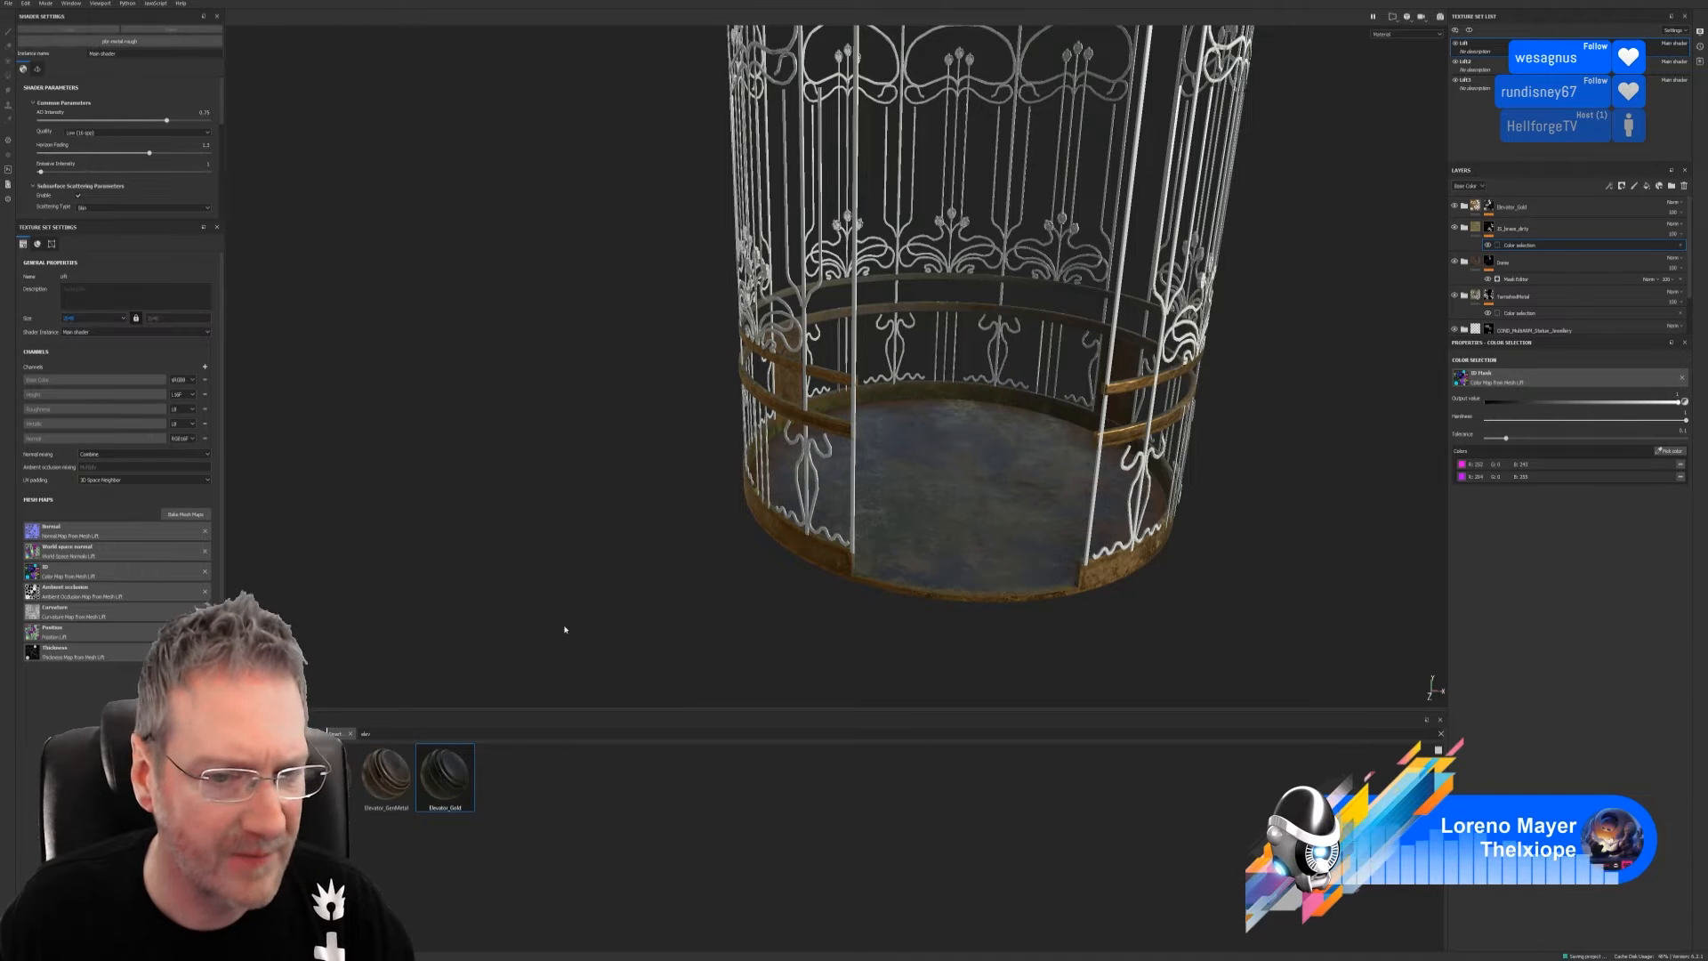
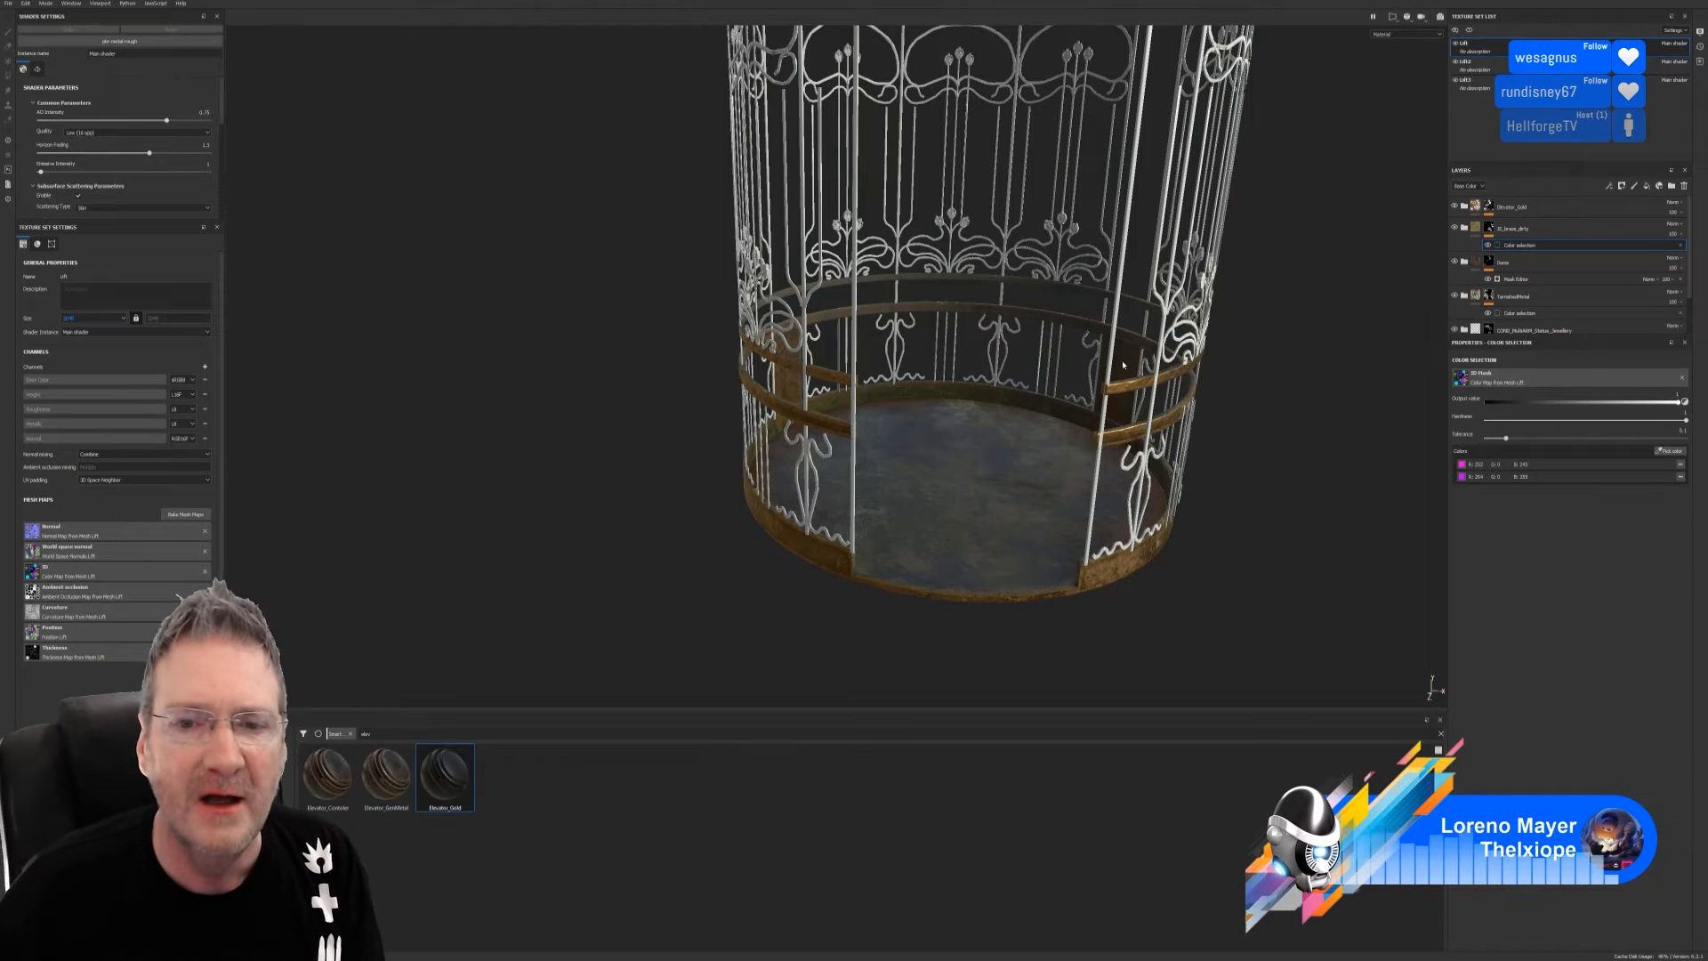
# Clear the "elev" search filter from the asset library and browse the full list of materials
pyautogui.keyDown('alt'); pyautogui.moveTo(1013, 473); pyautogui.dragTo(1013, 372); pyautogui.keyUp('alt')
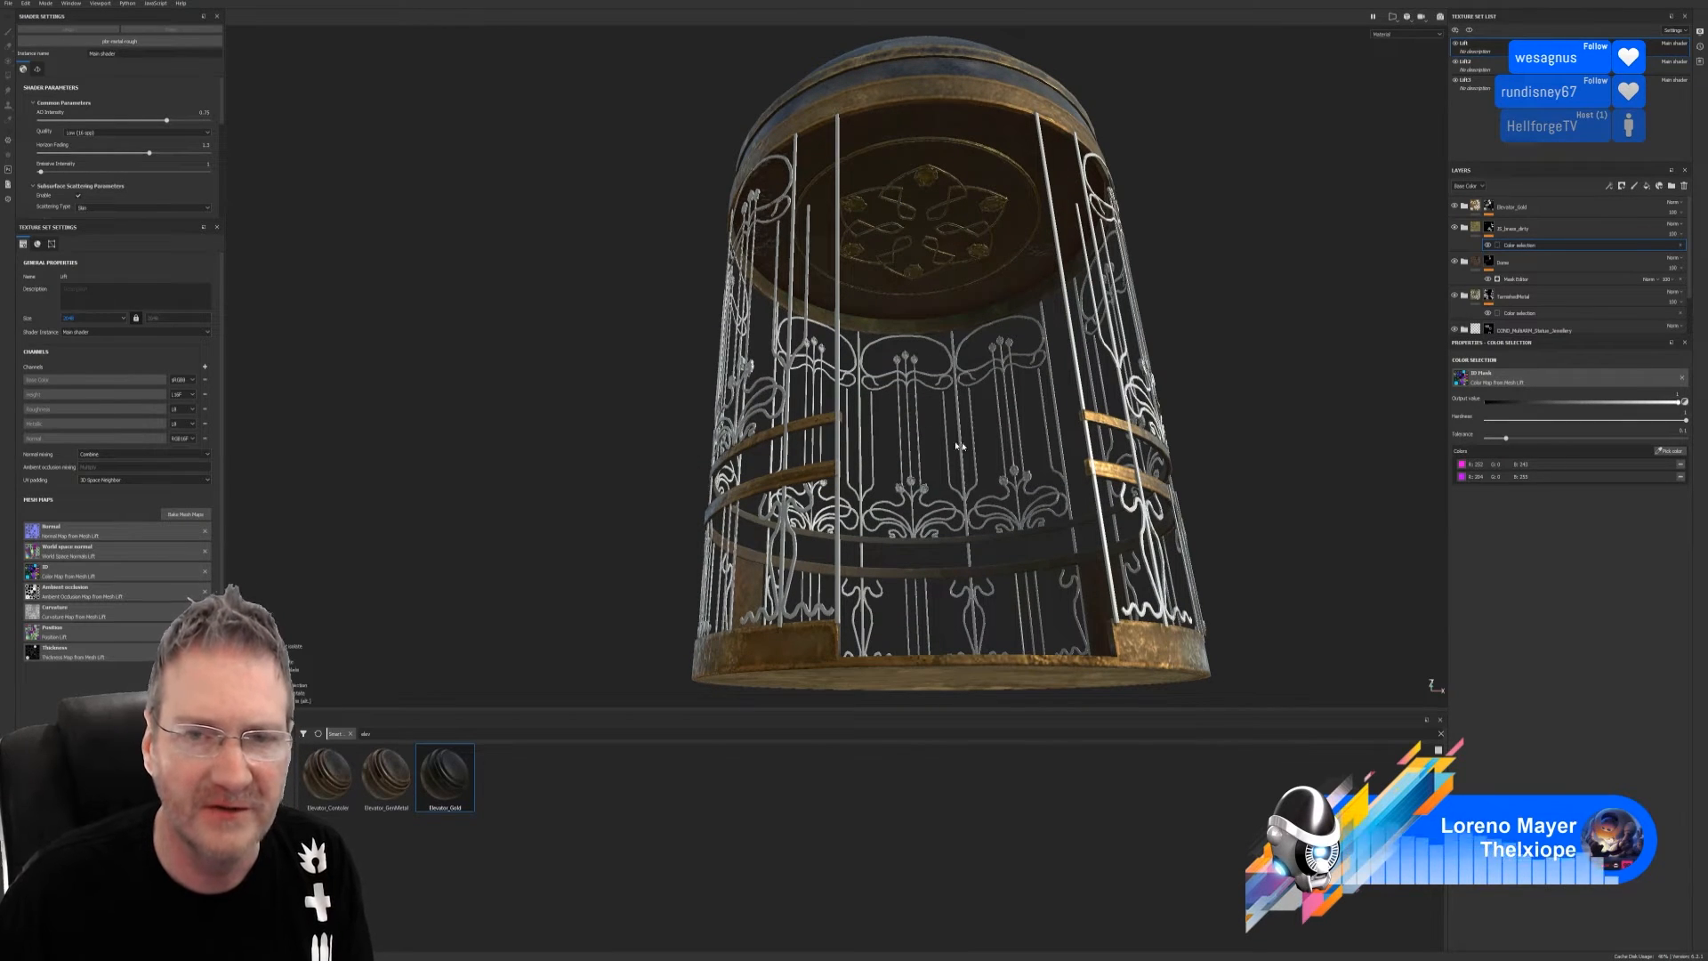
pyautogui.keyDown('alt'); pyautogui.moveTo(959, 446); pyautogui.dragTo(643, 644); pyautogui.keyUp('alt')
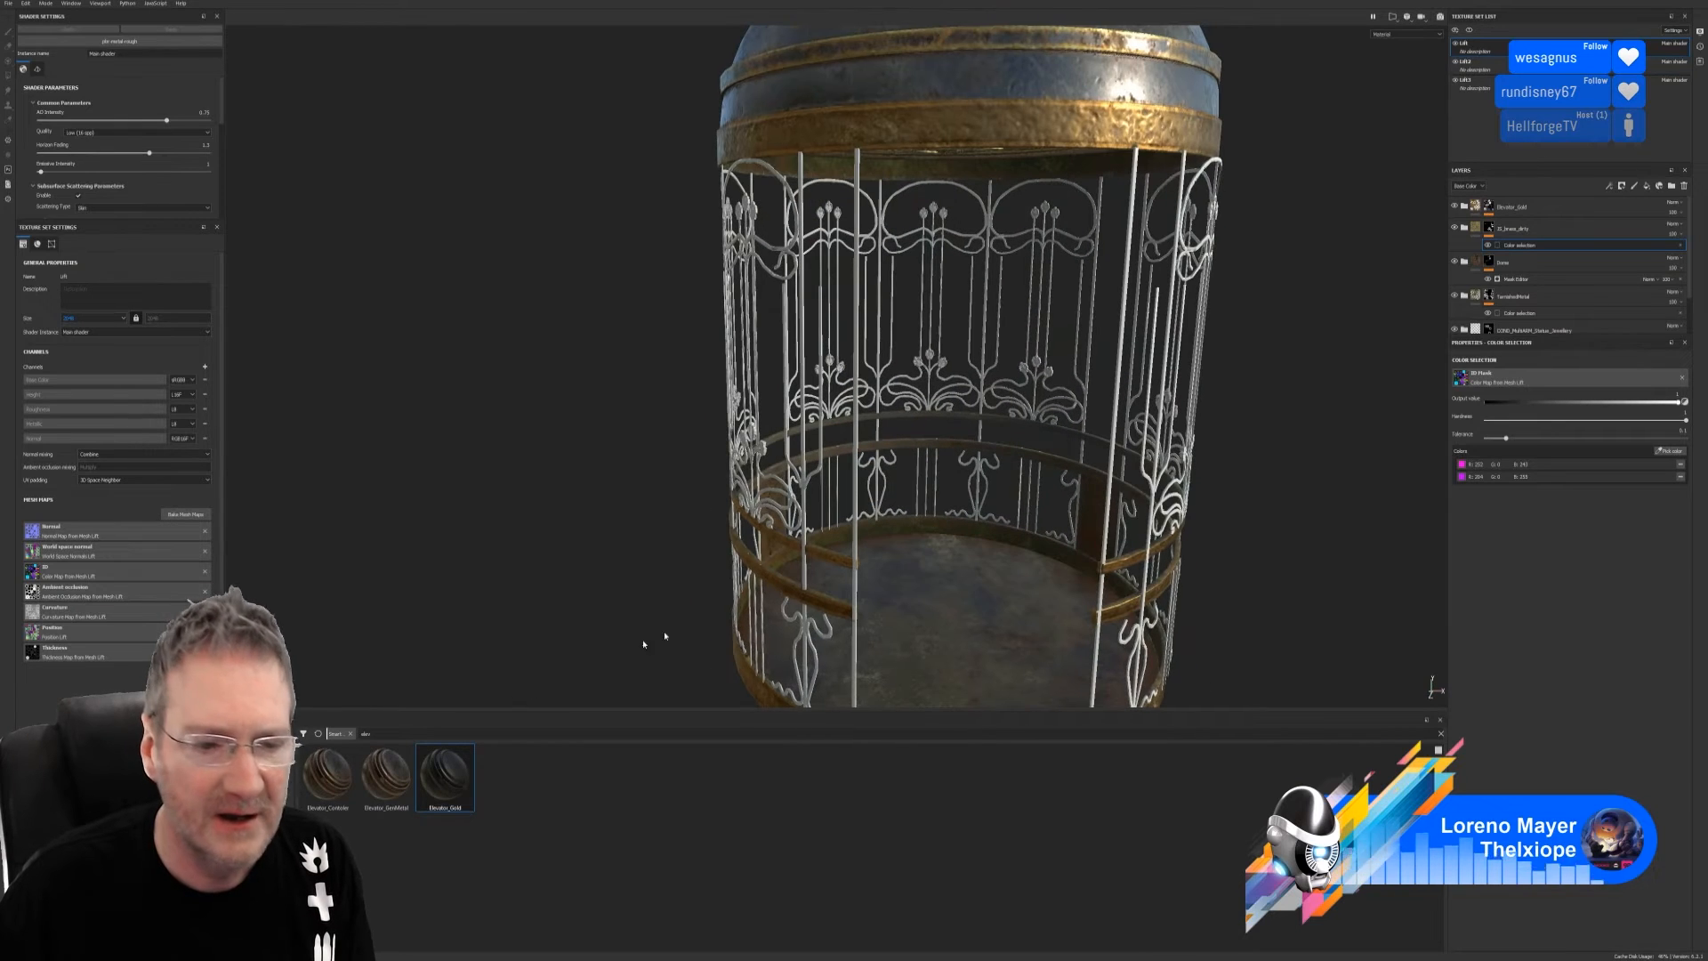
pyautogui.click(390, 732)
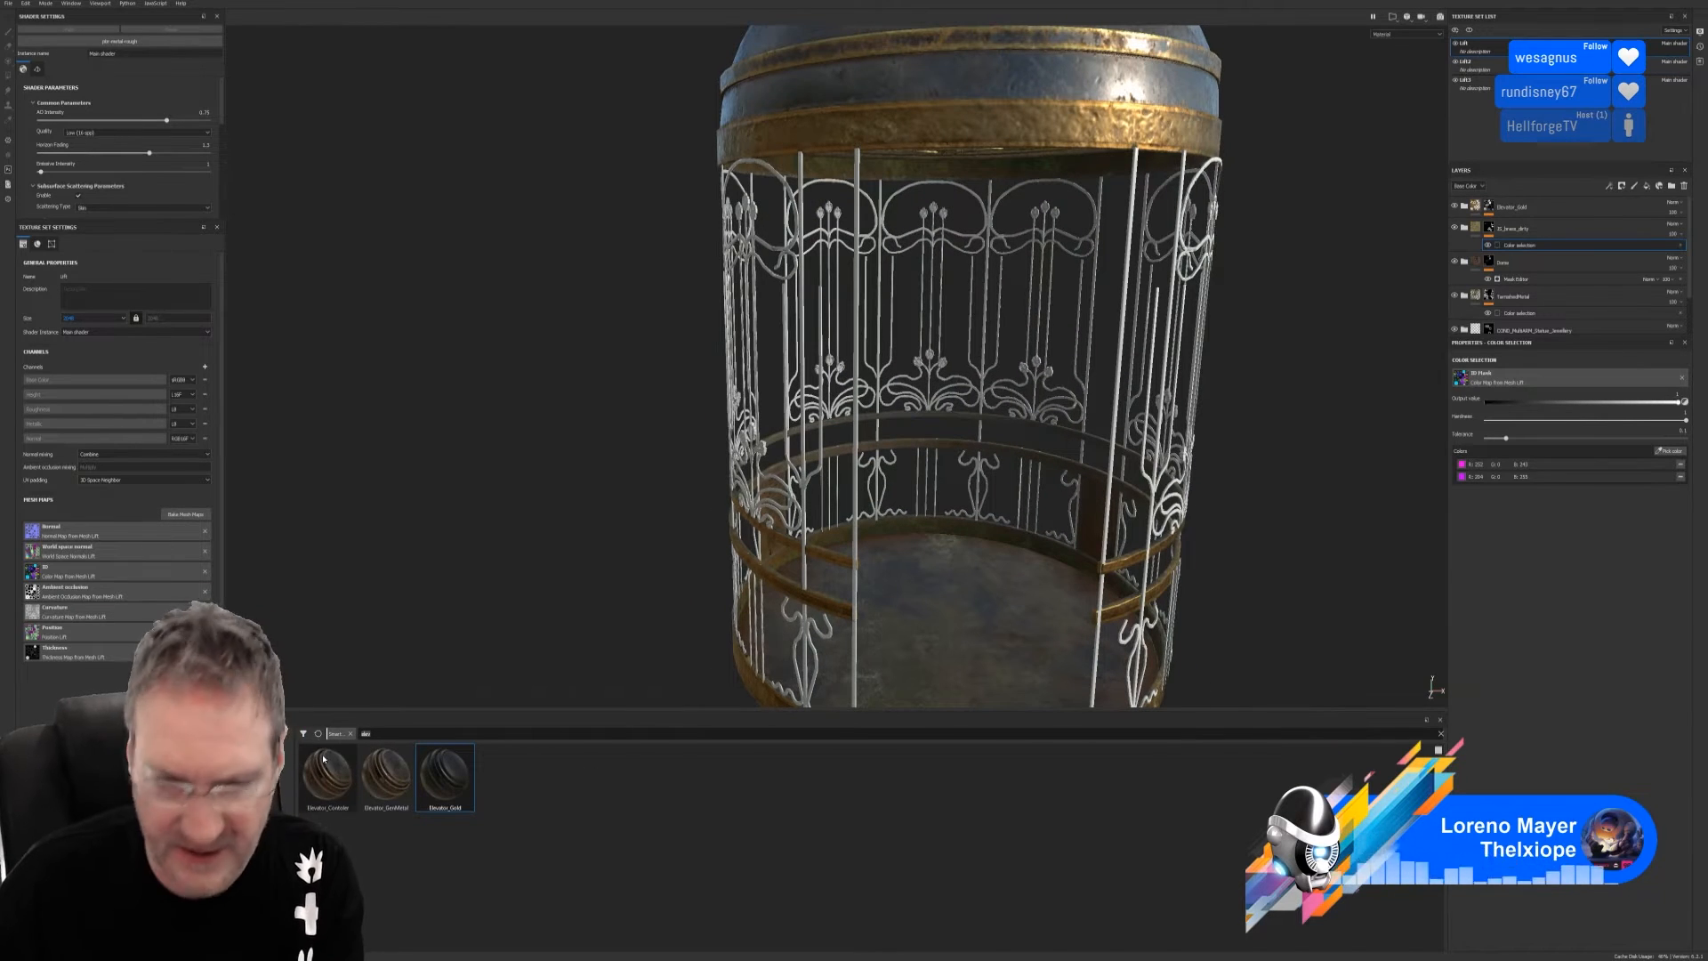
pyautogui.press('BackSpace')
pyautogui.press('BackSpace')
pyautogui.press('BackSpace')
pyautogui.press('BackSpace')
pyautogui.click(254, 870)
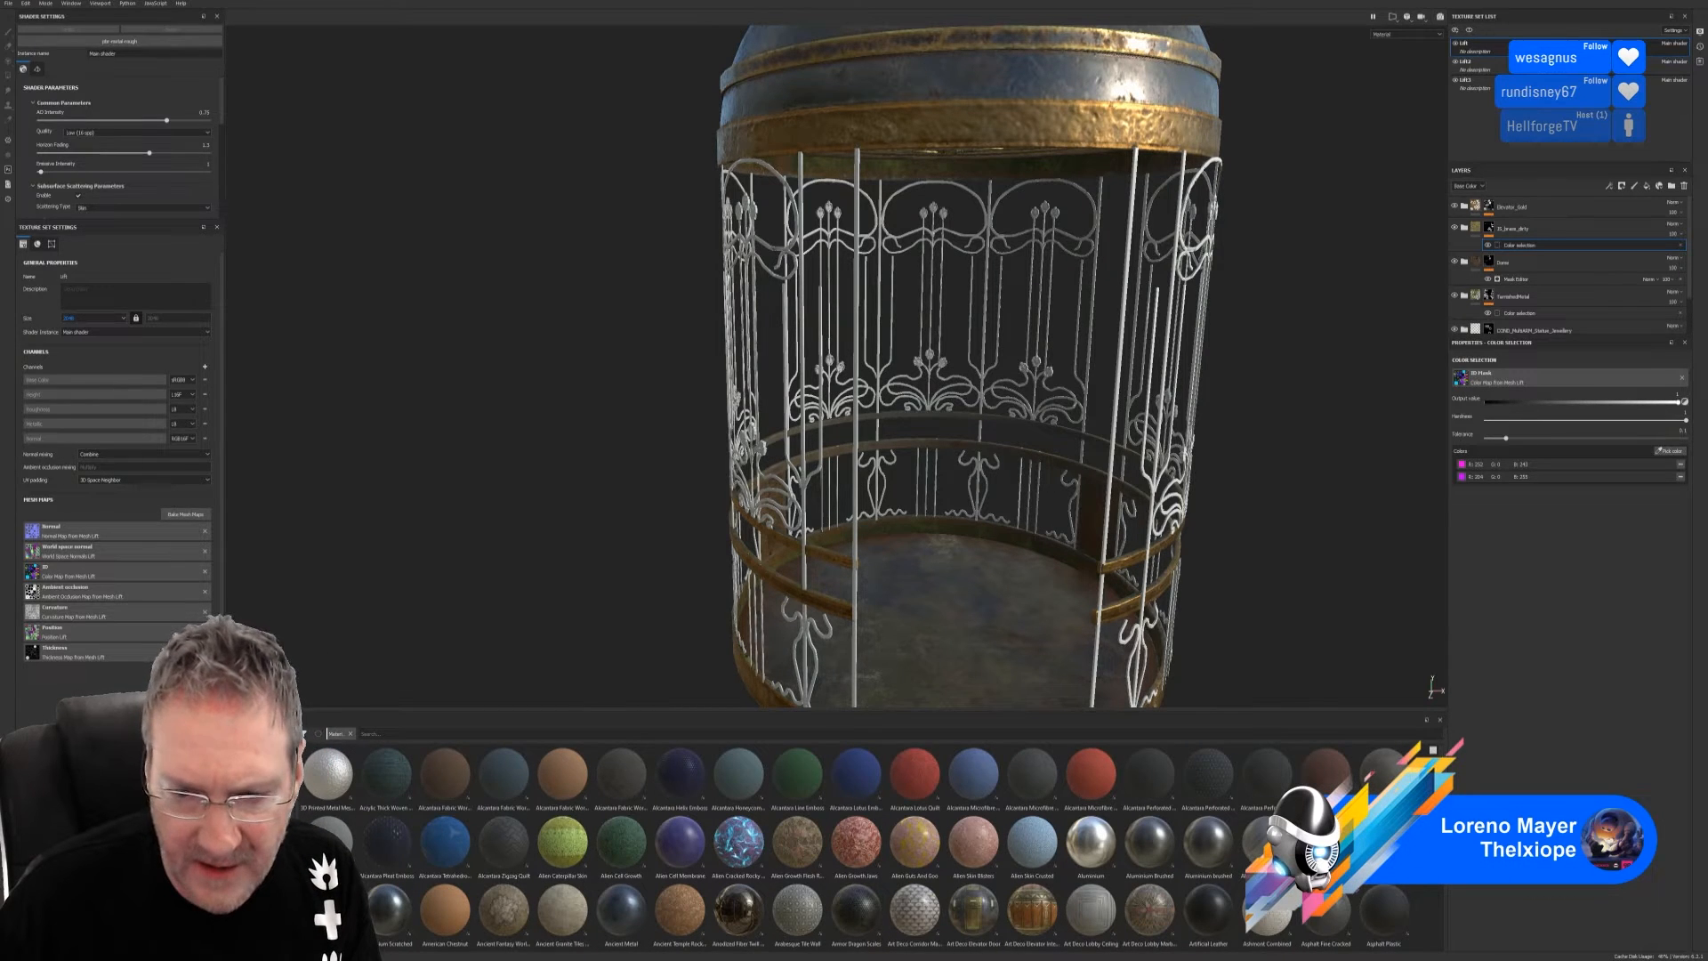
pyautogui.scroll(-1, 898, 845)
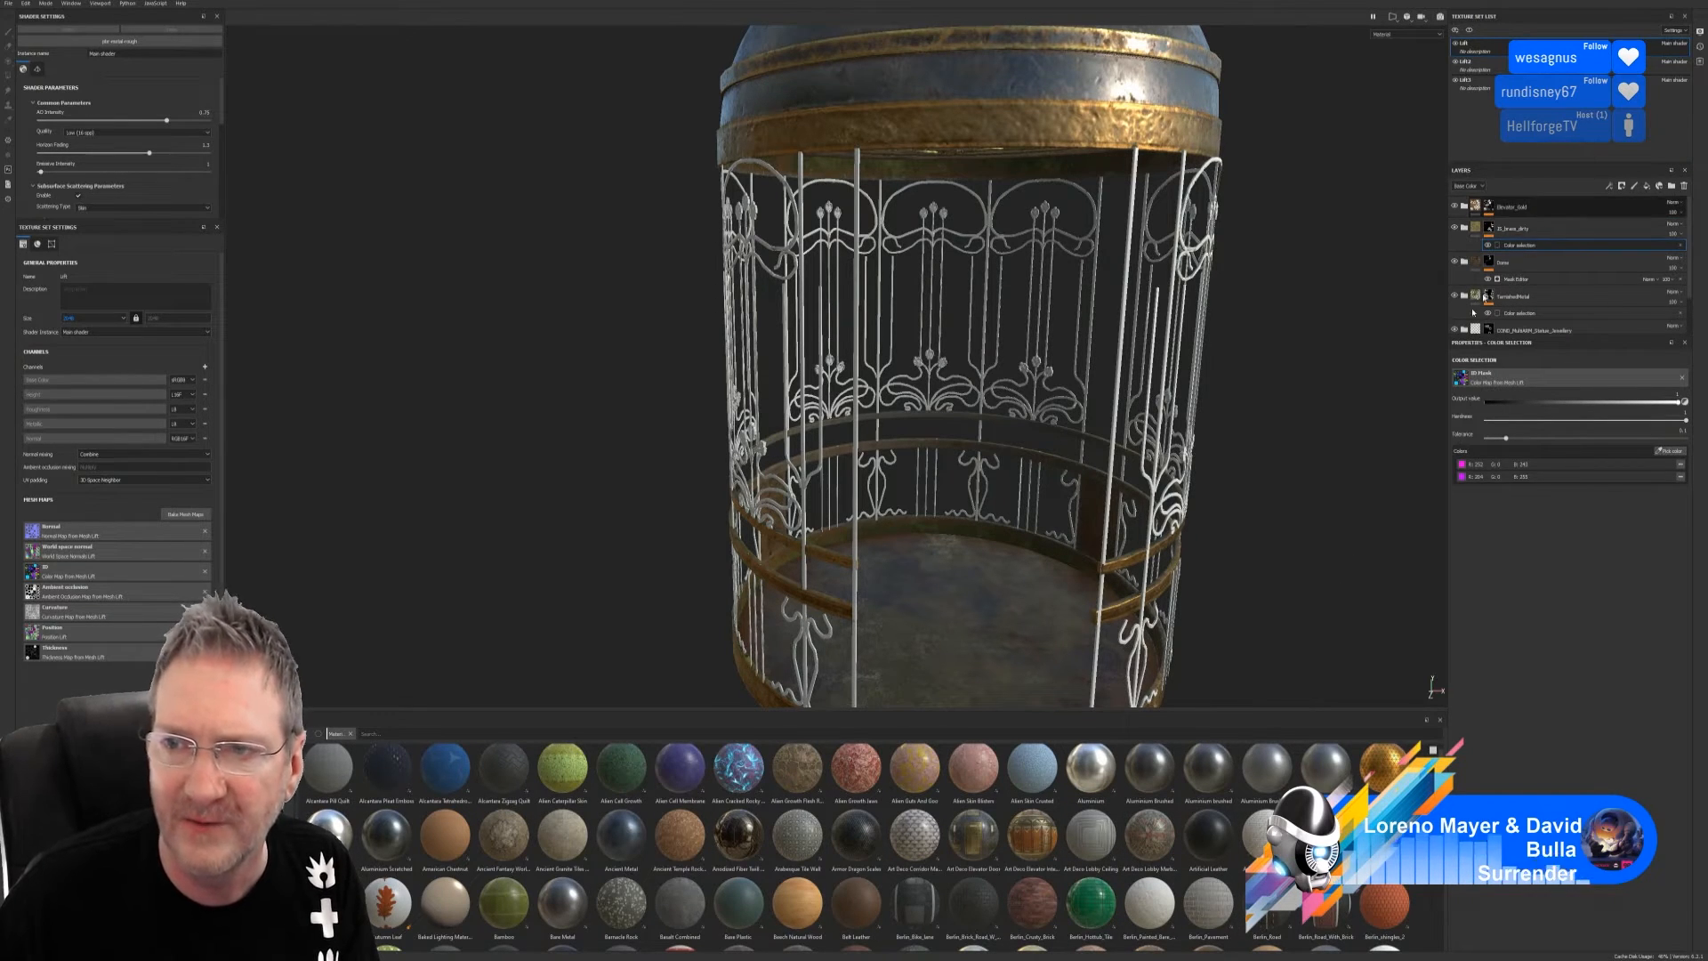
# Add the Art Deco Lobby Marble Floor material above the existing layers and mask it to the elevator floor by ID color
pyautogui.click(1526, 207)
pyautogui.moveTo(1154, 834); pyautogui.dragTo(981, 636)
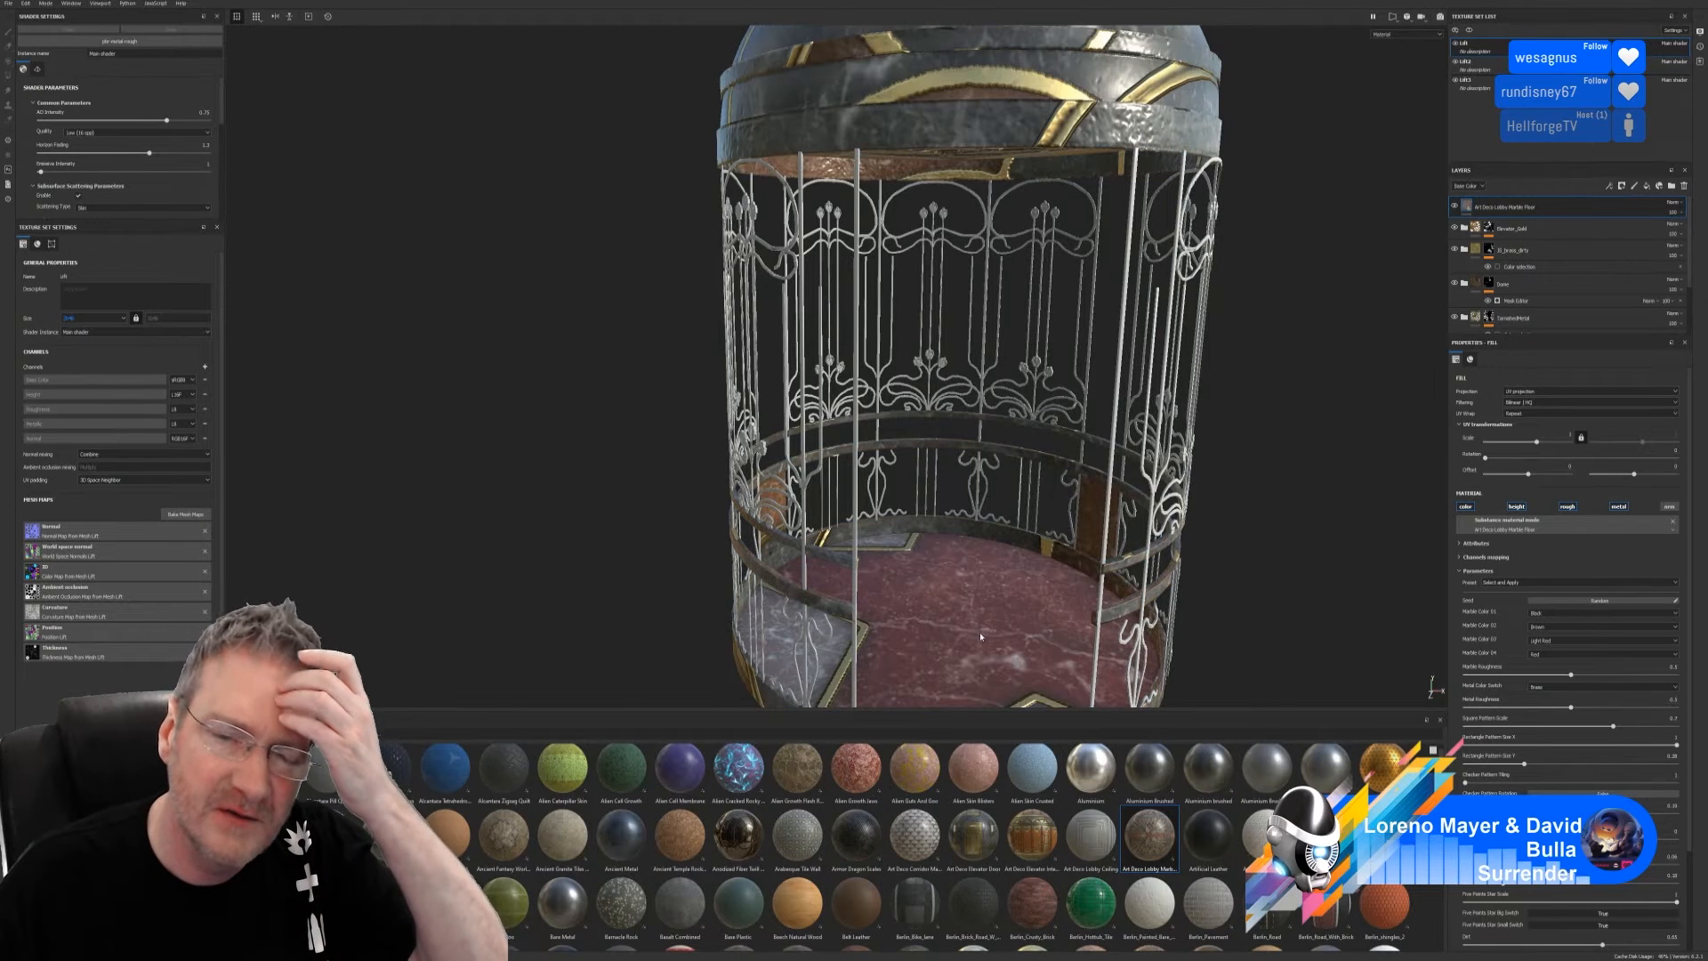
pyautogui.doubleClick(1535, 209)
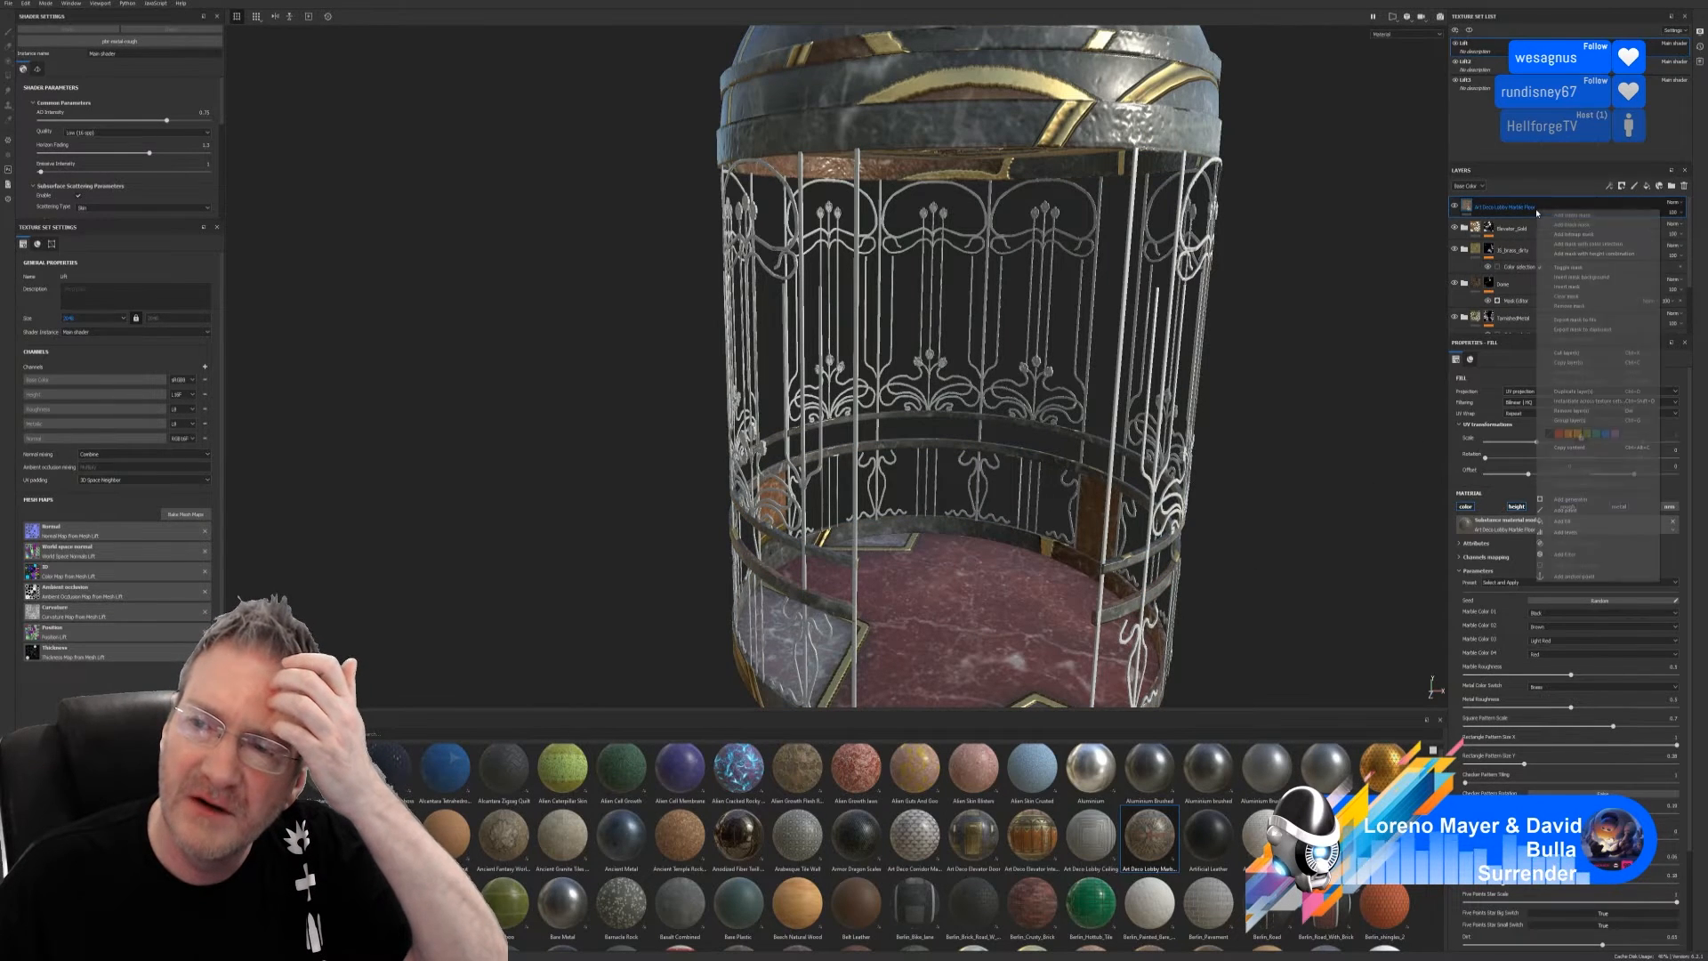
pyautogui.click(1630, 271)
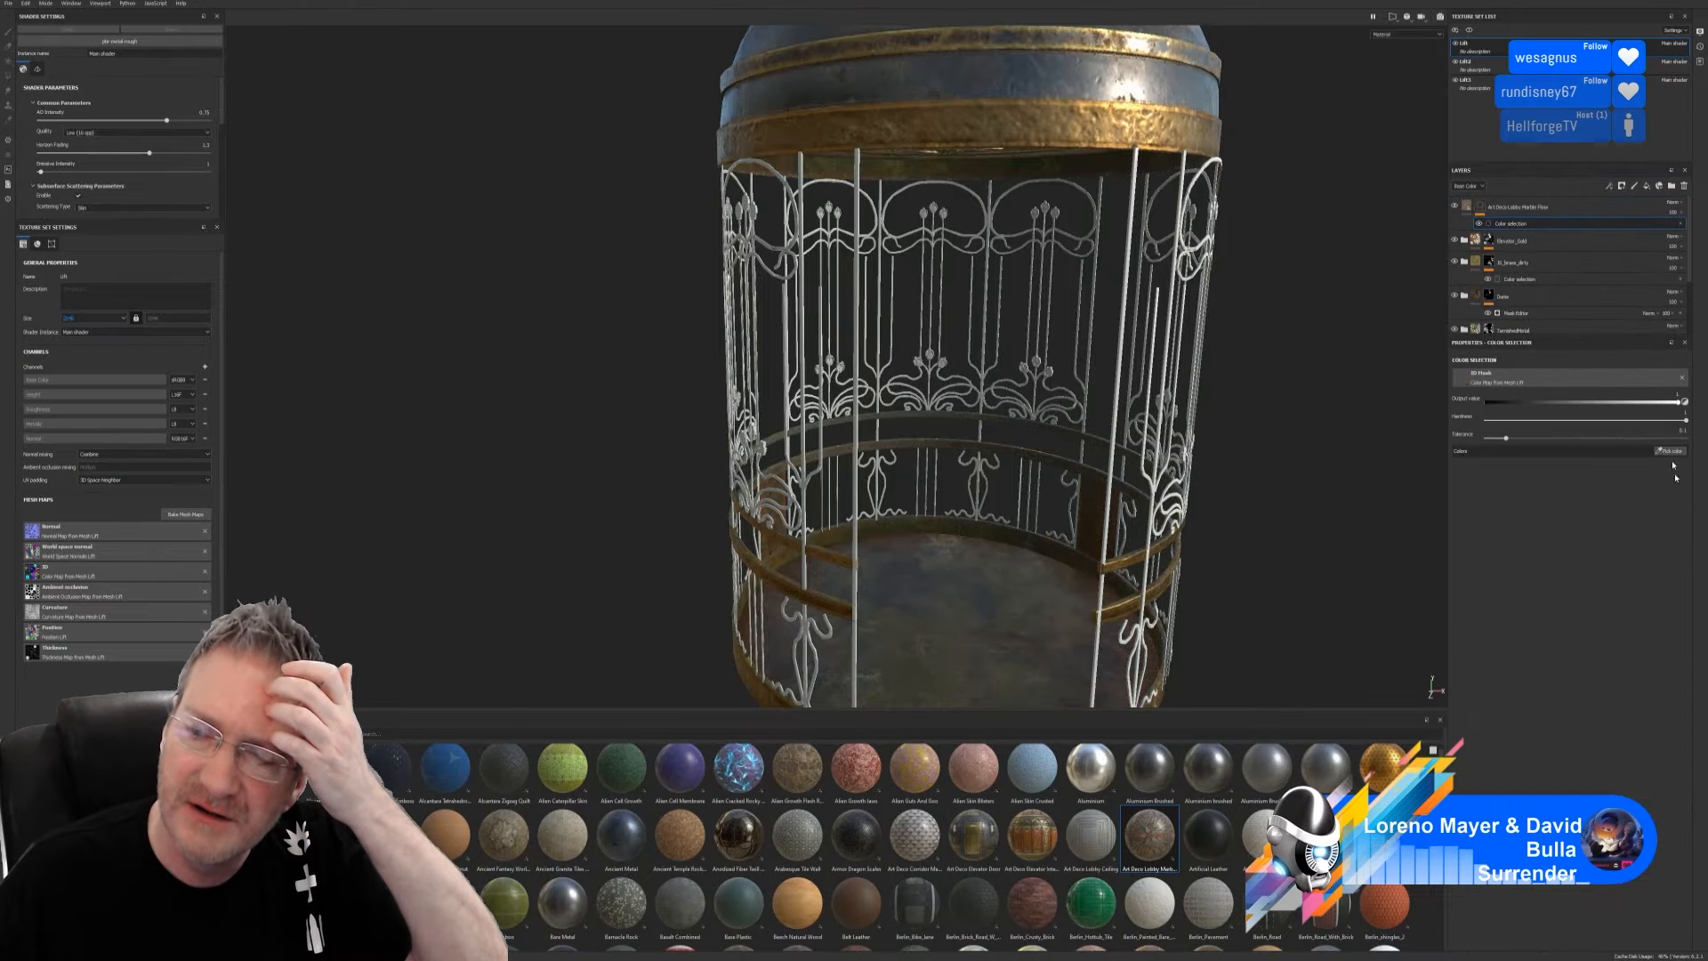
pyautogui.click(1671, 451)
pyautogui.click(976, 591)
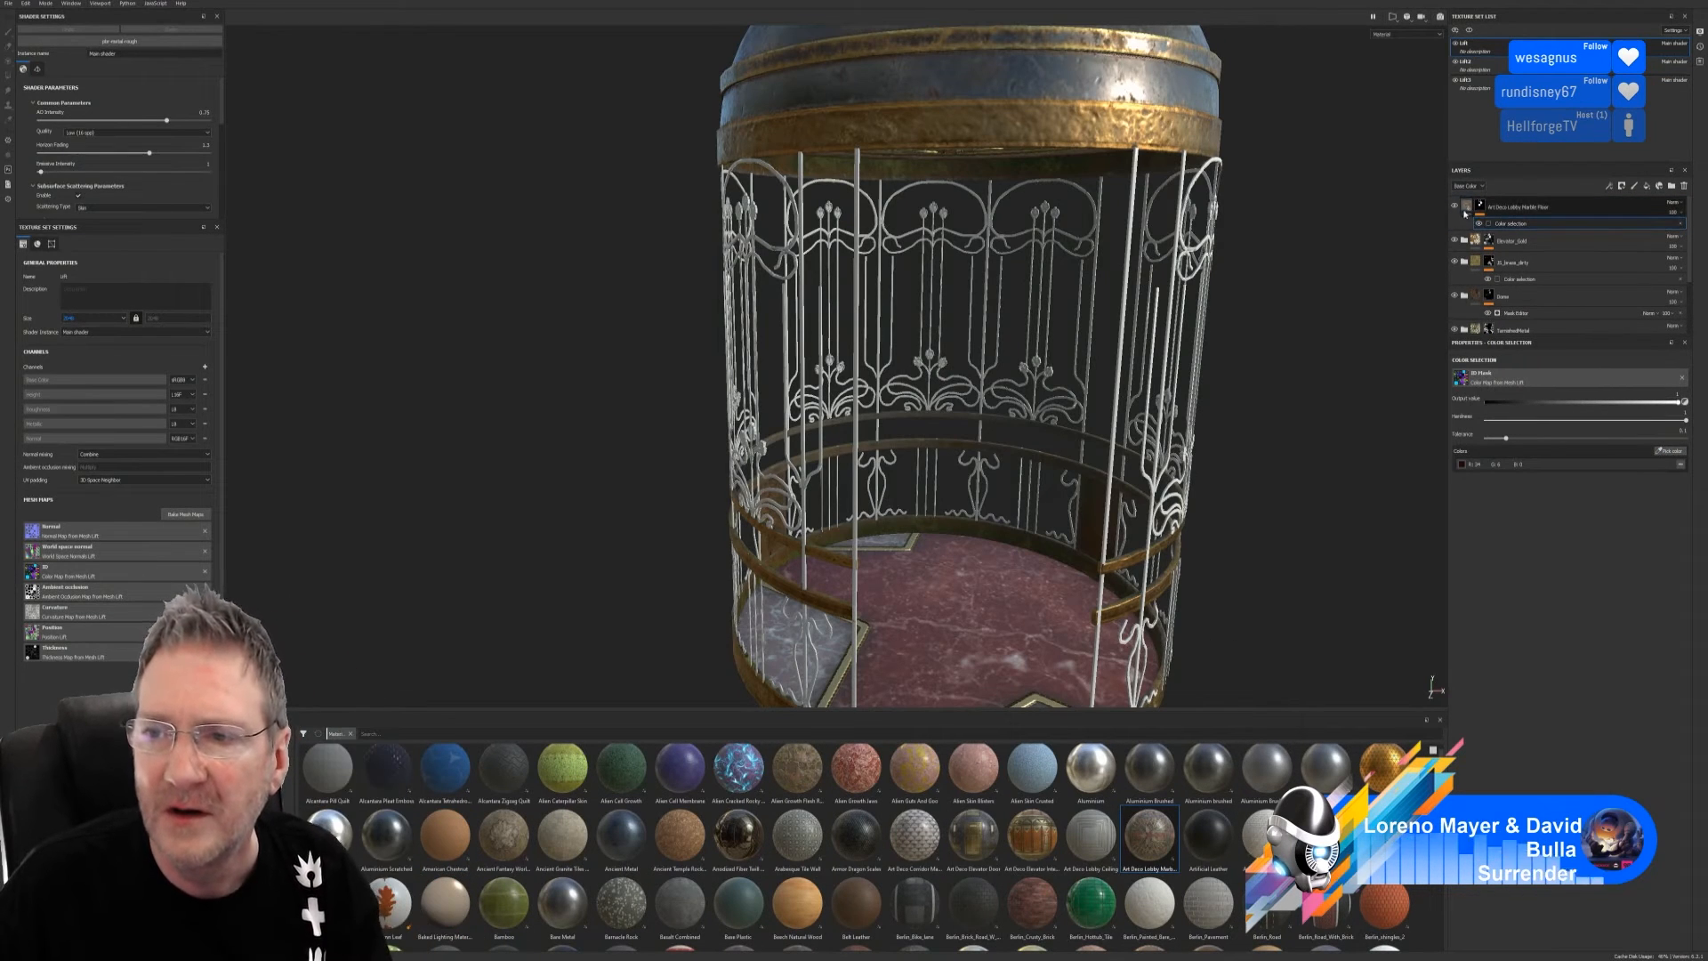
pyautogui.press('Delete')
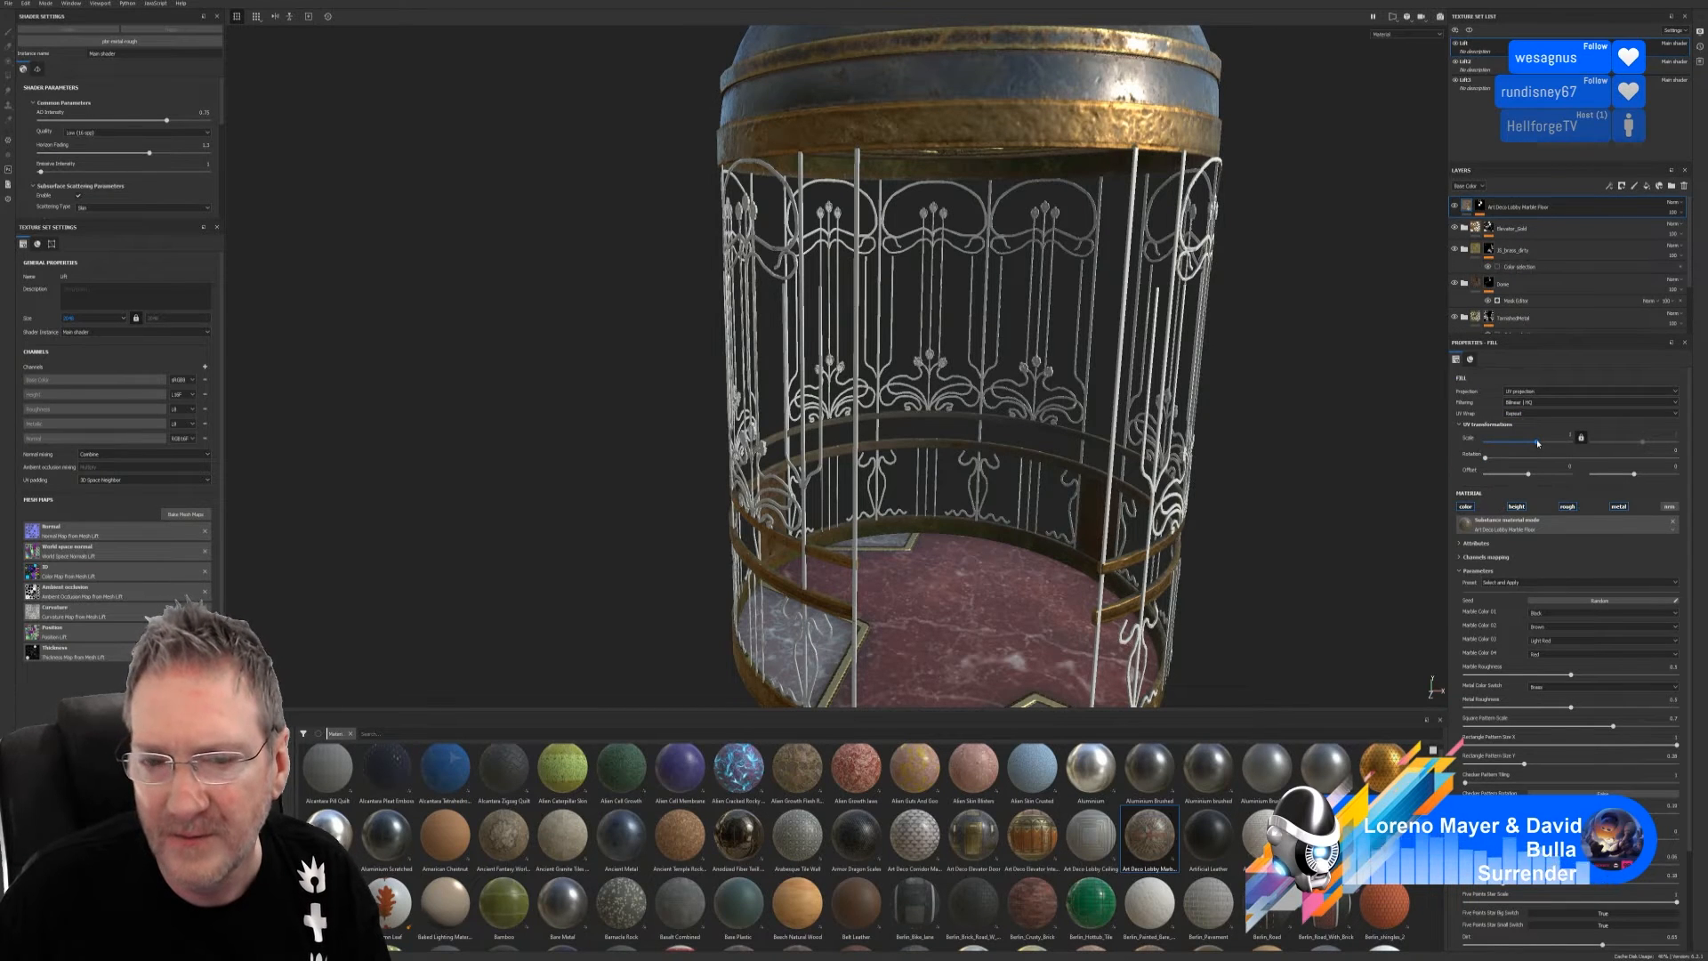
# Increase the marble floor's UV scale and adjust both offsets until a single large red star sits near the floor's center
pyautogui.moveTo(1538, 442)
pyautogui.mouseDown()
pyautogui.moveTo(1557, 448)
pyautogui.moveTo(1543, 452)
pyautogui.mouseUp()
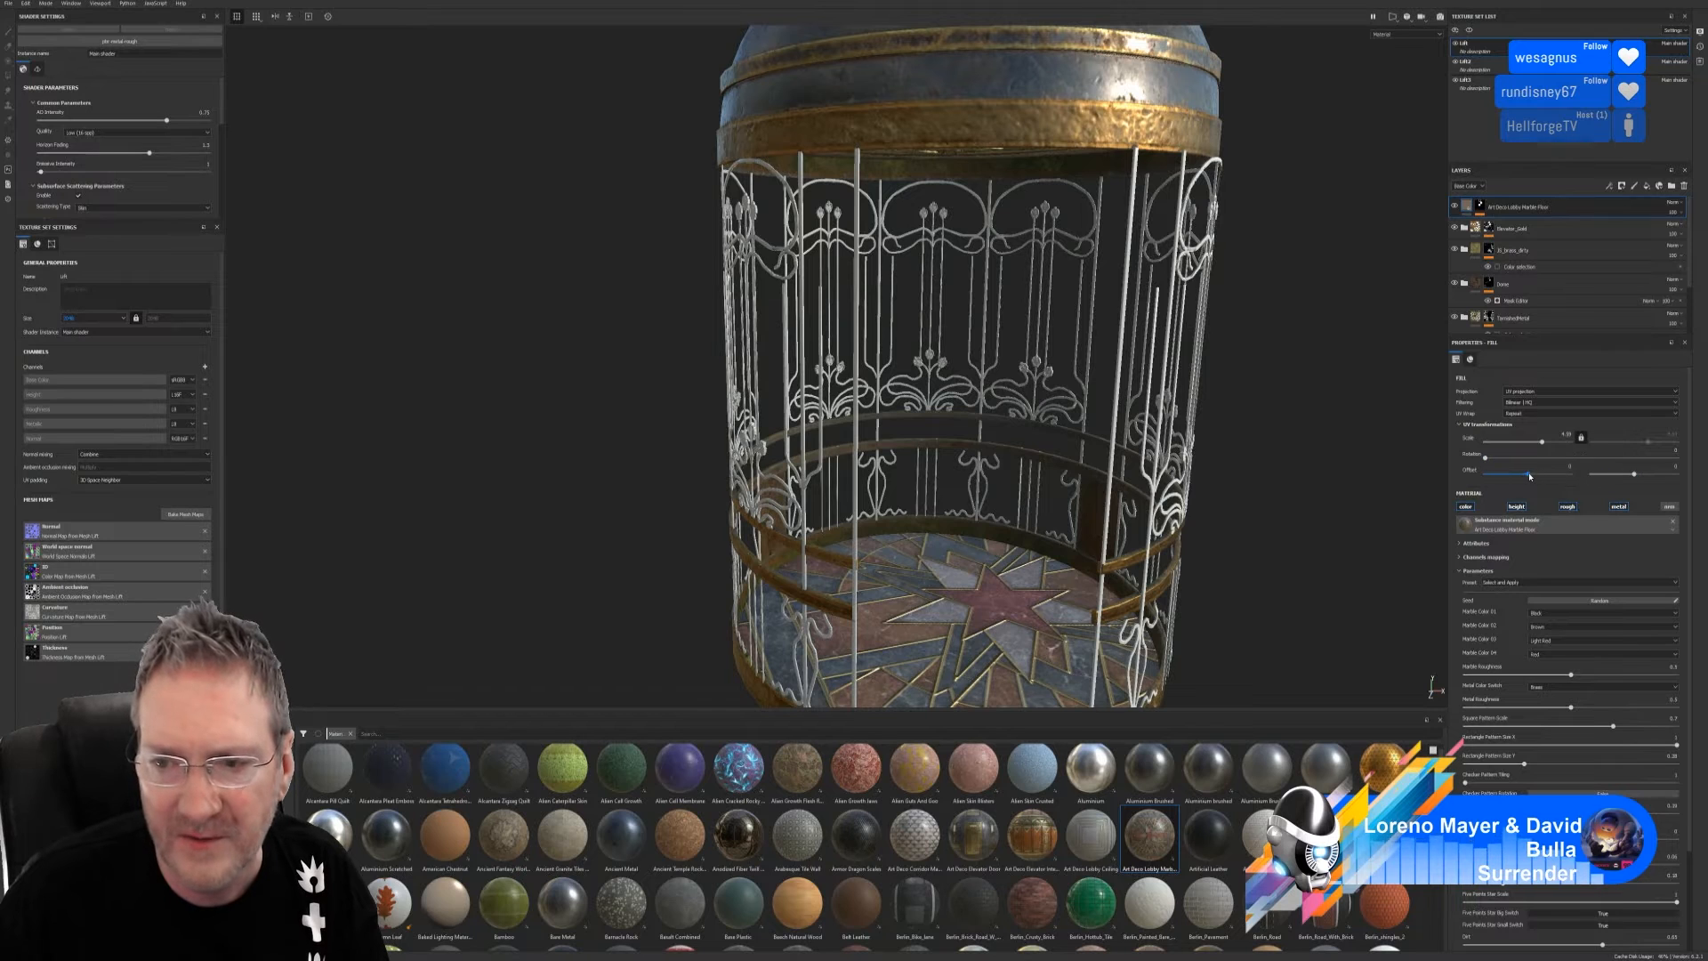
pyautogui.moveTo(1530, 477); pyautogui.dragTo(1527, 478)
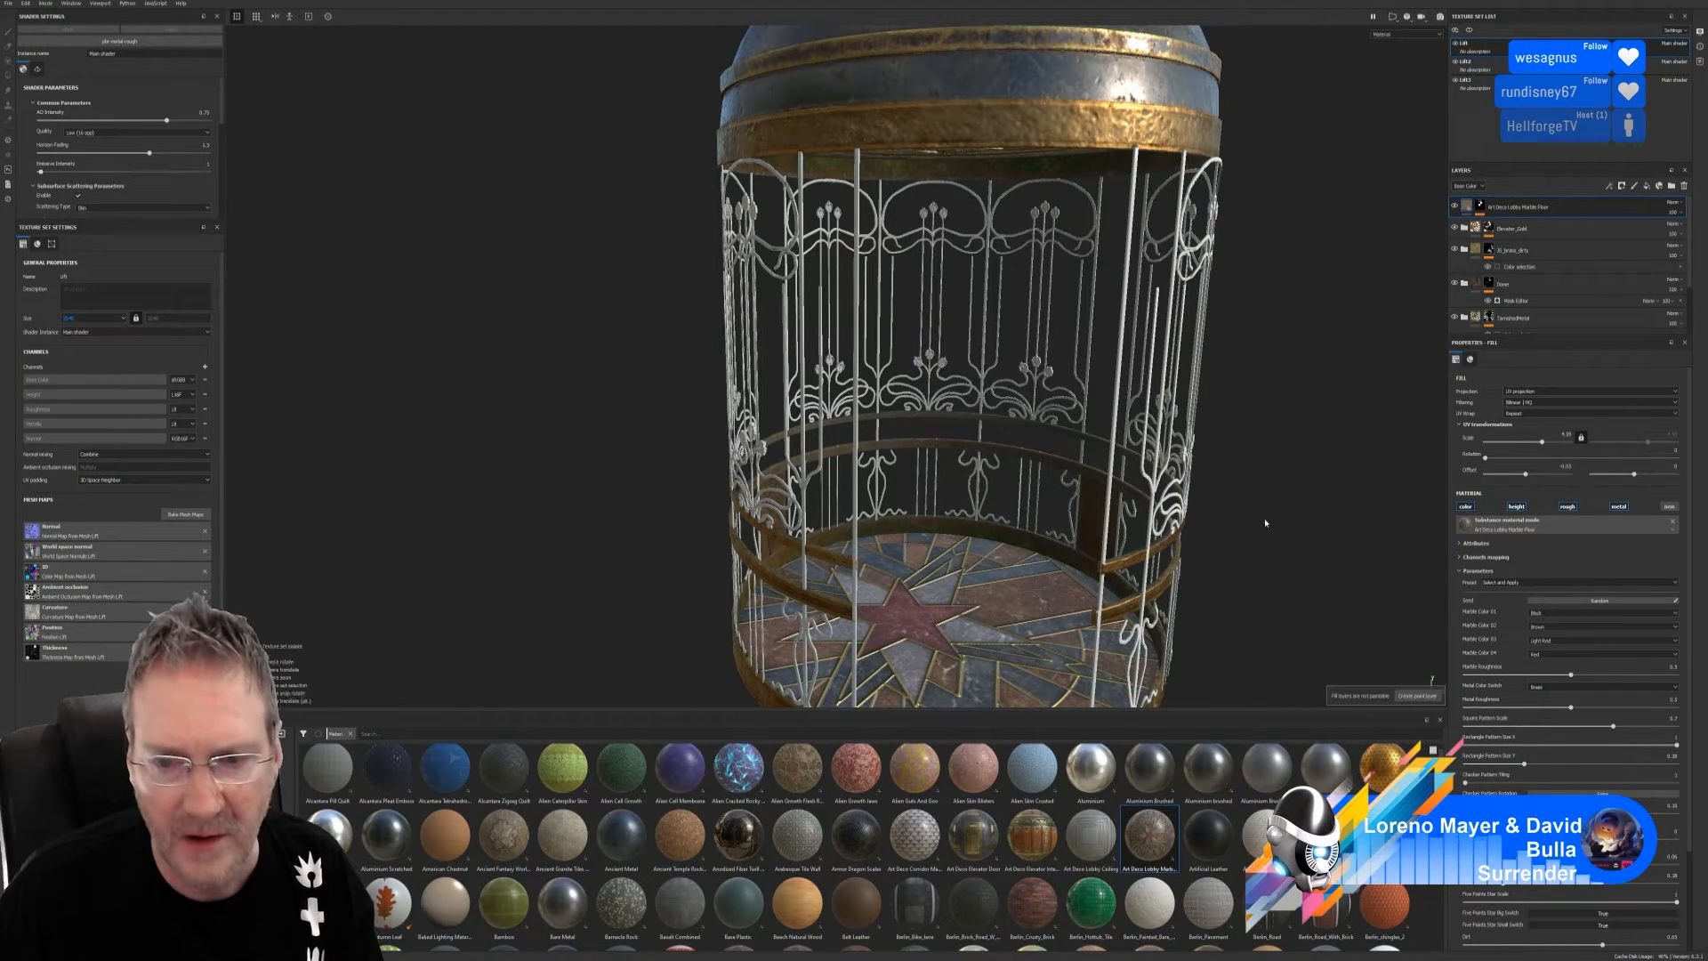
pyautogui.keyDown('alt'); pyautogui.moveTo(1263, 523); pyautogui.dragTo(1415, 476); pyautogui.keyUp('alt')
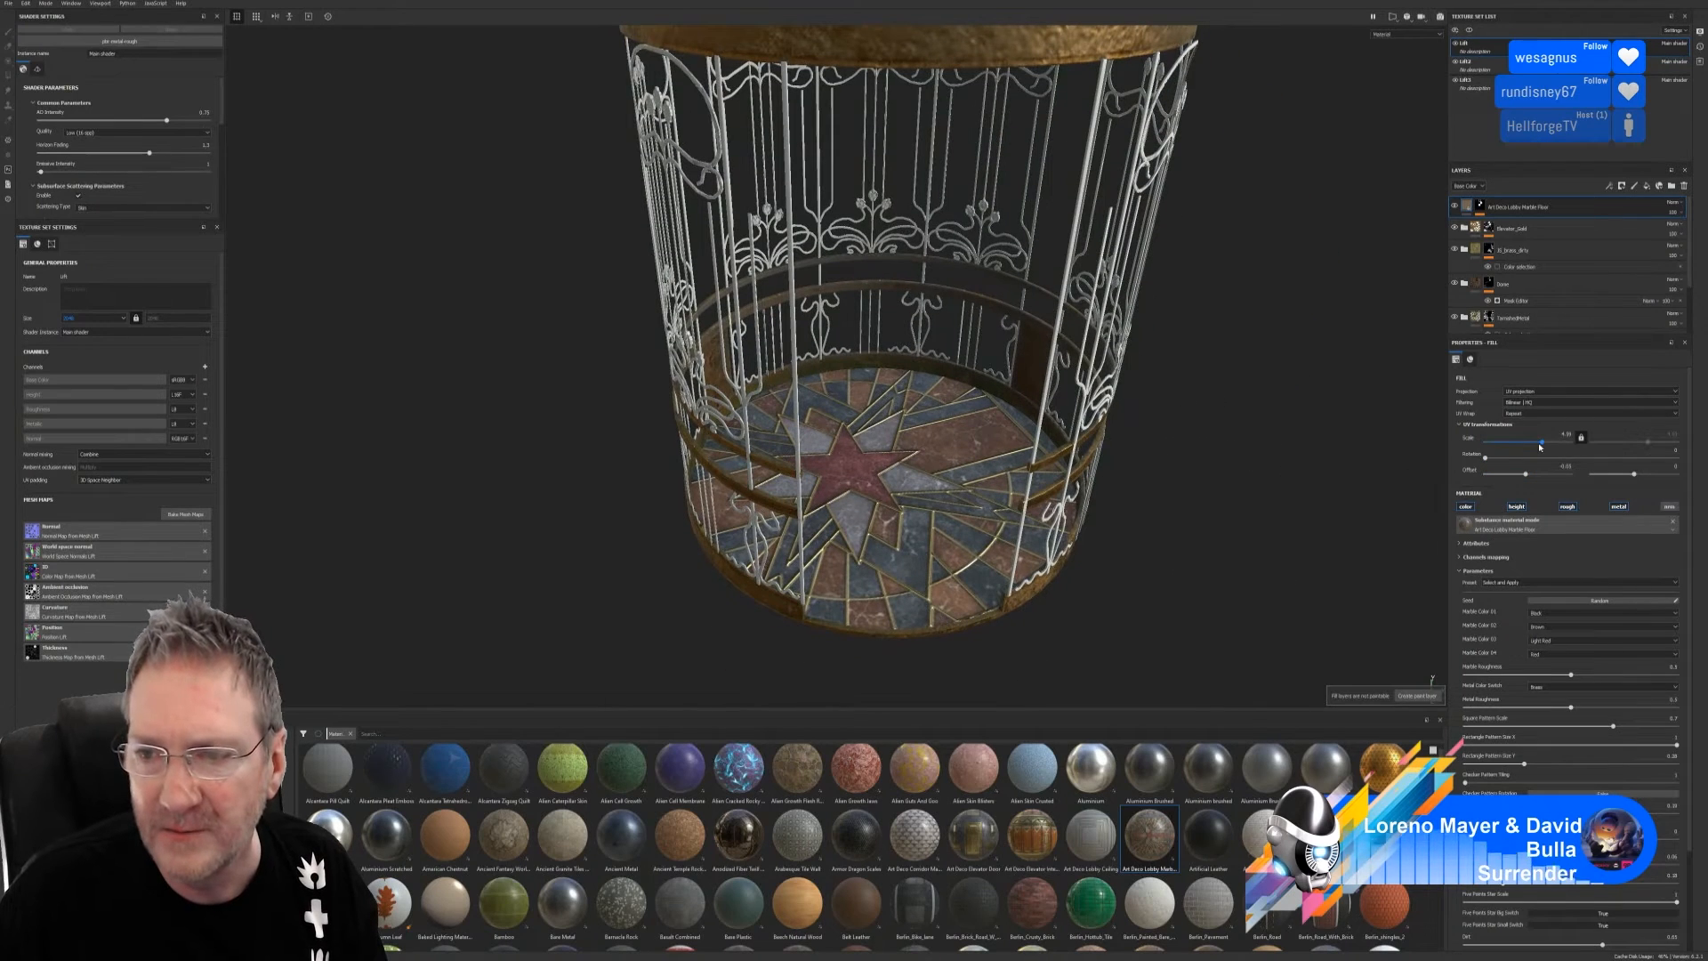
pyautogui.moveTo(1523, 478); pyautogui.dragTo(1528, 475)
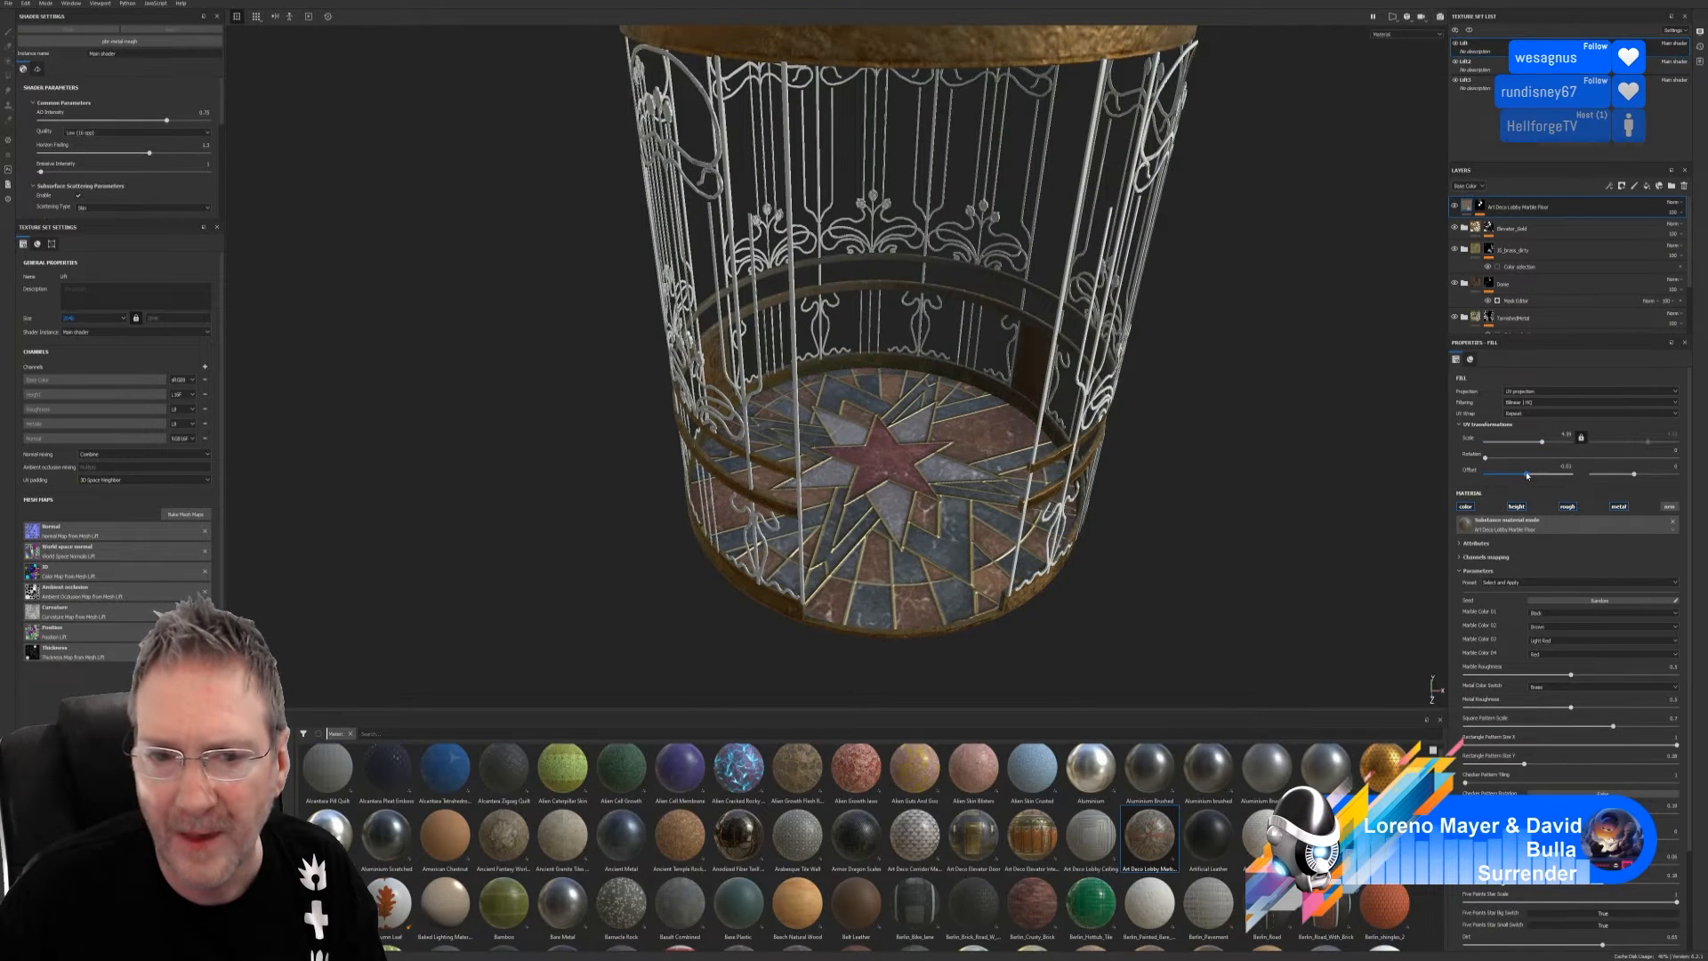
pyautogui.keyDown('alt'); pyautogui.moveTo(1239, 544); pyautogui.dragTo(774, 566); pyautogui.keyUp('alt')
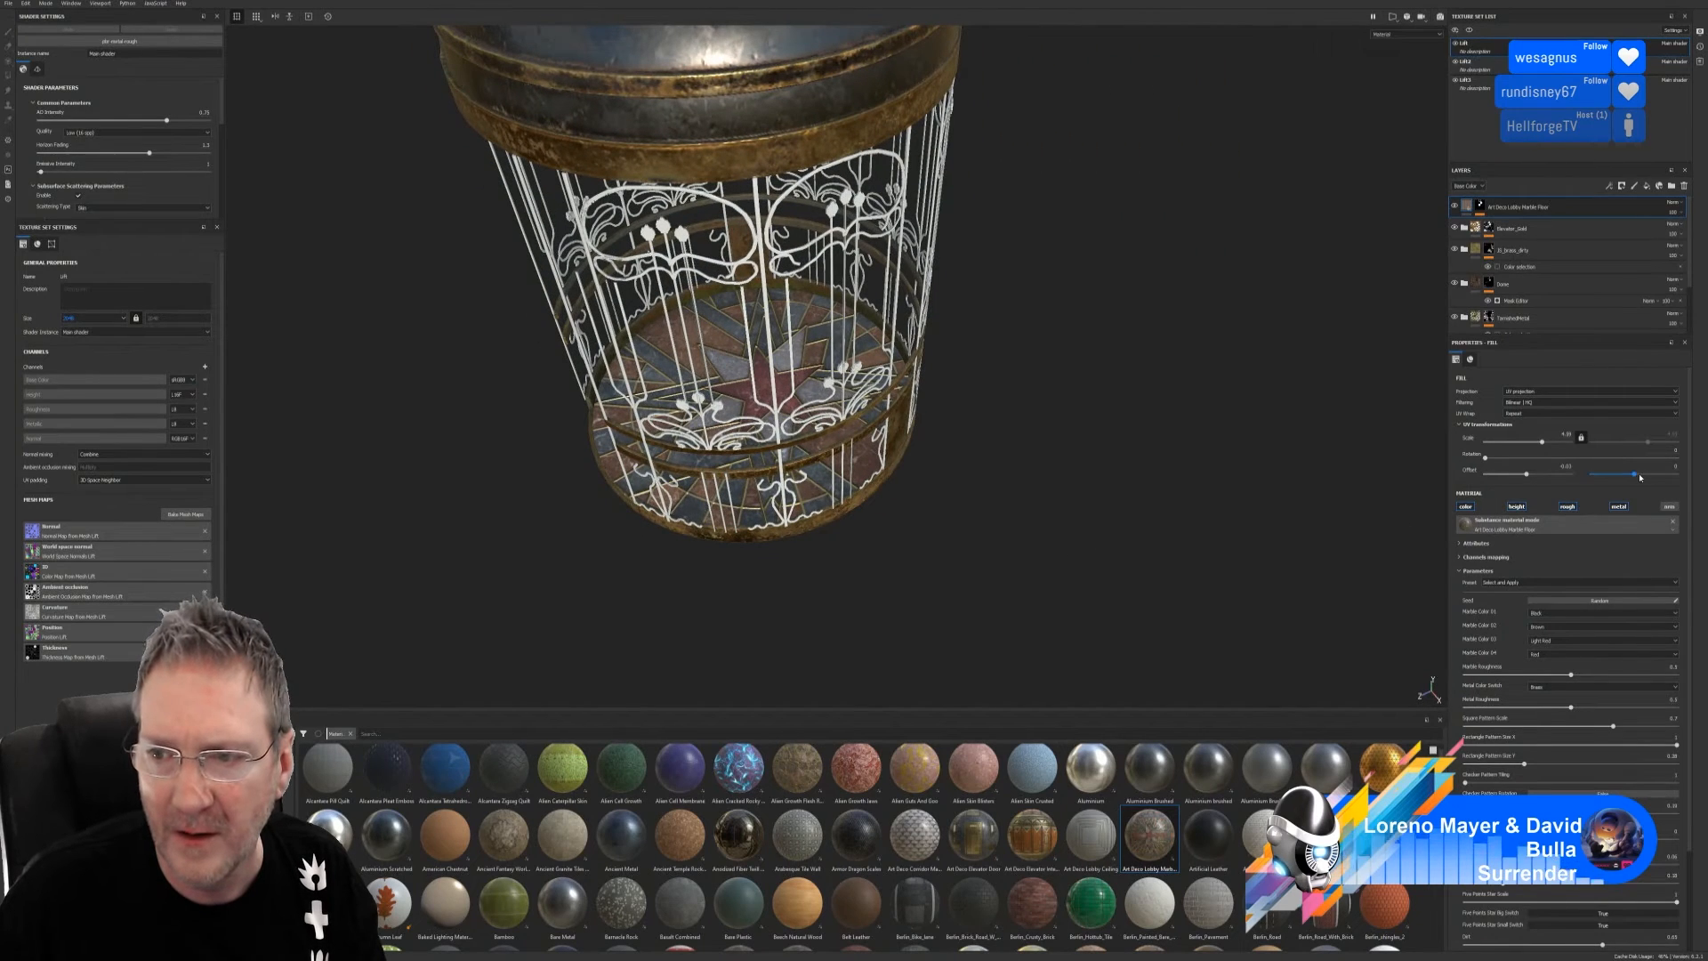
pyautogui.moveTo(1633, 479); pyautogui.dragTo(1643, 482)
# Examine the marble star floor and the whole elevator from the front, from a distance and from above
pyautogui.moveTo(959, 558)
pyautogui.keyDown('alt'); pyautogui.mouseDown()
pyautogui.moveTo(1231, 477)
pyautogui.moveTo(1182, 454)
pyautogui.moveTo(1182, 546)
pyautogui.moveTo(1205, 564)
pyautogui.moveTo(1157, 512)
pyautogui.moveTo(1183, 489)
pyautogui.moveTo(637, 552)
pyautogui.moveTo(953, 615)
pyautogui.moveTo(961, 530)
pyautogui.mouseUp(); pyautogui.keyUp('alt')
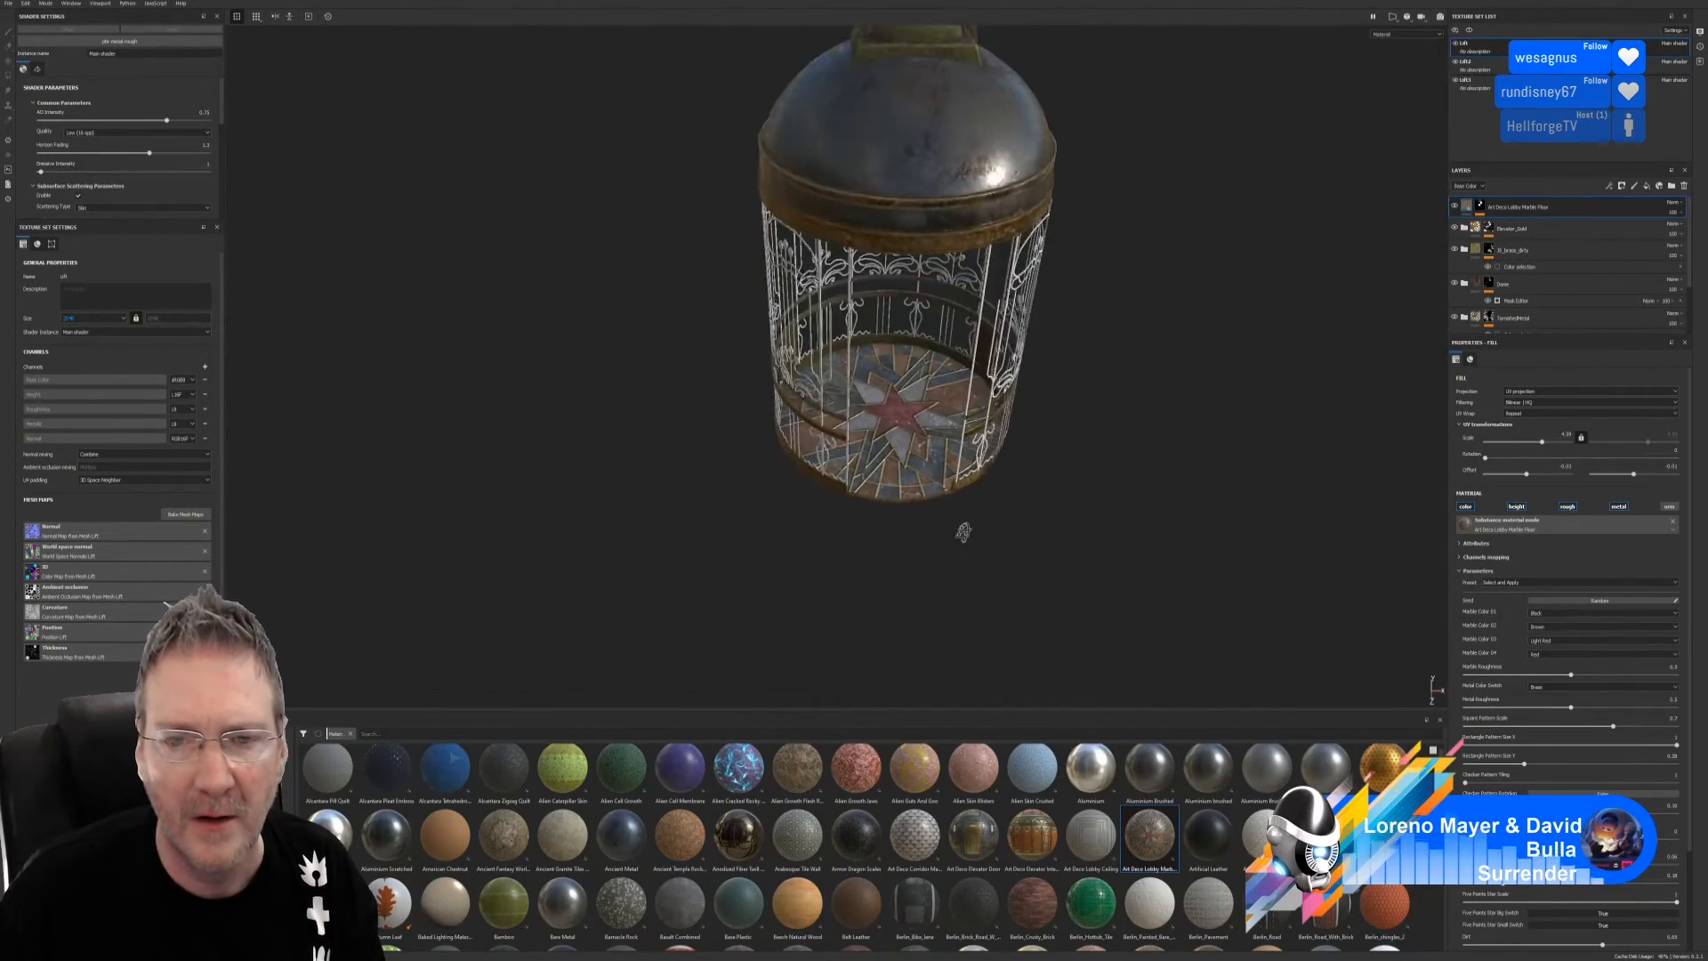
pyautogui.keyDown('alt'); pyautogui.moveTo(1014, 441); pyautogui.dragTo(961, 557, button='middle'); pyautogui.keyUp('alt')
pyautogui.keyDown('alt'); pyautogui.moveTo(961, 557); pyautogui.dragTo(1415, 526, button='right'); pyautogui.keyUp('alt')
pyautogui.keyDown('alt'); pyautogui.moveTo(974, 578); pyautogui.dragTo(1241, 435); pyautogui.keyUp('alt')
pyautogui.keyDown('alt'); pyautogui.moveTo(1242, 435); pyautogui.dragTo(611, 454, button='right'); pyautogui.keyUp('alt')
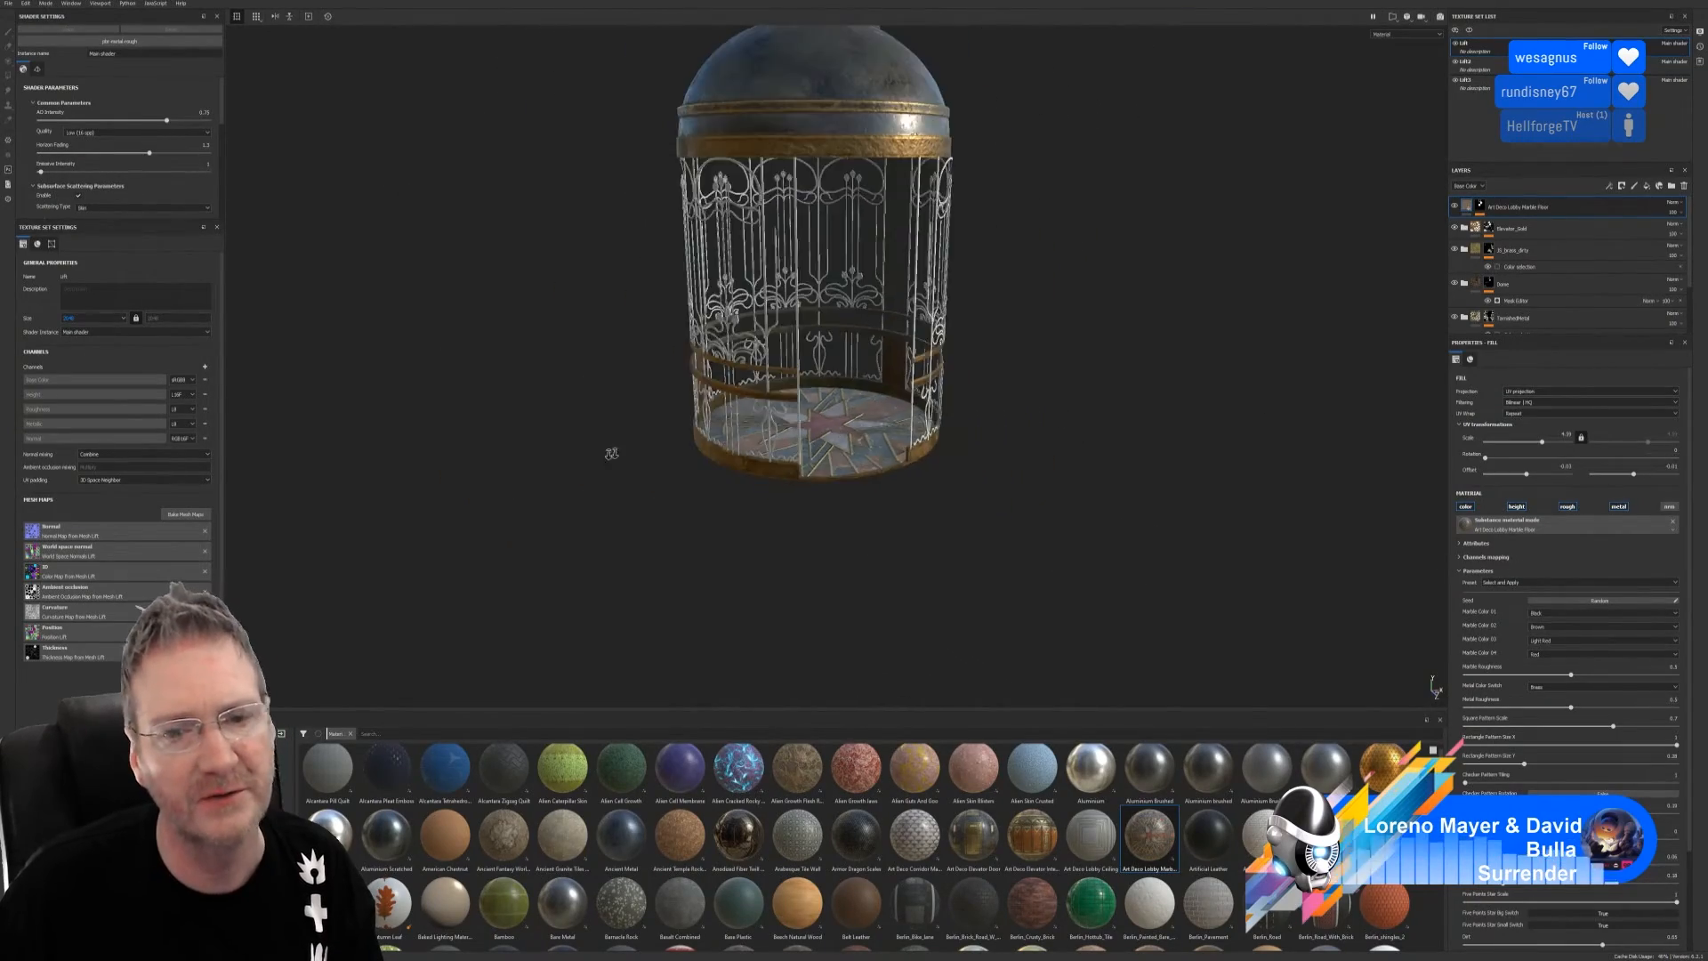
pyautogui.keyDown('alt'); pyautogui.moveTo(610, 454); pyautogui.dragTo(854, 570); pyautogui.keyUp('alt')
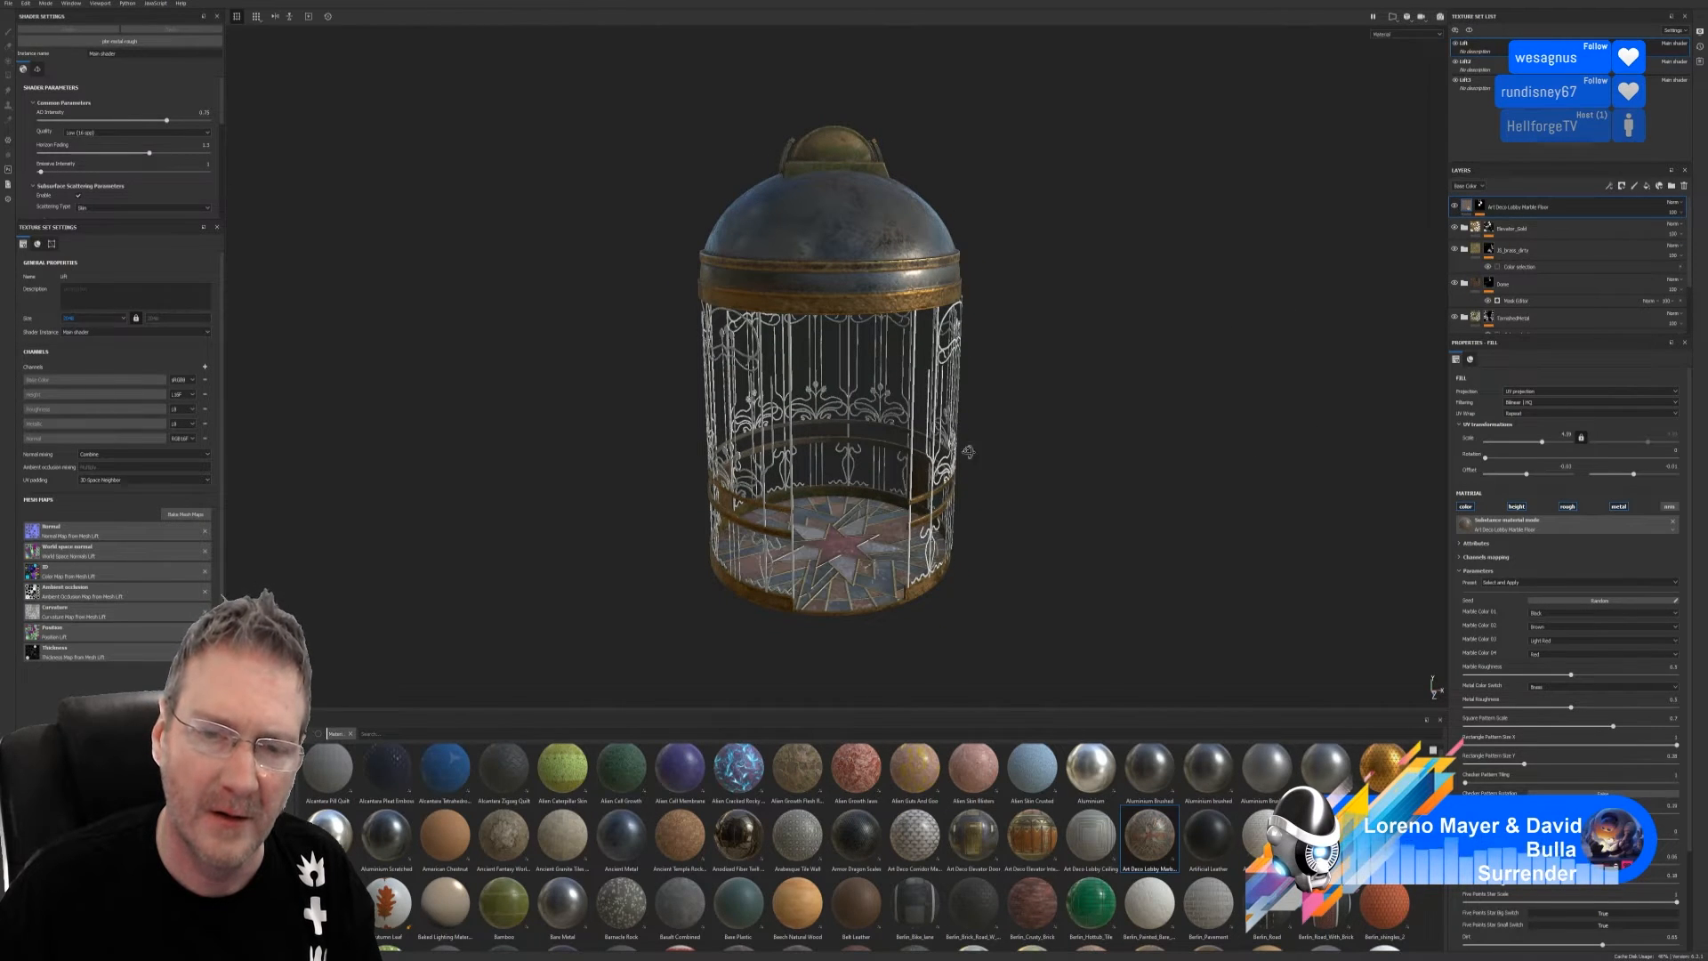
pyautogui.keyDown('alt'); pyautogui.moveTo(953, 450); pyautogui.dragTo(857, 590); pyautogui.keyUp('alt')
pyautogui.scroll(3, 857, 590)
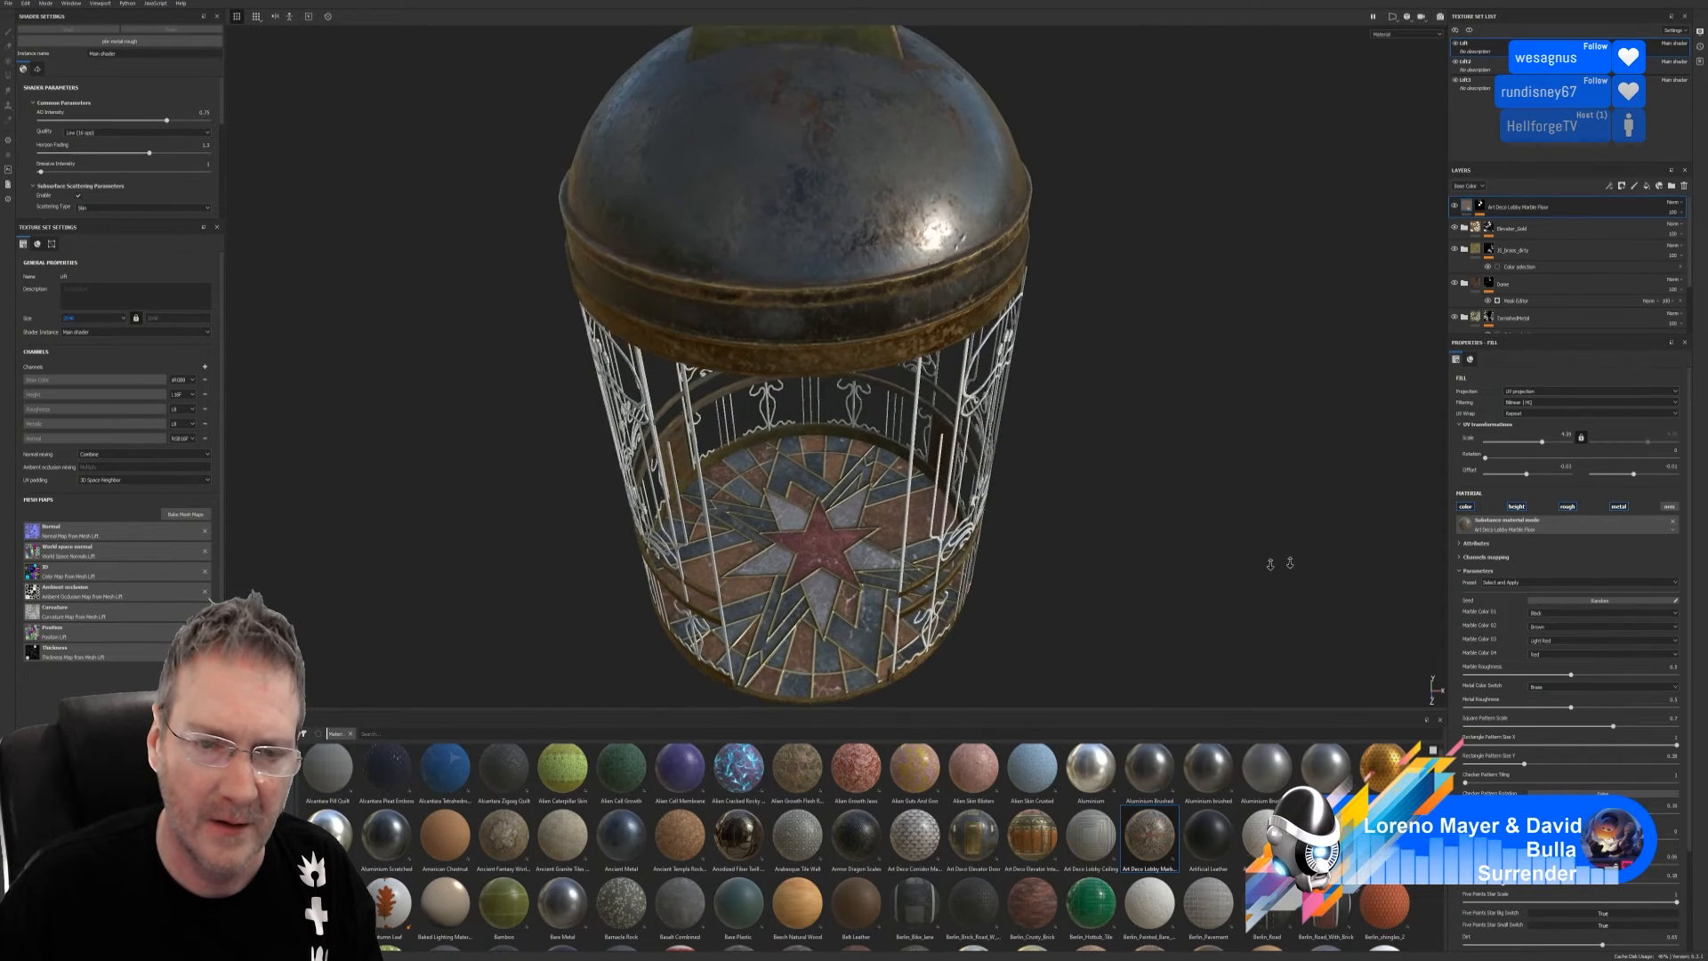
pyautogui.scroll(2, 1278, 564)
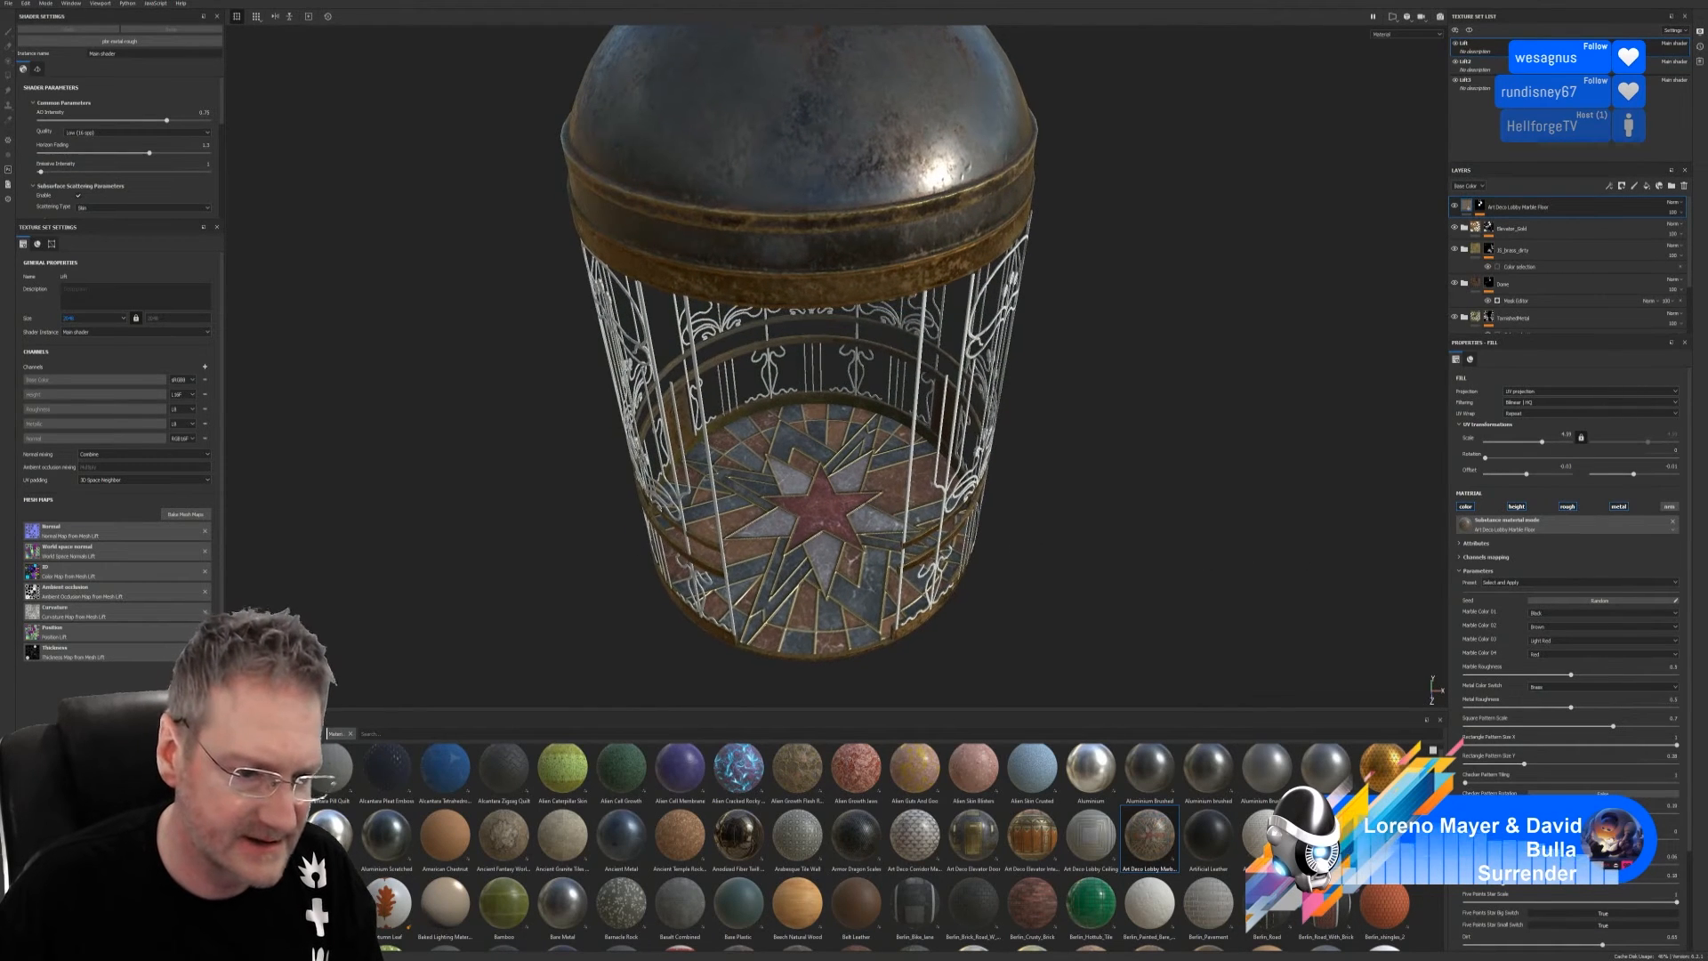
# Browse the smart masks in the asset library down to the end of the list
pyautogui.click(254, 911)
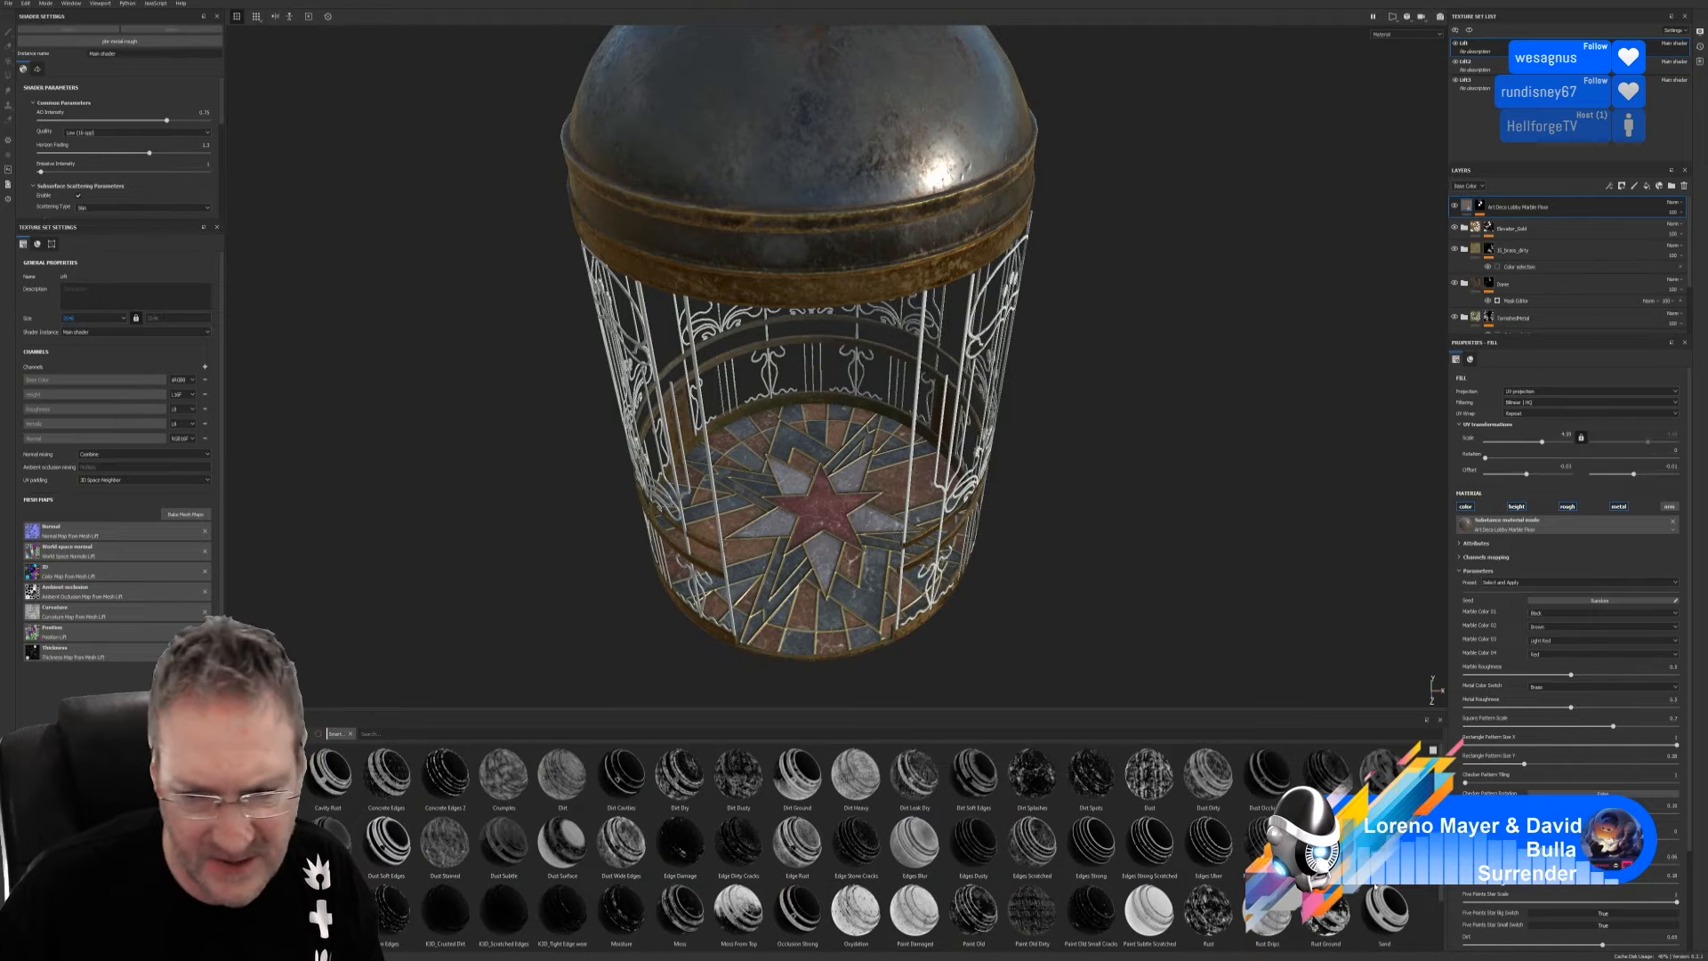
pyautogui.scroll(-1, 853, 920)
pyautogui.scroll(-1, 1388, 885)
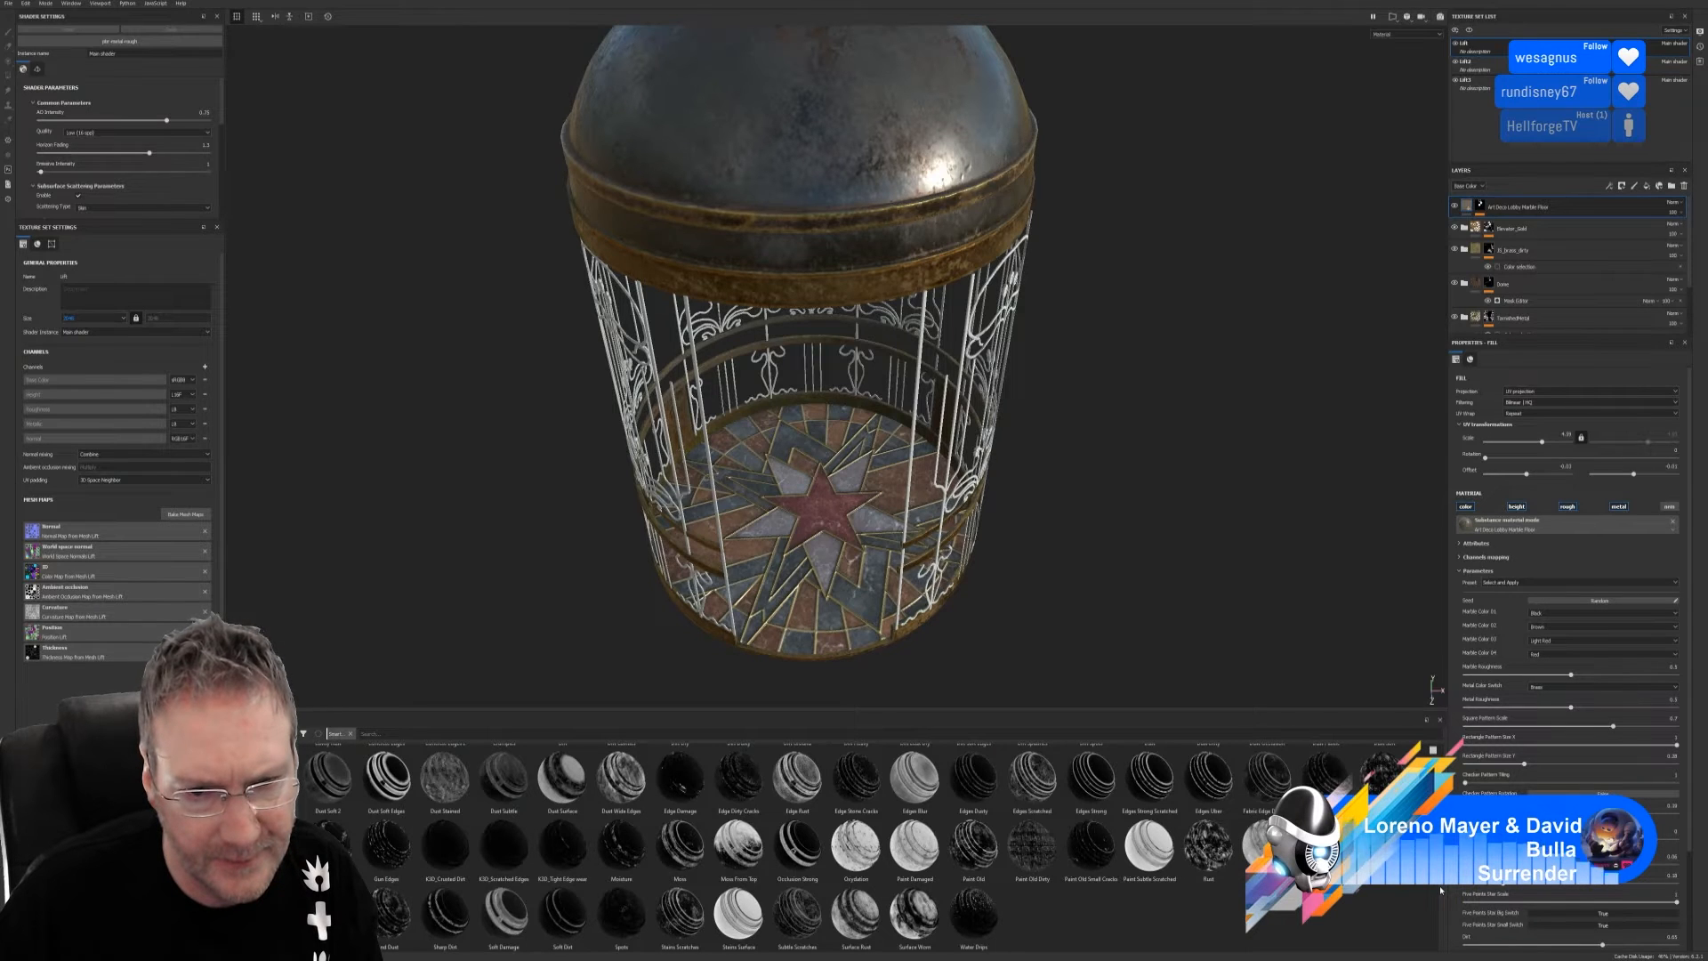
# Nudge the marble pattern's horizontal offset and check the star's centering from above and through the sides of the cage
pyautogui.moveTo(982, 621)
pyautogui.keyDown('alt'); pyautogui.mouseDown()
pyautogui.moveTo(984, 579)
pyautogui.moveTo(962, 593)
pyautogui.moveTo(973, 604)
pyautogui.mouseUp(); pyautogui.keyUp('alt')
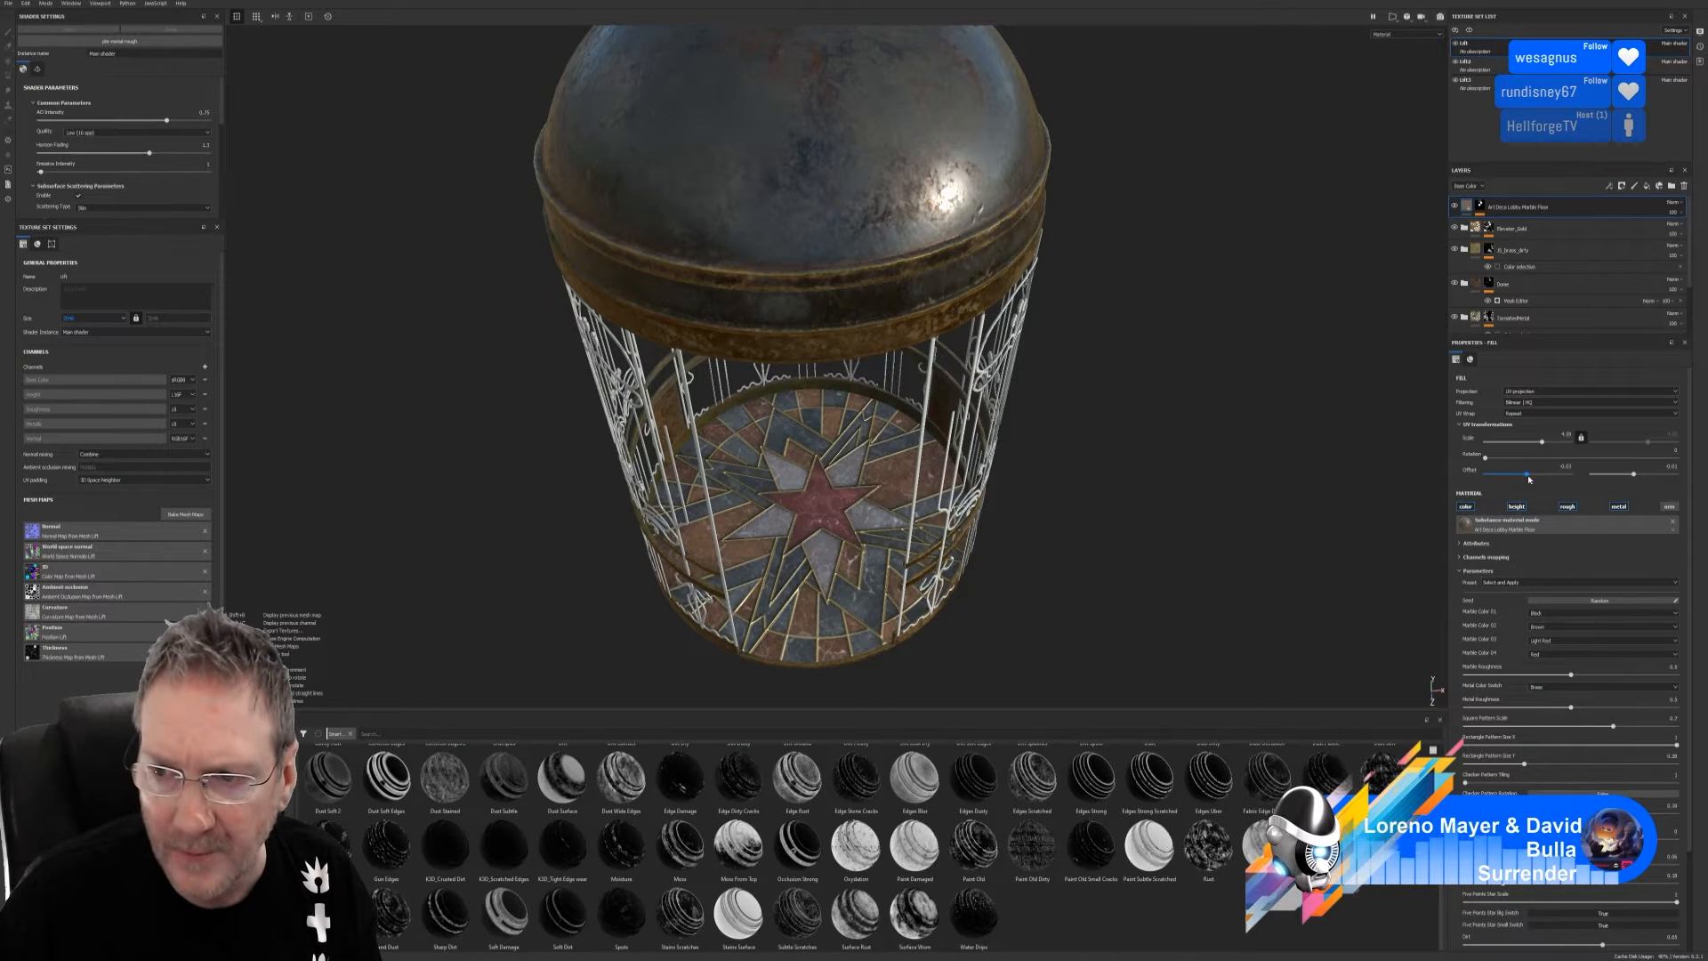
pyautogui.moveTo(1527, 478); pyautogui.dragTo(1529, 478)
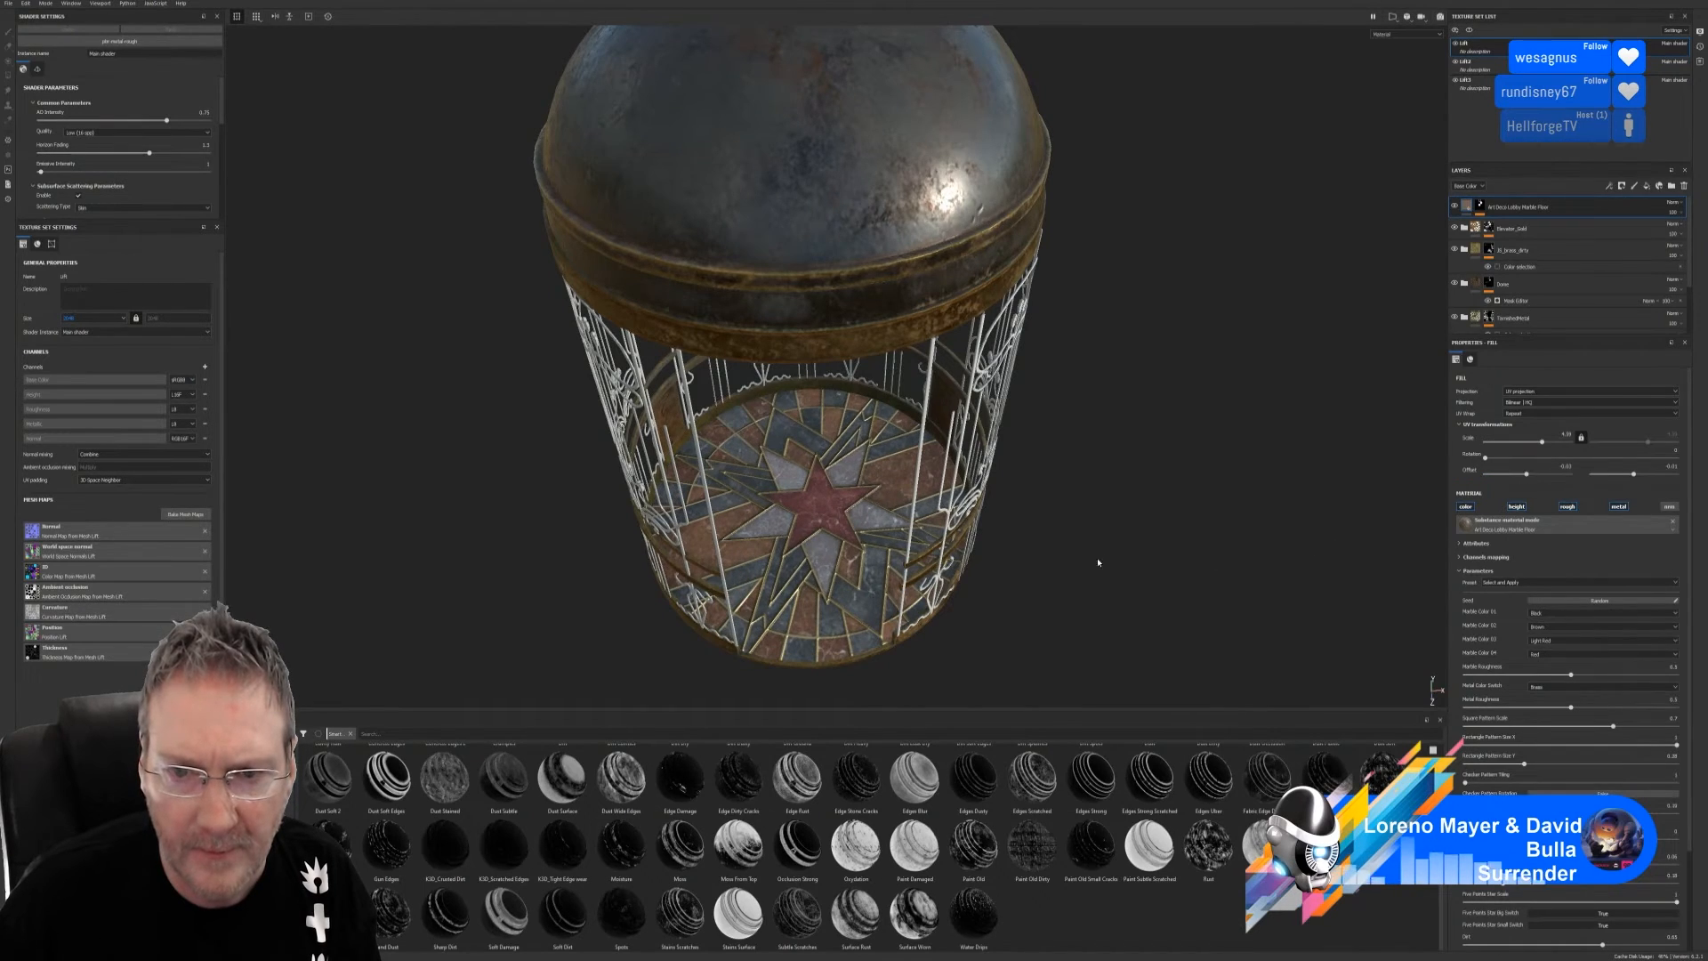
pyautogui.keyDown('alt'); pyautogui.moveTo(1098, 562); pyautogui.dragTo(1238, 498); pyautogui.keyUp('alt')
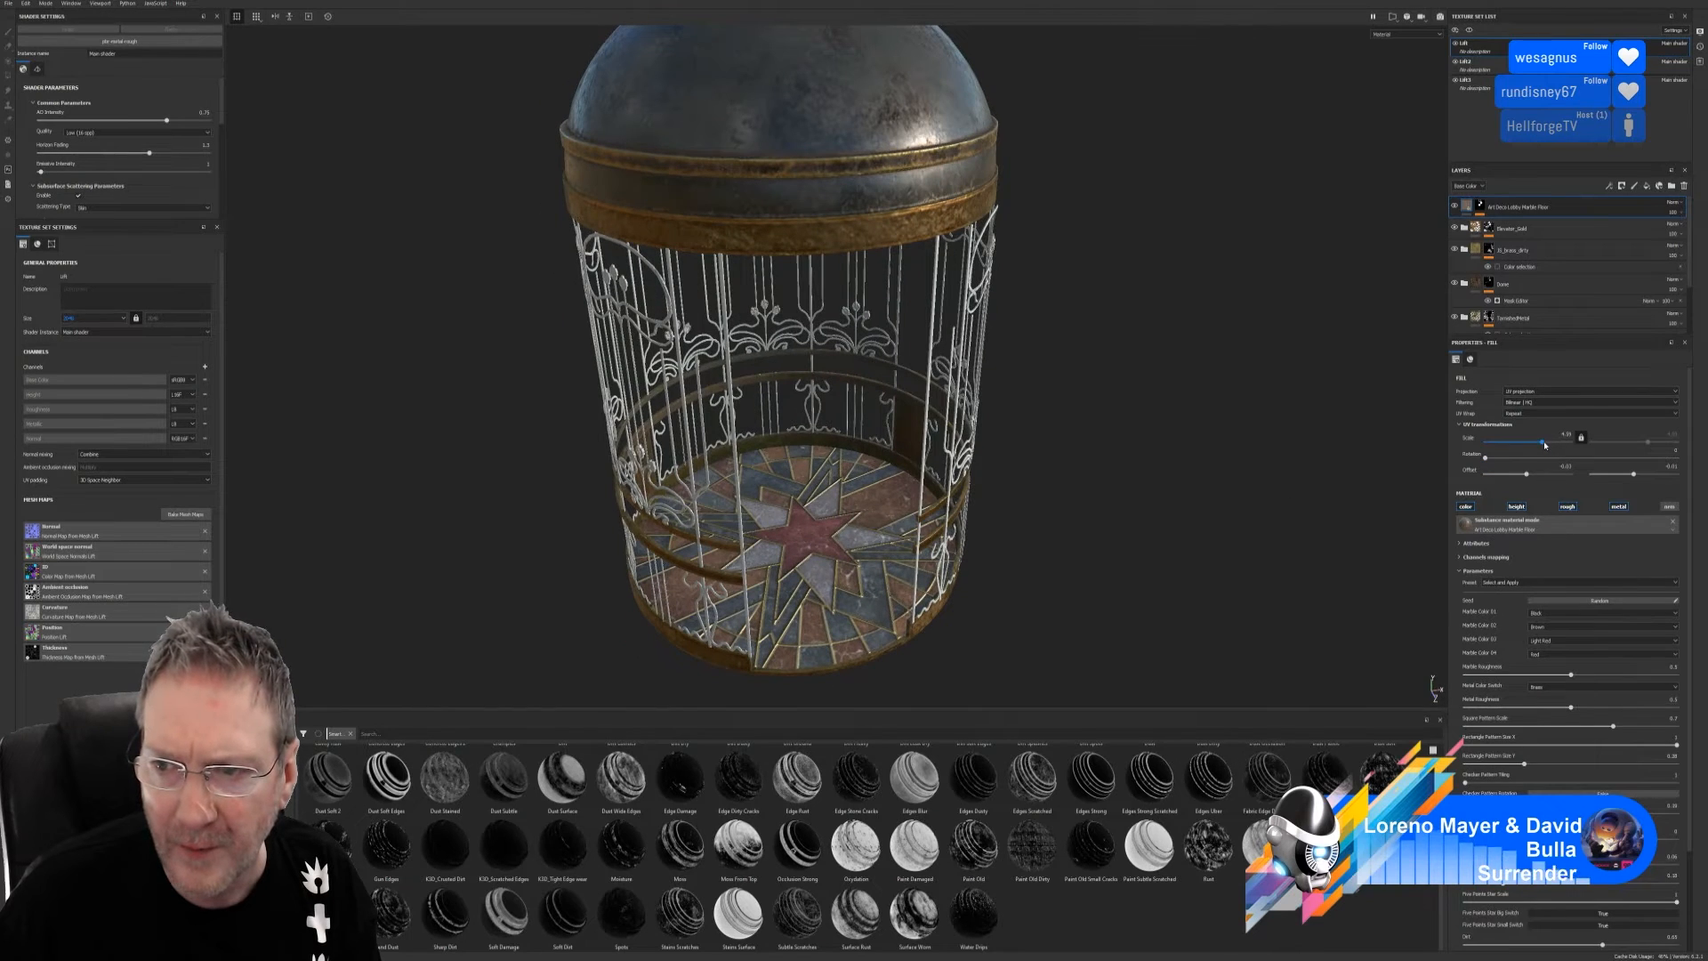
pyautogui.keyDown('alt'); pyautogui.moveTo(1168, 526); pyautogui.dragTo(907, 537, button='right'); pyautogui.keyUp('alt')
pyautogui.keyDown('alt'); pyautogui.moveTo(908, 537); pyautogui.dragTo(826, 535); pyautogui.keyUp('alt')
pyautogui.scroll(3, 846, 502)
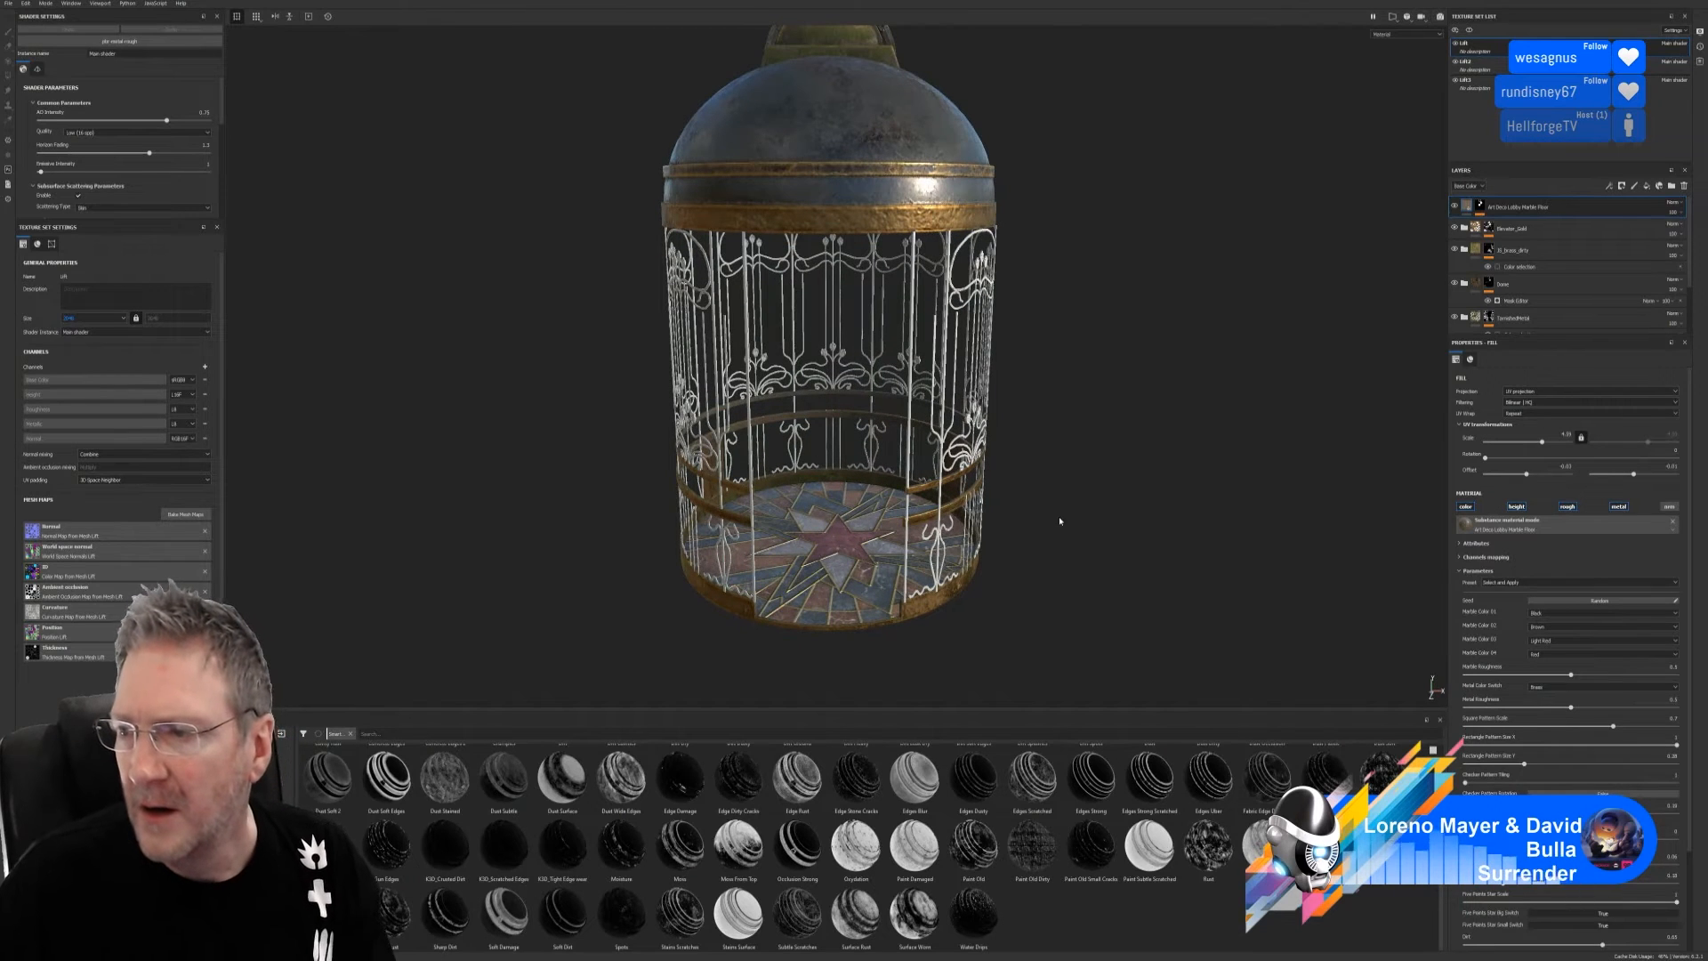
pyautogui.keyDown('alt'); pyautogui.moveTo(877, 584); pyautogui.dragTo(865, 552); pyautogui.keyUp('alt')
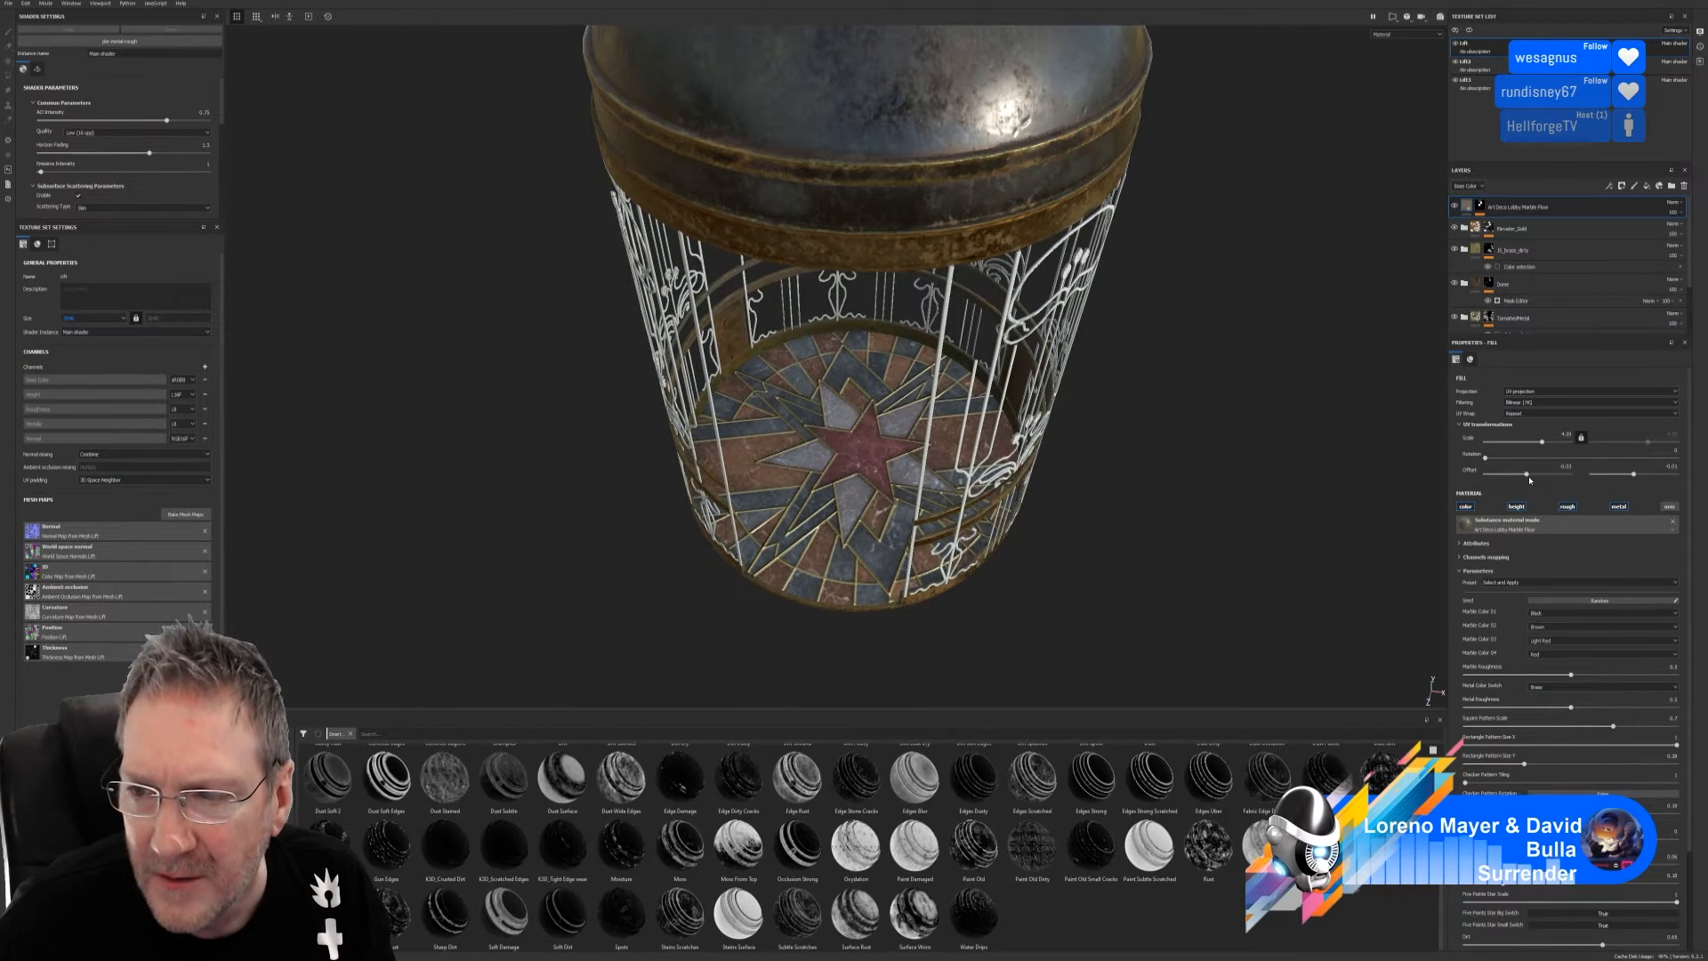
# Try denser UV scales for the marble floor, comparing smaller repeating stars, and return to the single large star
pyautogui.moveTo(1527, 474); pyautogui.dragTo(1630, 427)
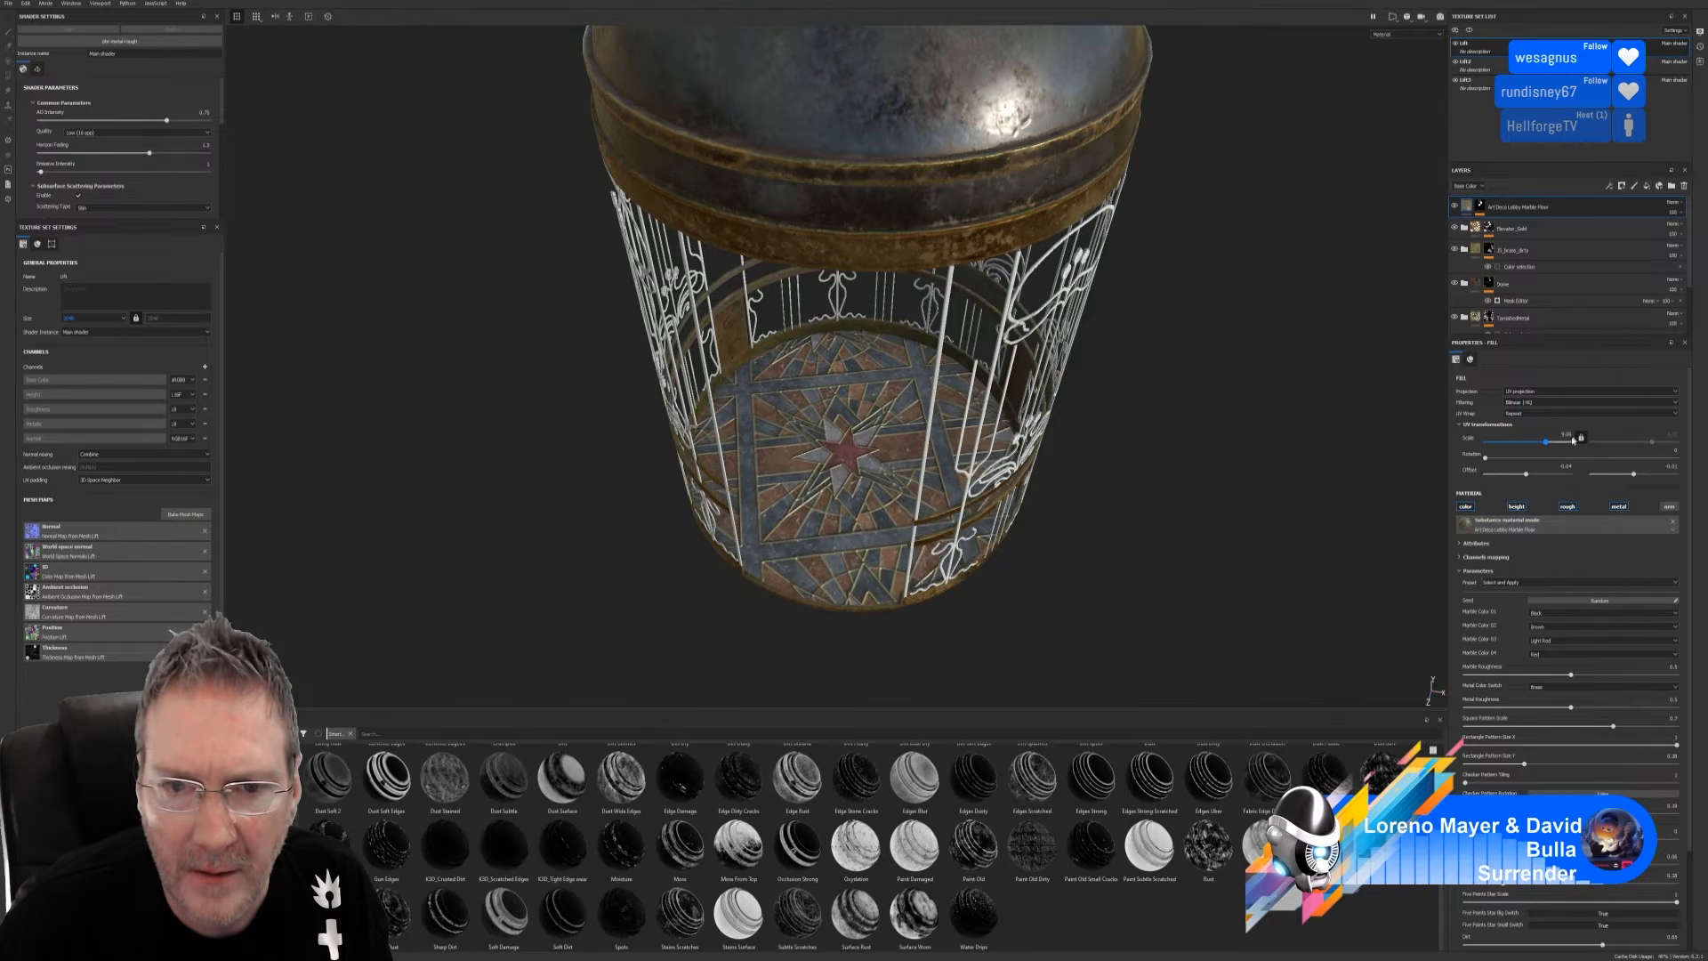
pyautogui.moveTo(1564, 441); pyautogui.dragTo(1574, 436)
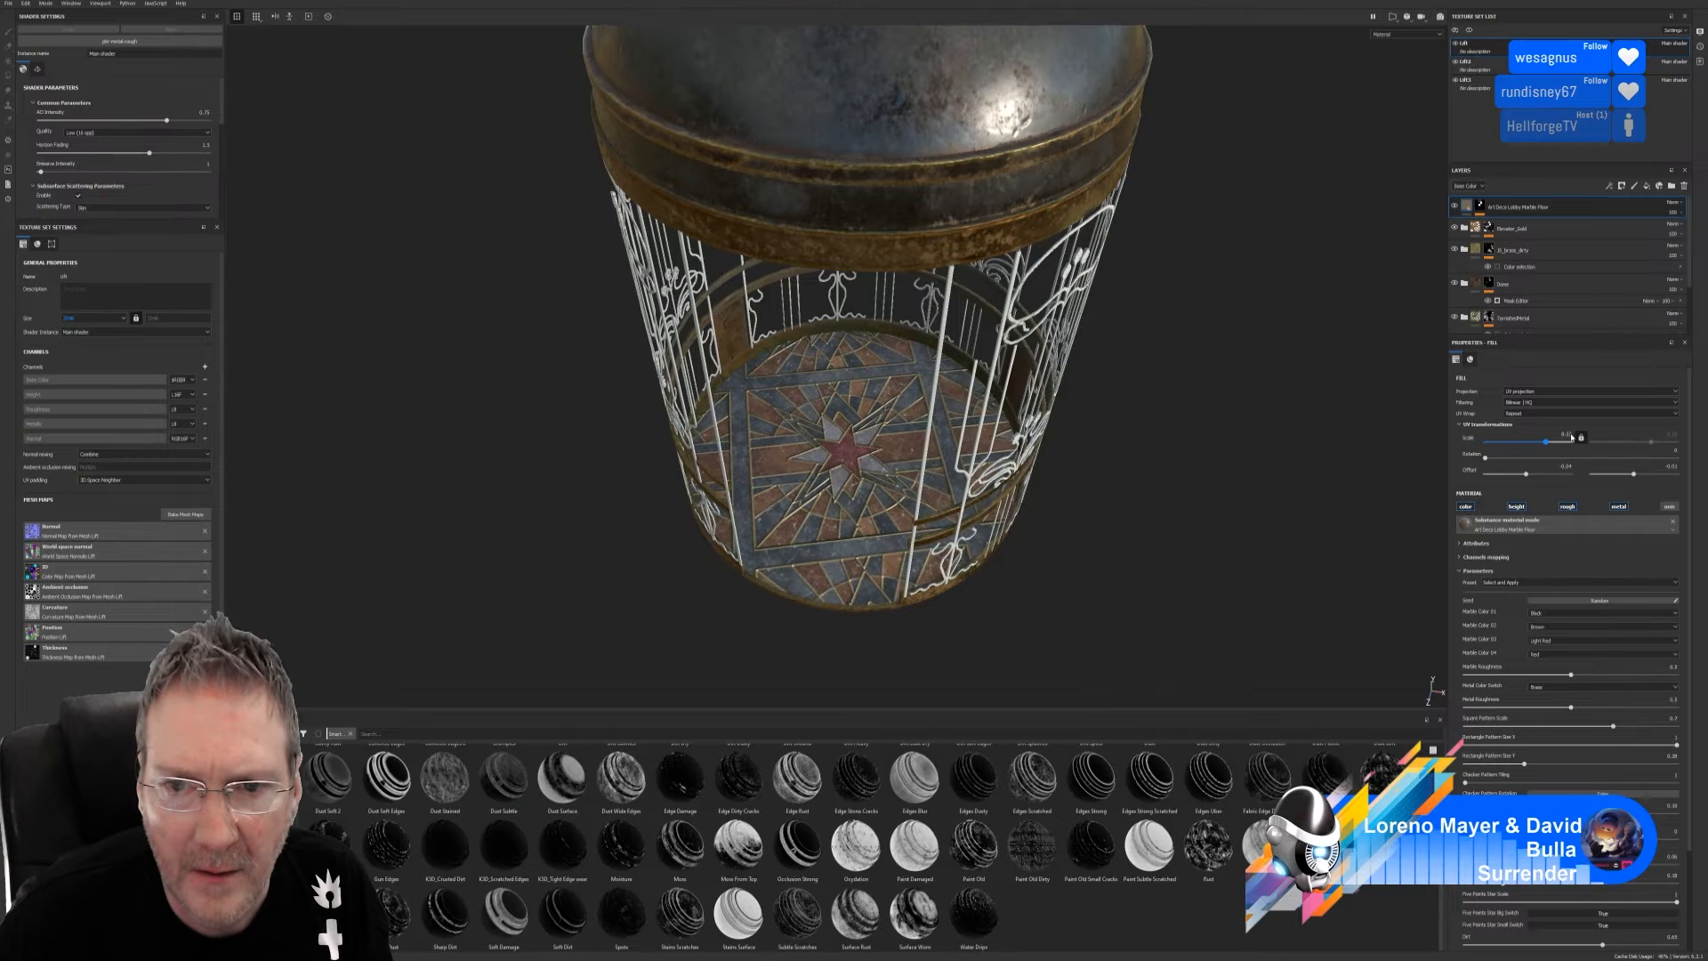
pyautogui.moveTo(1571, 437)
pyautogui.mouseDown()
pyautogui.moveTo(1540, 443)
pyautogui.moveTo(1580, 437)
pyautogui.mouseUp()
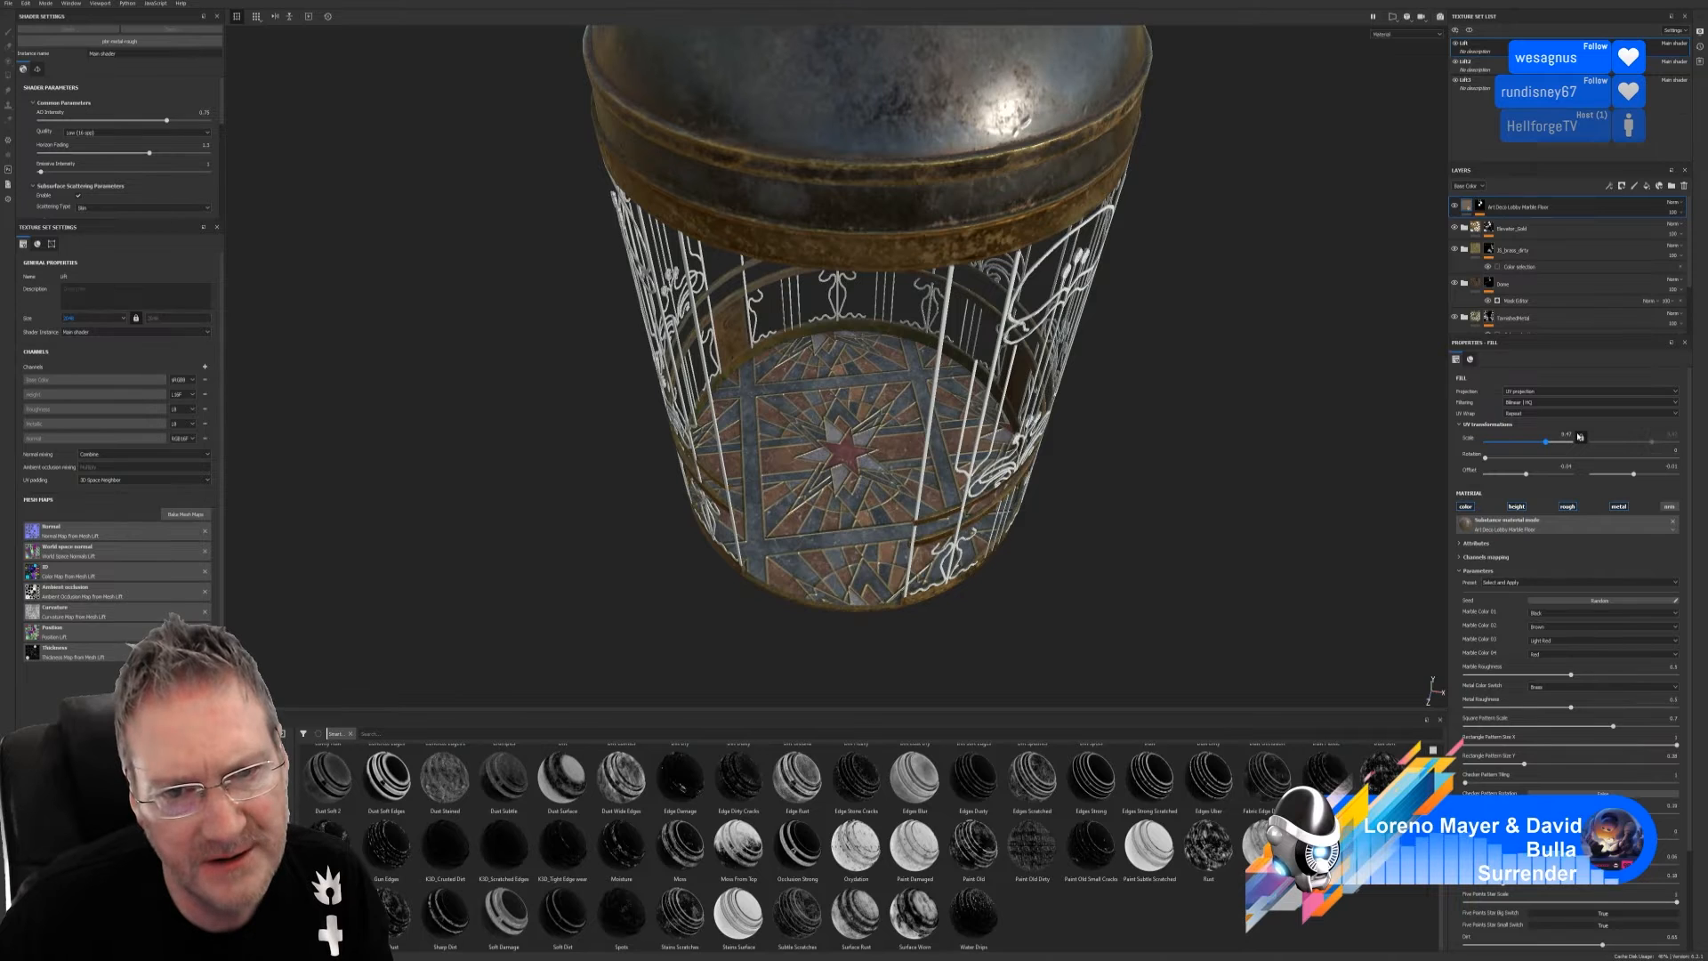
pyautogui.moveTo(1580, 437); pyautogui.dragTo(1541, 438)
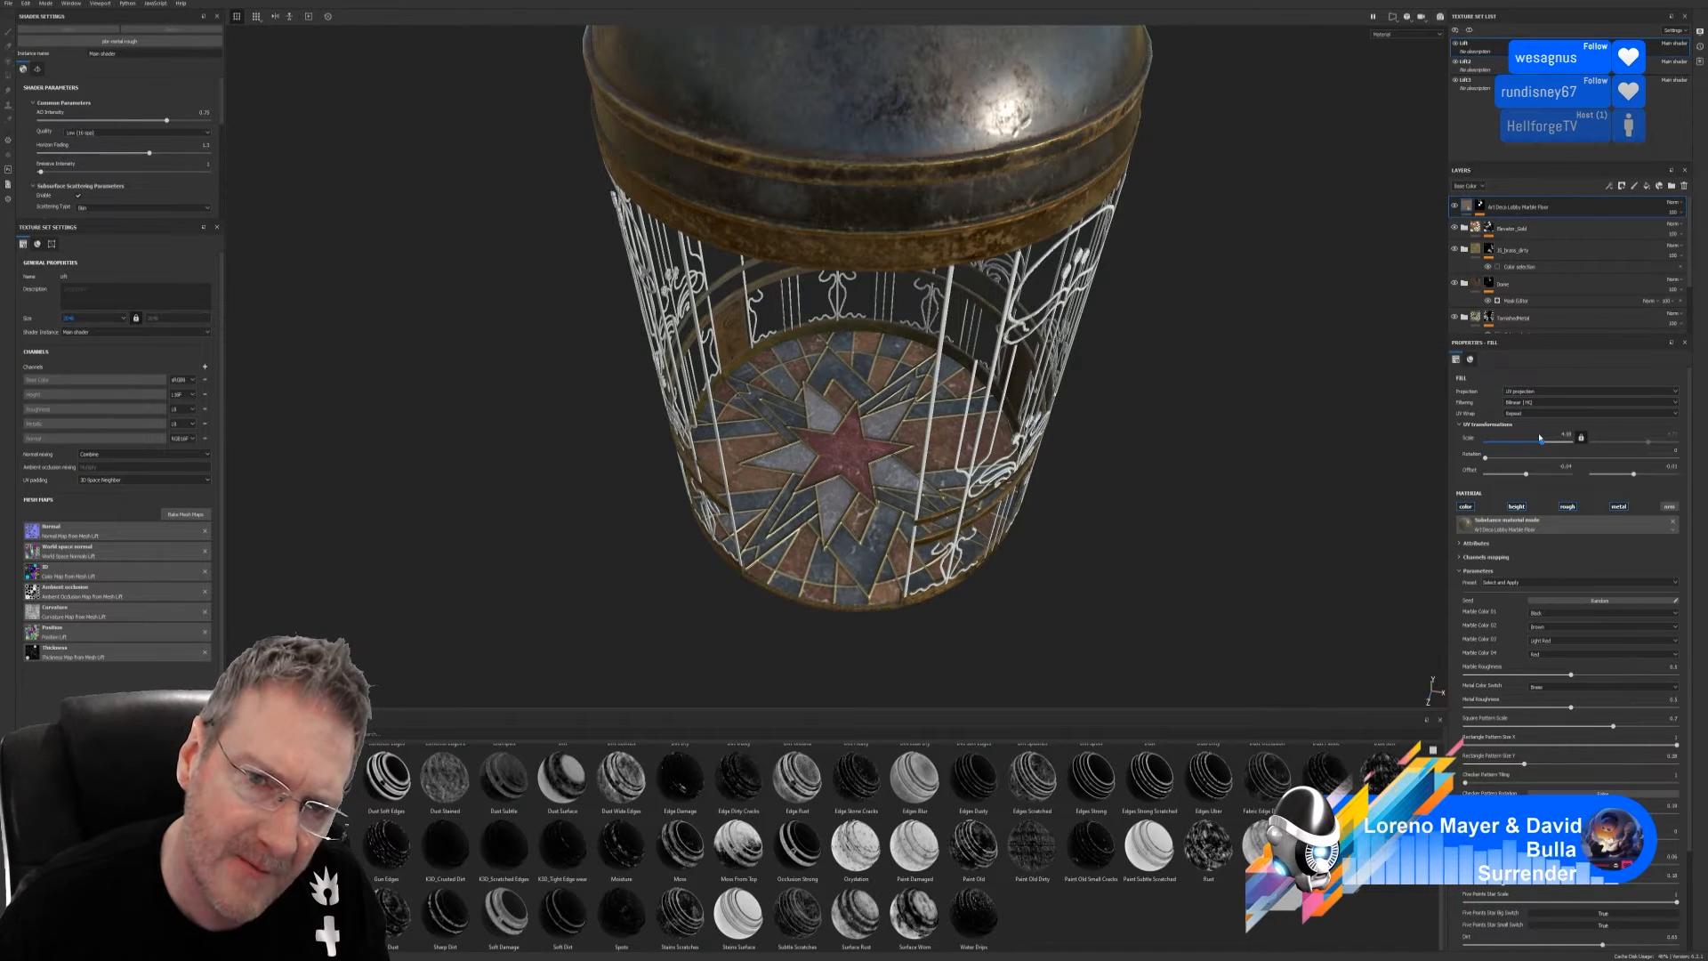
pyautogui.moveTo(1540, 438); pyautogui.dragTo(1551, 442)
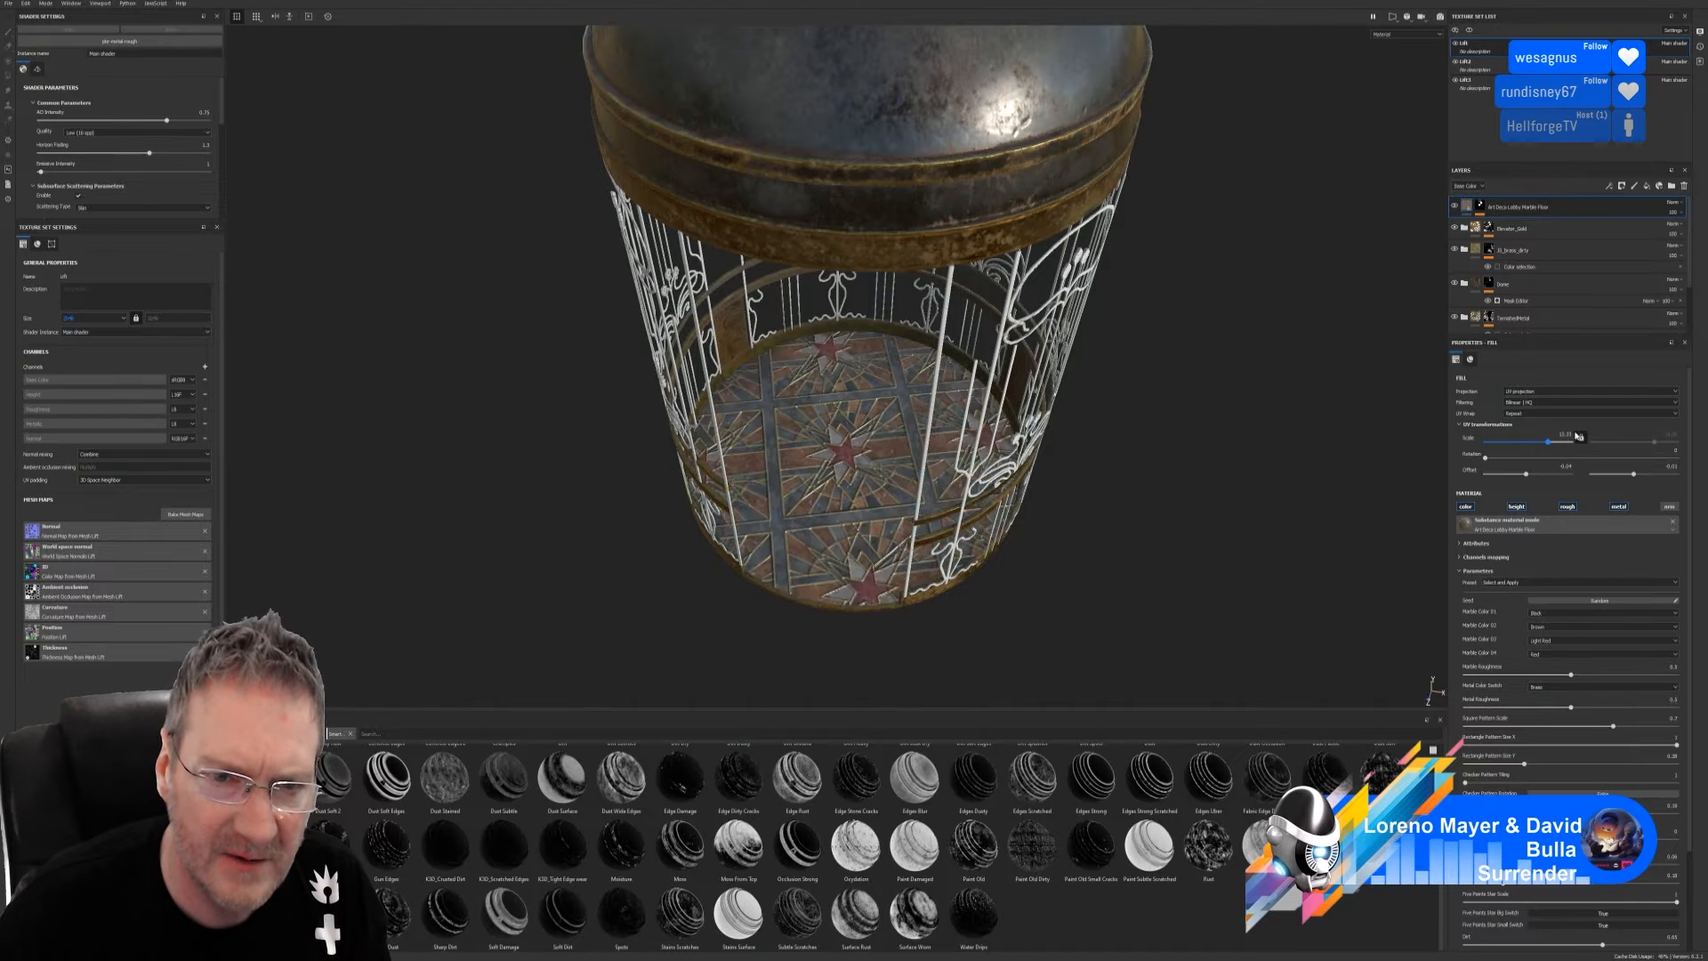
pyautogui.moveTo(1585, 427); pyautogui.dragTo(1508, 438)
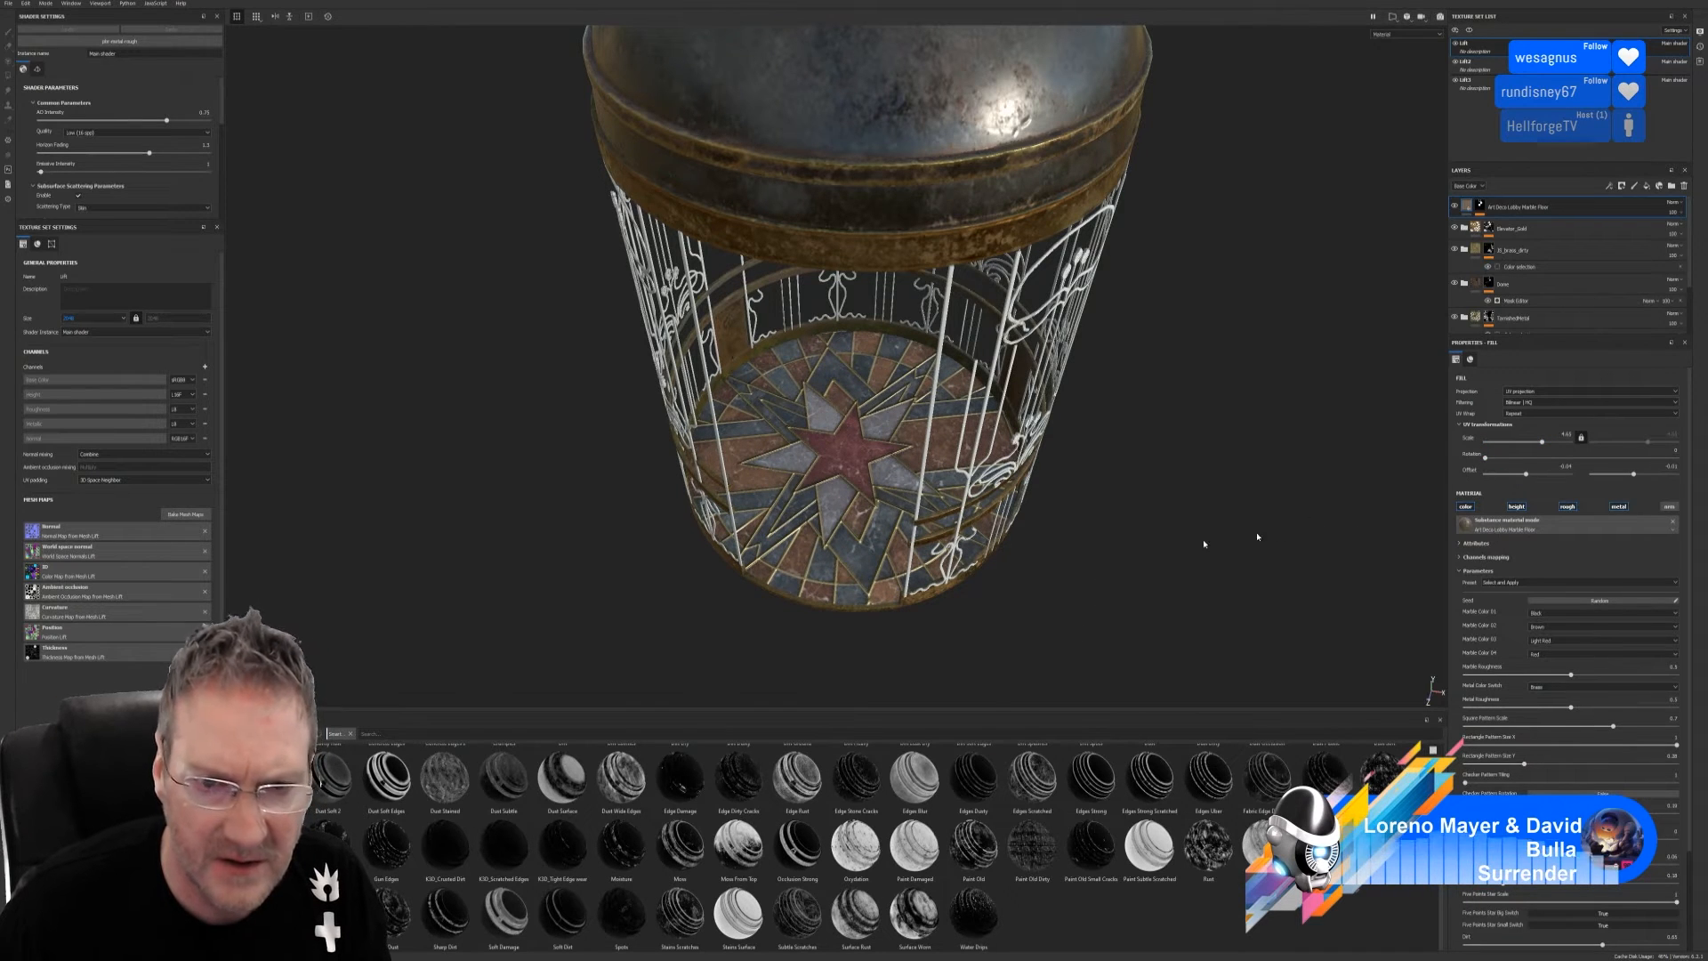
# Fine-tune the marble floor's horizontal offset to three decimals so the star is centered within the round floor
pyautogui.moveTo(1527, 476); pyautogui.dragTo(1536, 468)
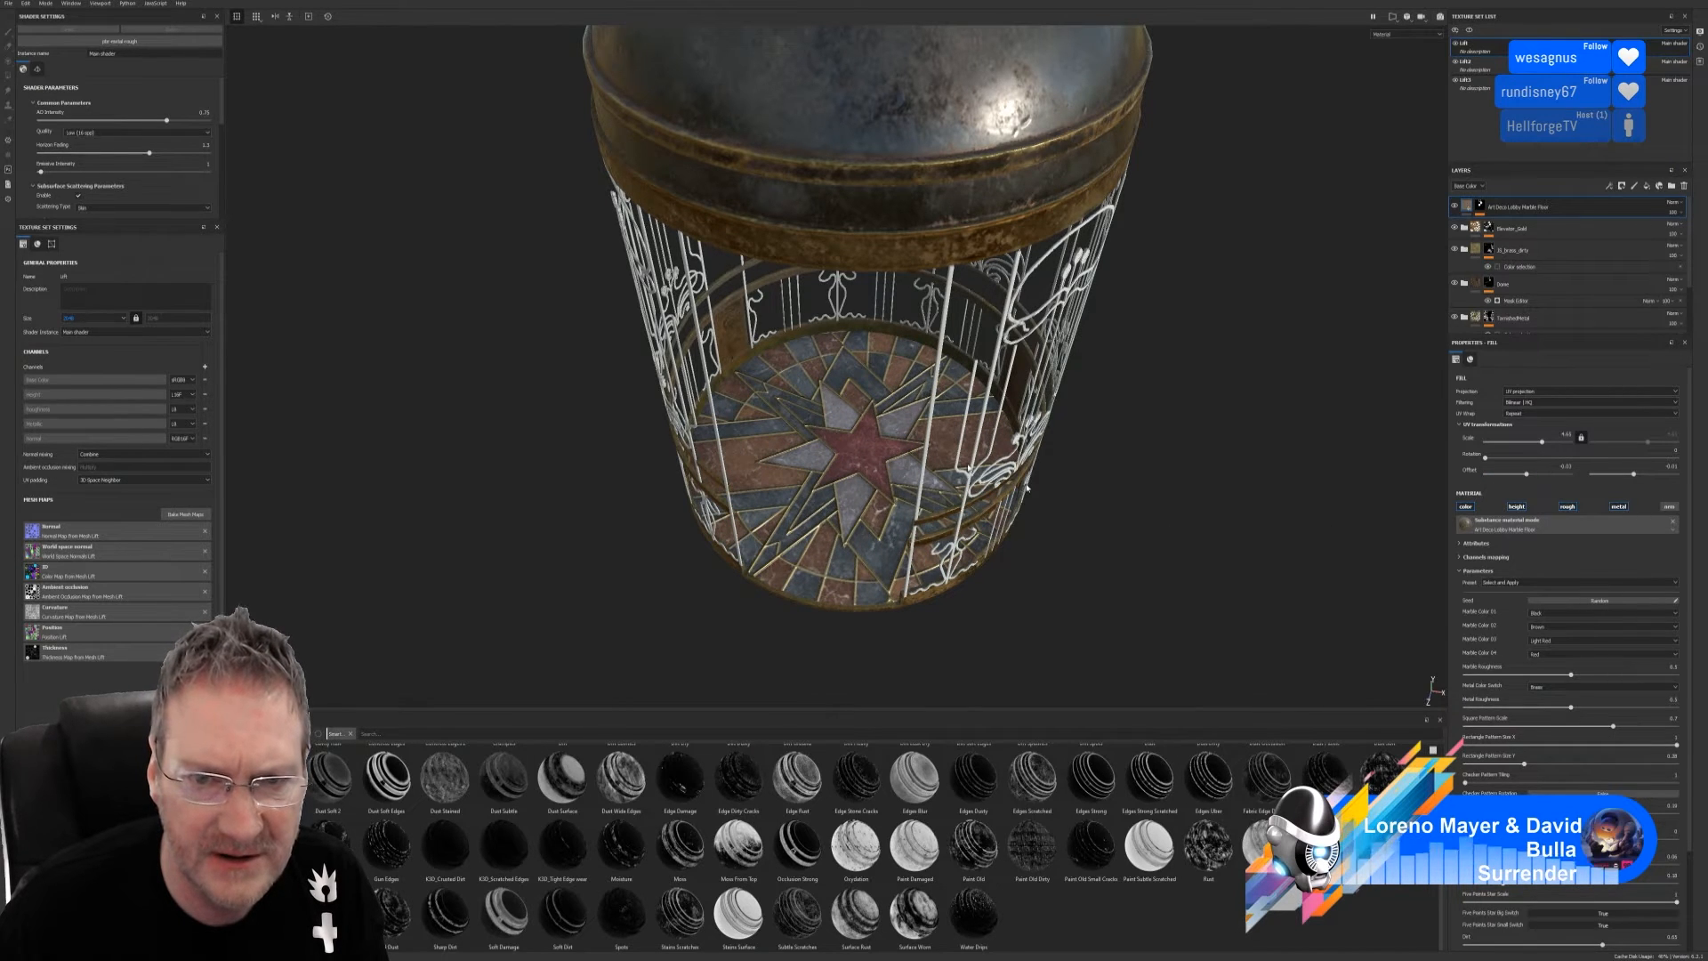
pyautogui.keyDown('alt'); pyautogui.moveTo(1008, 396); pyautogui.dragTo(1299, 490); pyautogui.keyUp('alt')
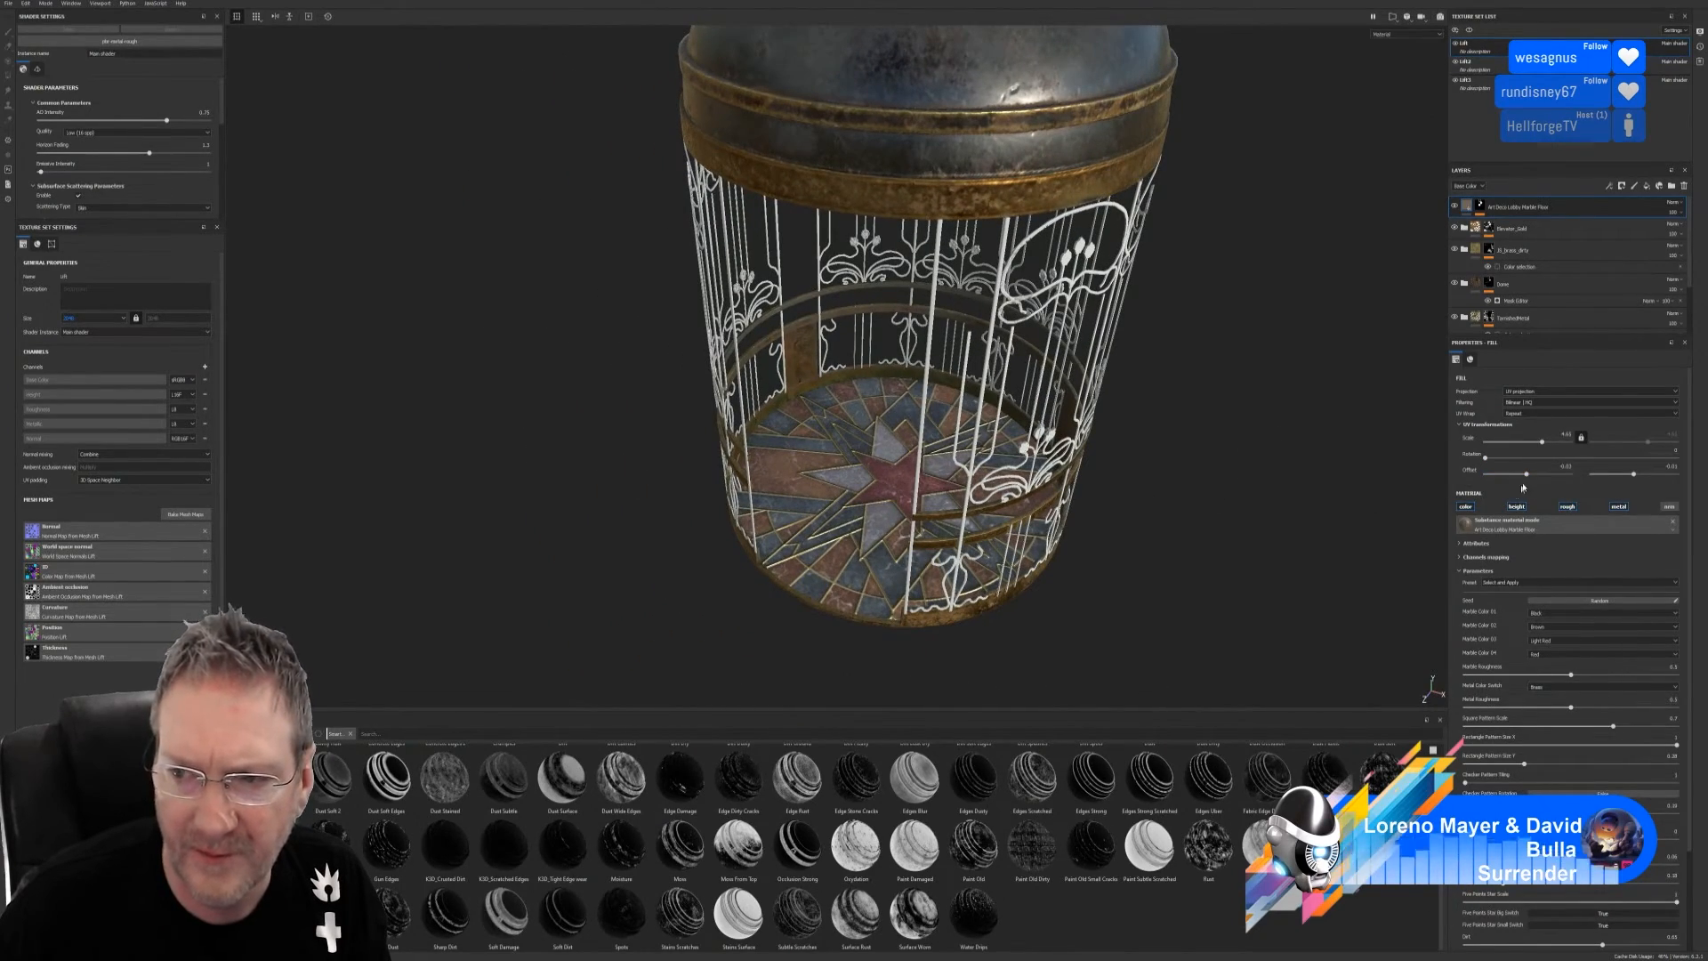
pyautogui.keyDown('alt'); pyautogui.moveTo(1146, 538); pyautogui.dragTo(1424, 499); pyautogui.keyUp('alt')
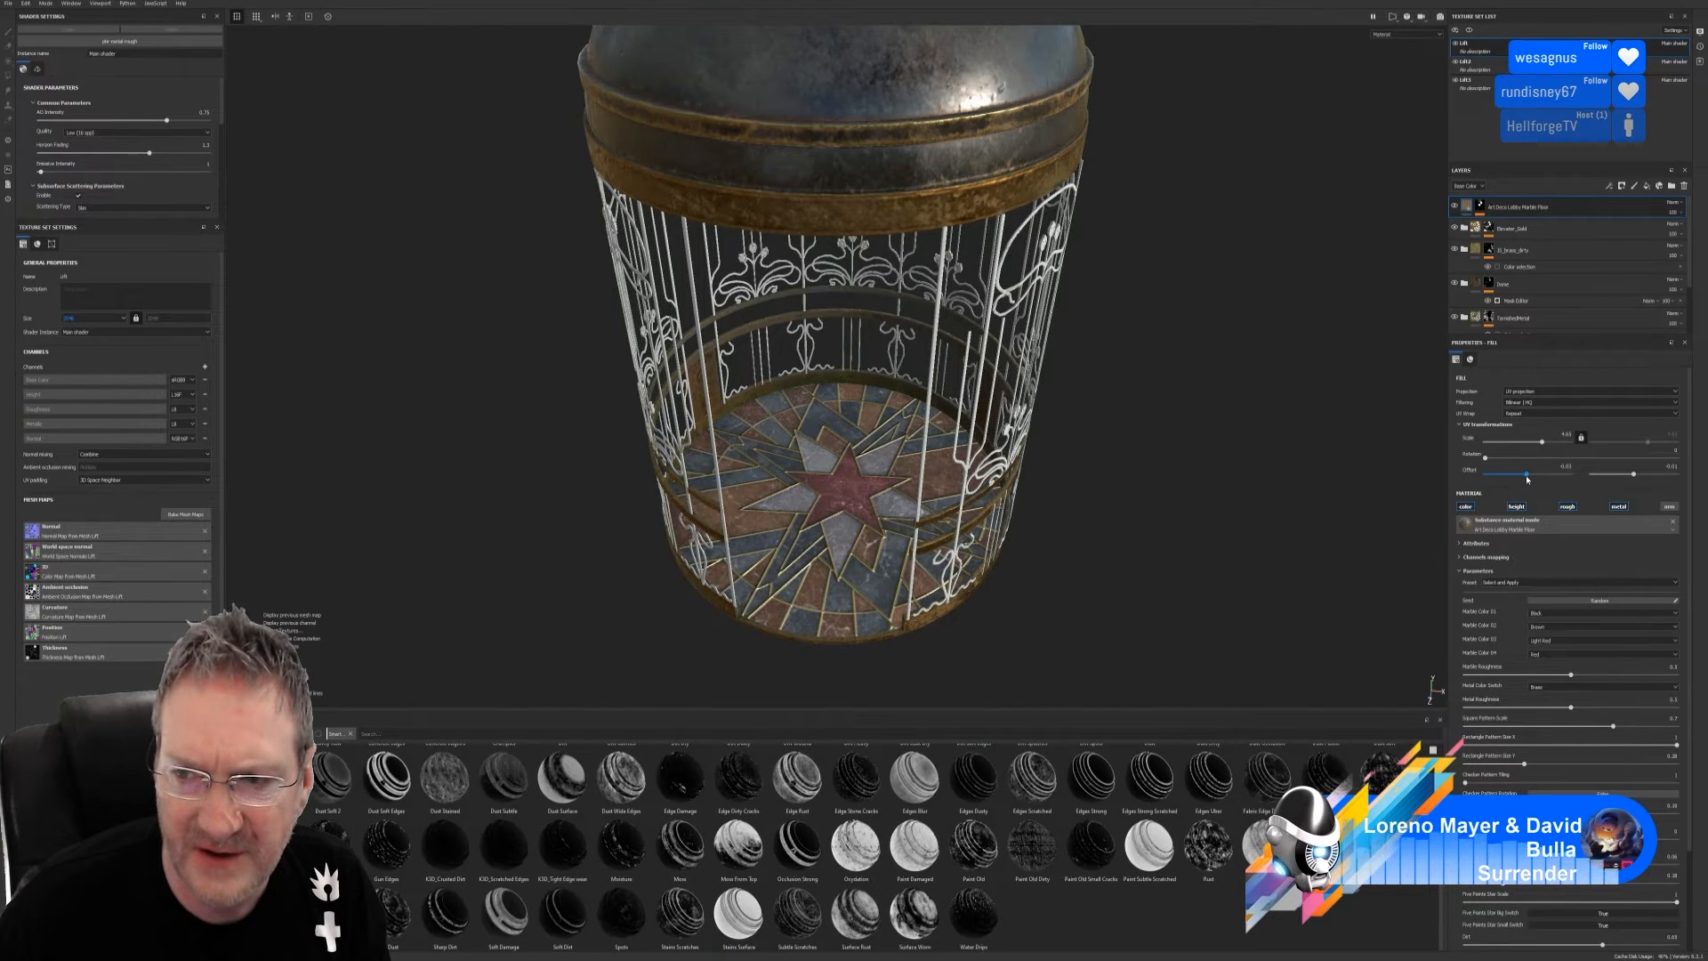
pyautogui.moveTo(1529, 476); pyautogui.dragTo(1528, 478)
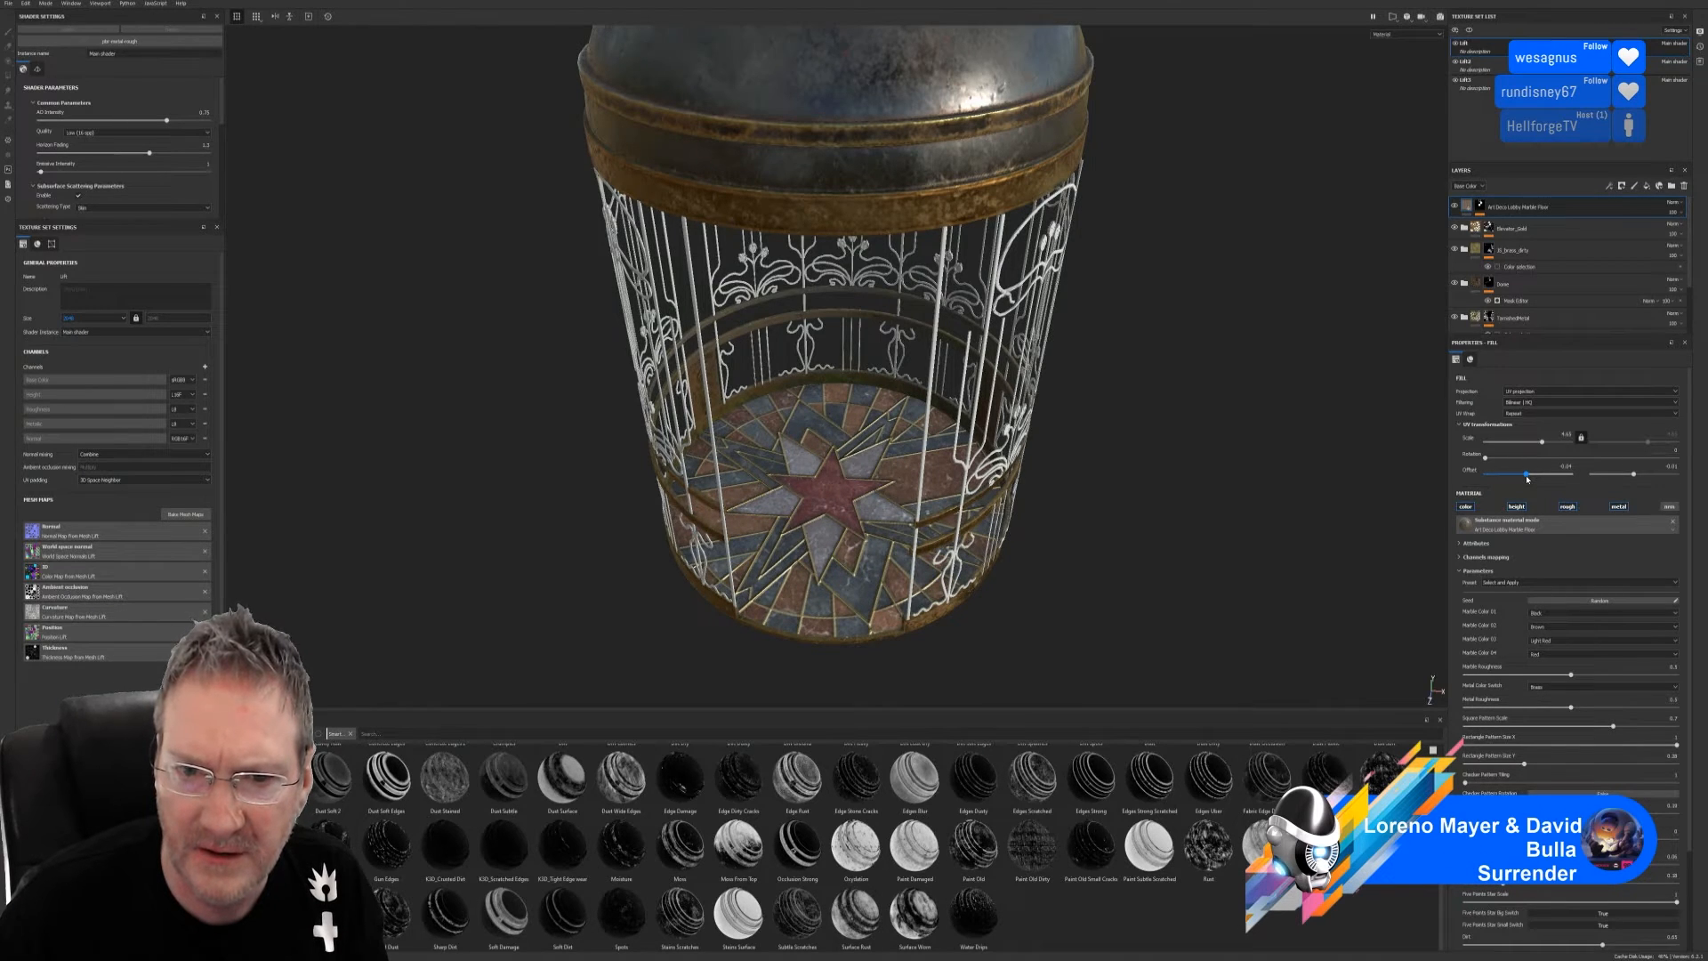
pyautogui.moveTo(1528, 478); pyautogui.dragTo(1527, 479)
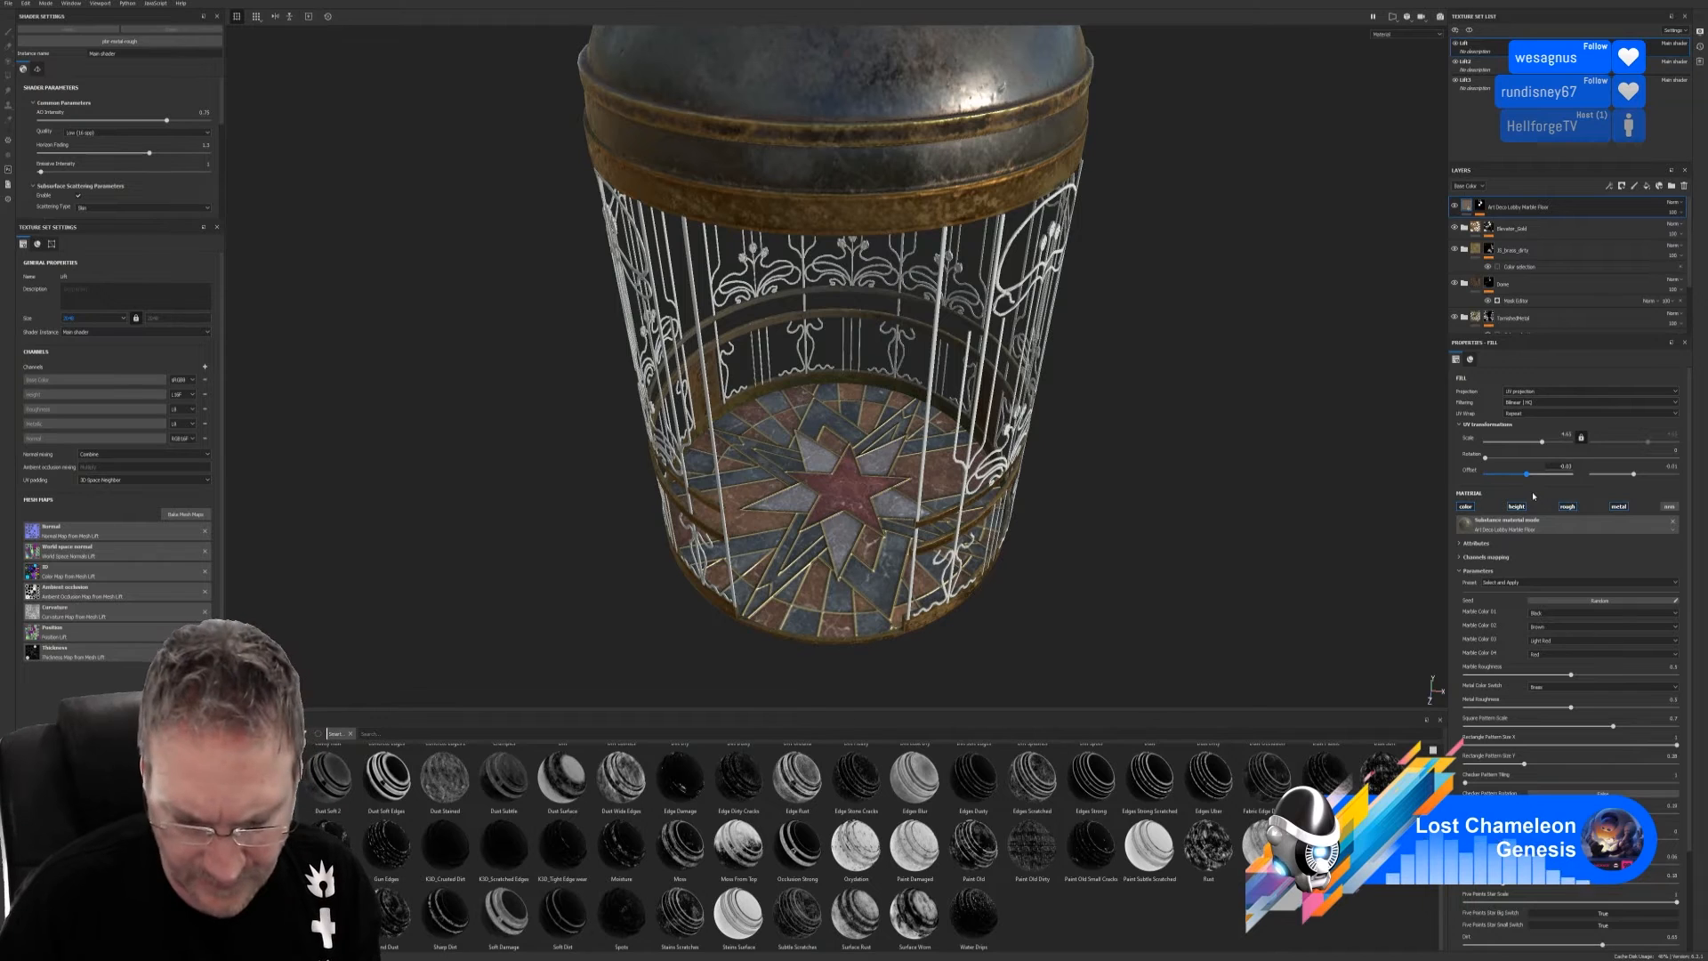
pyautogui.write('5')
pyautogui.press('Return')
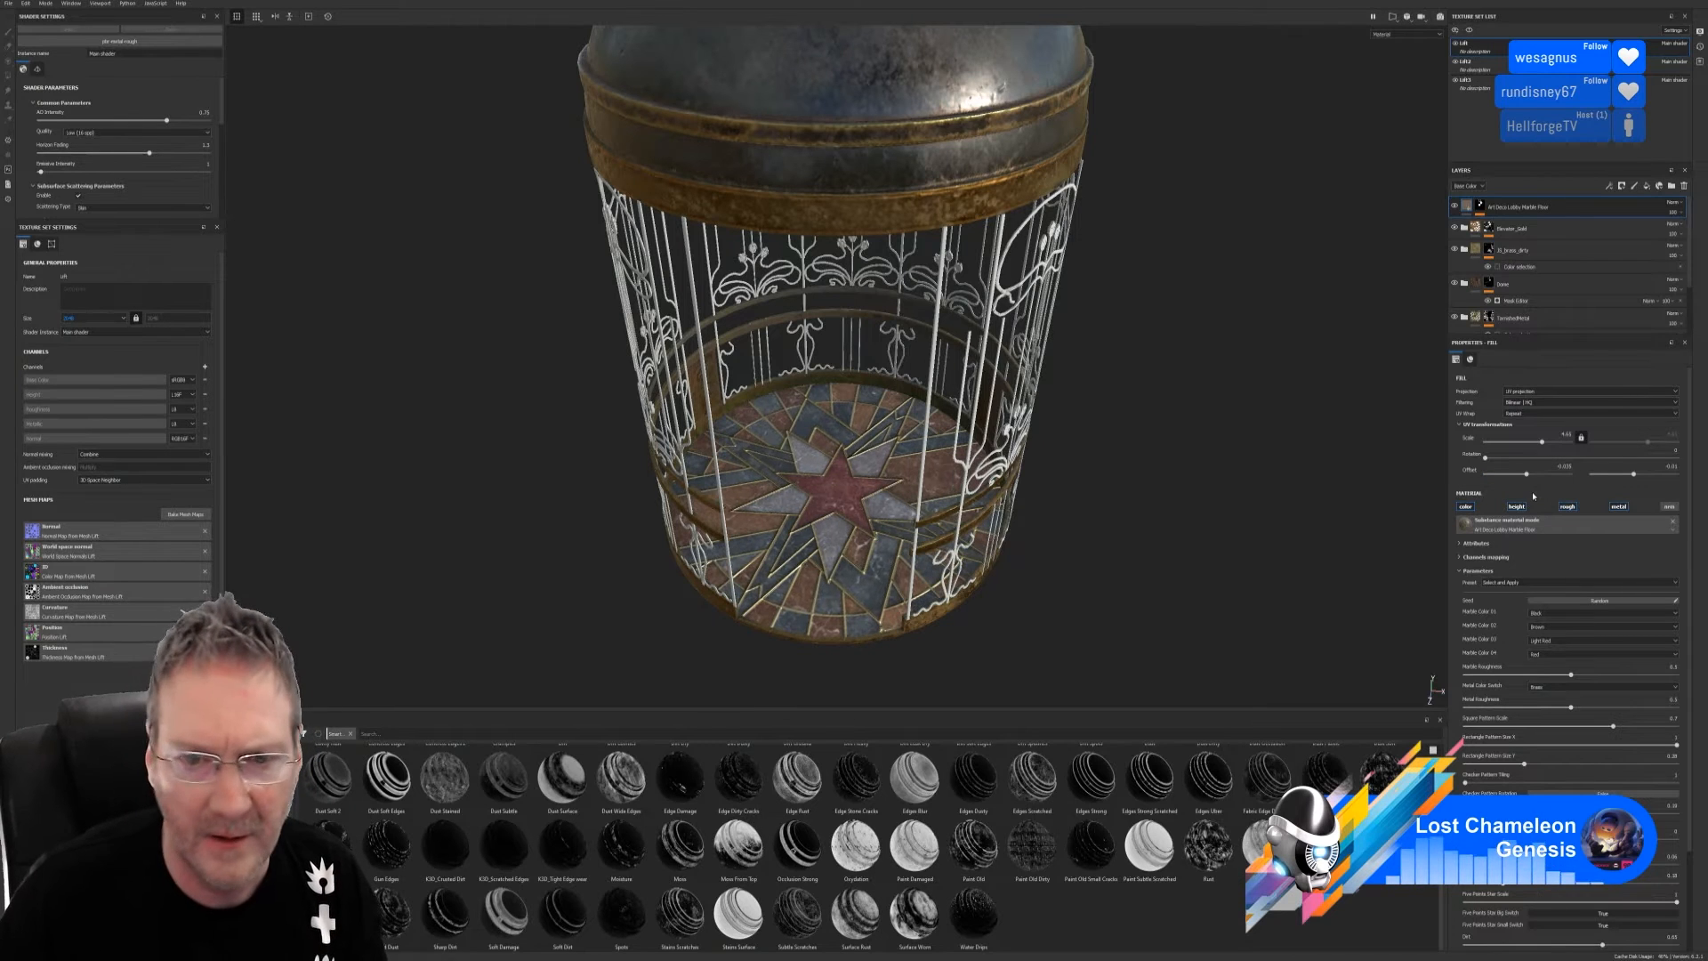
pyautogui.keyDown('alt'); pyautogui.moveTo(1006, 537); pyautogui.dragTo(1052, 500); pyautogui.keyUp('alt')
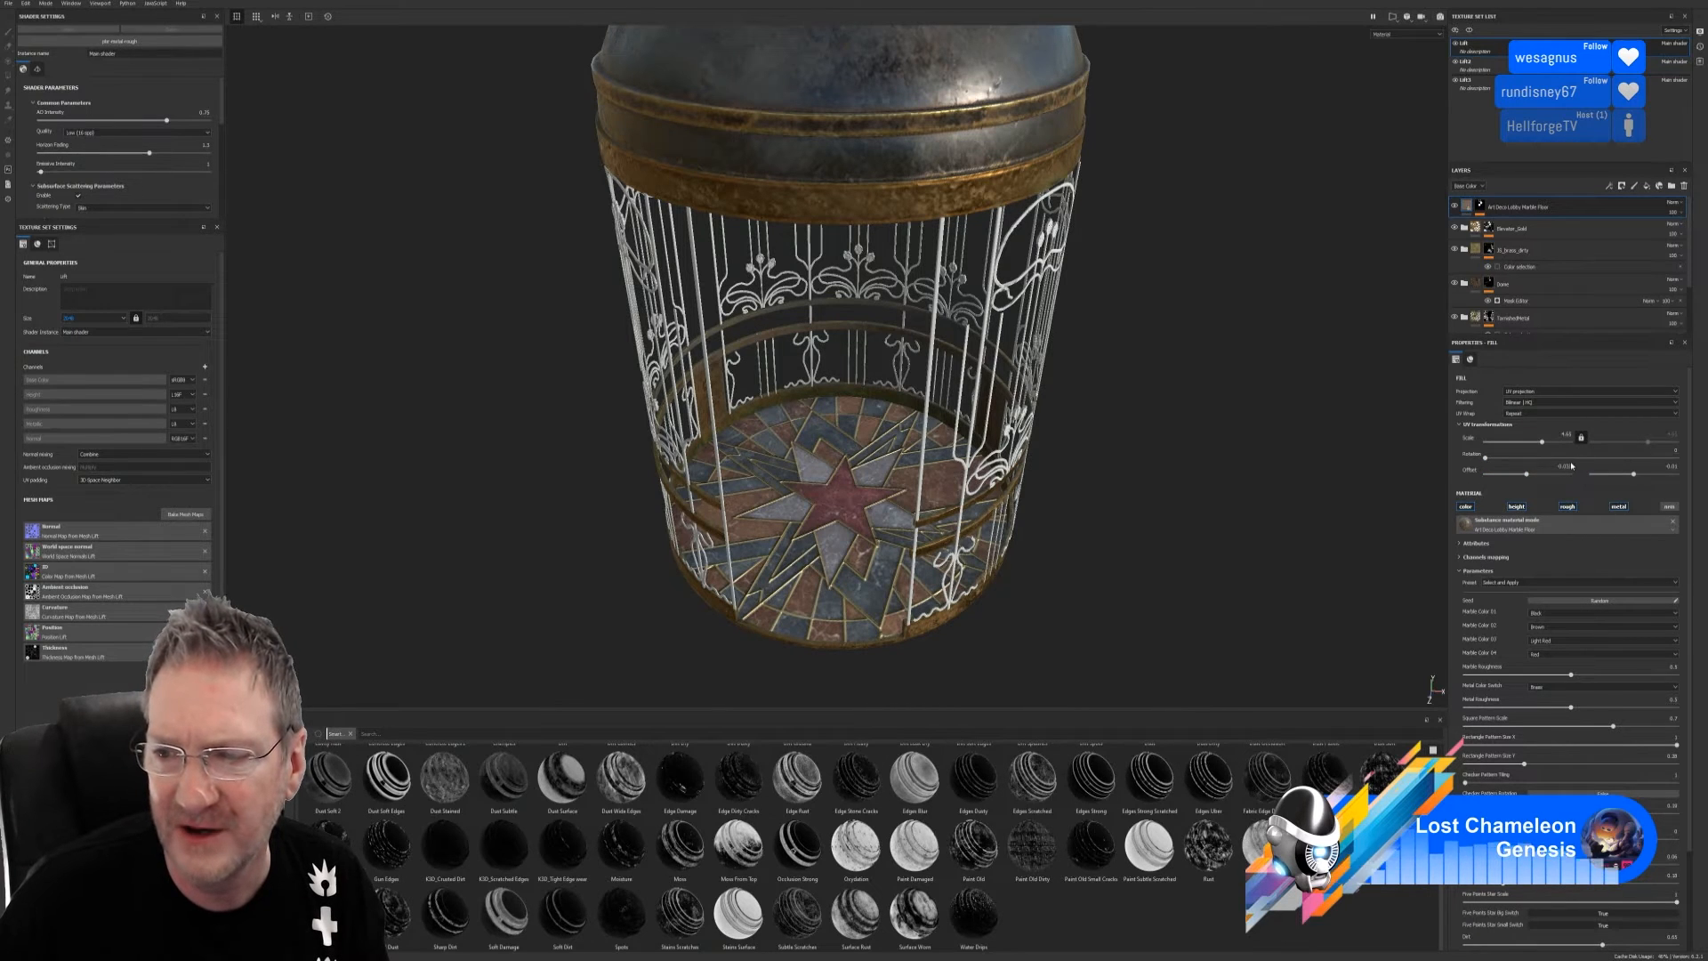
# Try several vertical UV offsets for the marble floor while checking the star's position through the sides of the cage
pyautogui.keyDown('alt'); pyautogui.moveTo(1041, 485); pyautogui.dragTo(1054, 519); pyautogui.keyUp('alt')
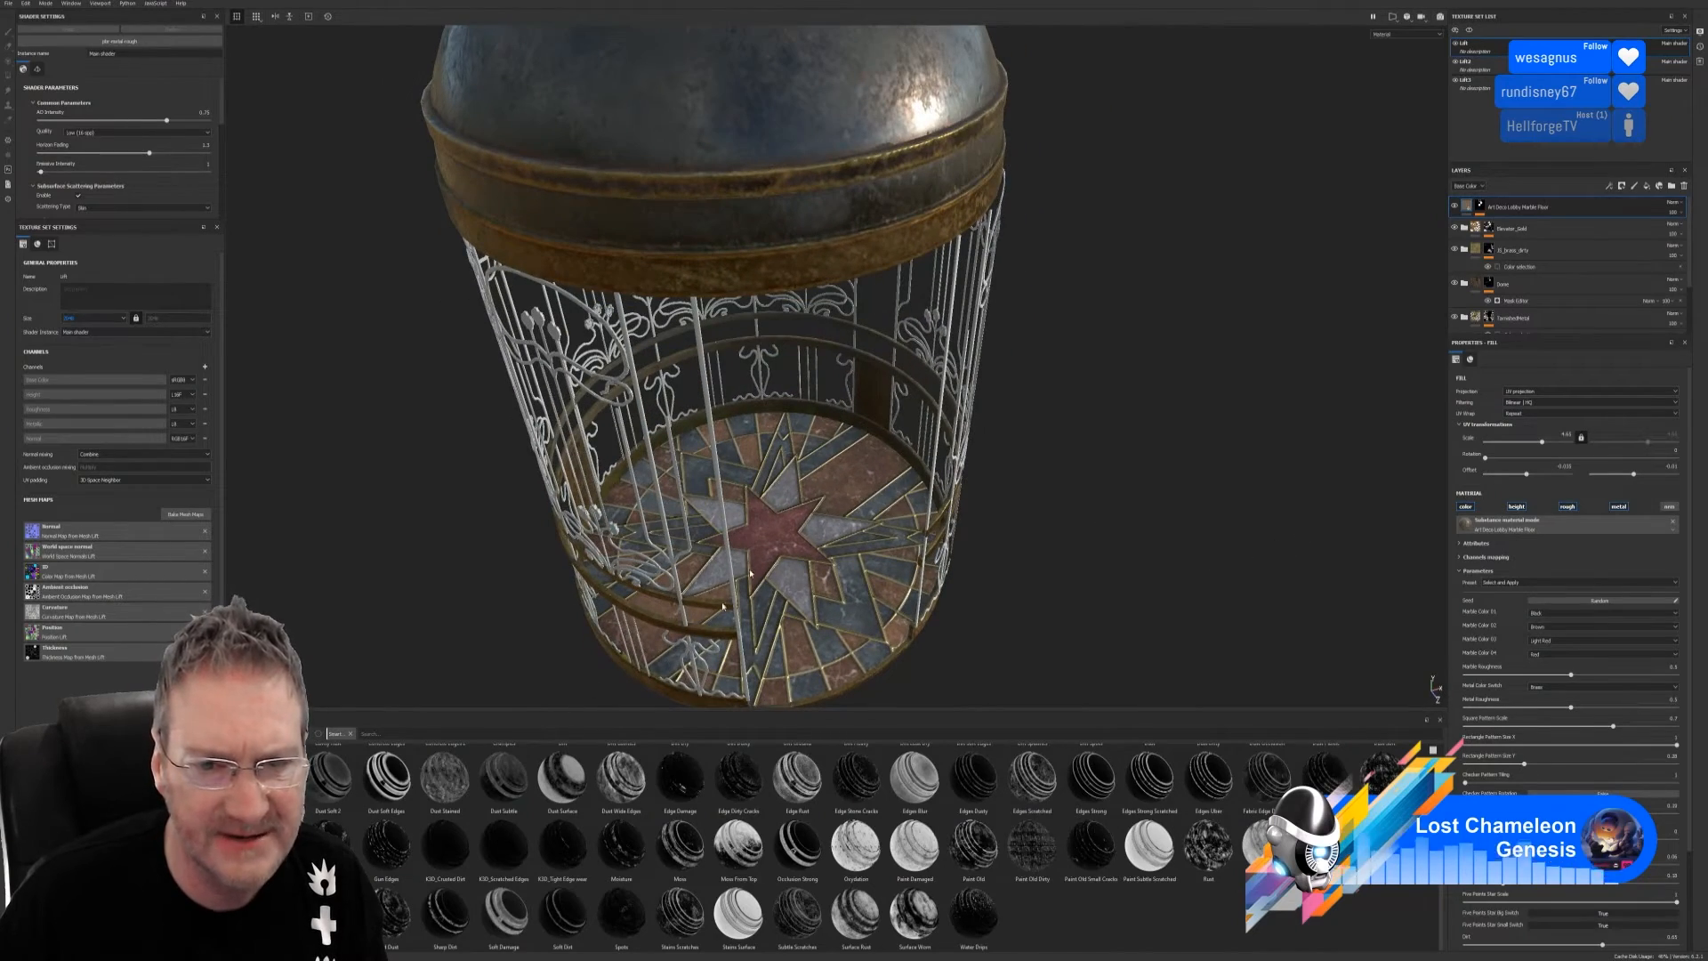
pyautogui.keyDown('alt'); pyautogui.moveTo(750, 574); pyautogui.dragTo(1071, 485); pyautogui.keyUp('alt')
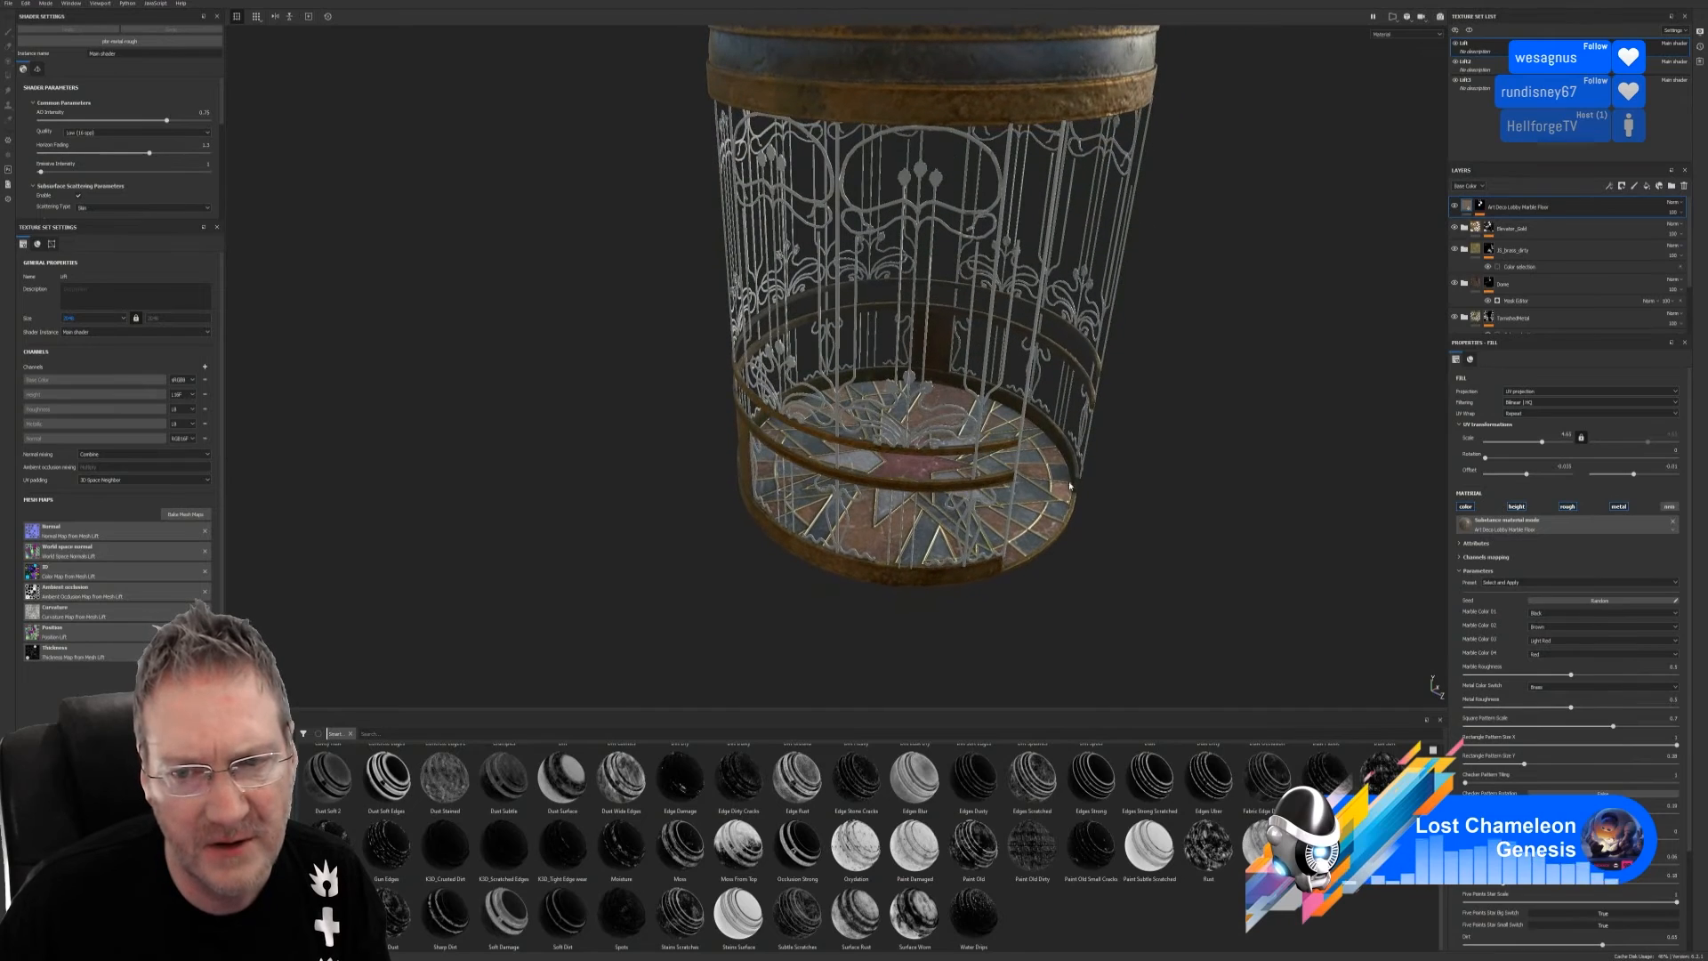
pyautogui.keyDown('alt'); pyautogui.moveTo(726, 486); pyautogui.dragTo(1127, 491); pyautogui.keyUp('alt')
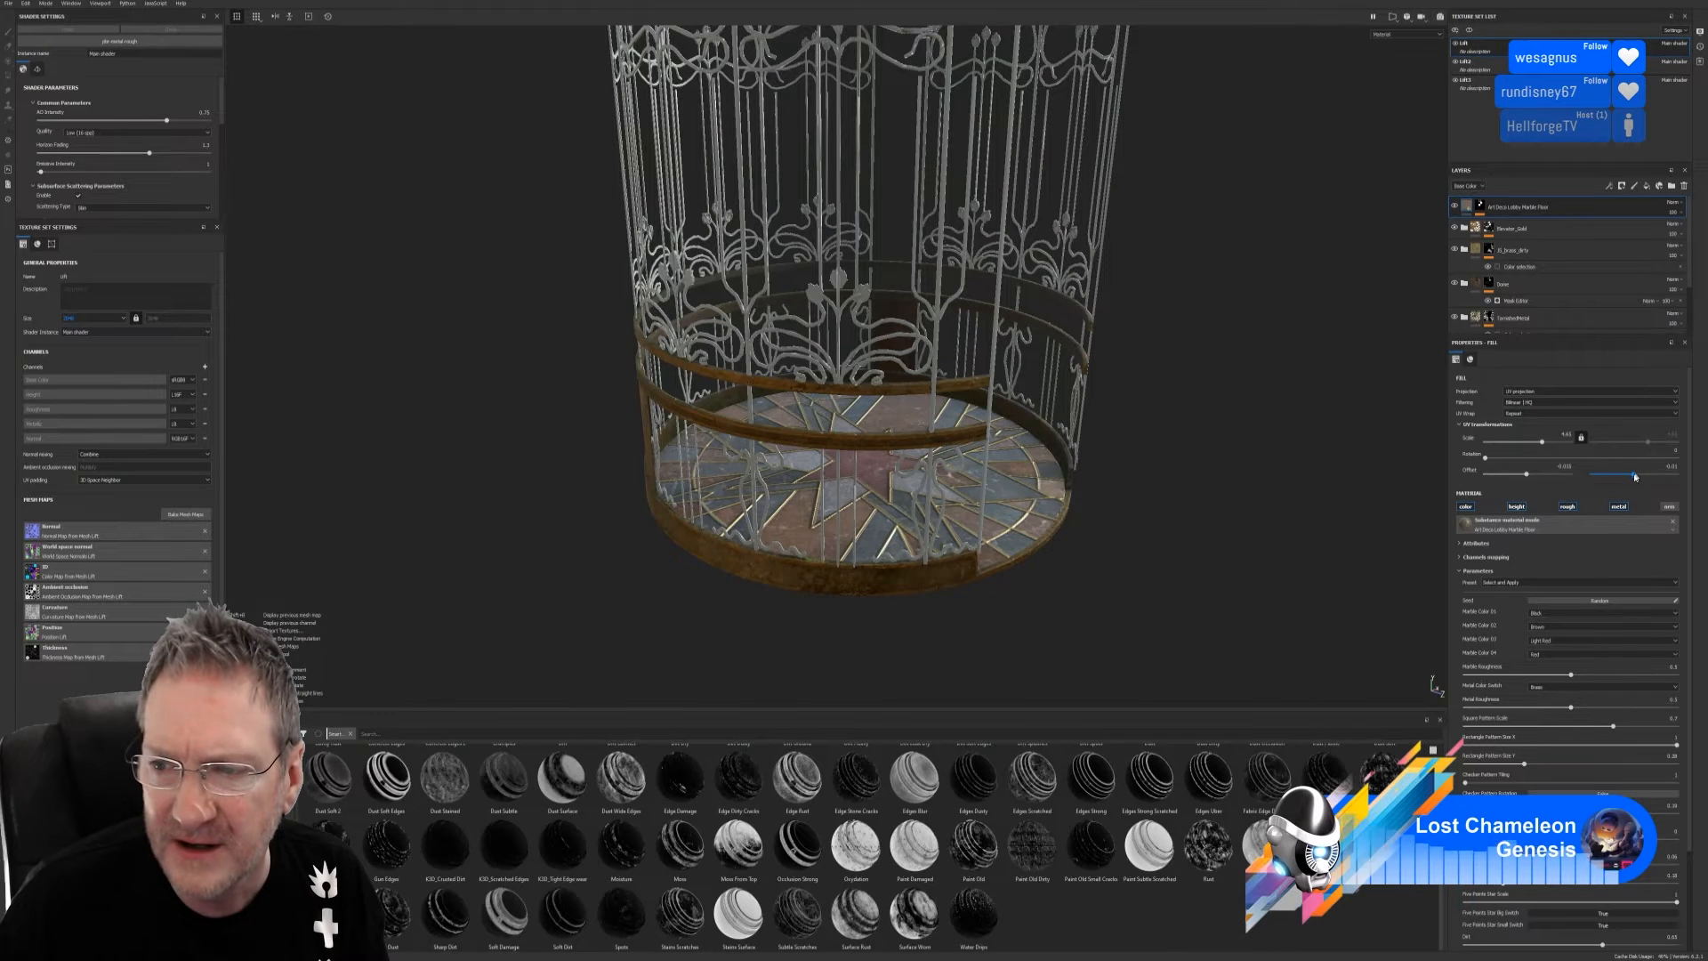
pyautogui.moveTo(1635, 475); pyautogui.dragTo(1616, 483)
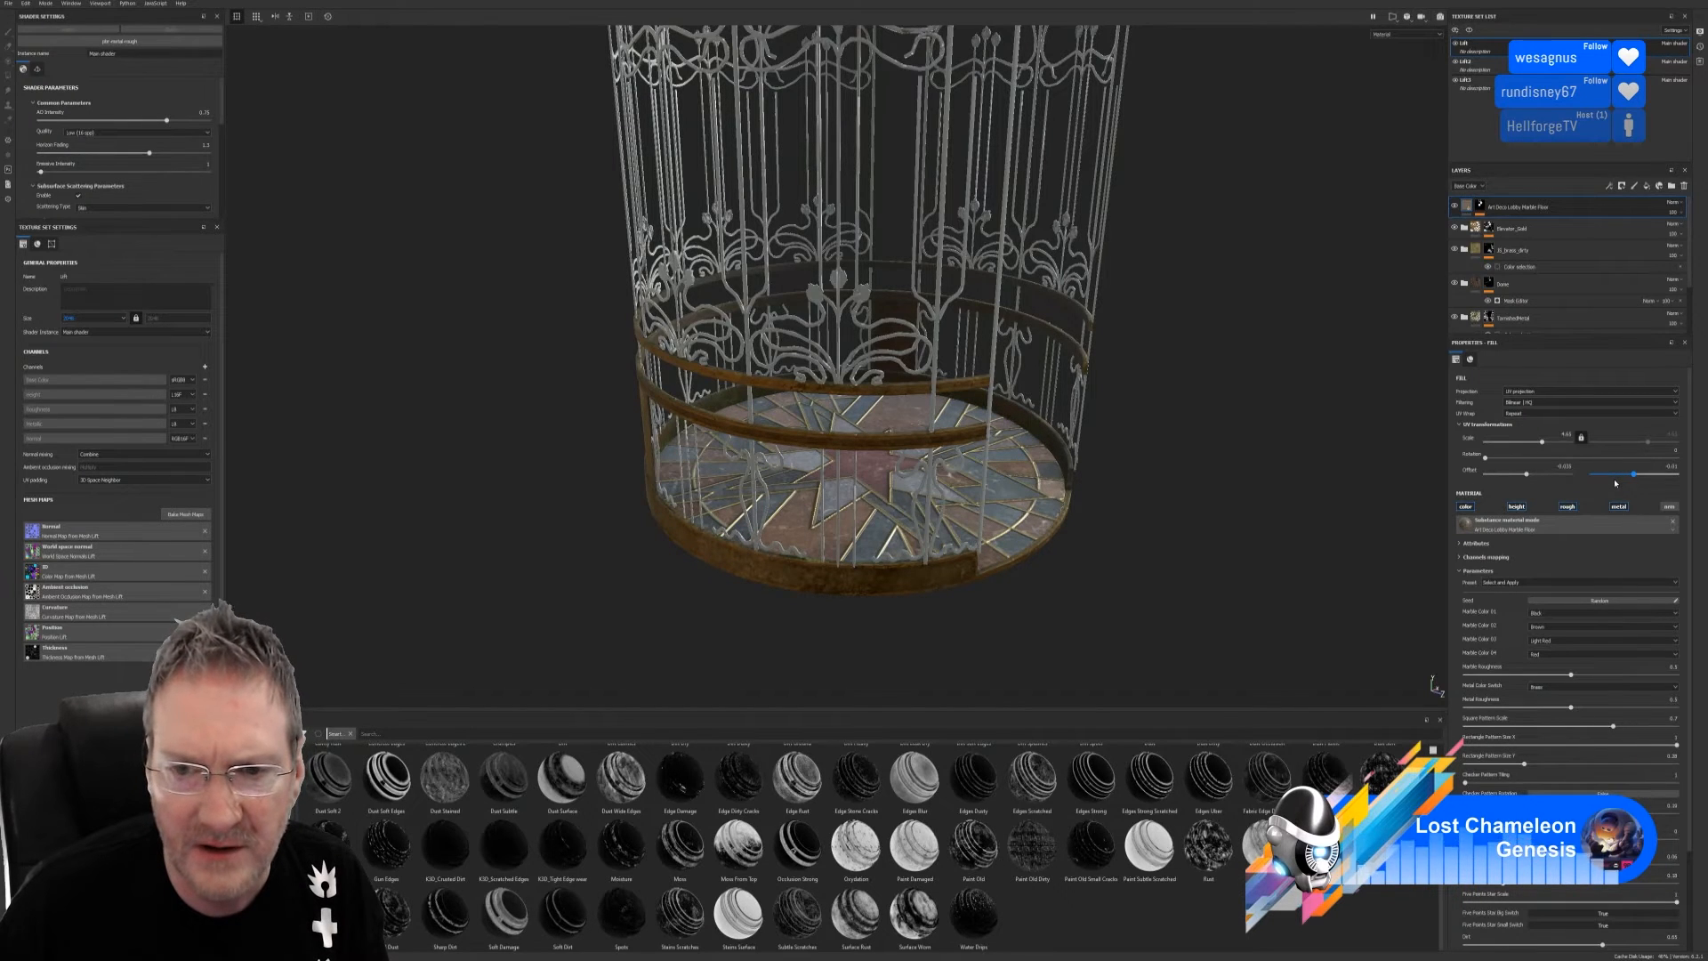
pyautogui.moveTo(1618, 482); pyautogui.dragTo(1619, 482)
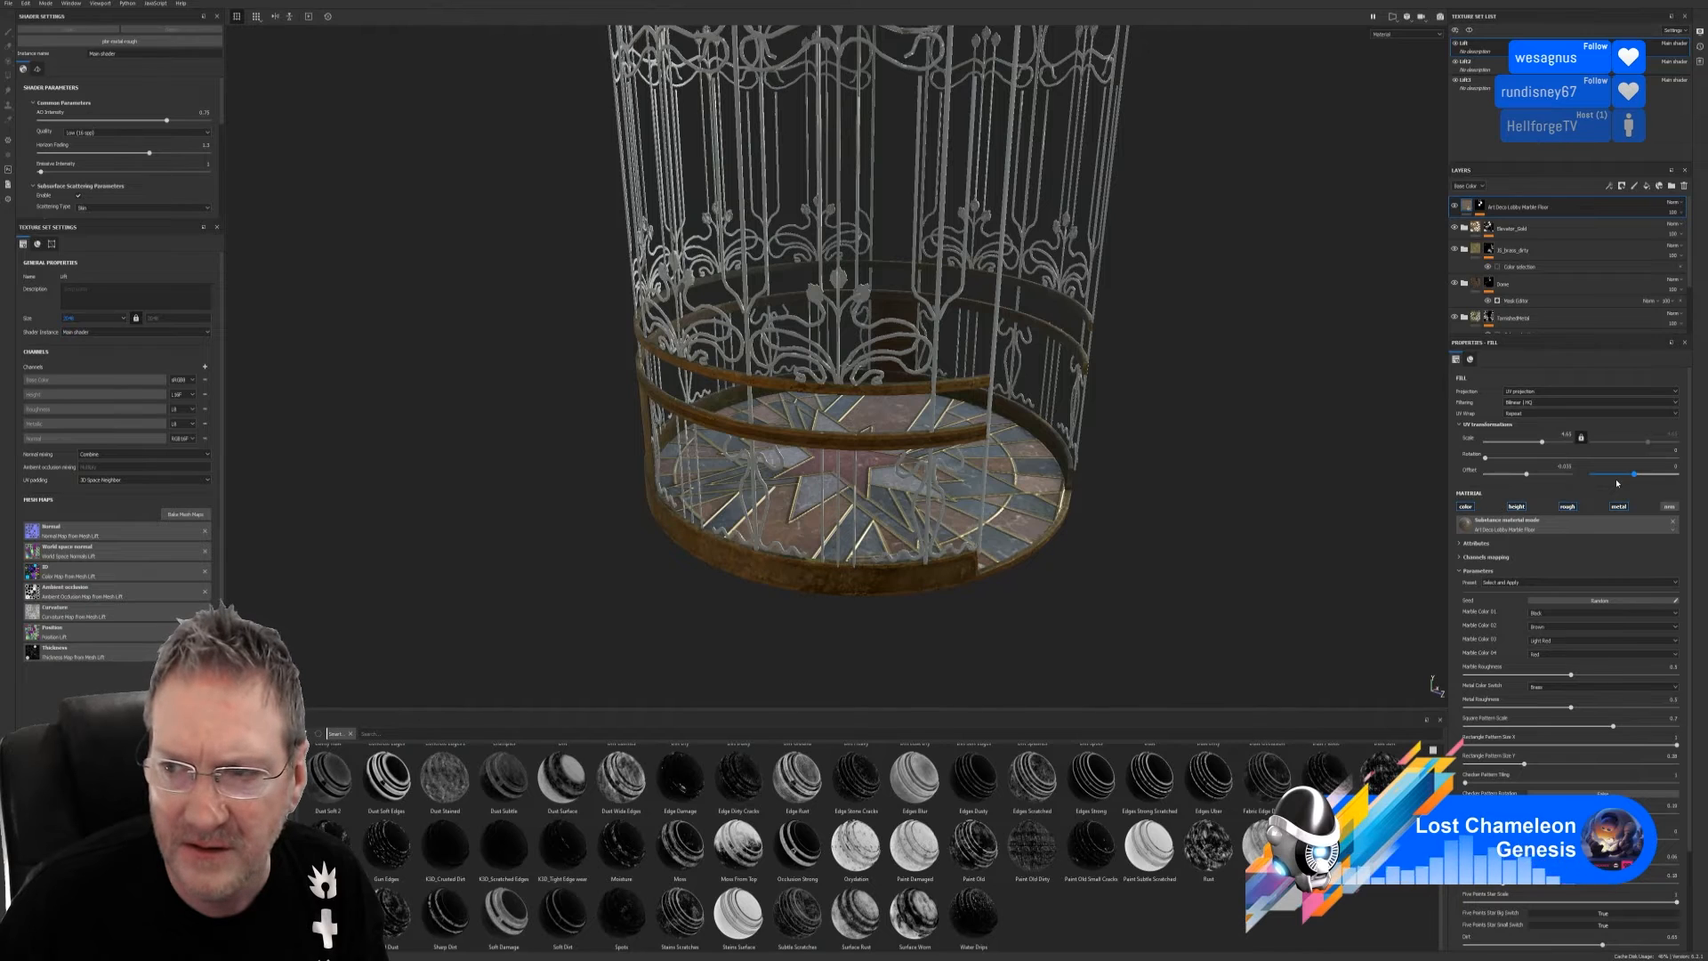
pyautogui.moveTo(1617, 482); pyautogui.dragTo(1615, 483)
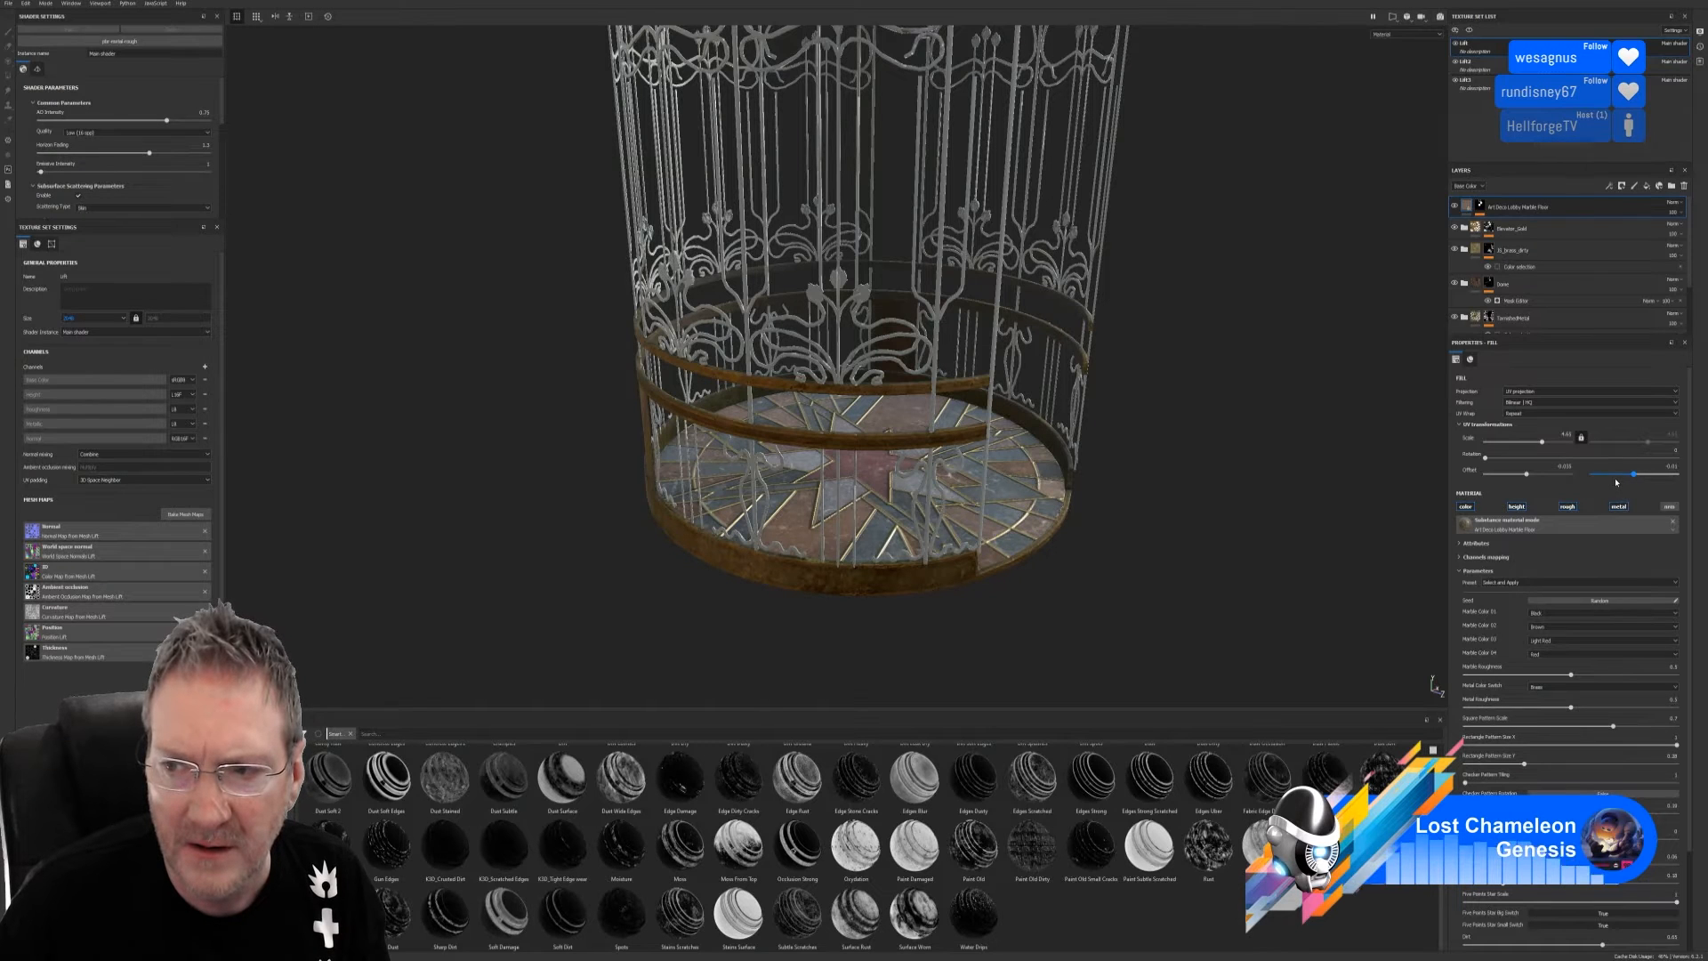
pyautogui.moveTo(1617, 482); pyautogui.dragTo(1707, 475)
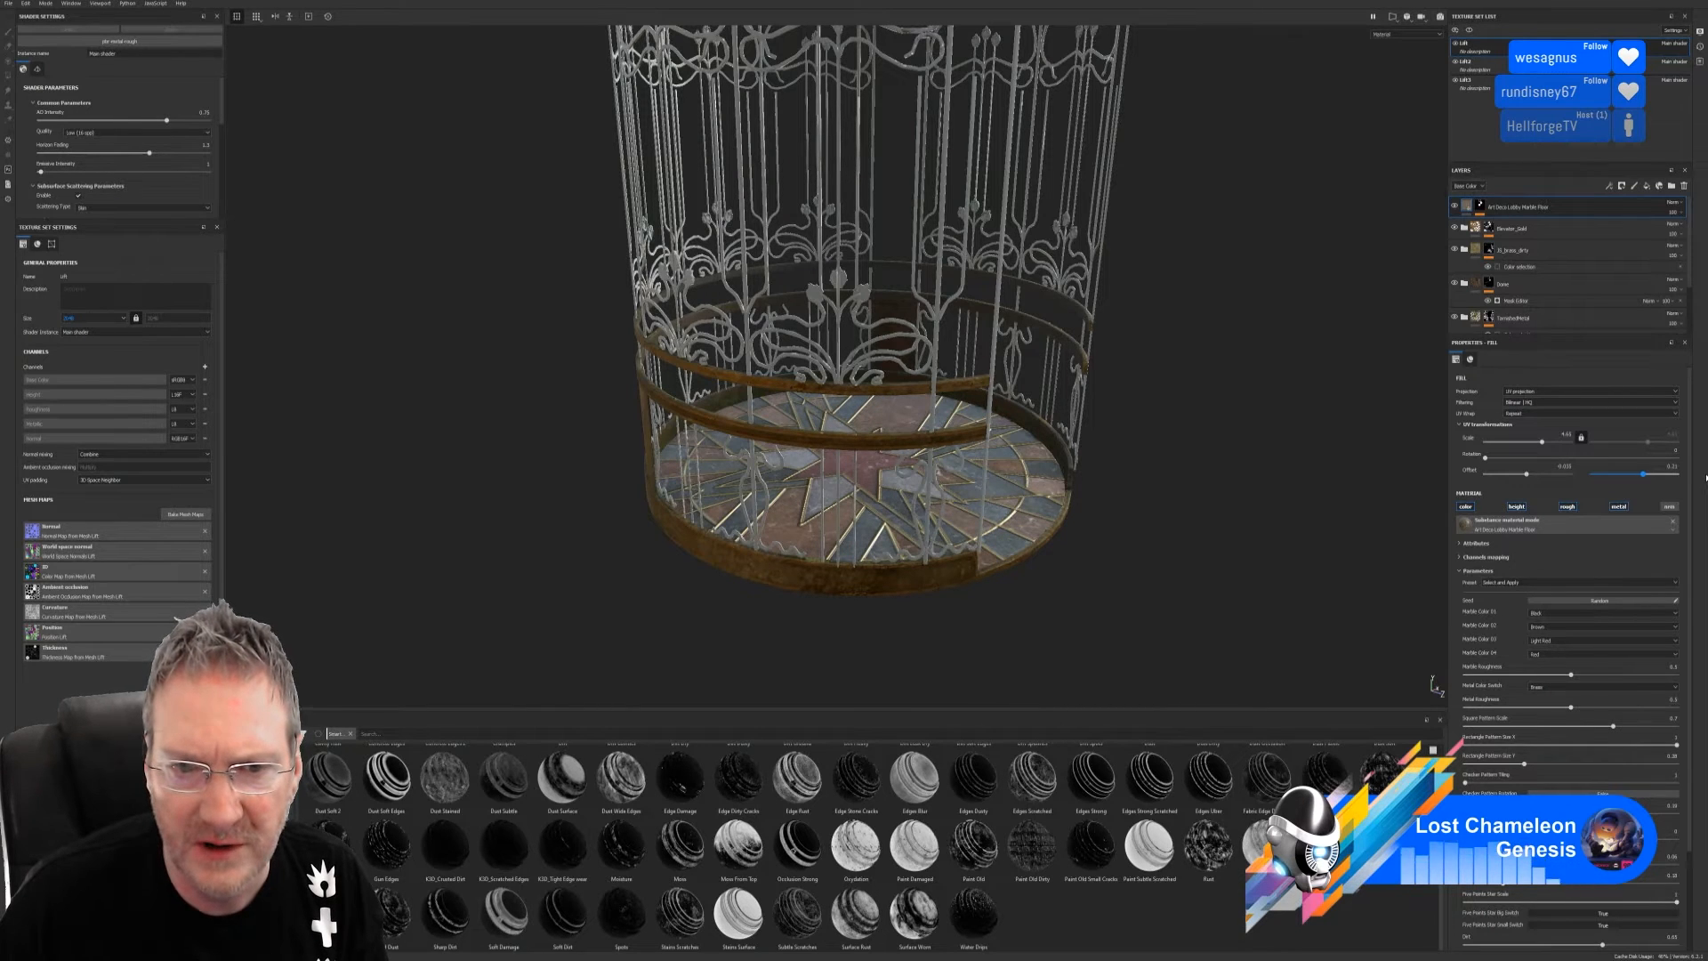
pyautogui.moveTo(1706, 478); pyautogui.dragTo(1704, 479)
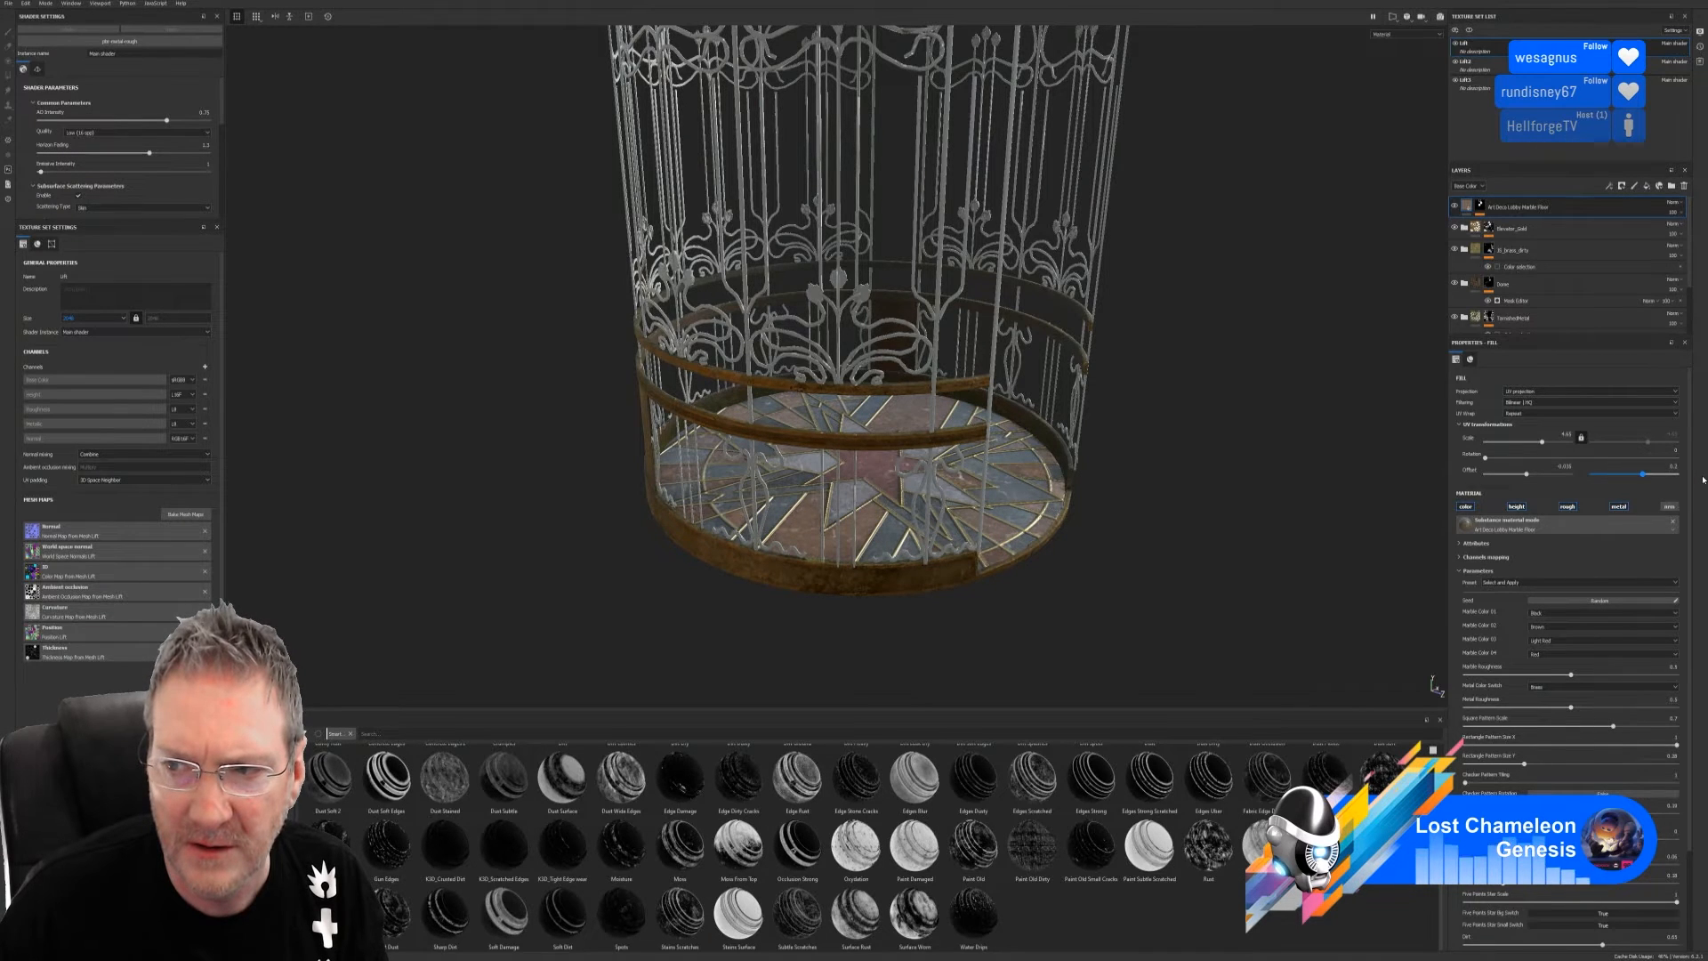
pyautogui.moveTo(1706, 479); pyautogui.dragTo(1705, 477)
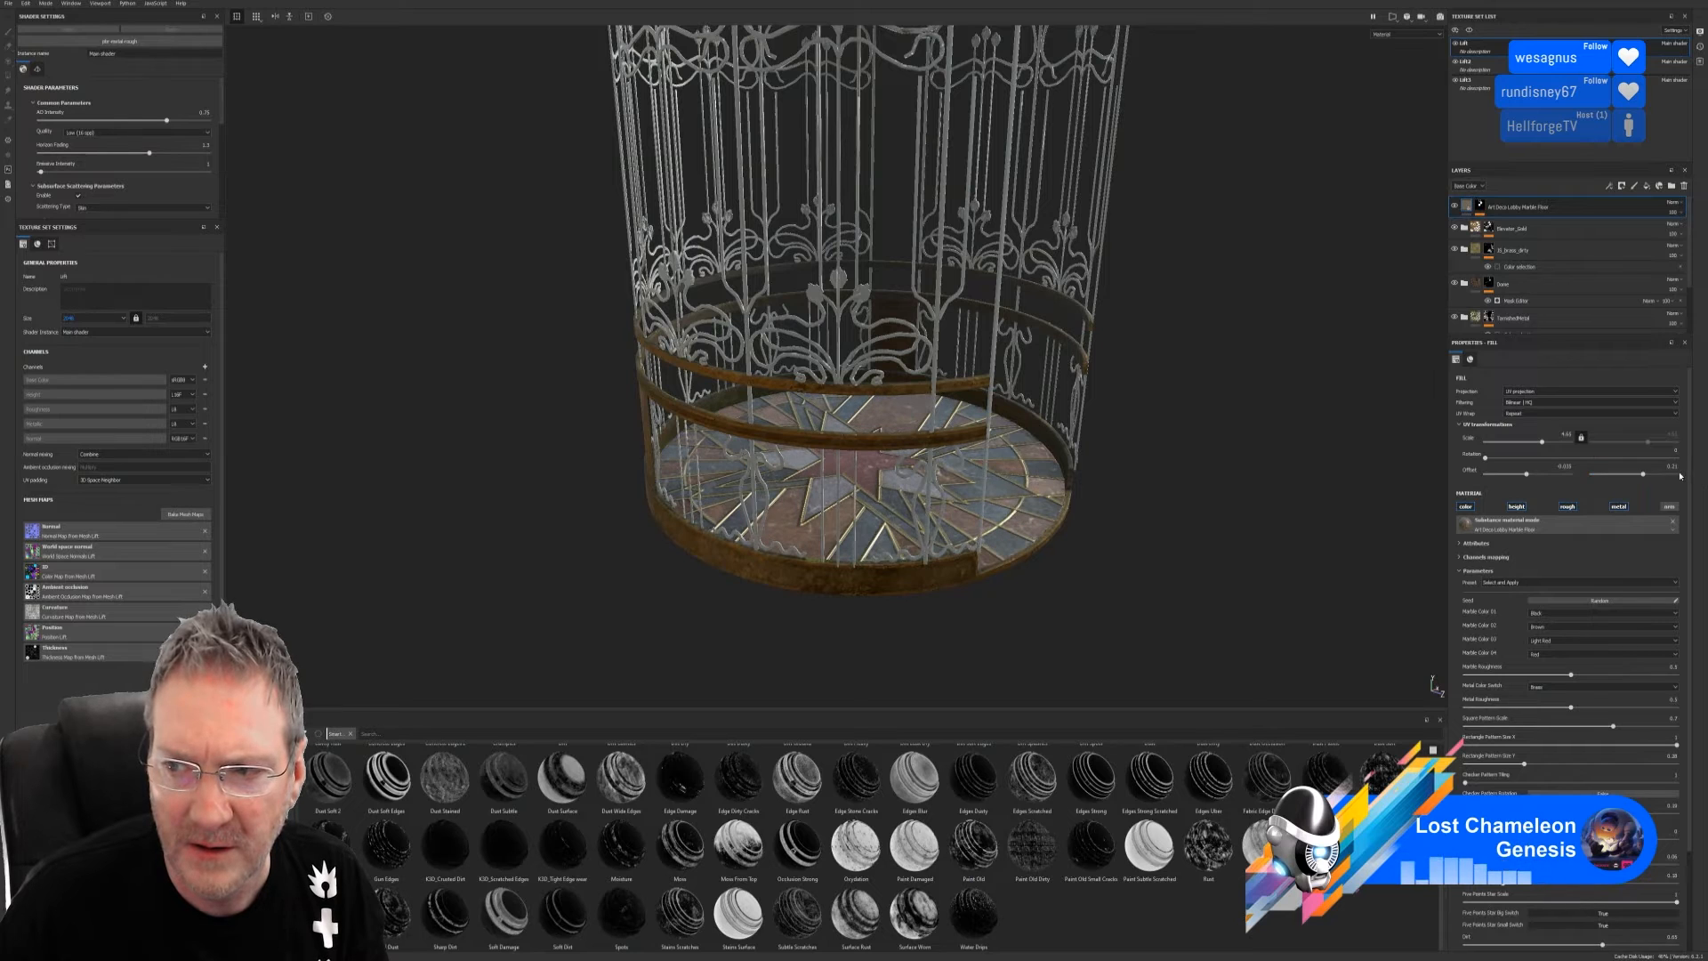
# Set the marble floor's vertical UV offset to 0.205
pyautogui.doubleClick(1672, 465)
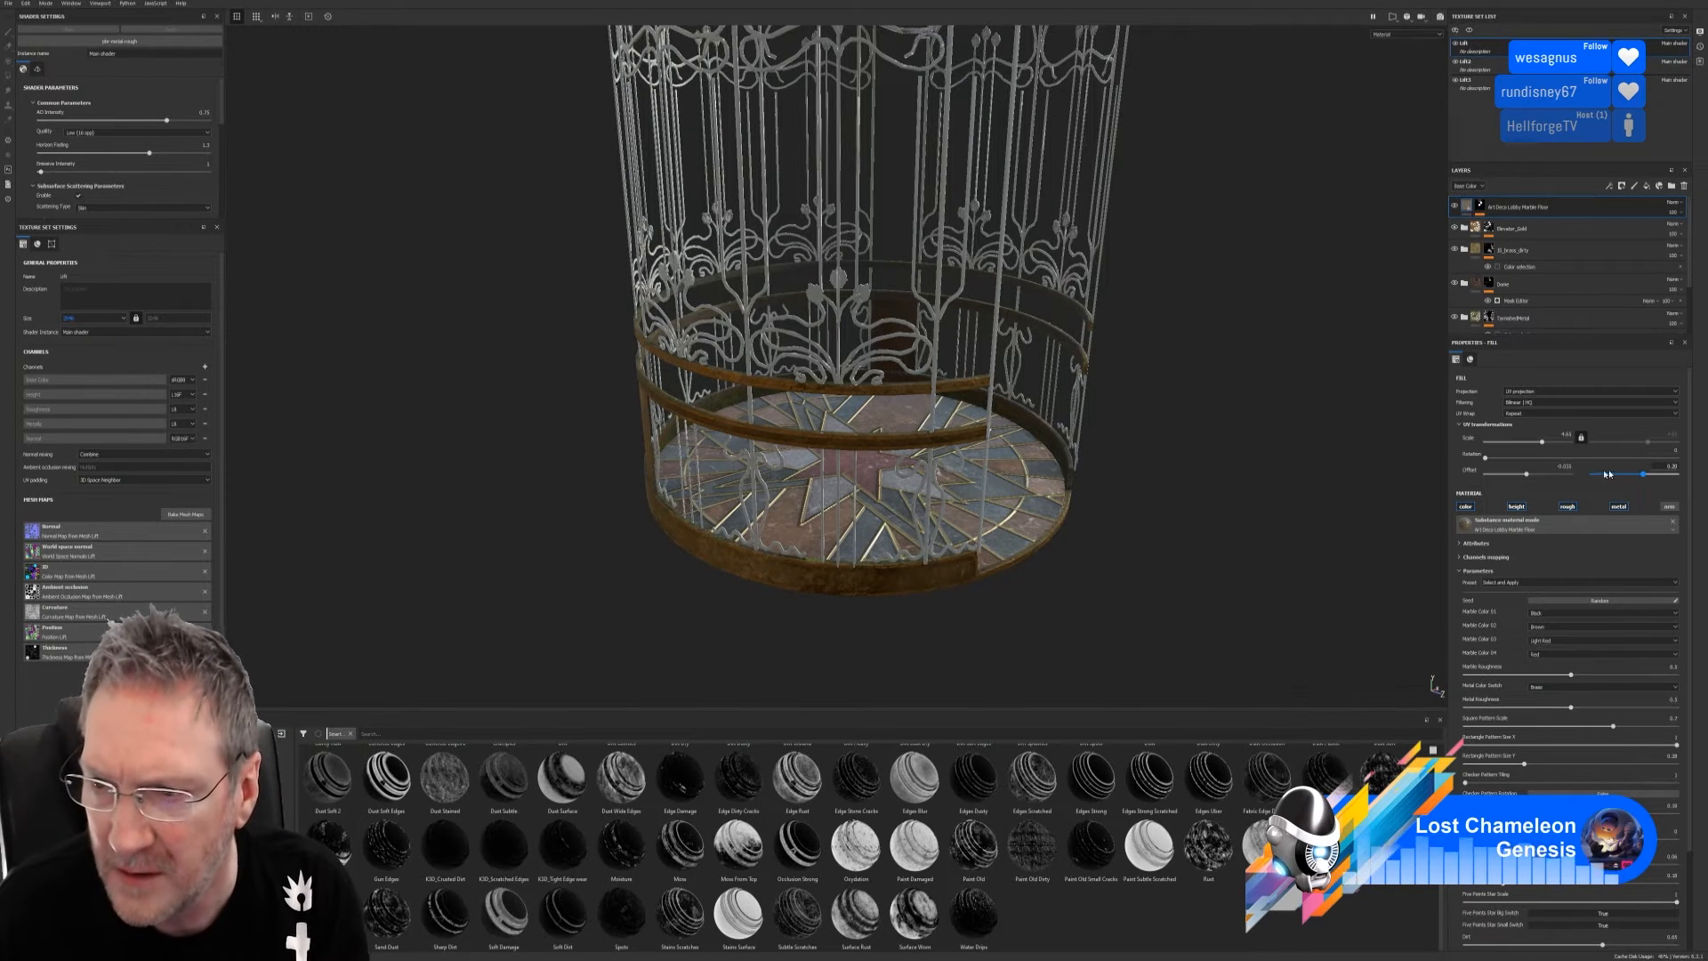
pyautogui.press('Return')
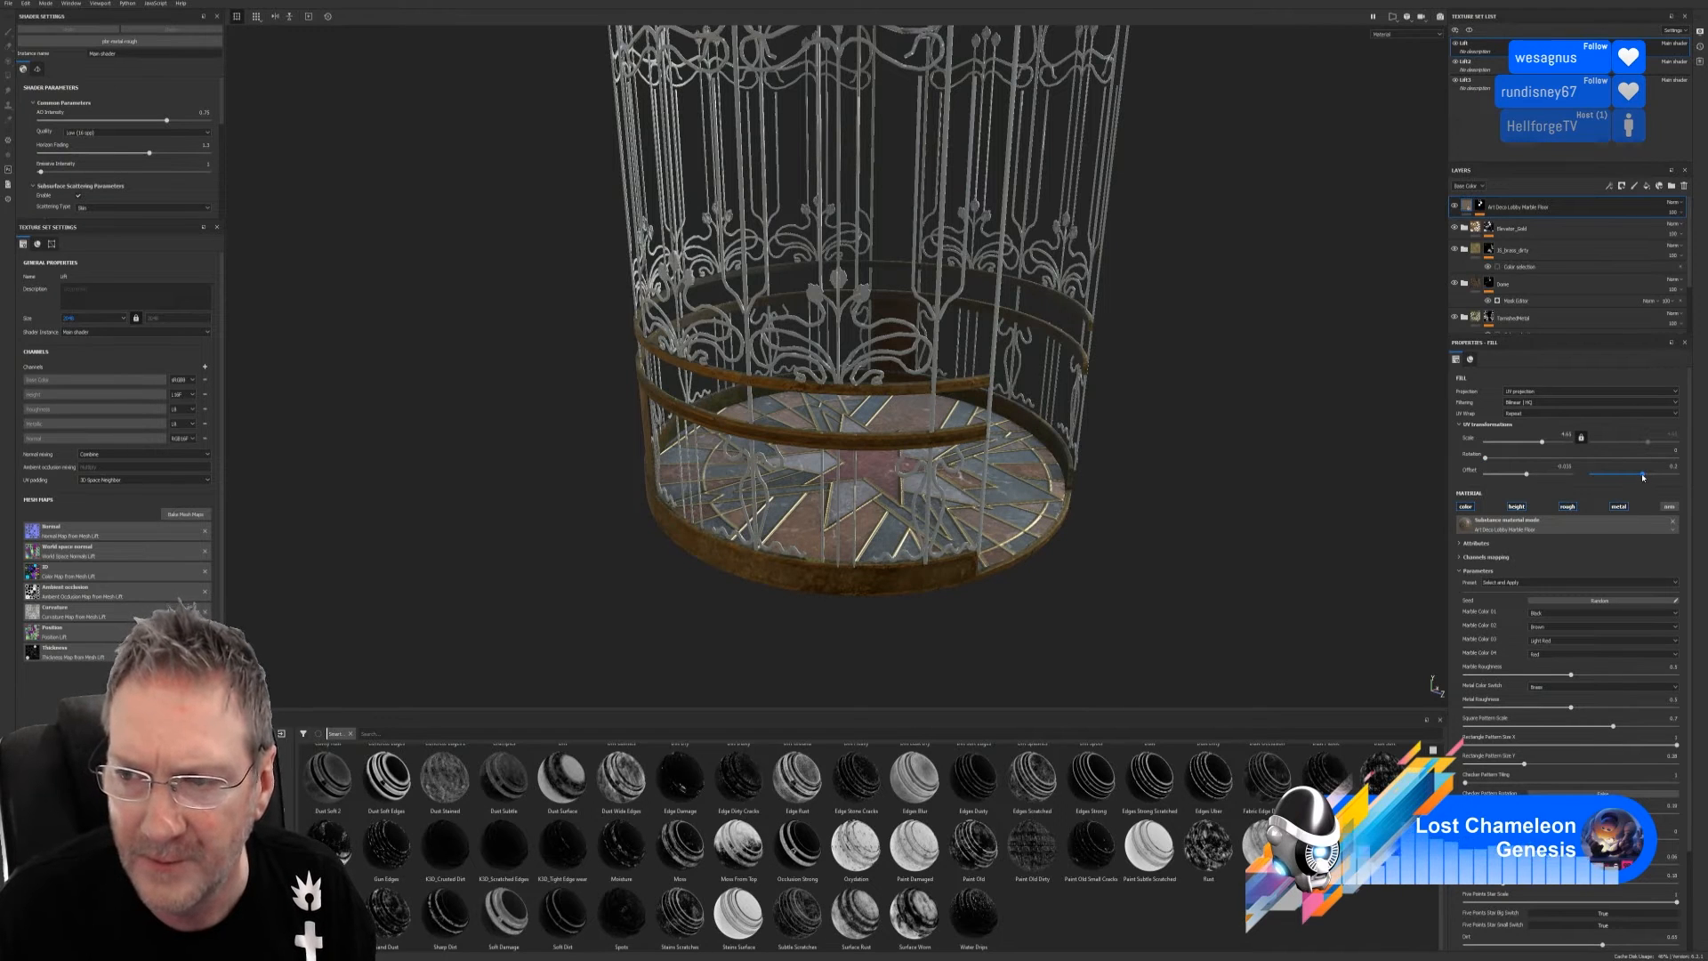
pyautogui.moveTo(1643, 478); pyautogui.dragTo(1649, 483)
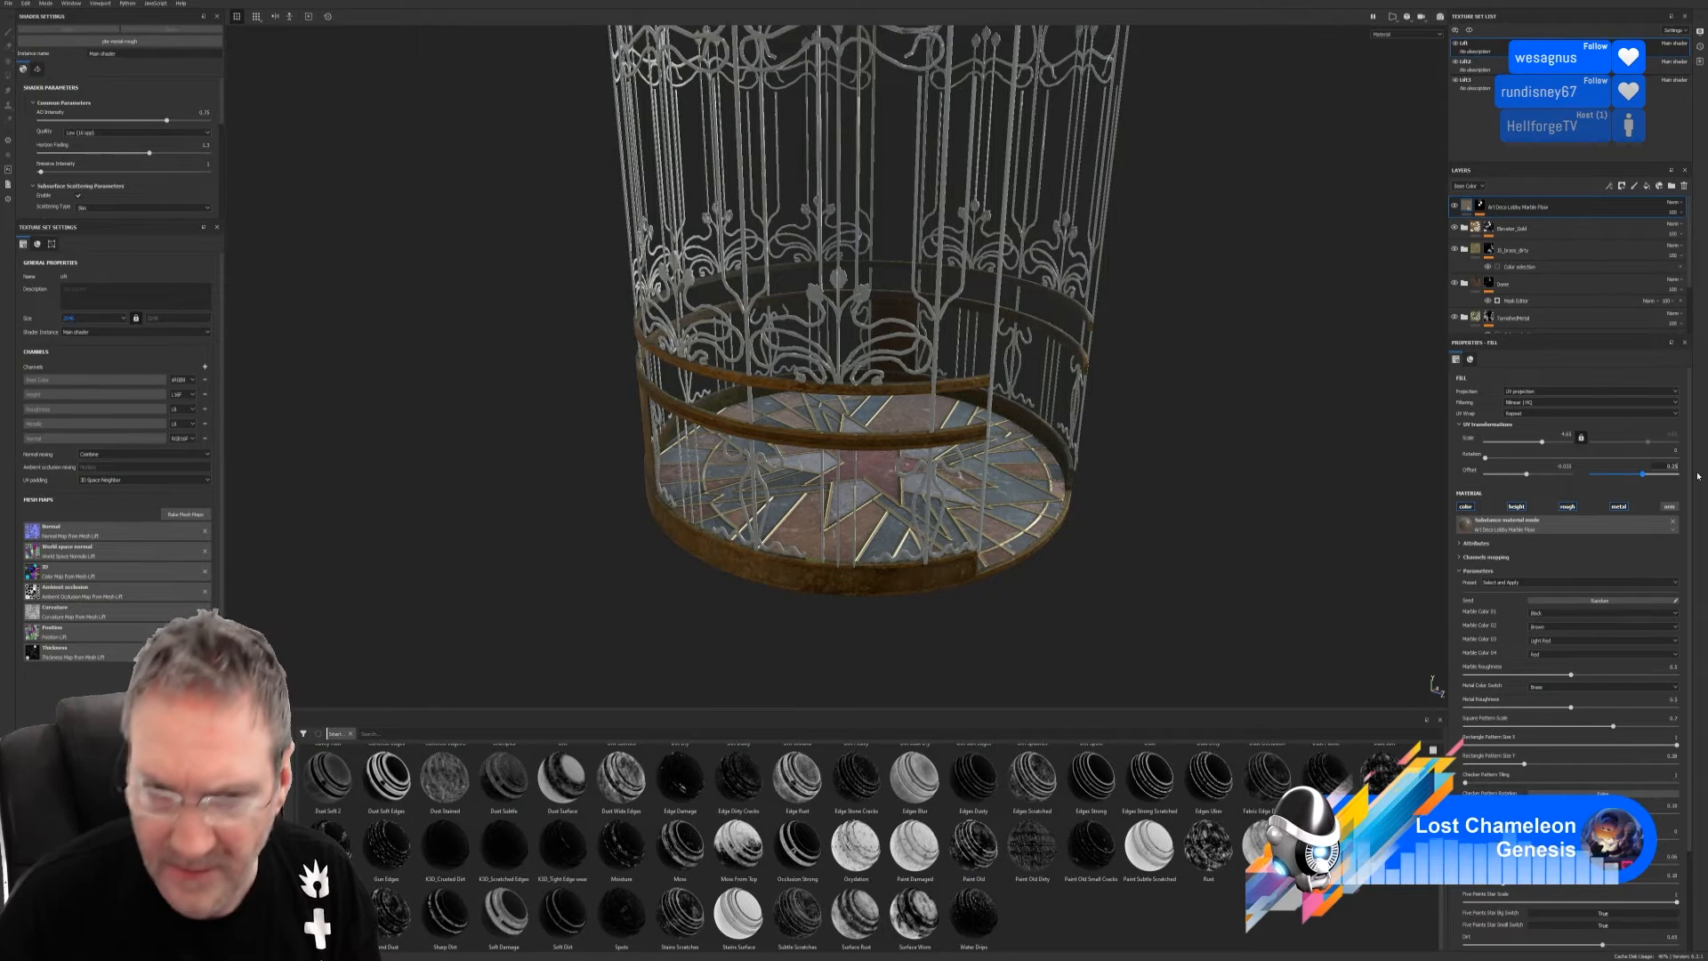
pyautogui.press('Return')
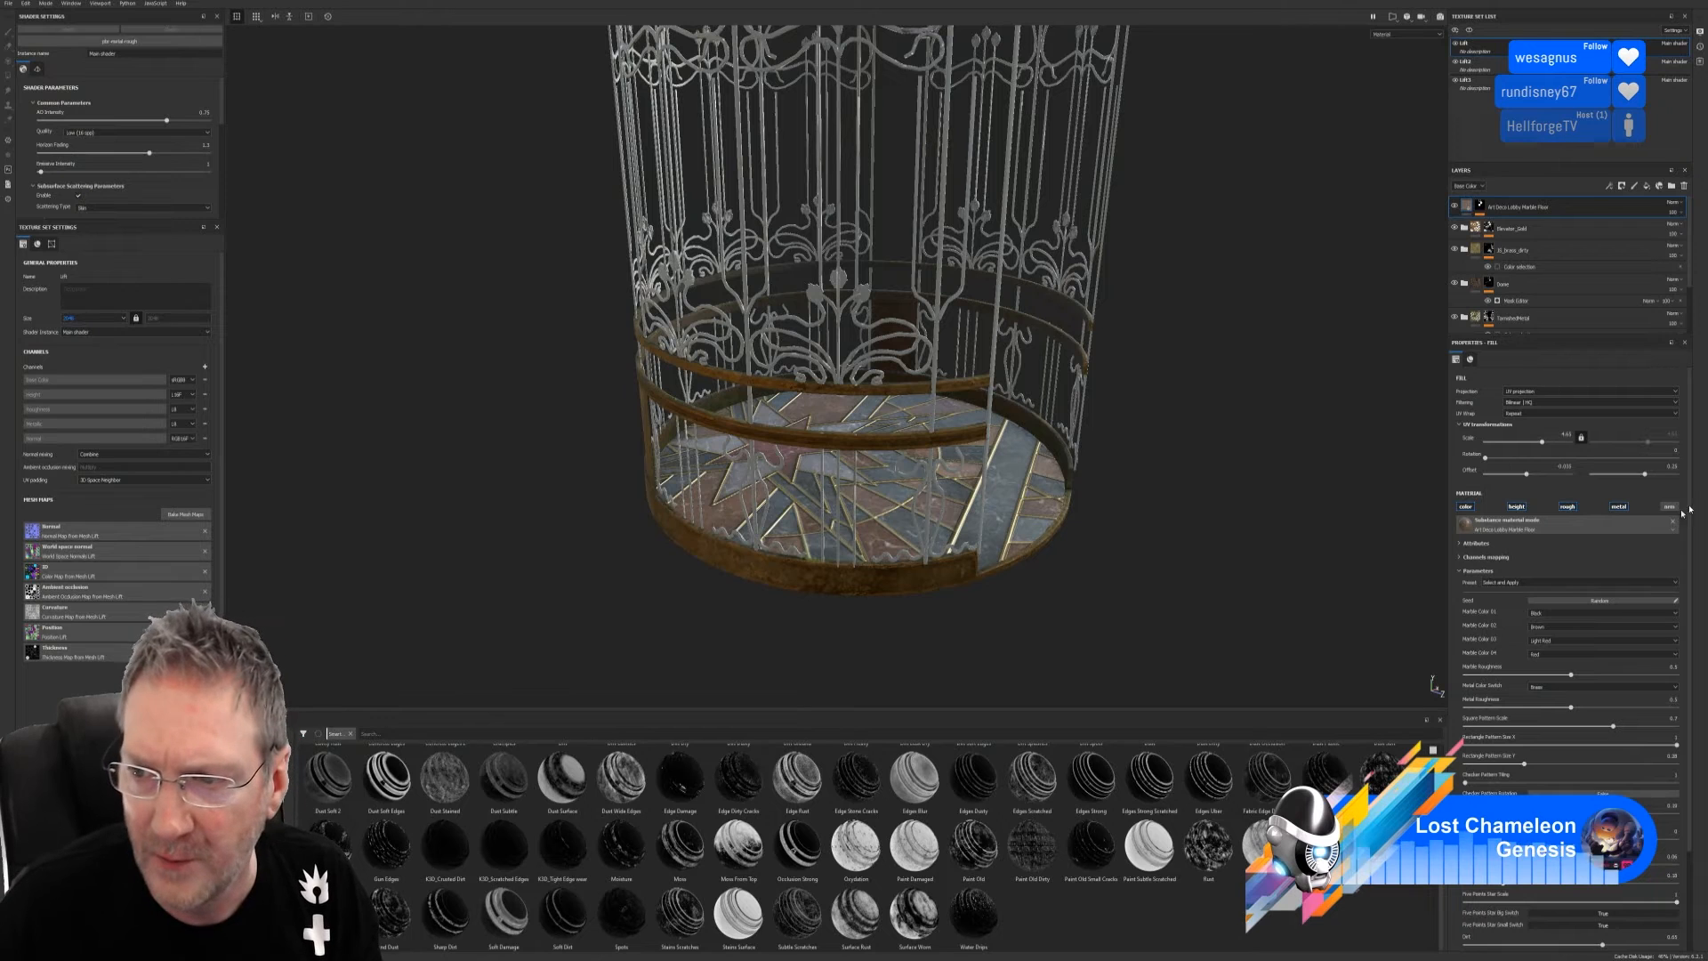
pyautogui.moveTo(1645, 474); pyautogui.dragTo(1635, 479)
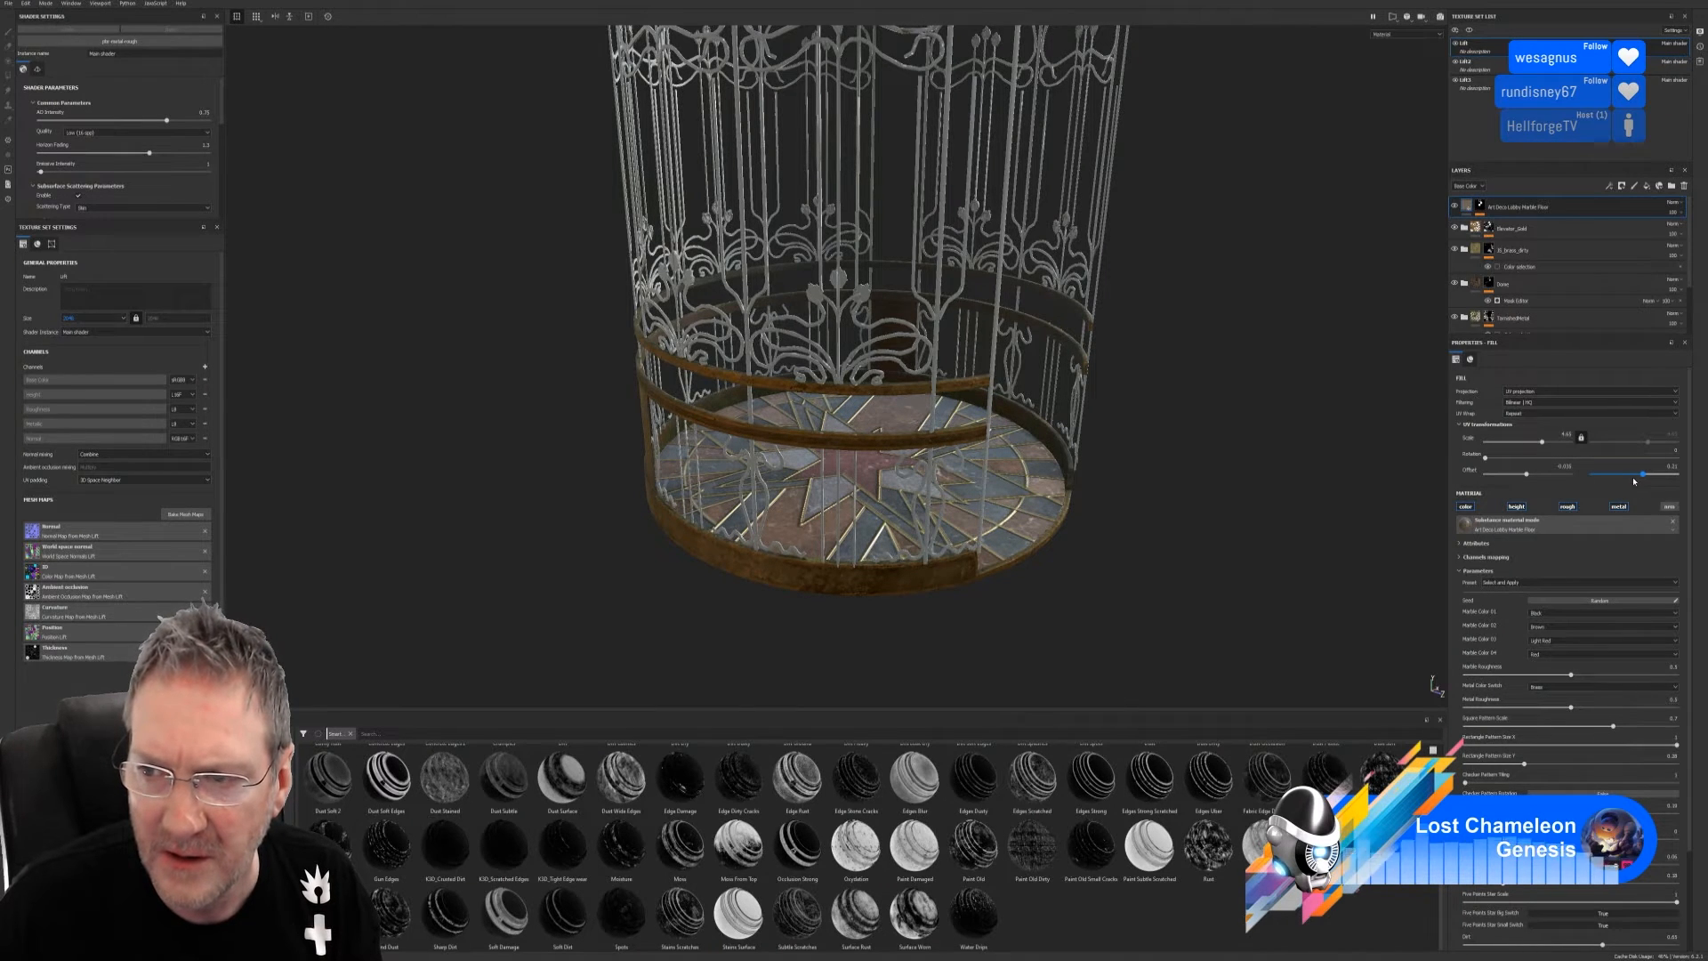
pyautogui.moveTo(1634, 481); pyautogui.dragTo(1636, 483)
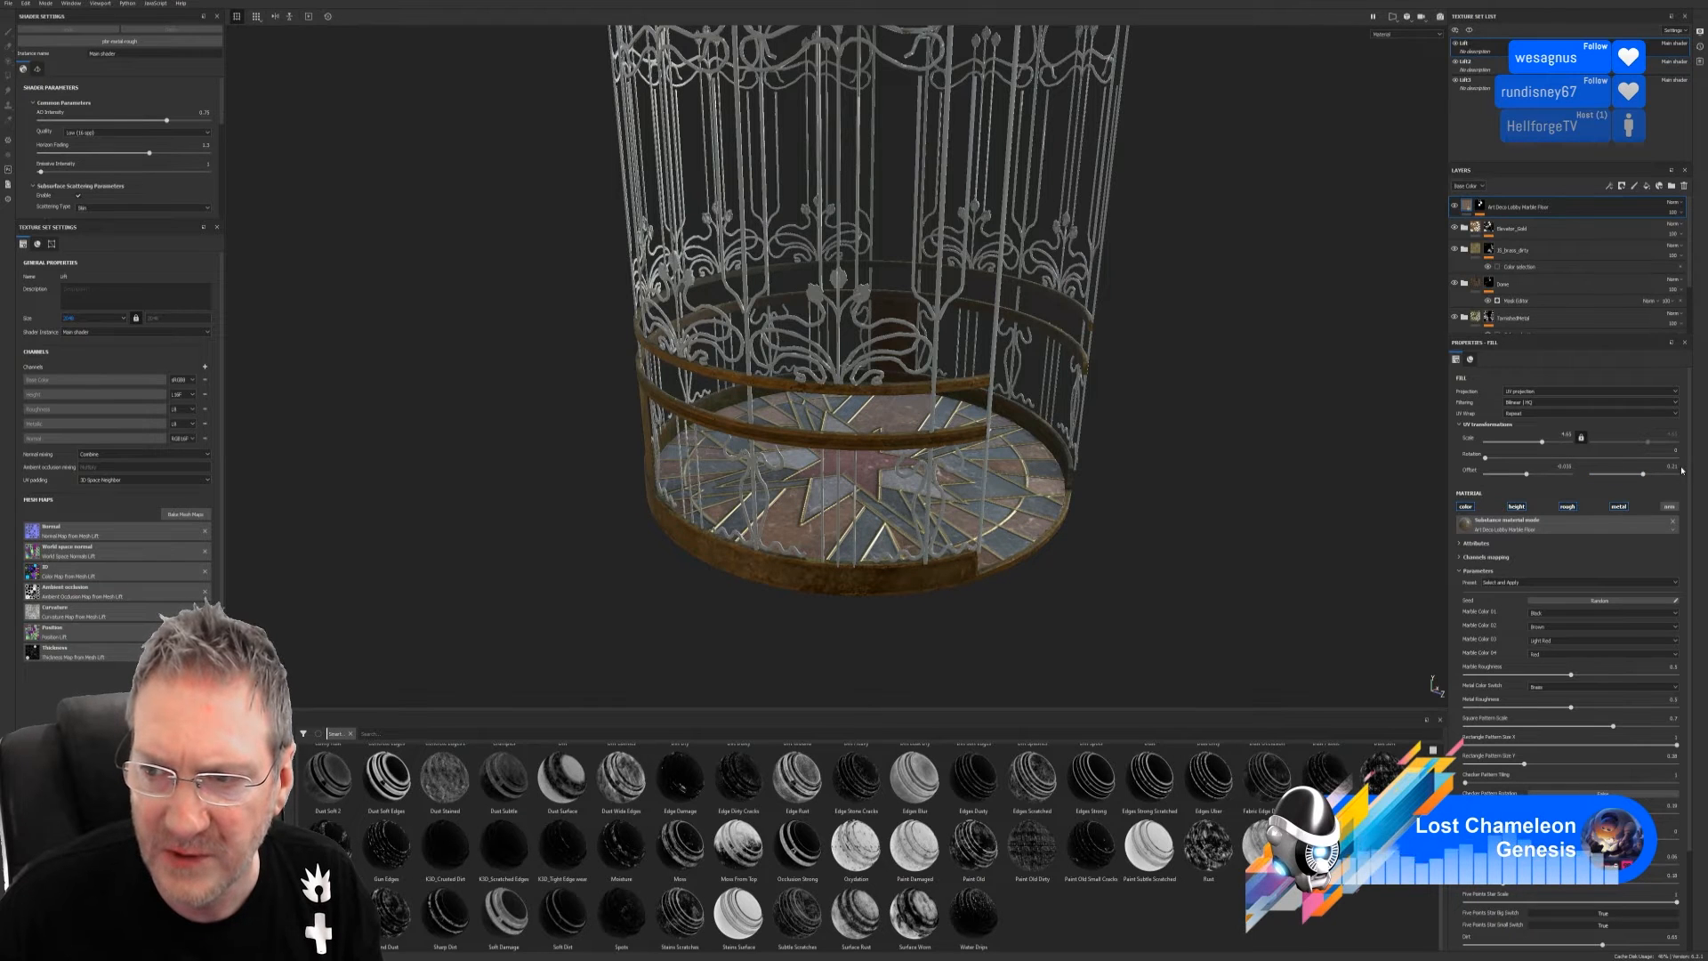
pyautogui.click(1680, 470)
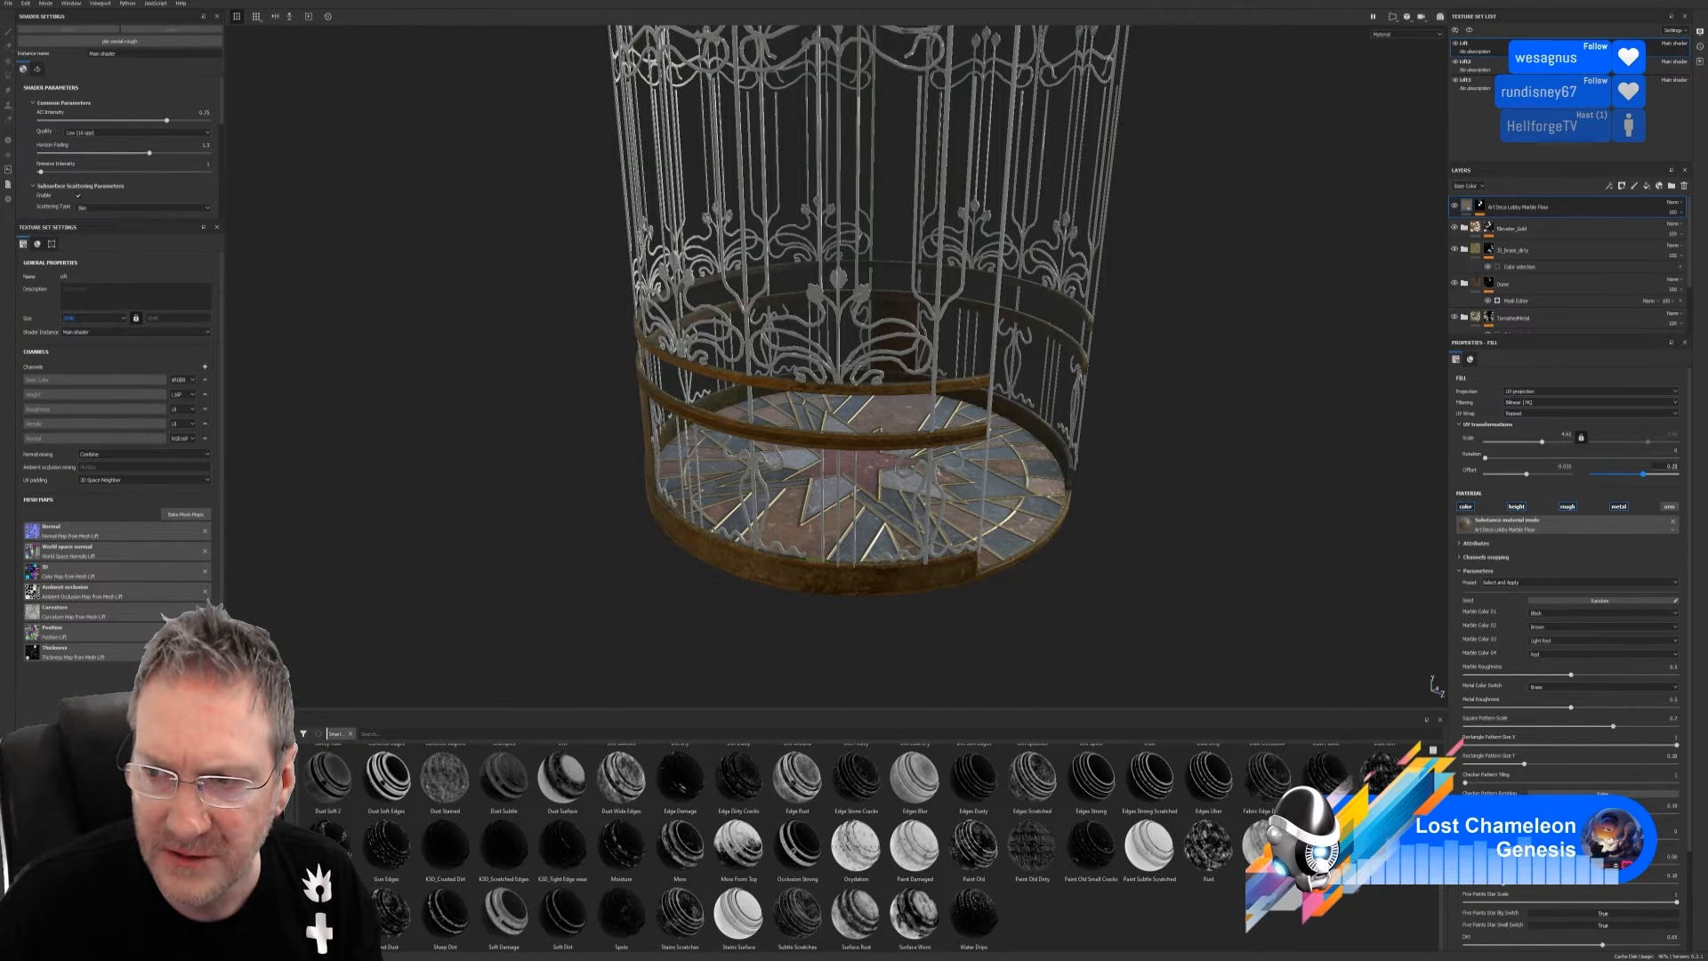
pyautogui.write('0.205')
pyautogui.press('Return')
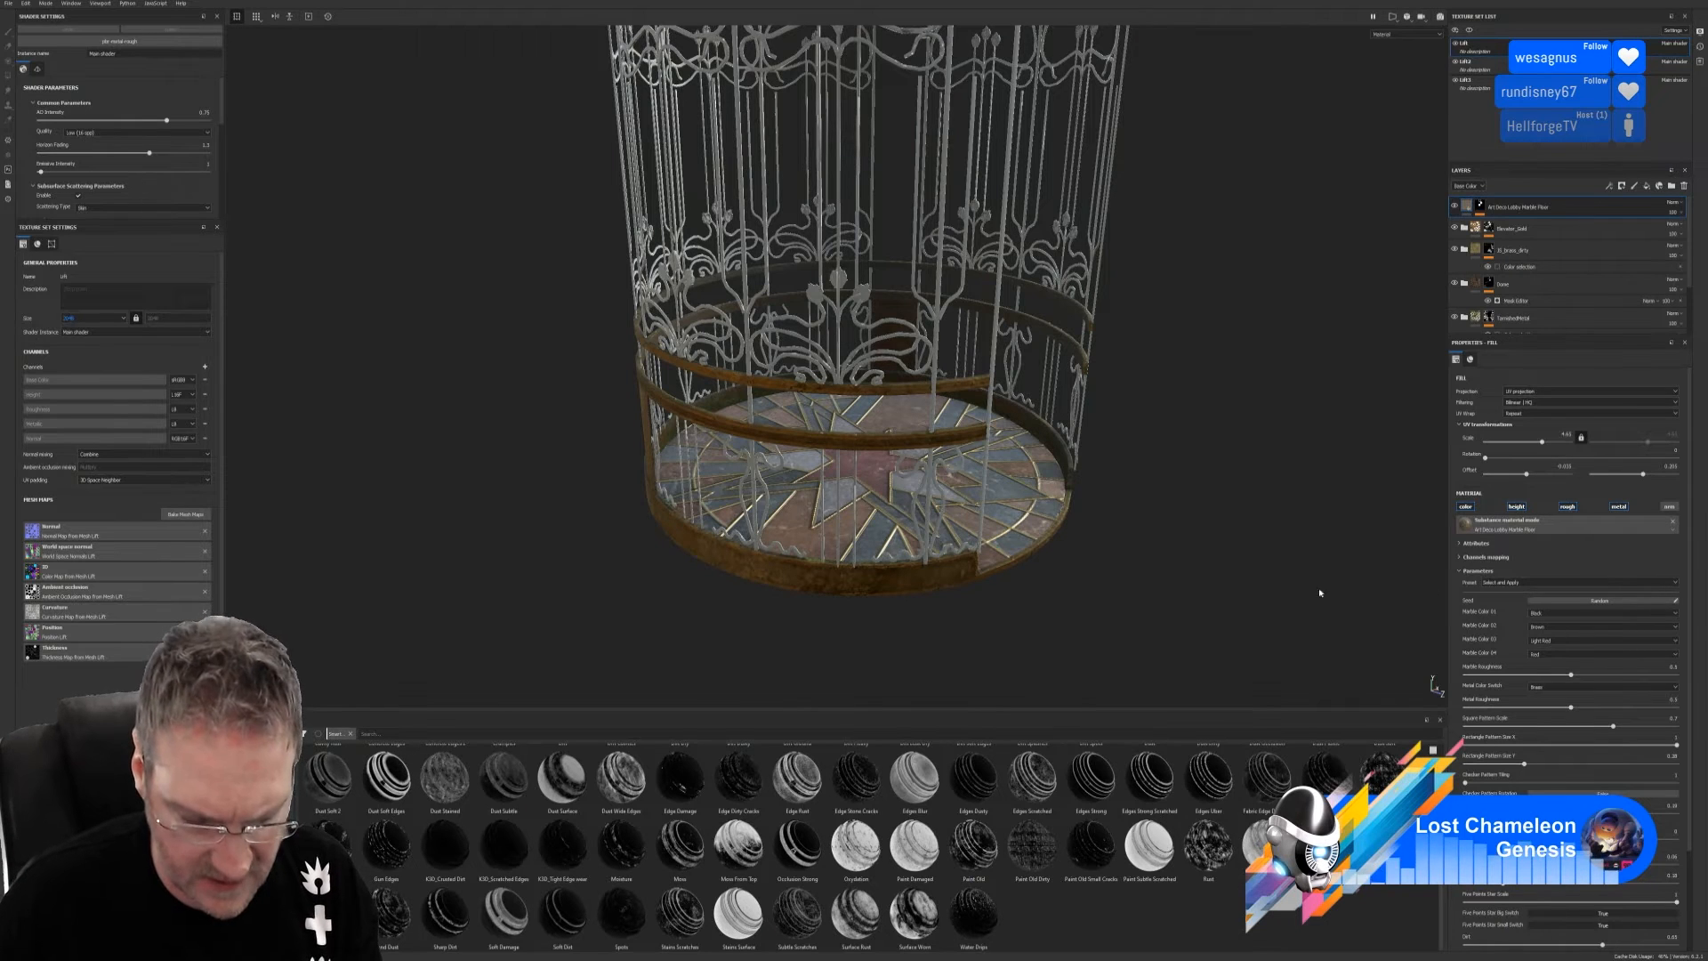
# Readjust the marble floor's vertical offset to three decimals so the star sits centered front to back
pyautogui.keyDown('alt'); pyautogui.moveTo(1275, 477); pyautogui.dragTo(1248, 503); pyautogui.keyUp('alt')
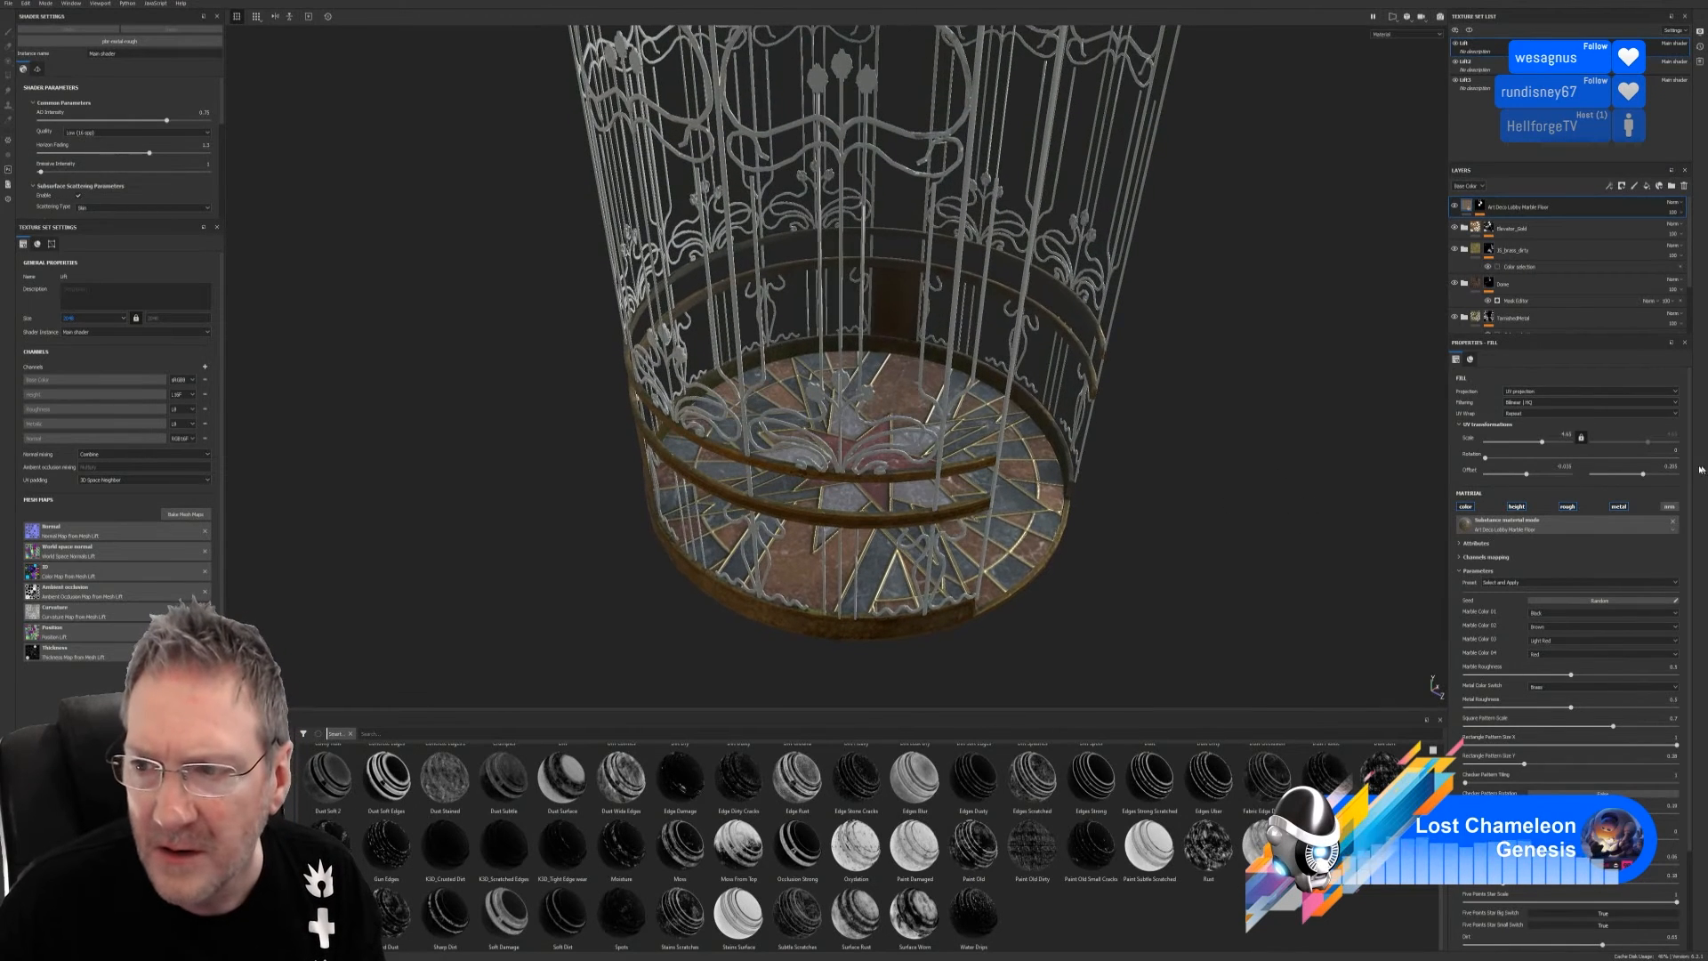
pyautogui.moveTo(1644, 473); pyautogui.dragTo(1675, 478)
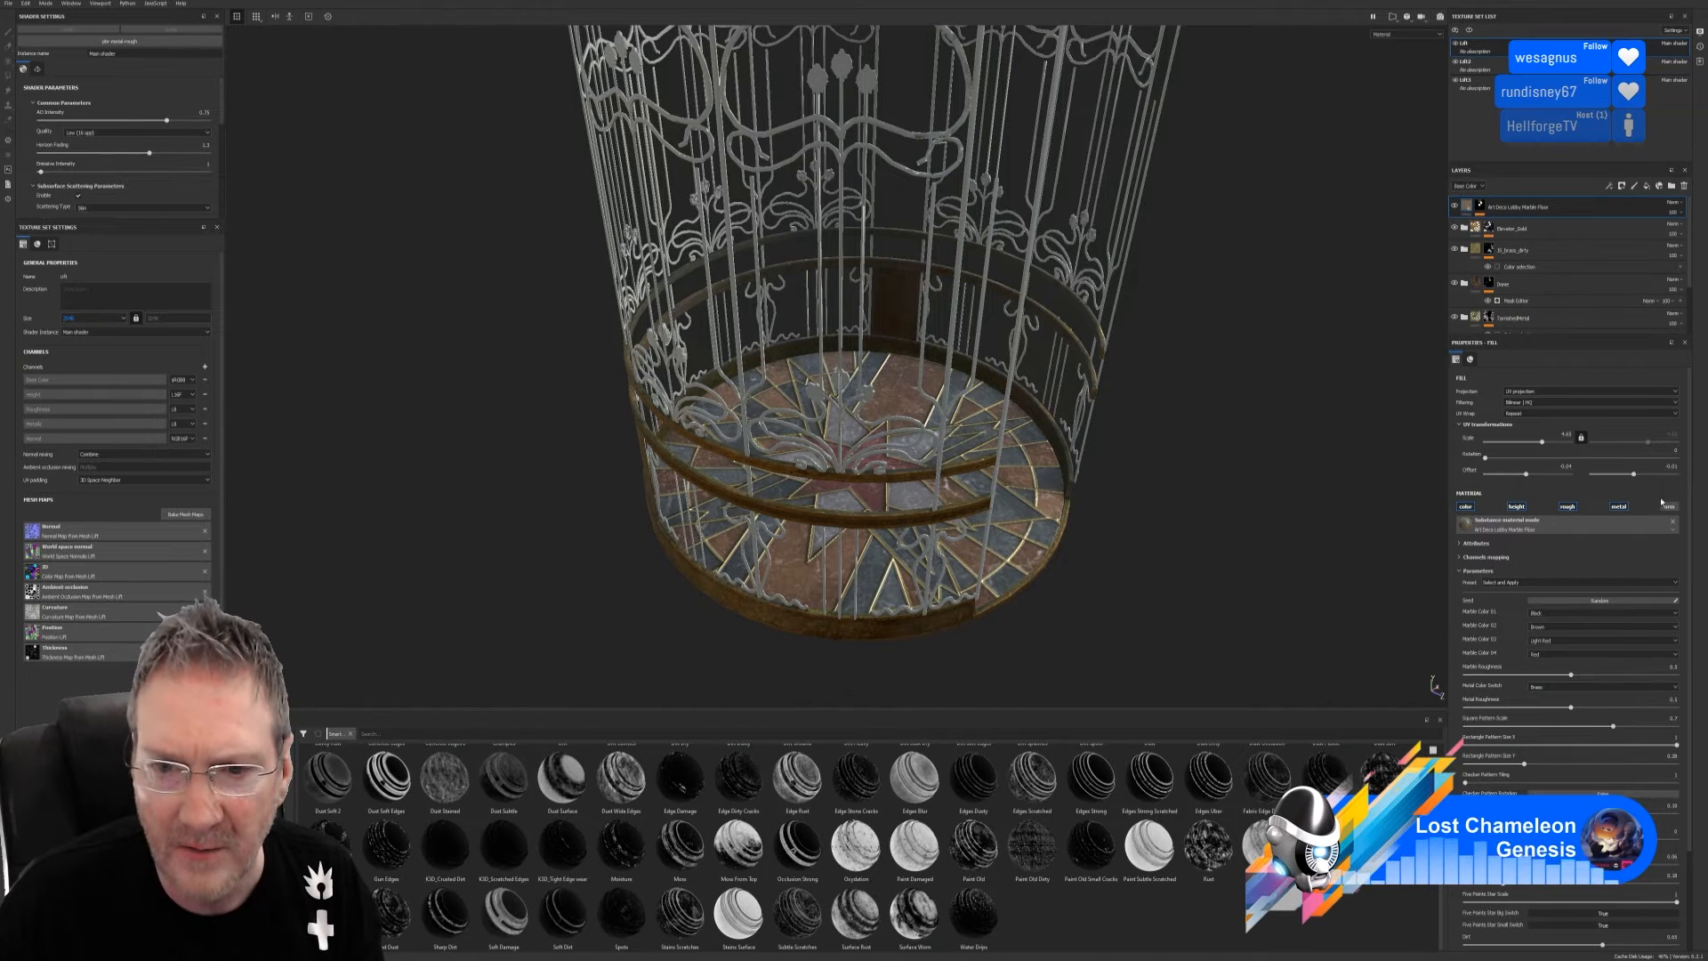
pyautogui.moveTo(1637, 478); pyautogui.dragTo(1681, 482)
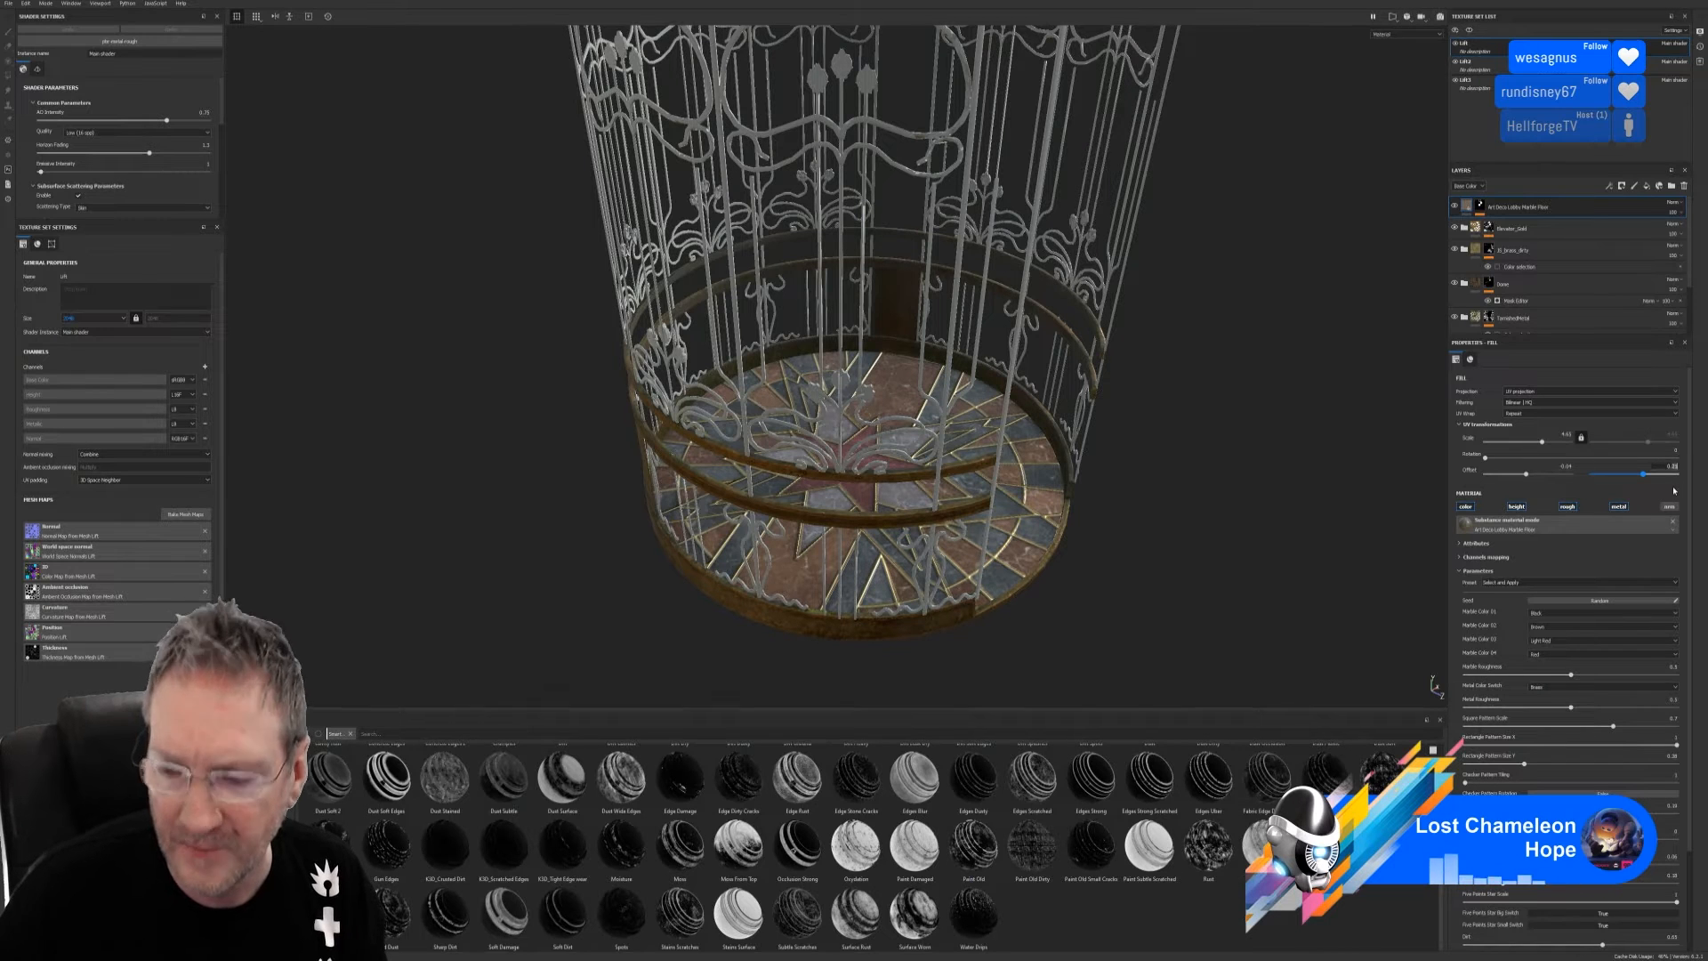
pyautogui.press('Return')
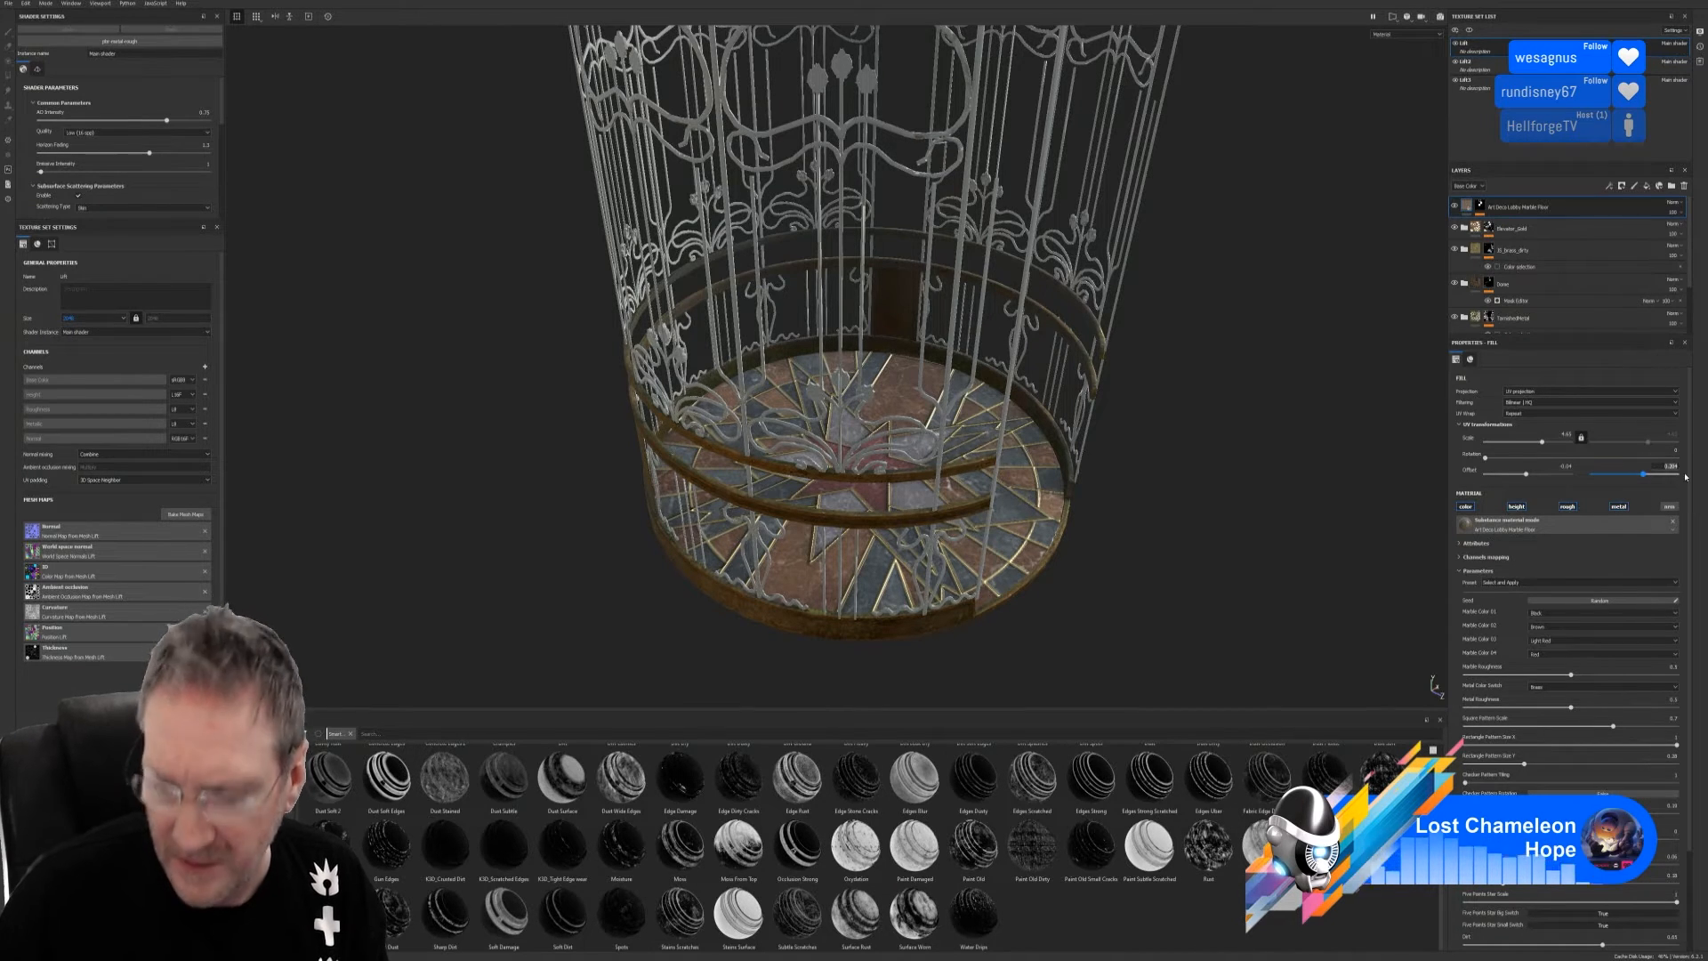
pyautogui.write('0')
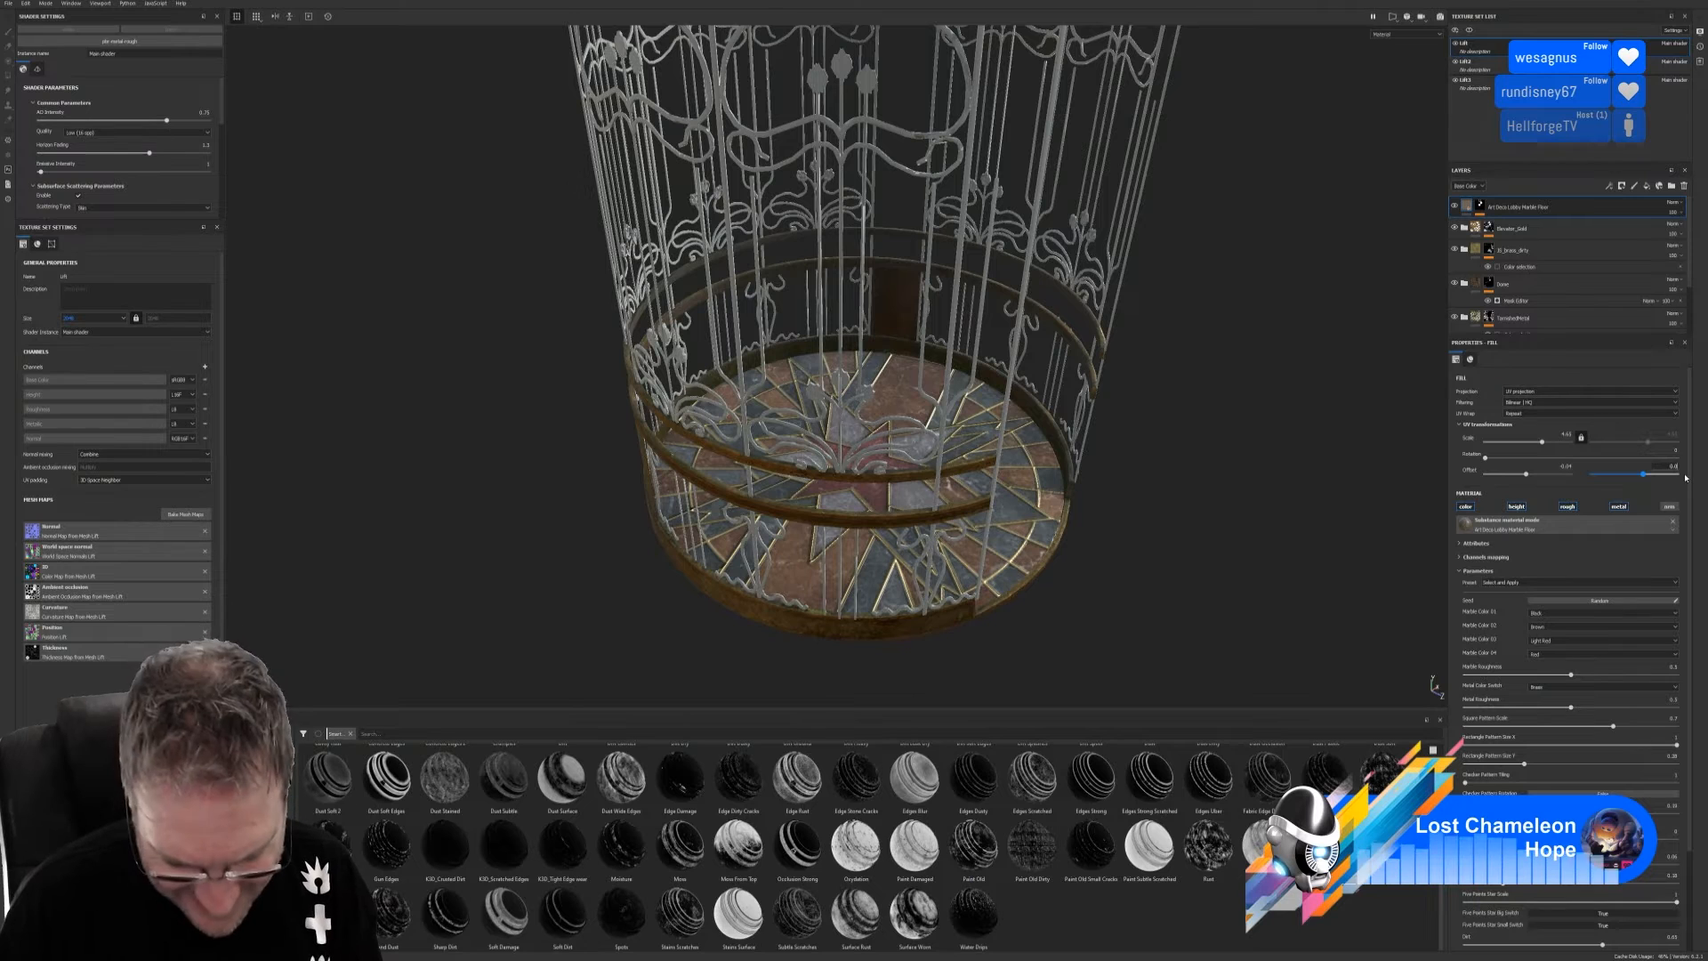
pyautogui.hotkey('ctrl', 'z')
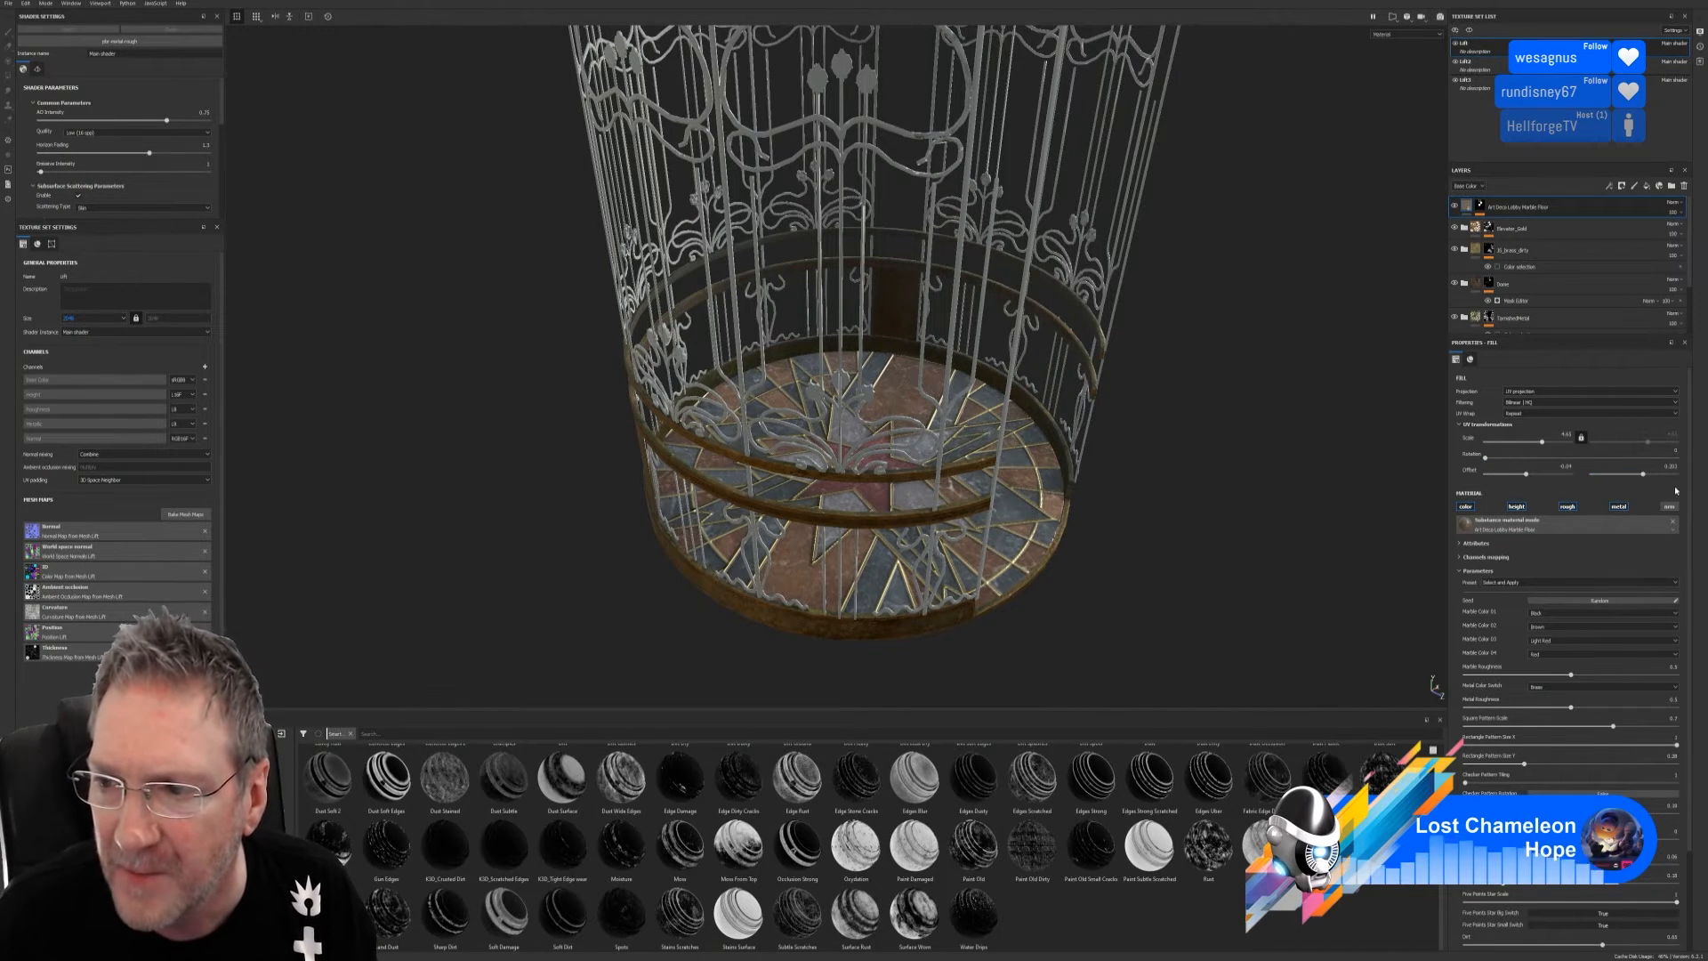
pyautogui.click(1670, 466)
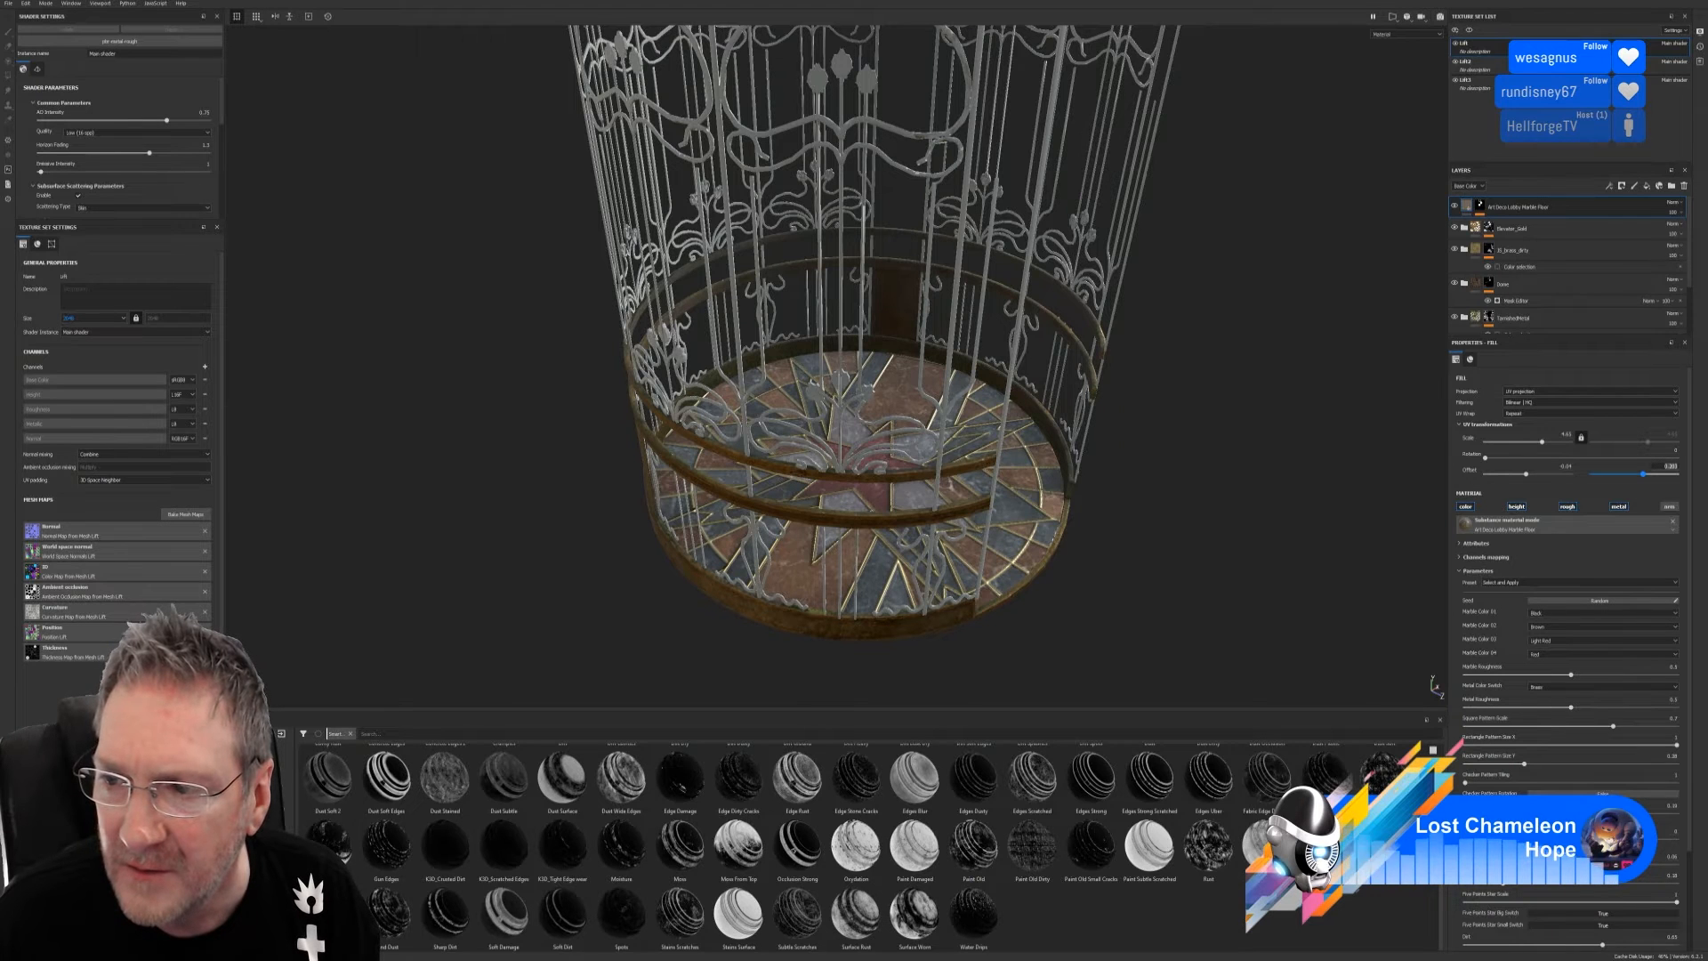
pyautogui.click(1677, 467)
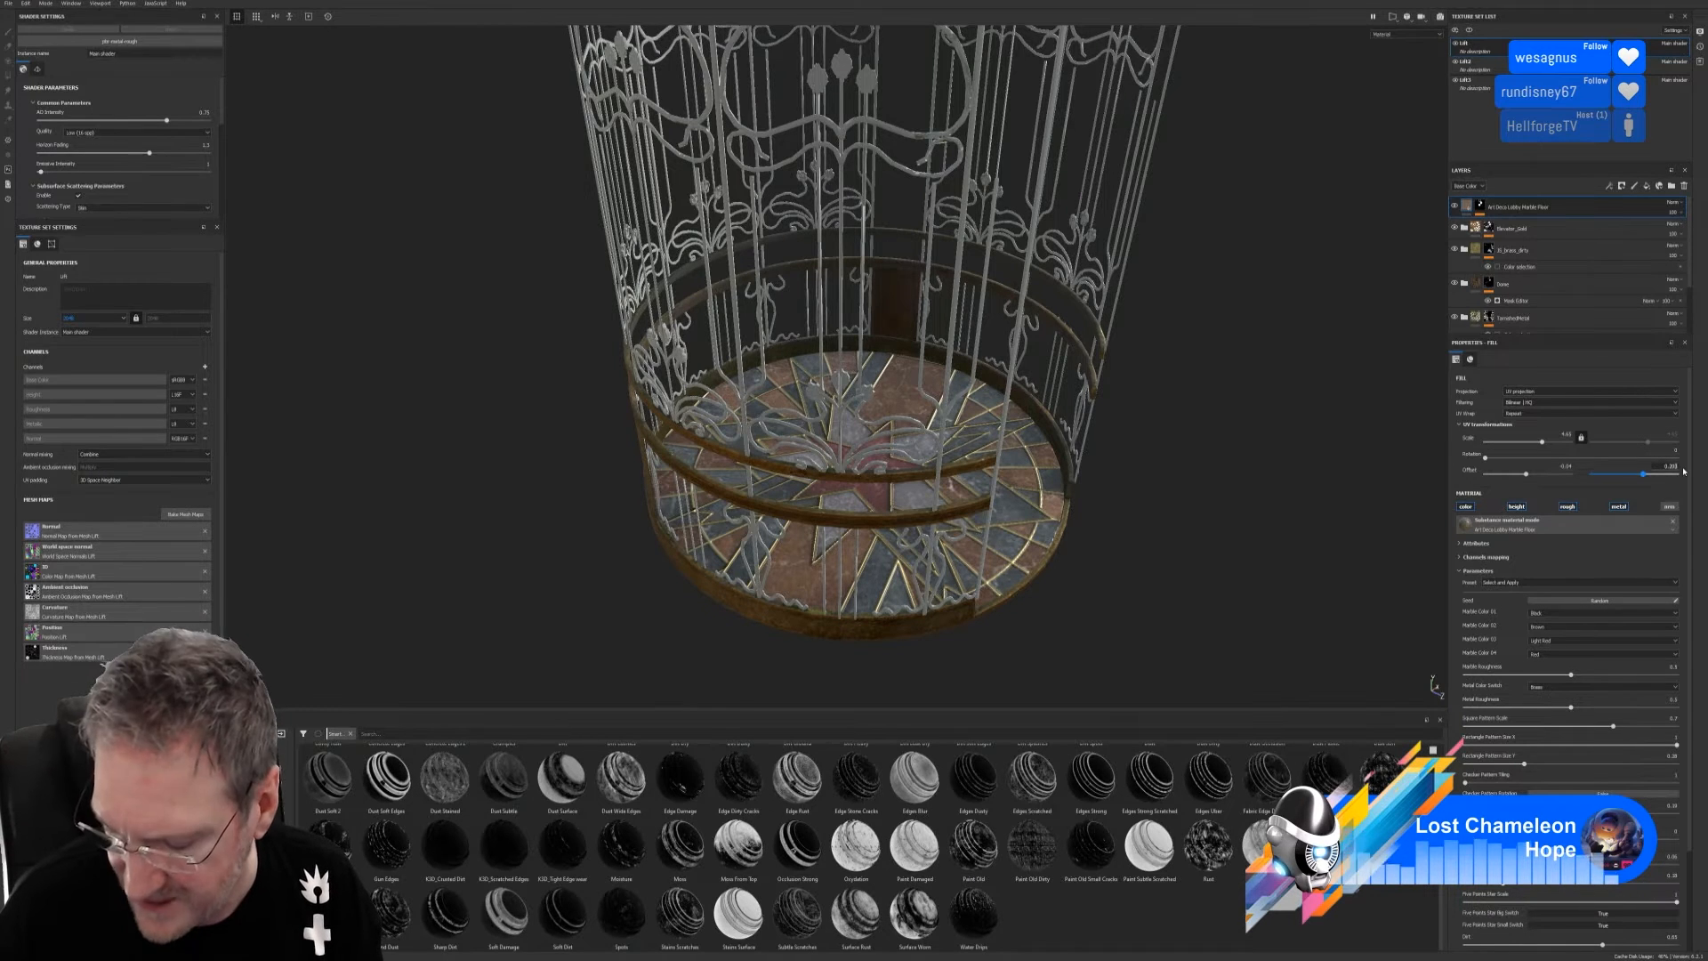
pyautogui.press('Return')
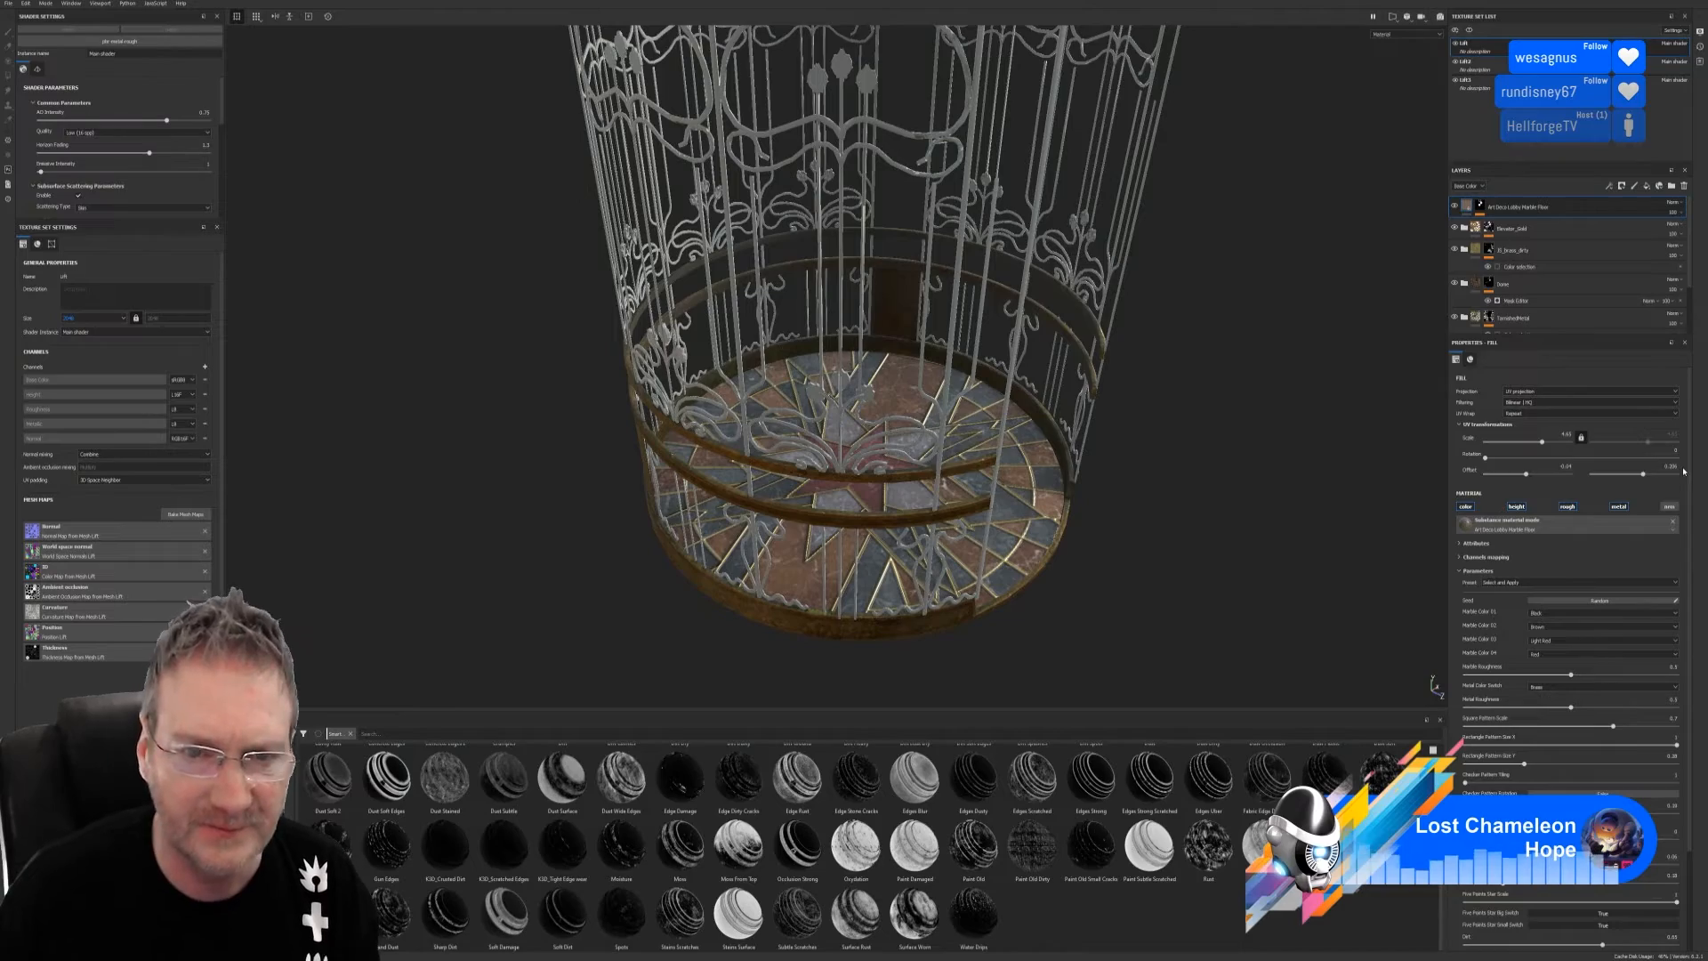
# Refine the marble floor's horizontal offset with a third decimal of 5 and check the star's centering from several angles
pyautogui.keyDown('alt'); pyautogui.moveTo(1129, 545); pyautogui.dragTo(1038, 549); pyautogui.keyUp('alt')
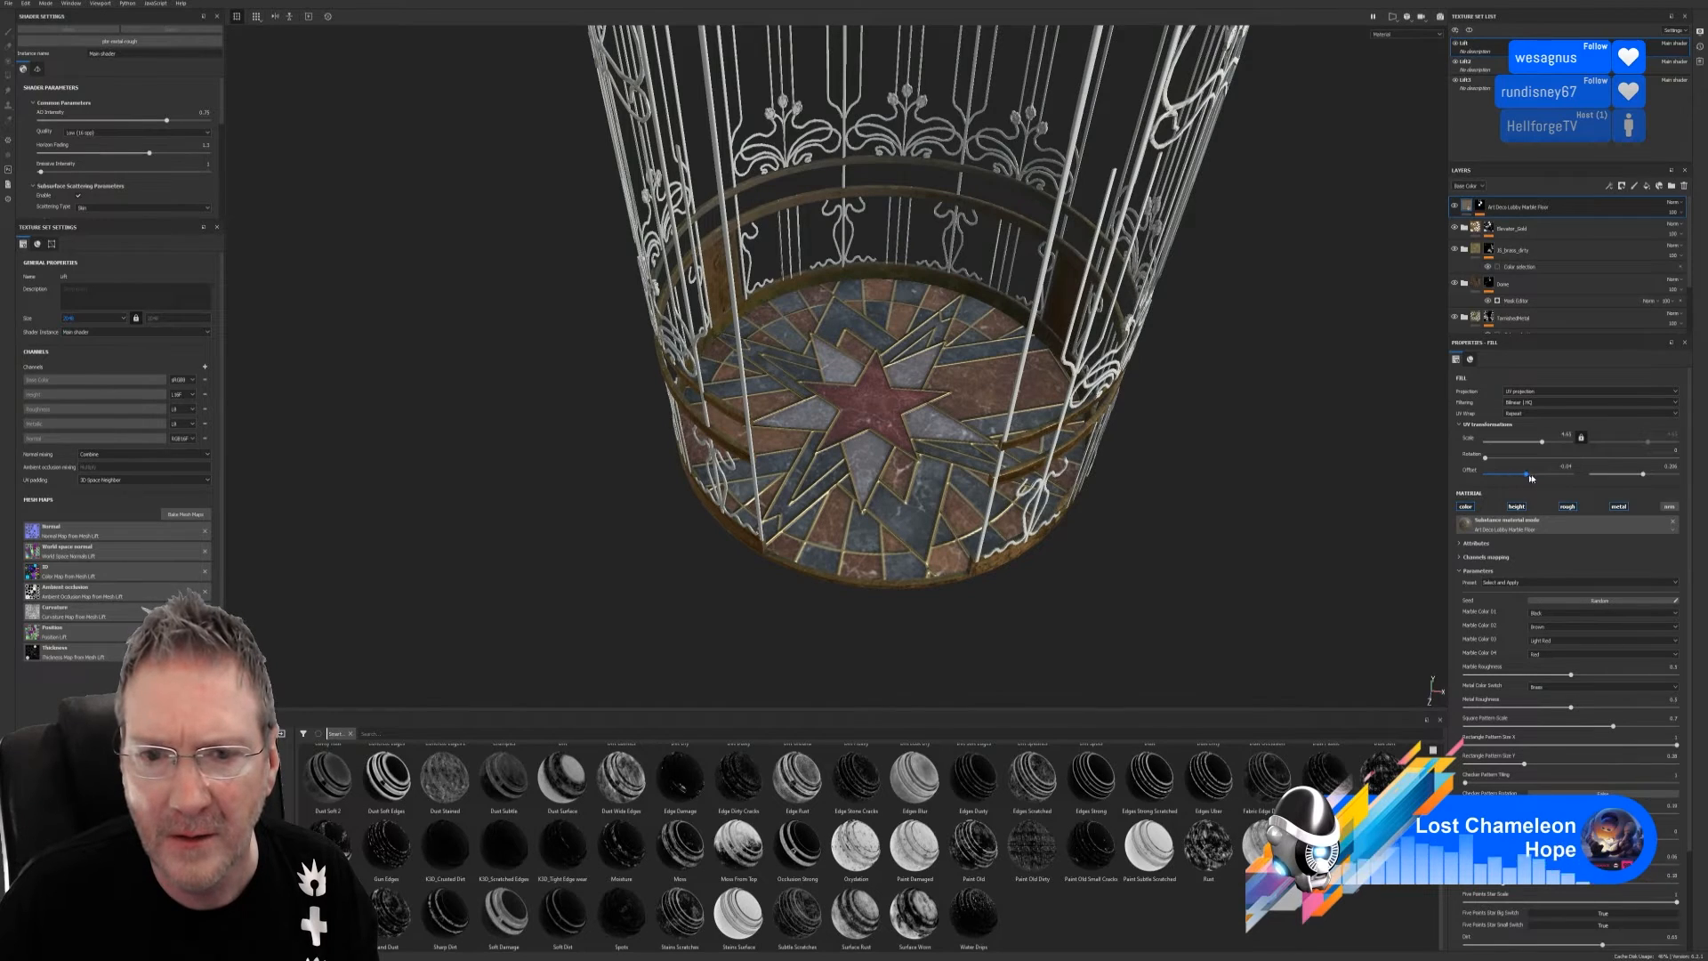
pyautogui.keyDown('alt'); pyautogui.moveTo(1147, 516); pyautogui.dragTo(648, 520, button='right'); pyautogui.keyUp('alt')
pyautogui.keyDown('alt'); pyautogui.moveTo(1087, 512); pyautogui.dragTo(1023, 405); pyautogui.keyUp('alt')
pyautogui.keyDown('alt'); pyautogui.moveTo(1024, 404); pyautogui.dragTo(1527, 474, button='right'); pyautogui.keyUp('alt')
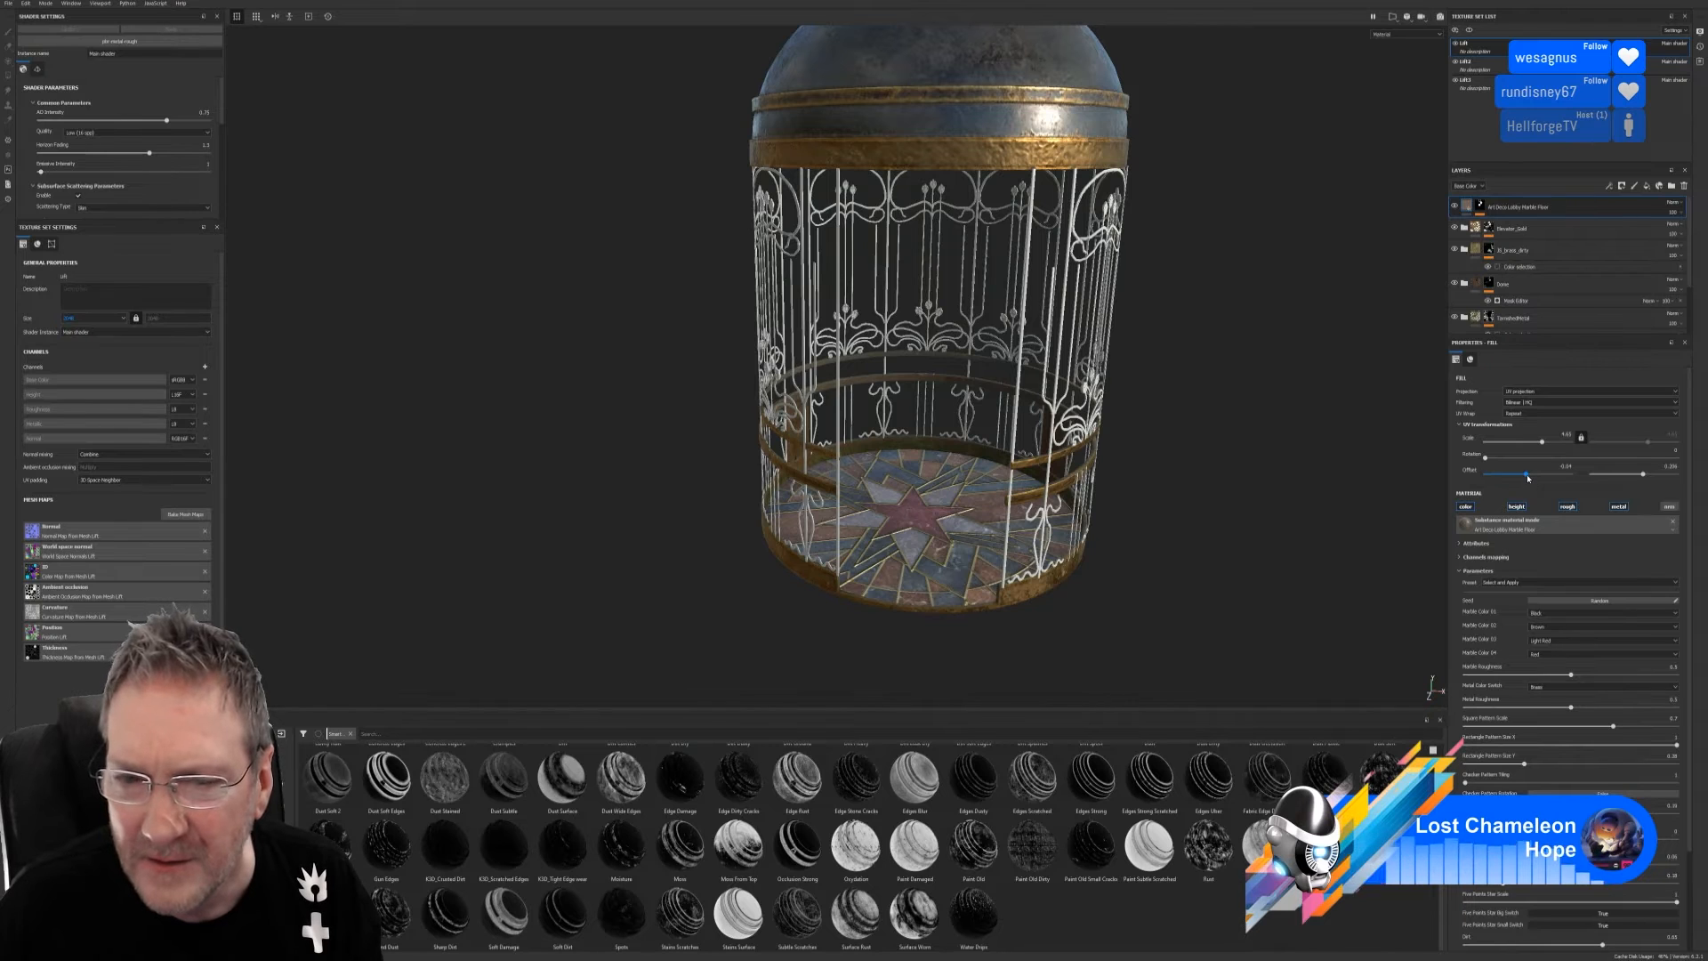
pyautogui.moveTo(1527, 478); pyautogui.dragTo(1521, 483)
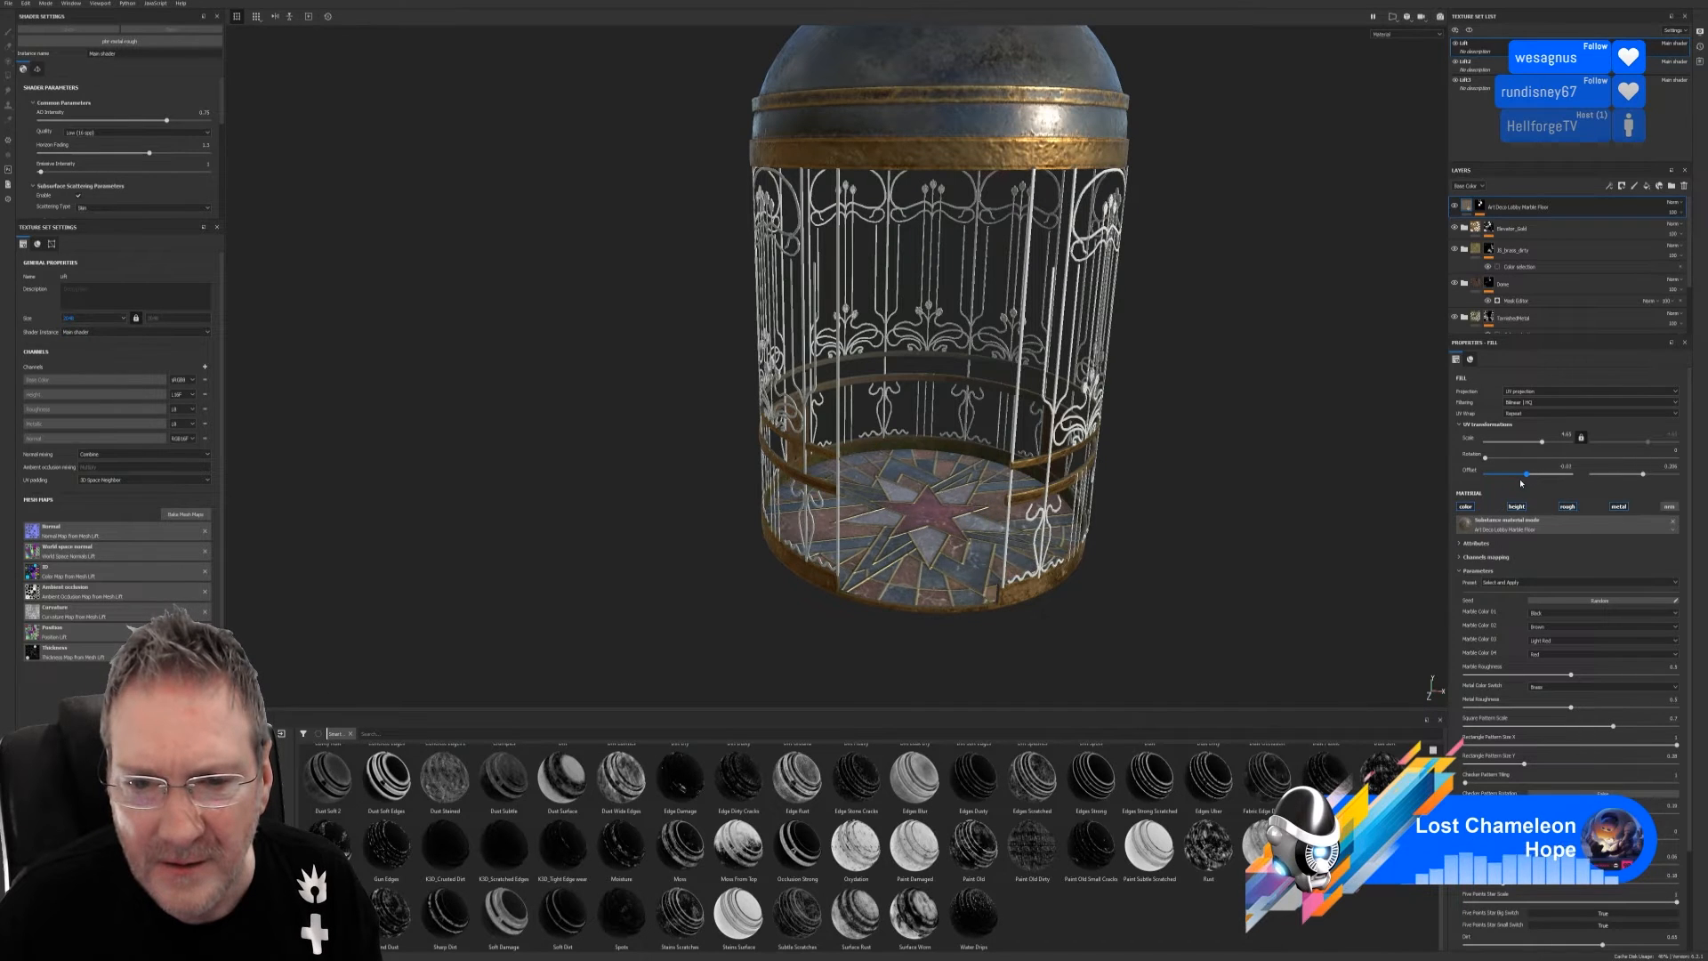
pyautogui.moveTo(1118, 534)
pyautogui.keyDown('alt'); pyautogui.mouseDown()
pyautogui.moveTo(1118, 629)
pyautogui.moveTo(1205, 615)
pyautogui.moveTo(1079, 599)
pyautogui.moveTo(1147, 552)
pyautogui.moveTo(1171, 500)
pyautogui.moveTo(1107, 511)
pyautogui.mouseUp(); pyautogui.keyUp('alt')
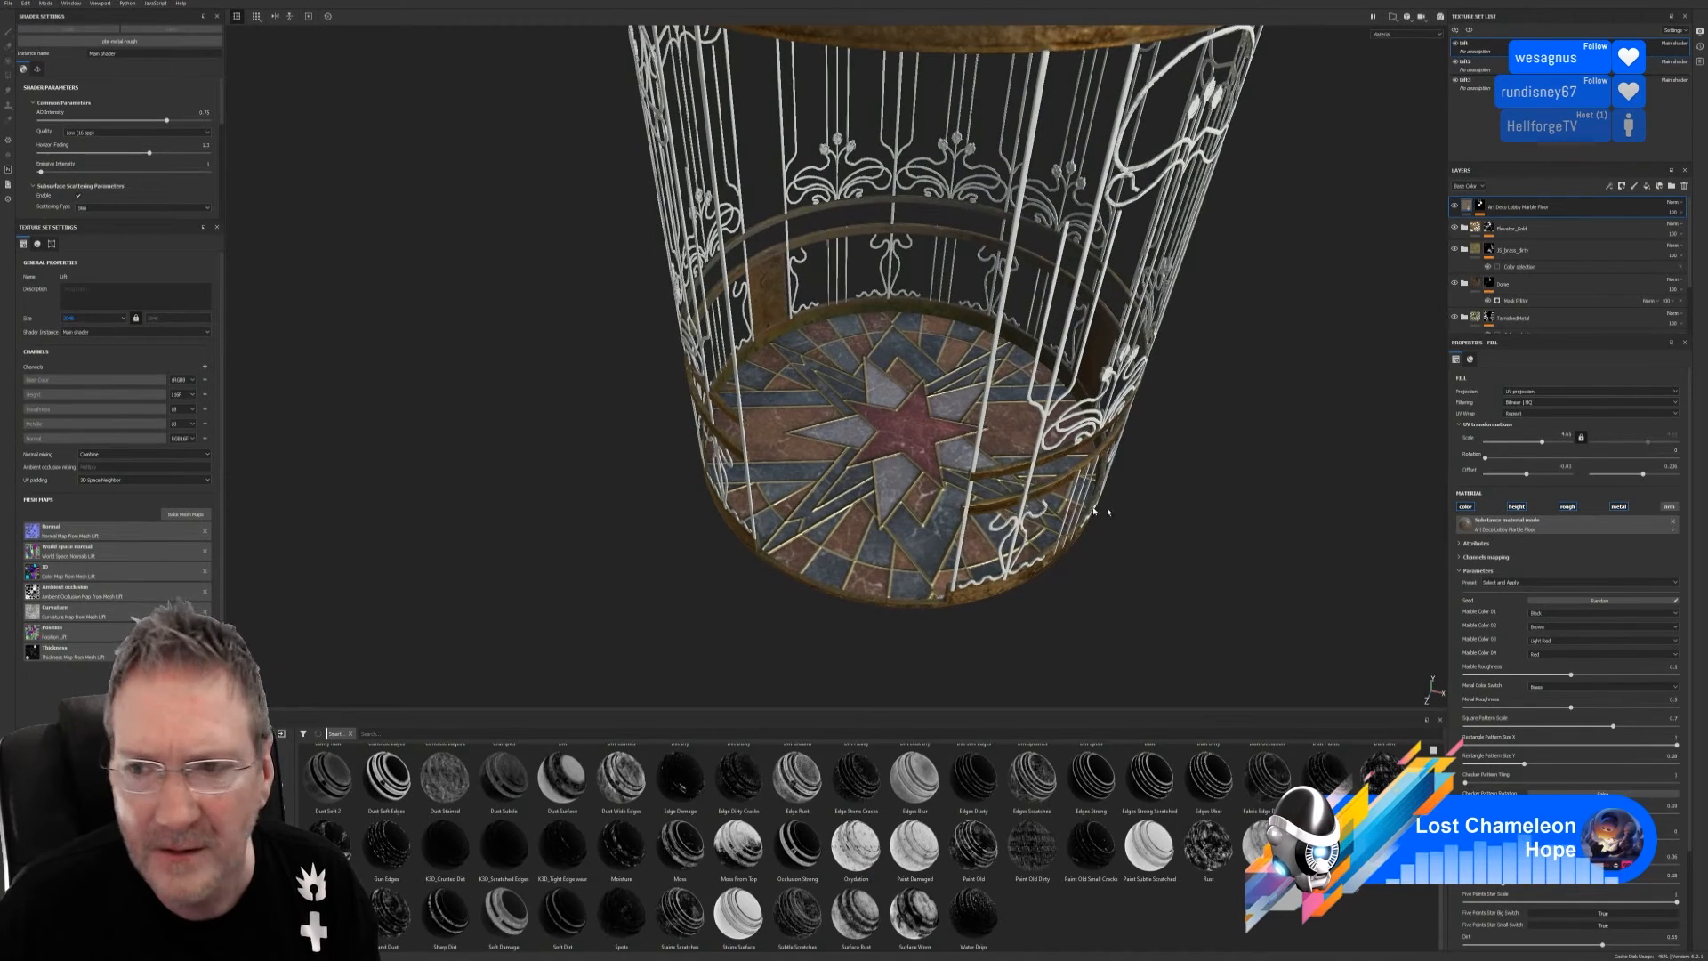
pyautogui.click(1566, 467)
pyautogui.click(1566, 467)
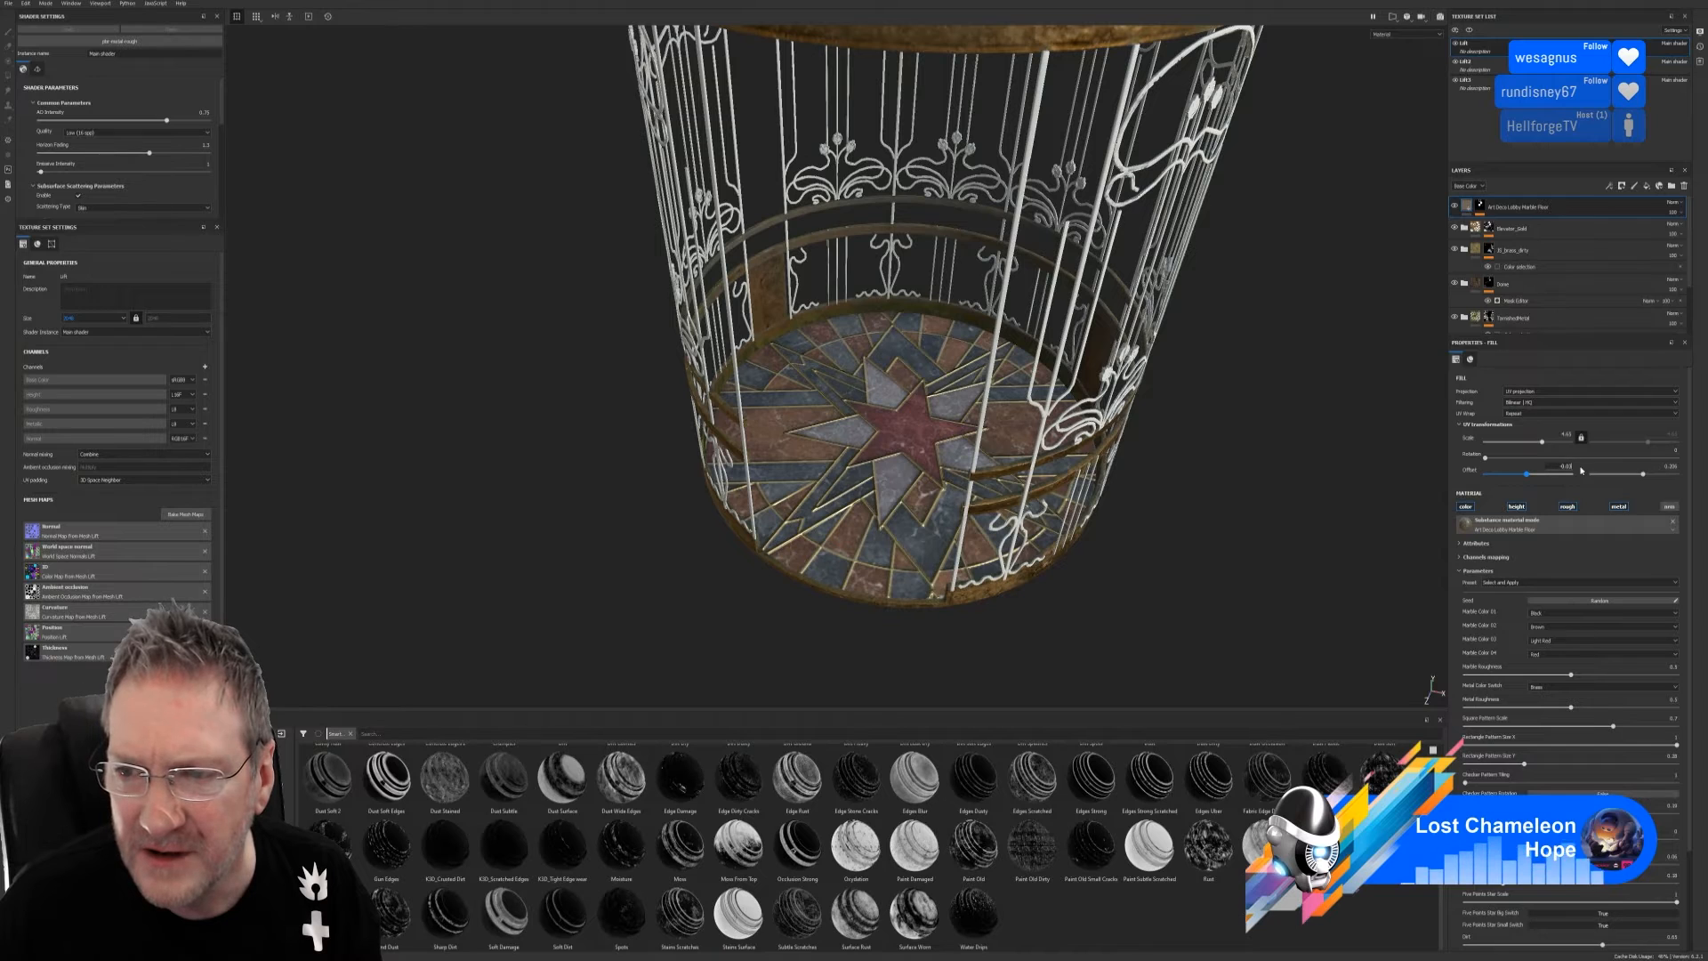
pyautogui.write('5')
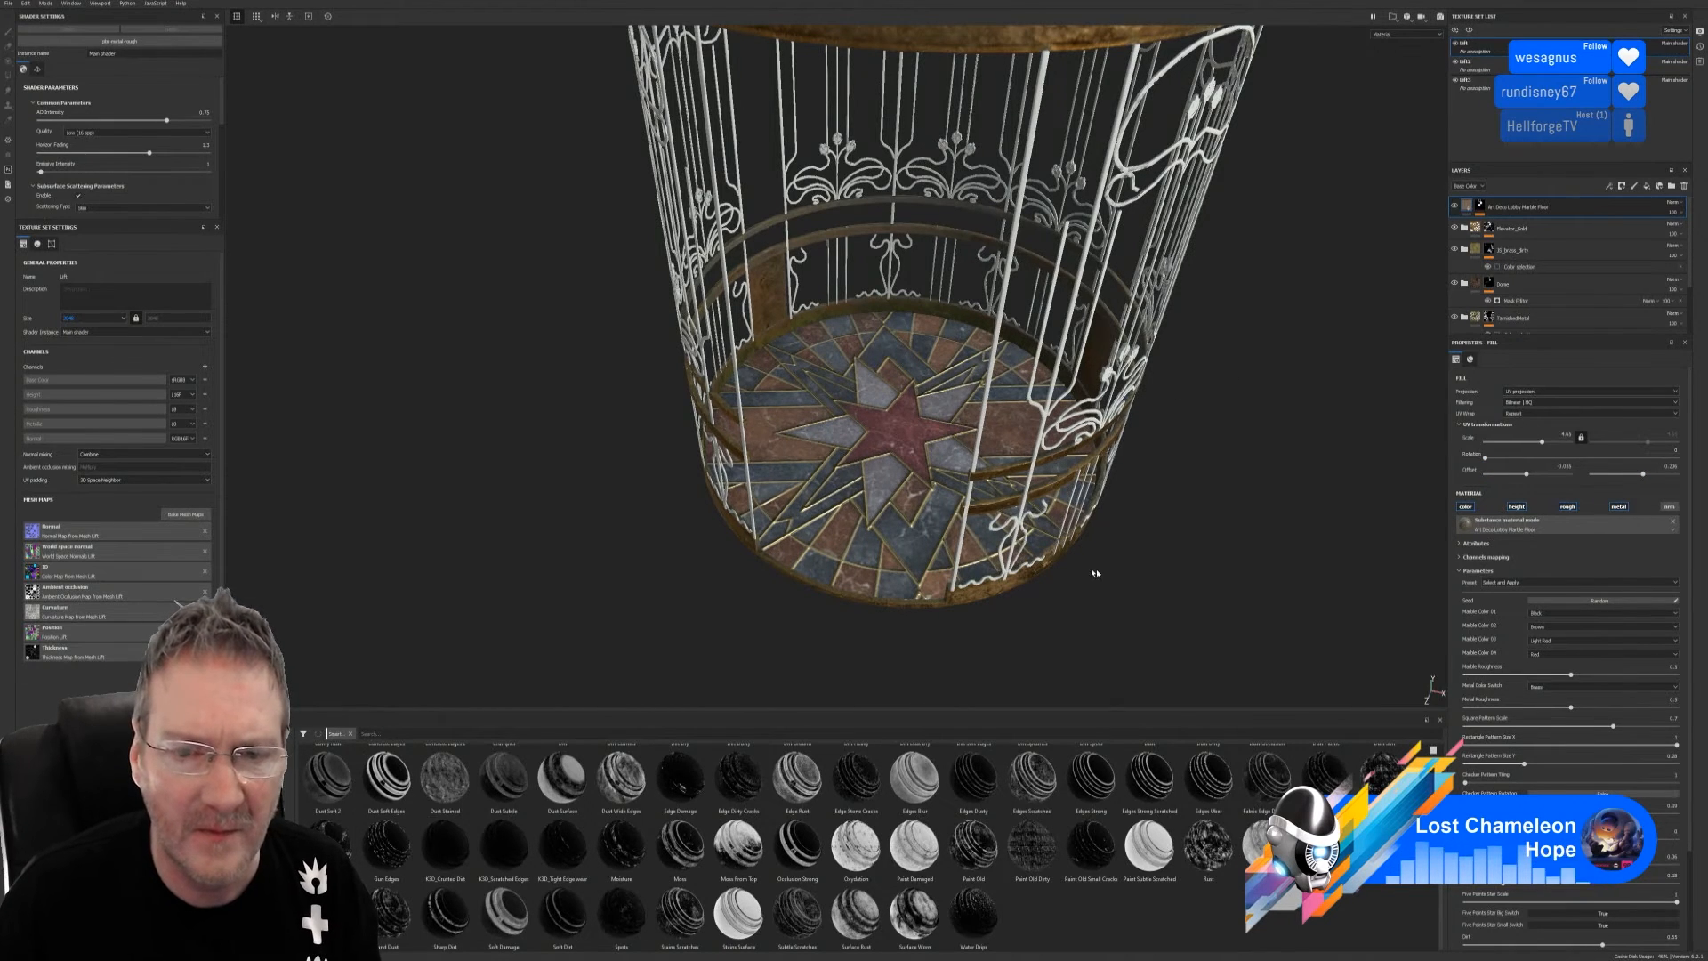
pyautogui.keyDown('alt'); pyautogui.moveTo(1095, 572); pyautogui.dragTo(1086, 521); pyautogui.keyUp('alt')
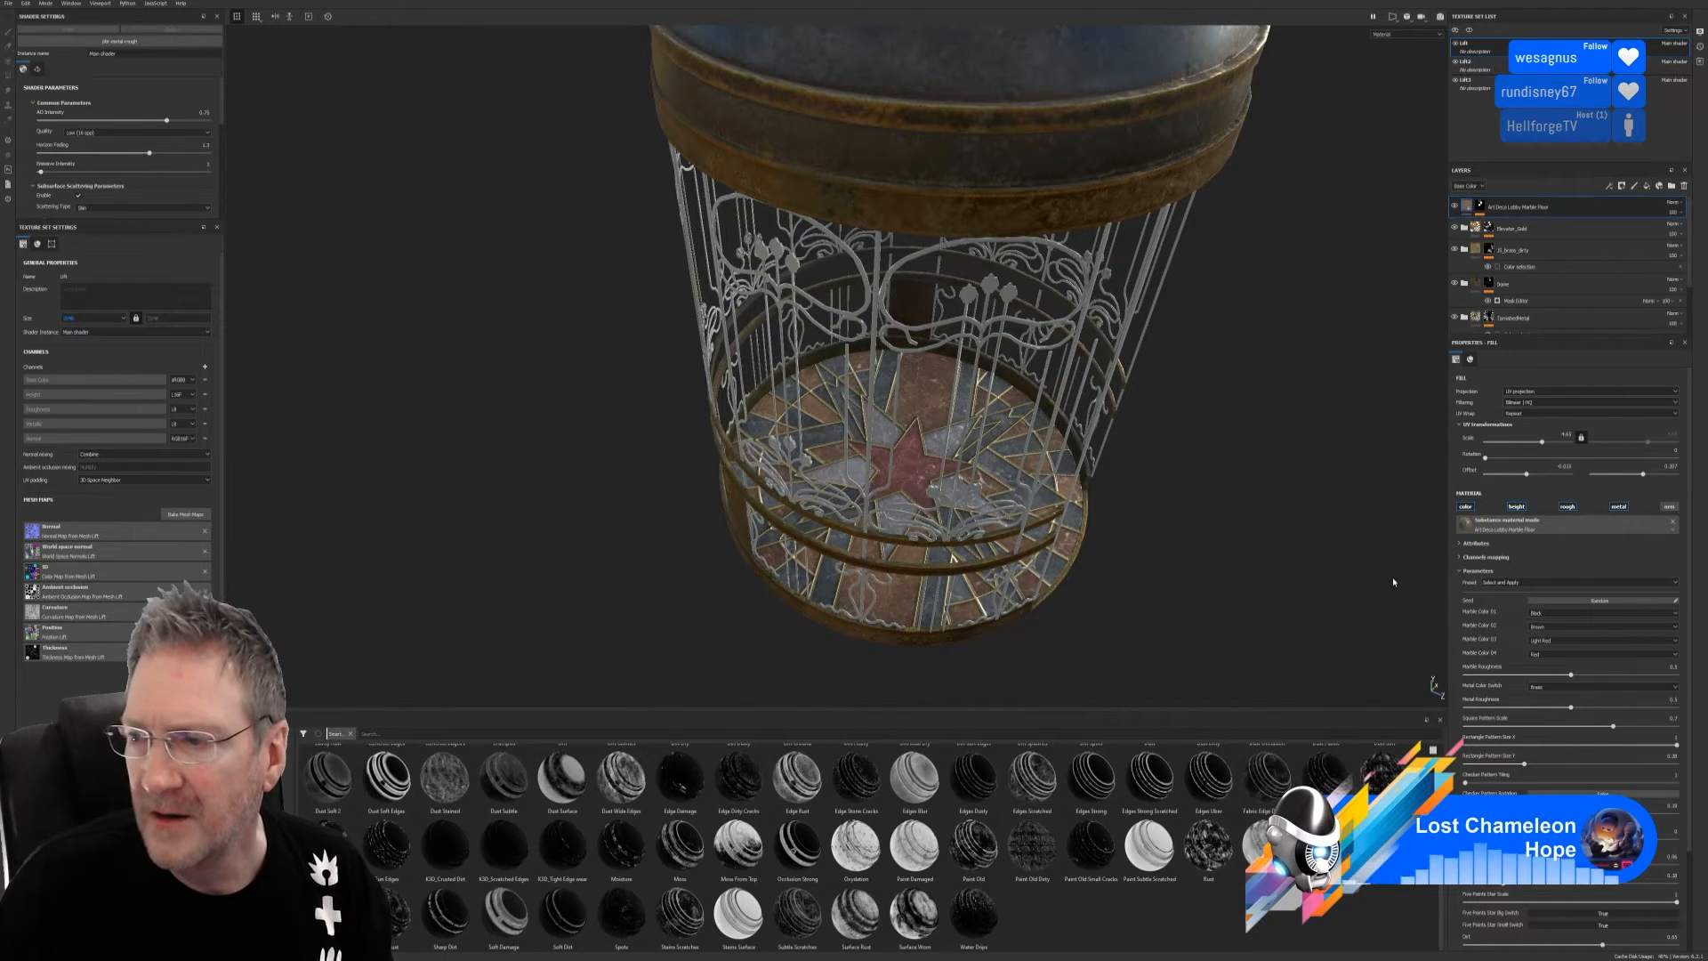
pyautogui.keyDown('alt'); pyautogui.moveTo(1214, 499); pyautogui.dragTo(894, 485); pyautogui.keyUp('alt')
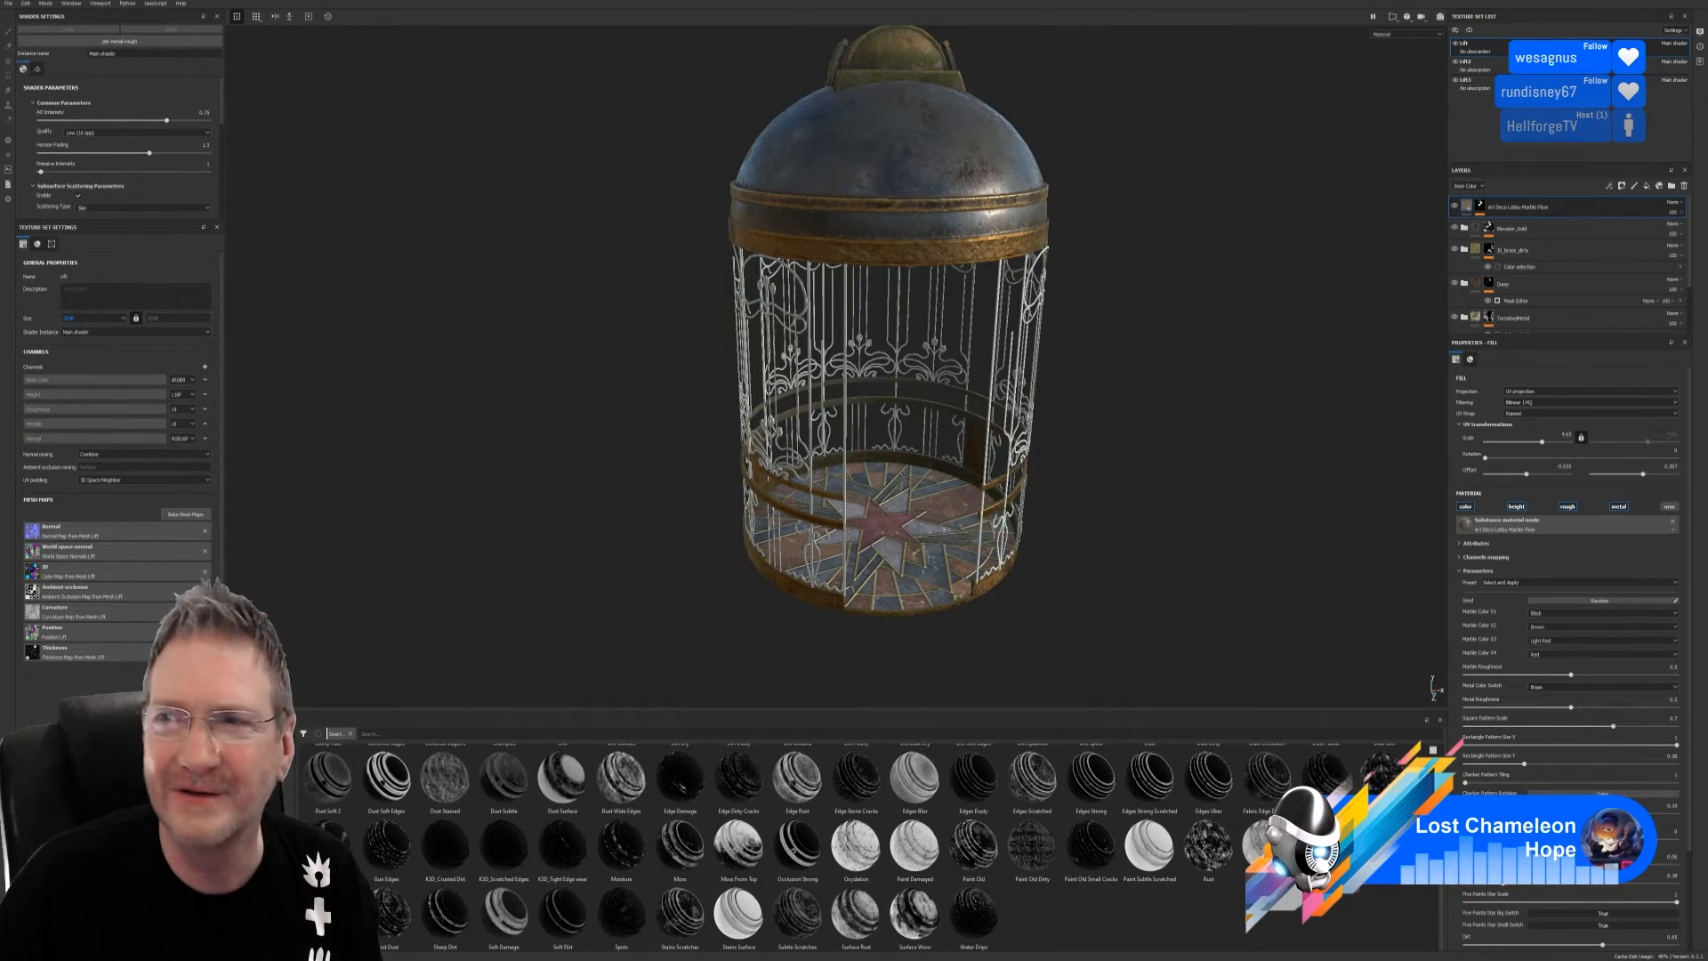
# Save the project under a file name in the elevator model's Lift folder
pyautogui.click(8, 8)
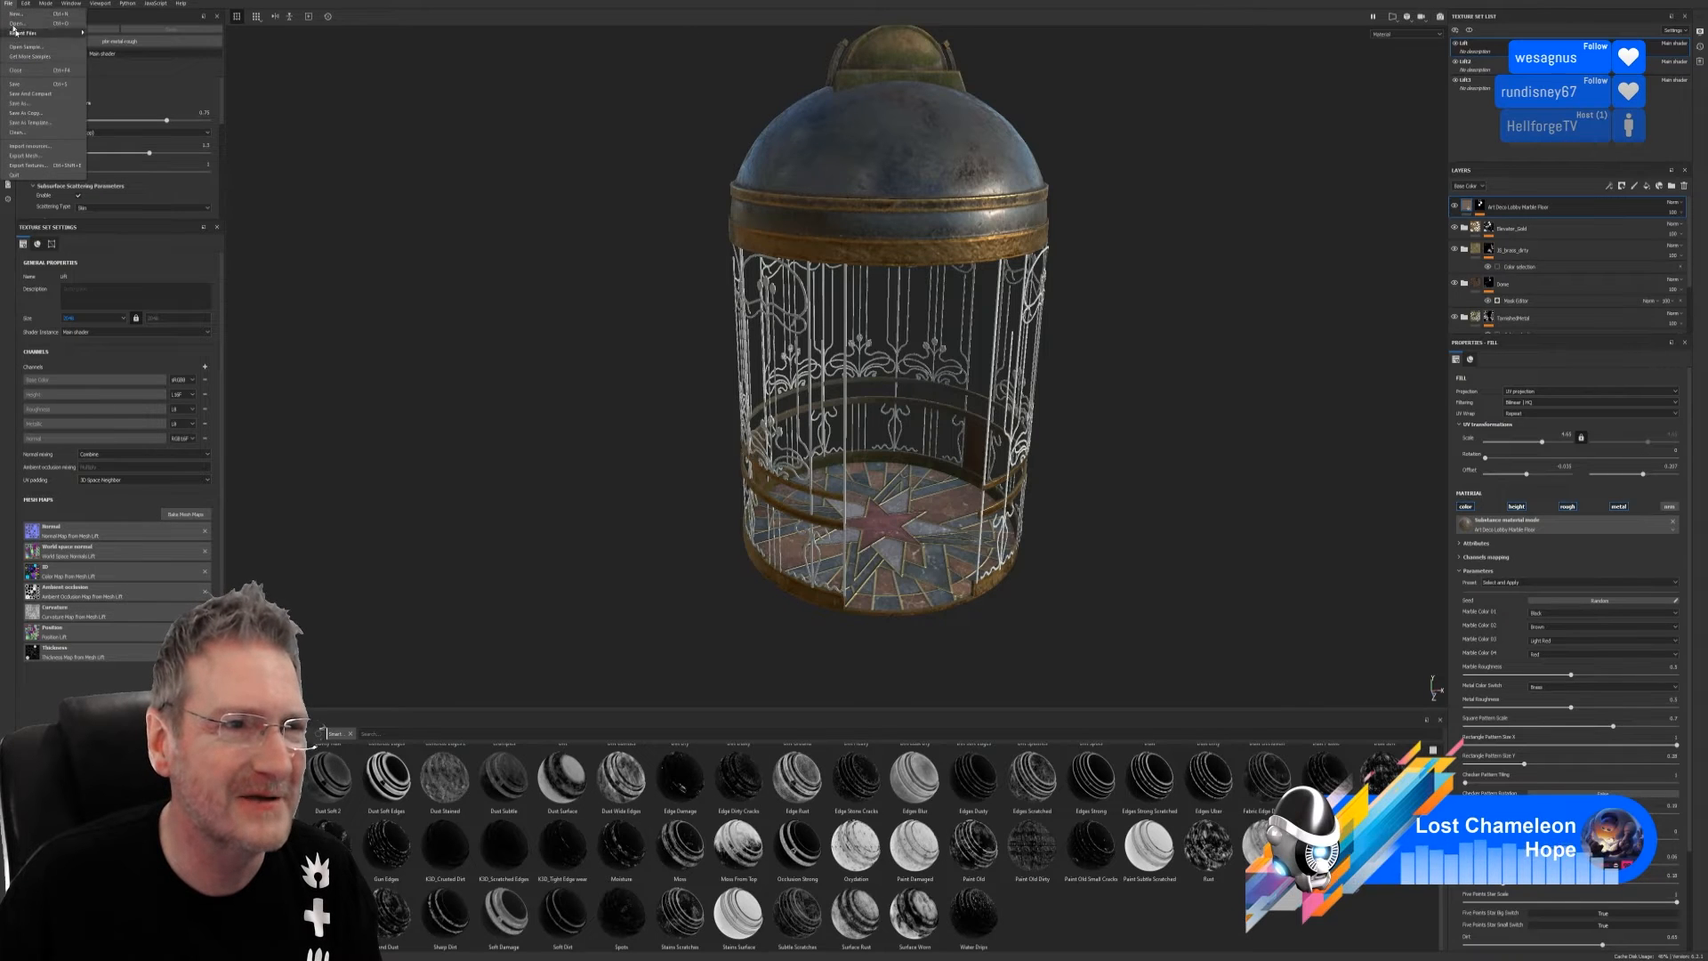
pyautogui.click(27, 104)
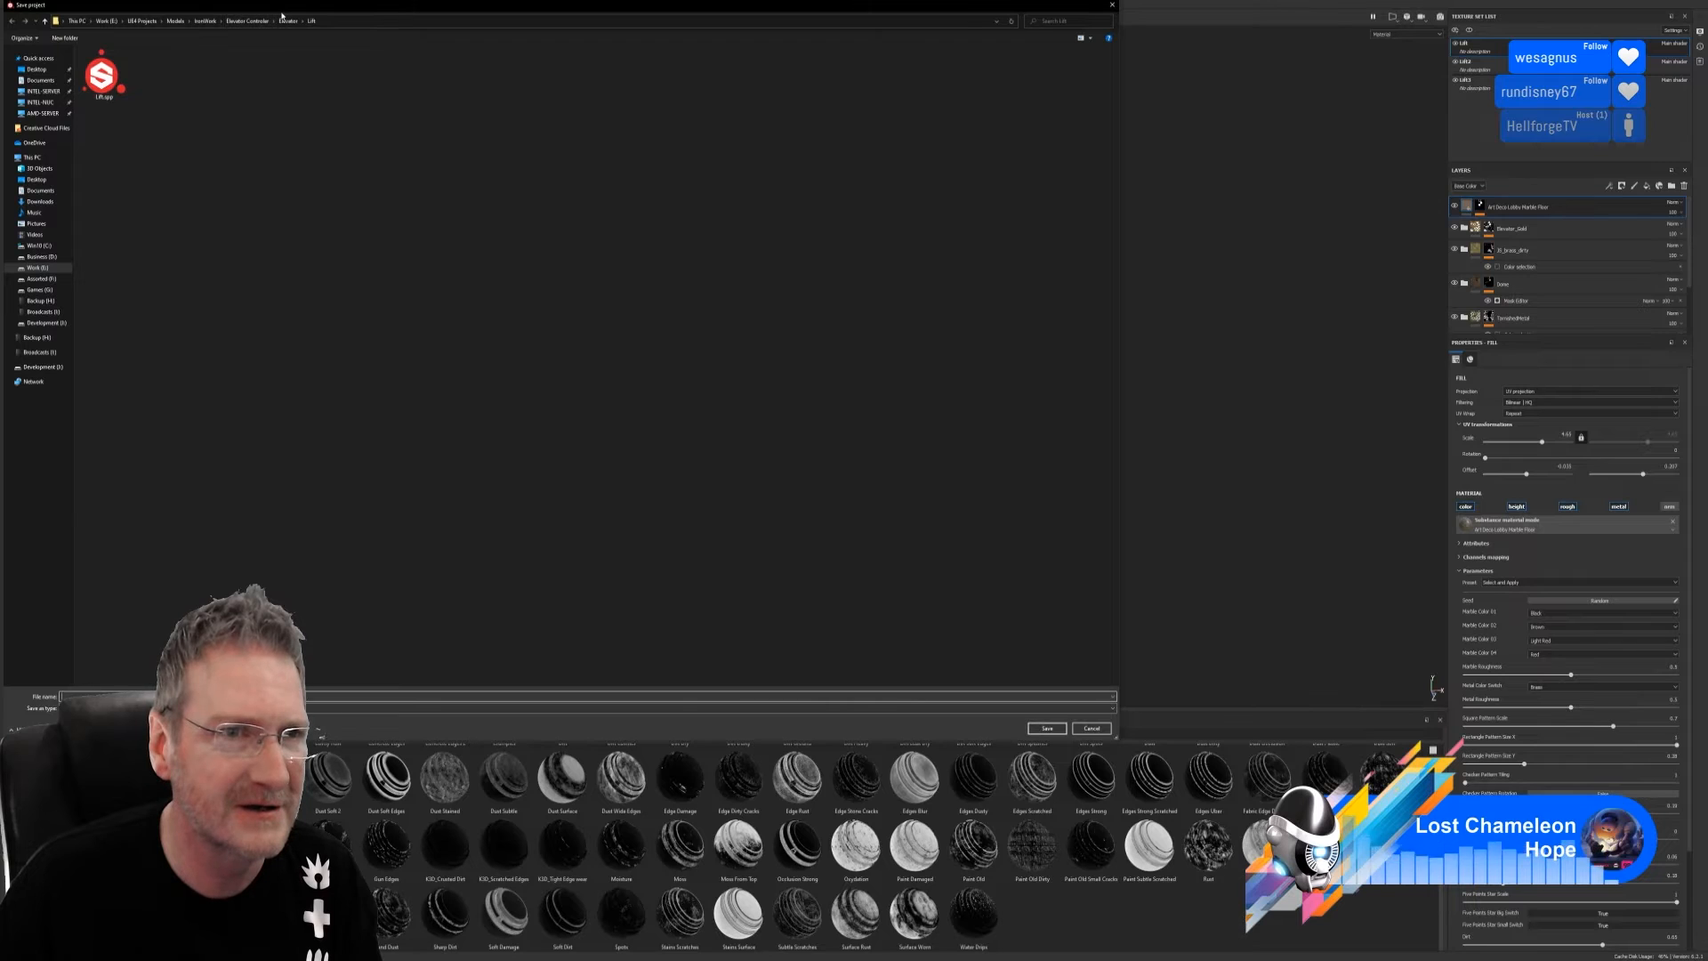
pyautogui.moveTo(282, 15); pyautogui.dragTo(502, 45)
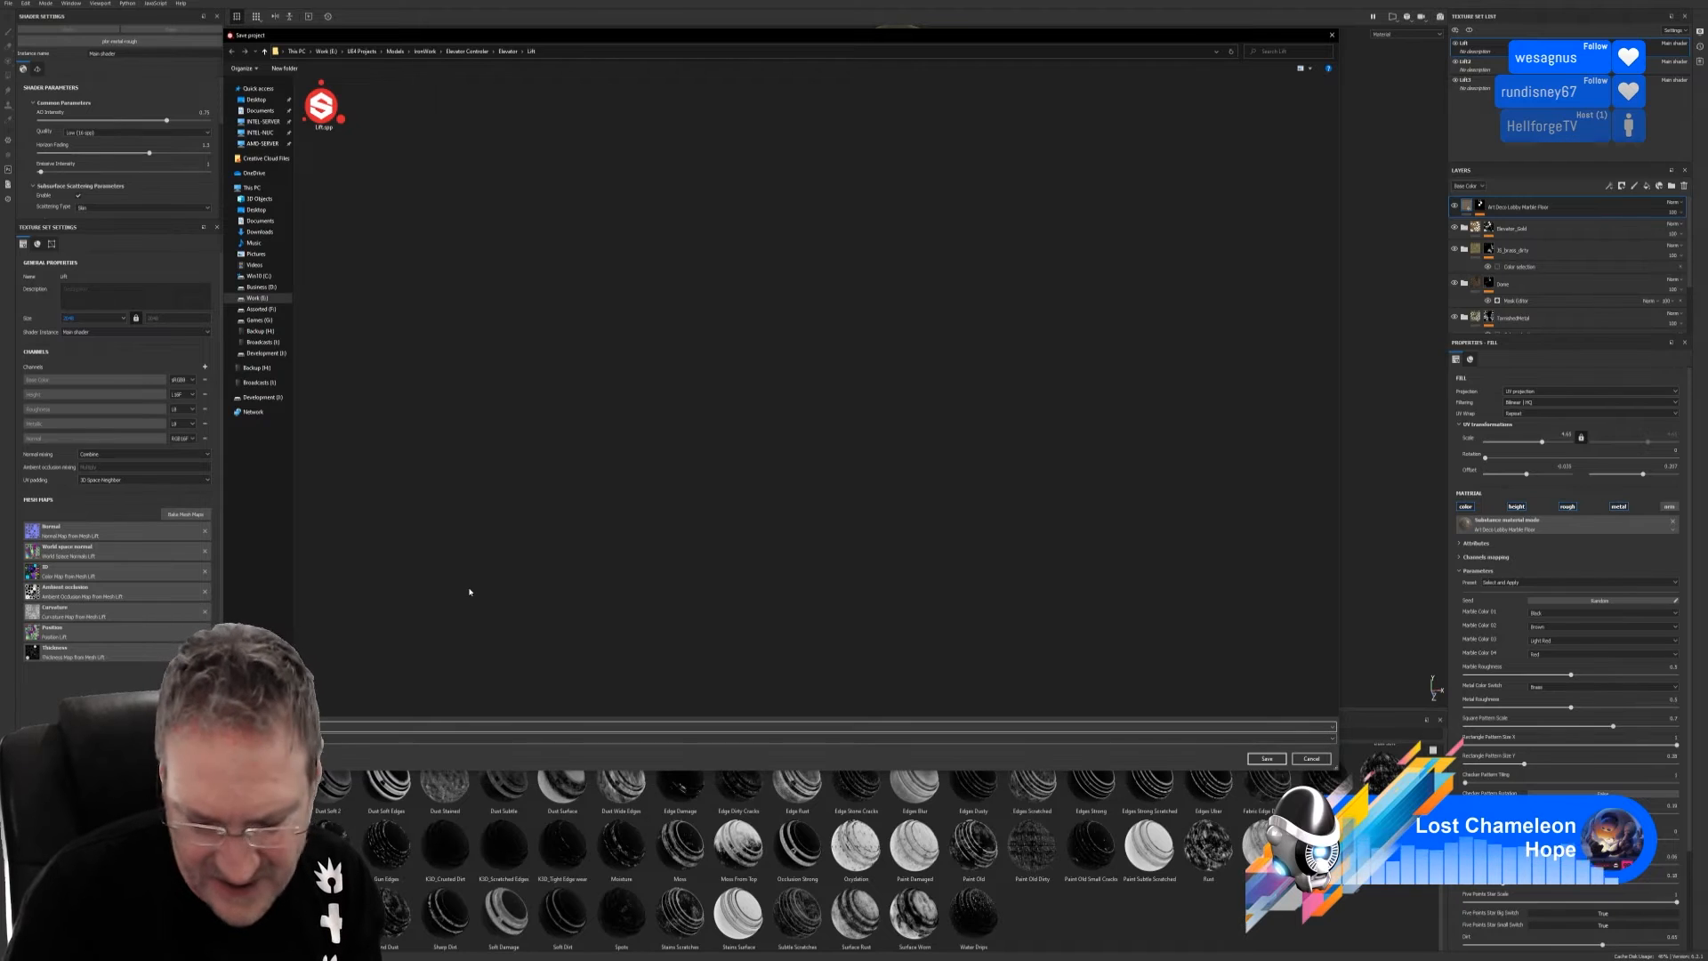
pyautogui.press('Return')
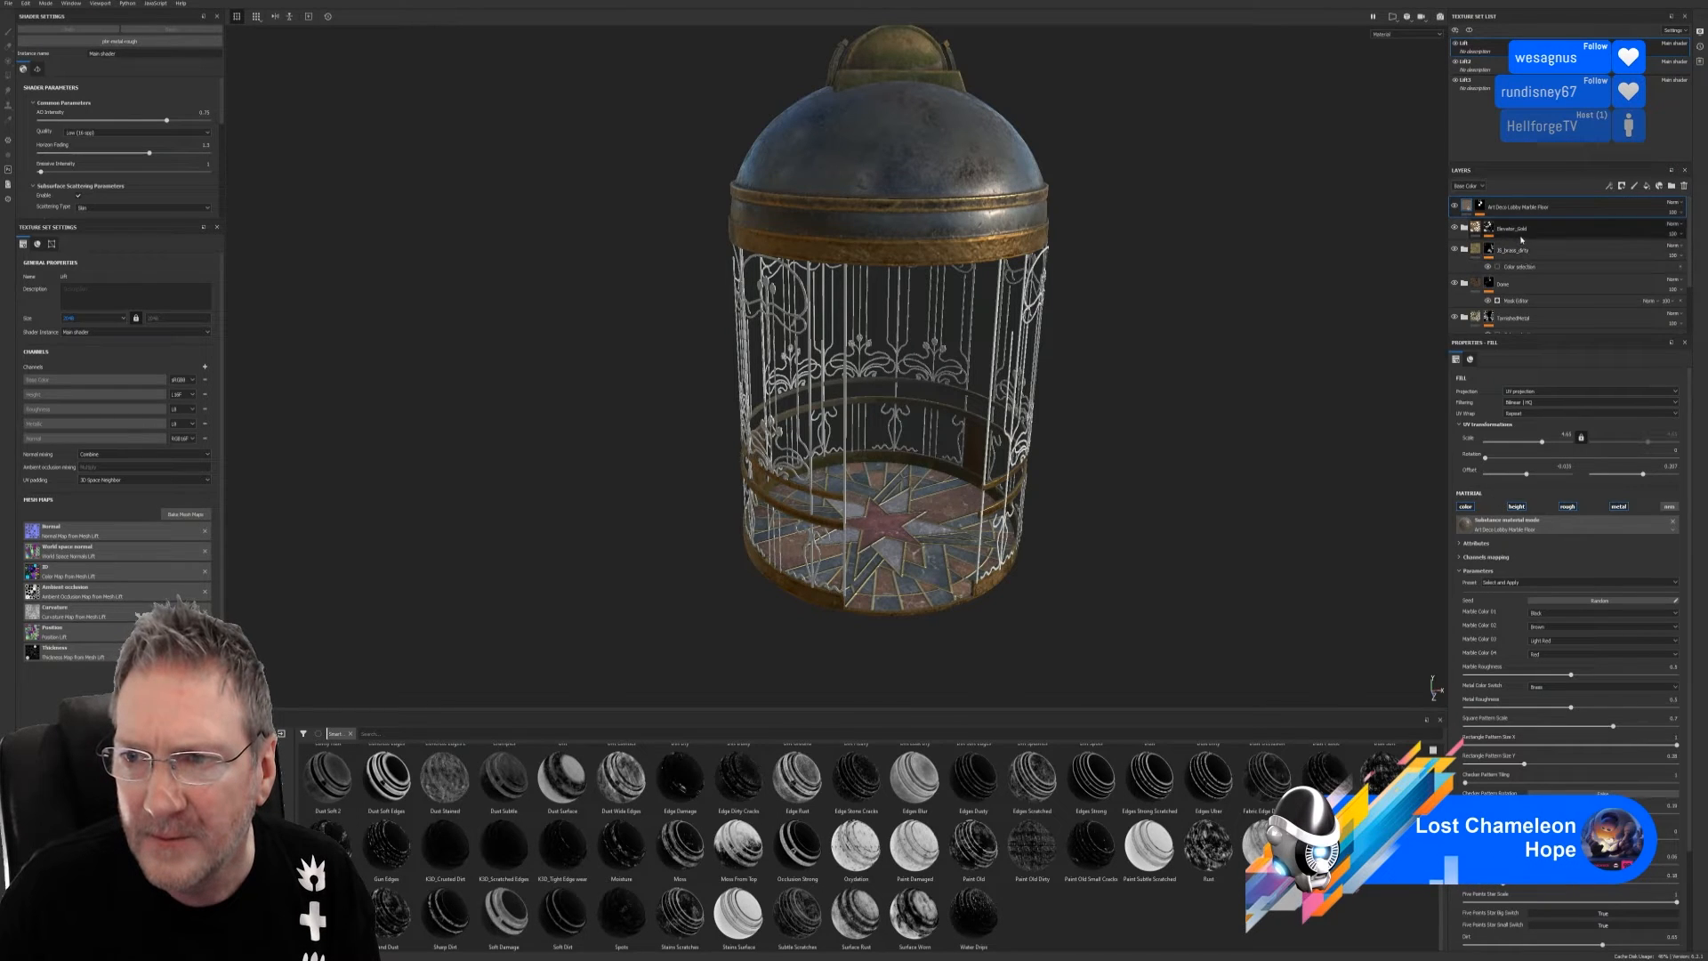
# Compare the cage floor with and without the marble floor layer, and with its height channel off and on
pyautogui.click(1456, 206)
pyautogui.click(1456, 207)
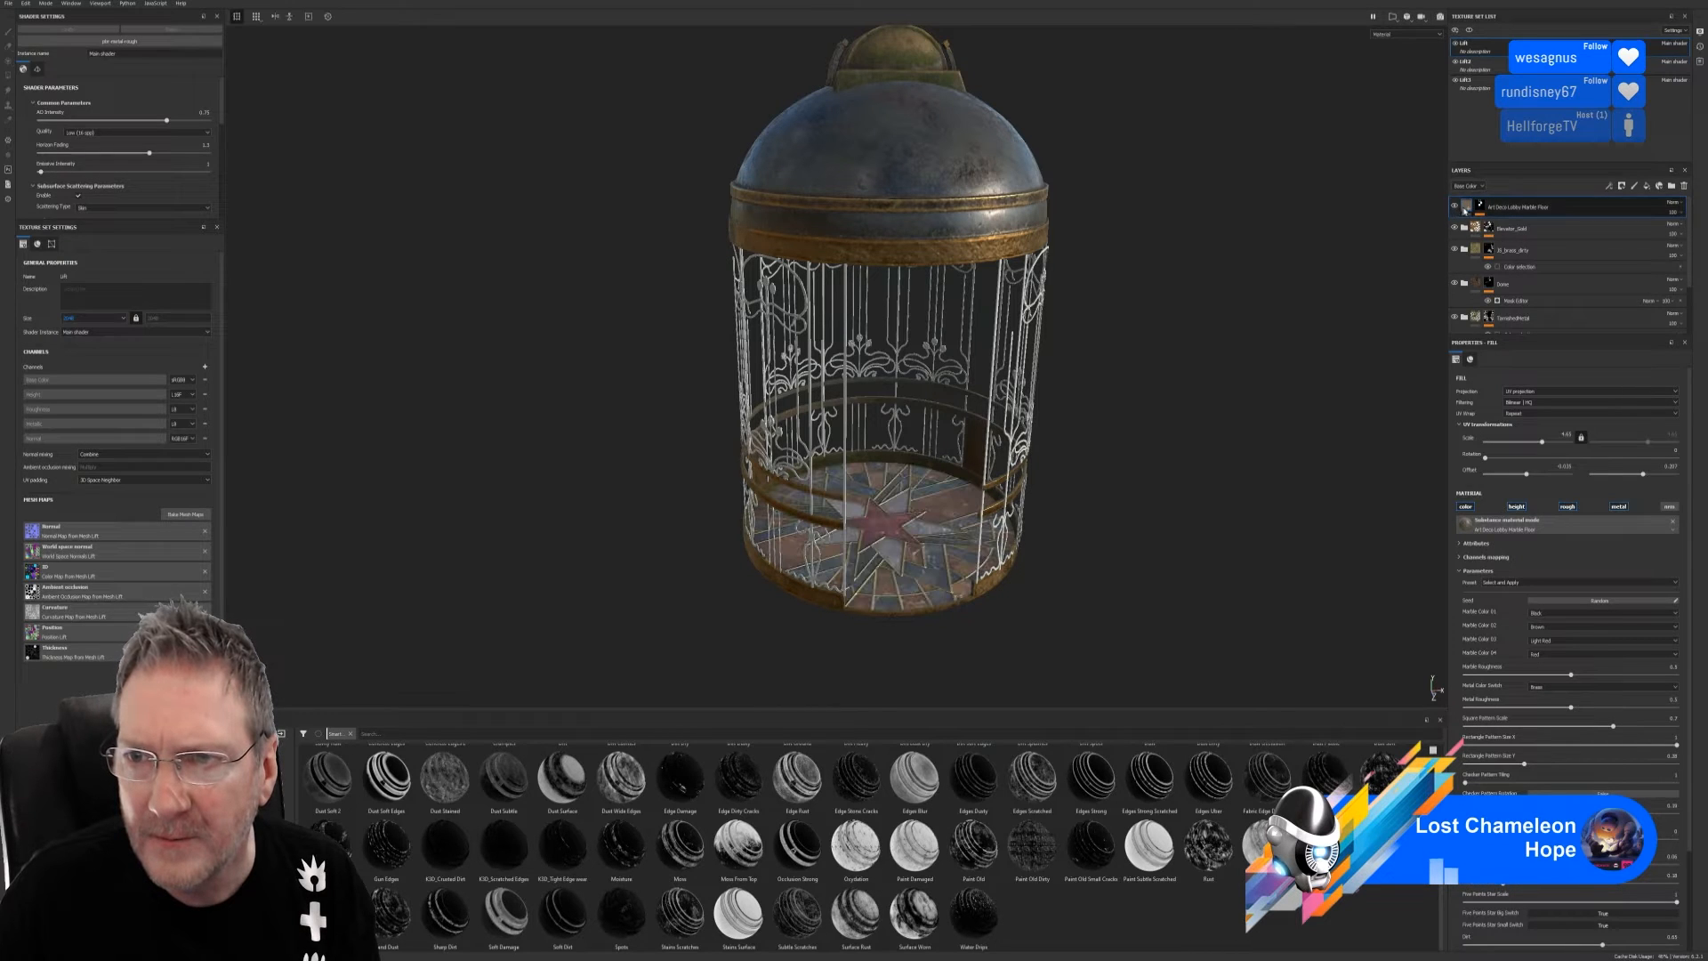
pyautogui.scroll(-2, 1582, 639)
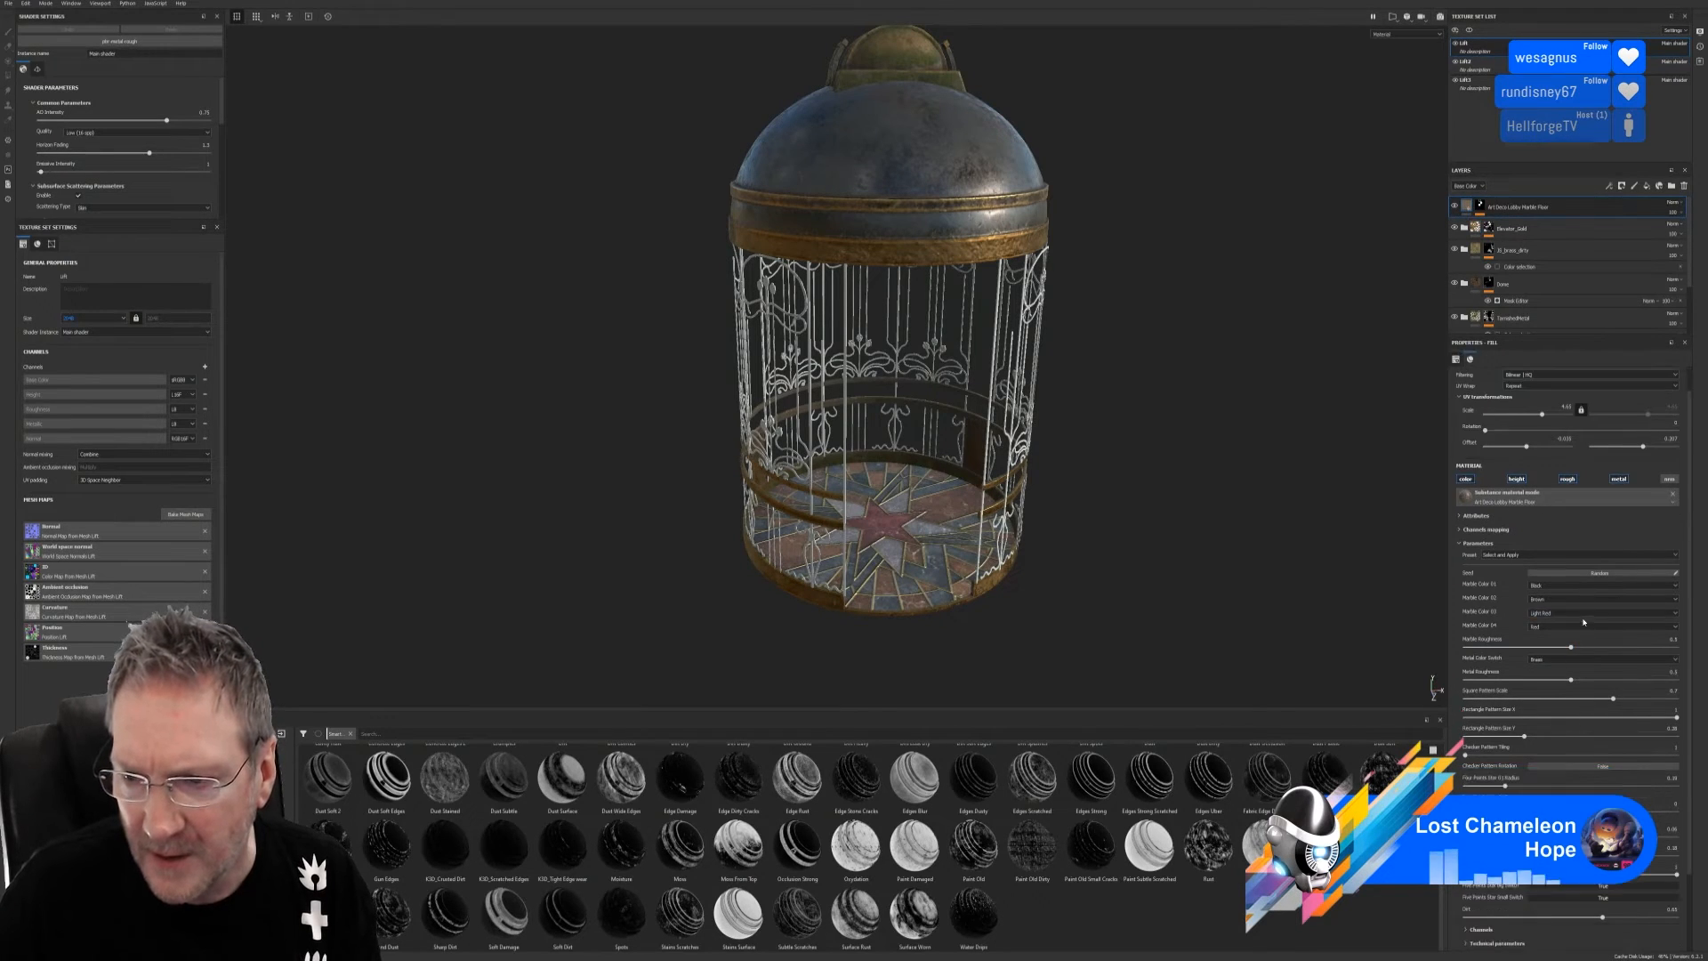
pyautogui.scroll(1, 1582, 639)
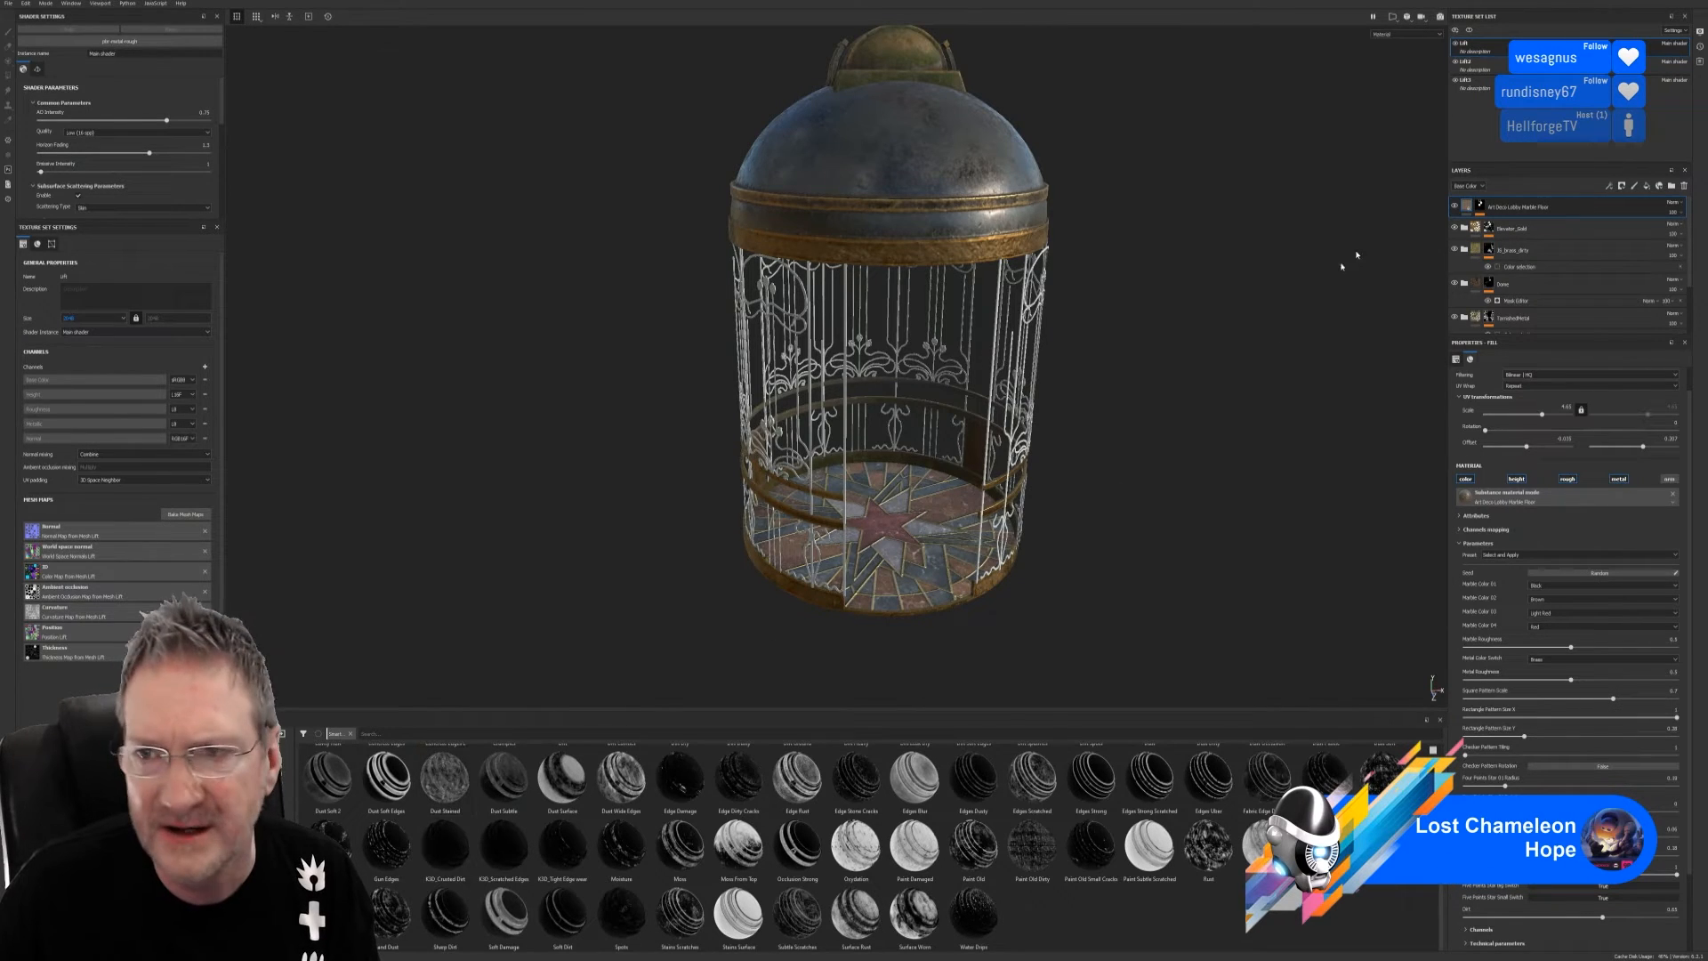
pyautogui.click(1523, 479)
pyautogui.click(1522, 479)
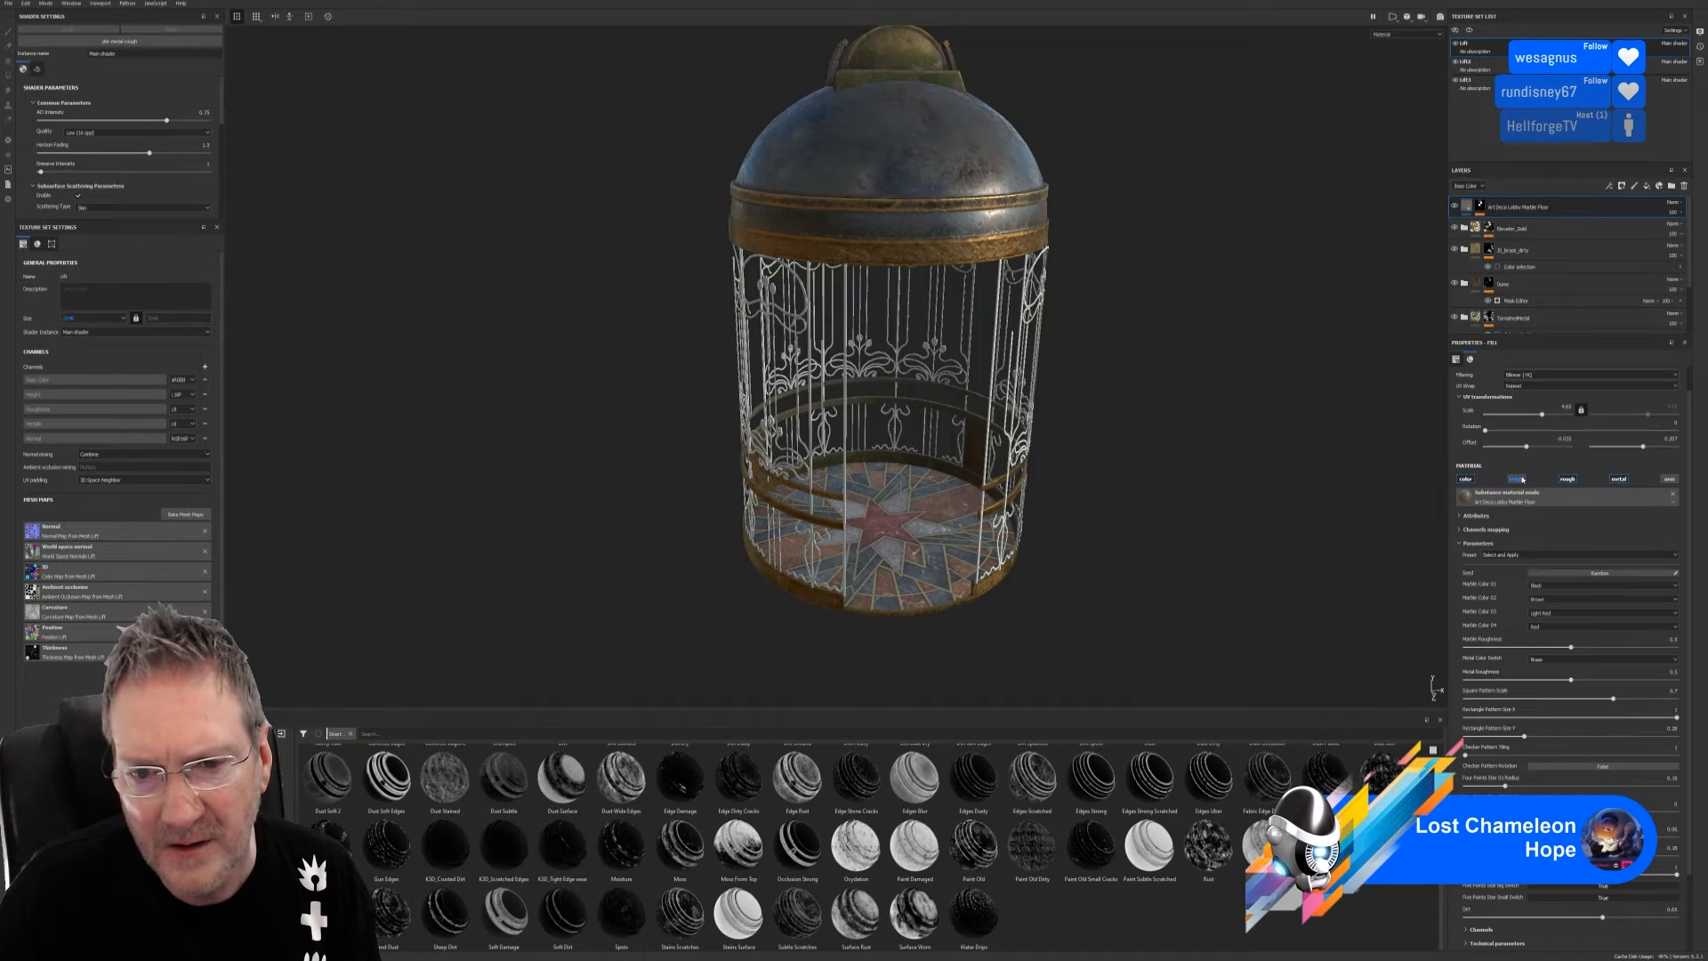
# Turn off the metal channel of the Art Deco marble floor layer, comparing the floor with and without it from several angles
pyautogui.scroll(5, 1177, 587)
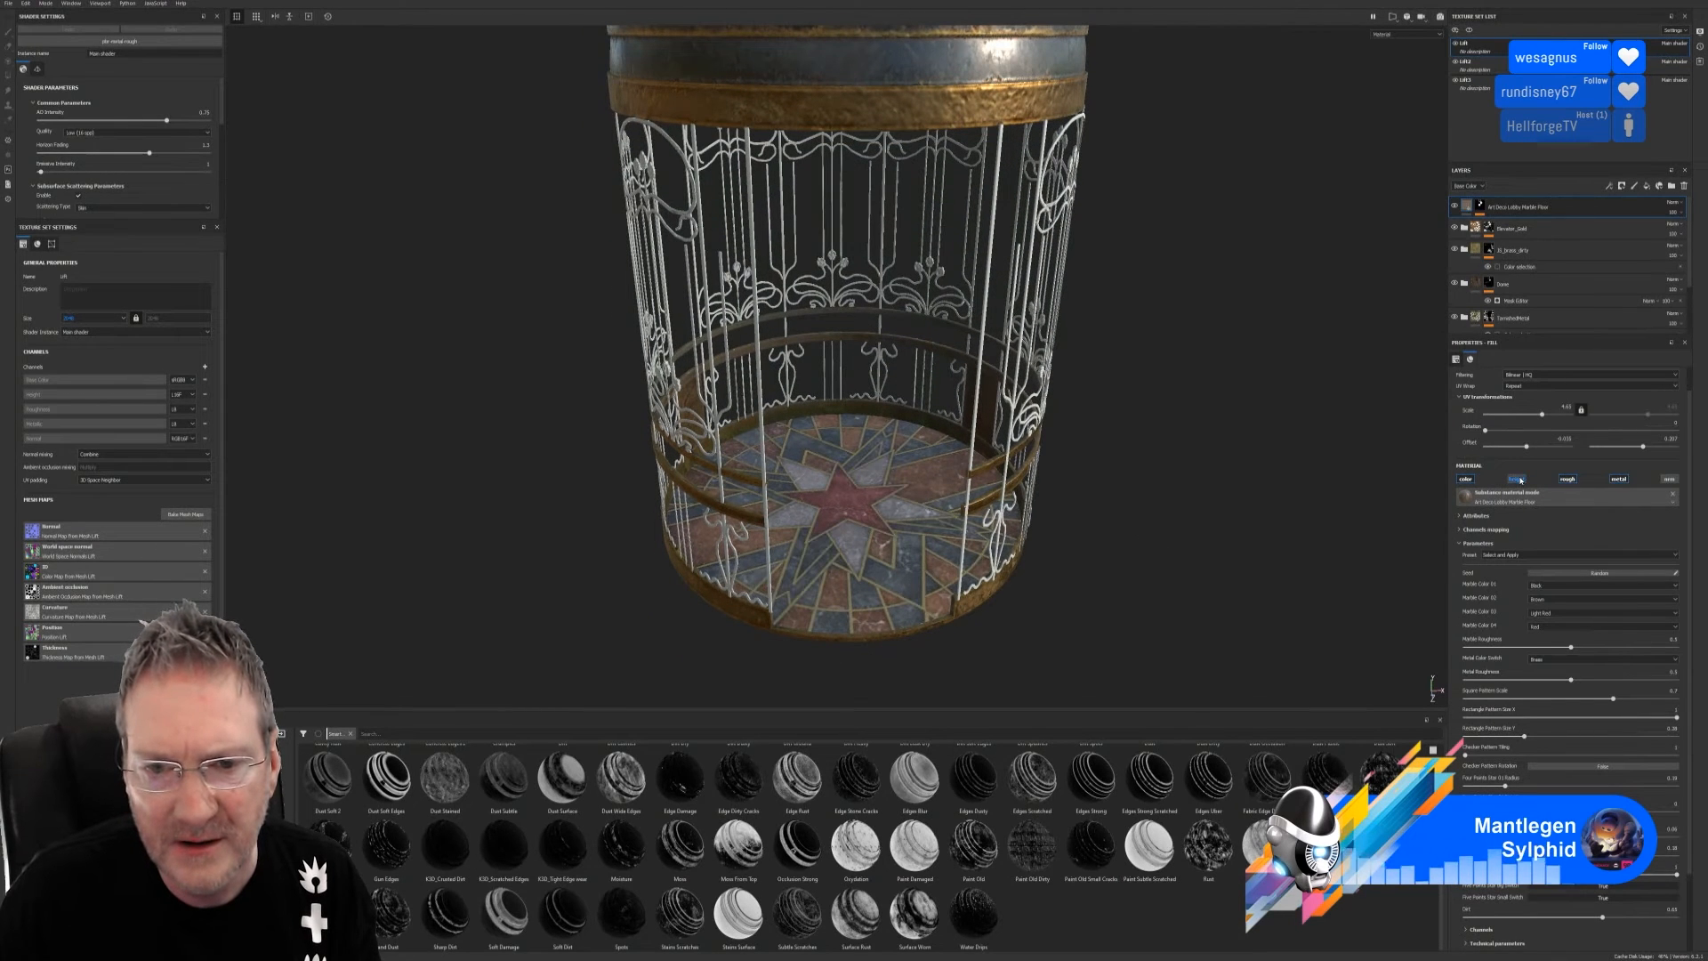
pyautogui.click(1619, 479)
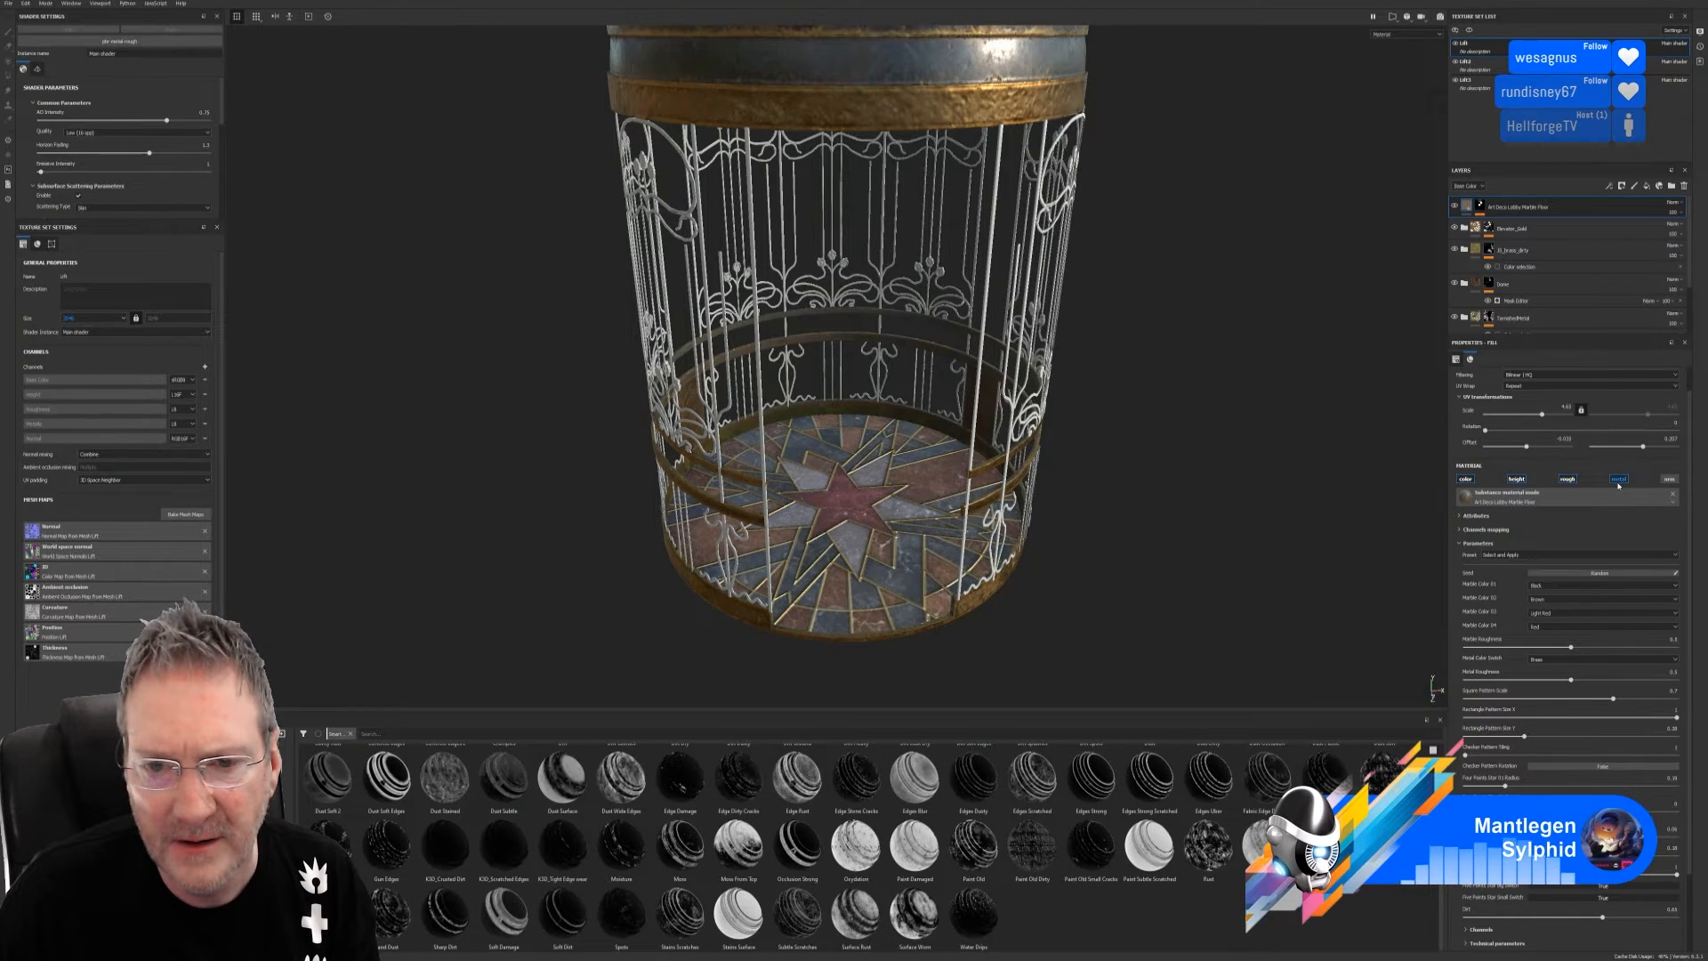
pyautogui.click(1619, 483)
pyautogui.keyDown('alt'); pyautogui.moveTo(1334, 526); pyautogui.dragTo(743, 587); pyautogui.keyUp('alt')
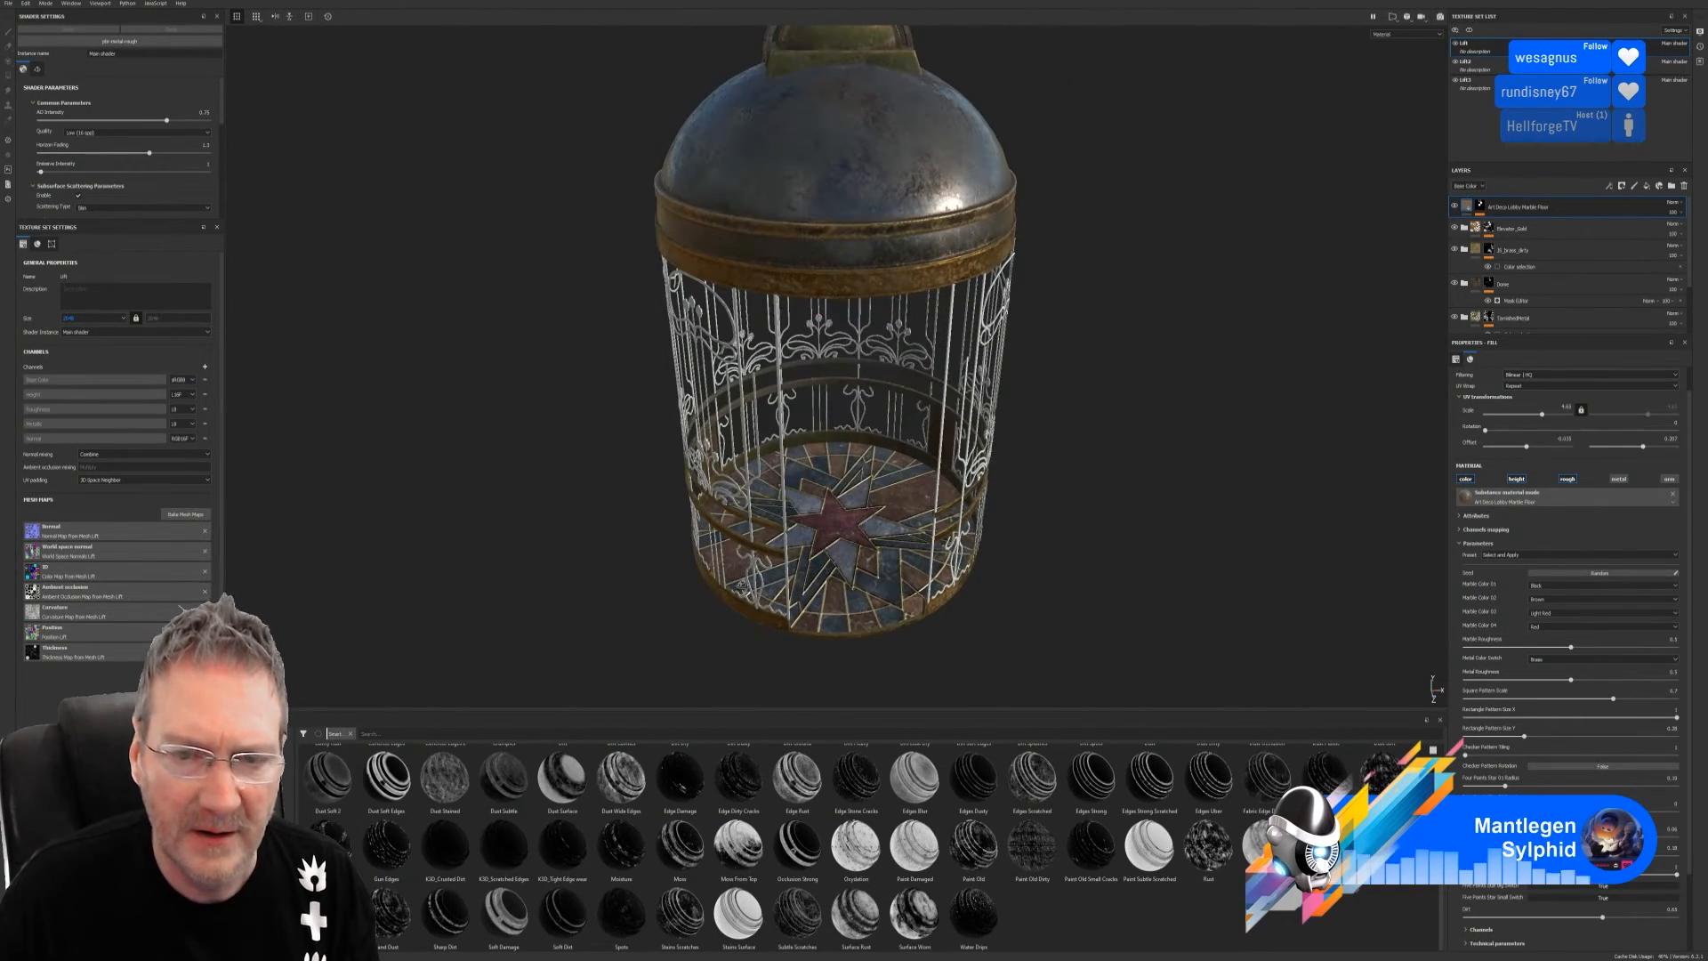
pyautogui.click(1619, 478)
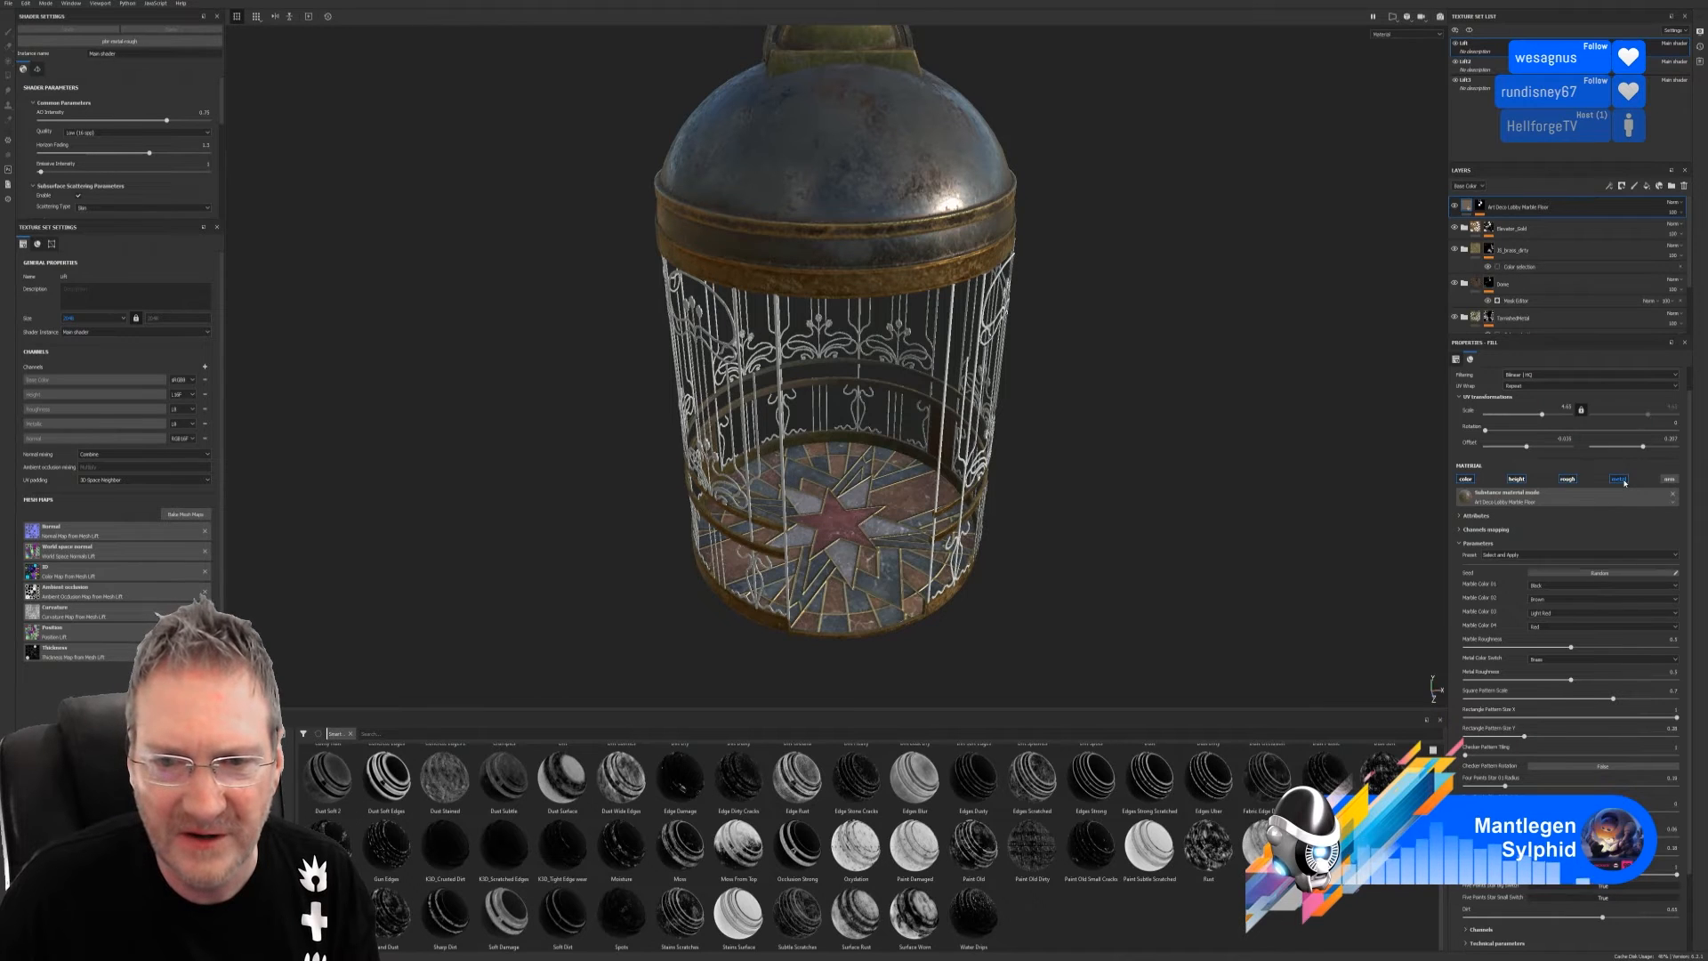
pyautogui.click(1624, 481)
pyautogui.click(1627, 482)
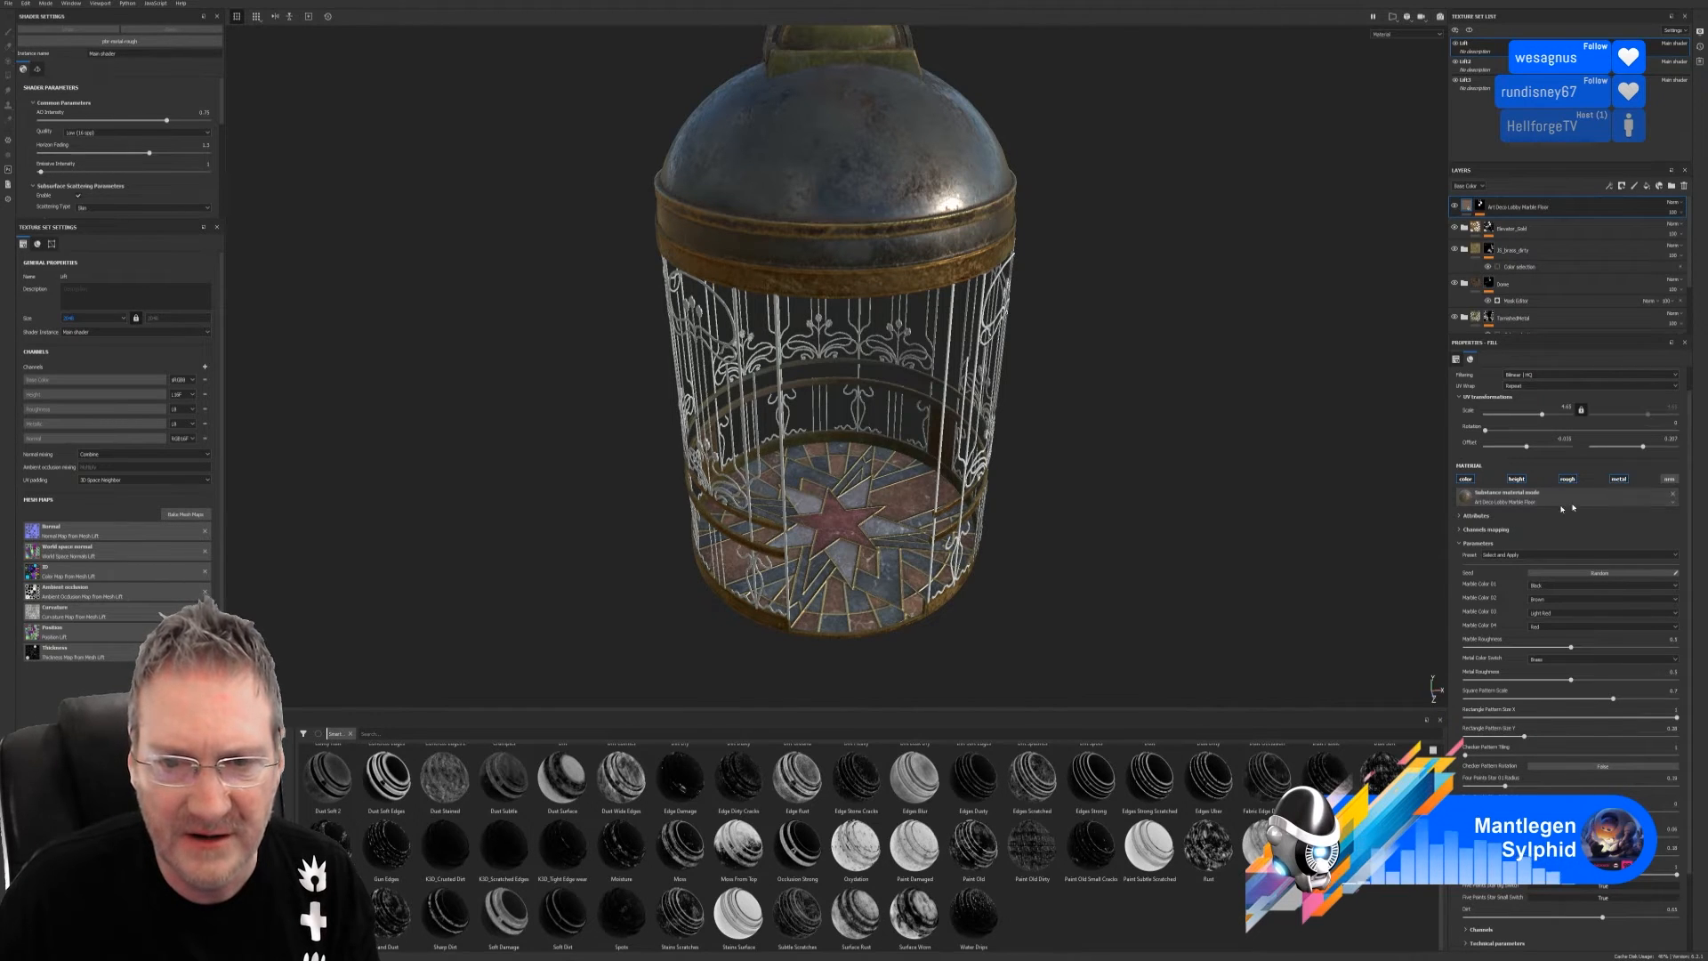
pyautogui.click(1615, 485)
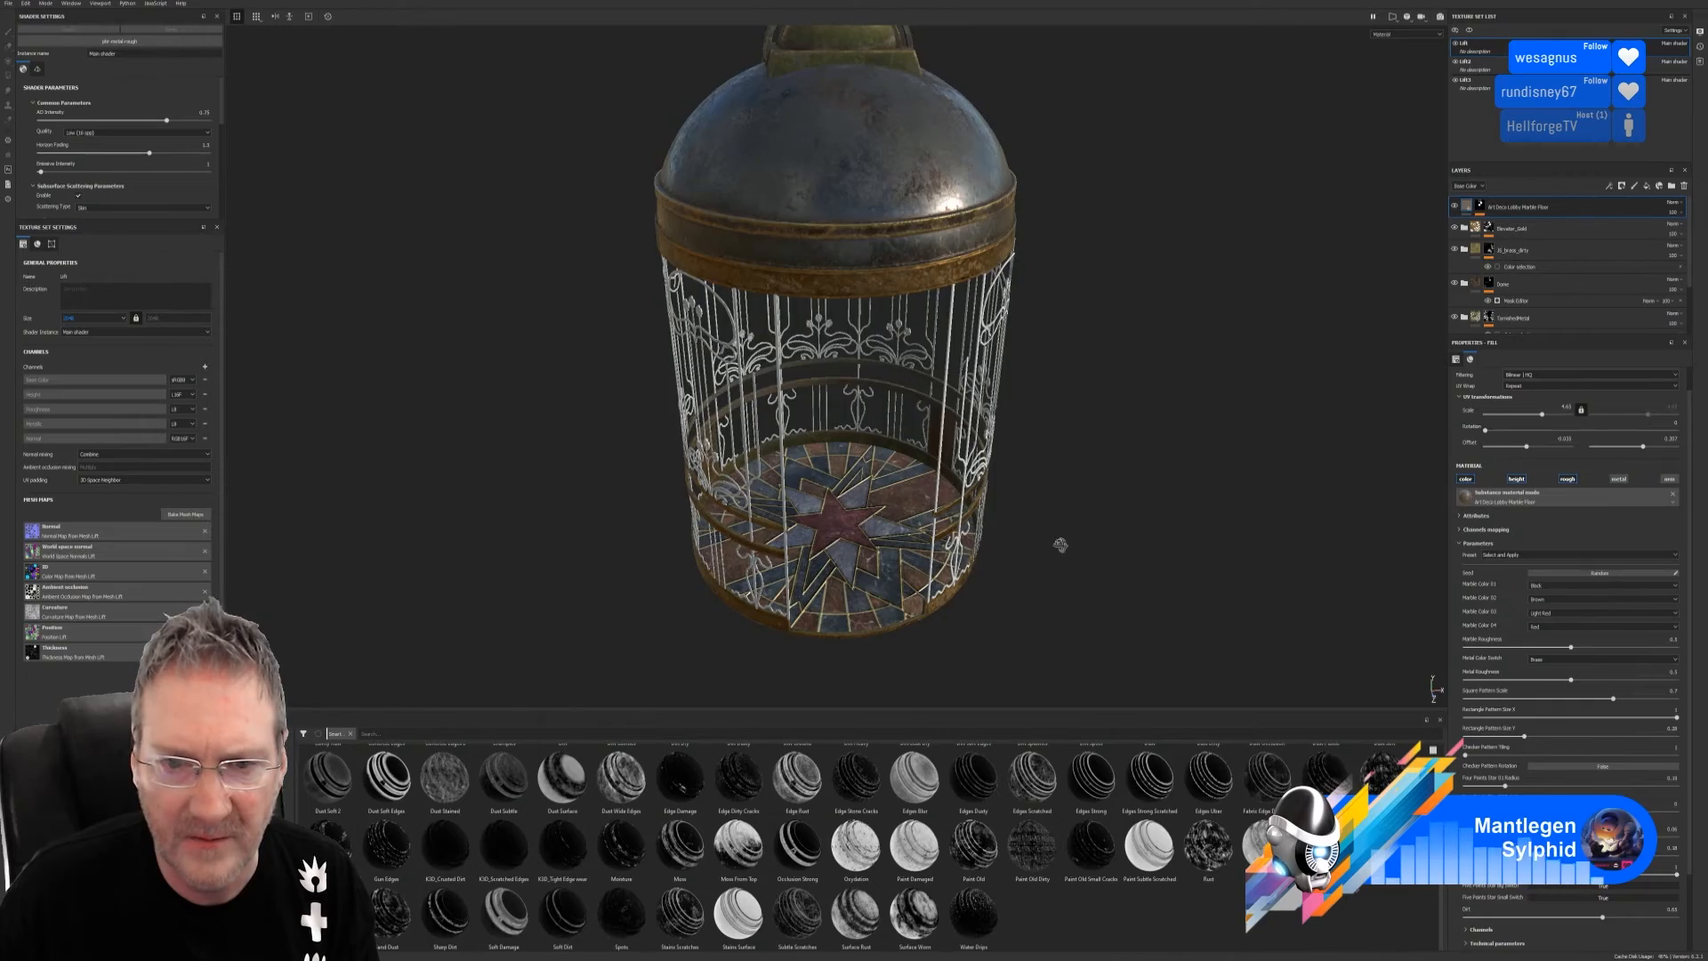
pyautogui.keyDown('alt'); pyautogui.moveTo(1060, 544); pyautogui.dragTo(1106, 510); pyautogui.keyUp('alt')
pyautogui.keyDown('alt'); pyautogui.moveTo(1106, 511); pyautogui.dragTo(1326, 534, button='right'); pyautogui.keyUp('alt')
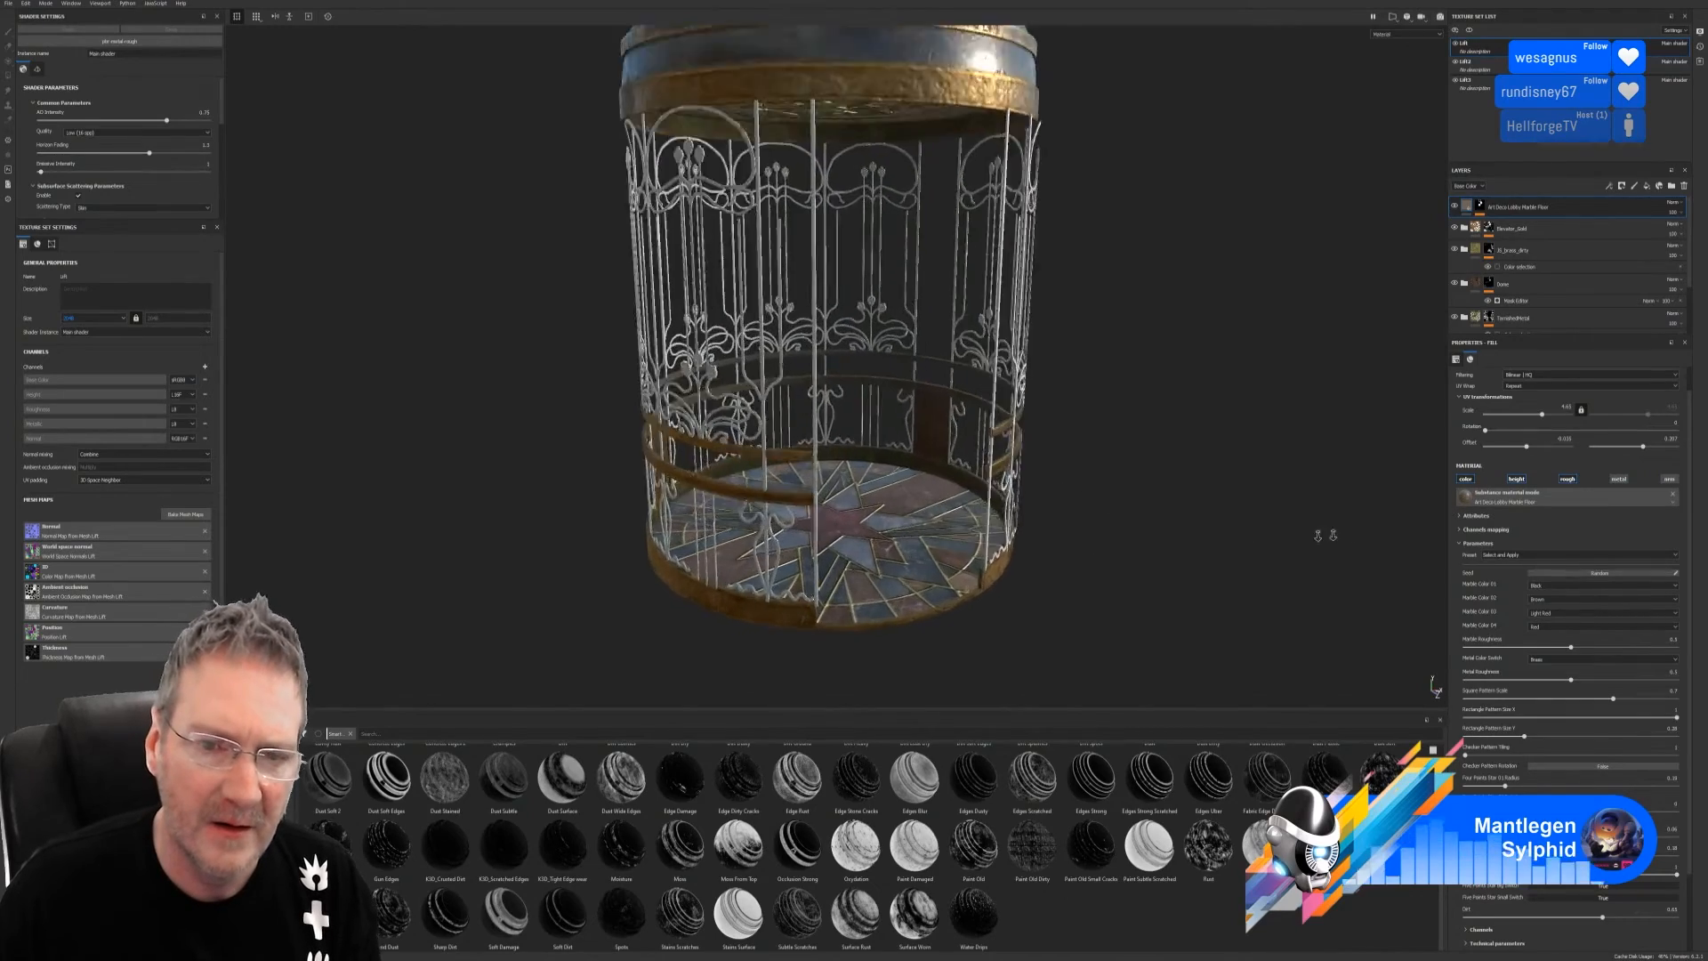
pyautogui.keyDown('alt'); pyautogui.moveTo(1325, 535); pyautogui.dragTo(867, 556); pyautogui.keyUp('alt')
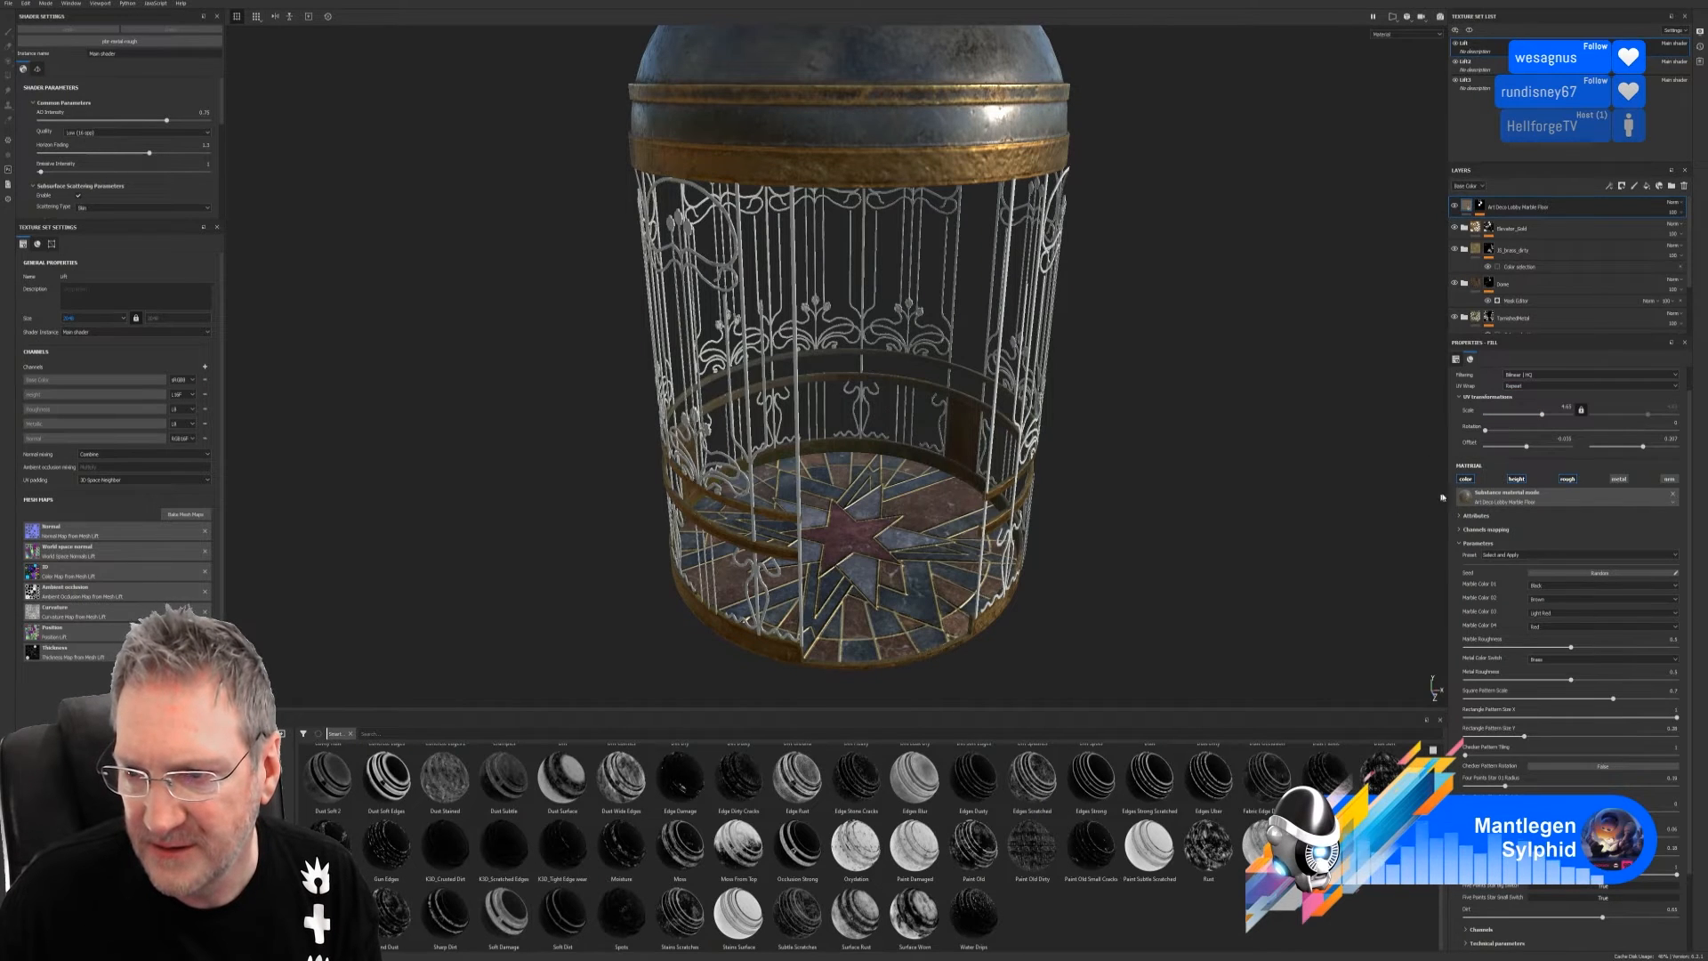
pyautogui.click(1571, 481)
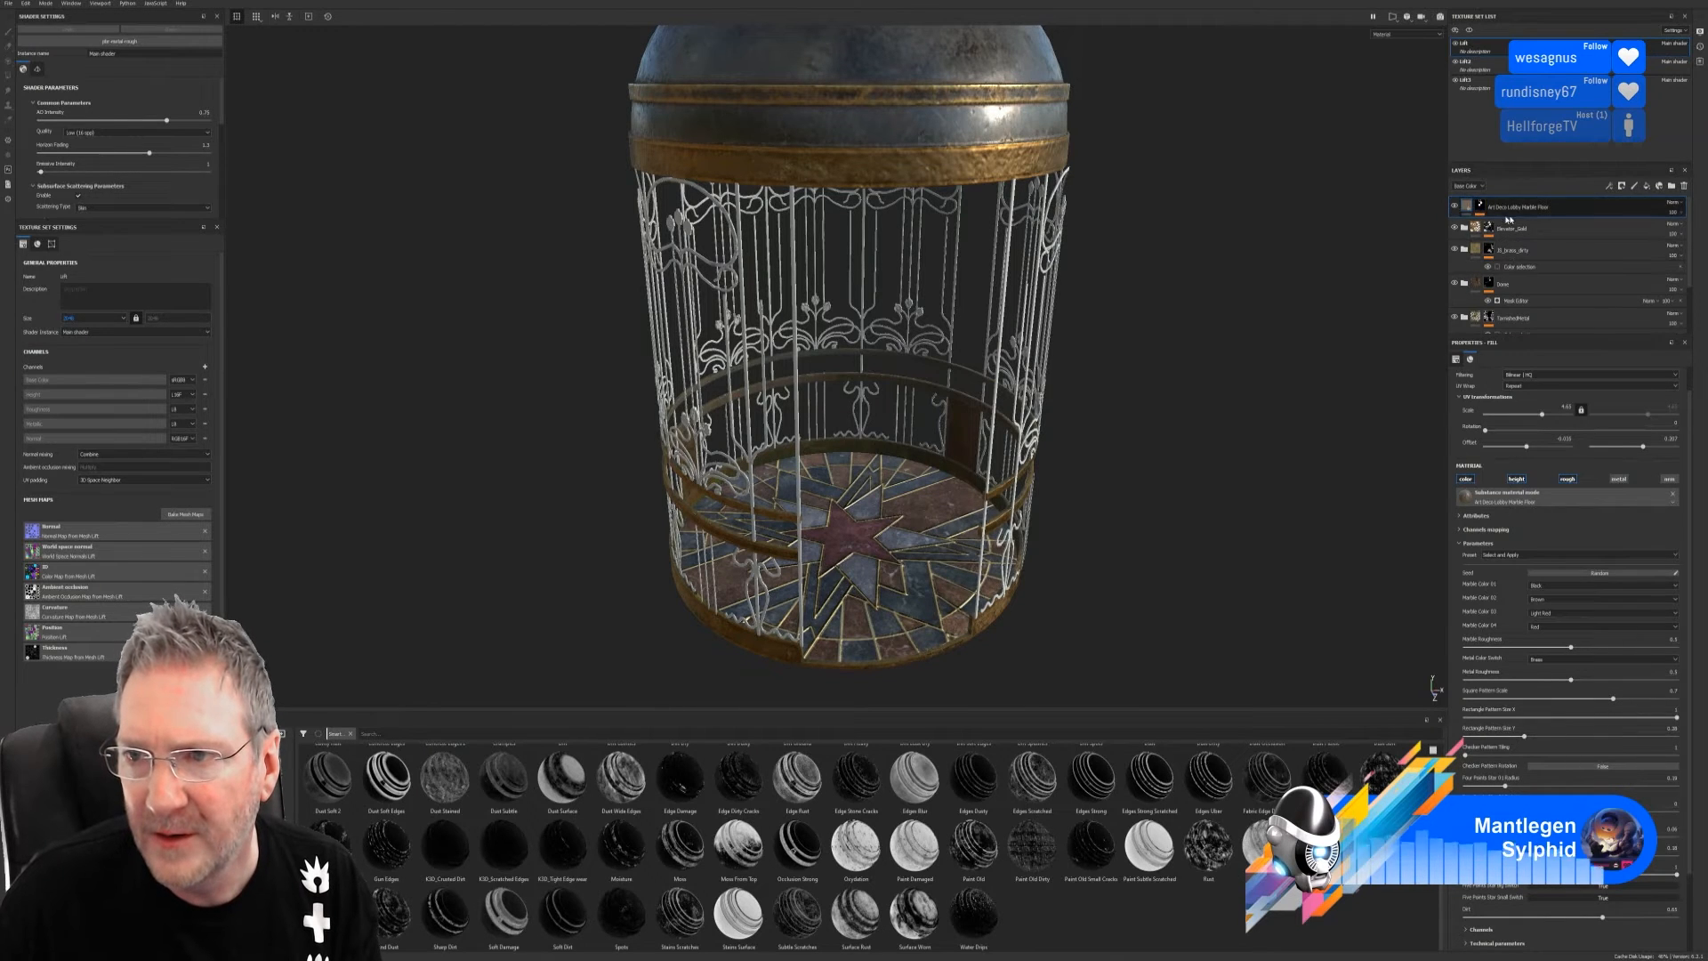
# Try Multiply as the base color blending mode of the marble floor layer and view the floor from above
pyautogui.click(1680, 206)
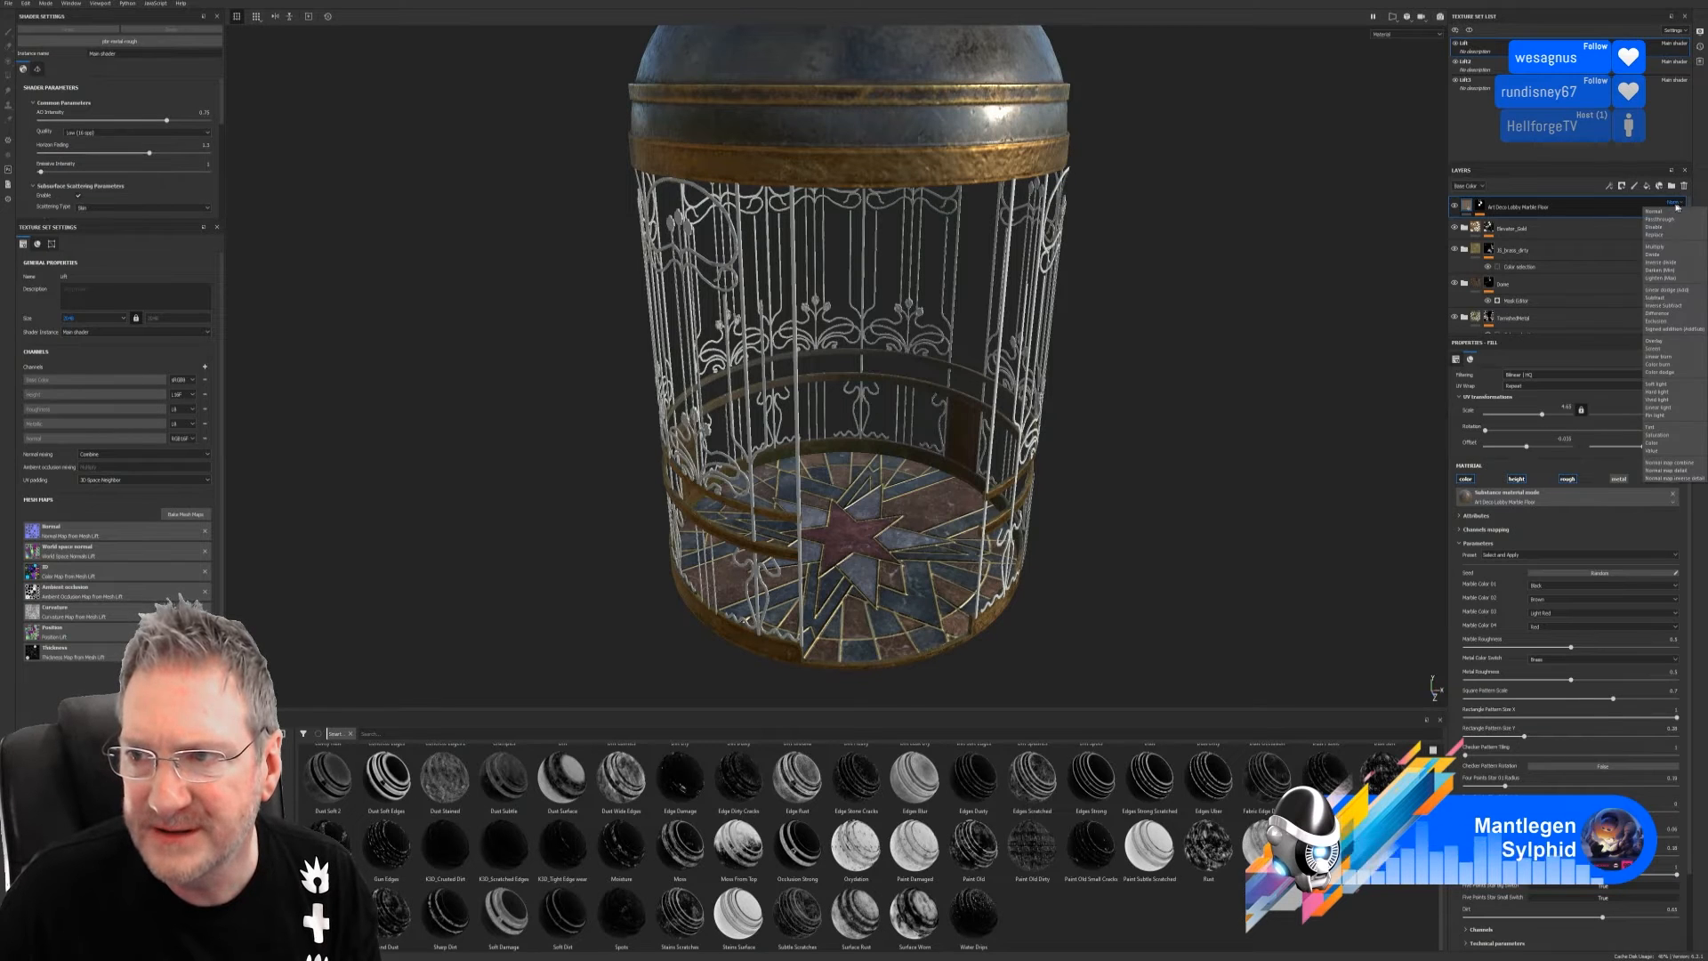
pyautogui.click(1653, 246)
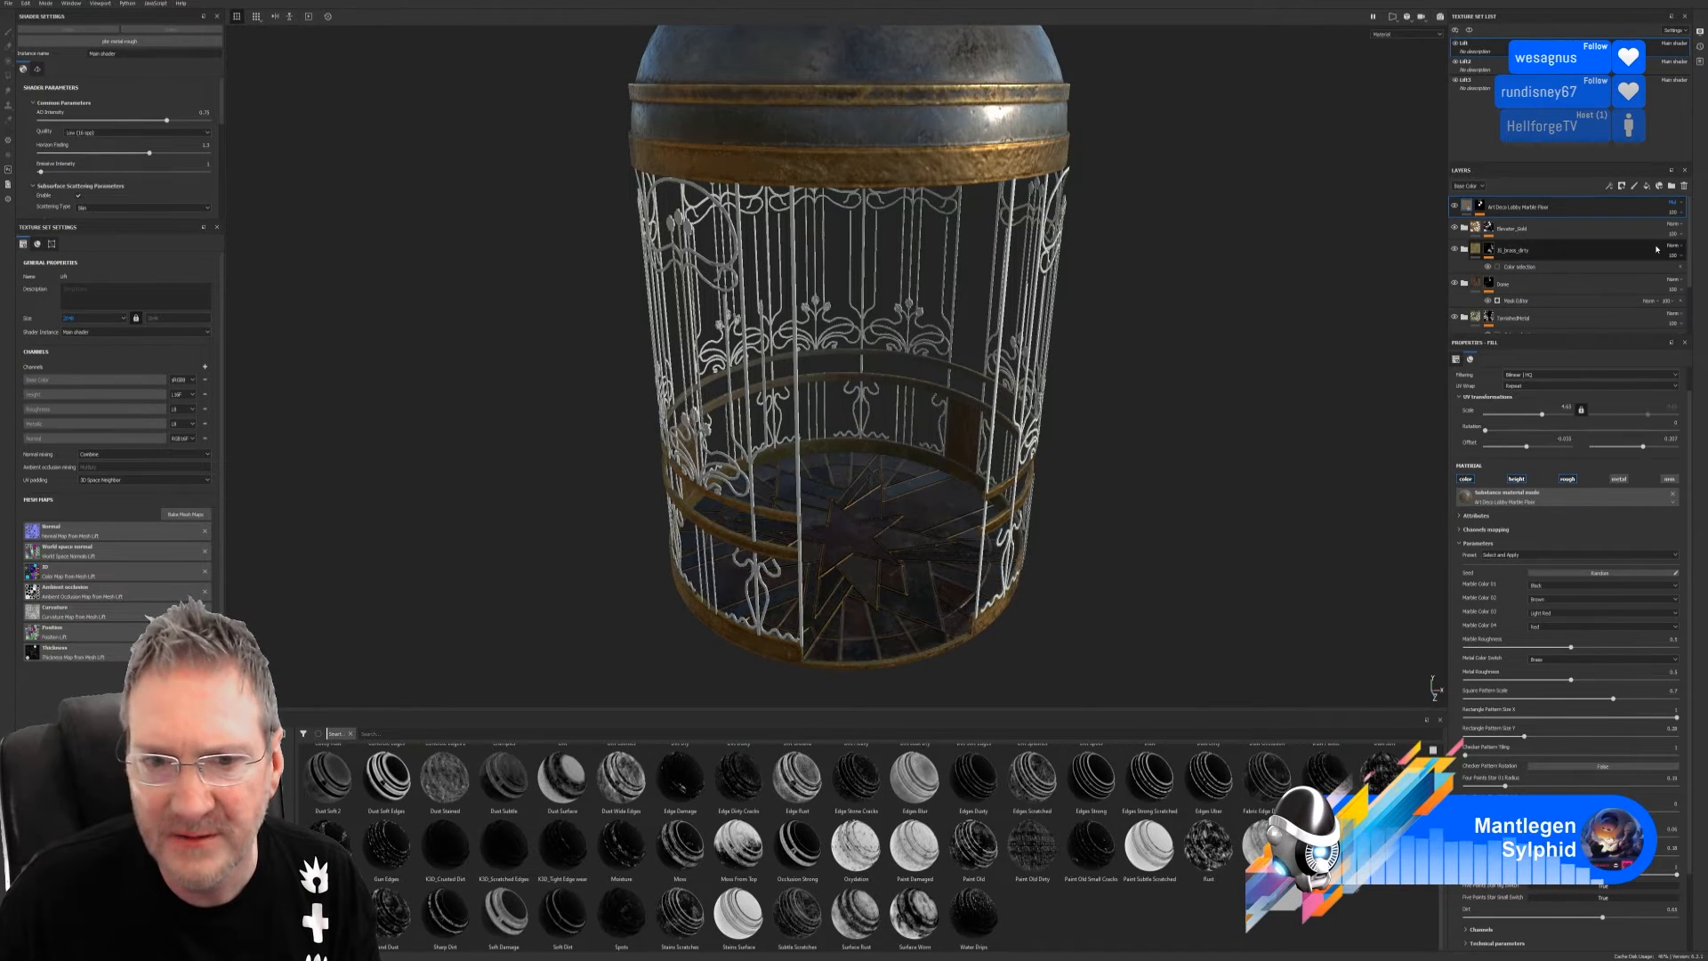
pyautogui.keyDown('alt'); pyautogui.moveTo(1117, 435); pyautogui.dragTo(1133, 508); pyautogui.keyUp('alt')
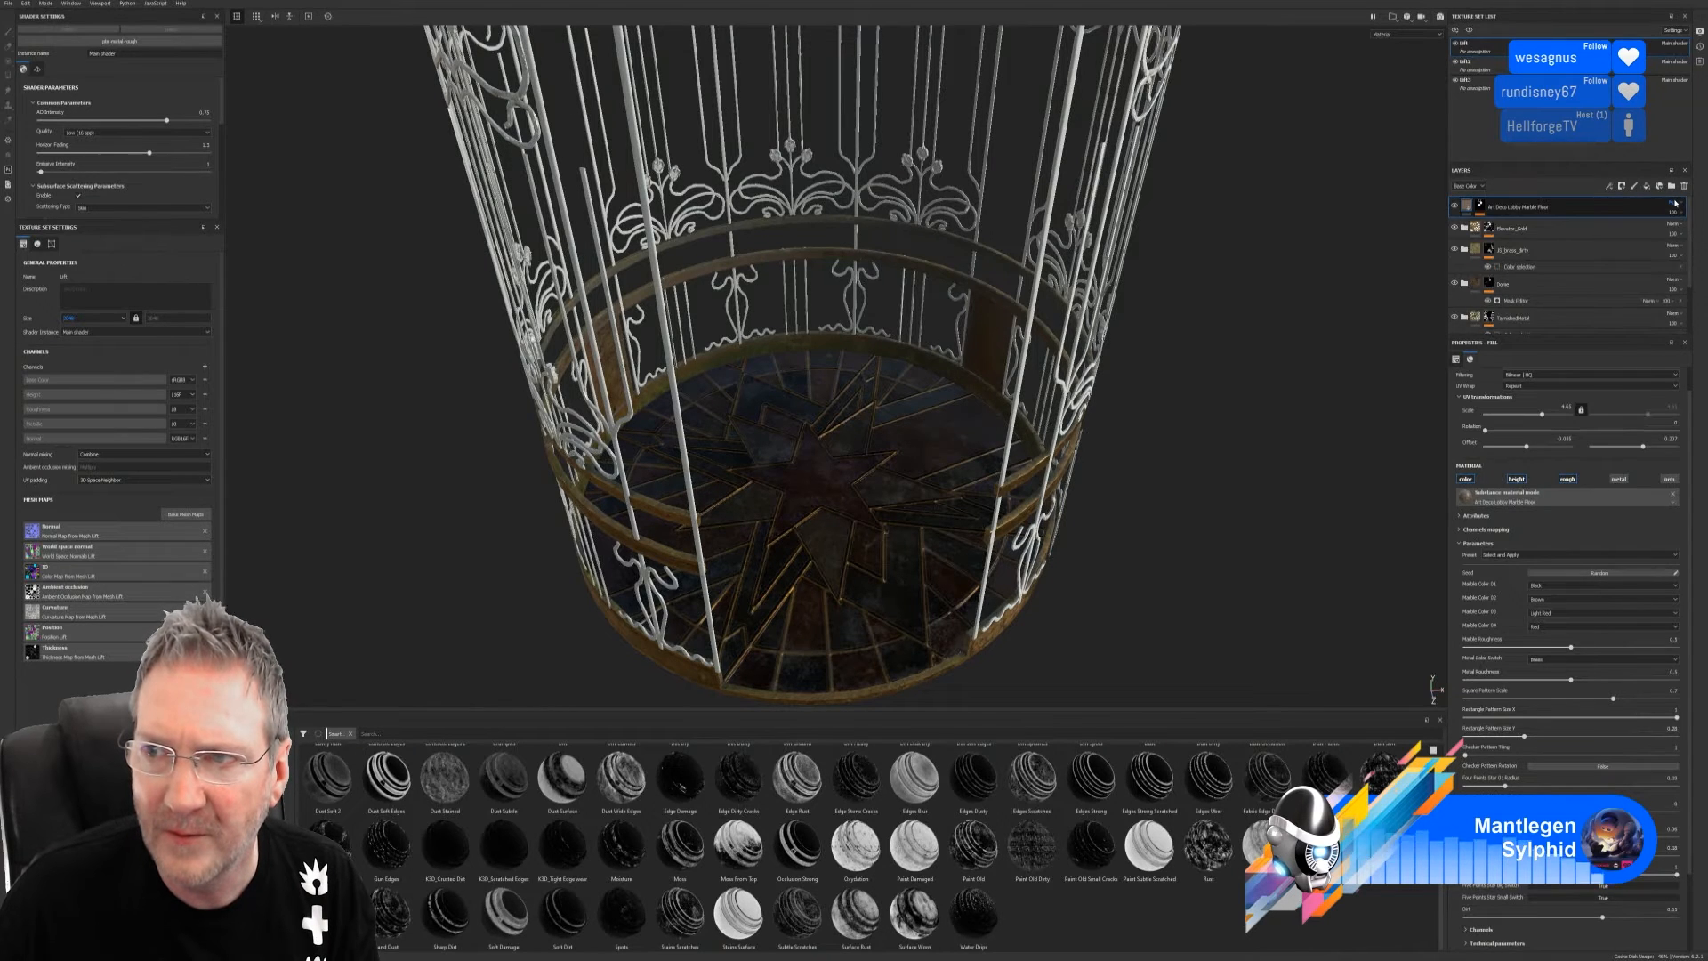
# Cycle through the marble floor layer's base color blending modes and settle on a dark one that keeps the gold inlay lines
pyautogui.click(1676, 202)
pyautogui.click(1671, 212)
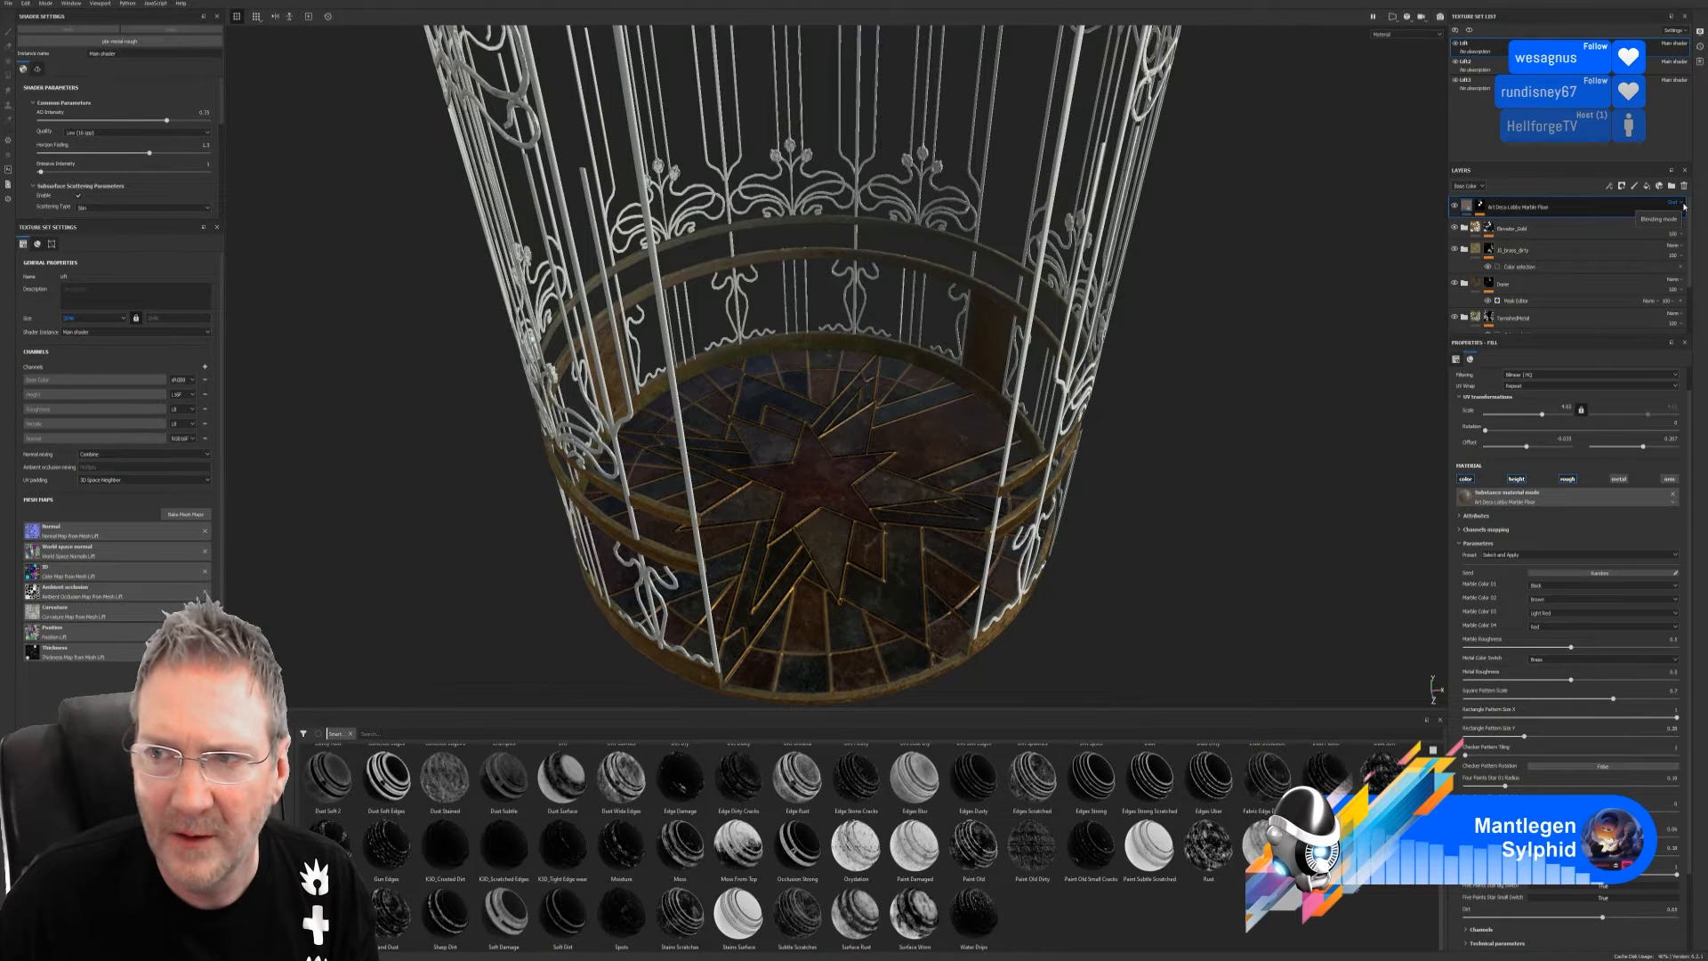
pyautogui.scroll(-1, 1679, 206)
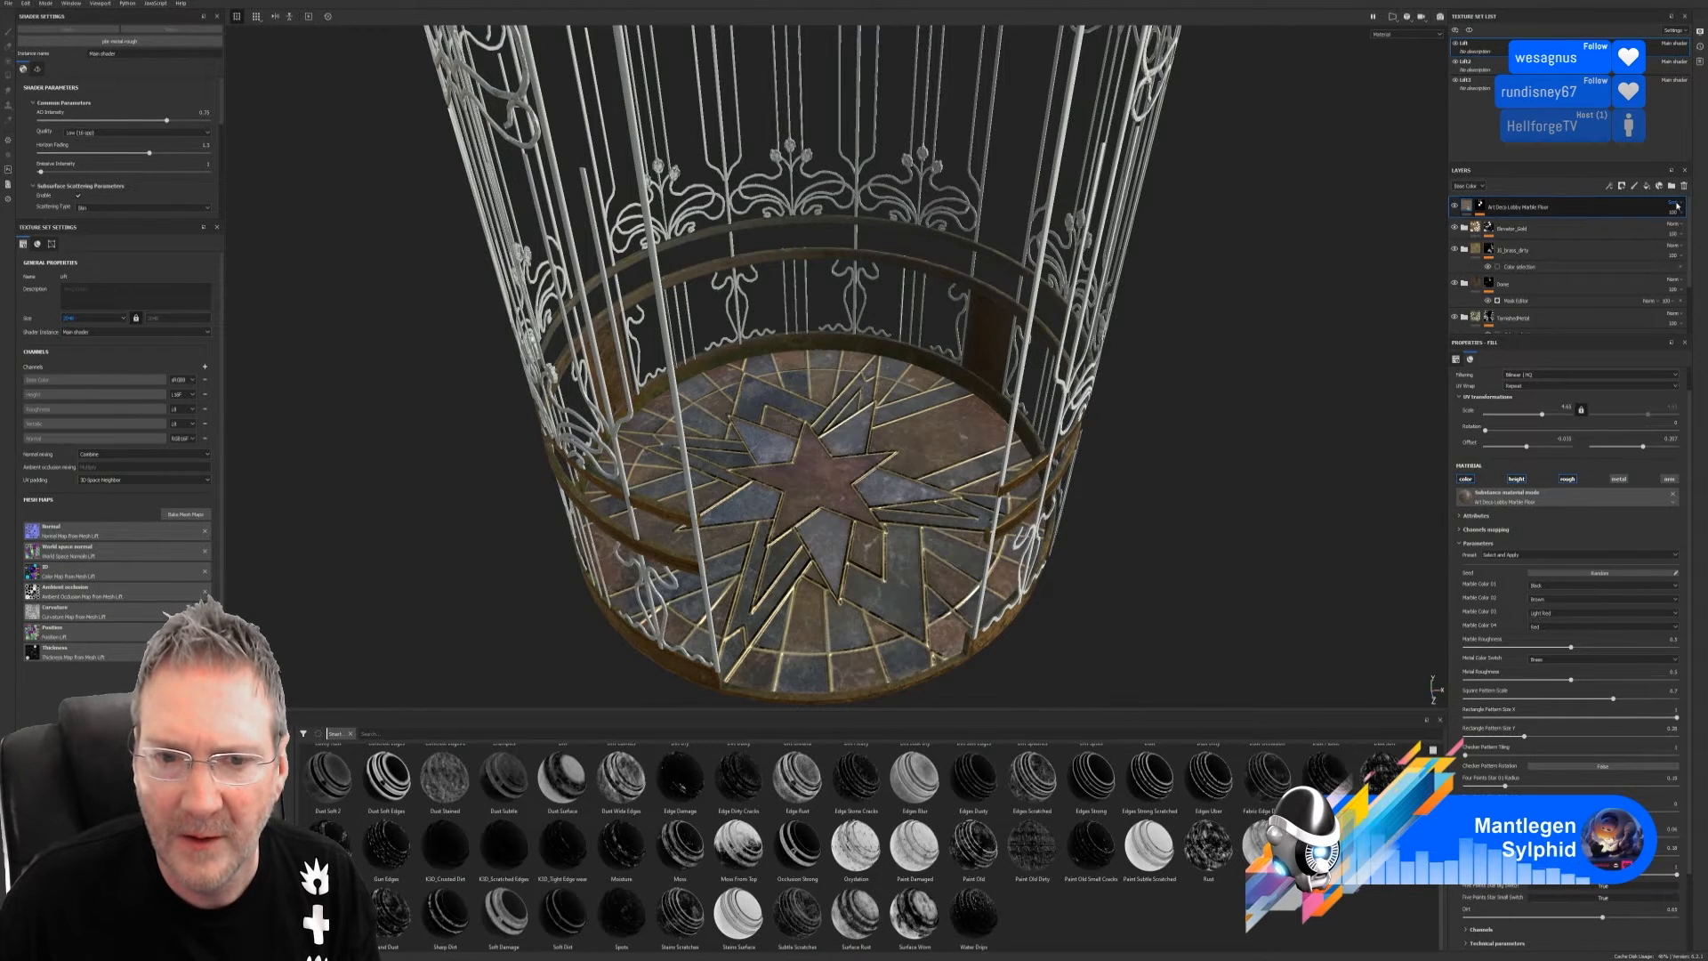
pyautogui.scroll(-1, 1677, 205)
pyautogui.scroll(-1, 1680, 205)
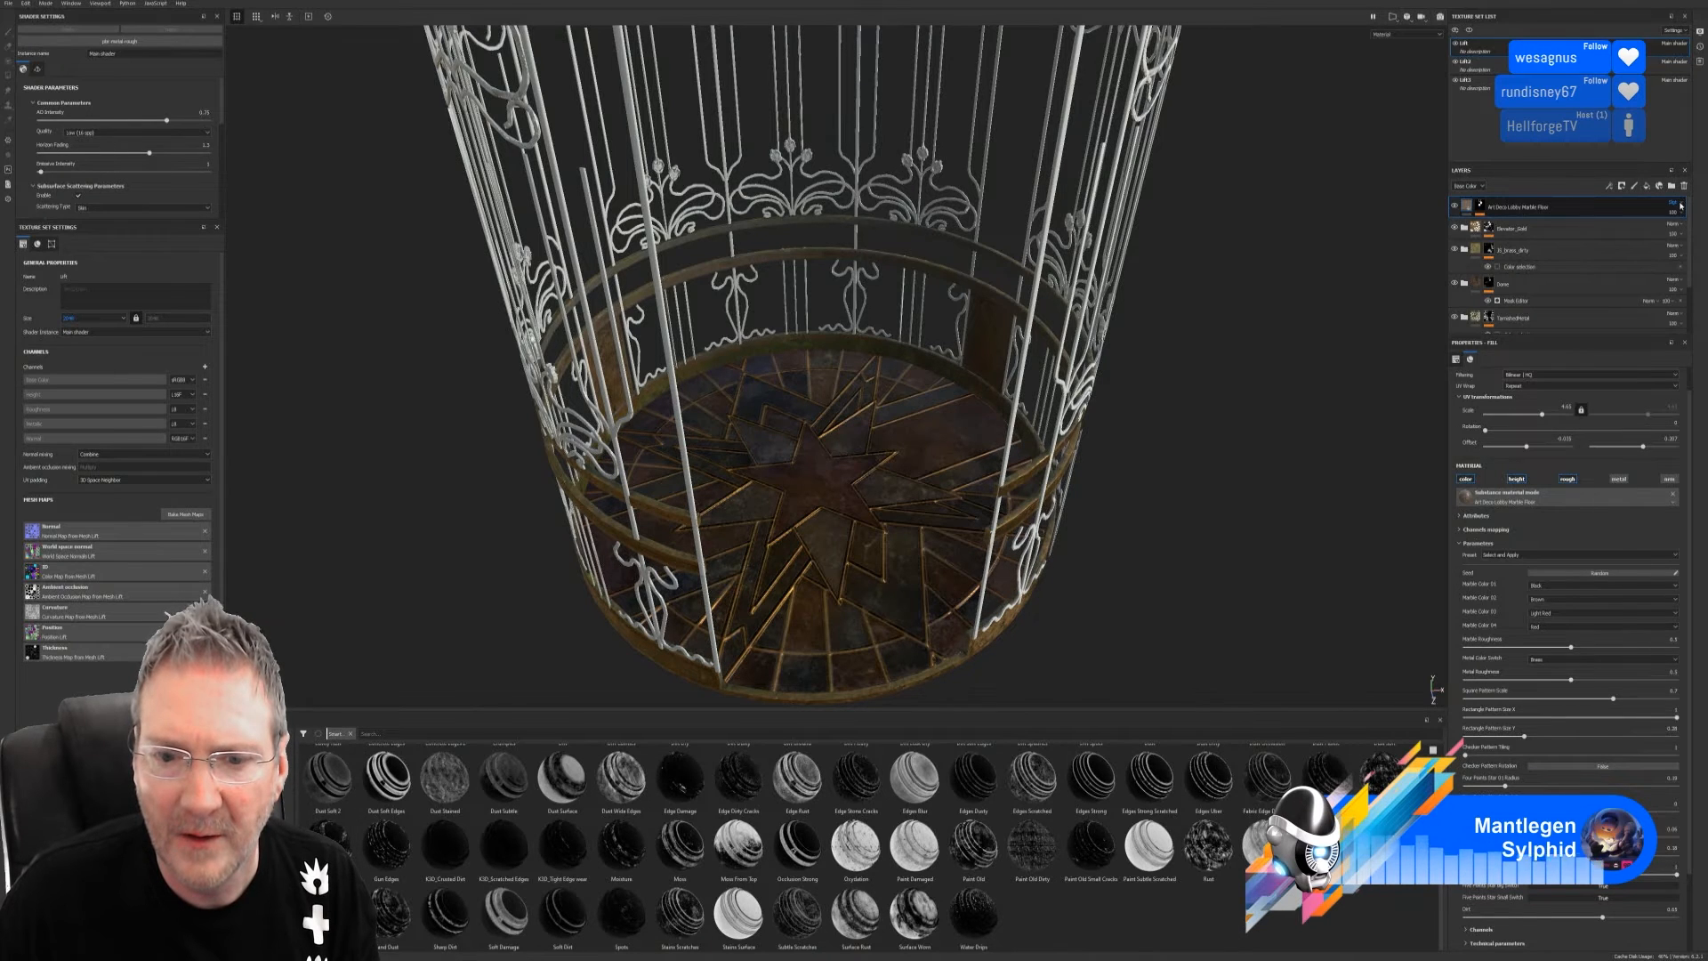
pyautogui.scroll(-1, 1680, 205)
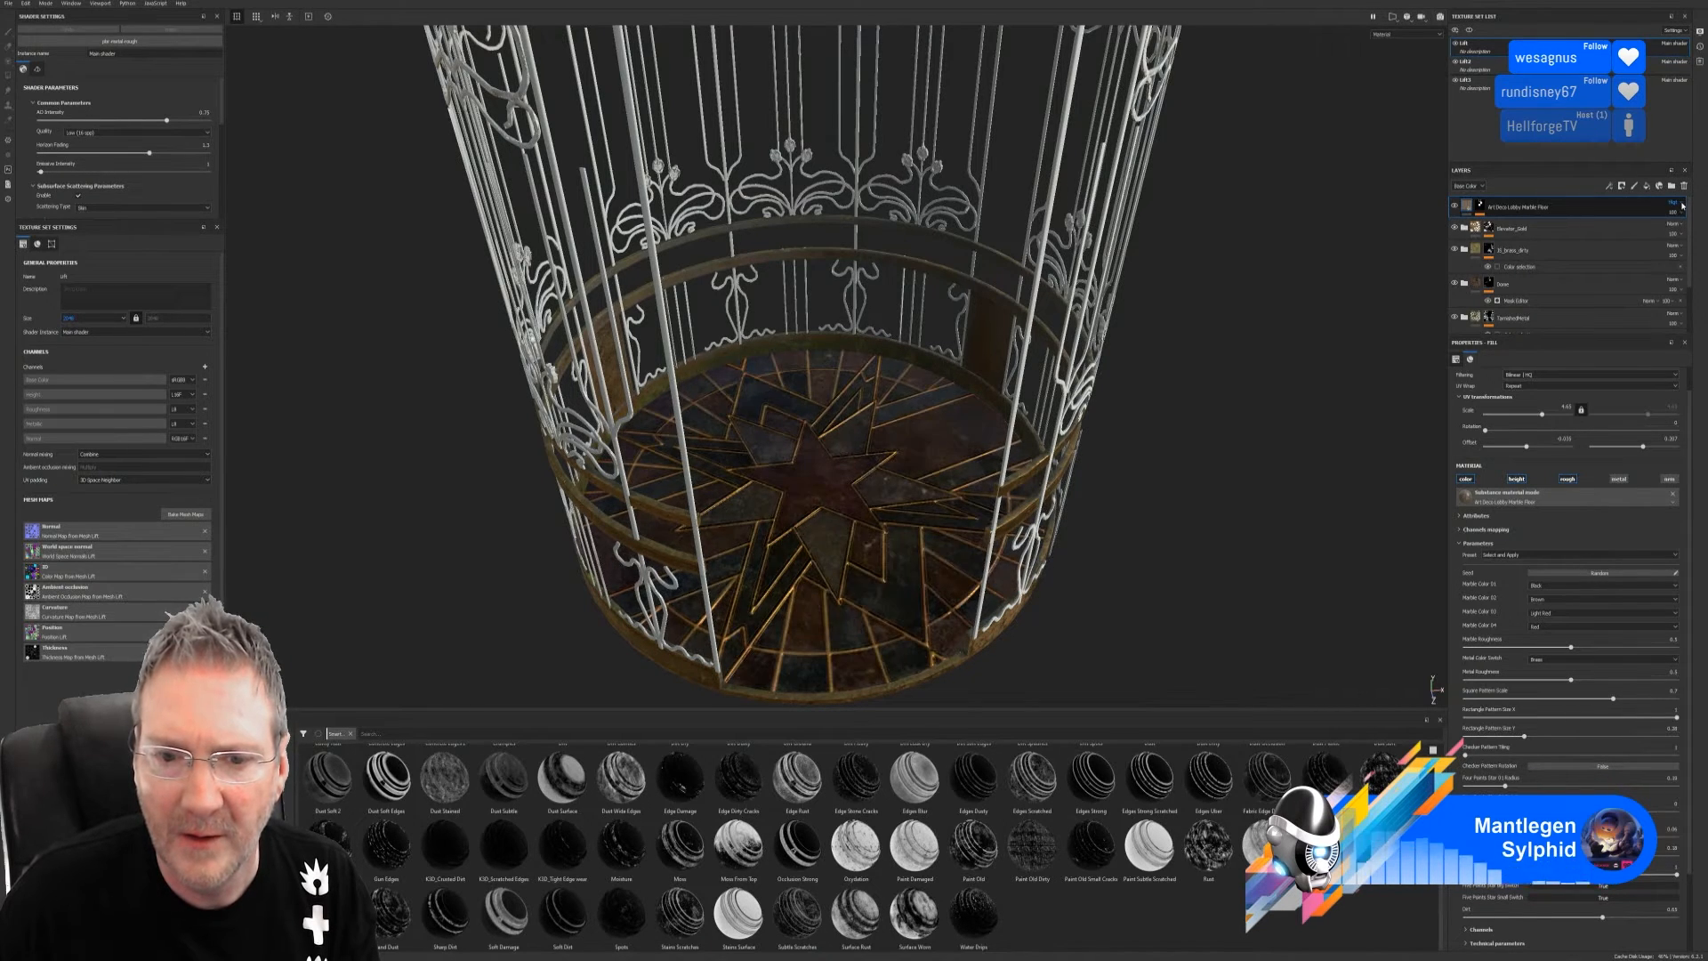
pyautogui.scroll(-1, 1681, 206)
pyautogui.scroll(-1, 1681, 205)
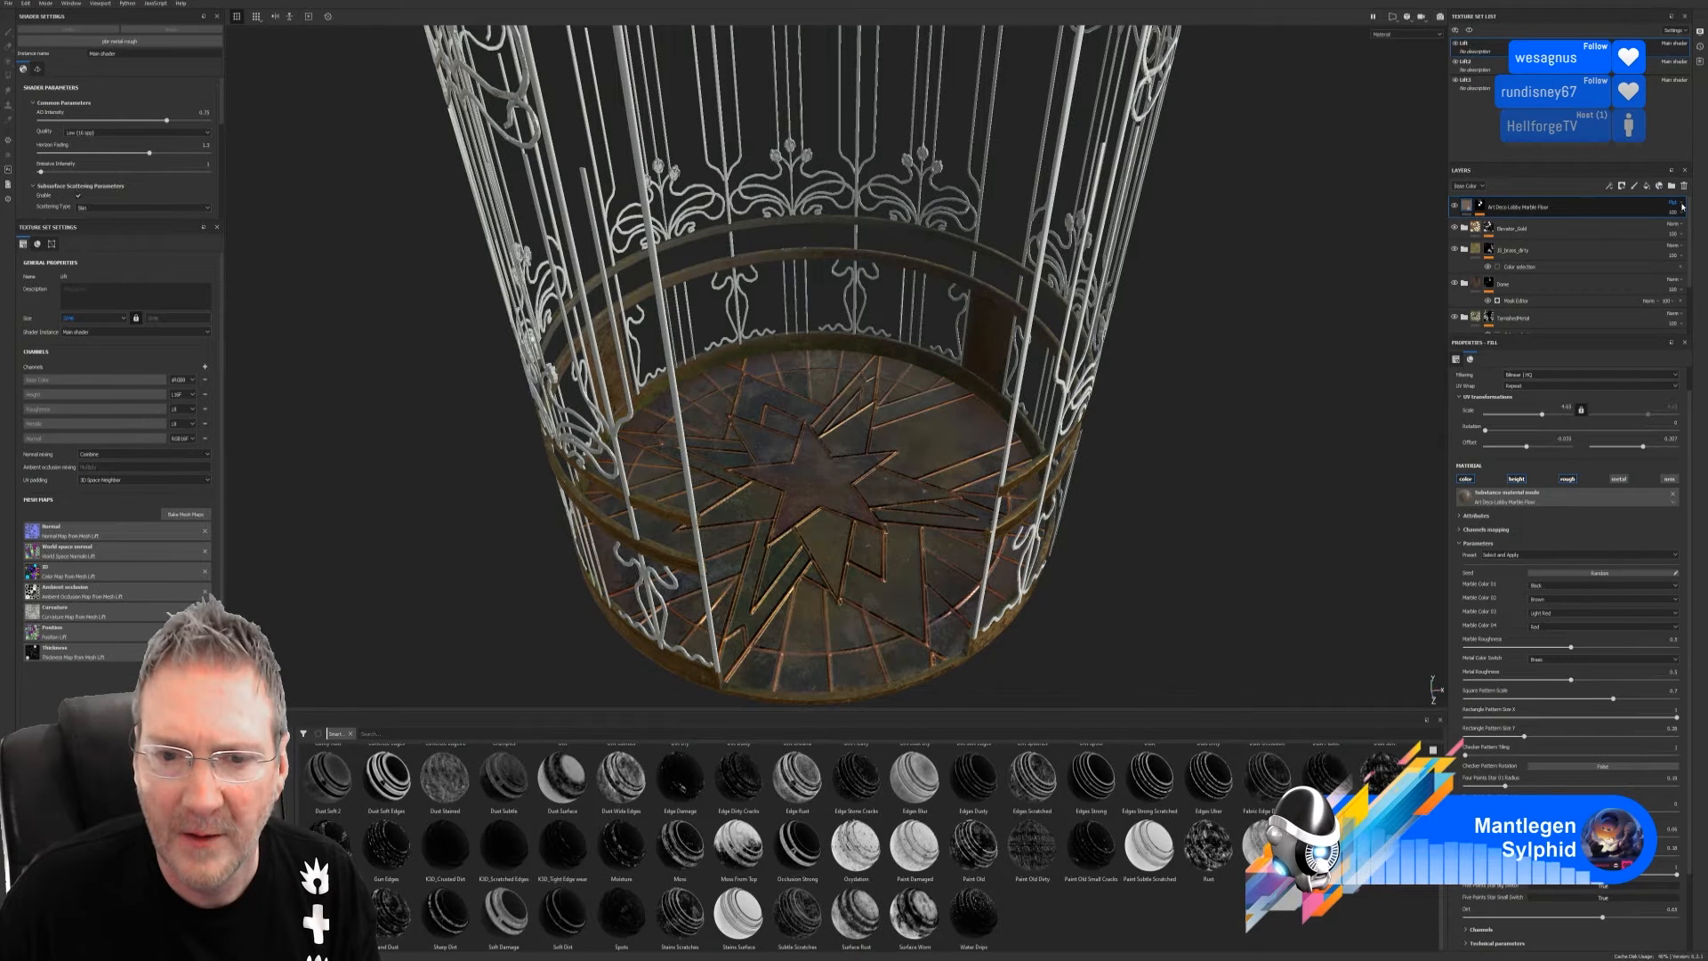
pyautogui.scroll(-1, 1681, 206)
pyautogui.scroll(-1, 1681, 205)
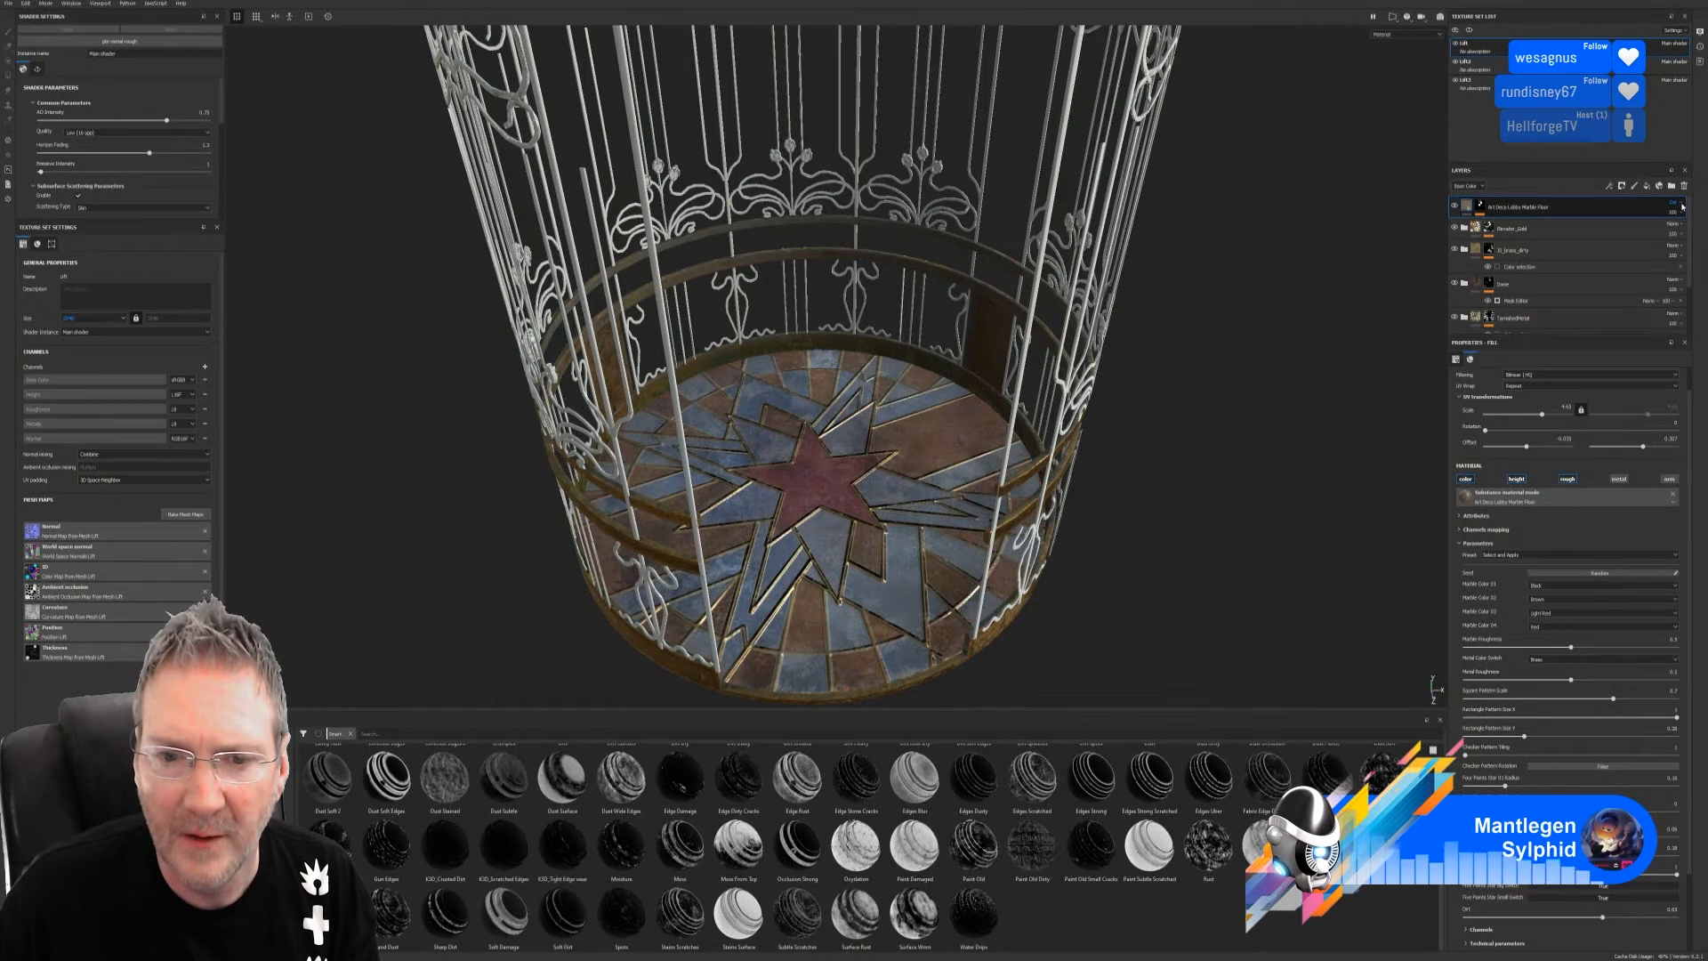
pyautogui.scroll(-1, 1681, 206)
pyautogui.scroll(-1, 1681, 205)
pyautogui.scroll(-1, 1681, 206)
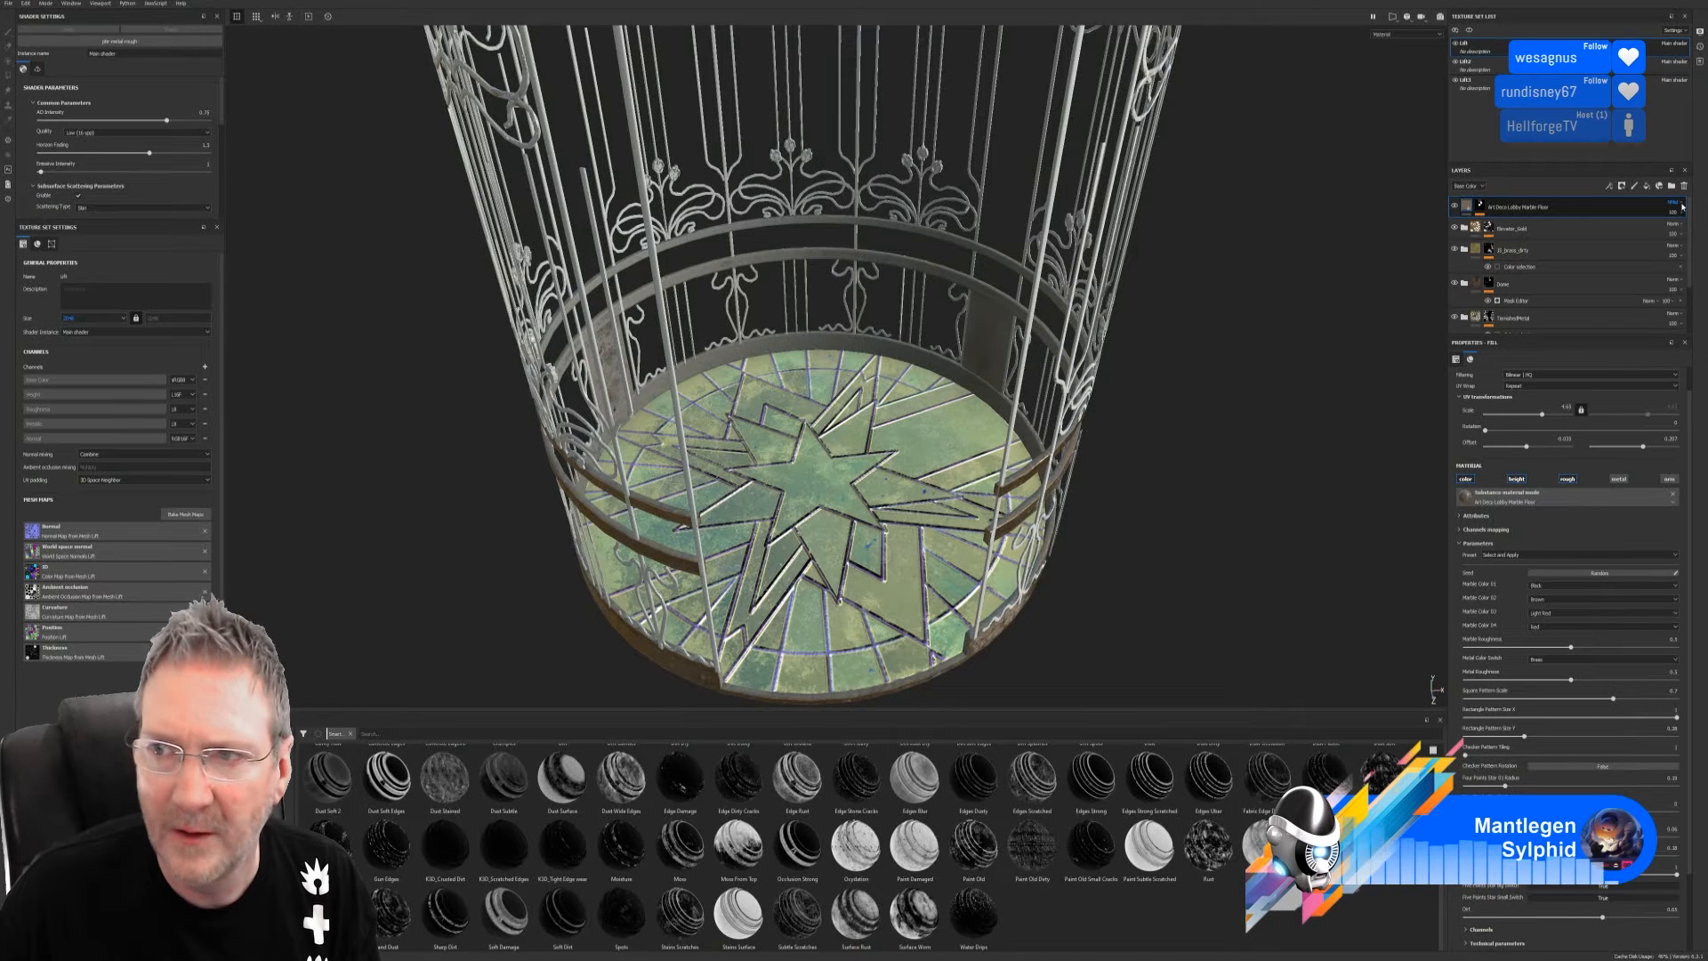
pyautogui.scroll(-2, 1681, 205)
pyautogui.scroll(-4, 1674, 207)
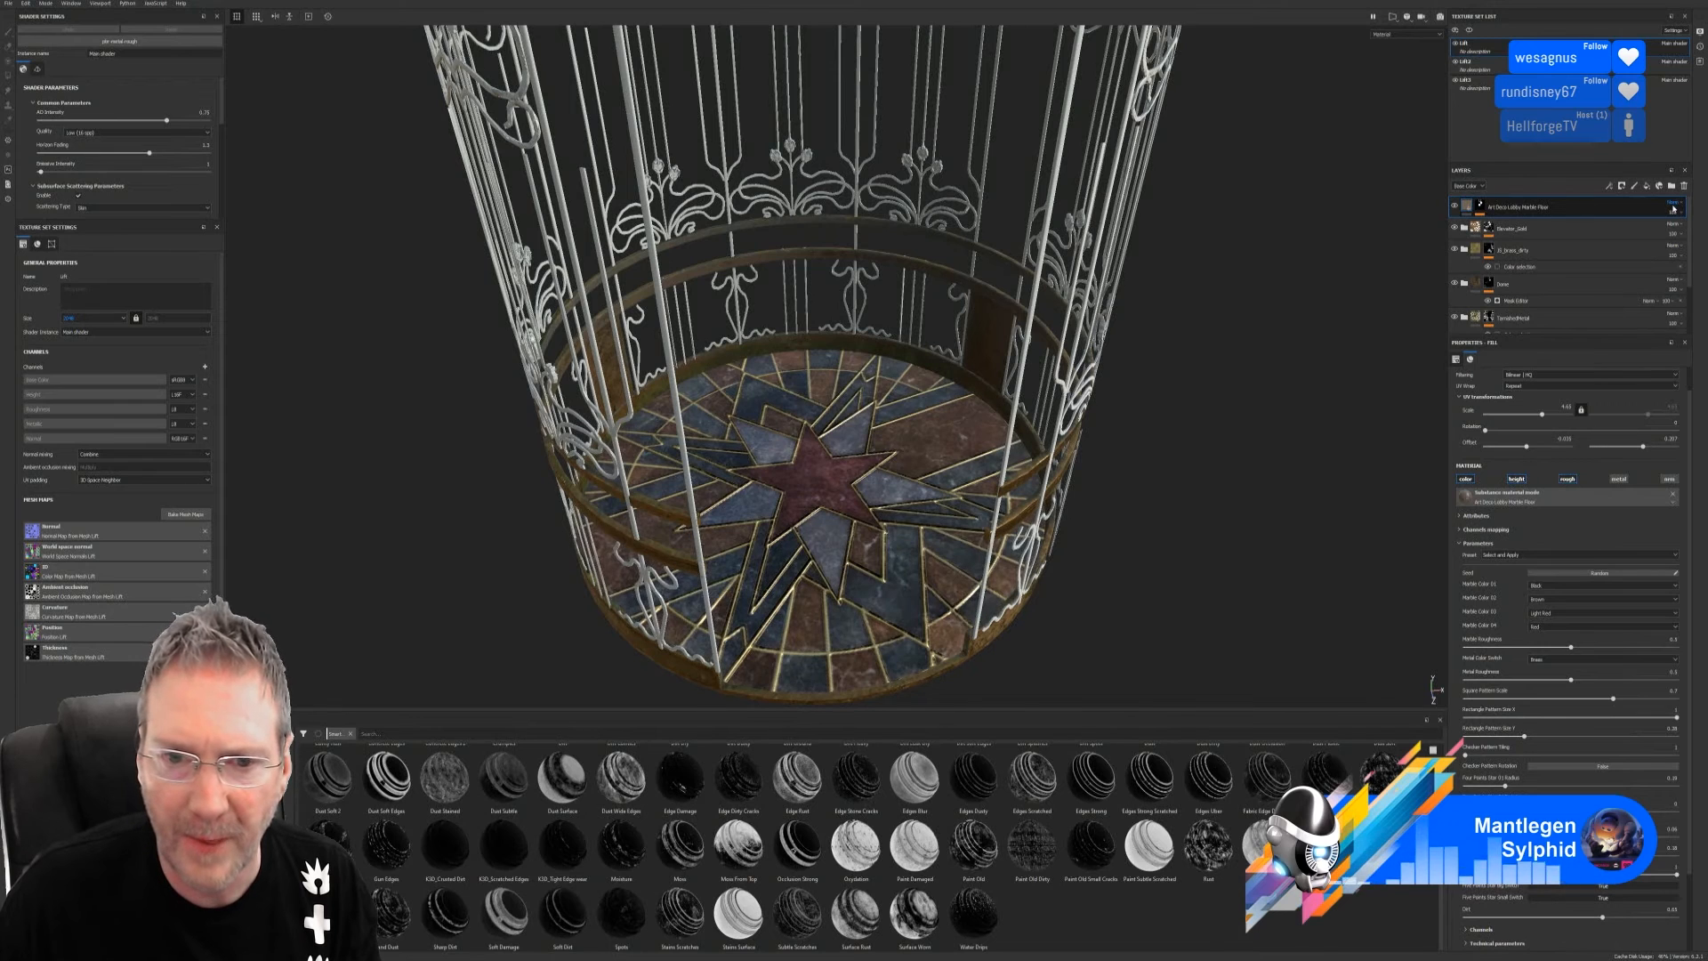
pyautogui.scroll(-2, 1672, 208)
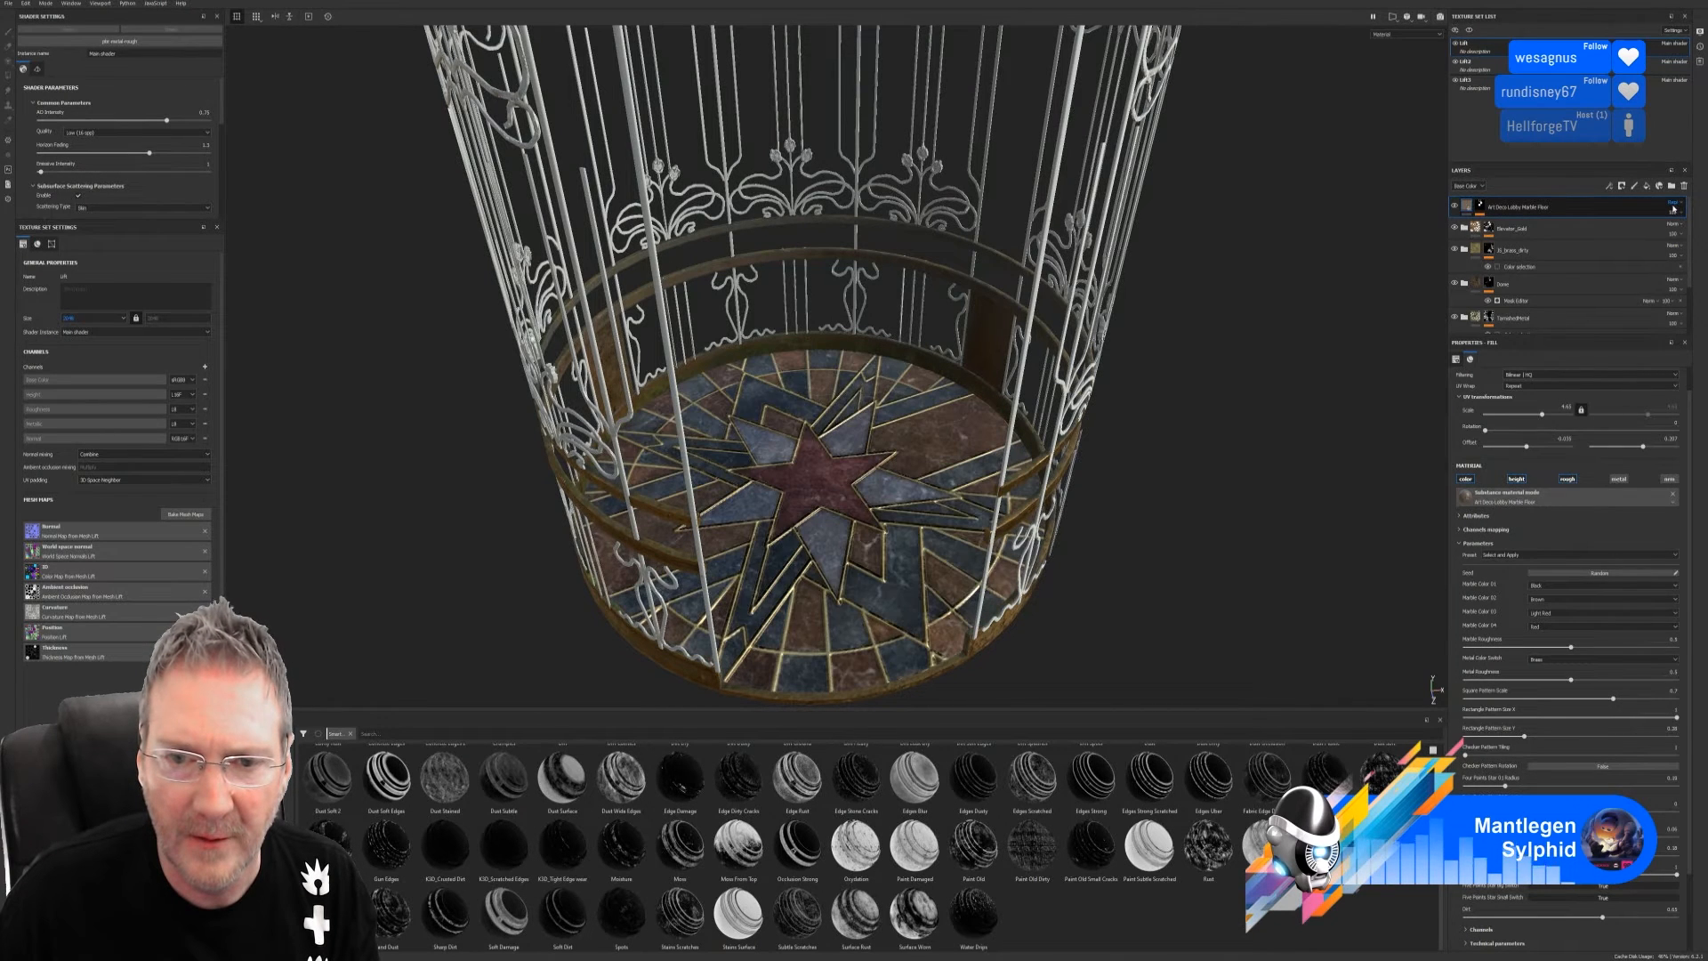
pyautogui.scroll(-1, 1672, 208)
pyautogui.scroll(-3, 1672, 208)
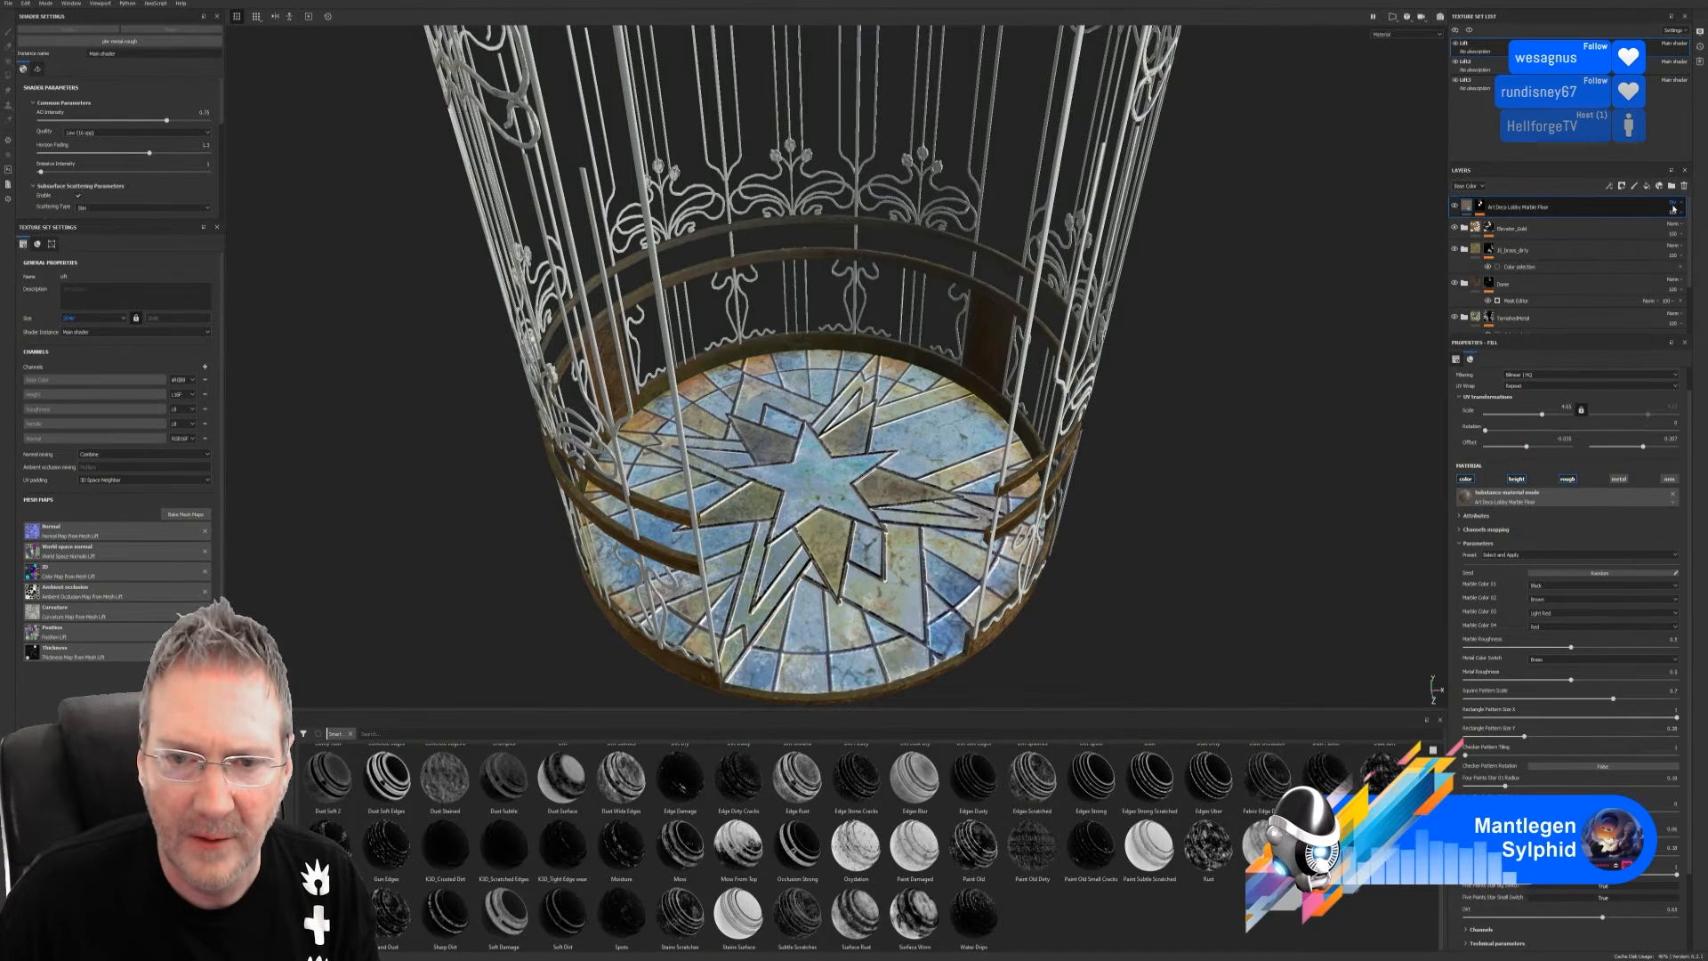
pyautogui.scroll(-1, 1672, 209)
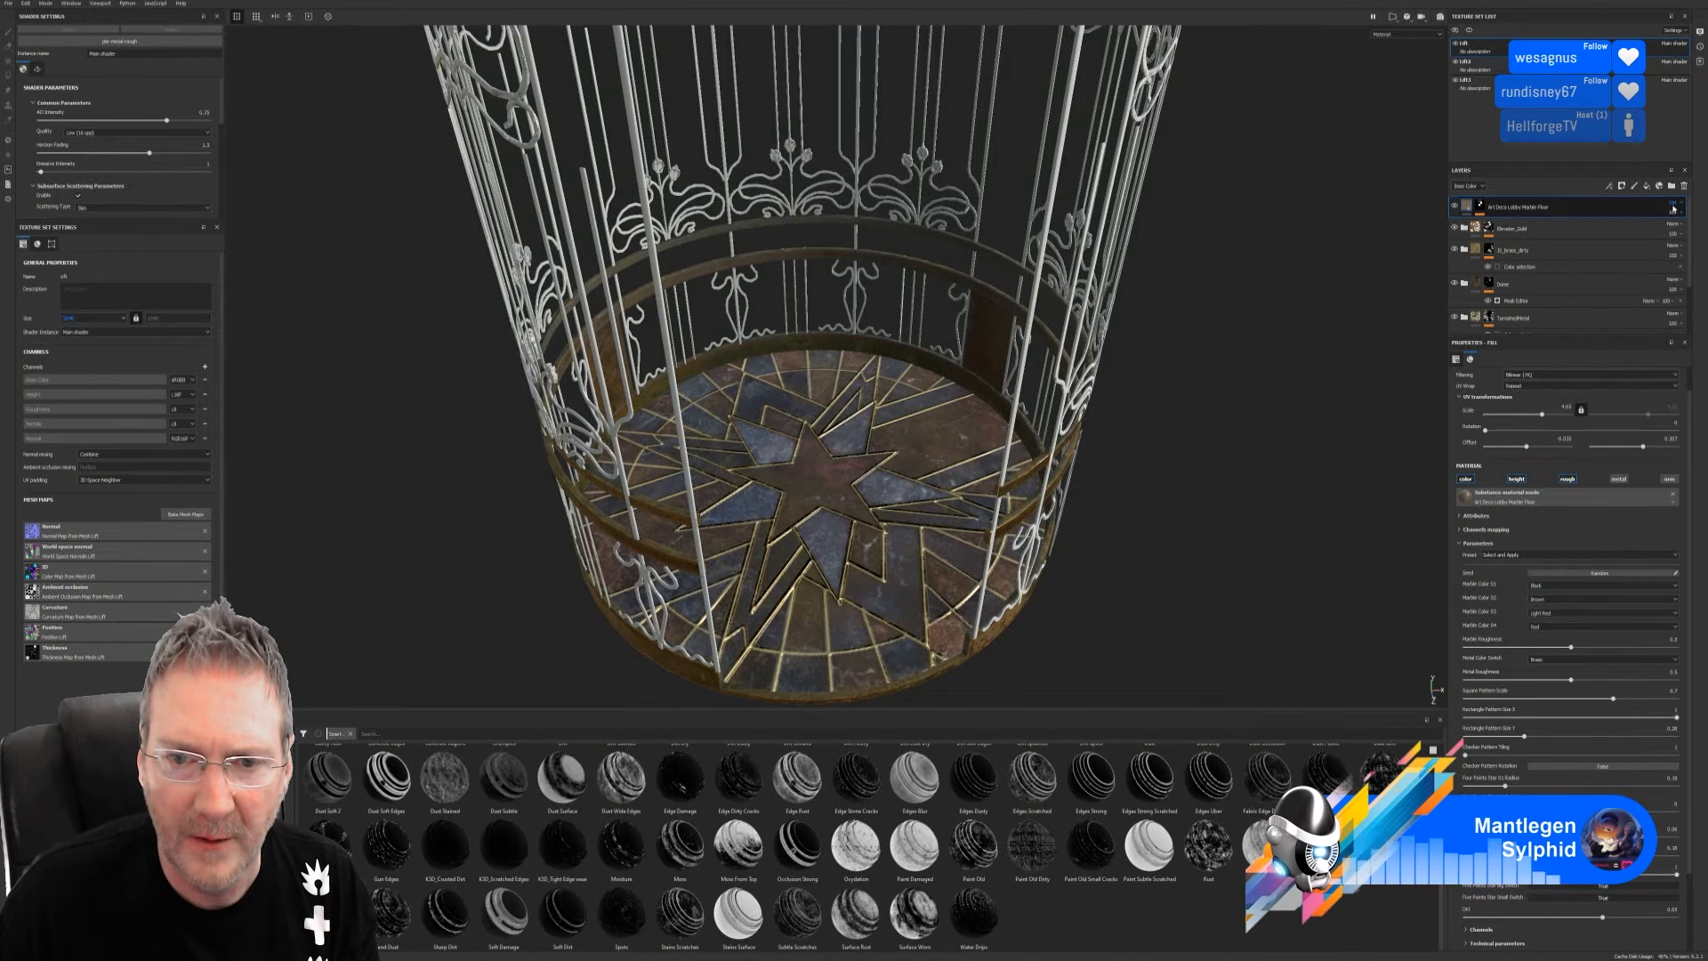
pyautogui.scroll(-4, 1673, 208)
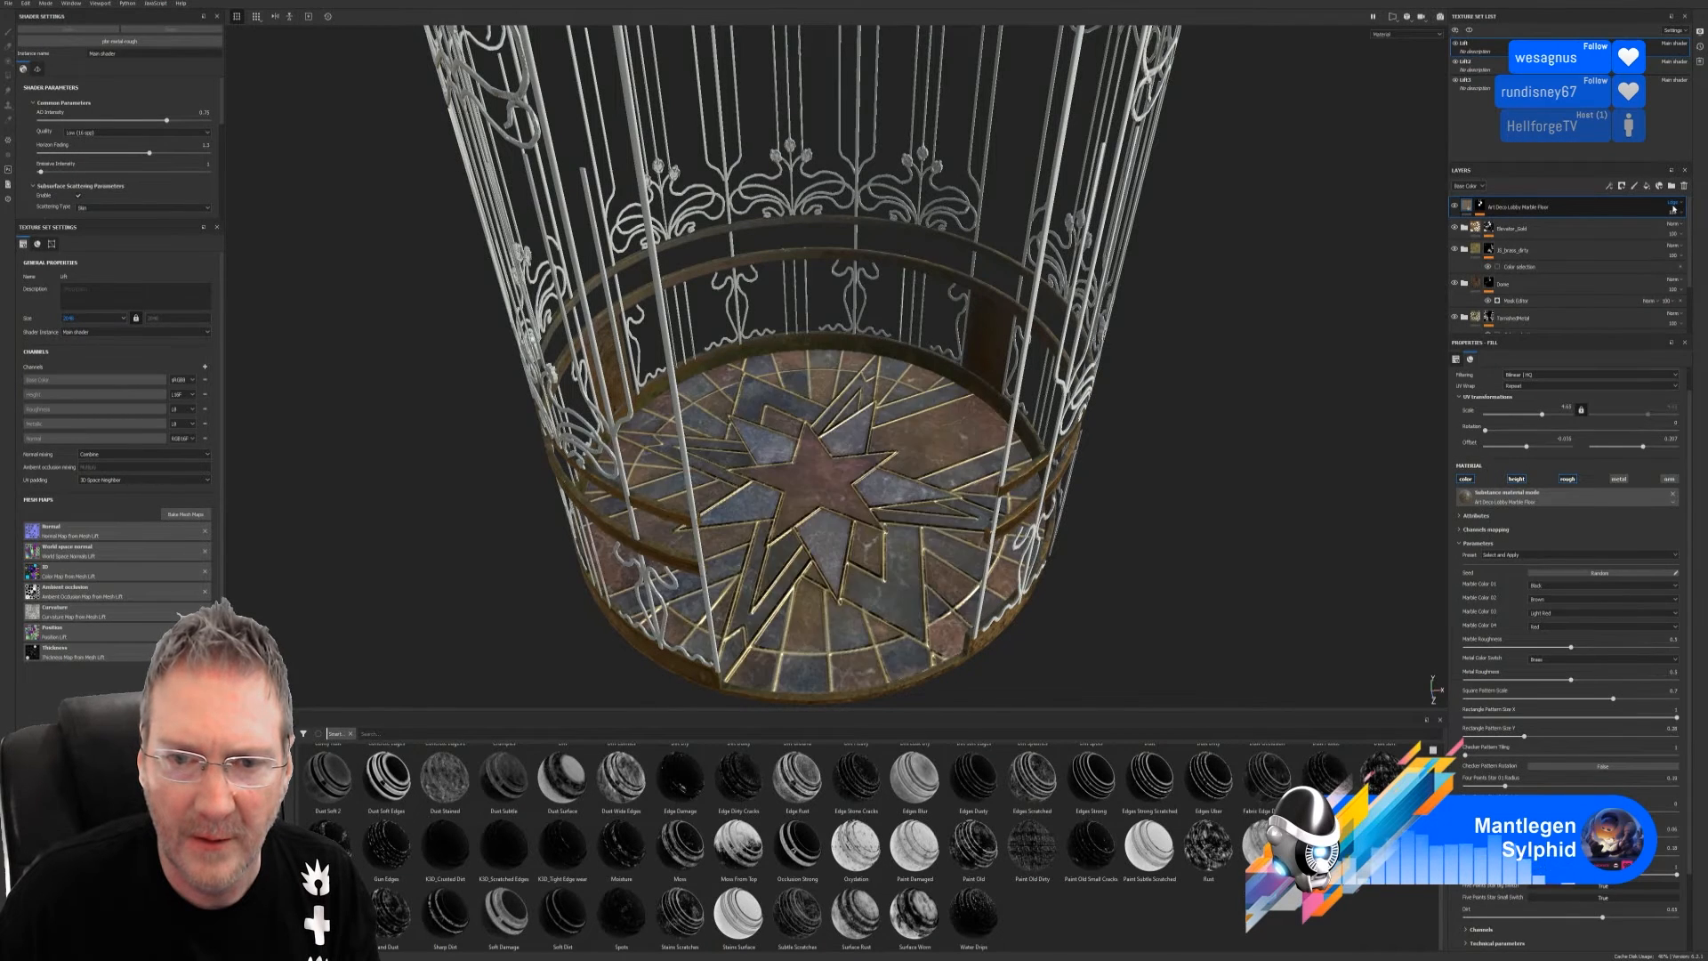
pyautogui.scroll(-1, 1673, 209)
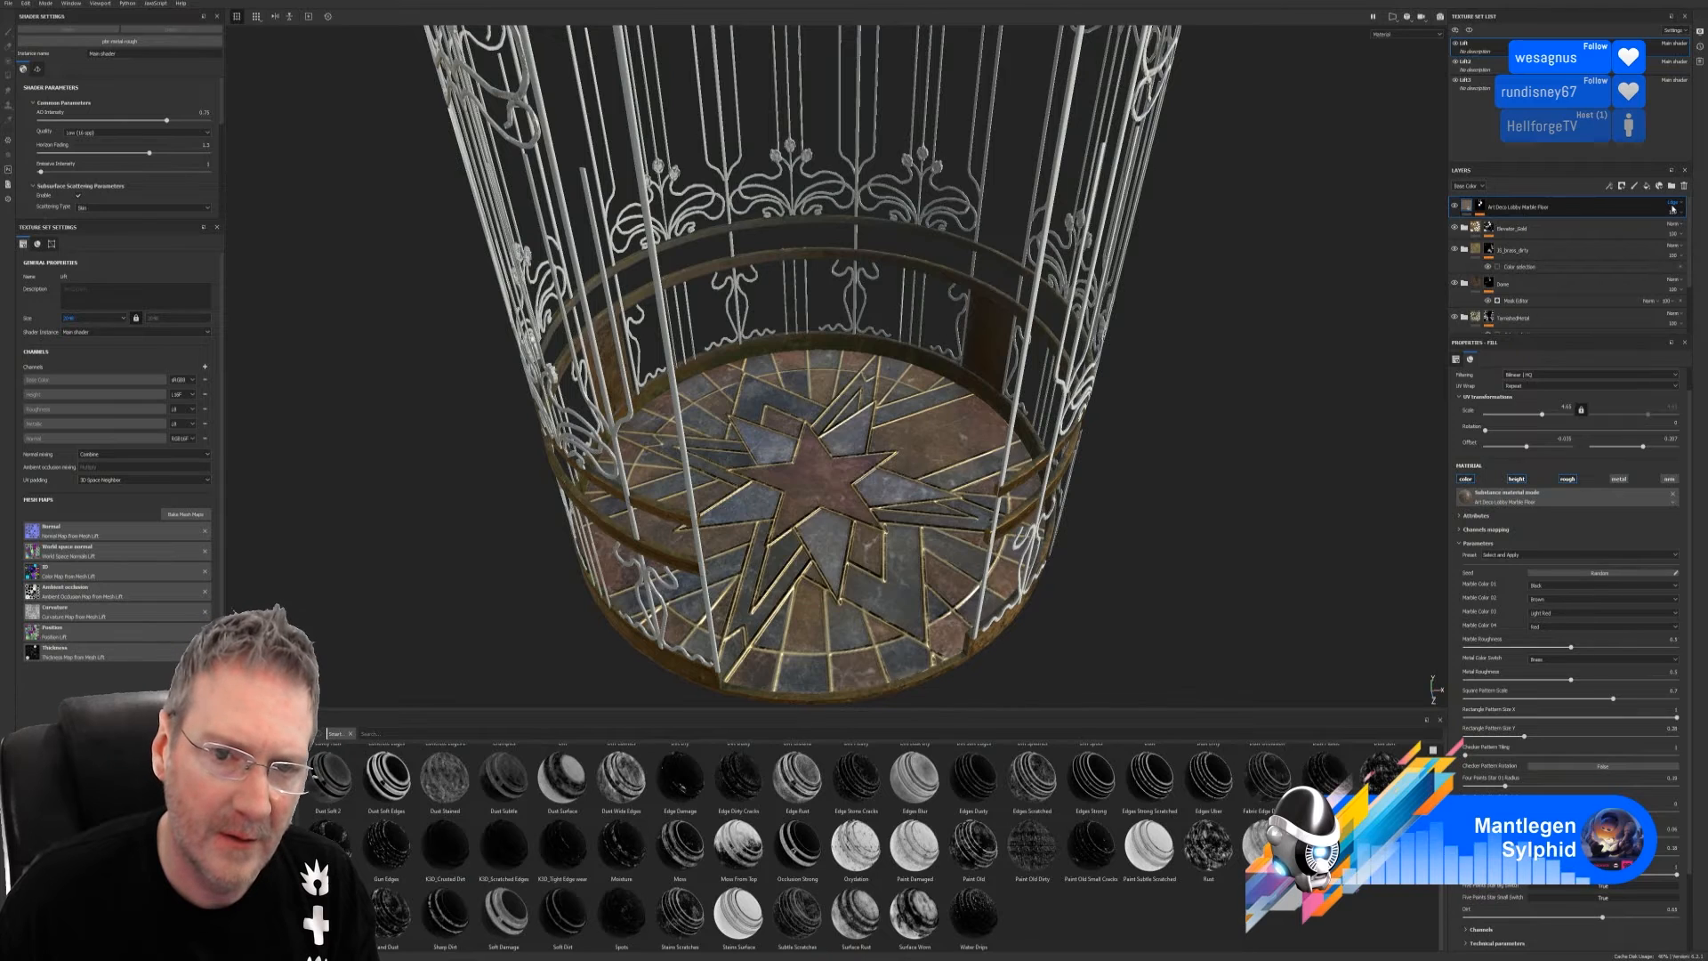
pyautogui.scroll(-2, 1672, 208)
pyautogui.scroll(-2, 1673, 208)
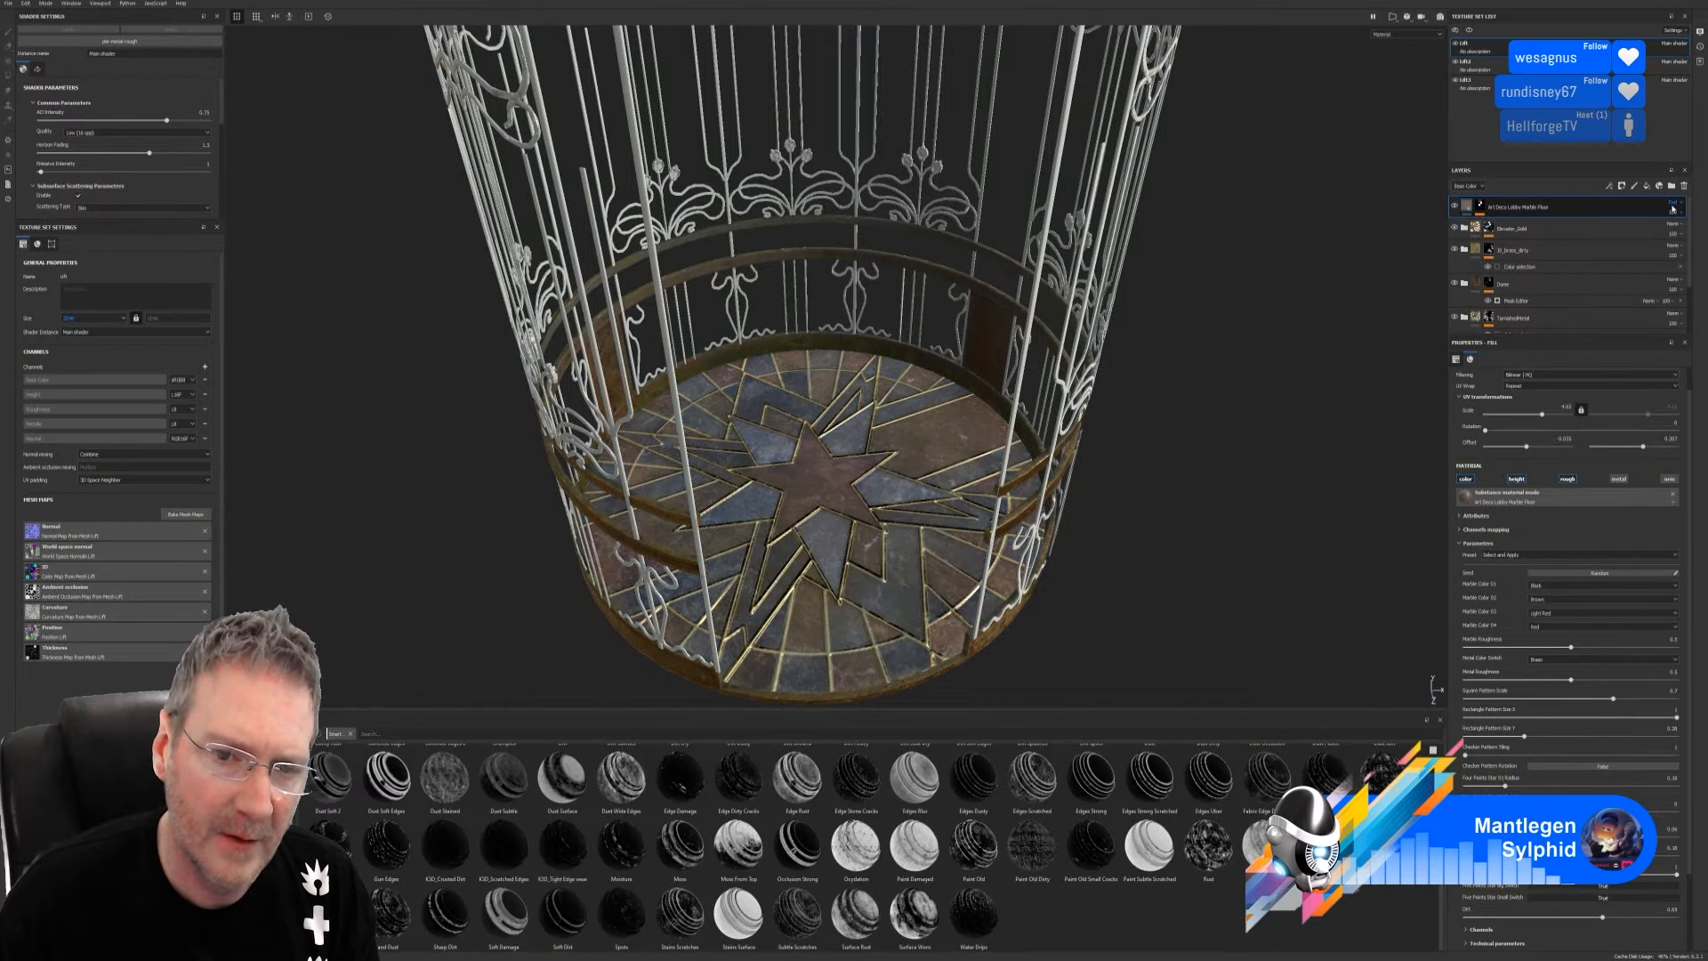
pyautogui.scroll(-2, 1673, 209)
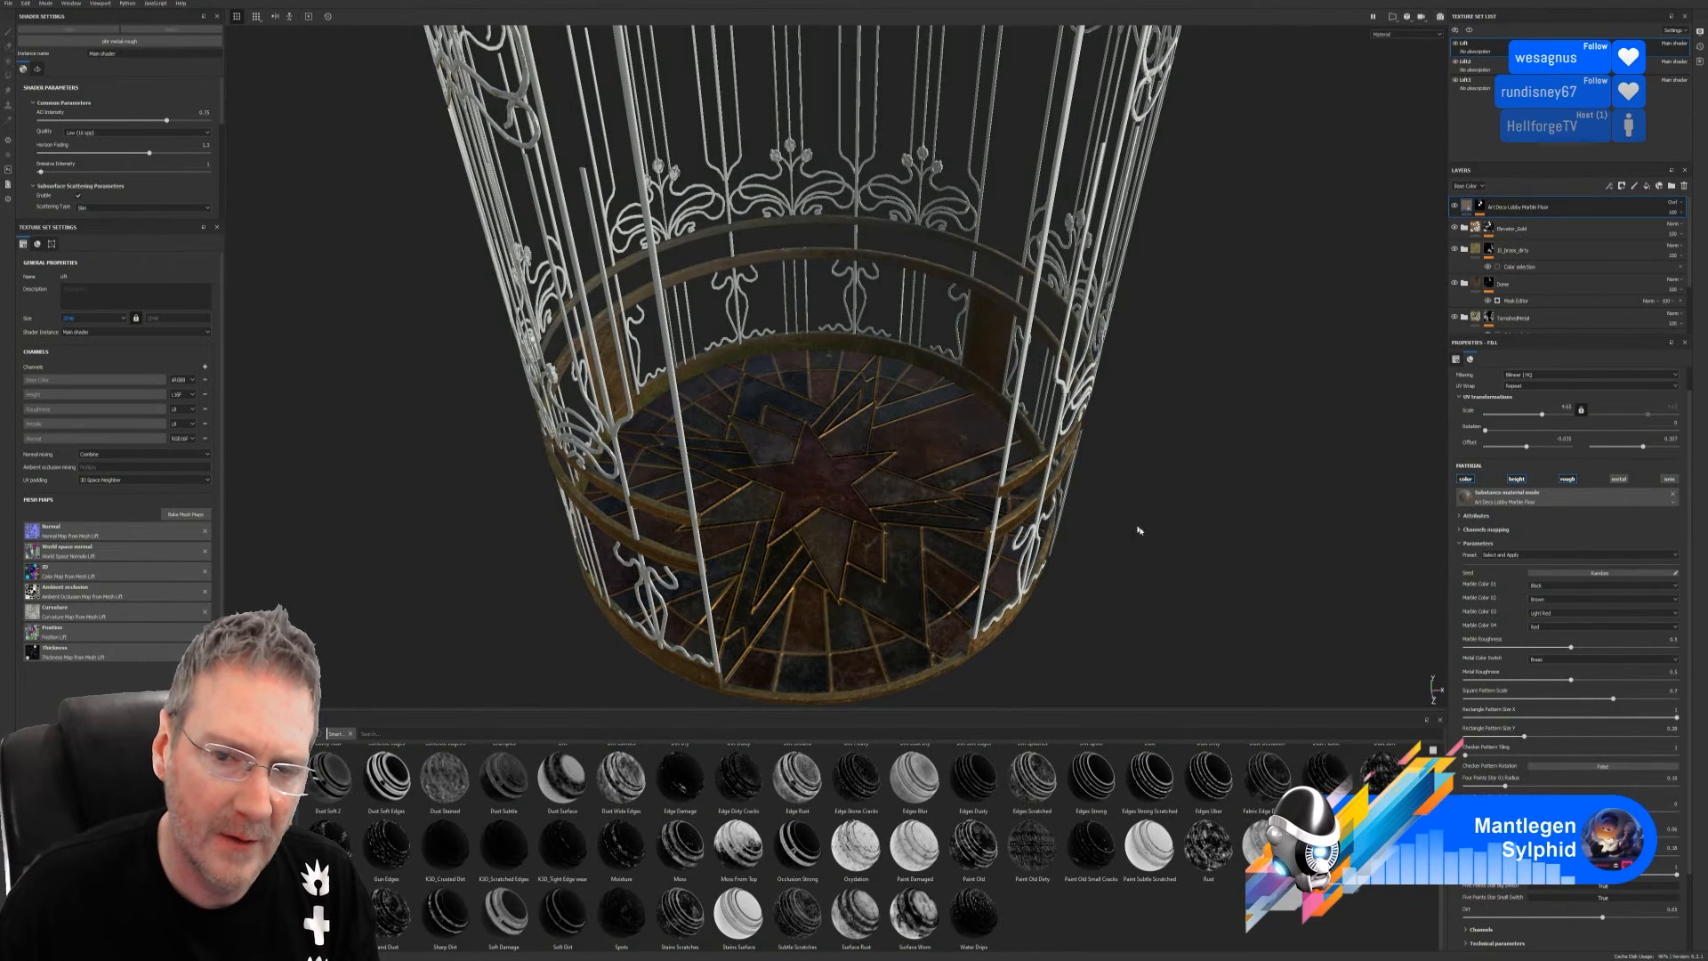
# Return the marble floor layer's base color blending mode to Normal and view the whole cage from several angles
pyautogui.keyDown('alt'); pyautogui.moveTo(1139, 530); pyautogui.dragTo(445, 540, button='right'); pyautogui.keyUp('alt')
pyautogui.moveTo(999, 564)
pyautogui.keyDown('alt'); pyautogui.mouseDown()
pyautogui.moveTo(960, 532)
pyautogui.moveTo(999, 583)
pyautogui.moveTo(984, 579)
pyautogui.mouseUp(); pyautogui.keyUp('alt')
pyautogui.keyDown('alt'); pyautogui.moveTo(984, 579); pyautogui.dragTo(1086, 568, button='right'); pyautogui.keyUp('alt')
pyautogui.keyDown('alt'); pyautogui.moveTo(1086, 569); pyautogui.dragTo(1037, 543); pyautogui.keyUp('alt')
pyautogui.keyDown('alt'); pyautogui.moveTo(1036, 543); pyautogui.dragTo(1254, 515, button='right'); pyautogui.keyUp('alt')
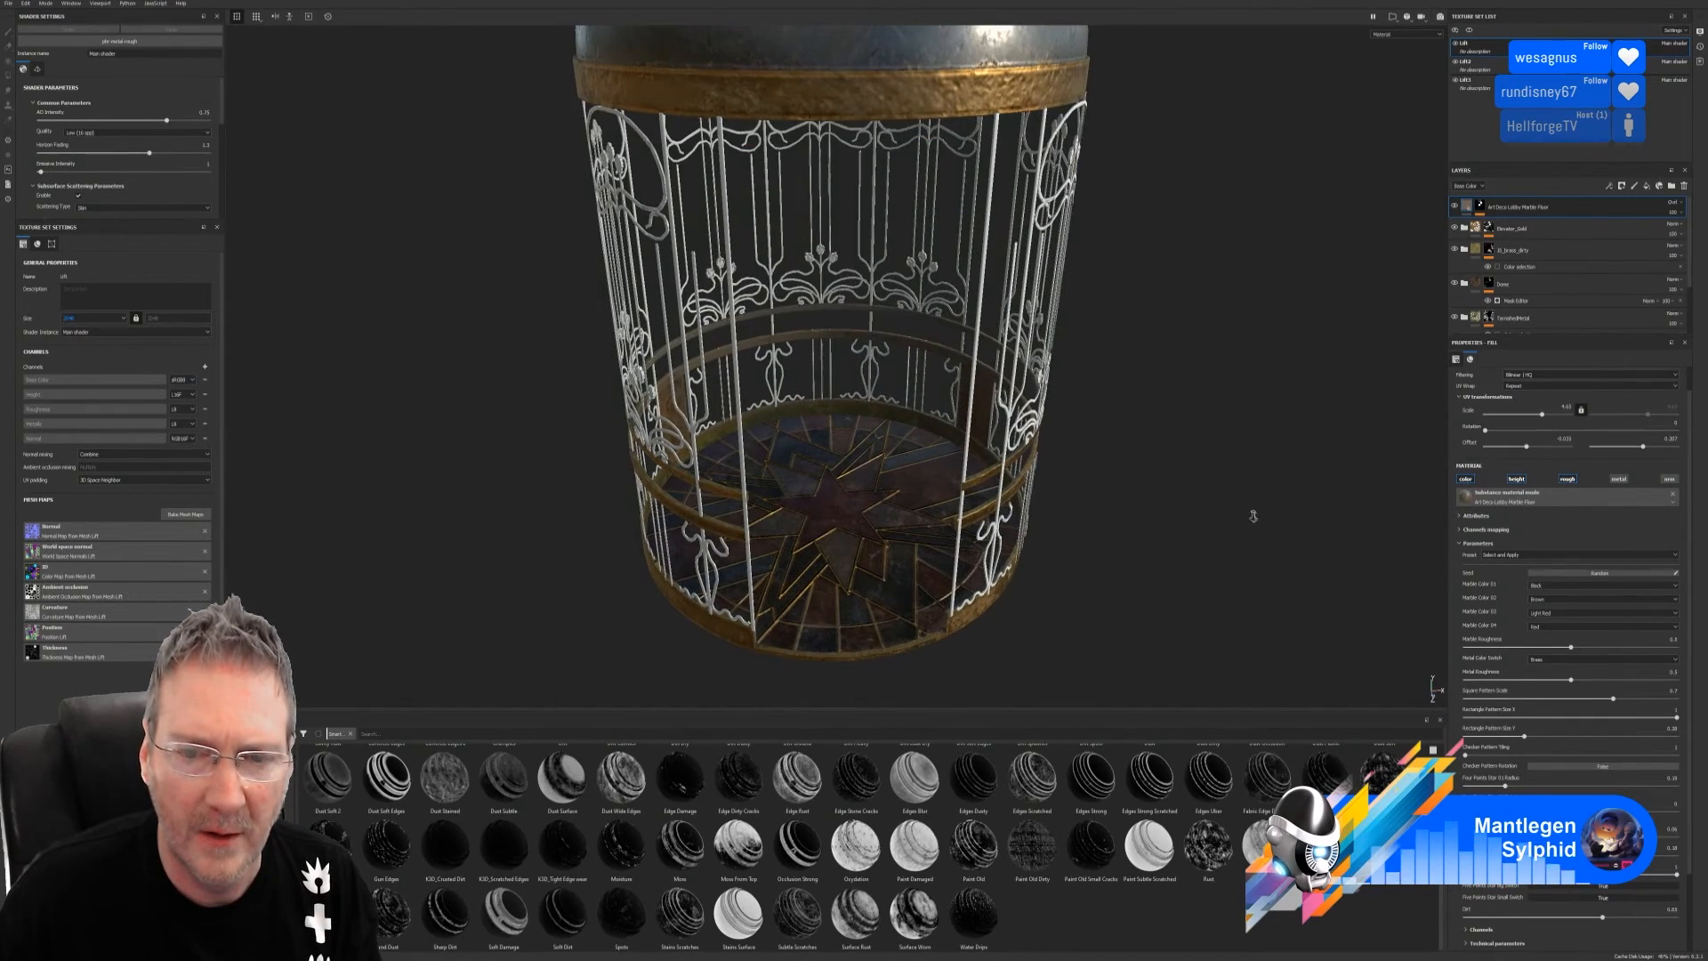
pyautogui.click(1671, 203)
pyautogui.click(1666, 211)
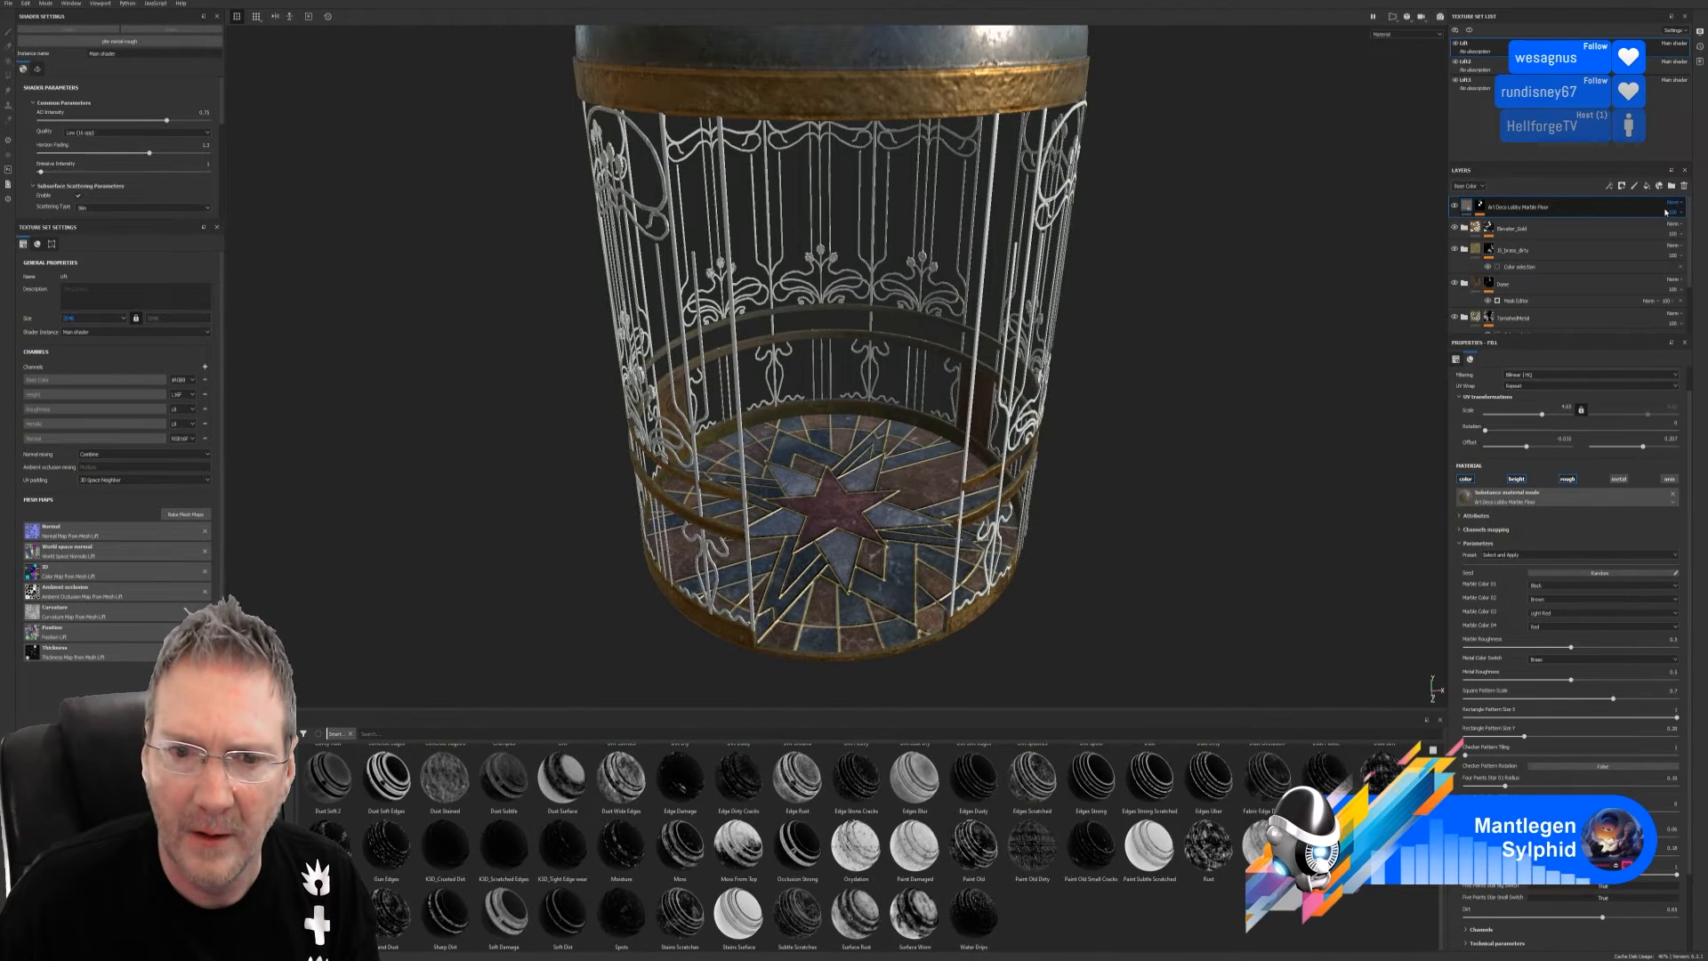
pyautogui.keyDown('alt'); pyautogui.moveTo(1067, 450); pyautogui.dragTo(846, 463, button='right'); pyautogui.keyUp('alt')
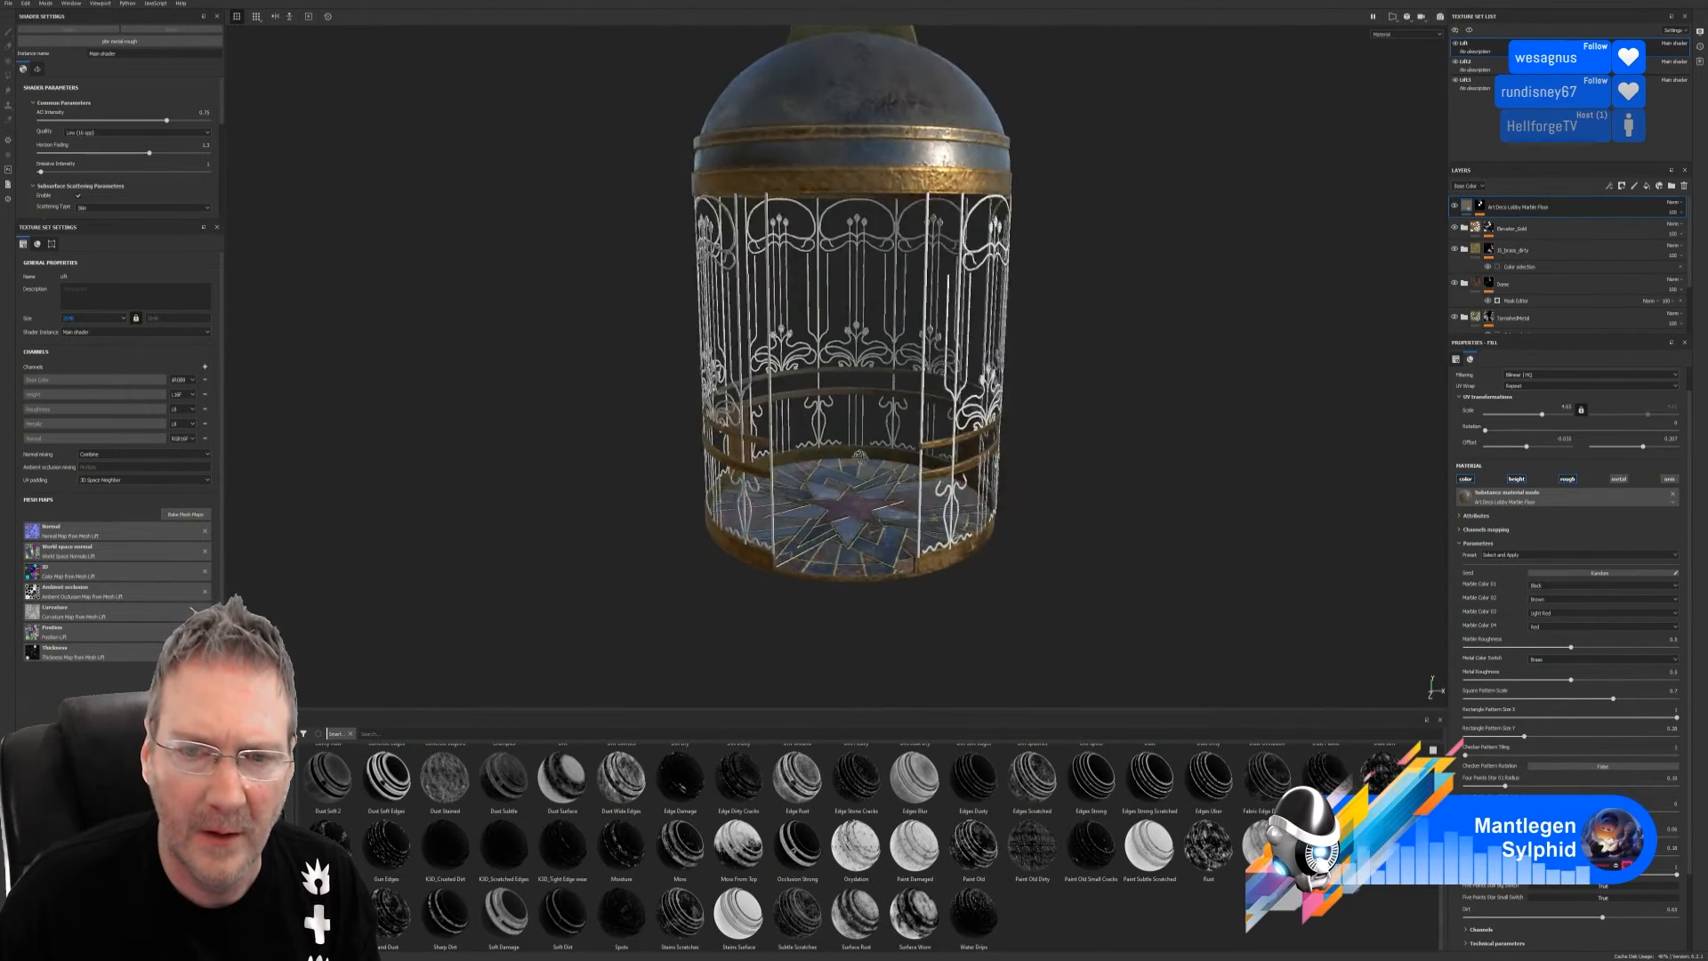
pyautogui.keyDown('alt'); pyautogui.moveTo(845, 463); pyautogui.dragTo(1365, 275); pyautogui.keyUp('alt')
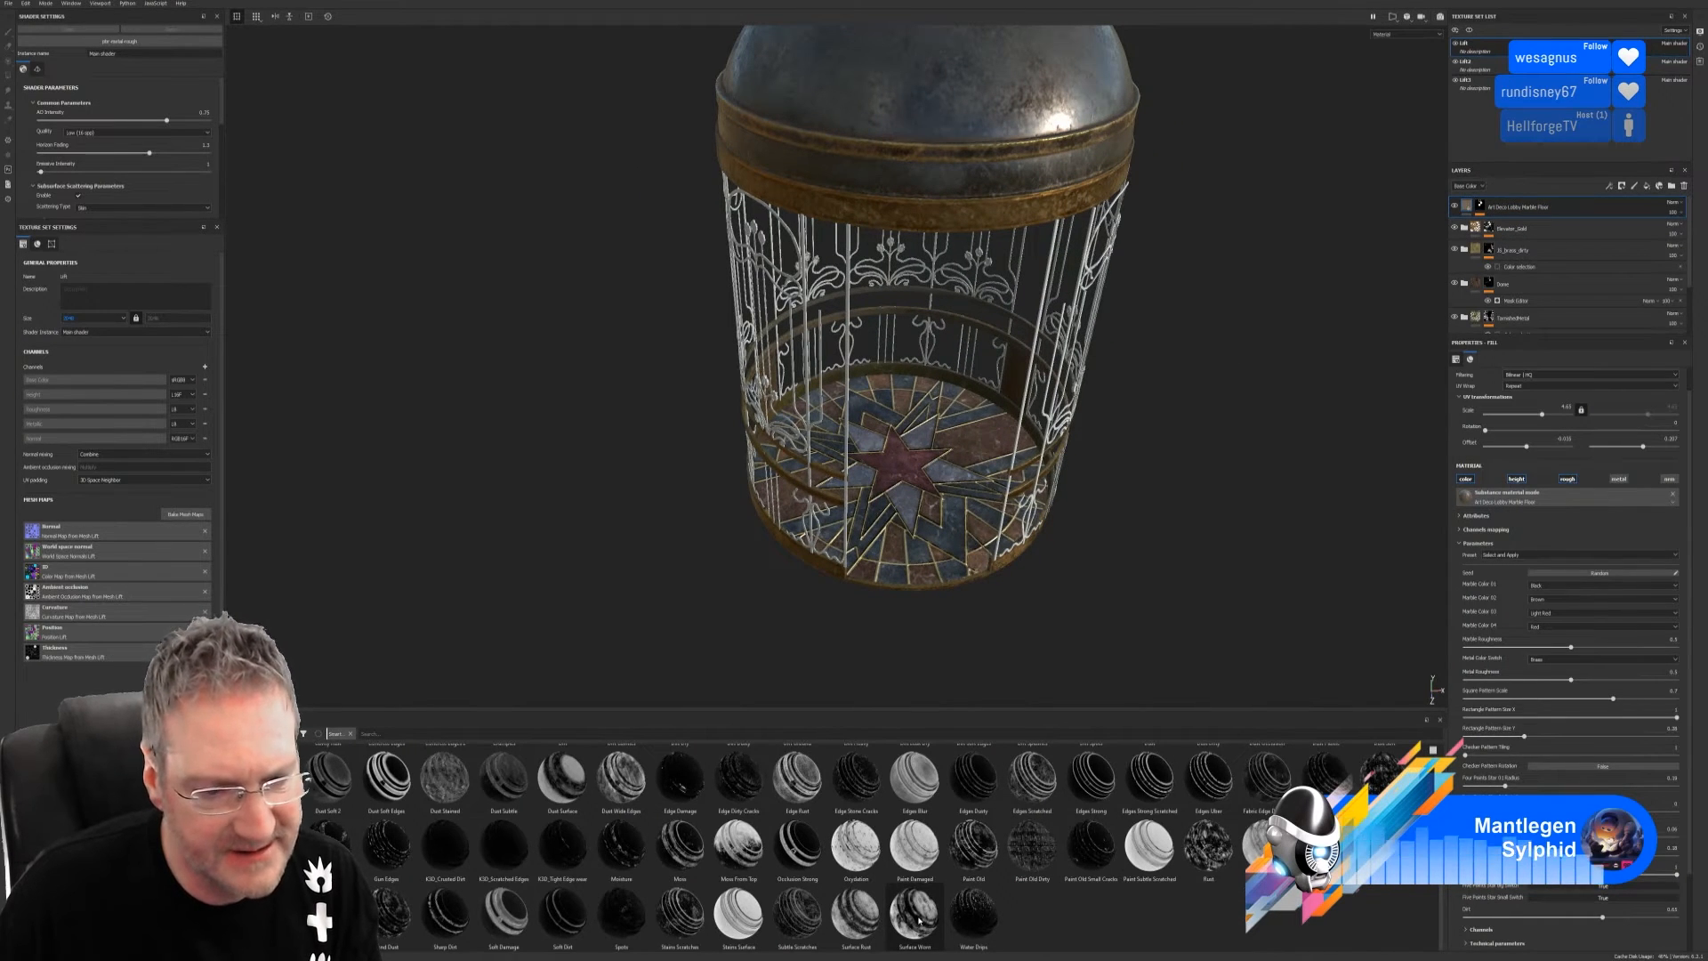
# Try the Dirt Soft Edges smart mask on the marble floor layer, then delete its Curvature generator
pyautogui.moveTo(918, 920)
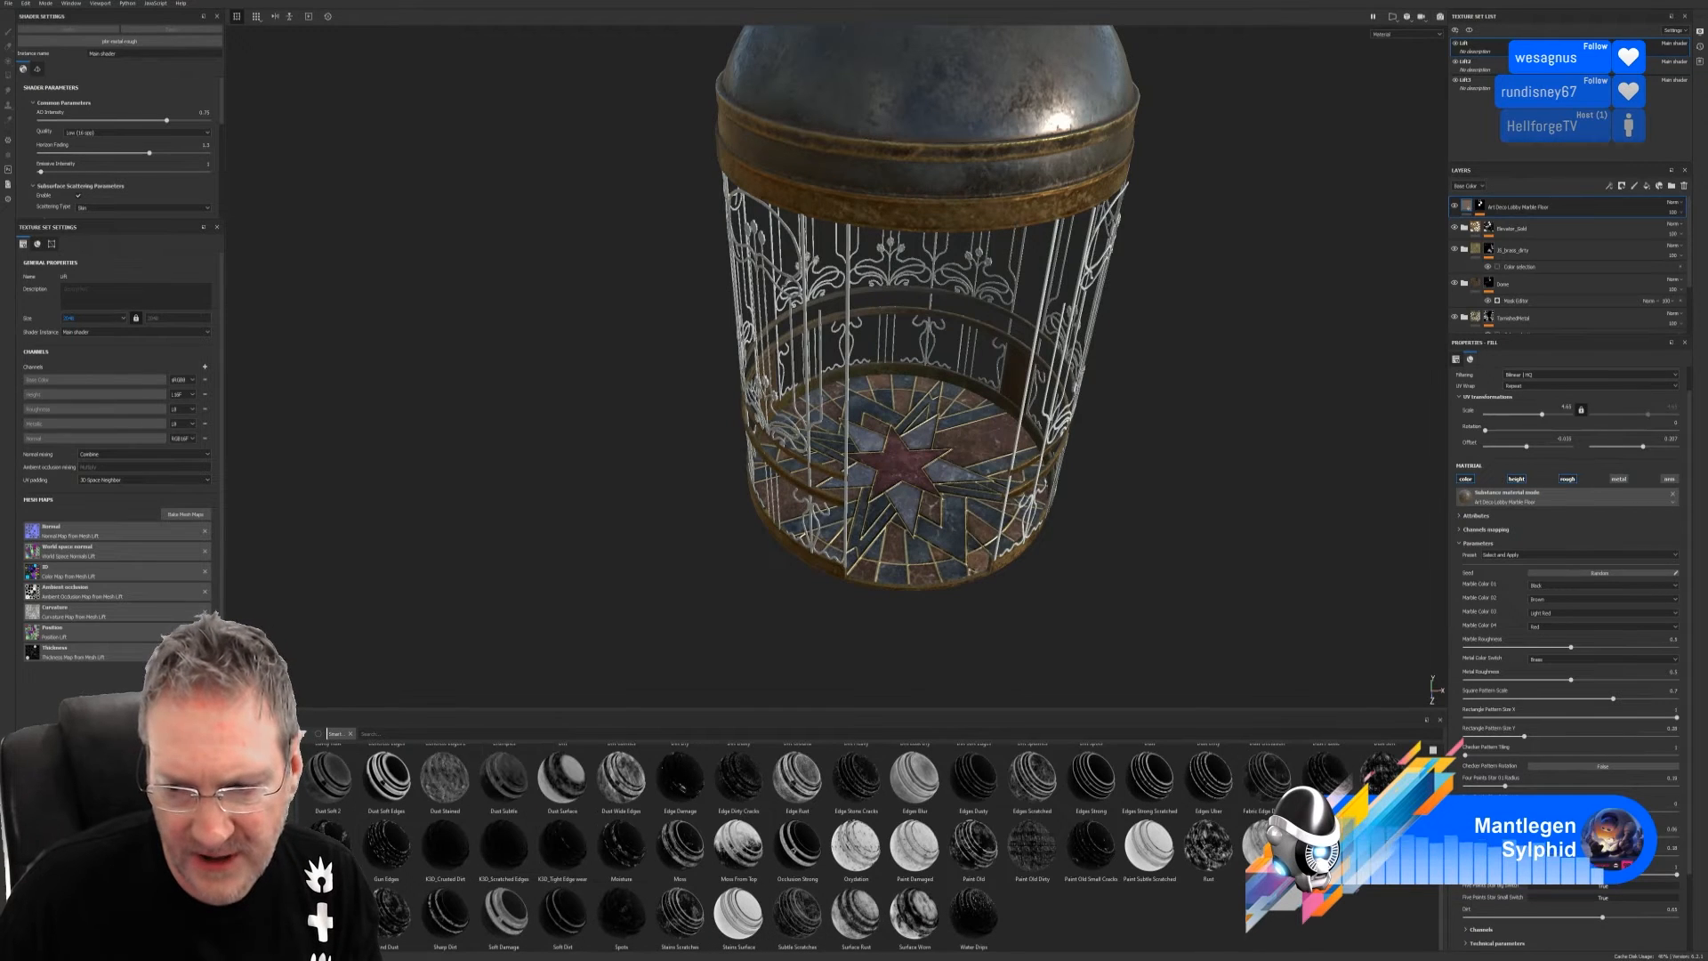
pyautogui.scroll(1, 890, 845)
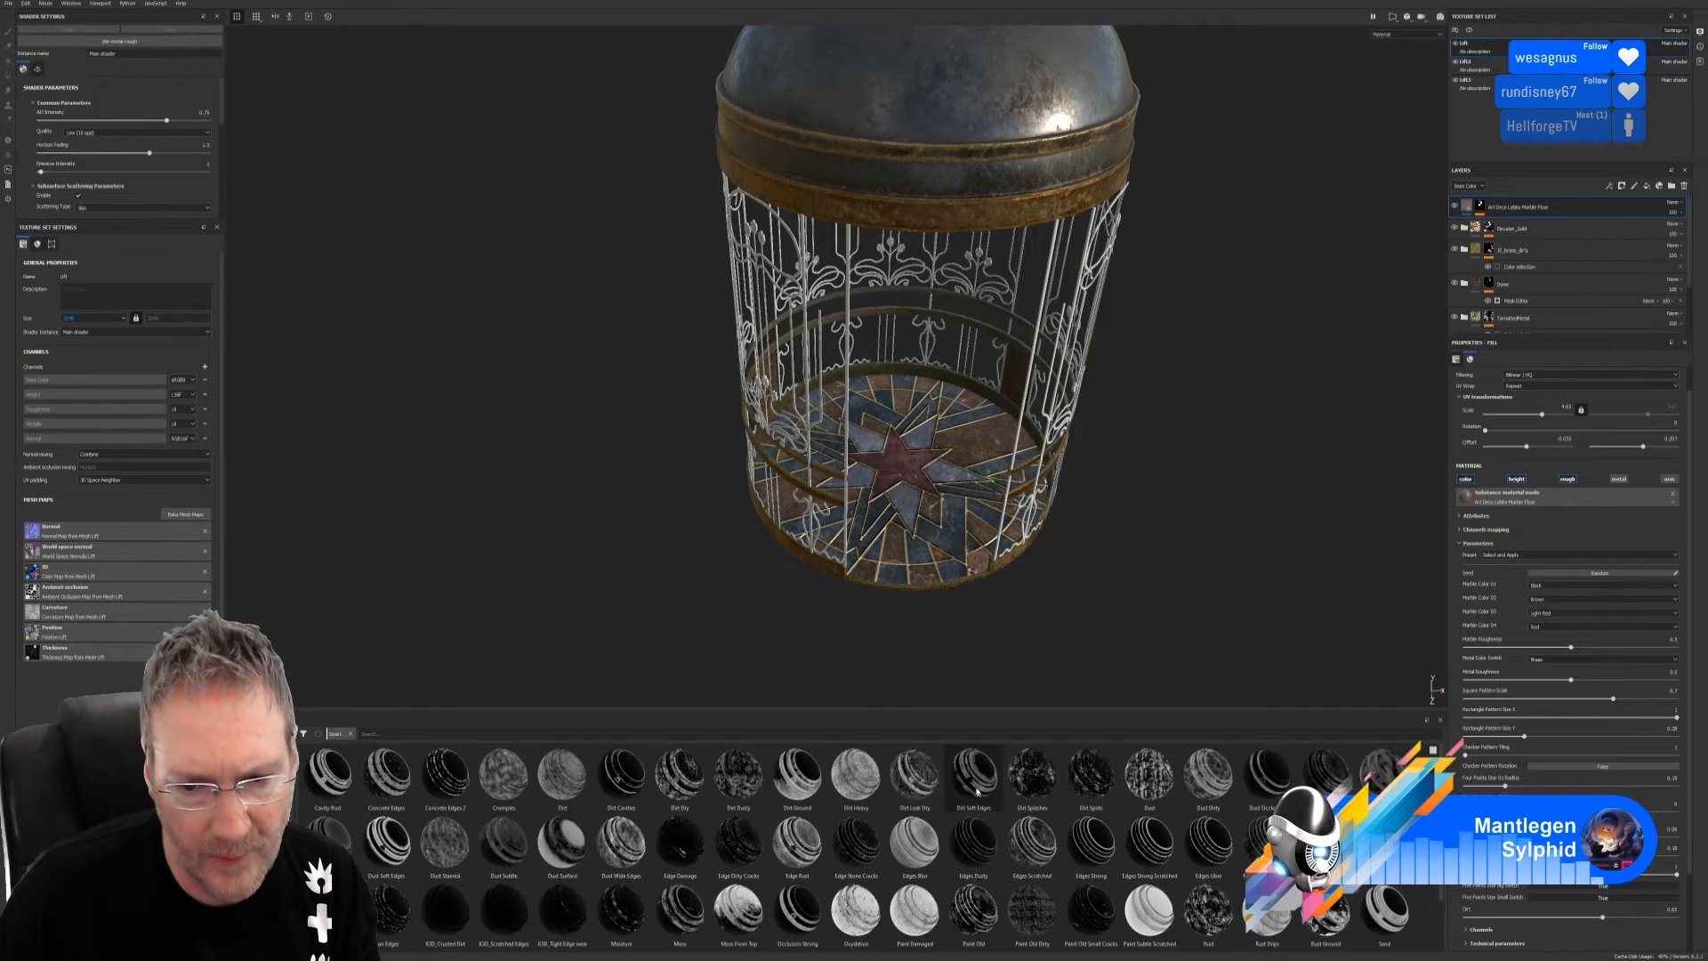
pyautogui.moveTo(973, 783)
pyautogui.mouseDown()
pyautogui.moveTo(1566, 321)
pyautogui.moveTo(1577, 214)
pyautogui.mouseUp()
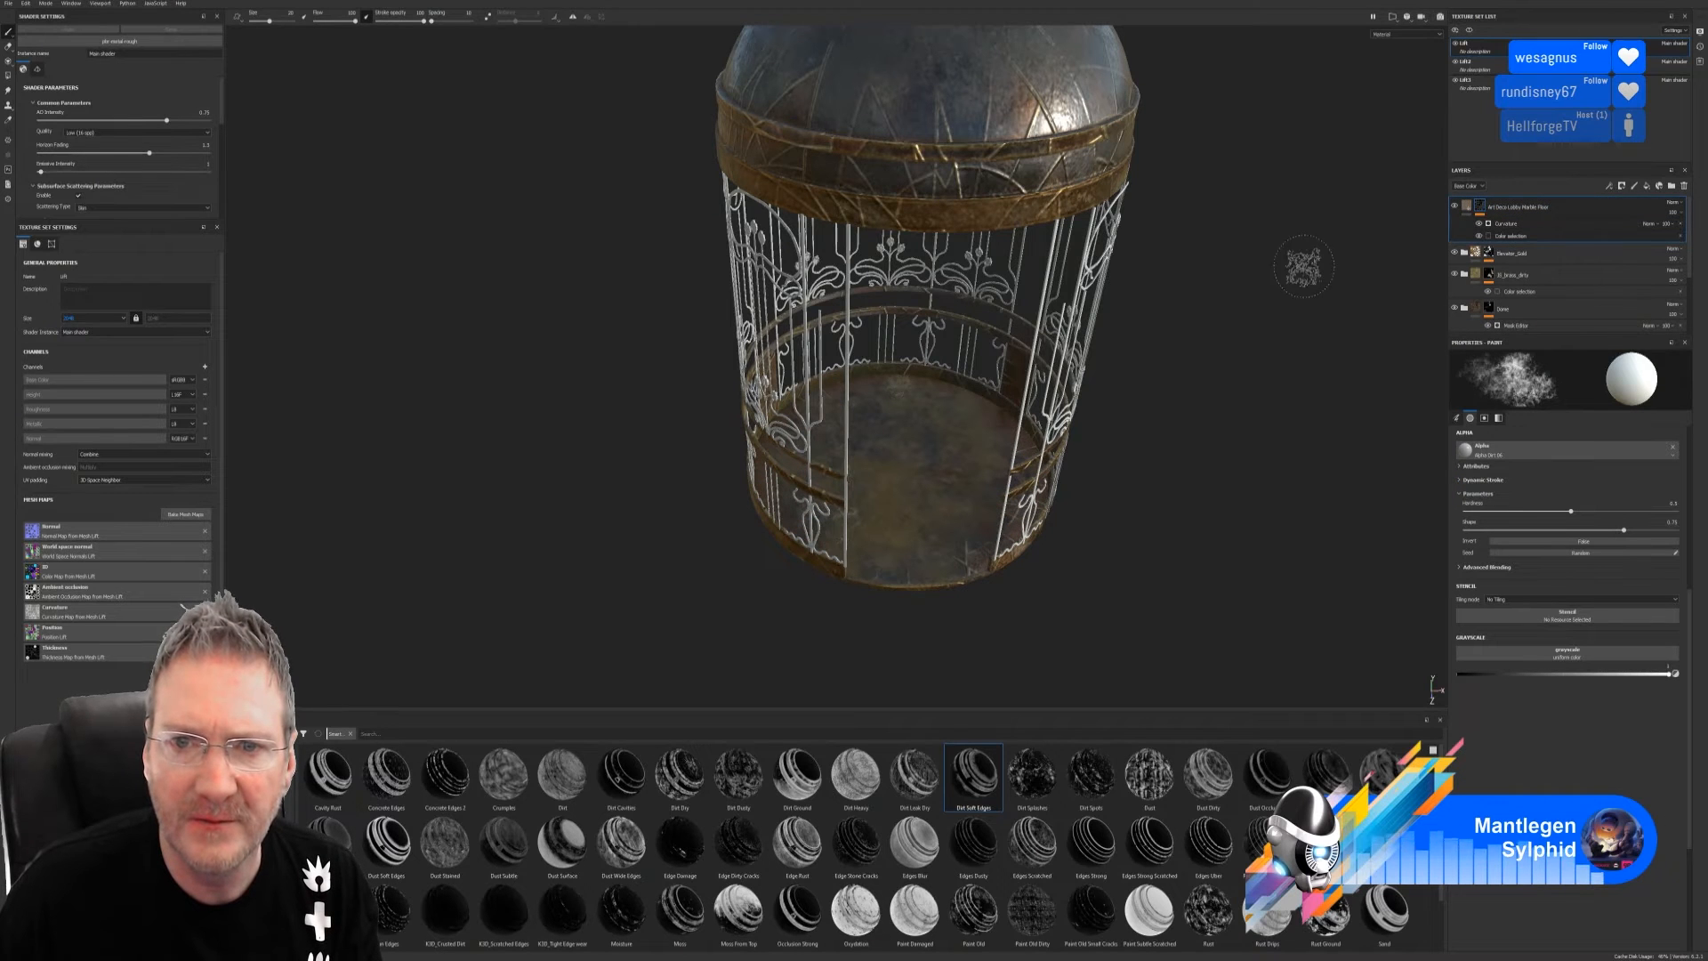
pyautogui.keyDown('alt'); pyautogui.moveTo(1170, 294); pyautogui.dragTo(627, 275); pyautogui.keyUp('alt')
pyautogui.keyDown('alt'); pyautogui.moveTo(1192, 276); pyautogui.dragTo(1279, 291); pyautogui.keyUp('alt')
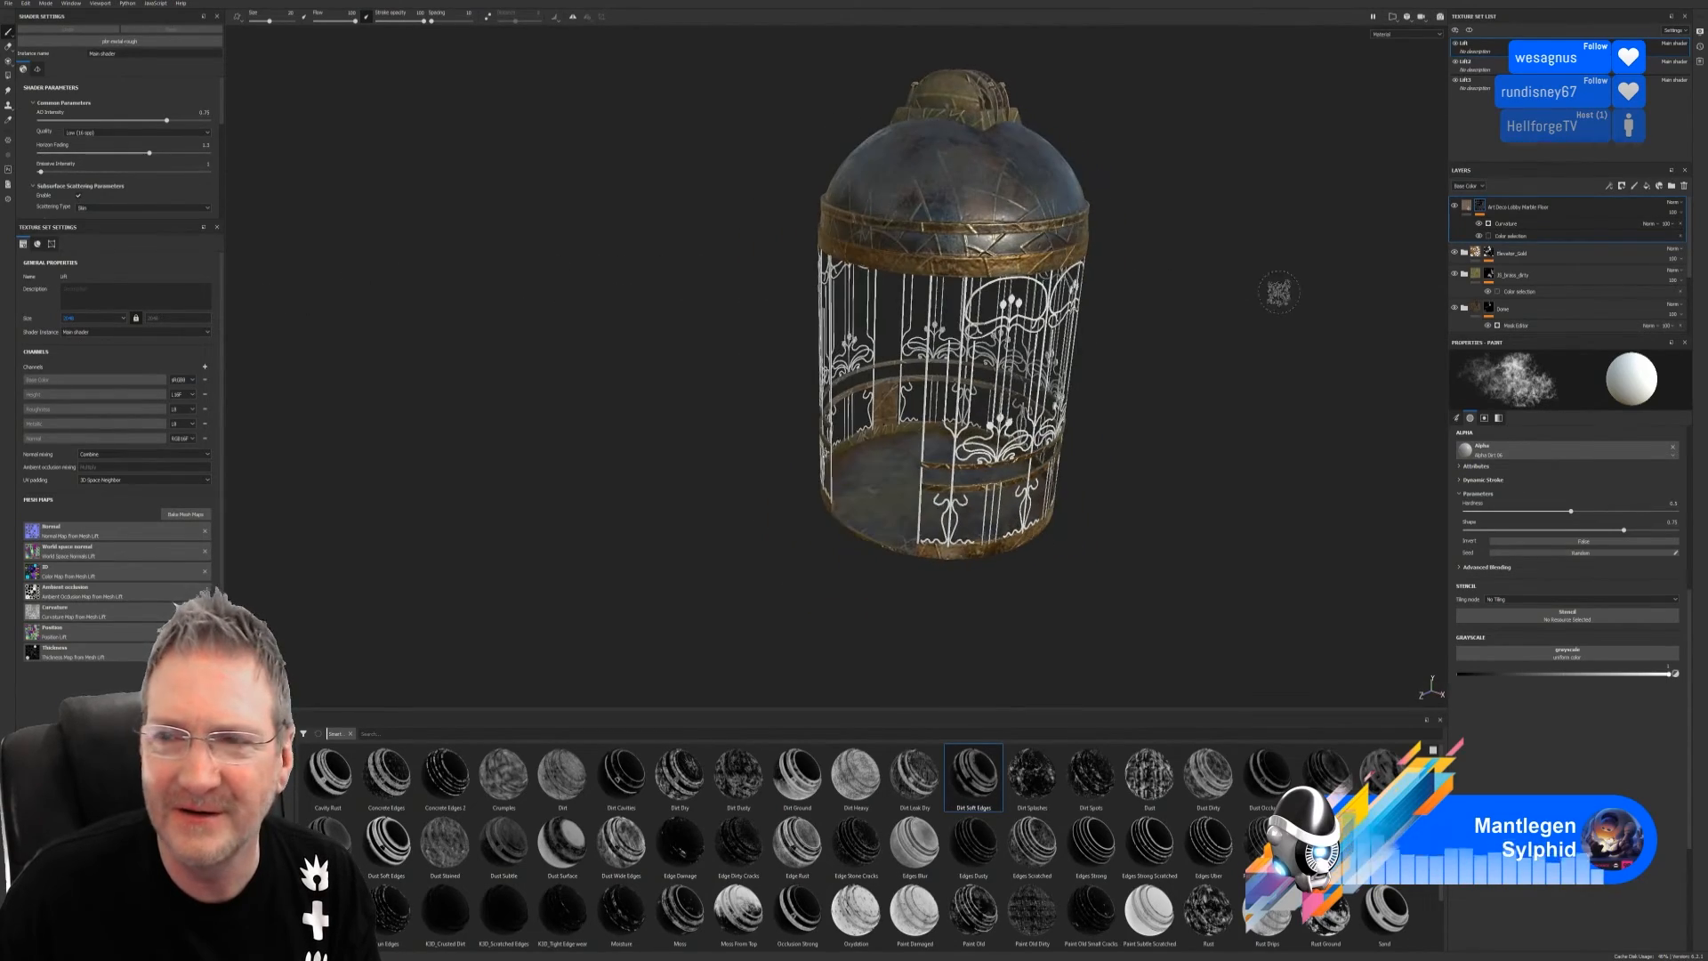
pyautogui.click(1602, 227)
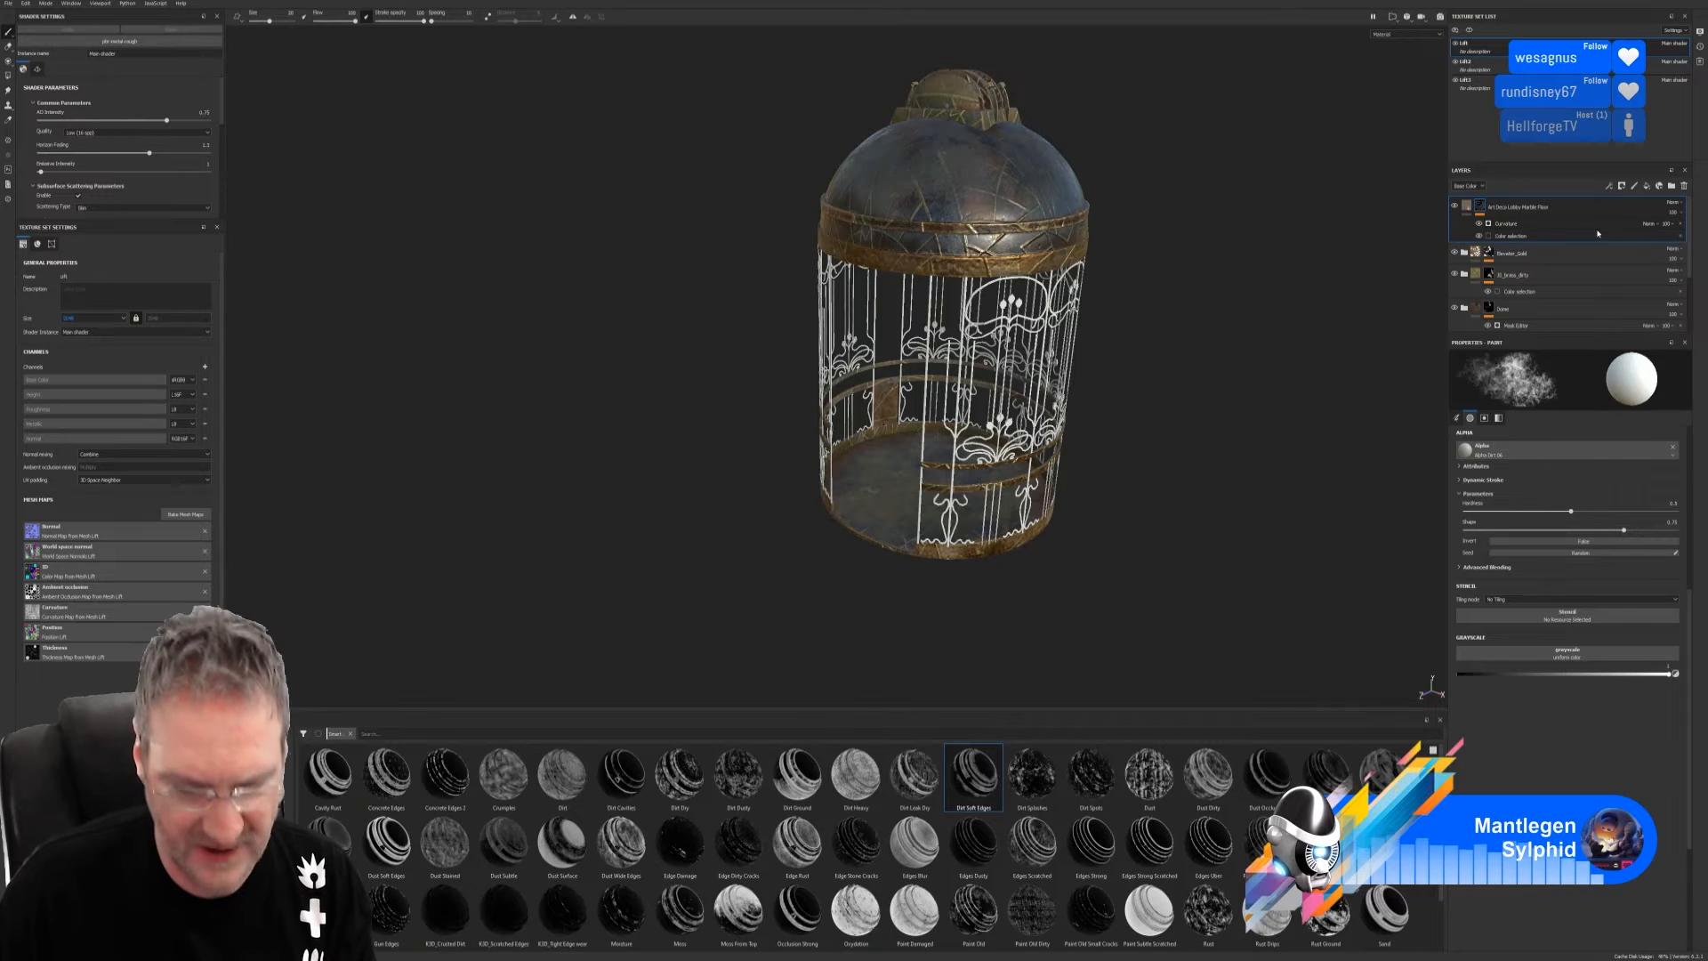
pyautogui.press('Delete')
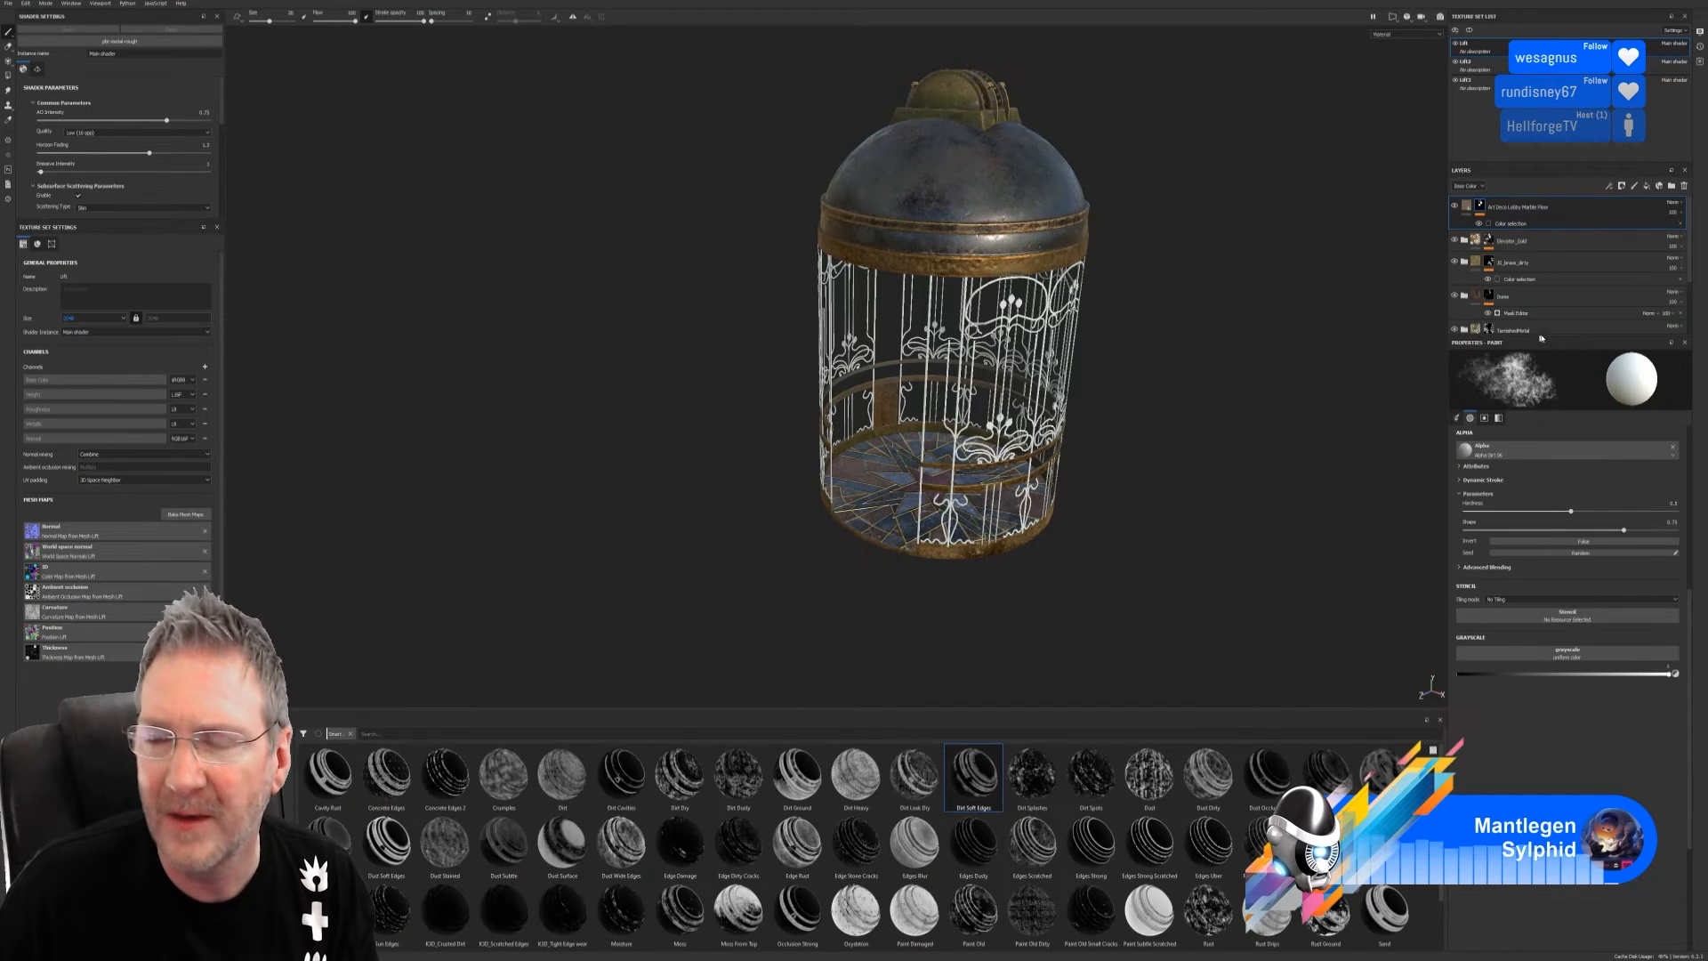
# Group the marble floor layer into a folder and mask the folder by color selection, picking the floor's ID color
pyautogui.rightClick(1561, 211)
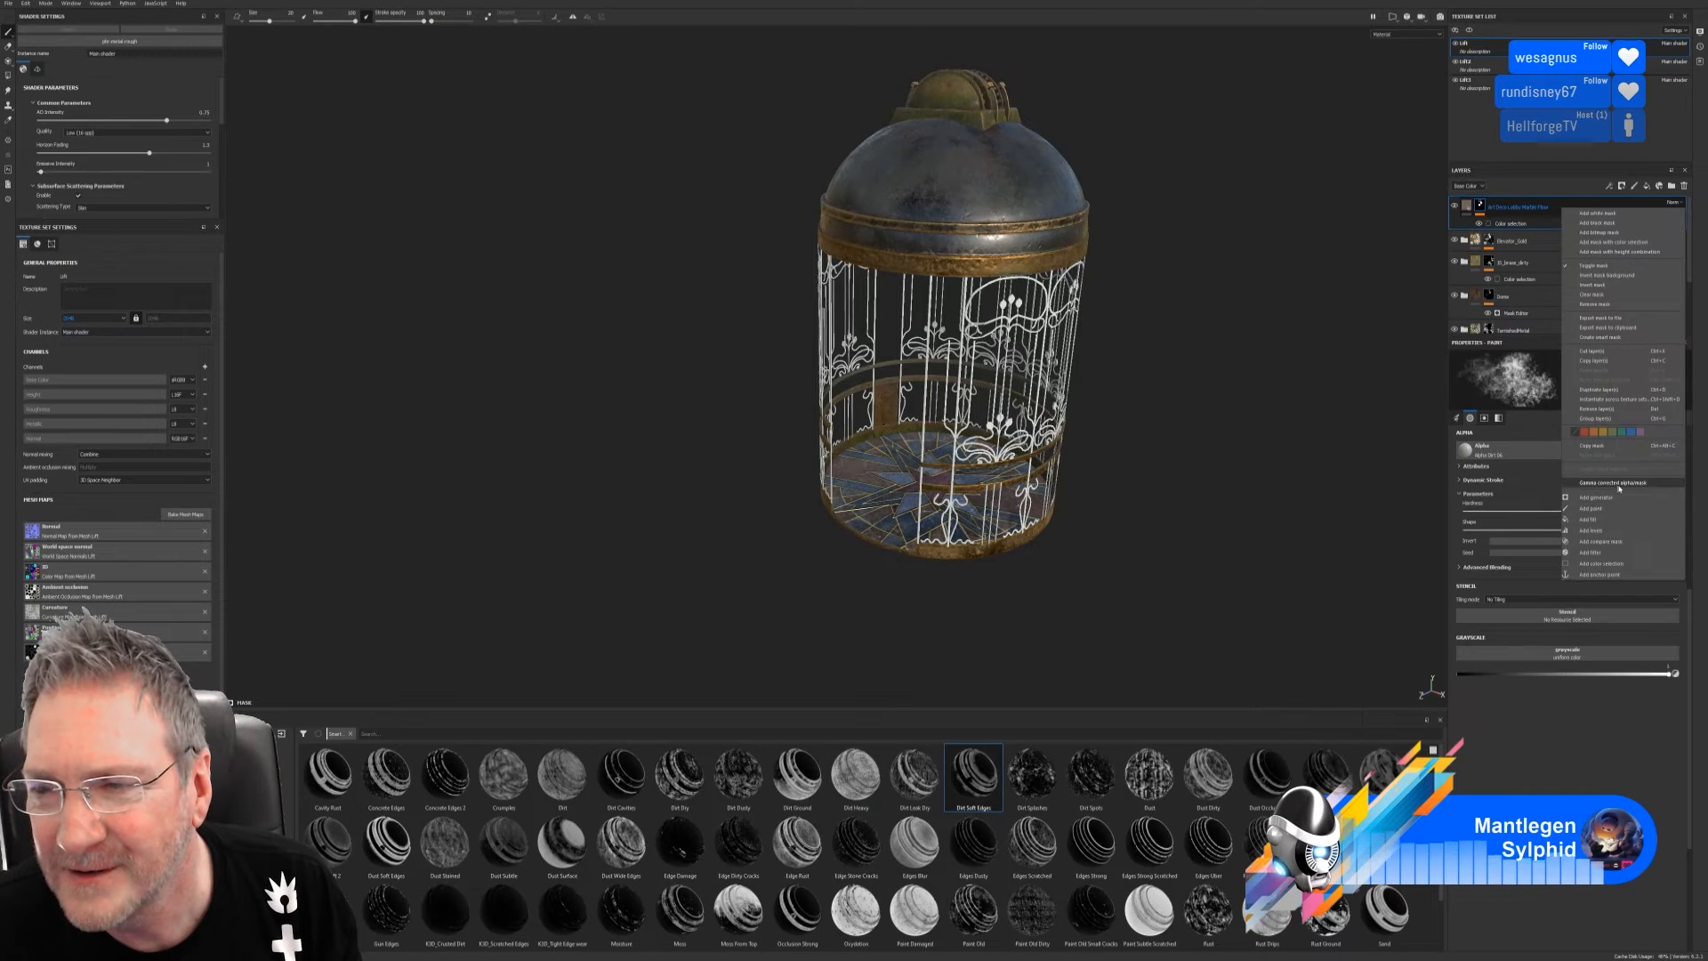
pyautogui.click(1595, 420)
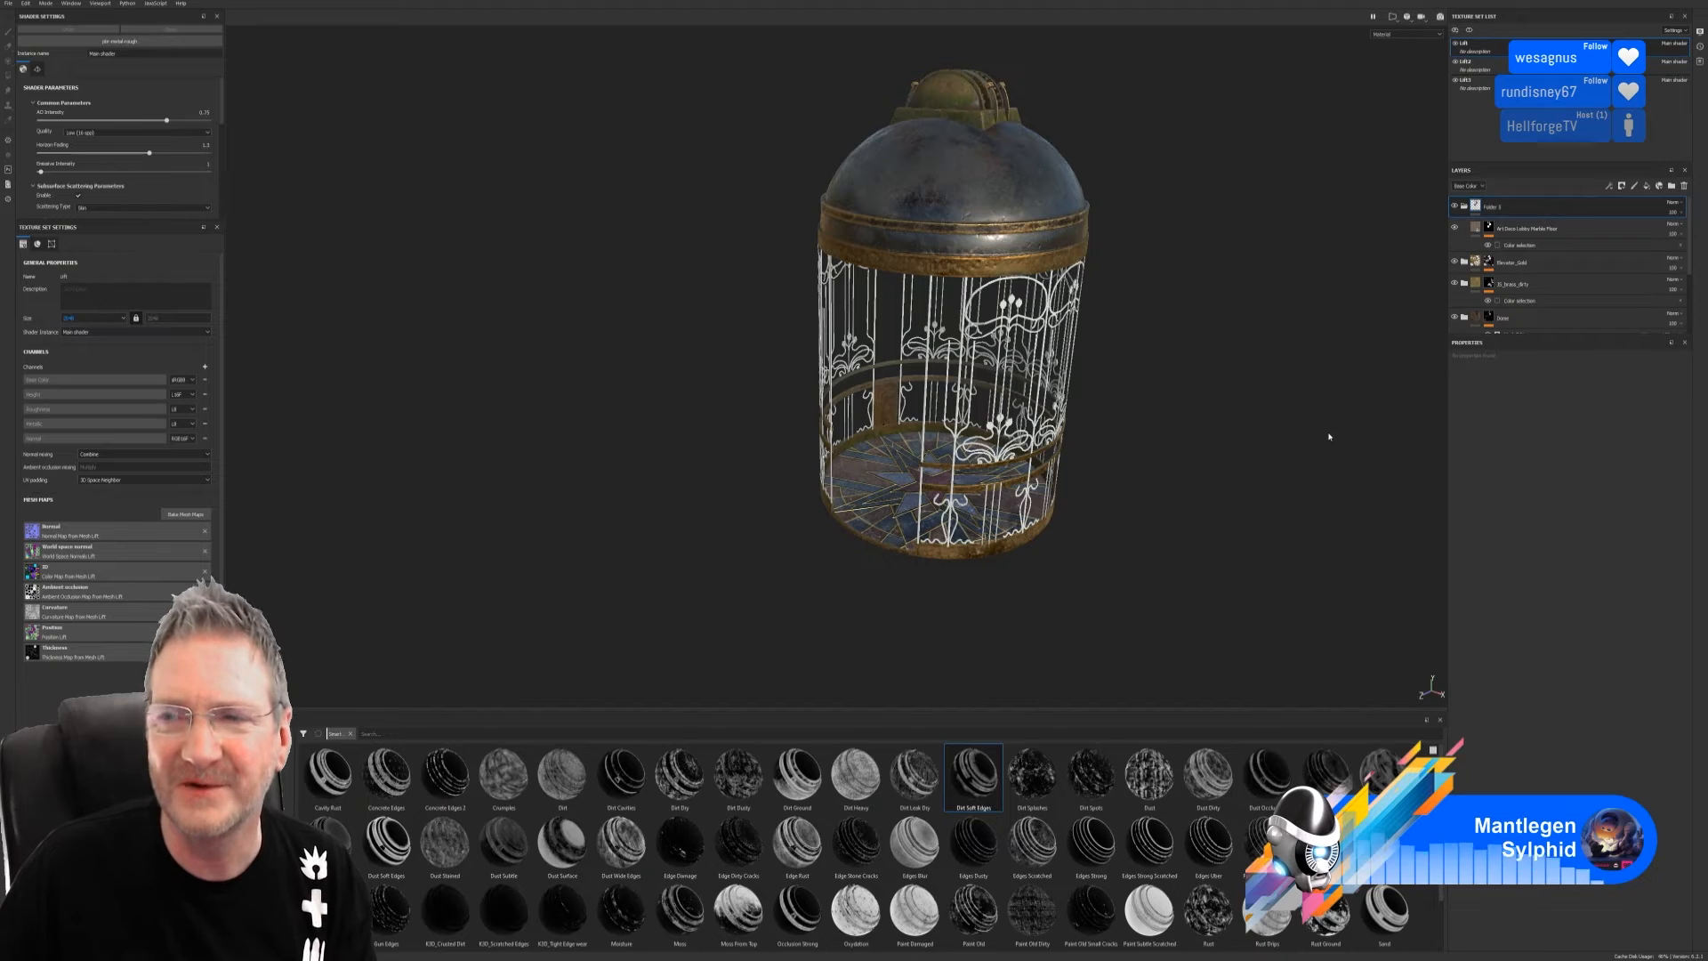
pyautogui.rightClick(1540, 216)
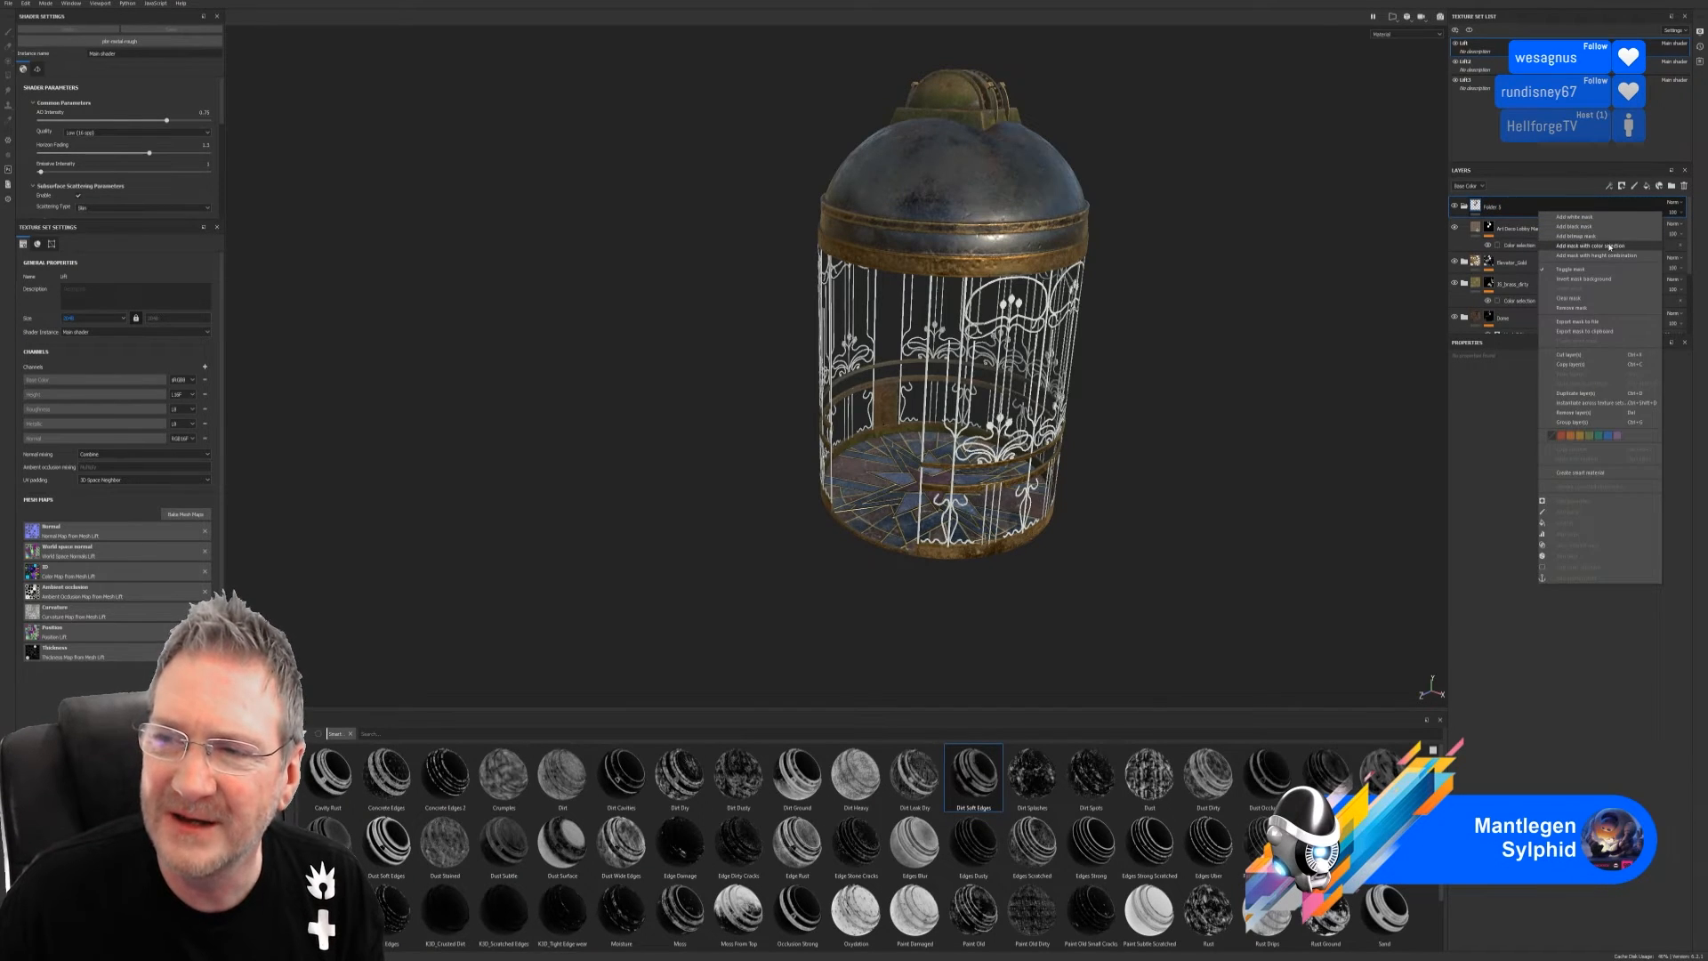
pyautogui.click(1575, 246)
pyautogui.click(1671, 451)
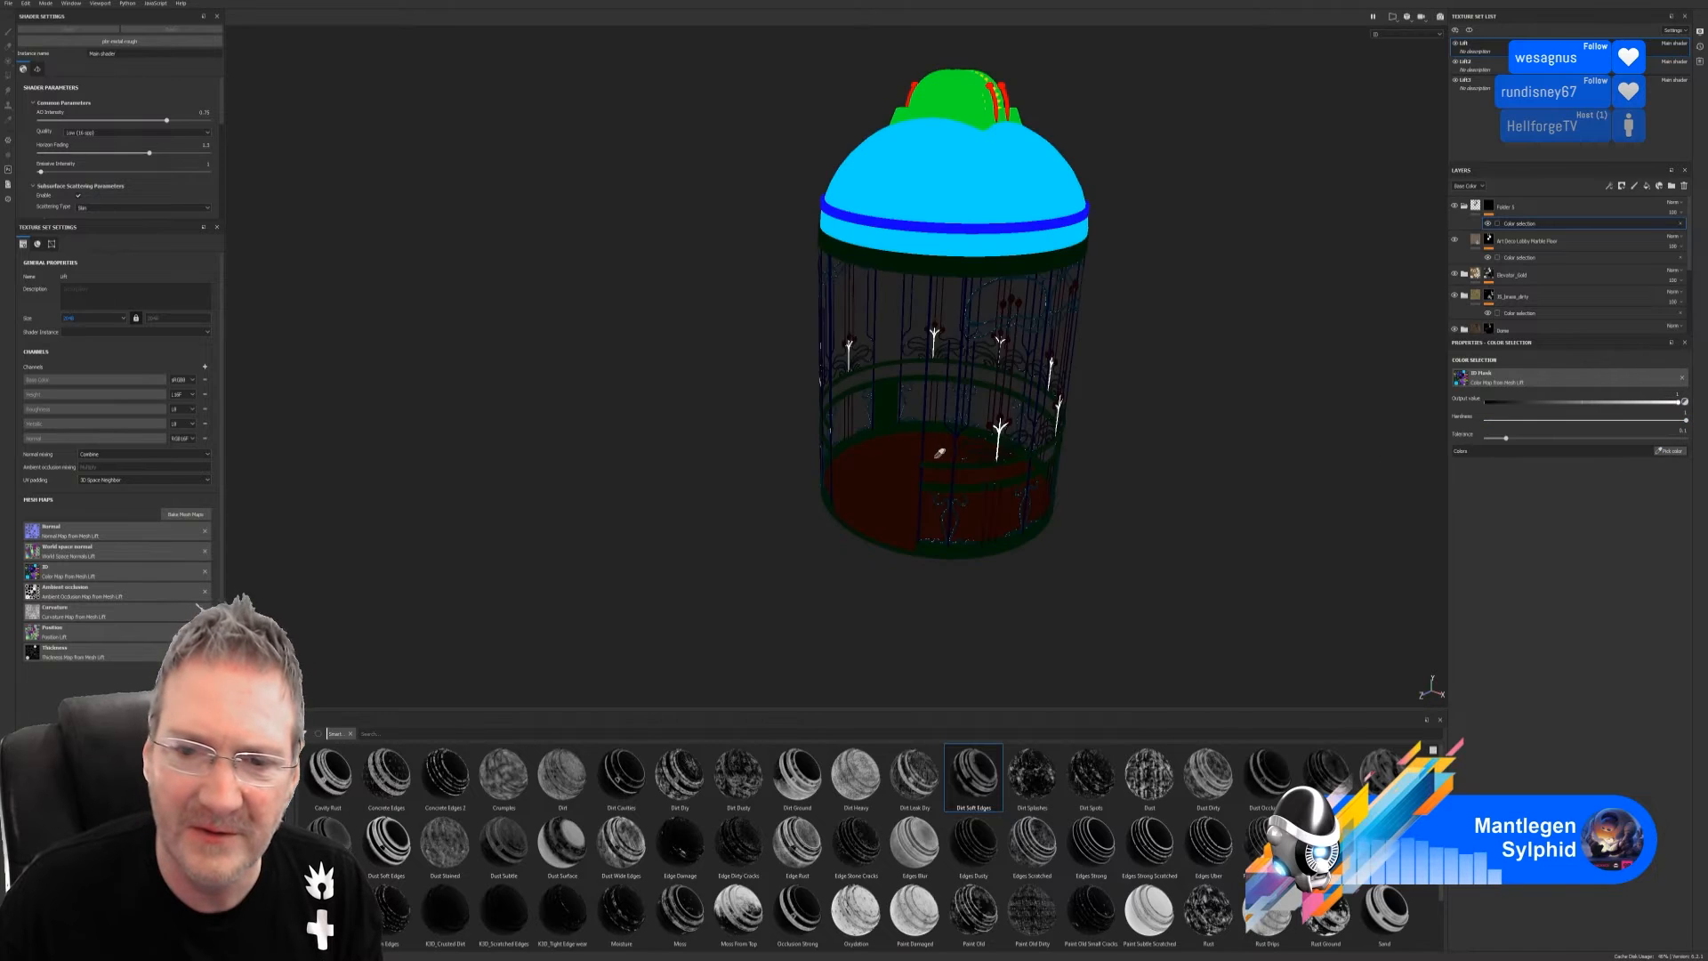
pyautogui.click(899, 476)
# Try removing the marble floor layer's own color selection while re-picking the floor color for the folder mask, then restore it
pyautogui.click(1543, 242)
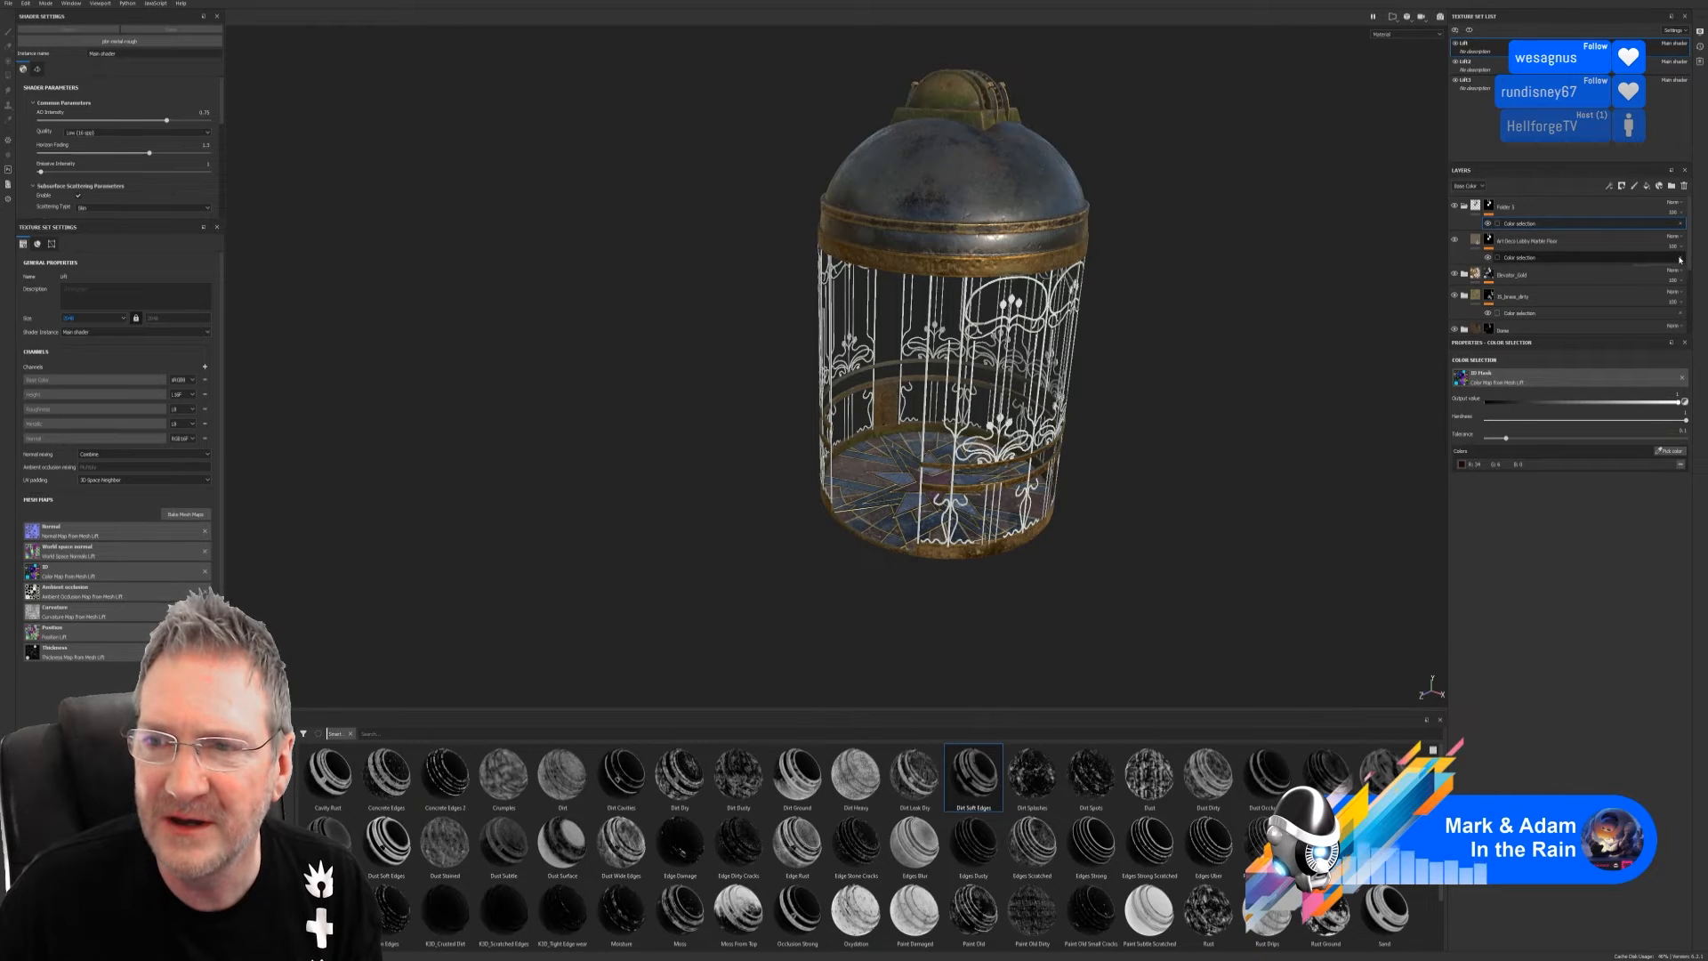
pyautogui.click(1456, 241)
pyautogui.click(1456, 241)
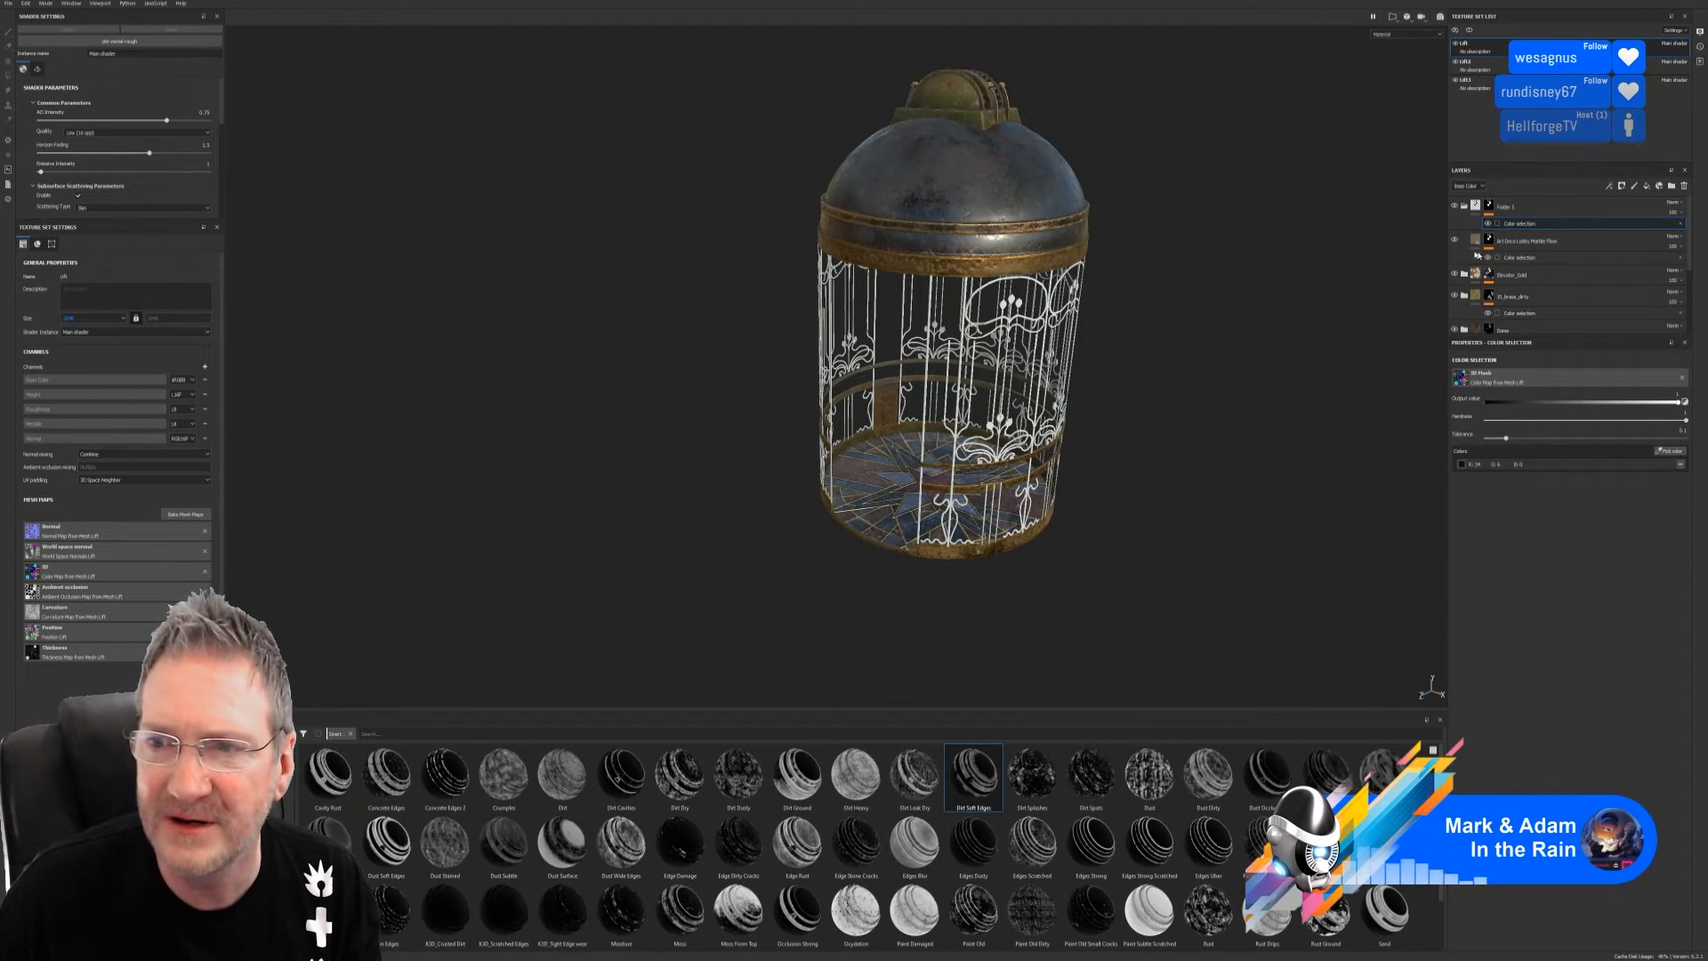
pyautogui.click(1682, 257)
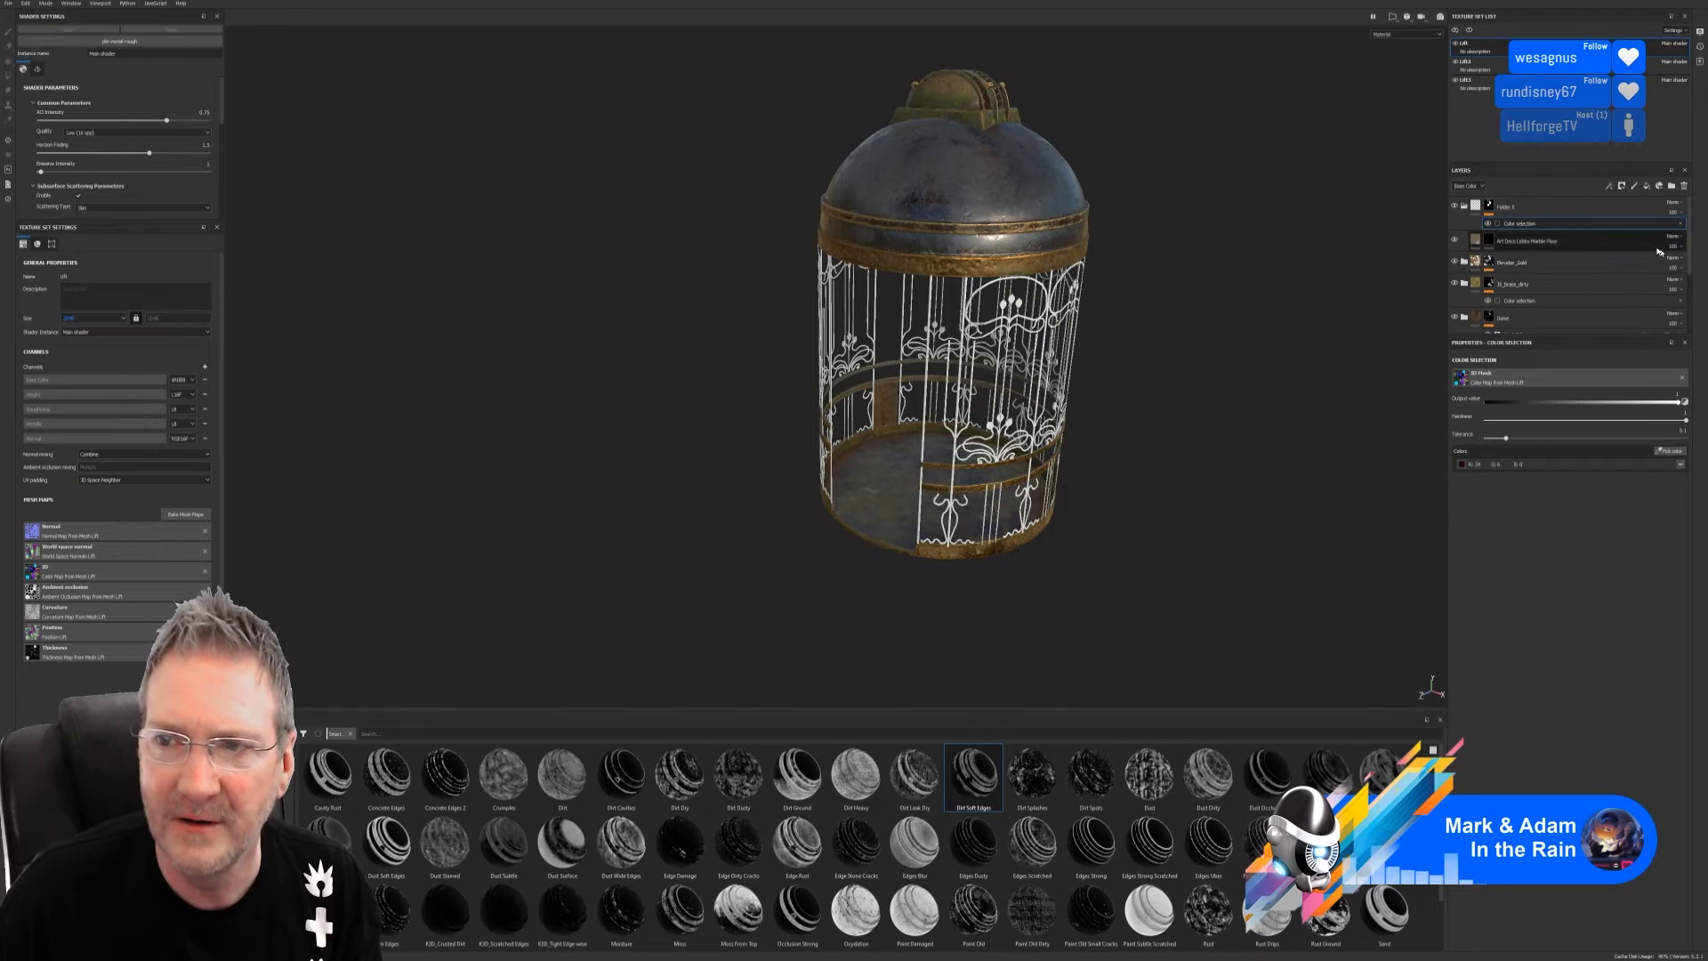
pyautogui.click(1549, 213)
pyautogui.click(1592, 224)
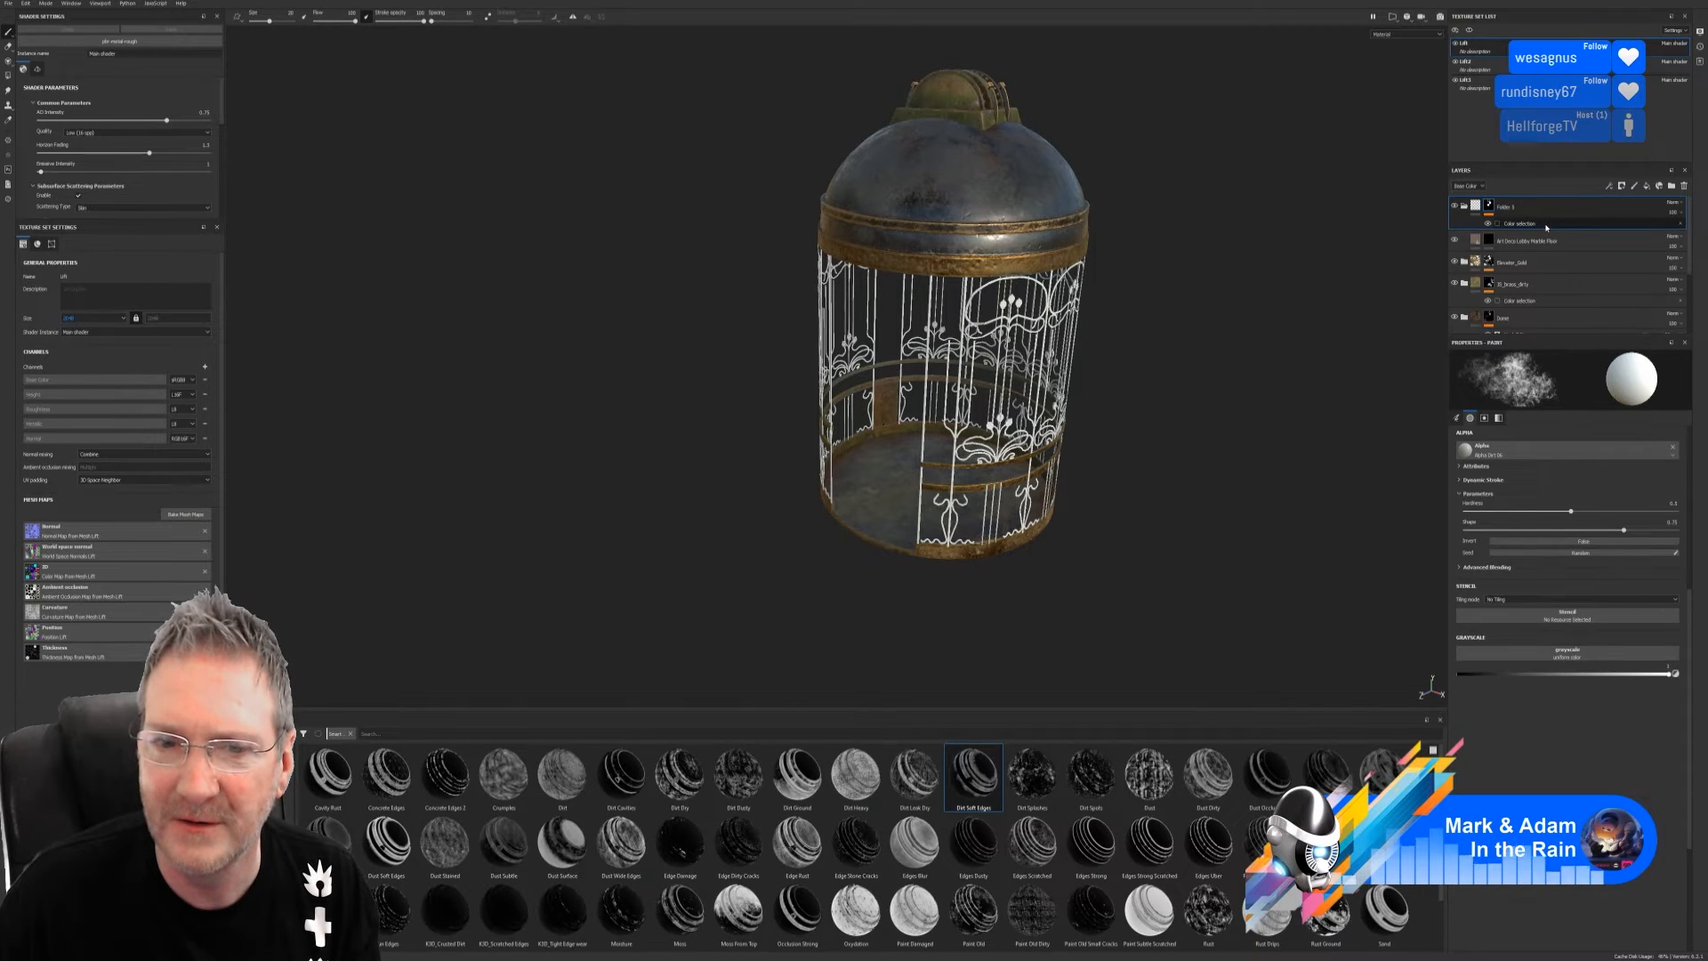
pyautogui.click(1546, 225)
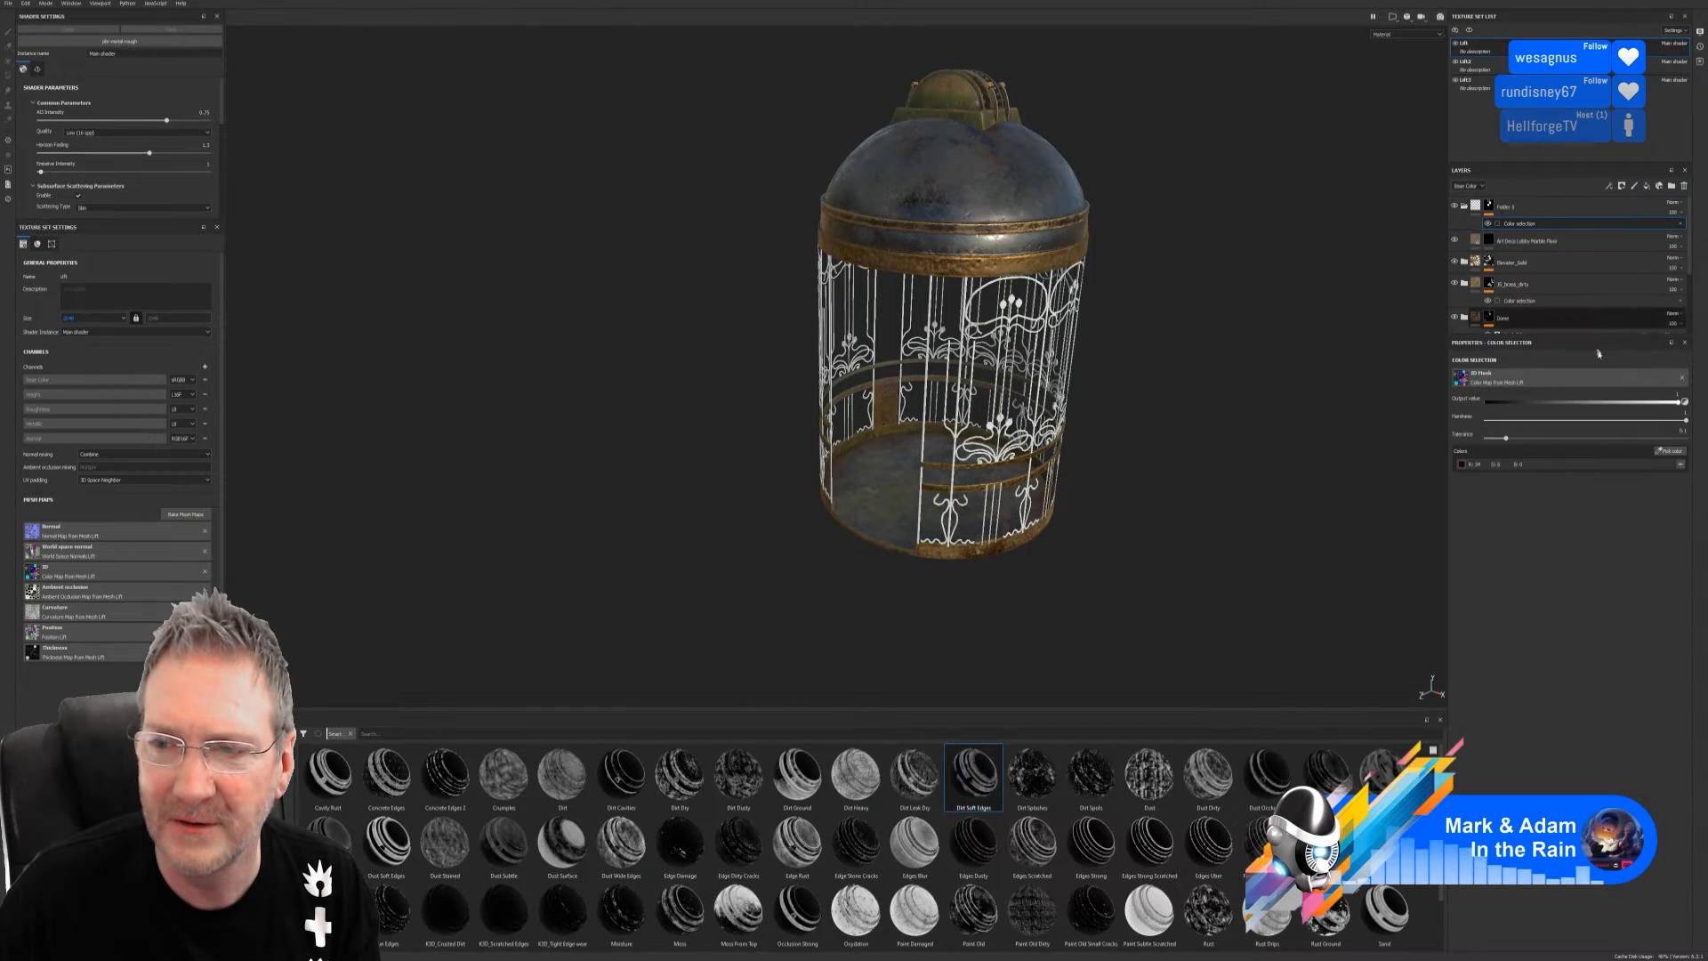
pyautogui.click(1670, 451)
pyautogui.click(899, 480)
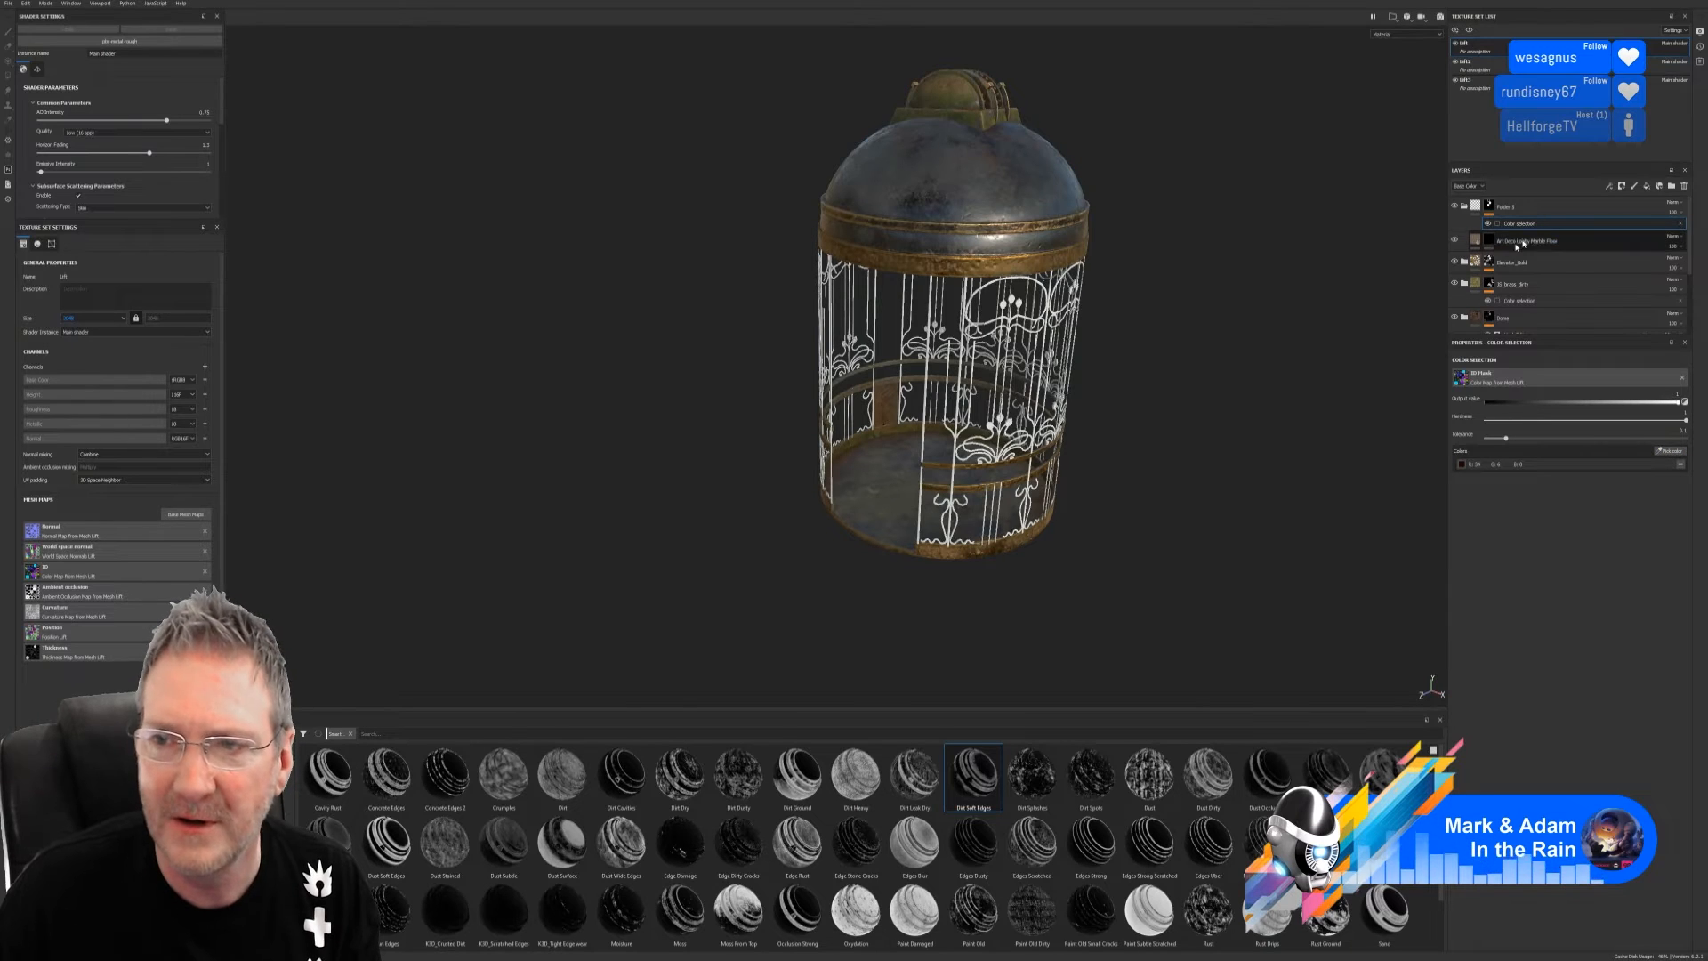
pyautogui.keyDown('ctrl'); pyautogui.moveTo(1519, 223); pyautogui.dragTo(1513, 242); pyautogui.keyUp('ctrl')
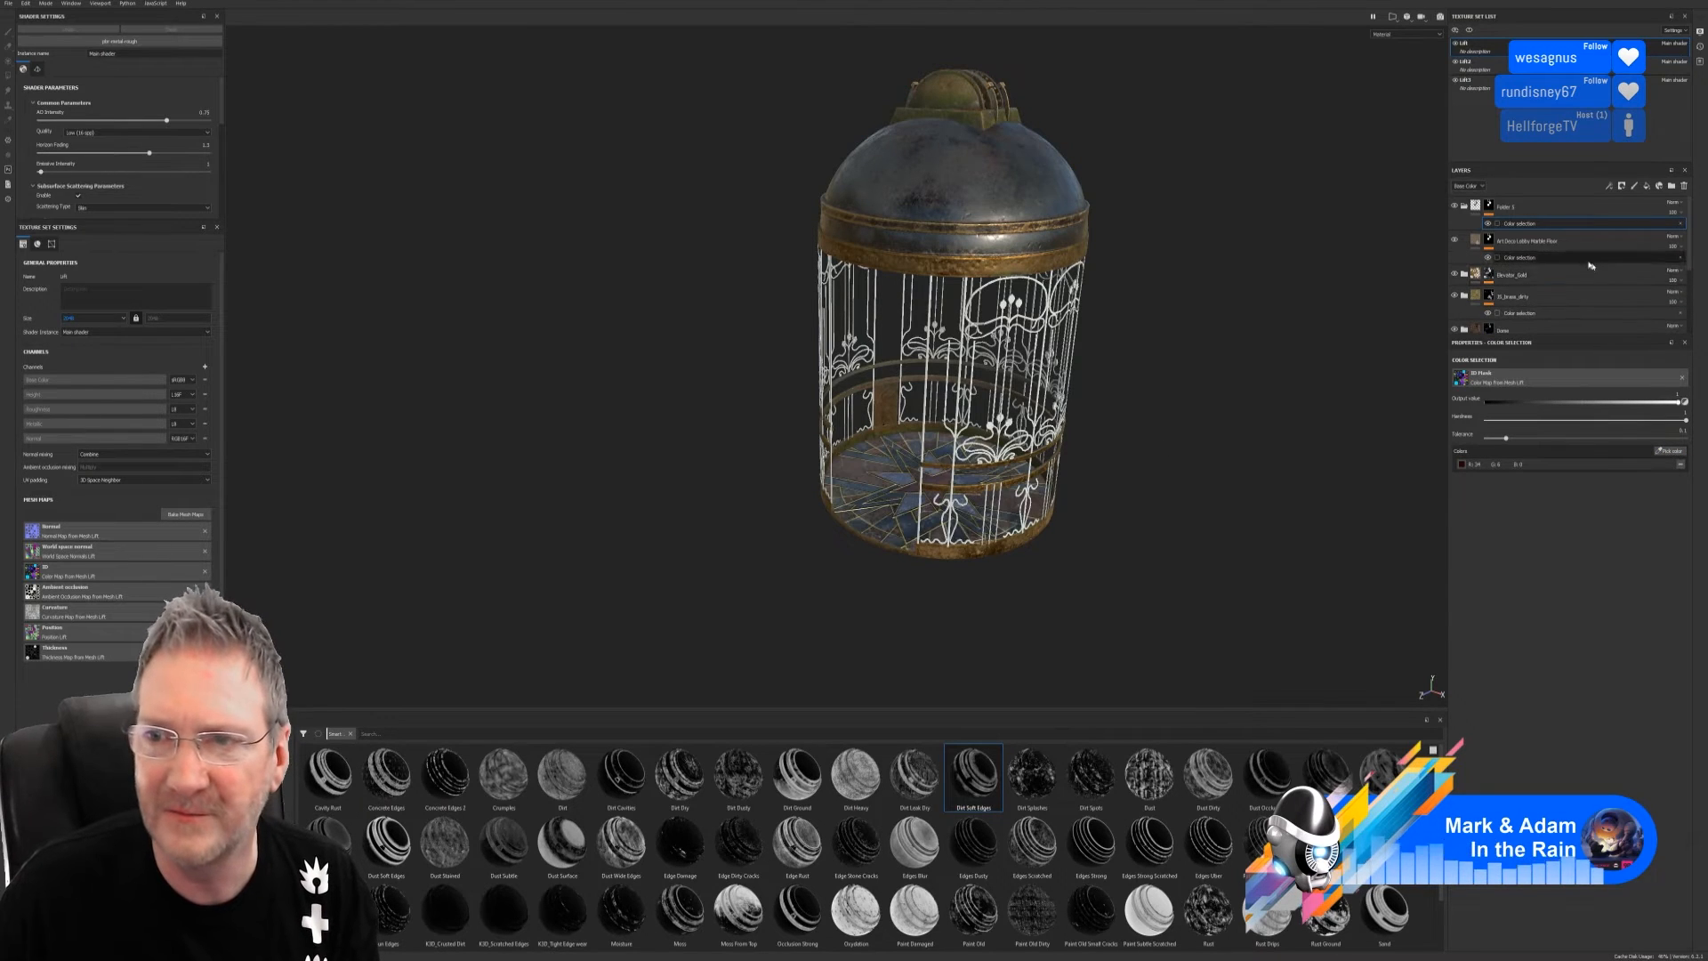
# Apply the Dirt Soft Edges smart mask to the marble floor layer inside the folder and inspect the floor up close
pyautogui.click(1548, 256)
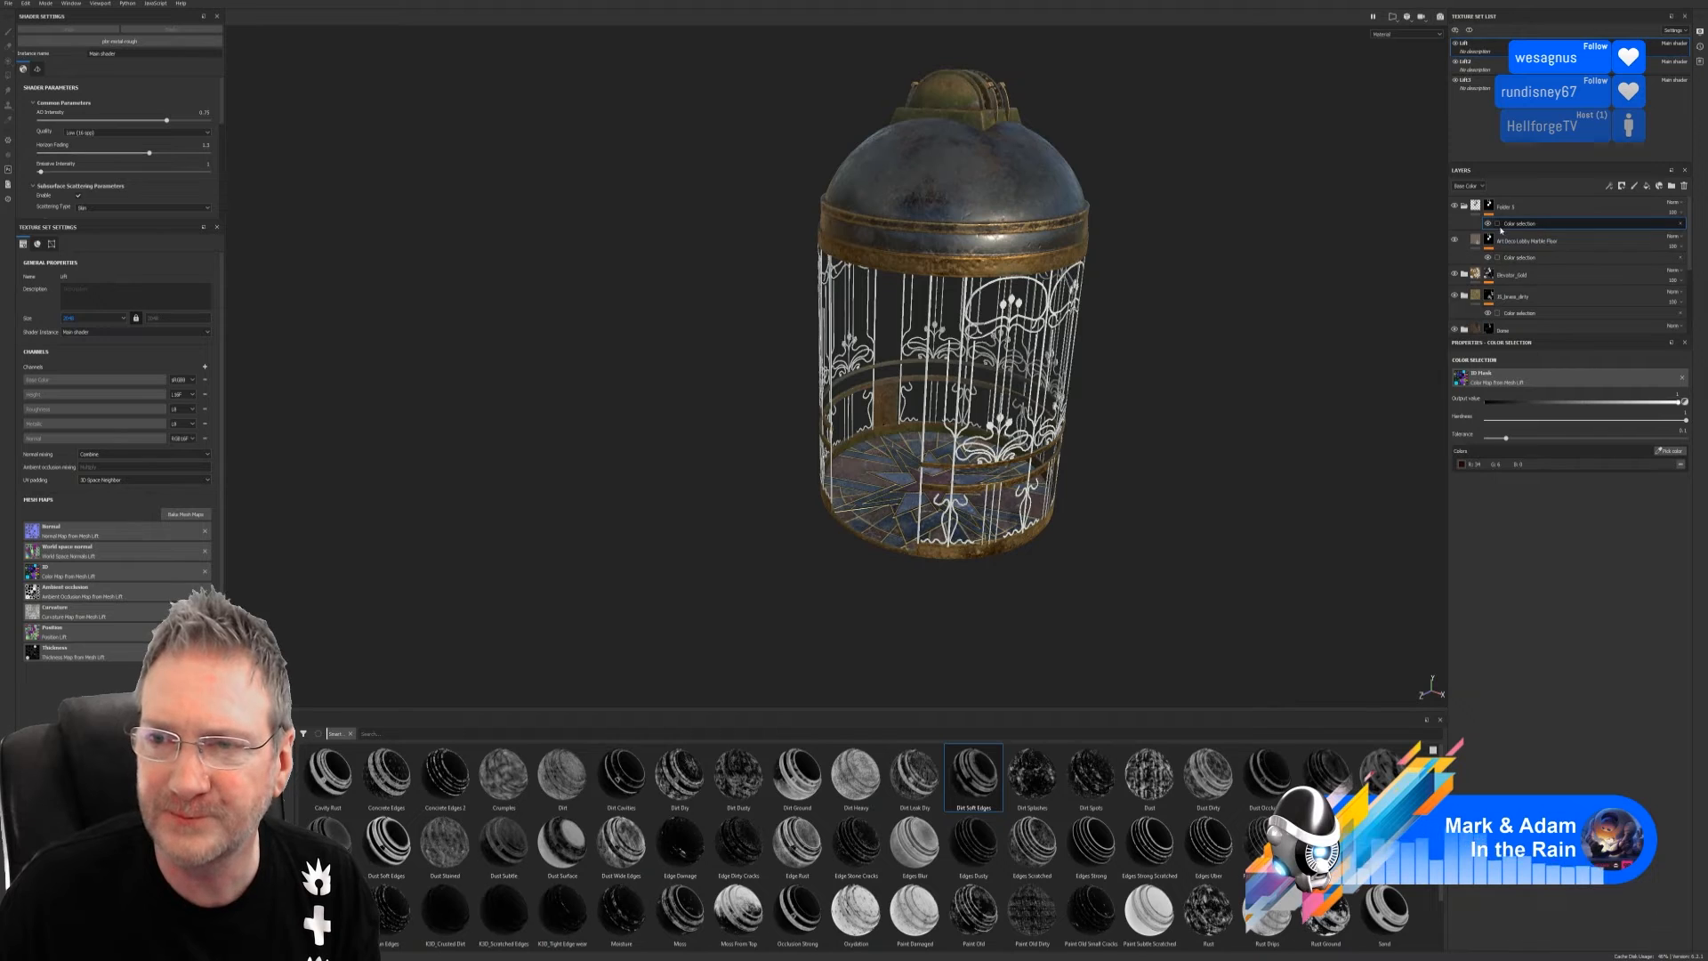
pyautogui.click(1464, 206)
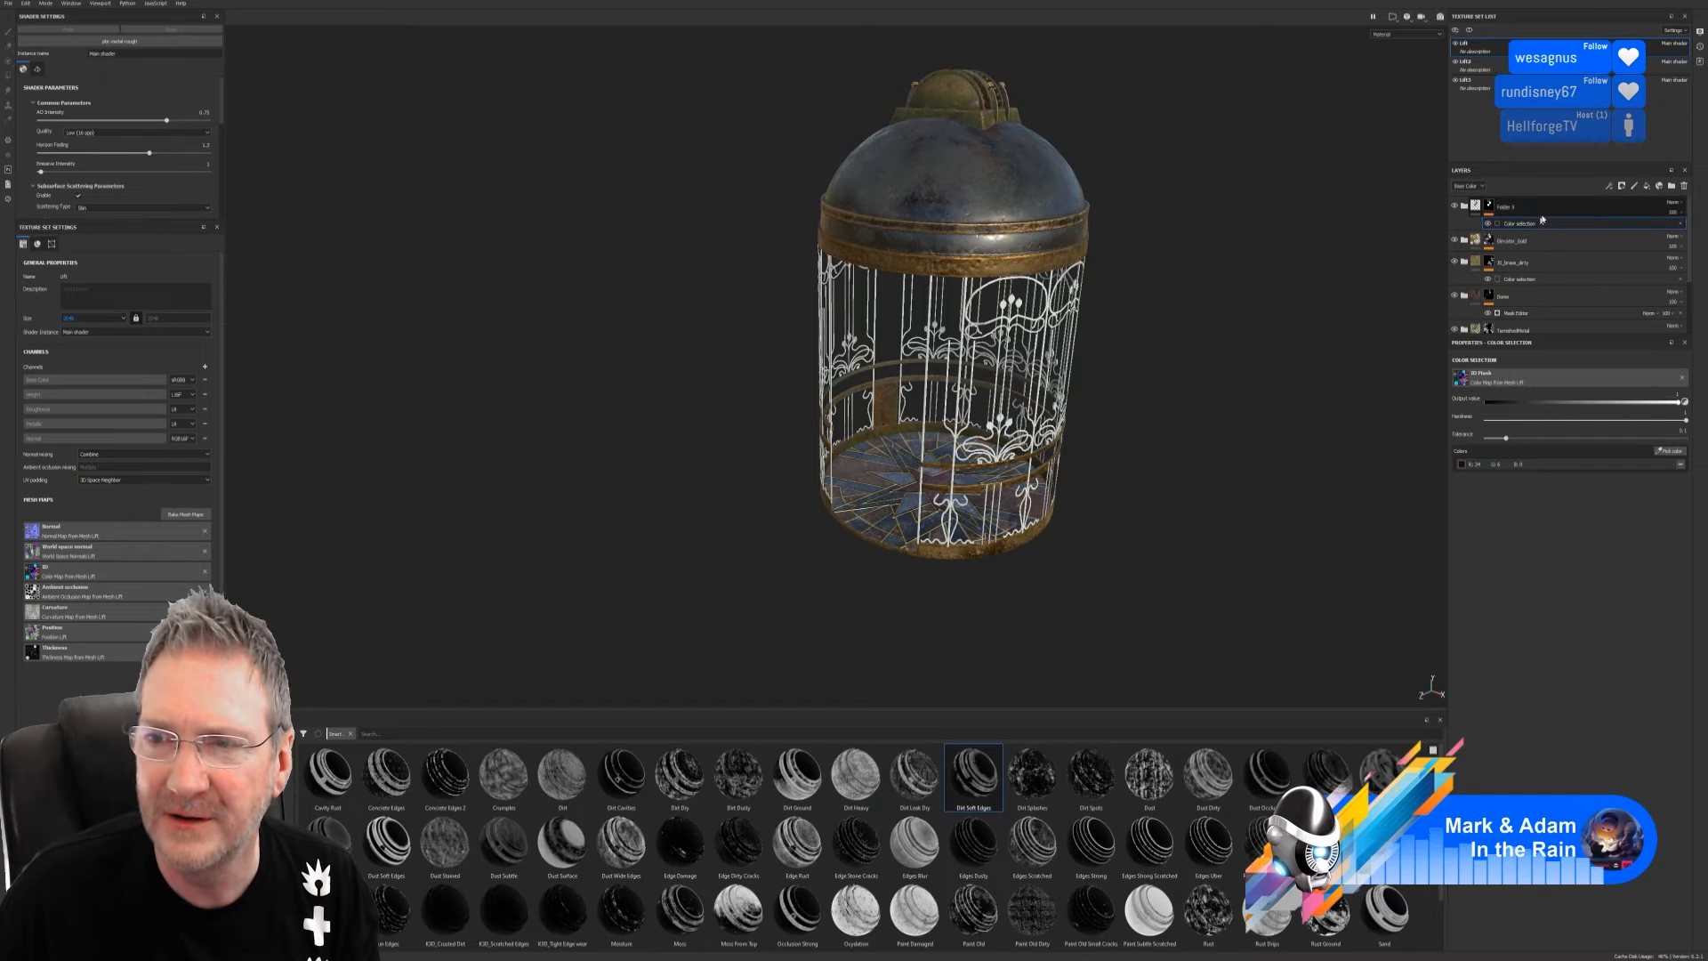
pyautogui.click(1465, 207)
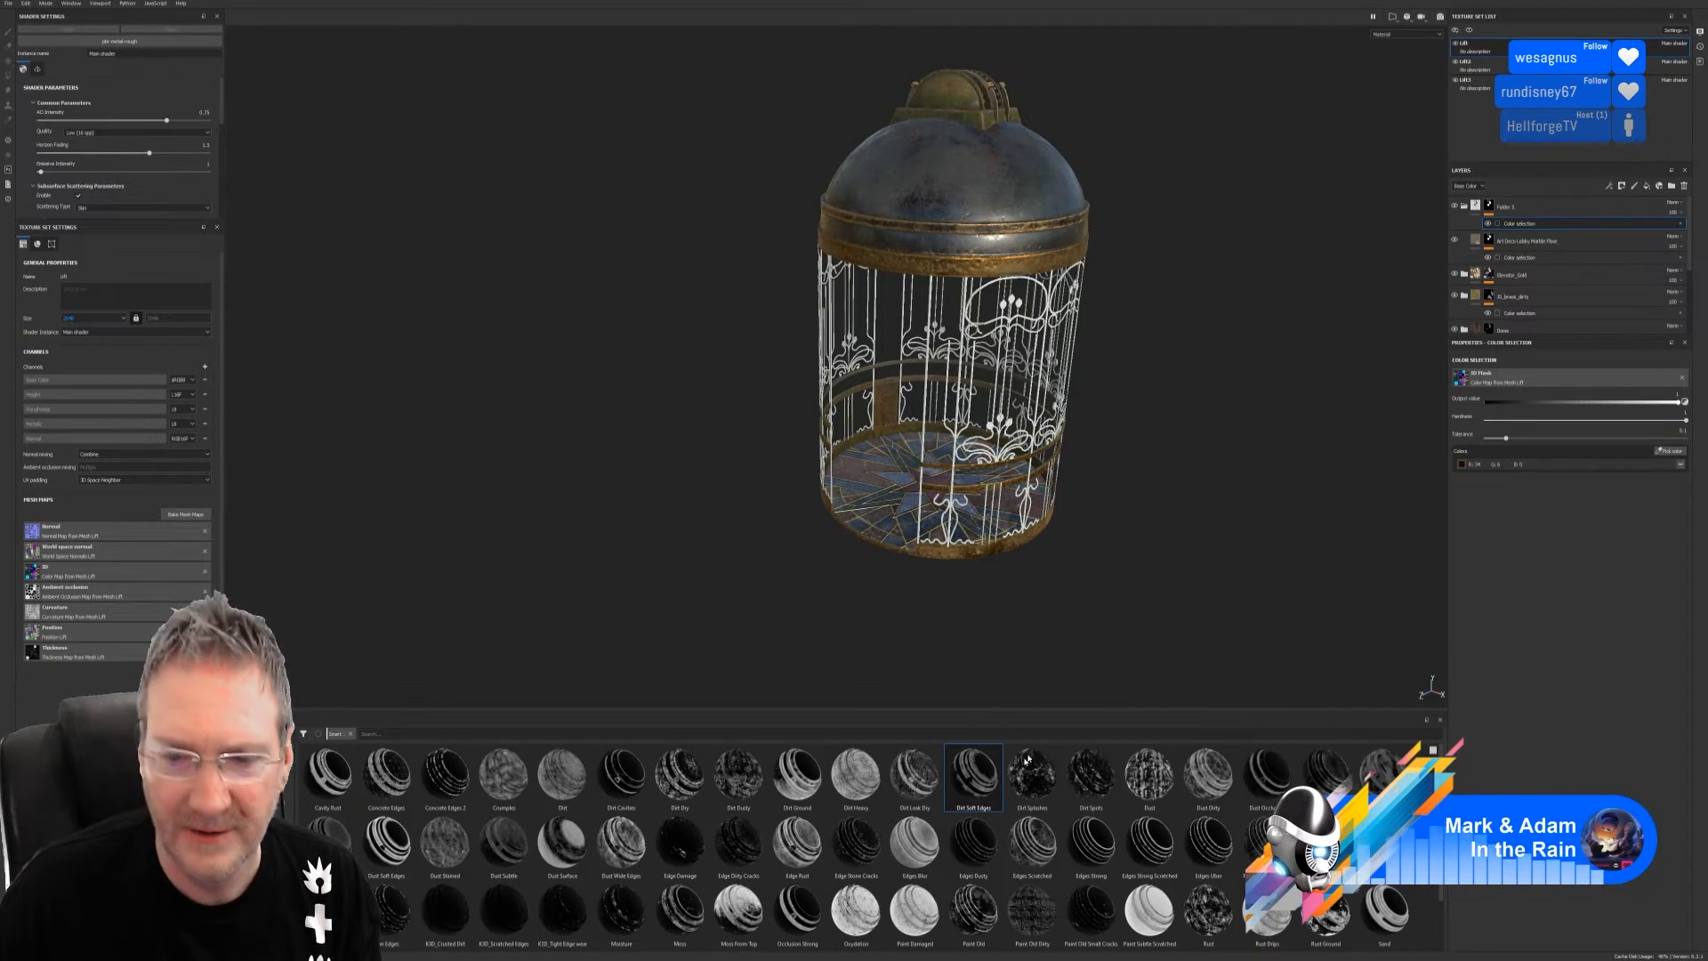
pyautogui.click(1540, 249)
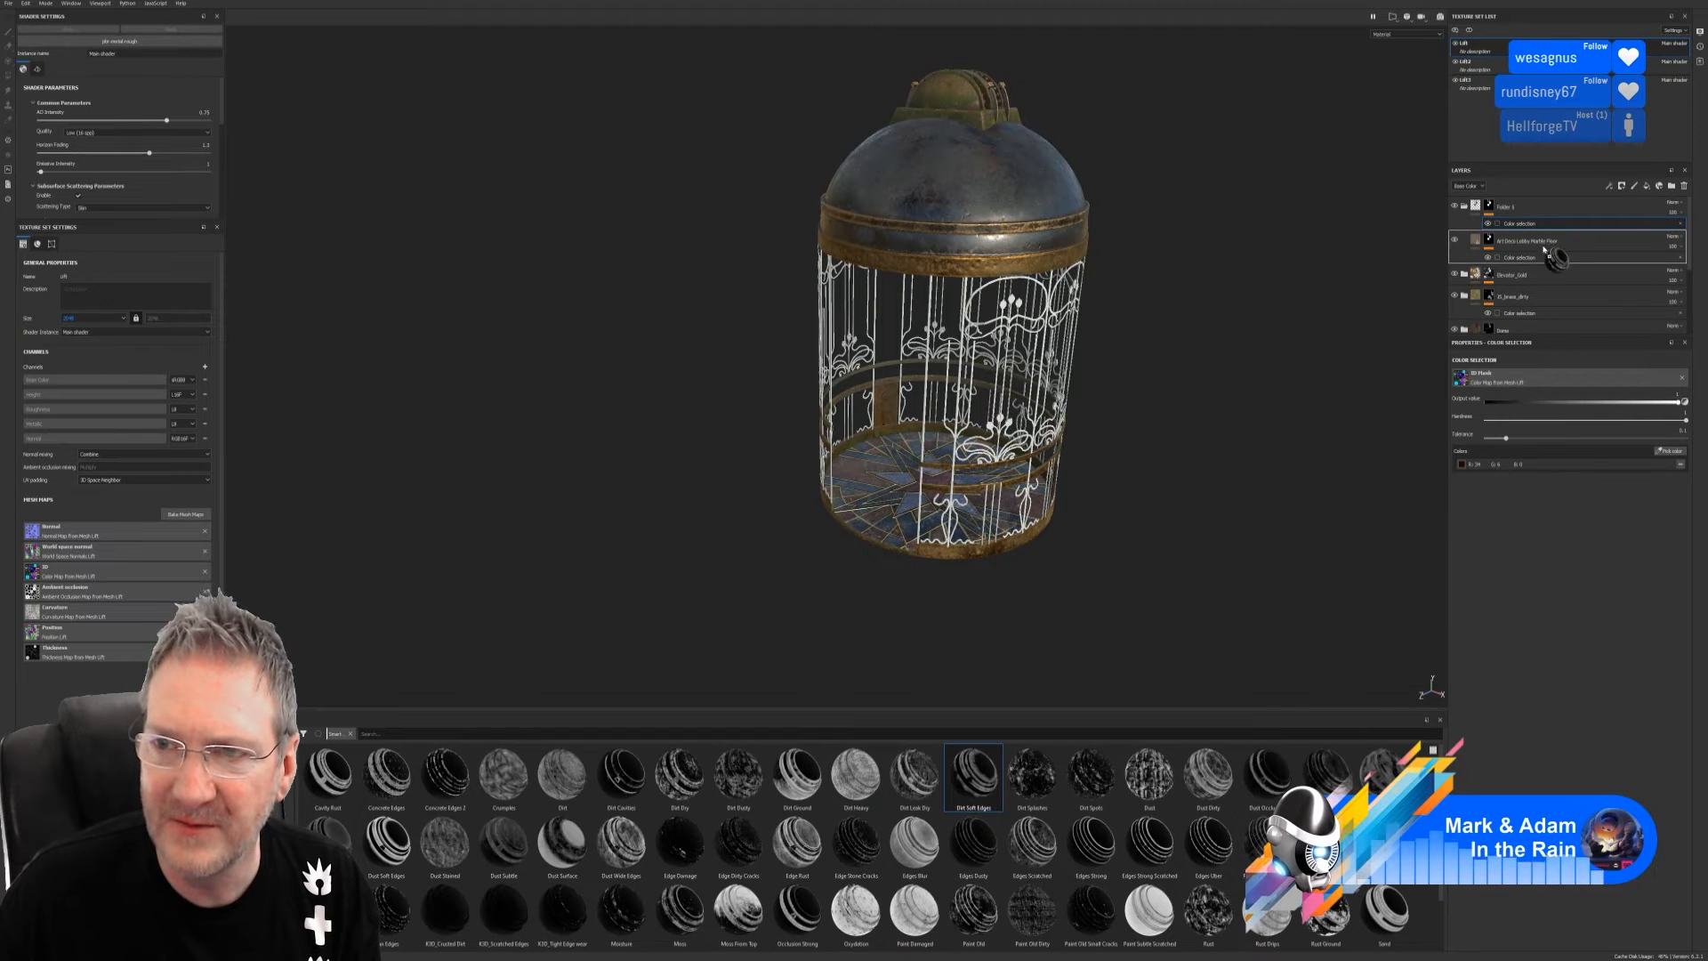
pyautogui.click(1532, 238)
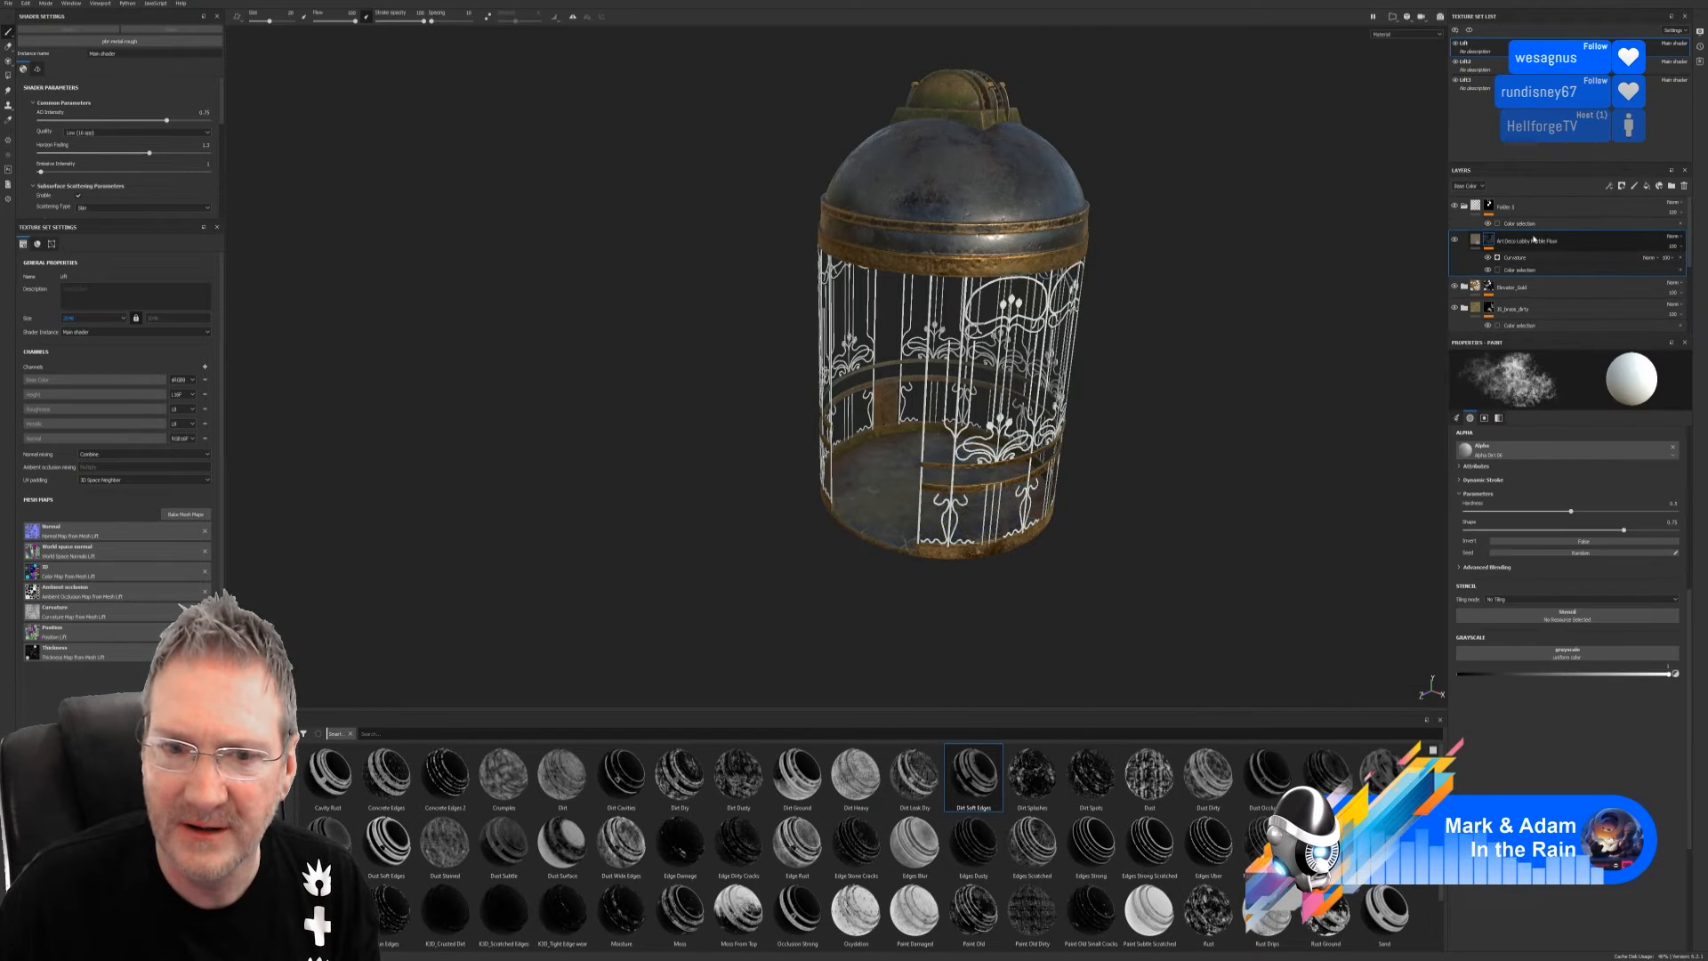
pyautogui.keyDown('alt'); pyautogui.moveTo(868, 374); pyautogui.dragTo(860, 621); pyautogui.keyUp('alt')
# Raise the Curvature generator's global balance almost to maximum and lower its texture balance to 0
pyautogui.click(1540, 271)
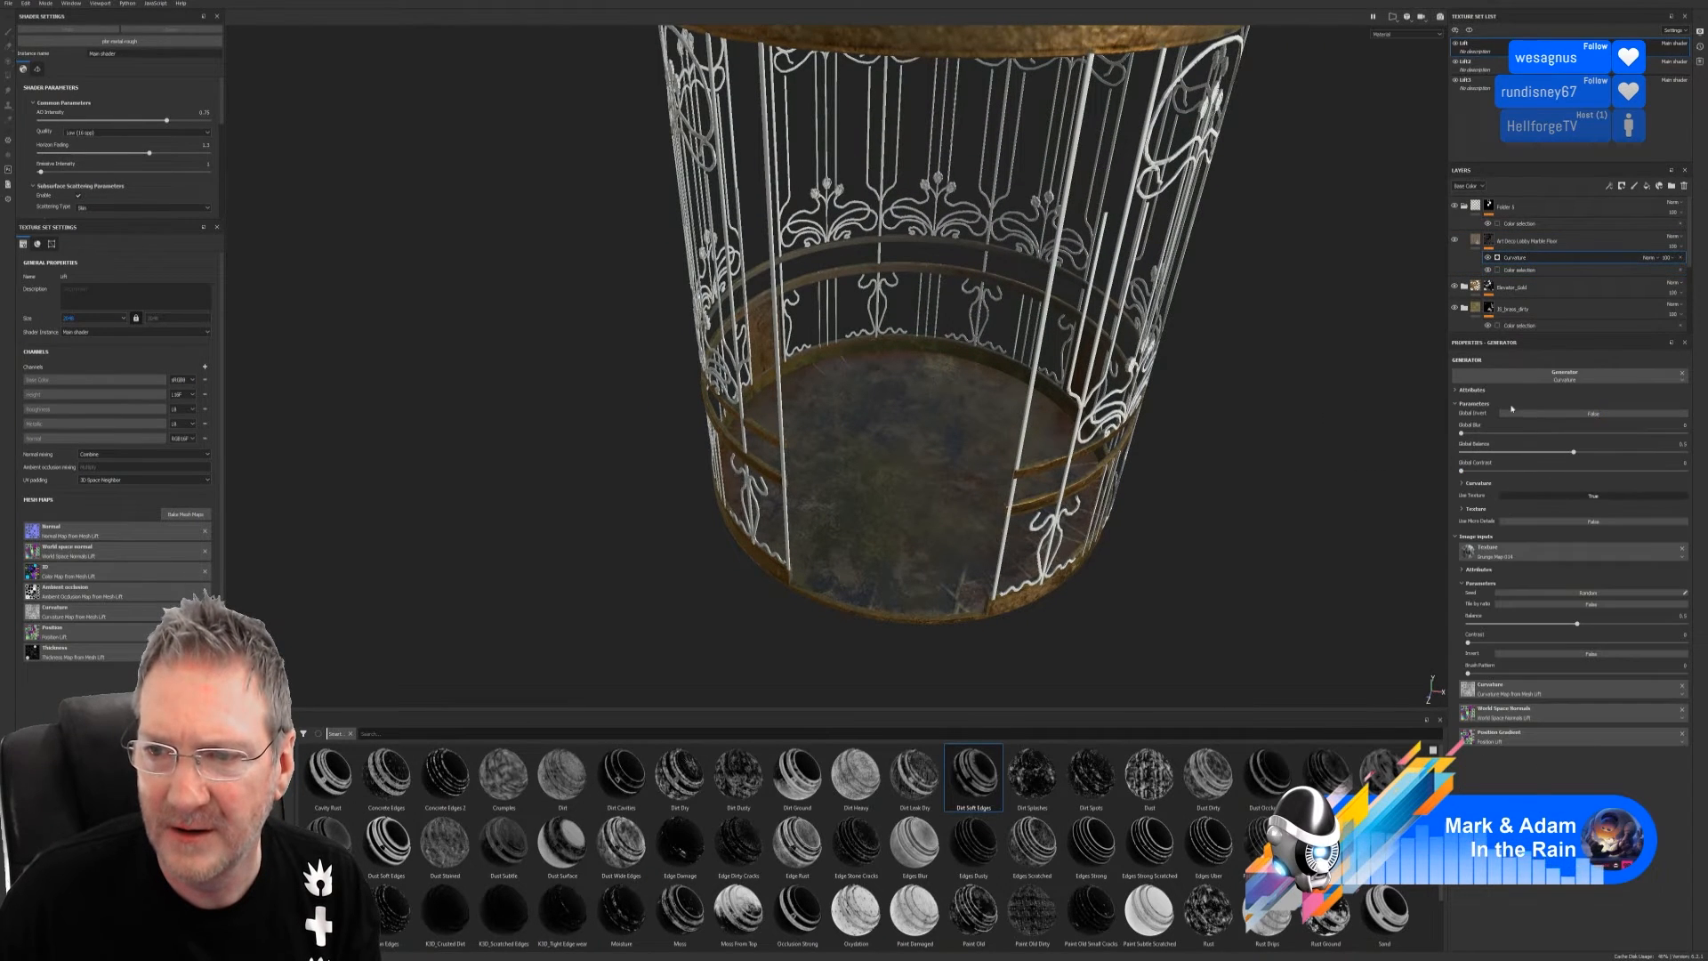
pyautogui.moveTo(1573, 452); pyautogui.dragTo(1685, 452)
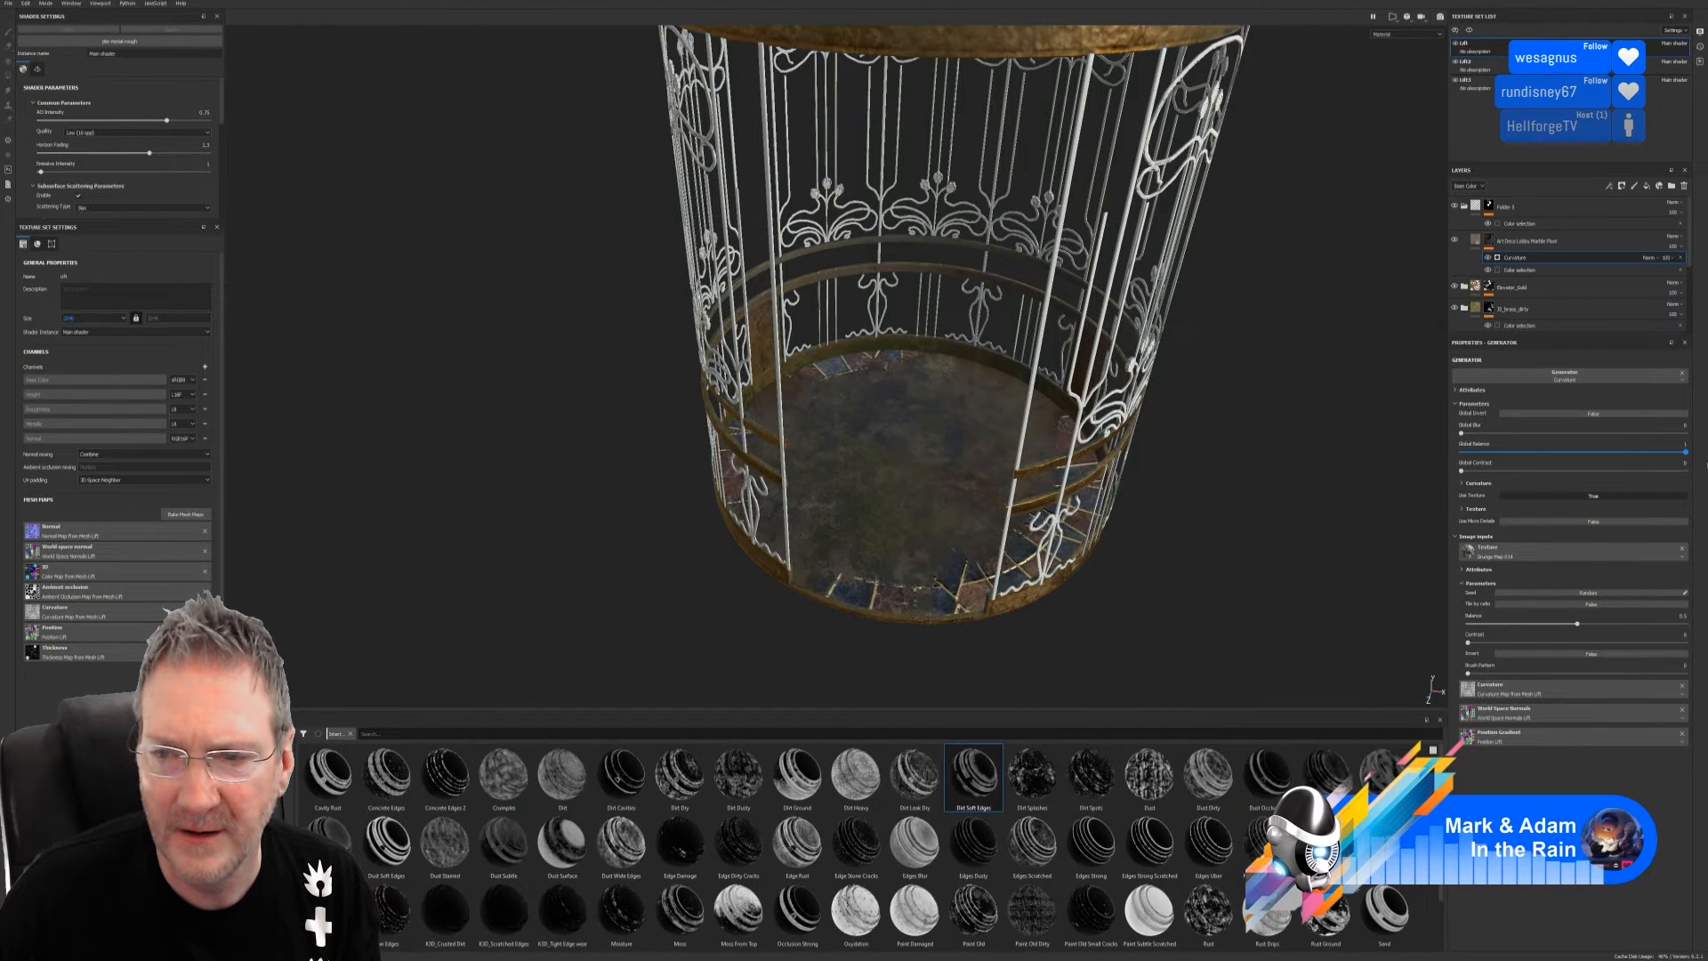
pyautogui.moveTo(1684, 470); pyautogui.dragTo(1680, 472)
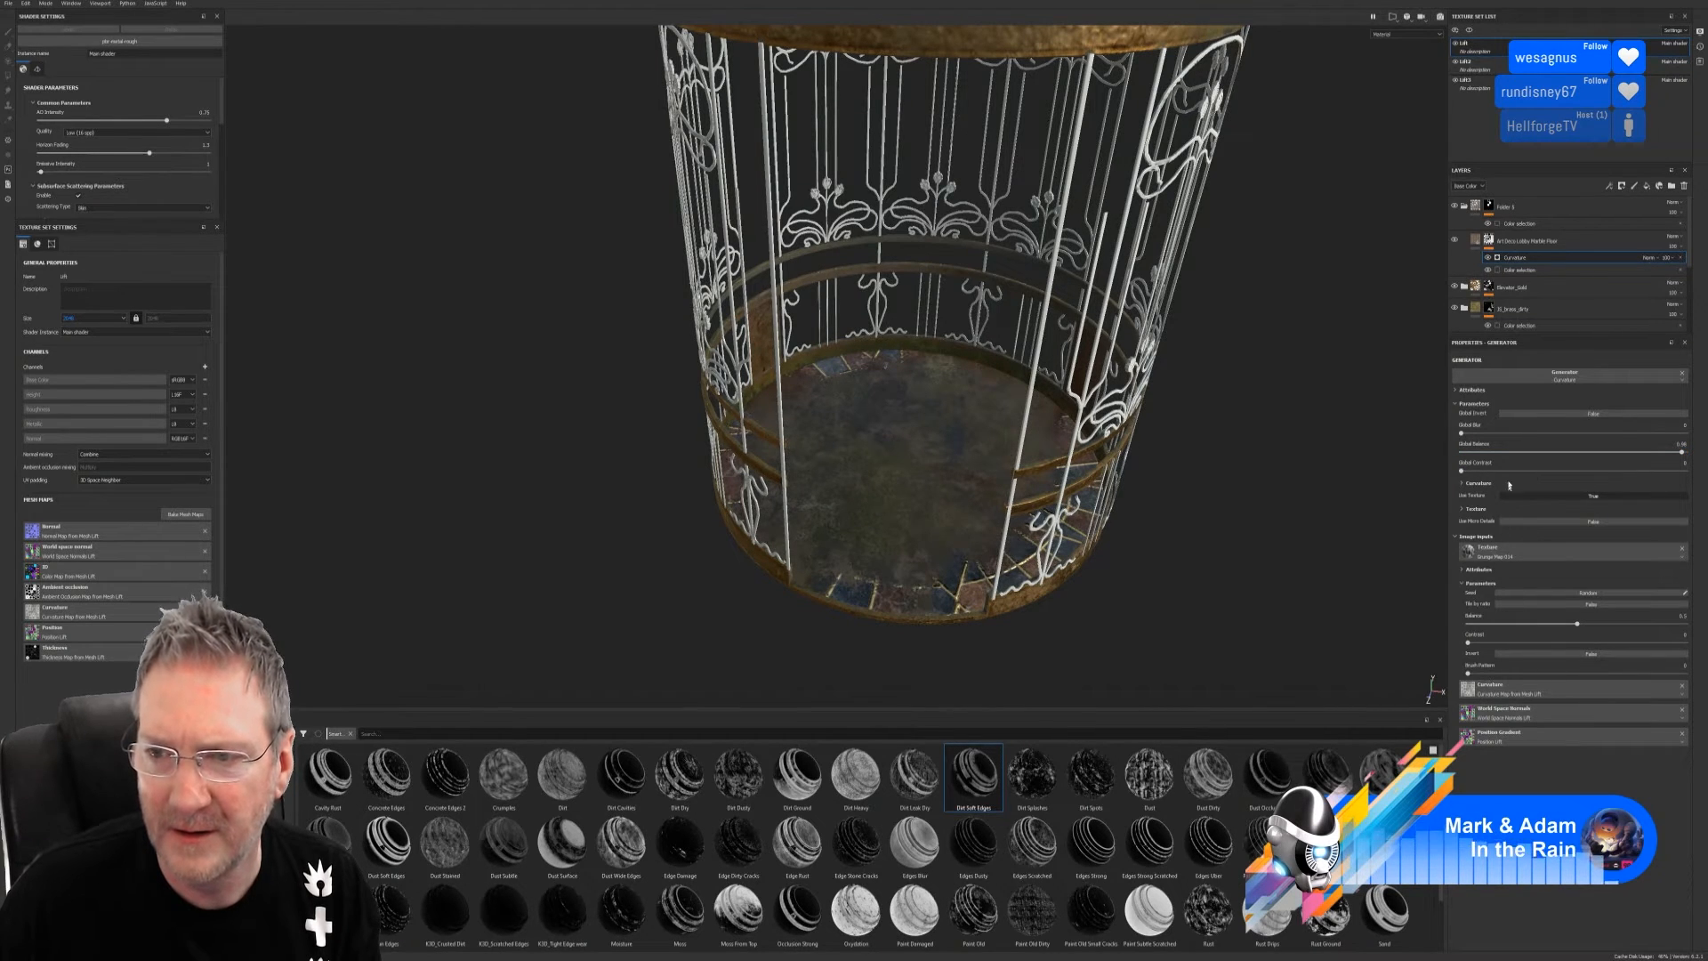
pyautogui.click(1578, 624)
pyautogui.moveTo(1578, 624); pyautogui.dragTo(1268, 603)
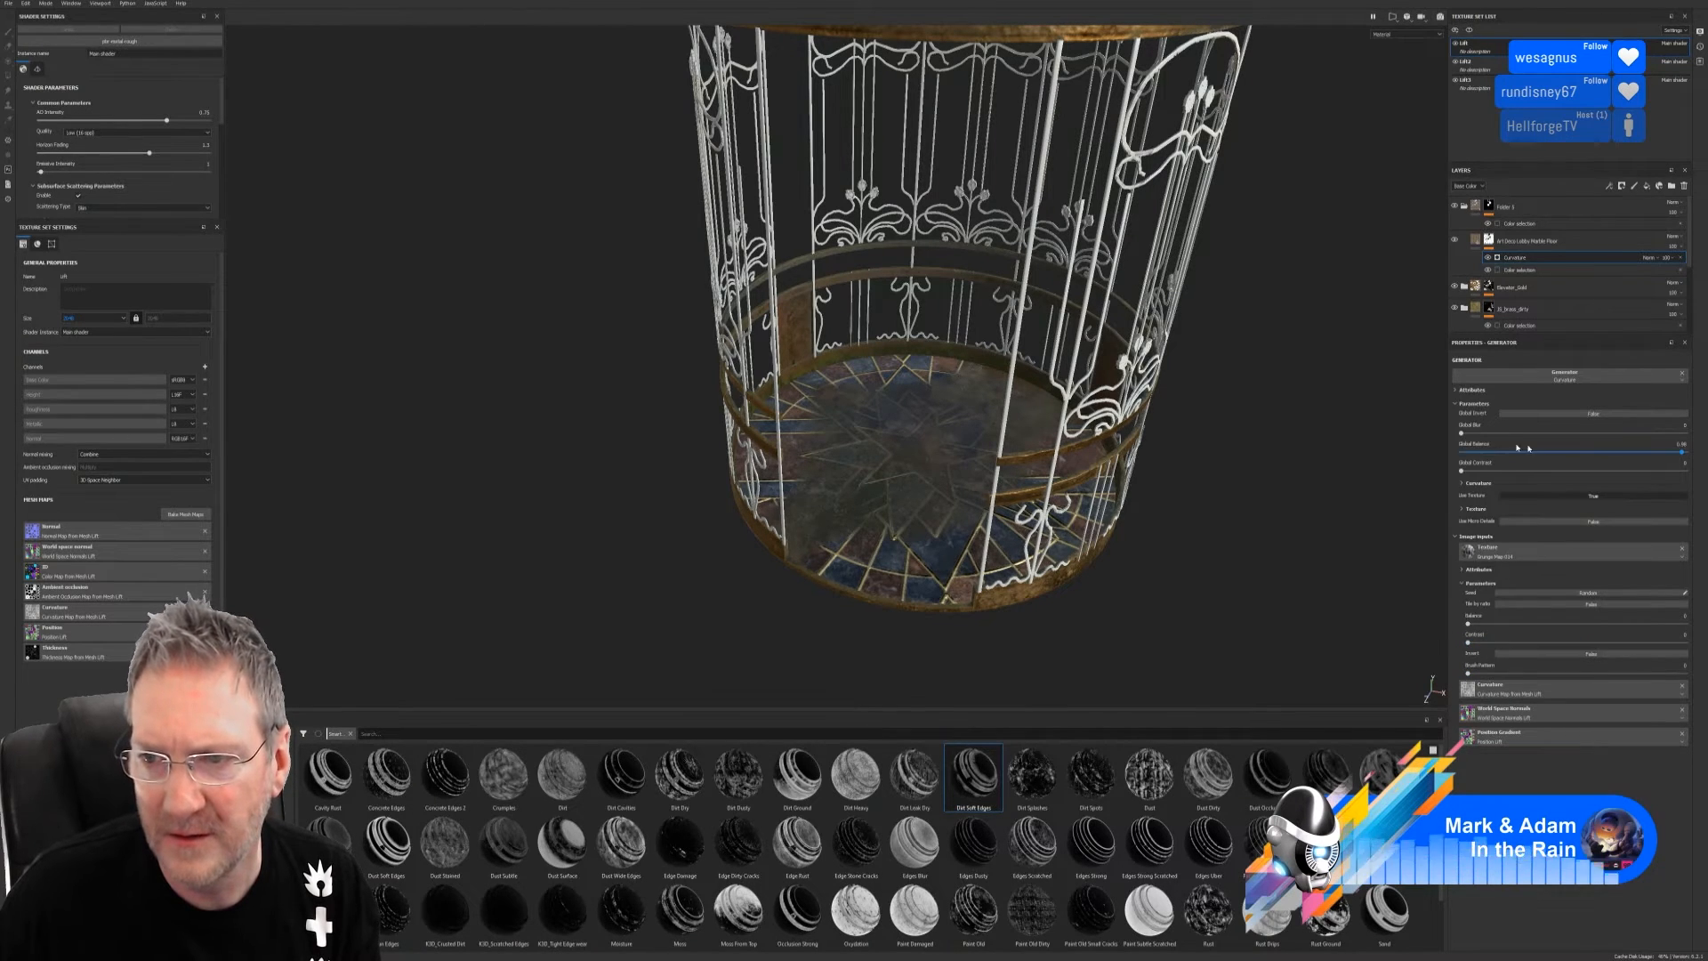
pyautogui.click(1683, 454)
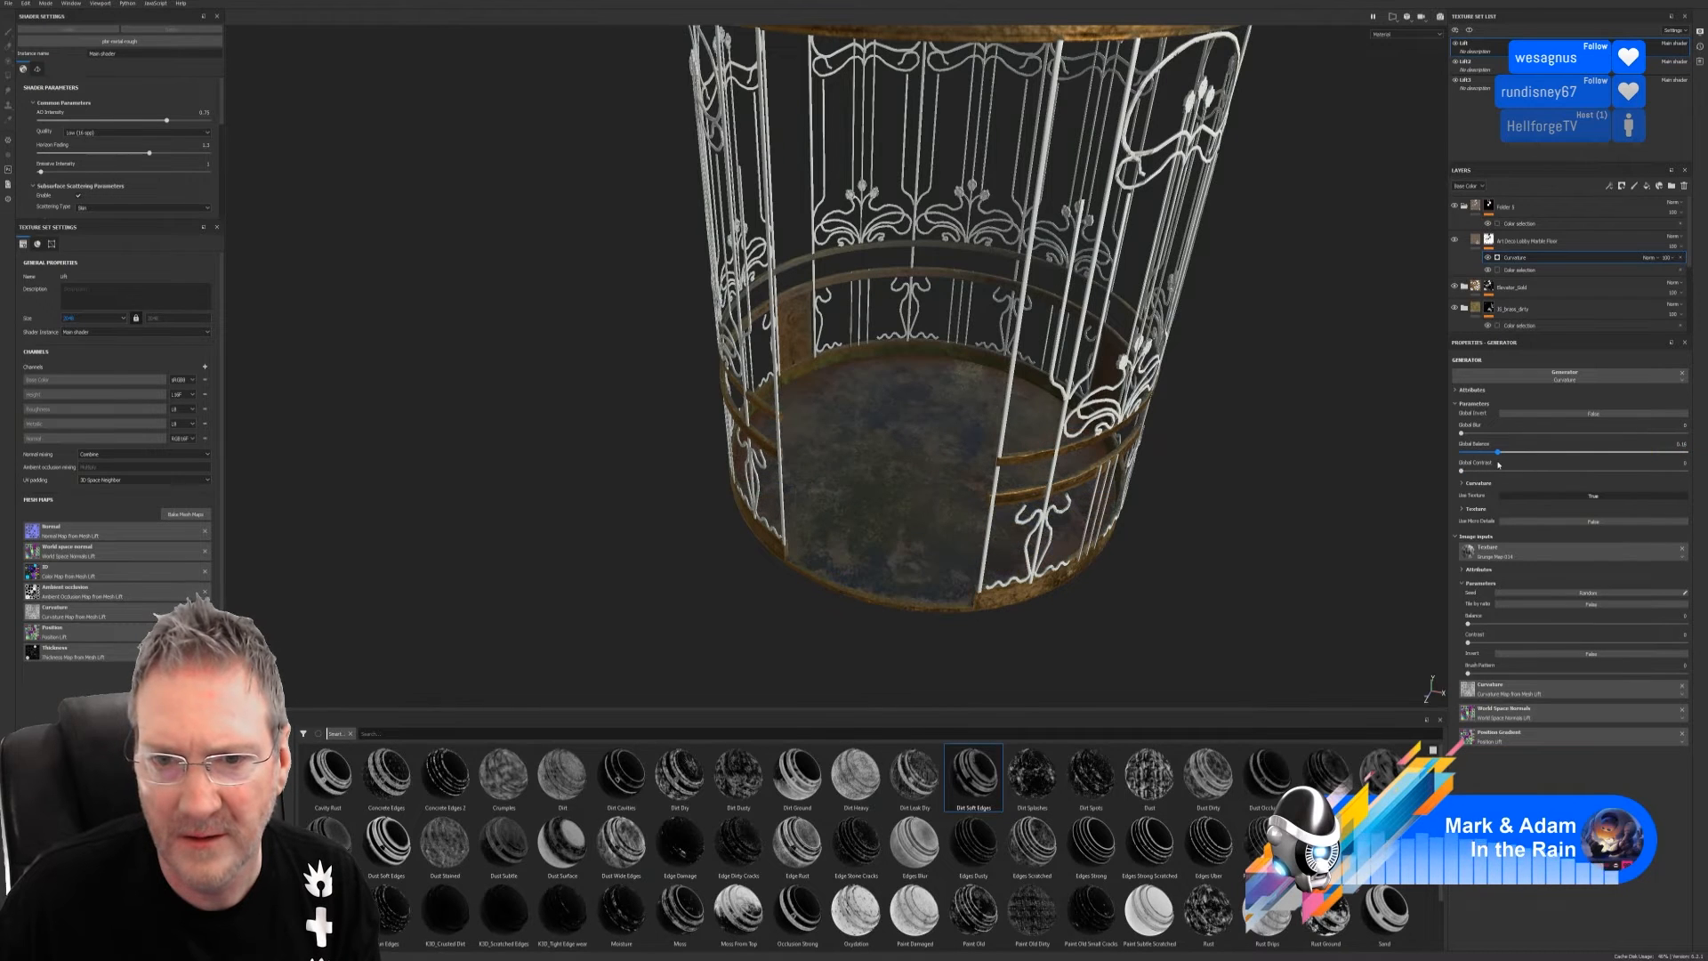
pyautogui.moveTo(1690, 482); pyautogui.dragTo(1684, 486)
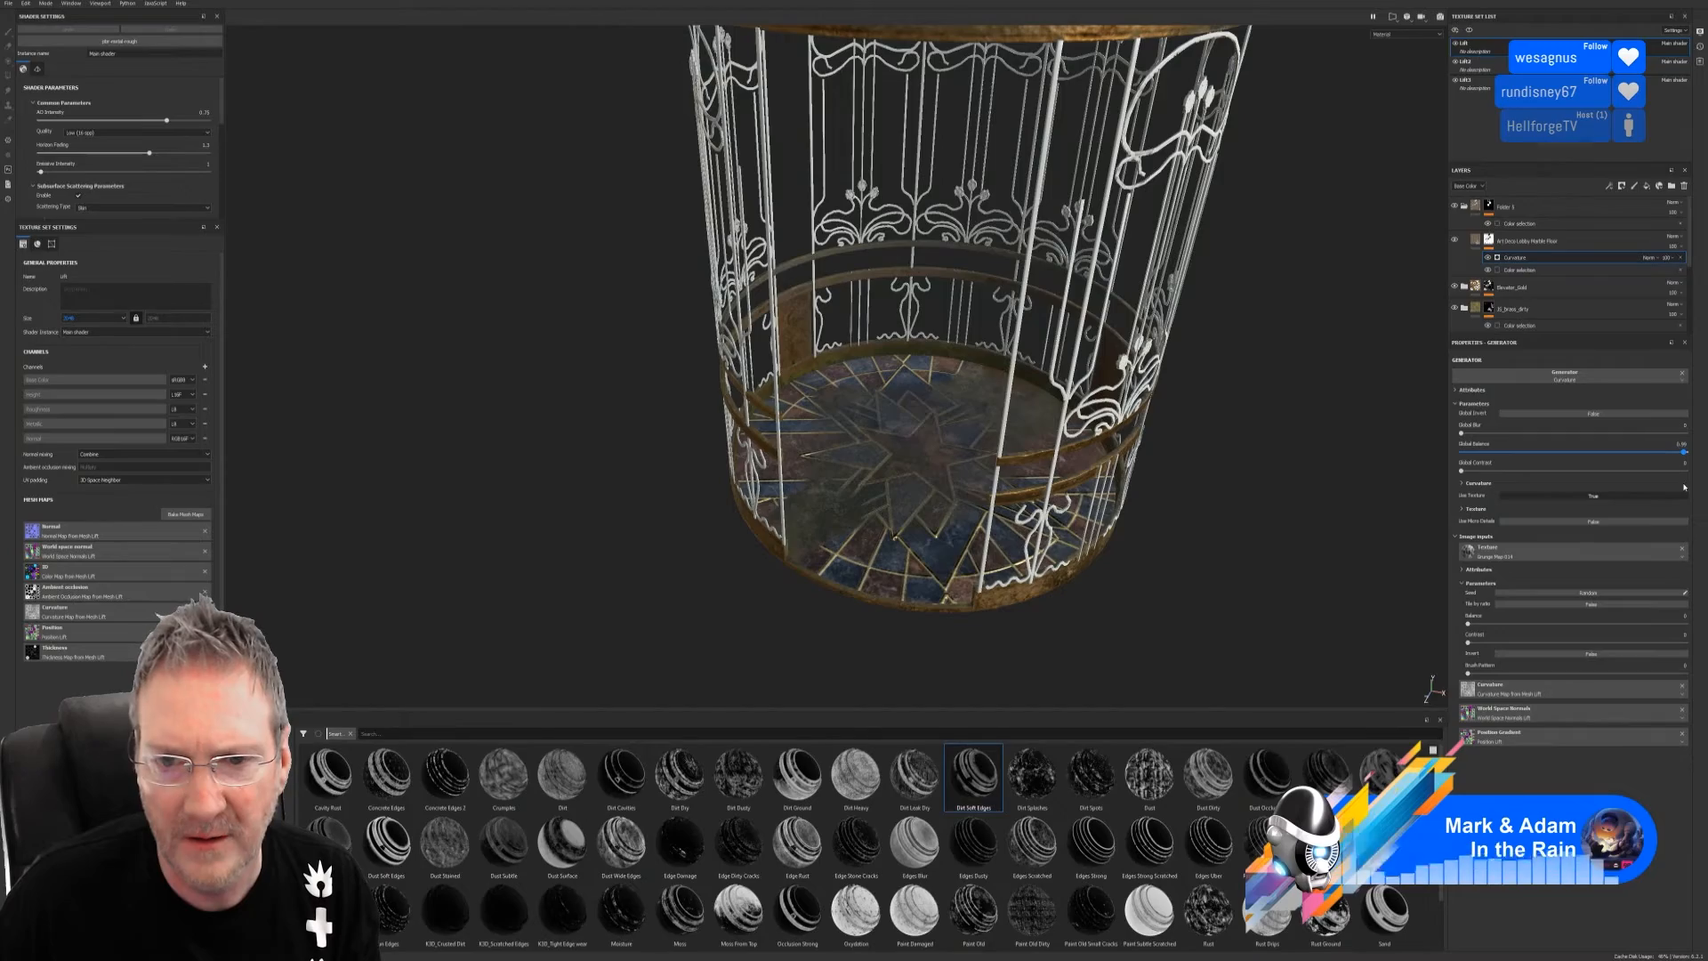
# View the cage from further back and turn off the Curvature generator in the marble floor layer's mask
pyautogui.keyDown('alt'); pyautogui.moveTo(909, 473); pyautogui.dragTo(977, 495); pyautogui.keyUp('alt')
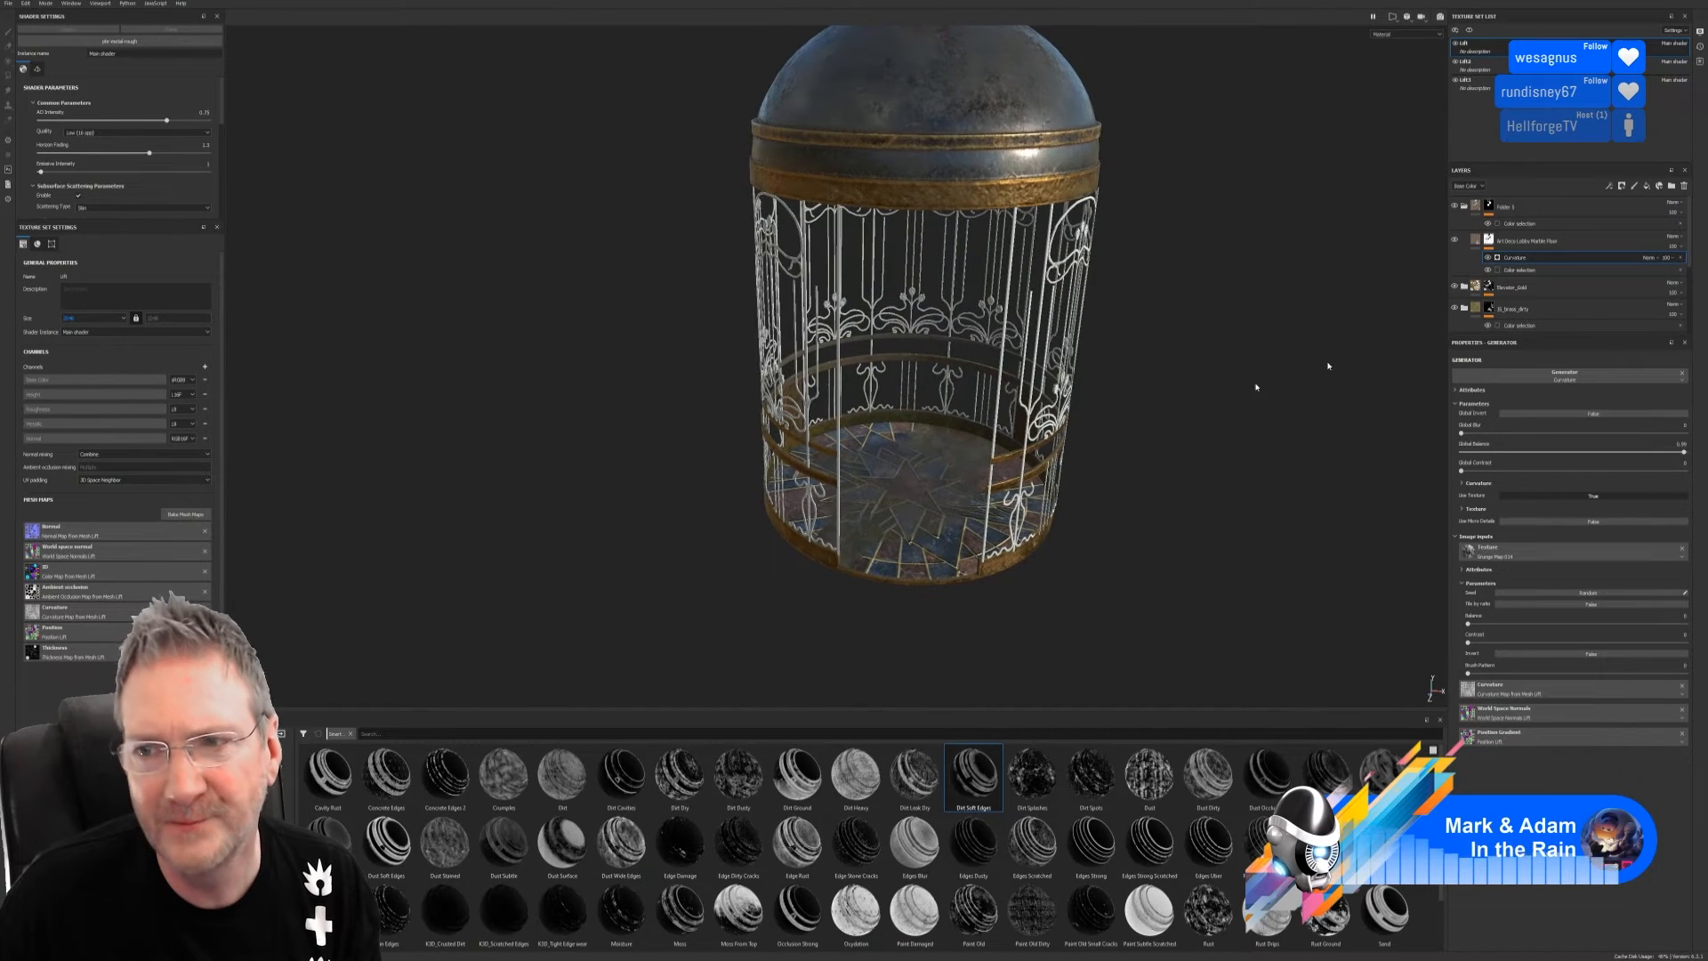
pyautogui.click(1488, 259)
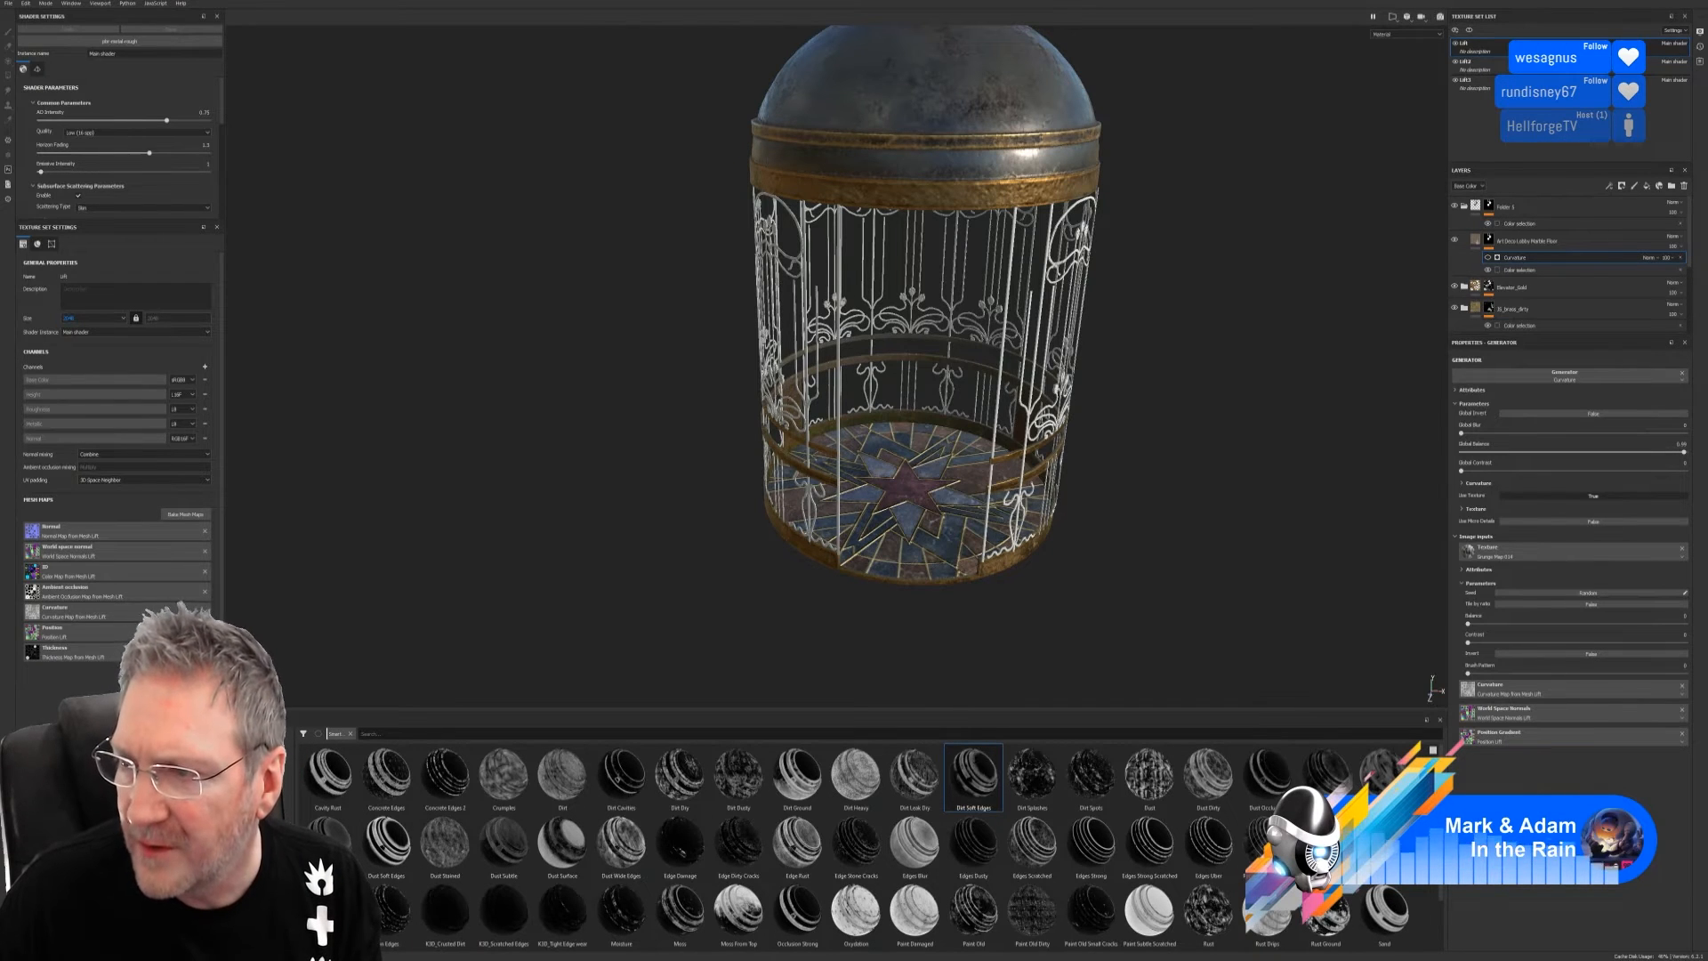
pyautogui.moveTo(1379, 772)
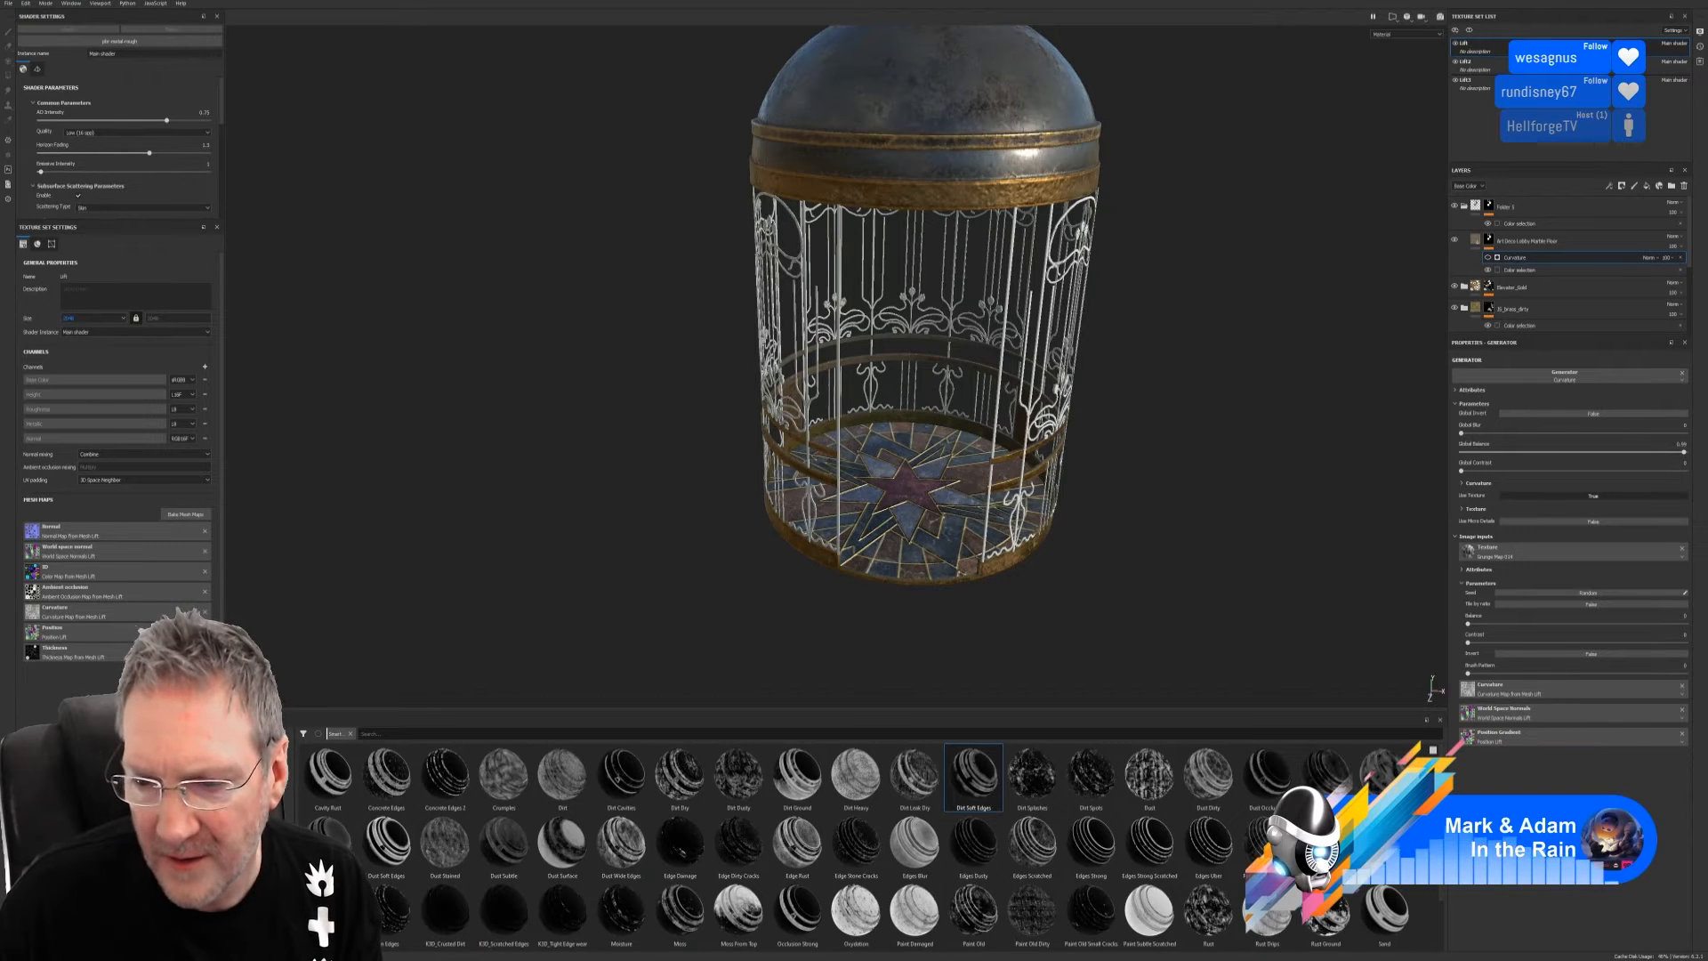
# Replace the marble floor layer's masking with the Dirt Leak Dry smart mask and inspect the floor up close
pyautogui.scroll(-2, 875, 845)
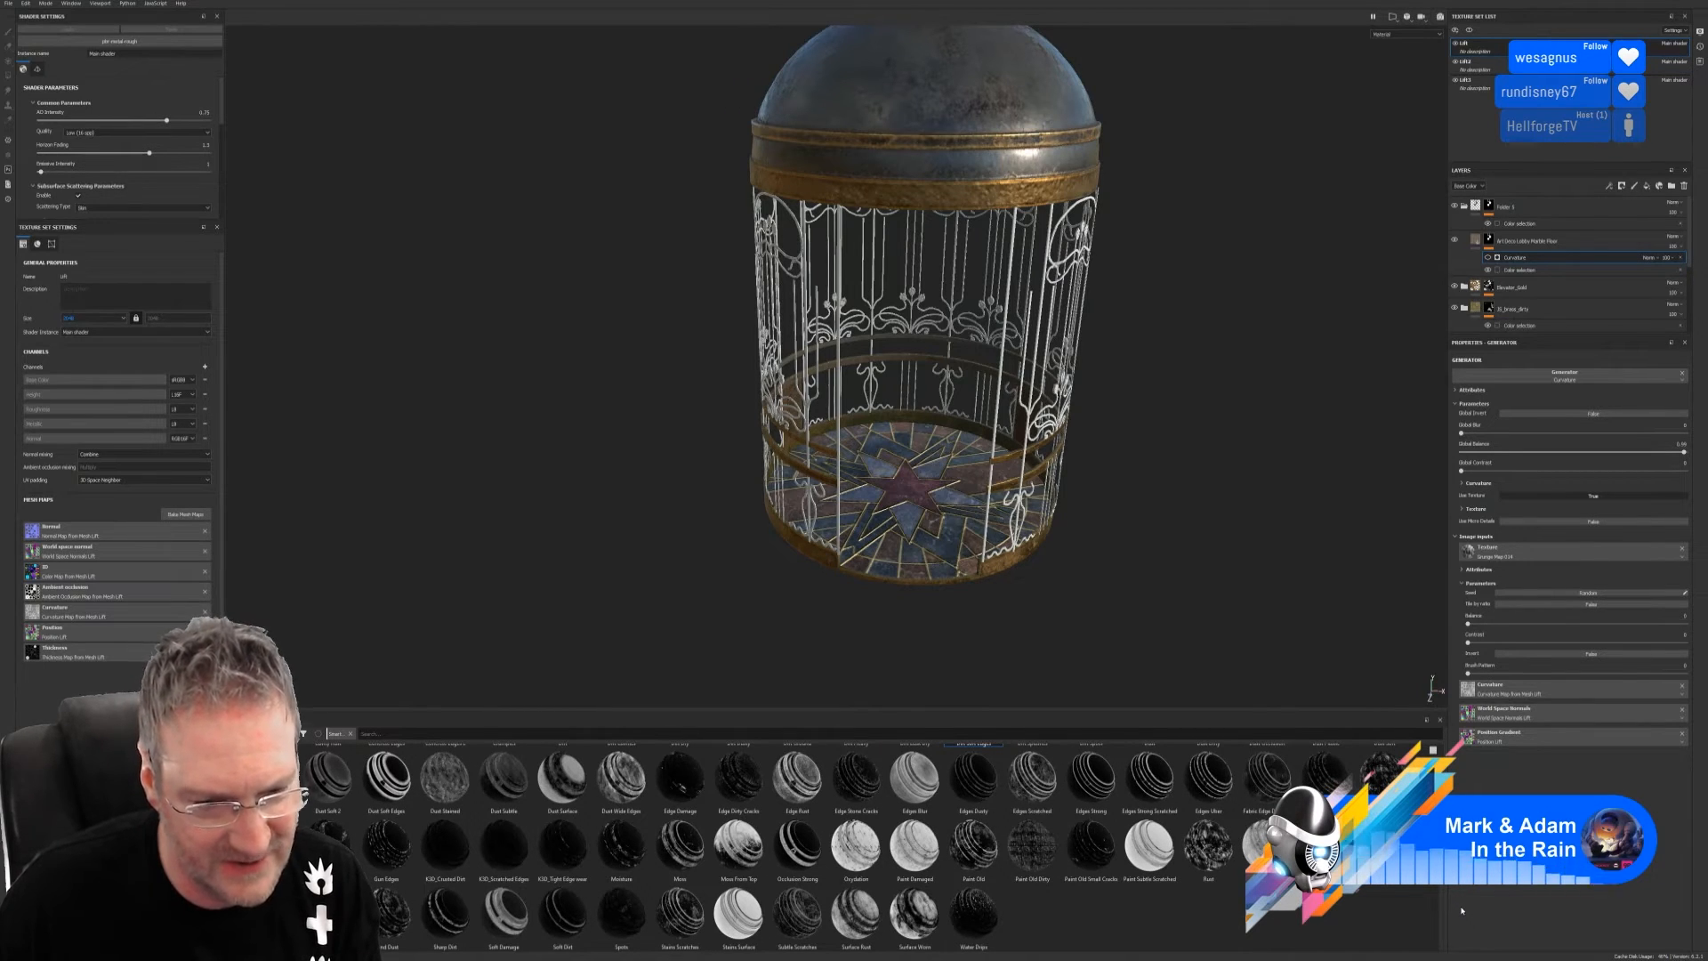
pyautogui.scroll(2, 875, 846)
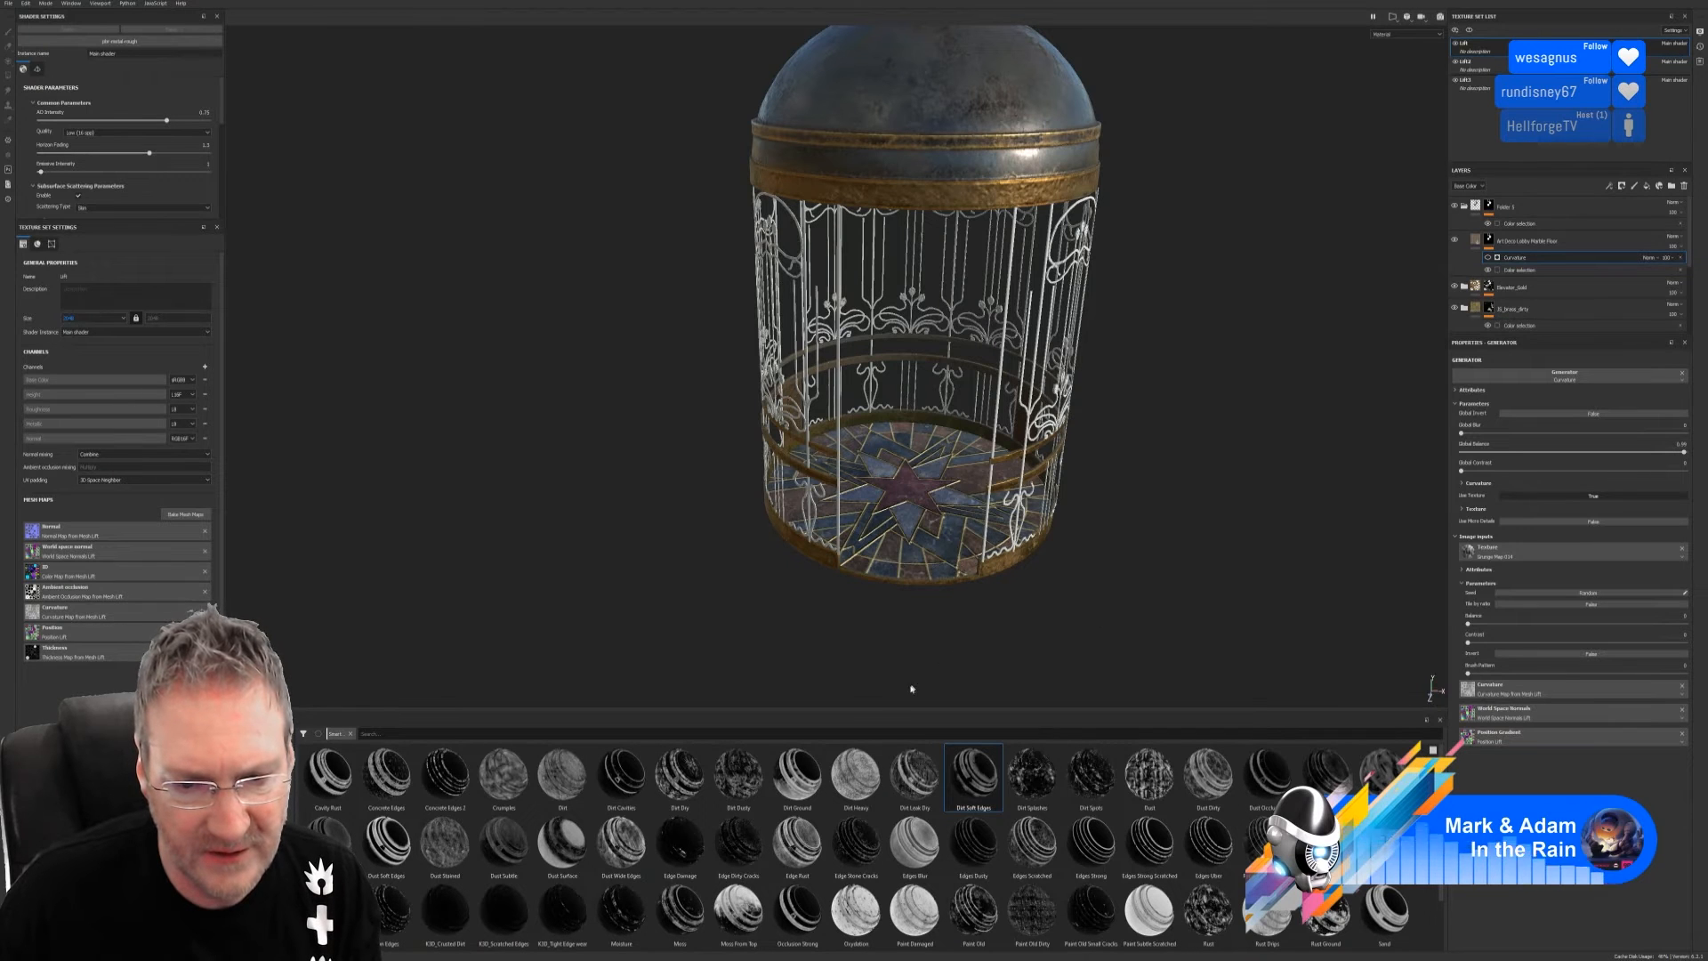
pyautogui.moveTo(924, 781); pyautogui.dragTo(1532, 240)
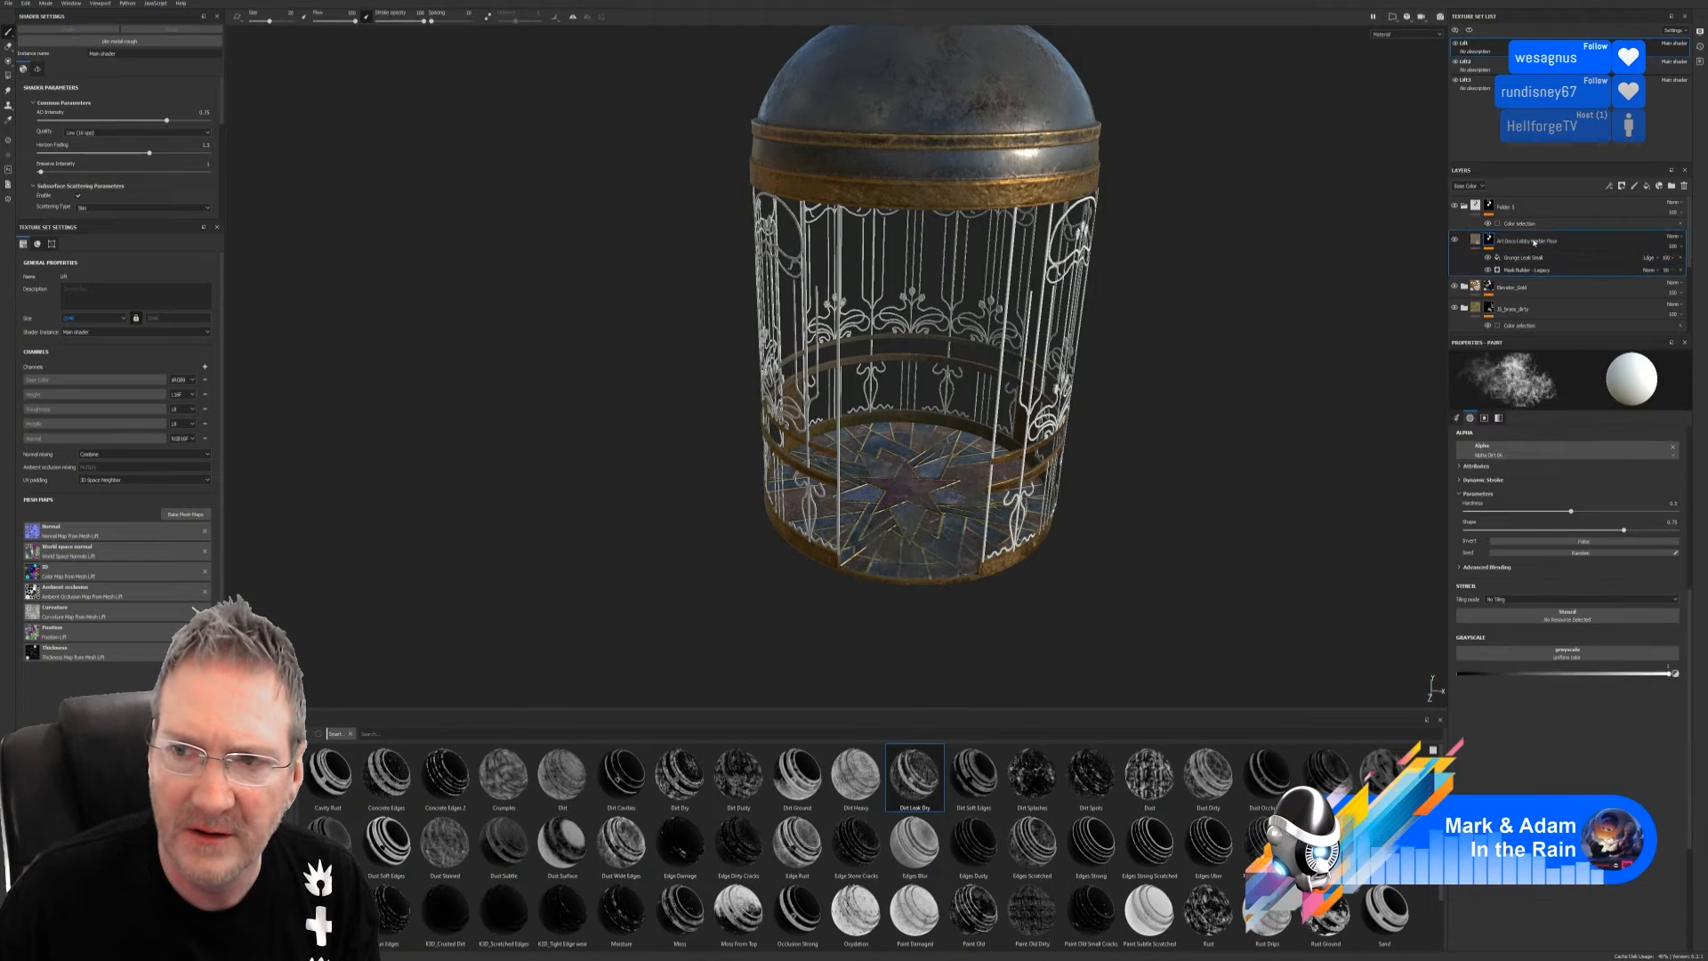
pyautogui.keyDown('alt'); pyautogui.moveTo(979, 516); pyautogui.dragTo(1454, 537, button='right'); pyautogui.keyUp('alt')
pyautogui.keyDown('alt'); pyautogui.moveTo(966, 559); pyautogui.dragTo(960, 605); pyautogui.keyUp('alt')
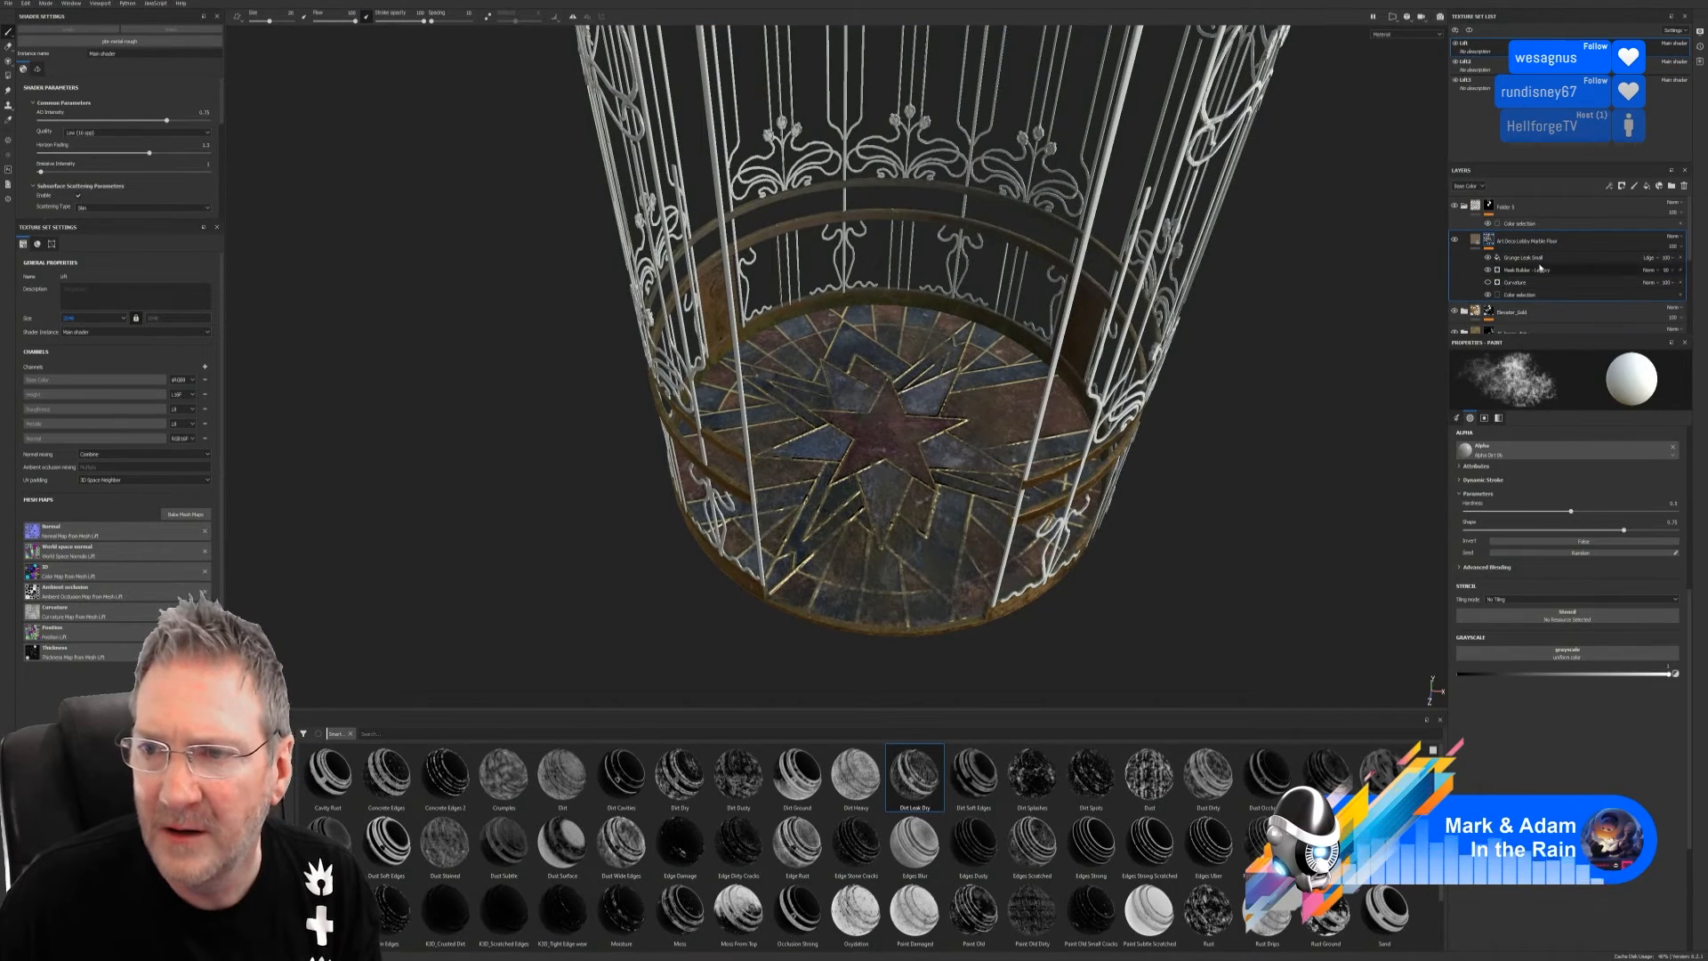
# Set the Mask Builder generator's level to about 0.63 and its contrast to about 0.48 in the marble floor mask
pyautogui.click(1517, 282)
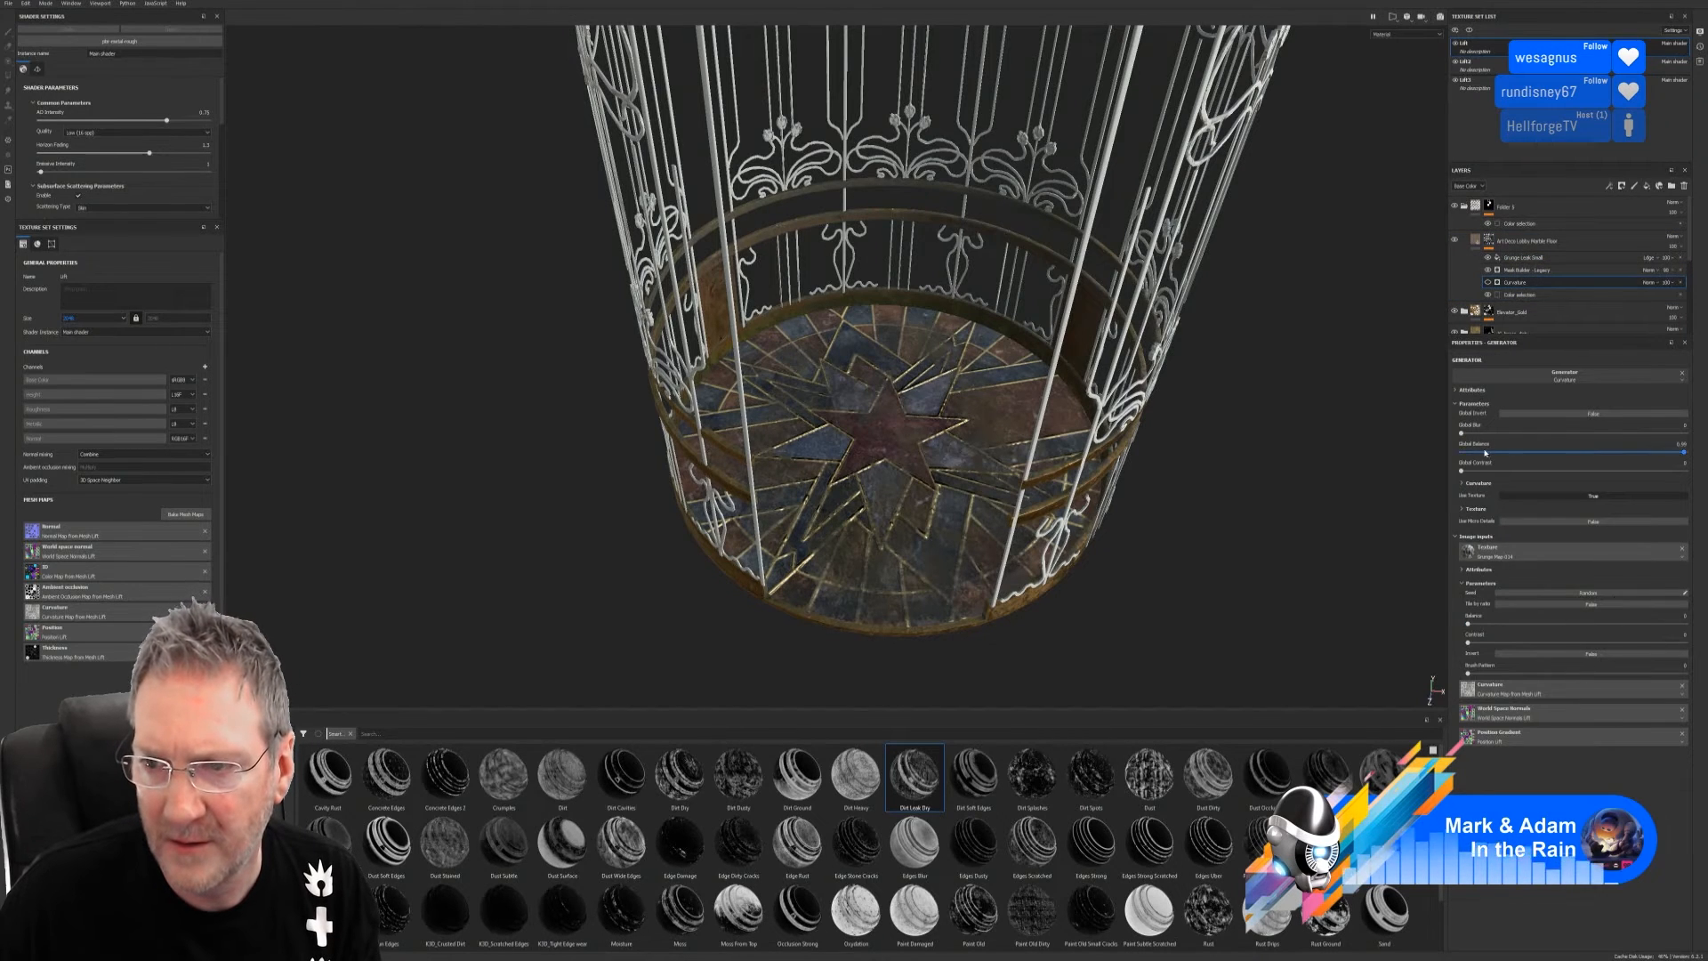
pyautogui.click(1544, 271)
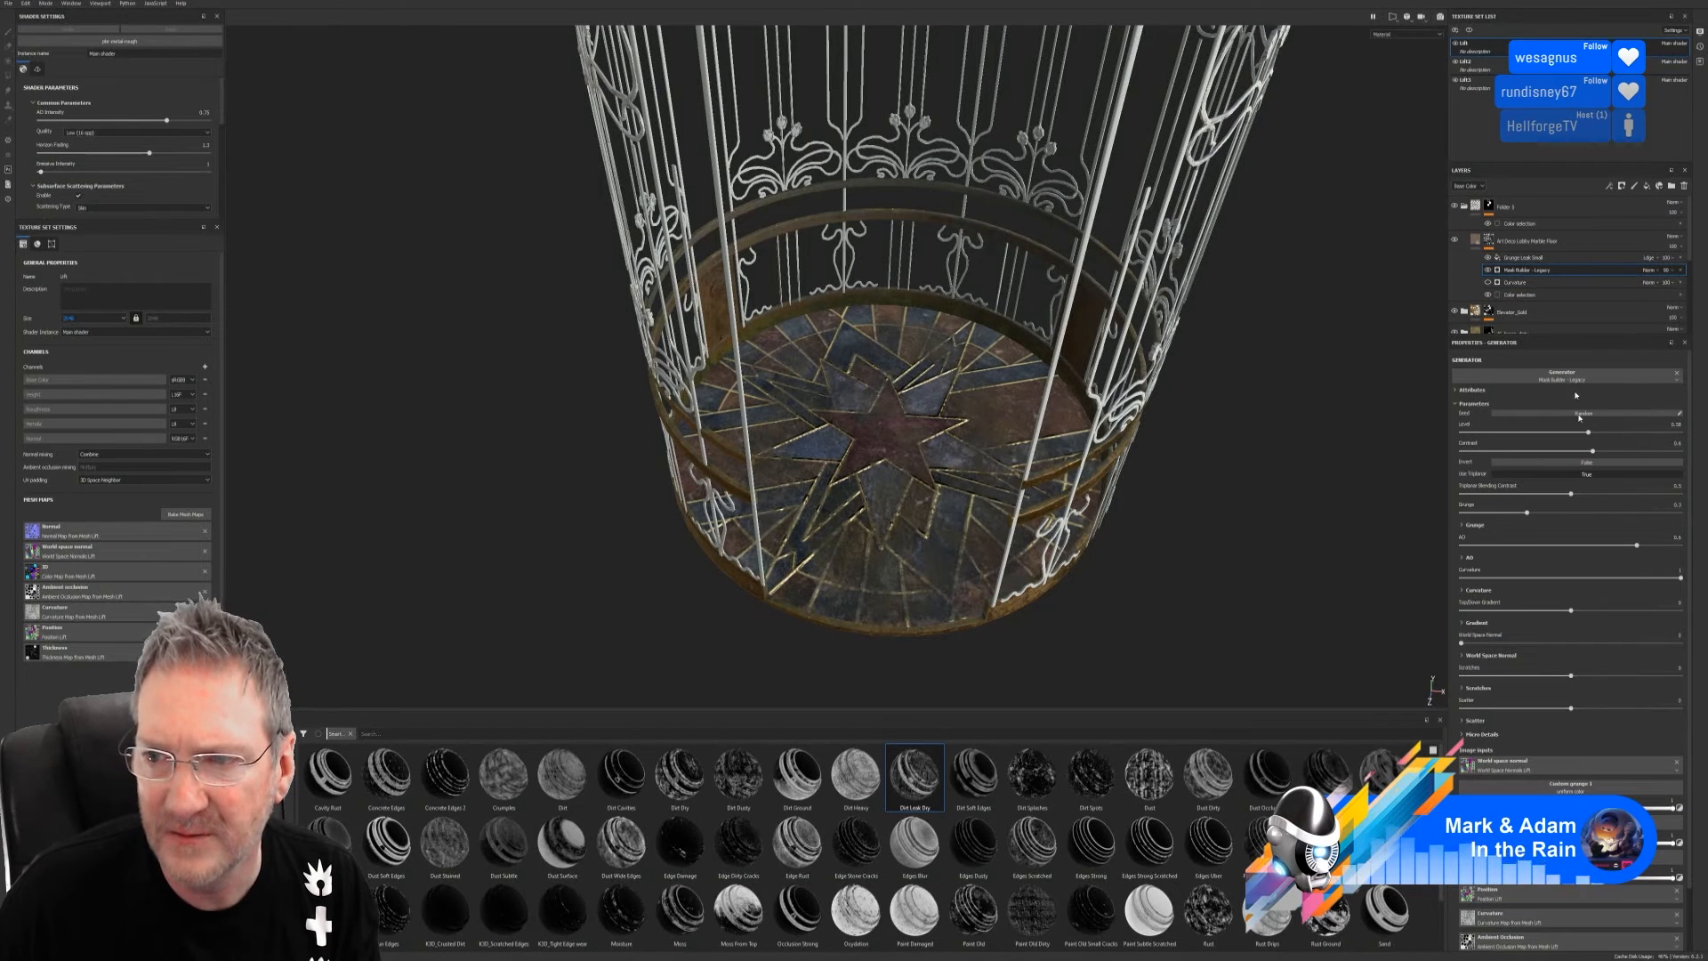
pyautogui.click(1535, 432)
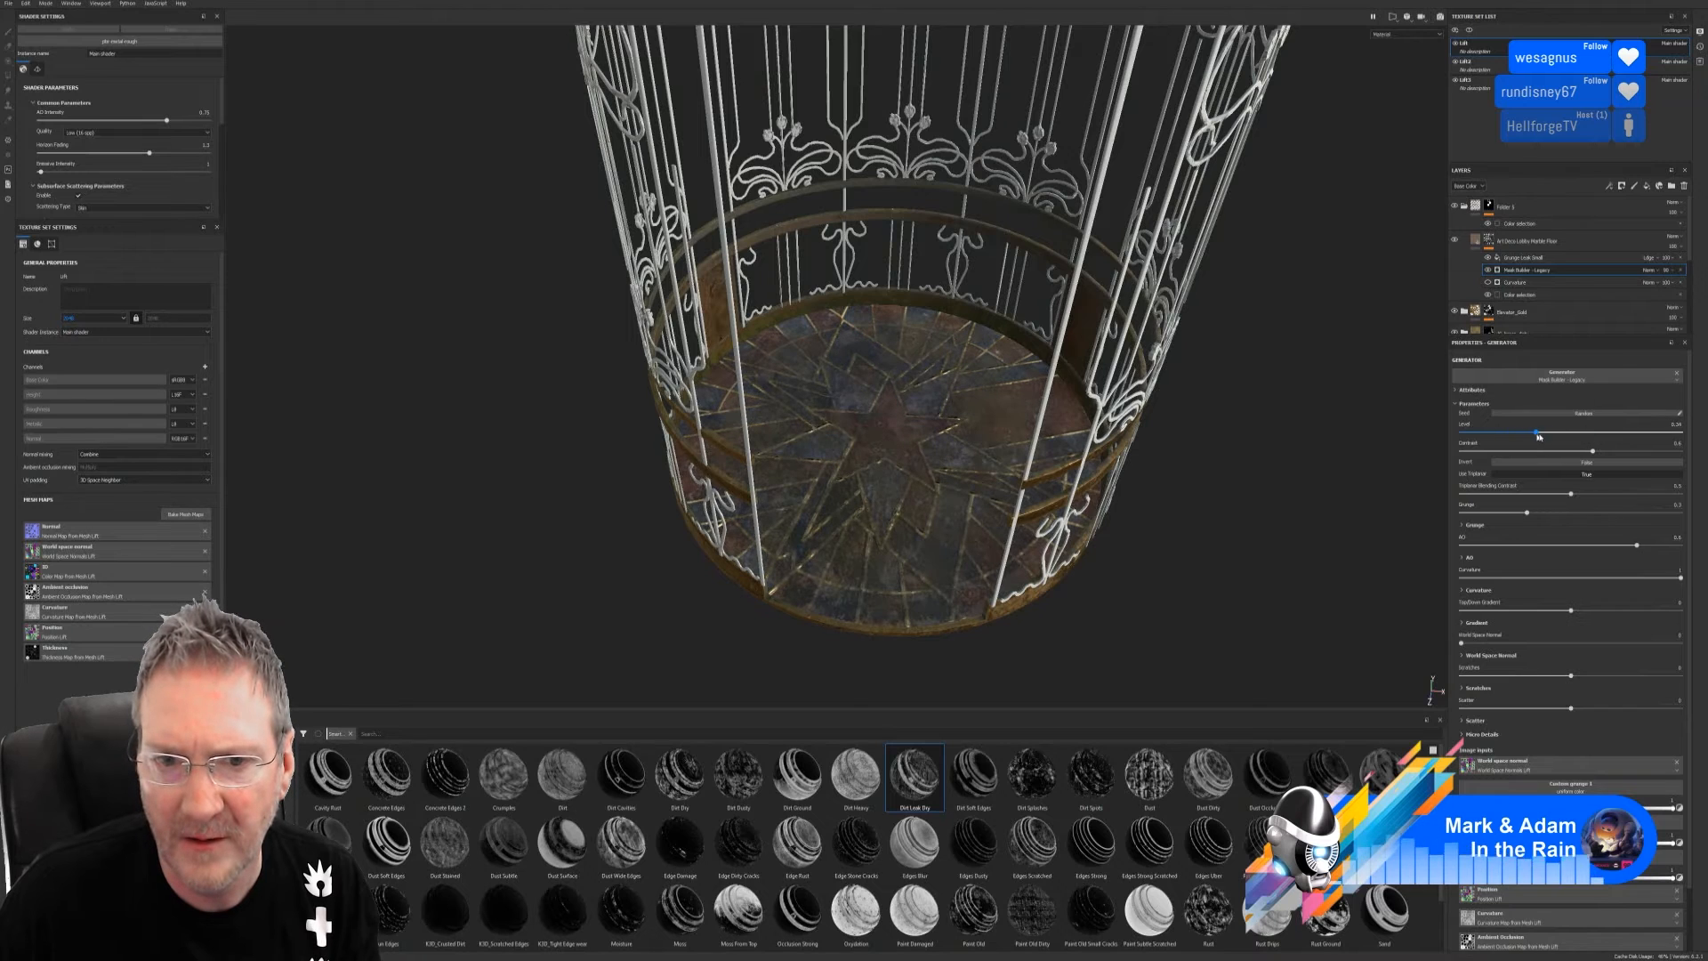
pyautogui.moveTo(1540, 433); pyautogui.dragTo(1575, 434)
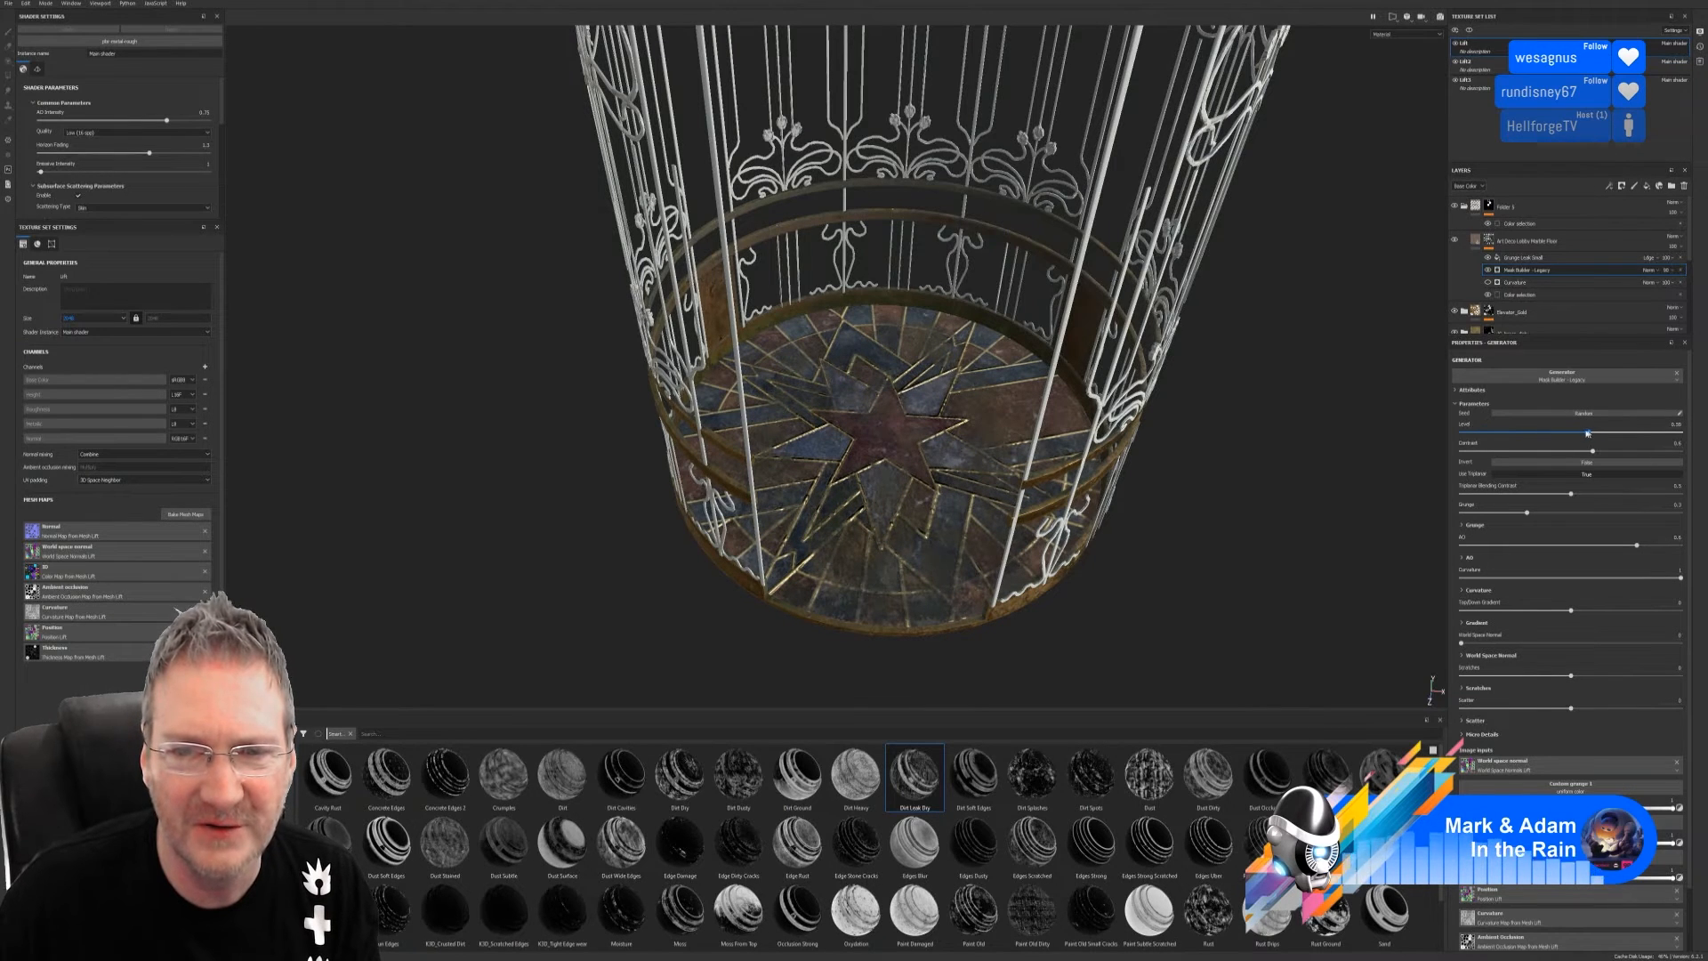
pyautogui.moveTo(1588, 433); pyautogui.dragTo(1599, 432)
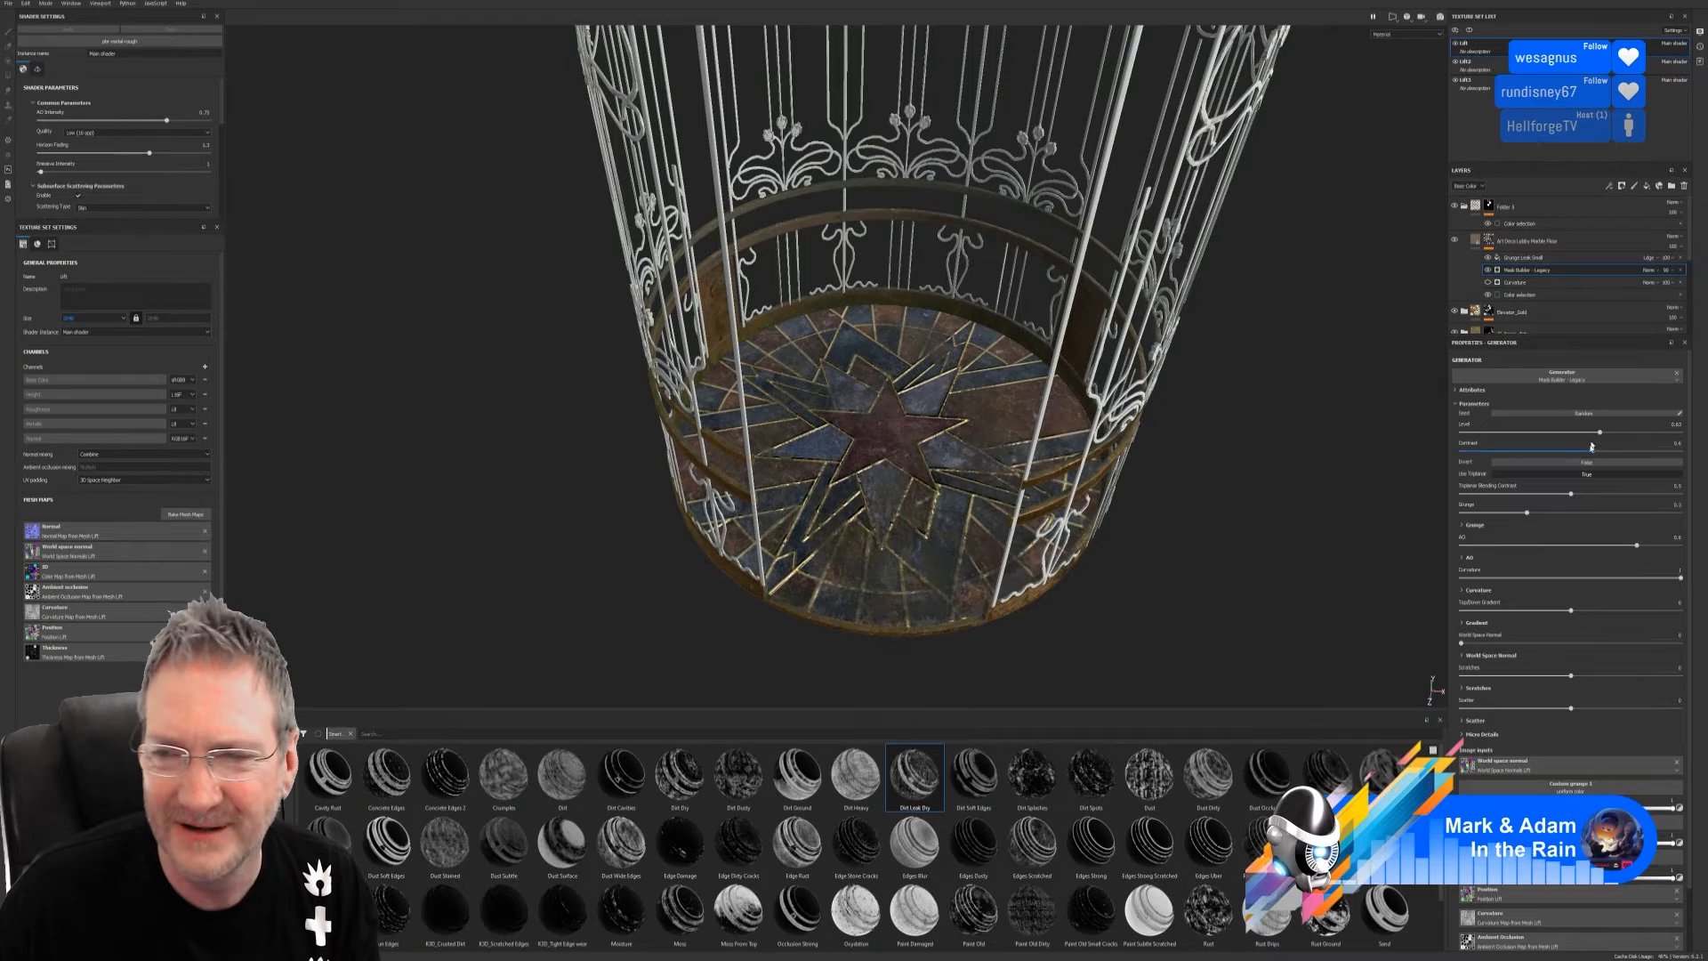
pyautogui.moveTo(1594, 453)
pyautogui.mouseDown()
pyautogui.moveTo(1464, 463)
pyautogui.moveTo(1664, 466)
pyautogui.moveTo(1566, 467)
pyautogui.mouseUp()
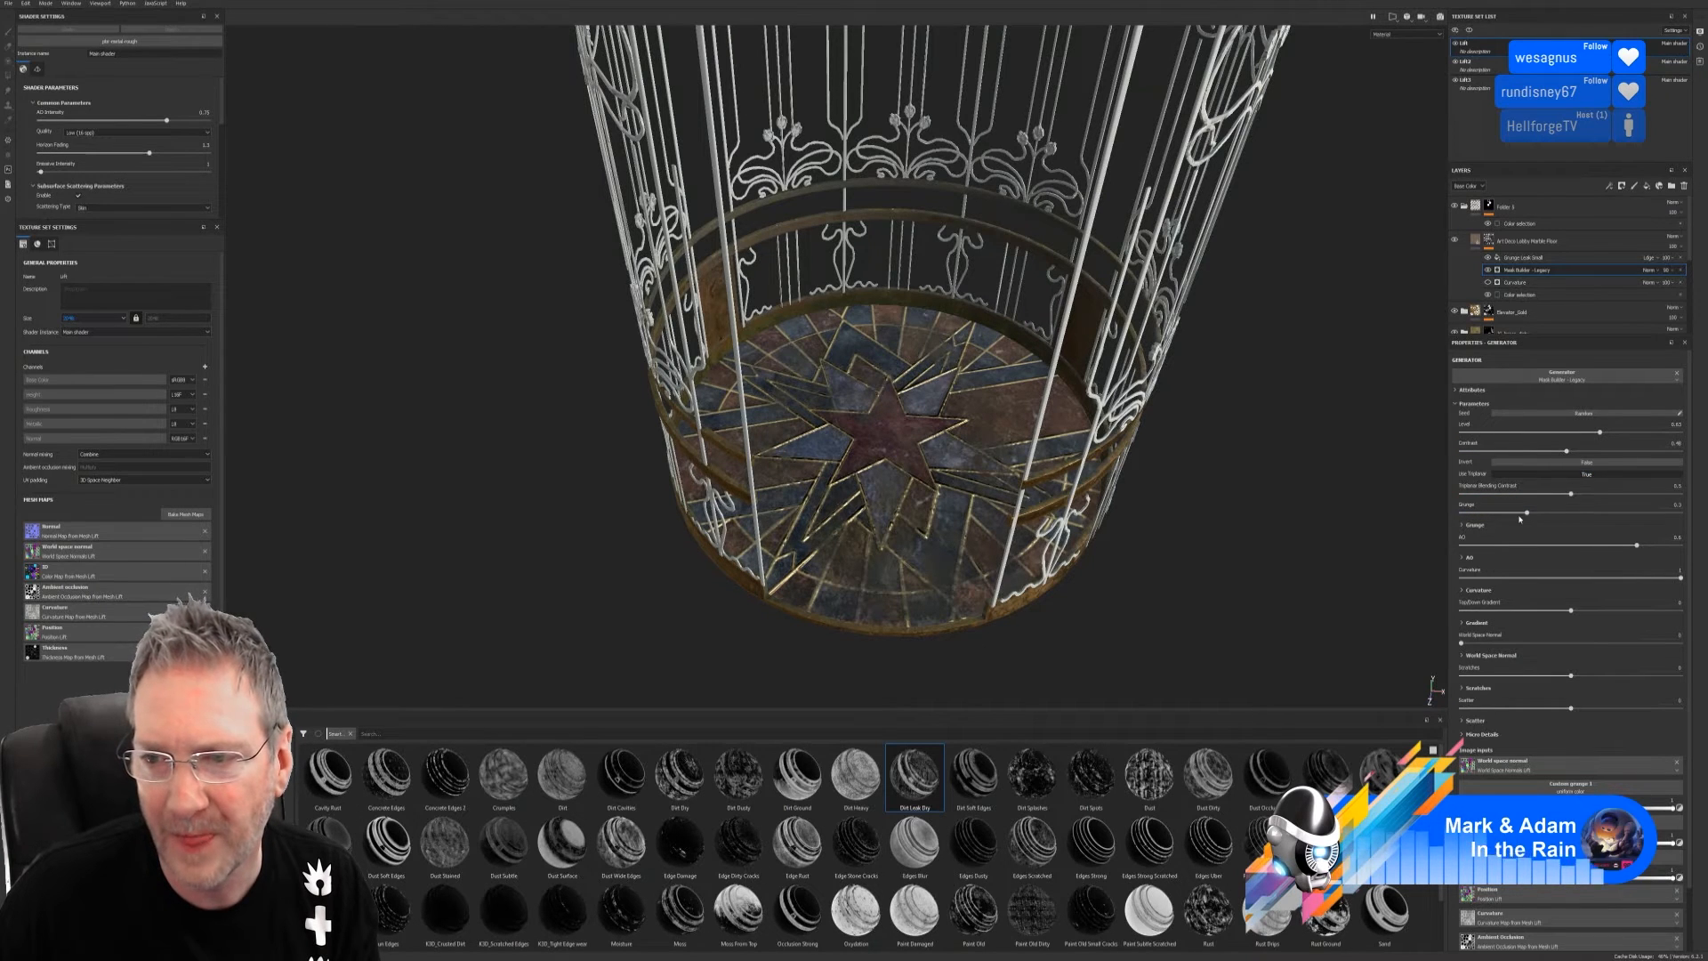
# Reduce the Mask Builder's grunge, AO, curvature, top/down gradient and scratches, and raise its world space normal to about 0.11
pyautogui.moveTo(1529, 517); pyautogui.dragTo(1471, 542)
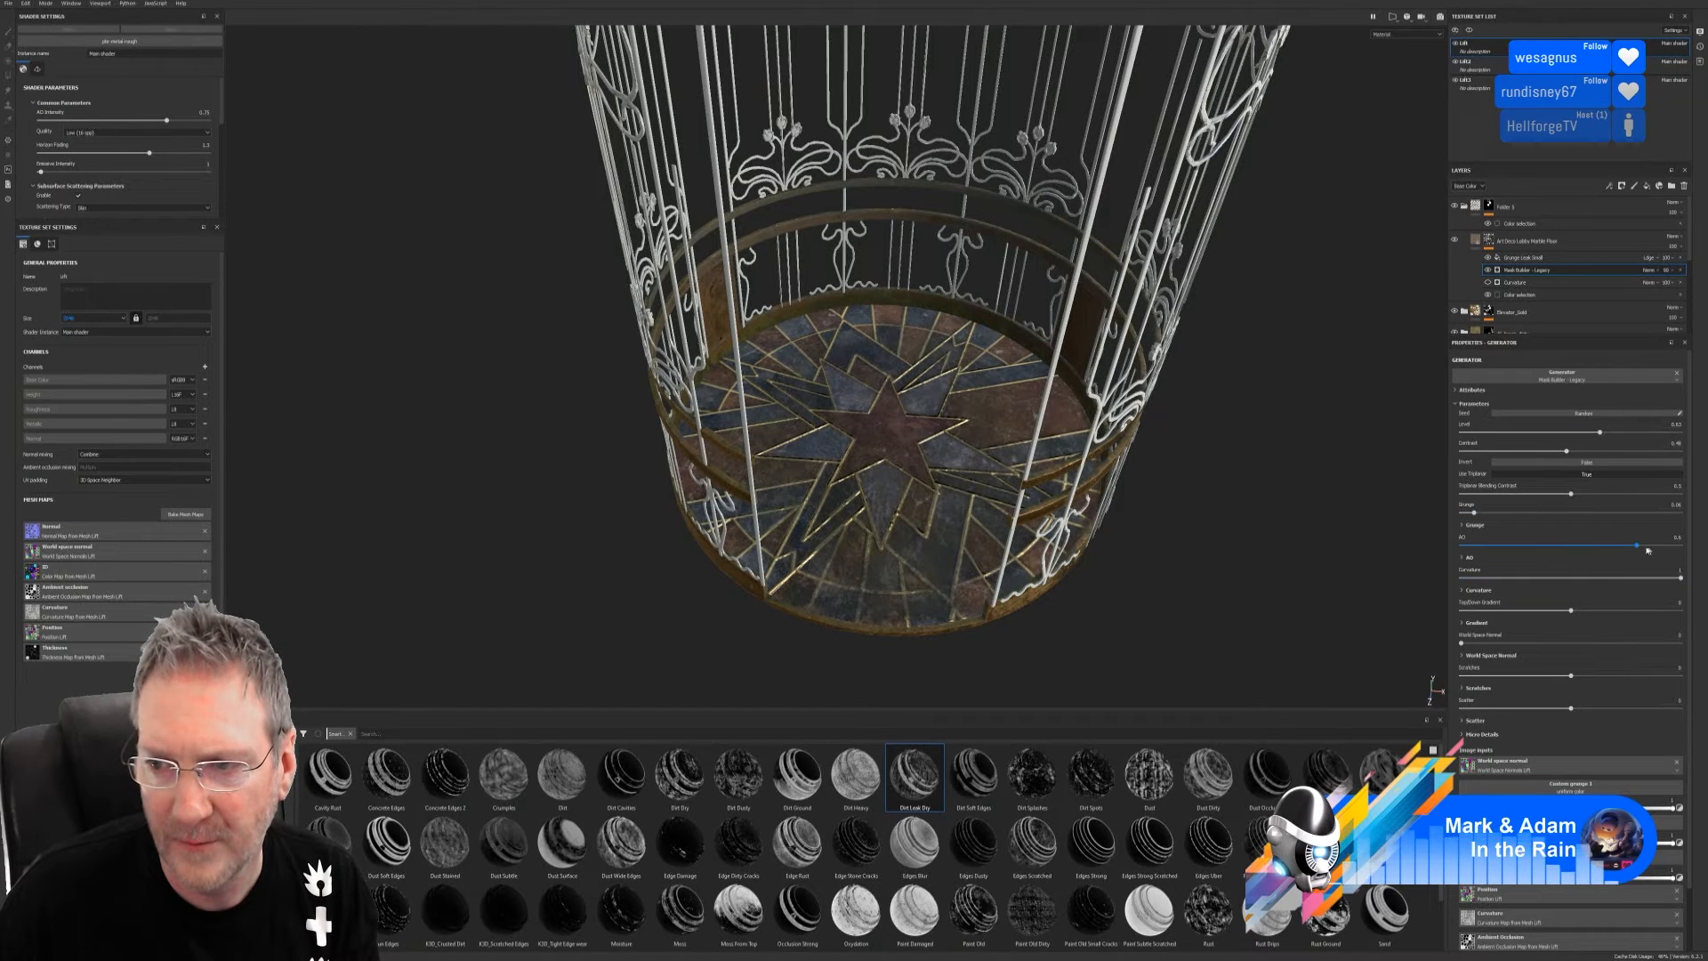
pyautogui.moveTo(1635, 548)
pyautogui.mouseDown()
pyautogui.moveTo(1463, 545)
pyautogui.moveTo(1635, 545)
pyautogui.moveTo(1684, 567)
pyautogui.moveTo(1630, 578)
pyautogui.mouseUp()
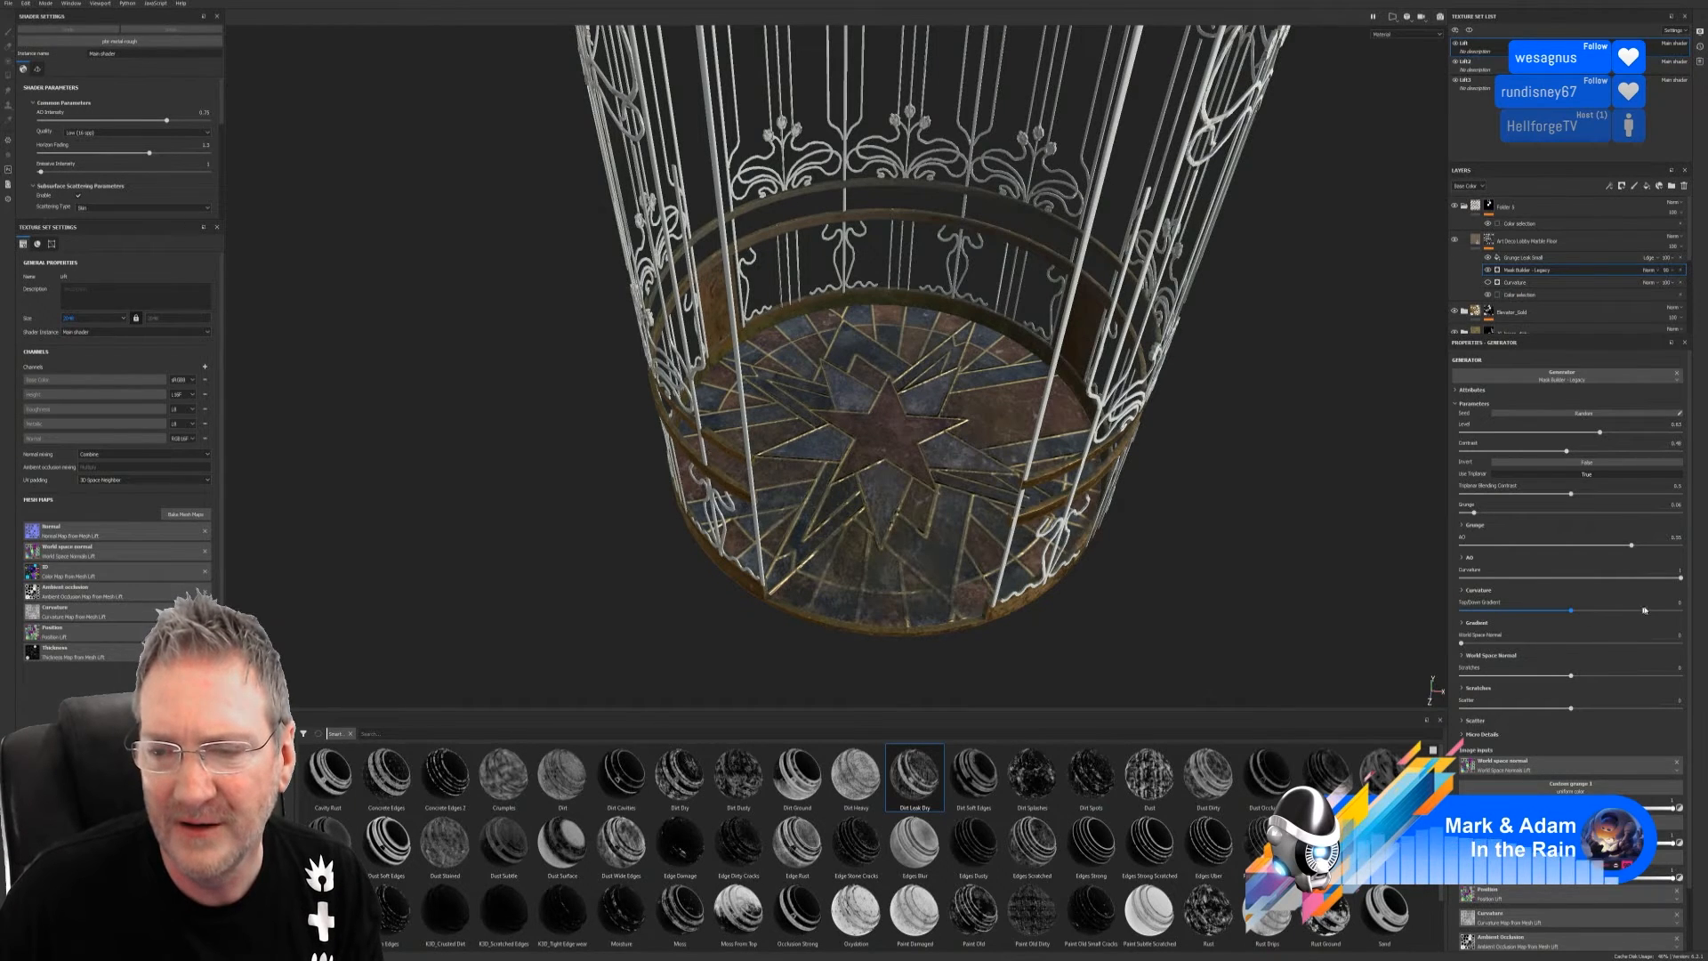
pyautogui.moveTo(1681, 579)
pyautogui.mouseDown()
pyautogui.moveTo(1464, 578)
pyautogui.moveTo(1671, 587)
pyautogui.mouseUp()
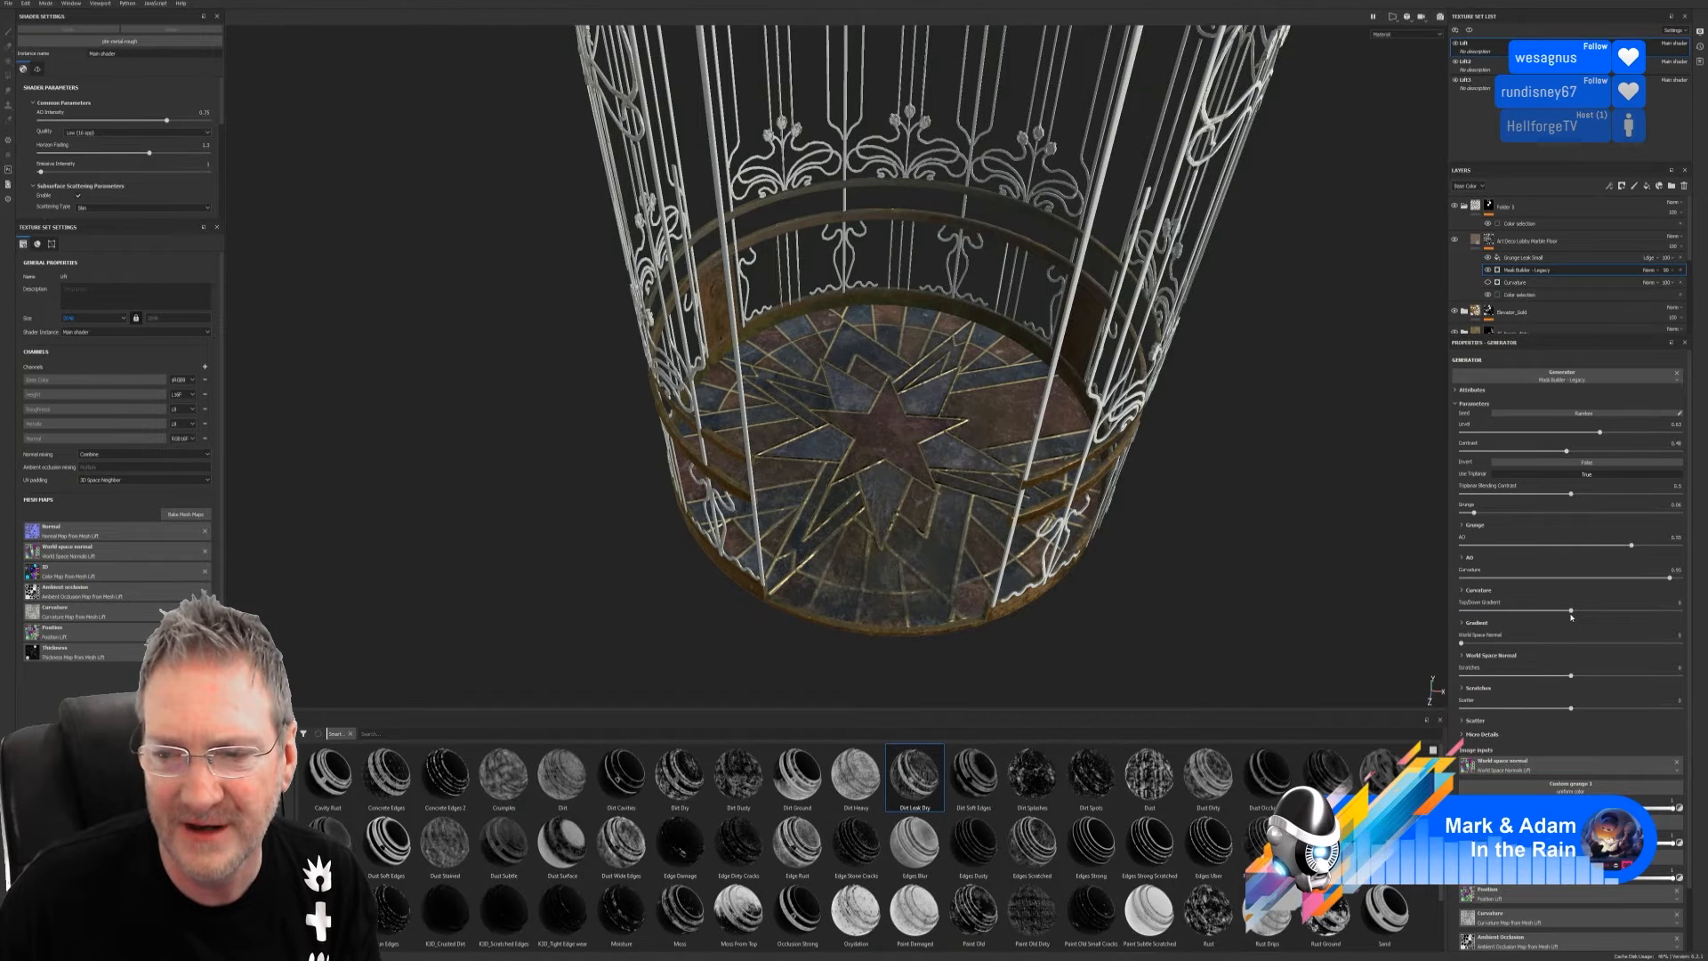
pyautogui.moveTo(1571, 614); pyautogui.dragTo(1500, 677)
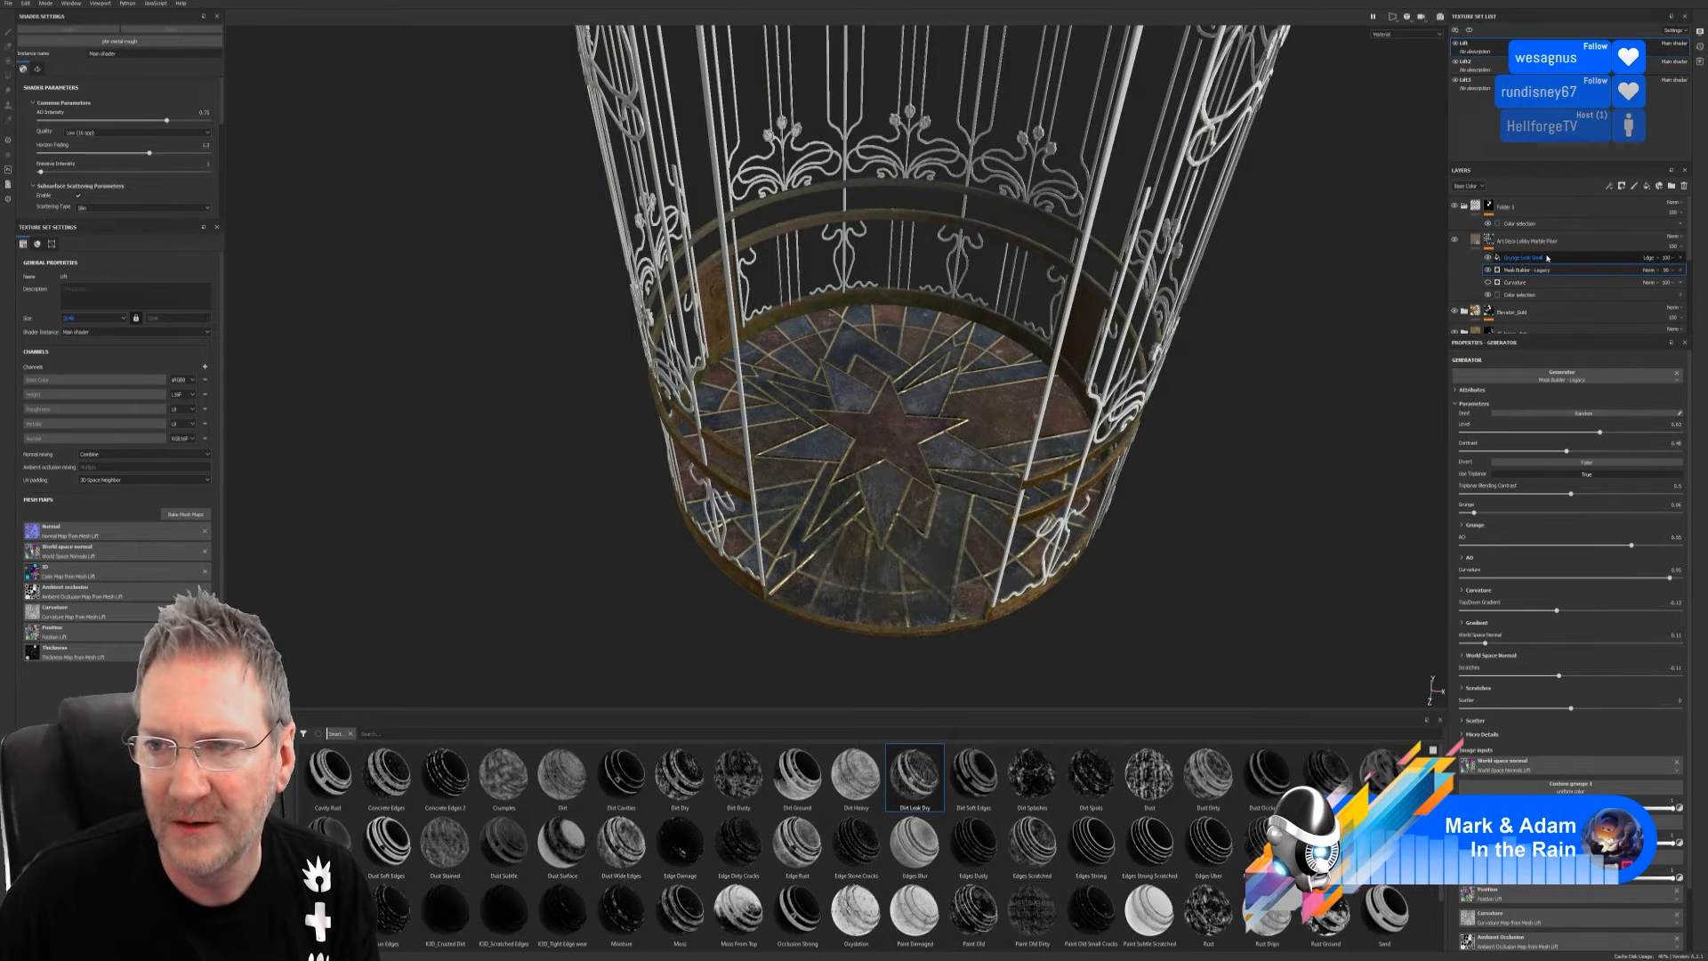
# Compare the floor with the Mask Builder switched off and with the Curvature generator switched on
pyautogui.click(1486, 272)
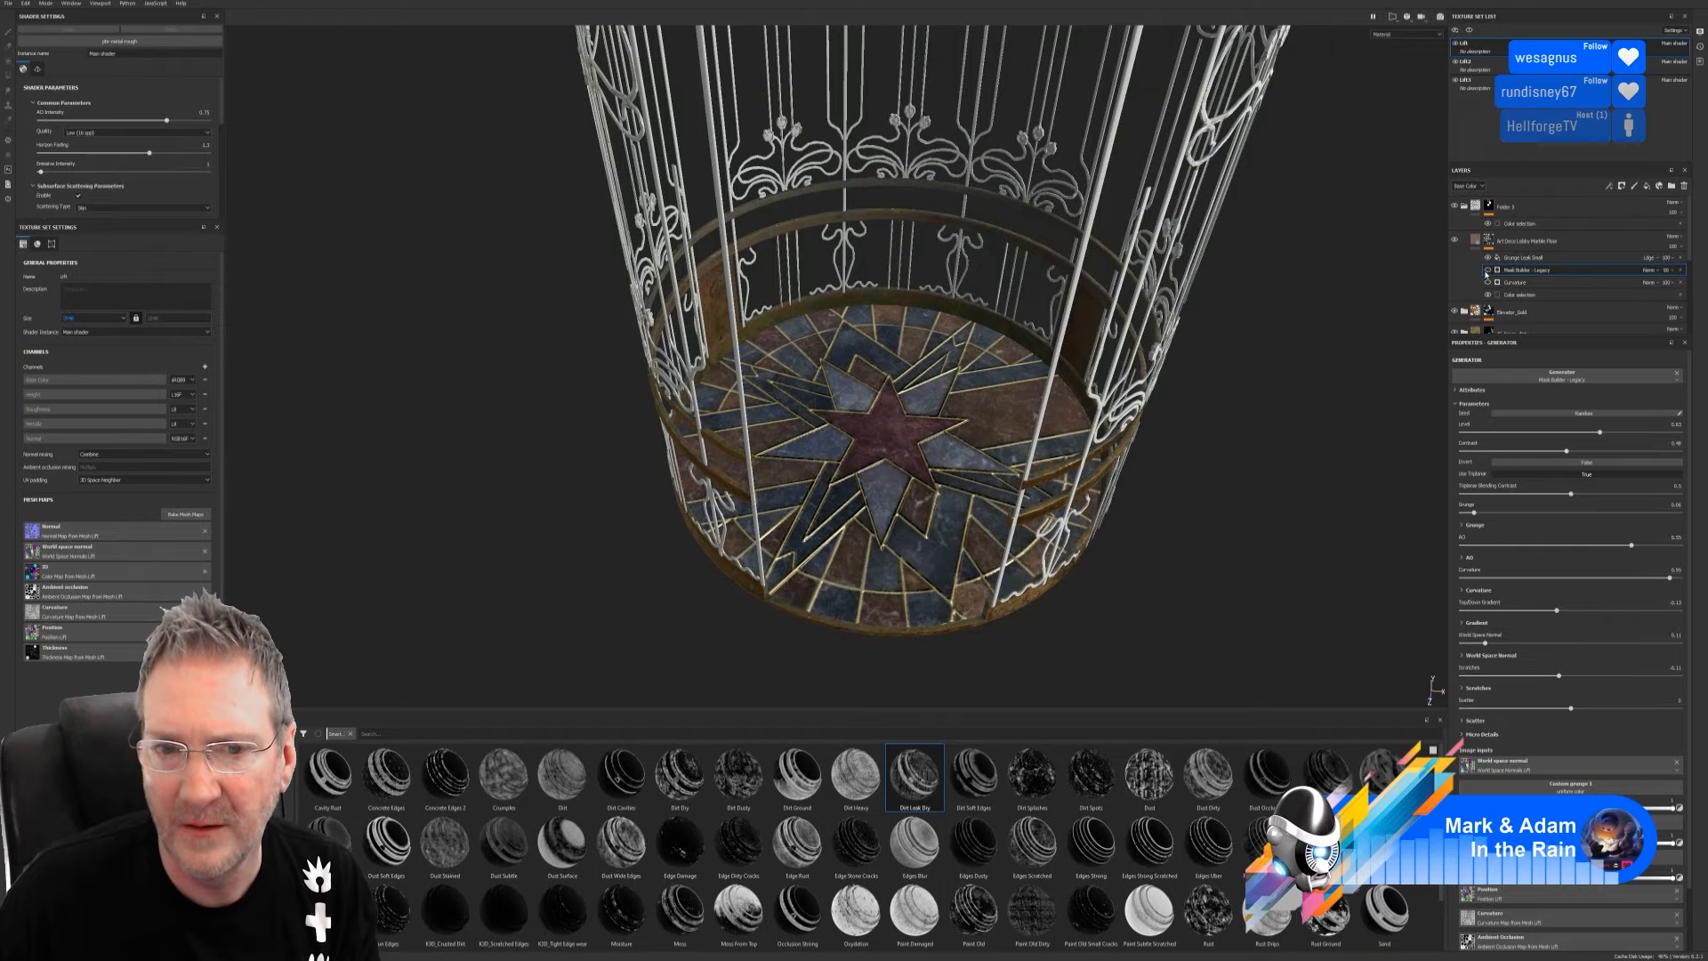
pyautogui.click(1486, 272)
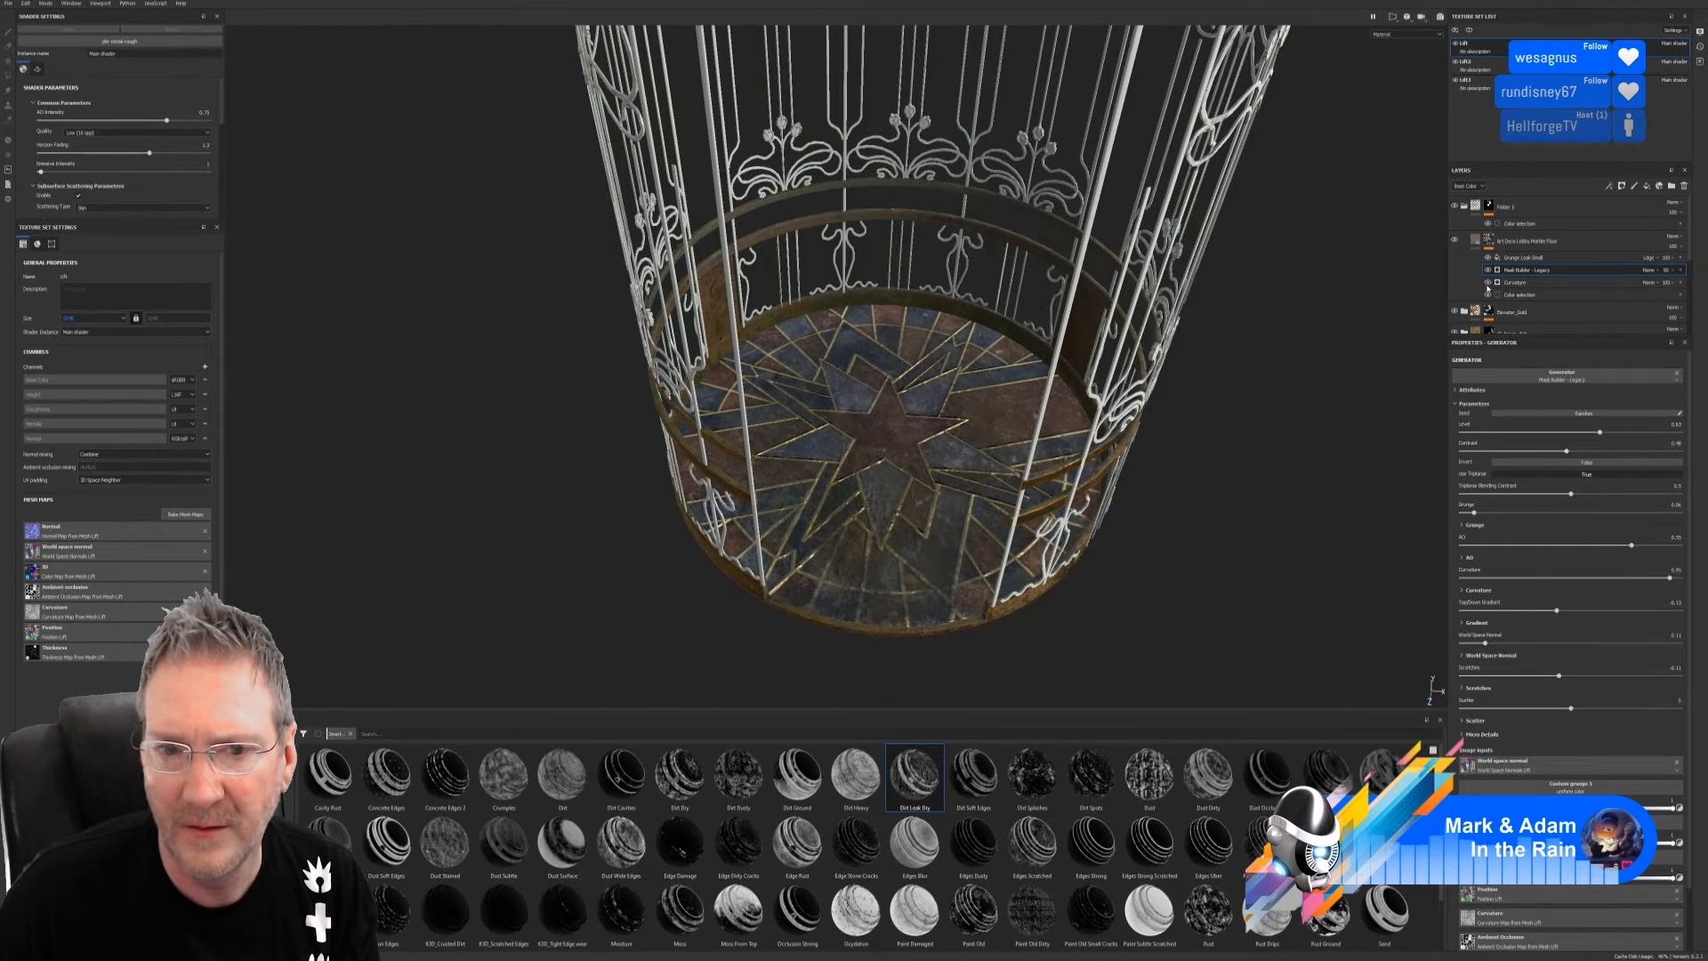
pyautogui.click(1488, 282)
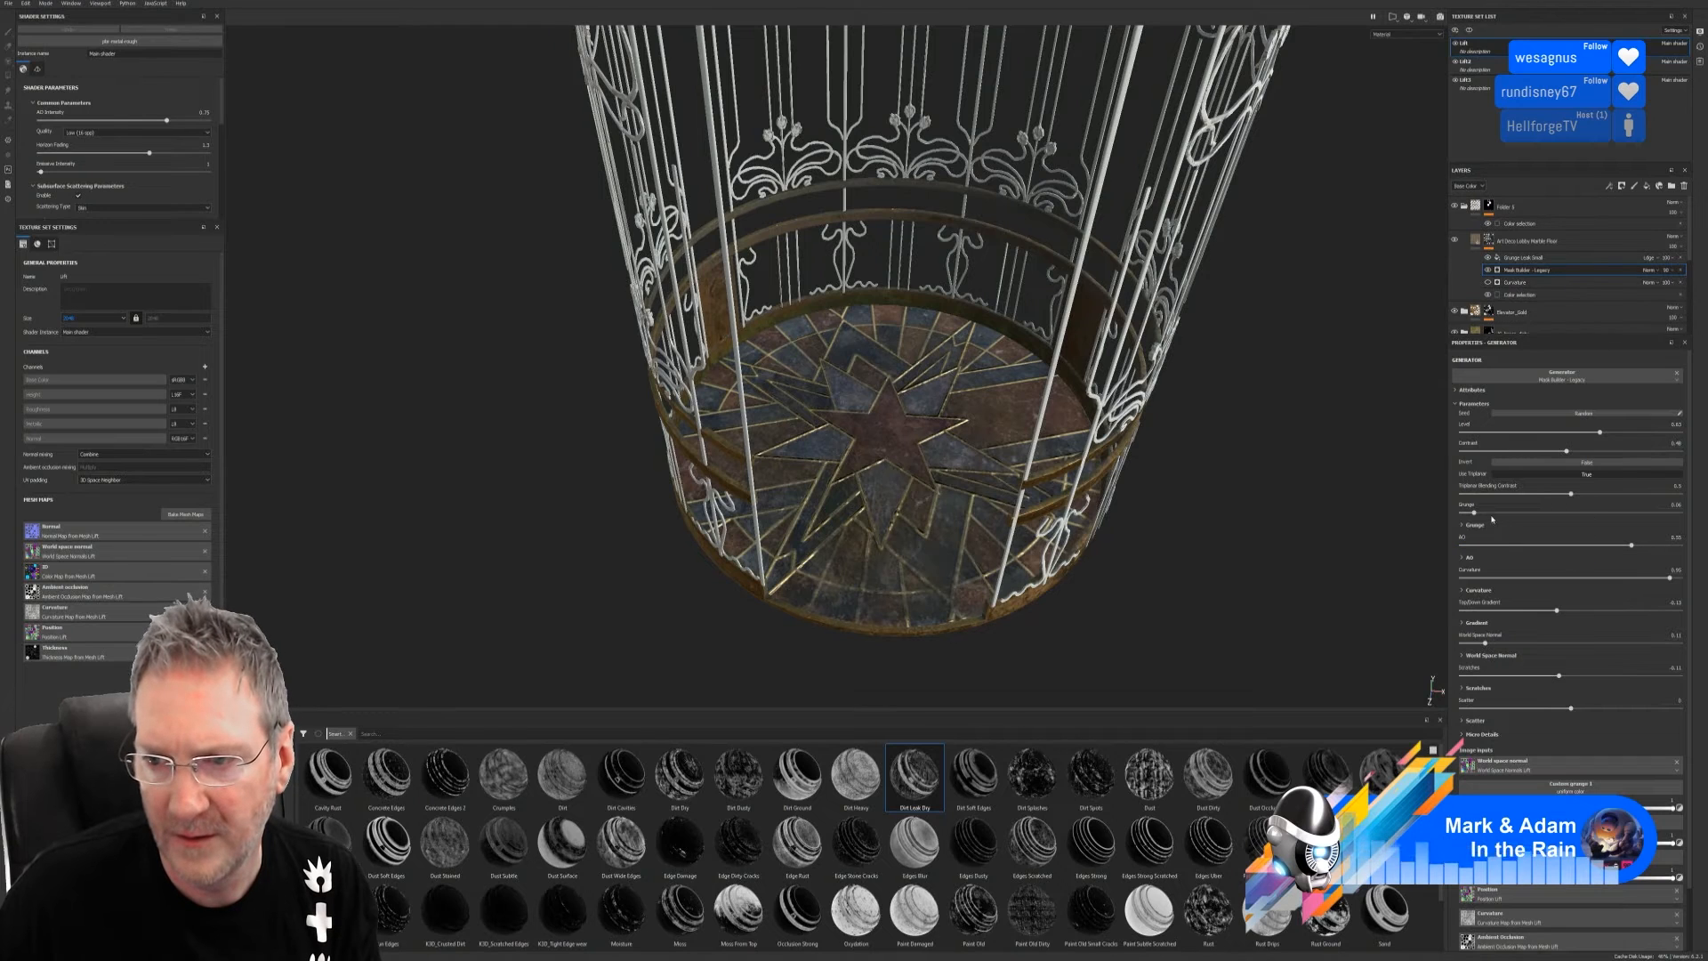
# Try different Mask Builder grunge amounts from several viewing angles, settling on grunge 0.6 and AO about 0.41
pyautogui.moveTo(1473, 513); pyautogui.dragTo(1538, 523)
pyautogui.keyDown('alt'); pyautogui.moveTo(623, 427); pyautogui.dragTo(1100, 551); pyautogui.keyUp('alt')
pyautogui.moveTo(1566, 451)
pyautogui.mouseDown()
pyautogui.moveTo(1513, 451)
pyautogui.moveTo(1566, 451)
pyautogui.mouseUp()
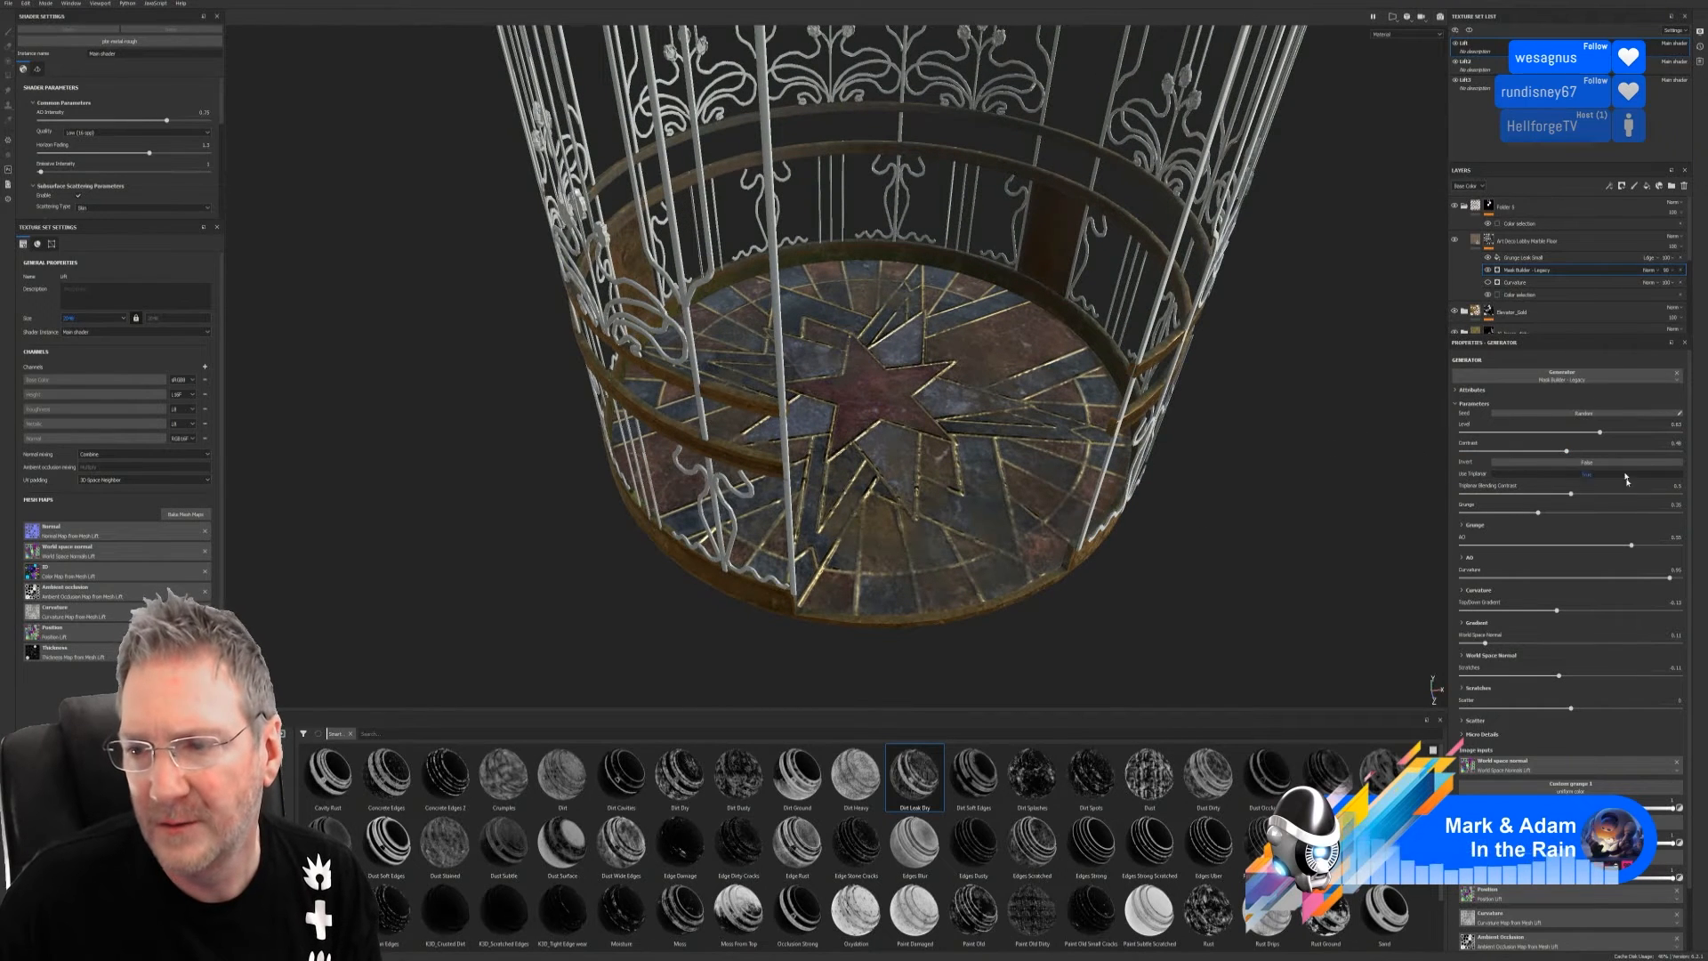
pyautogui.moveTo(1566, 513); pyautogui.dragTo(1426, 517)
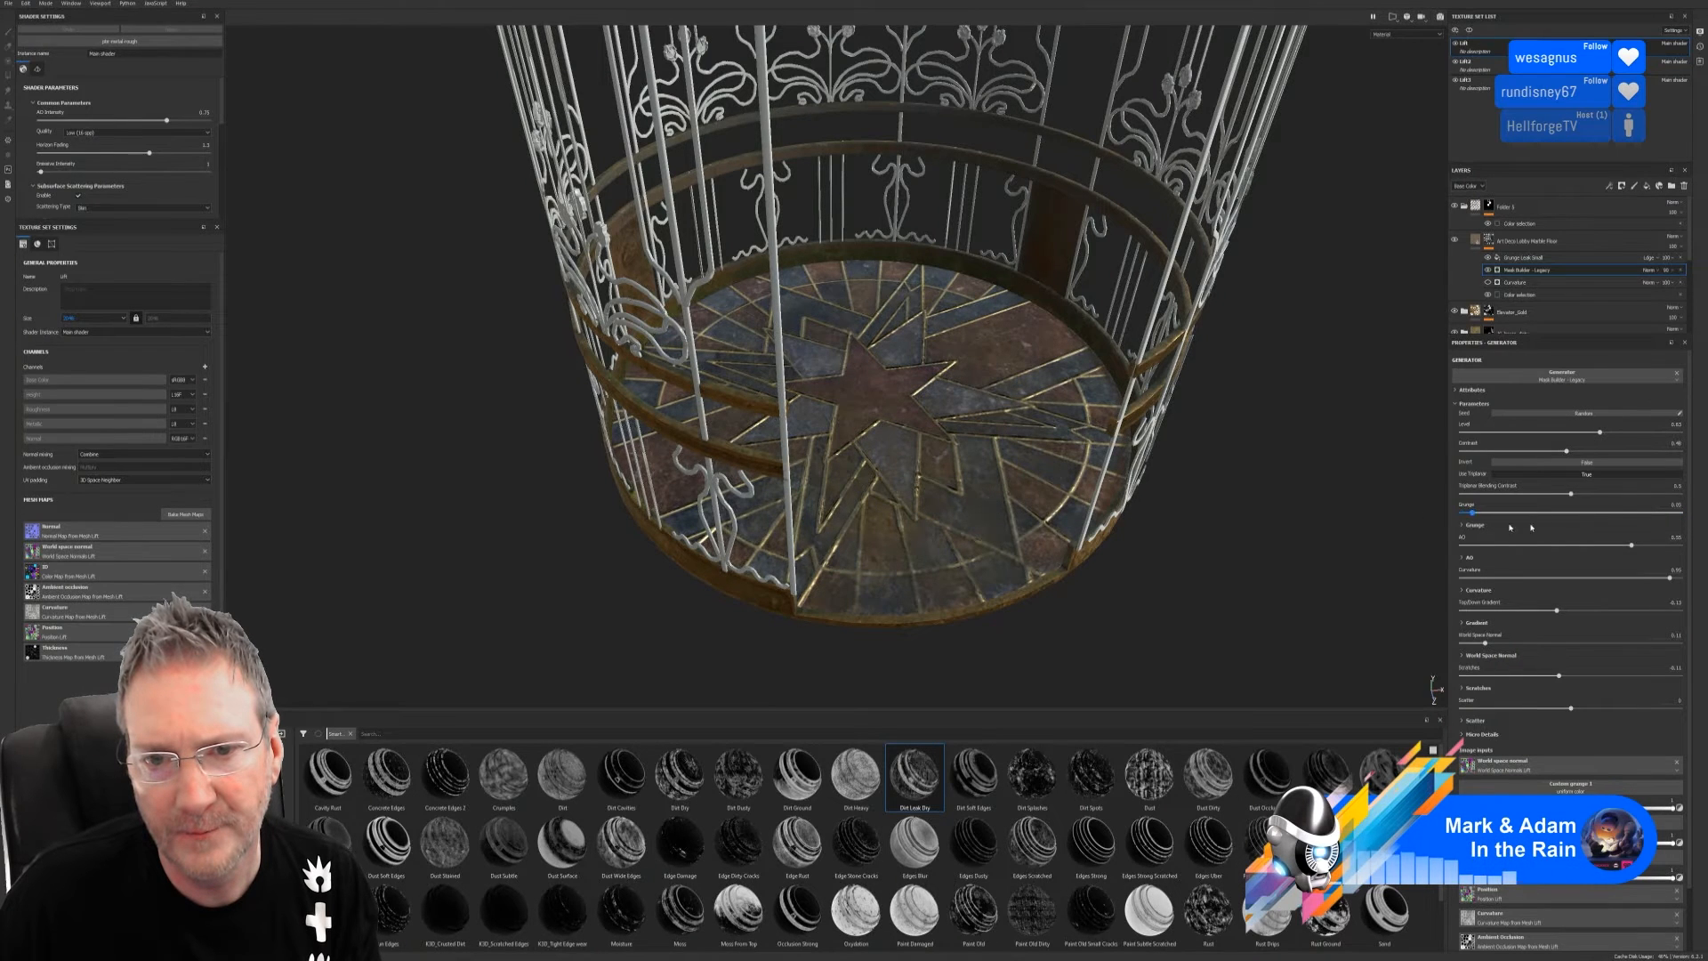
pyautogui.moveTo(1531, 525); pyautogui.dragTo(1666, 545)
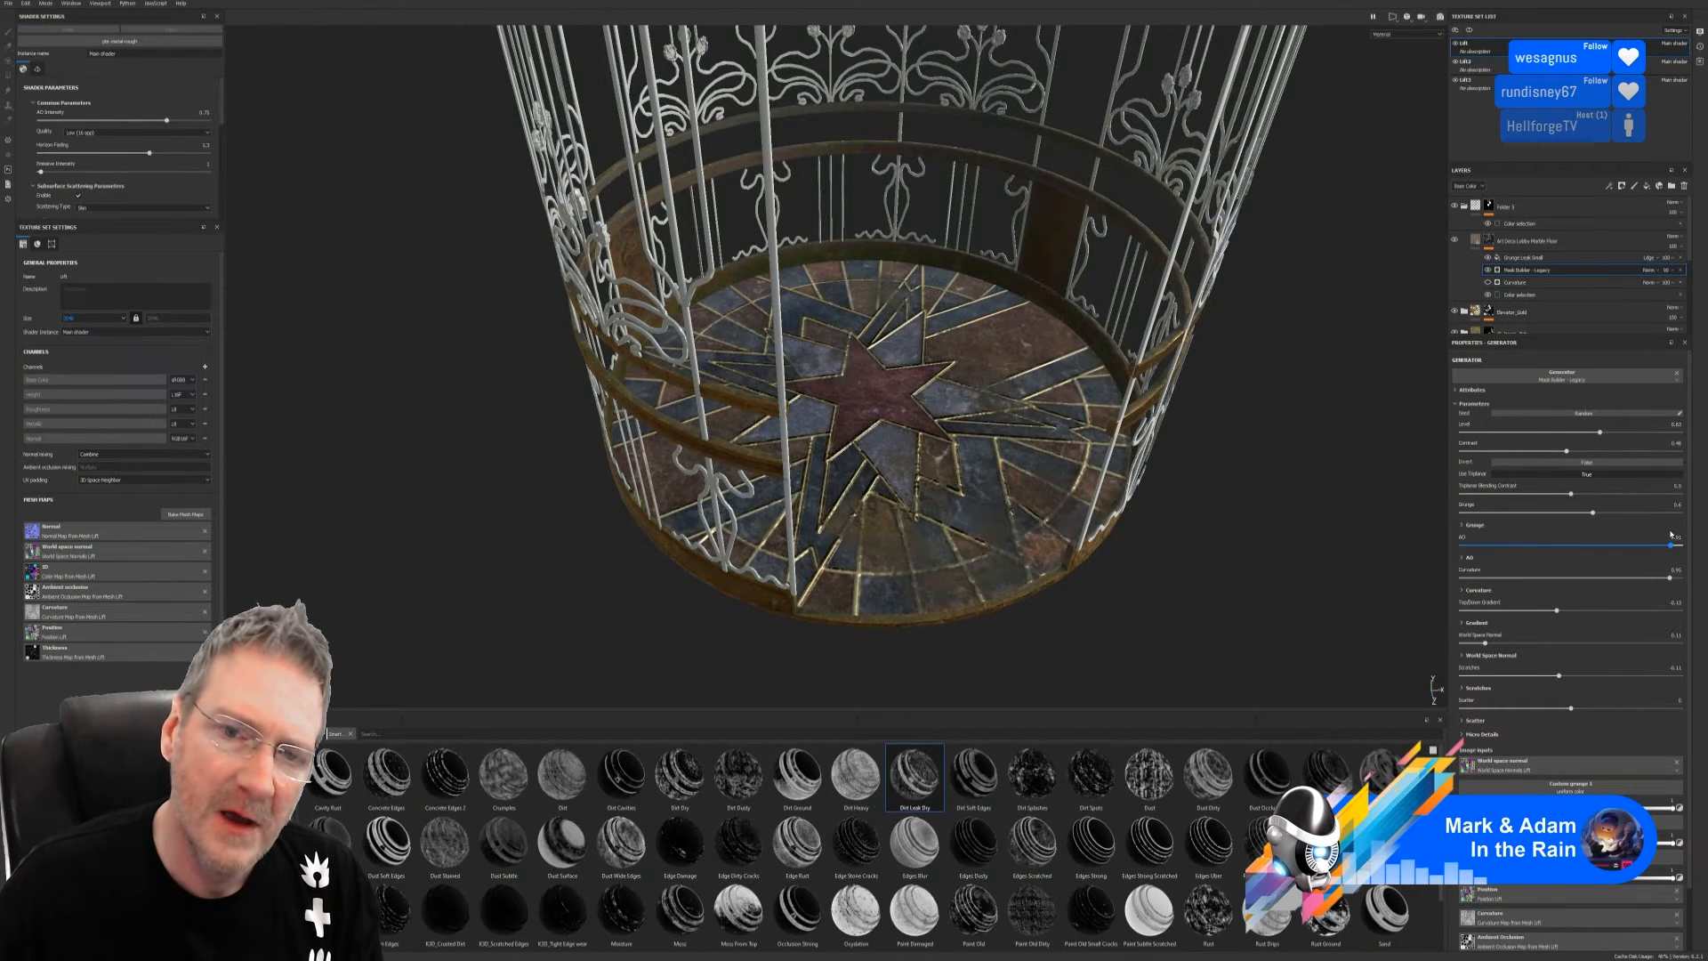
pyautogui.moveTo(1665, 545); pyautogui.dragTo(1616, 545)
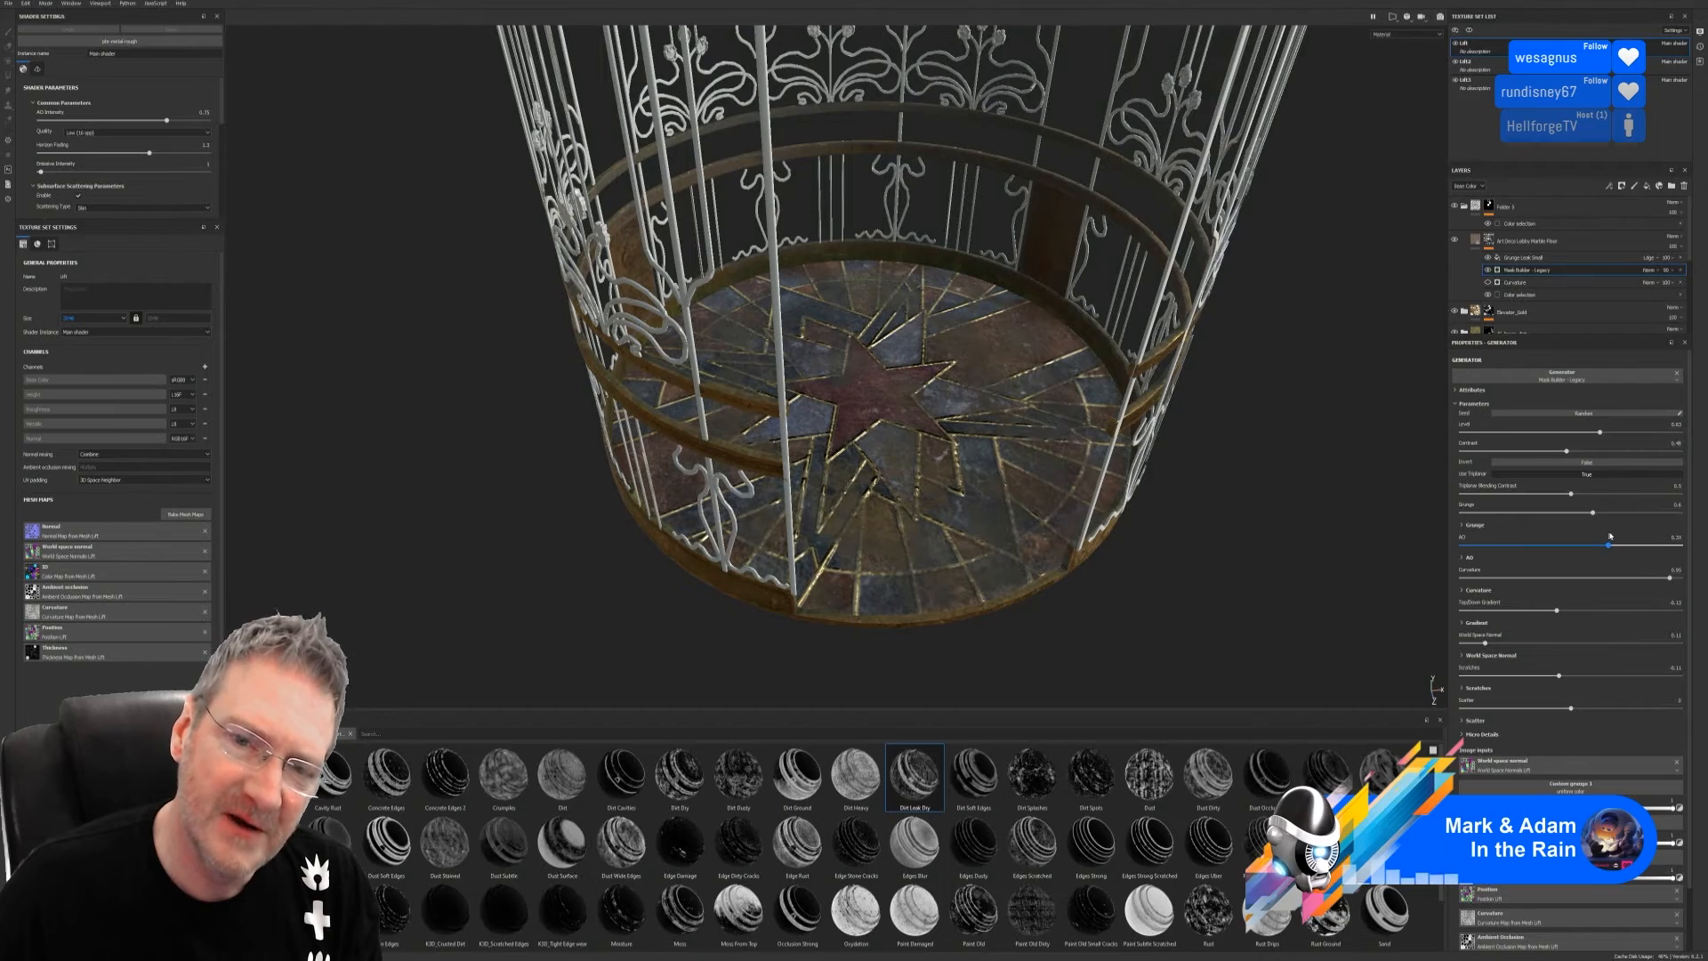
pyautogui.keyDown('alt'); pyautogui.moveTo(1245, 474); pyautogui.dragTo(1206, 491); pyautogui.keyUp('alt')
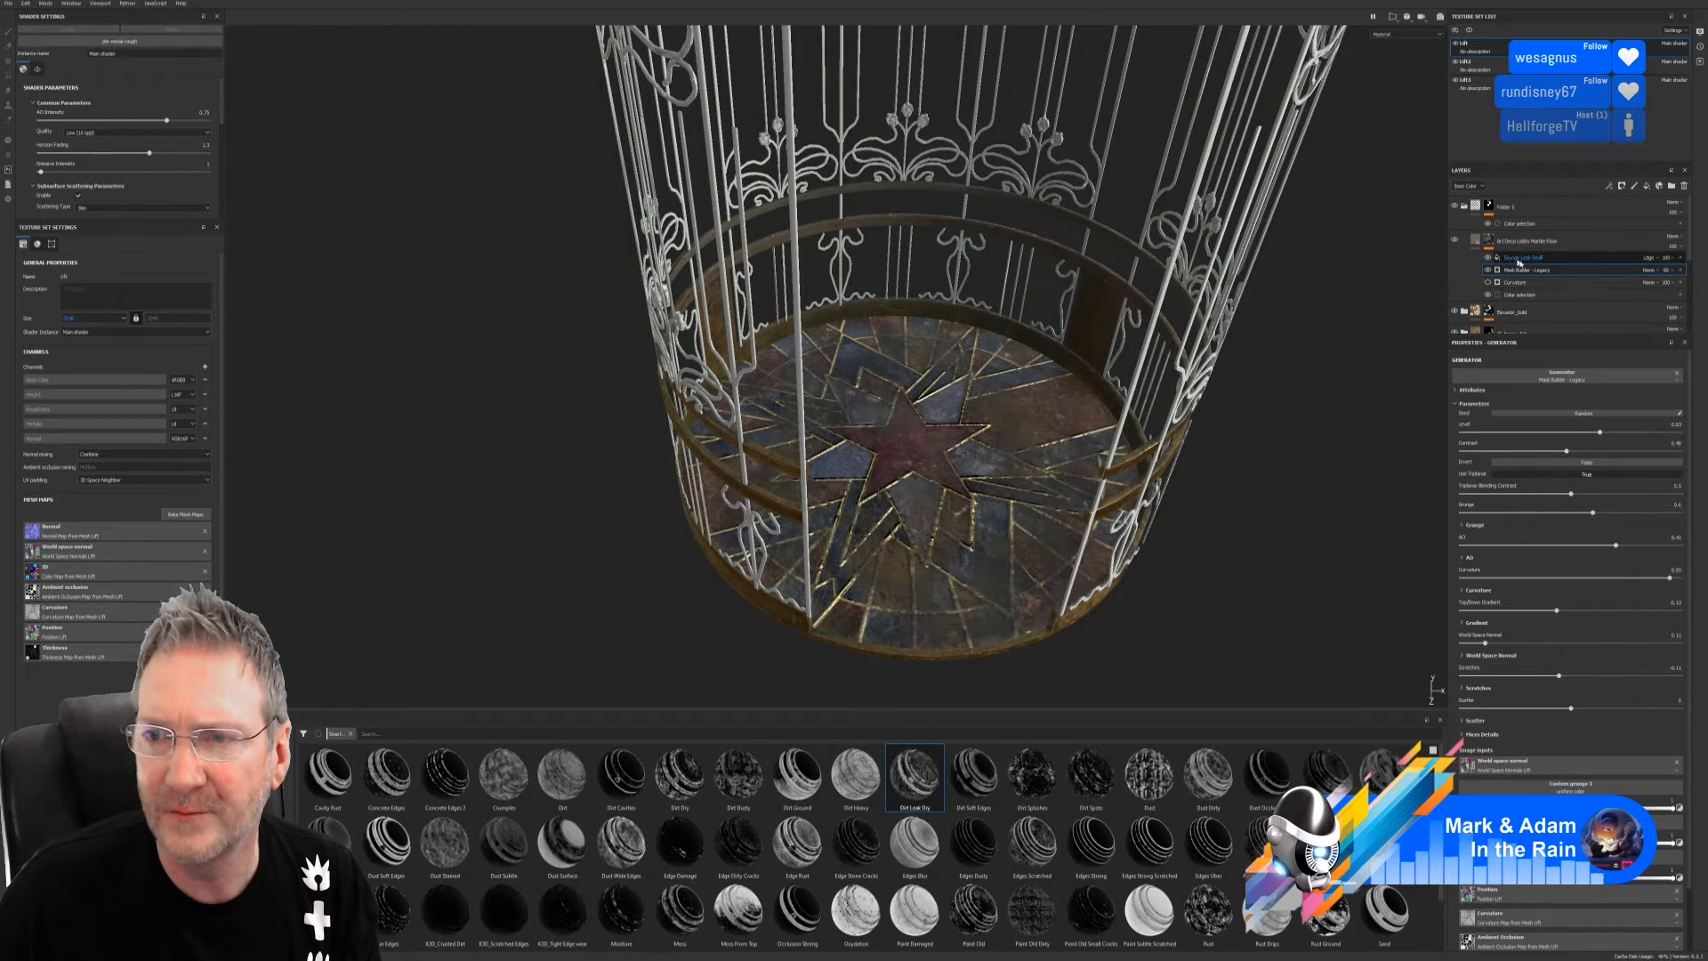
# Set the Grunge Leak Small fill's balance to about 0.46 and its contrast to about 0.38 in the floor mask
pyautogui.click(1489, 258)
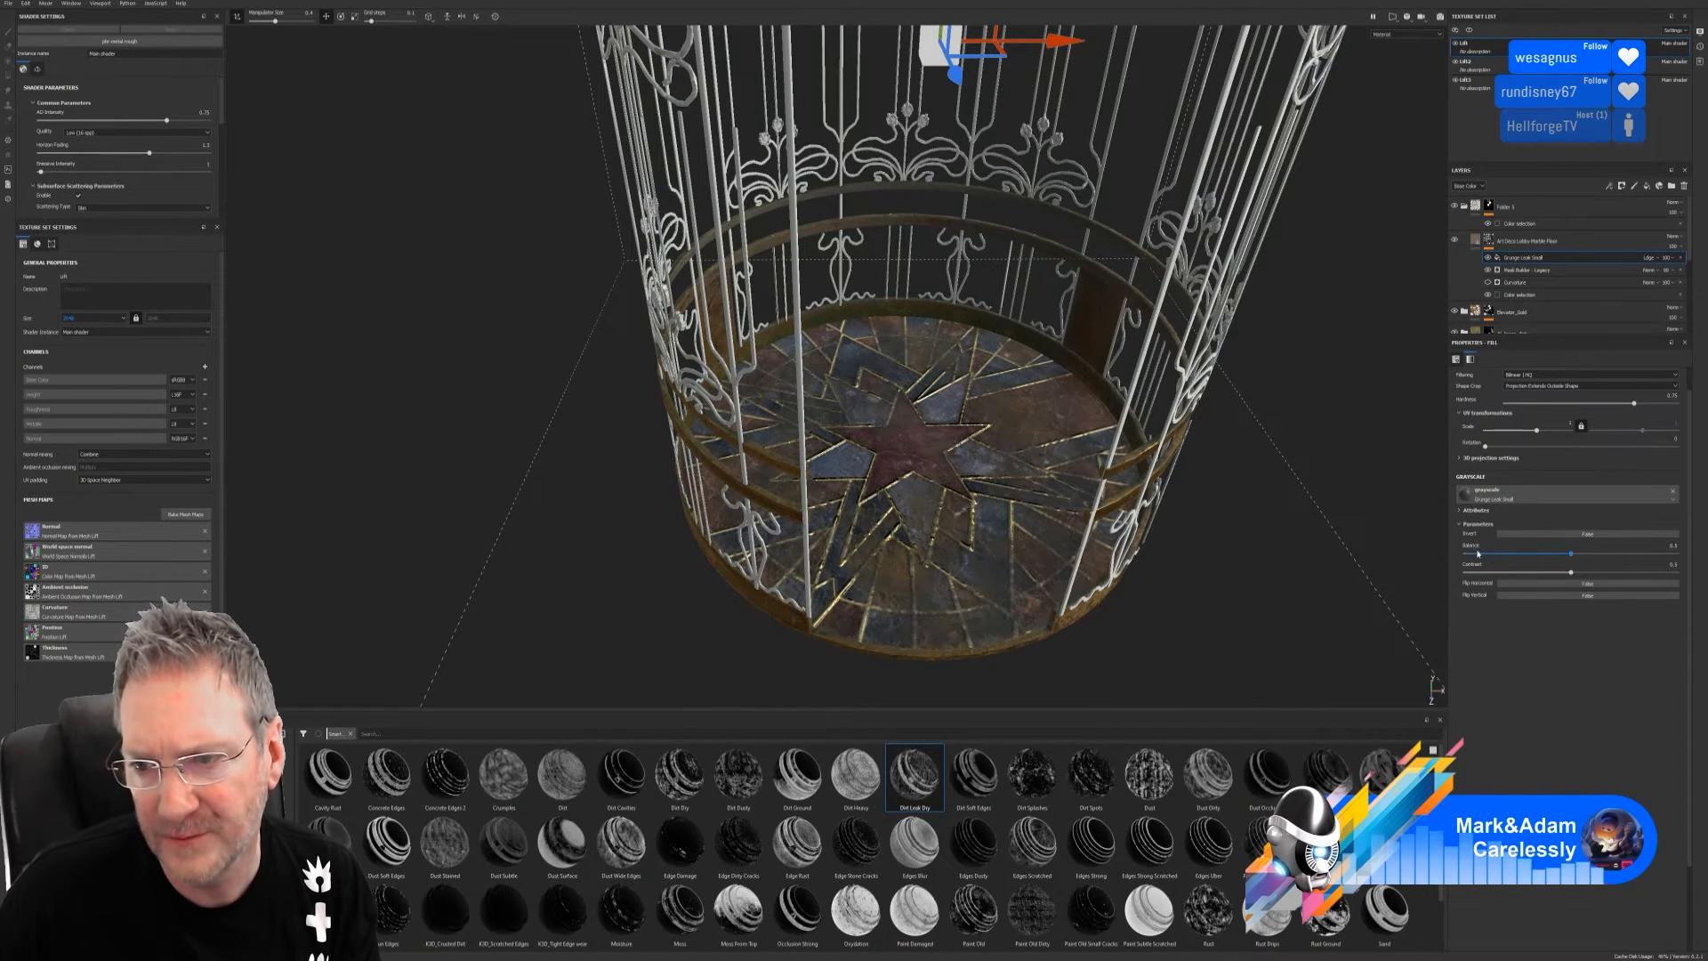
pyautogui.moveTo(1572, 555)
pyautogui.mouseDown()
pyautogui.moveTo(1652, 557)
pyautogui.moveTo(1518, 567)
pyautogui.moveTo(1574, 573)
pyautogui.mouseUp()
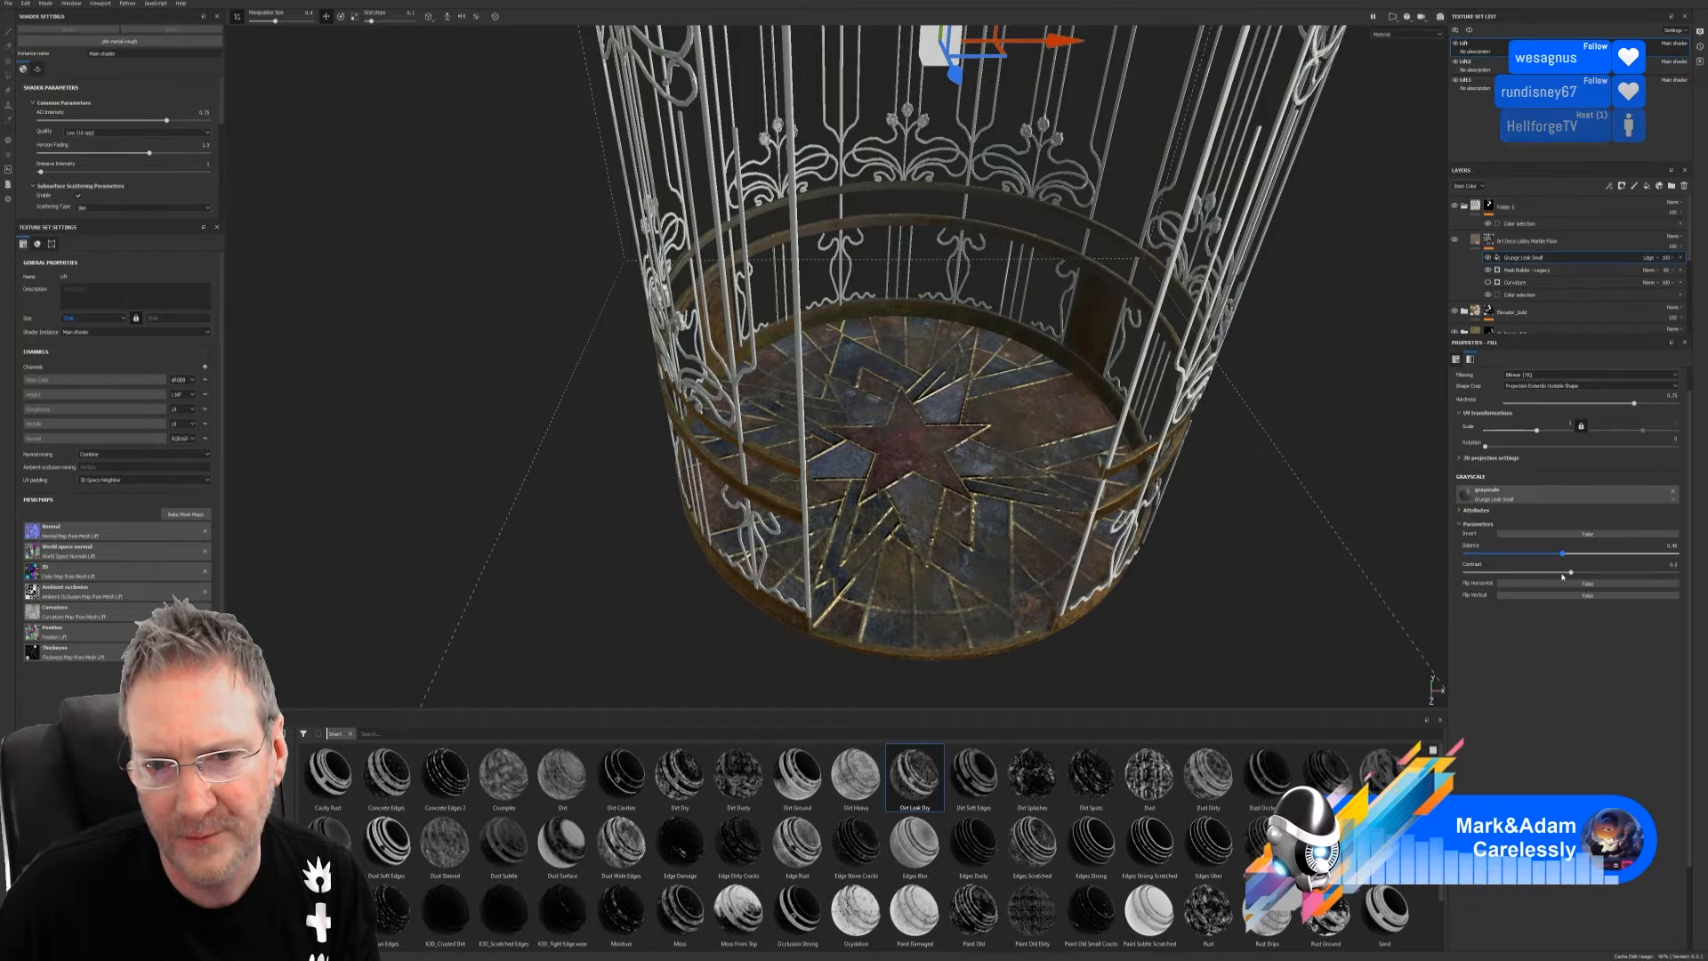
pyautogui.click(1570, 575)
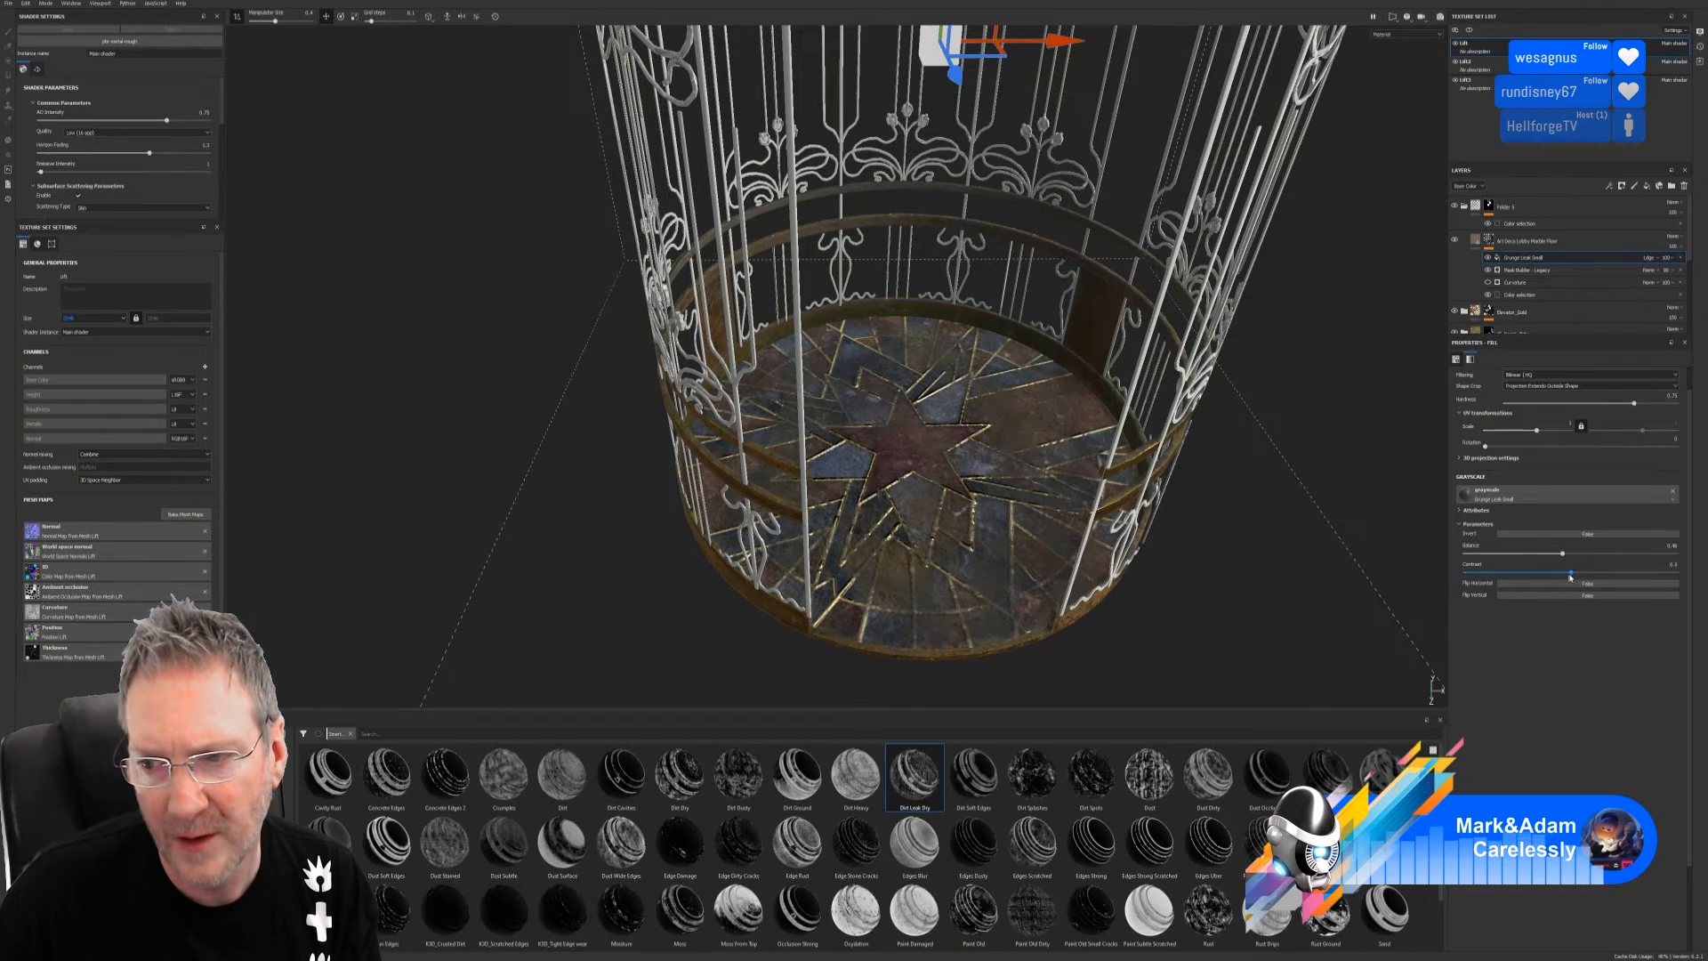
pyautogui.moveTo(1570, 575)
pyautogui.mouseDown()
pyautogui.moveTo(1657, 577)
pyautogui.moveTo(1545, 572)
pyautogui.mouseUp()
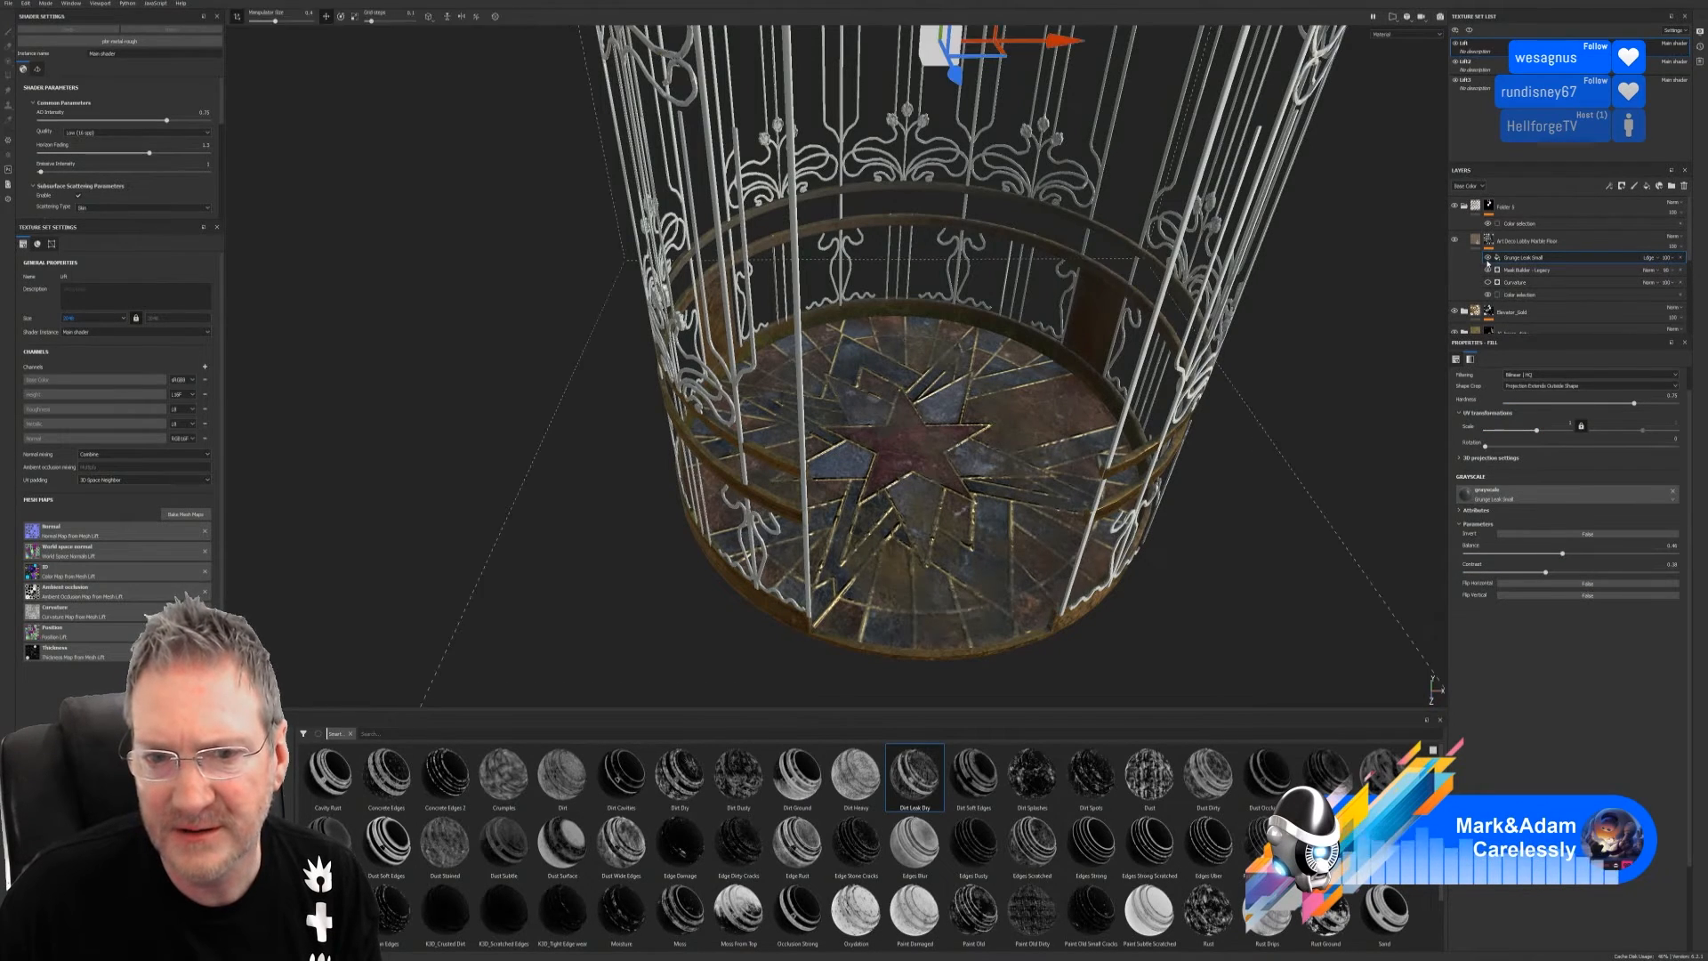
# Adjust the opacity of the Mask Builder generator in the marble floor mask
pyautogui.click(1669, 272)
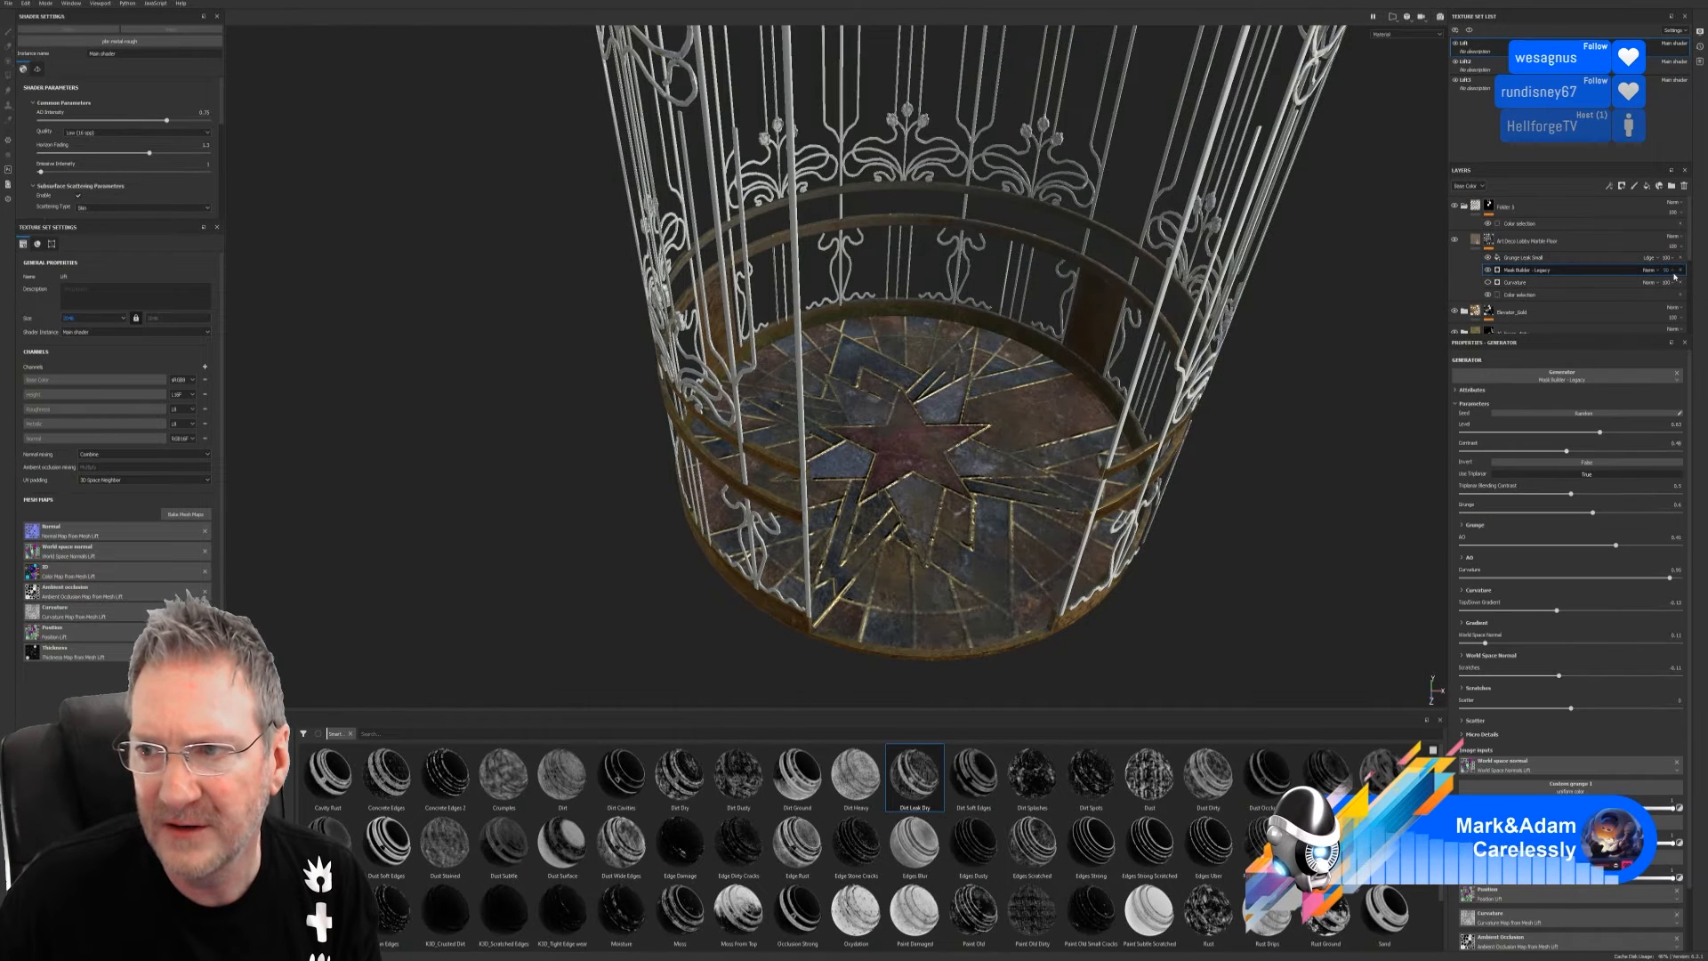
pyautogui.click(1669, 271)
pyautogui.moveTo(1704, 292)
pyautogui.mouseDown()
pyautogui.moveTo(1660, 301)
pyautogui.moveTo(1705, 307)
pyautogui.mouseUp()
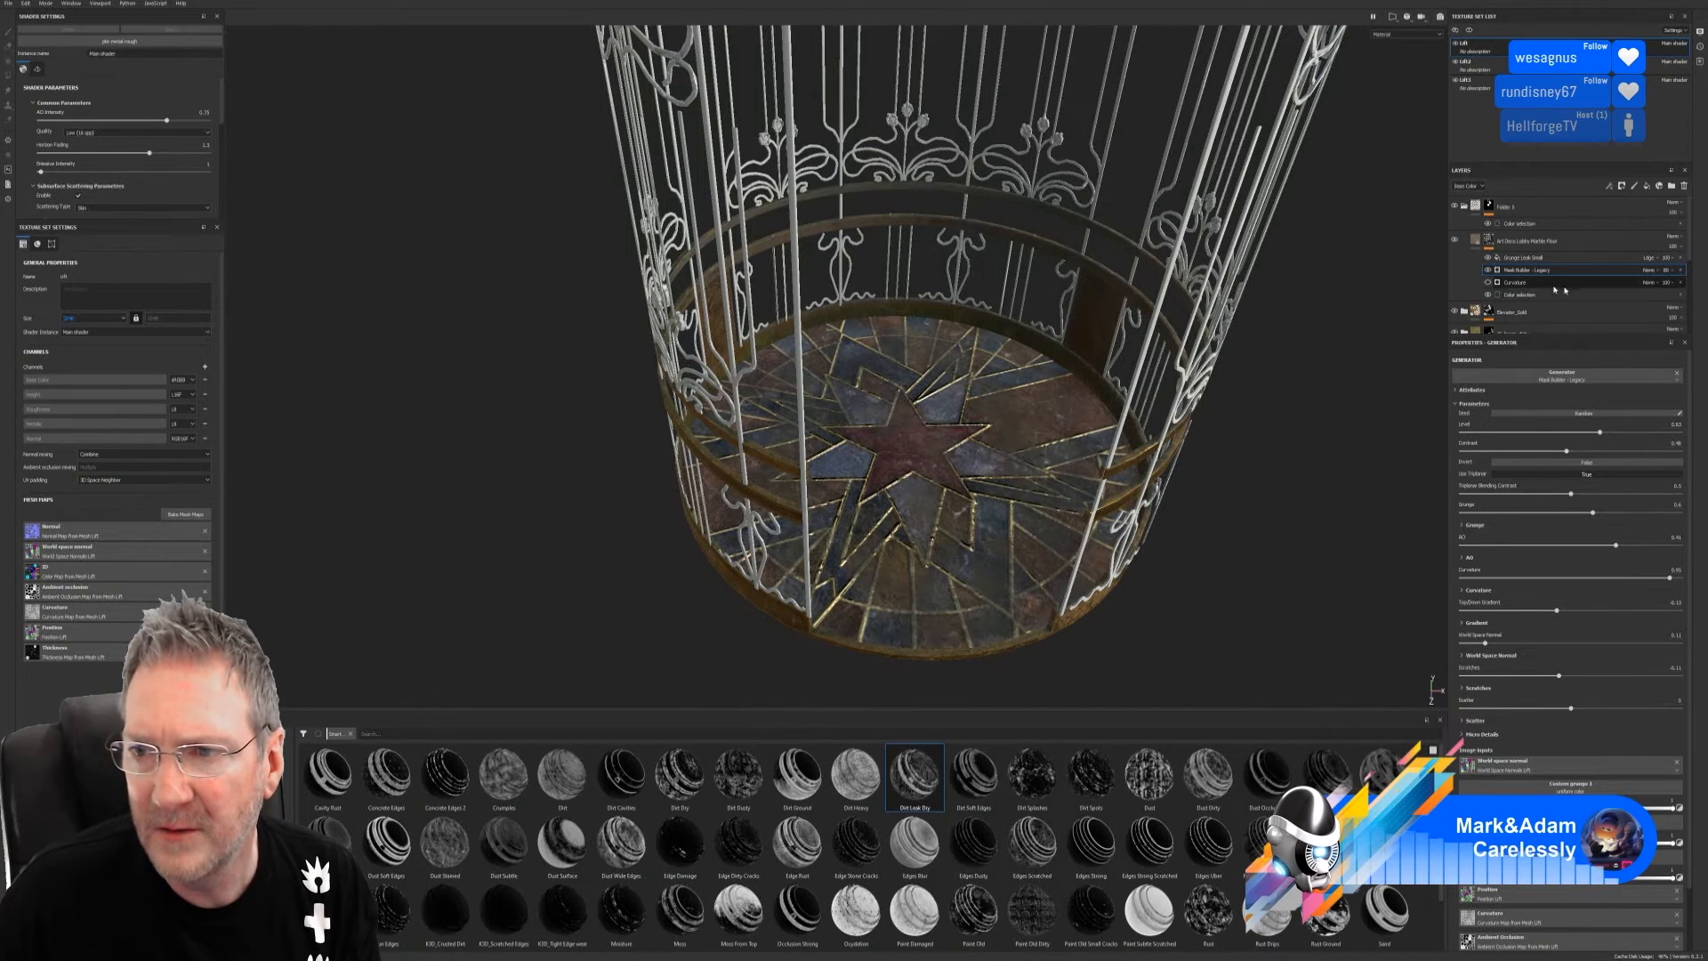
# Switch on the Curvature generator in the marble floor mask and set its blend mode to Multiply
pyautogui.click(1486, 284)
pyautogui.click(1486, 284)
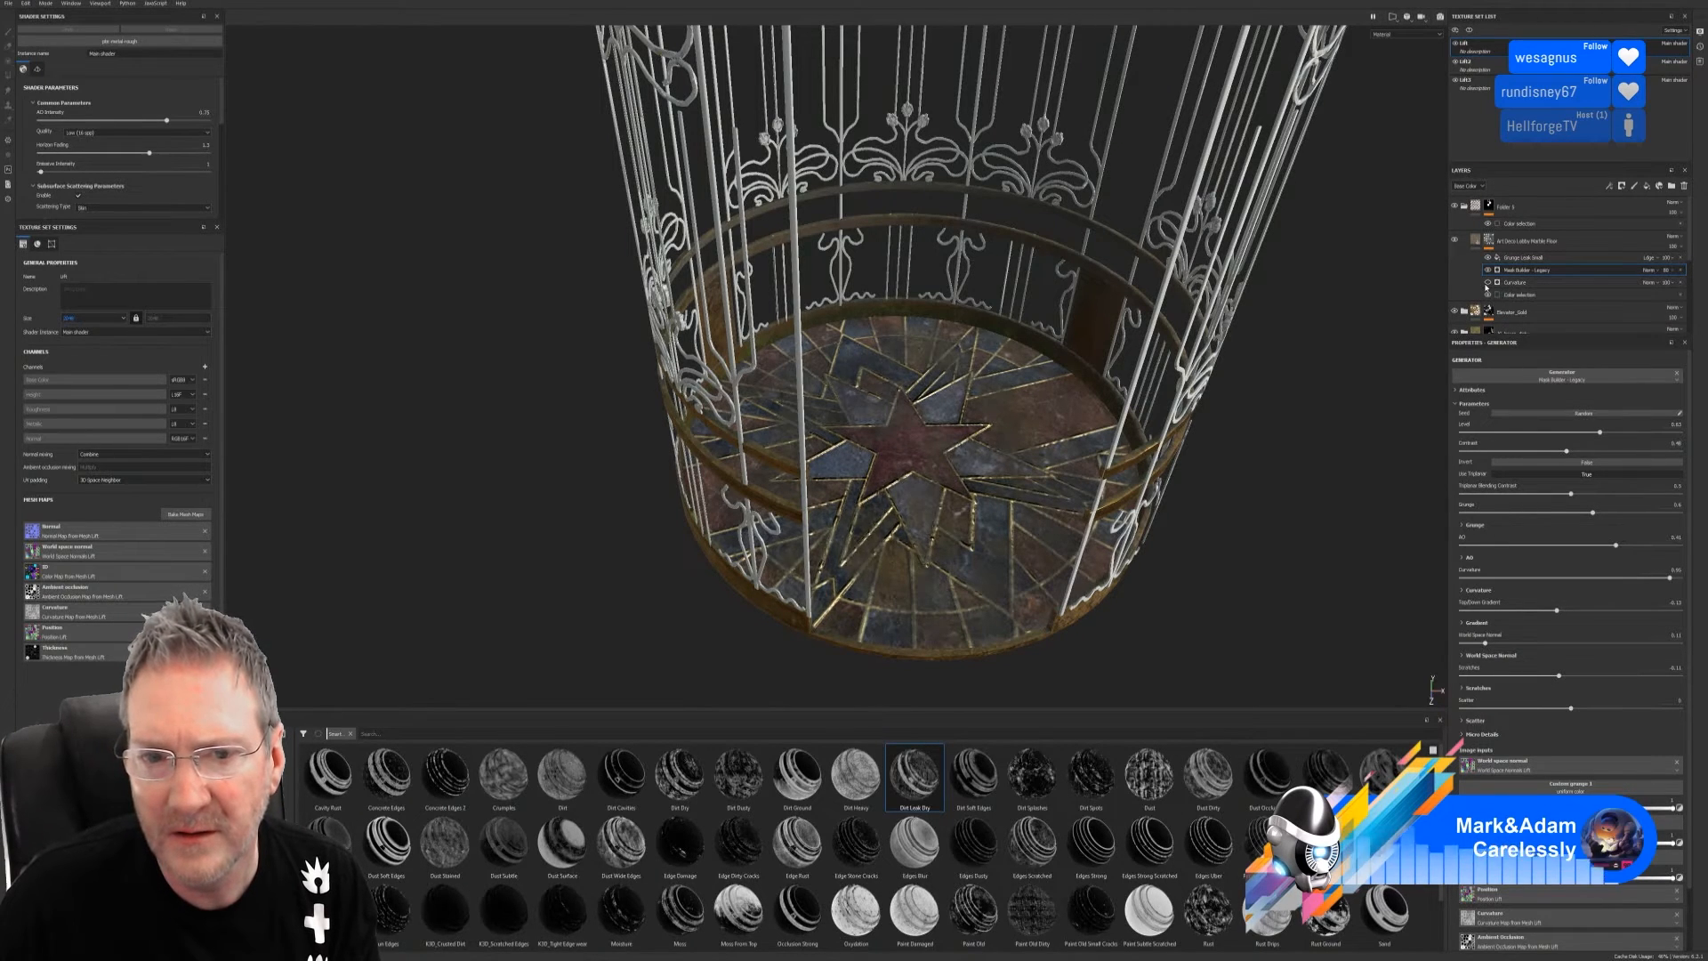
pyautogui.click(1486, 283)
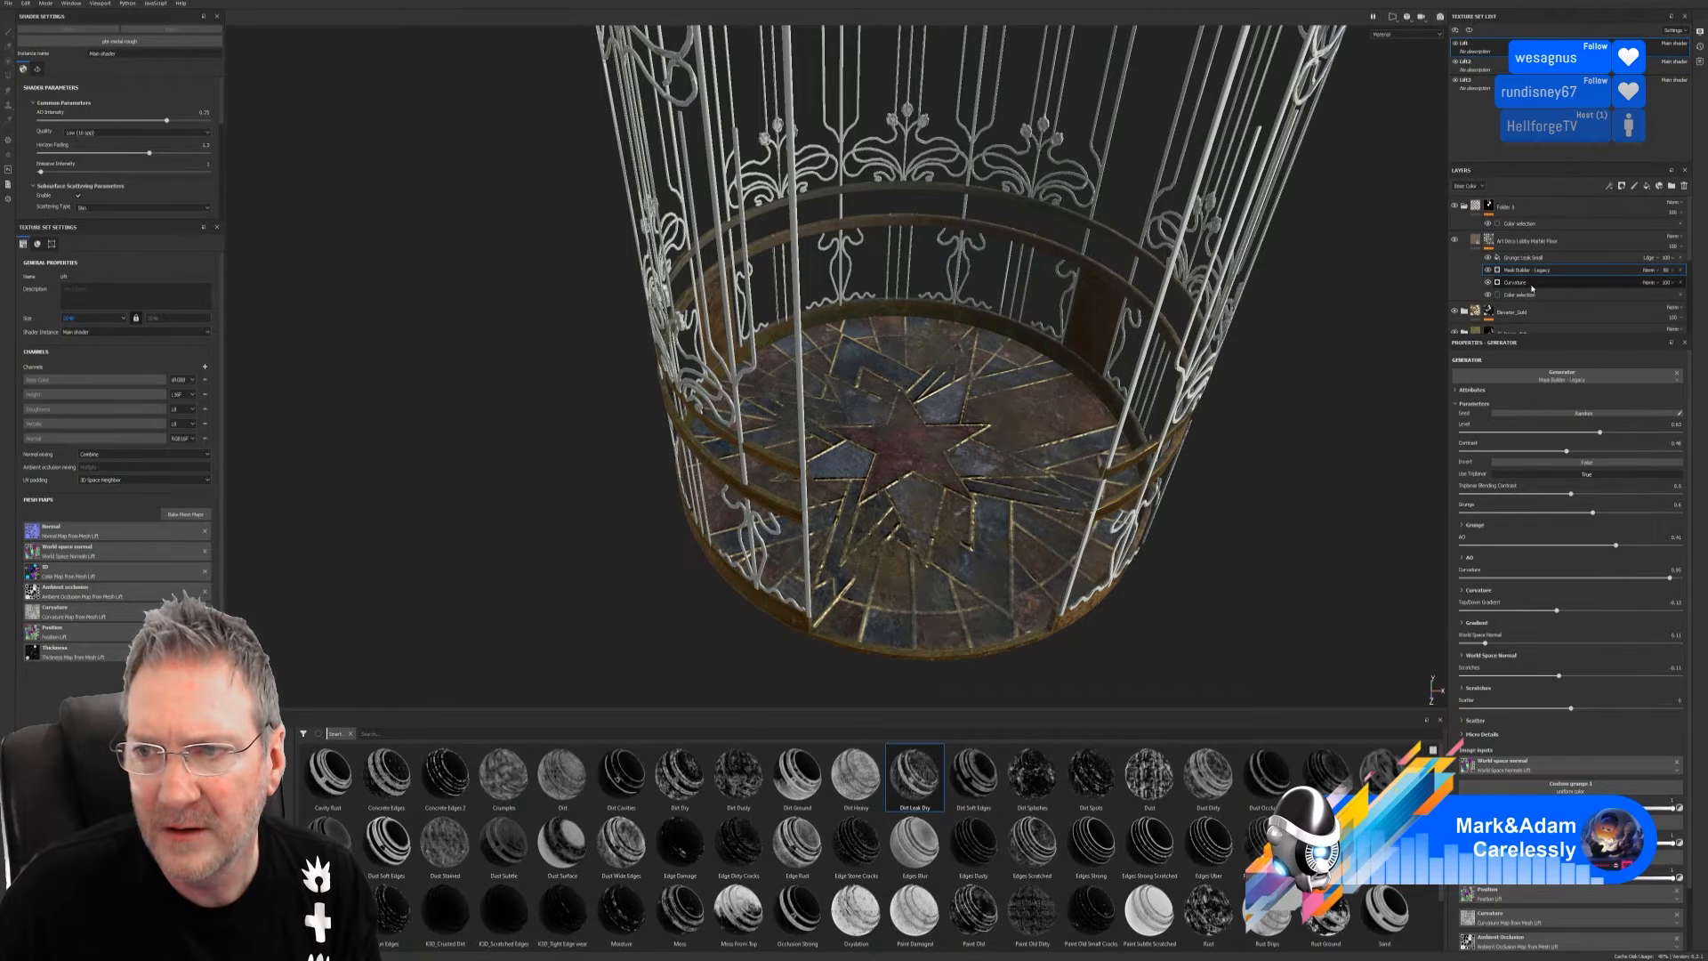
pyautogui.click(1653, 283)
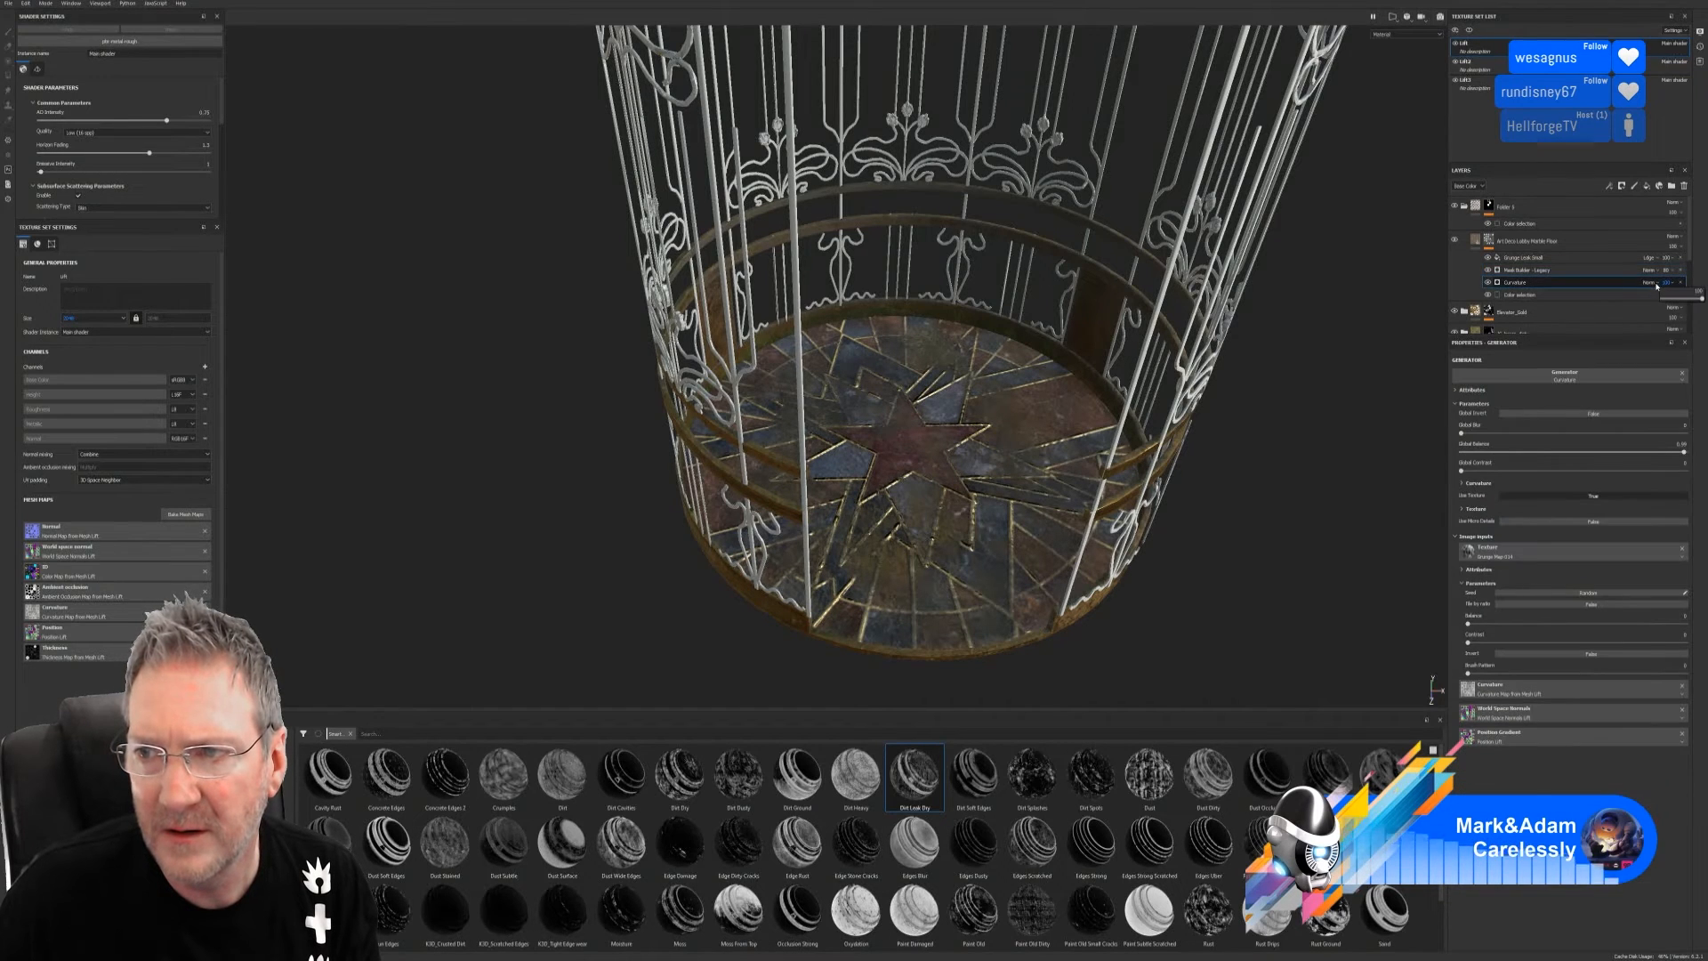
pyautogui.click(1655, 283)
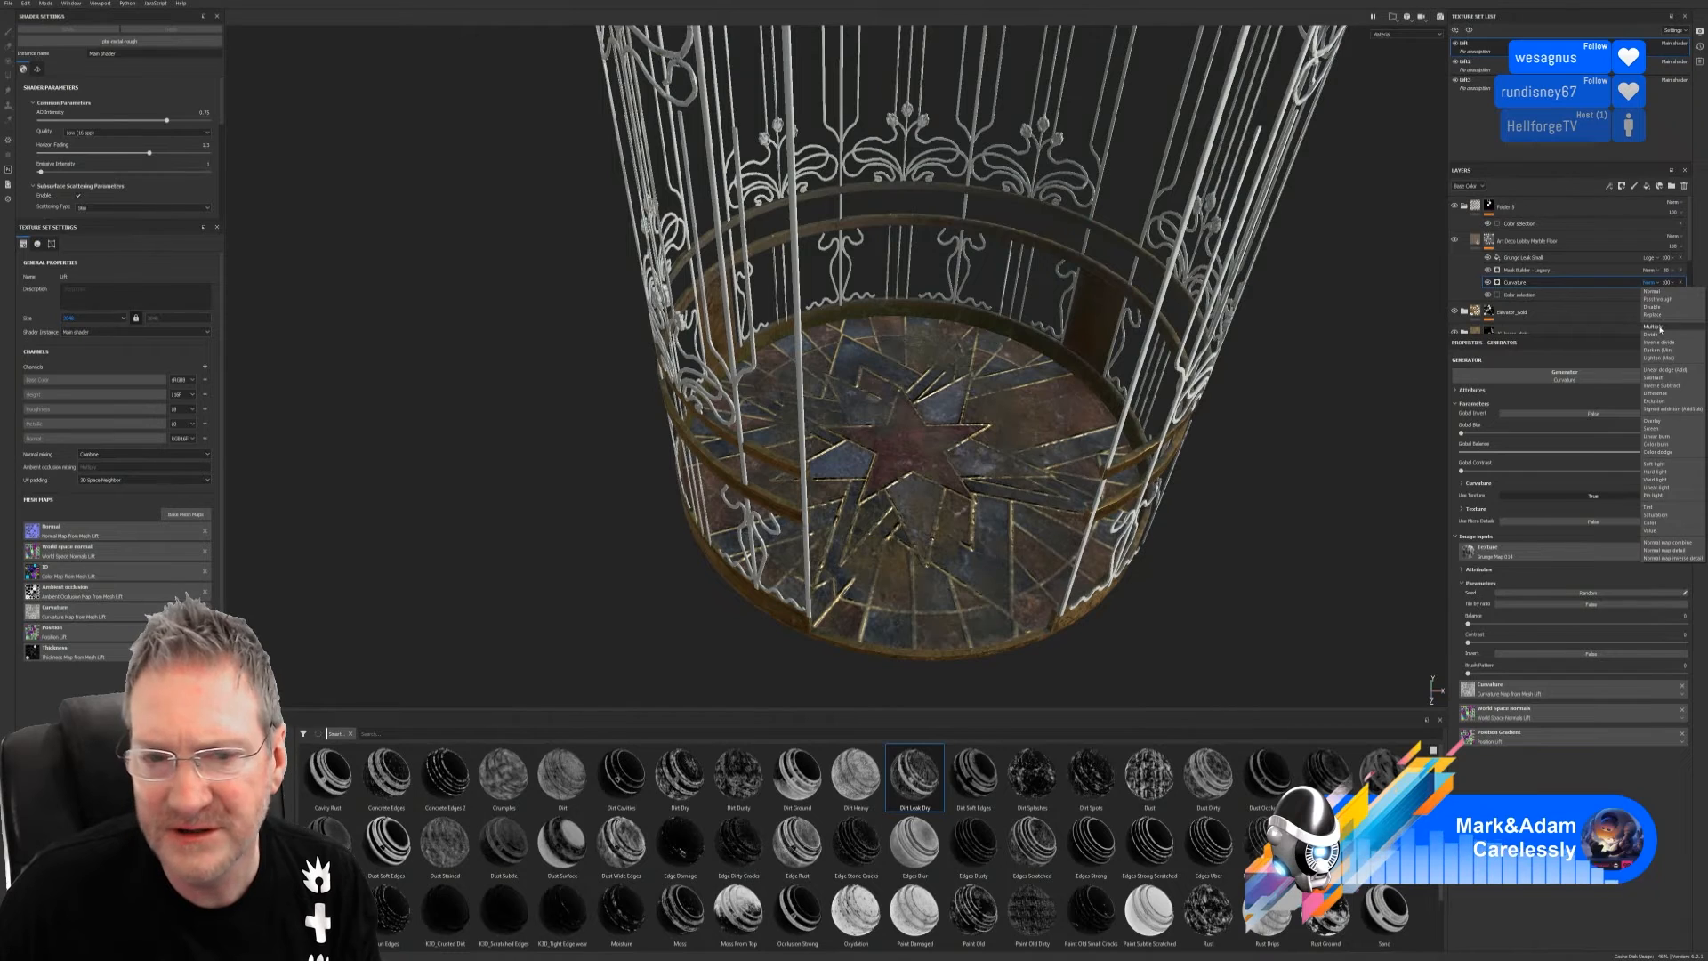
pyautogui.click(1660, 328)
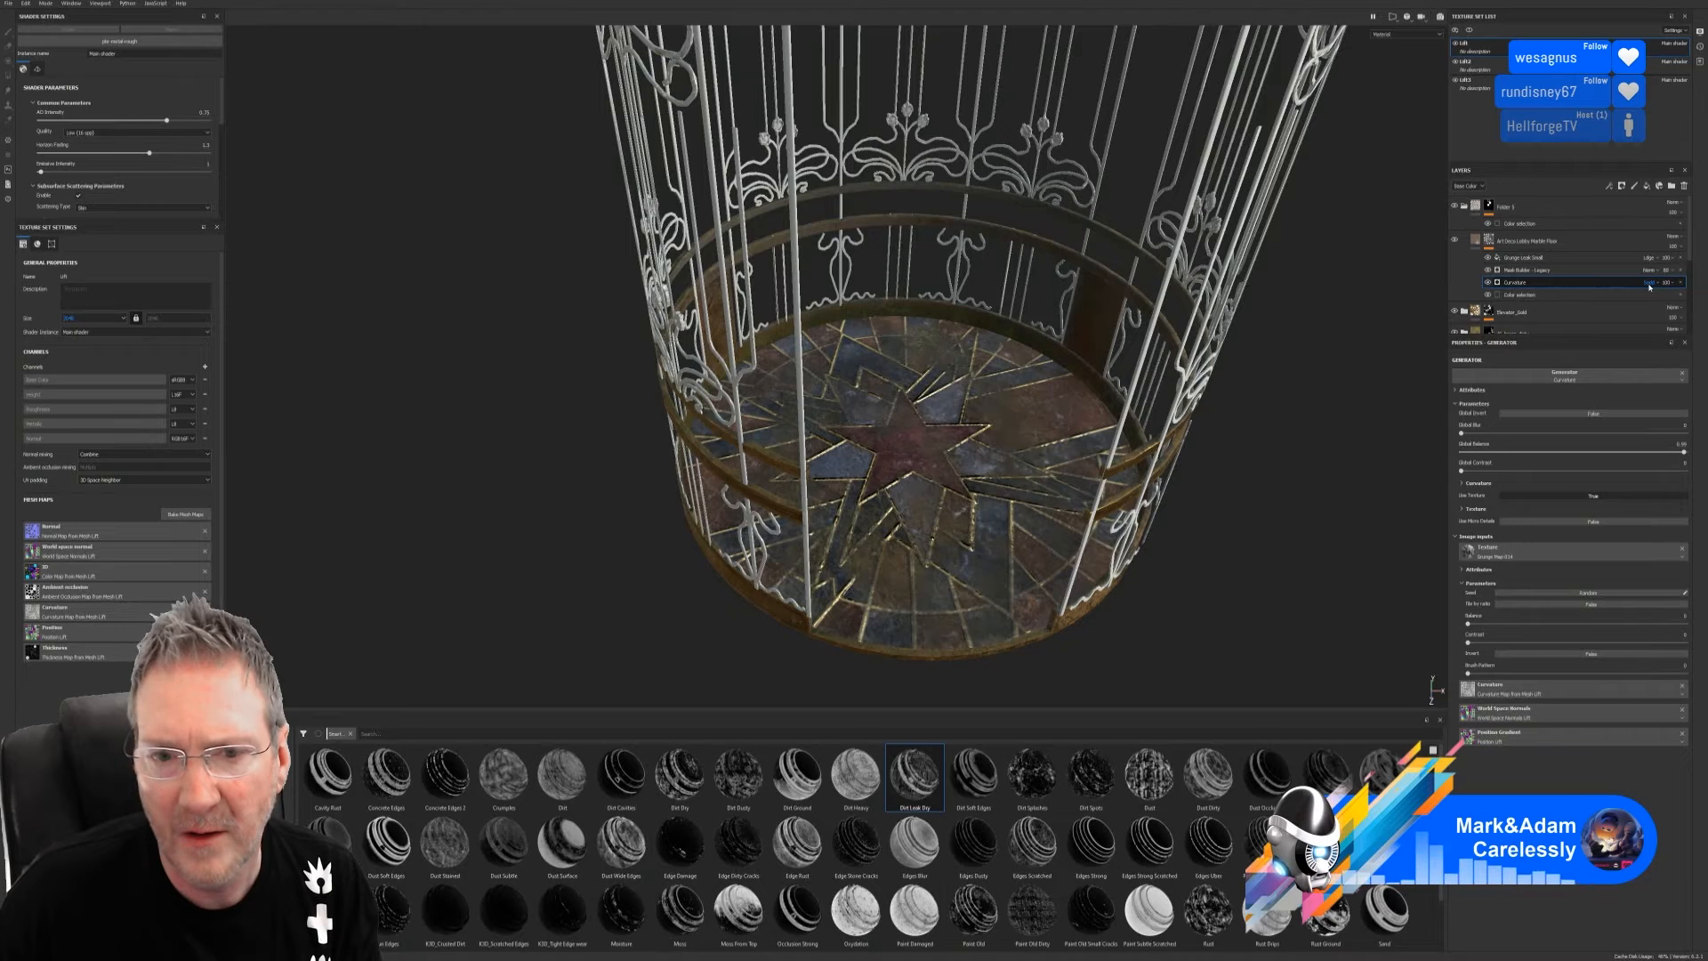
# Try other blend modes for the Curvature generator and compare the wear on the marble floor
pyautogui.scroll(-1, 1650, 286)
pyautogui.scroll(1, 1650, 286)
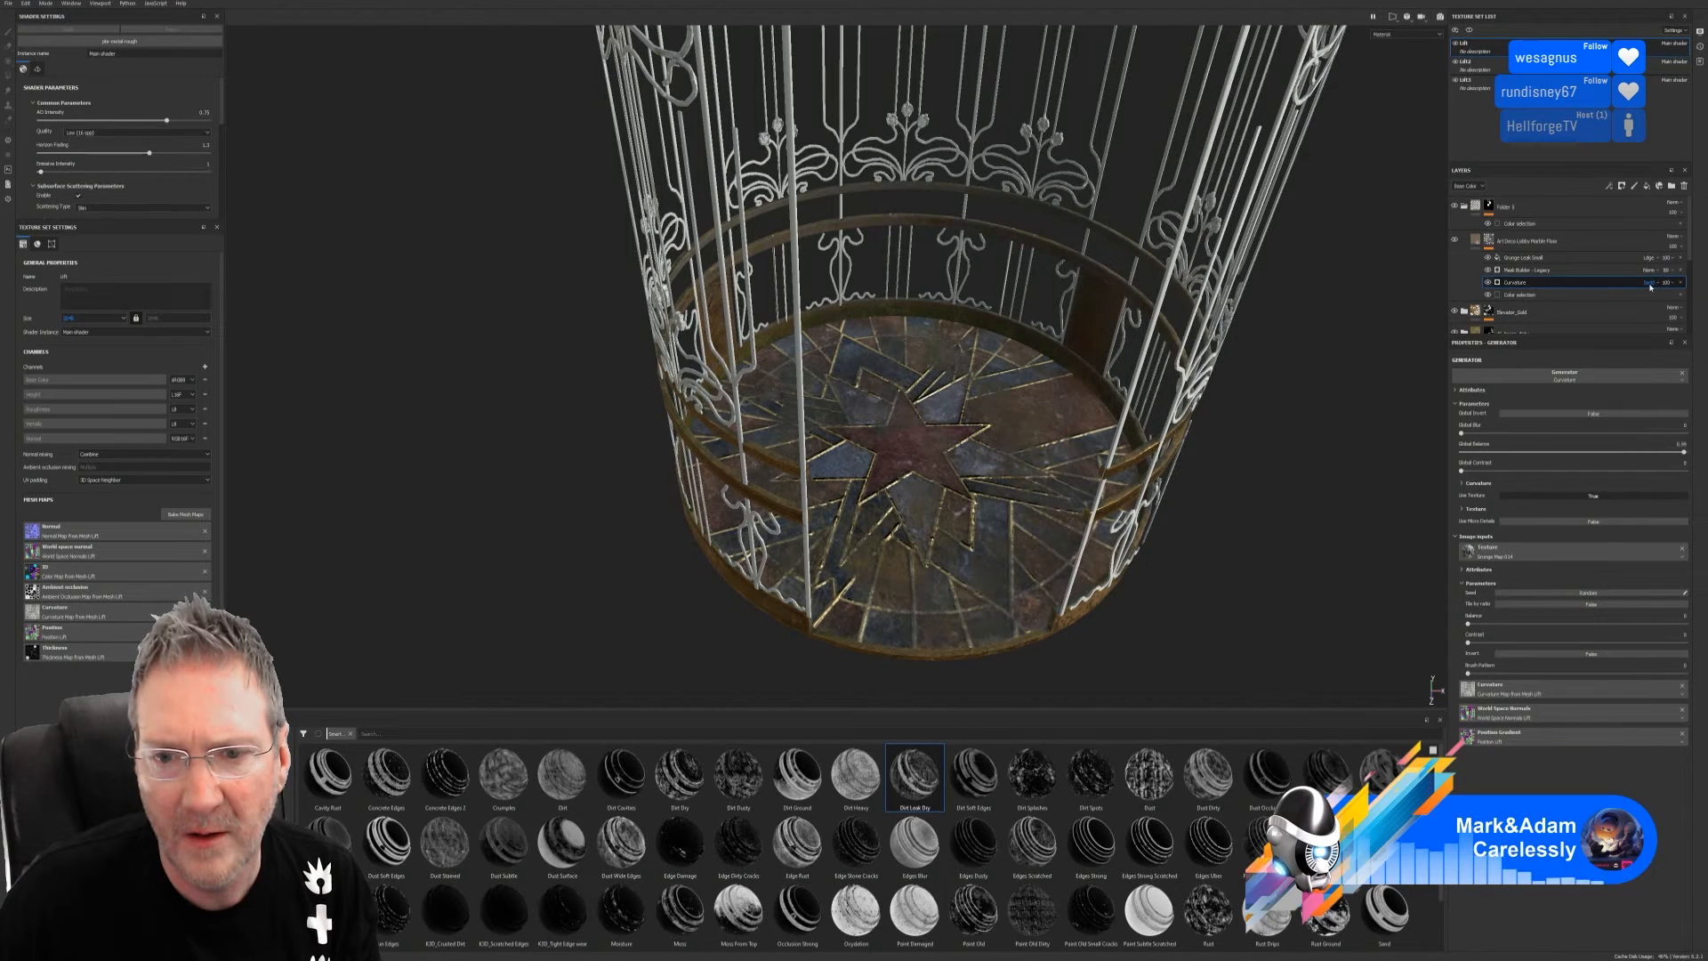
pyautogui.scroll(-1, 1651, 286)
pyautogui.scroll(-1, 1650, 287)
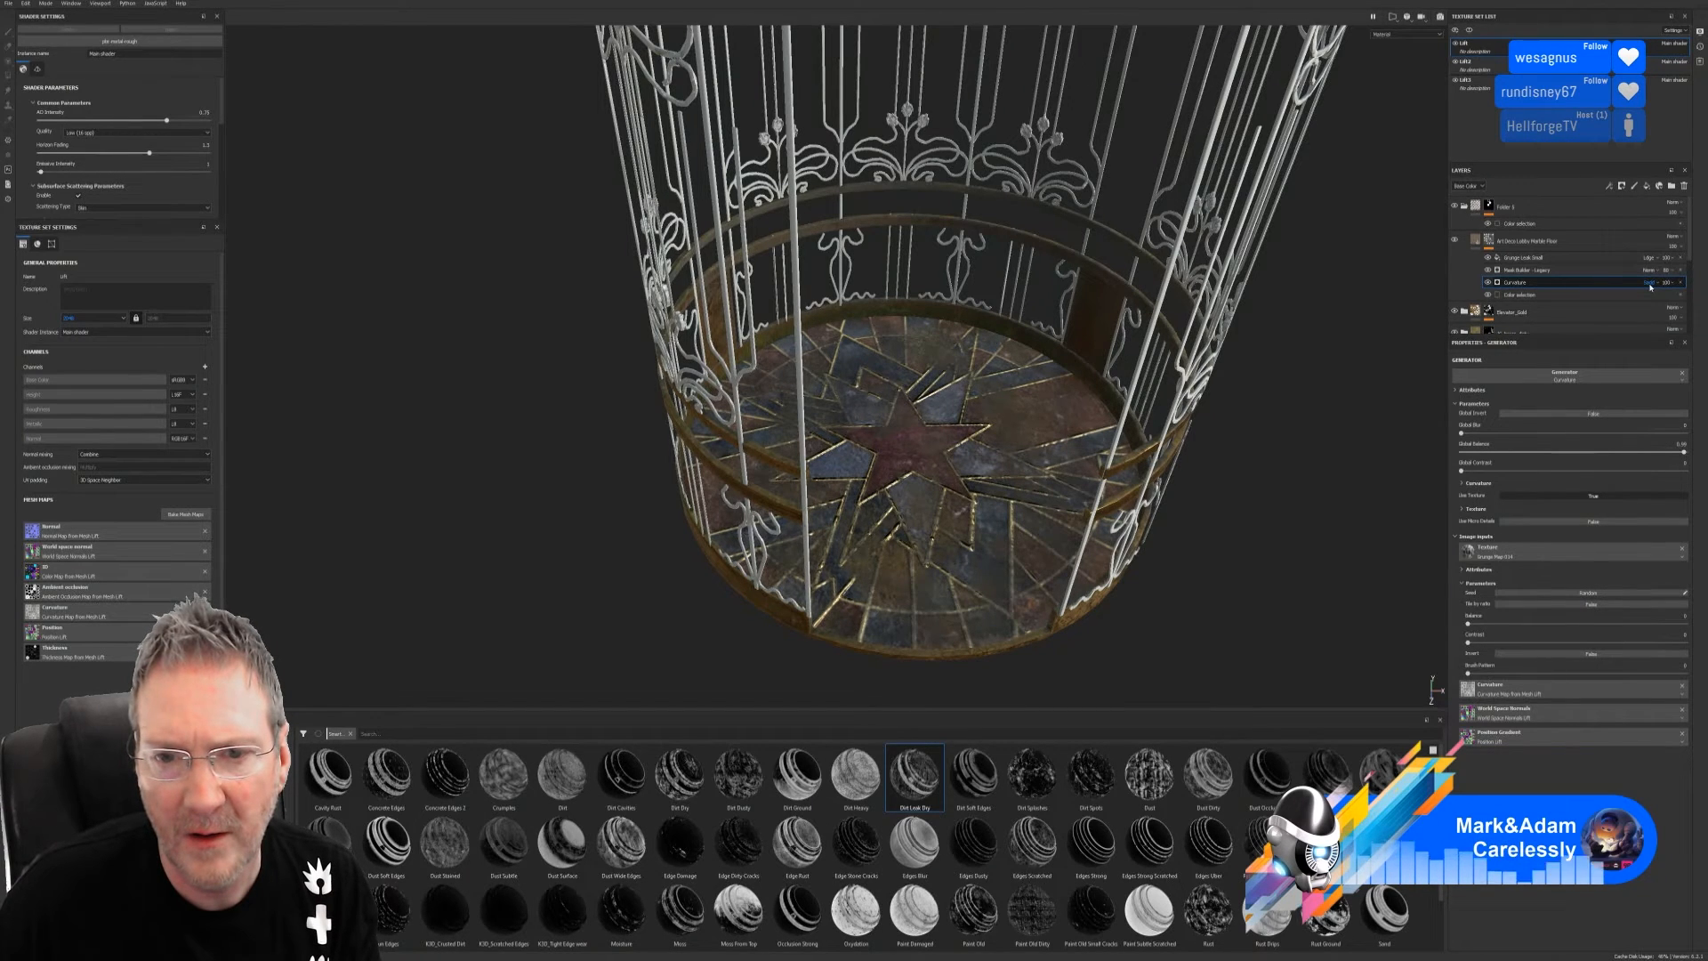
pyautogui.scroll(1, 1651, 286)
pyautogui.scroll(-1, 1652, 287)
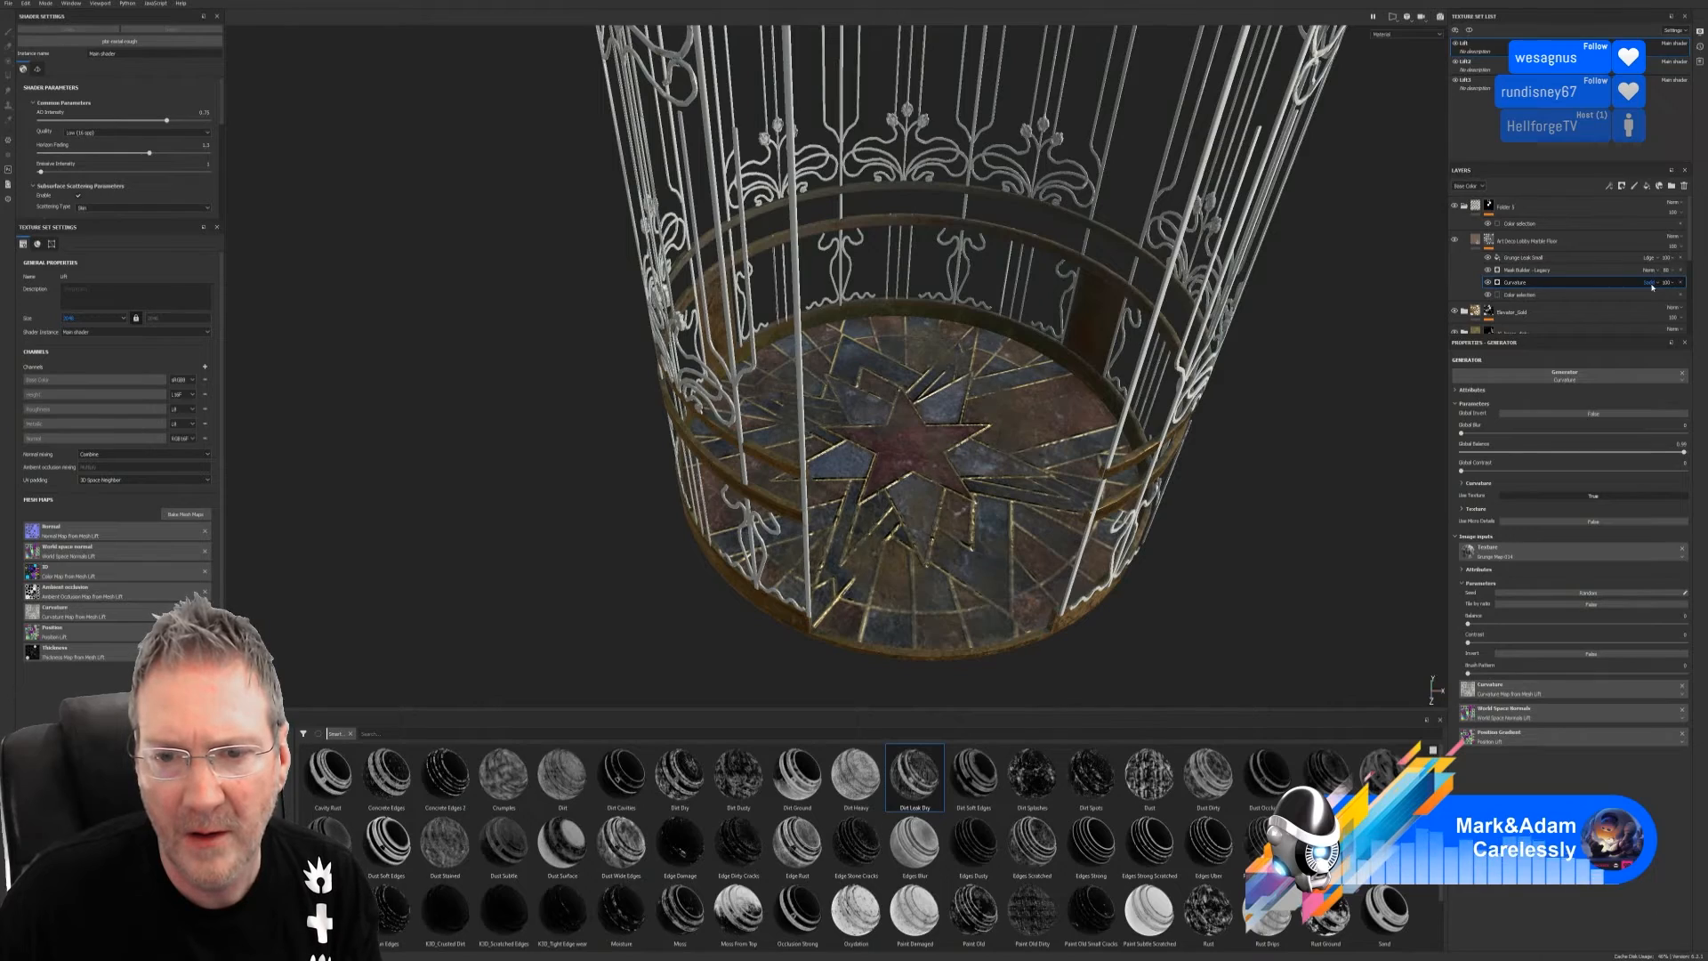
# Examine the worn floor and the whole elevator from several angles and distances
pyautogui.keyDown('alt'); pyautogui.moveTo(1178, 507); pyautogui.dragTo(1038, 438); pyautogui.keyUp('alt')
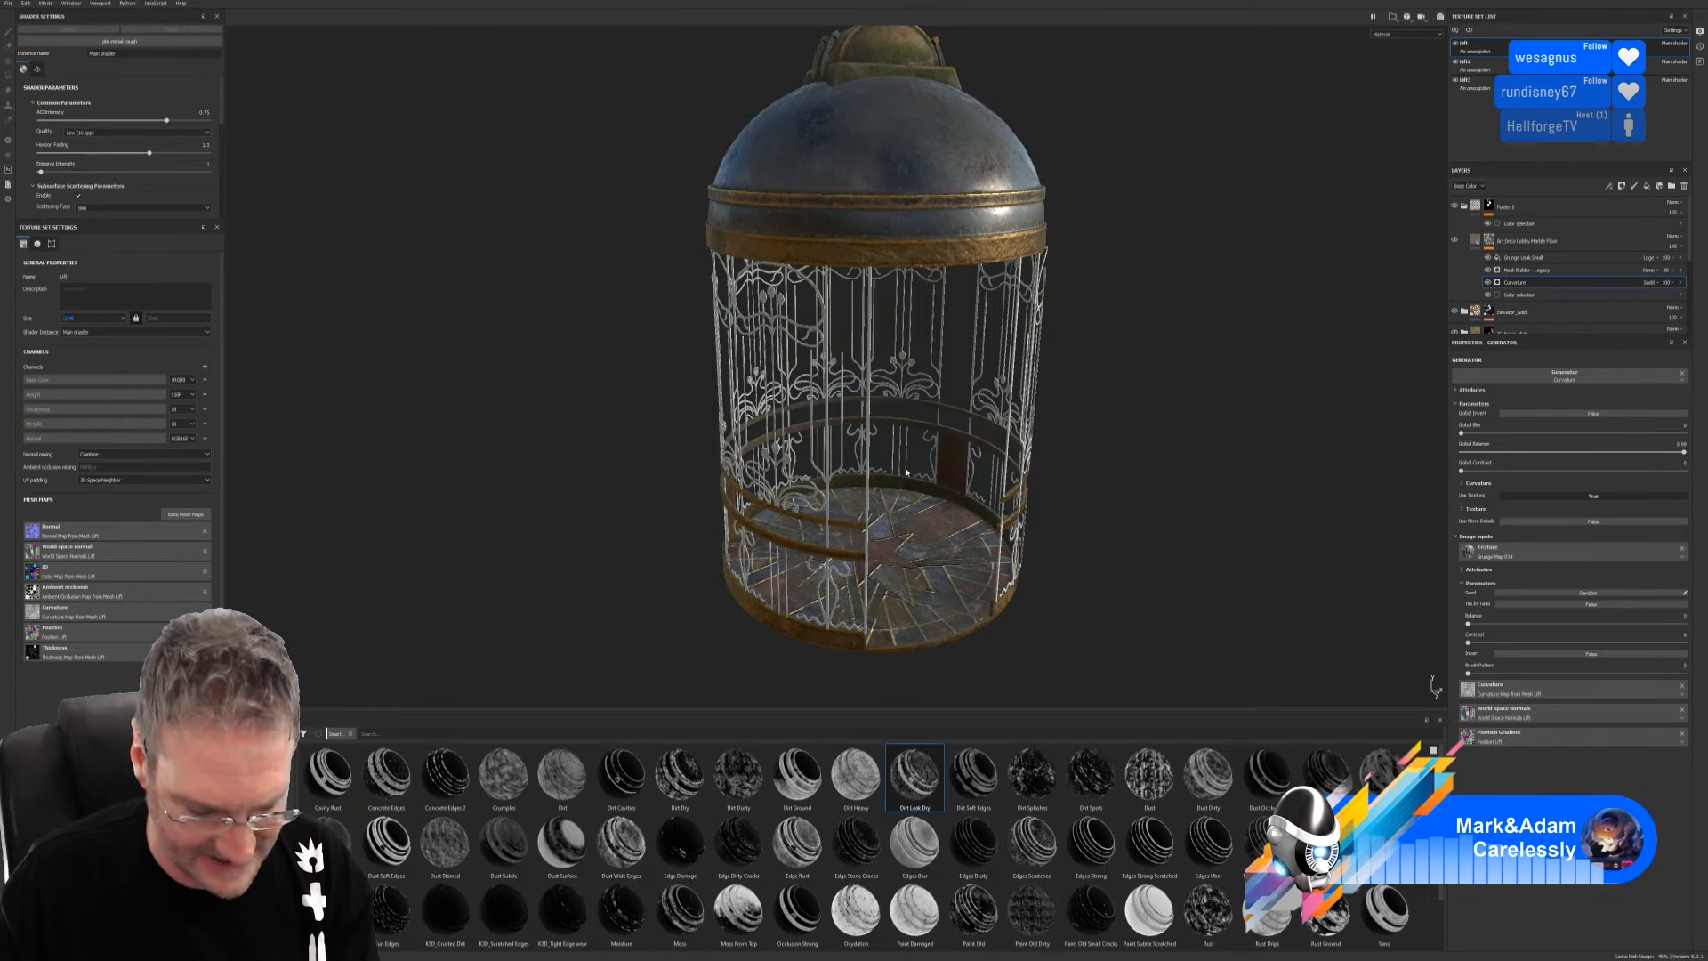
pyautogui.scroll(6, 1145, 523)
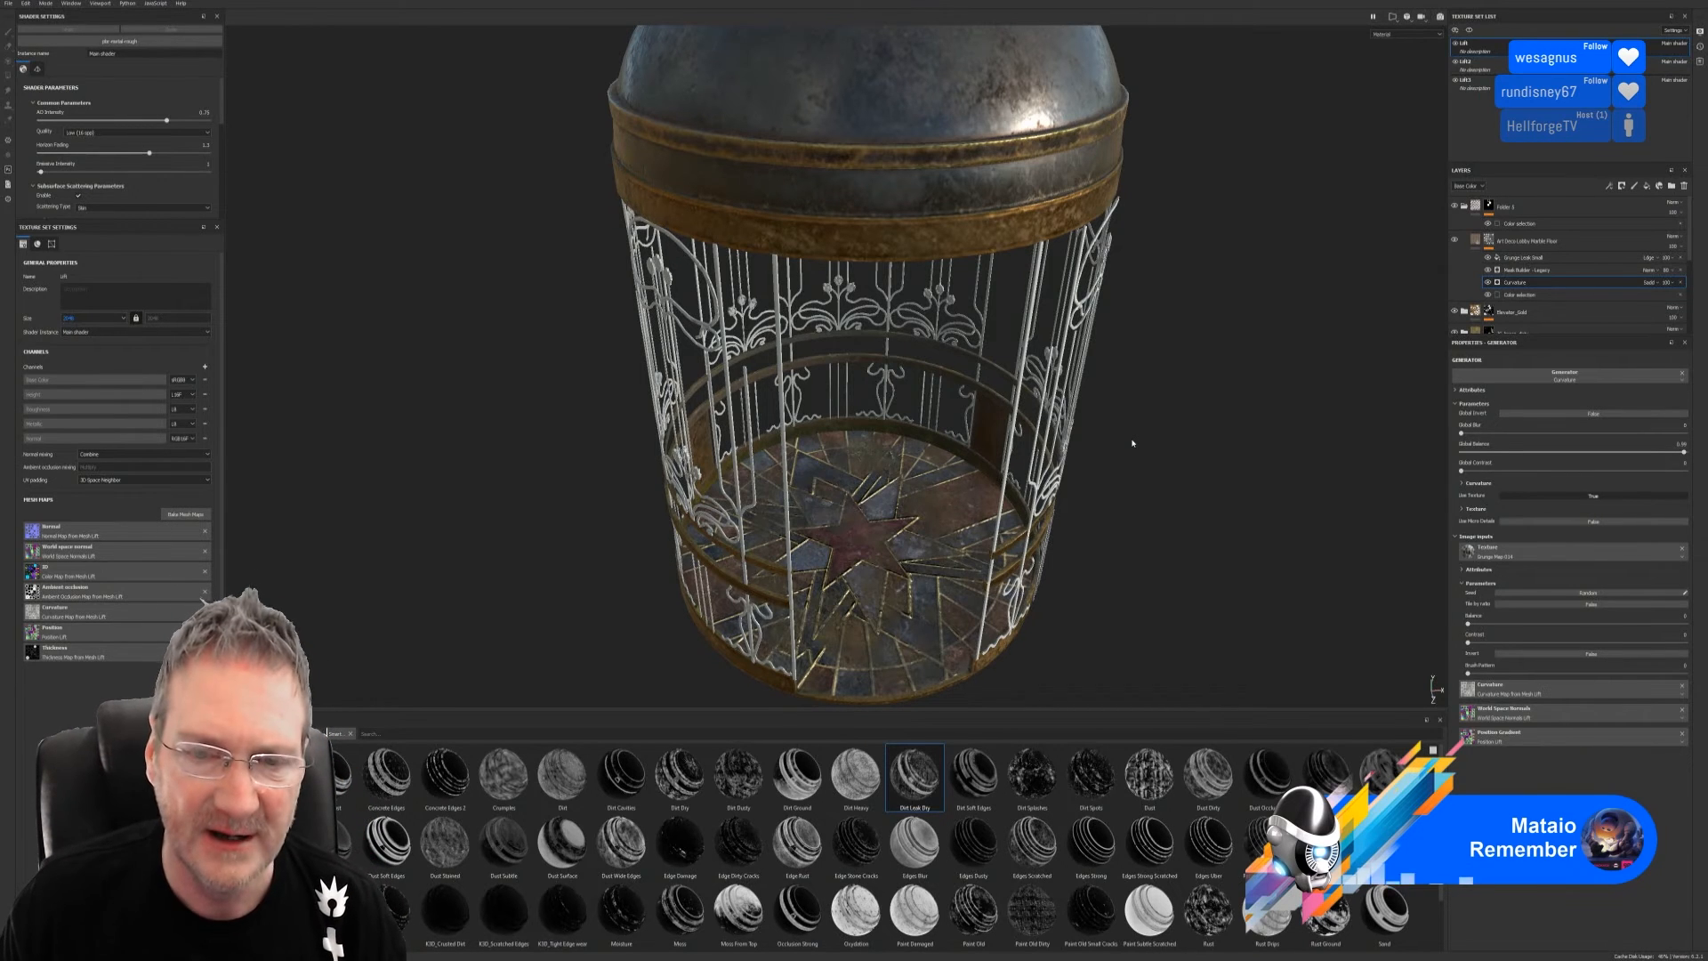
pyautogui.keyDown('alt'); pyautogui.moveTo(1133, 443); pyautogui.dragTo(628, 637, button='right'); pyautogui.keyUp('alt')
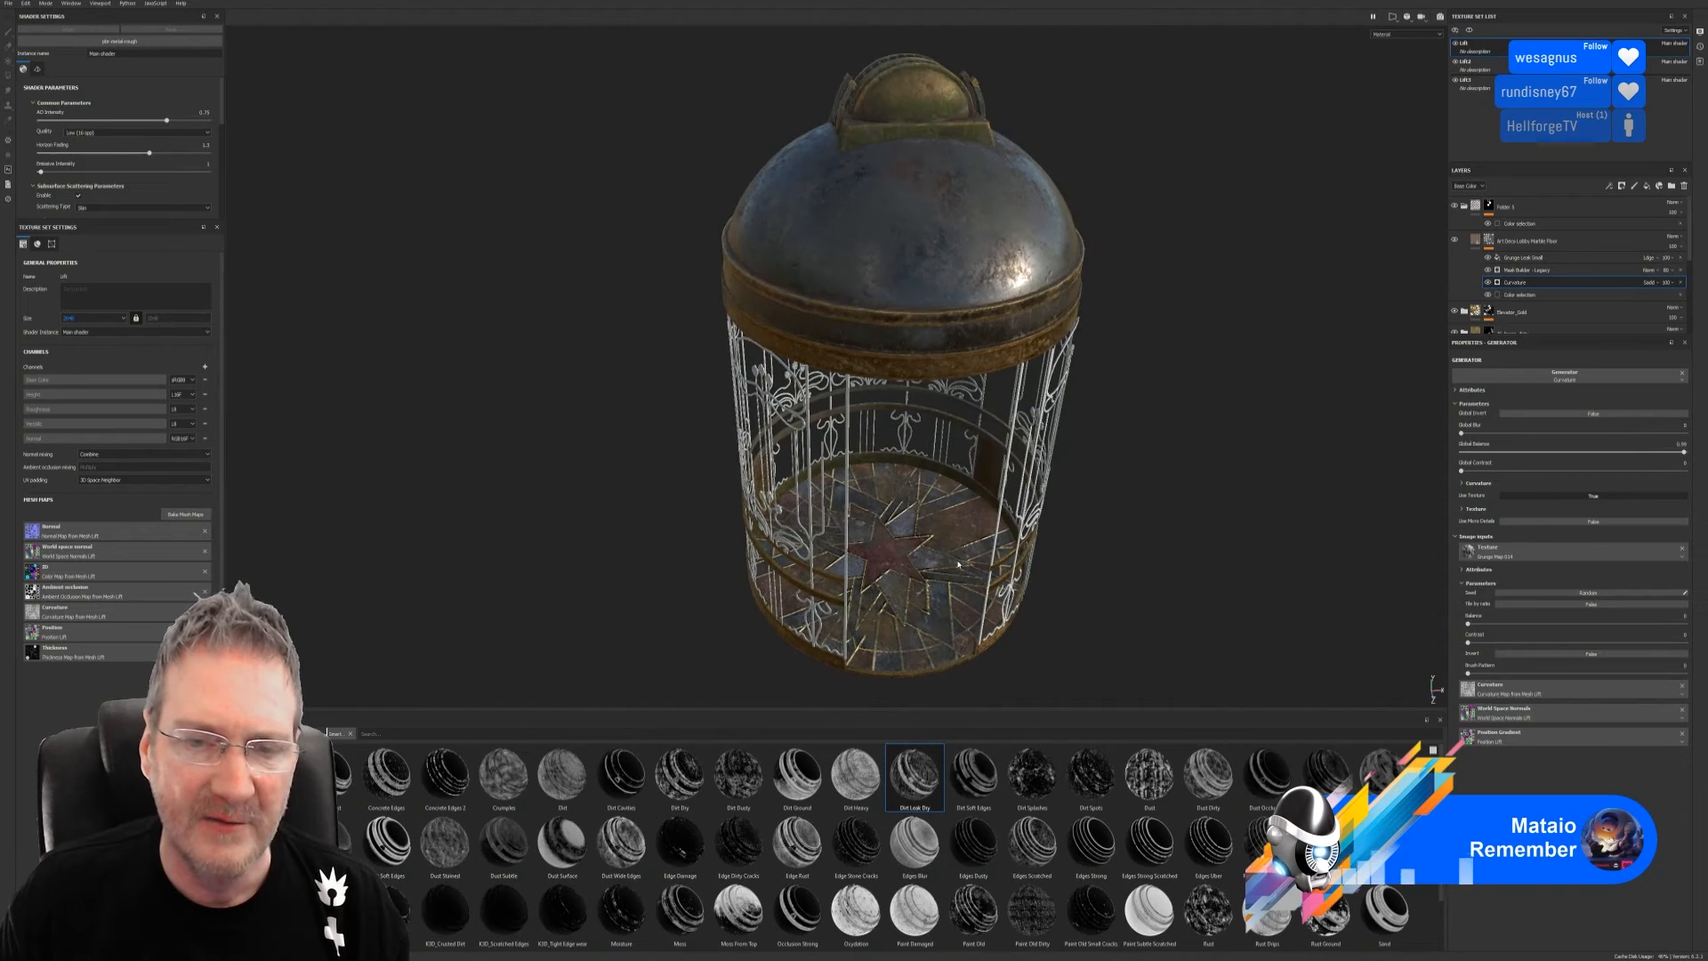
pyautogui.keyDown('alt'); pyautogui.moveTo(958, 564); pyautogui.dragTo(1702, 553, button='right'); pyautogui.keyUp('alt')
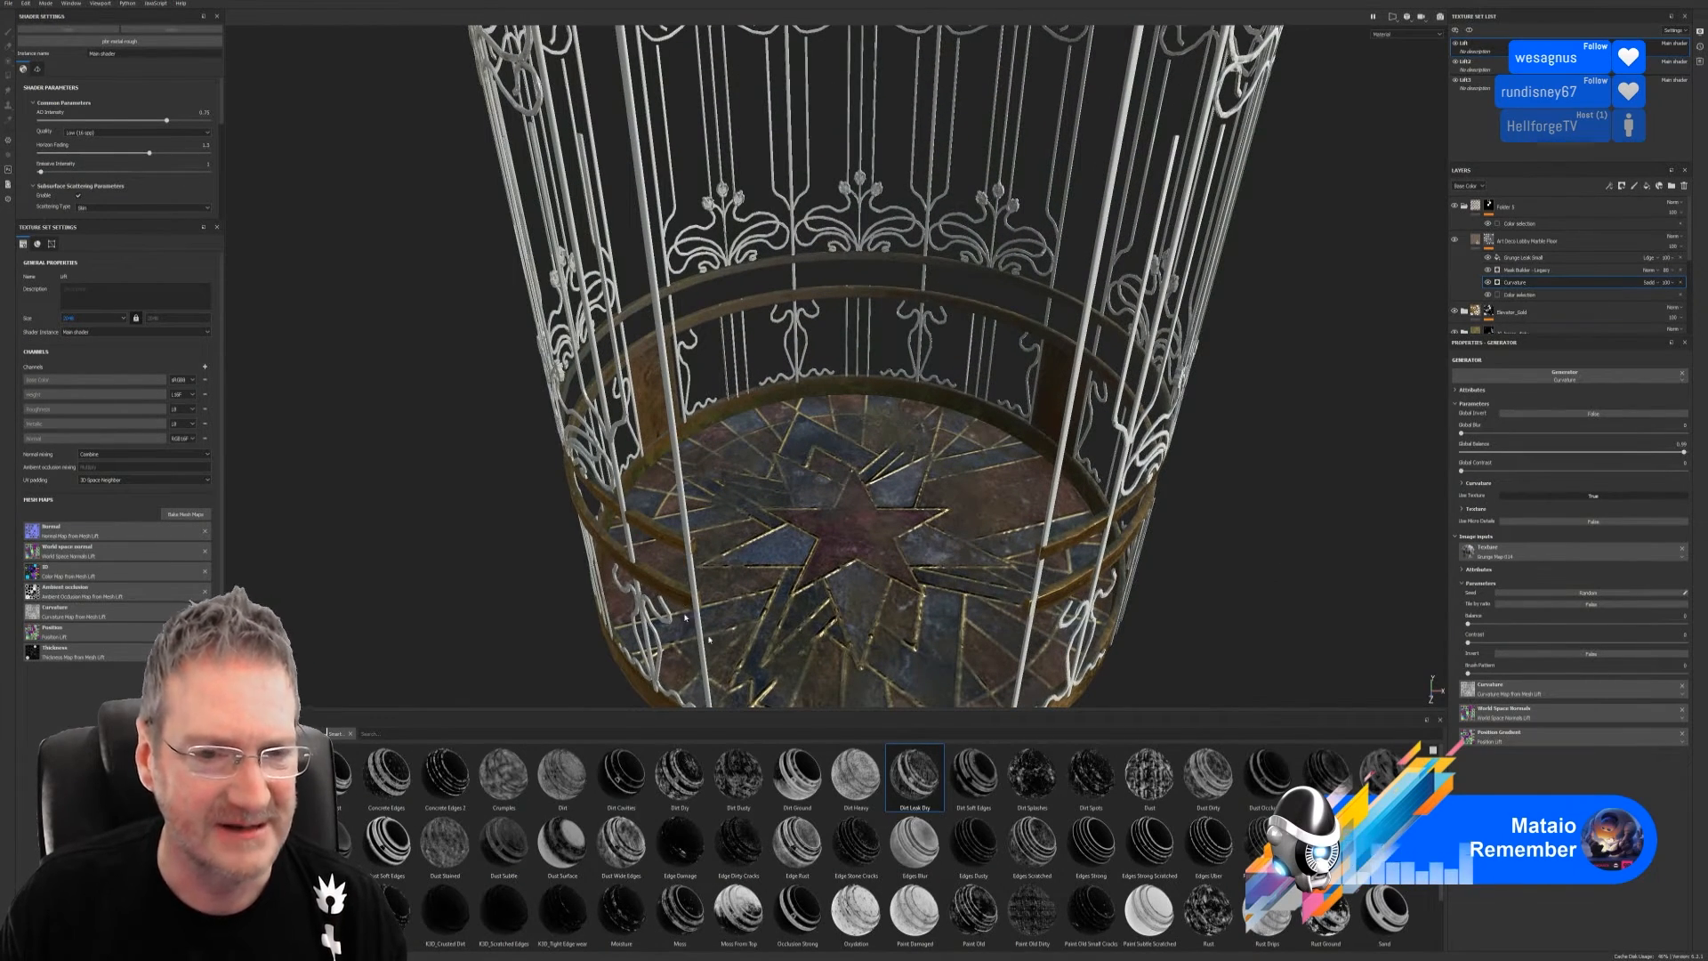
pyautogui.keyDown('alt'); pyautogui.moveTo(999, 587); pyautogui.dragTo(627, 515, button='right'); pyautogui.keyUp('alt')
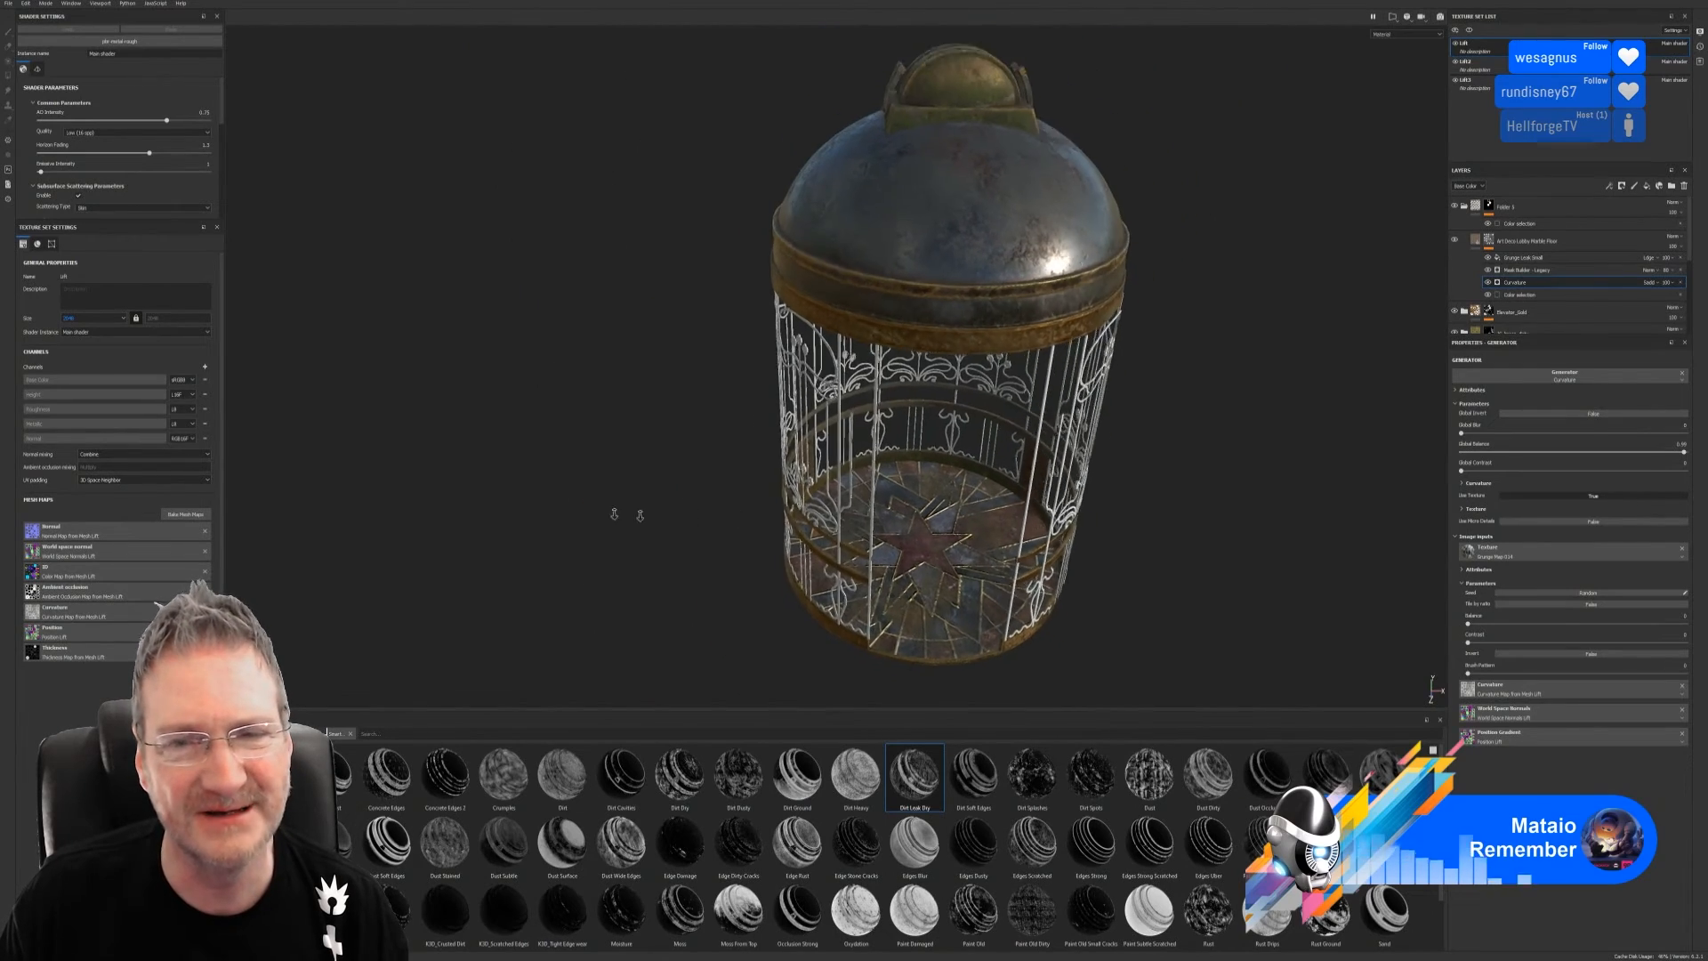
pyautogui.keyDown('alt'); pyautogui.moveTo(627, 516); pyautogui.dragTo(984, 568); pyautogui.keyUp('alt')
pyautogui.keyDown('alt'); pyautogui.moveTo(988, 574); pyautogui.dragTo(1353, 574, button='right'); pyautogui.keyUp('alt')
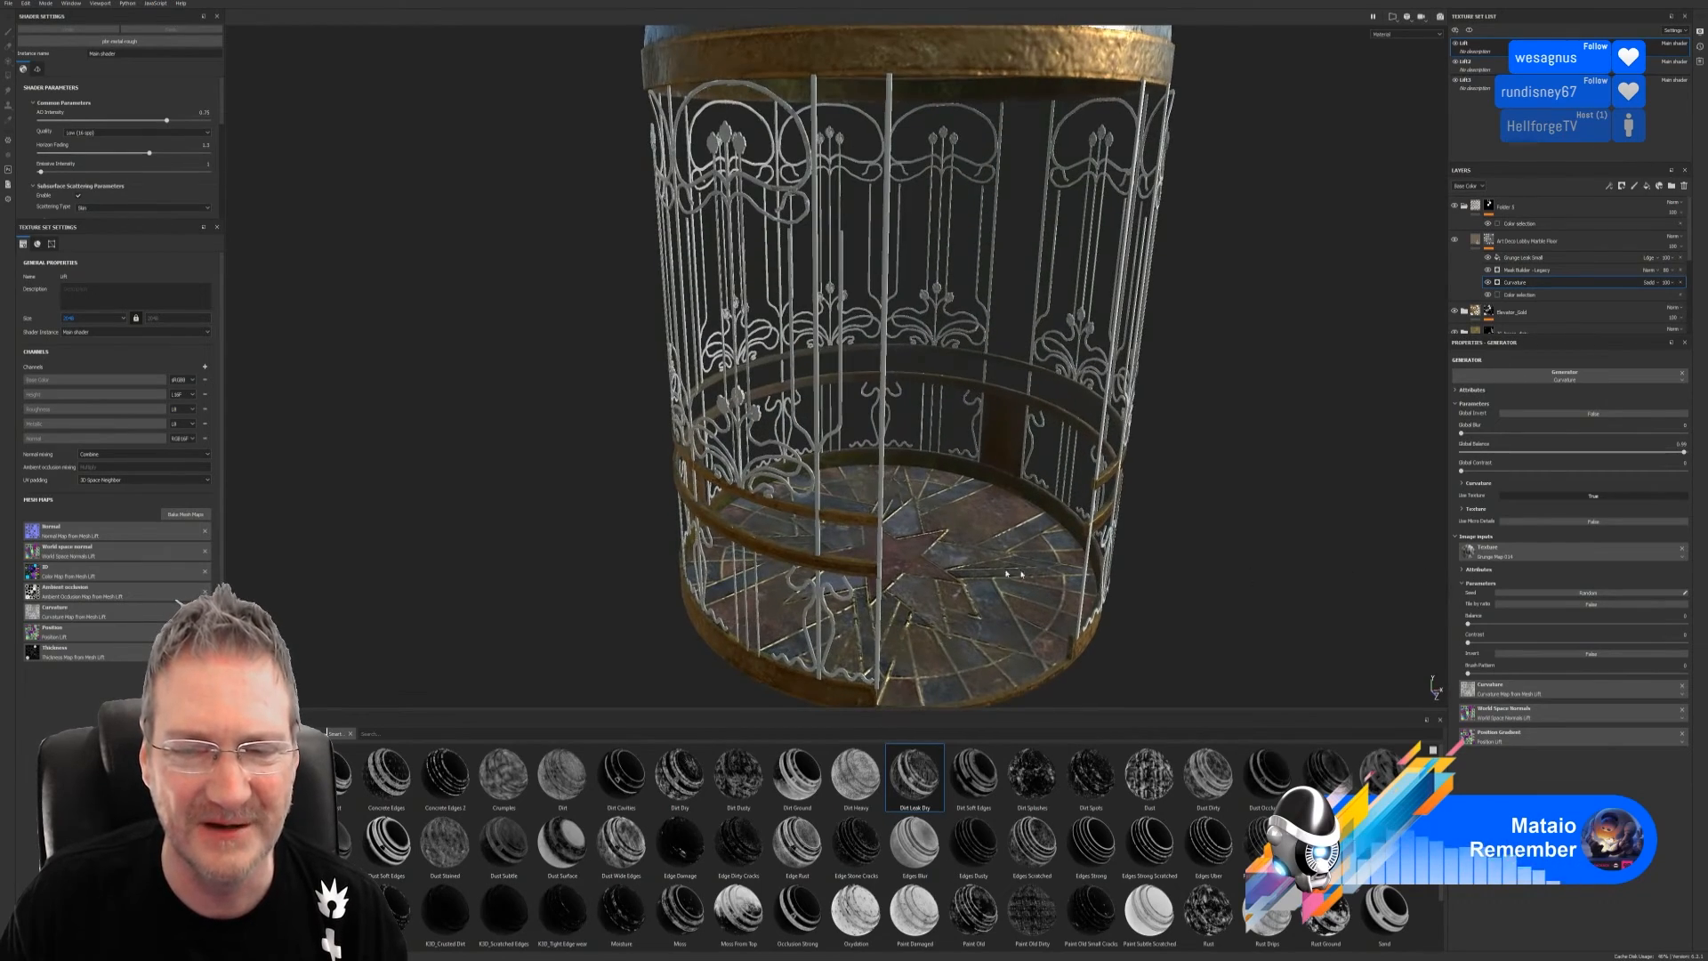
pyautogui.keyDown('alt'); pyautogui.moveTo(903, 234); pyautogui.dragTo(941, 558); pyautogui.keyUp('alt')
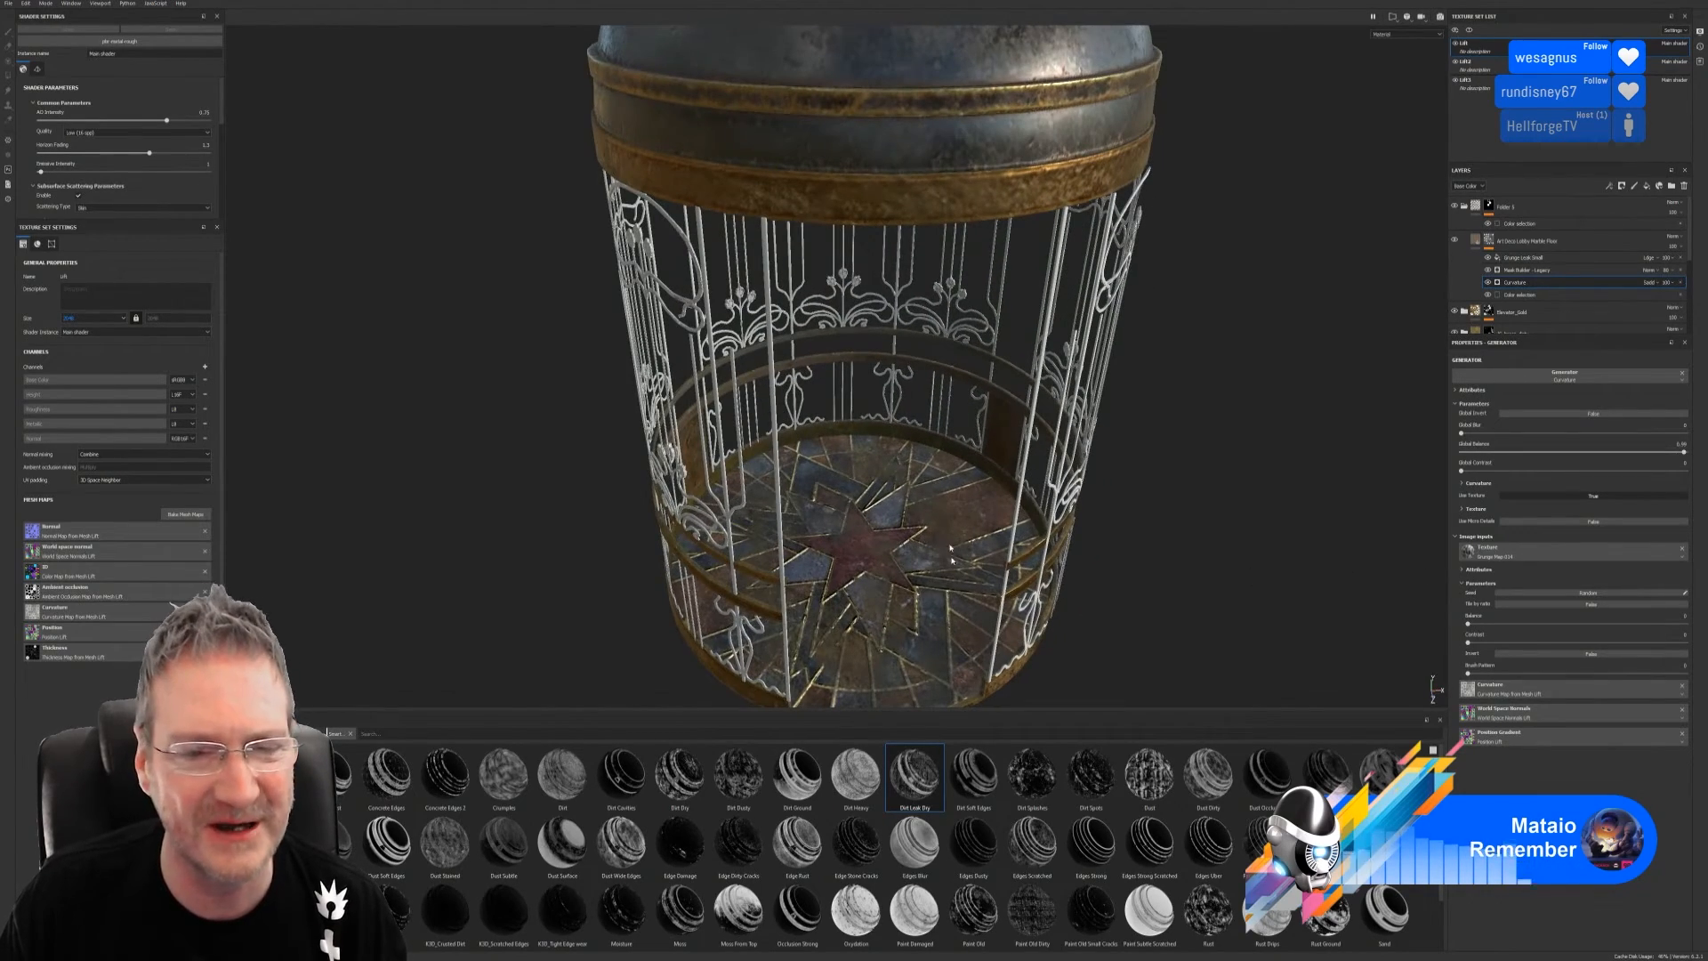
pyautogui.keyDown('alt'); pyautogui.moveTo(796, 537); pyautogui.dragTo(694, 537); pyautogui.keyUp('alt')
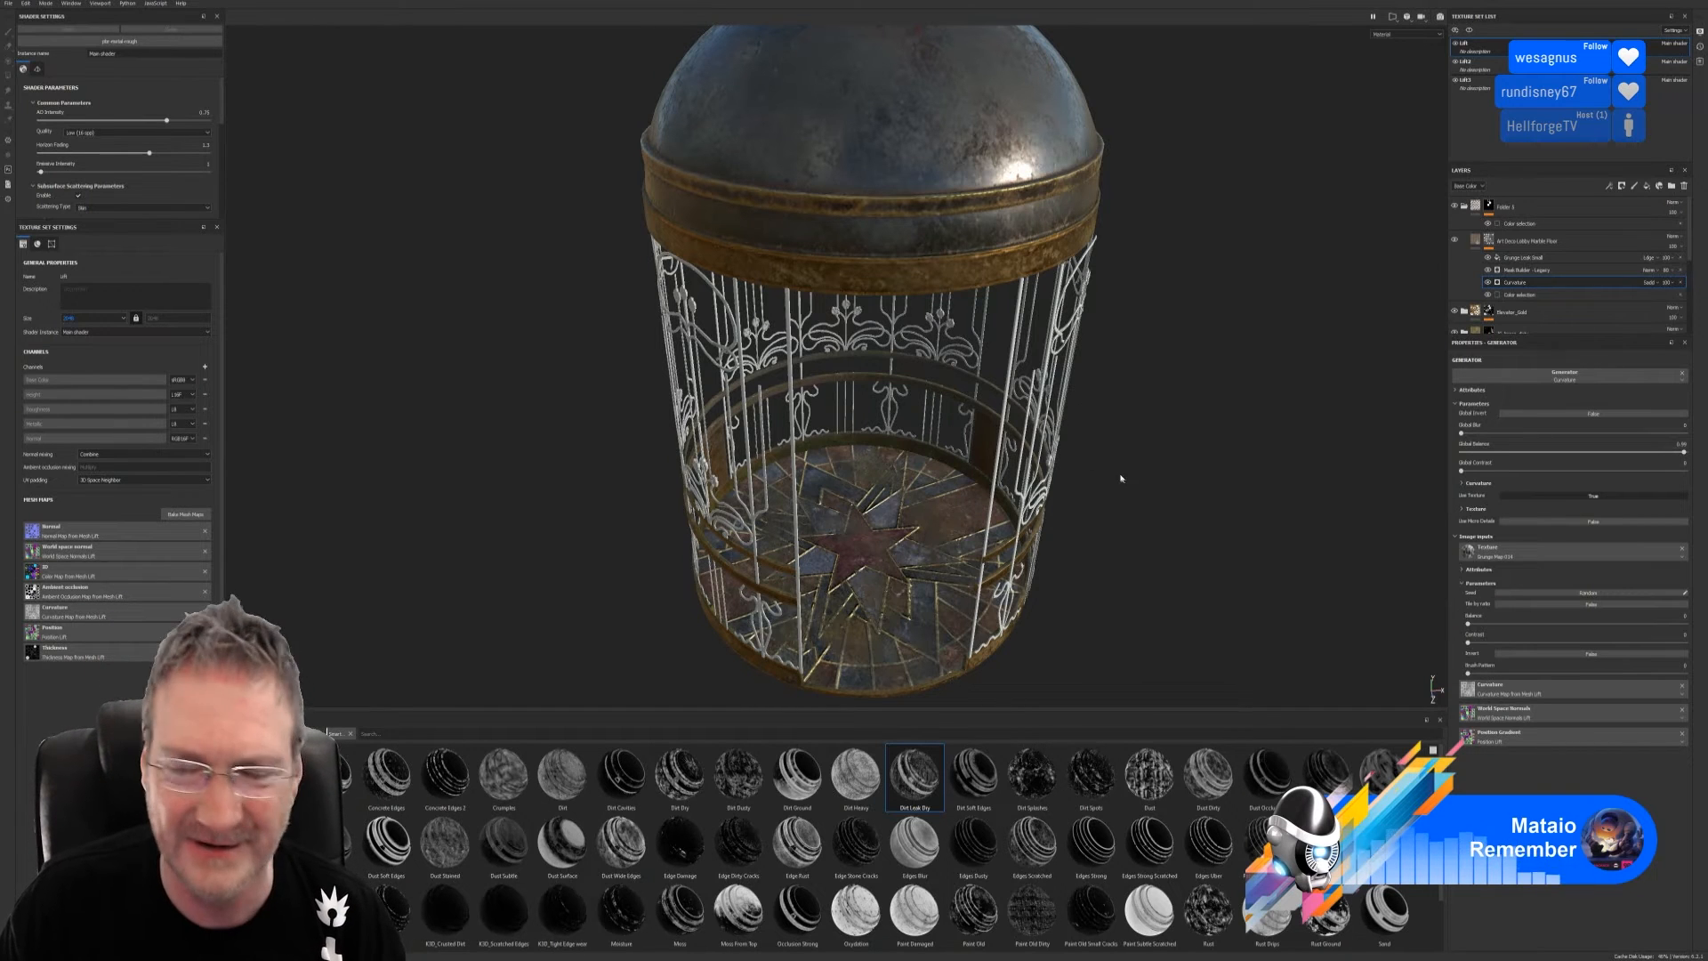
pyautogui.keyDown('alt'); pyautogui.moveTo(1117, 477); pyautogui.dragTo(1195, 401); pyautogui.keyUp('alt')
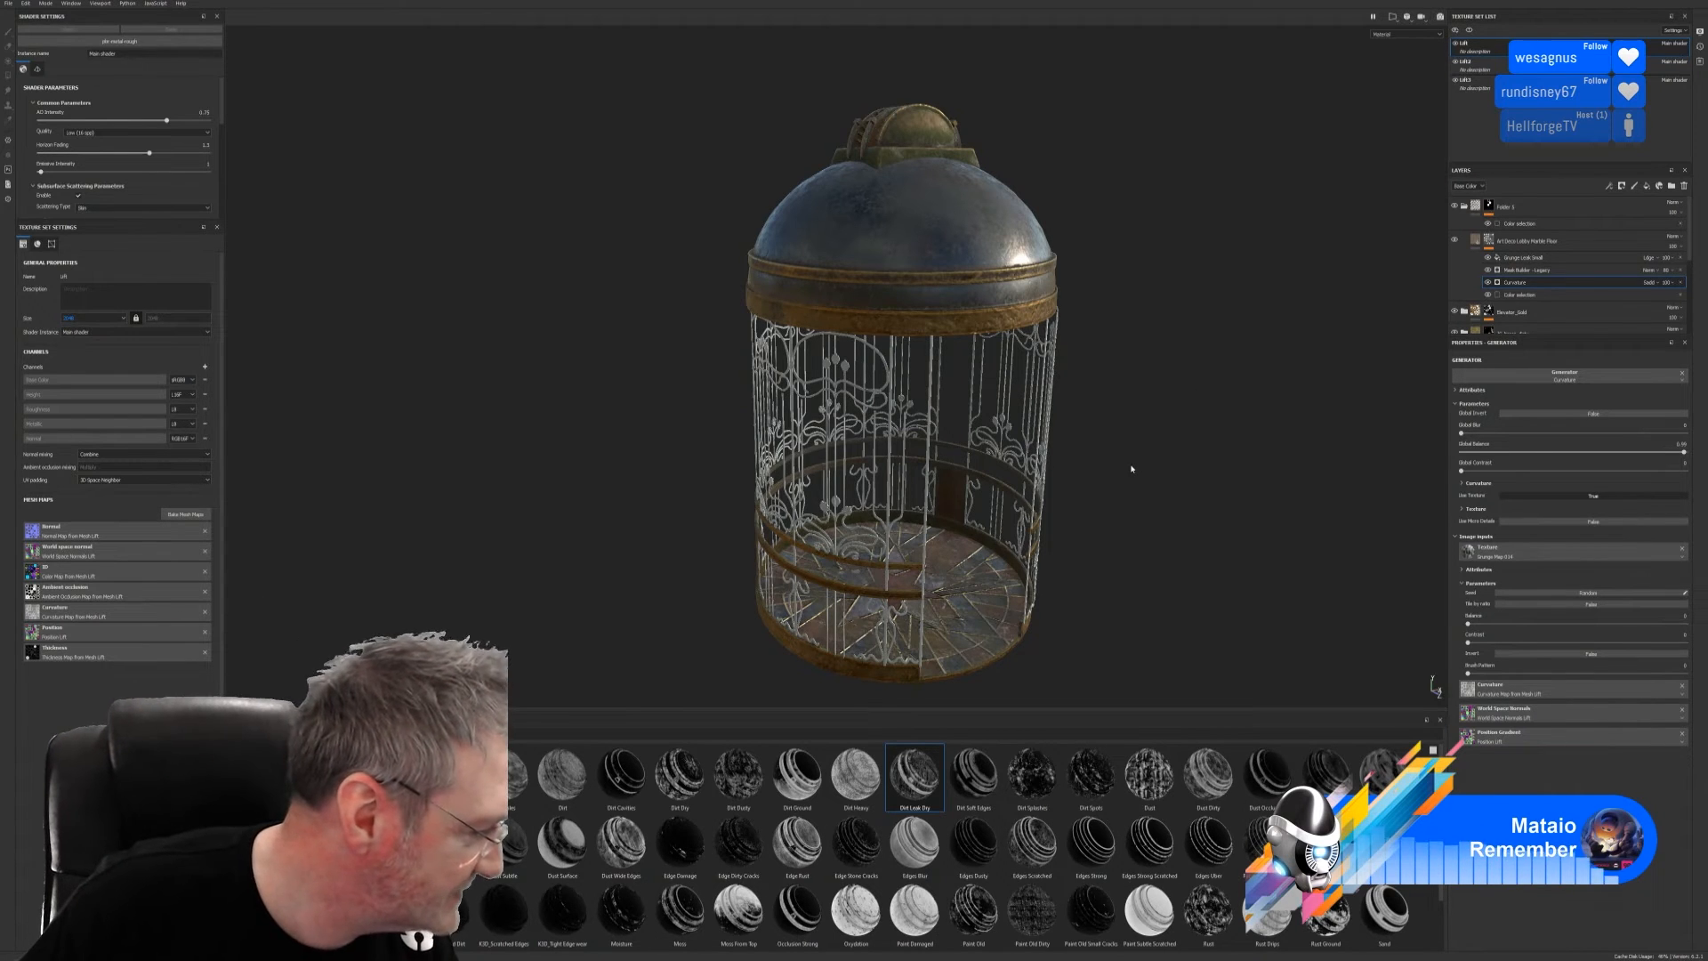
pyautogui.keyDown('alt'); pyautogui.moveTo(1144, 442); pyautogui.dragTo(1012, 413); pyautogui.keyUp('alt')
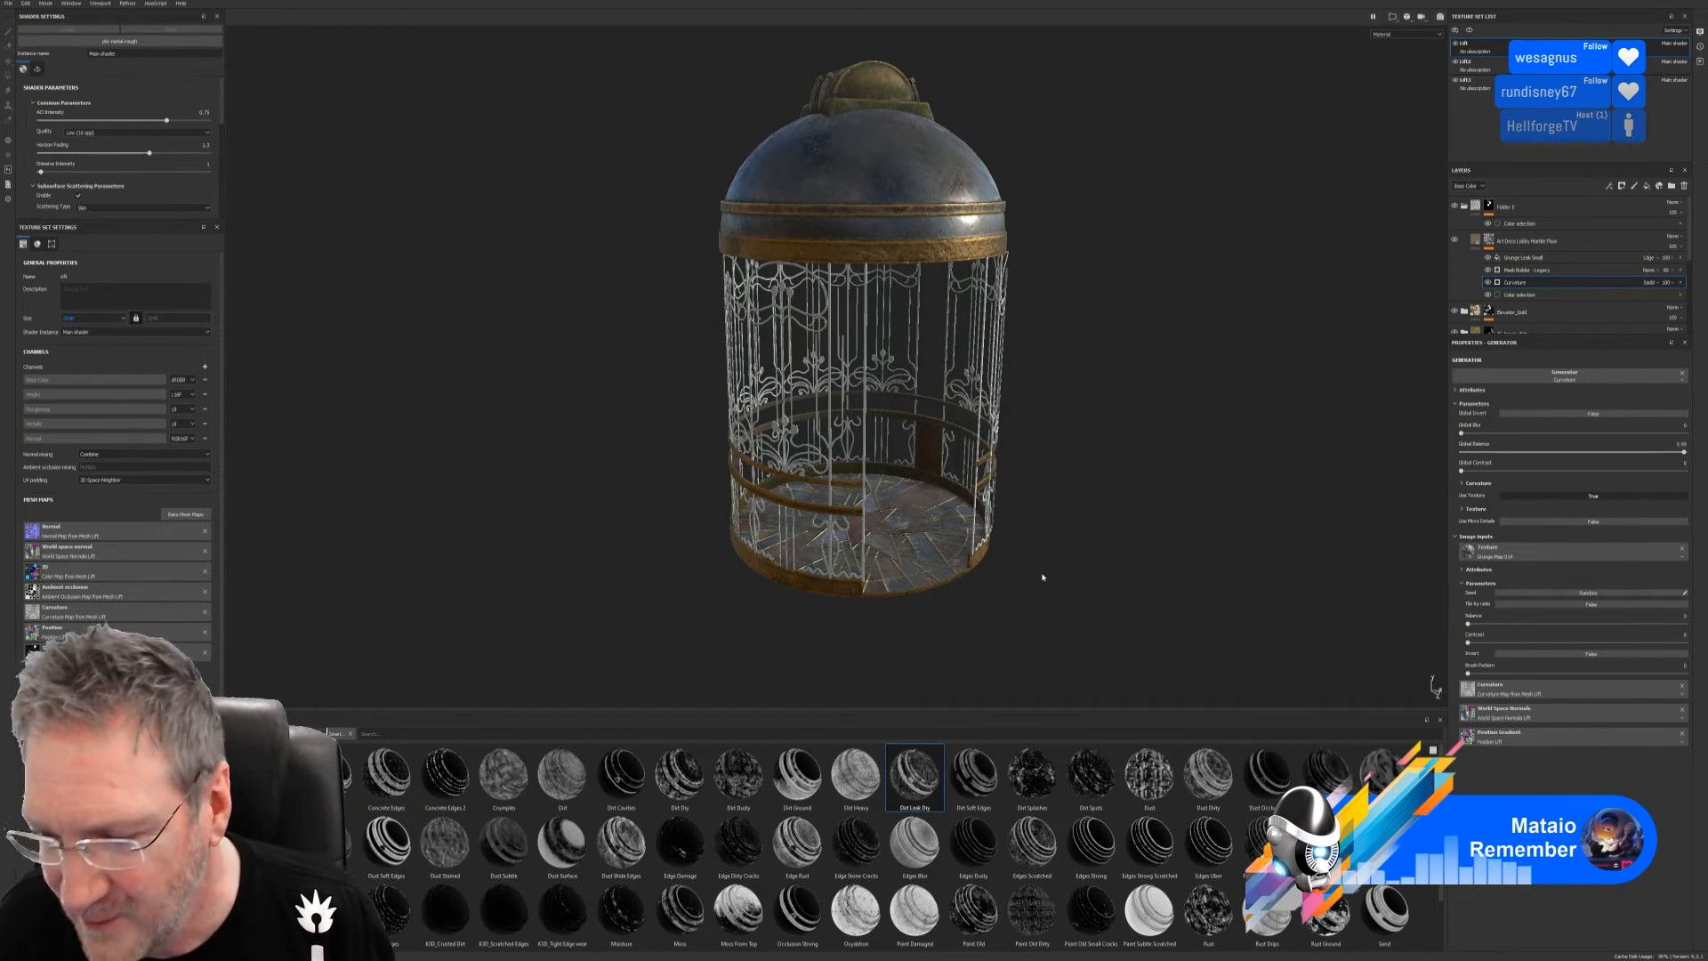
pyautogui.keyDown('alt'); pyautogui.moveTo(1075, 355); pyautogui.dragTo(1103, 372, button='middle'); pyautogui.keyUp('alt')
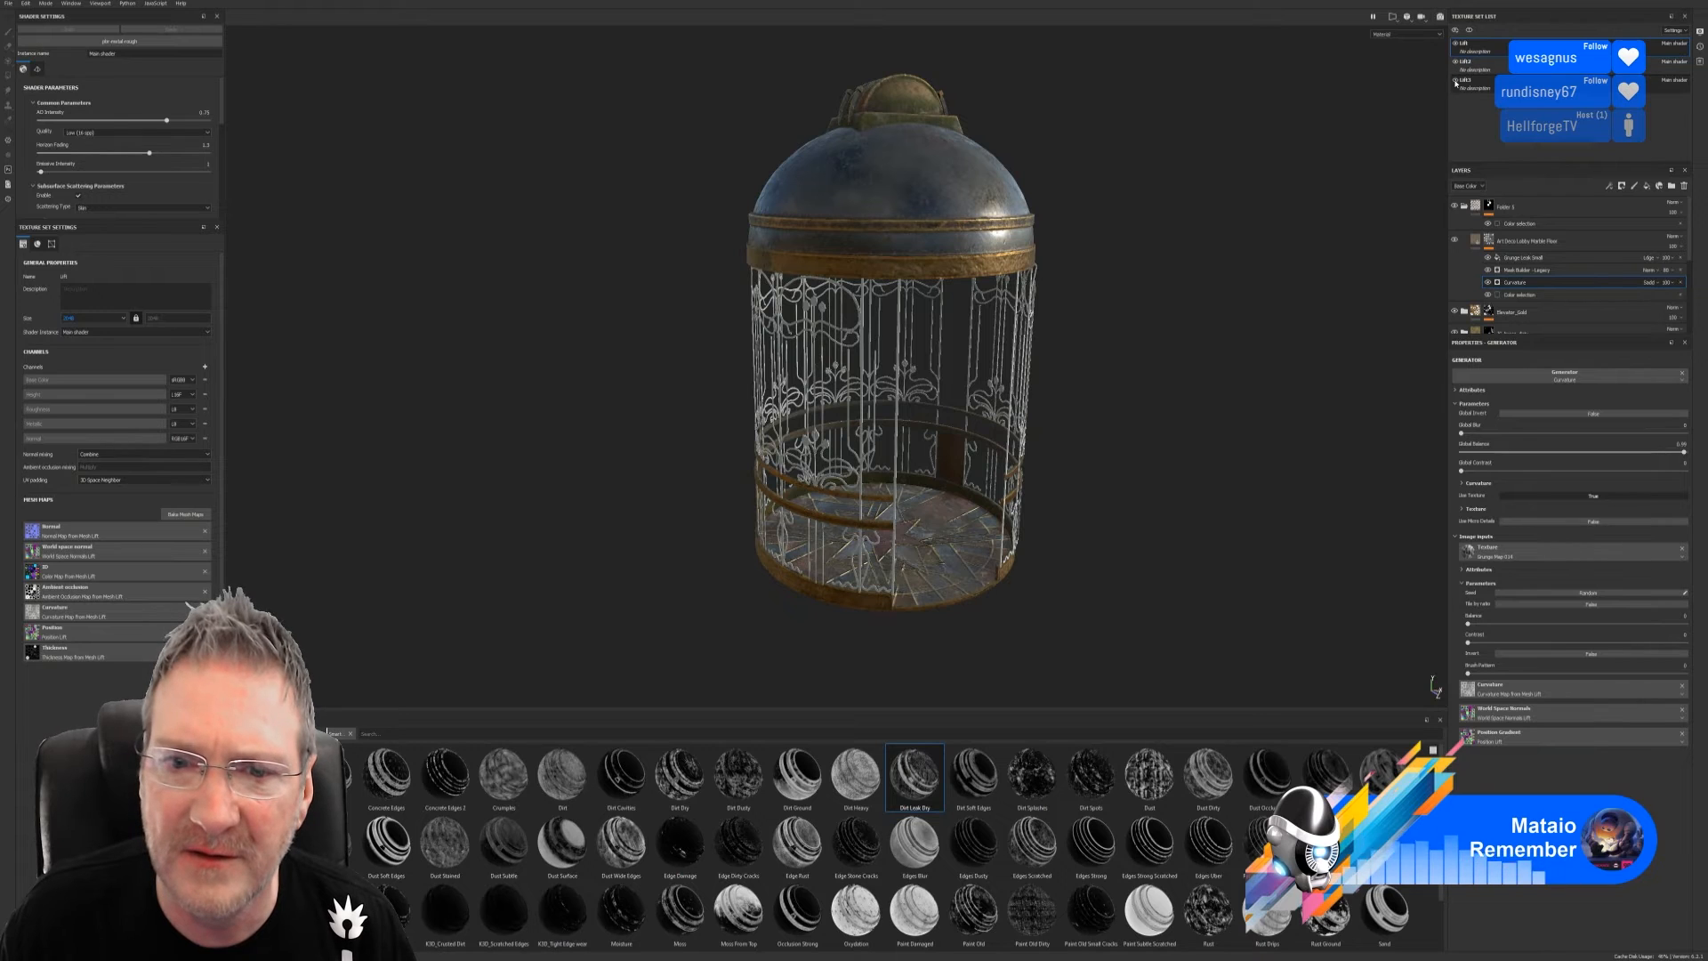
# Toggle the second texture set's visibility to identify the cage bars, and make that set active
pyautogui.click(1456, 63)
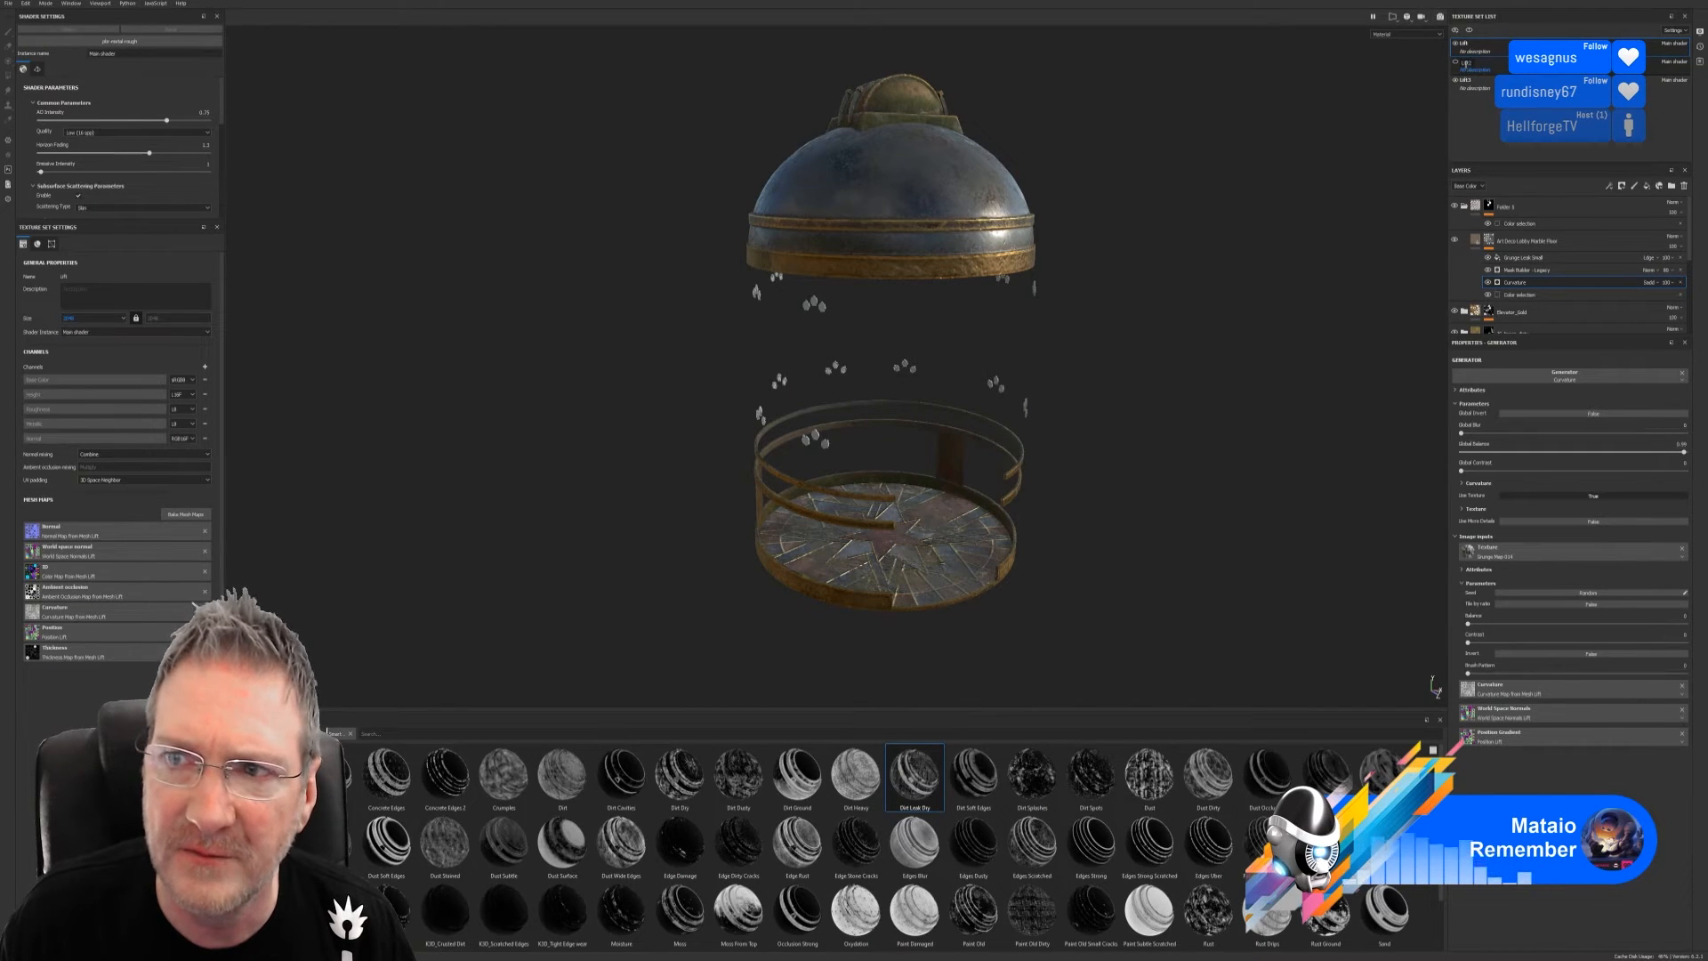
pyautogui.click(1456, 63)
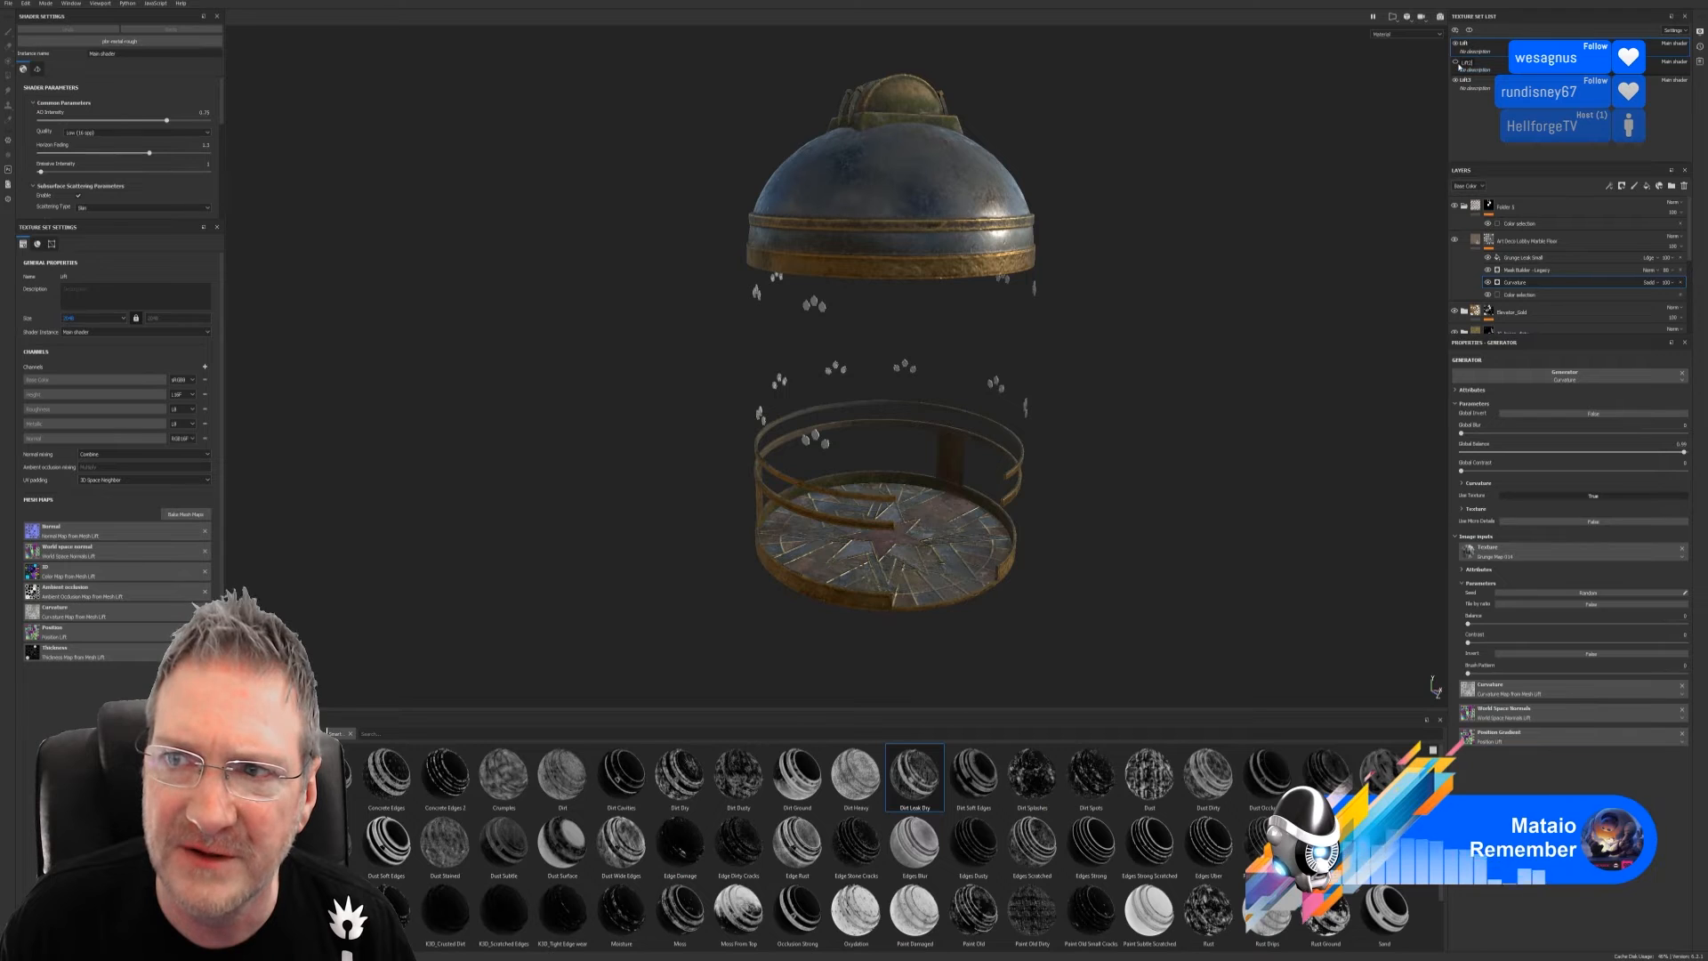
pyautogui.click(1507, 69)
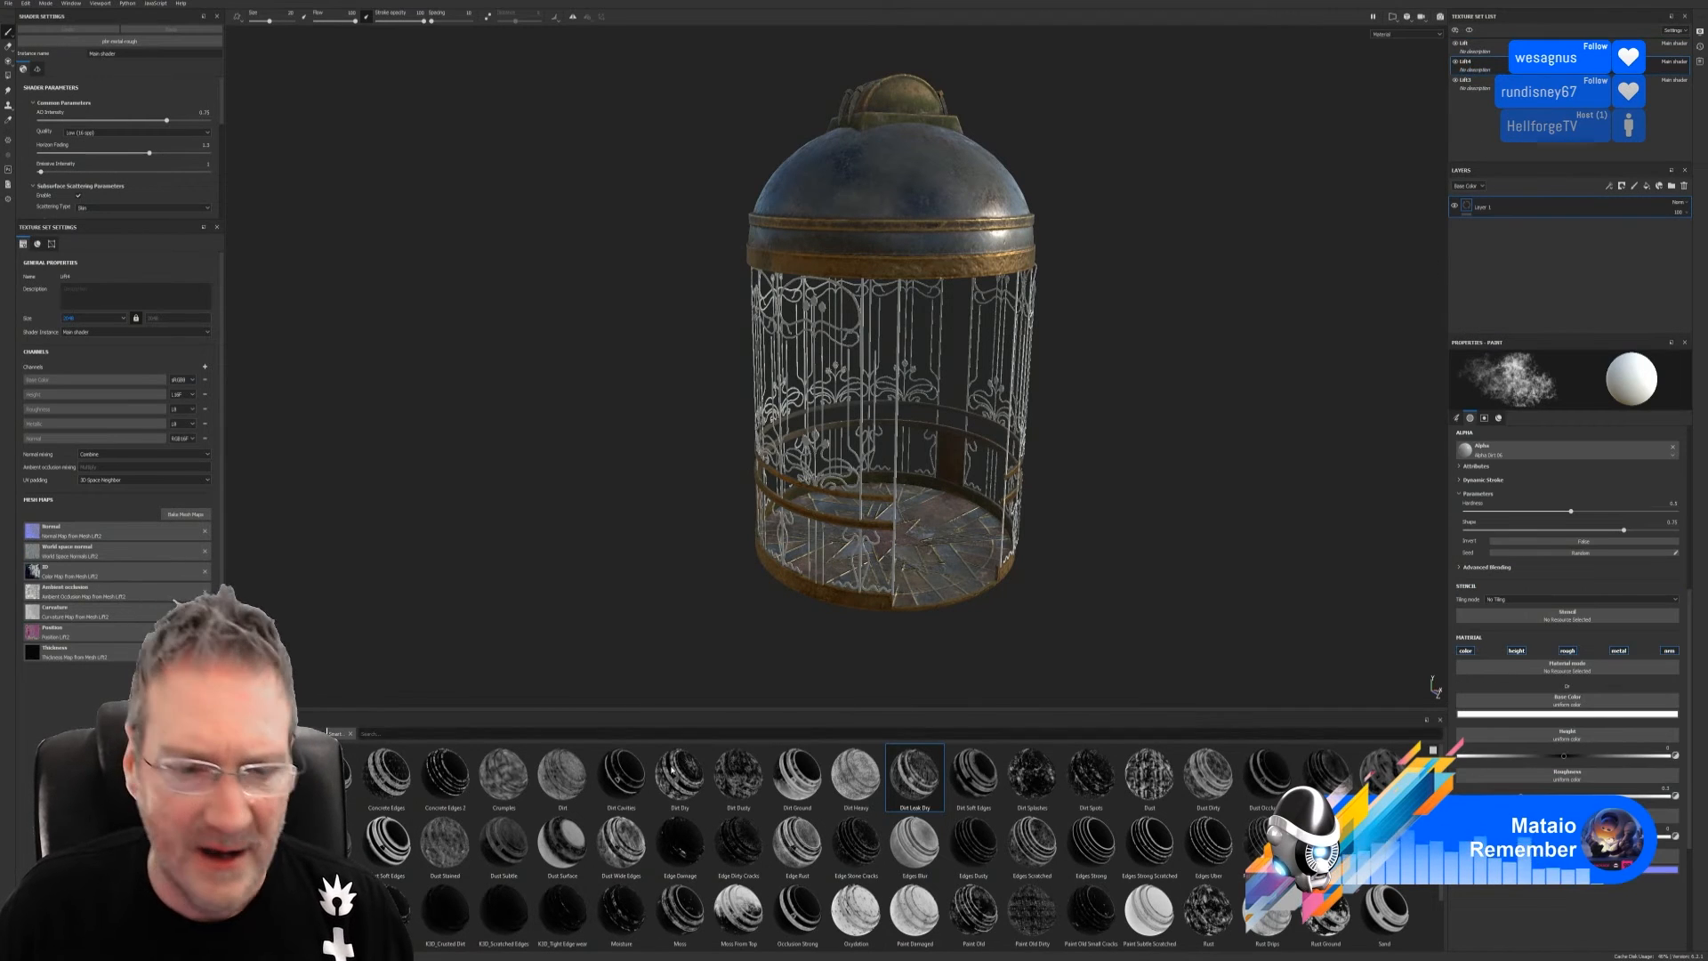
# Search the smart materials for "elev" to find the saved elevator materials
pyautogui.click(411, 735)
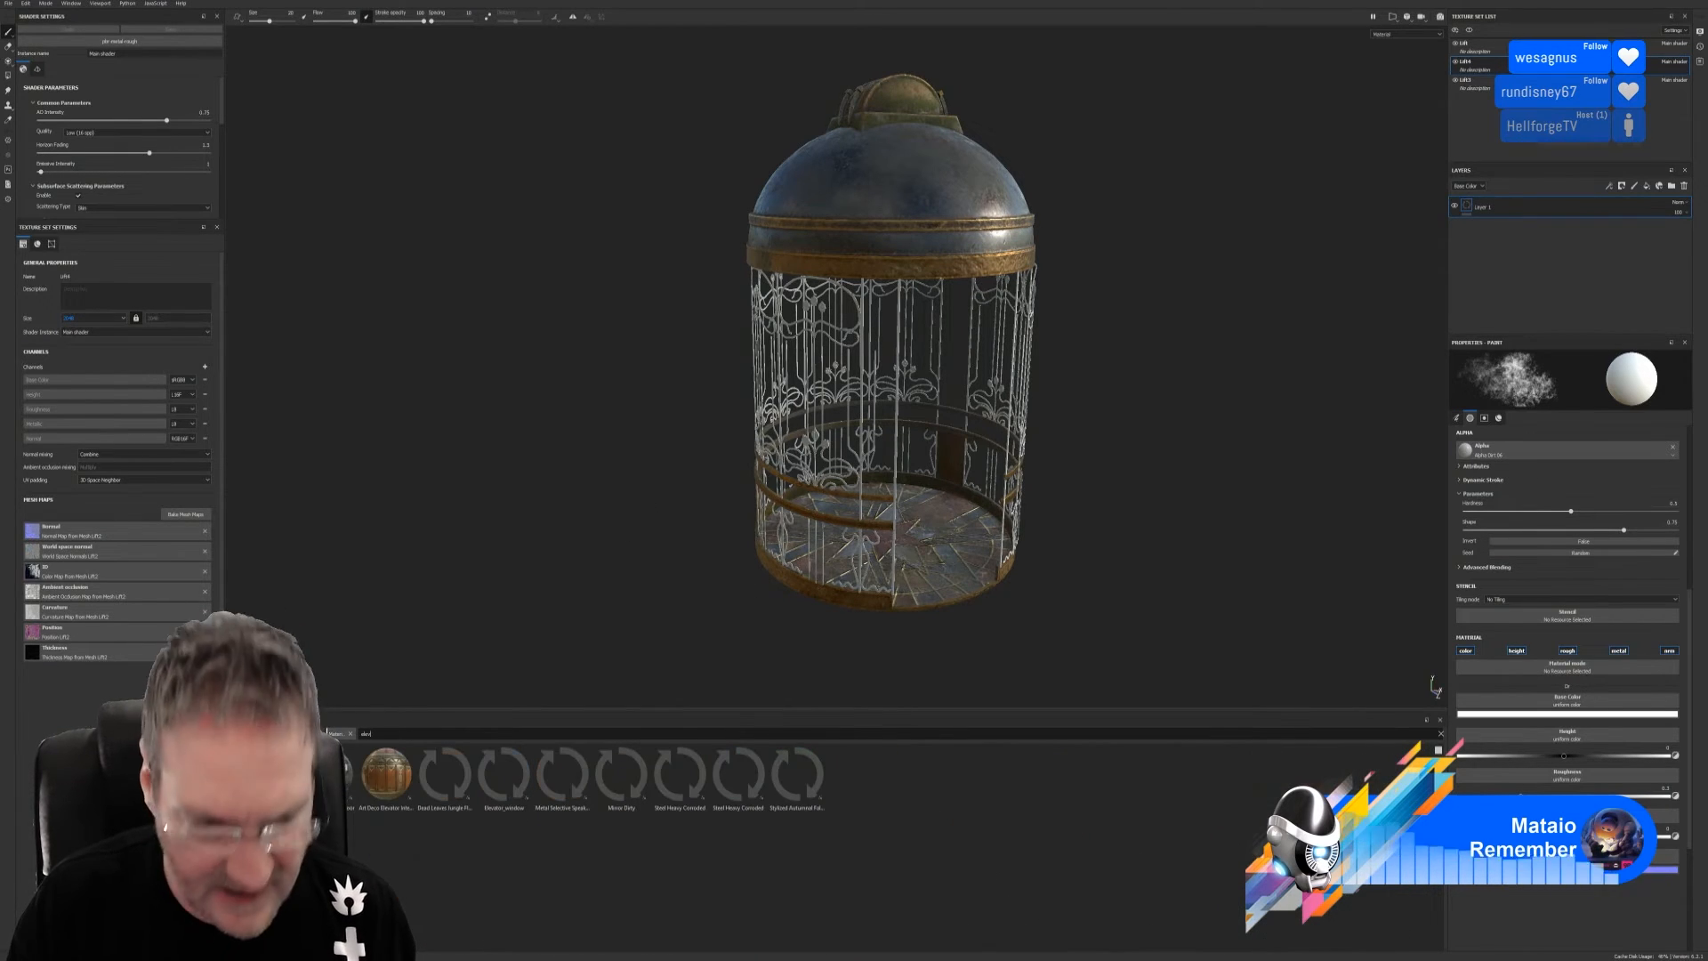
pyautogui.write('elev')
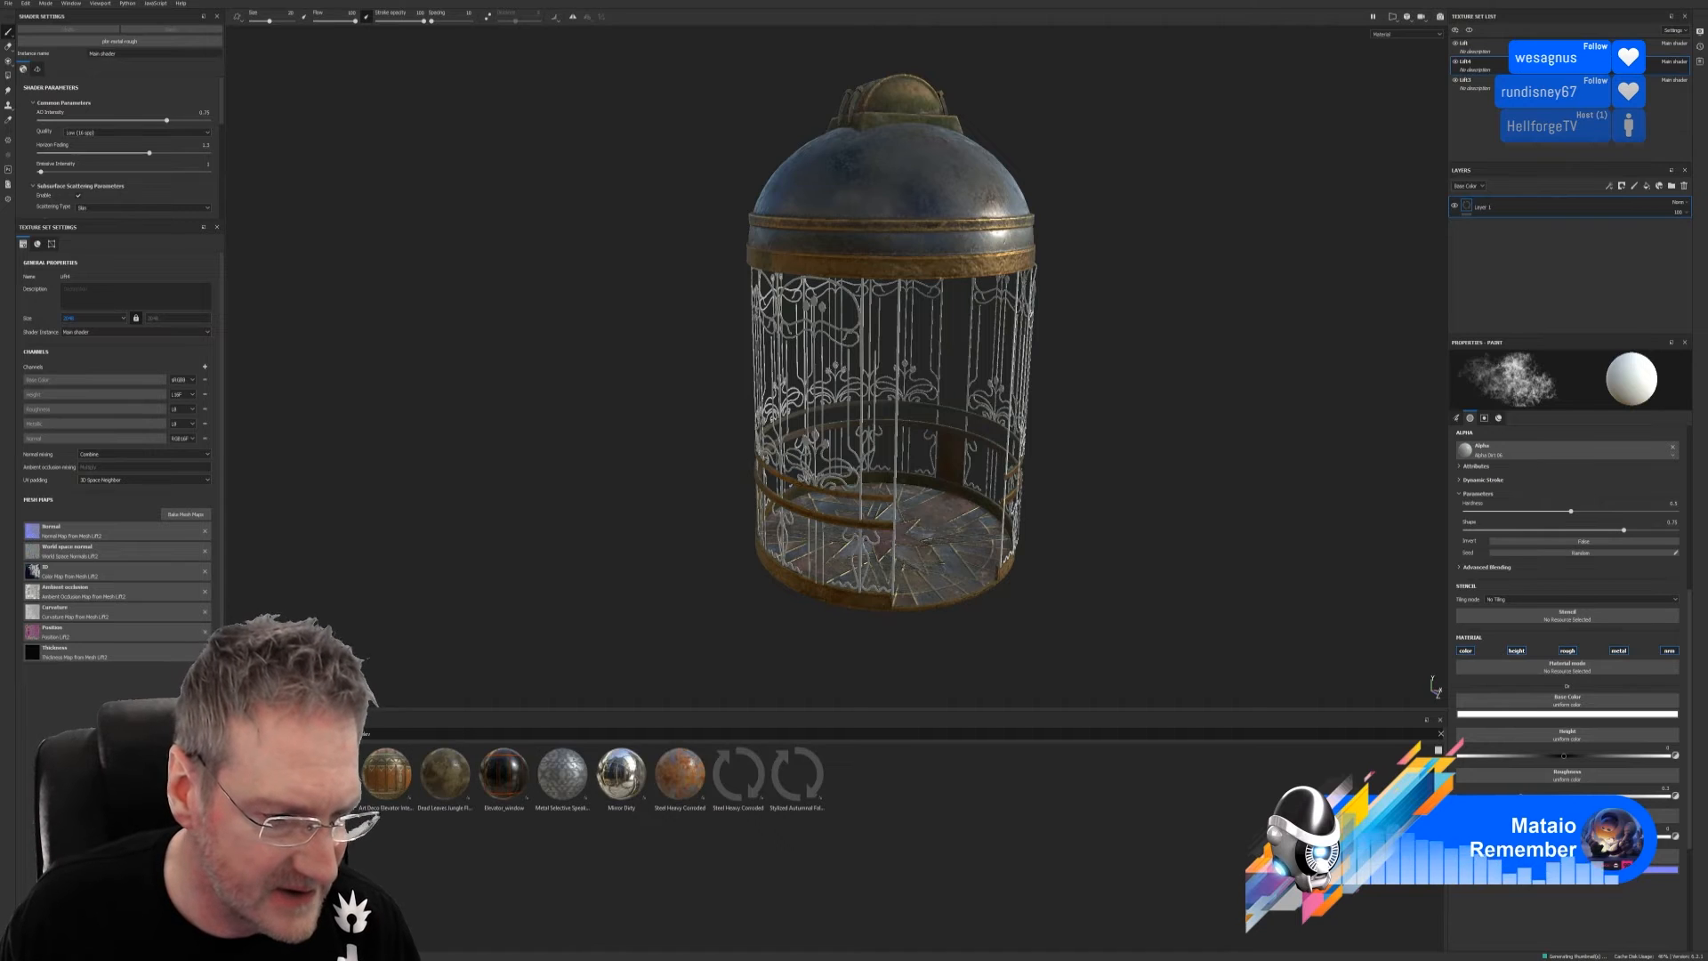
pyautogui.press('BackSpace')
pyautogui.press('BackSpace')
pyautogui.press('BackSpace')
pyautogui.press('BackSpace')
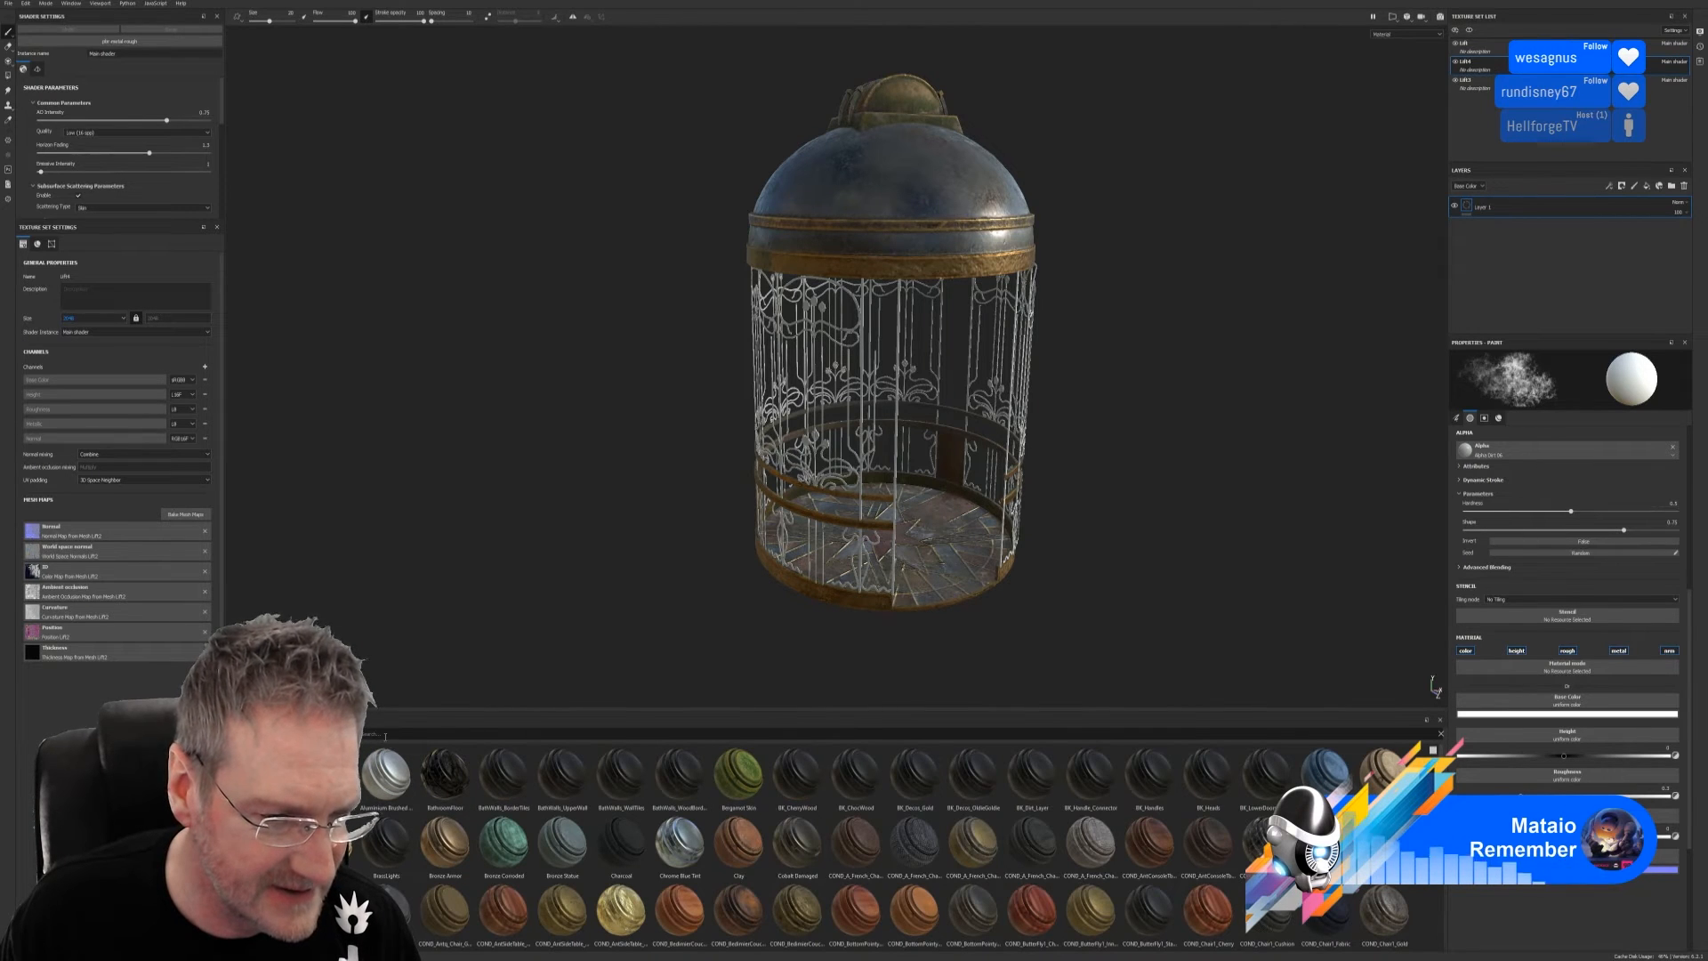
pyautogui.write('elev')
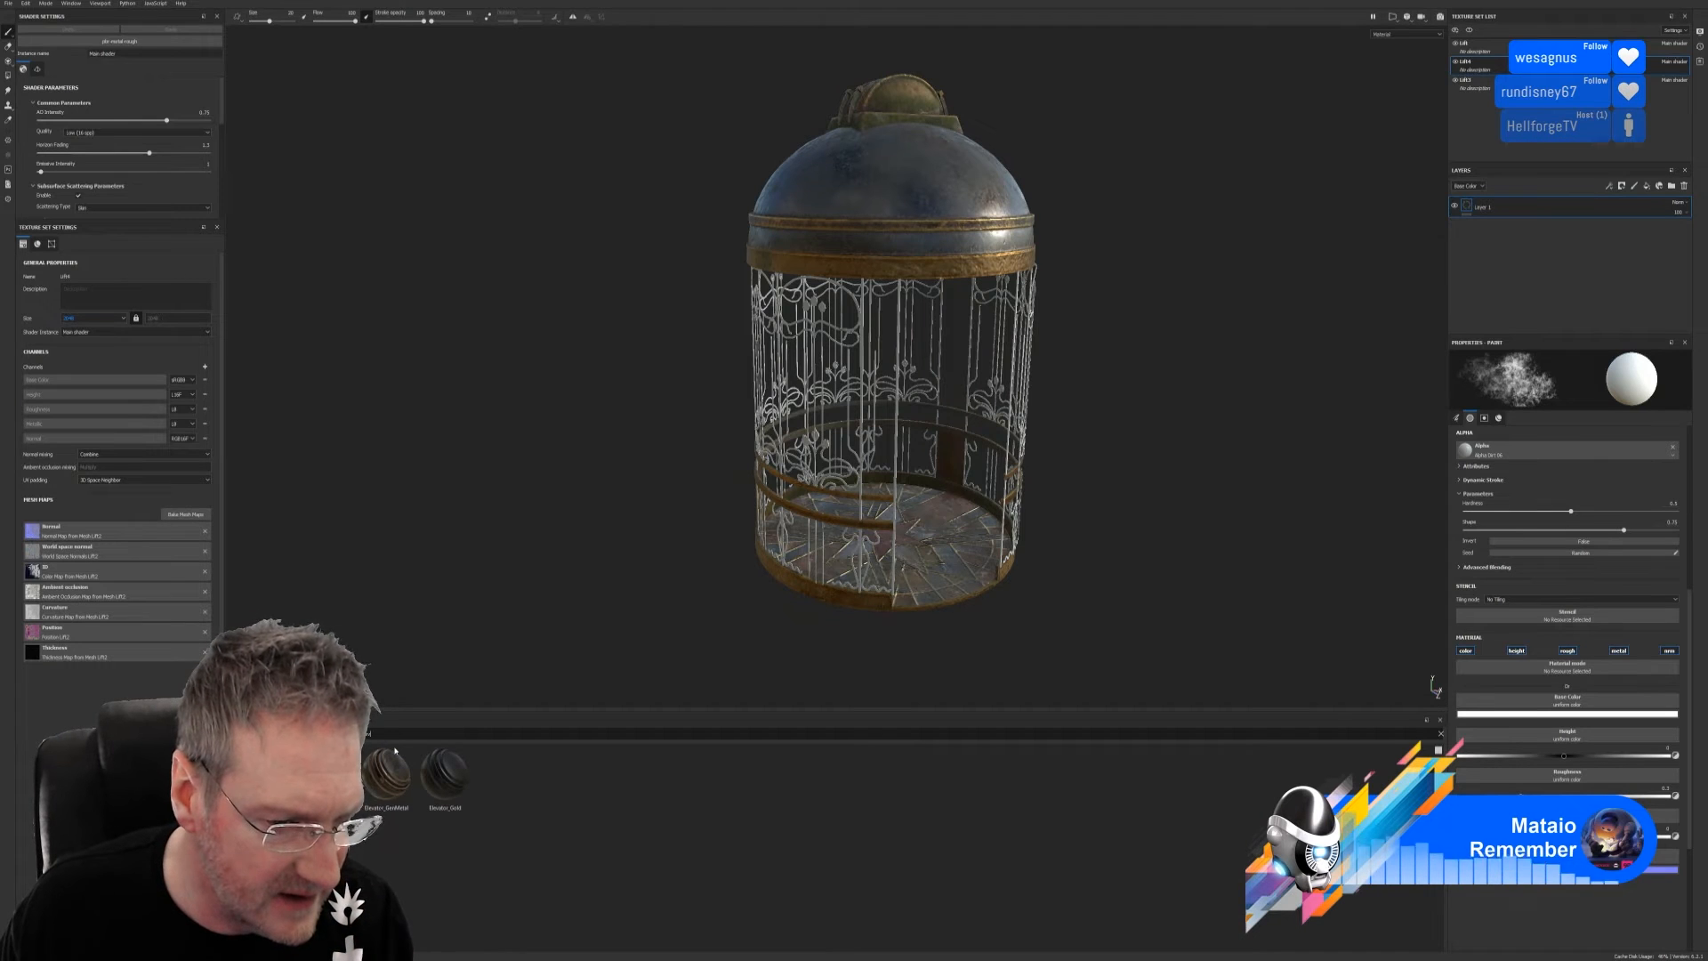
# Apply the saved weathered metal elevator smart material to the cage bars
pyautogui.moveTo(473, 786); pyautogui.dragTo(591, 792)
pyautogui.keyDown('alt'); pyautogui.moveTo(801, 640); pyautogui.dragTo(1041, 530); pyautogui.keyUp('alt')
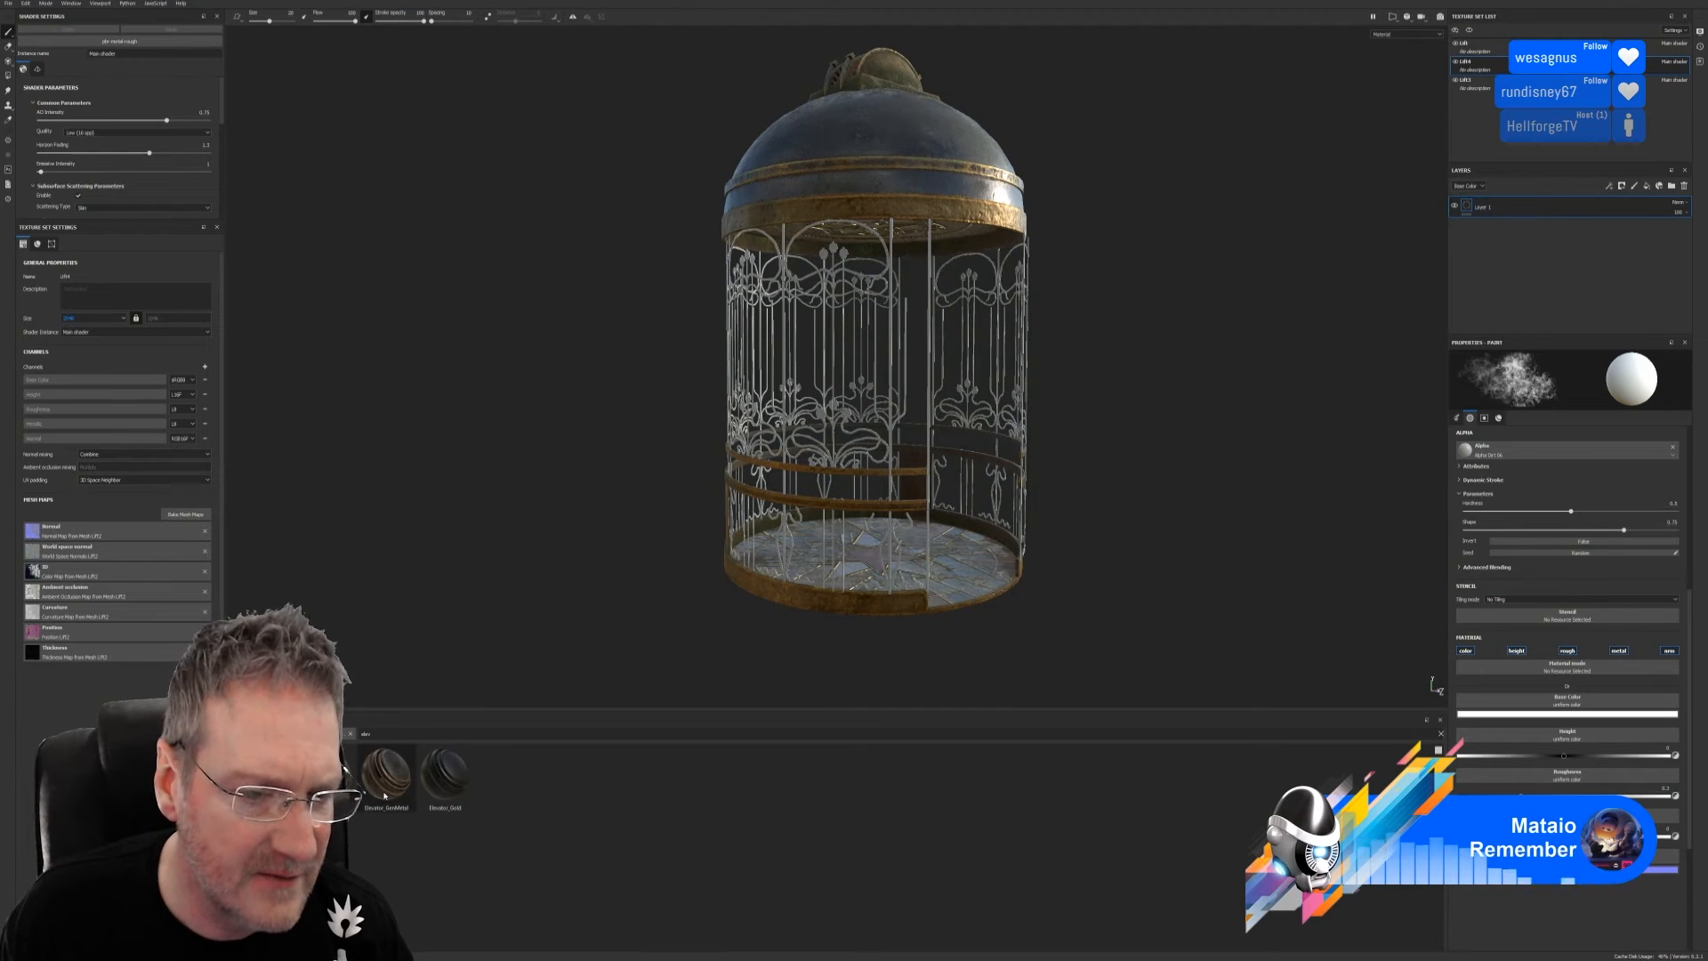
pyautogui.moveTo(383, 795)
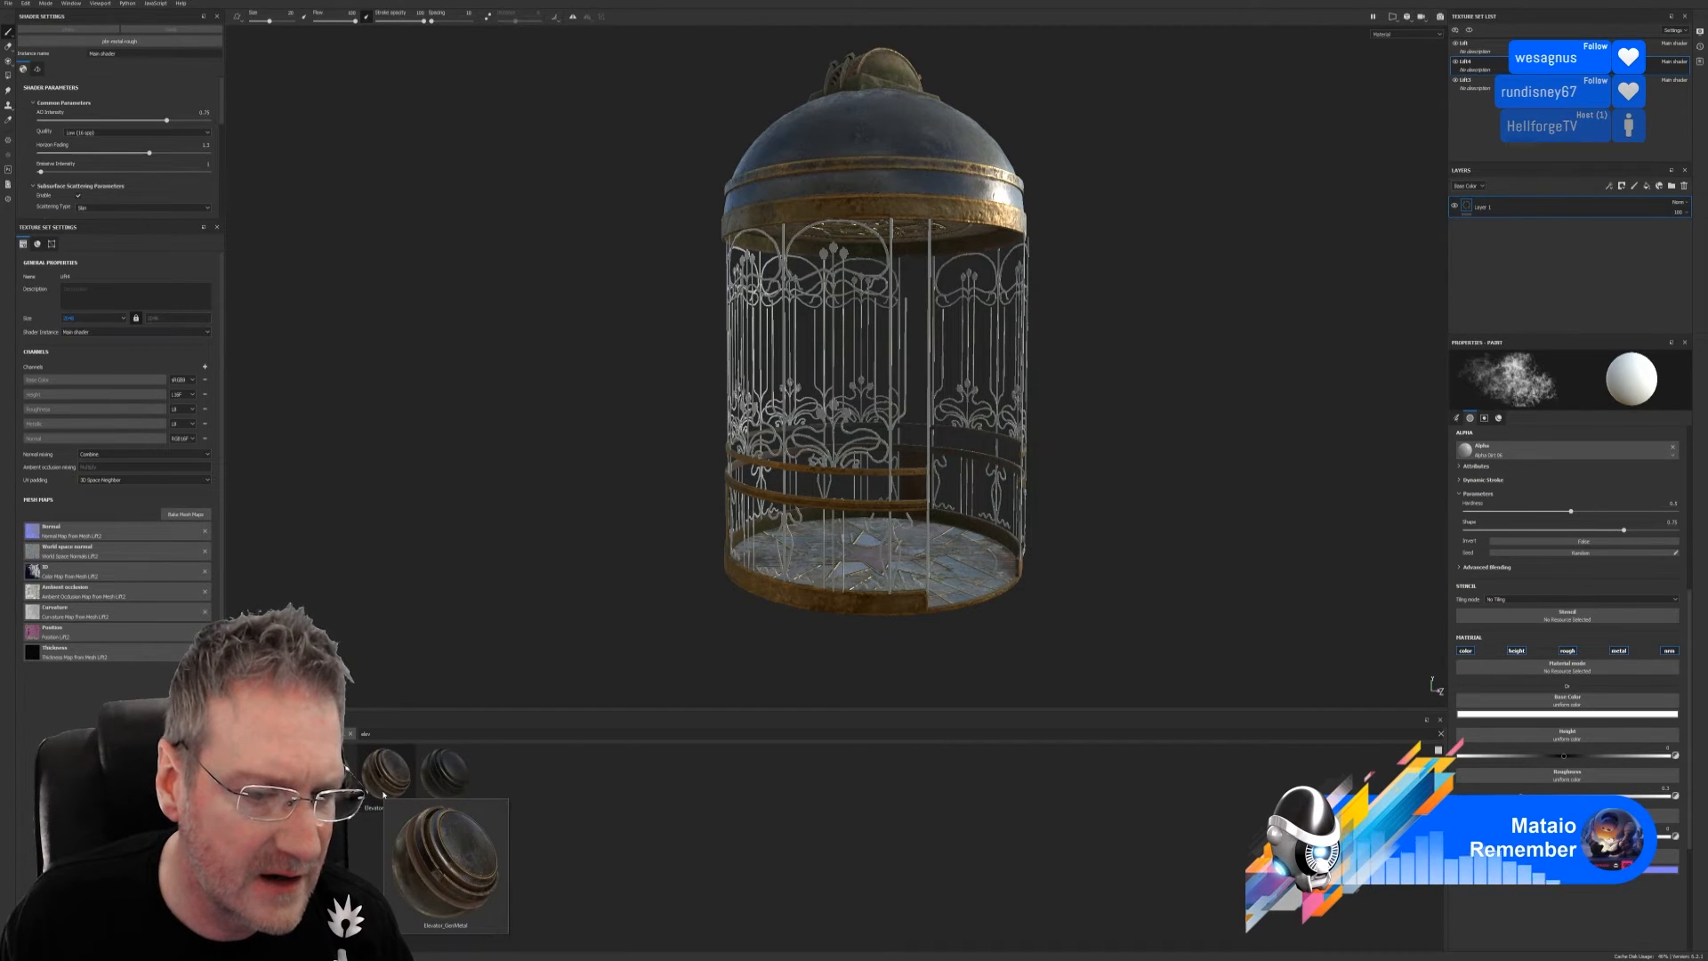
pyautogui.moveTo(384, 794); pyautogui.dragTo(826, 358)
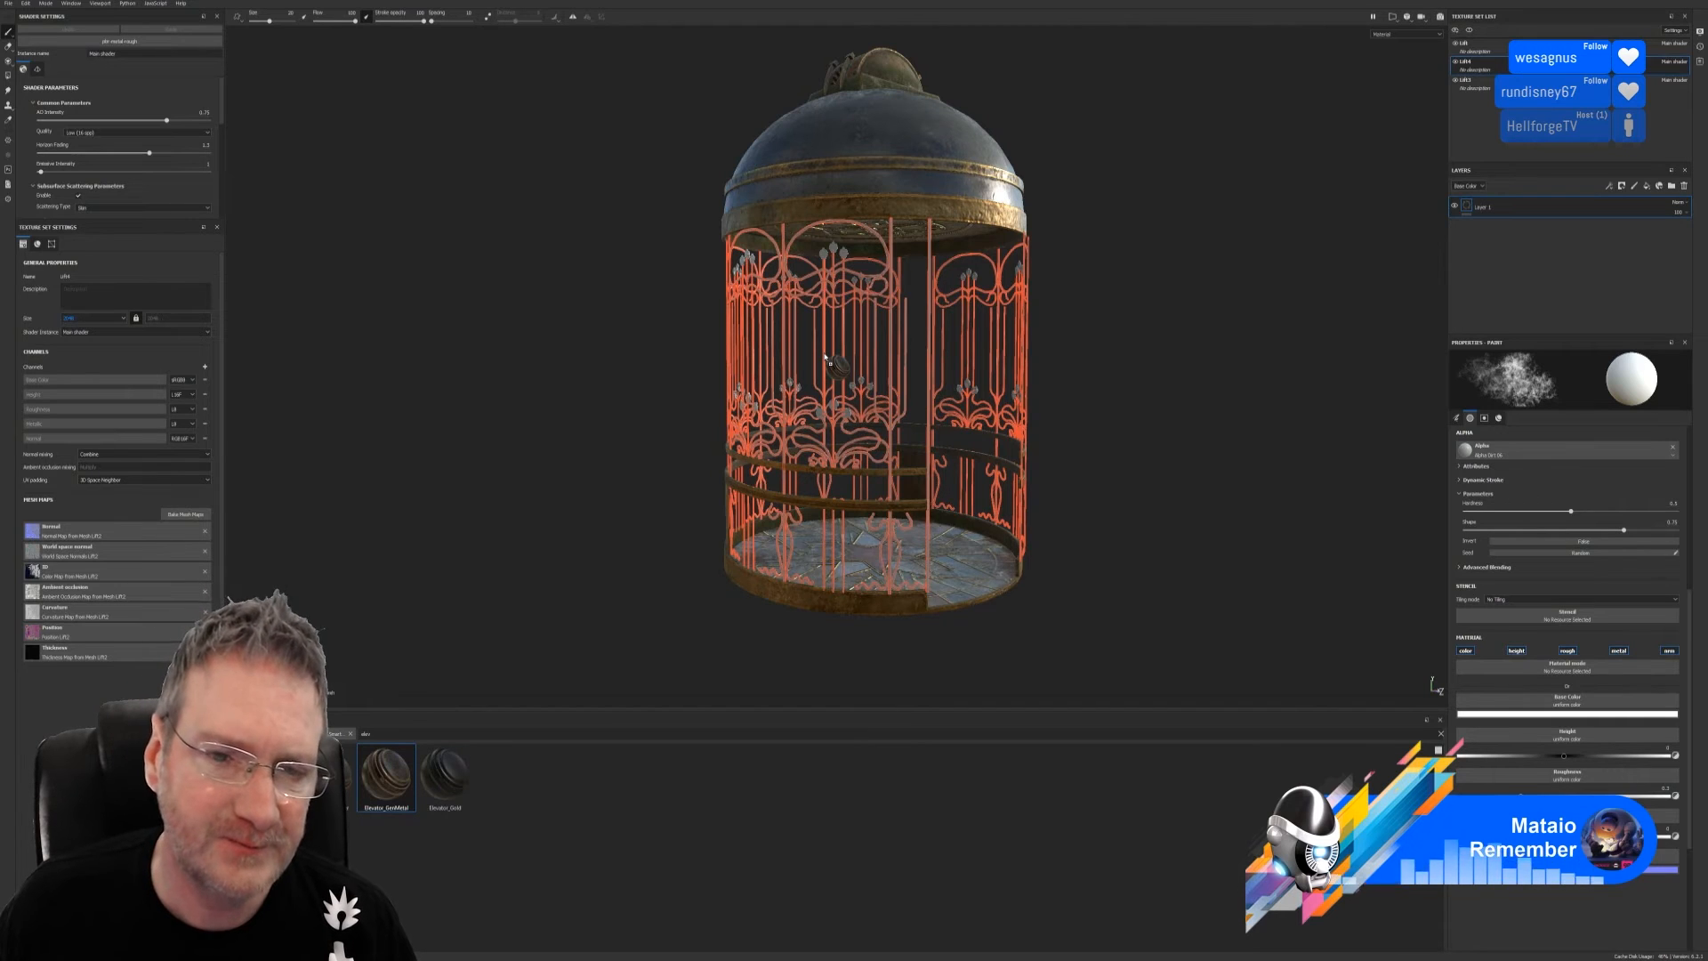
pyautogui.moveTo(825, 359); pyautogui.dragTo(824, 353)
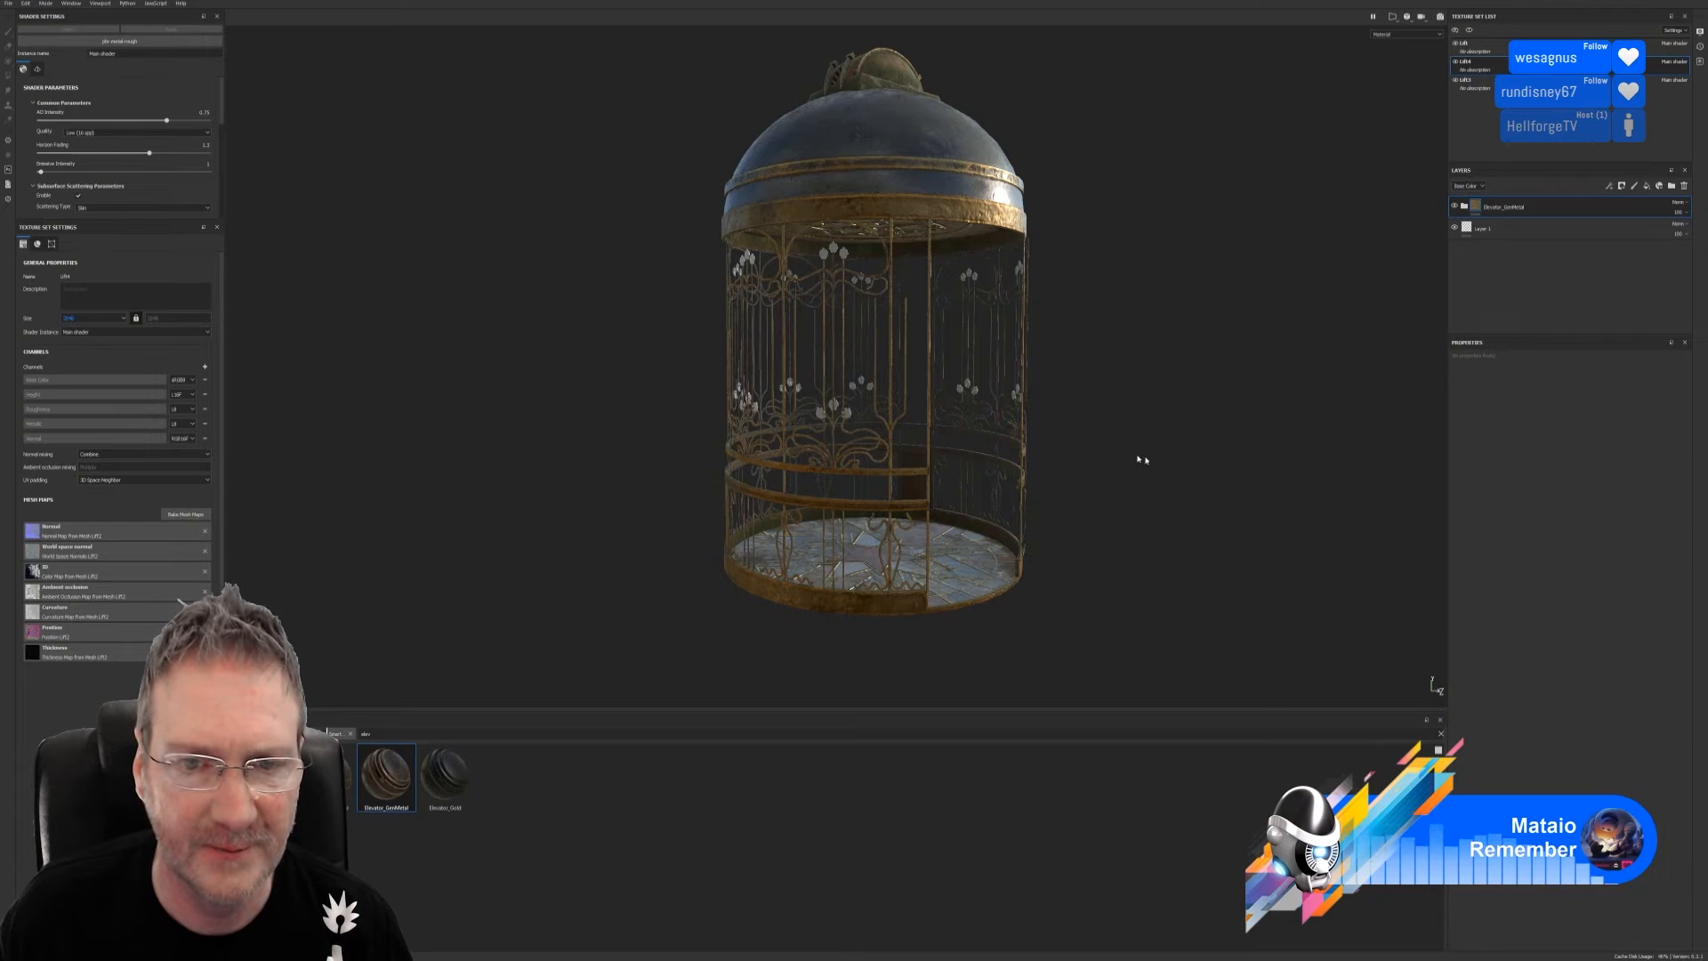
# Inspect the metal bars up close and delete the default layer beneath the smart material
pyautogui.scroll(3, 1058, 418)
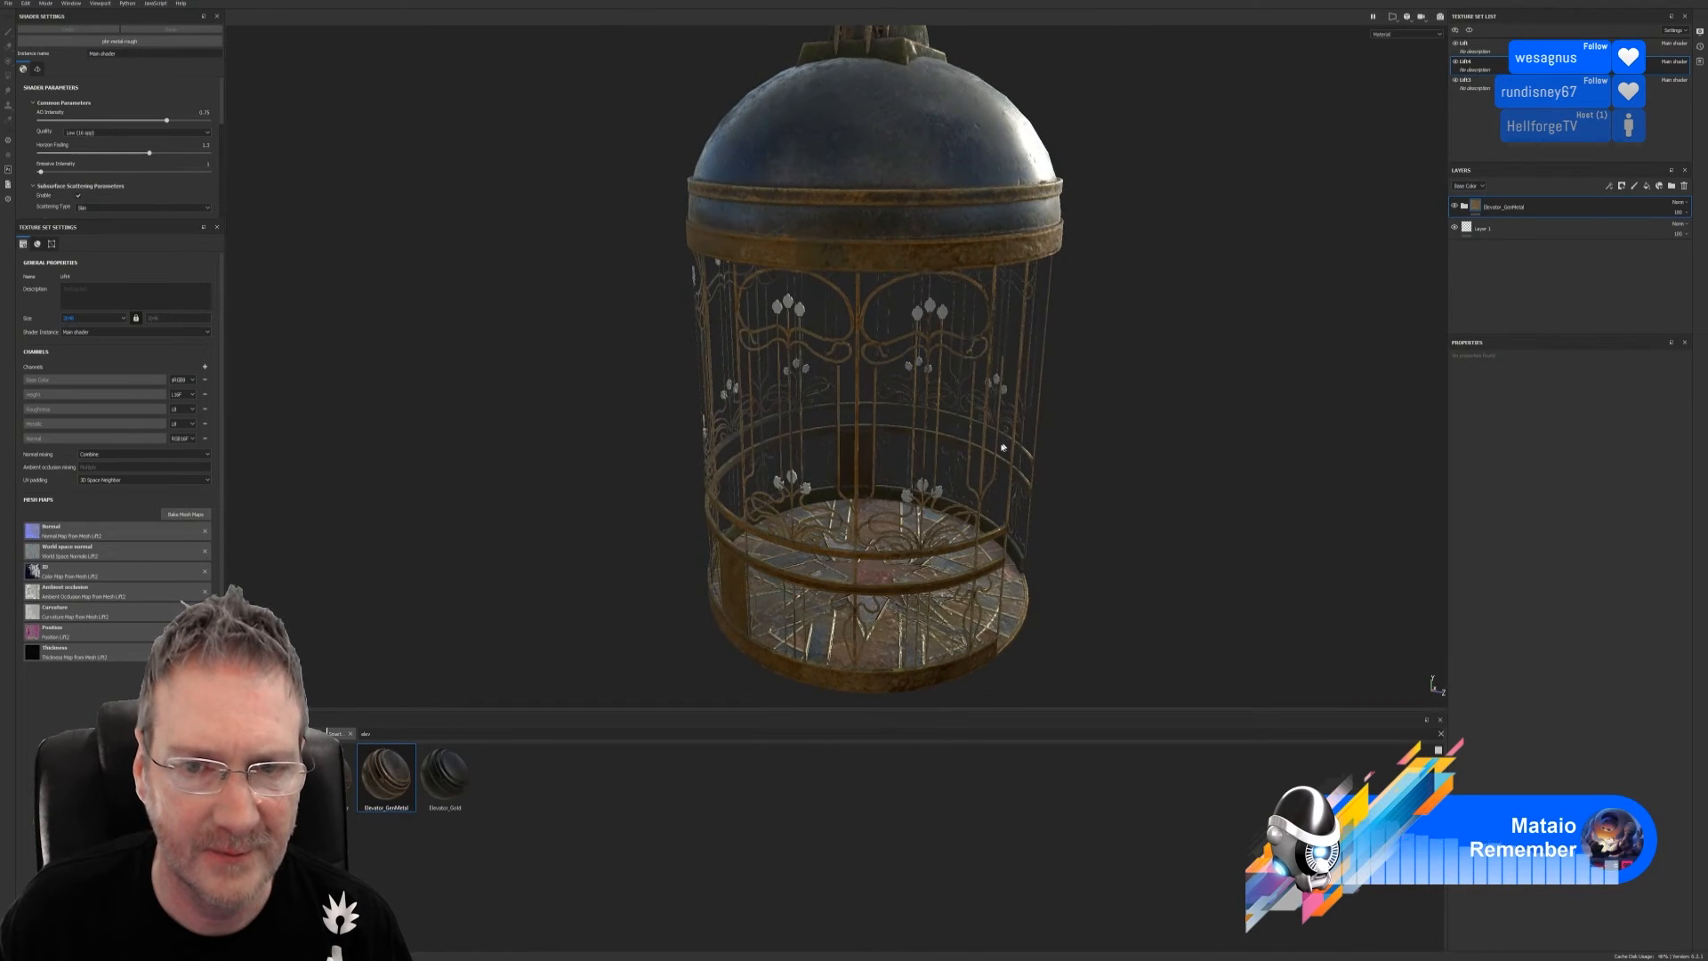
pyautogui.scroll(4, 1049, 401)
pyautogui.scroll(-5, 1046, 394)
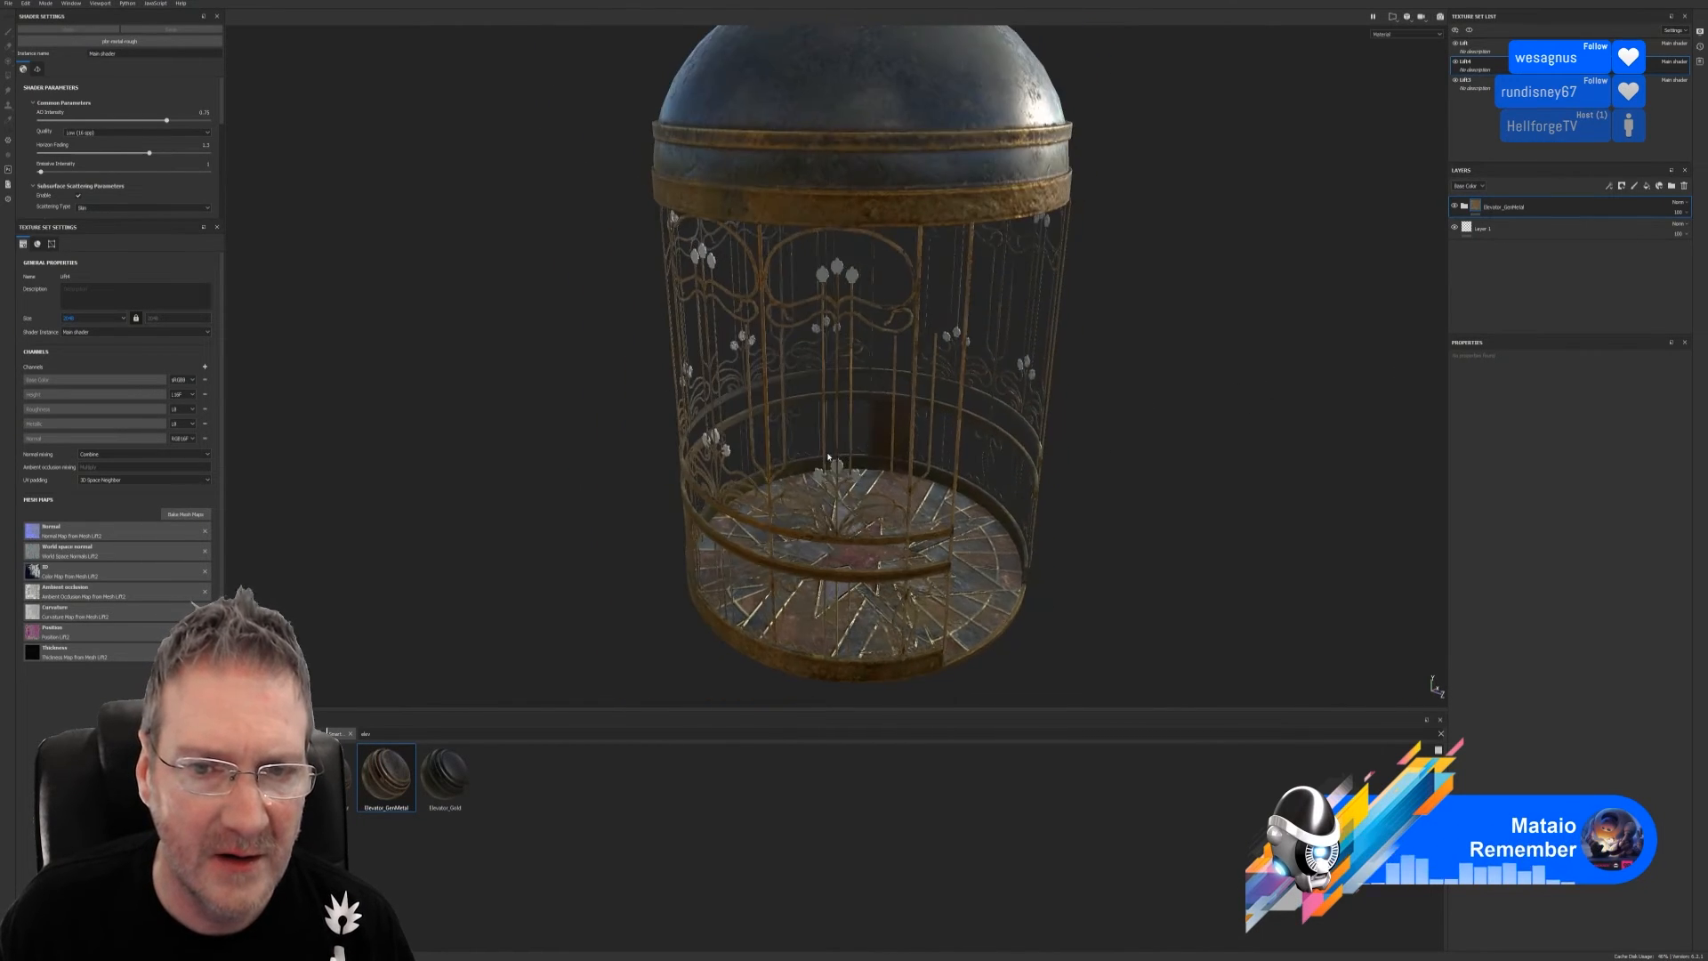
pyautogui.keyDown('alt'); pyautogui.moveTo(1088, 460); pyautogui.dragTo(1068, 458); pyautogui.keyUp('alt')
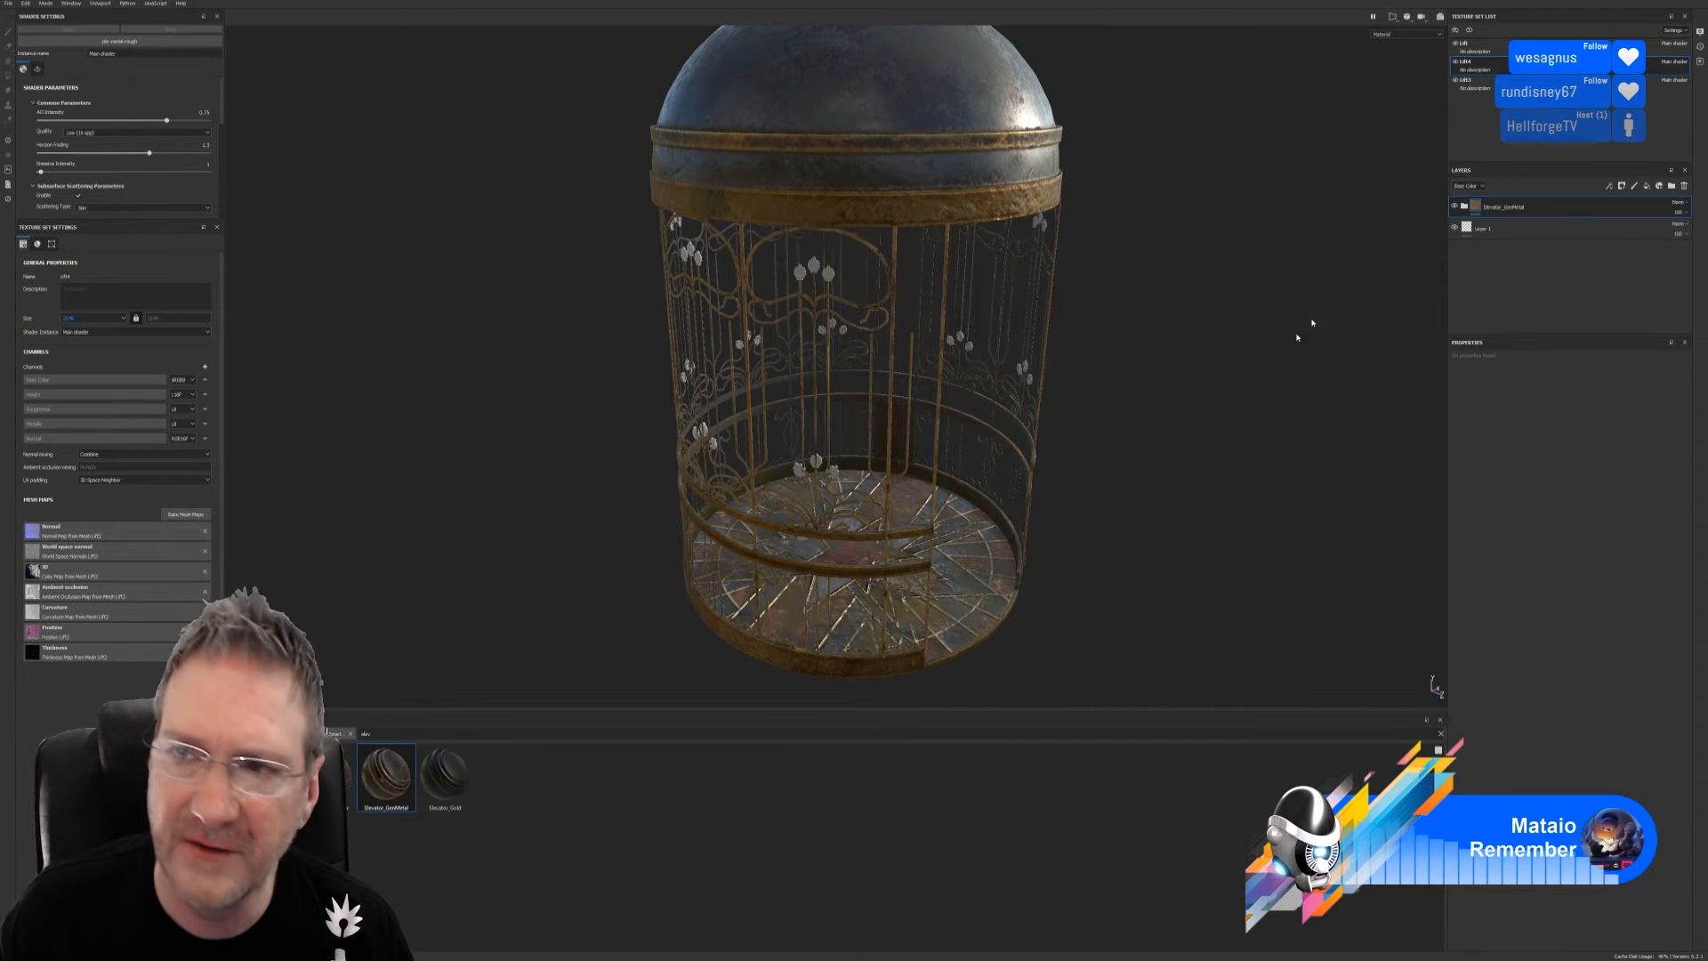
pyautogui.click(1501, 231)
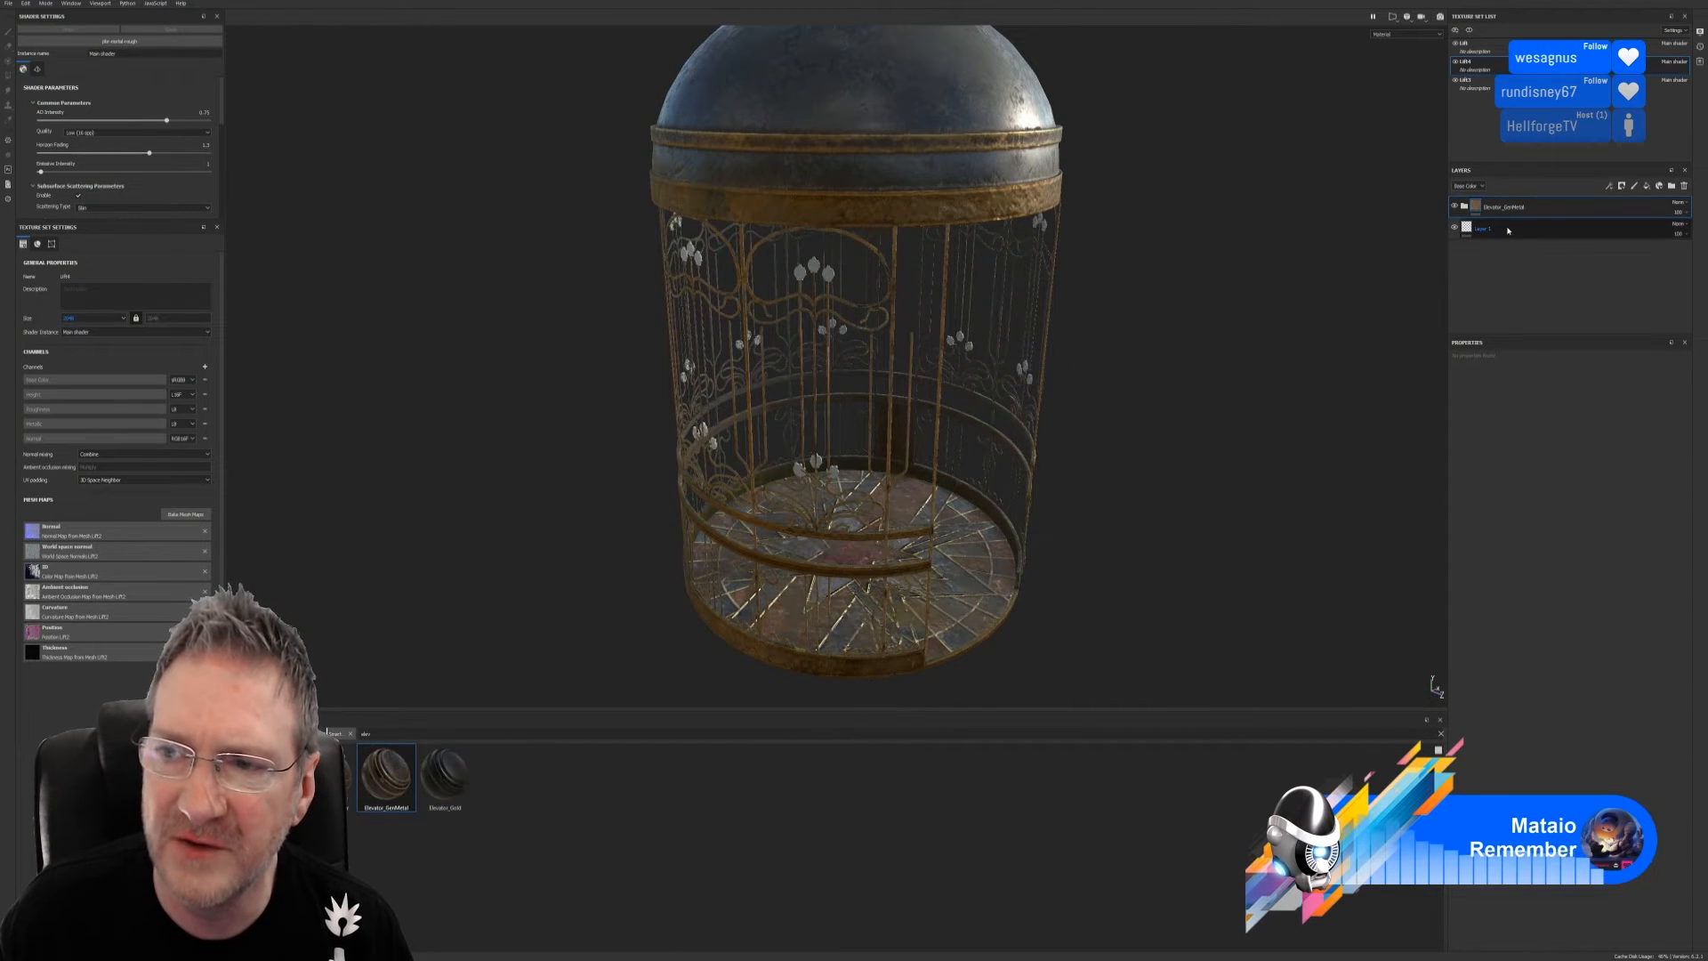
pyautogui.press('Delete')
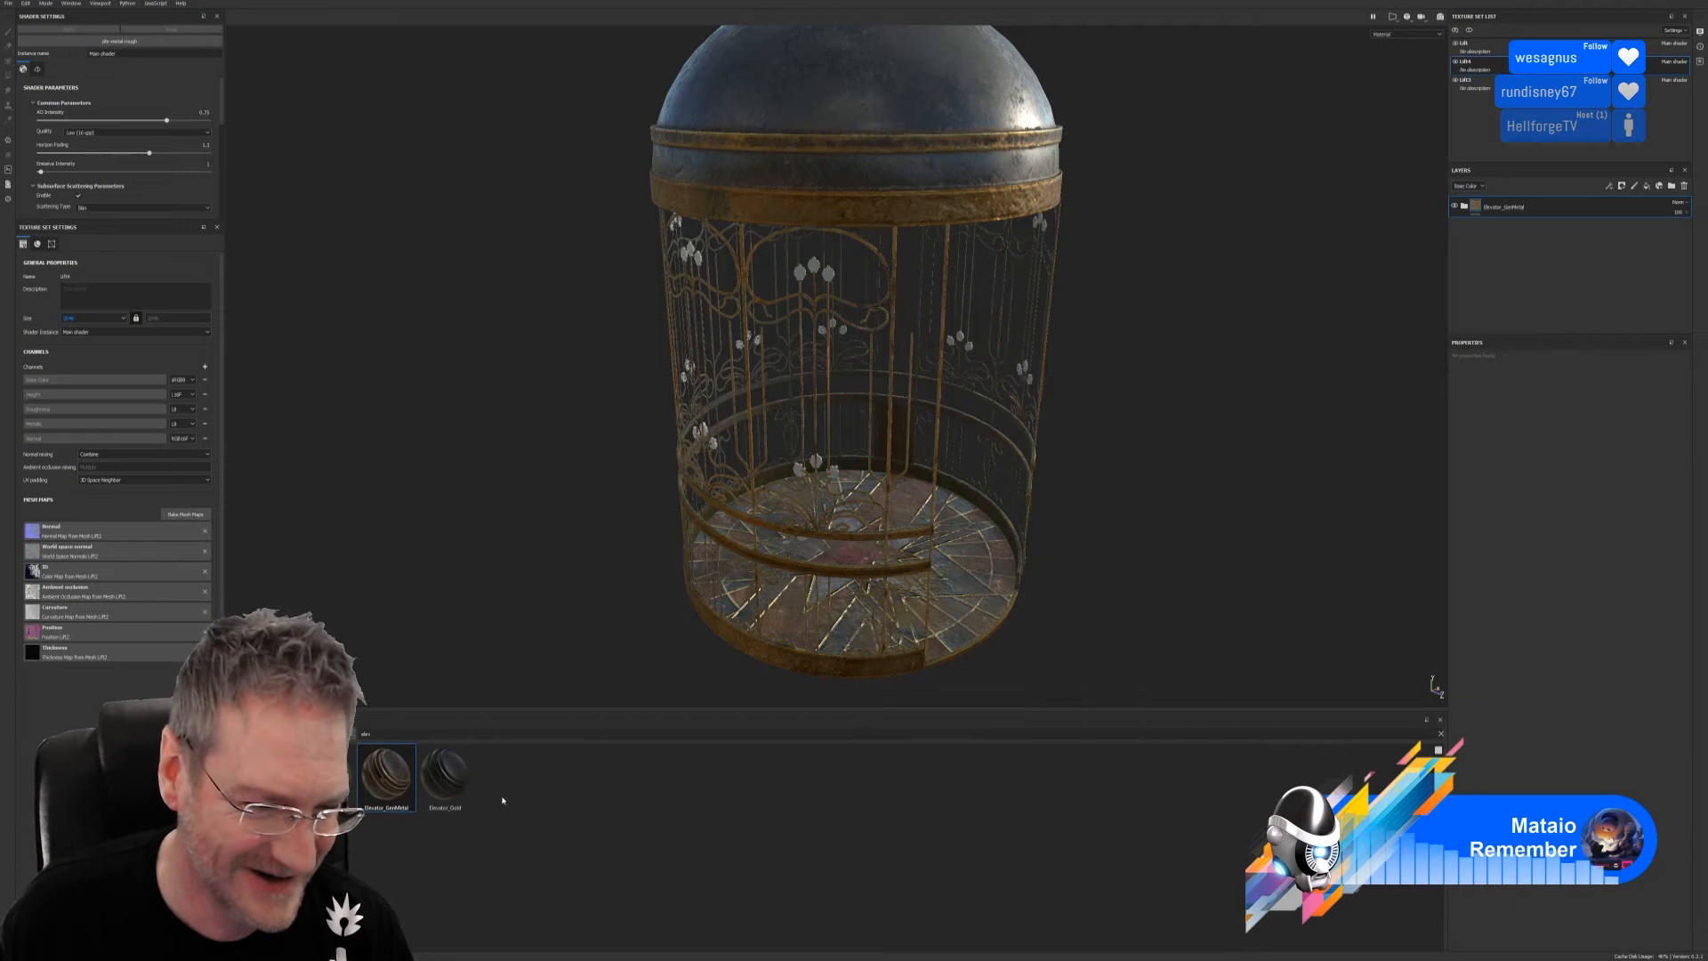
# Apply the saved Elevator_Gold smart material to the cage bars above the weathered metal material, and save the project
pyautogui.moveTo(450, 779); pyautogui.dragTo(831, 431)
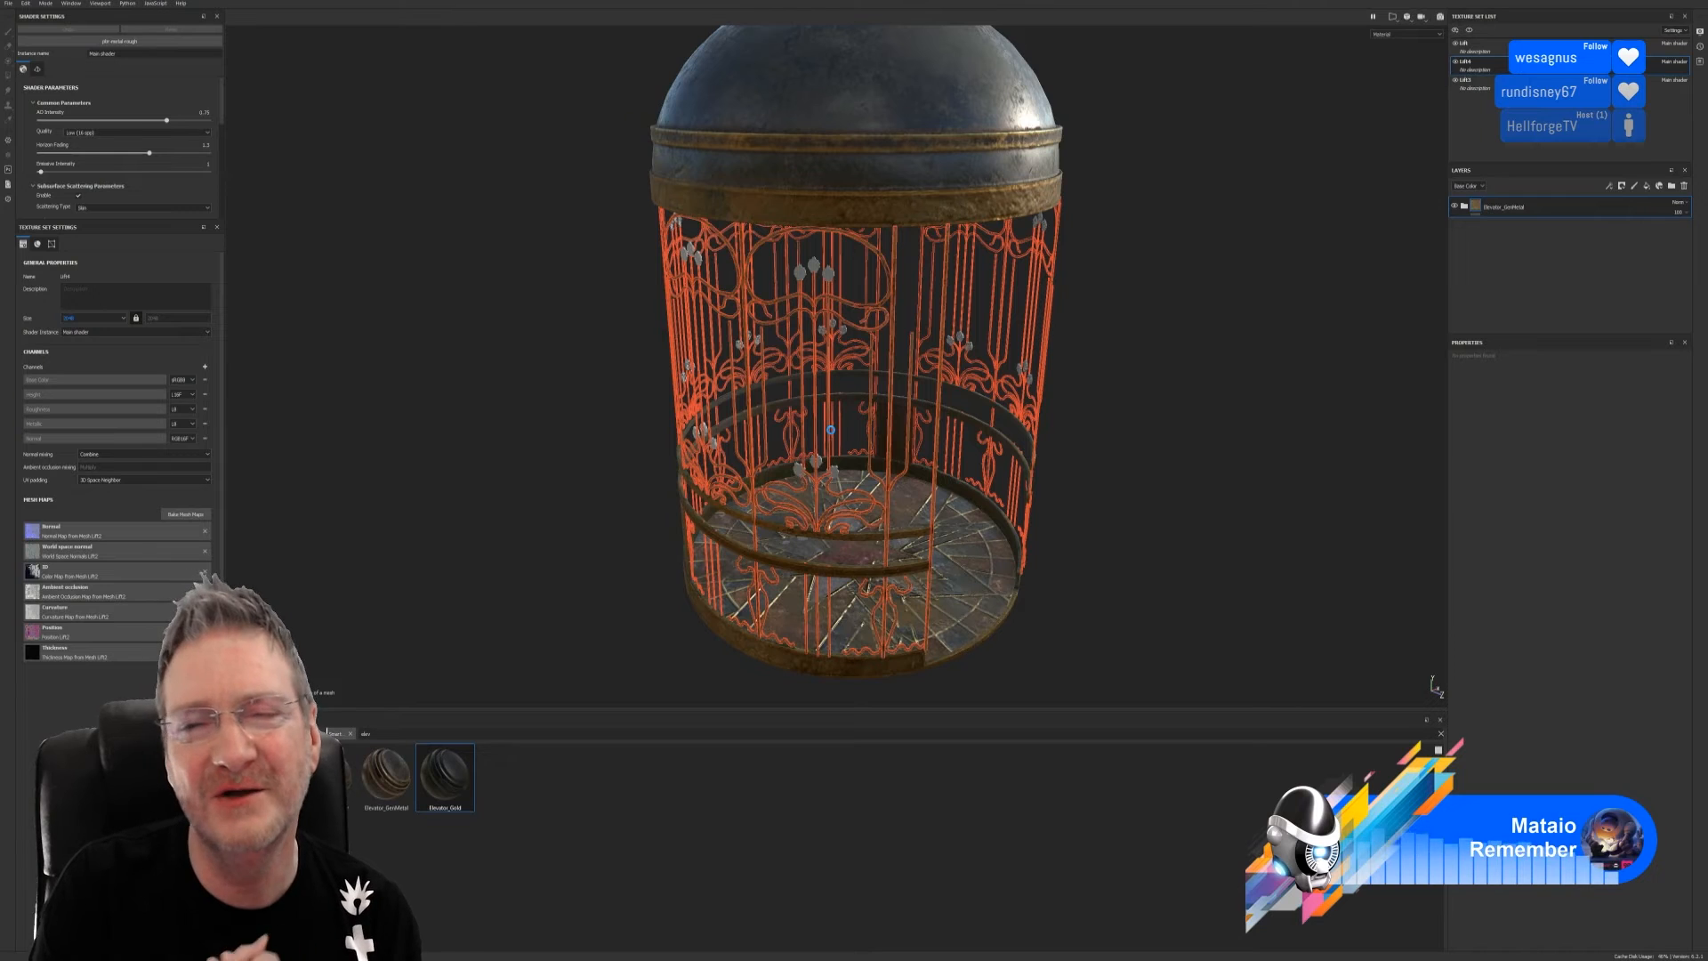
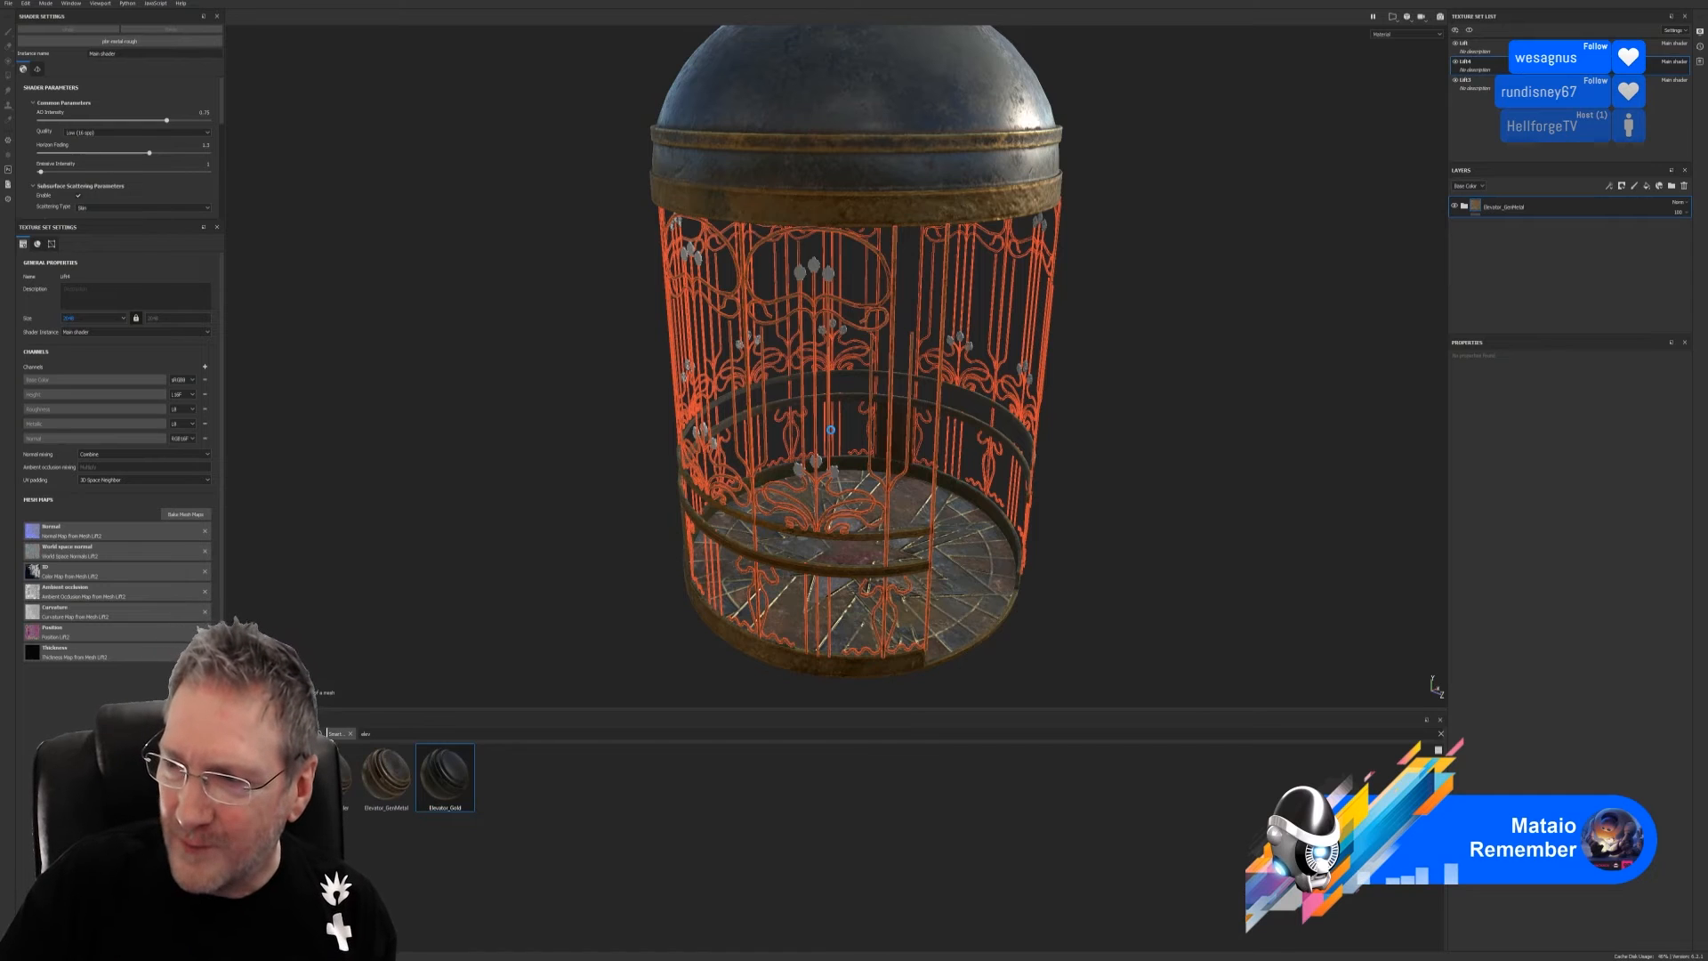
pyautogui.moveTo(830, 429); pyautogui.dragTo(831, 435)
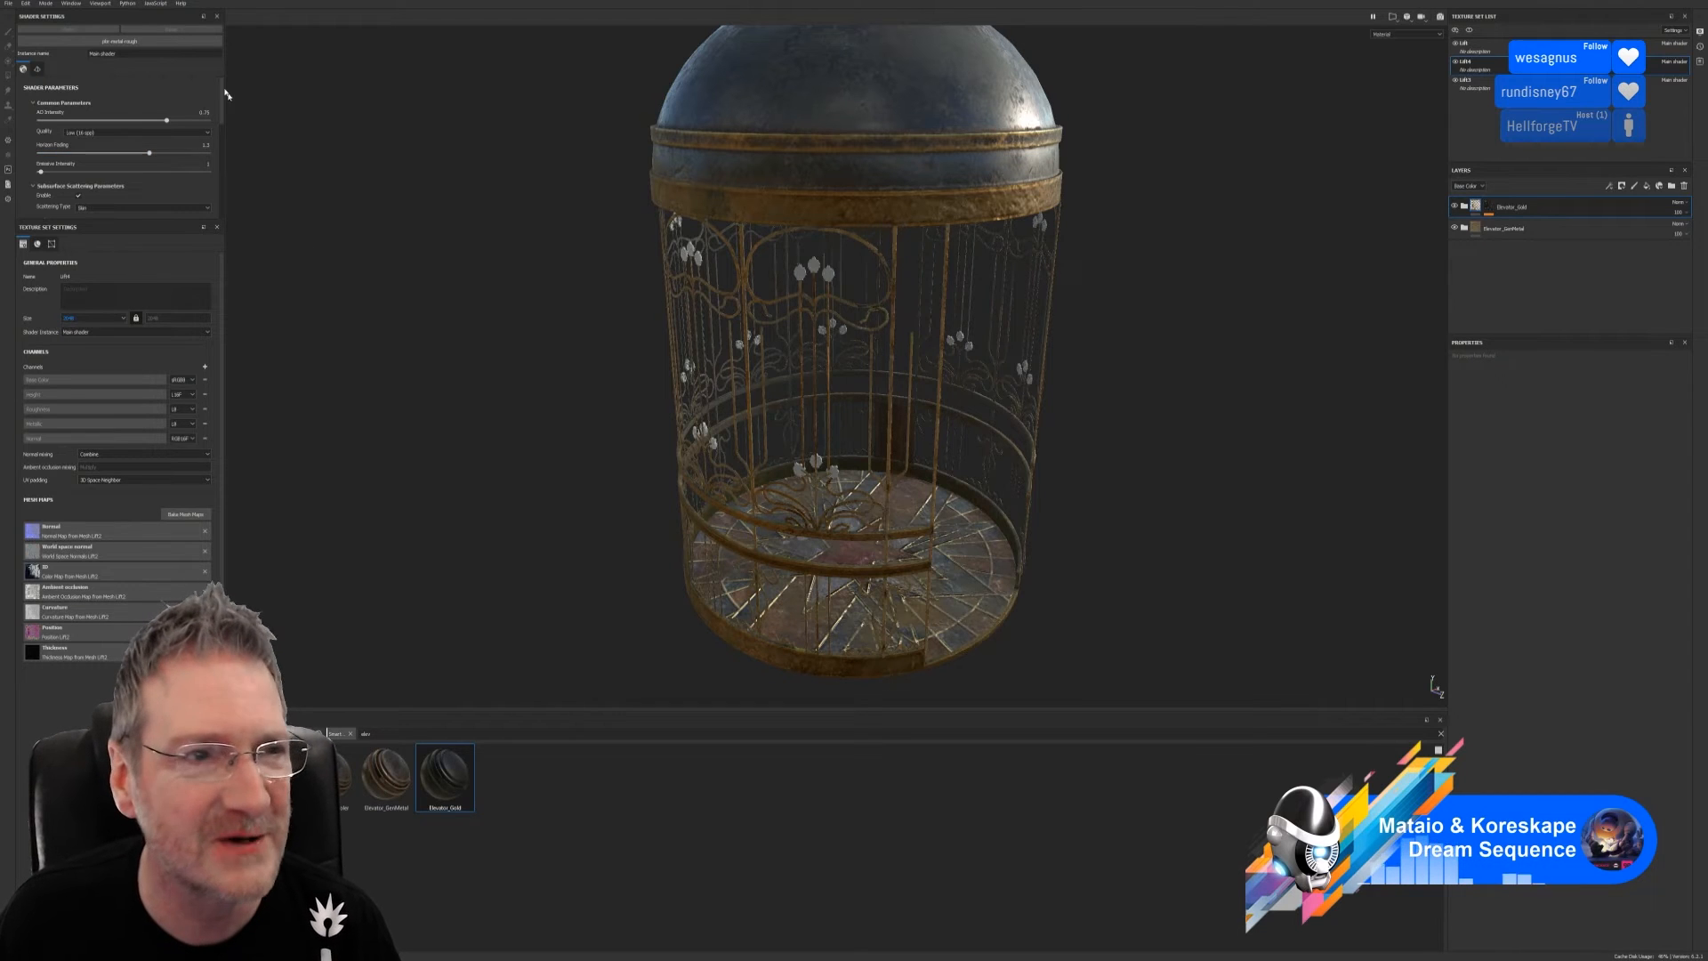
pyautogui.click(8, 3)
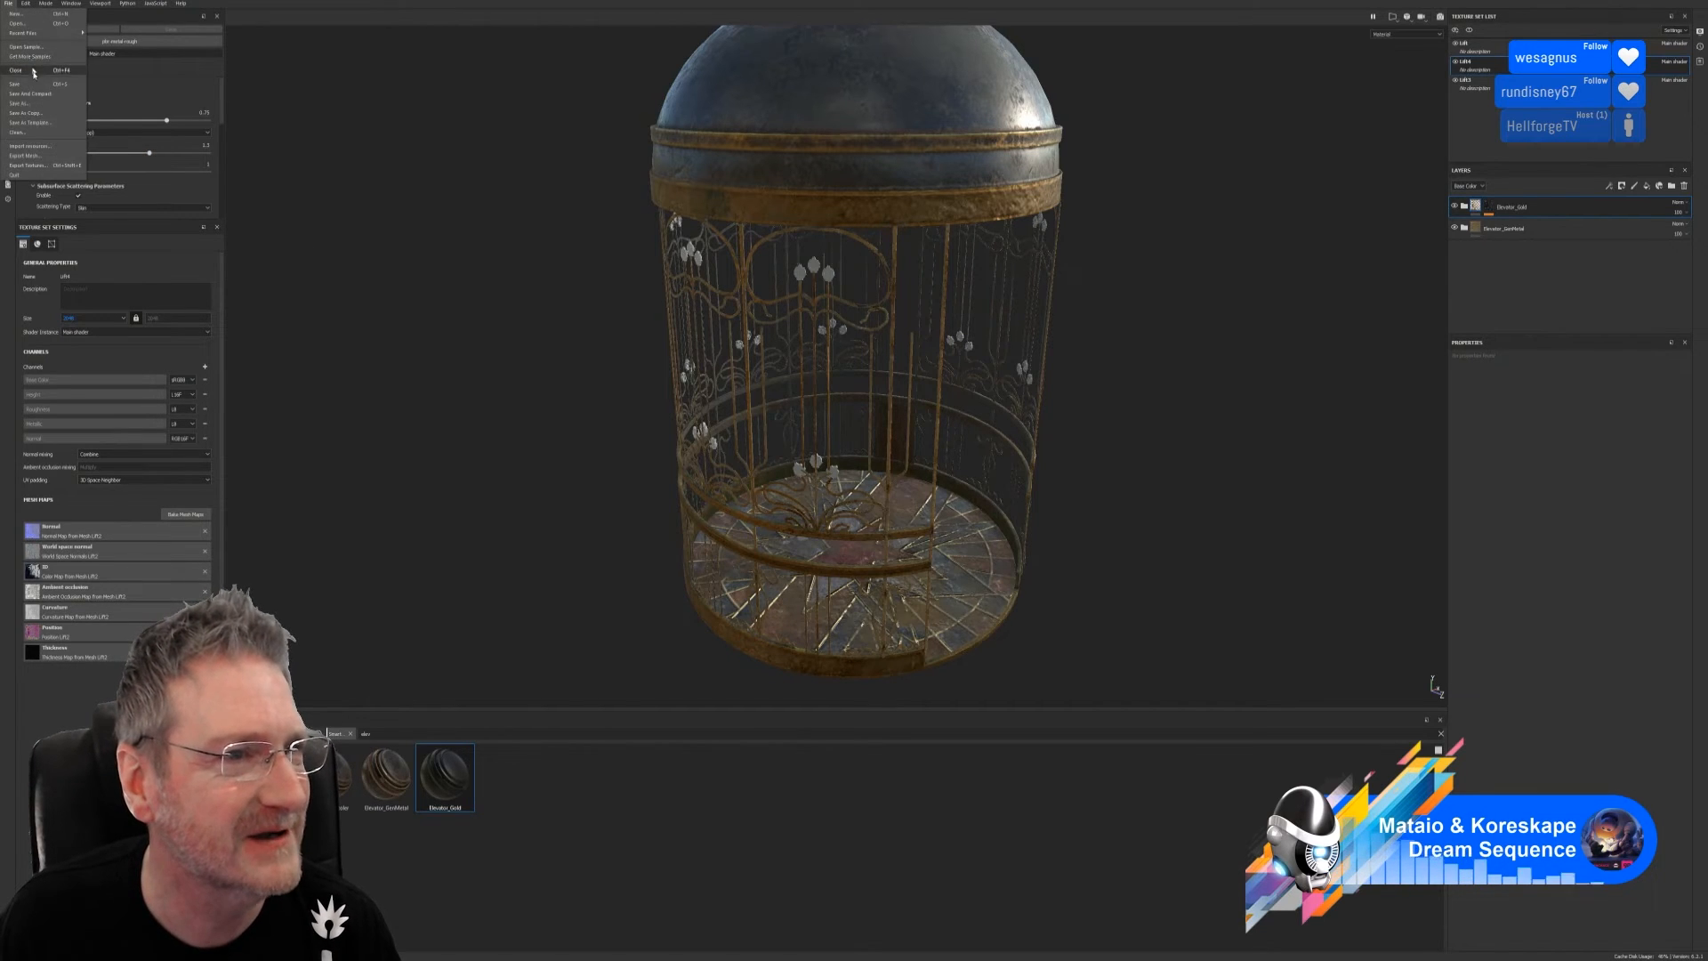
pyautogui.click(22, 84)
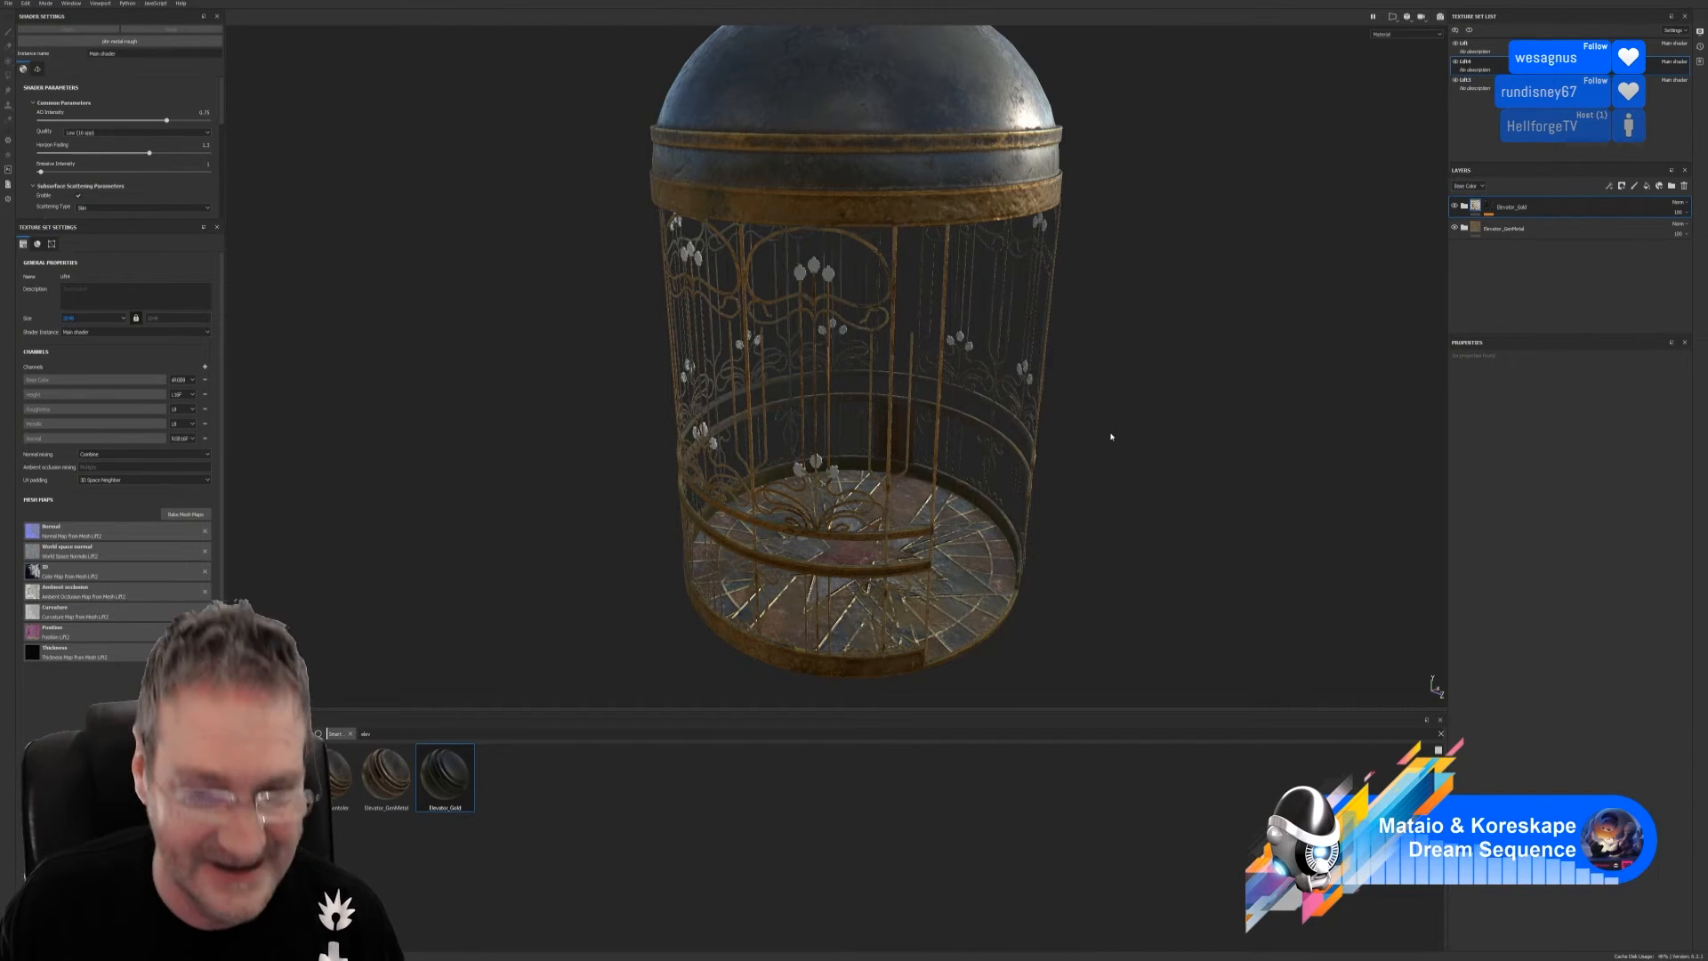
# Remove the color selection from the mask of the subfolder inside the Elevator_Gold material
pyautogui.scroll(5, 884, 546)
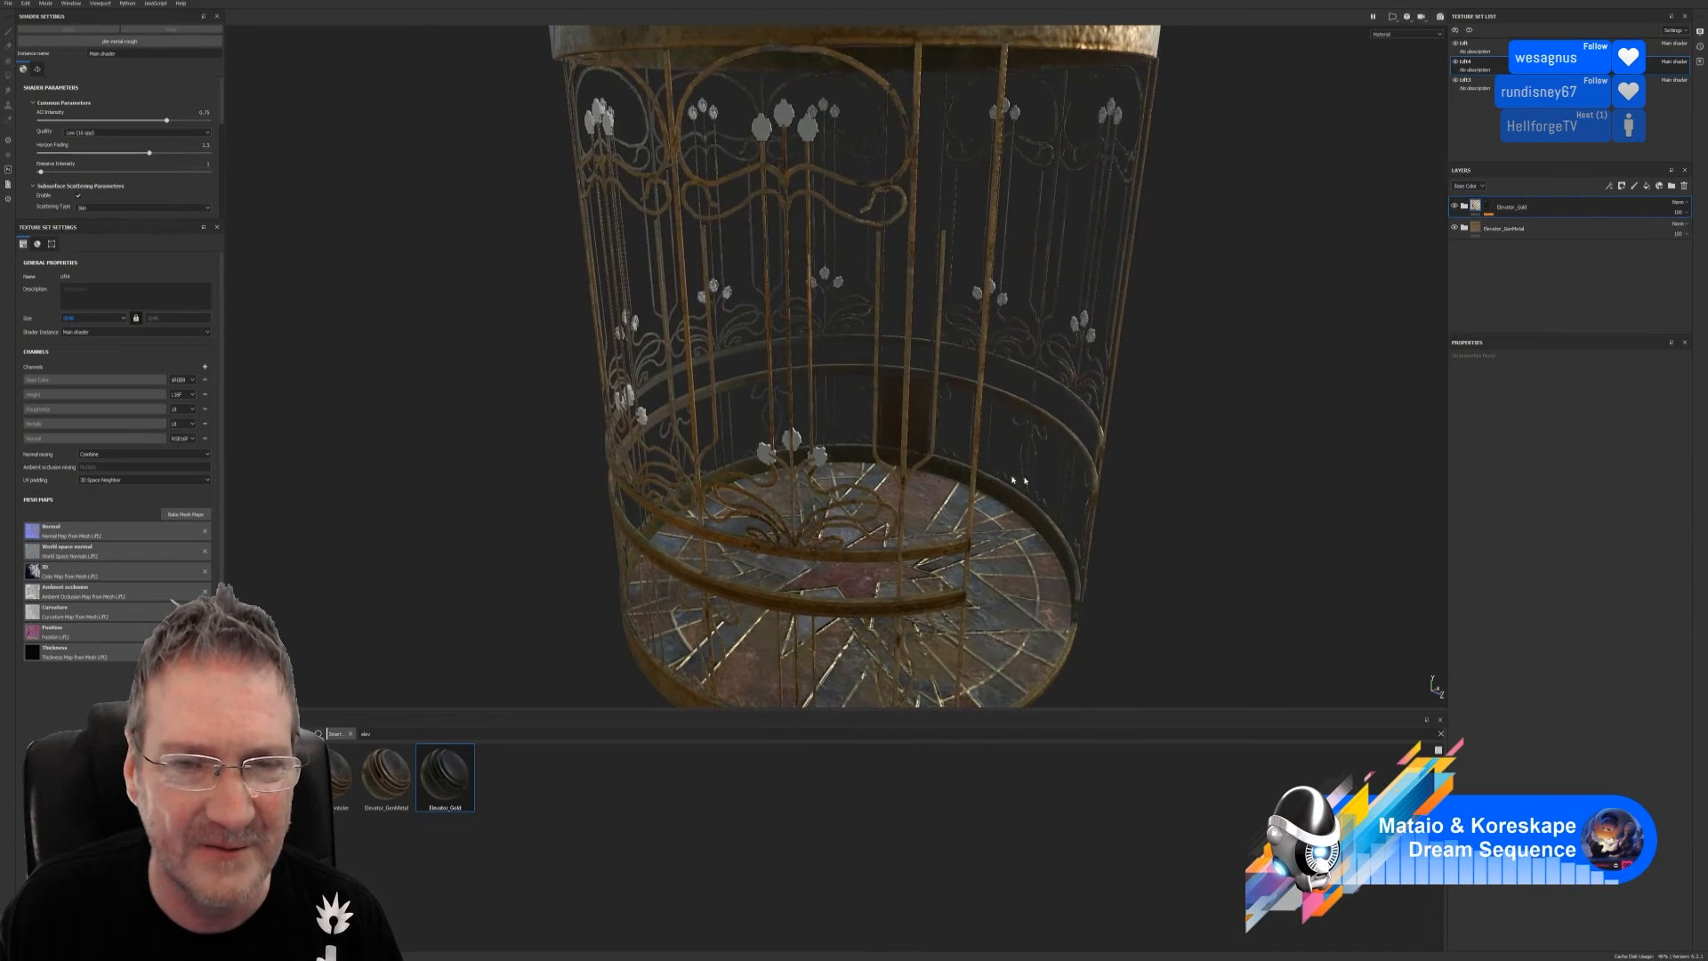
pyautogui.keyDown('alt'); pyautogui.moveTo(929, 456); pyautogui.dragTo(955, 461); pyautogui.keyUp('alt')
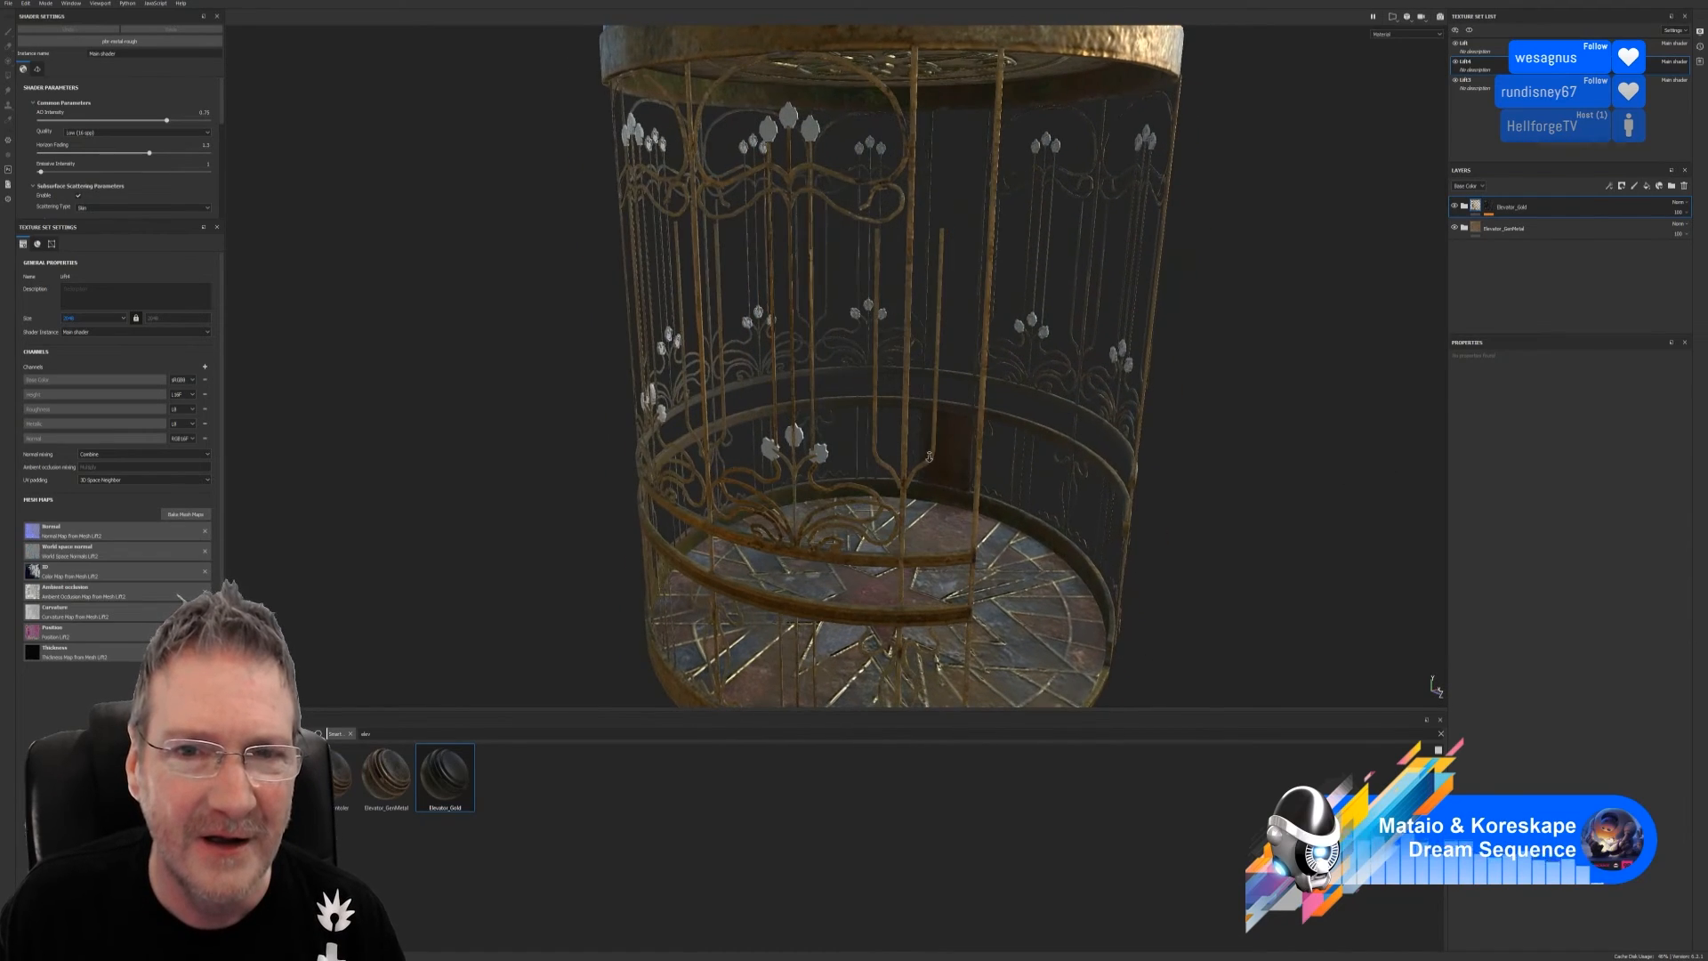
pyautogui.keyDown('alt'); pyautogui.moveTo(929, 460); pyautogui.dragTo(686, 503, button='right'); pyautogui.keyUp('alt')
pyautogui.keyDown('alt'); pyautogui.moveTo(722, 481); pyautogui.dragTo(779, 419); pyautogui.keyUp('alt')
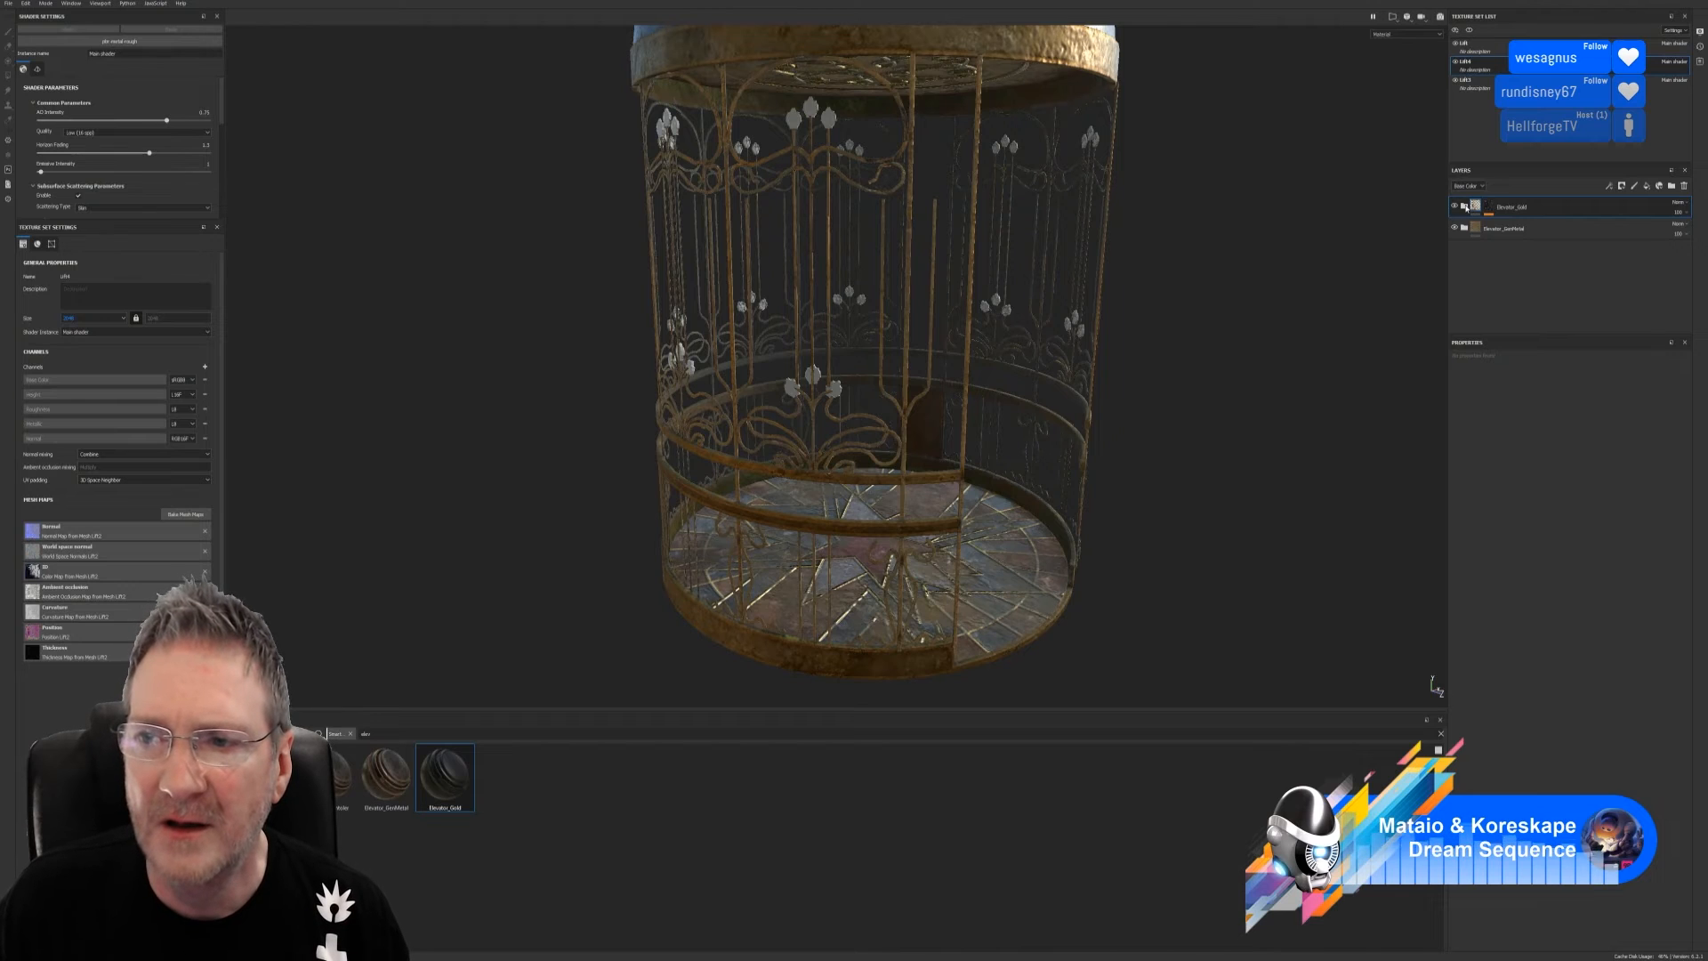
pyautogui.click(1465, 206)
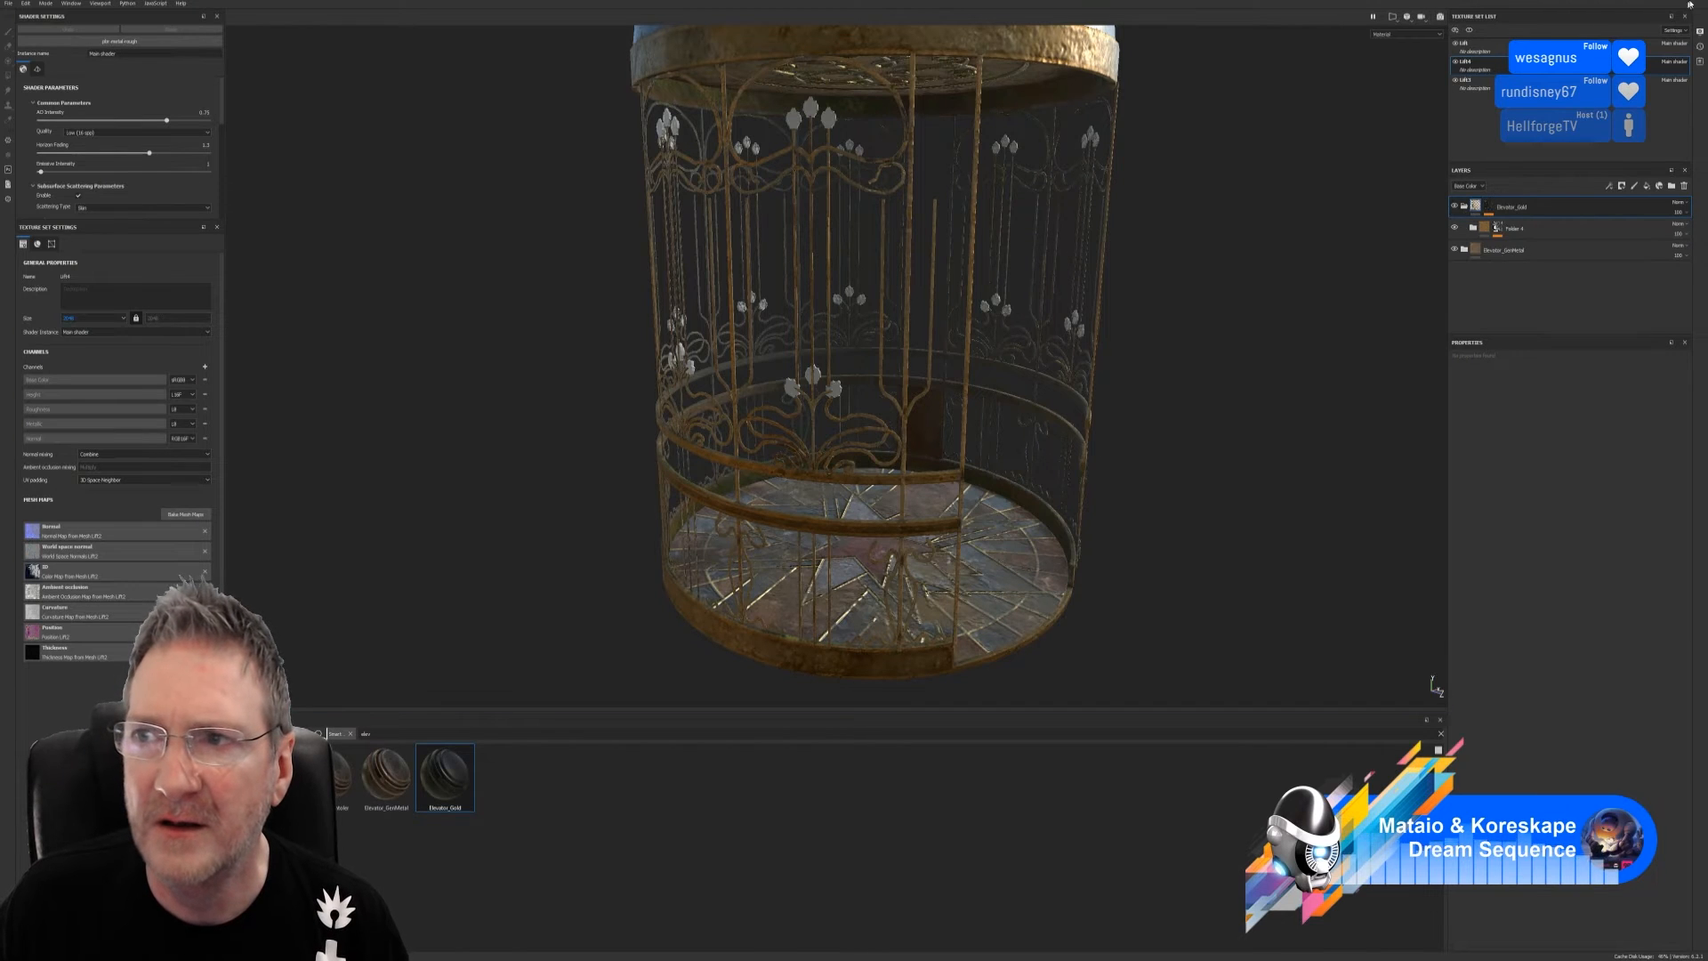
pyautogui.click(1498, 228)
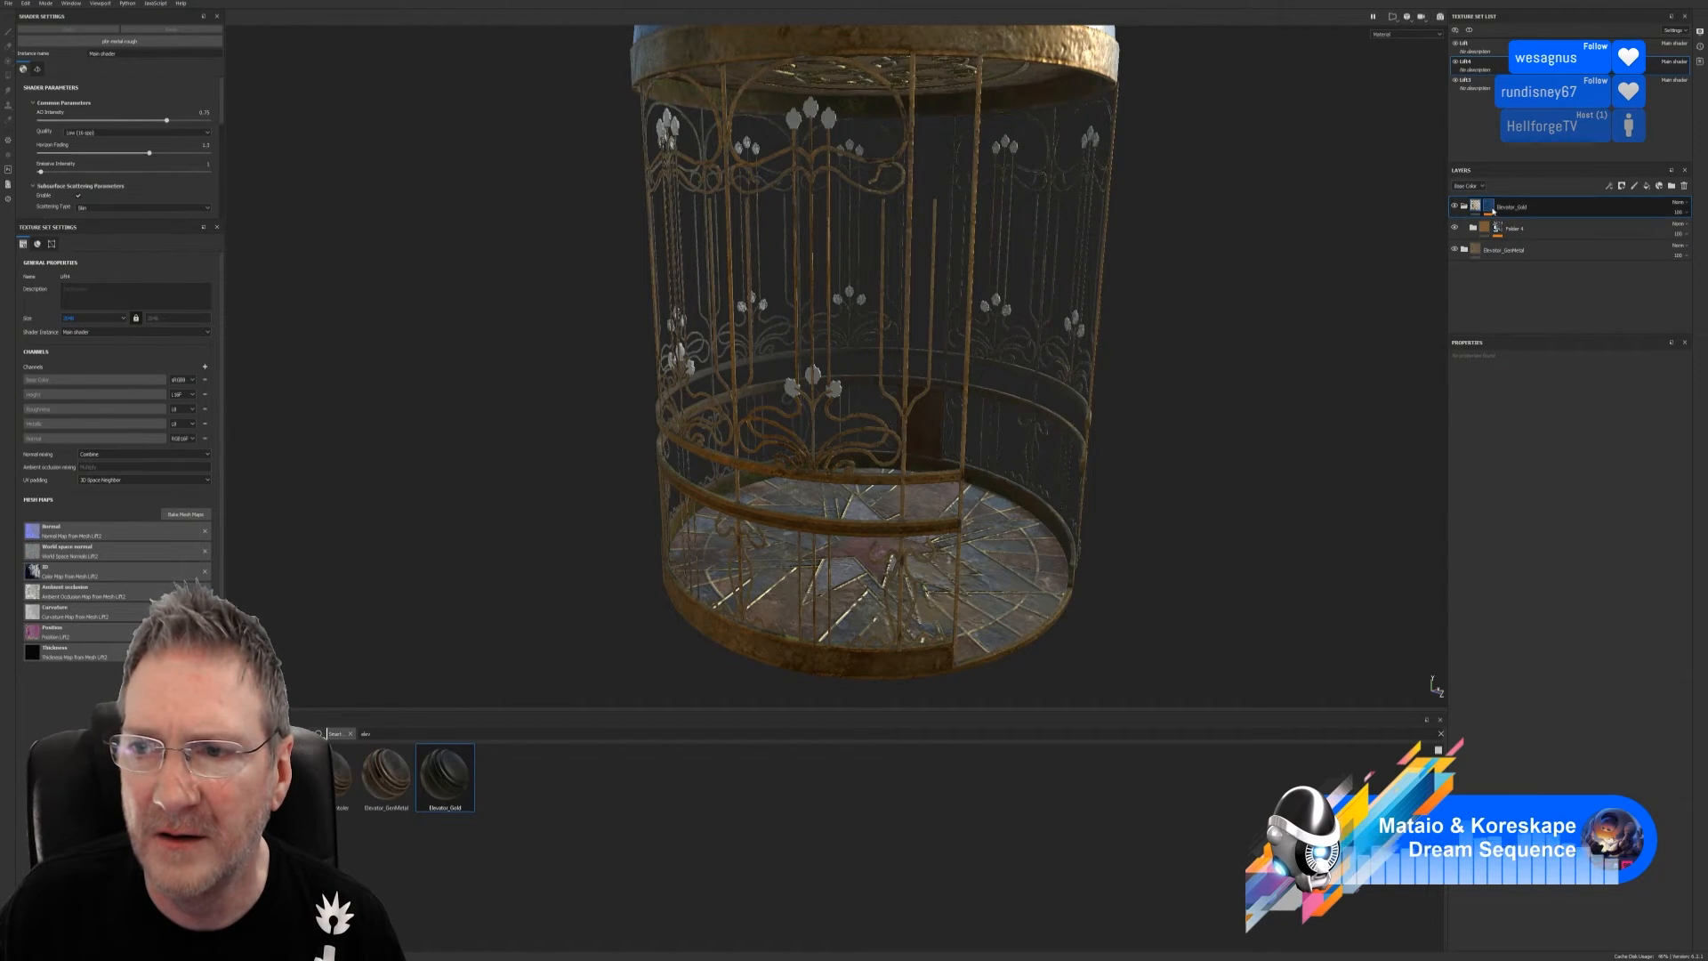
pyautogui.click(1490, 207)
pyautogui.click(1537, 235)
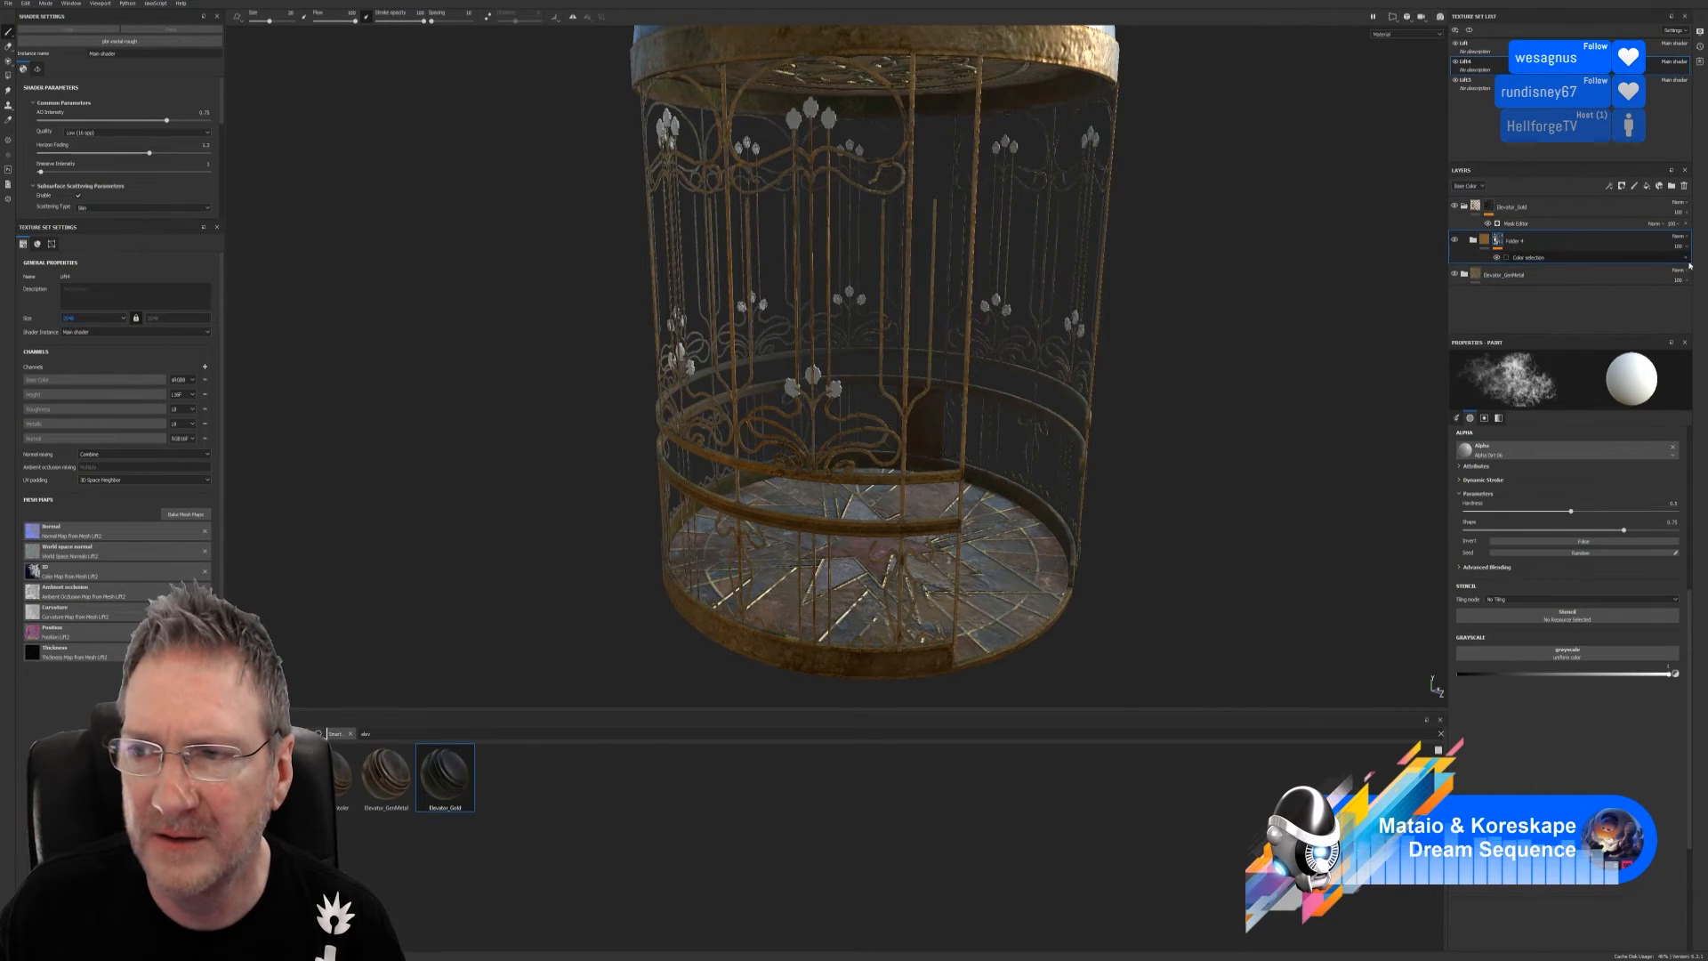
pyautogui.click(1685, 258)
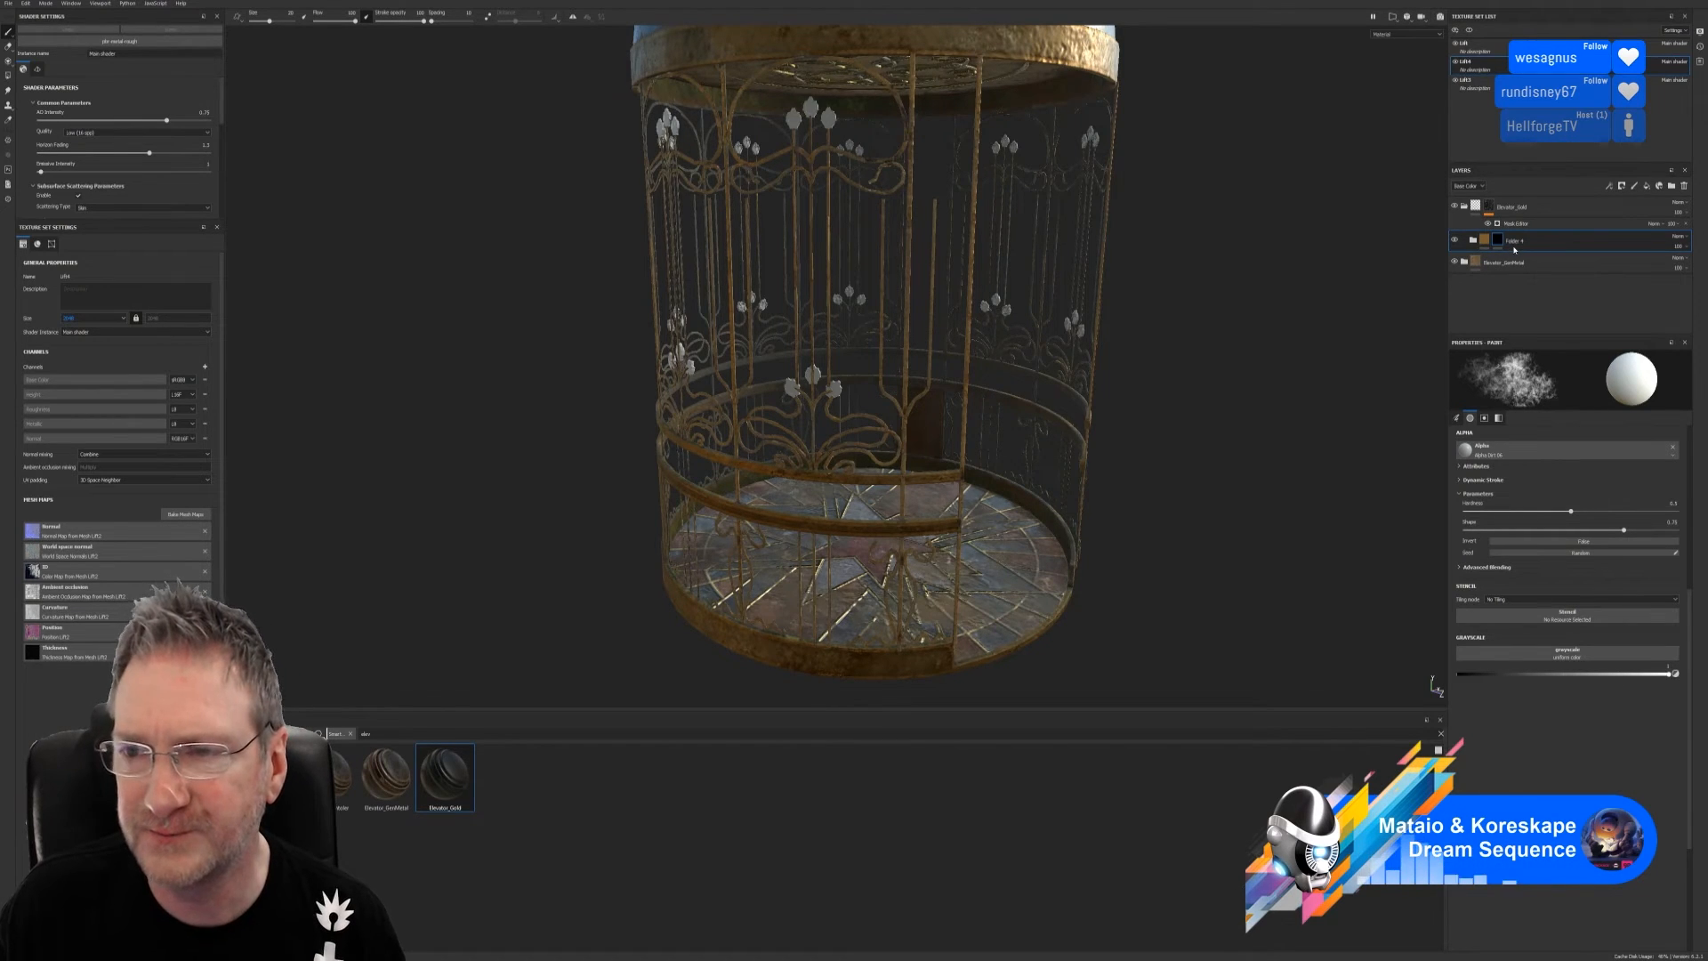
# Expand the nested folders of the Elevator_Gold material and examine the masks and effects on their layers
pyautogui.click(1474, 240)
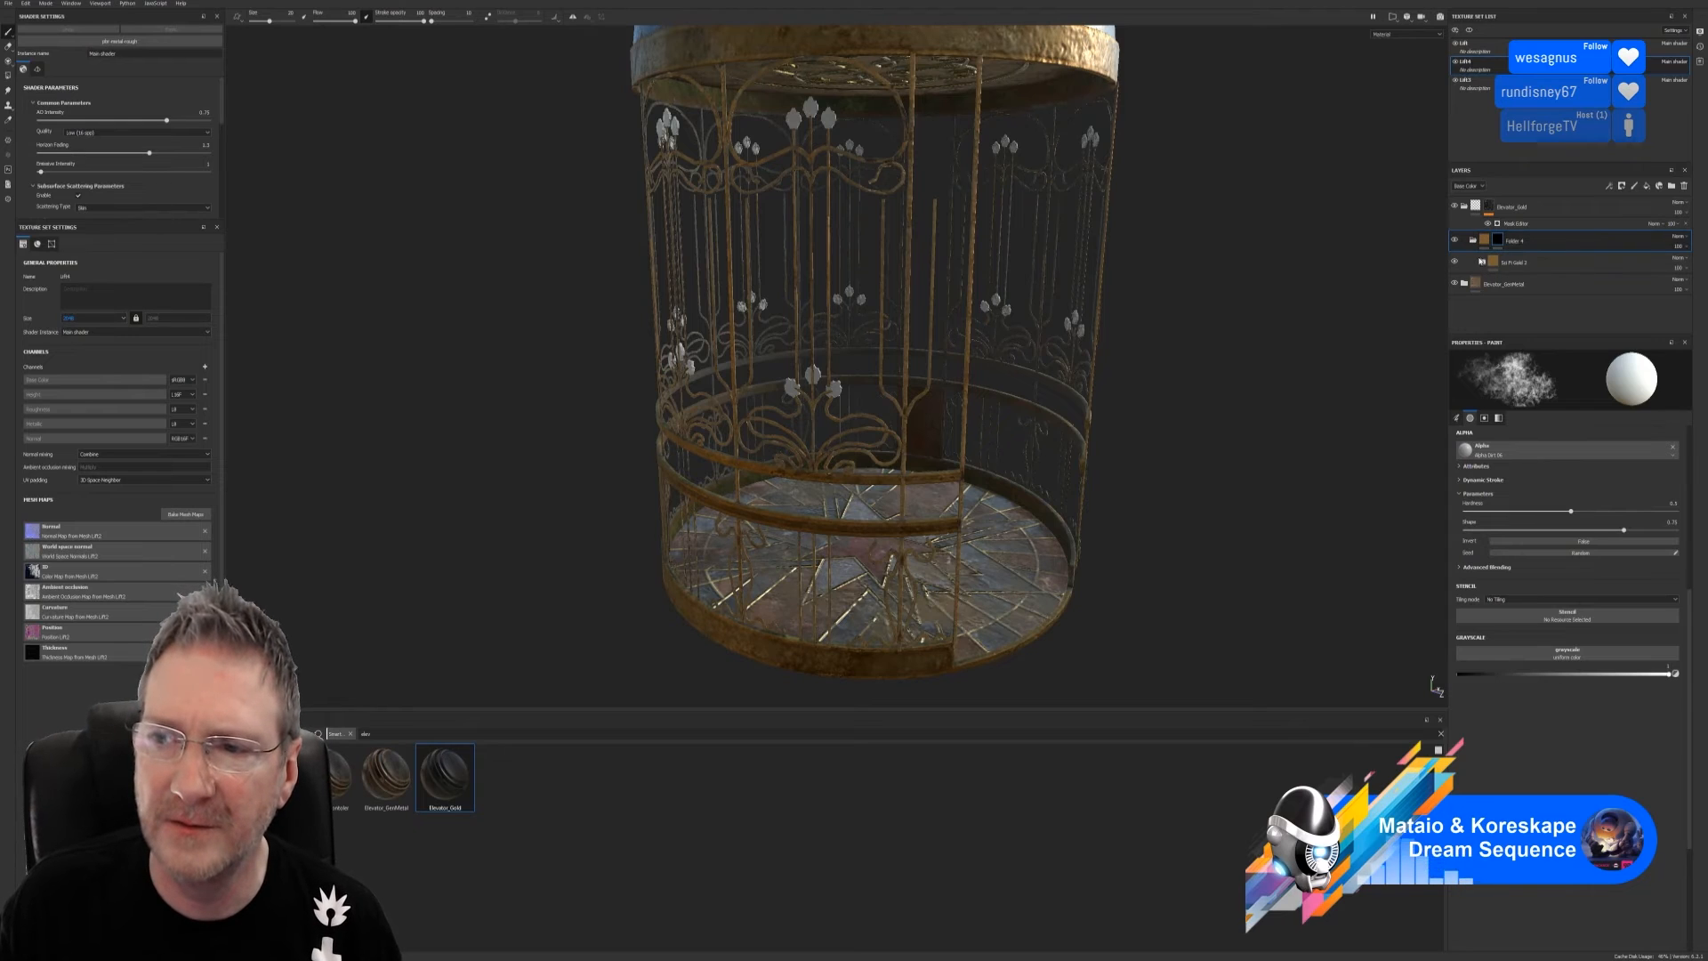
pyautogui.click(1482, 262)
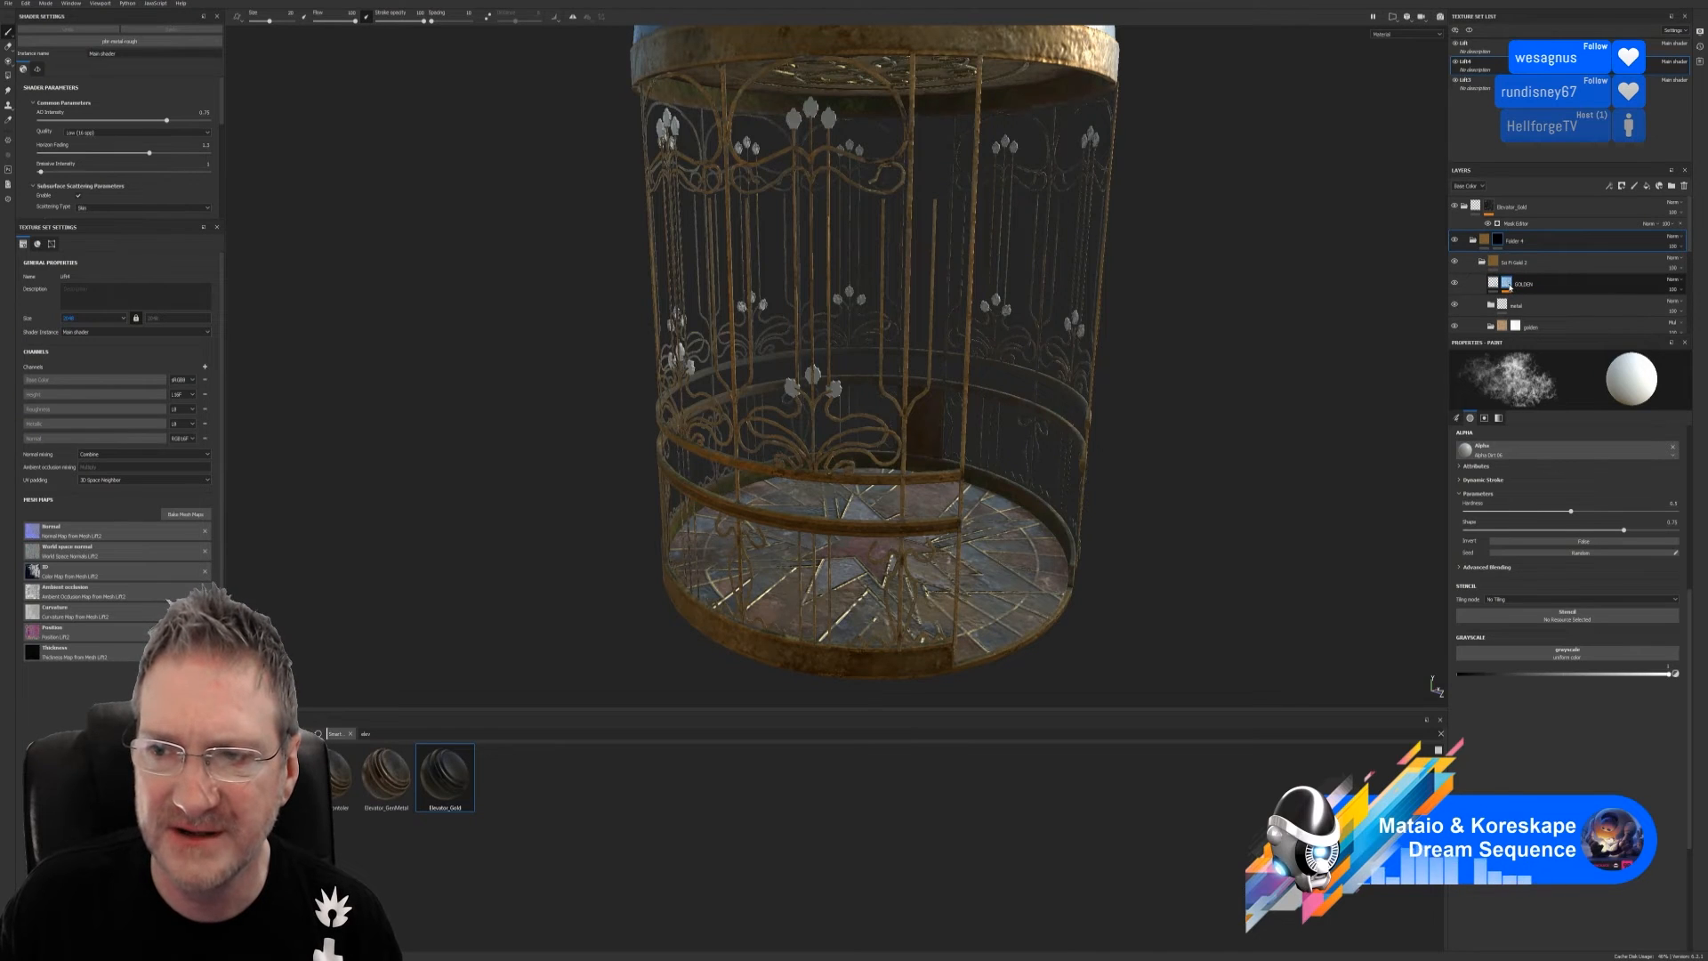
pyautogui.click(1557, 284)
pyautogui.scroll(-1, 1543, 273)
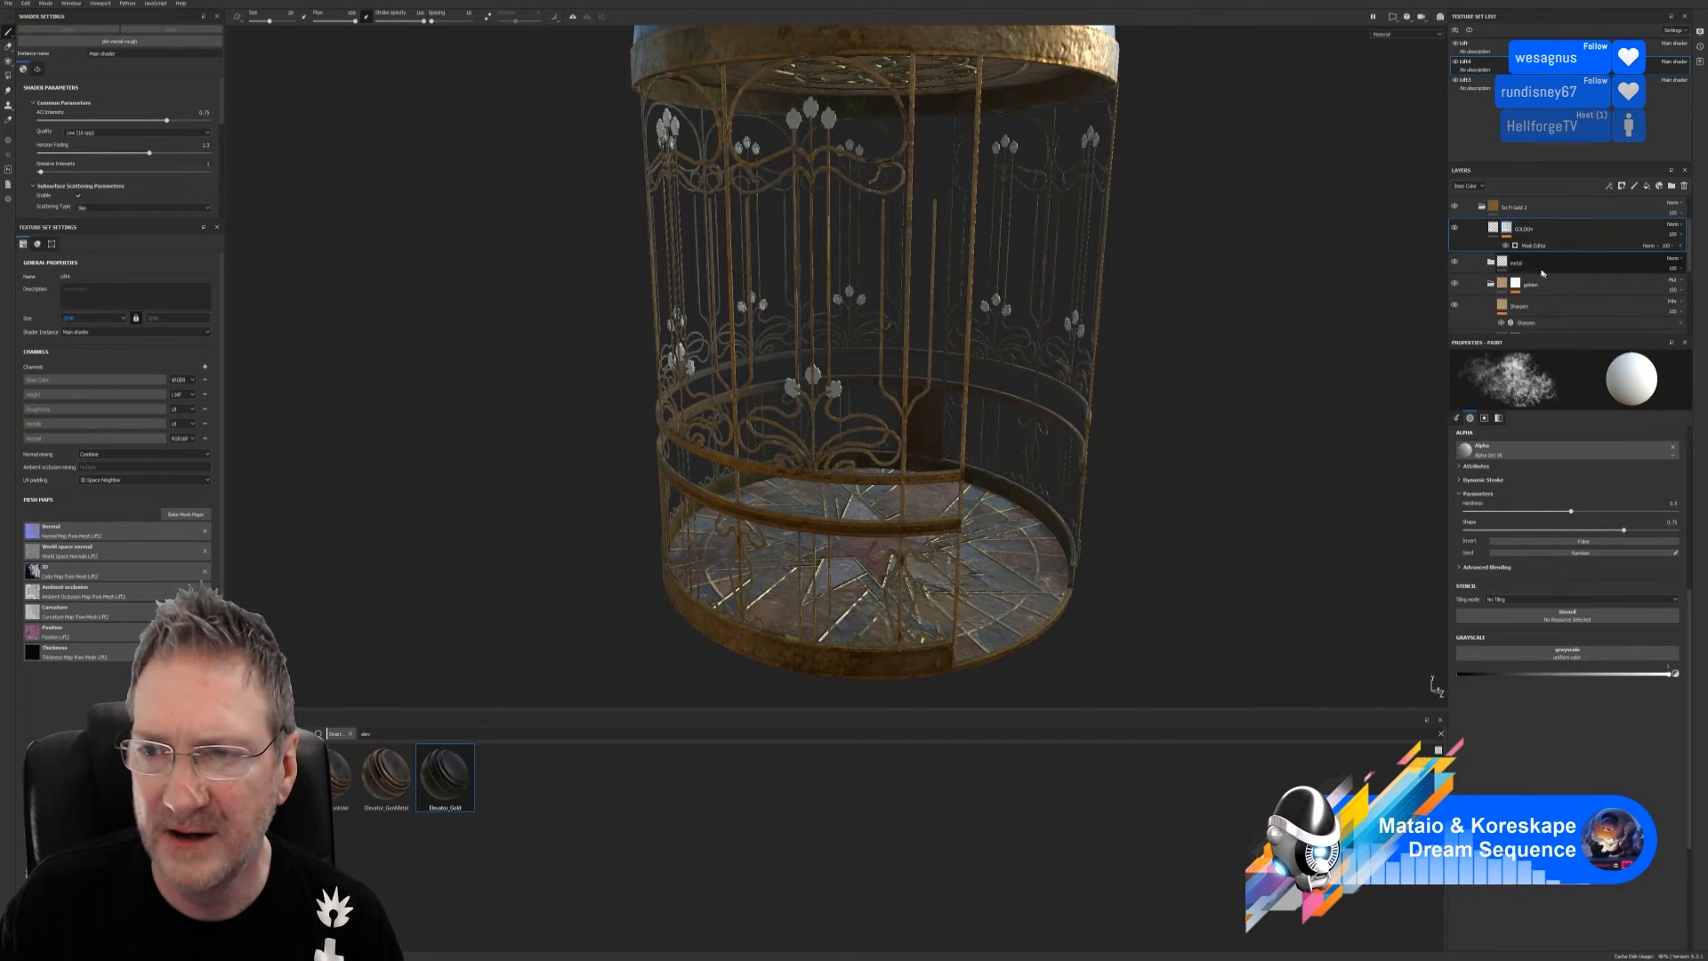
pyautogui.click(1584, 296)
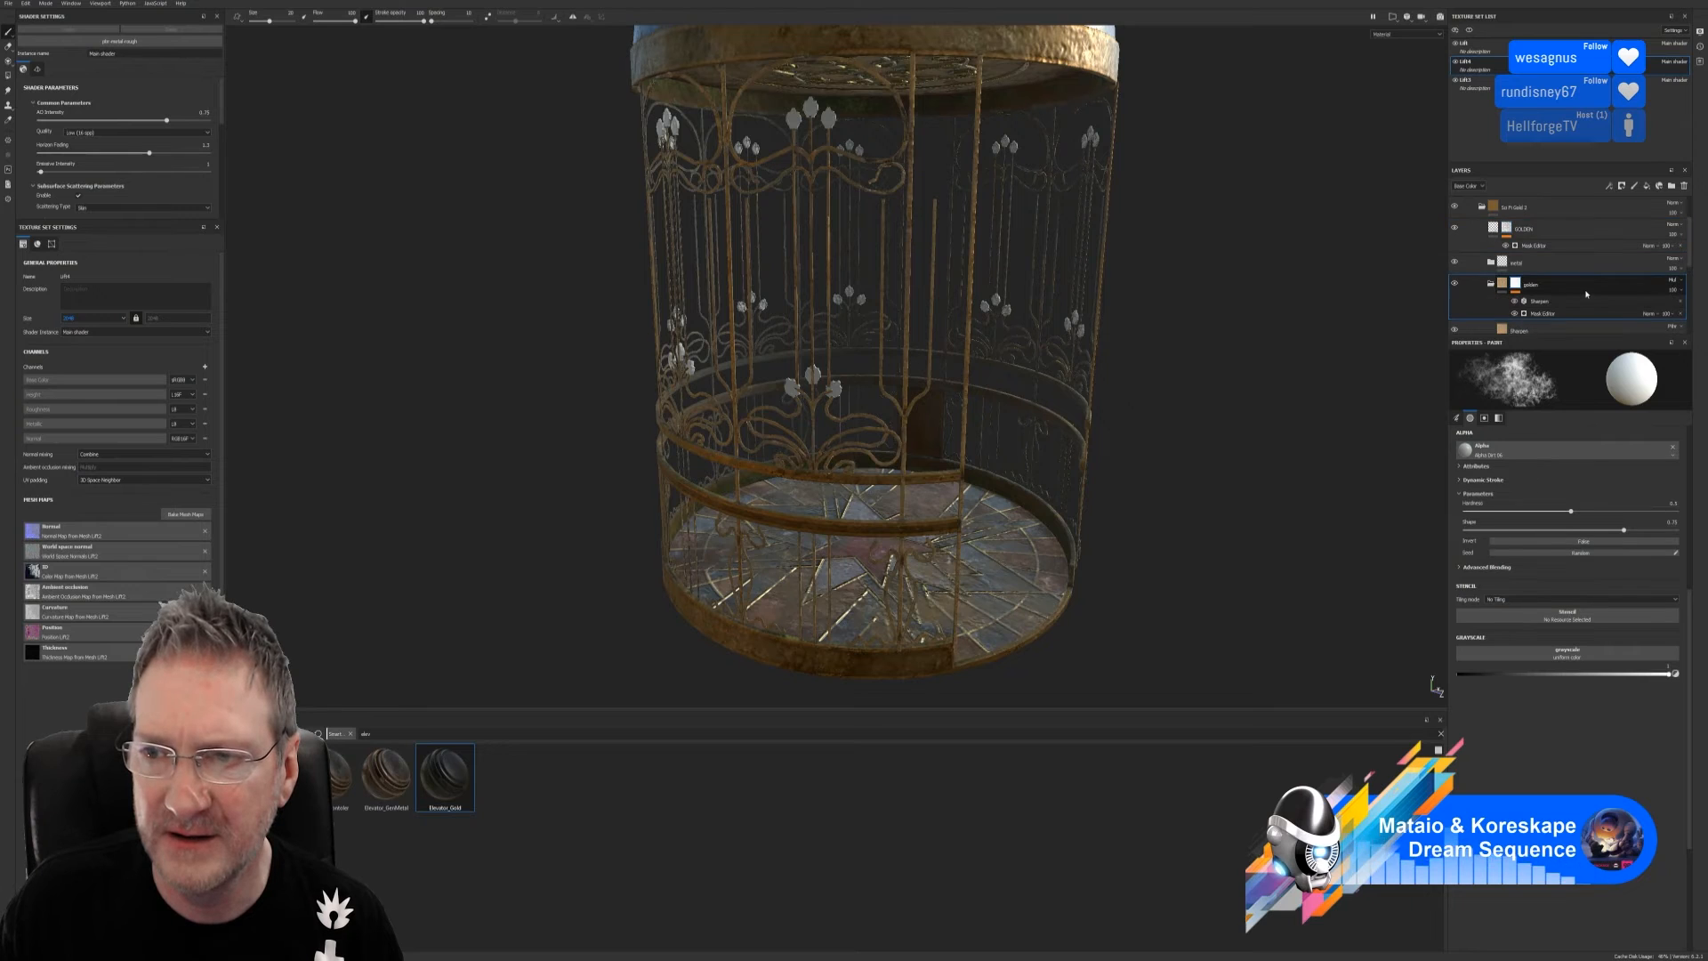
pyautogui.scroll(-2, 1587, 294)
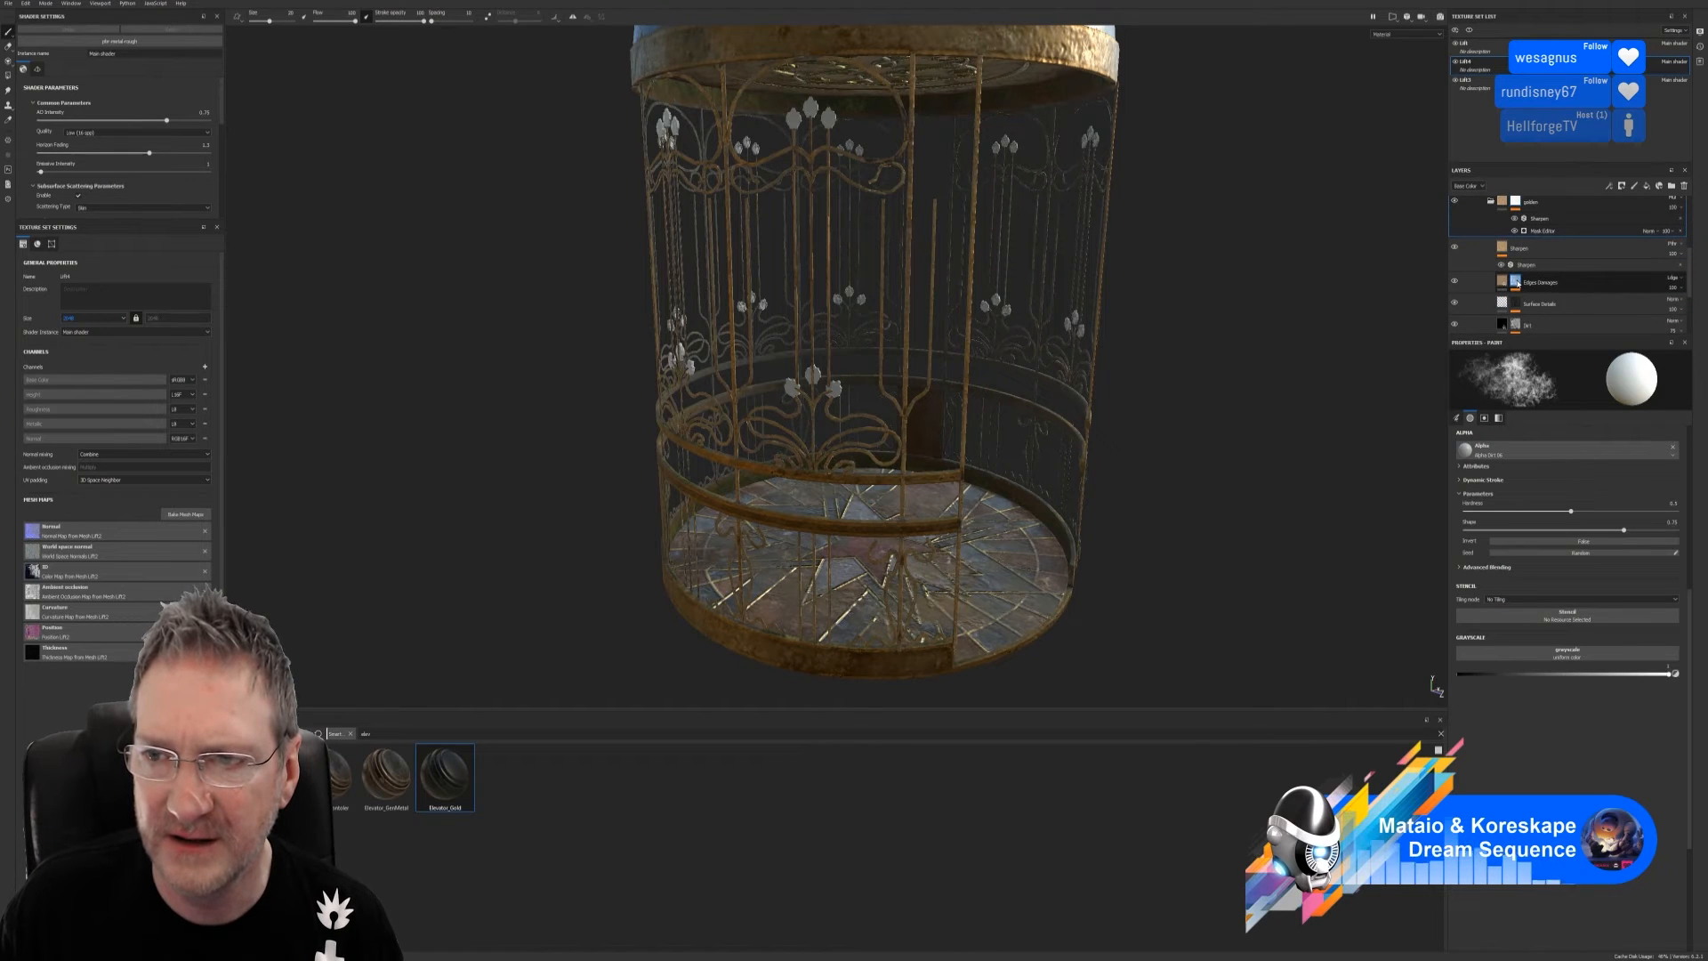
# Review the layers inside the Elevator_Gold group and collapse the group
pyautogui.scroll(-3, 1520, 285)
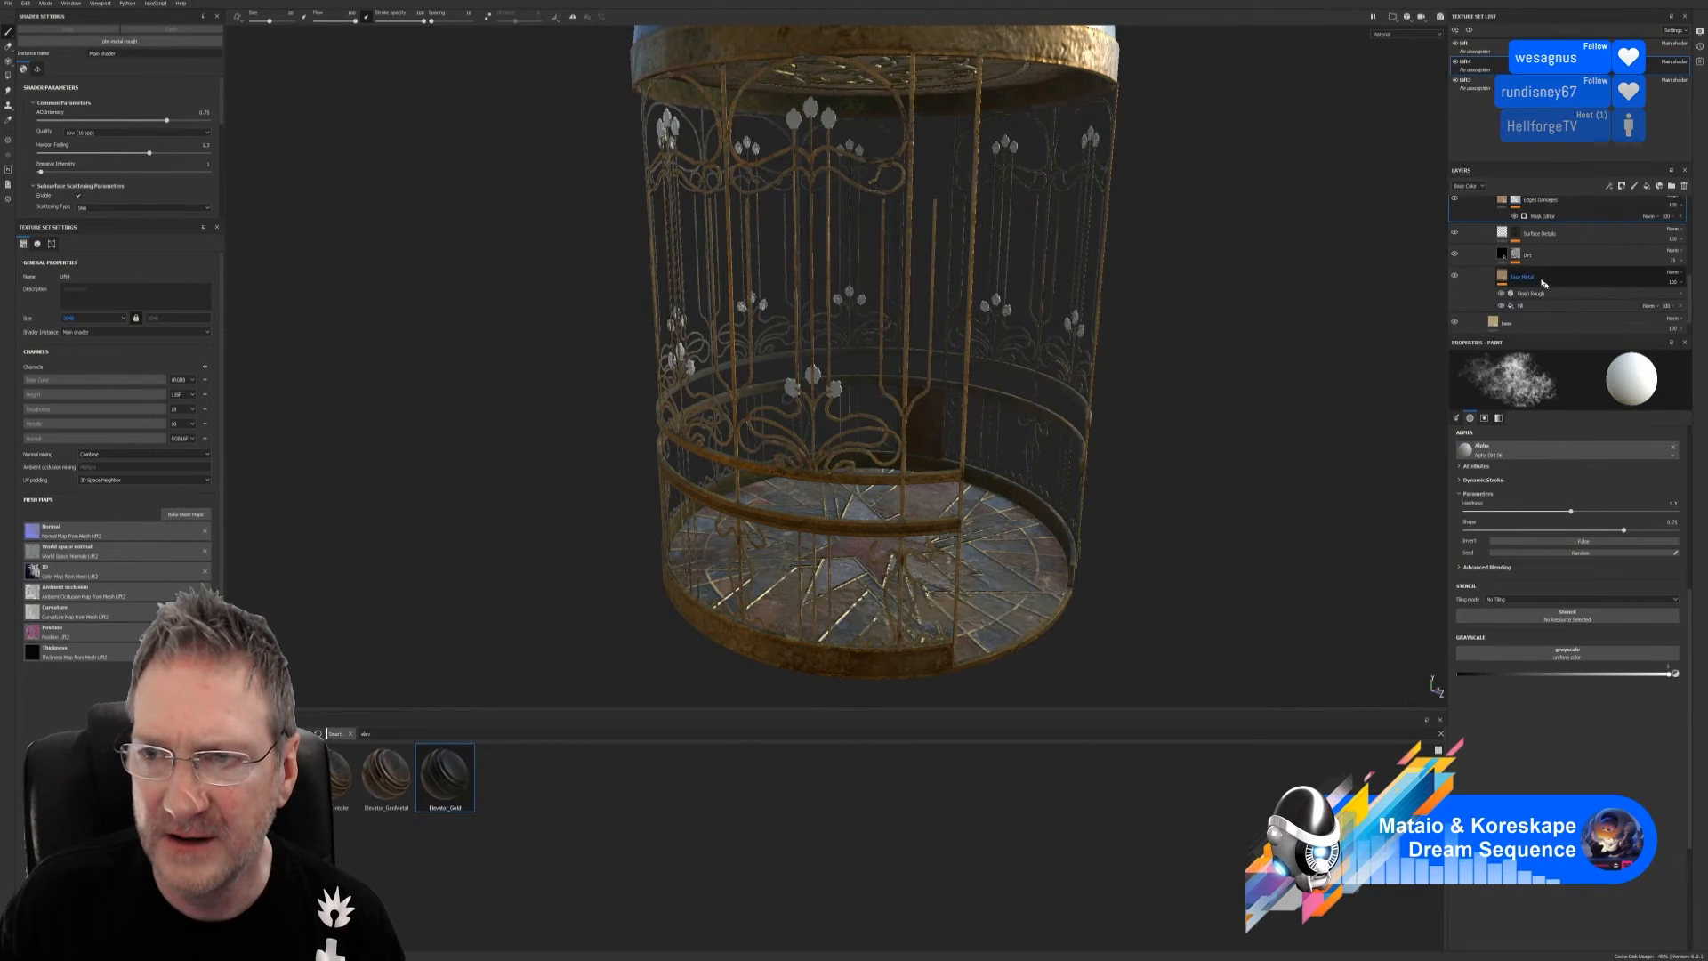
pyautogui.click(1519, 256)
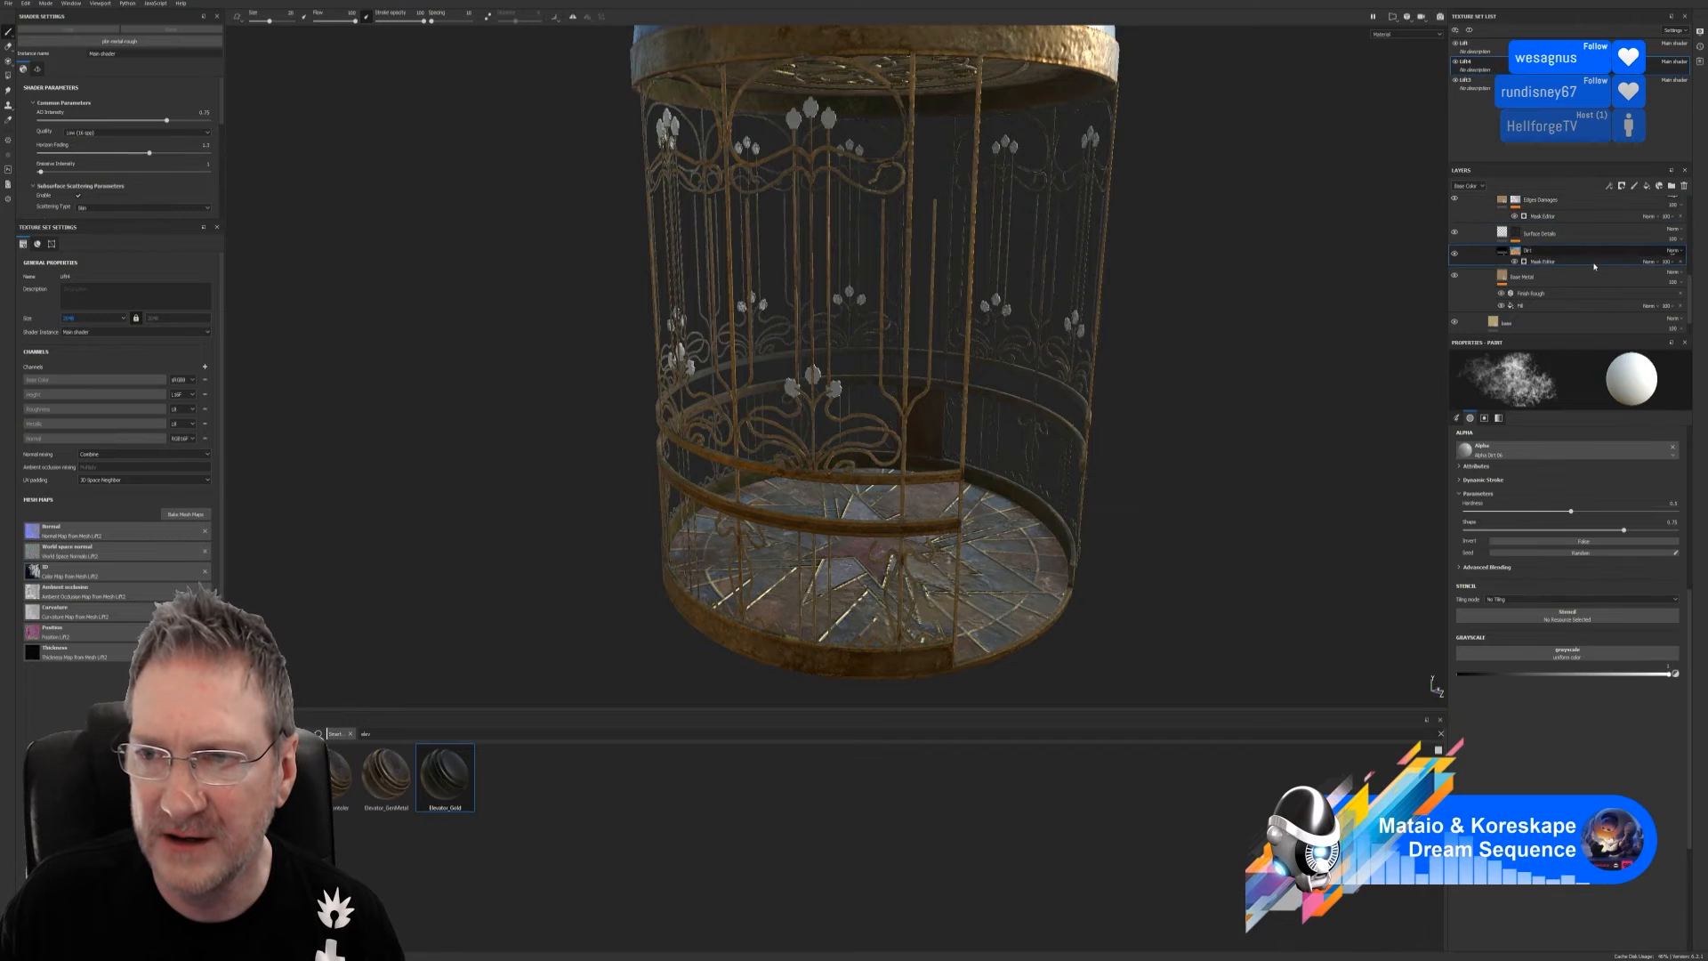
pyautogui.scroll(-1, 1545, 306)
pyautogui.scroll(-1, 1545, 306)
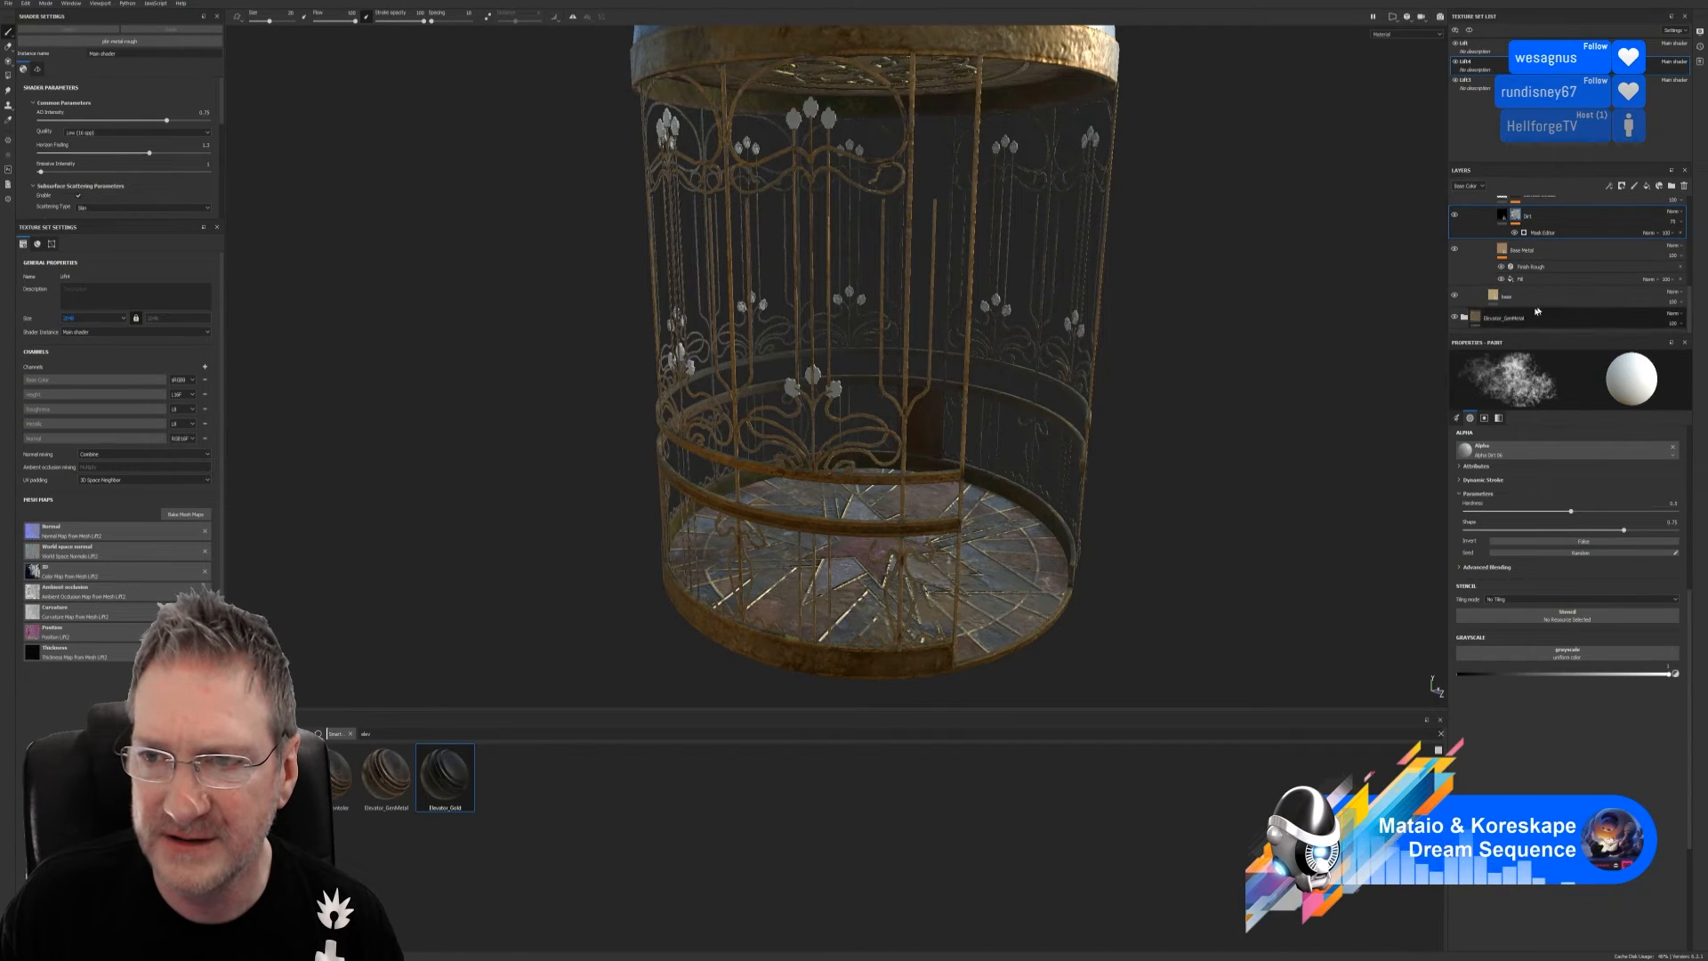
pyautogui.scroll(4, 1535, 294)
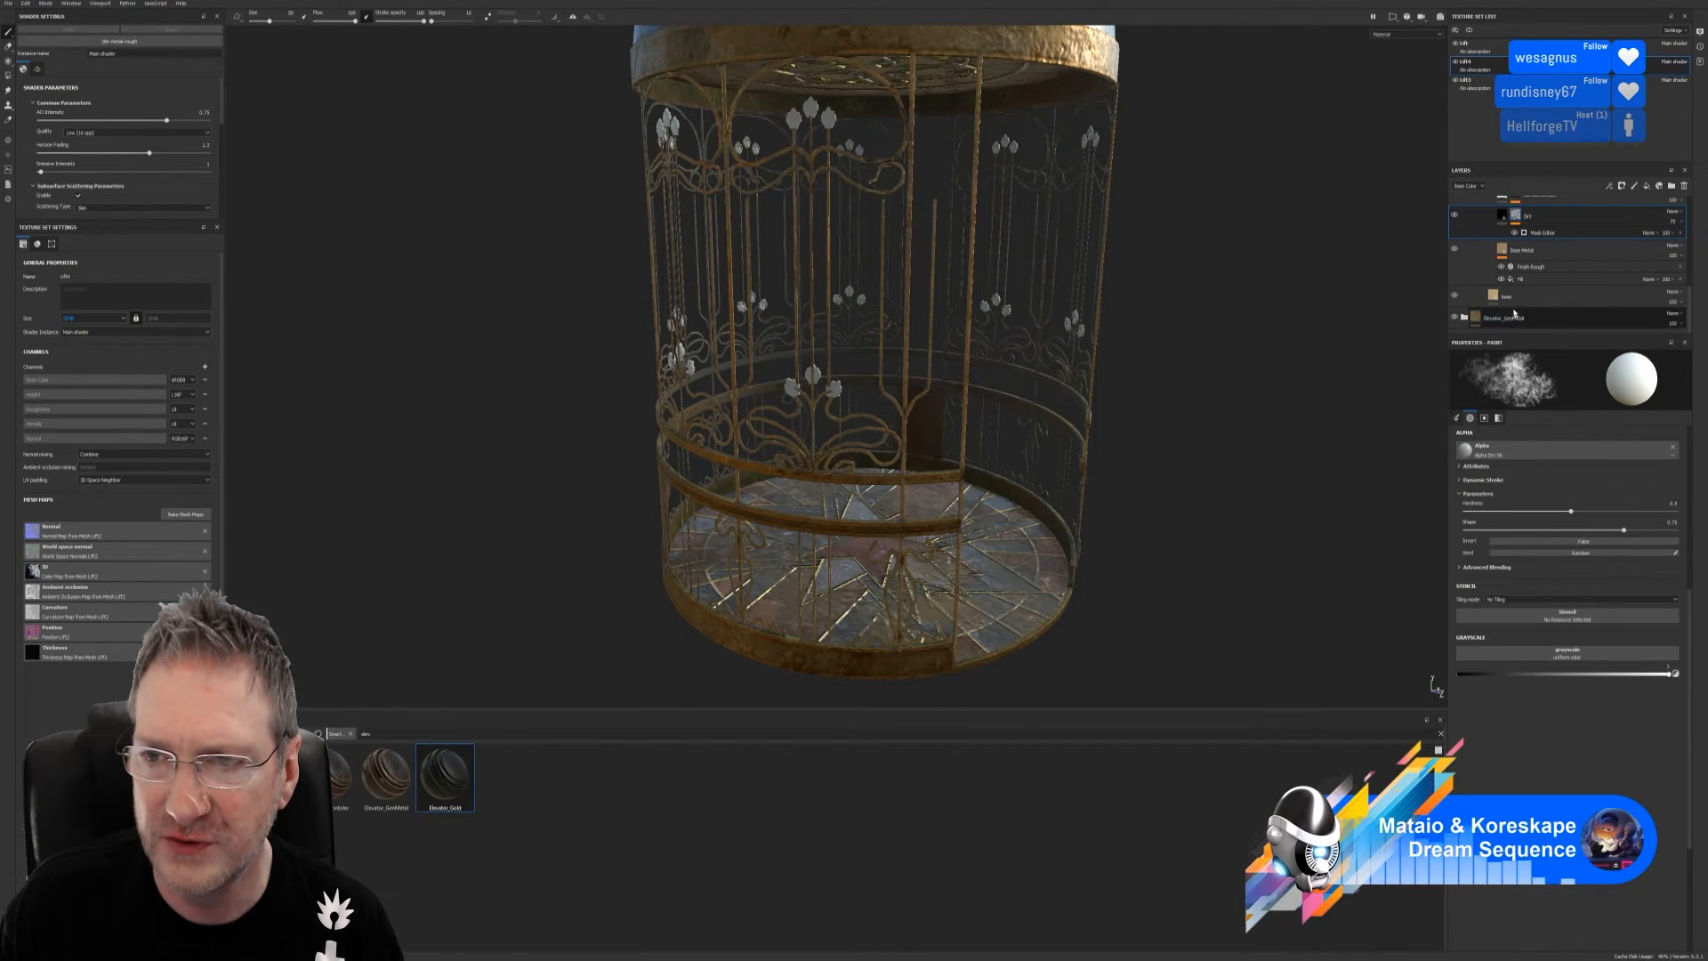
pyautogui.scroll(6, 1538, 281)
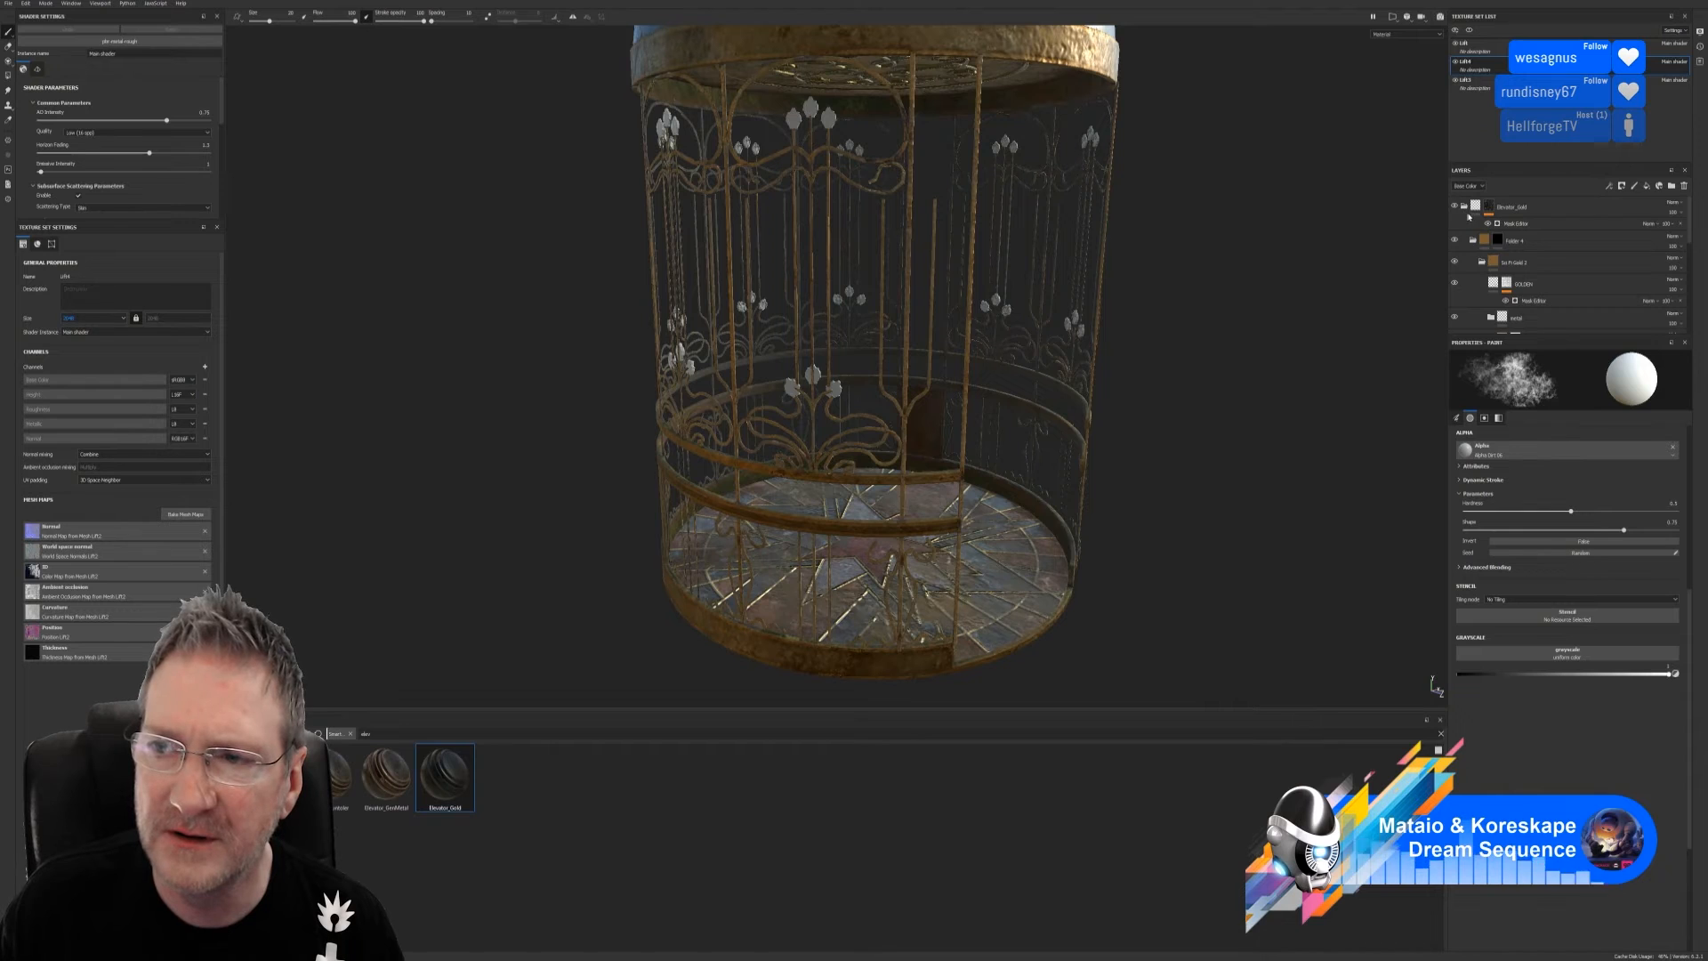
pyautogui.click(1465, 206)
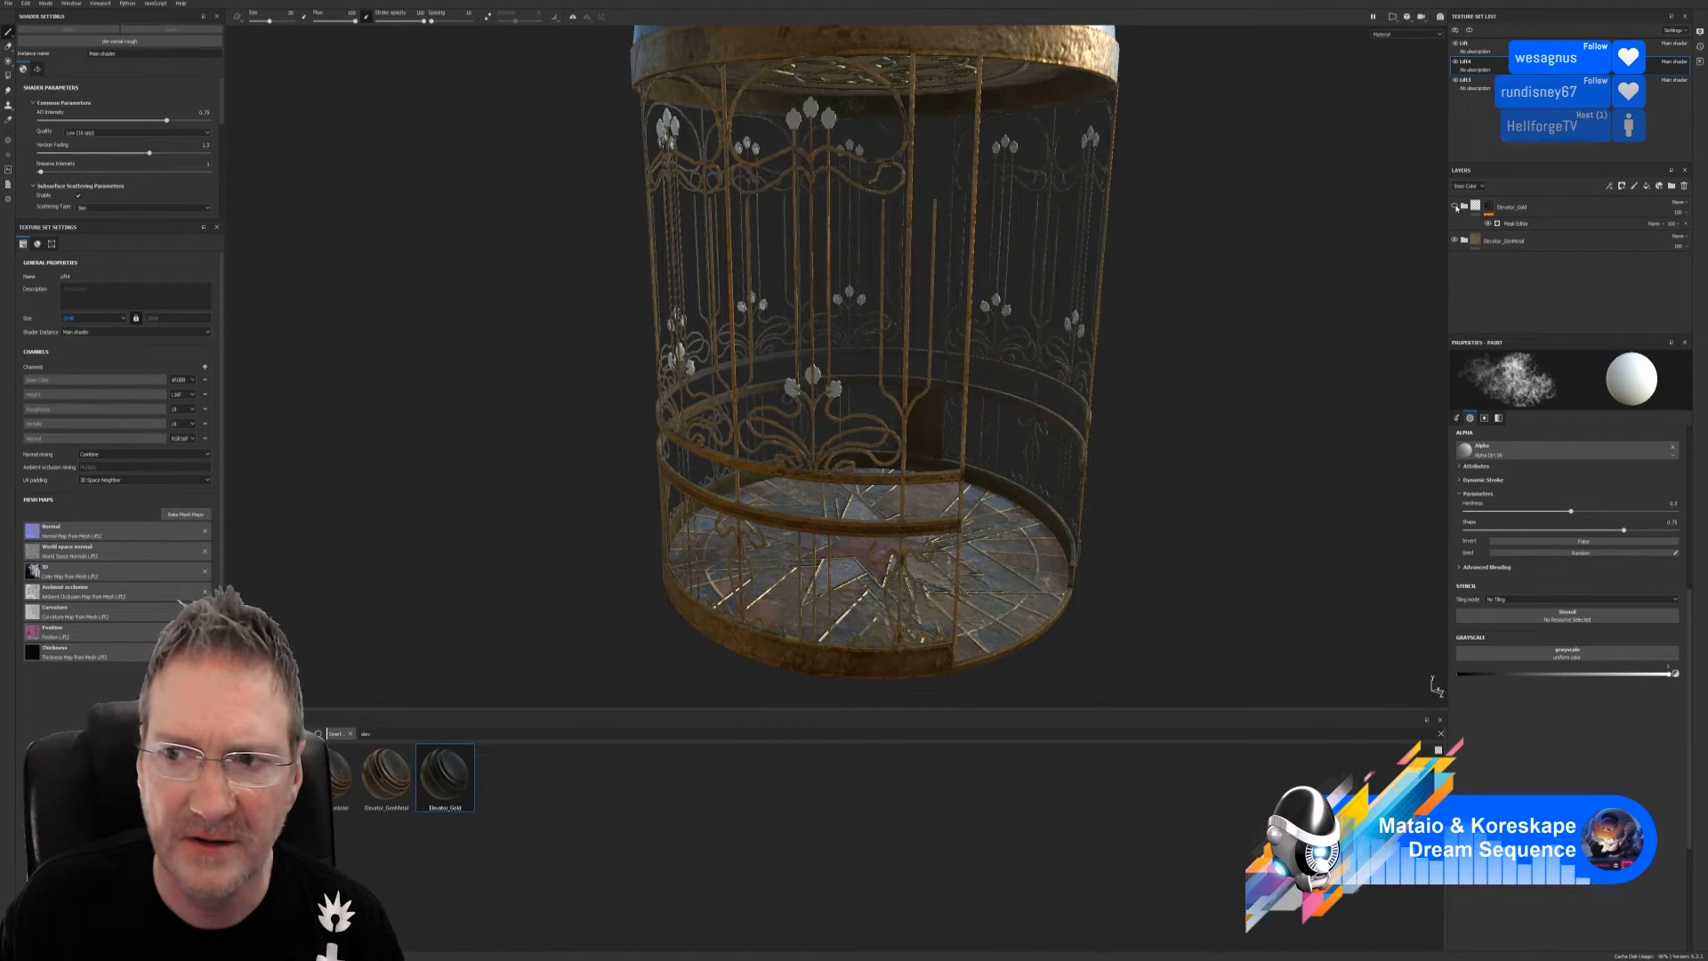
# Toggle the visibility of the layer group beneath Elevator_Gold to compare its effect on the cage
pyautogui.keyDown('alt'); pyautogui.moveTo(1304, 336); pyautogui.dragTo(1129, 316); pyautogui.keyUp('alt')
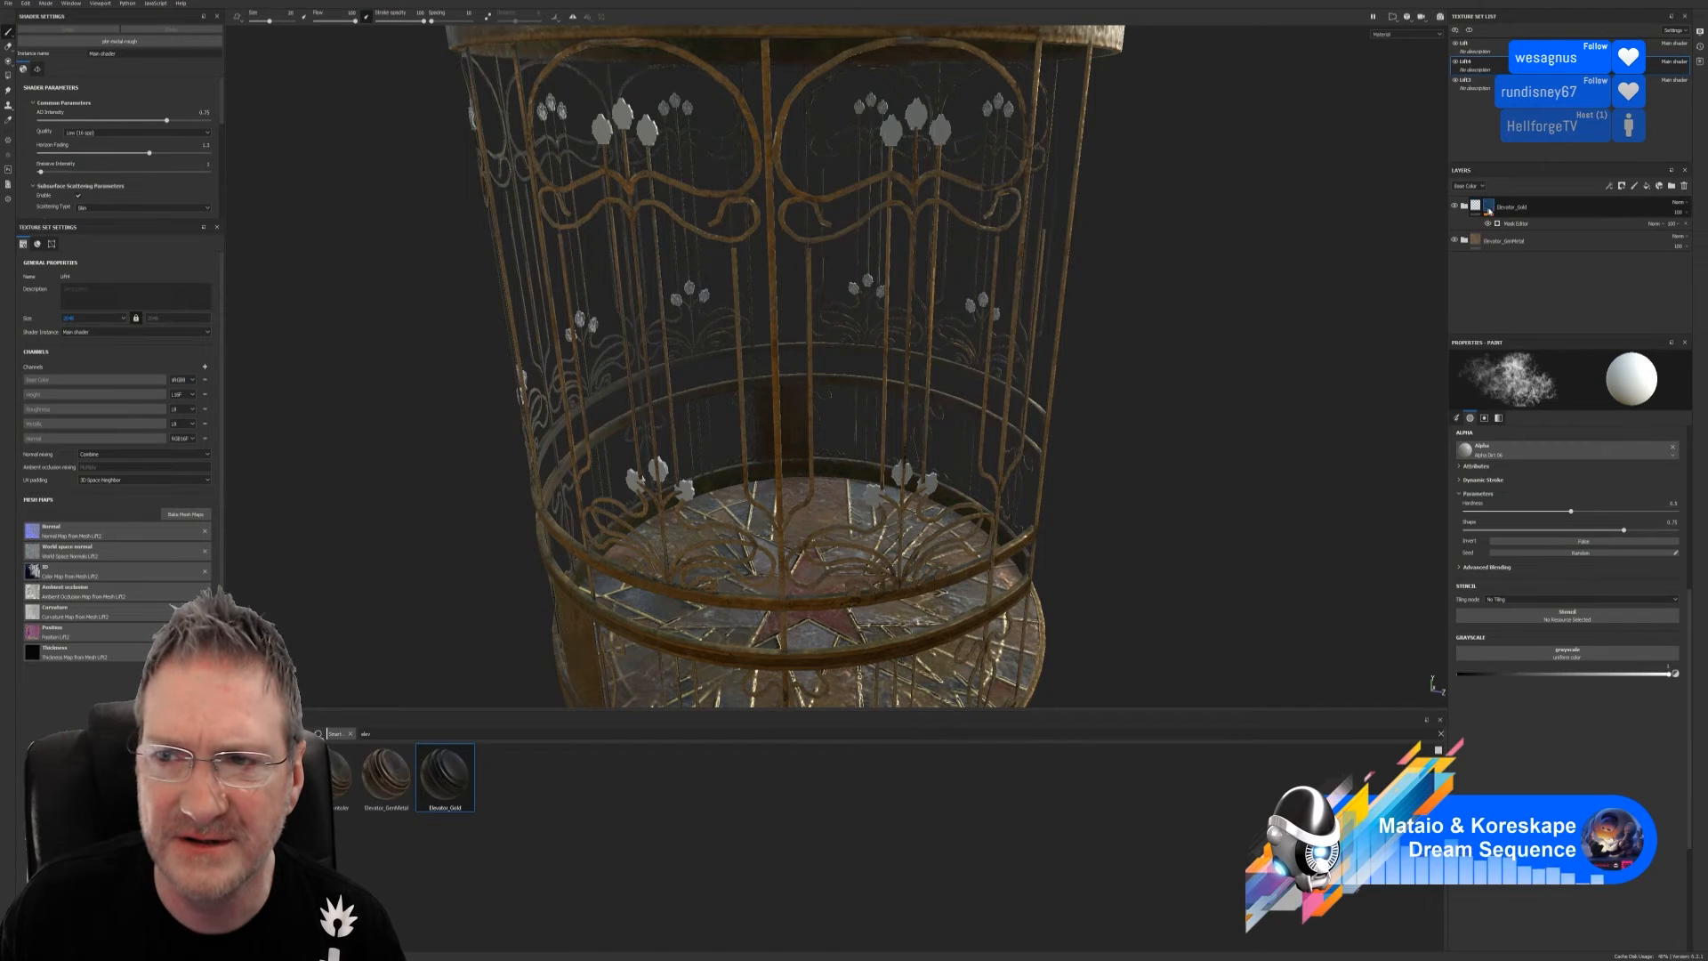
pyautogui.click(1489, 212)
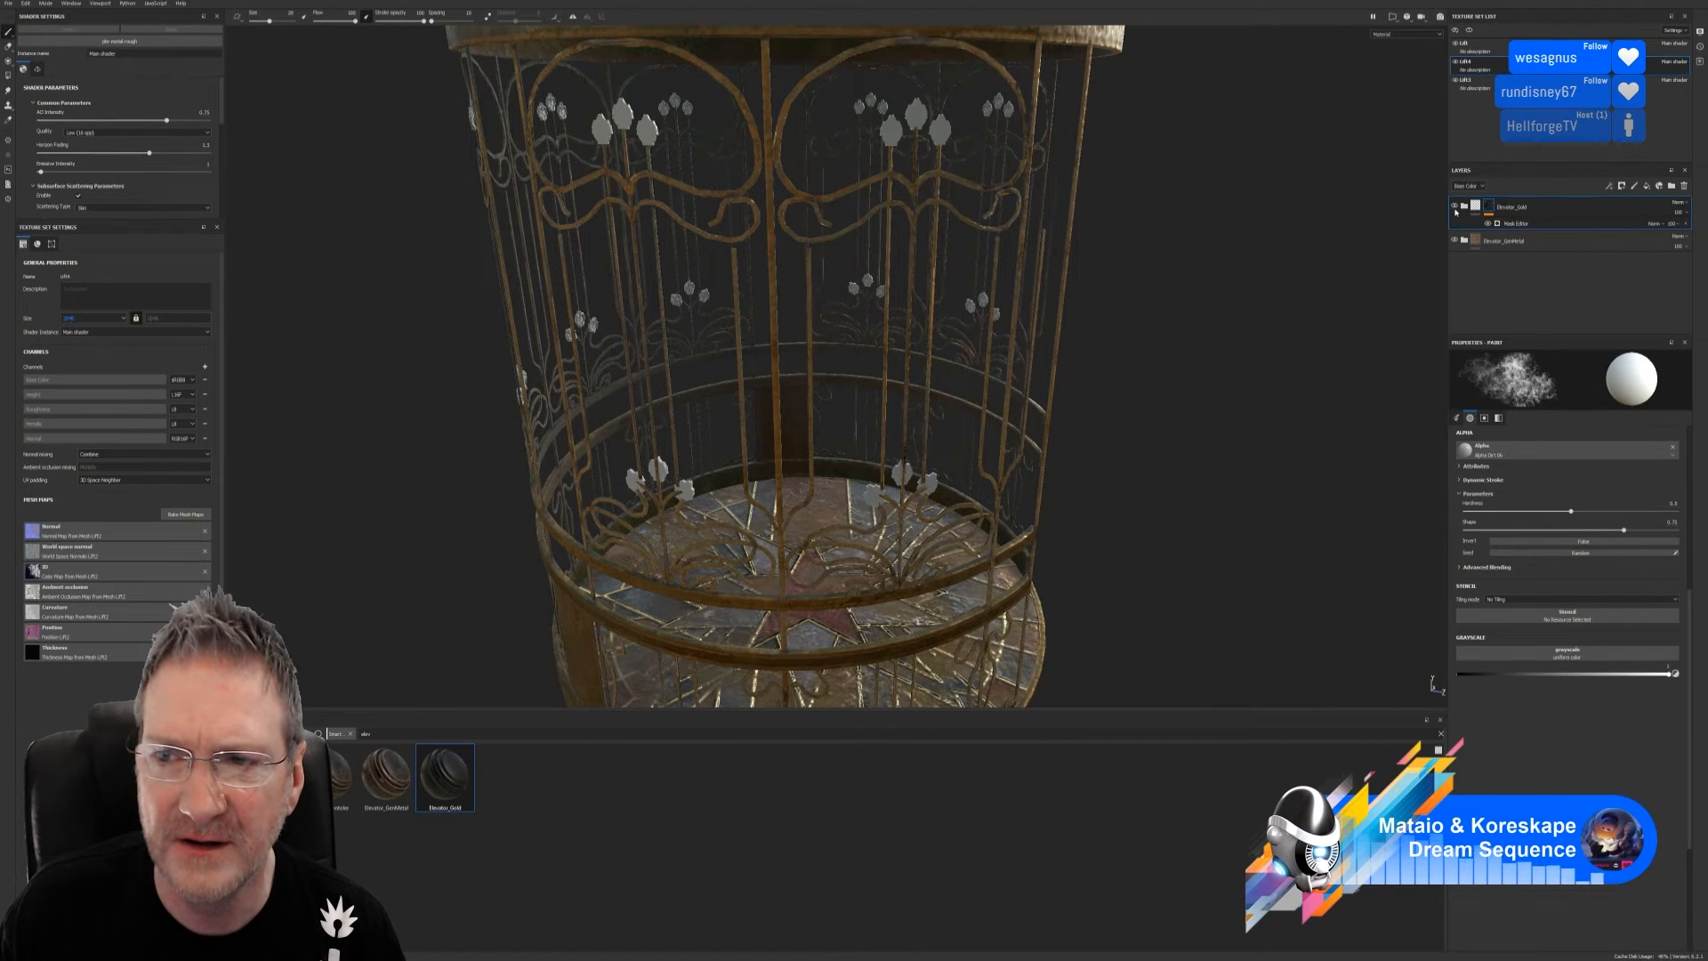
pyautogui.click(1455, 241)
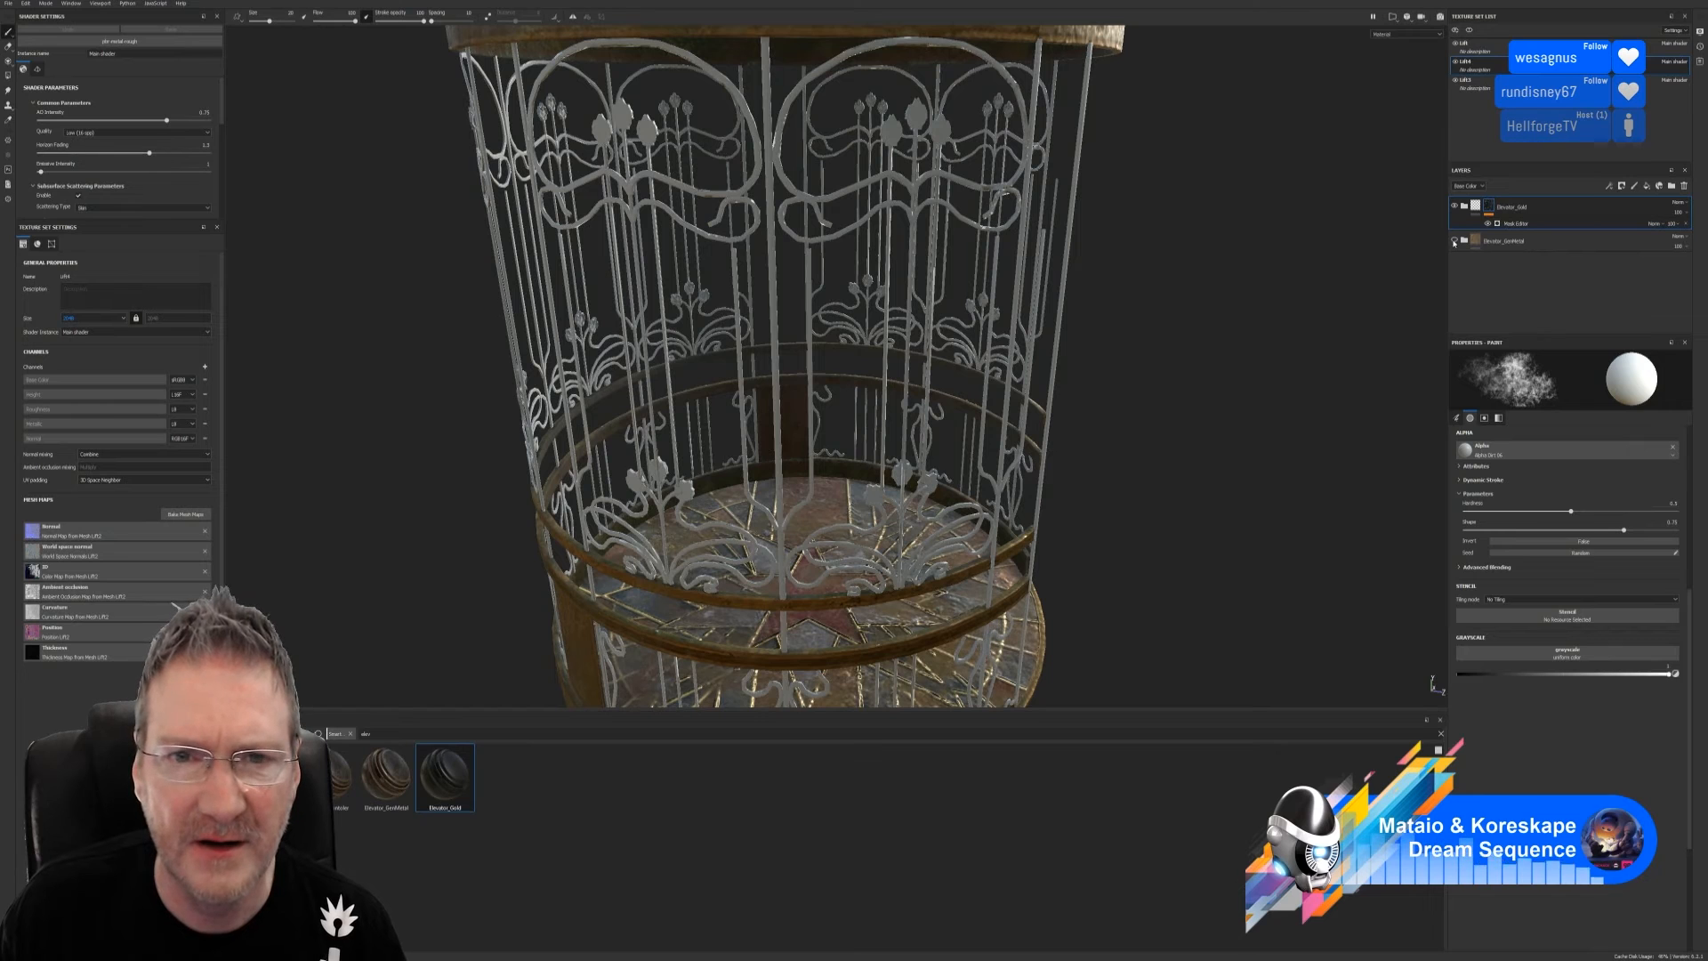
pyautogui.click(1454, 241)
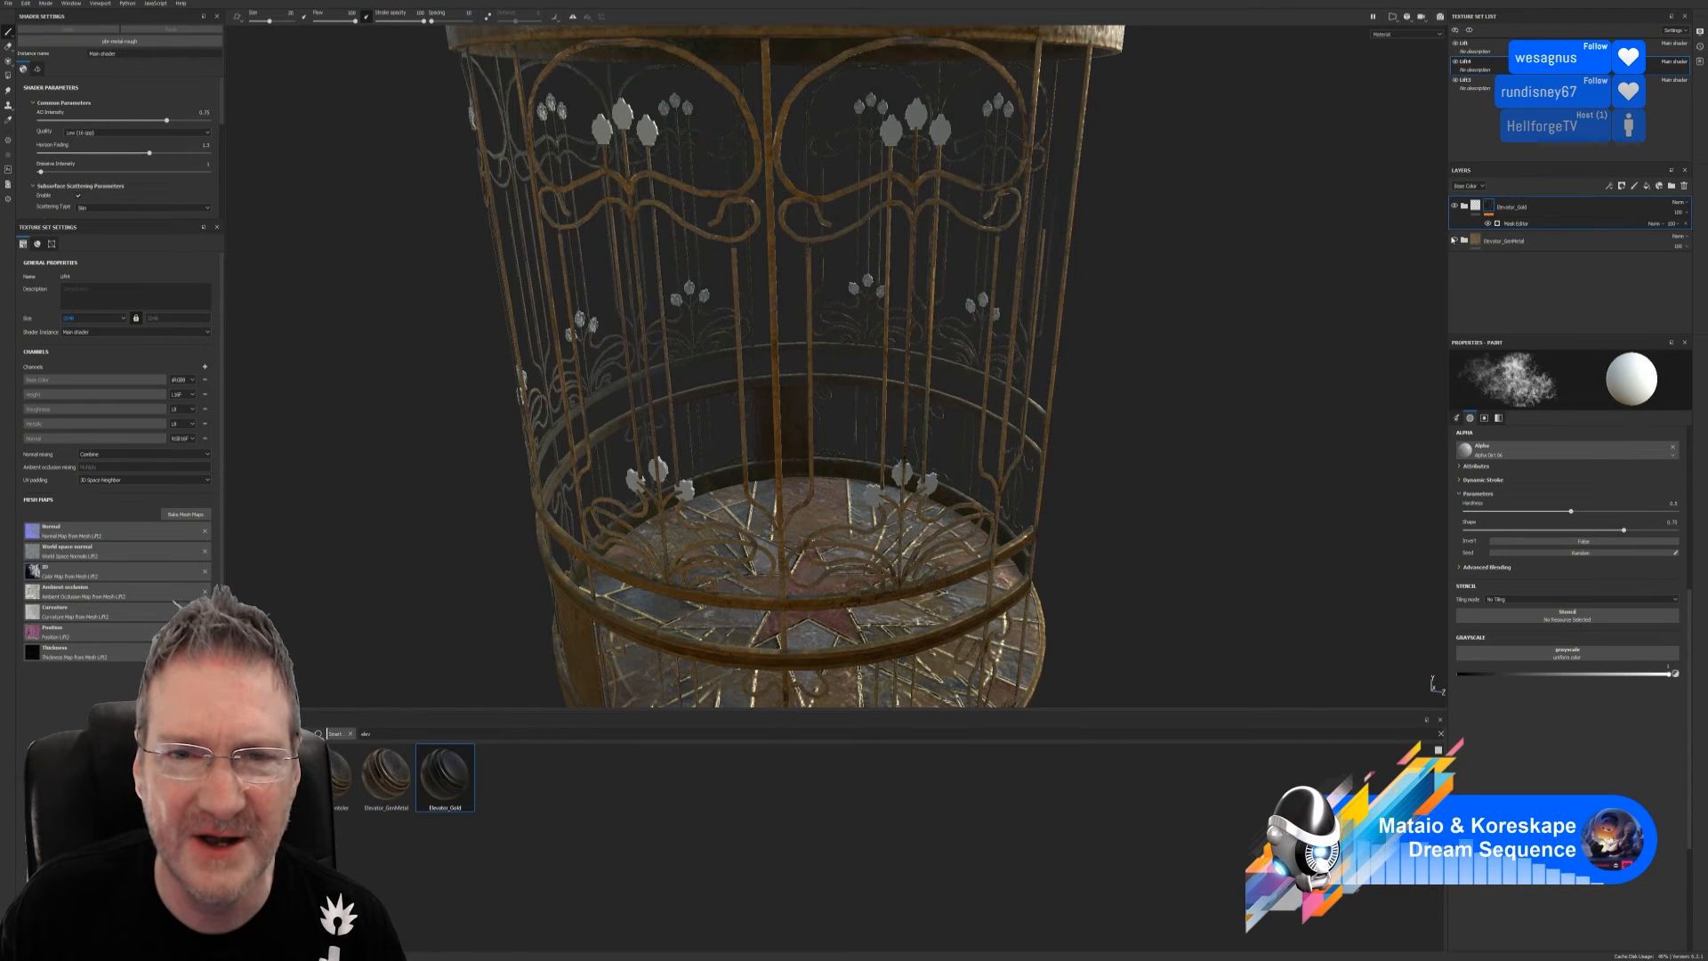
pyautogui.click(1454, 241)
pyautogui.click(1455, 241)
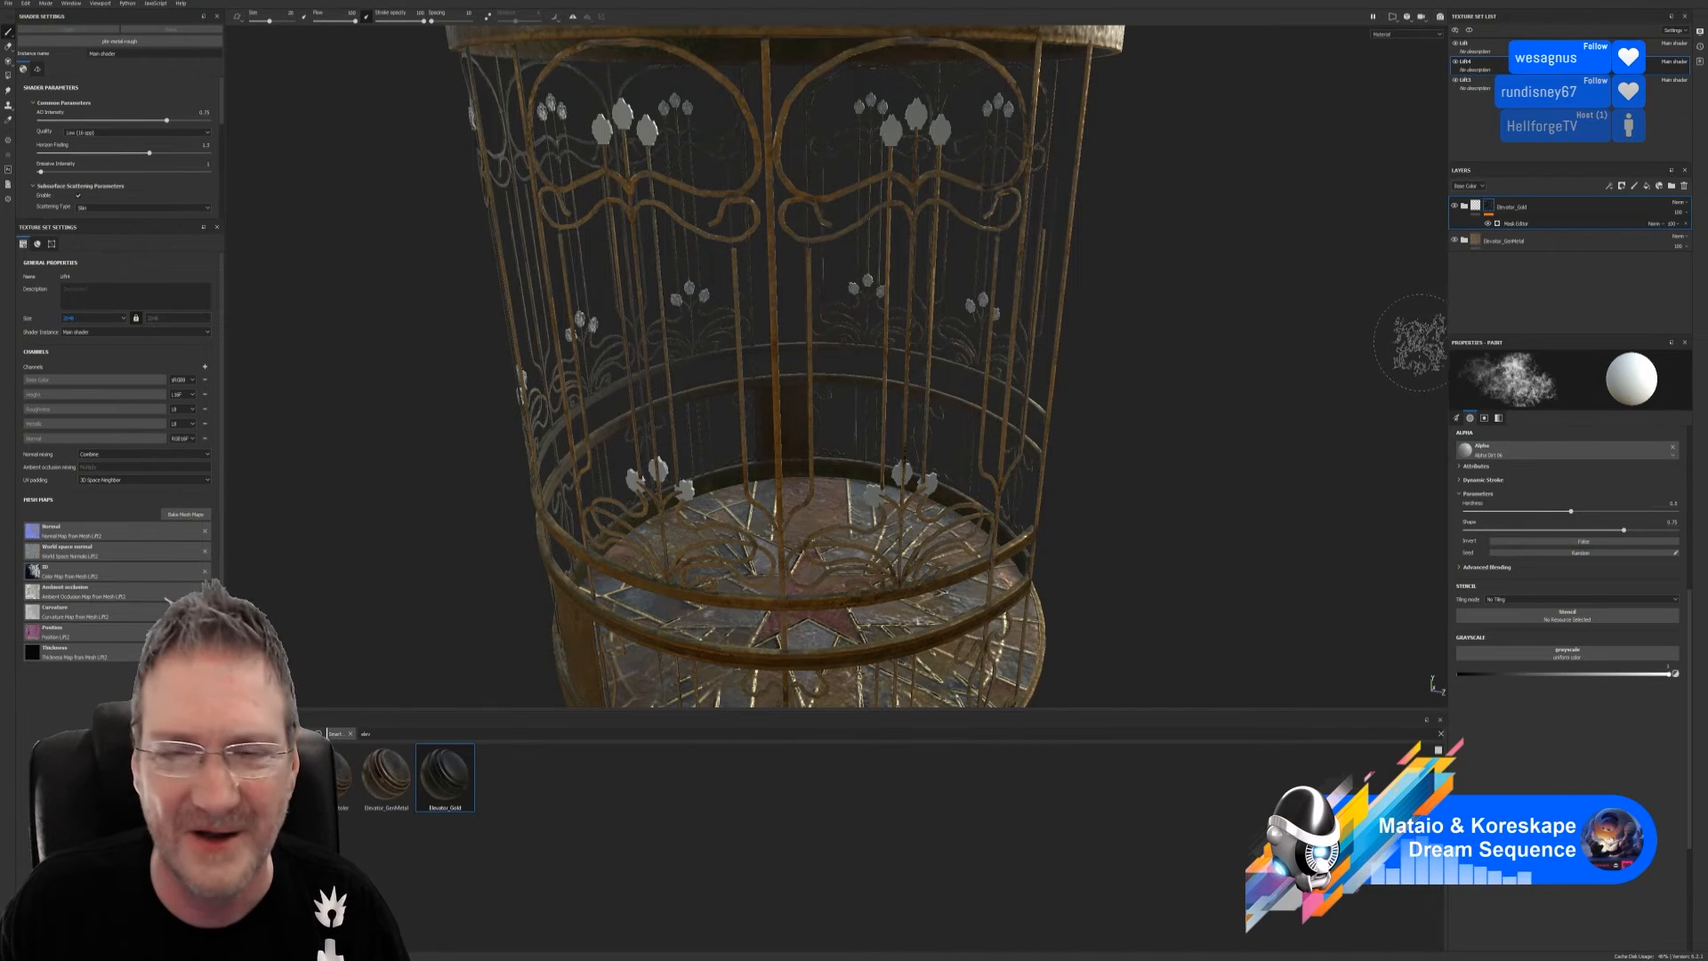
pyautogui.doubleClick(1523, 206)
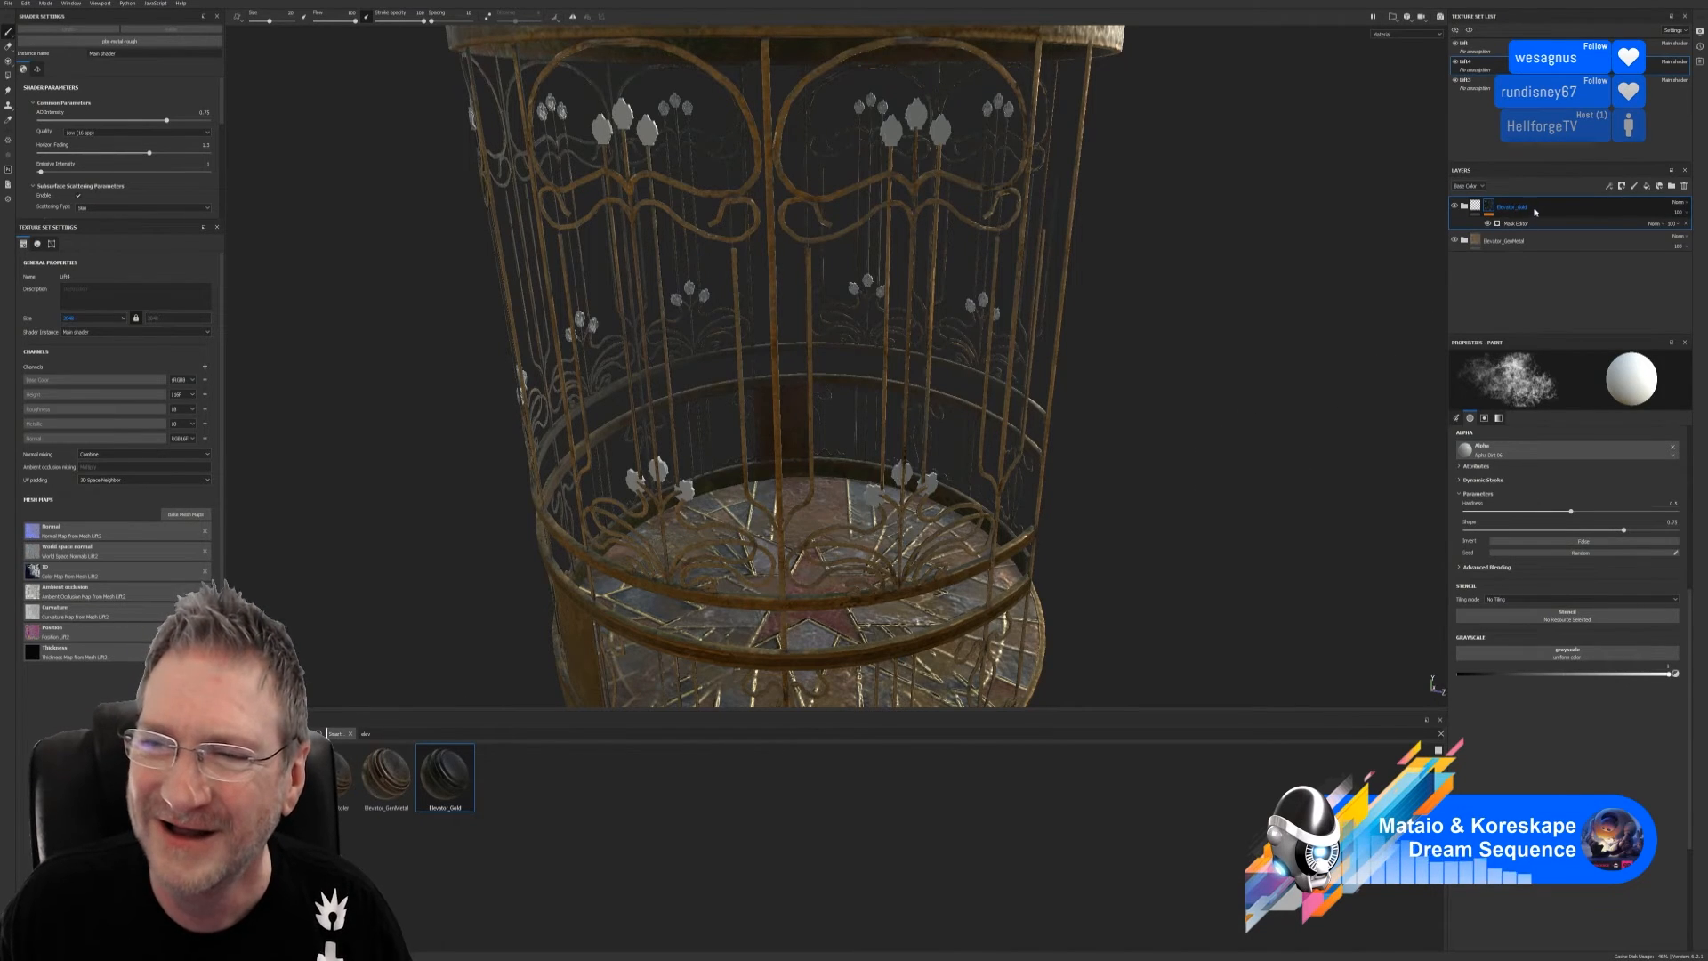
pyautogui.rightClick(1539, 213)
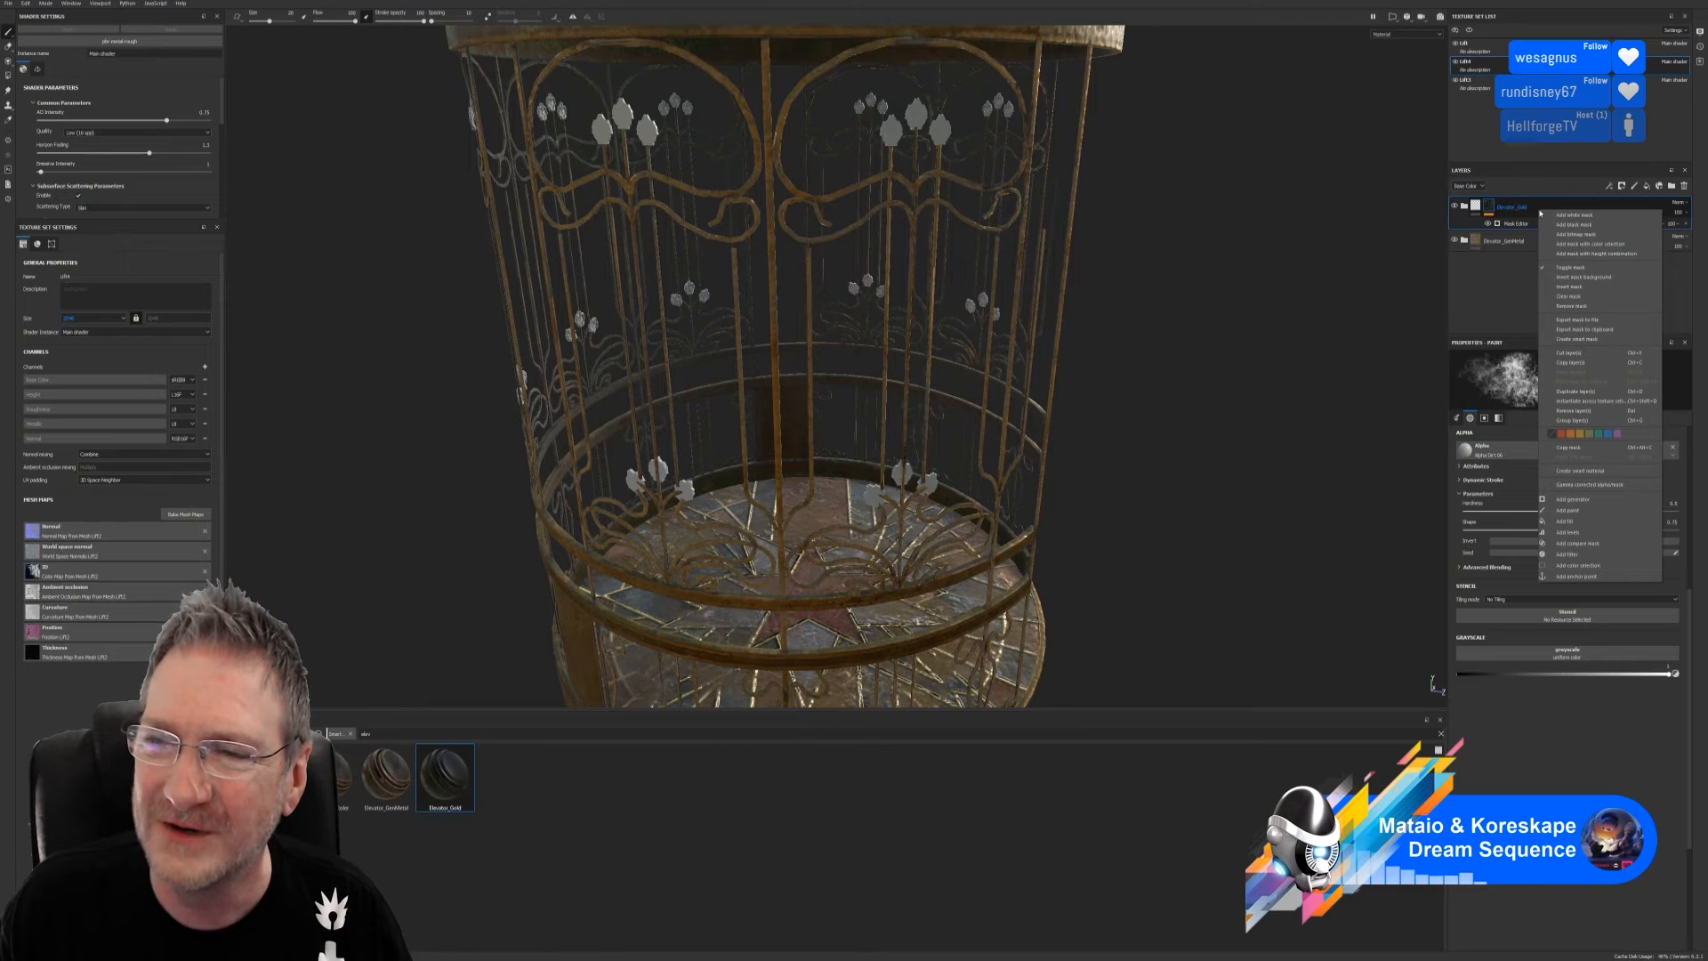
pyautogui.click(1486, 281)
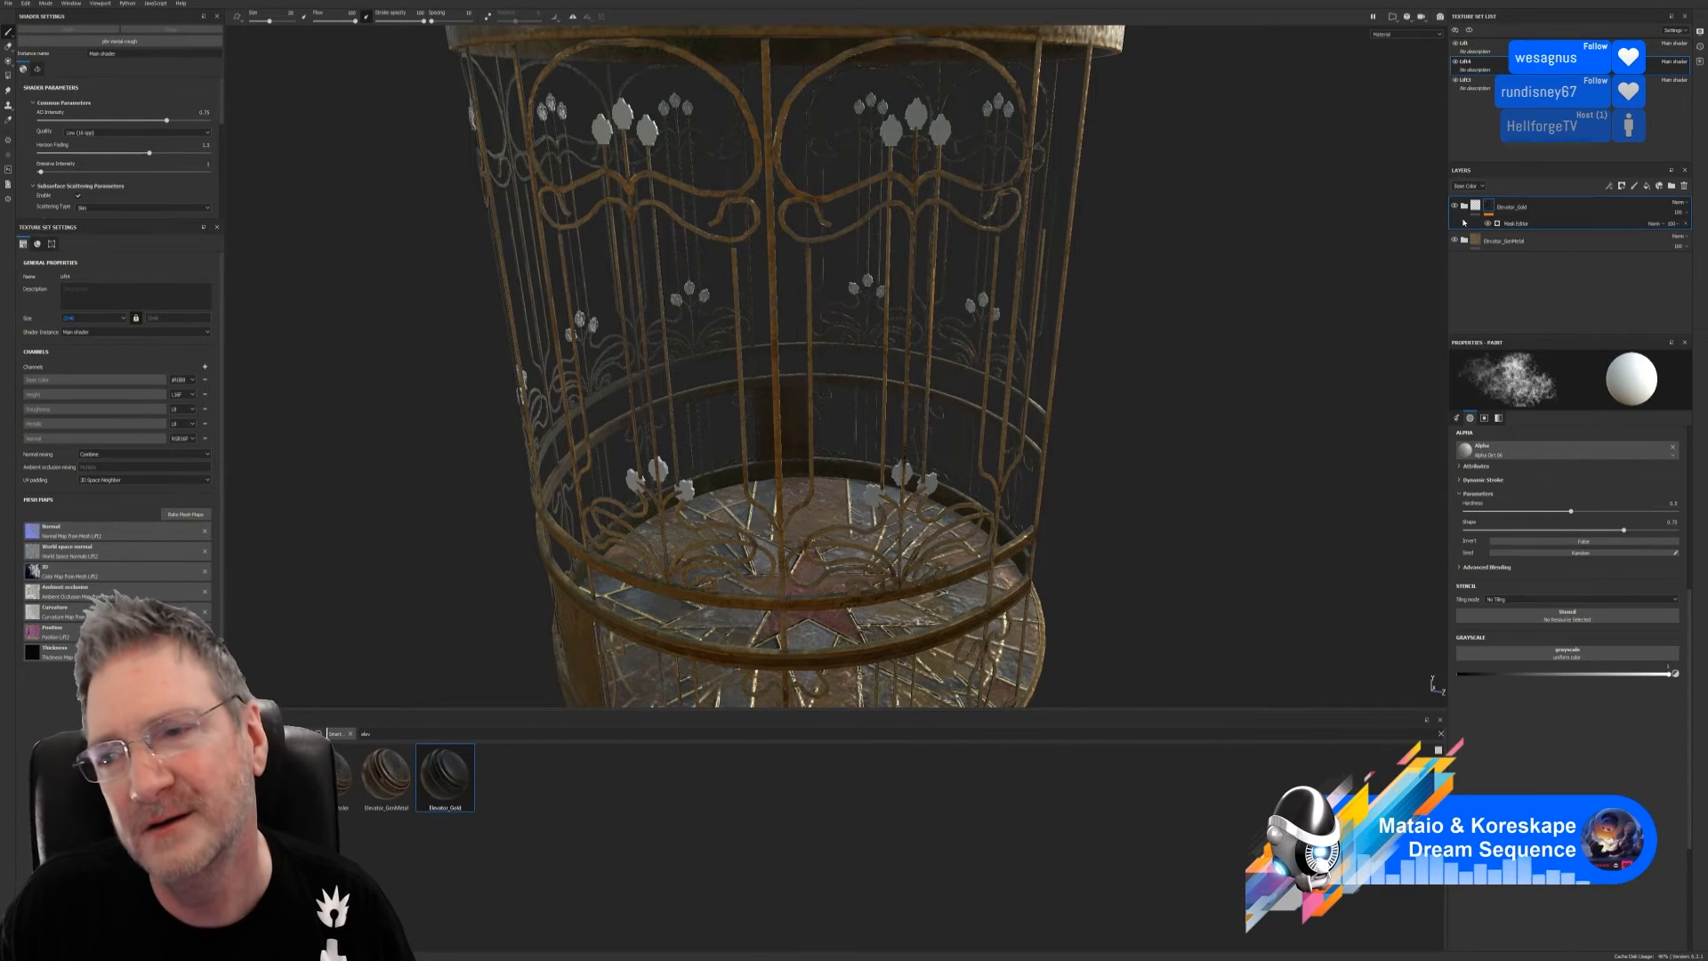
pyautogui.click(1465, 205)
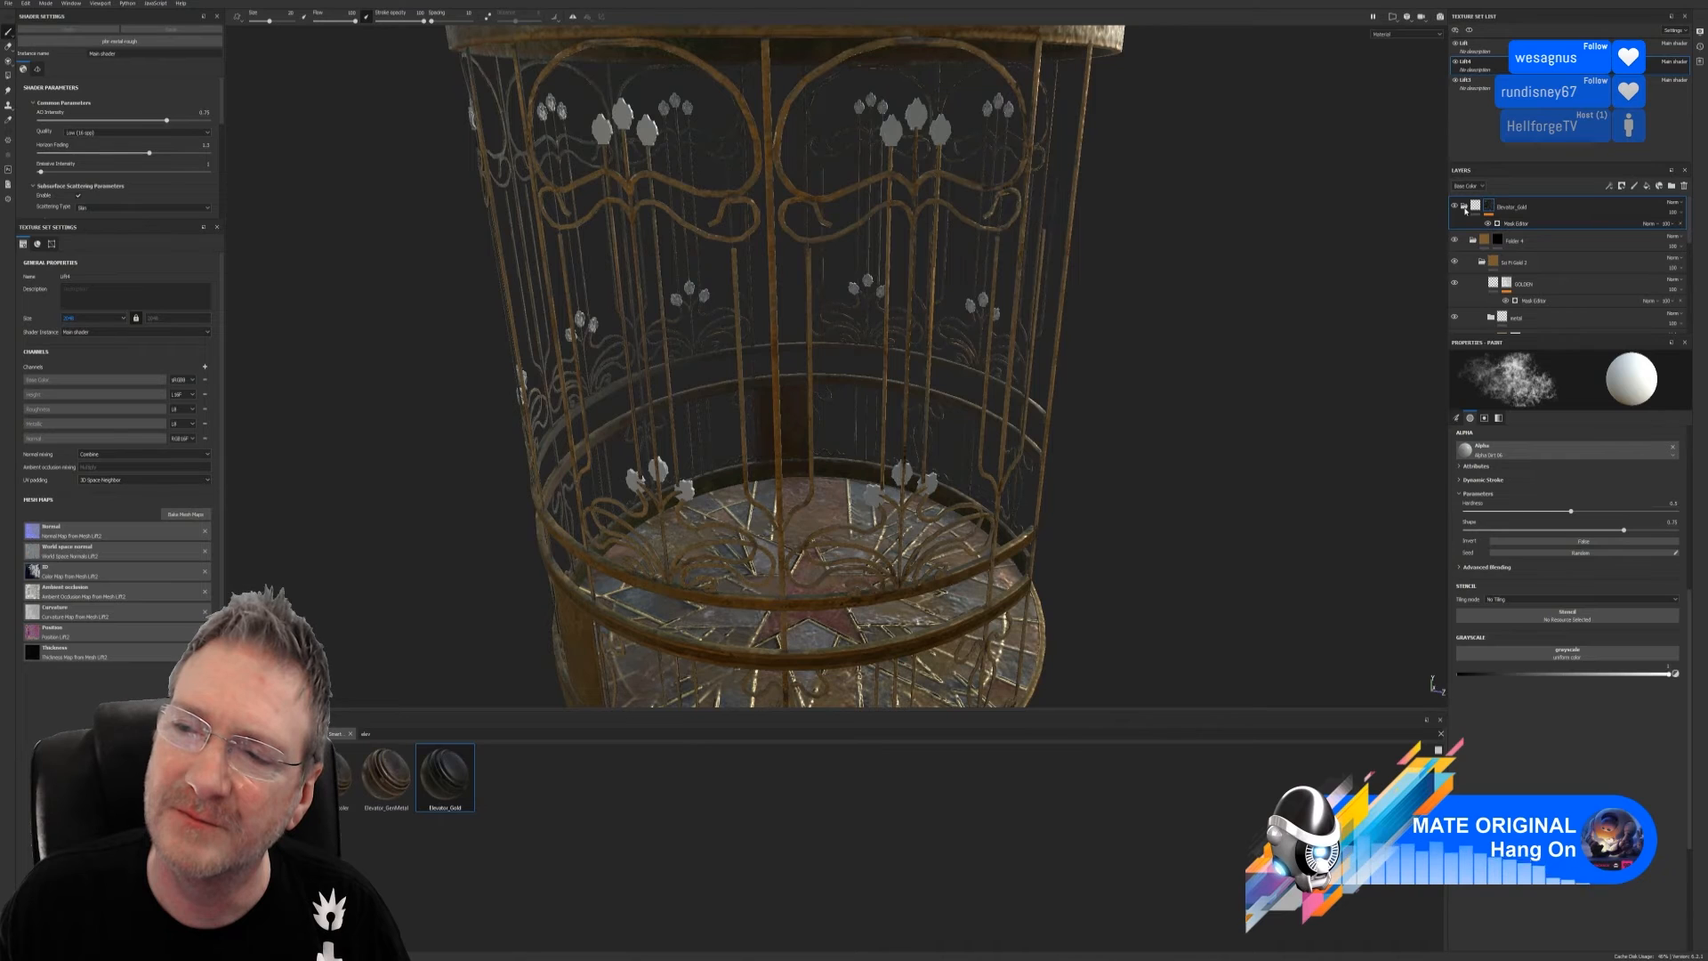
pyautogui.click(1466, 208)
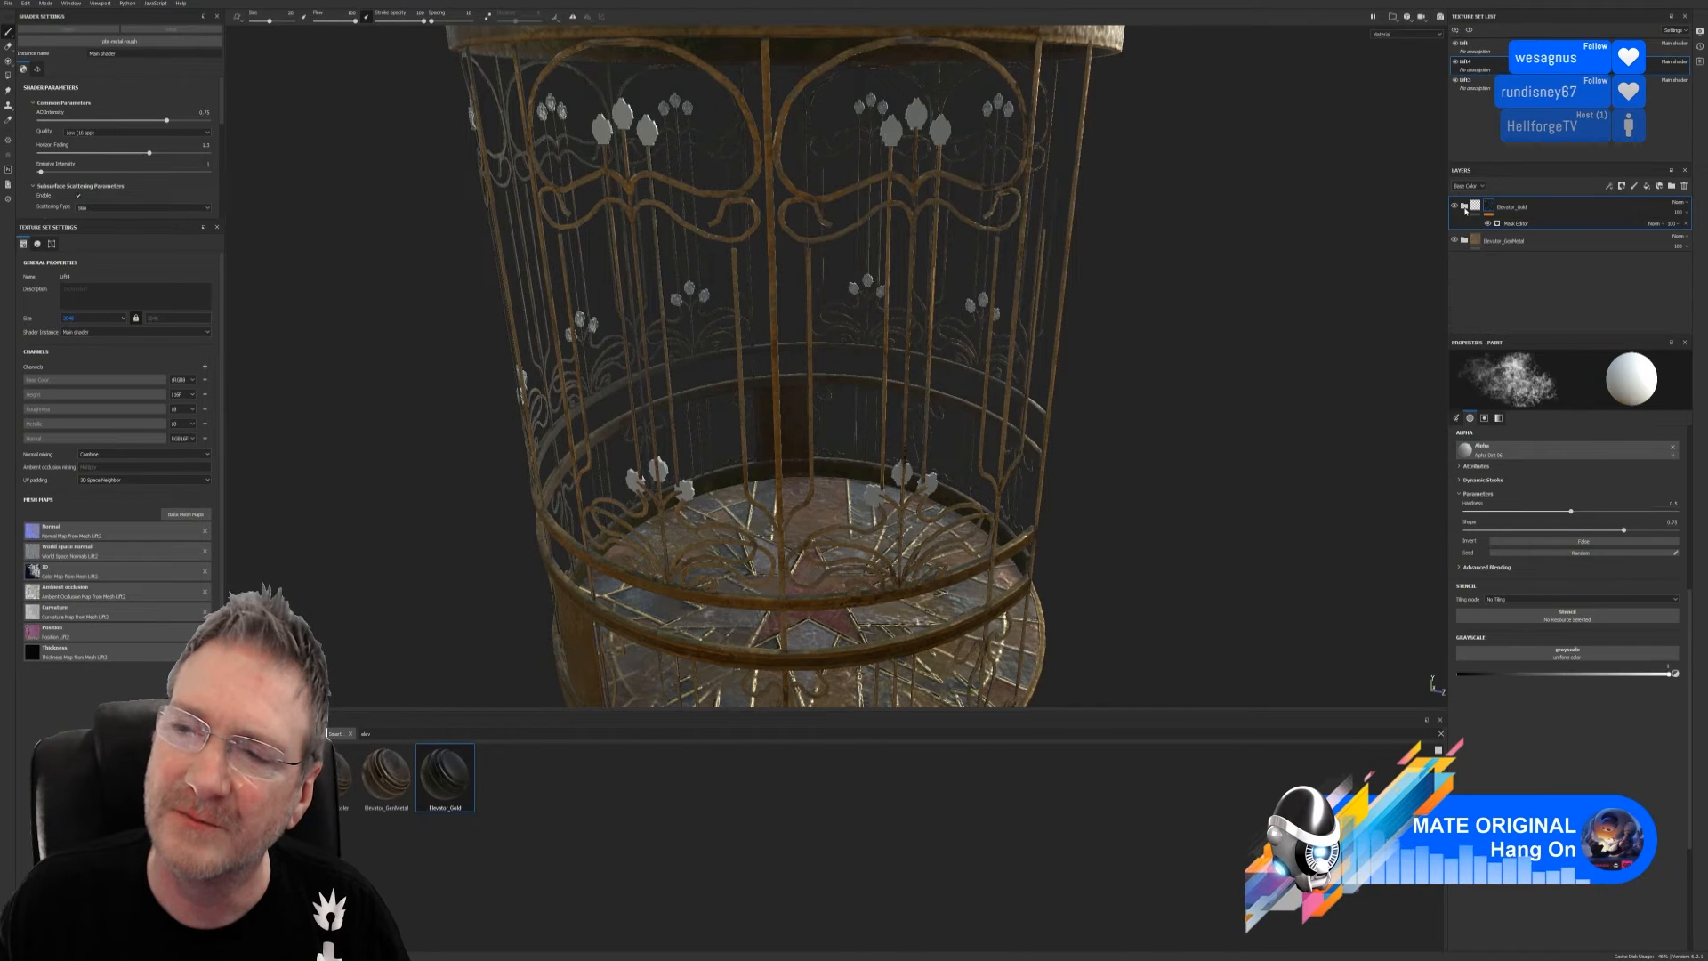
# Add a color selection mask to the Elevator_Gold group and pick the dark red ID color of the flower heads
pyautogui.rightClick(1547, 209)
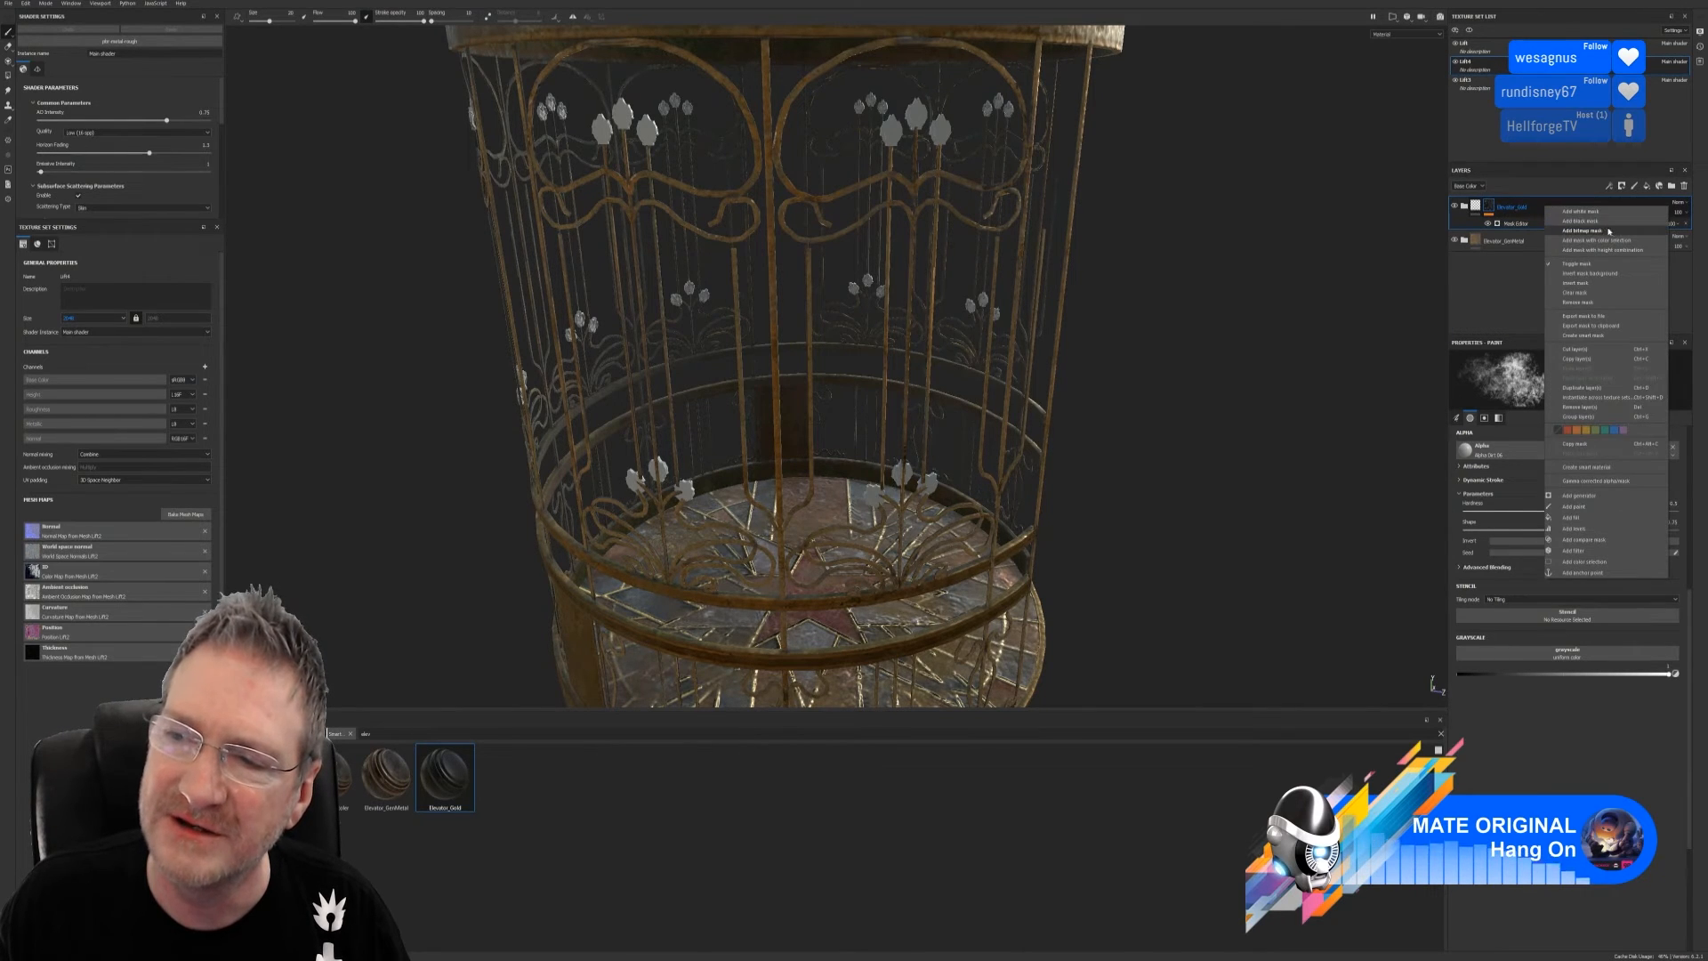
pyautogui.click(1619, 242)
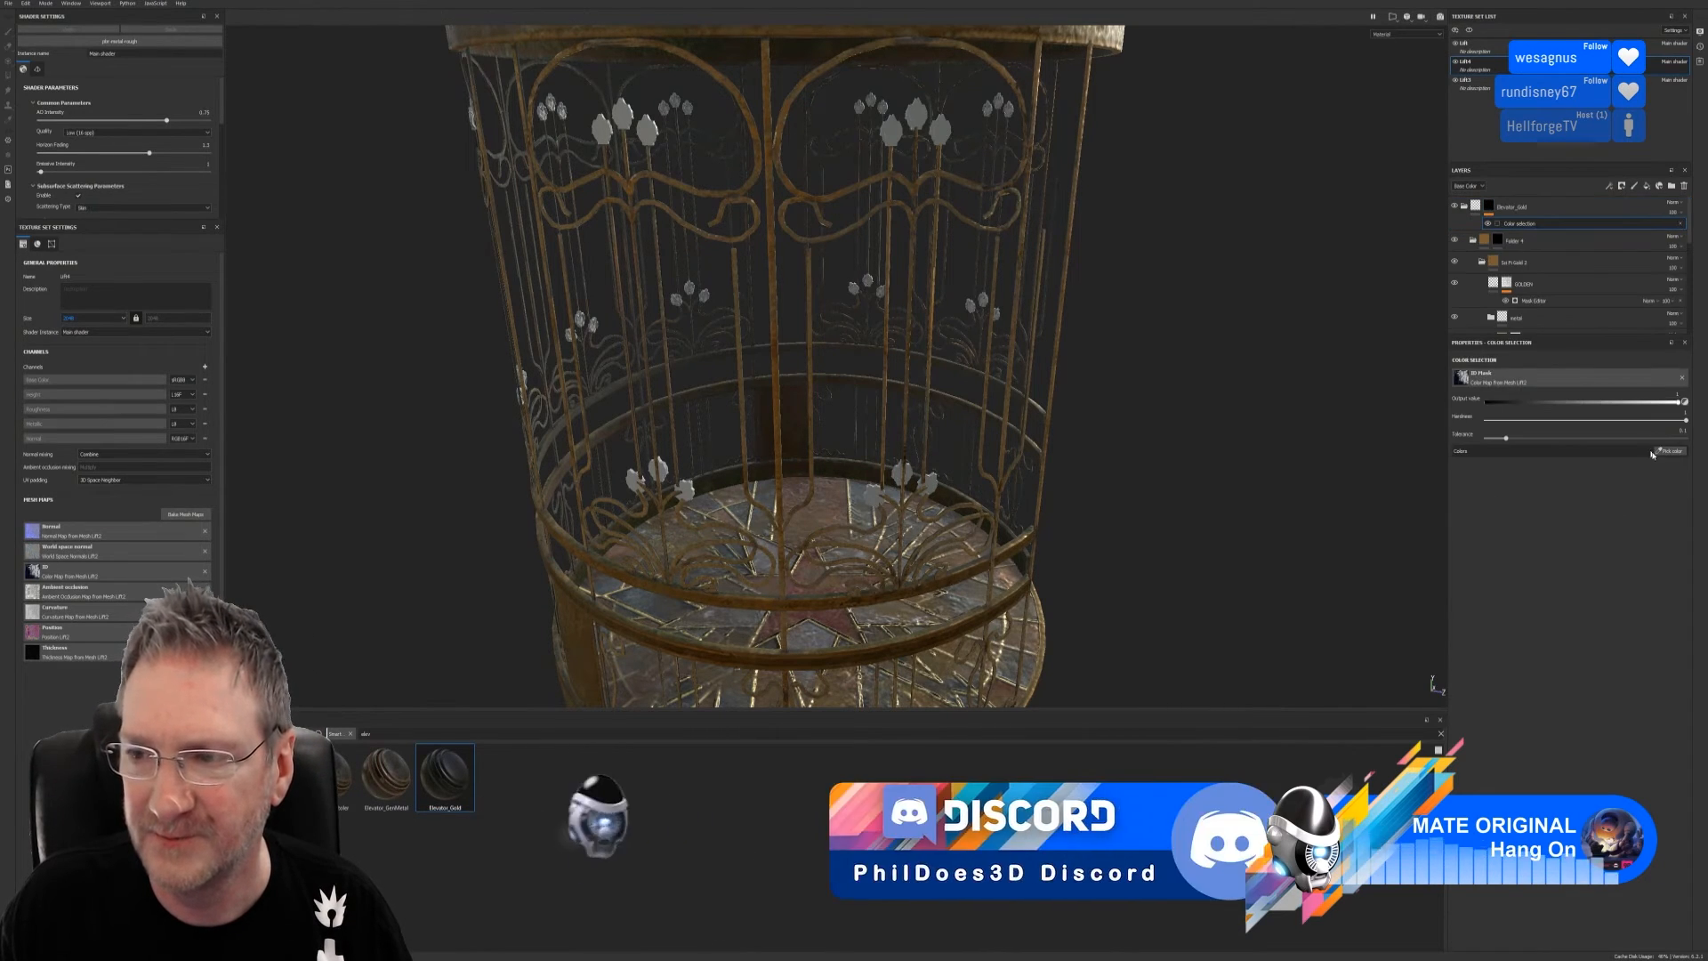
pyautogui.click(1676, 451)
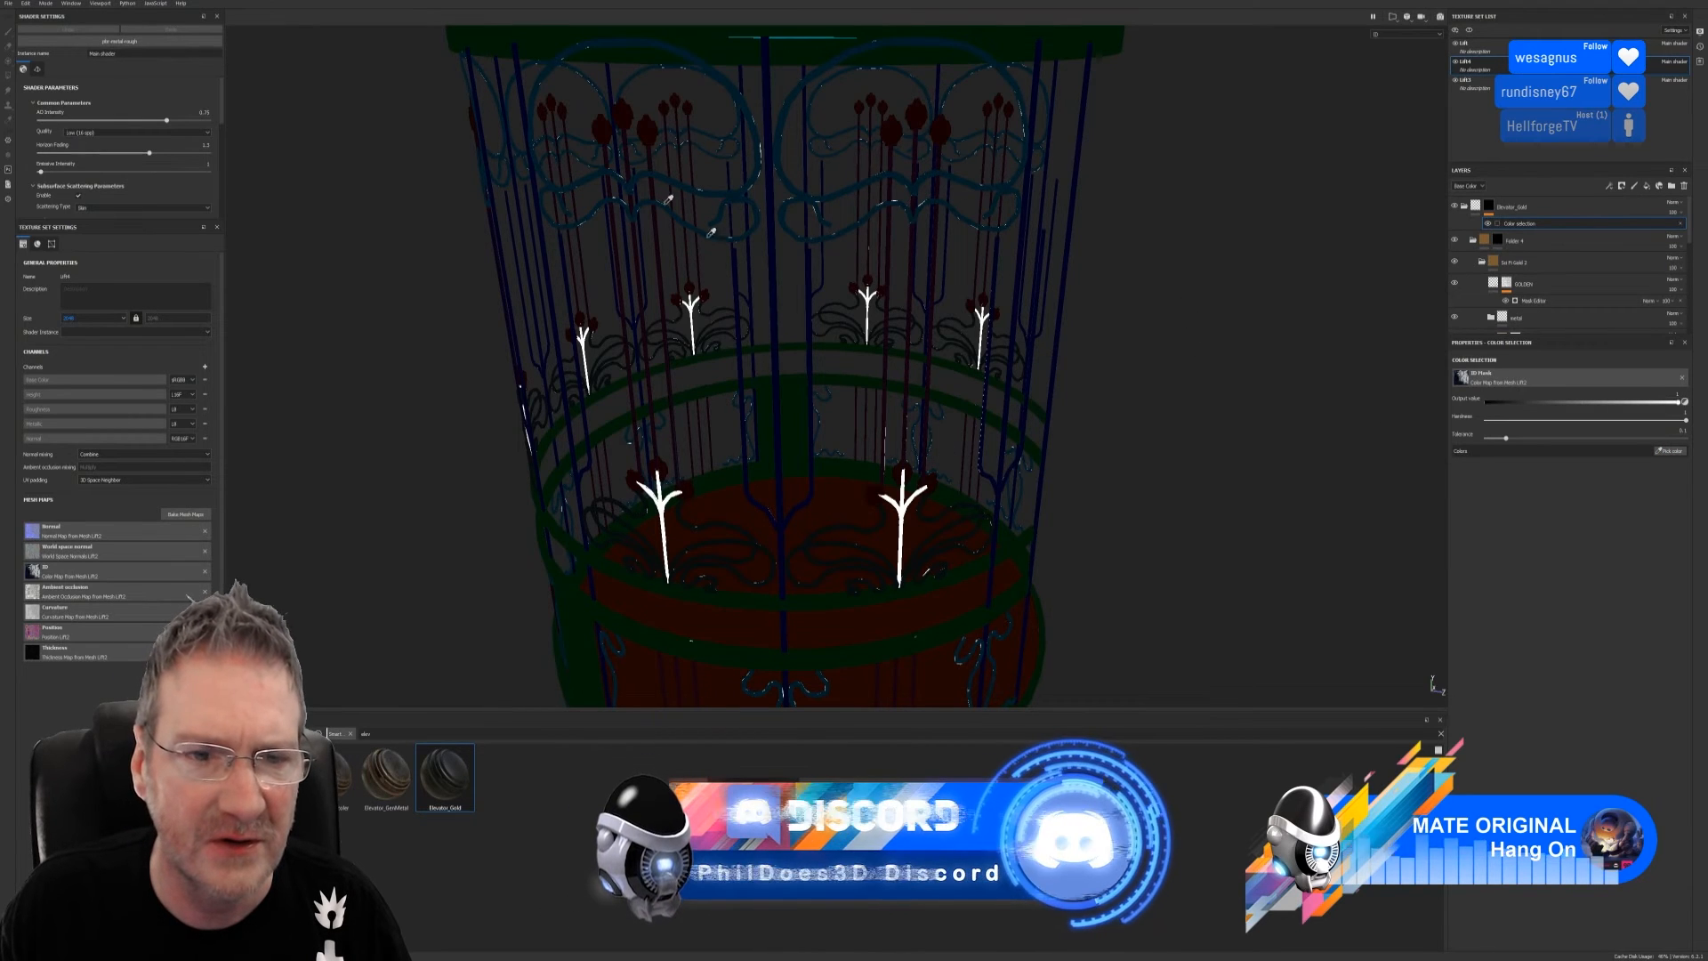
pyautogui.click(668, 198)
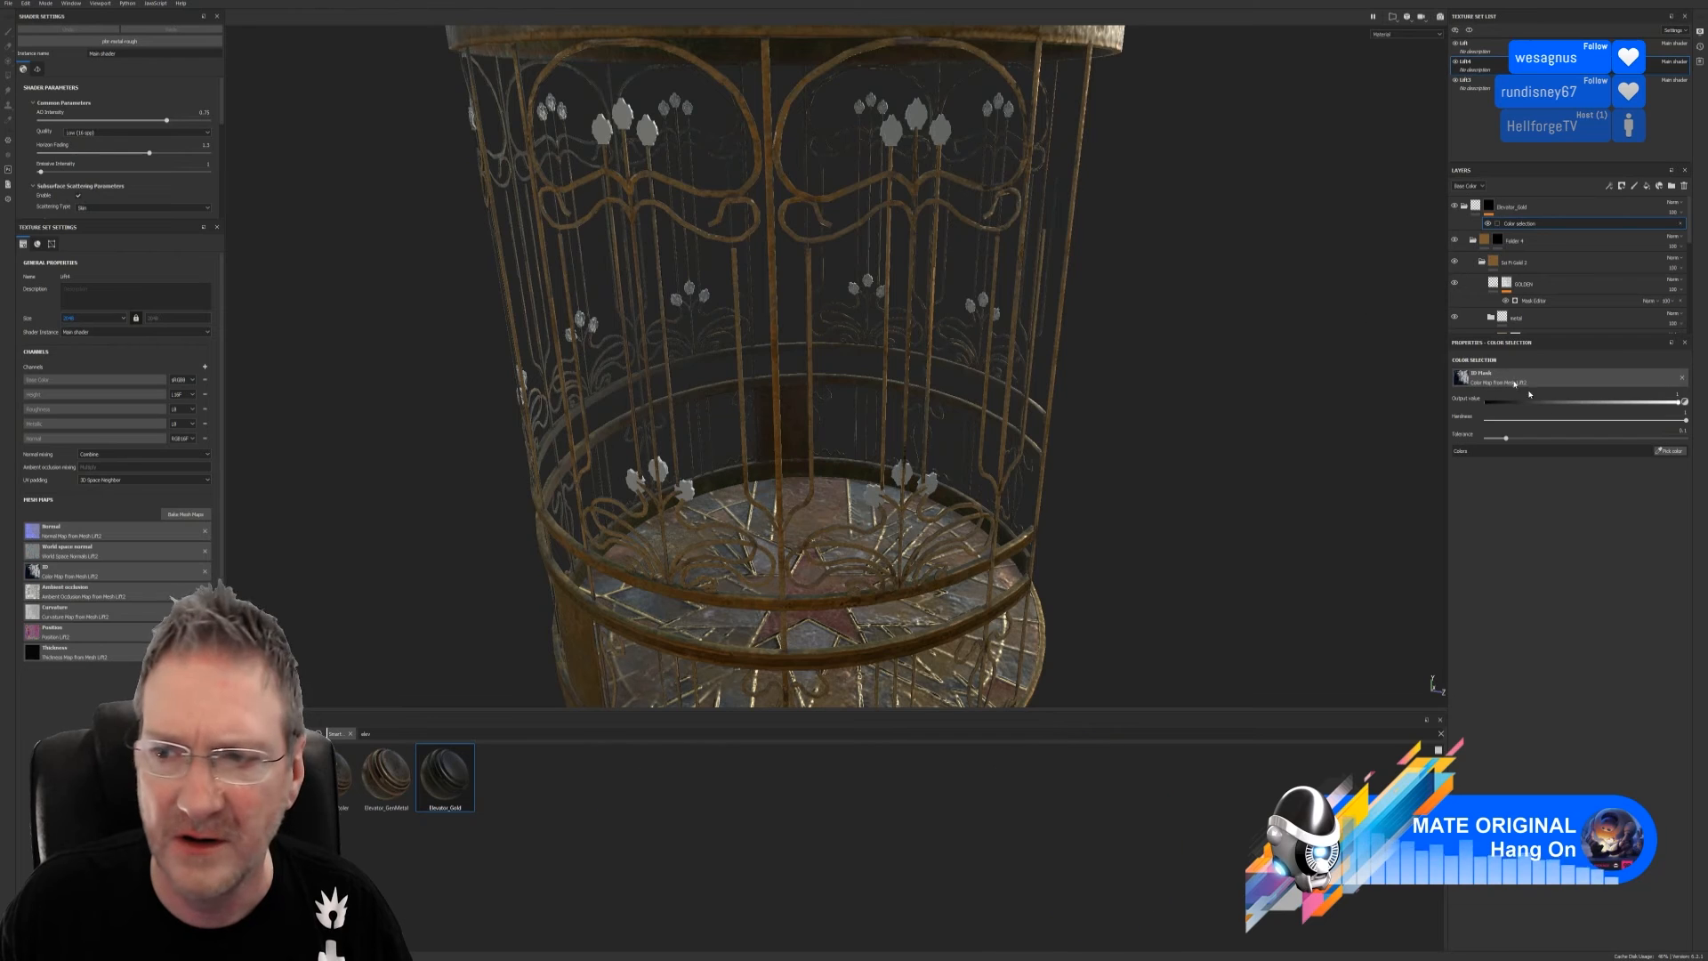
pyautogui.click(1670, 451)
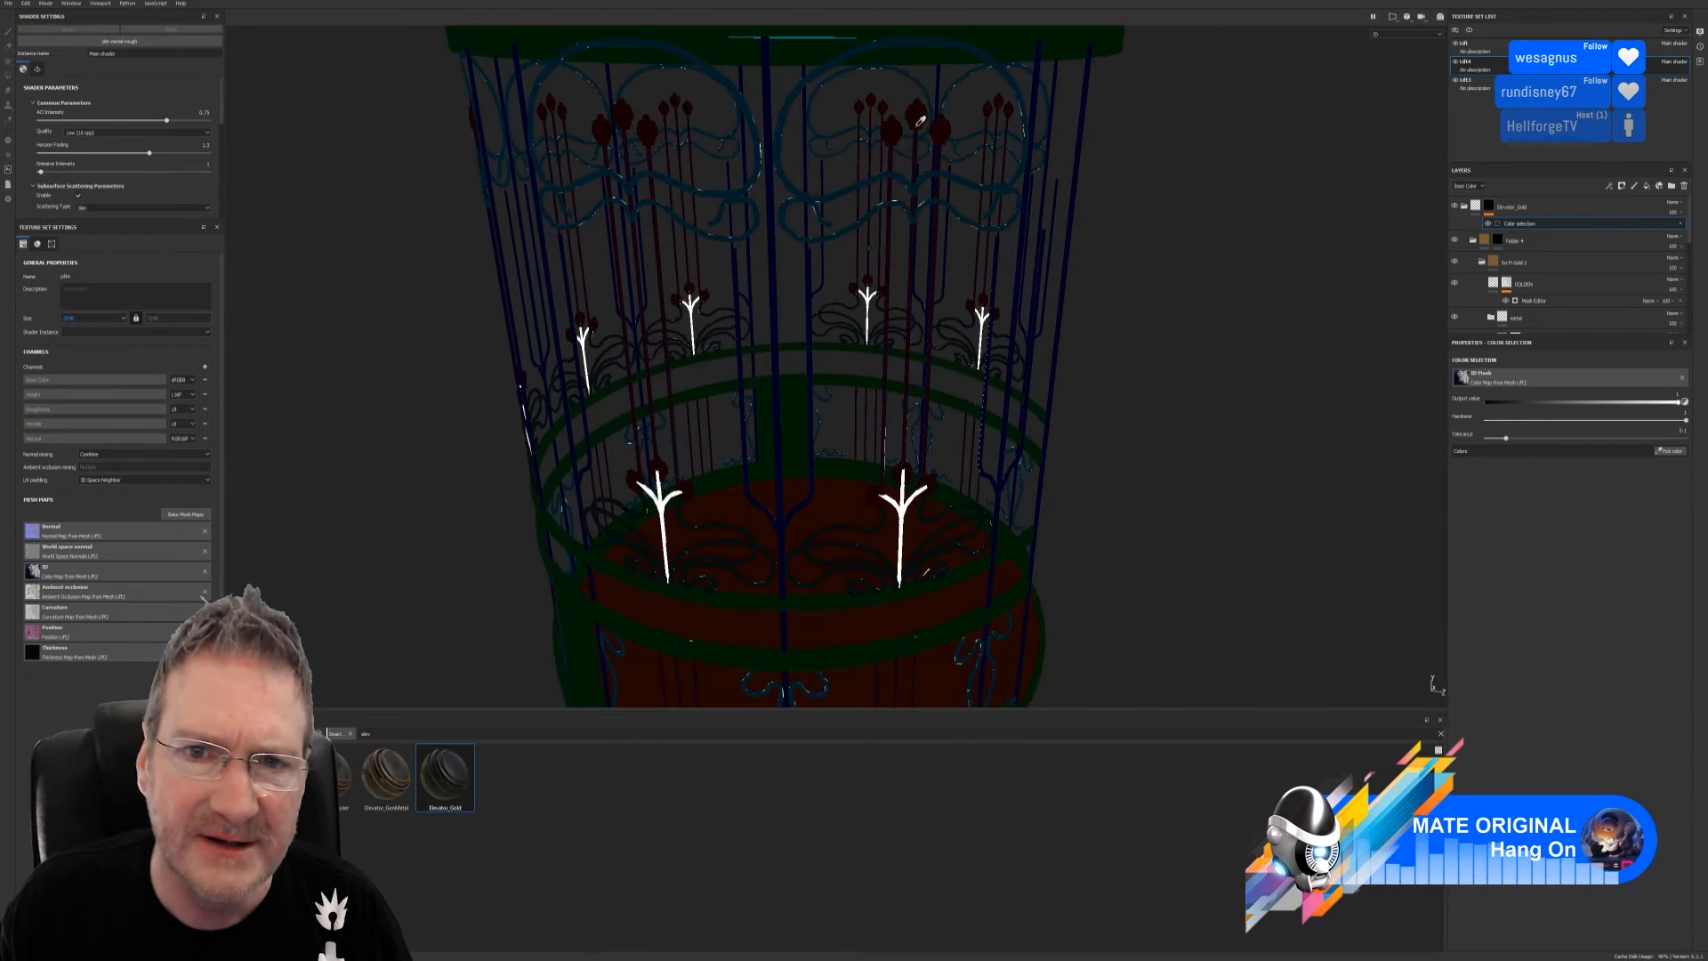
pyautogui.click(922, 113)
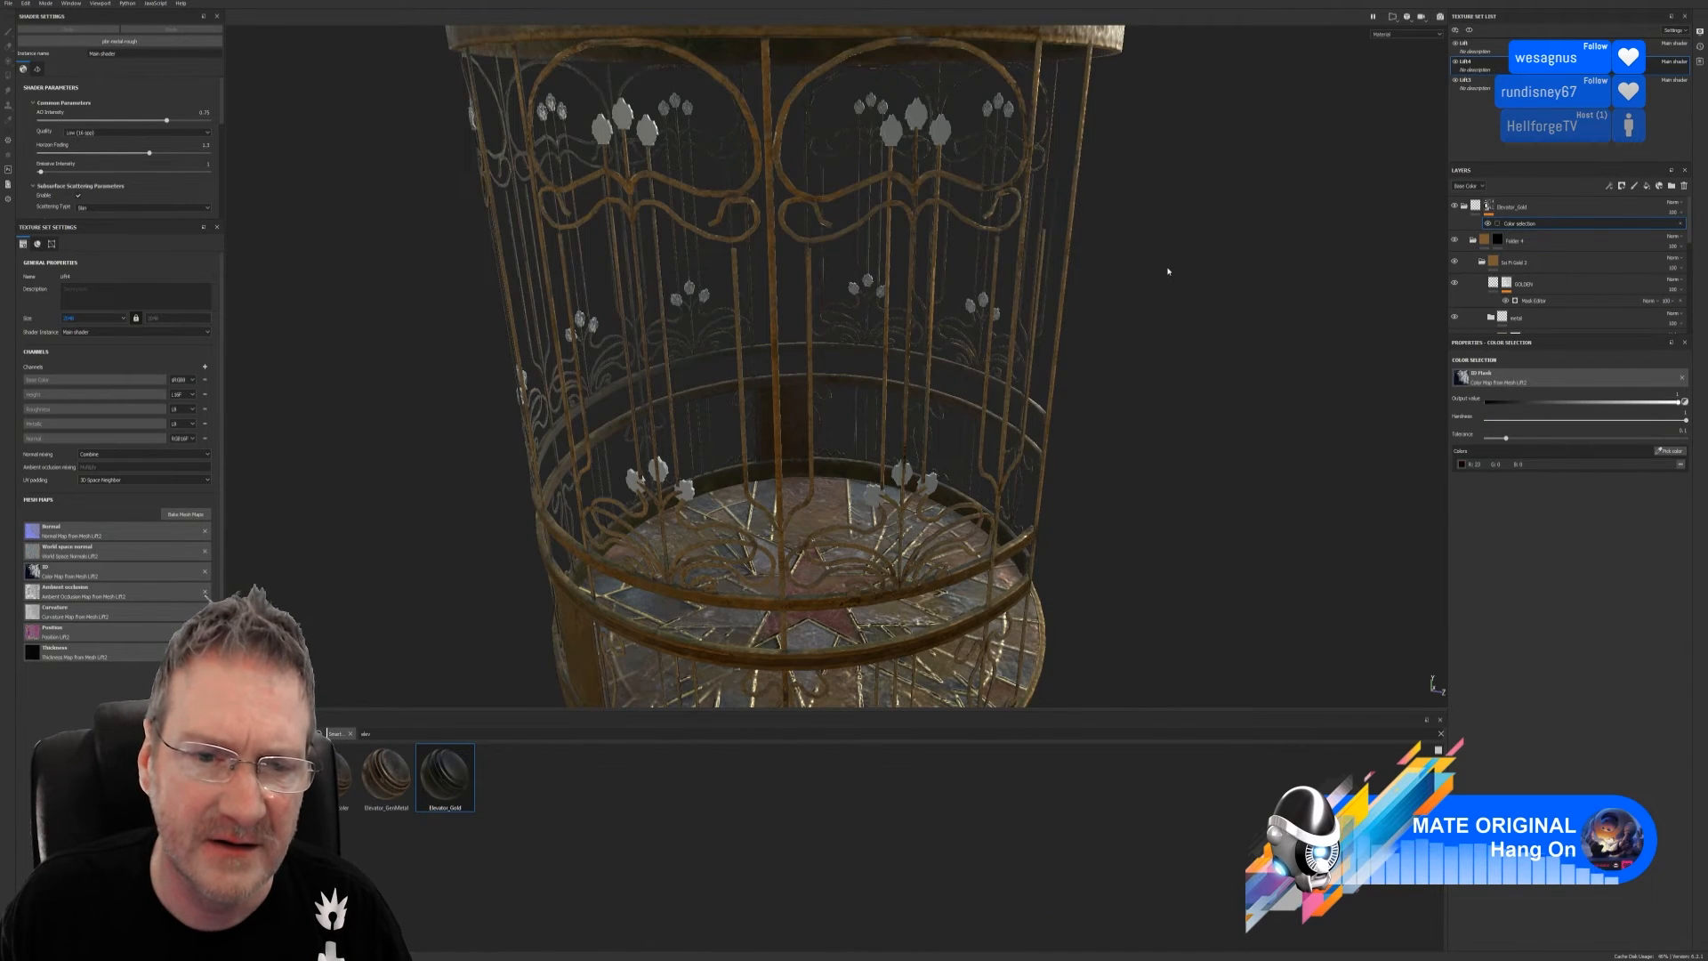
# Replace the mask's picked color with the blue ID color of the upper scrollwork
pyautogui.keyDown('alt'); pyautogui.moveTo(1133, 277); pyautogui.dragTo(1067, 294); pyautogui.keyUp('alt')
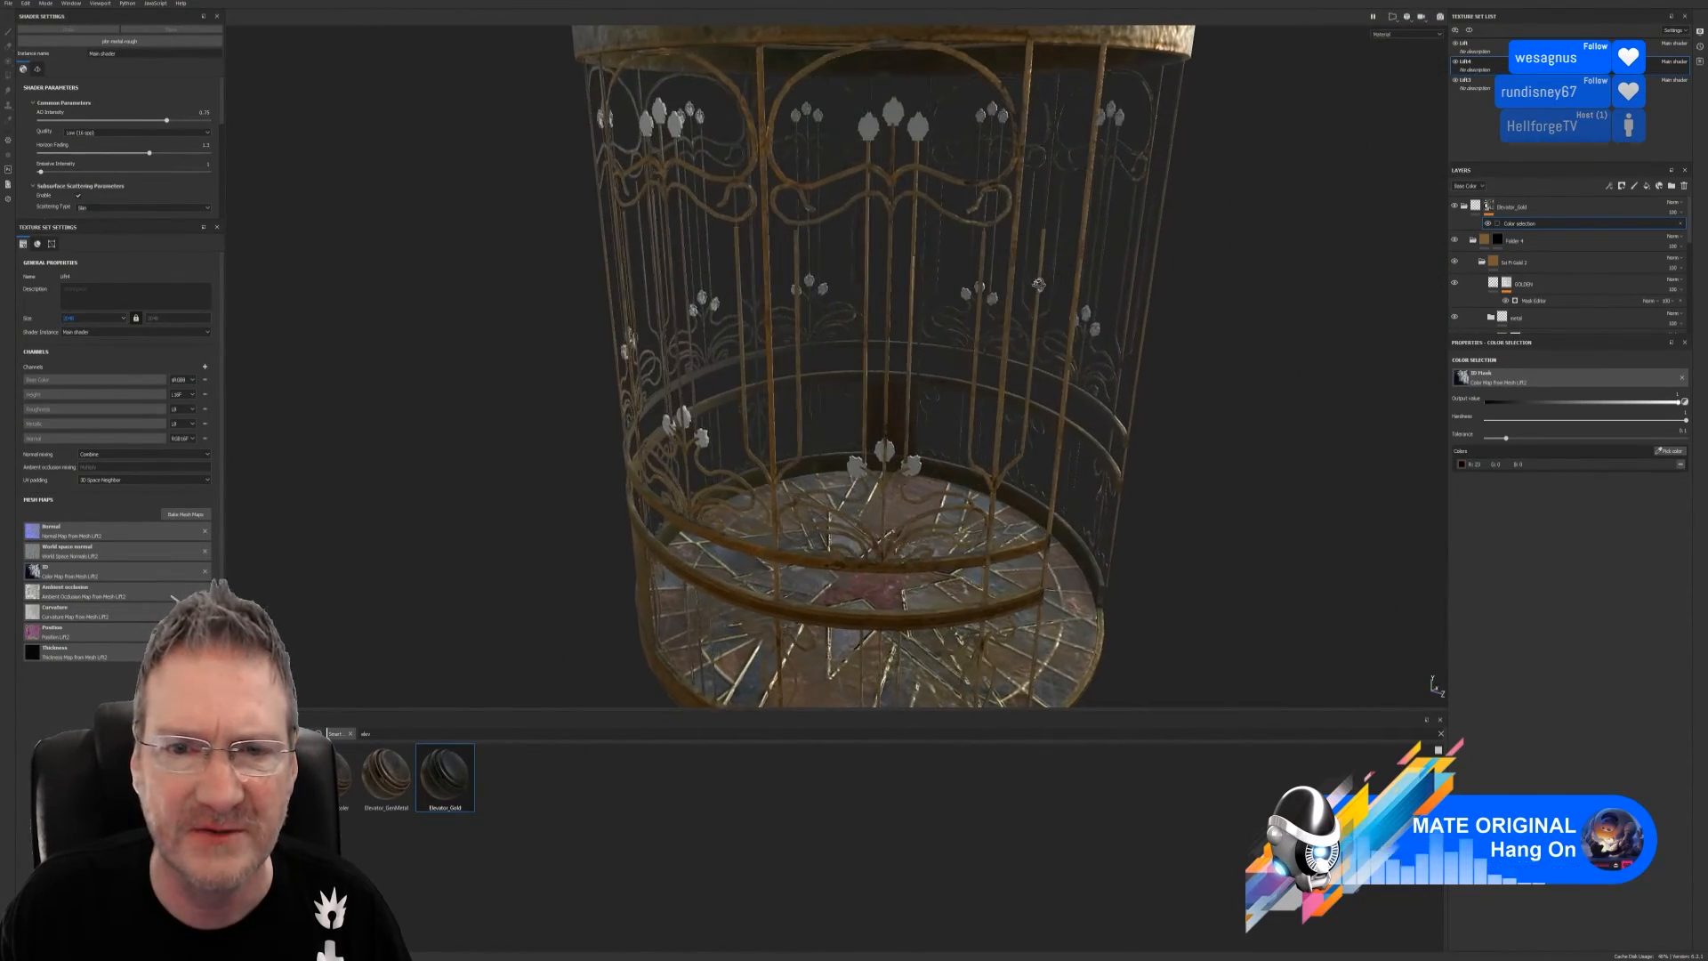
pyautogui.click(1680, 465)
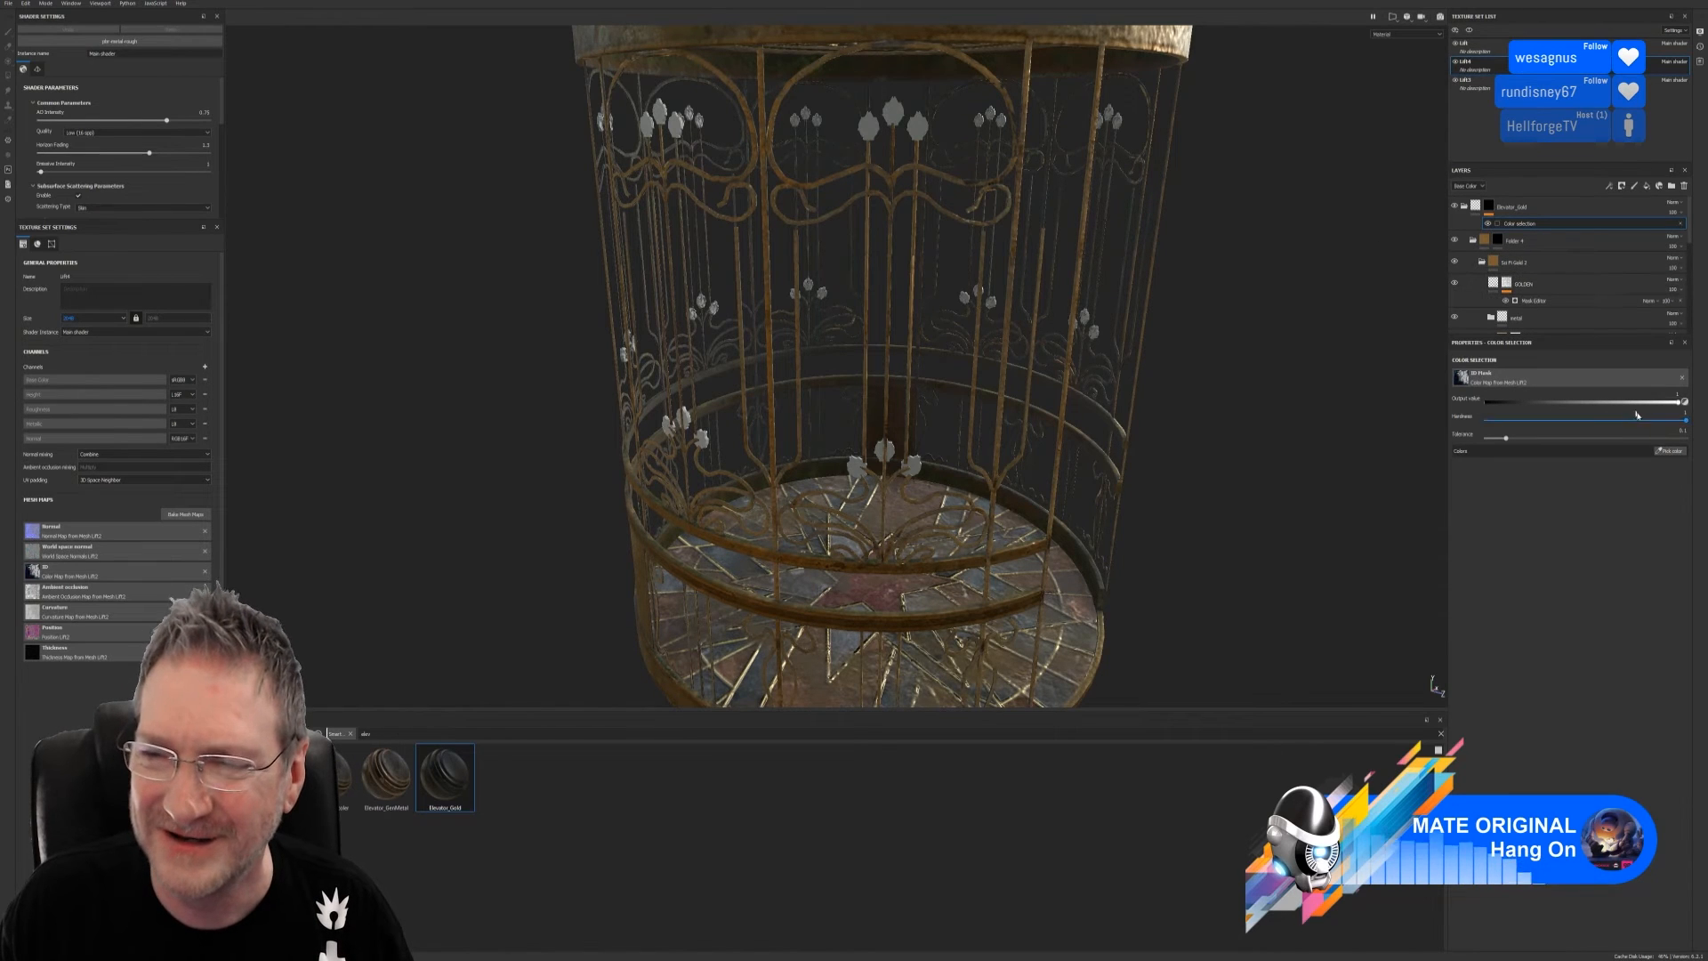
pyautogui.click(1671, 451)
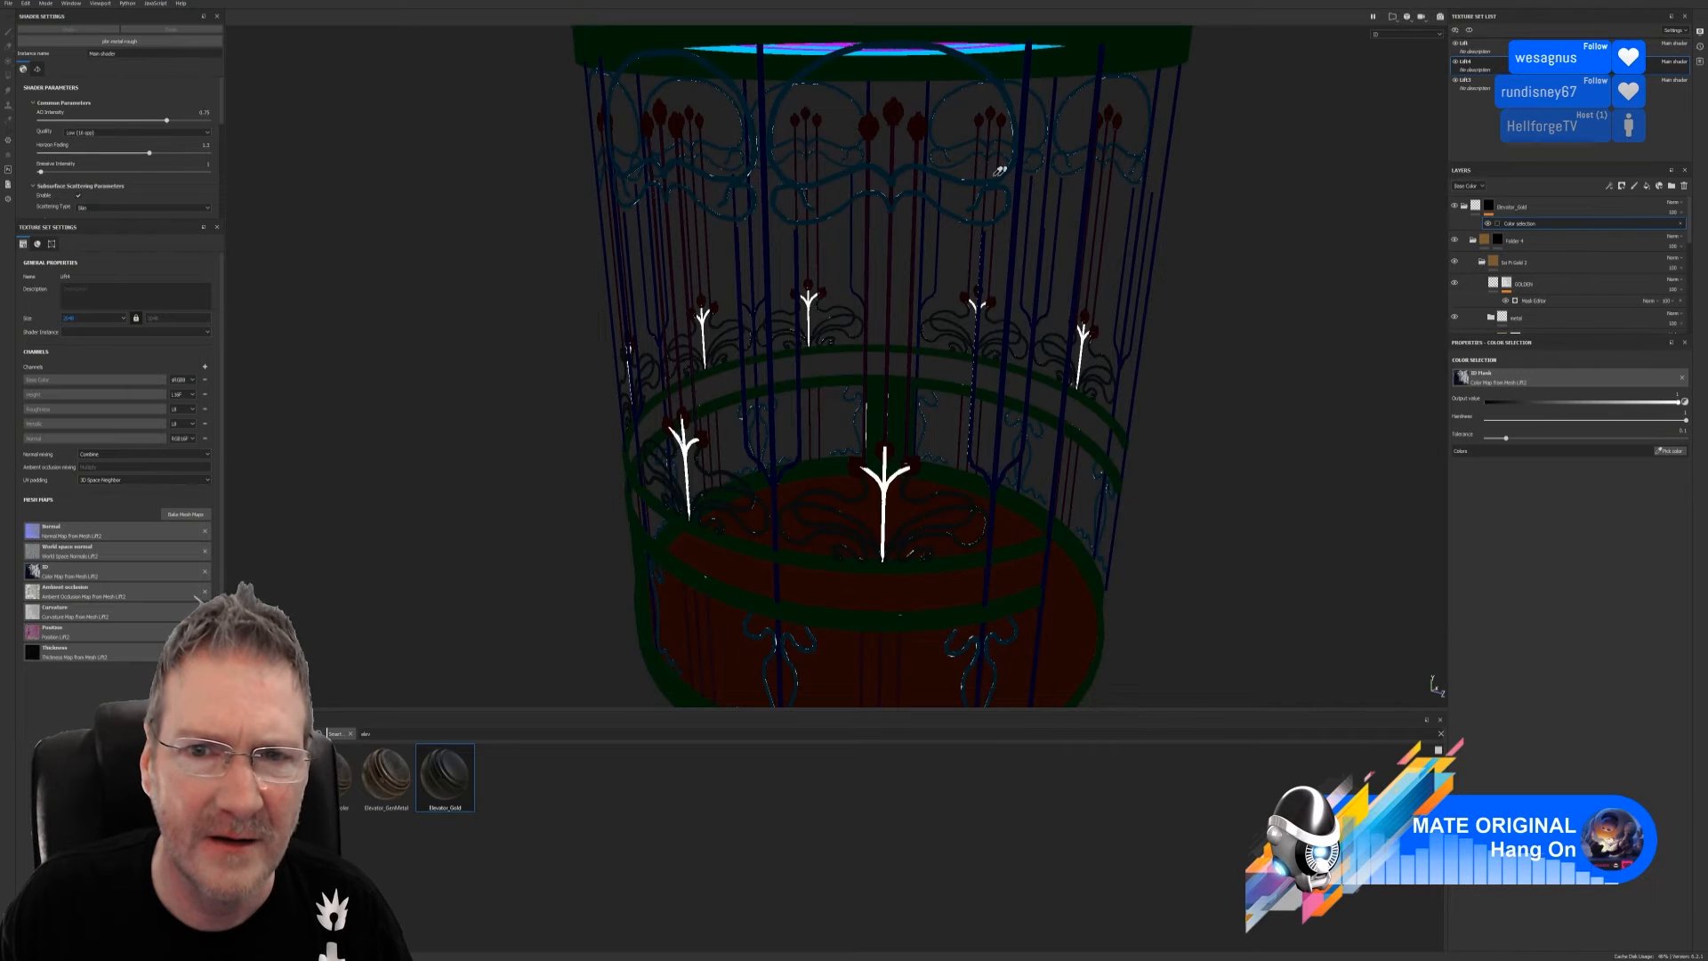
pyautogui.click(943, 169)
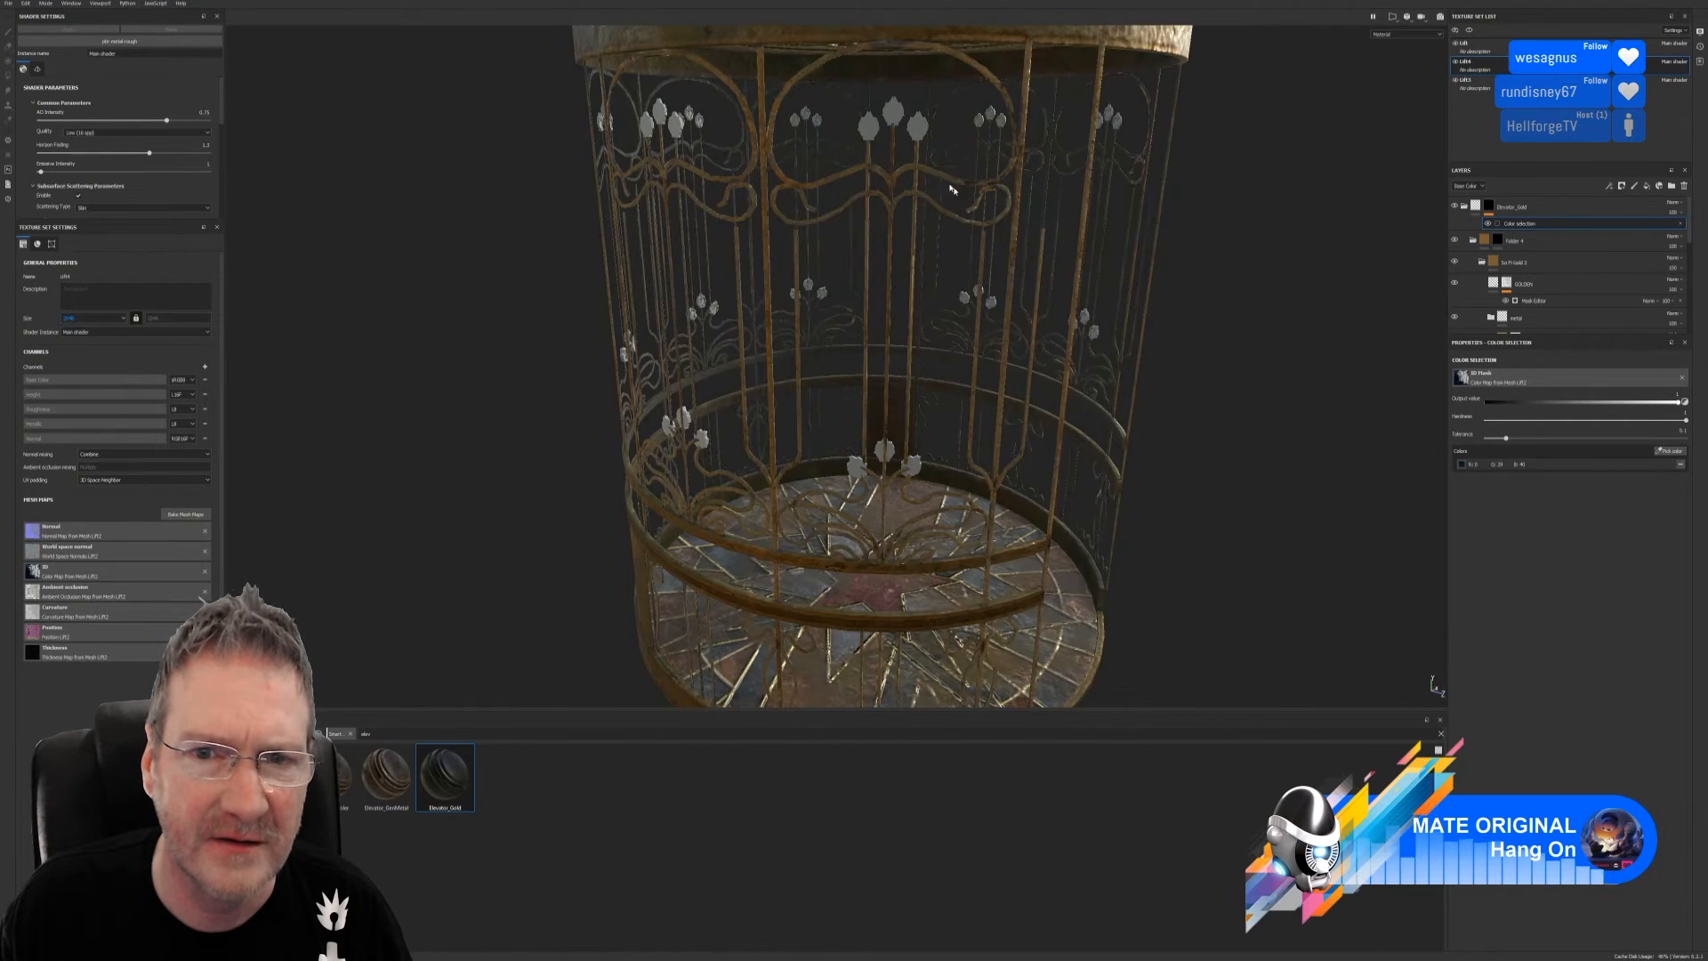
# Examine the cage's scrollwork, bars and flower heads up close to judge the masked gold material
pyautogui.keyDown('alt'); pyautogui.moveTo(1213, 275); pyautogui.dragTo(442, 258); pyautogui.keyUp('alt')
pyautogui.keyDown('alt'); pyautogui.moveTo(1011, 183); pyautogui.dragTo(1223, 188, button='right'); pyautogui.keyUp('alt')
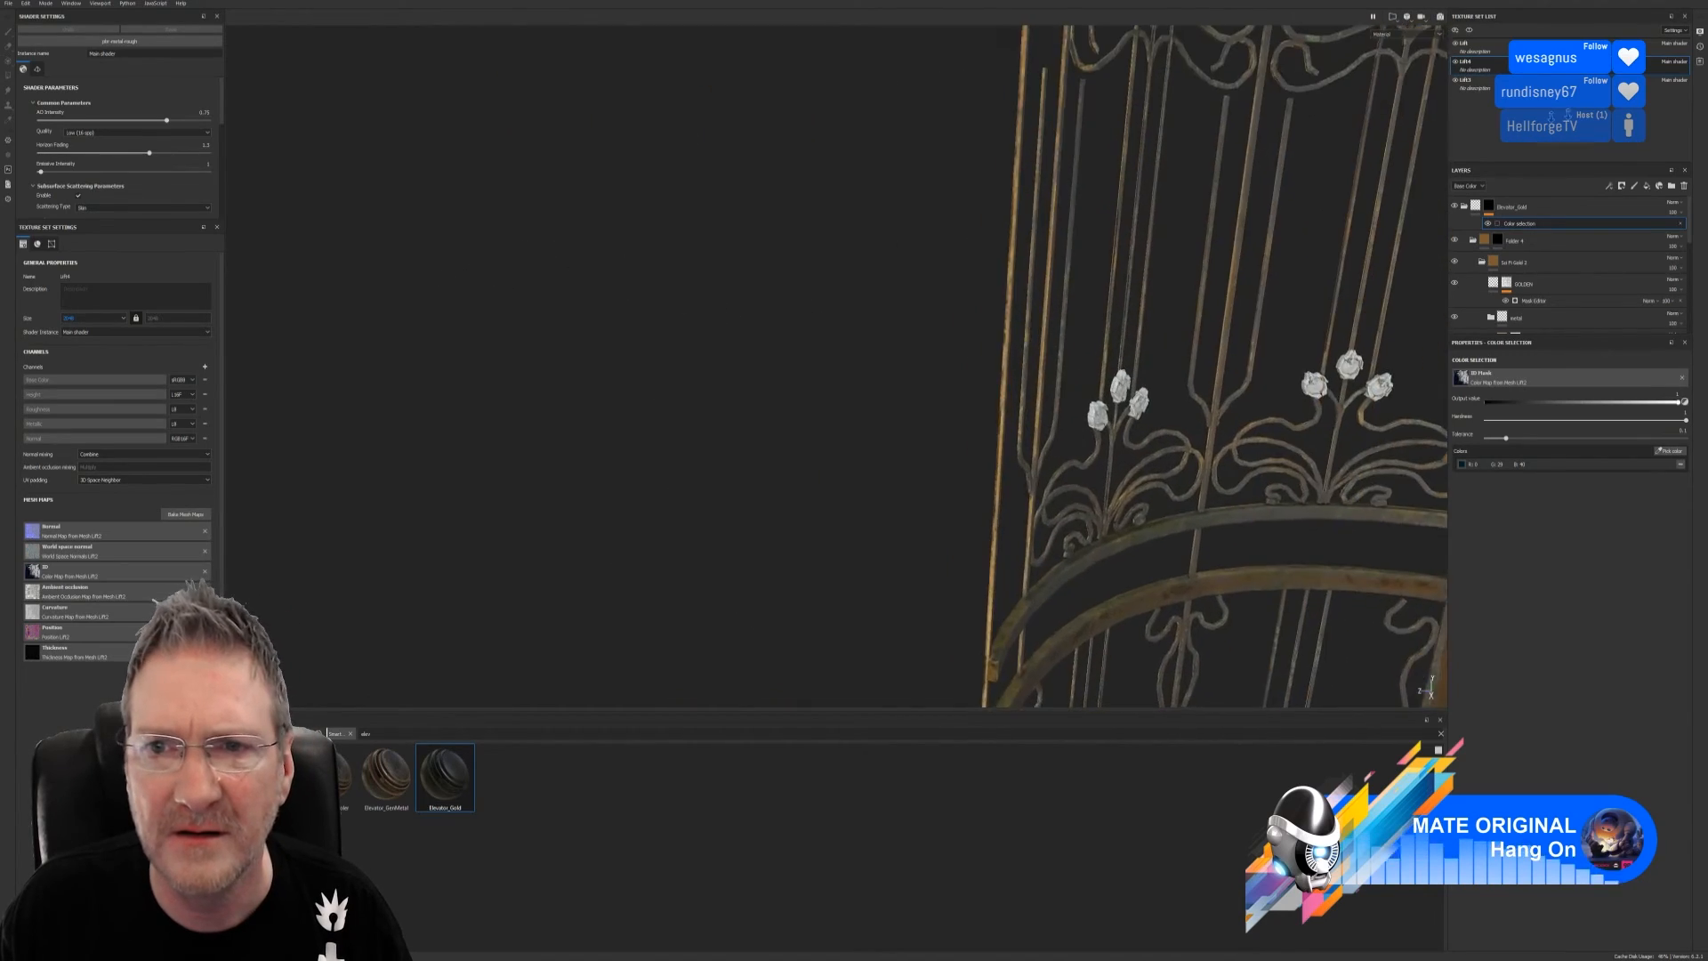
pyautogui.keyDown('alt'); pyautogui.moveTo(1224, 189); pyautogui.dragTo(1039, 529, button='middle'); pyautogui.keyUp('alt')
pyautogui.keyDown('alt'); pyautogui.moveTo(972, 366); pyautogui.dragTo(941, 222, button='middle'); pyautogui.keyUp('alt')
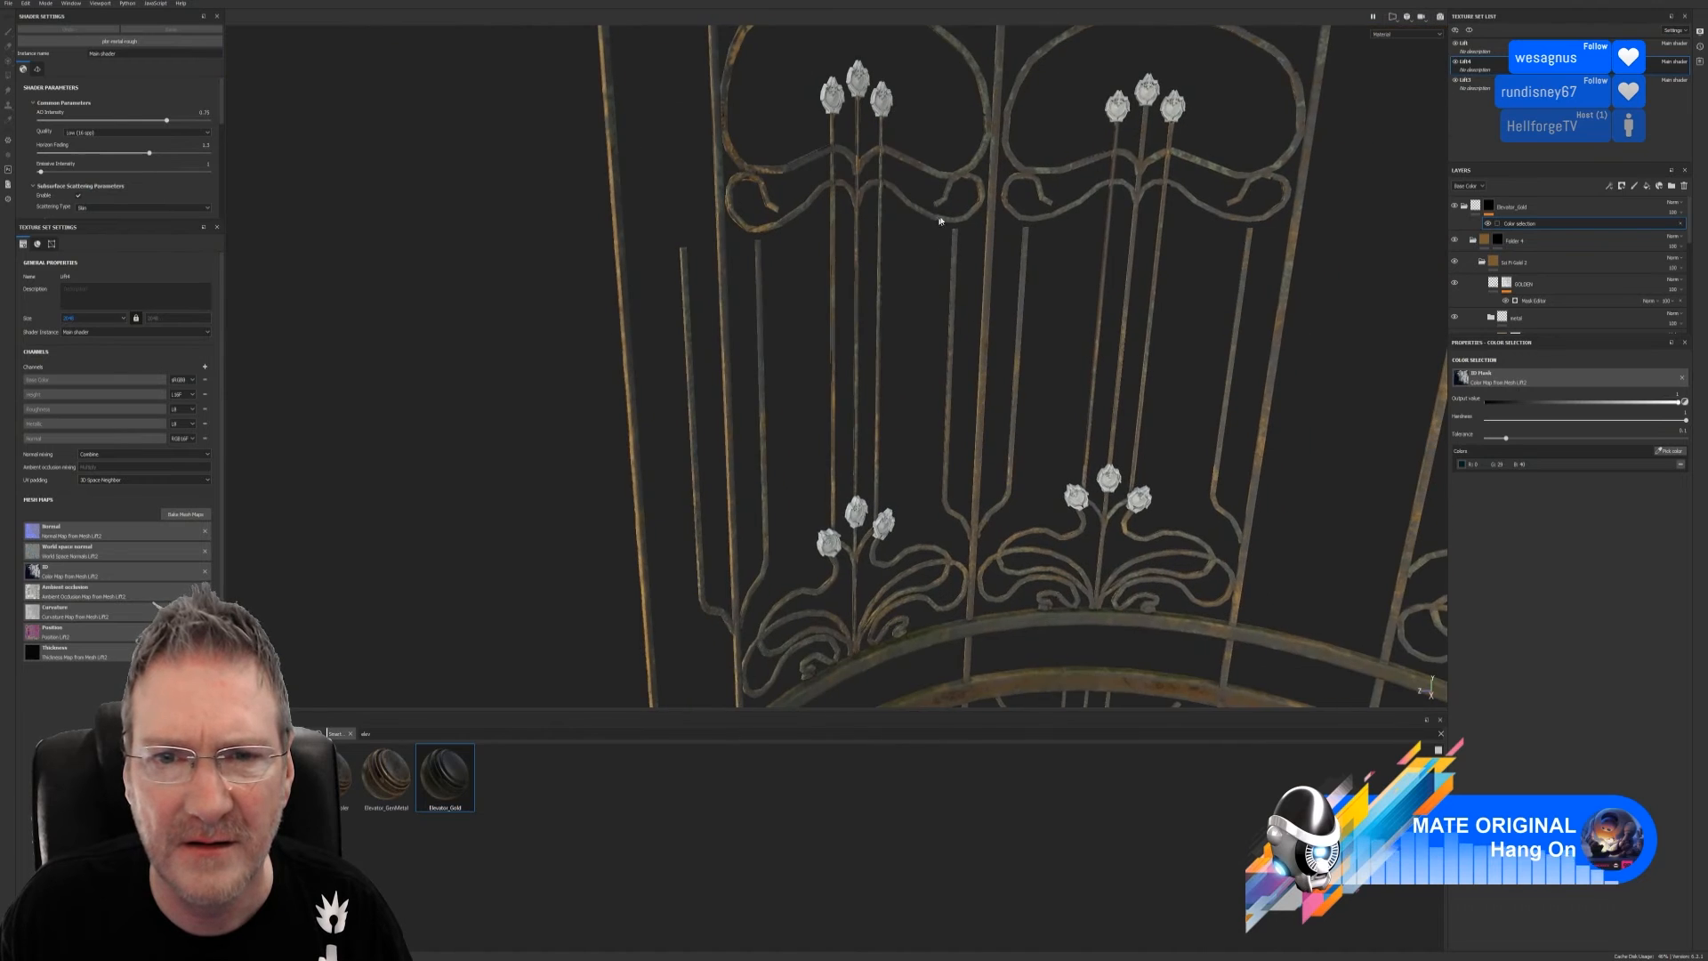
pyautogui.keyDown('alt'); pyautogui.moveTo(941, 222); pyautogui.dragTo(1071, 213, button='right'); pyautogui.keyUp('alt')
pyautogui.keyDown('alt'); pyautogui.moveTo(1071, 213); pyautogui.dragTo(1022, 202); pyautogui.keyUp('alt')
pyautogui.keyDown('alt'); pyautogui.moveTo(1023, 202); pyautogui.dragTo(929, 337, button='middle'); pyautogui.keyUp('alt')
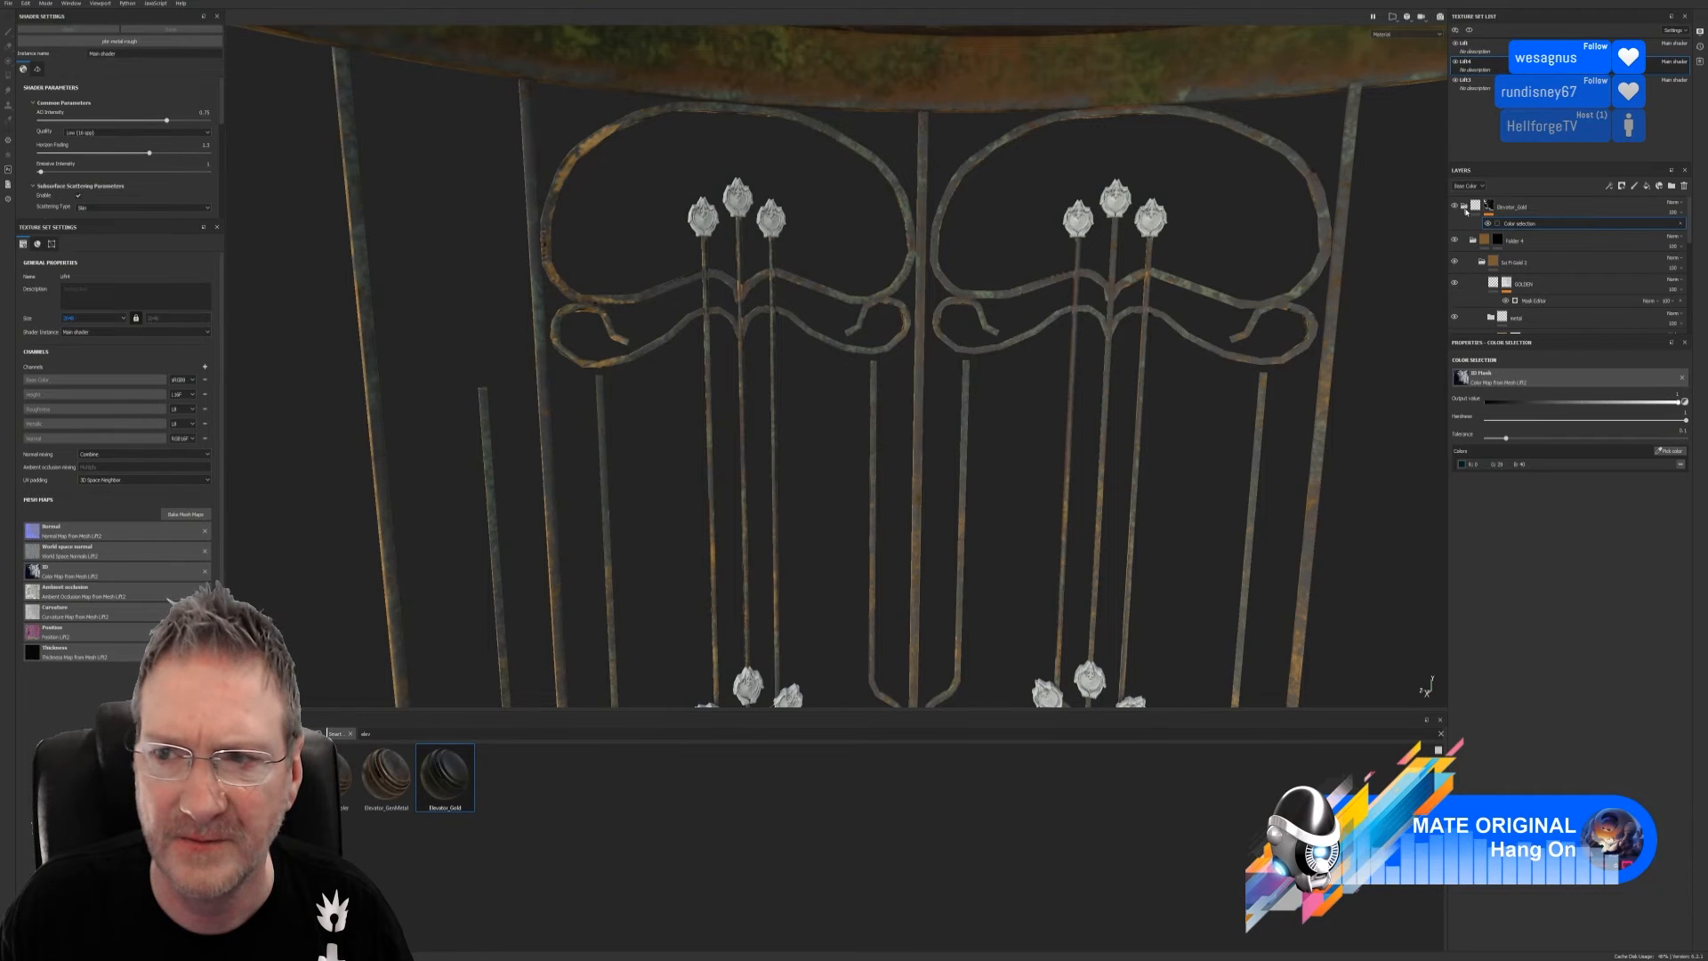
# Delete the Elevator_Gold layer group from the layer stack
pyautogui.click(1464, 209)
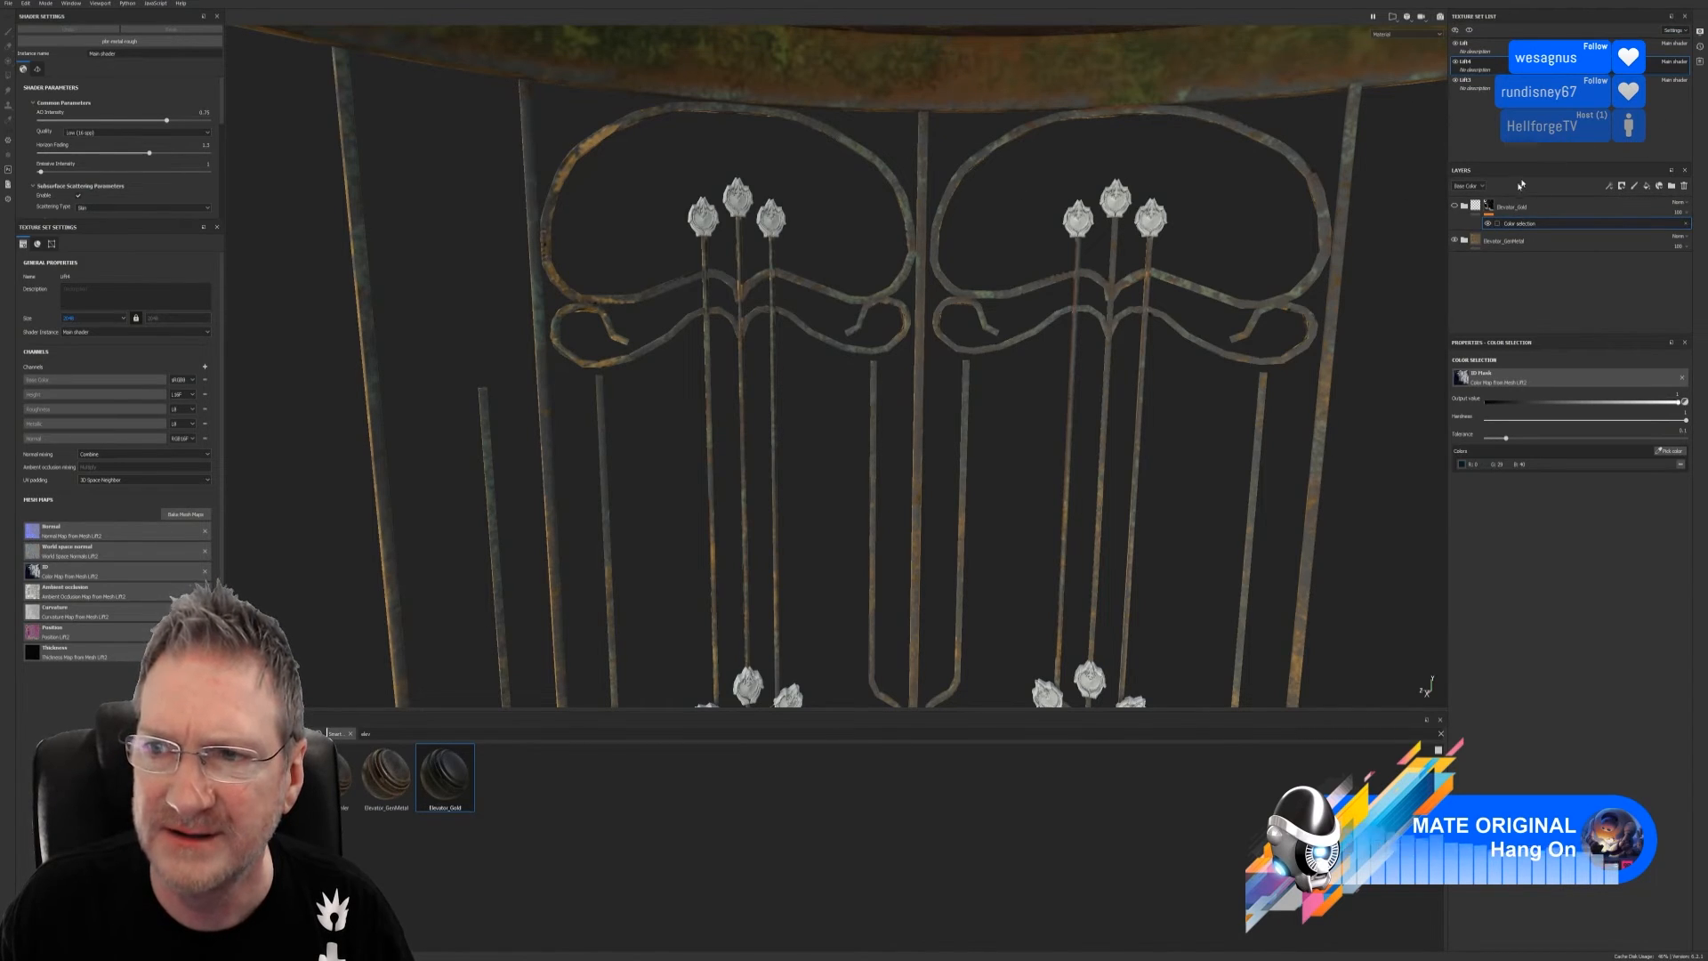
pyautogui.click(1620, 210)
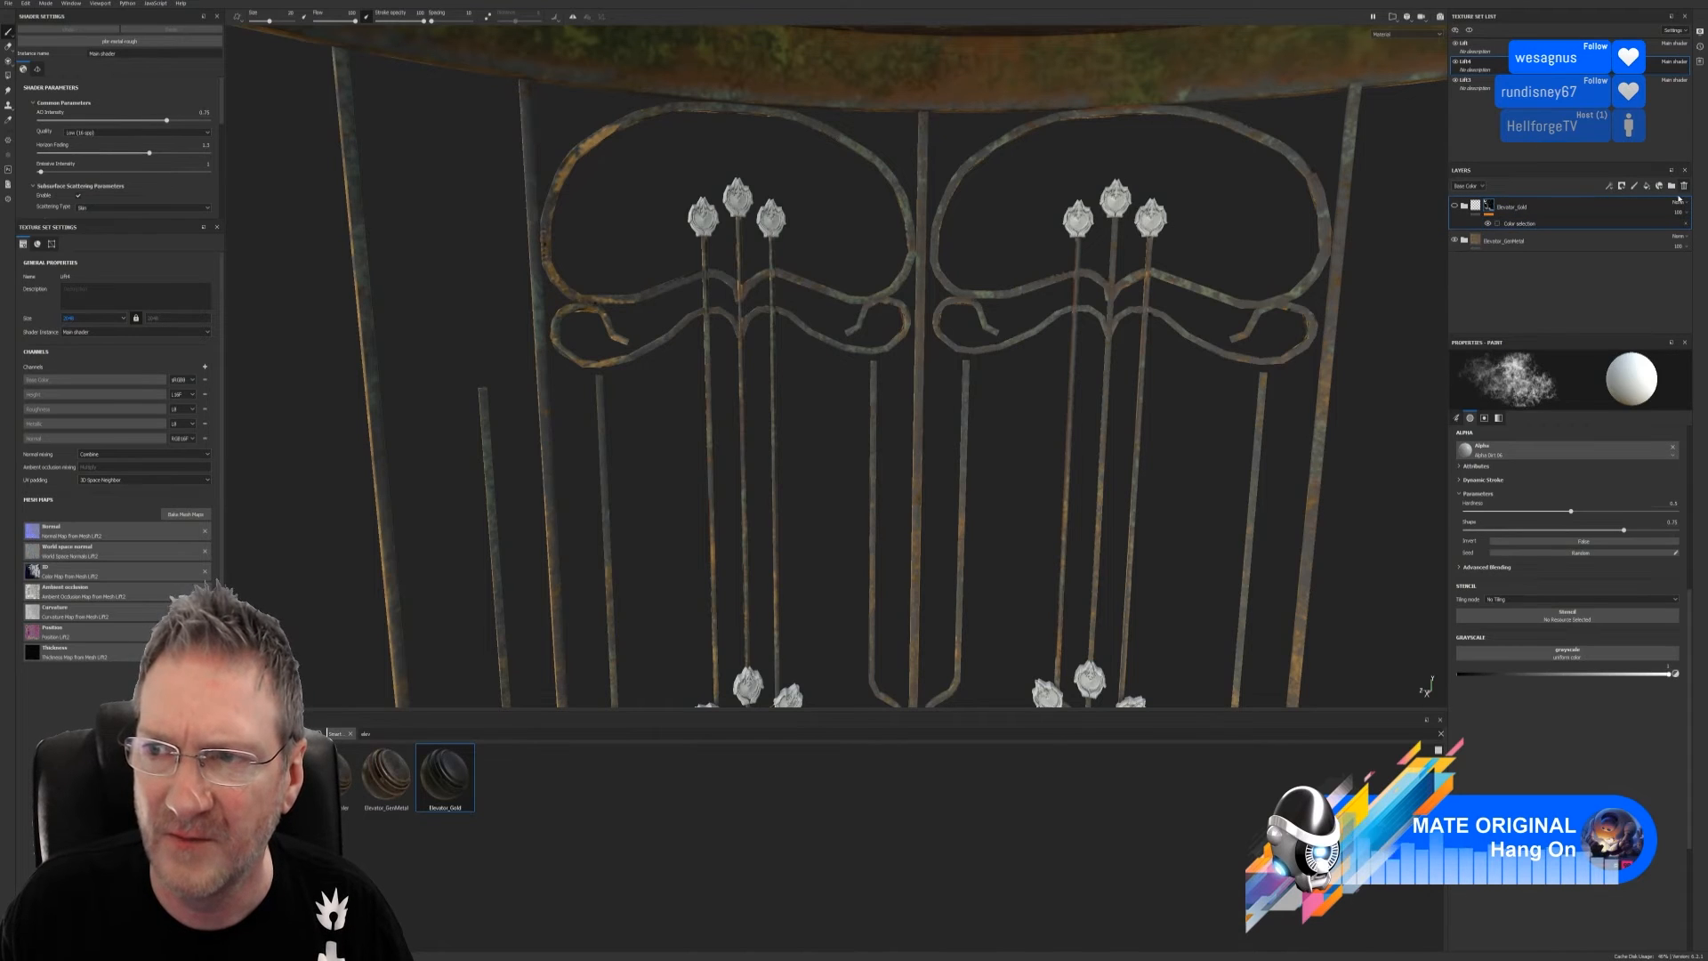
pyautogui.click(1684, 186)
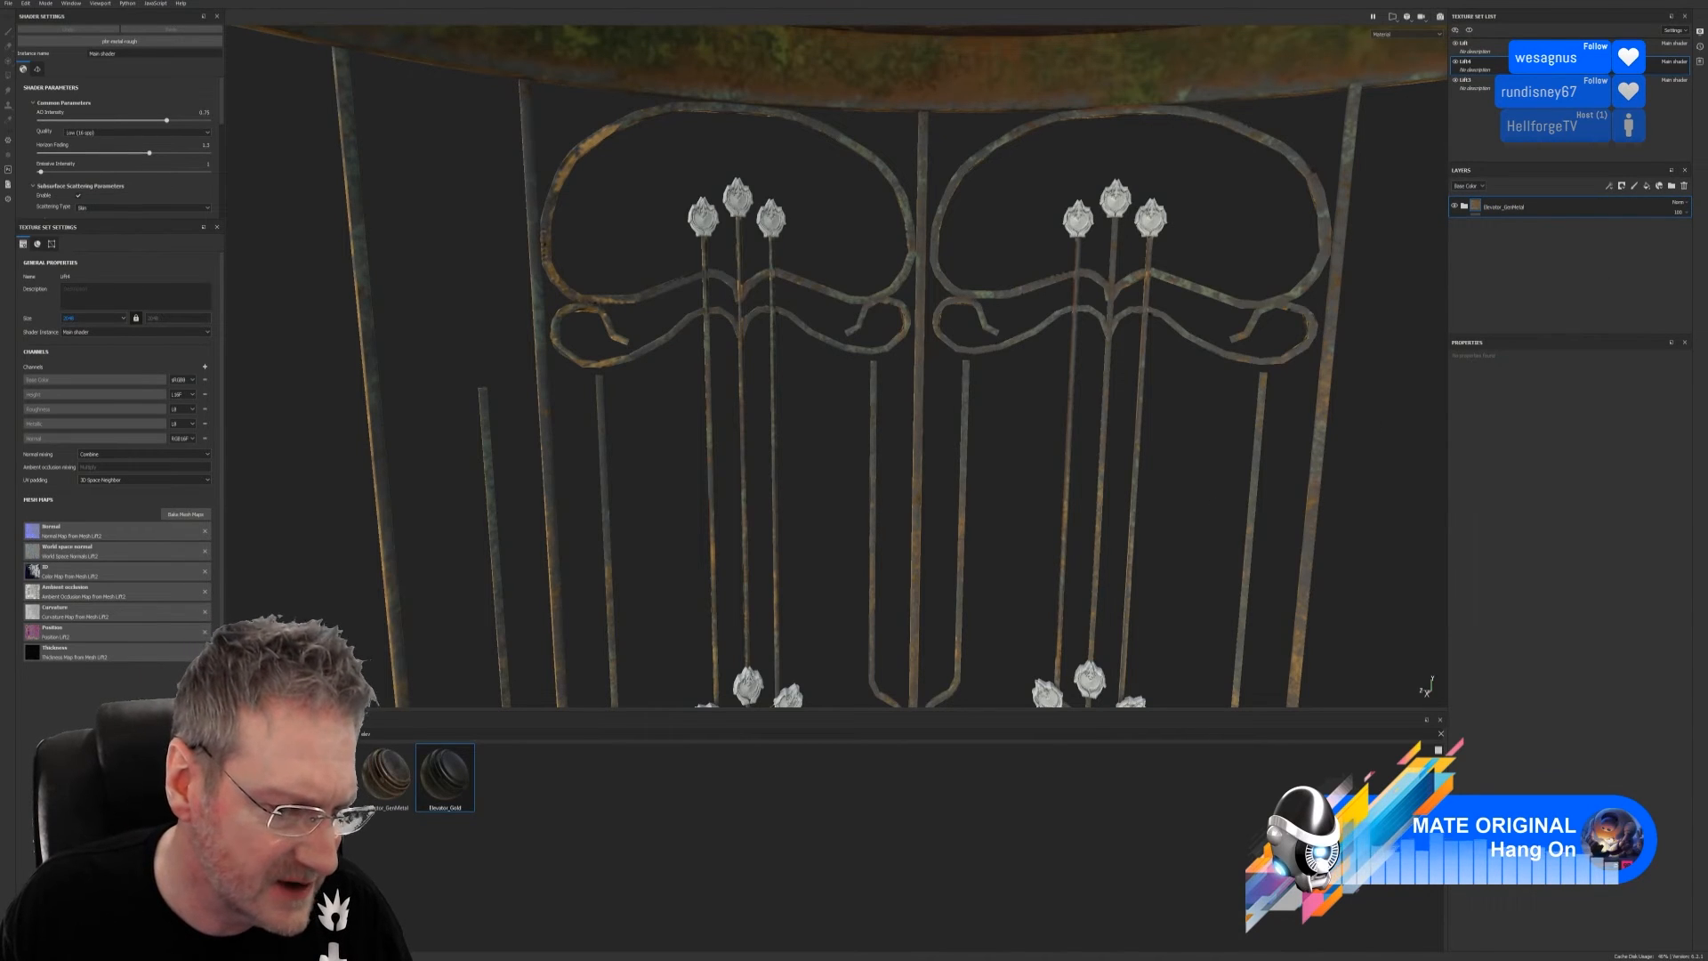
# Find the gold MY_MAGUS_Book_Borders smart material in the full material library and apply it to the cage
pyautogui.press('BackSpace')
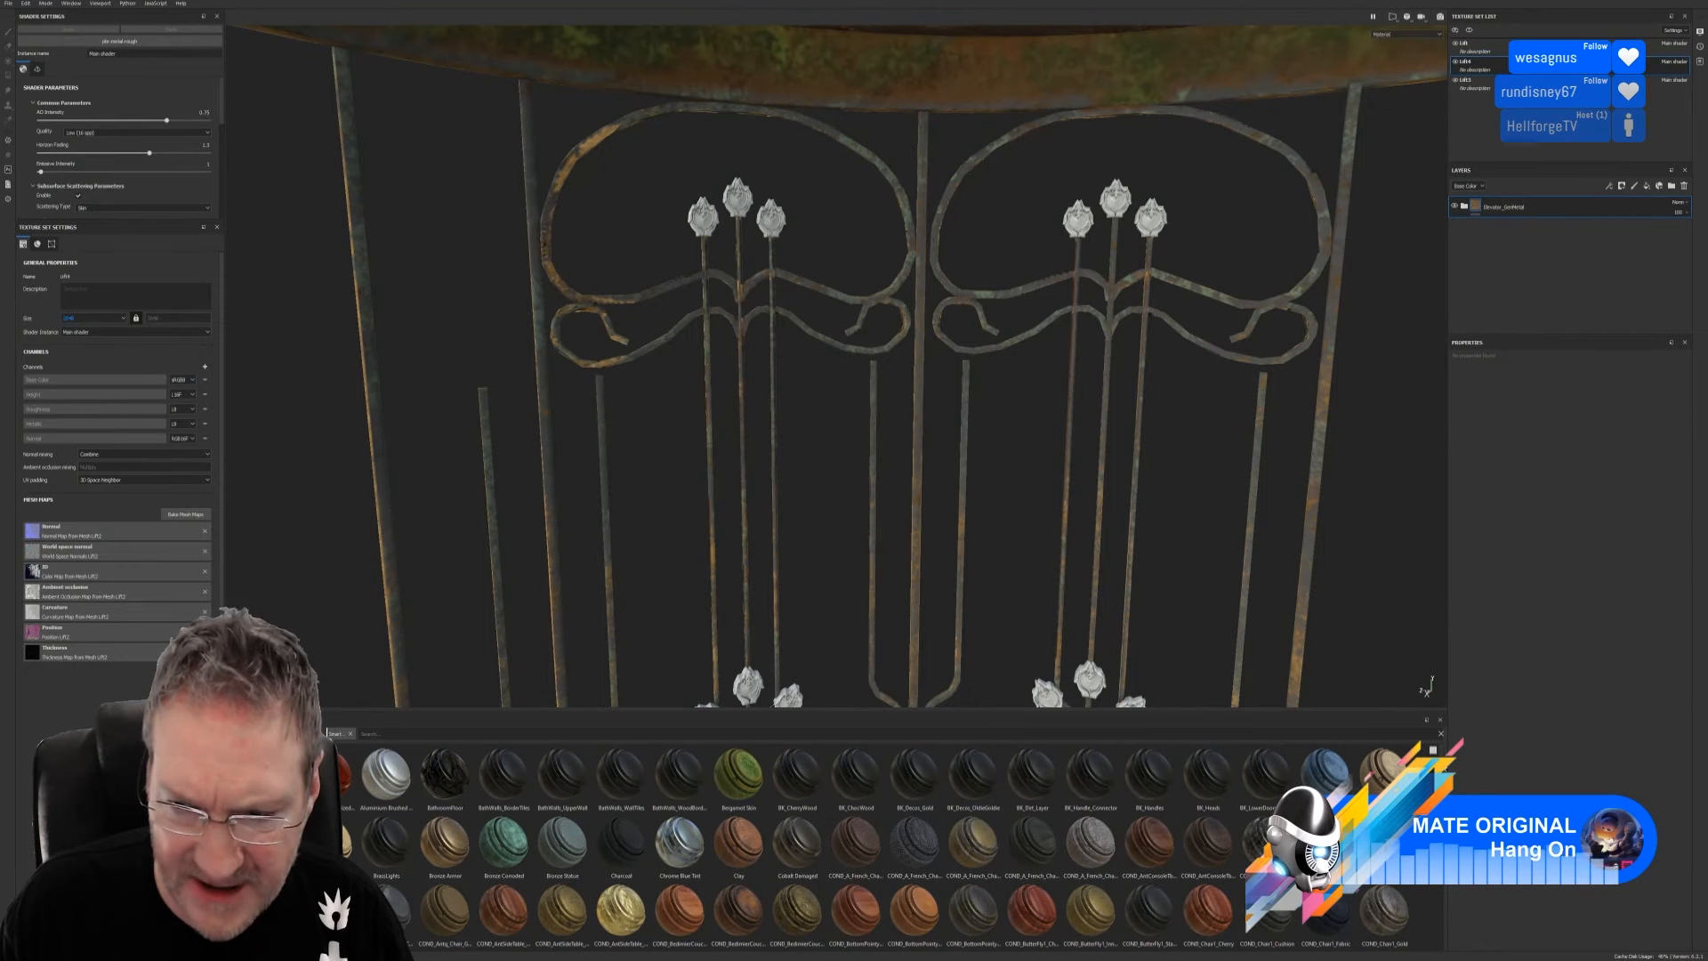
pyautogui.scroll(-3, 889, 845)
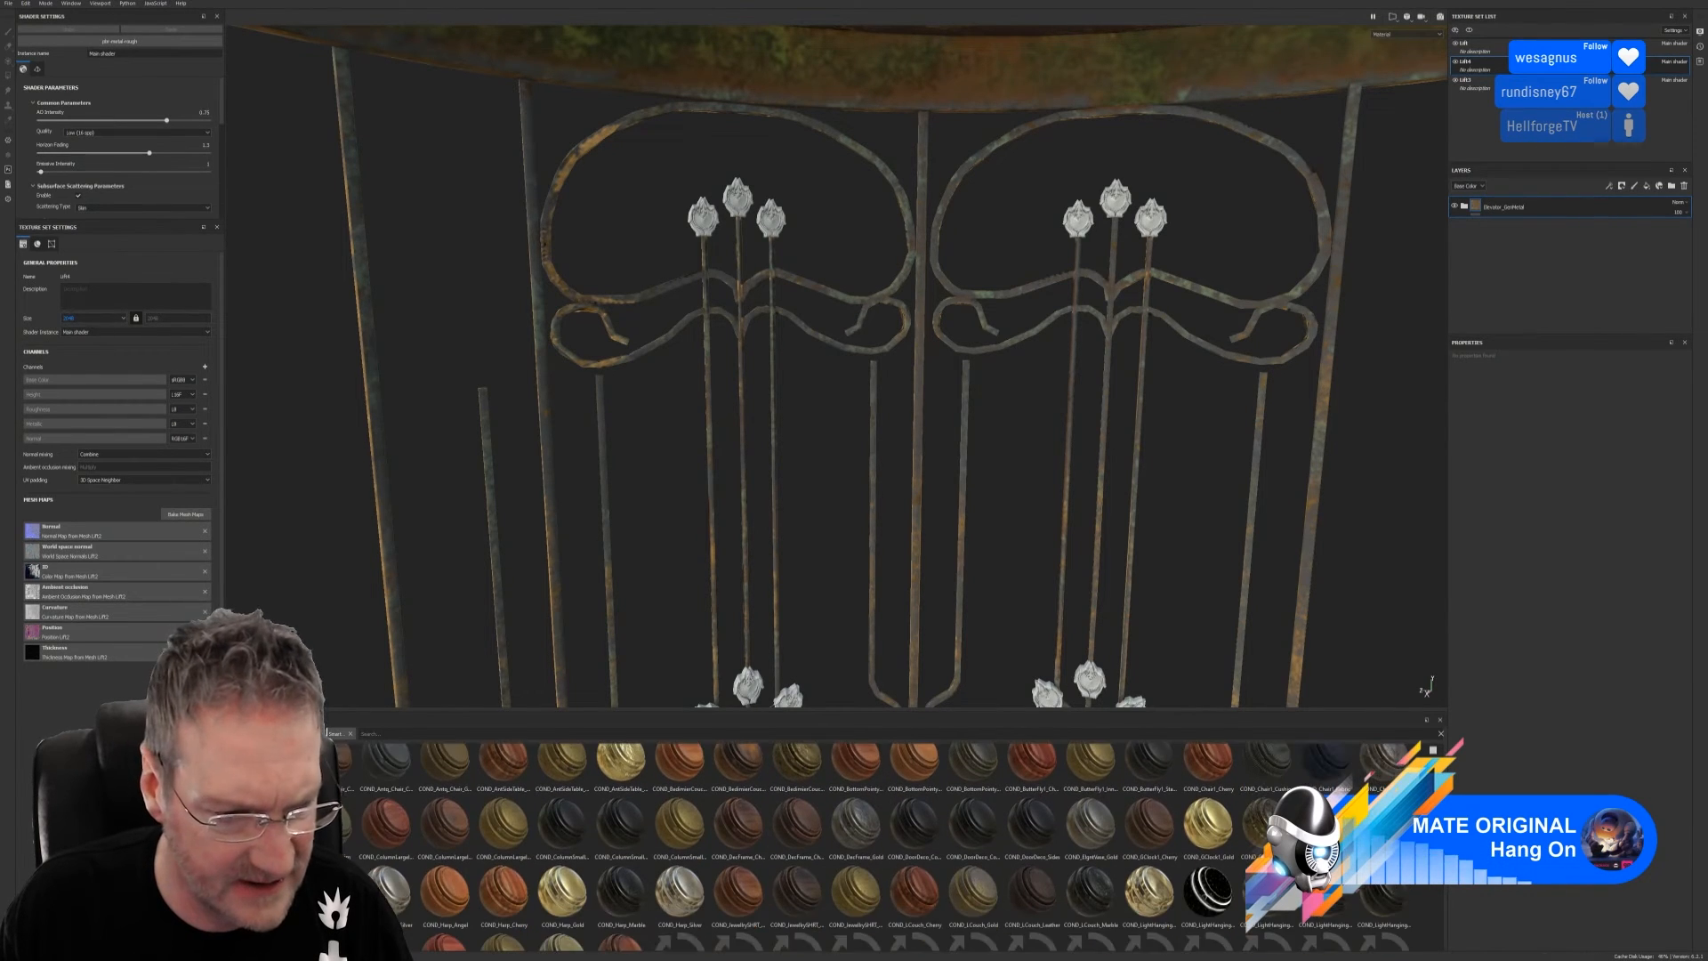
pyautogui.scroll(-3, 890, 846)
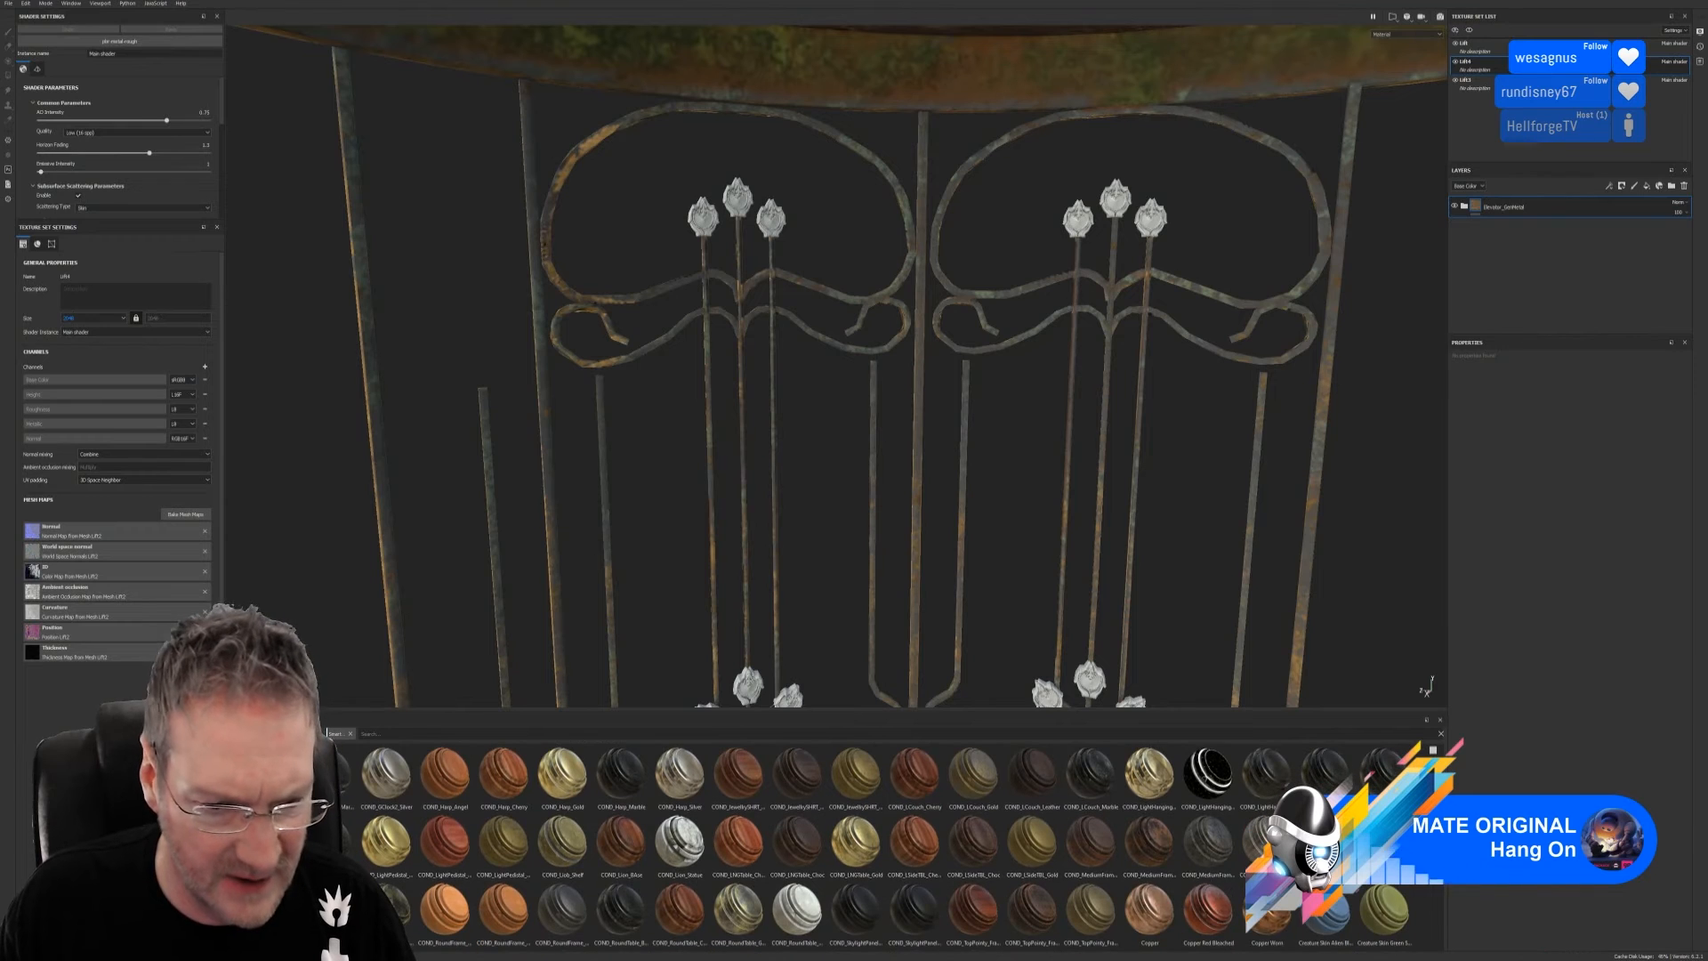
pyautogui.scroll(-5, 890, 845)
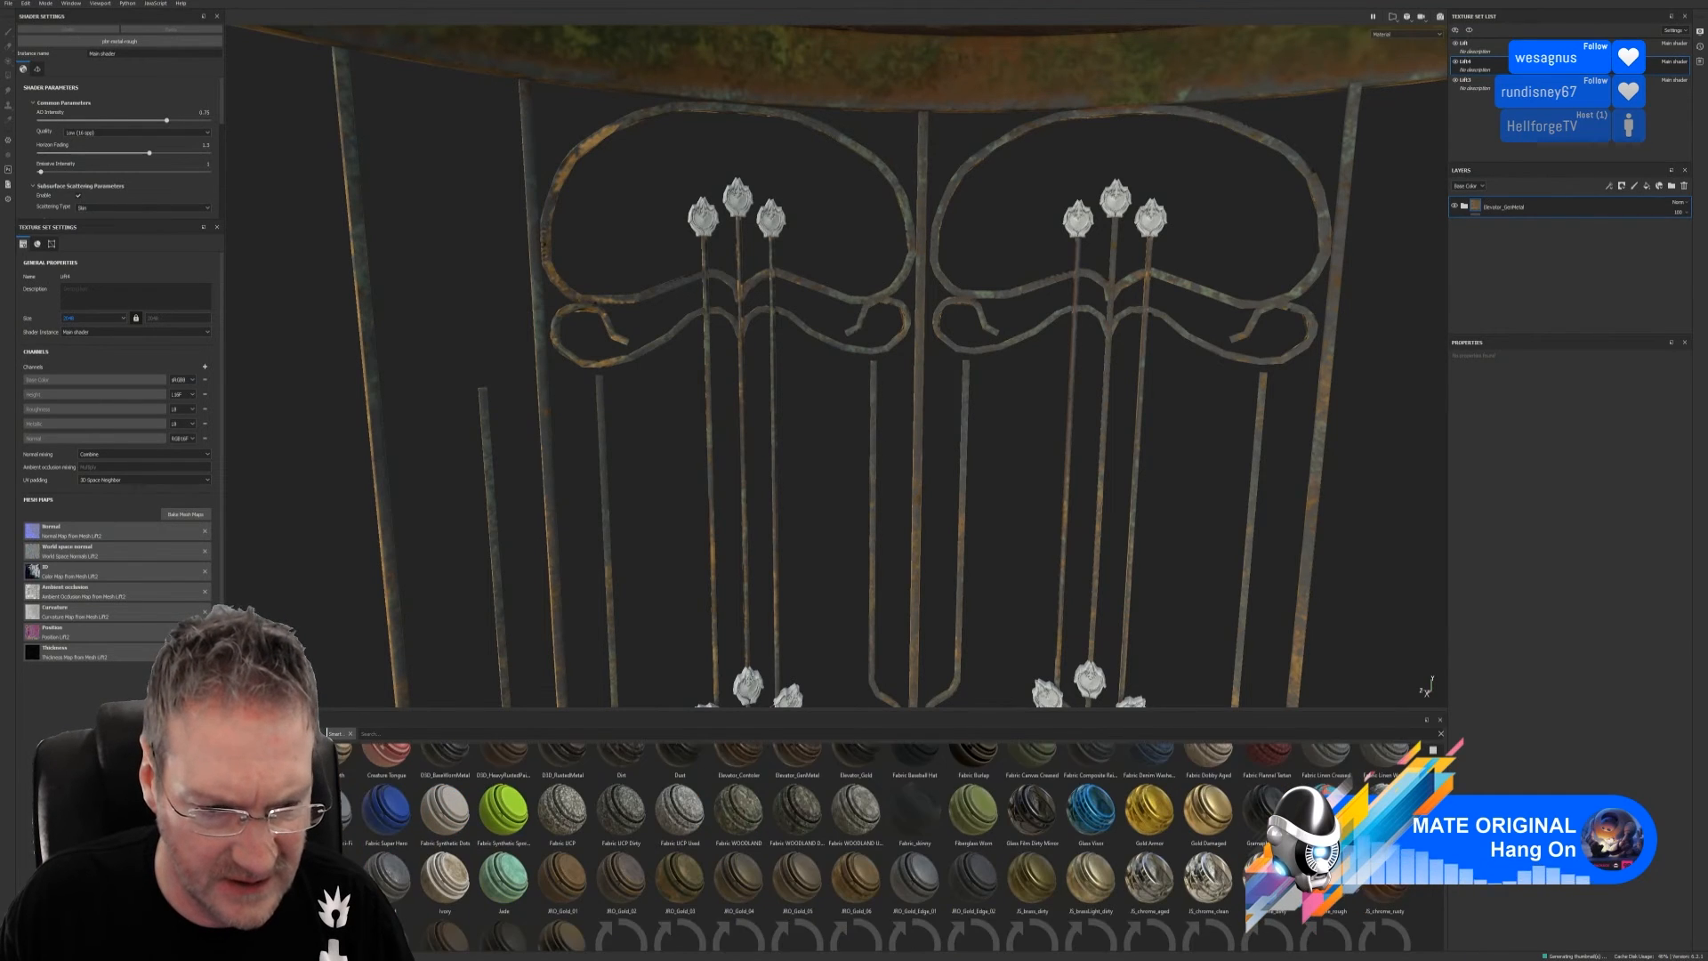
pyautogui.scroll(-3, 890, 845)
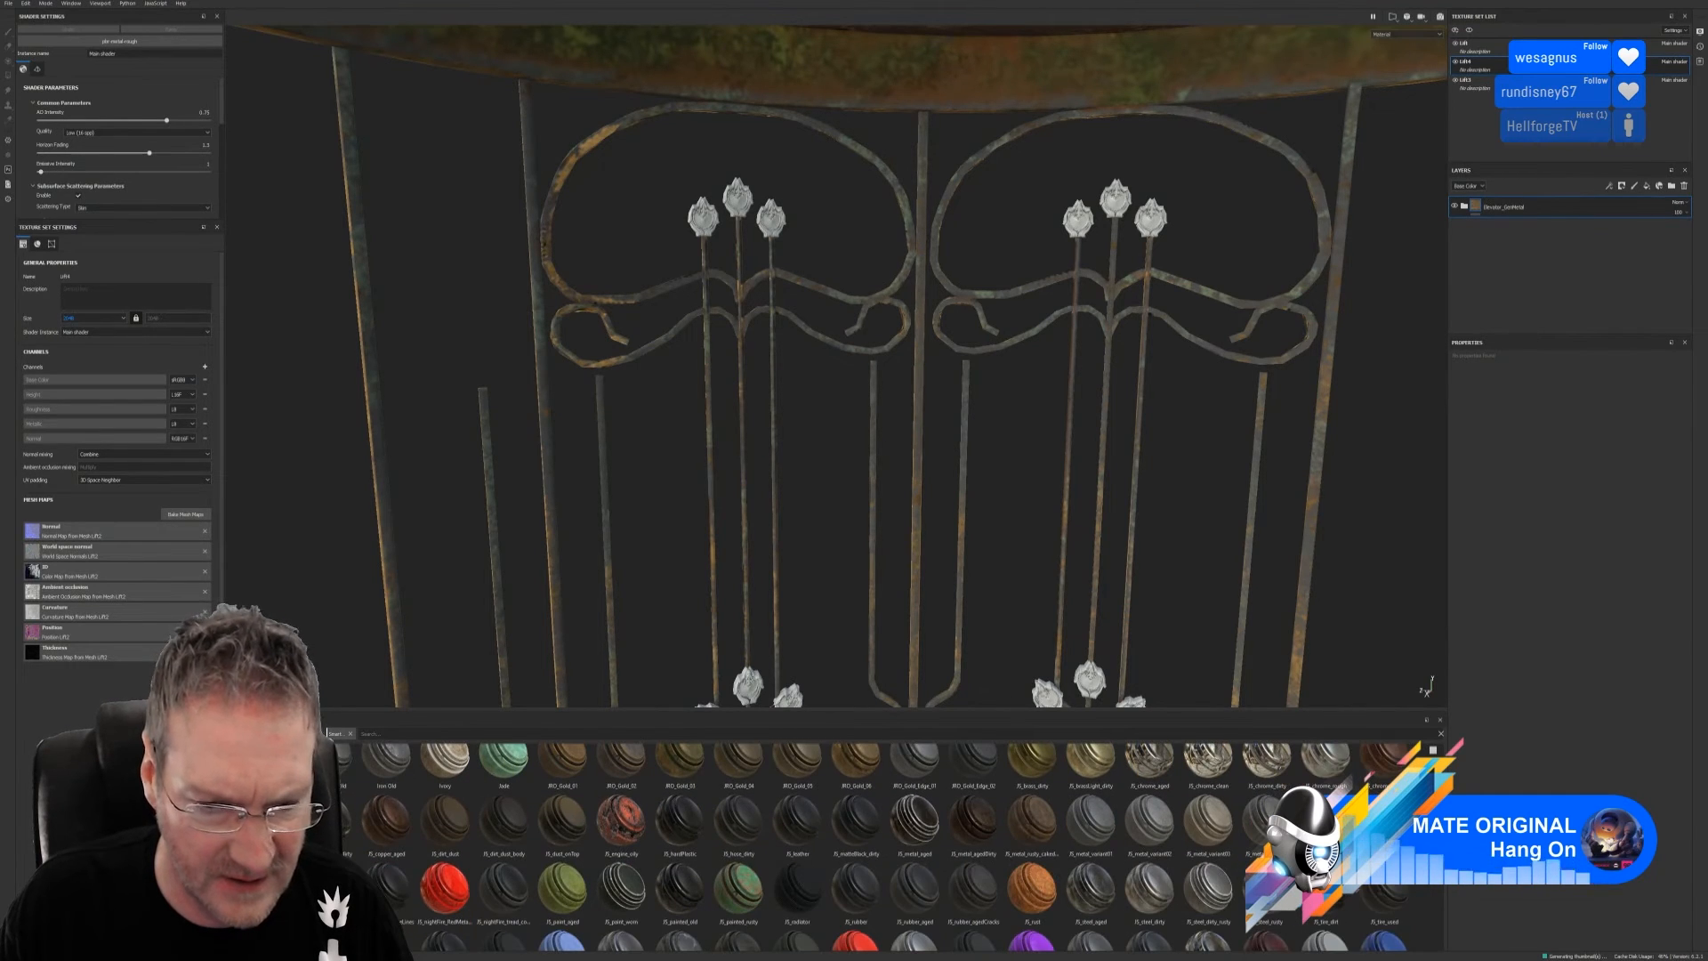
pyautogui.scroll(-3, 889, 845)
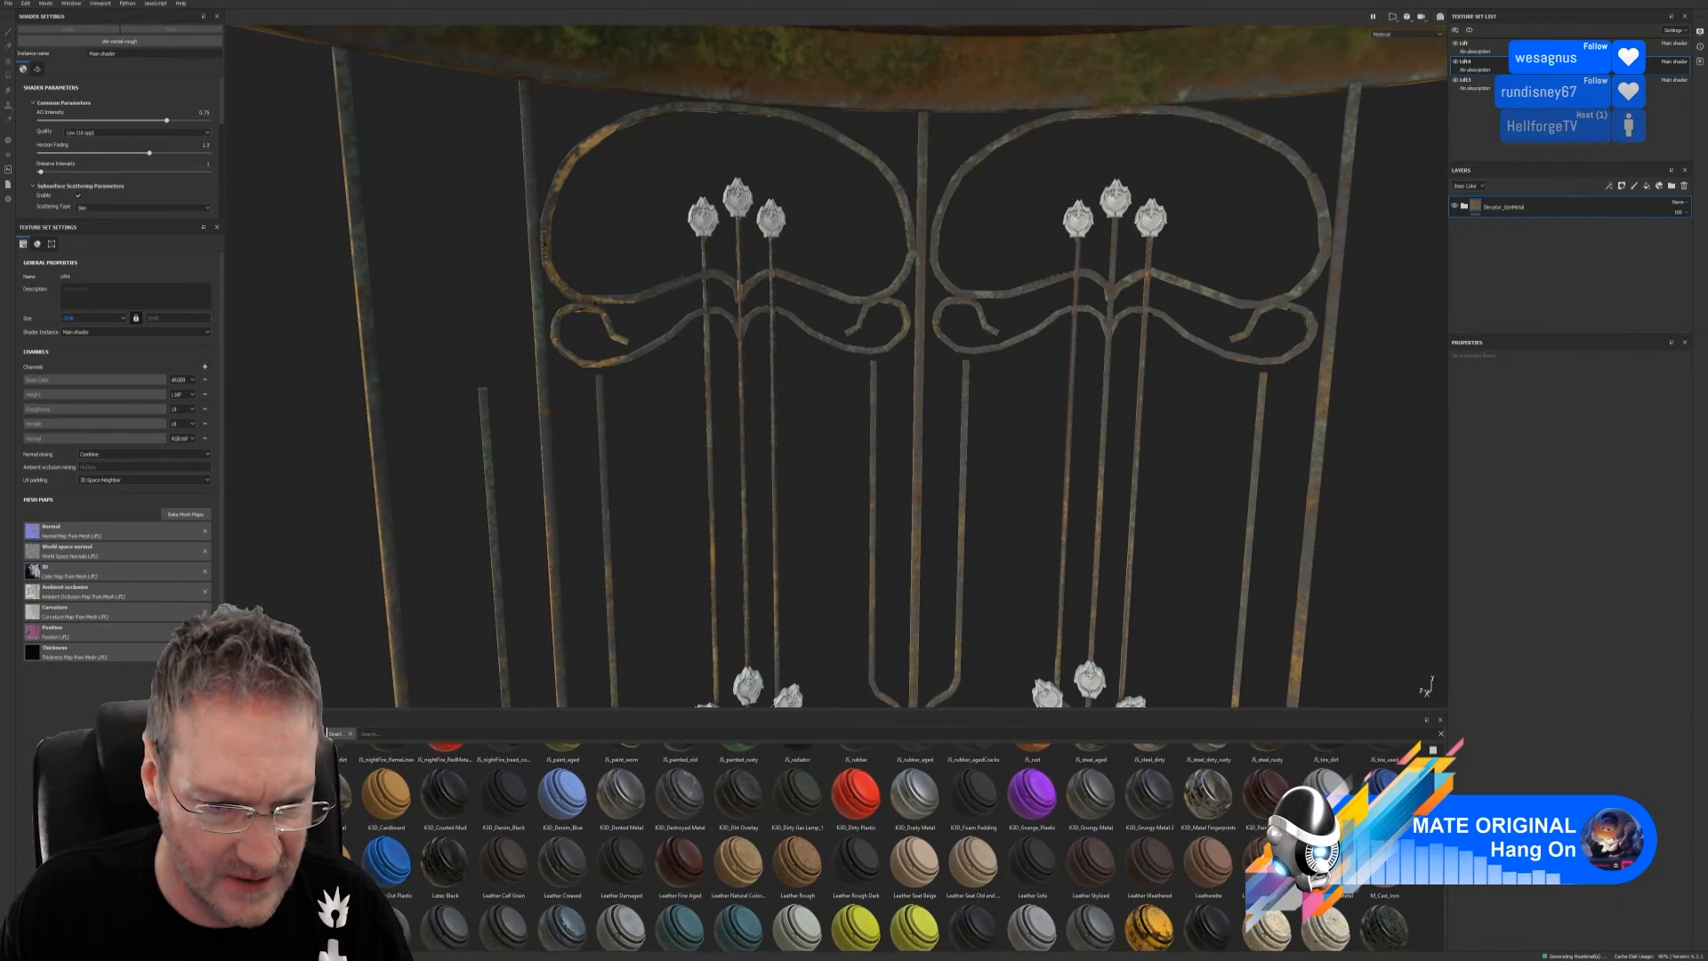
pyautogui.scroll(-3, 890, 845)
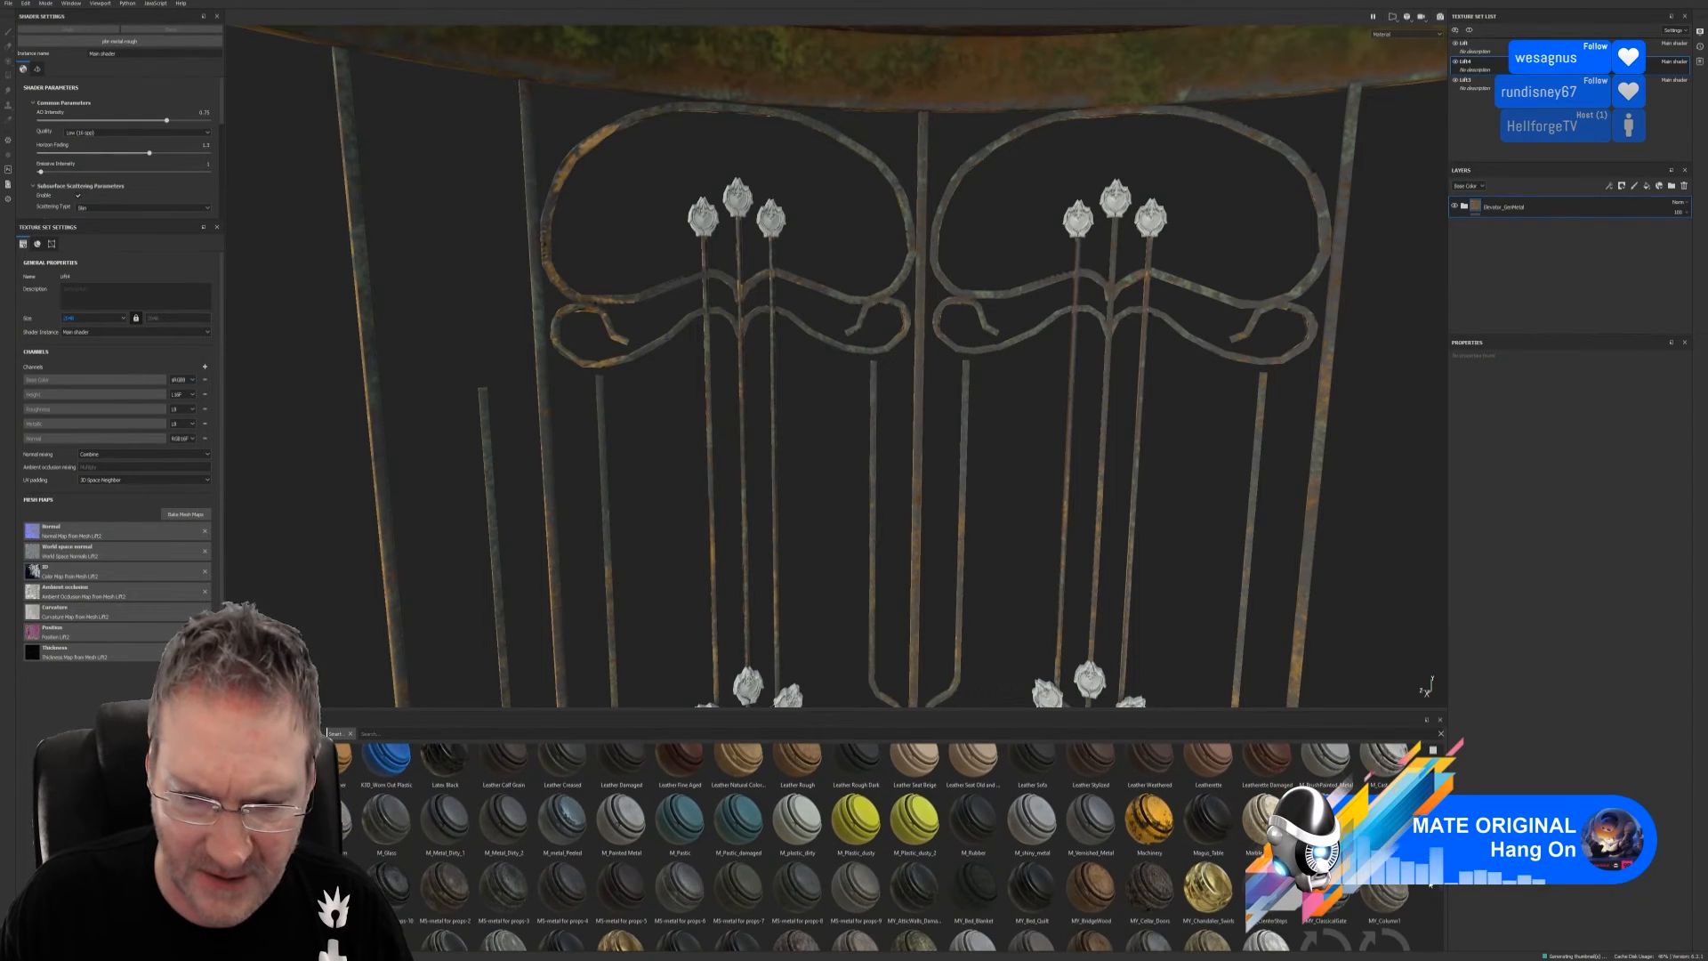
pyautogui.scroll(-2, 1430, 884)
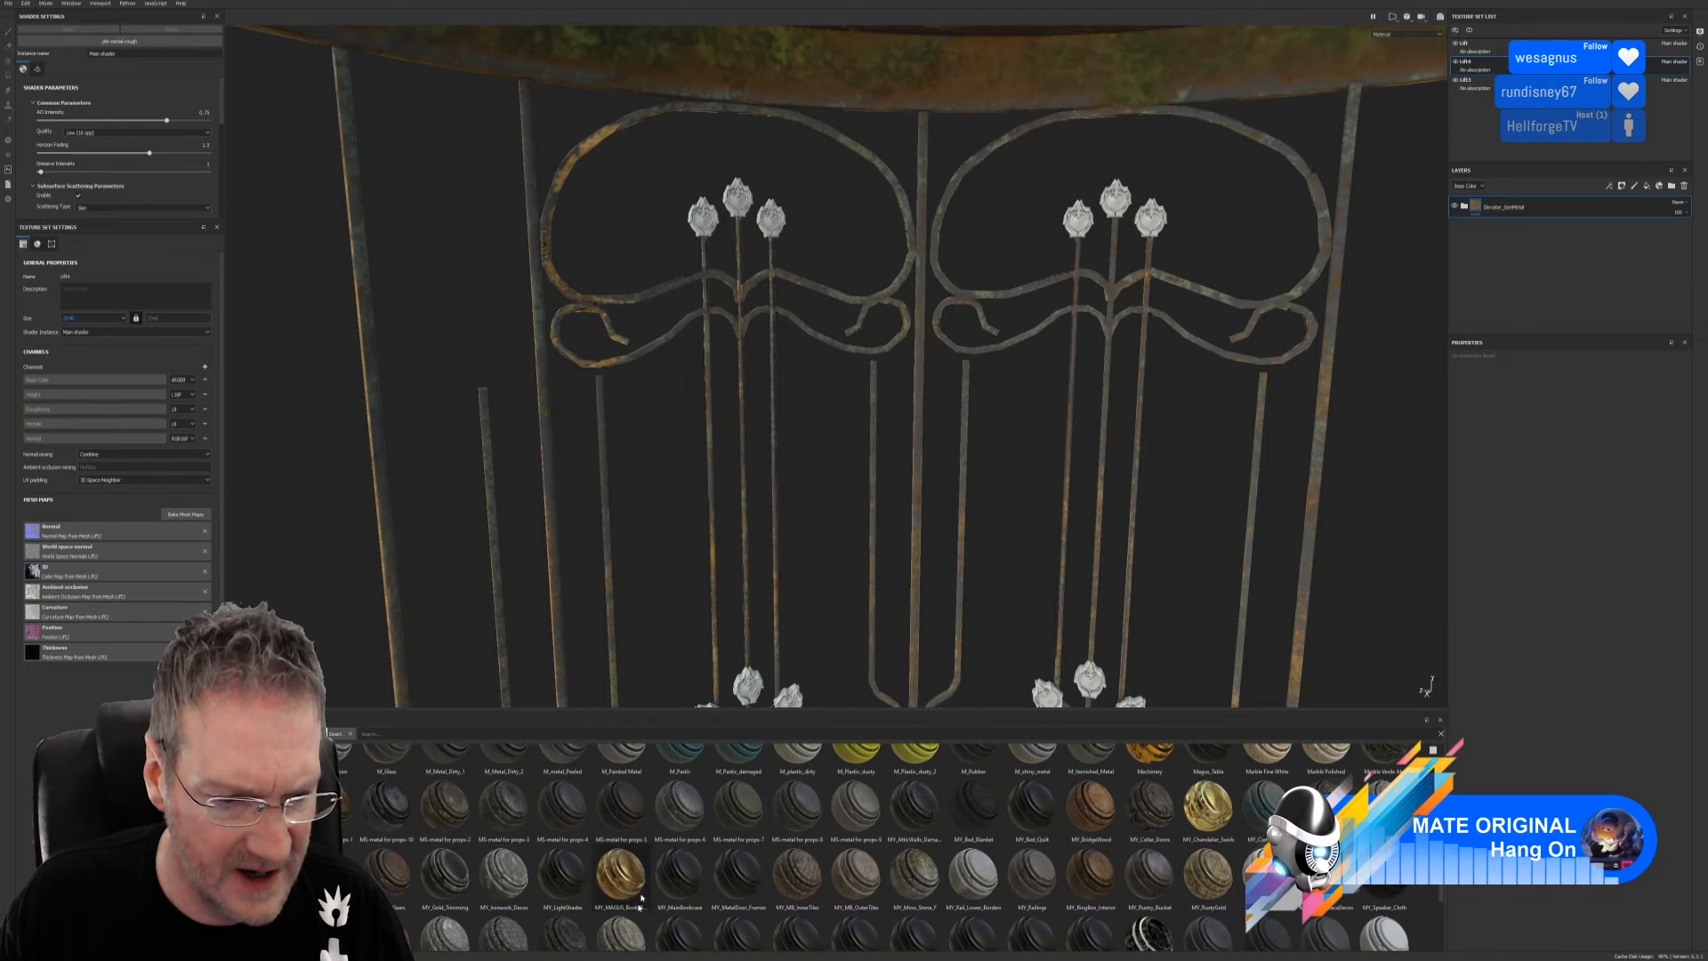
pyautogui.moveTo(621, 874); pyautogui.dragTo(841, 305)
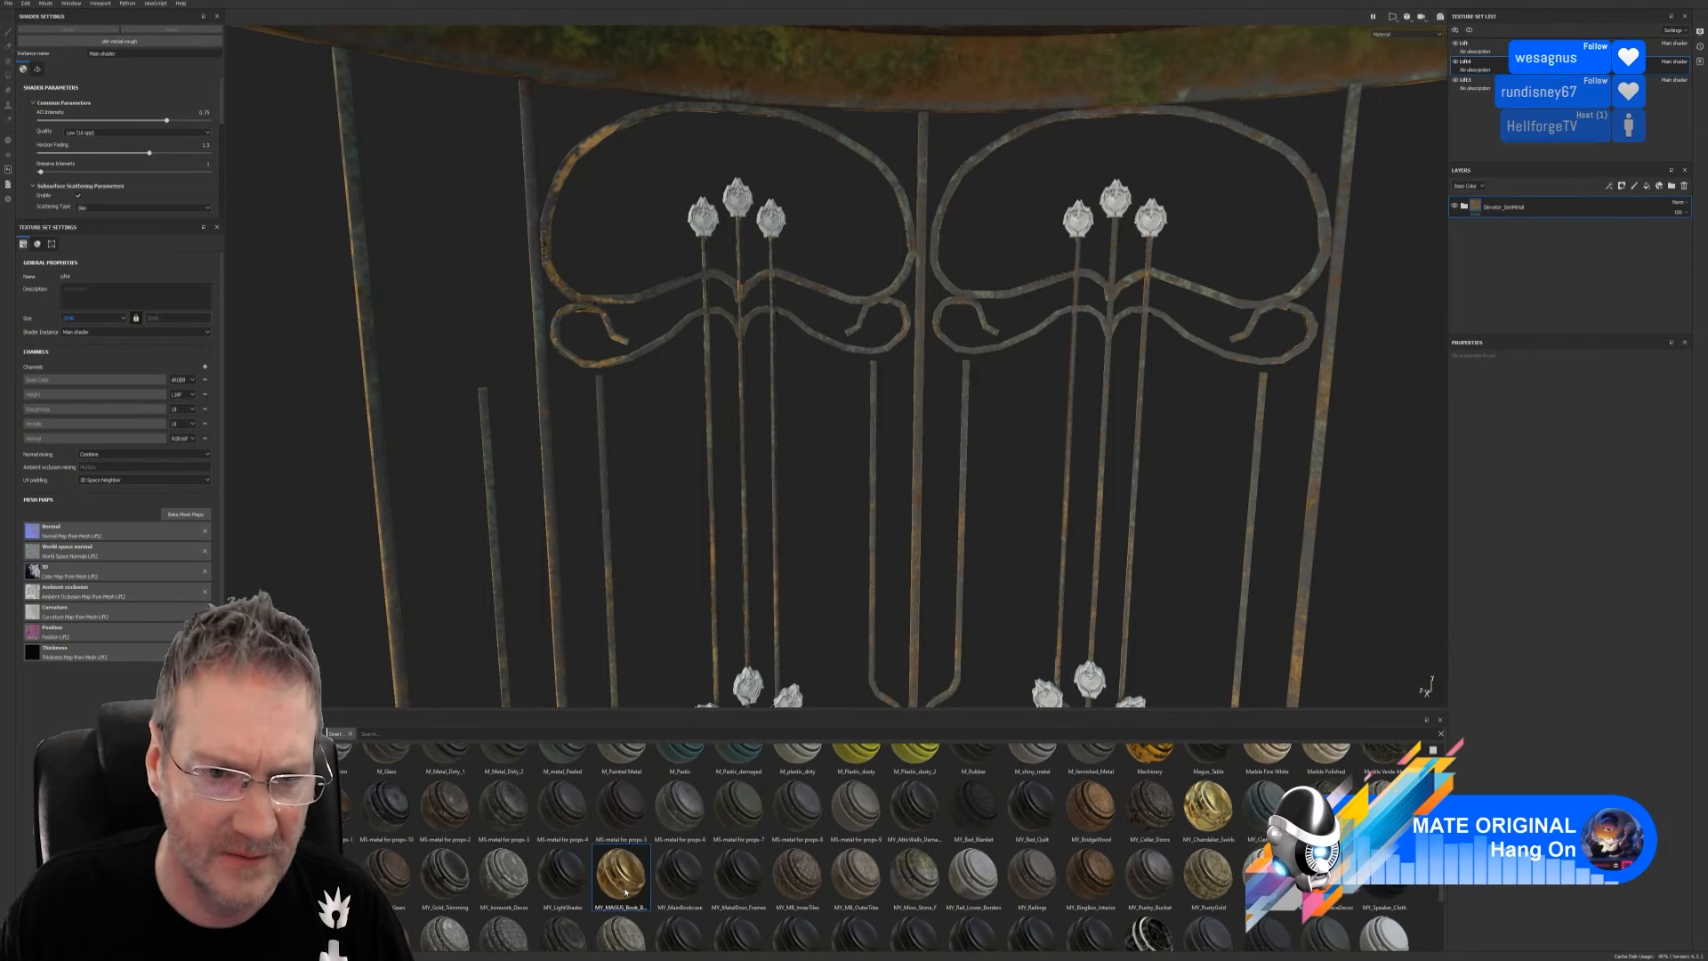
pyautogui.moveTo(626, 893); pyautogui.dragTo(777, 312)
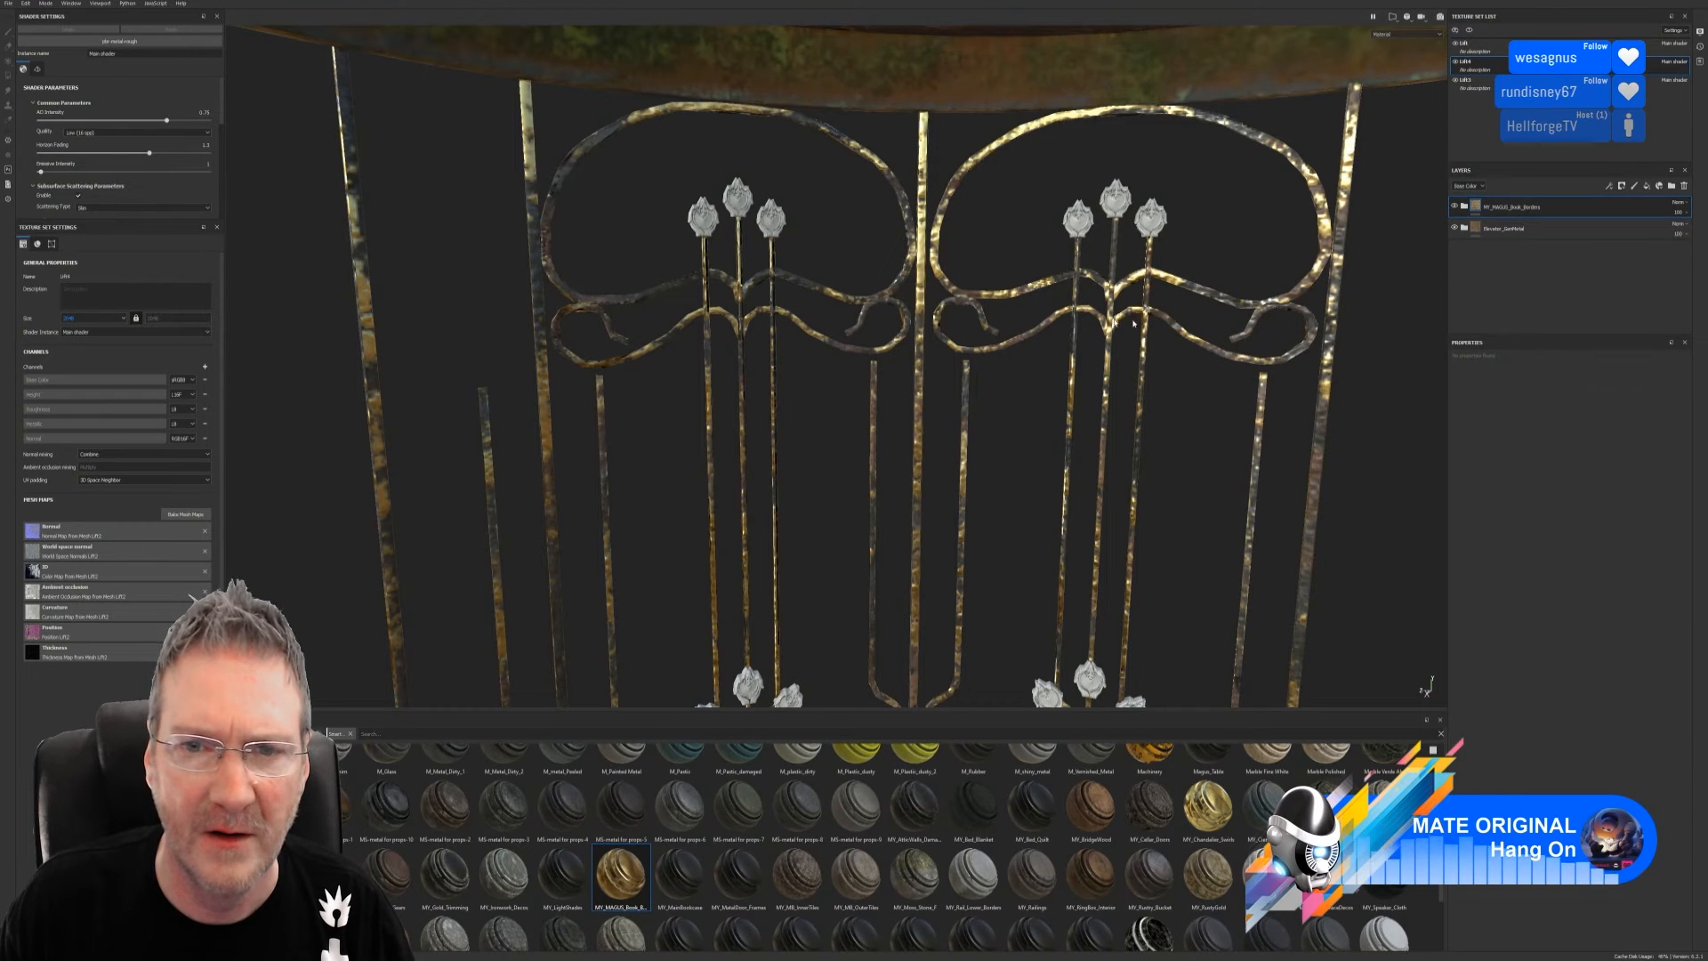
# Mask the MY_MAGUS_Book_Borders group by color selection and pick the blue ID color of the upper scrollwork
pyautogui.rightClick(1566, 207)
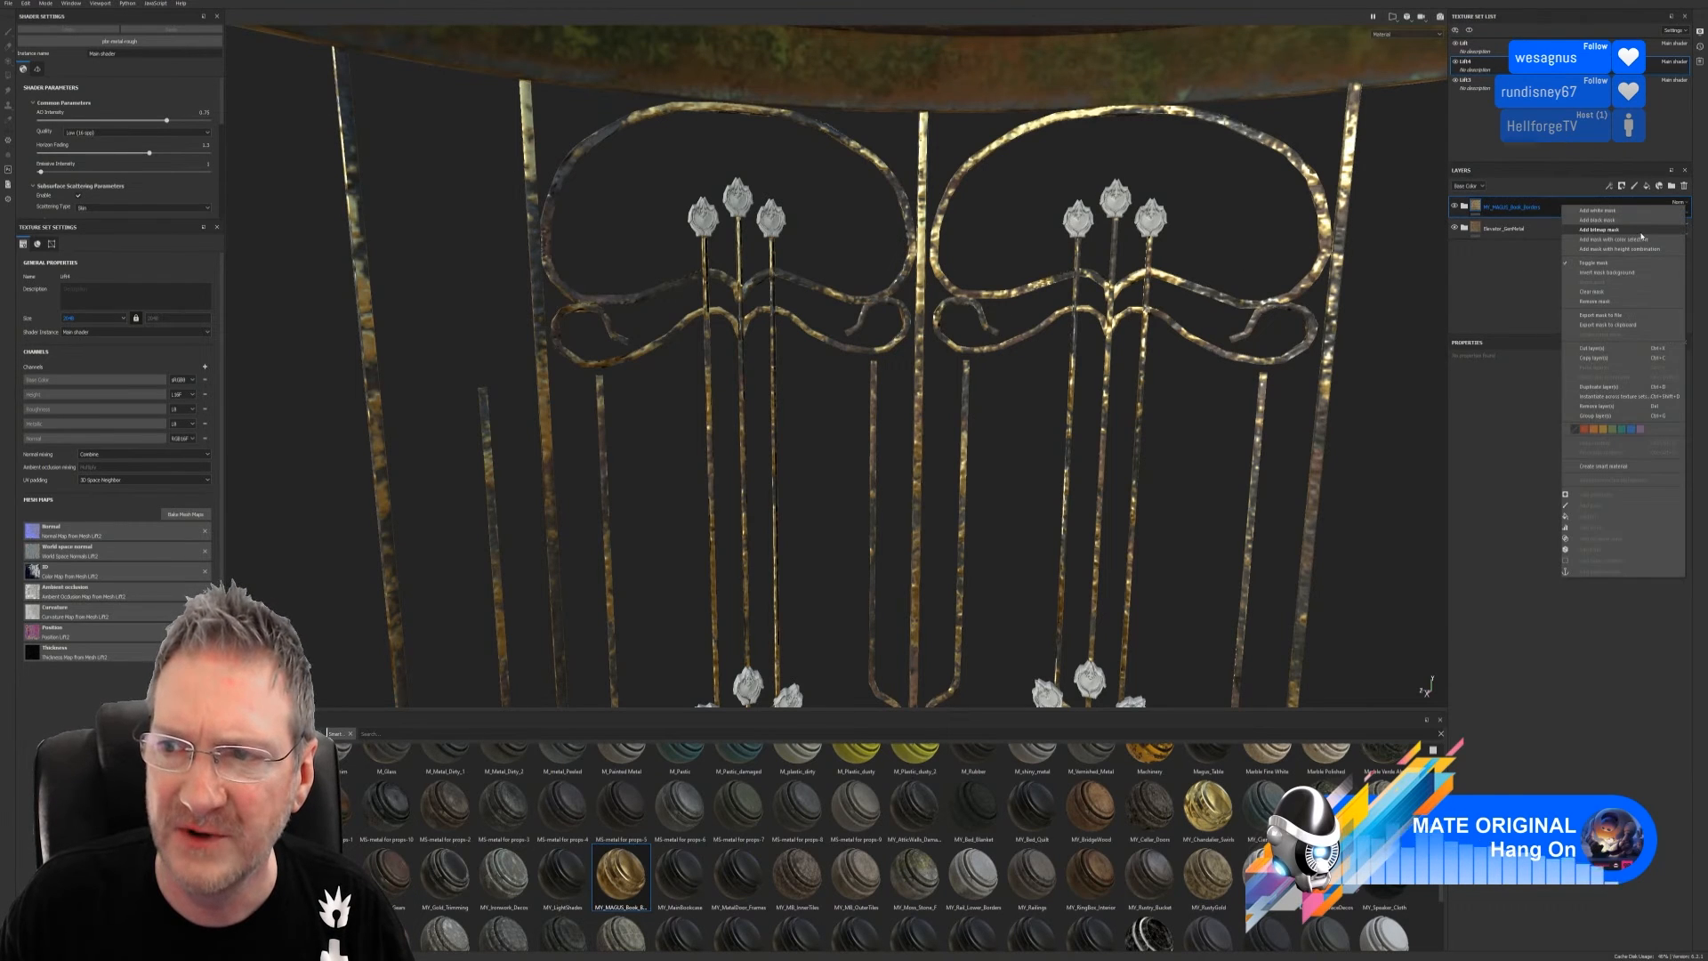
pyautogui.click(1646, 239)
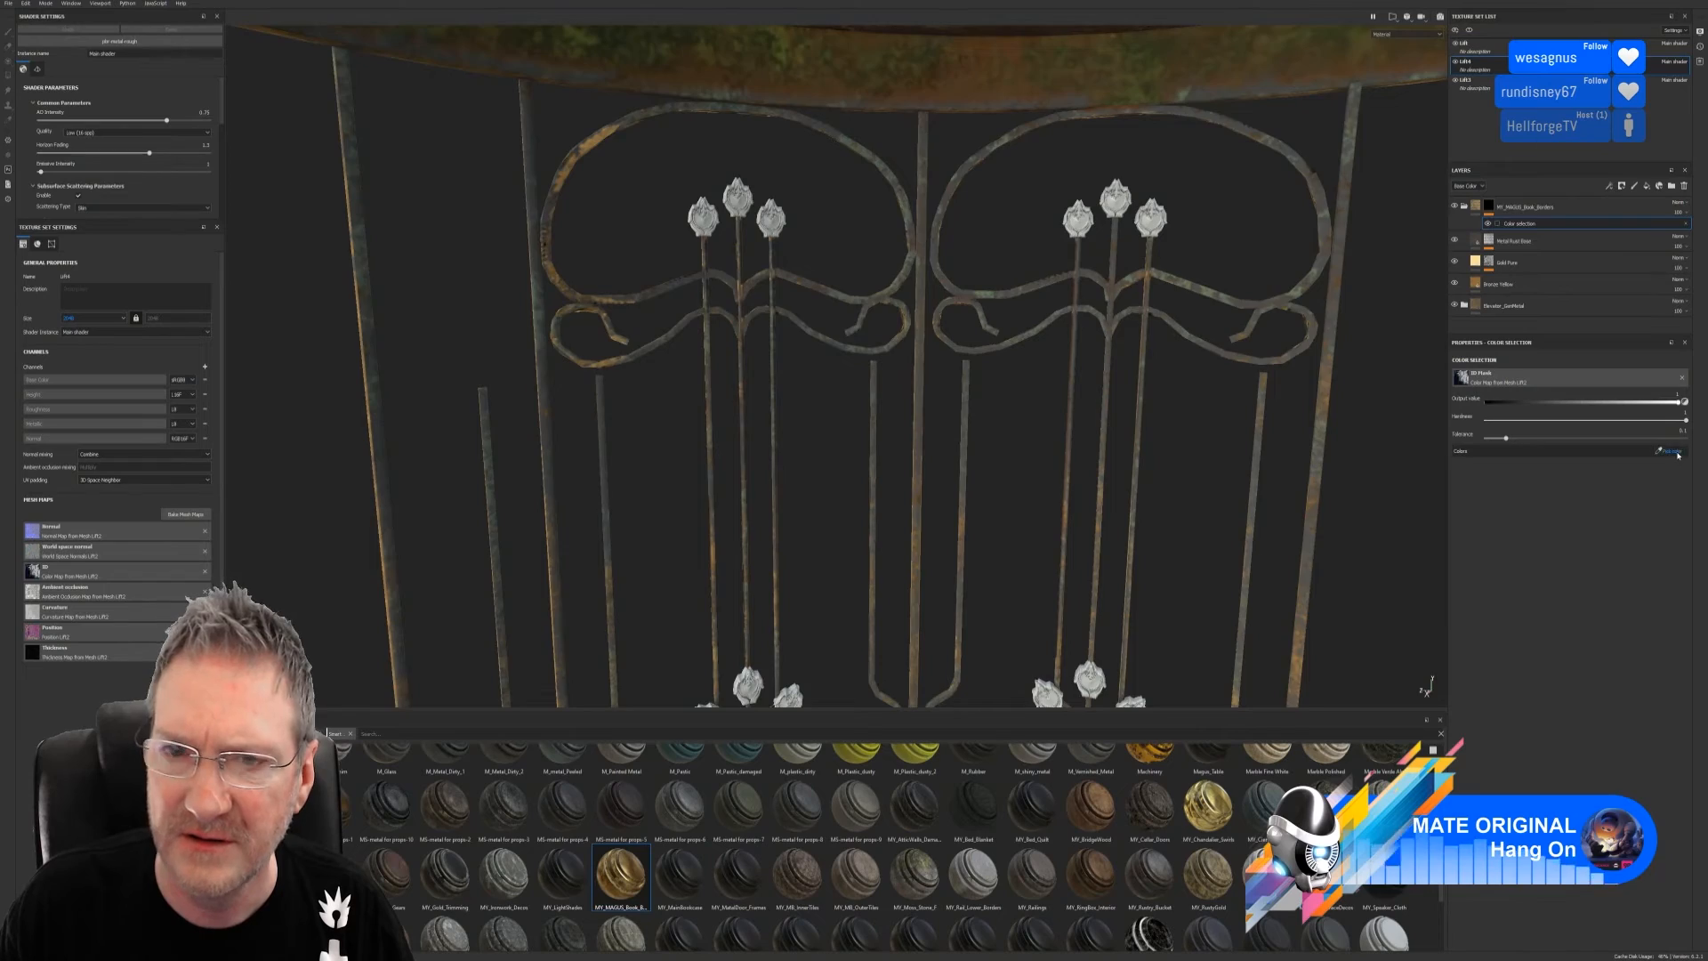
pyautogui.click(1672, 451)
pyautogui.click(982, 152)
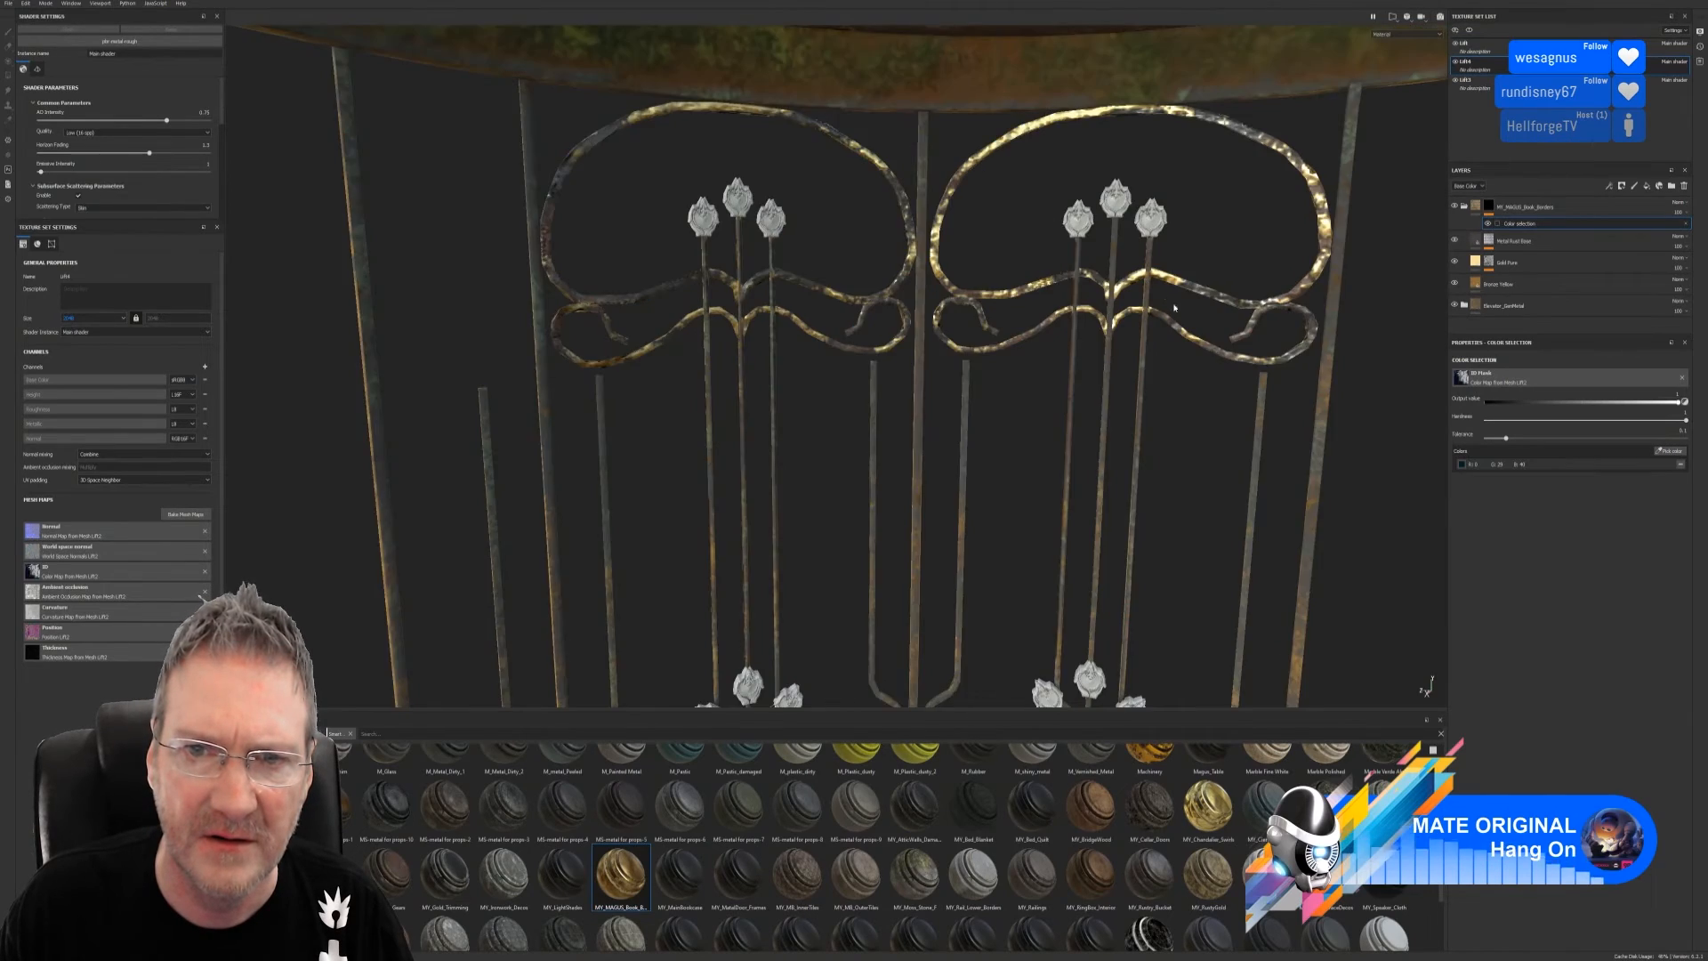
# Add the dark ID color of the lower floral scrollwork to the MY_MAGUS_Book_Borders mask and check the whole cage
pyautogui.scroll(3, 983, 151)
pyautogui.keyDown('alt'); pyautogui.moveTo(982, 151); pyautogui.dragTo(1124, 413); pyautogui.keyUp('alt')
pyautogui.scroll(-5, 845, 469)
pyautogui.scroll(4, 1179, 417)
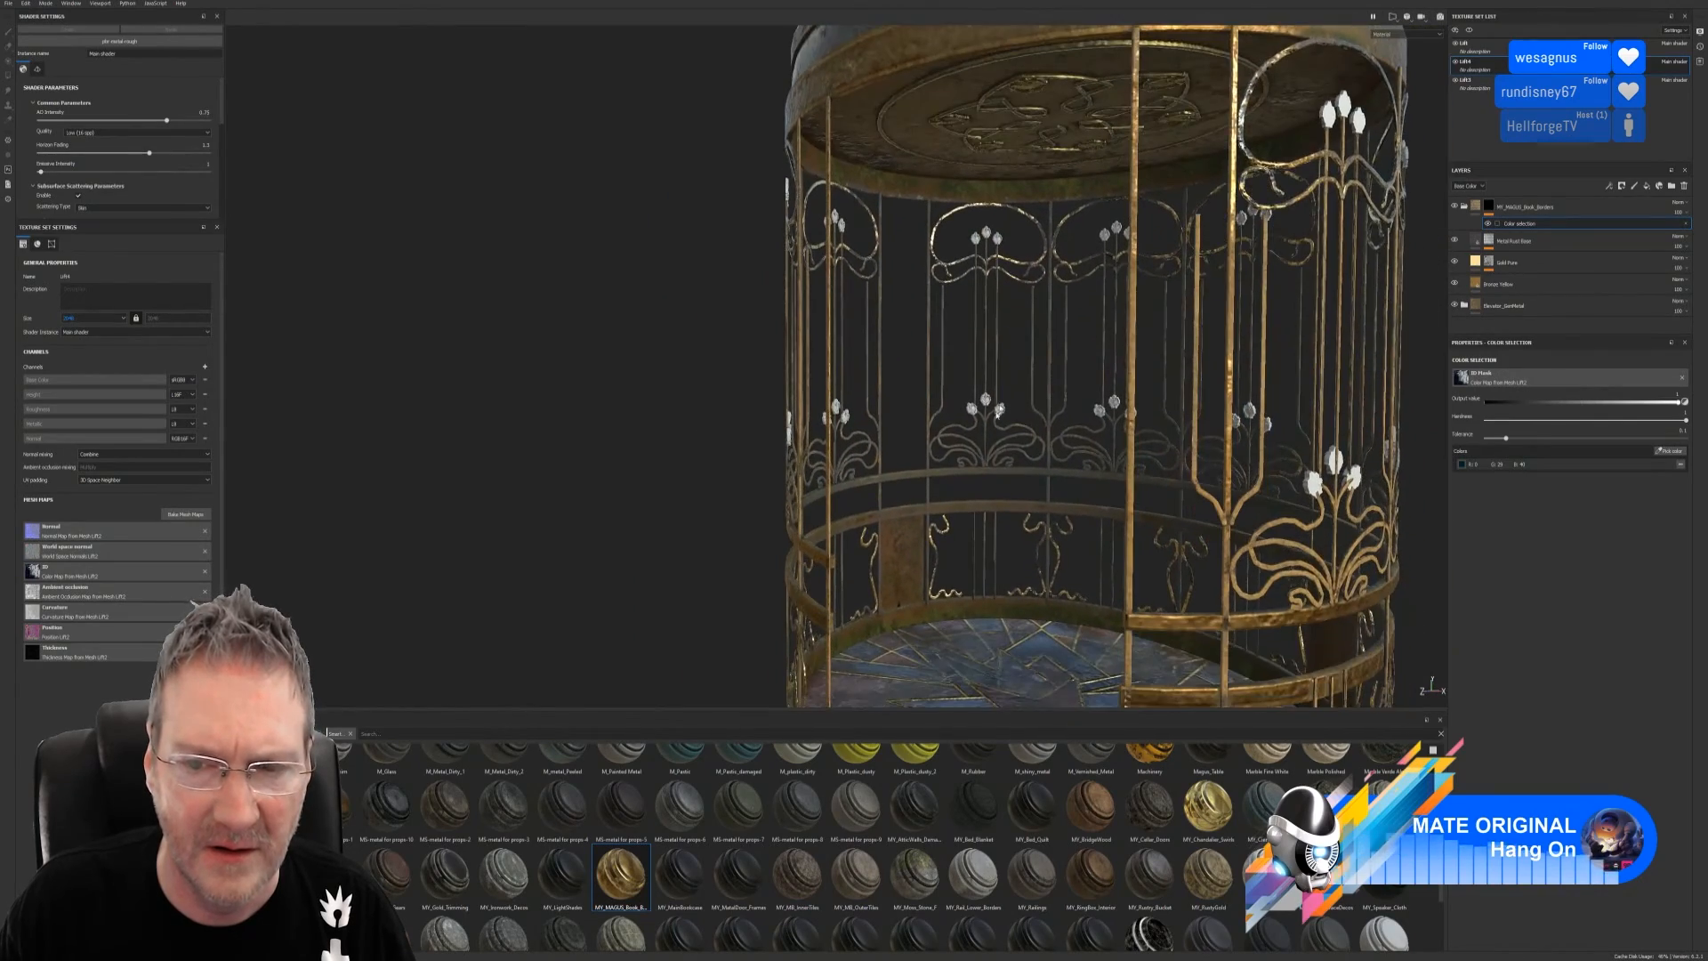
pyautogui.scroll(3, 1155, 470)
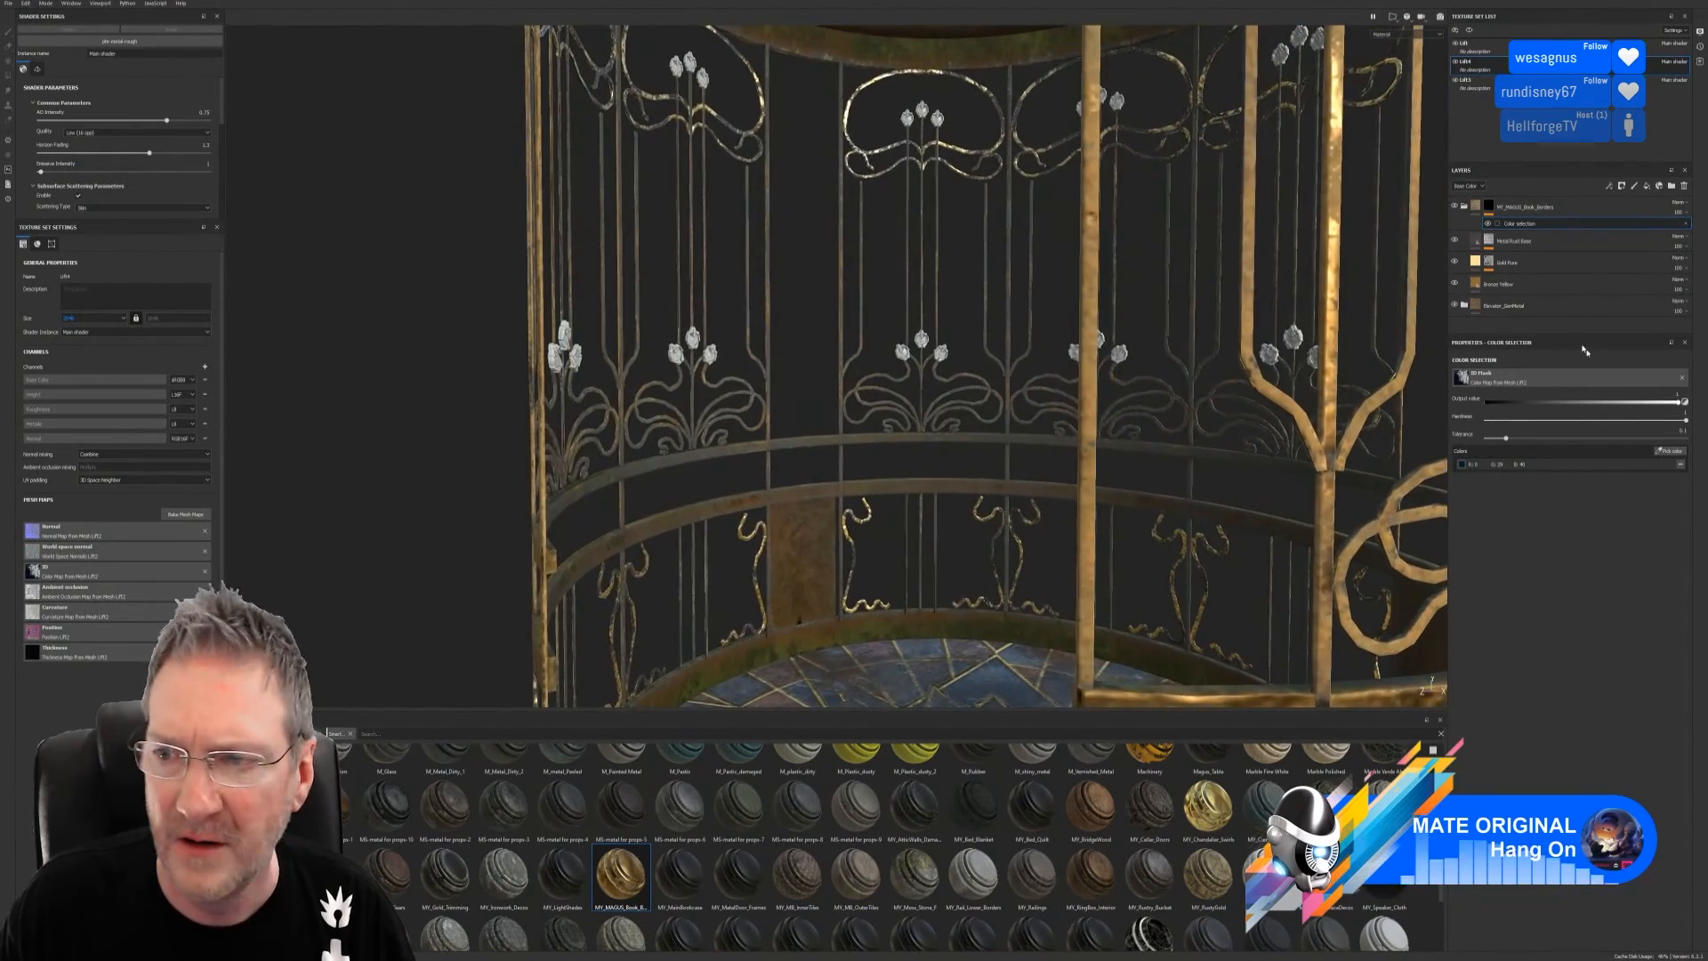
pyautogui.click(1680, 454)
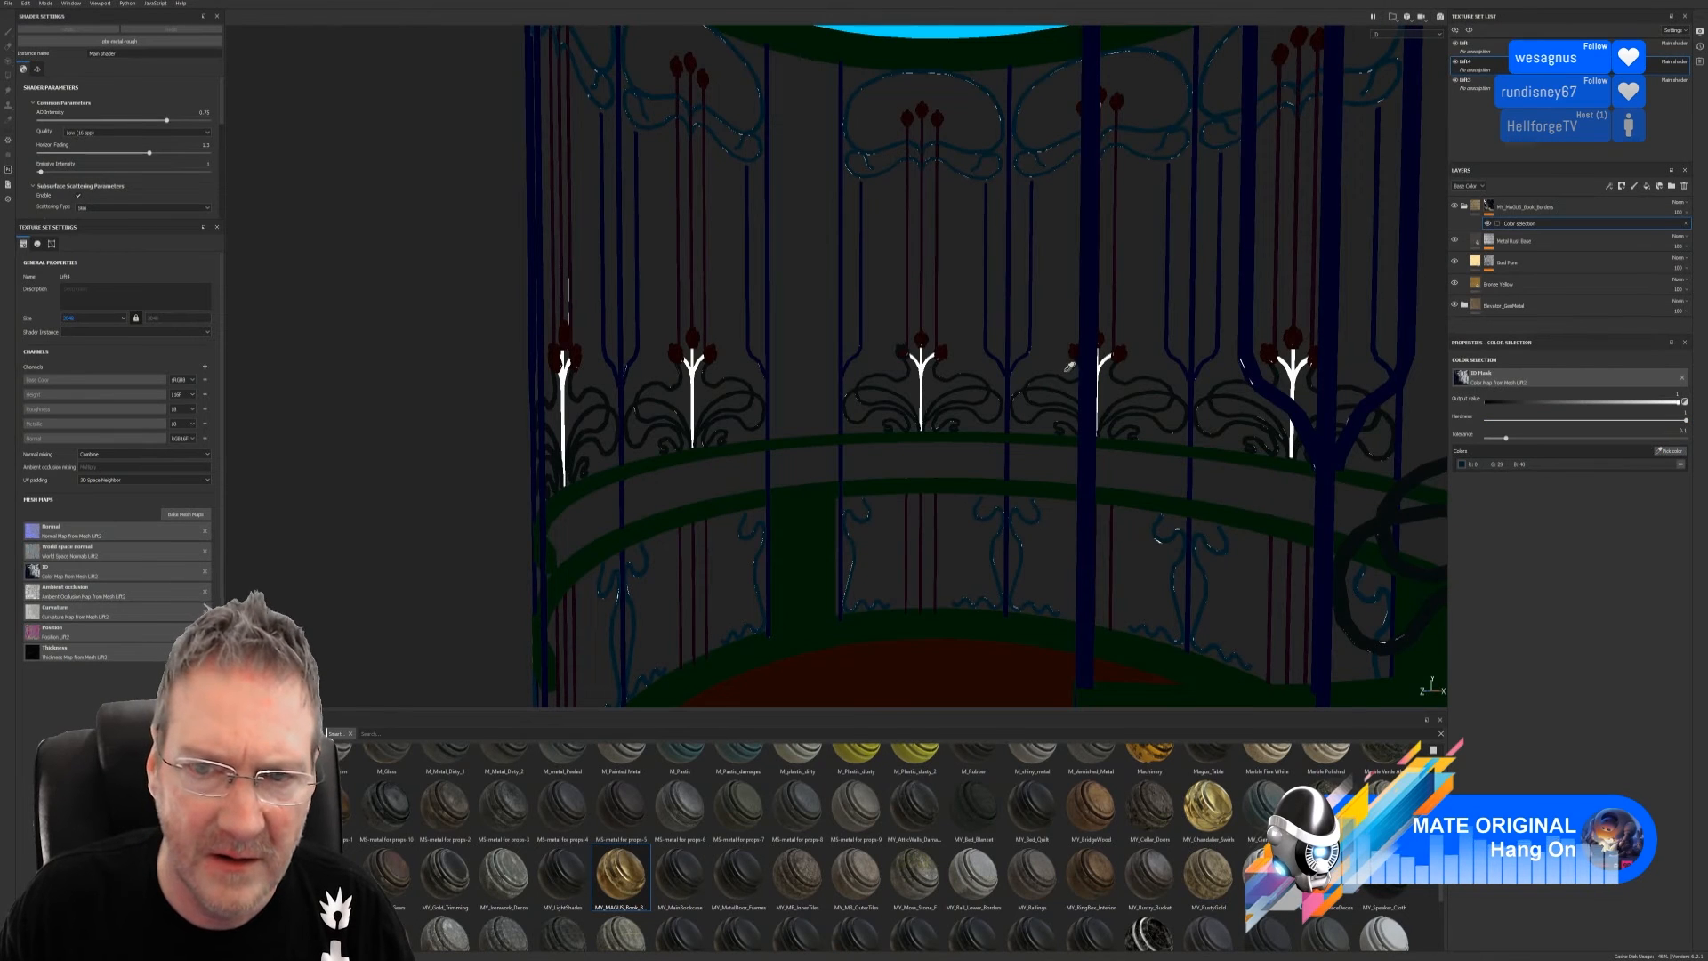
pyautogui.click(970, 371)
pyautogui.scroll(-5, 989, 432)
pyautogui.keyDown('alt'); pyautogui.moveTo(990, 432); pyautogui.dragTo(1068, 418); pyautogui.keyUp('alt')
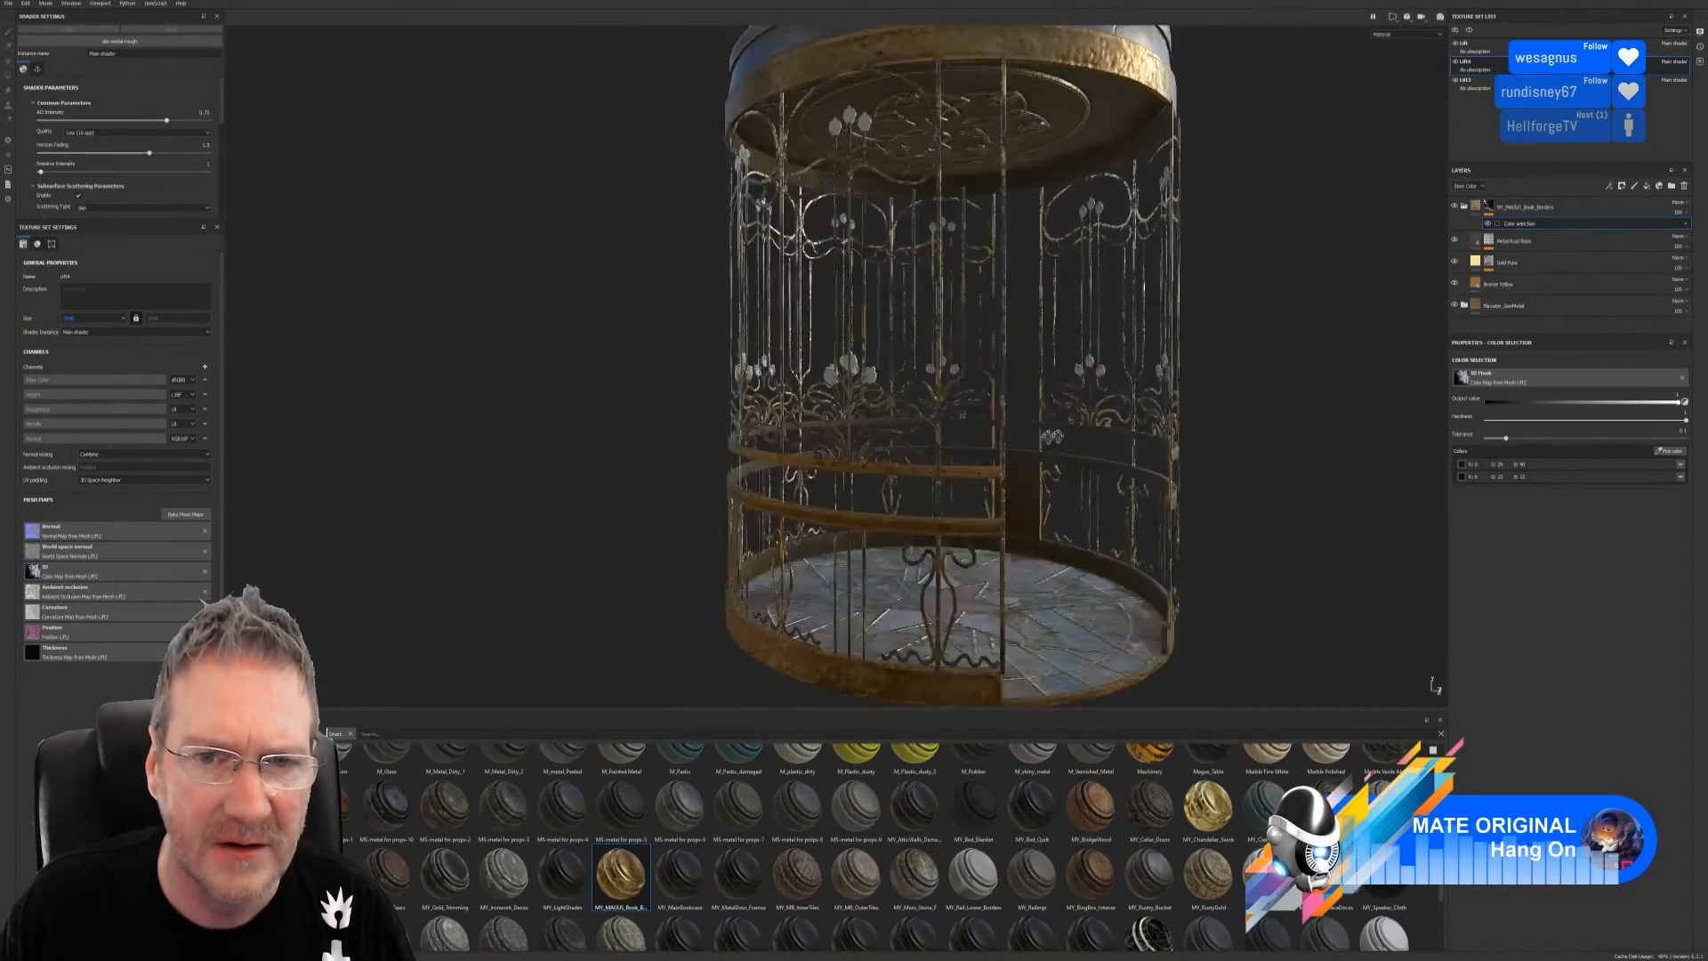
pyautogui.scroll(3, 1005, 409)
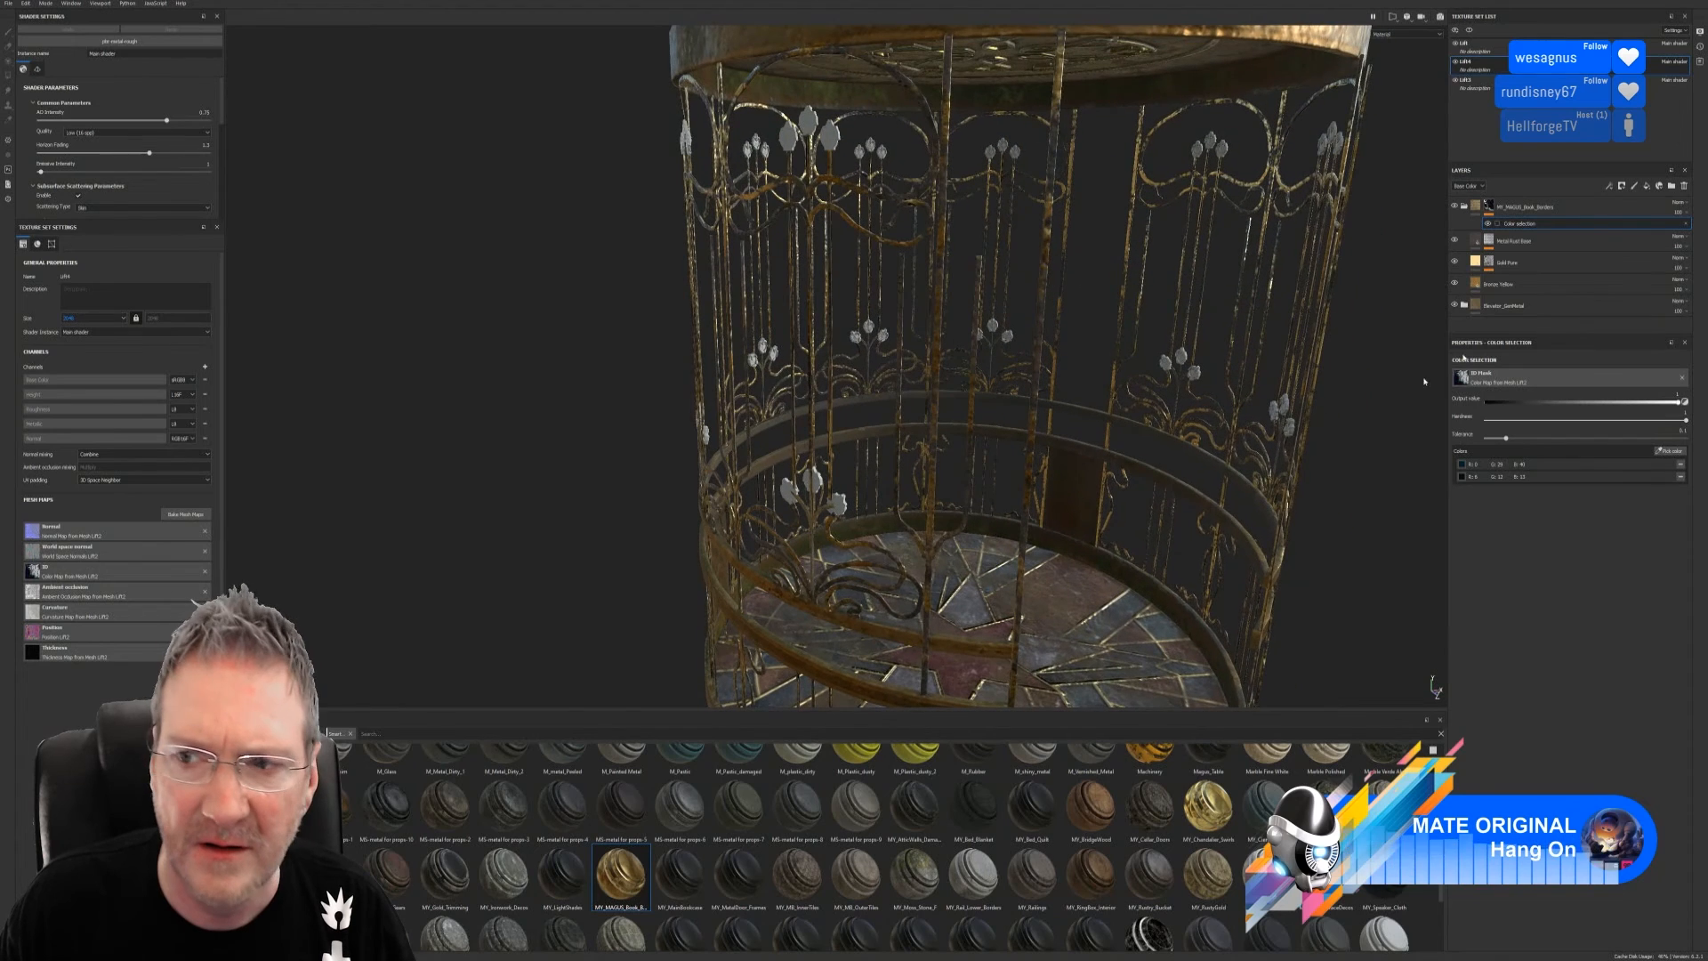
# Collapse the MY_MAGUS_Book_Borders group and inspect the cage from outside
pyautogui.click(1465, 207)
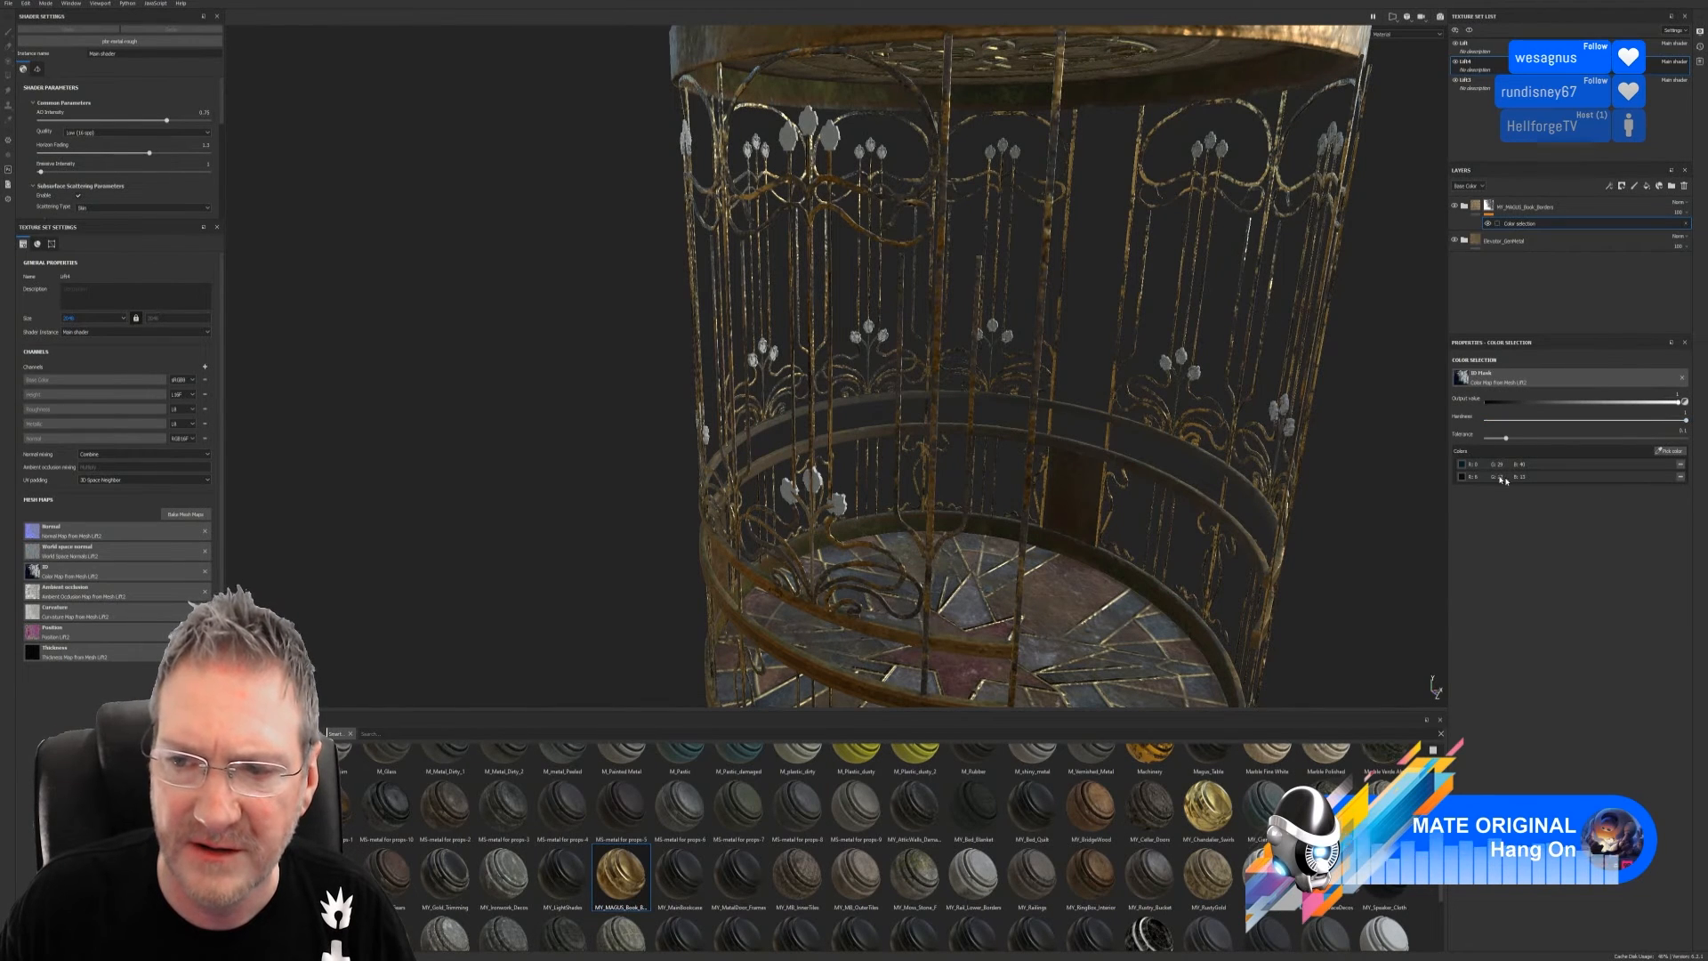
pyautogui.scroll(-5, 1335, 333)
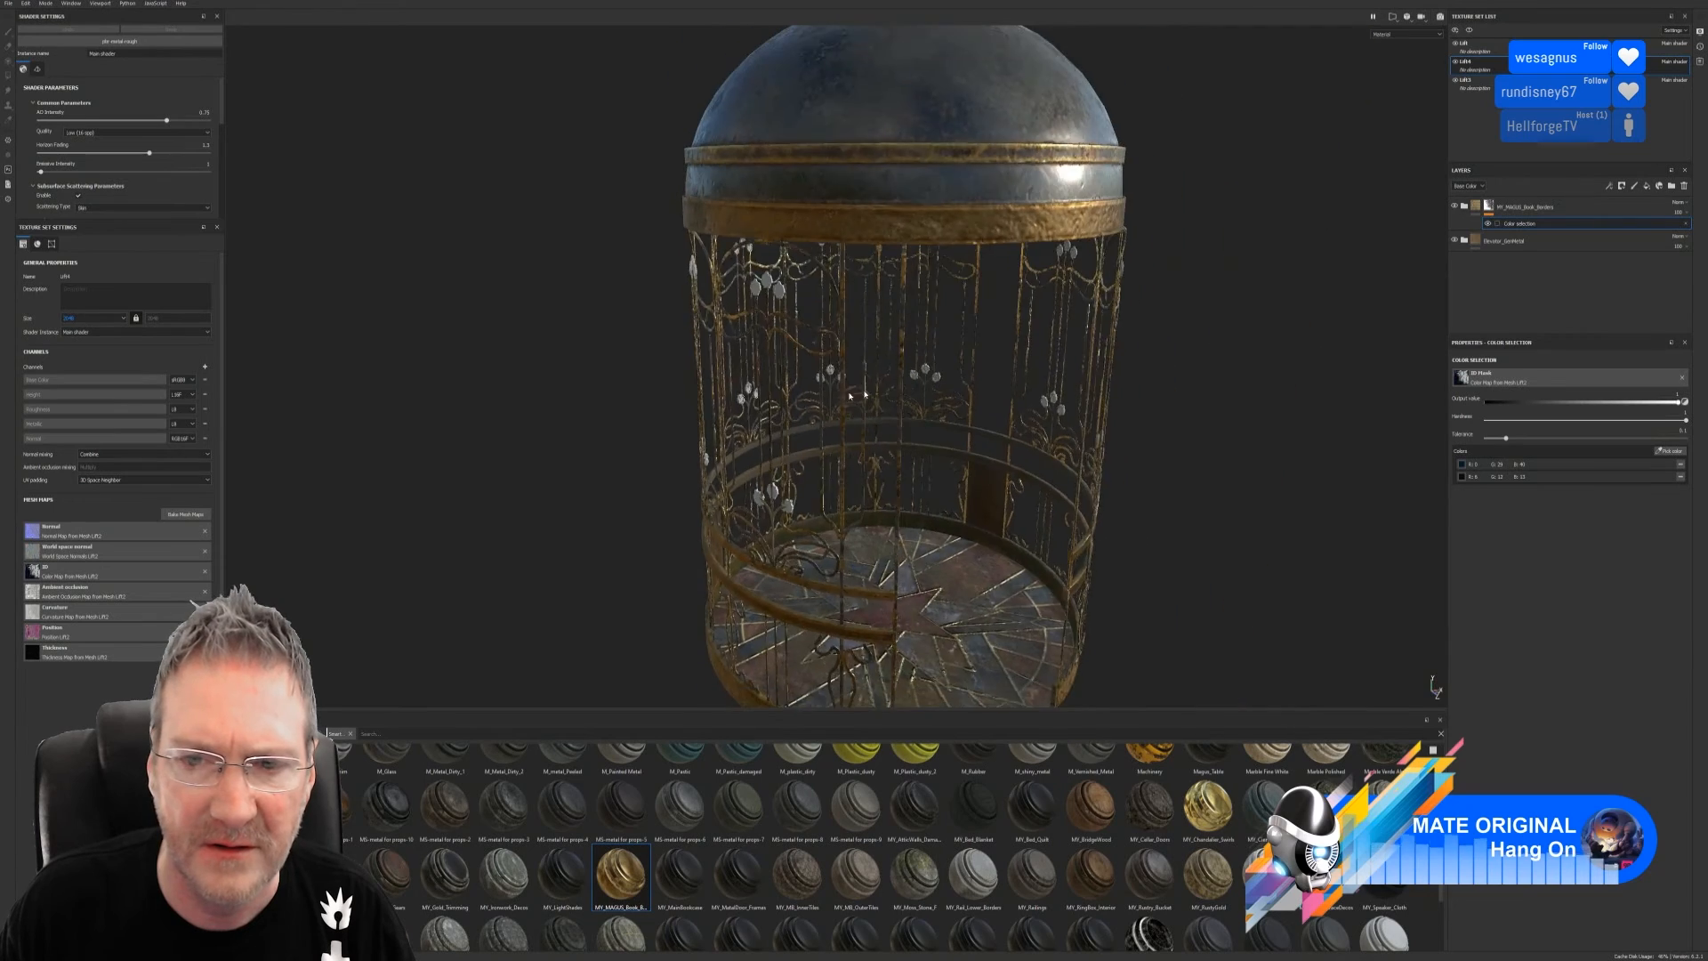
pyautogui.keyDown('alt'); pyautogui.moveTo(1156, 356); pyautogui.dragTo(1051, 371); pyautogui.keyUp('alt')
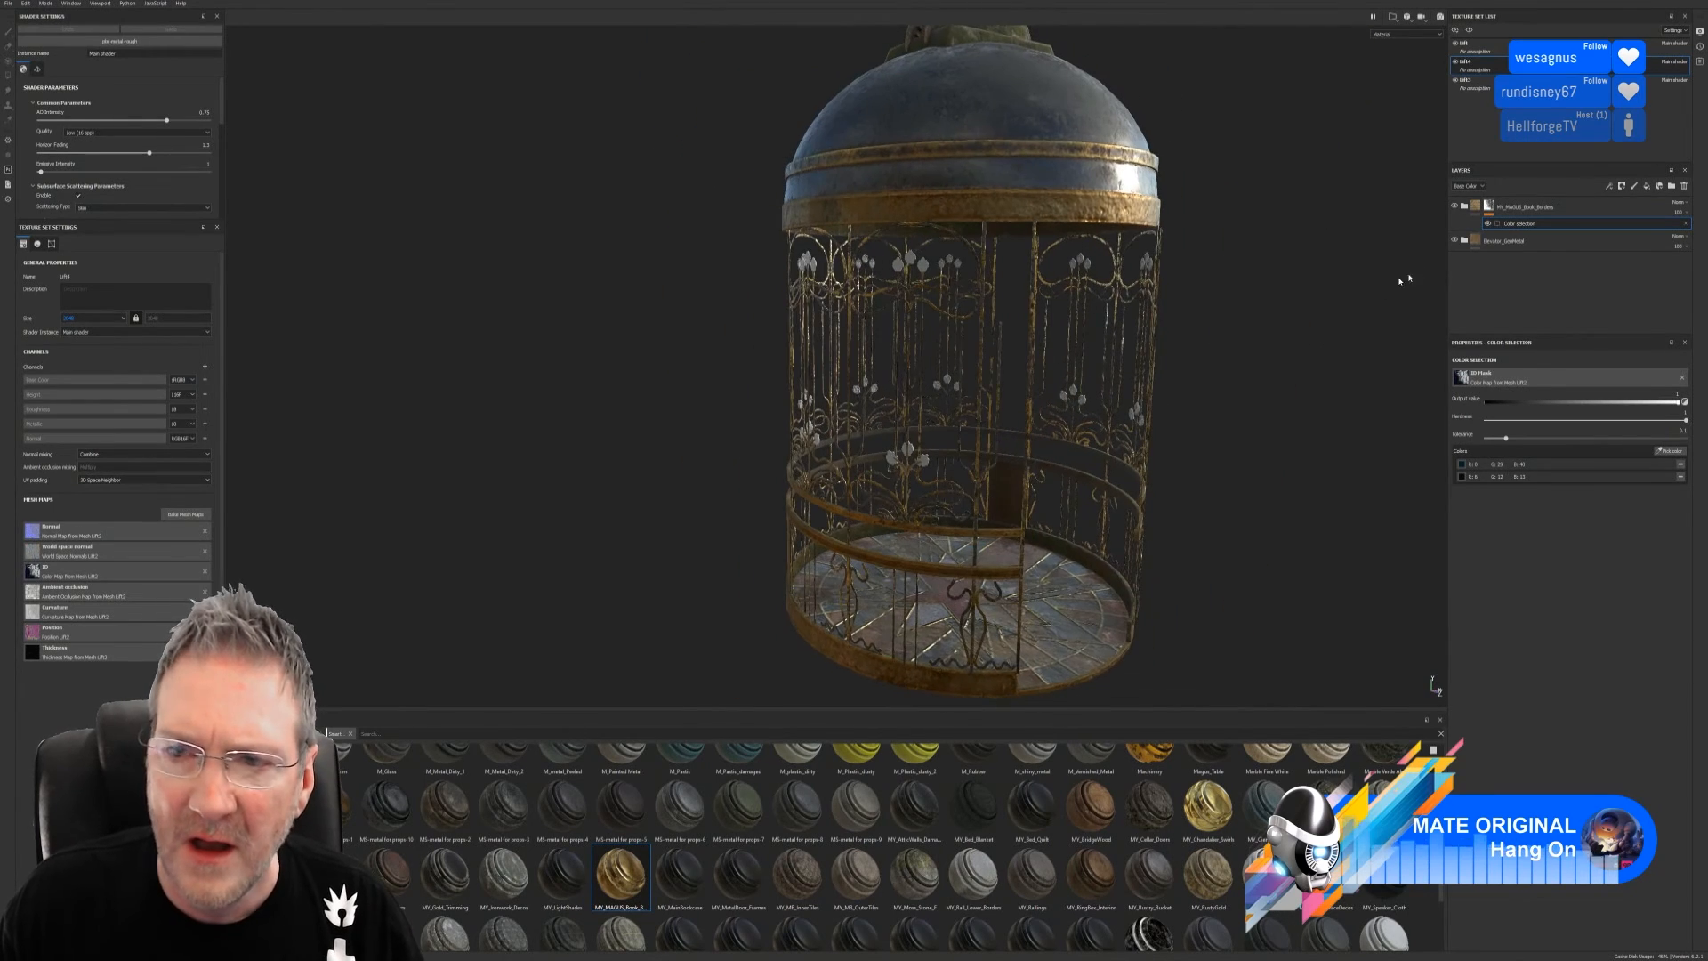
# Try to apply the Surface Worn smart mask to the MY_MAGUS_Book_Borders group
pyautogui.click(258, 921)
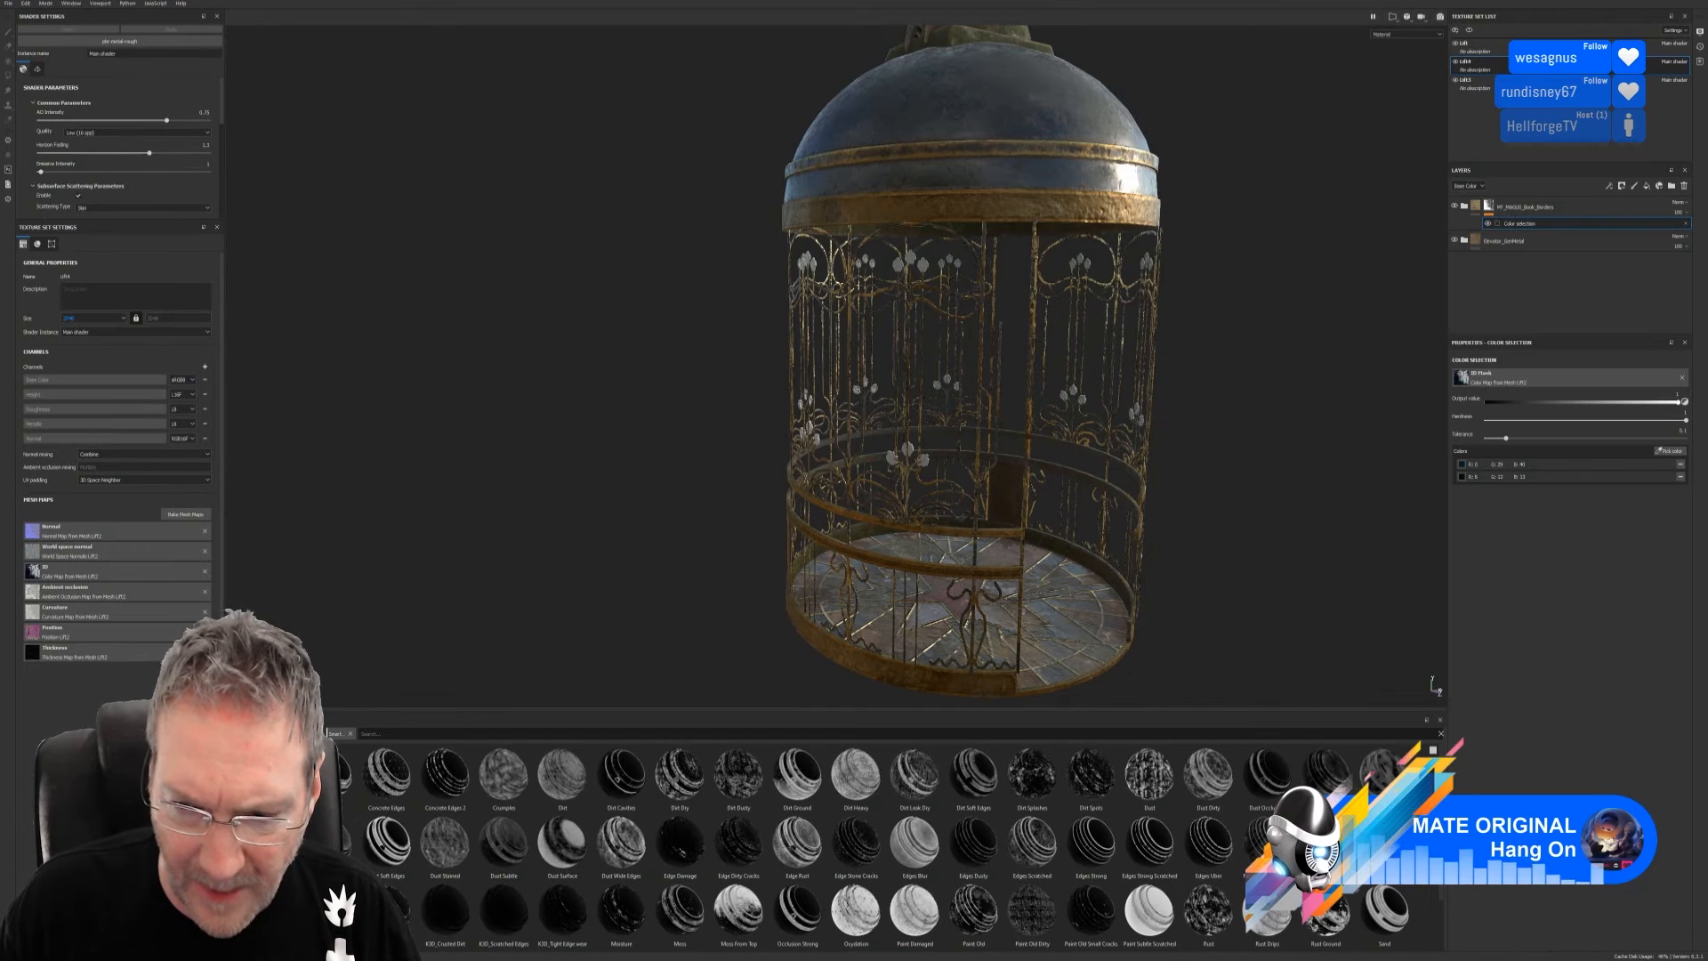
pyautogui.scroll(-1, 915, 916)
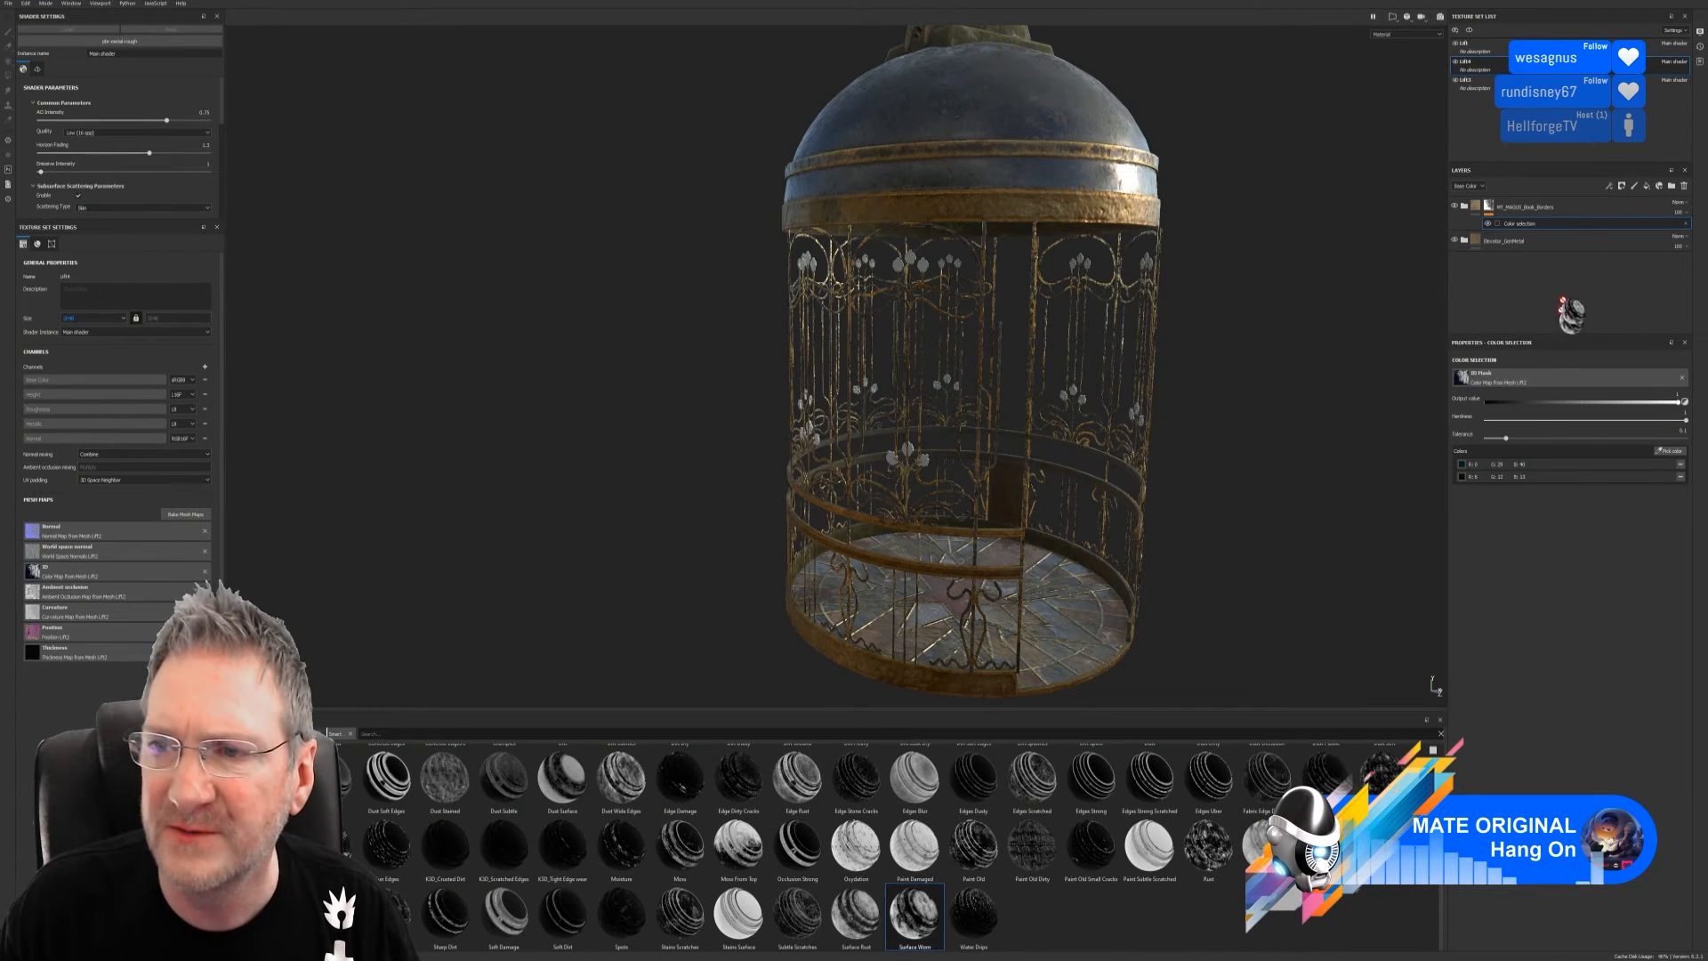
pyautogui.moveTo(1563, 302); pyautogui.dragTo(1589, 210)
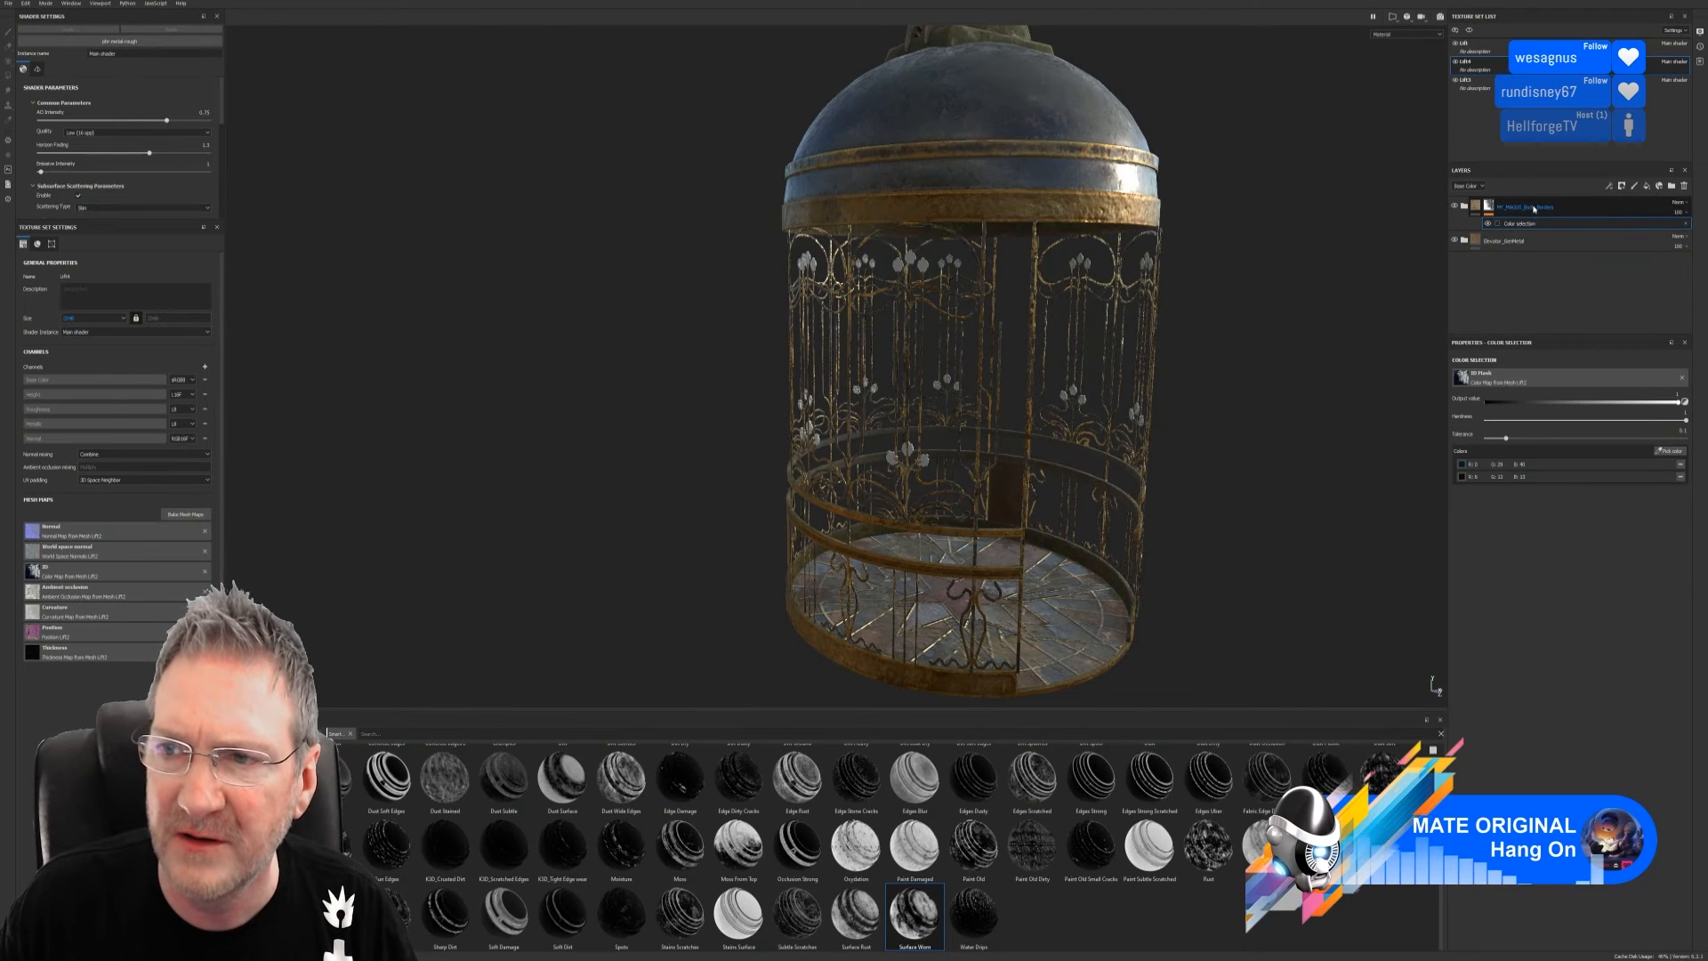
# Group the MY_MAGUS_Book_Borders and base metal groups into one folder and give it a color selection mask
pyautogui.click(1518, 241)
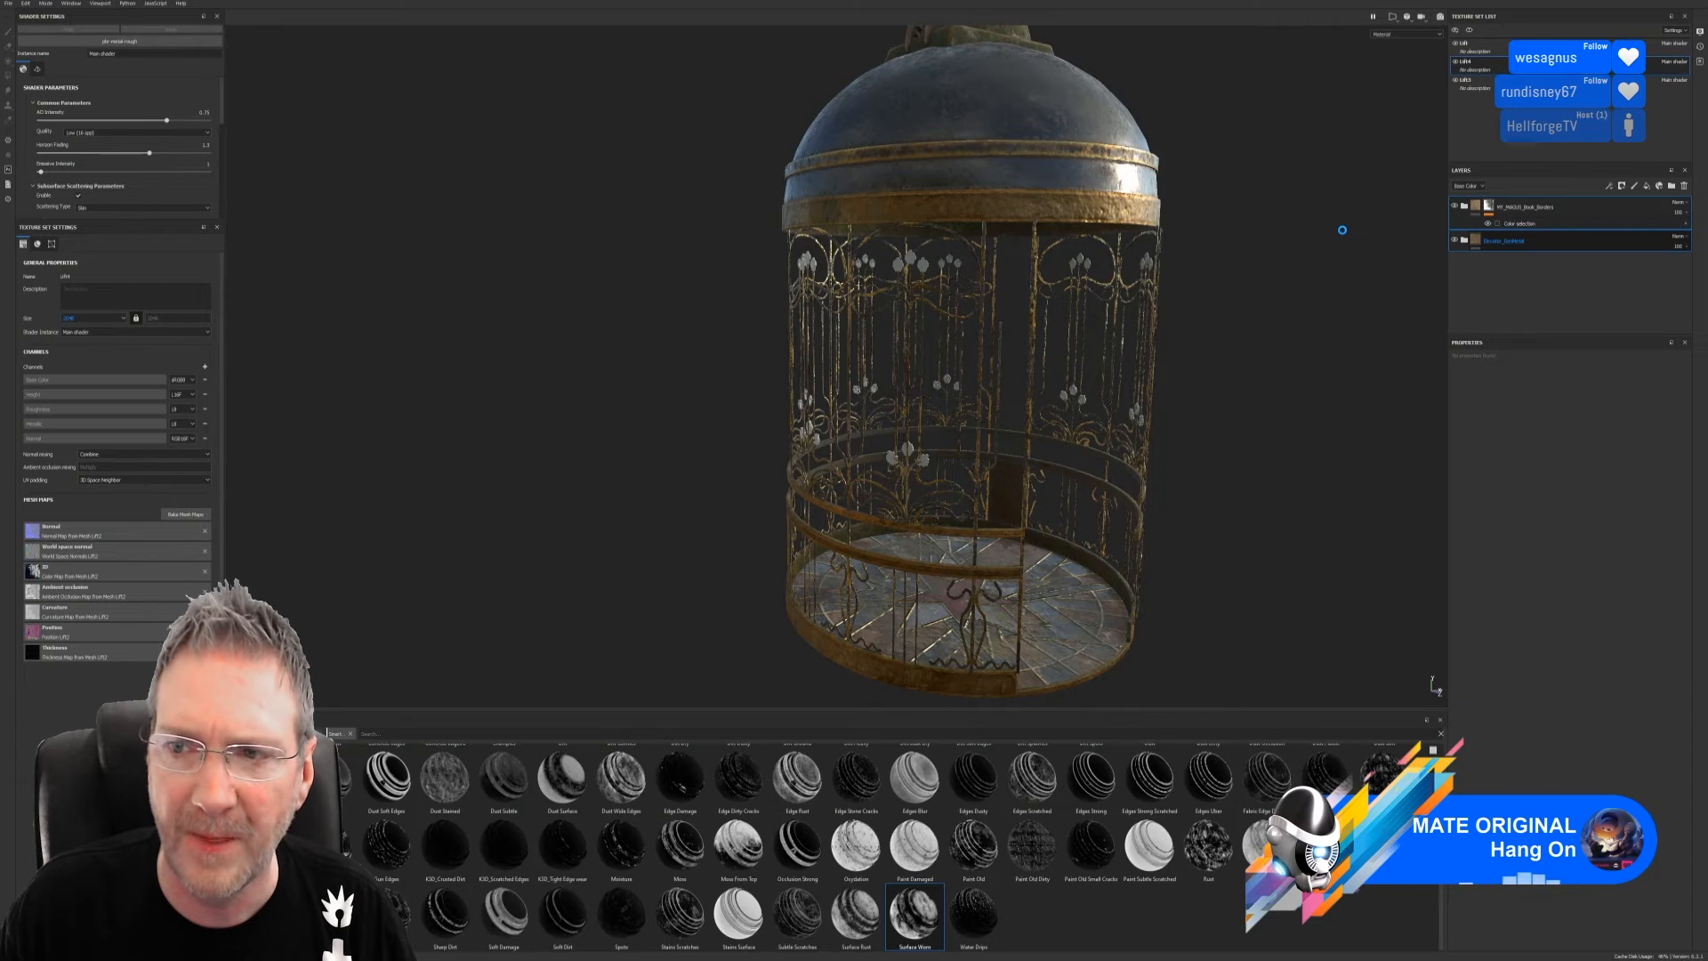
pyautogui.hotkey('ctrl', 'g')
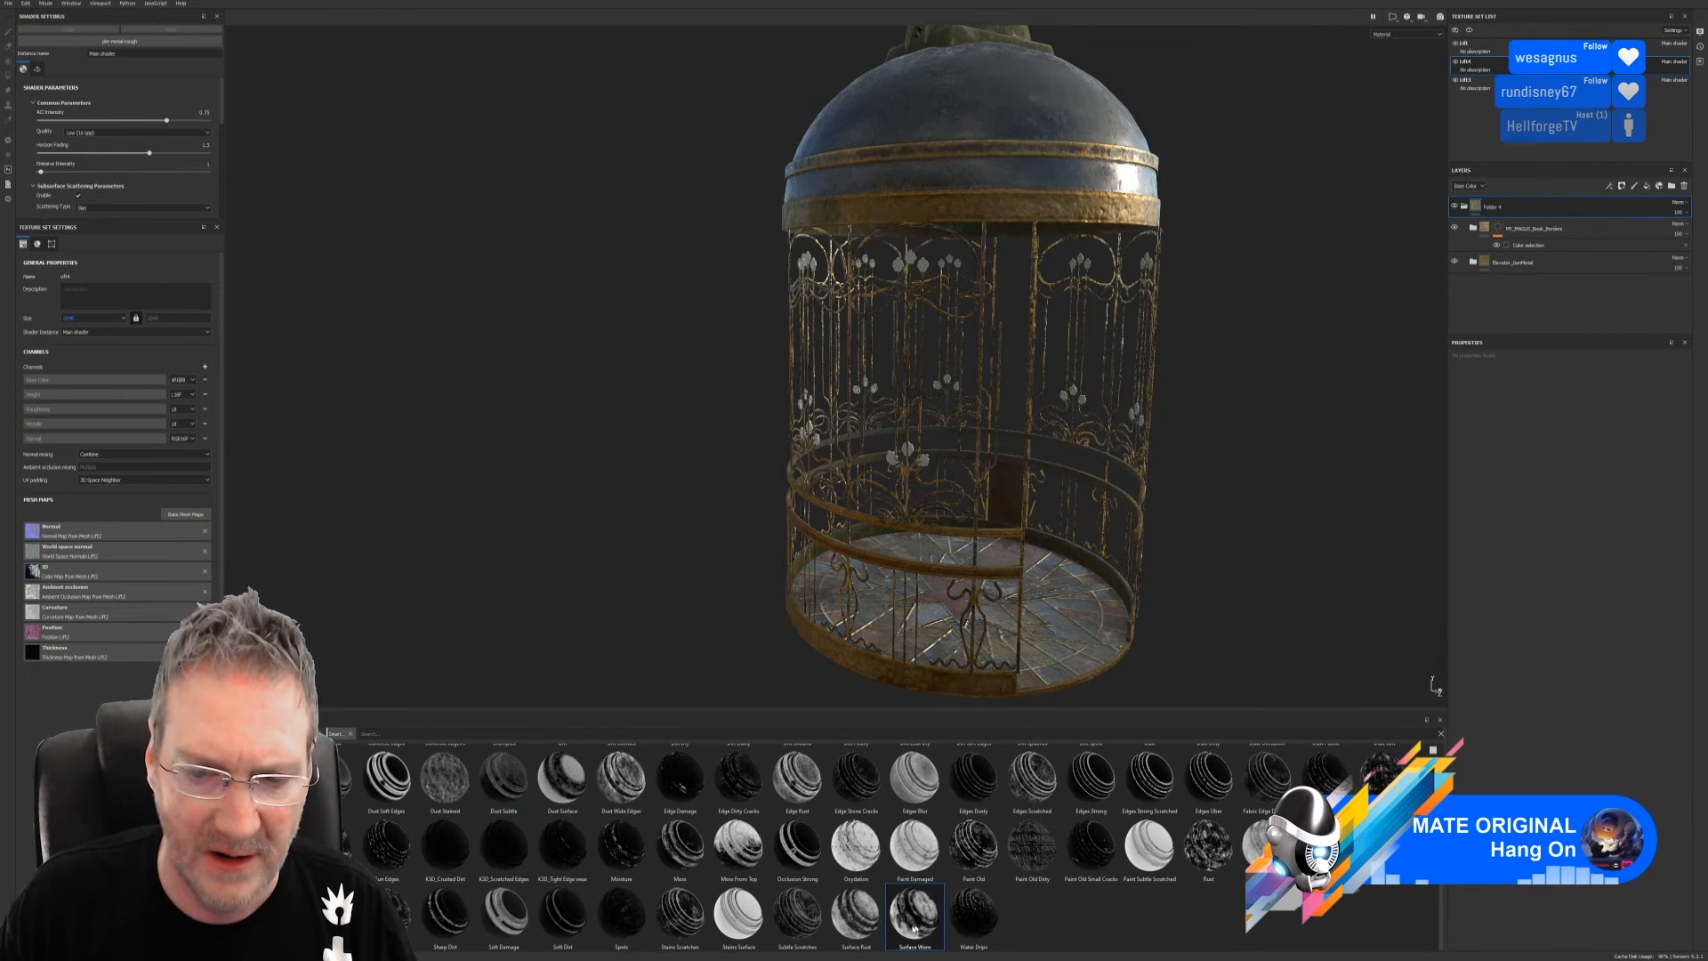
pyautogui.rightClick(1566, 206)
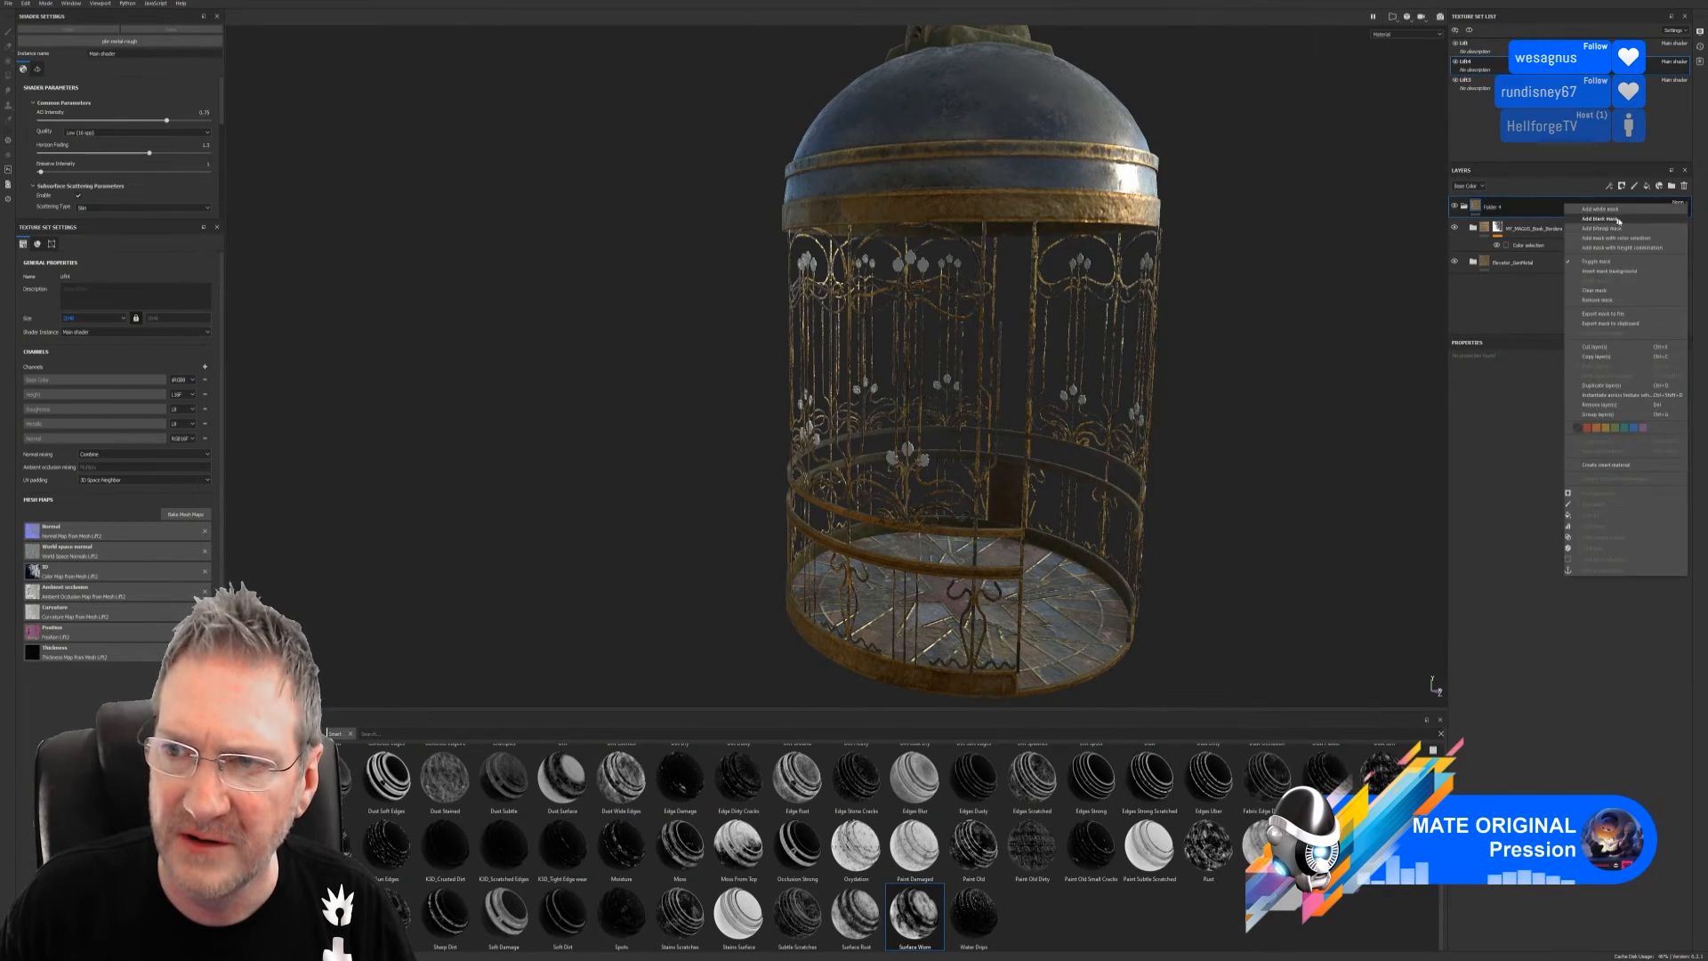
pyautogui.click(1646, 237)
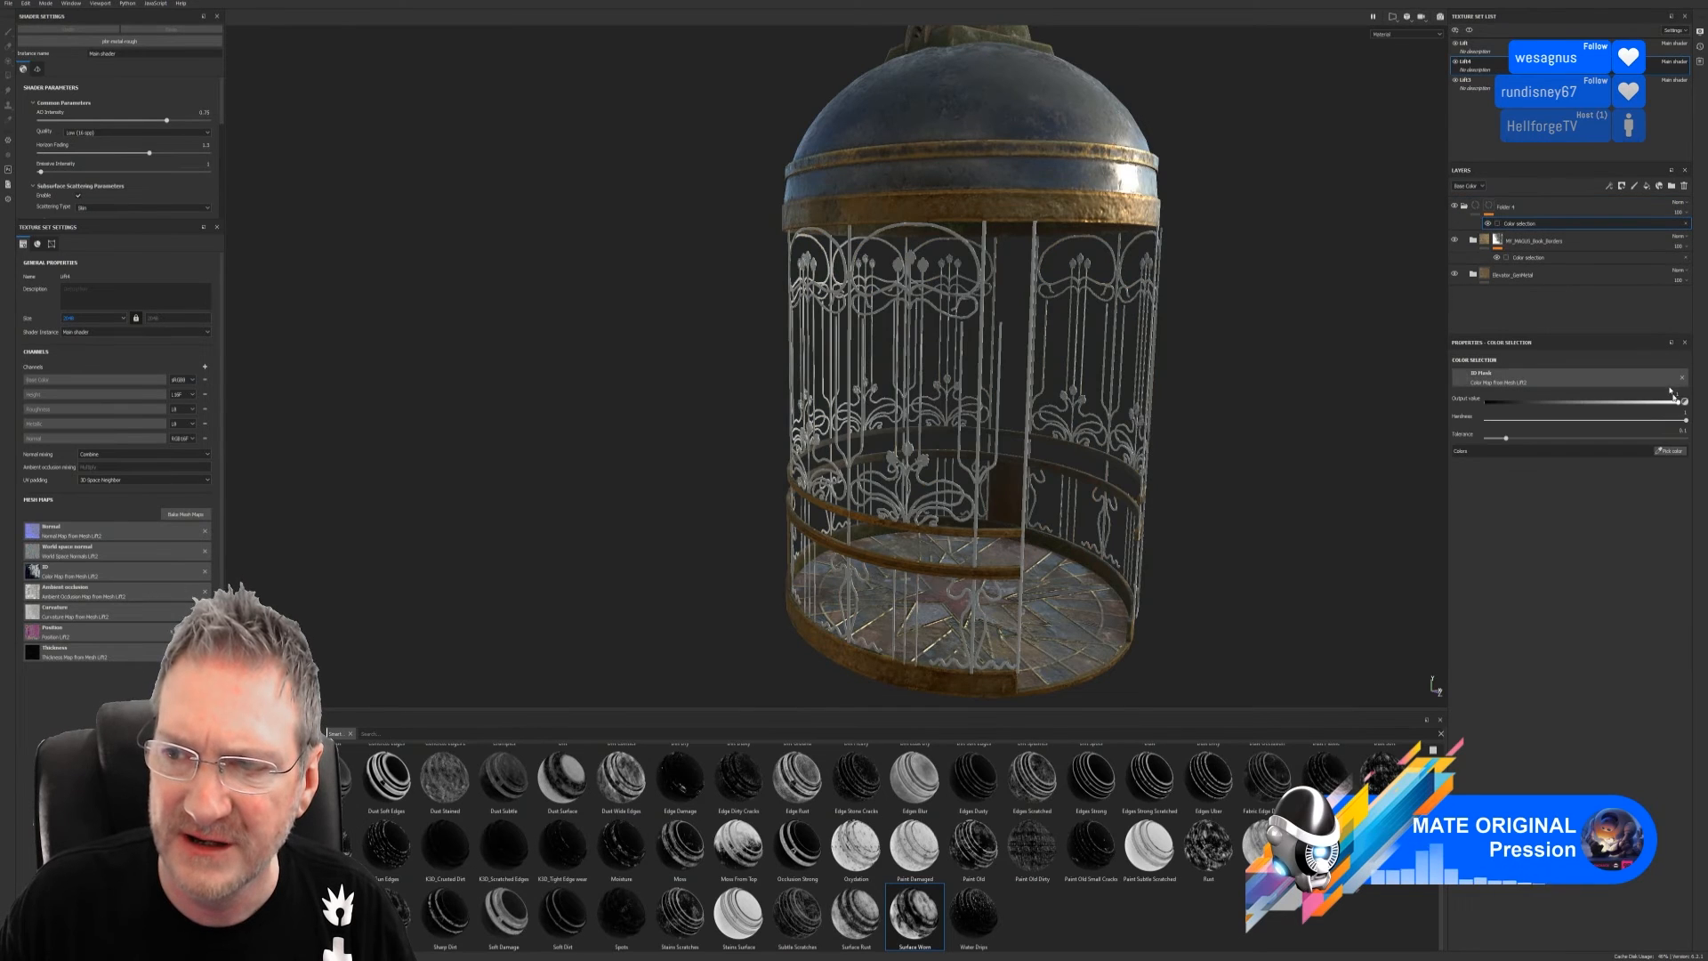
# Pick the blue ID color of the upper scrollwork for the new folder's mask
pyautogui.click(1671, 451)
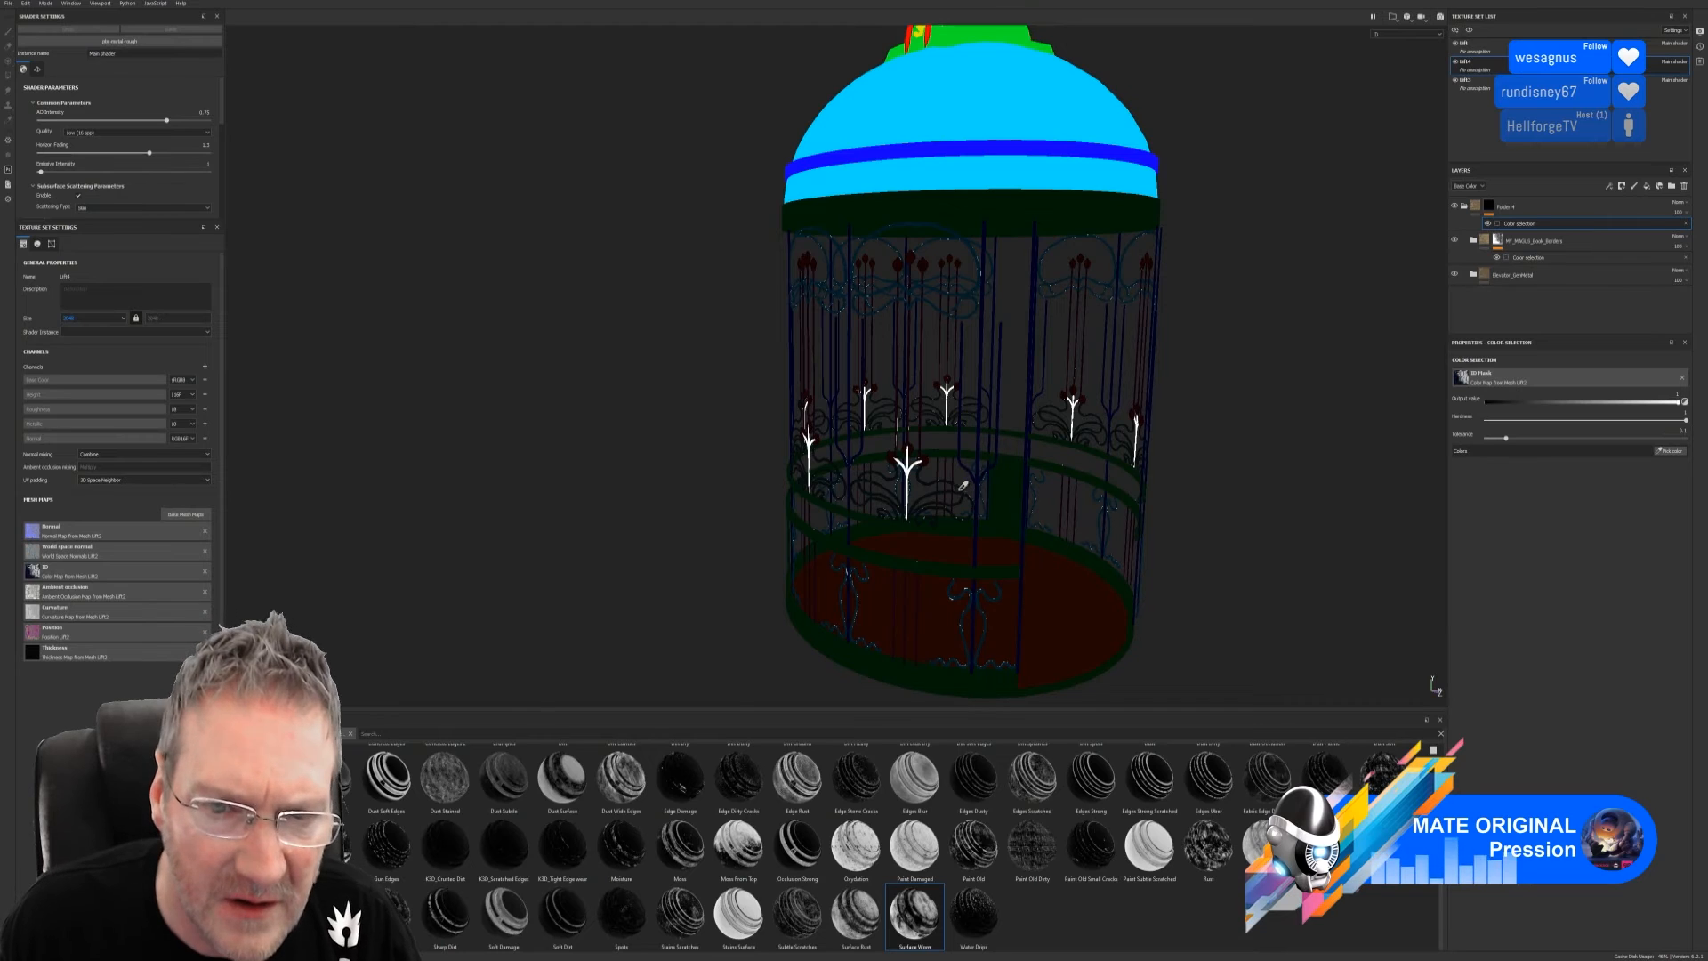
pyautogui.click(914, 220)
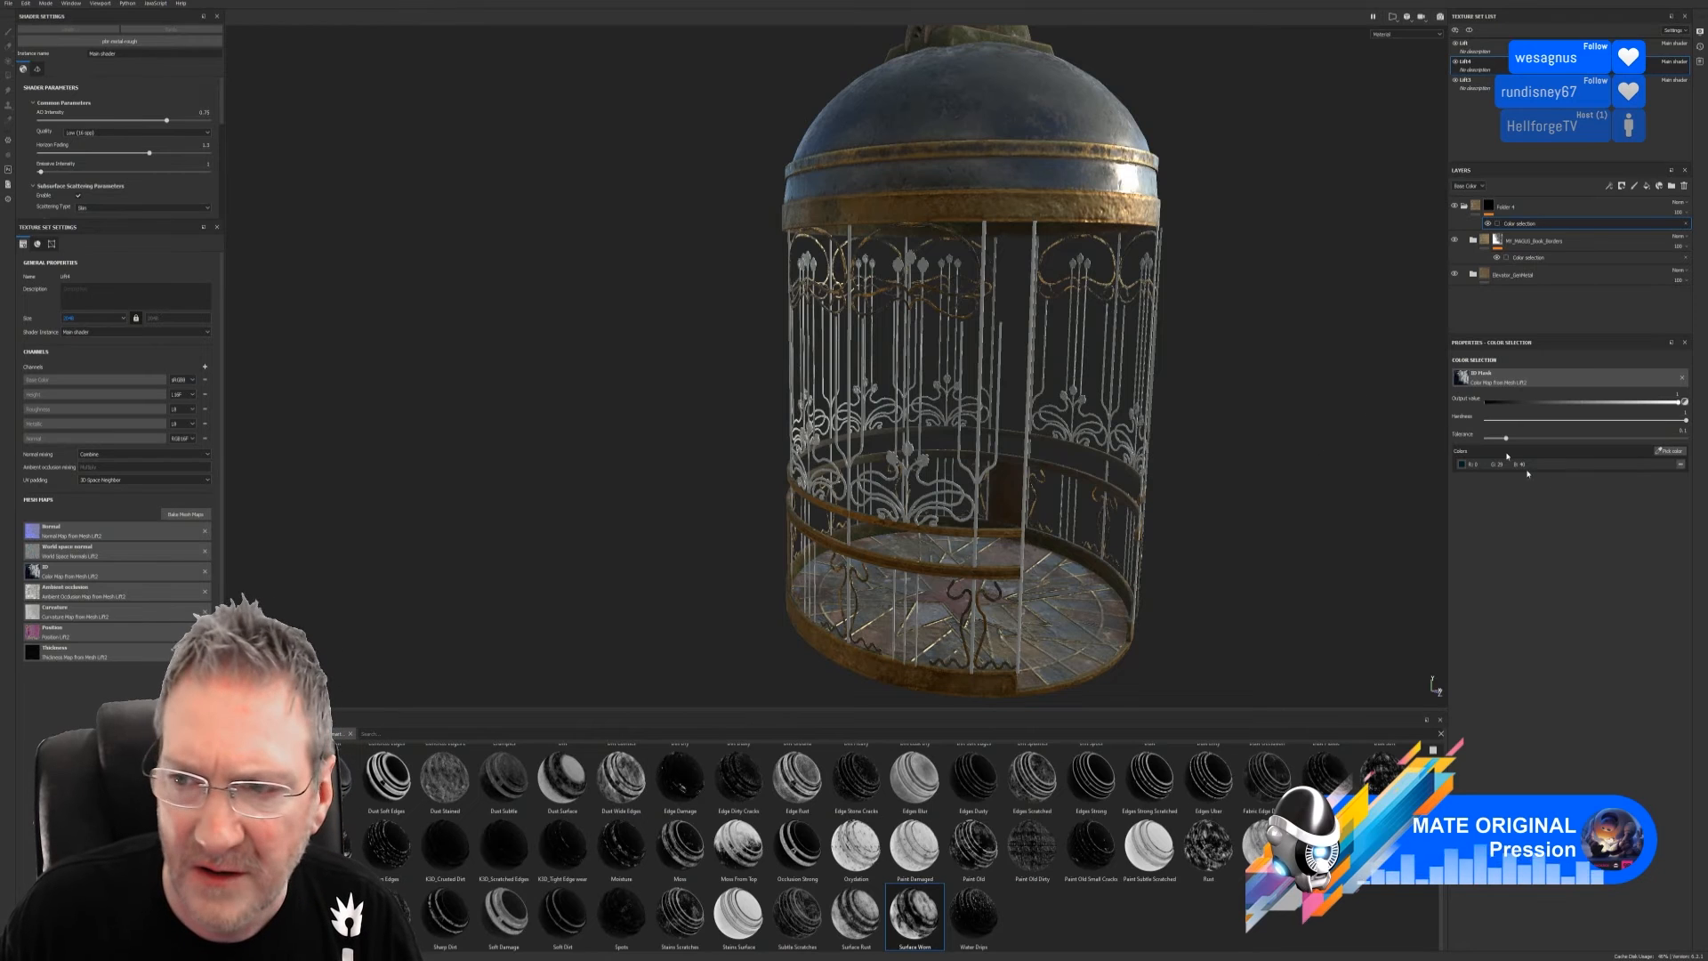
pyautogui.click(1671, 451)
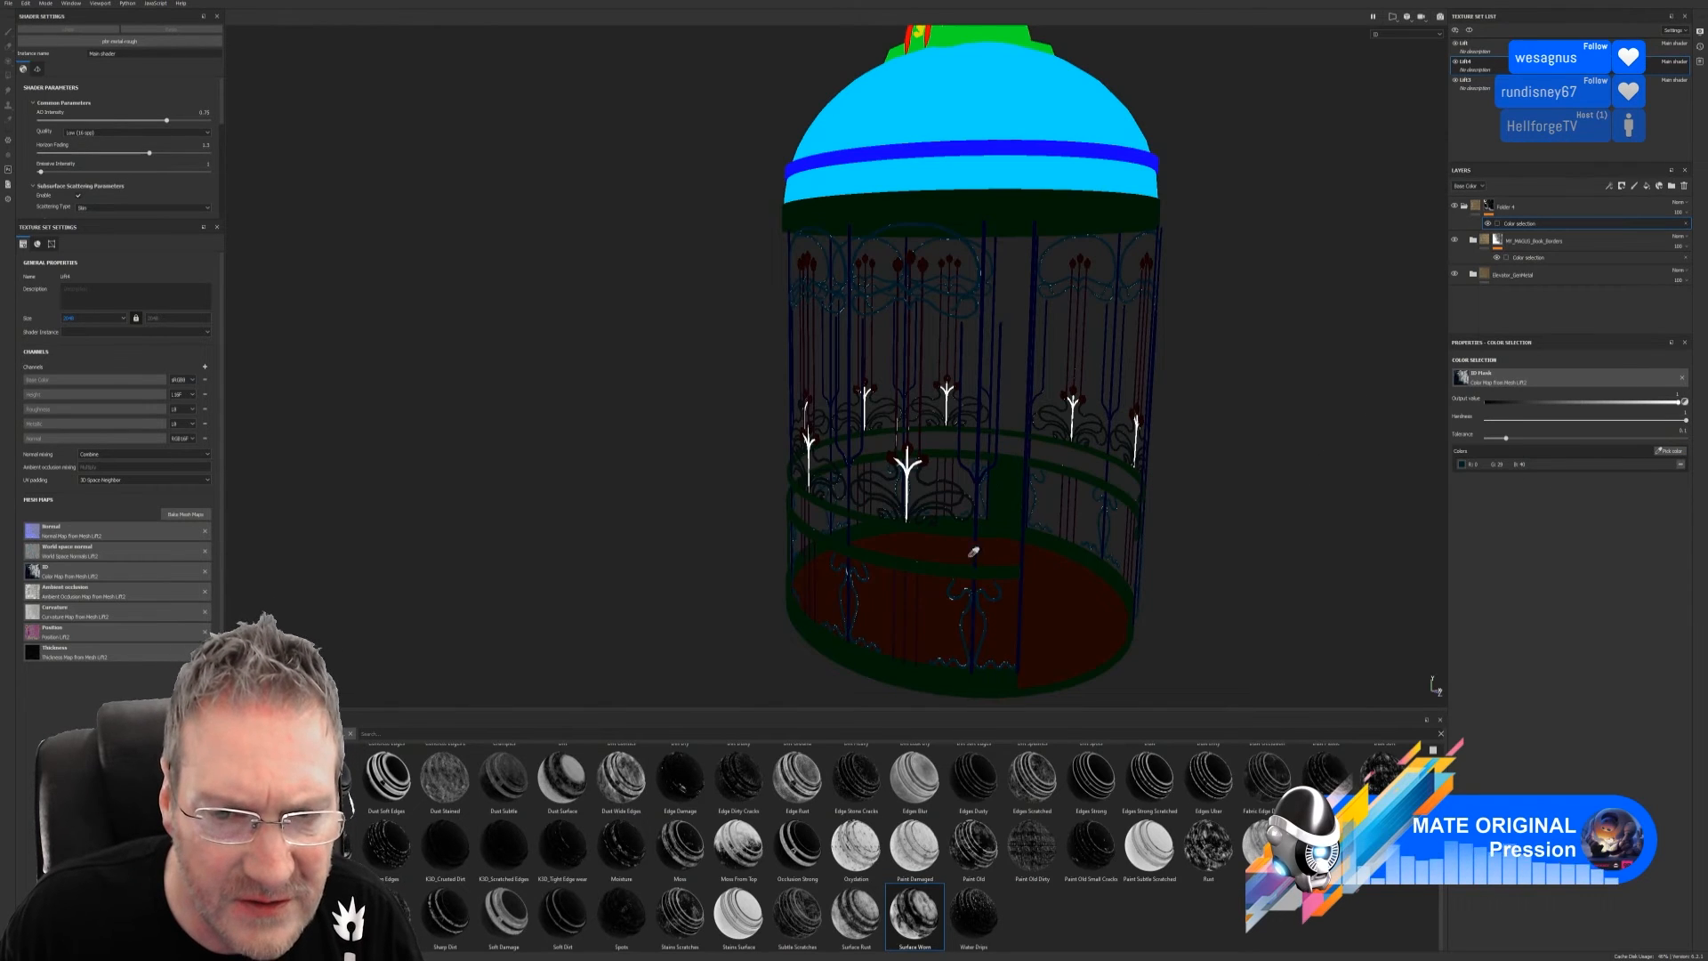
pyautogui.click(1287, 520)
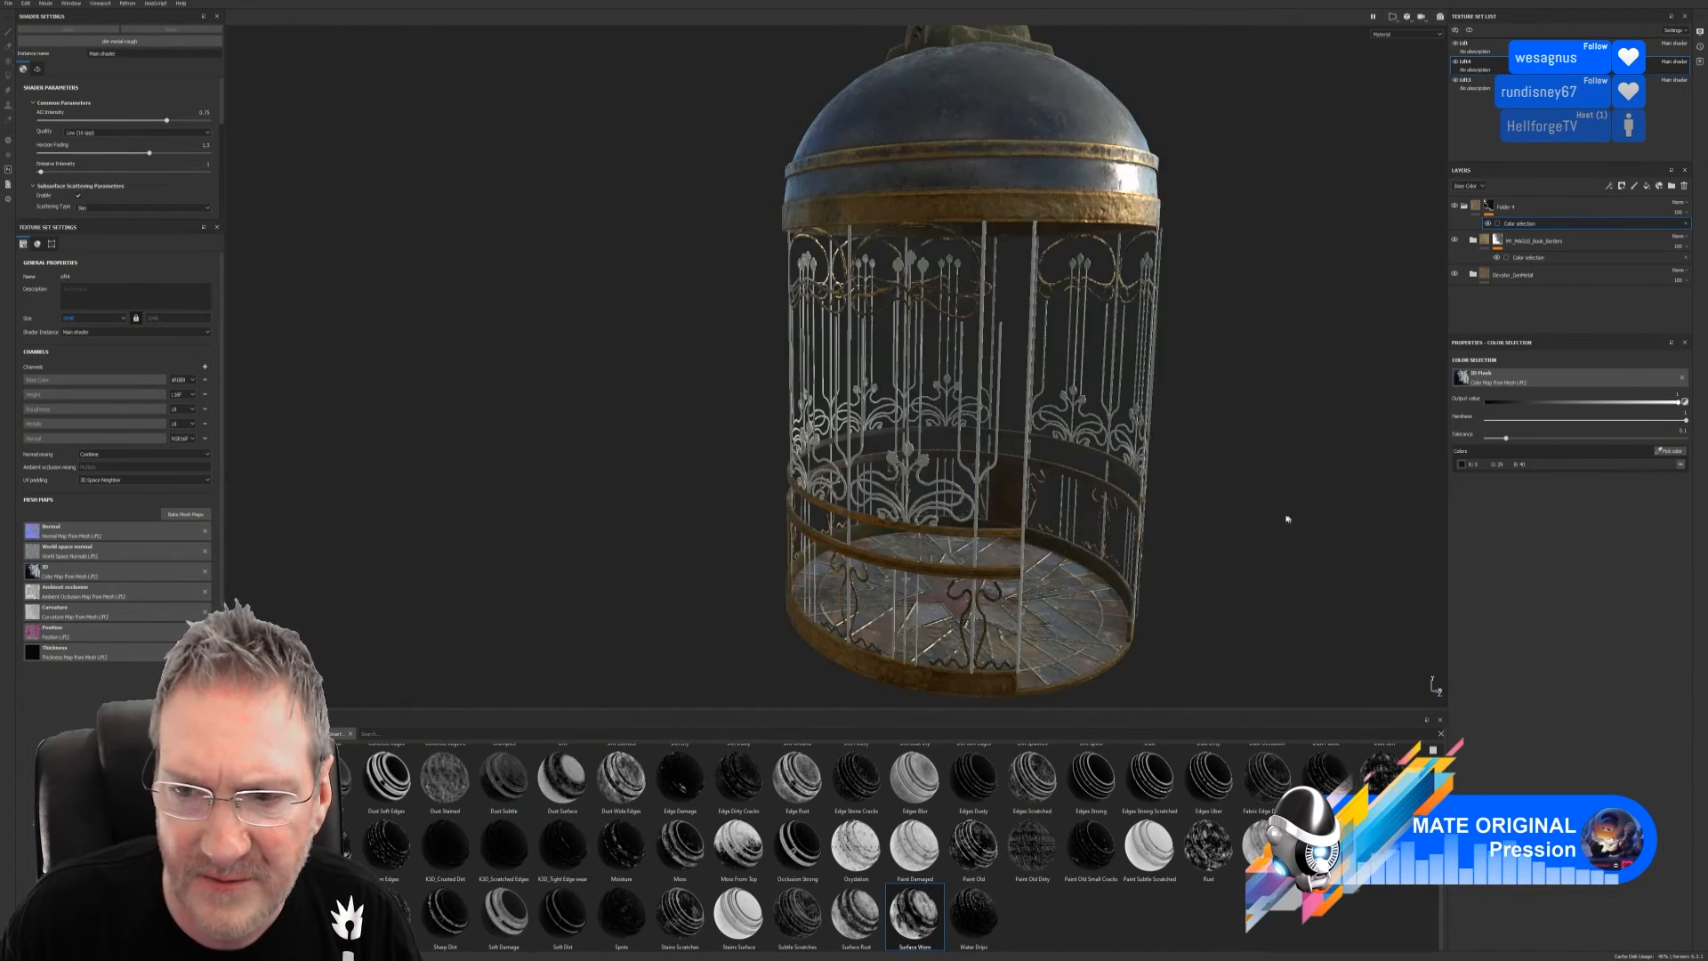
# Add the dark ID color of the lower floral scrollwork to the new folder's mask
pyautogui.keyDown('alt'); pyautogui.moveTo(879, 549); pyautogui.dragTo(1642, 509, button='right'); pyautogui.keyUp('alt')
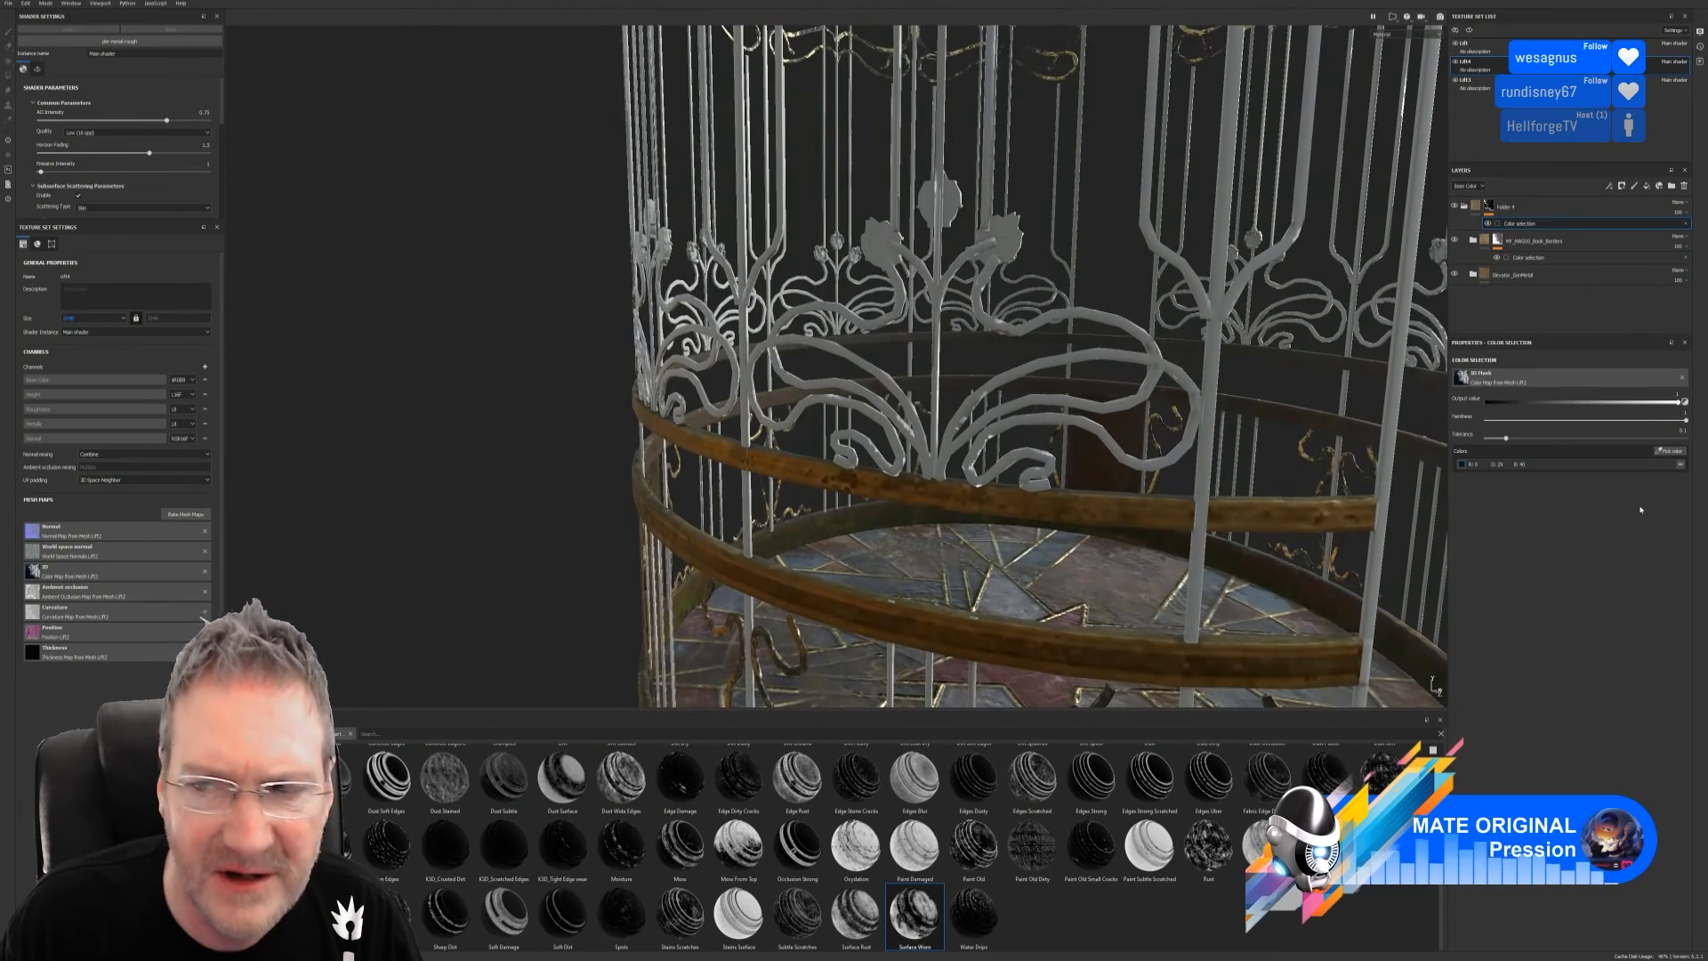
pyautogui.click(1672, 451)
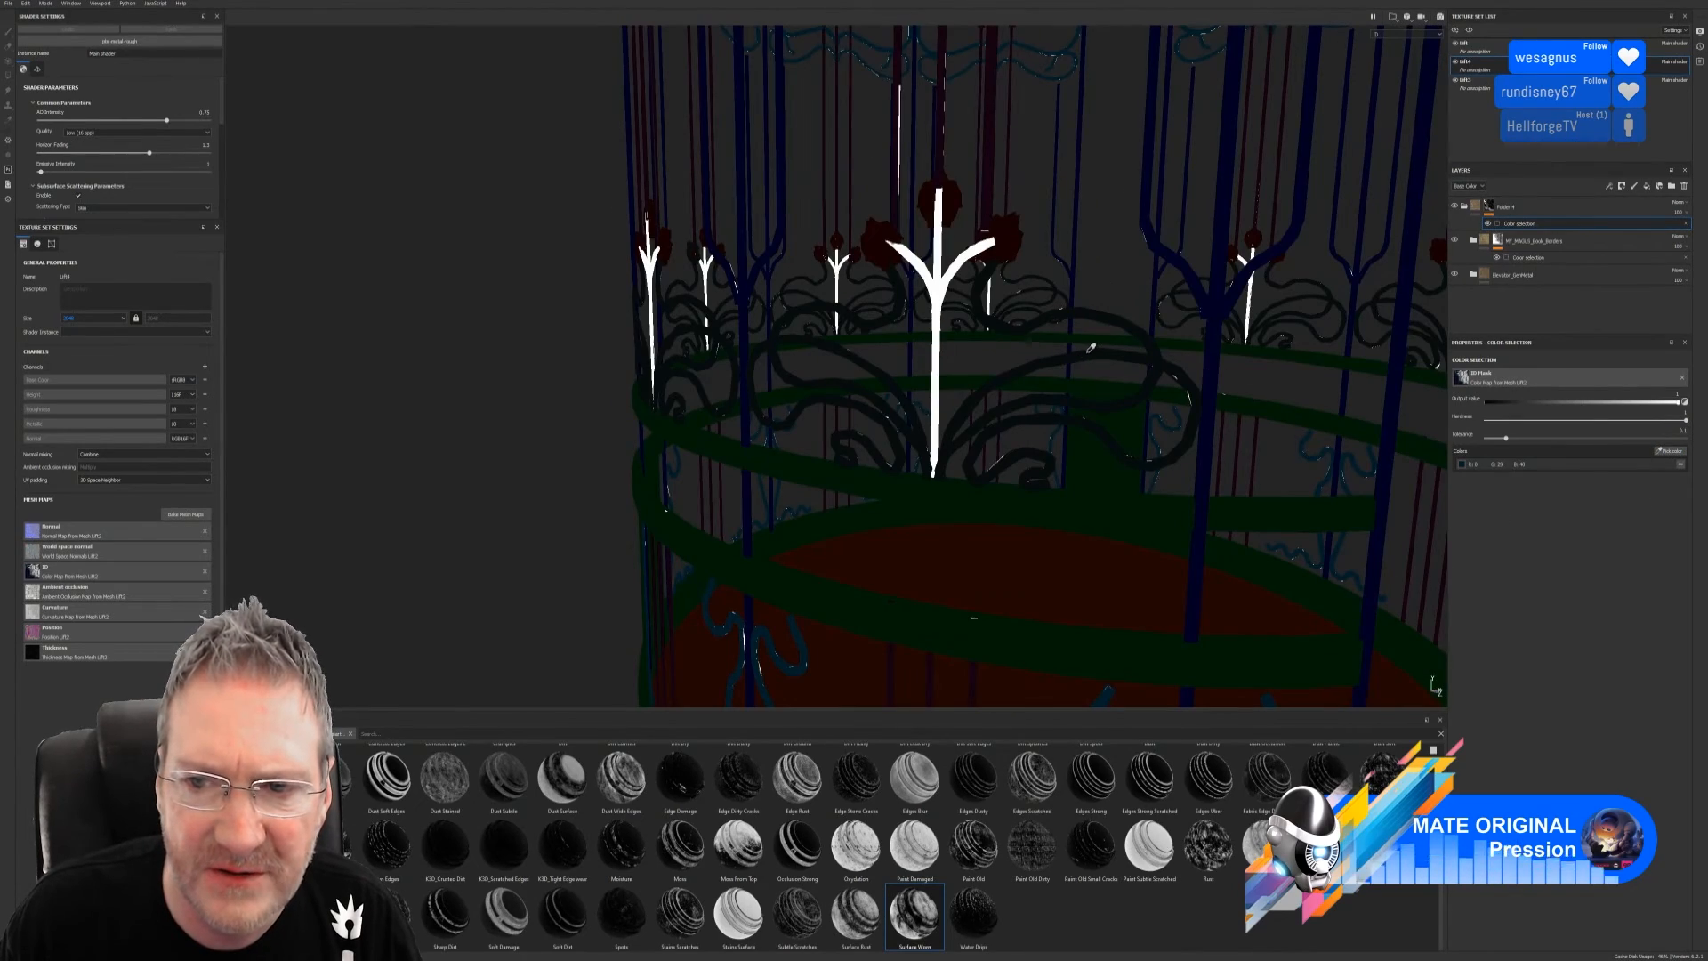
pyautogui.click(1090, 348)
pyautogui.keyDown('alt'); pyautogui.moveTo(1091, 348); pyautogui.dragTo(774, 457, button='right'); pyautogui.keyUp('alt')
pyautogui.keyDown('alt'); pyautogui.moveTo(952, 373); pyautogui.dragTo(910, 452, button='middle'); pyautogui.keyUp('alt')
pyautogui.keyDown('alt'); pyautogui.moveTo(910, 452); pyautogui.dragTo(973, 422); pyautogui.keyUp('alt')
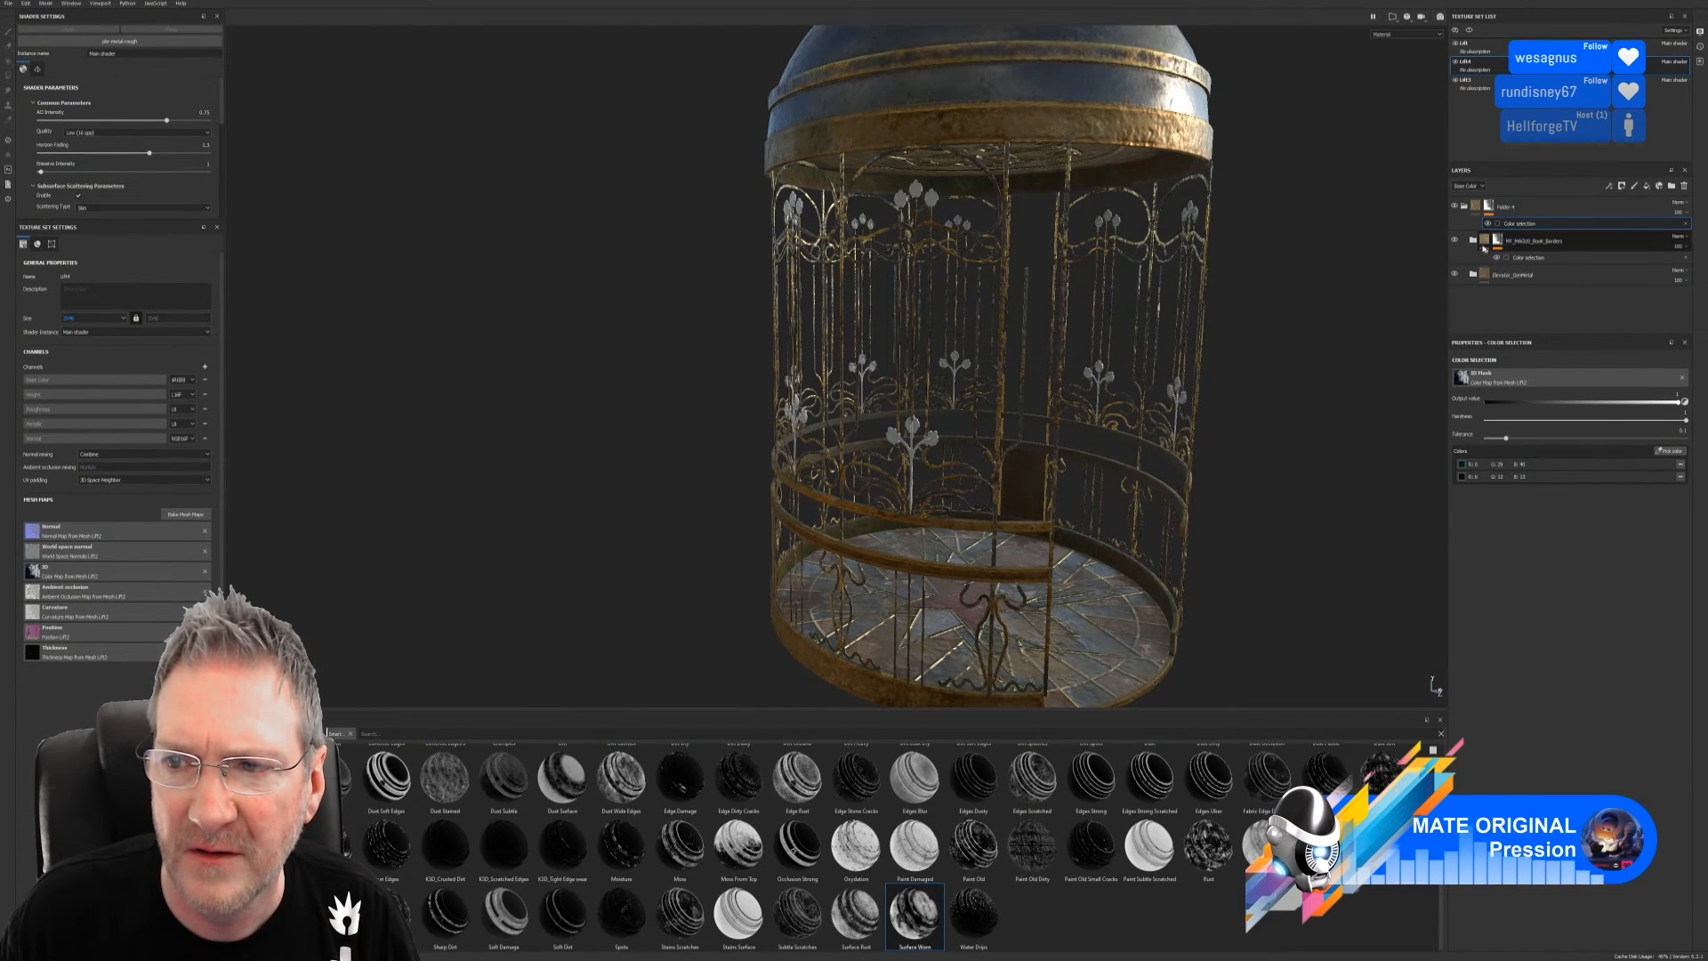
# Apply the Surface Worn smart mask to the MY_MAGUS_Book_Borders group and delete the color selection from that group's mask
pyautogui.click(1473, 240)
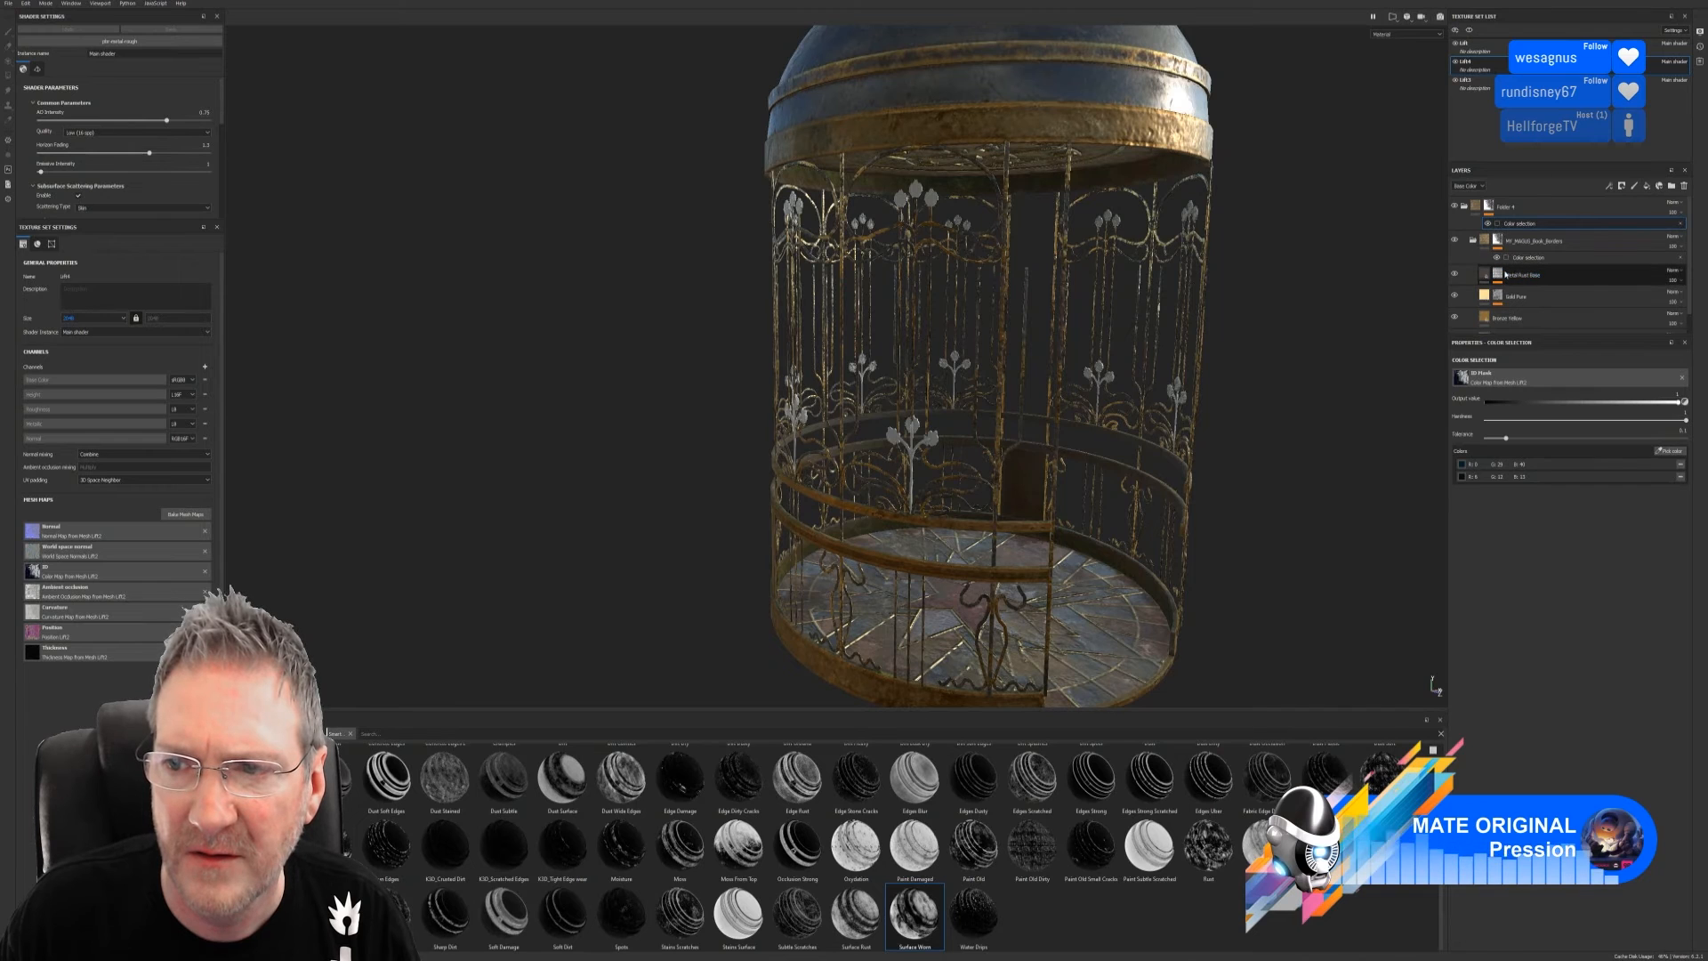
pyautogui.click(1553, 283)
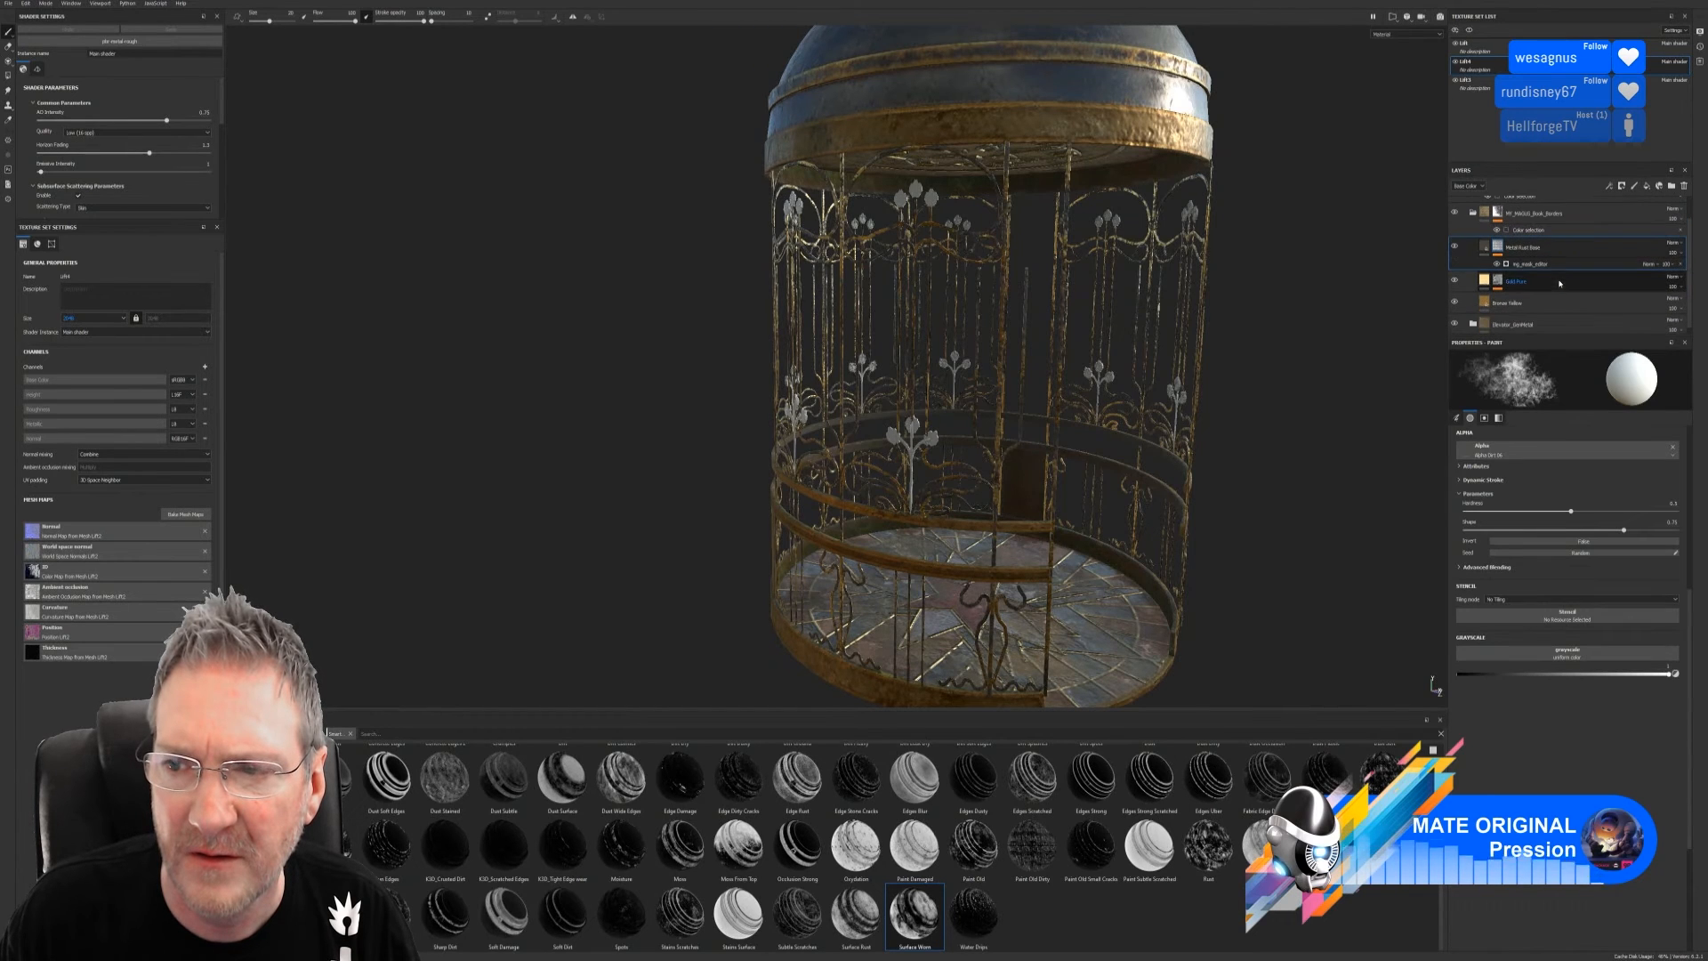
pyautogui.click(1570, 283)
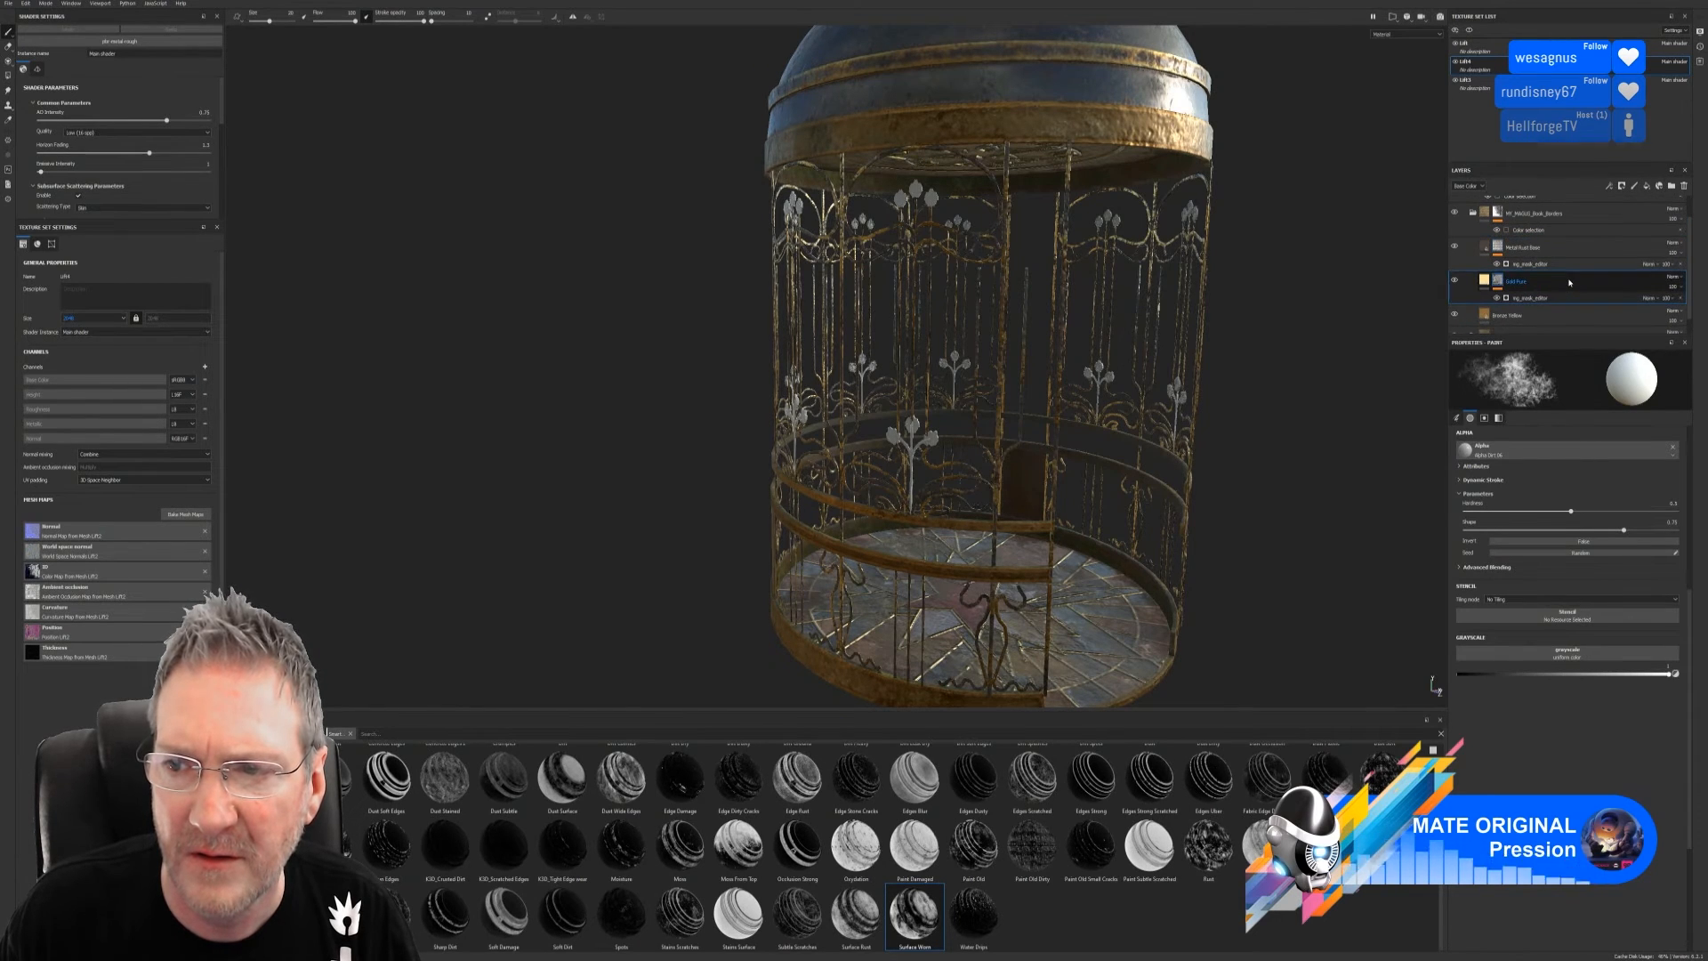
pyautogui.scroll(-2, 1570, 283)
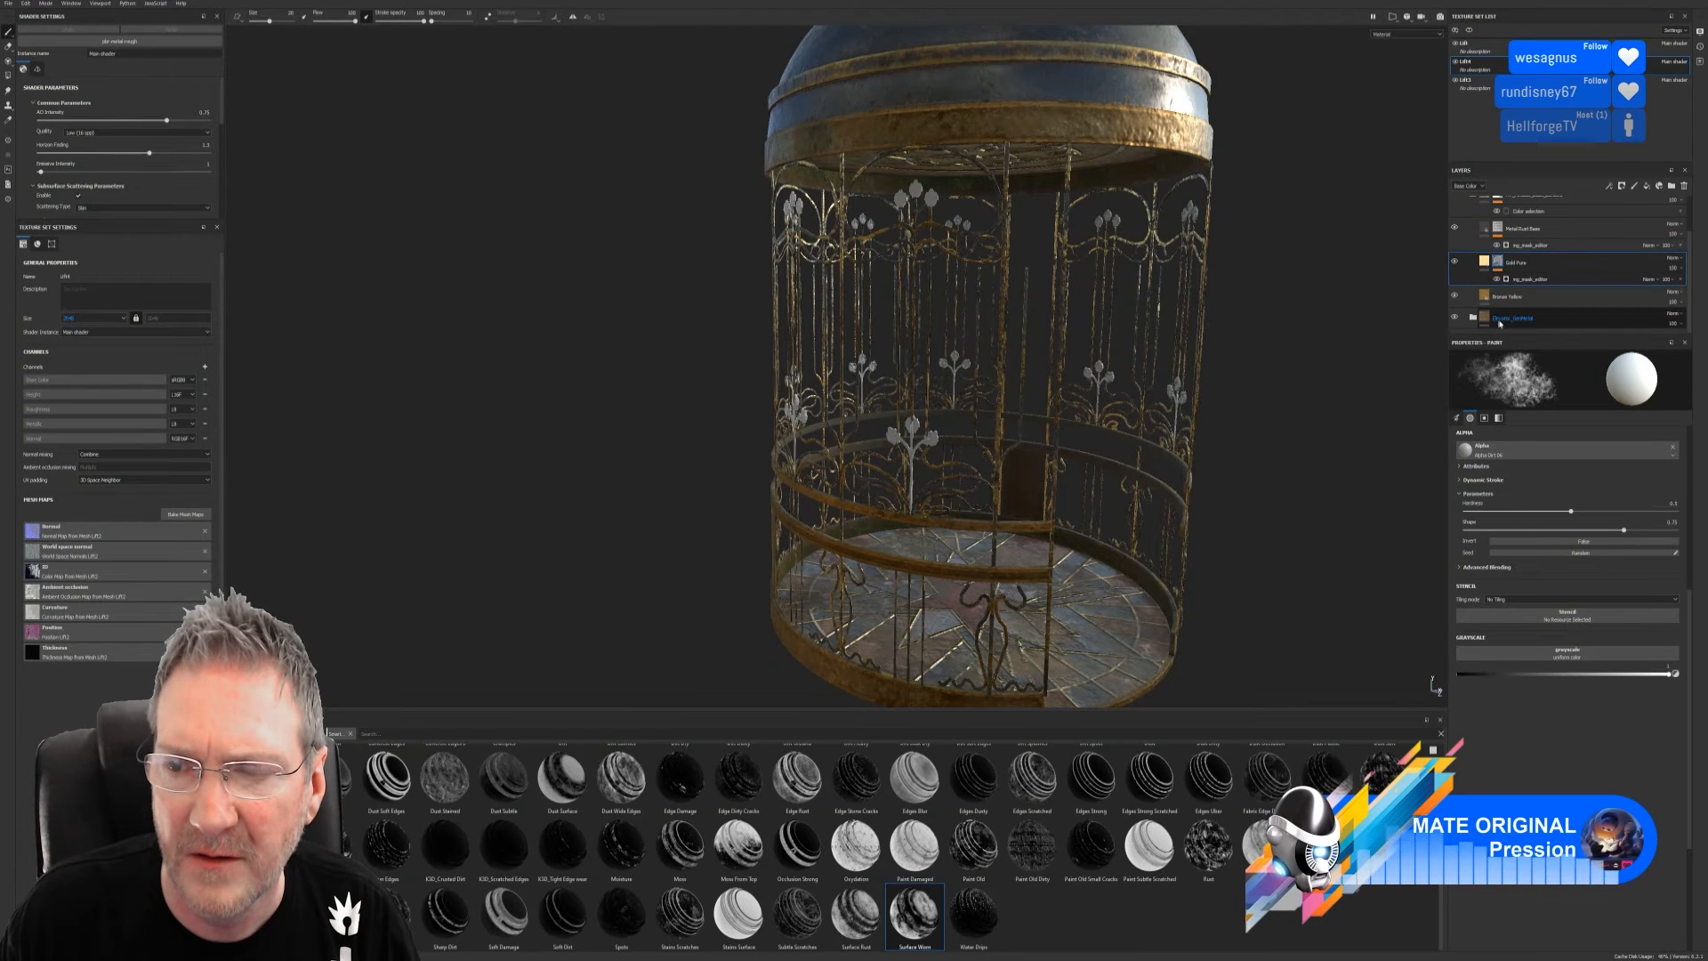
pyautogui.scroll(2, 1500, 323)
pyautogui.click(1474, 241)
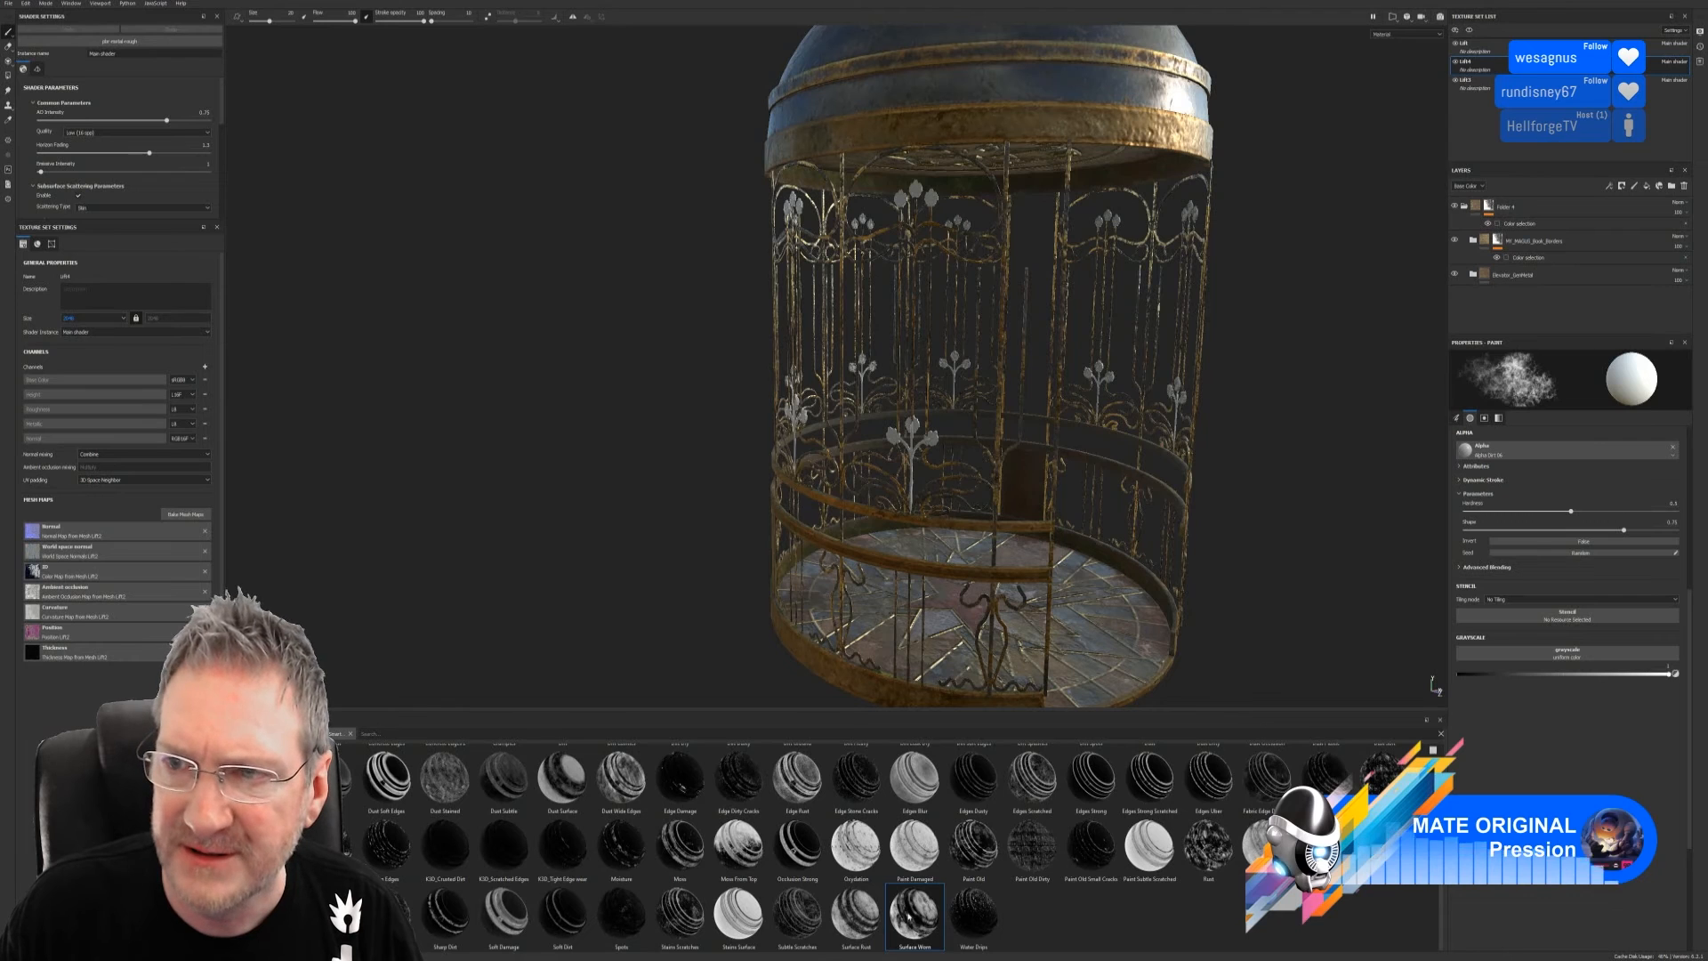
pyautogui.moveTo(909, 916); pyautogui.dragTo(1587, 240)
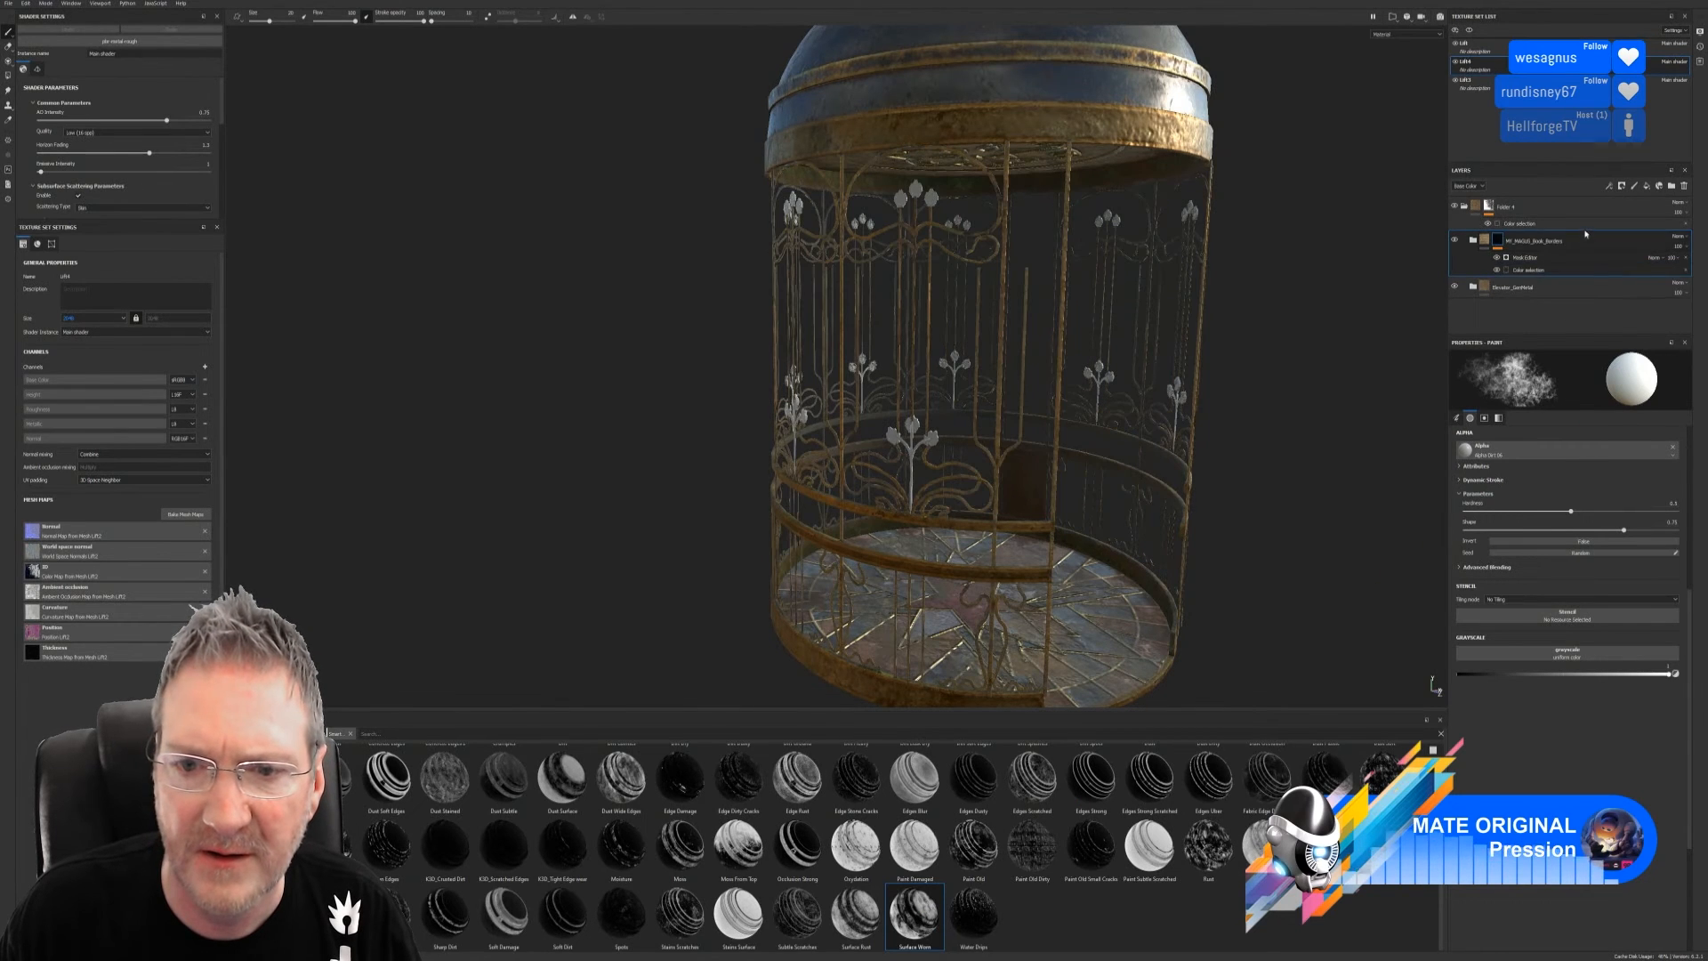
pyautogui.click(1536, 270)
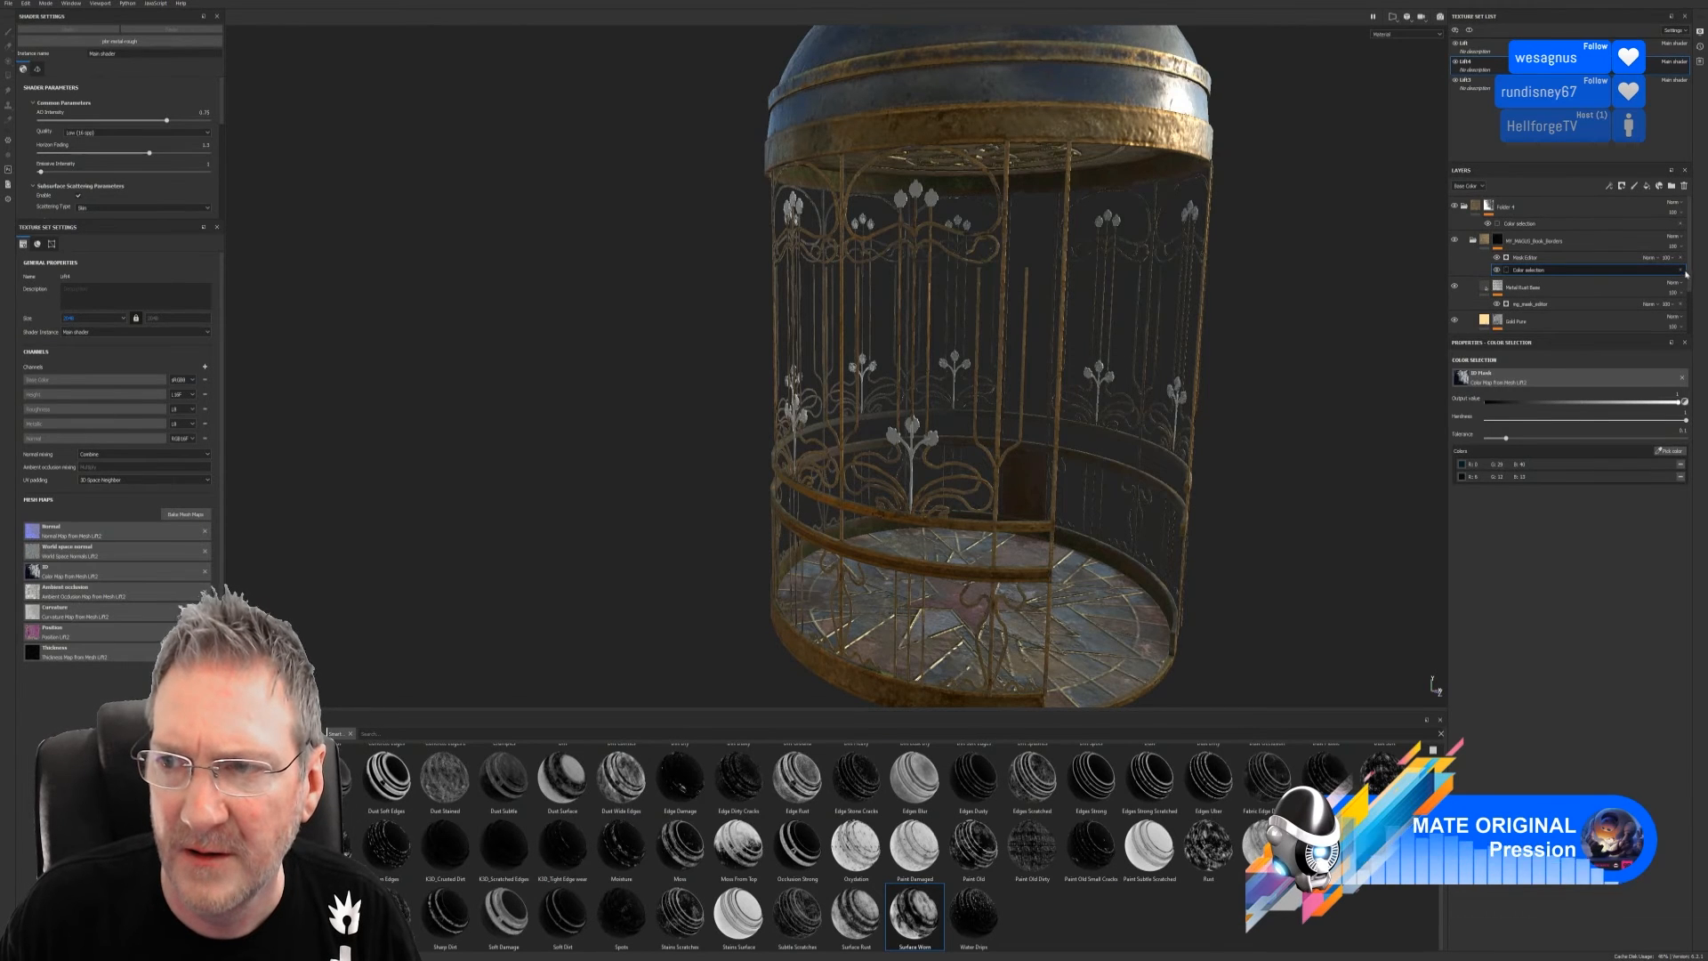
pyautogui.press('Delete')
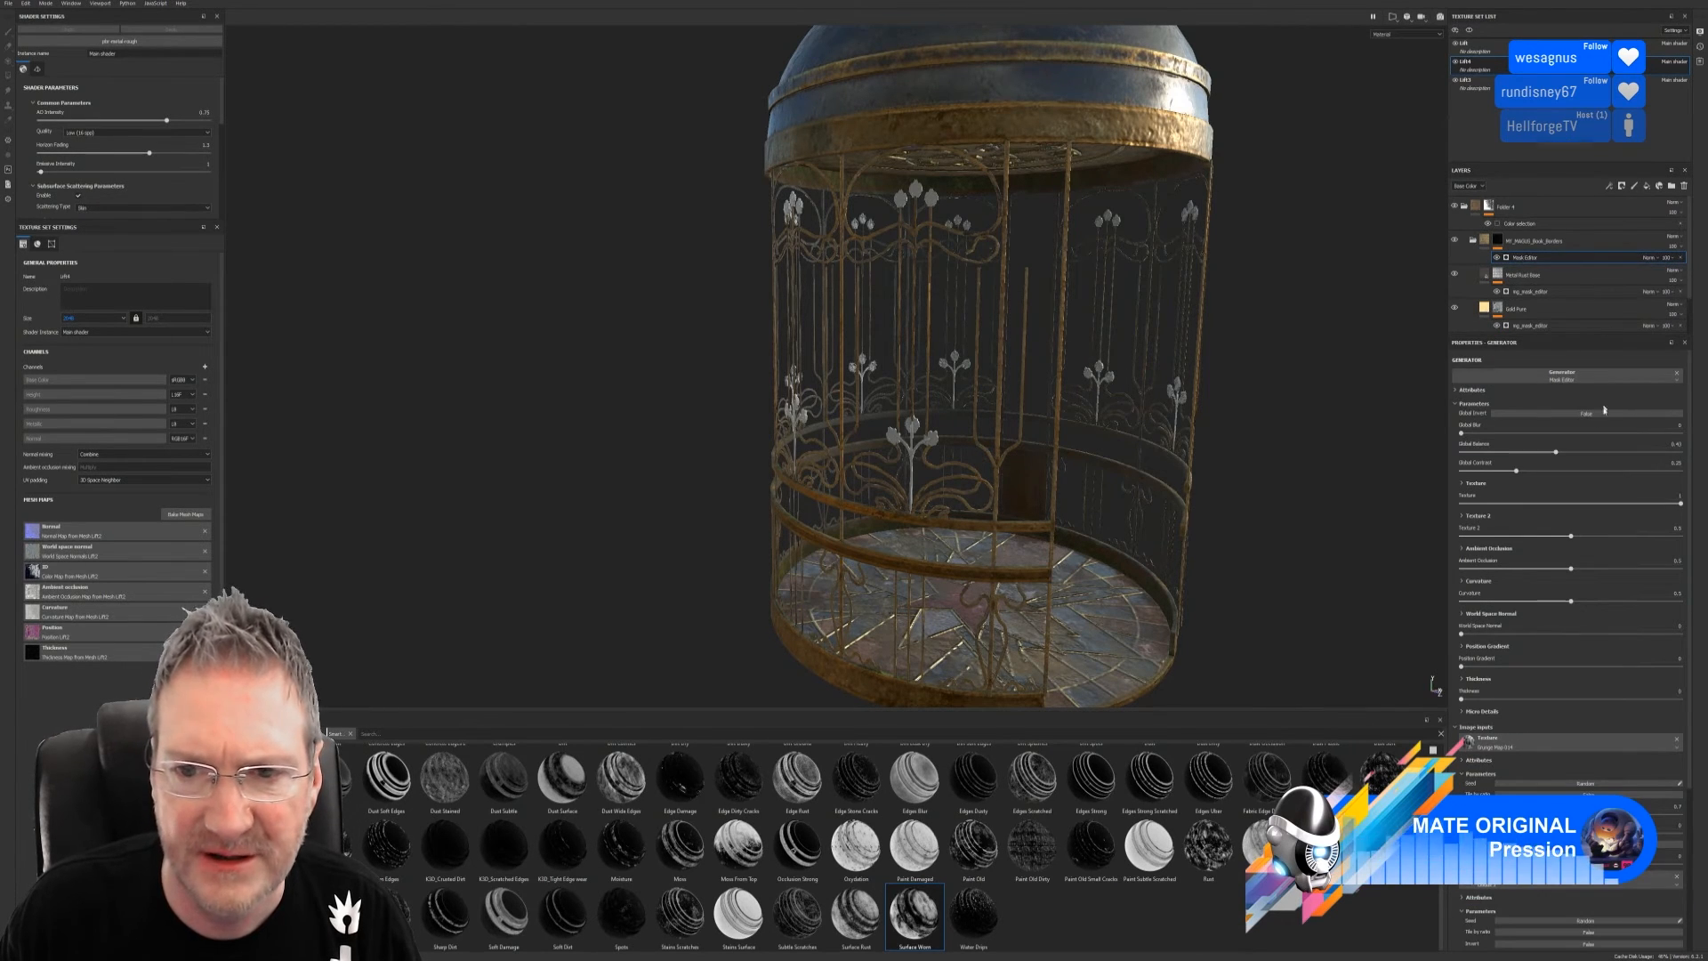
# Set the MY_MAGUS_Book_Borders mask generator's global balance to about 0.56 and its global contrast to about 0.6
pyautogui.moveTo(1557, 456); pyautogui.dragTo(1608, 458)
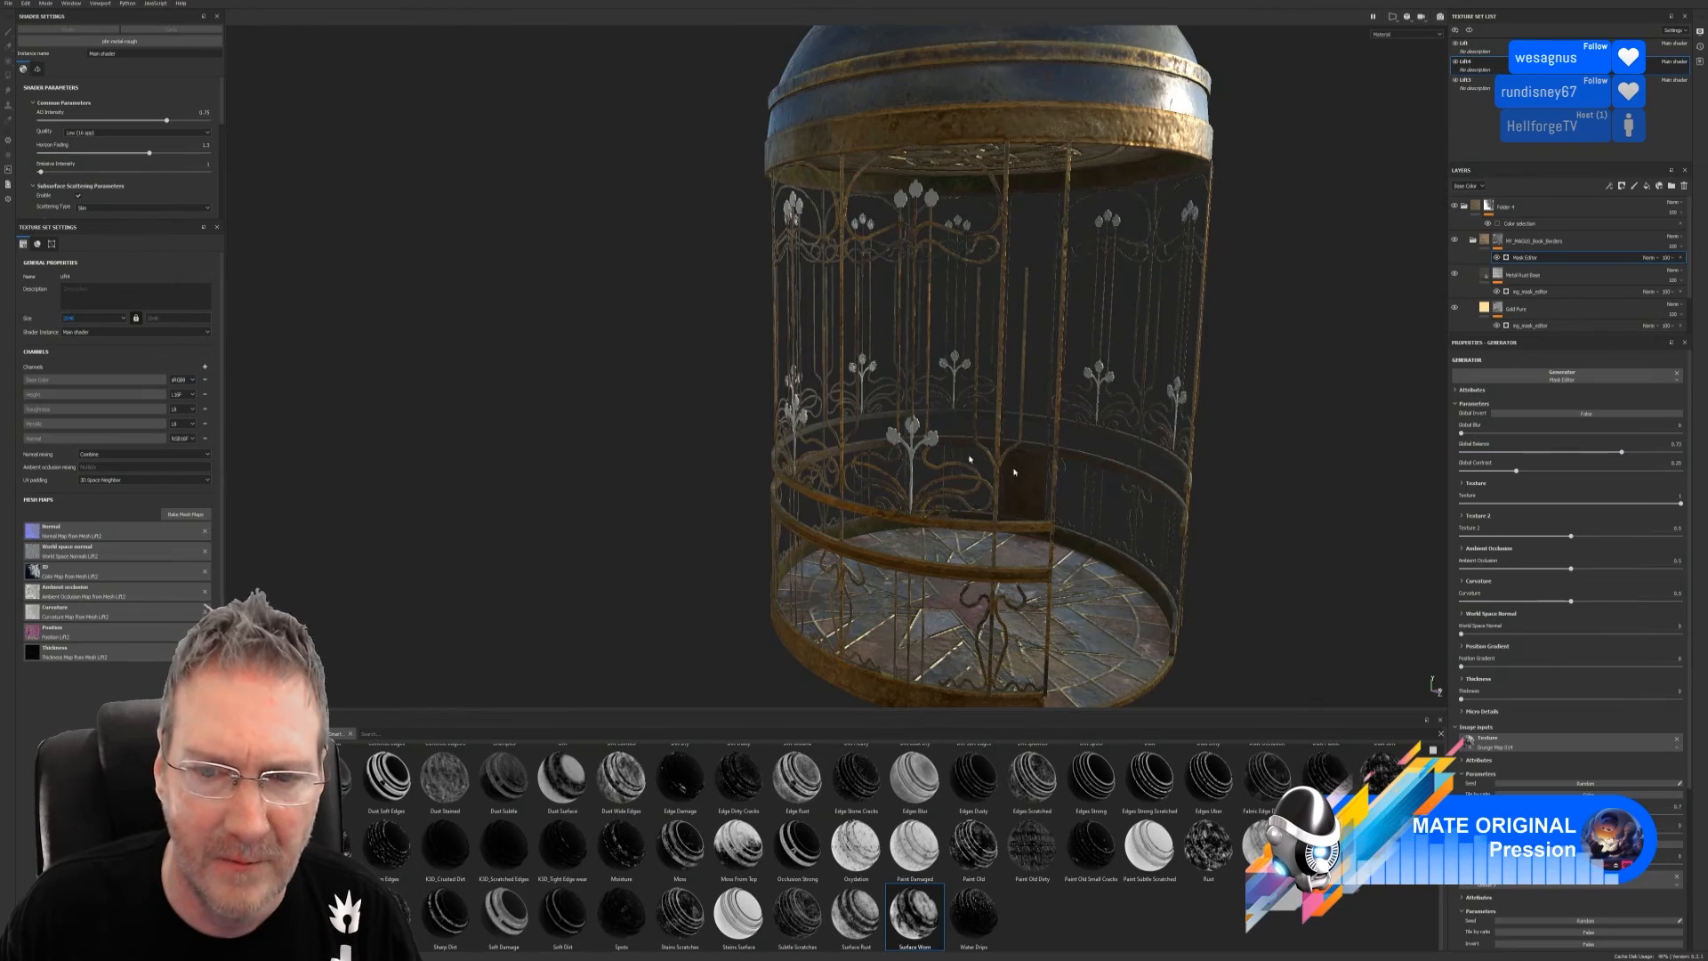
pyautogui.keyDown('alt'); pyautogui.moveTo(1202, 463); pyautogui.dragTo(921, 463); pyautogui.keyUp('alt')
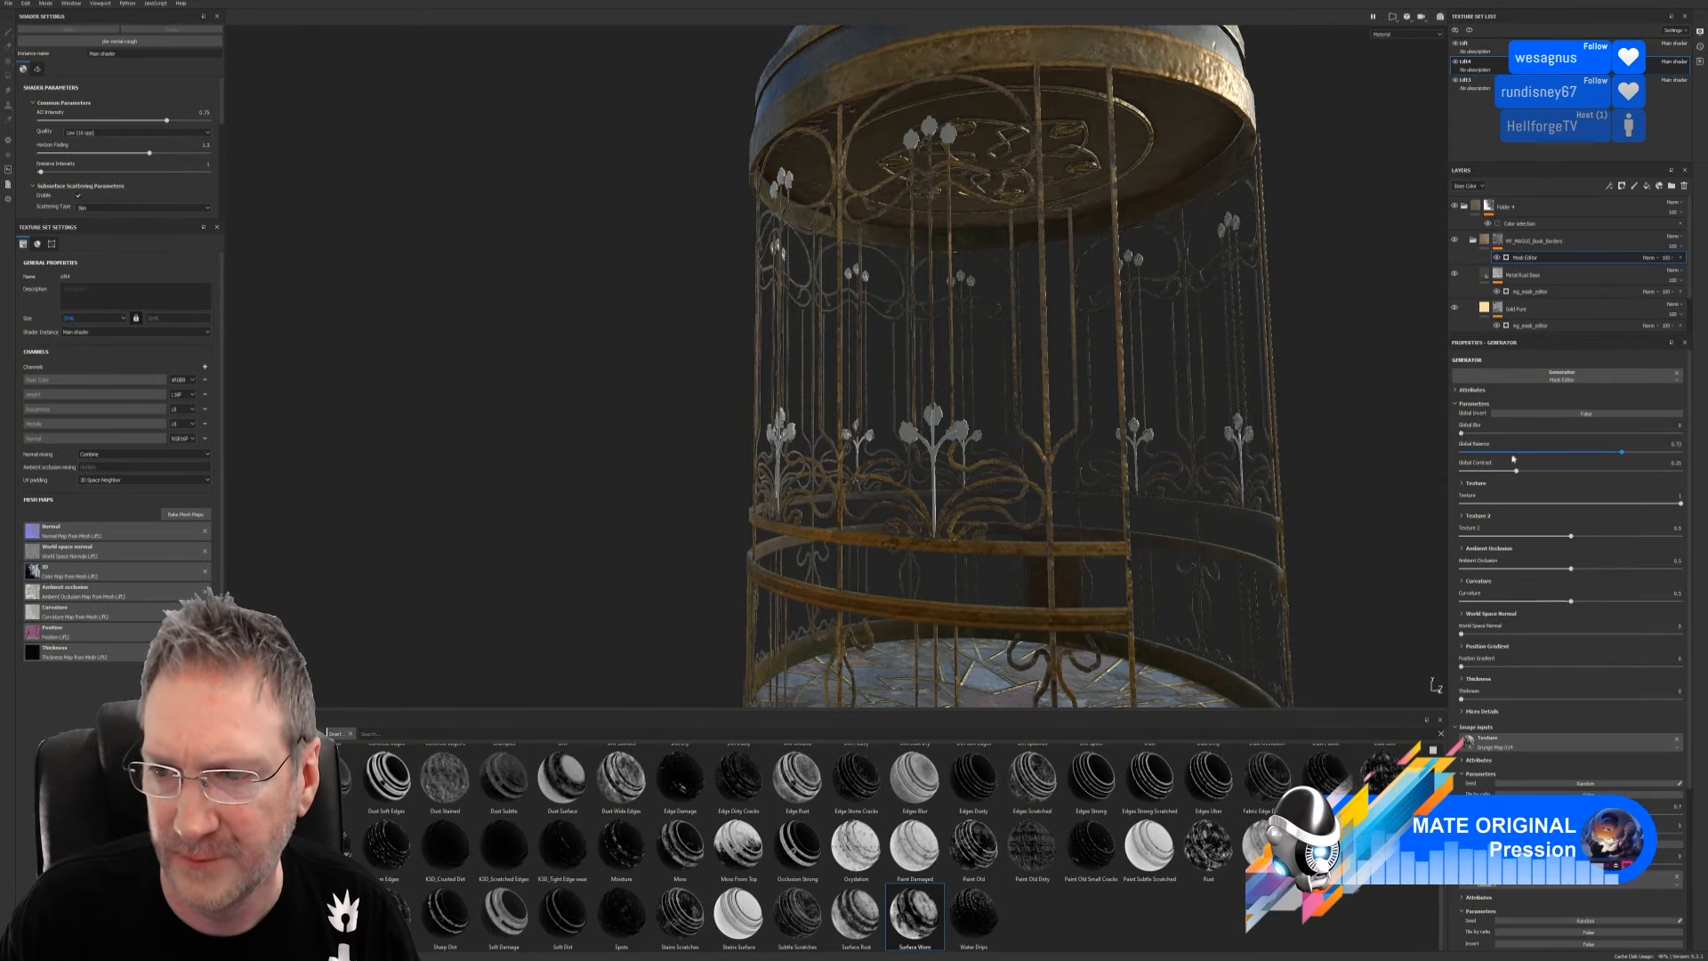
pyautogui.moveTo(1623, 453); pyautogui.dragTo(1660, 472)
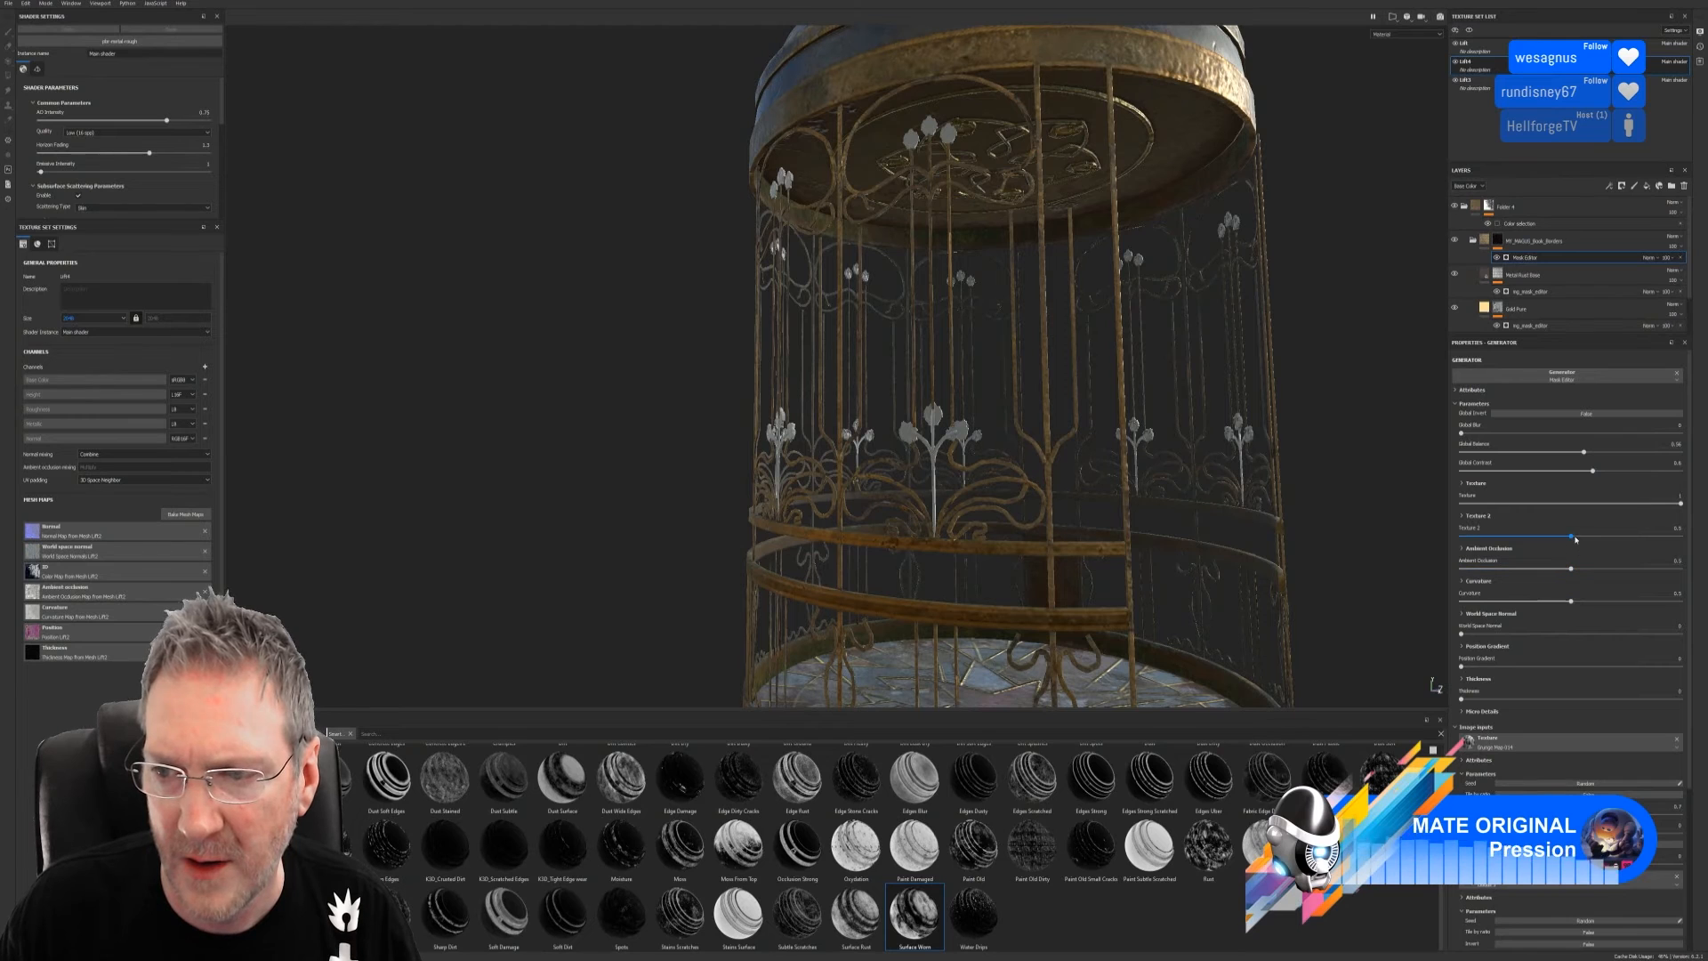
# Set the generator's second texture to about 0.64, ambient occlusion to about 0.76, curvature to about 0.26 and world space normal to about 0.44
pyautogui.moveTo(1571, 538)
pyautogui.mouseDown()
pyautogui.moveTo(1654, 530)
pyautogui.moveTo(1600, 534)
pyautogui.moveTo(1661, 564)
pyautogui.moveTo(1519, 581)
pyautogui.moveTo(1650, 580)
pyautogui.mouseUp()
pyautogui.moveTo(1629, 587); pyautogui.dragTo(1520, 612)
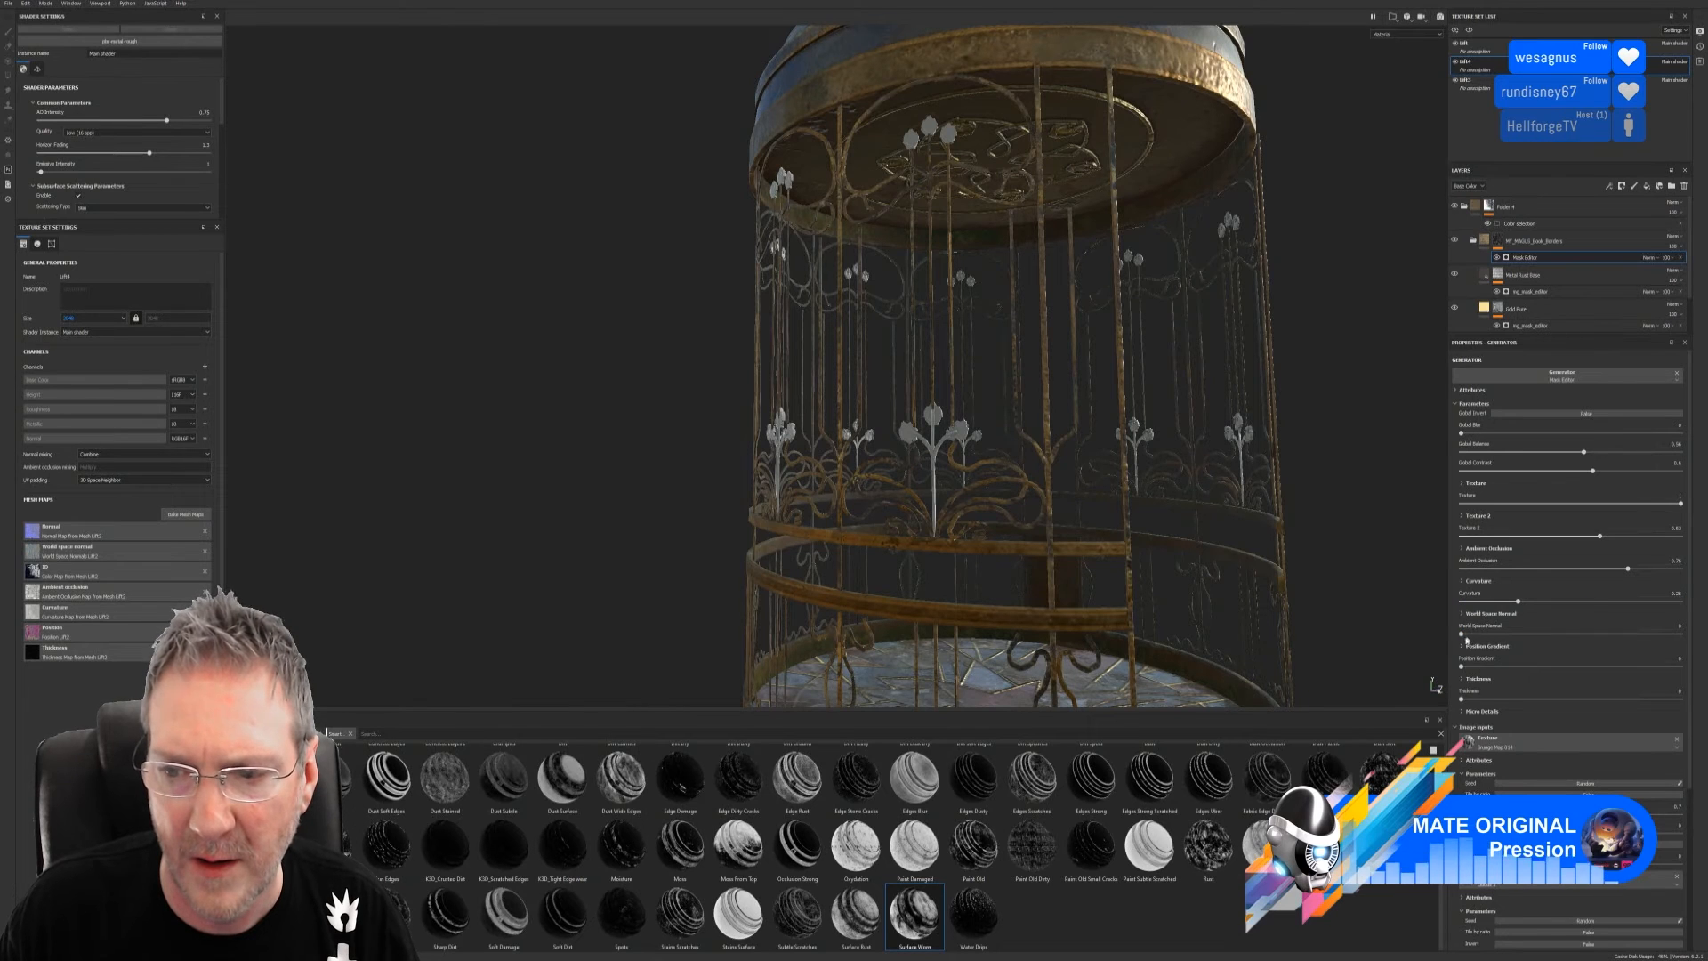
pyautogui.moveTo(1475, 636); pyautogui.dragTo(1526, 634)
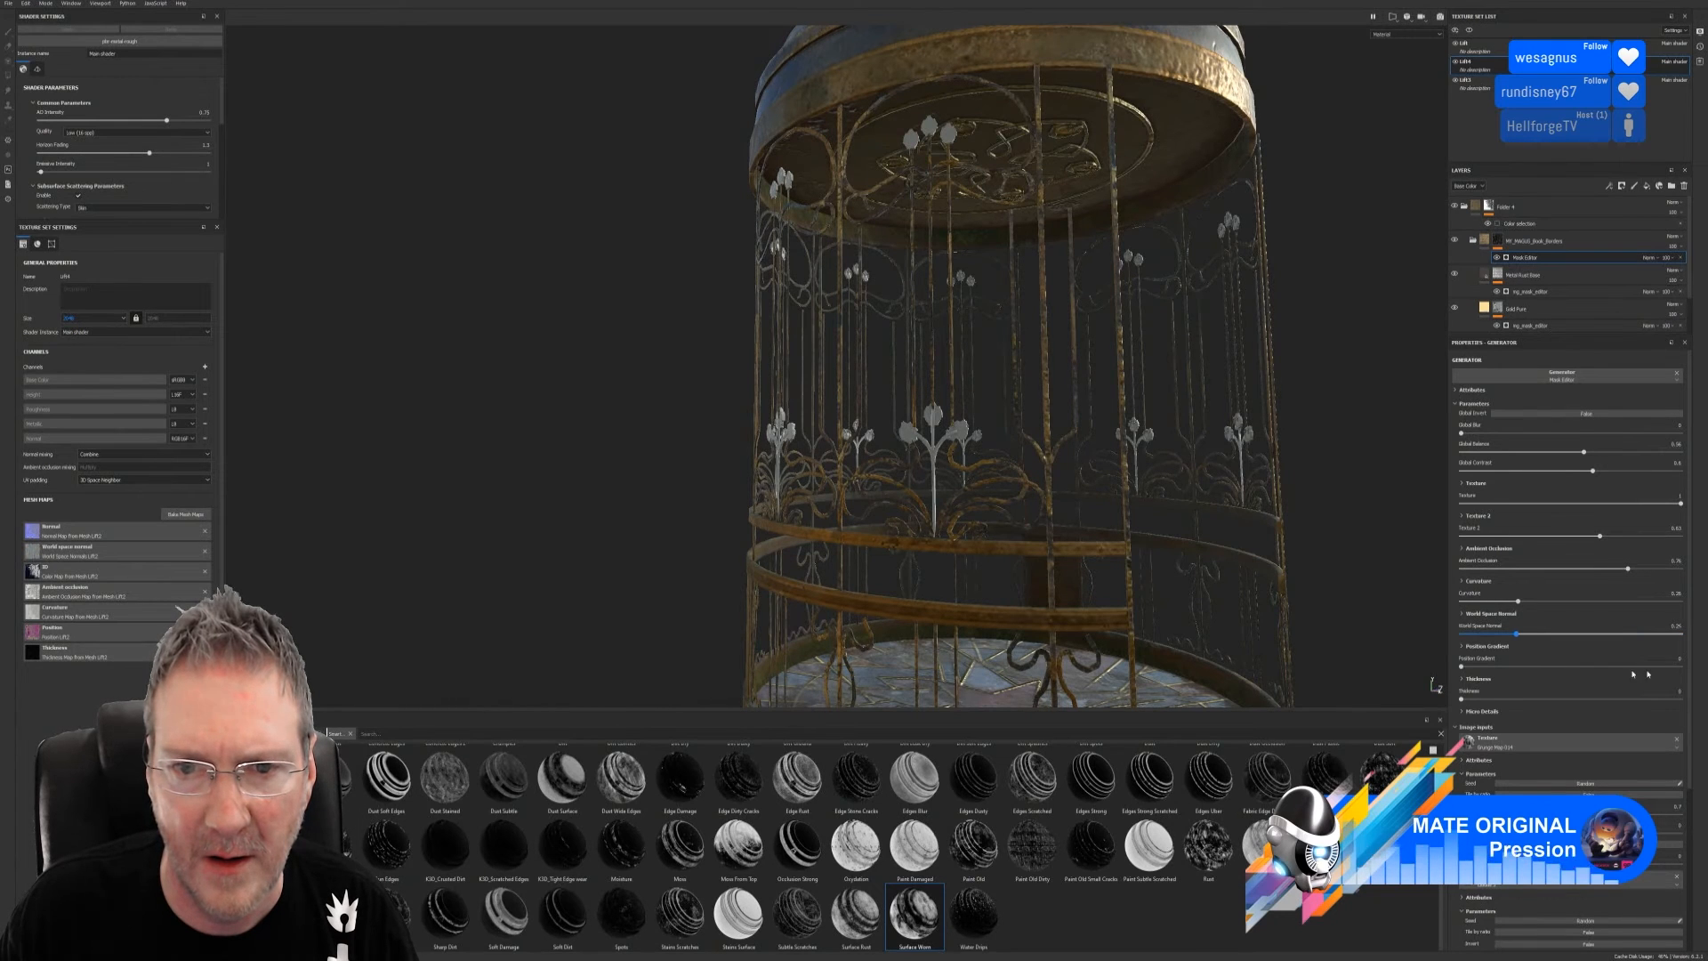
pyautogui.moveTo(1649, 674); pyautogui.dragTo(1478, 684)
pyautogui.moveTo(1582, 684)
pyautogui.mouseDown()
pyautogui.moveTo(1695, 667)
pyautogui.moveTo(1527, 672)
pyautogui.moveTo(1628, 669)
pyautogui.moveTo(1543, 674)
pyautogui.moveTo(1558, 673)
pyautogui.mouseUp()
# Examine the worn metal on the scrollwork and bars along the inside of the cage from several angles
pyautogui.keyDown('alt'); pyautogui.moveTo(1236, 391); pyautogui.dragTo(1059, 471); pyautogui.keyUp('alt')
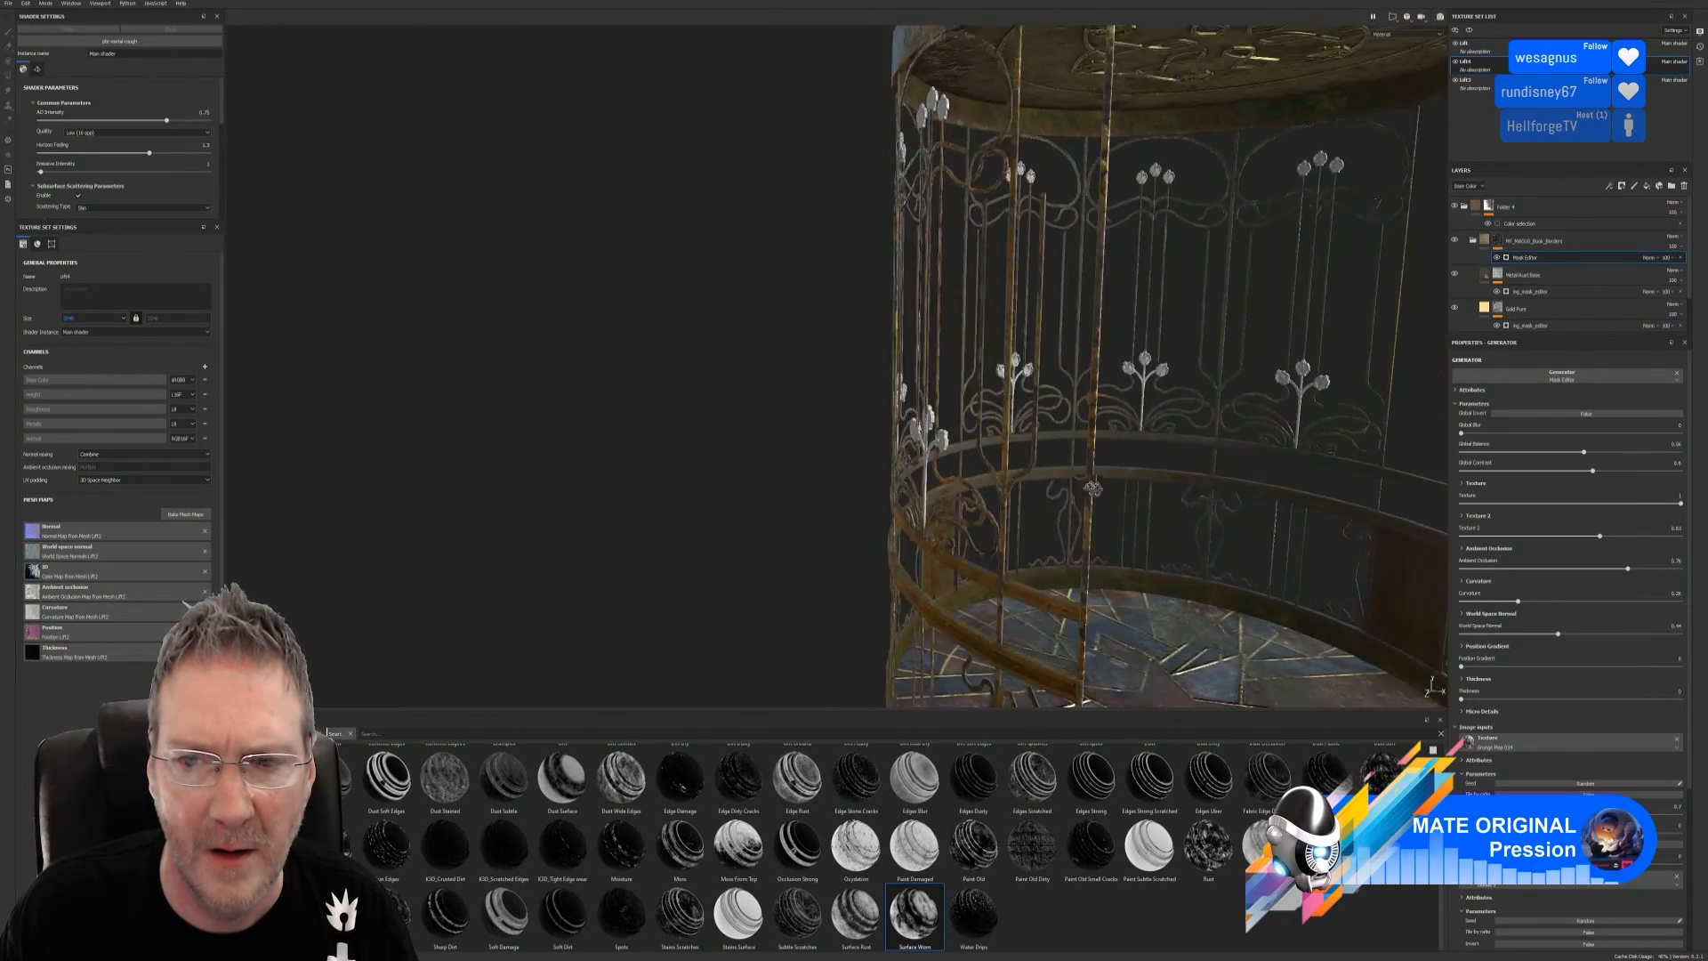
pyautogui.keyDown('alt'); pyautogui.moveTo(1058, 472); pyautogui.dragTo(869, 446, button='right'); pyautogui.keyUp('alt')
pyautogui.keyDown('alt'); pyautogui.moveTo(869, 446); pyautogui.dragTo(747, 396); pyautogui.keyUp('alt')
pyautogui.keyDown('alt'); pyautogui.moveTo(748, 396); pyautogui.dragTo(796, 389, button='right'); pyautogui.keyUp('alt')
pyautogui.keyDown('alt'); pyautogui.moveTo(796, 390); pyautogui.dragTo(876, 445); pyautogui.keyUp('alt')
pyautogui.keyDown('alt'); pyautogui.moveTo(877, 445); pyautogui.dragTo(837, 427, button='right'); pyautogui.keyUp('alt')
pyautogui.keyDown('alt'); pyautogui.moveTo(836, 427); pyautogui.dragTo(996, 369); pyautogui.keyUp('alt')
pyautogui.keyDown('alt'); pyautogui.moveTo(997, 370); pyautogui.dragTo(1610, 335, button='right'); pyautogui.keyUp('alt')
pyautogui.keyDown('alt'); pyautogui.moveTo(1035, 405); pyautogui.dragTo(999, 305, button='middle'); pyautogui.keyUp('alt')
pyautogui.keyDown('alt'); pyautogui.moveTo(999, 305); pyautogui.dragTo(936, 421, button='right'); pyautogui.keyUp('alt')
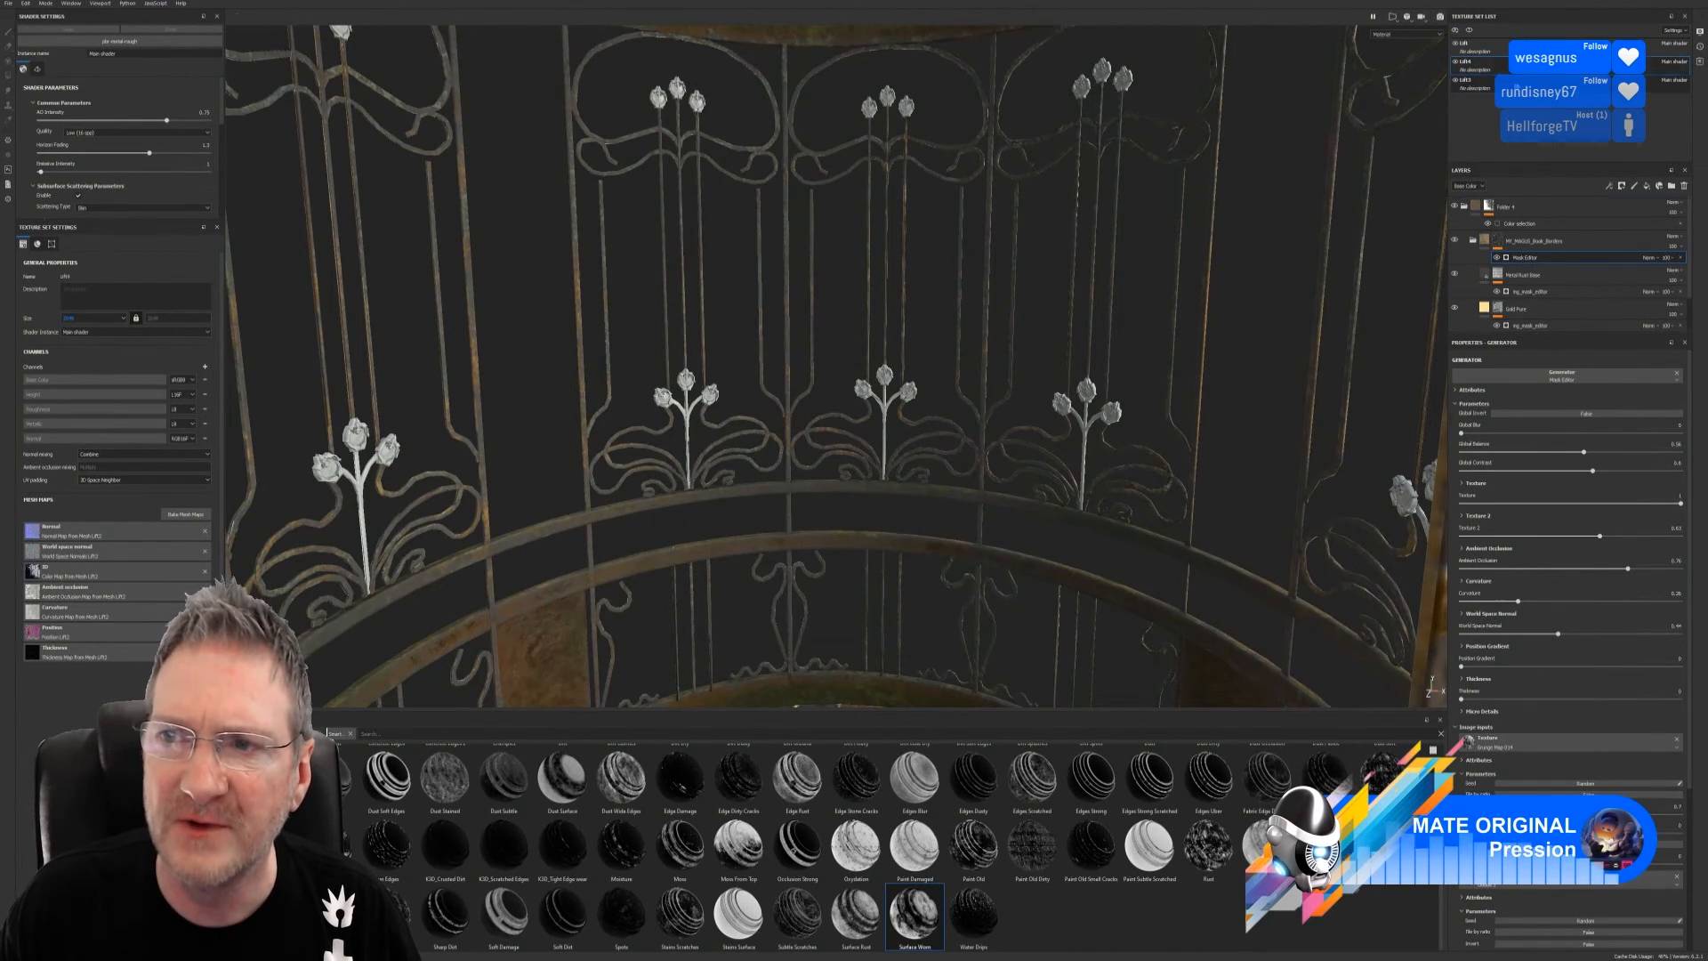
# Apply the JRO_Gold_02 smart material to the flower heads in the third texture set
pyautogui.click(1465, 80)
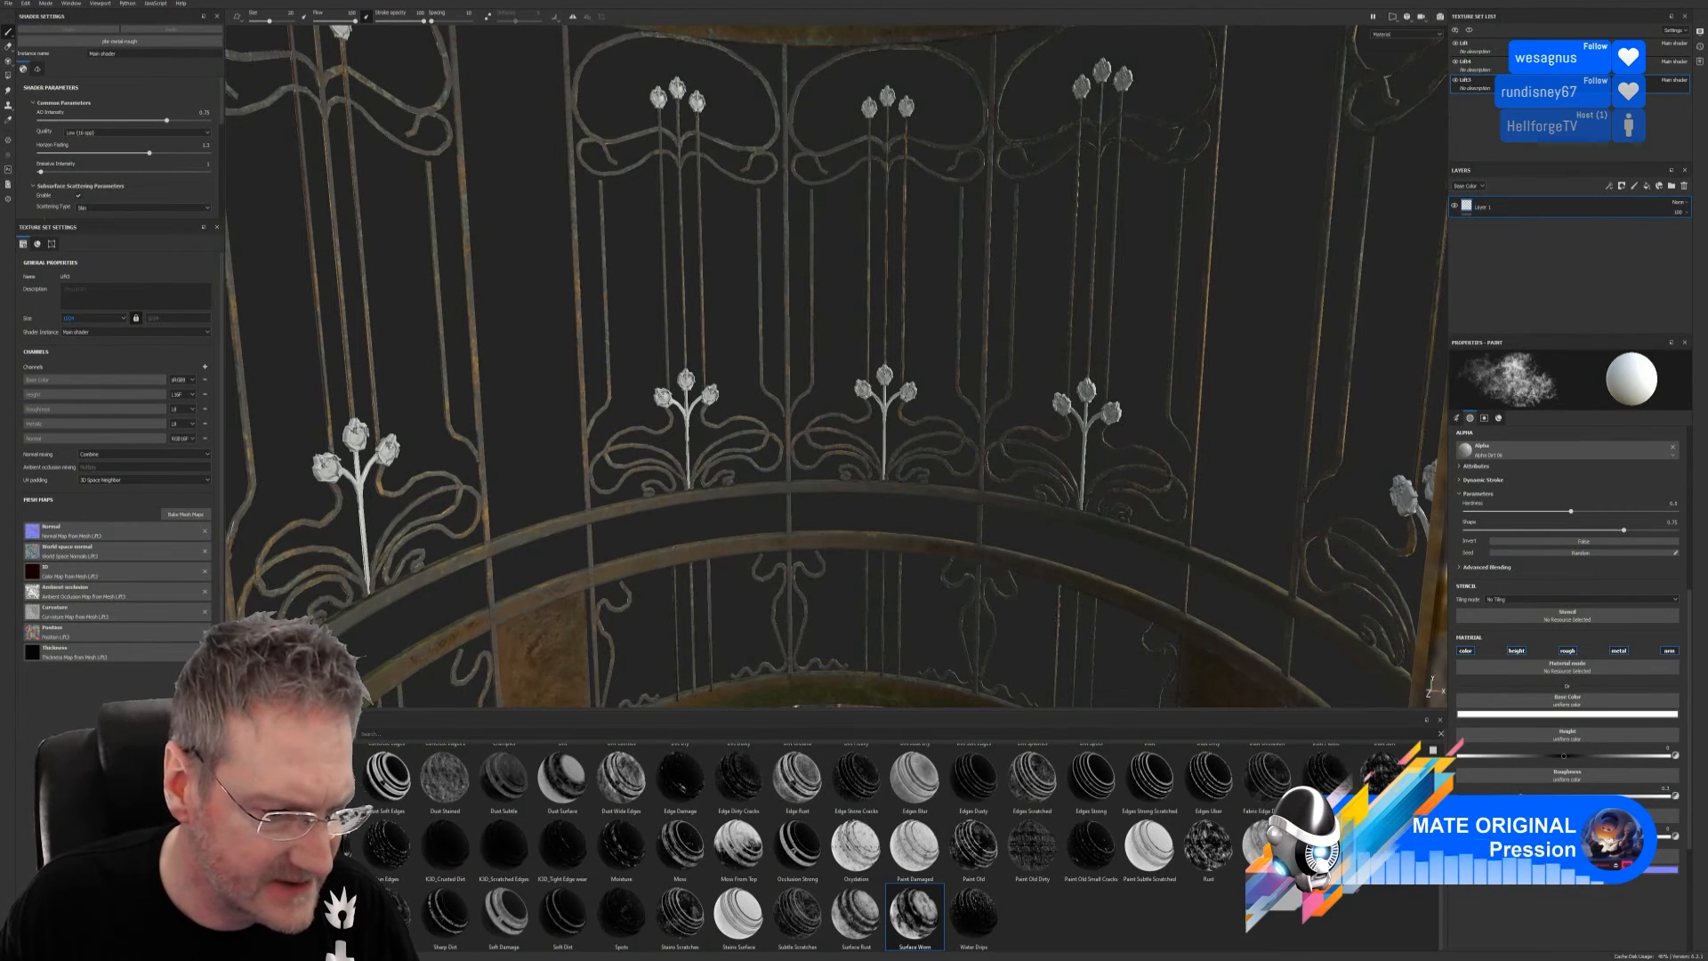
pyautogui.click(254, 895)
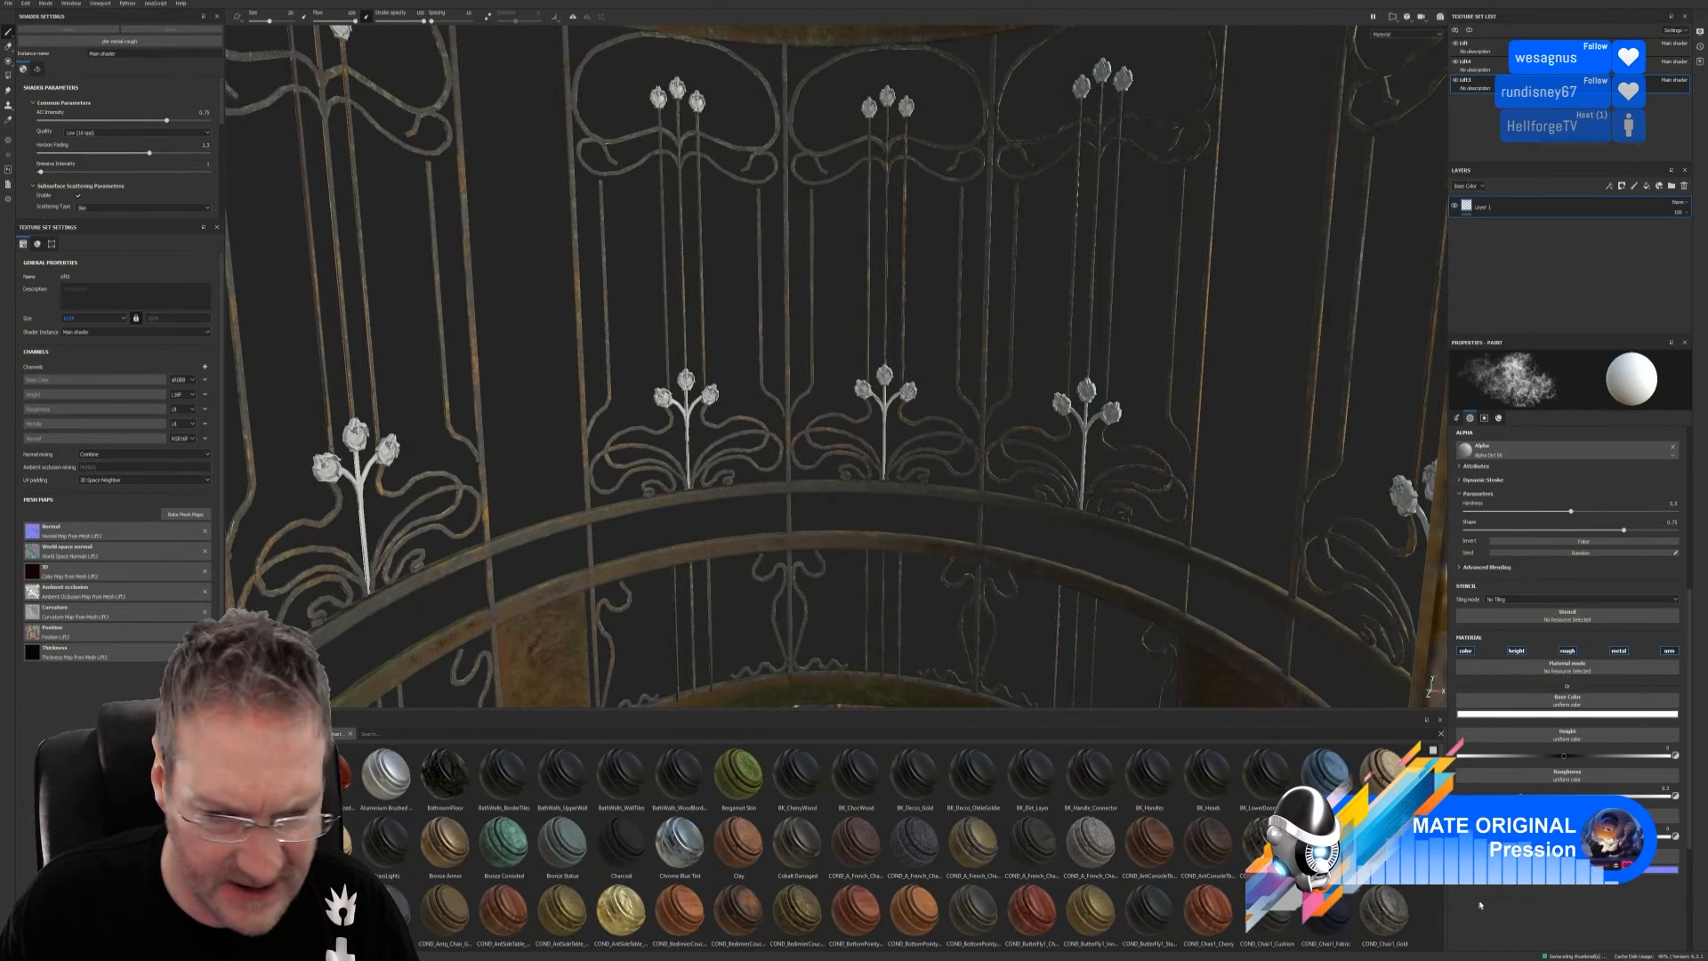
pyautogui.scroll(-8, 897, 845)
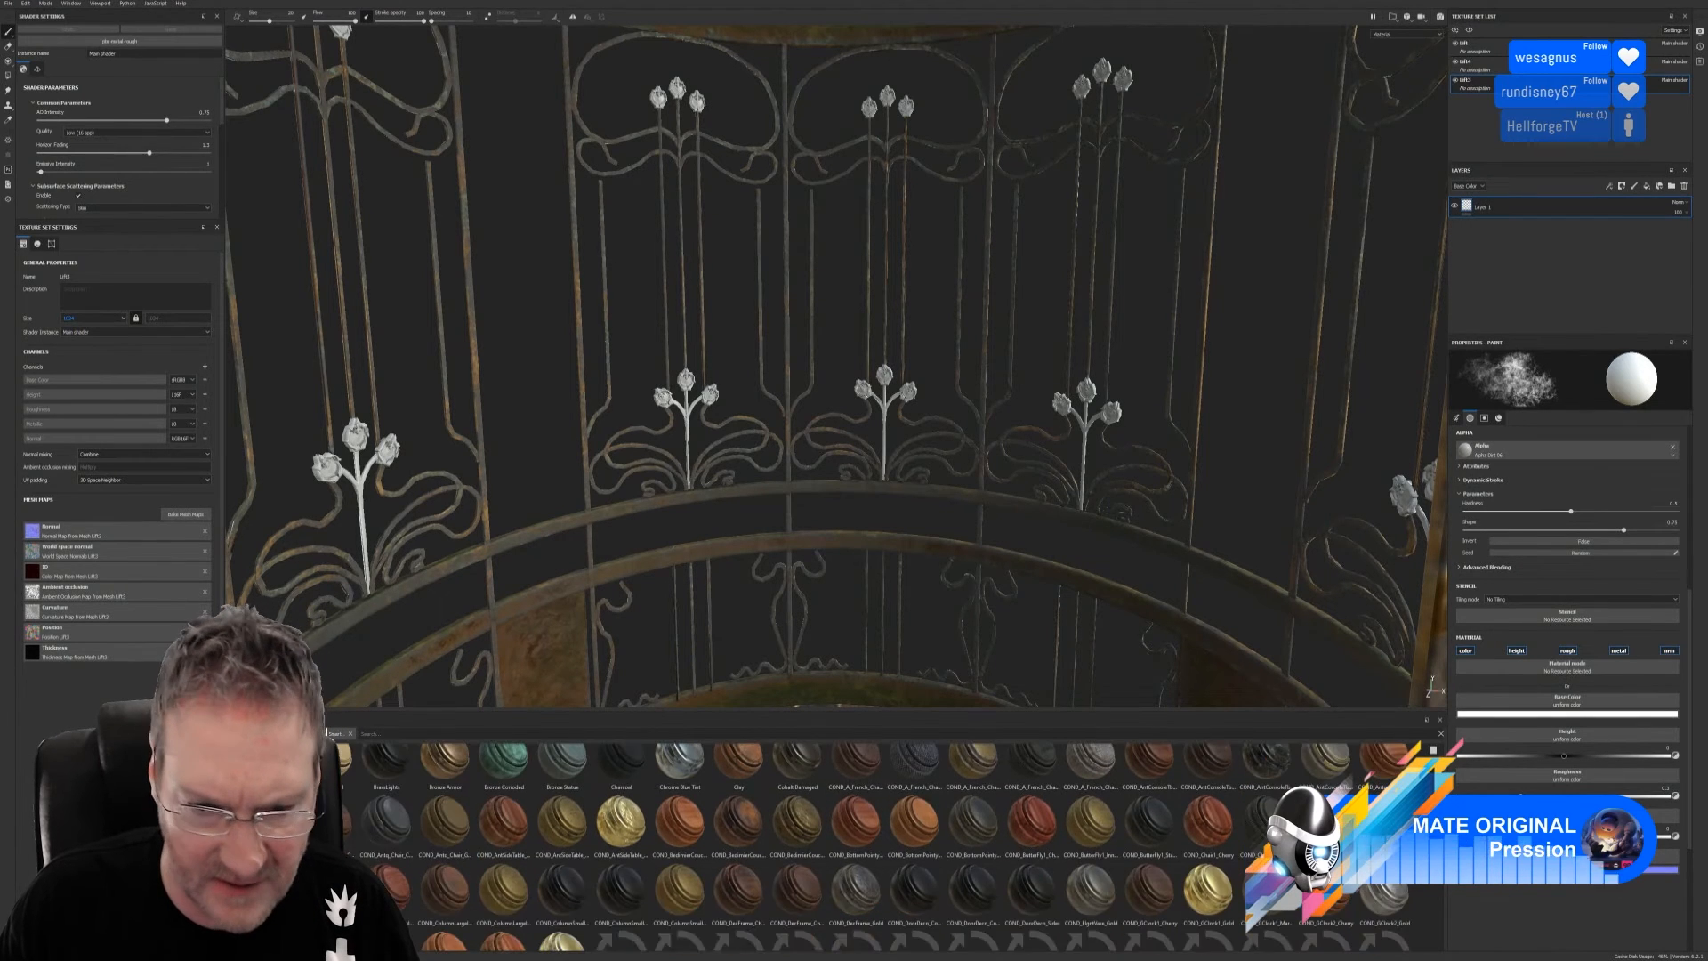
pyautogui.scroll(-3, 897, 846)
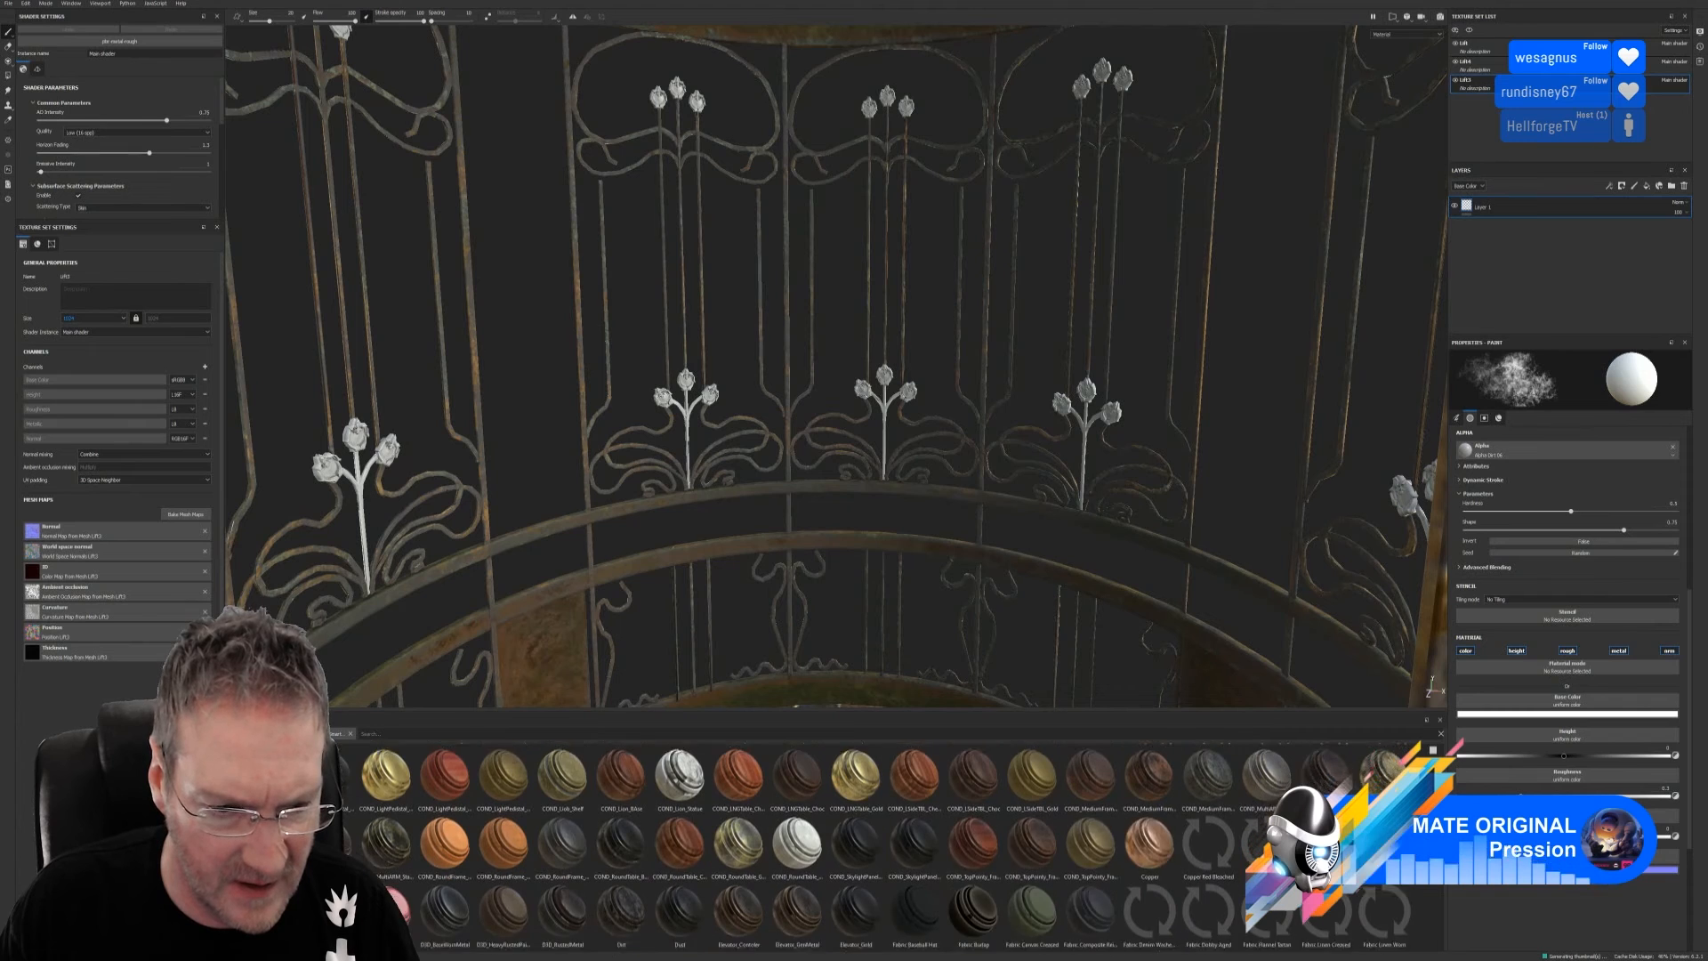
pyautogui.scroll(-3, 897, 845)
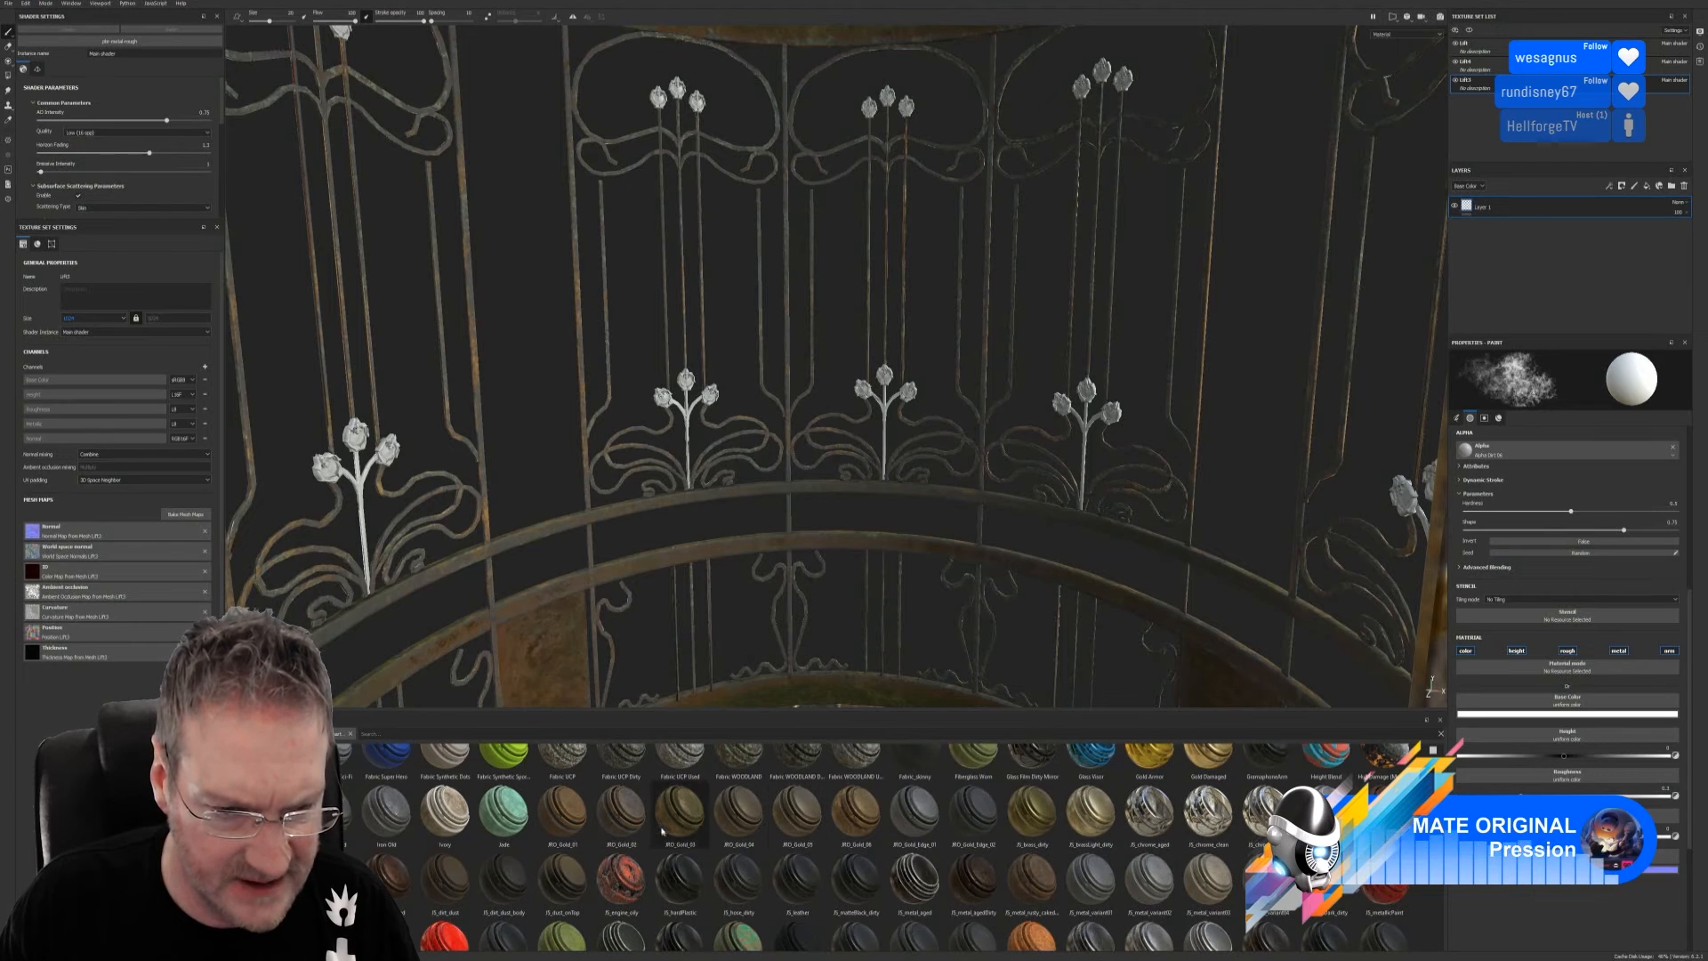
pyautogui.moveTo(622, 810); pyautogui.dragTo(909, 396)
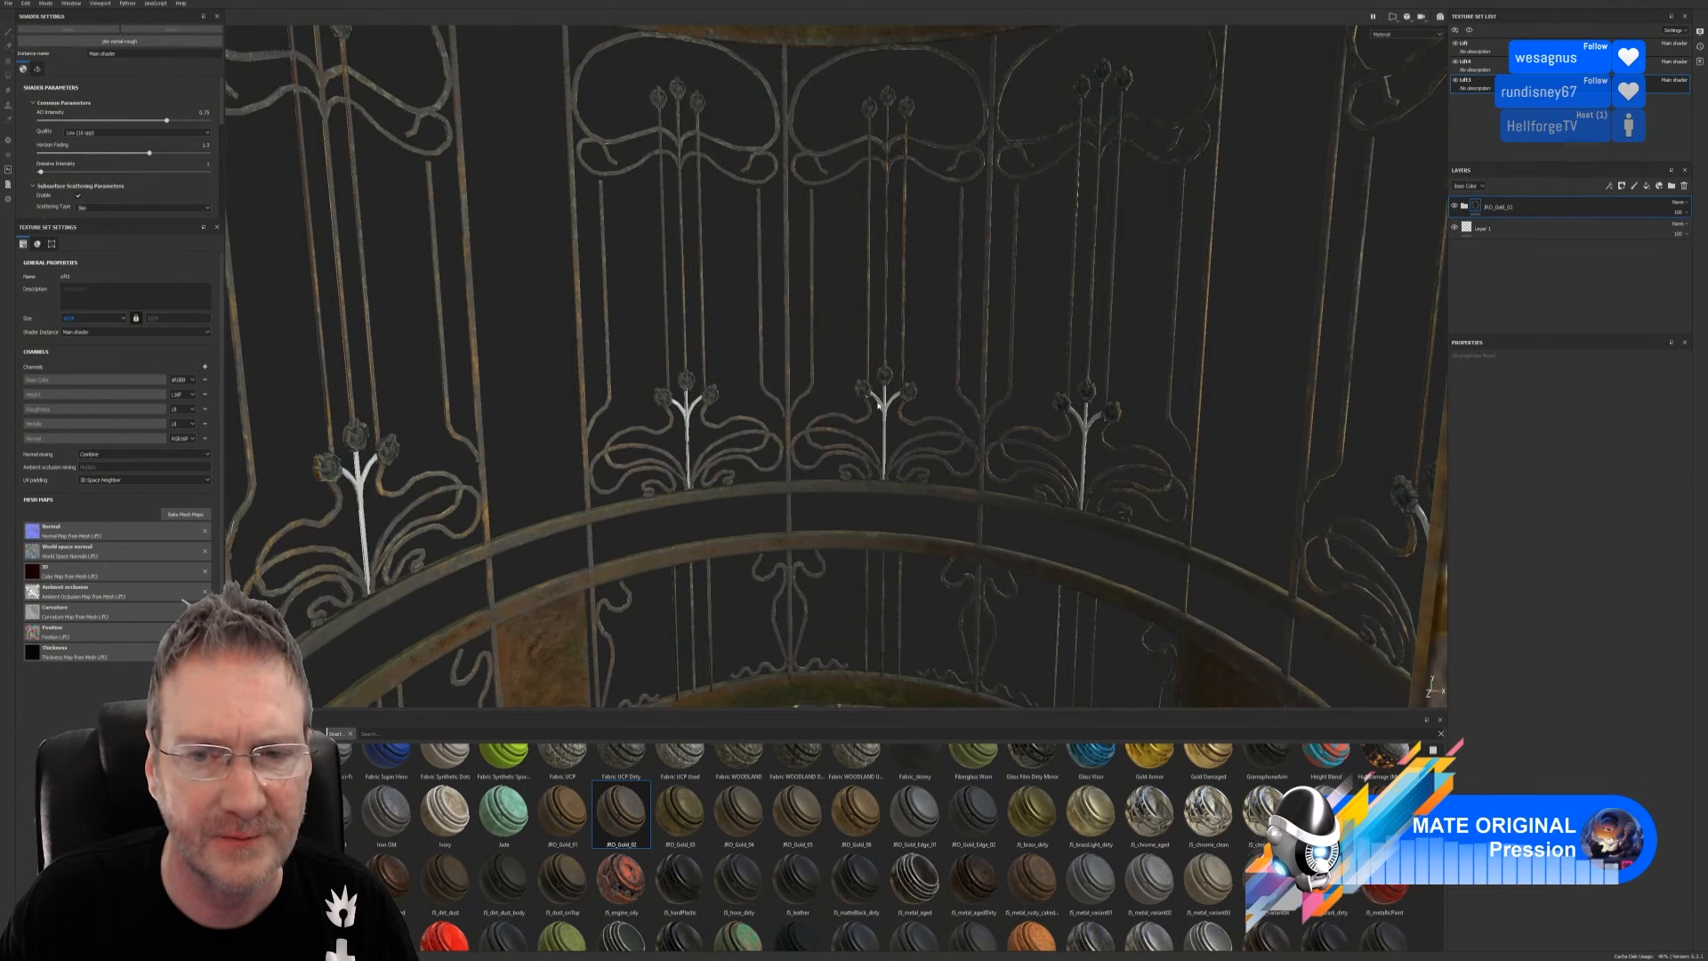
# Inspect the new material up close on the lower and upper flower heads against the surrounding scrollwork
pyautogui.scroll(6, 890, 427)
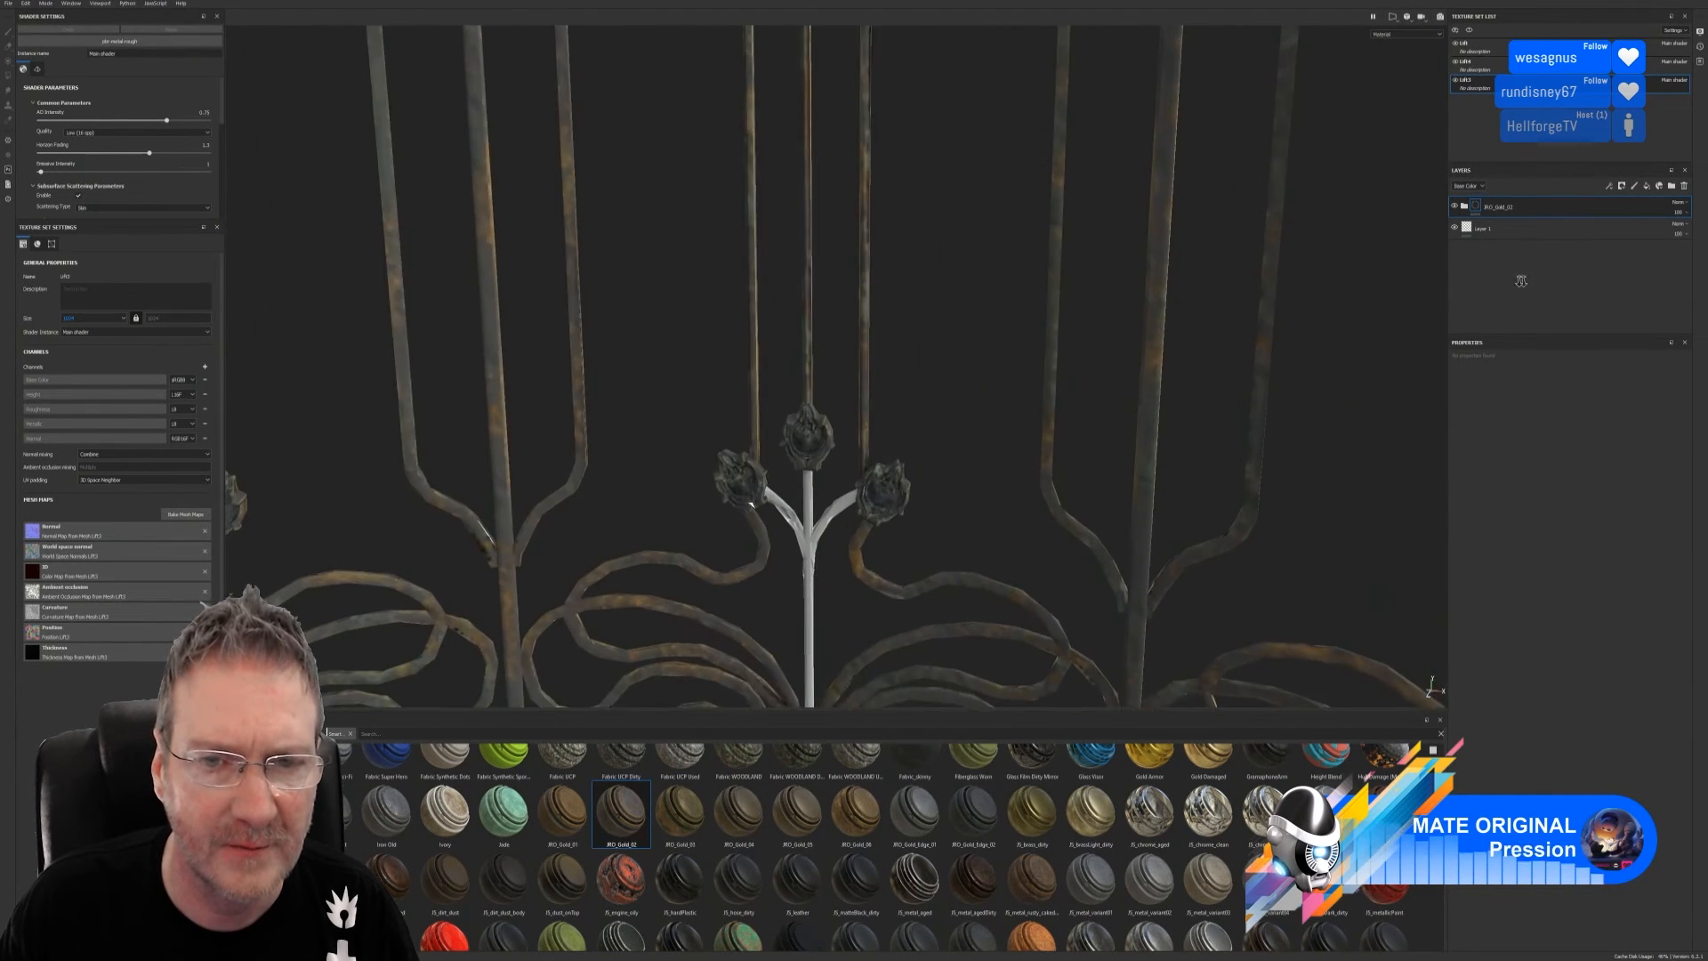
pyautogui.moveTo(1157, 355); pyautogui.dragTo(1075, 372, button='middle')
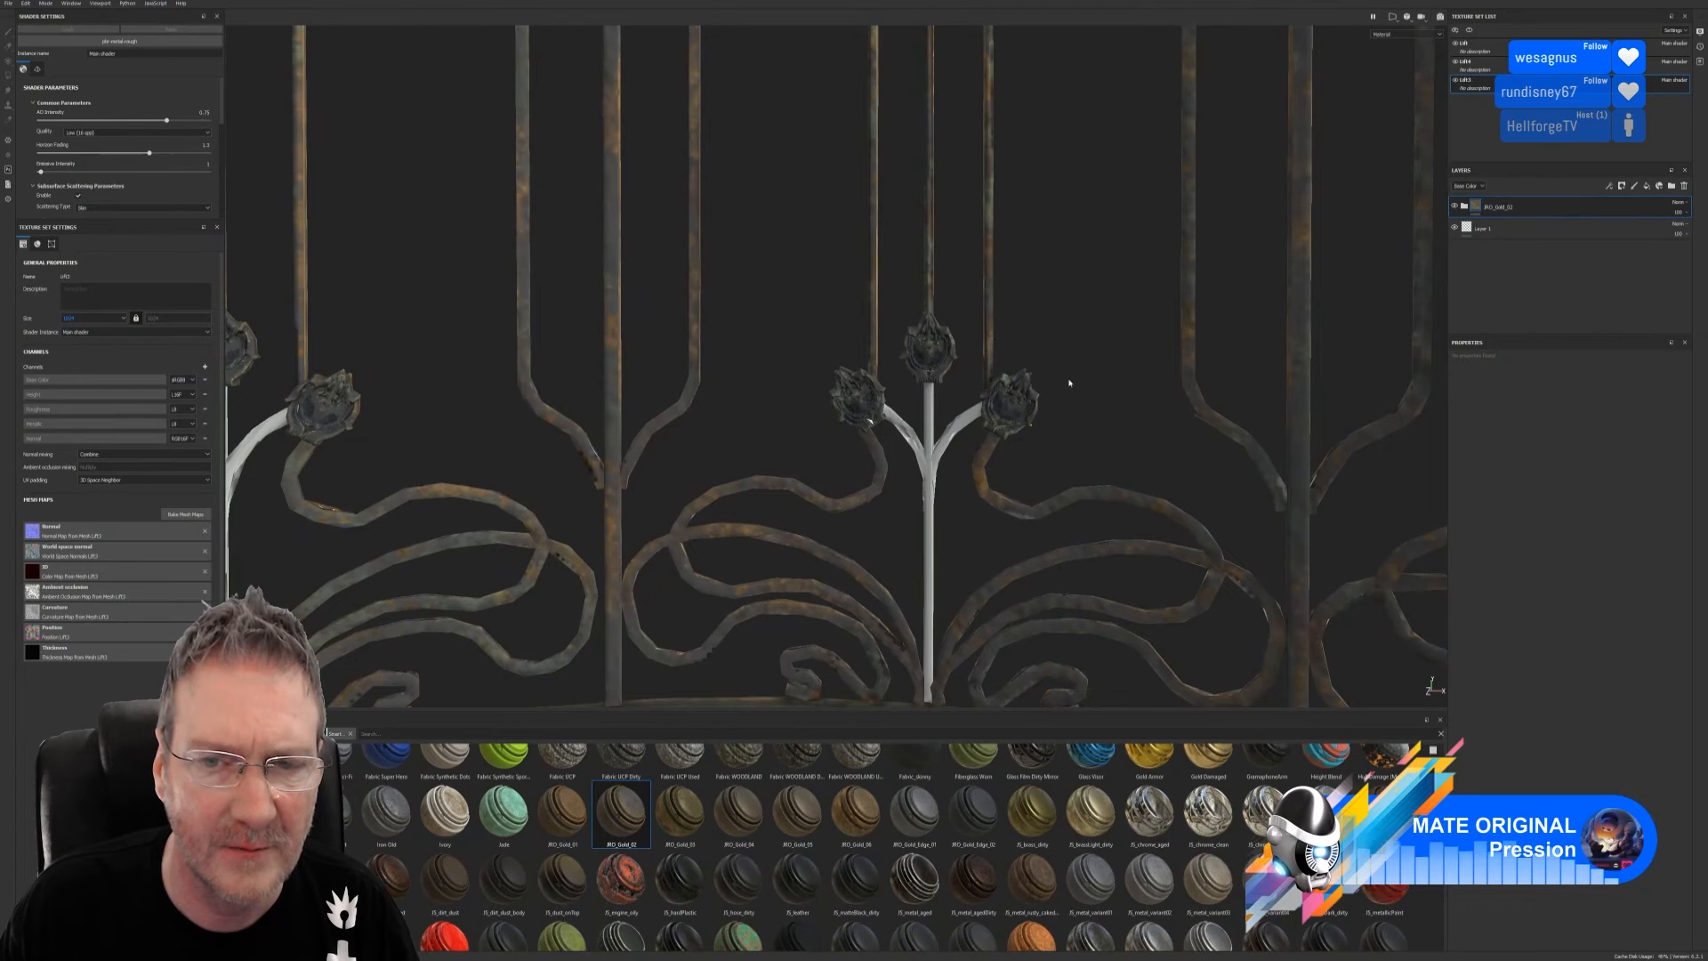
pyautogui.scroll(-3, 1024, 370)
pyautogui.keyDown('alt'); pyautogui.moveTo(1029, 307); pyautogui.dragTo(1017, 533); pyautogui.keyUp('alt')
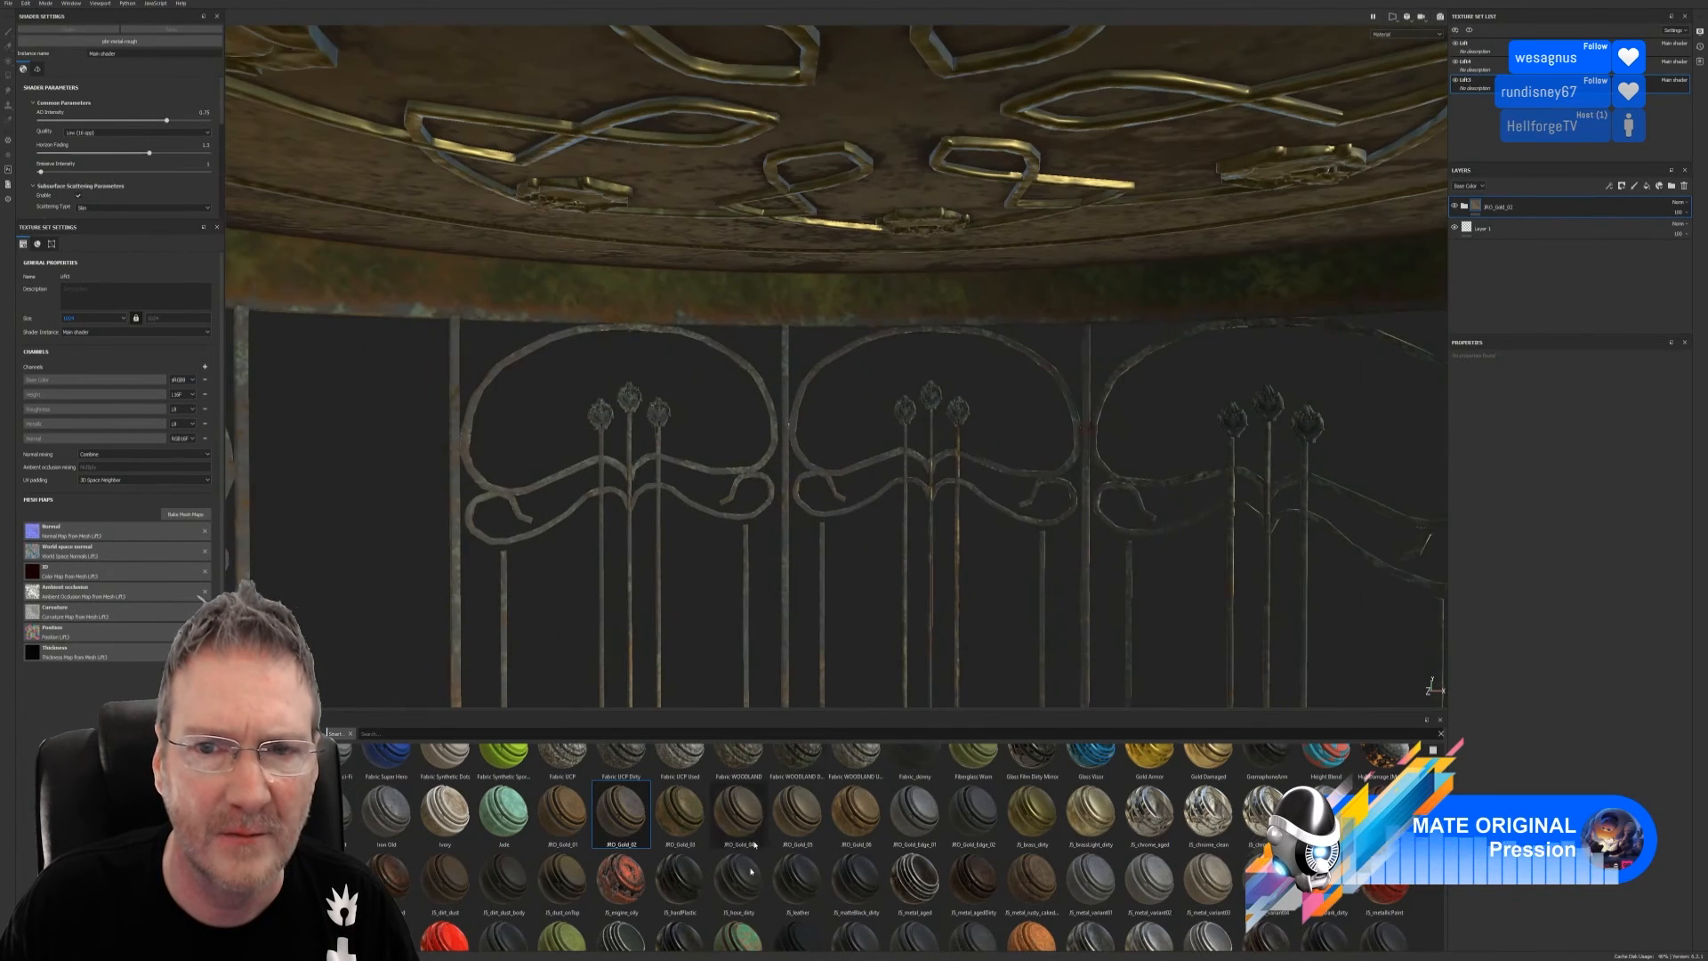
pyautogui.scroll(6, 979, 450)
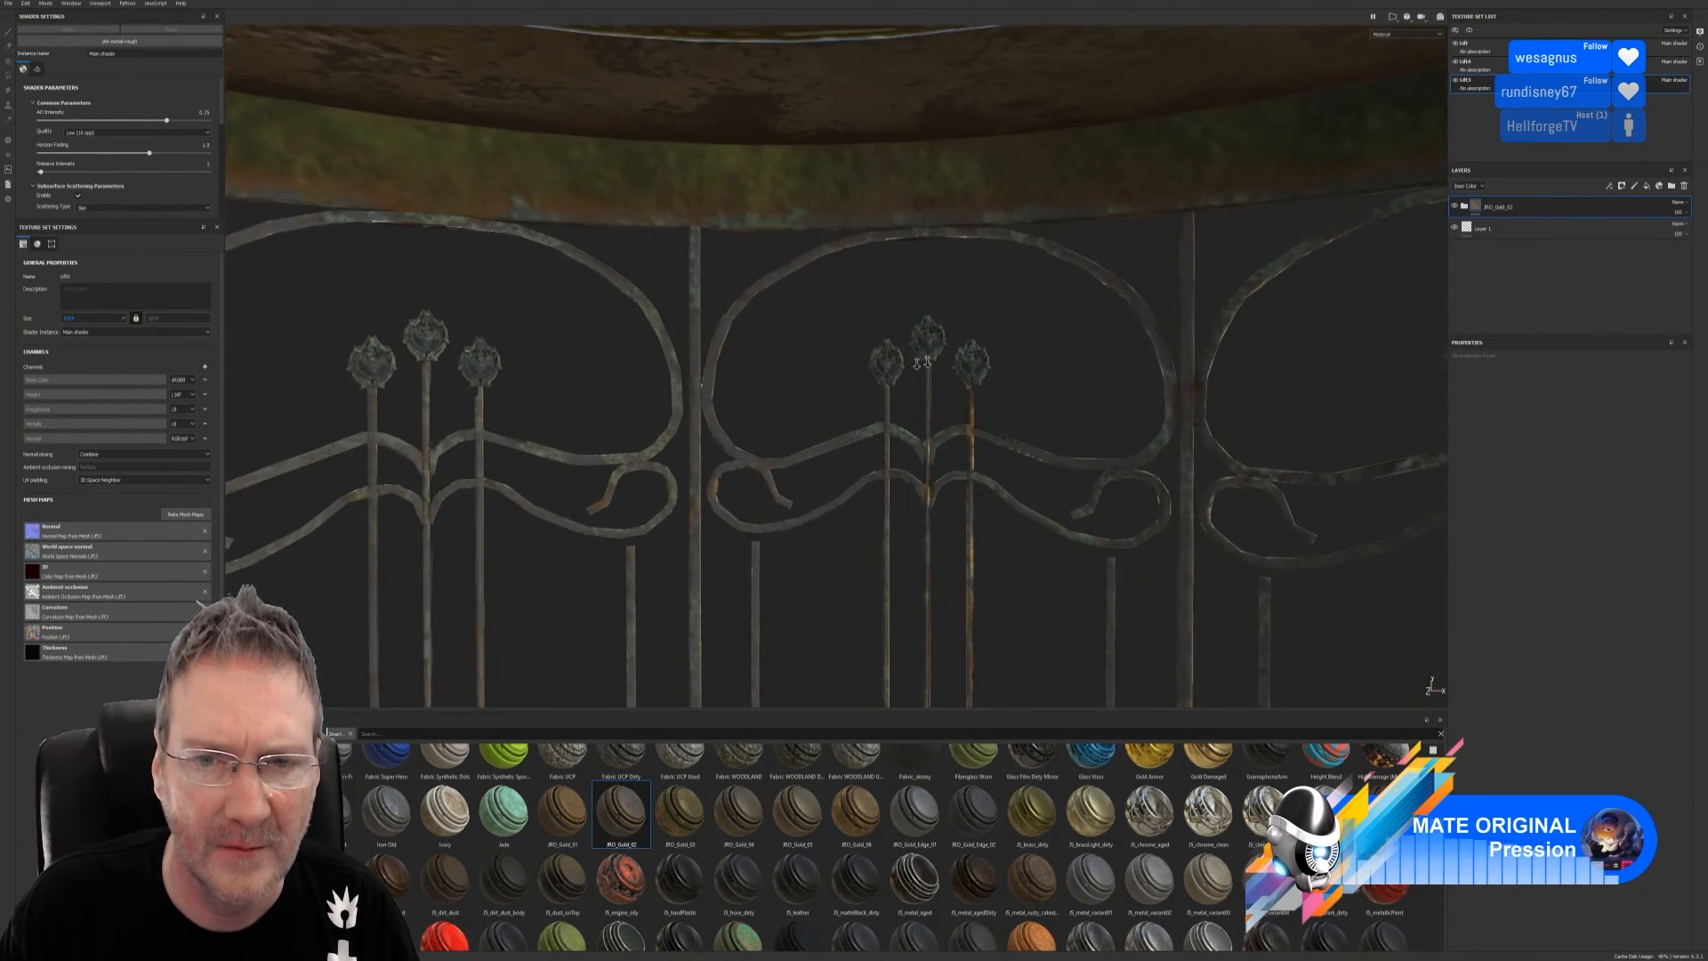
pyautogui.scroll(3, 1213, 377)
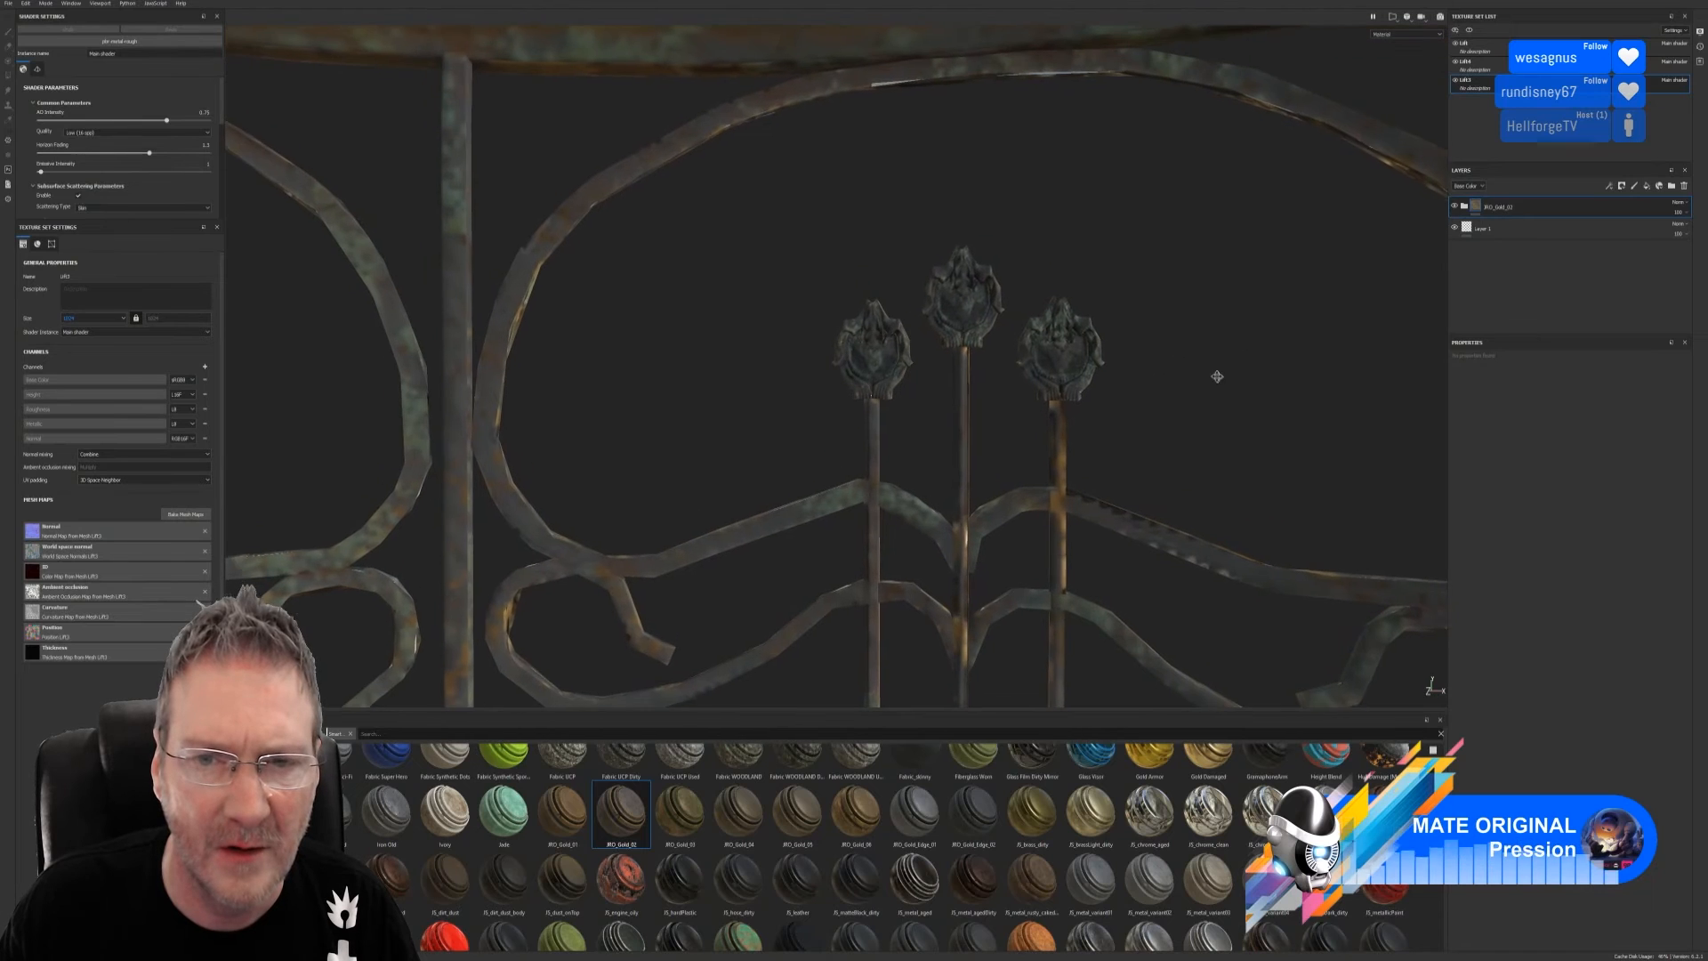
pyautogui.keyDown('alt'); pyautogui.moveTo(1213, 377); pyautogui.dragTo(1129, 332, button='middle'); pyautogui.keyUp('alt')
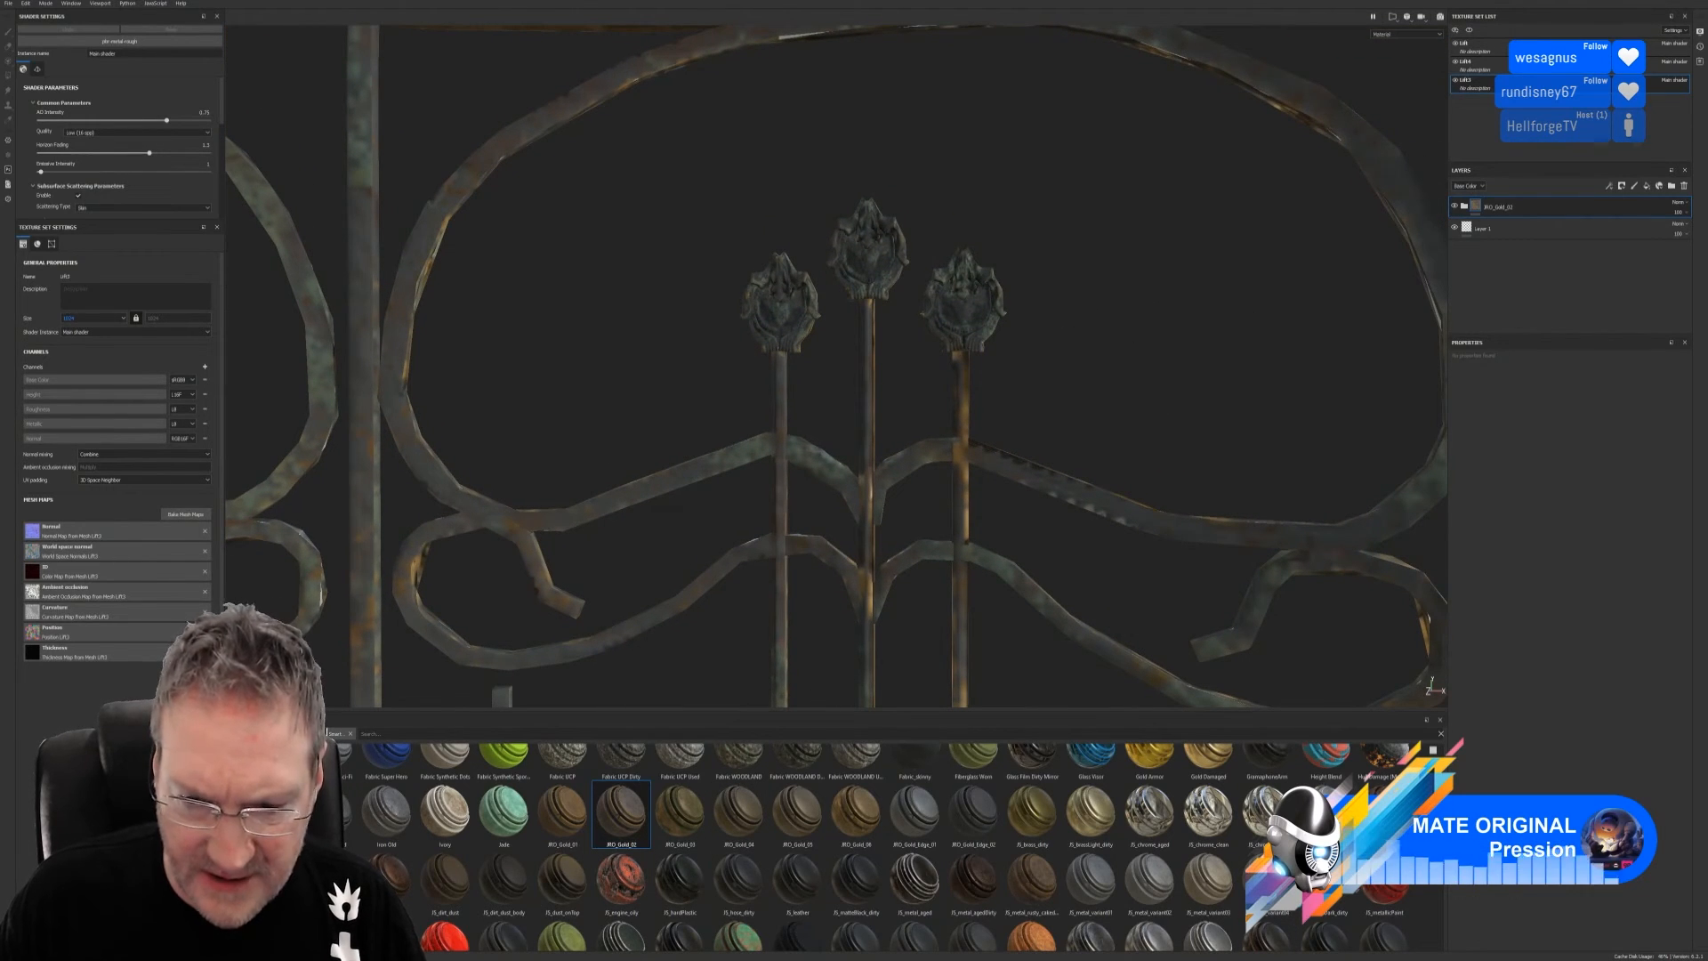
# Browse the smart material library for another material suited to the flower heads
pyautogui.scroll(-8, 621, 814)
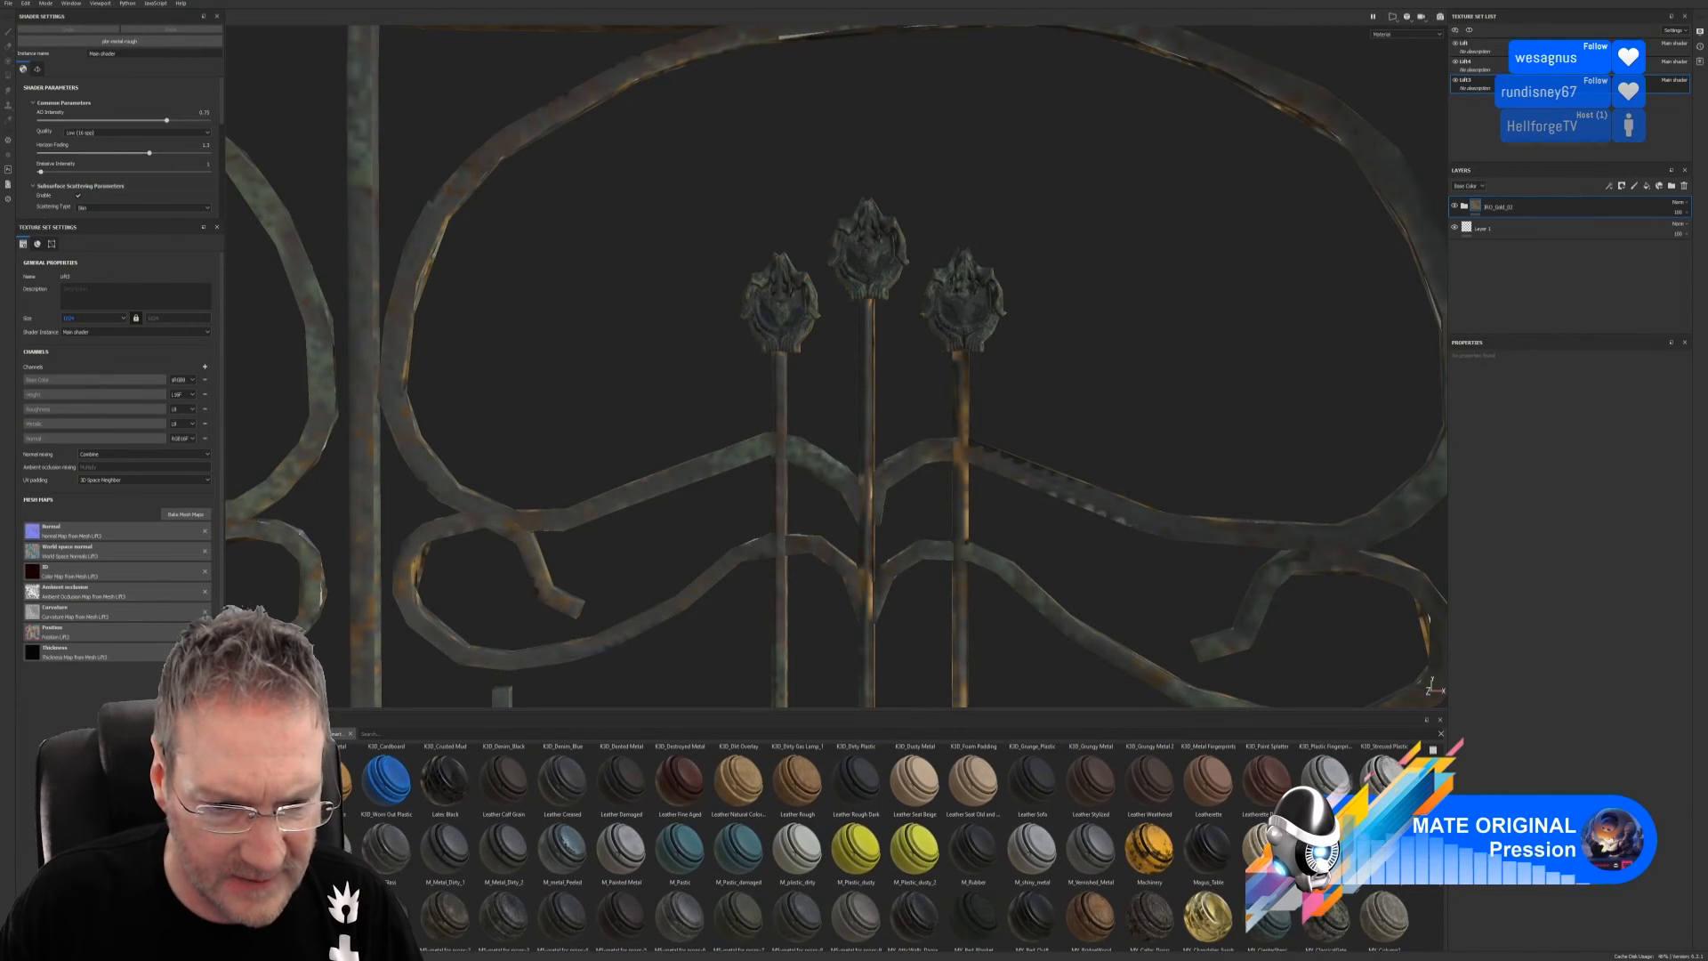
pyautogui.scroll(-1, 1438, 885)
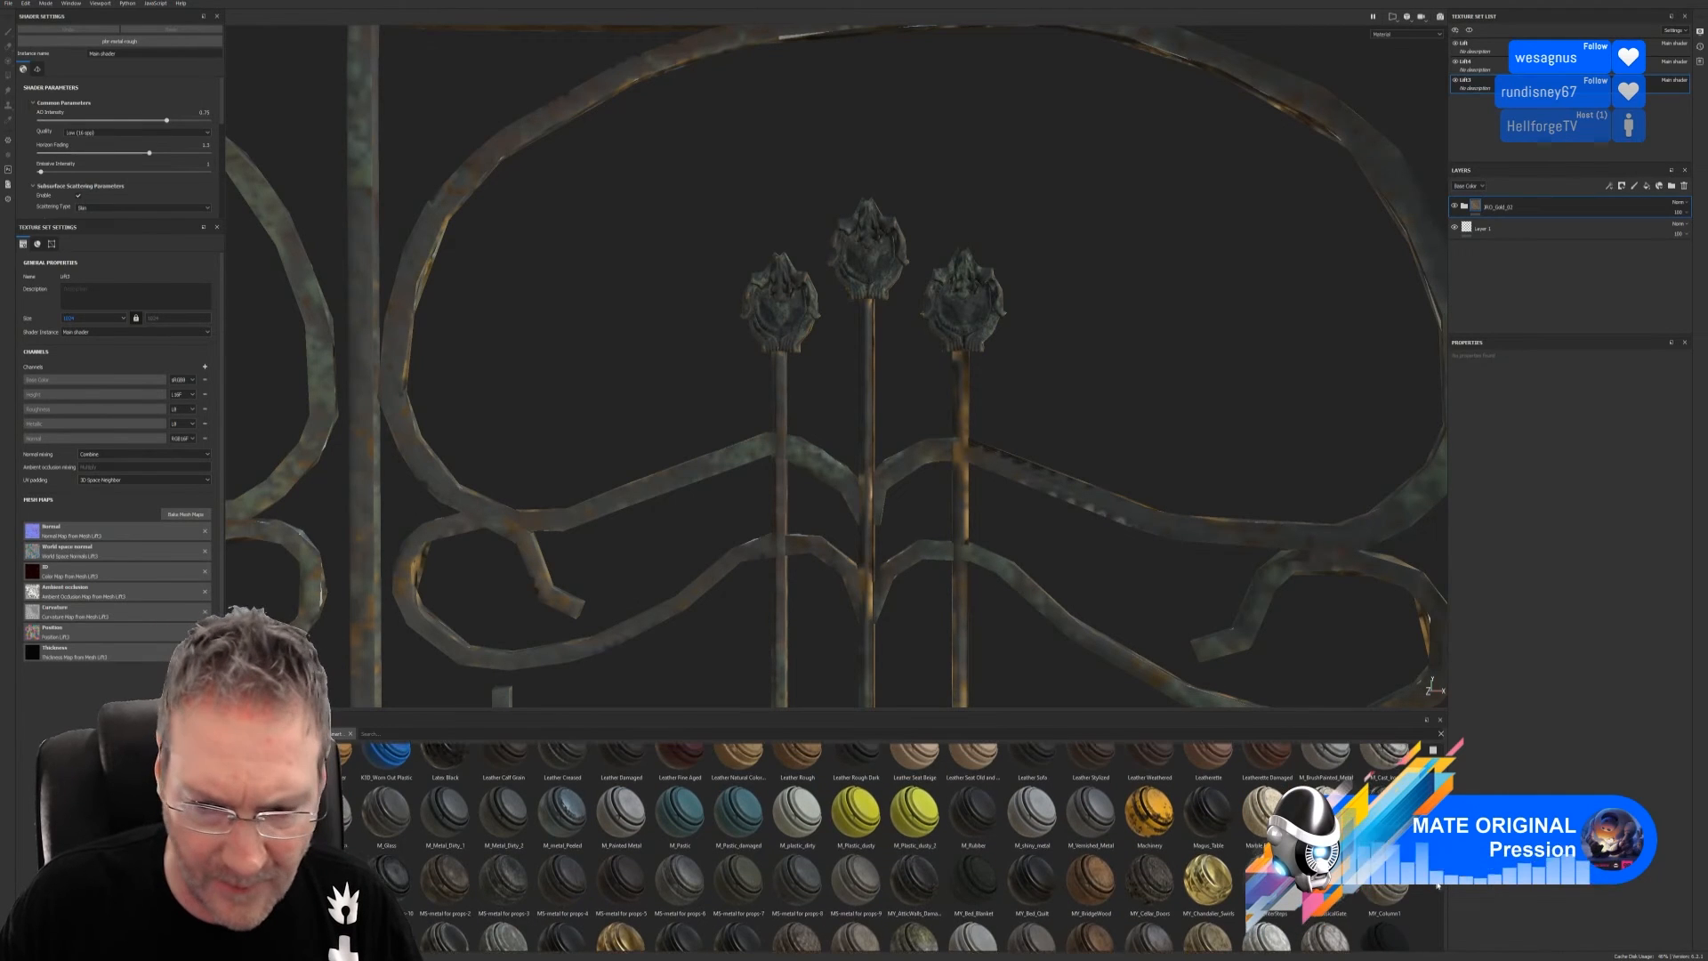
pyautogui.scroll(-3, 1439, 885)
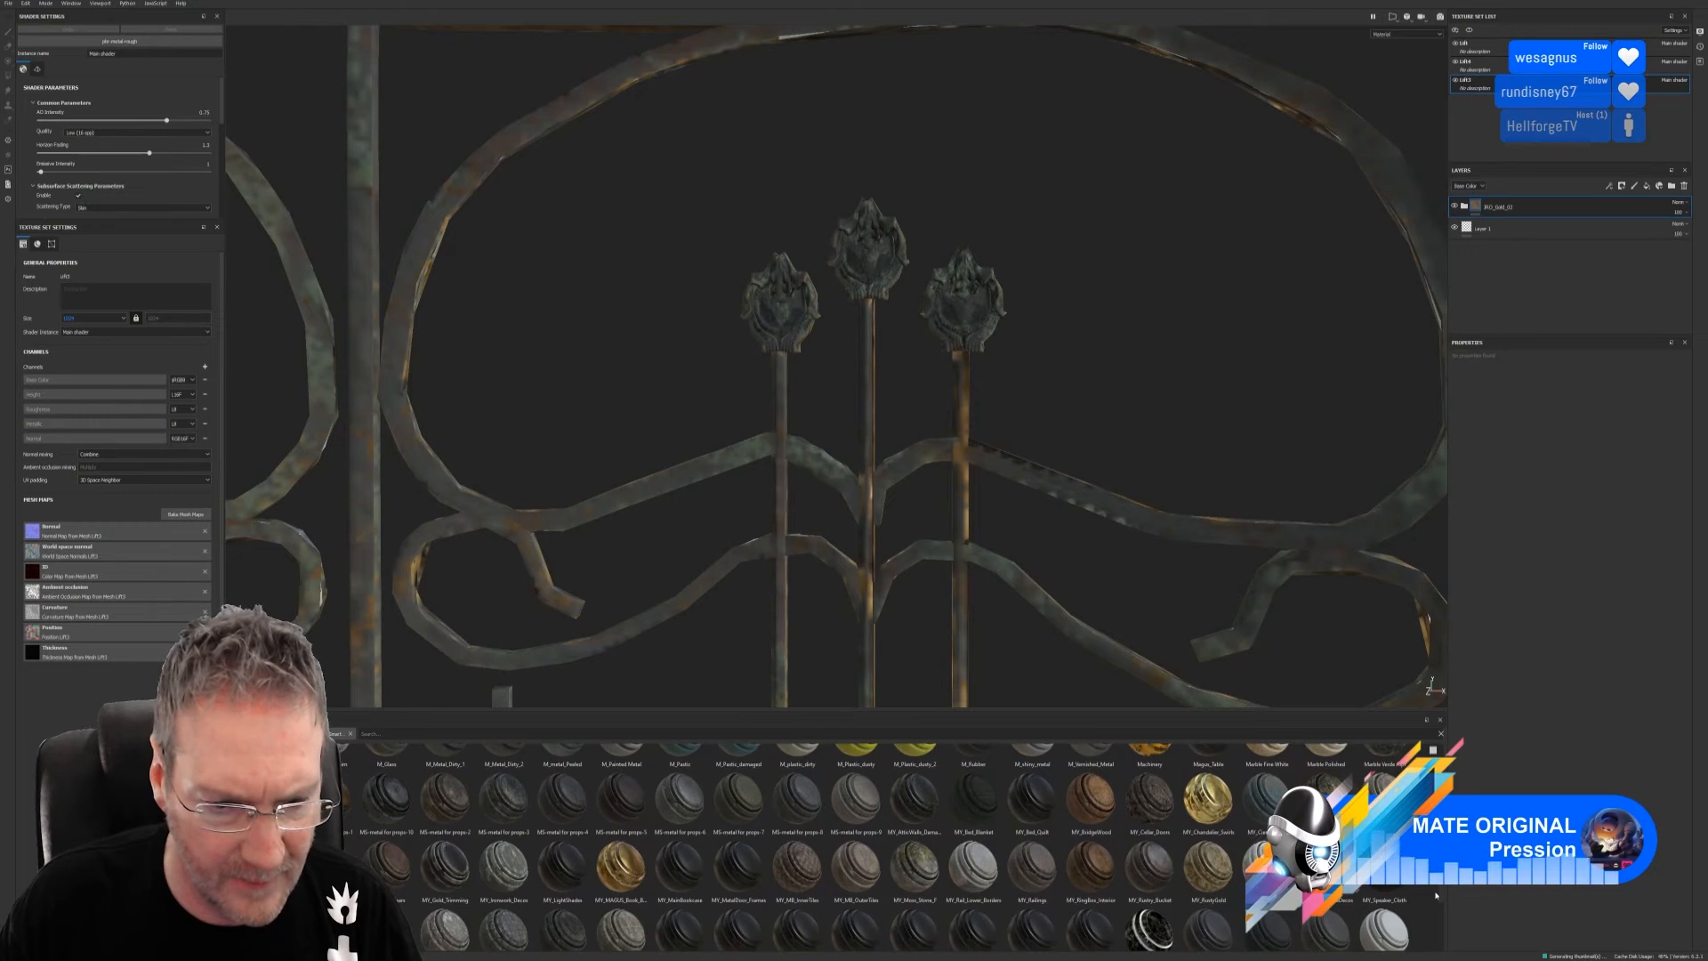
pyautogui.scroll(-2, 1435, 897)
pyautogui.scroll(-1, 1441, 904)
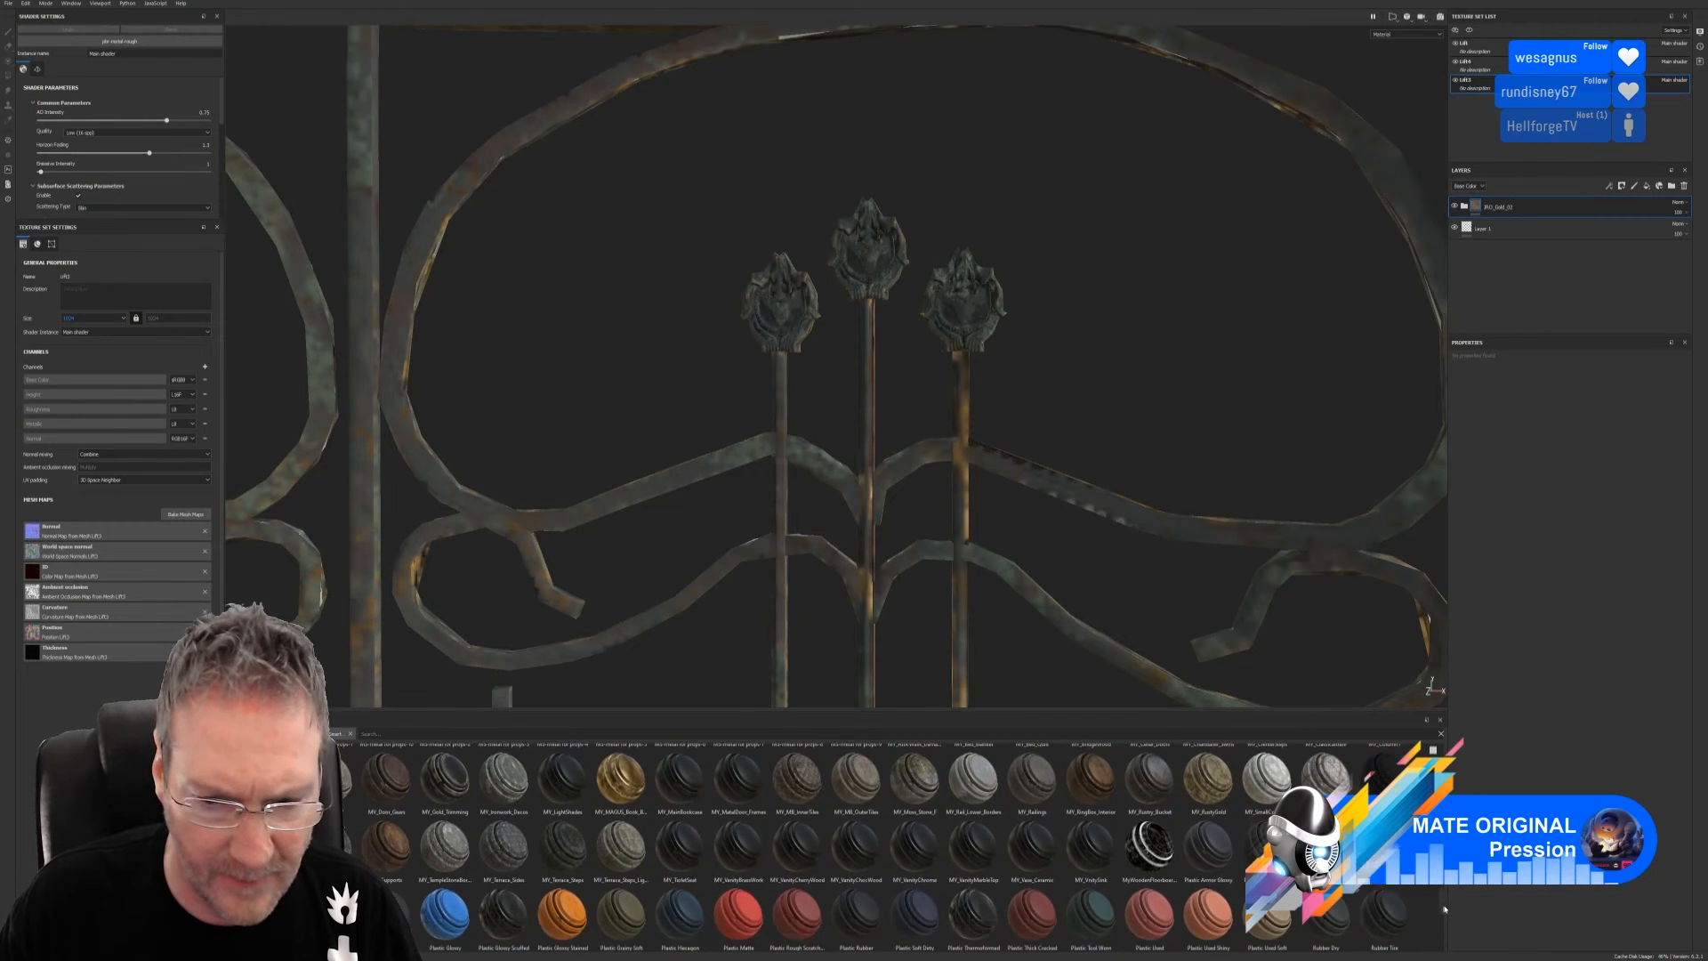
pyautogui.scroll(-2, 1445, 910)
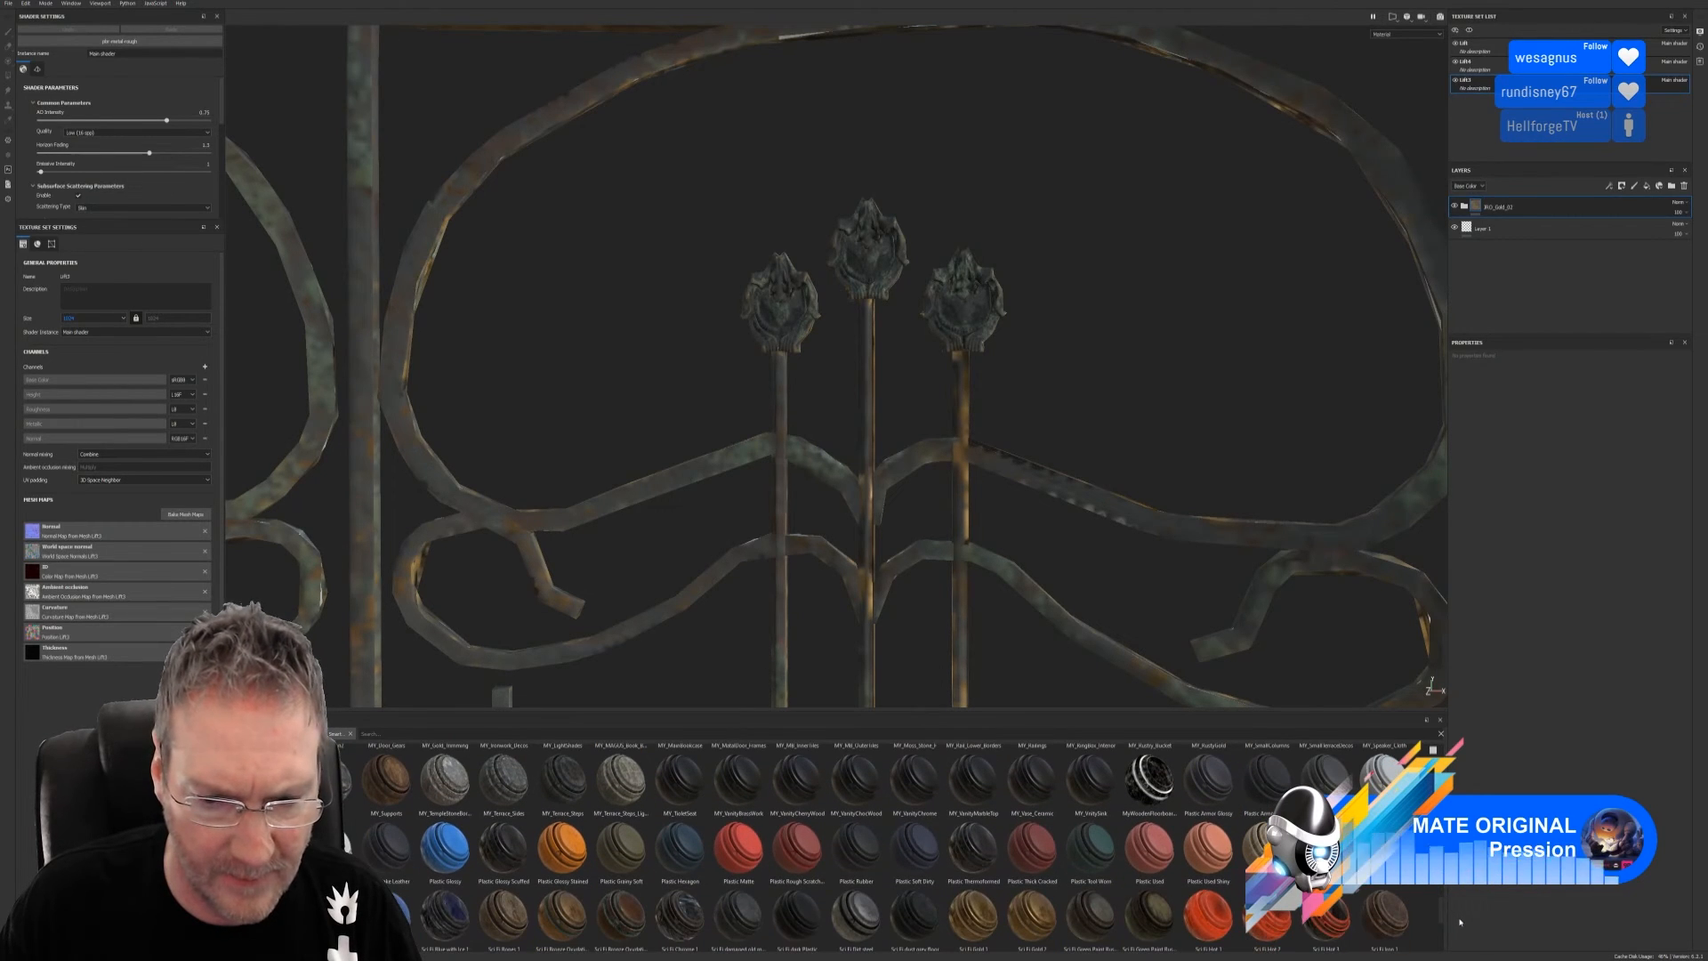
pyautogui.scroll(-2, 1460, 922)
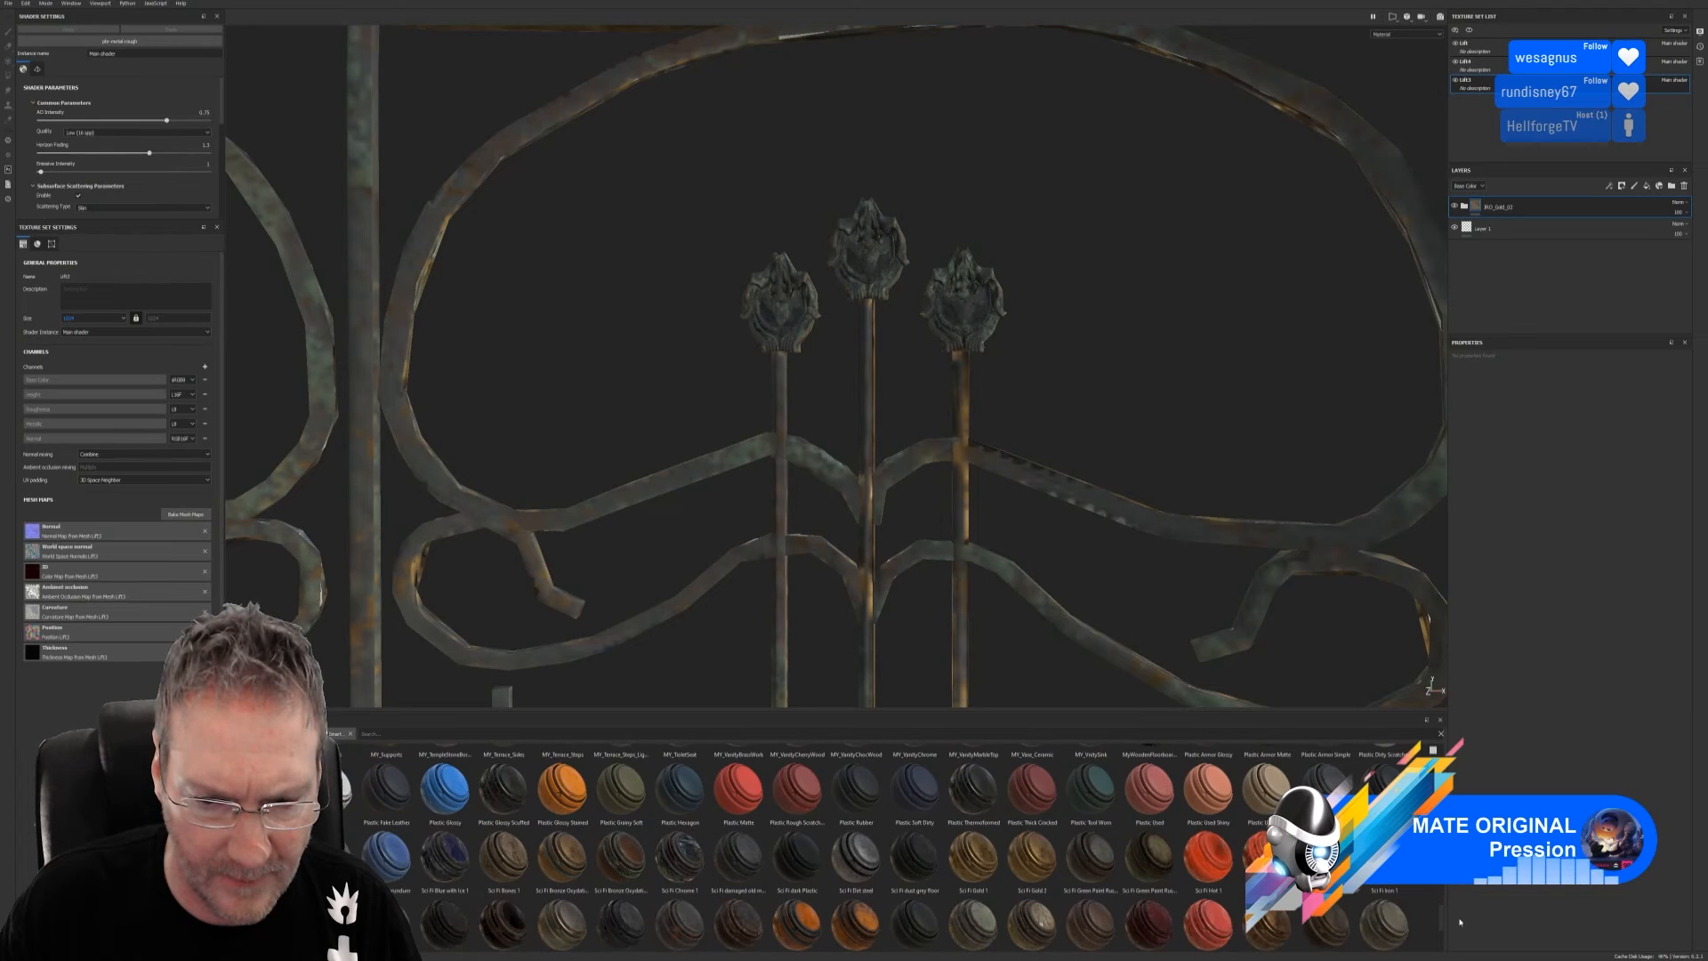
pyautogui.scroll(1, 1460, 922)
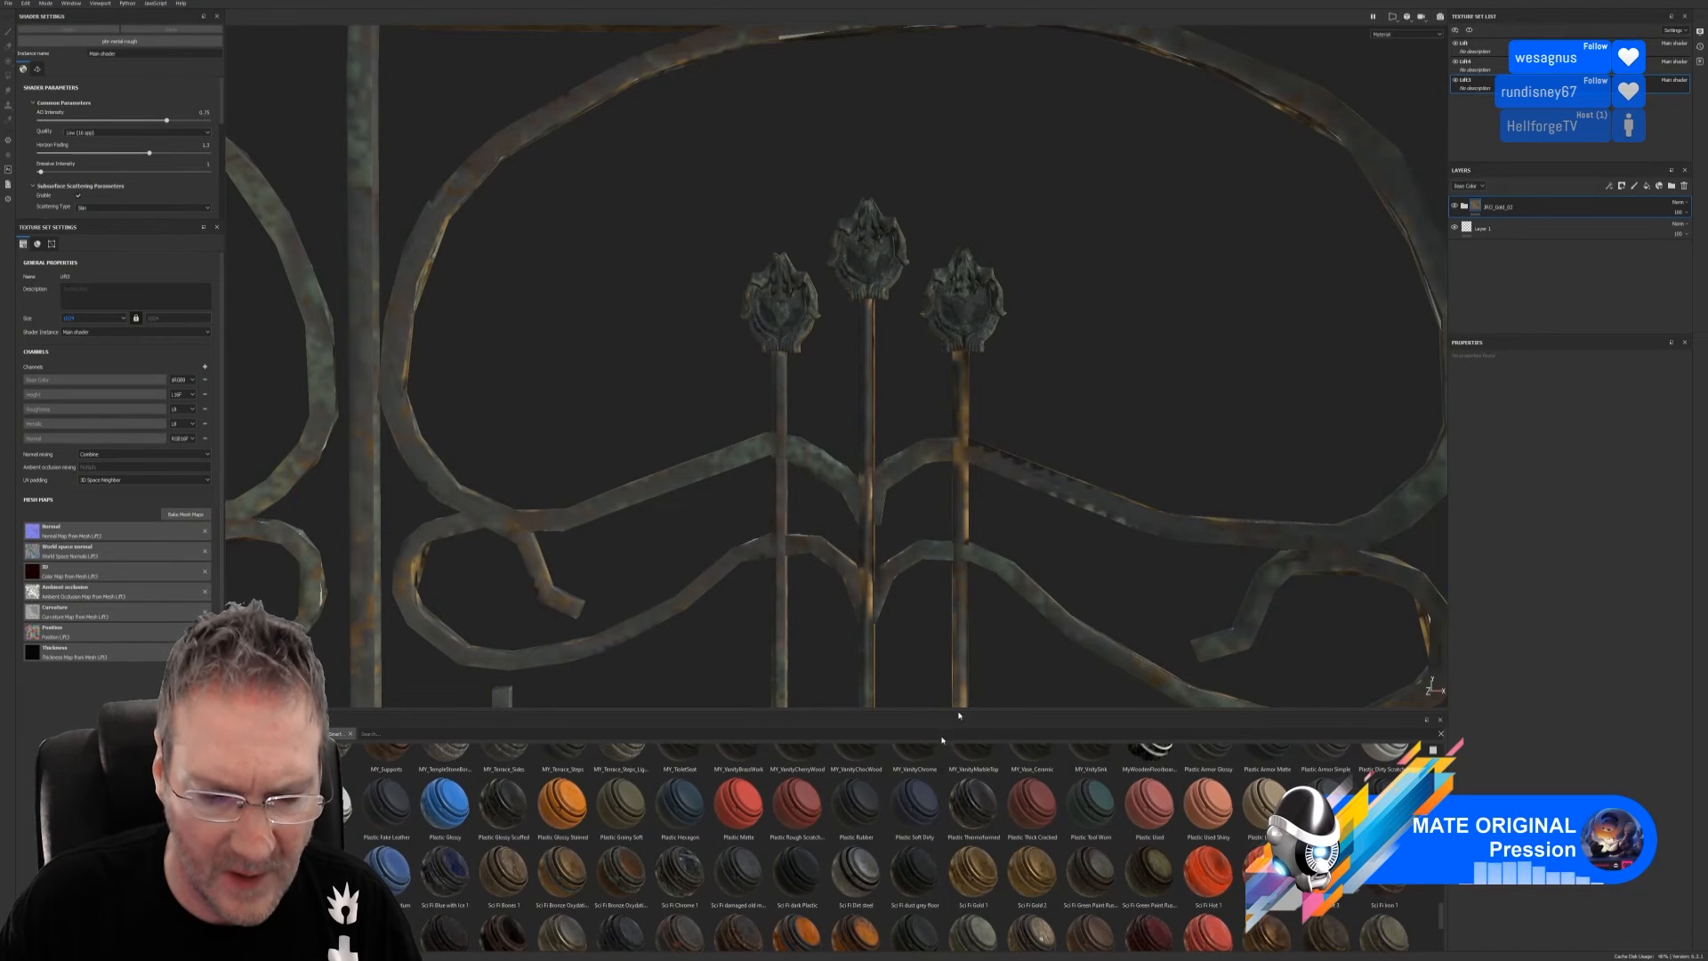
# Save the project and apply the Sci Fi Gold 1 smart material to the flower heads
pyautogui.click(8, 3)
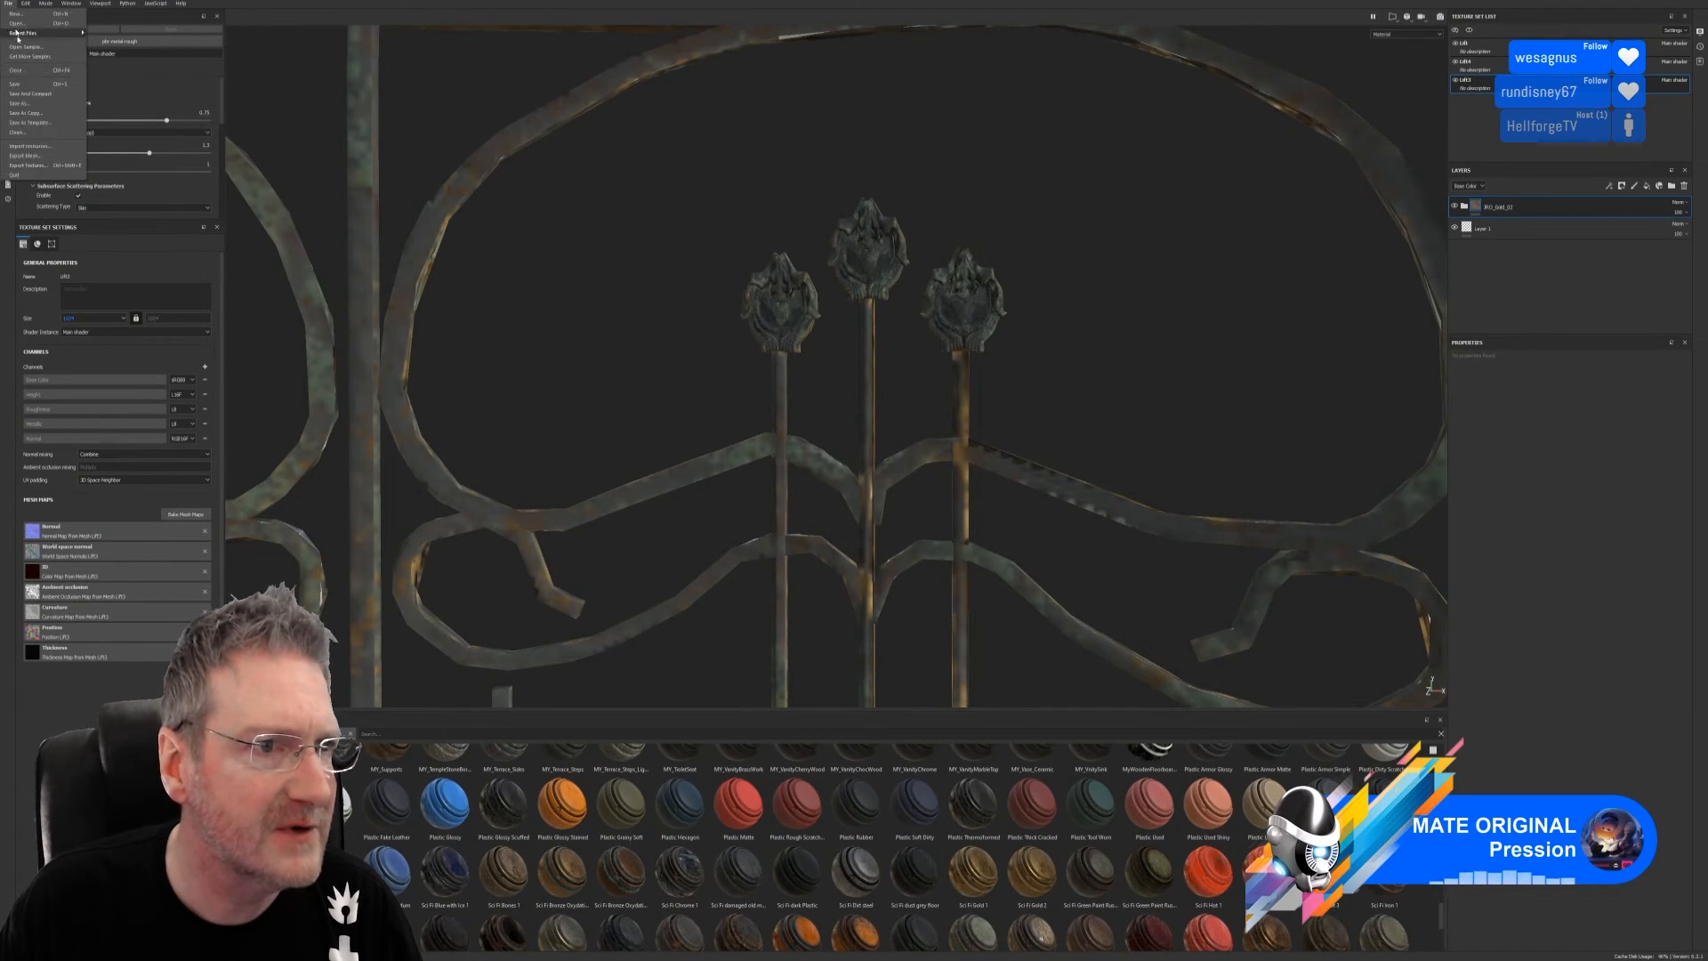
pyautogui.click(36, 85)
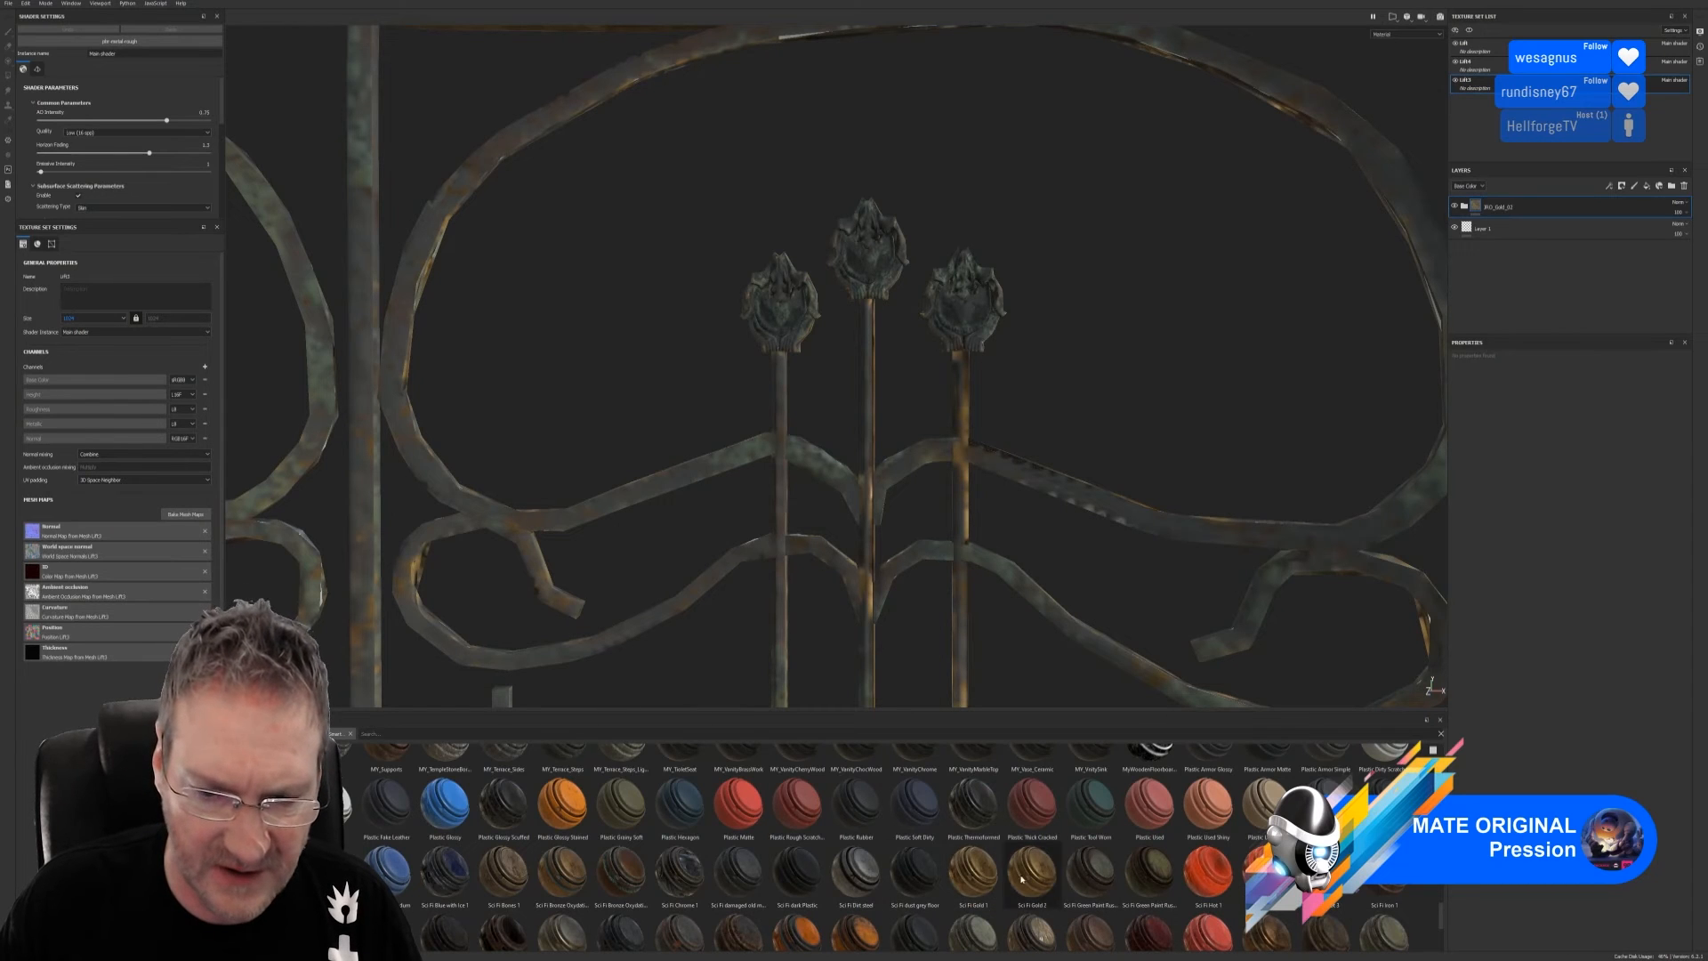
pyautogui.moveTo(974, 872)
pyautogui.mouseDown()
pyautogui.moveTo(1011, 713)
pyautogui.moveTo(979, 283)
pyautogui.moveTo(962, 322)
pyautogui.moveTo(954, 300)
pyautogui.mouseUp()
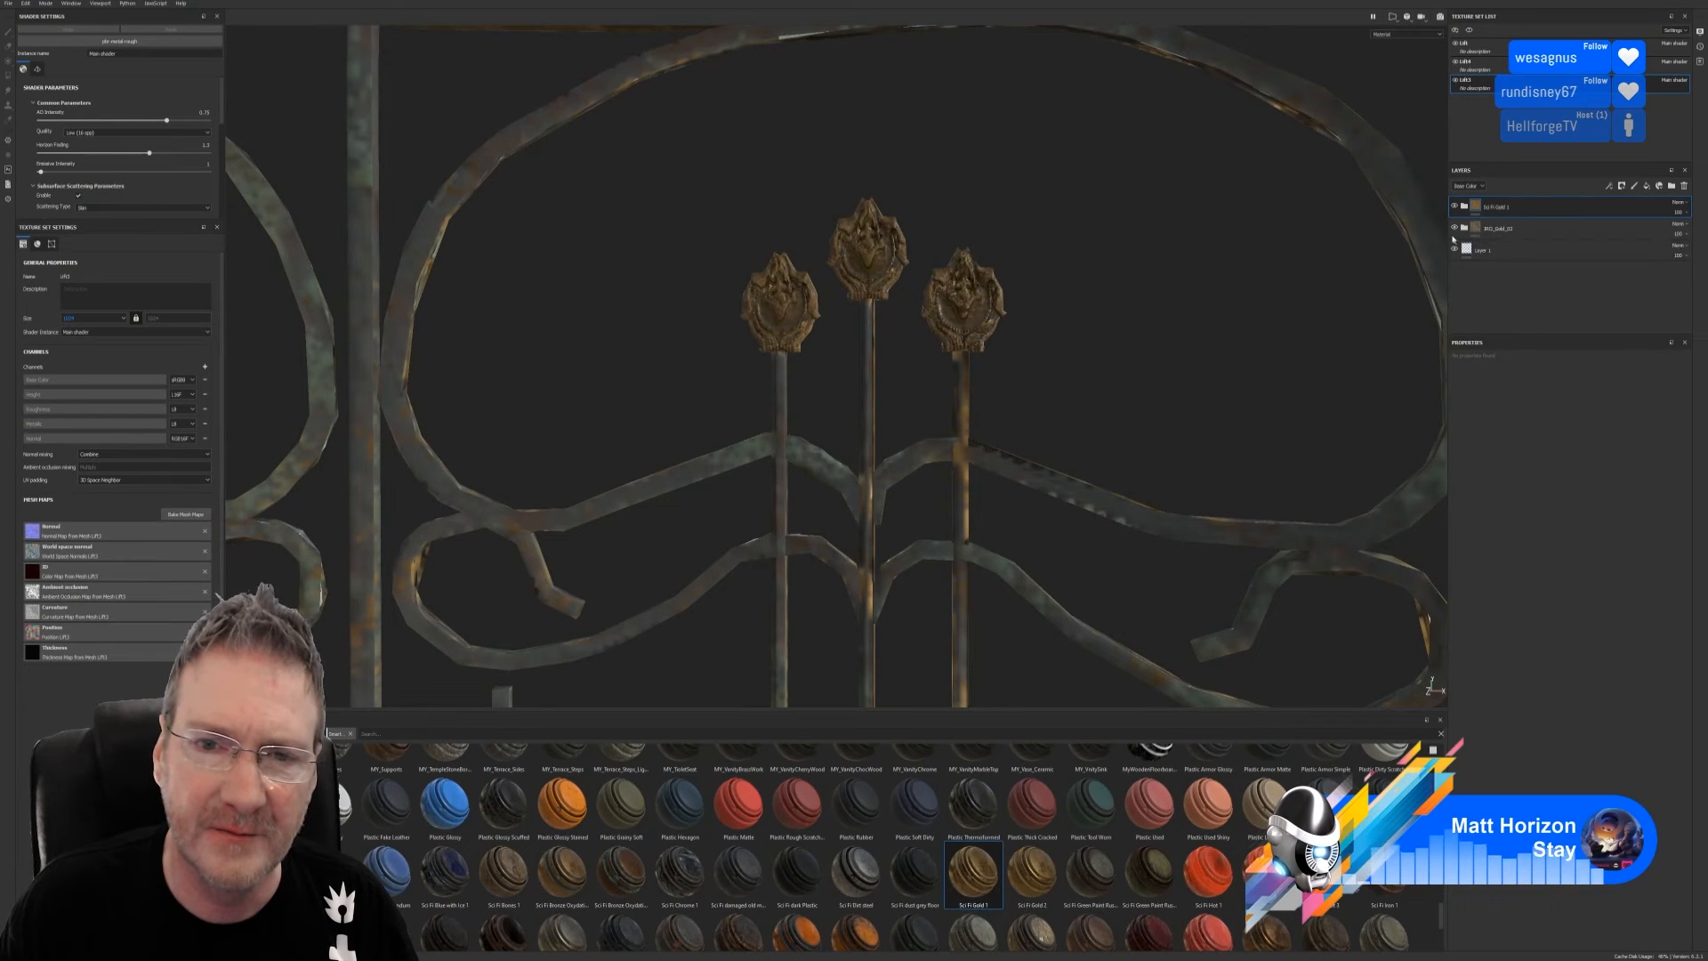
# Group the Sci Fi Gold 1 and JRO_Gold_02 materials in one folder and delete the base Layer 1
pyautogui.rightClick(1536, 231)
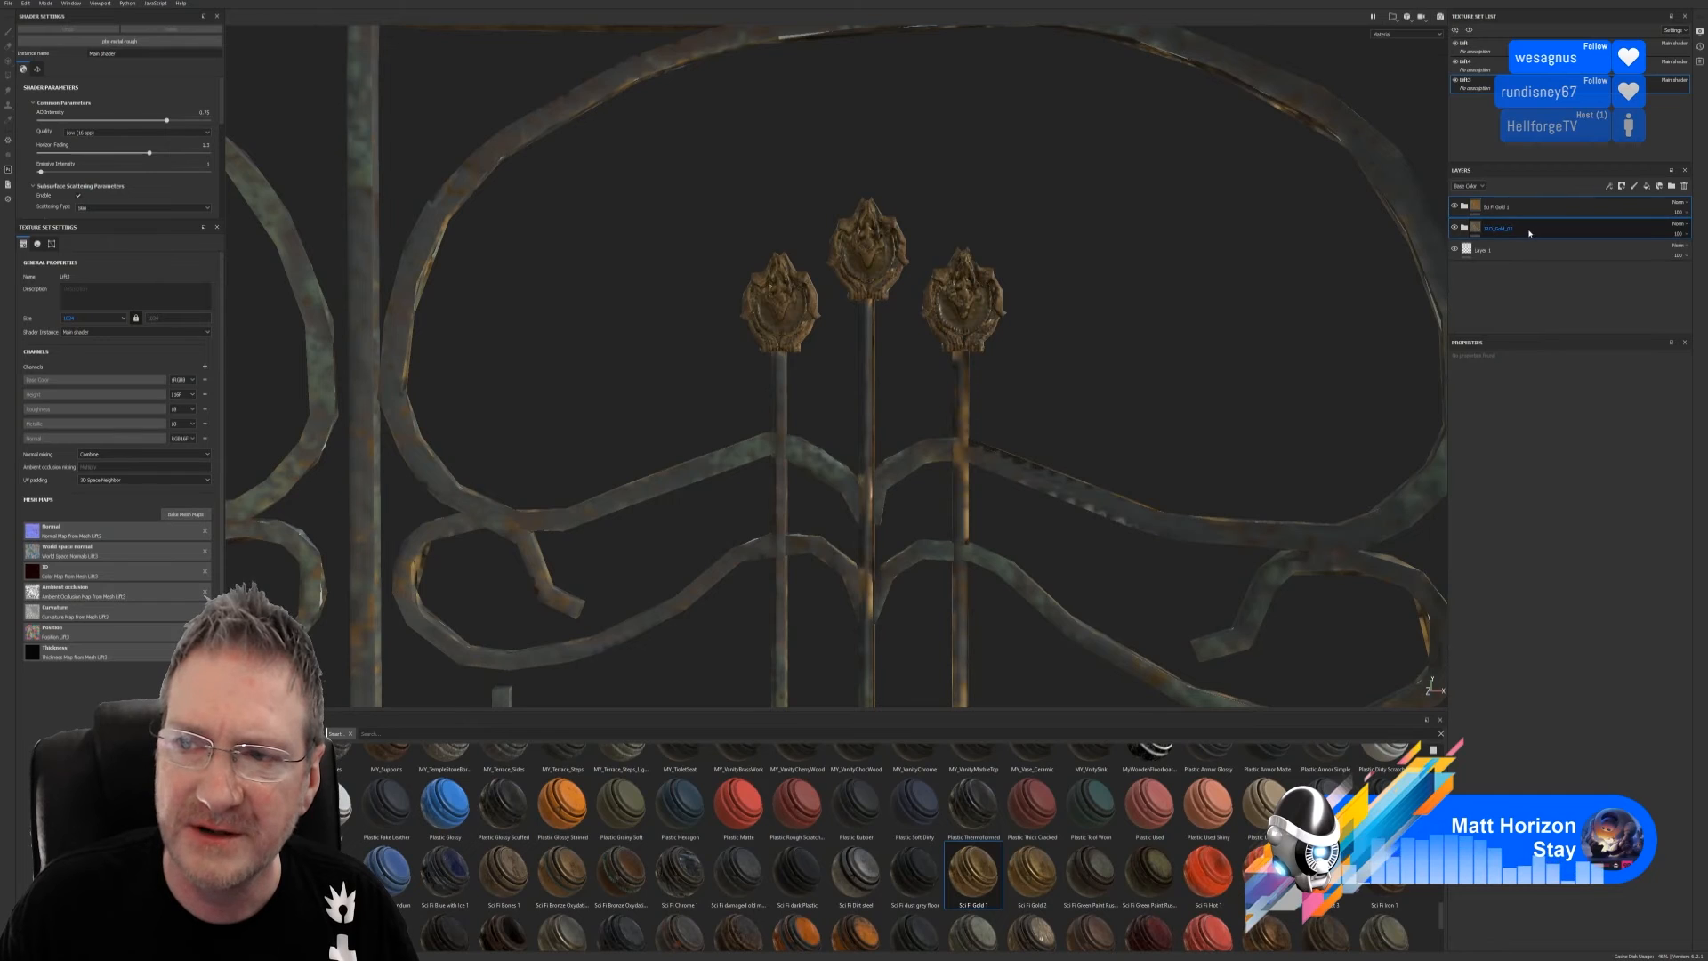
pyautogui.click(1559, 303)
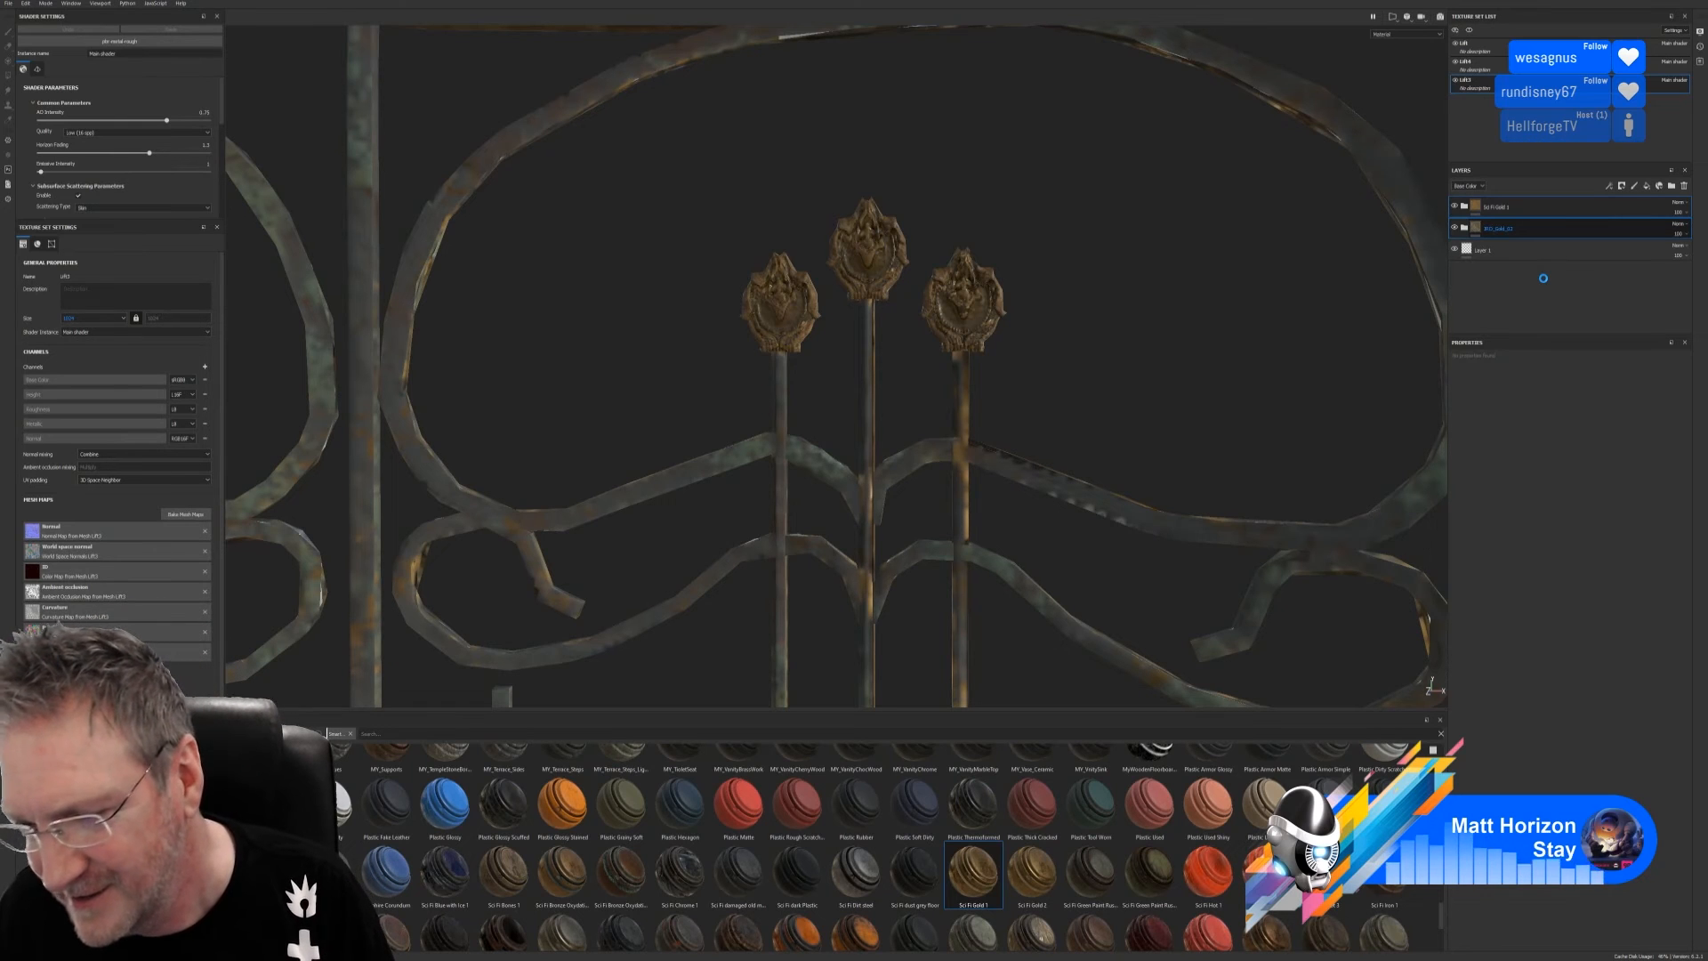
pyautogui.hotkey('ctrl', 'g')
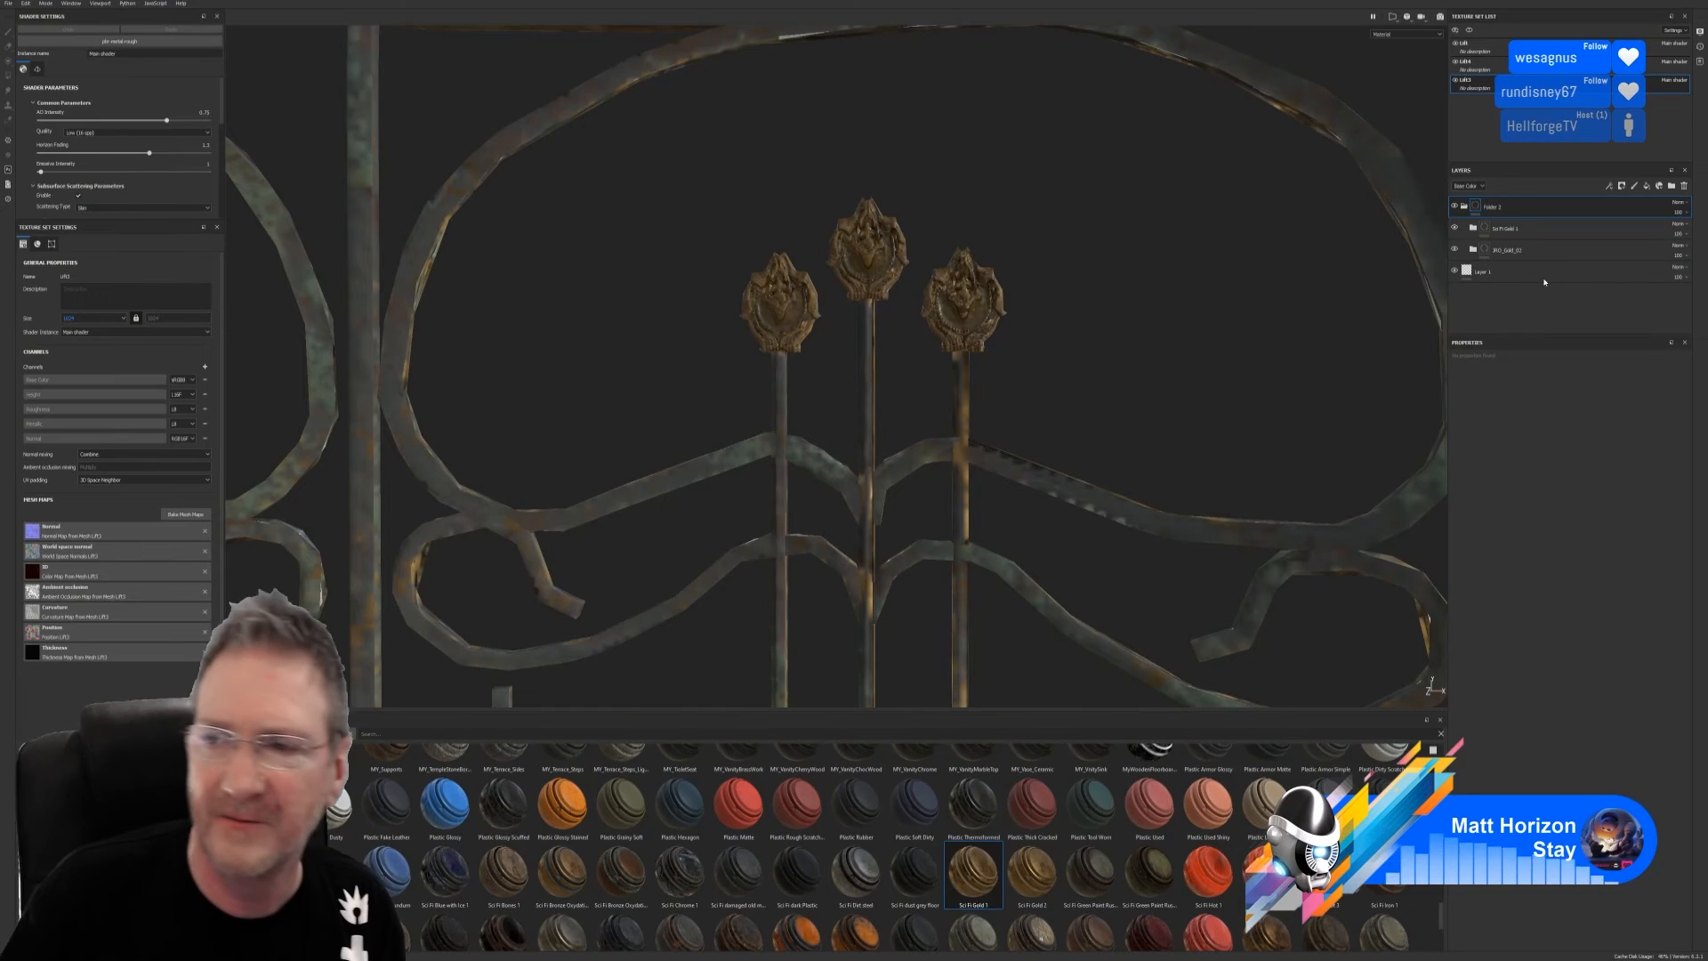
pyautogui.click(1540, 278)
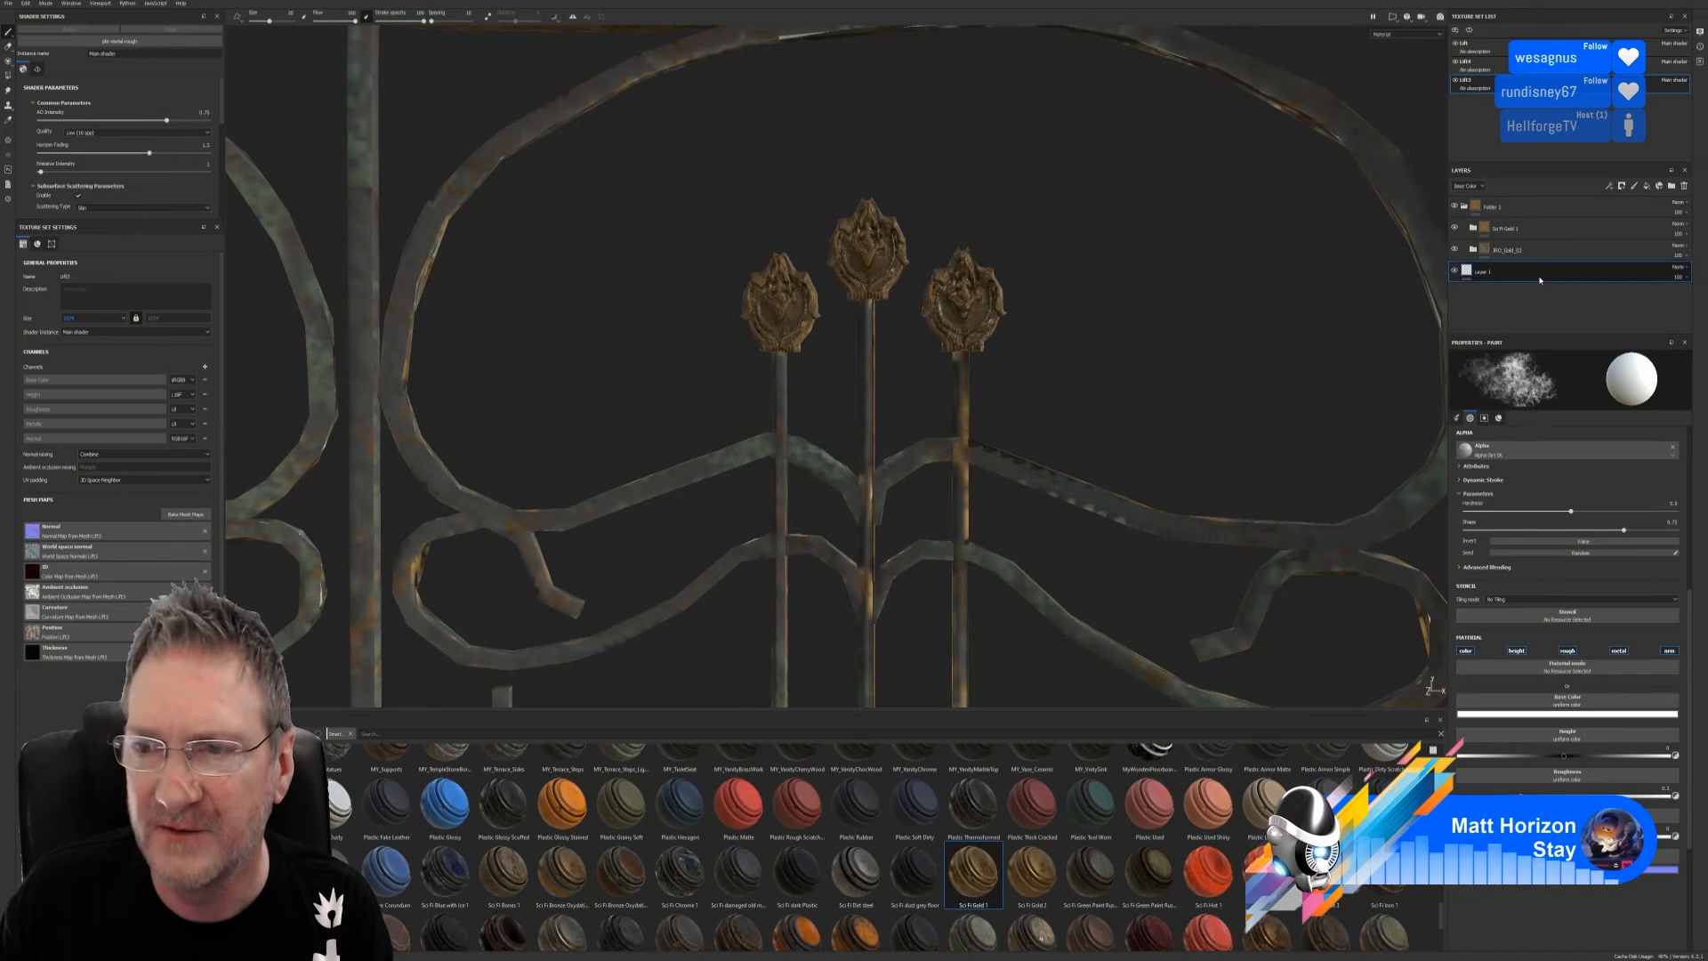
pyautogui.press('Delete')
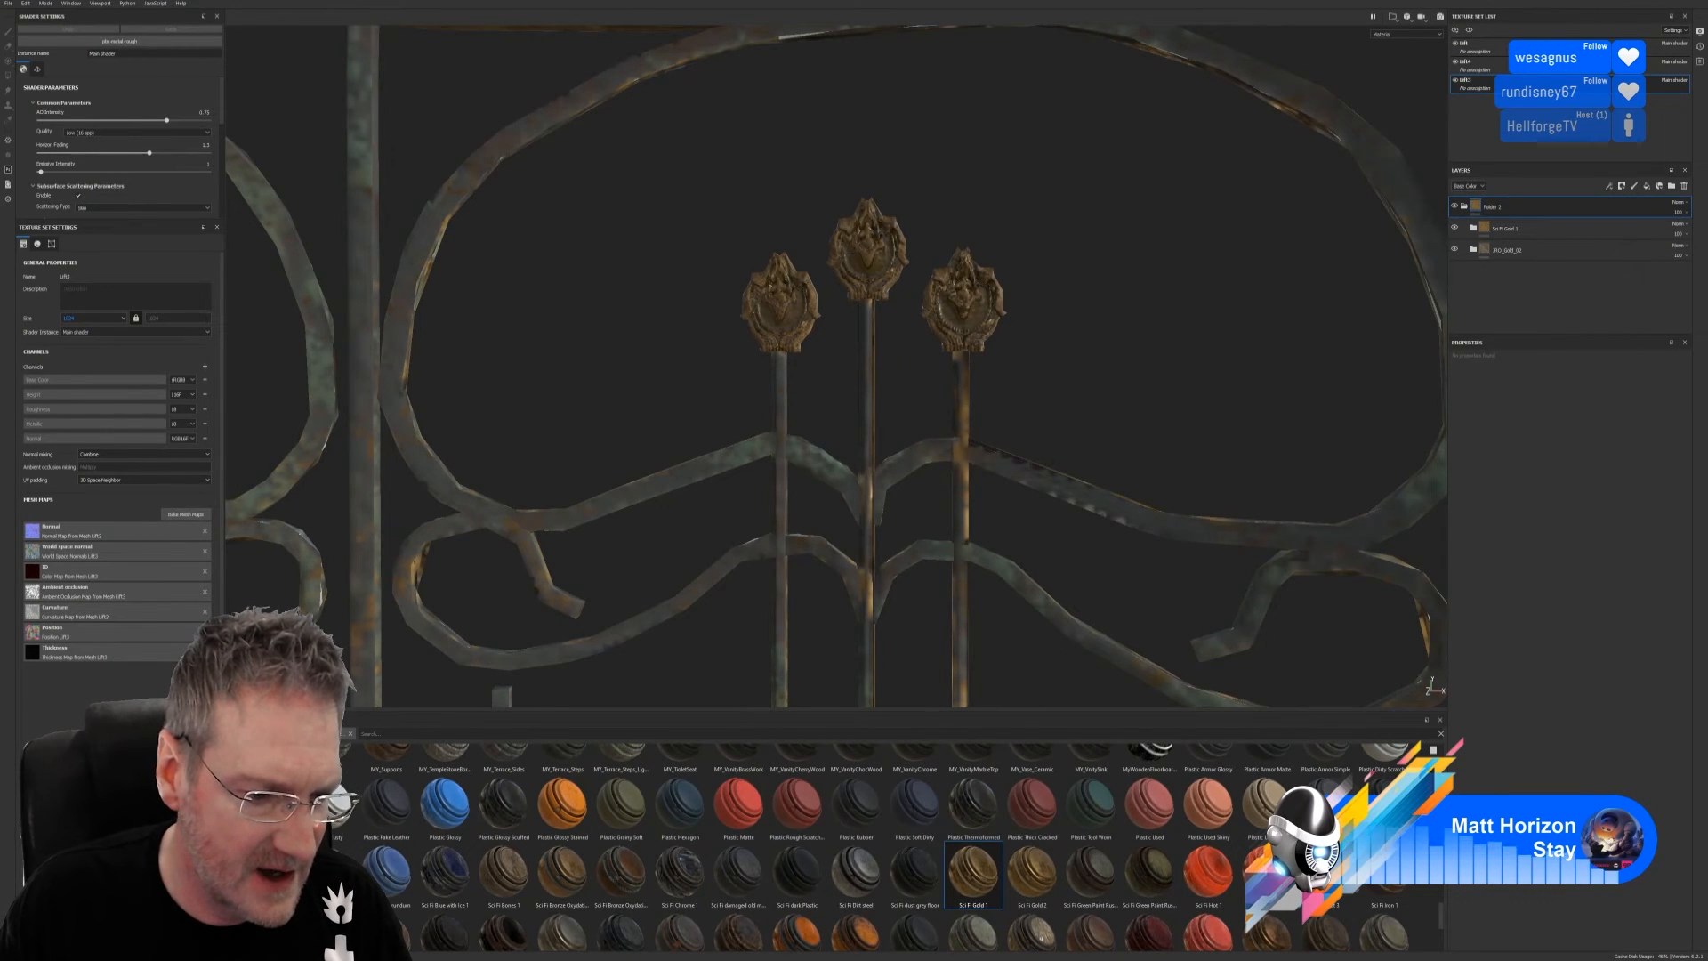
# Add the Surface Worn smart mask to Sci Fi Gold 1, raising Global Balance to 1 and Texture 2 while lowering contrast, ambient occlusion and curvature
pyautogui.click(254, 897)
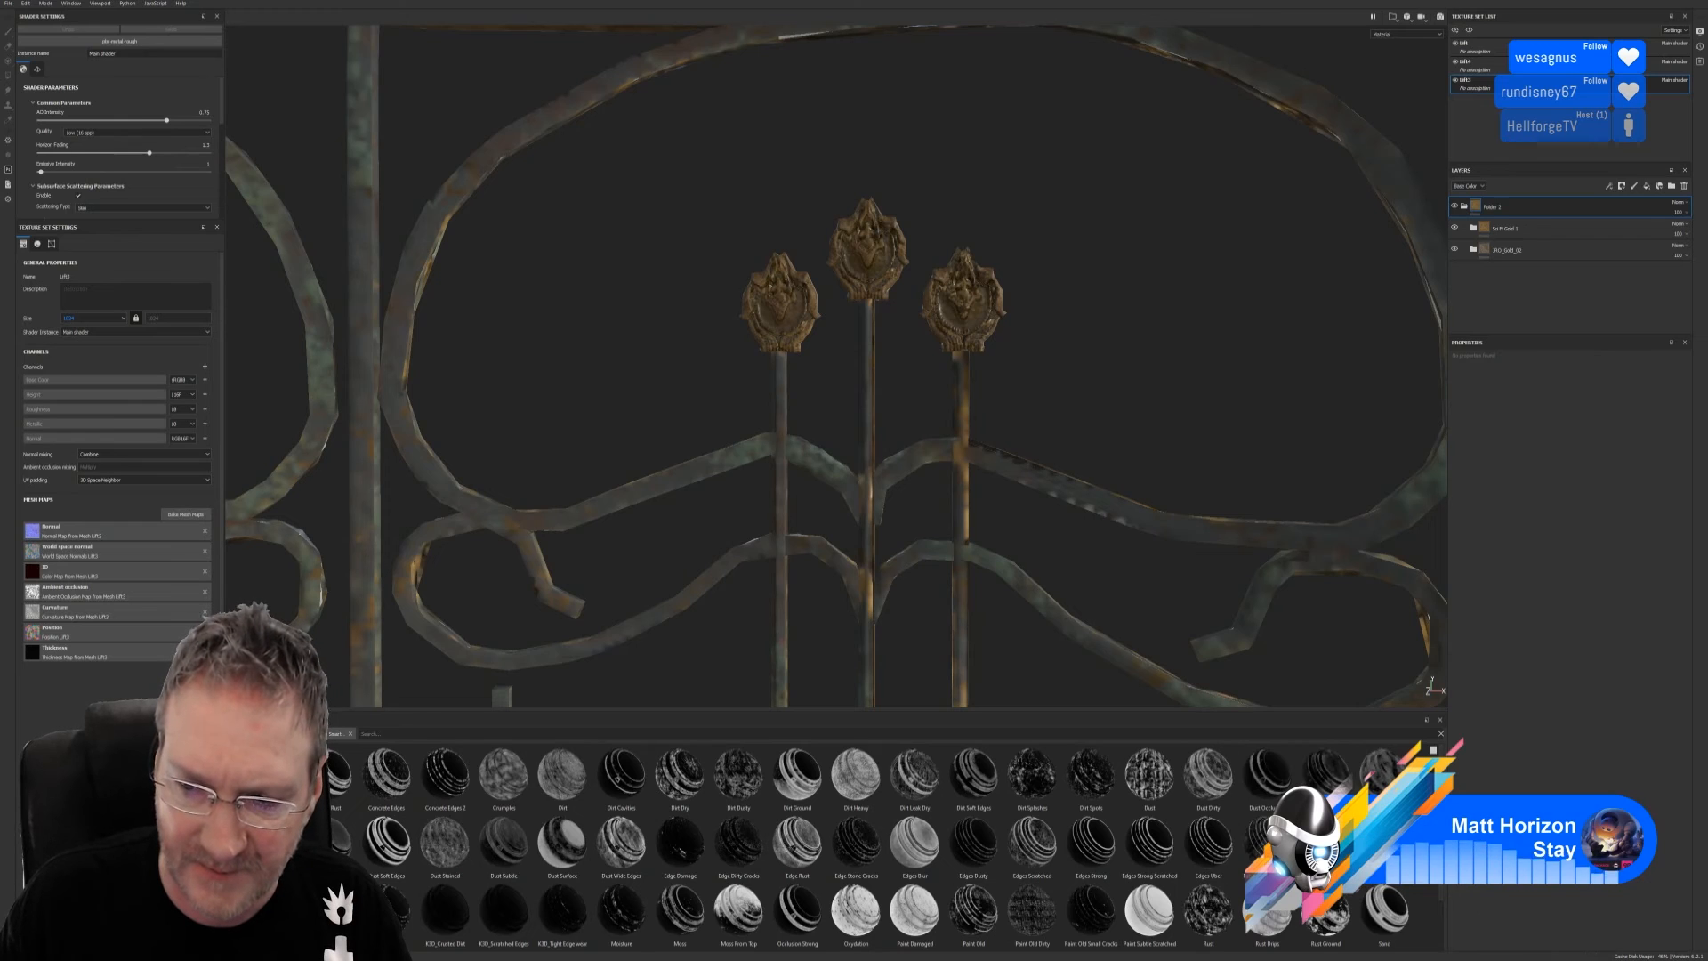
pyautogui.scroll(-1, 890, 845)
pyautogui.moveTo(914, 917)
pyautogui.mouseDown()
pyautogui.moveTo(1472, 372)
pyautogui.moveTo(1532, 233)
pyautogui.mouseUp()
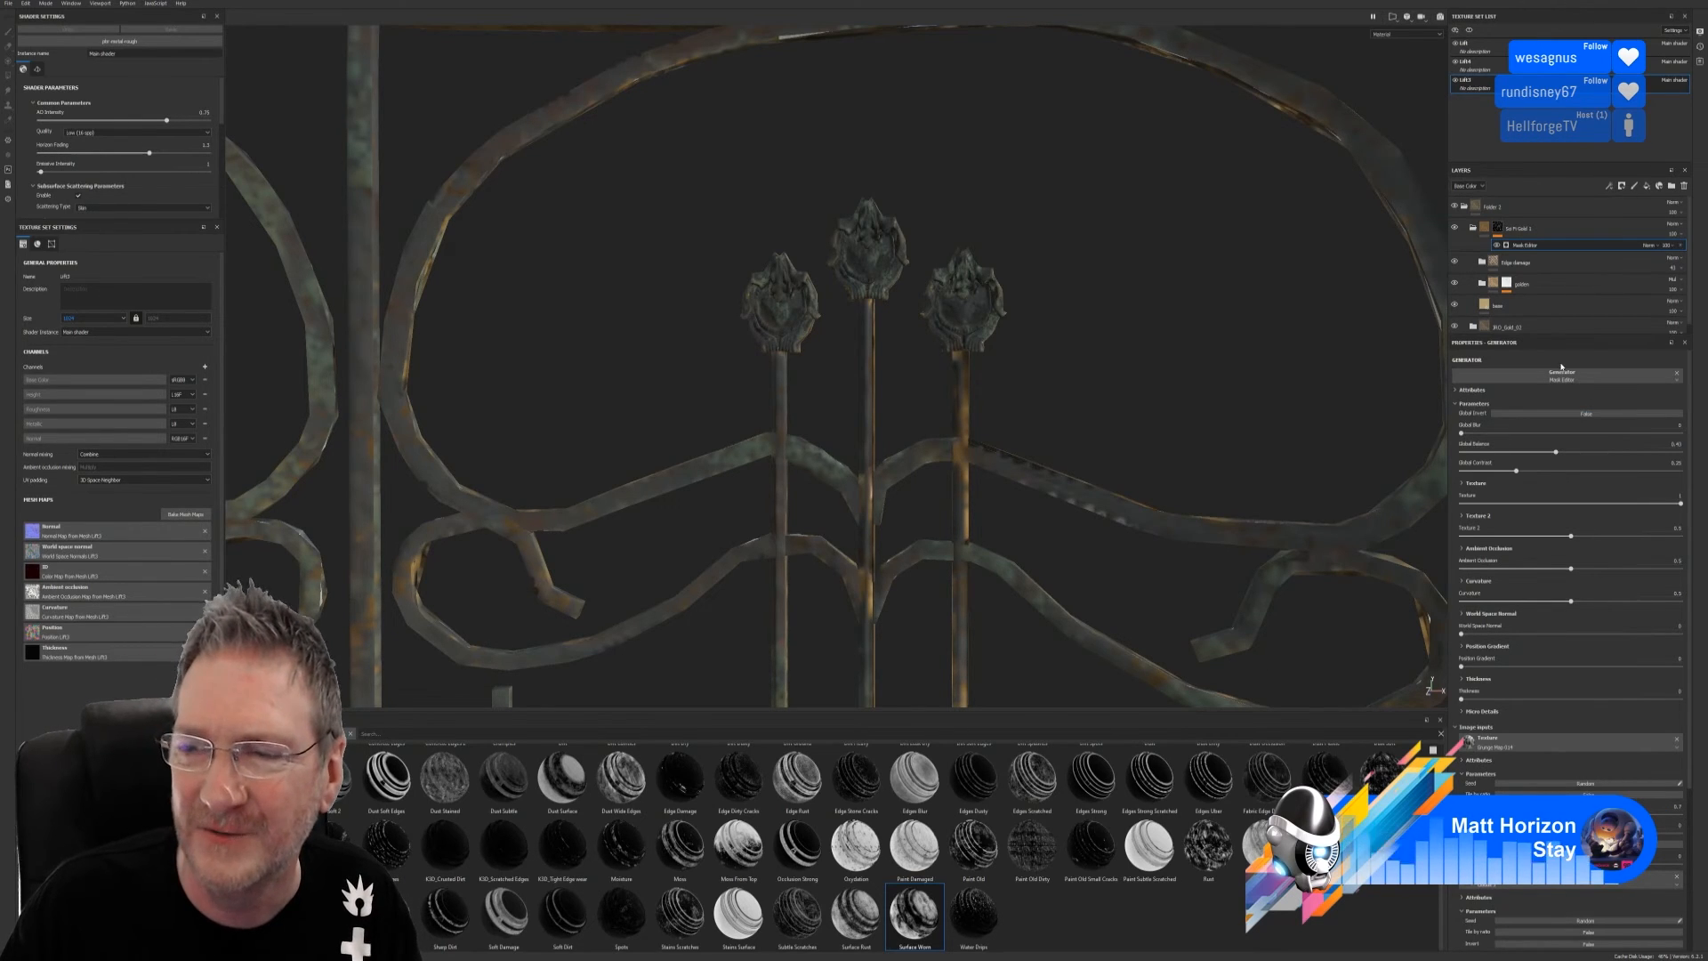
pyautogui.moveTo(1557, 454); pyautogui.dragTo(1653, 467)
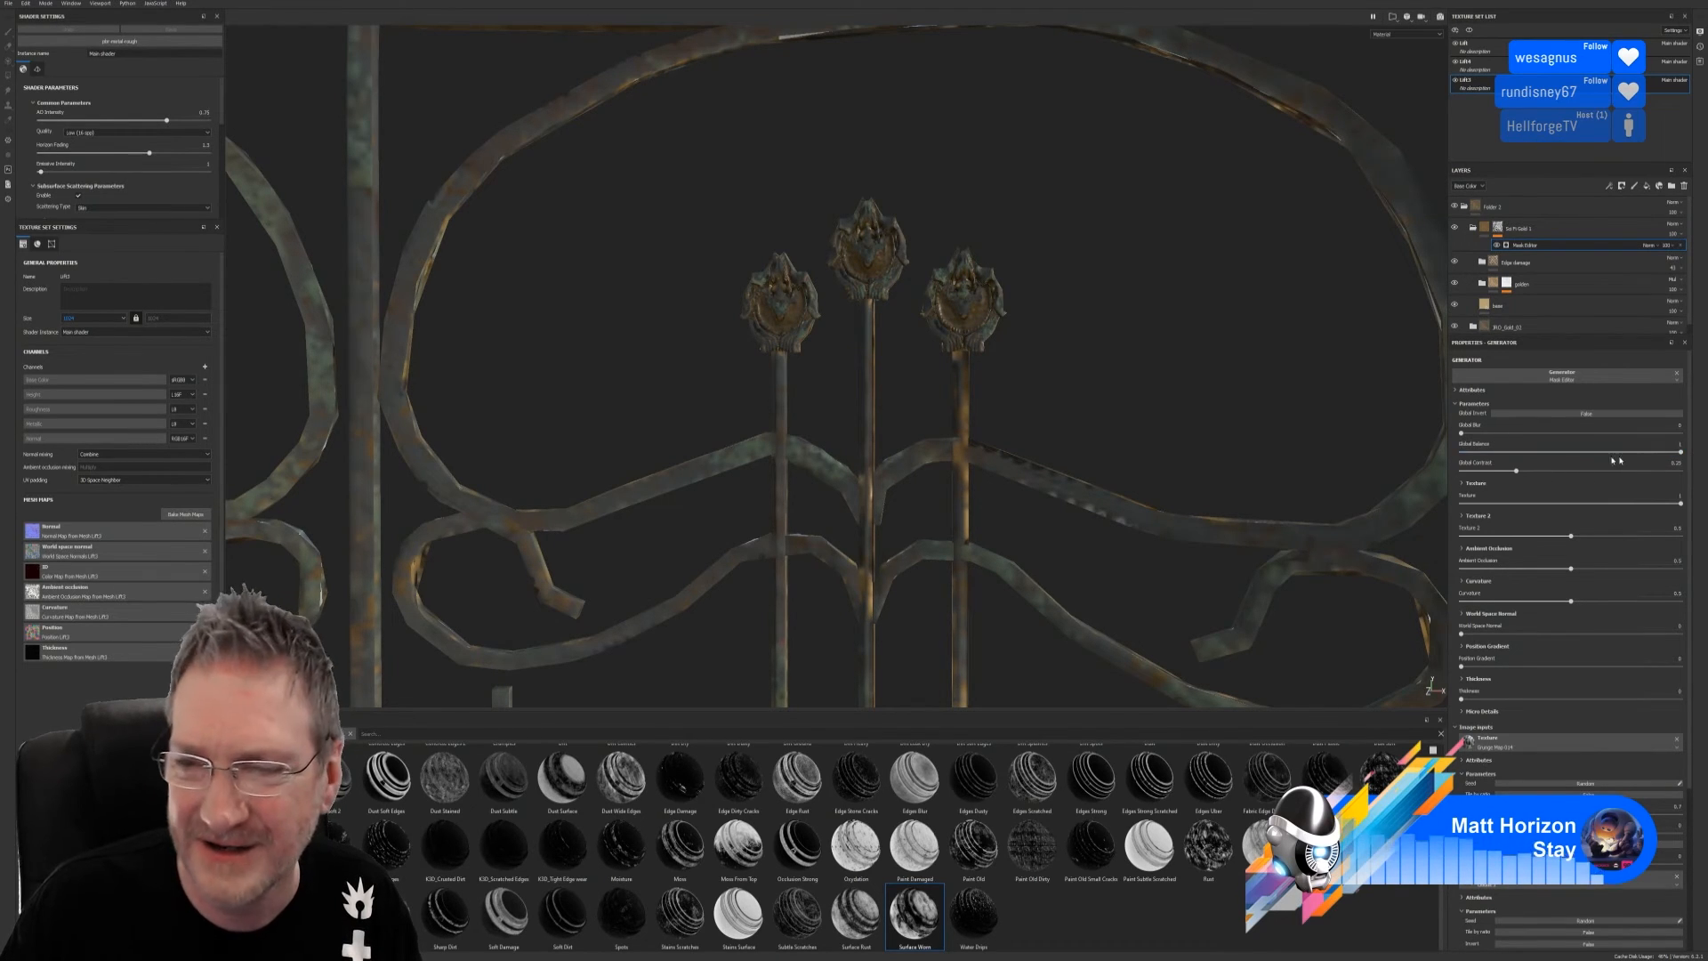
pyautogui.moveTo(1515, 471); pyautogui.dragTo(1496, 511)
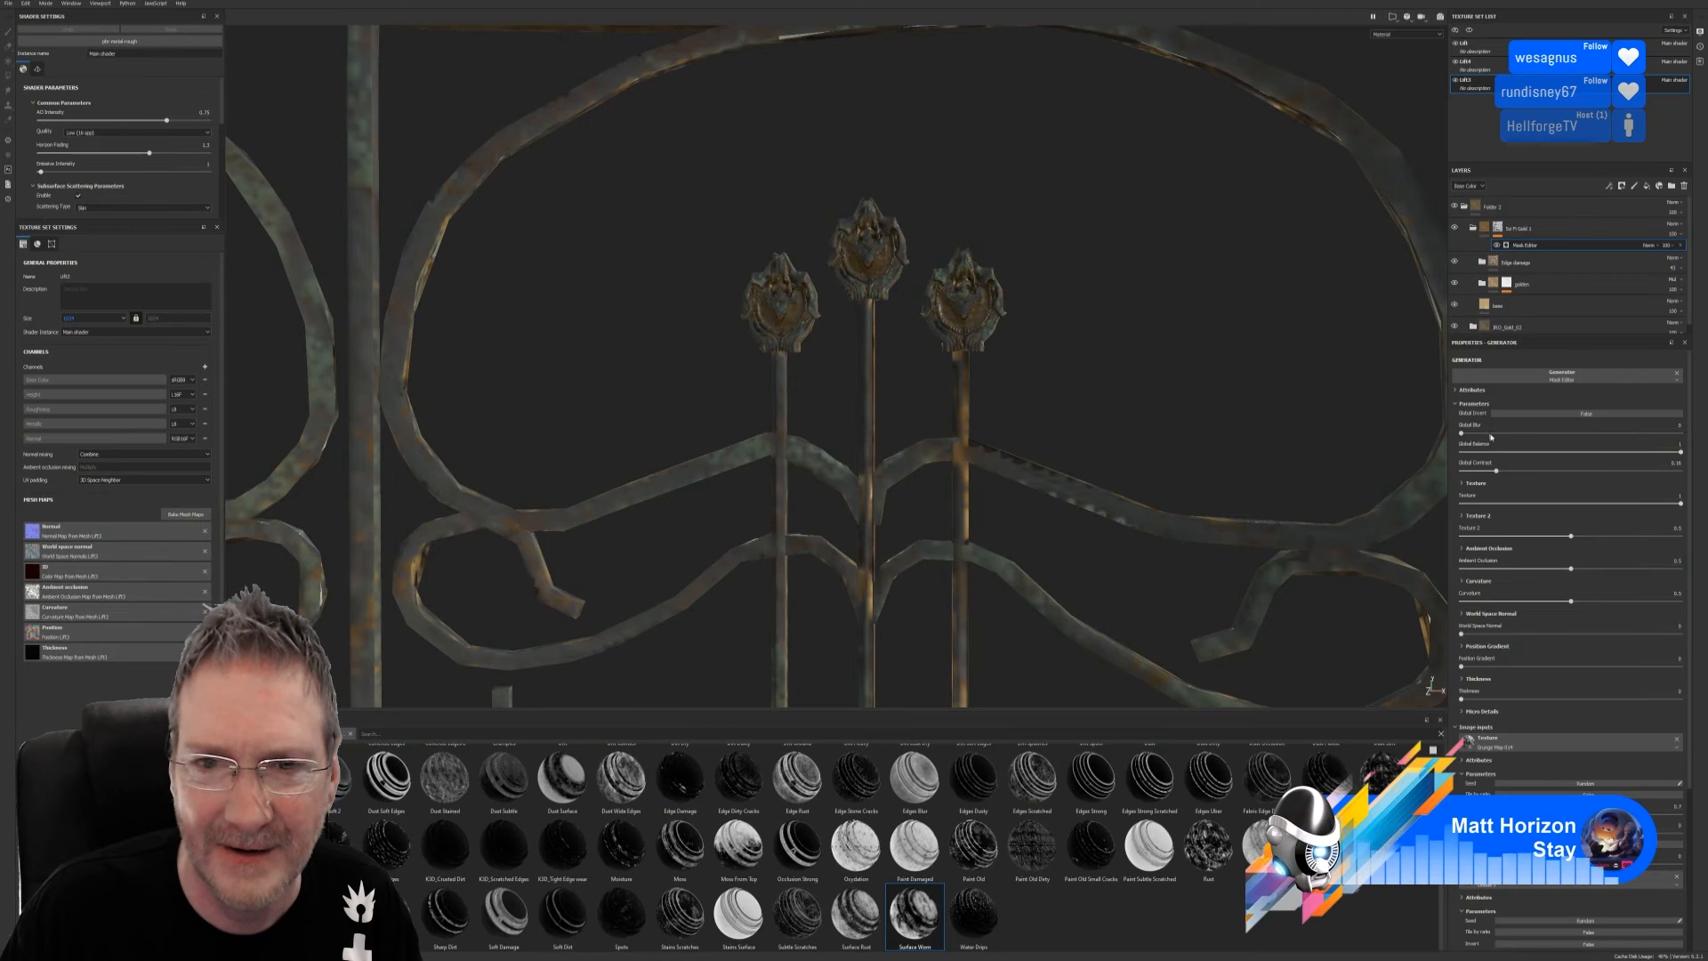
pyautogui.moveTo(1466, 435)
pyautogui.mouseDown()
pyautogui.moveTo(1530, 441)
pyautogui.moveTo(1454, 456)
pyautogui.mouseUp()
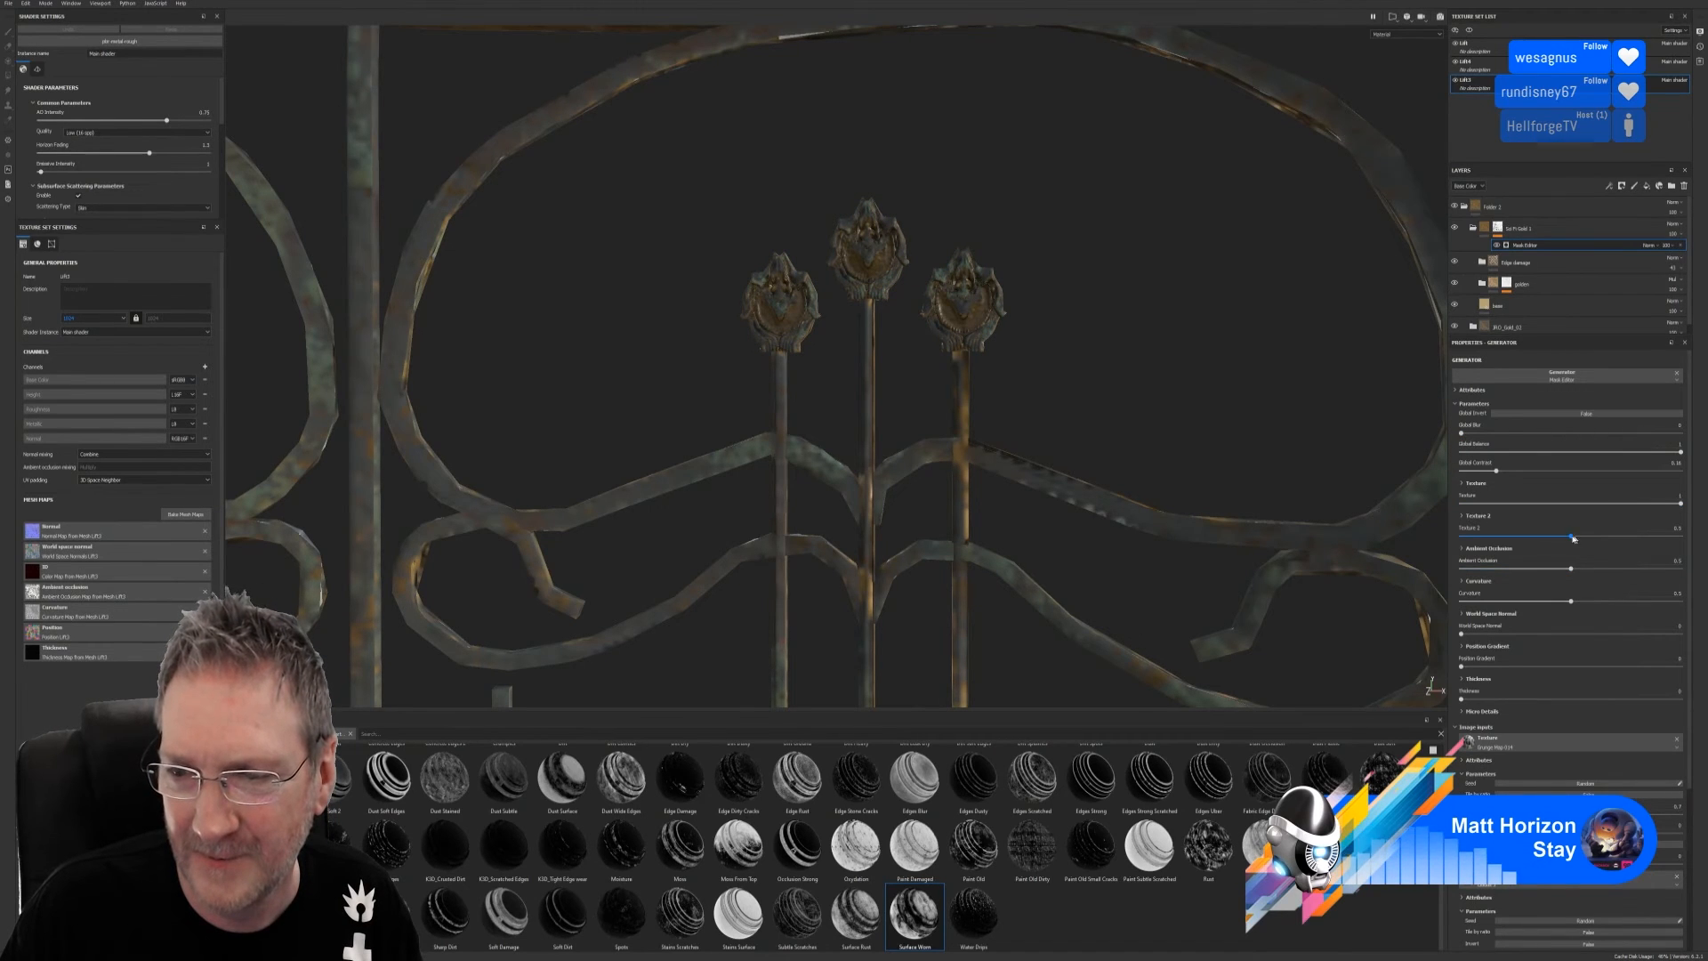
pyautogui.moveTo(1572, 536); pyautogui.dragTo(1558, 608)
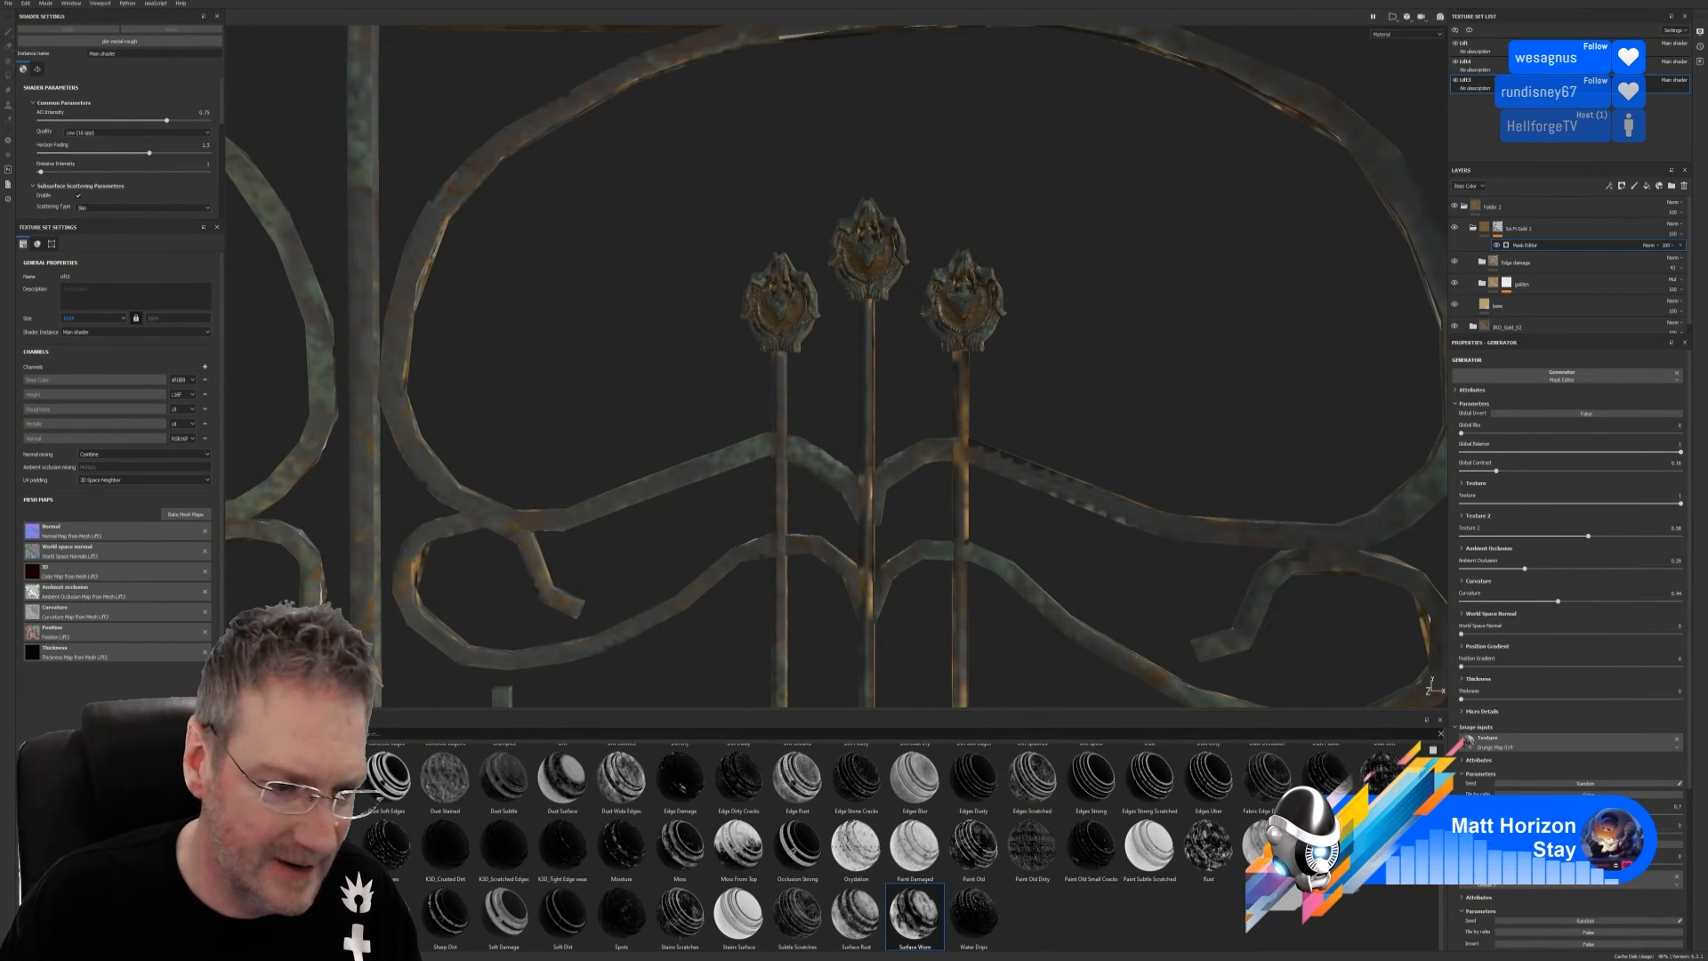
# Collapse the folder holding both gold materials and rename it Decos
pyautogui.click(254, 900)
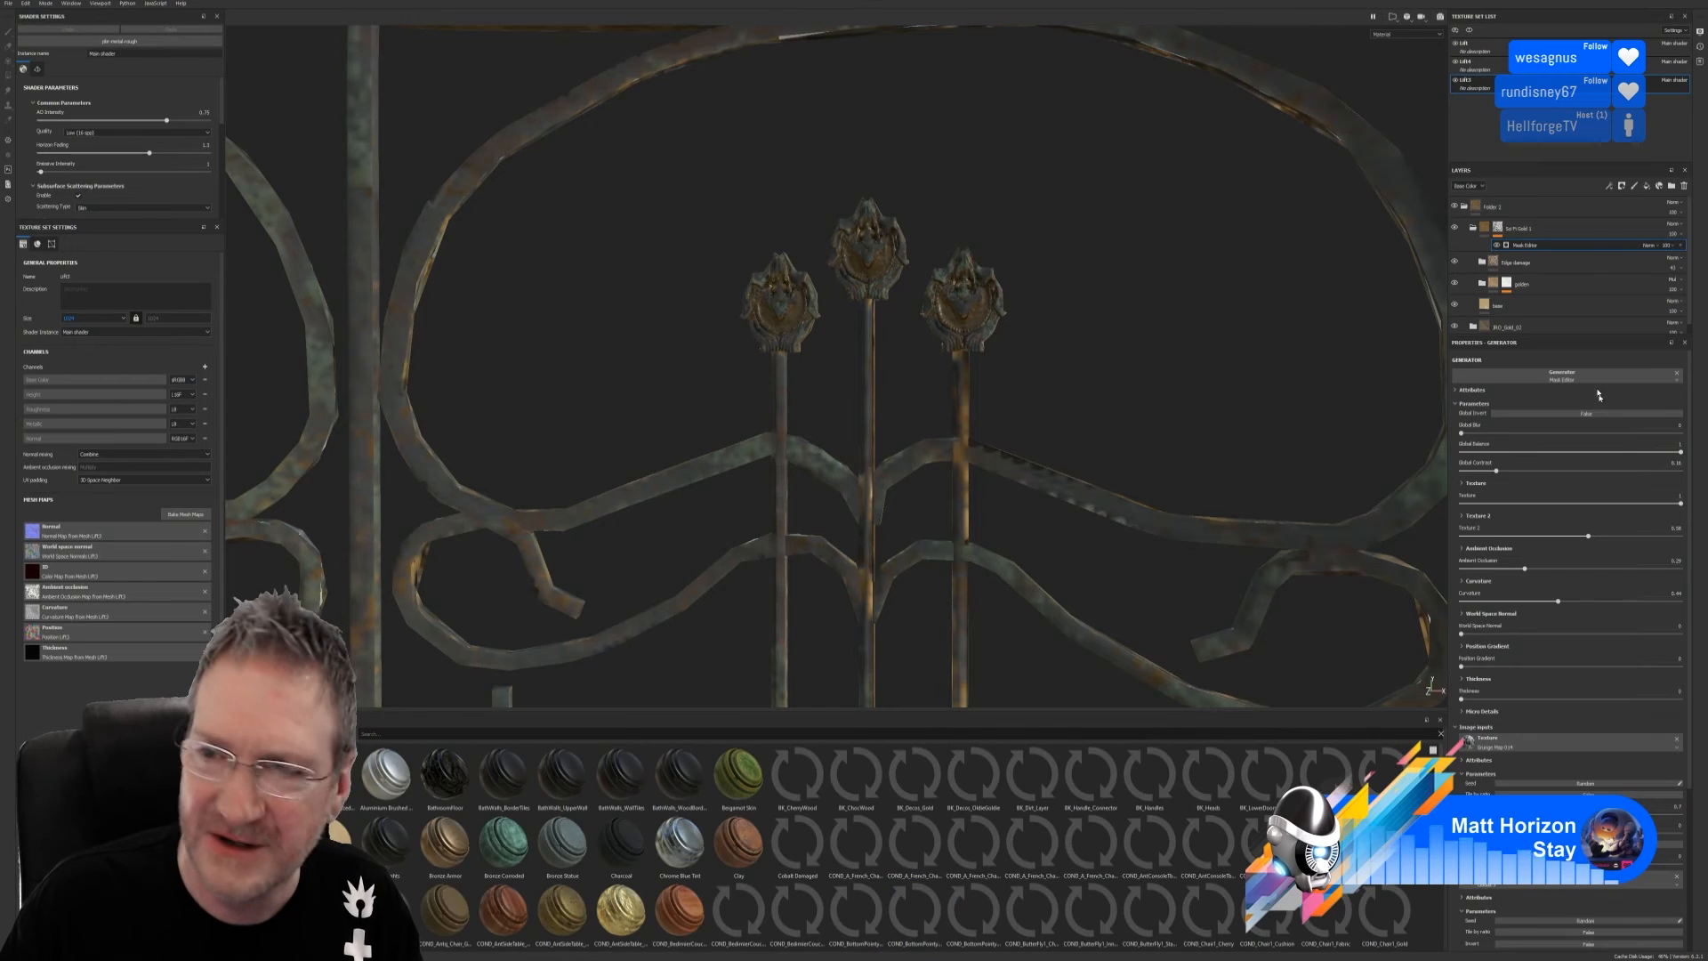
pyautogui.click(1465, 206)
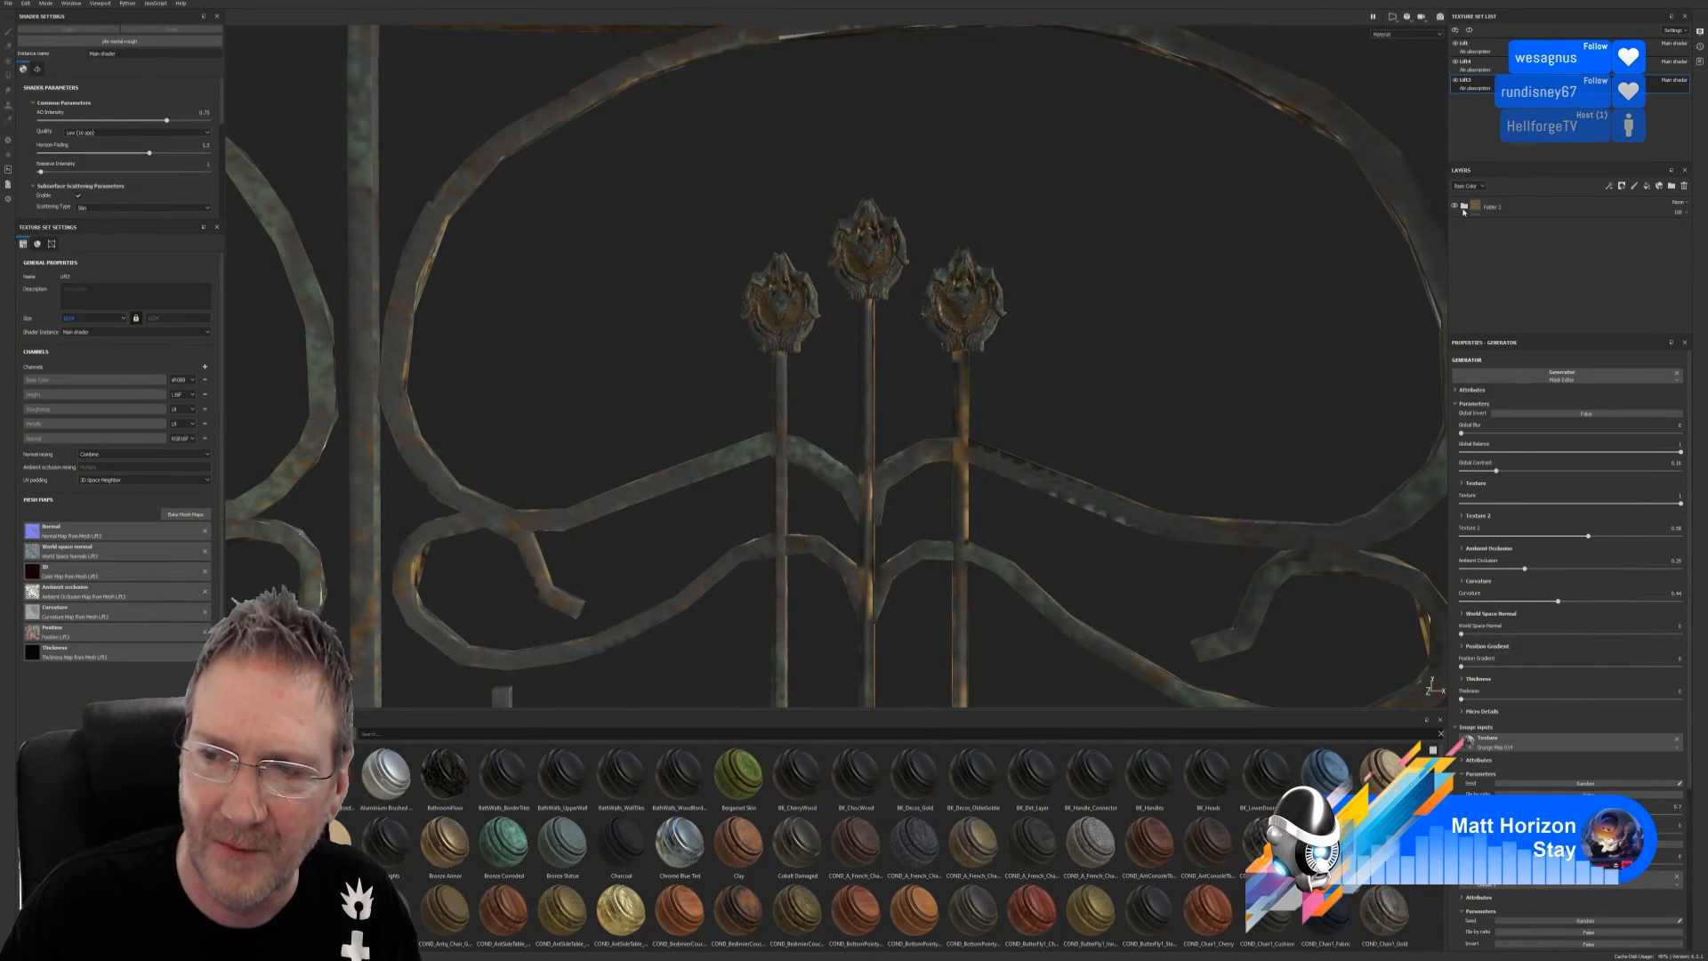
pyautogui.click(1500, 210)
pyautogui.doubleClick(1494, 212)
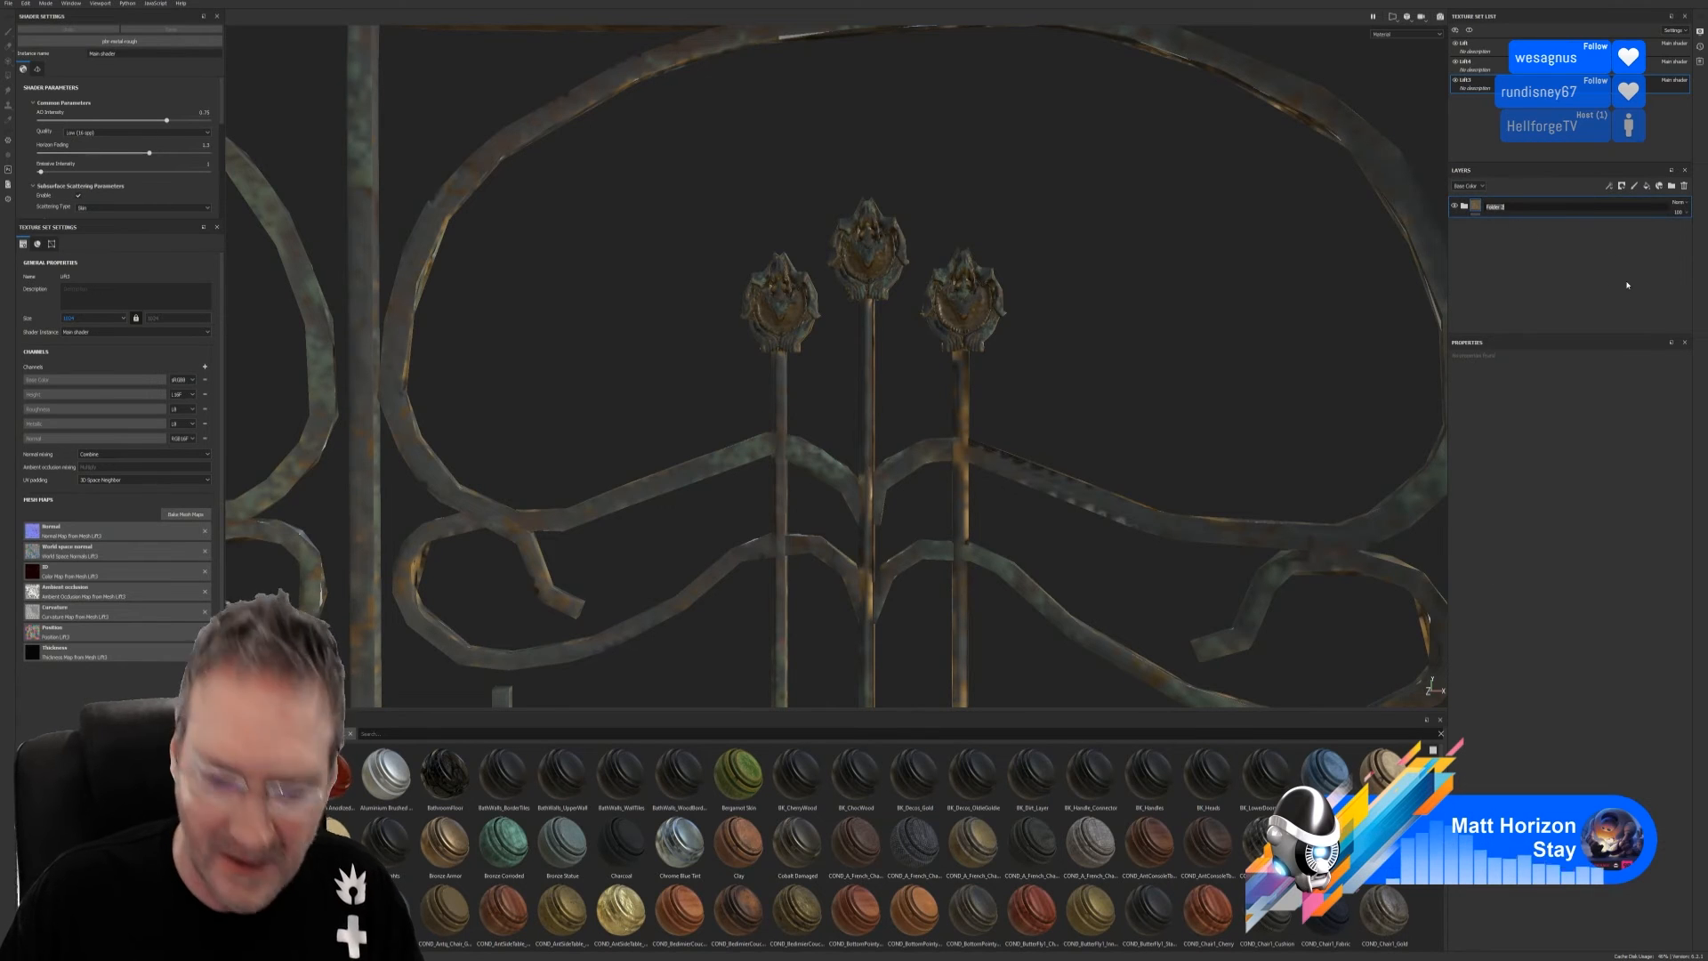
pyautogui.write('Decos')
pyautogui.press('Return')
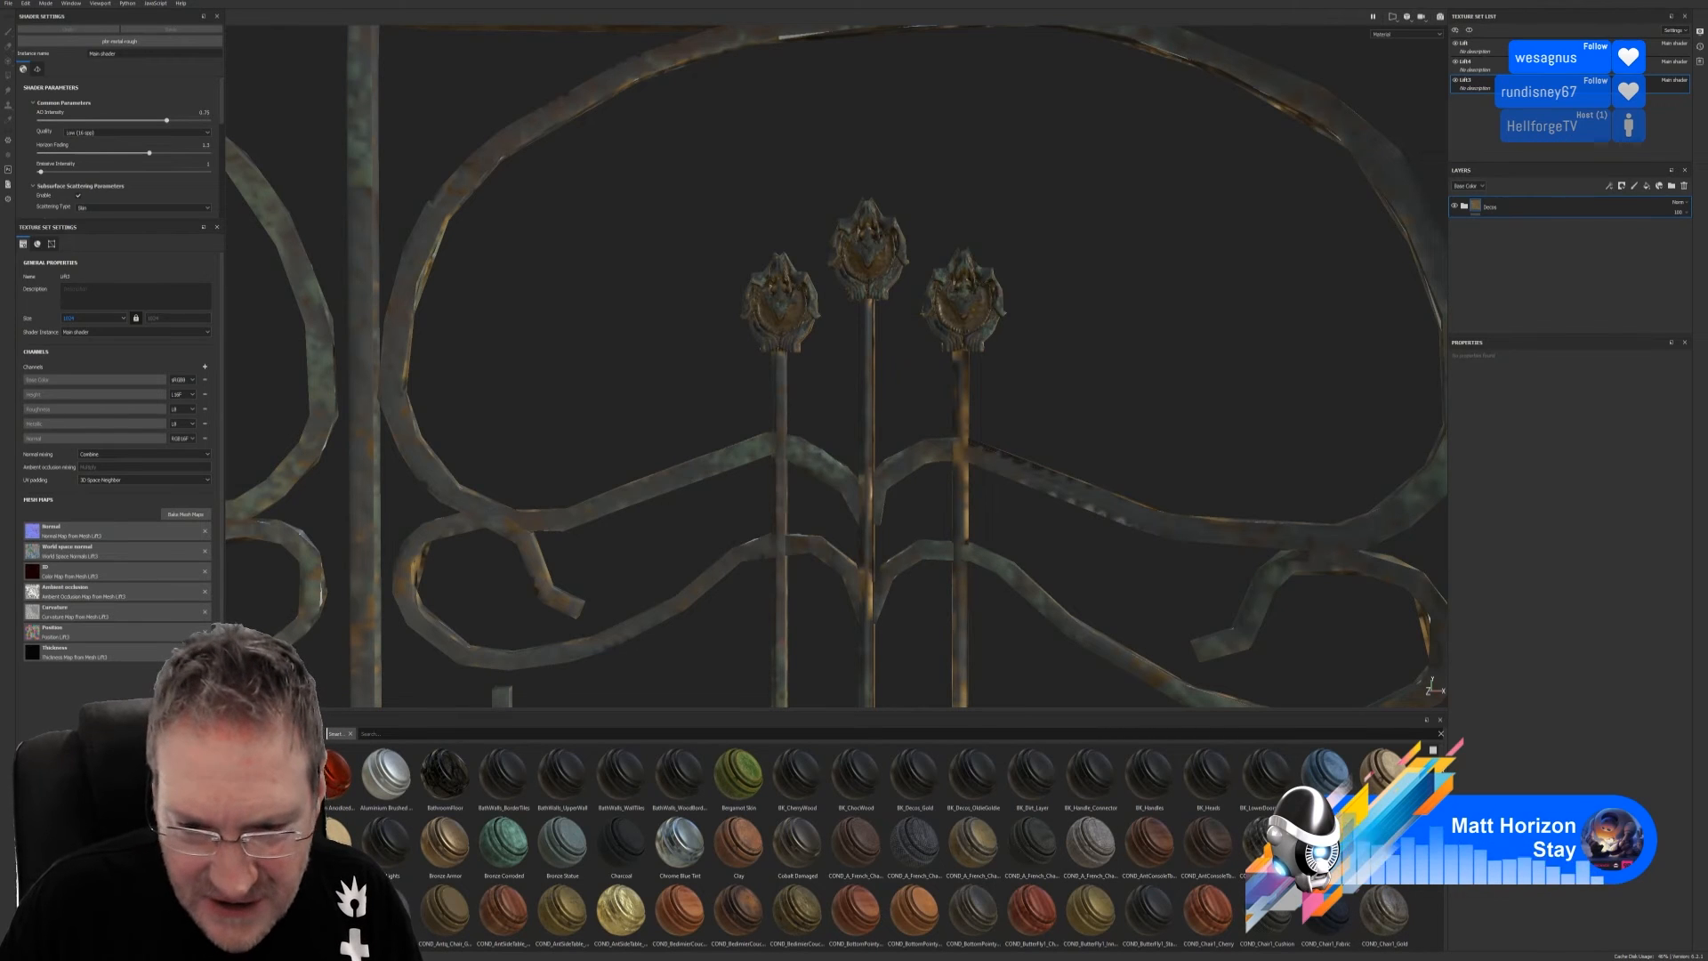
# Look through the smart material library for a brighter gold to layer over the flower heads
pyautogui.scroll(-3, 889, 845)
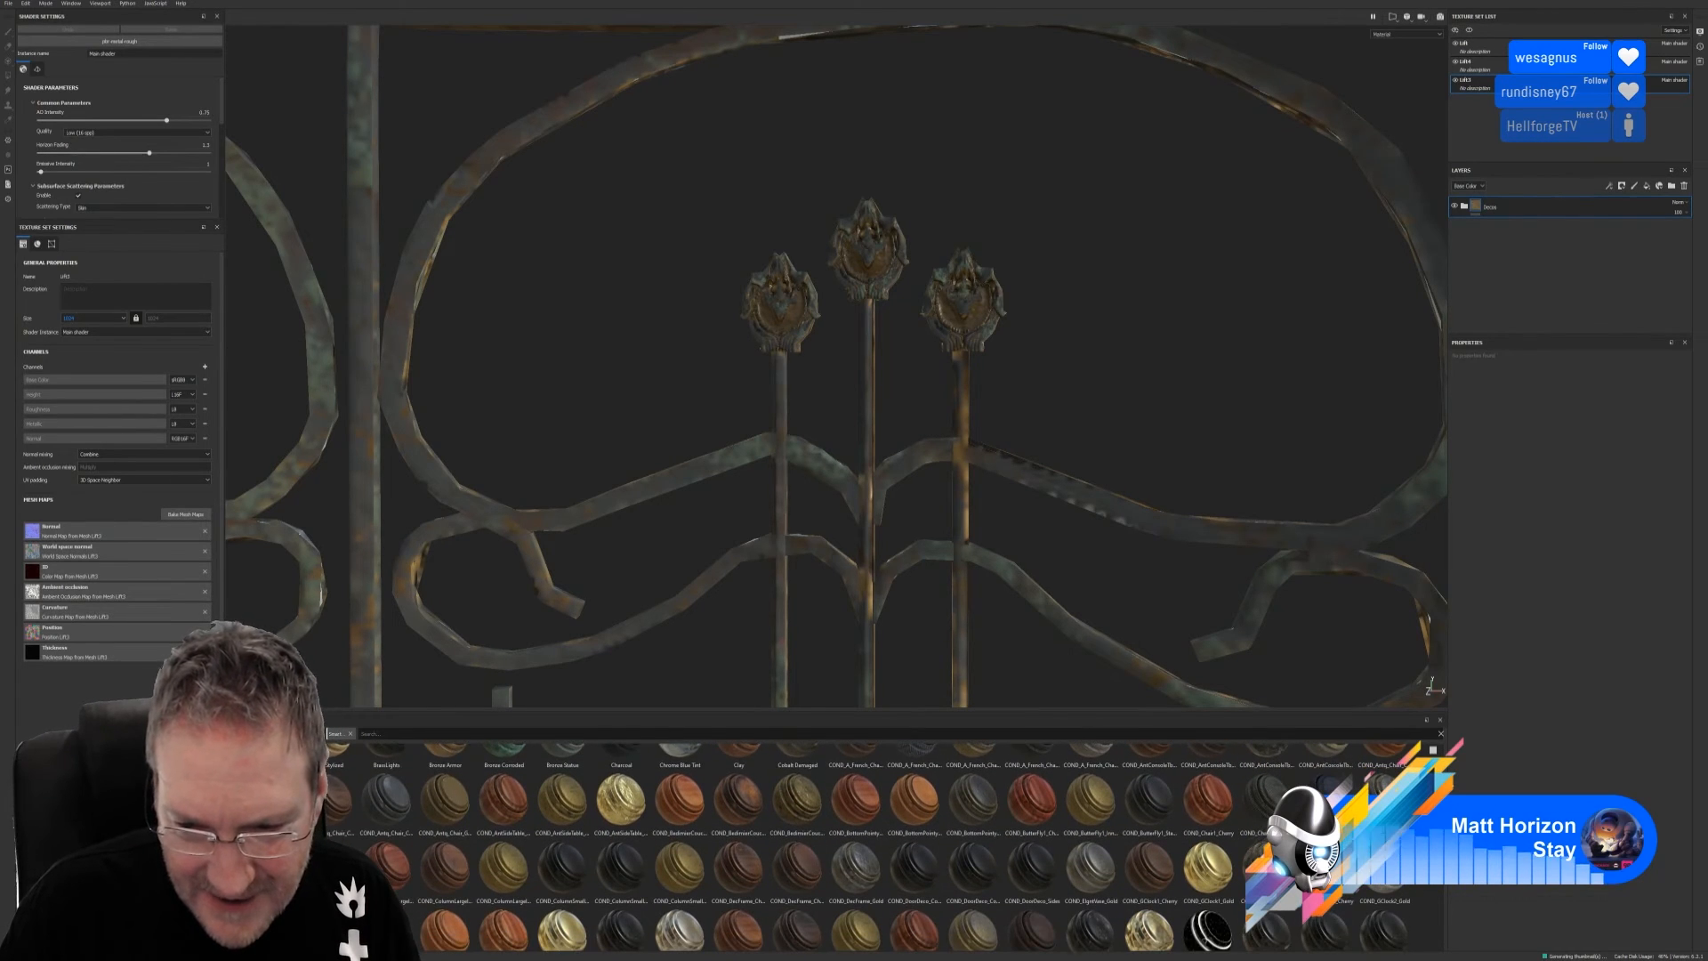
pyautogui.scroll(-3, 889, 845)
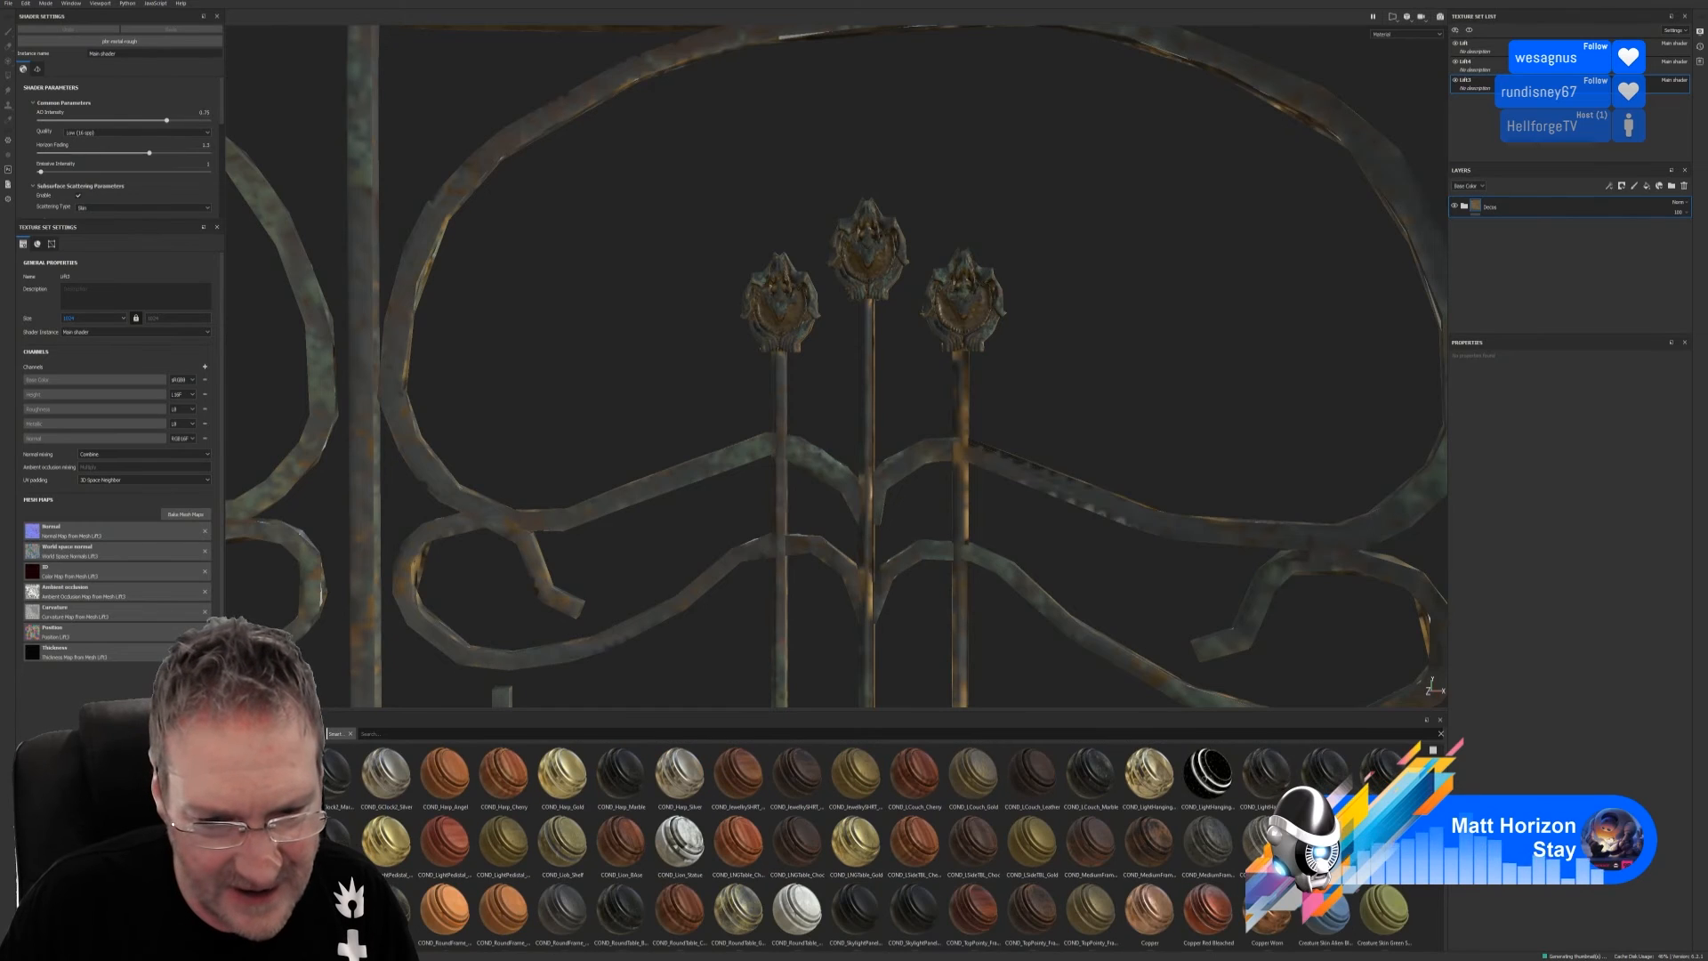
pyautogui.scroll(-2, 889, 845)
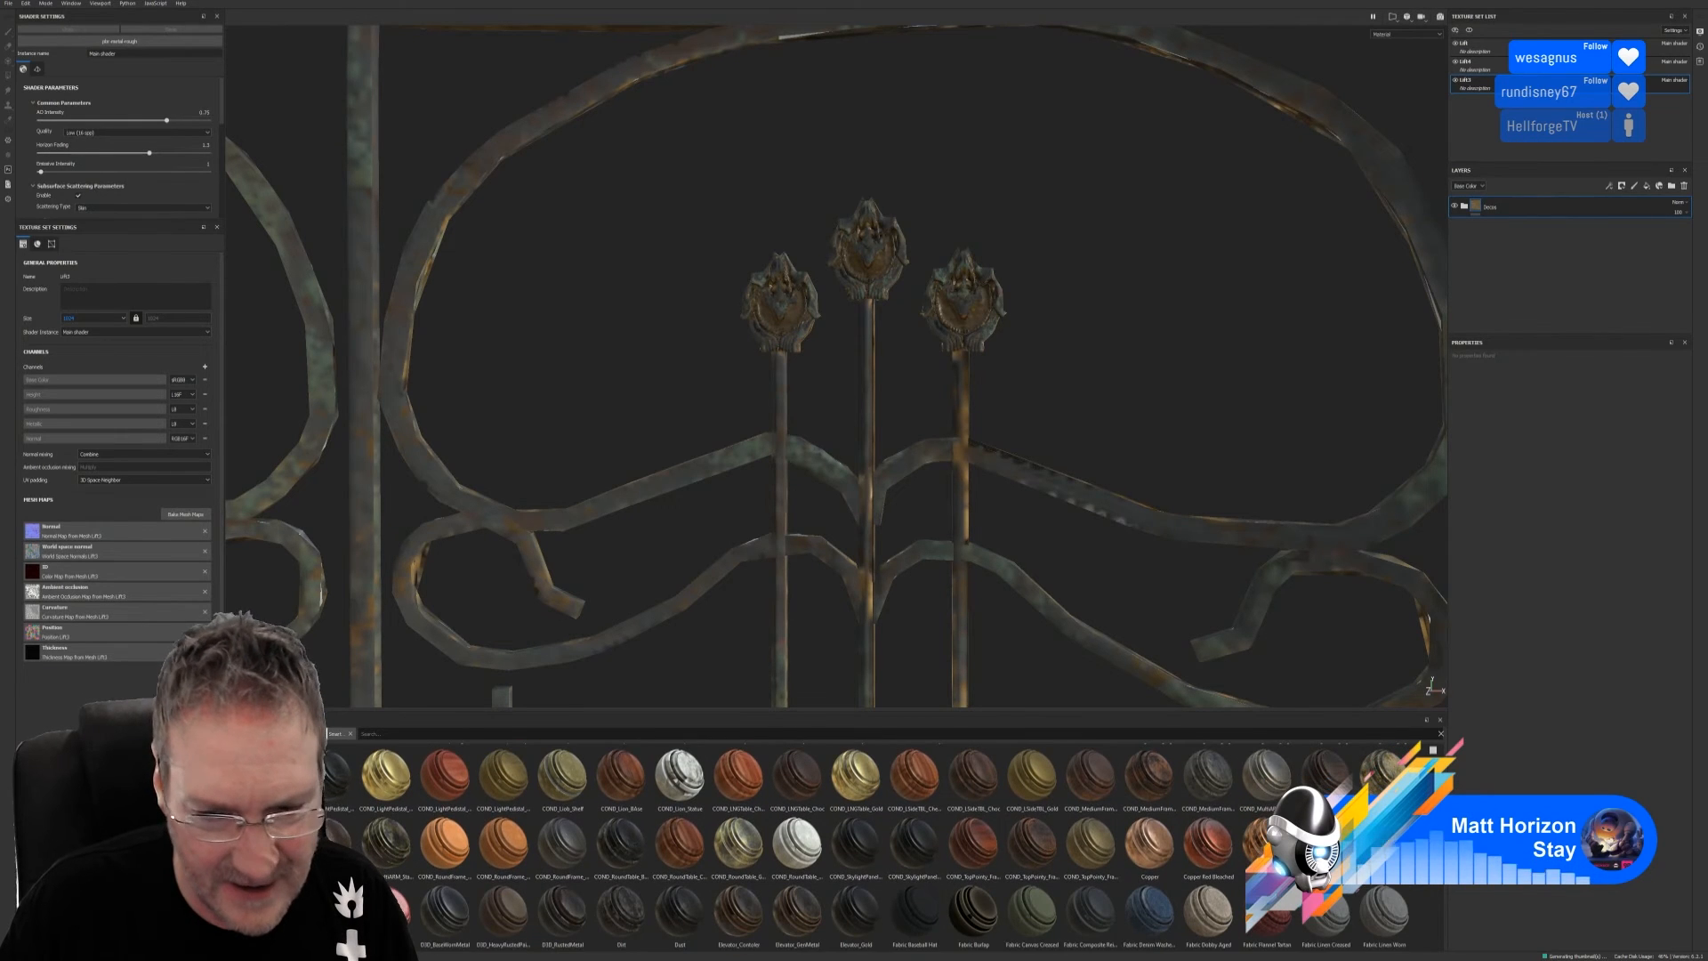
pyautogui.scroll(-1, 890, 845)
pyautogui.scroll(-1, 890, 846)
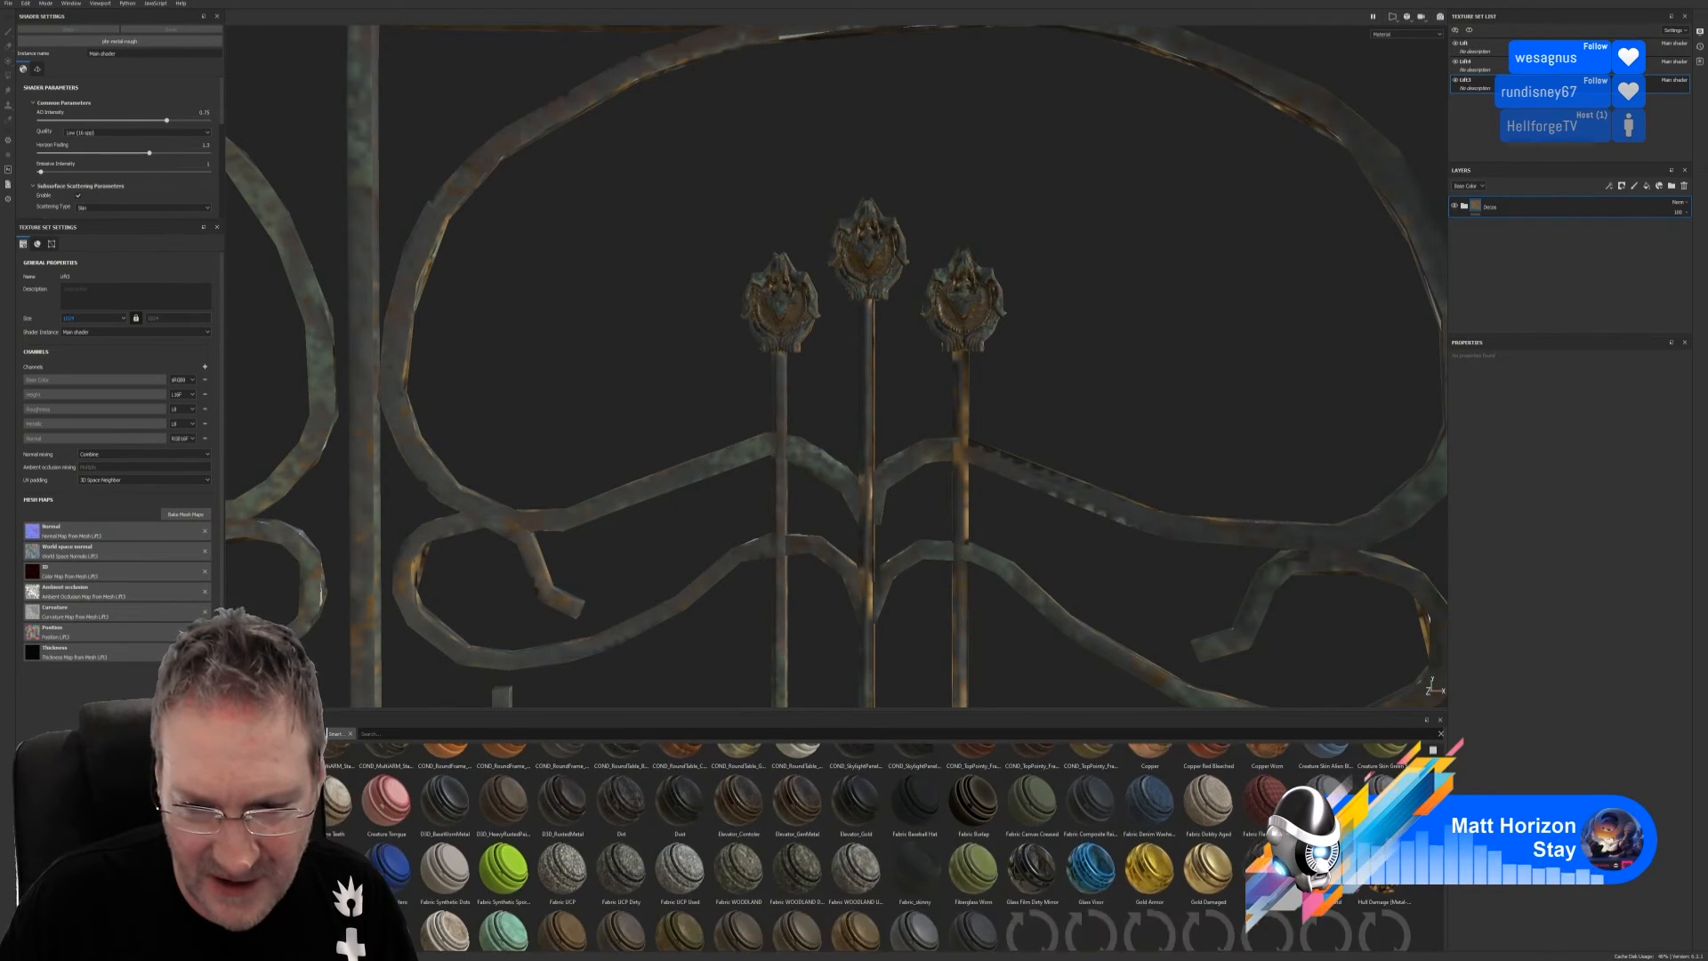
pyautogui.scroll(-1, 890, 845)
pyautogui.scroll(-5, 890, 845)
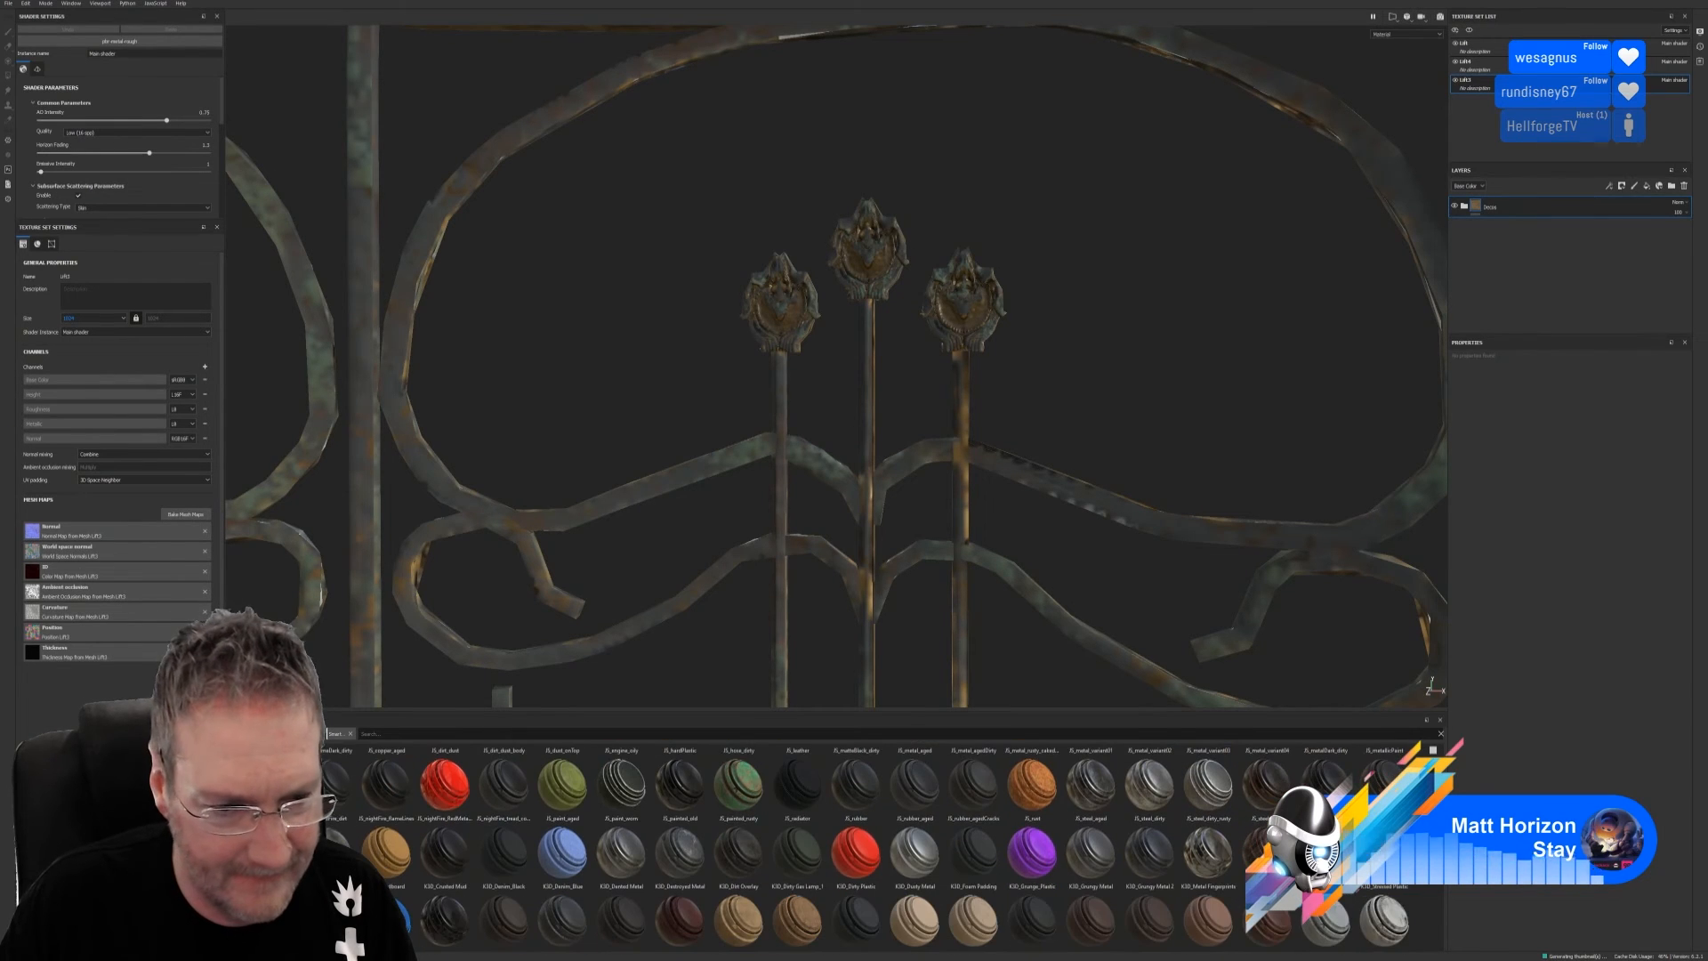
pyautogui.scroll(-3, 889, 845)
pyautogui.scroll(-2, 889, 845)
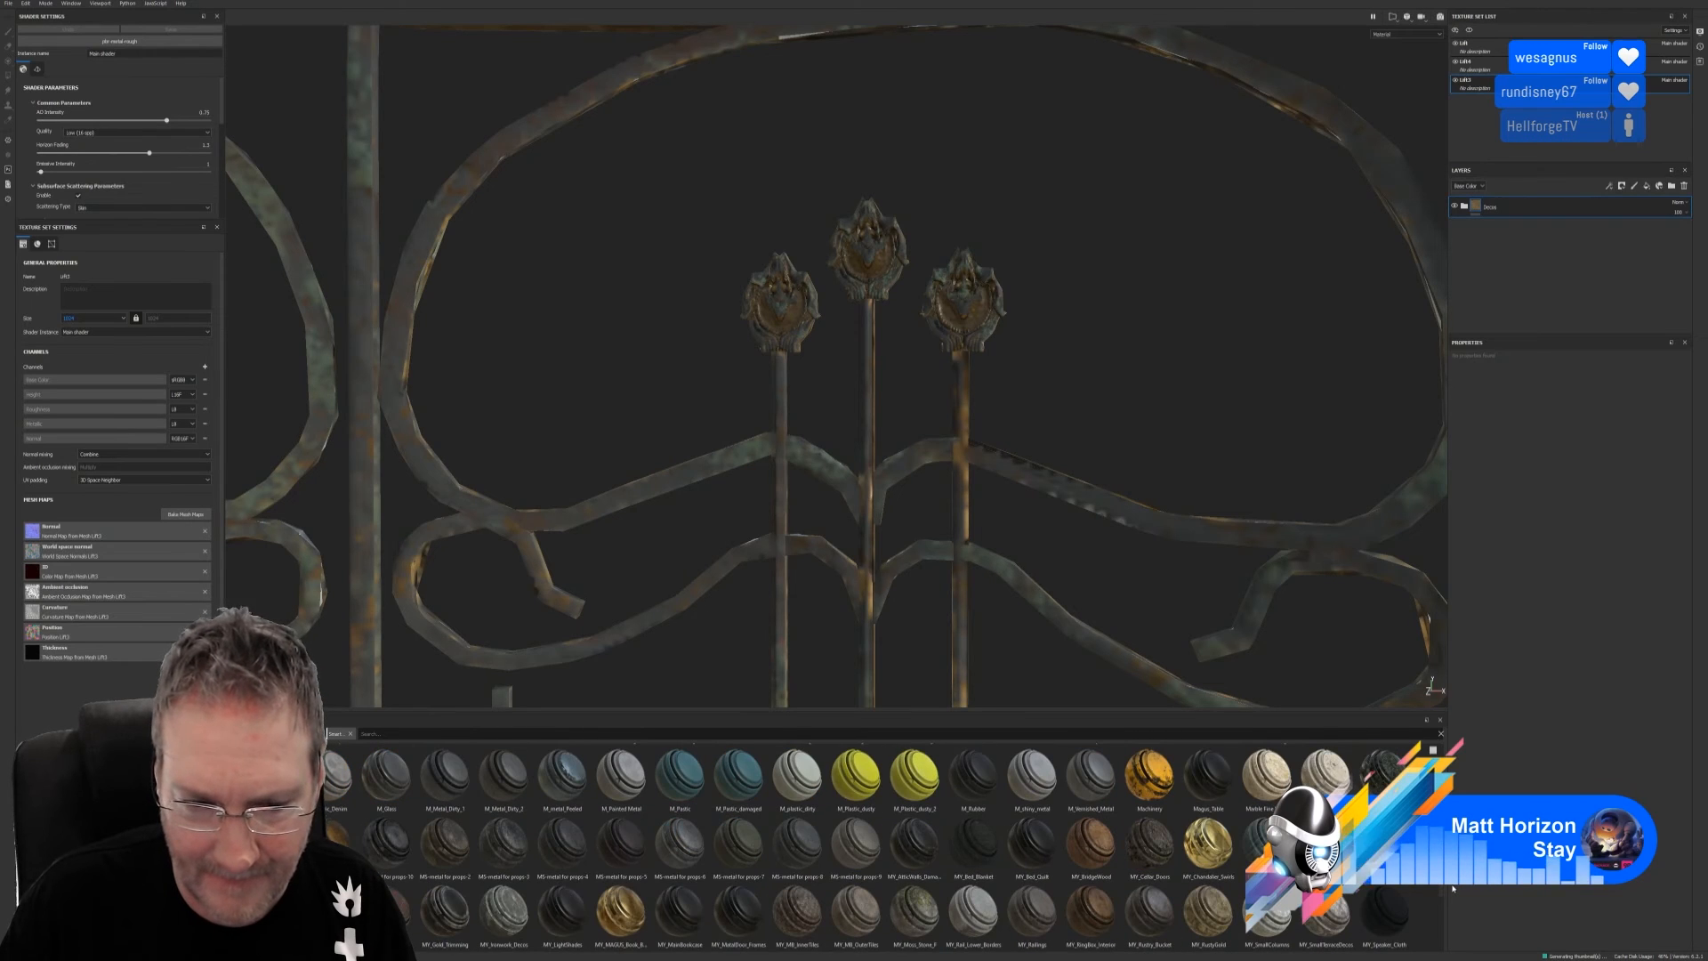
pyautogui.scroll(-1, 1442, 895)
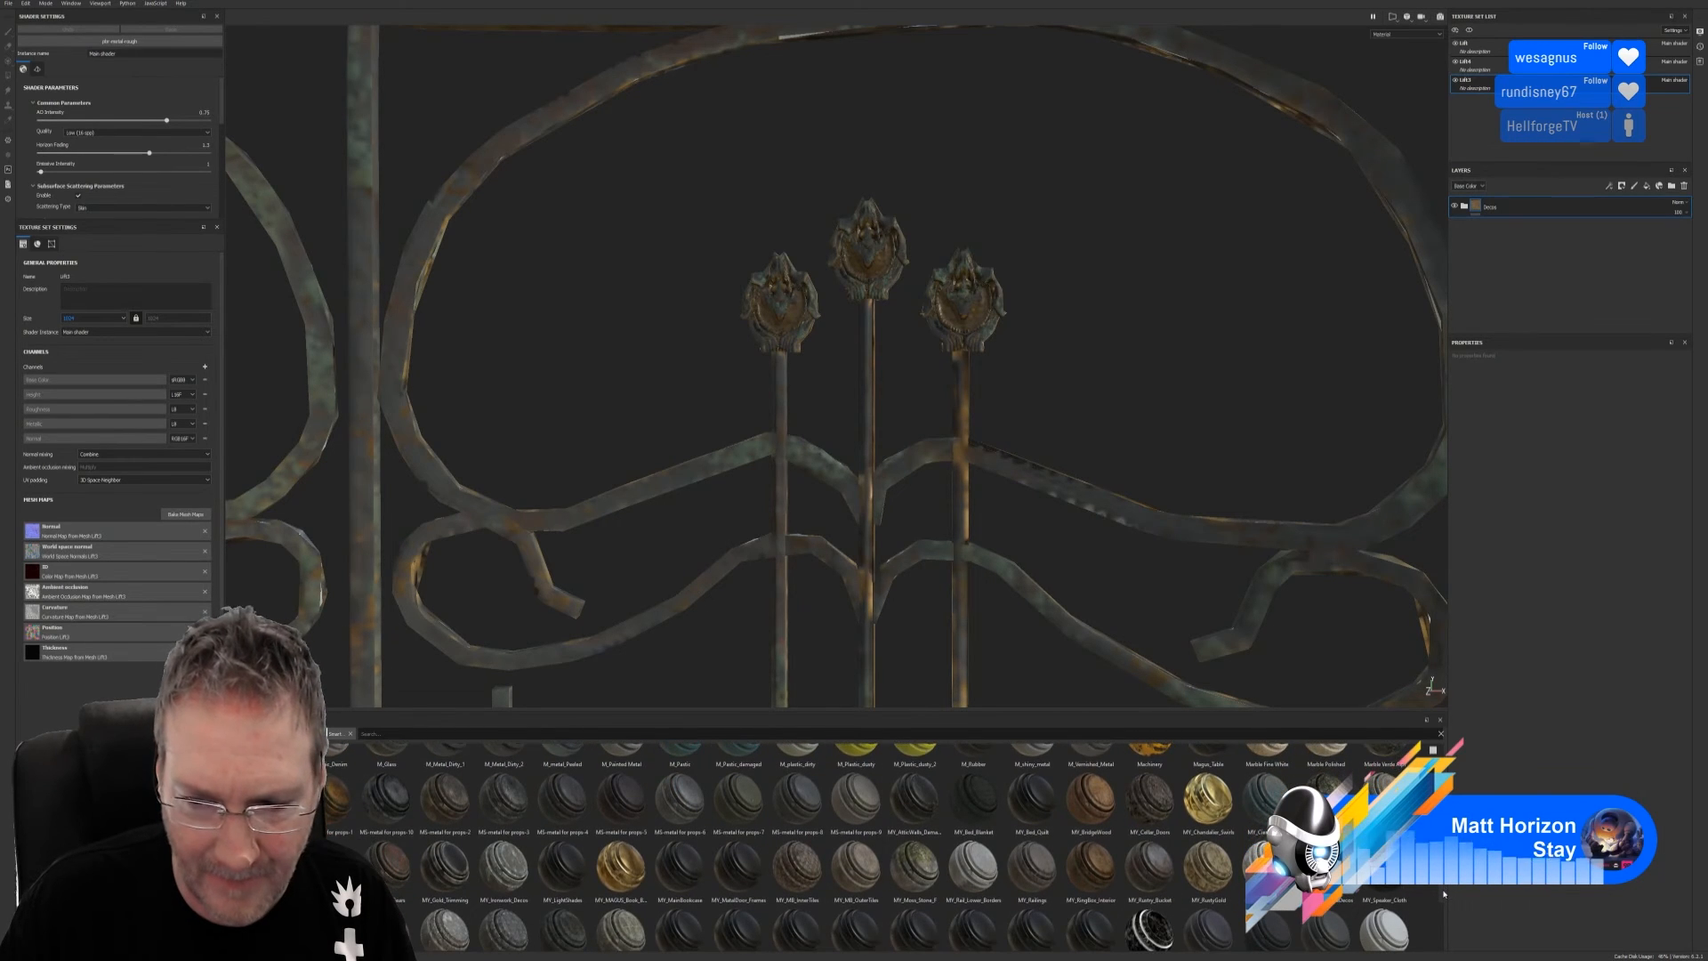
pyautogui.scroll(-2, 1437, 901)
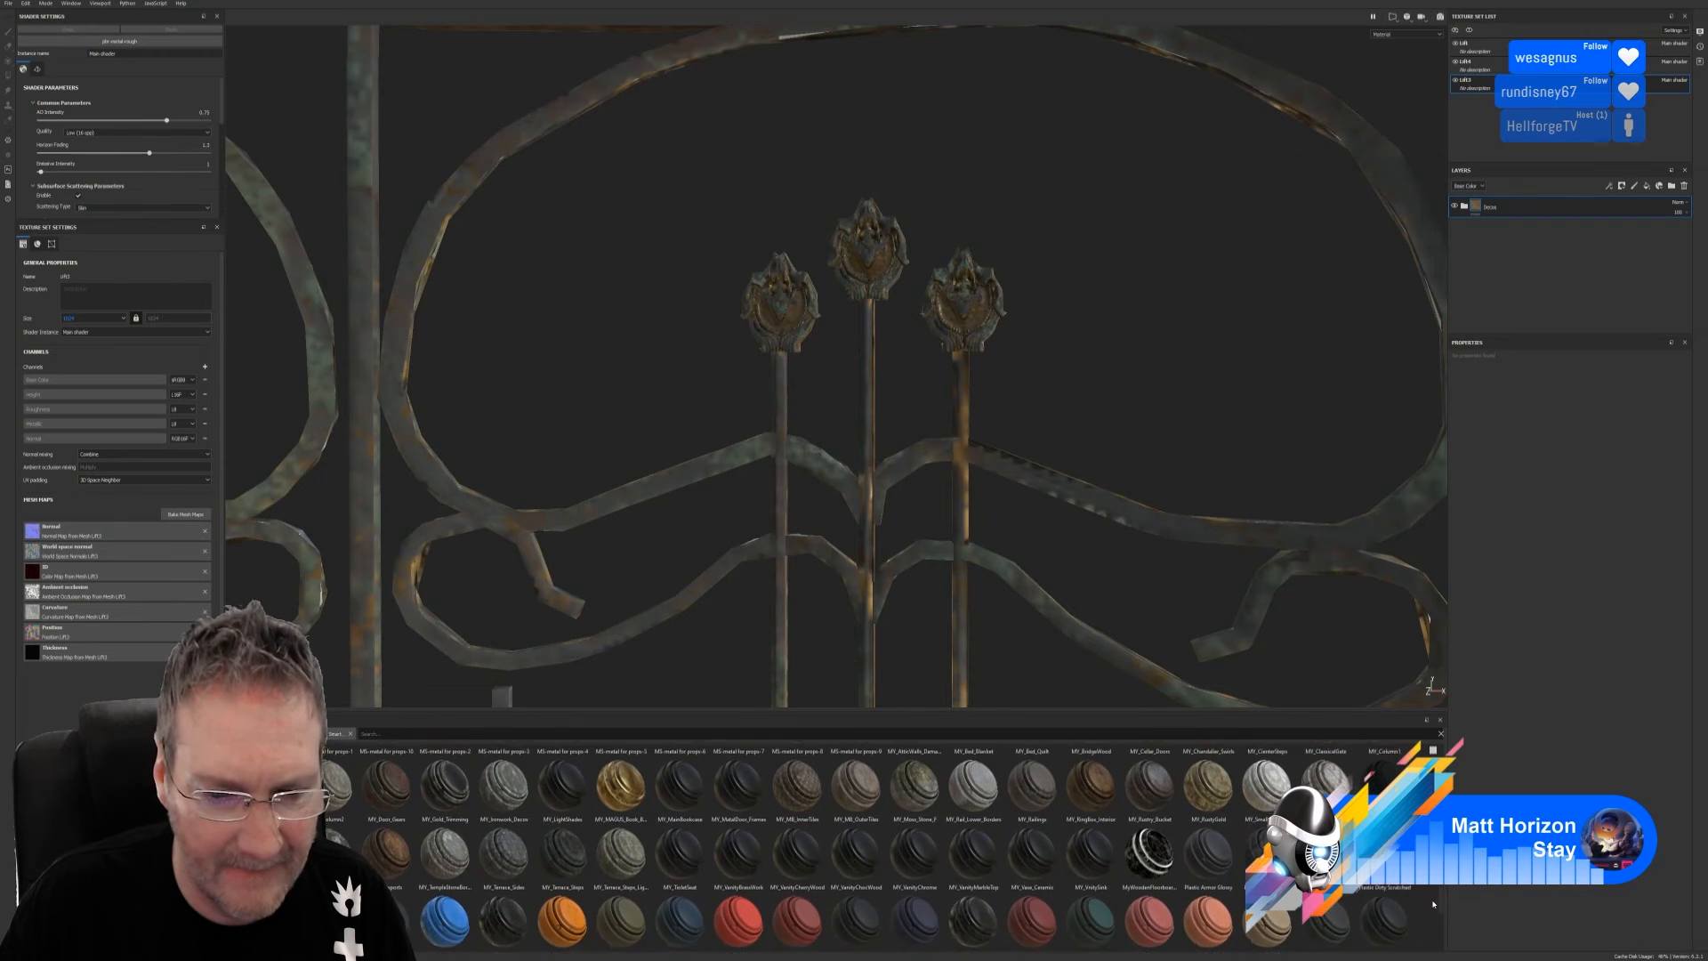
pyautogui.scroll(-1, 1433, 916)
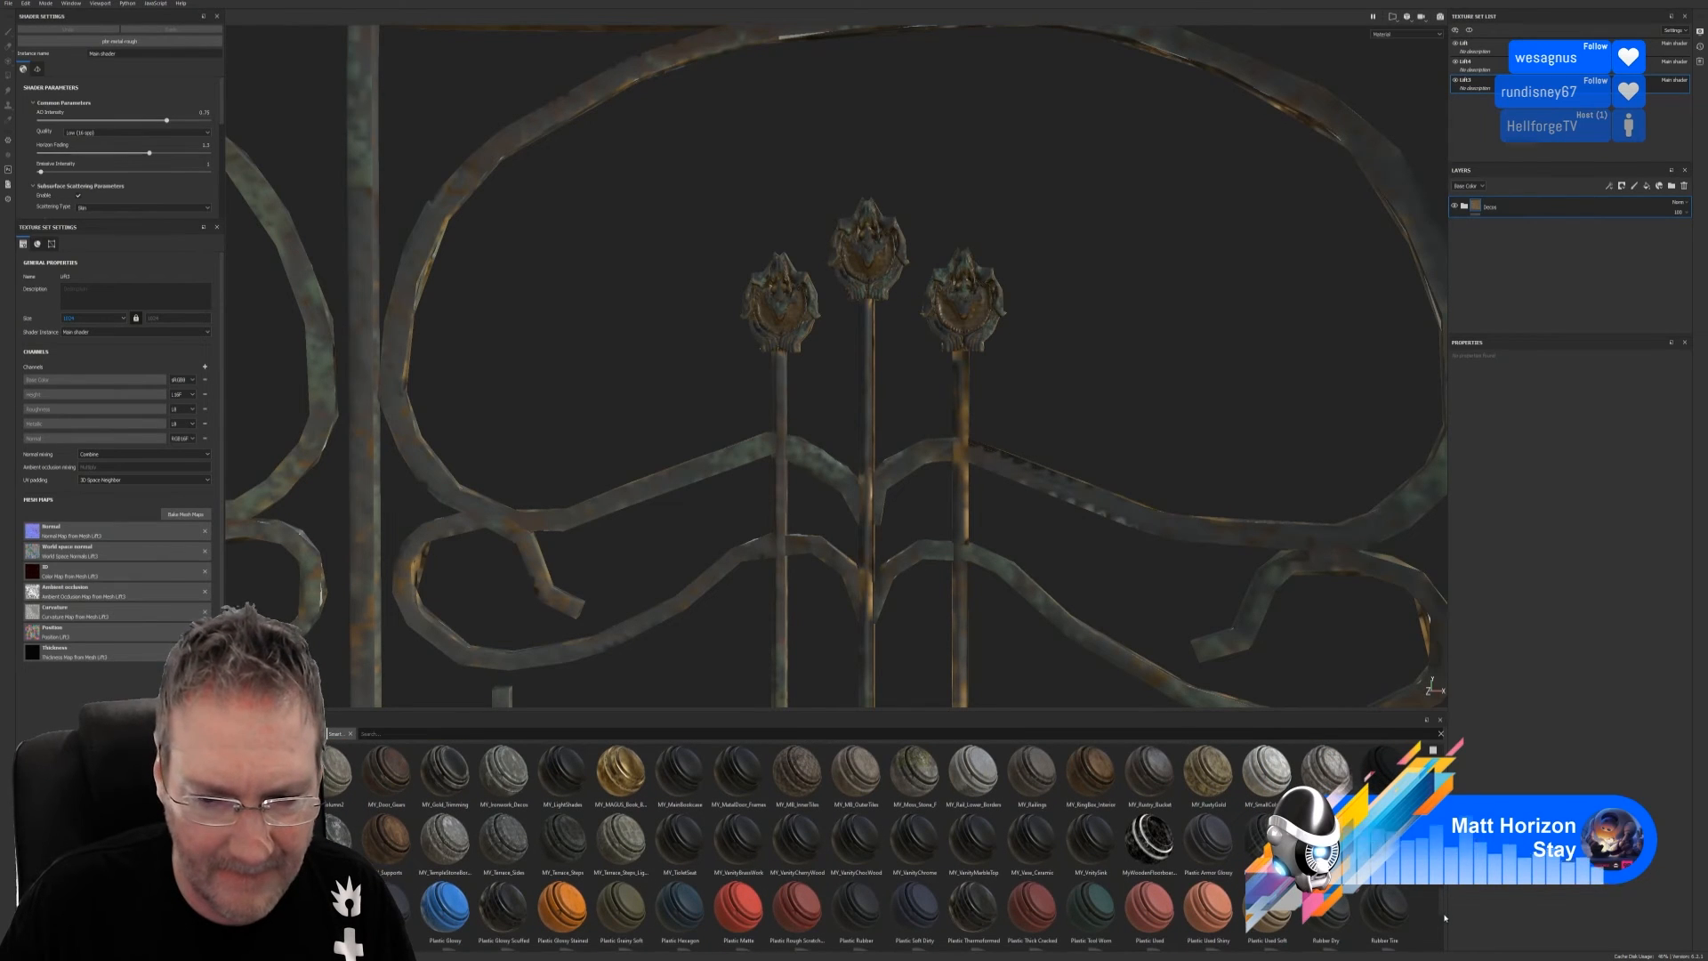
pyautogui.scroll(-4, 1441, 919)
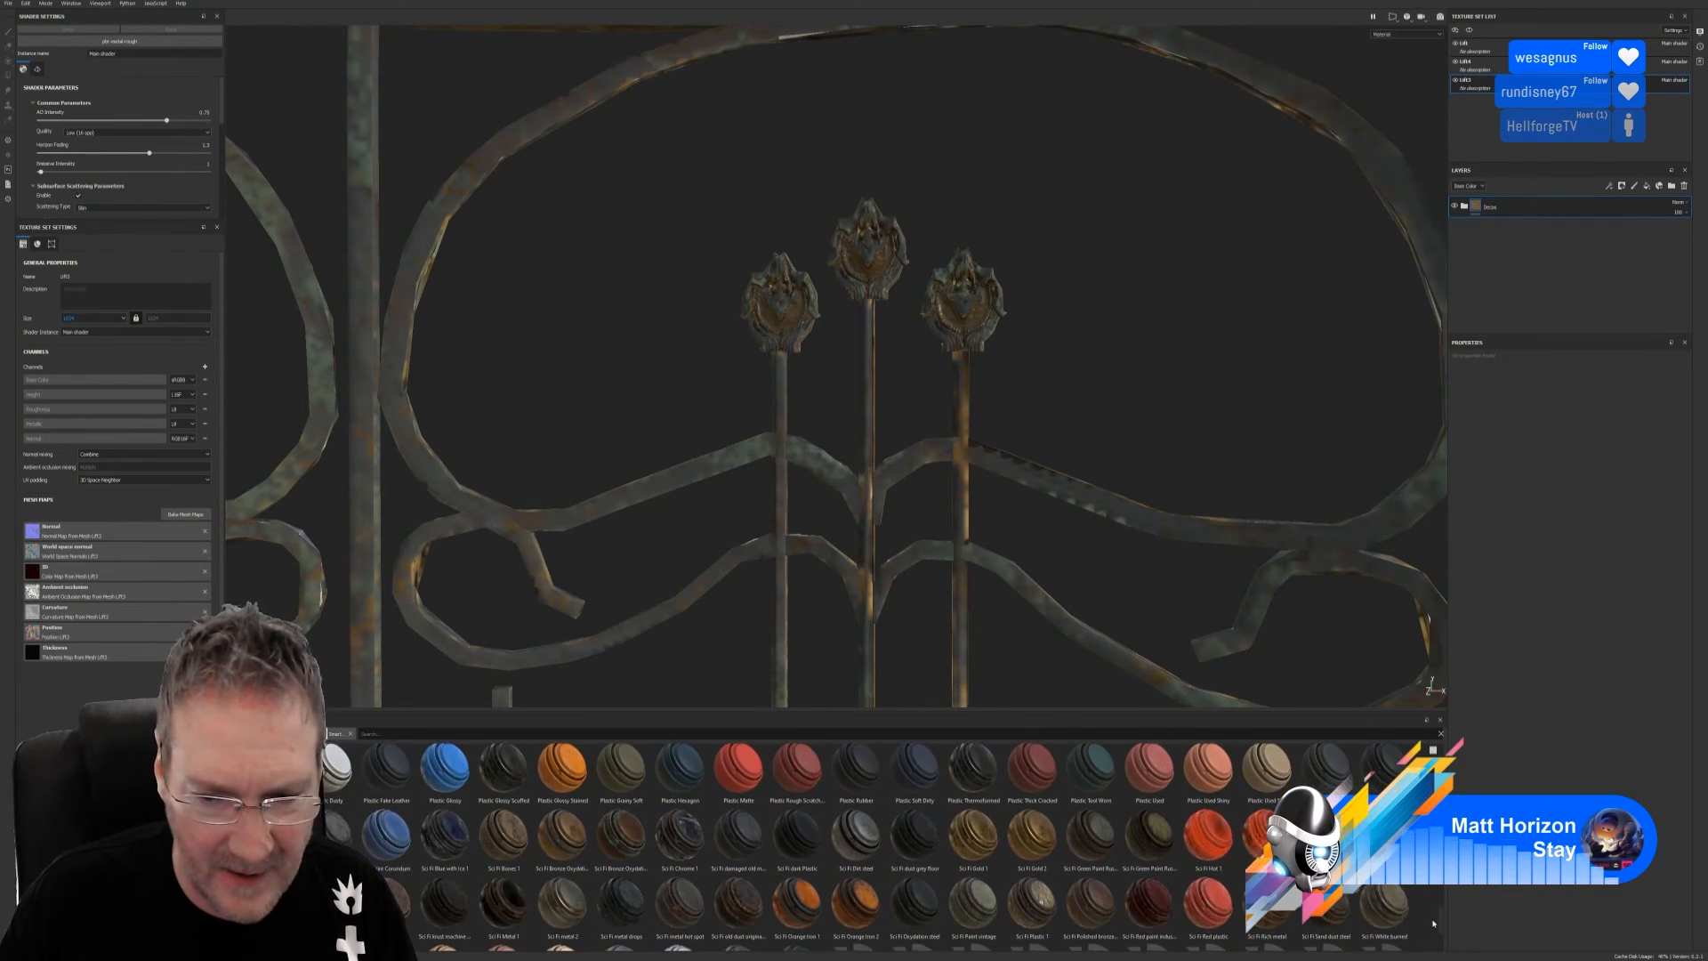
pyautogui.scroll(-2, 1436, 925)
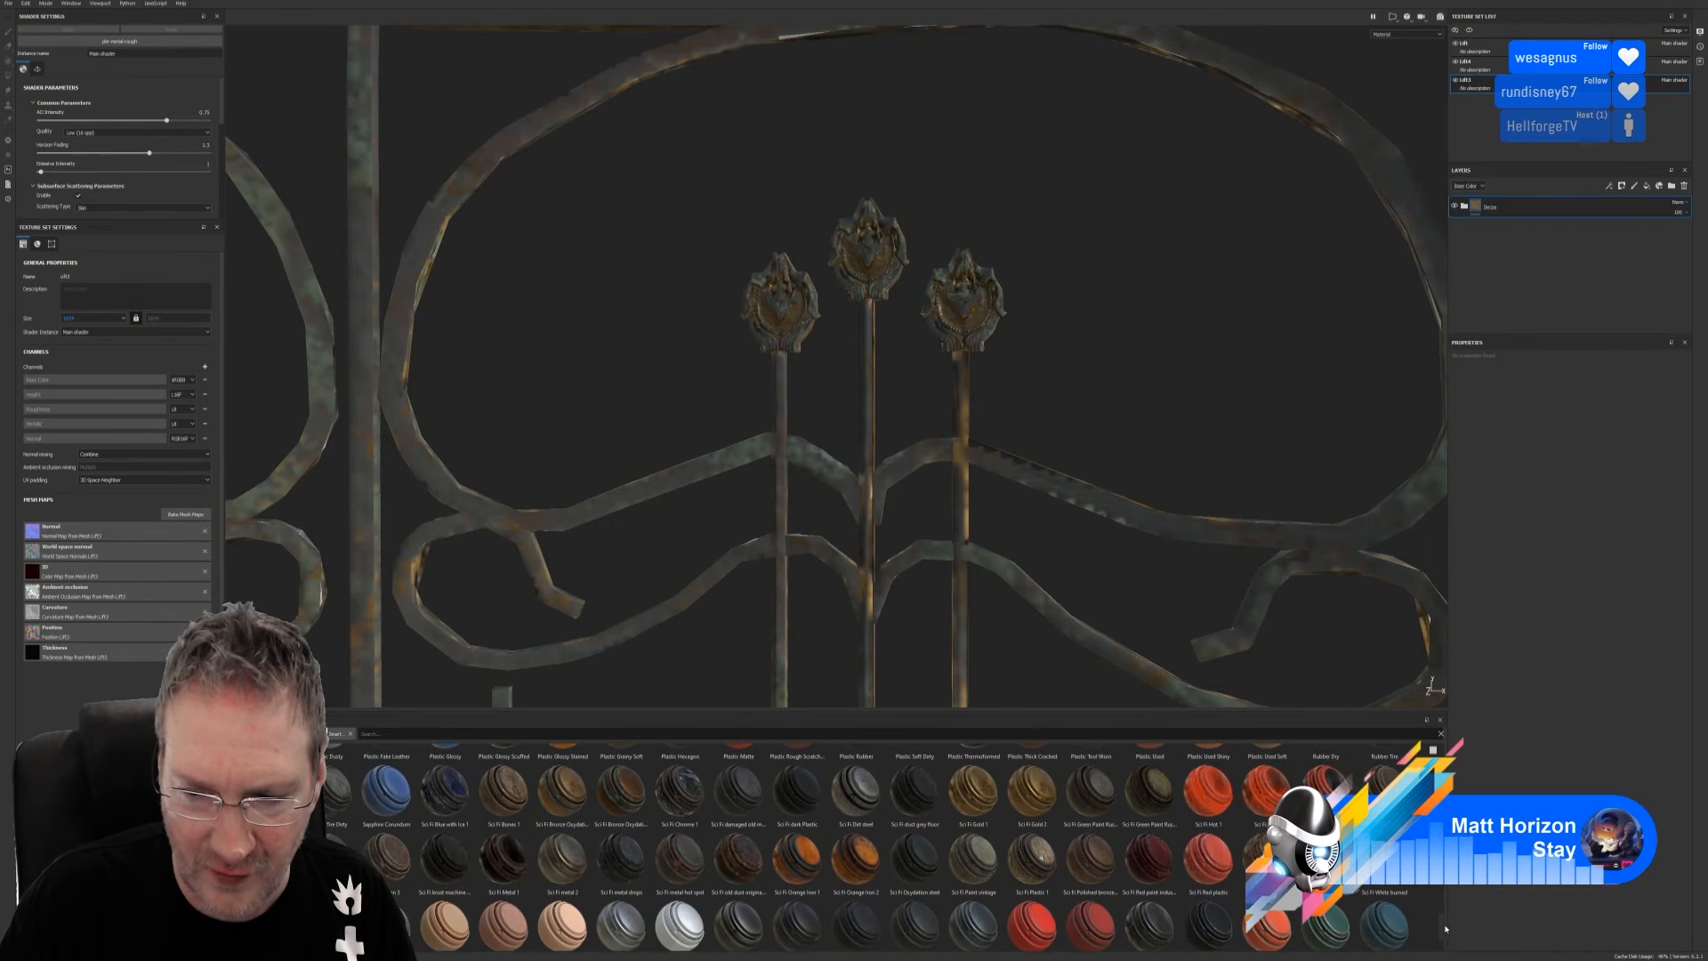
pyautogui.scroll(-5, 1447, 931)
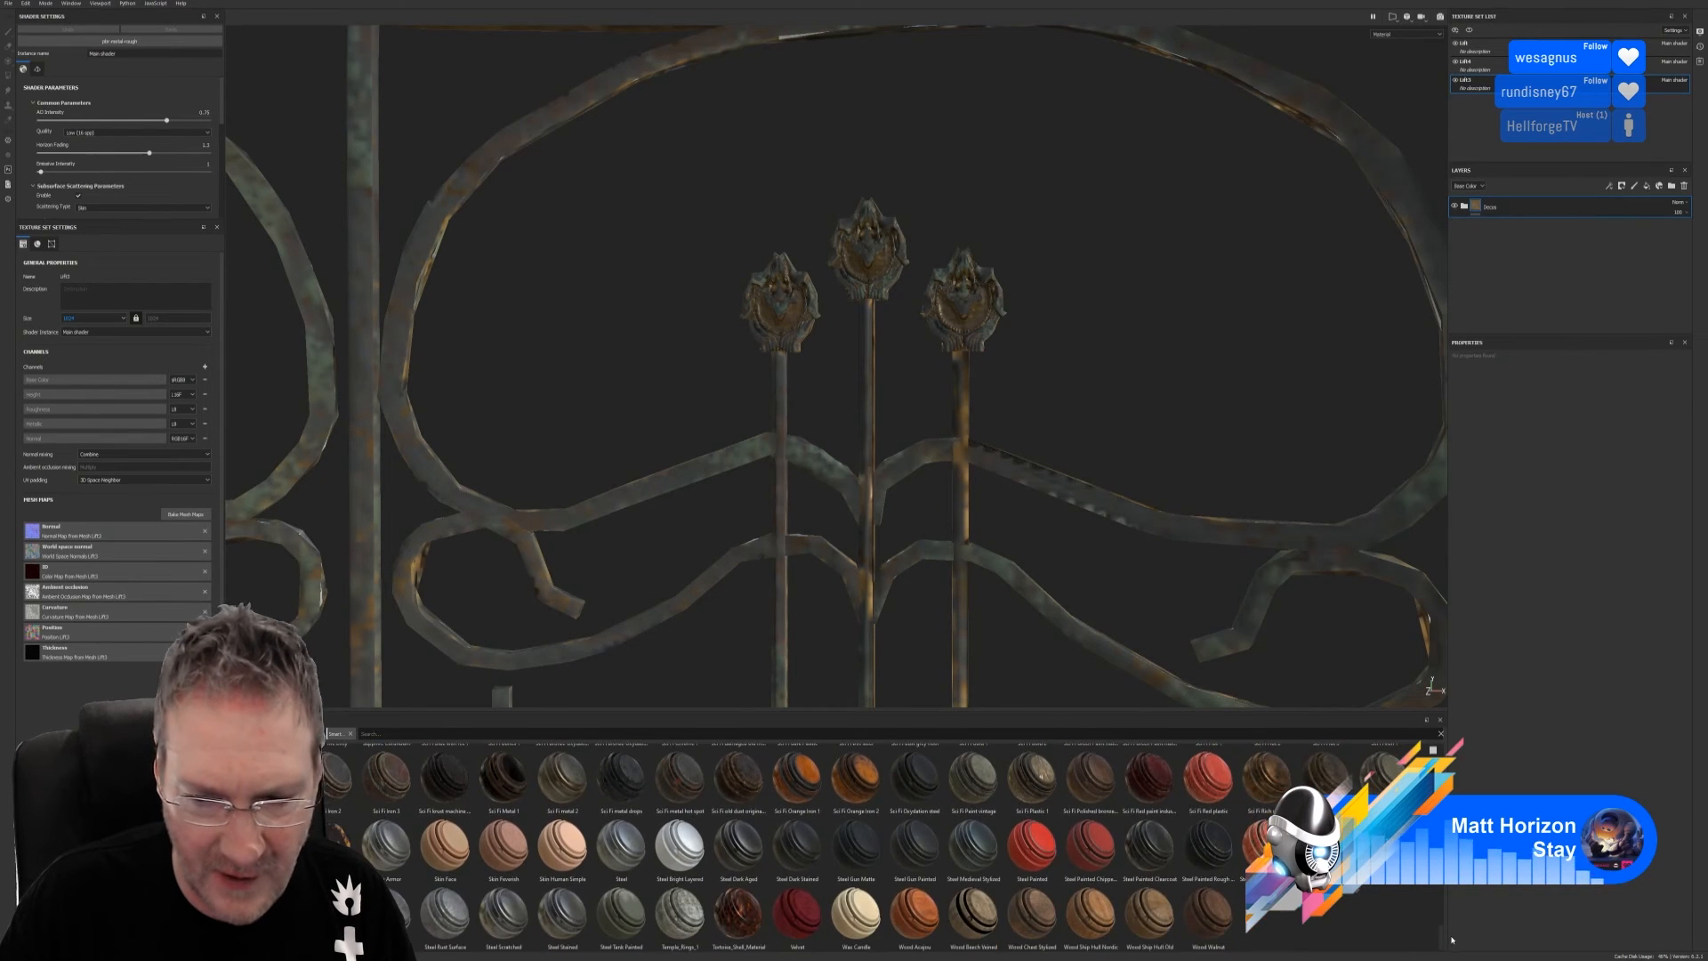
pyautogui.scroll(1, 897, 847)
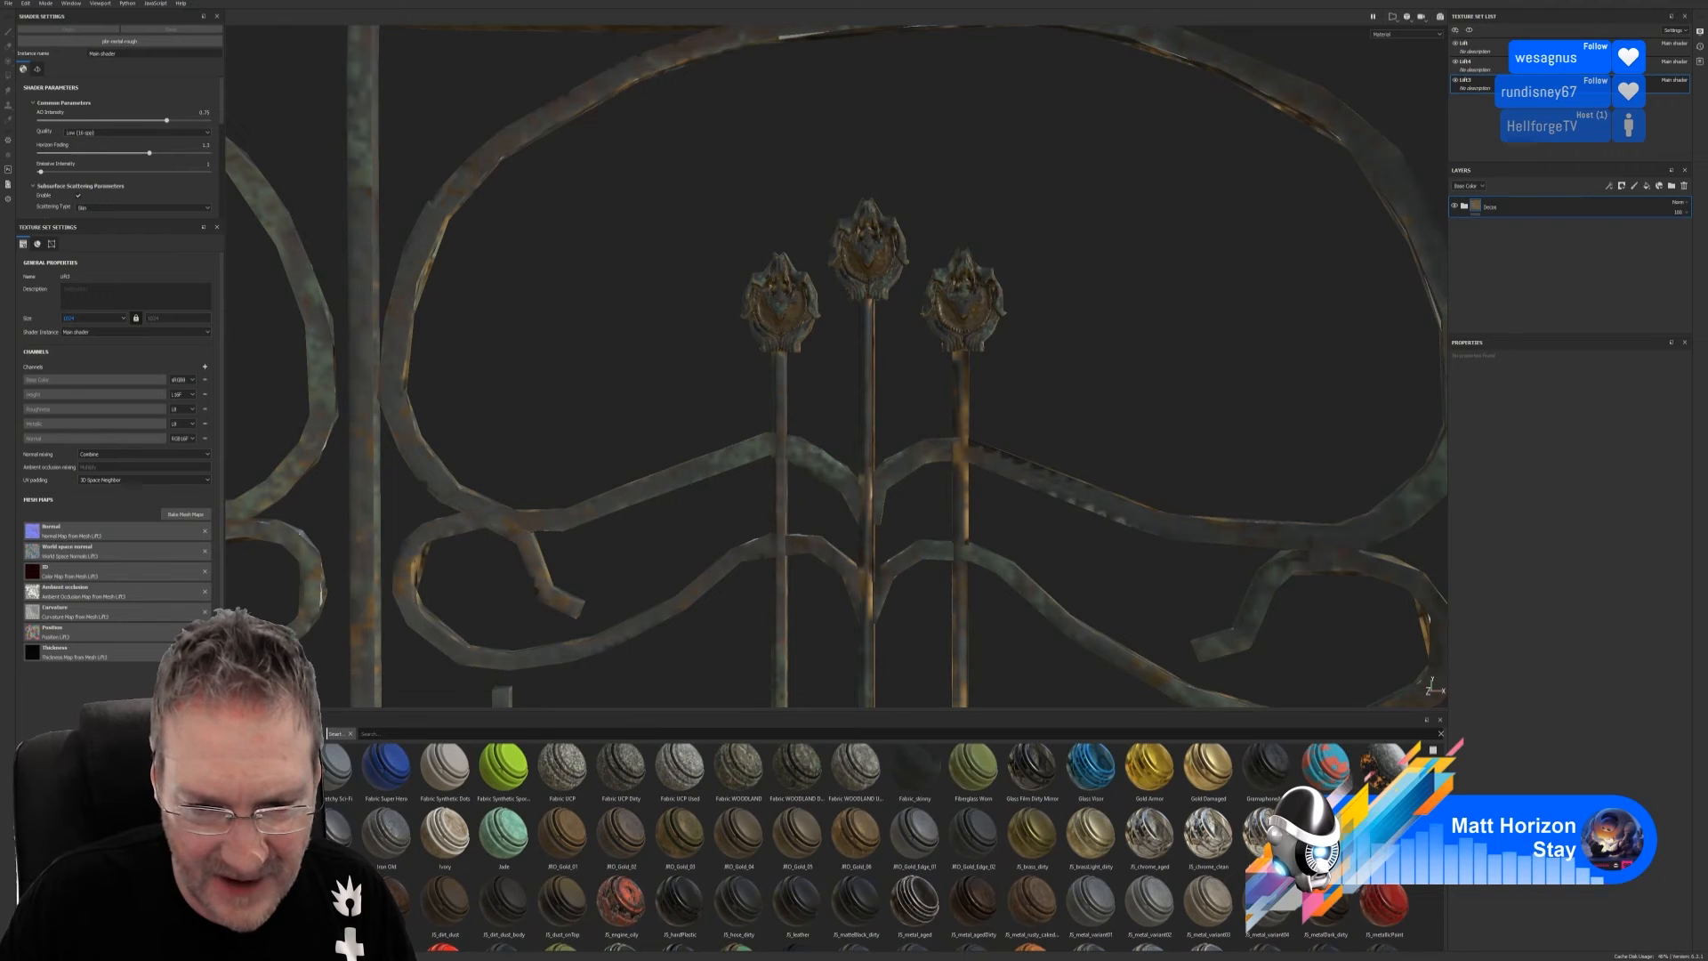
pyautogui.scroll(1, 896, 847)
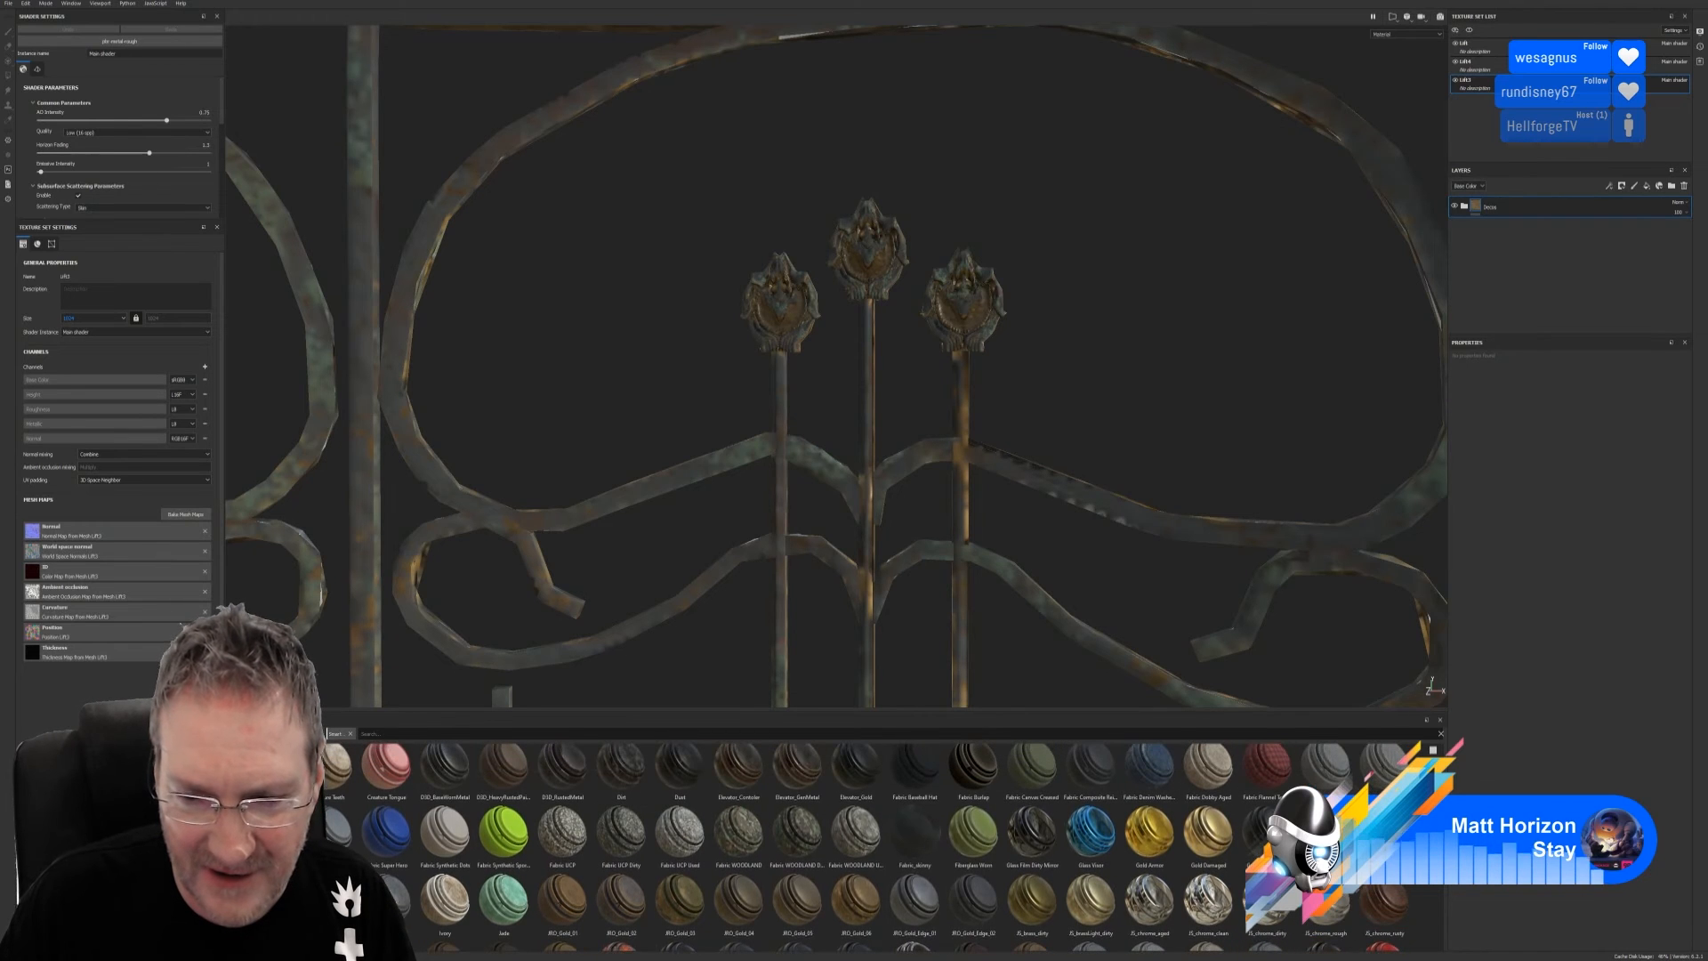
pyautogui.scroll(3, 897, 847)
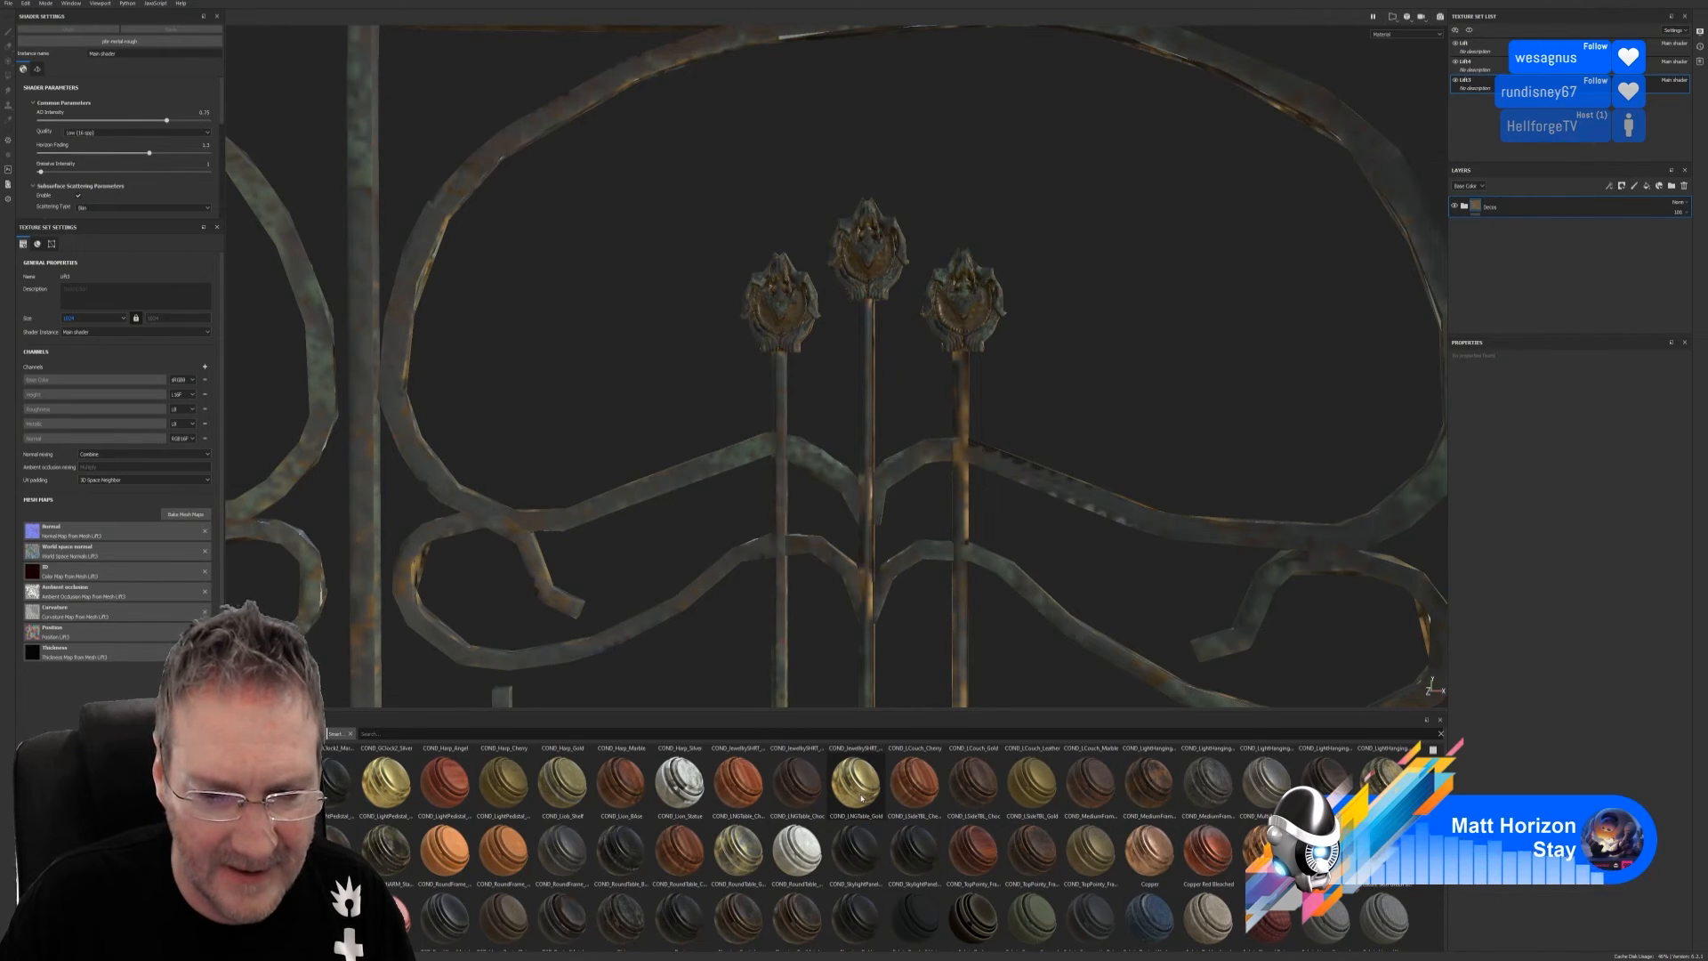
# Apply the bright gold COND smart material to the flower heads above the Decos folder
pyautogui.moveTo(859, 799); pyautogui.dragTo(961, 306)
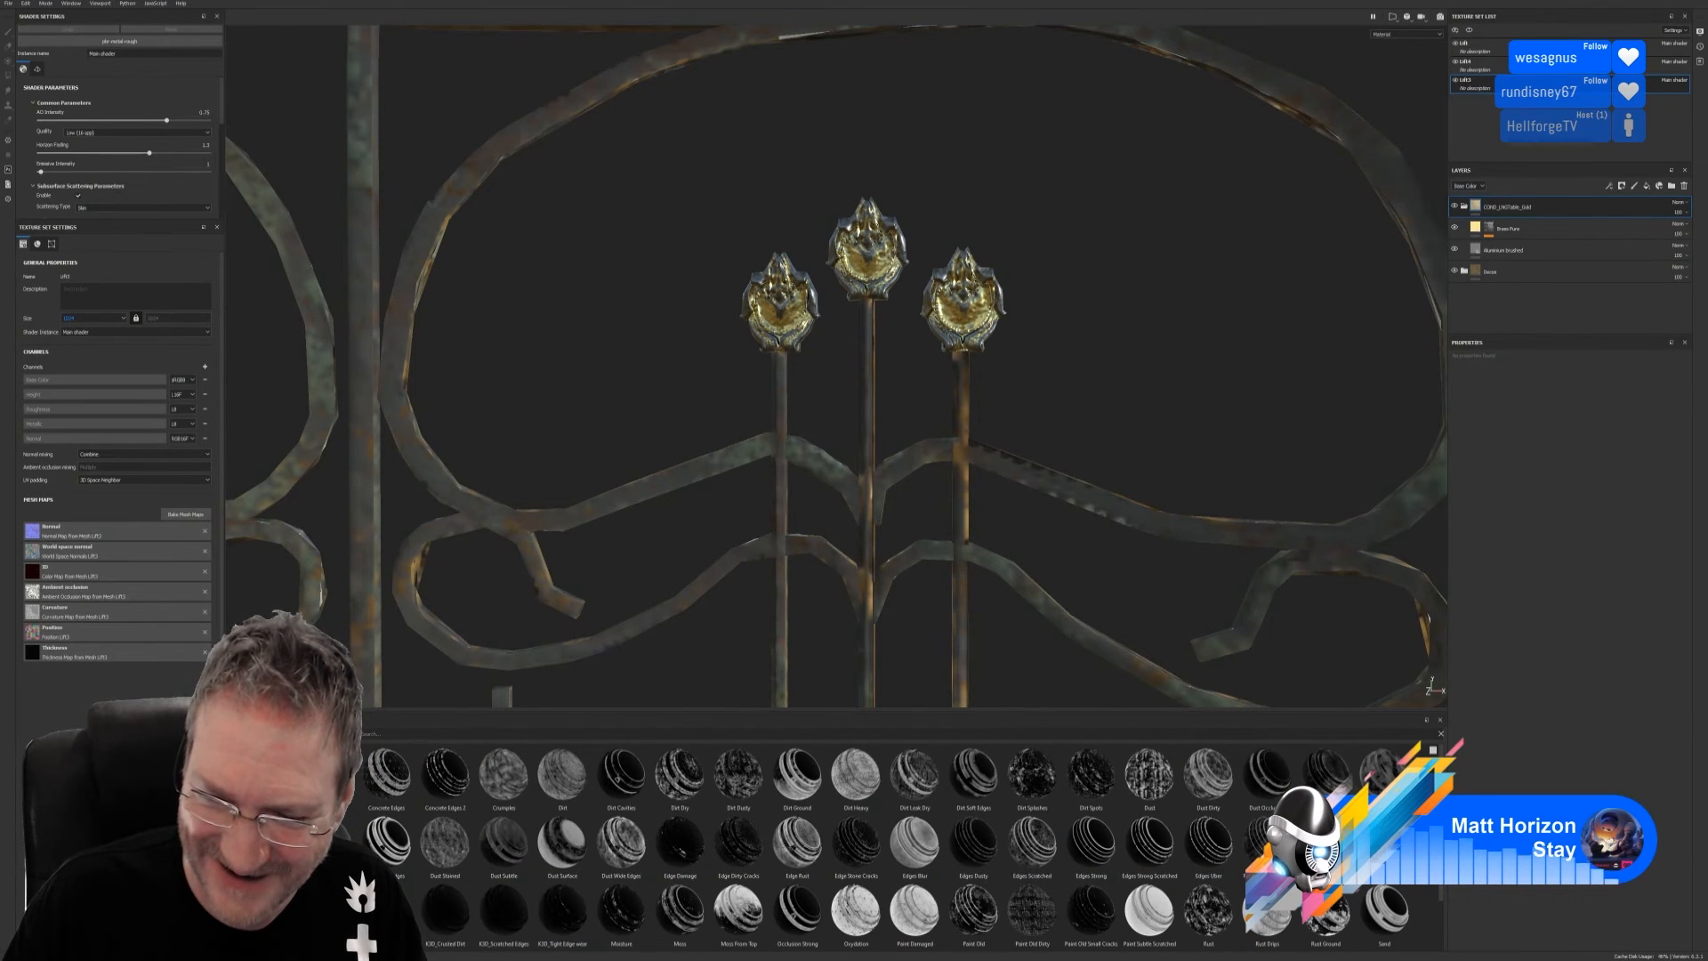
# Try the Dust Wide Edges smart mask on the Brass Pure layer of the new gold material, then undo it
pyautogui.scroll(-1, 897, 937)
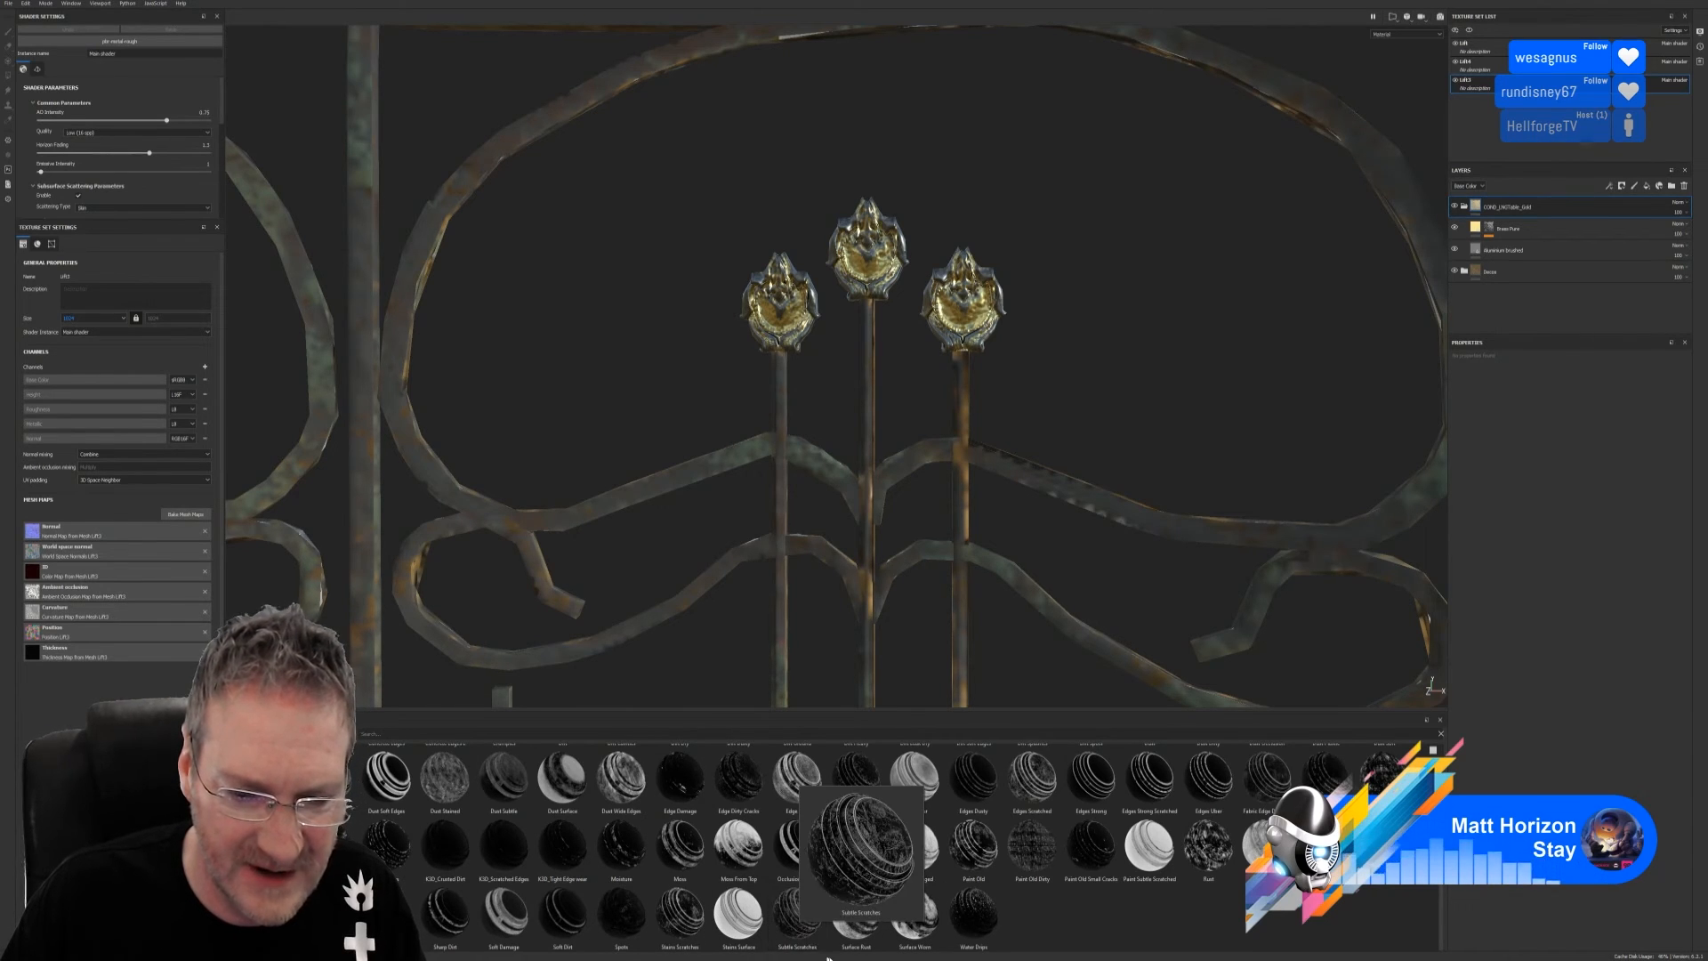
pyautogui.moveTo(862, 929)
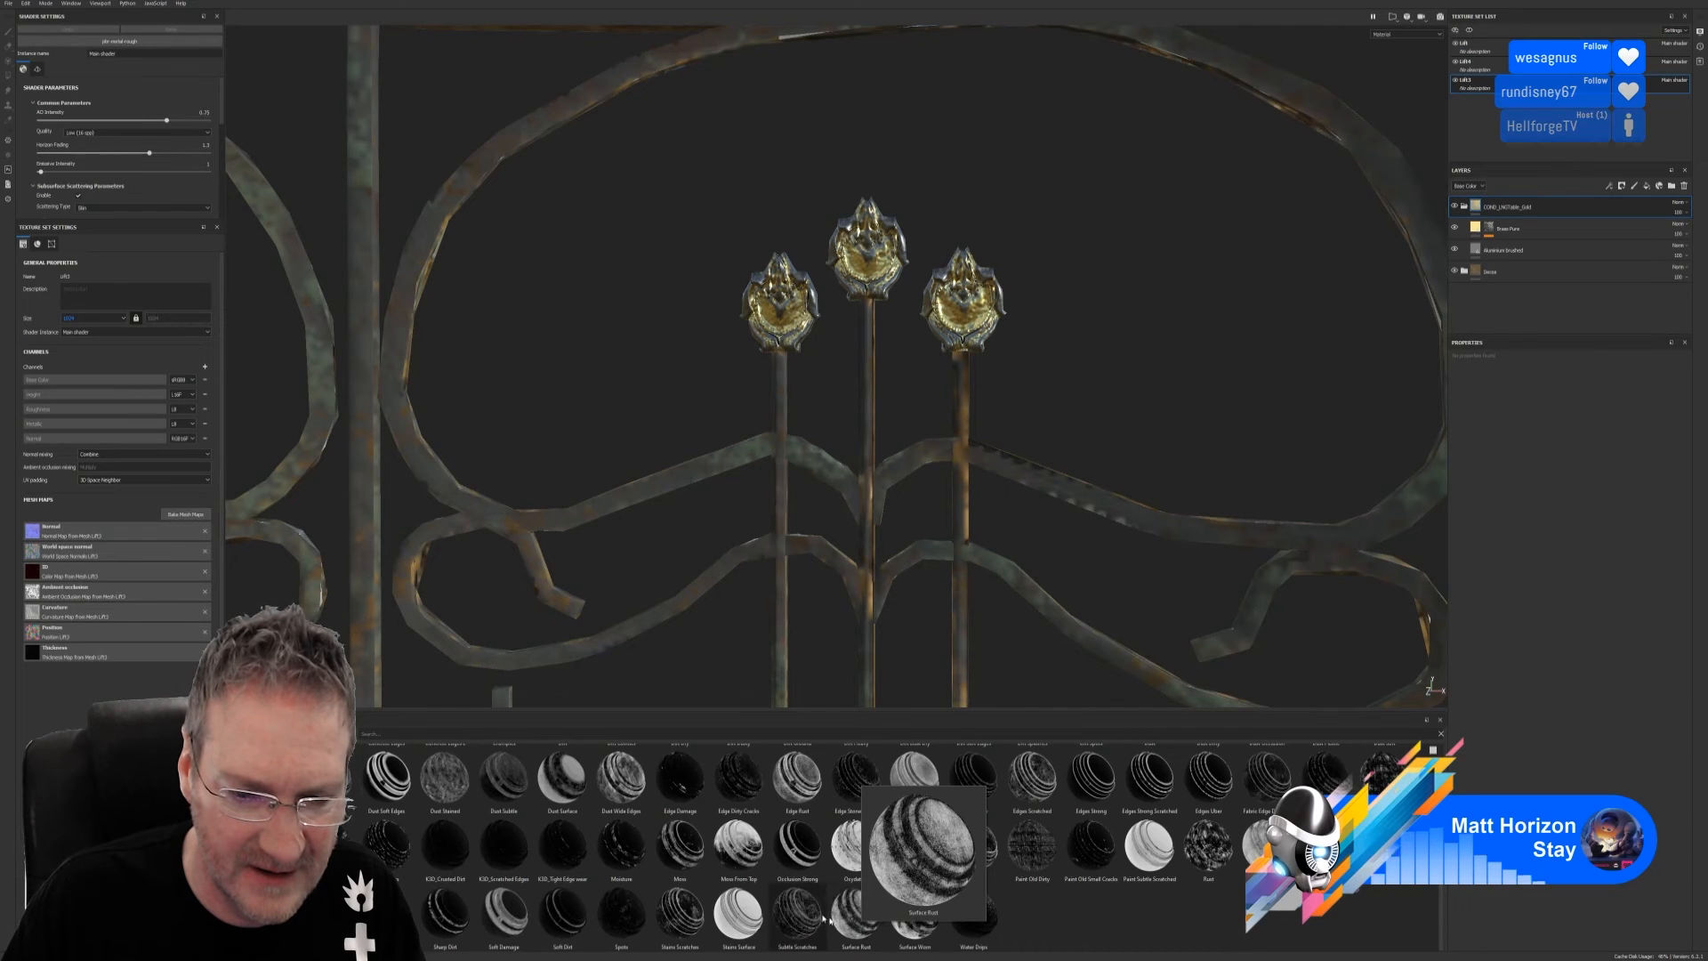
pyautogui.moveTo(811, 916)
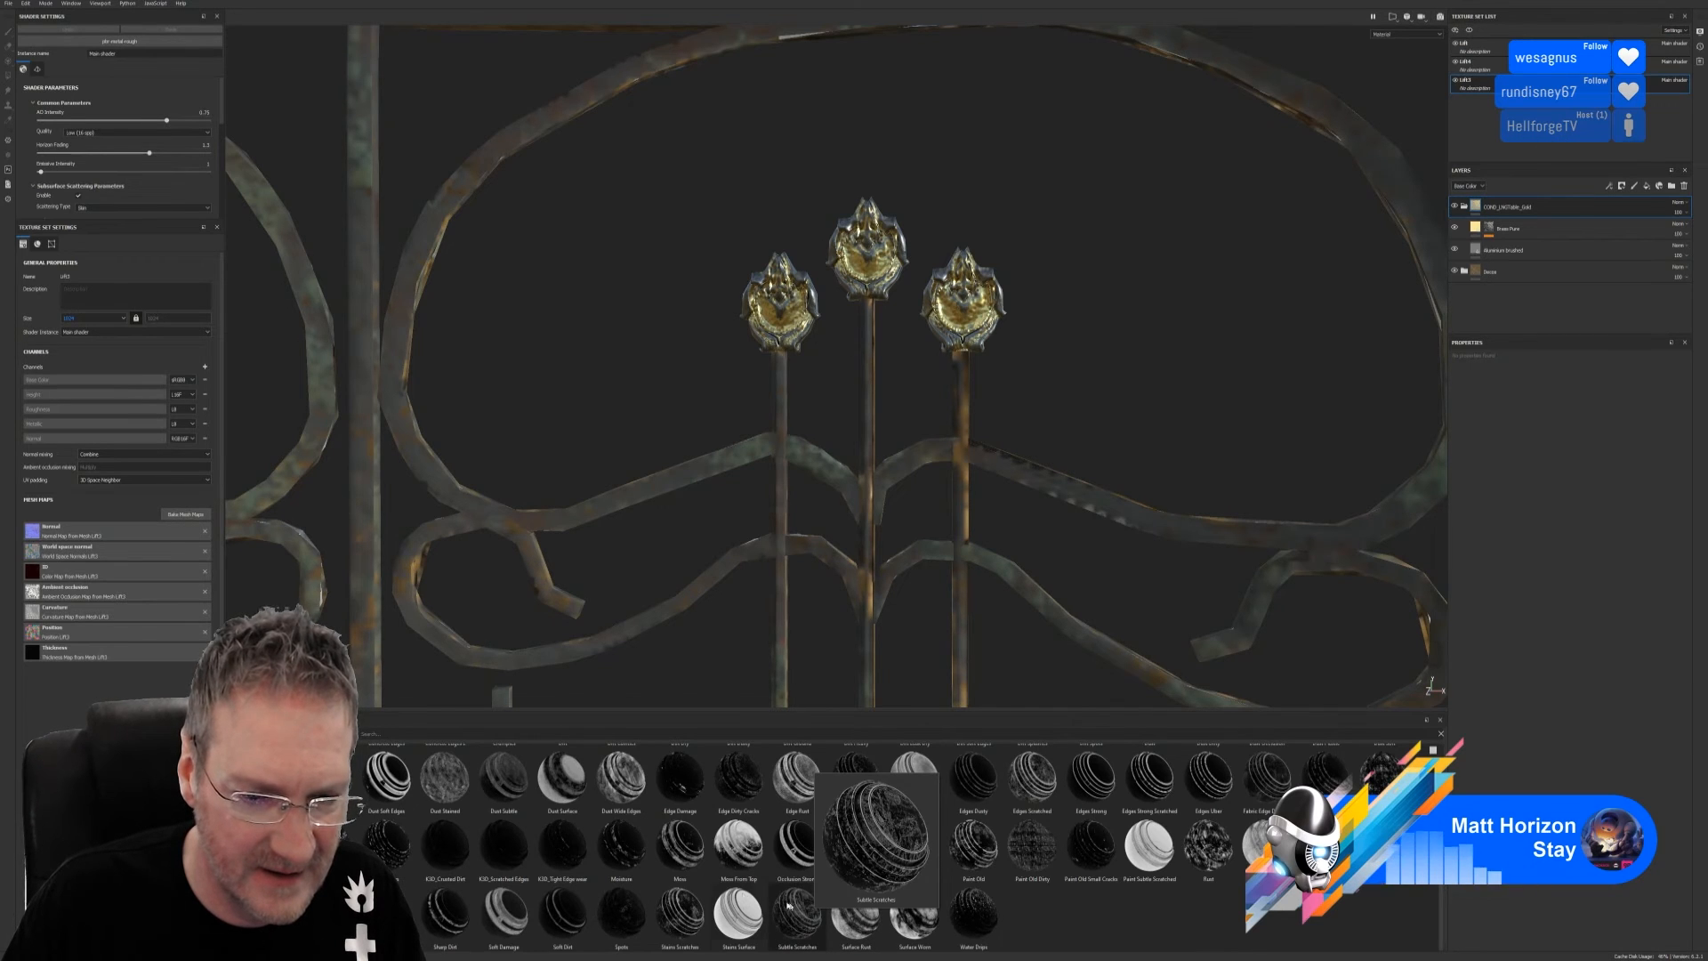
pyautogui.moveTo(607, 795)
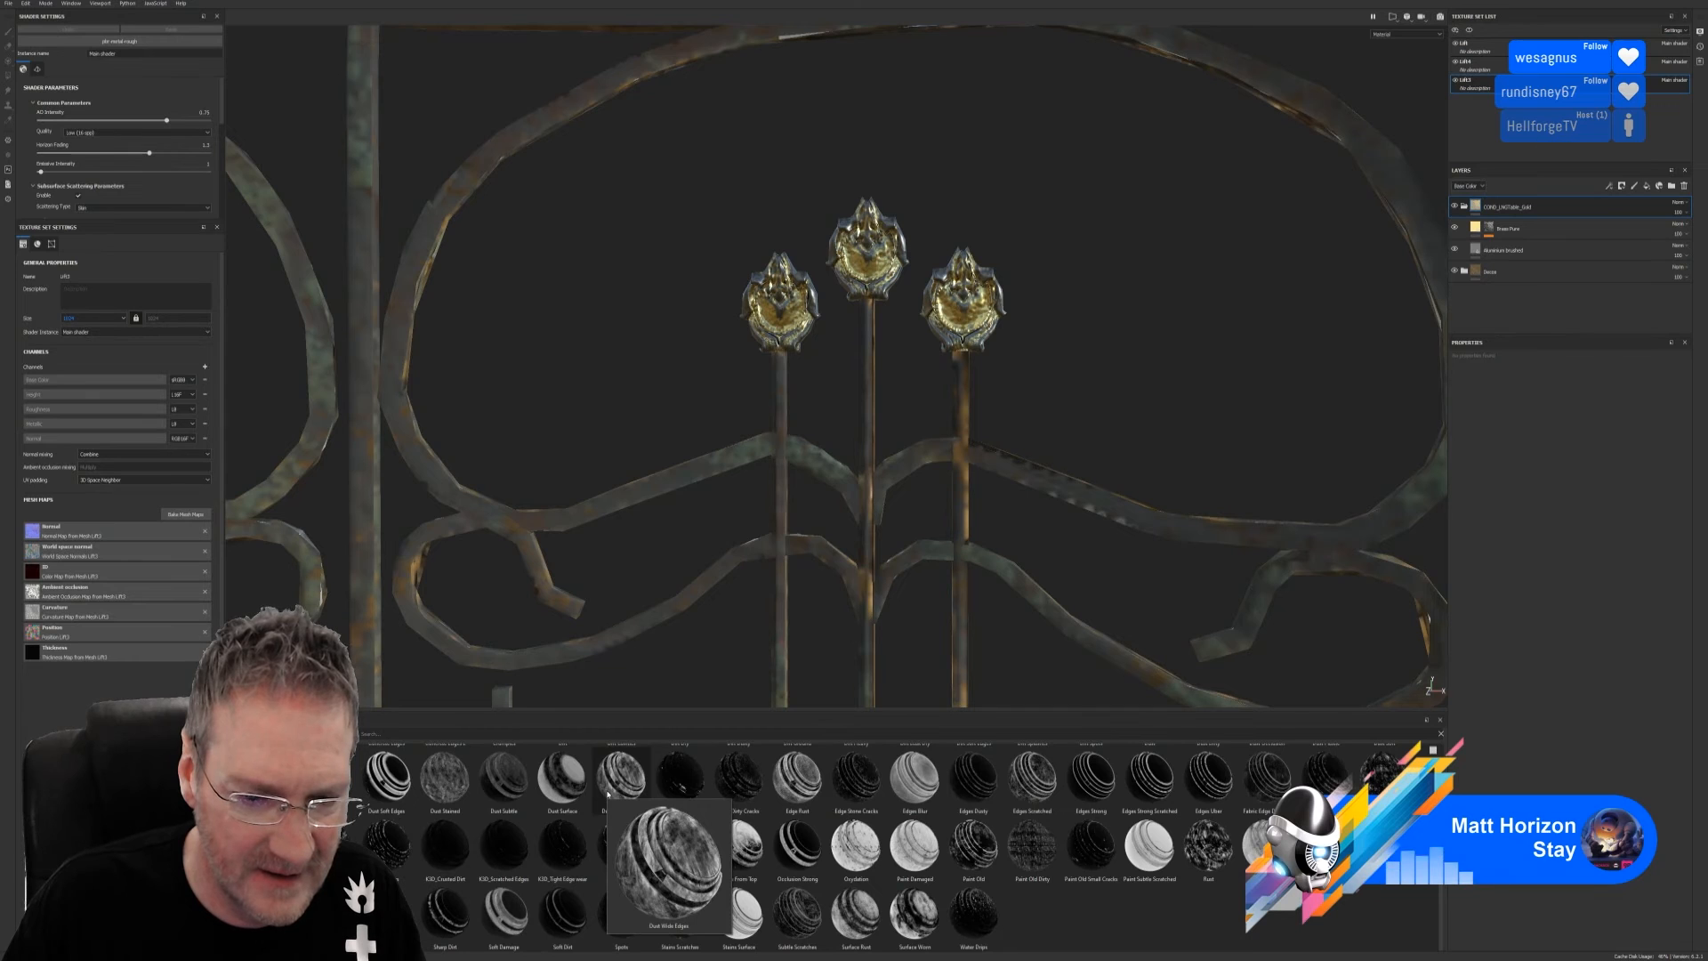
pyautogui.moveTo(607, 795)
pyautogui.mouseDown()
pyautogui.moveTo(862, 756)
pyautogui.moveTo(1594, 323)
pyautogui.moveTo(1535, 228)
pyautogui.mouseUp()
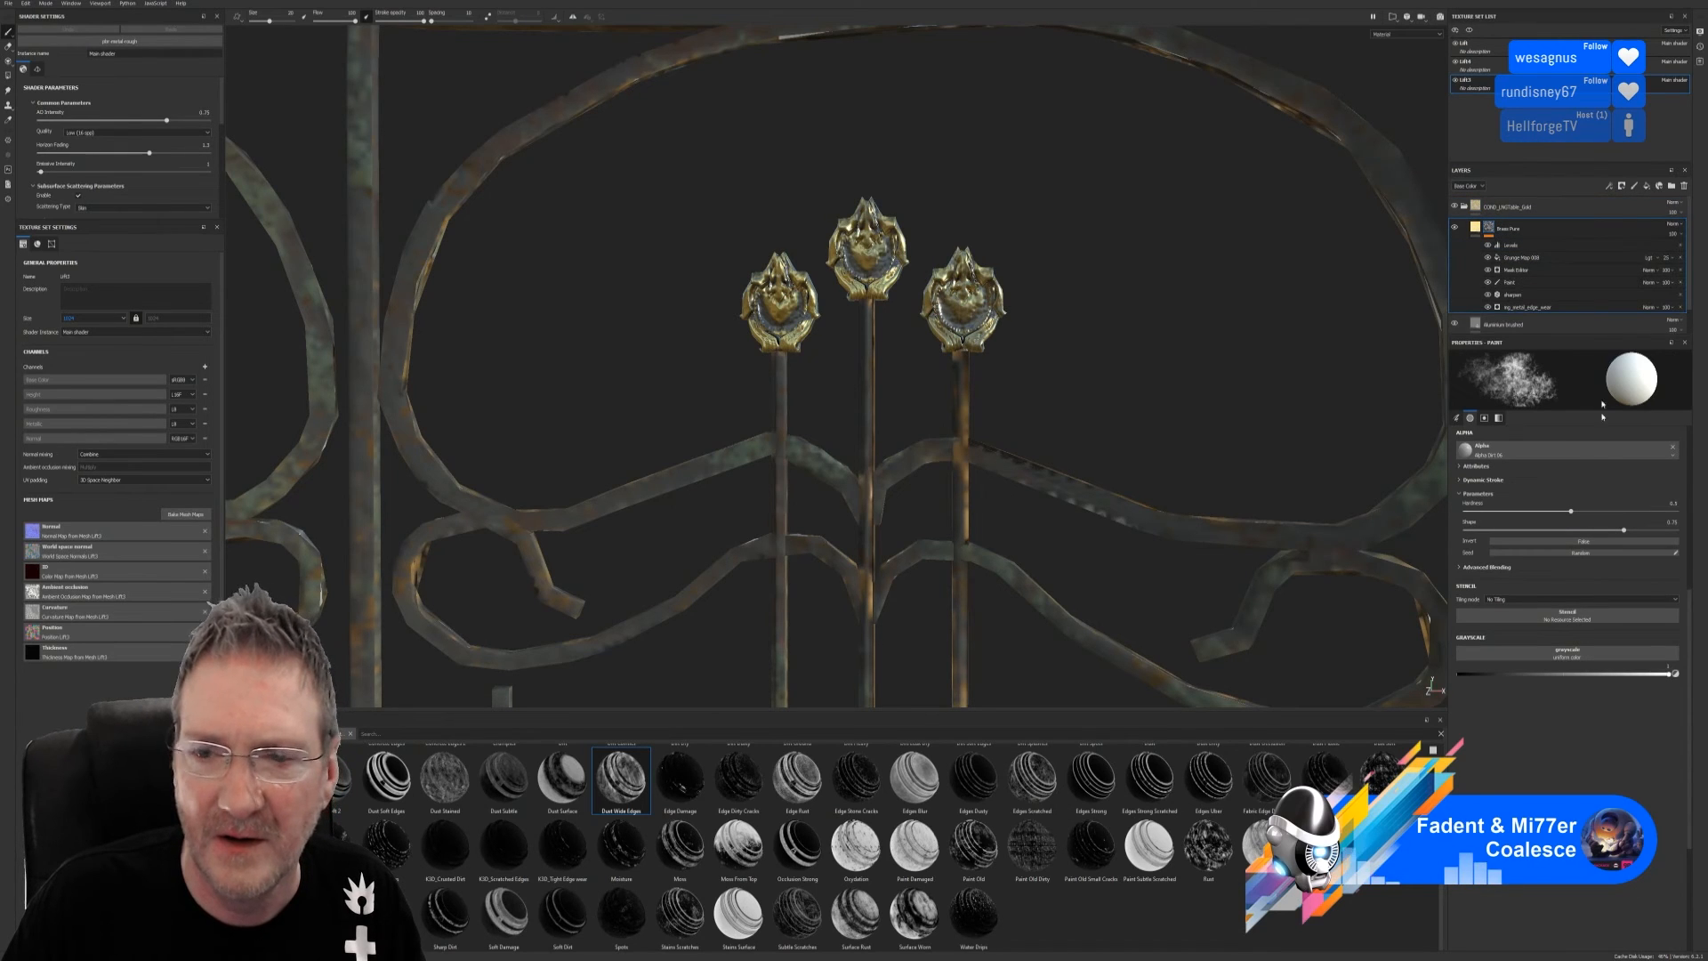
pyautogui.click(1548, 307)
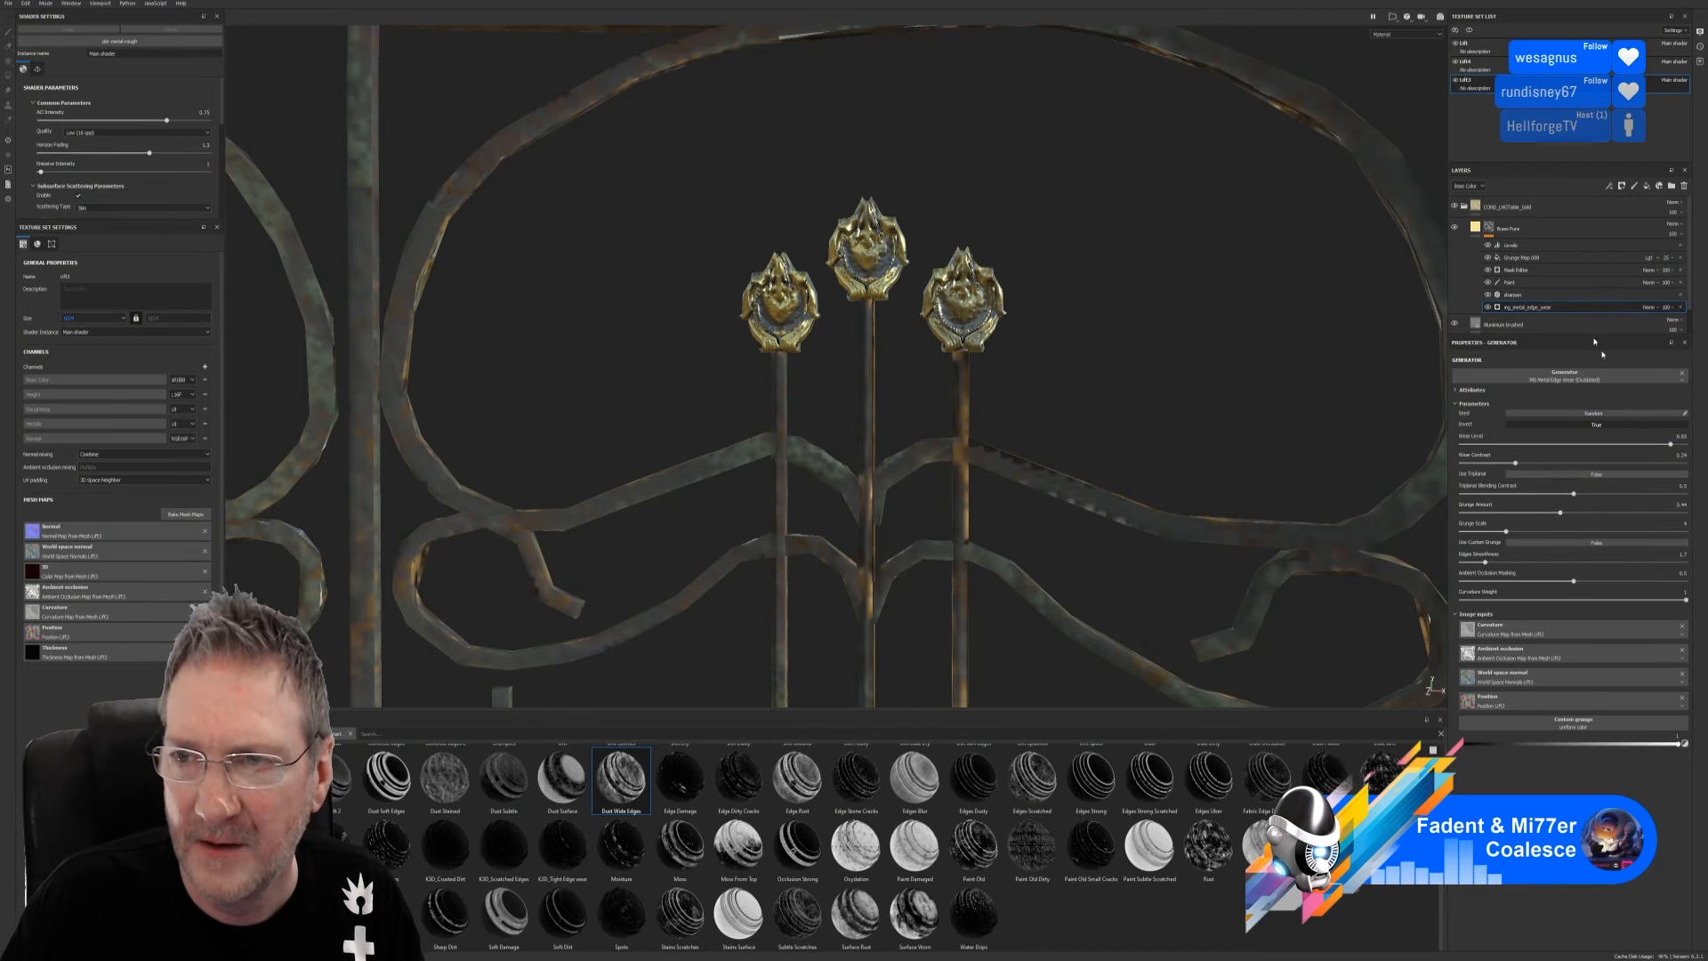
pyautogui.hotkey('ctrl', 'z')
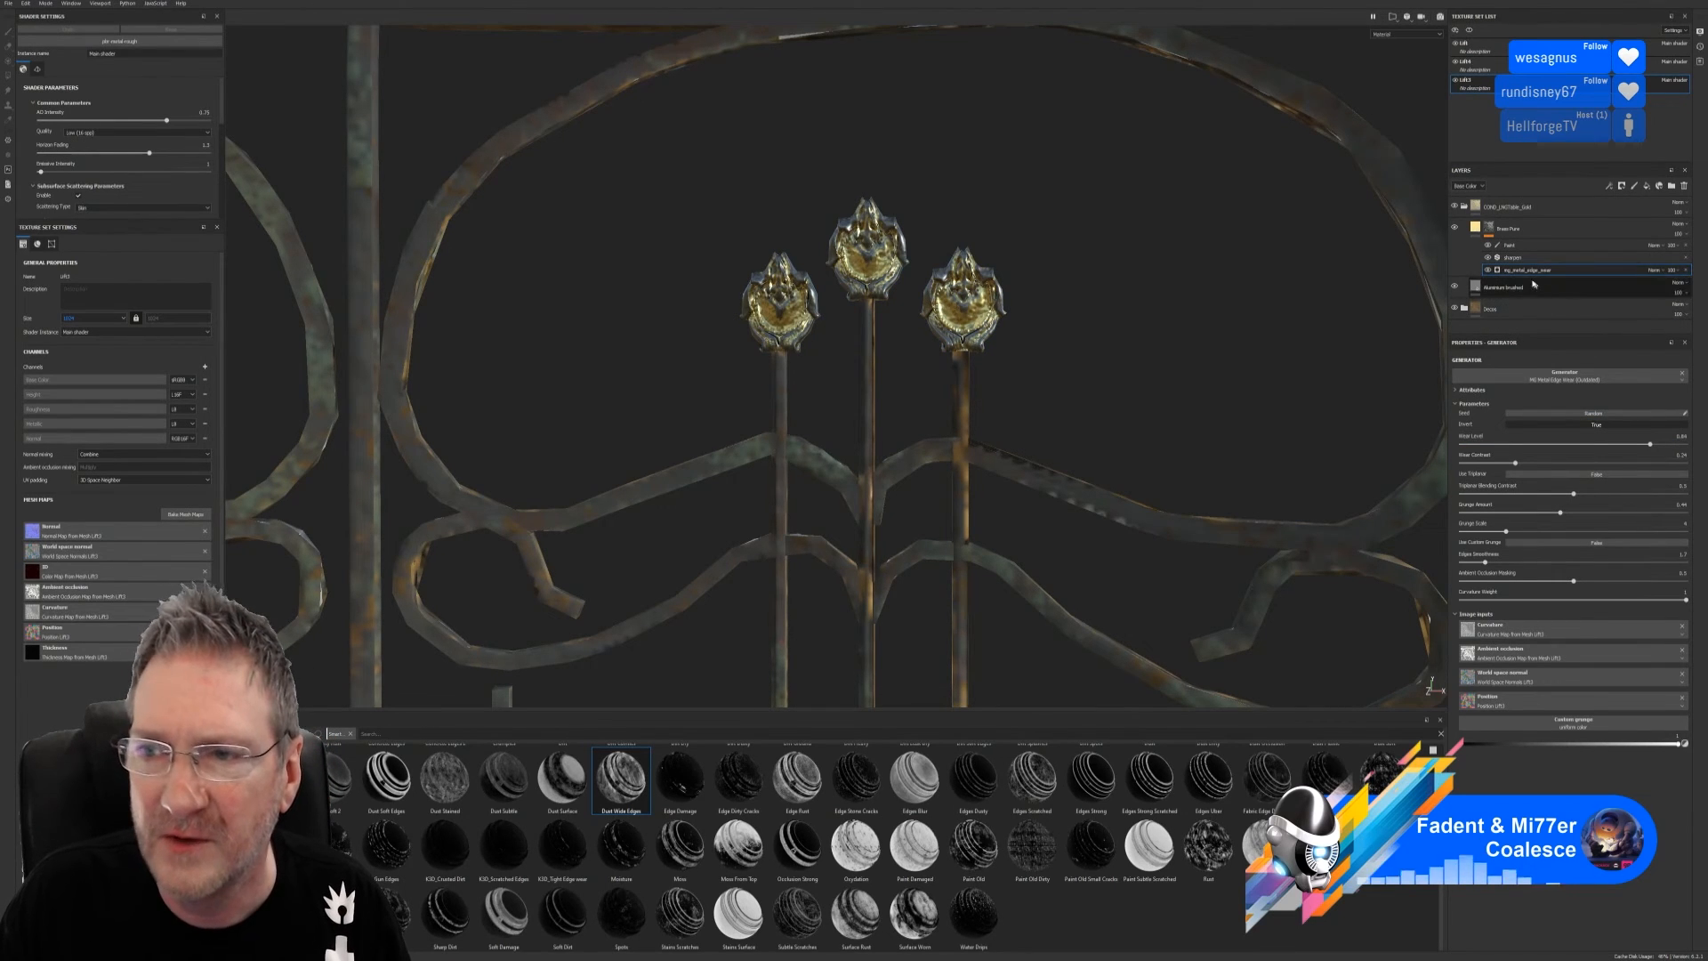
# Compare the flower heads with the Brass Pure layer hidden and shown
pyautogui.click(1455, 230)
pyautogui.click(1455, 229)
pyautogui.click(1456, 230)
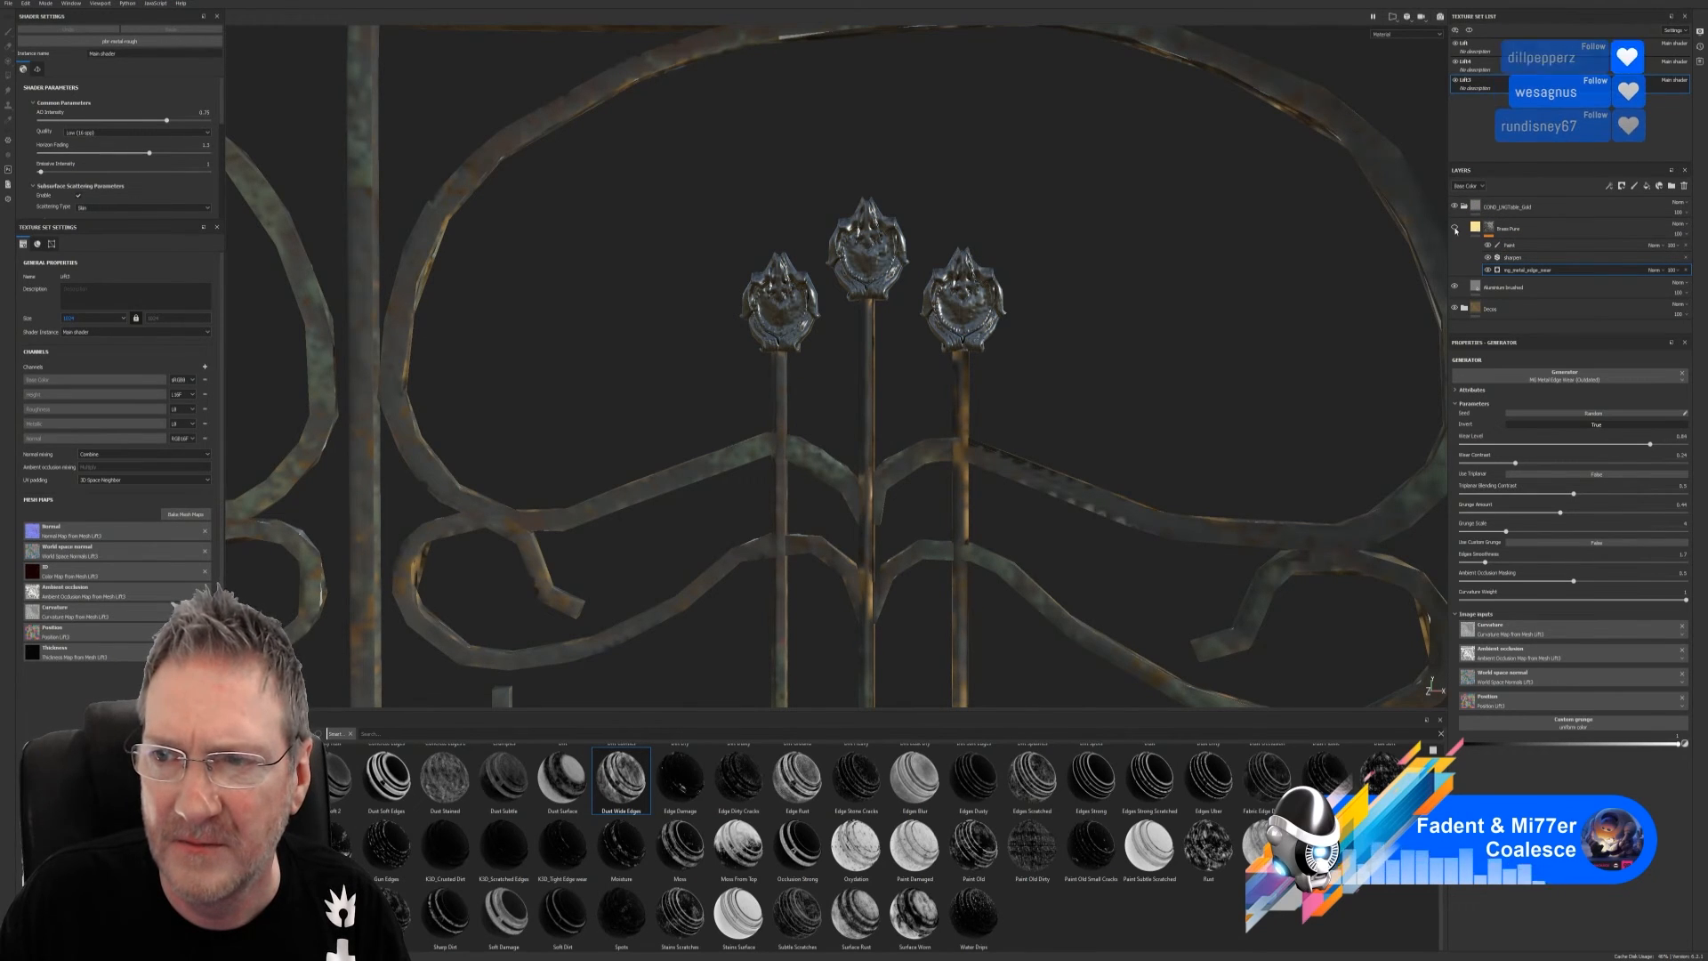
pyautogui.doubleClick(1493, 309)
pyautogui.doubleClick(1521, 289)
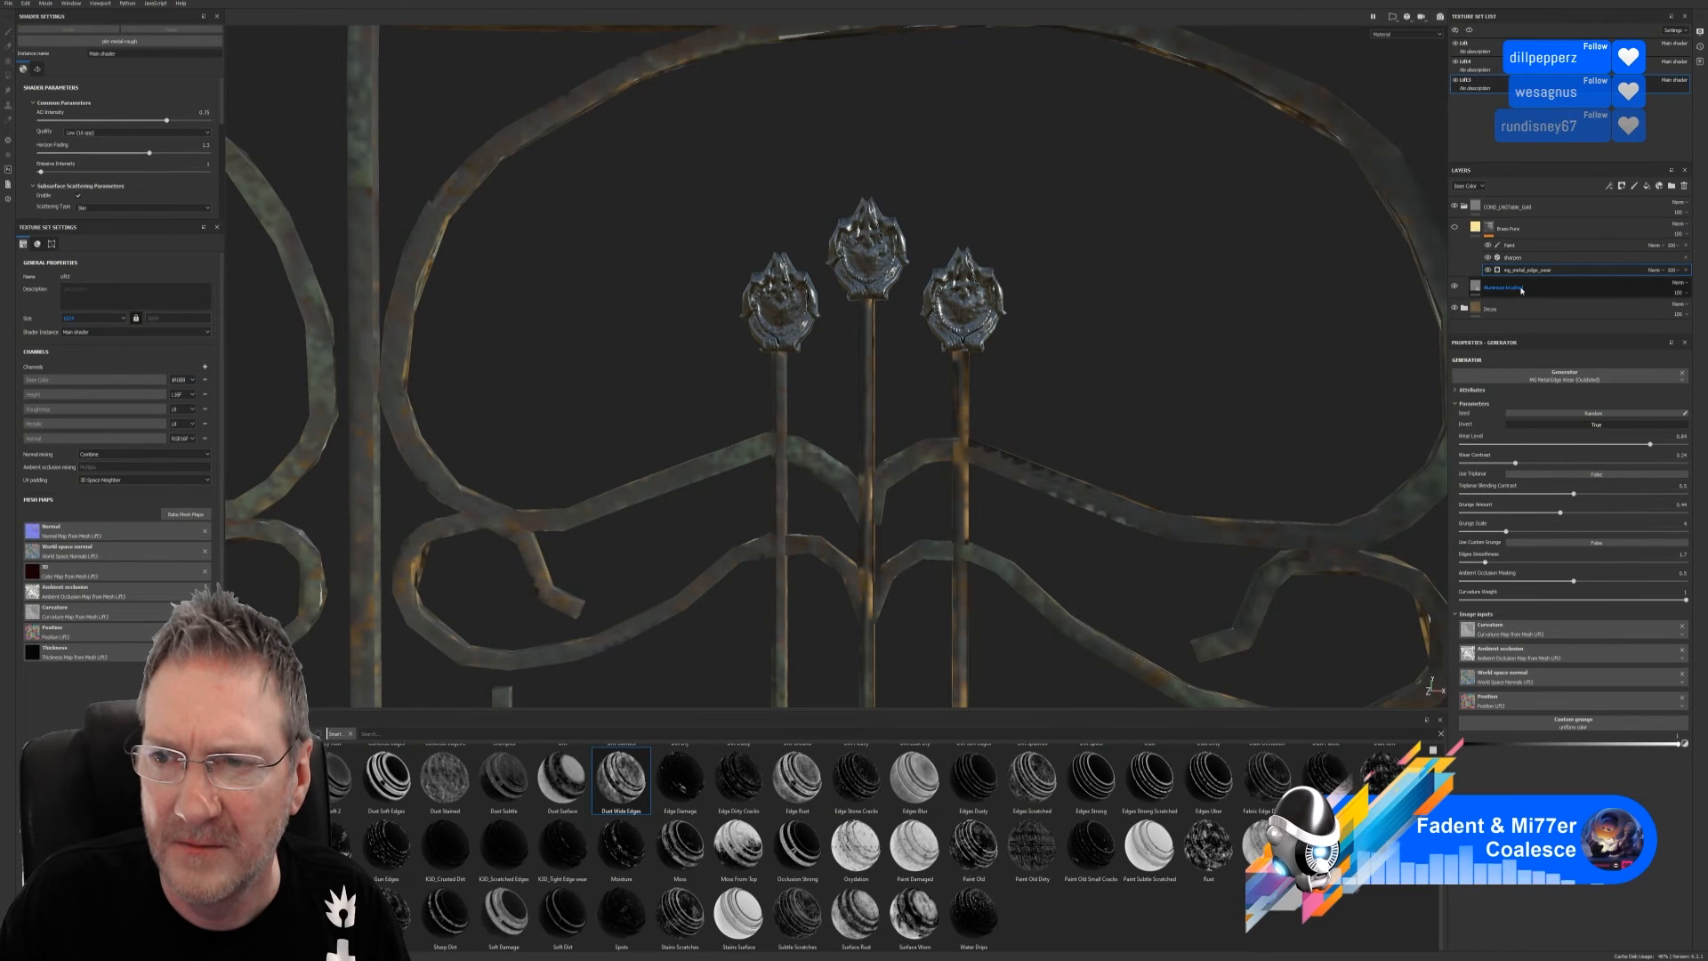
pyautogui.press('Escape')
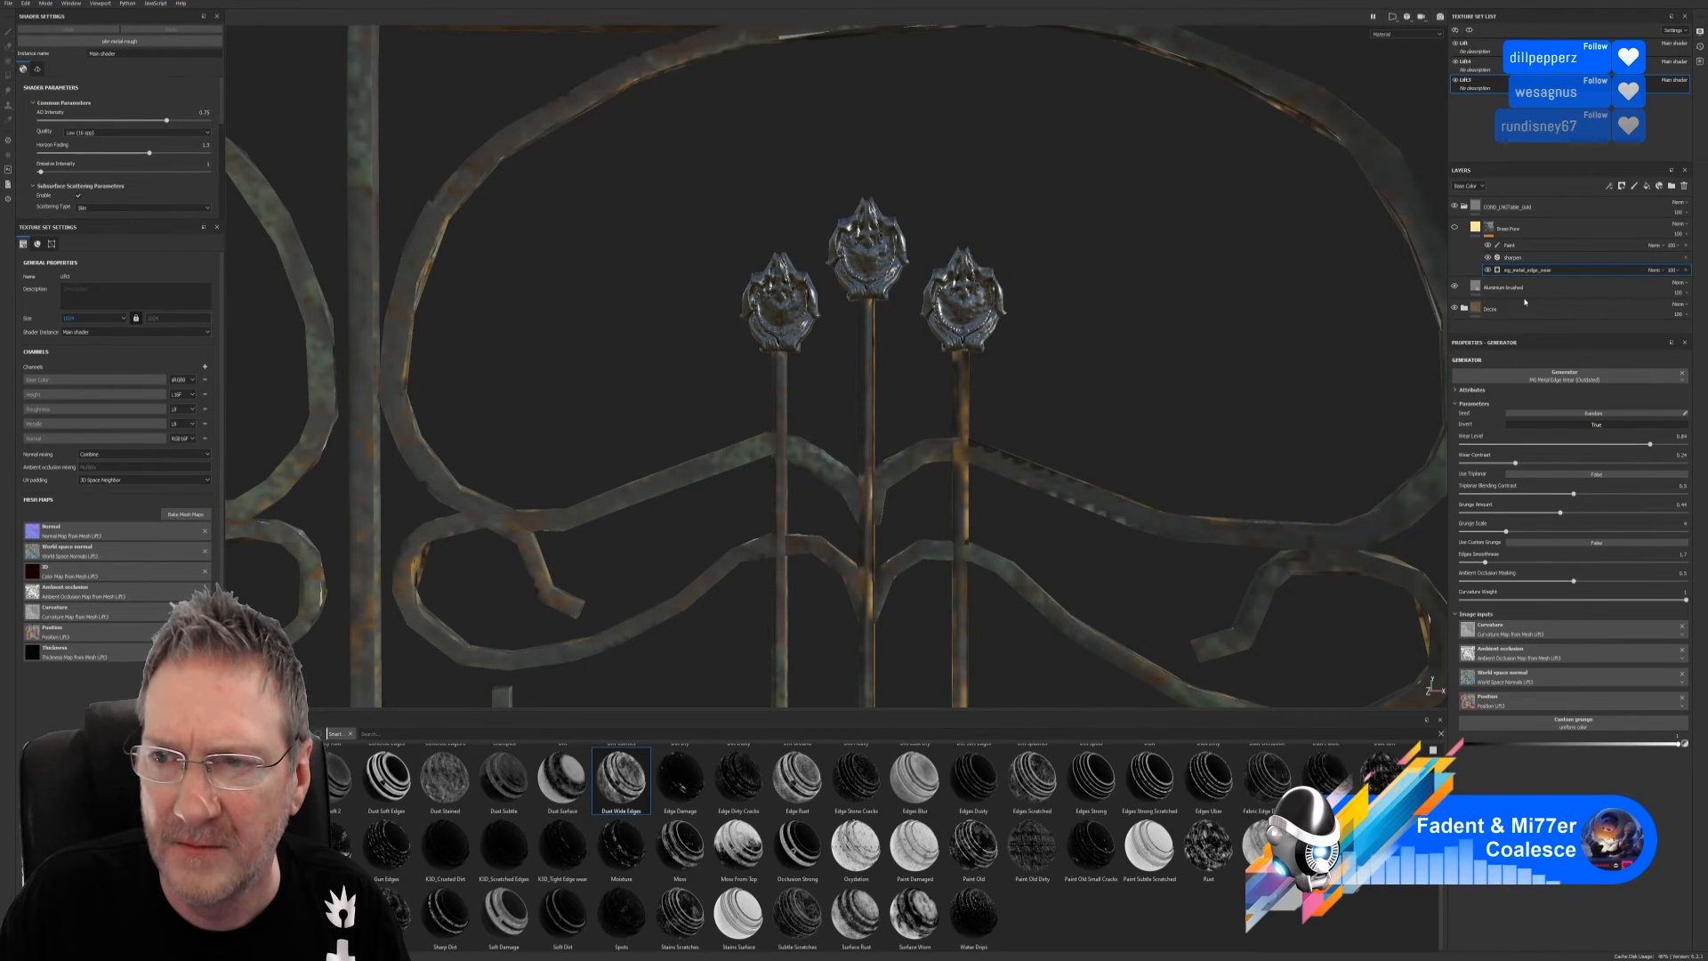
pyautogui.click(1456, 229)
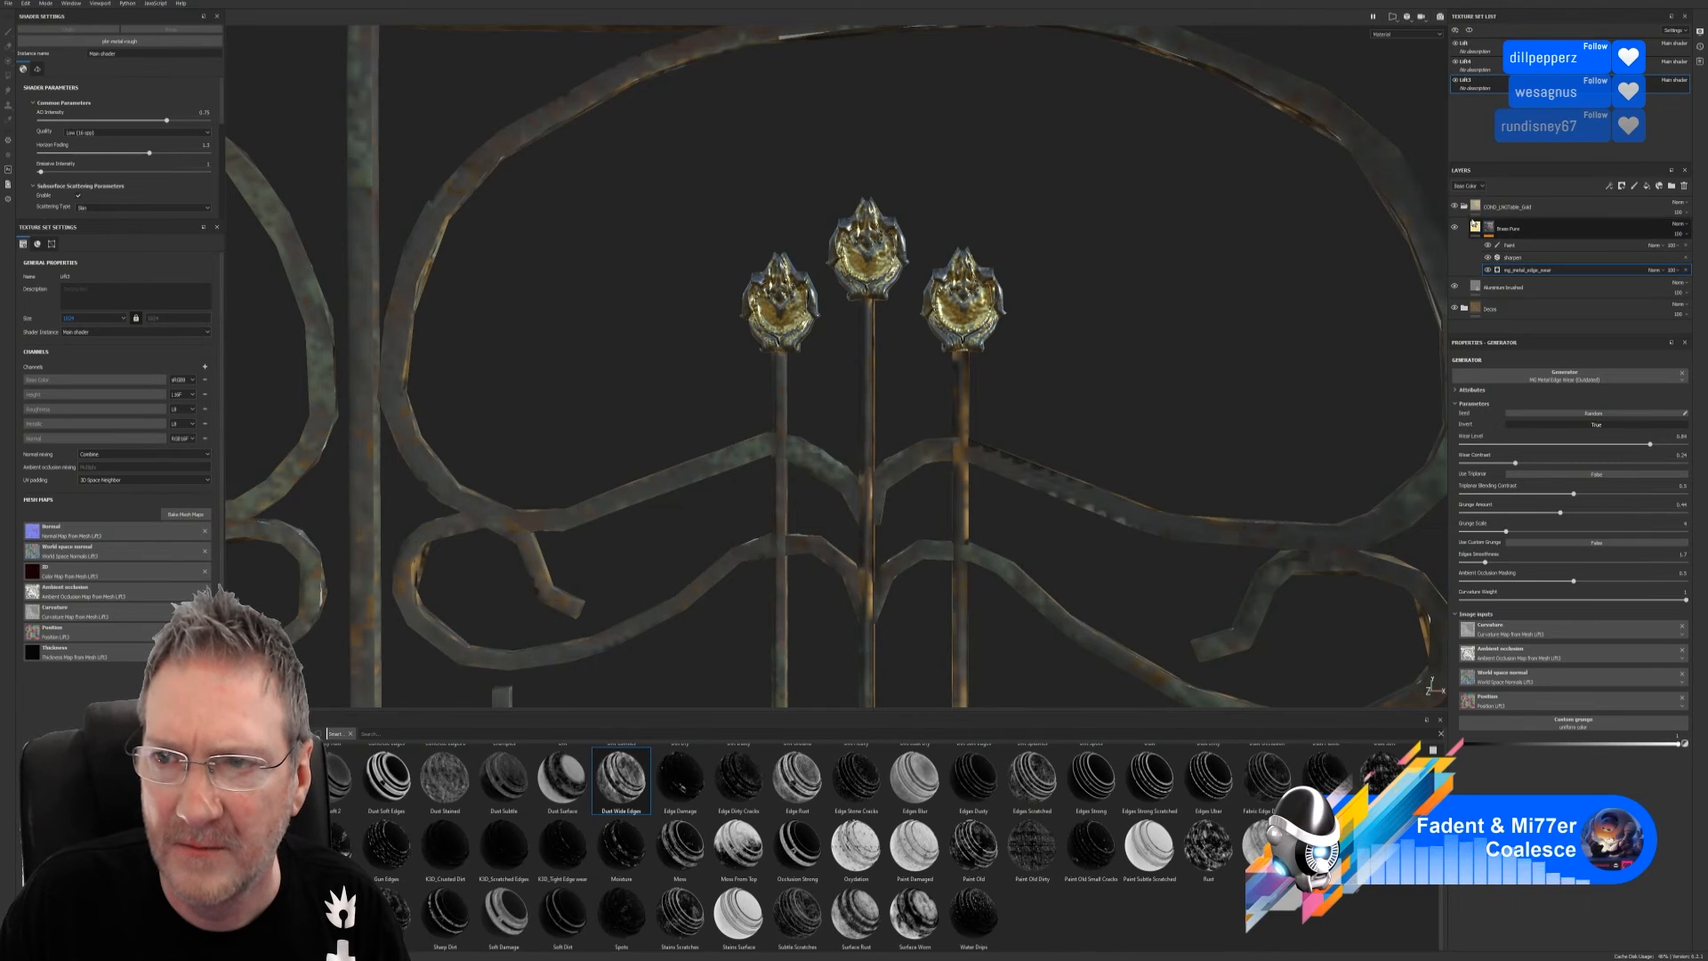
# Group the Decos folder in a new folder, move the bright gold material inside above Decos, and compare the flower heads with and without it
pyautogui.click(1465, 209)
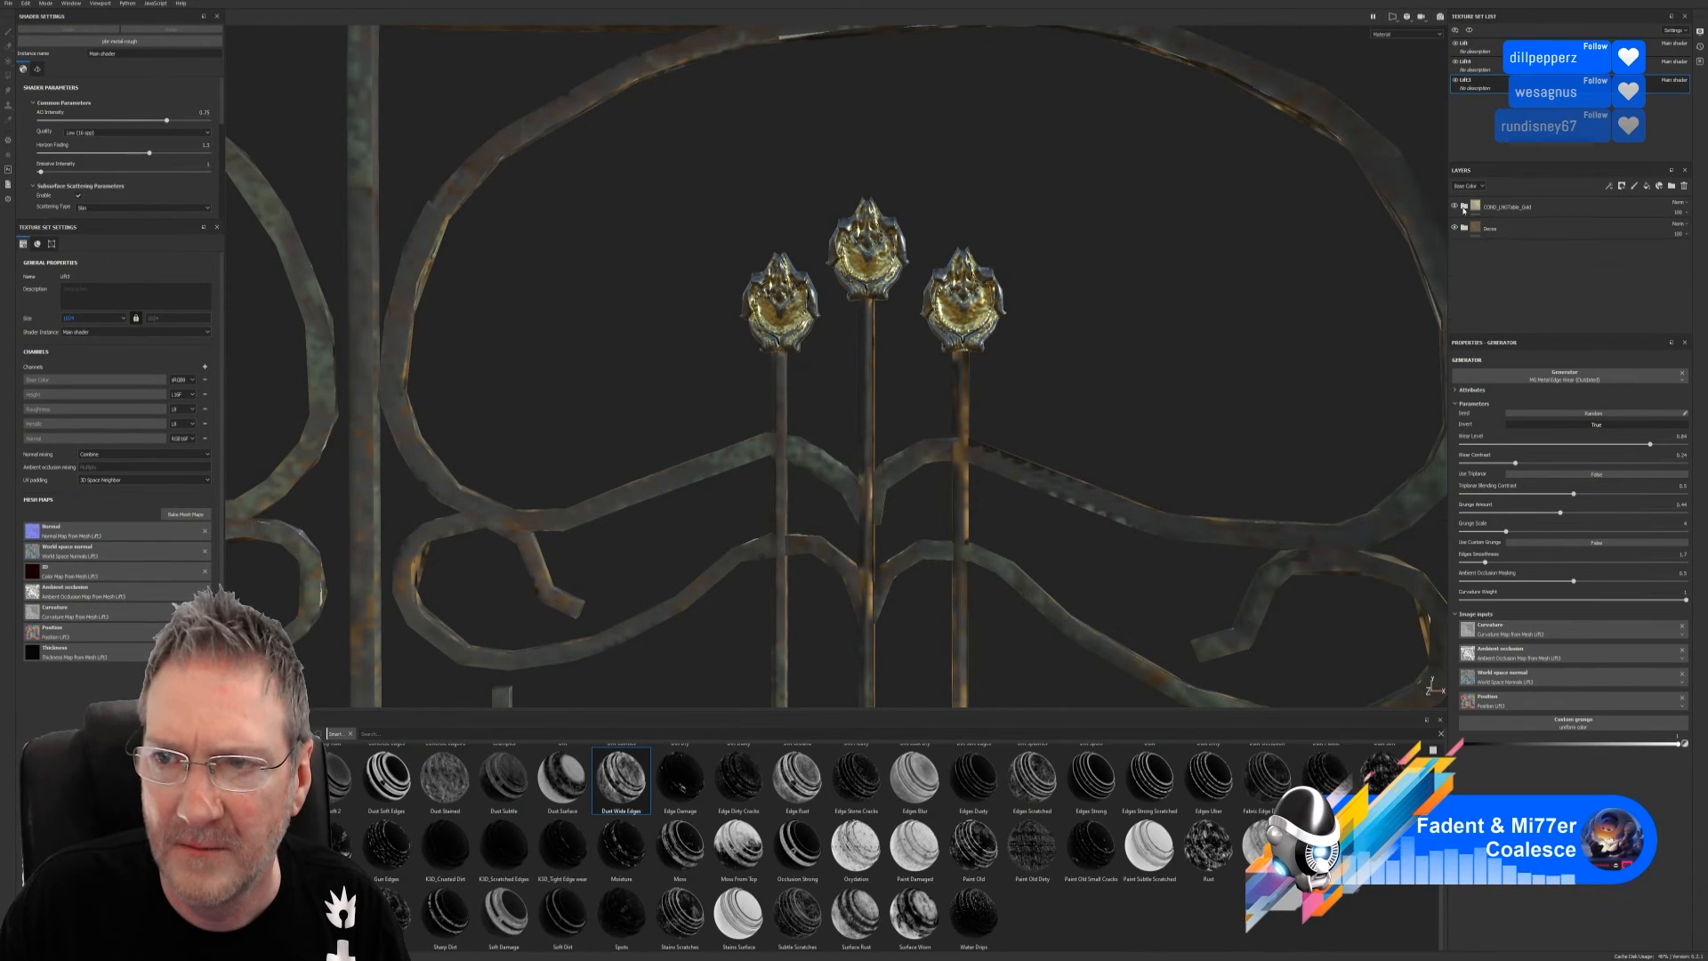
pyautogui.rightClick(1498, 232)
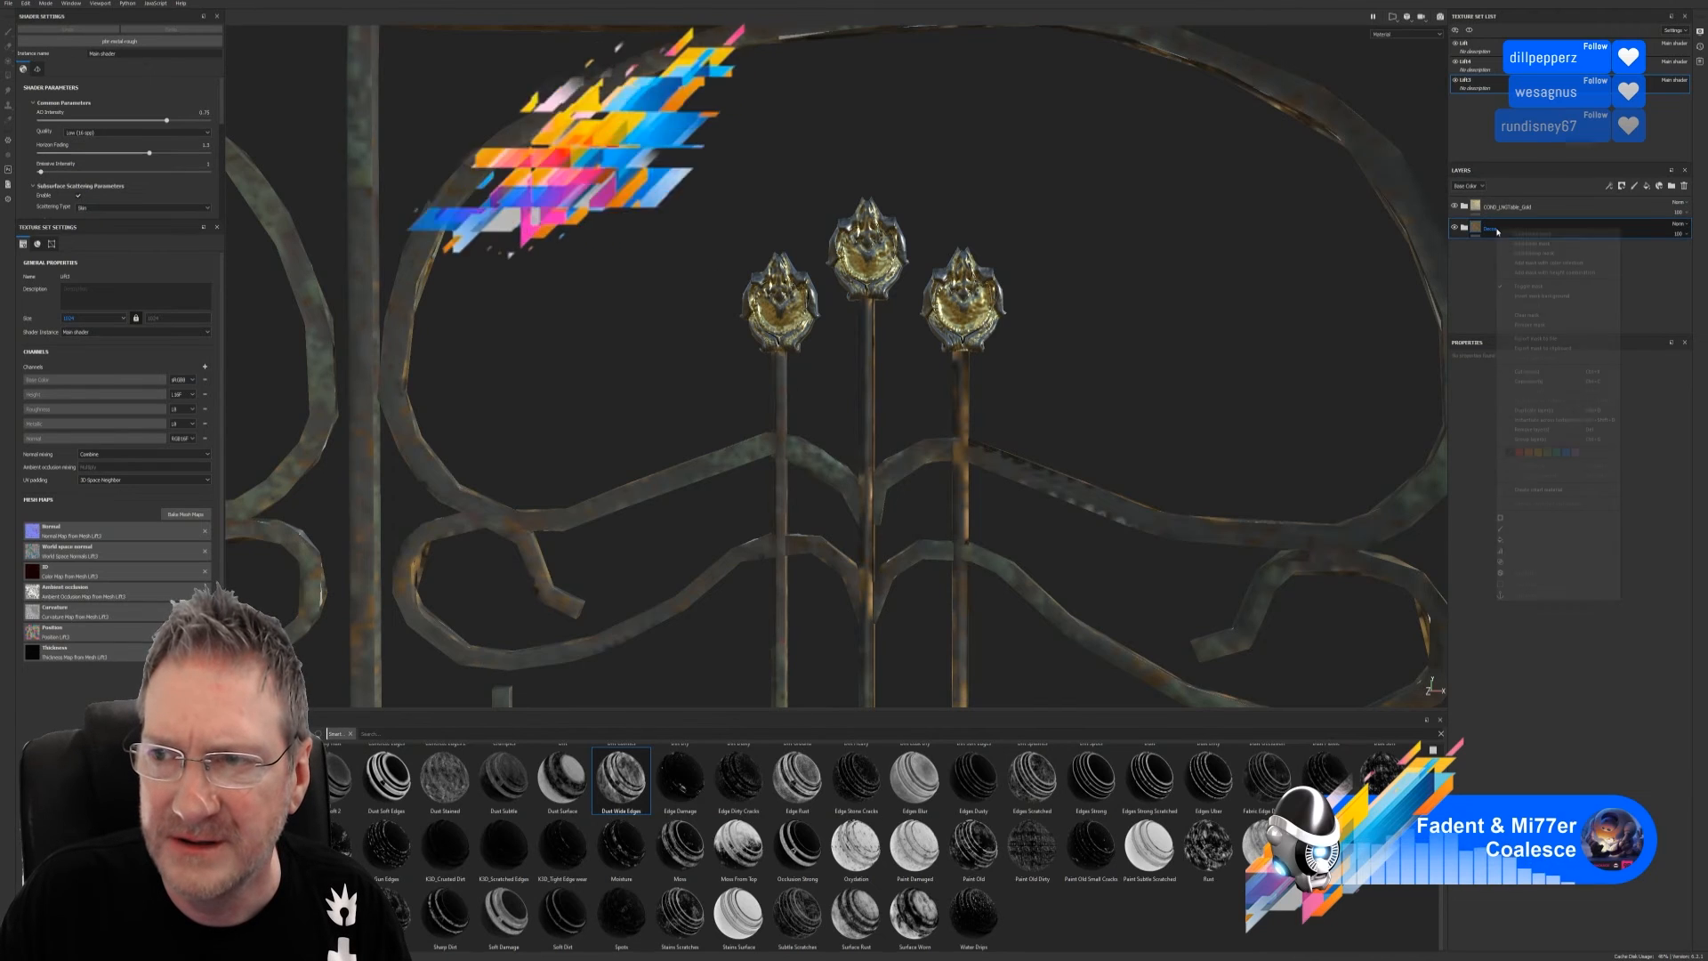
pyautogui.click(1528, 439)
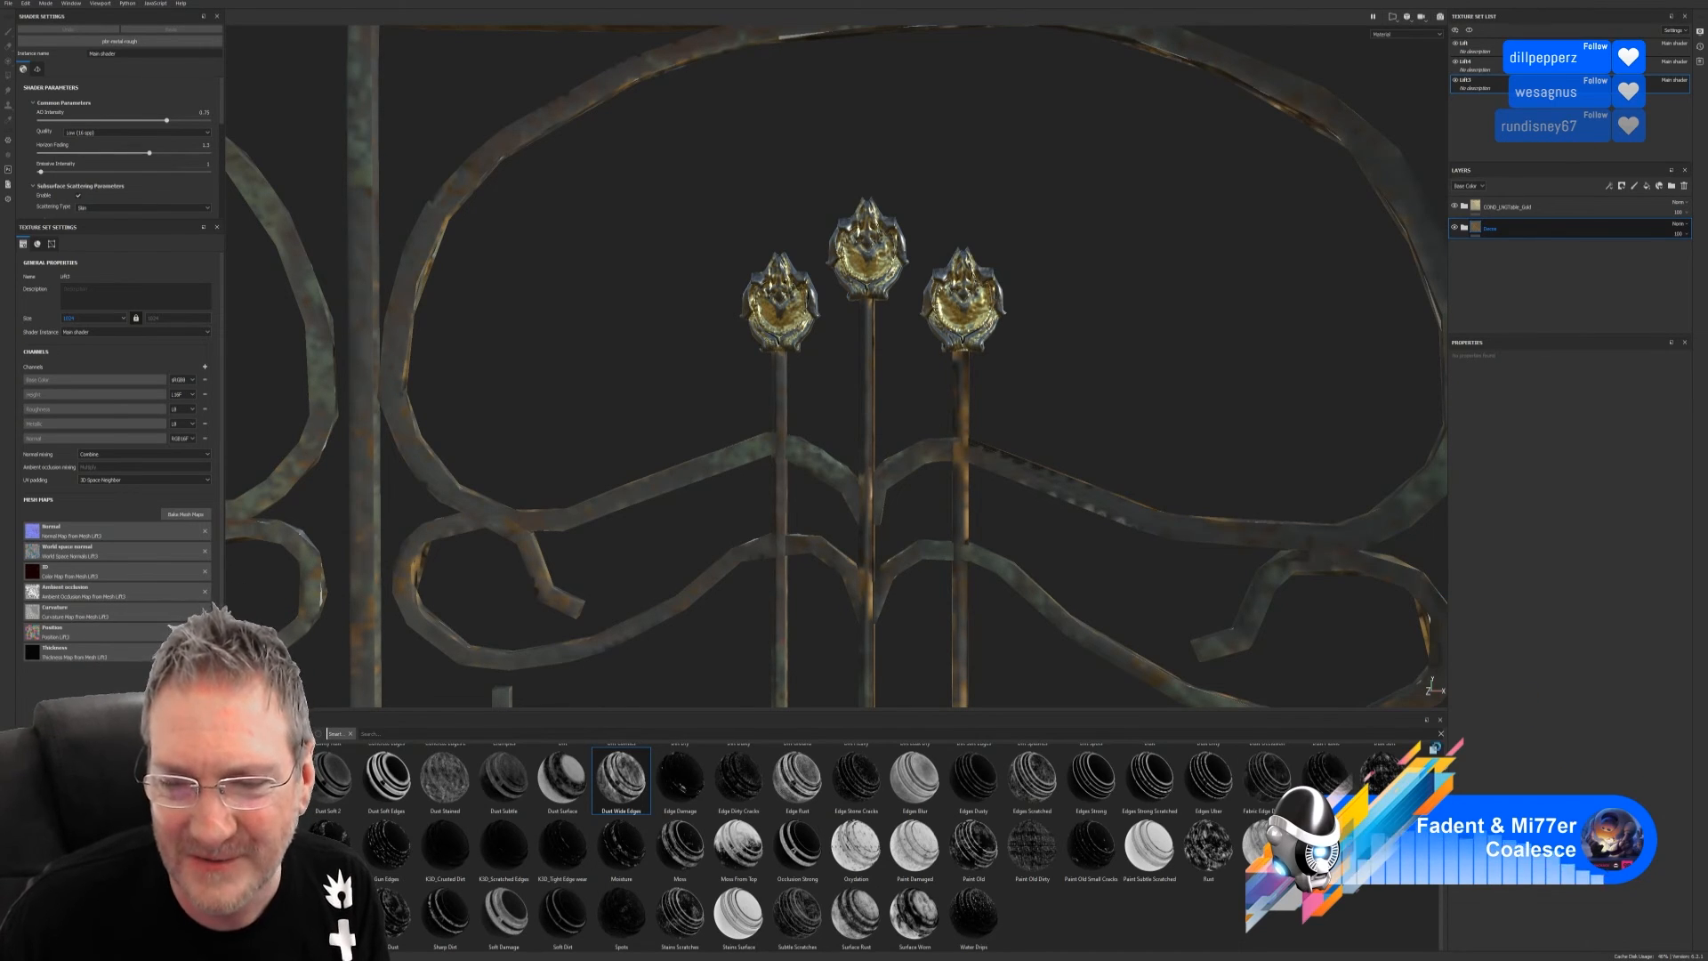
pyautogui.hotkey('ctrl', 'g')
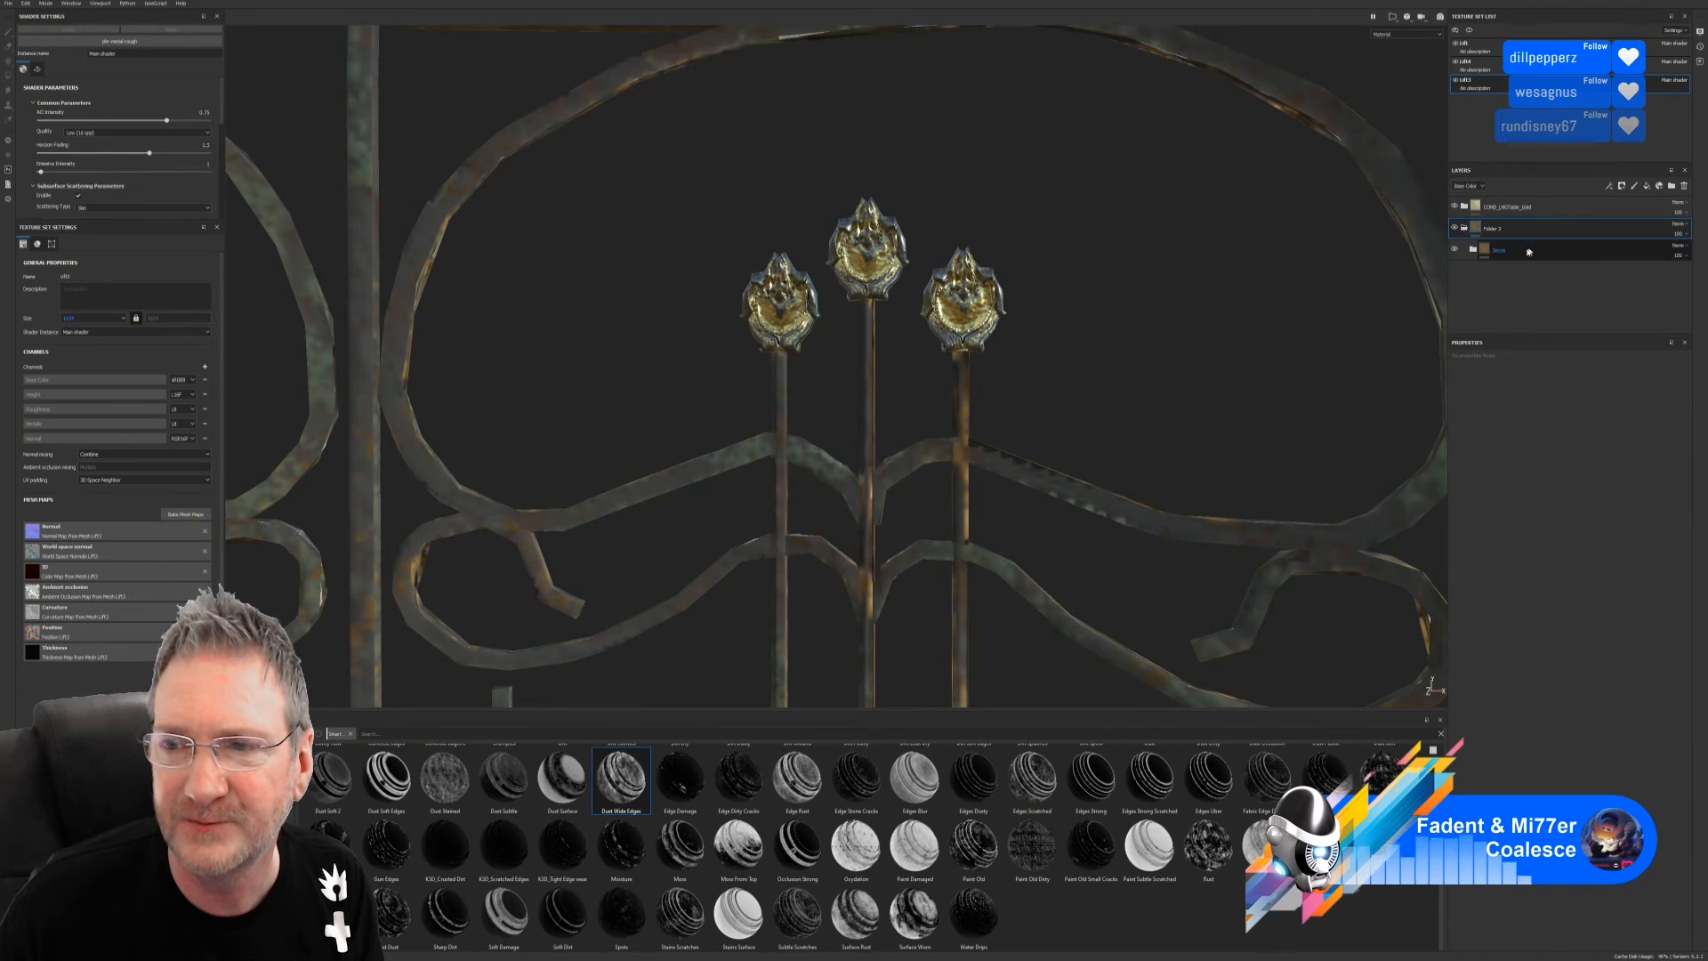
pyautogui.press('Escape')
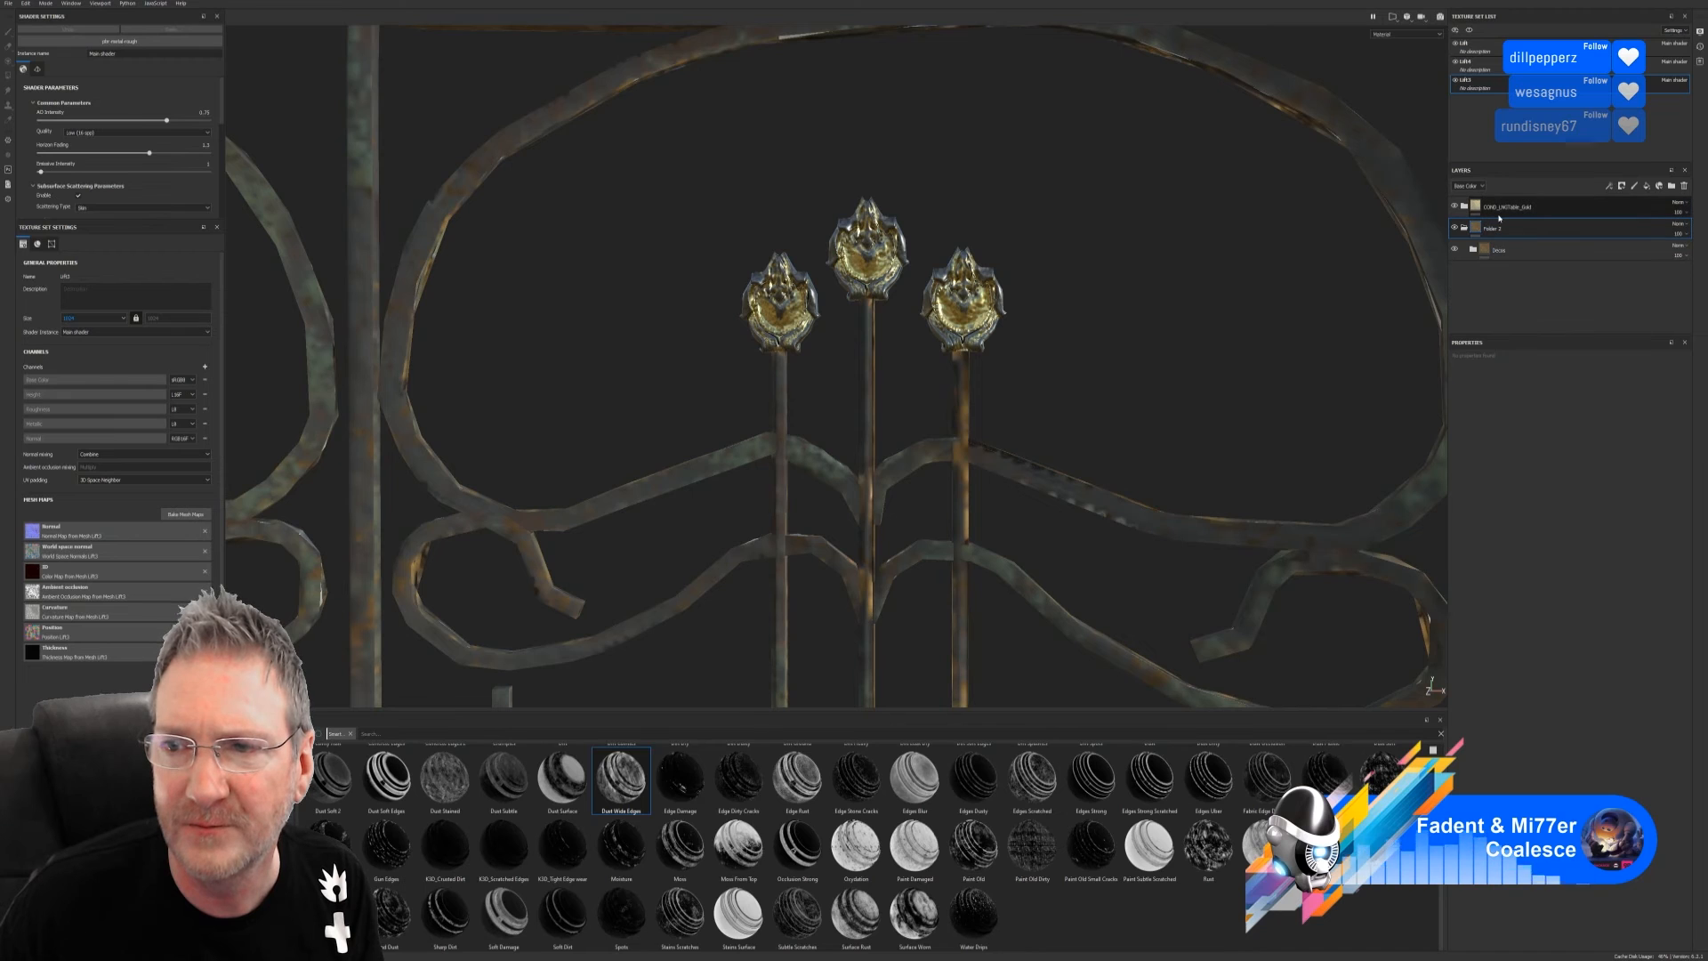
pyautogui.doubleClick(1539, 208)
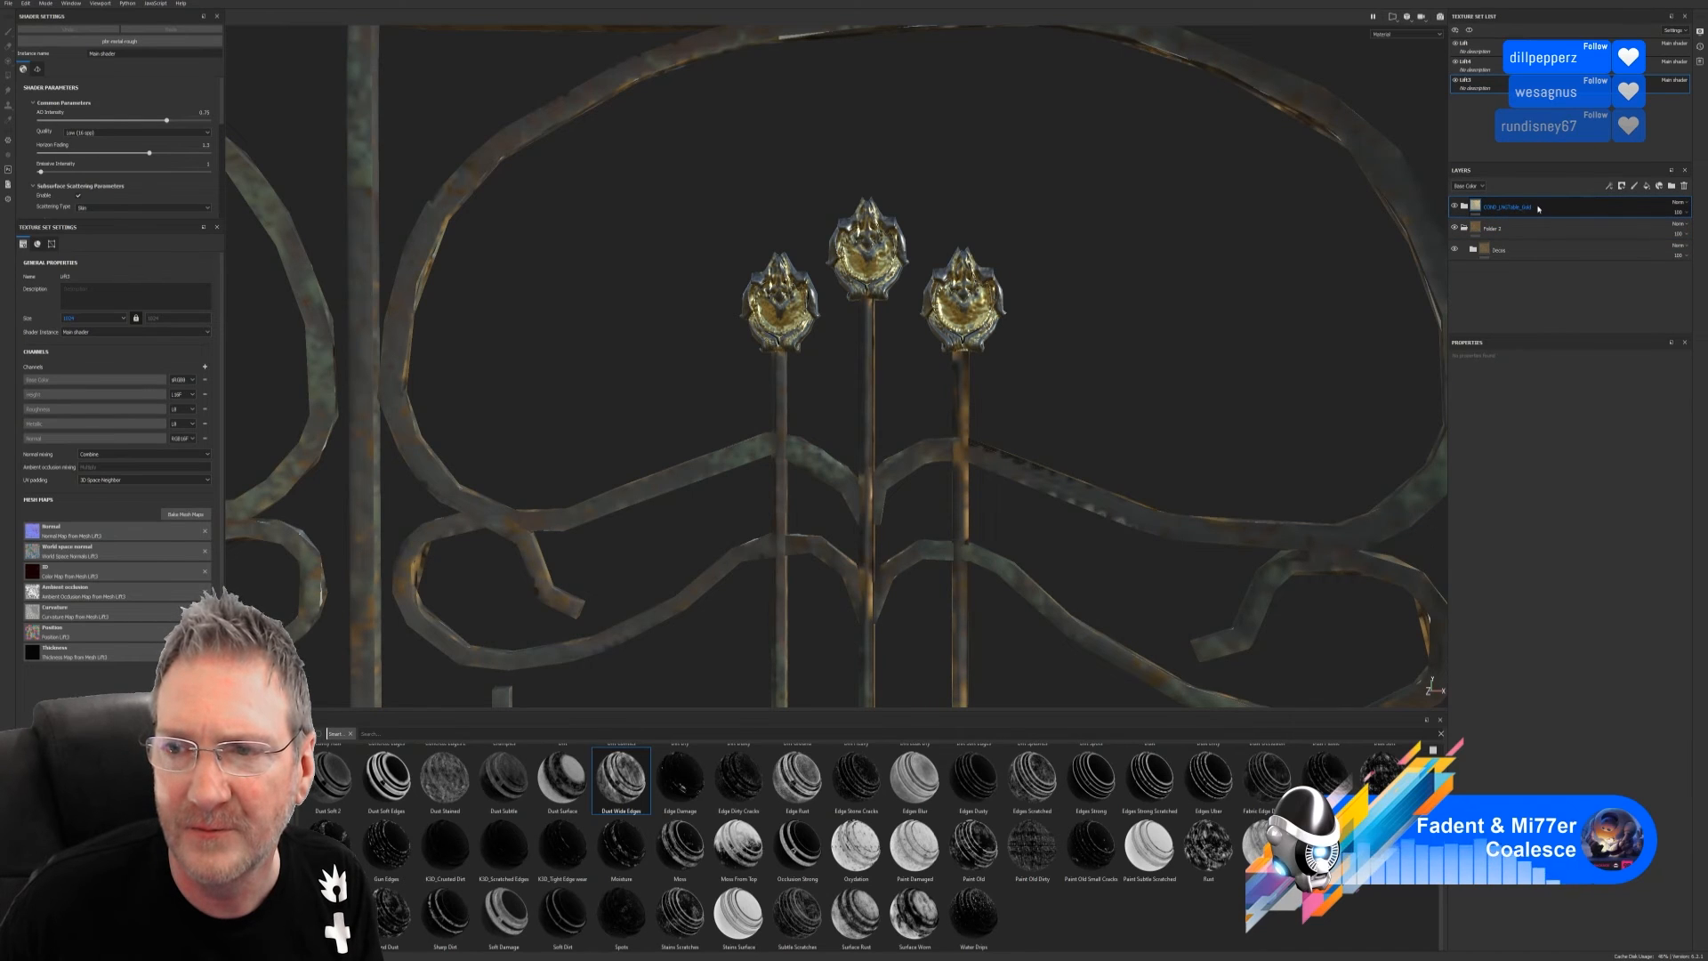
pyautogui.moveTo(1536, 242); pyautogui.dragTo(1535, 235)
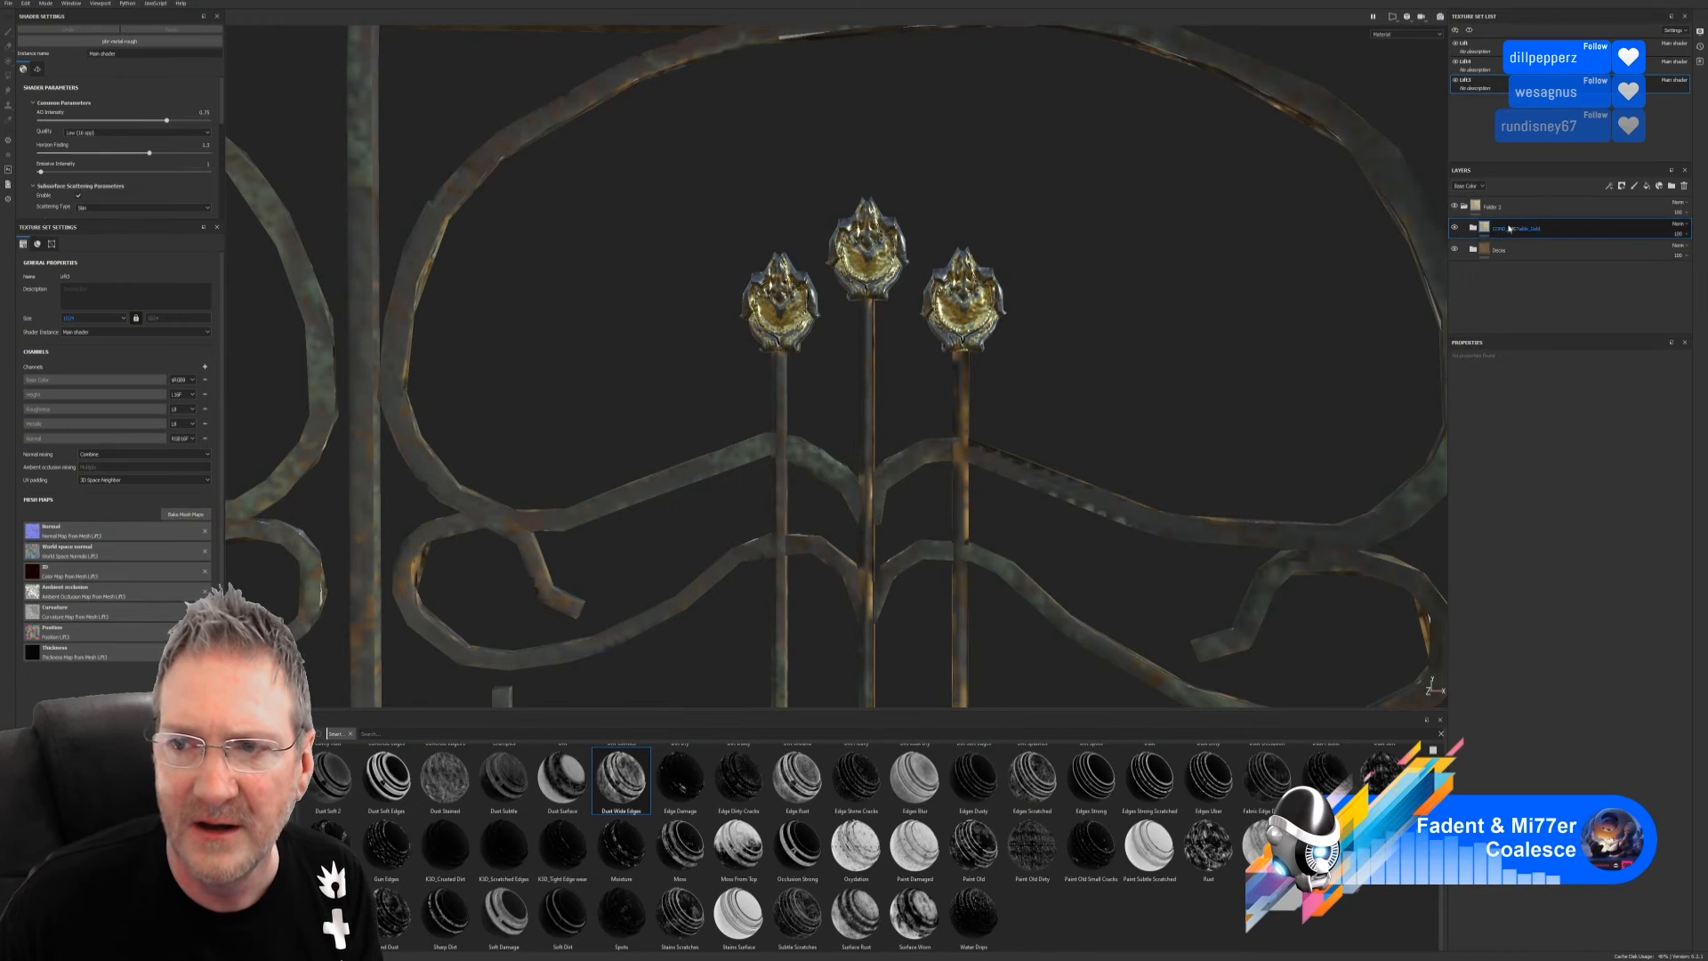
pyautogui.click(1455, 229)
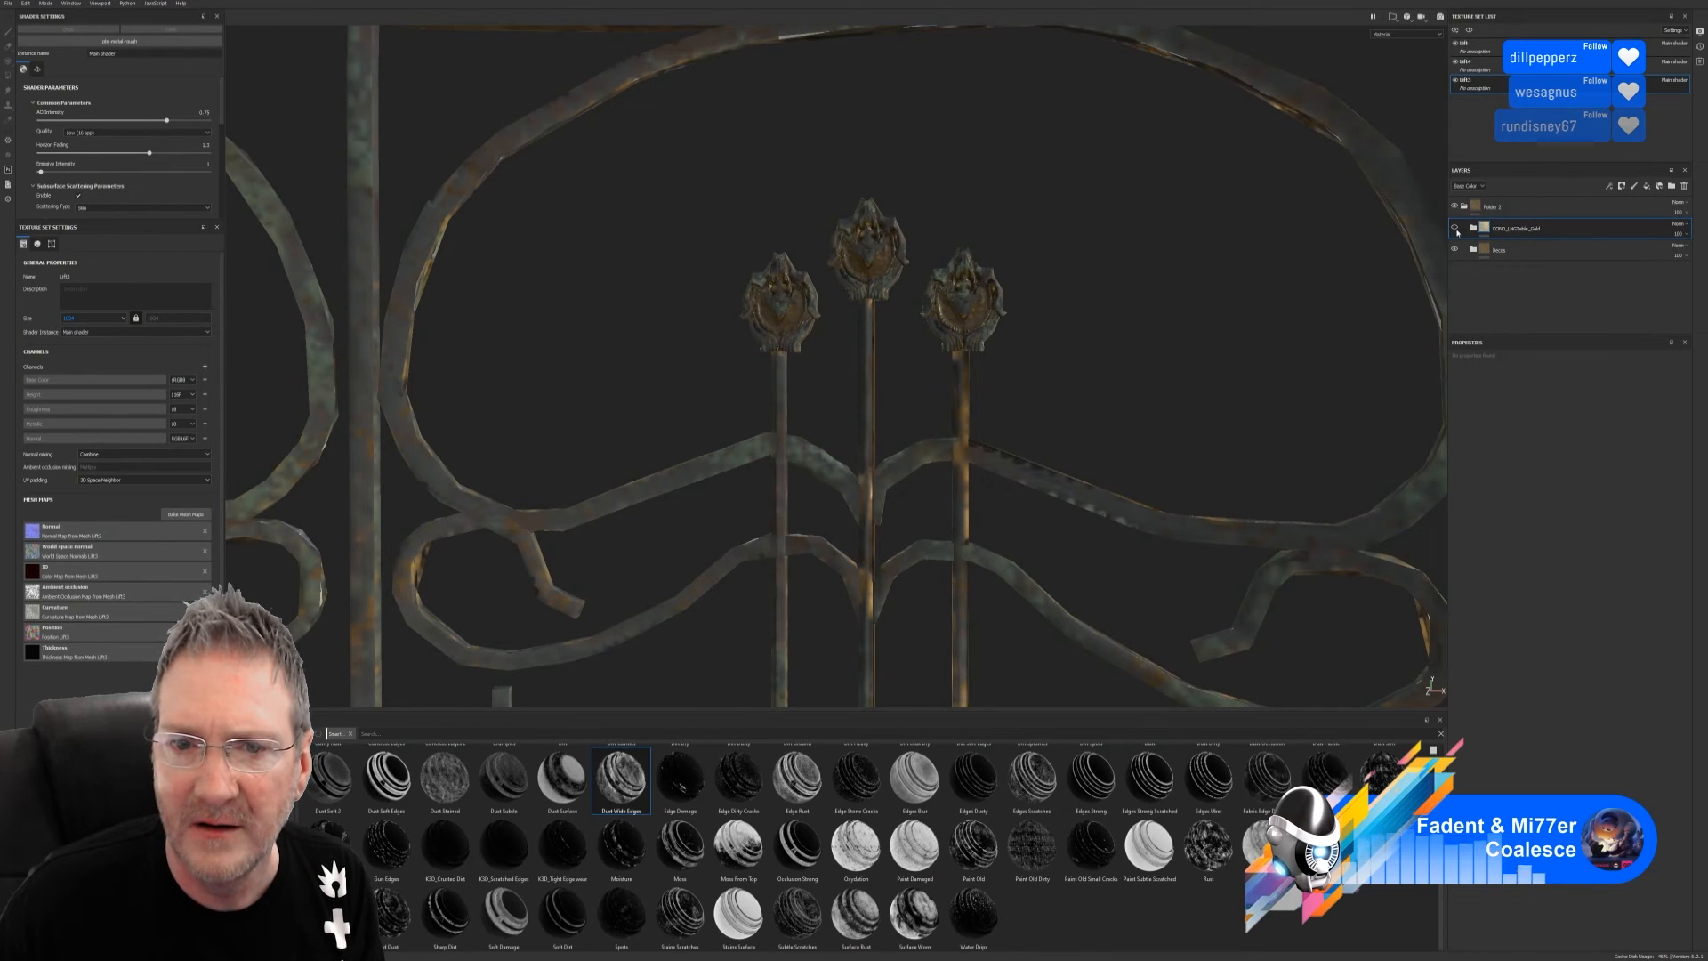
pyautogui.click(1456, 229)
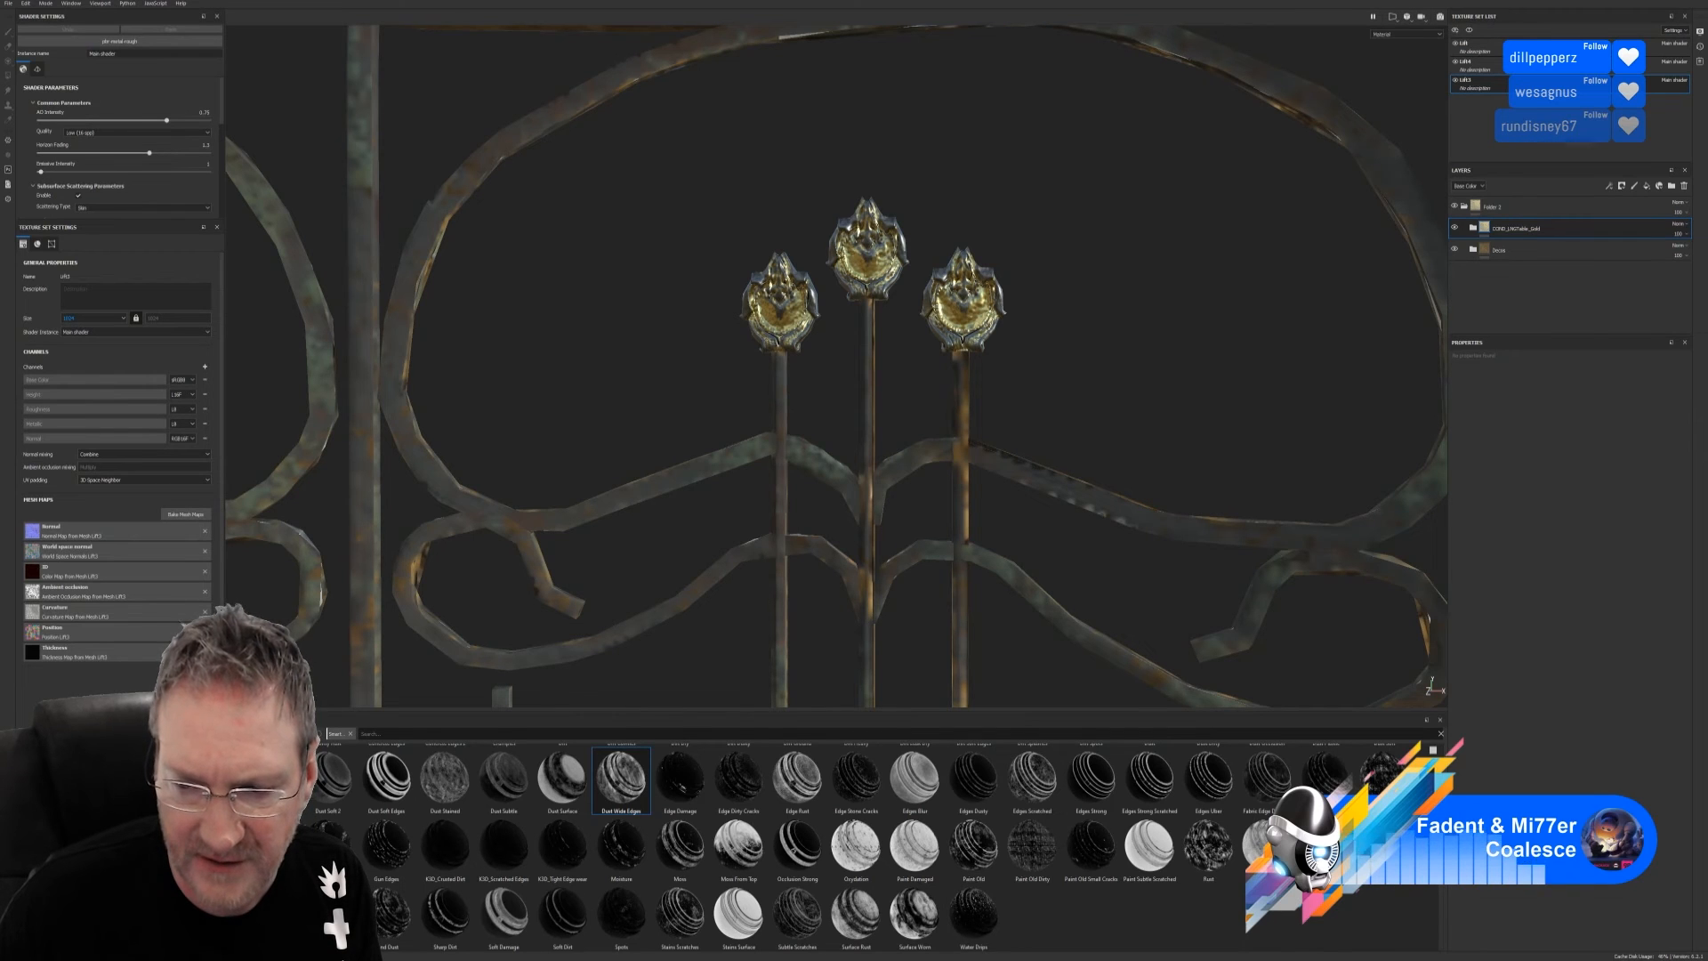
# Add the Surface Worn smart mask to the bright gold material, raising Global Balance and Global Blur and setting Global Contrast to 0
pyautogui.scroll(1, 889, 845)
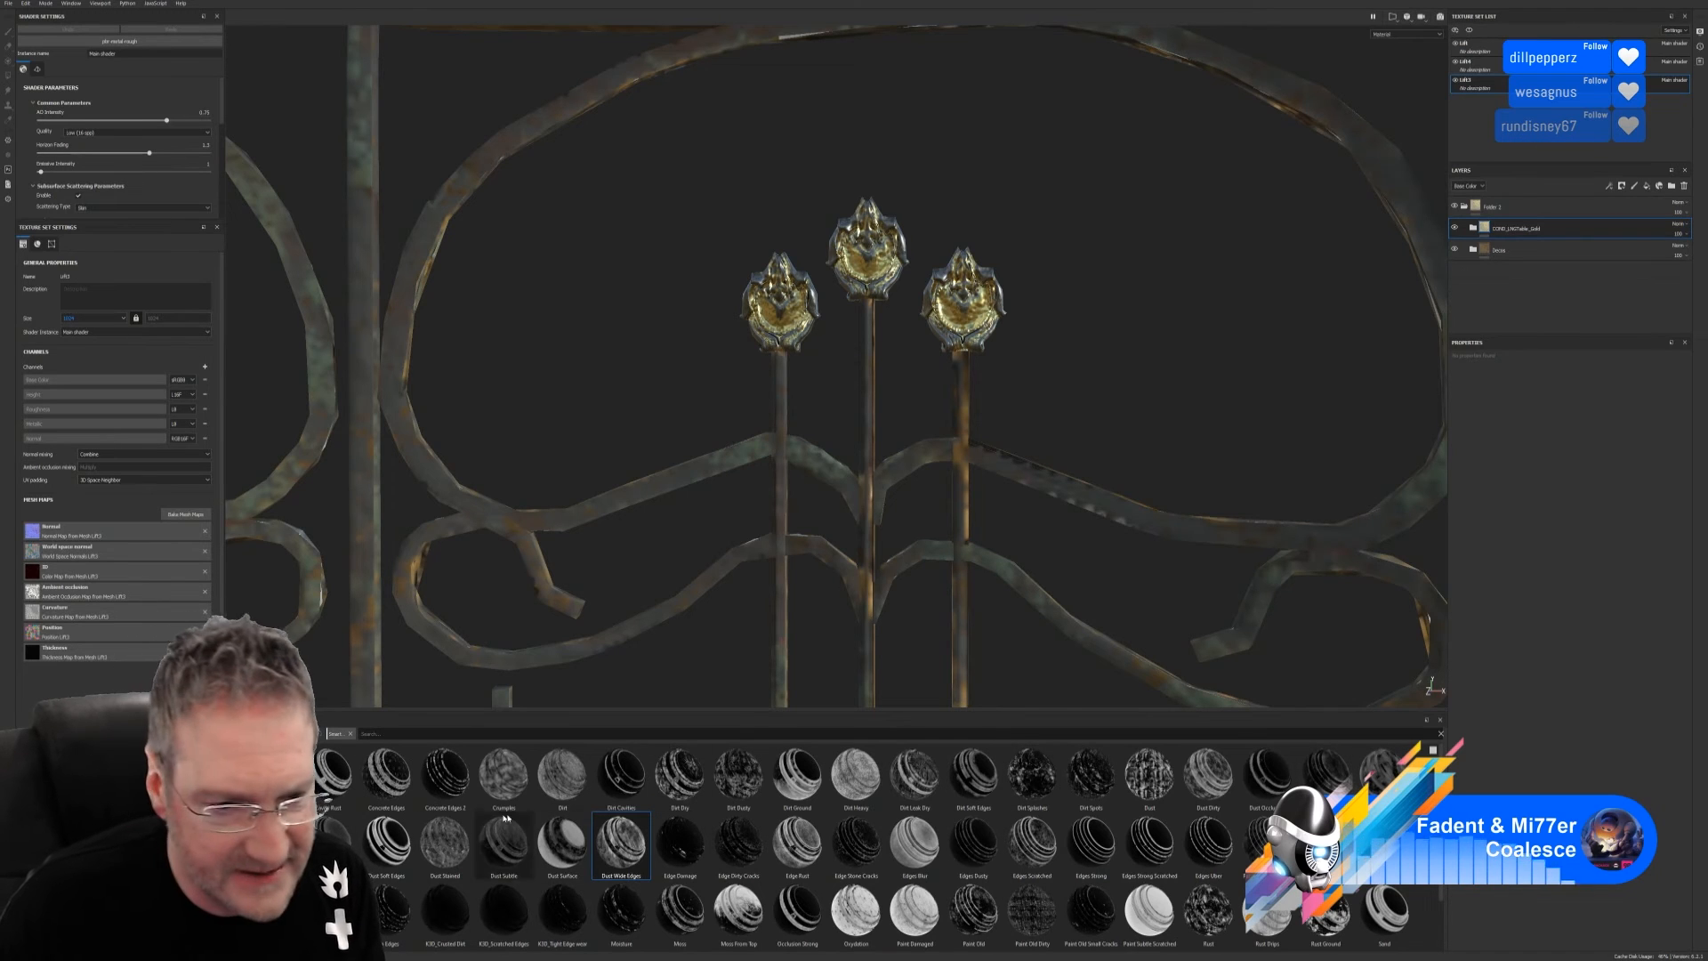
pyautogui.scroll(-1, 1059, 890)
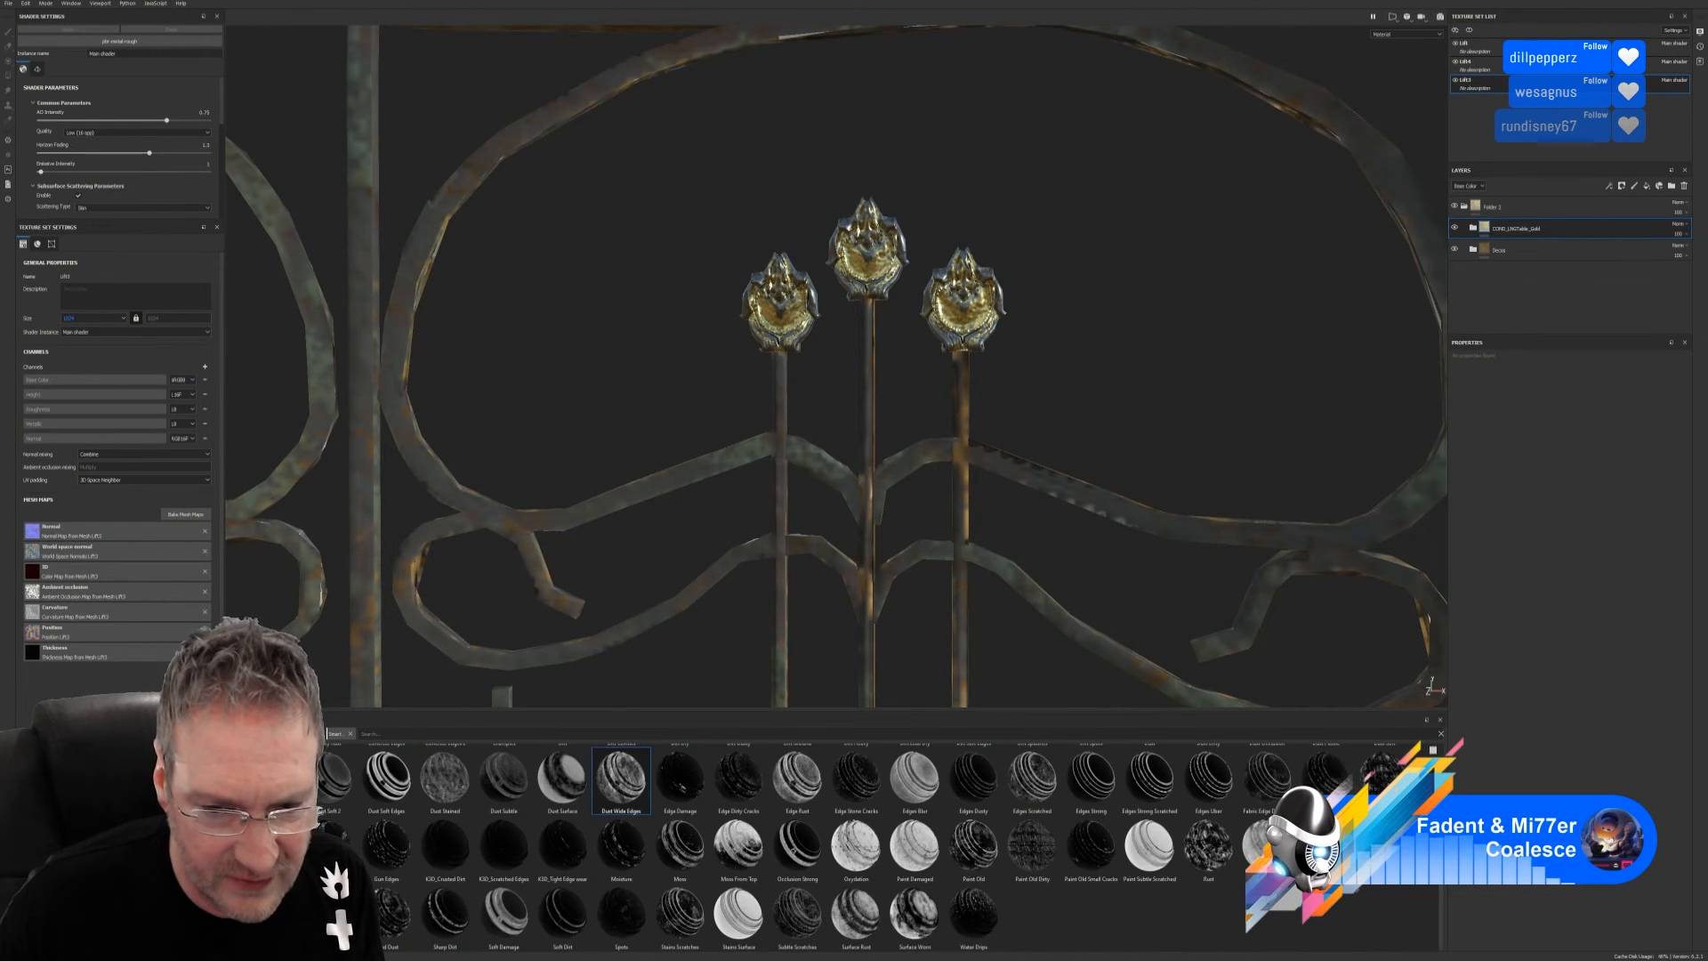
pyautogui.moveTo(915, 915)
pyautogui.mouseDown()
pyautogui.moveTo(1219, 740)
pyautogui.moveTo(1552, 298)
pyautogui.moveTo(1576, 231)
pyautogui.mouseUp()
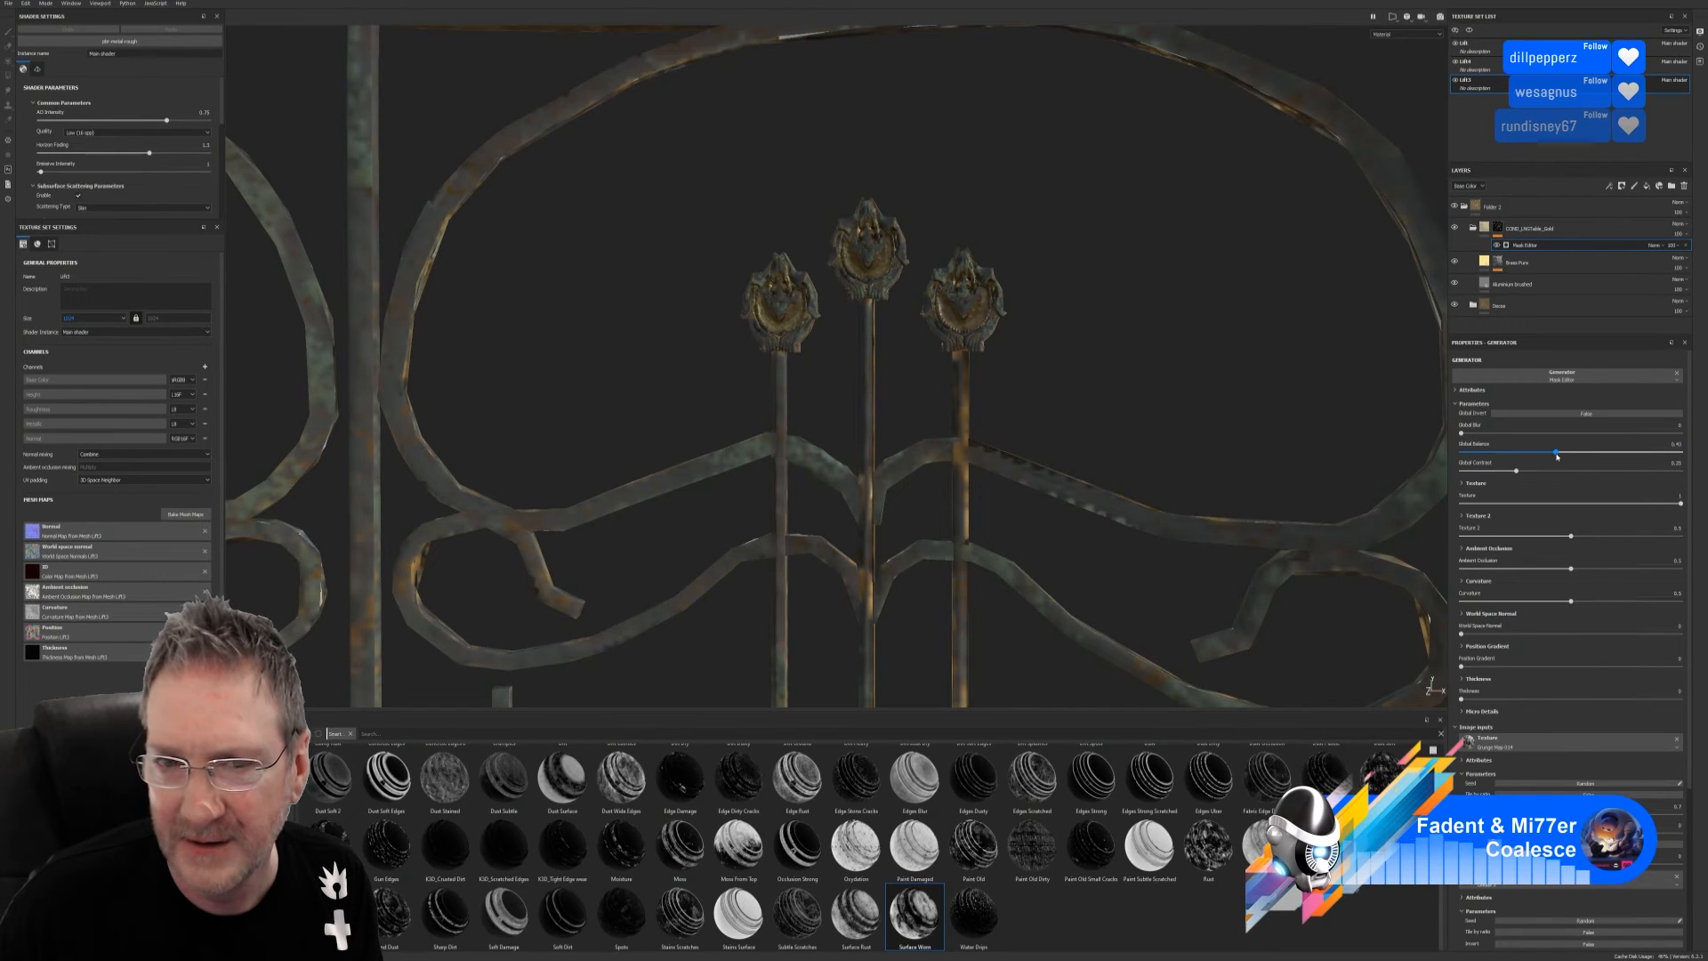
pyautogui.moveTo(1557, 455); pyautogui.dragTo(1655, 457)
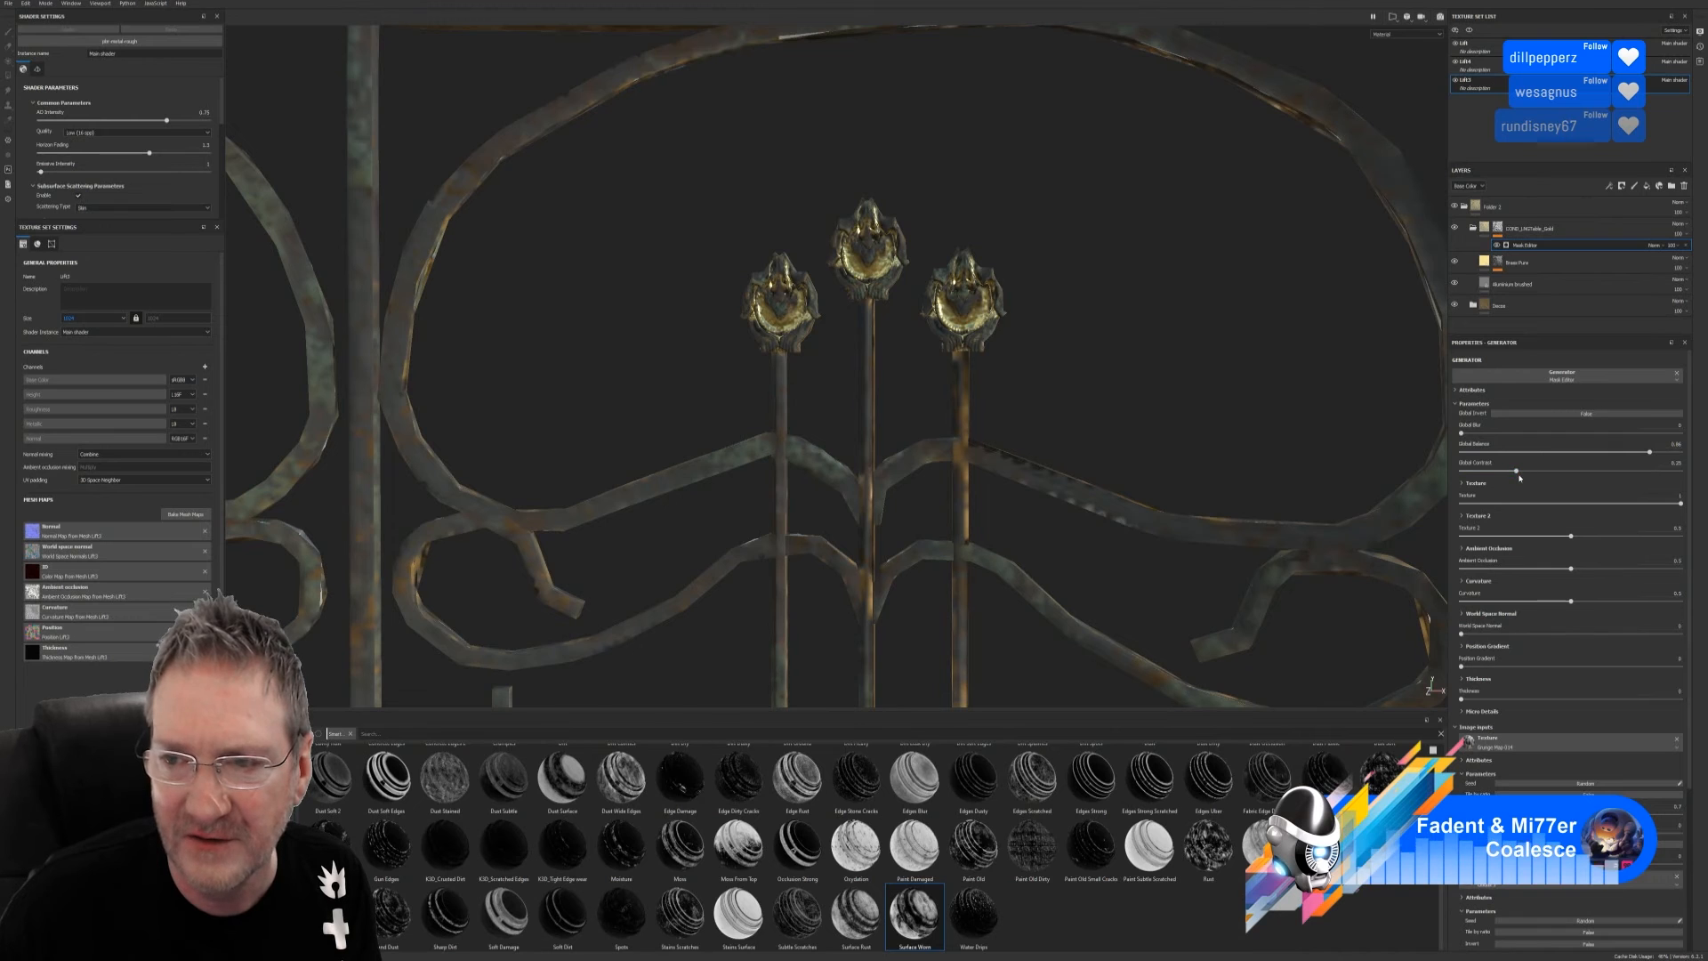
pyautogui.moveTo(1517, 471); pyautogui.dragTo(1437, 484)
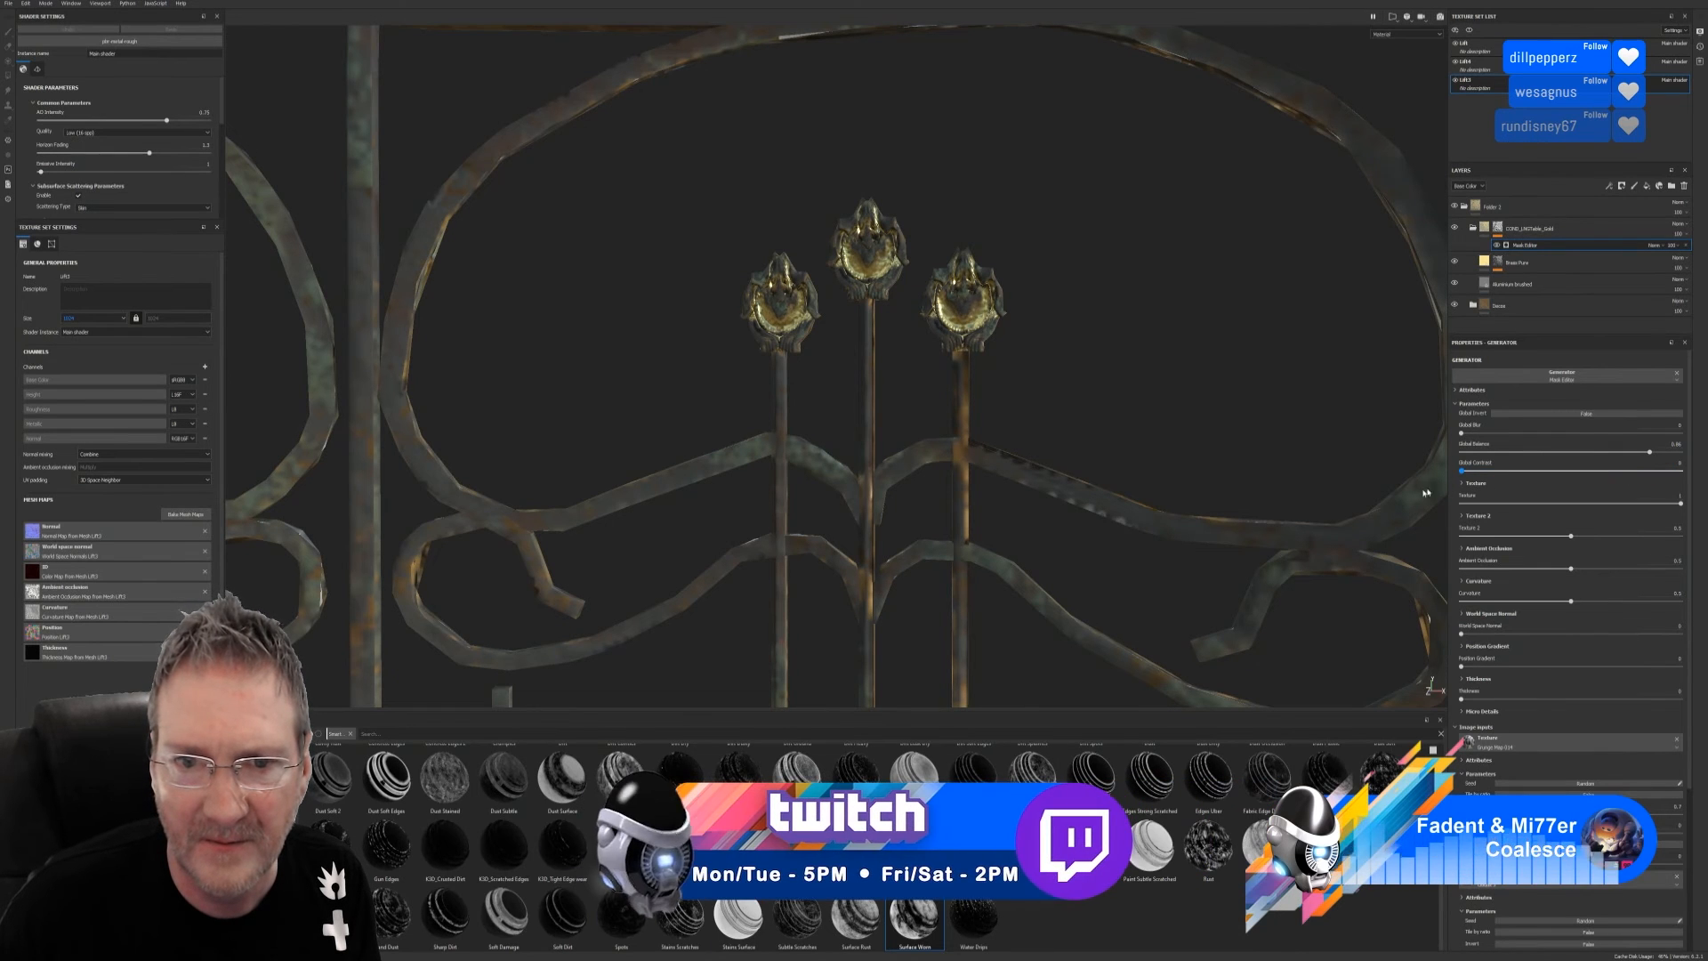
pyautogui.moveTo(1462, 434); pyautogui.dragTo(1498, 434)
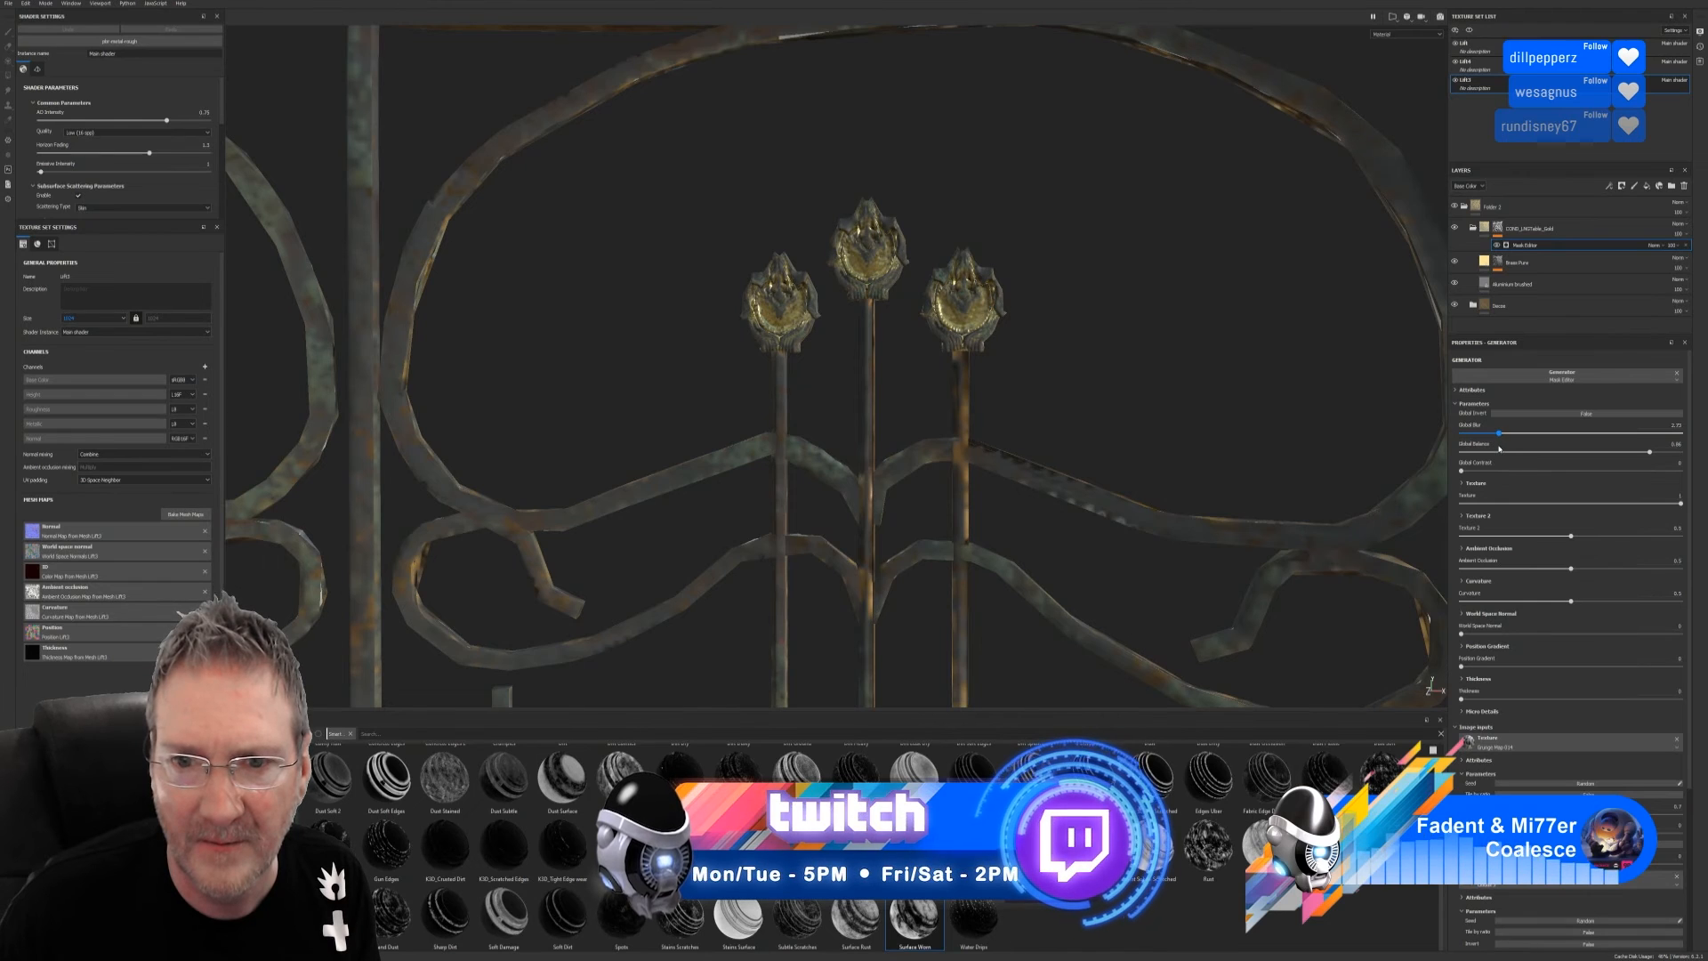
# Set the gold mask's Ambient Occlusion to 0.4, World Space Normal to 0.4, and slightly raise Curvature
pyautogui.moveTo(1571, 568); pyautogui.dragTo(1492, 569)
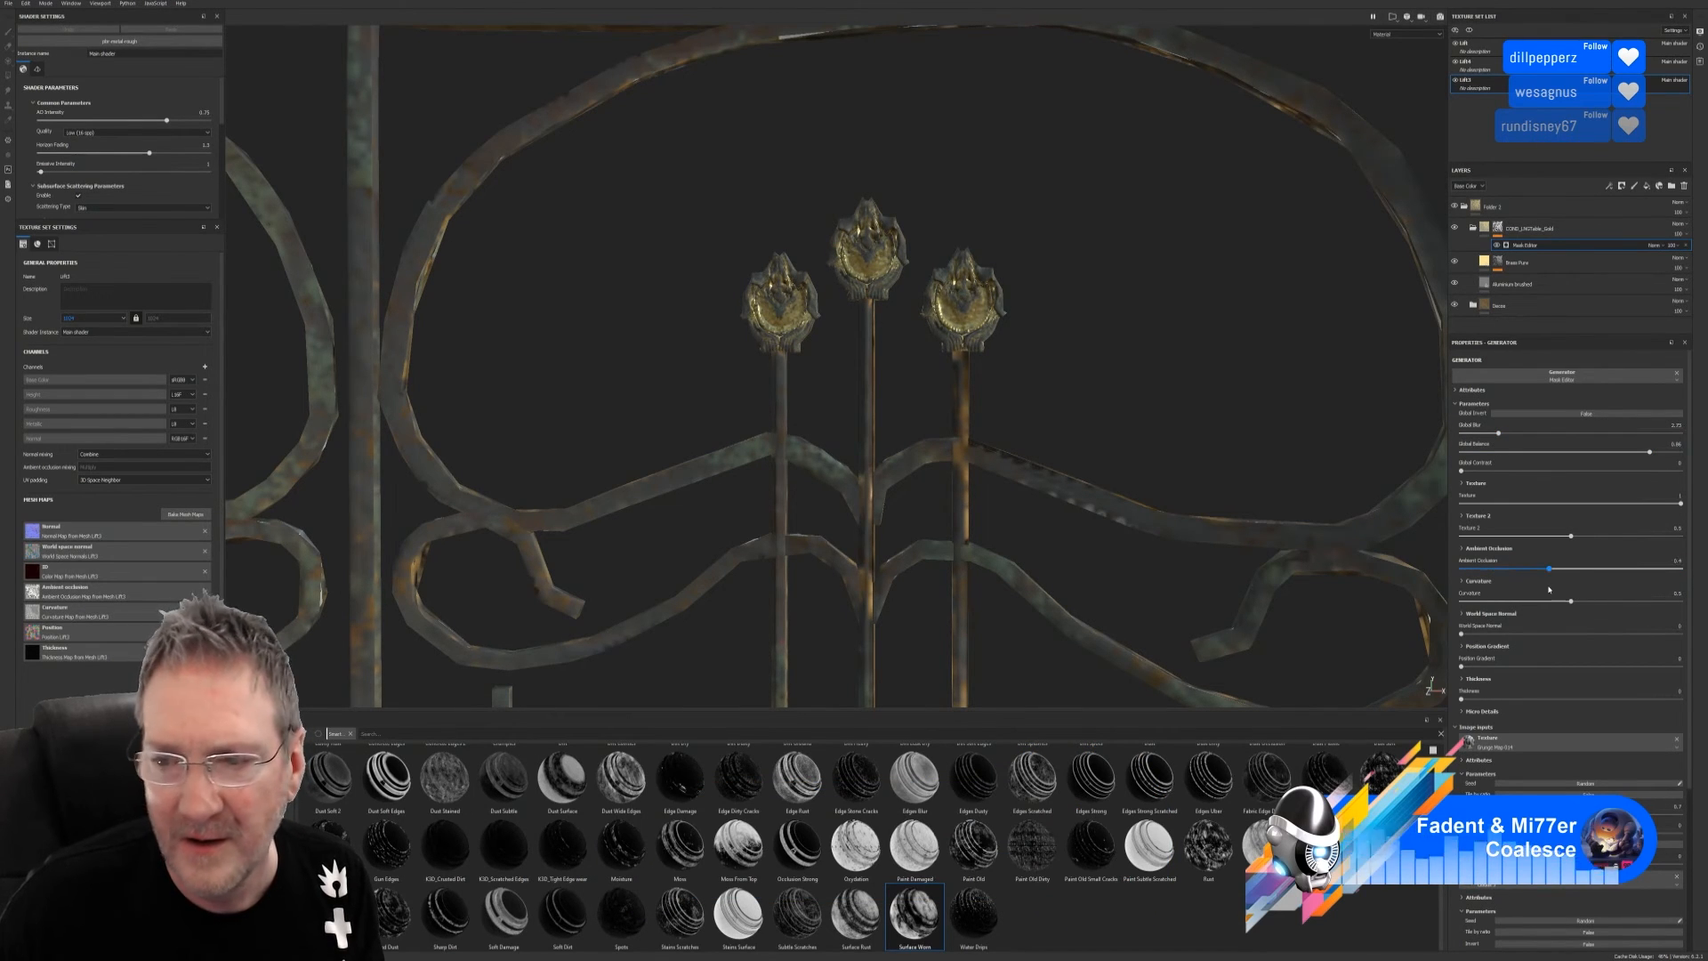
pyautogui.moveTo(1574, 603)
pyautogui.mouseDown()
pyautogui.moveTo(1533, 602)
pyautogui.moveTo(1562, 603)
pyautogui.mouseUp()
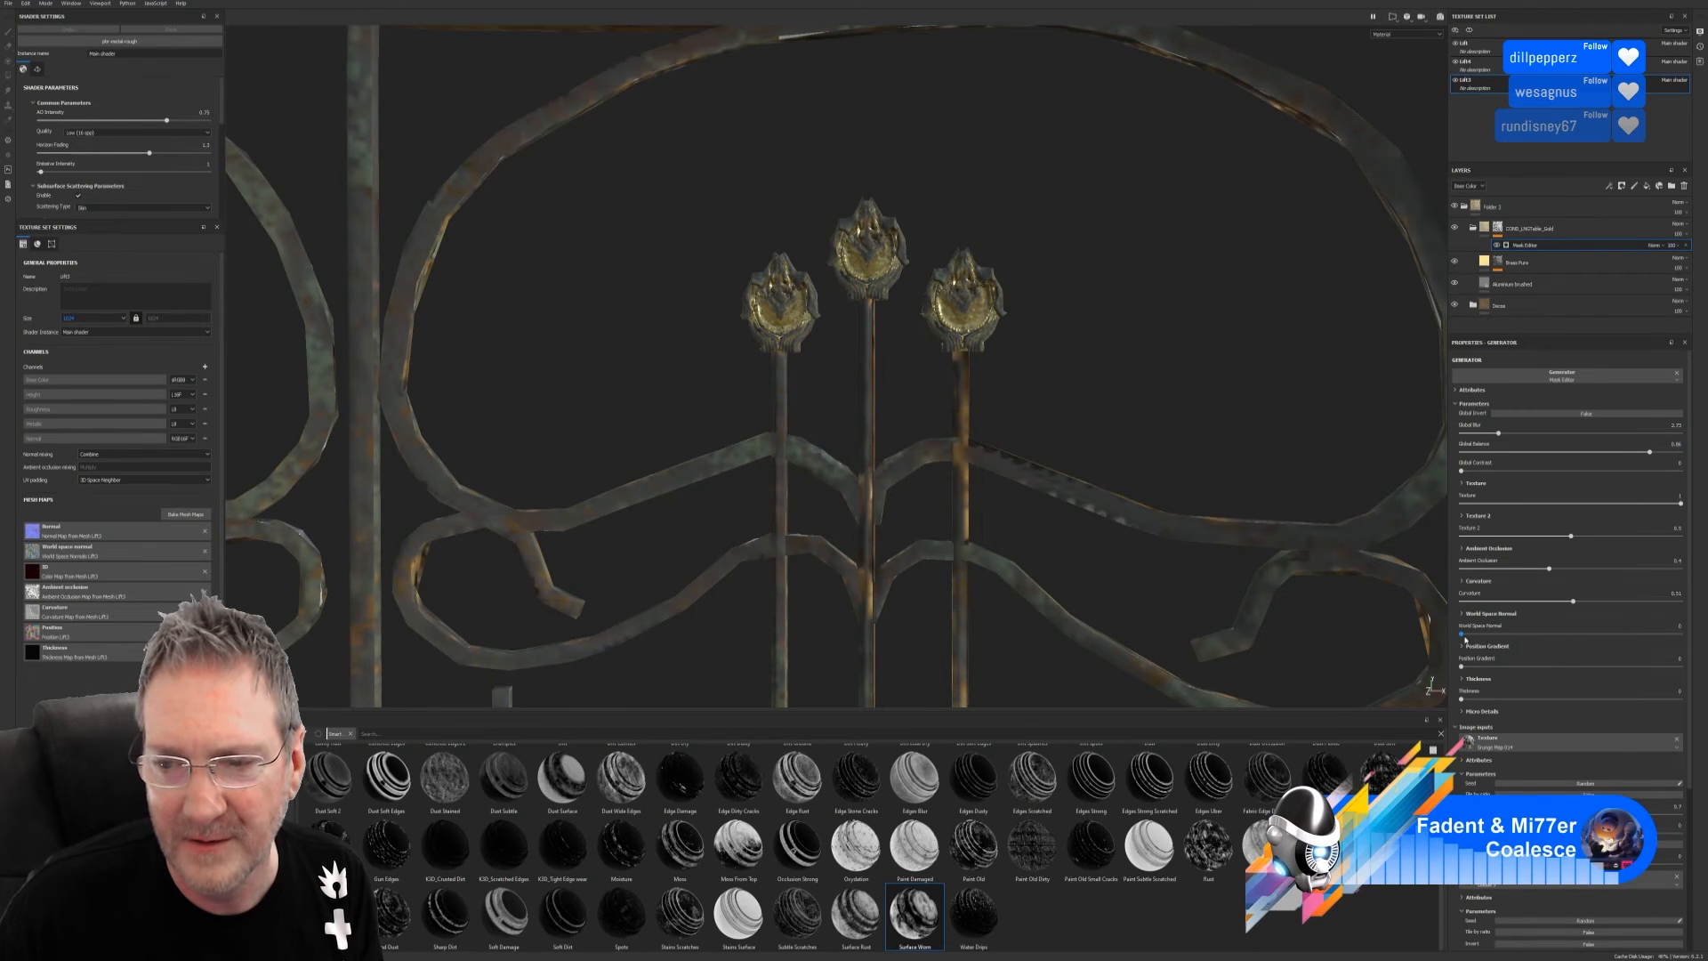
pyautogui.moveTo(1462, 634); pyautogui.dragTo(1607, 636)
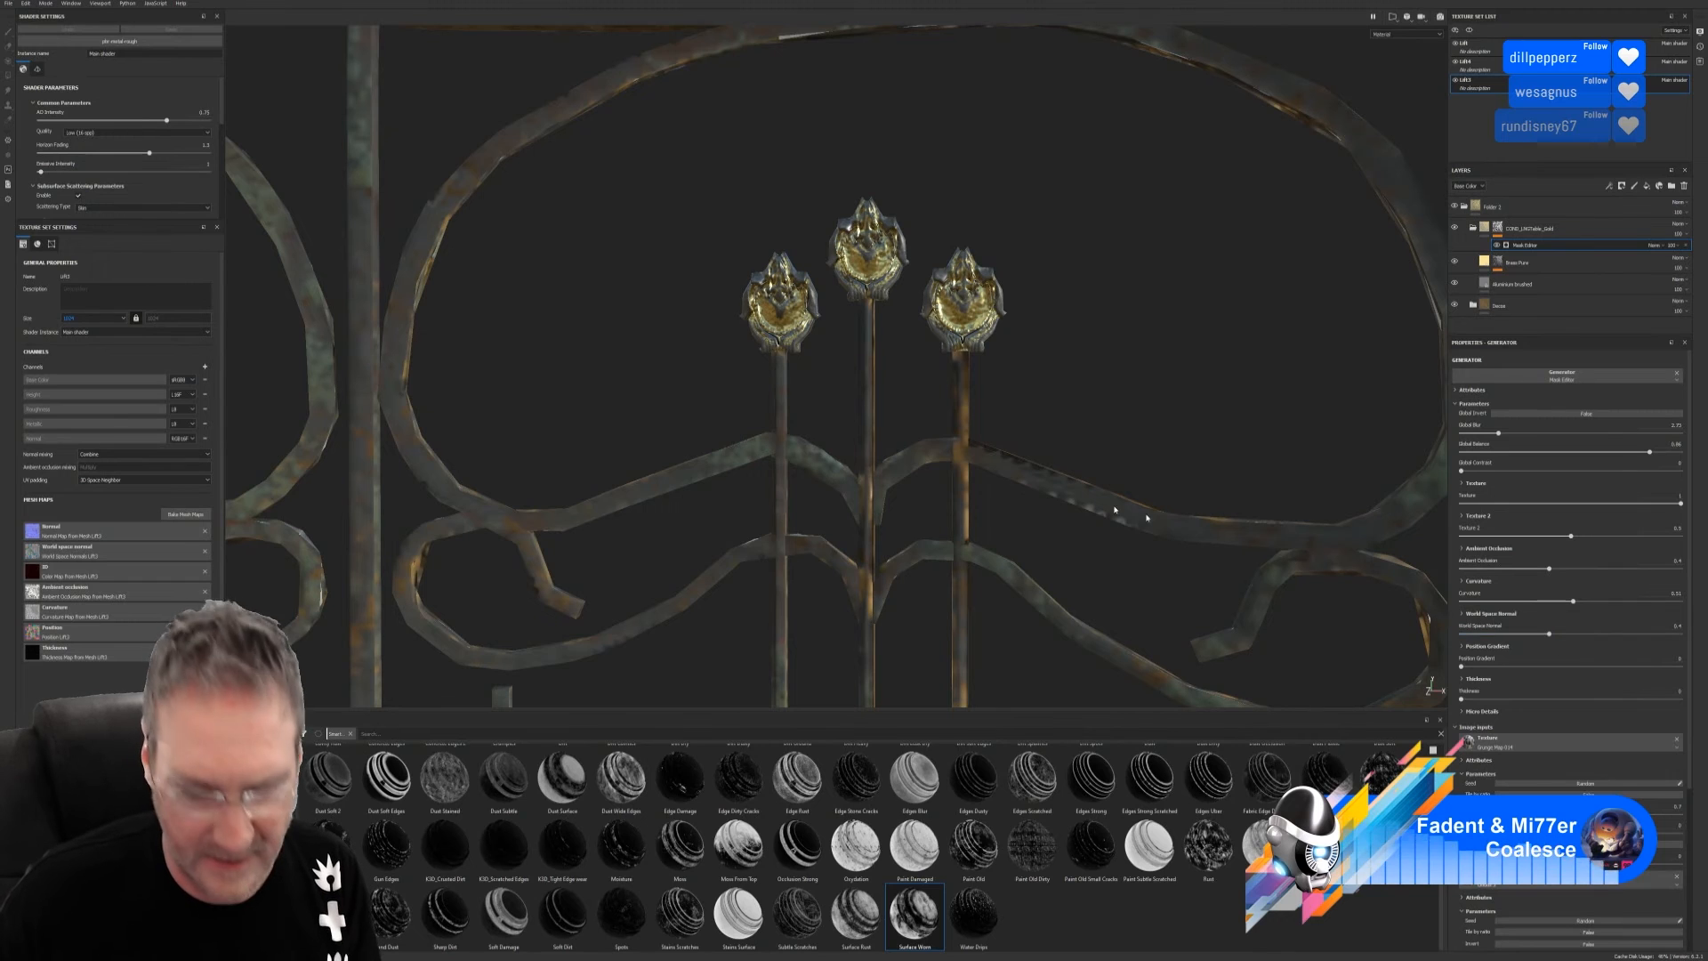
# Examine the gold flower heads across the whole elevator cage and check them with their parent folder hidden and shown
pyautogui.keyDown('alt'); pyautogui.moveTo(1034, 375); pyautogui.dragTo(854, 391, button='right'); pyautogui.keyUp('alt')
pyautogui.keyDown('alt'); pyautogui.moveTo(1021, 410); pyautogui.dragTo(240, 518, button='right'); pyautogui.keyUp('alt')
pyautogui.keyDown('alt'); pyautogui.moveTo(851, 499); pyautogui.dragTo(392, 481, button='right'); pyautogui.keyUp('alt')
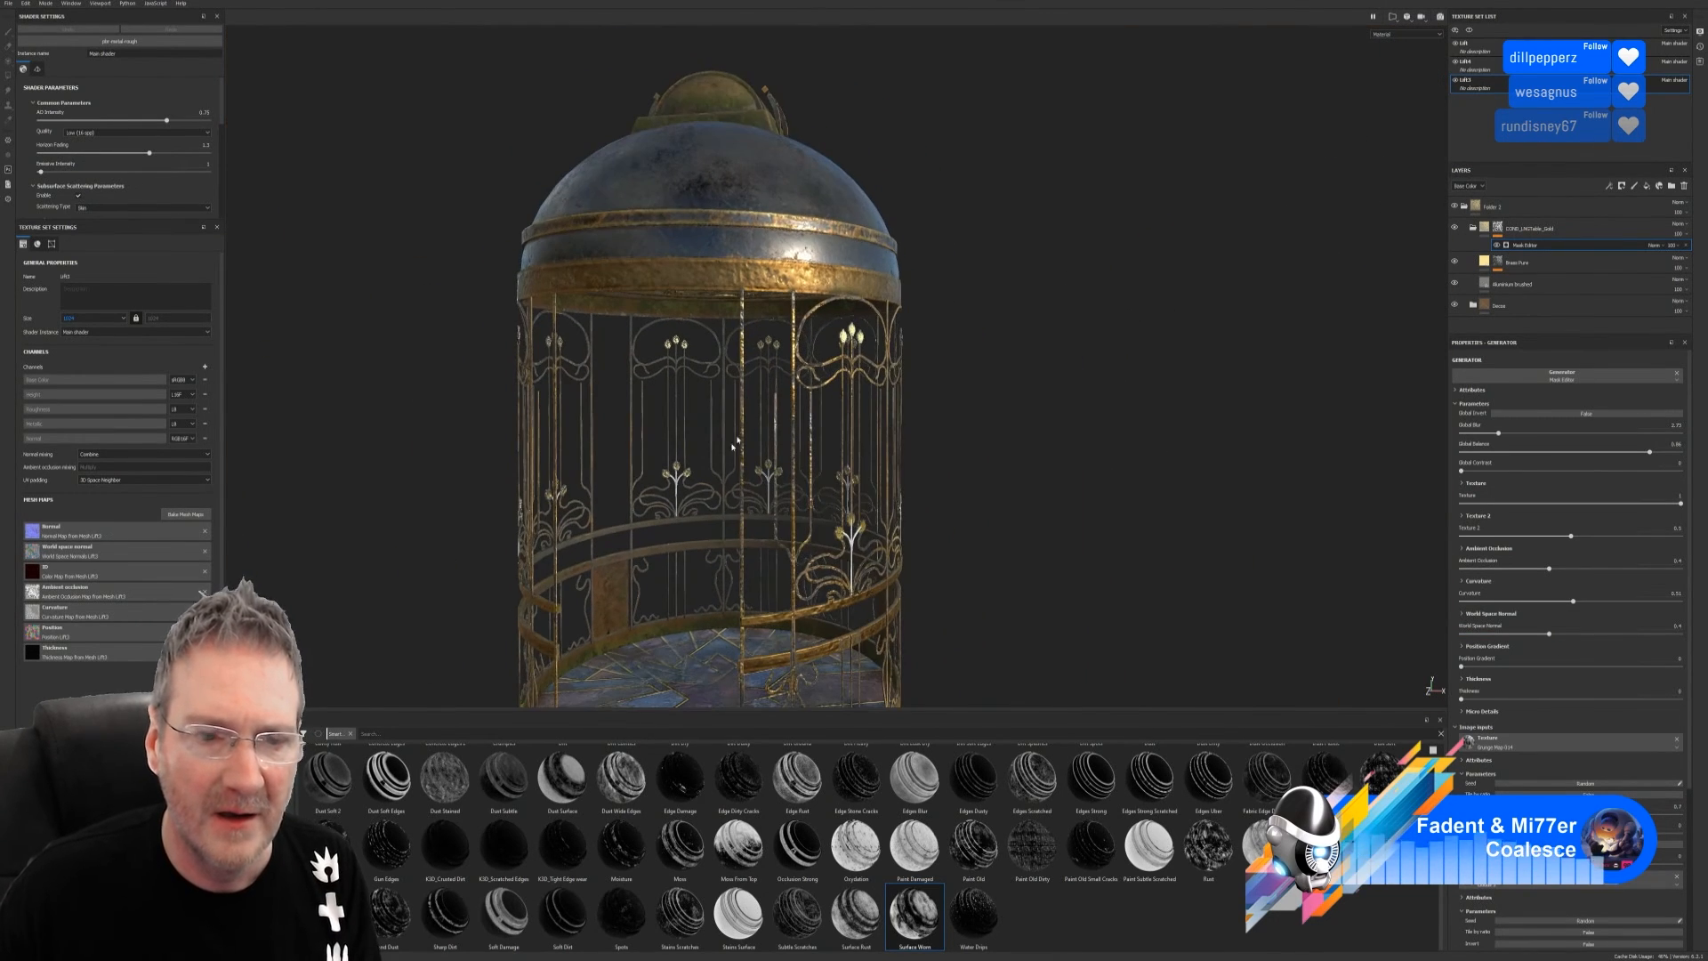
pyautogui.keyDown('alt'); pyautogui.moveTo(735, 445); pyautogui.dragTo(706, 427); pyautogui.keyUp('alt')
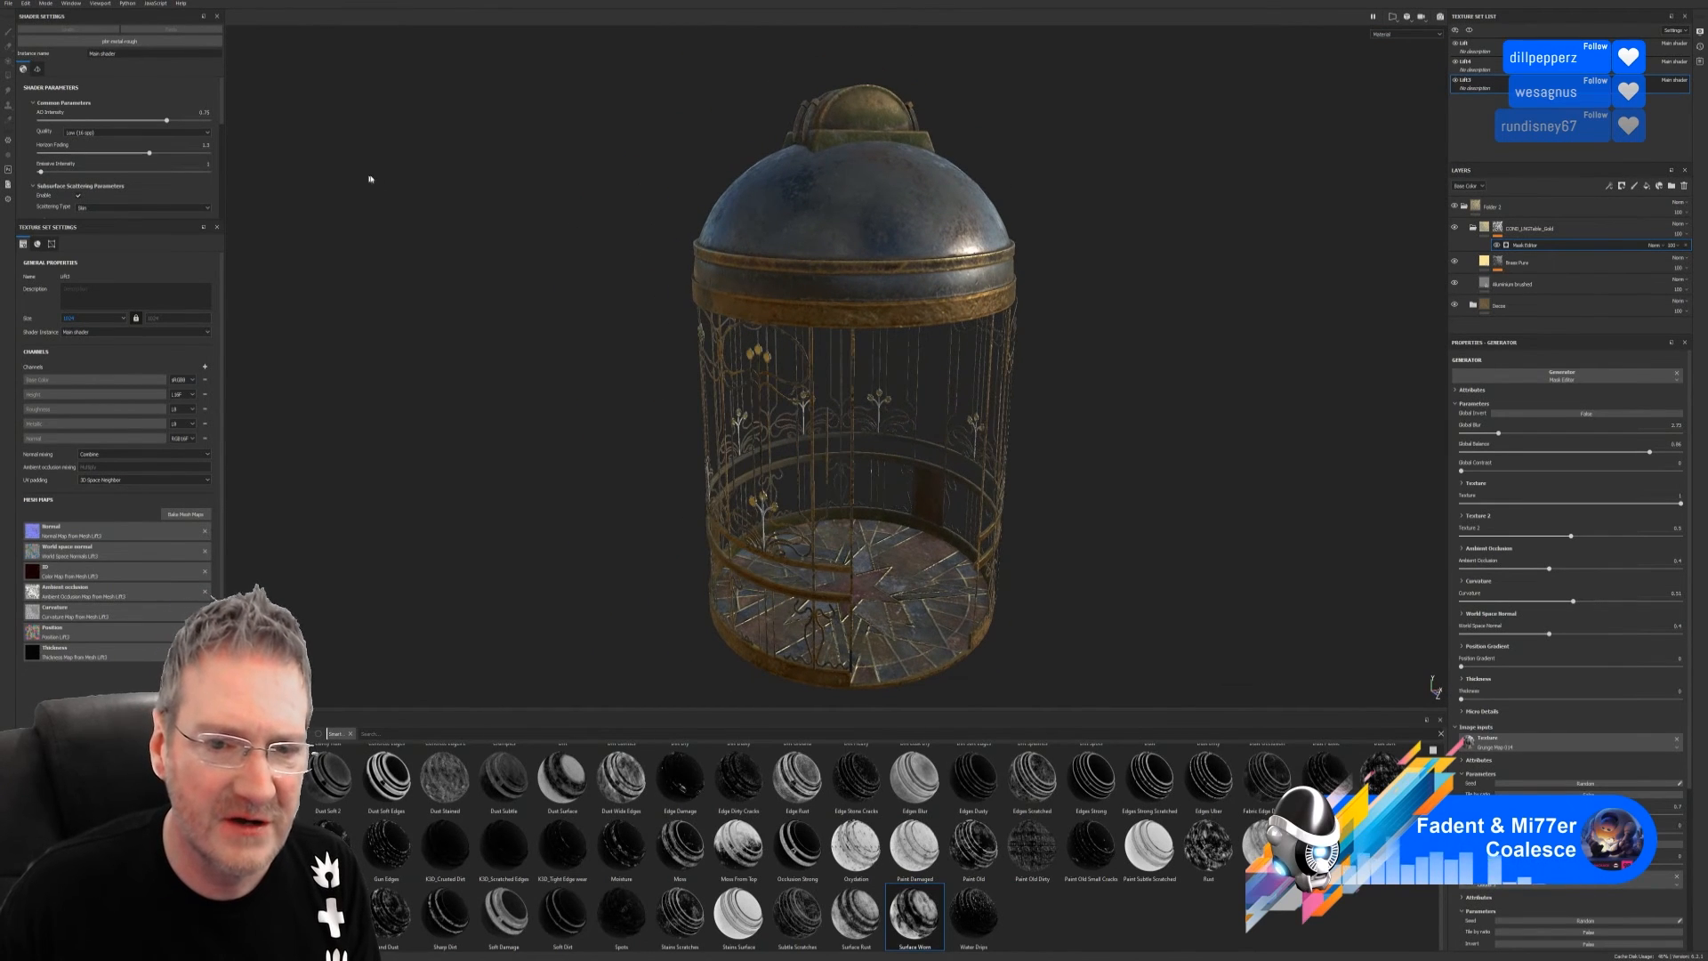
pyautogui.keyDown('alt'); pyautogui.moveTo(793, 462); pyautogui.dragTo(1026, 444, button='right'); pyautogui.keyUp('alt')
pyautogui.keyDown('alt'); pyautogui.moveTo(756, 553); pyautogui.dragTo(801, 508); pyautogui.keyUp('alt')
pyautogui.keyDown('alt'); pyautogui.moveTo(822, 508); pyautogui.dragTo(963, 390, button='right'); pyautogui.keyUp('alt')
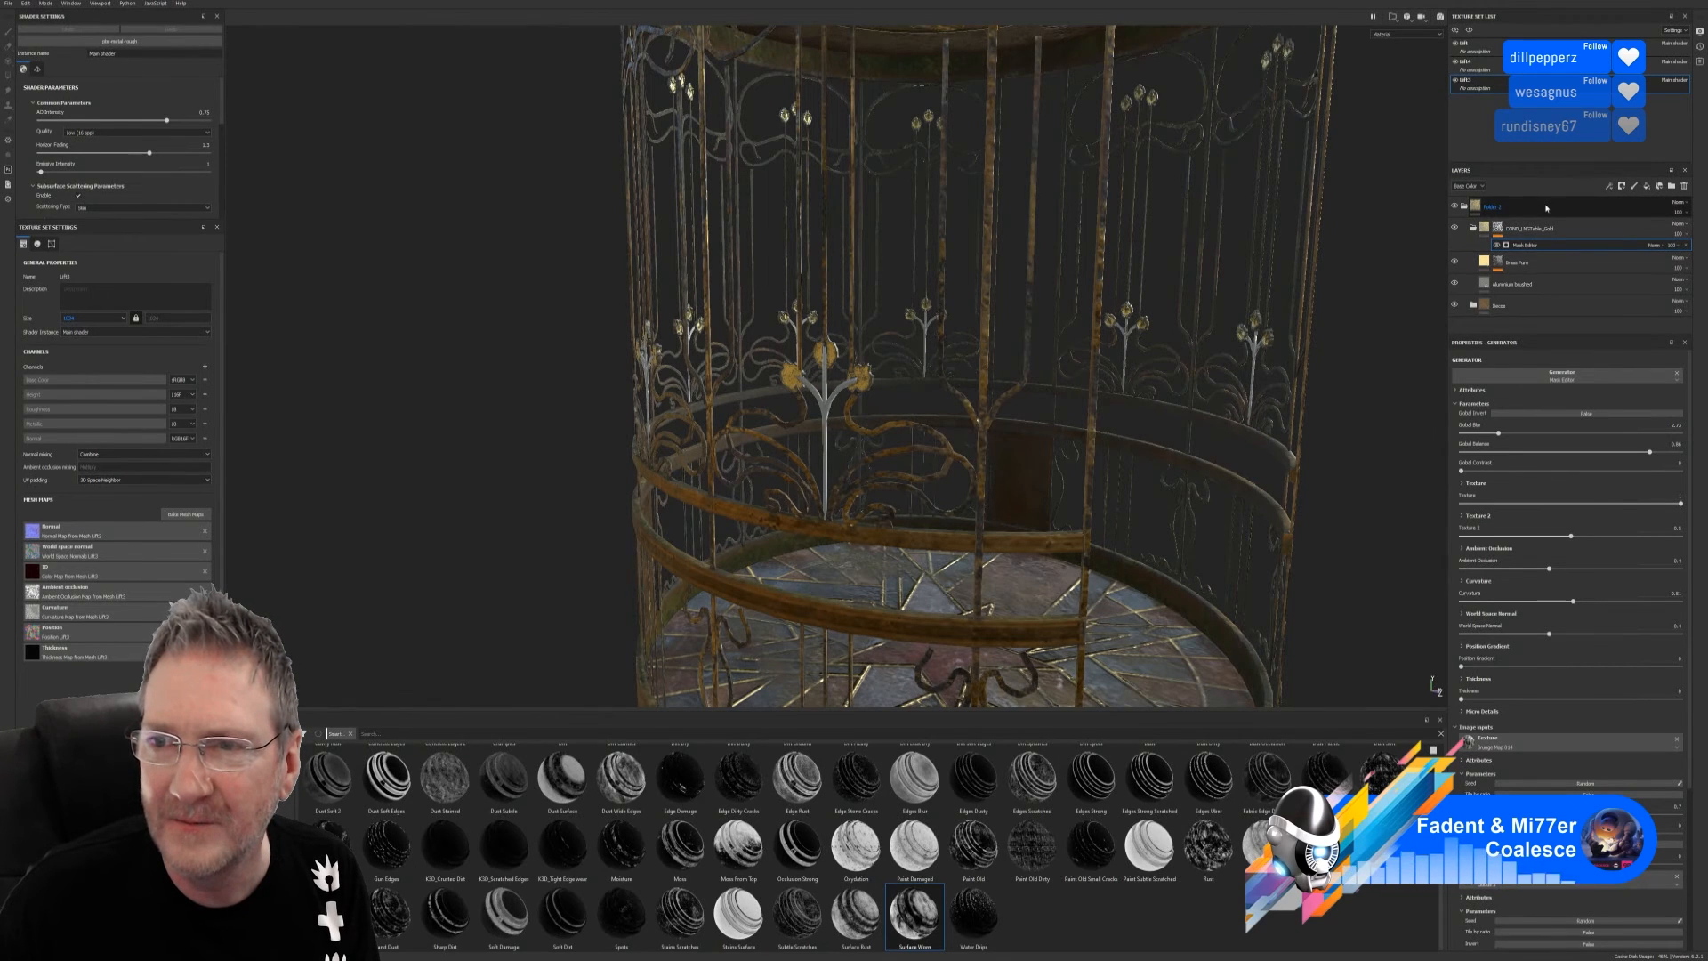
pyautogui.click(1541, 206)
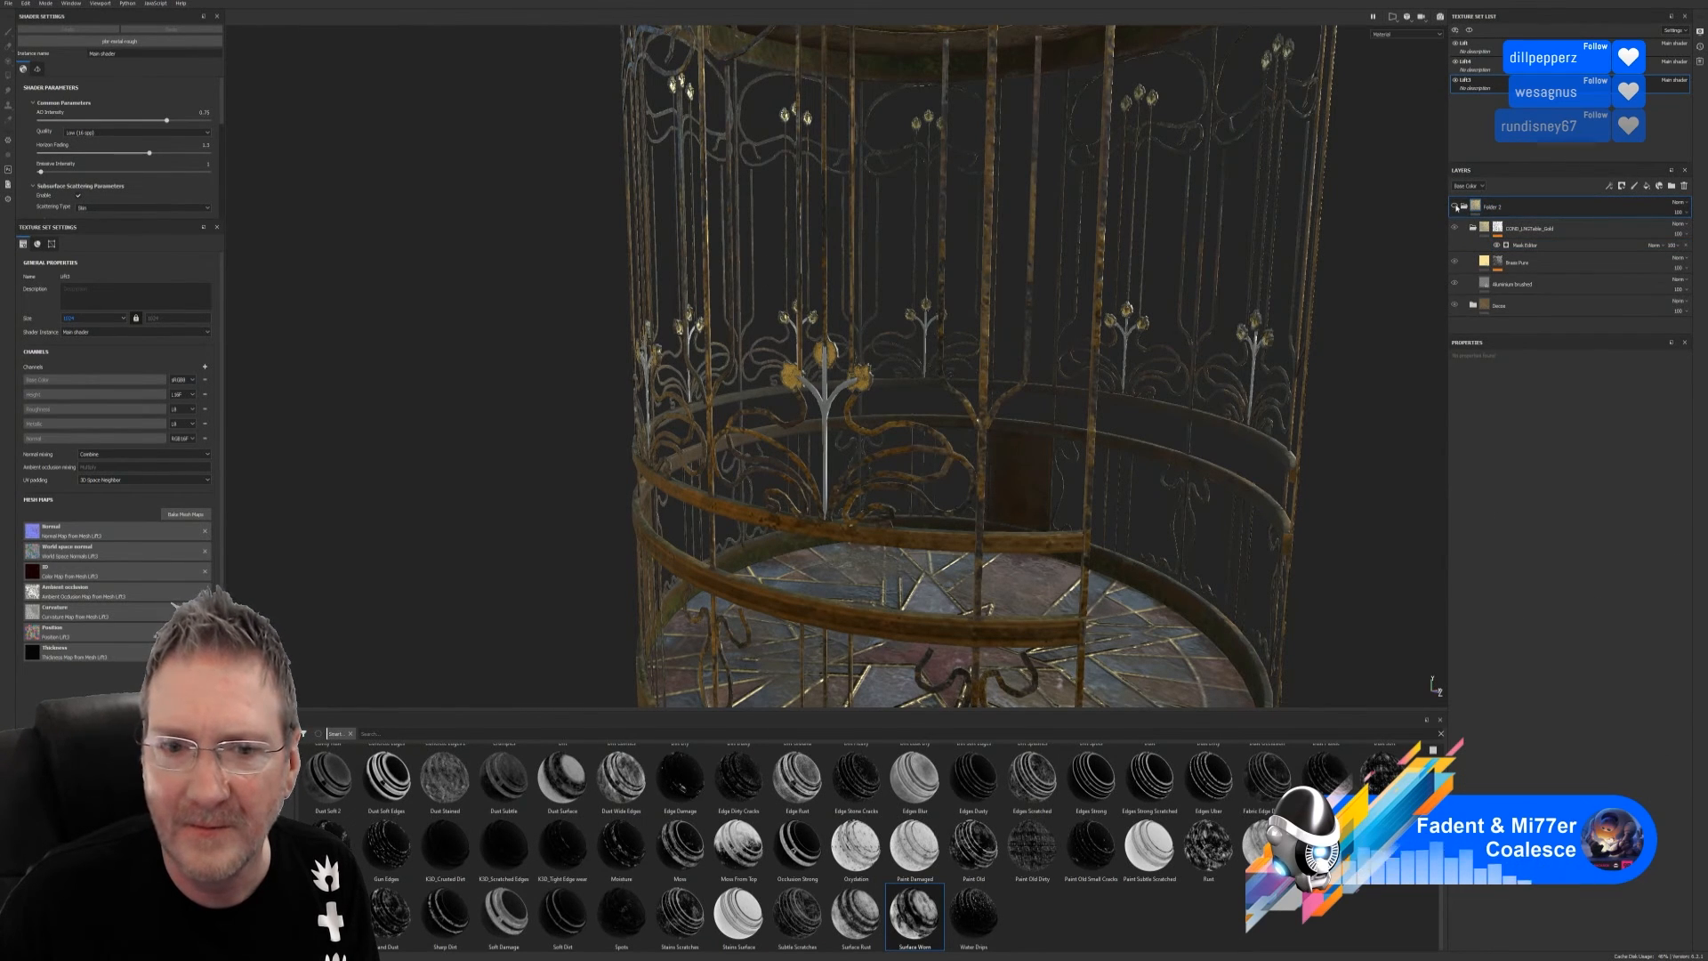
pyautogui.click(1456, 206)
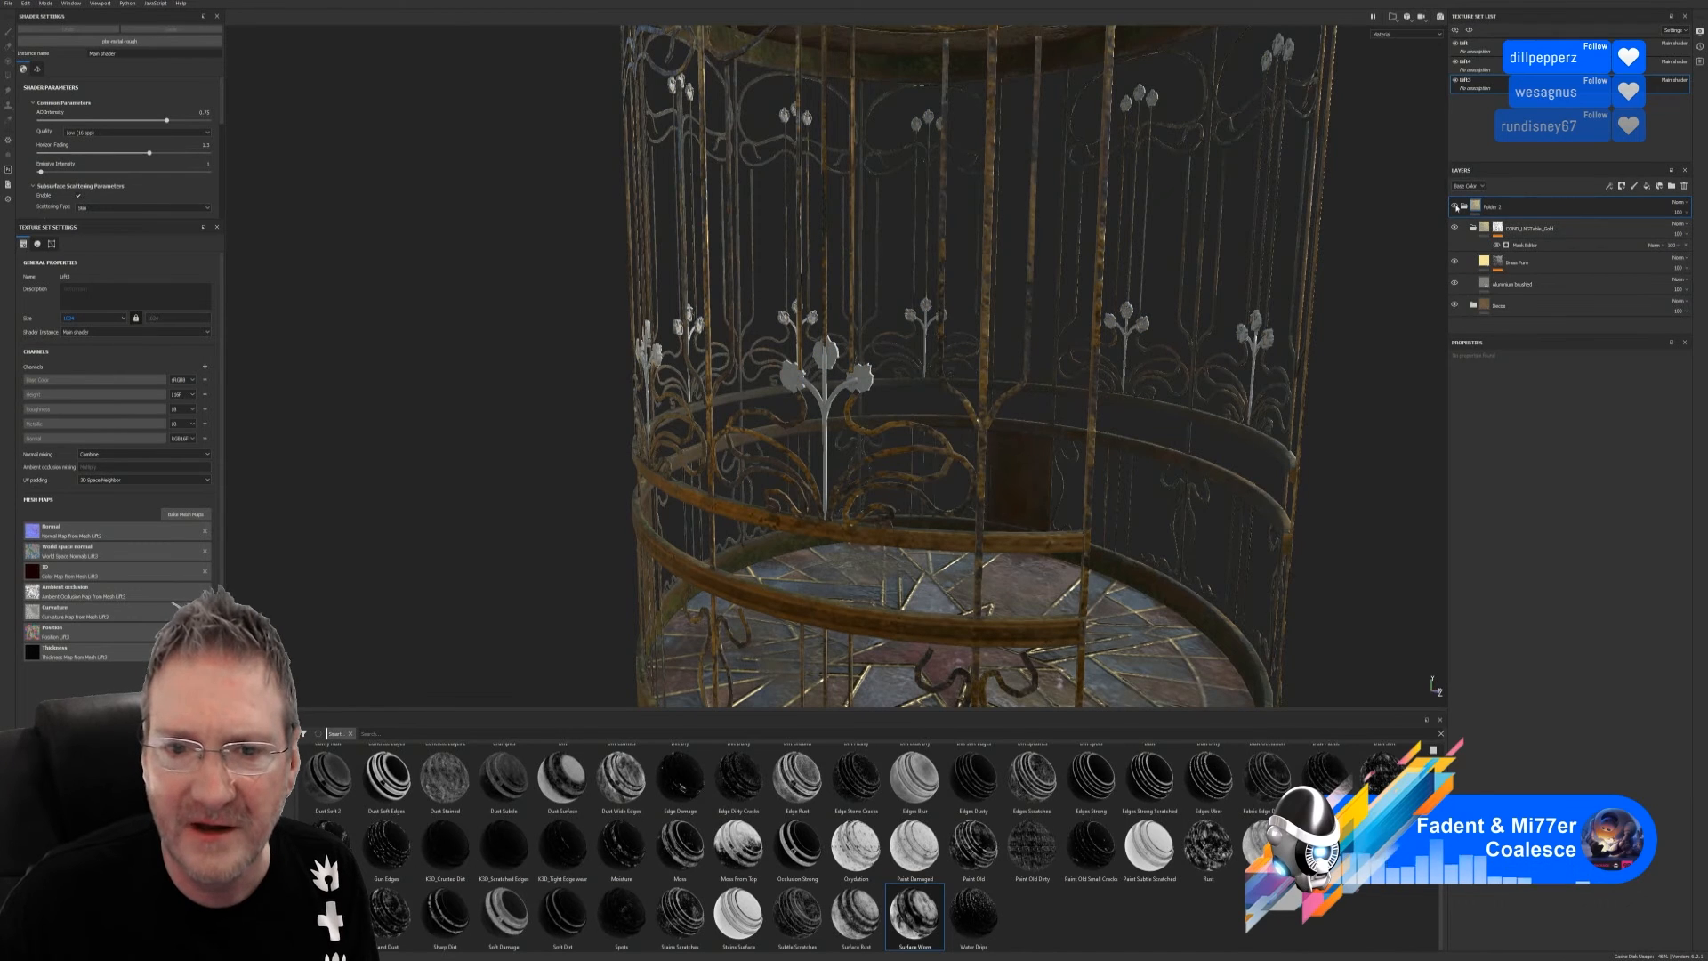
# Show the flower heads' parent folder again, try masking it with a color selection of the white stem ID color, and undo the mask
pyautogui.click(1455, 206)
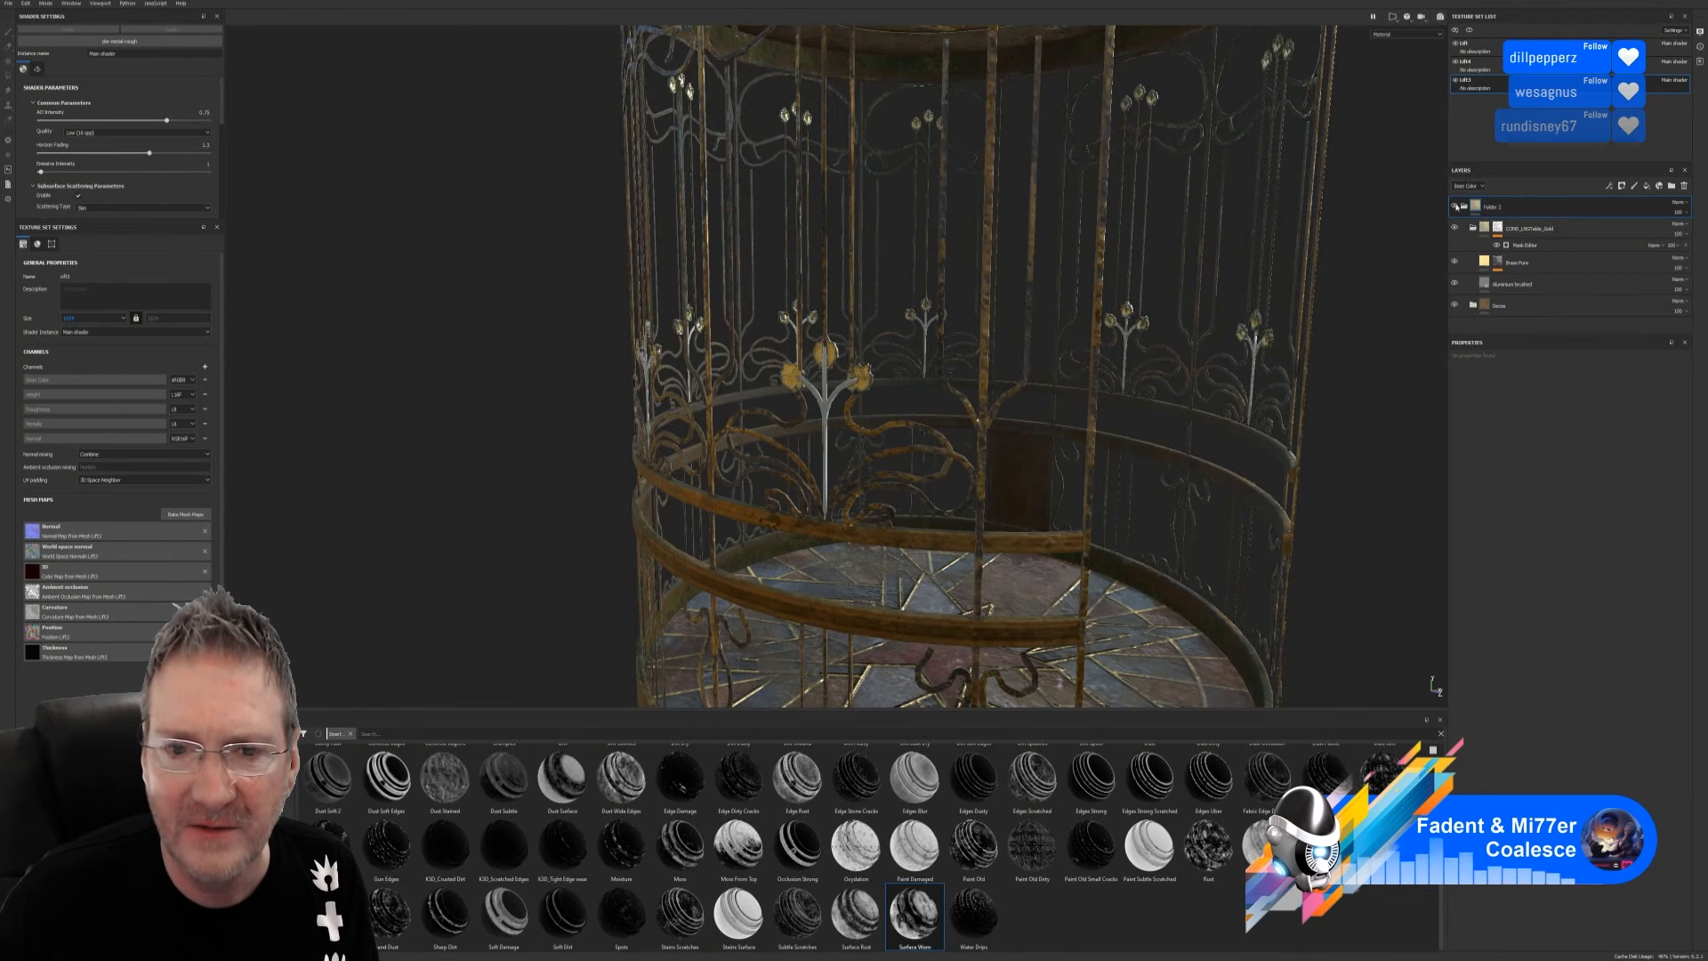
pyautogui.rightClick(1553, 209)
pyautogui.click(1617, 245)
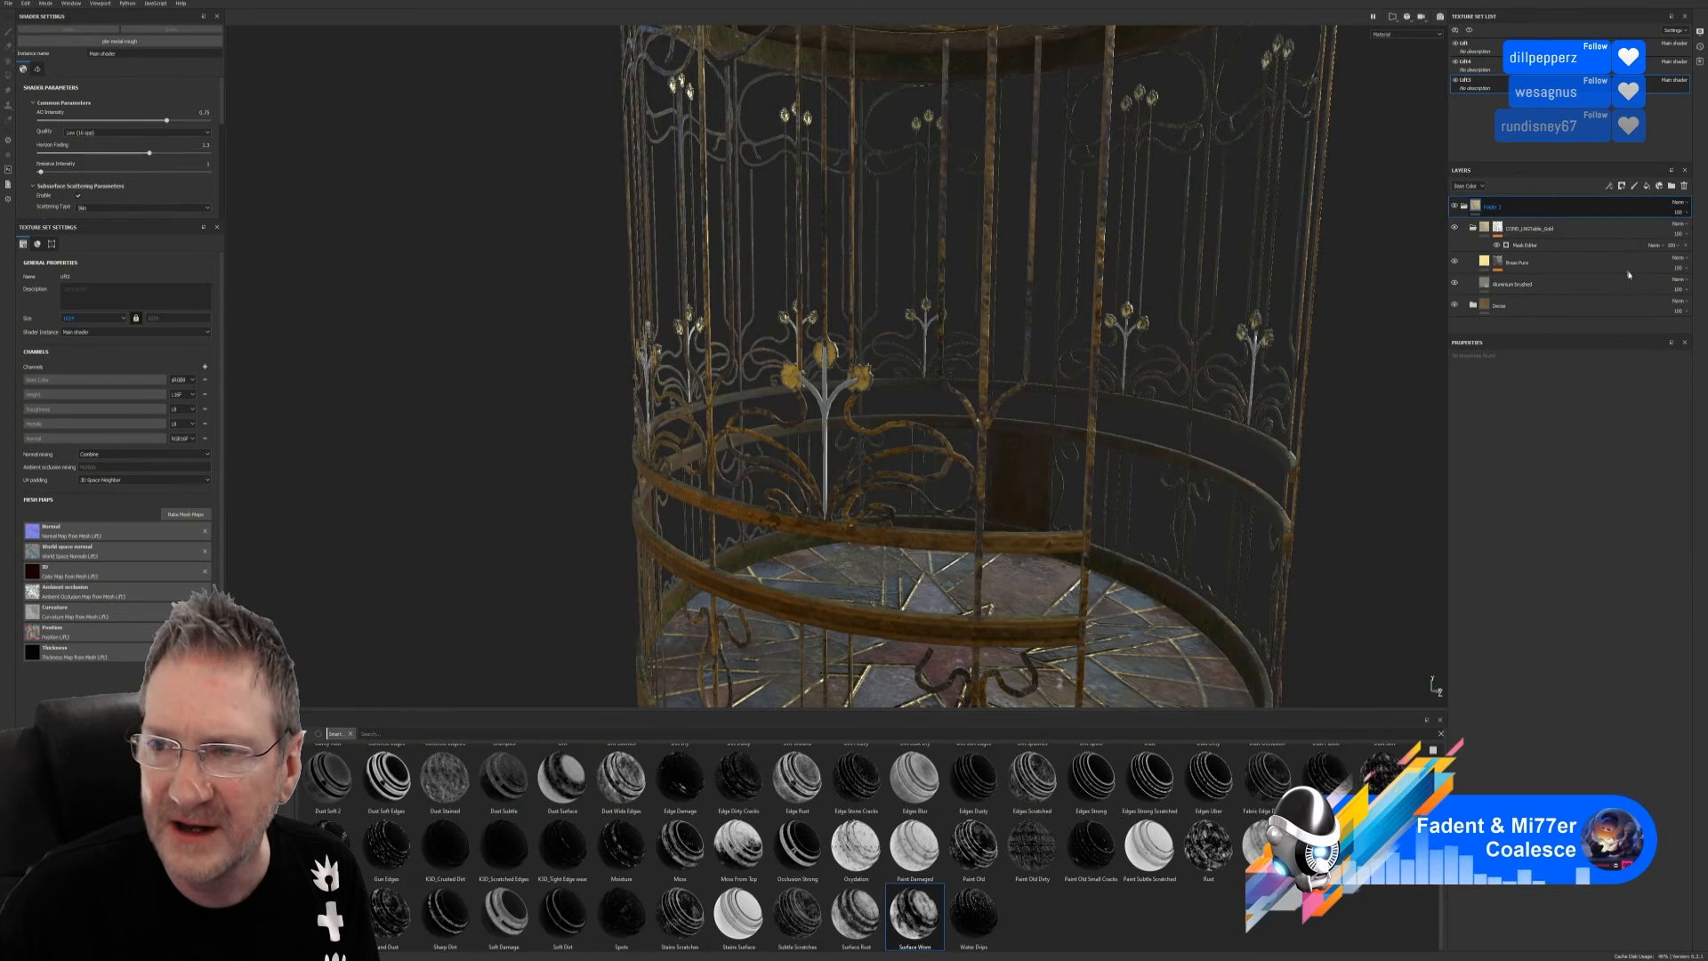
pyautogui.click(1673, 450)
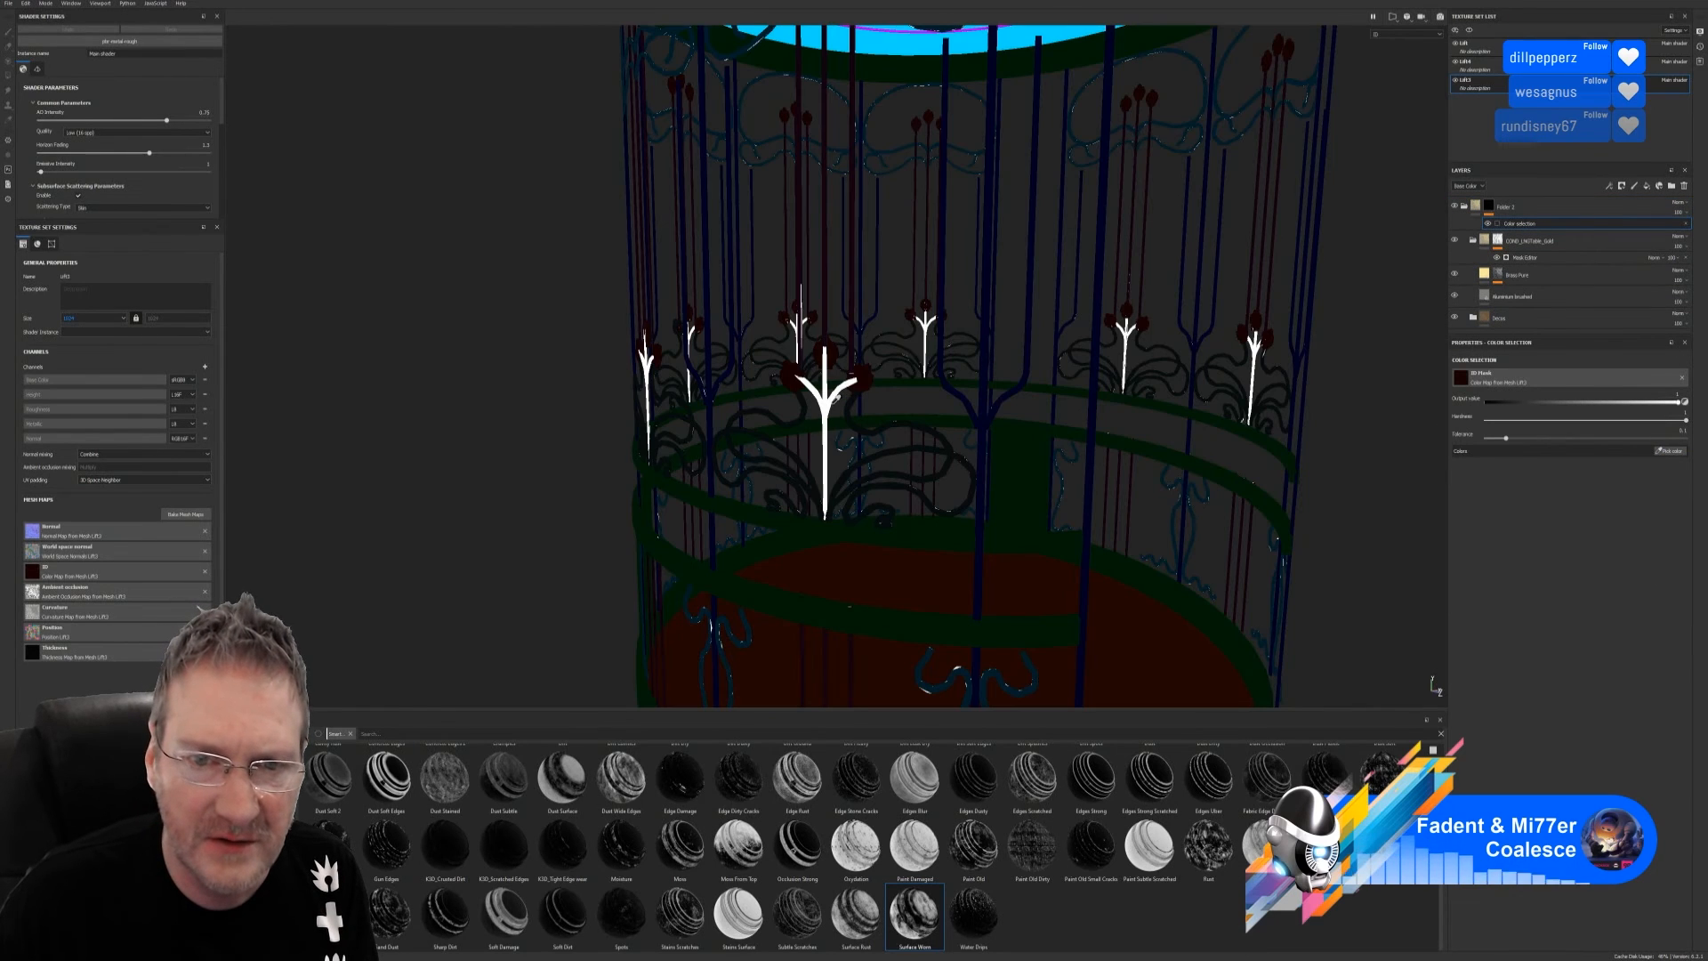
pyautogui.click(827, 398)
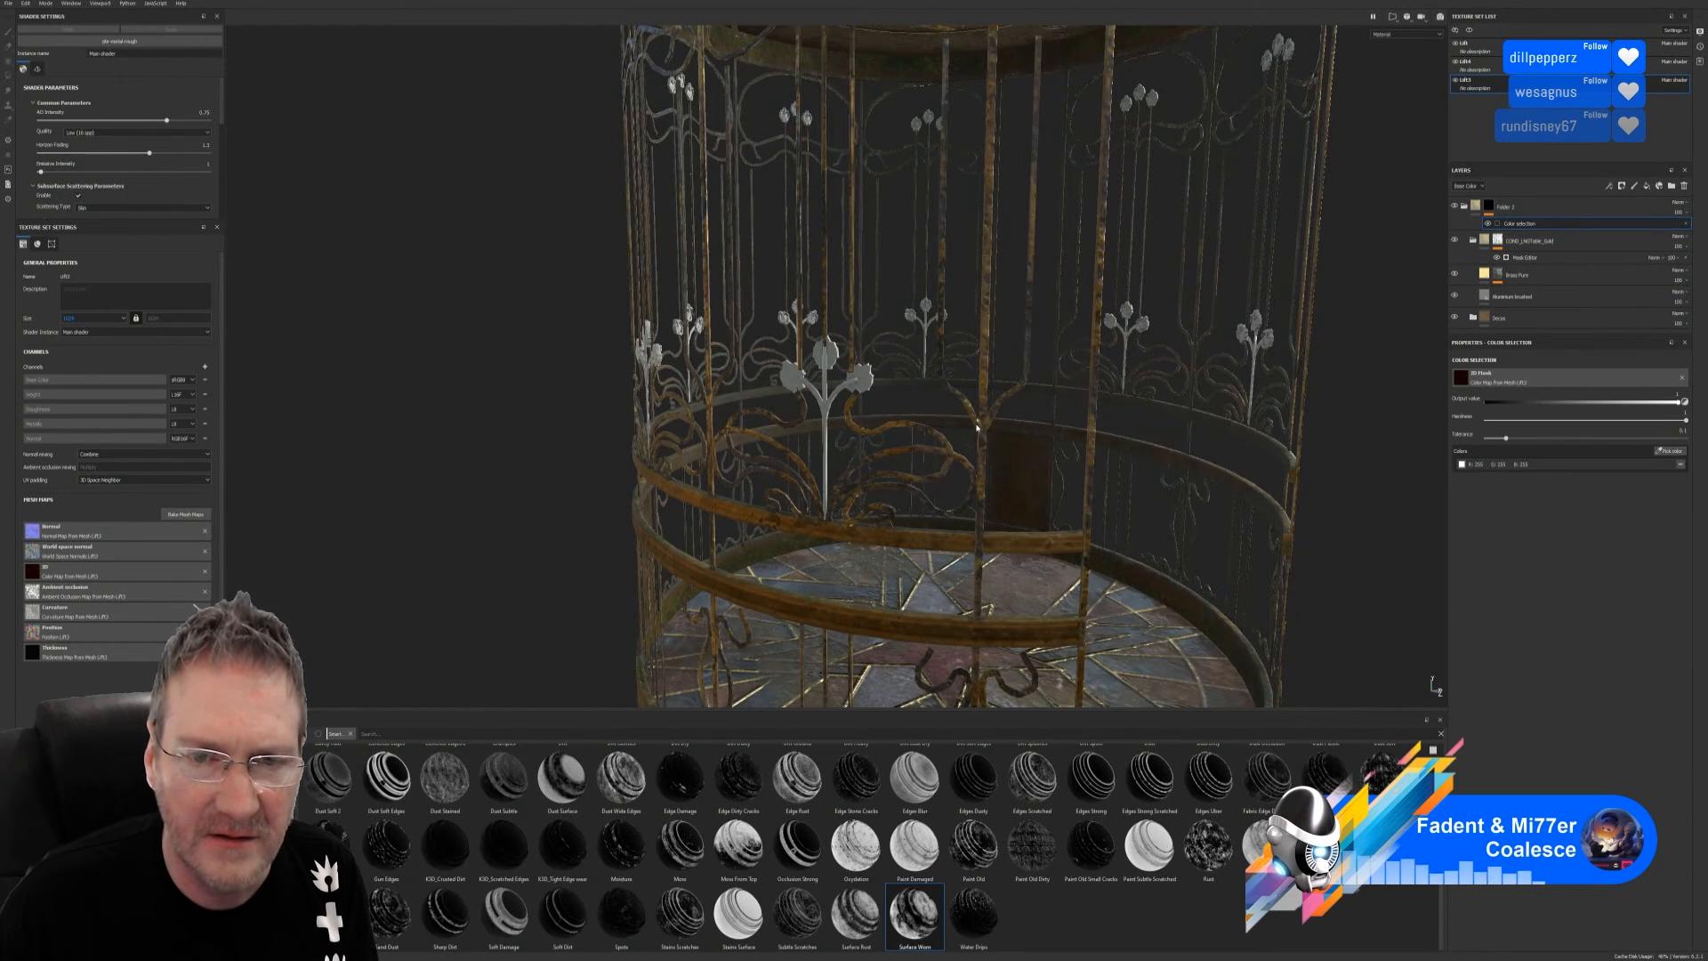
pyautogui.moveTo(1203, 418)
pyautogui.keyDown('alt'); pyautogui.mouseDown()
pyautogui.moveTo(1153, 428)
pyautogui.moveTo(1180, 425)
pyautogui.mouseUp(); pyautogui.keyUp('alt')
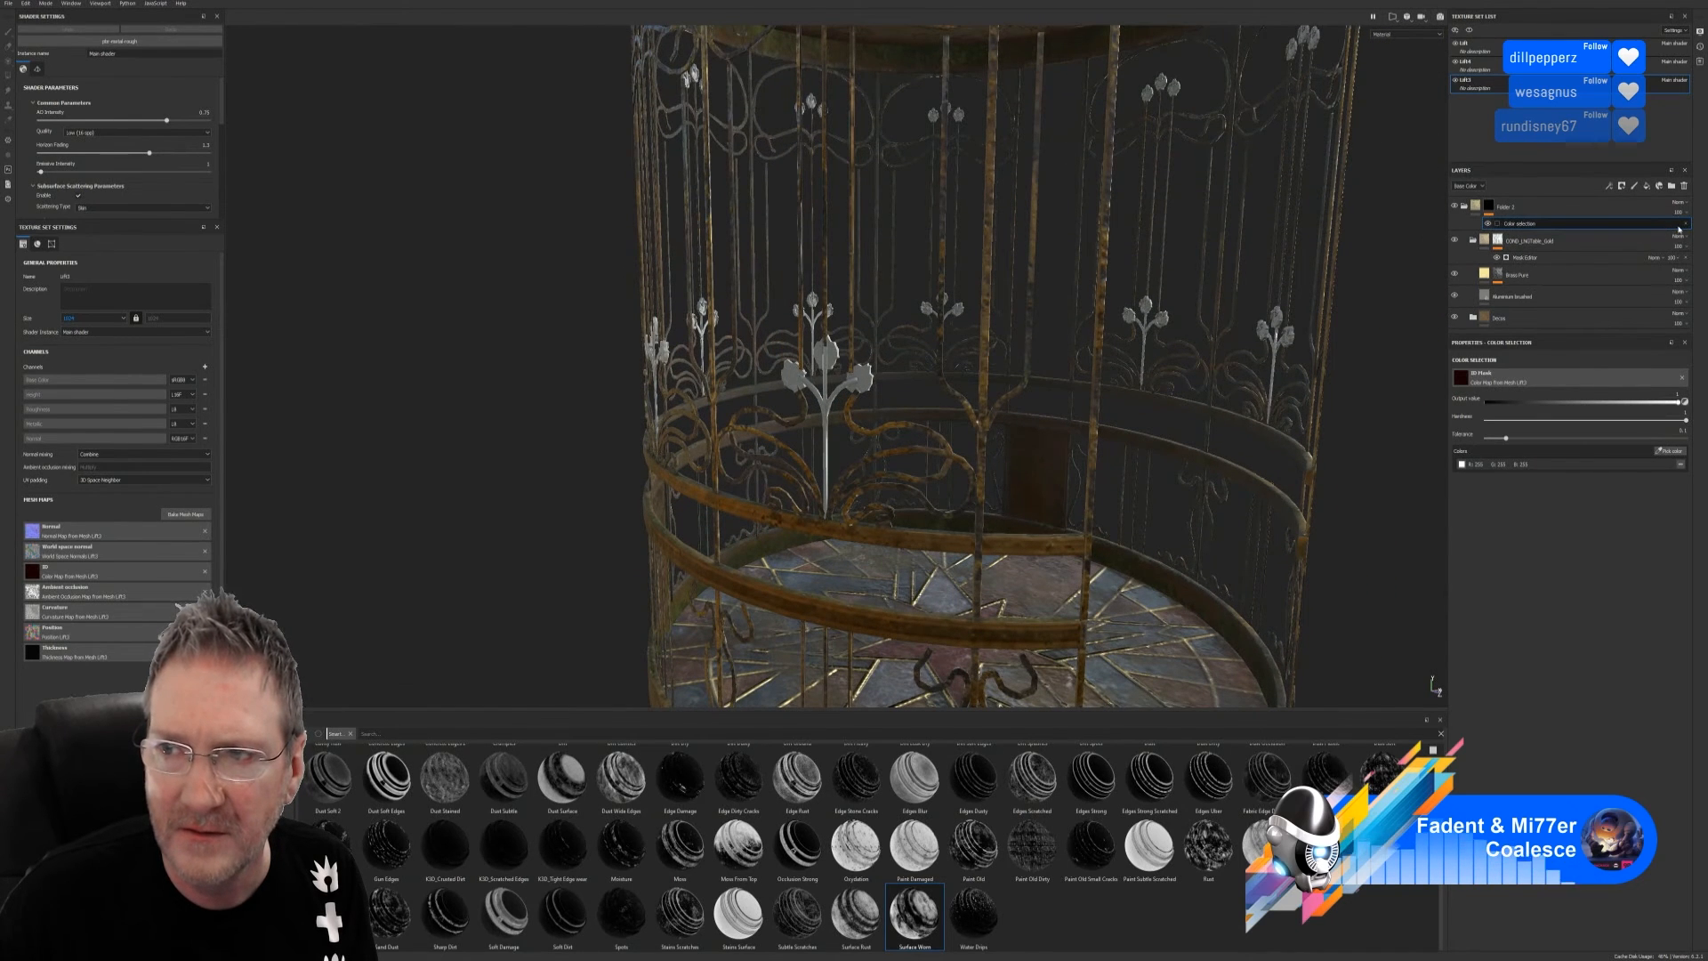
pyautogui.hotkey('ctrl', 'z')
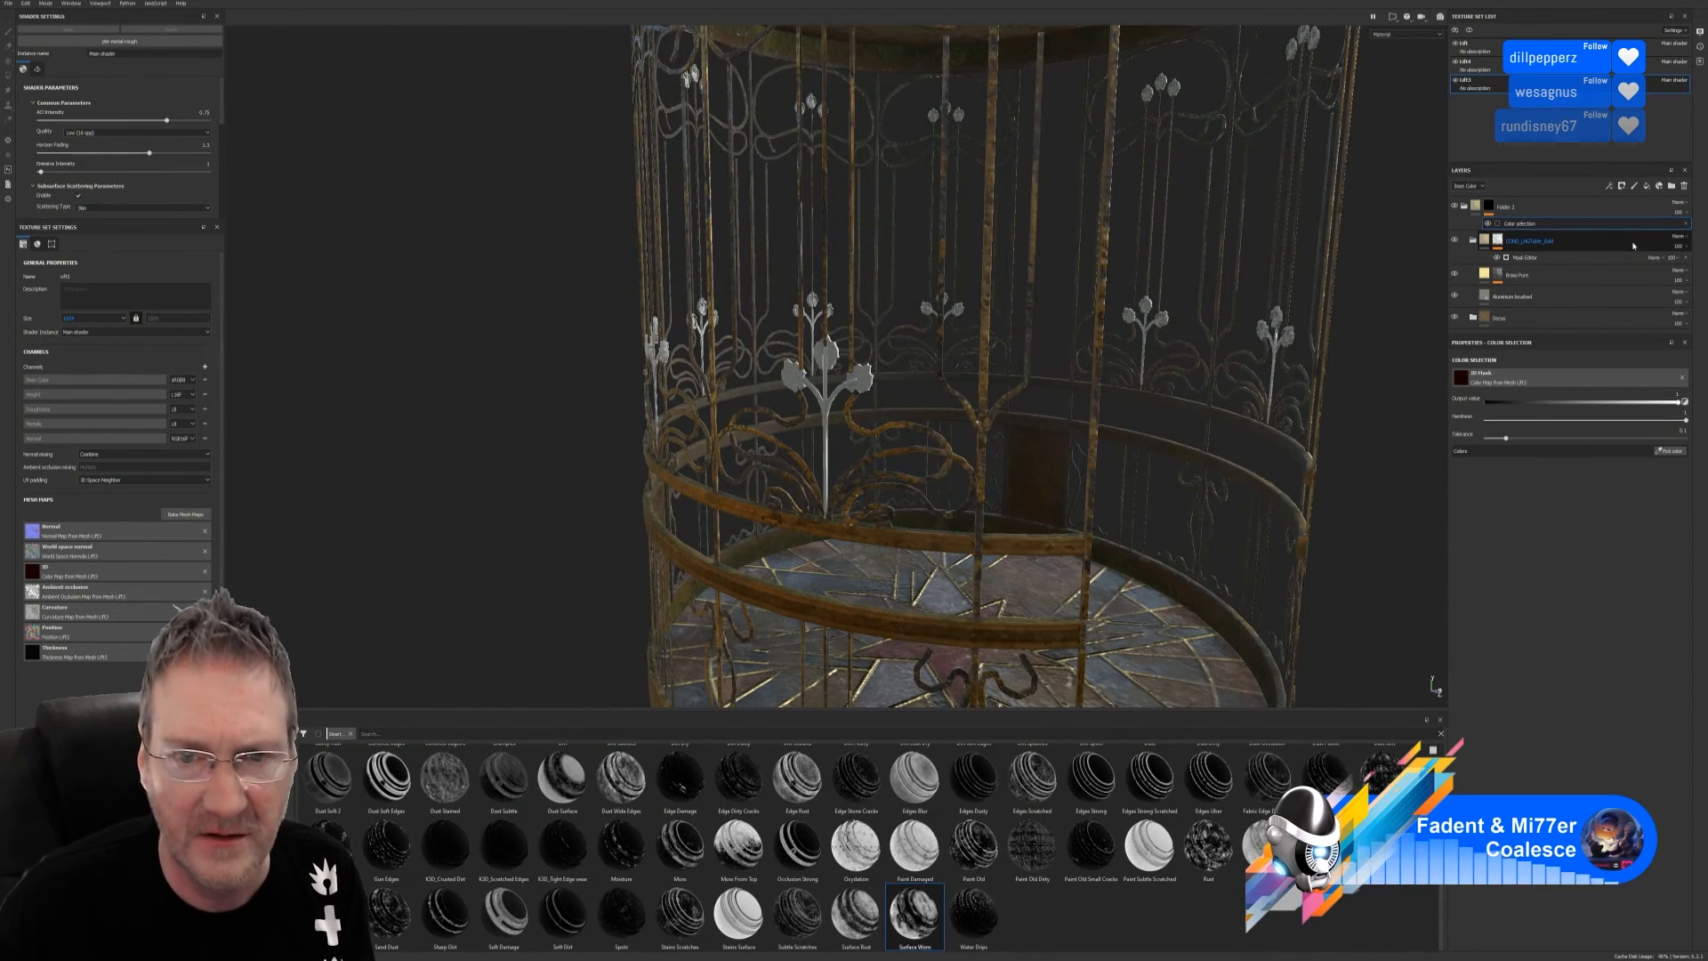
pyautogui.hotkey('ctrl', 'z')
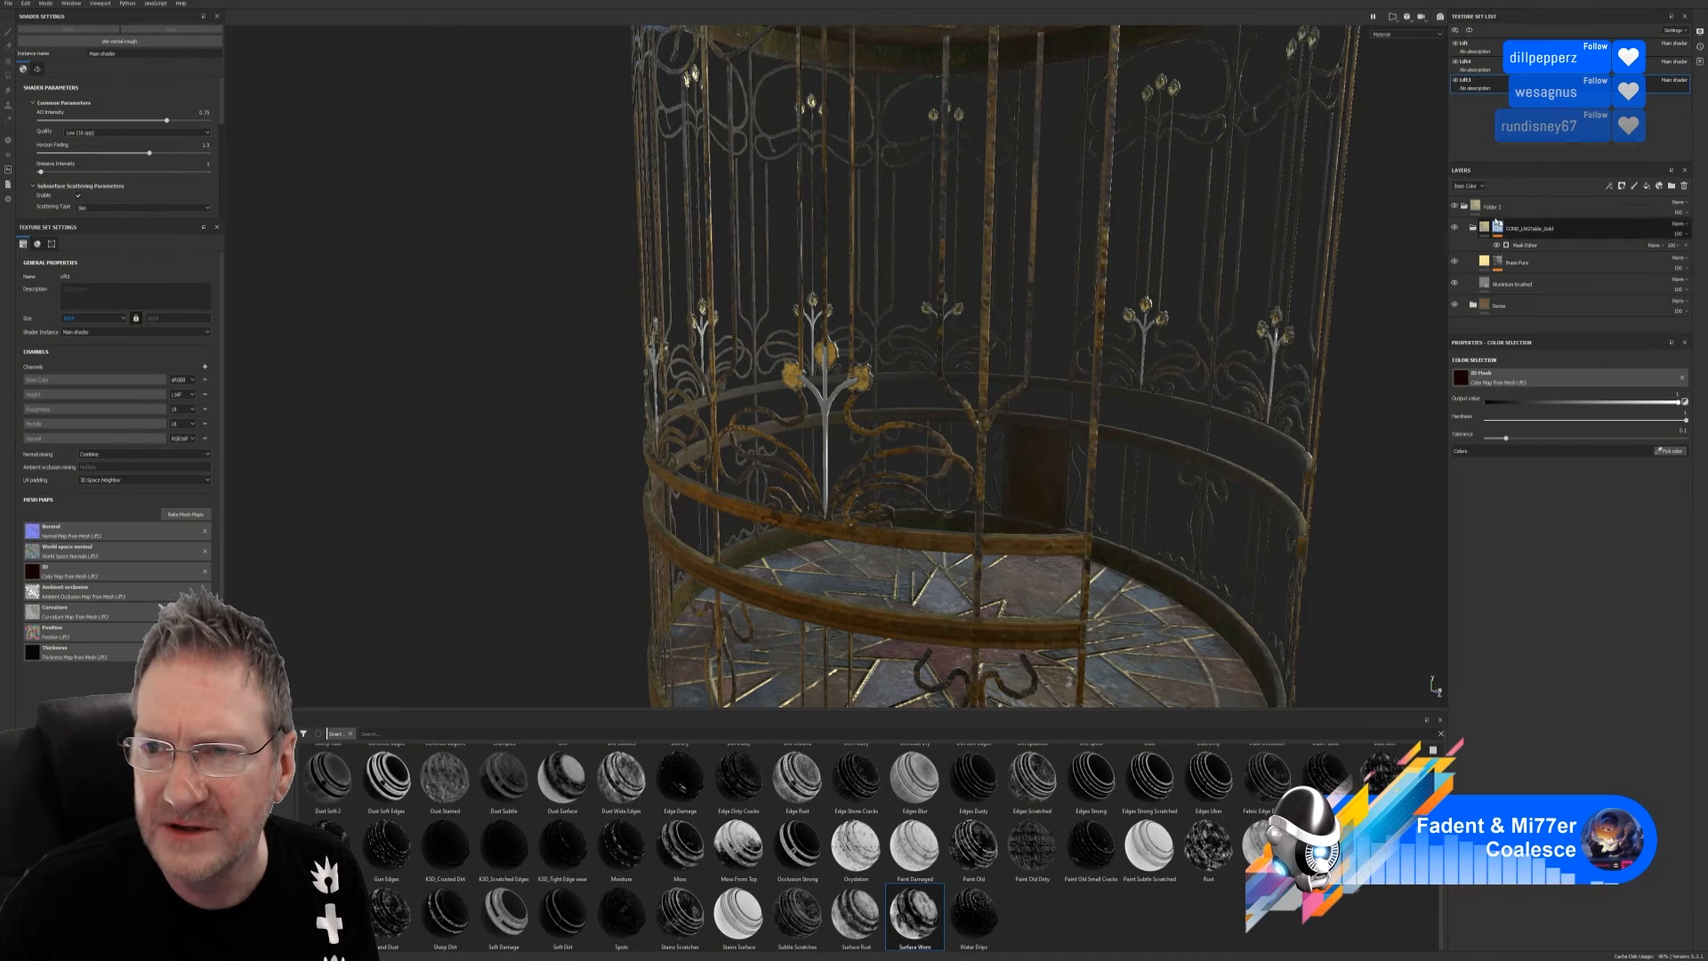
# Compare the flower heads with the gold layer hidden and shown, and check them with the whole parent folder hidden and shown
pyautogui.click(1511, 267)
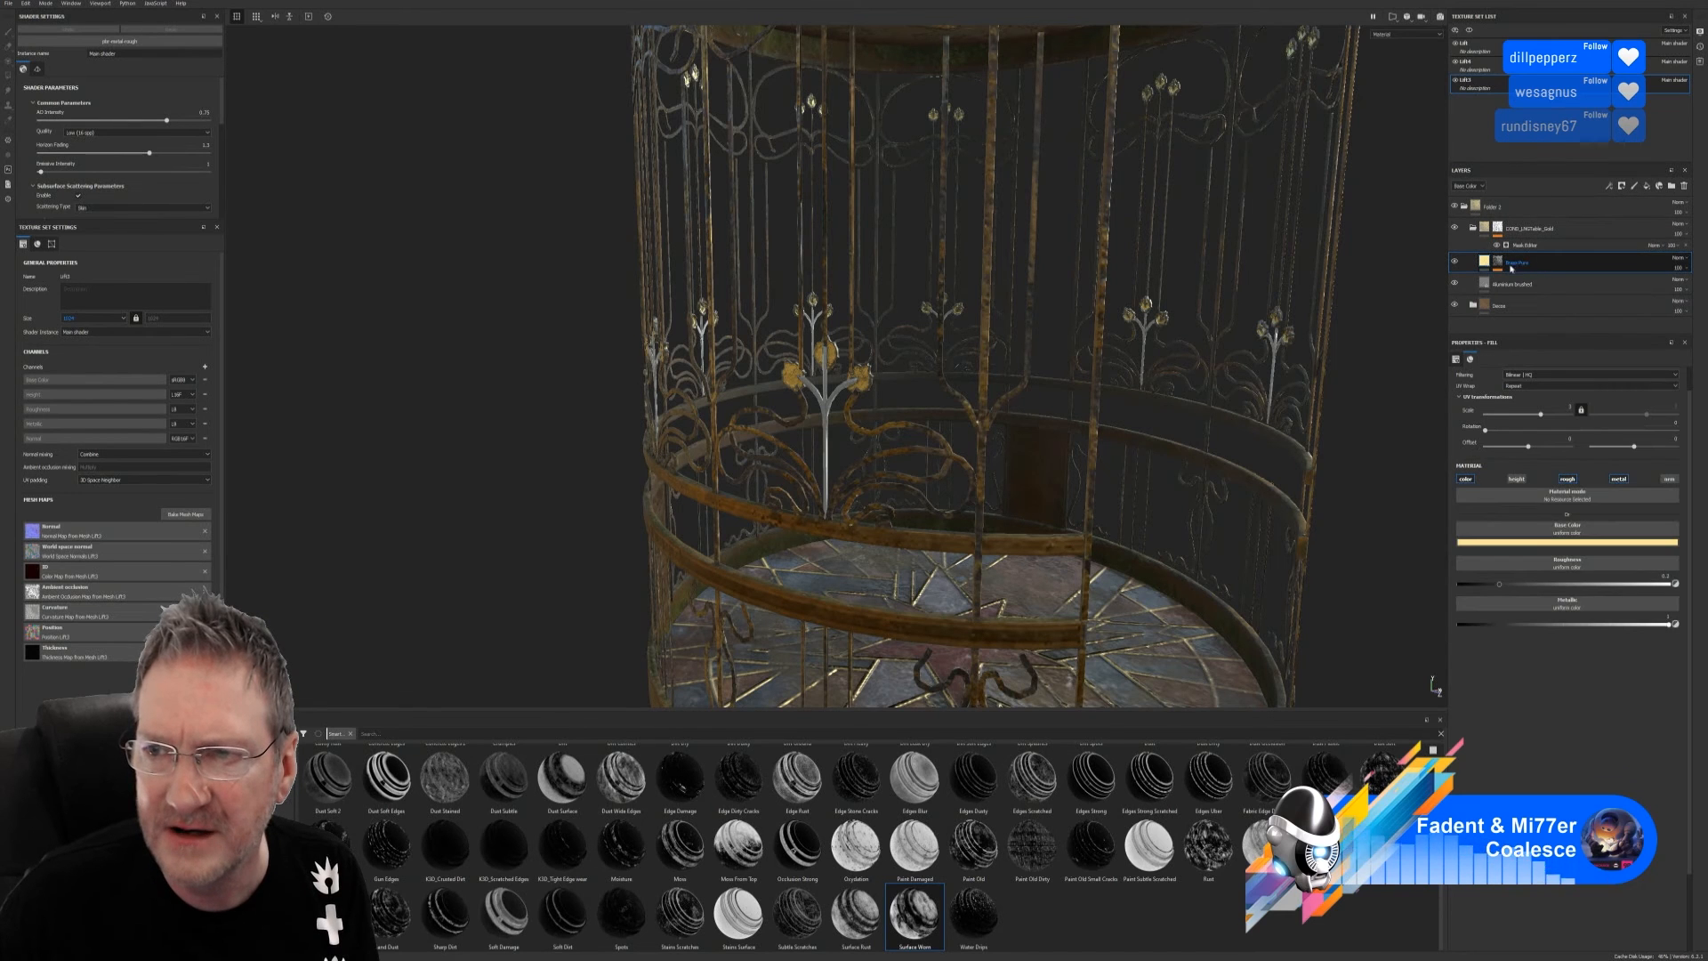
pyautogui.click(1455, 263)
pyautogui.click(1456, 263)
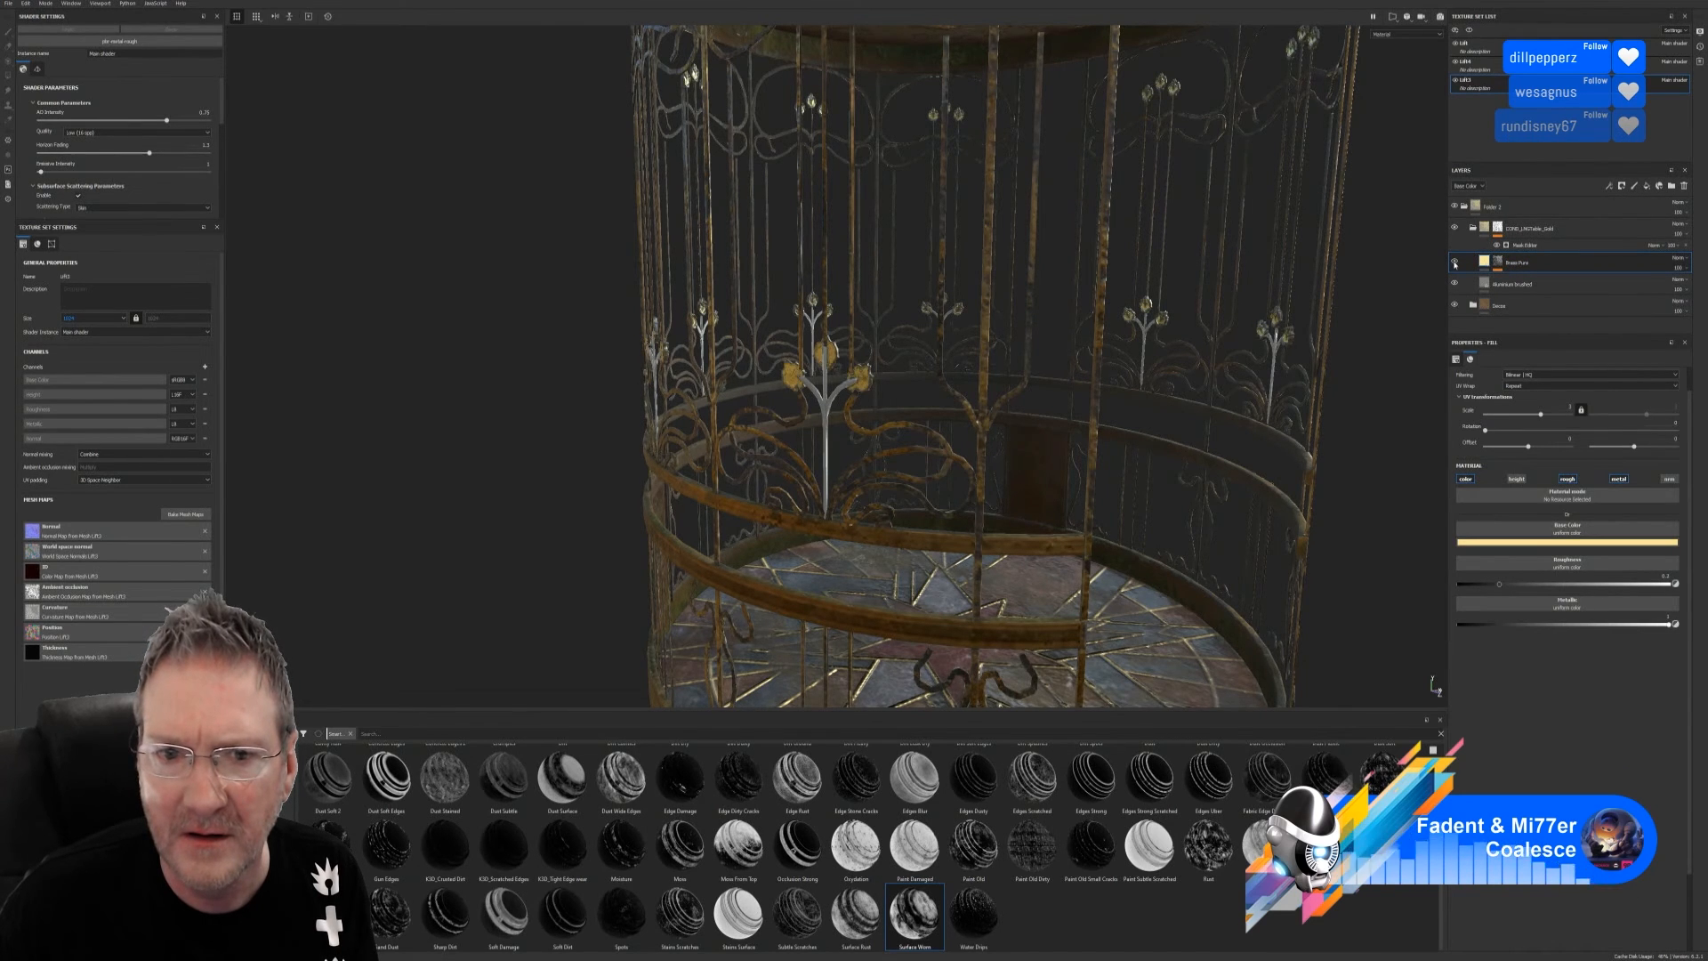
pyautogui.click(1456, 264)
pyautogui.click(1456, 264)
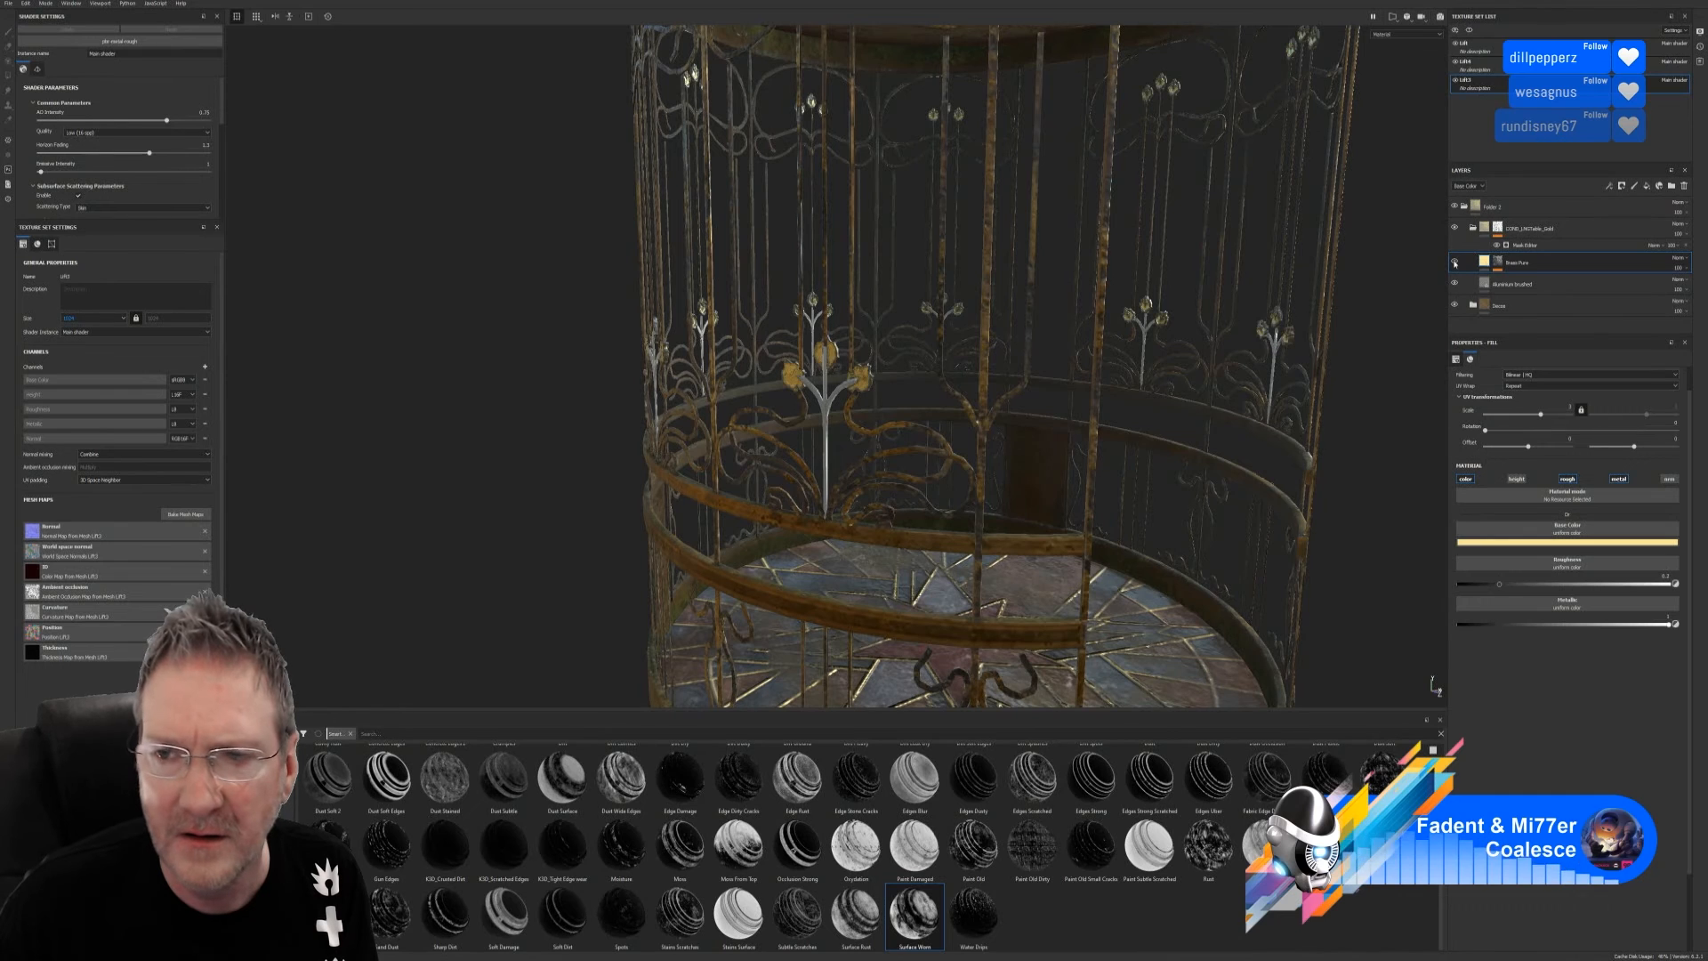
pyautogui.click(1515, 208)
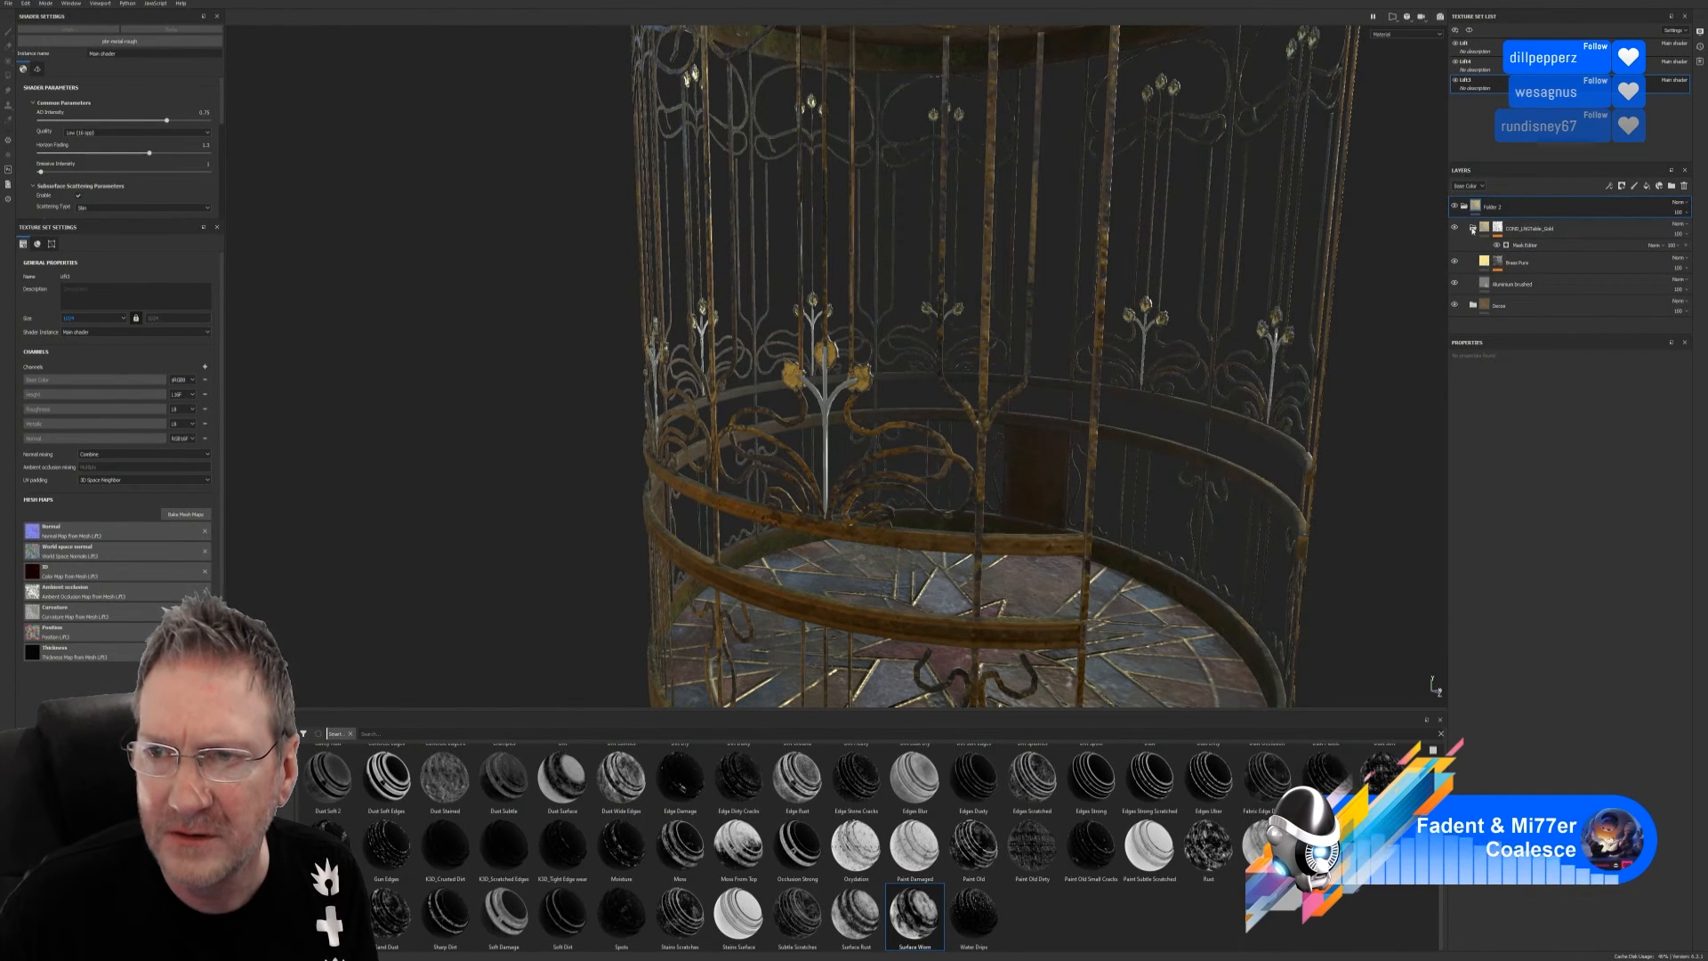
pyautogui.click(1472, 229)
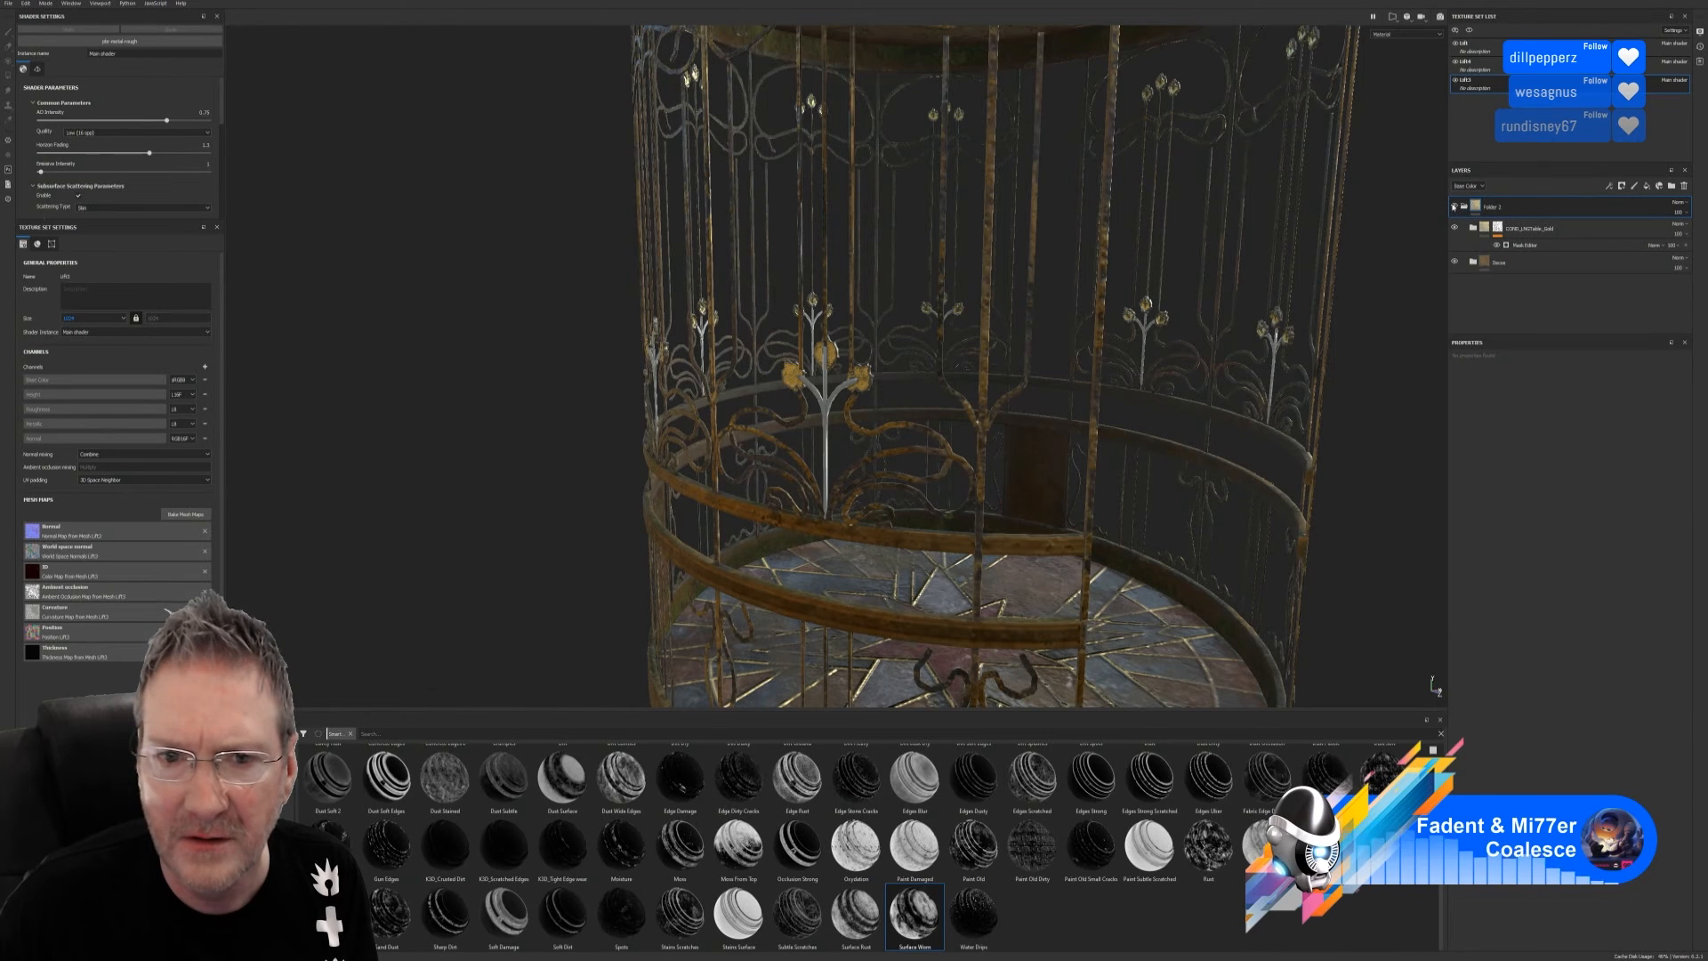
pyautogui.click(1454, 206)
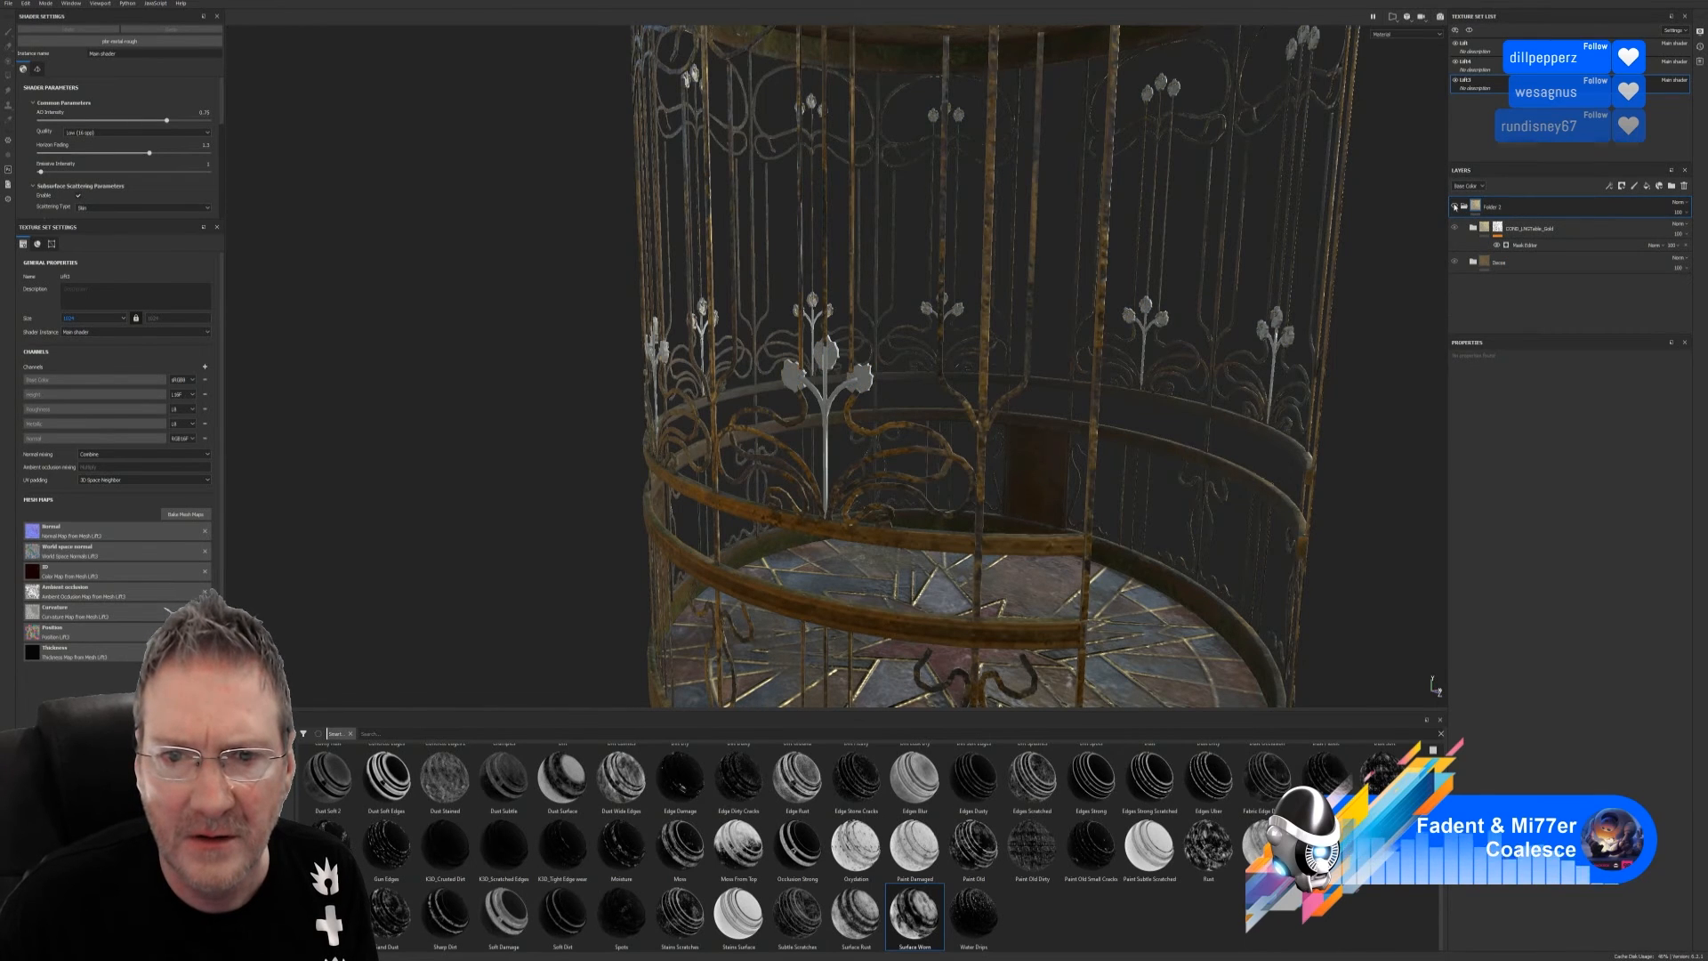
pyautogui.click(1454, 206)
# Try another color selection mask on the flower heads' parent folder, and remove the mask
pyautogui.click(1538, 210)
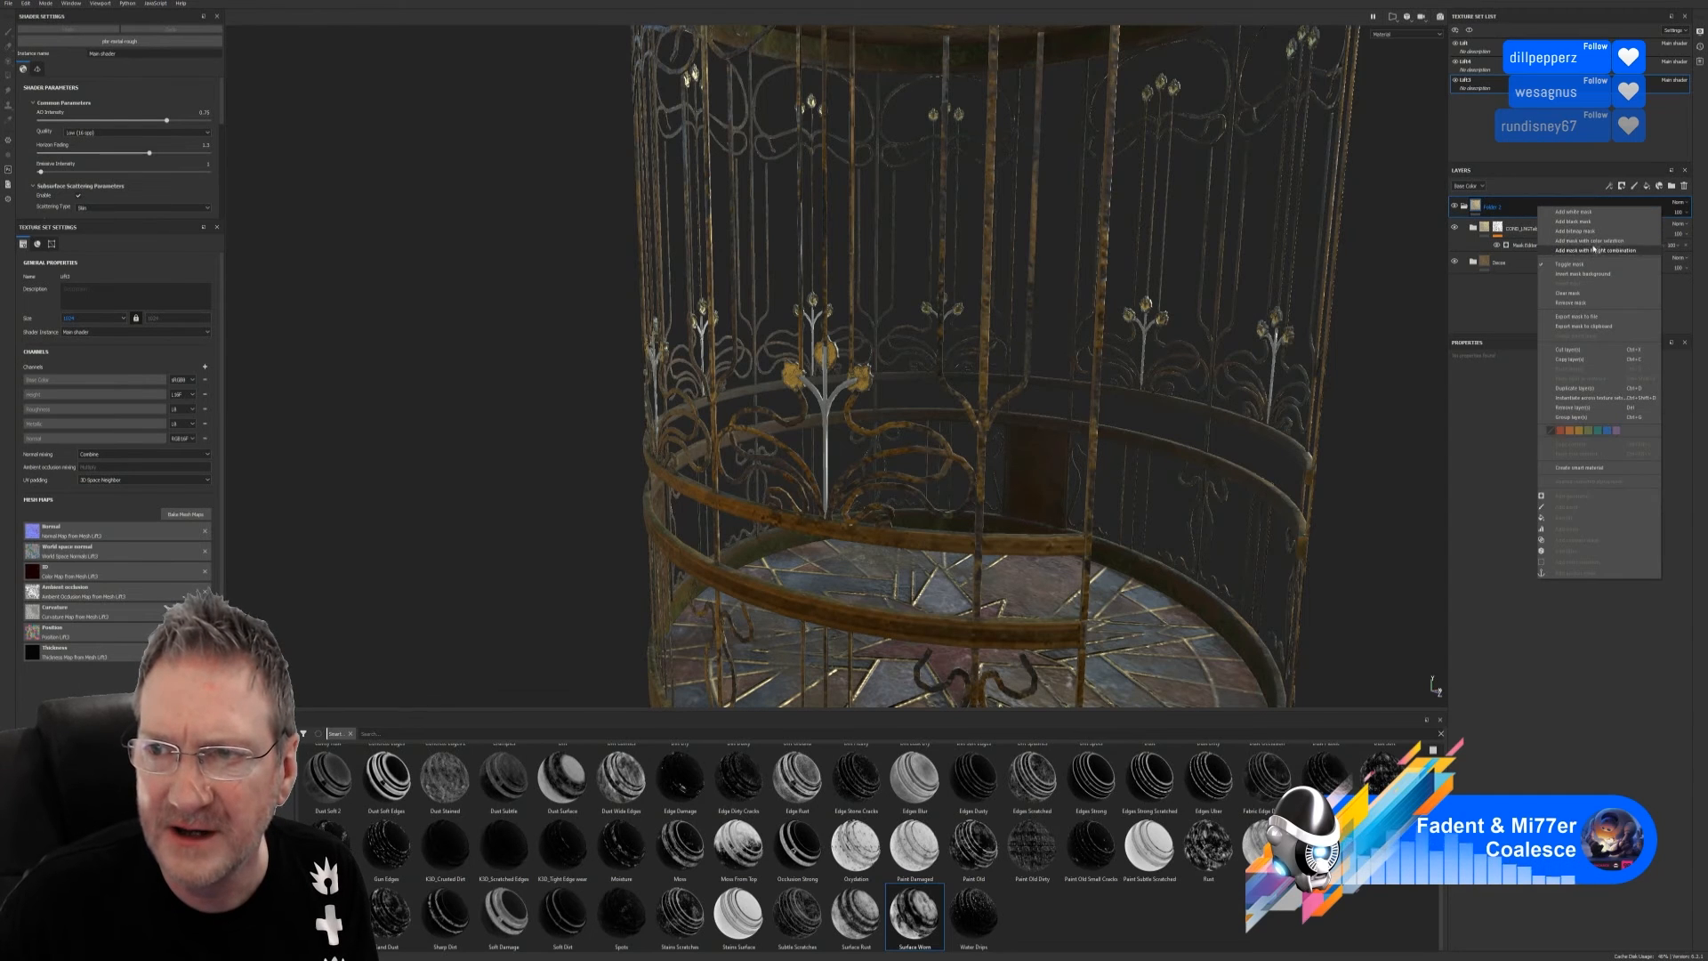
pyautogui.click(1592, 354)
pyautogui.click(1671, 451)
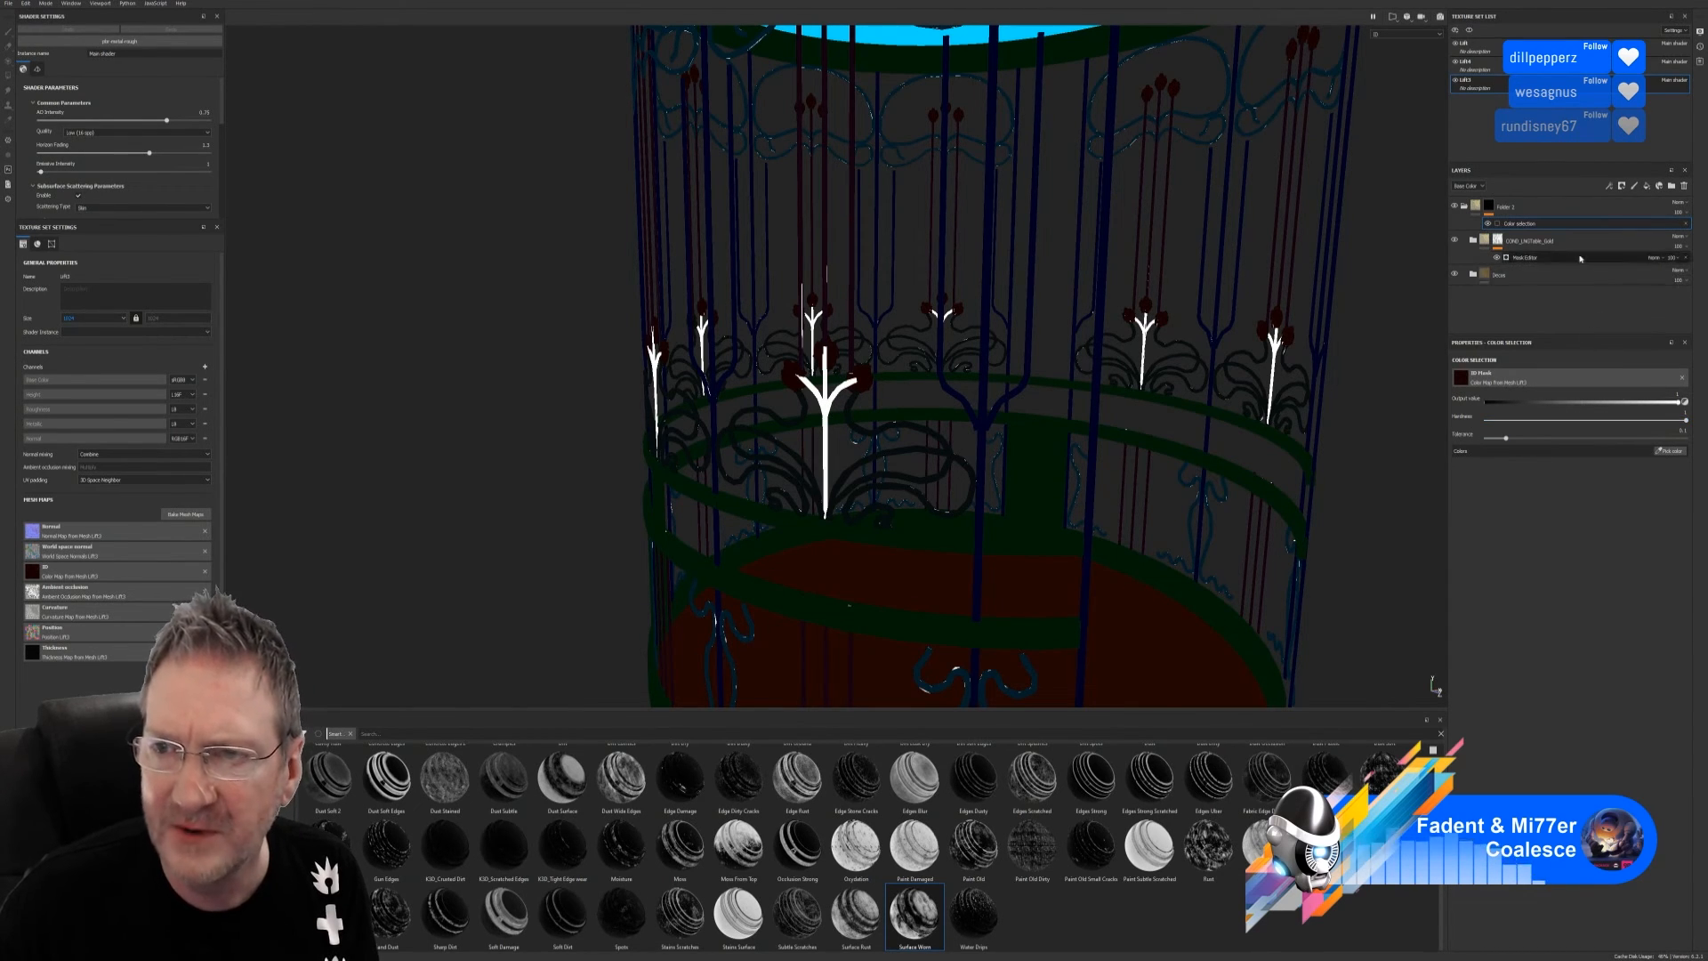
pyautogui.click(1688, 228)
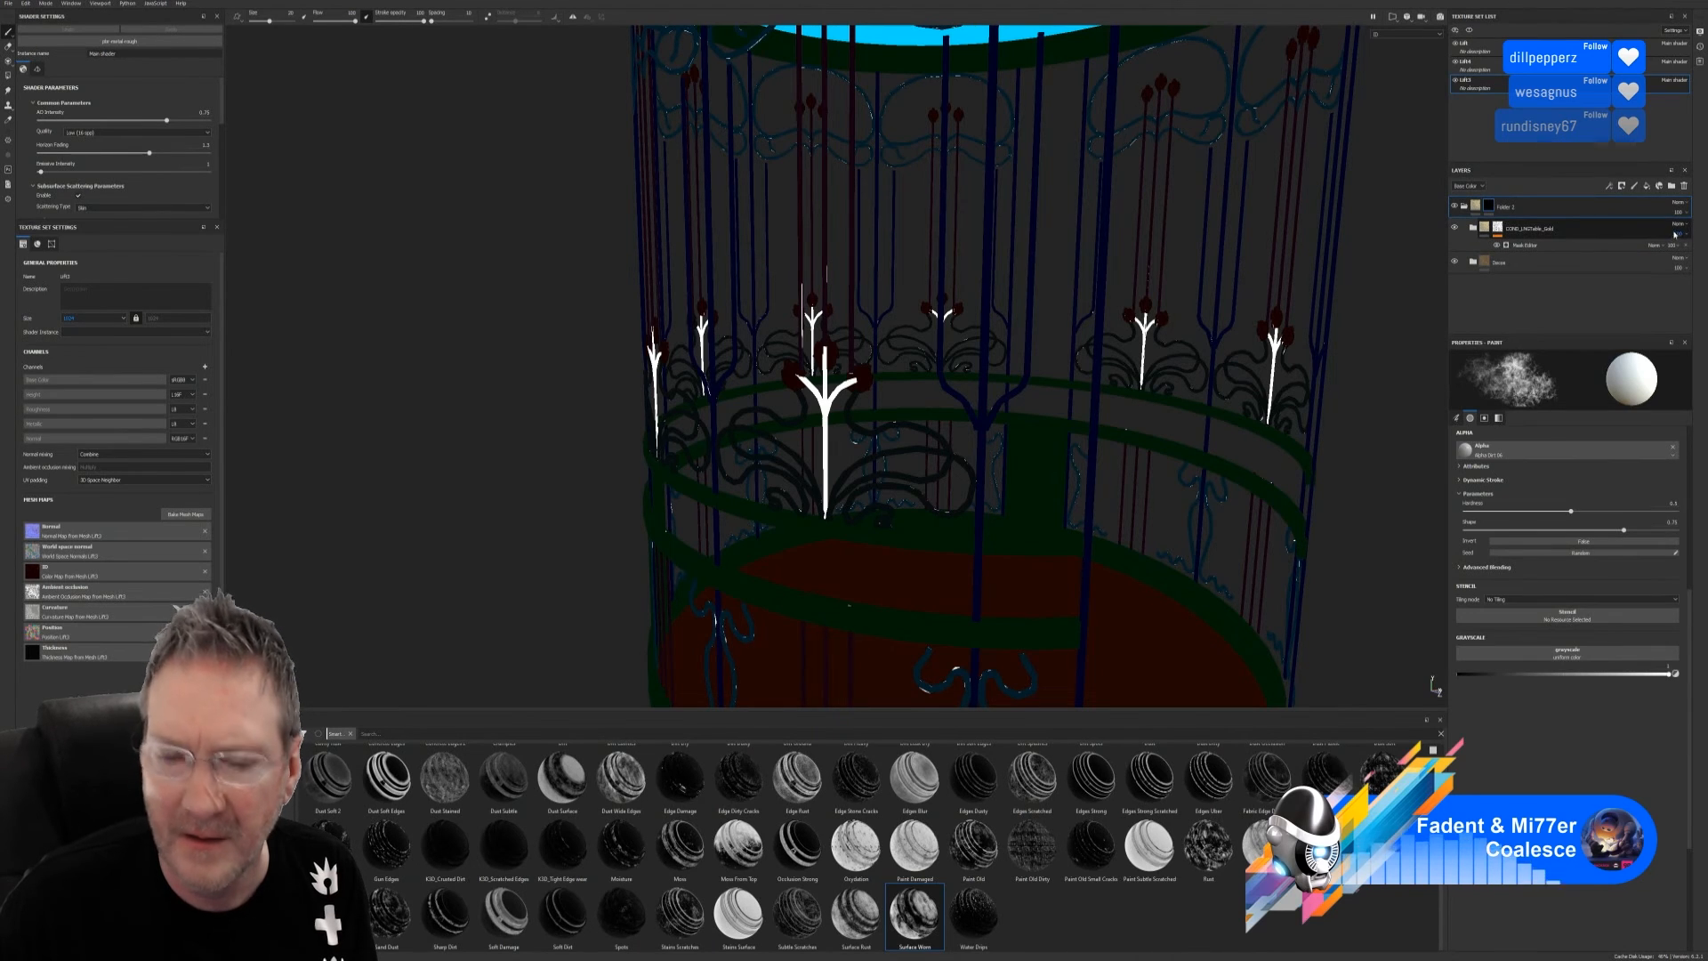
pyautogui.rightClick(1490, 208)
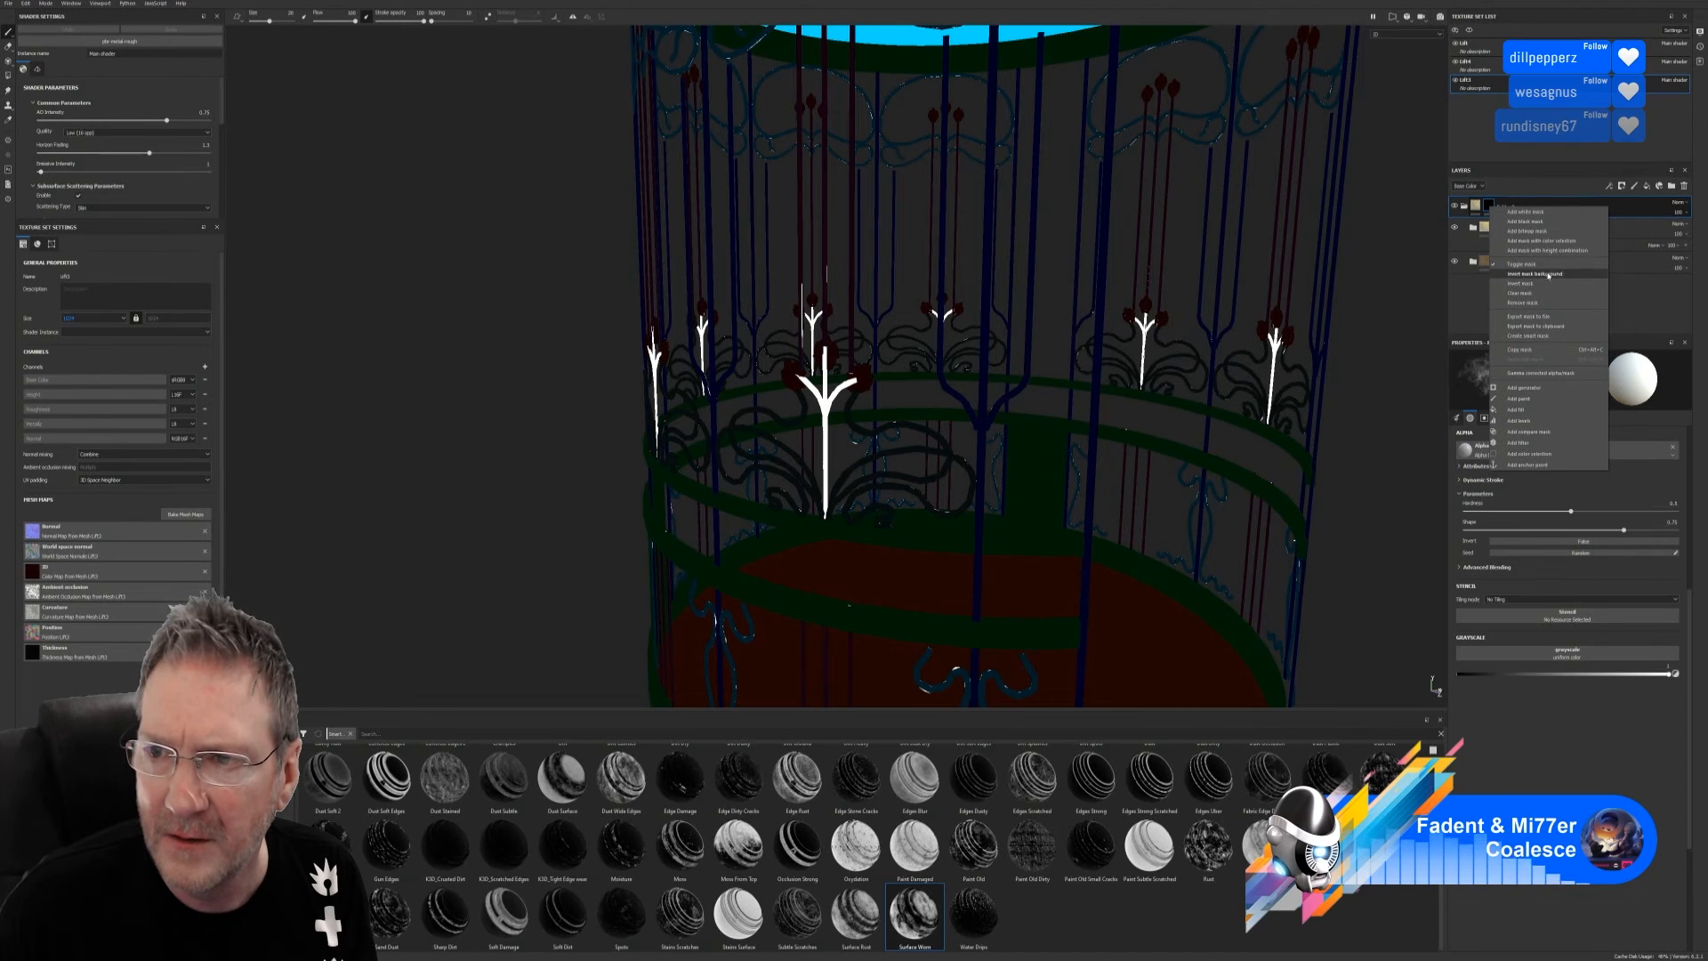
pyautogui.click(1536, 303)
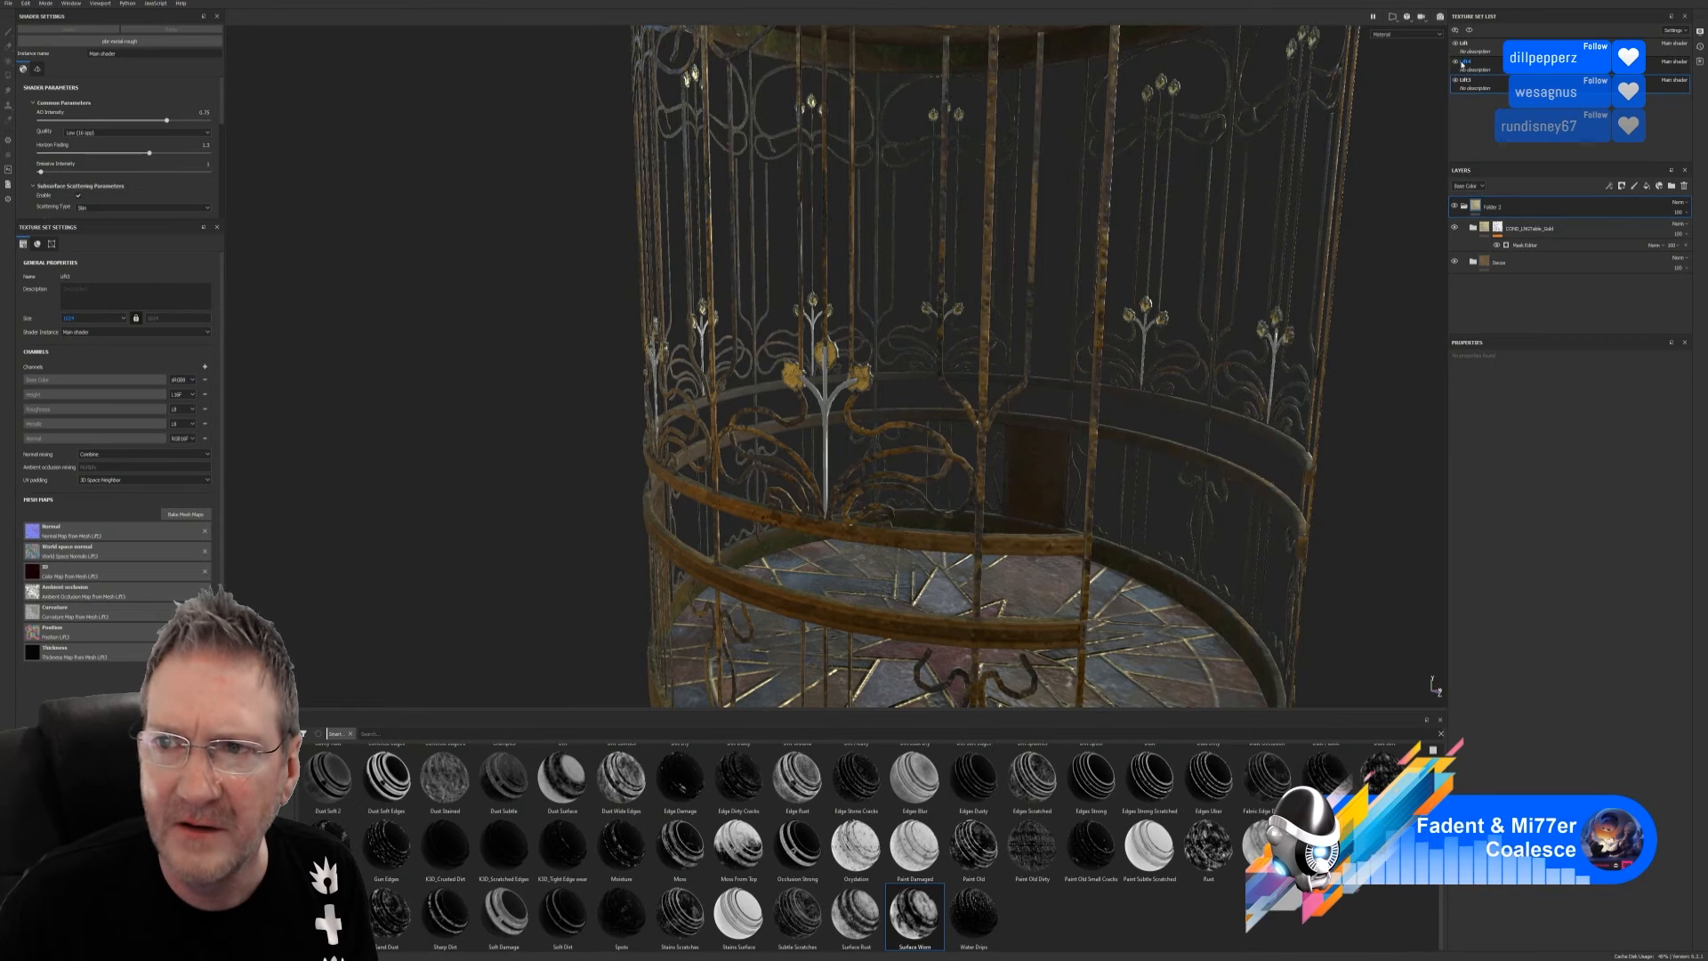
# Identify the texture set holding the flower stems and add the white stem ID color to its top folder's color selection mask
pyautogui.click(1457, 62)
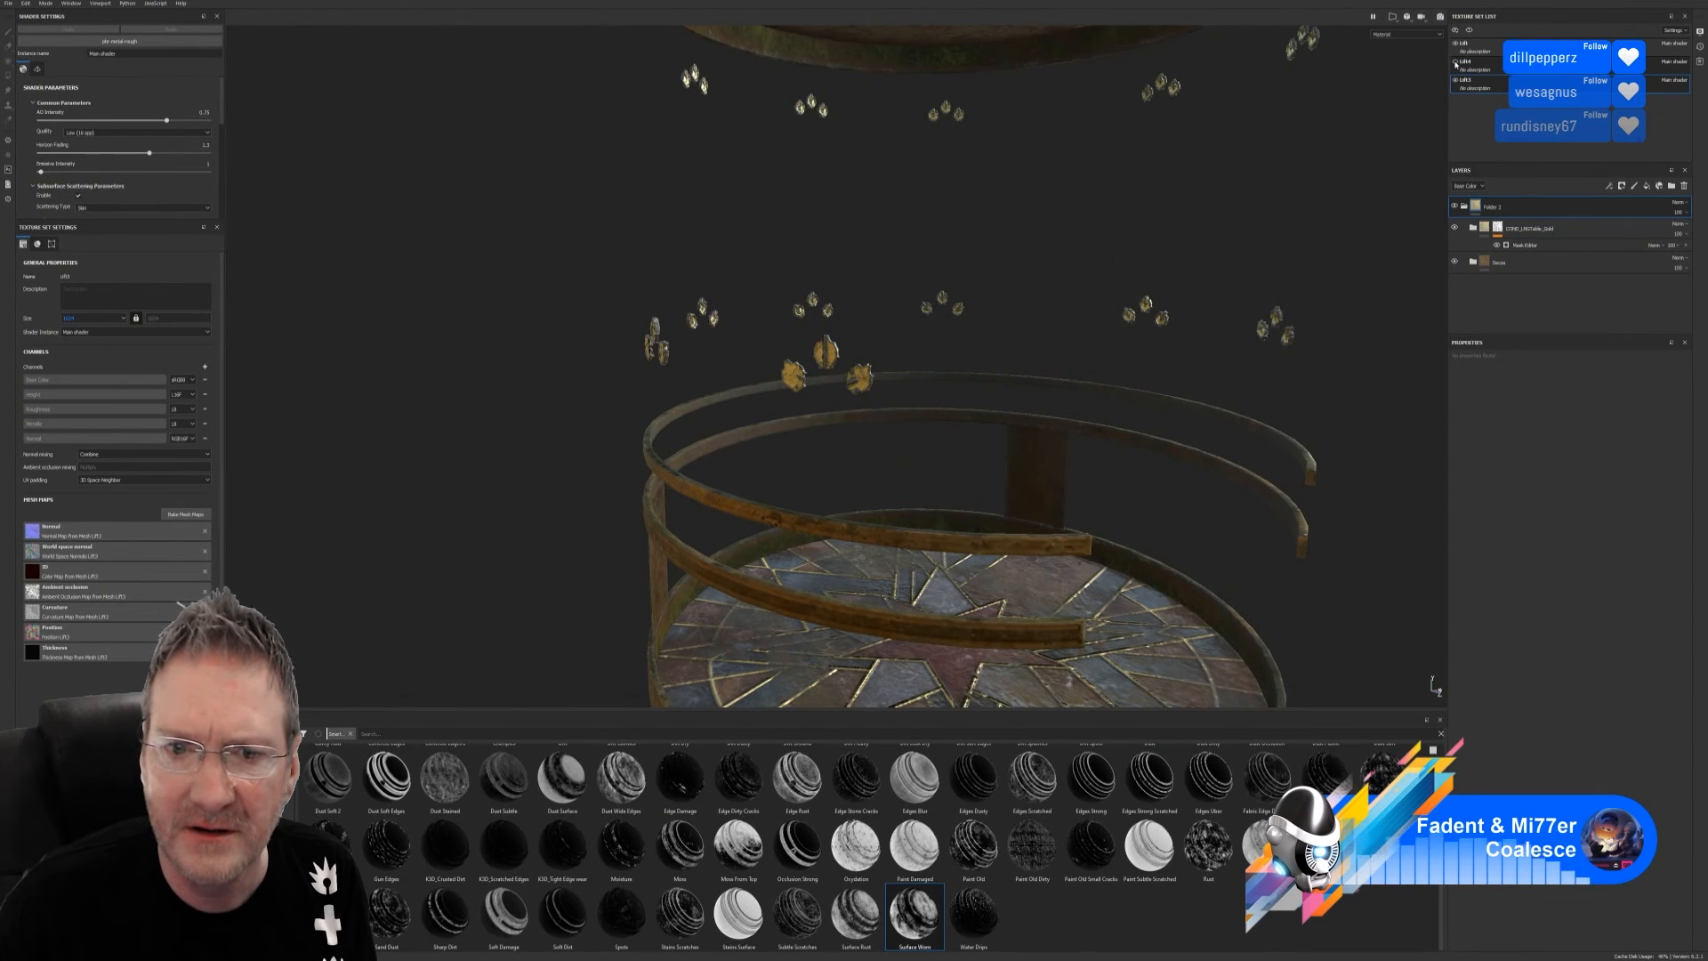
pyautogui.click(1457, 63)
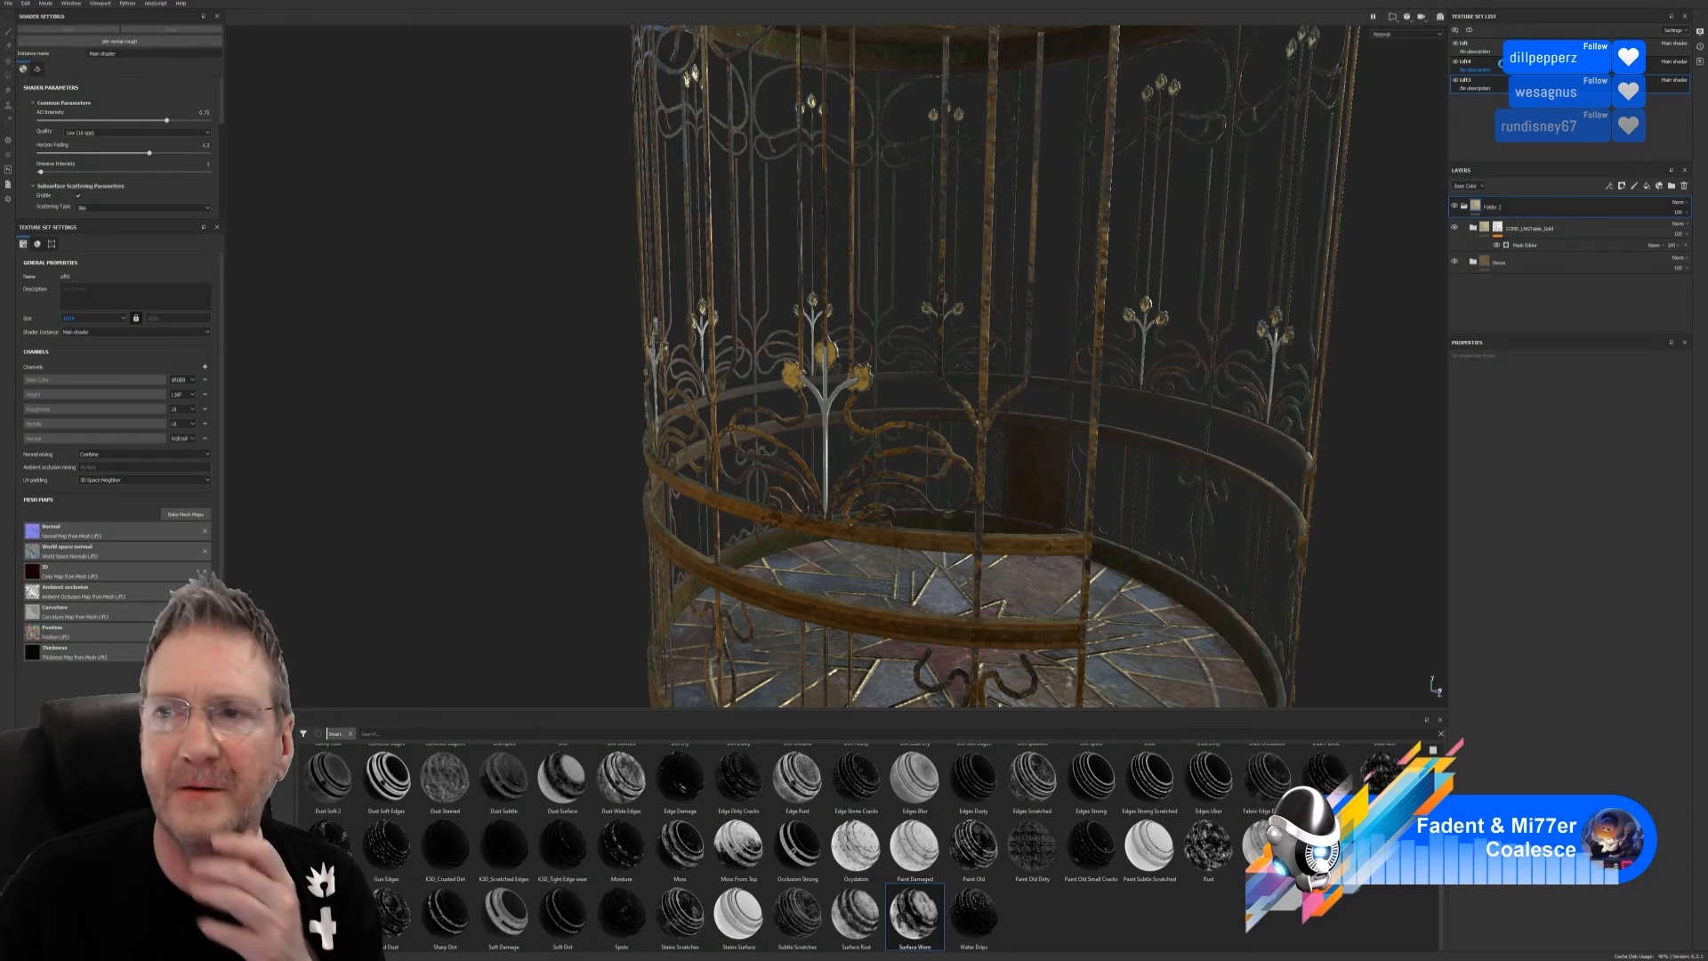
pyautogui.click(1477, 64)
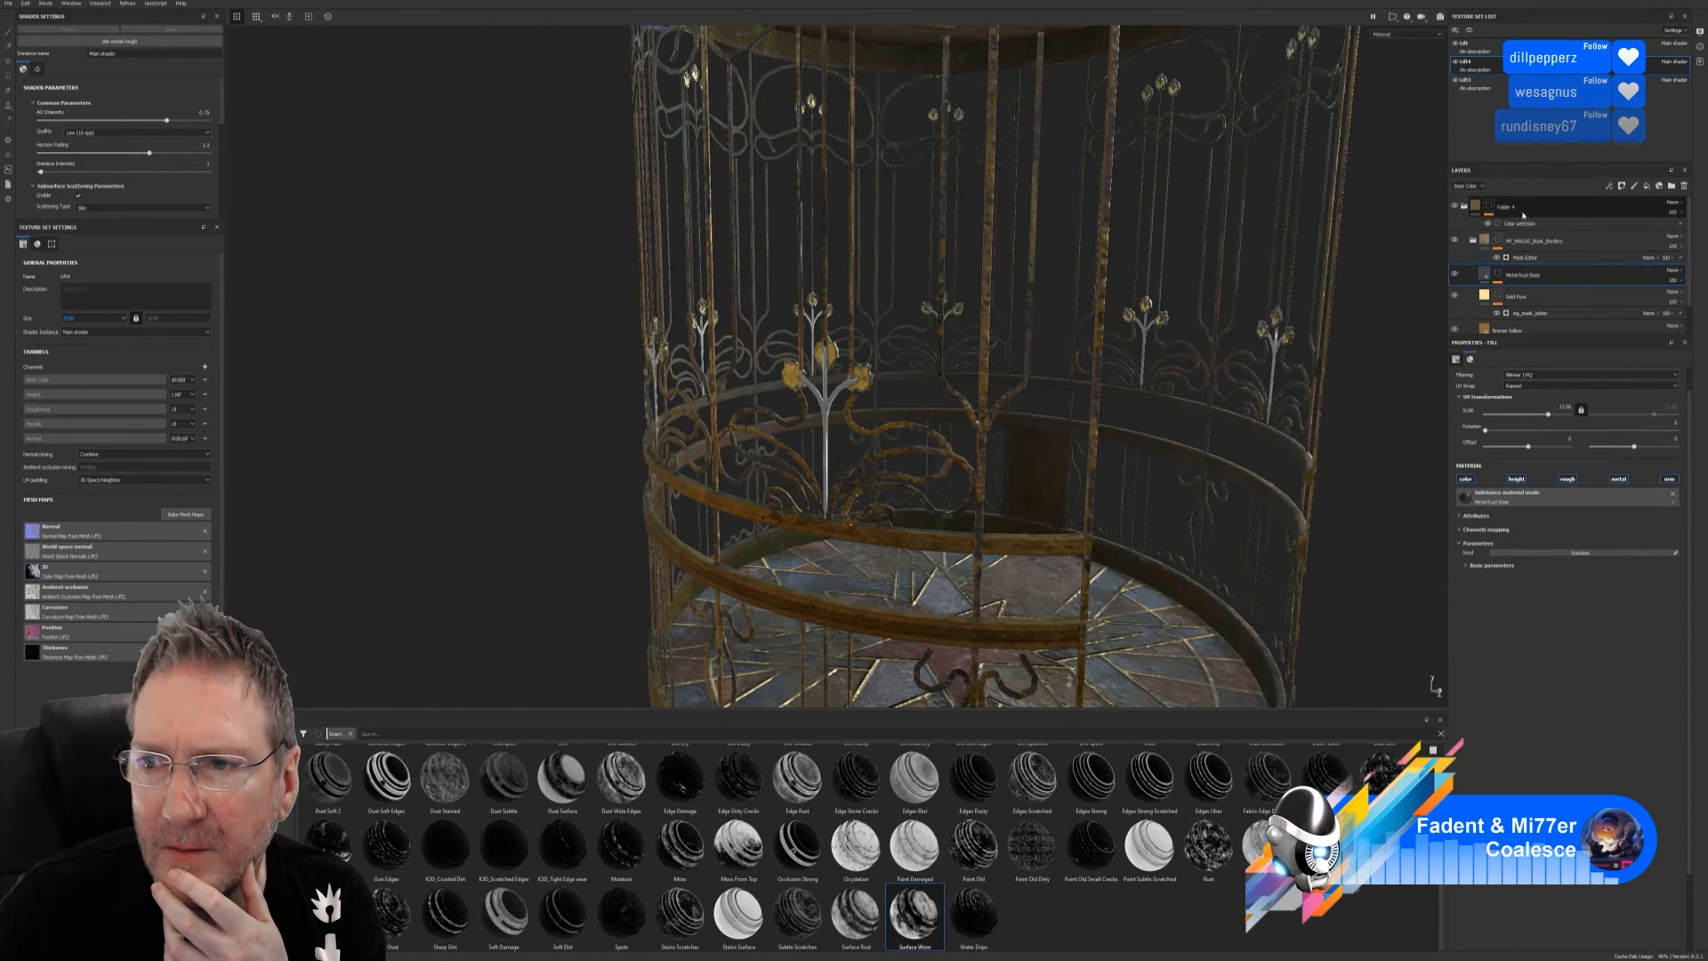
pyautogui.click(1568, 217)
pyautogui.click(1568, 223)
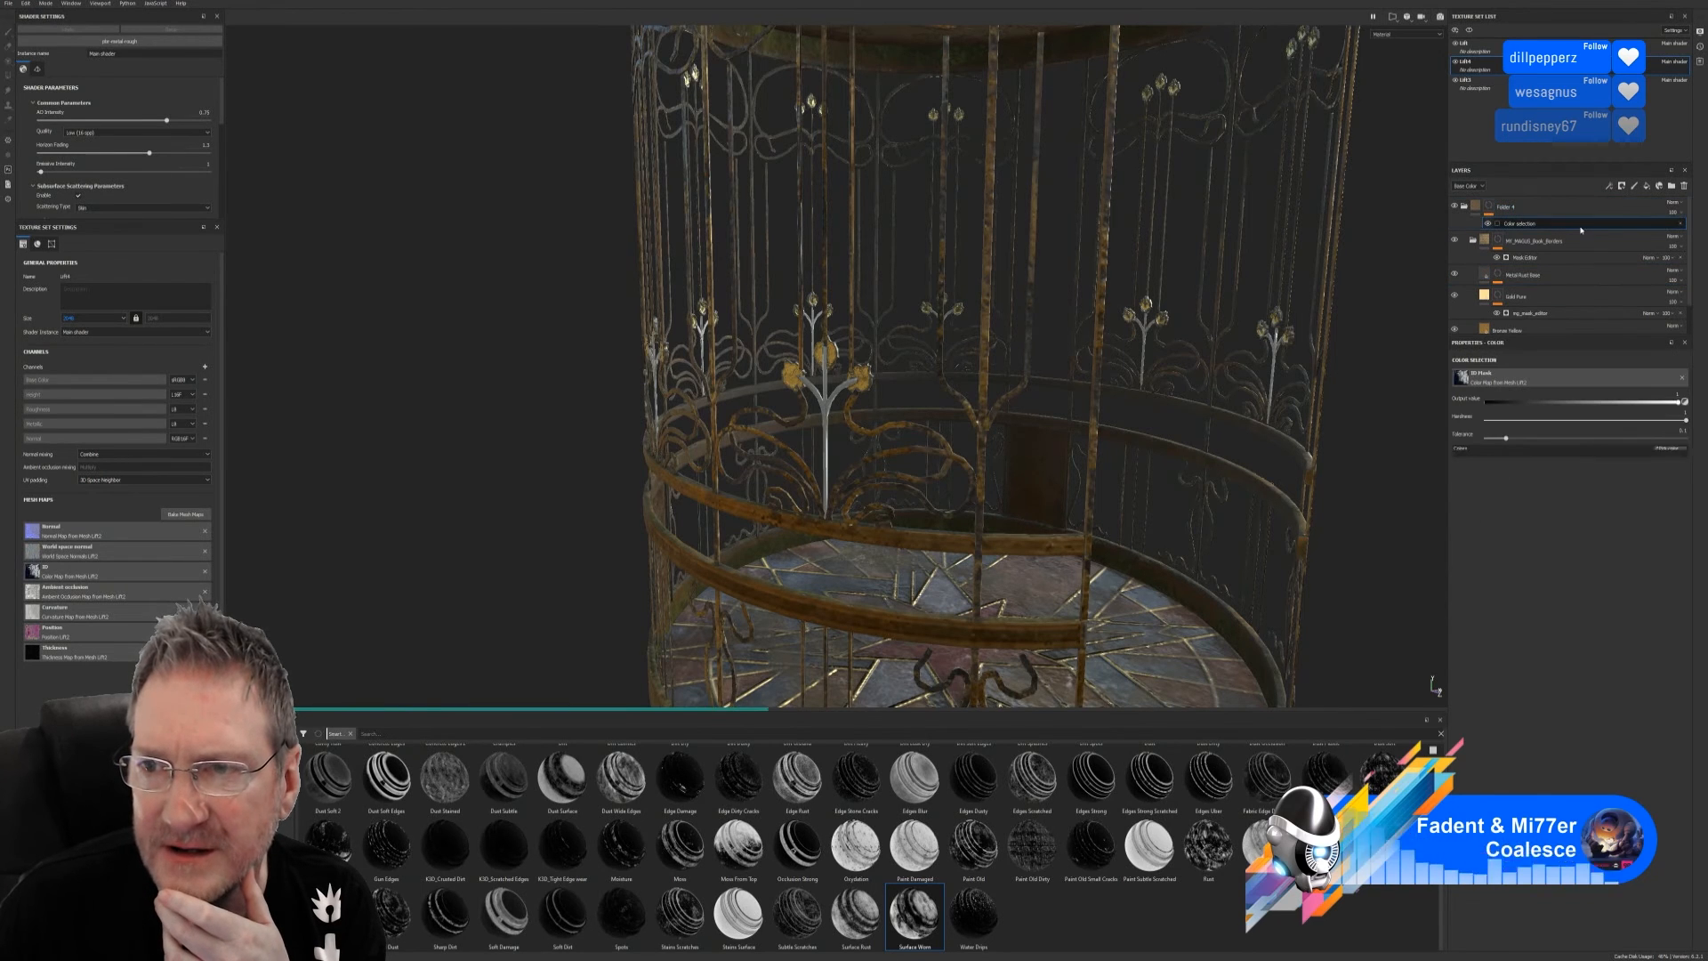
pyautogui.click(1673, 452)
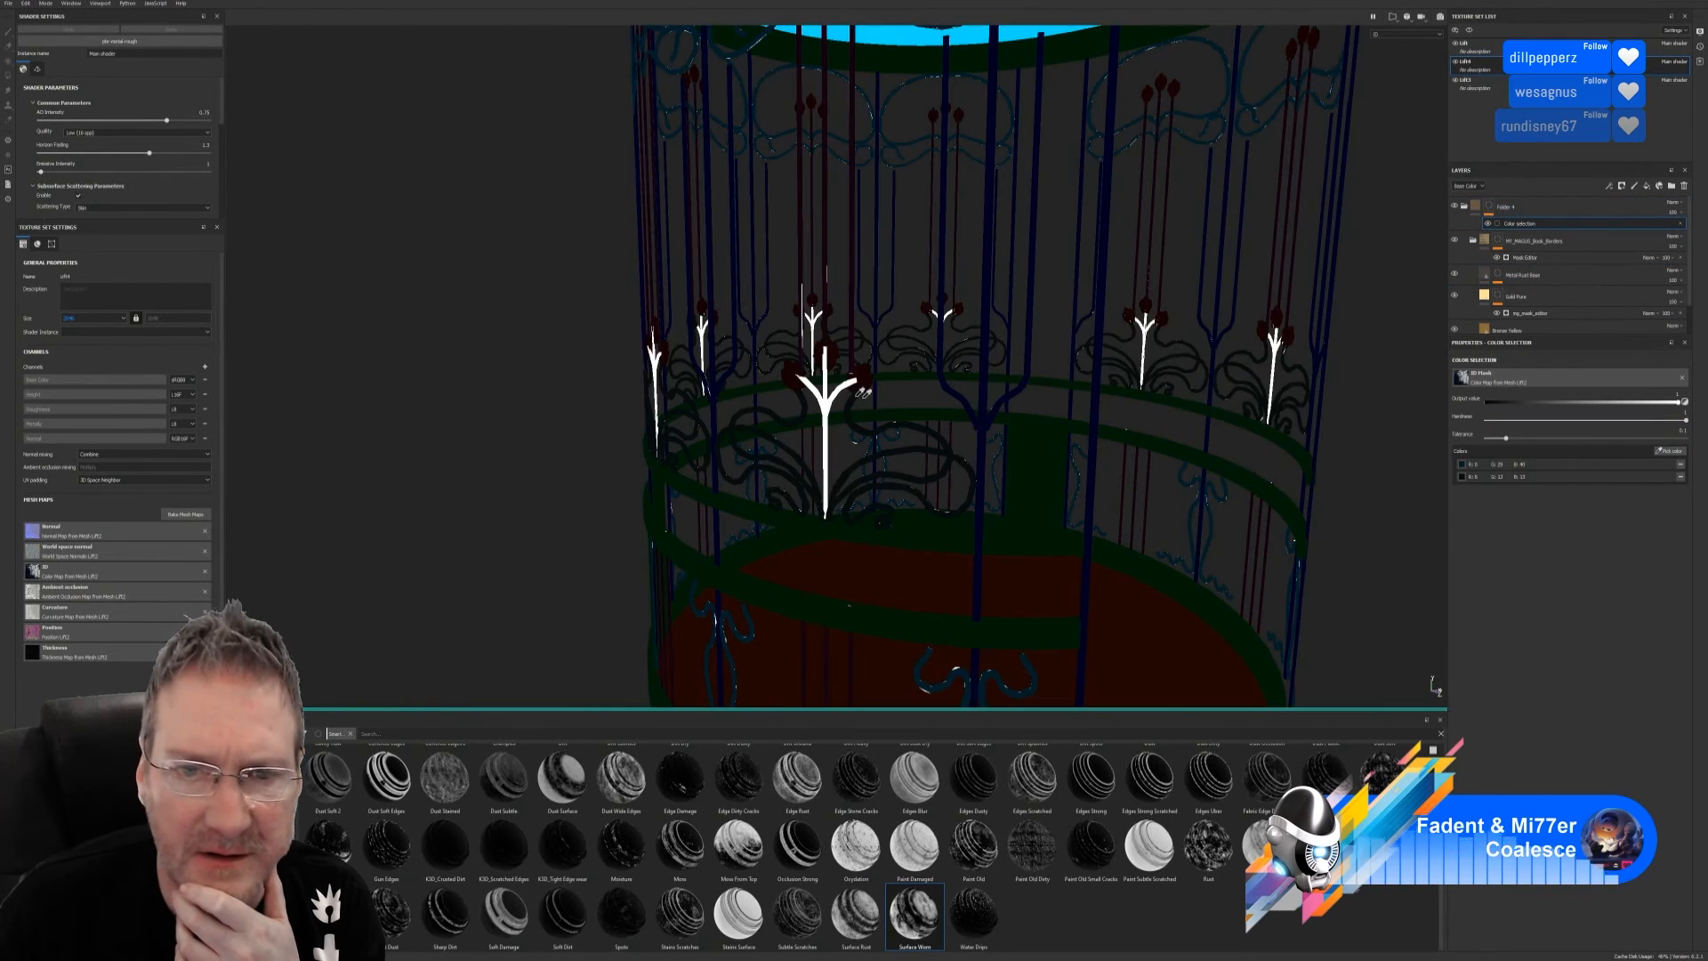
pyautogui.click(833, 411)
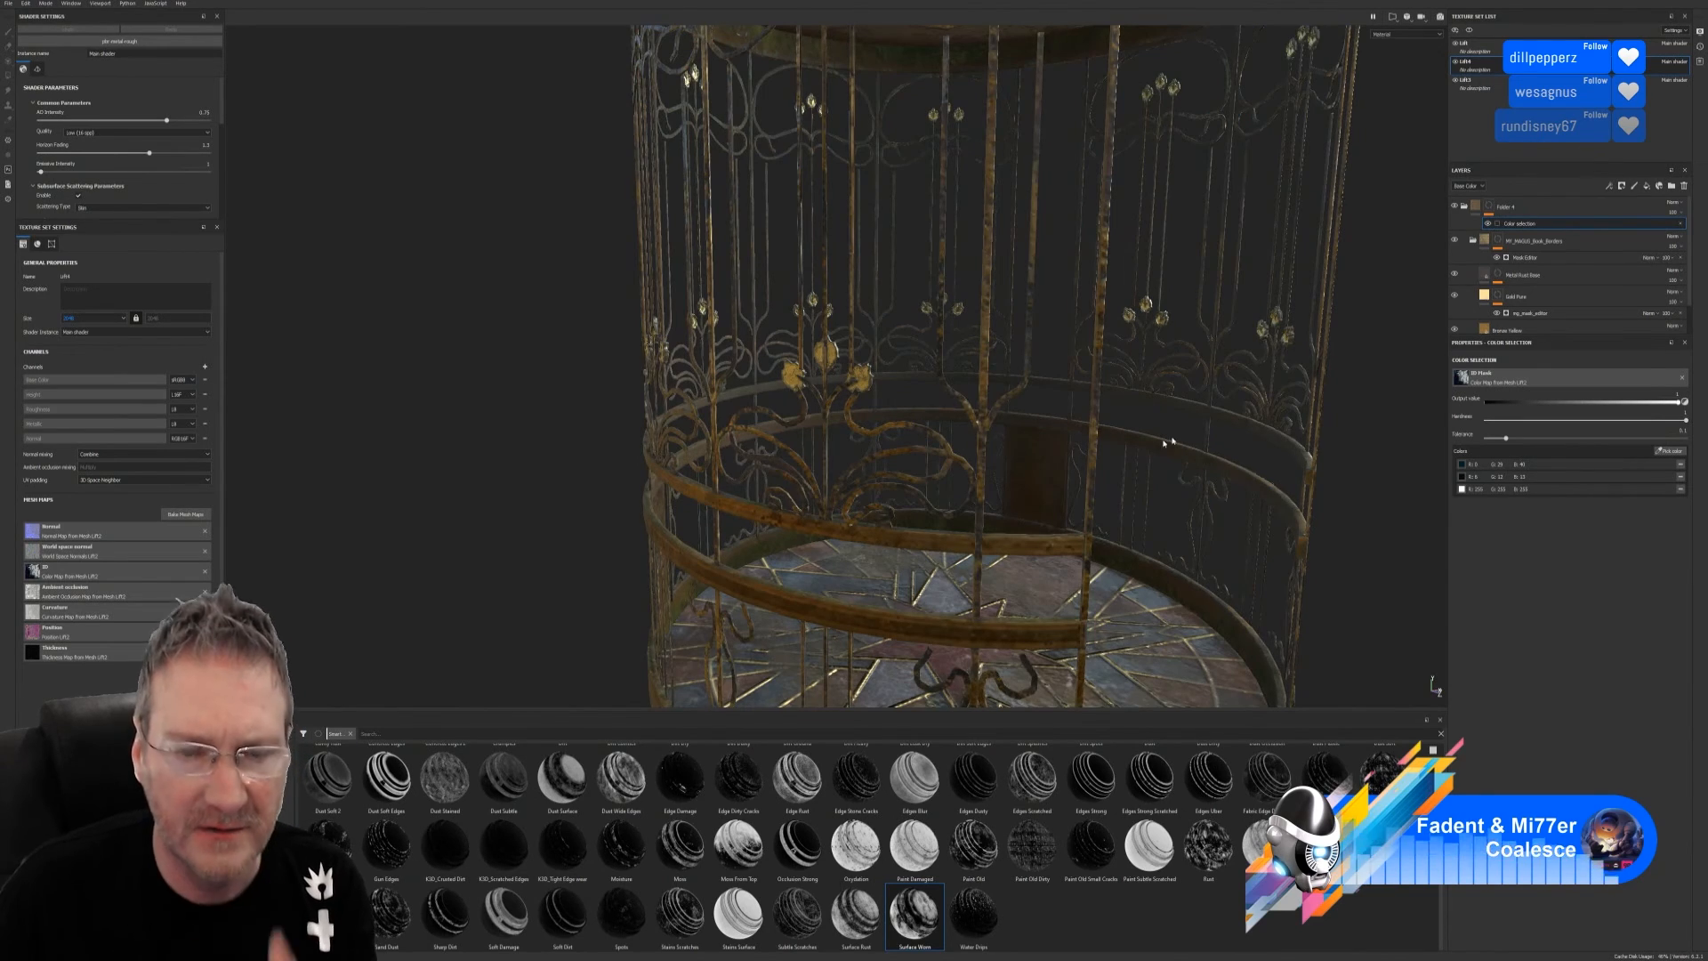
# Review the whole elevator cage and save the project
pyautogui.keyDown('alt'); pyautogui.moveTo(1244, 418); pyautogui.dragTo(996, 394, button='right'); pyautogui.keyUp('alt')
pyautogui.keyDown('alt'); pyautogui.moveTo(996, 394); pyautogui.dragTo(810, 425); pyautogui.keyUp('alt')
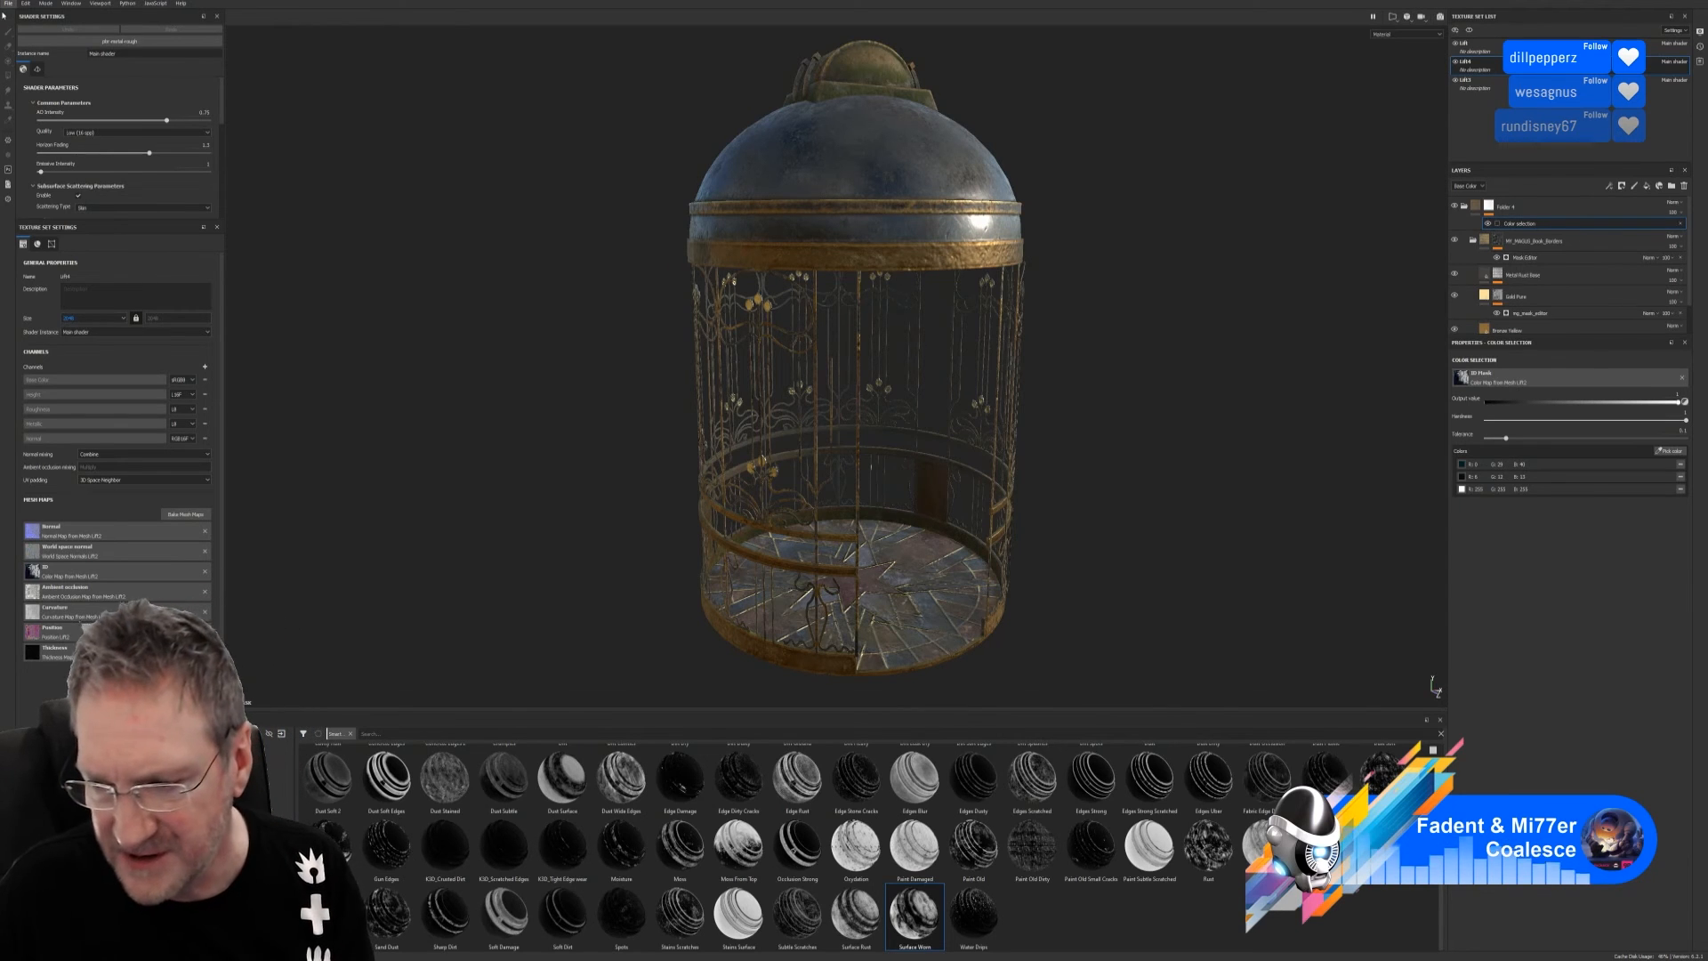
pyautogui.click(7, 3)
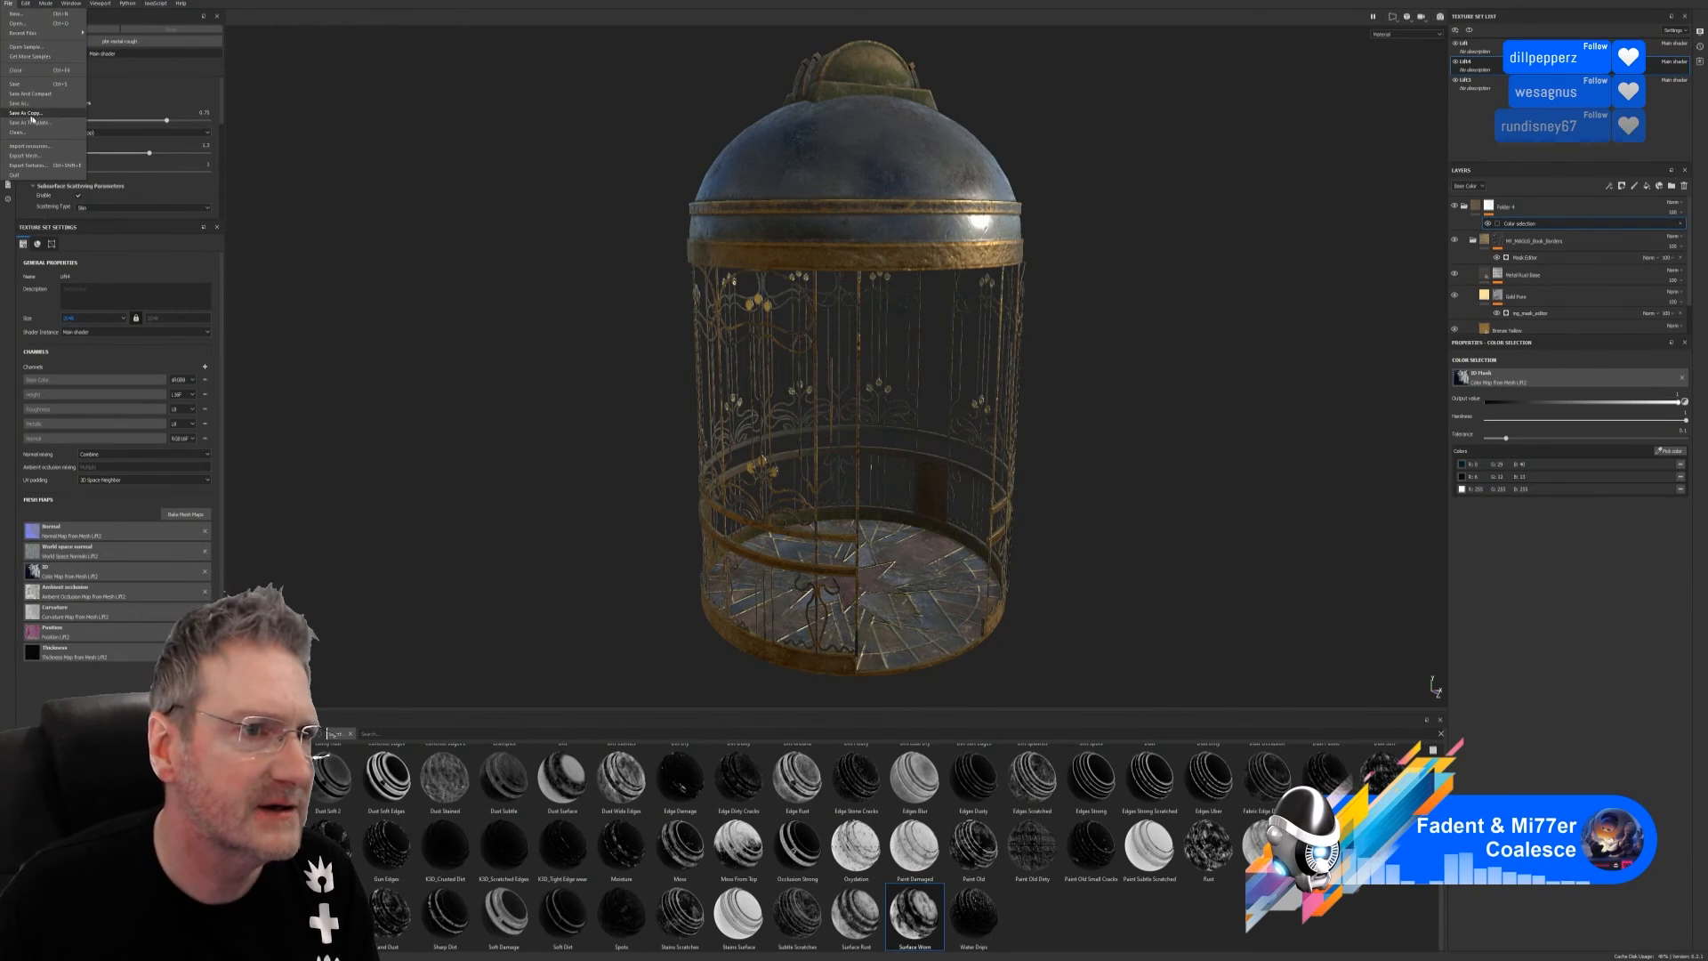
pyautogui.click(20, 85)
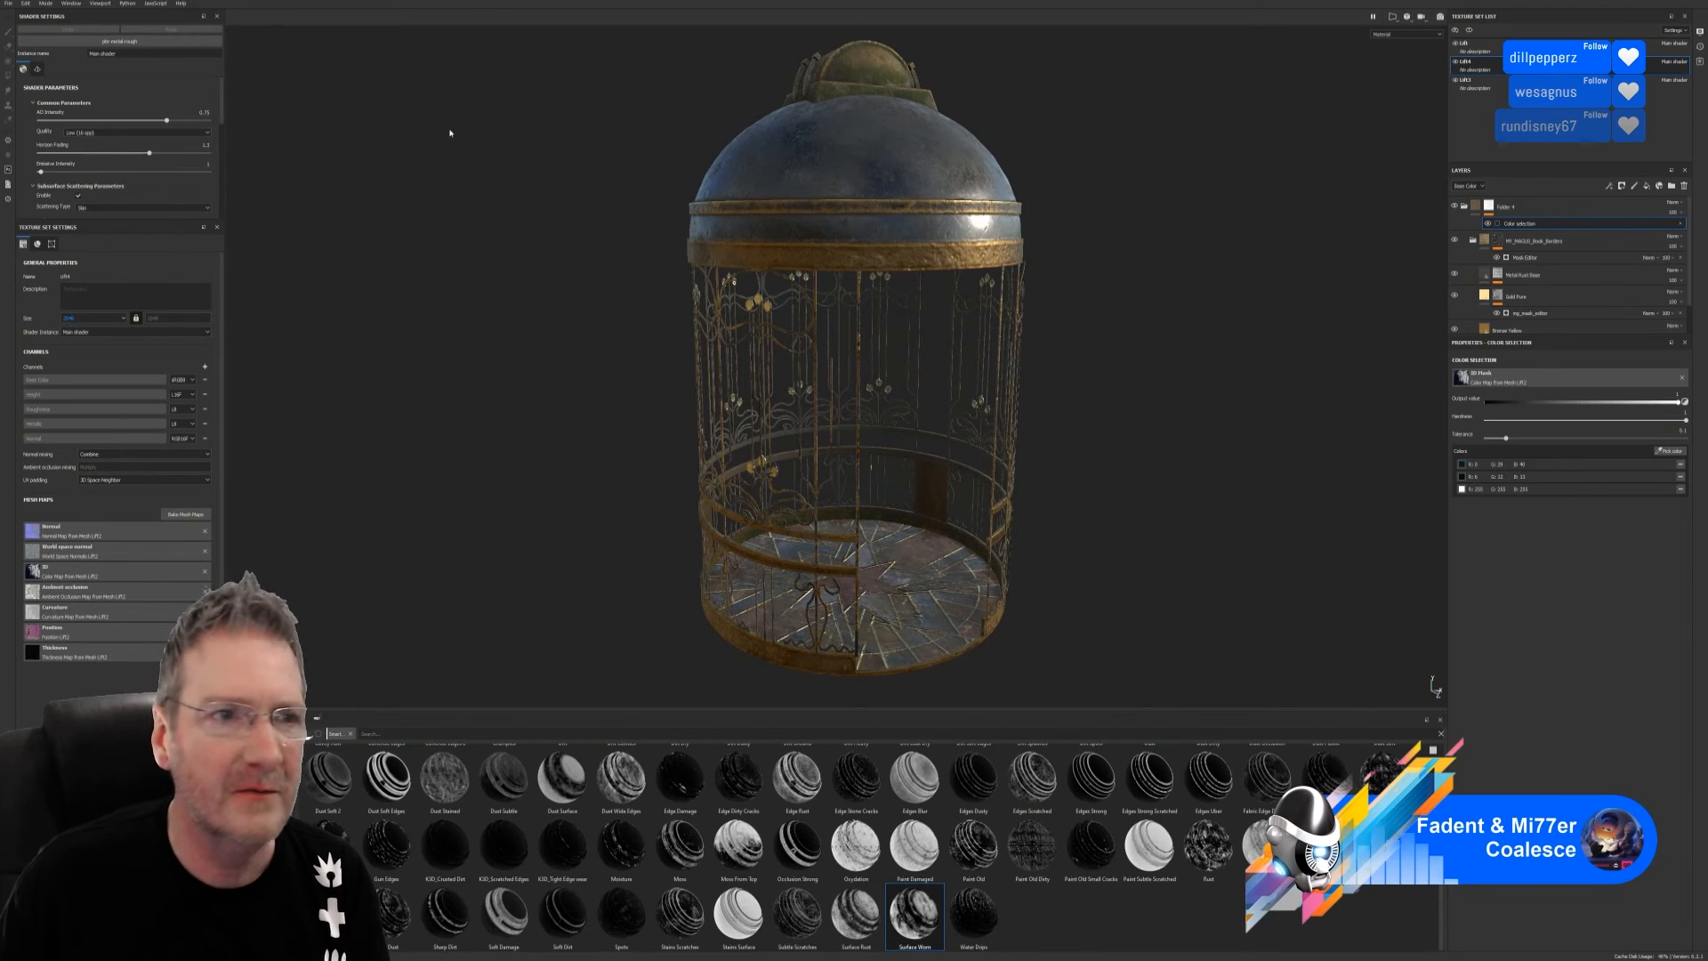
# Export the textures of all three texture sets to UE4 Projects\Models\Ironwork\Elevator Controller\Elevator\Lift on the Work drive
pyautogui.click(11, 3)
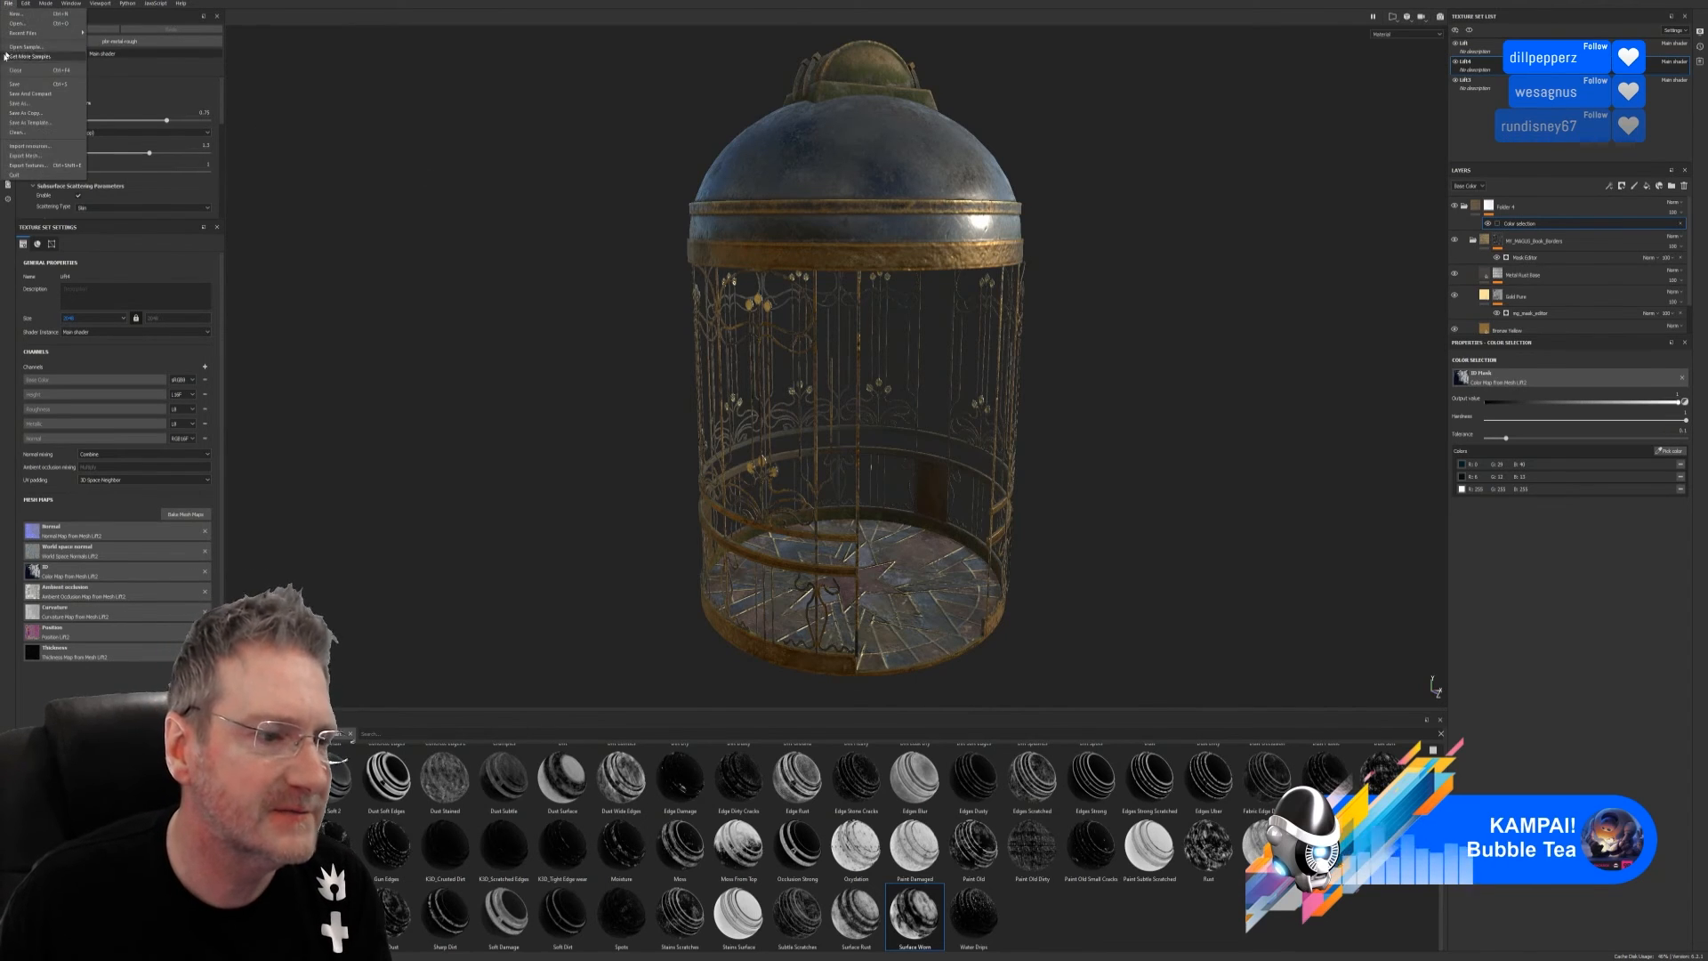
pyautogui.click(31, 165)
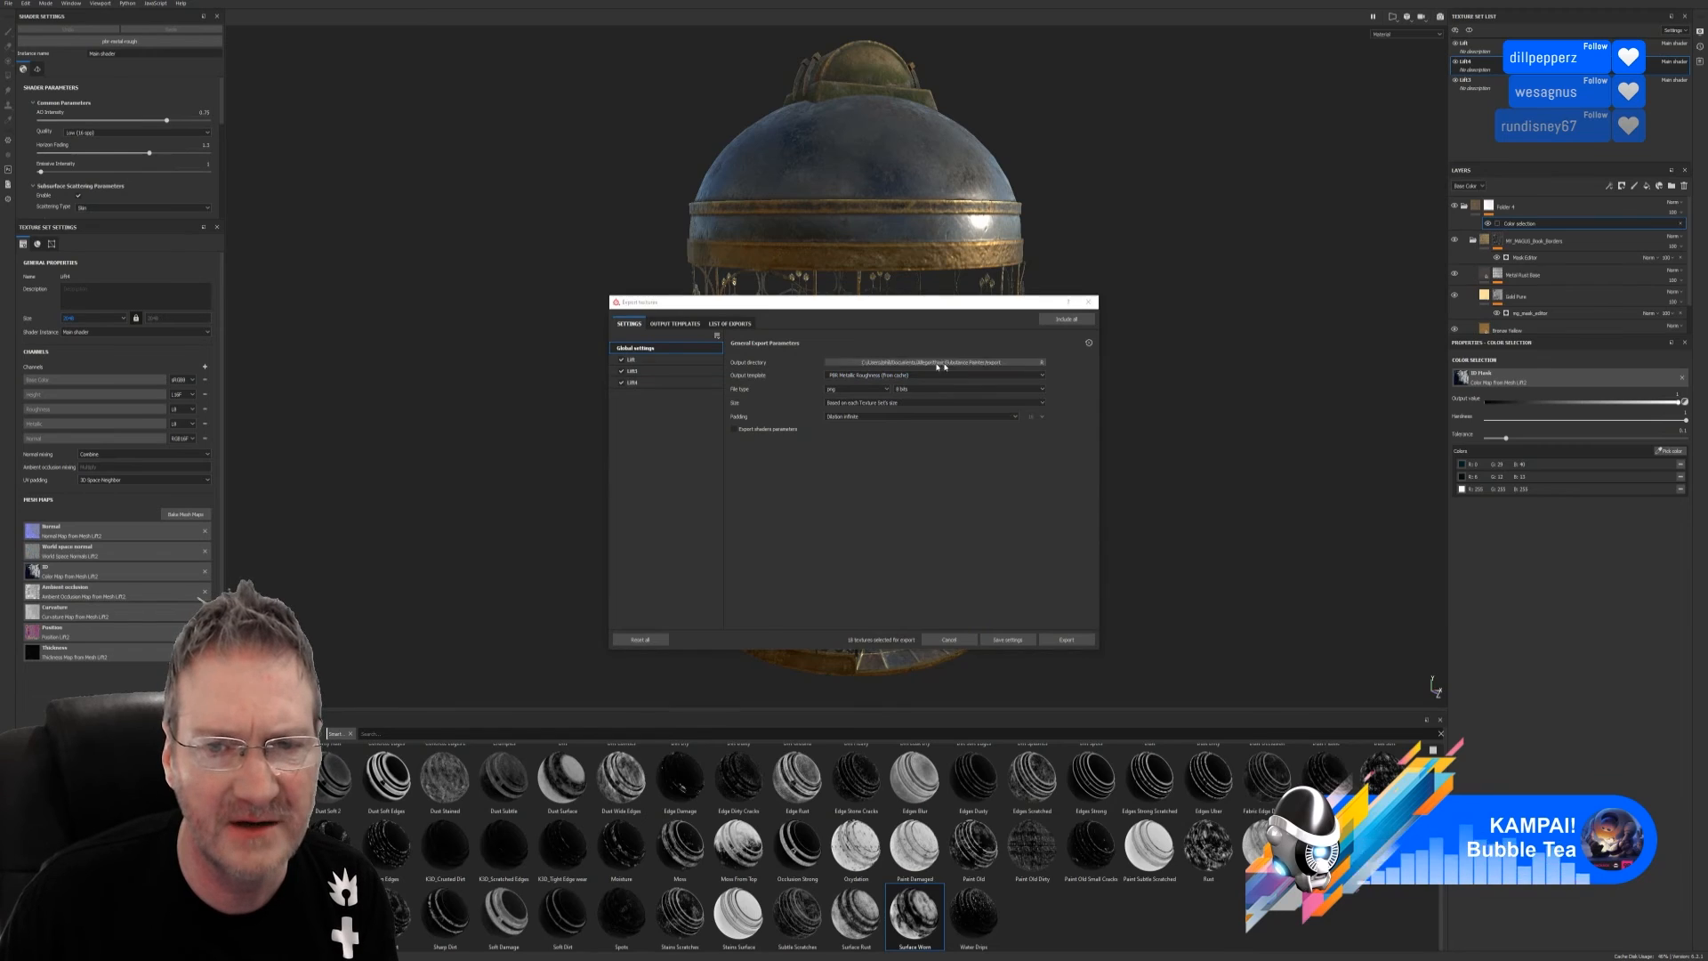
pyautogui.click(939, 367)
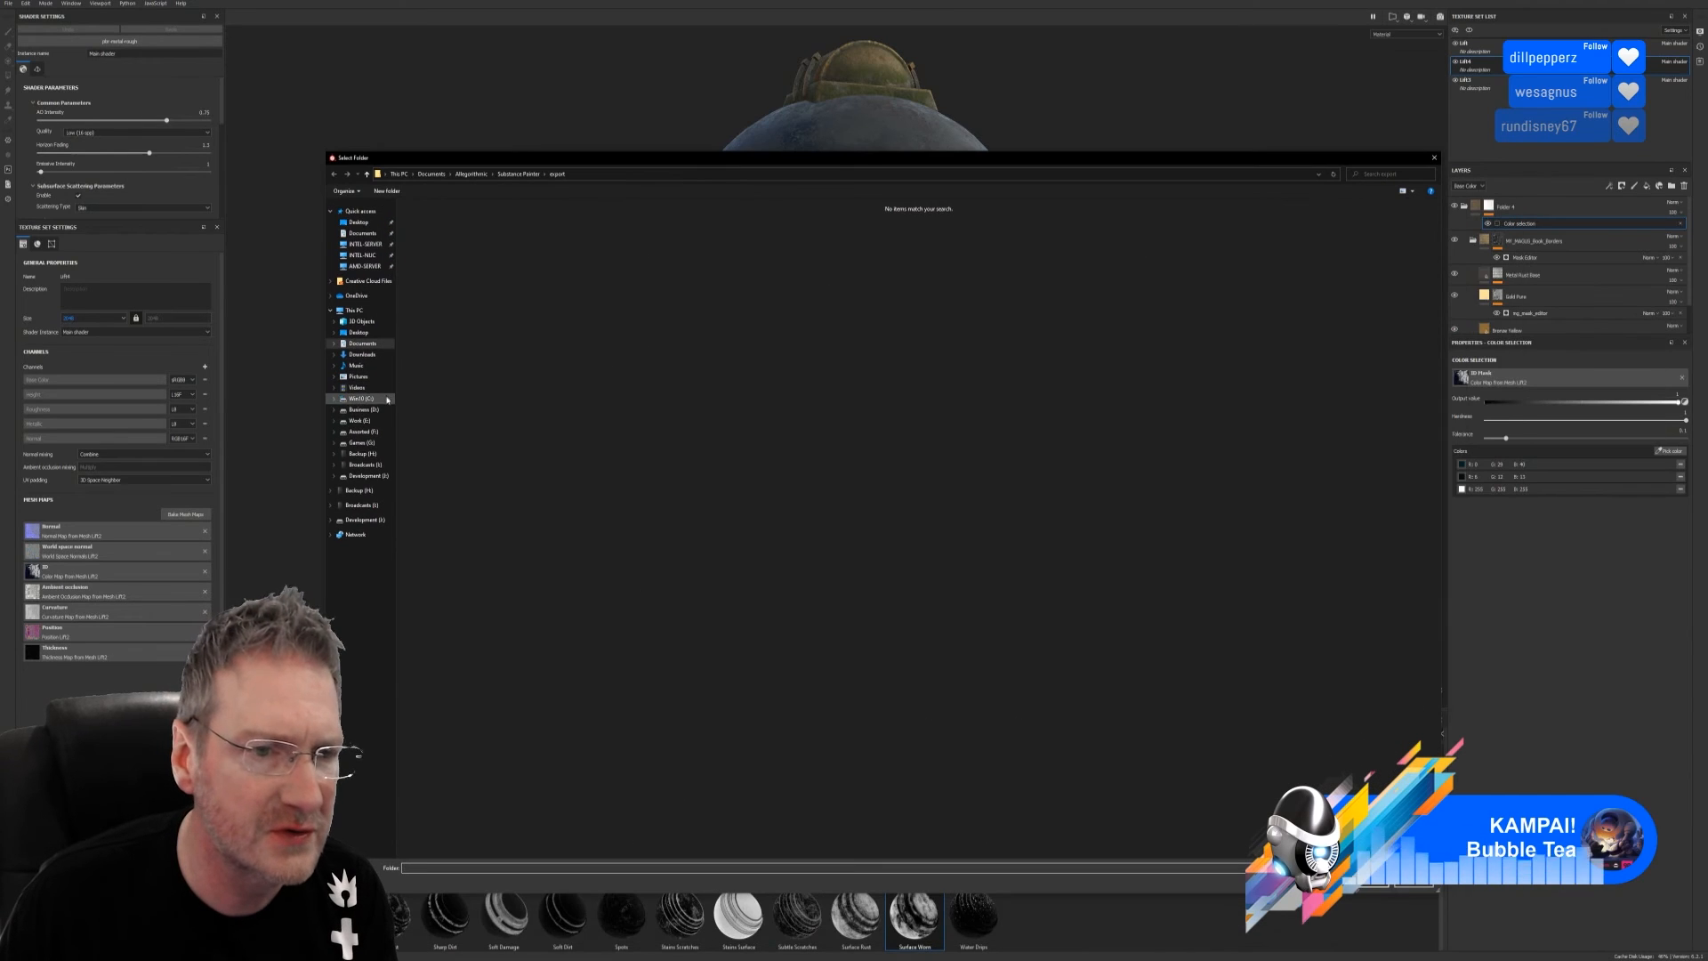
pyautogui.click(360, 420)
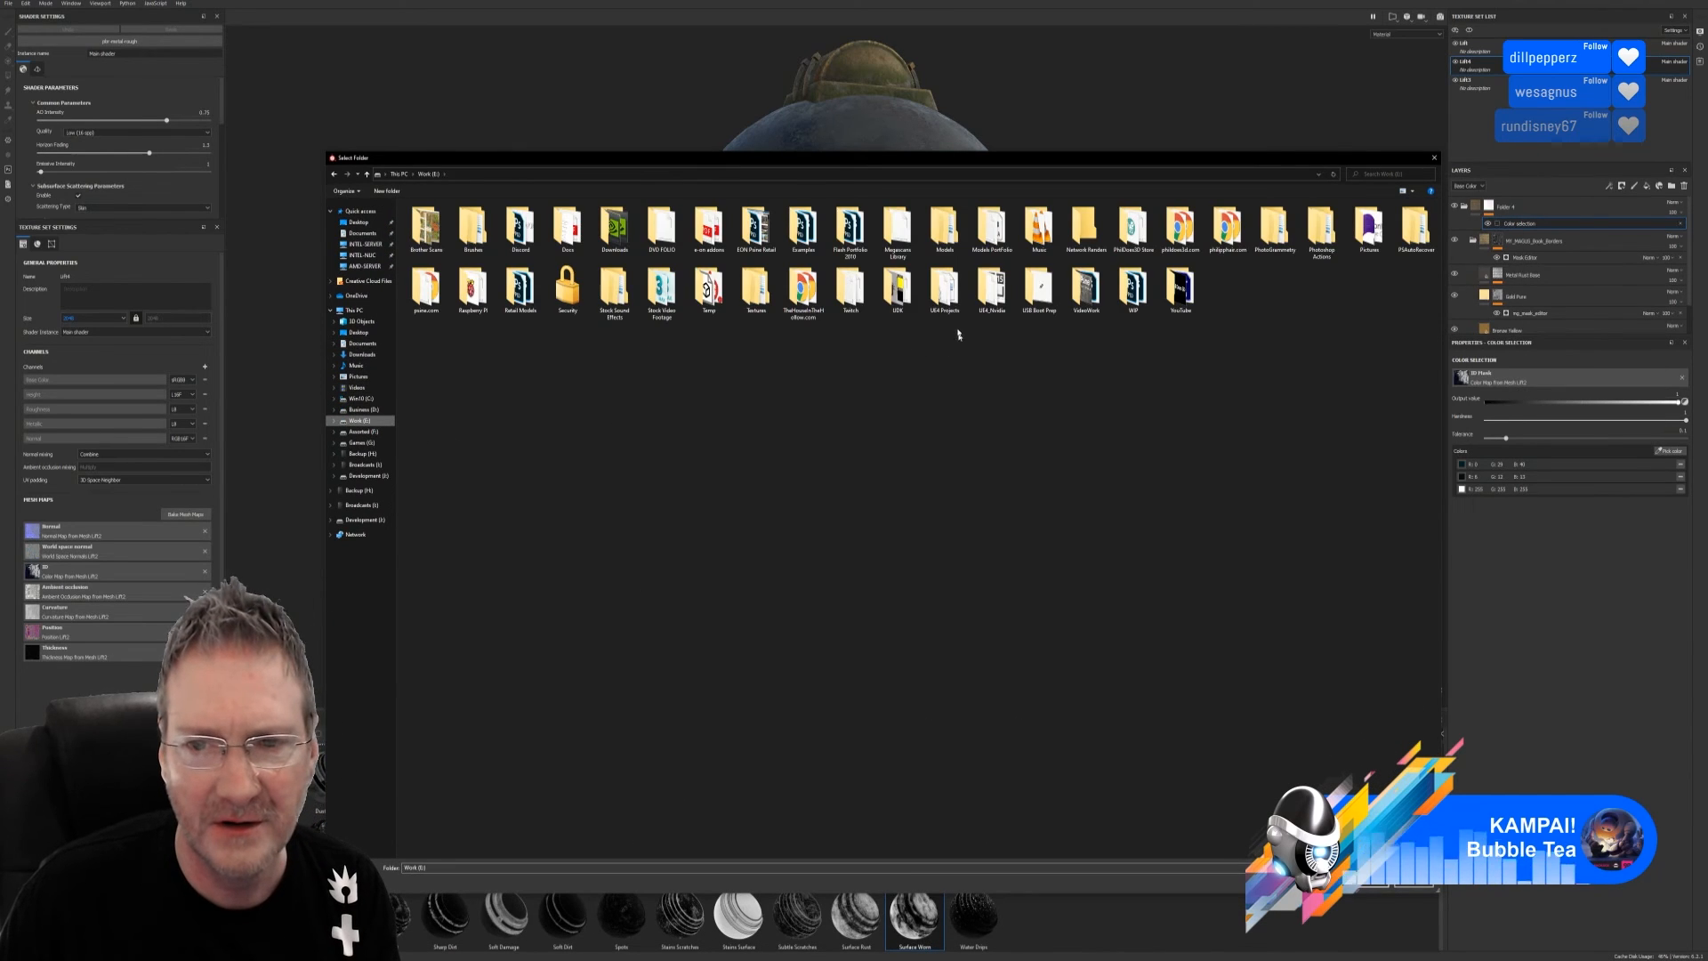
pyautogui.doubleClick(945, 290)
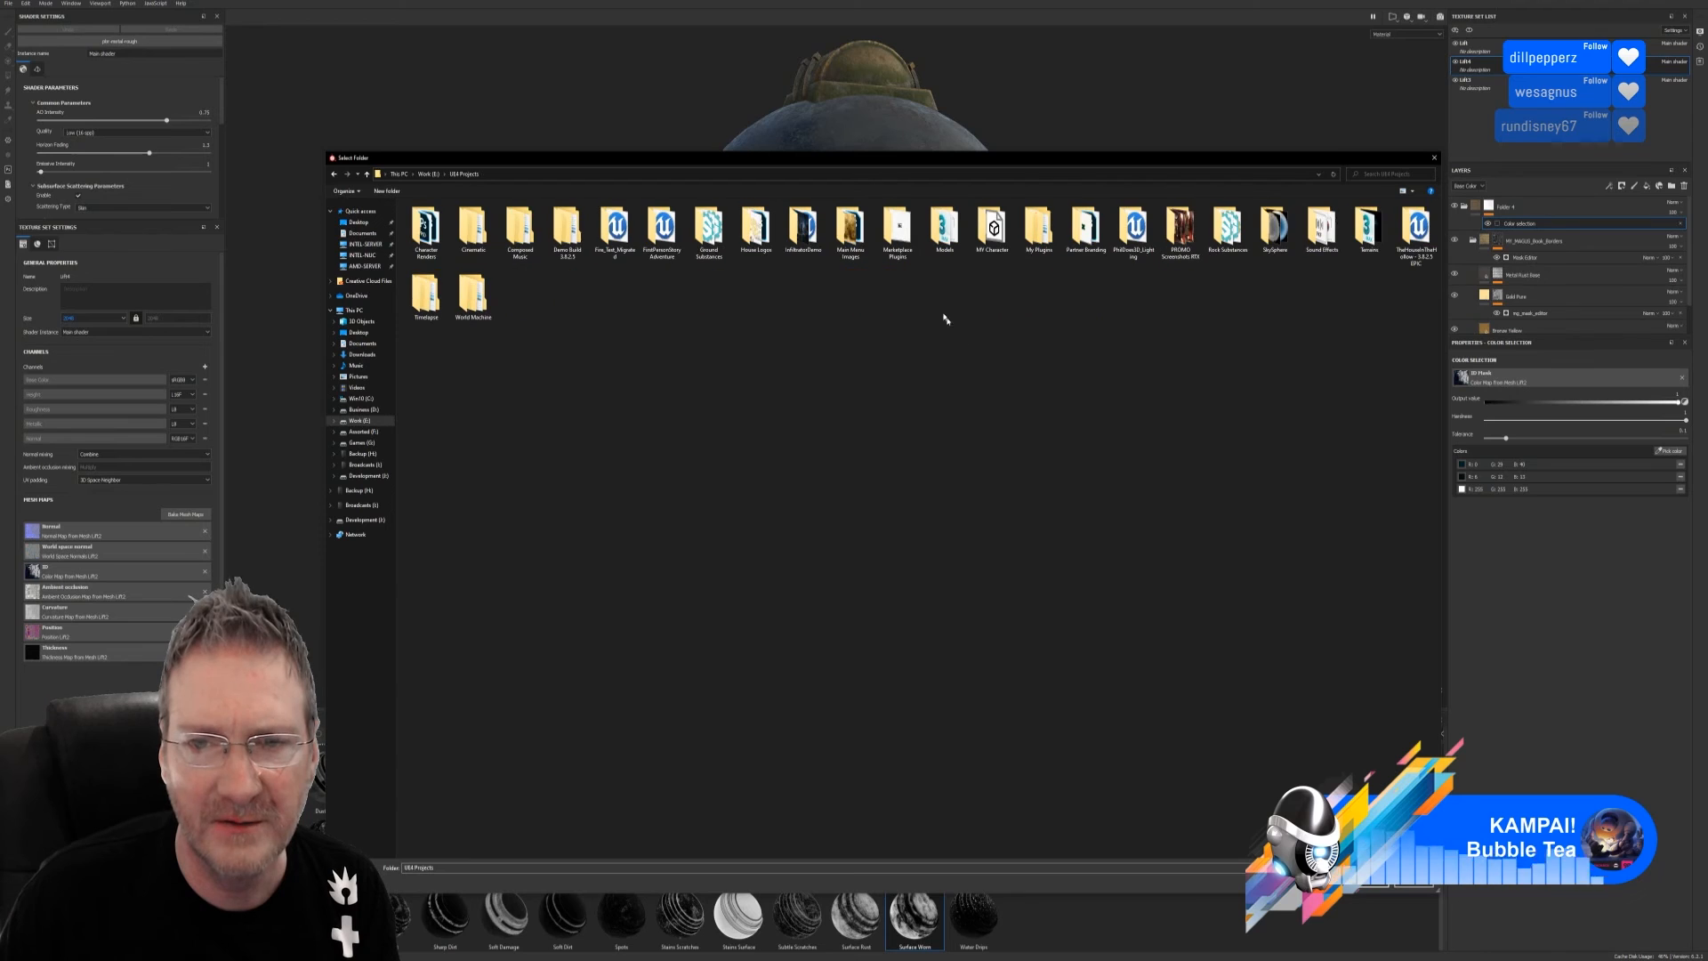
pyautogui.doubleClick(945, 227)
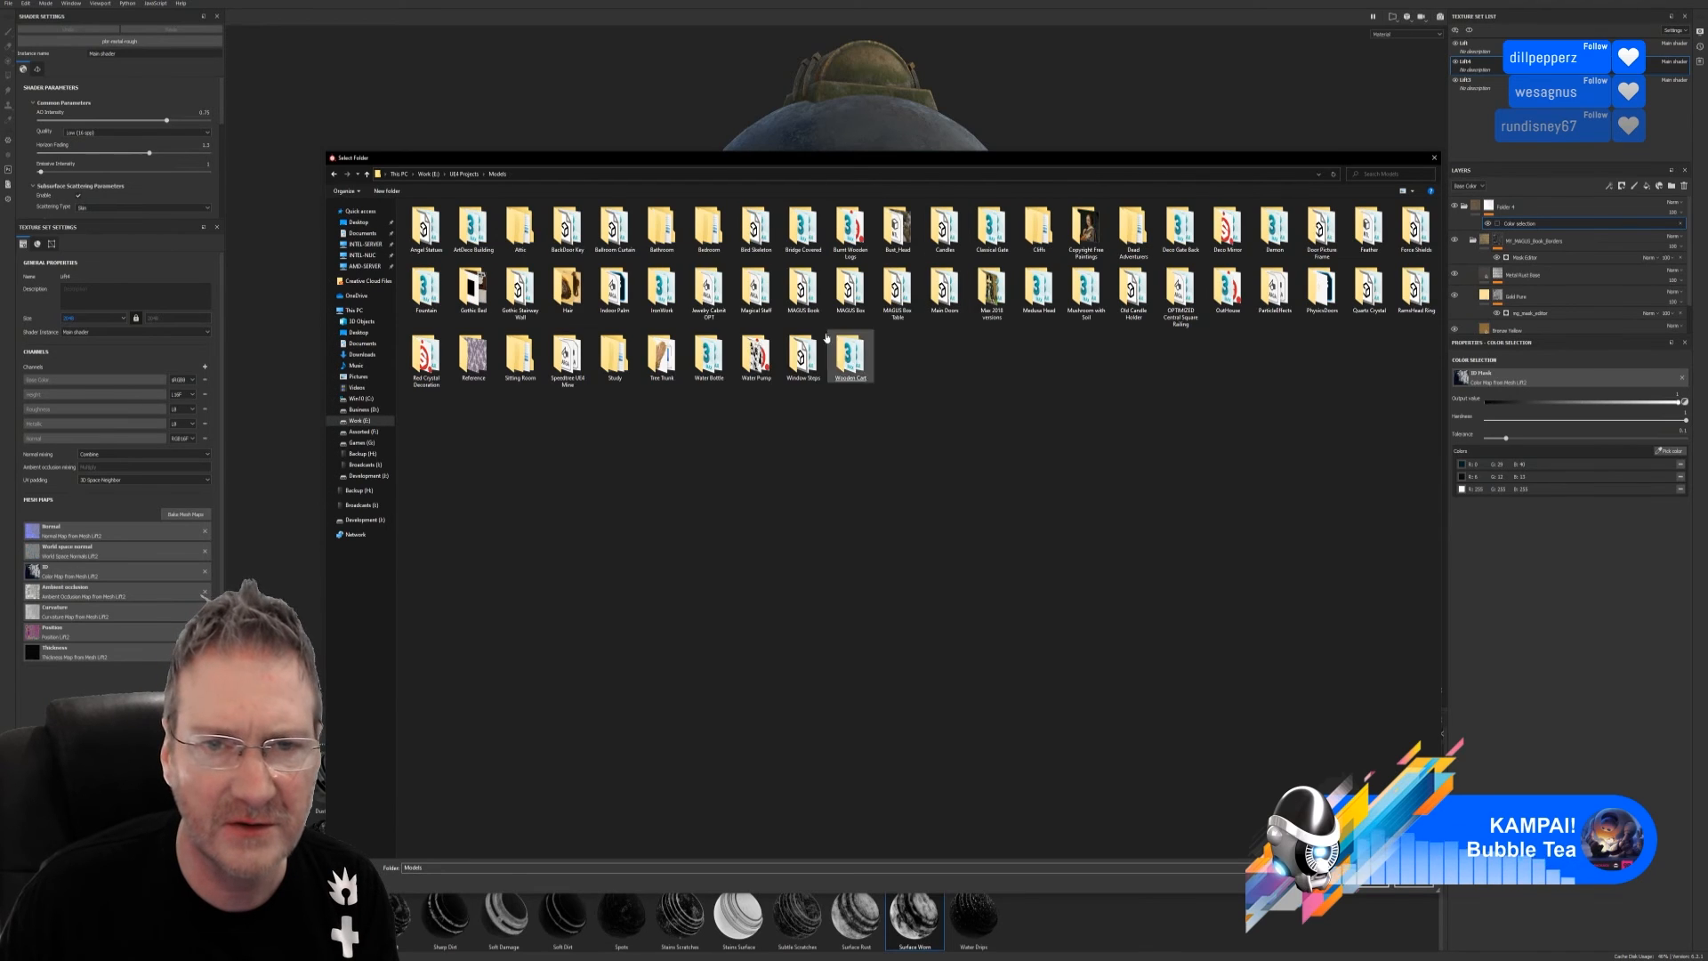
pyautogui.doubleClick(662, 288)
pyautogui.doubleClick(427, 229)
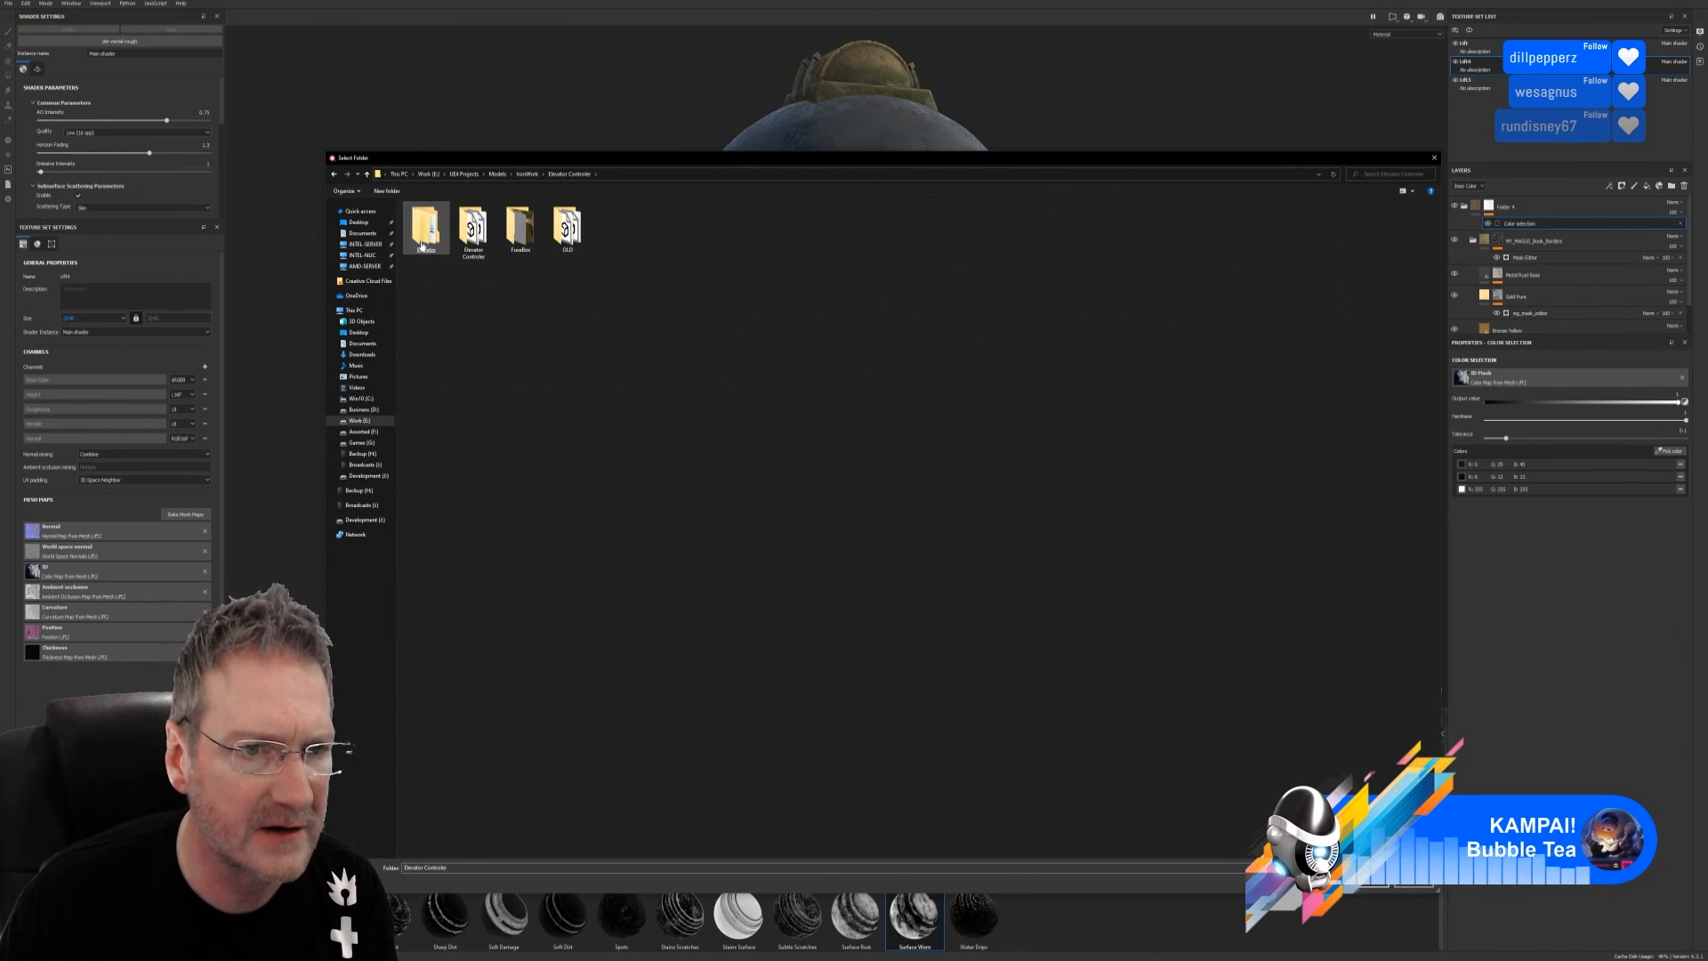
pyautogui.doubleClick(427, 230)
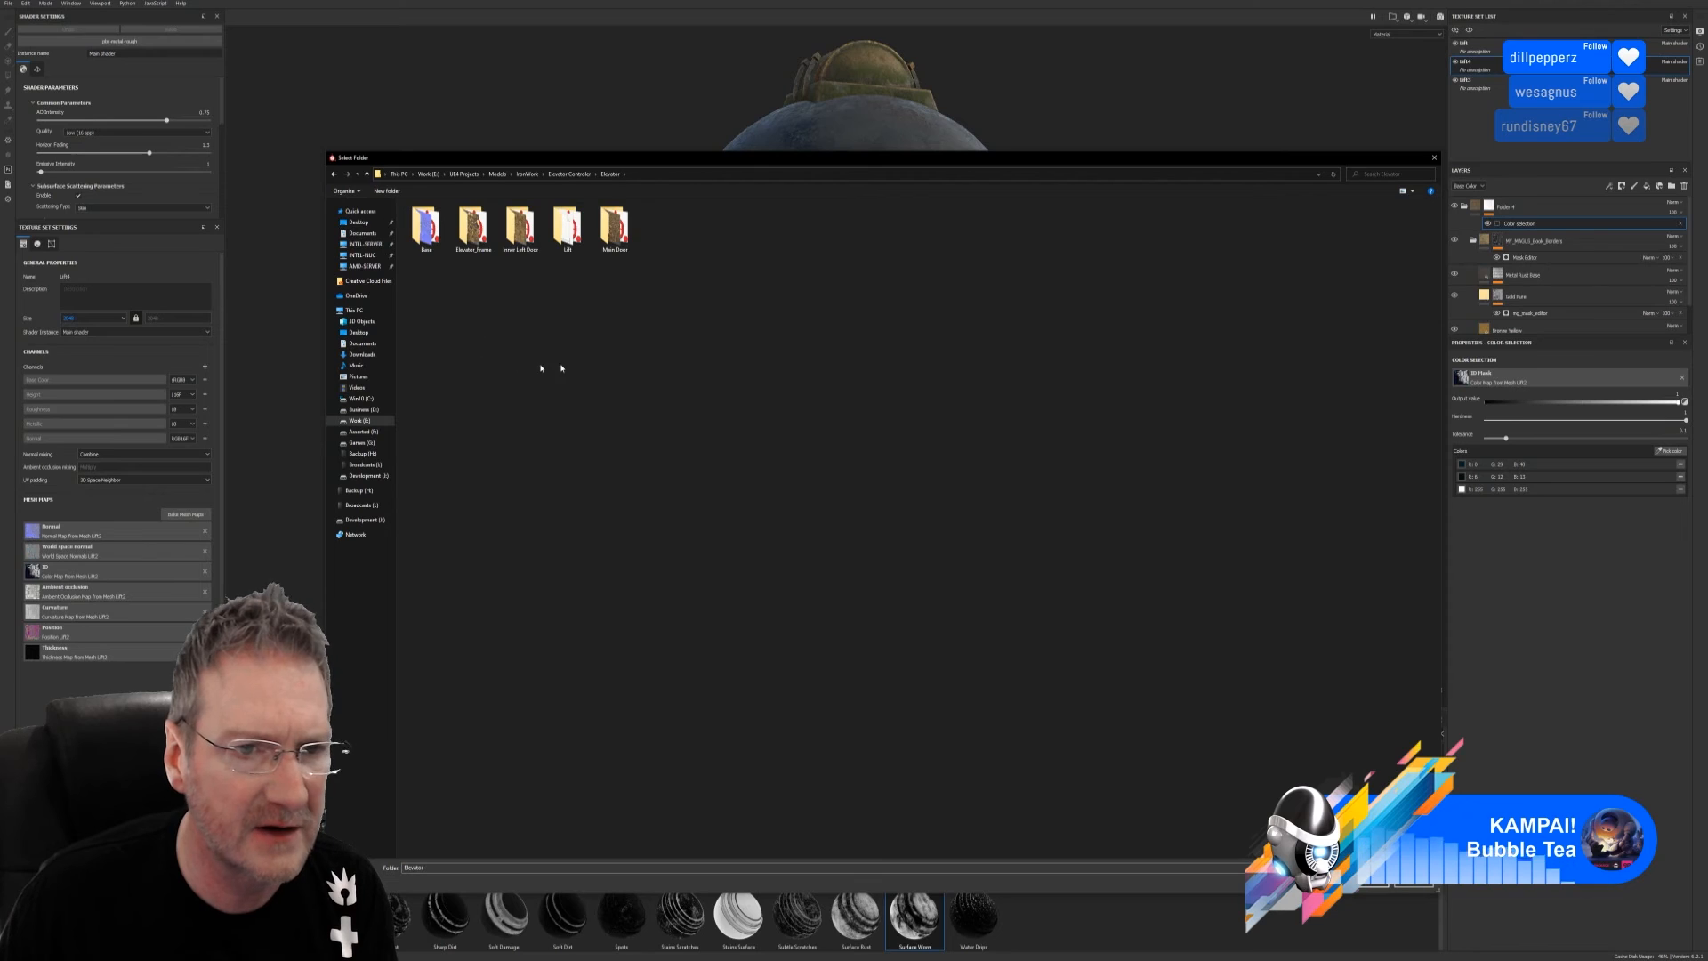
pyautogui.doubleClick(567, 227)
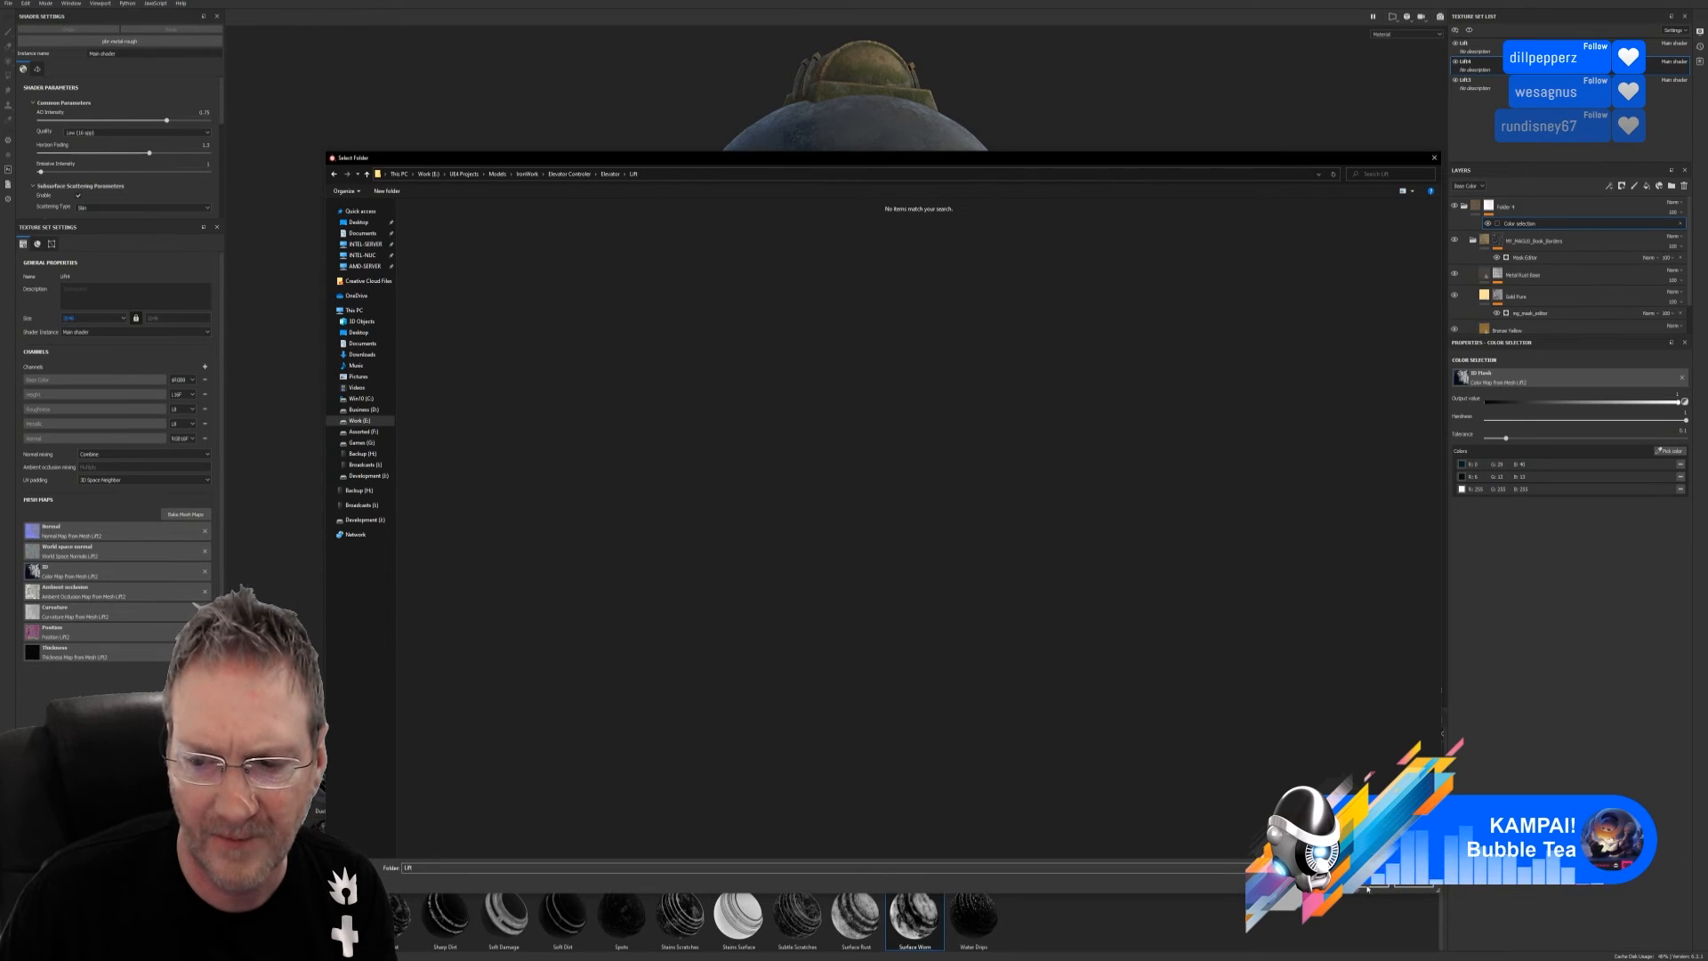
pyautogui.click(1367, 888)
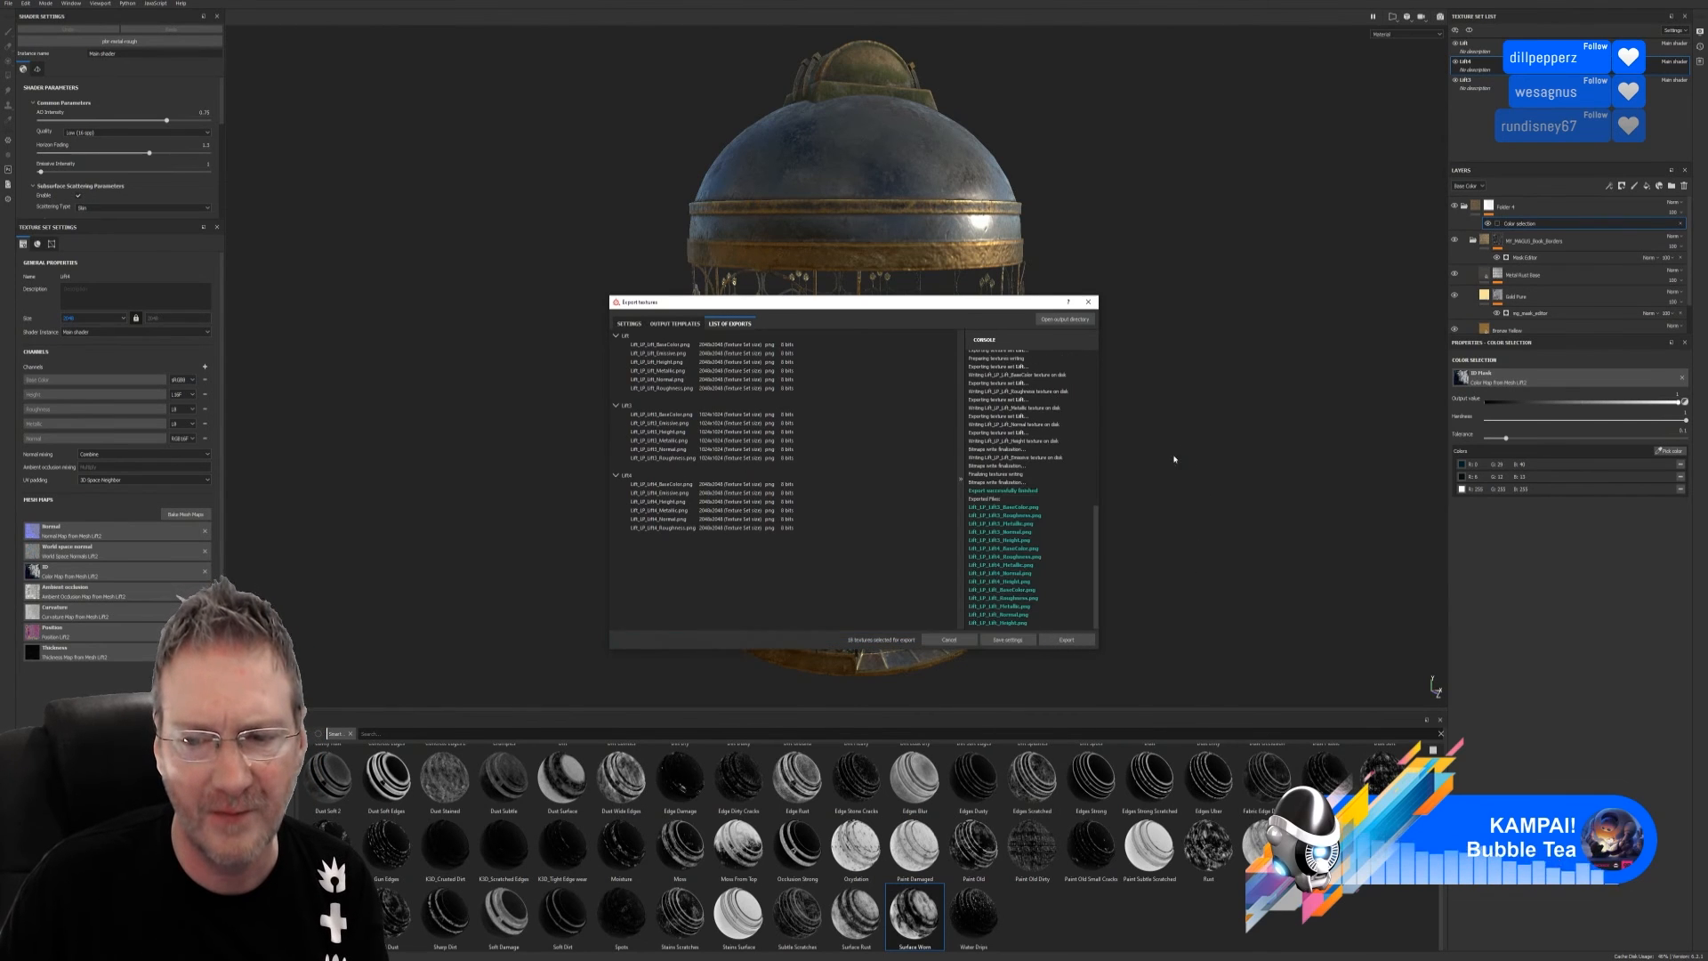
# Close the texture export window, and save and compact the project
pyautogui.click(1089, 302)
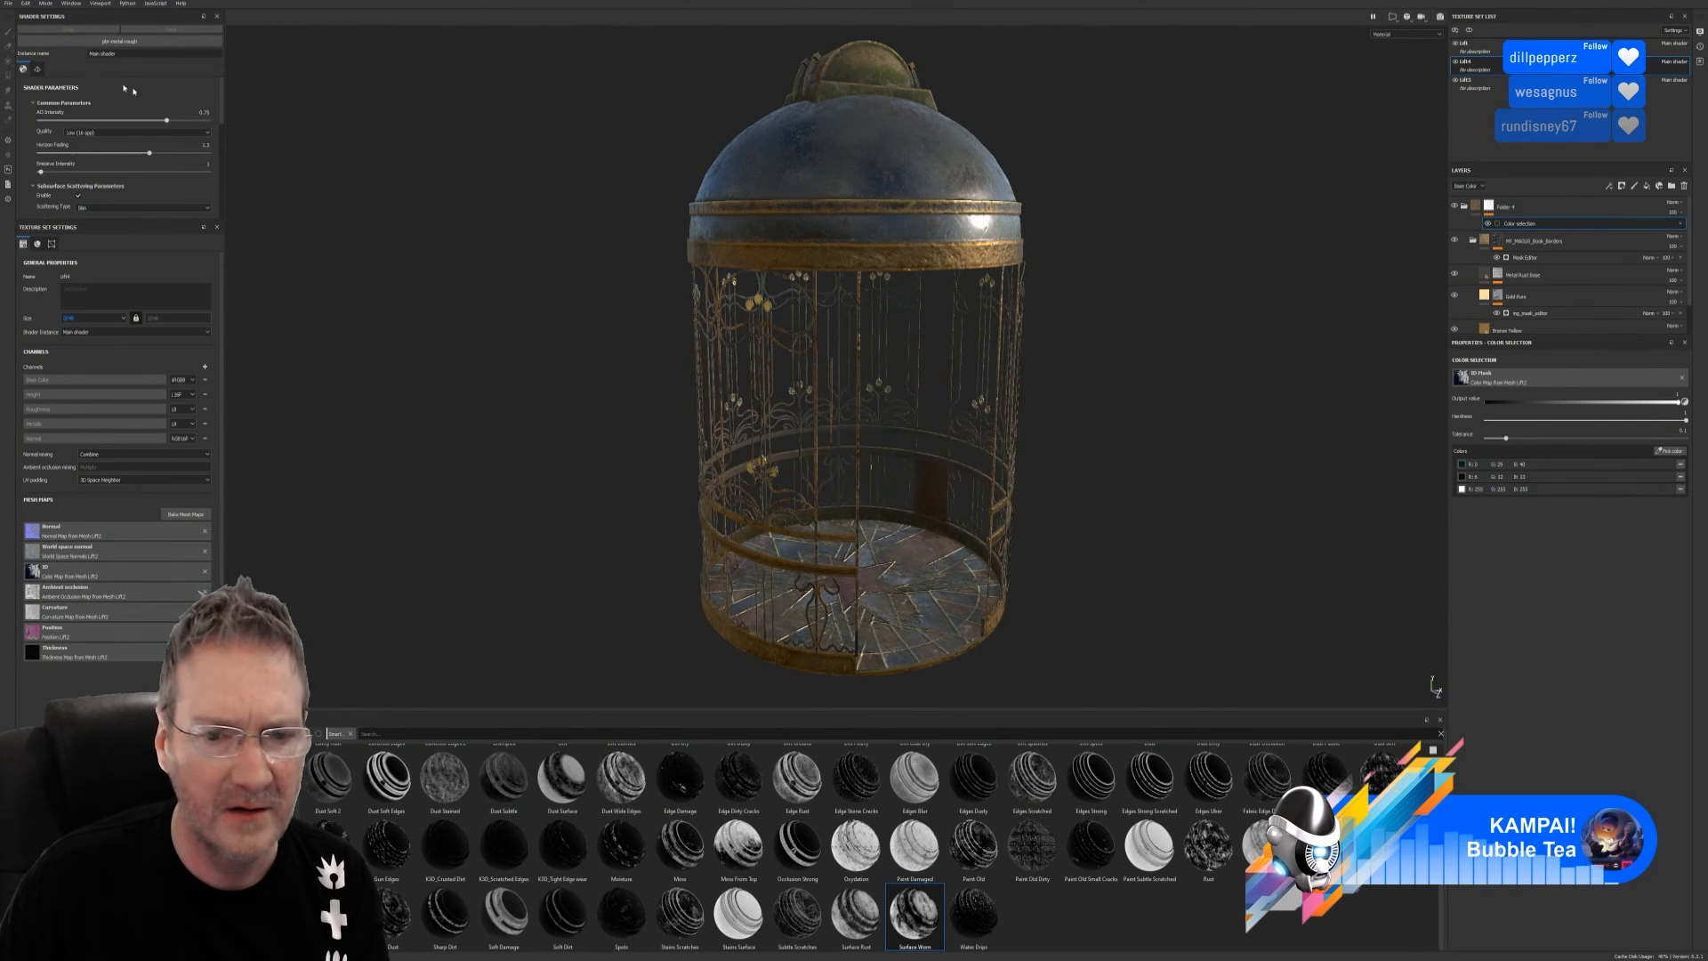
pyautogui.click(10, 3)
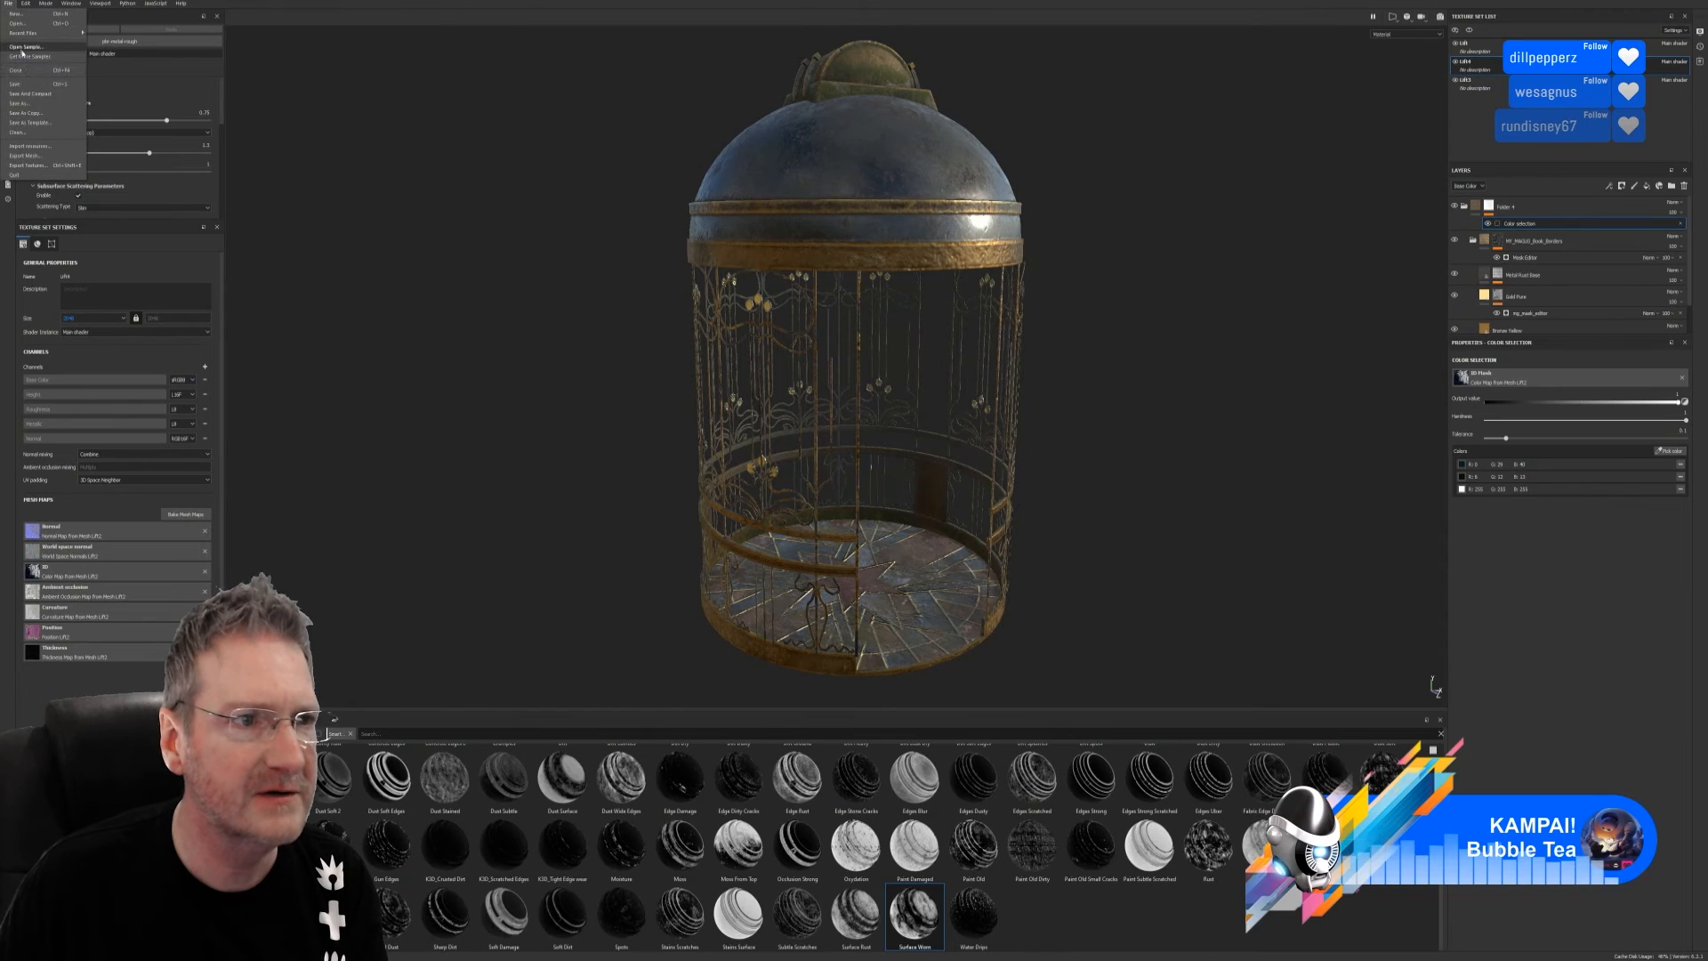
pyautogui.click(36, 91)
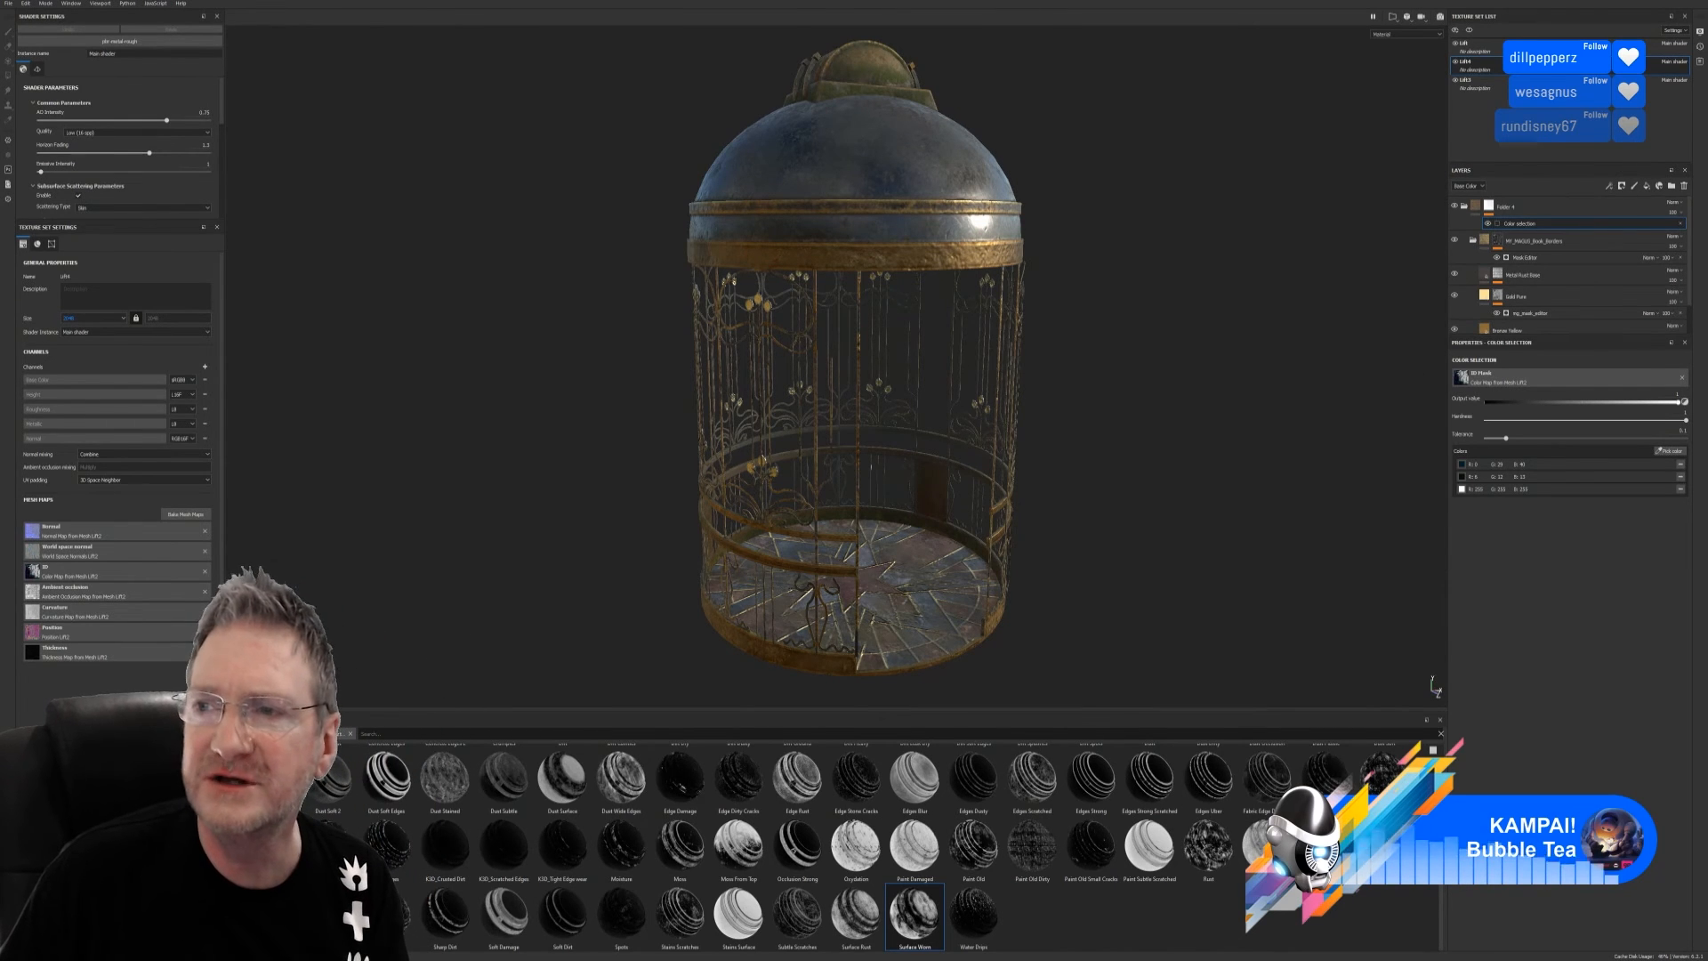
# Switch to 3ds Max, deselect the elevator door, and add a VRayMtl below the existing materials in the Slate Material Editor
pyautogui.hotkey('alt', 'Tab')
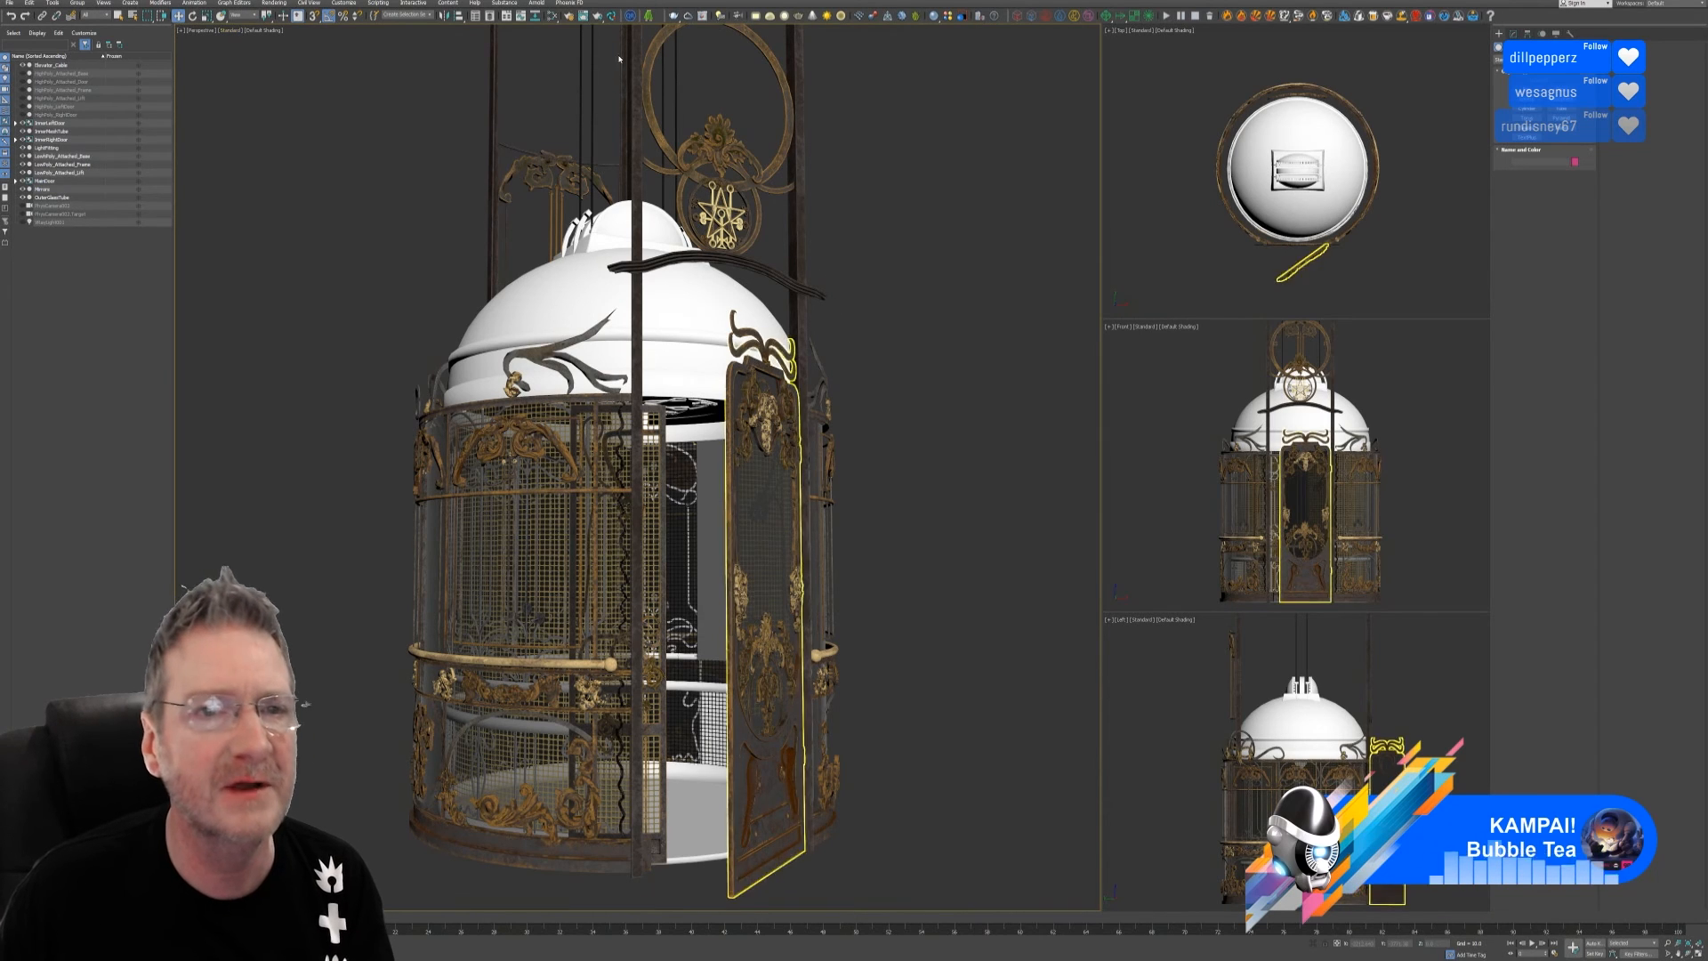
pyautogui.click(619, 58)
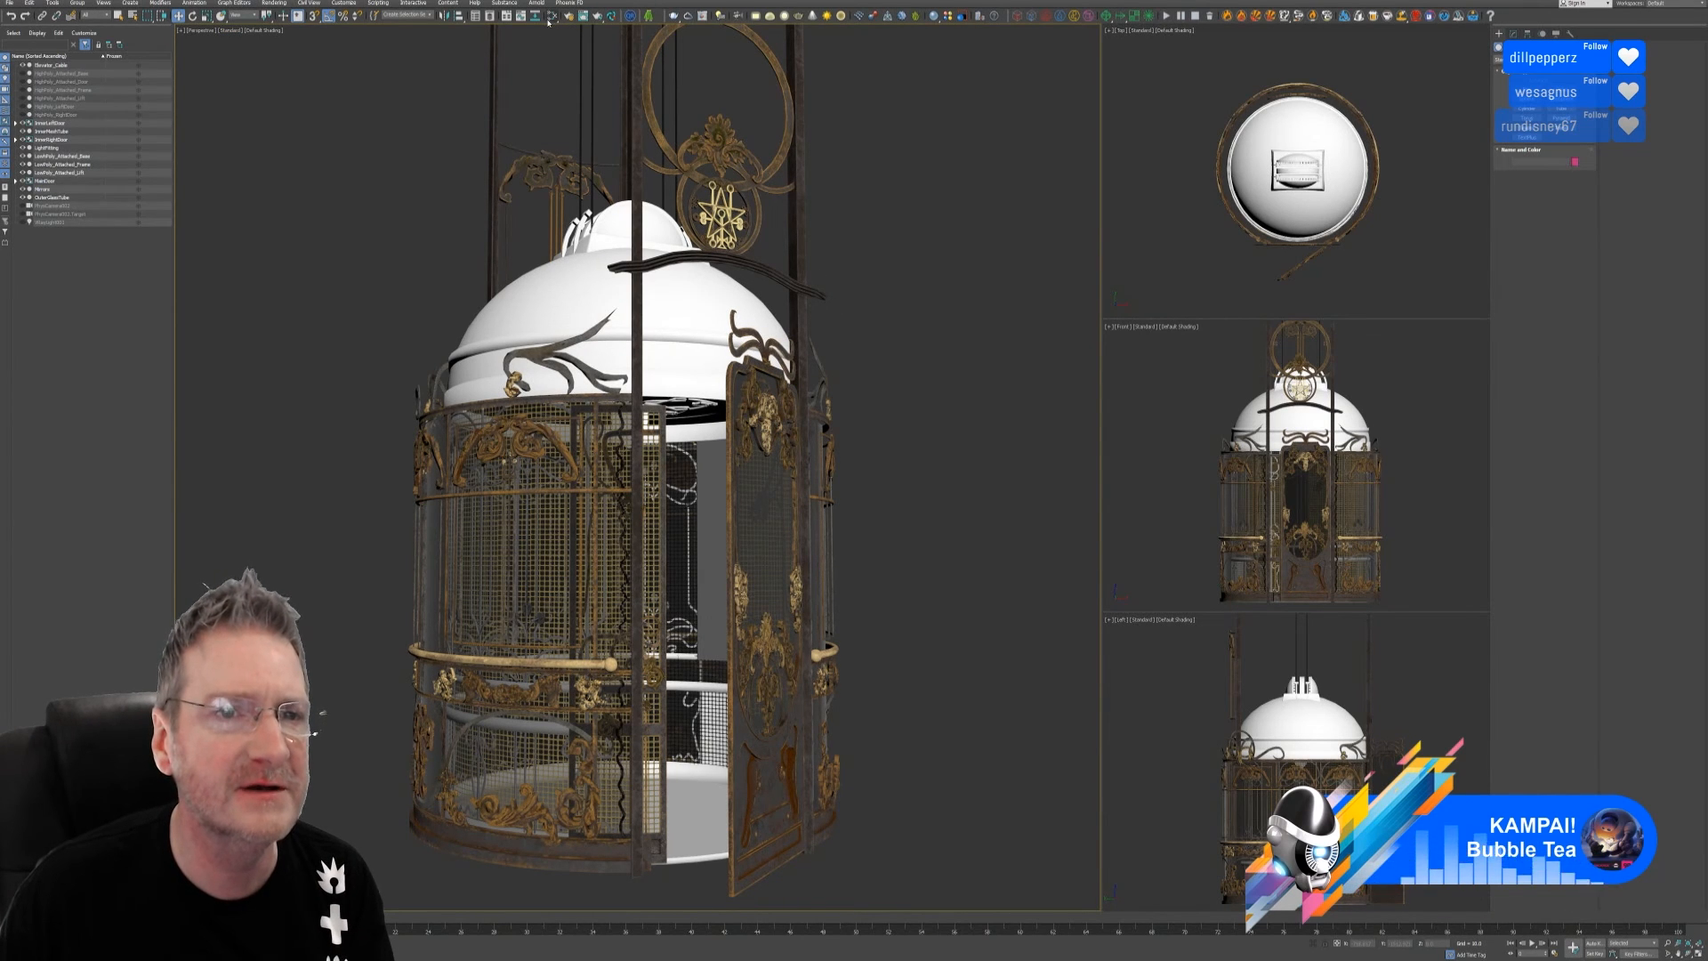
pyautogui.click(552, 16)
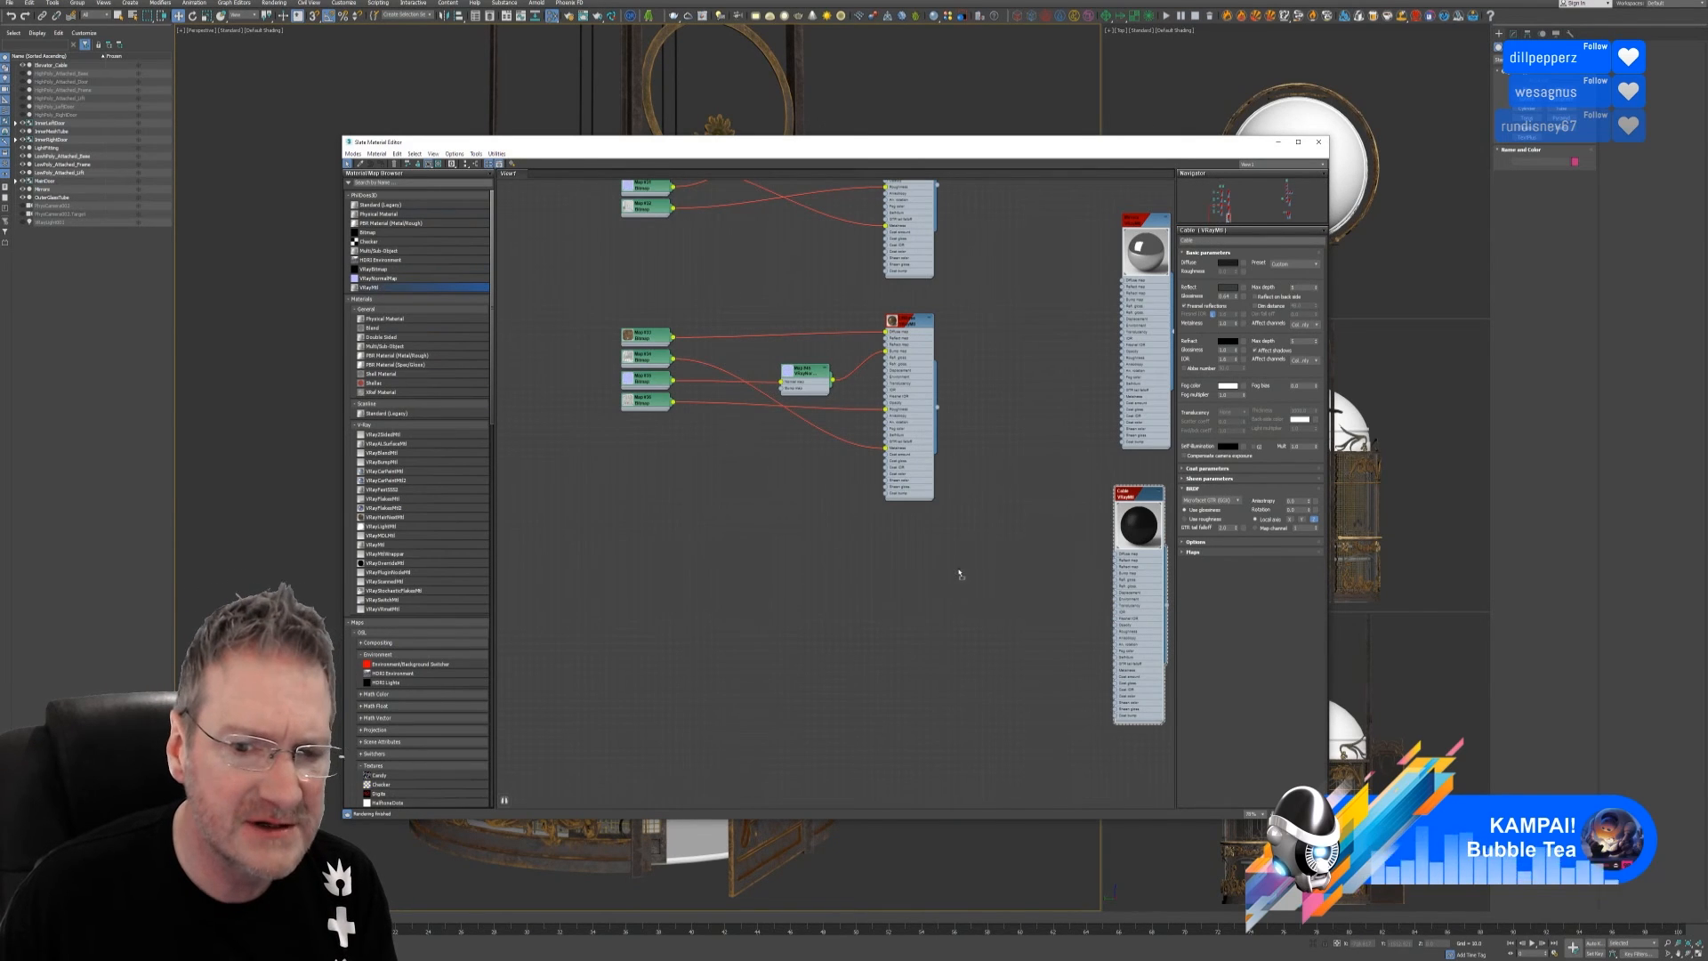
pyautogui.click(901, 555)
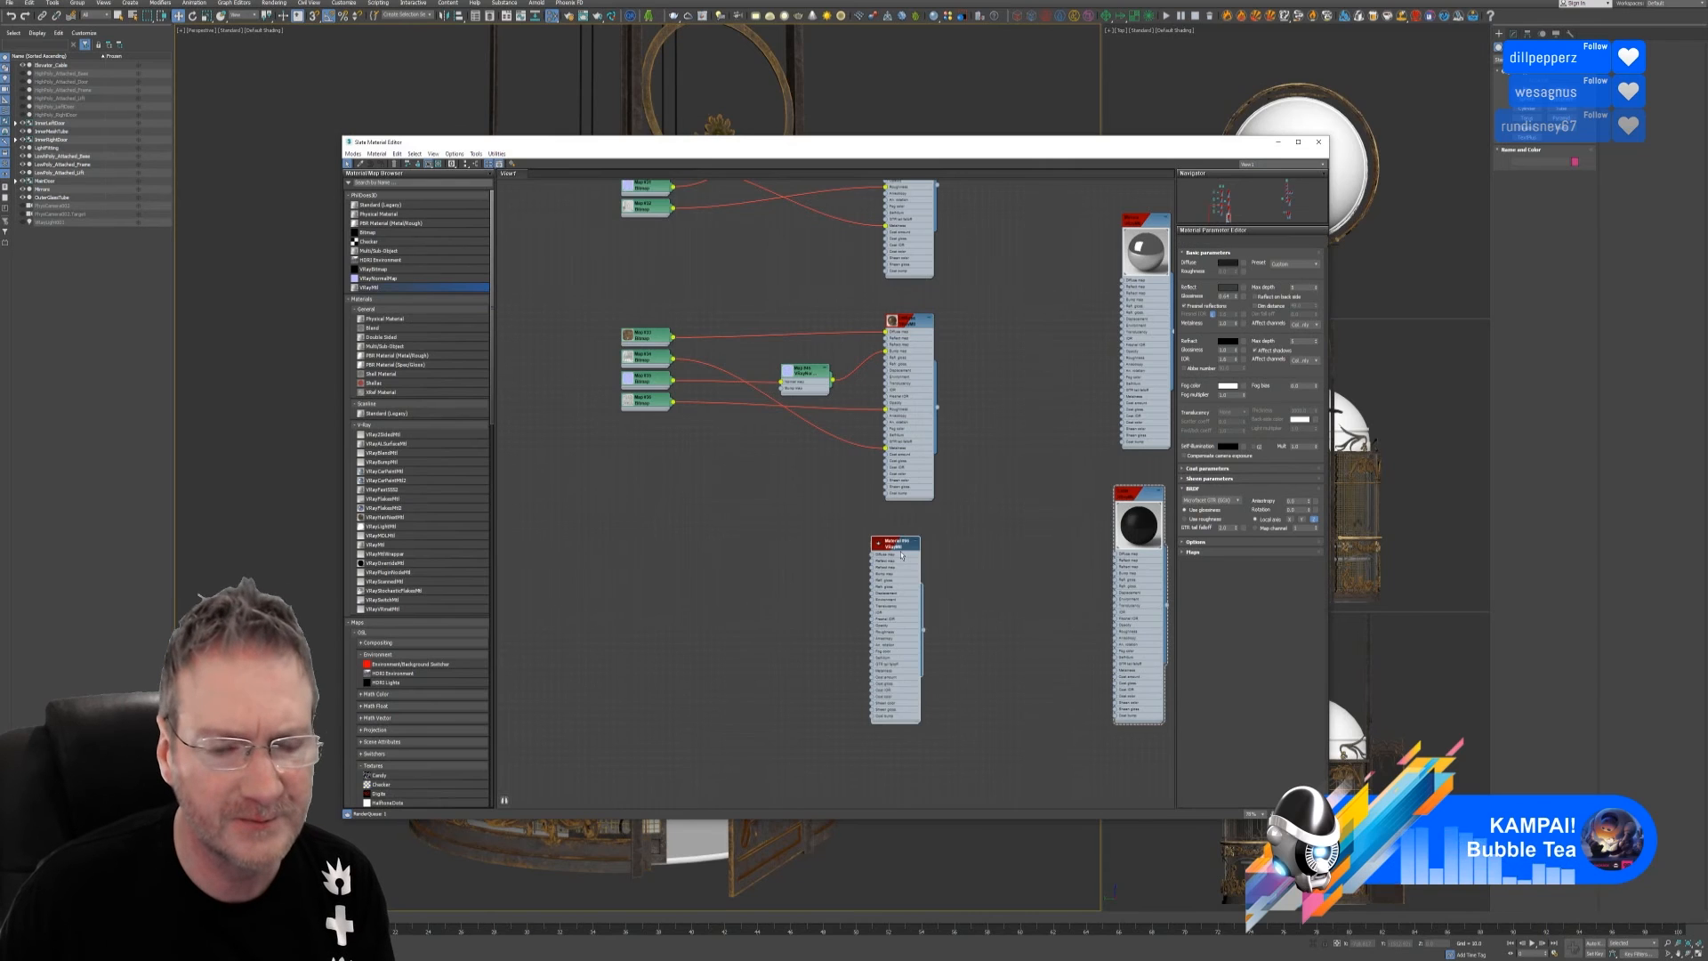
pyautogui.moveTo(919, 544); pyautogui.dragTo(931, 537)
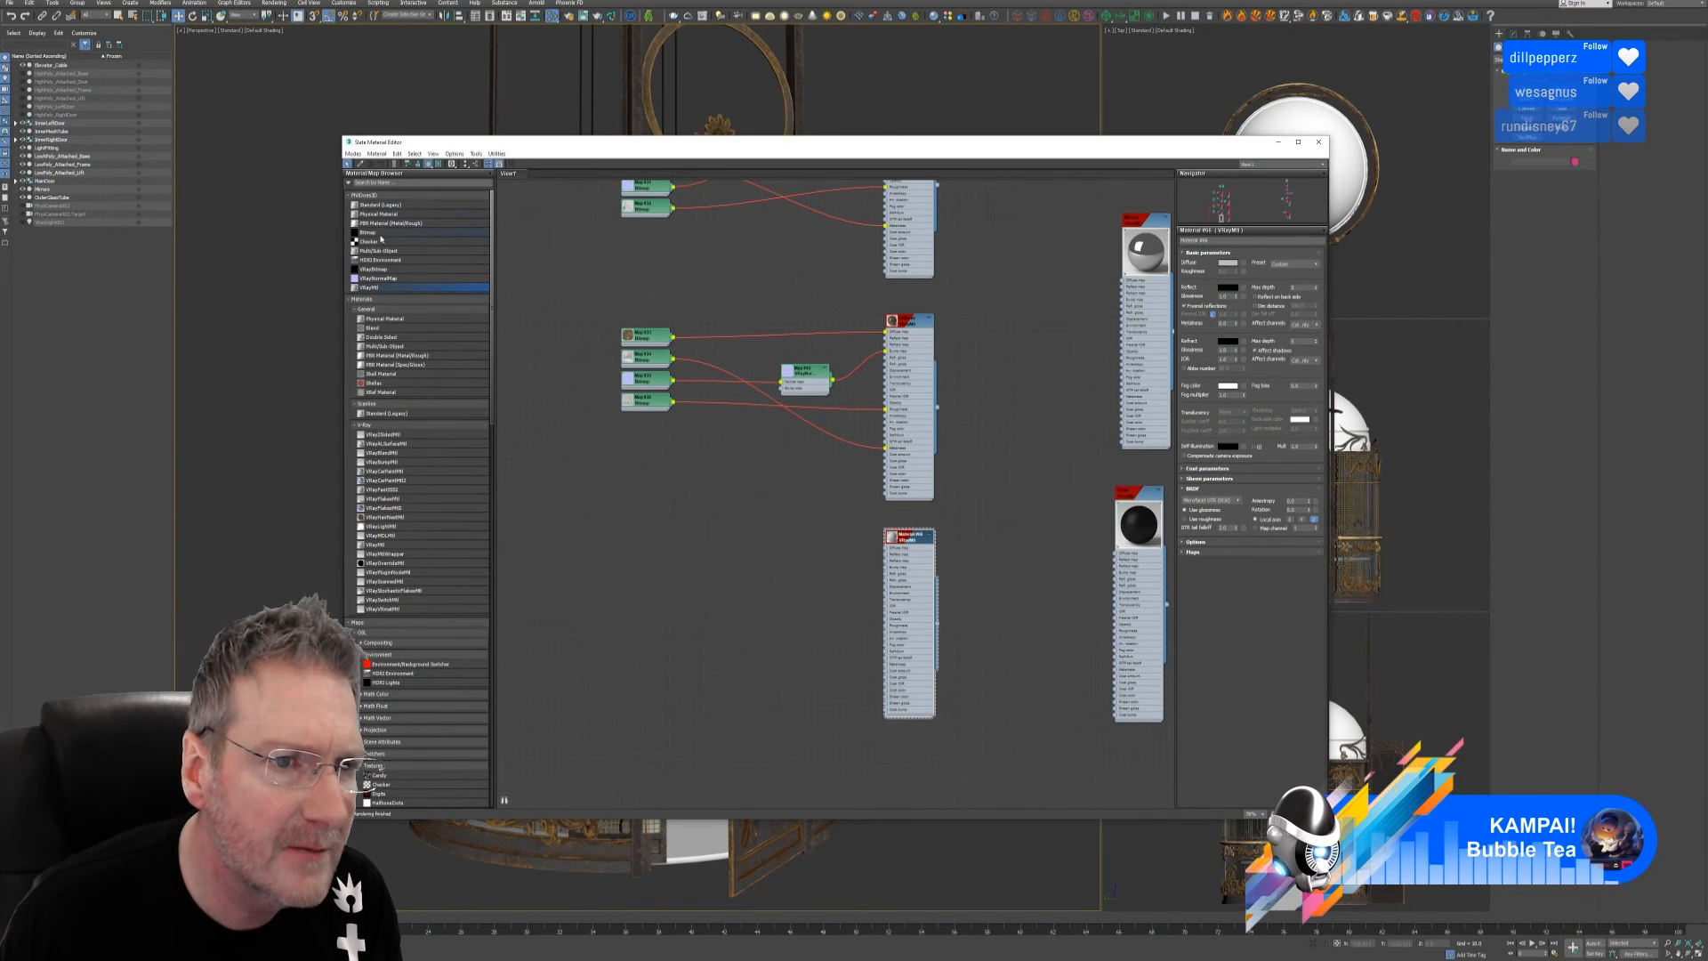
# Add a Bitmap node beside the new material, loading Lift_LP_Lift_BaseColor.png from the Elevator Controller\Elevator\Lift folder
pyautogui.click(375, 233)
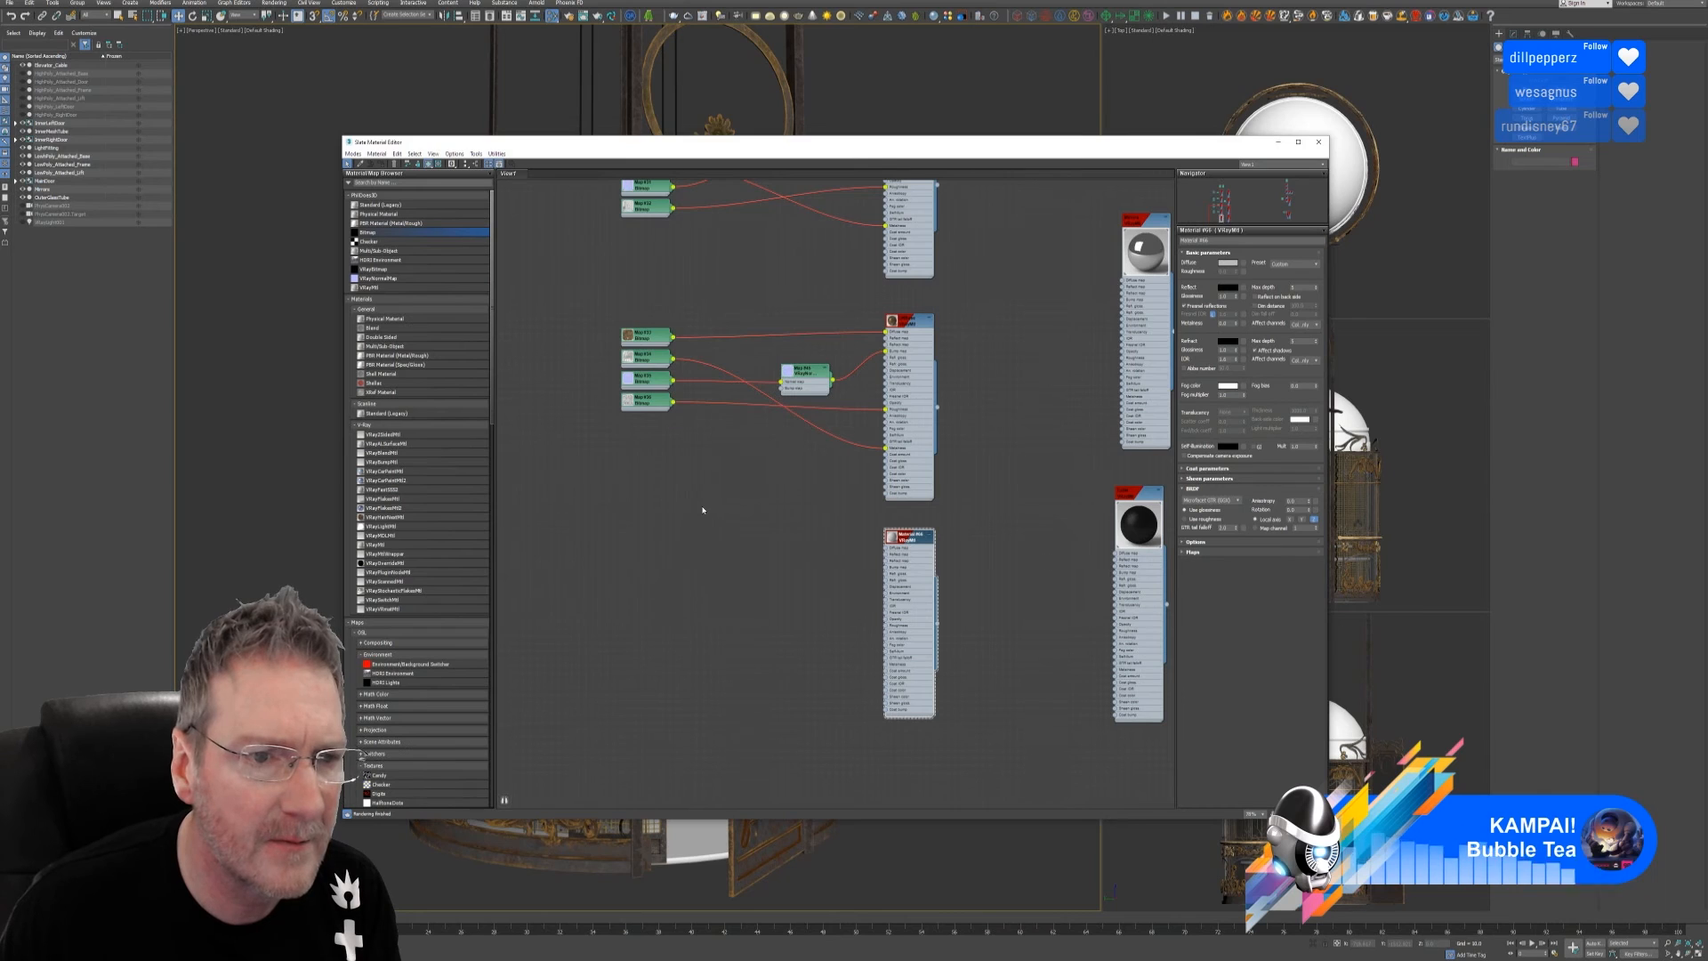
pyautogui.click(699, 504)
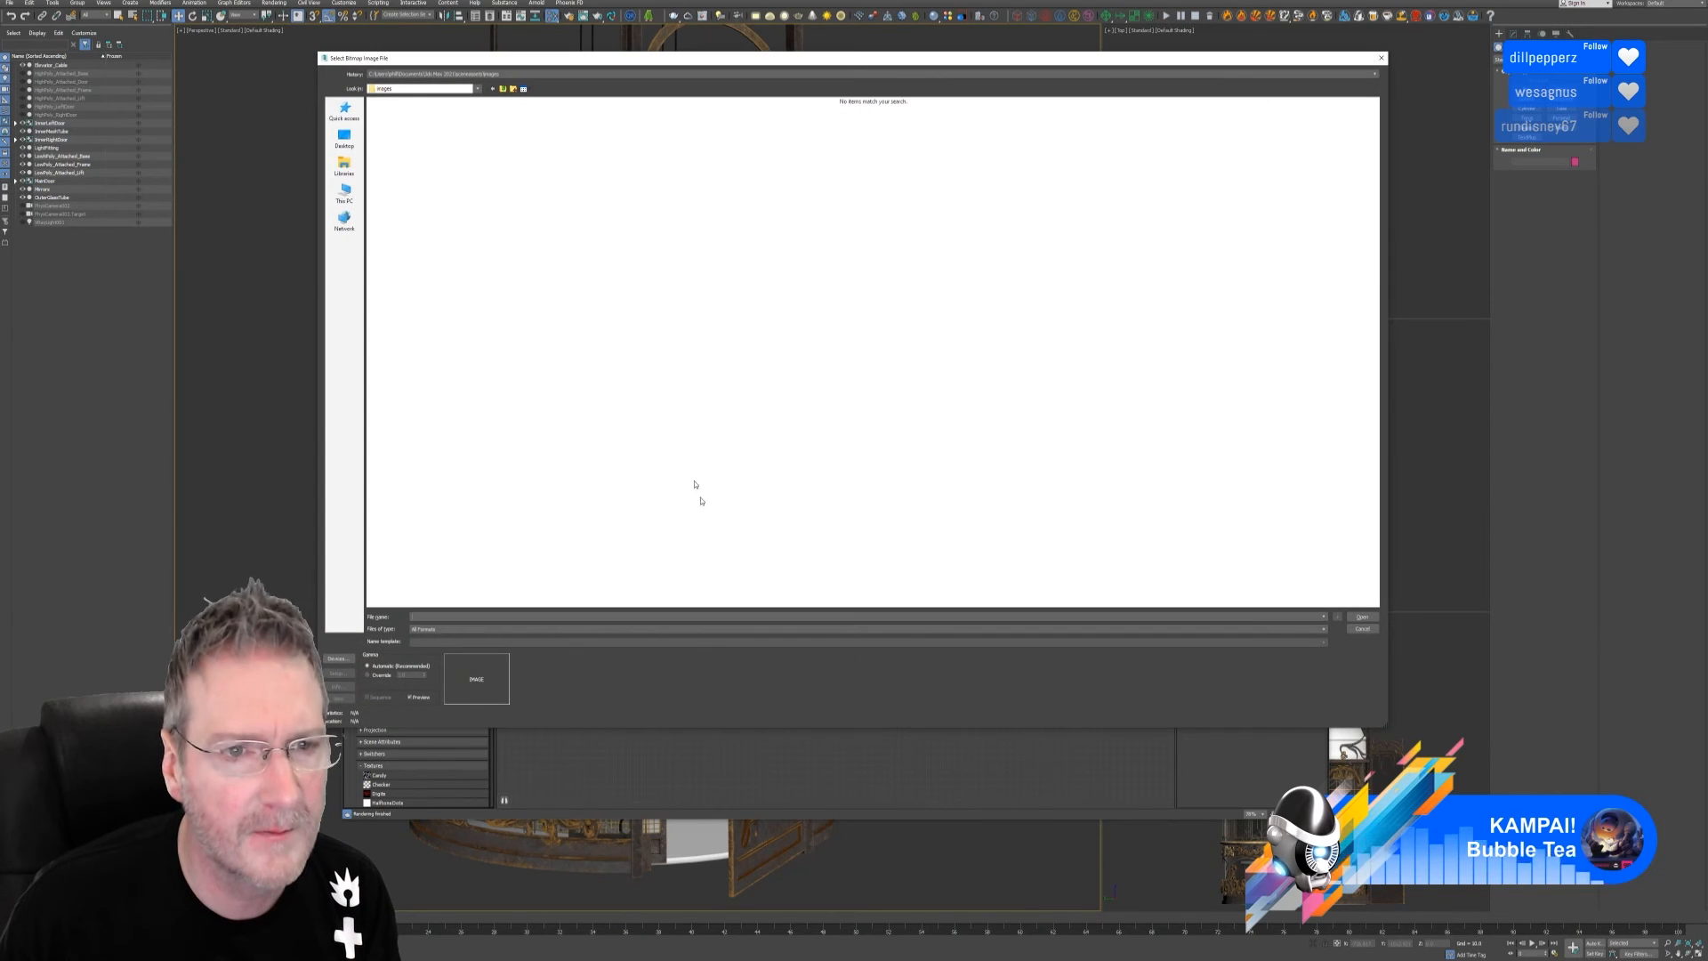
pyautogui.click(449, 74)
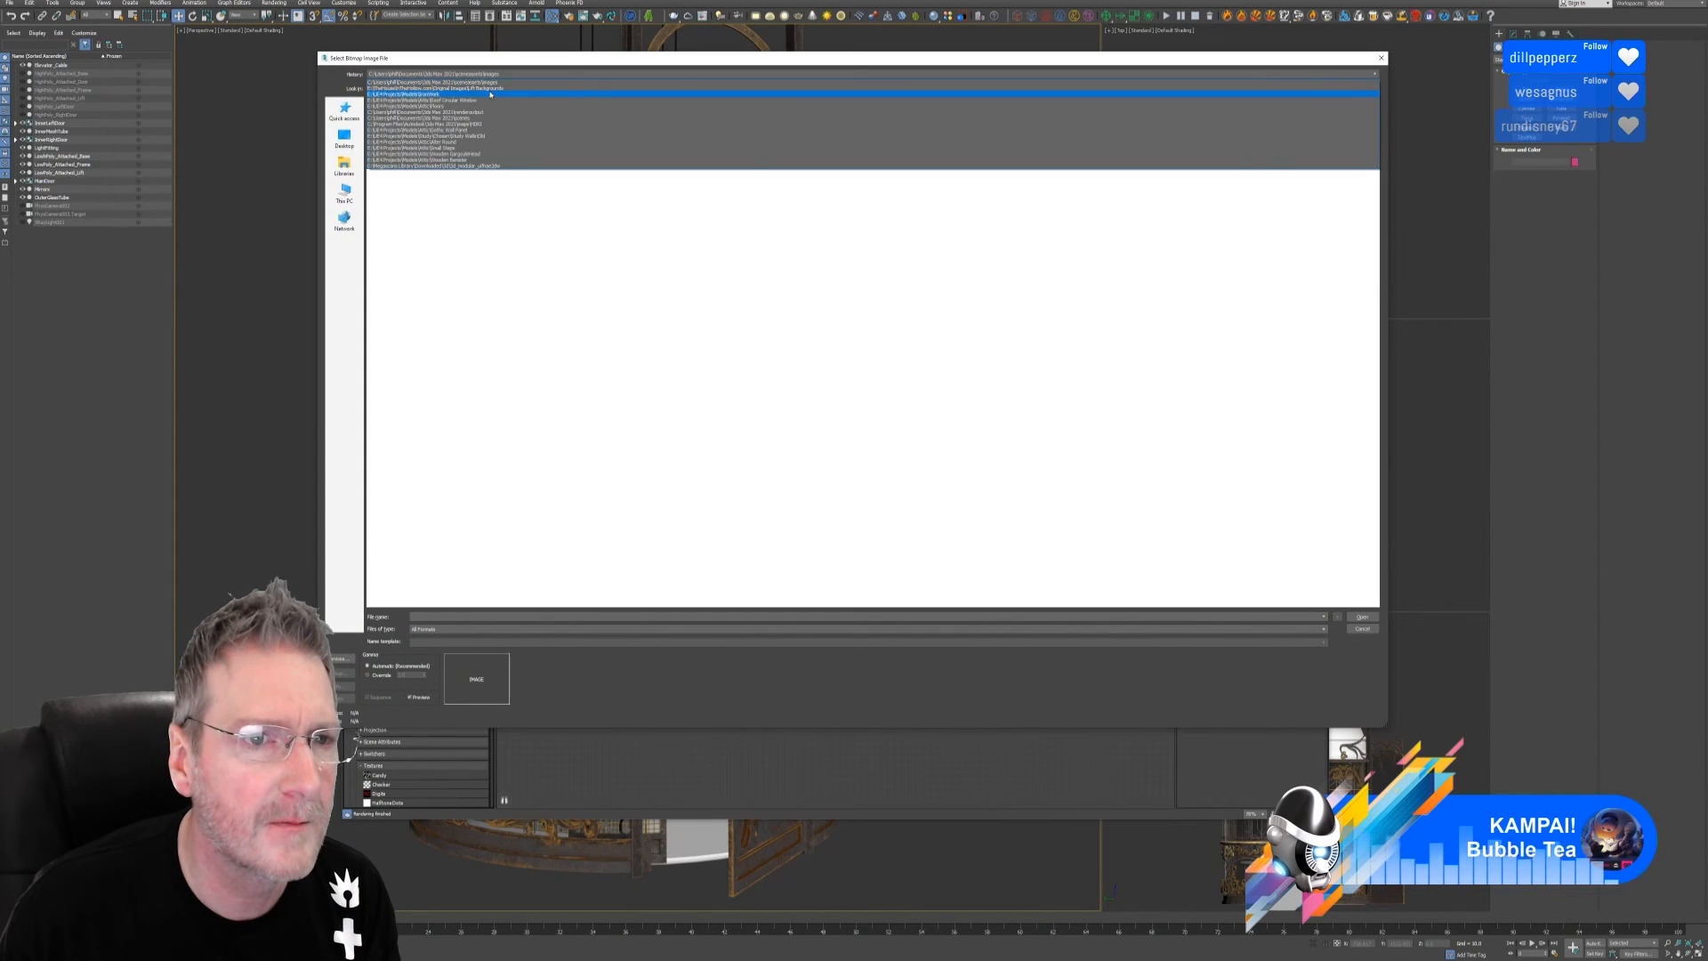
pyautogui.click(490, 94)
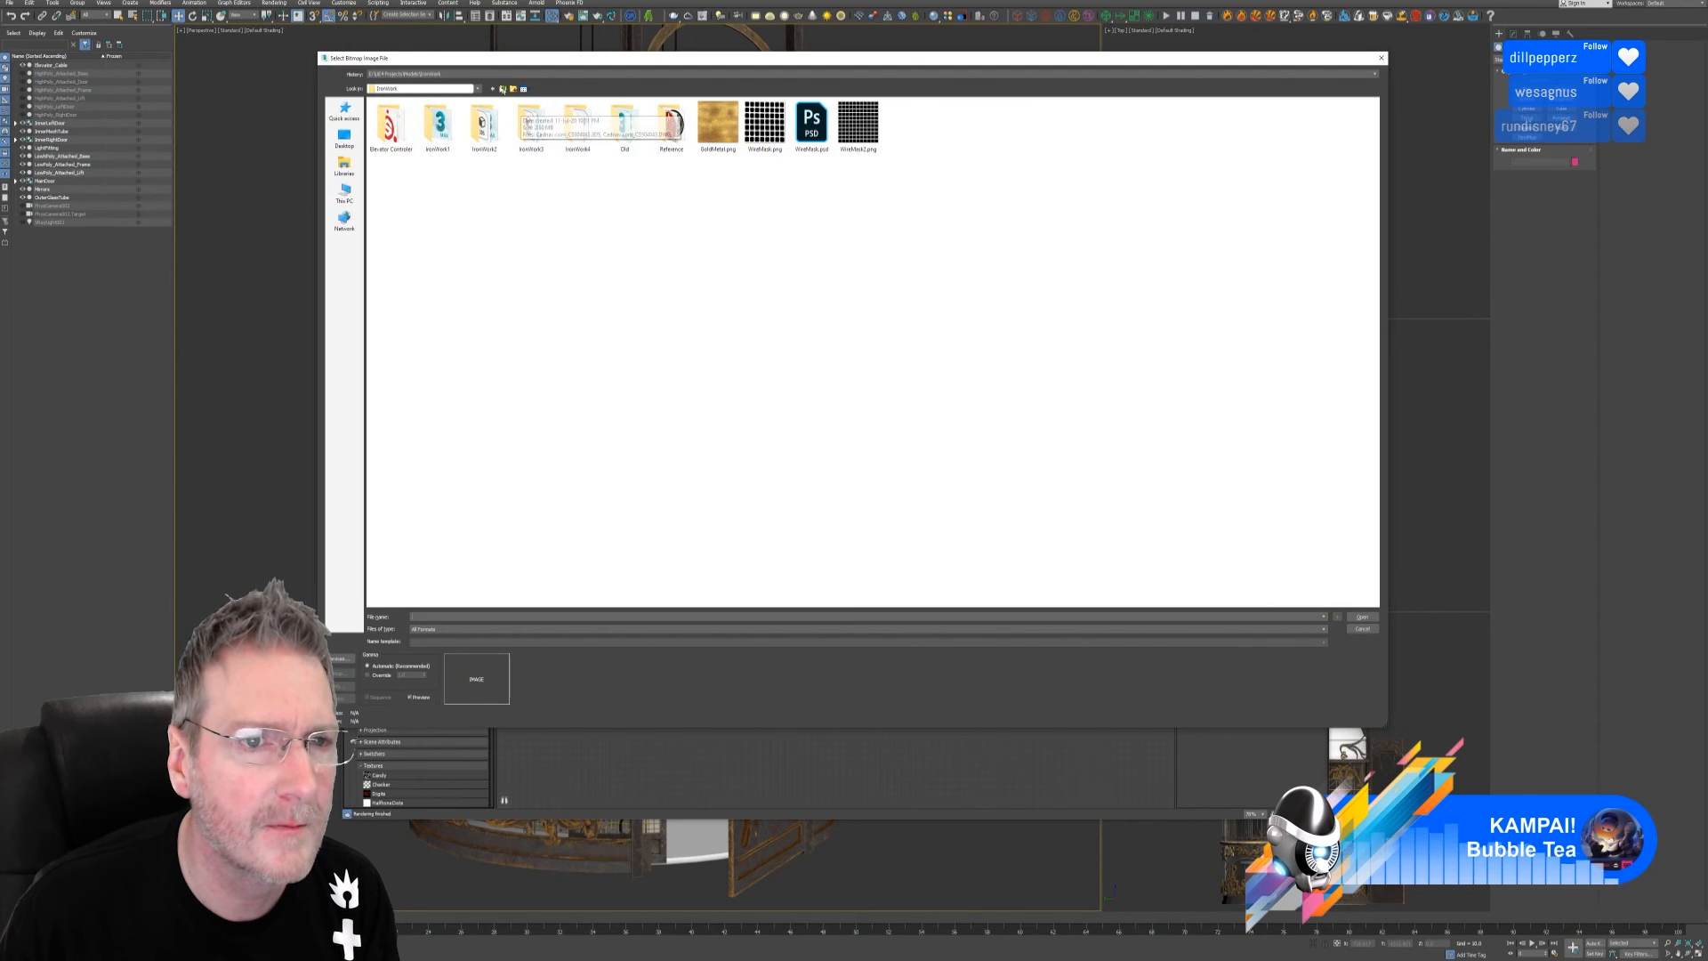
pyautogui.doubleClick(394, 131)
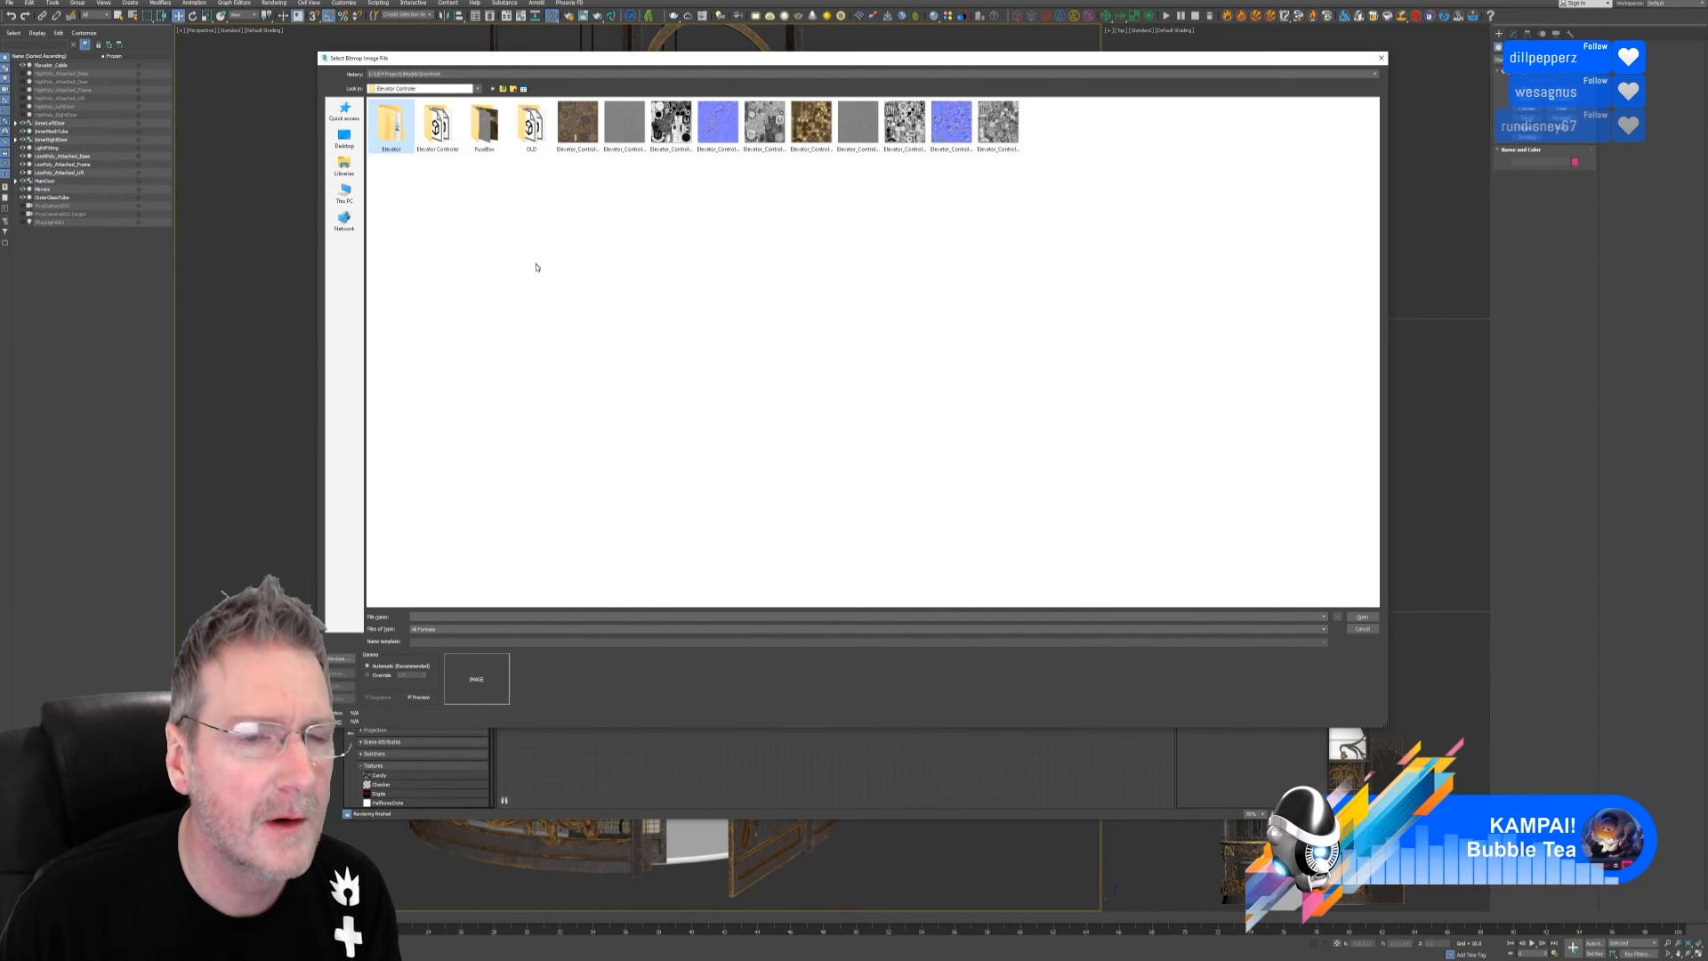
pyautogui.doubleClick(515, 140)
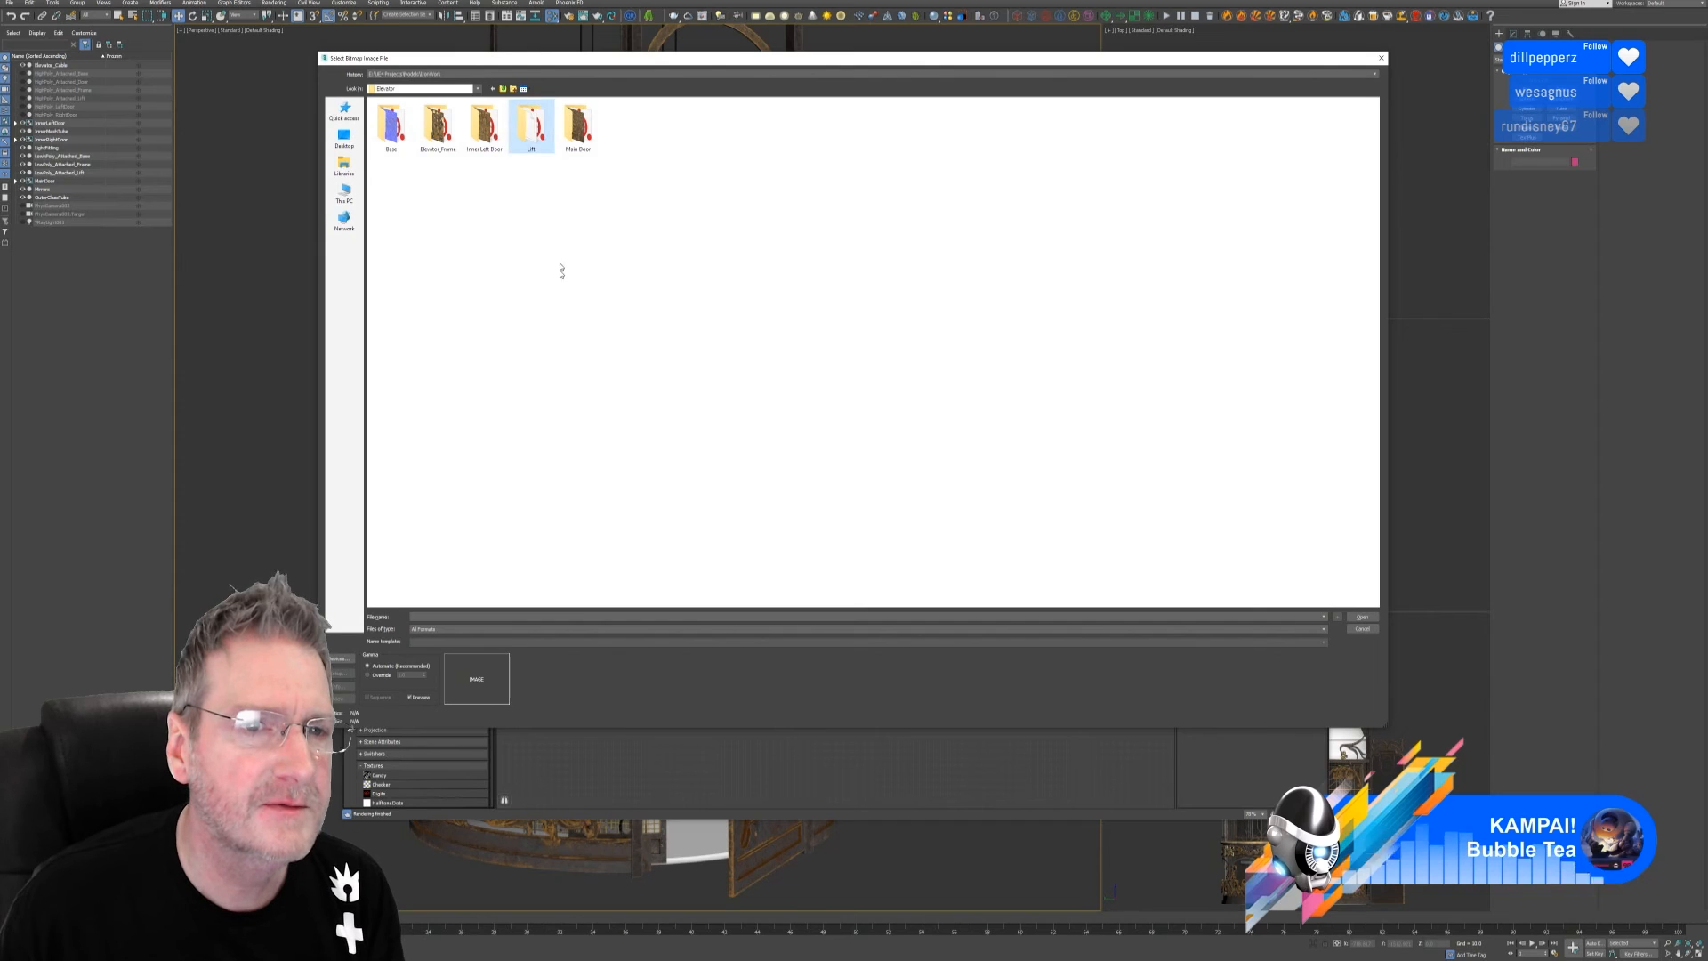
pyautogui.click(385, 146)
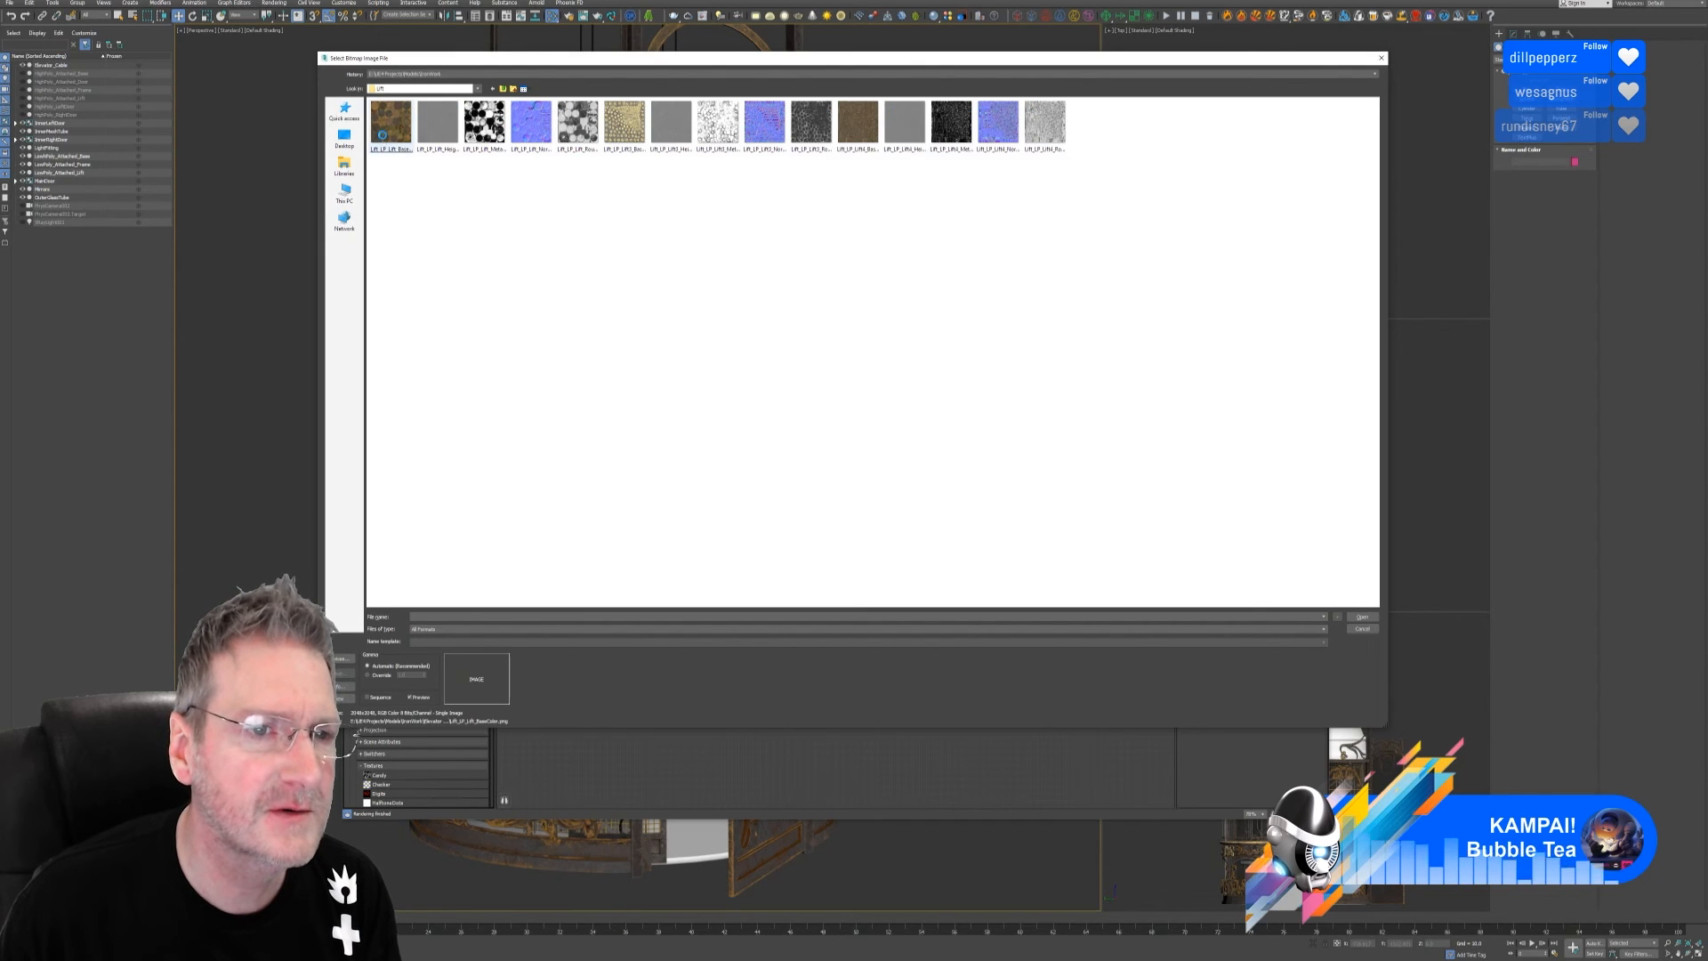
pyautogui.press('Return')
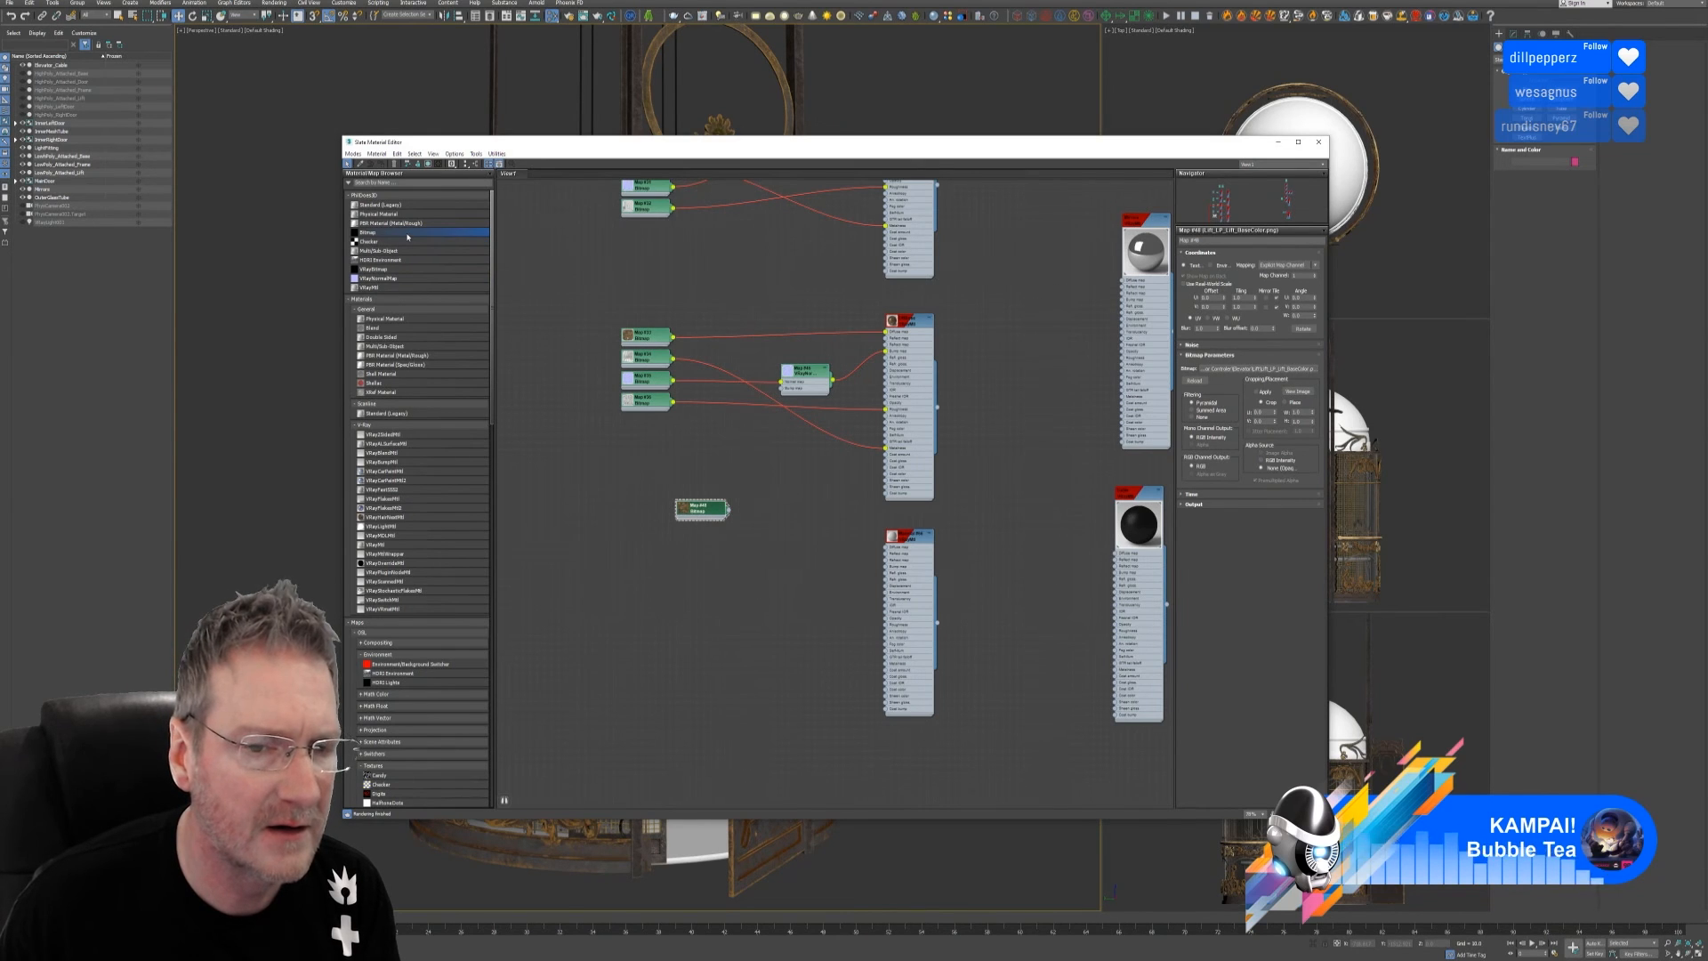
# Add three more Bitmap nodes loading Lift_LP_Lift_Metallic.png, Lift_LP_Lift_Normal.png and Lift_LP_Lift_Roughness.png below the base color map
pyautogui.moveTo(674, 572); pyautogui.dragTo(684, 547)
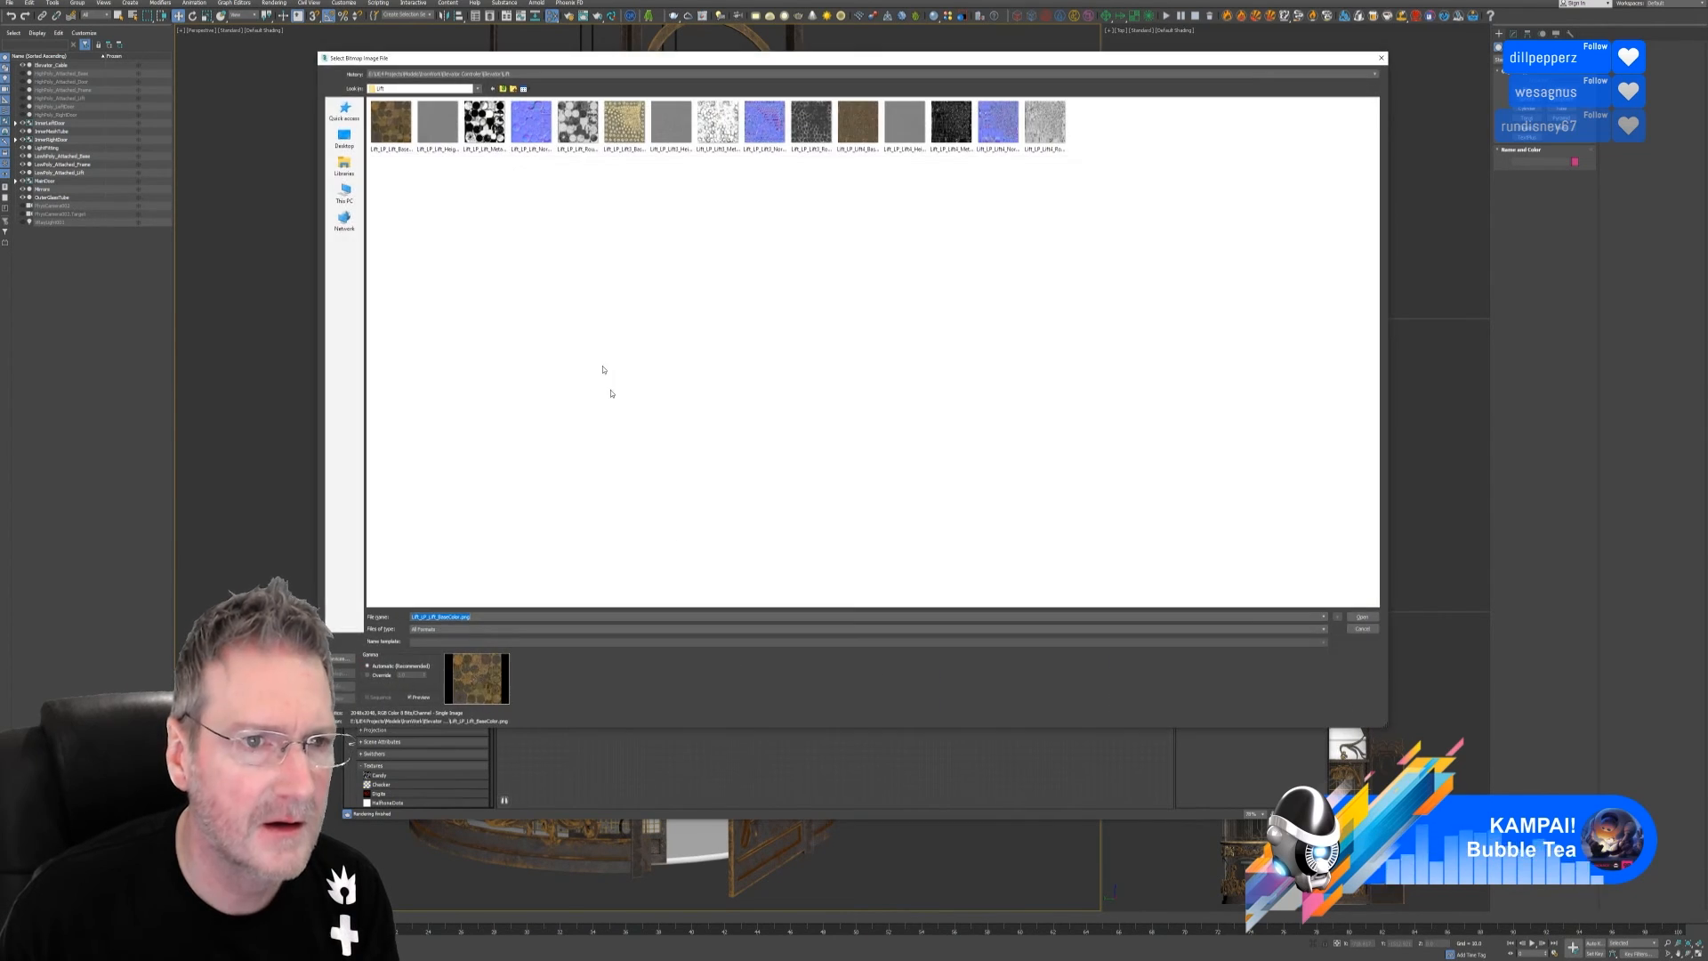
pyautogui.click(490, 129)
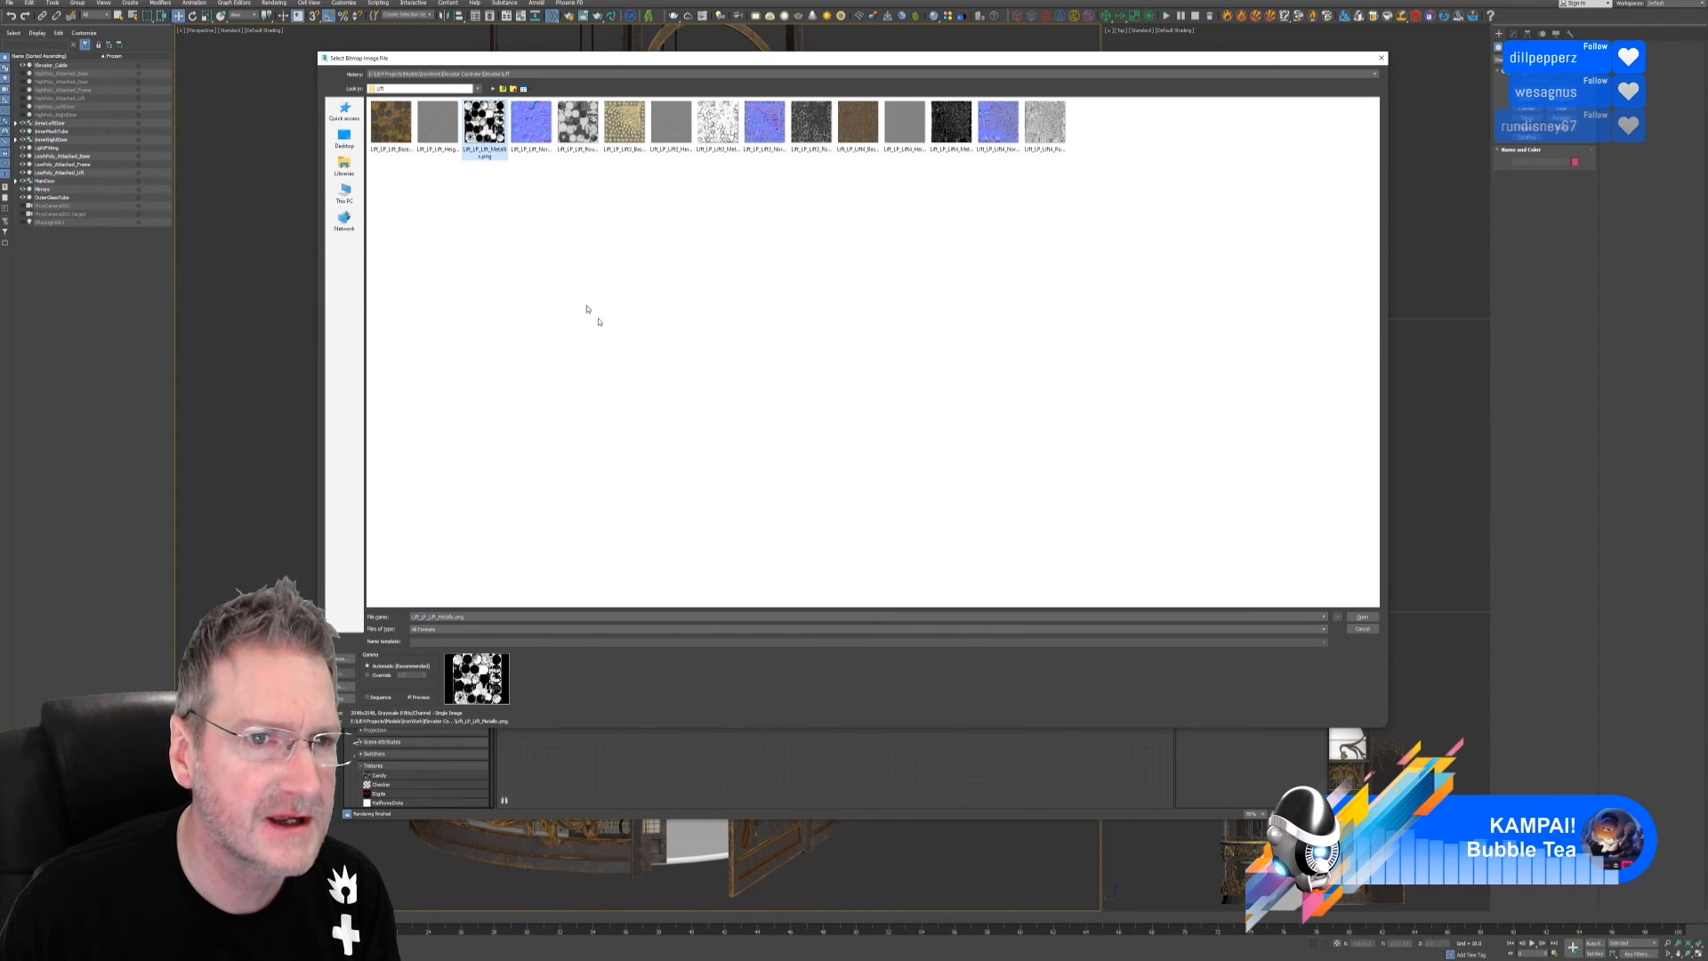
pyautogui.press('Return')
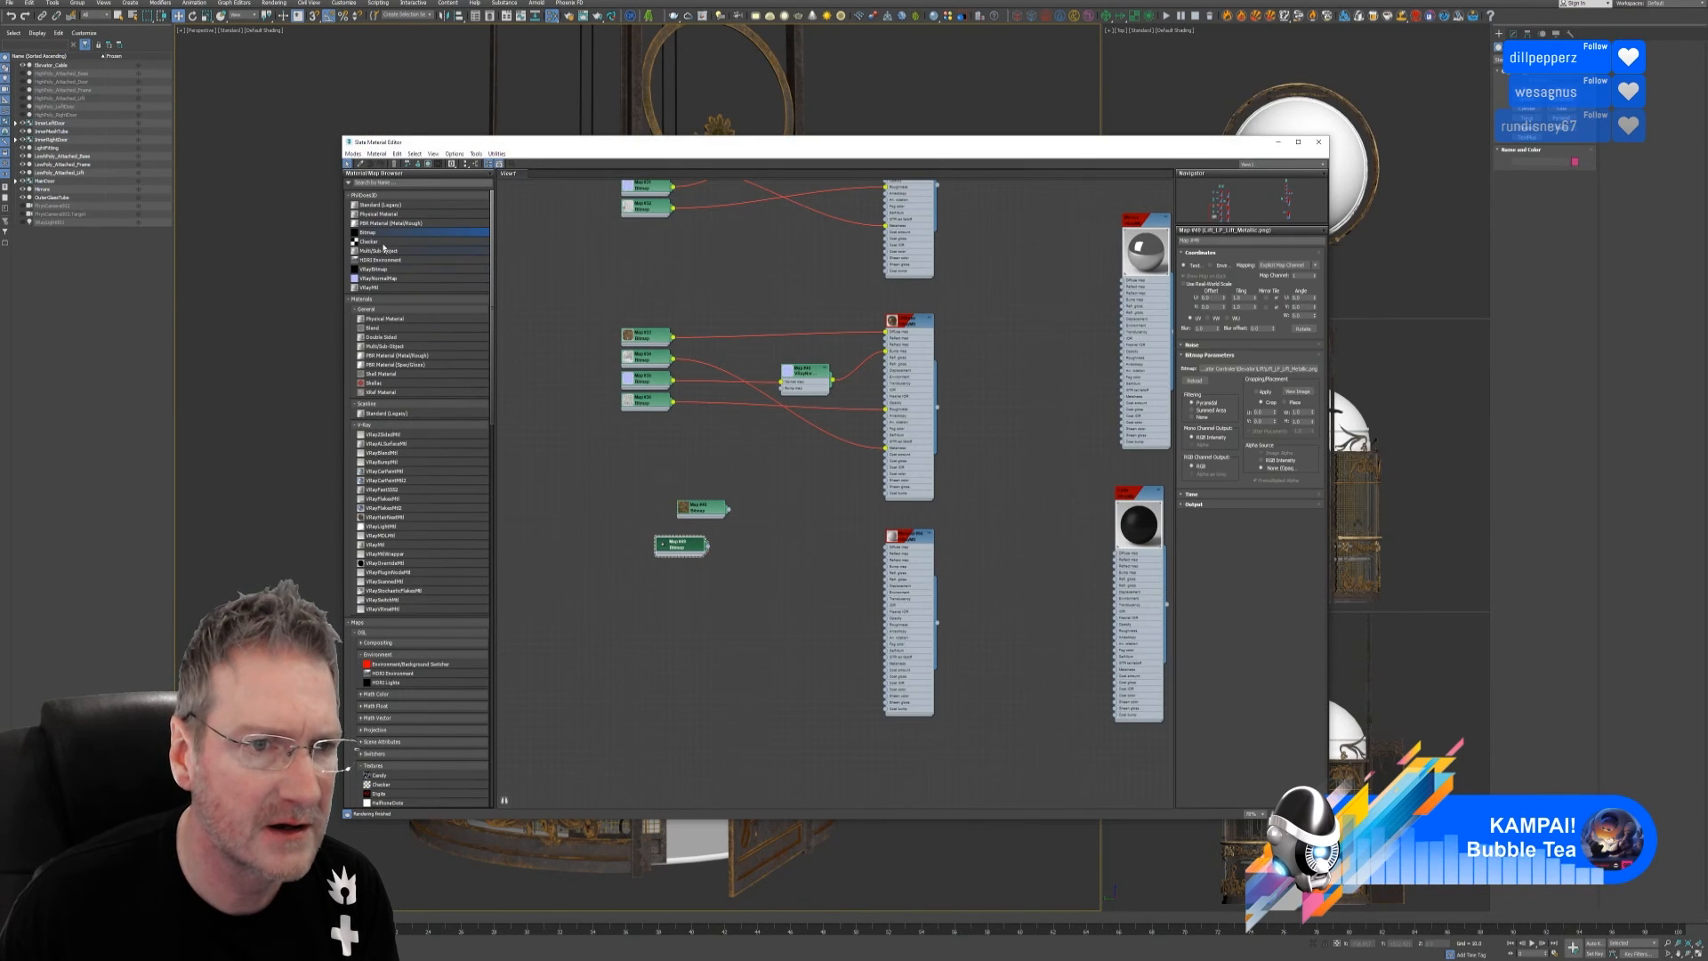
pyautogui.moveTo(368, 232); pyautogui.dragTo(678, 599)
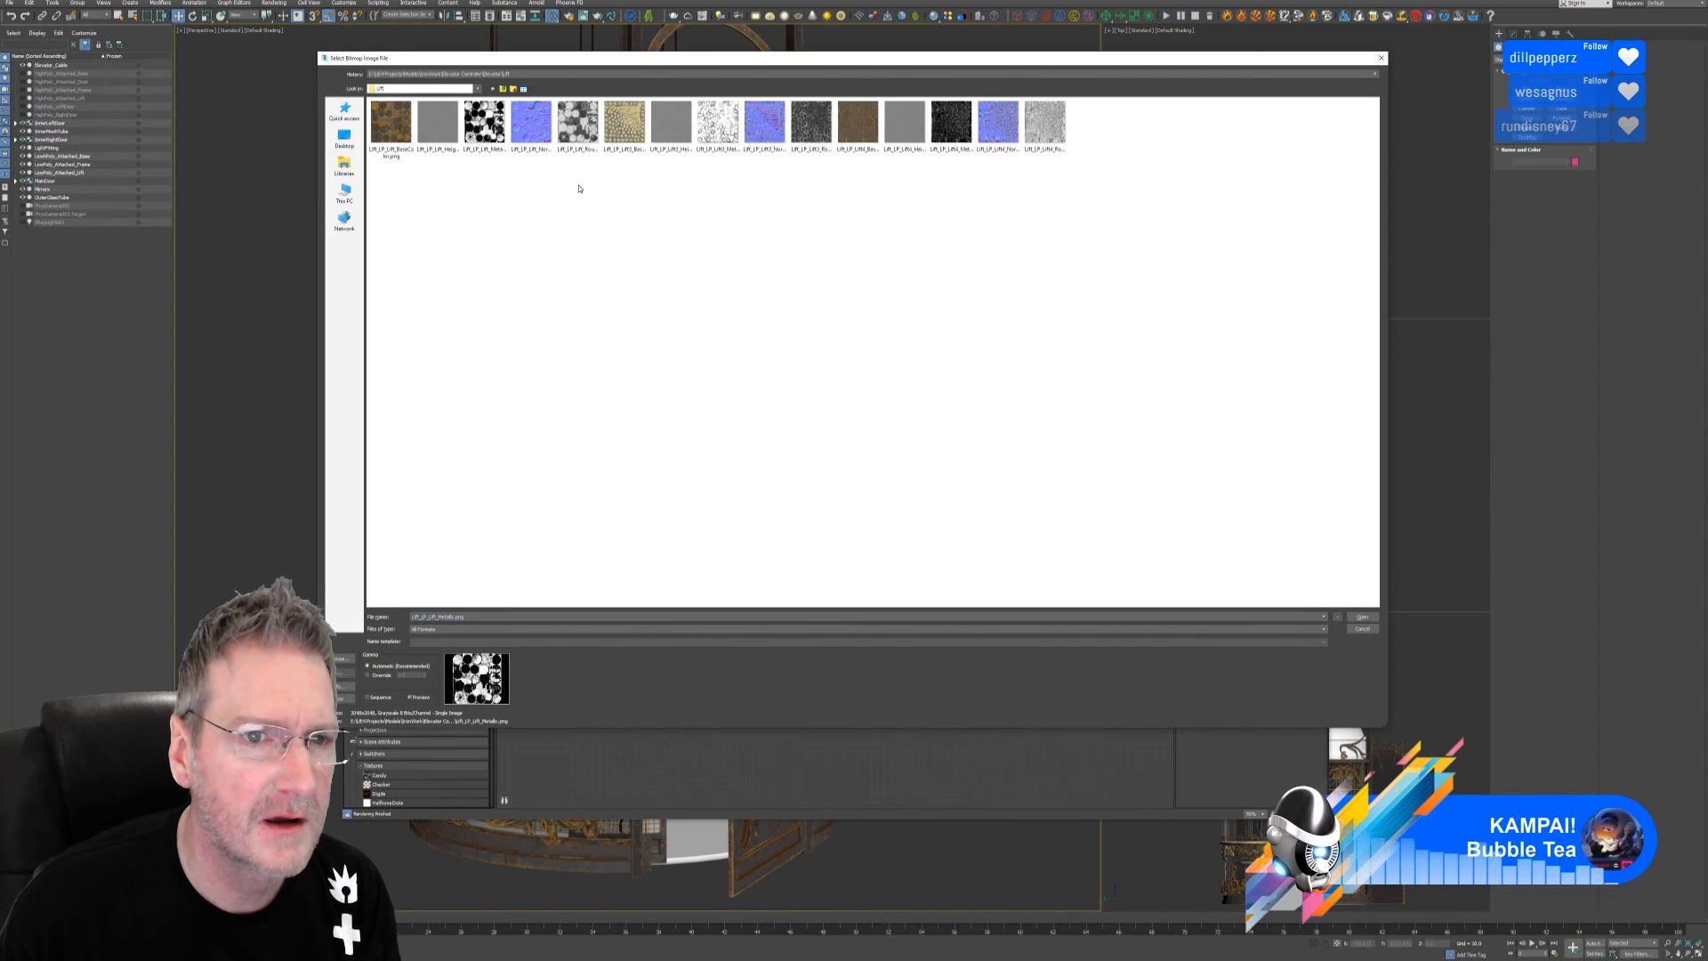
pyautogui.click(537, 134)
pyautogui.press('Return')
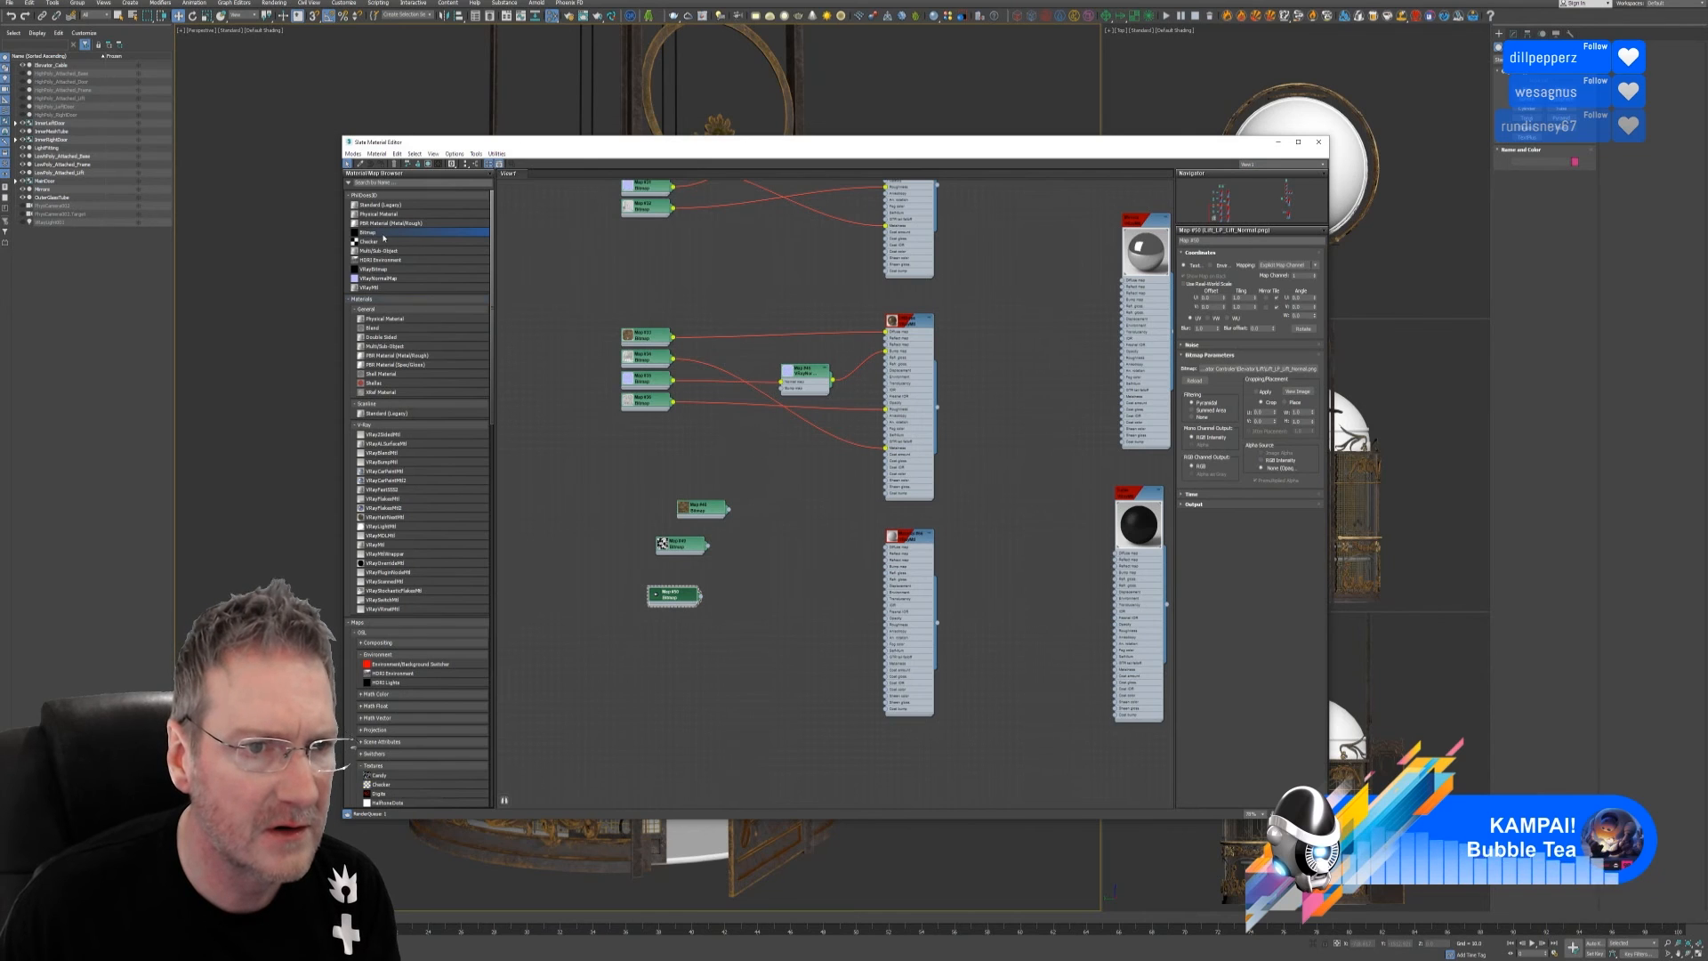
pyautogui.moveTo(385, 237); pyautogui.dragTo(664, 660)
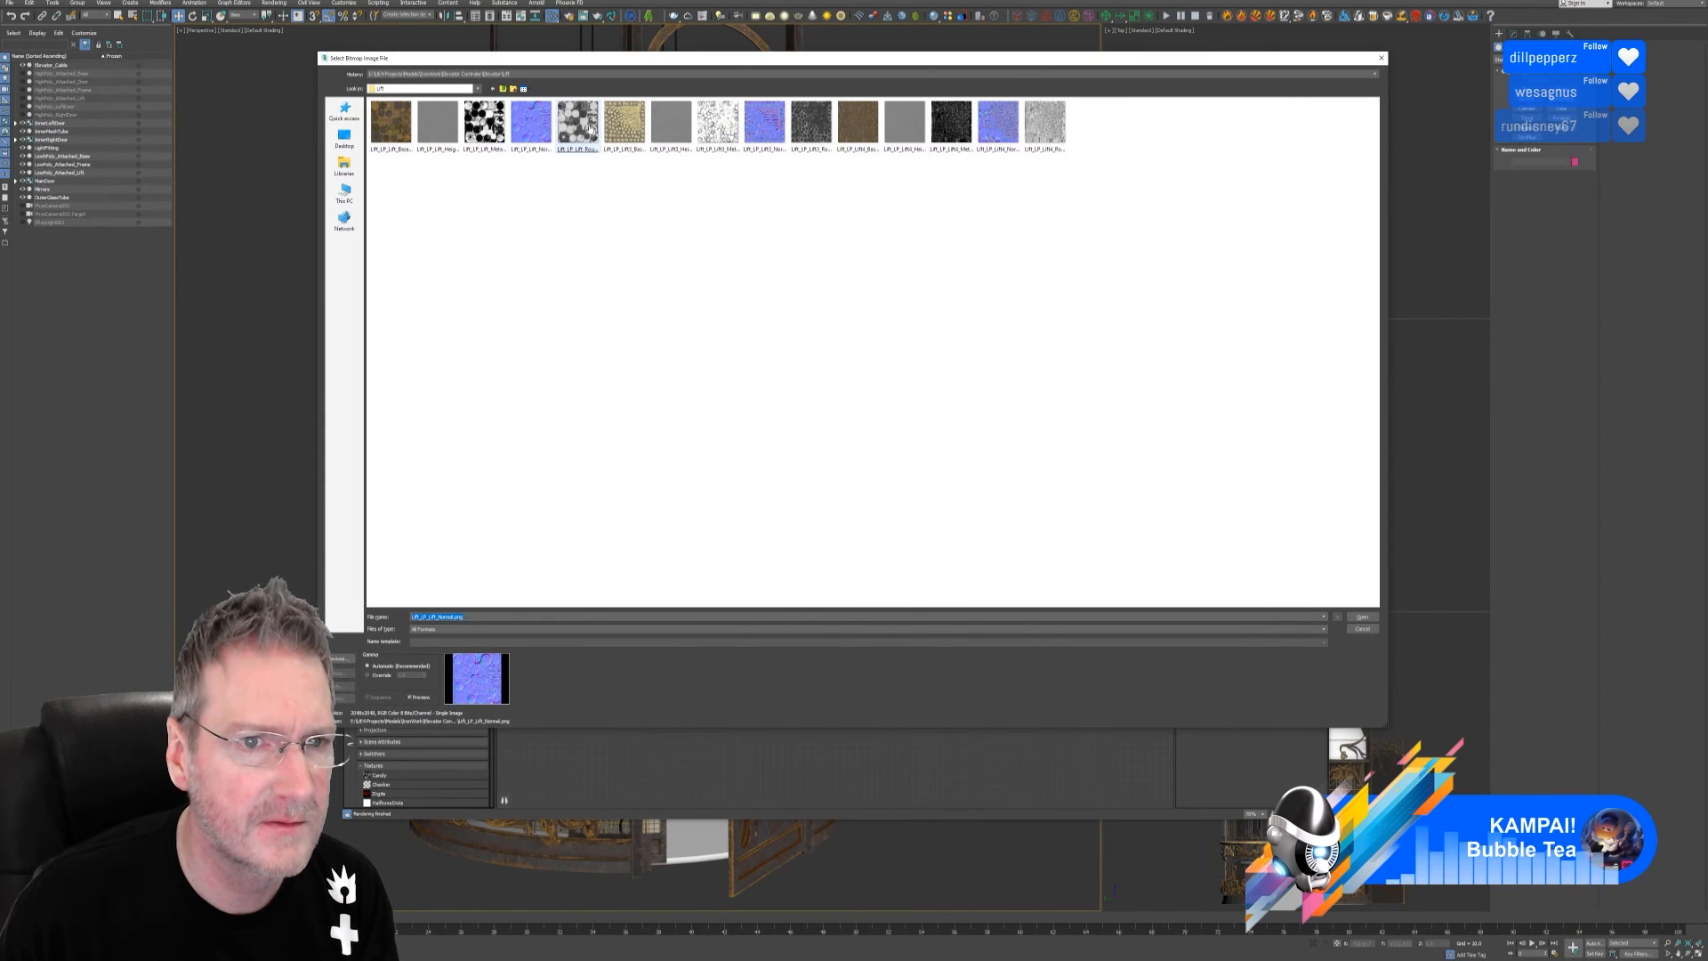
pyautogui.click(578, 123)
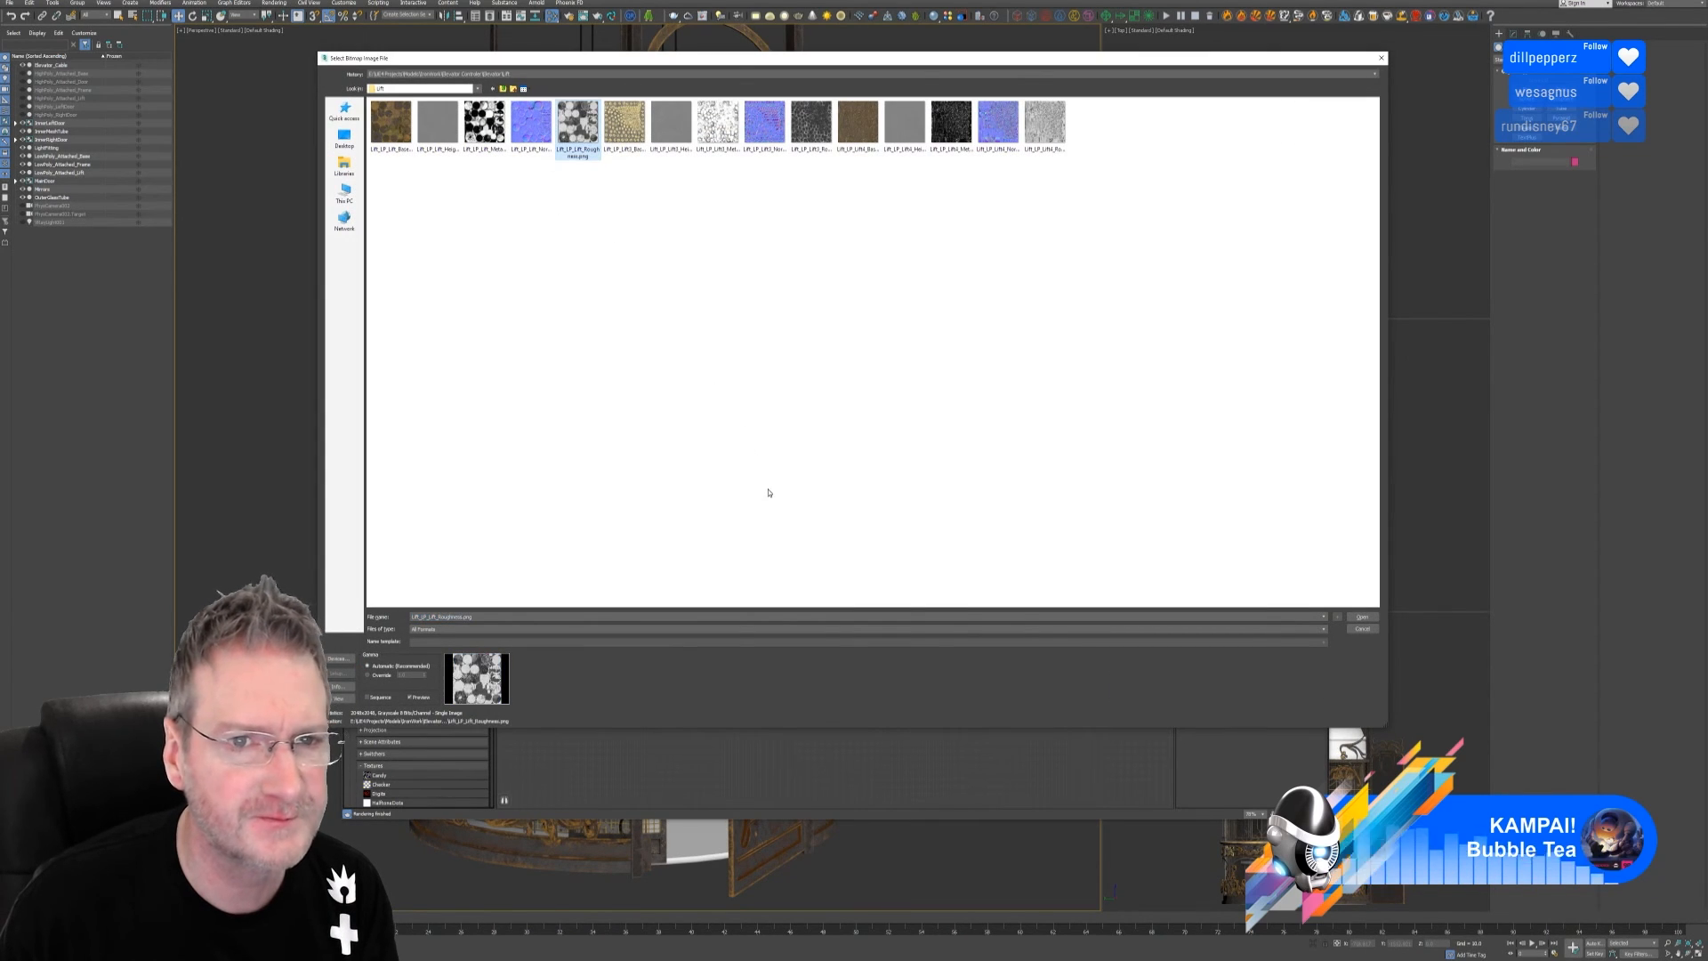
pyautogui.press('Return')
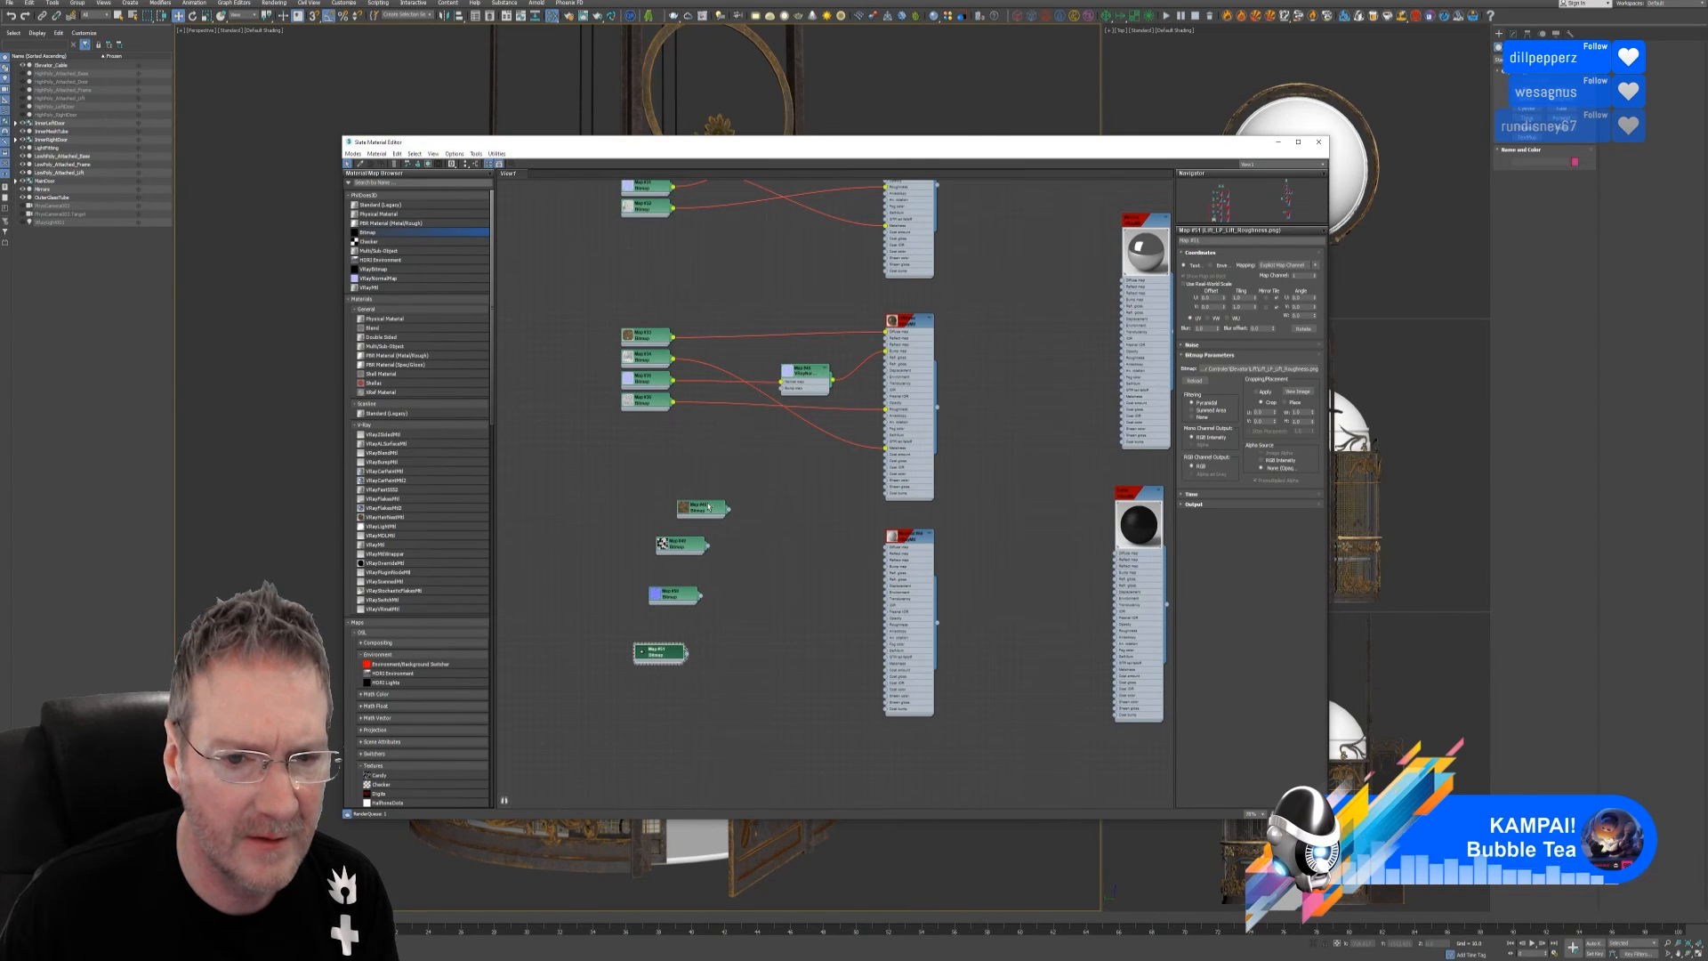
pyautogui.click(714, 506)
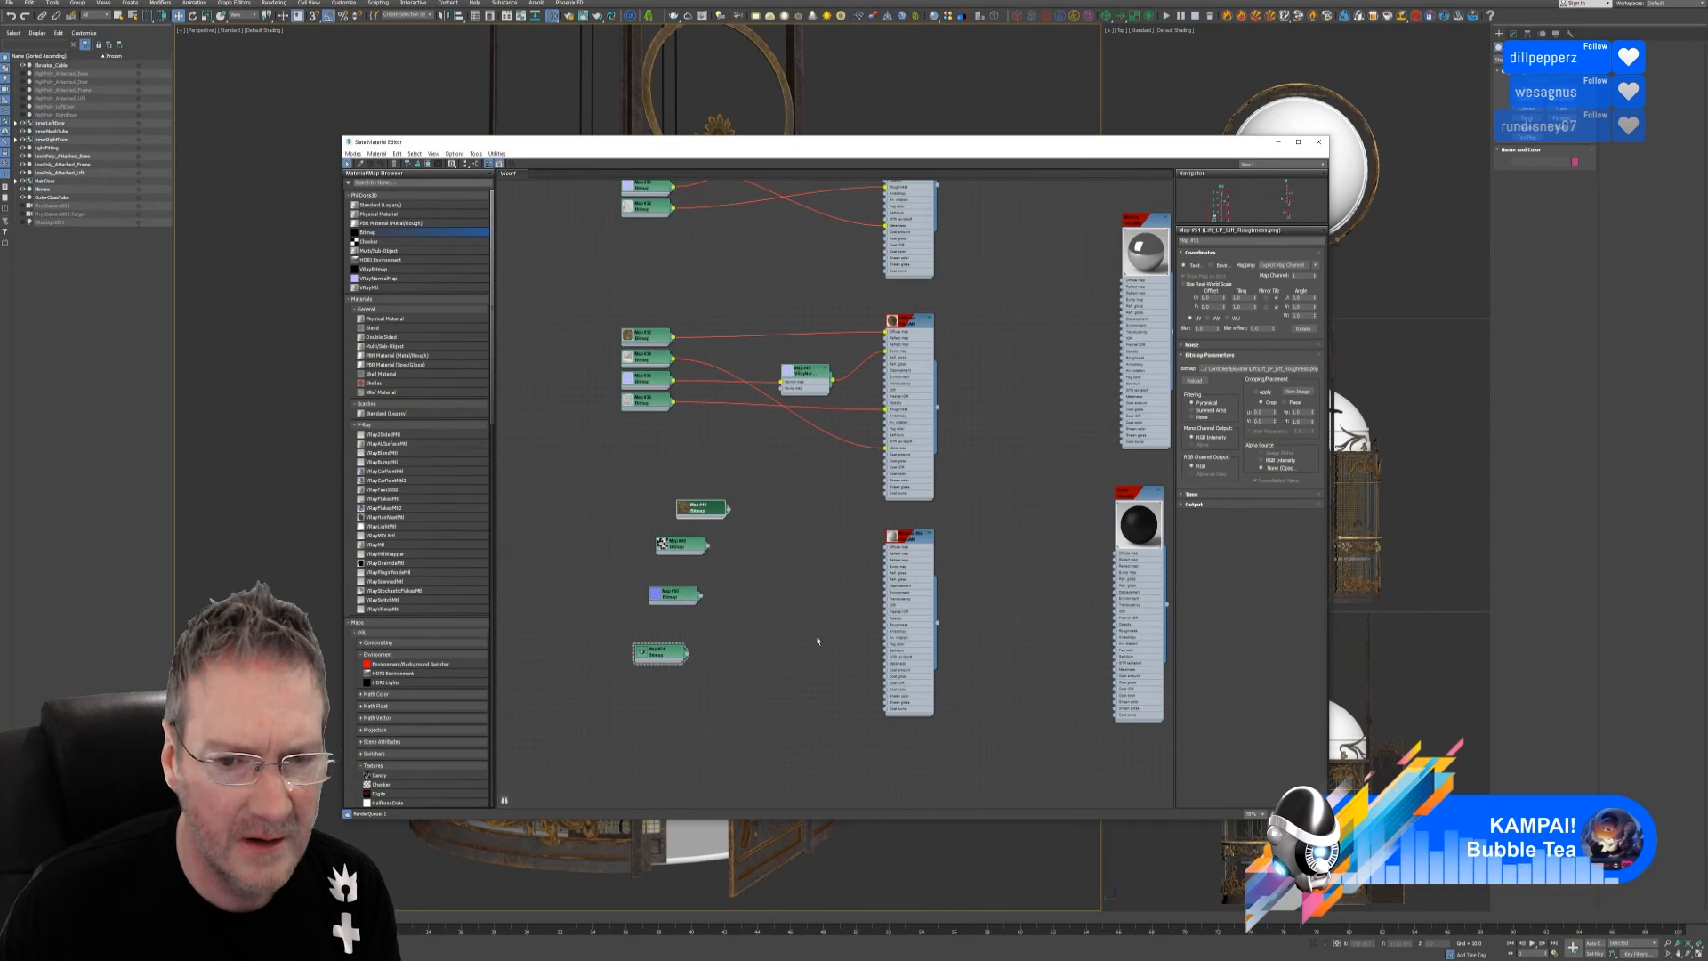
# Wire the Lift base color bitmap to the new VRayMtl's Diffuse map, the metallic bitmap to Metalness, and the roughness bitmap to Roughness
pyautogui.scroll(2, 818, 641)
pyautogui.scroll(1, 694, 489)
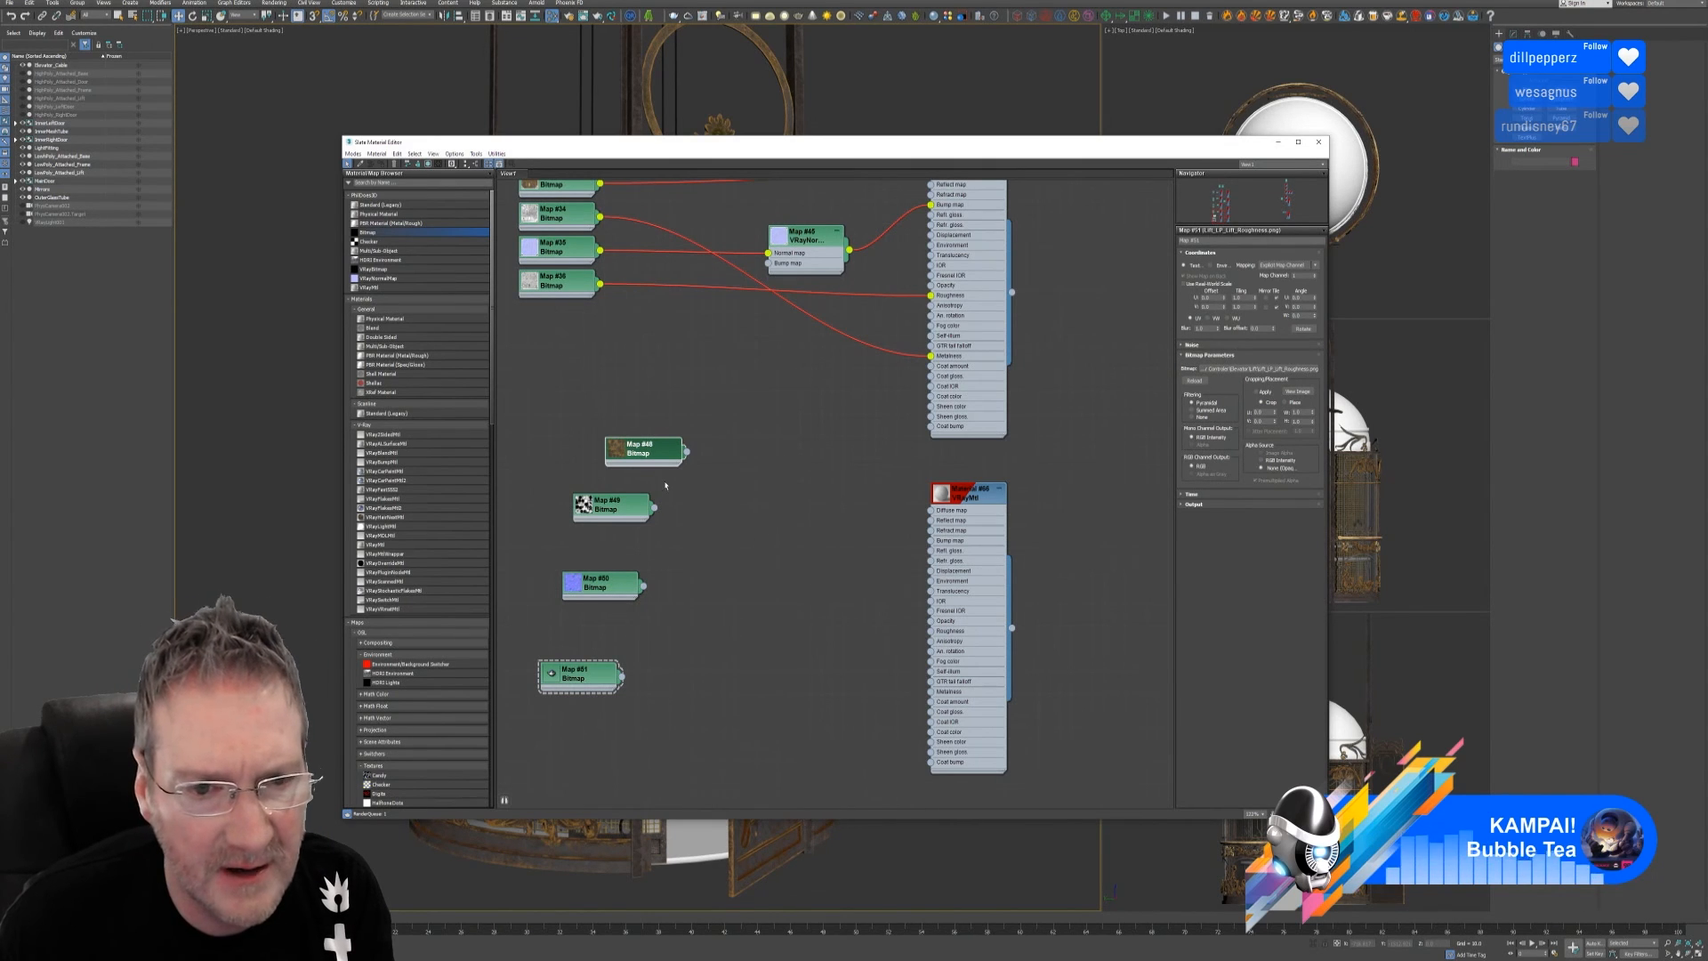
pyautogui.scroll(3, 699, 487)
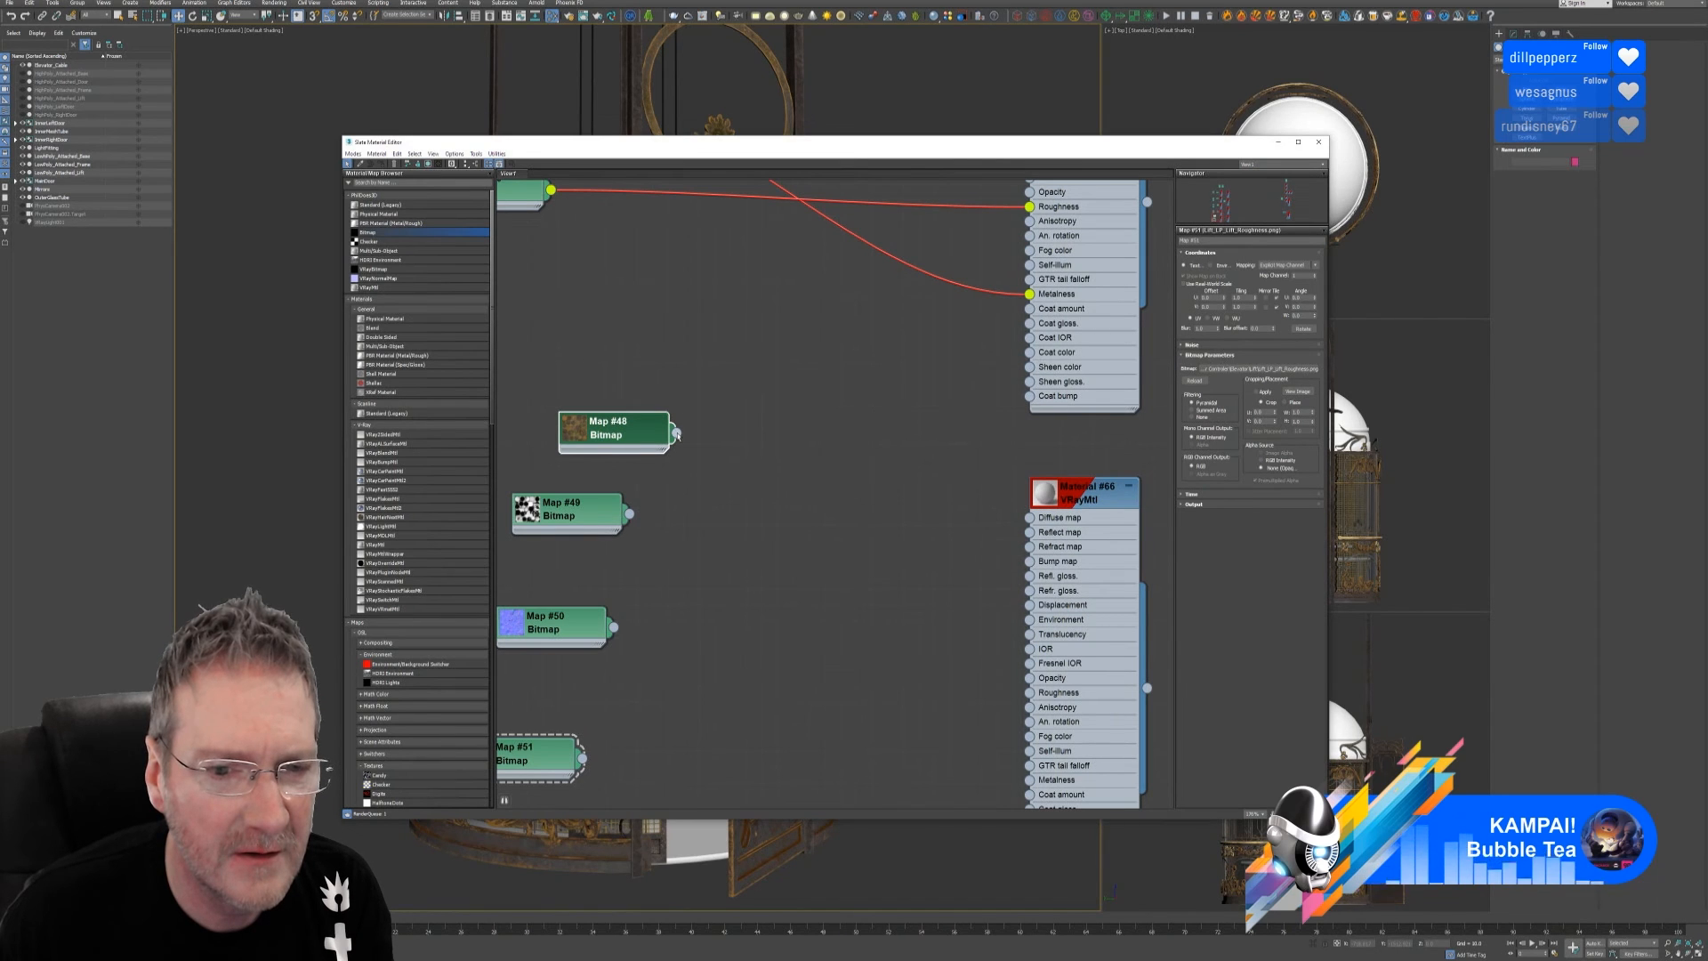
pyautogui.moveTo(676, 434); pyautogui.dragTo(1029, 517)
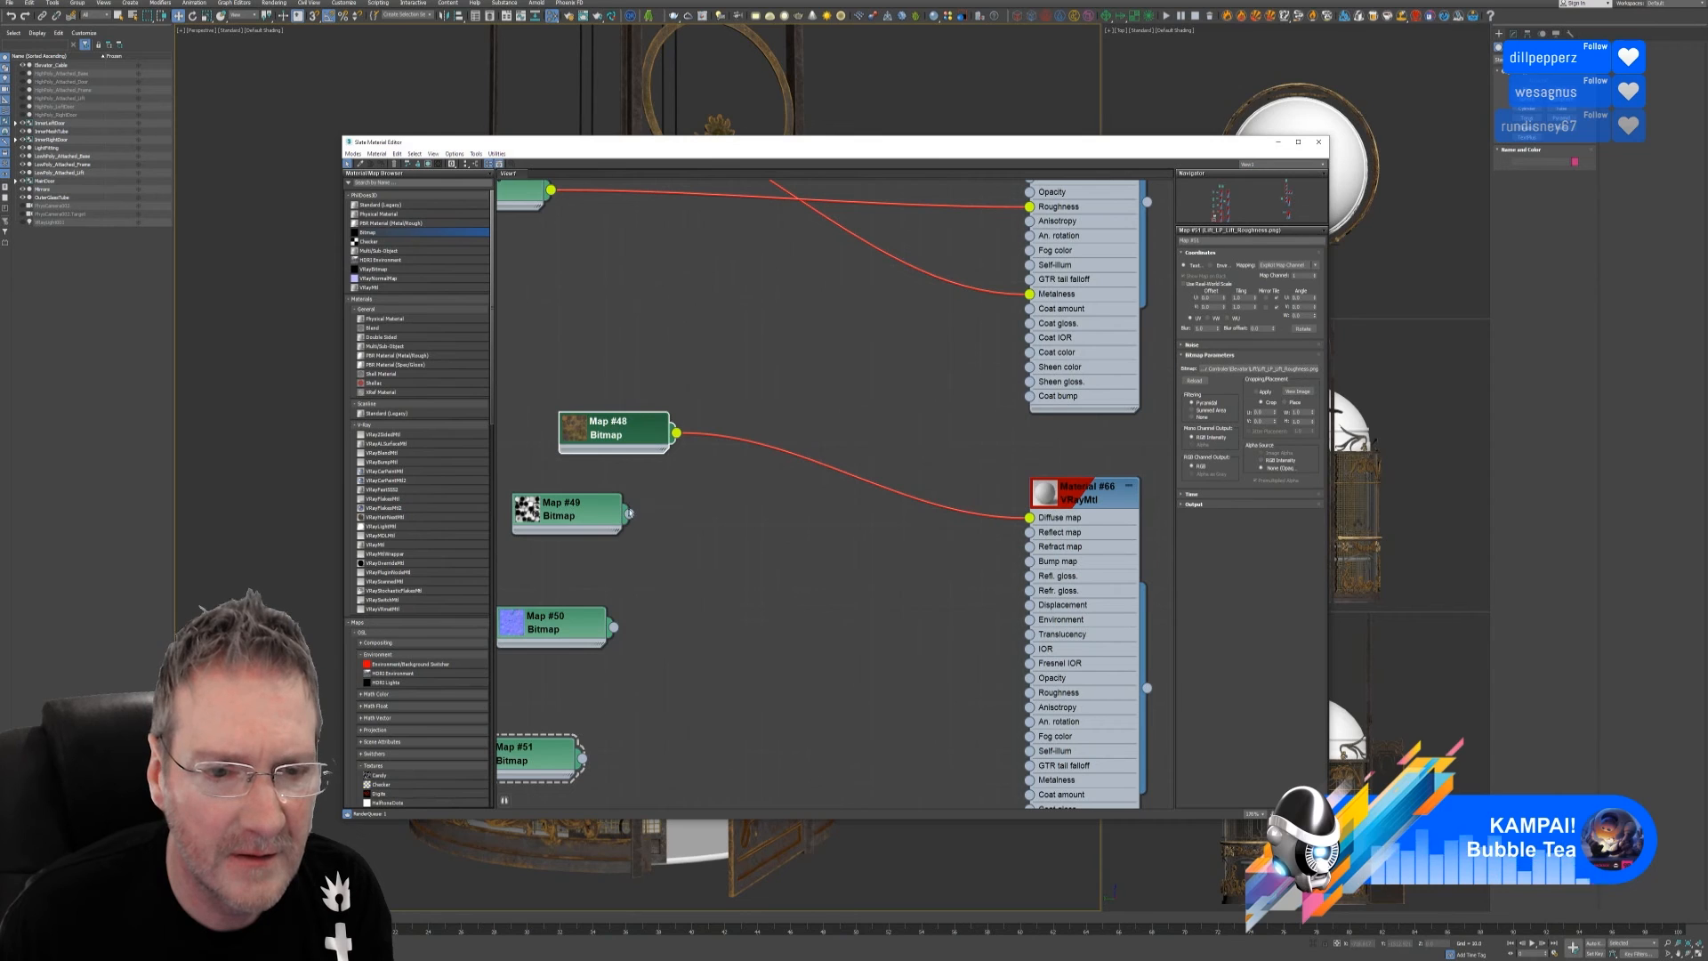
pyautogui.moveTo(629, 514); pyautogui.dragTo(1031, 780)
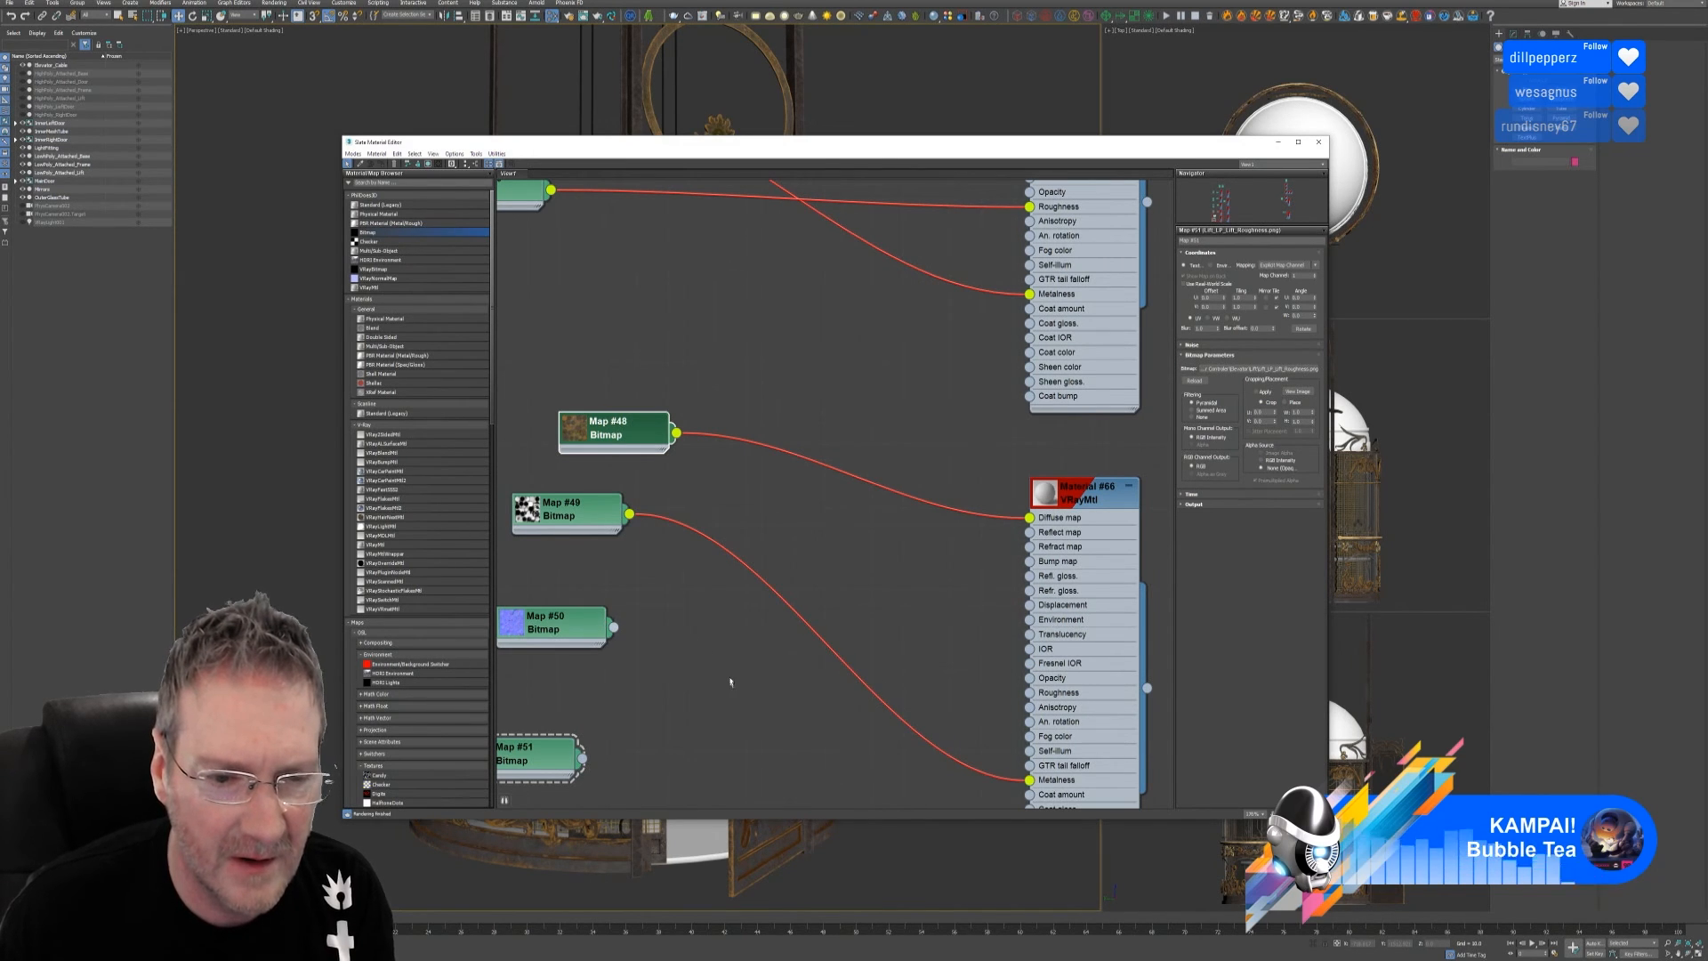
pyautogui.scroll(-3, 726, 637)
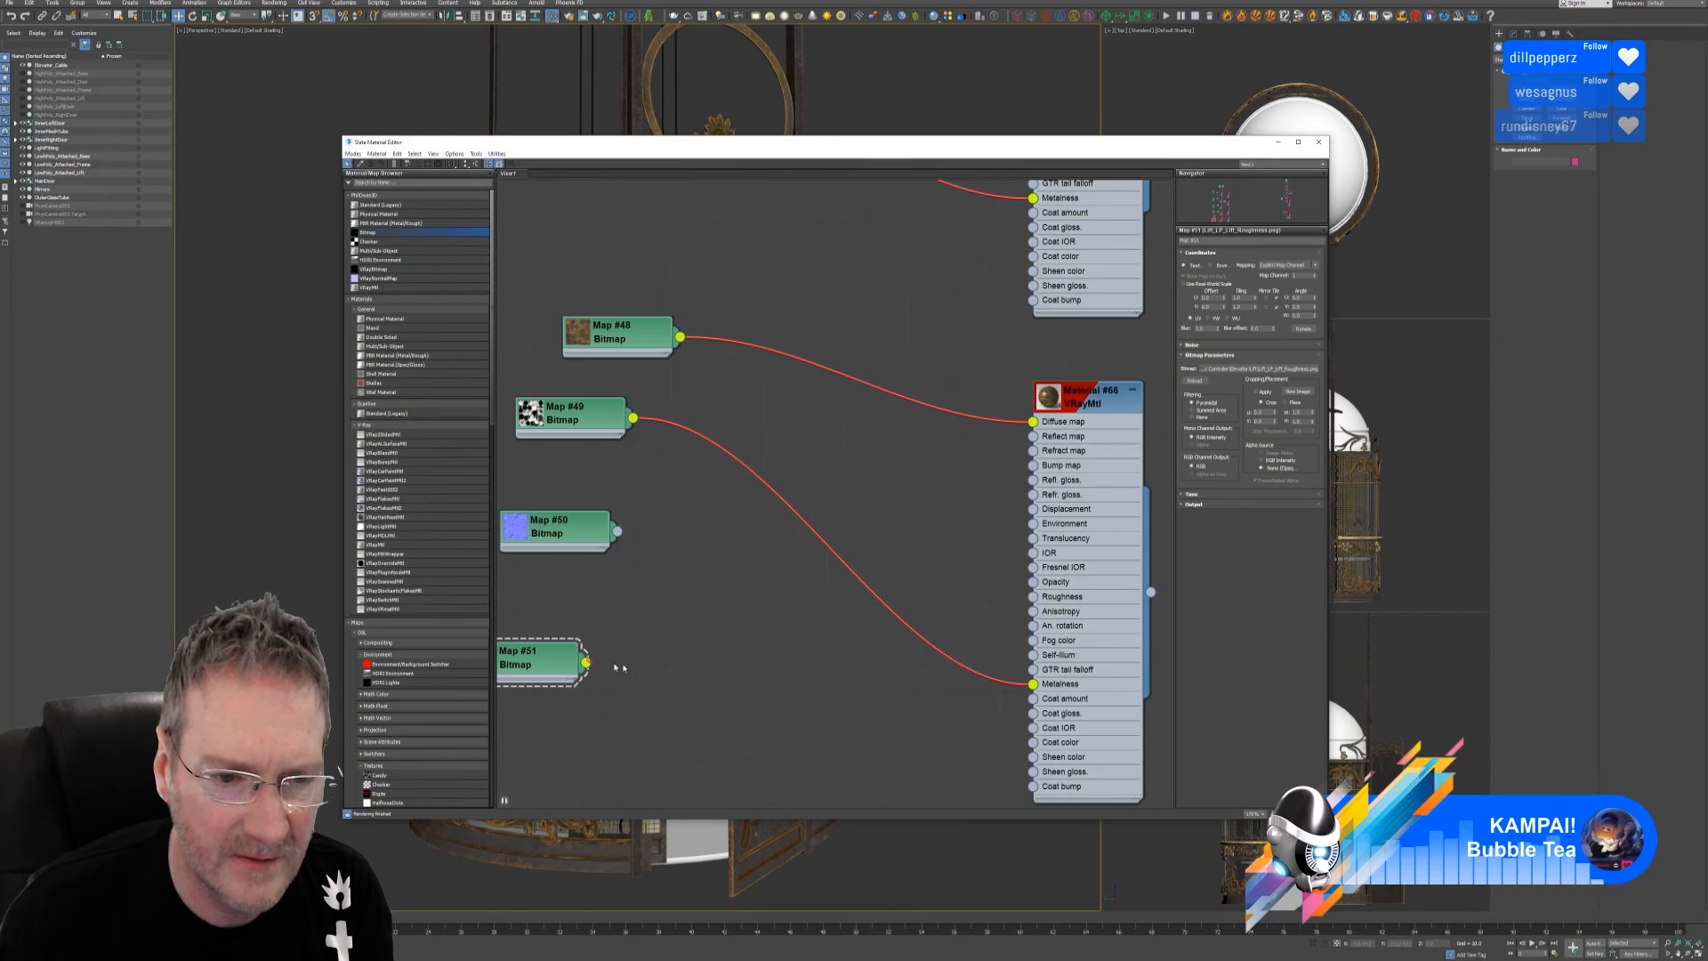
pyautogui.moveTo(615, 666); pyautogui.dragTo(1033, 596)
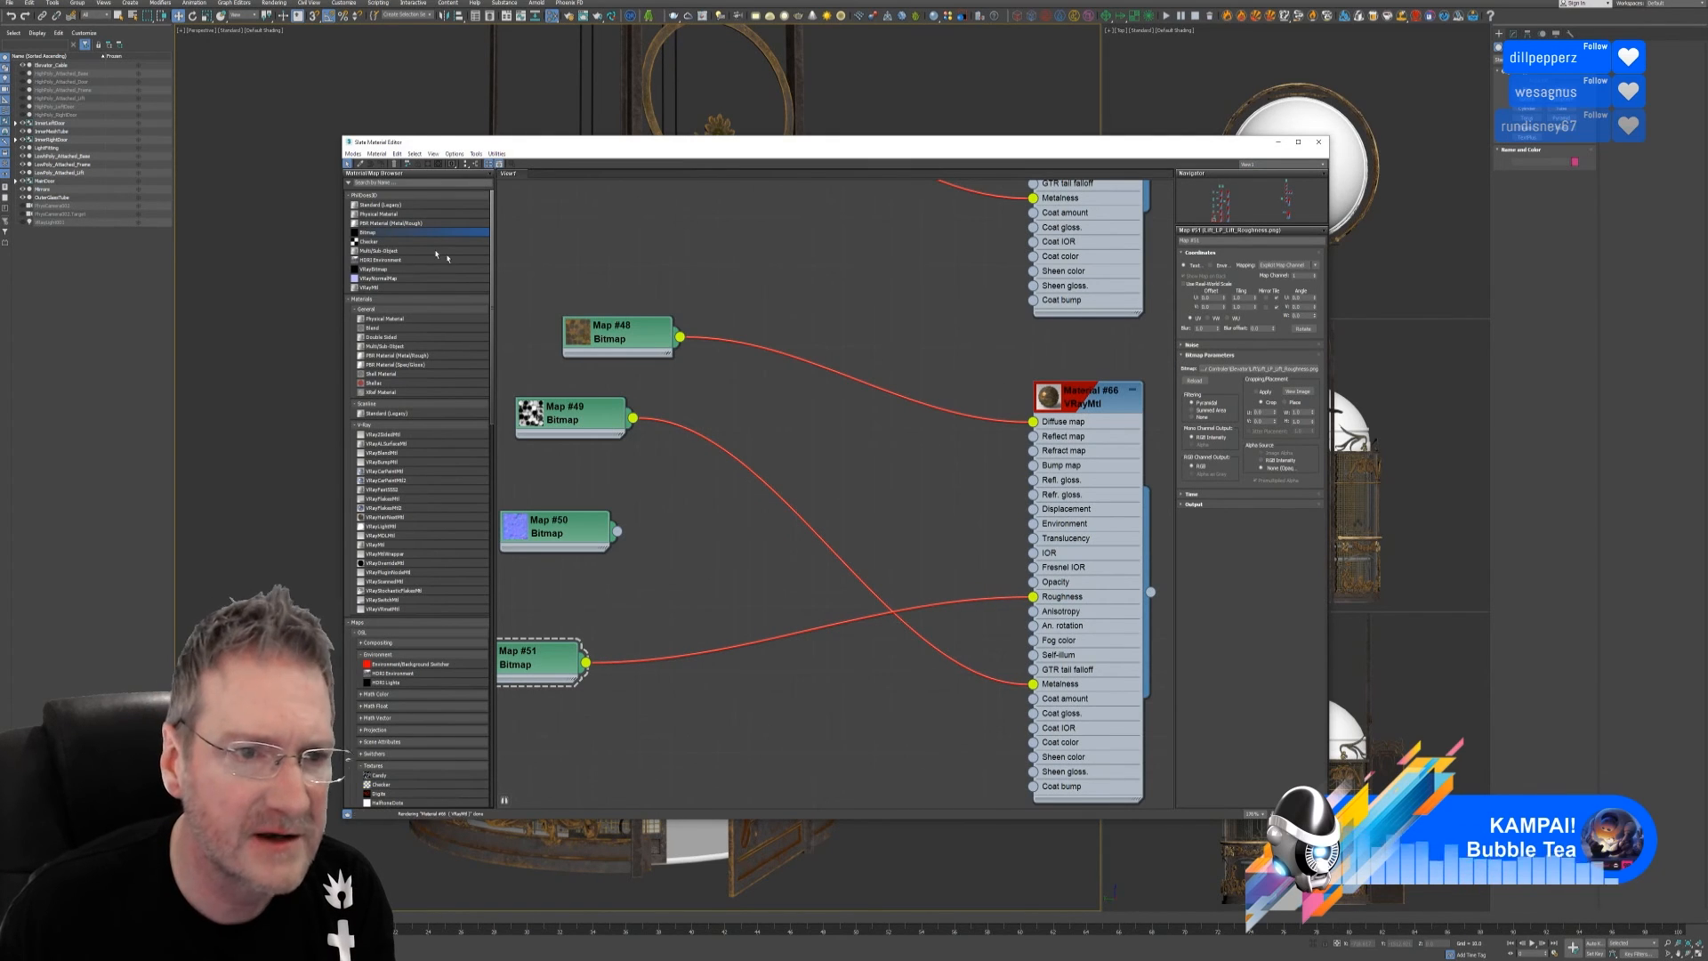
# Add a VRayNormalMap node beside the Lift normal bitmap, feed that bitmap into its Normal map input, and connect its output to the material's Bump map
pyautogui.moveTo(394, 279); pyautogui.dragTo(642, 377)
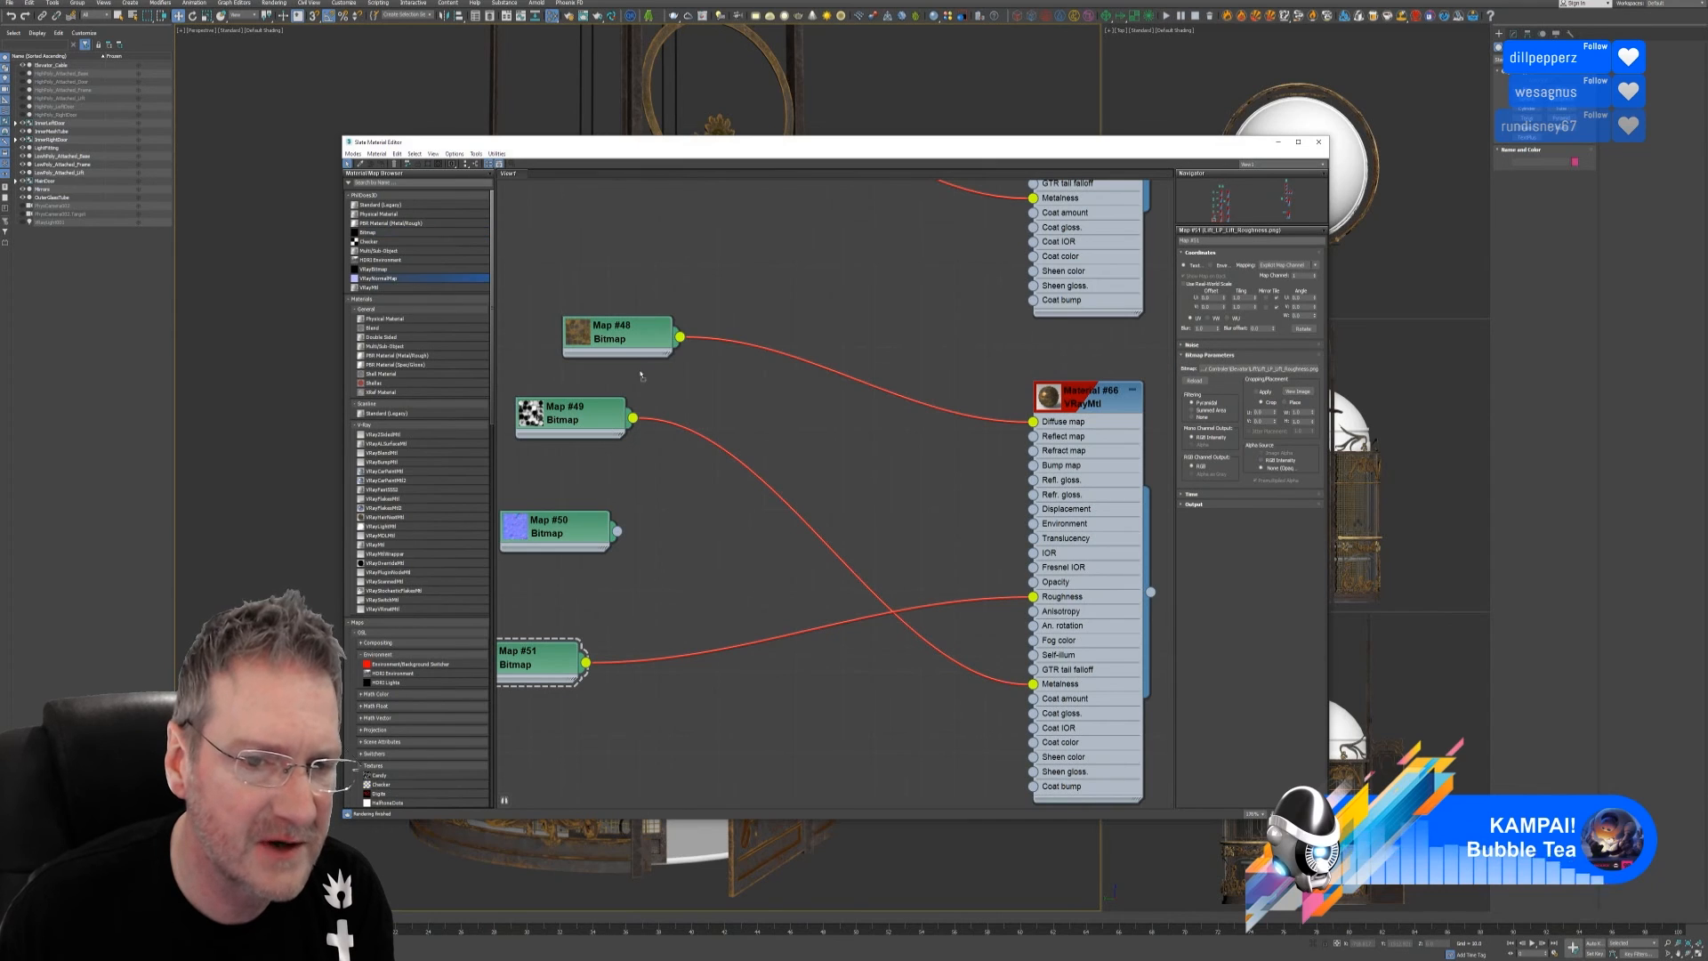
pyautogui.moveTo(718, 538); pyautogui.dragTo(658, 569)
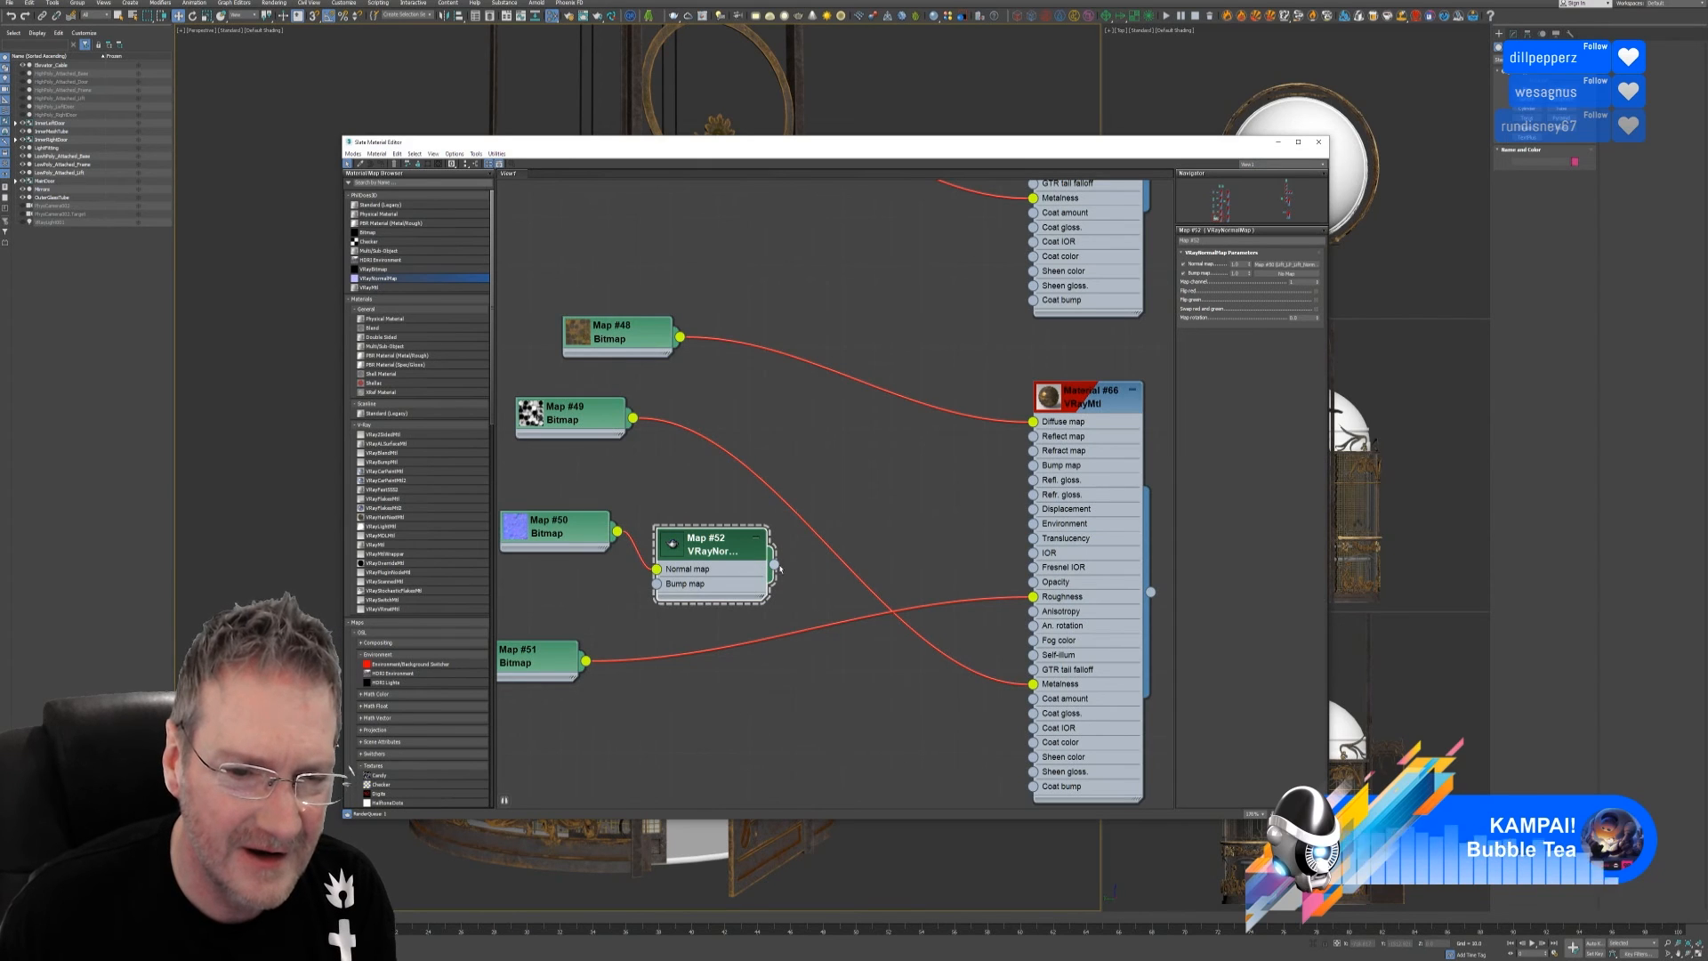
pyautogui.moveTo(865, 555); pyautogui.dragTo(1034, 467)
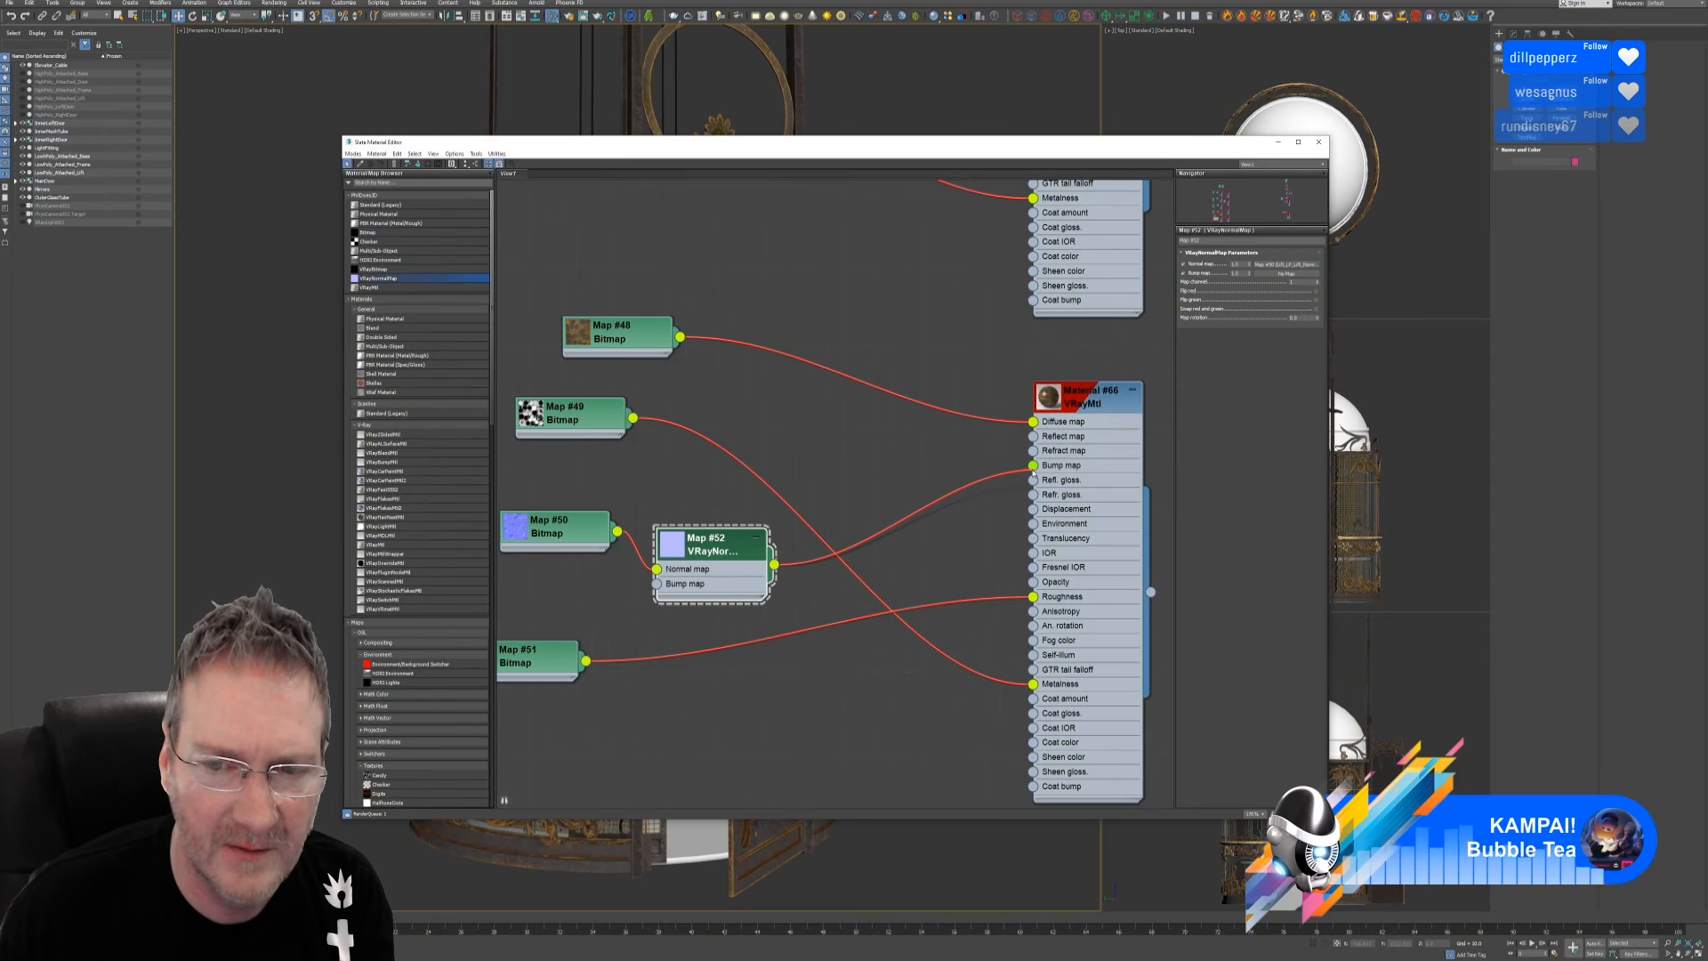
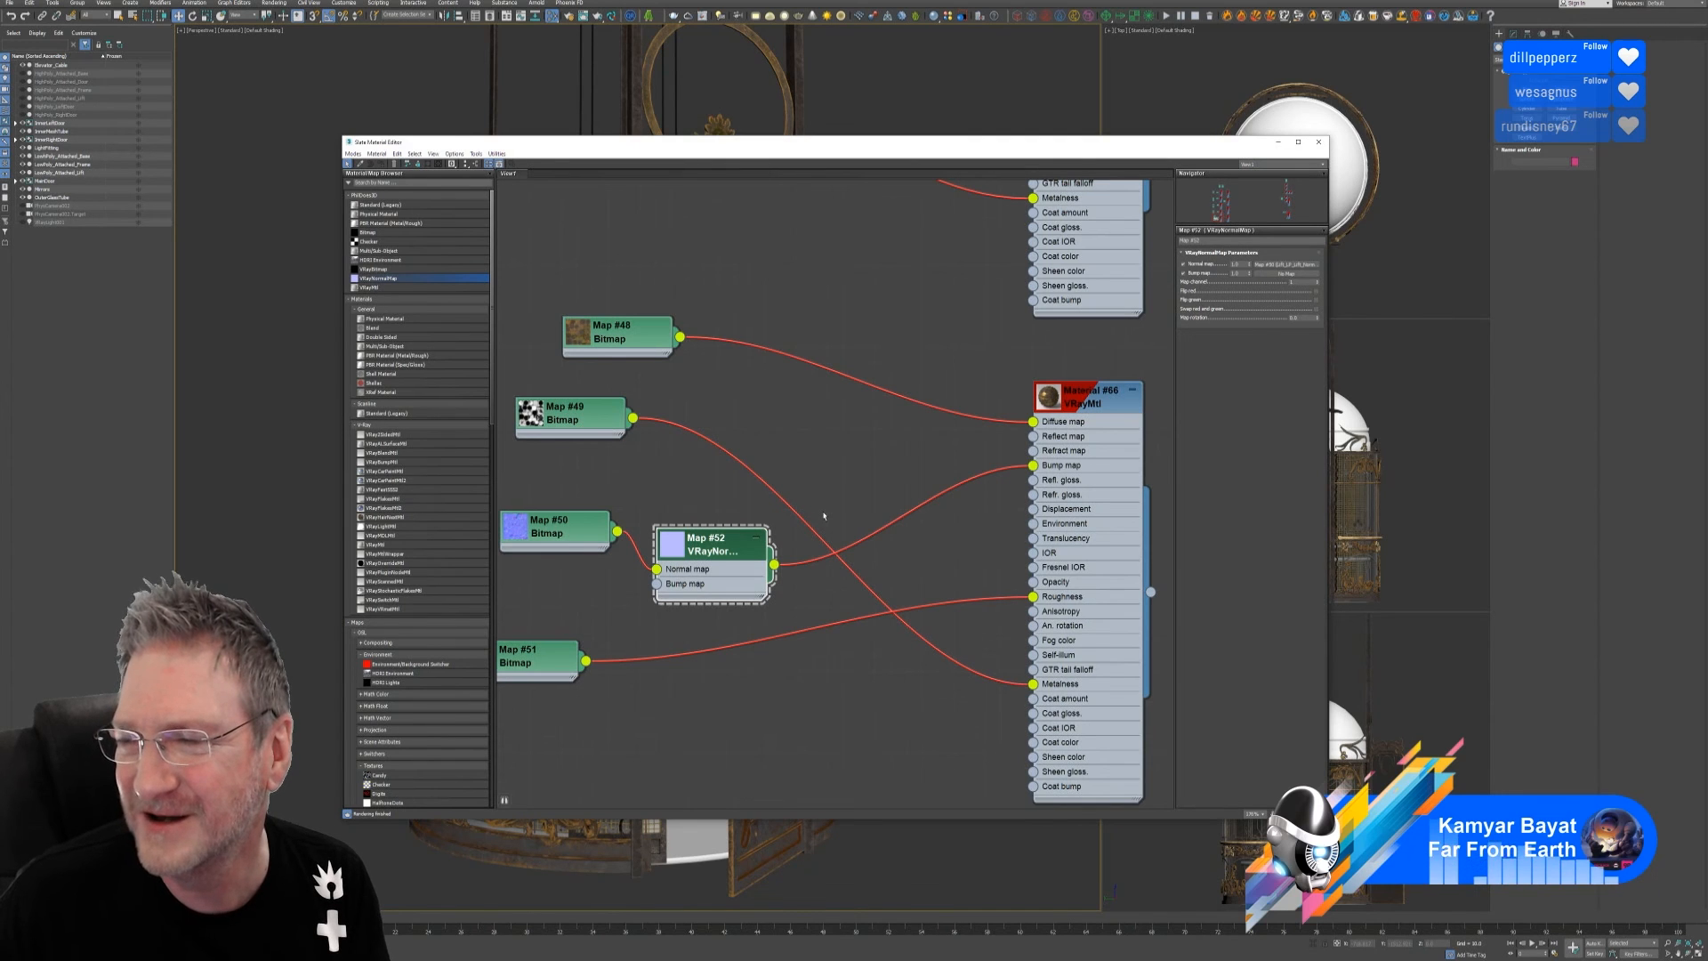
# Add another VRayMtl below the wired Lift material, with a Bitmap node beside it loading the BaseColor image of the second lift texture set
pyautogui.scroll(-5, 824, 516)
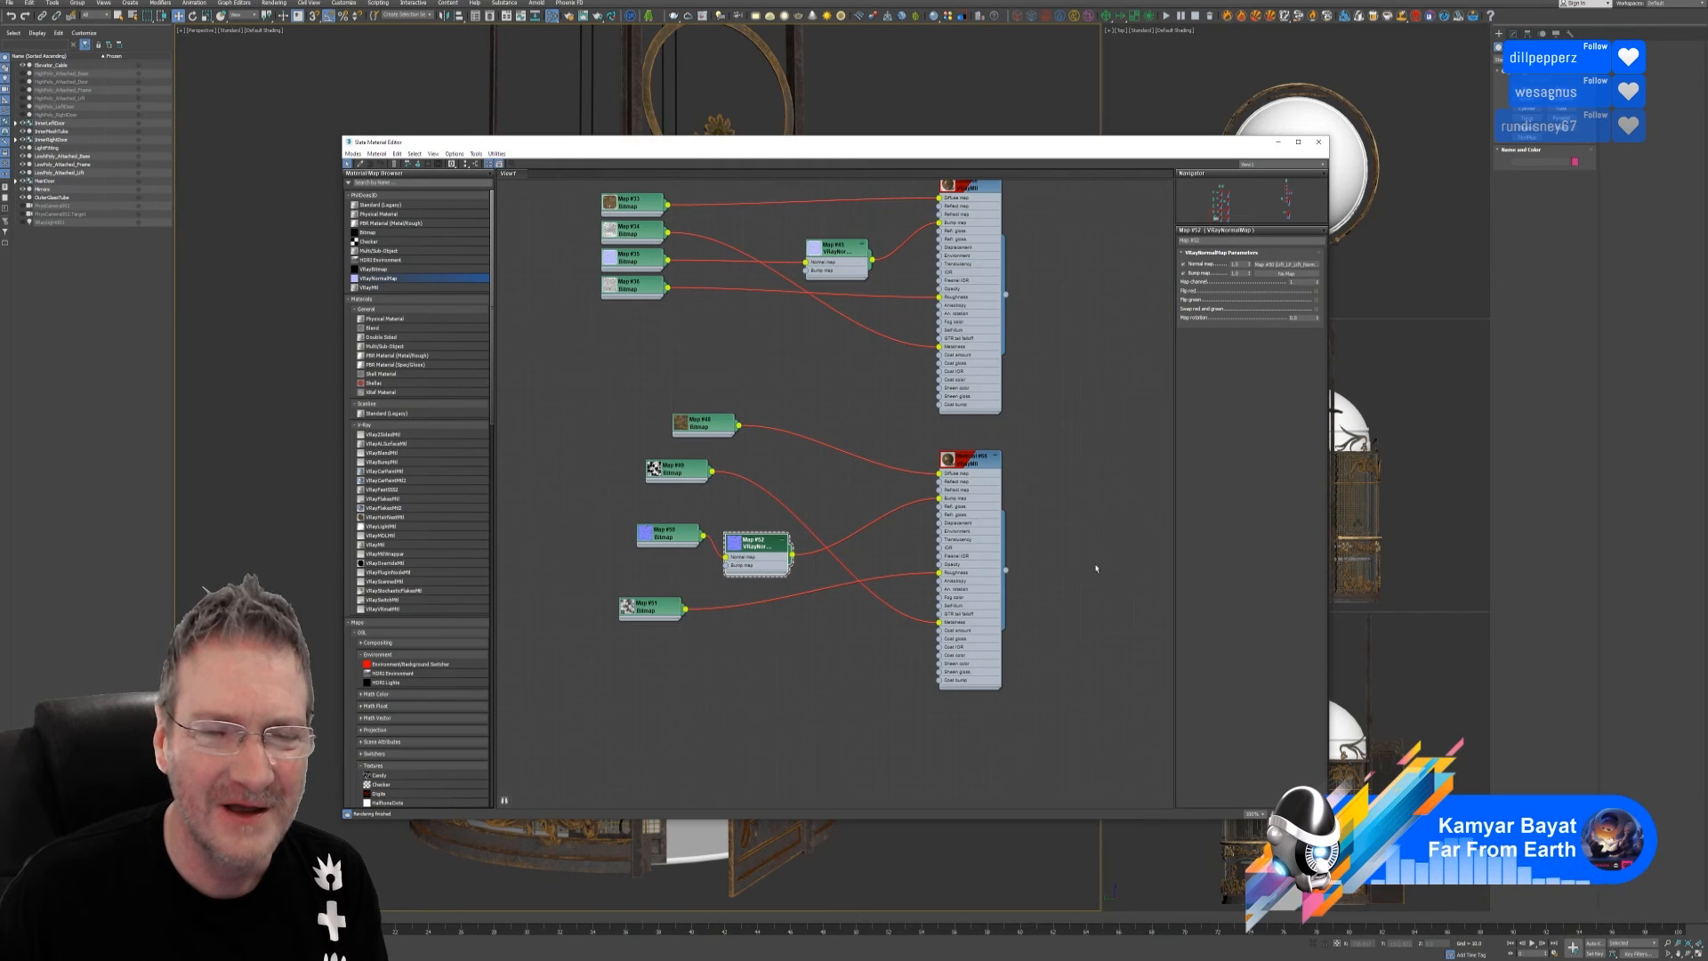
pyautogui.moveTo(1098, 564); pyautogui.dragTo(1047, 355, button='middle')
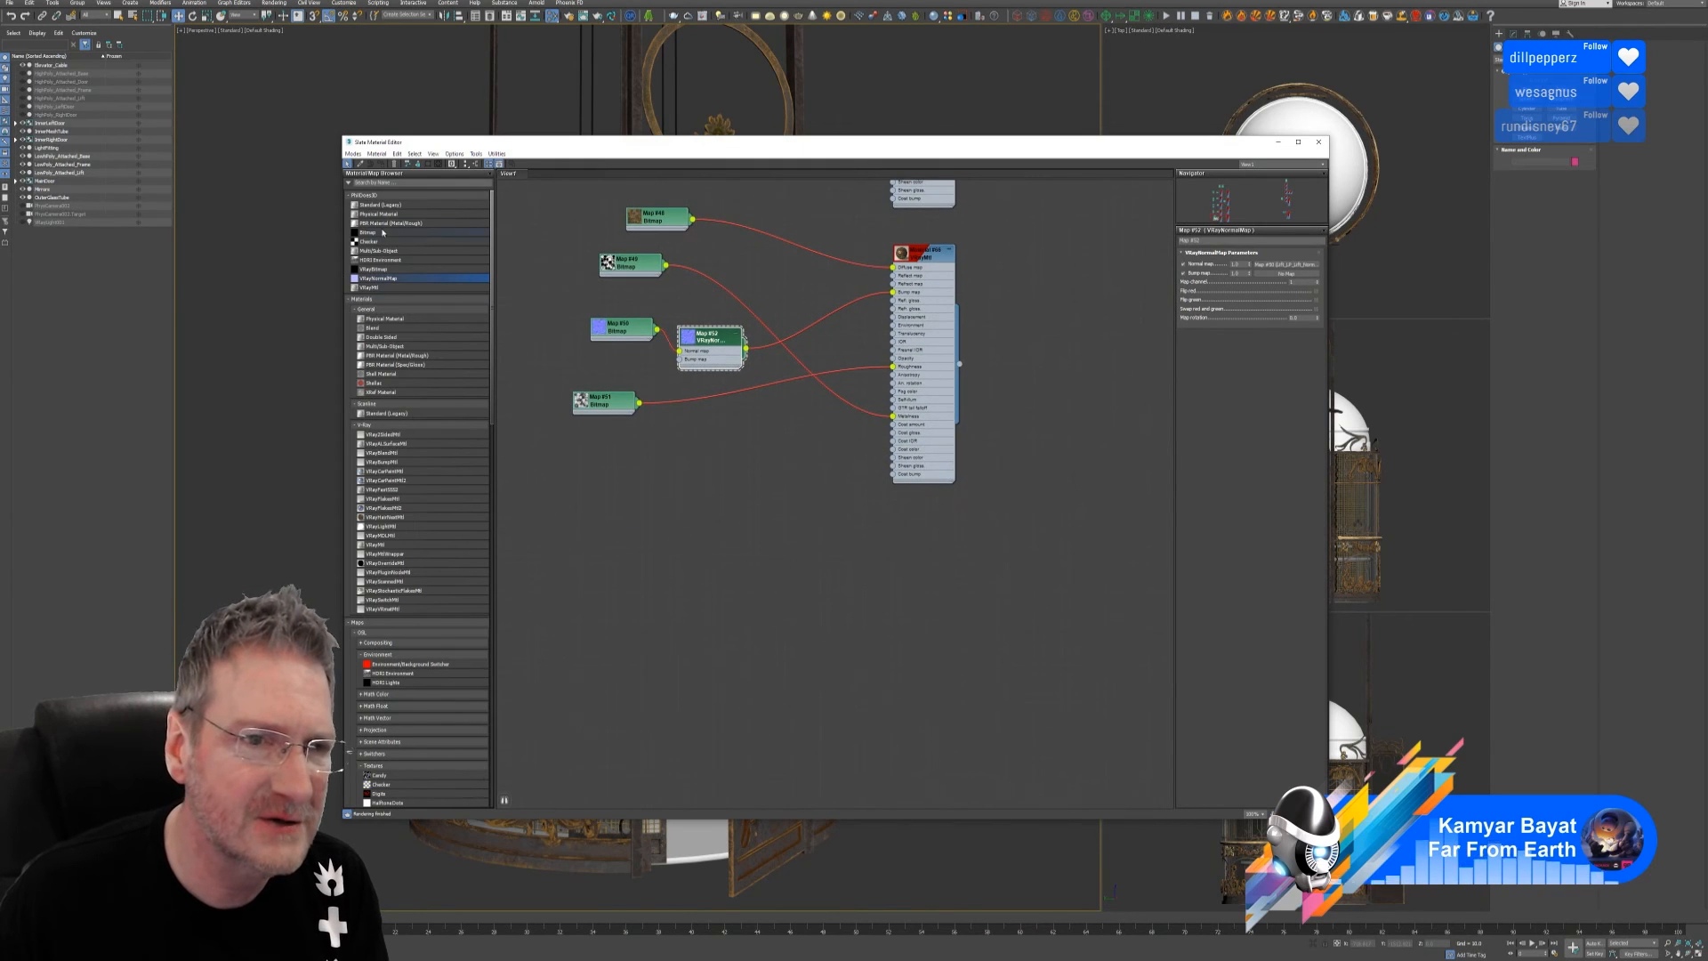
pyautogui.click(392, 287)
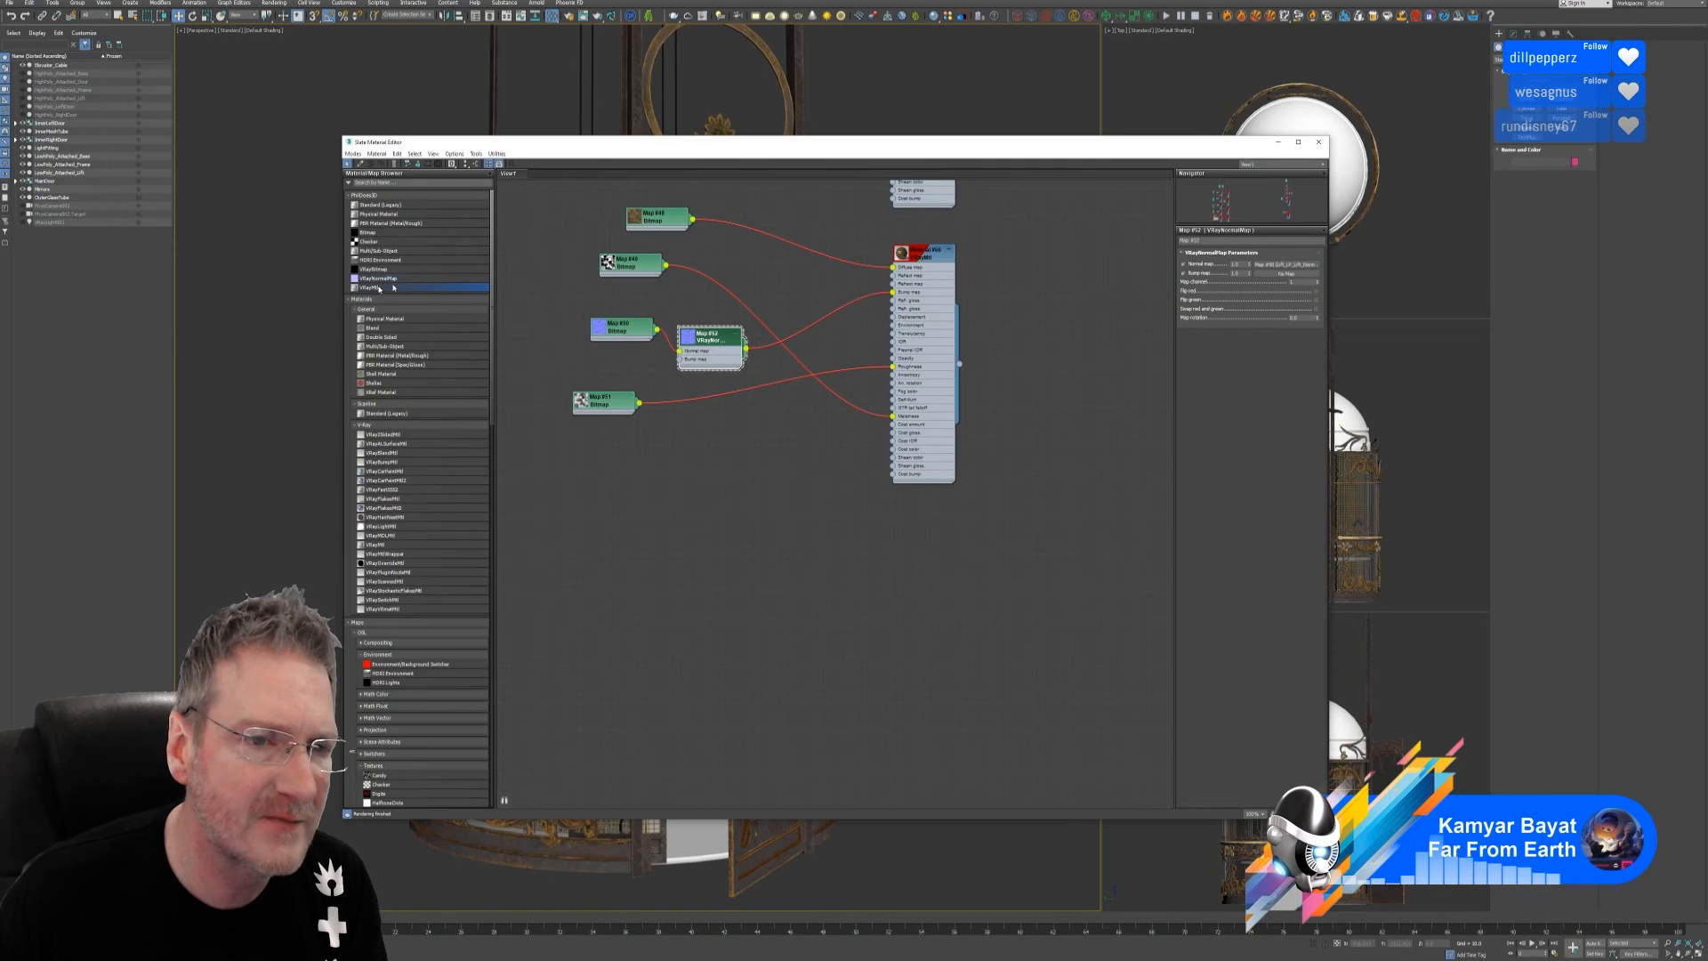
pyautogui.click(916, 540)
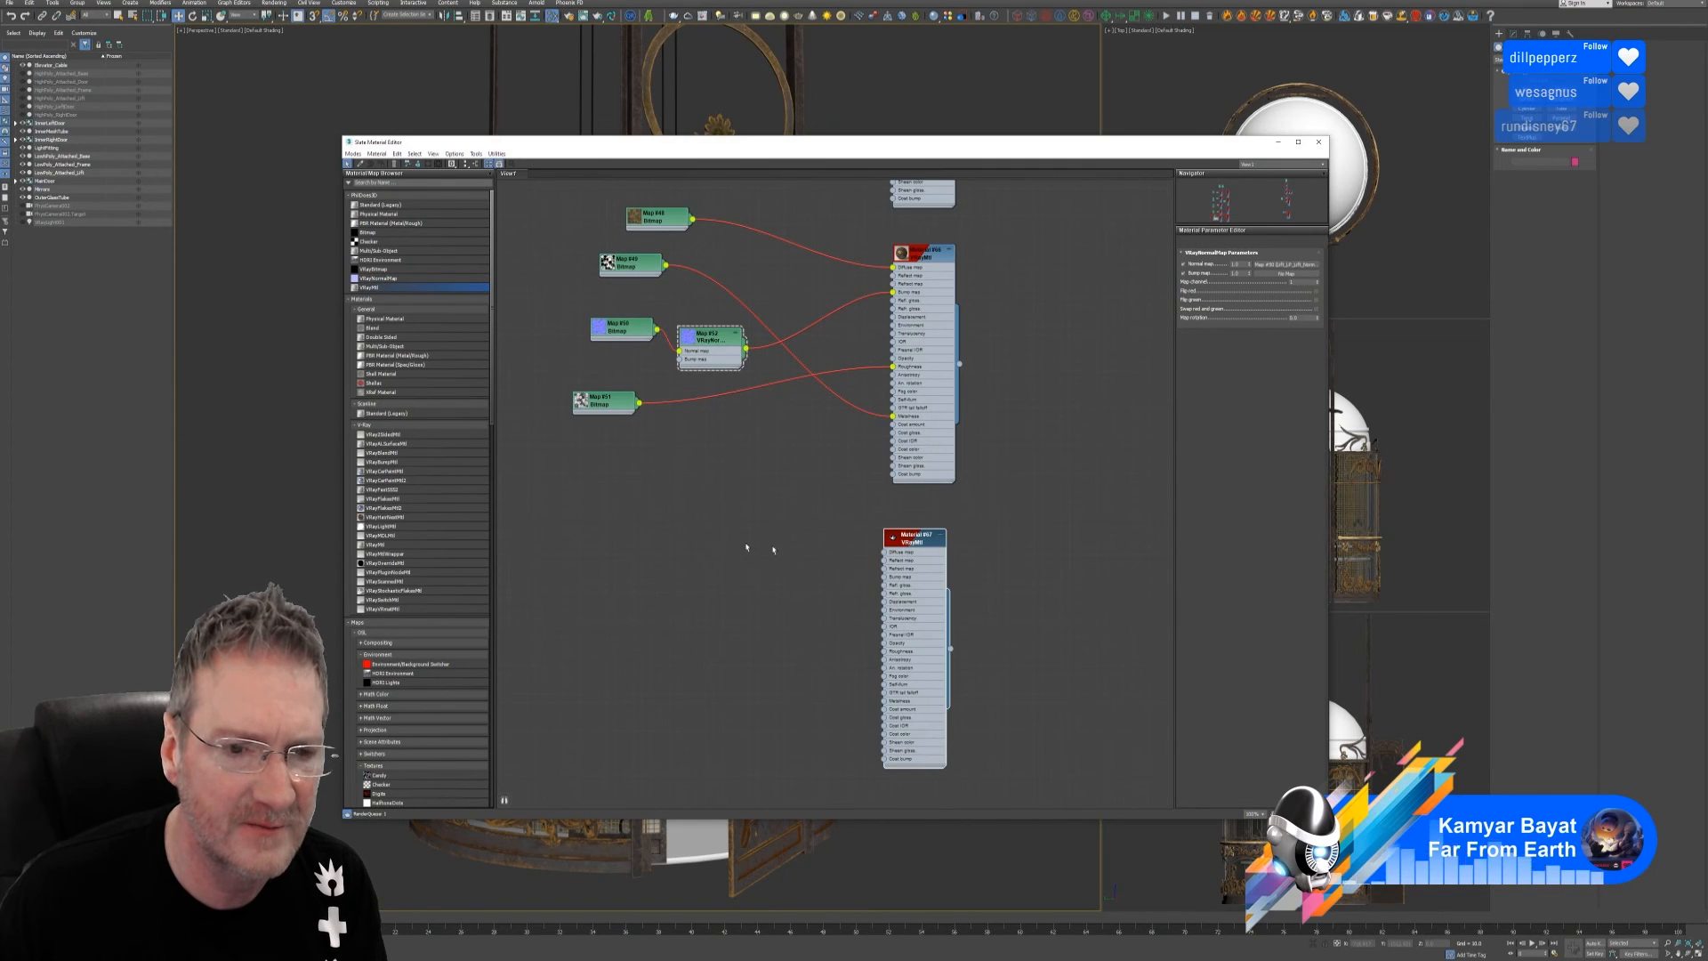
pyautogui.click(374, 233)
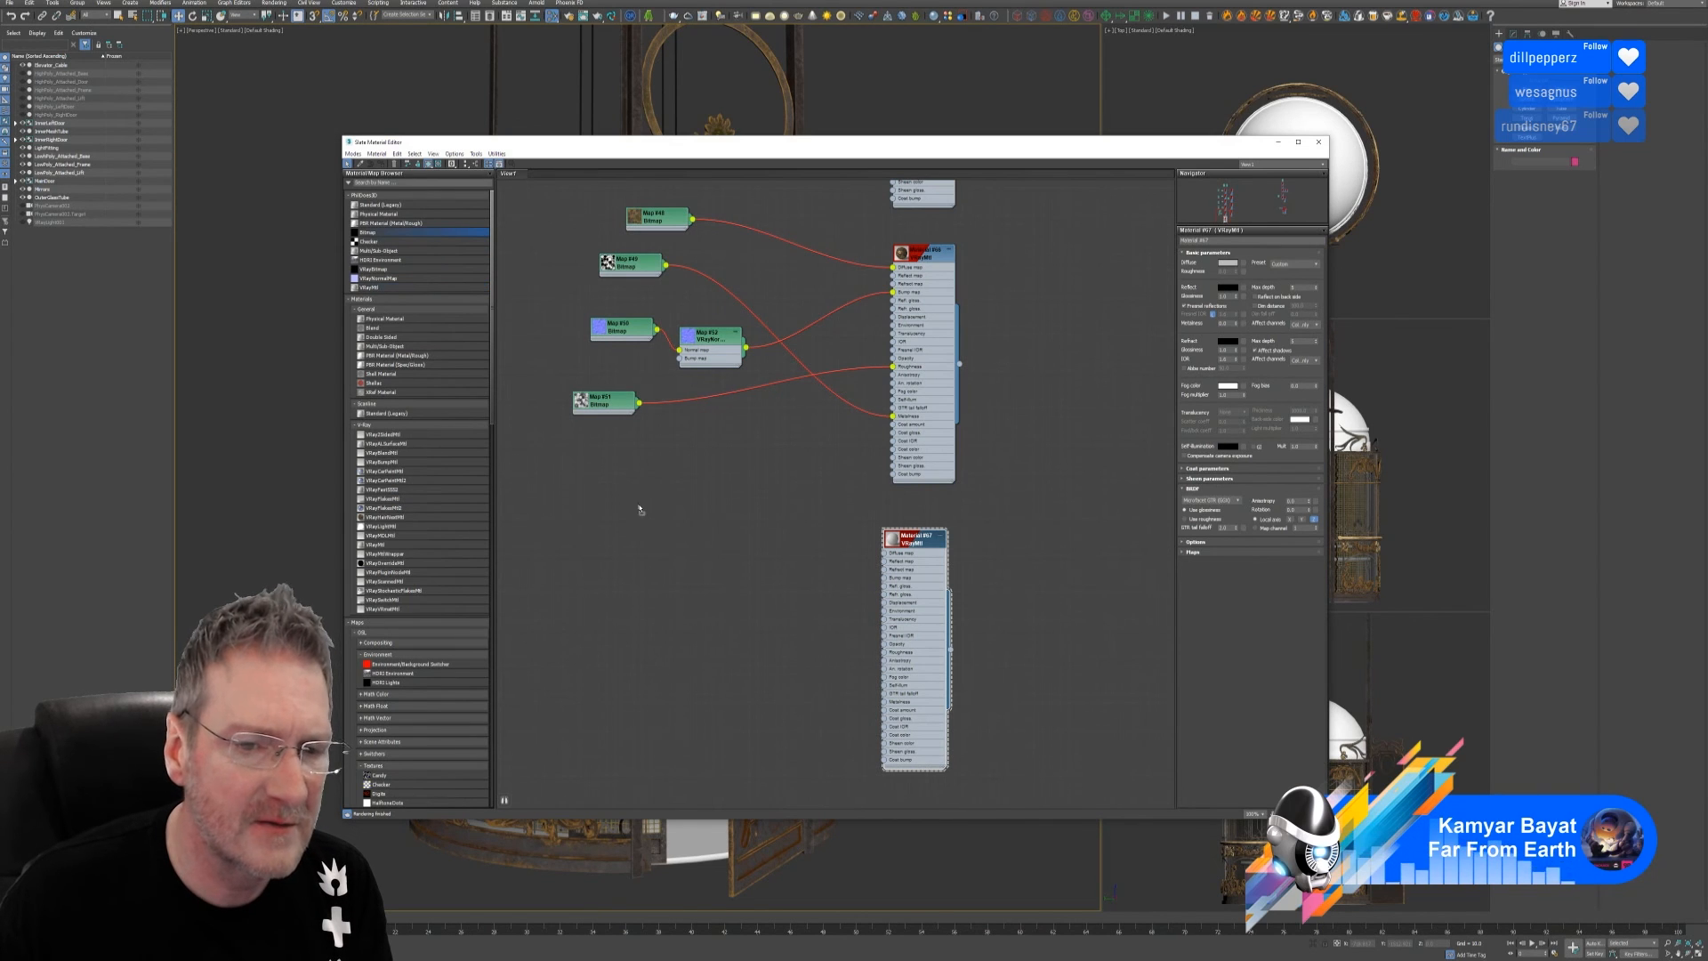
pyautogui.click(637, 501)
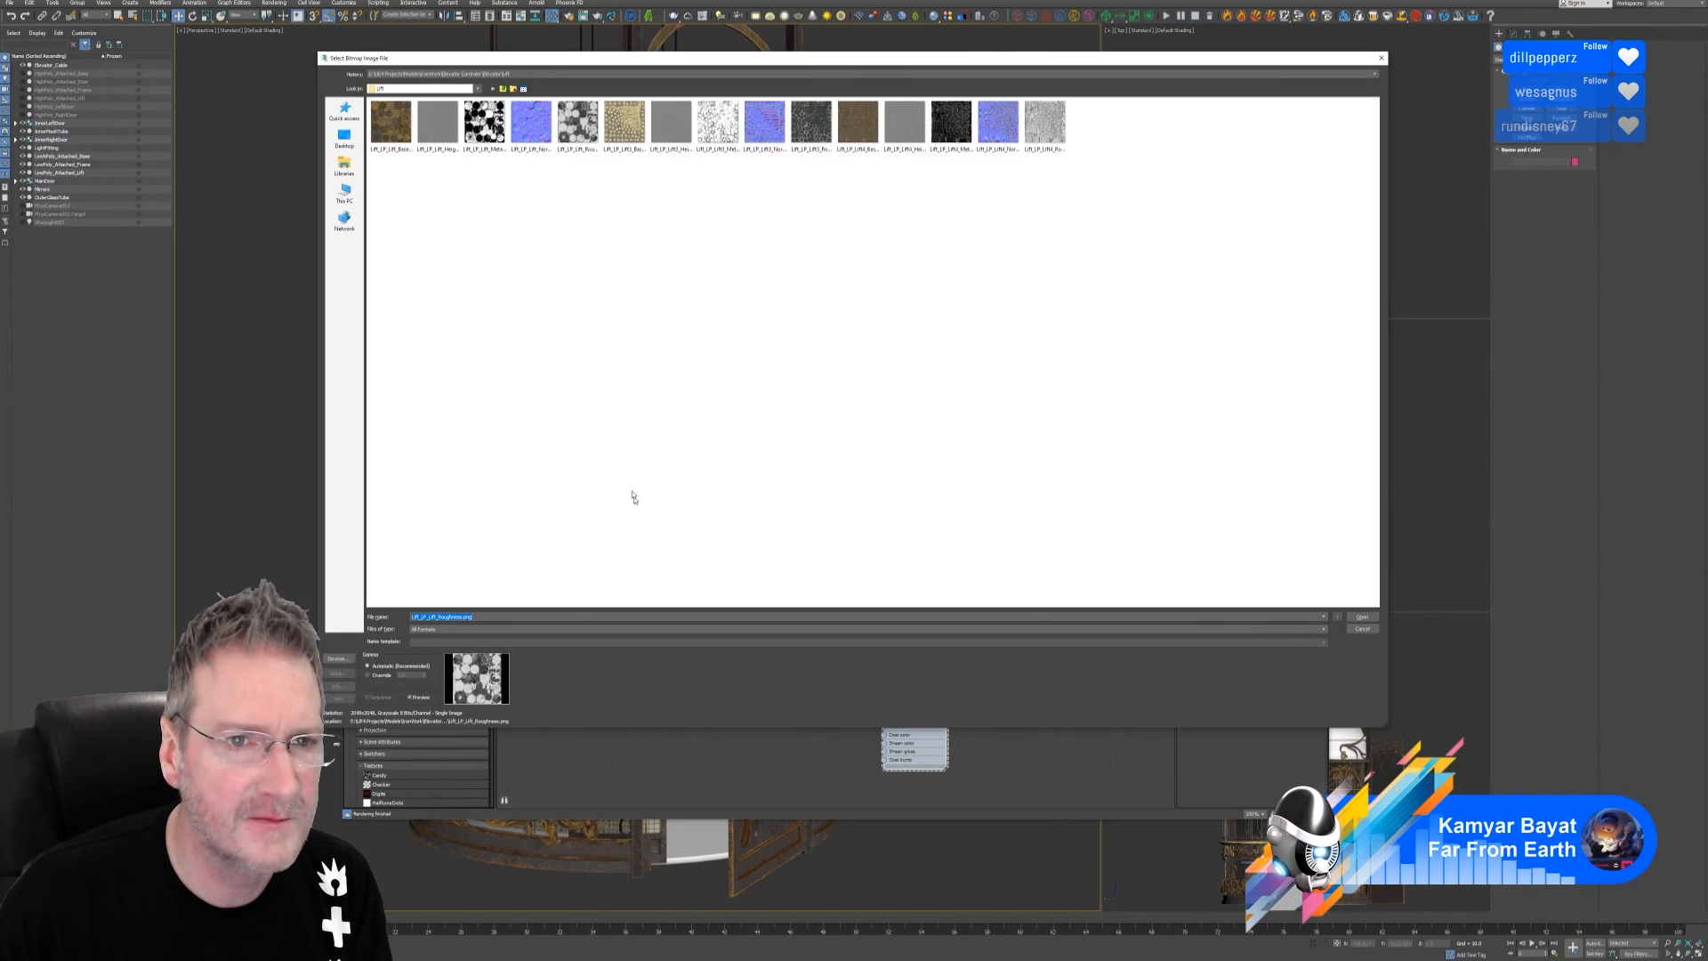
pyautogui.click(625, 122)
pyautogui.press('Return')
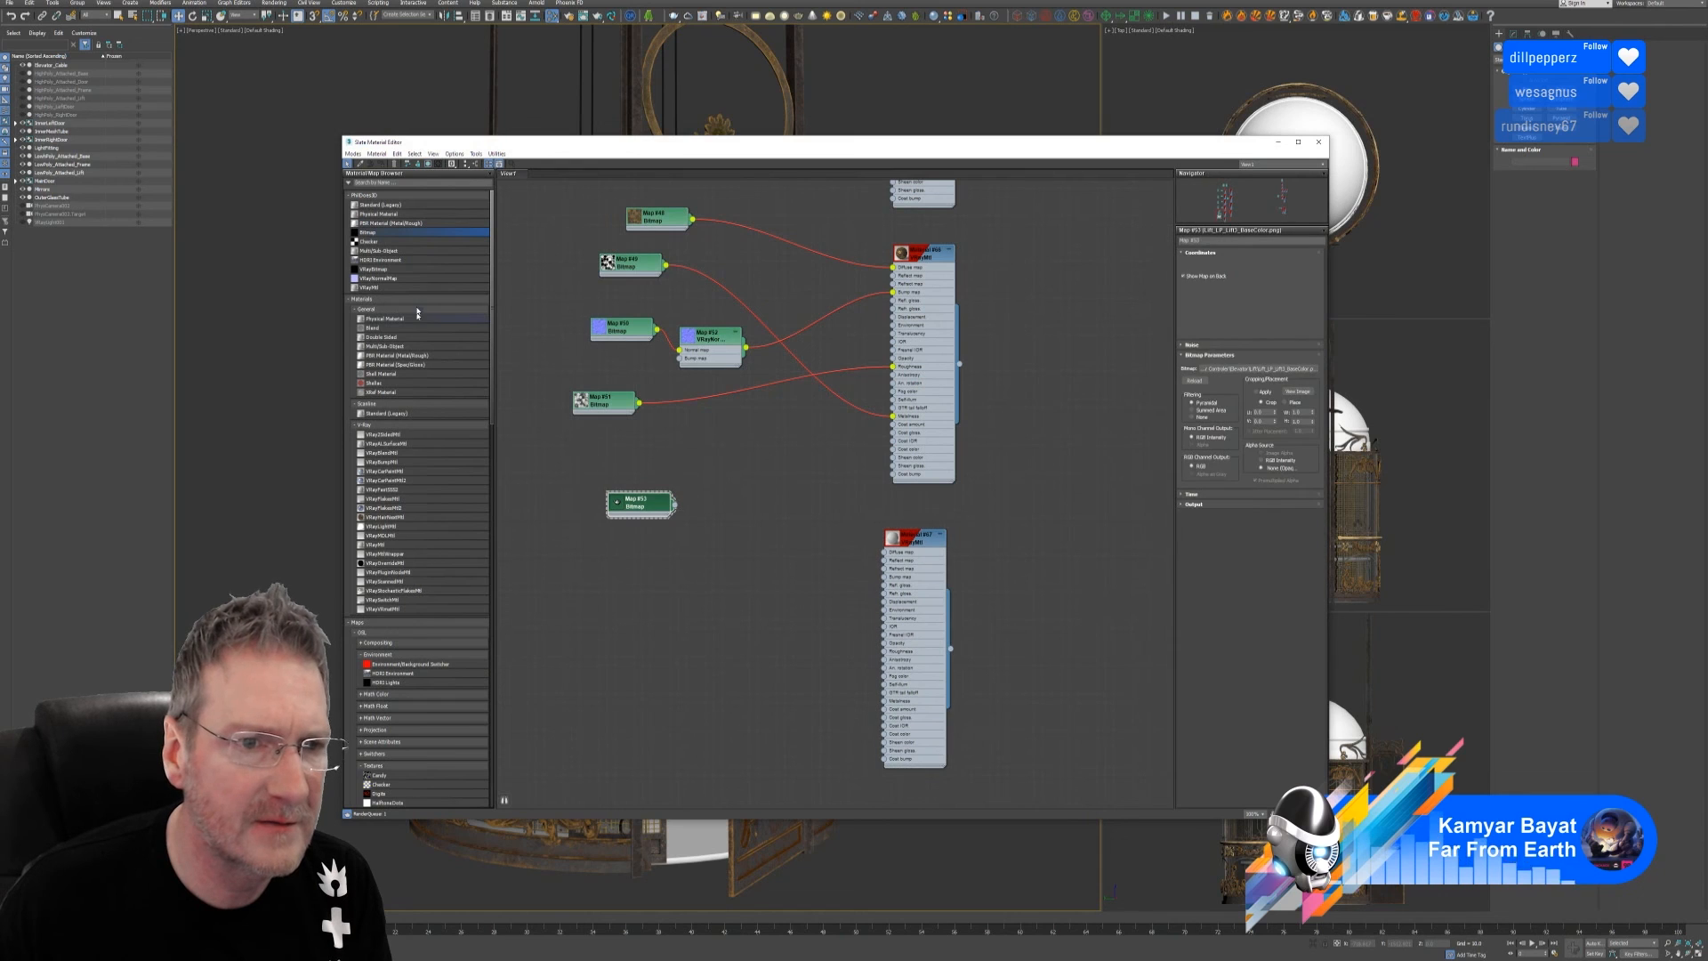
# Add three more Bitmap nodes below it, loading the second lift texture set's Metallic, Roughness and Normal images
pyautogui.click(642, 575)
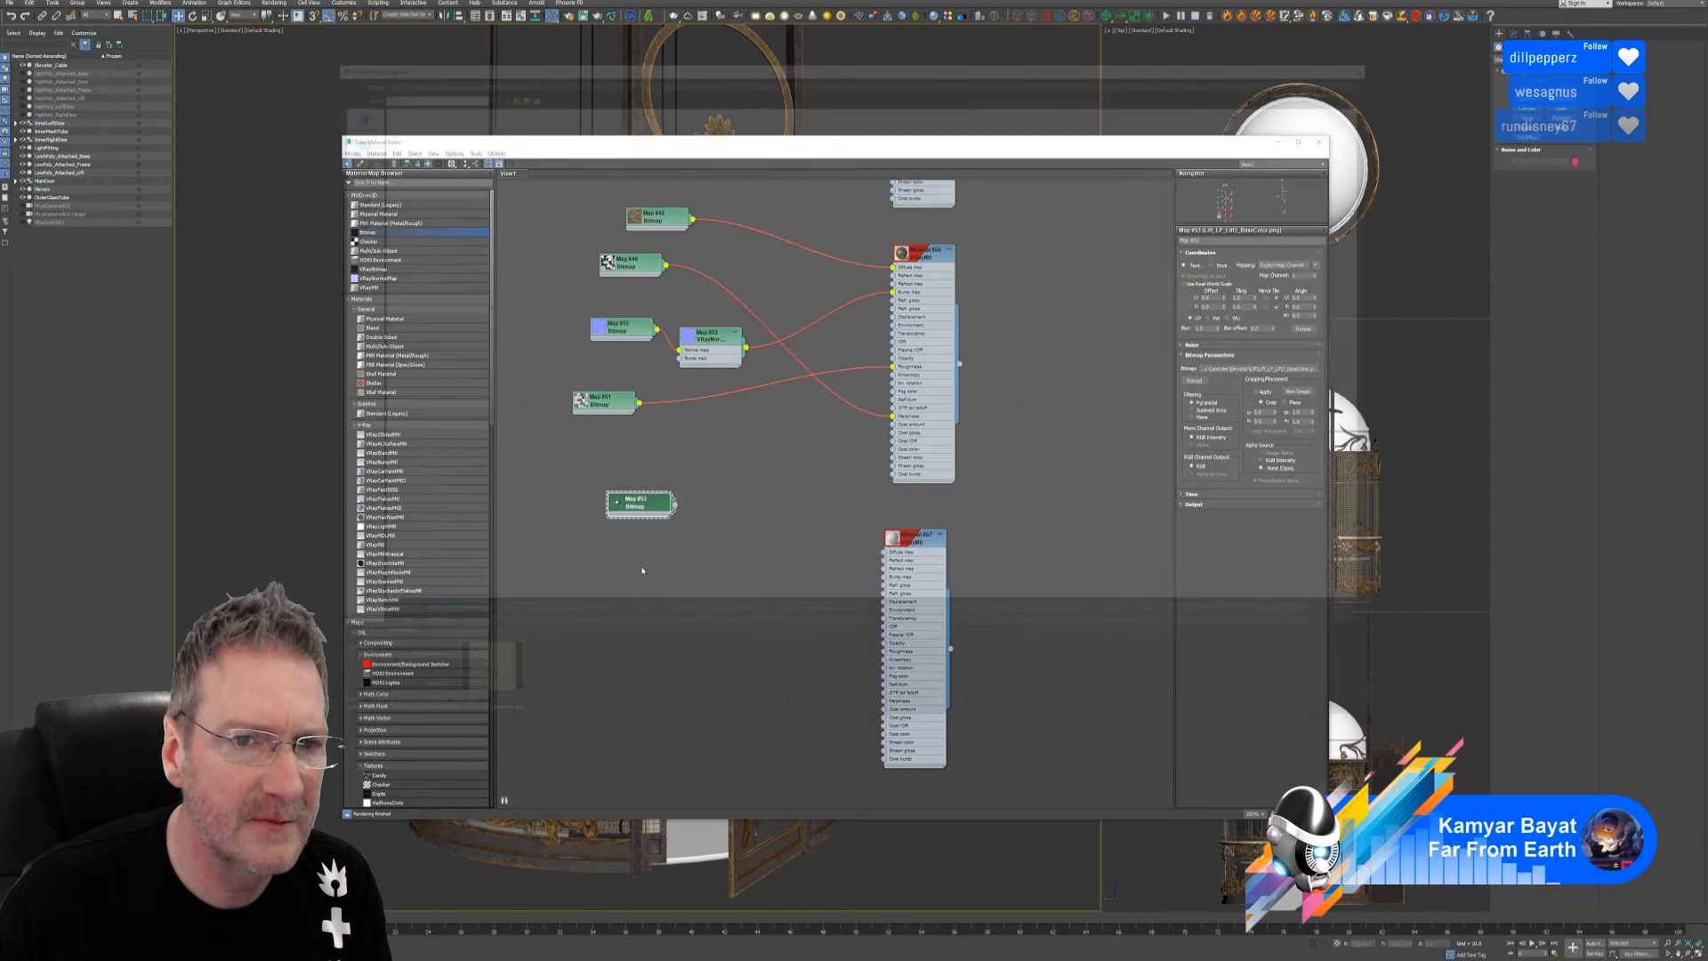
pyautogui.click(720, 143)
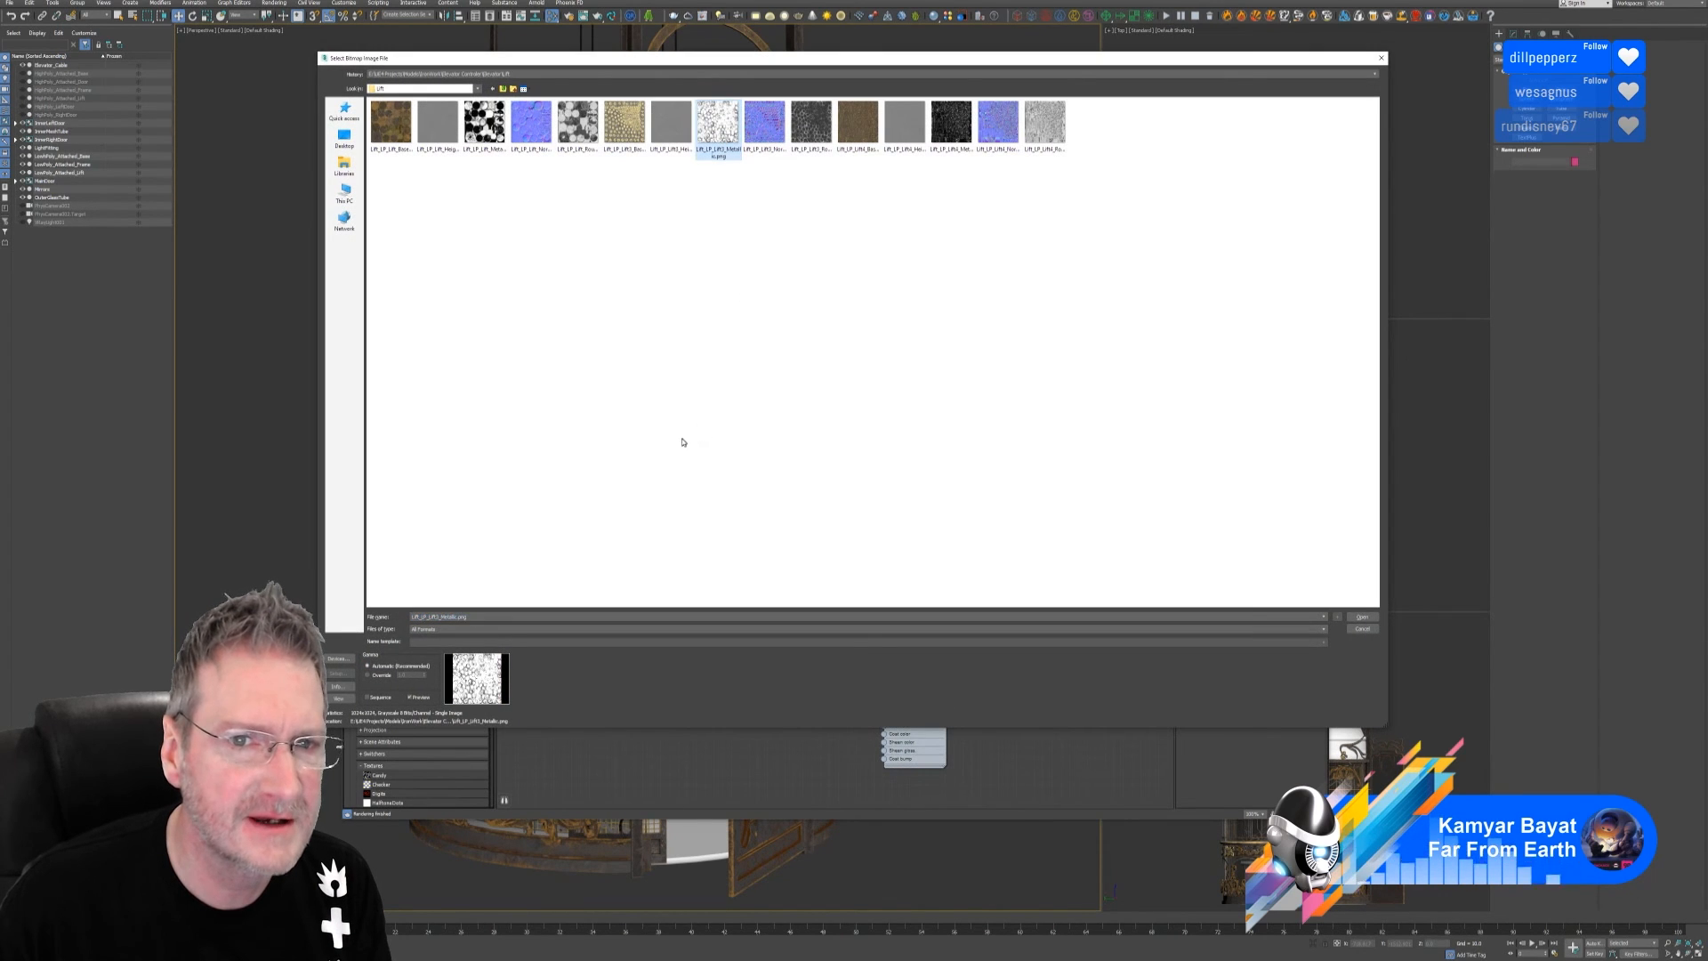
pyautogui.press('Return')
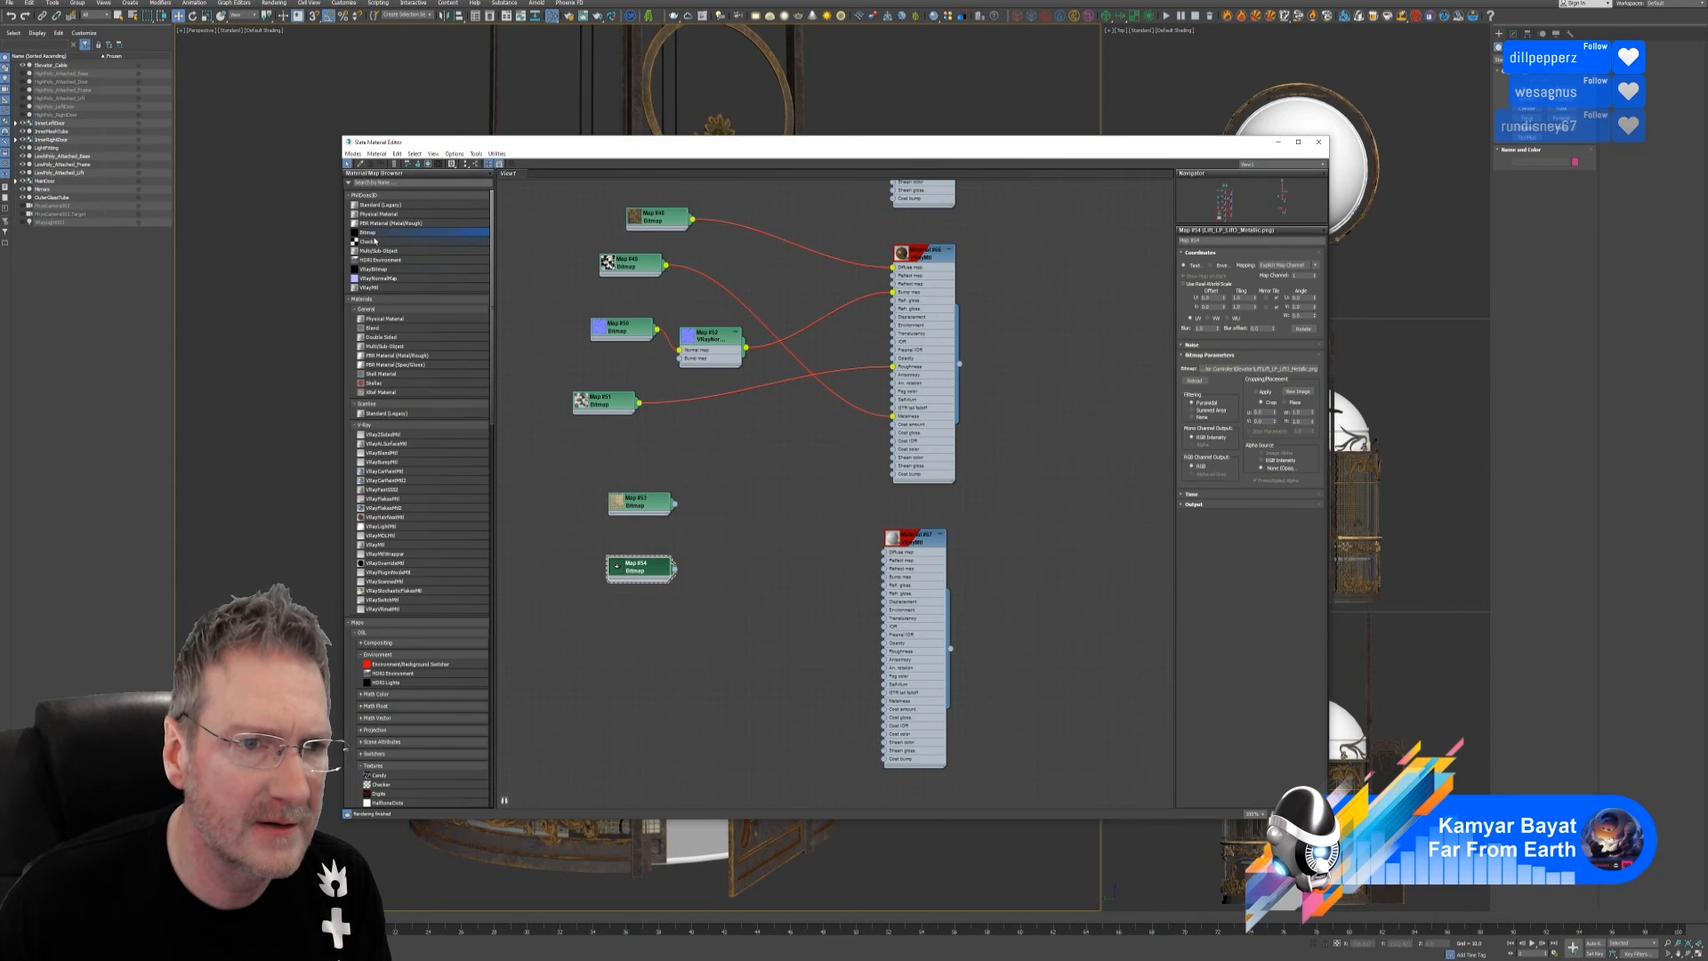
pyautogui.doubleClick(622, 567)
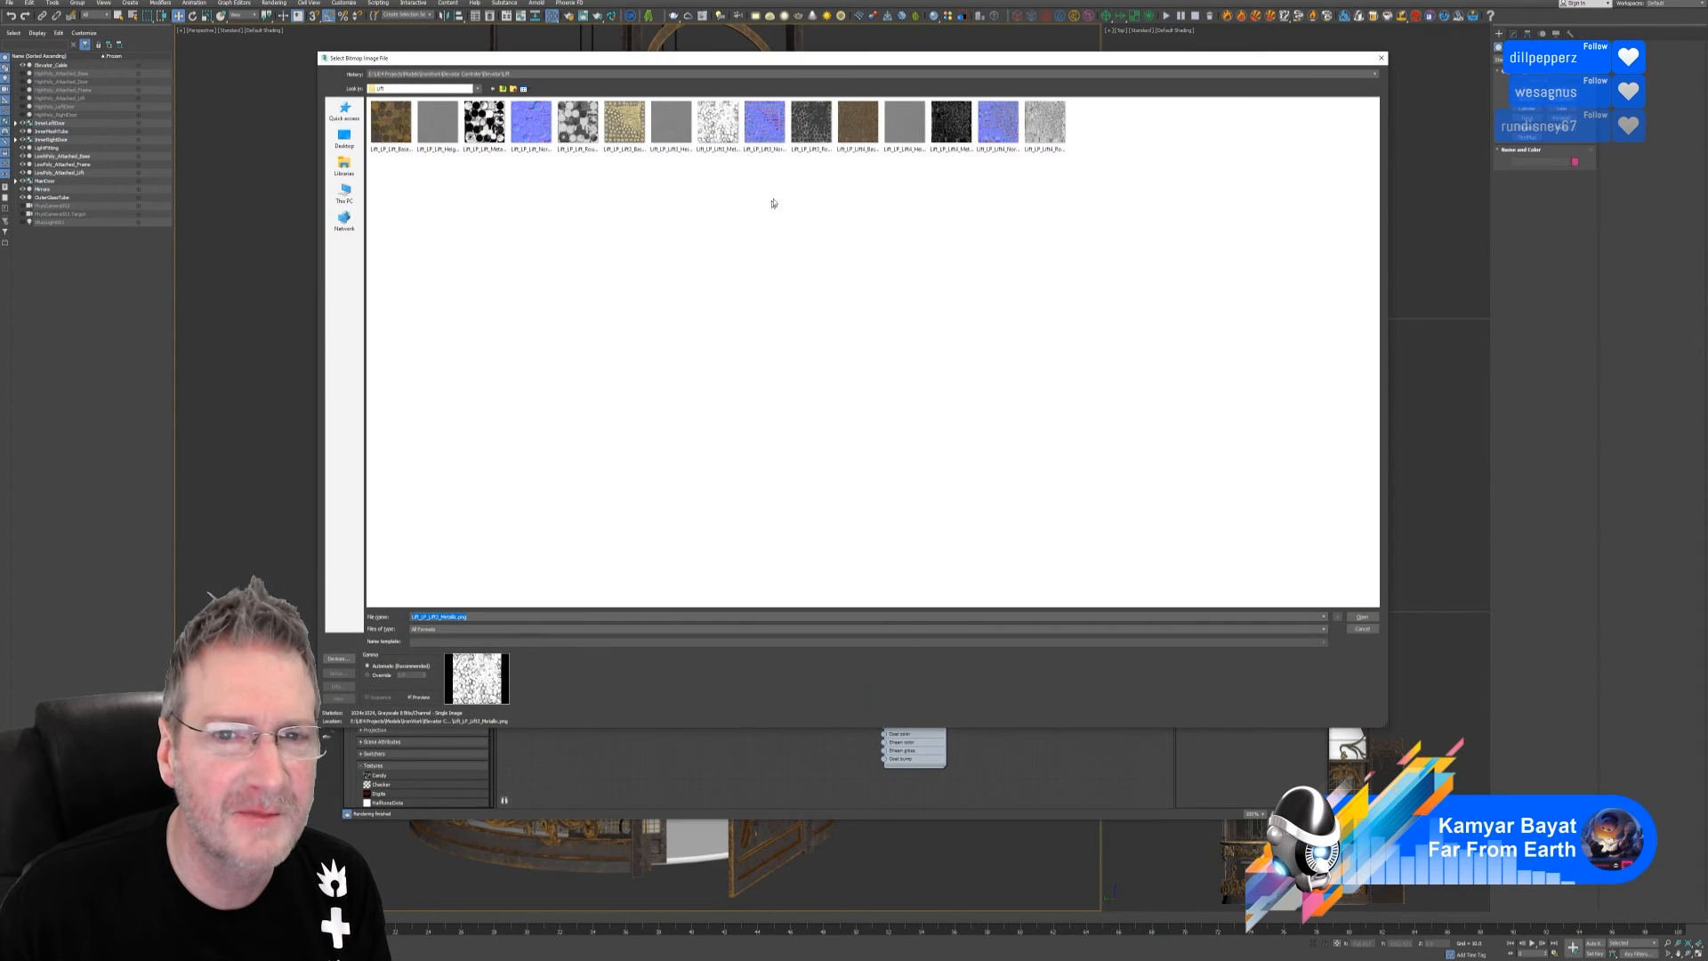
pyautogui.click(811, 123)
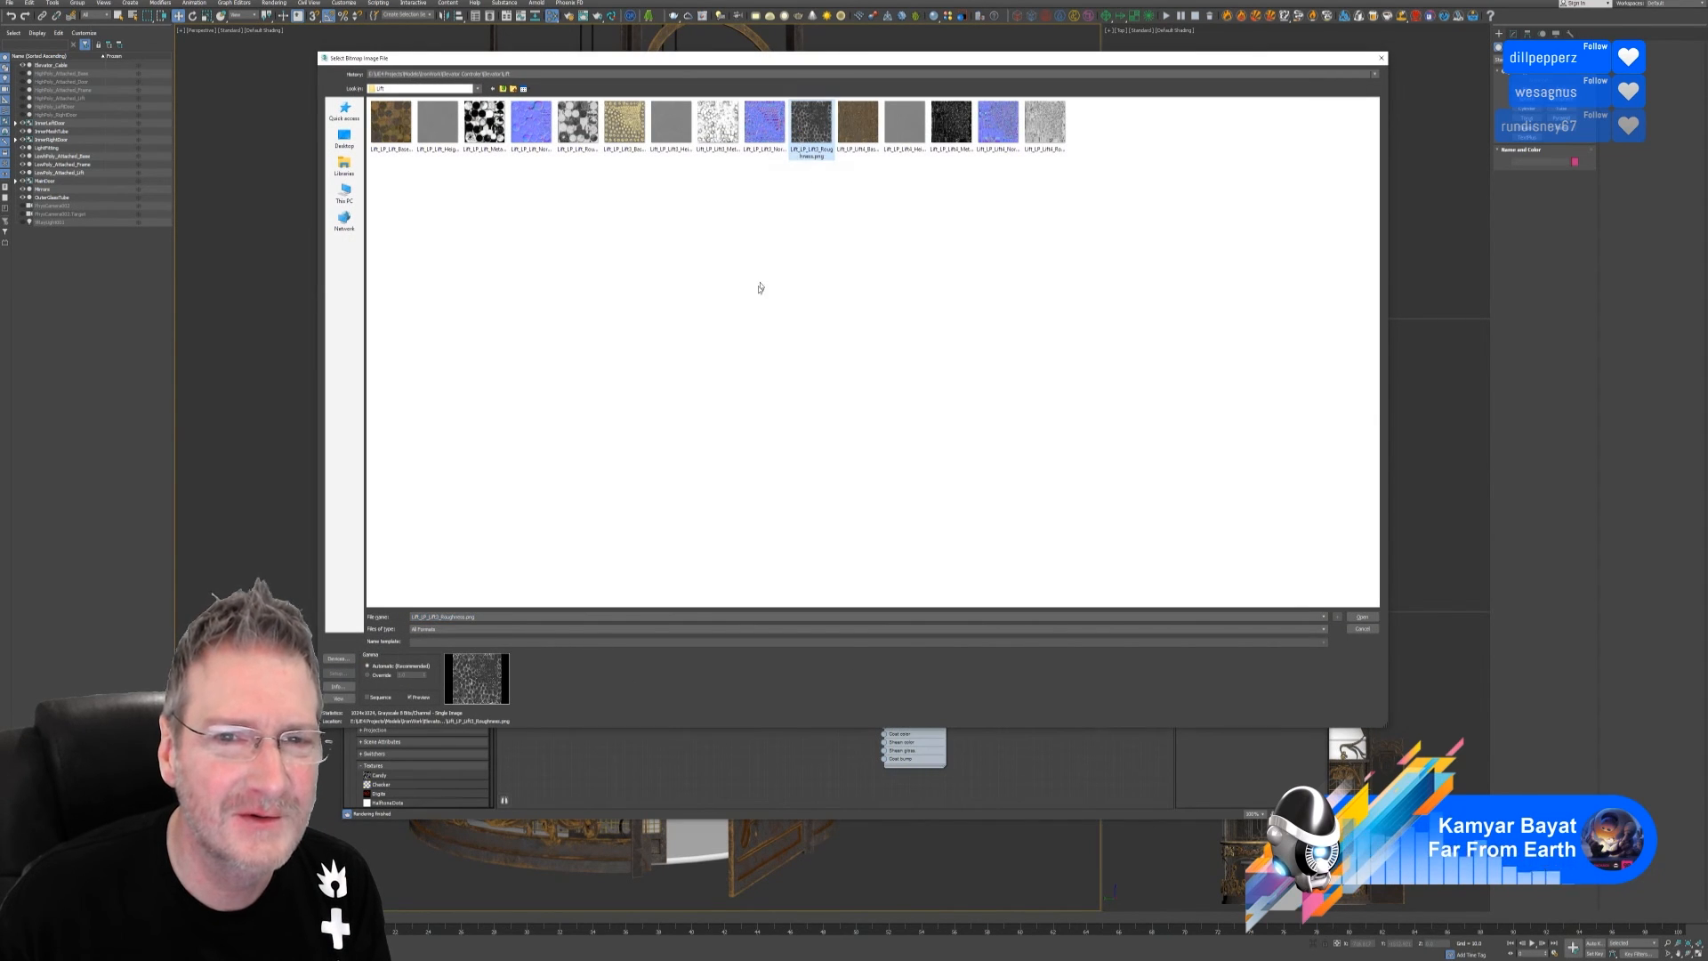
pyautogui.press('Return')
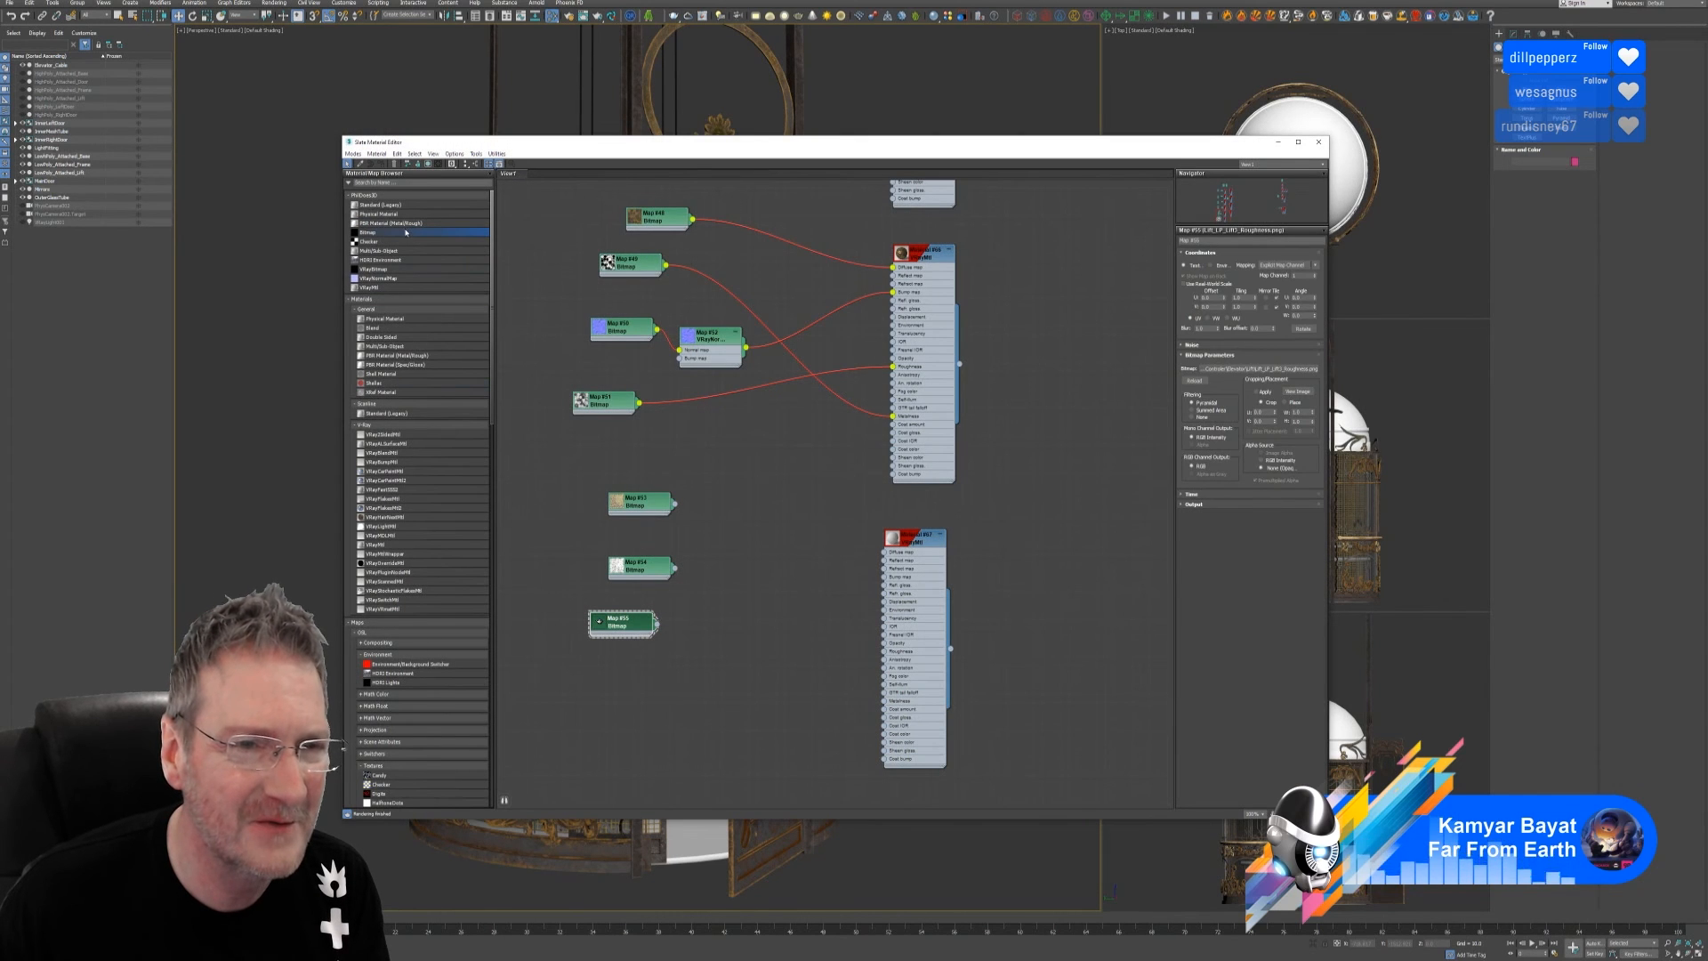
pyautogui.moveTo(614, 681); pyautogui.dragTo(618, 686)
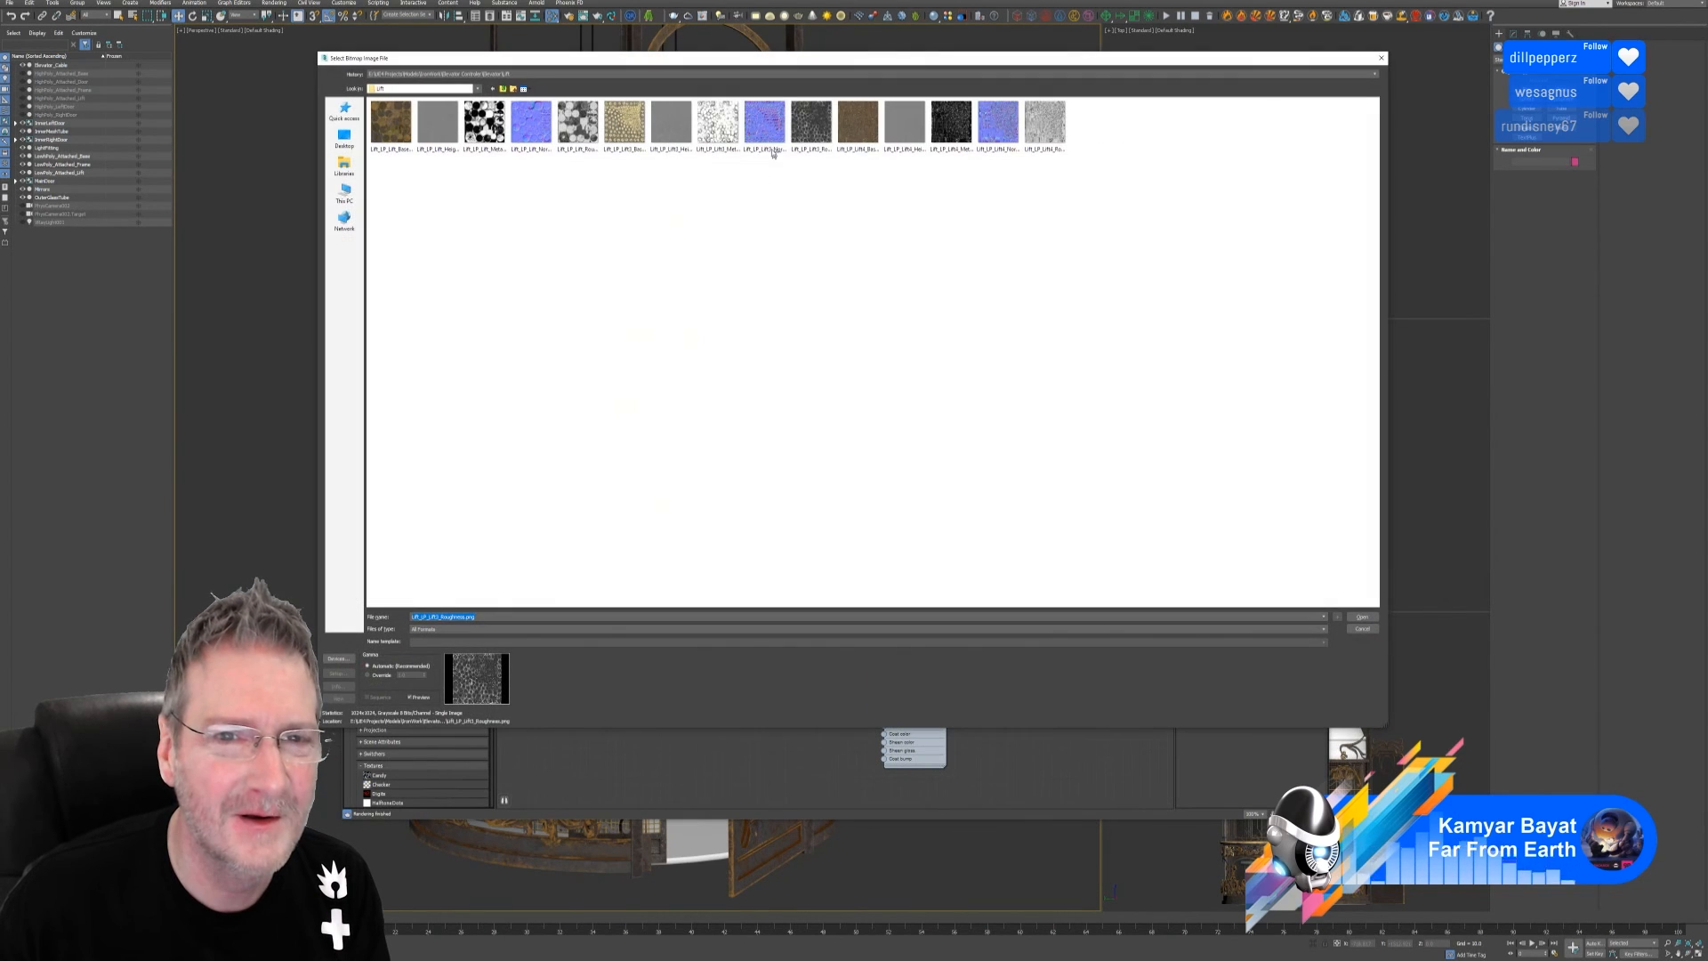
pyautogui.moveTo(767, 157)
pyautogui.press('Return')
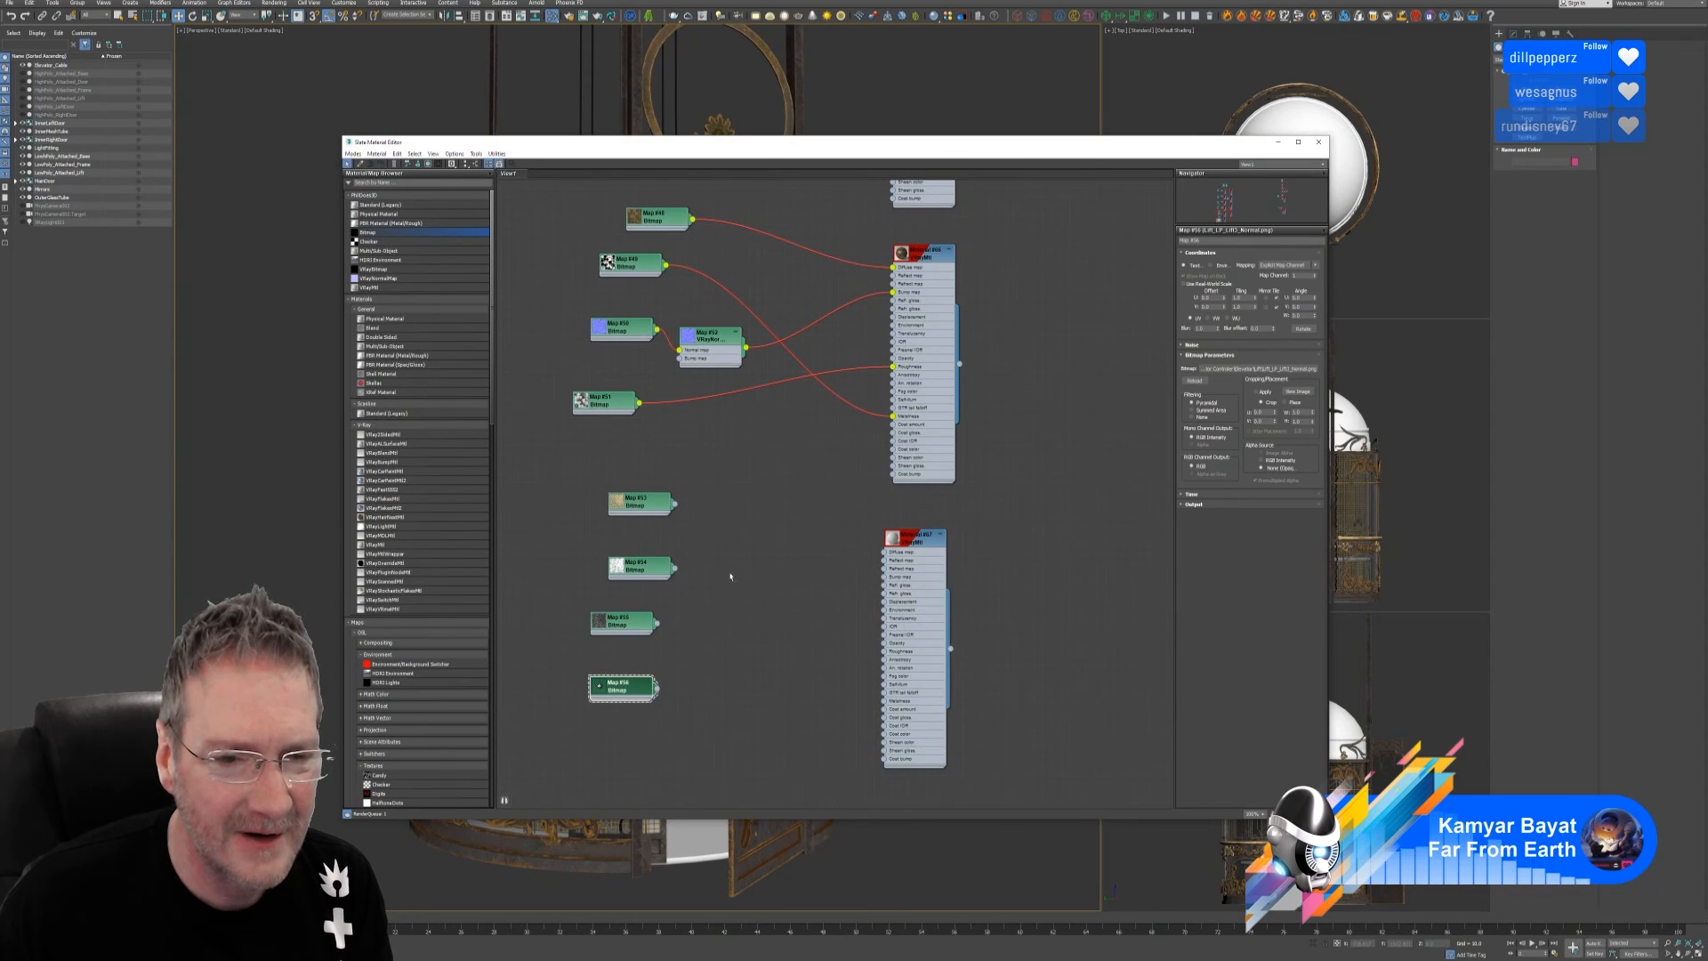
# Wire the second set's base color bitmap to the newest VRayMtl's Diffuse map, its metallic bitmap to Metalness, and its roughness bitmap to Roughness
pyautogui.scroll(4, 757, 579)
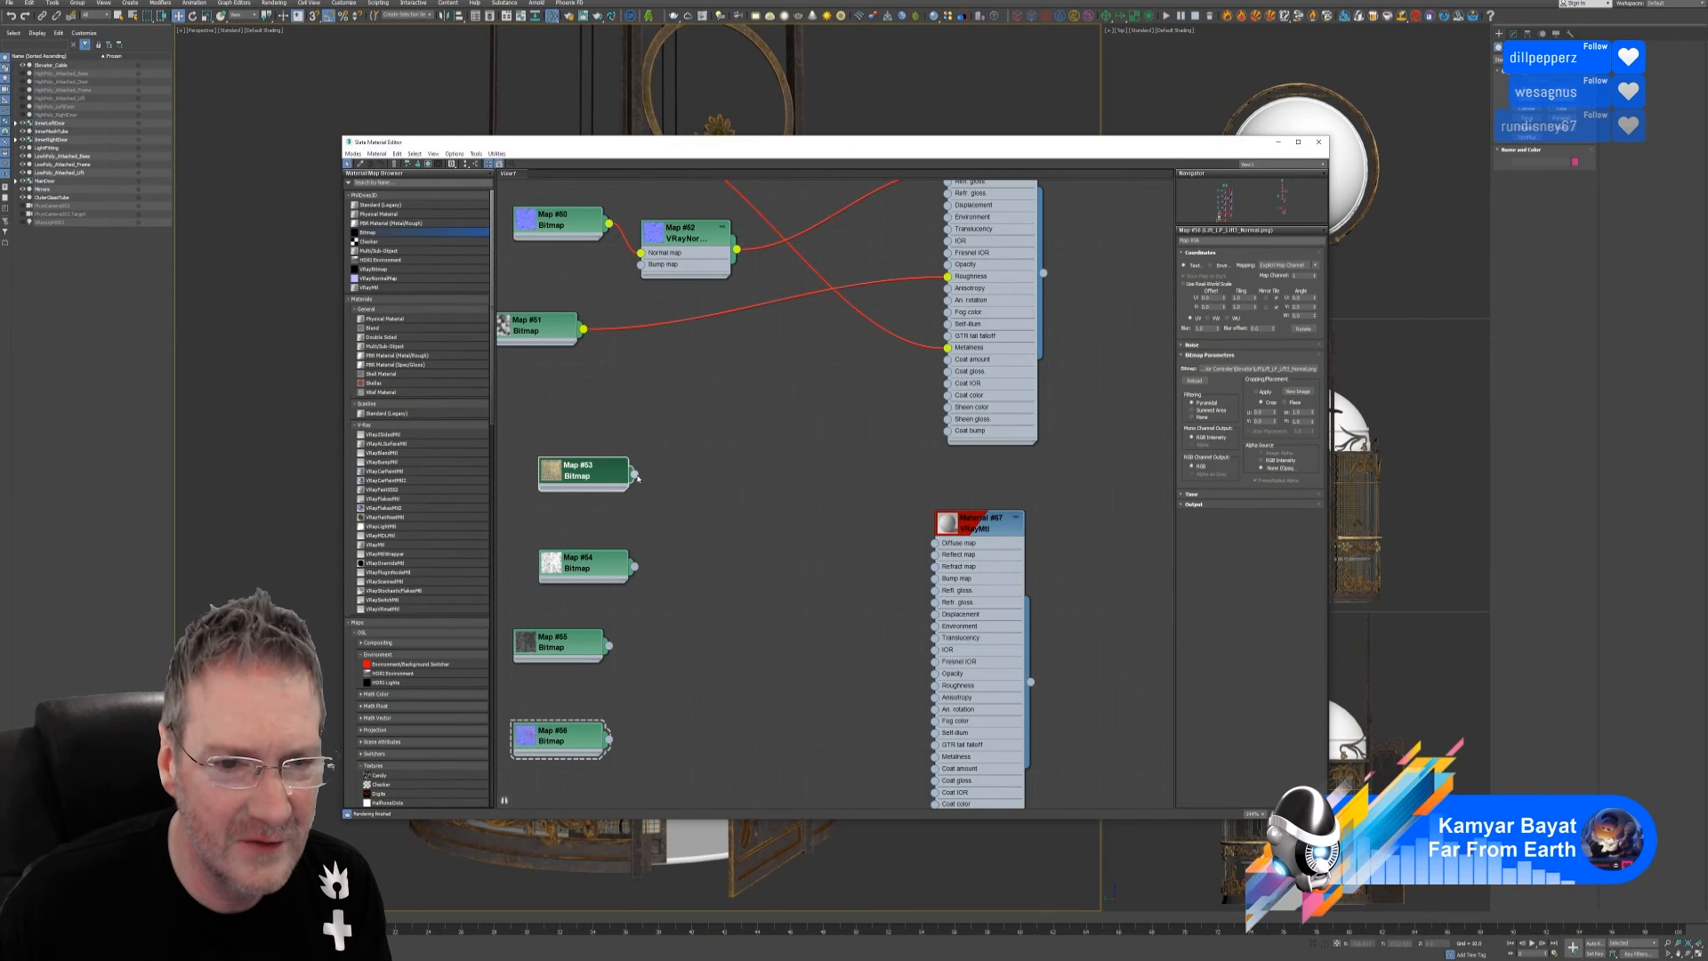
pyautogui.moveTo(637, 479); pyautogui.dragTo(935, 543)
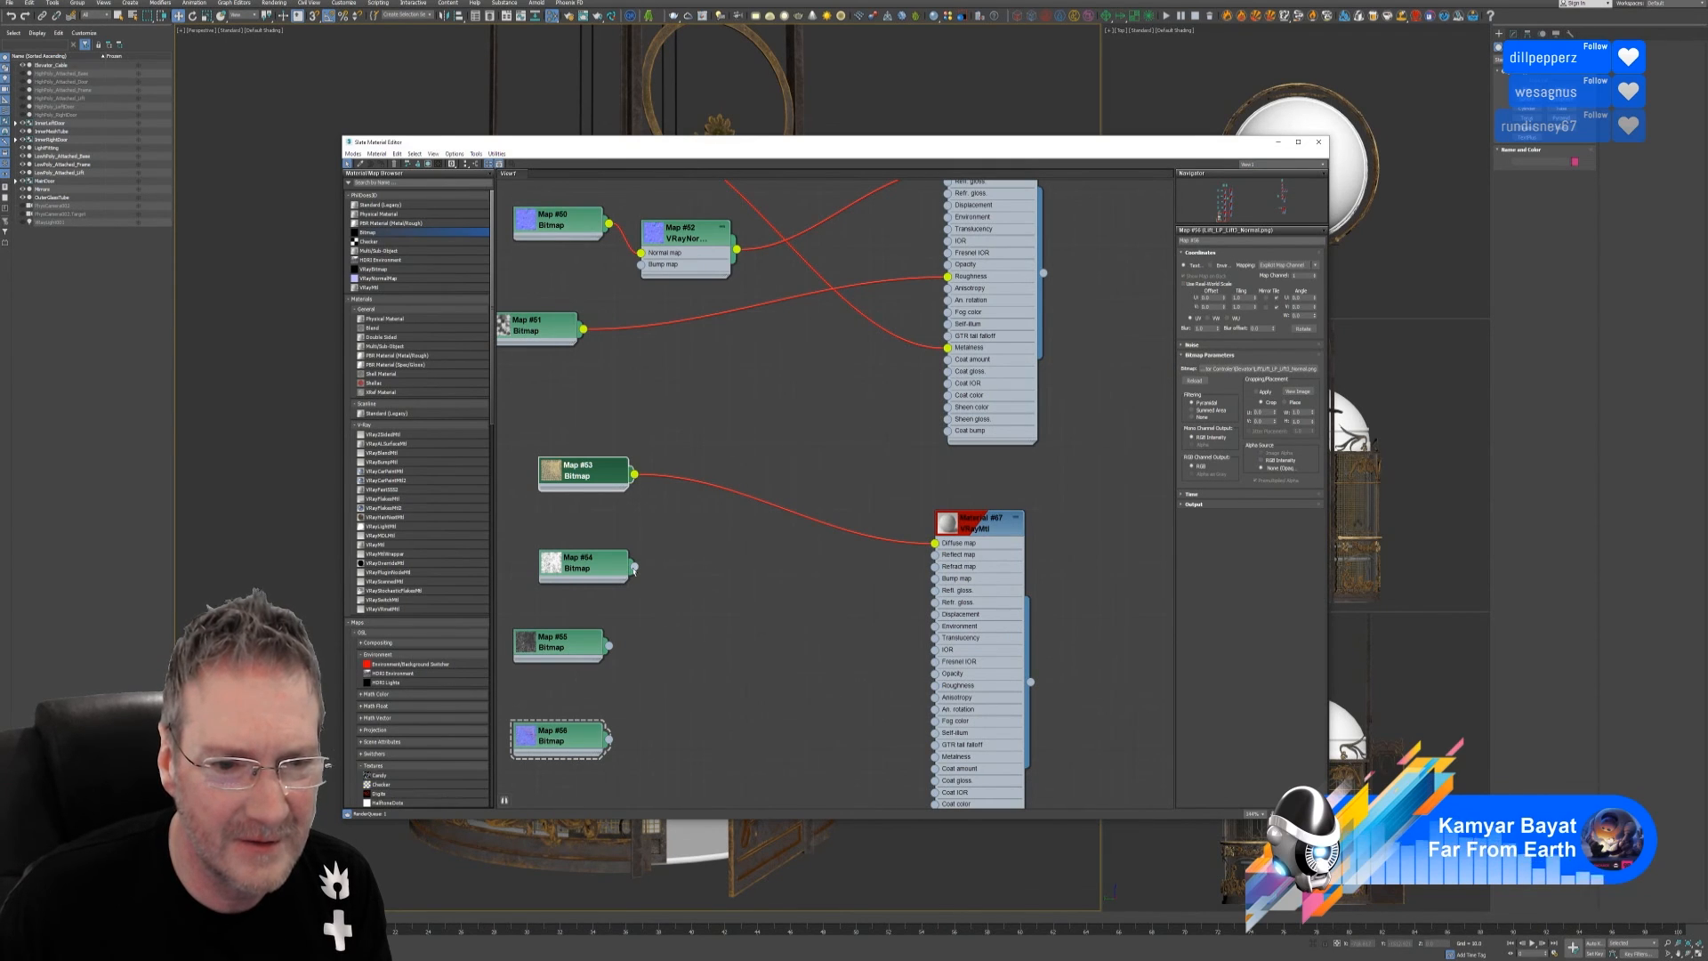
pyautogui.moveTo(634, 569); pyautogui.dragTo(935, 756)
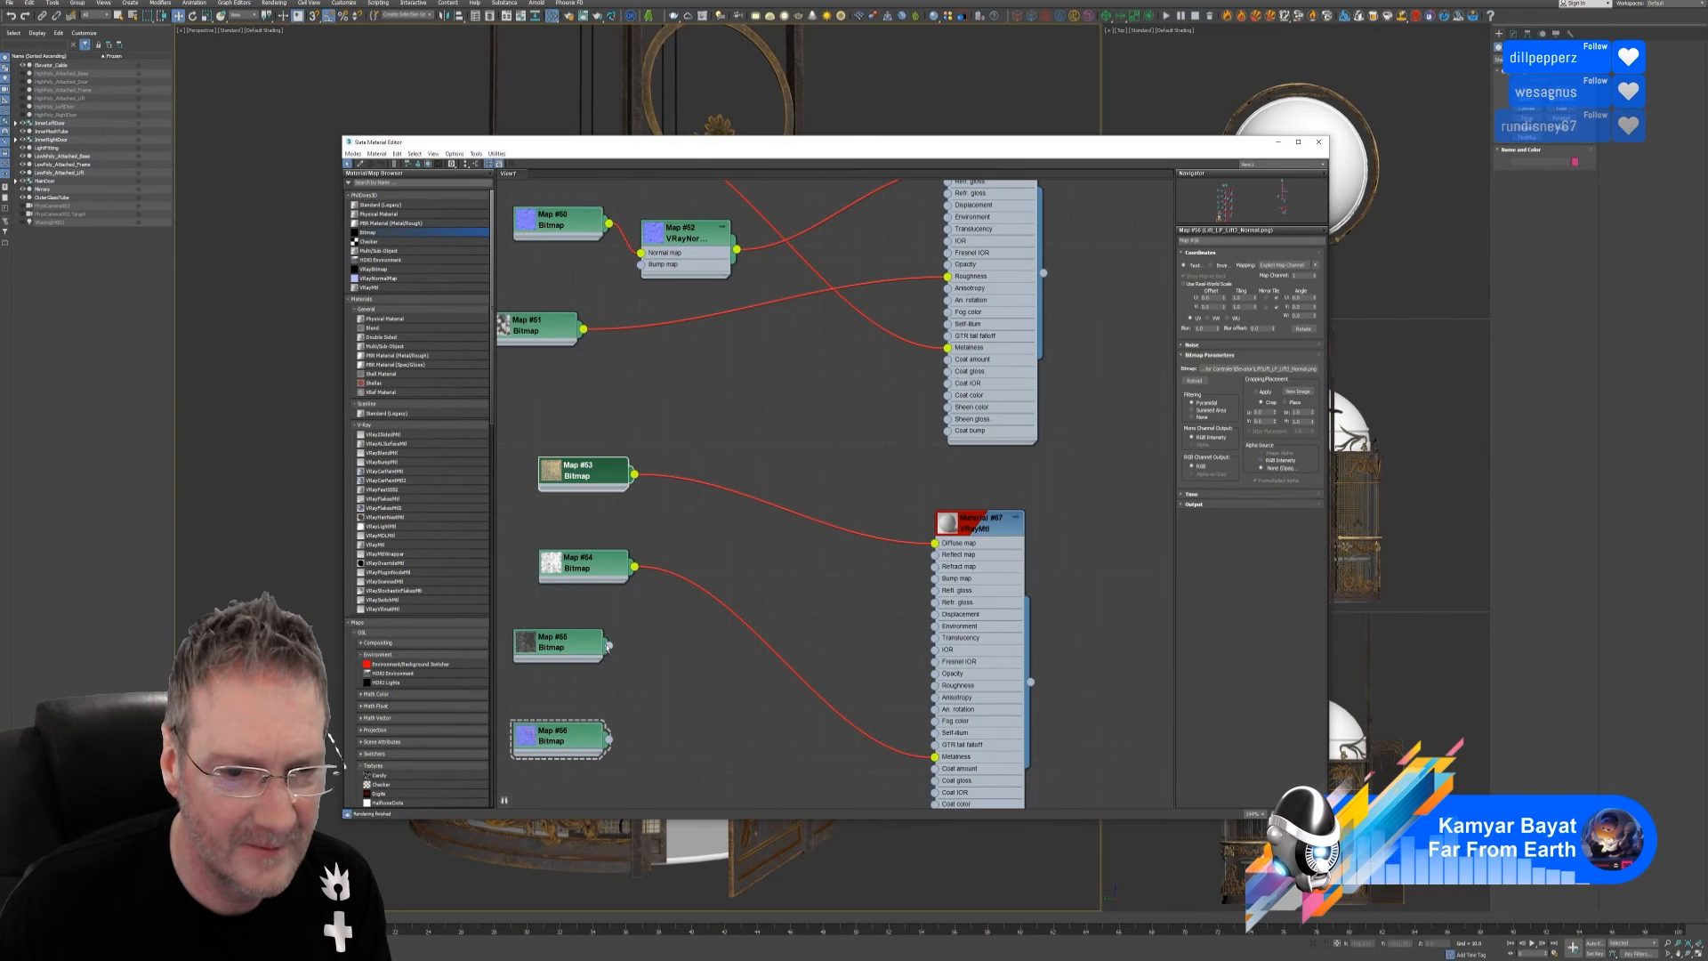
pyautogui.moveTo(608, 646); pyautogui.dragTo(931, 686)
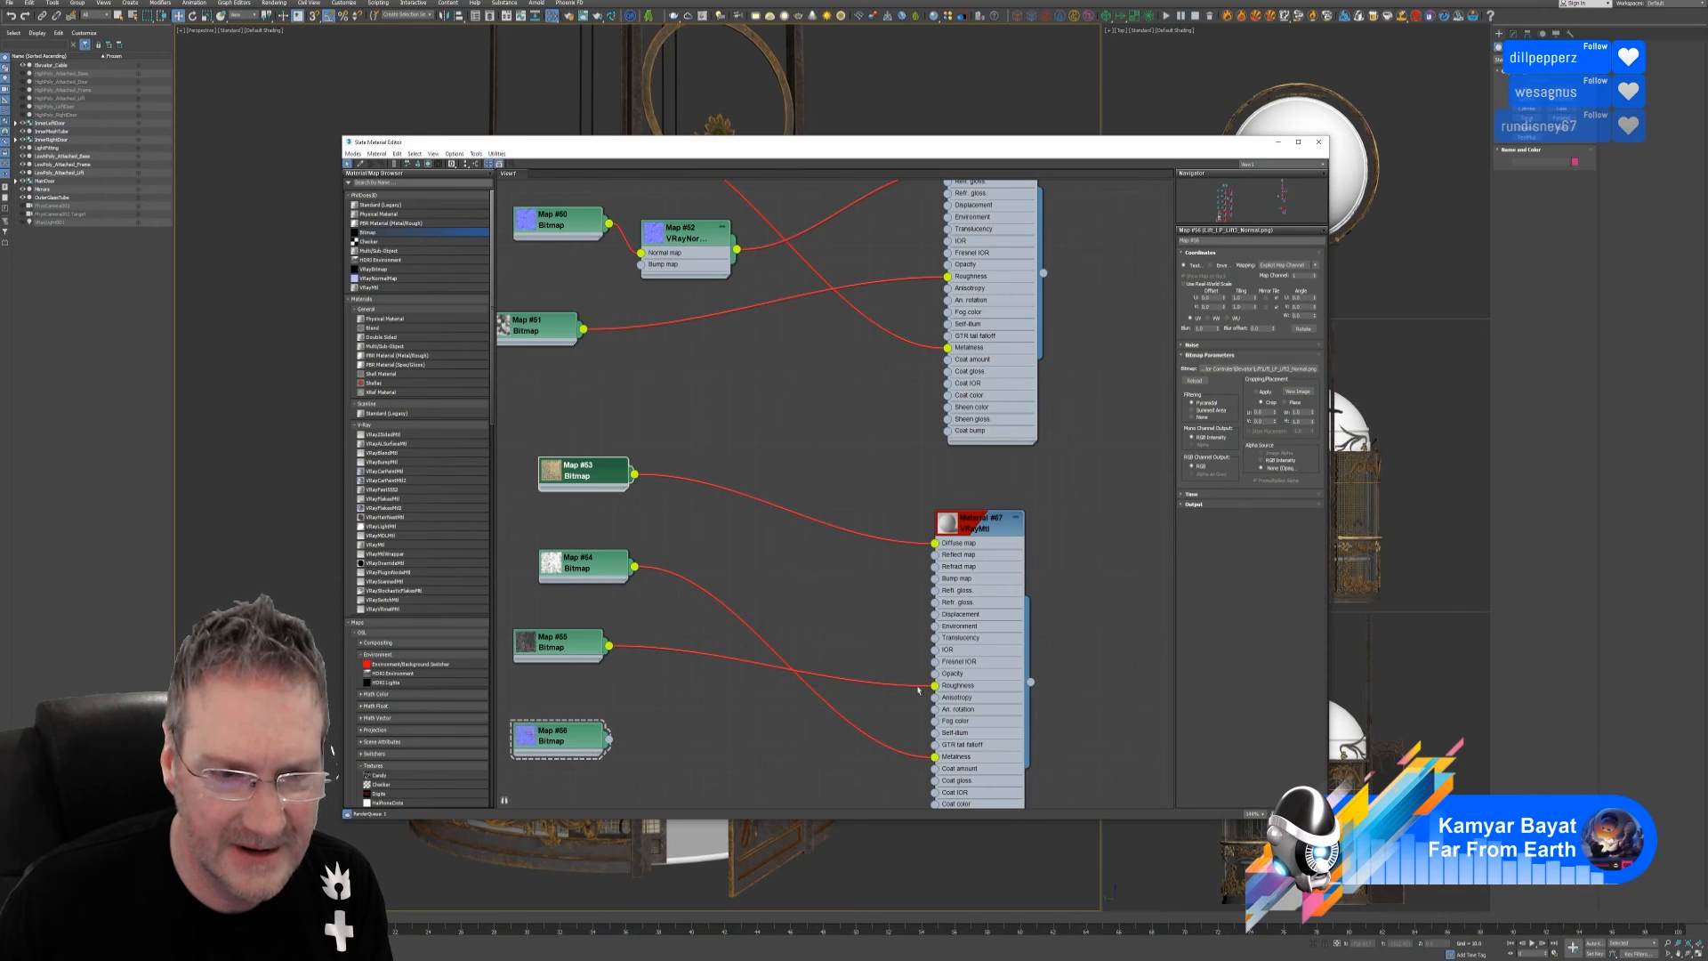
# Add a VRayNormalMap node for the second set, feed its normal bitmap into the Normal map input, and connect the output to the newest material's Bump map
pyautogui.click(381, 279)
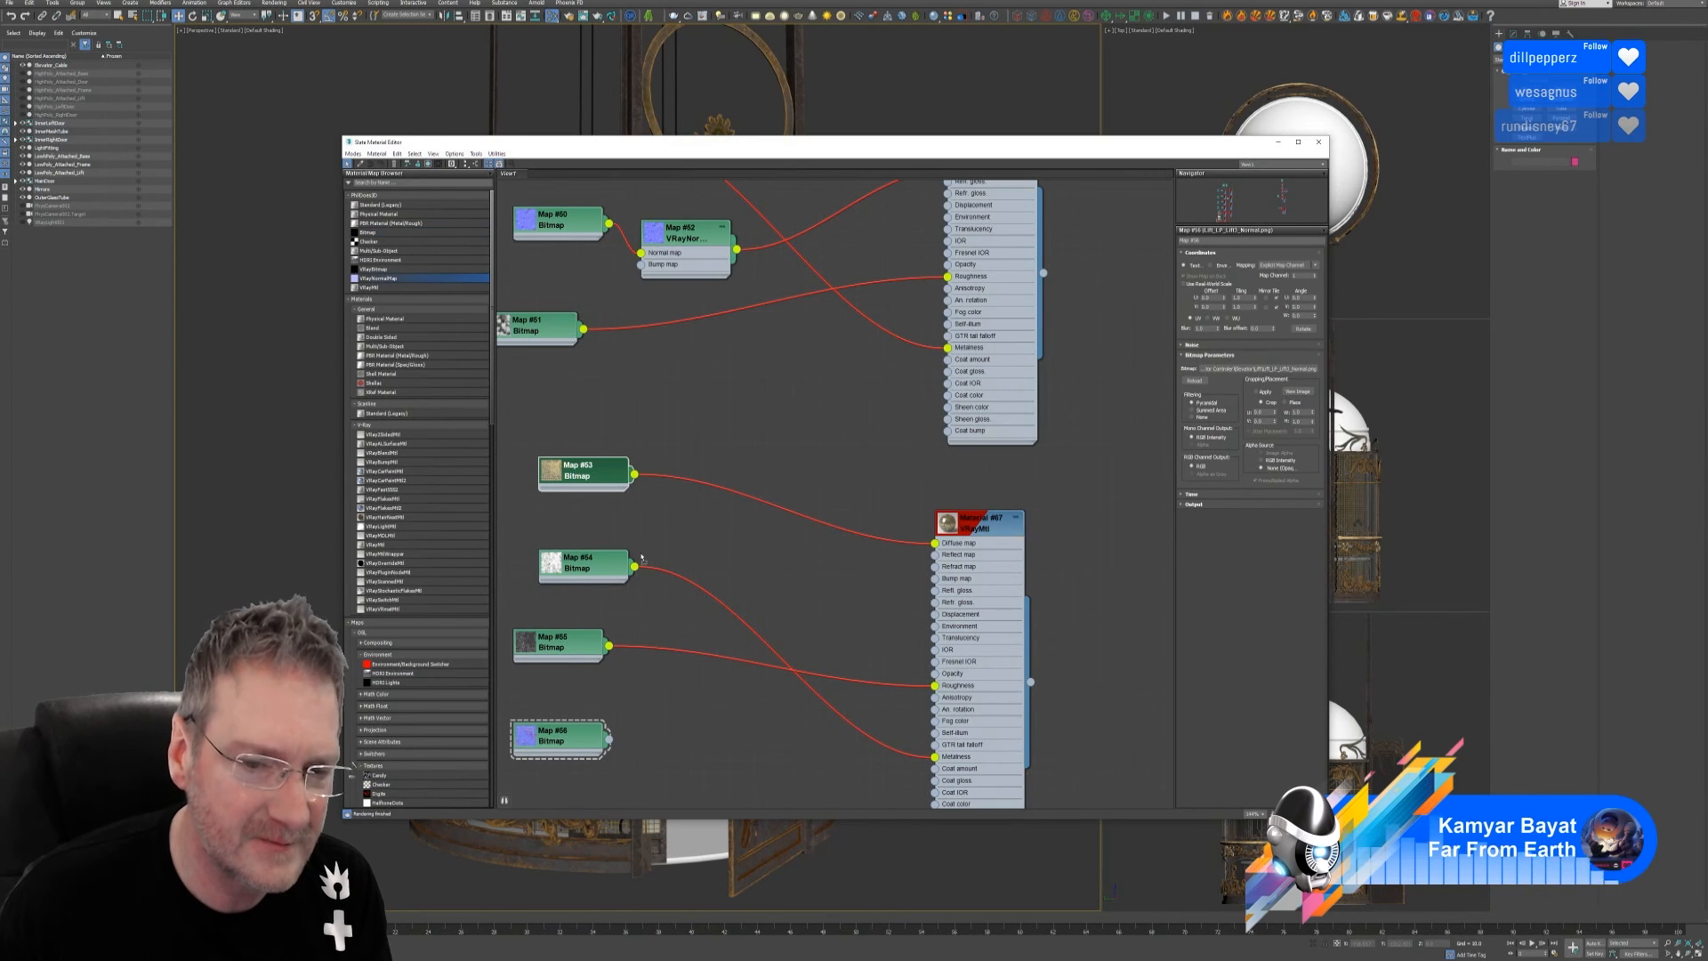
pyautogui.click(663, 720)
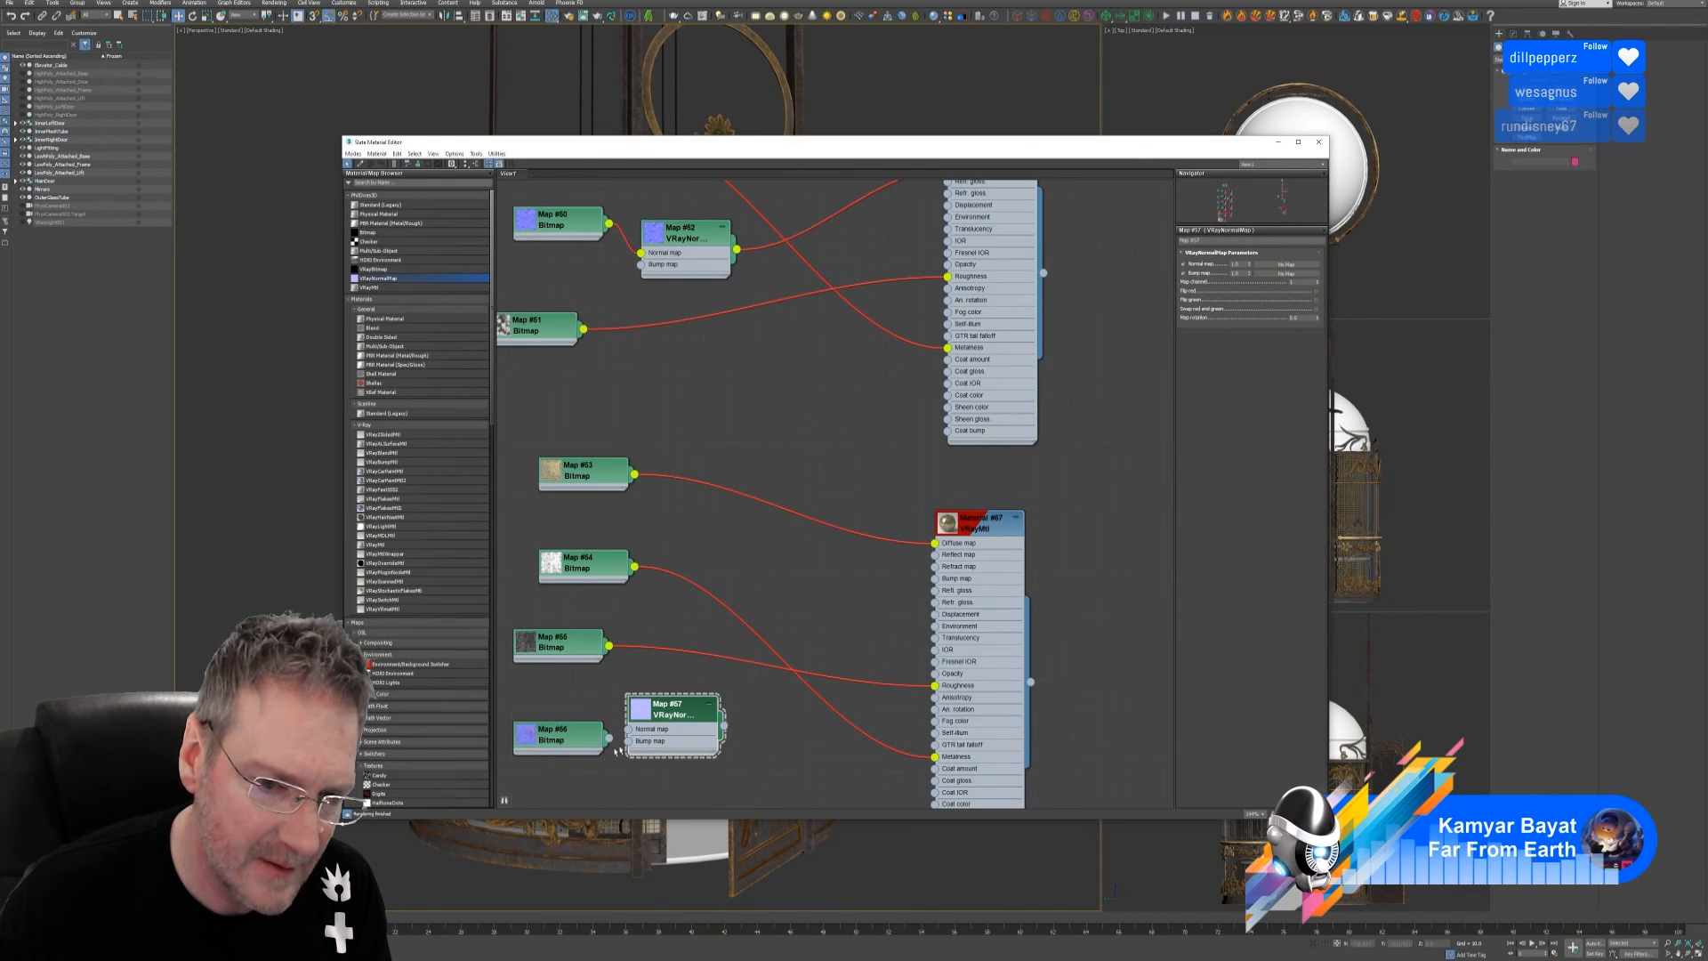
pyautogui.scroll(2, 616, 750)
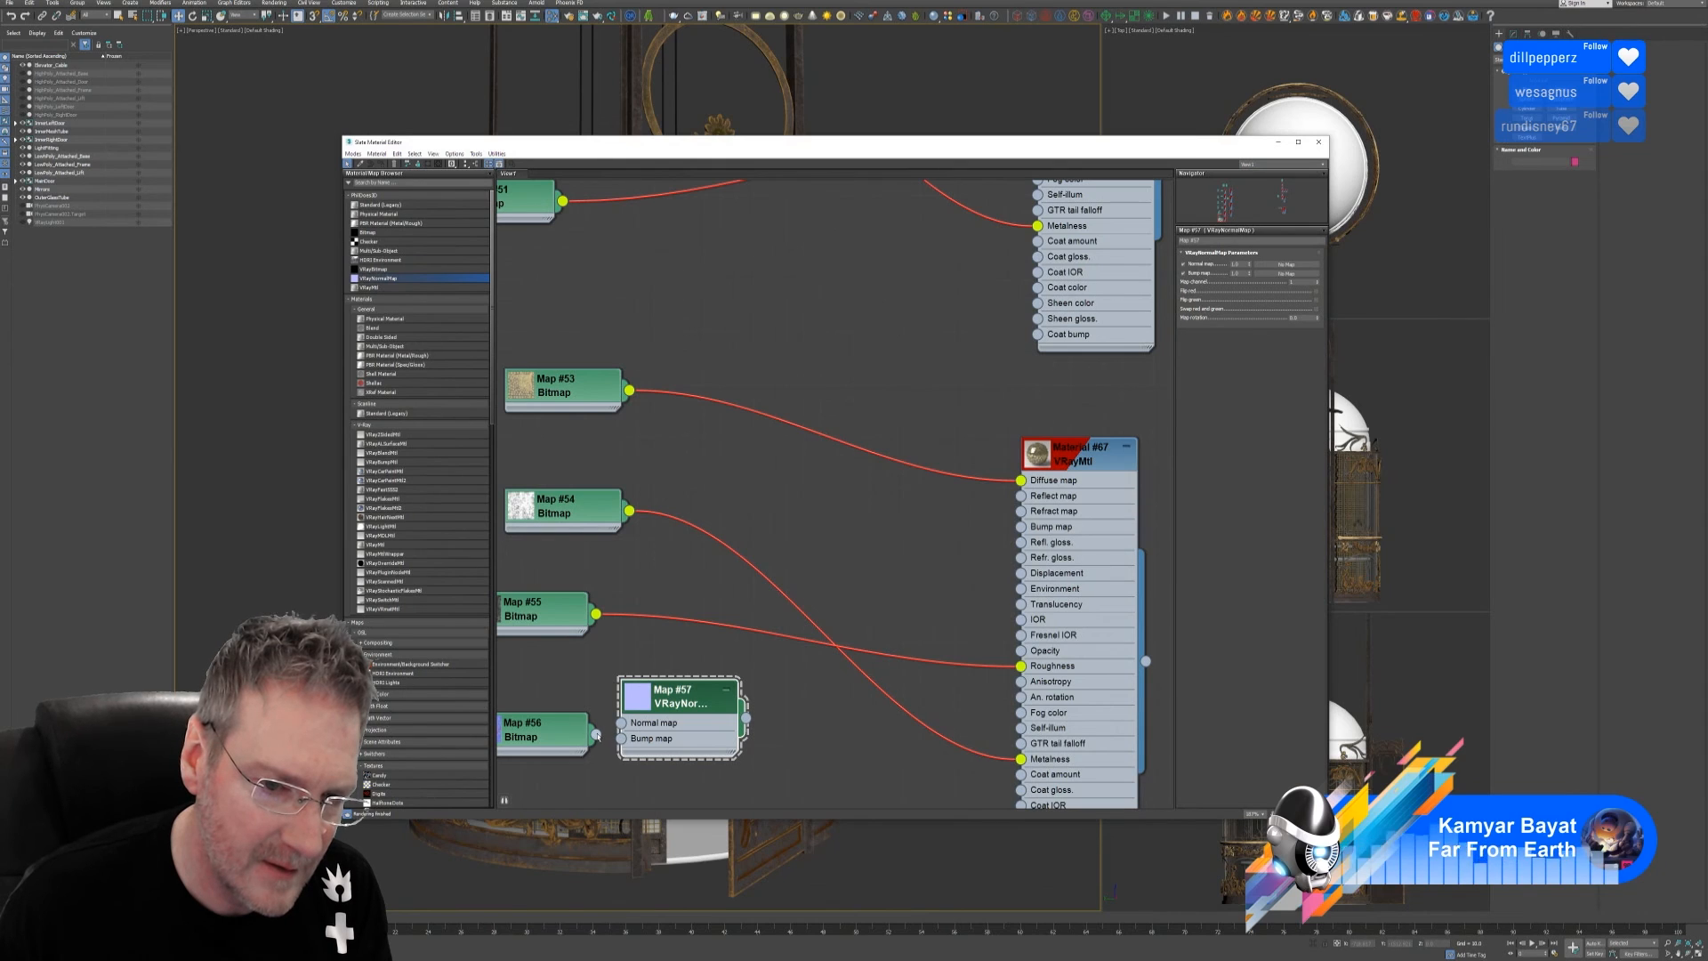
pyautogui.moveTo(599, 734); pyautogui.dragTo(622, 723)
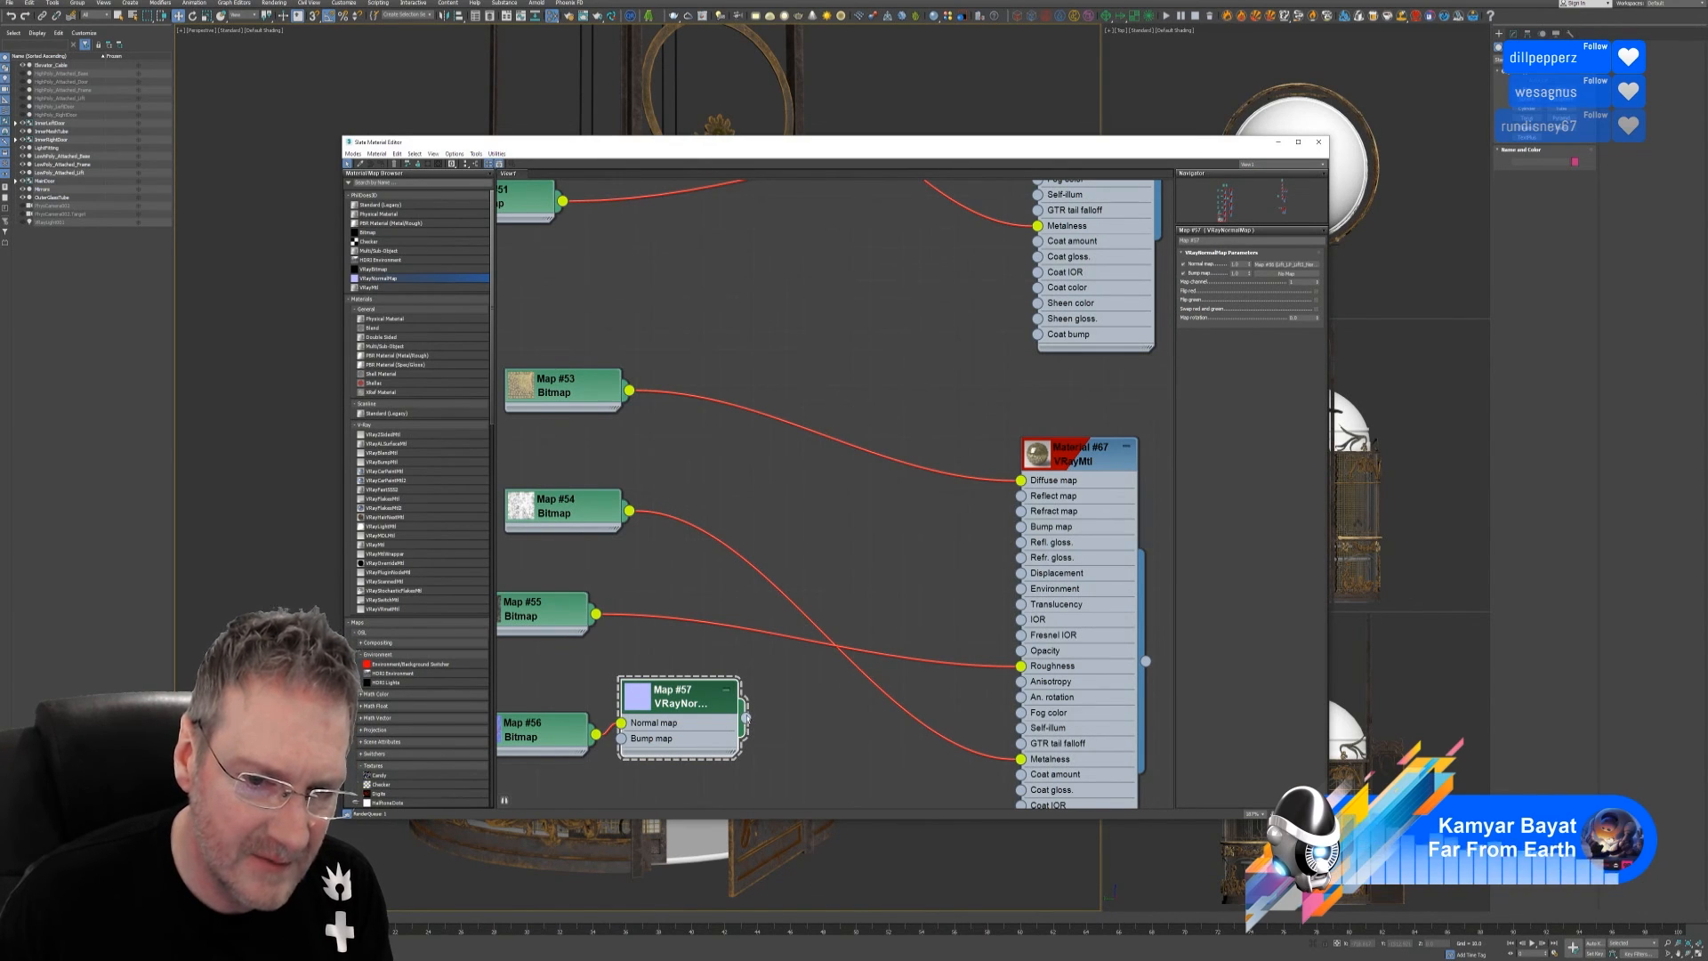
pyautogui.moveTo(745, 717); pyautogui.dragTo(1021, 528)
pyautogui.scroll(-2, 958, 586)
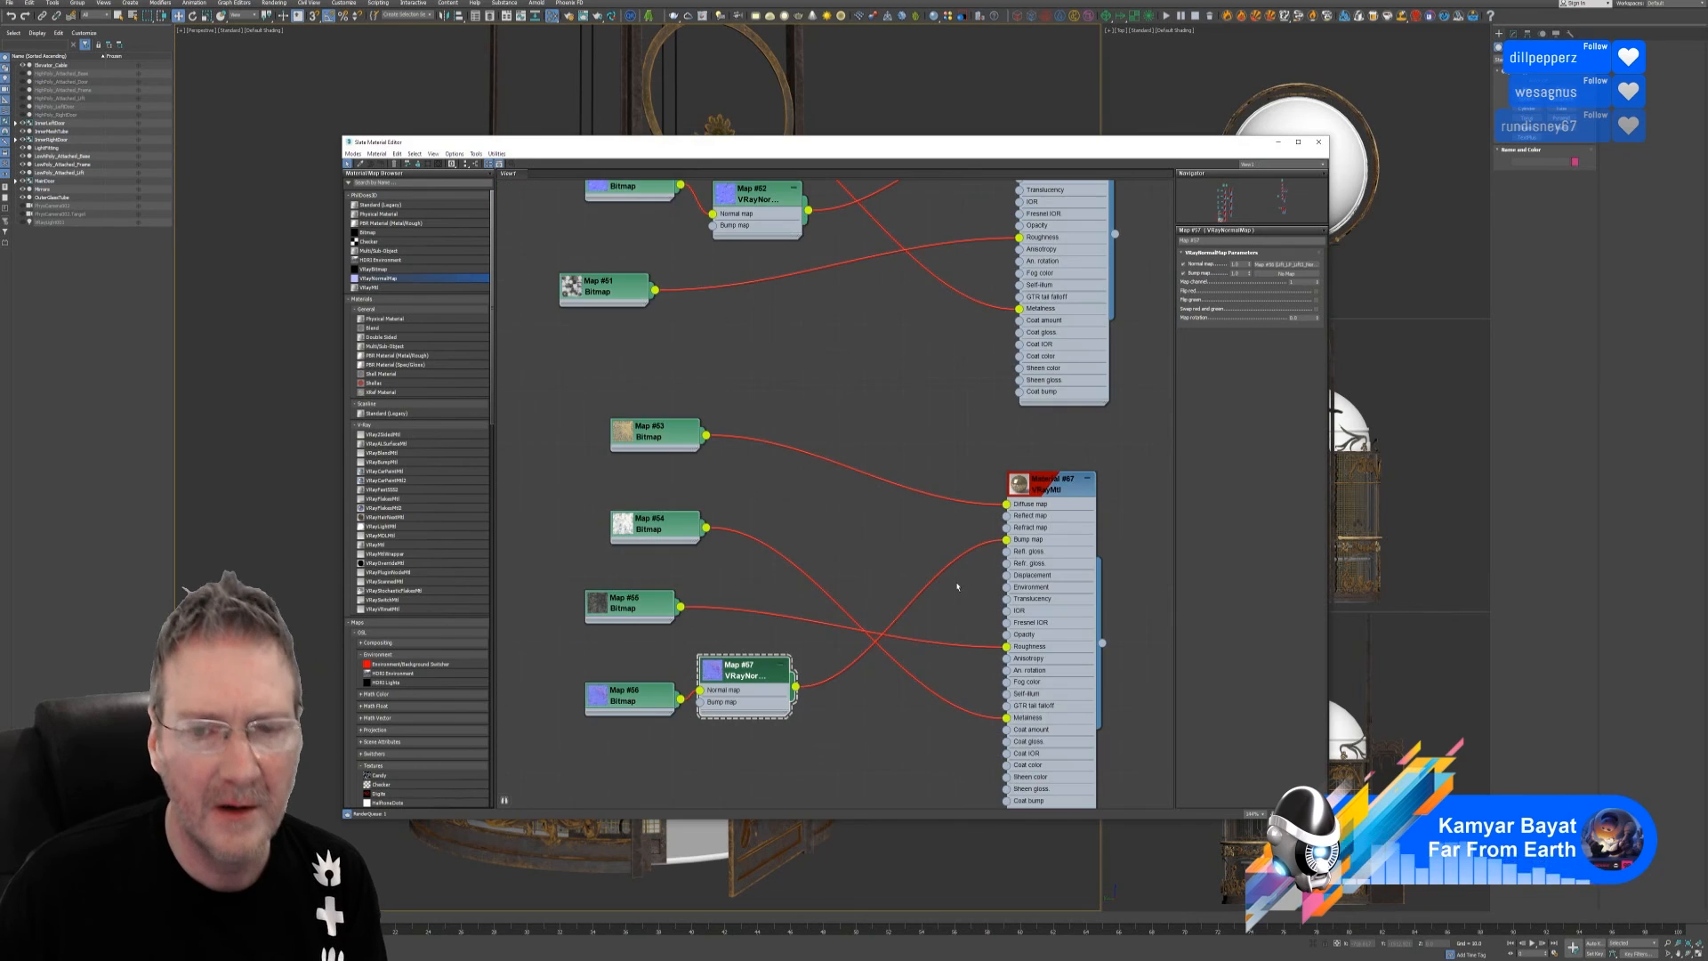
pyautogui.scroll(-4, 943, 583)
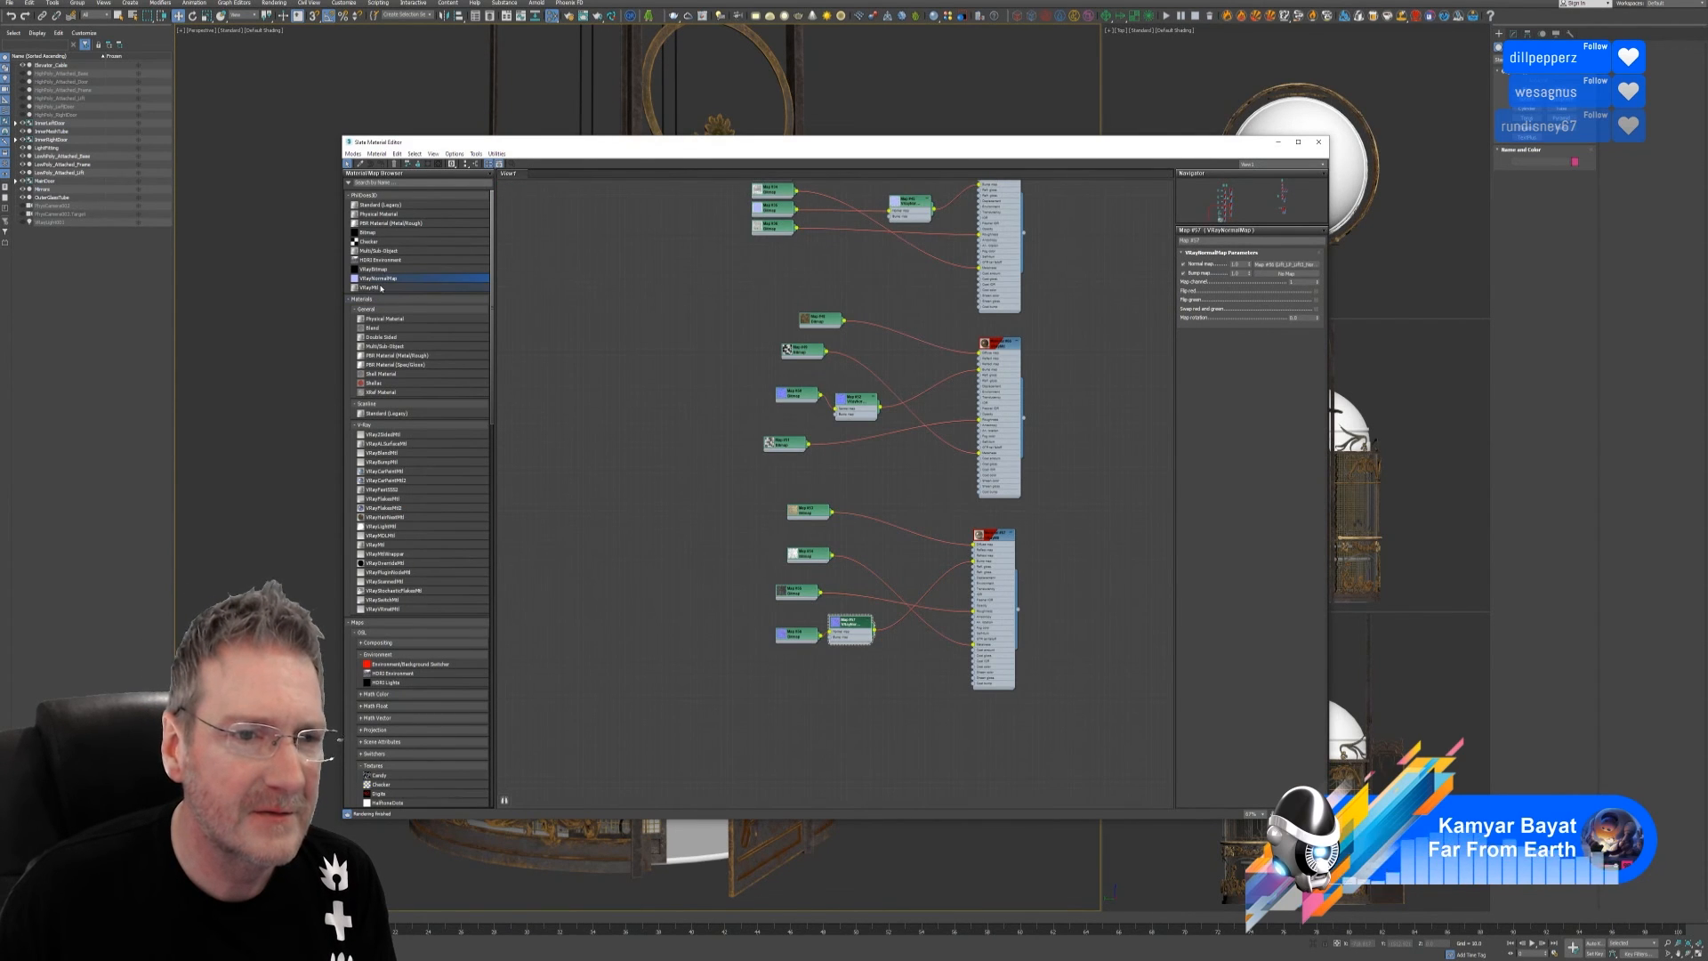
# Add another VRayMtl below the second lift material, with a Bitmap node beside it loading the third lift texture set's BaseColor image
pyautogui.moveTo(369, 287); pyautogui.dragTo(1003, 736)
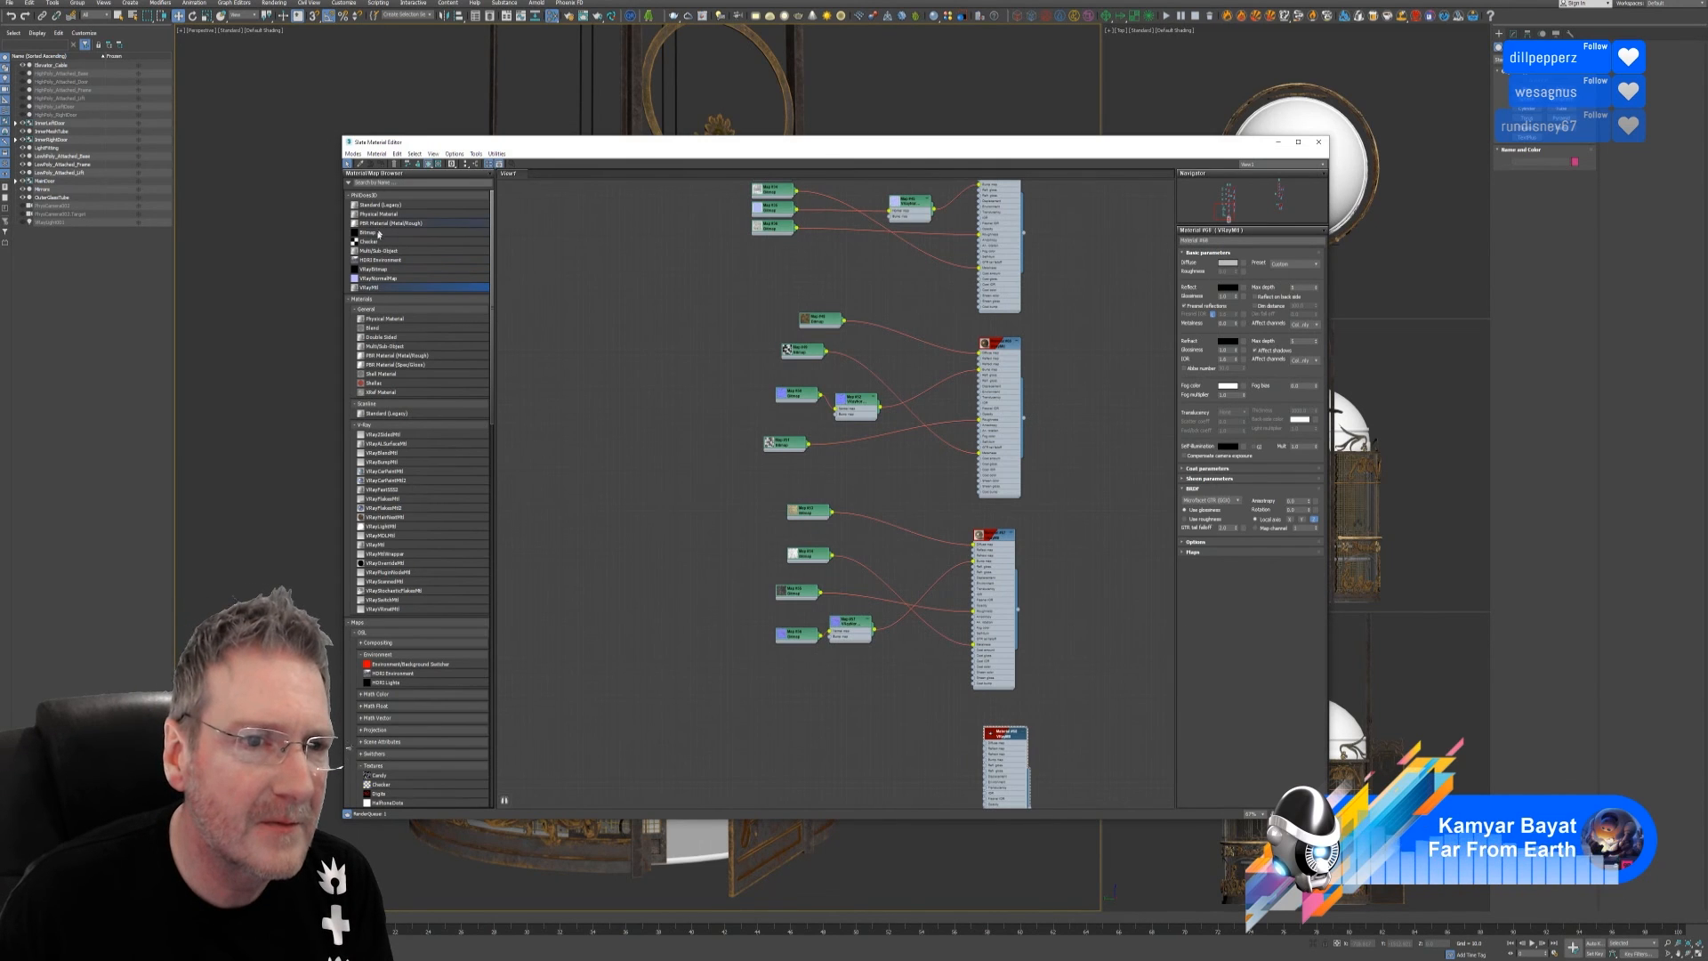
pyautogui.moveTo(377, 235); pyautogui.dragTo(801, 751)
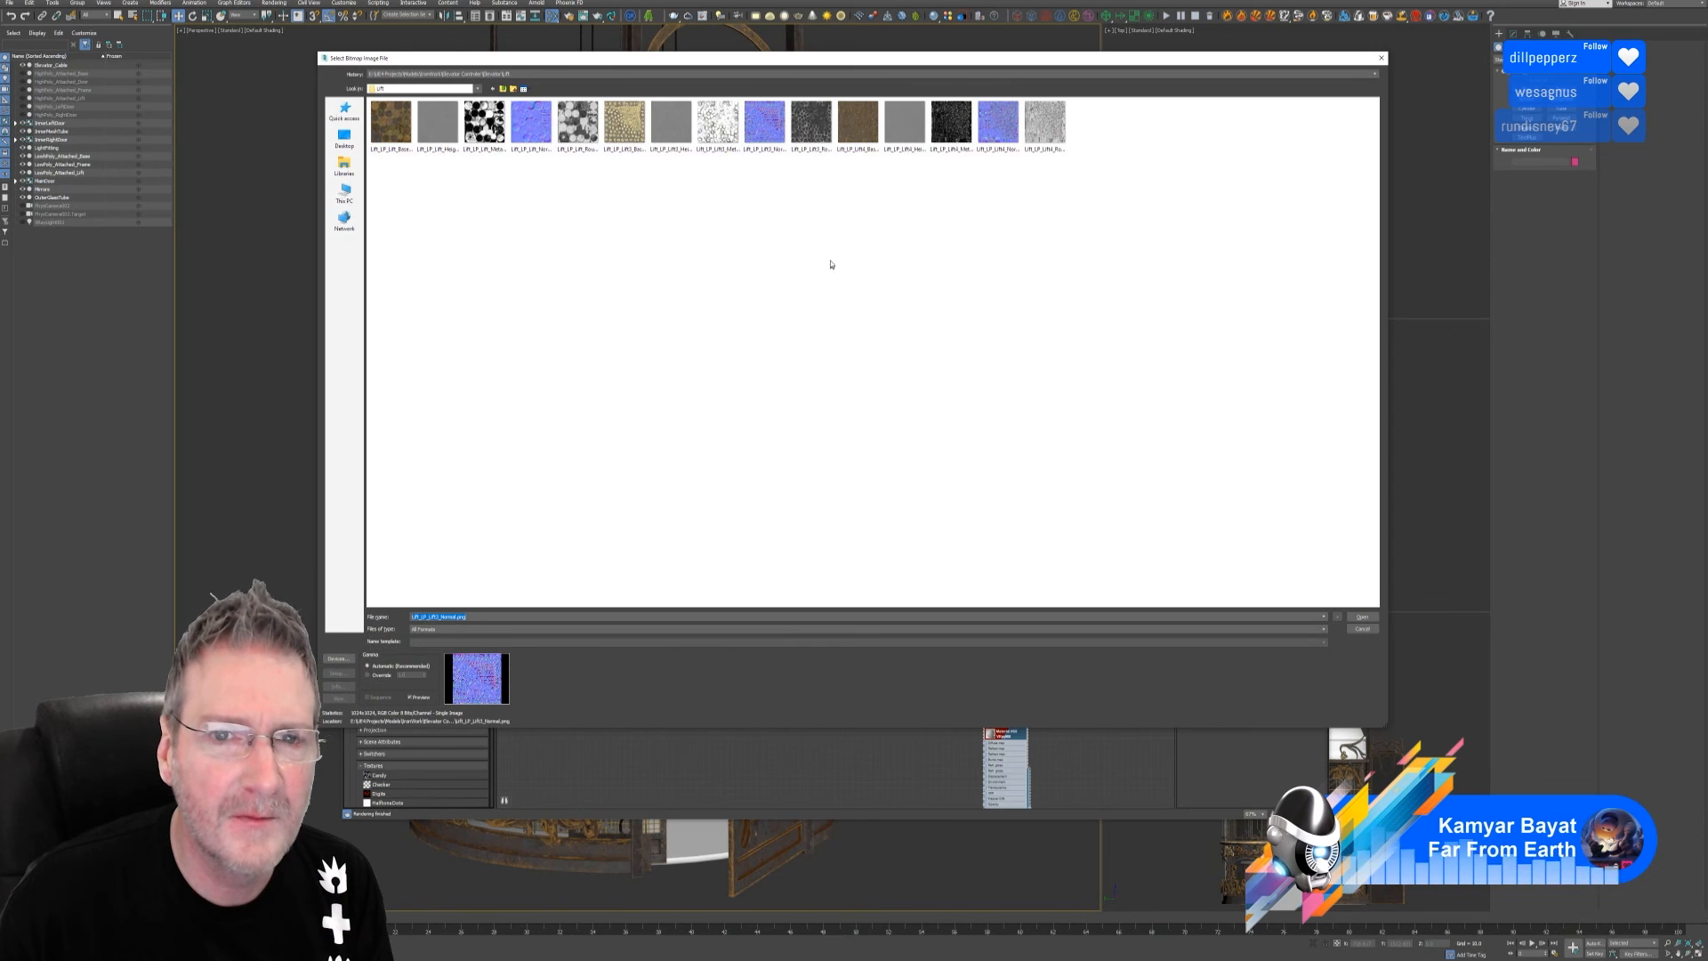
pyautogui.doubleClick(858, 122)
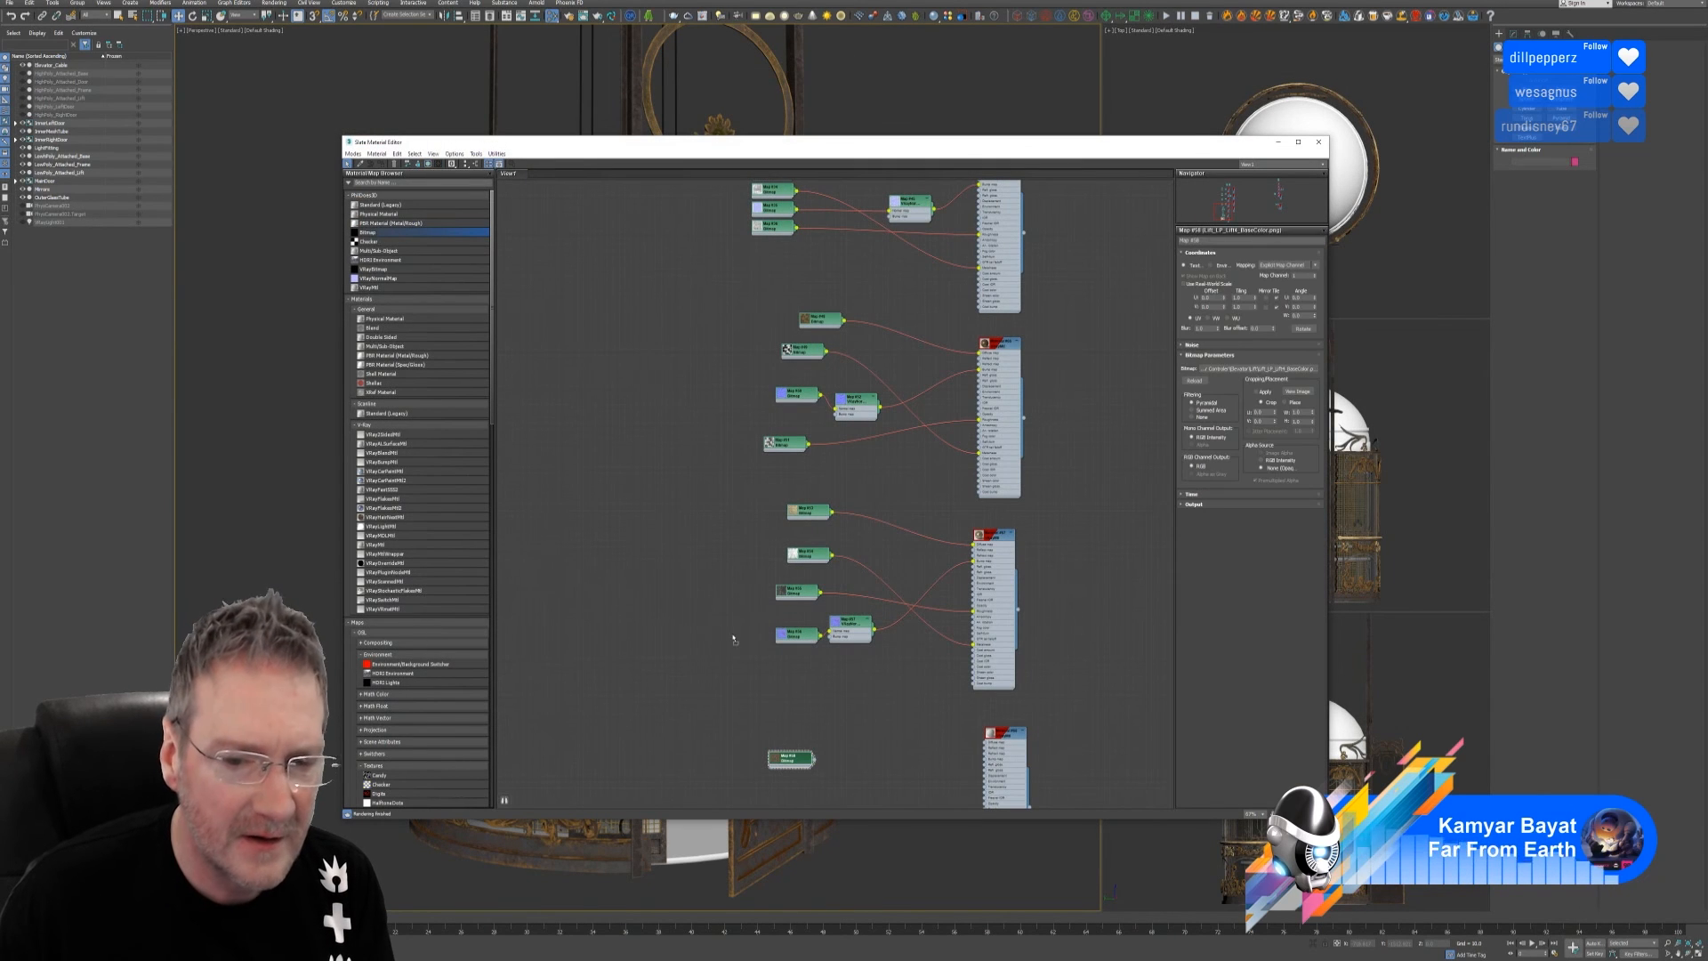
# Add three more Bitmap nodes near the new material, loading the third lift texture set's Metallic, Roughness and Normal images
pyautogui.moveTo(733, 637); pyautogui.dragTo(794, 785)
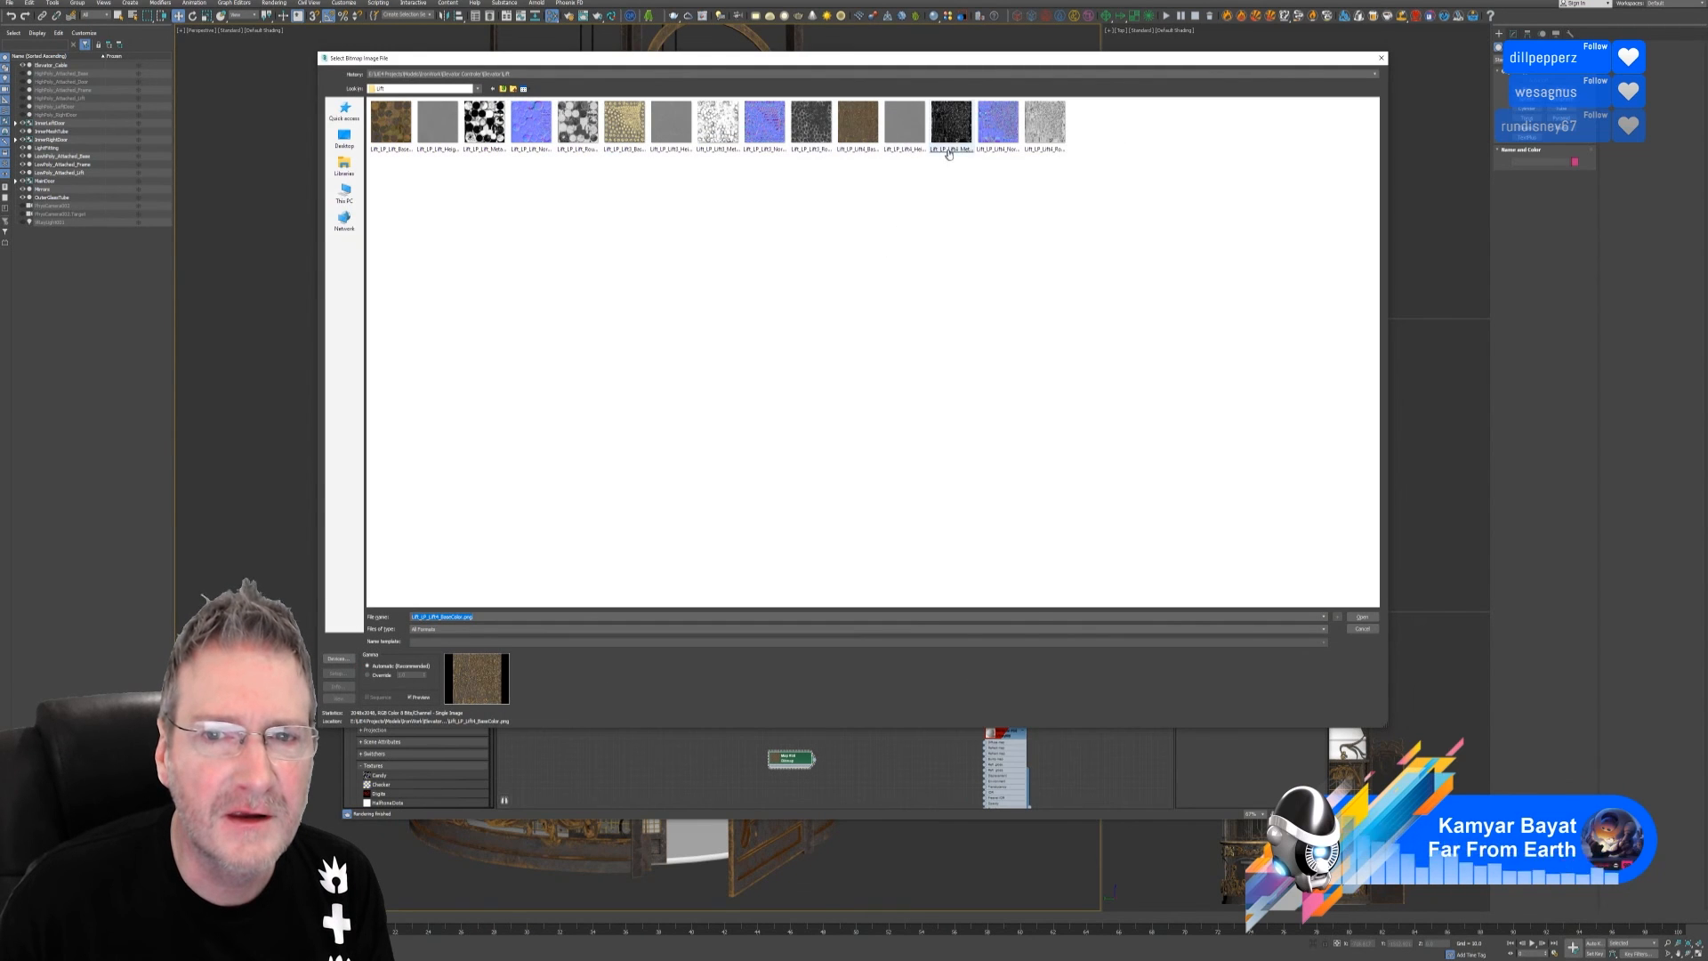
pyautogui.click(951, 152)
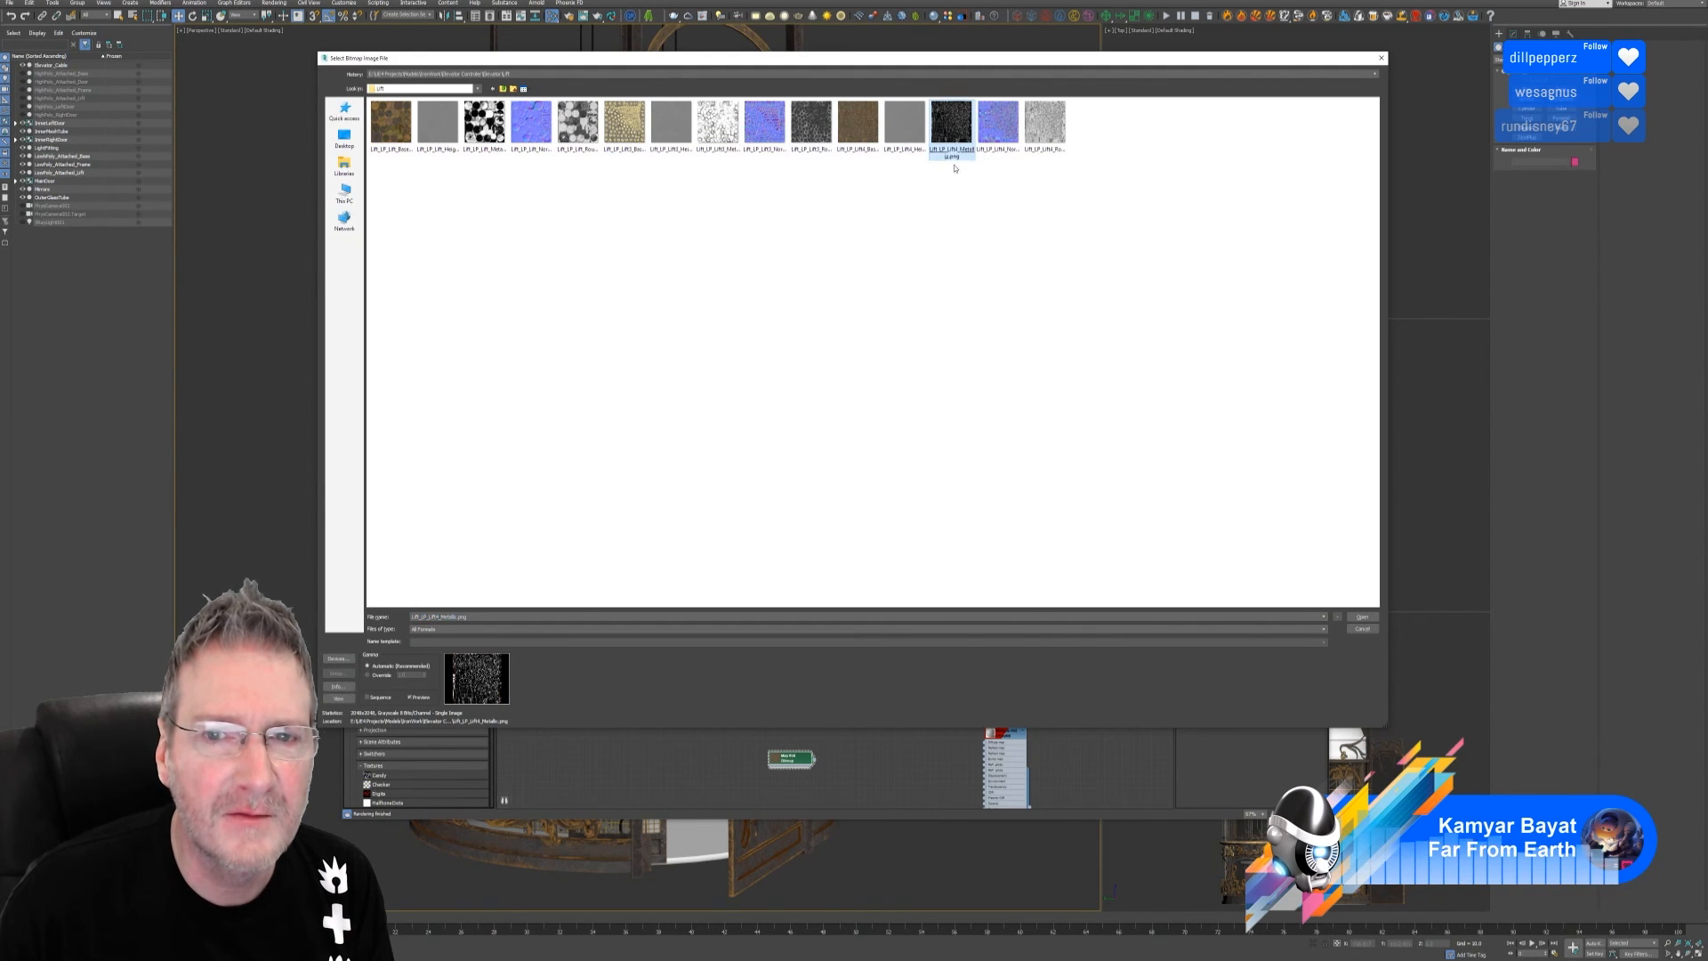
pyautogui.press('Return')
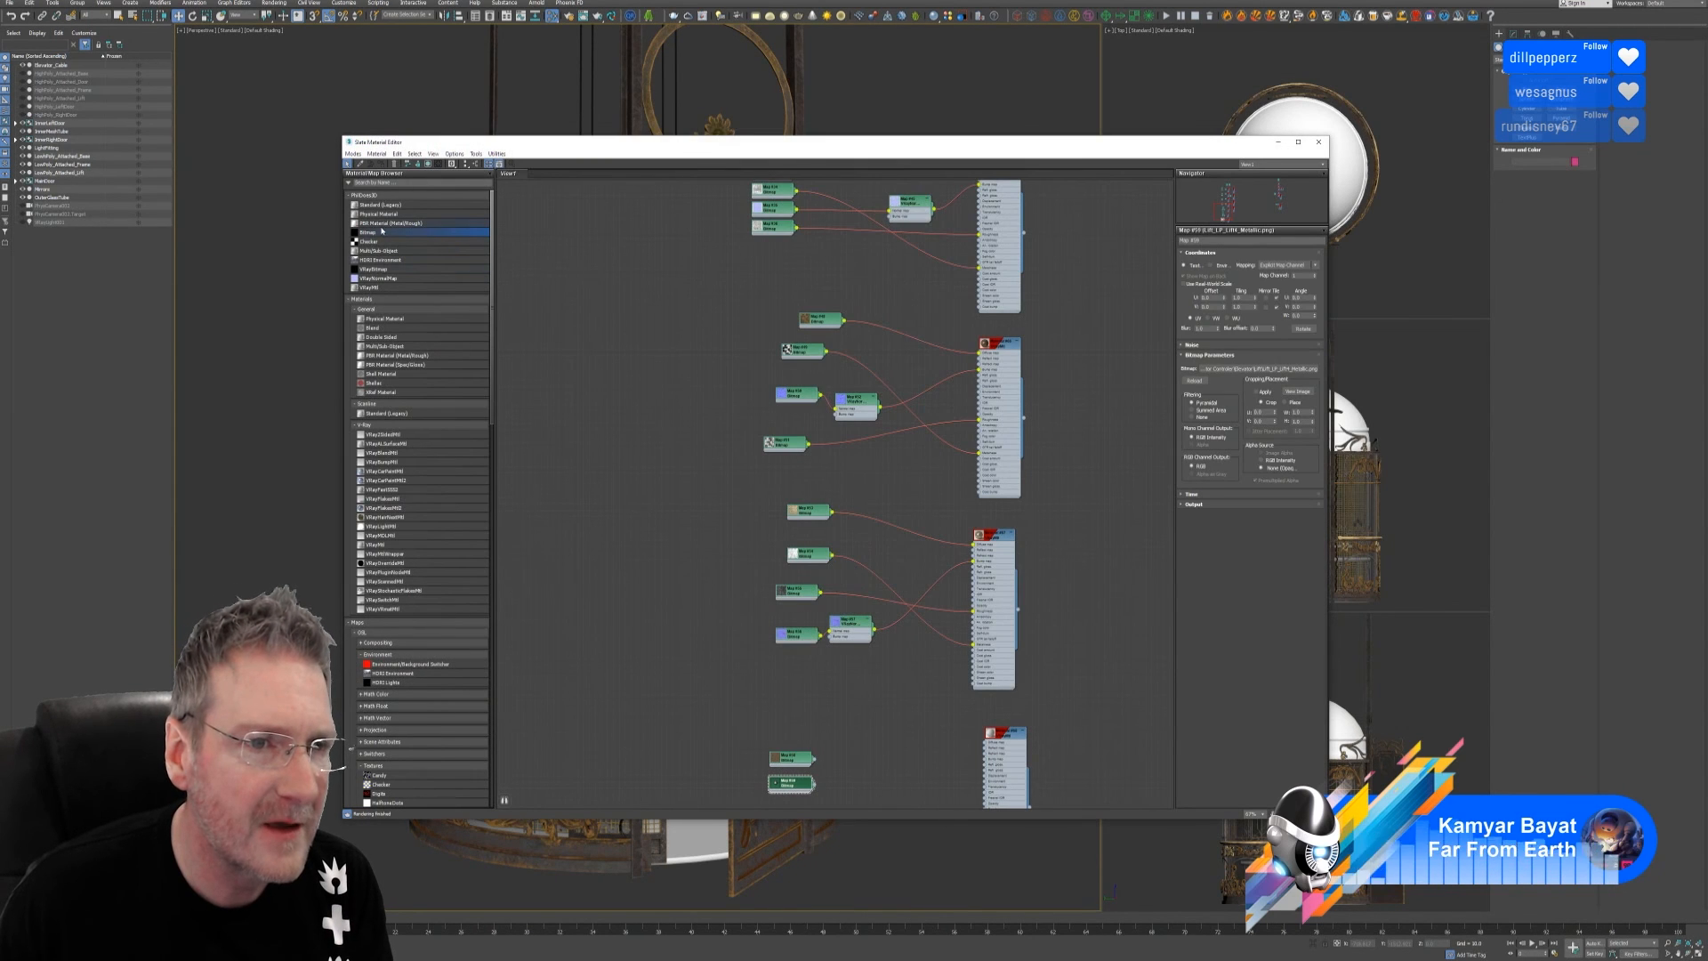
pyautogui.moveTo(376, 235); pyautogui.dragTo(846, 787)
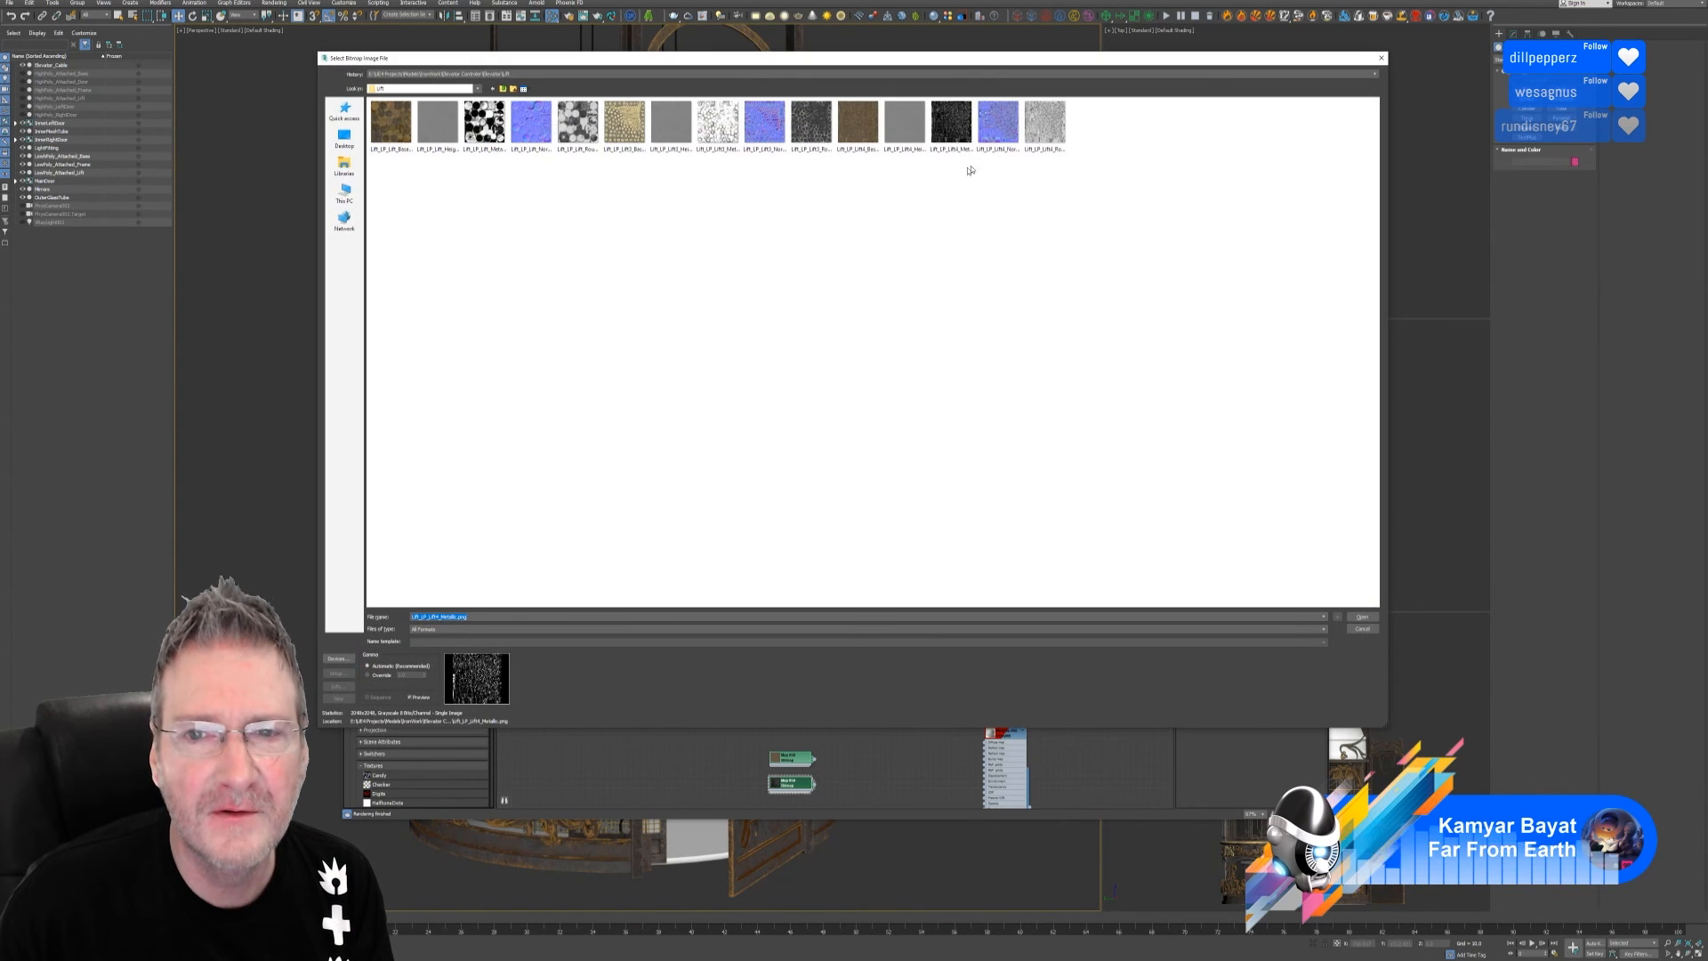
pyautogui.click(1045, 125)
pyautogui.press('Return')
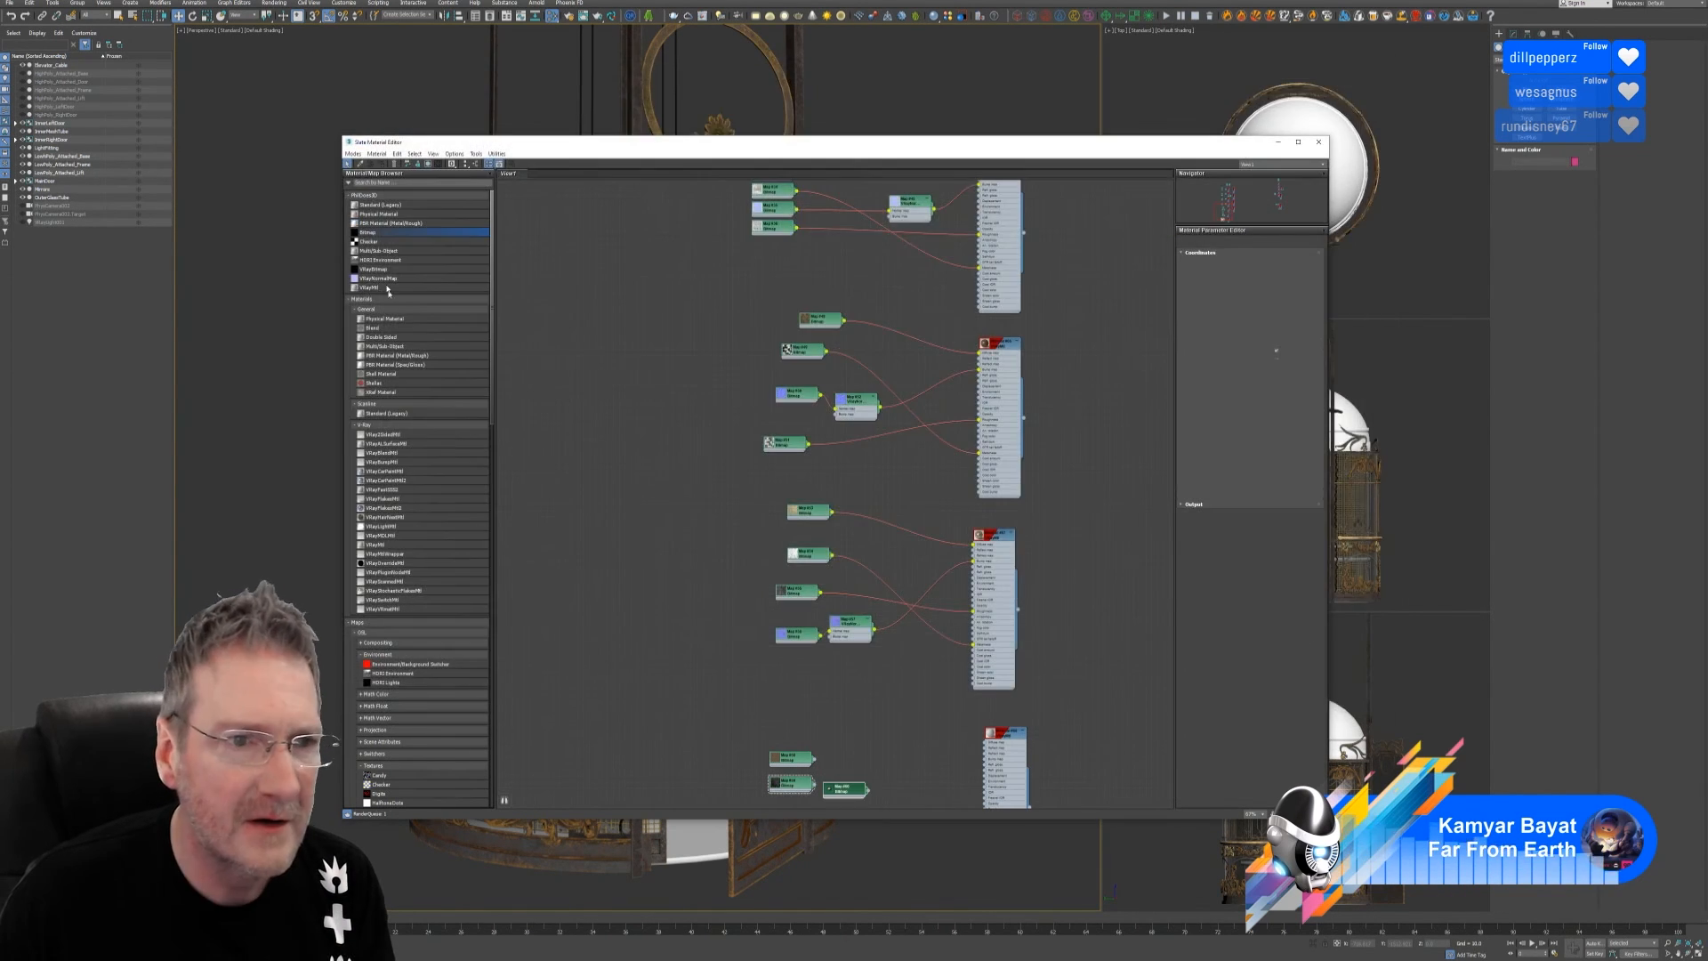
pyautogui.moveTo(569, 438); pyautogui.dragTo(912, 761)
pyautogui.click(998, 124)
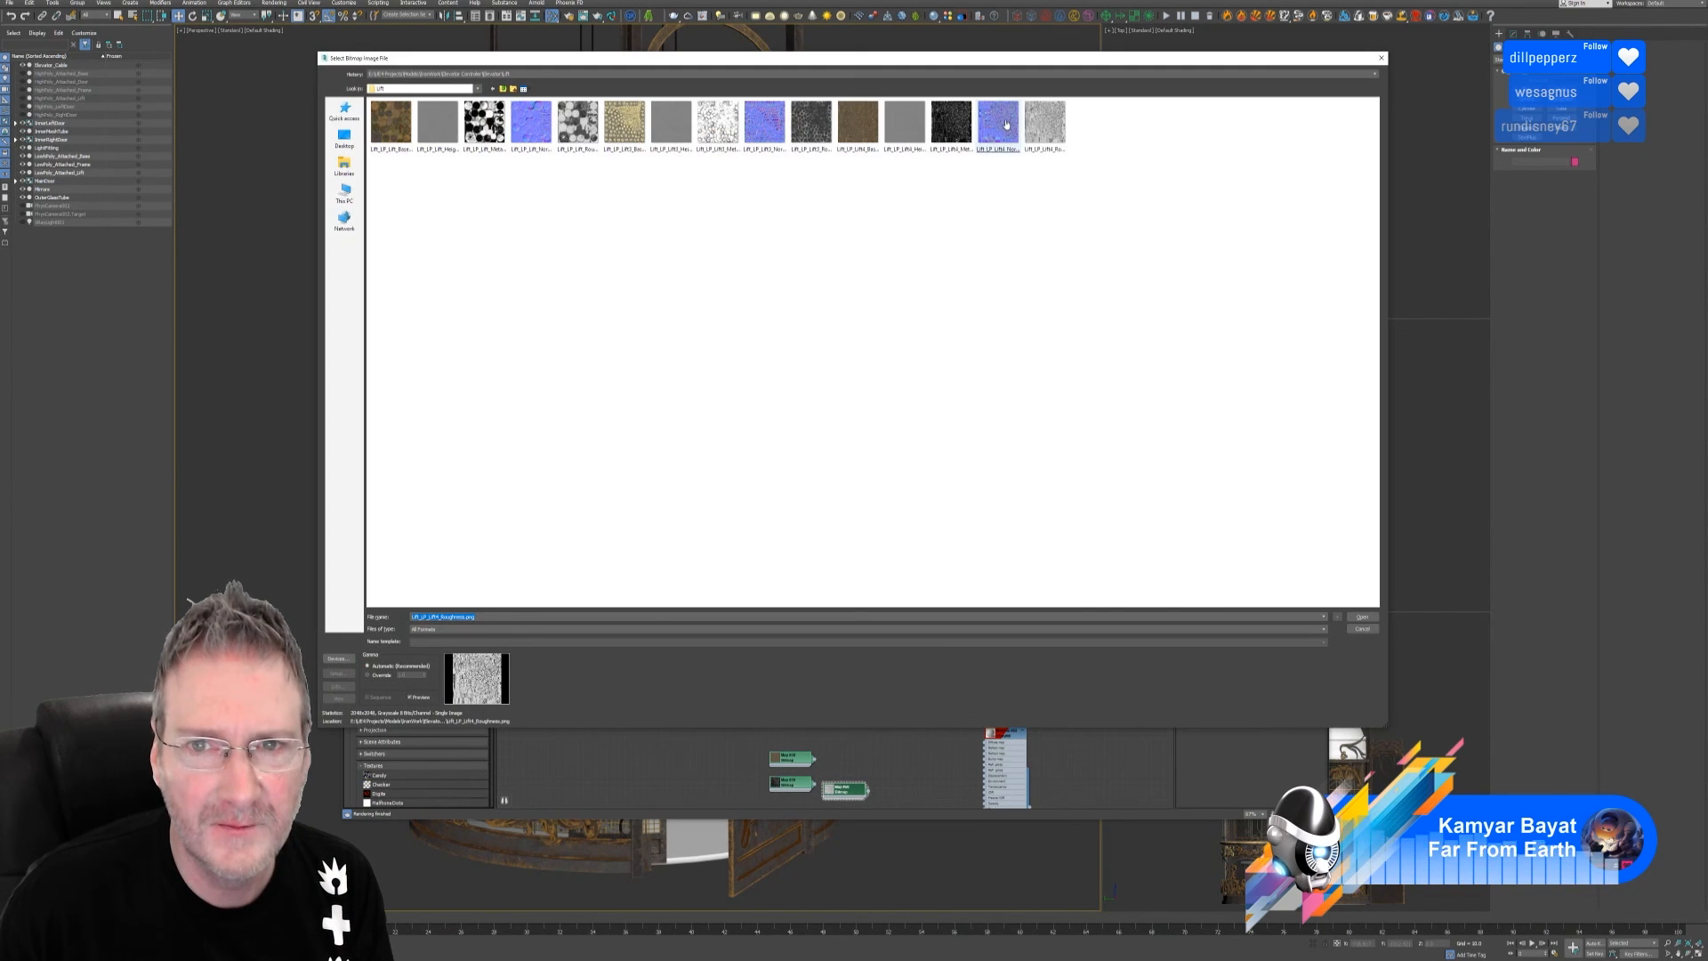
pyautogui.press('Return')
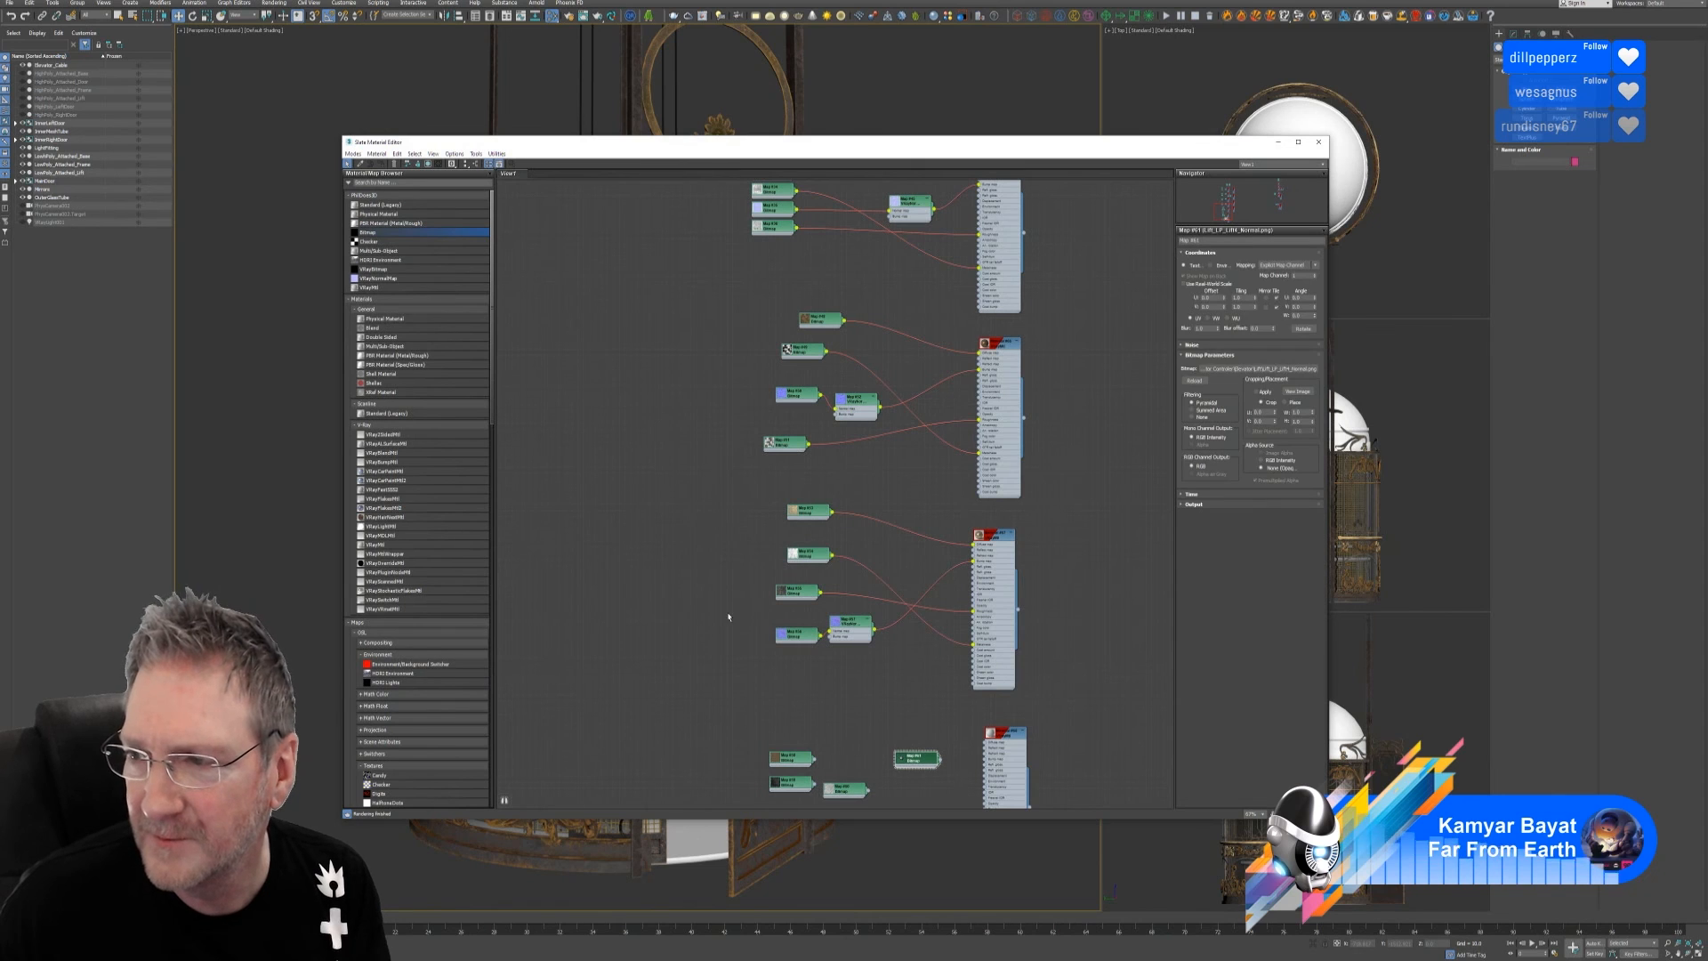
# Stack the third set's roughness and normal bitmaps below its base color and metallic bitmaps in one column
pyautogui.scroll(5, 805, 534)
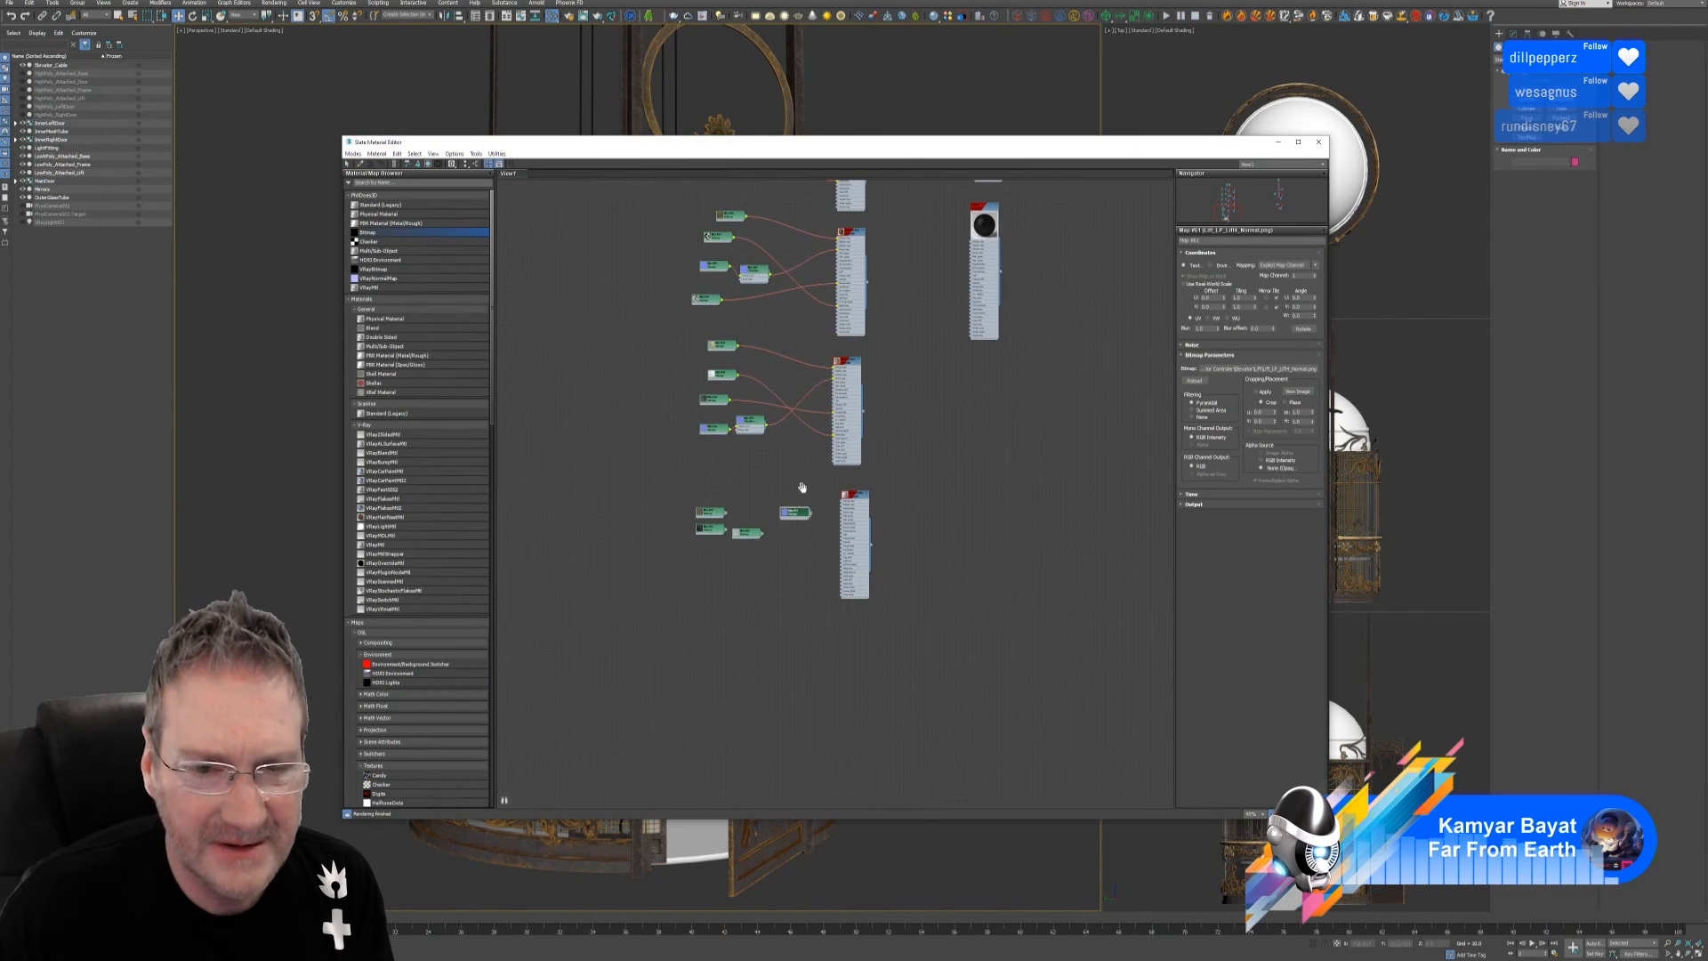
pyautogui.scroll(2, 771, 547)
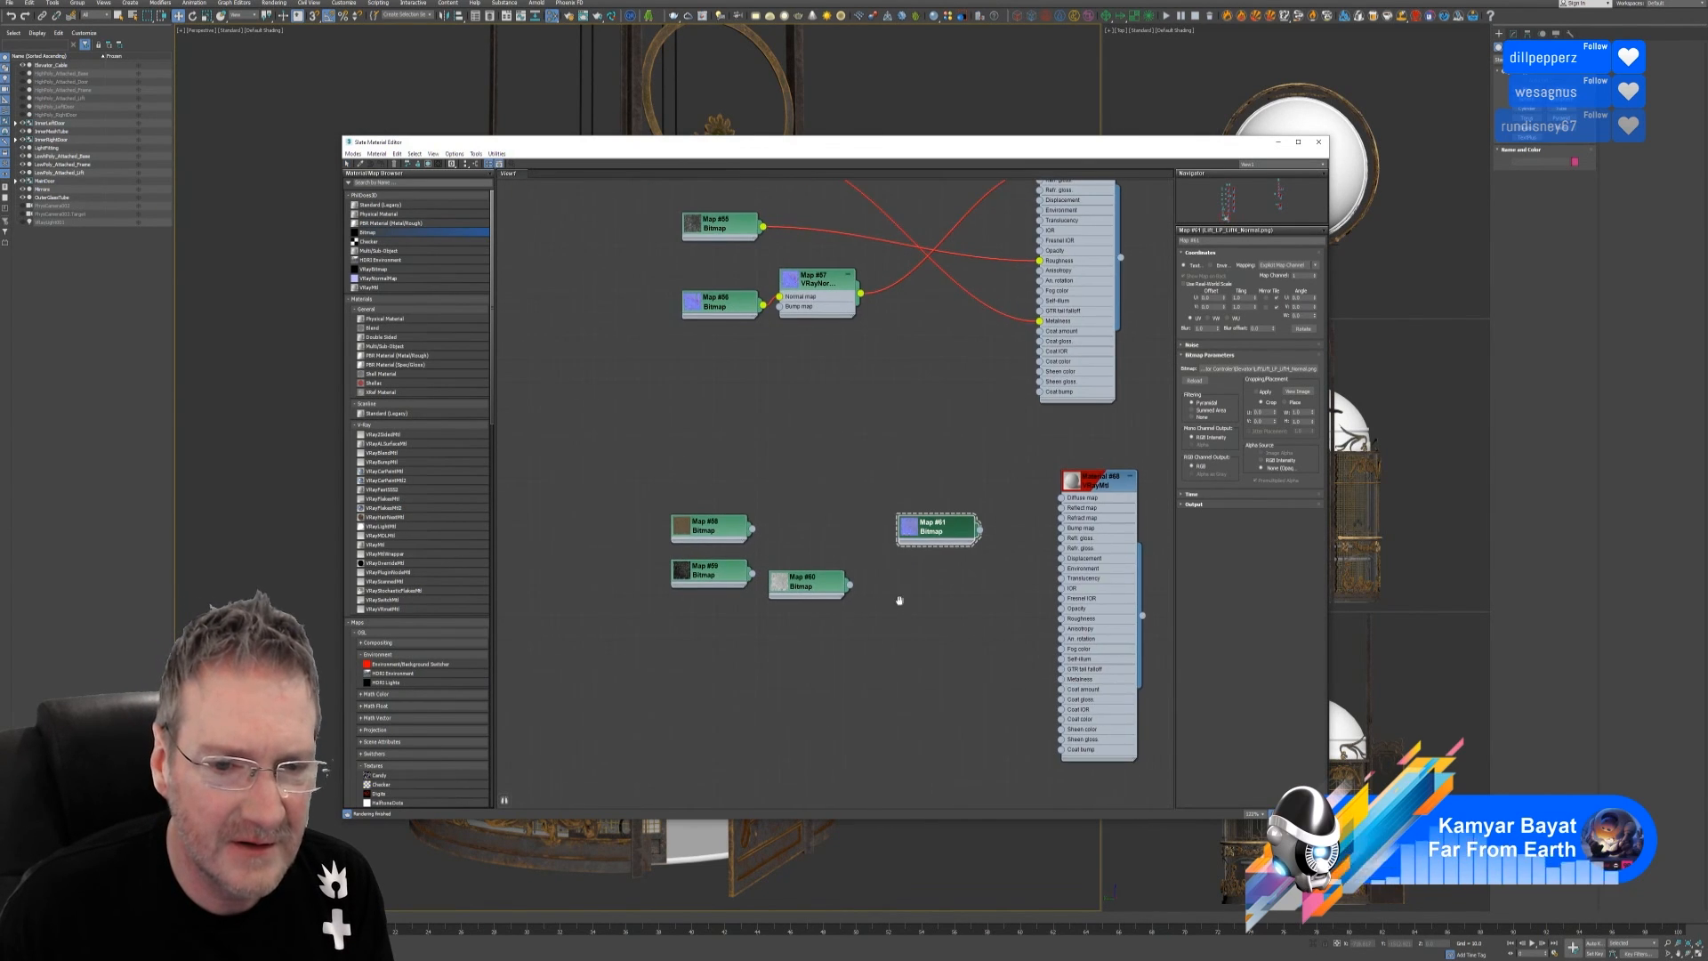
pyautogui.click(810, 593)
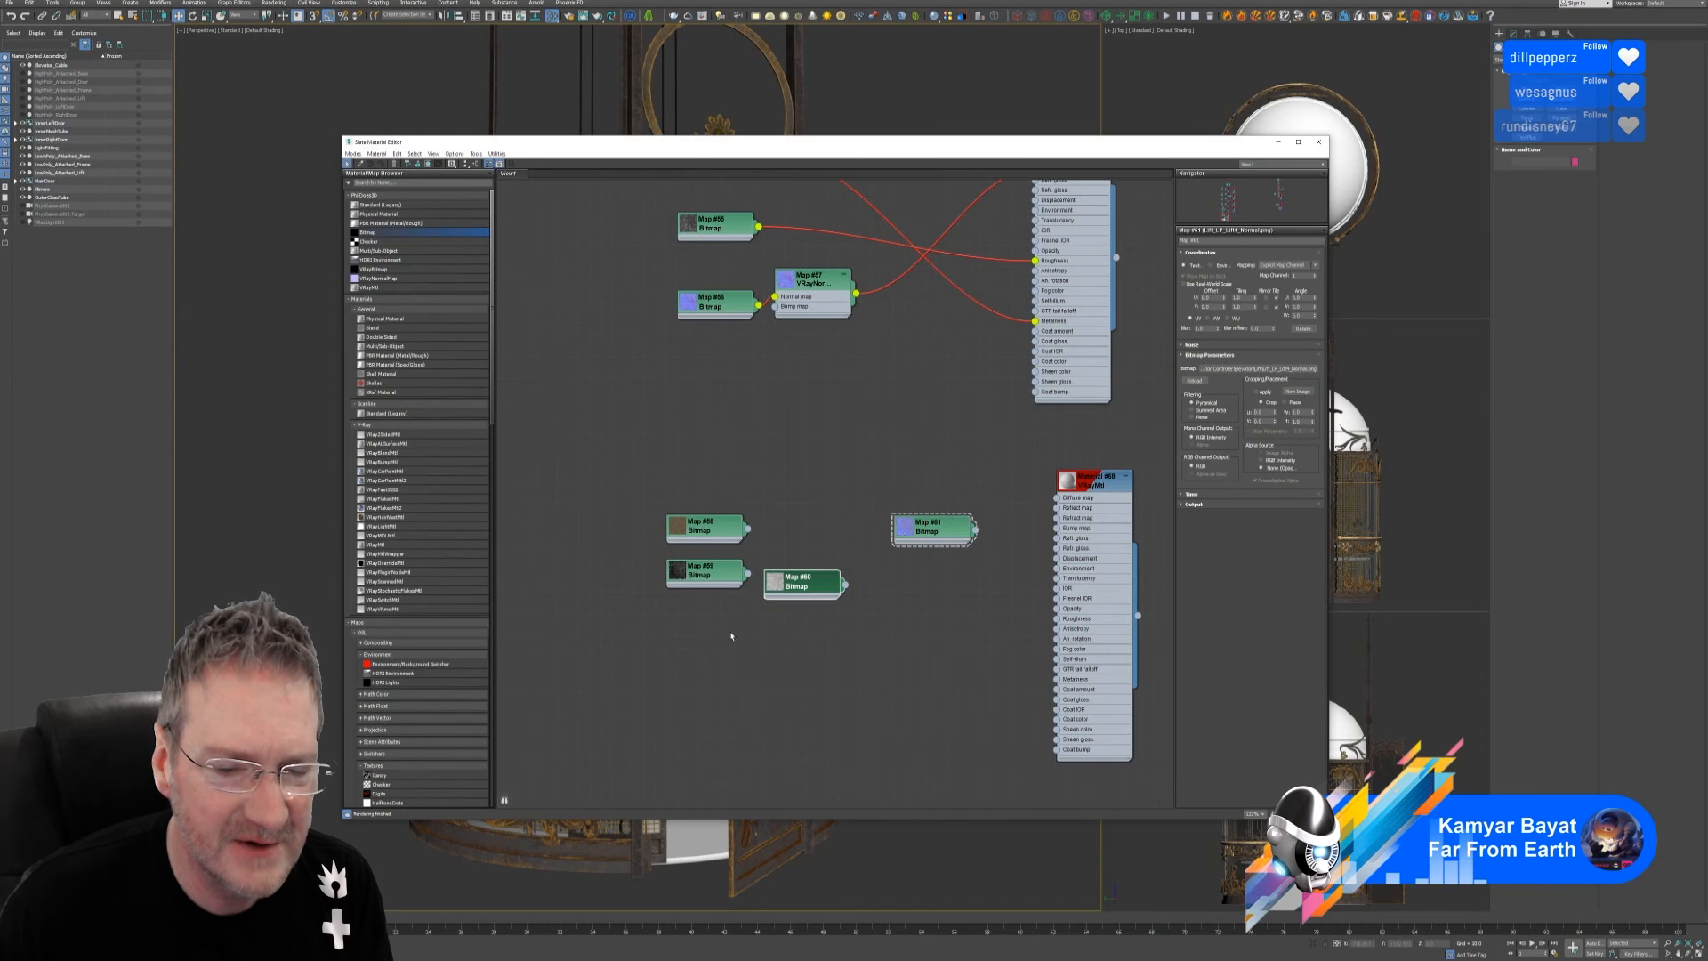
pyautogui.moveTo(813, 581); pyautogui.dragTo(703, 625)
pyautogui.click(801, 593)
pyautogui.click(938, 532)
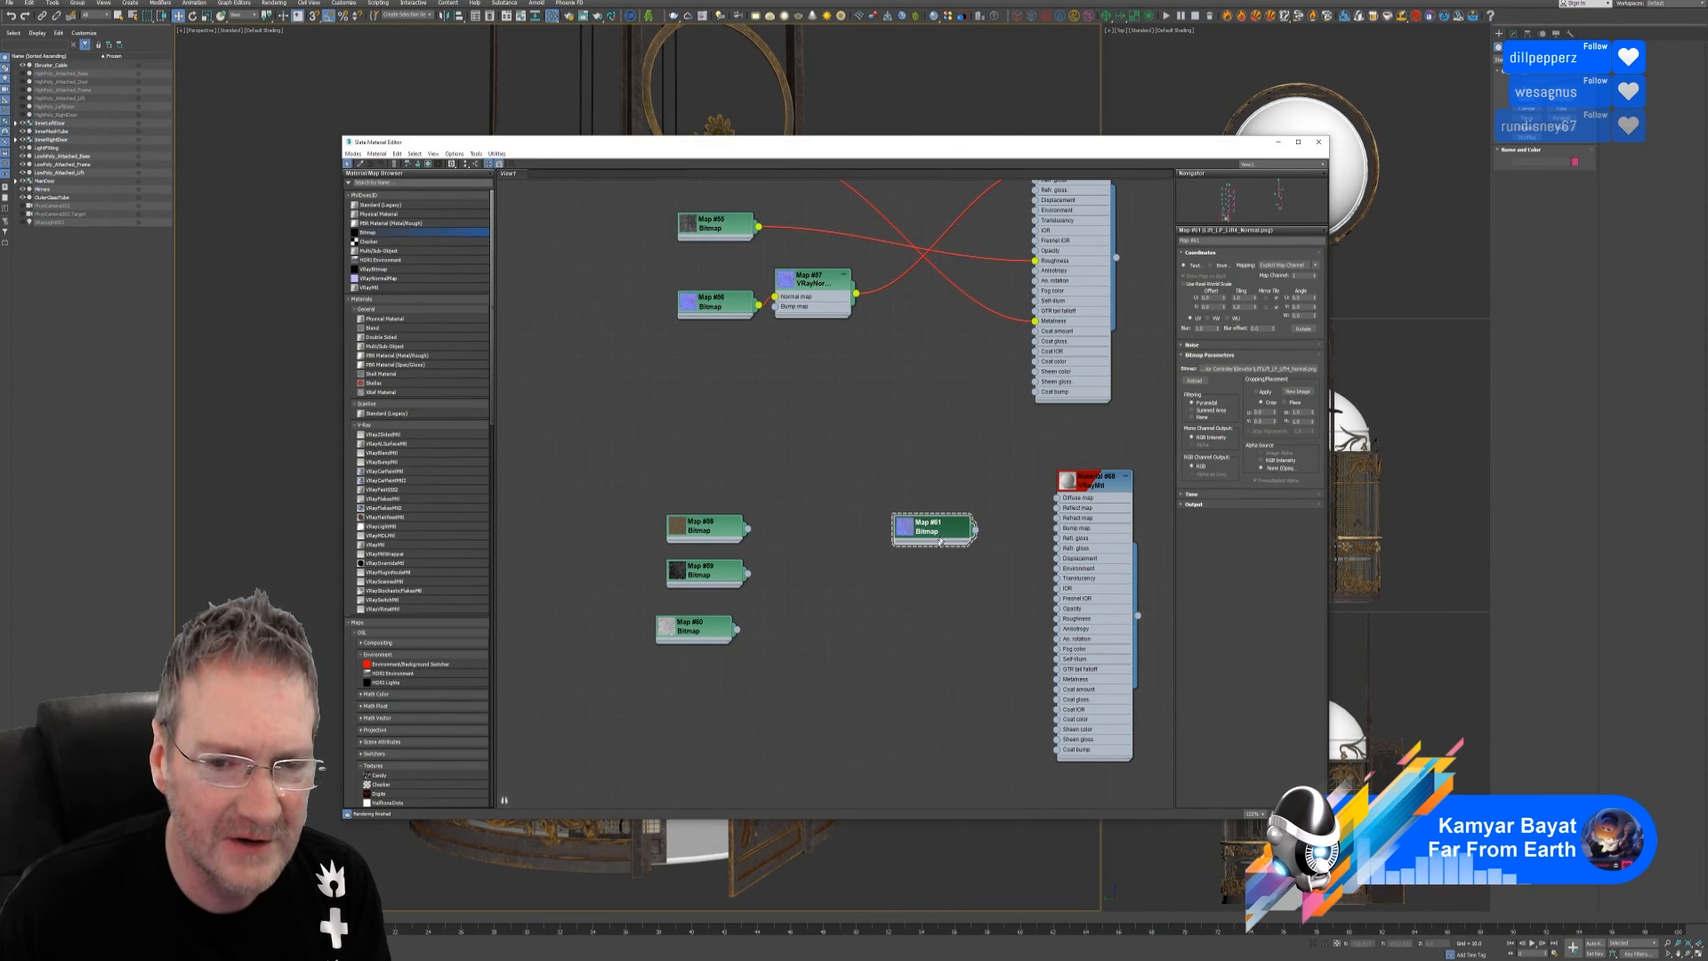
pyautogui.moveTo(940, 542); pyautogui.dragTo(727, 661)
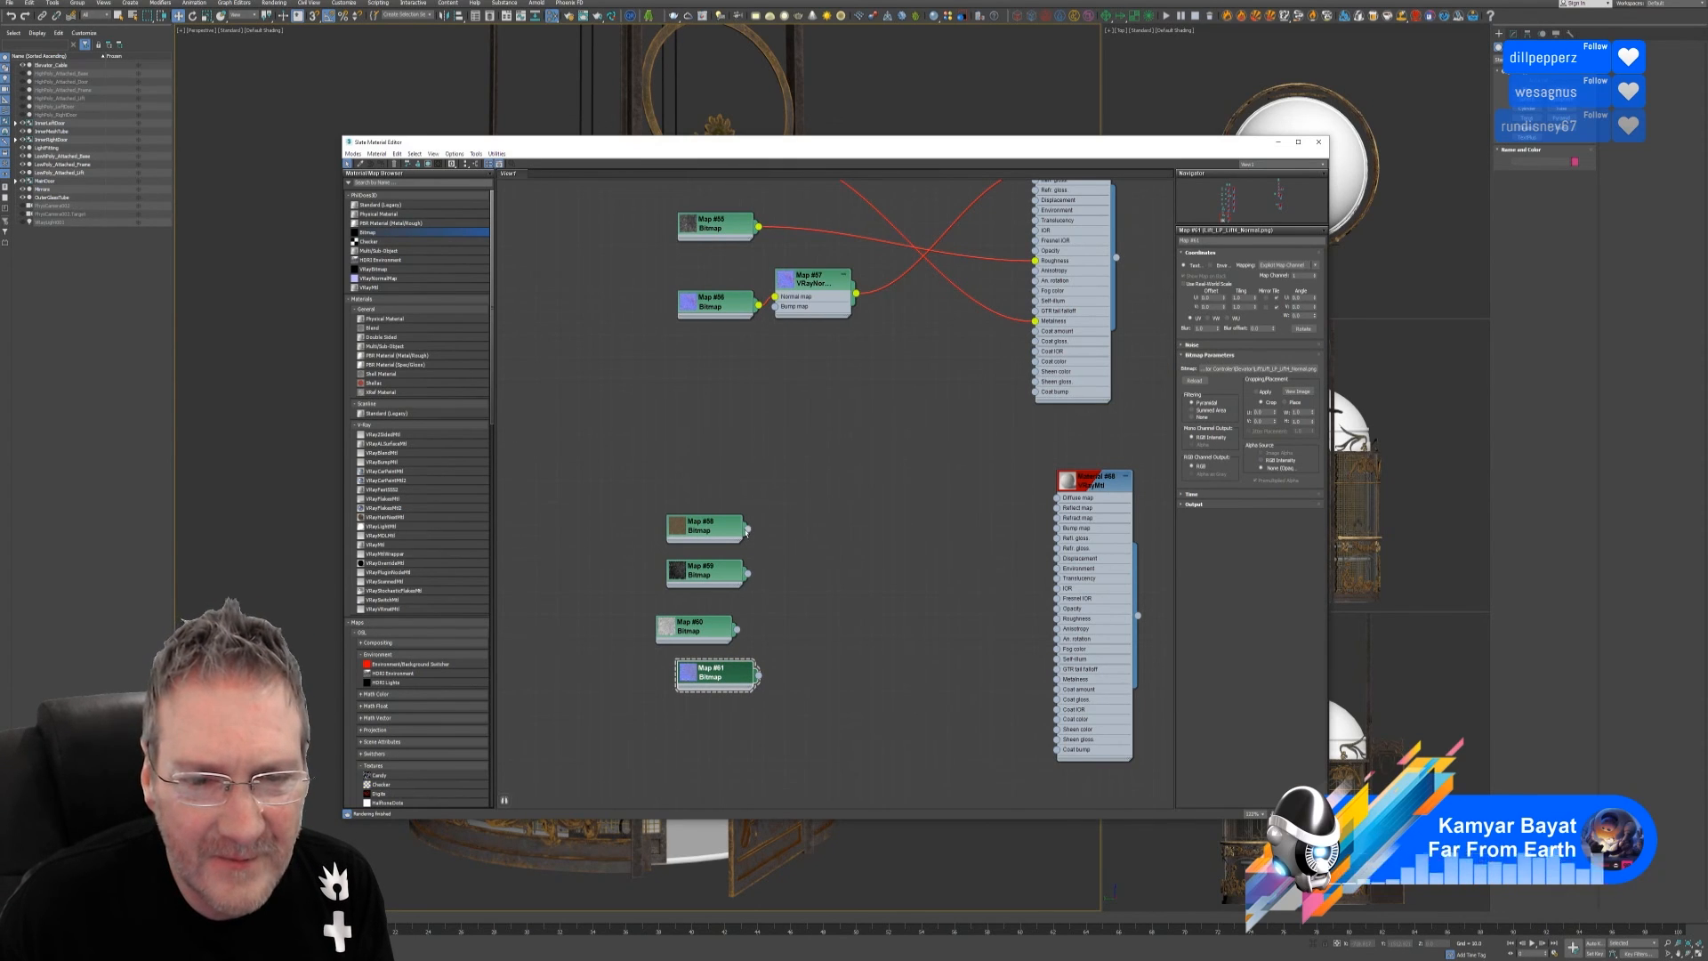
# Wire the third set's base color bitmap to the newest VRayMtl's Diffuse map, its metallic bitmap to Metalness, and its roughness bitmap to Roughness
pyautogui.moveTo(1015, 523); pyautogui.dragTo(1058, 499)
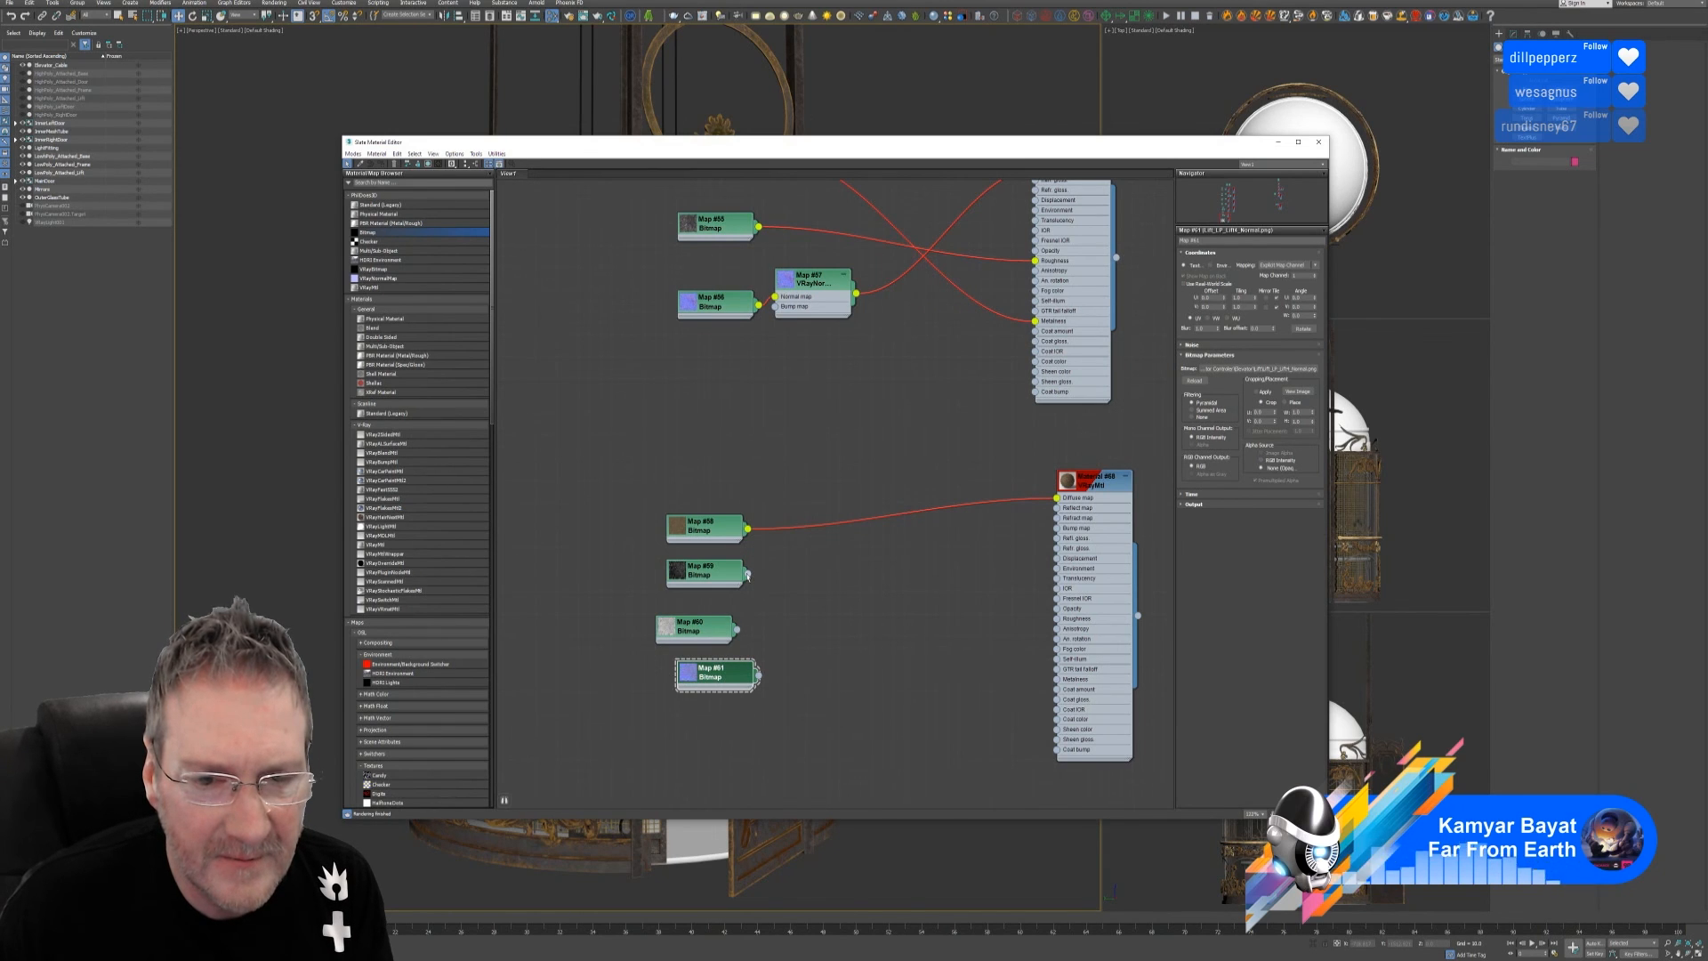
pyautogui.moveTo(748, 574); pyautogui.dragTo(1058, 679)
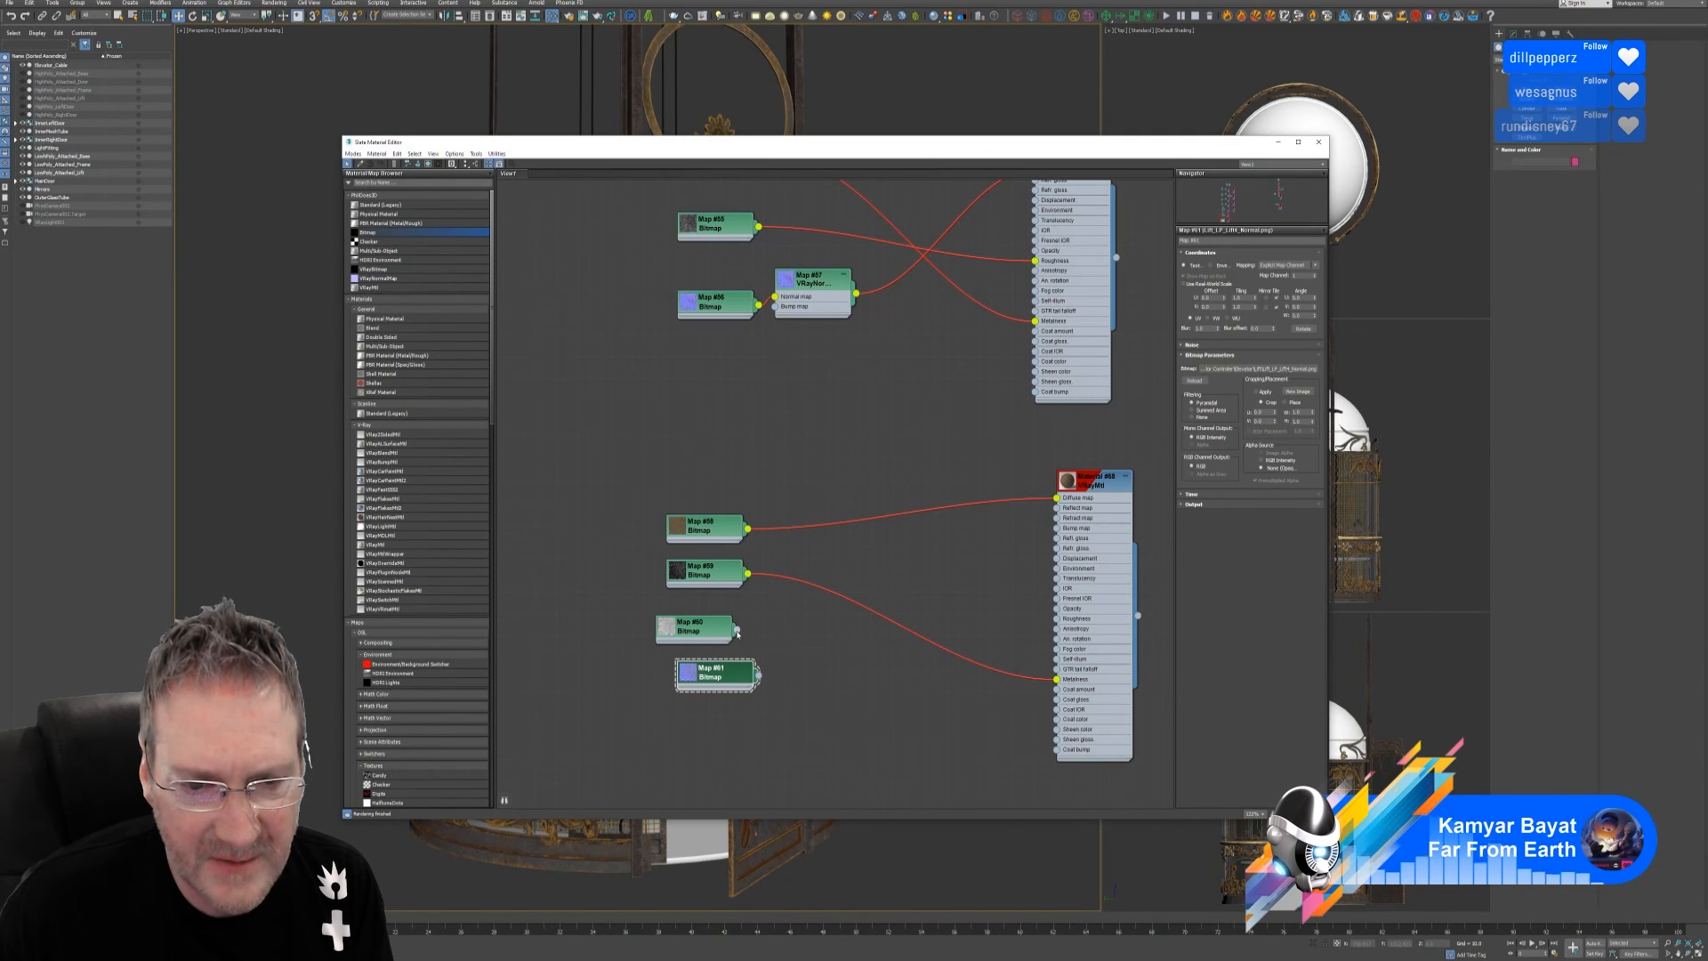
pyautogui.moveTo(738, 630); pyautogui.dragTo(1057, 618)
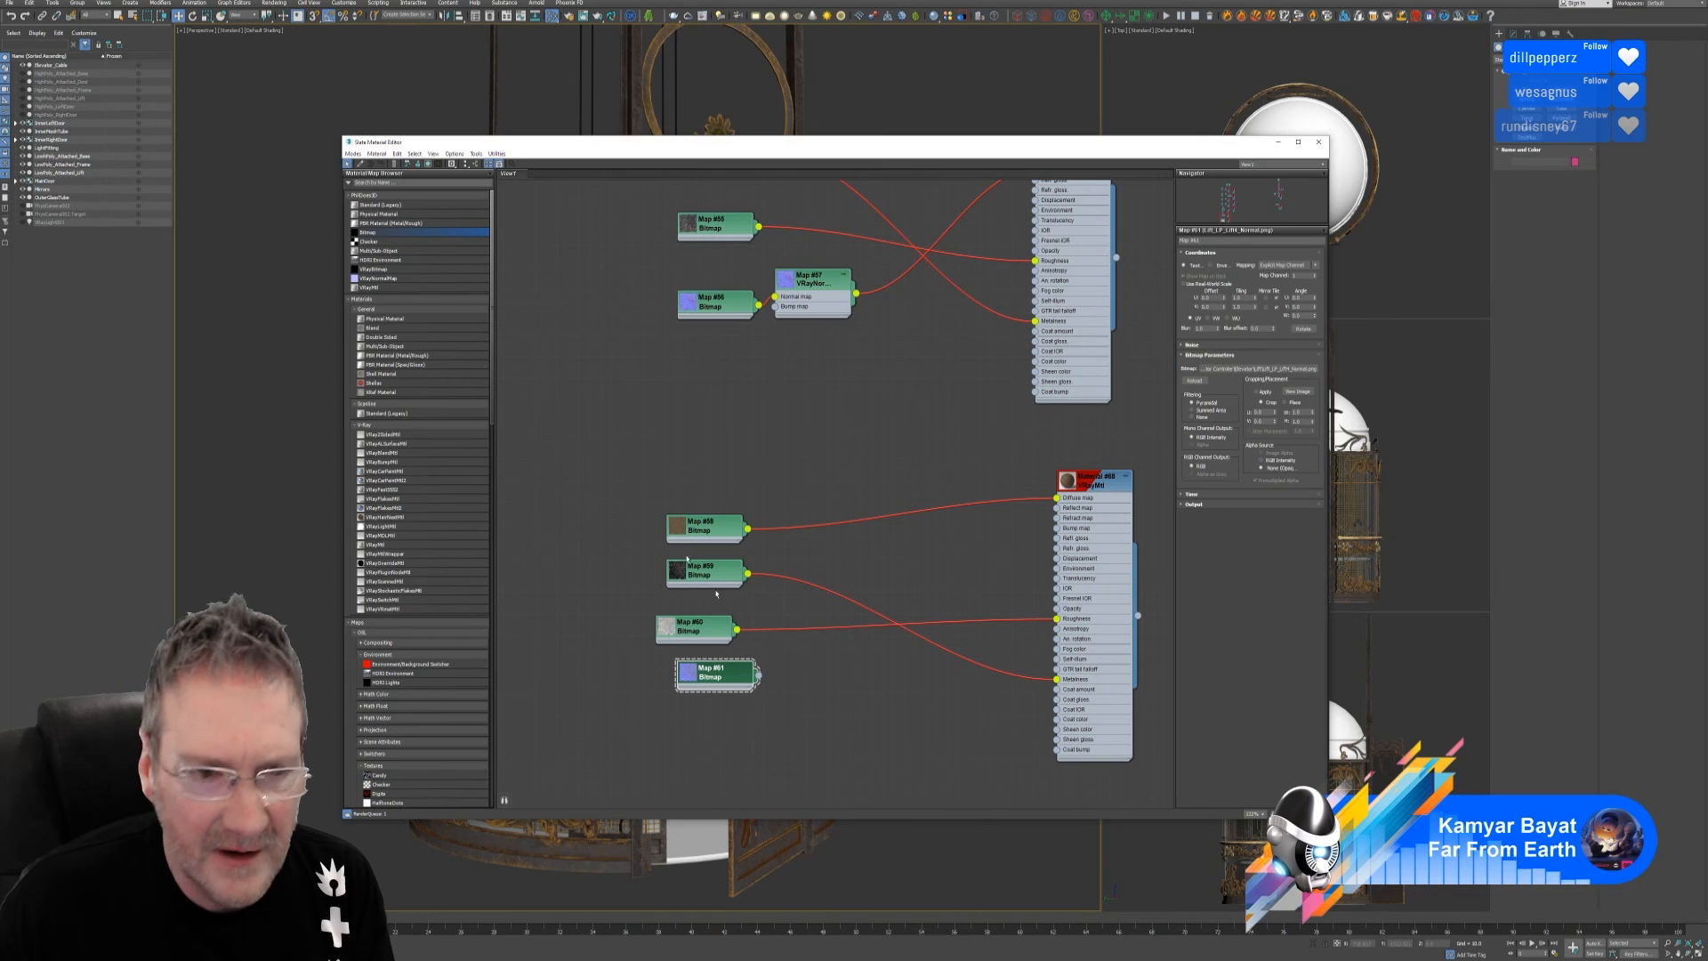
# Add a VRayNormalMap node for the third set, feed its normal bitmap into the Normal map input, and connect the output to the material's Bump map
pyautogui.click(393, 279)
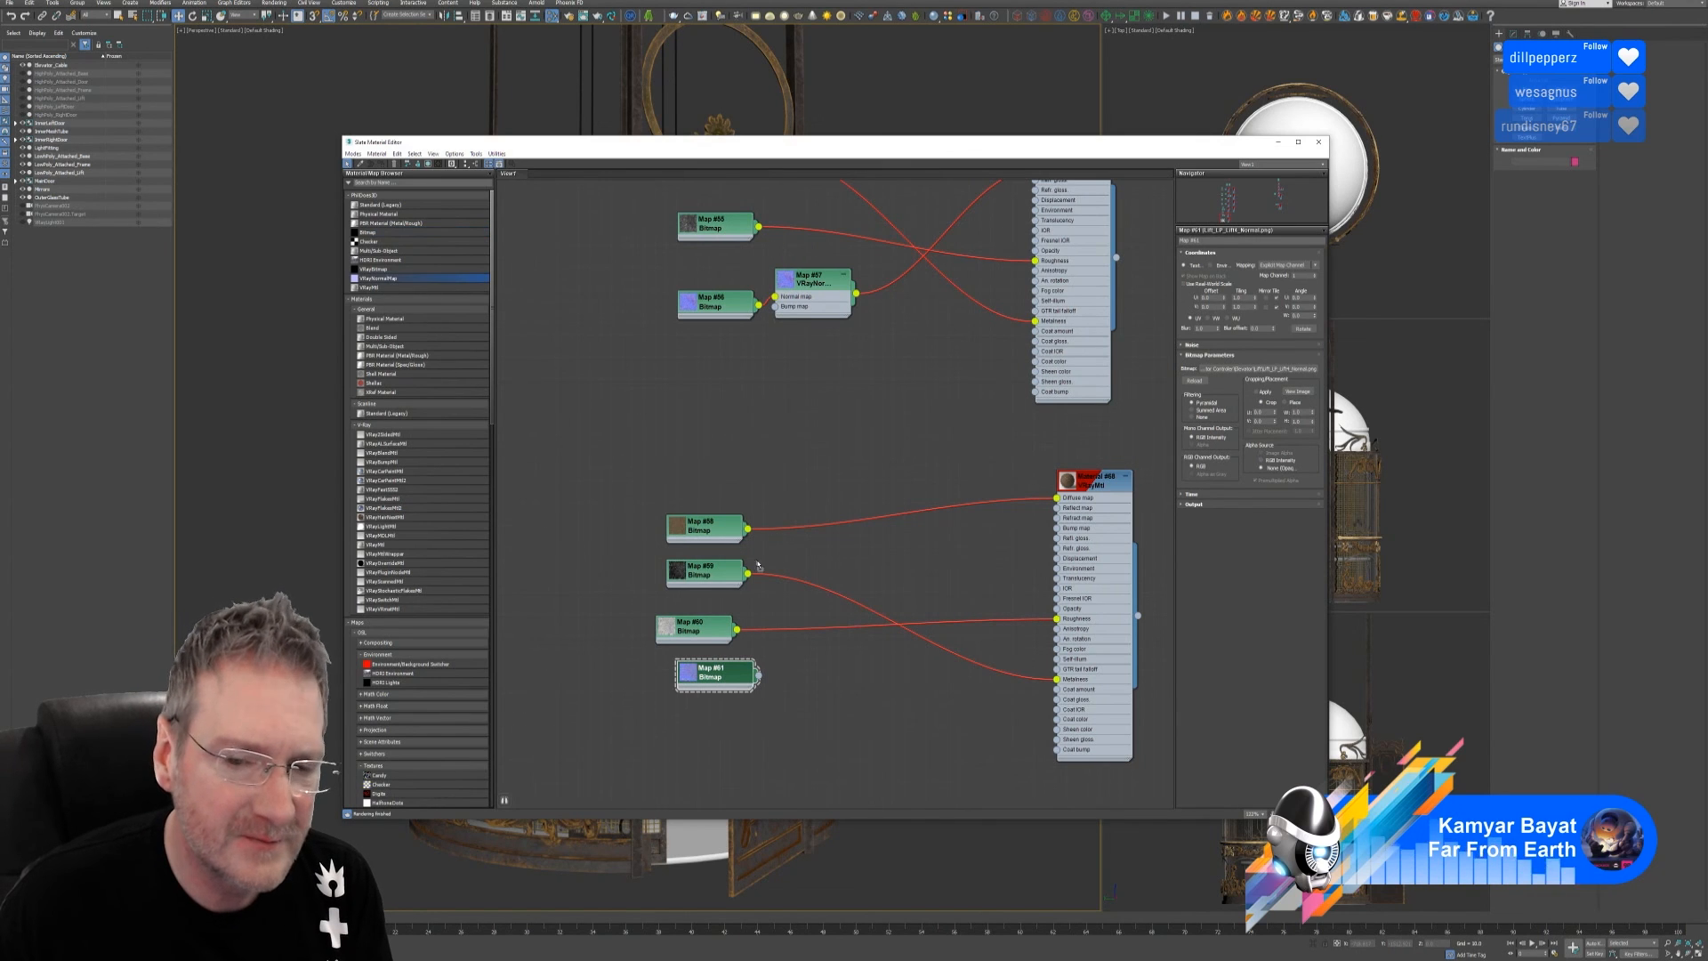
pyautogui.click(828, 698)
pyautogui.scroll(3, 832, 703)
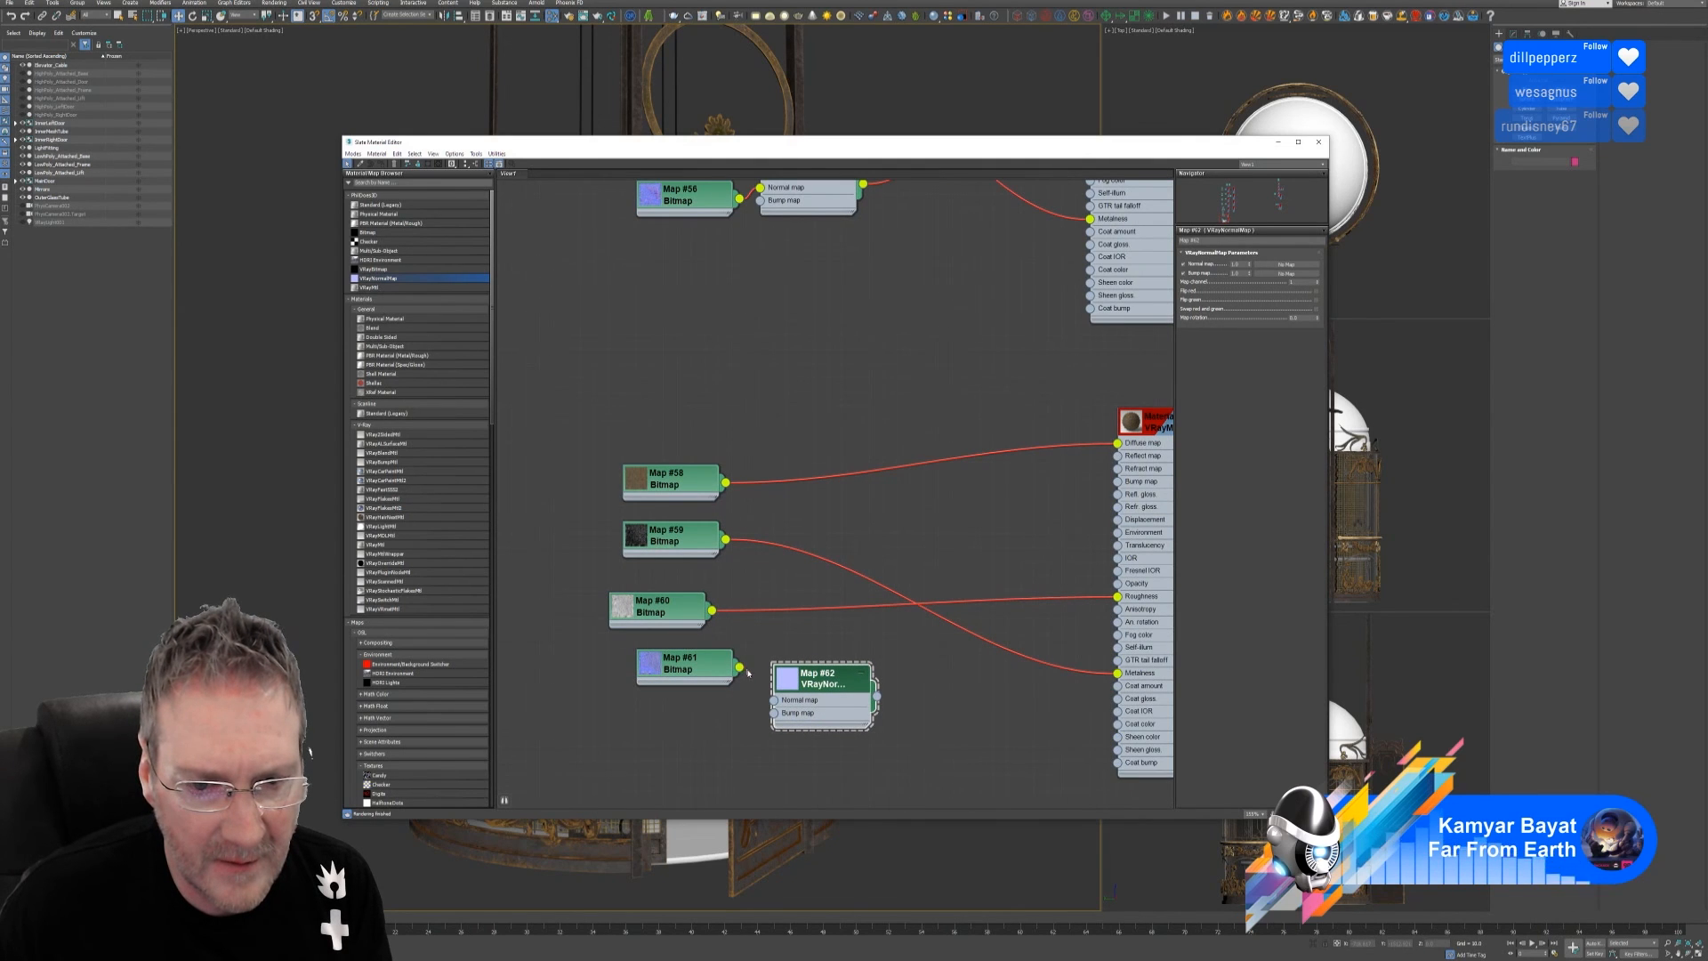
pyautogui.moveTo(739, 667); pyautogui.dragTo(775, 701)
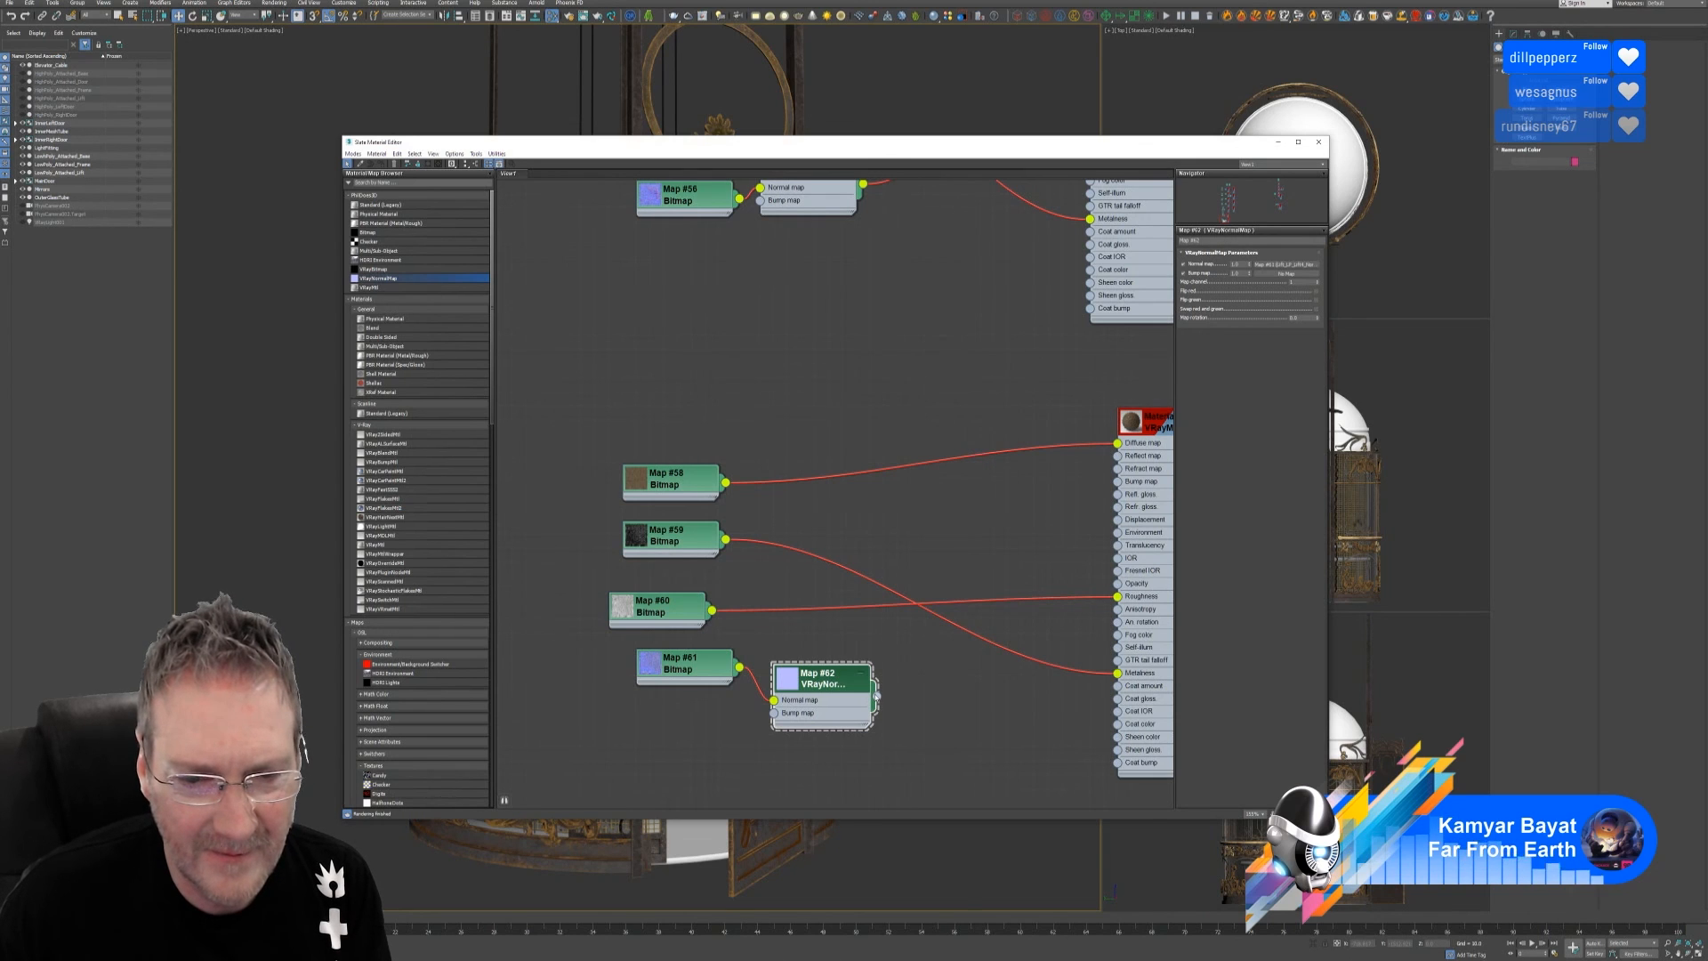
pyautogui.moveTo(876, 697); pyautogui.dragTo(1118, 482)
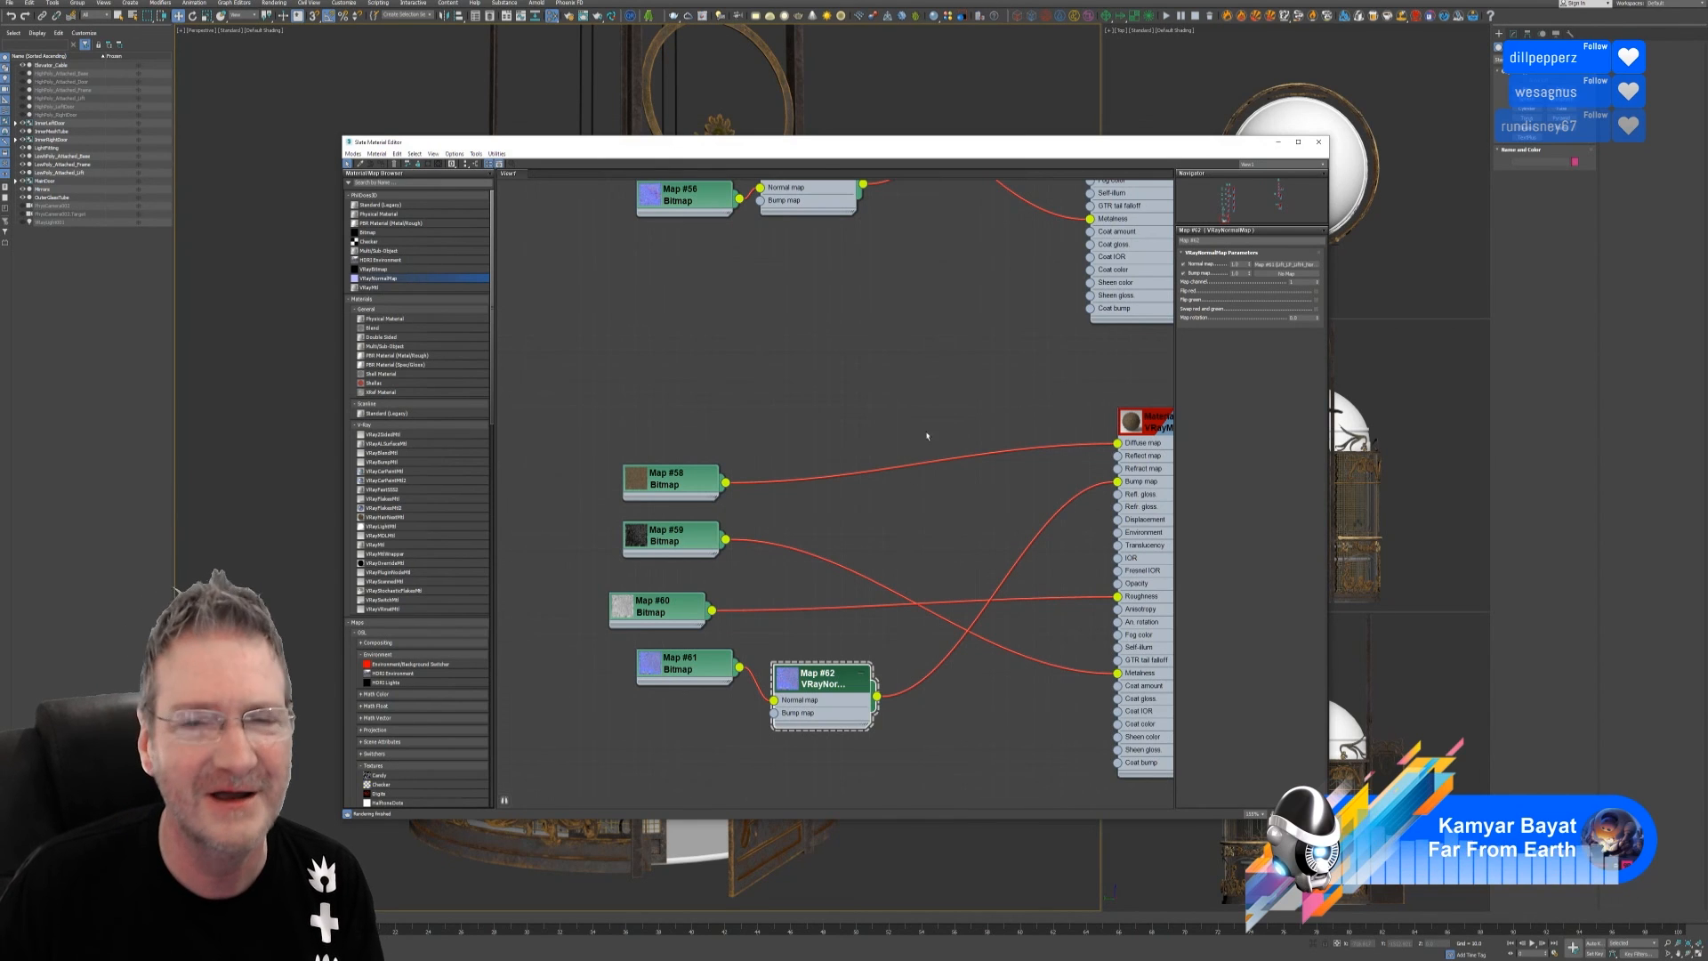
# Move the material editor clear of the elevator, then select the low-poly lift mesh and isolate it in the viewport
pyautogui.moveTo(960, 142); pyautogui.dragTo(1295, 129)
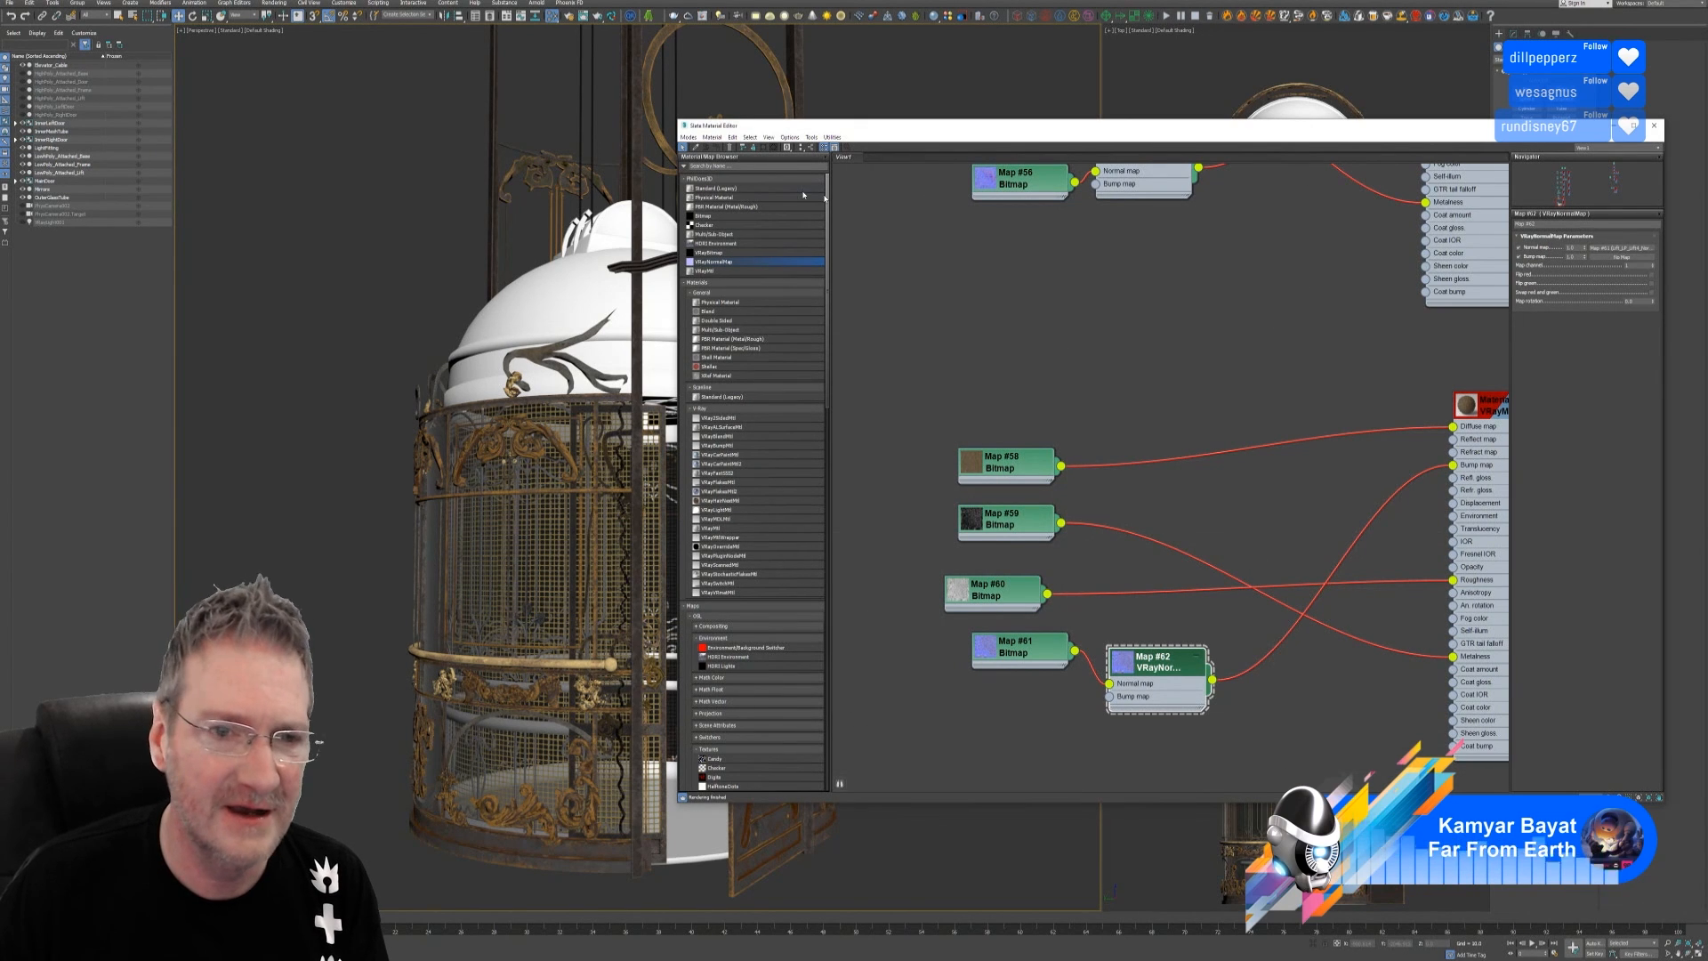
pyautogui.click(605, 282)
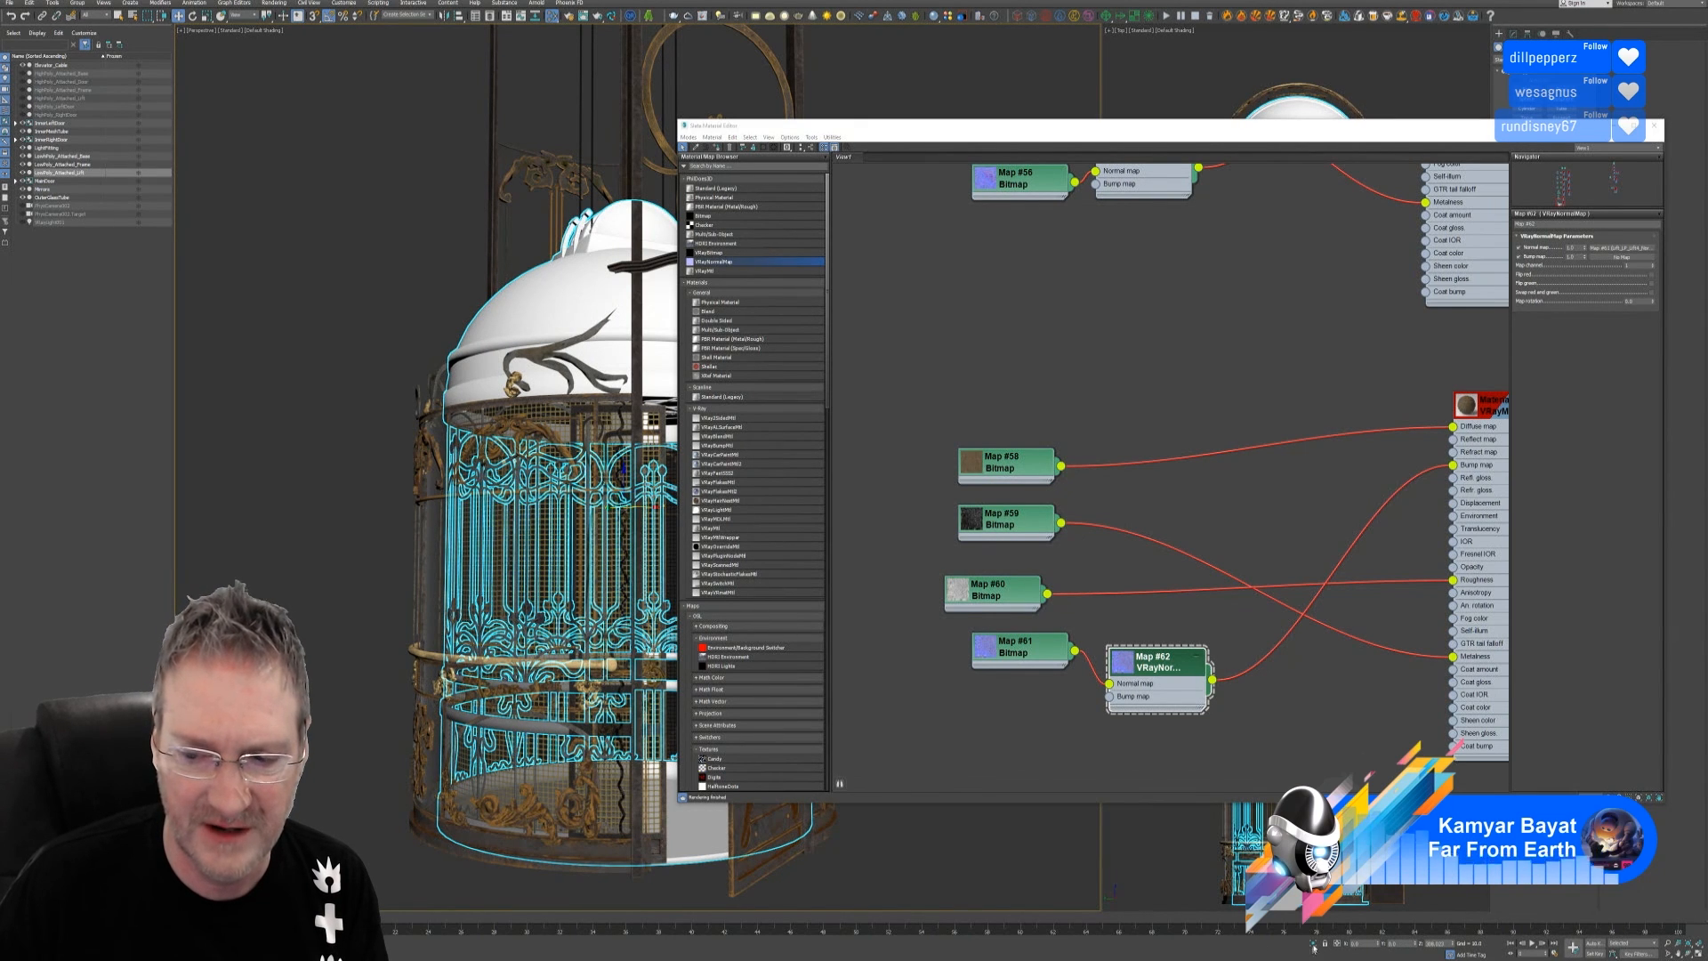
pyautogui.click(1313, 945)
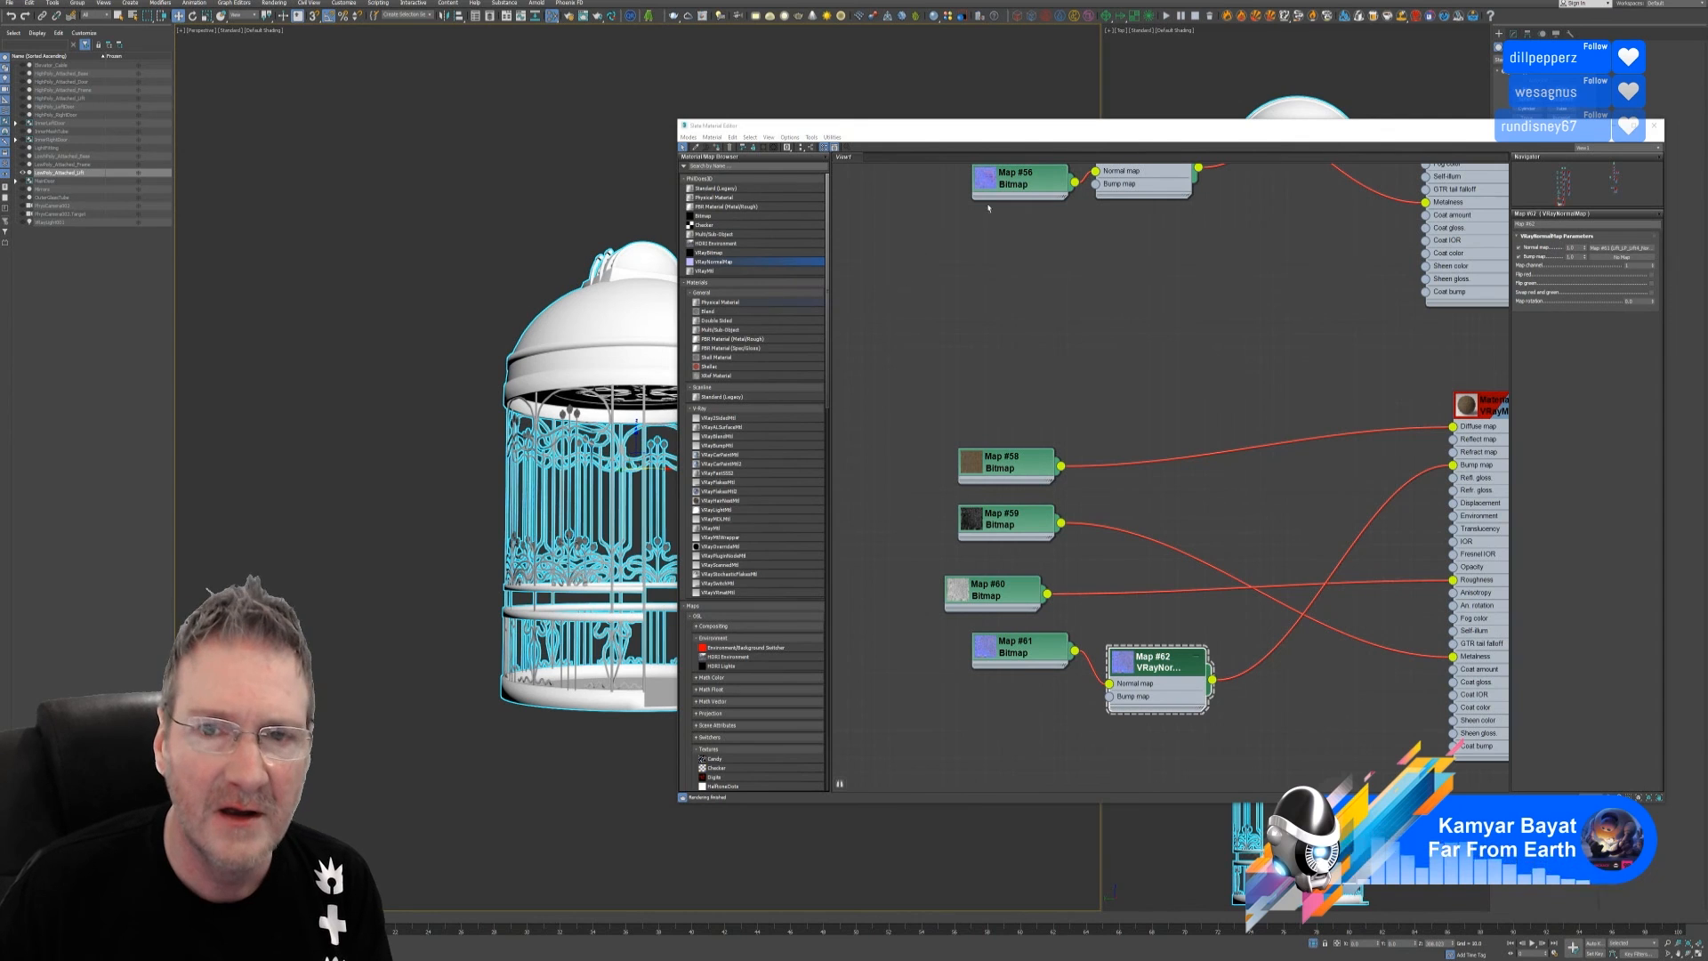
pyautogui.moveTo(988, 142); pyautogui.dragTo(1021, 140)
# Try assigning the newest VRayMtl to the isolated lift mesh, and undo the assignment
pyautogui.doubleClick(1526, 407)
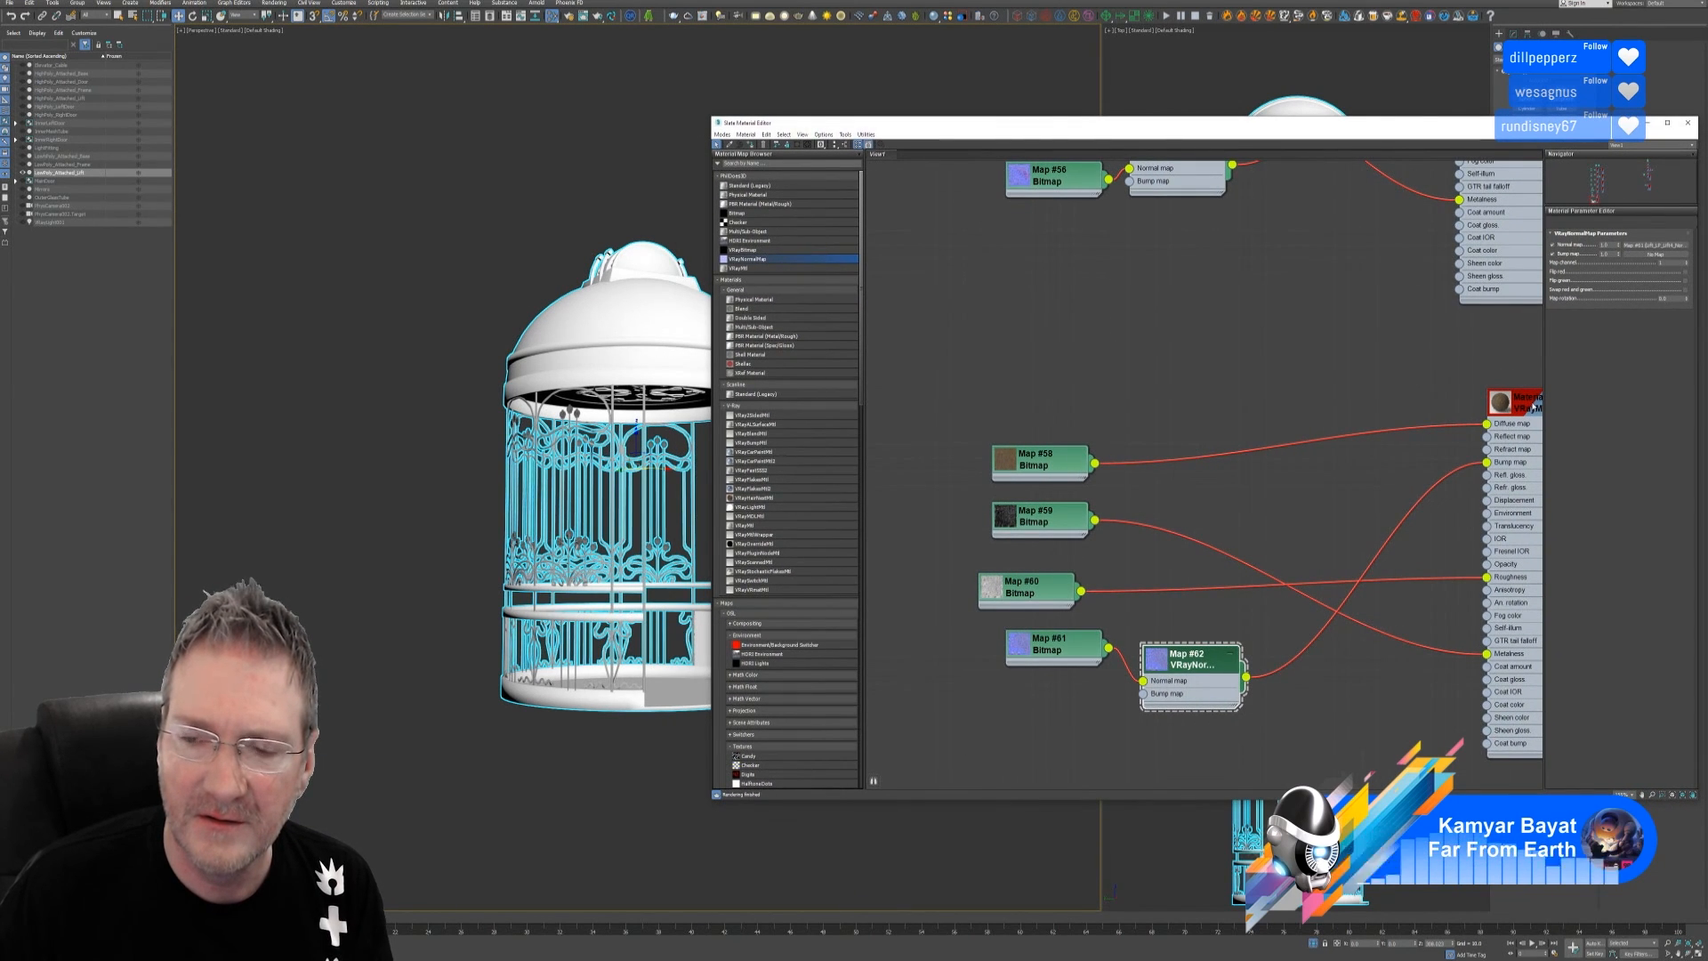
pyautogui.rightClick(1532, 405)
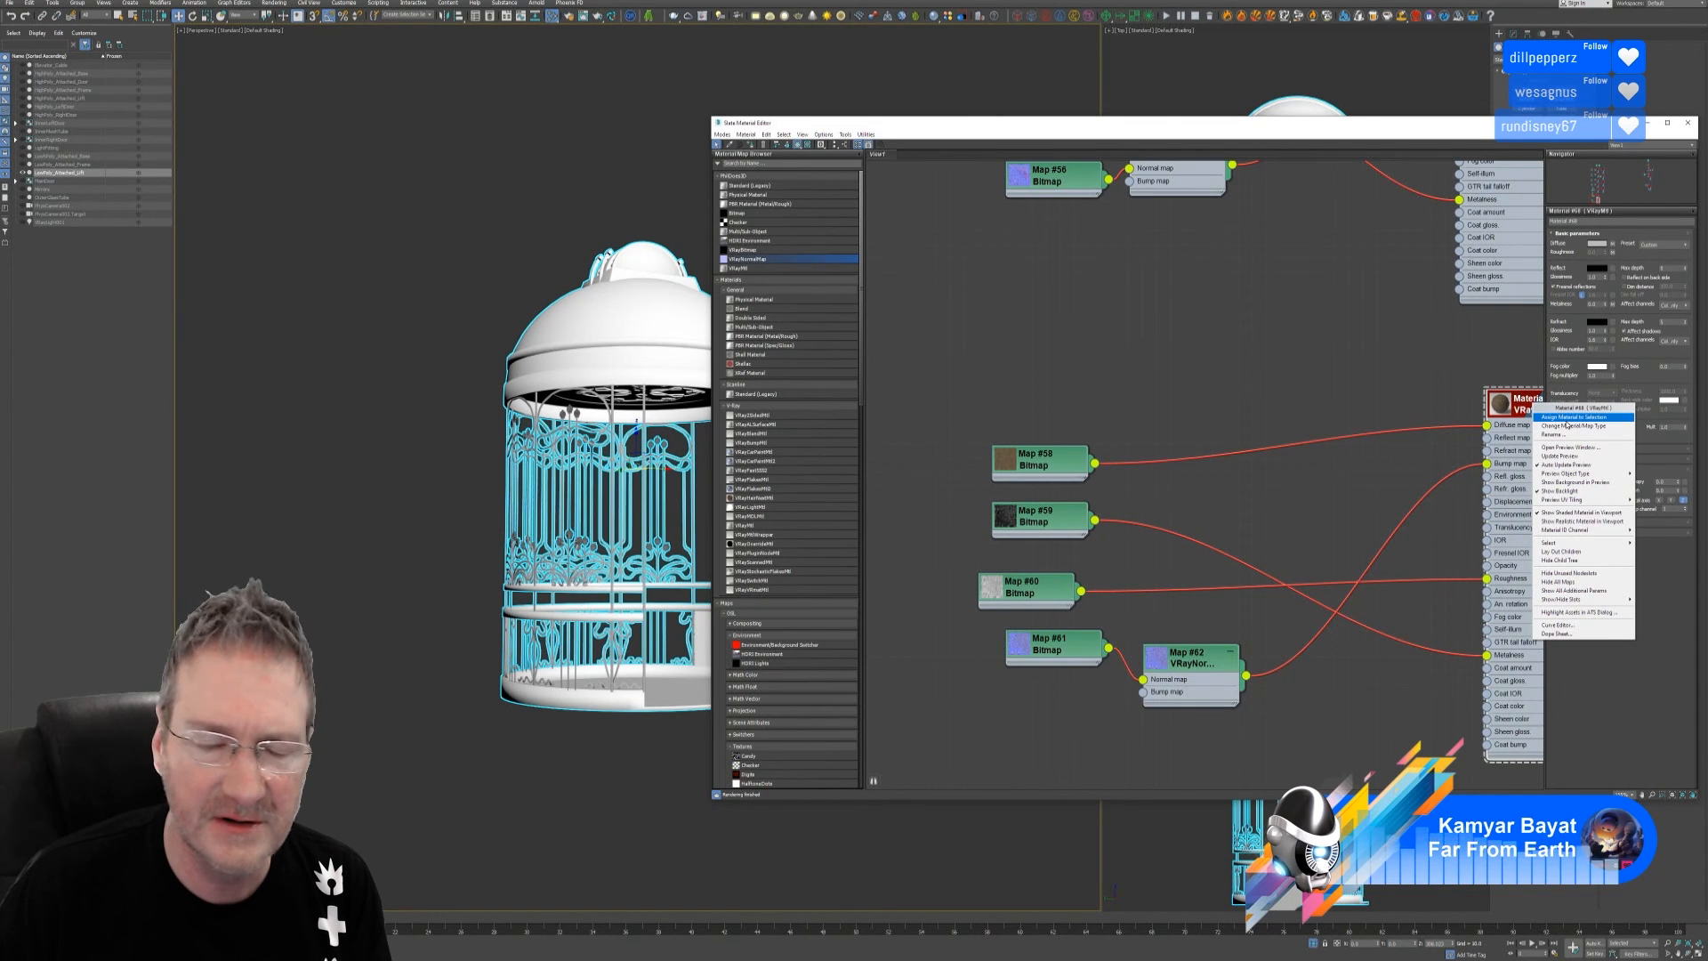
pyautogui.click(1568, 426)
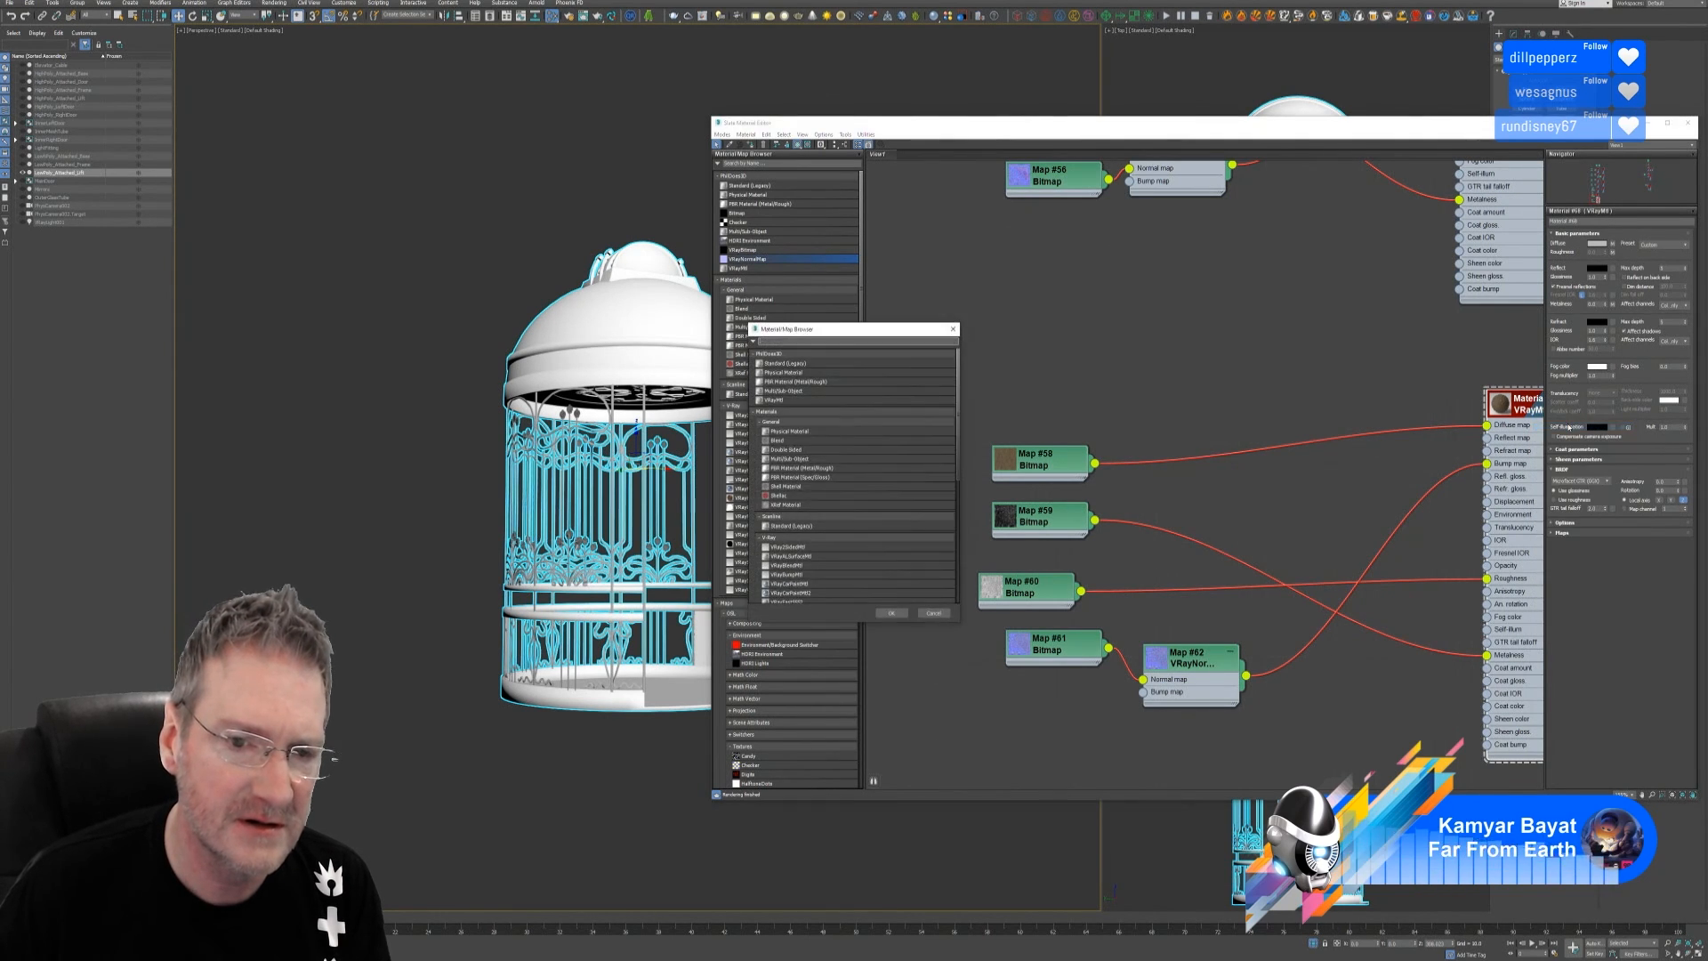
pyautogui.click(933, 613)
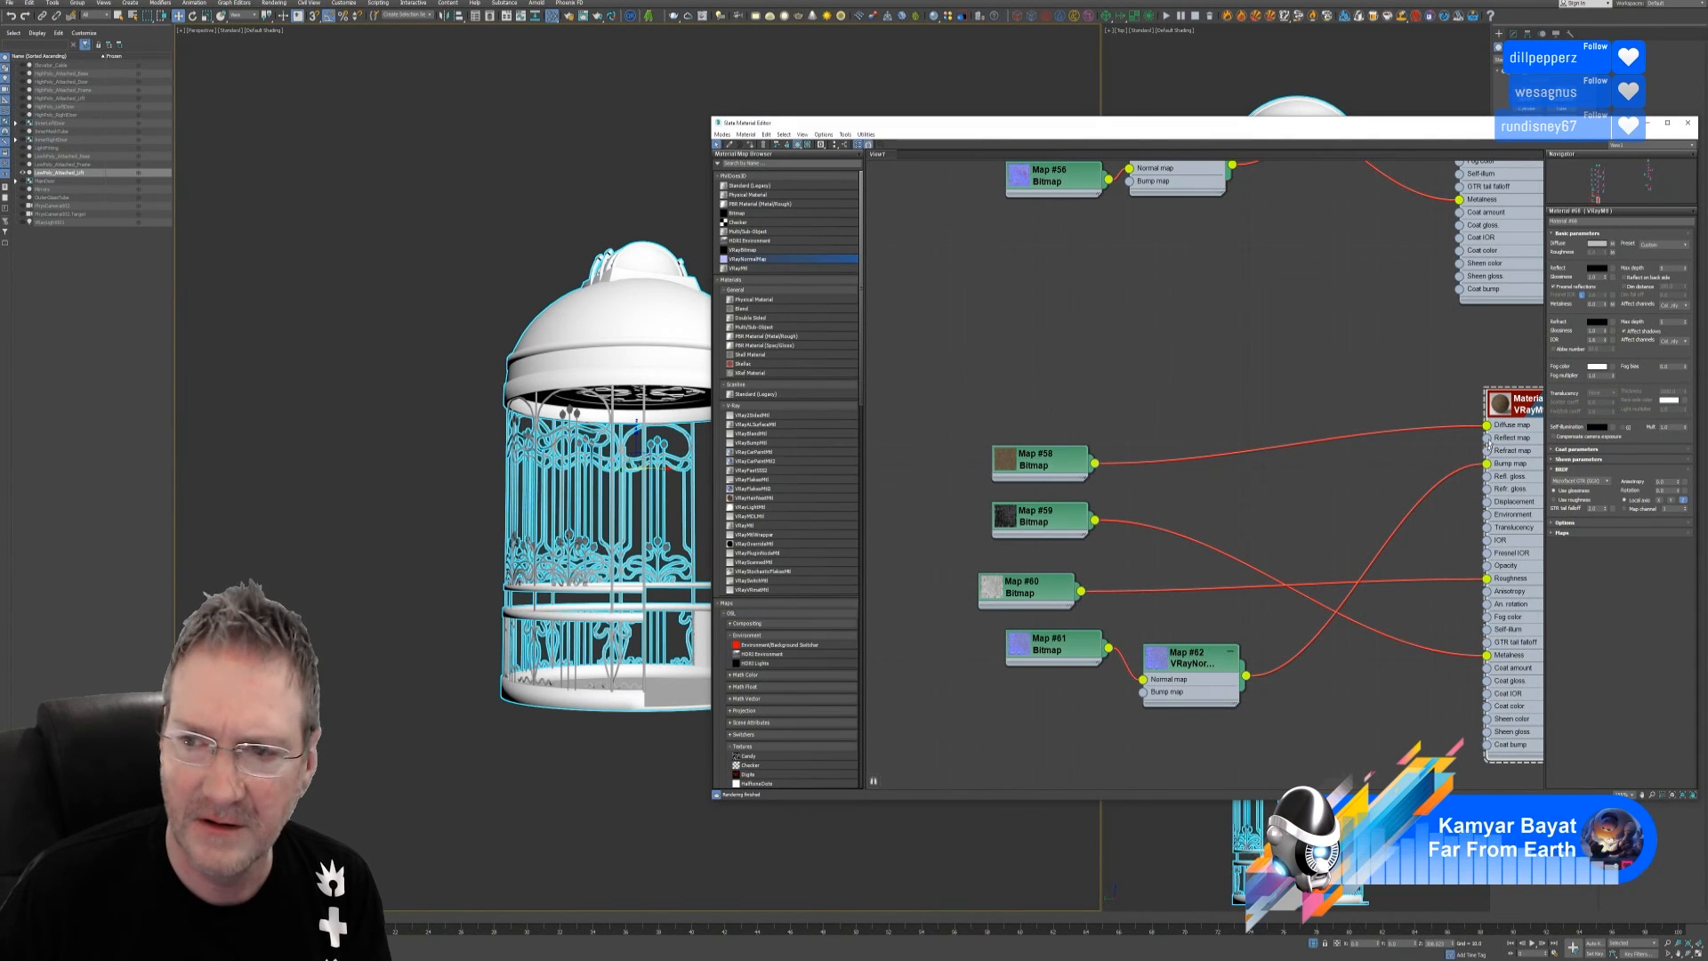
pyautogui.rightClick(1520, 402)
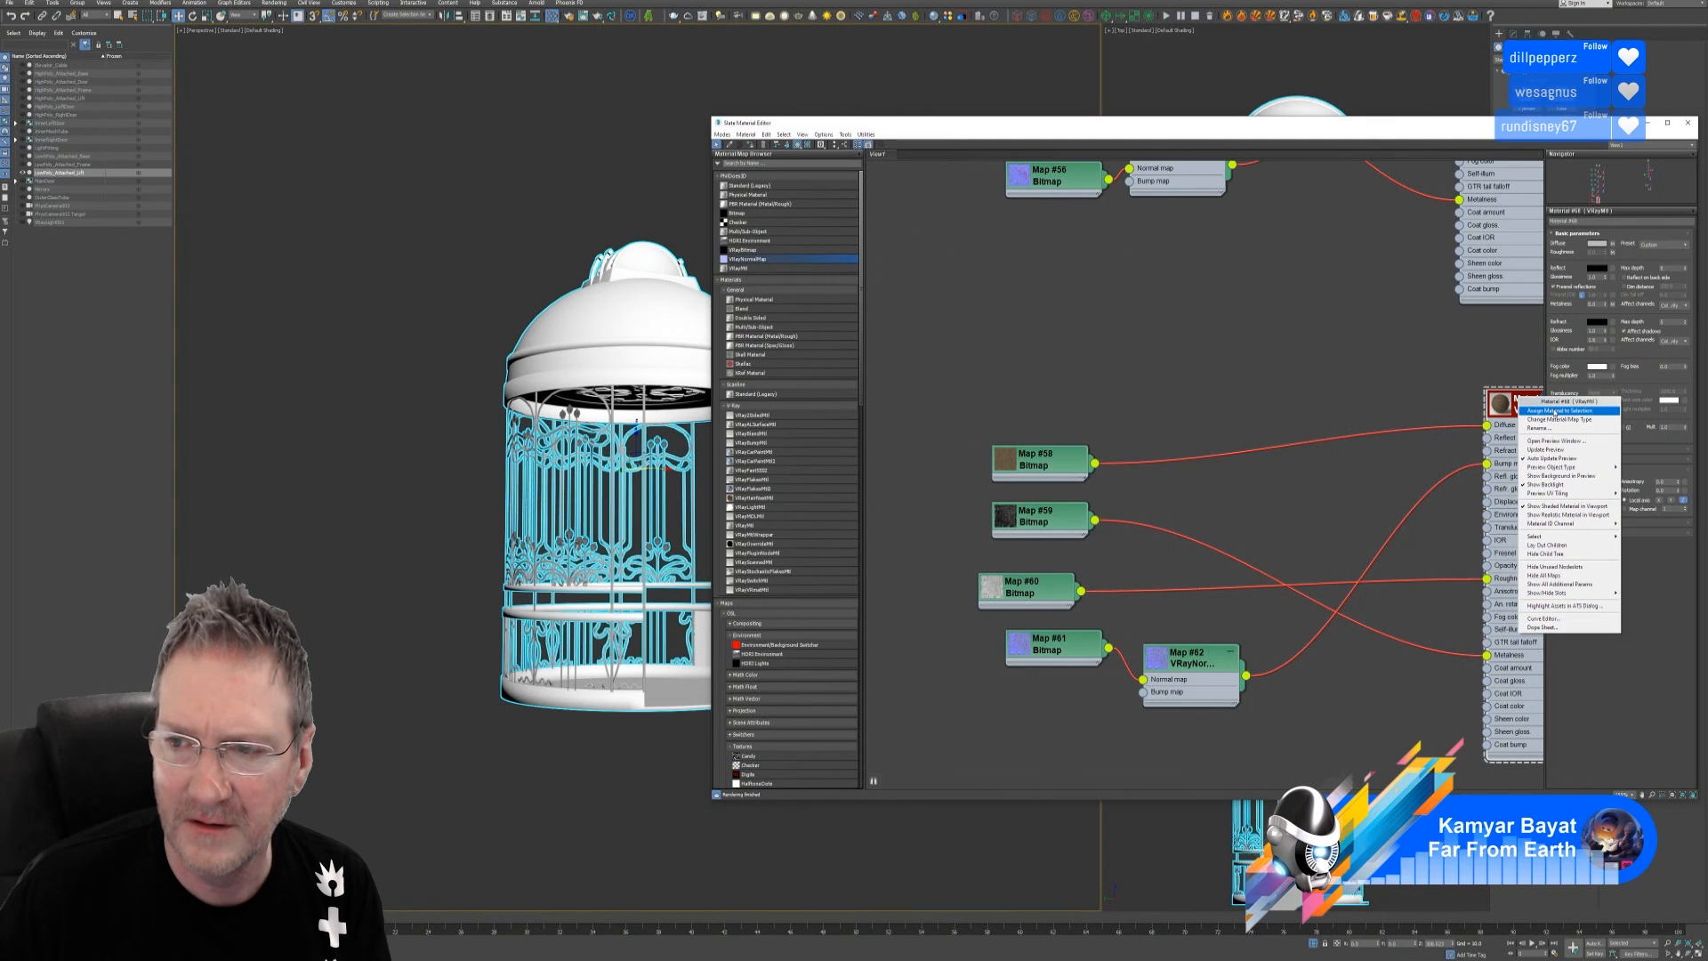
pyautogui.click(1556, 411)
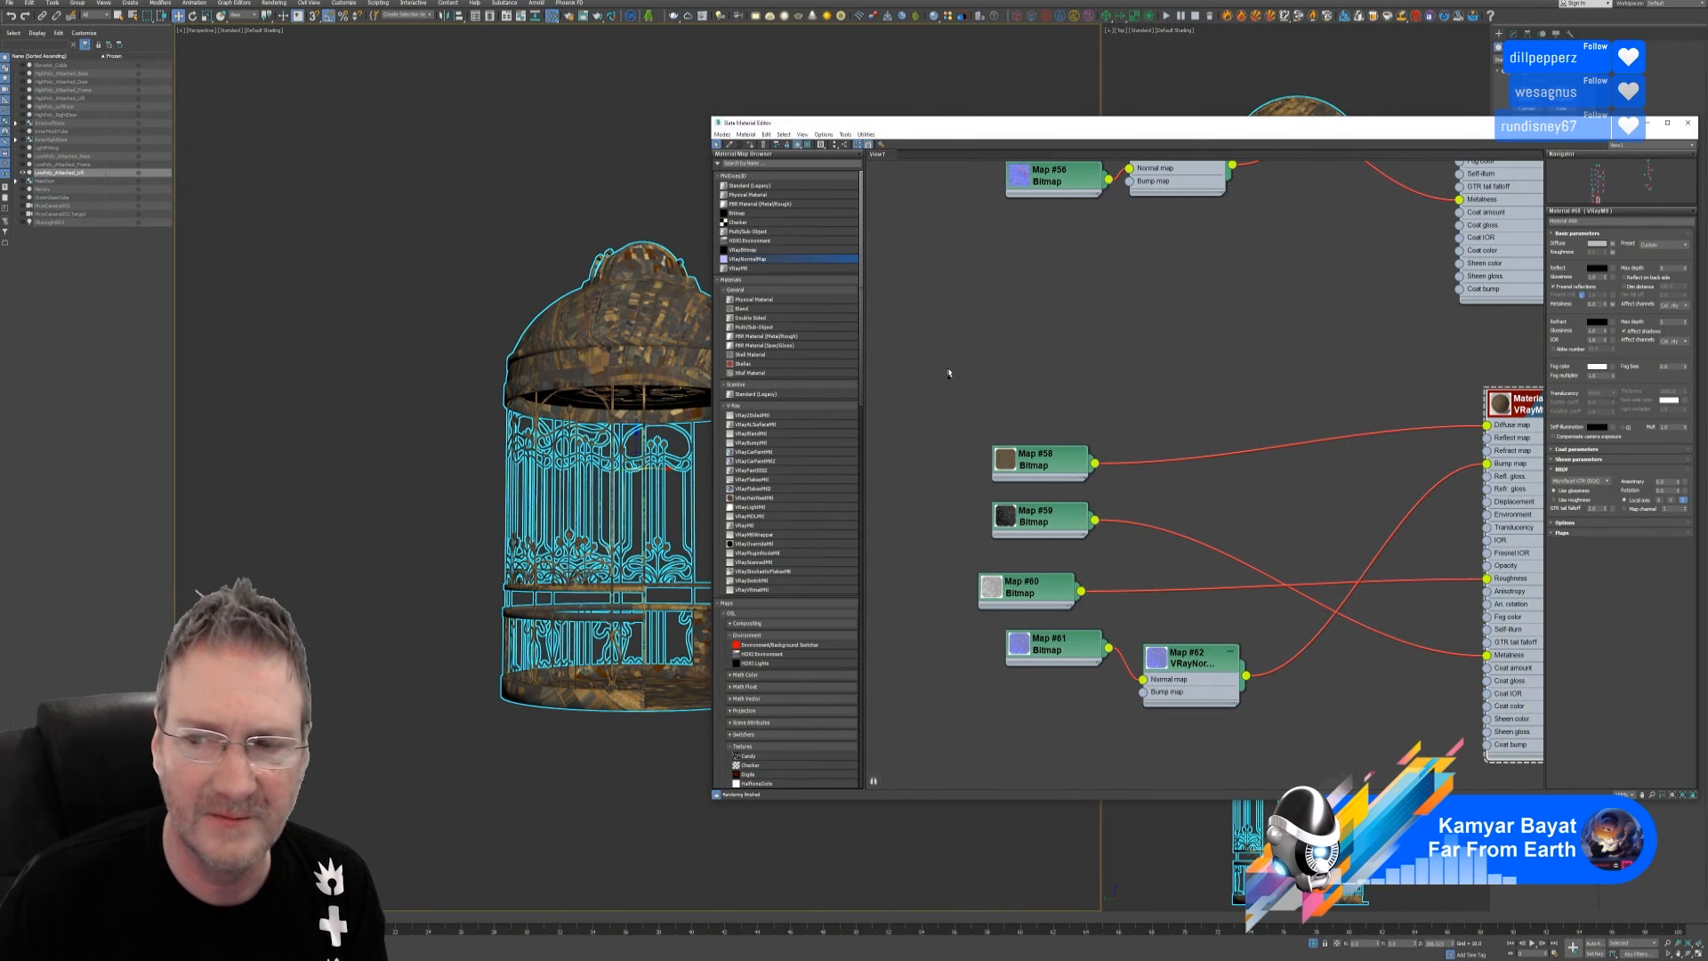
pyautogui.hotkey('ctrl', 'z')
# Pick the lift mesh's existing Multi/Sub-Object material from the model into an empty area of the node view
pyautogui.moveTo(1029, 400); pyautogui.dragTo(1253, 322, button='middle')
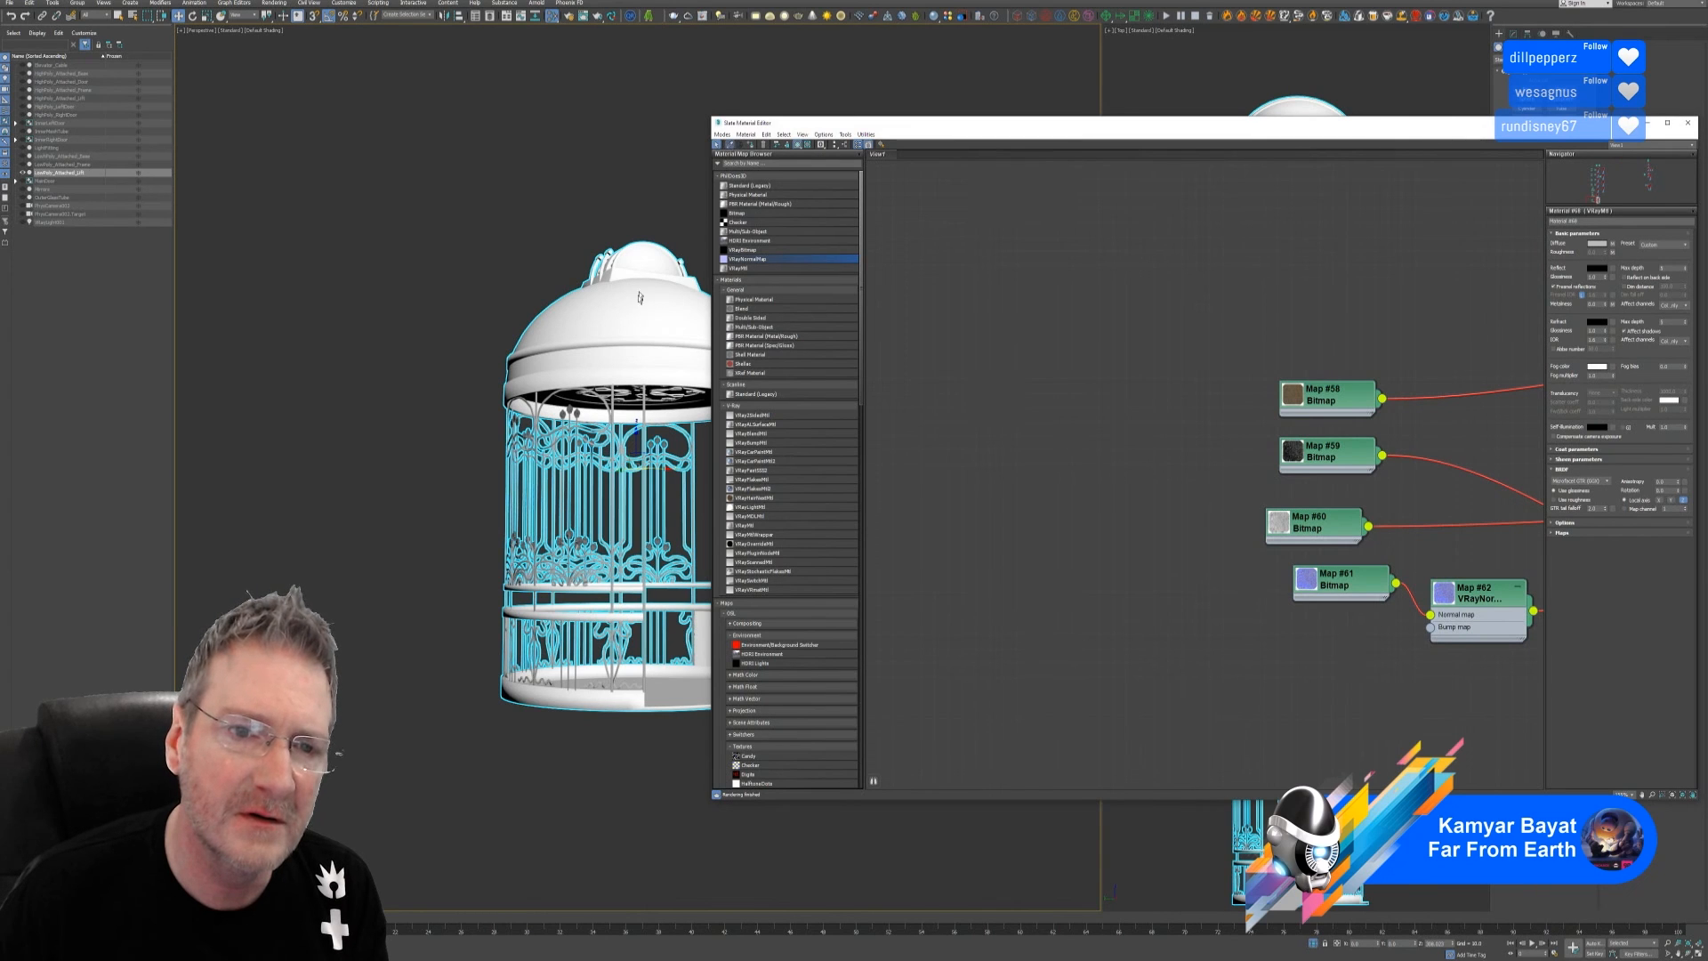
pyautogui.press('q')
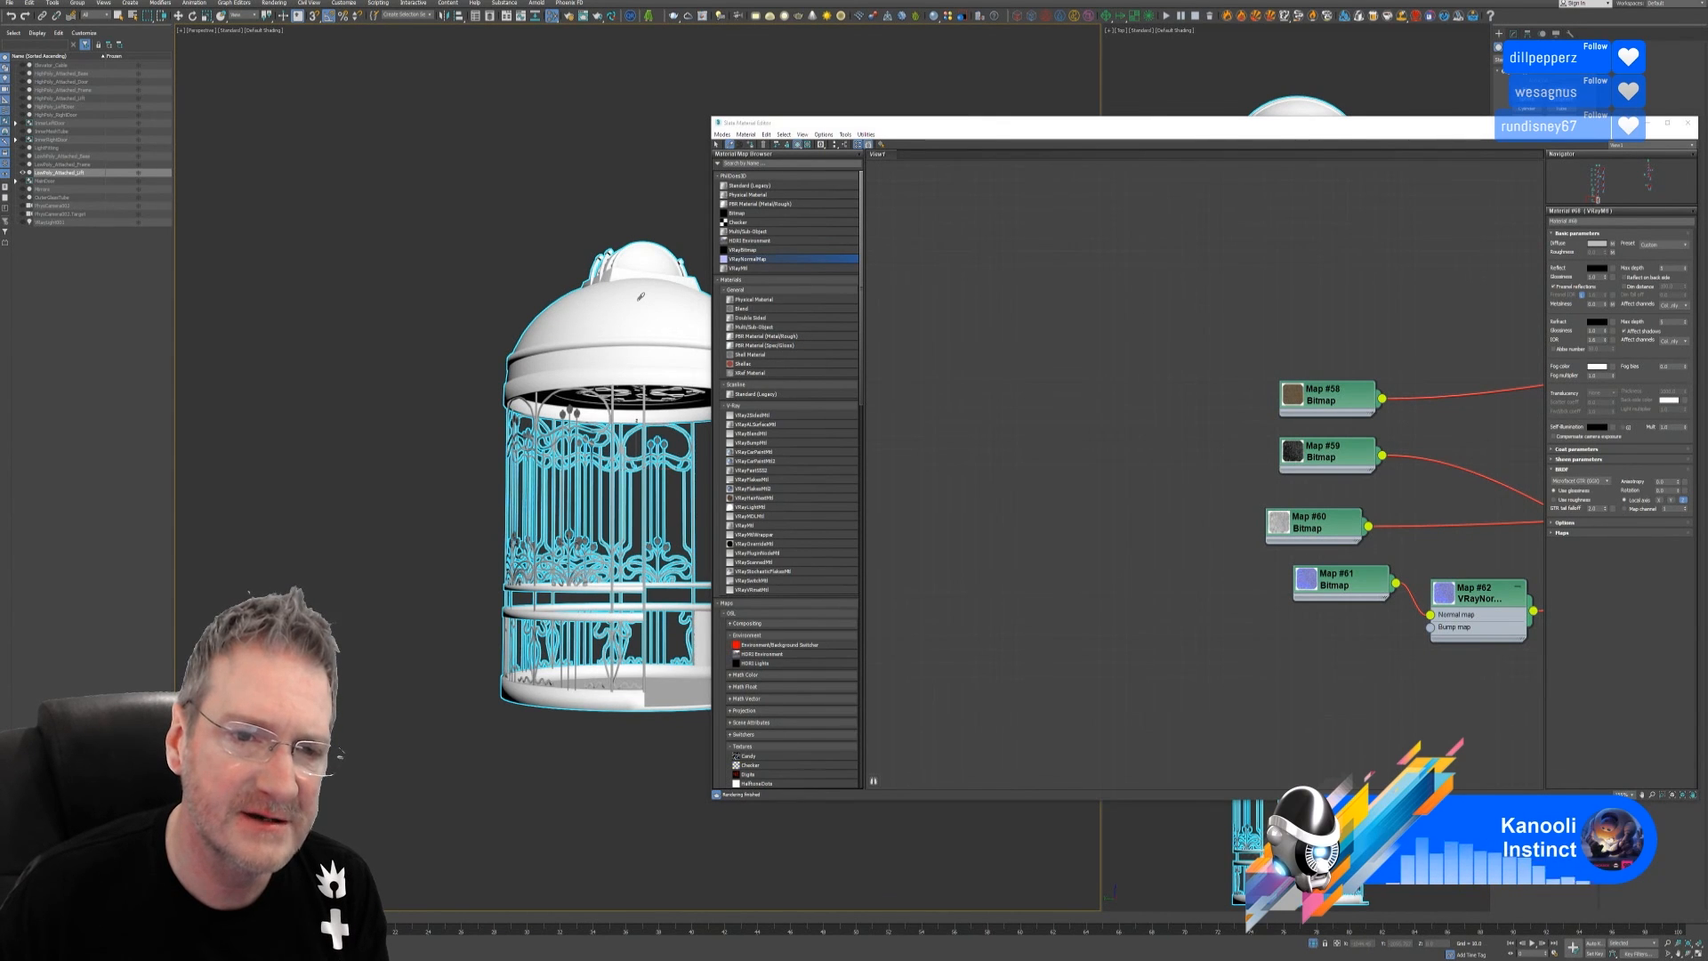
pyautogui.click(641, 296)
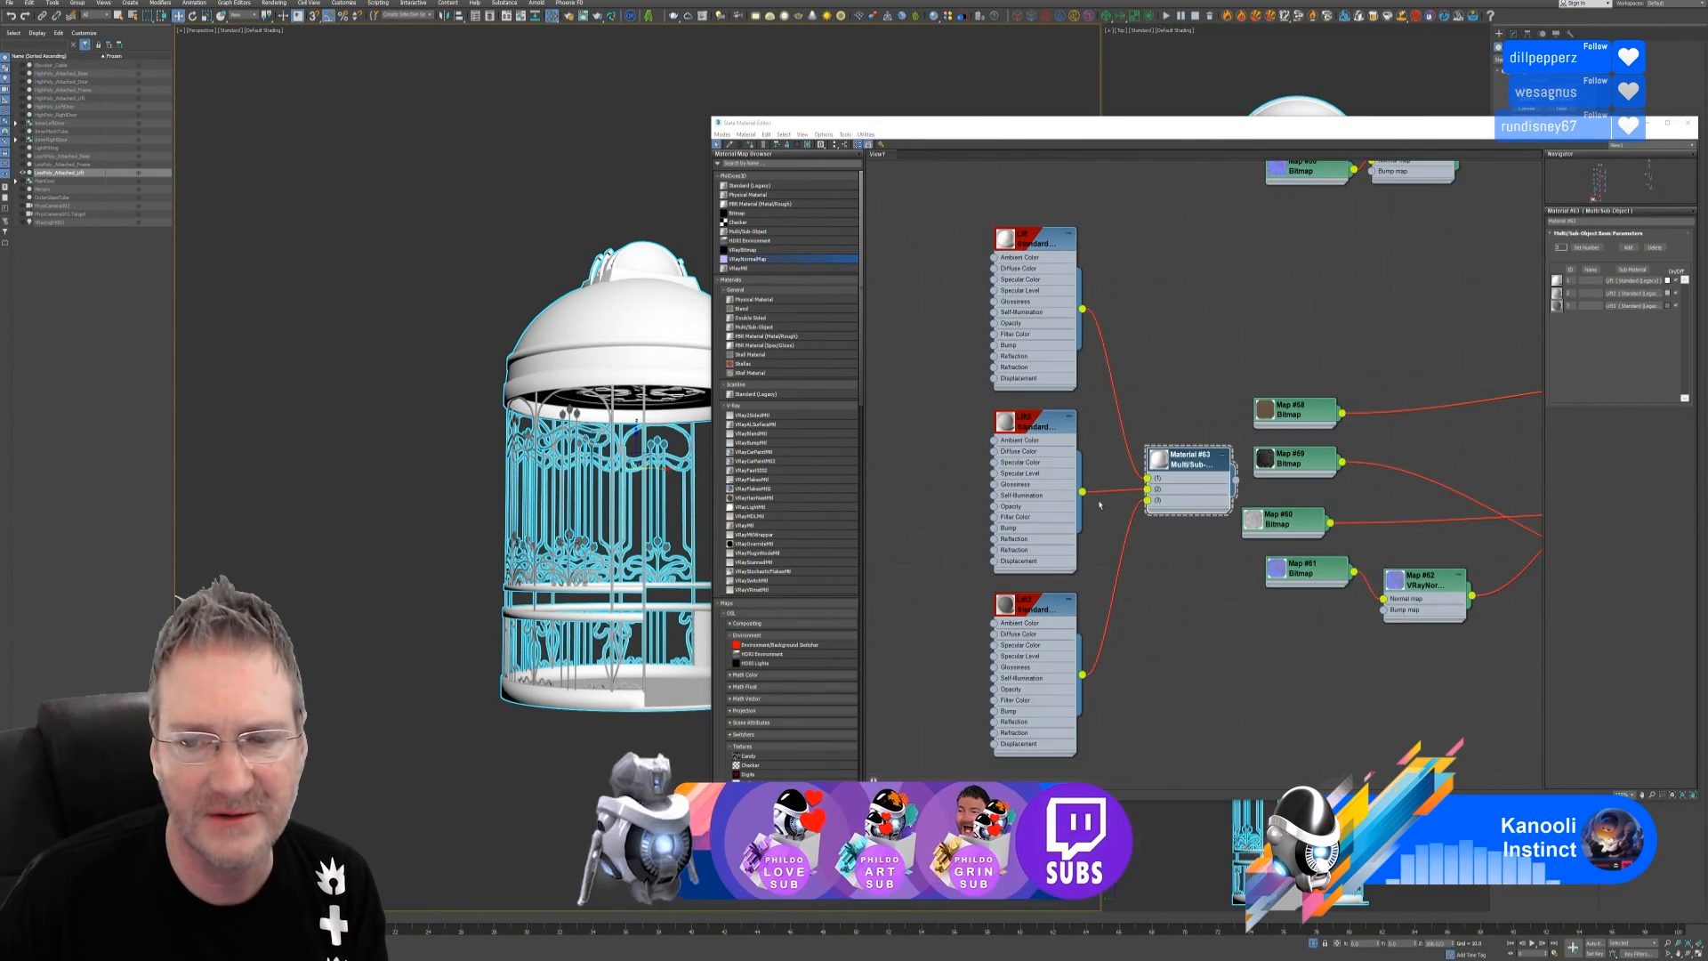
pyautogui.scroll(-2, 1087, 356)
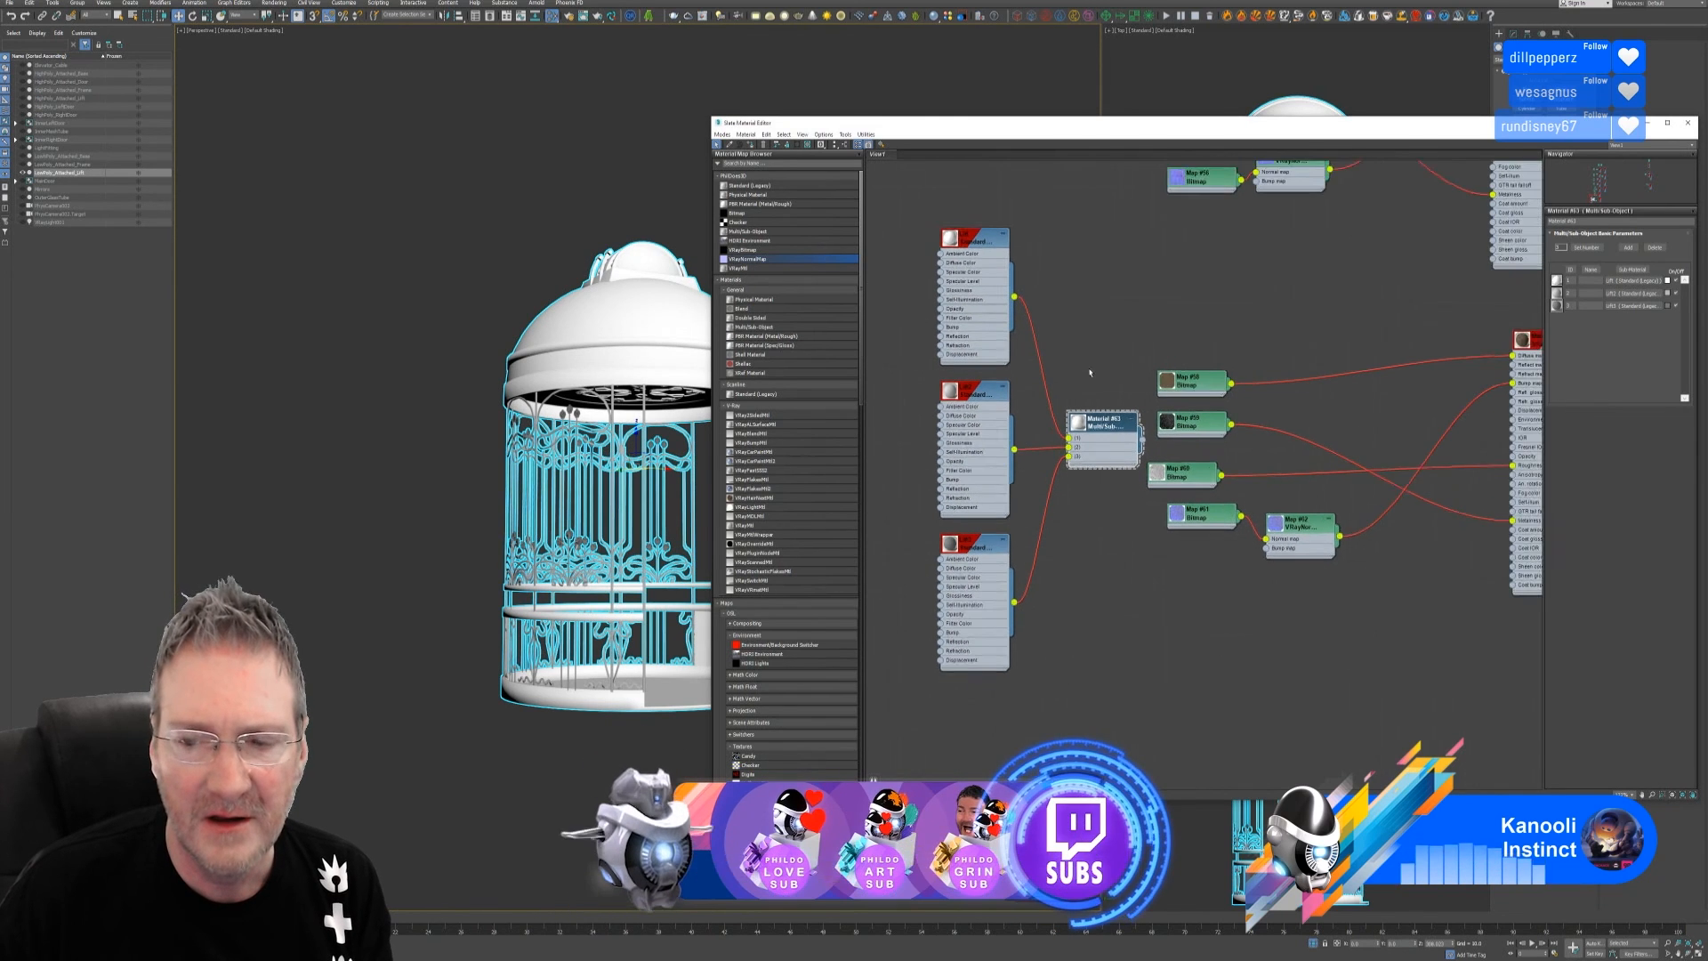
# Move the Multi/Sub-Object node away from its old Standard sub-materials and place it beside the outputs of the new VRayMtl nodes
pyautogui.scroll(-2, 1091, 374)
pyautogui.moveTo(1162, 568); pyautogui.dragTo(1005, 581, button='middle')
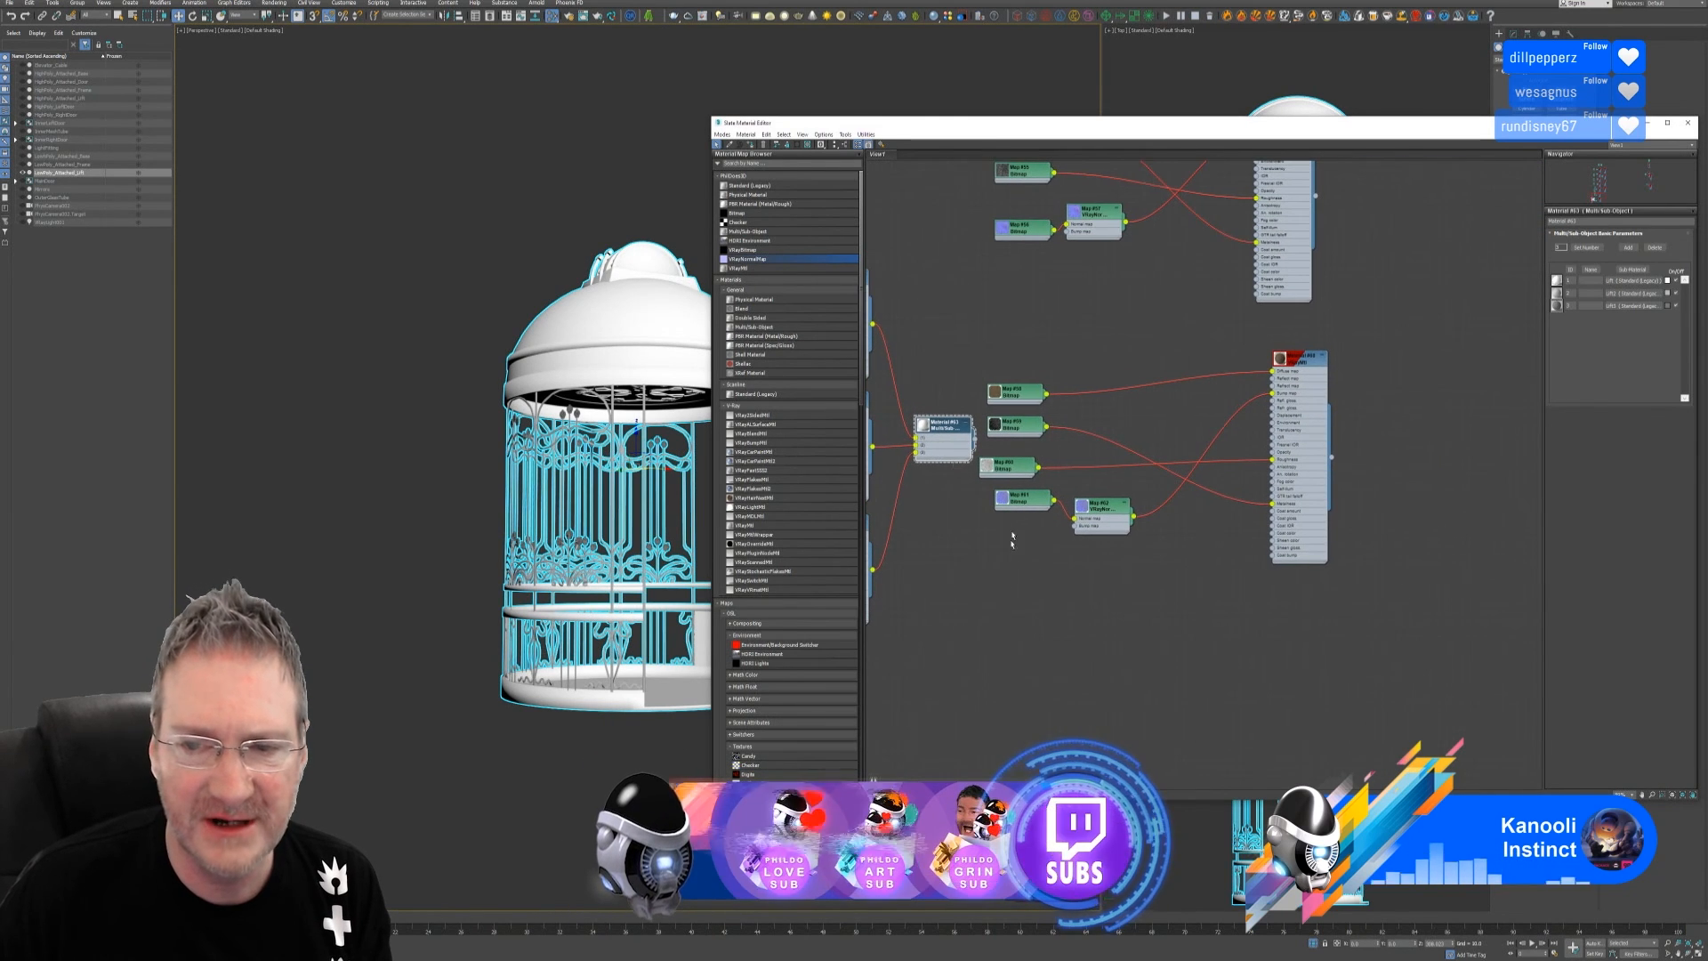
pyautogui.moveTo(1332, 457); pyautogui.dragTo(1422, 409)
pyautogui.click(946, 607)
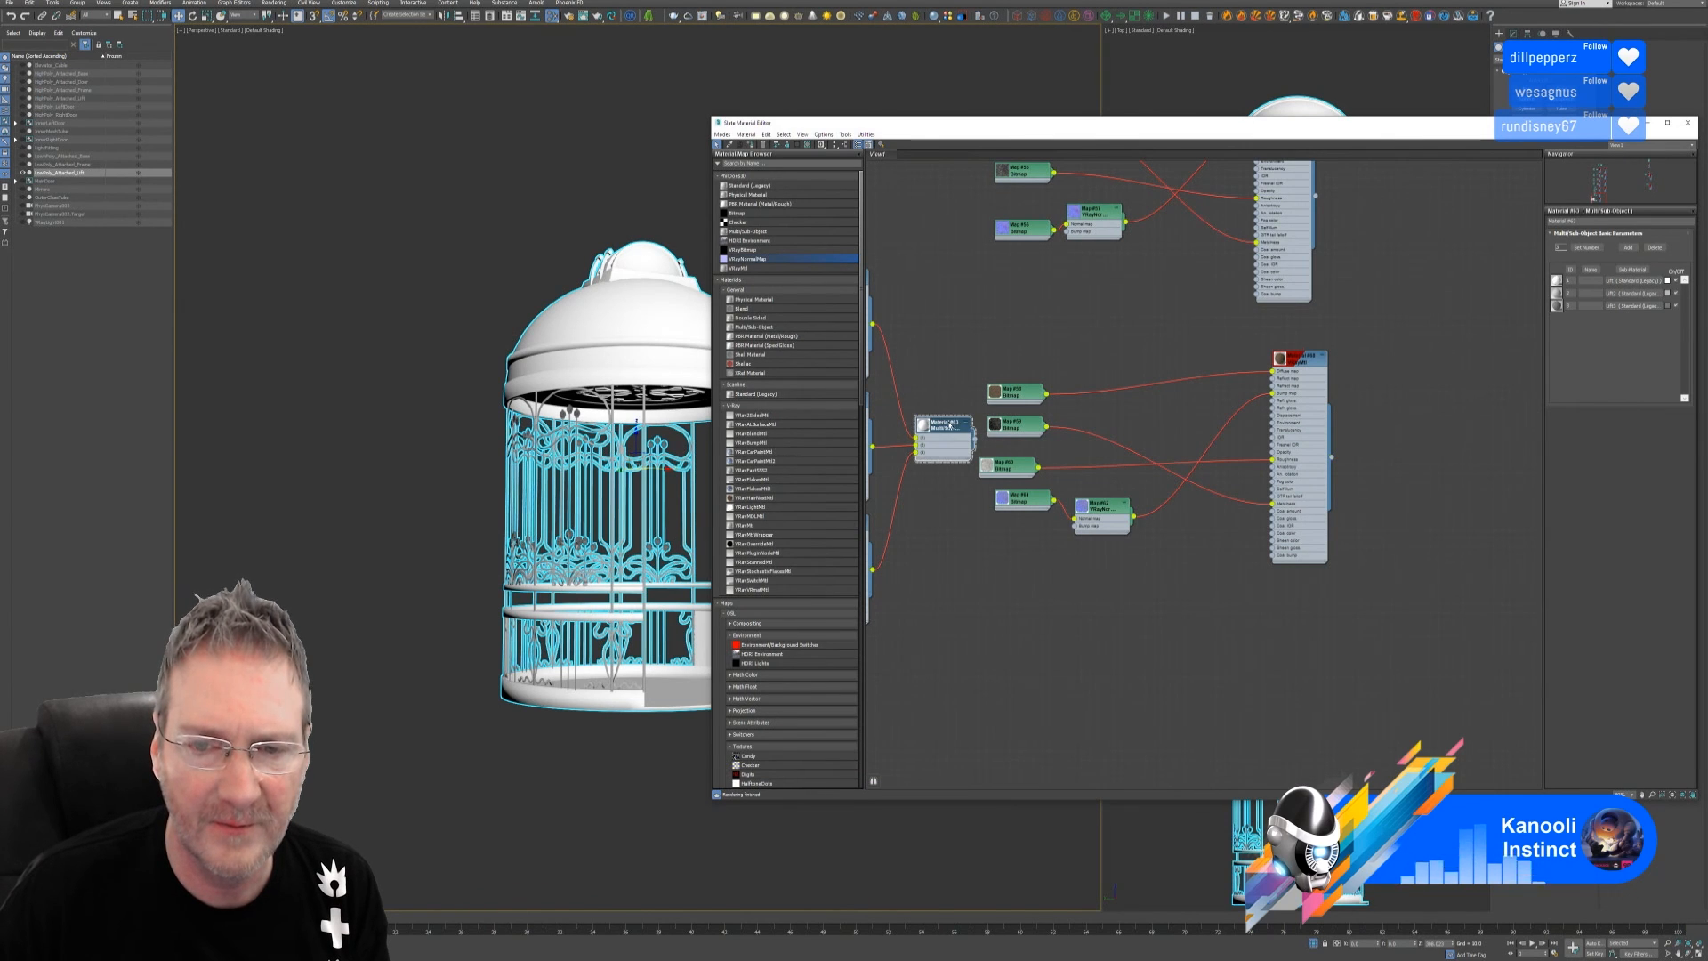
pyautogui.moveTo(948, 425); pyautogui.dragTo(1457, 213)
pyautogui.moveTo(1424, 392); pyautogui.dragTo(1370, 590, button='middle')
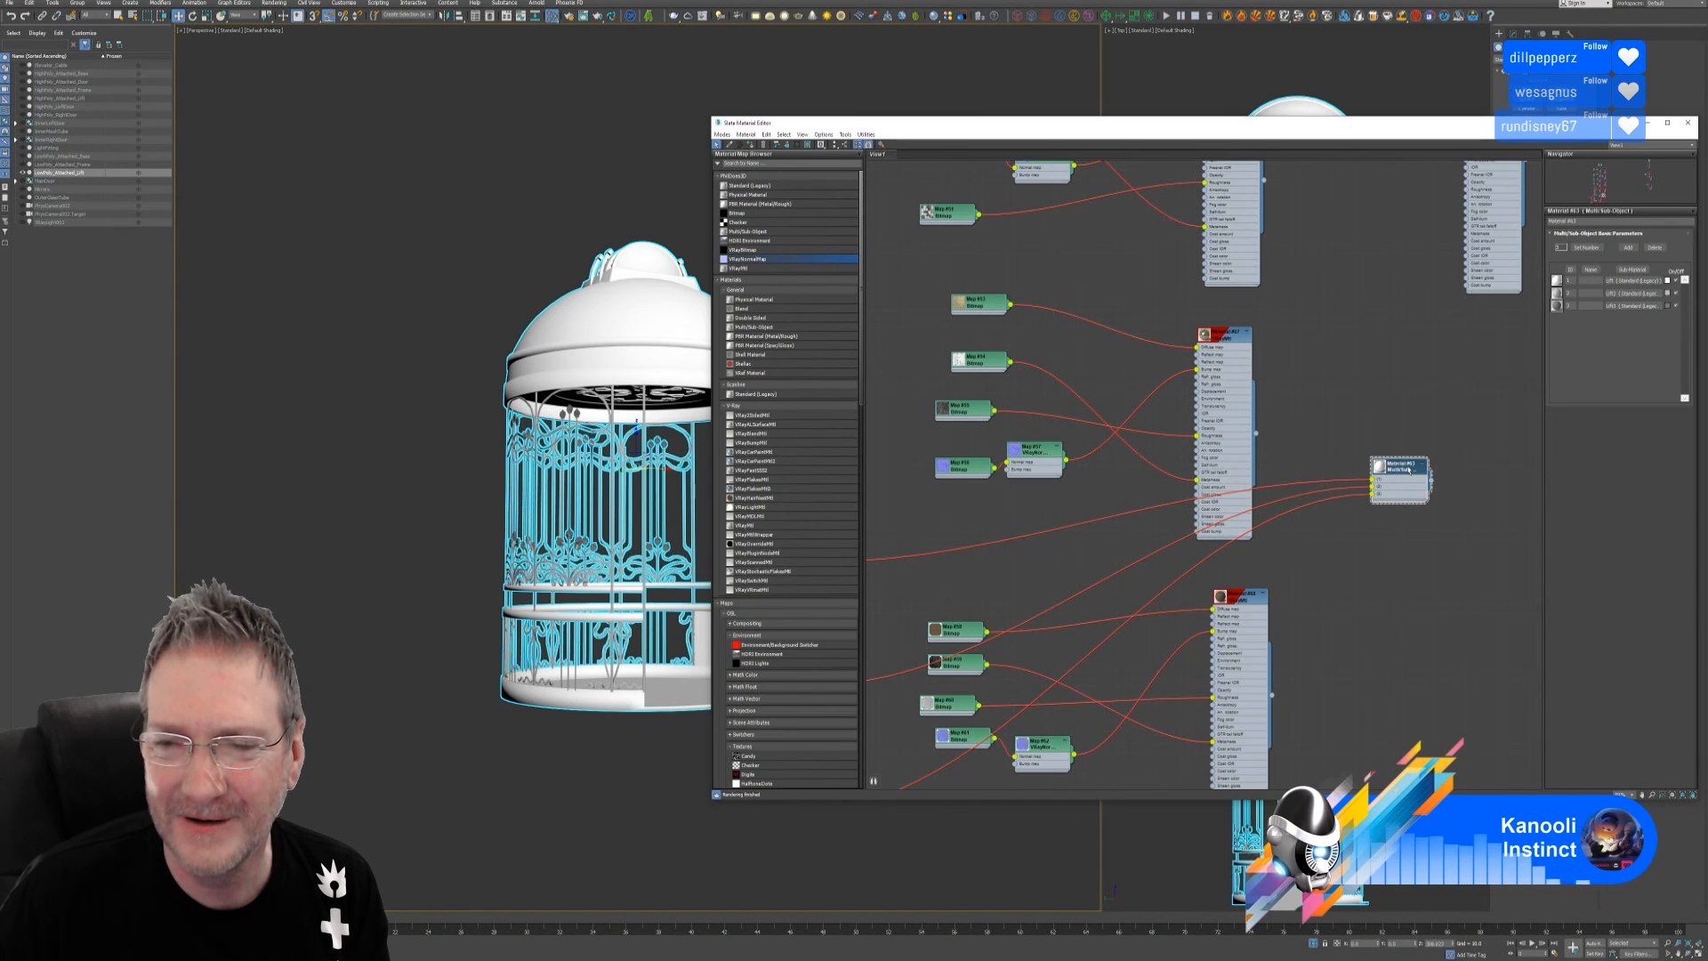
pyautogui.moveTo(1409, 468); pyautogui.dragTo(1409, 394)
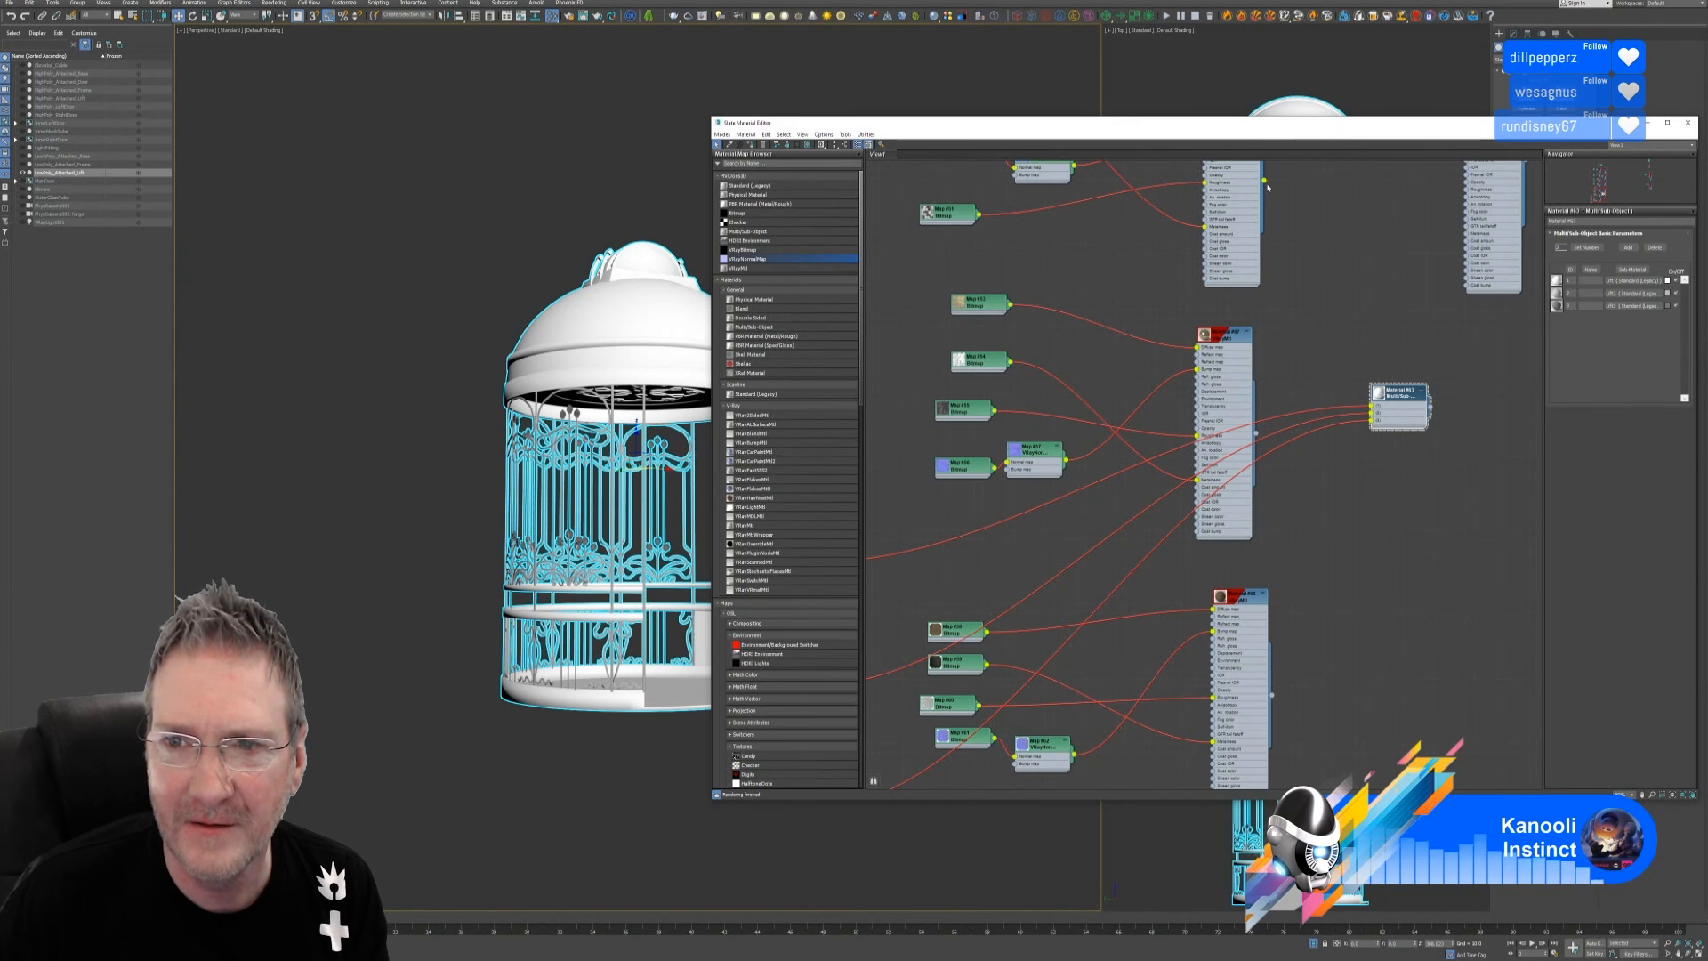
# Connect the first and second Lift VRayMtl outputs to sub-material inputs 1 and 2 of the Multi/Sub-Object node
pyautogui.moveTo(1311, 255); pyautogui.dragTo(1376, 412)
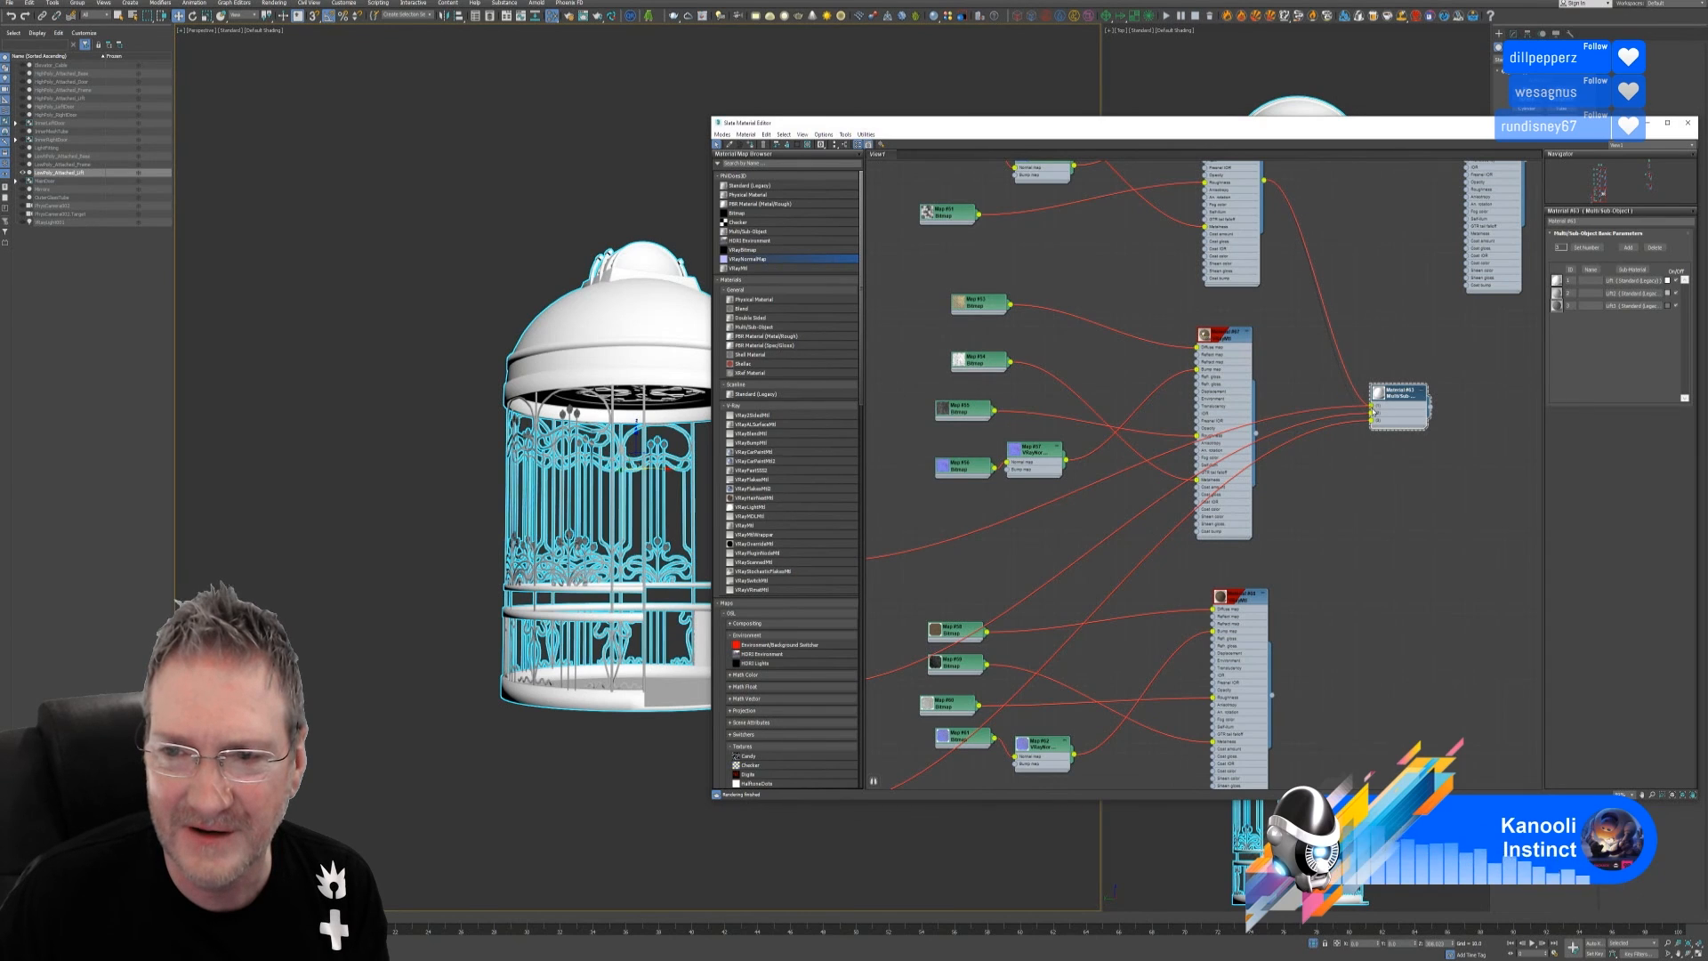
pyautogui.moveTo(1373, 412); pyautogui.dragTo(1375, 412)
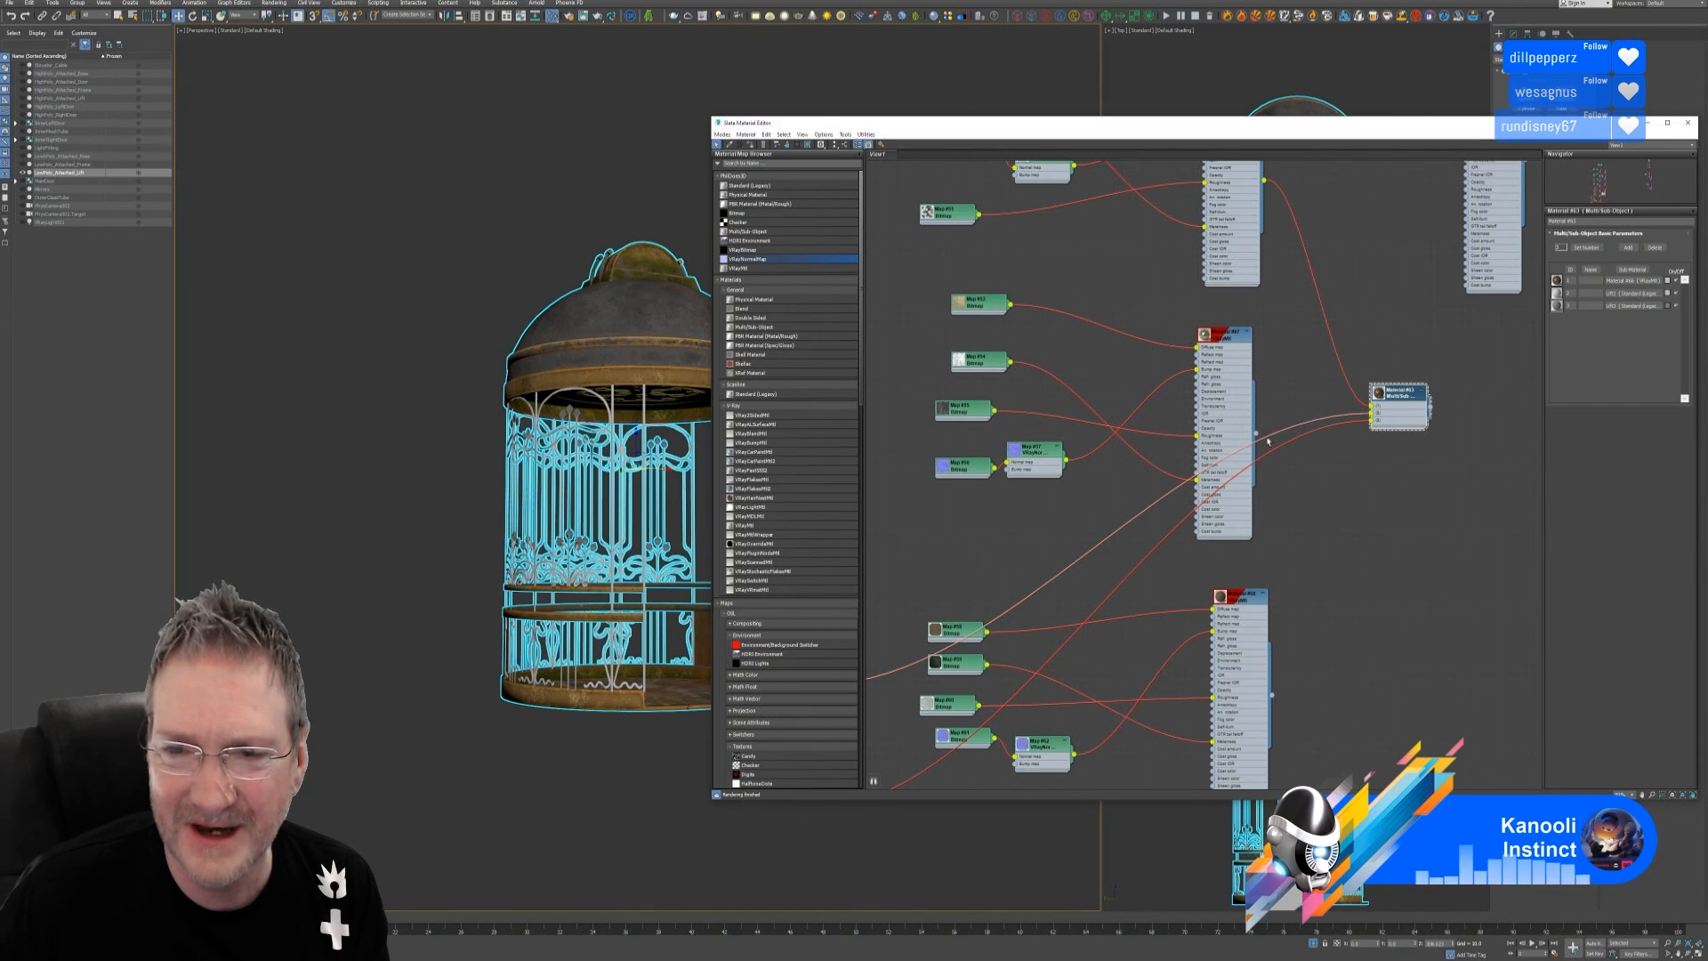
pyautogui.scroll(2, 1268, 440)
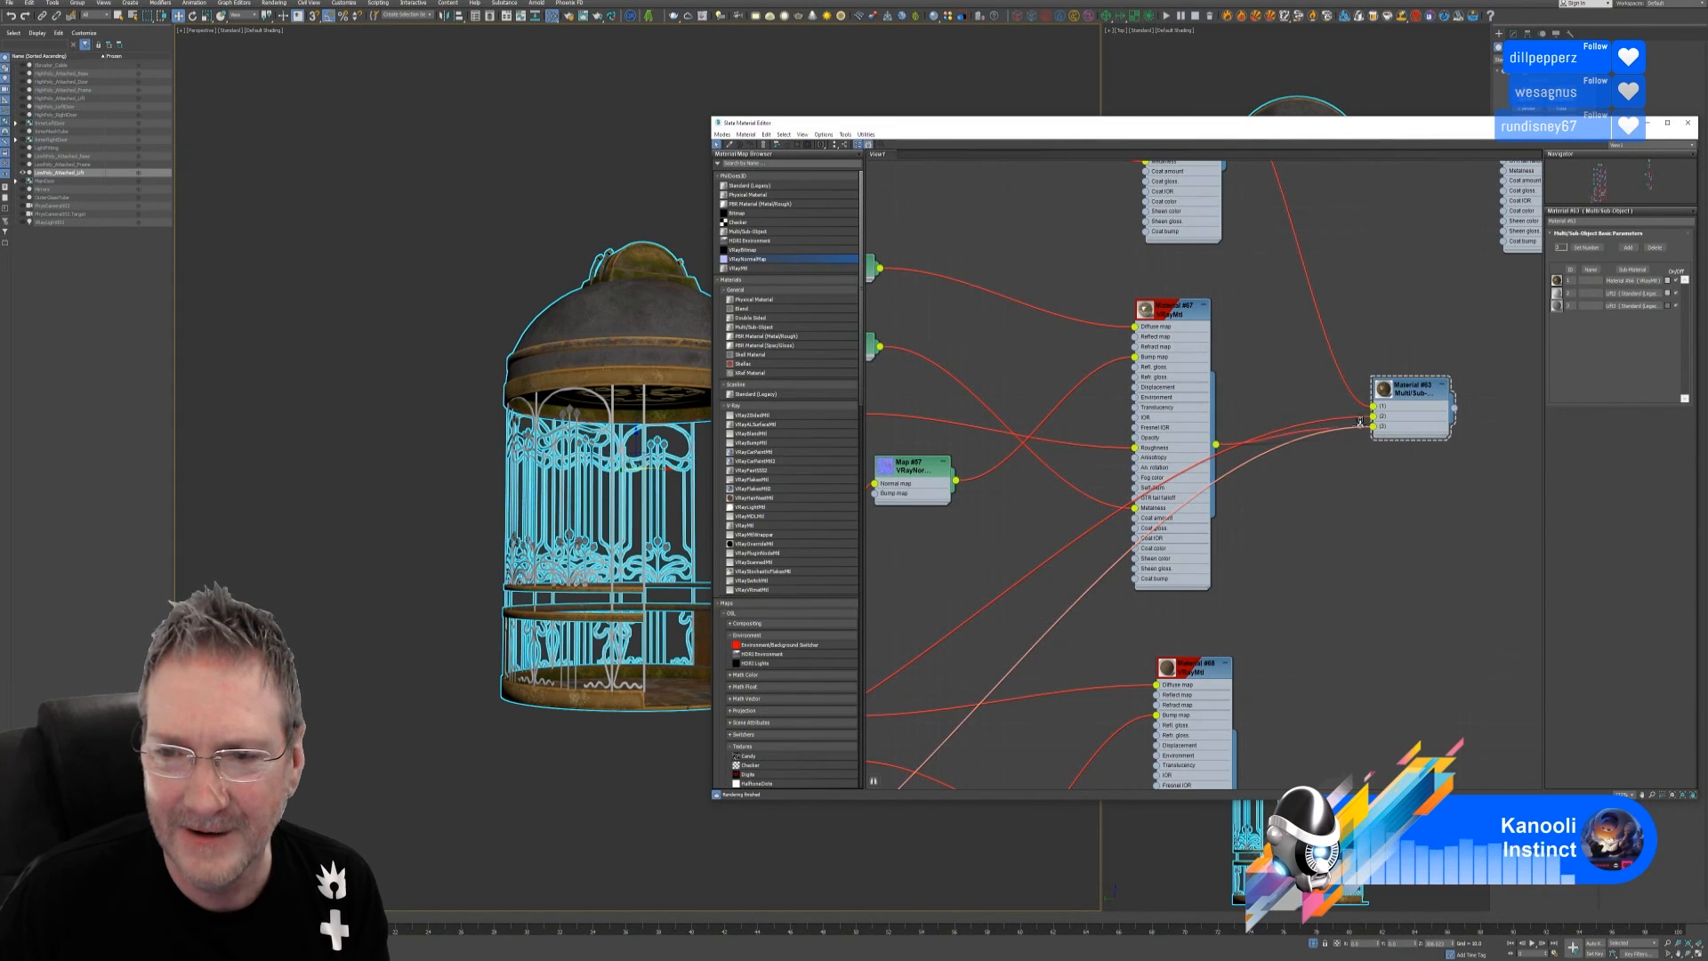
pyautogui.moveTo(1378, 421); pyautogui.dragTo(1377, 420)
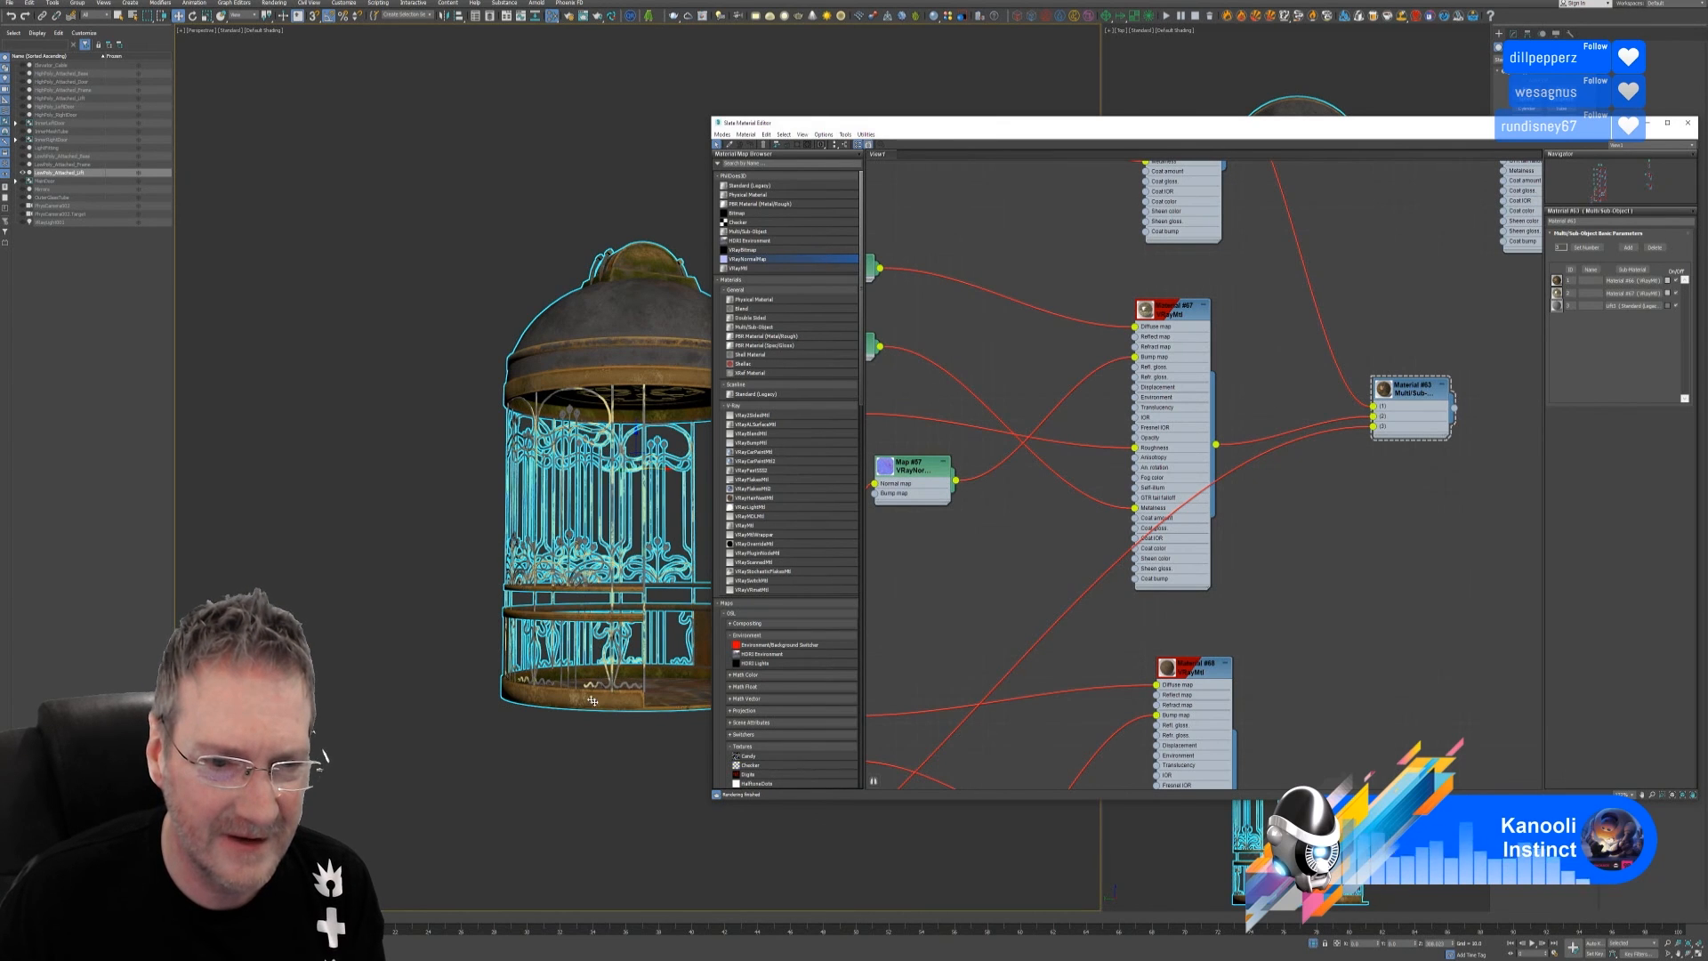
# Inspect the textured cage metalwork up close, then connect the third VRayMtl output to sub-material input 3 of the Multi/Sub-Object node
pyautogui.scroll(3, 640, 391)
pyautogui.scroll(4, 605, 495)
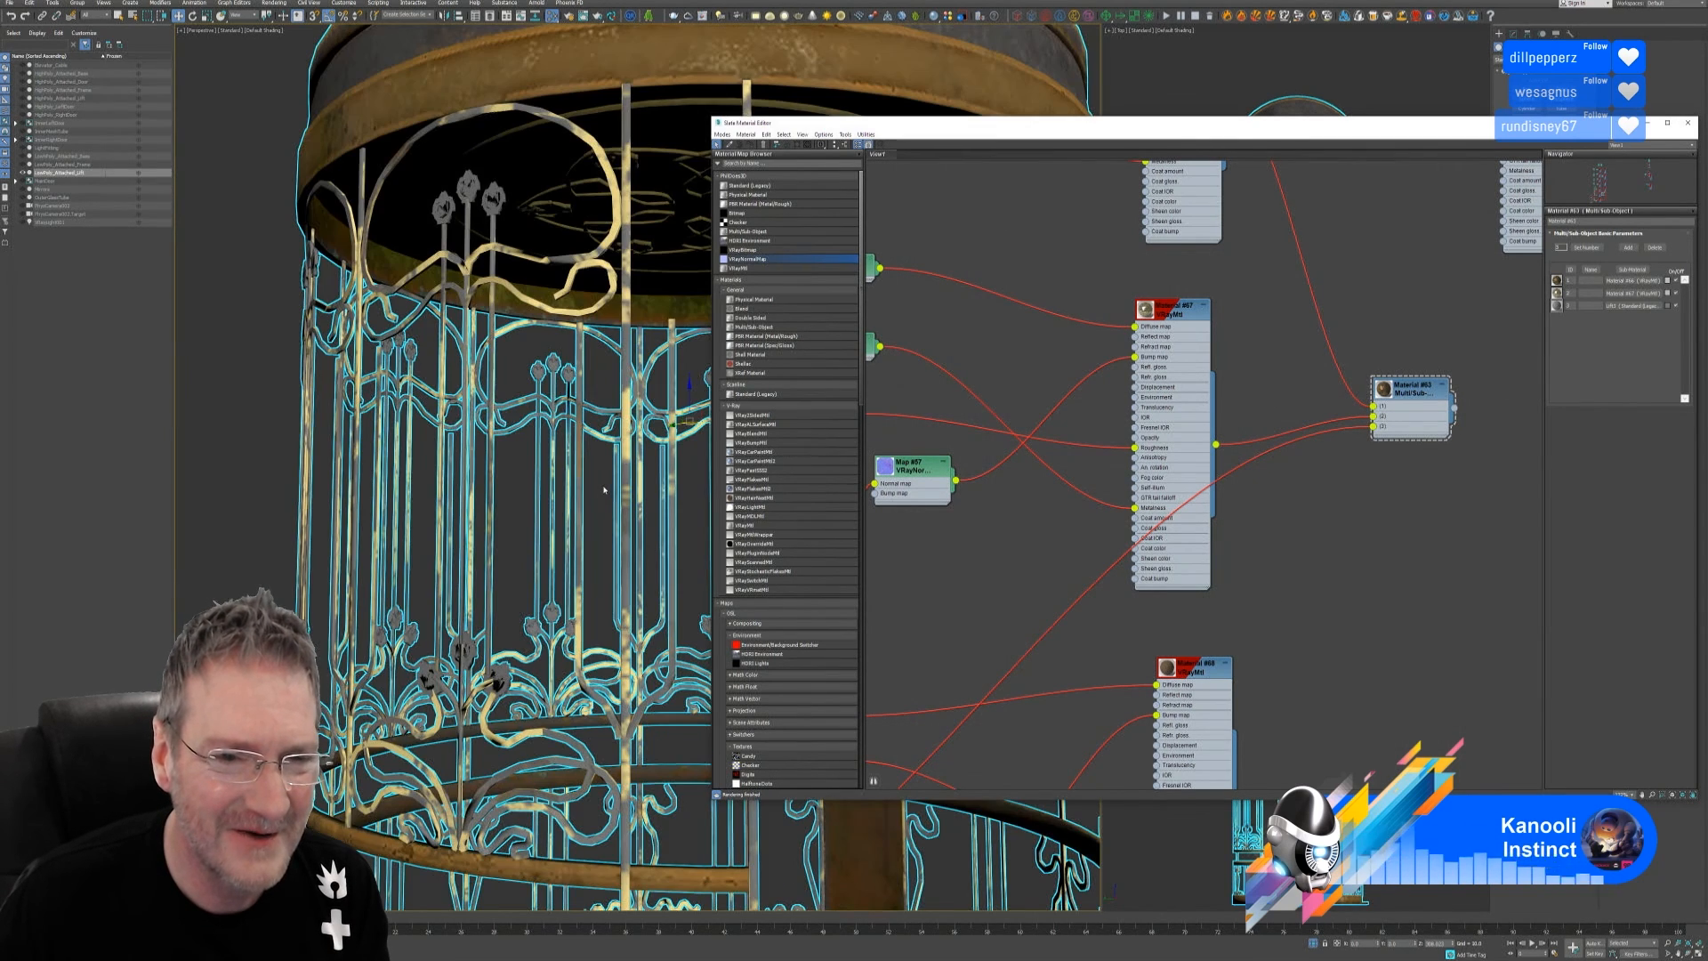
pyautogui.scroll(-5, 605, 495)
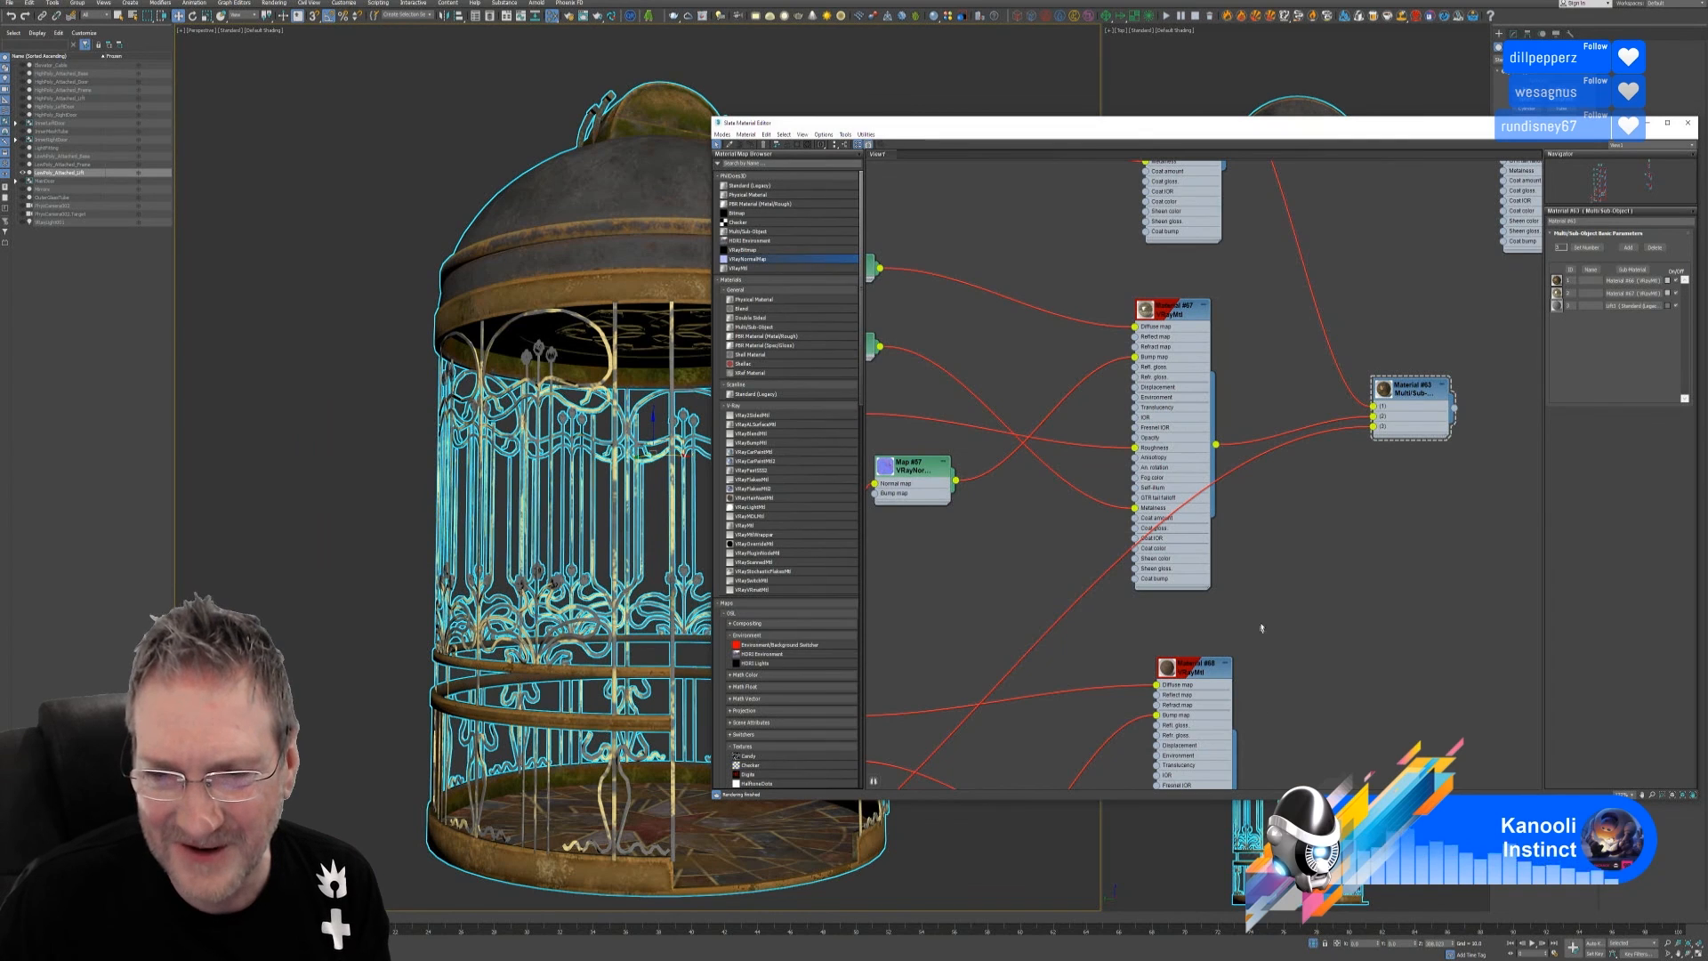
pyautogui.moveTo(1238, 594); pyautogui.dragTo(1185, 461, button='middle')
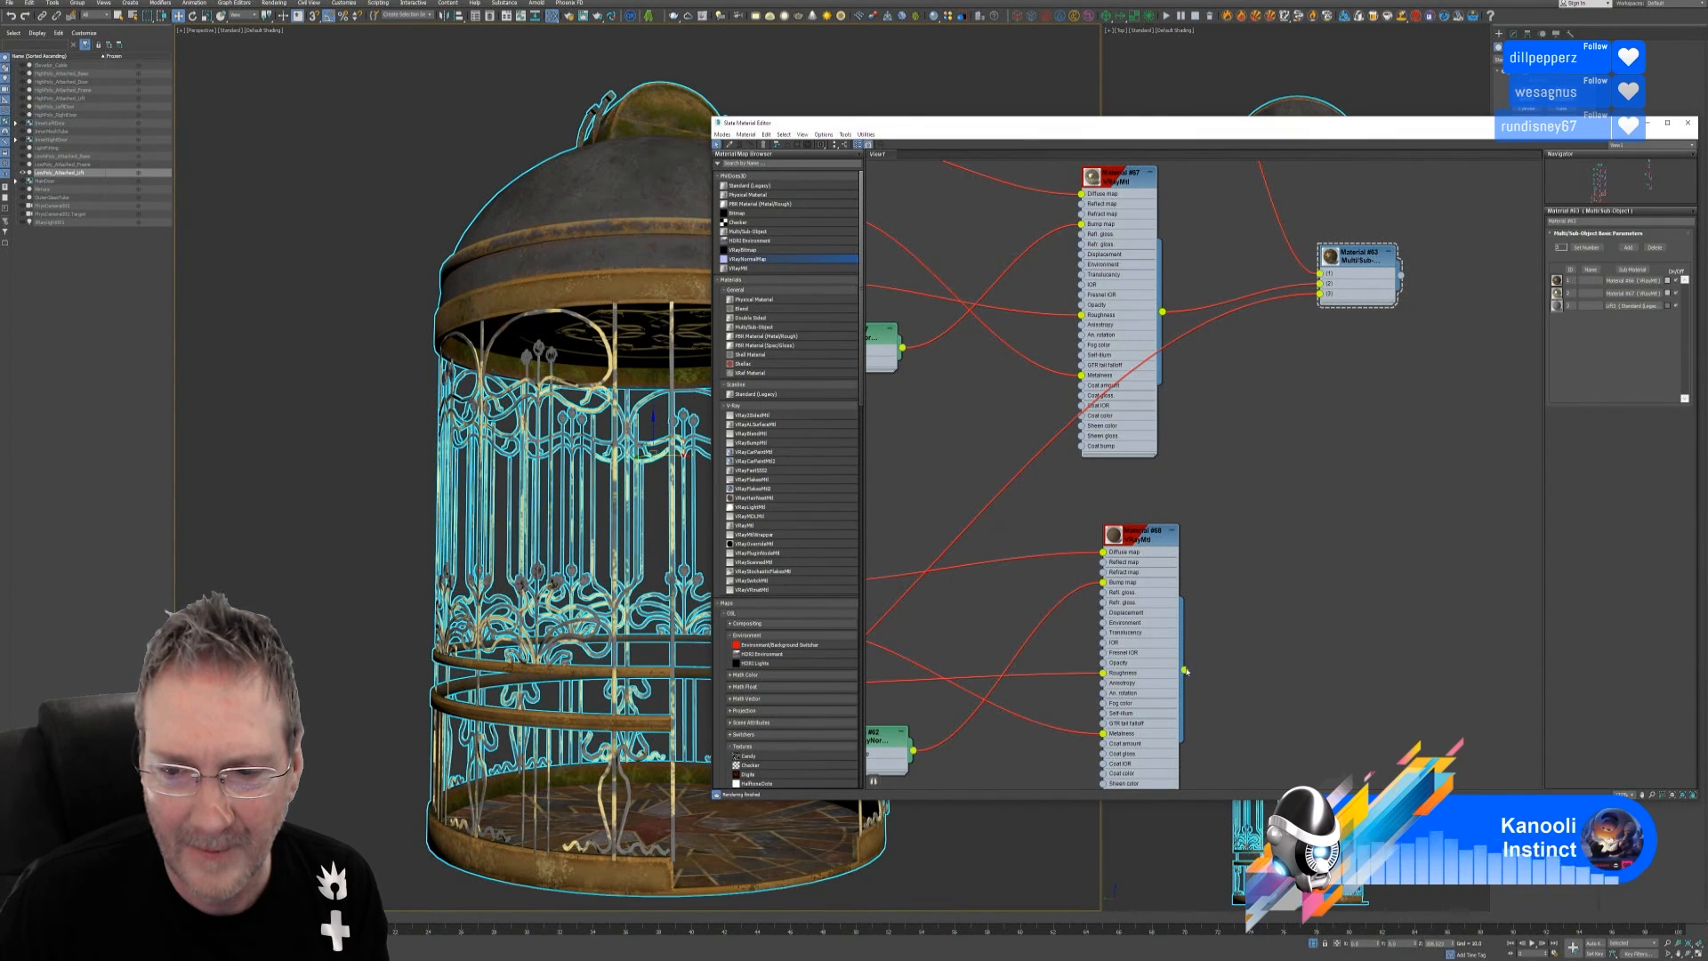
pyautogui.moveTo(1235, 578); pyautogui.dragTo(1322, 299)
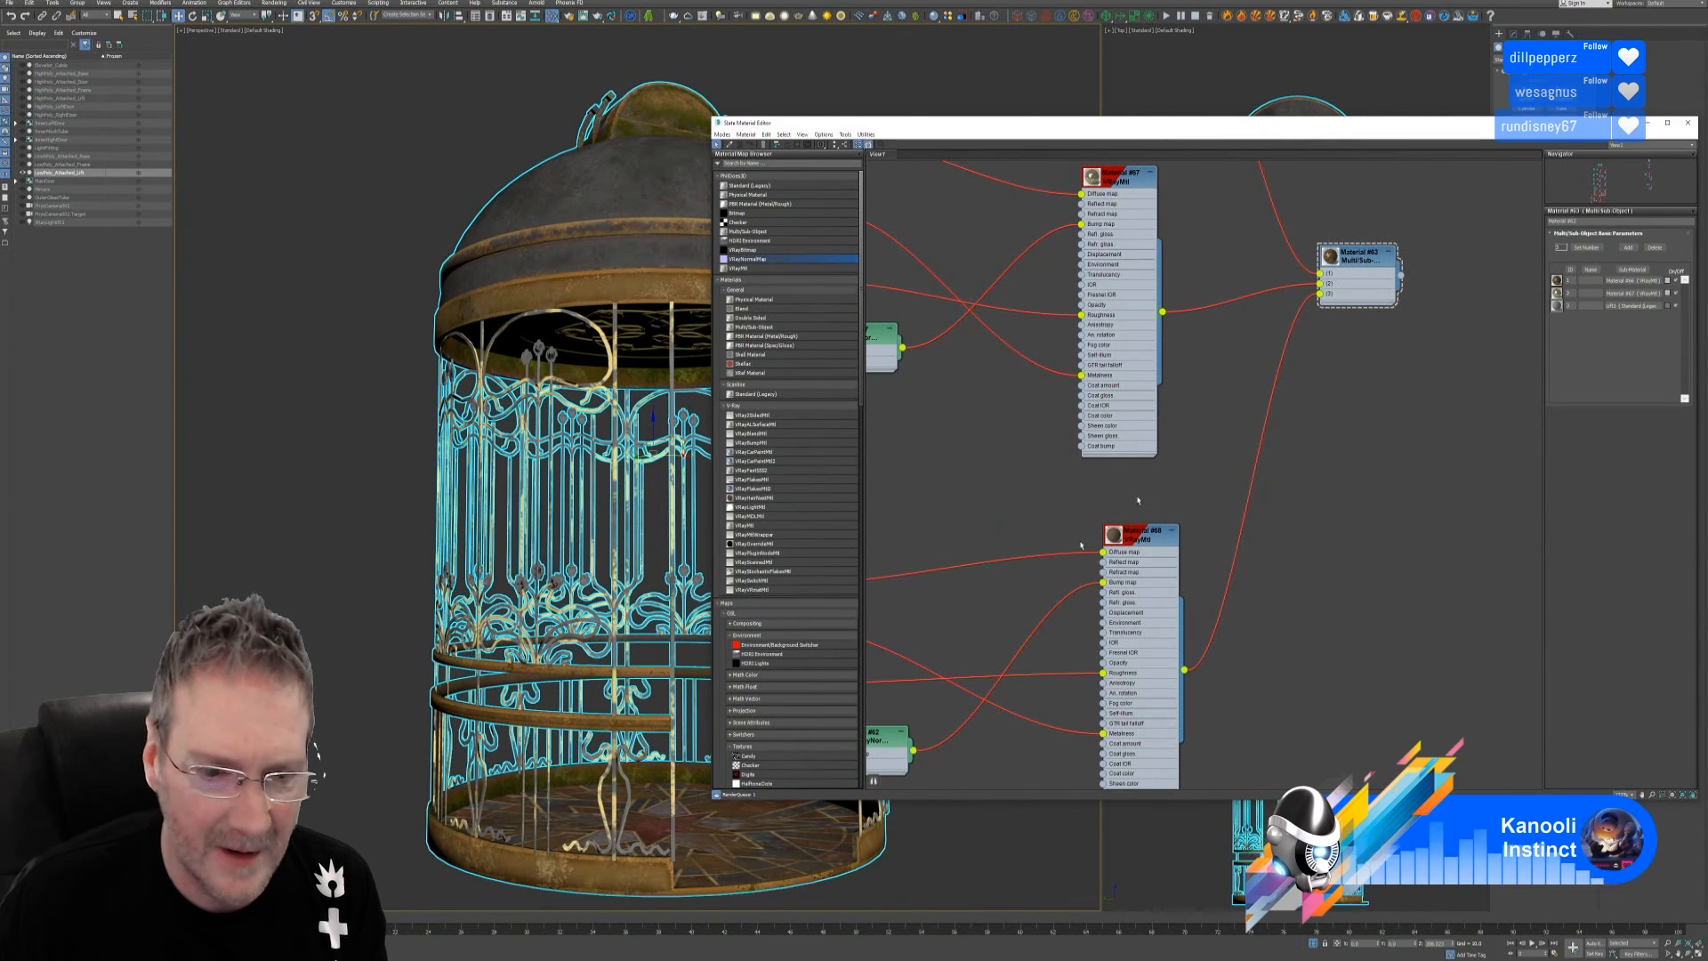
# Close the material editor, check the textured lift from another angle, and end isolation to bring back the whole elevator
pyautogui.click(1686, 124)
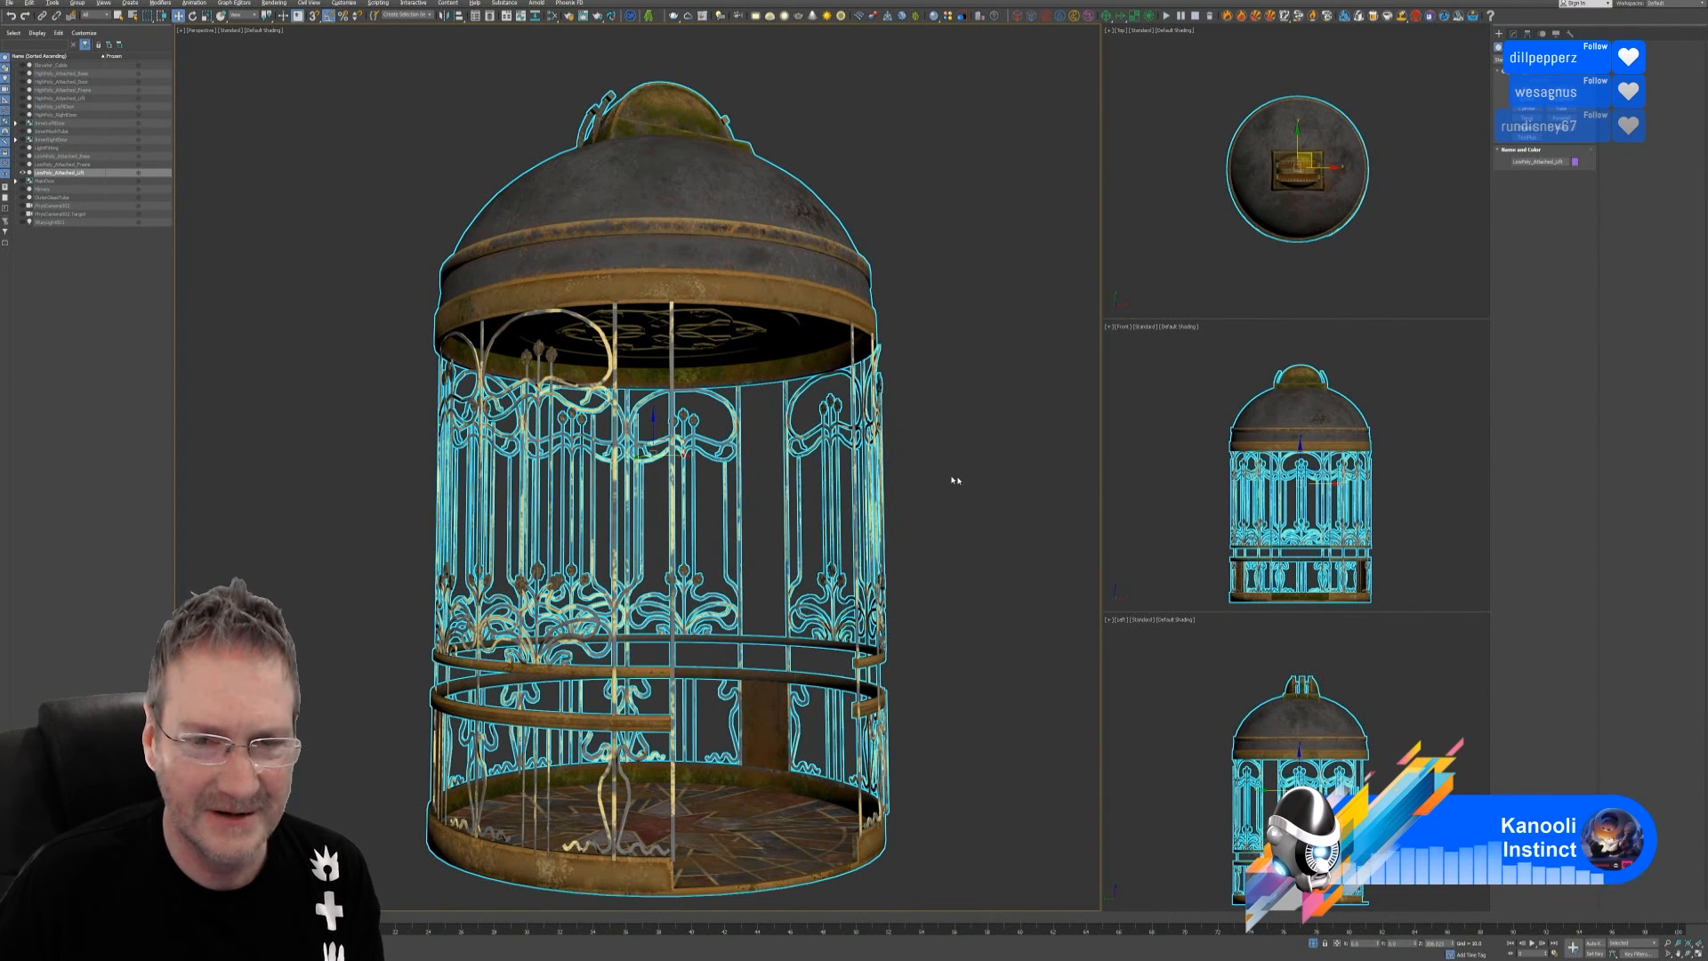
pyautogui.keyDown('alt'); pyautogui.moveTo(992, 477); pyautogui.dragTo(1021, 591, button='middle'); pyautogui.keyUp('alt')
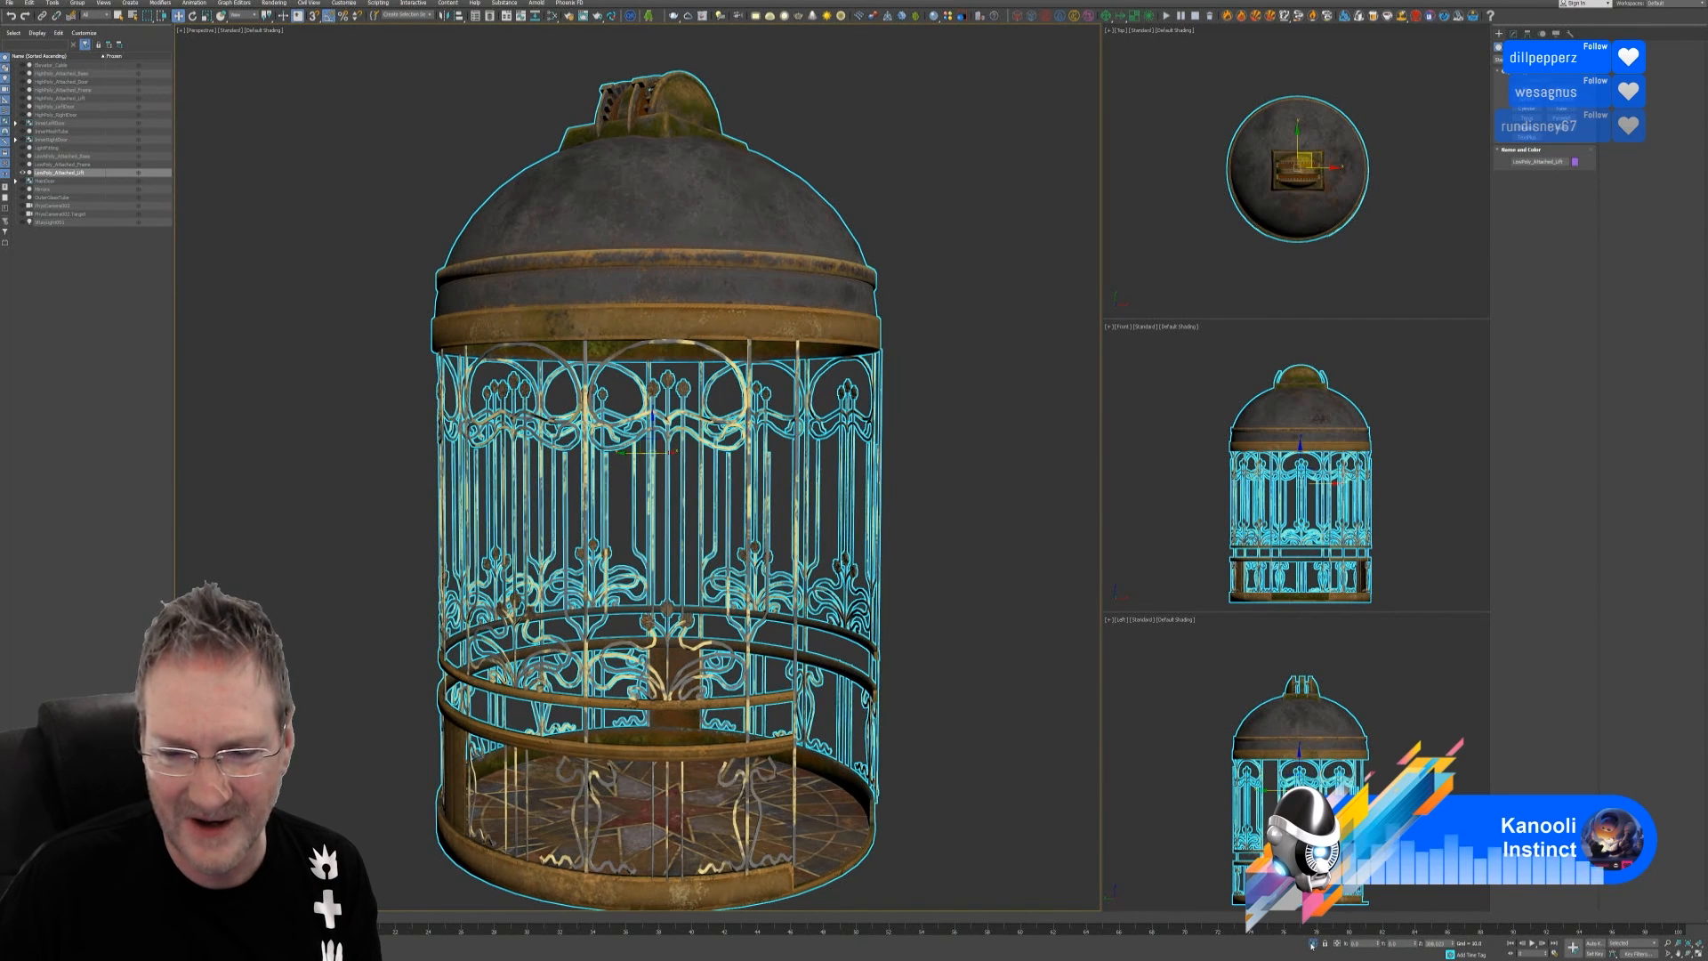
pyautogui.rightClick(846, 290)
pyautogui.click(894, 267)
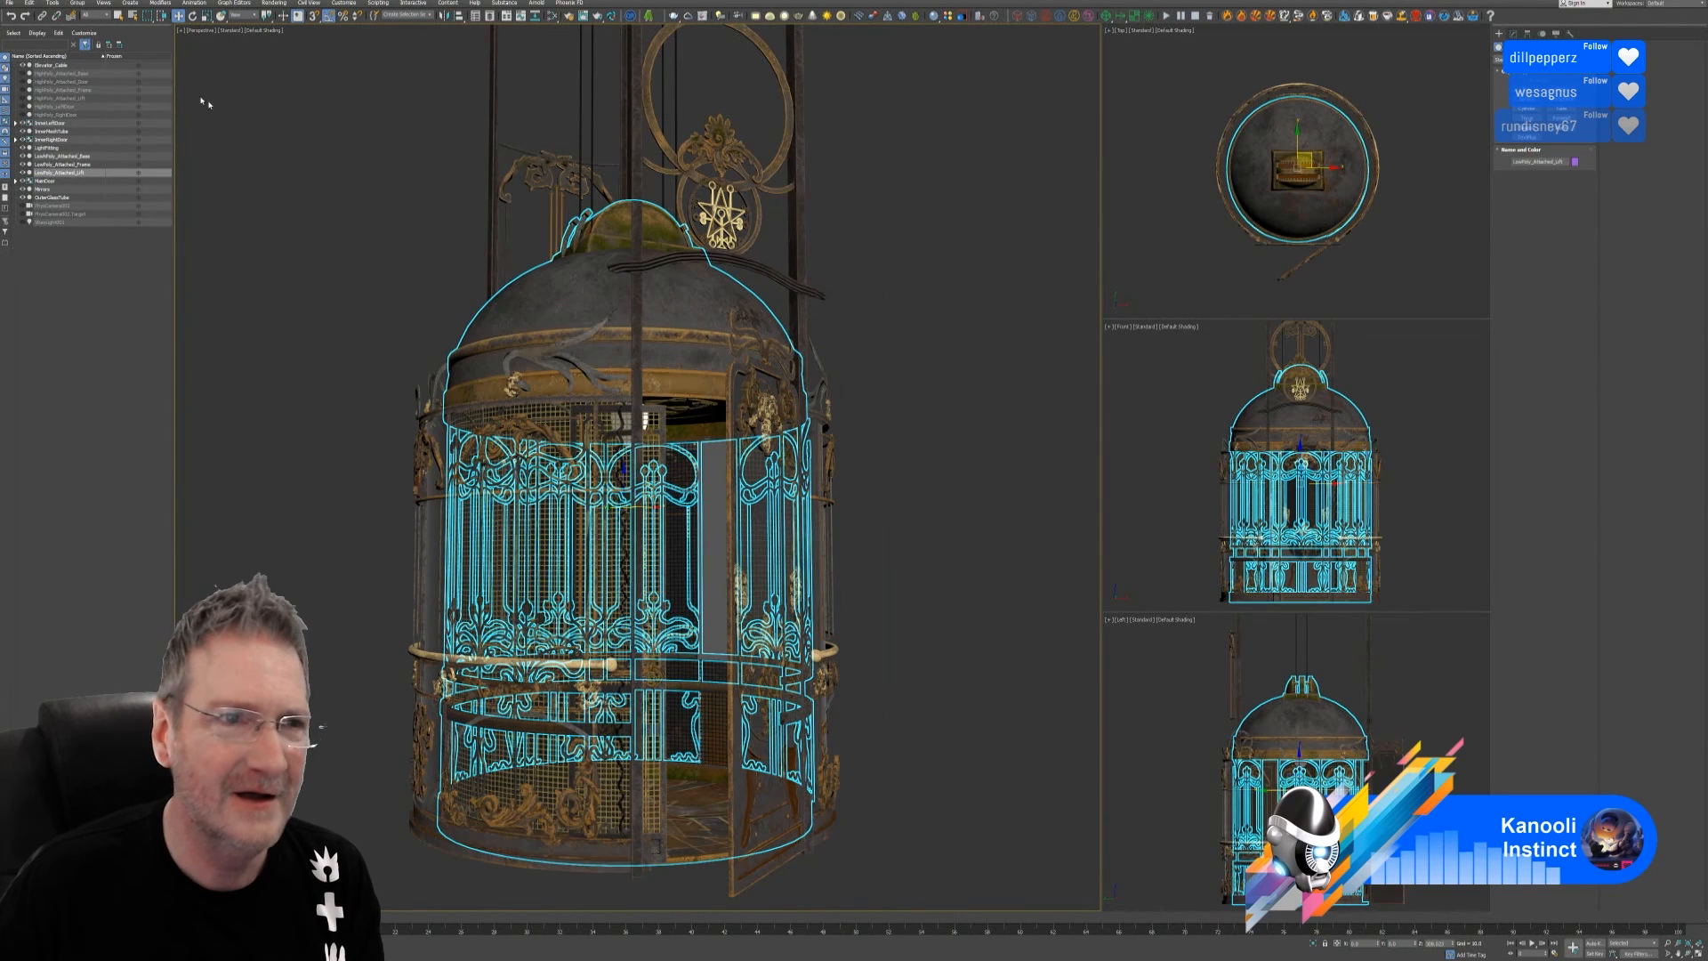
# Switch the perspective viewport to the physical camera and render the elevator in the V-Ray Frame Buffer
pyautogui.click(196, 35)
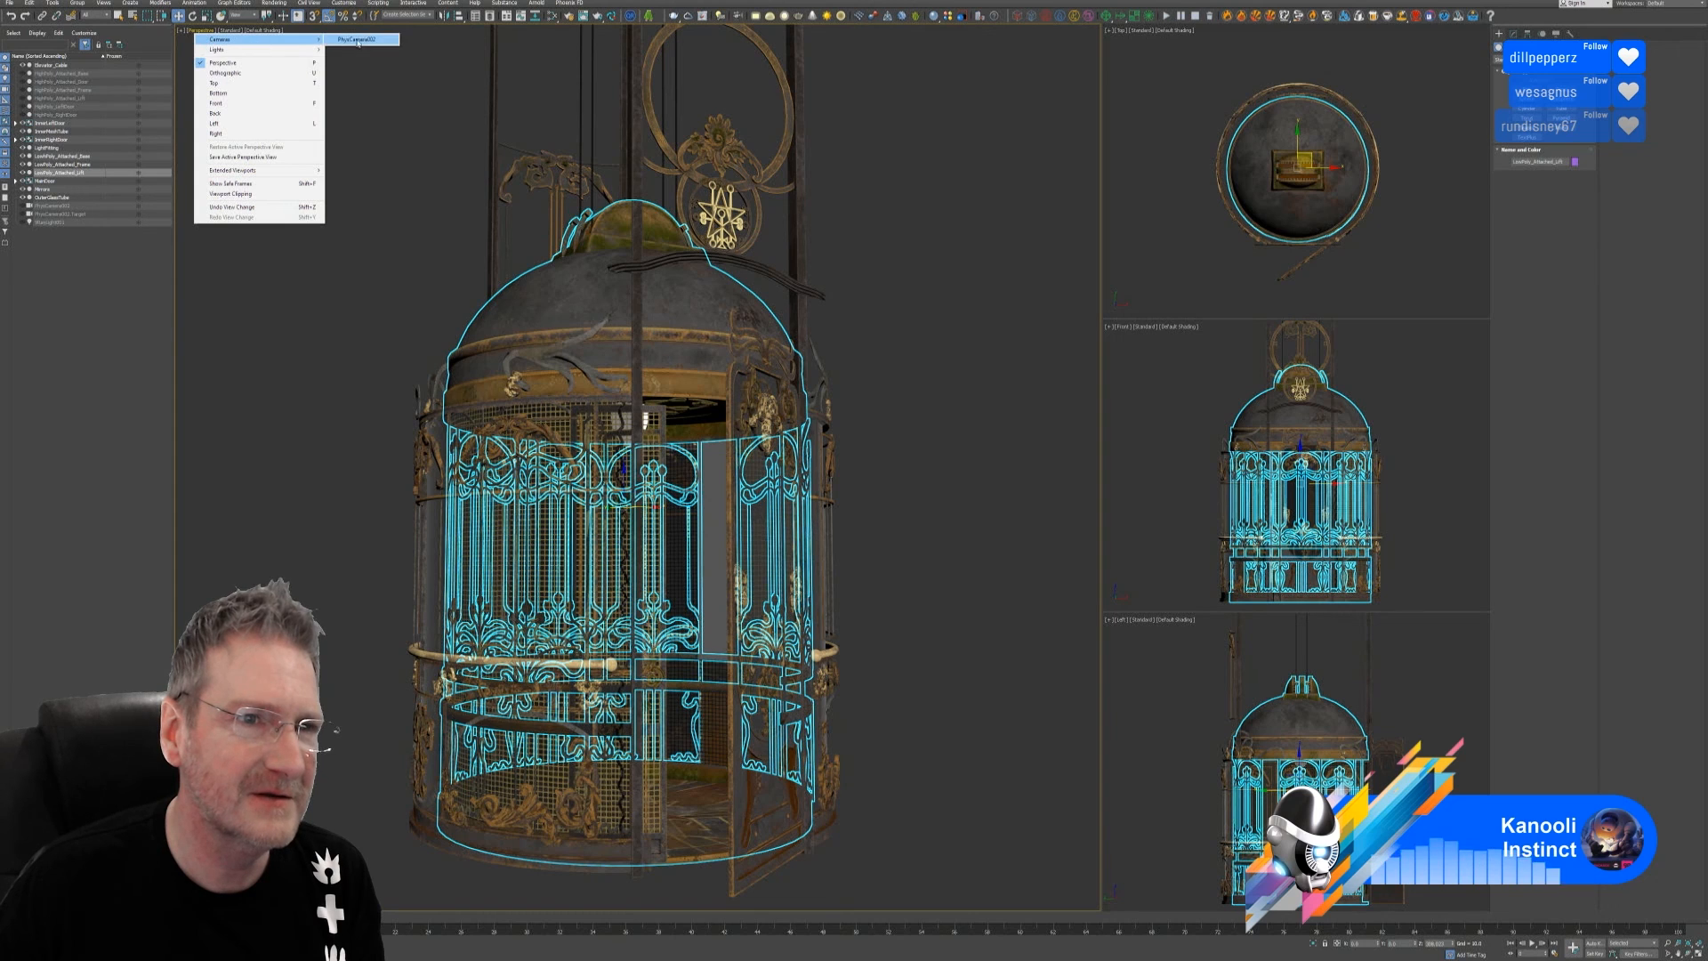
pyautogui.click(379, 40)
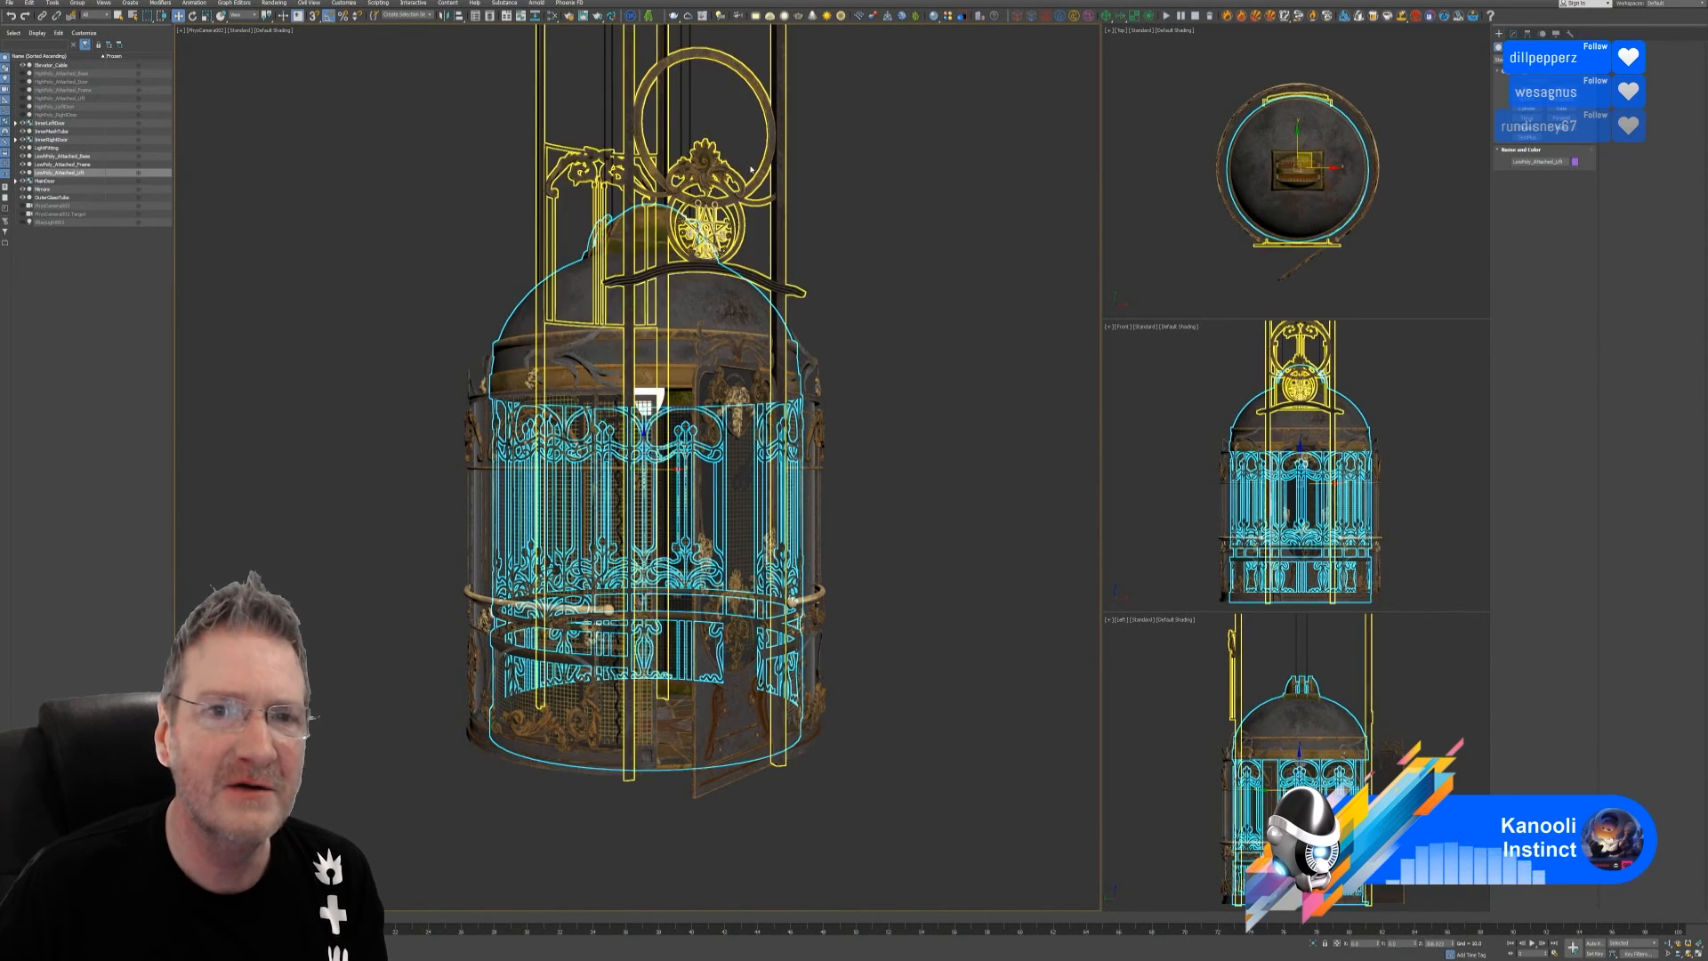
pyautogui.click(702, 16)
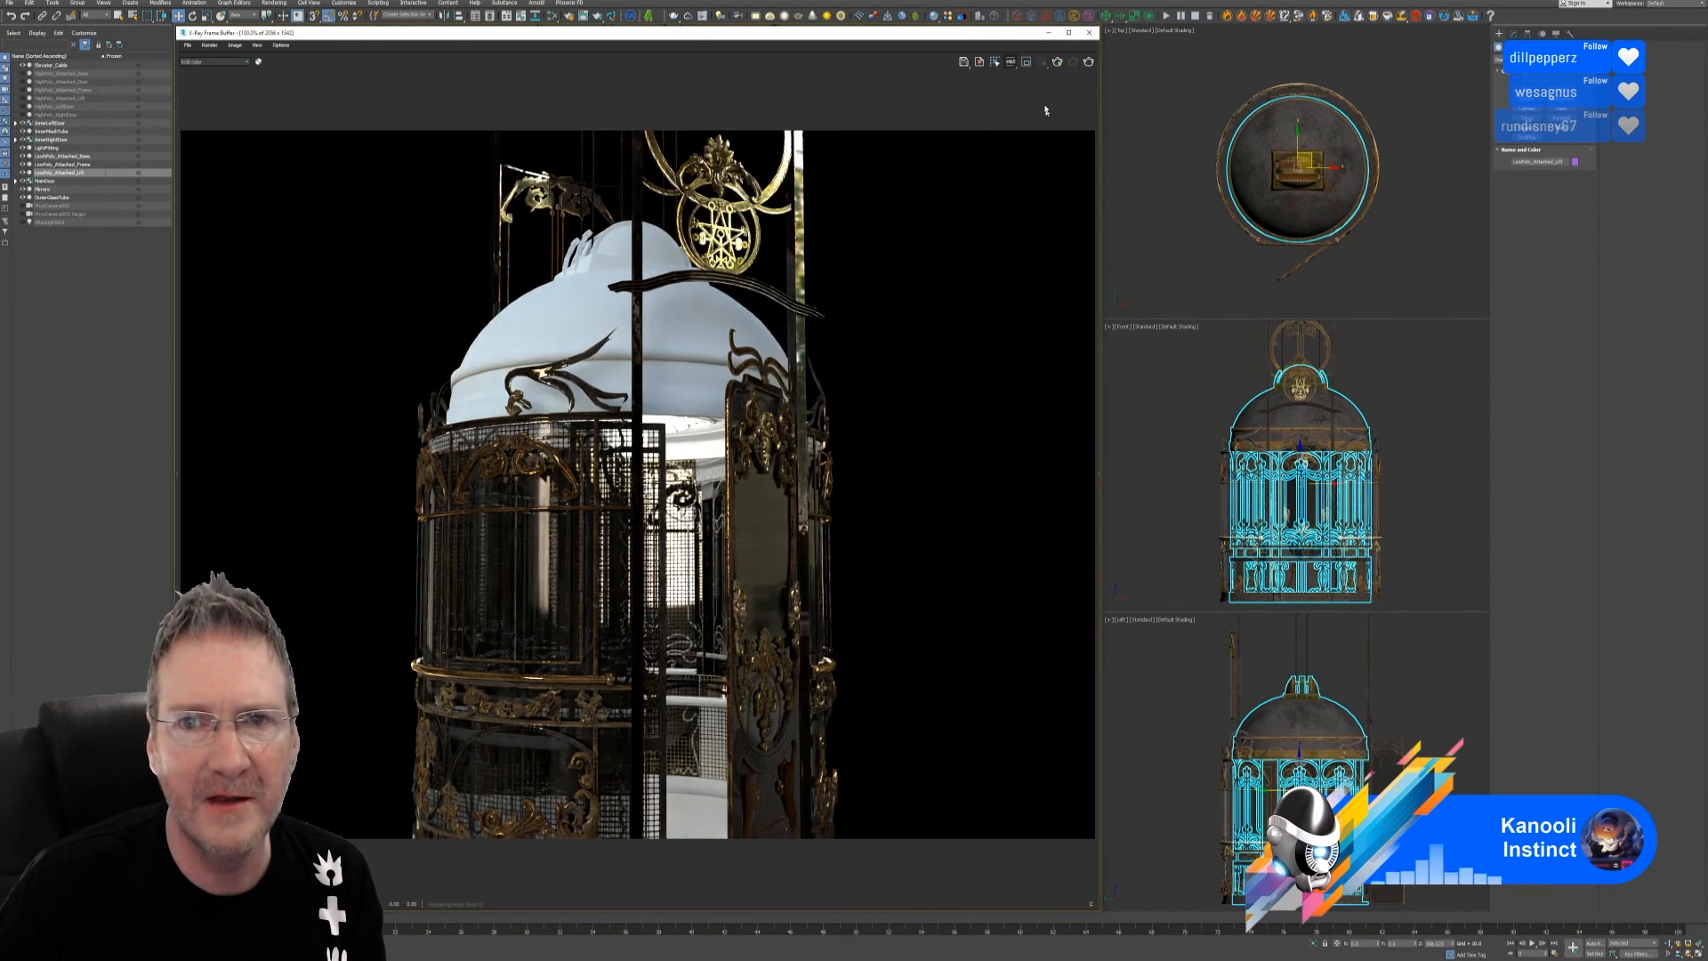
pyautogui.click(1058, 62)
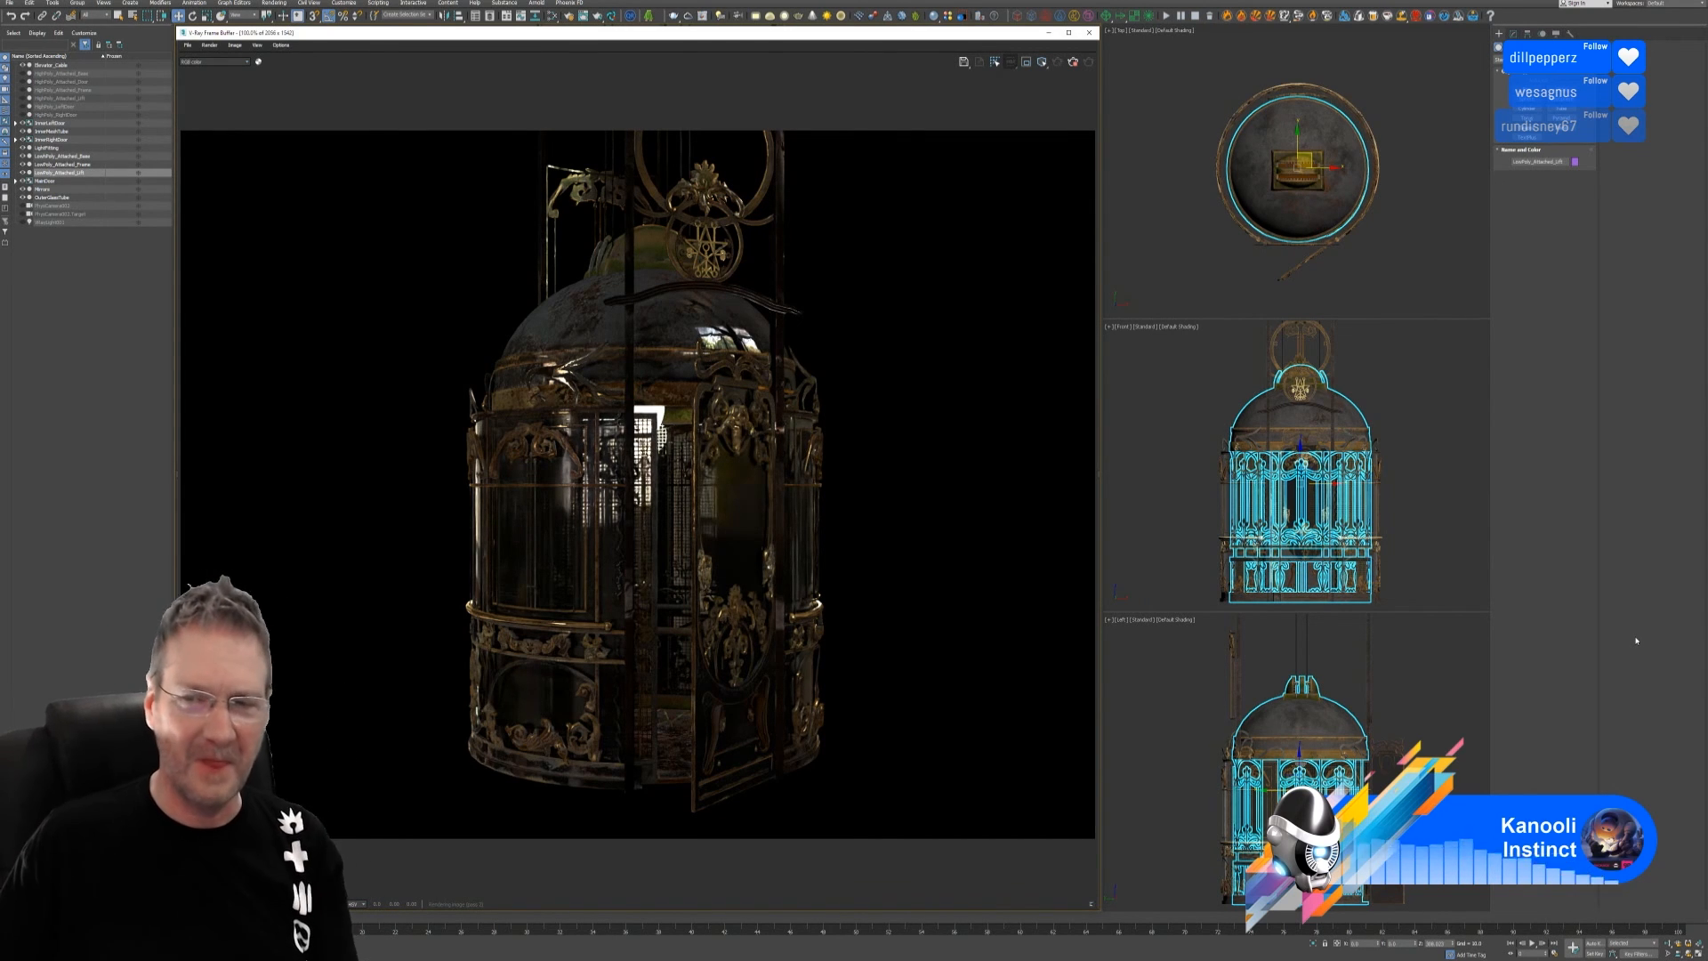
# Deselect the lift mesh, then render the elevator from the Front view and from the Left view
pyautogui.click(1166, 390)
pyautogui.click(1165, 390)
pyautogui.hotkey('shift', 'q')
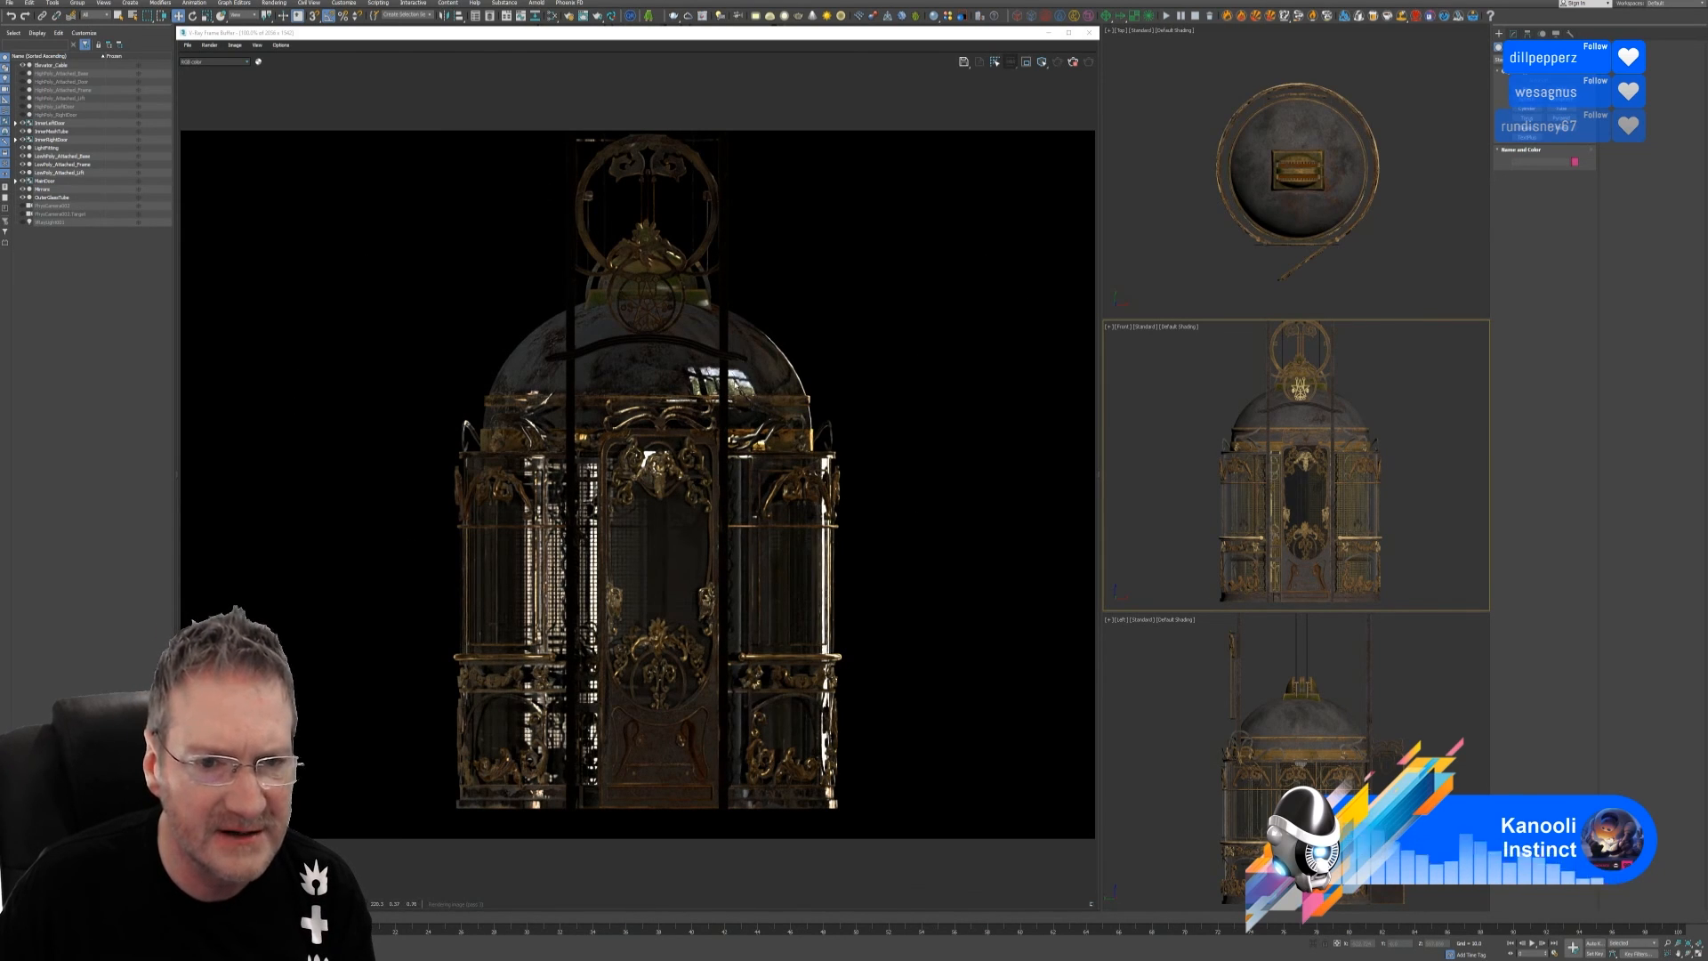
pyautogui.click(1187, 687)
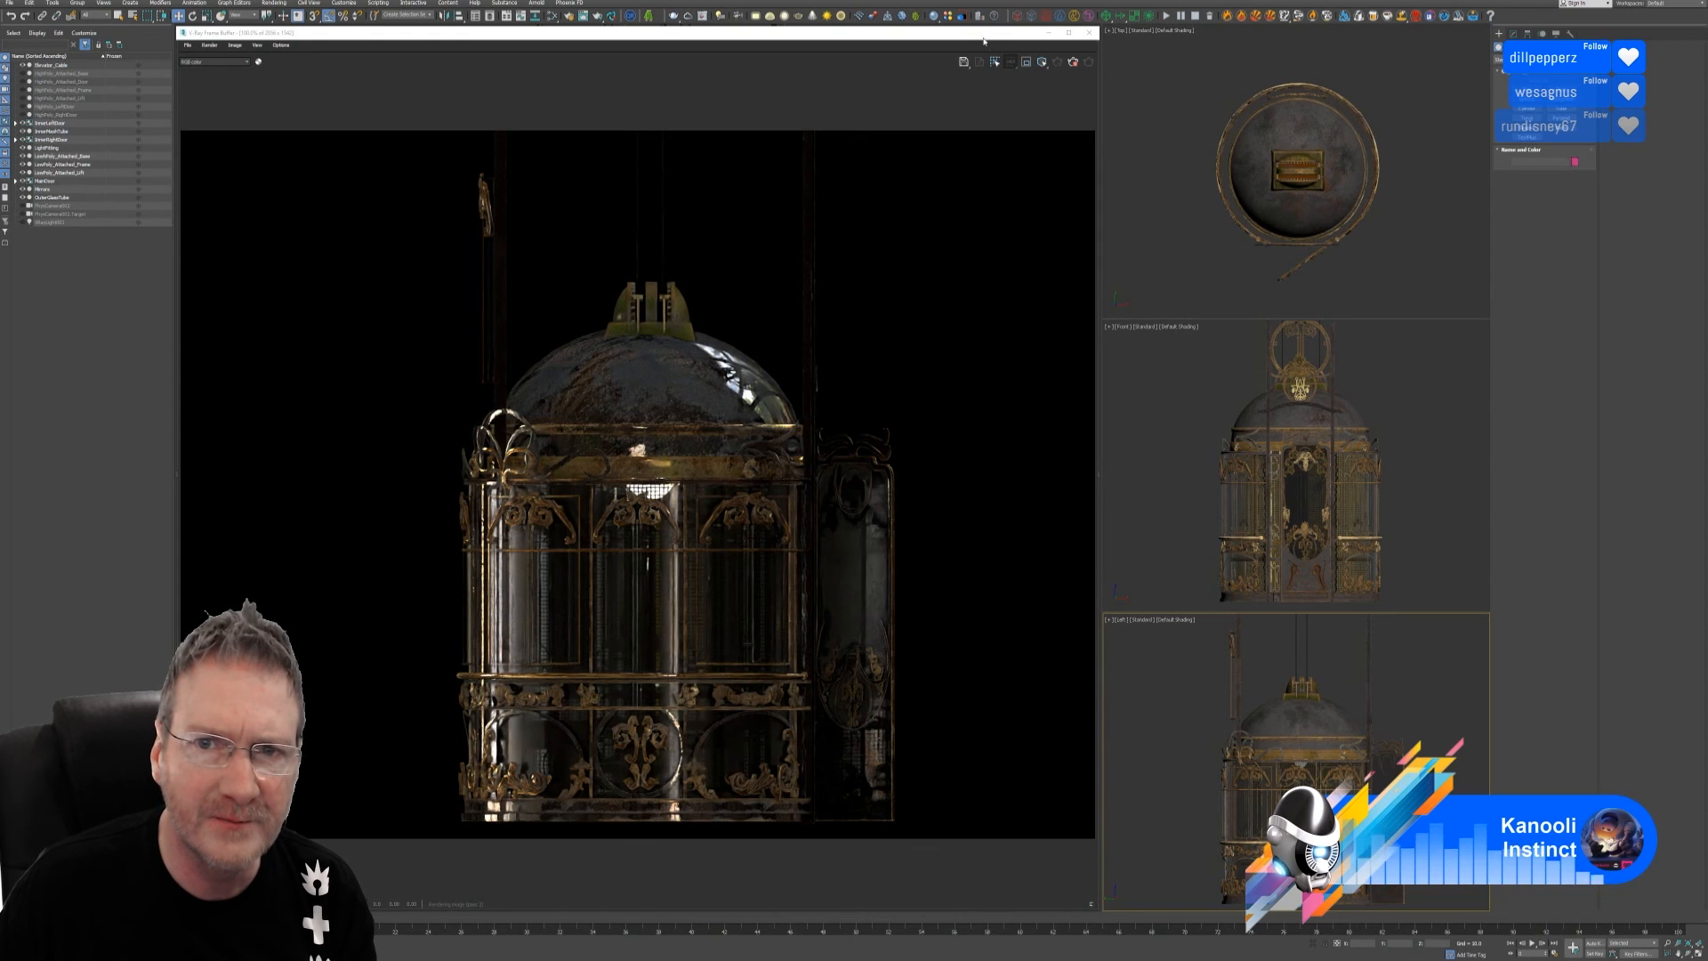
# Shift the frame buffer aside to reactivate the camera viewport, render that view again, and move the frame buffer back over it
pyautogui.moveTo(983, 41); pyautogui.dragTo(1066, 51)
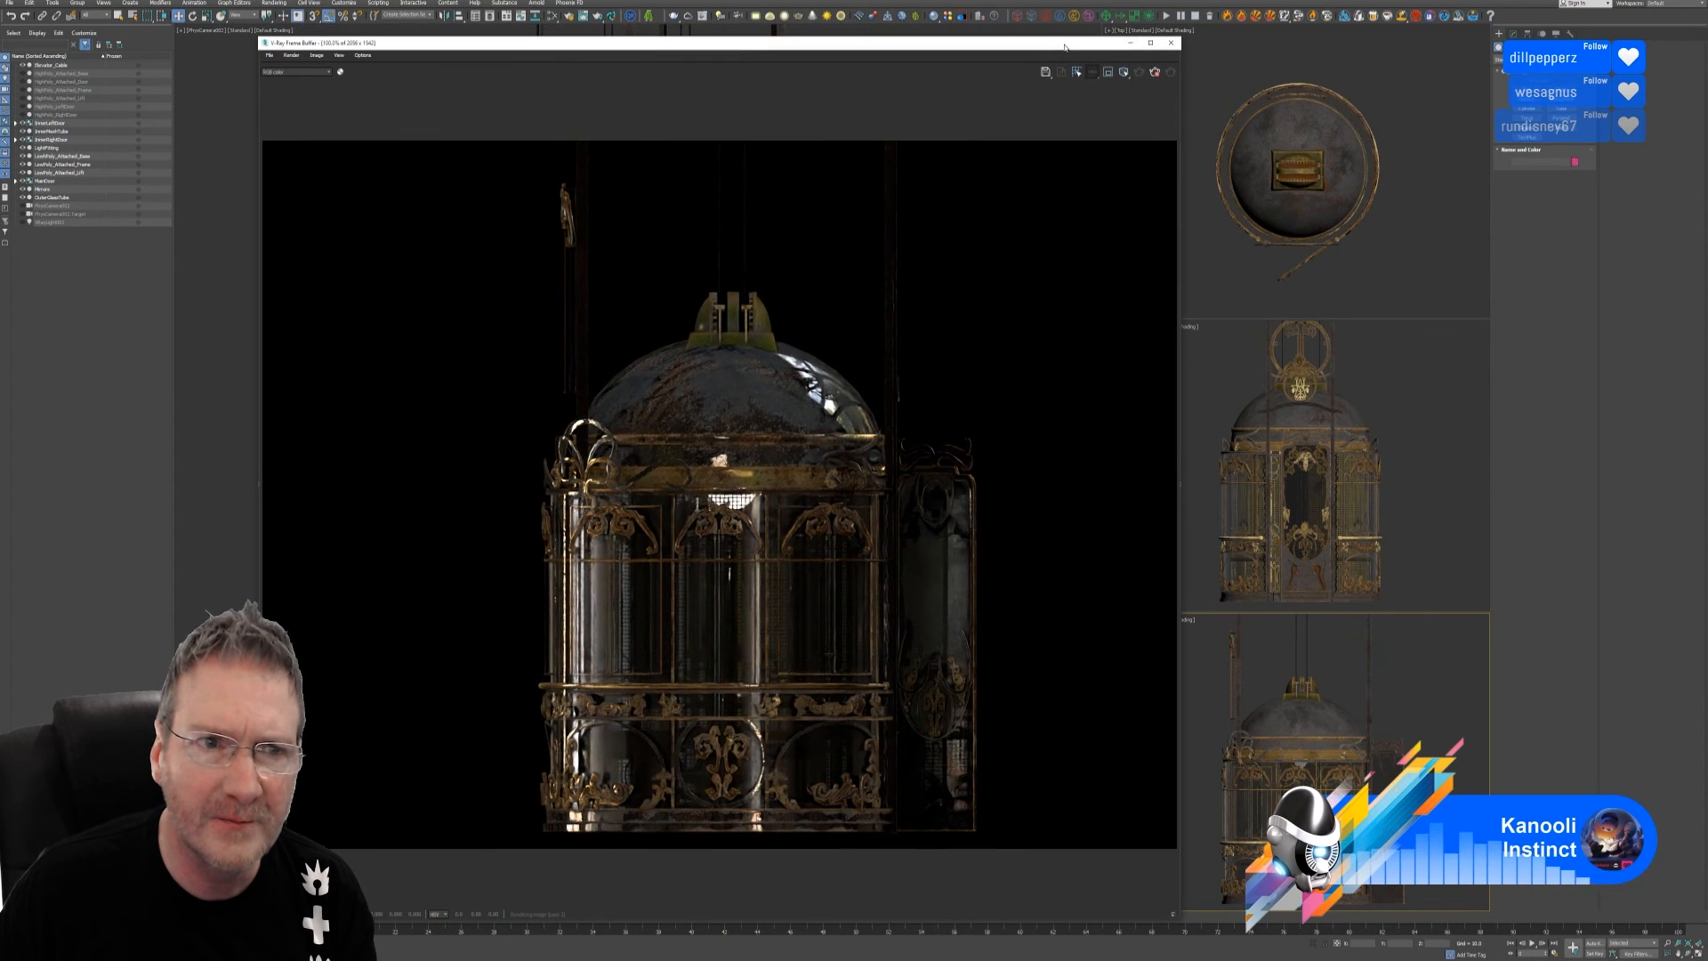
pyautogui.click(238, 131)
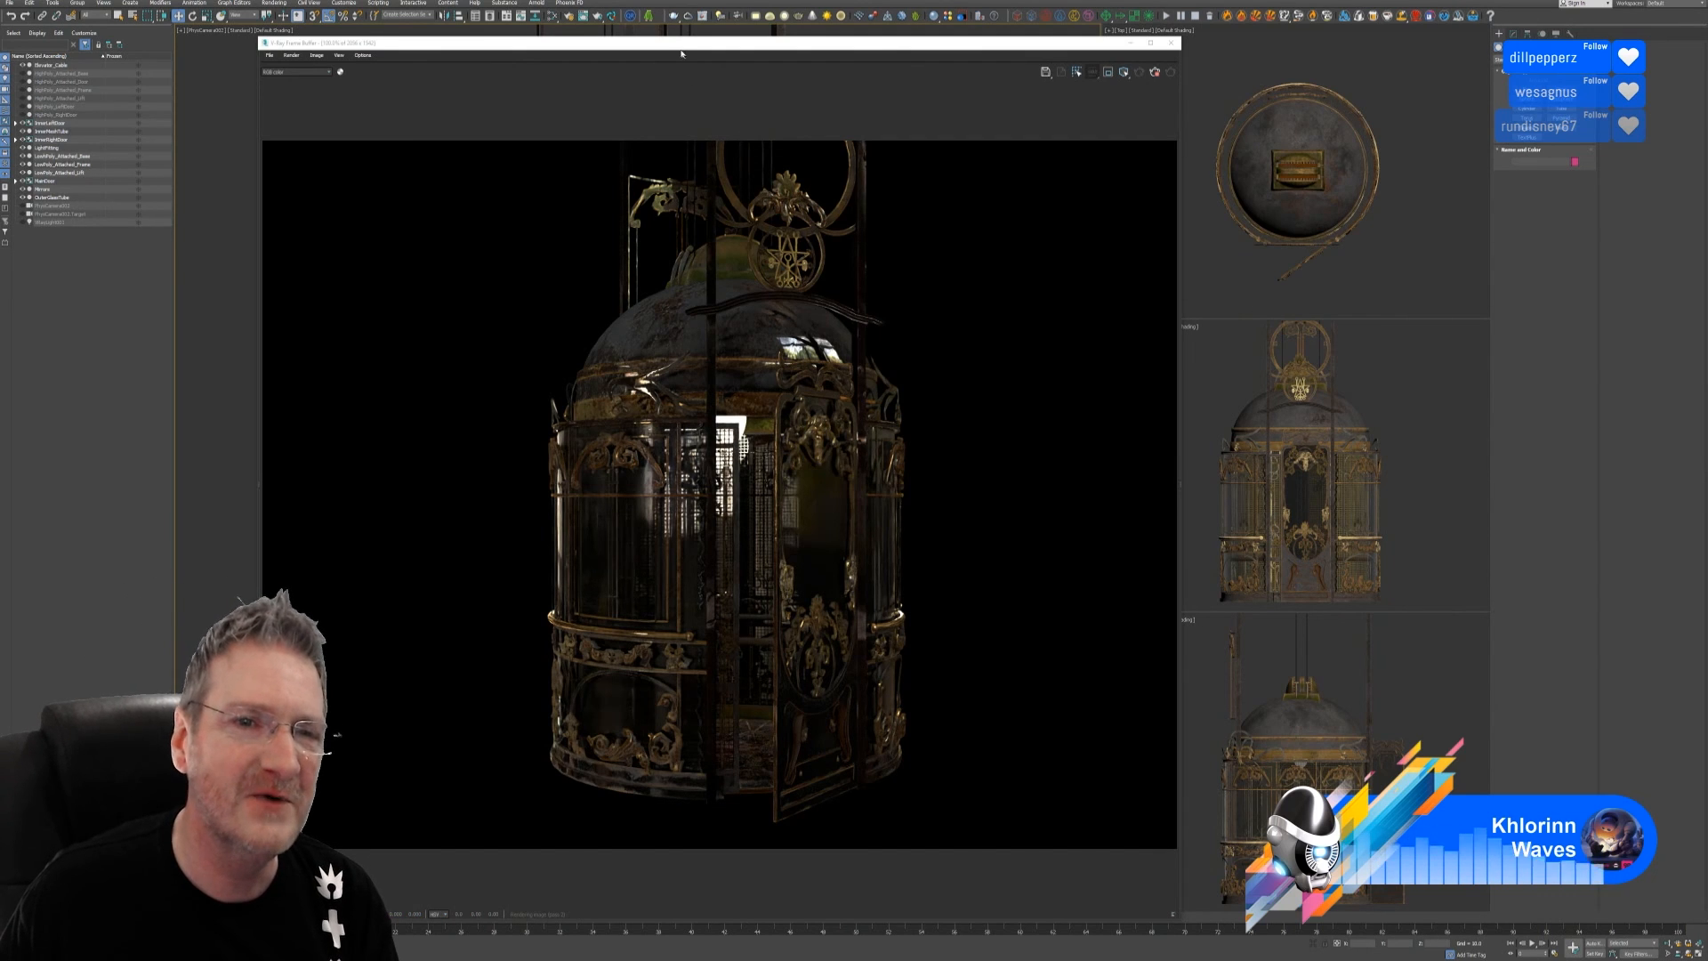
pyautogui.moveTo(678, 47); pyautogui.dragTo(594, 37)
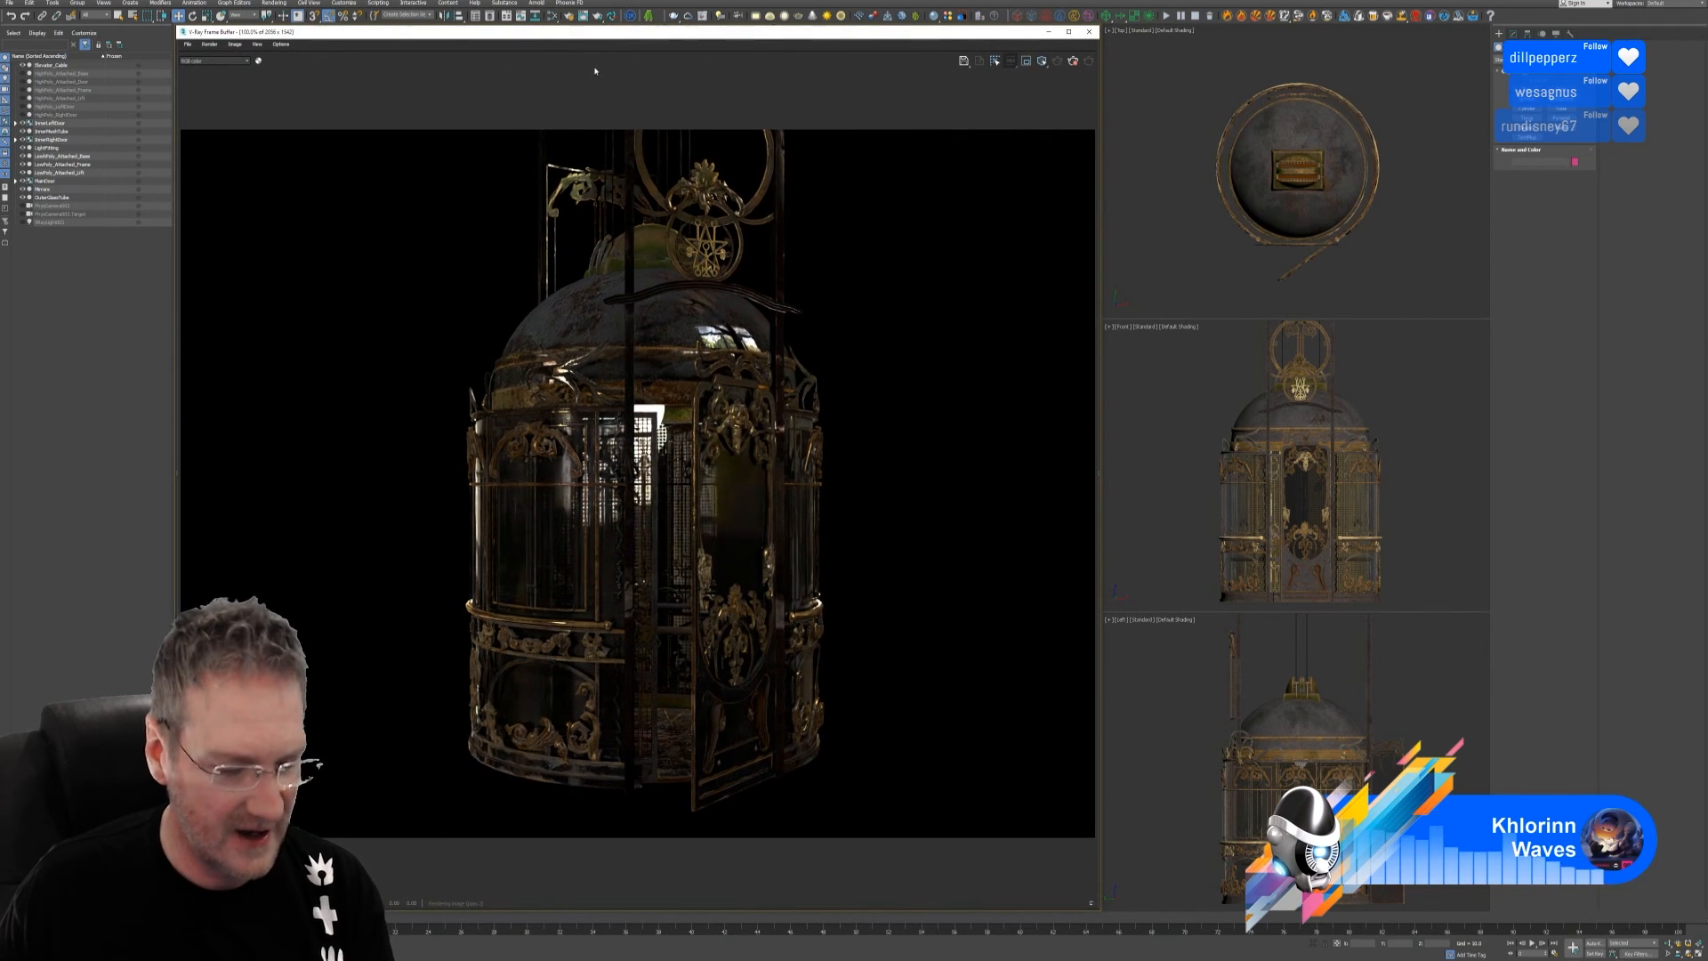